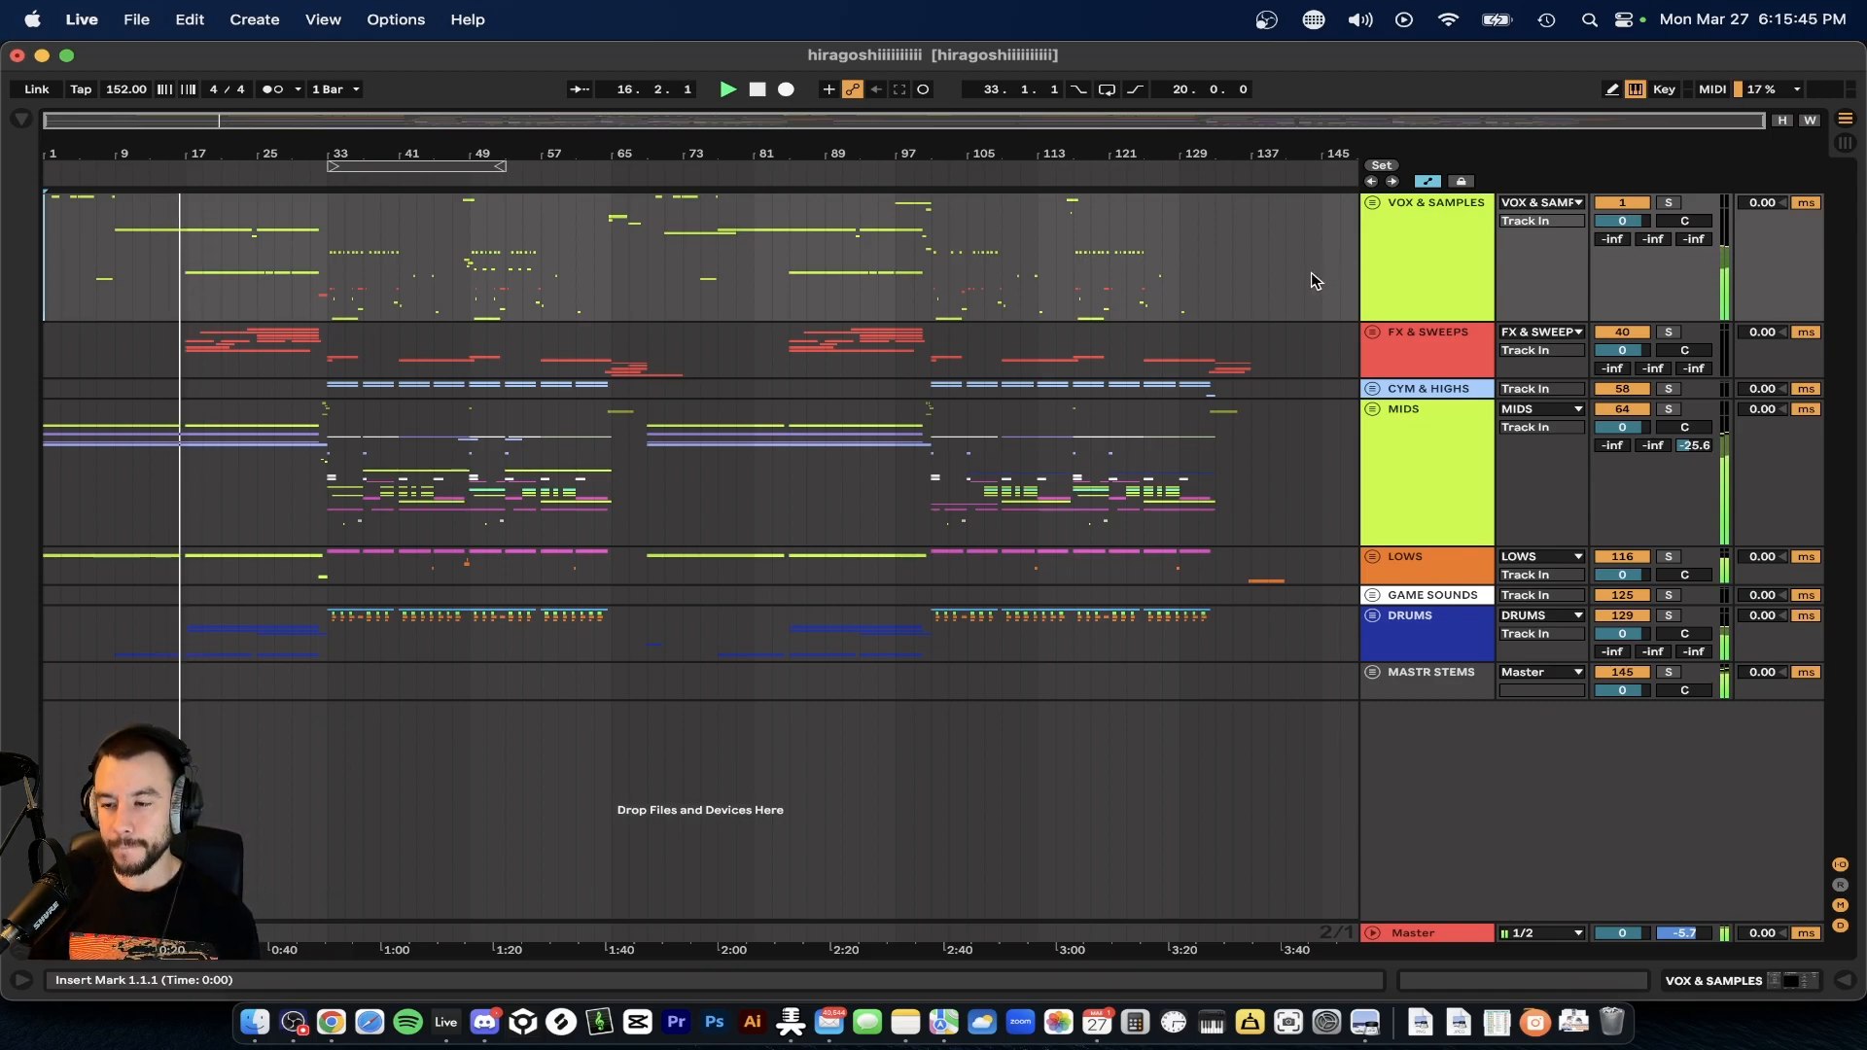
# - Unfold the MIDS group track and the Melody group inside it to reveal their tracks
pyautogui.click(1374, 411)
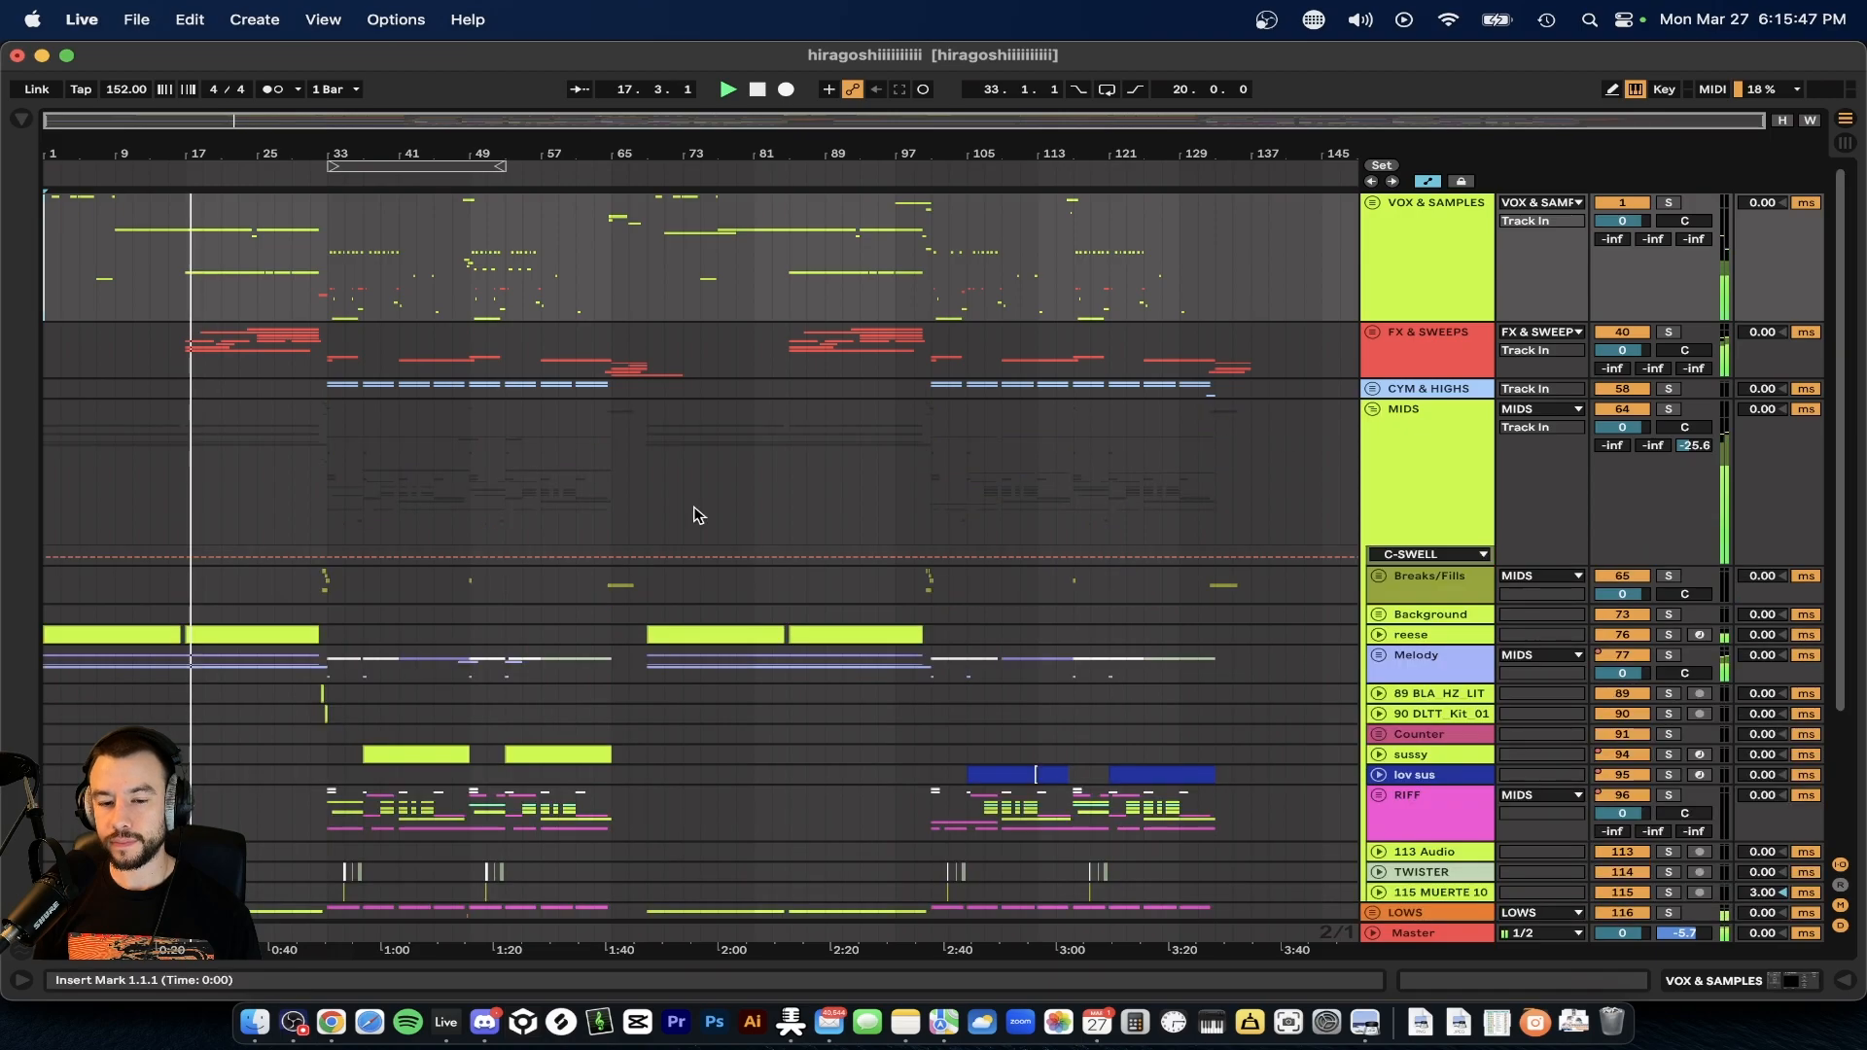
pyautogui.scroll(-3, 661, 514)
pyautogui.click(1379, 471)
pyautogui.scroll(-3, 1118, 558)
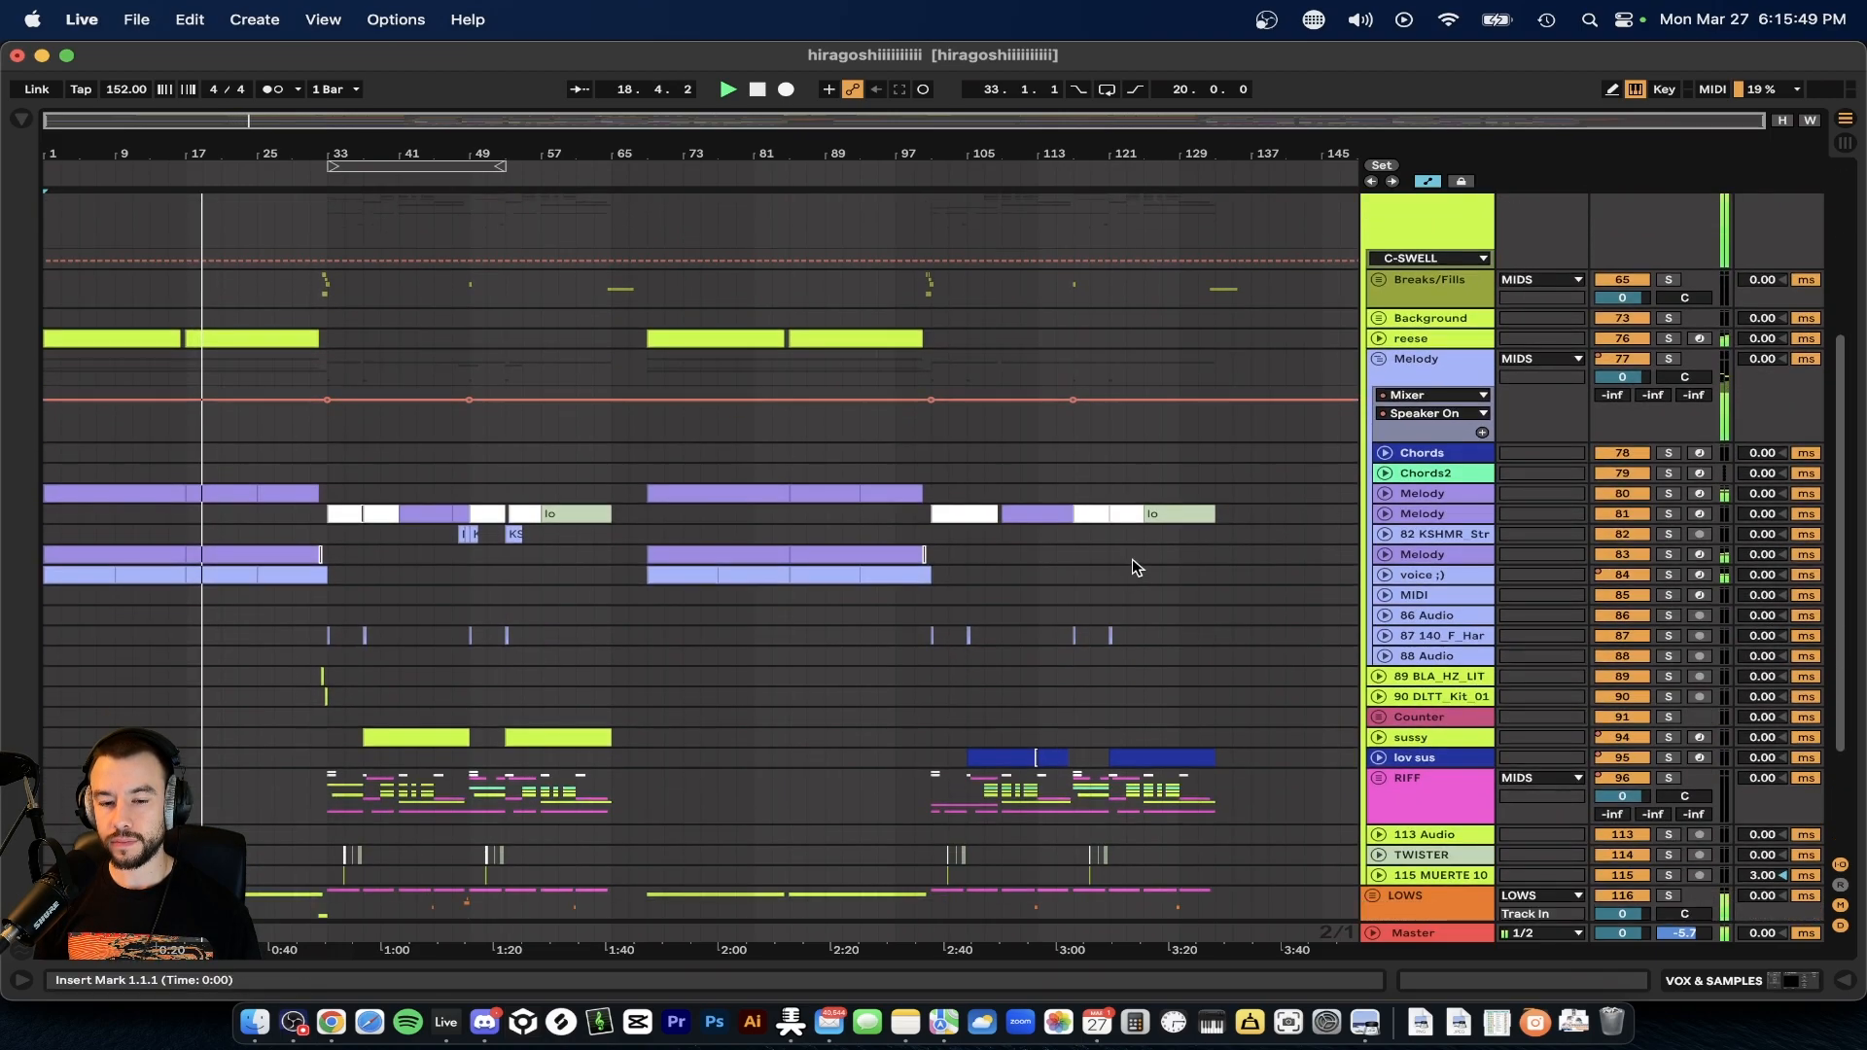
# - Unfold the voice ;) track, the Melody tracks 83, 81 and 80, and the reese track to show their clip contents
pyautogui.click(1384, 575)
pyautogui.click(1387, 555)
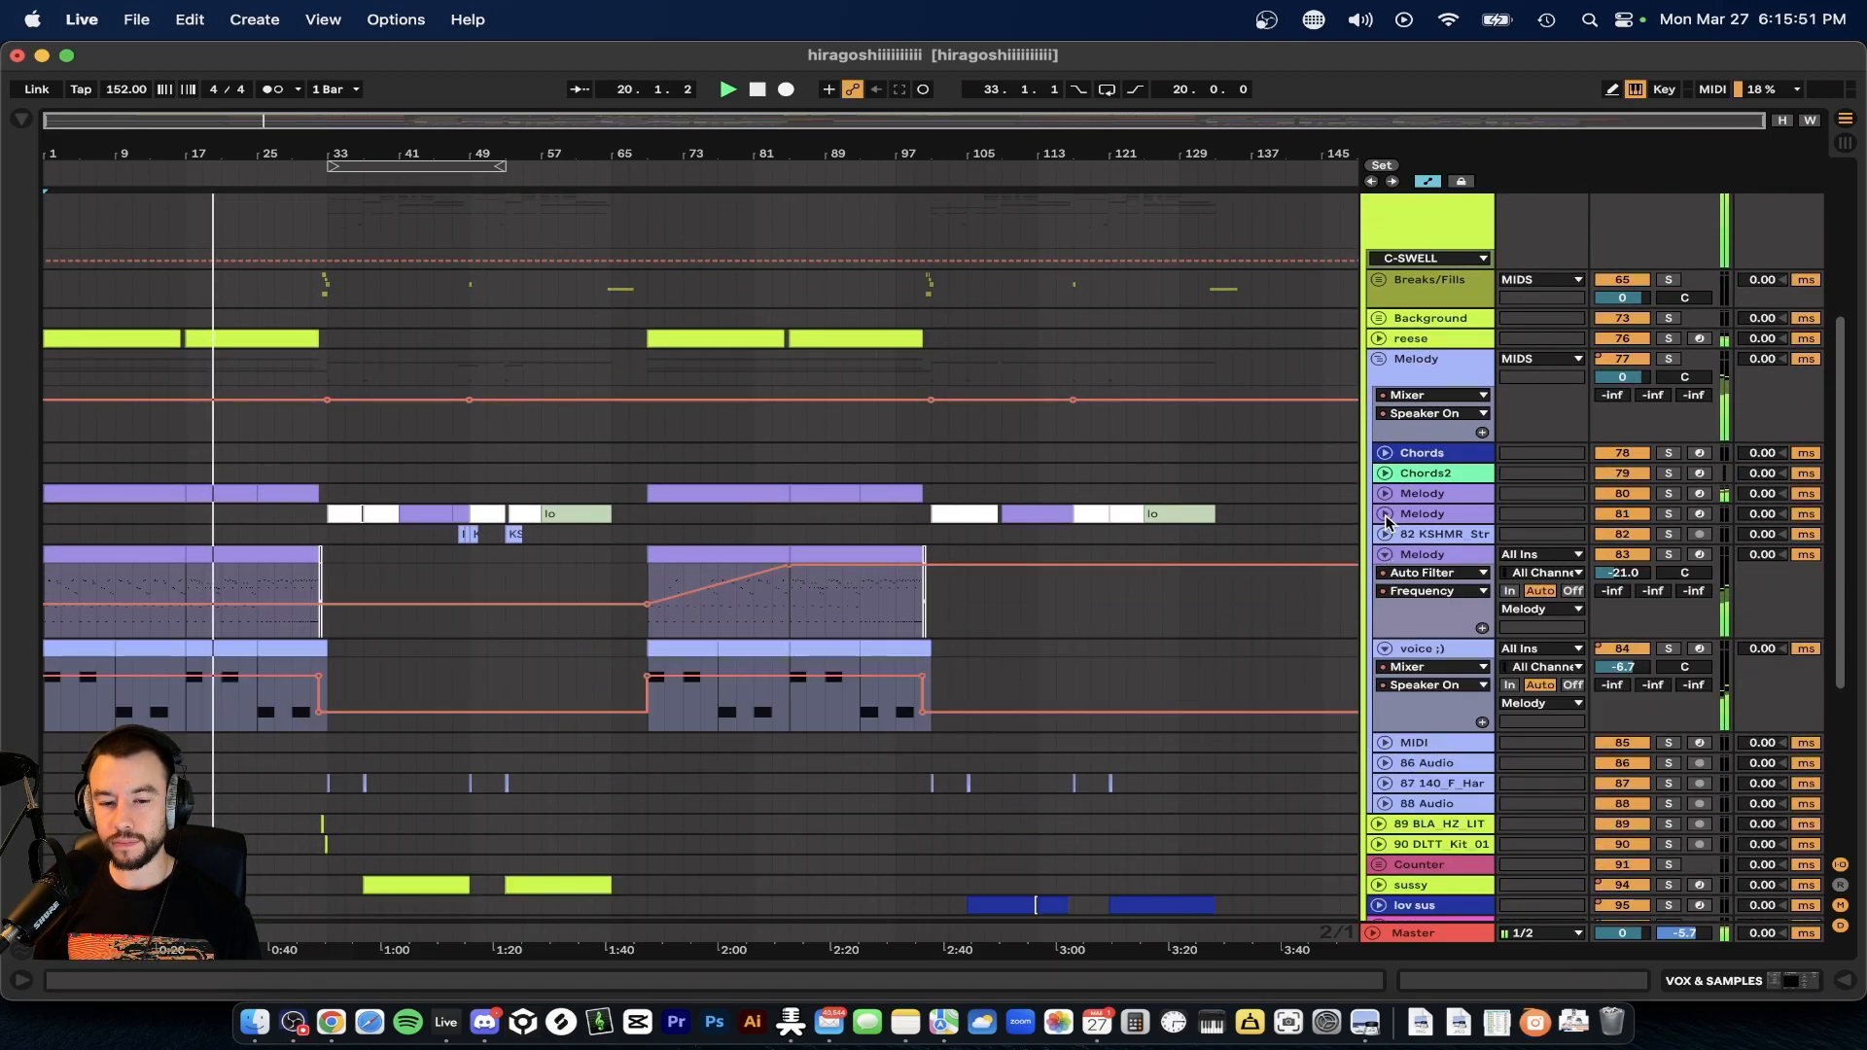
pyautogui.click(1385, 514)
pyautogui.click(1386, 496)
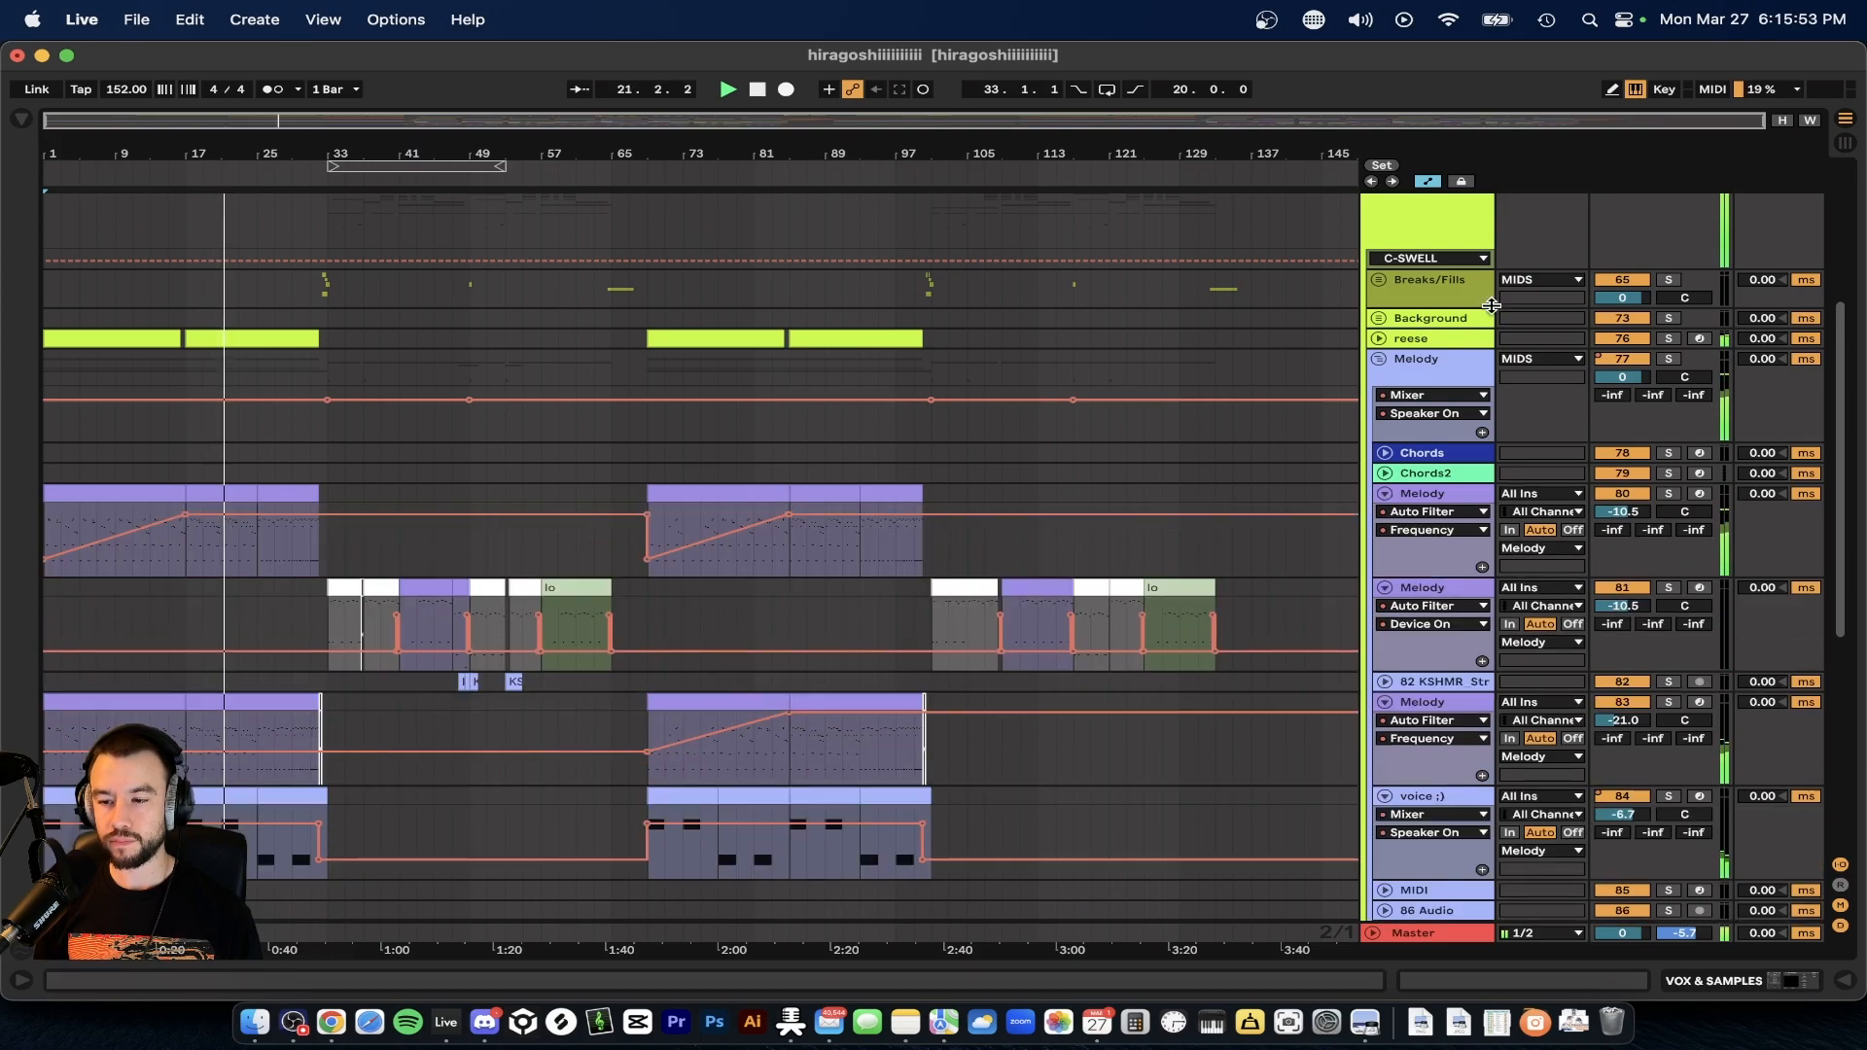
pyautogui.click(1381, 339)
# - Unfold the LOWS group and its Sub 2 track to show the bass notes
pyautogui.scroll(-10, 1197, 354)
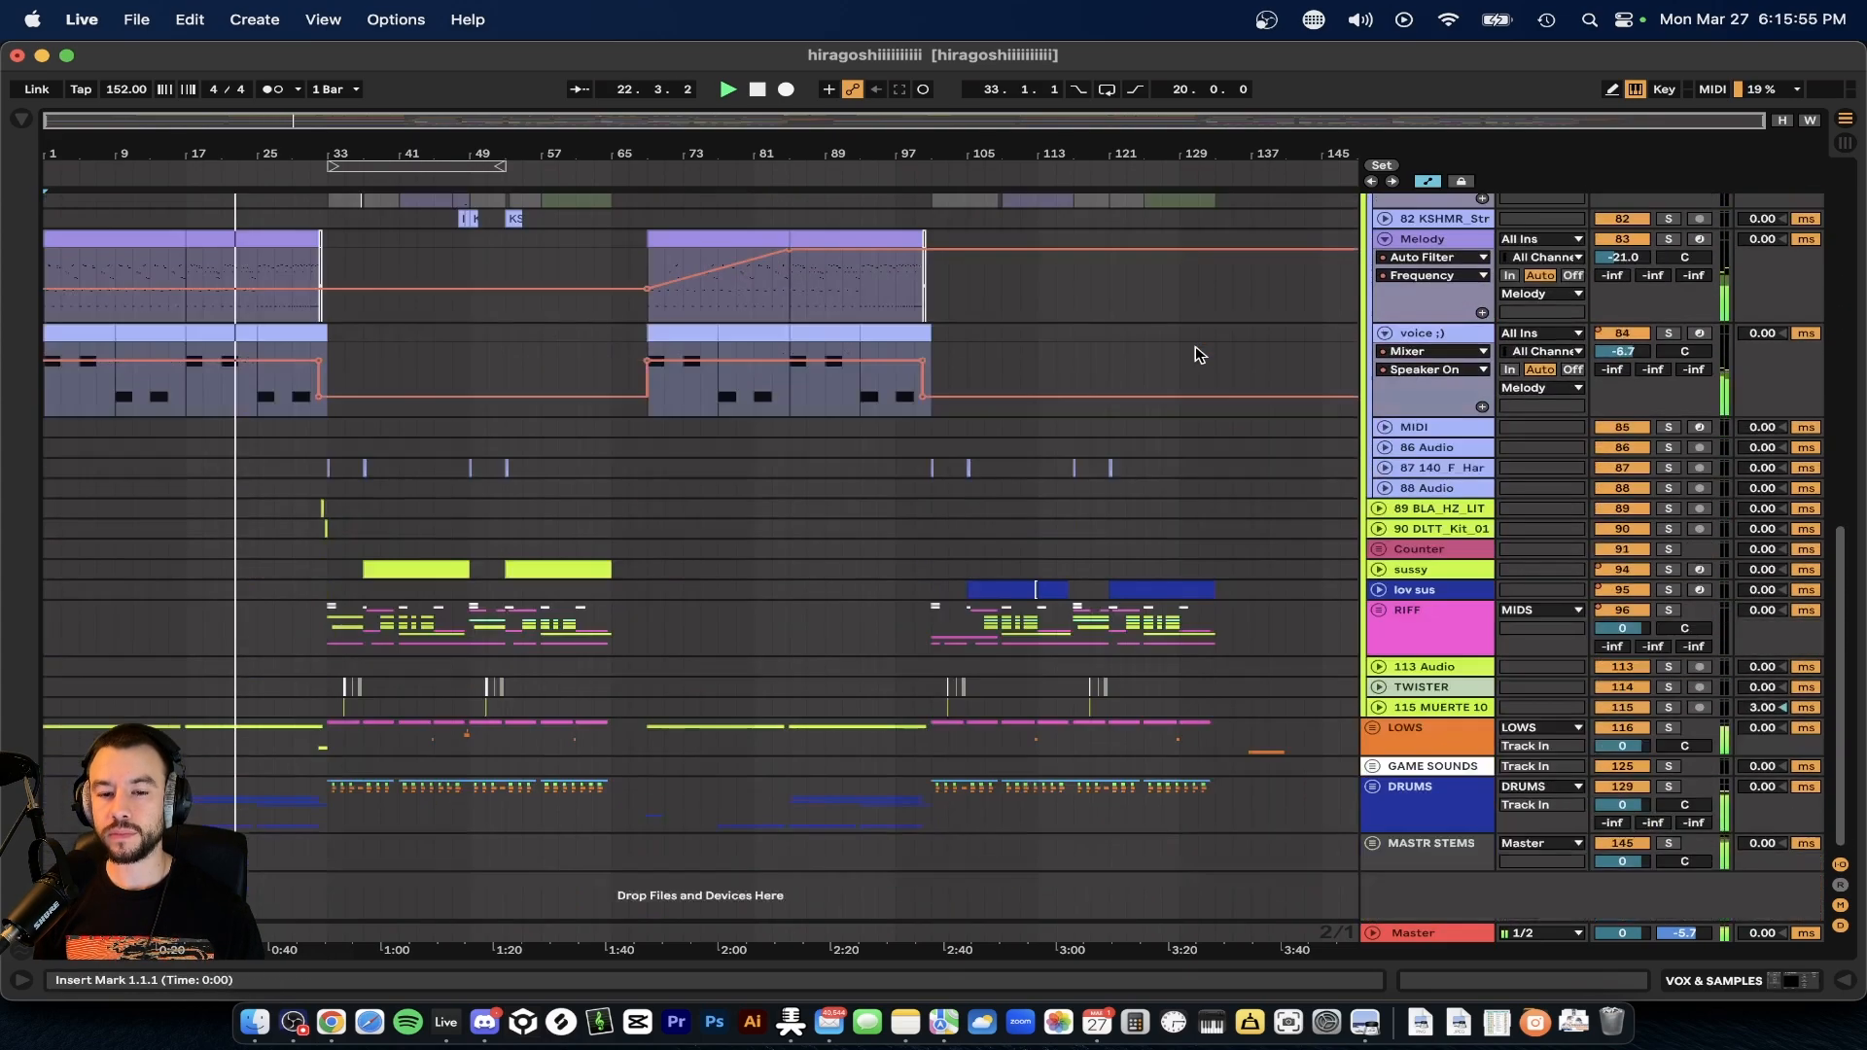
pyautogui.click(1373, 729)
pyautogui.scroll(-5, 1376, 729)
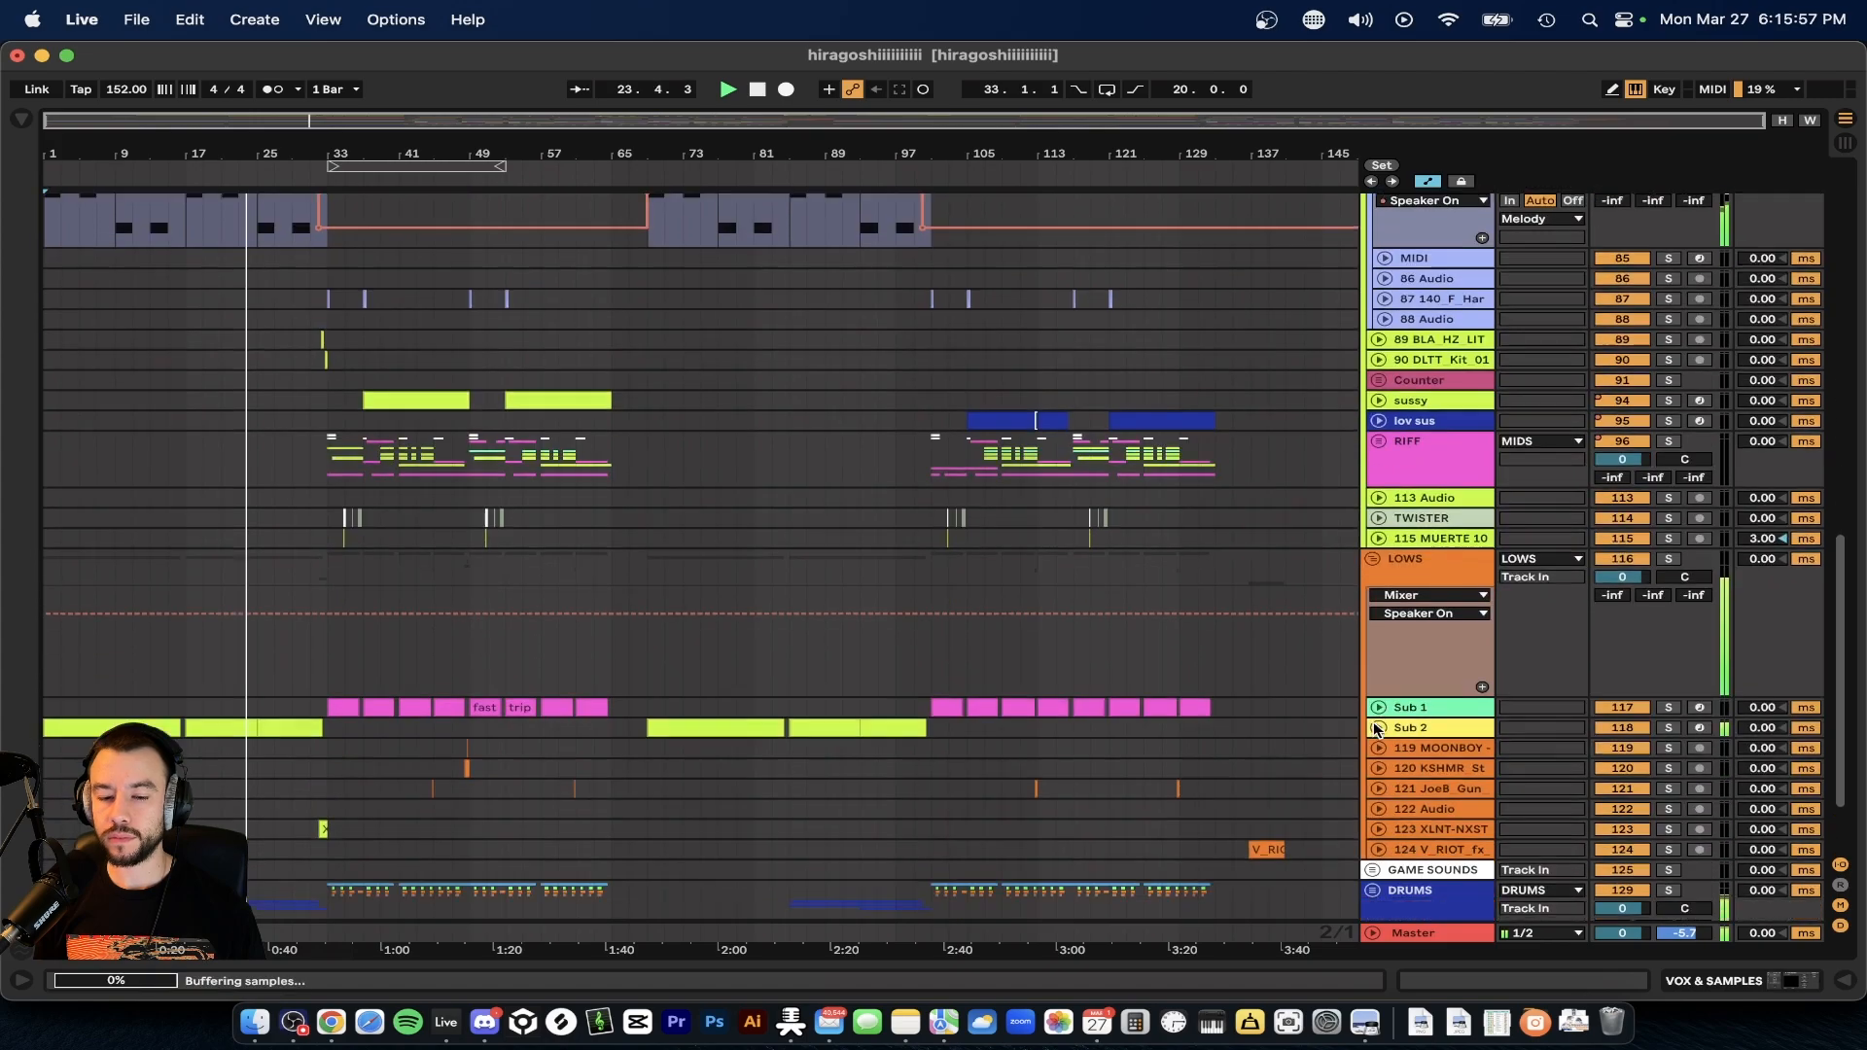
pyautogui.click(1379, 624)
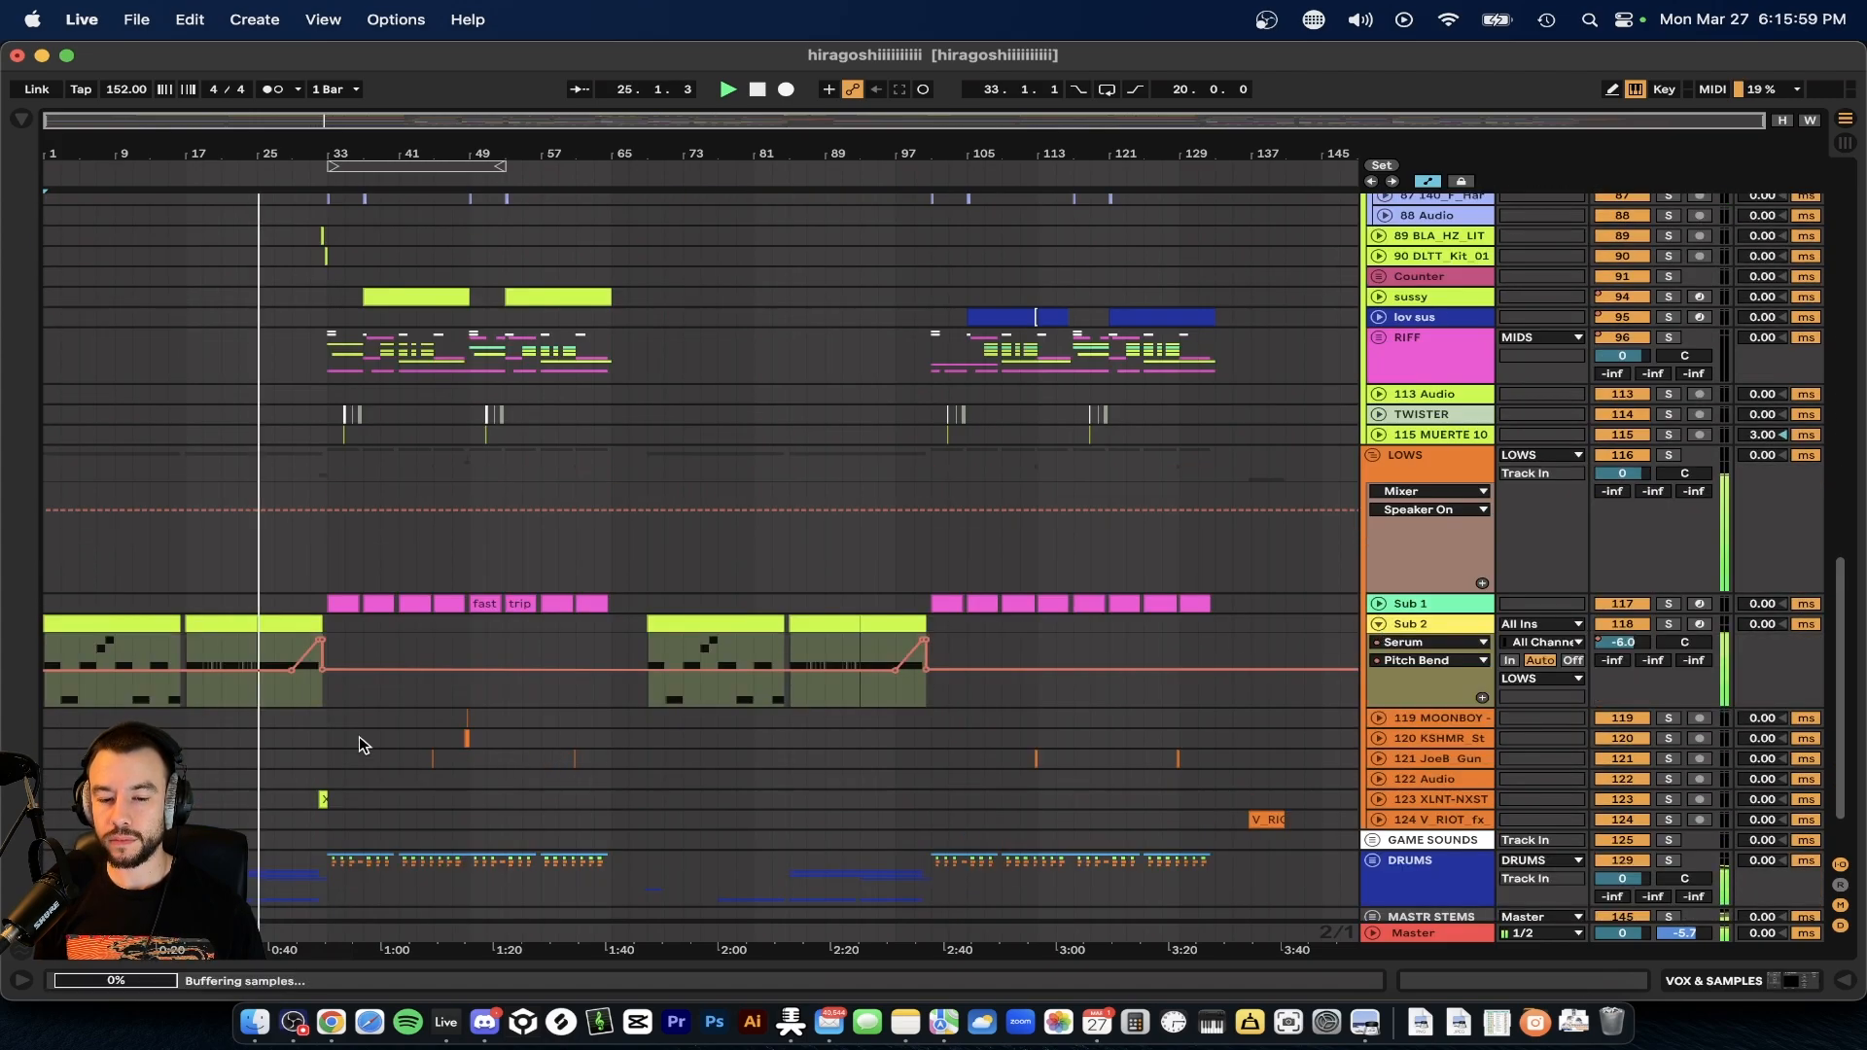
# - Examine the unfolded melody, voice and reese clips of the first section while the song plays
pyautogui.scroll(5, 359, 737)
pyautogui.scroll(7, 359, 737)
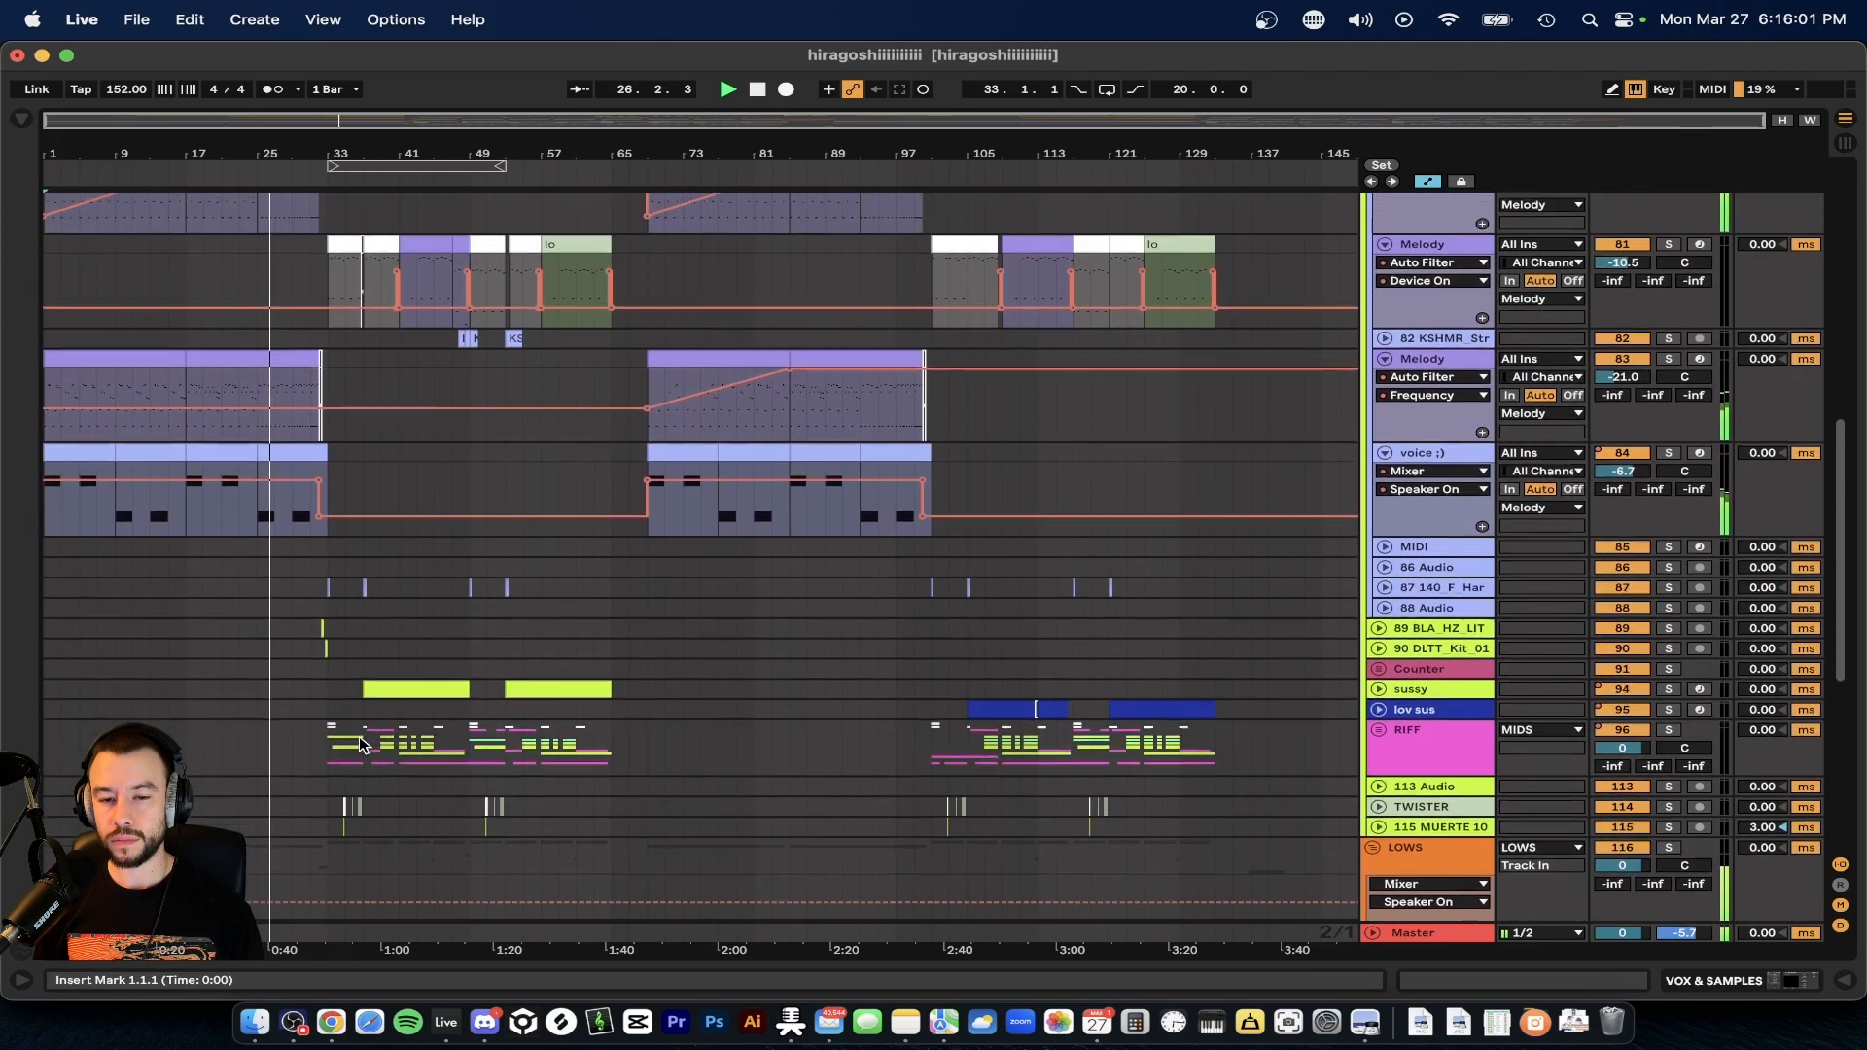
pyautogui.scroll(1, 359, 737)
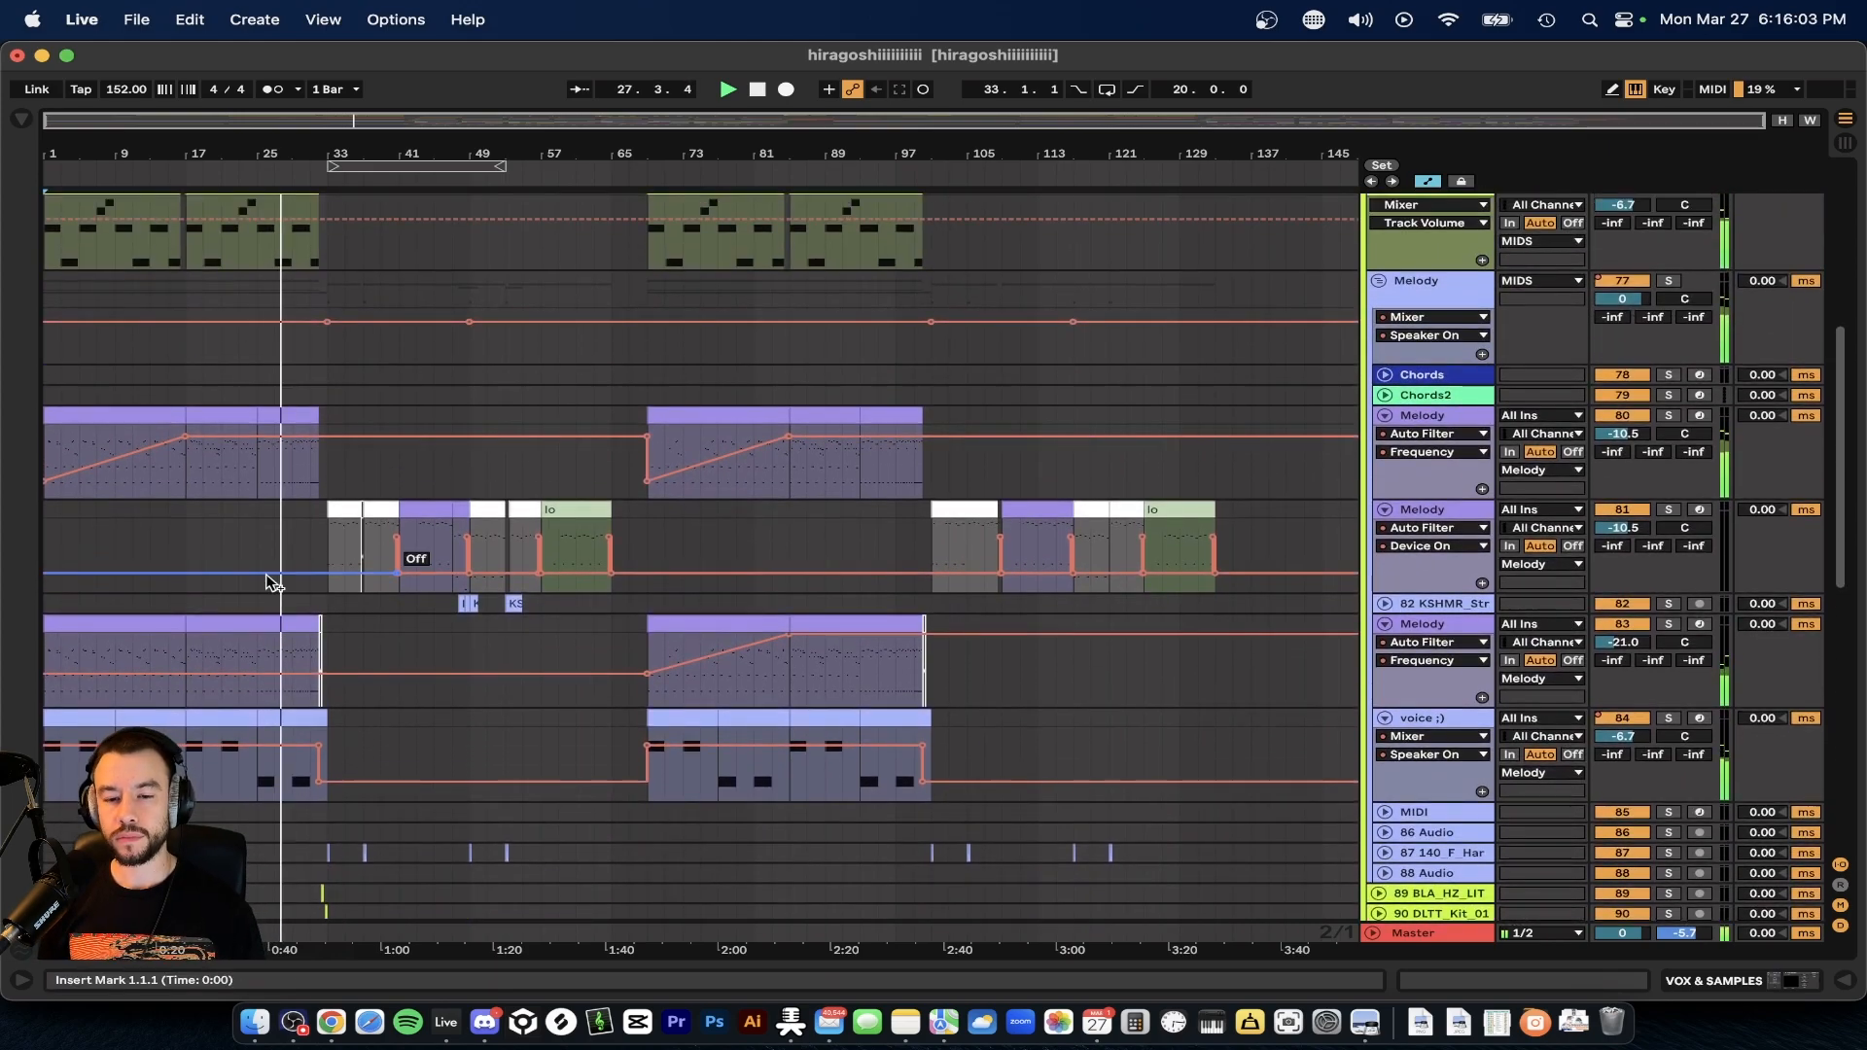
pyautogui.scroll(1, 276, 497)
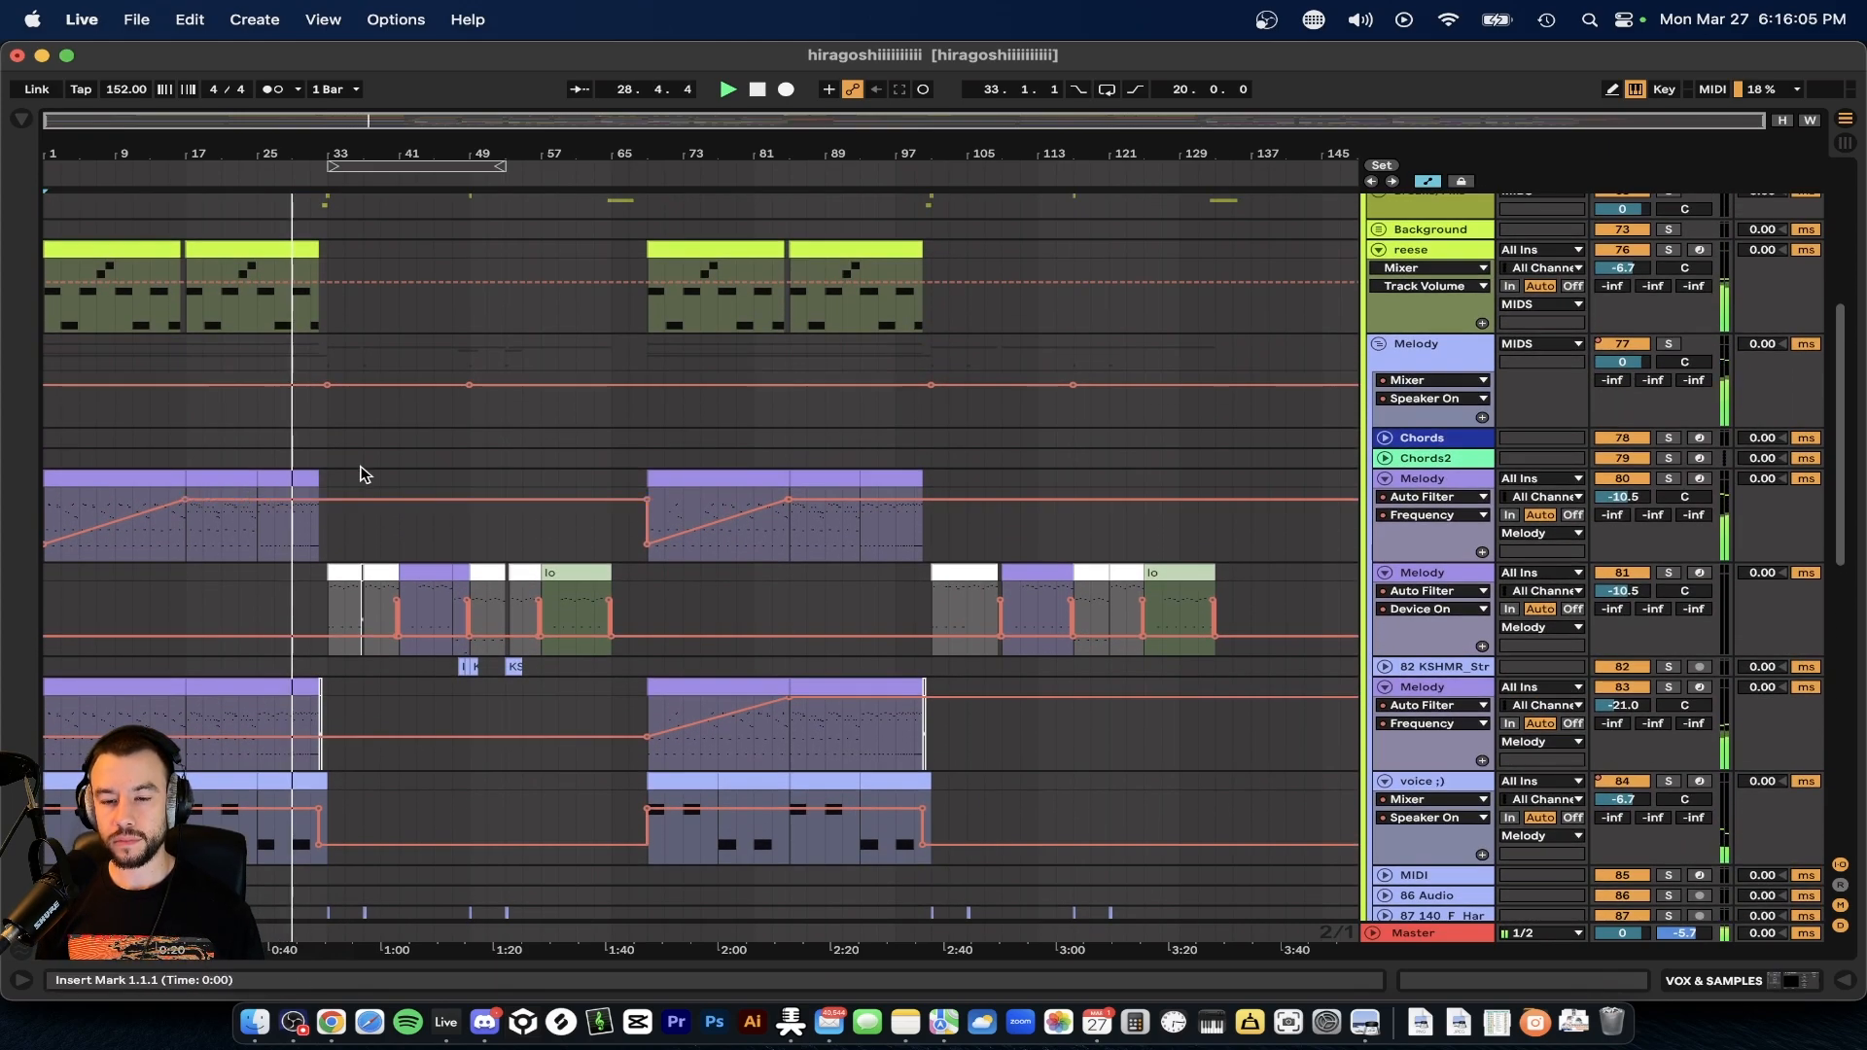
pyautogui.scroll(7, 369, 454)
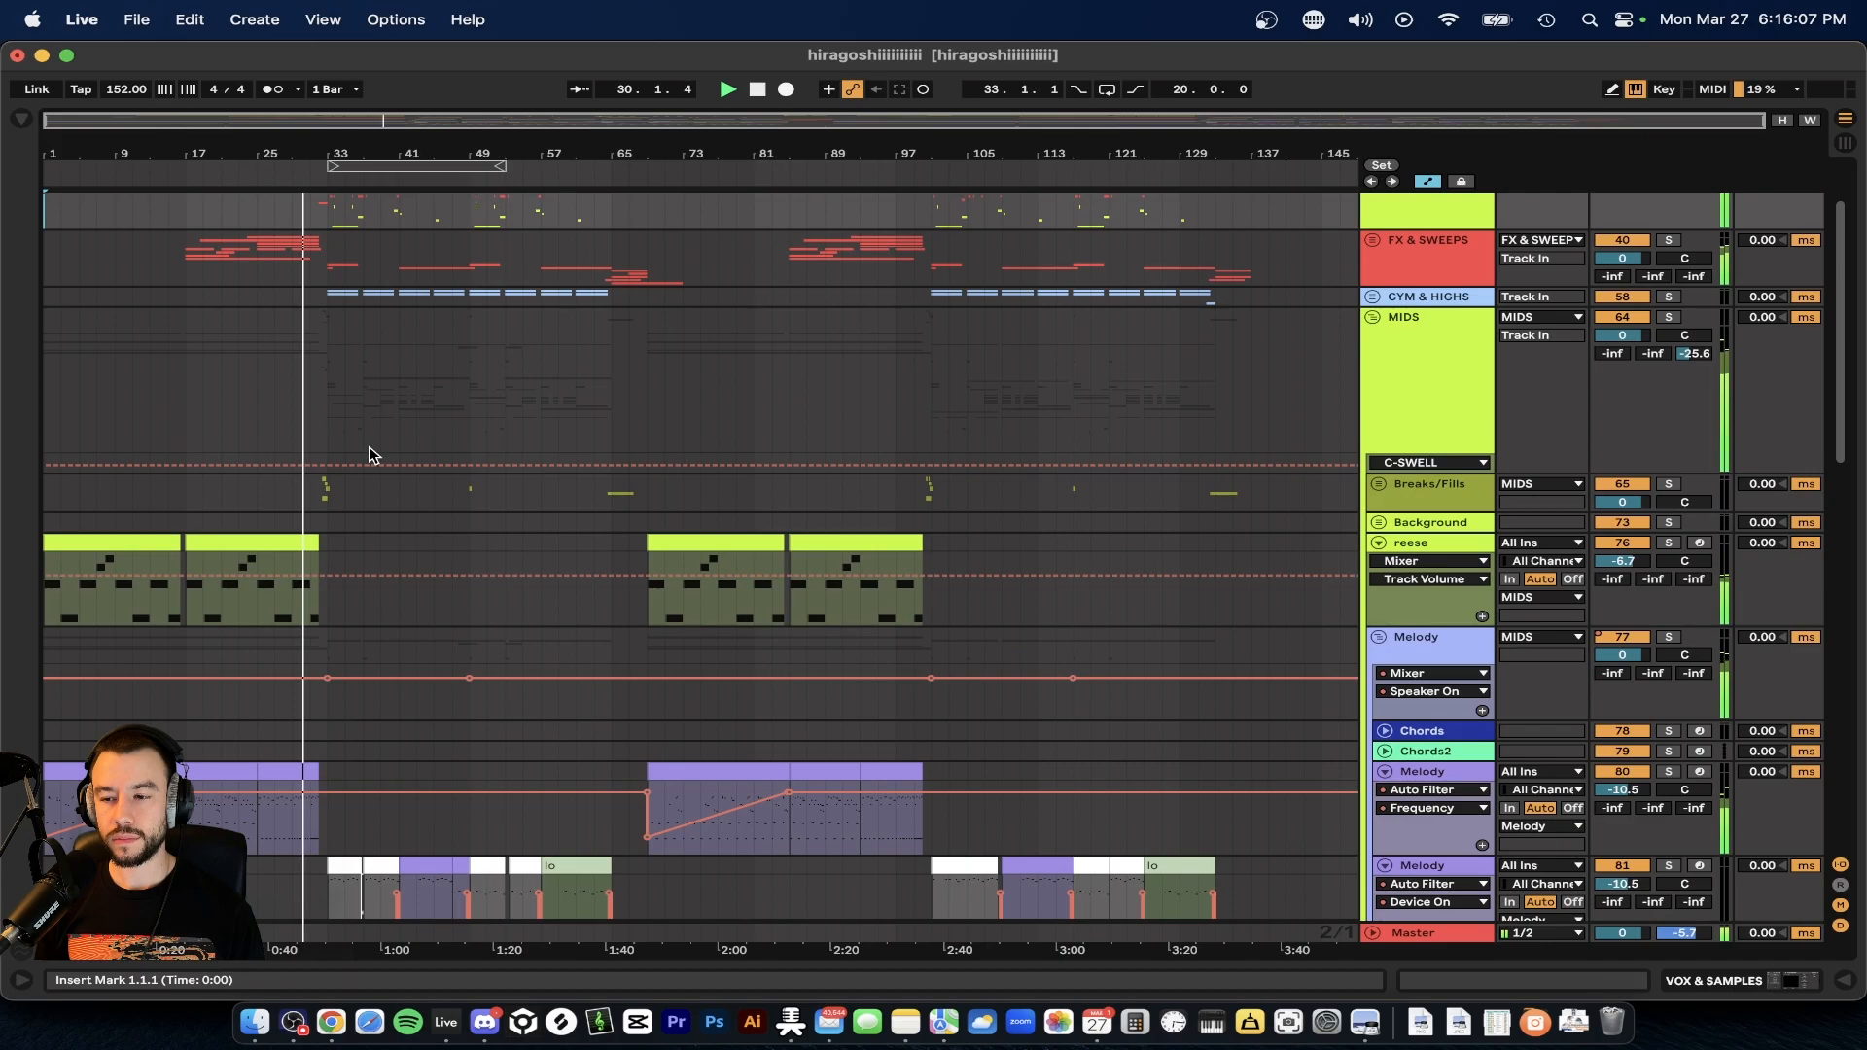
pyautogui.scroll(-6, 369, 454)
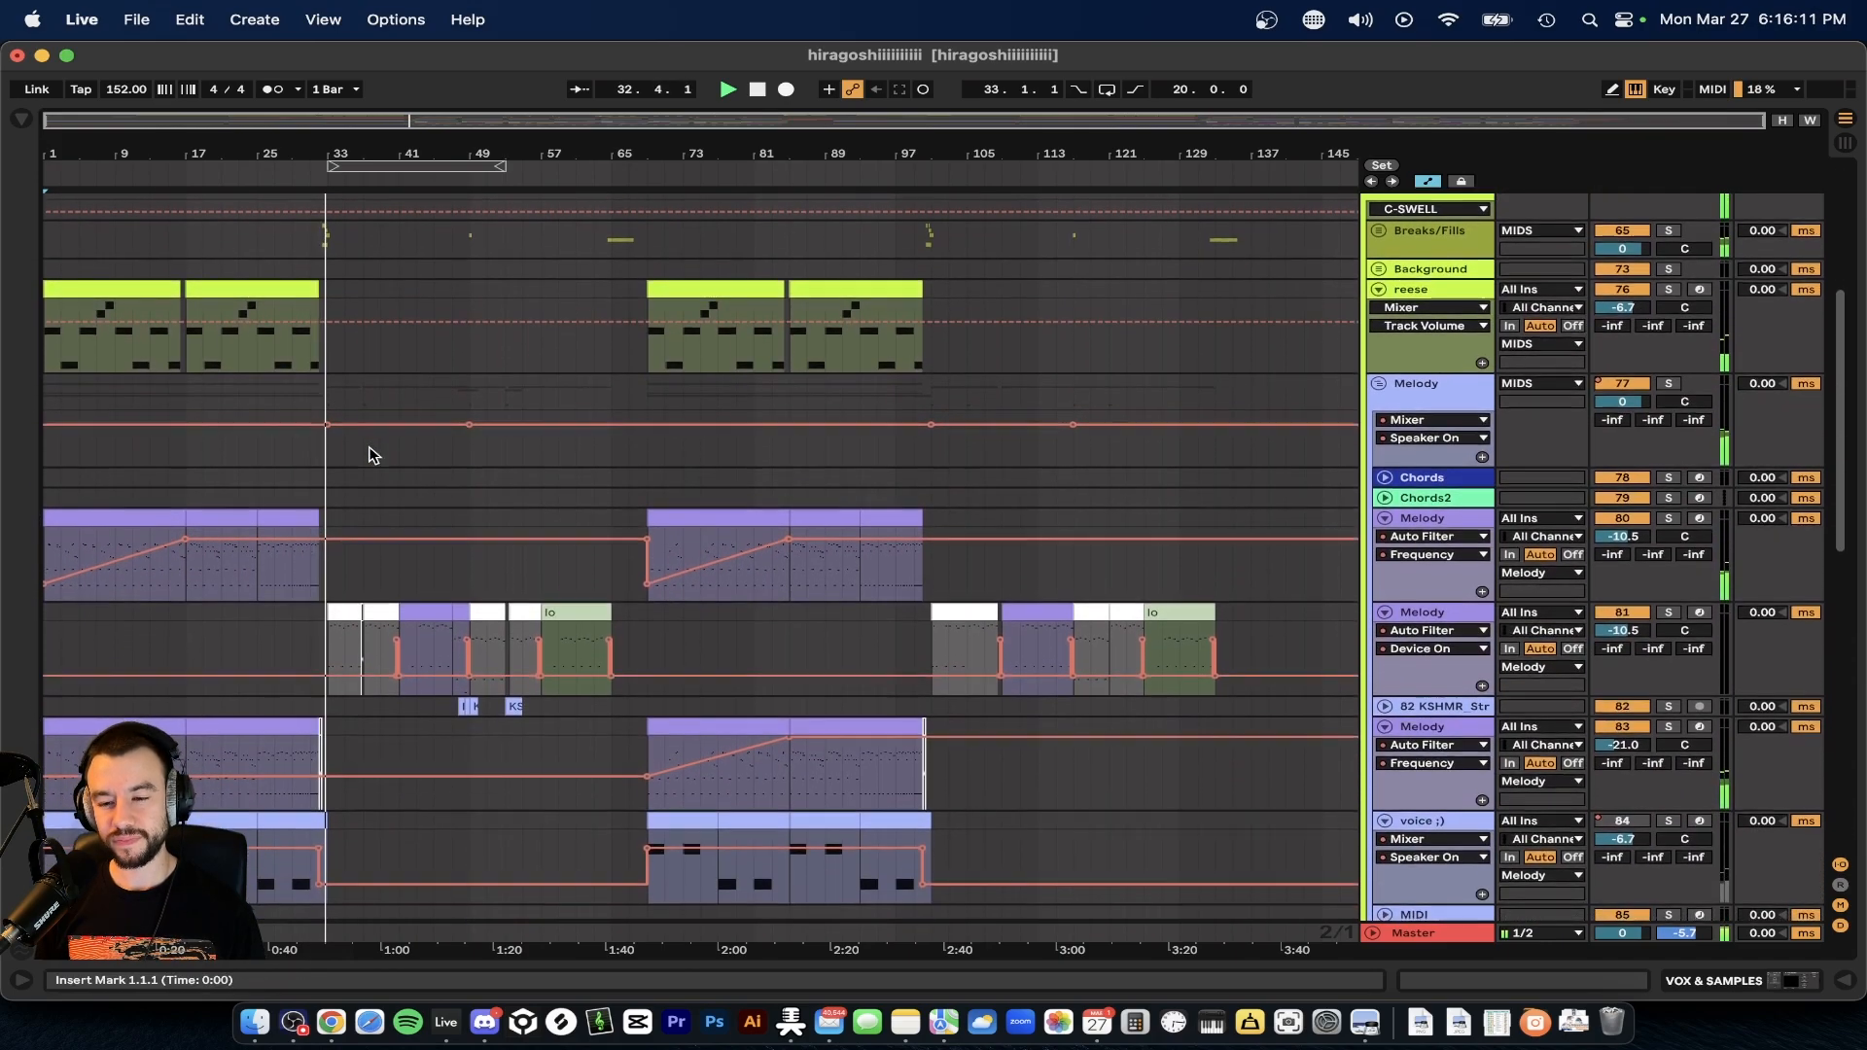
# - Unfold the RIFF group, and unfold every track in the arrangement
pyautogui.scroll(-15, 369, 454)
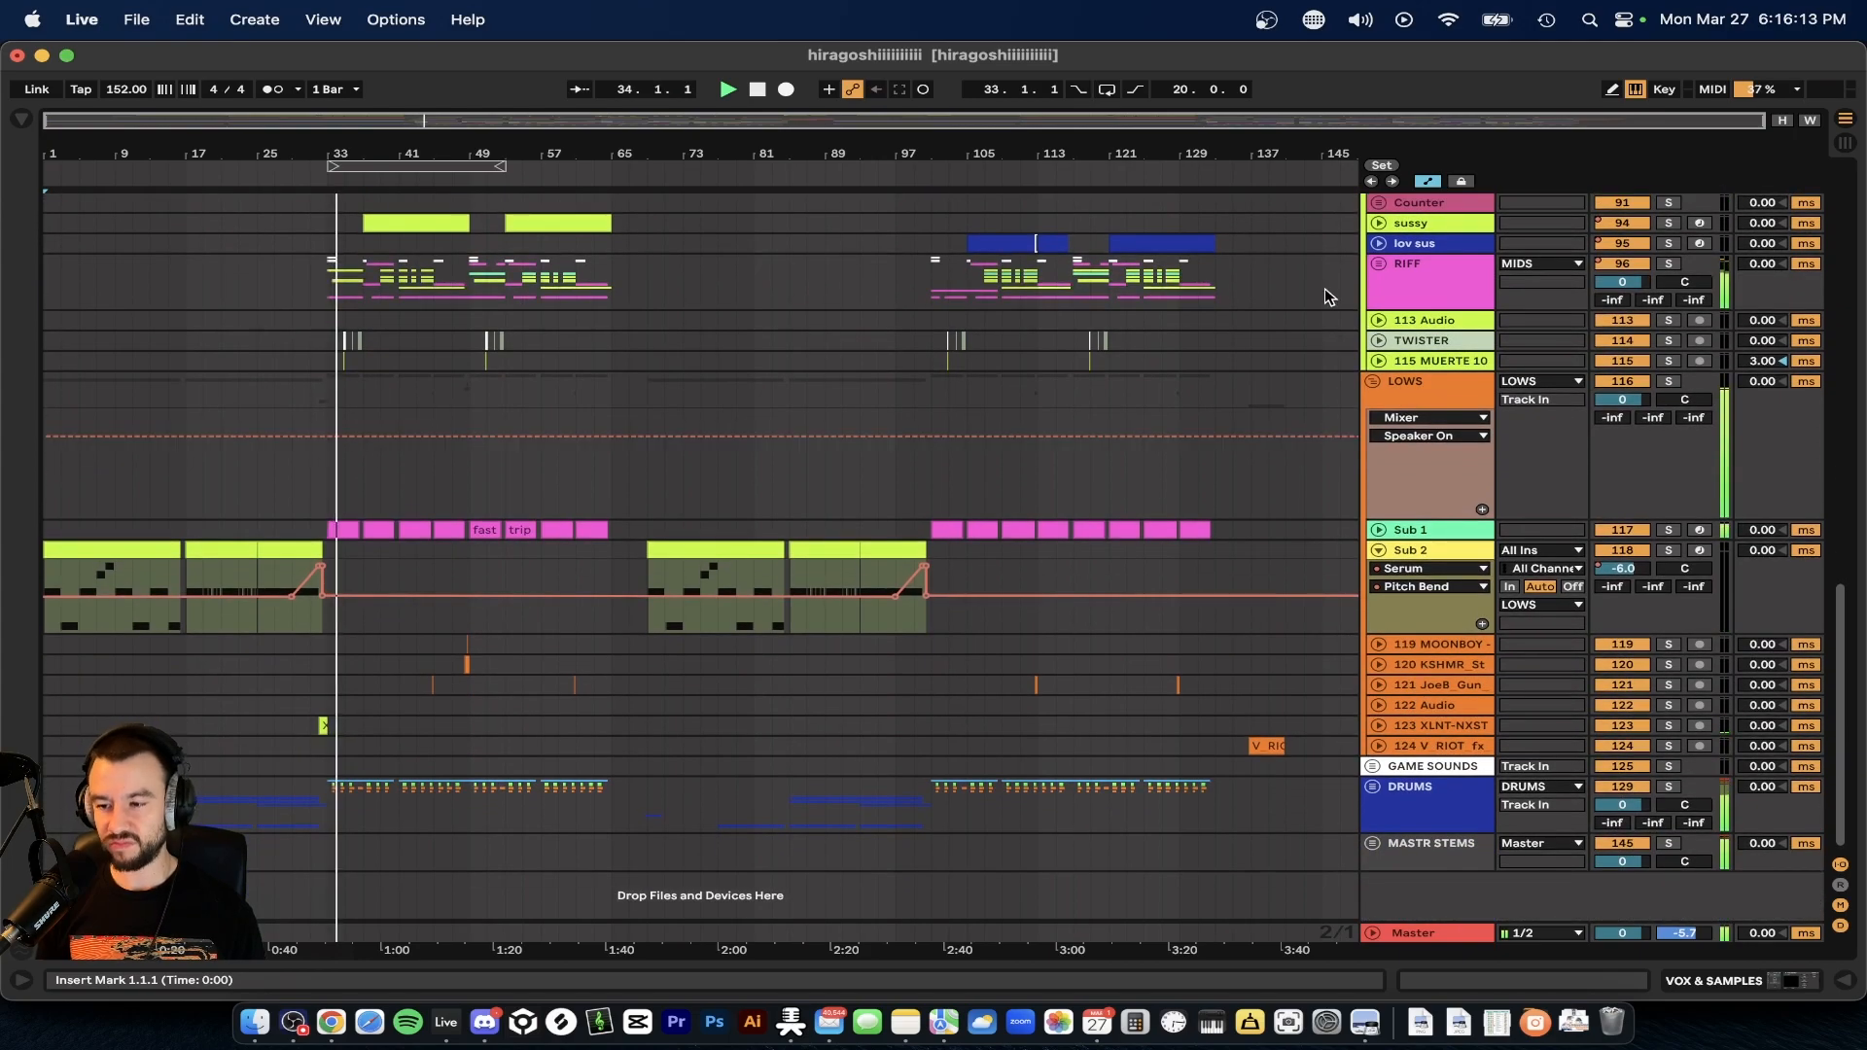
pyautogui.click(1379, 265)
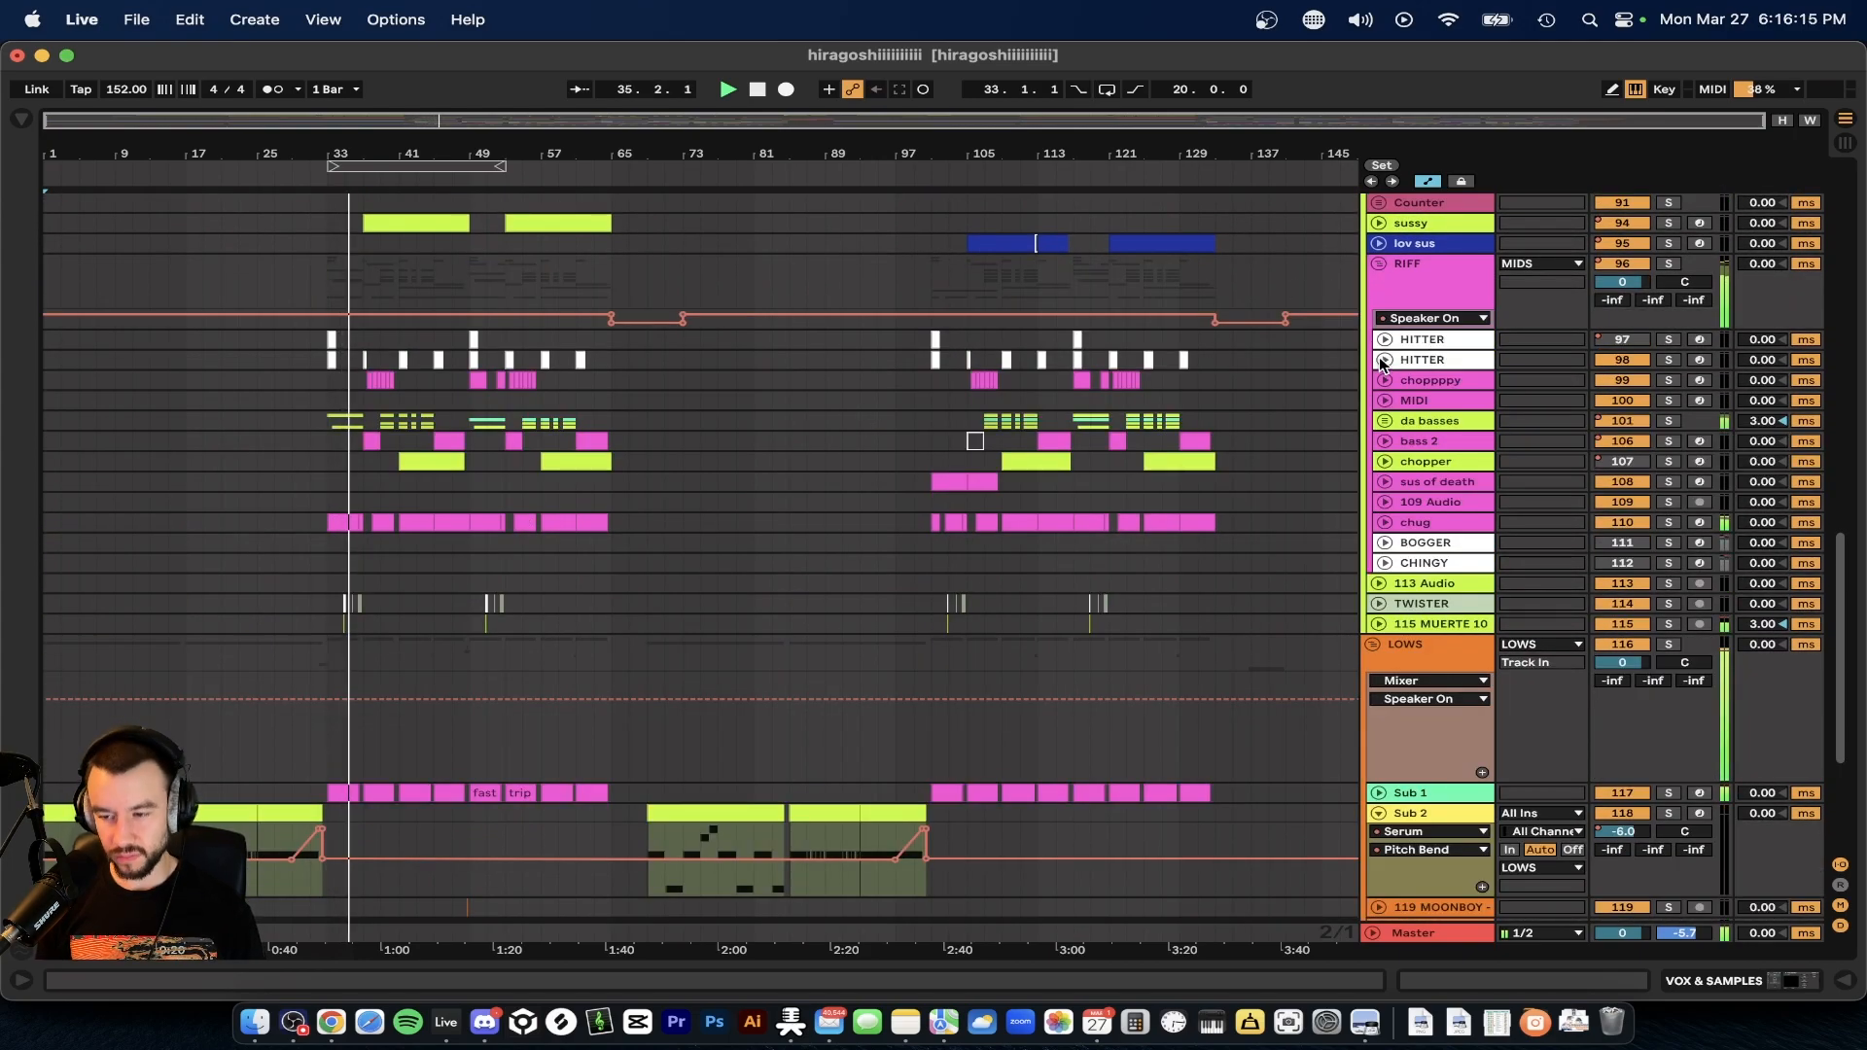
pyautogui.hotkey('alt', 'u')
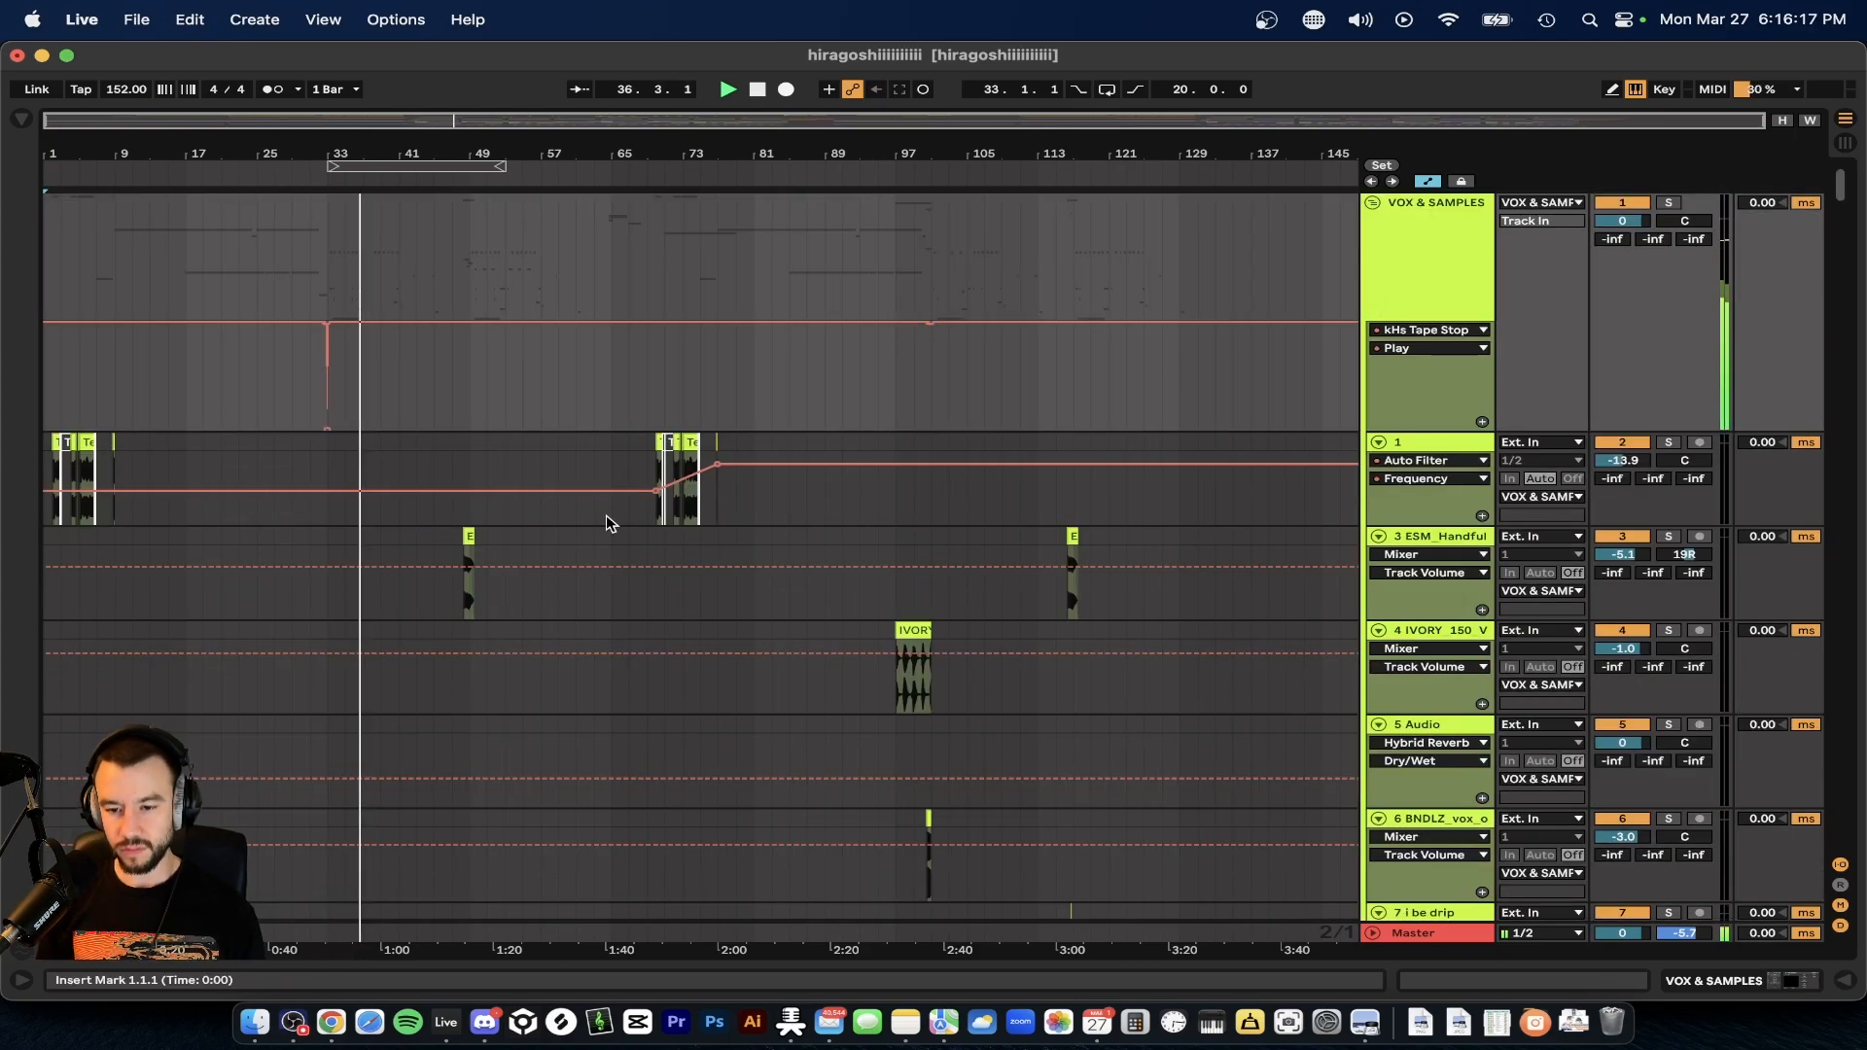
# - Look through all the unfolded tracks and examine the bass layers of the first drop, between bars 33 and 65
pyautogui.scroll(-15, 605, 523)
pyautogui.scroll(-20, 605, 523)
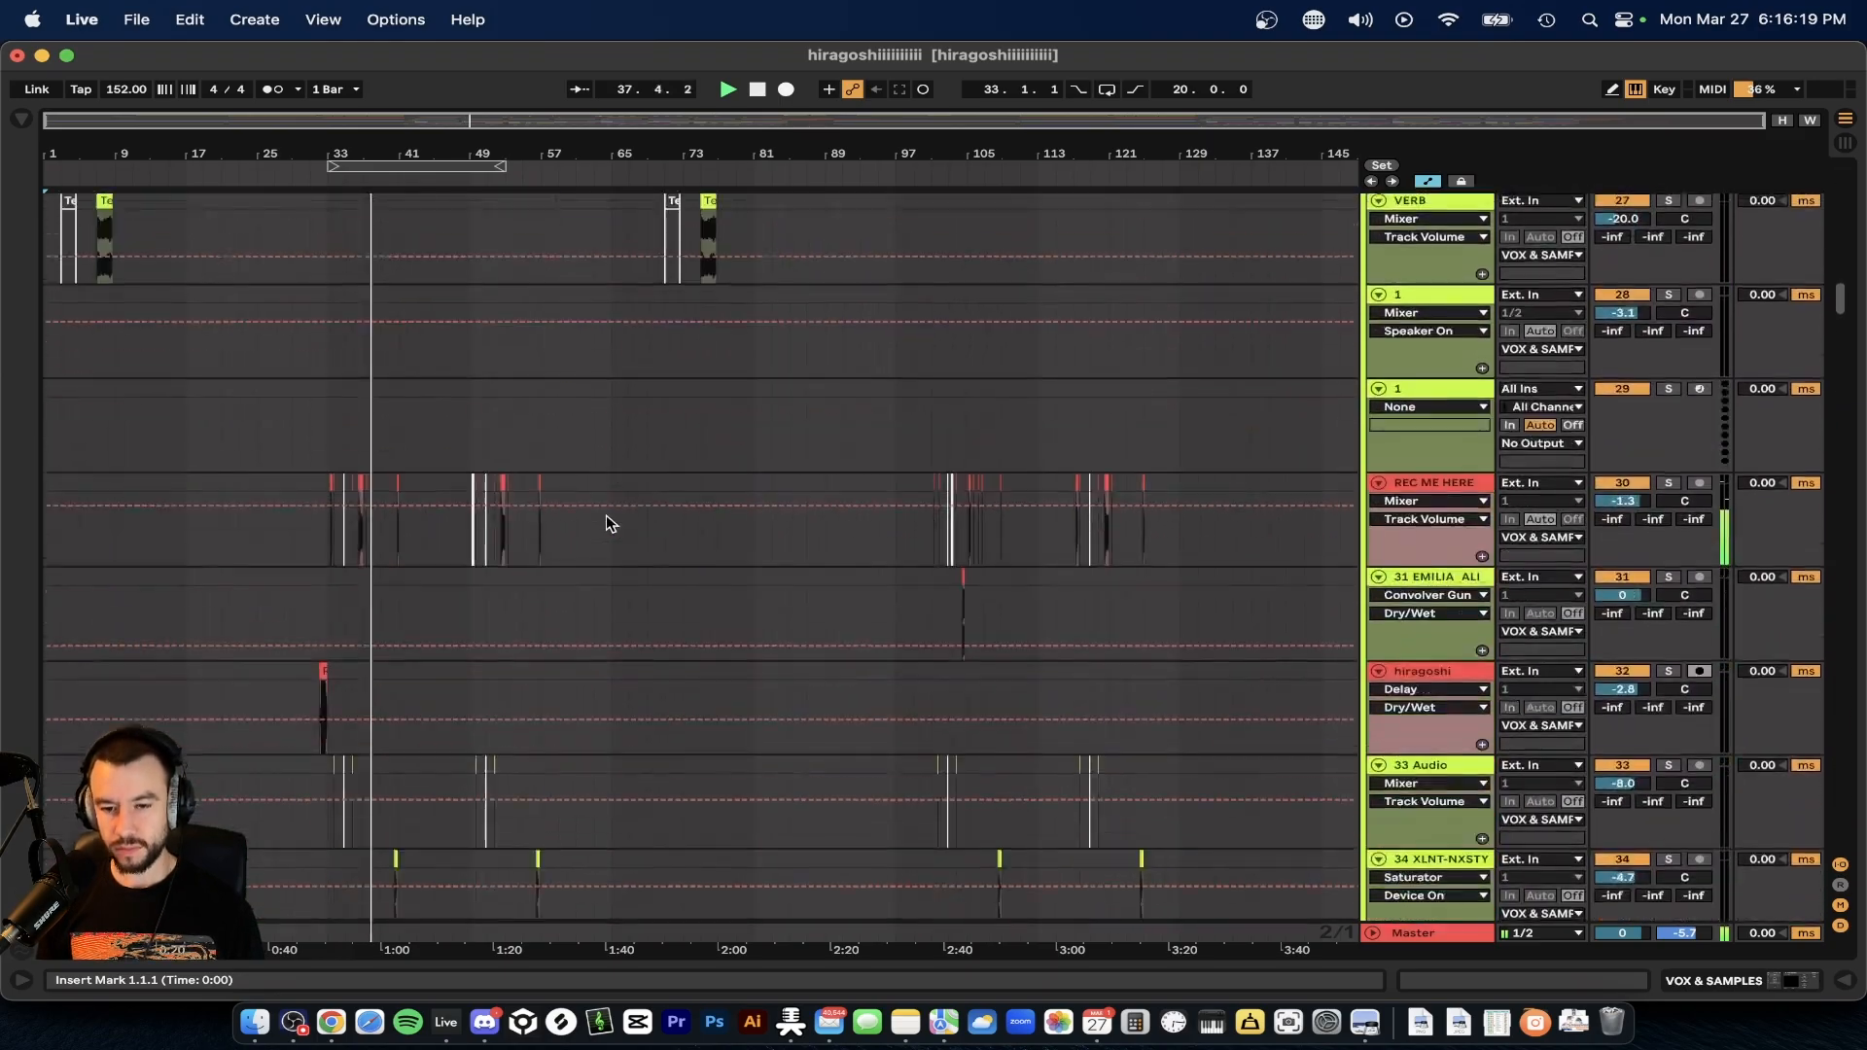
pyautogui.scroll(-20, 605, 515)
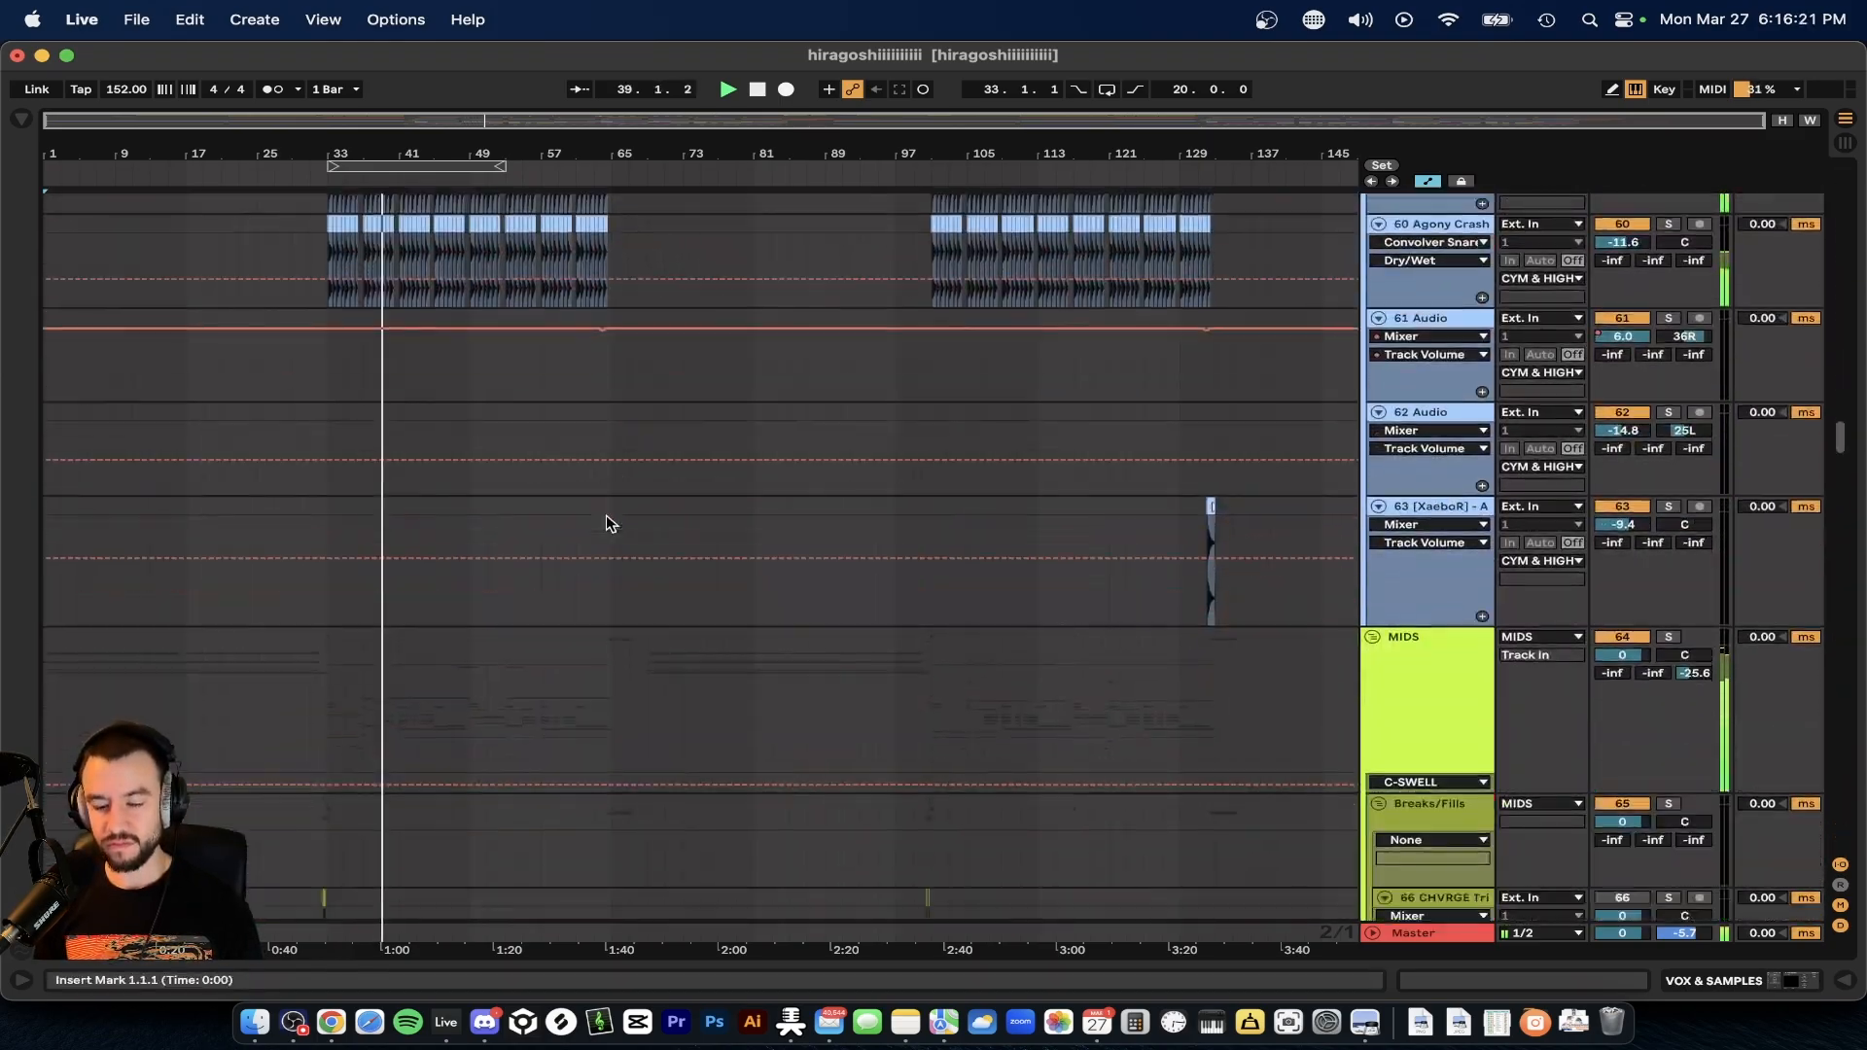
pyautogui.scroll(-20, 605, 523)
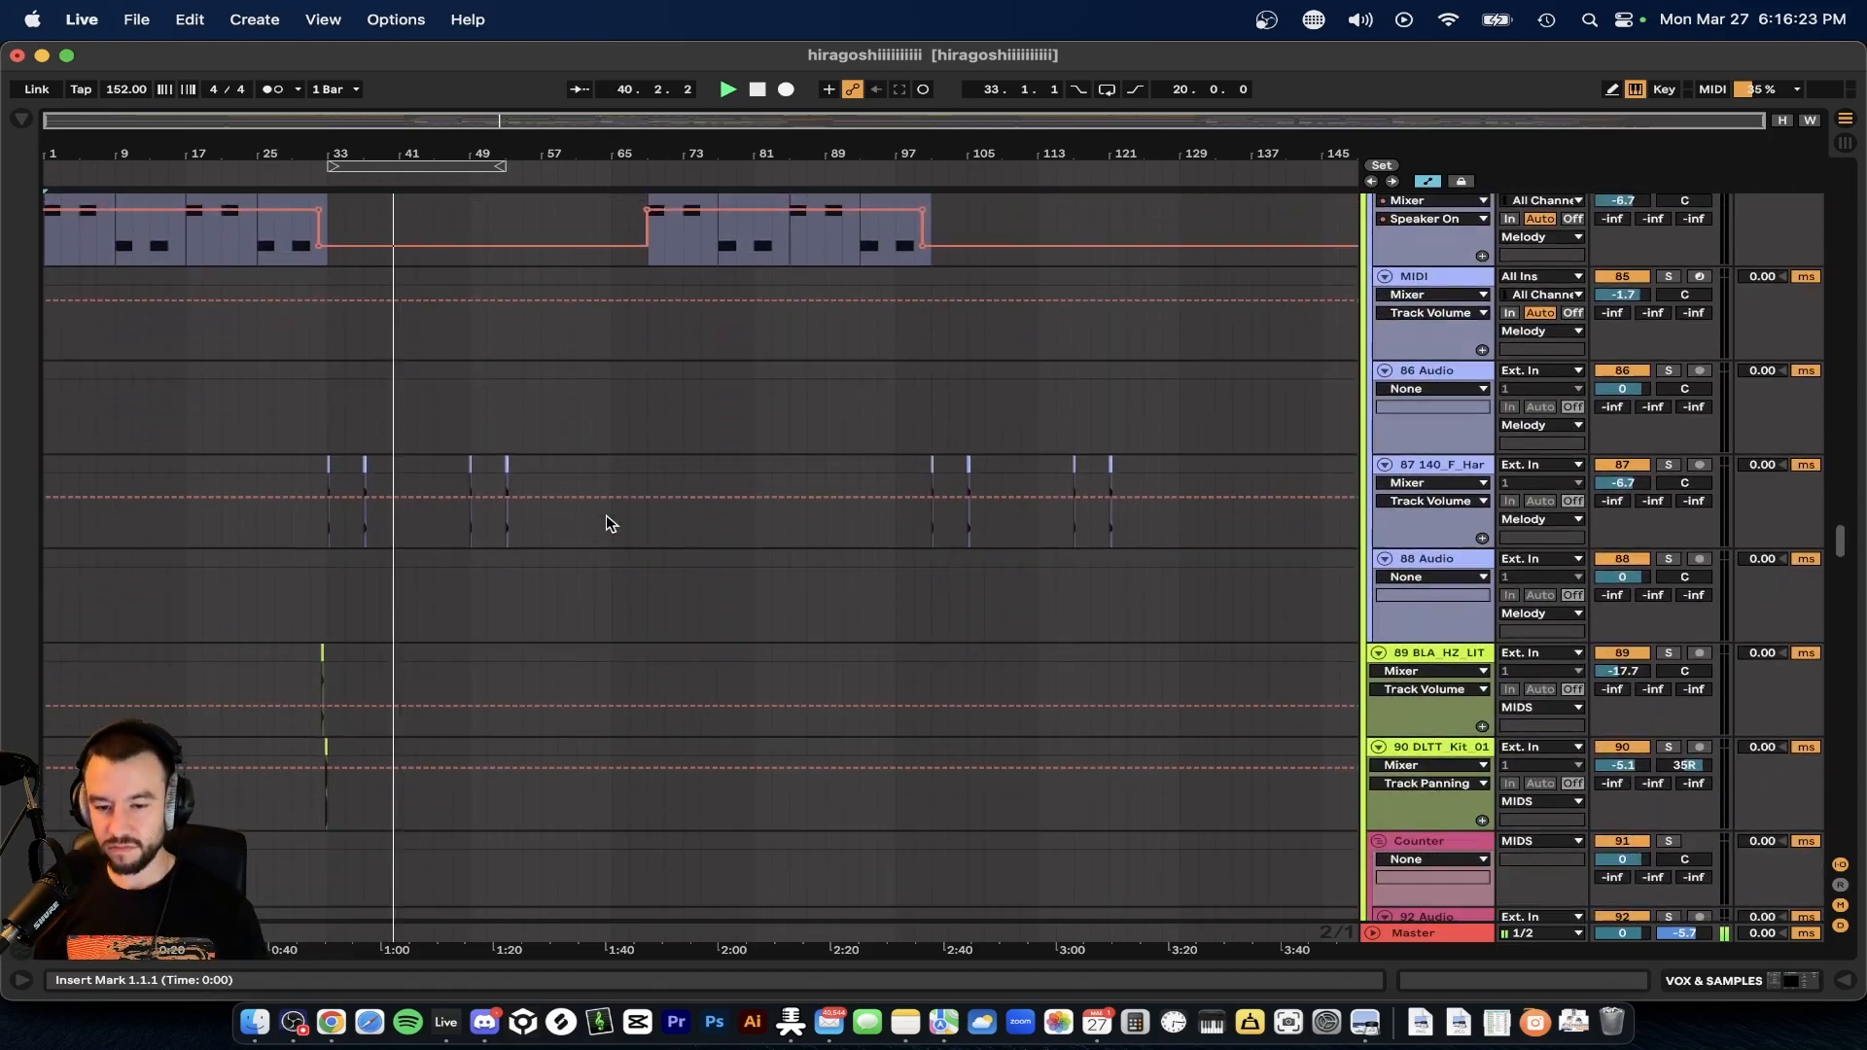
pyautogui.scroll(12, 605, 515)
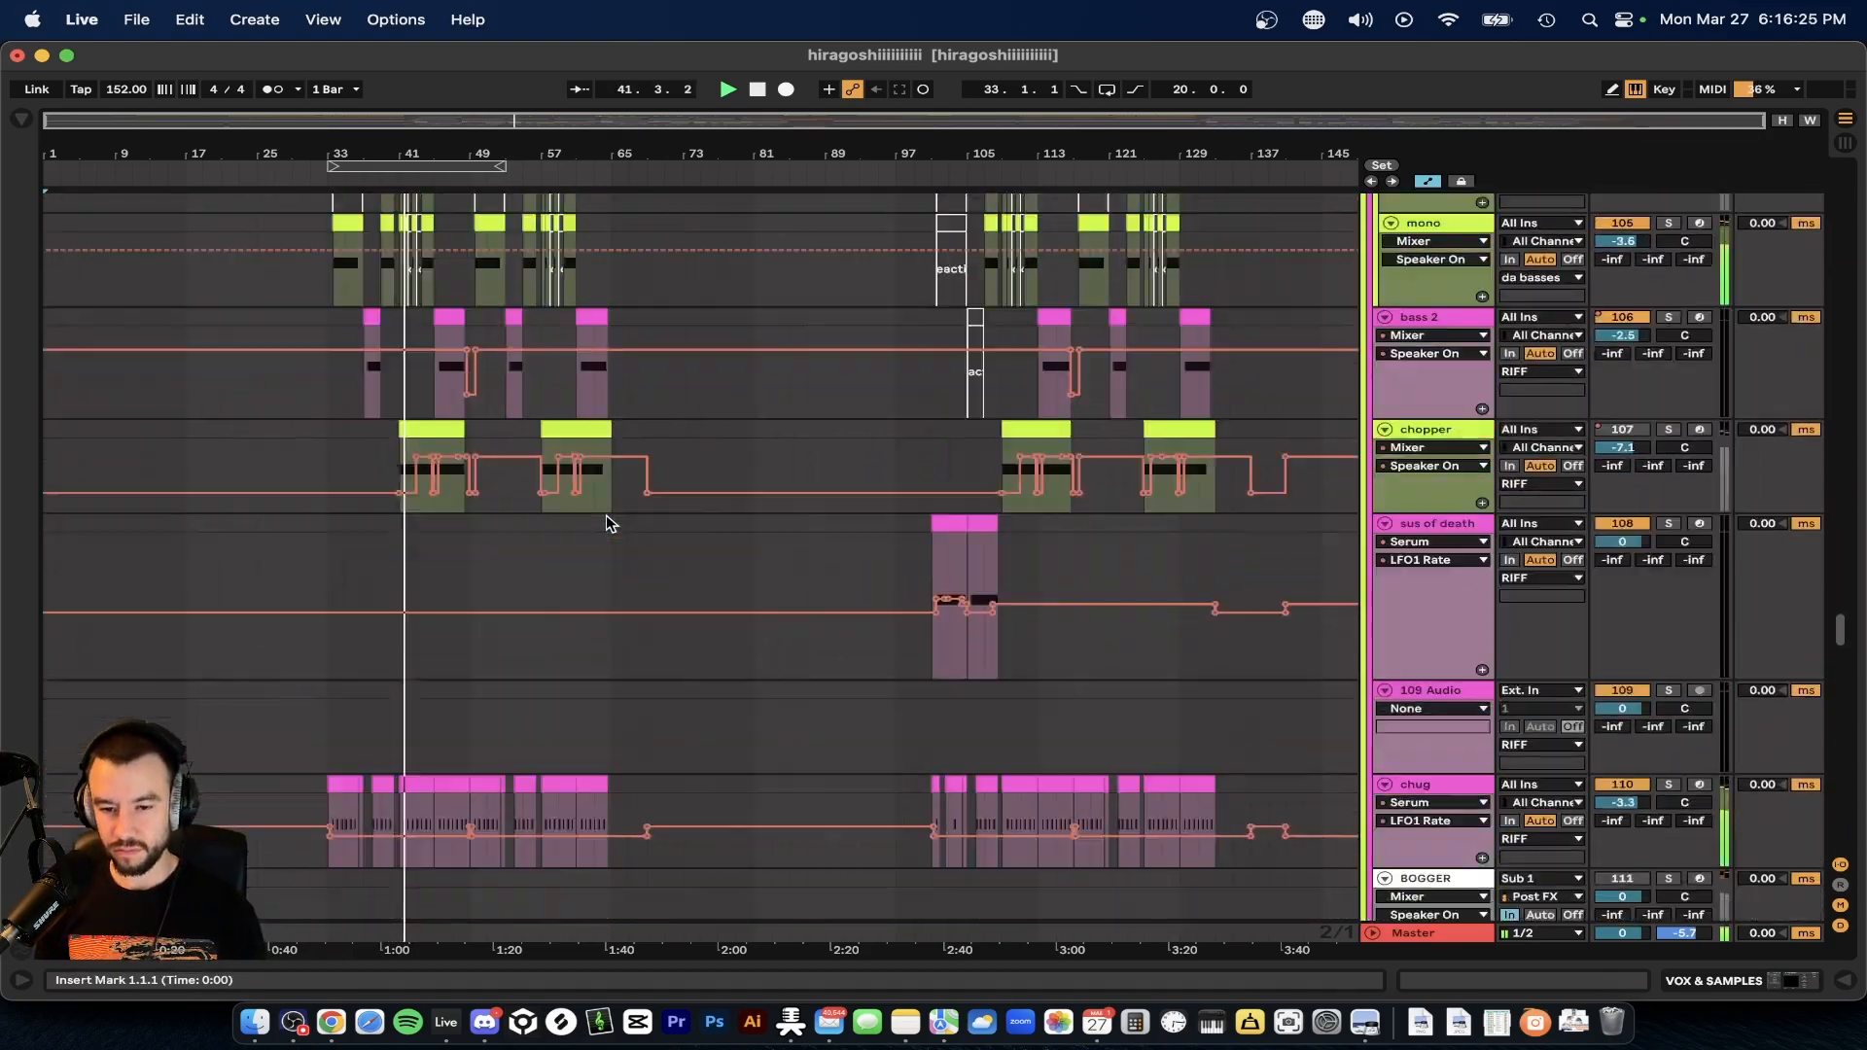
pyautogui.scroll(5, 605, 515)
pyautogui.hscroll(-10, 605, 516)
pyautogui.scroll(3, 605, 515)
pyautogui.scroll(-3, 606, 517)
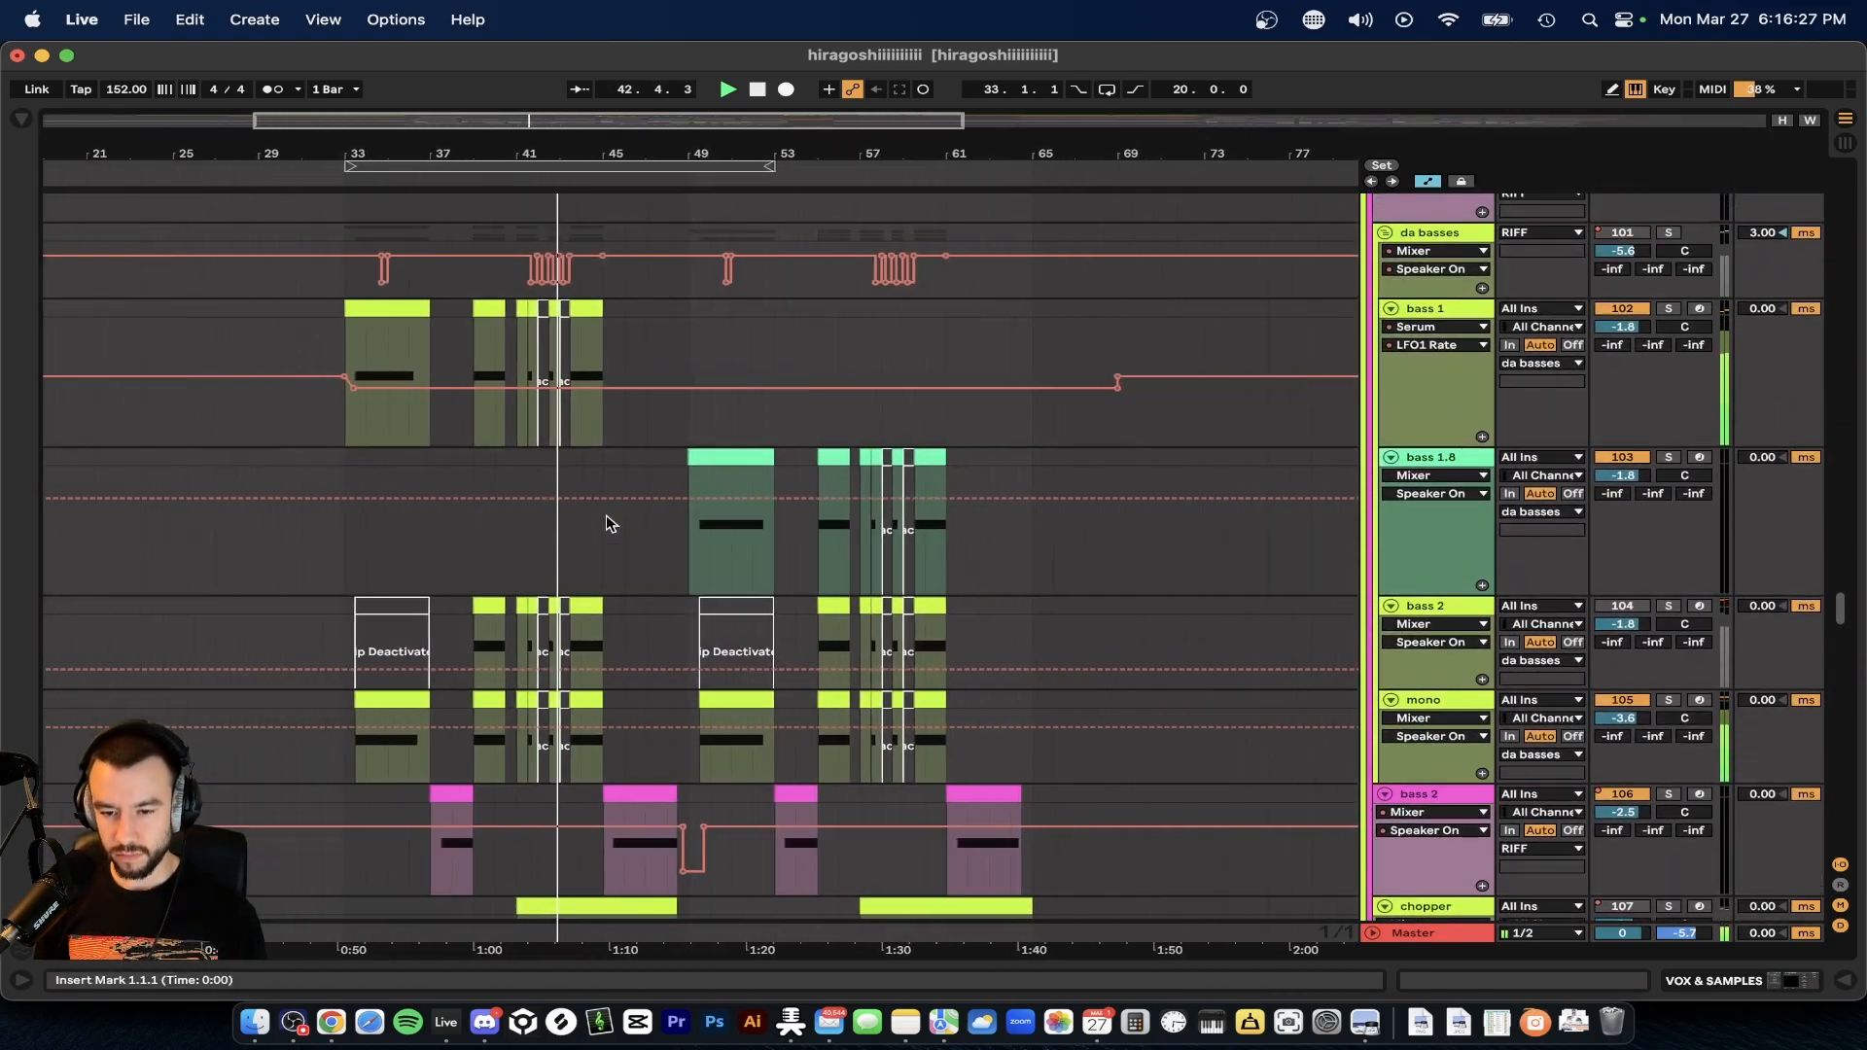
pyautogui.scroll(-2, 606, 516)
pyautogui.scroll(-3, 628, 515)
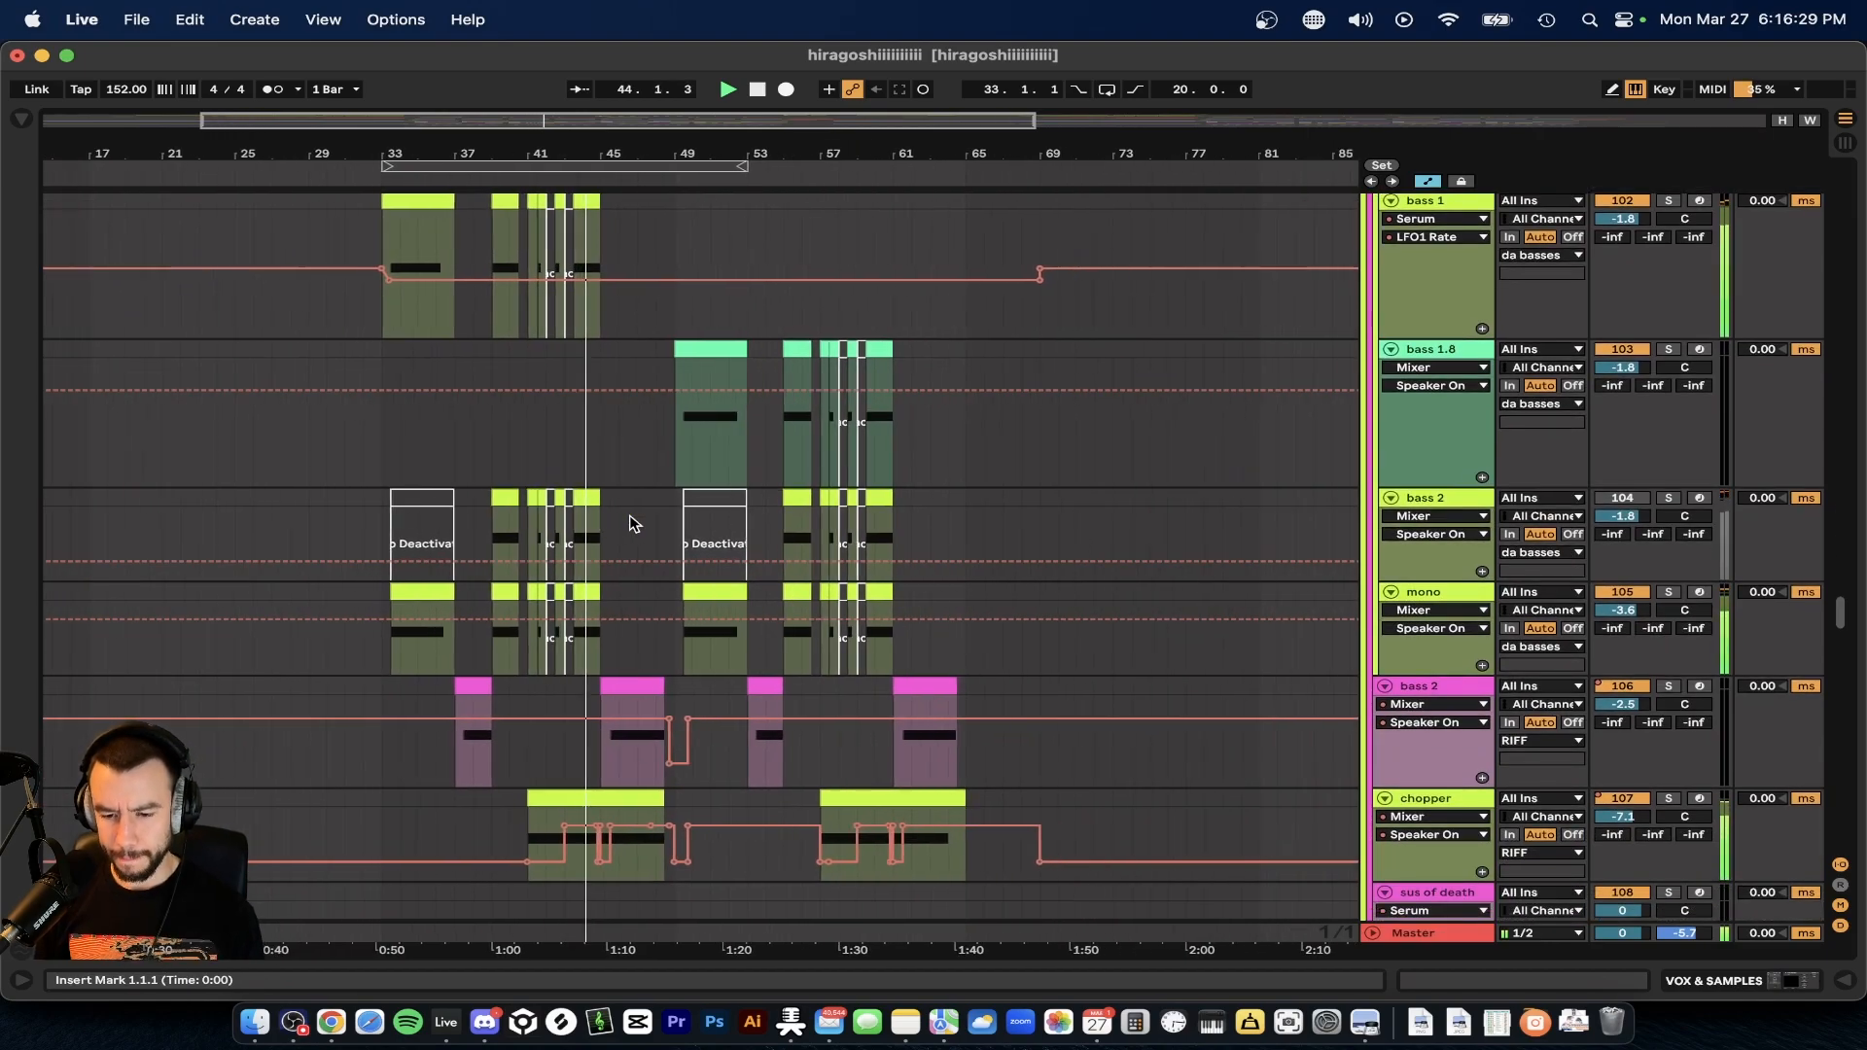
# - Display the Master track's device chain with its meter and spectrum analyzer, and hide it again
pyautogui.doubleClick(1400, 935)
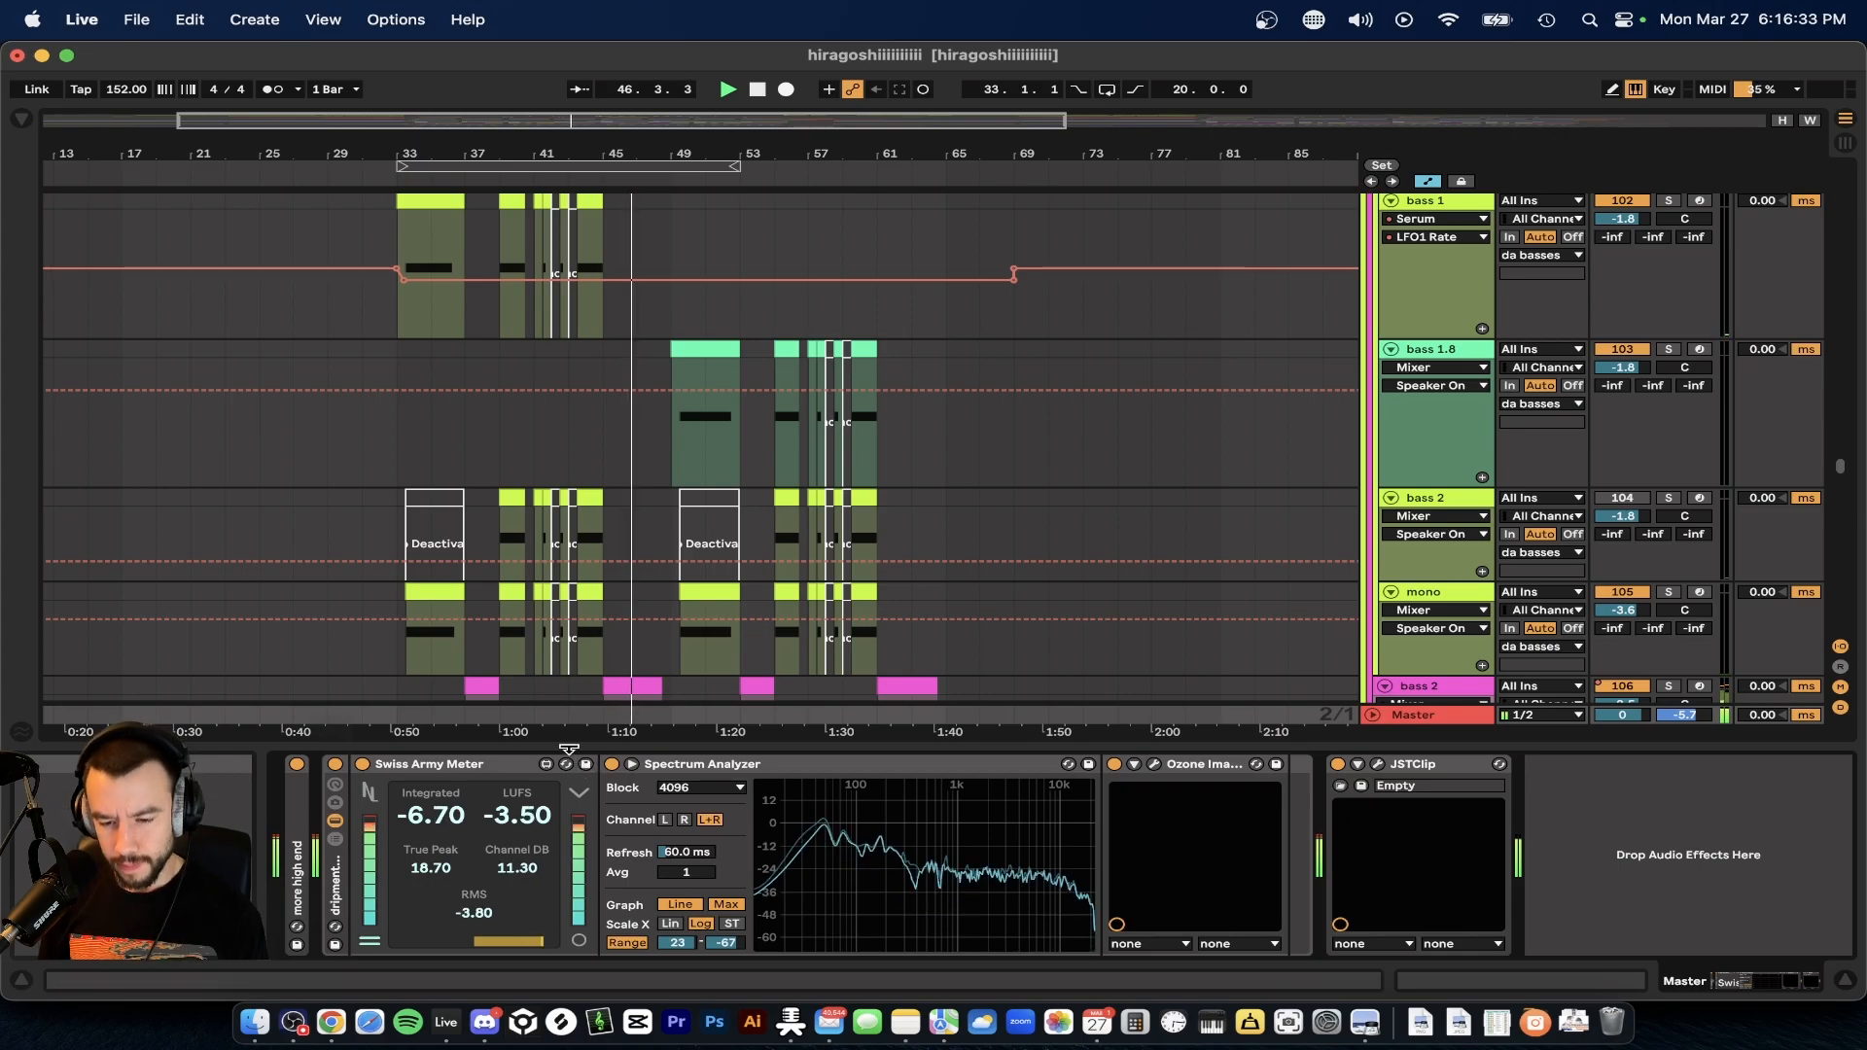
pyautogui.click(26, 977)
pyautogui.press('-')
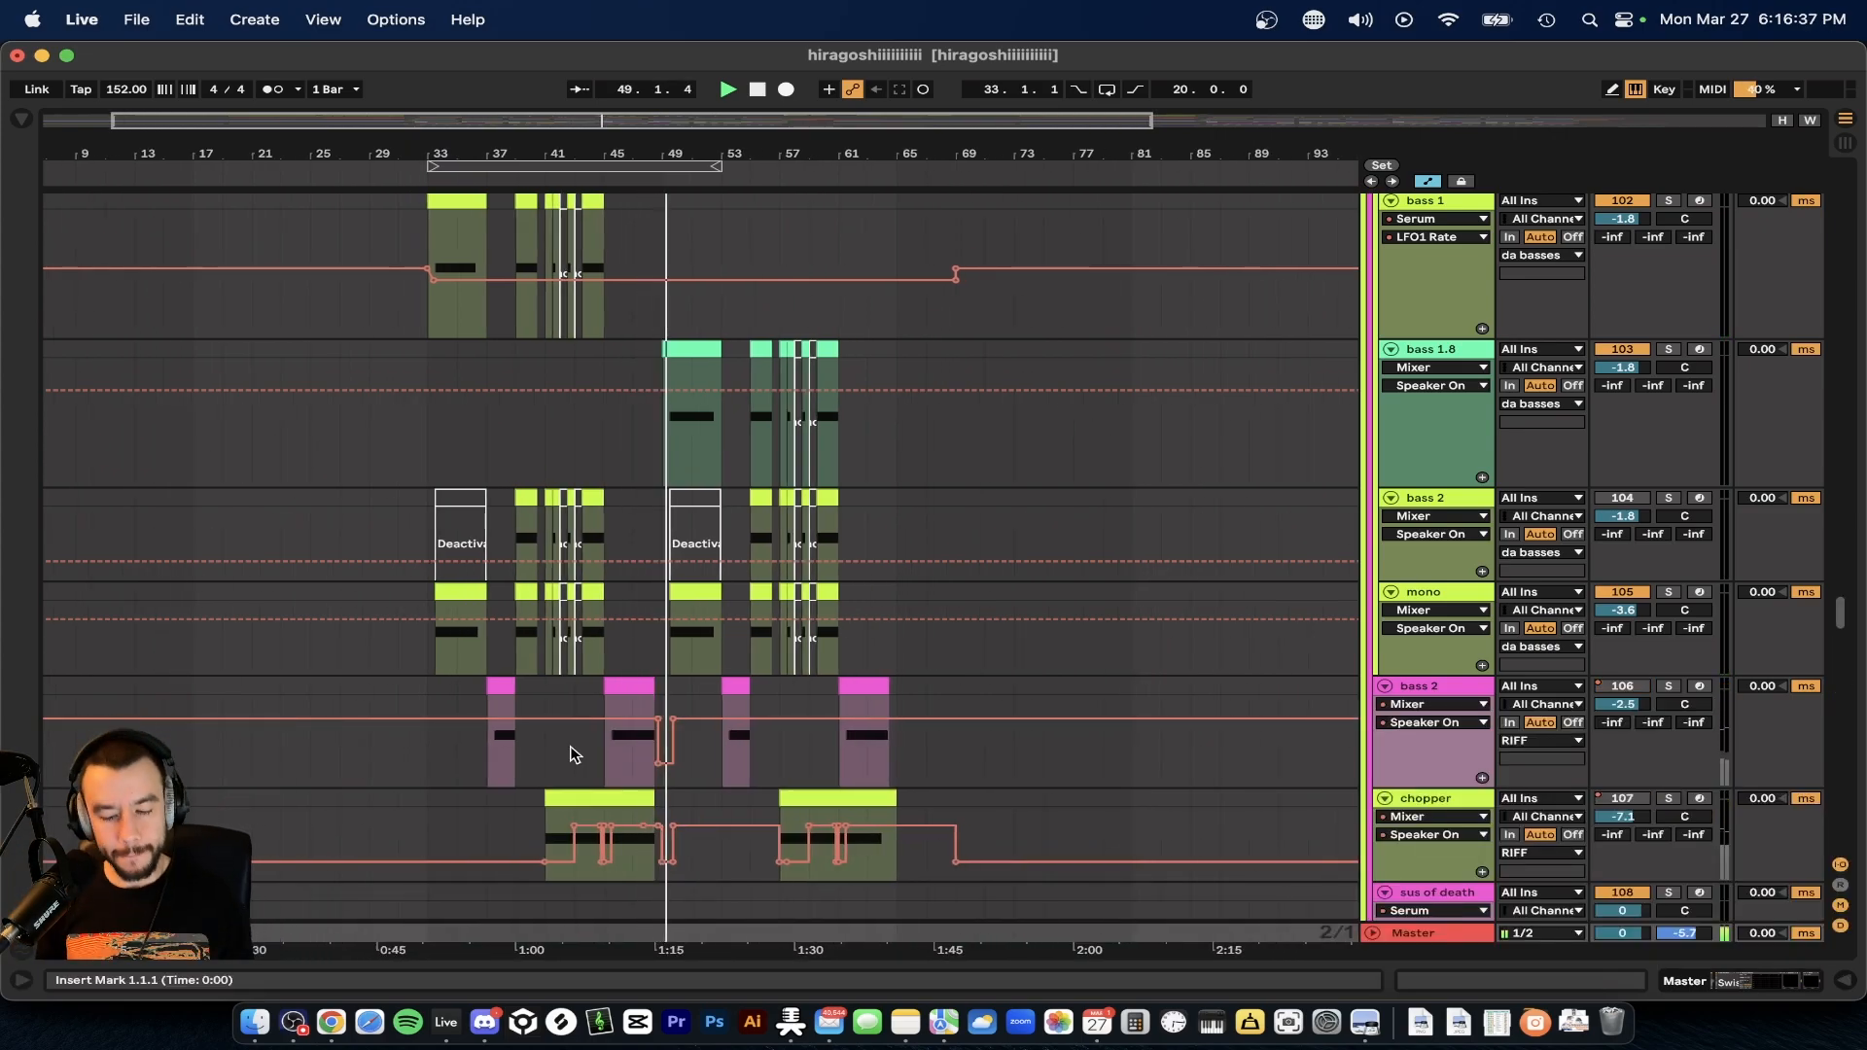
pyautogui.press('-')
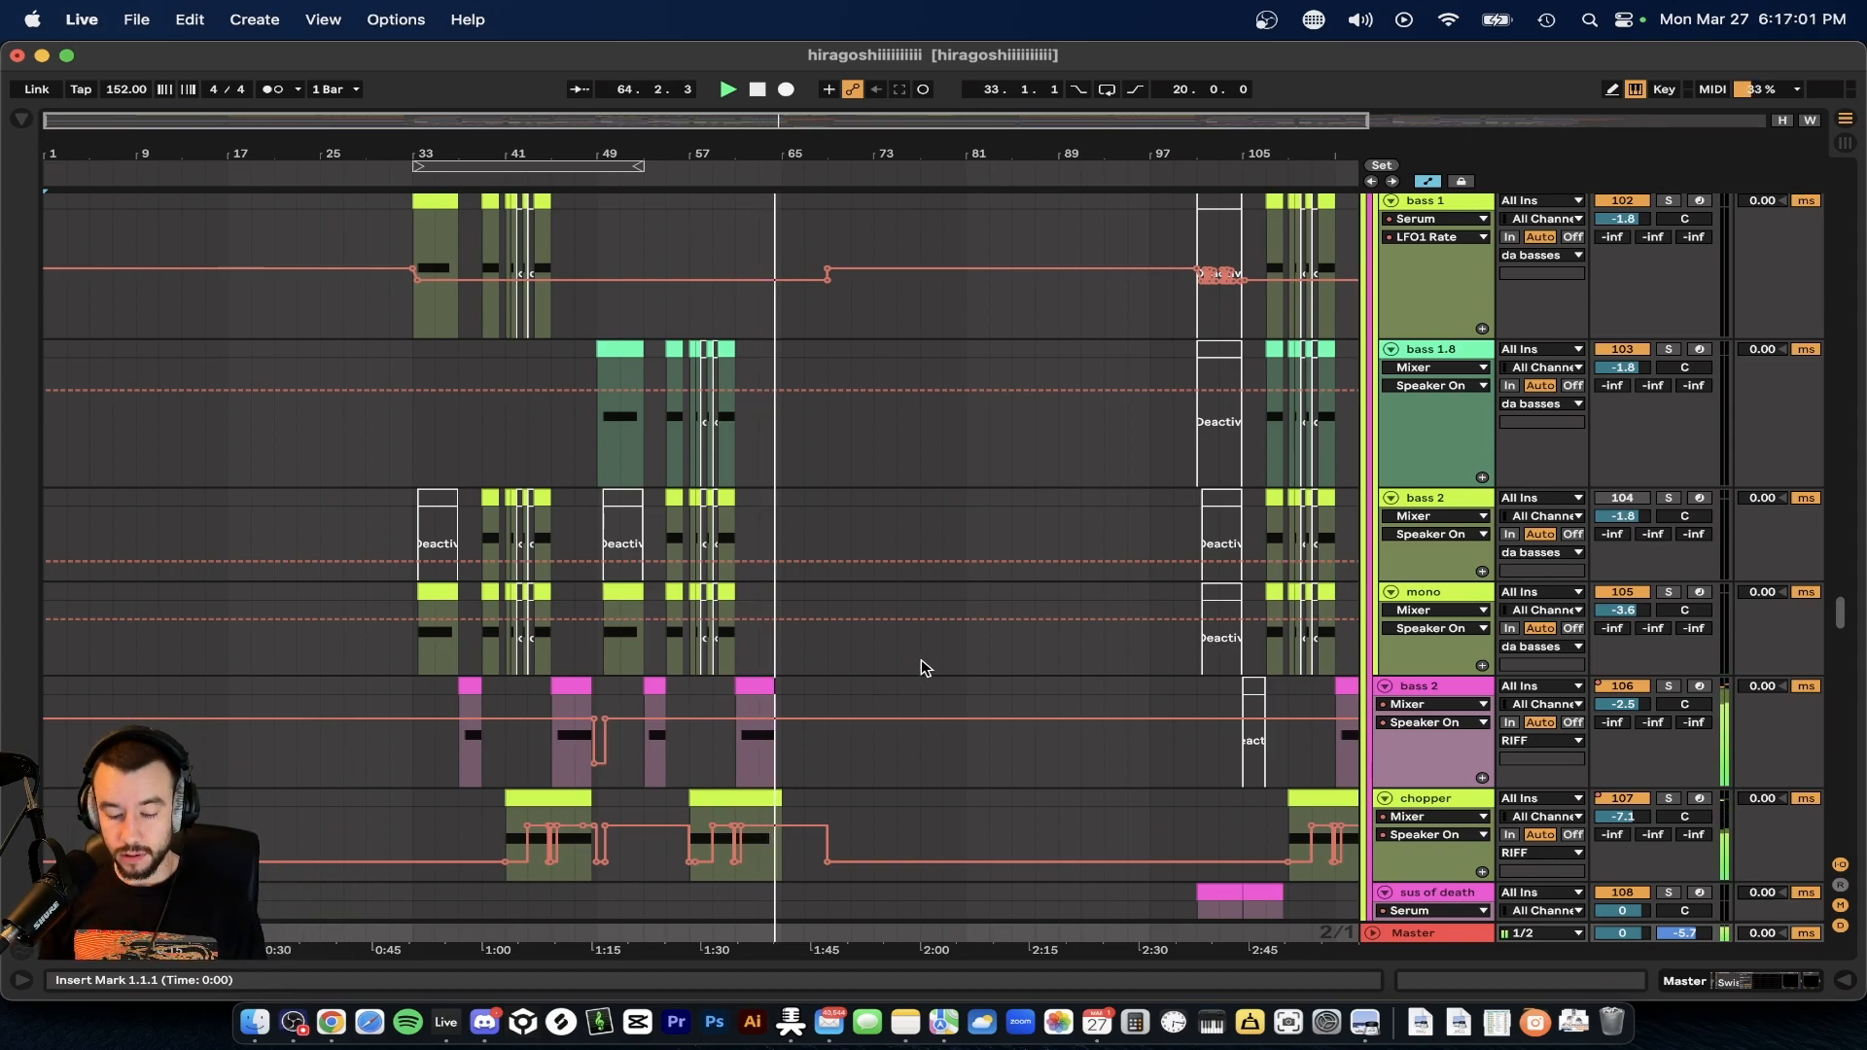
# - Fold all tracks back into their groups and show the full length of the arrangement
pyautogui.click(950, 674)
pyautogui.hotkey('alt', 'u')
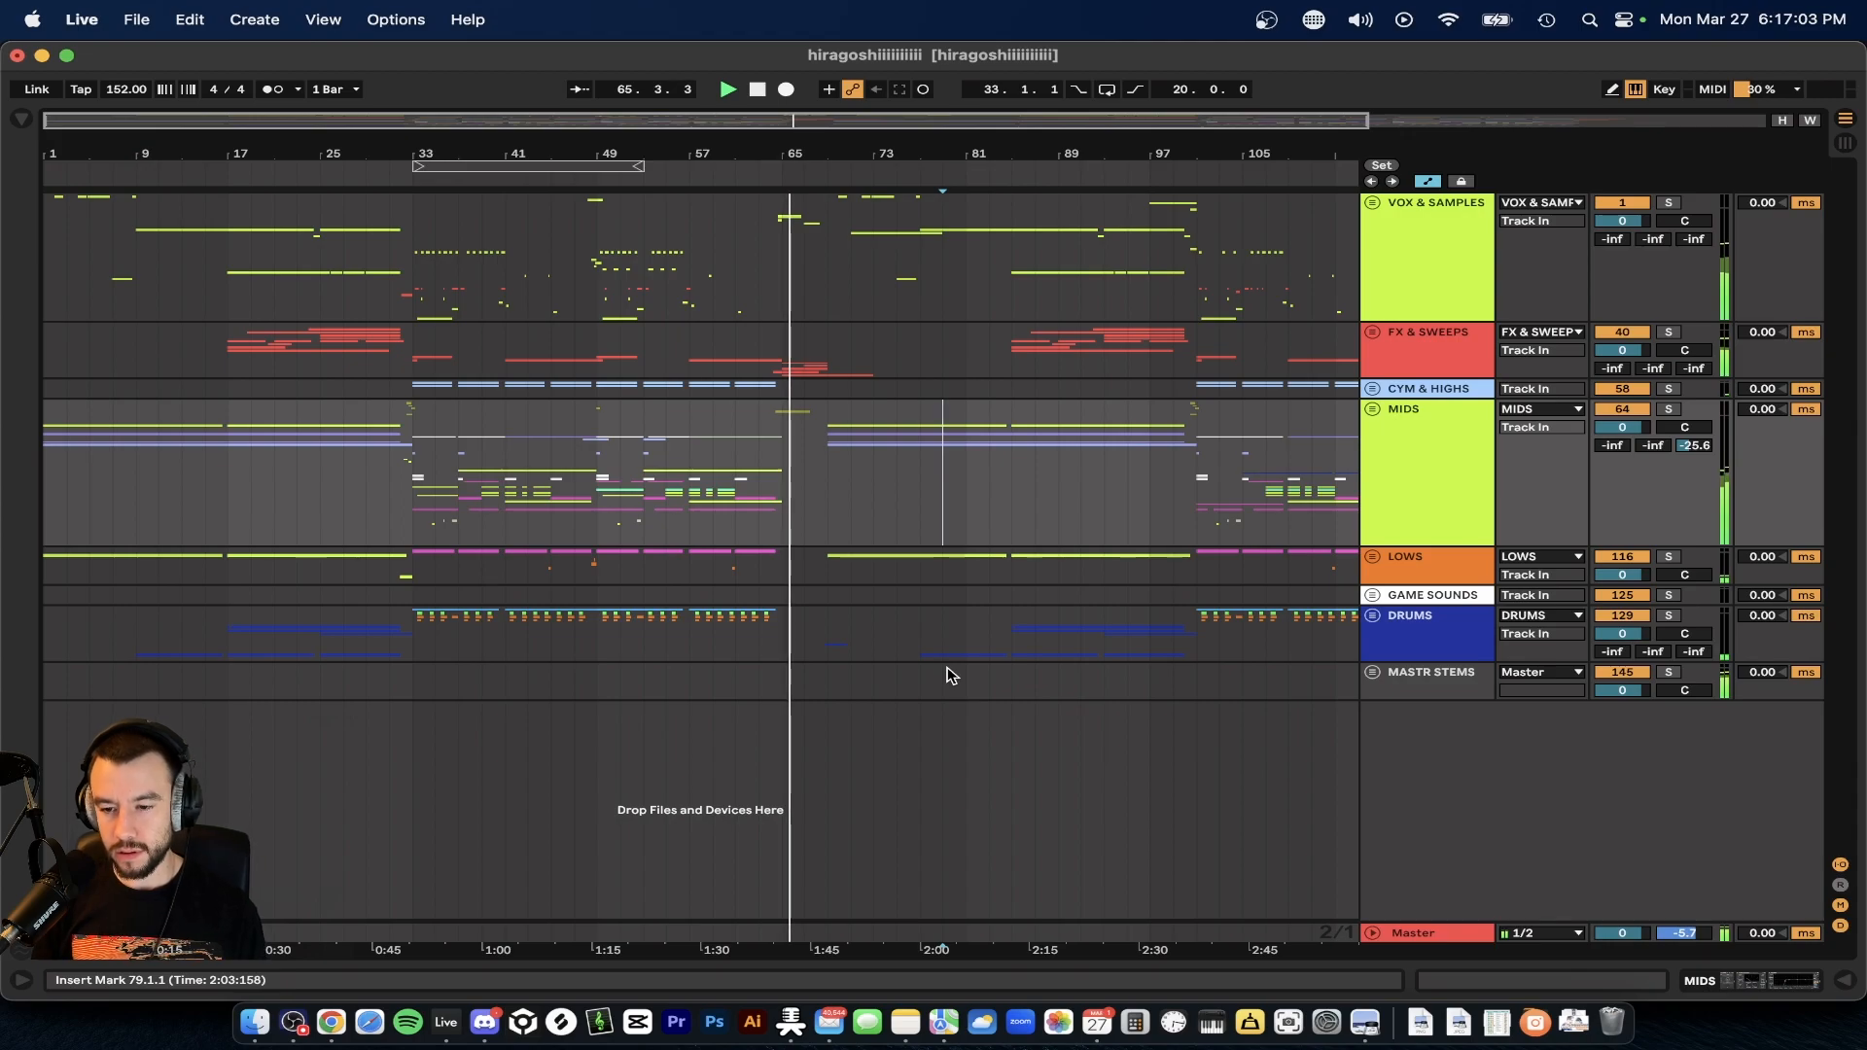
pyautogui.press('-')
pyautogui.press('-')
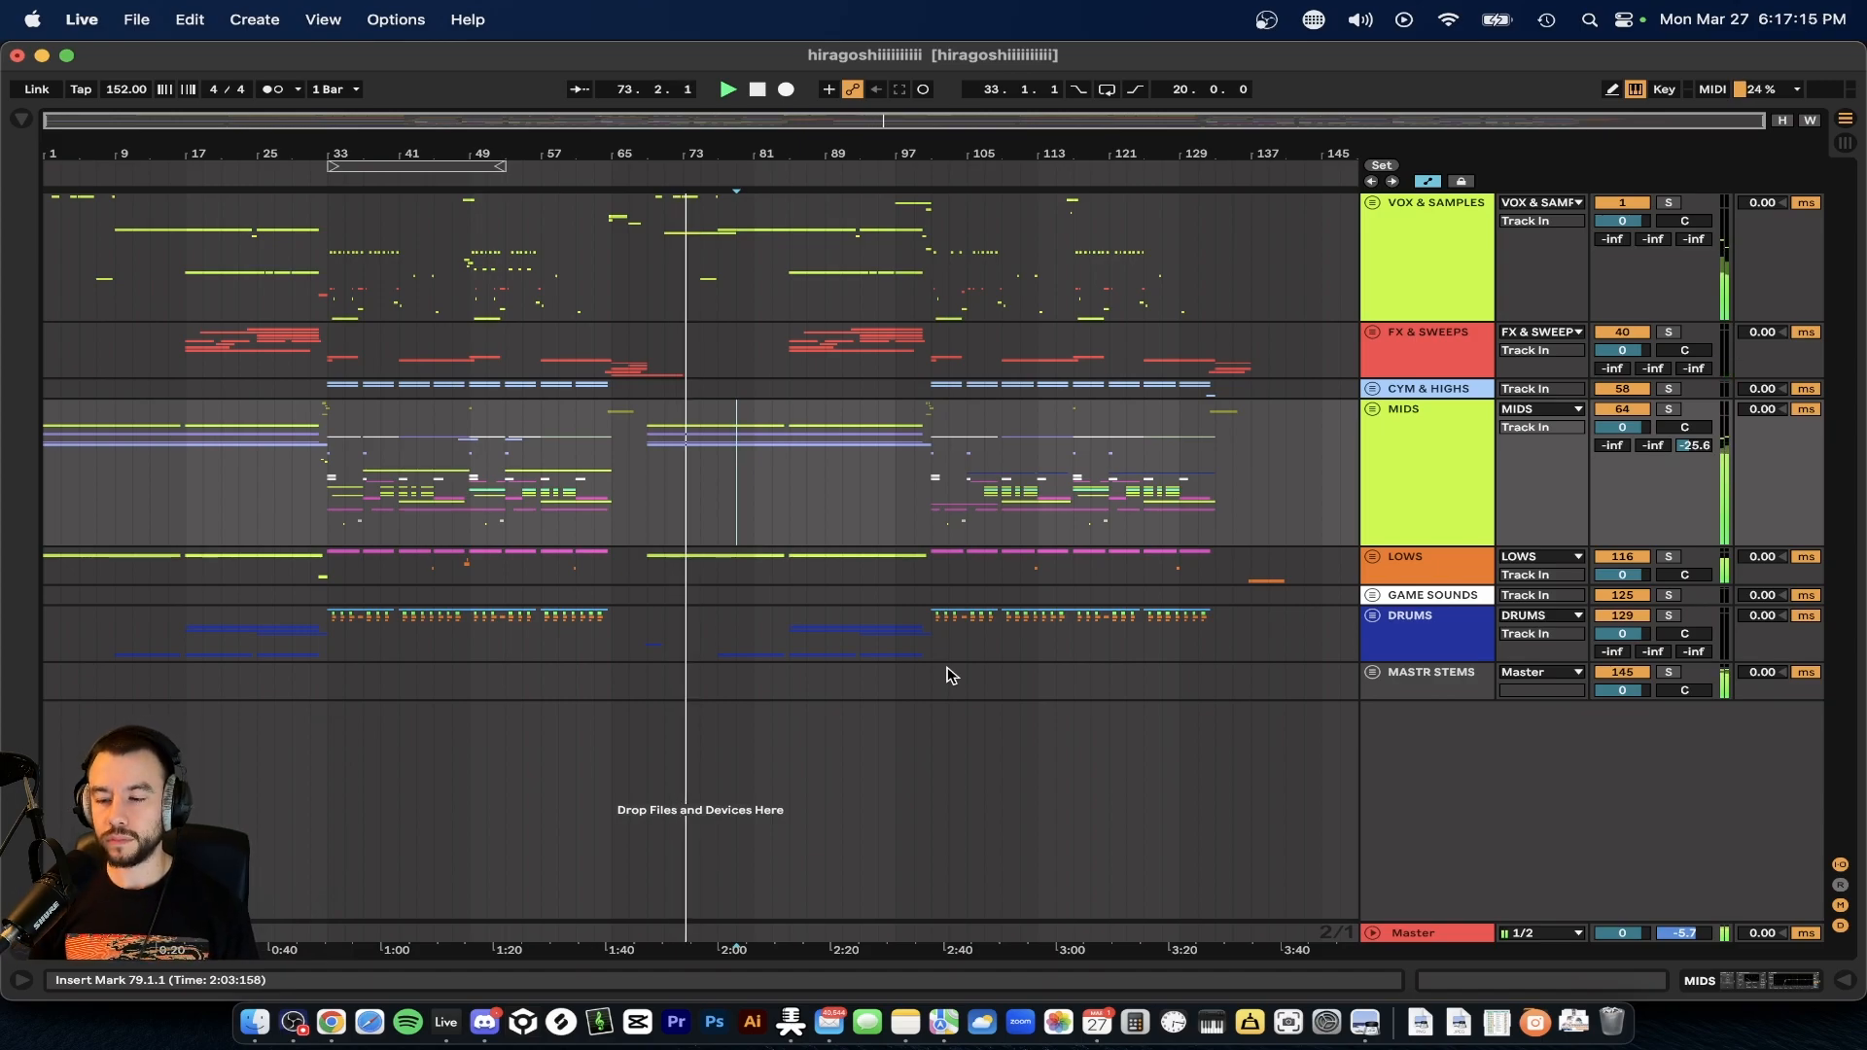
# - Reopen the MIDS group and its Melody subgroup for the second build section
pyautogui.click(1373, 409)
pyautogui.scroll(-1, 1194, 570)
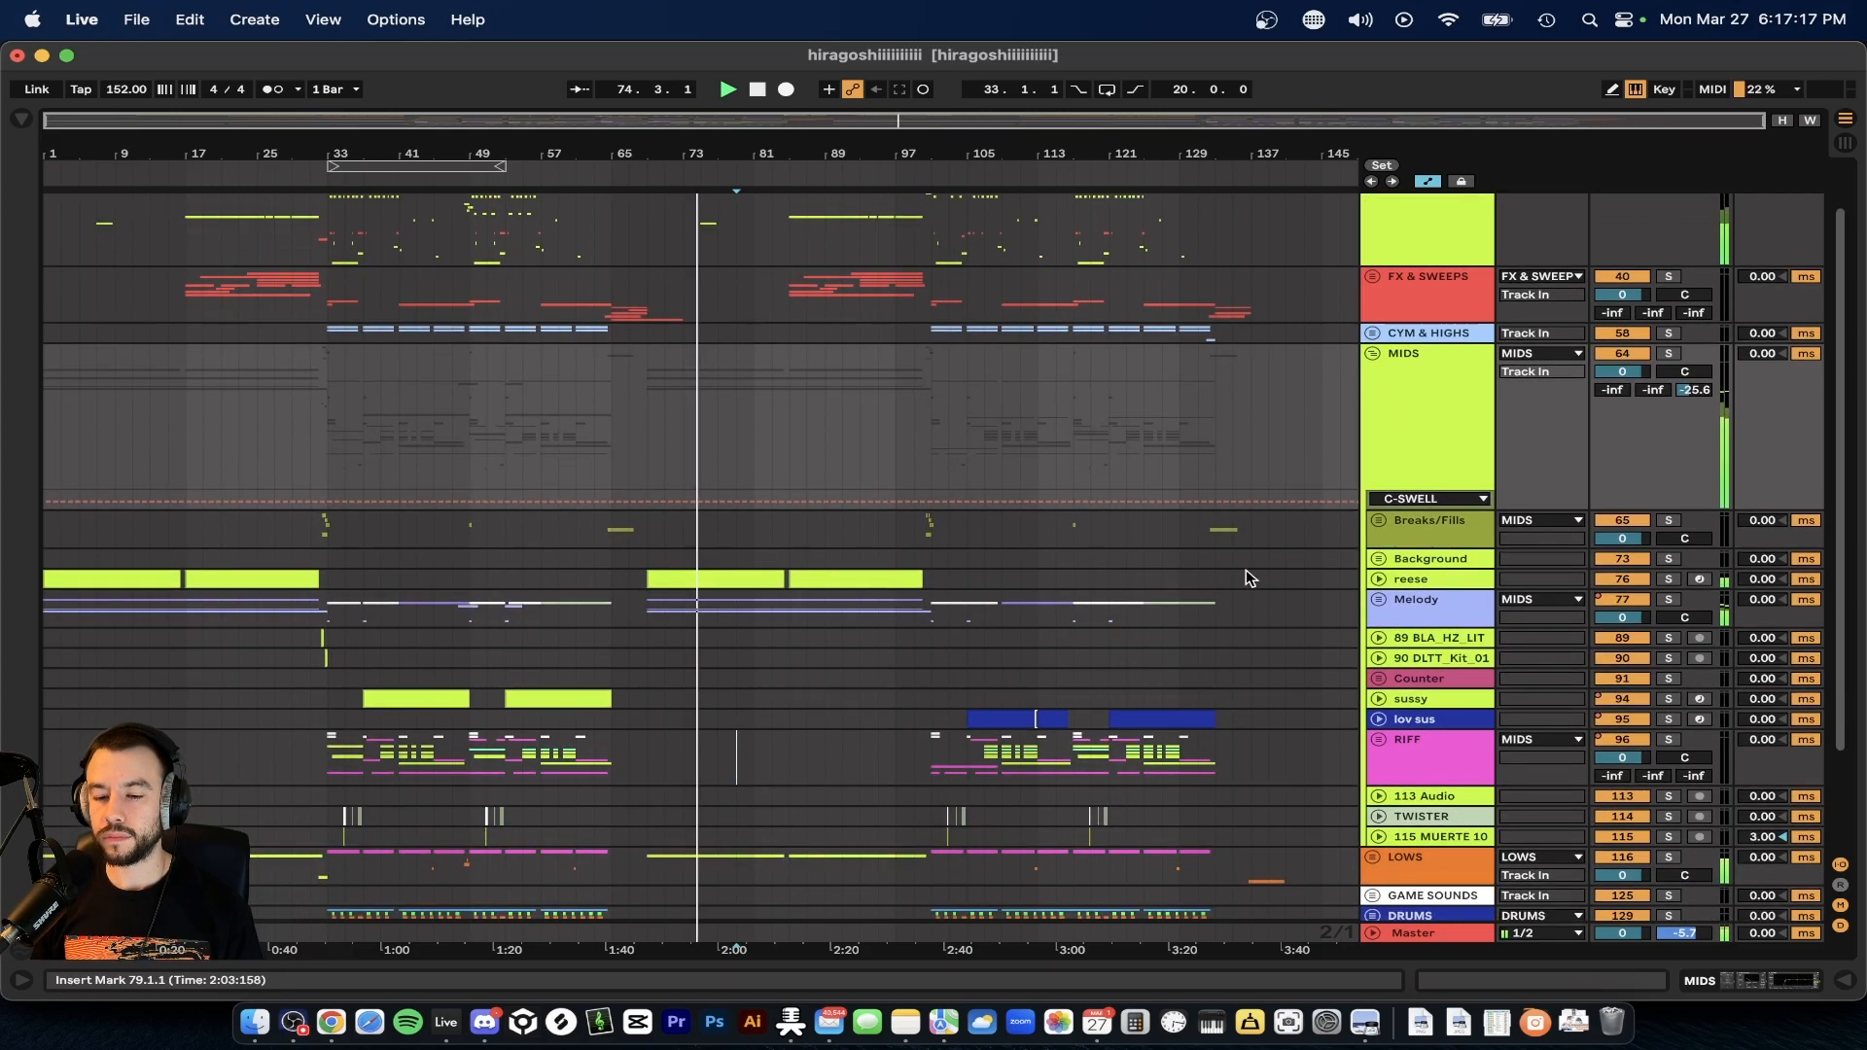
pyautogui.click(1381, 602)
pyautogui.scroll(-3, 1333, 642)
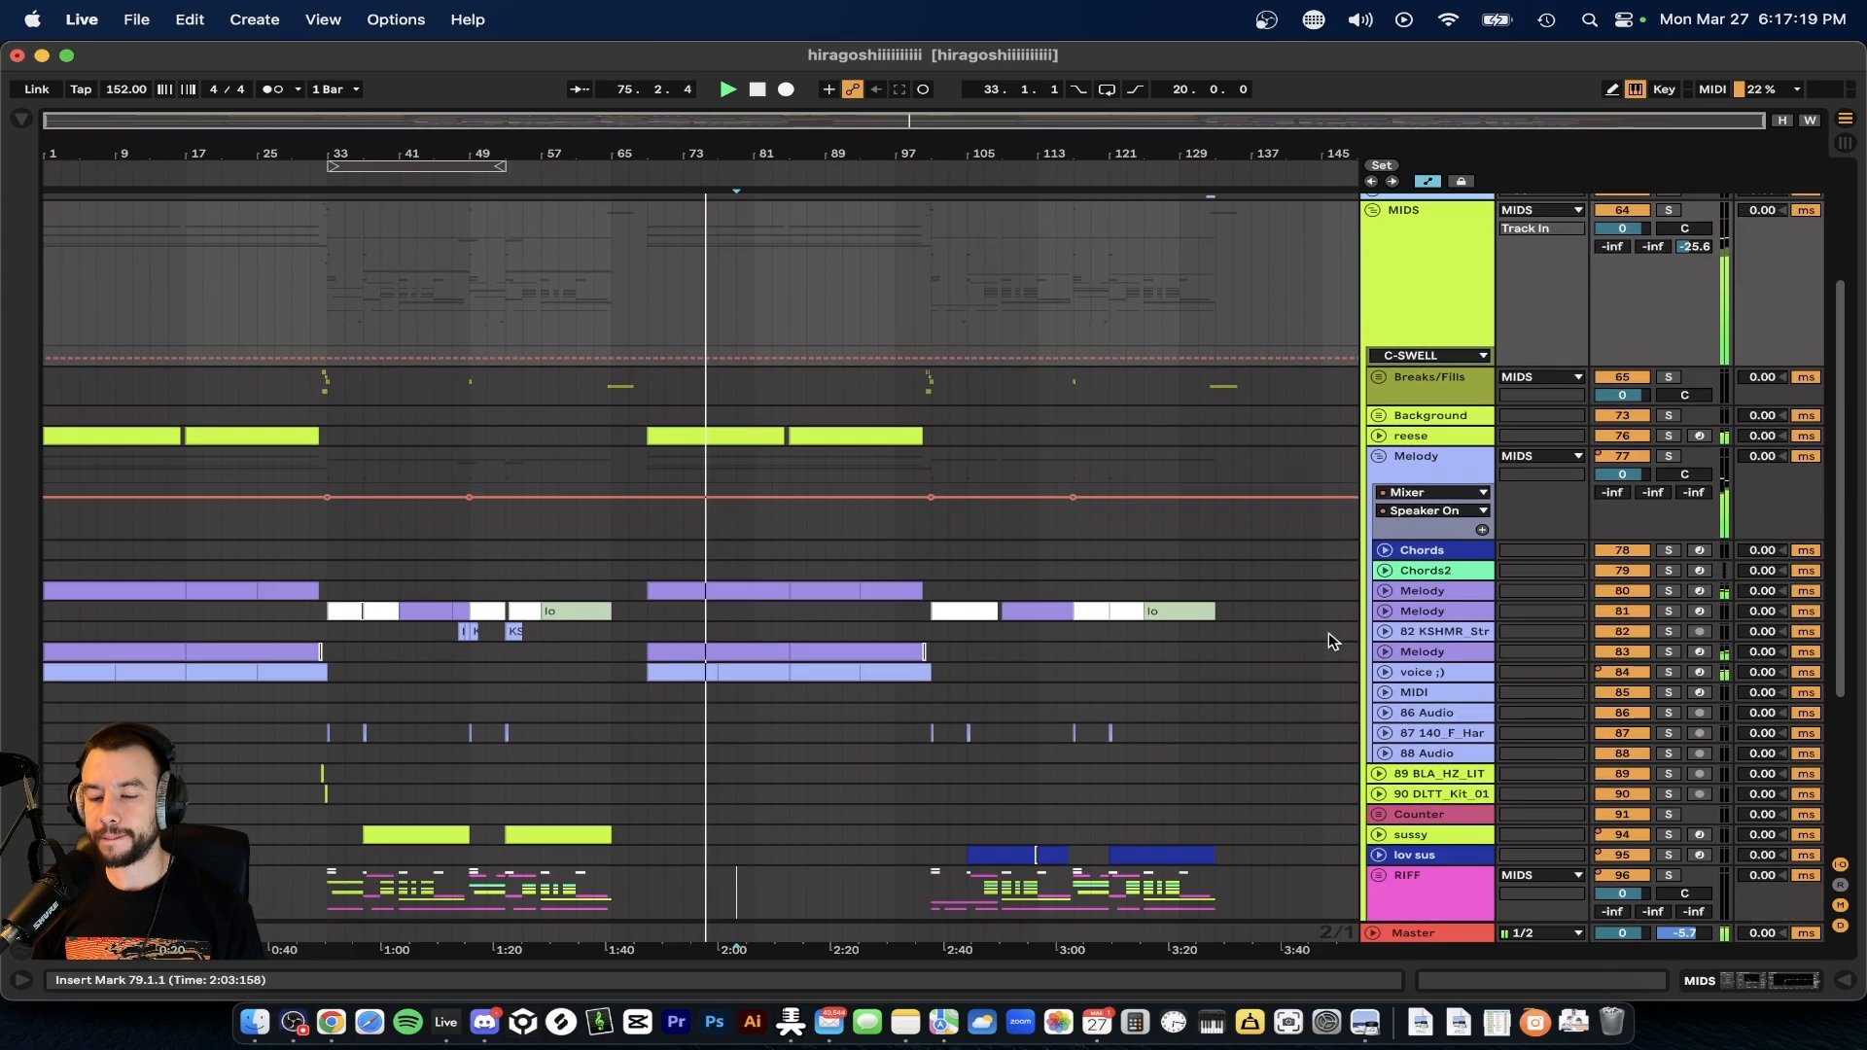
# - Unfold Melody tracks 80 and 83, the voice ;) track and the reese track around bars 69 to 101
pyautogui.click(1386, 591)
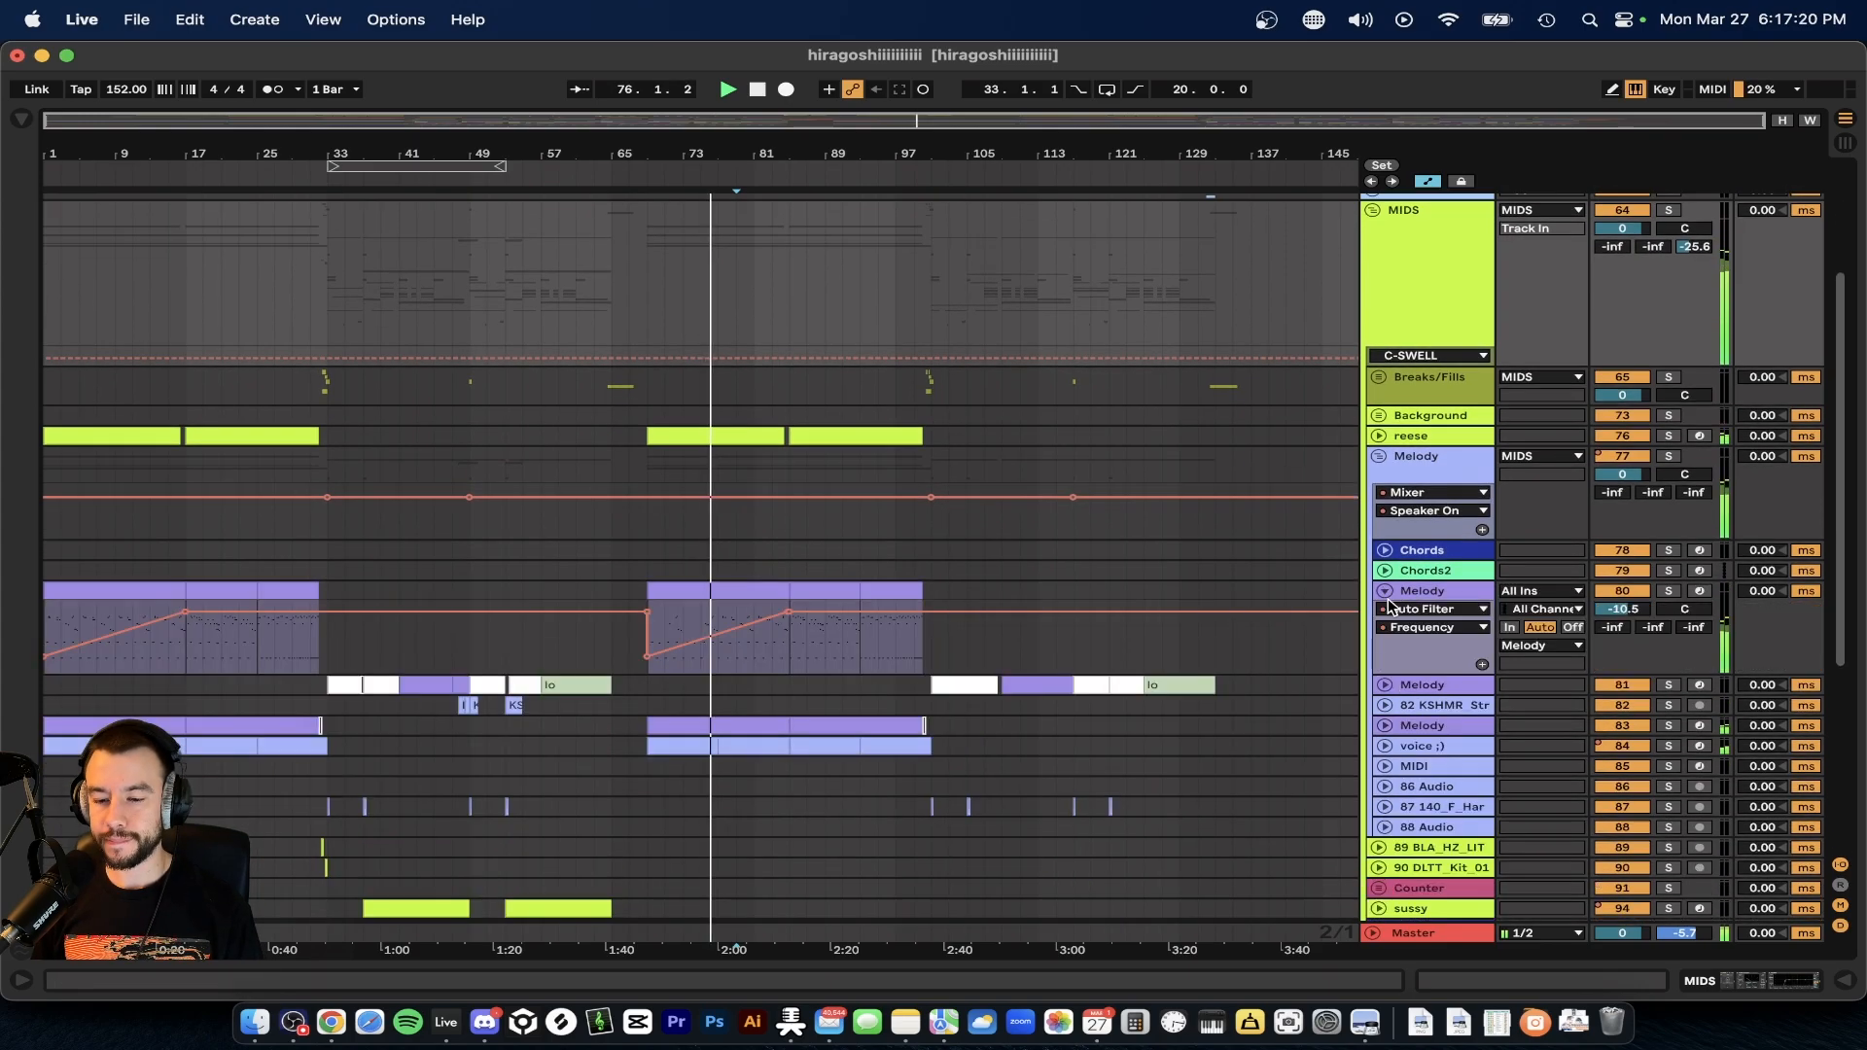
pyautogui.click(1387, 746)
pyautogui.click(1386, 726)
pyautogui.scroll(5, 713, 842)
pyautogui.scroll(-1, 714, 843)
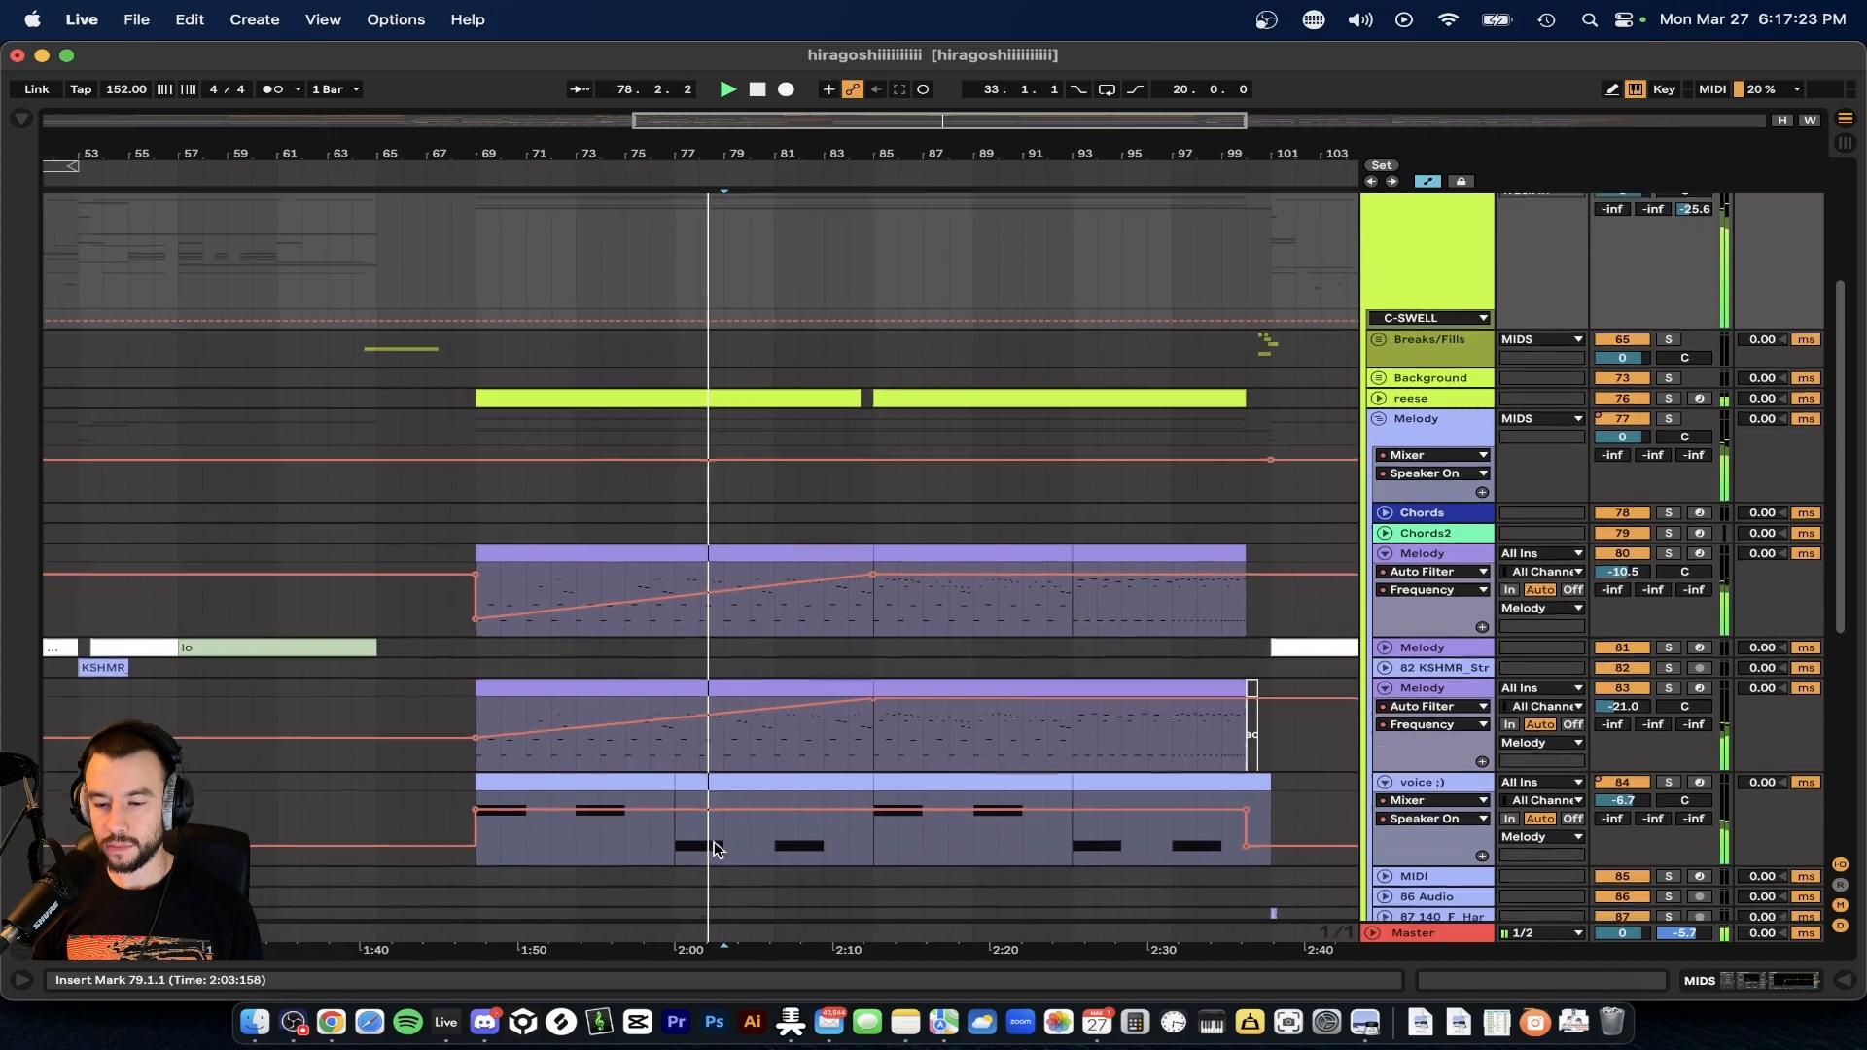
pyautogui.scroll(-1, 715, 849)
pyautogui.click(1379, 369)
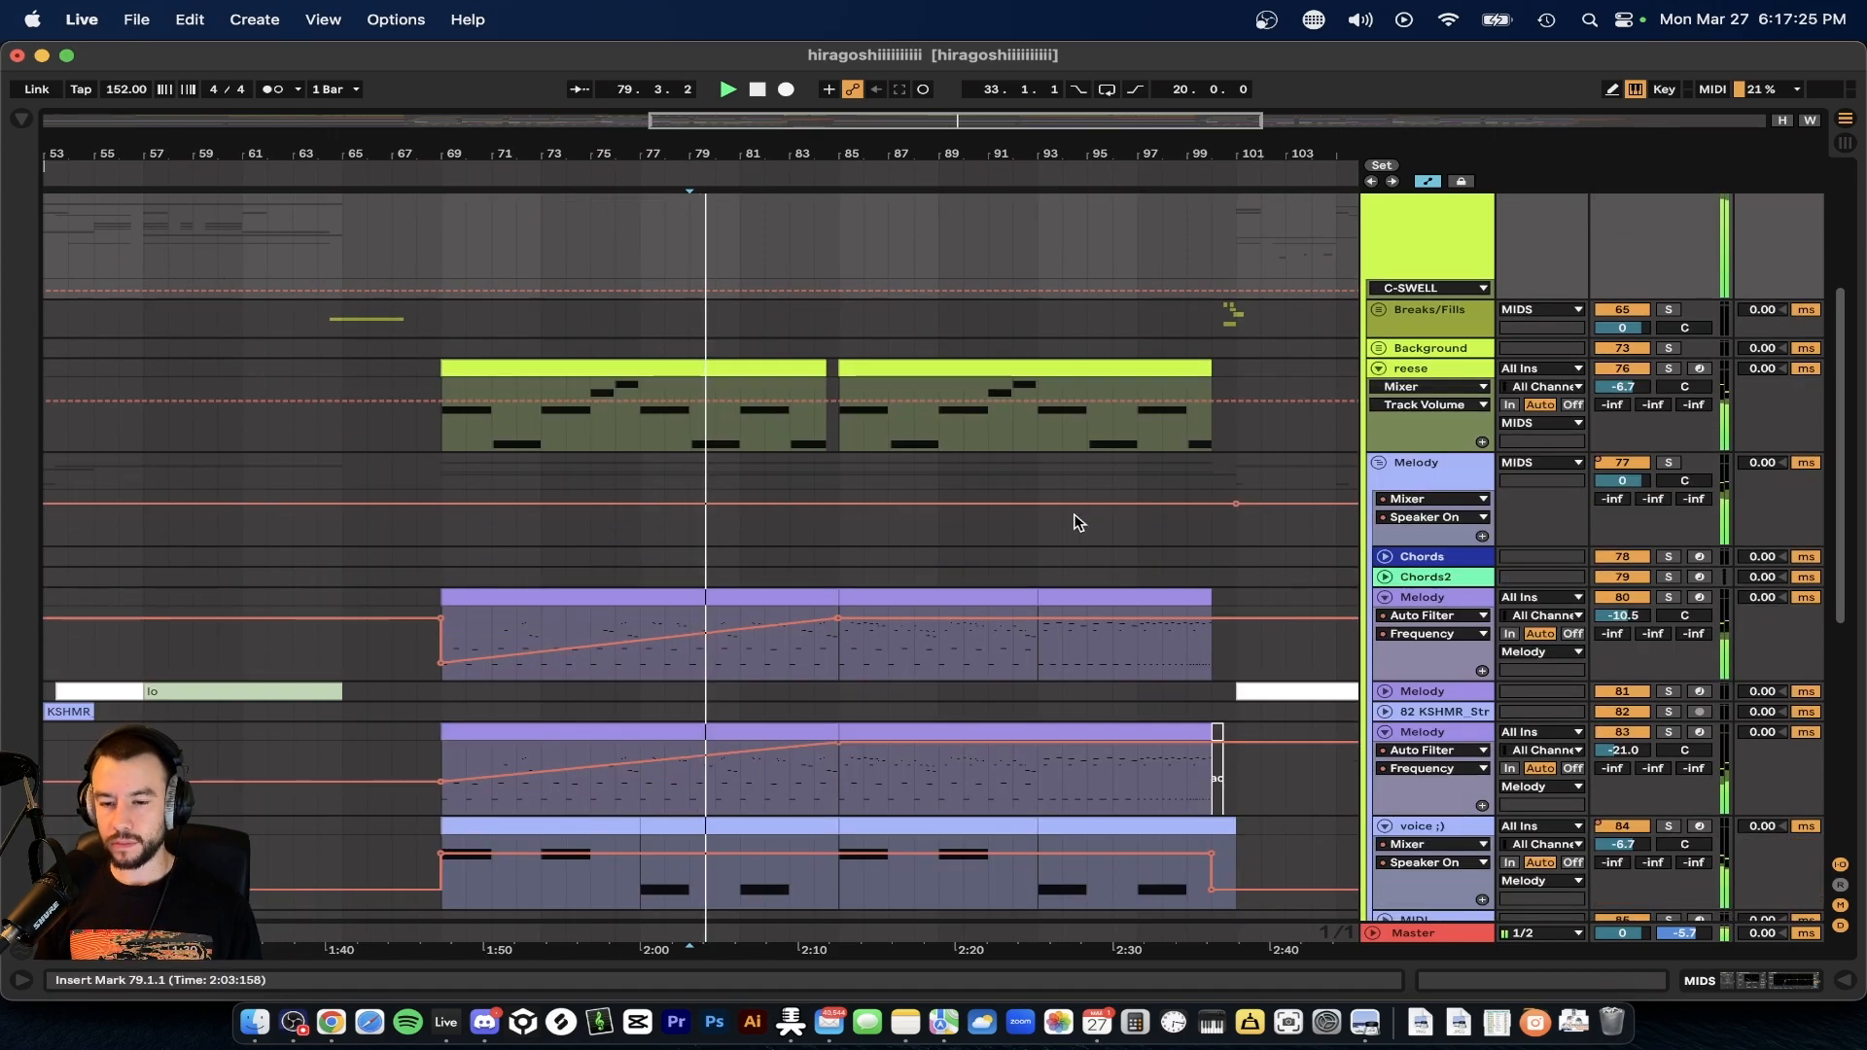
# - Hide the automation envelopes to show only the clip notes of the reese, Melody and voice tracks around bars 73 to 96
pyautogui.scroll(-3, 1074, 522)
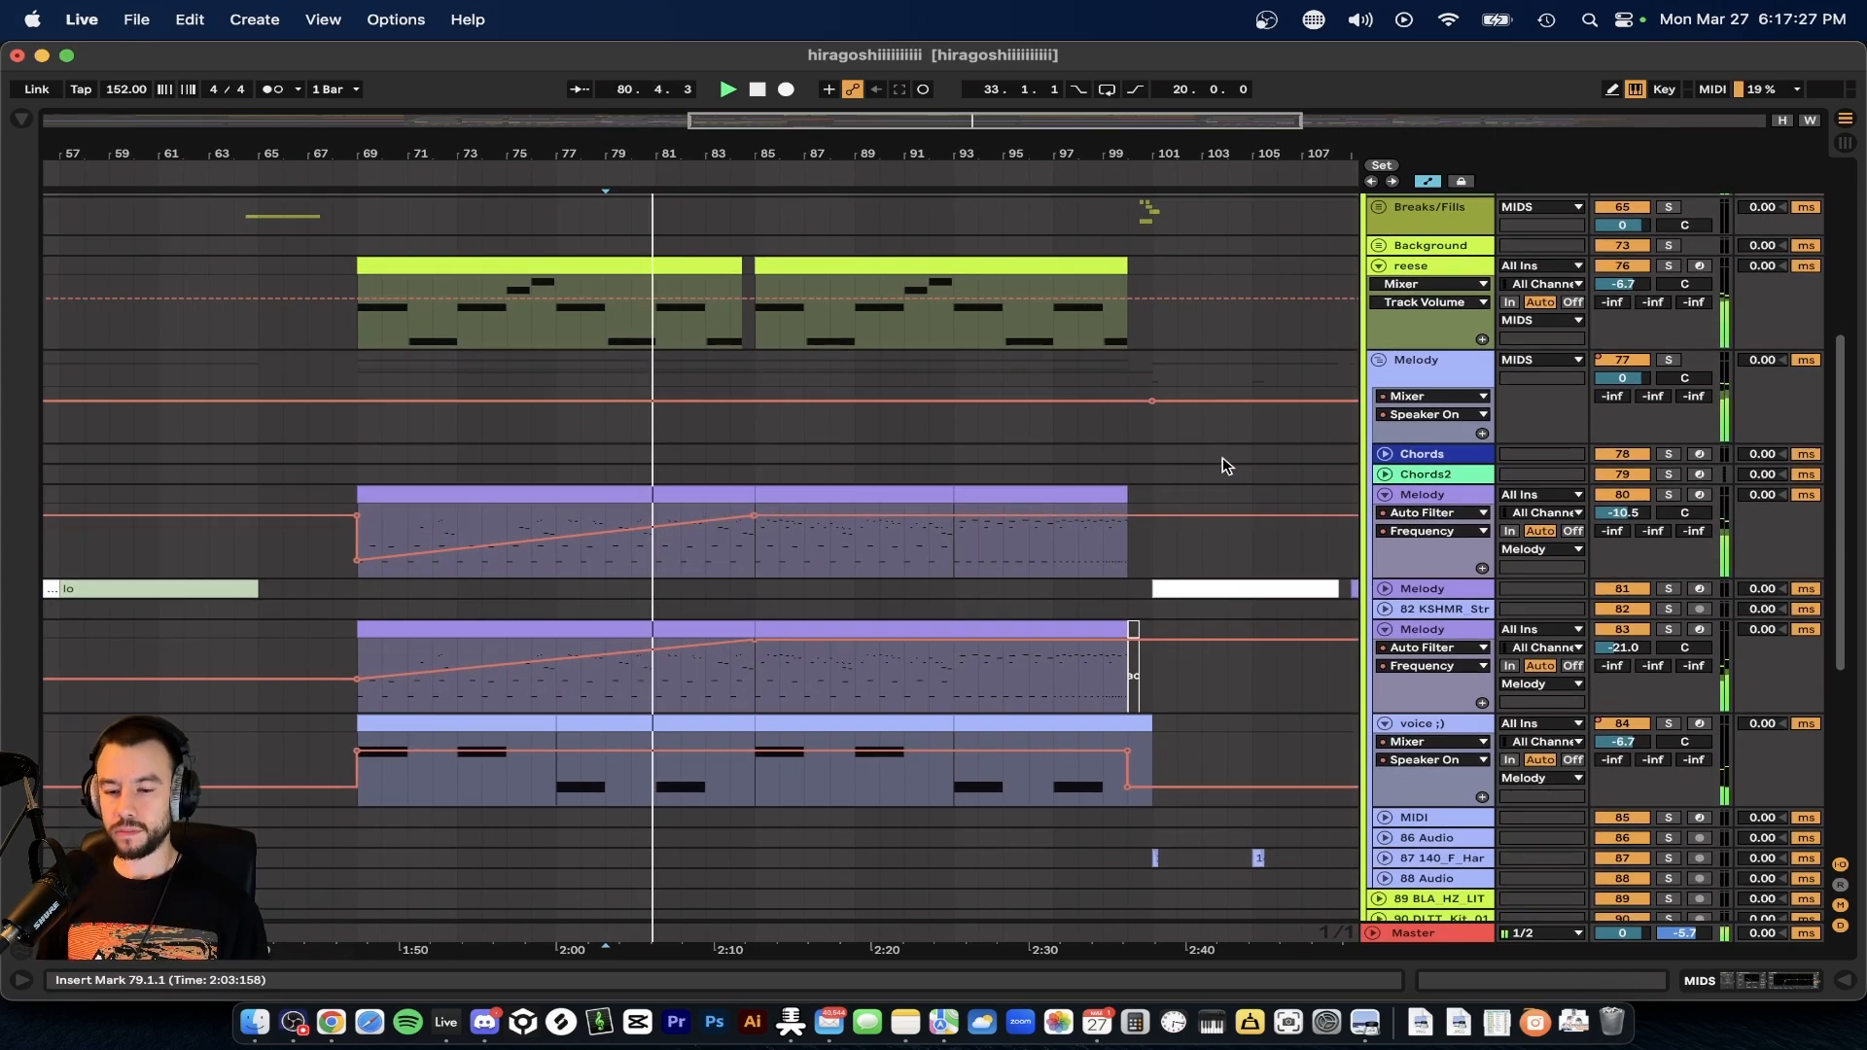
pyautogui.scroll(3, 878, 587)
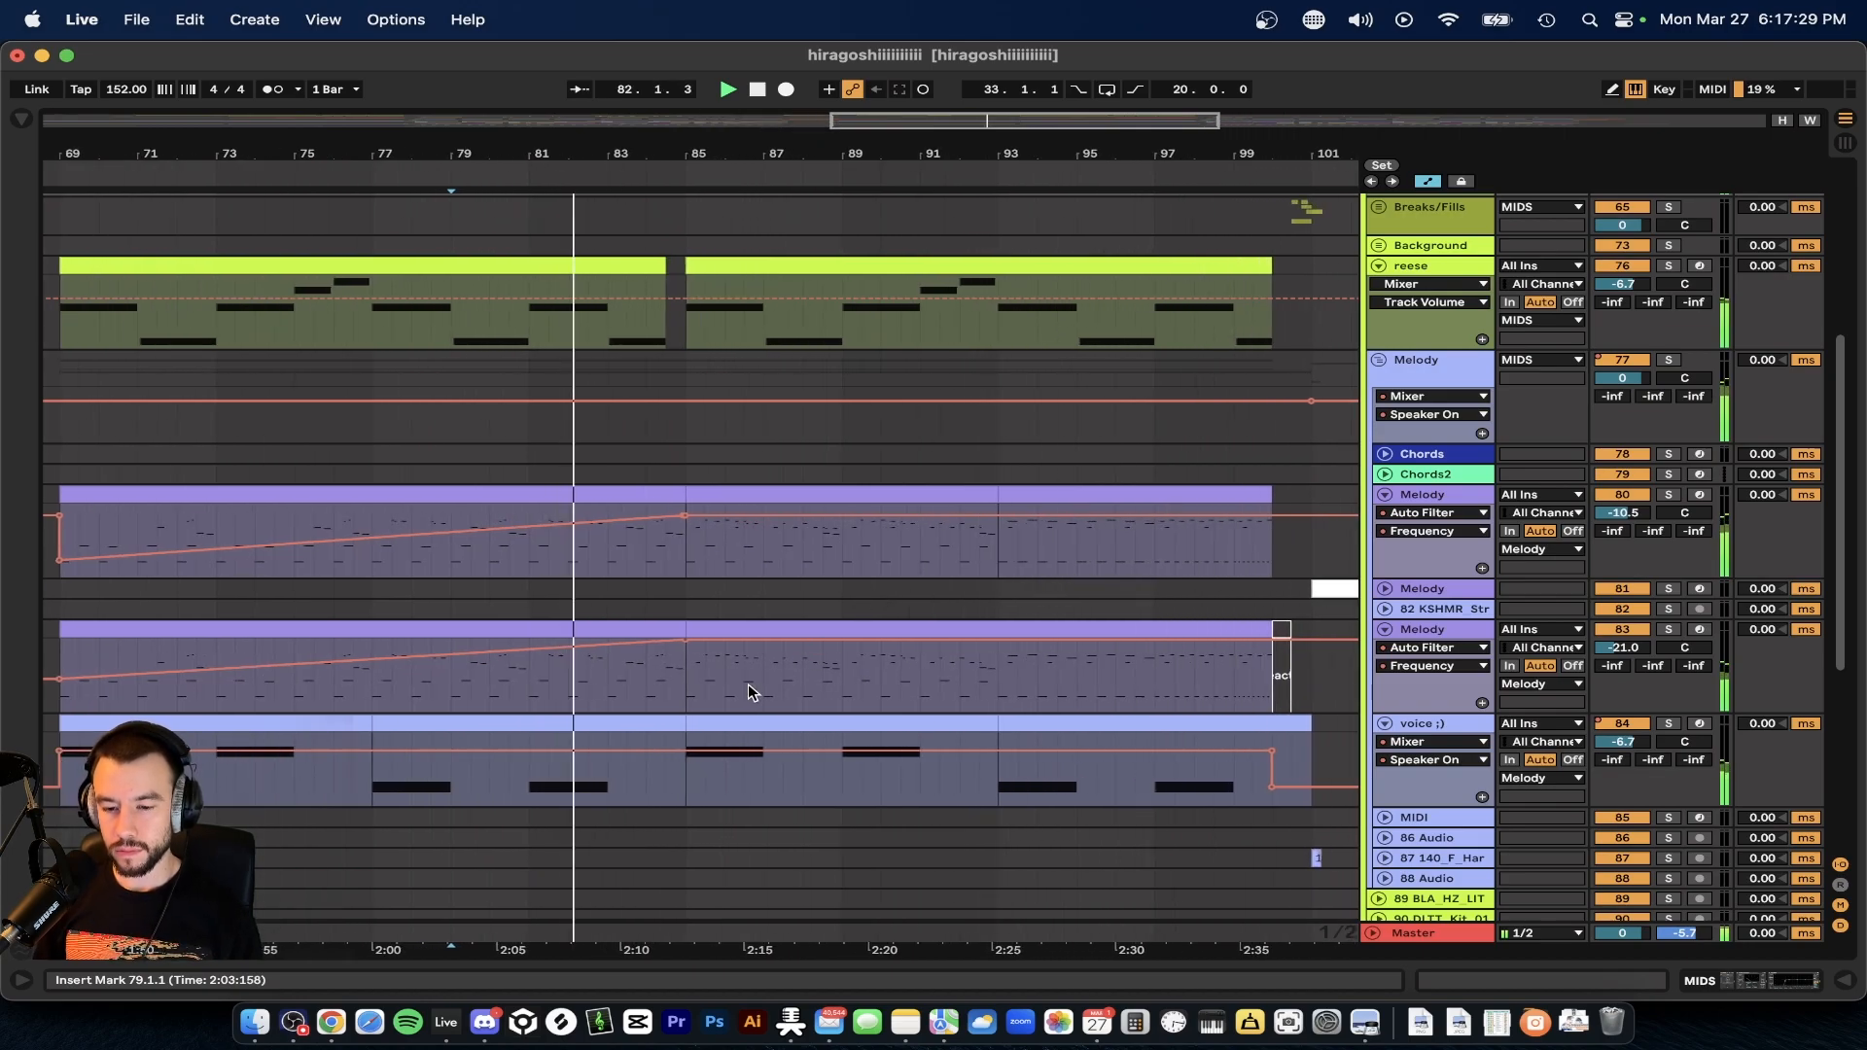
pyautogui.scroll(1, 749, 684)
pyautogui.scroll(2, 749, 685)
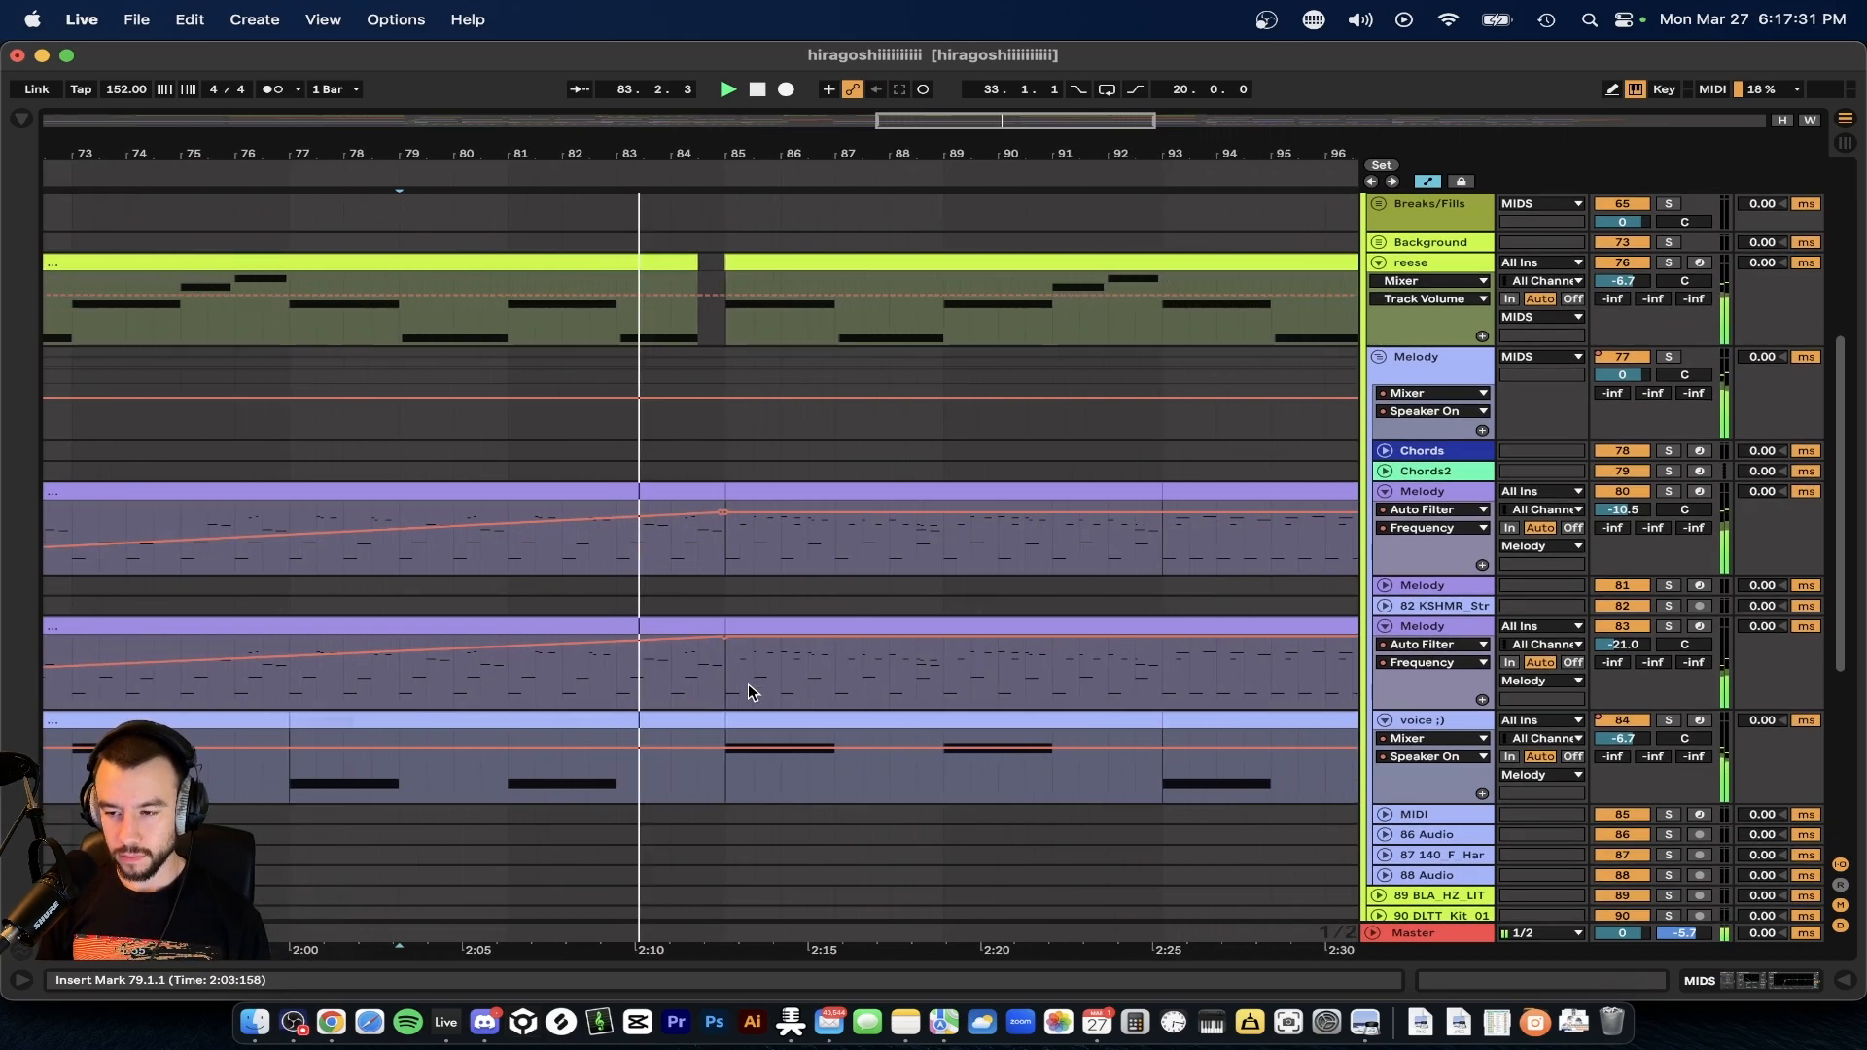
pyautogui.press('a')
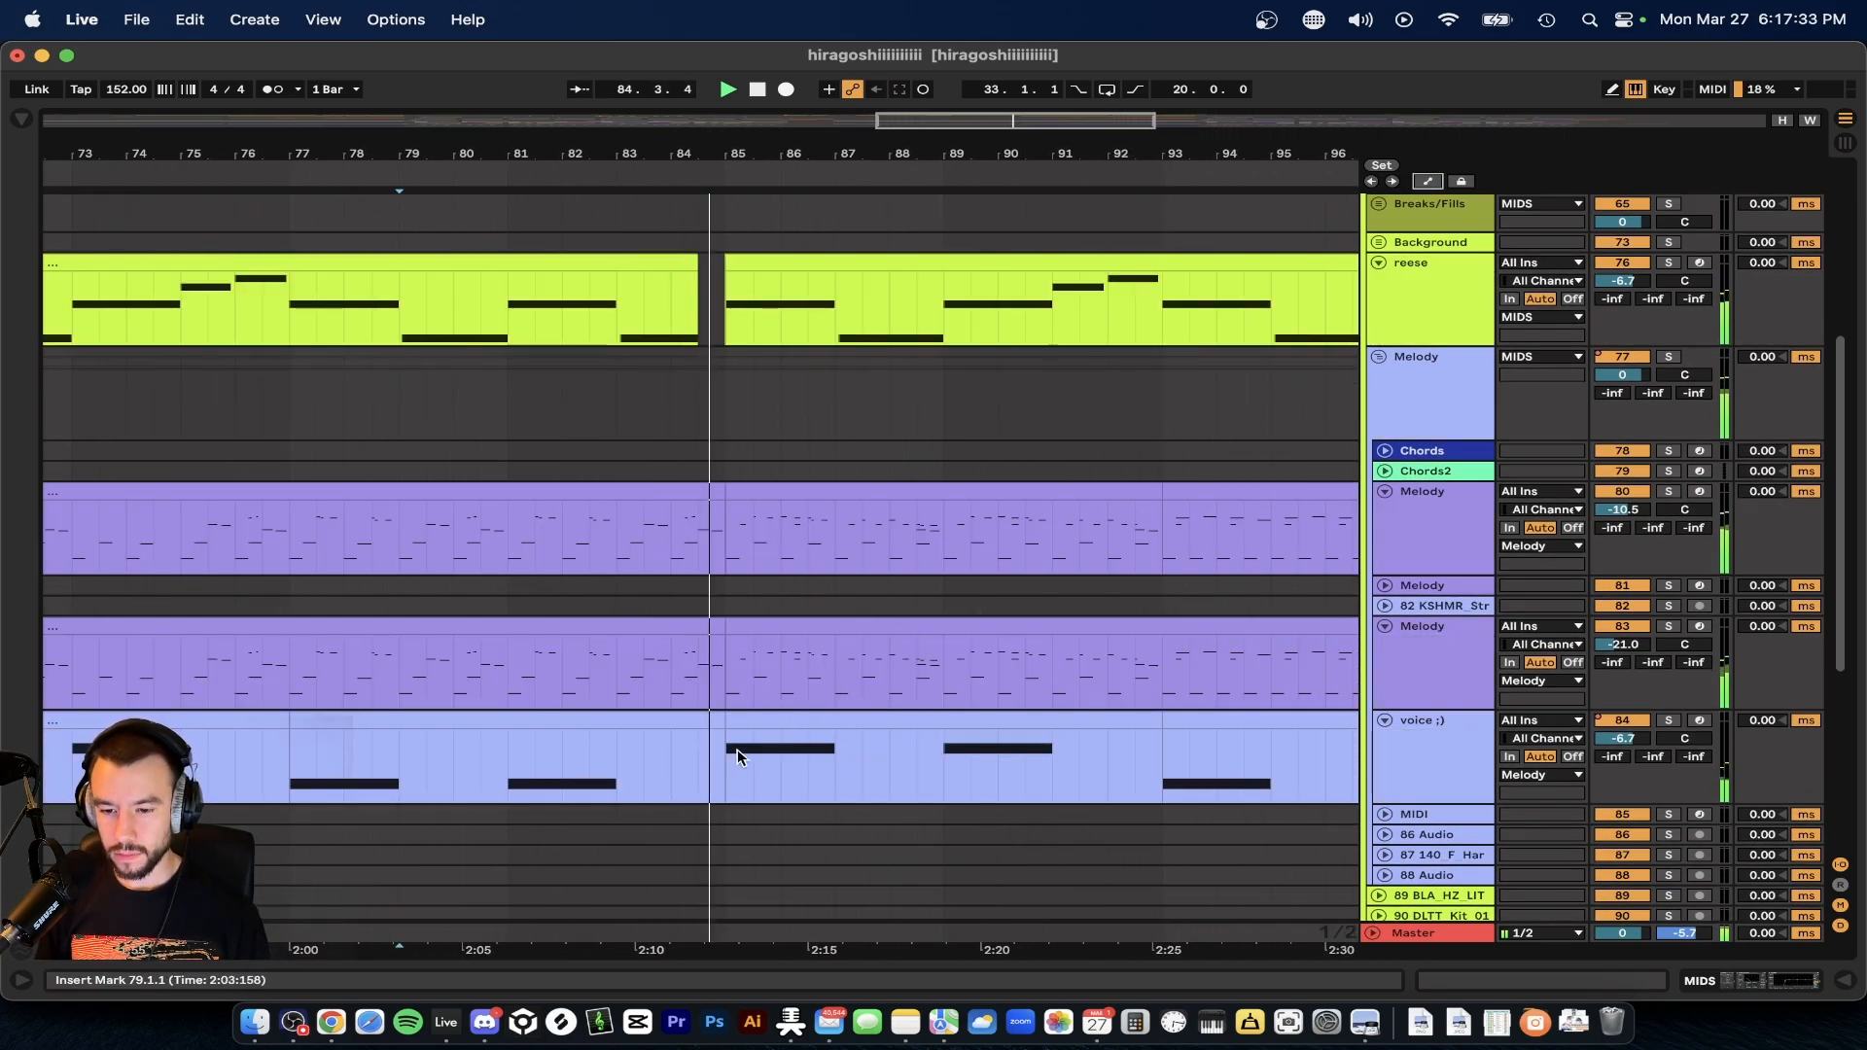
# - Show the reese, Melody and voice clips more closely around bar 87 and make the arrangement view follow the playhead
pyautogui.hscroll(3, 807, 841)
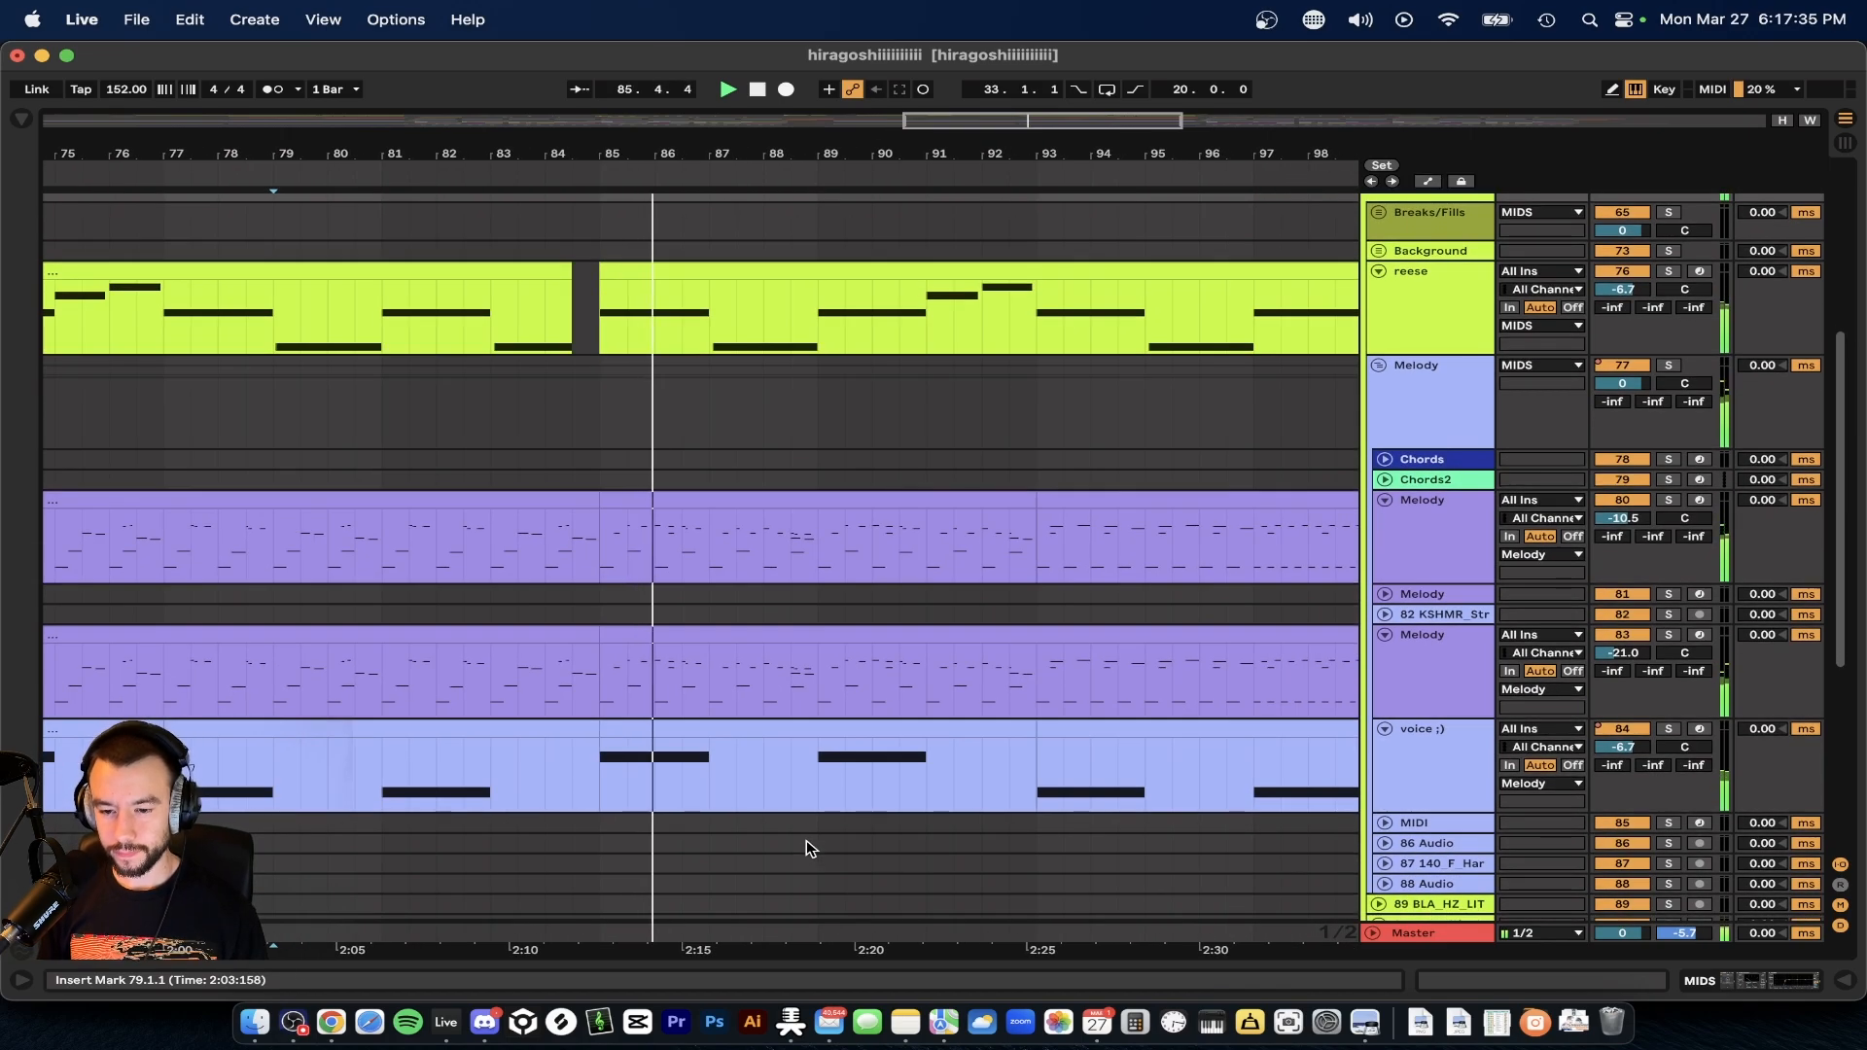
pyautogui.scroll(2, 736, 607)
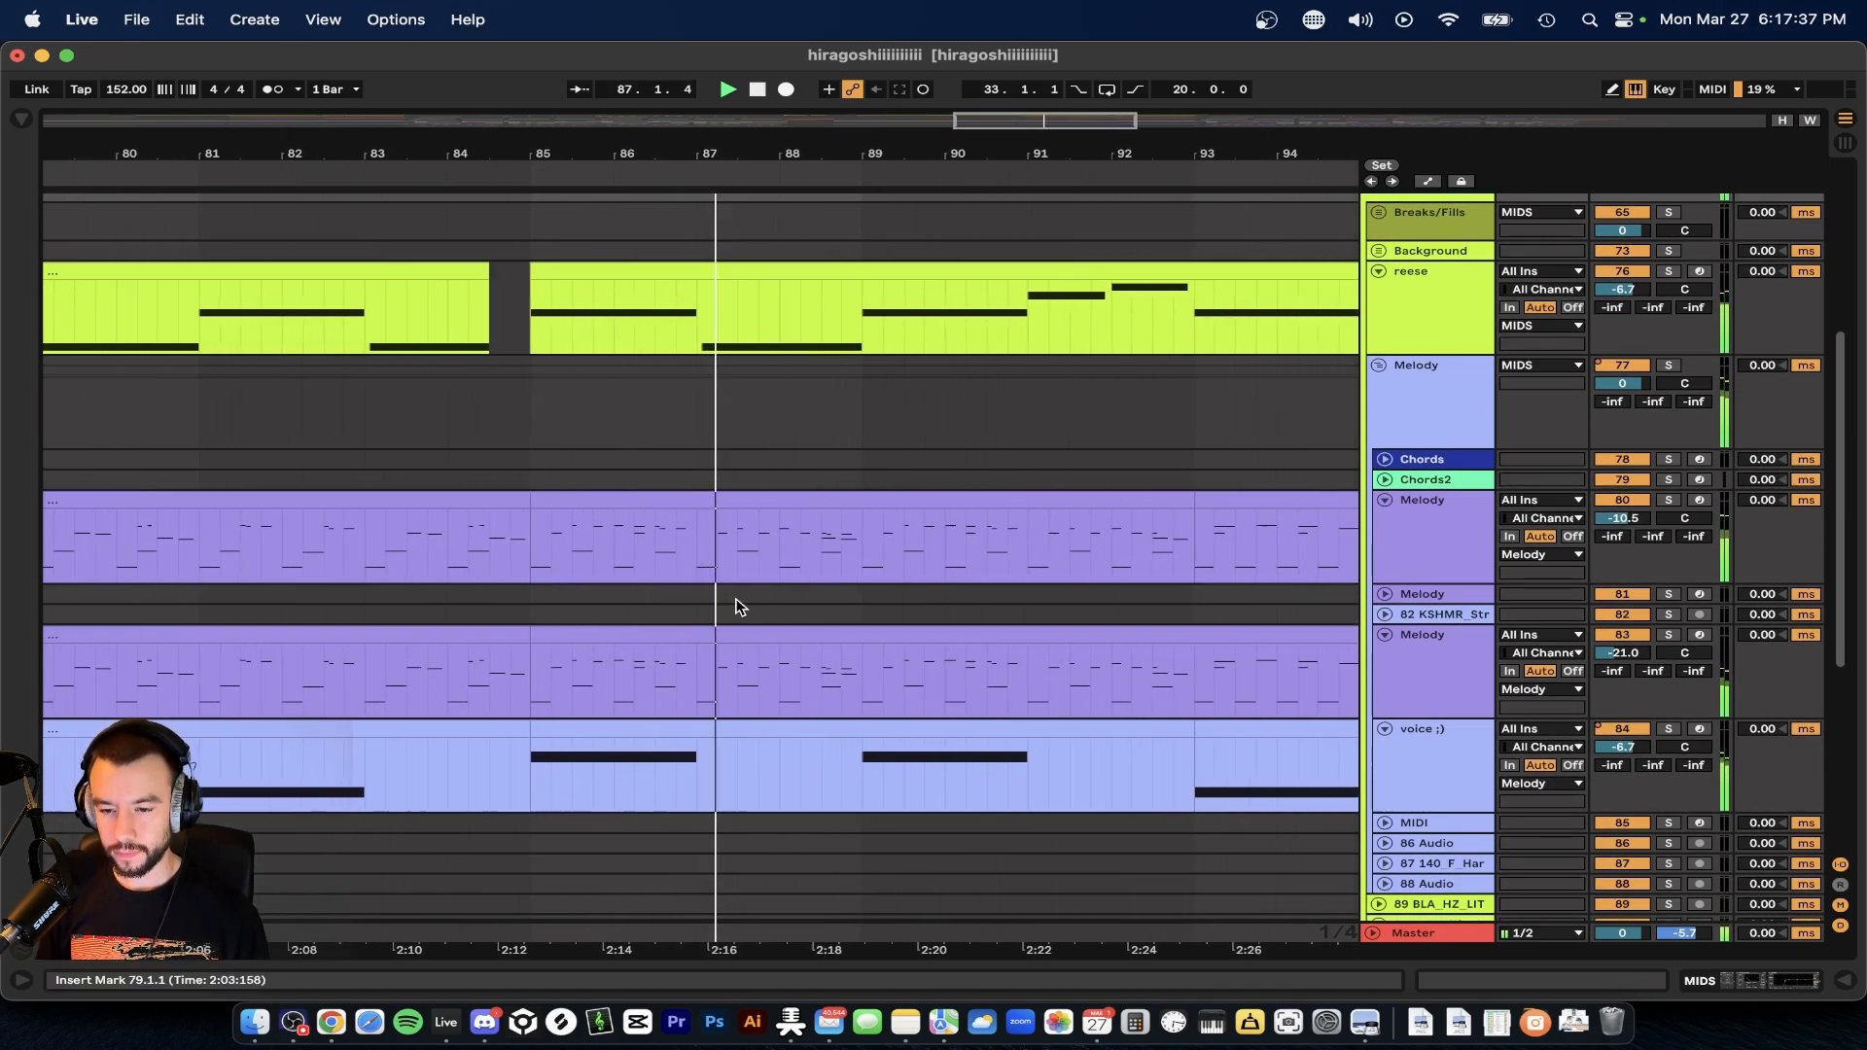
pyautogui.scroll(3, 736, 607)
pyautogui.click(581, 89)
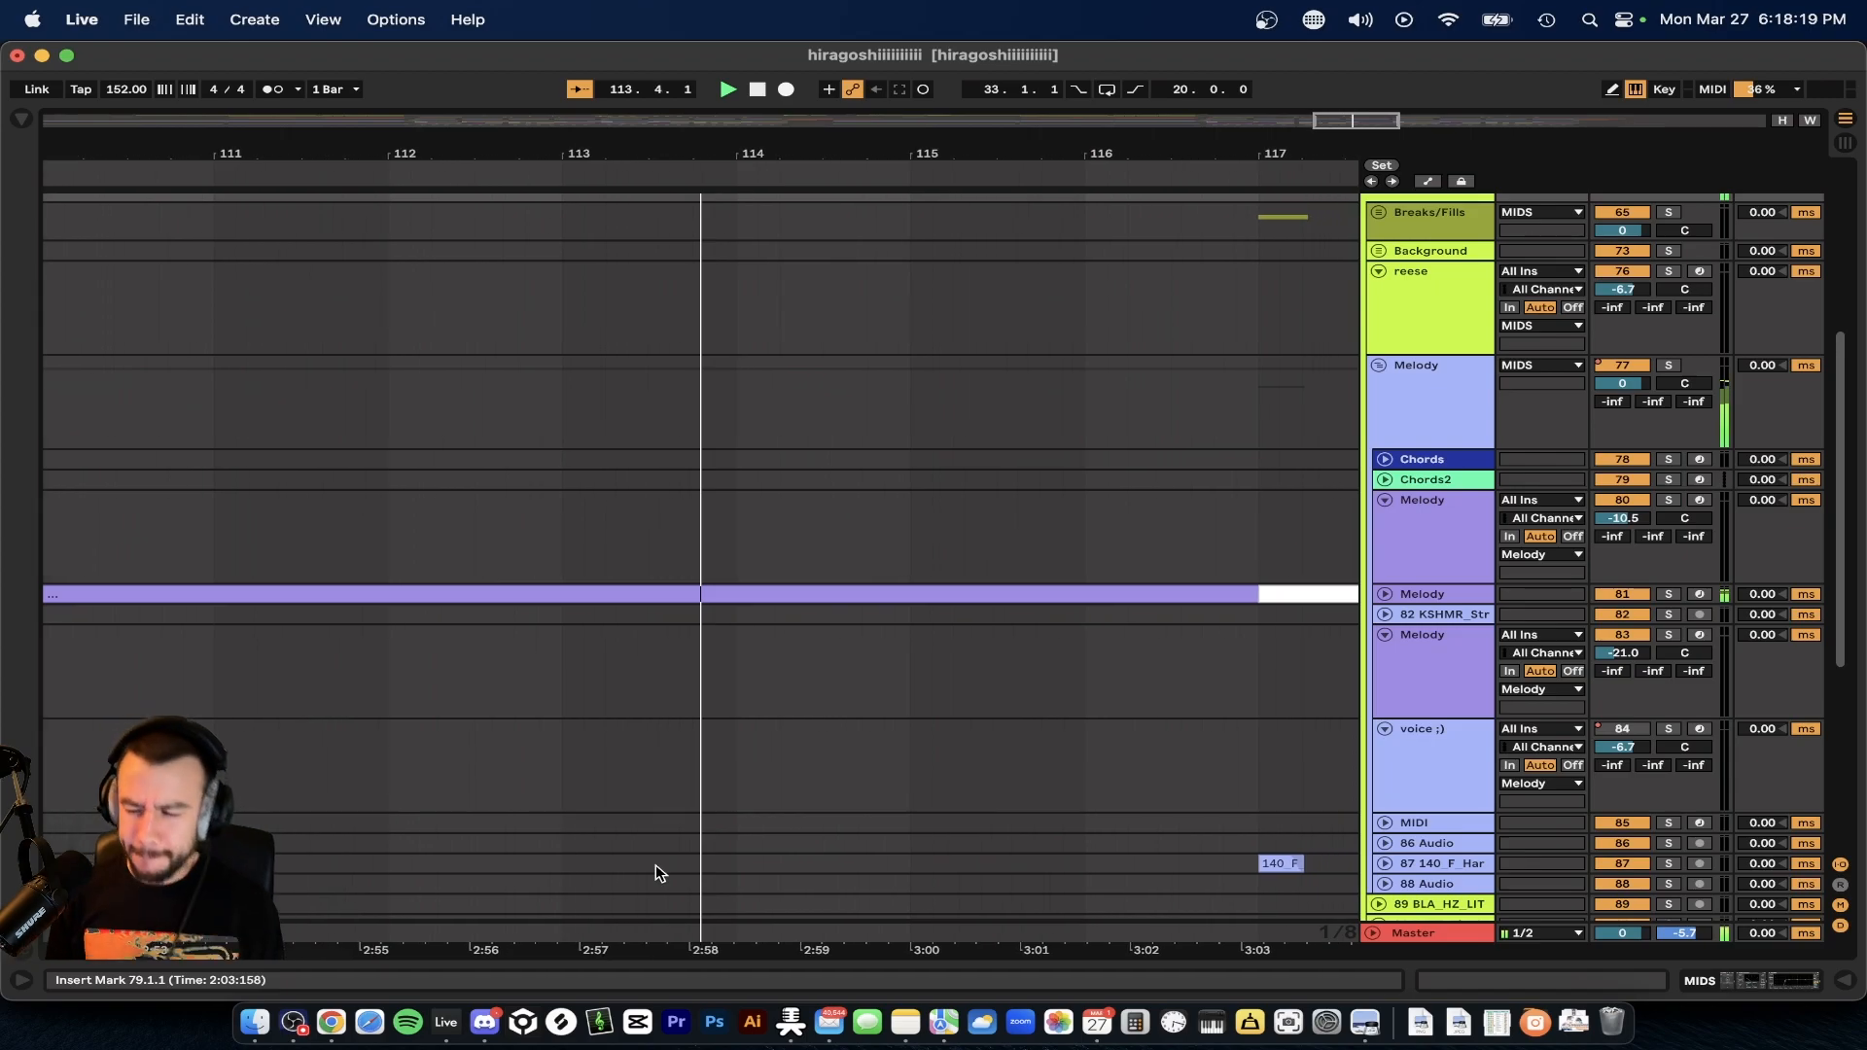
# - Collapse all open groups and tracks again and show the whole song from bar 1 to bar 145
pyautogui.hotkey('alt', 'u')
pyautogui.hotkey('alt', 'u')
pyautogui.press('-')
pyautogui.press('-')
pyautogui.press('-')
pyautogui.press('-')
pyautogui.press('-')
pyautogui.press('-')
pyautogui.press('-')
pyautogui.press('-')
pyautogui.press('-')
pyautogui.press('-')
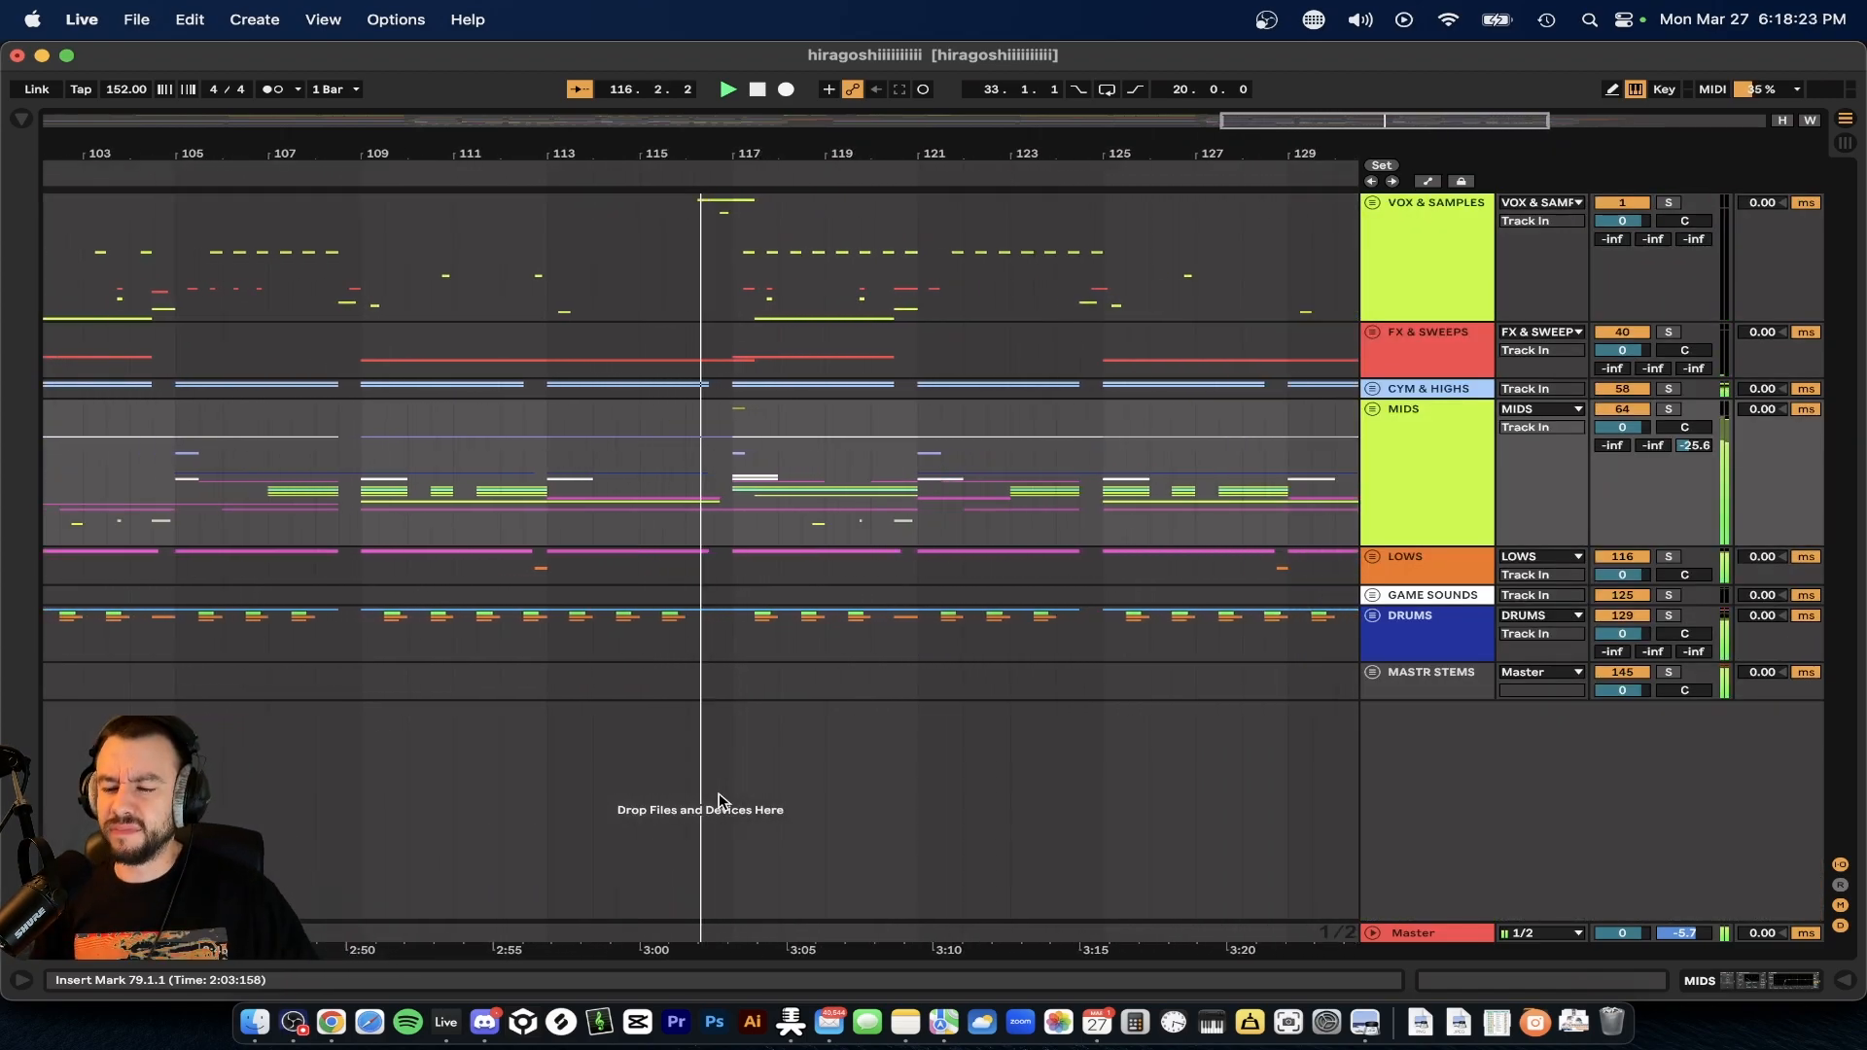
pyautogui.press('-')
pyautogui.press('-')
pyautogui.press('-')
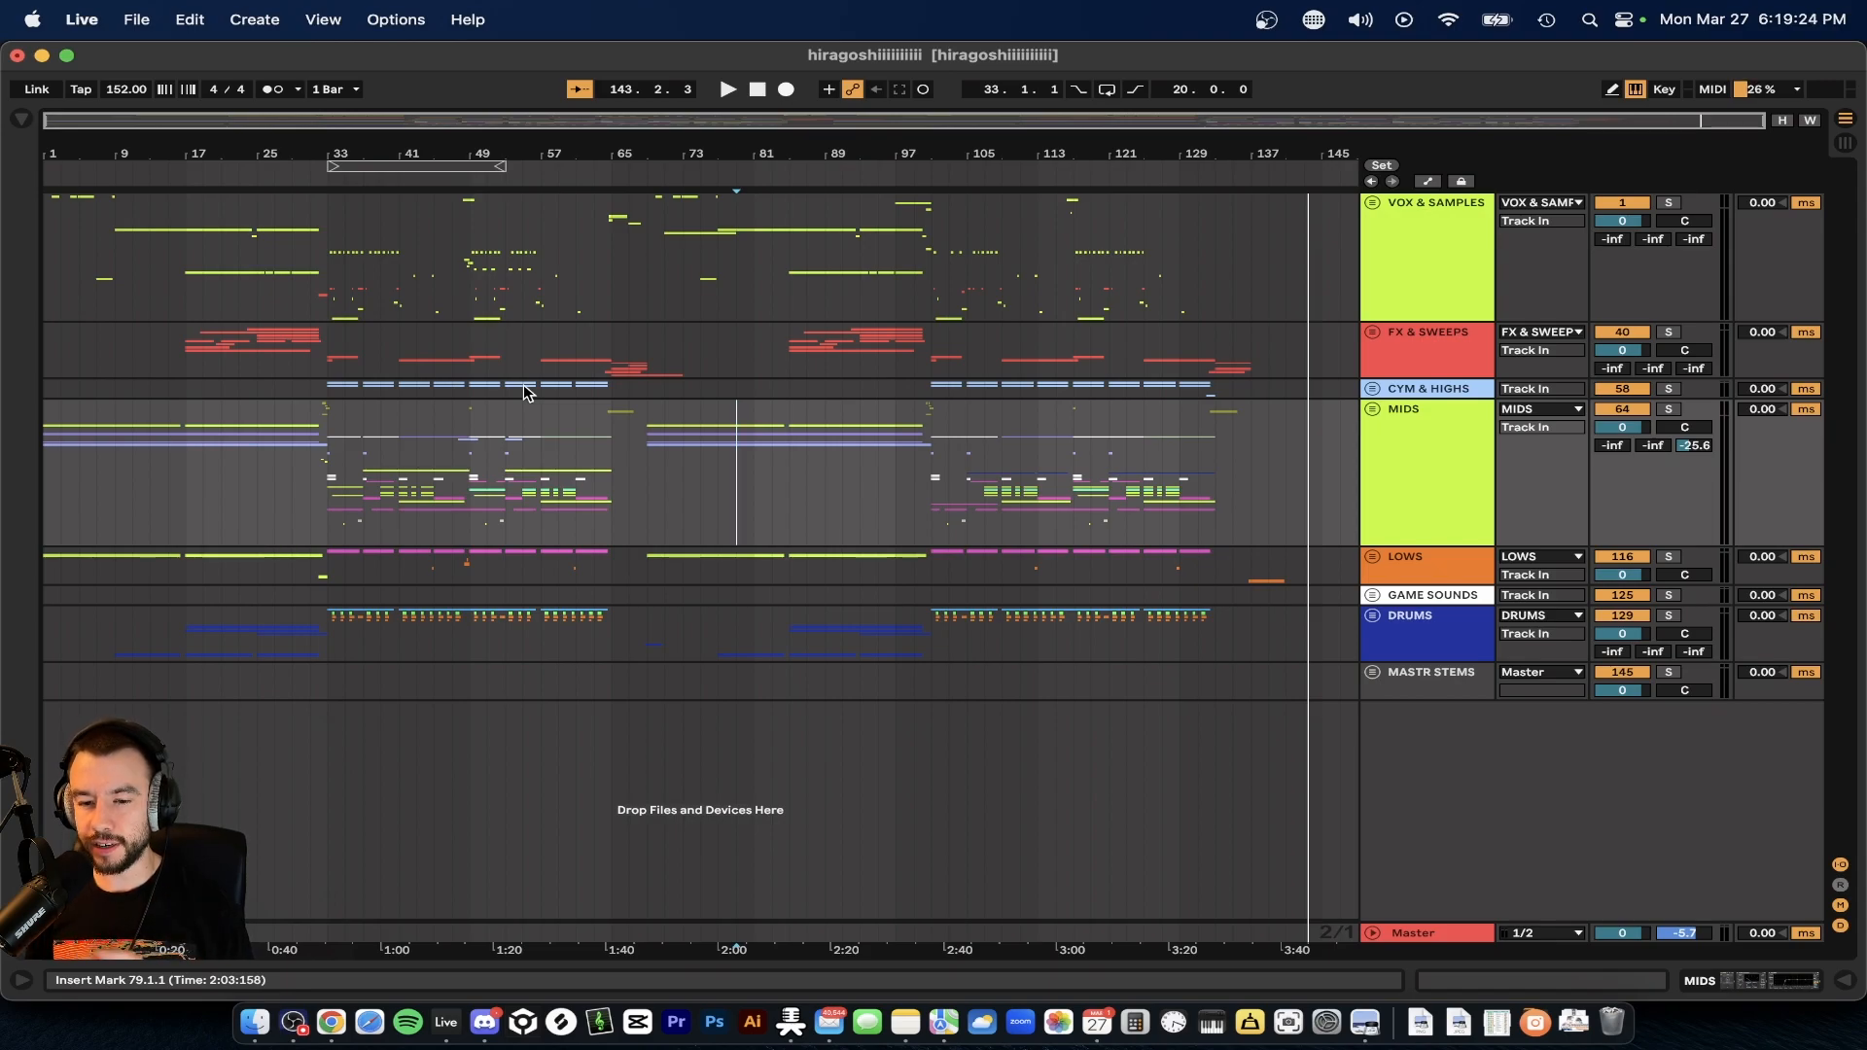
# - Return to the start of the song and reopen the MIDS group and its Melody subgroup for bars 1 to 31
pyautogui.press('Home')
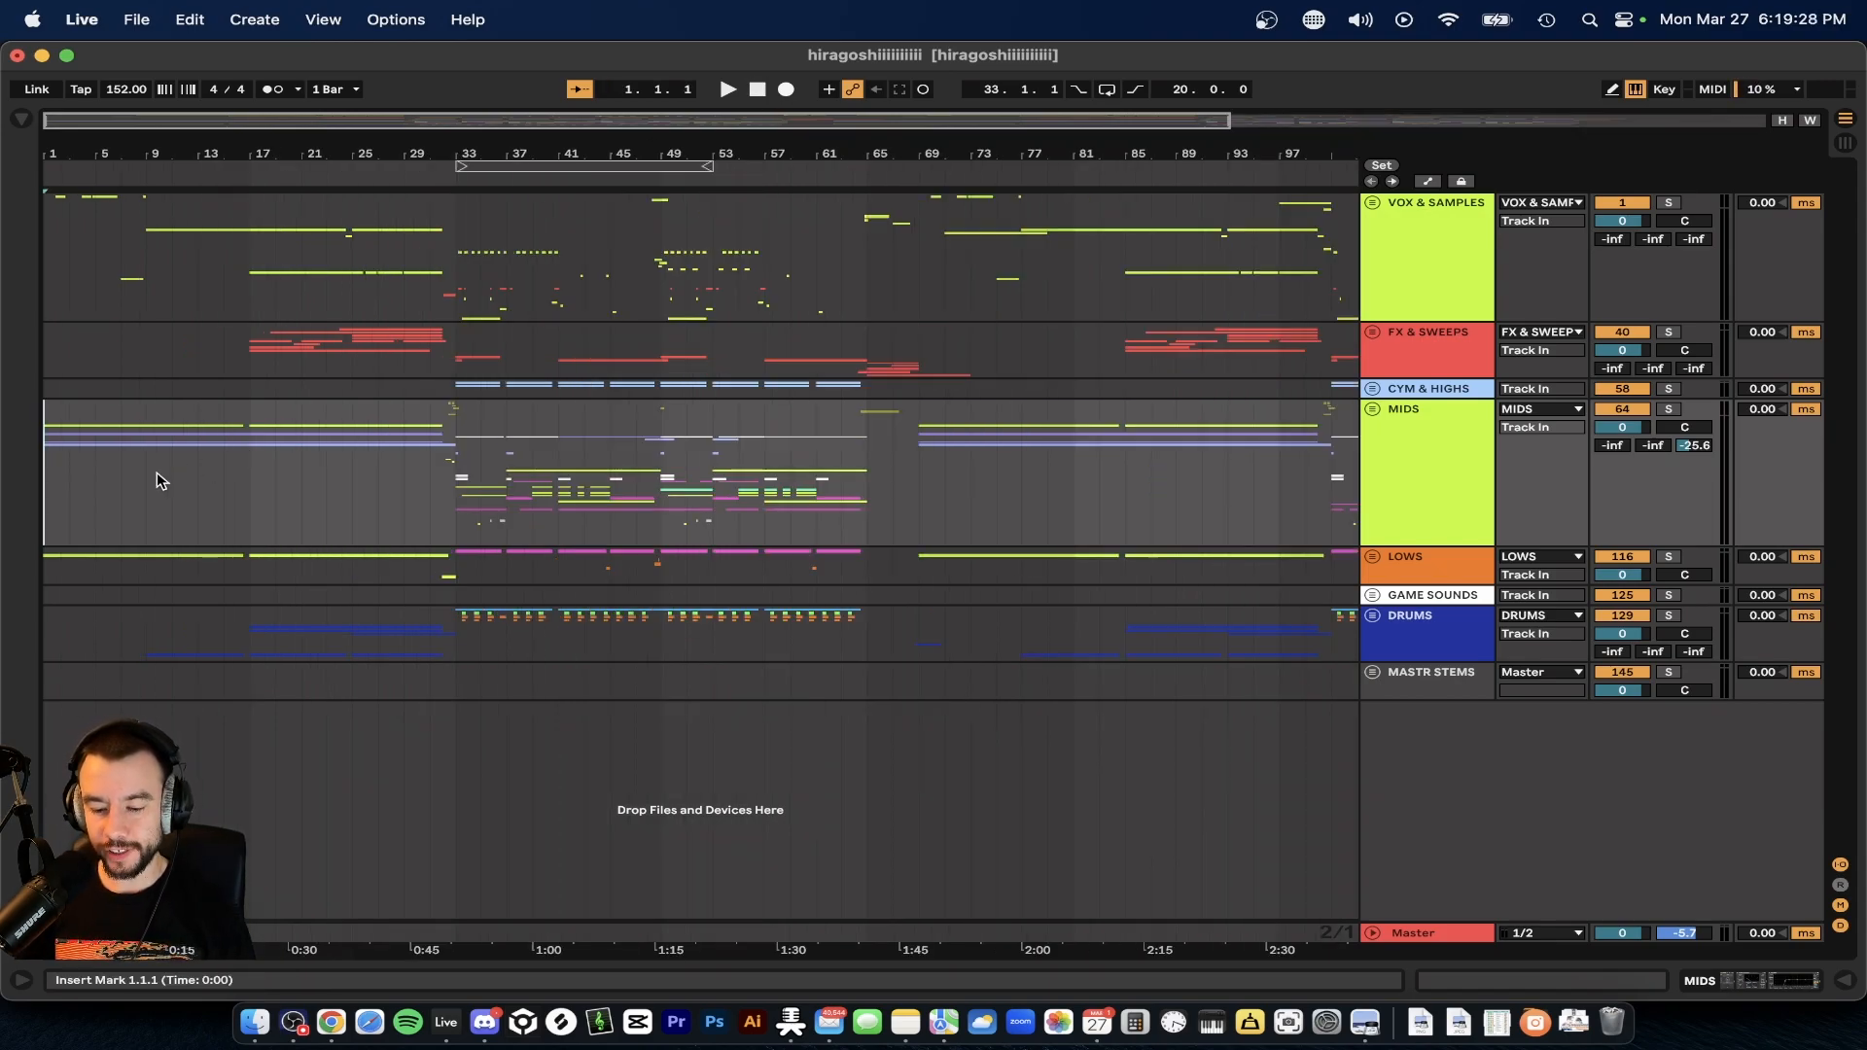
pyautogui.click(1372, 413)
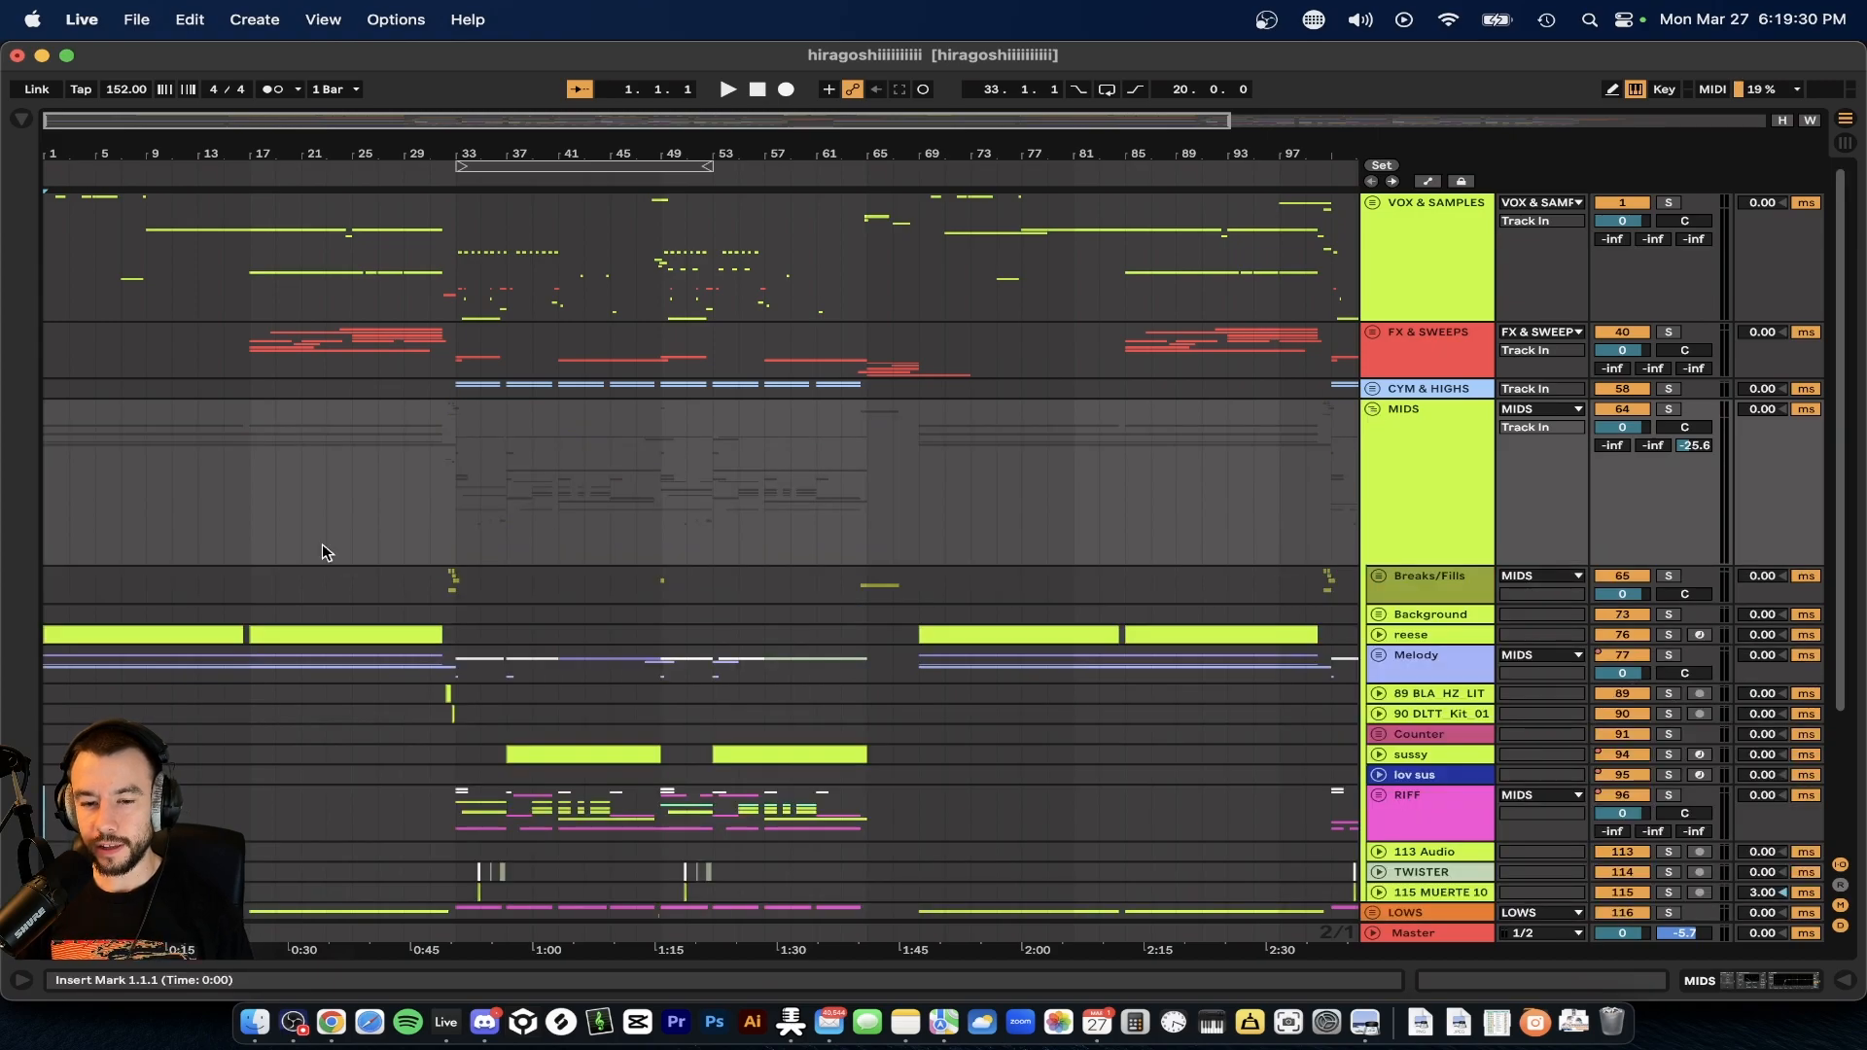
pyautogui.scroll(-2, 325, 564)
pyautogui.moveTo(436, 541); pyautogui.dragTo(22, 534)
pyautogui.click(1379, 519)
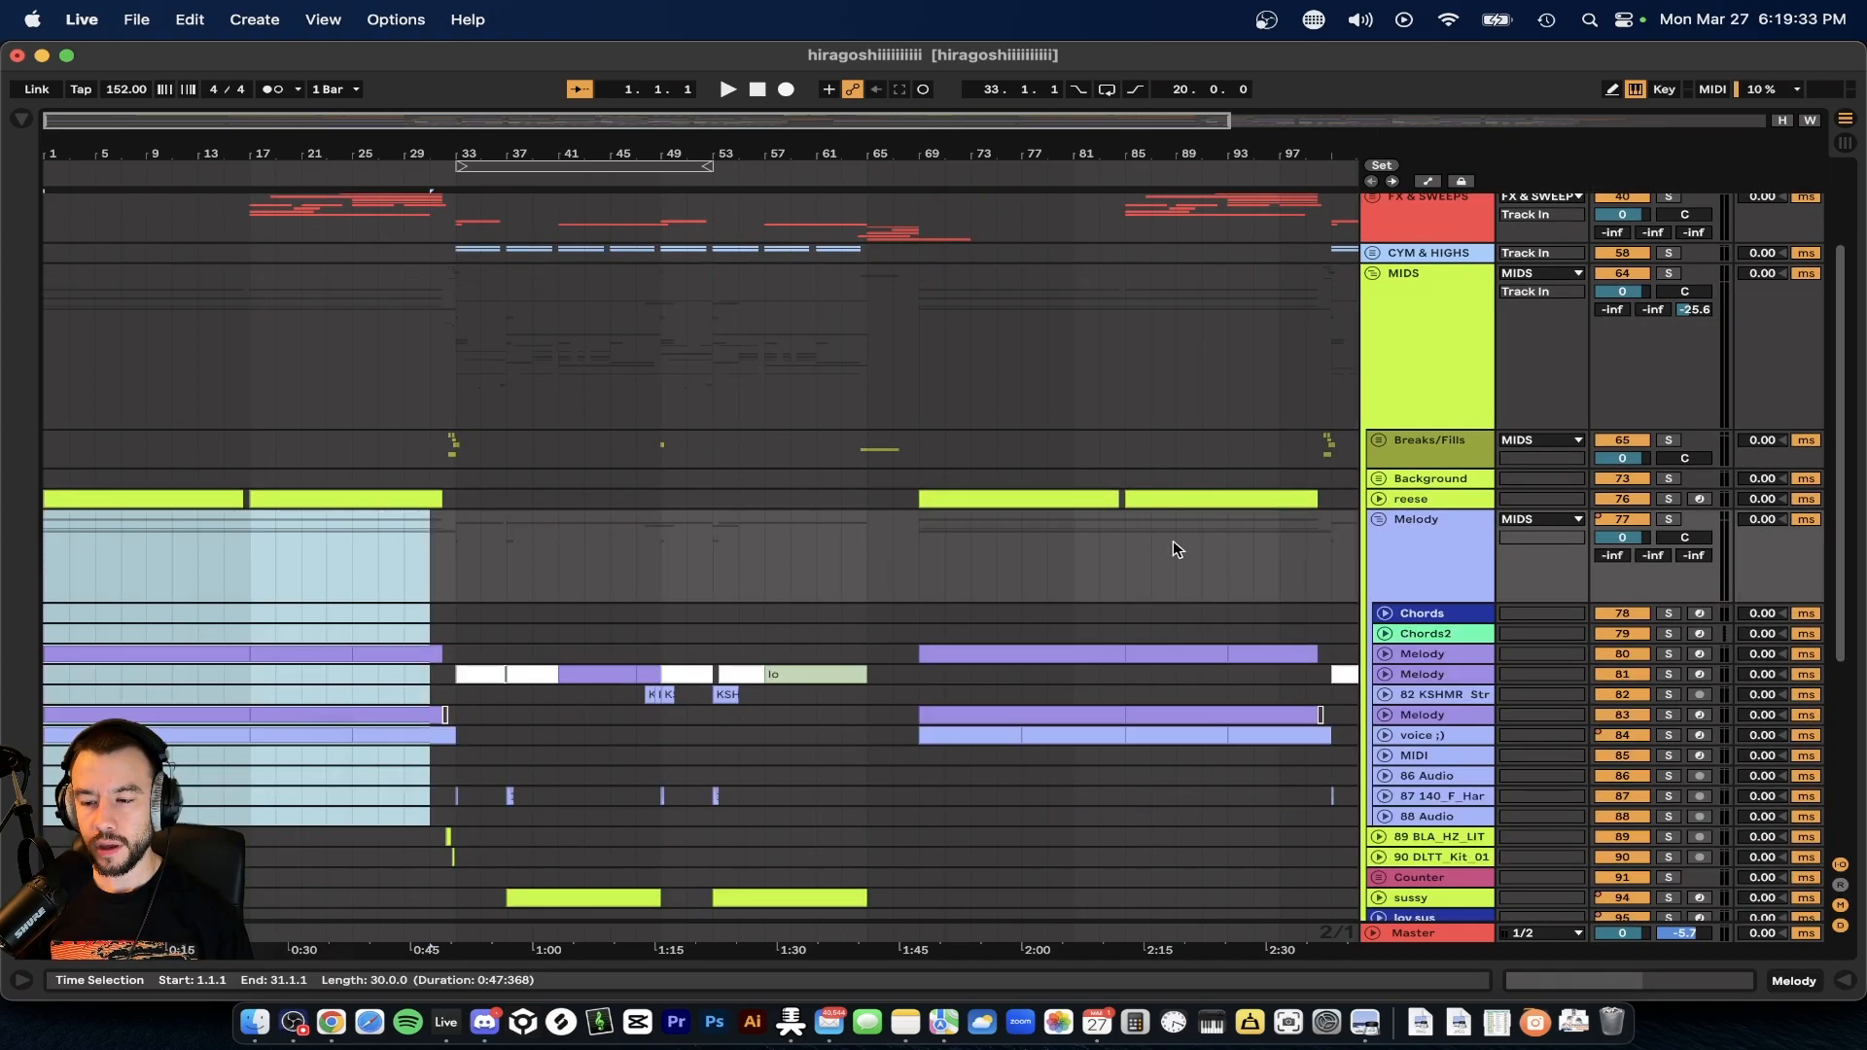
# - Unfold Melody tracks 80 and 83 and the voice ;) track to show their notes in the first build
pyautogui.click(297, 591)
pyautogui.click(1383, 653)
pyautogui.scroll(-3, 1382, 656)
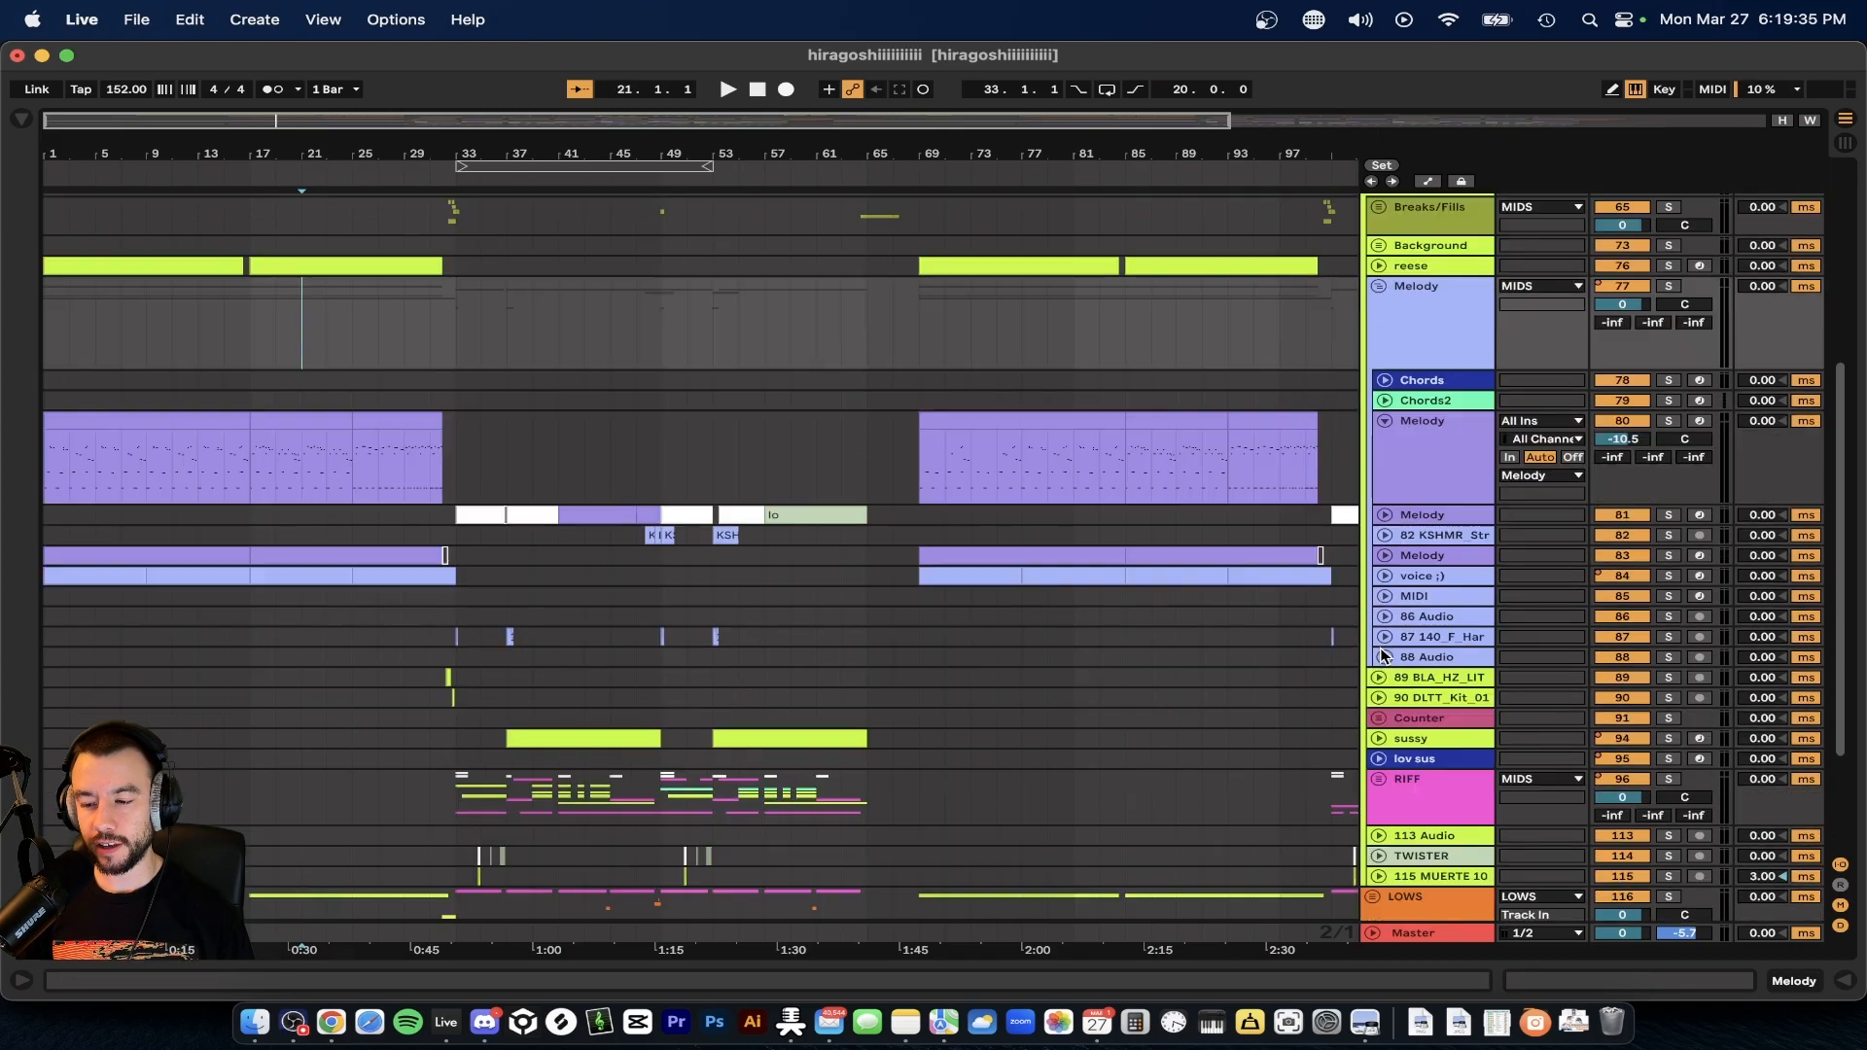
pyautogui.click(1384, 577)
pyautogui.click(1385, 558)
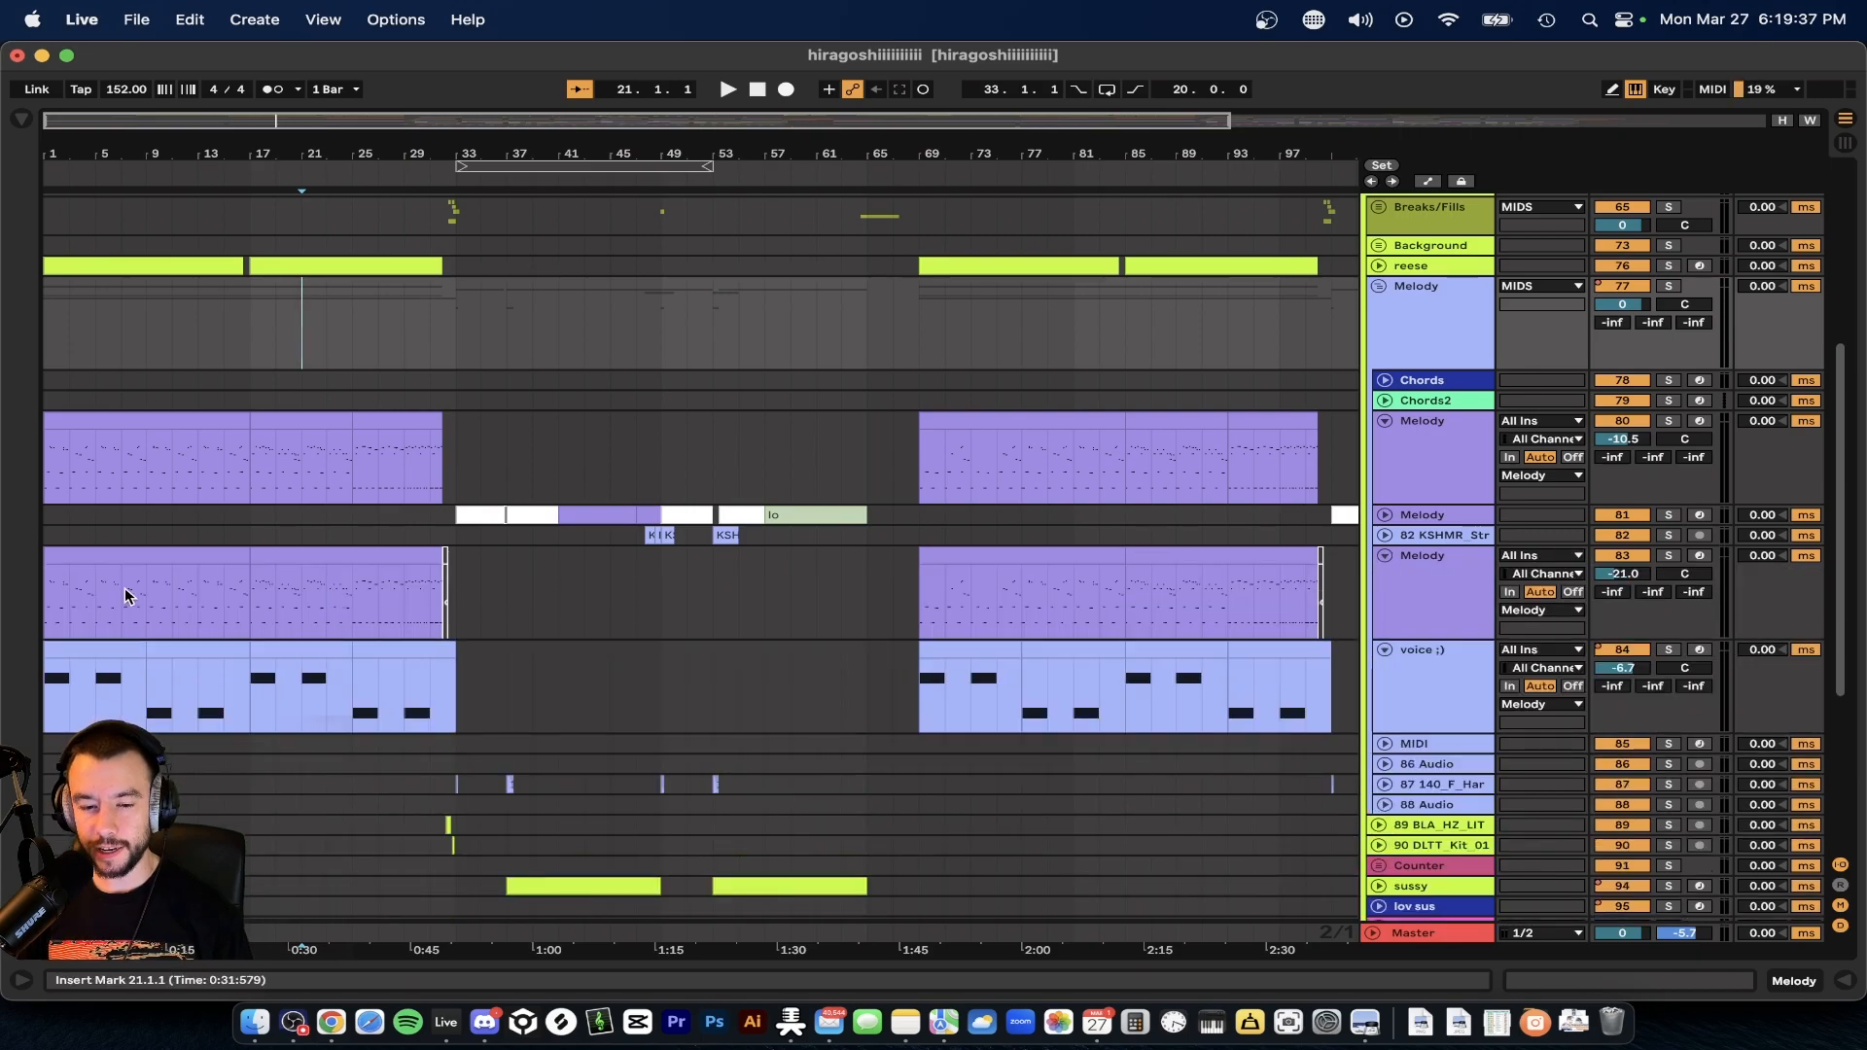
# - Open the first clip of Melody track 80 at bars 1 to 17 and look through its scale choices, keeping Hirajoshi
pyautogui.scroll(5, 124, 587)
pyautogui.doubleClick(95, 428)
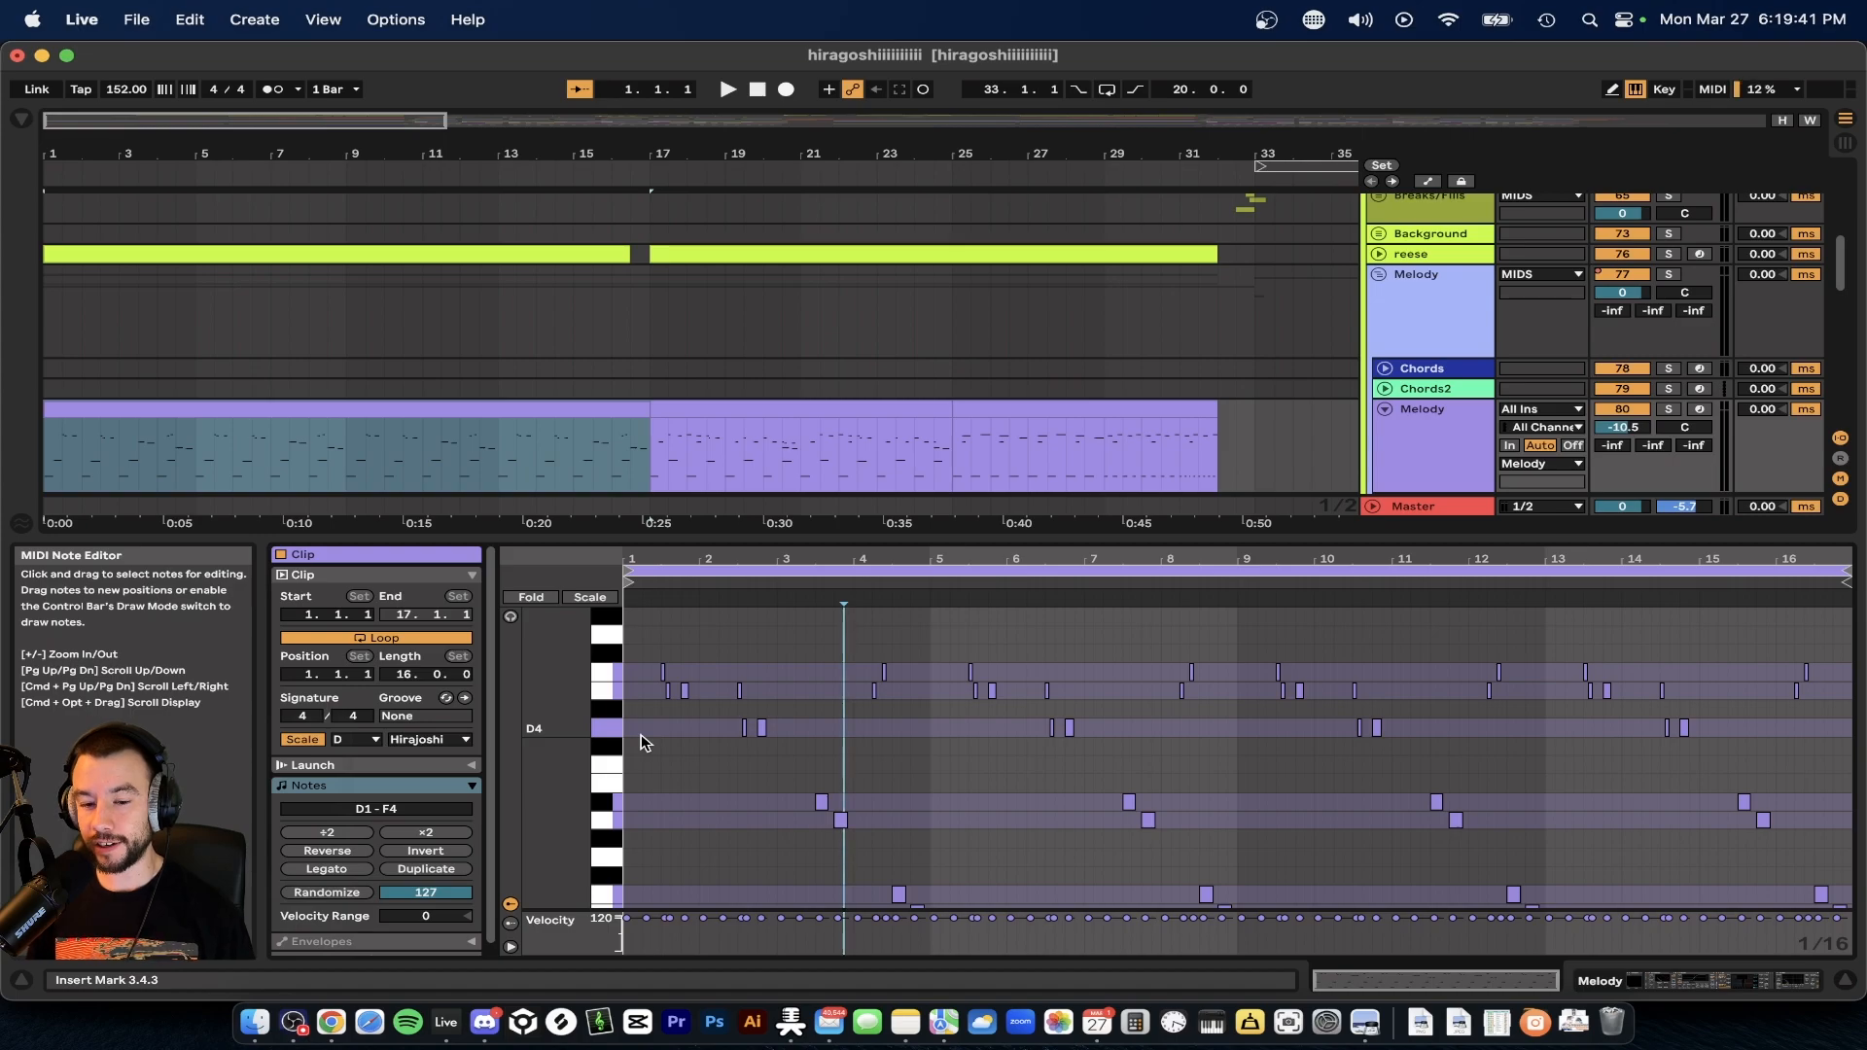
pyautogui.click(426, 745)
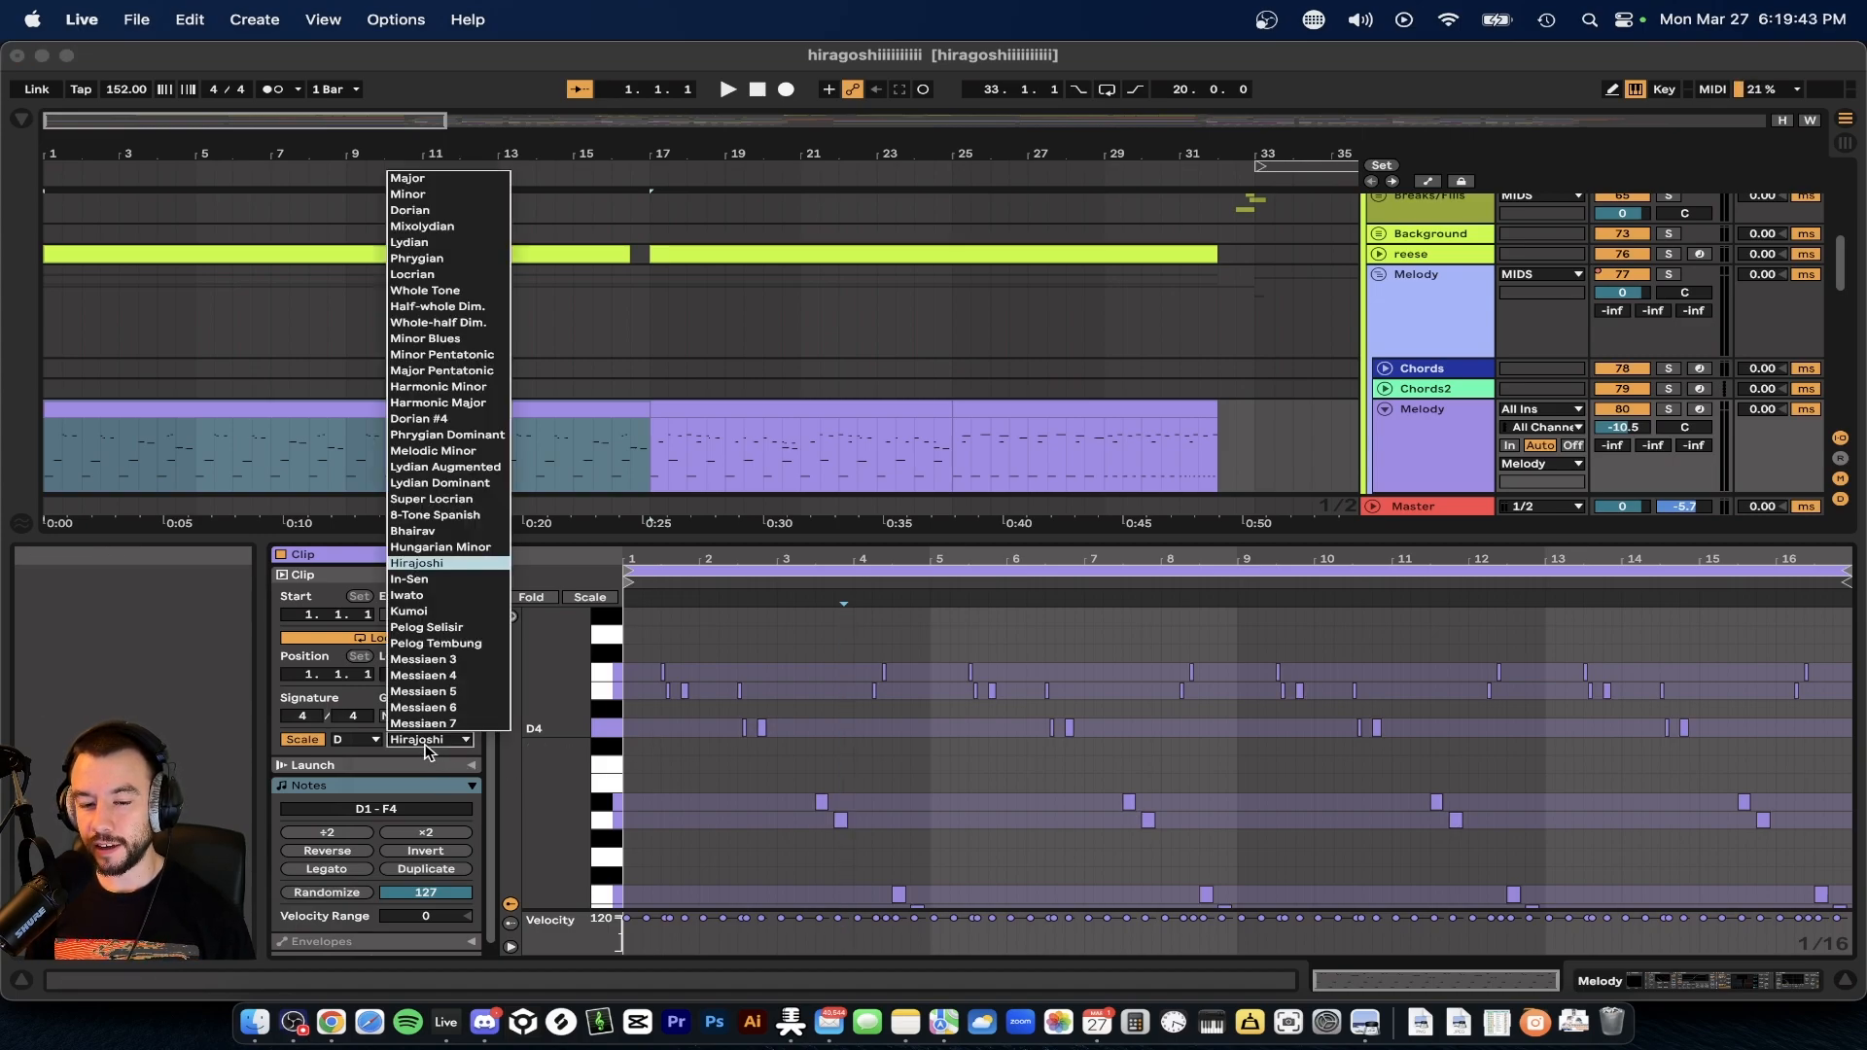
pyautogui.click(443, 564)
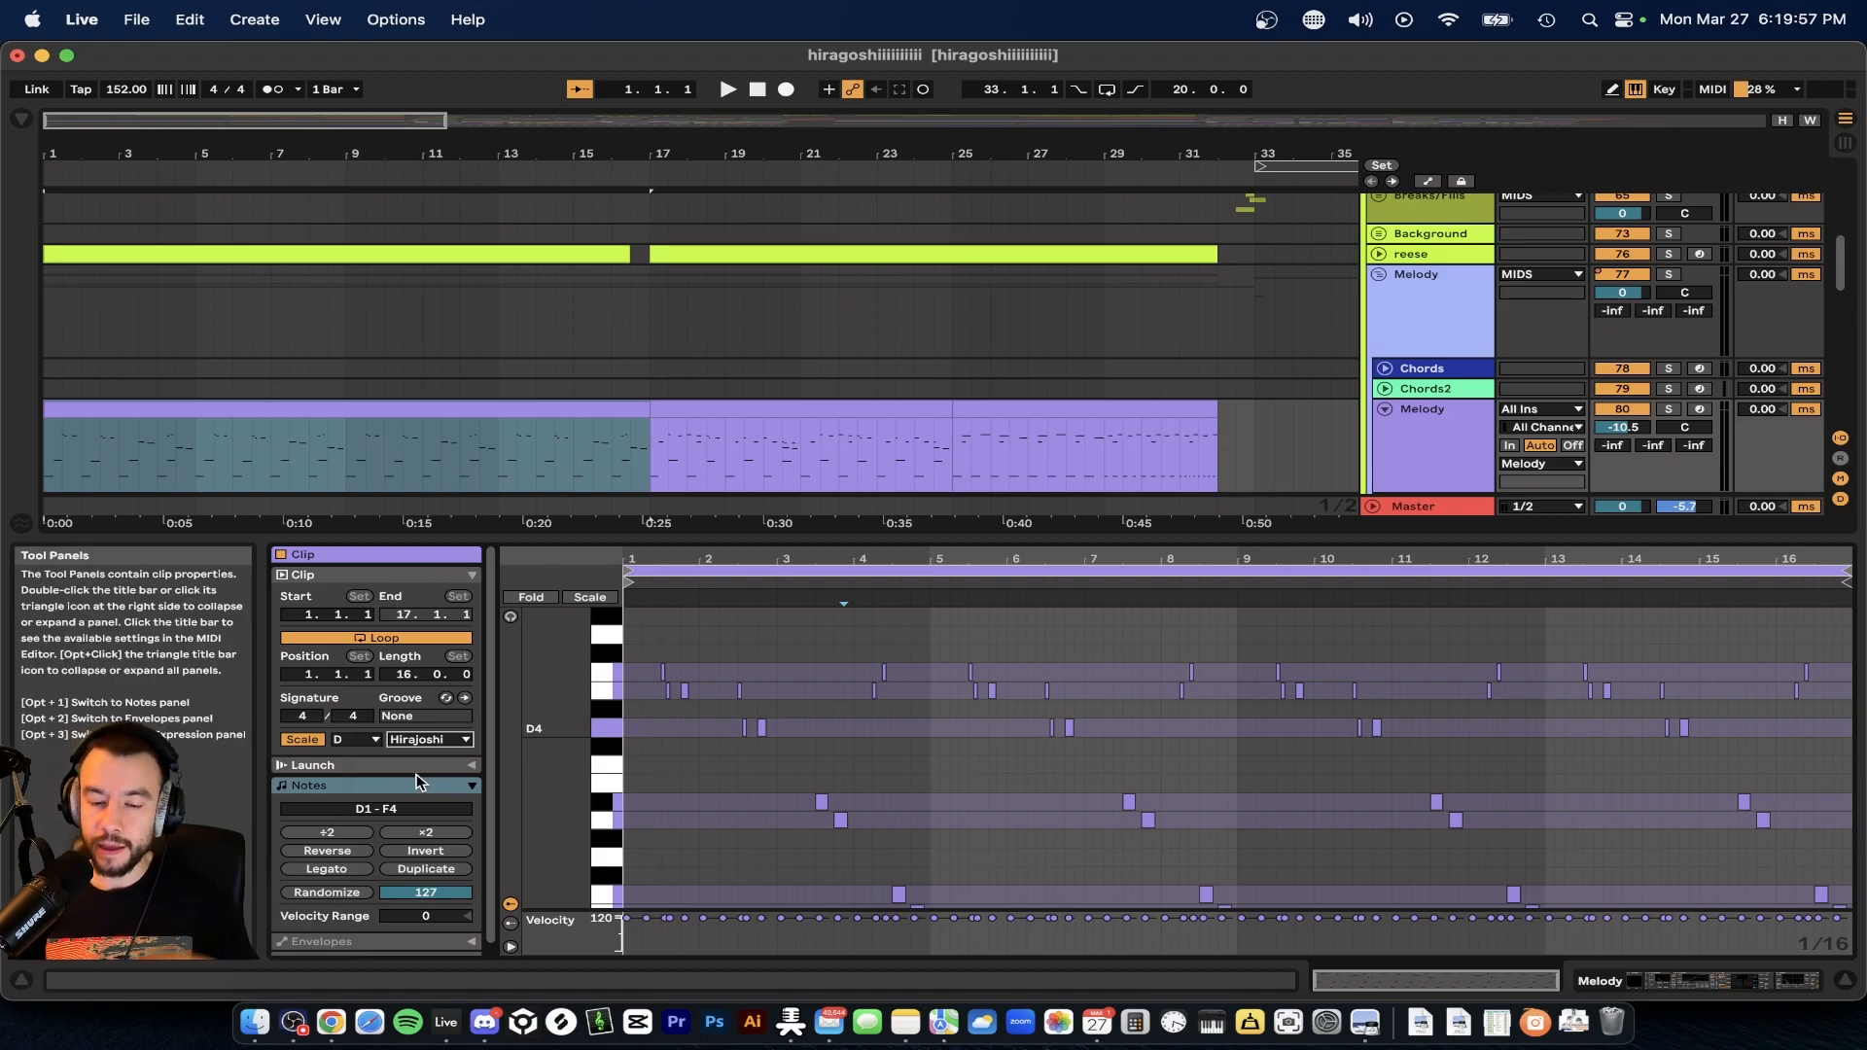
# - Enlarge the note editor and examine the Melody clip's notes against the highlighted rows of the D Hirajoshi scale
pyautogui.scroll(-2, 762, 750)
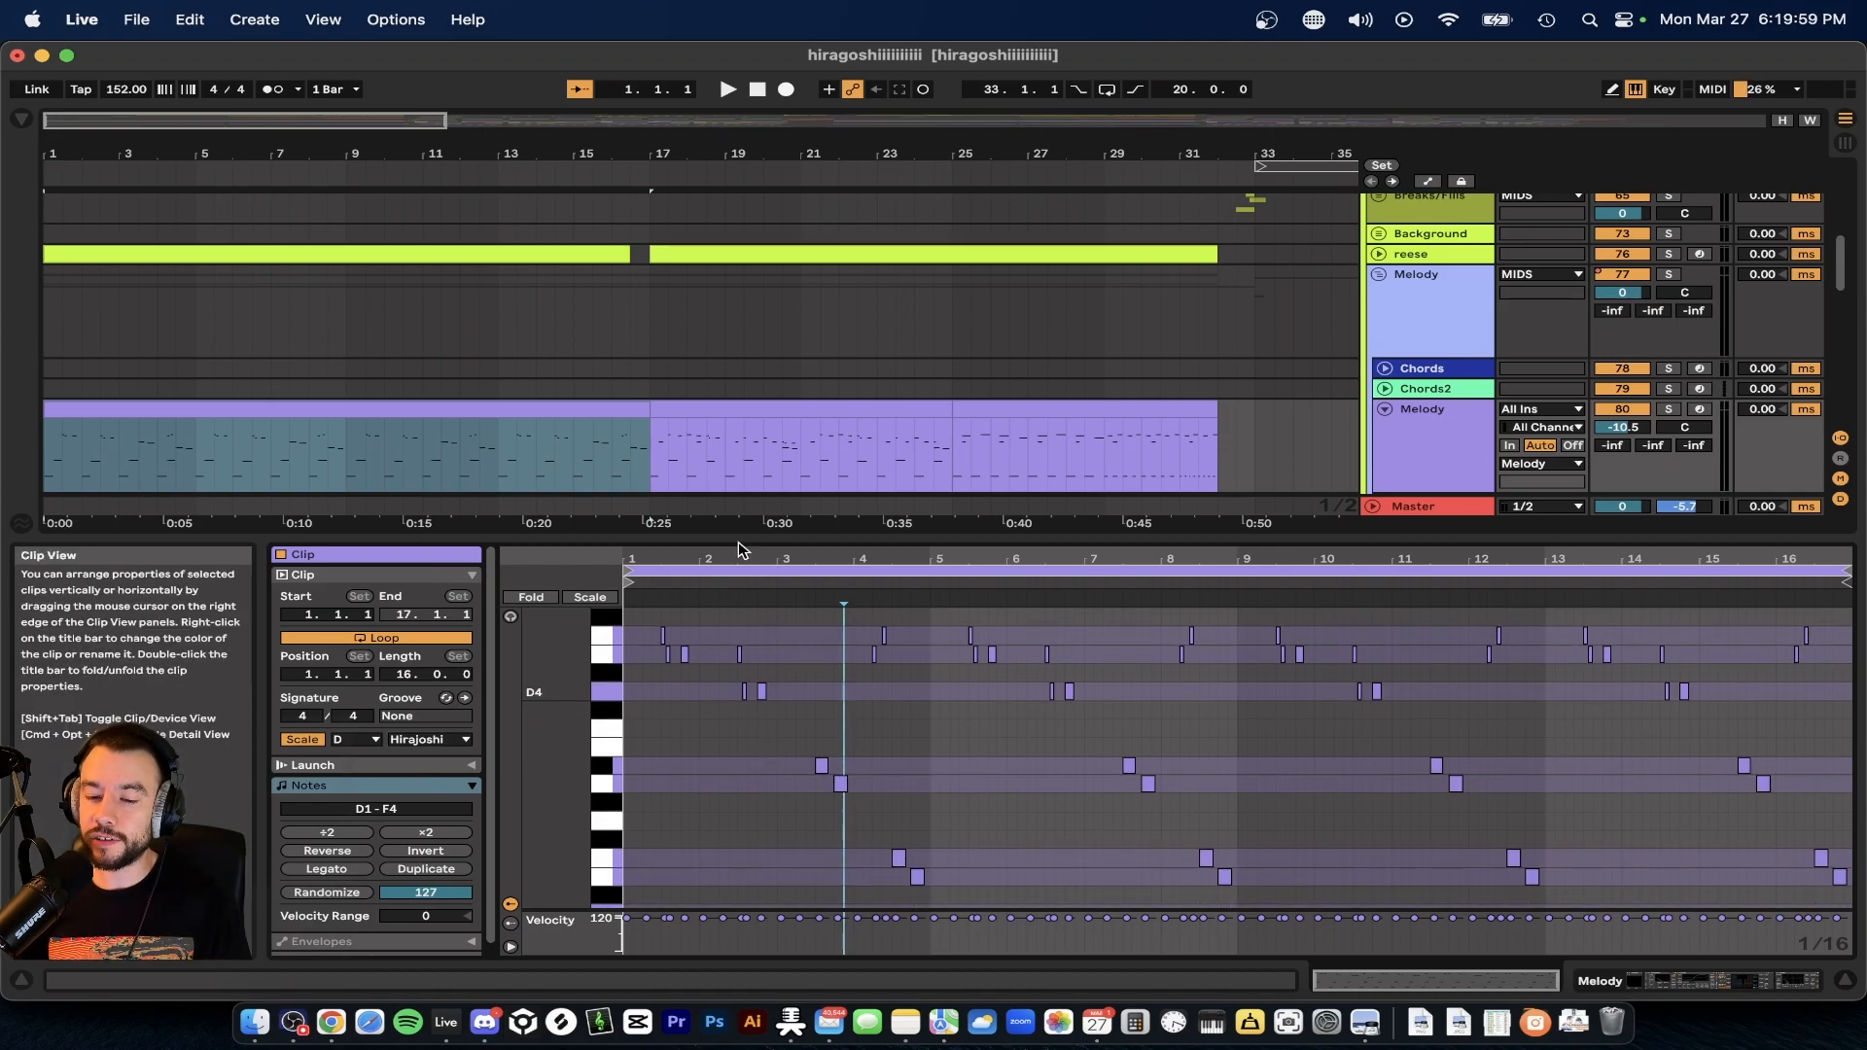
pyautogui.moveTo(740, 539); pyautogui.dragTo(681, 279)
pyautogui.scroll(5, 652, 513)
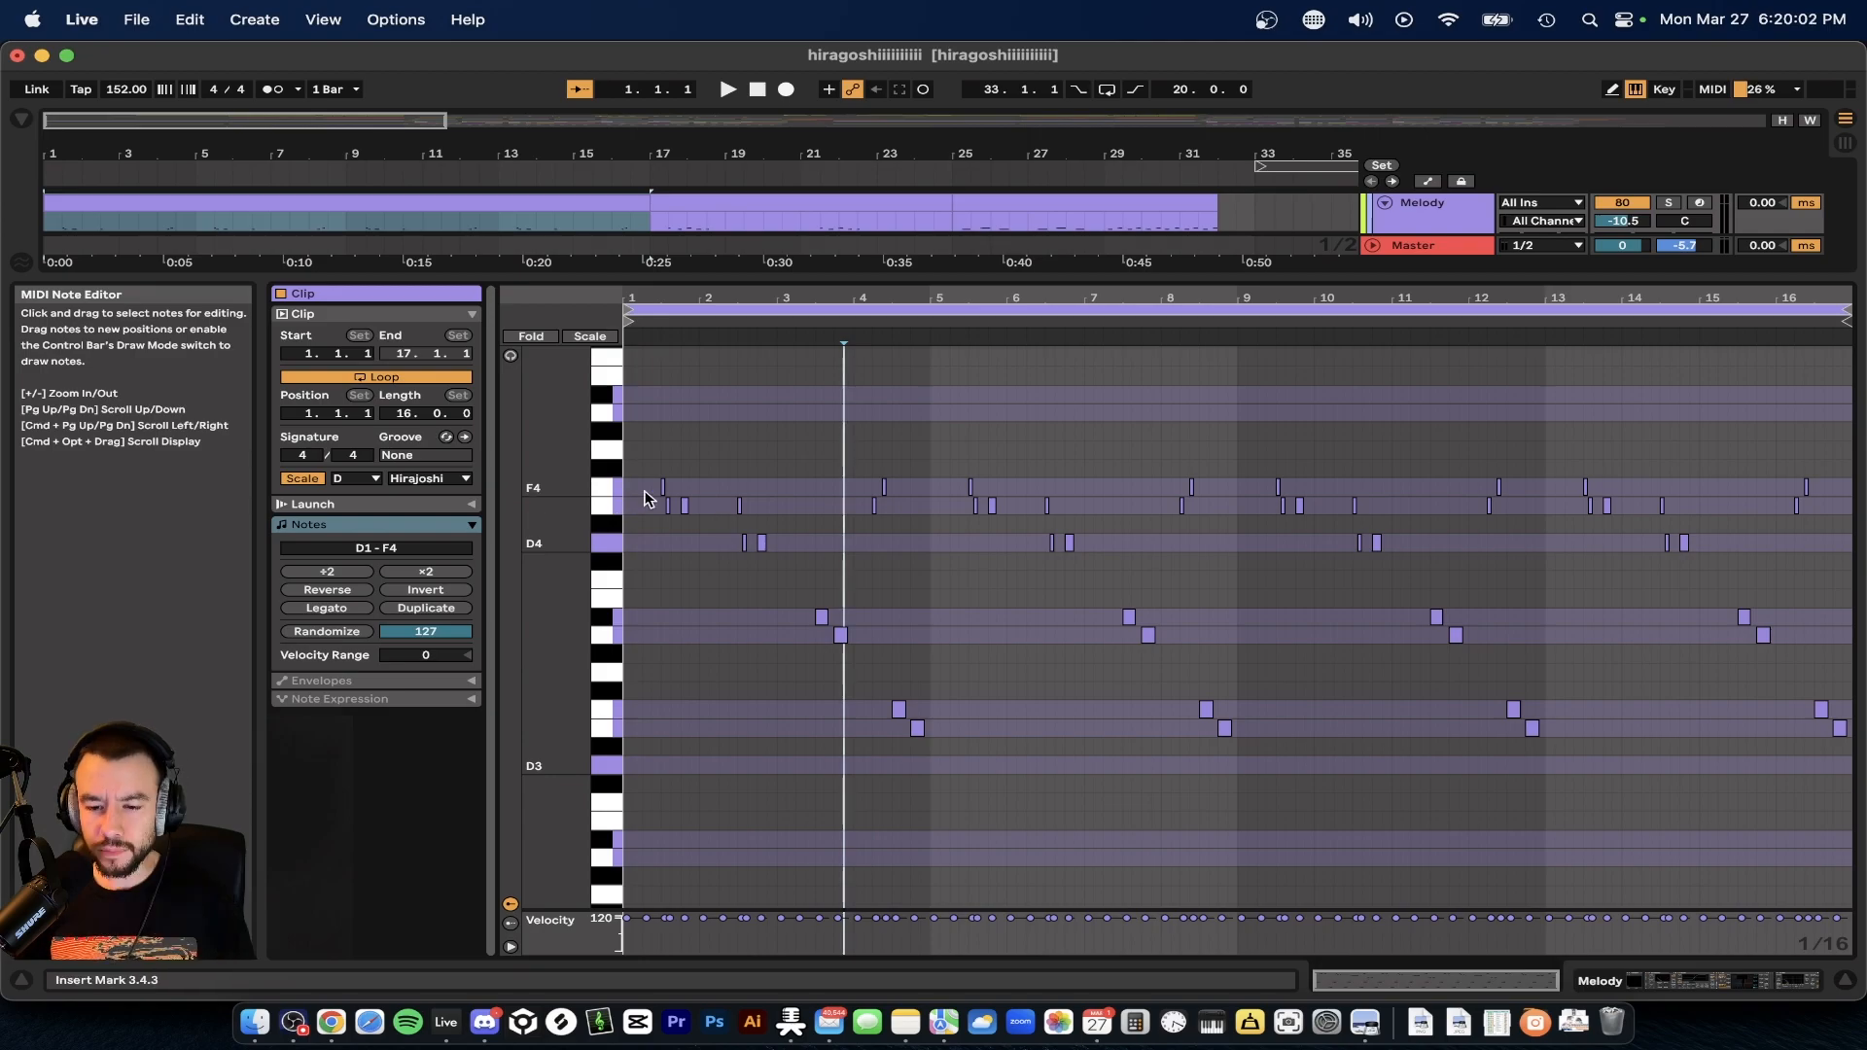
pyautogui.scroll(3, 640, 492)
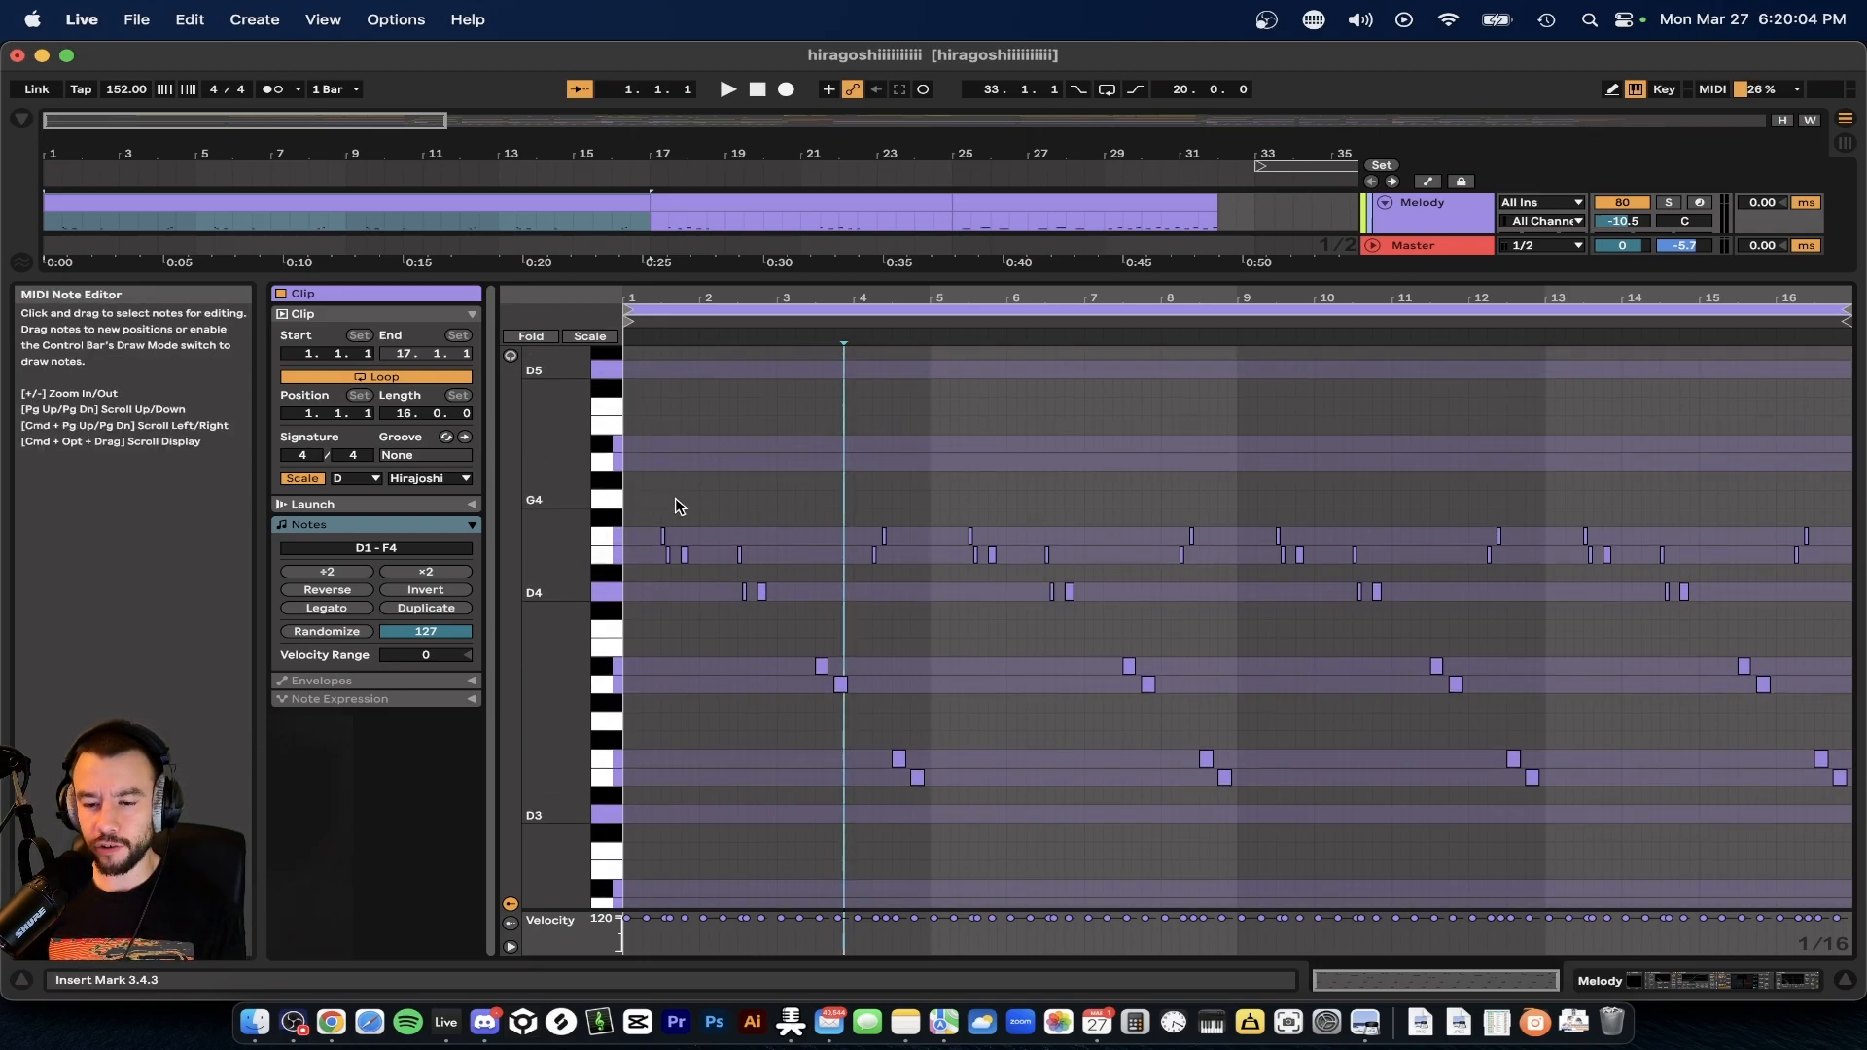
pyautogui.scroll(5, 720, 547)
pyautogui.scroll(-1, 680, 601)
pyautogui.scroll(-3, 798, 700)
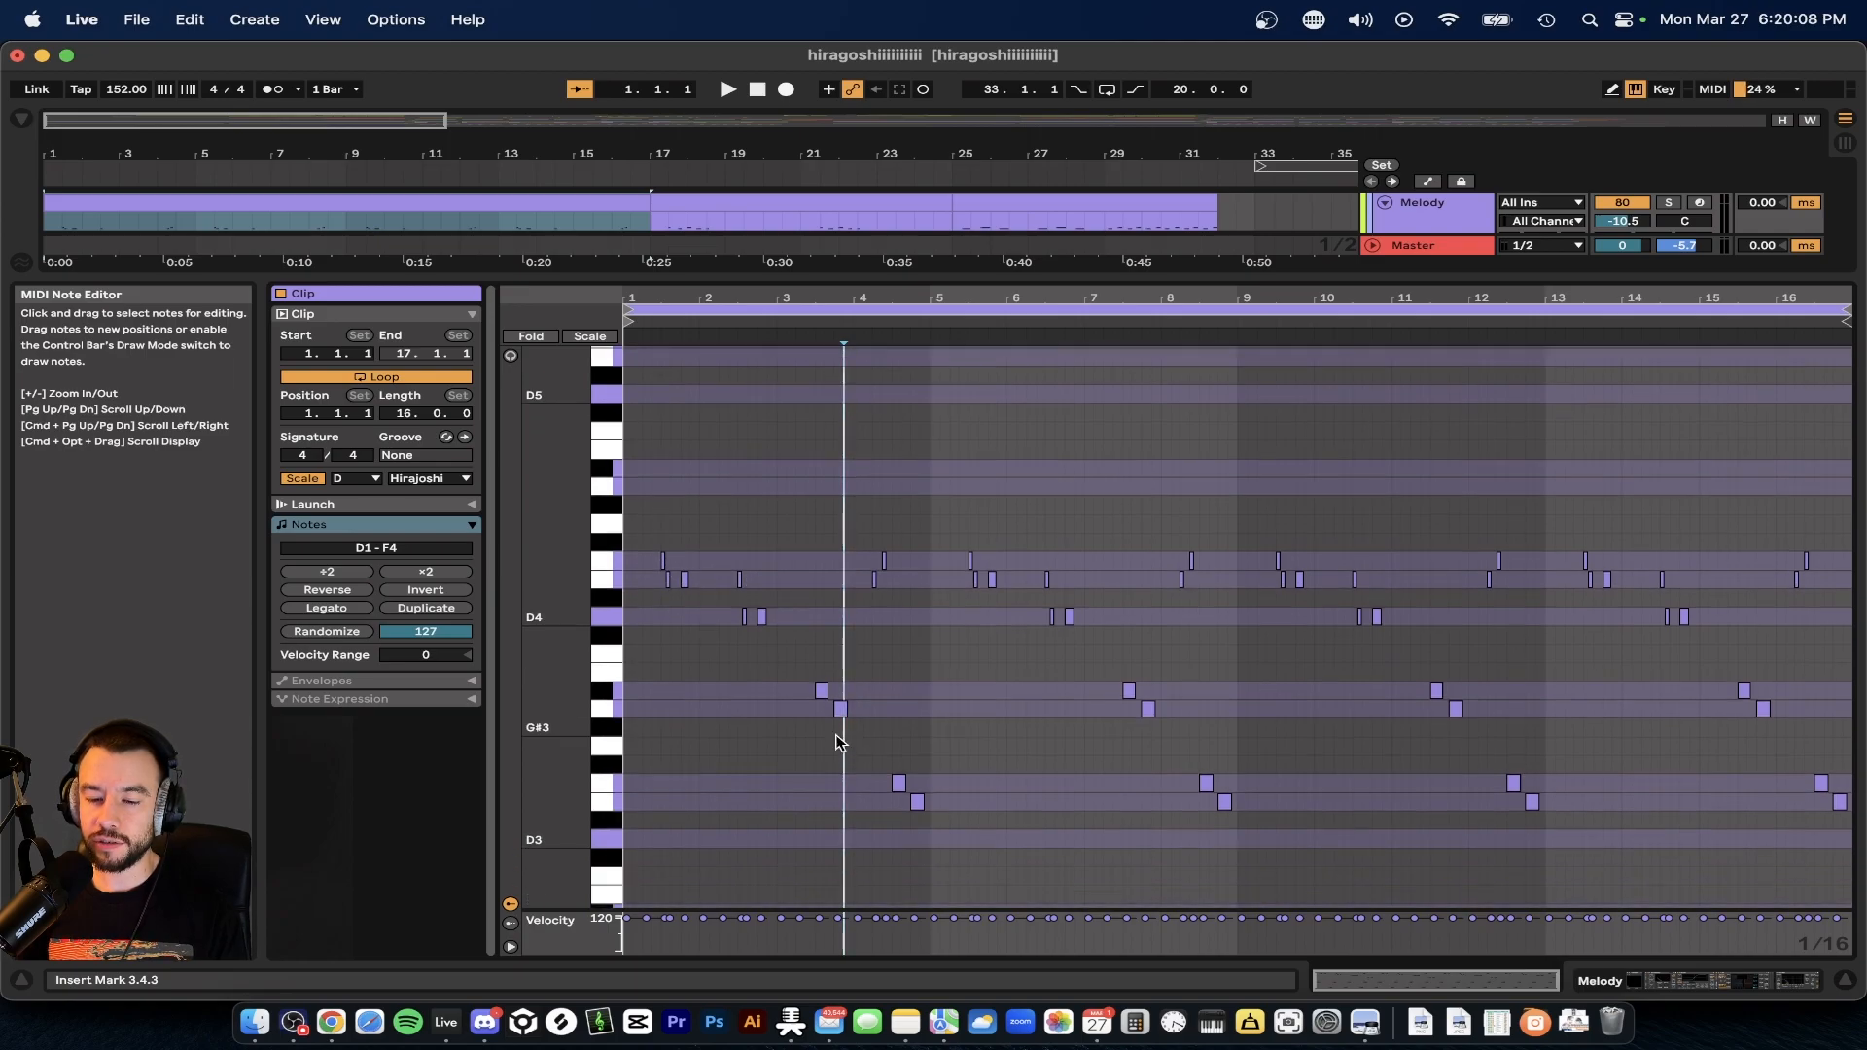
pyautogui.scroll(-2, 875, 758)
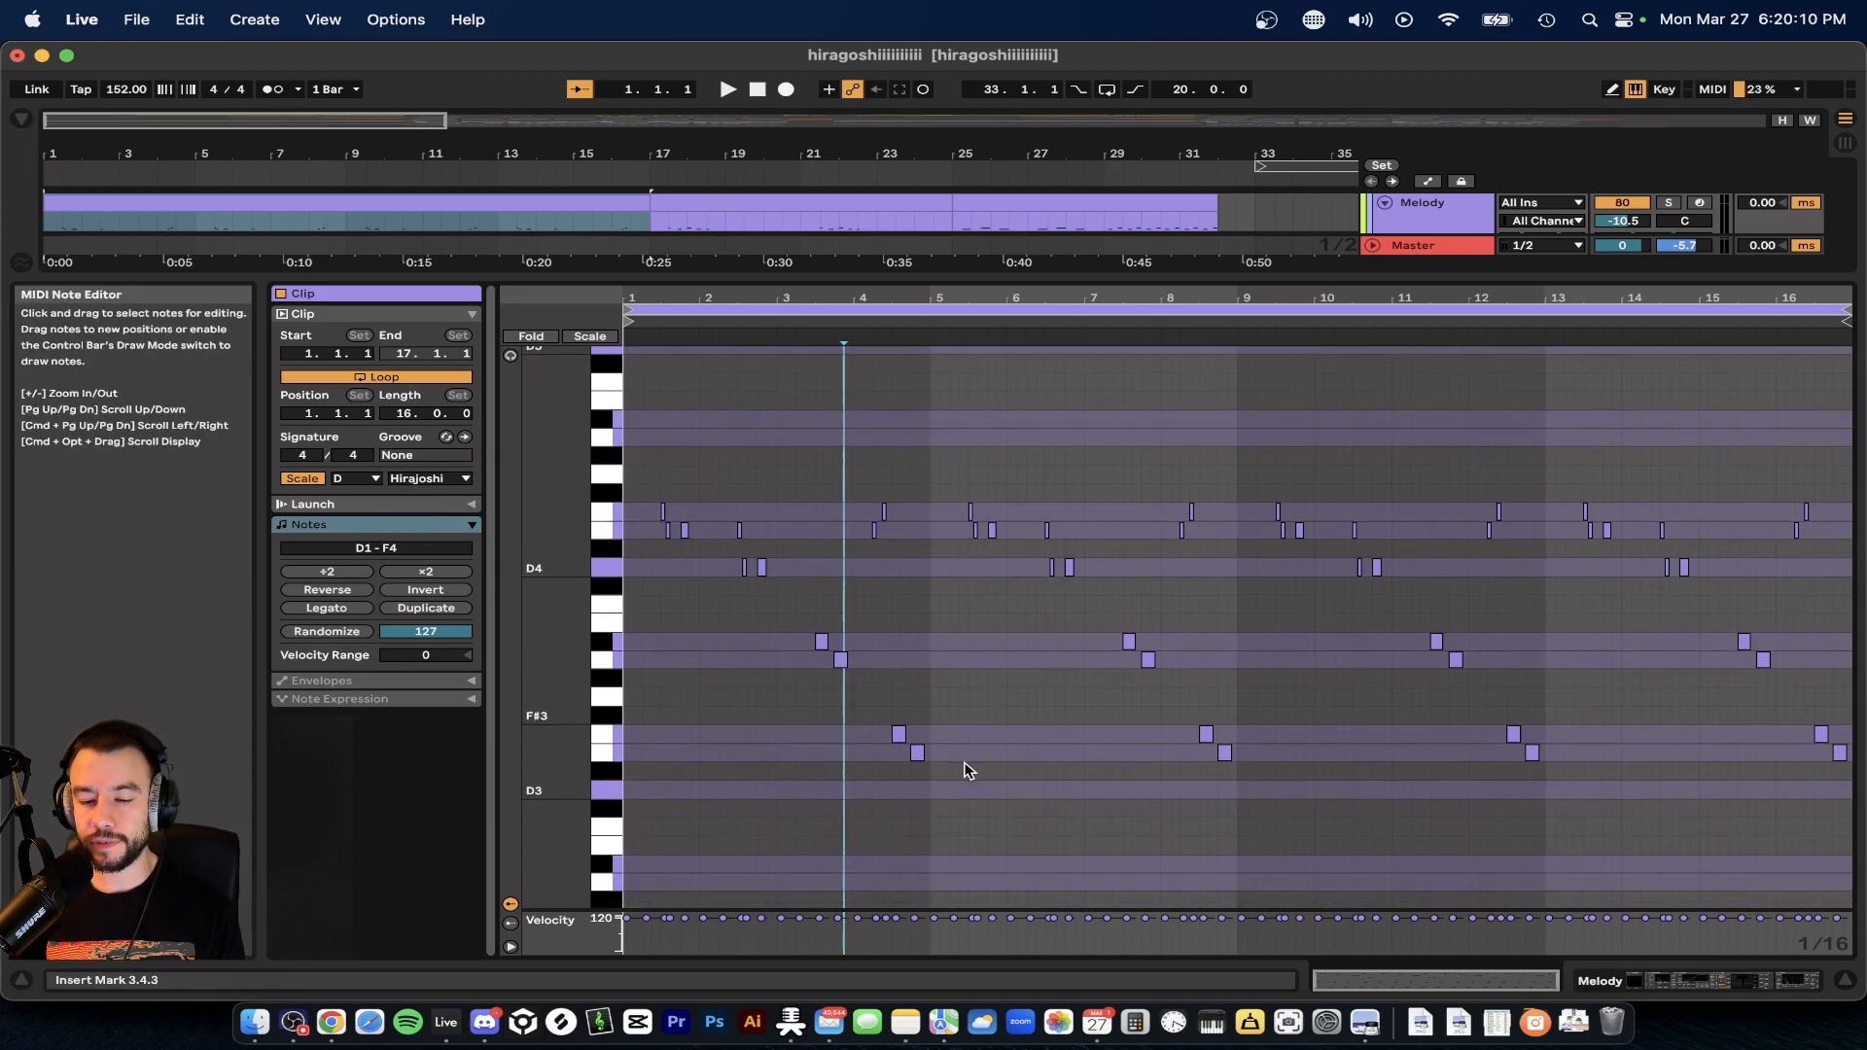
pyautogui.scroll(-1, 868, 793)
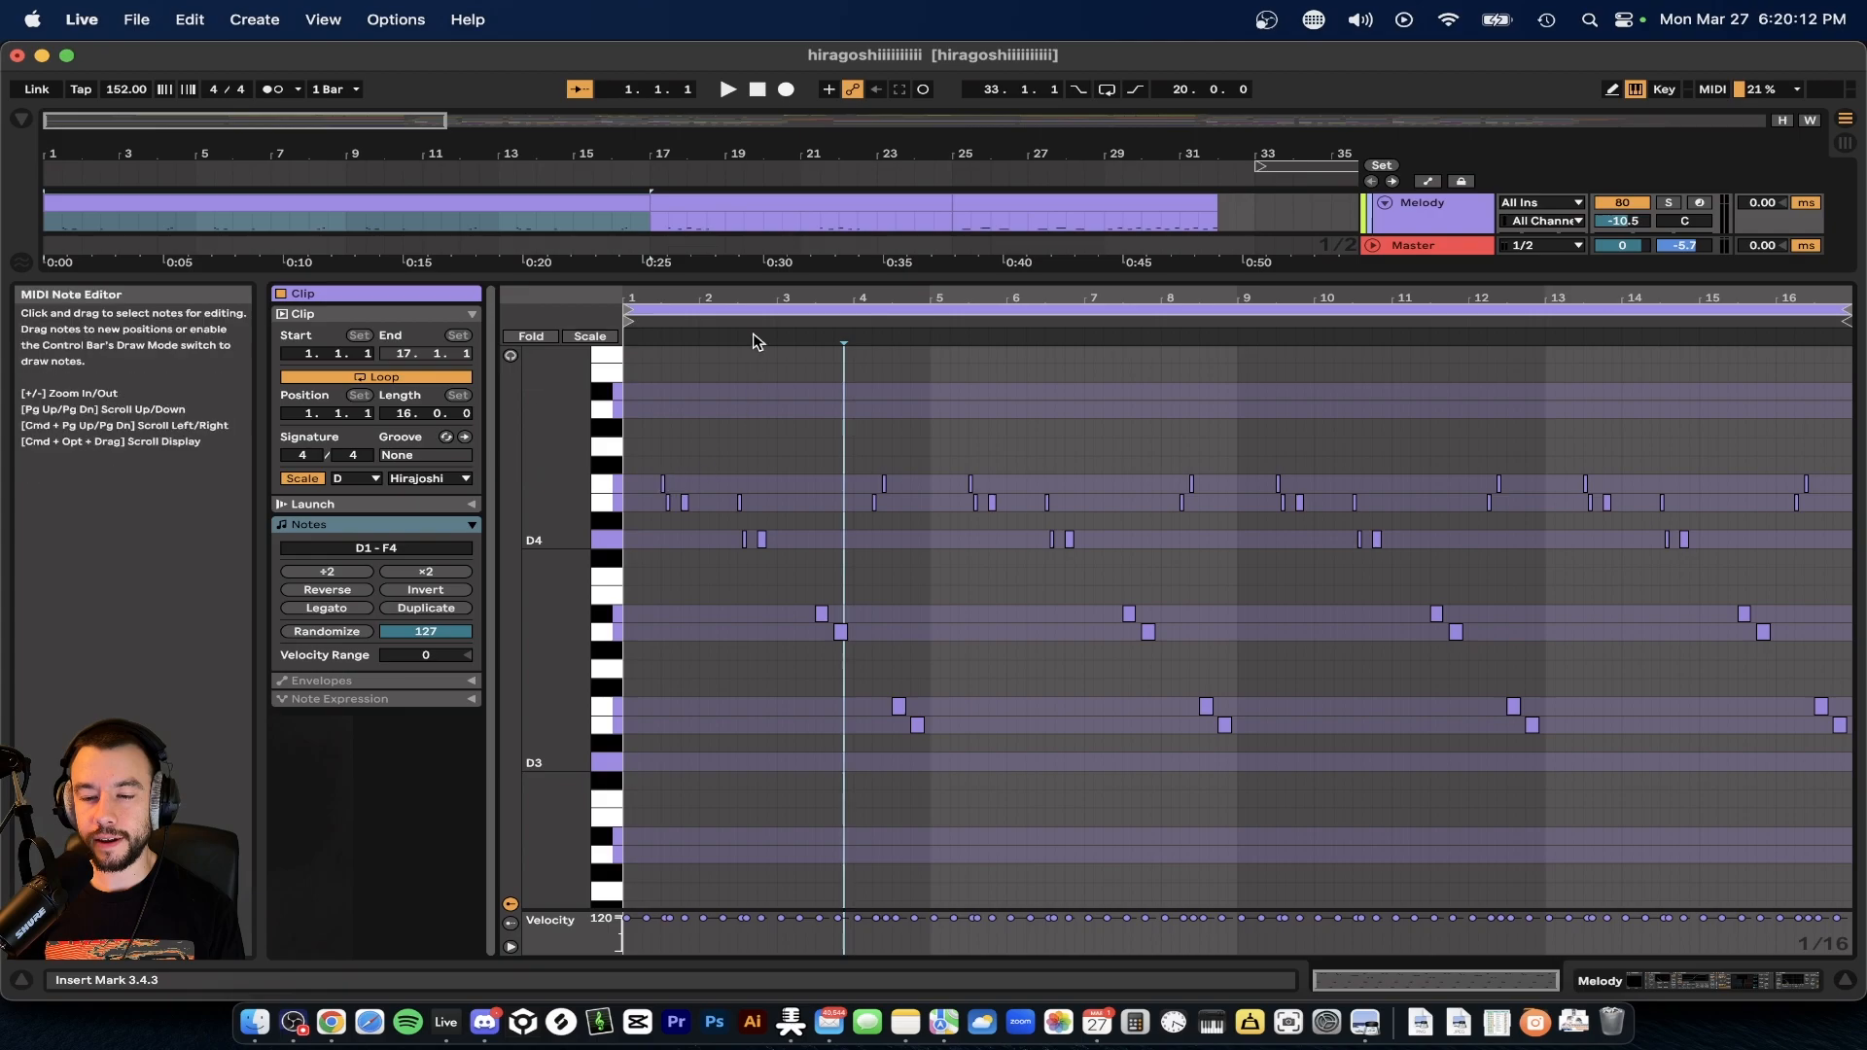
# - Shrink the note editor, solo Melody track 80 and play it from bar 1
pyautogui.moveTo(664, 347); pyautogui.dragTo(681, 521)
pyautogui.click(1669, 202)
pyautogui.press('space')
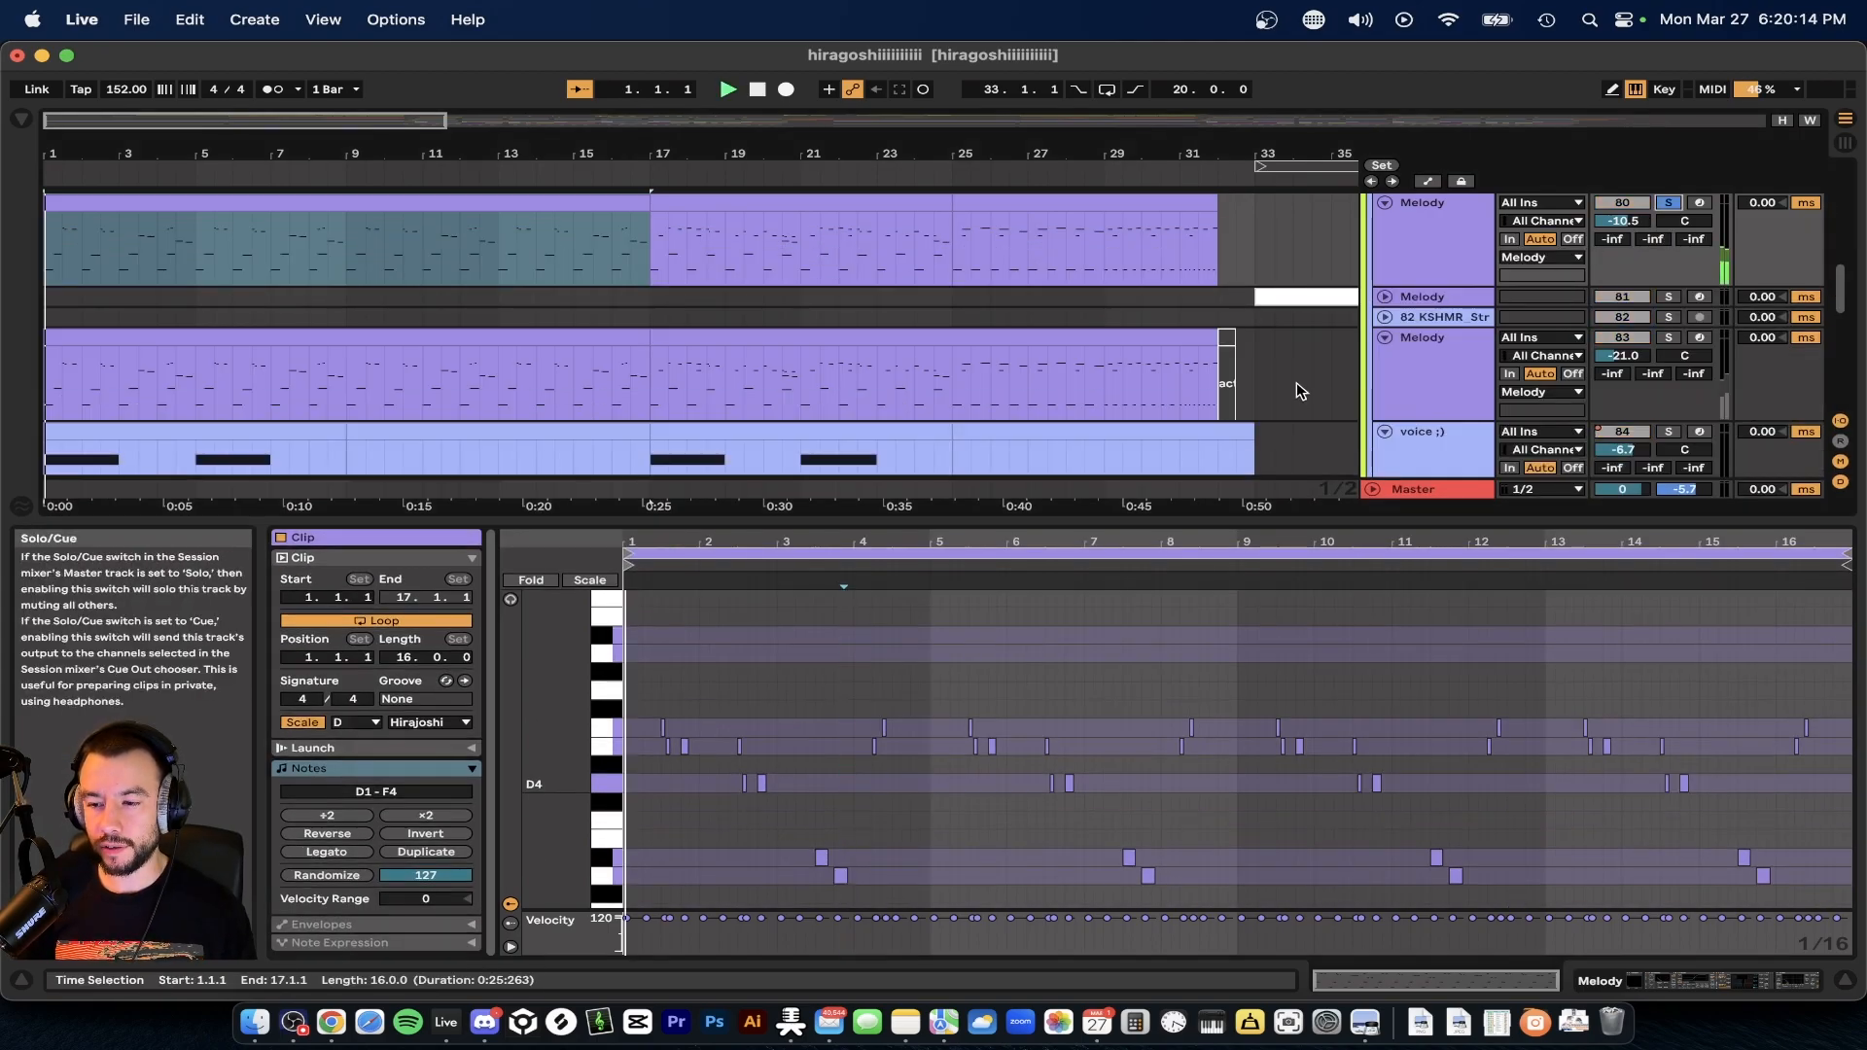
pyautogui.scroll(1, 561, 383)
pyautogui.scroll(1, 557, 387)
pyautogui.scroll(-3, 1188, 295)
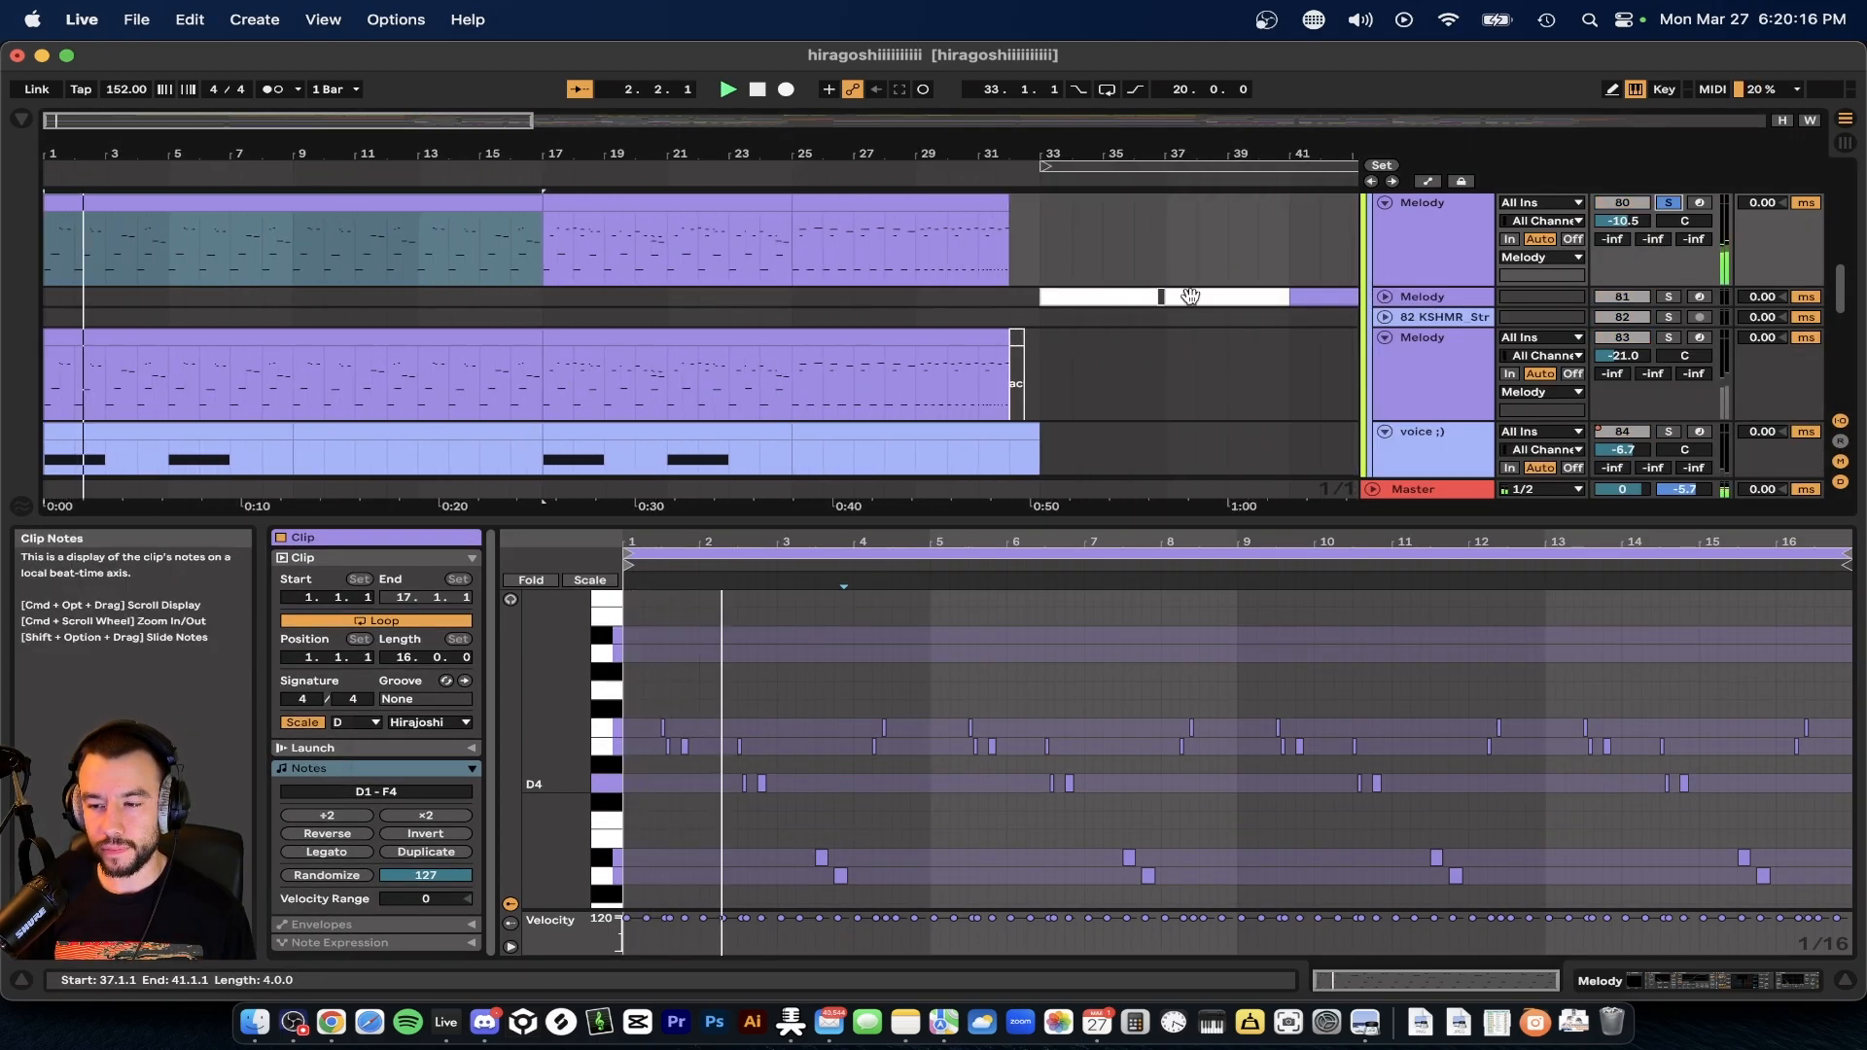
pyautogui.scroll(5, 1192, 305)
# - Open the device chain of Melody track 80 and show the automation of its Auto Filter frequency
pyautogui.click(1426, 364)
pyautogui.click(1421, 472)
pyautogui.hscroll(8, 1298, 870)
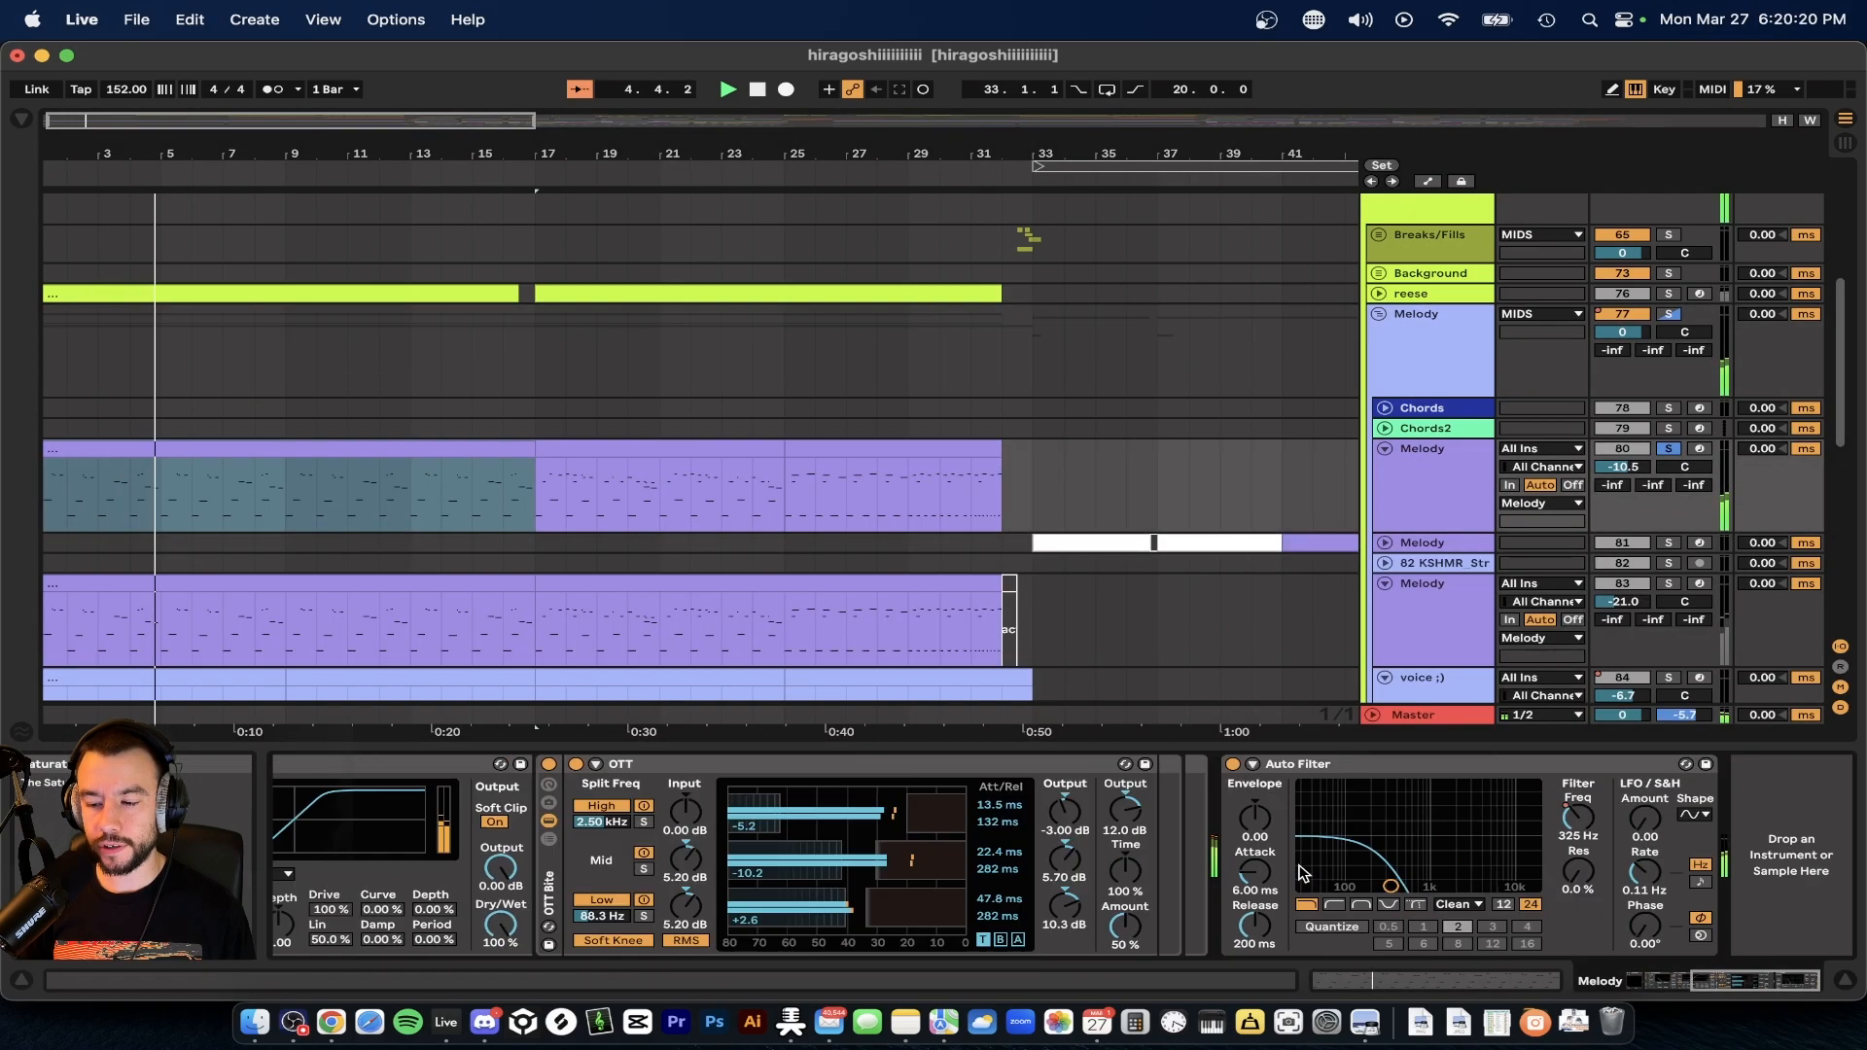
pyautogui.rightClick(1589, 823)
pyautogui.click(1612, 834)
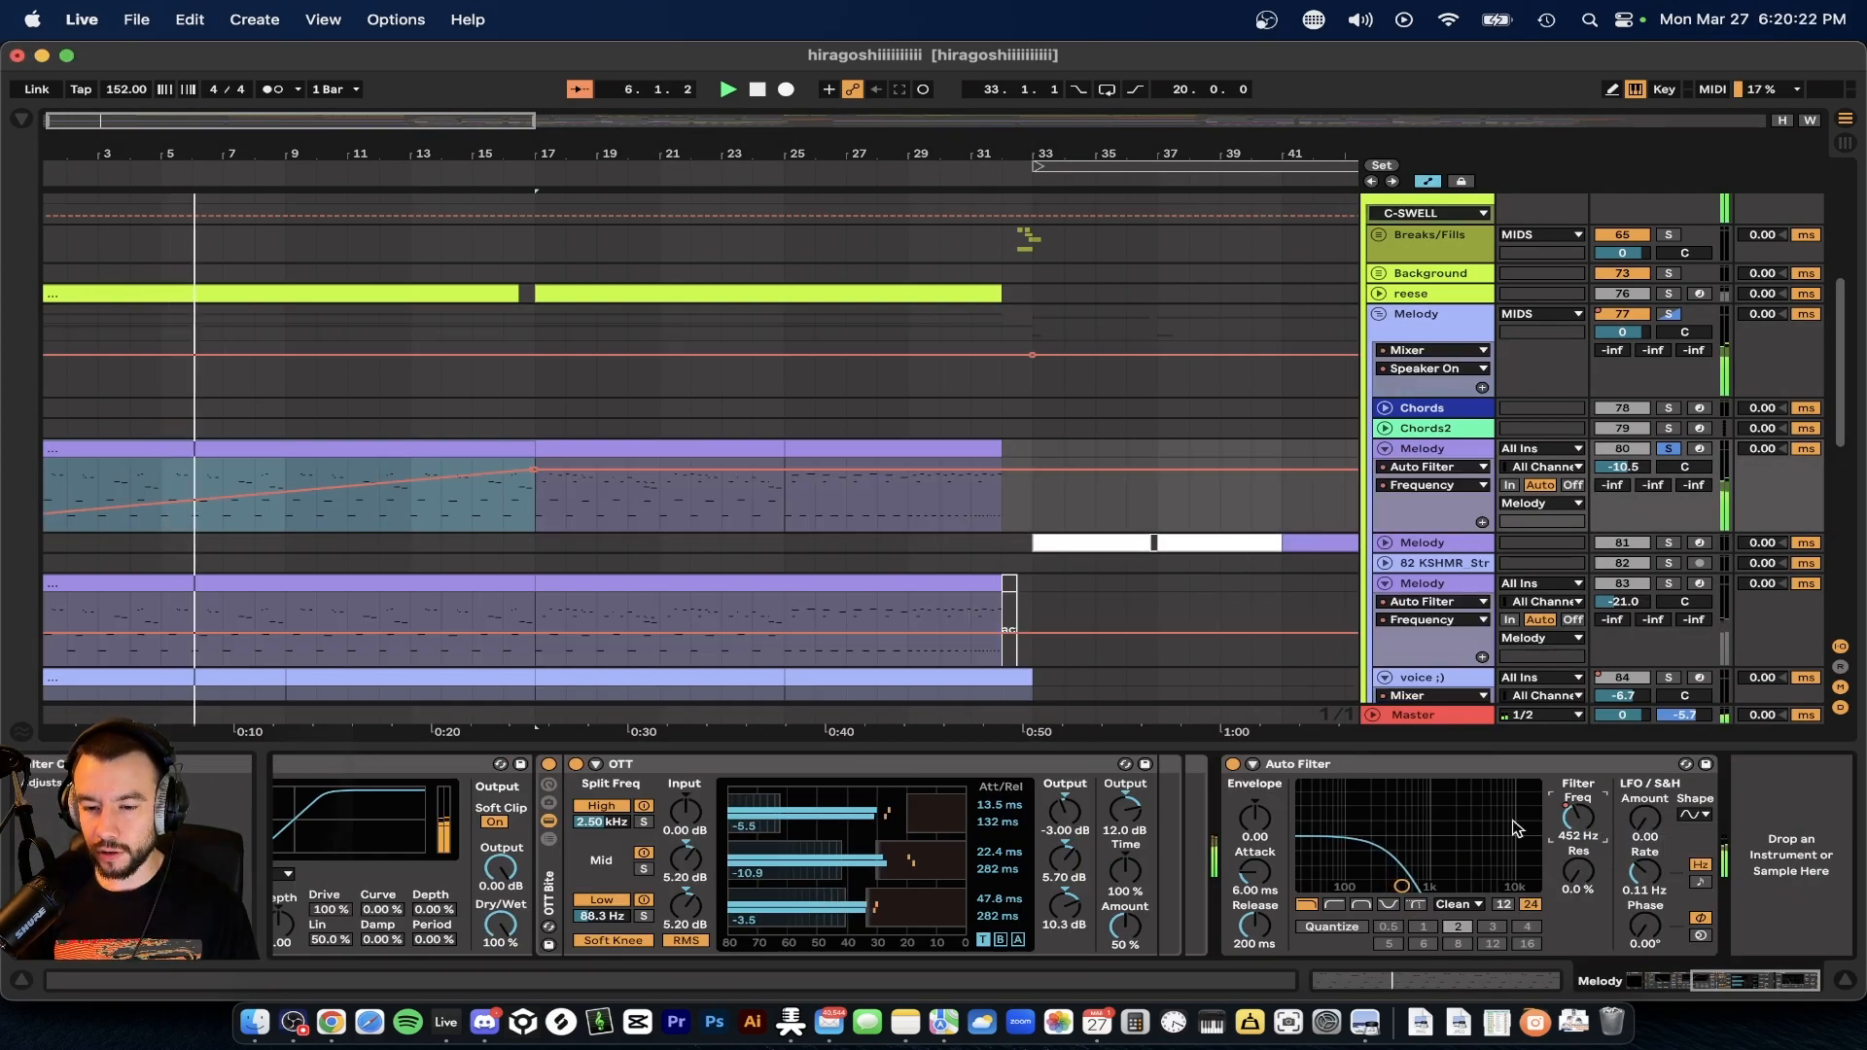
# - Delete the starting breakpoint at bar 1 of the Auto Filter frequency ramp on Melody track 80
pyautogui.scroll(-4, 510, 531)
pyautogui.scroll(-1, 292, 491)
pyautogui.scroll(-1, 101, 457)
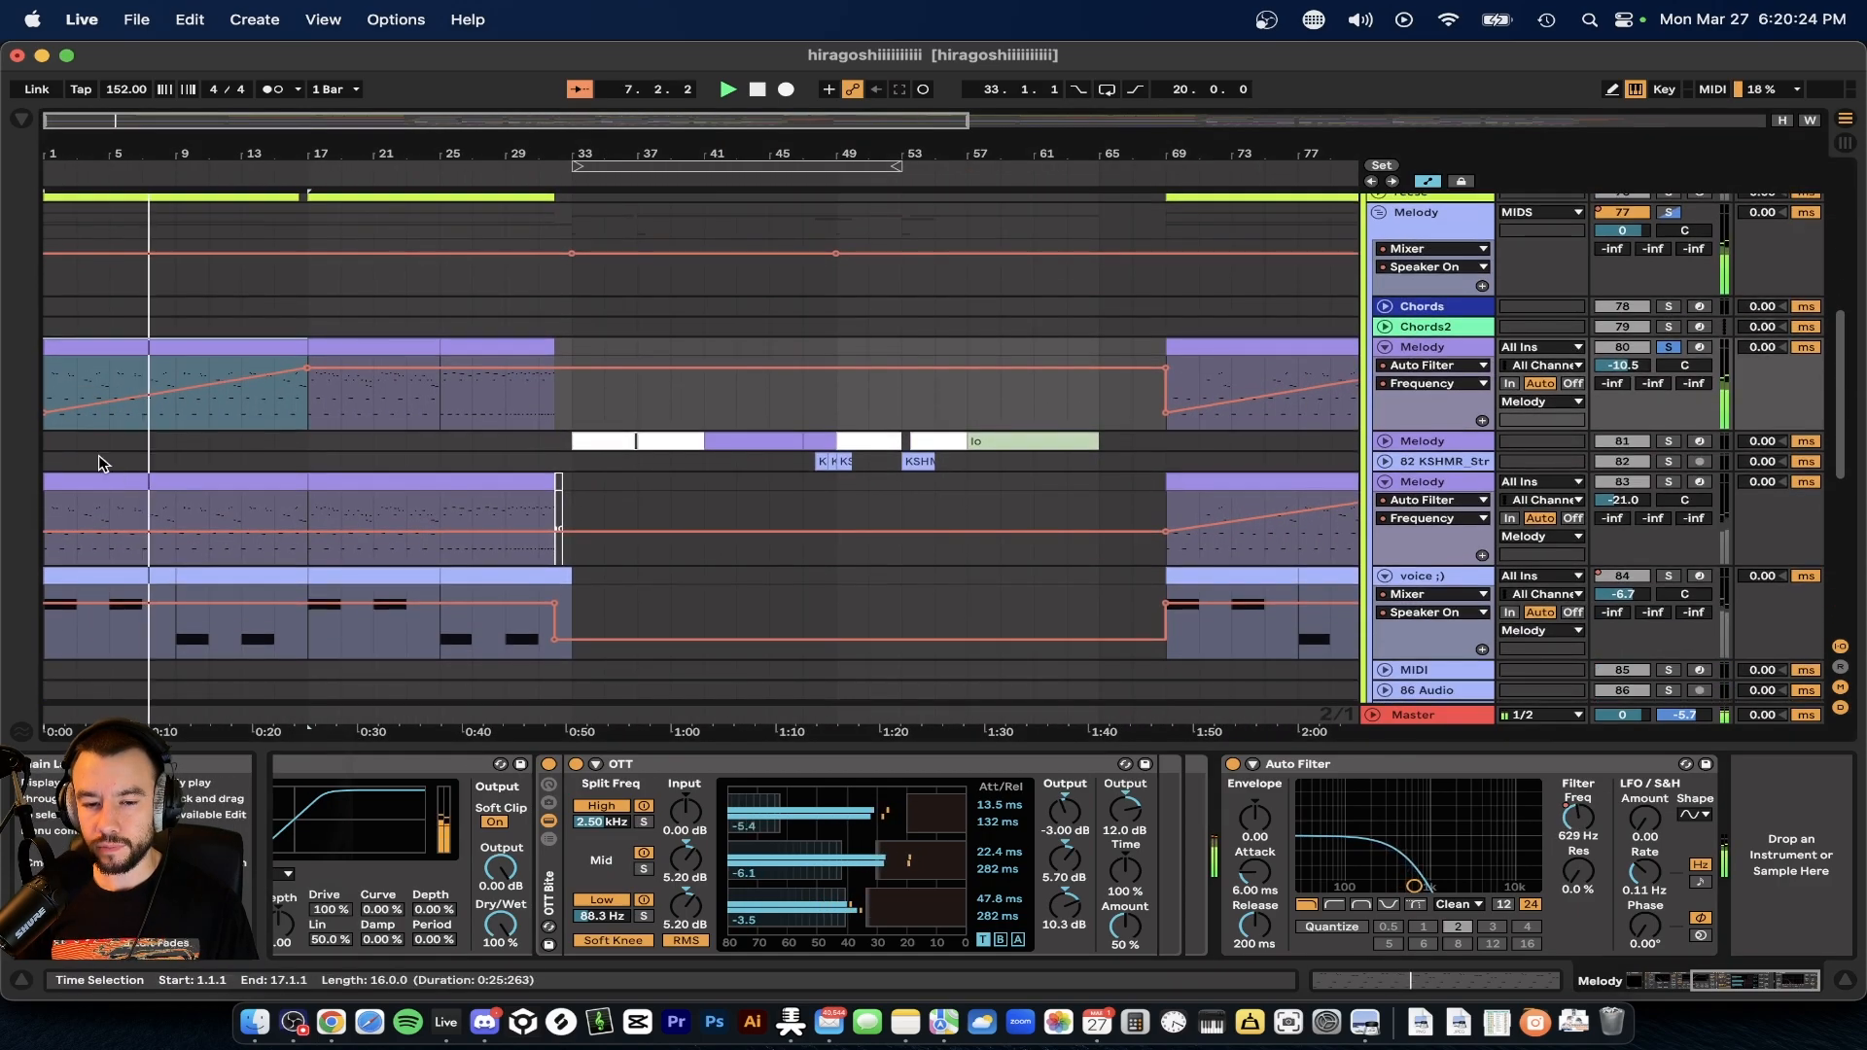
pyautogui.scroll(4, 100, 457)
pyautogui.click(219, 436)
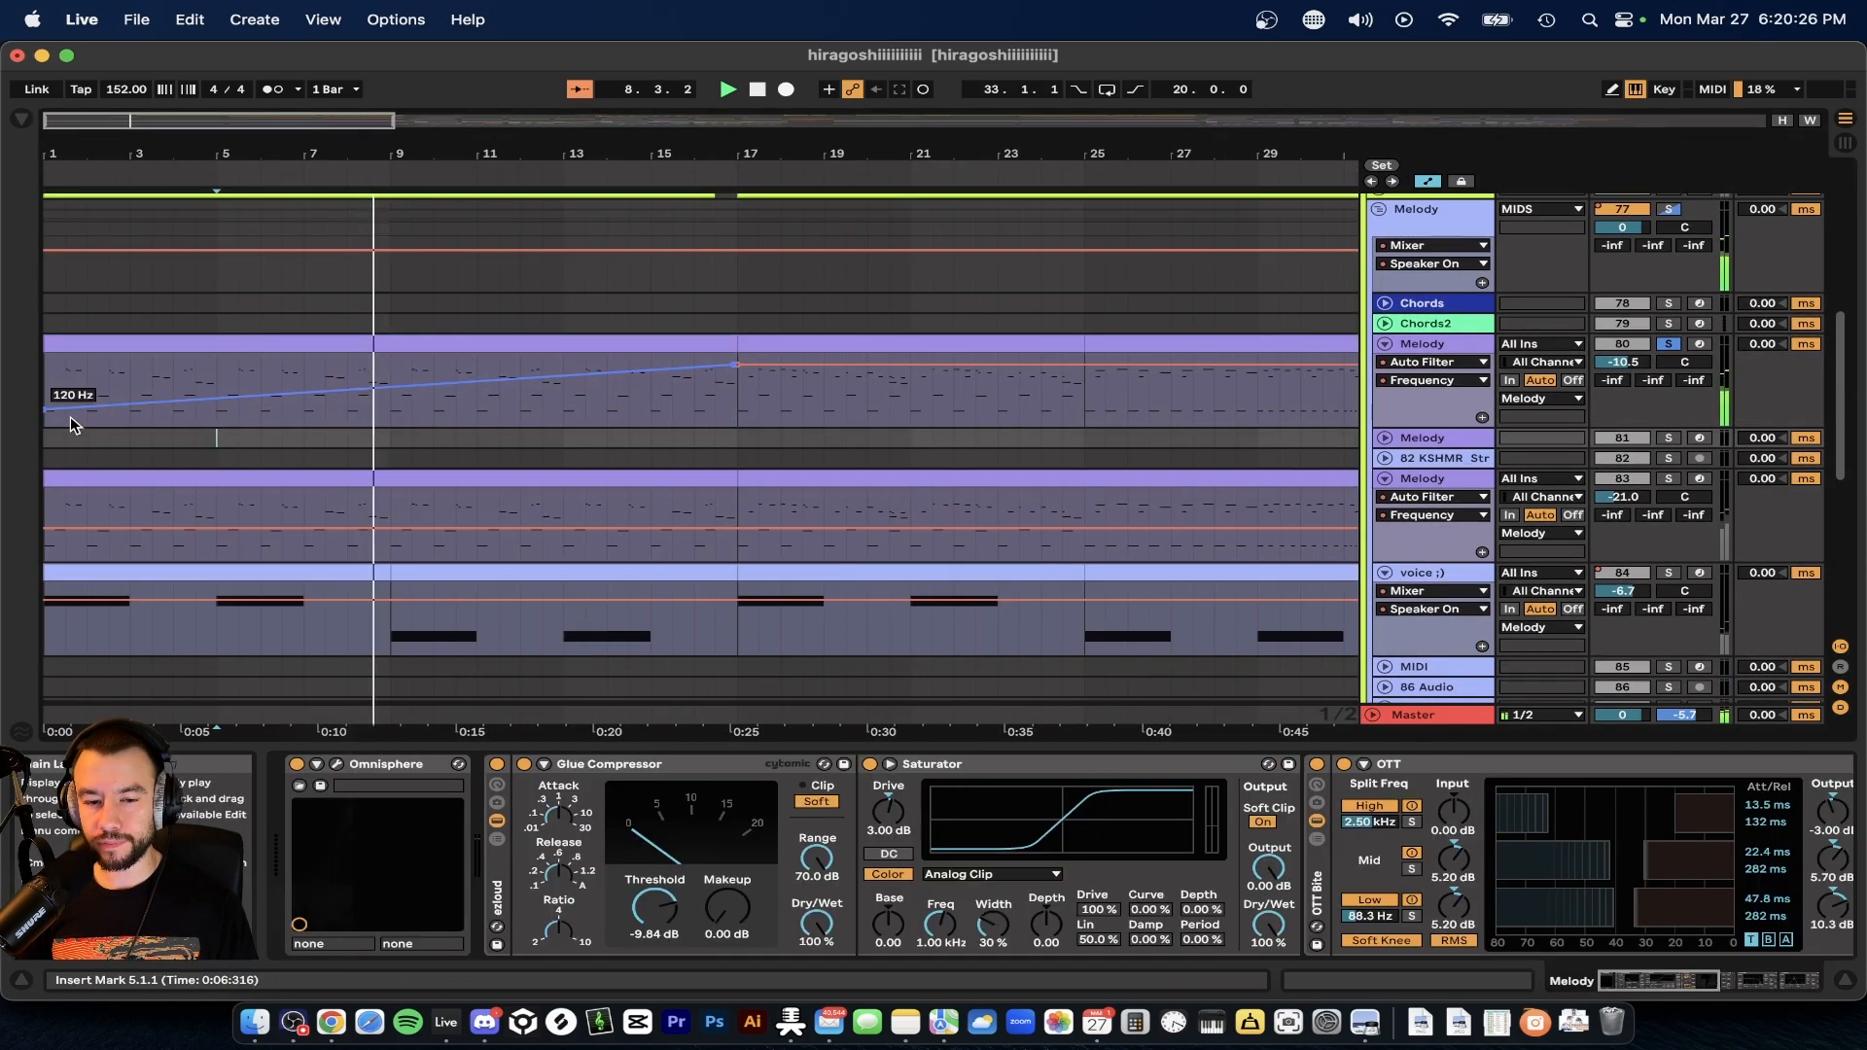
pyautogui.click(46, 408)
# - Play Melody track 80 from bar 1 without the filter sweep, undo the breakpoint deletion and restart playback
pyautogui.click(117, 342)
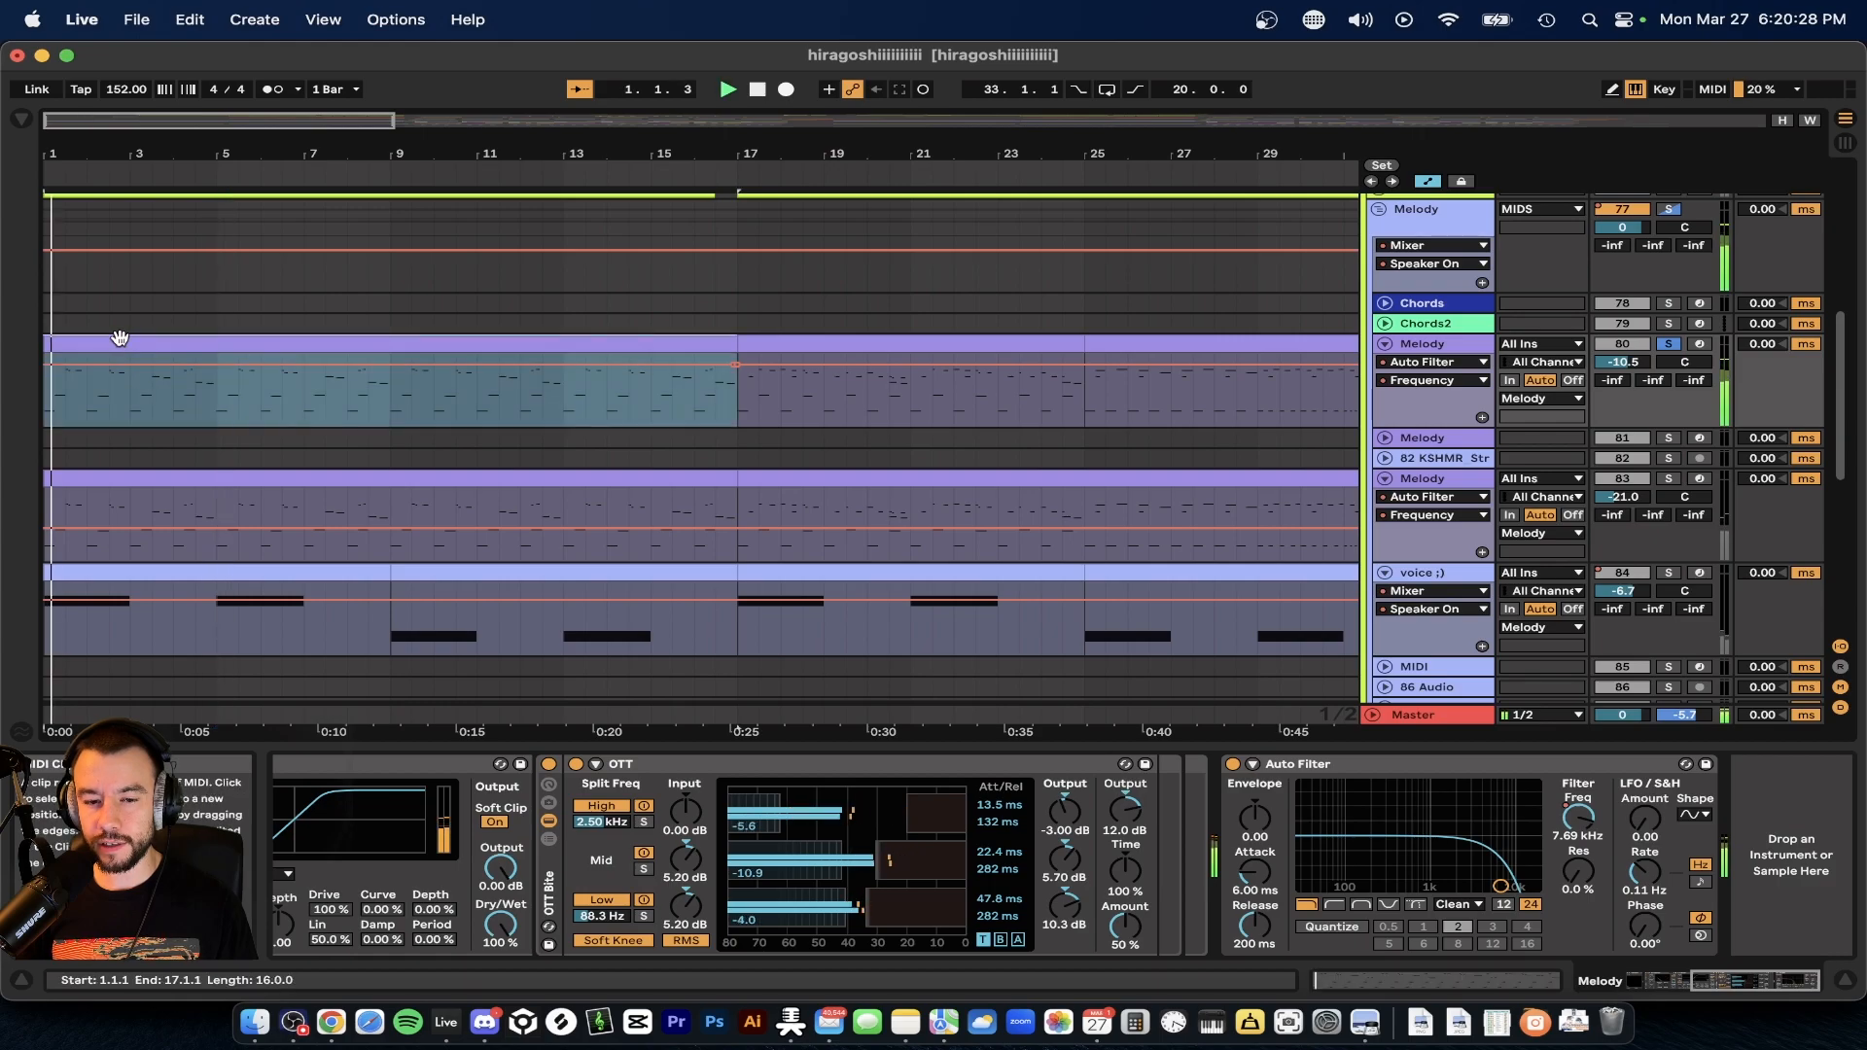
pyautogui.press('space')
pyautogui.press('space')
pyautogui.press('space')
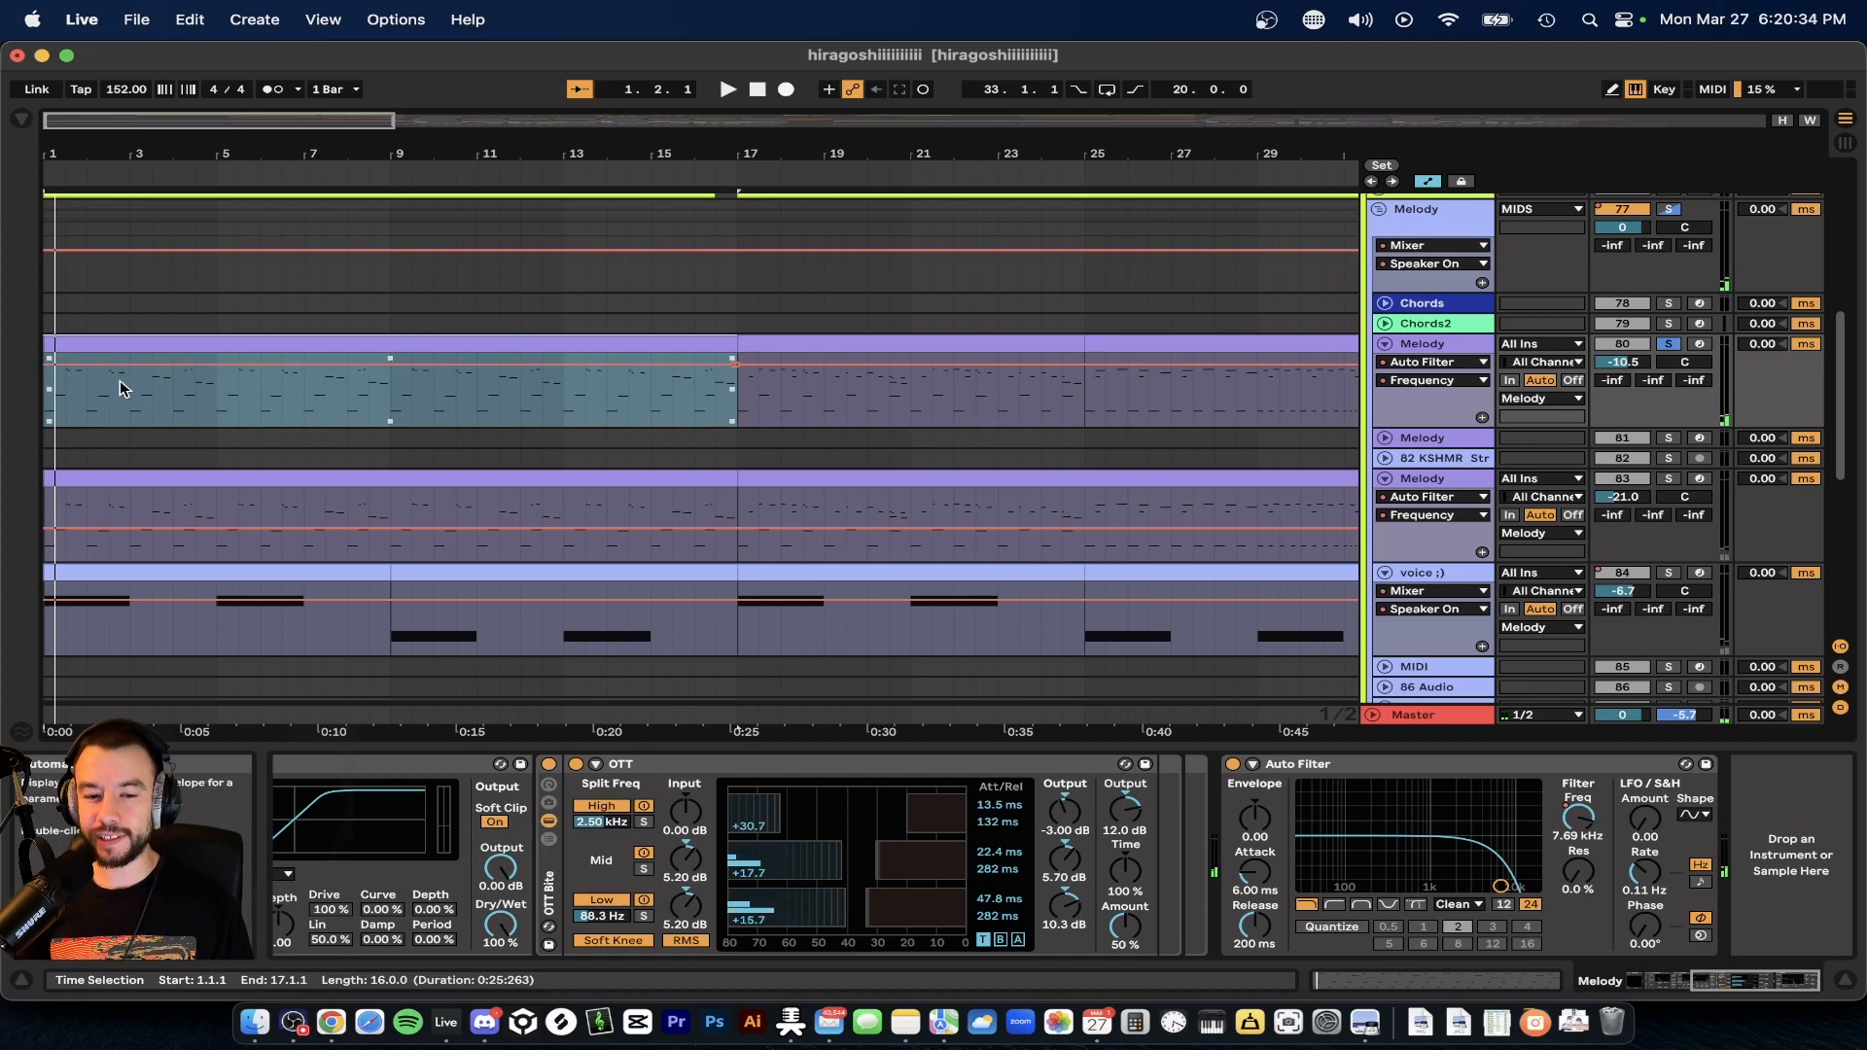
pyautogui.press('space')
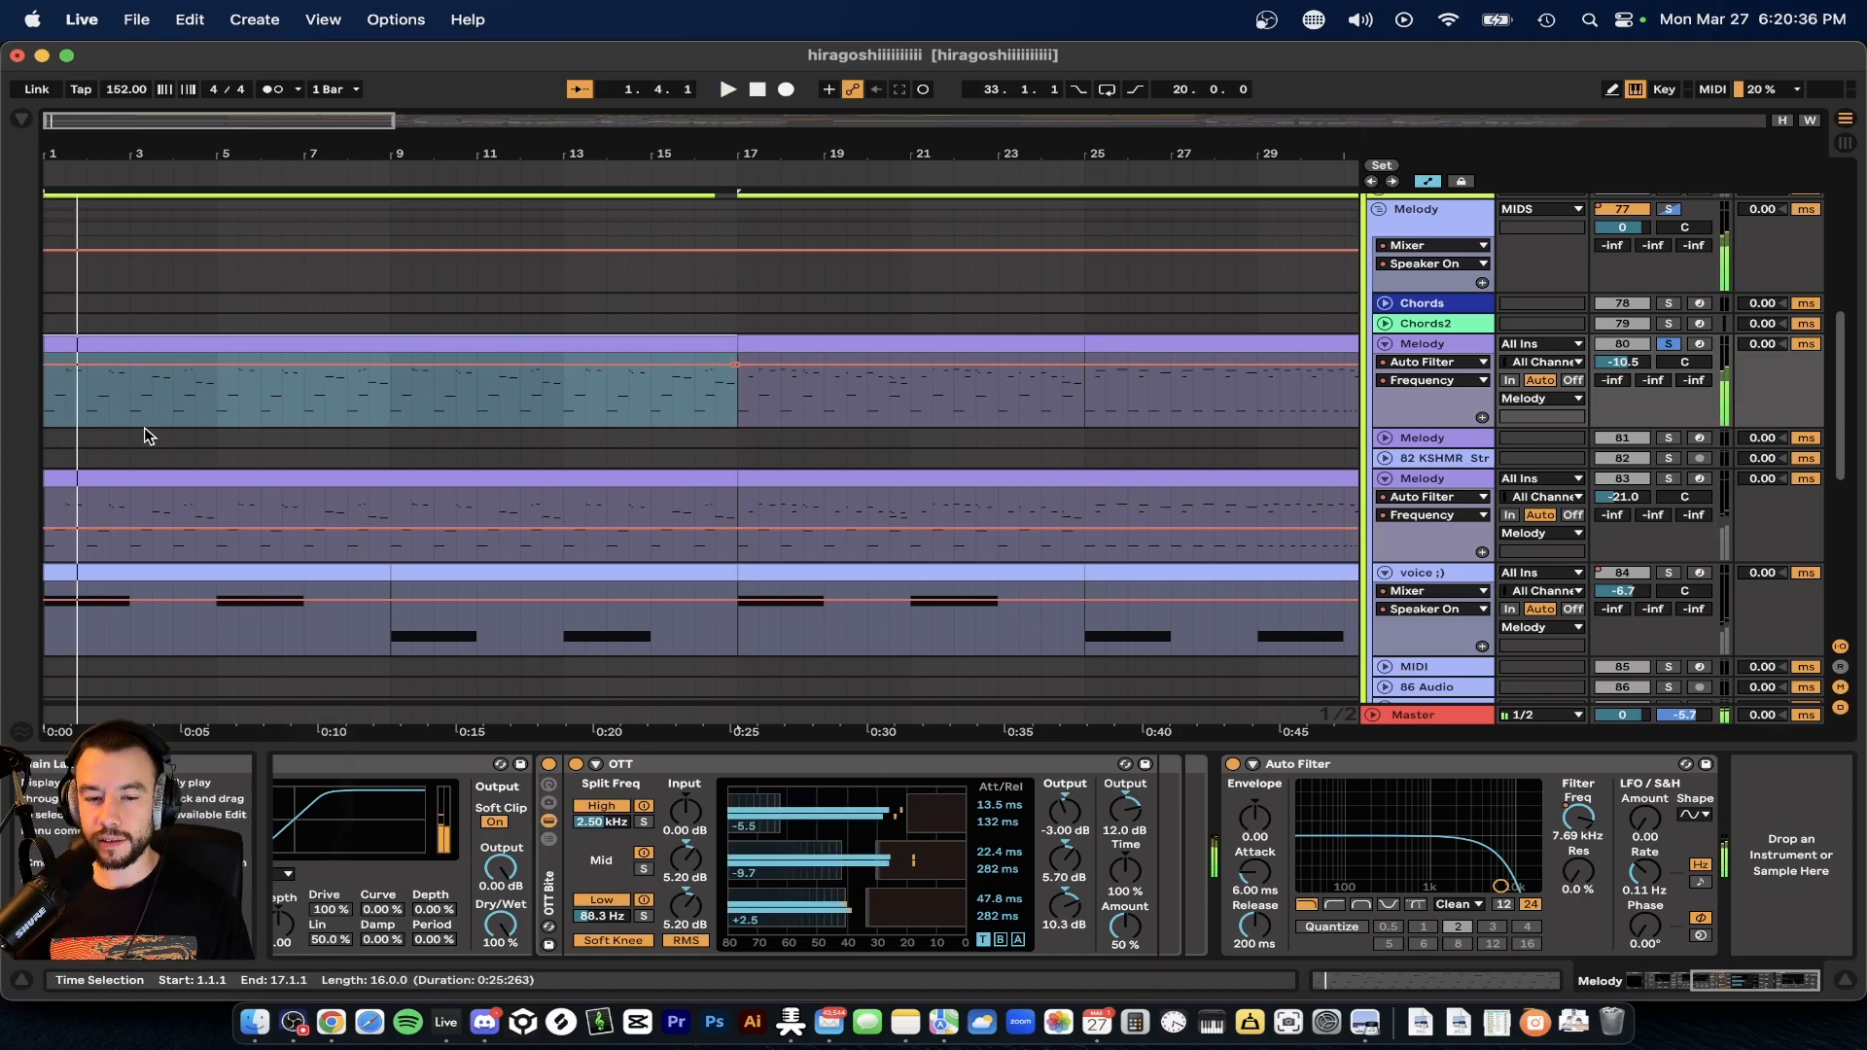
pyautogui.press('super+z')
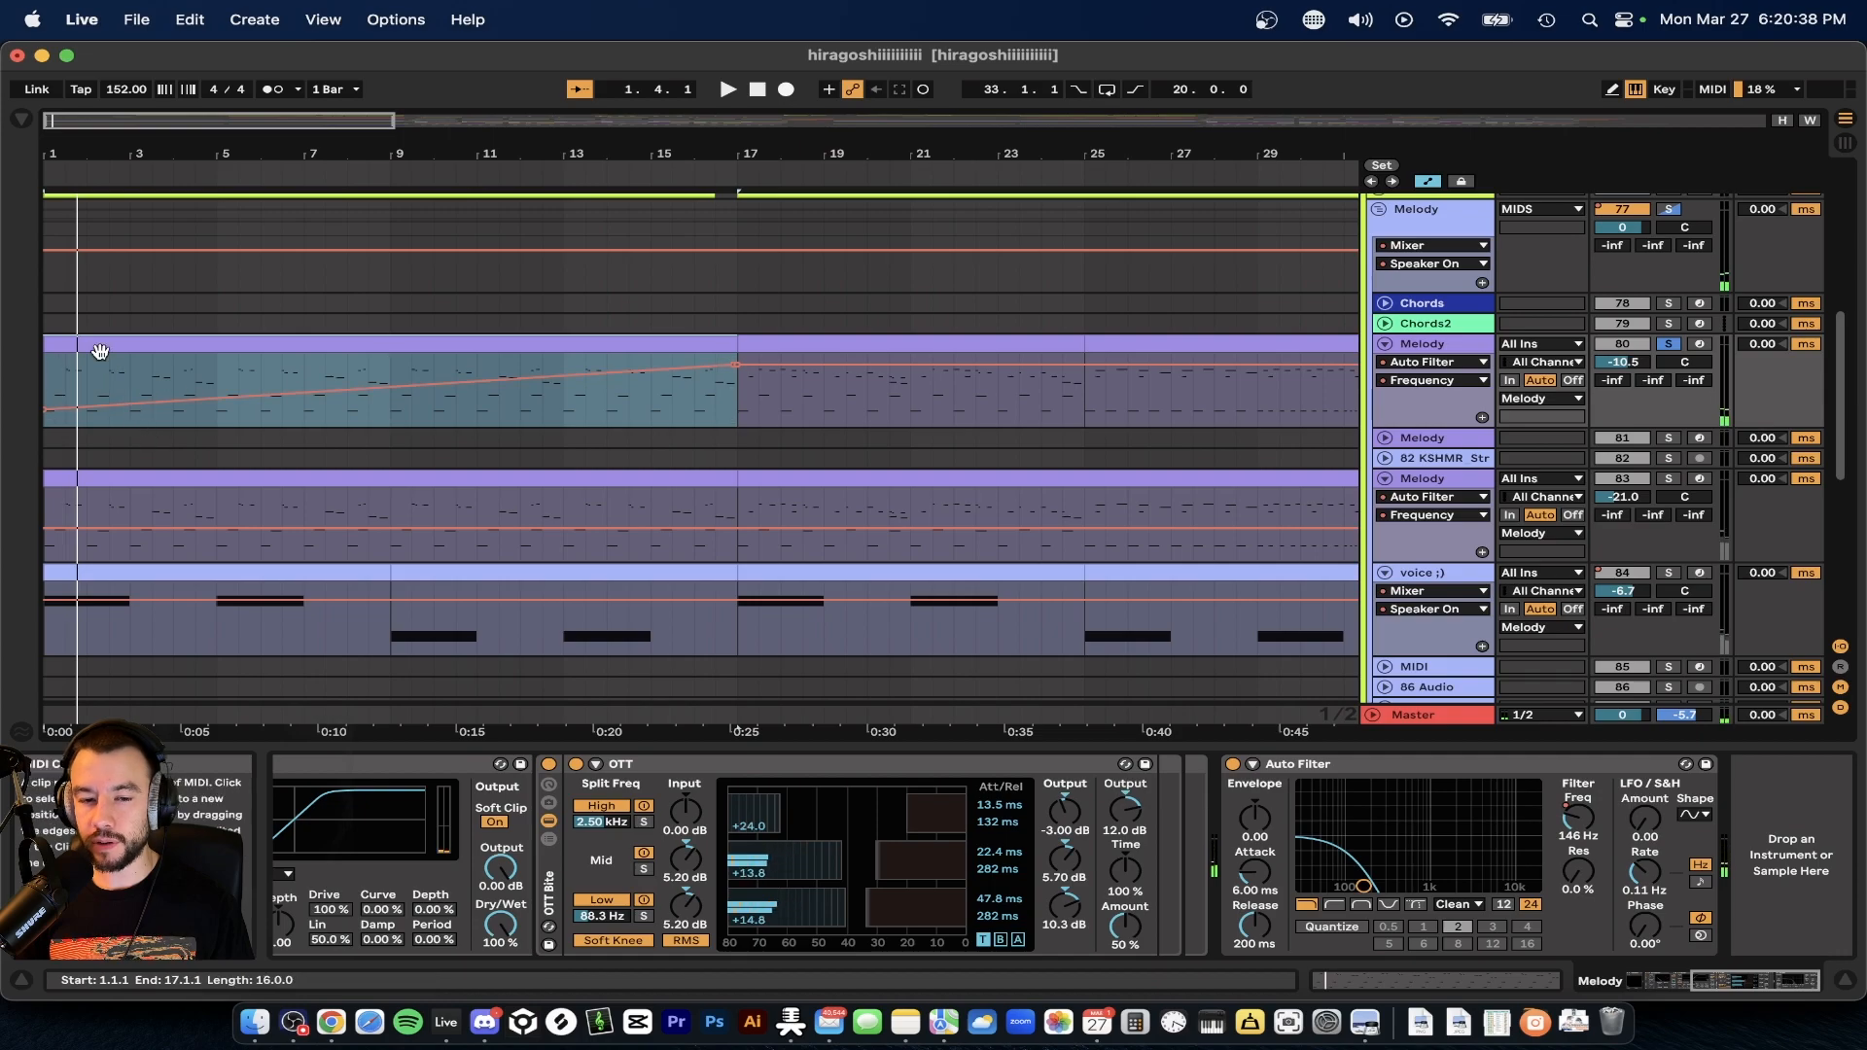
pyautogui.press('space')
# - Solo Melody track 83 together with track 80 and show its device chain through to the Auto Filter
pyautogui.scroll(-3, 206, 525)
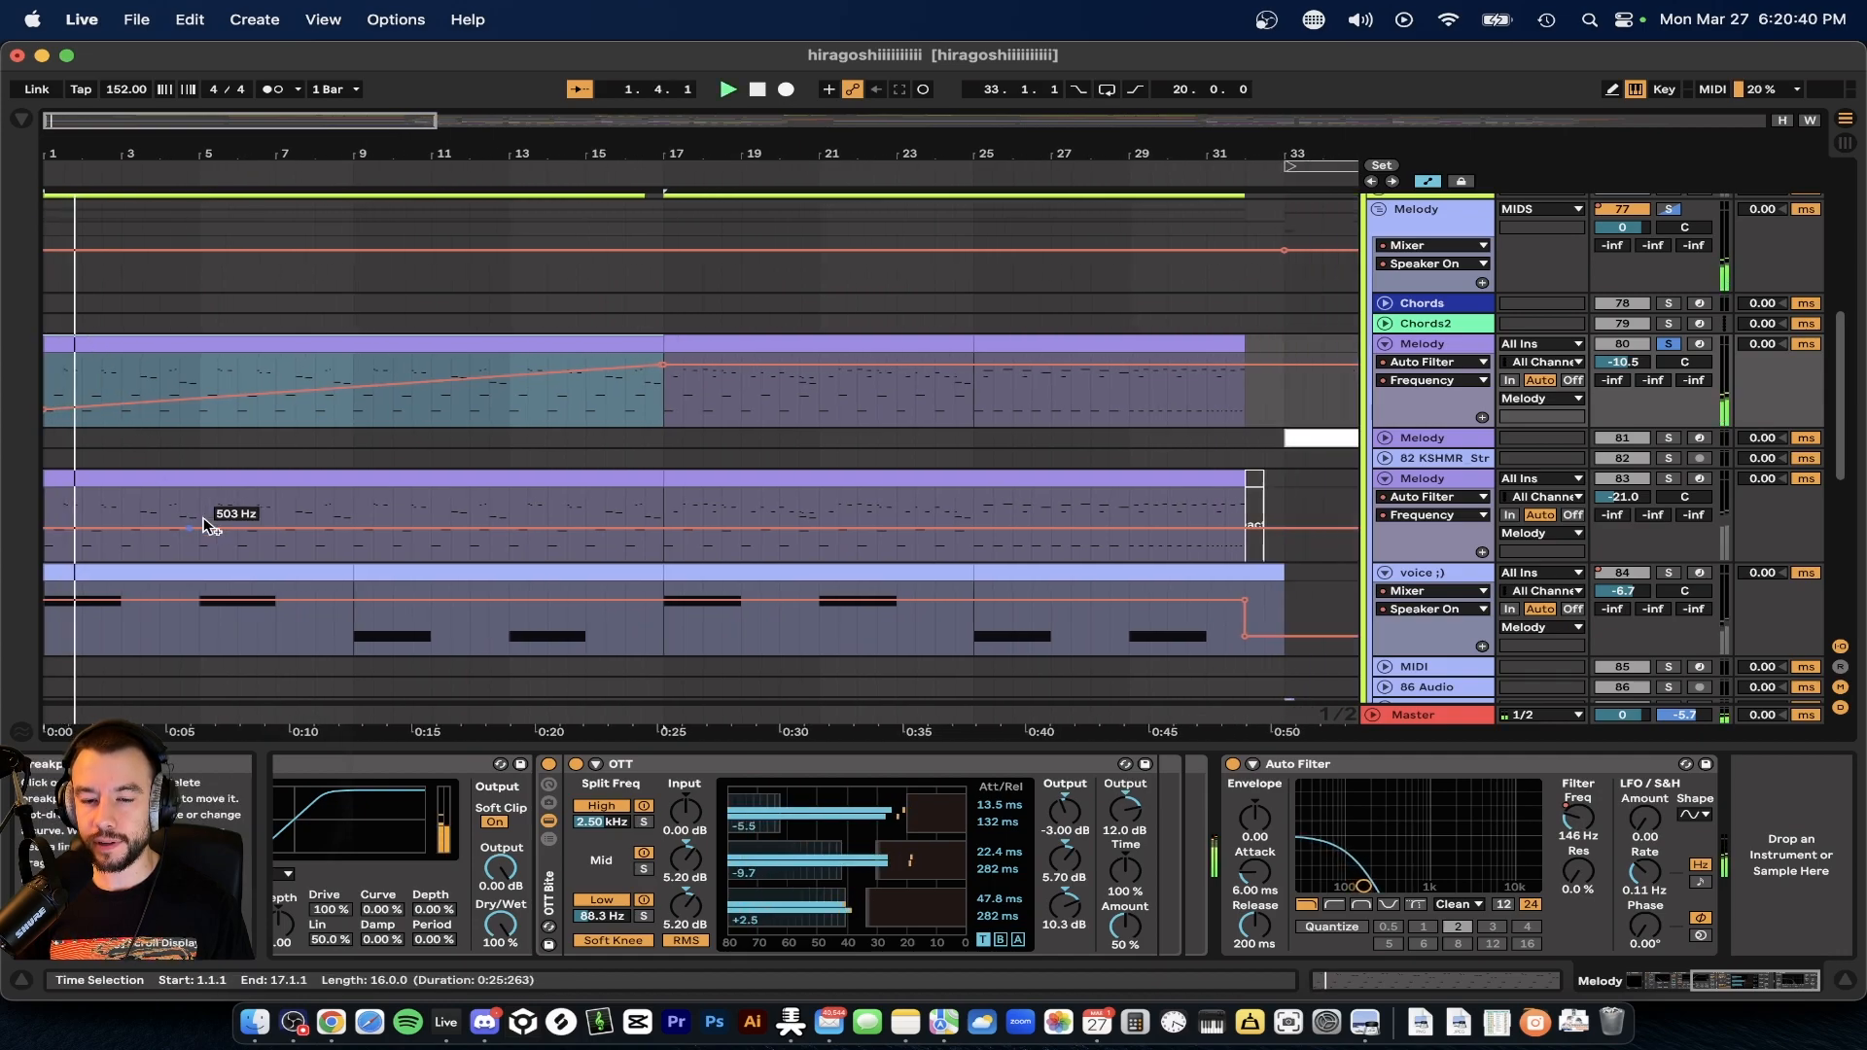
pyautogui.scroll(-2, 207, 525)
pyautogui.click(1668, 426)
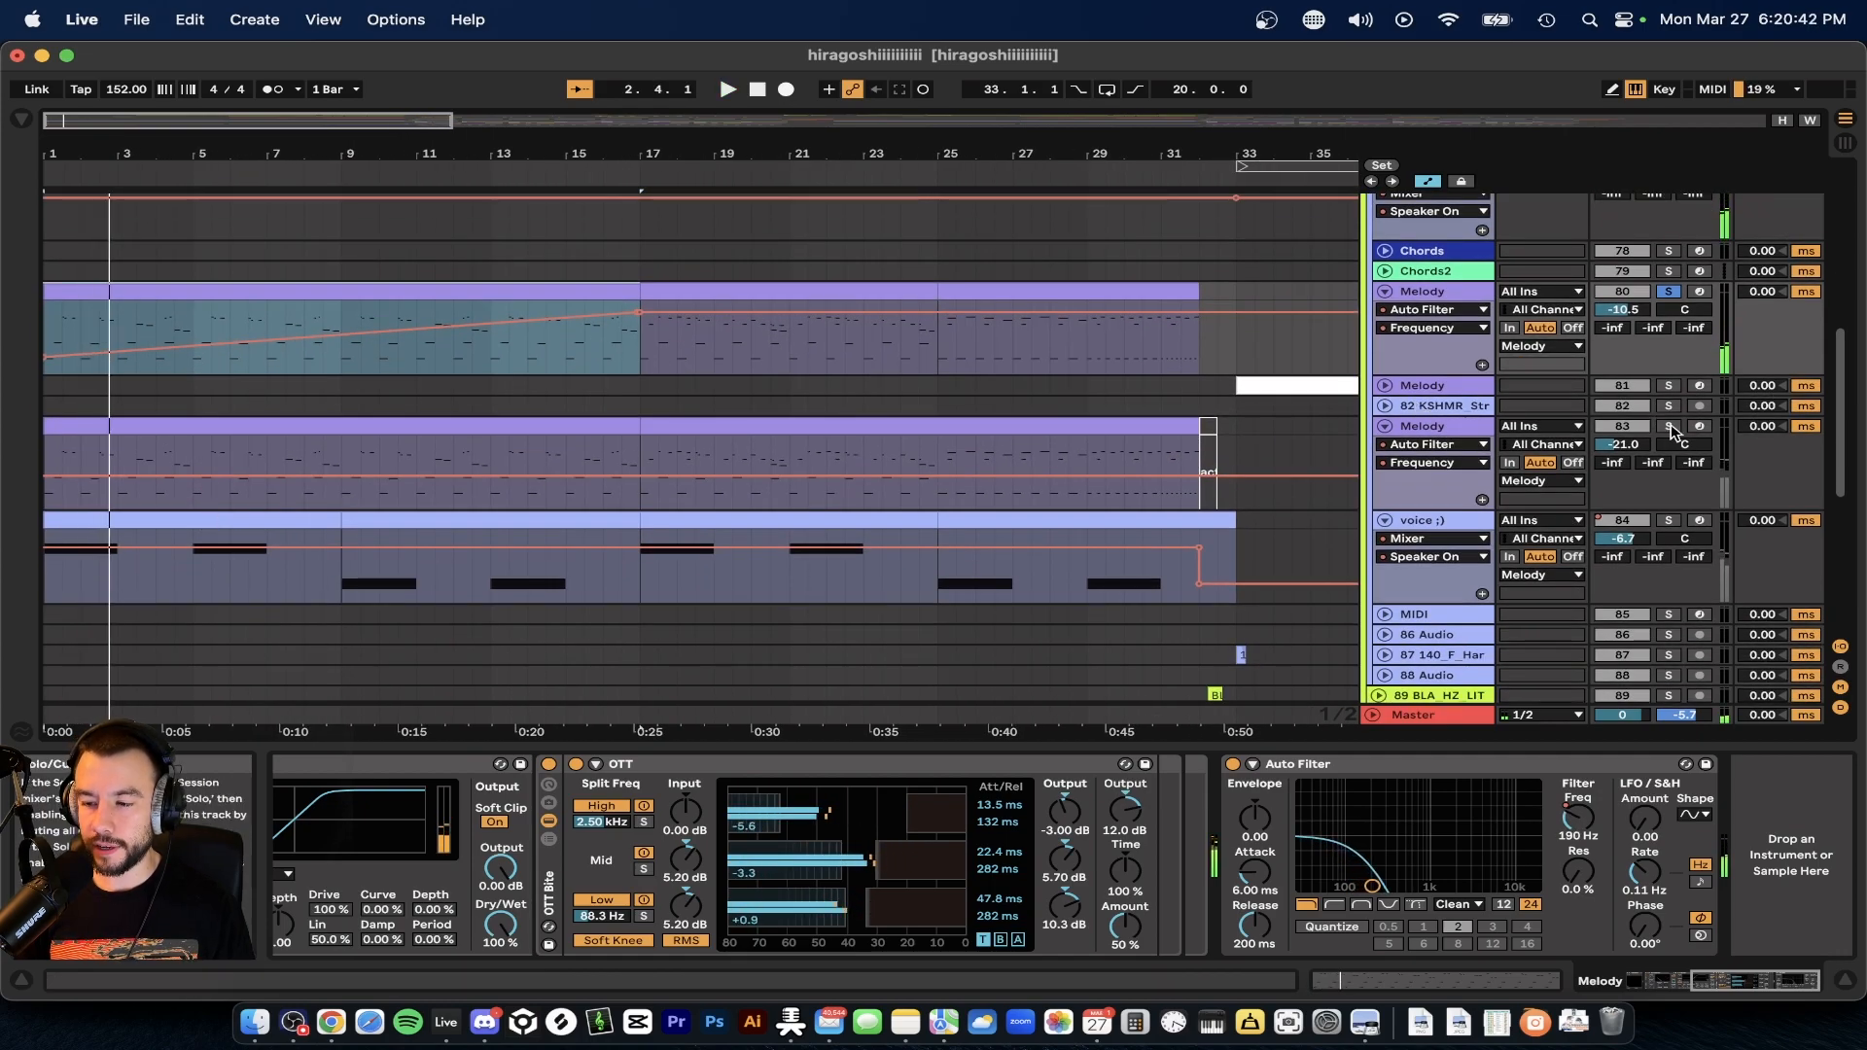
pyautogui.hscroll(-5, 1532, 808)
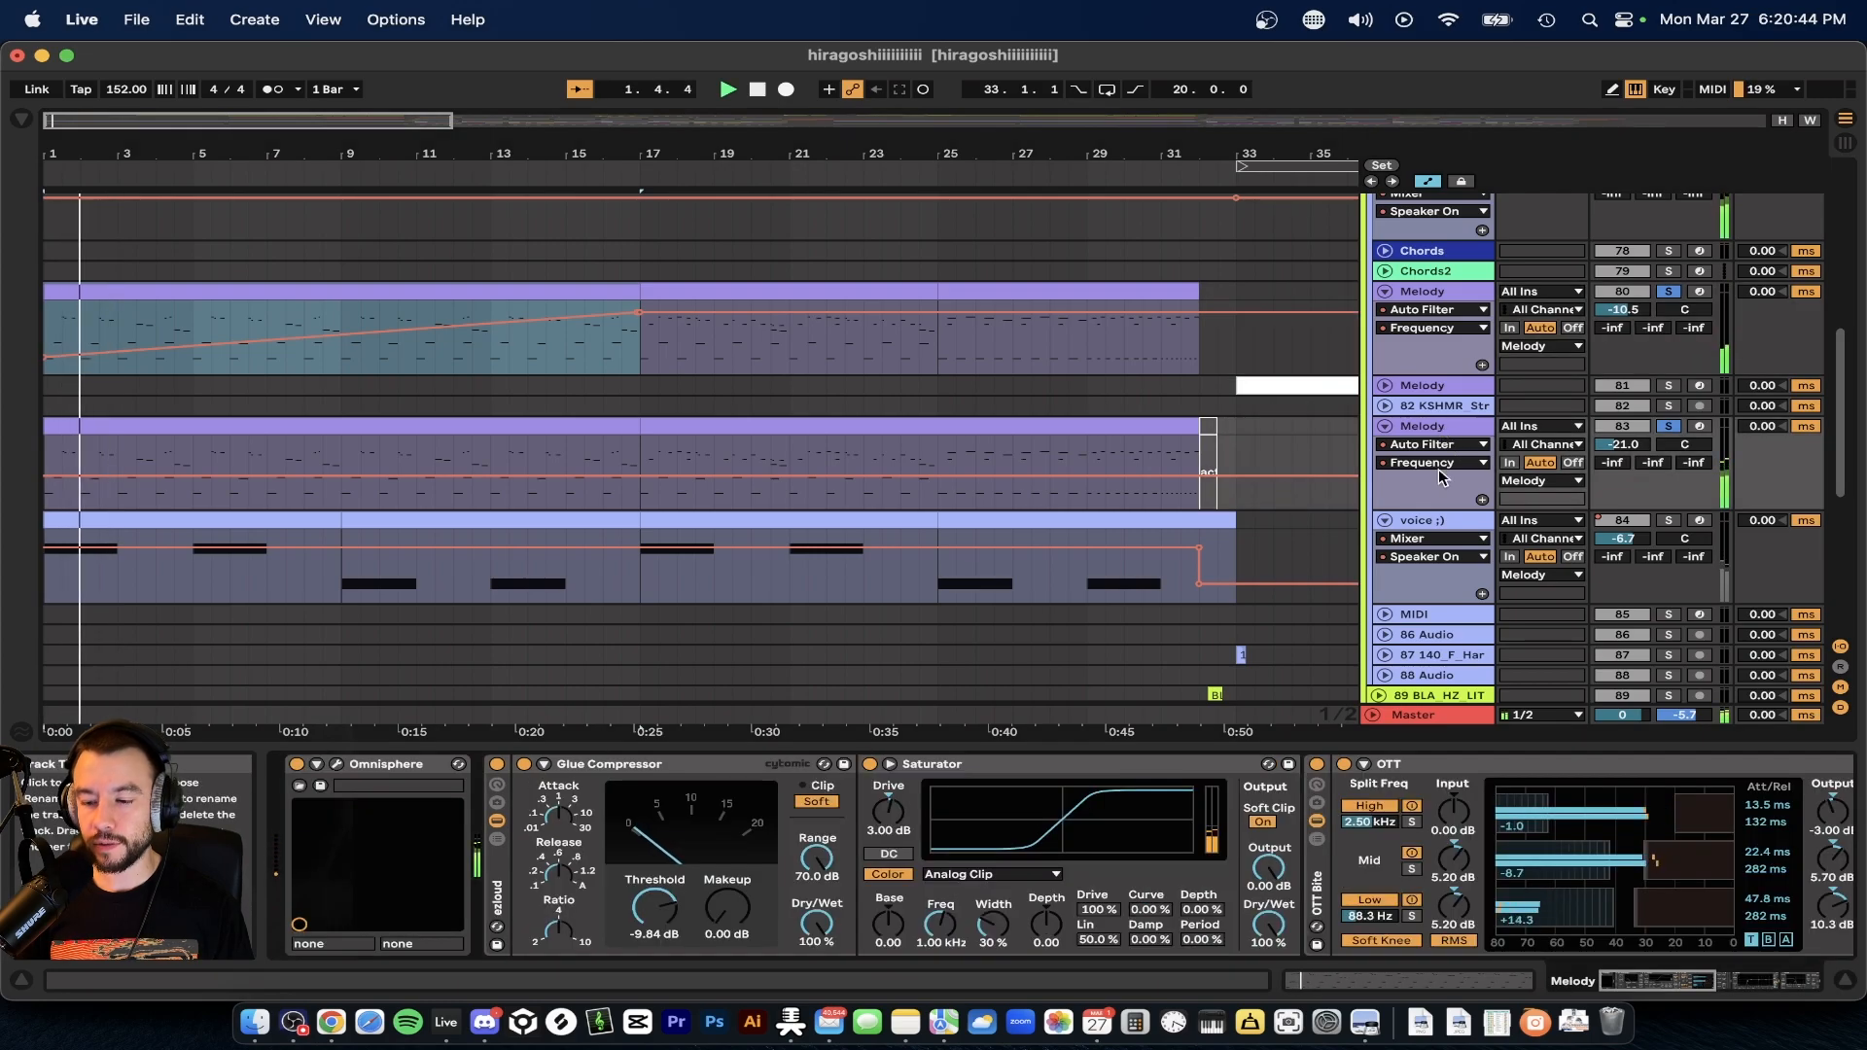
pyautogui.hscroll(5, 1531, 807)
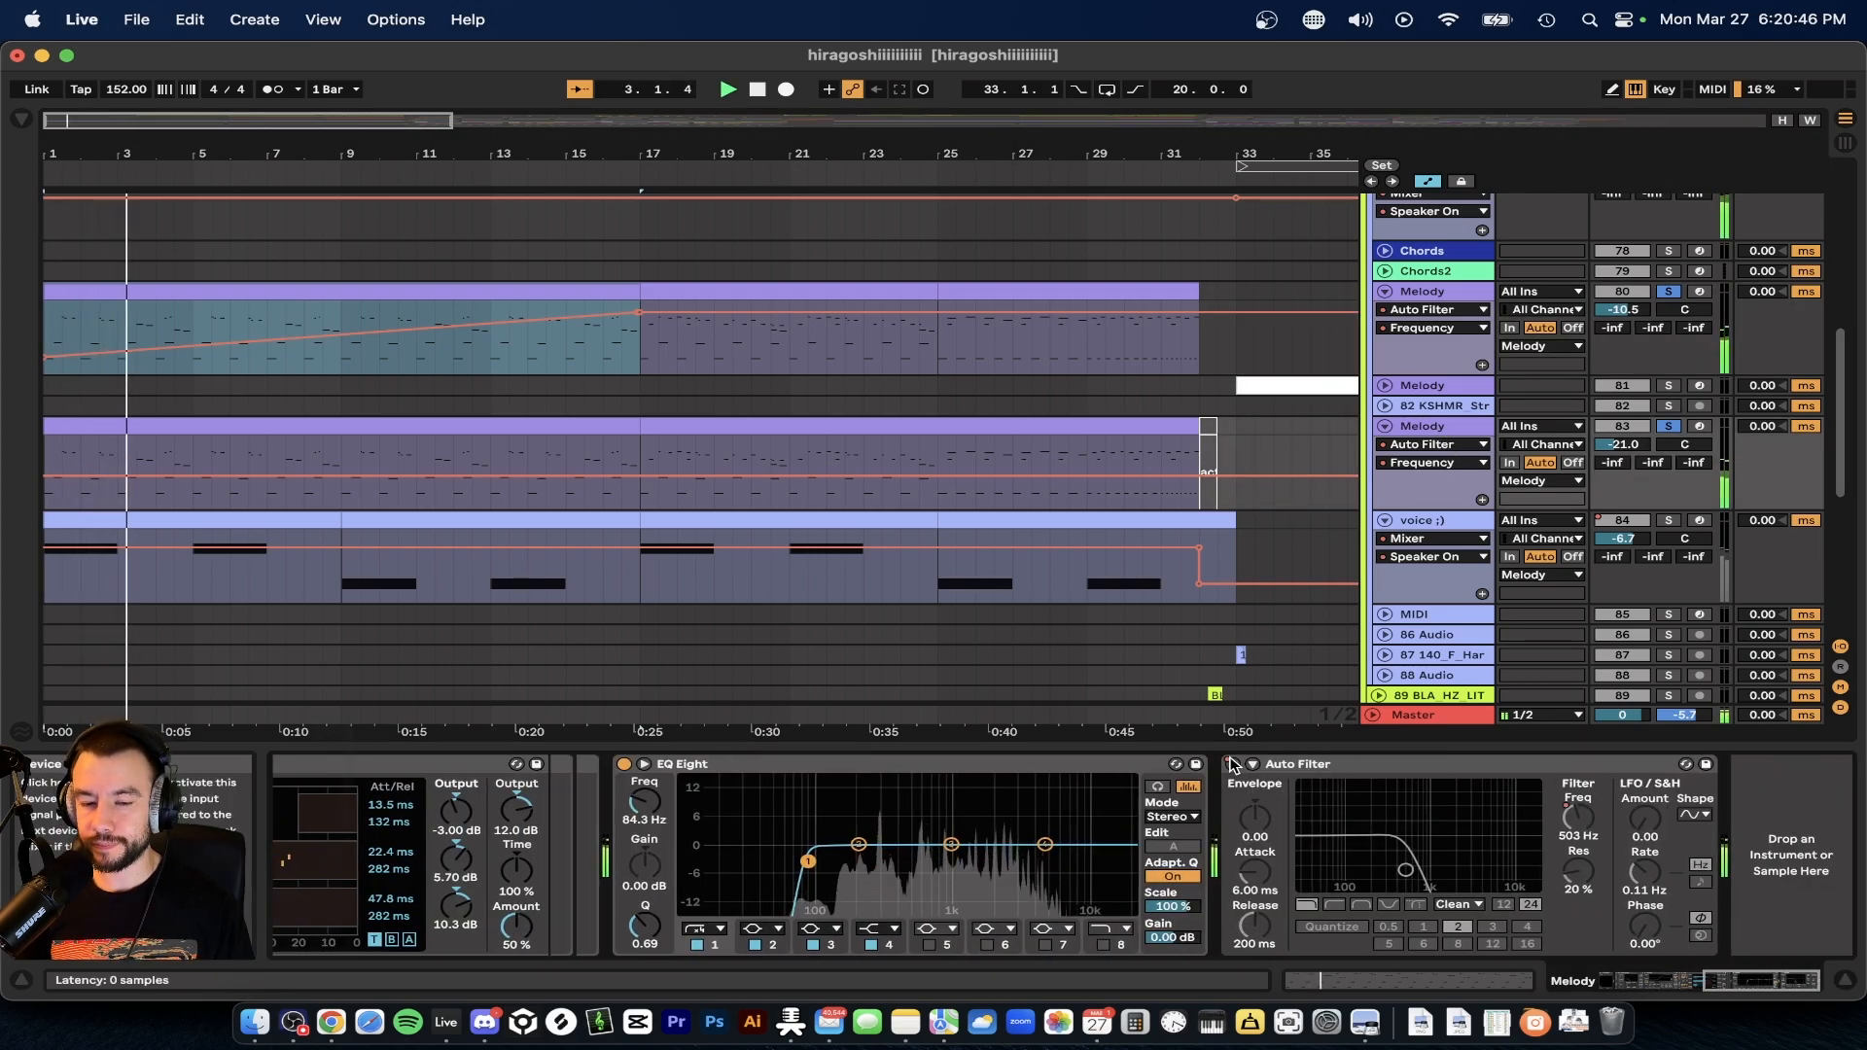
# - Show the Device On automation of the Auto Filter on Melody track 83 in the arrangement
pyautogui.scroll(-3, 1094, 564)
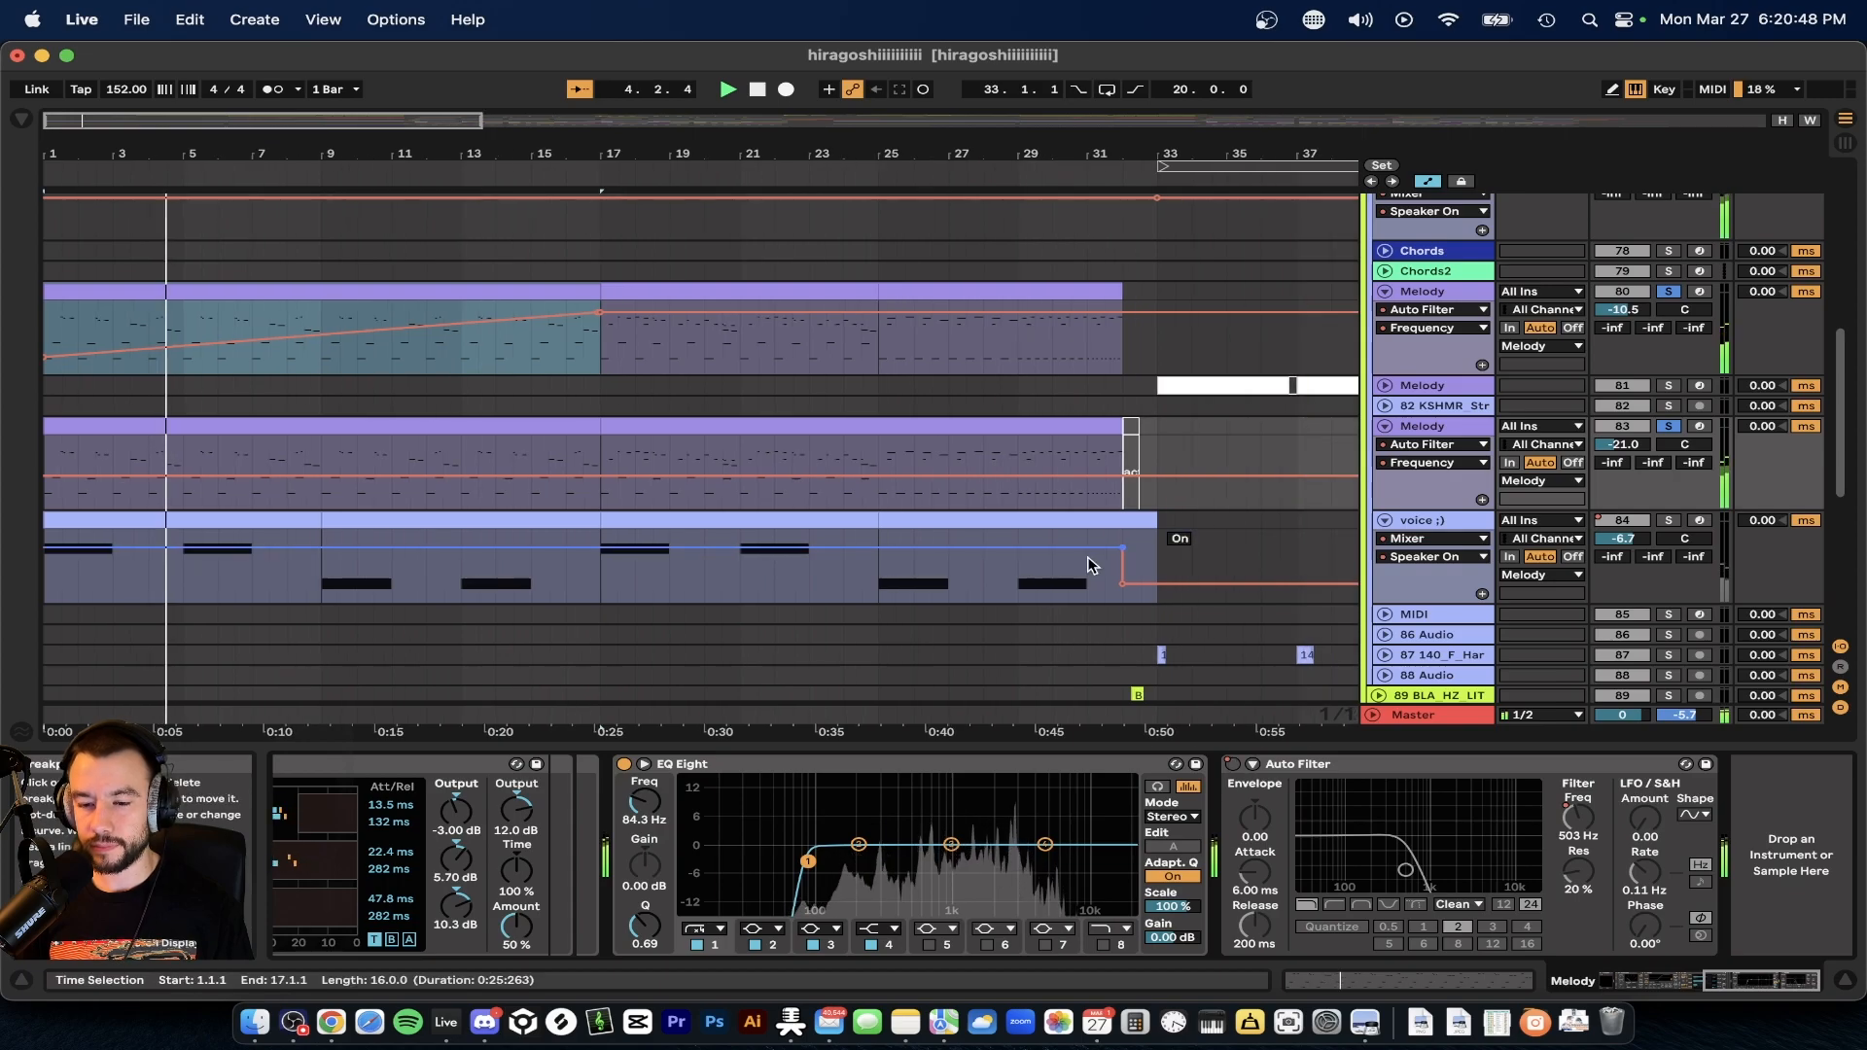
pyautogui.rightClick(1238, 772)
pyautogui.click(1274, 778)
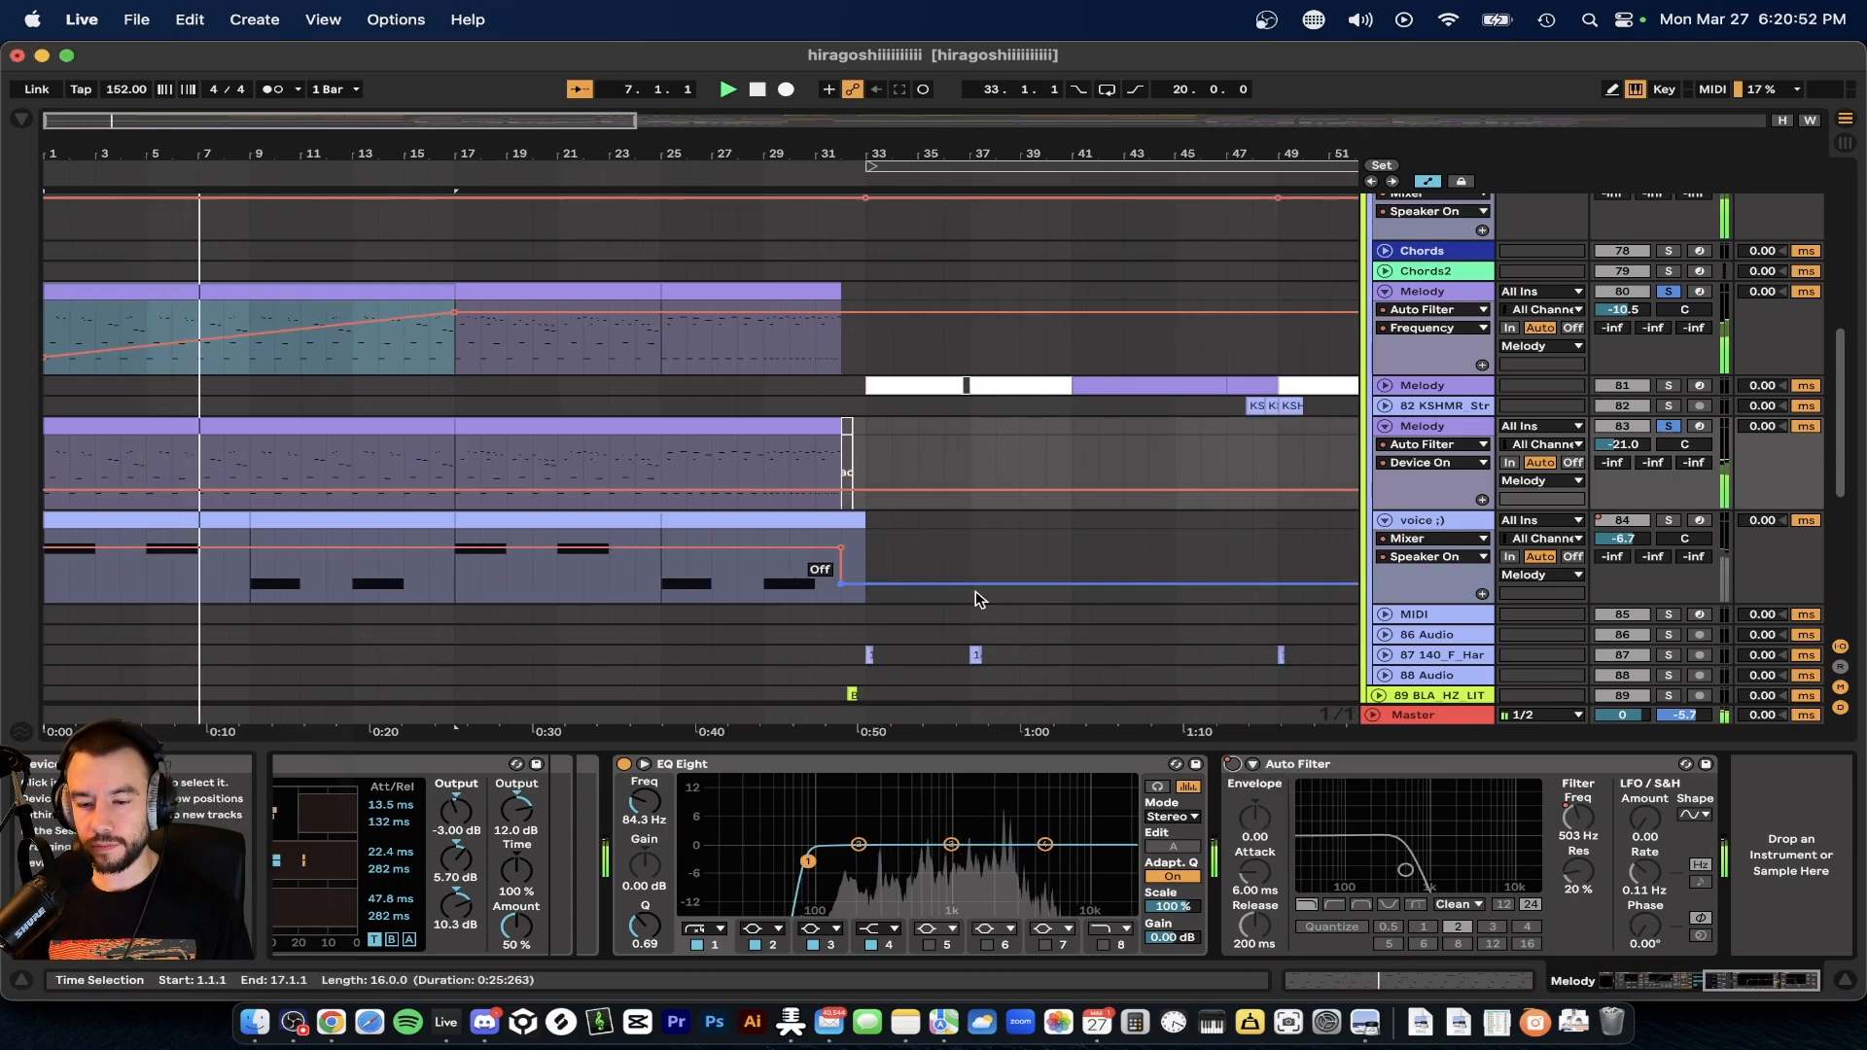
# - Compare the Device On automation of Melody track 83 across the arrangement, select the track's first clip and stop playback
pyautogui.scroll(-5, 977, 598)
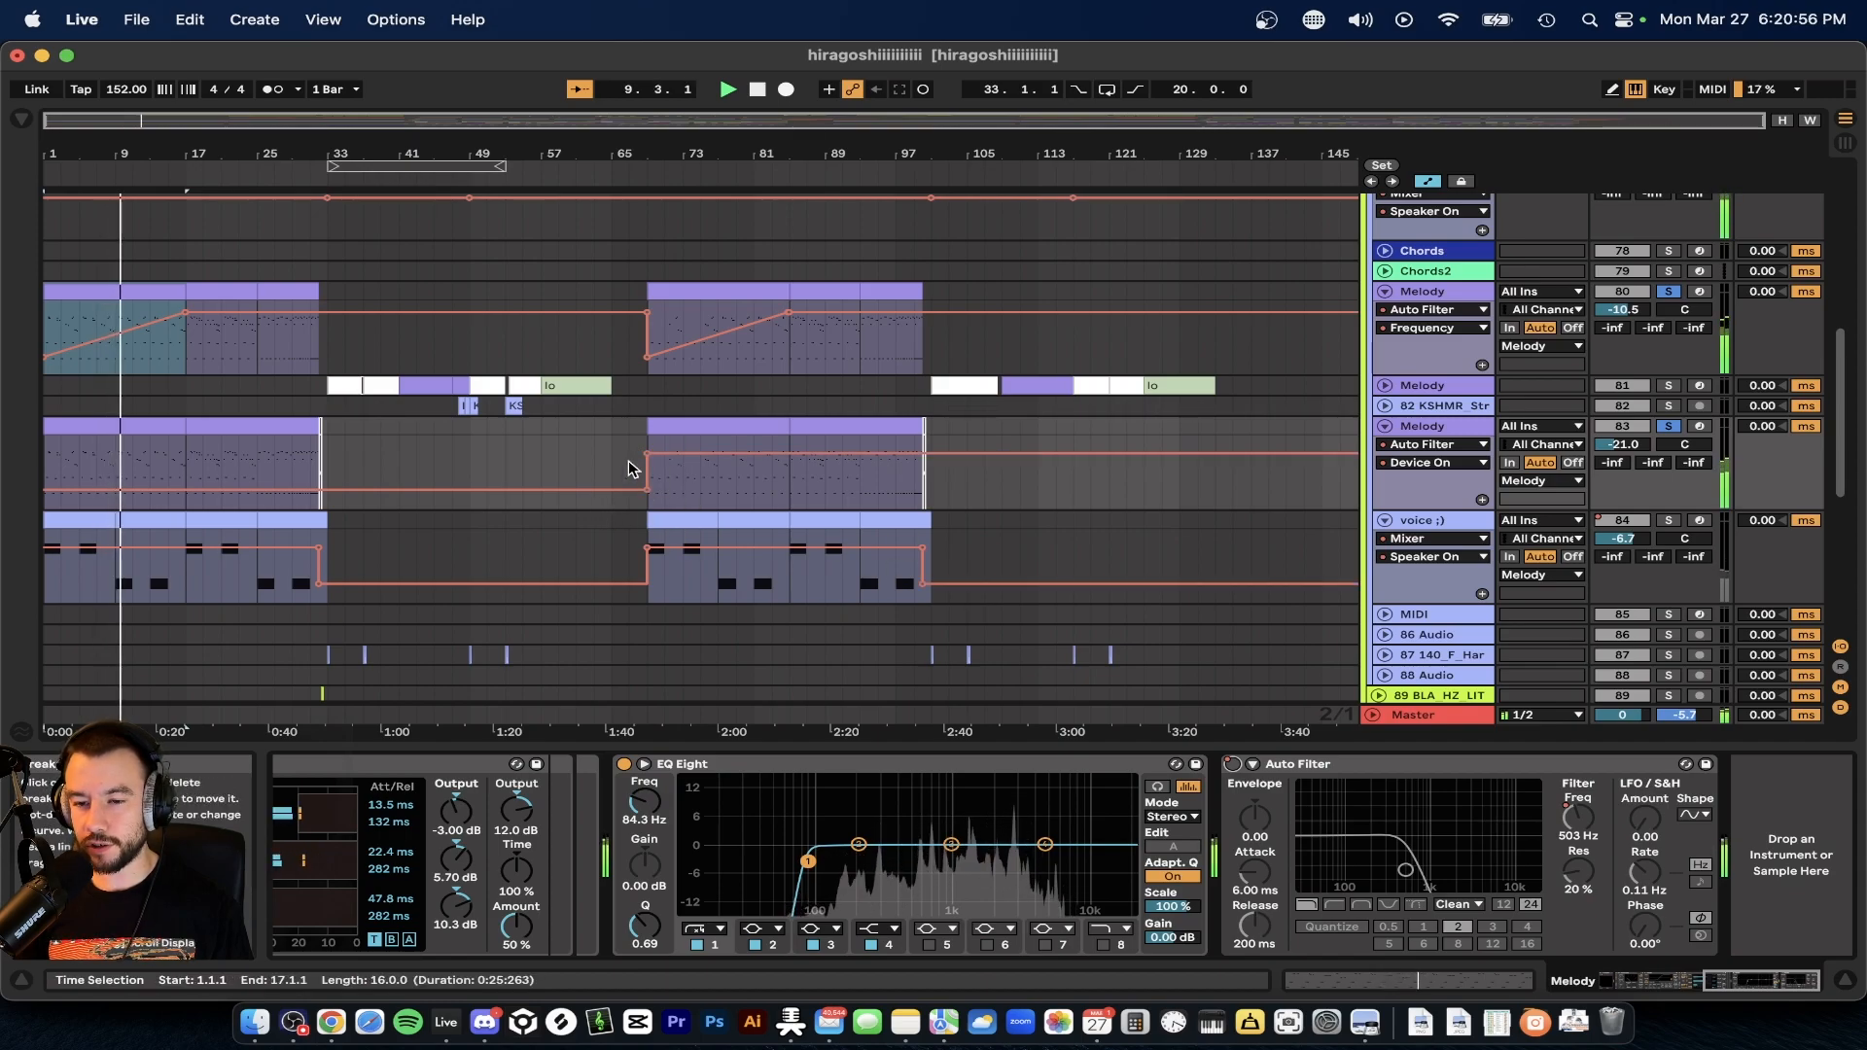
pyautogui.scroll(5, 451, 488)
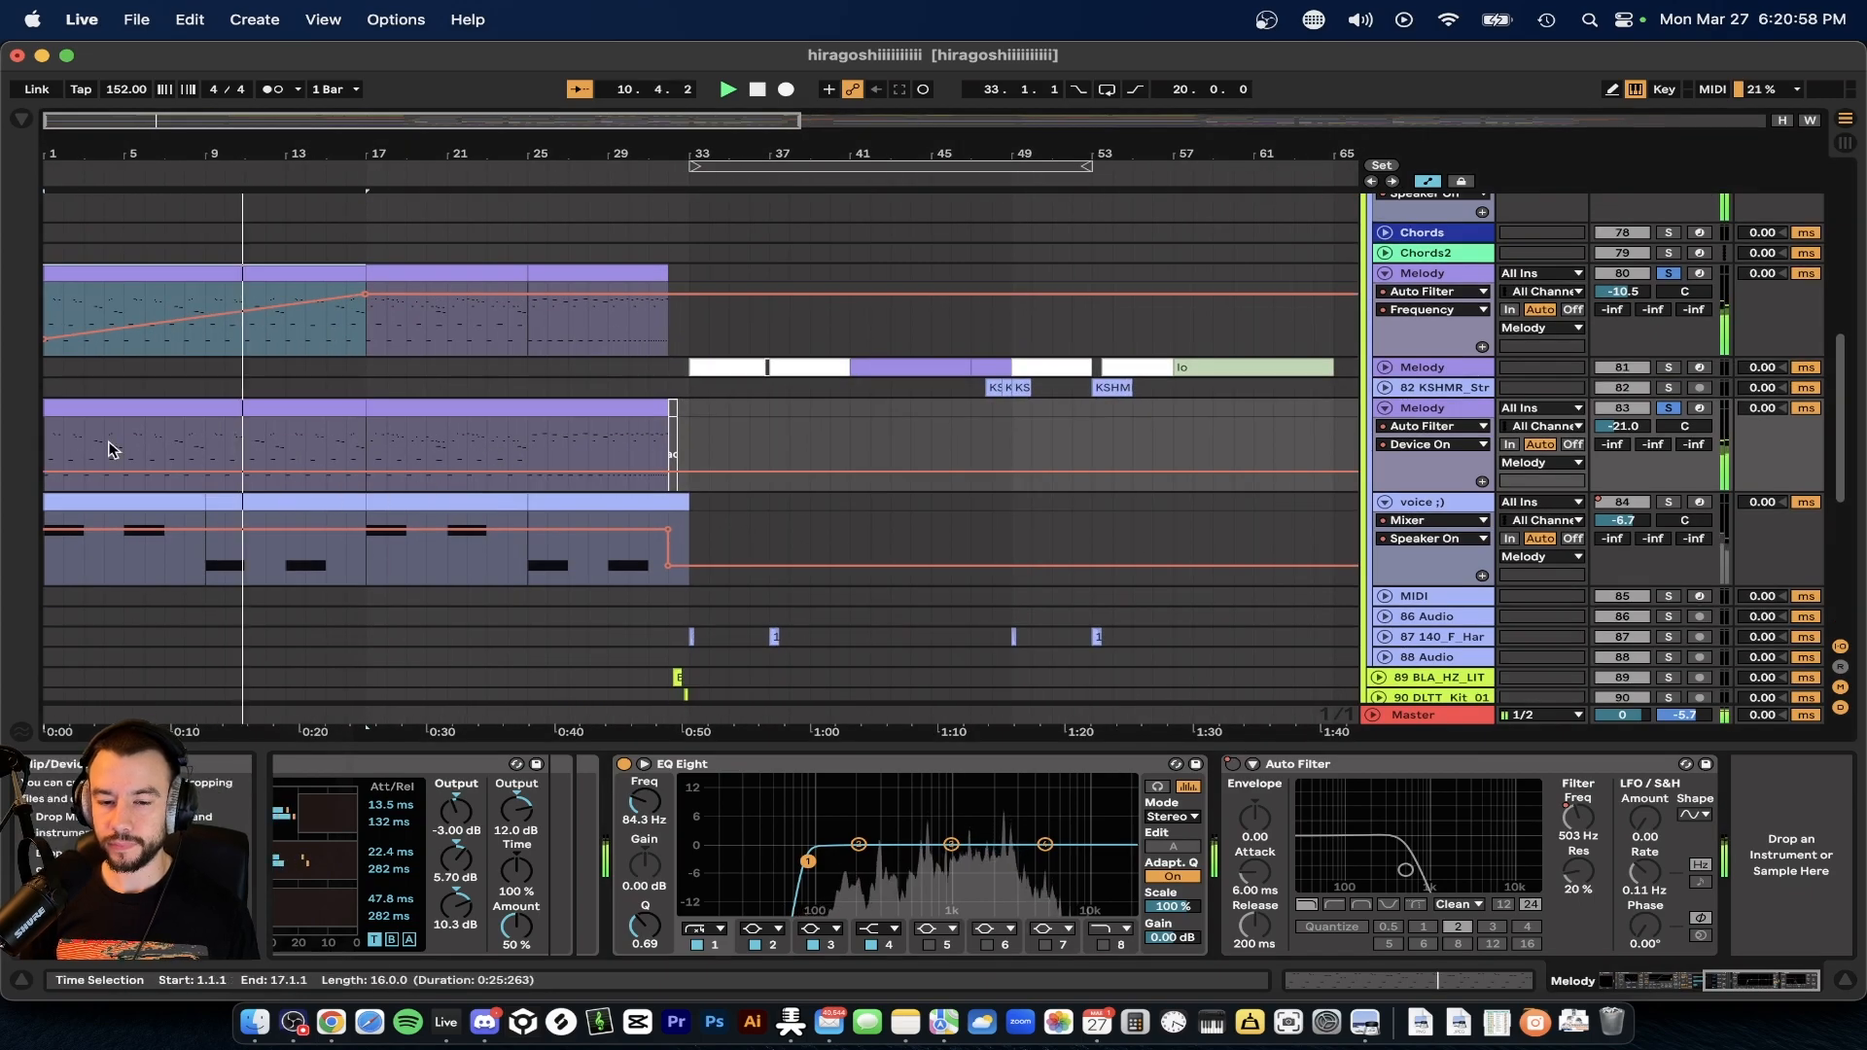
pyautogui.scroll(-3, 109, 450)
pyautogui.click(203, 283)
pyautogui.scroll(1, 206, 285)
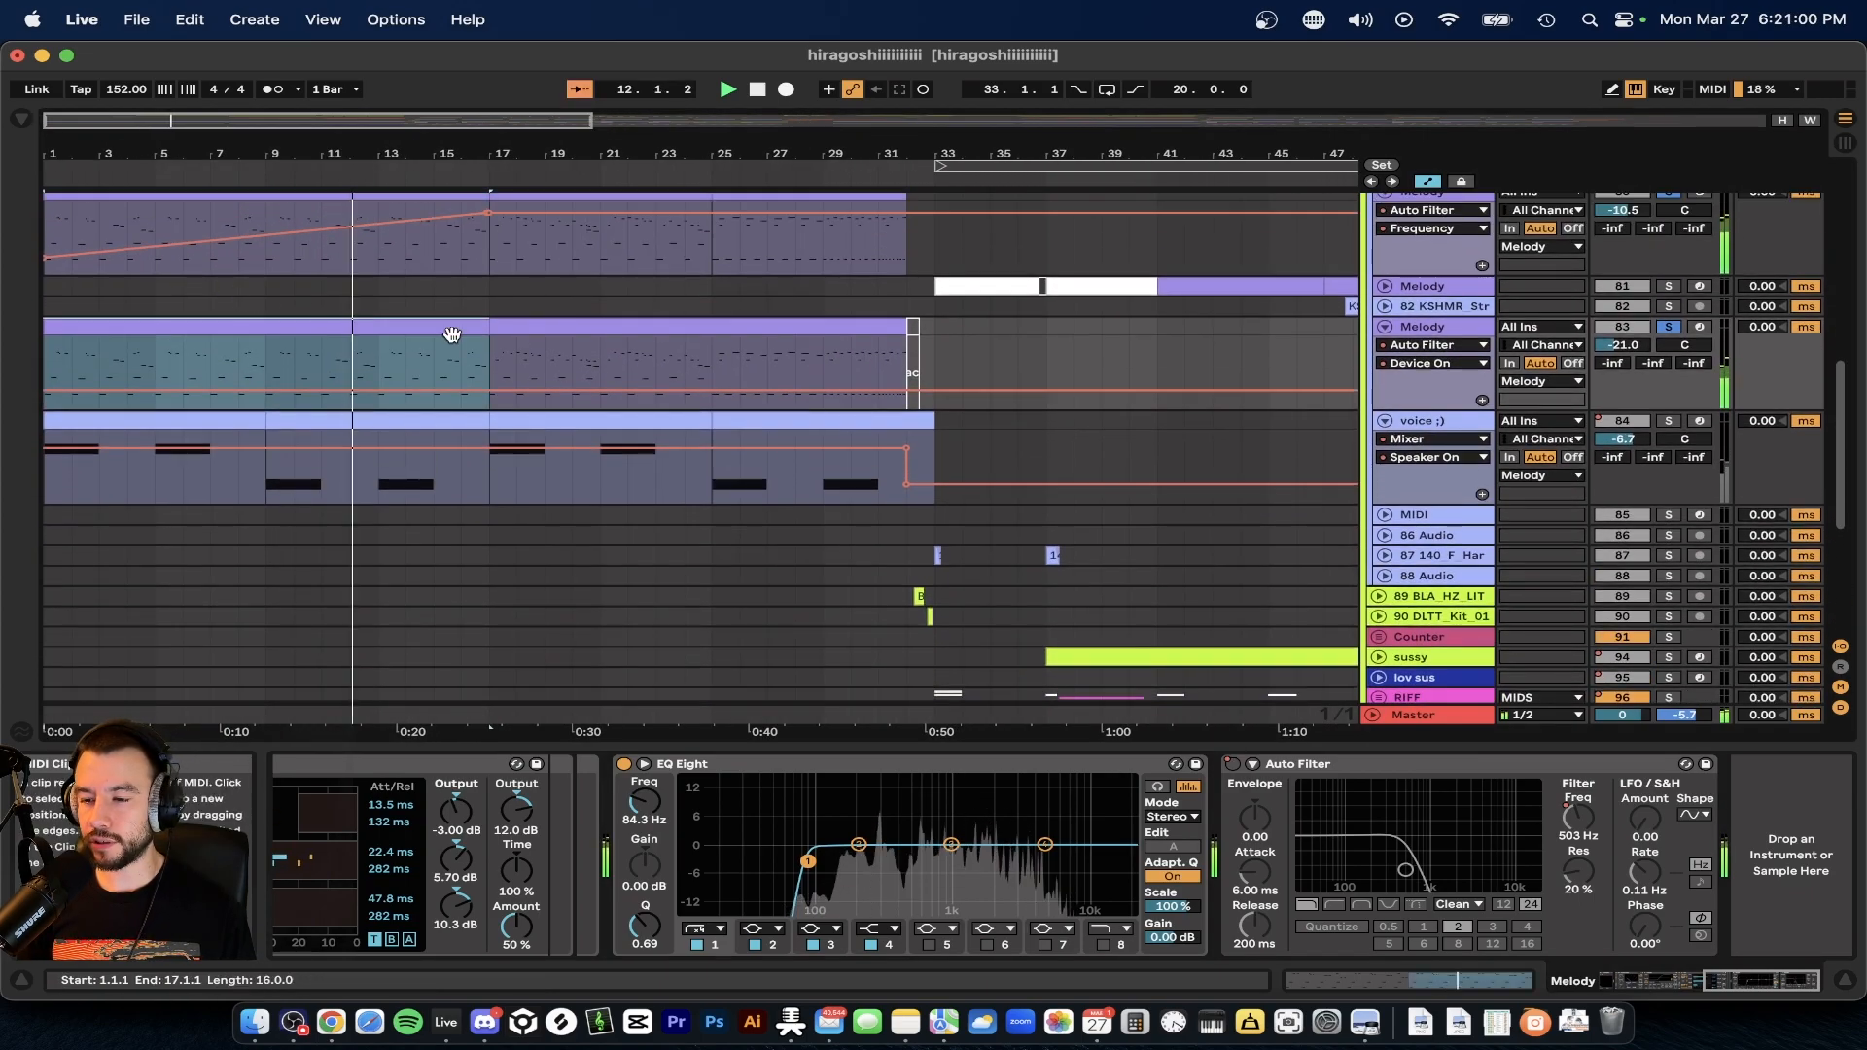
pyautogui.scroll(2, 1449, 319)
pyautogui.press('space')
# - Inspect the Omnisphere patch on Melody track 80 and close the plug-in window
pyautogui.click(1422, 277)
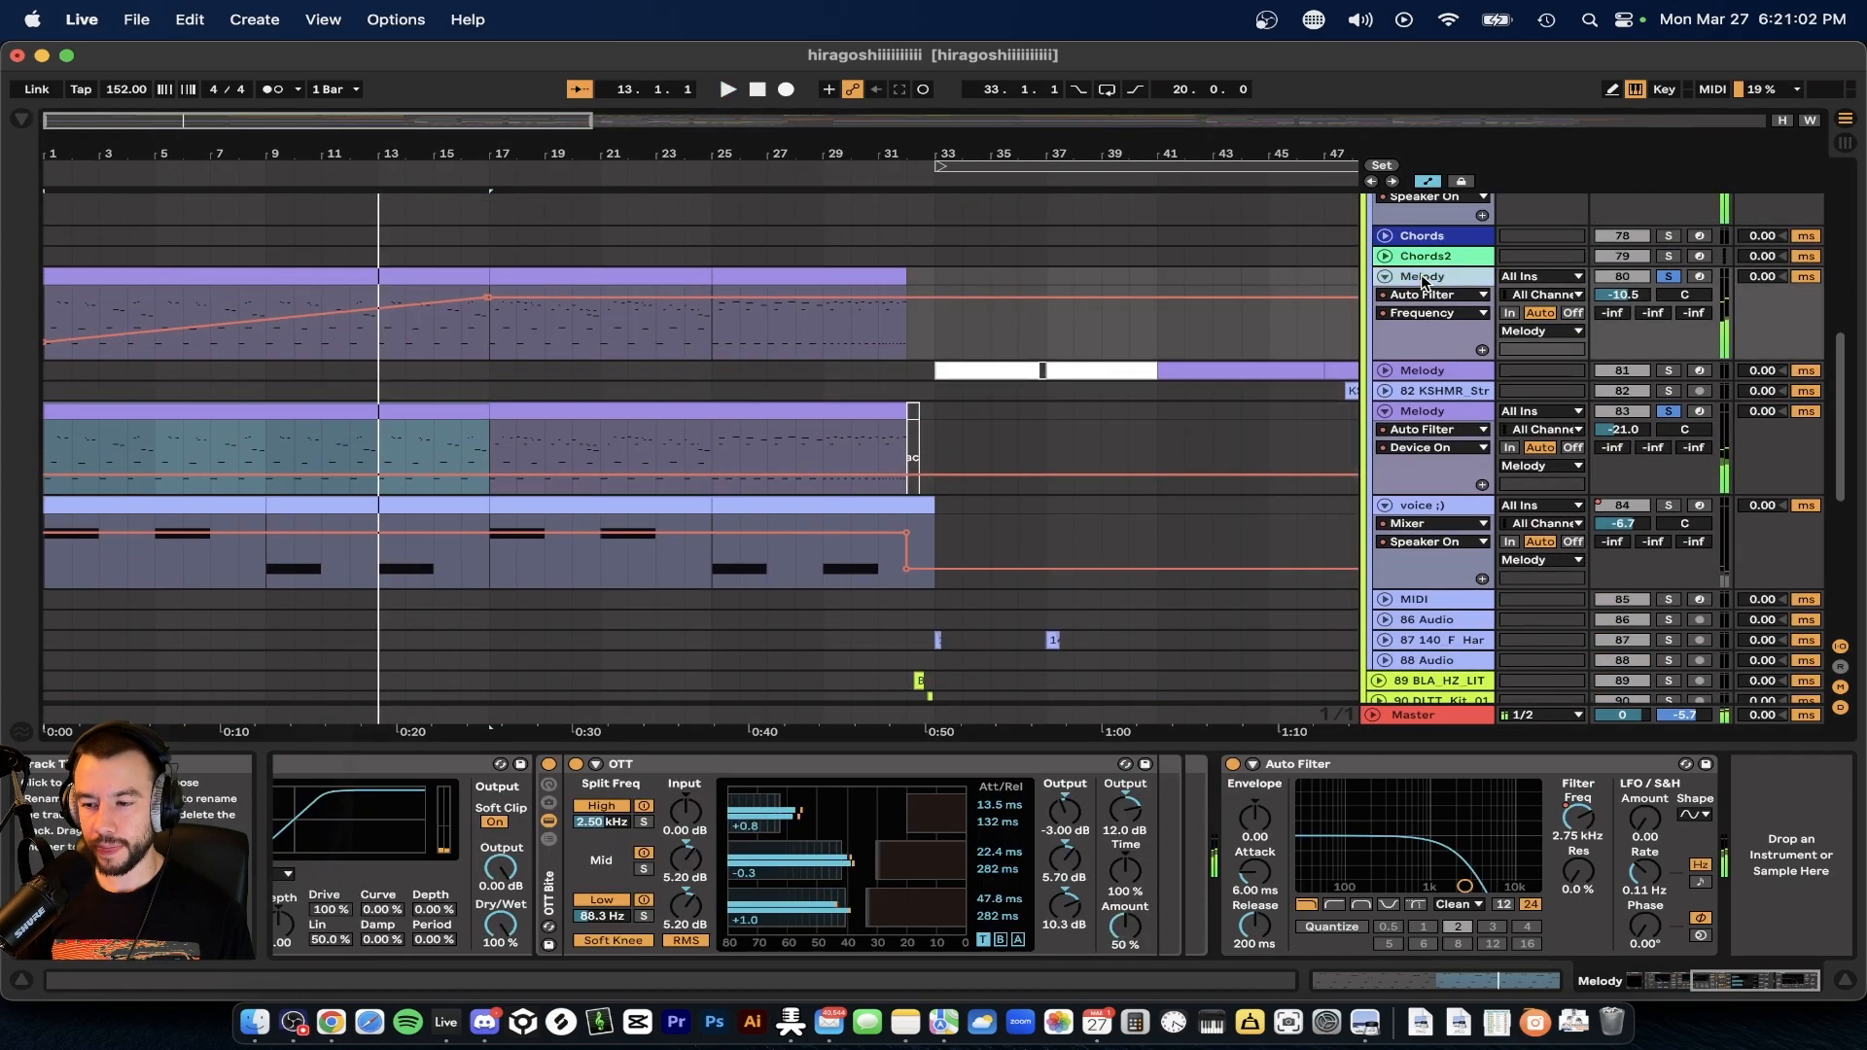
pyautogui.hscroll(-5, 581, 829)
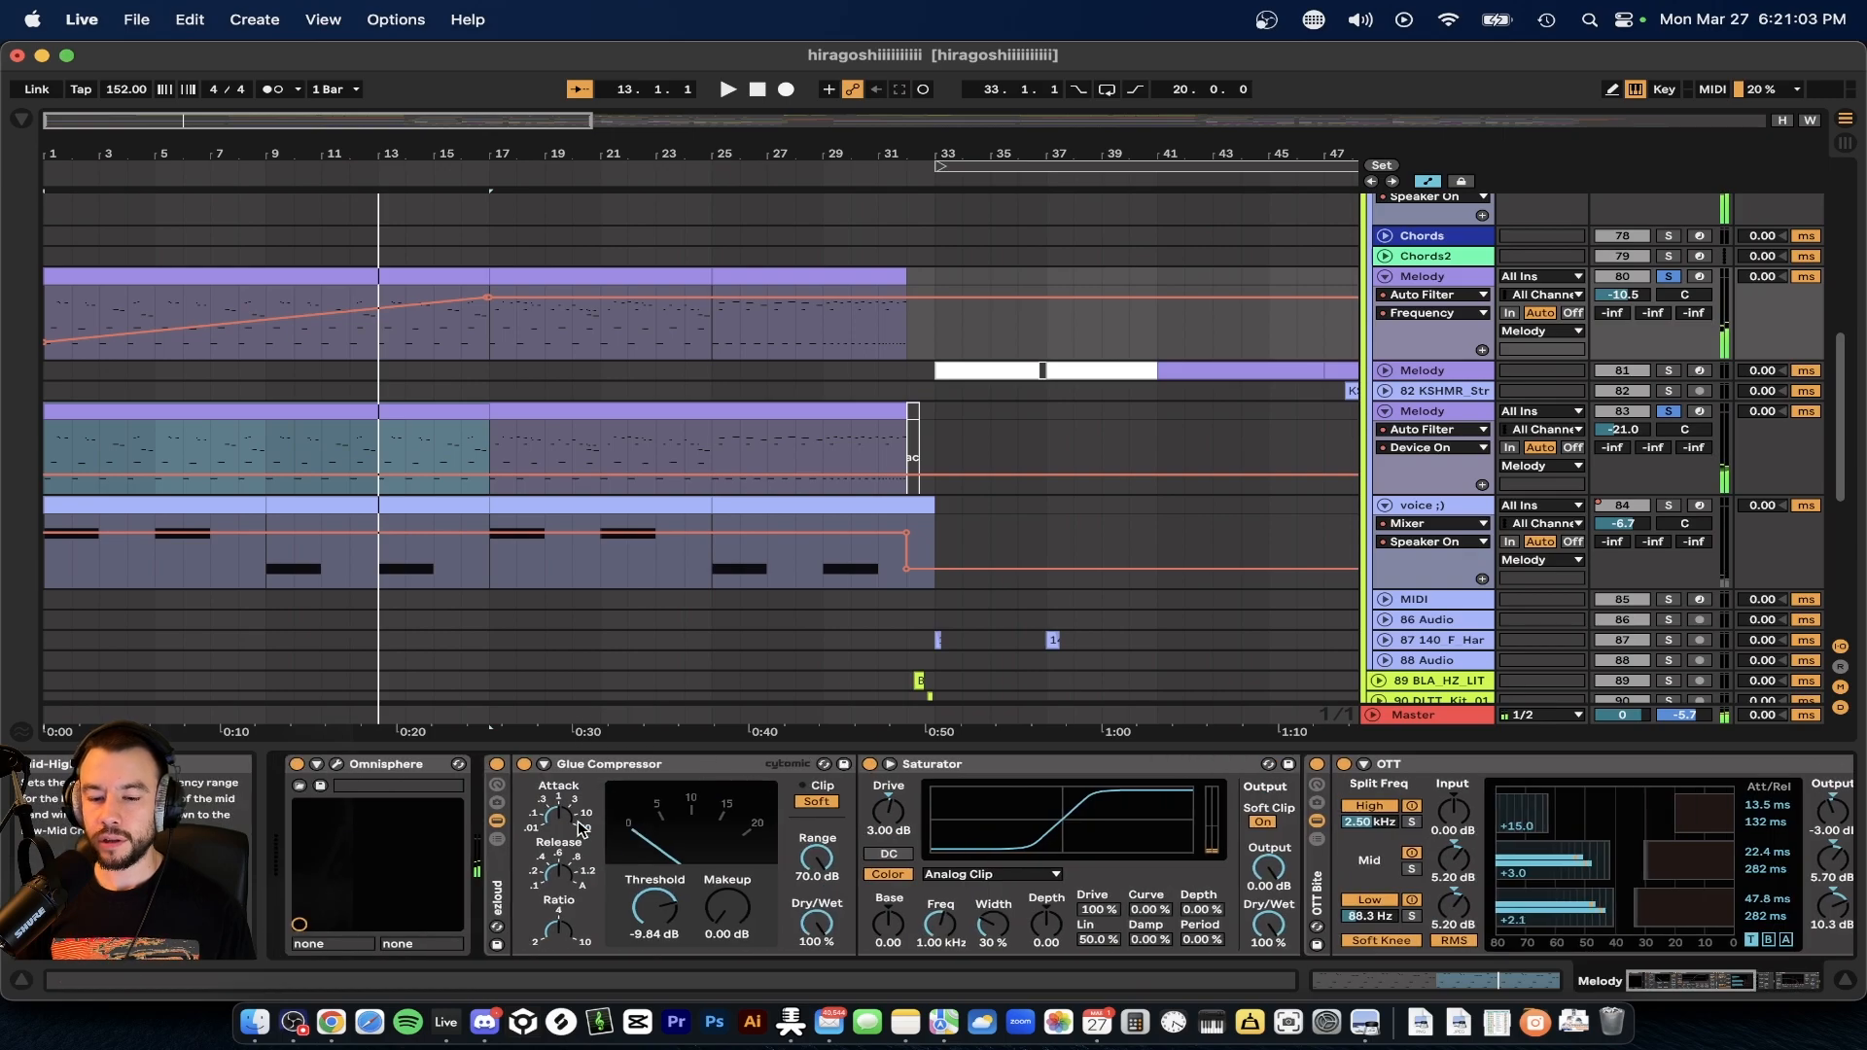
pyautogui.click(377, 769)
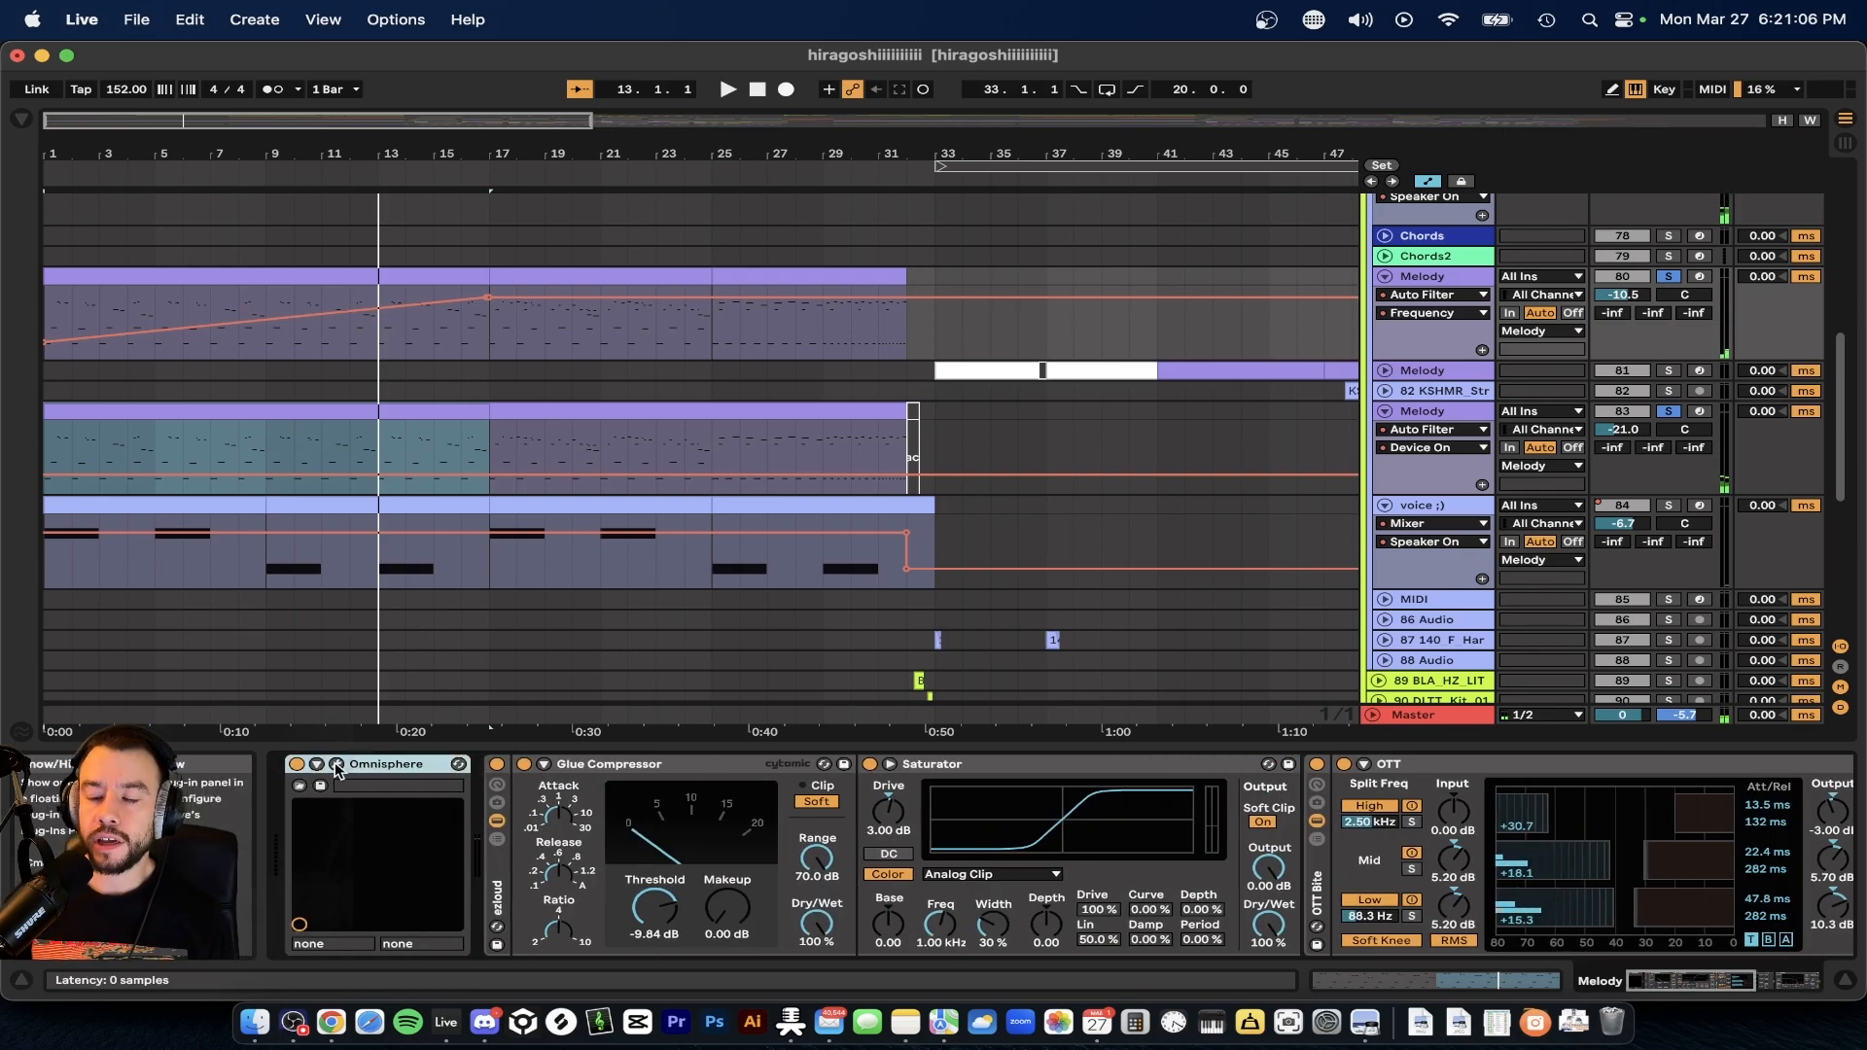
pyautogui.click(336, 766)
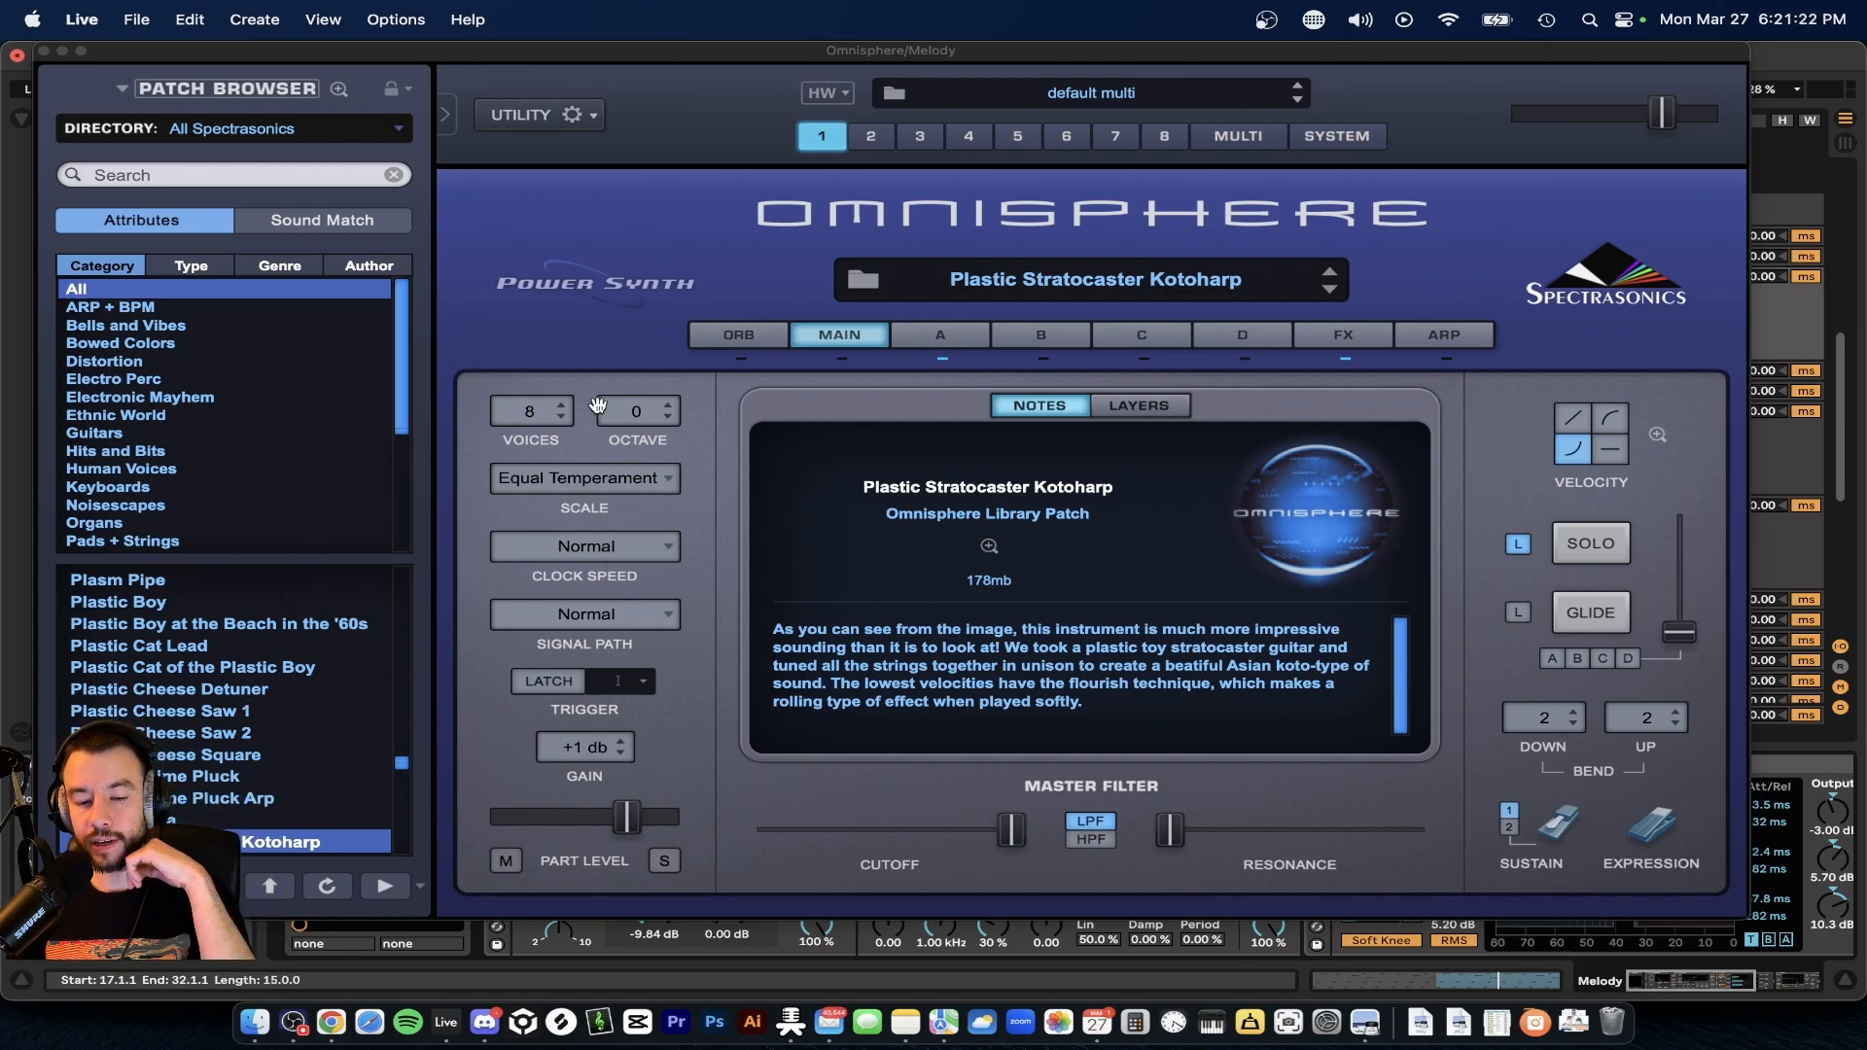
pyautogui.click(44, 52)
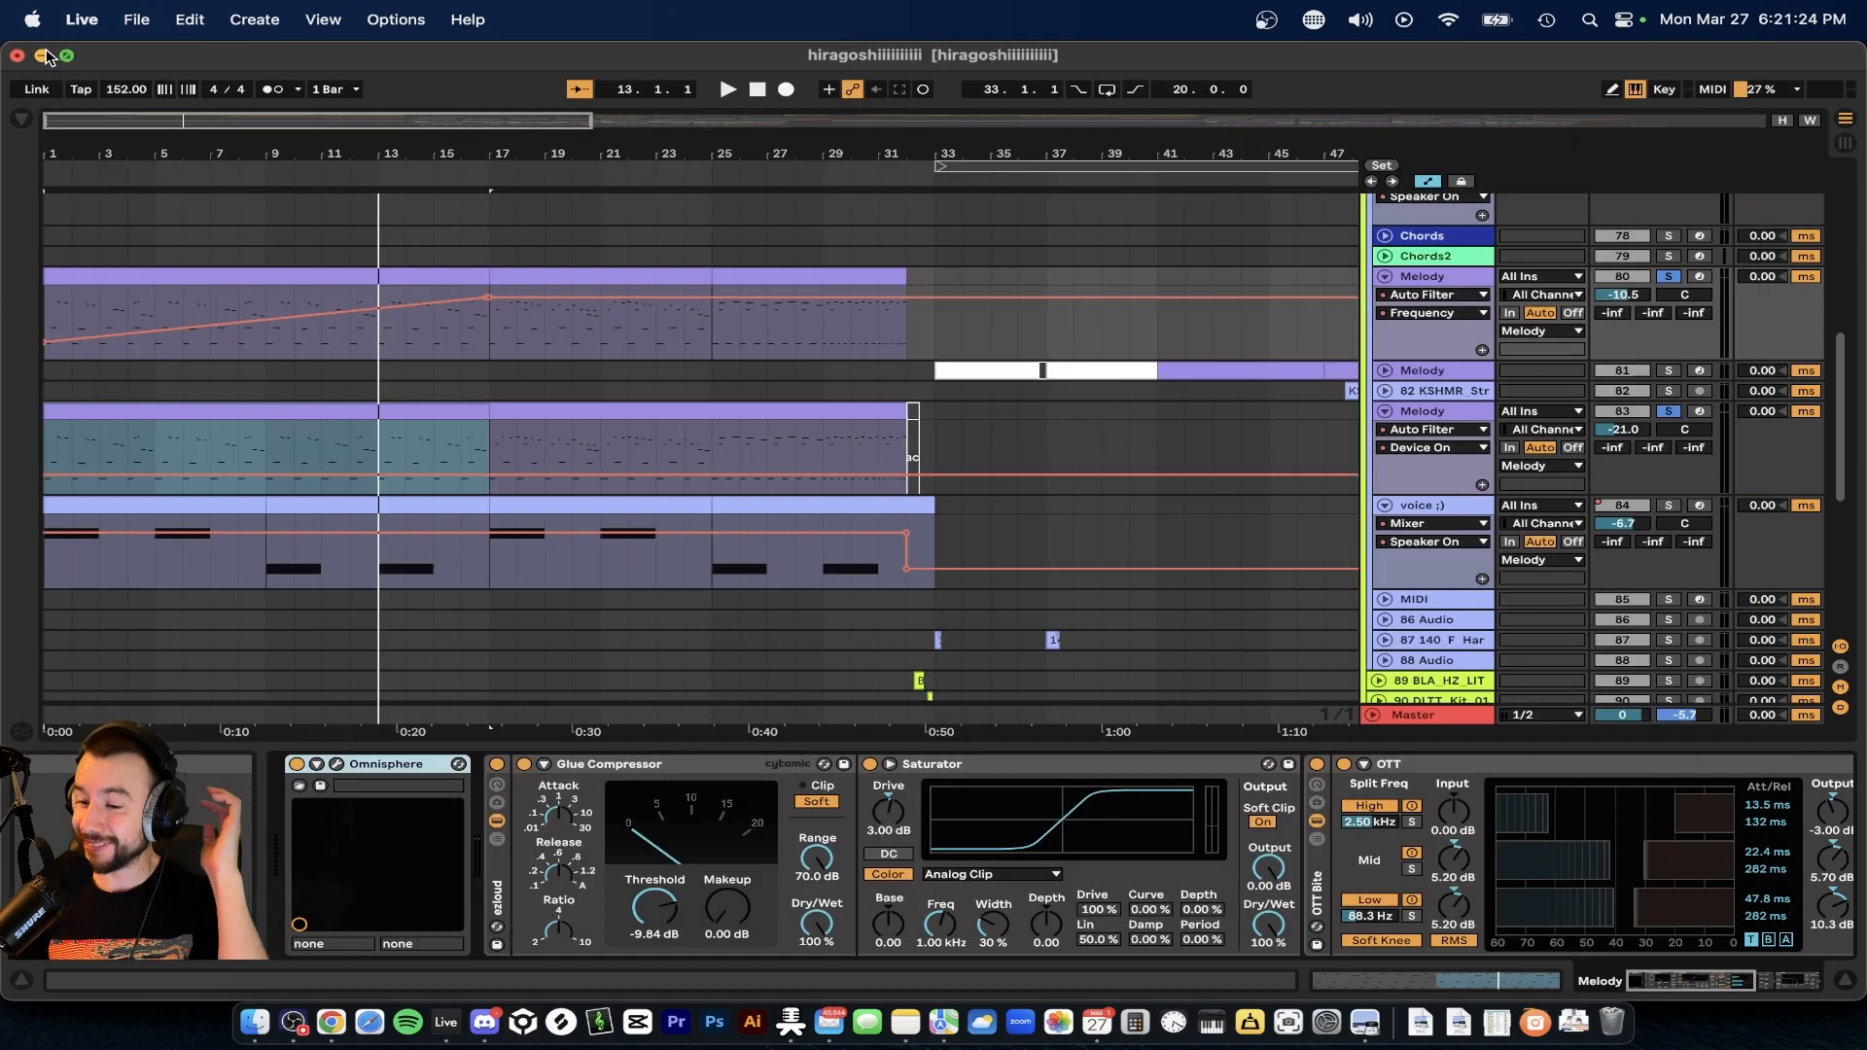
# - Show the device chain of Melody track 83 and open its Omnisphere plug-in window
pyautogui.click(1423, 424)
pyautogui.click(1424, 412)
pyautogui.click(1232, 765)
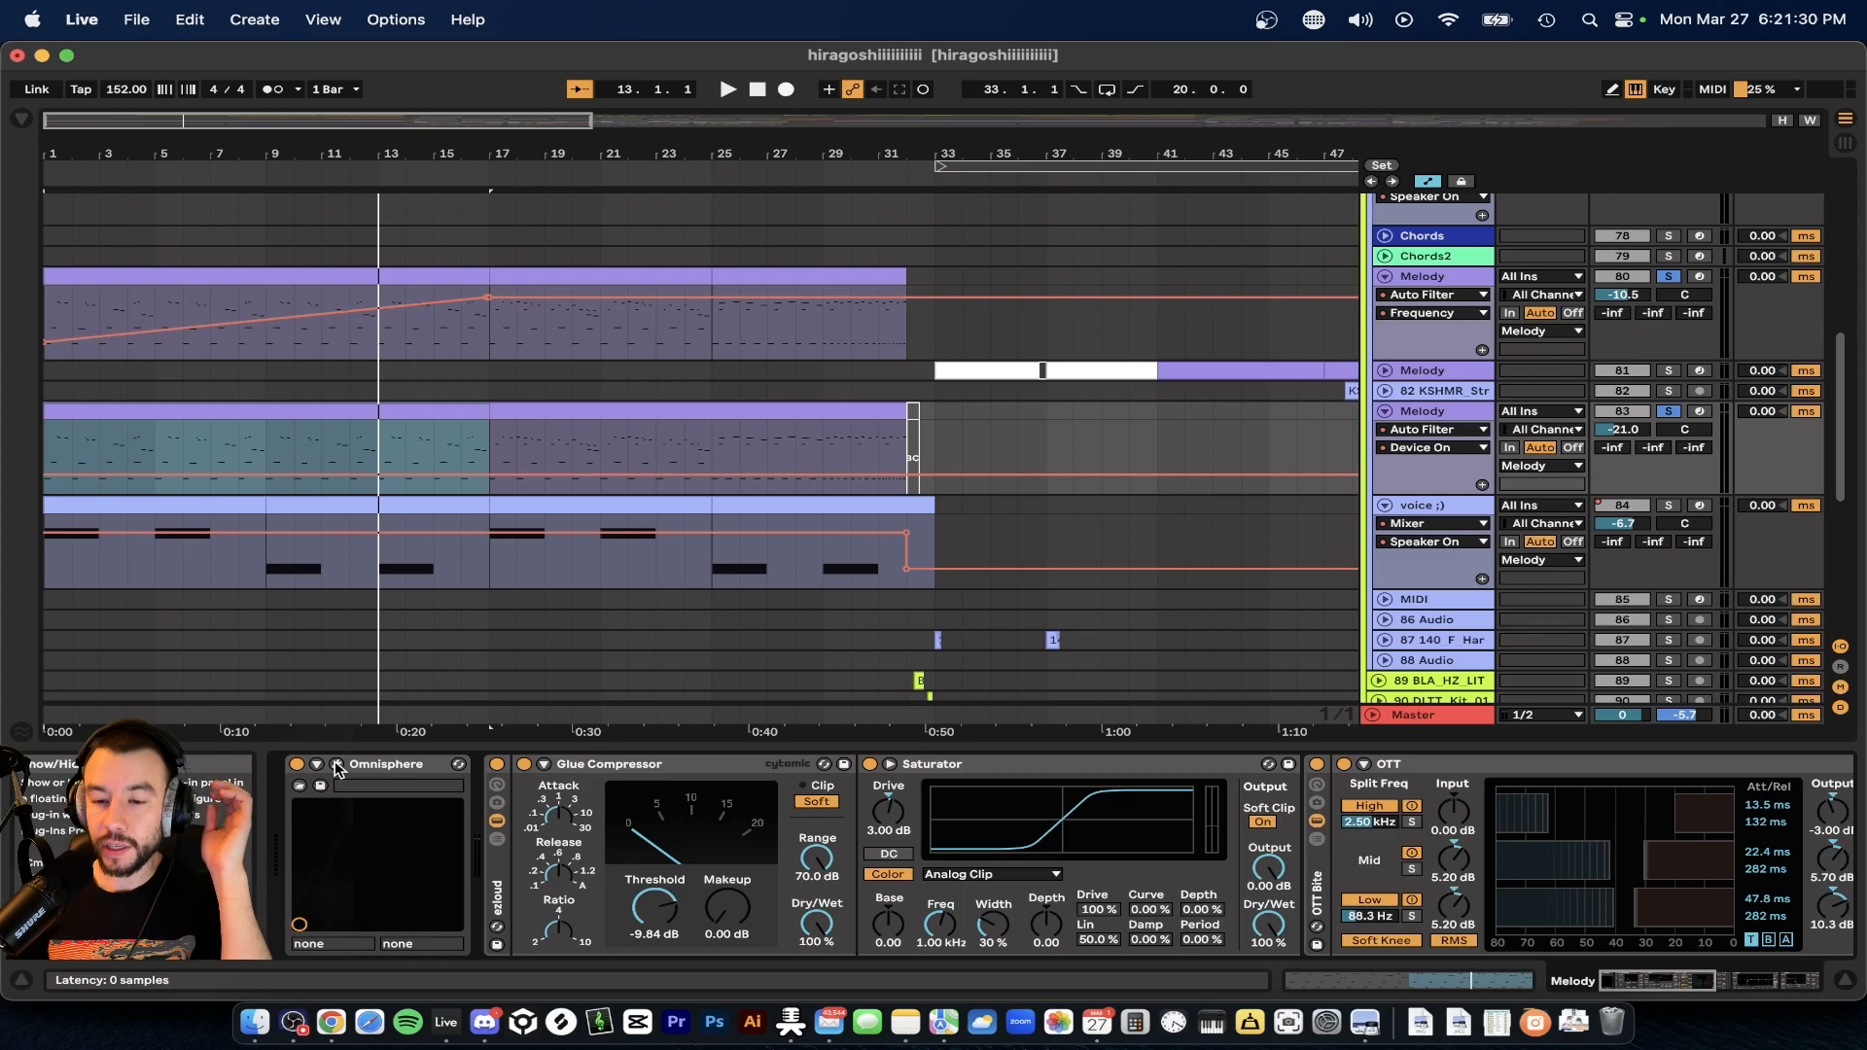
pyautogui.click(337, 765)
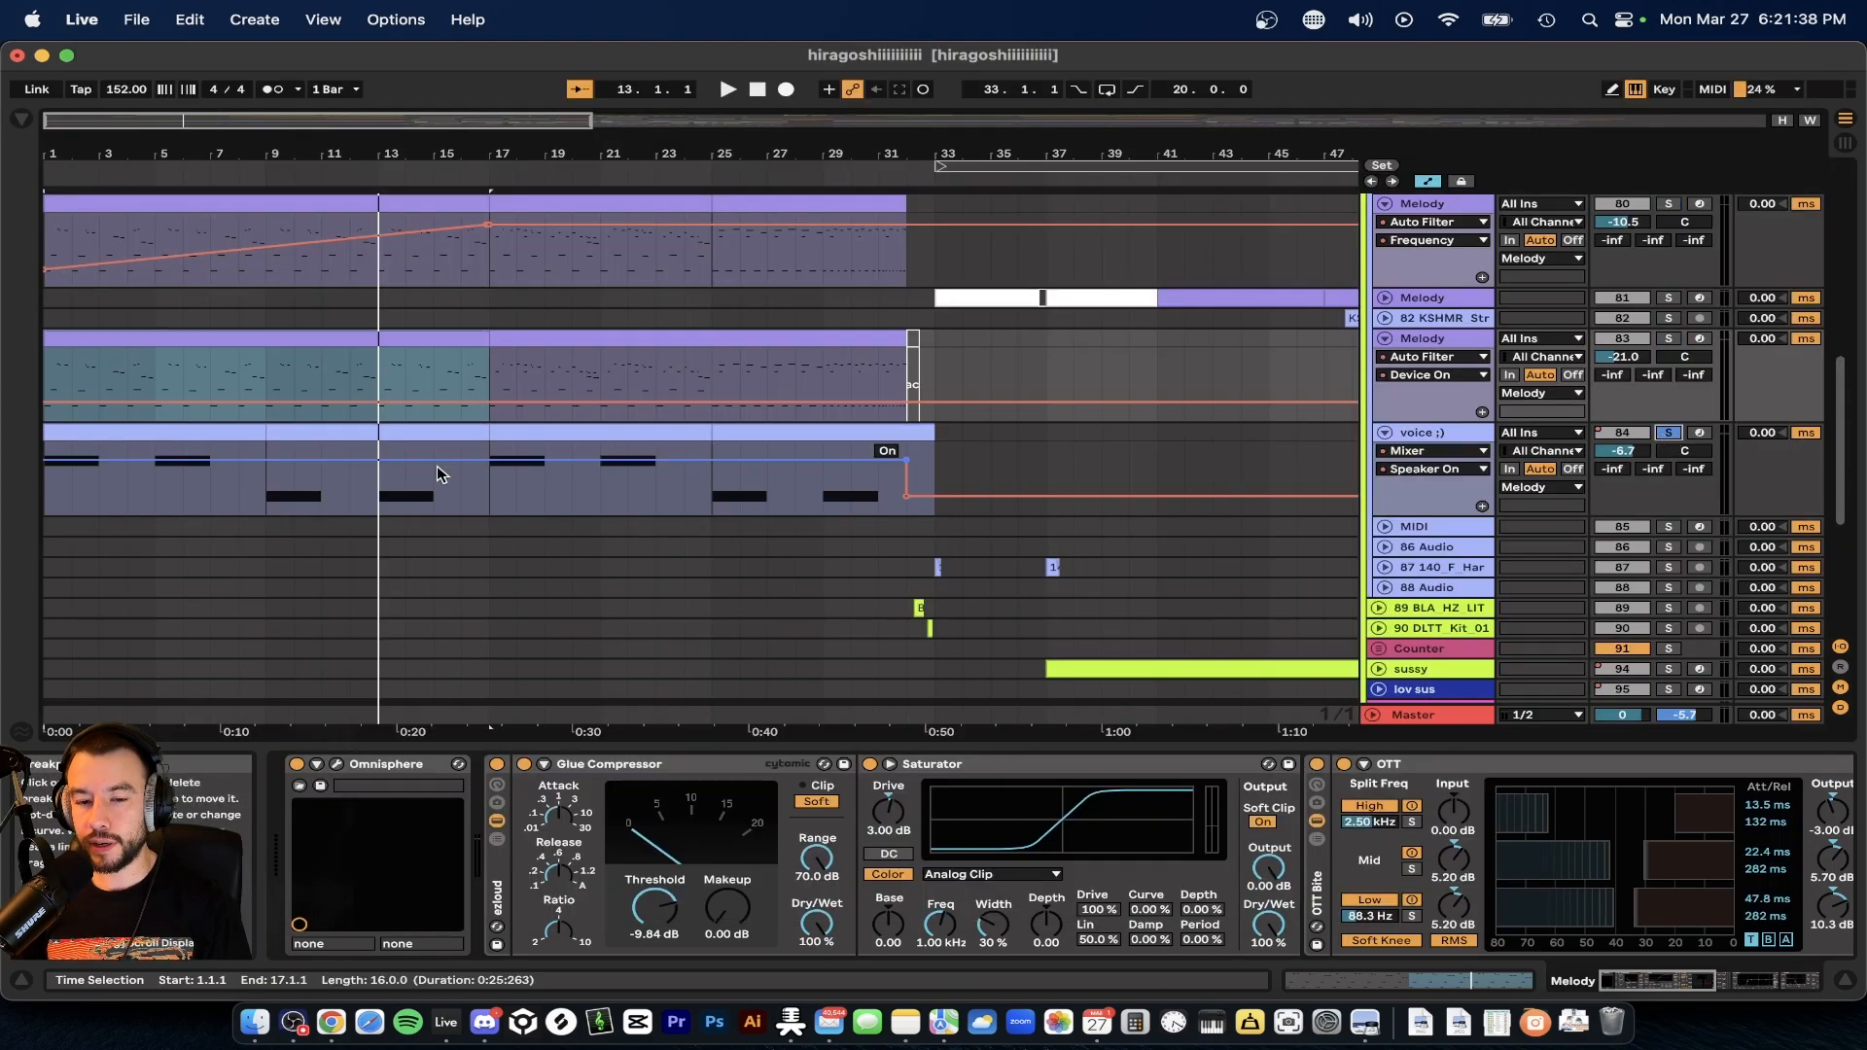
# - Open the first MIDI clip of Melody track 80 in the note editor and play the soloed track from bar 9
pyautogui.scroll(2, 440, 471)
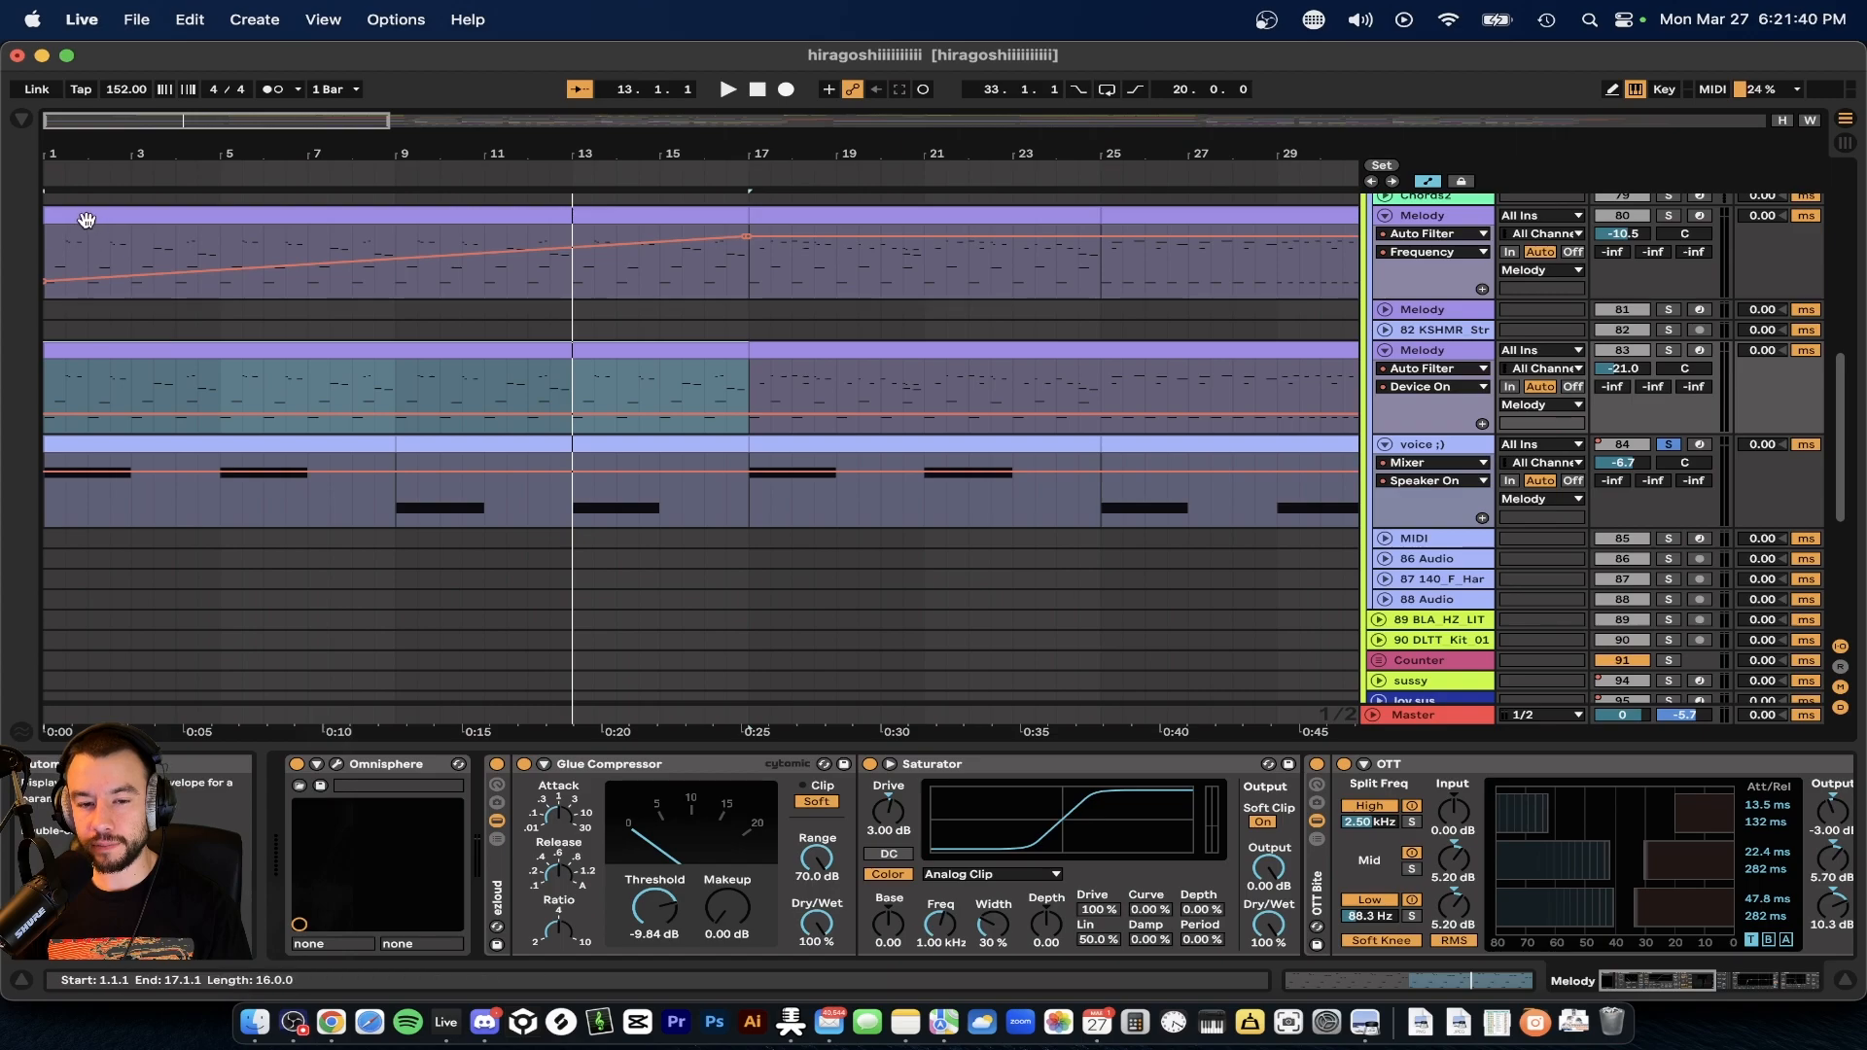
pyautogui.doubleClick(84, 217)
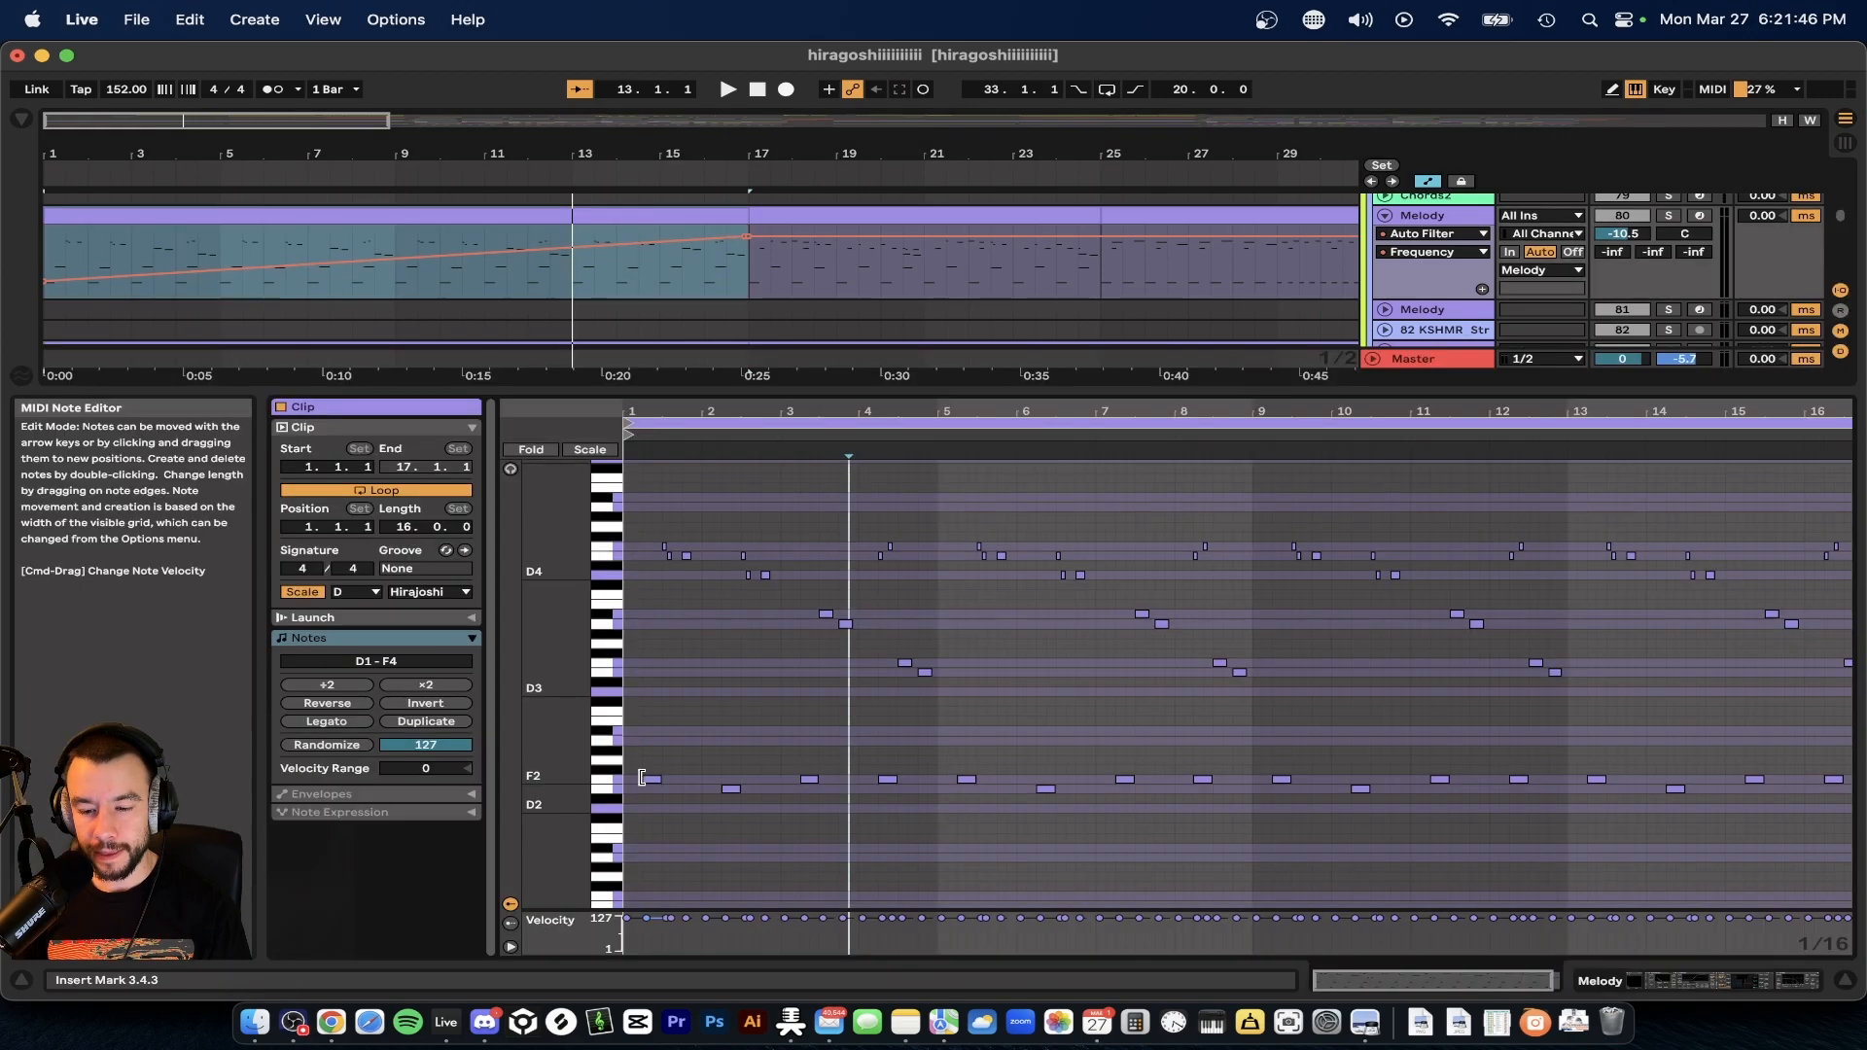
pyautogui.moveTo(605, 778); pyautogui.dragTo(573, 778)
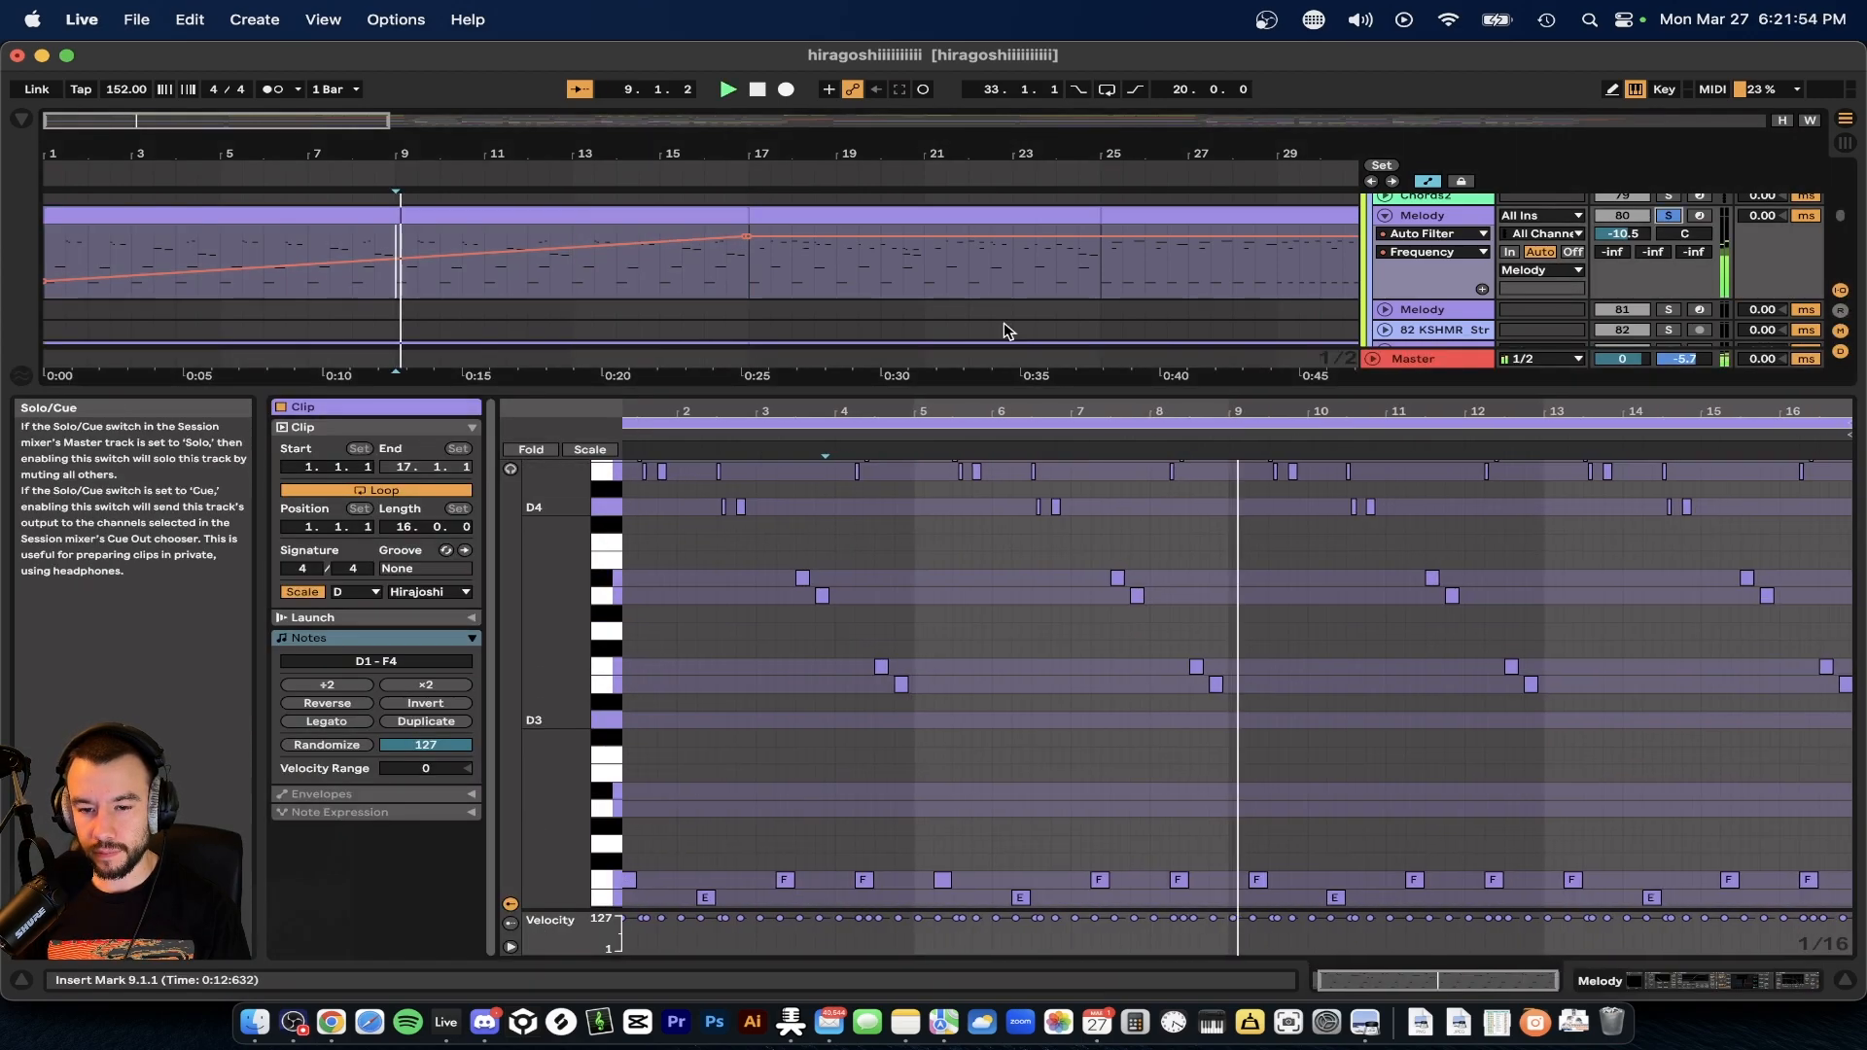
pyautogui.click(832, 729)
# - Examine the clip's full note range, from the D1 bass notes up to the high melody notes around D4
pyautogui.scroll(3, 1335, 769)
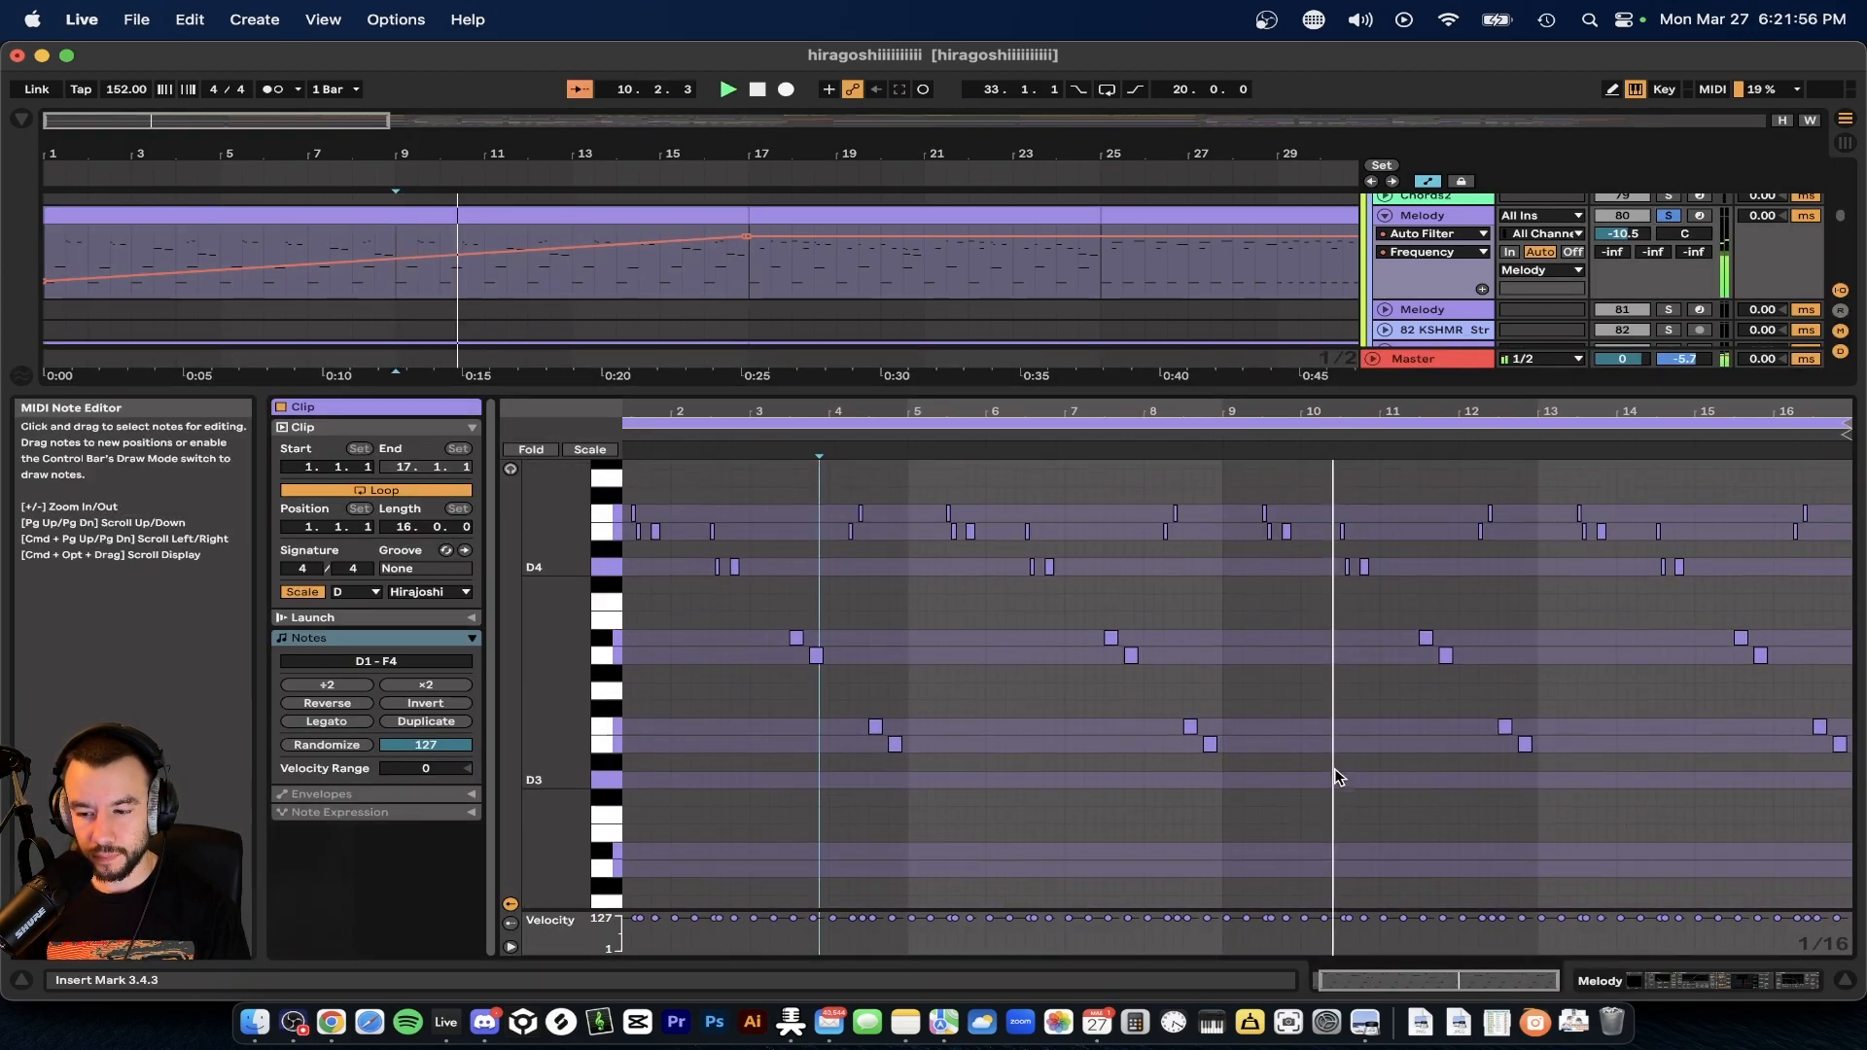
pyautogui.scroll(-10, 1335, 768)
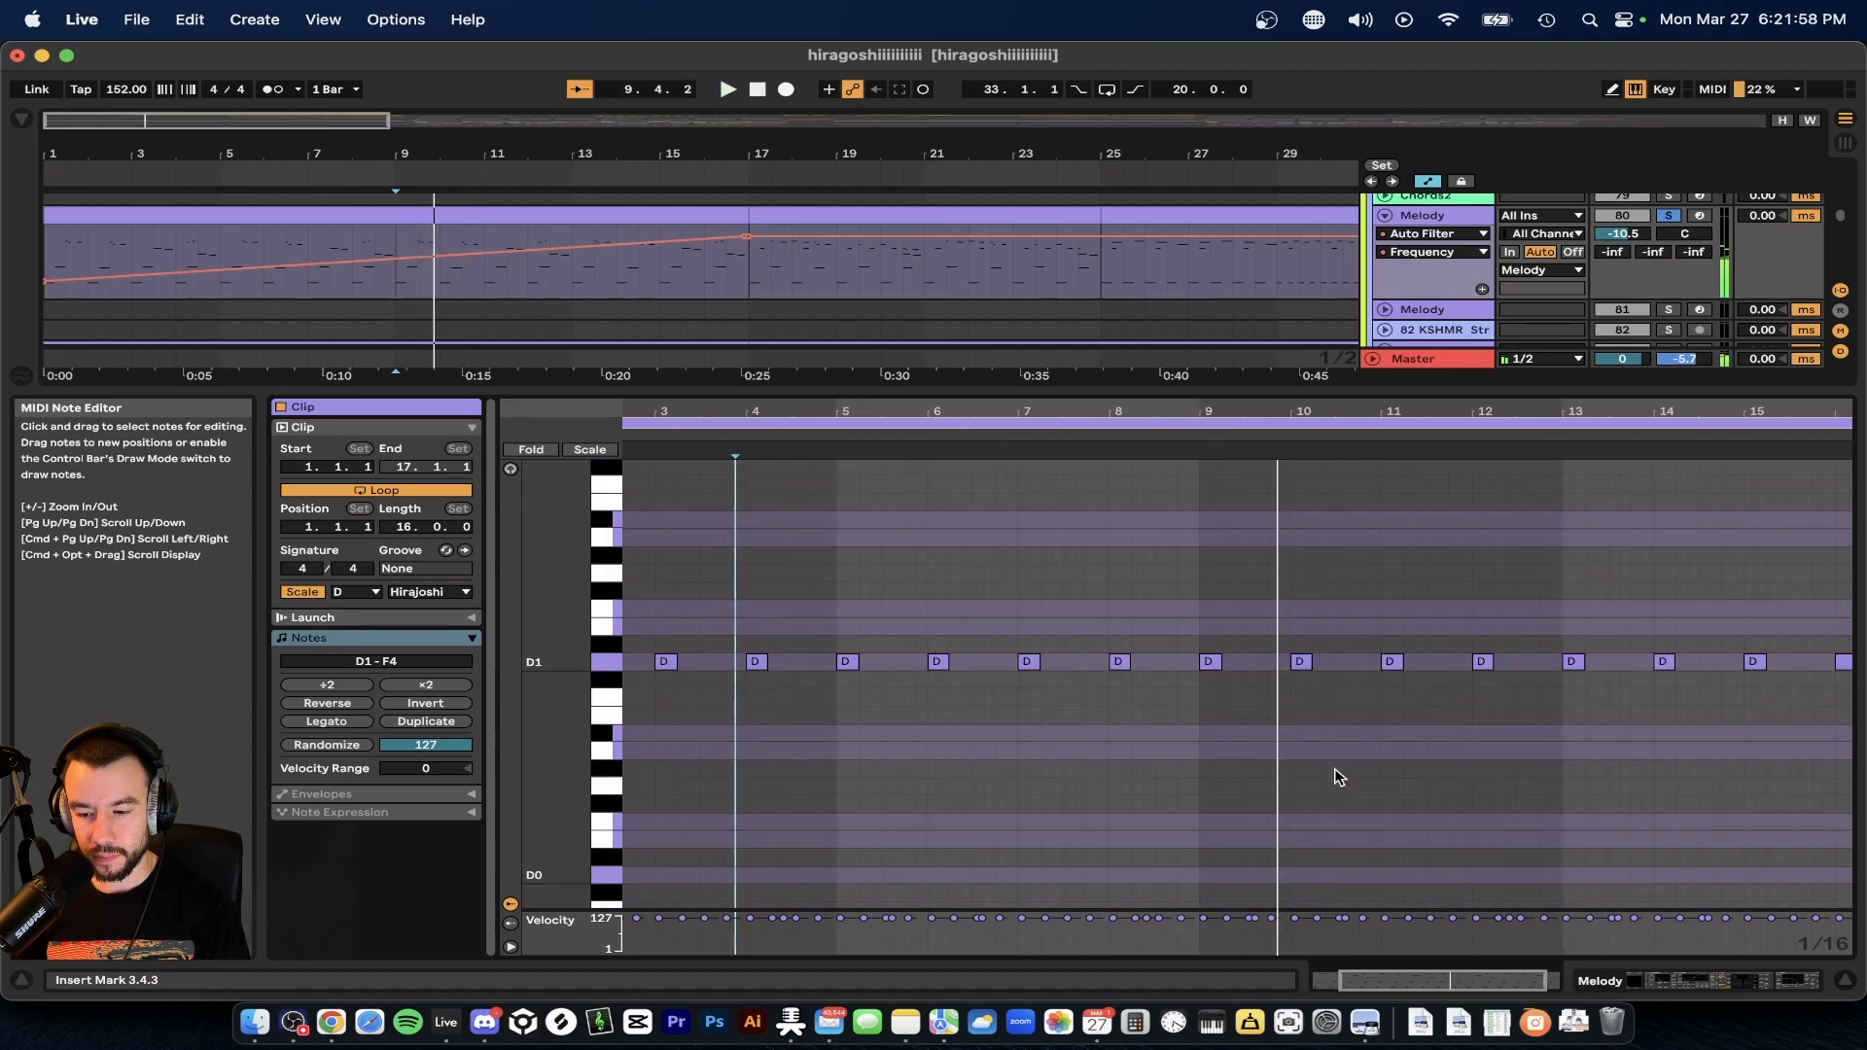
pyautogui.scroll(5, 1335, 768)
pyautogui.scroll(1, 1335, 769)
pyautogui.moveTo(559, 800); pyautogui.dragTo(527, 800)
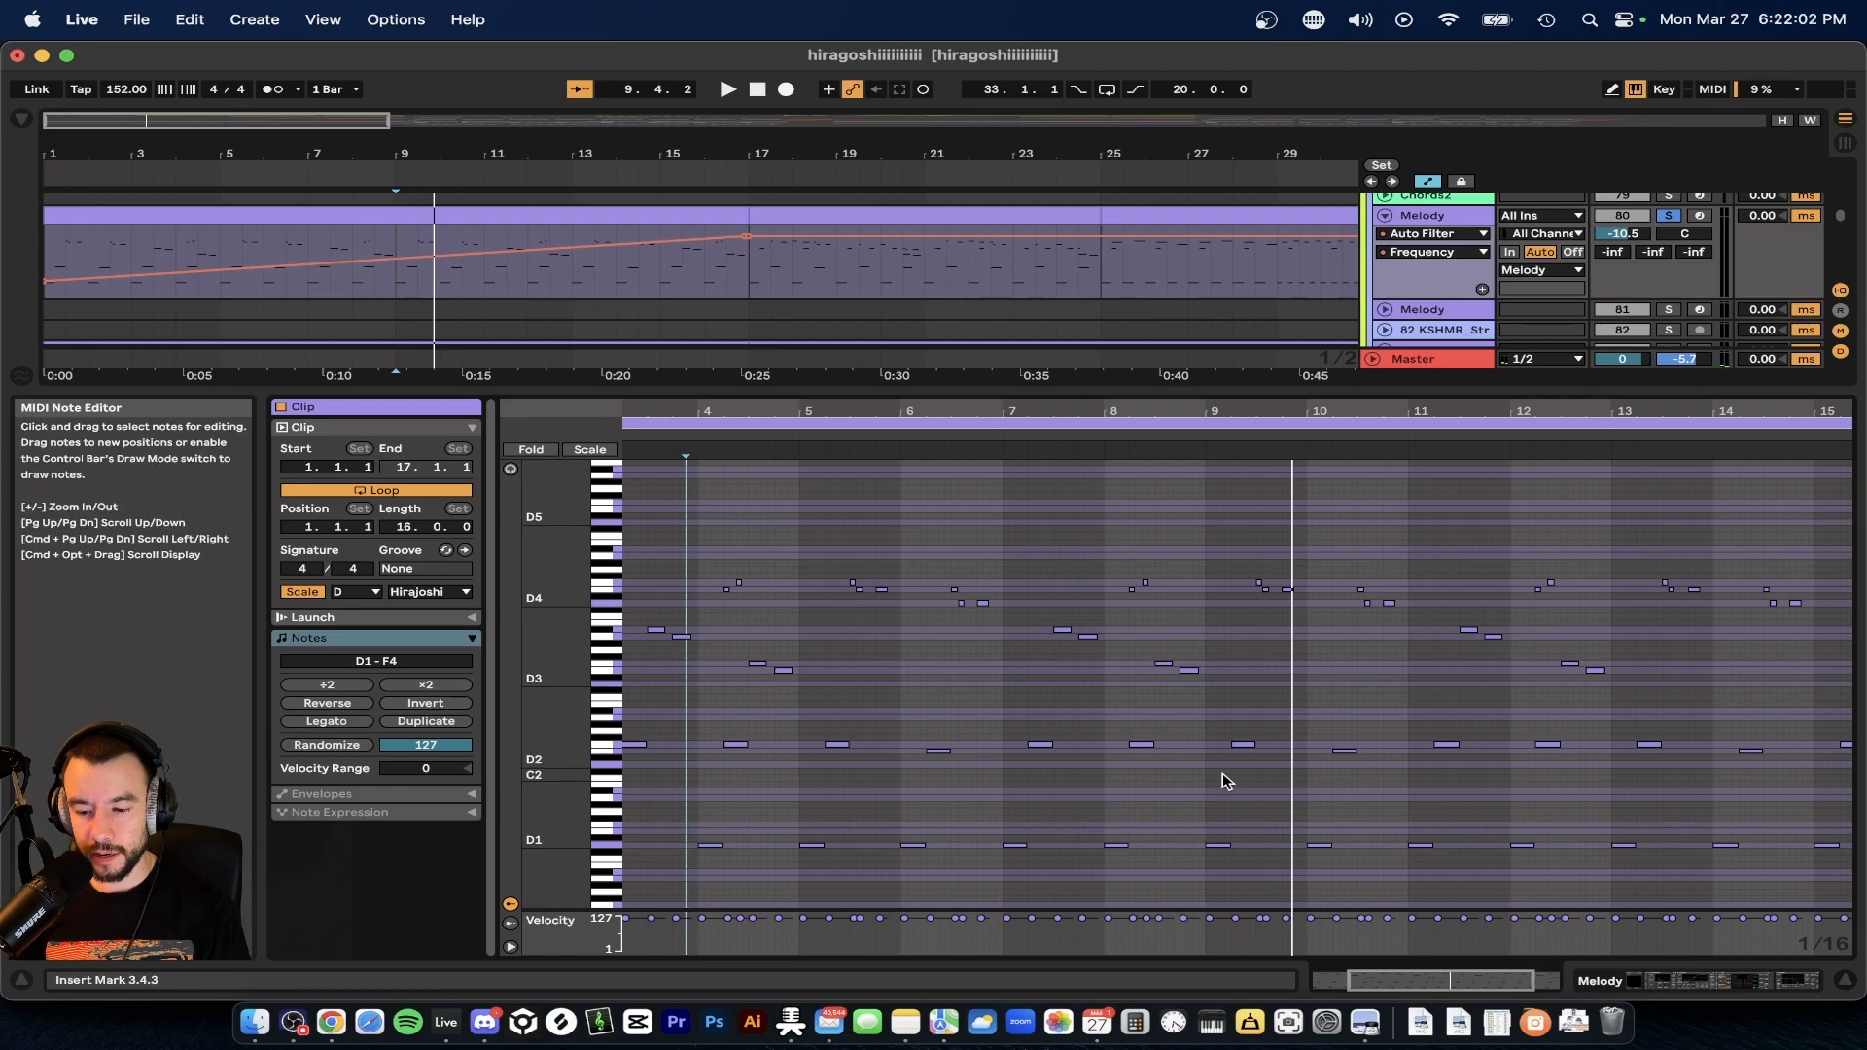
pyautogui.scroll(3, 1222, 774)
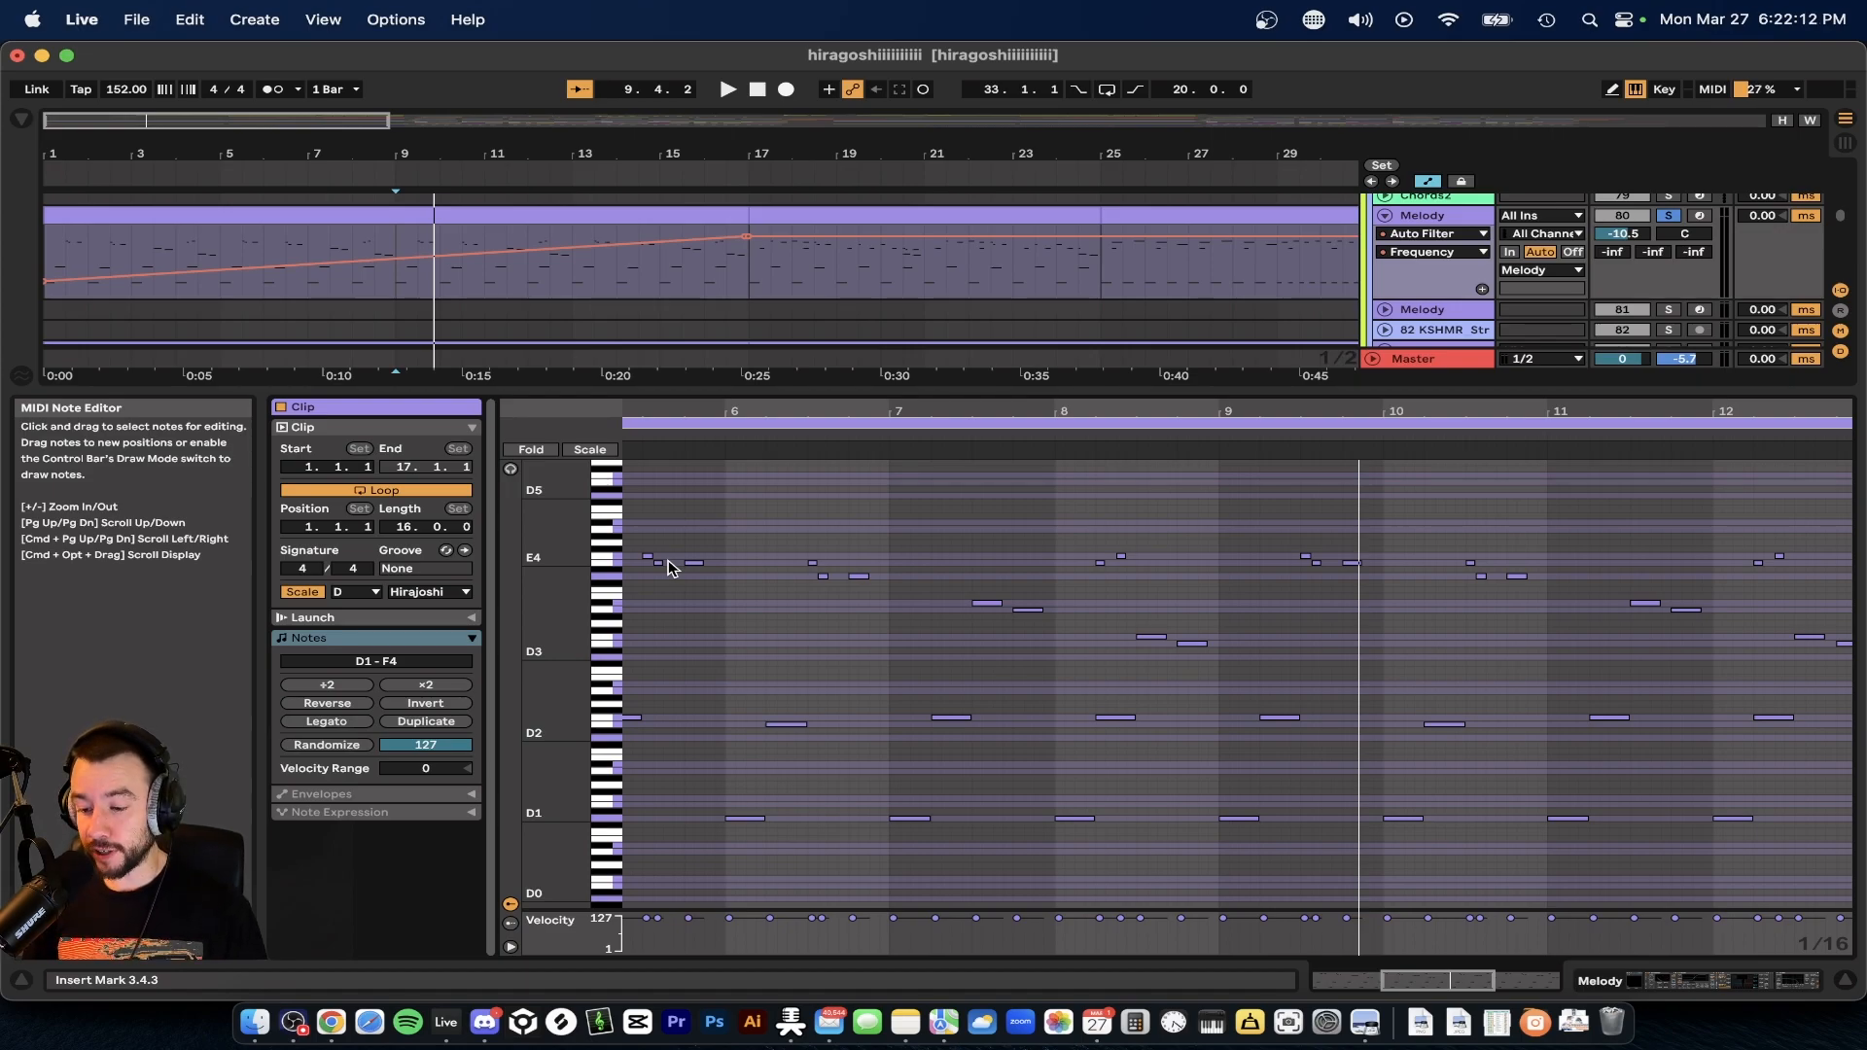
# - Replay the opening of bar 9 in a short burst and examine its D1 and upper bass notes up close
pyautogui.press('space')
pyautogui.press('space')
pyautogui.scroll(5, 1216, 833)
pyautogui.hscroll(3, 1216, 825)
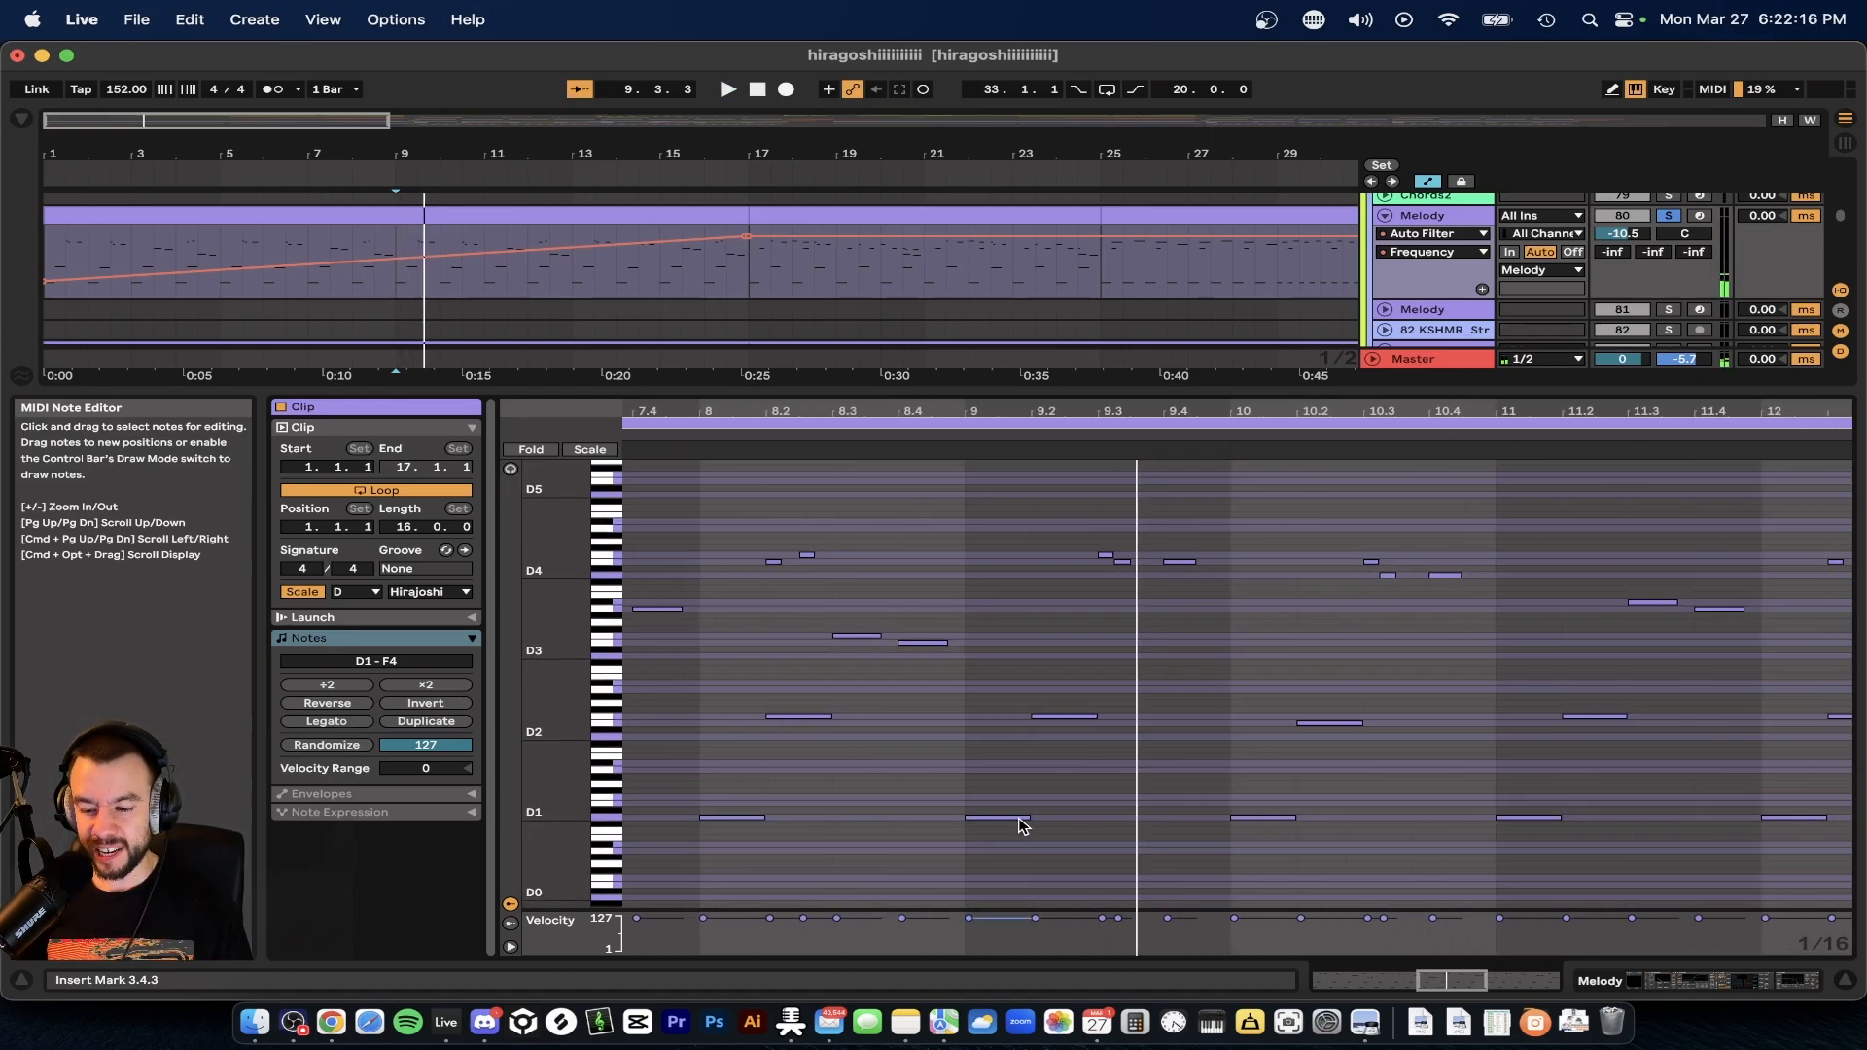
pyautogui.scroll(3, 1064, 729)
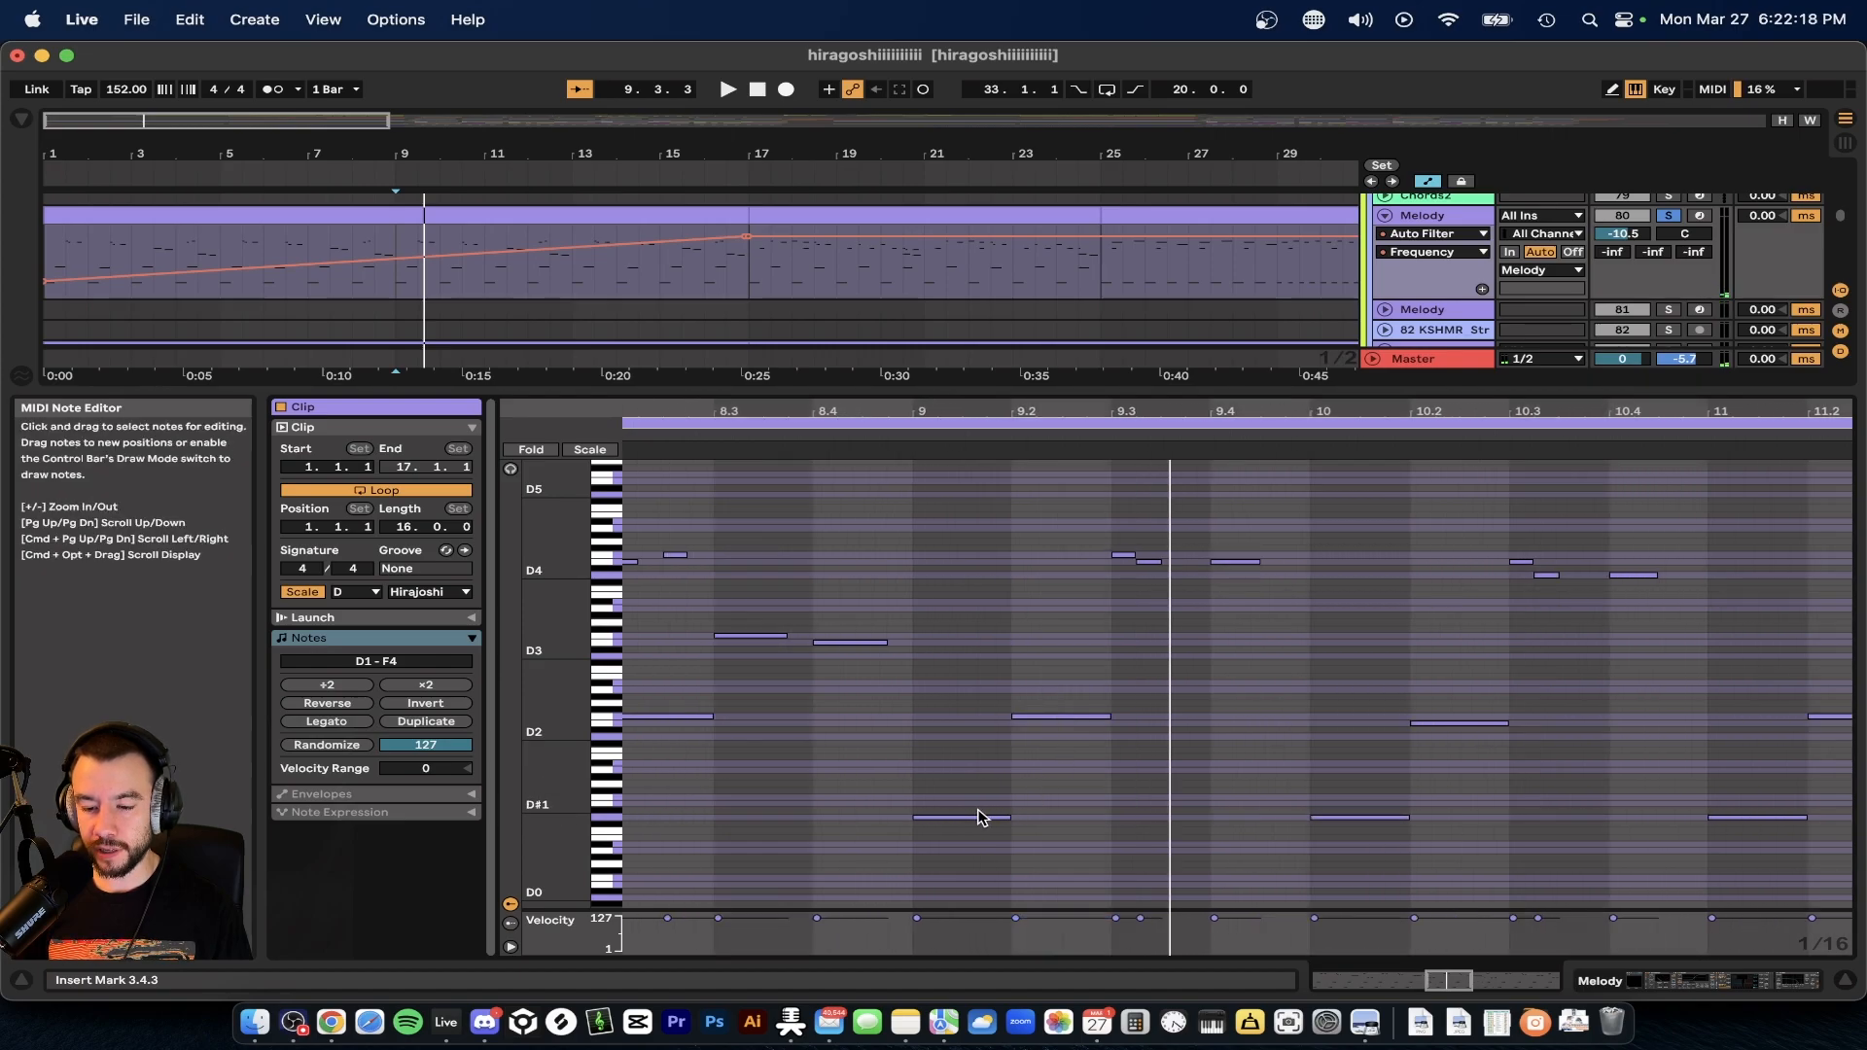
pyautogui.hscroll(-6, 963, 812)
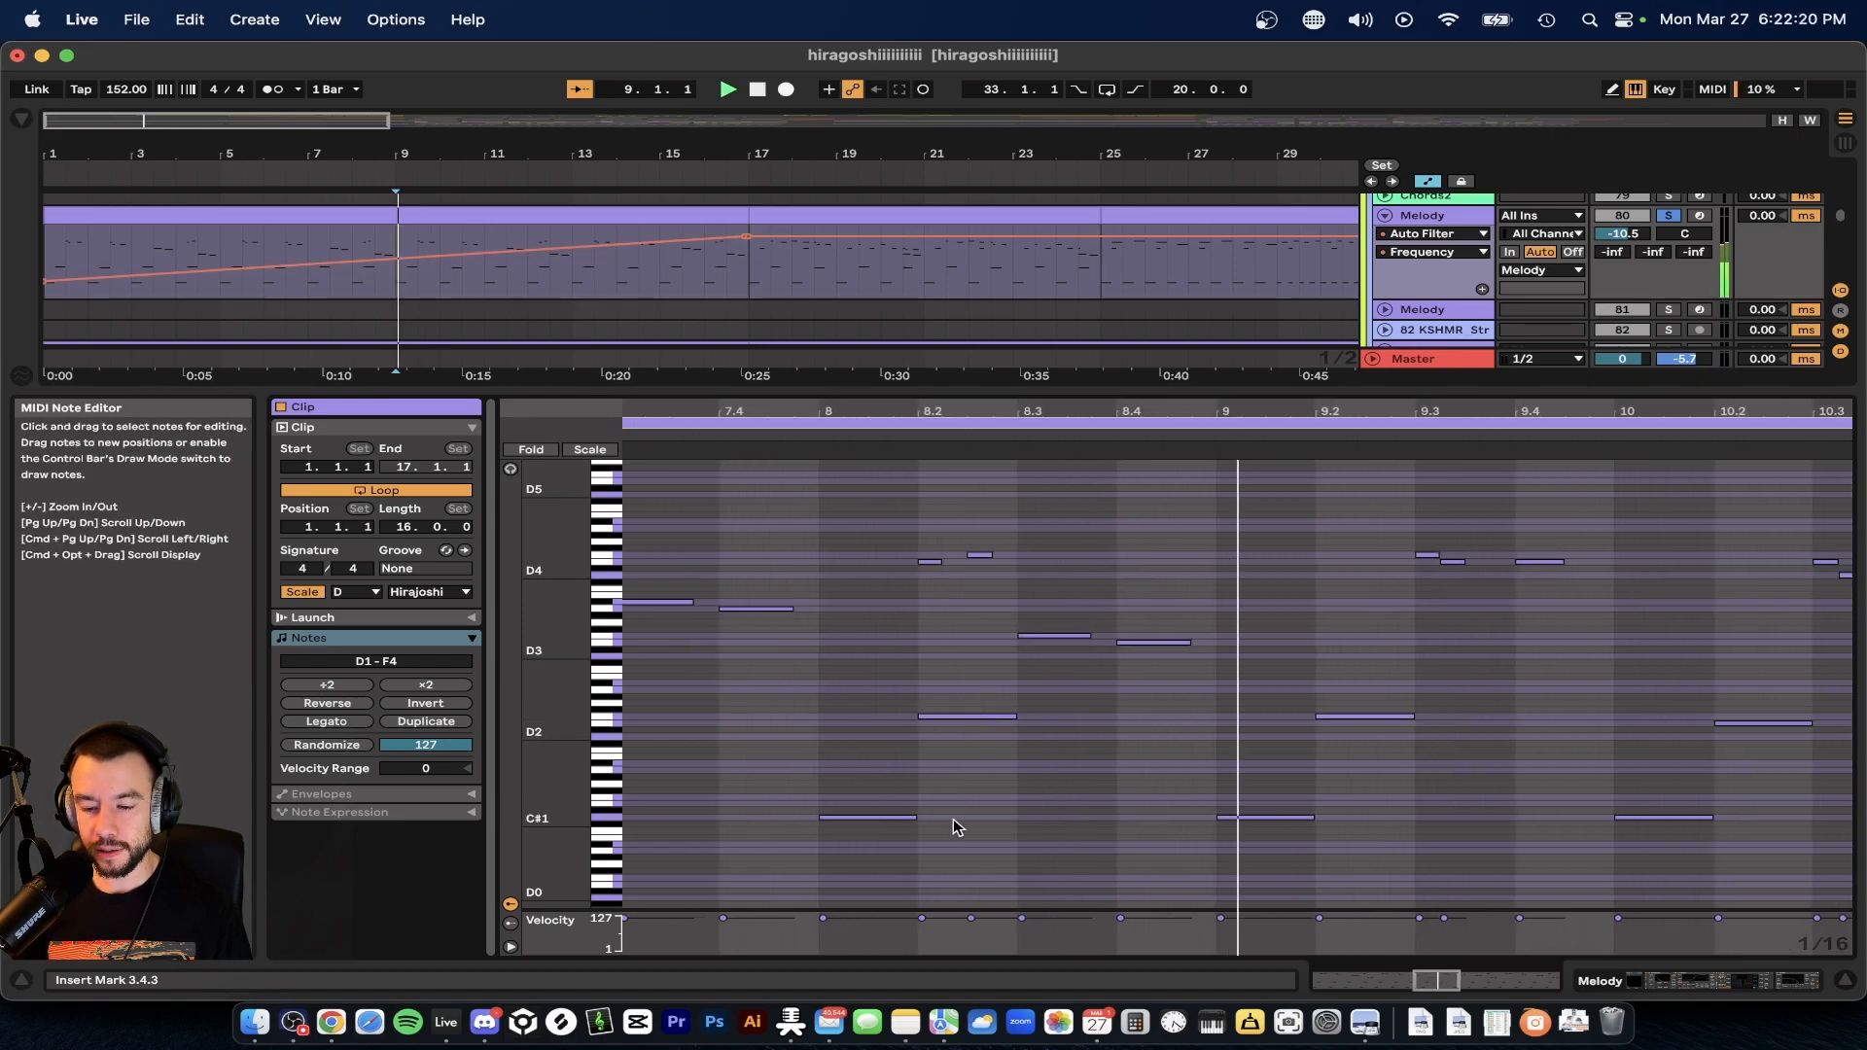
# - Replay the phrase from bar 9 in short passages up to bar 11 and examine the descending high notes around D4
pyautogui.press('space')
pyautogui.press('space')
pyautogui.press('space')
pyautogui.hscroll(2, 1224, 708)
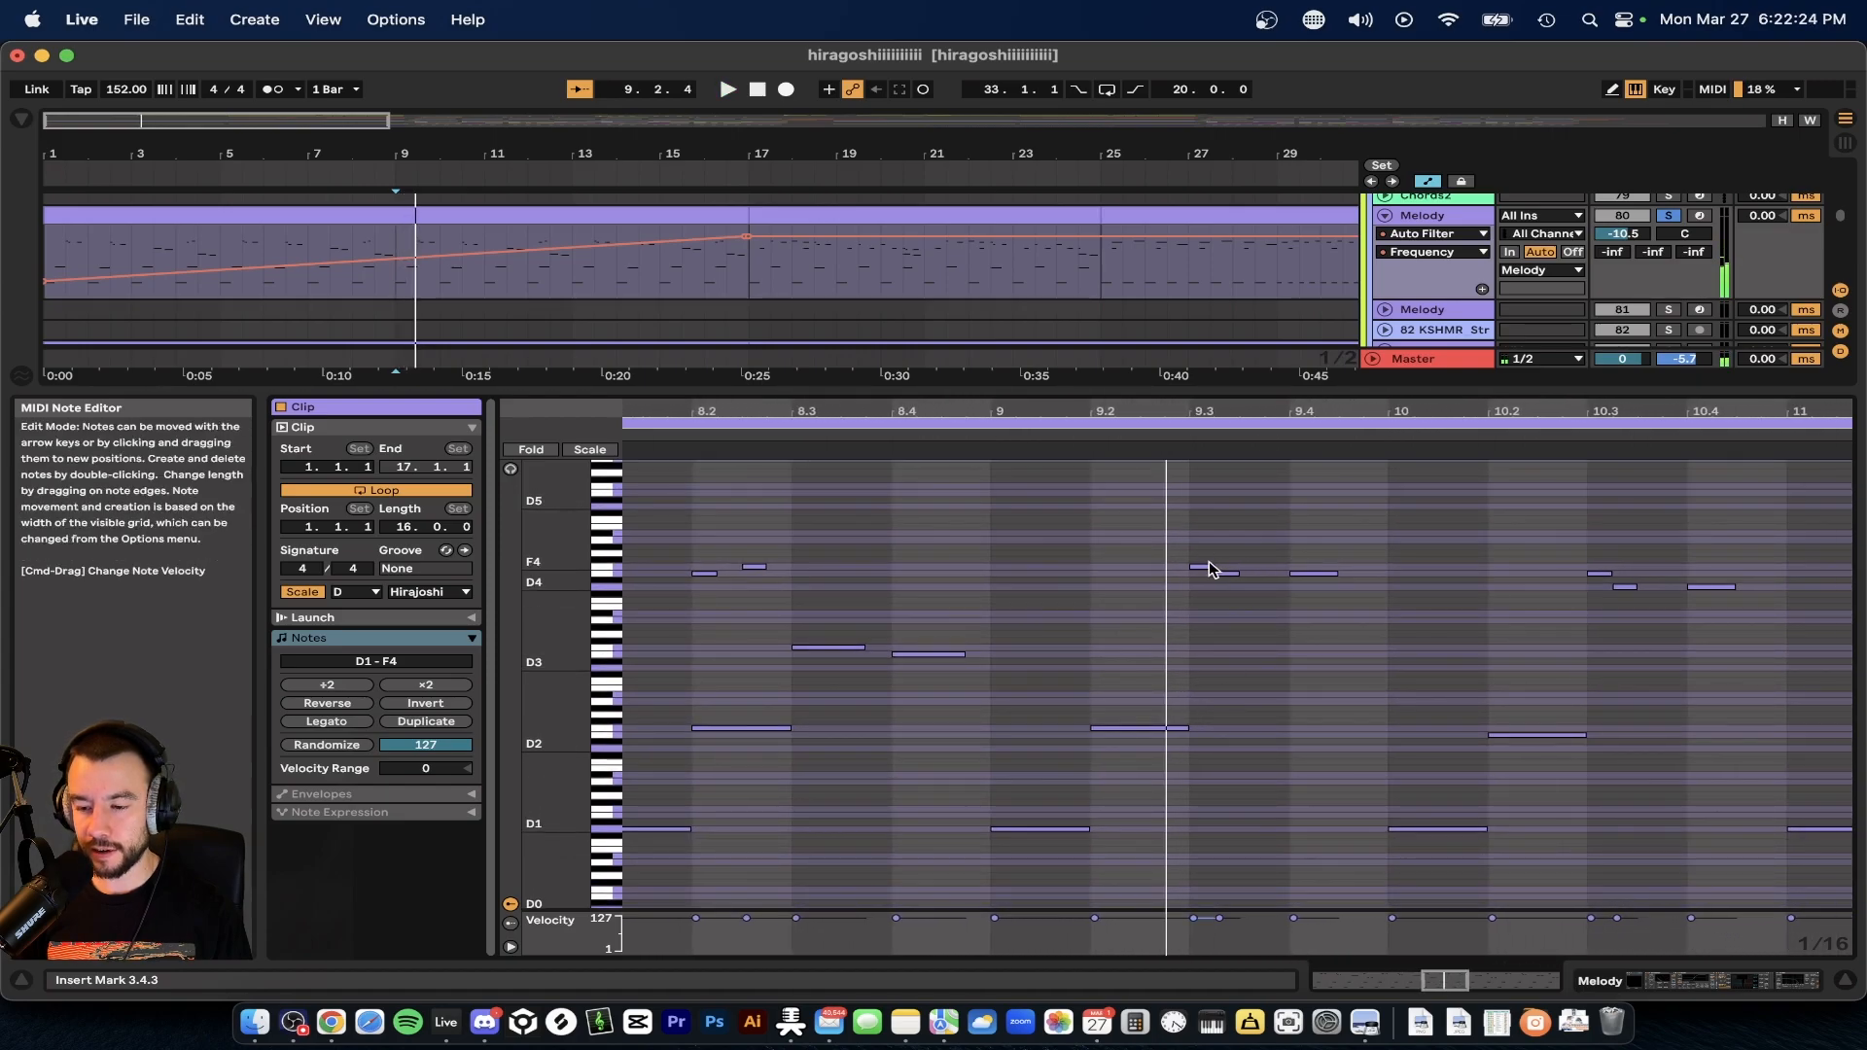
pyautogui.press('space')
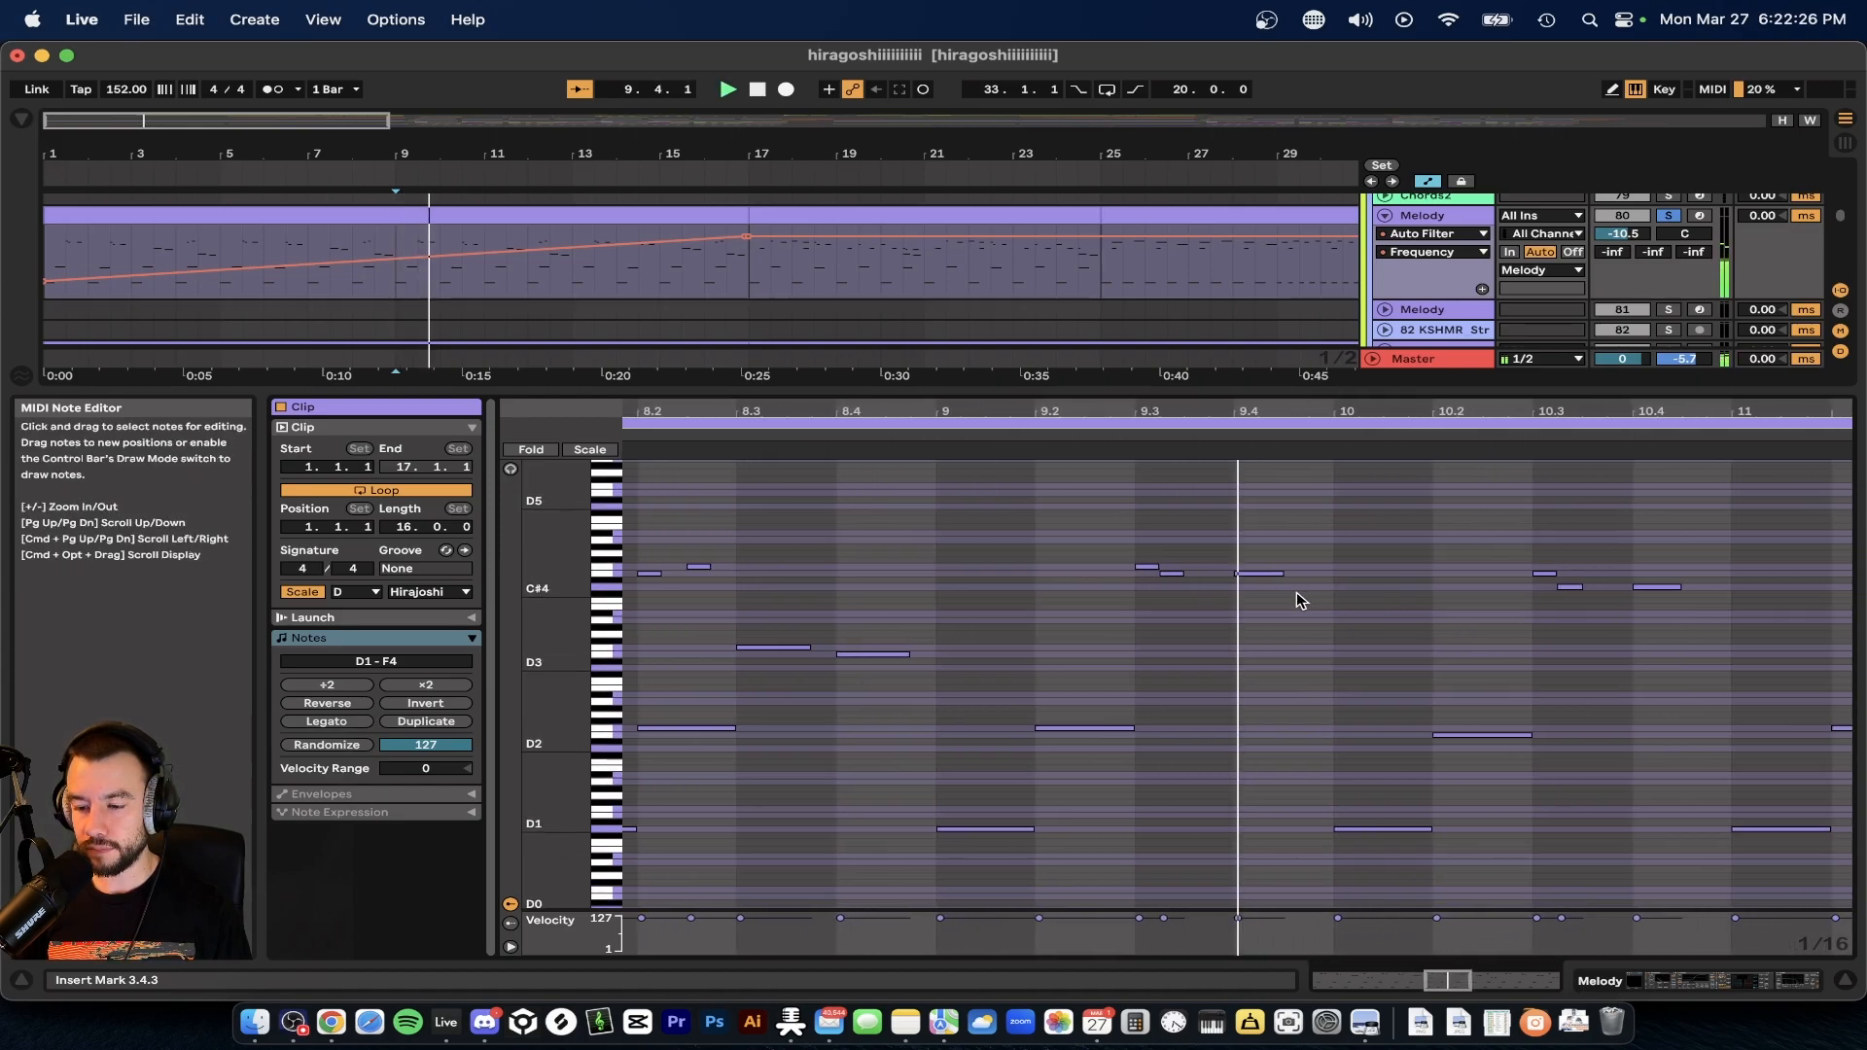
pyautogui.hscroll(3, 1297, 591)
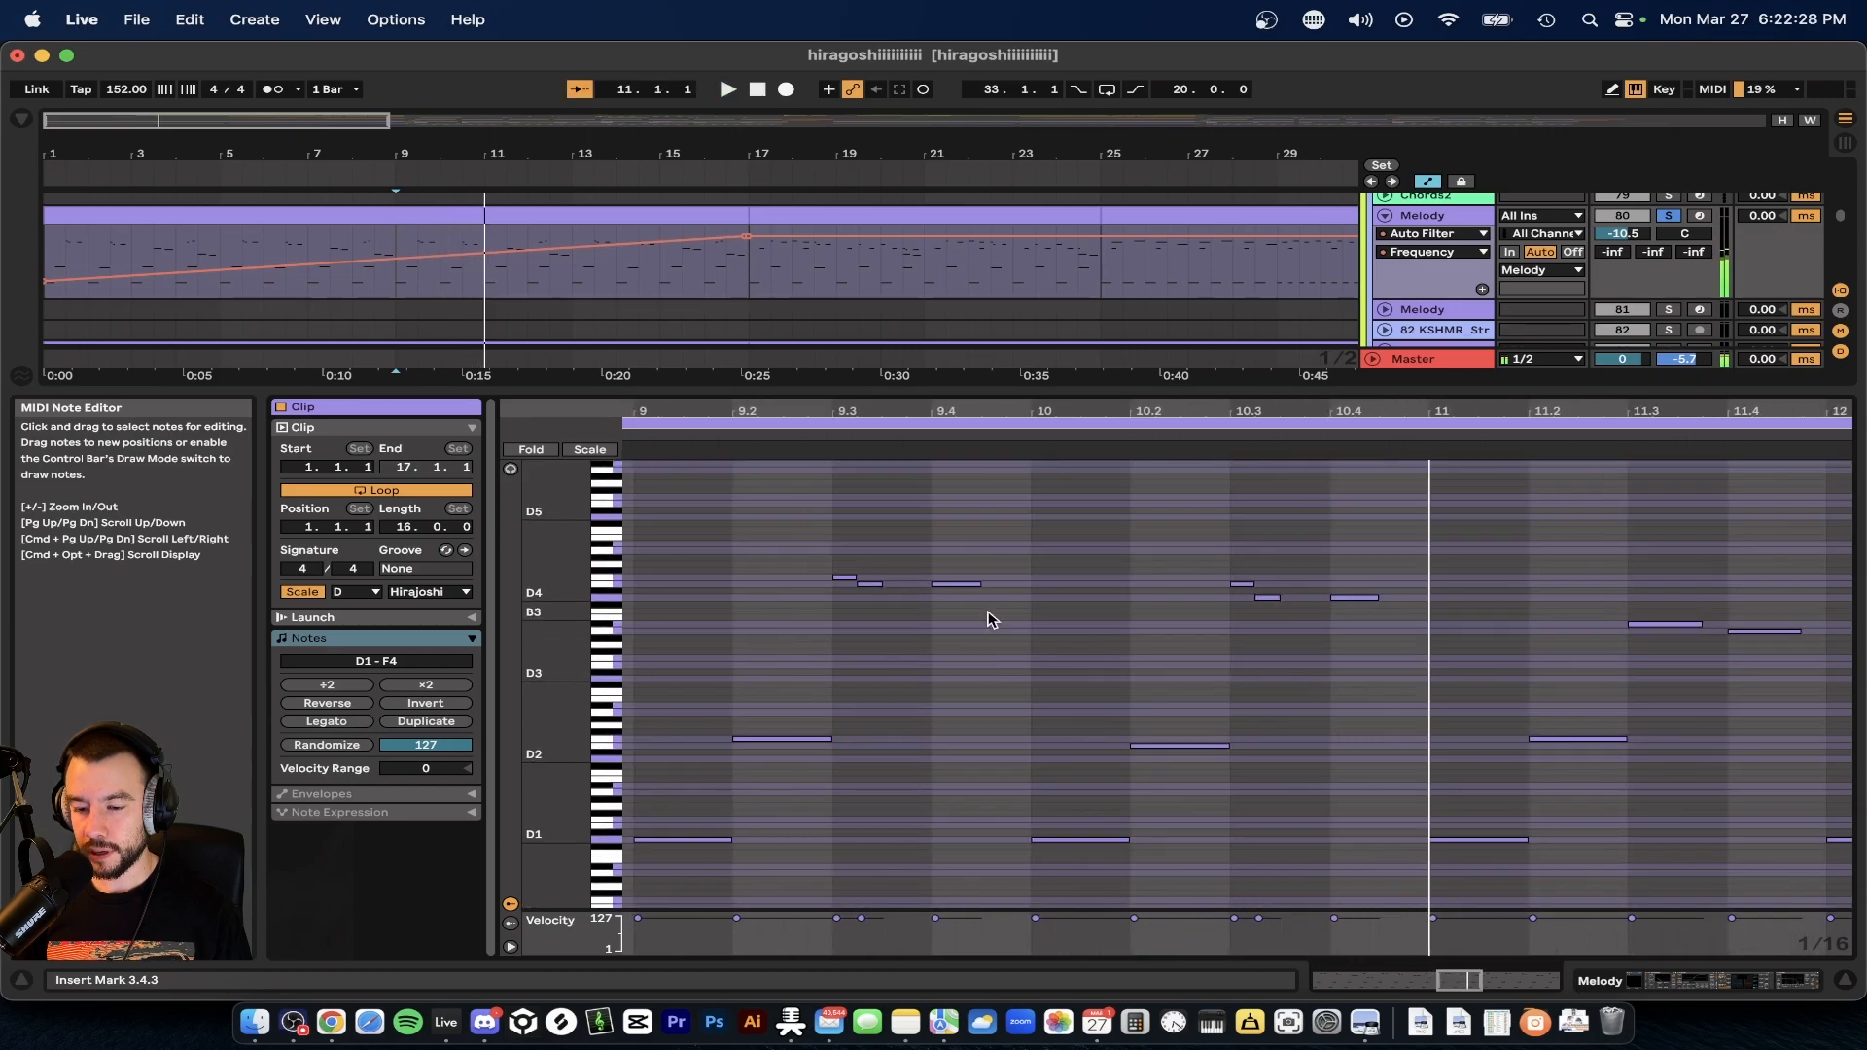
pyautogui.scroll(2, 1292, 616)
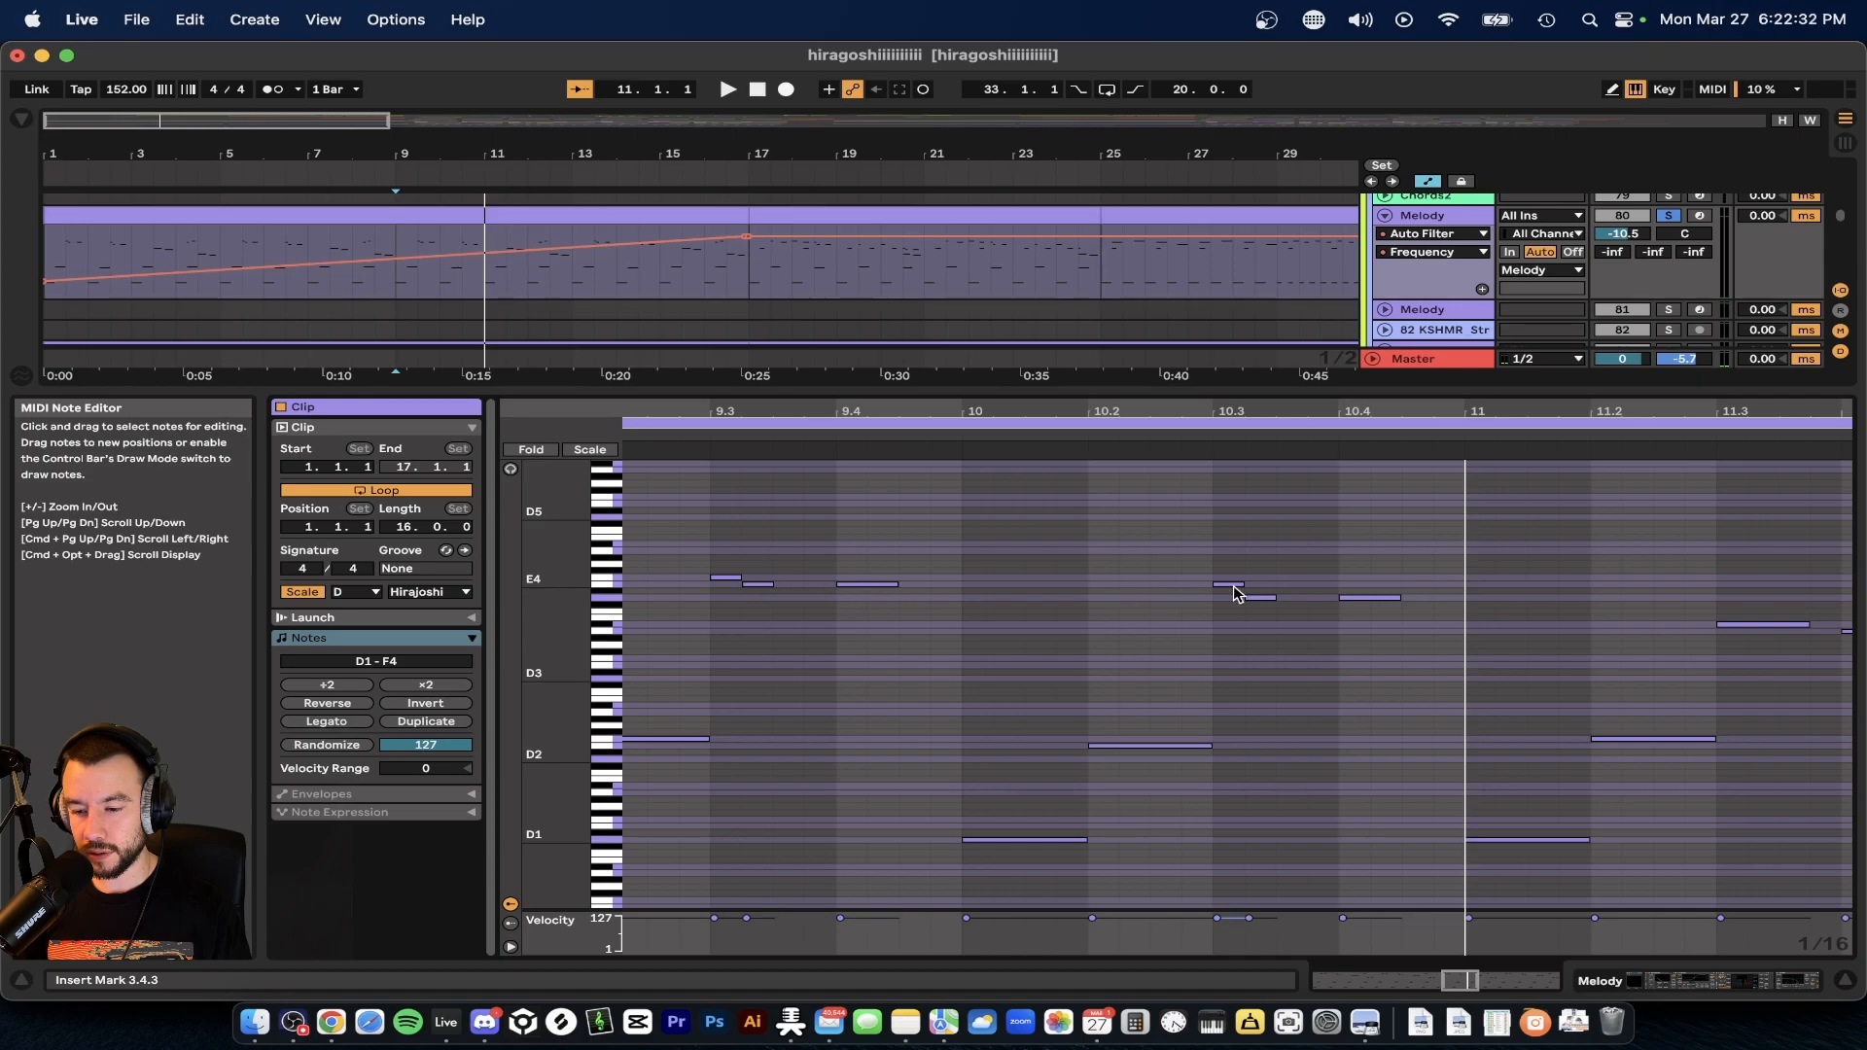
pyautogui.hscroll(2, 1406, 655)
pyautogui.scroll(-1, 1406, 655)
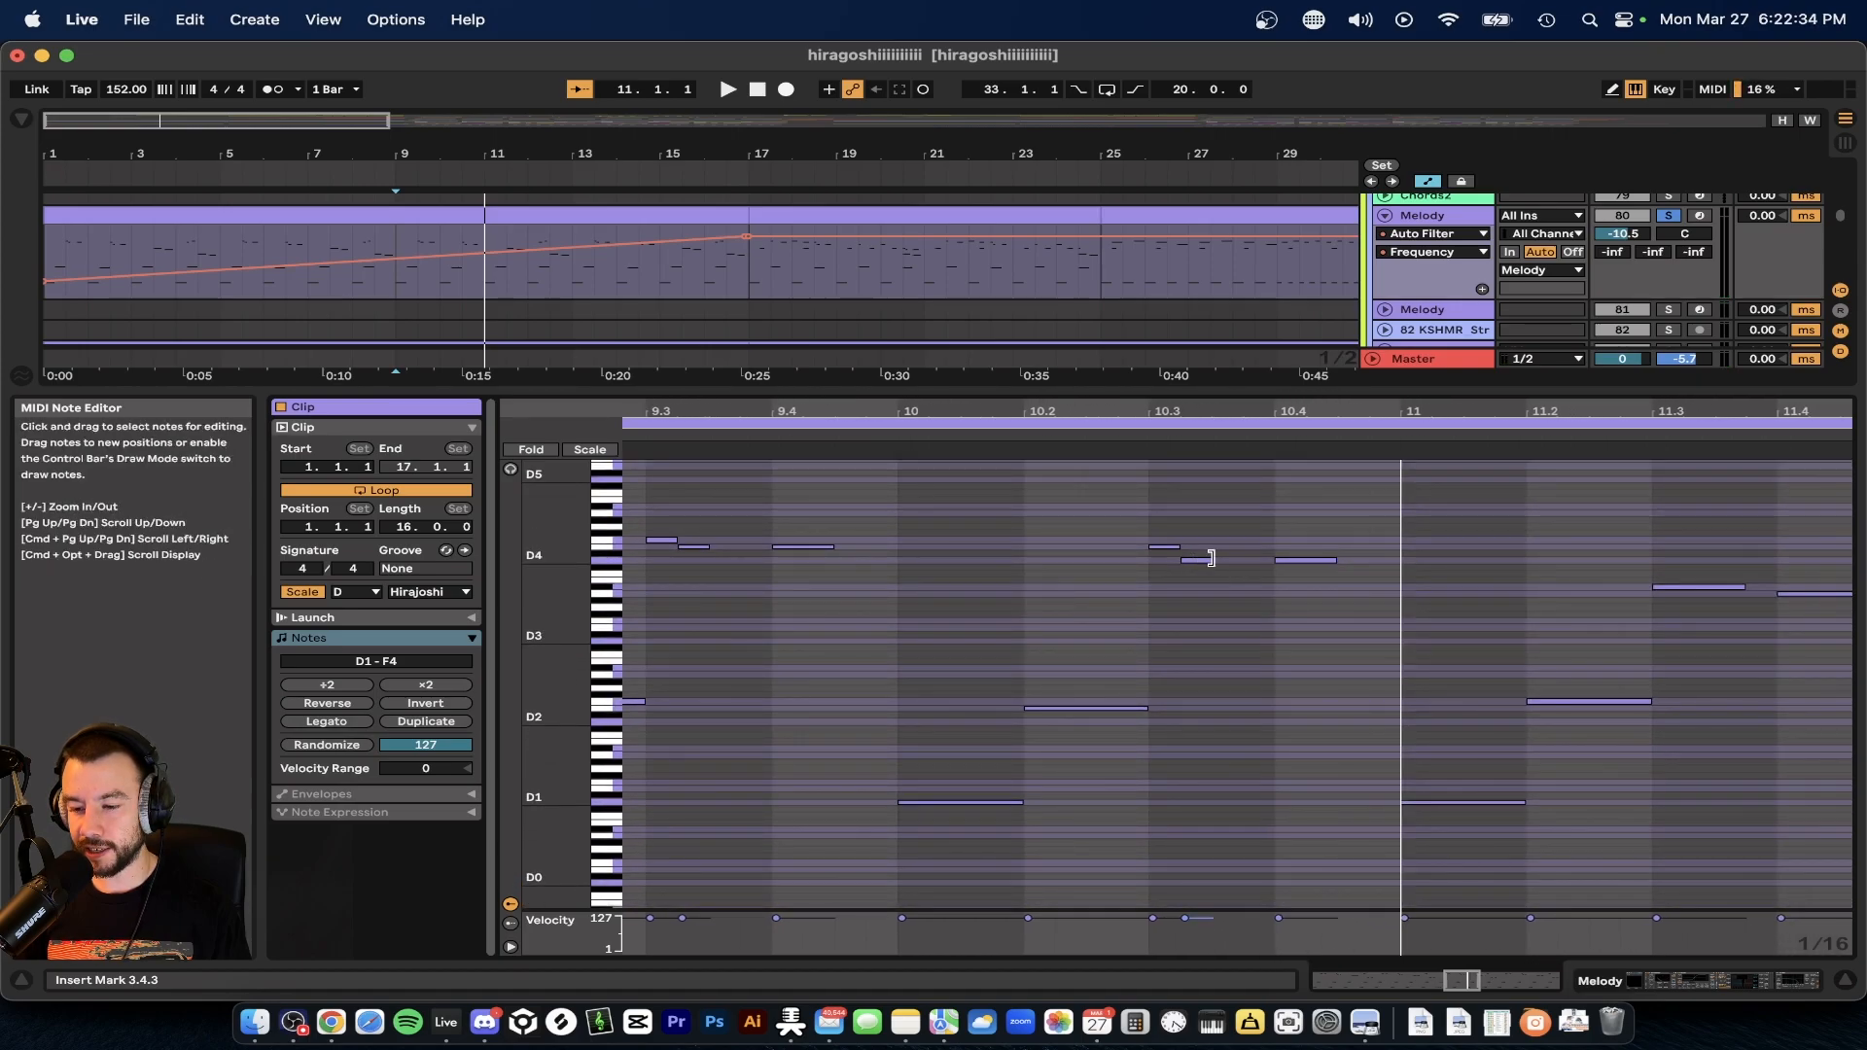
# - Play the melody from bar 9 to bar 13, turn off Follow and show the whole clip in the note editor
pyautogui.press('space')
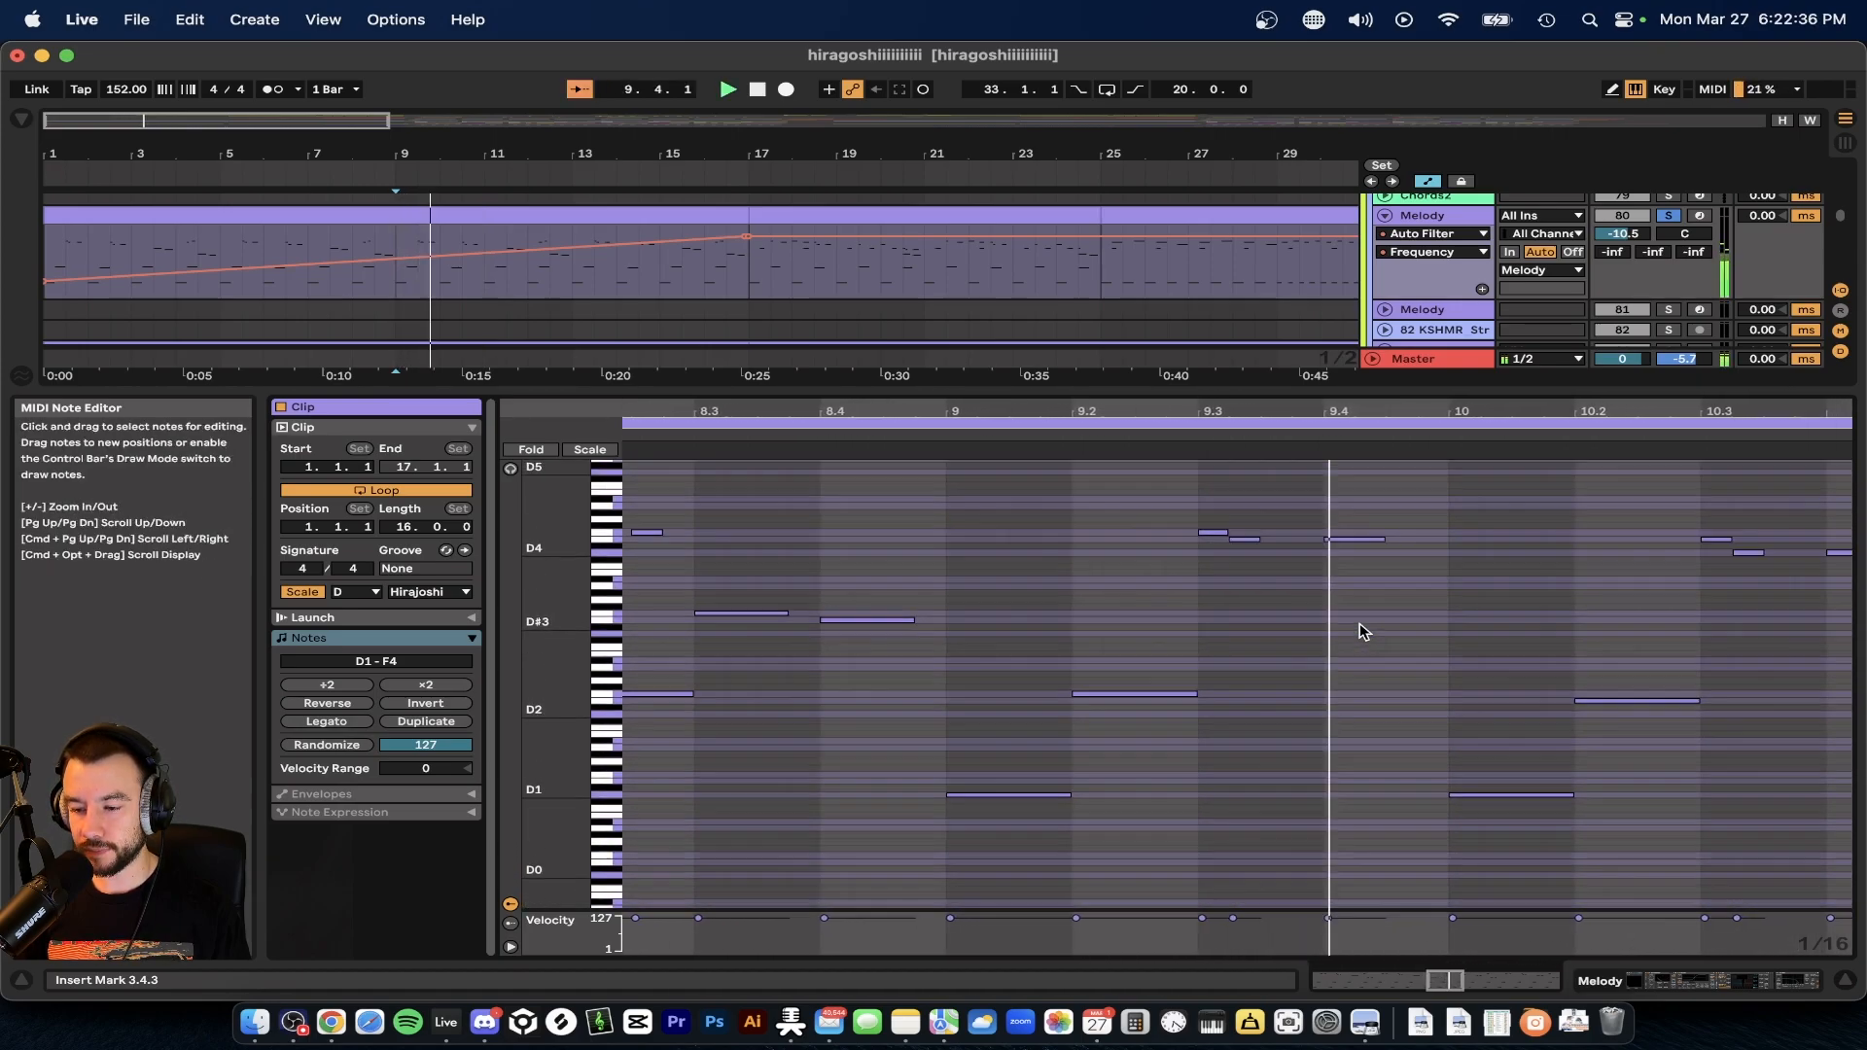
pyautogui.hscroll(2, 1363, 632)
pyautogui.click(579, 89)
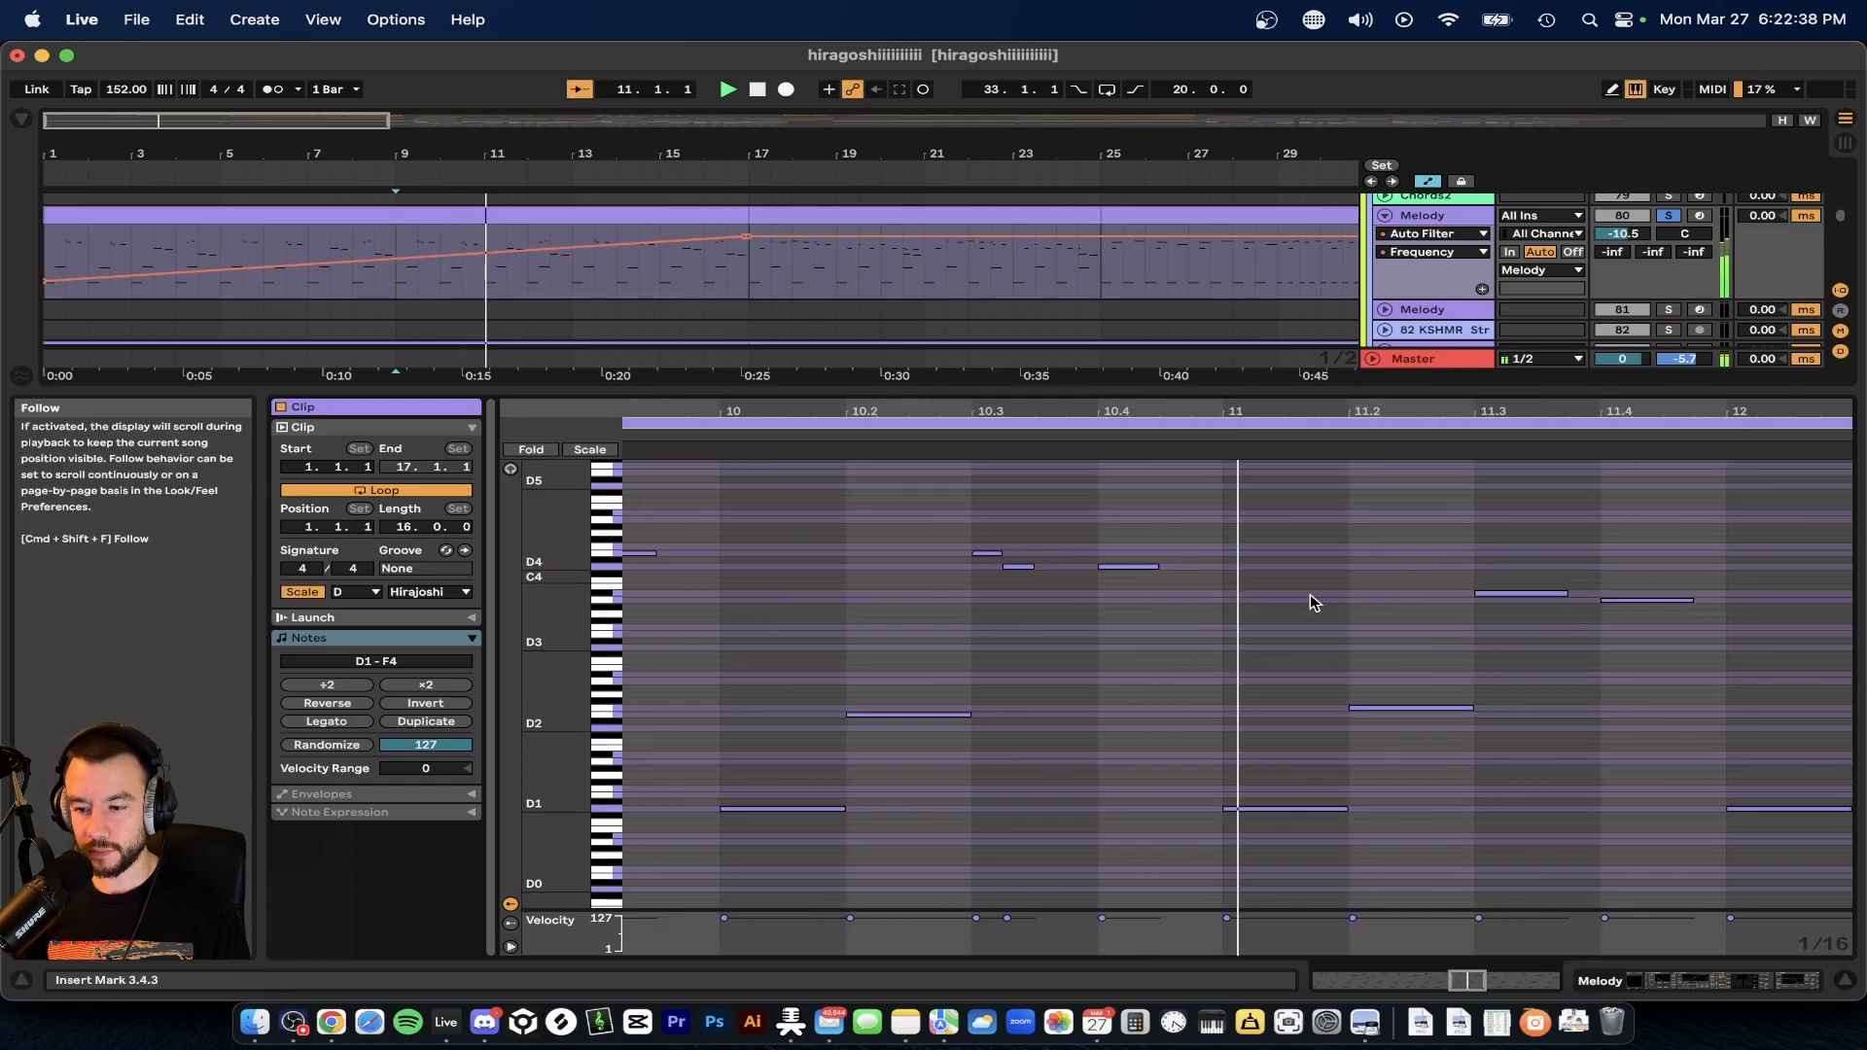
pyautogui.hscroll(2, 1312, 603)
pyautogui.scroll(-2, 1319, 609)
pyautogui.click(579, 90)
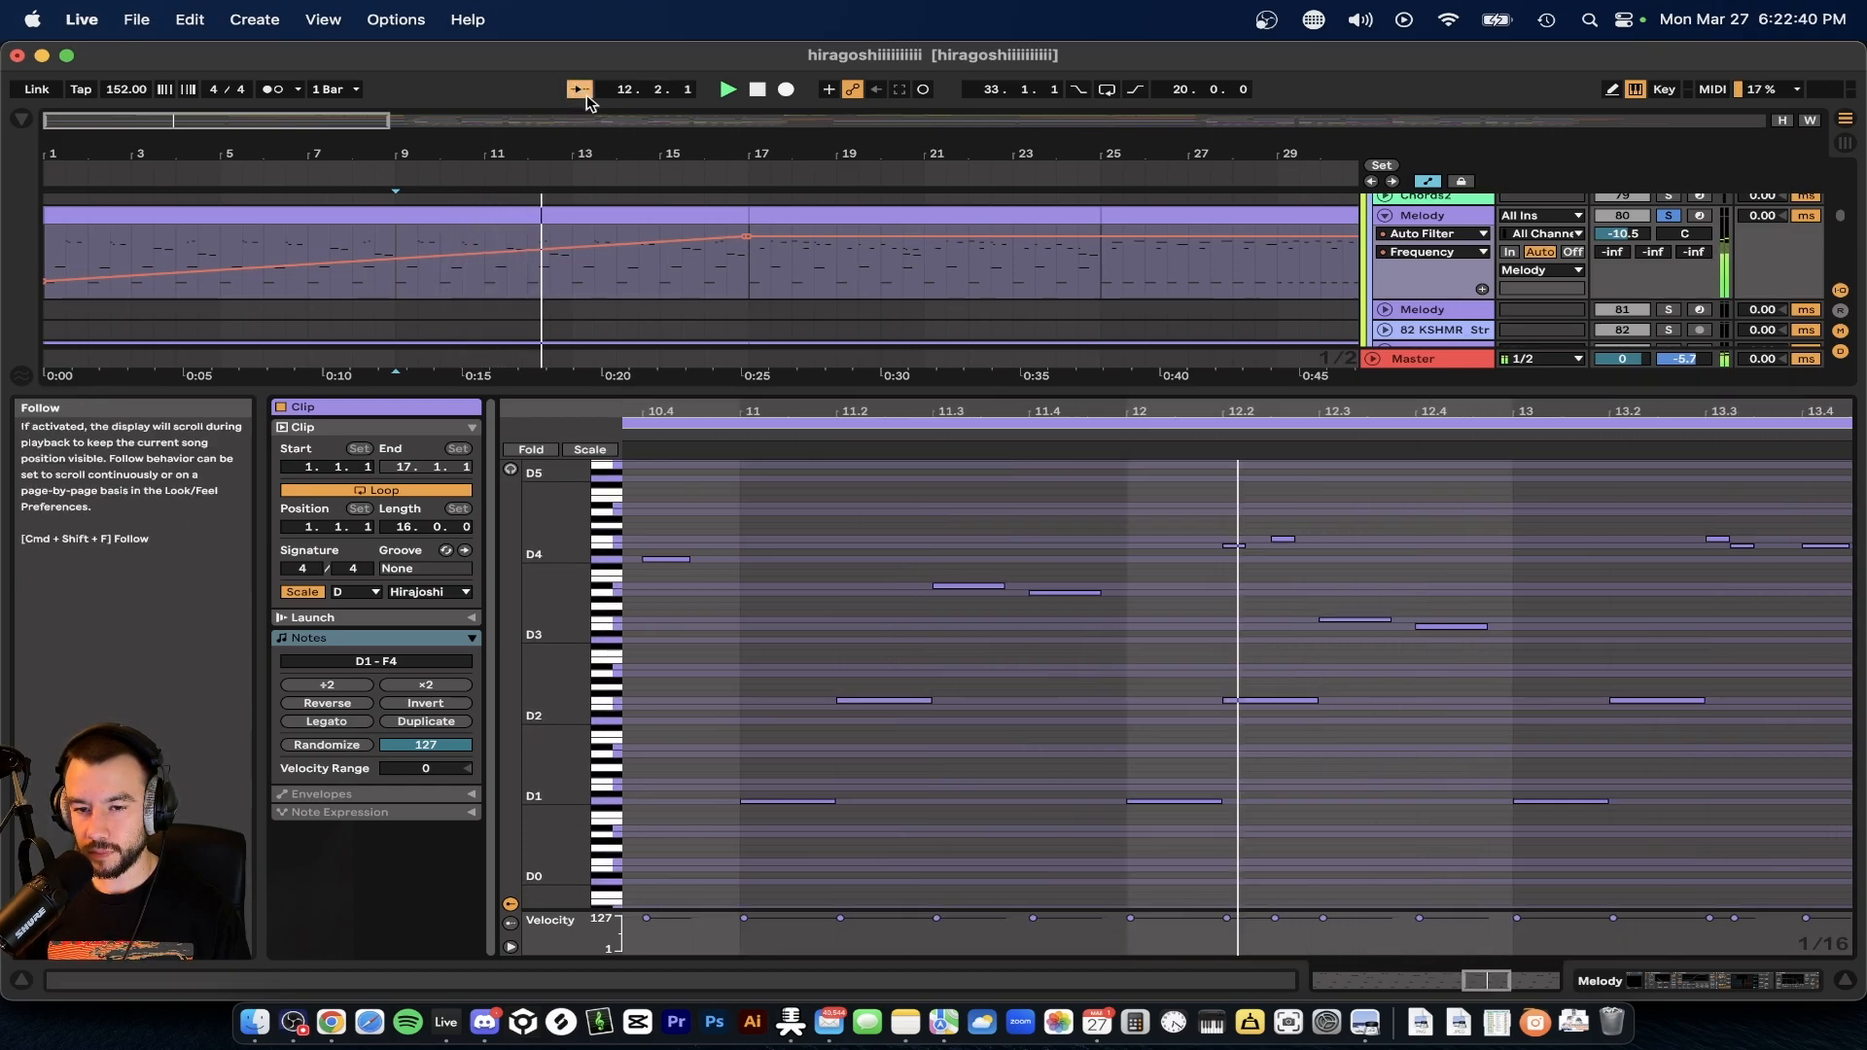
pyautogui.click(580, 90)
pyautogui.scroll(-4, 1252, 715)
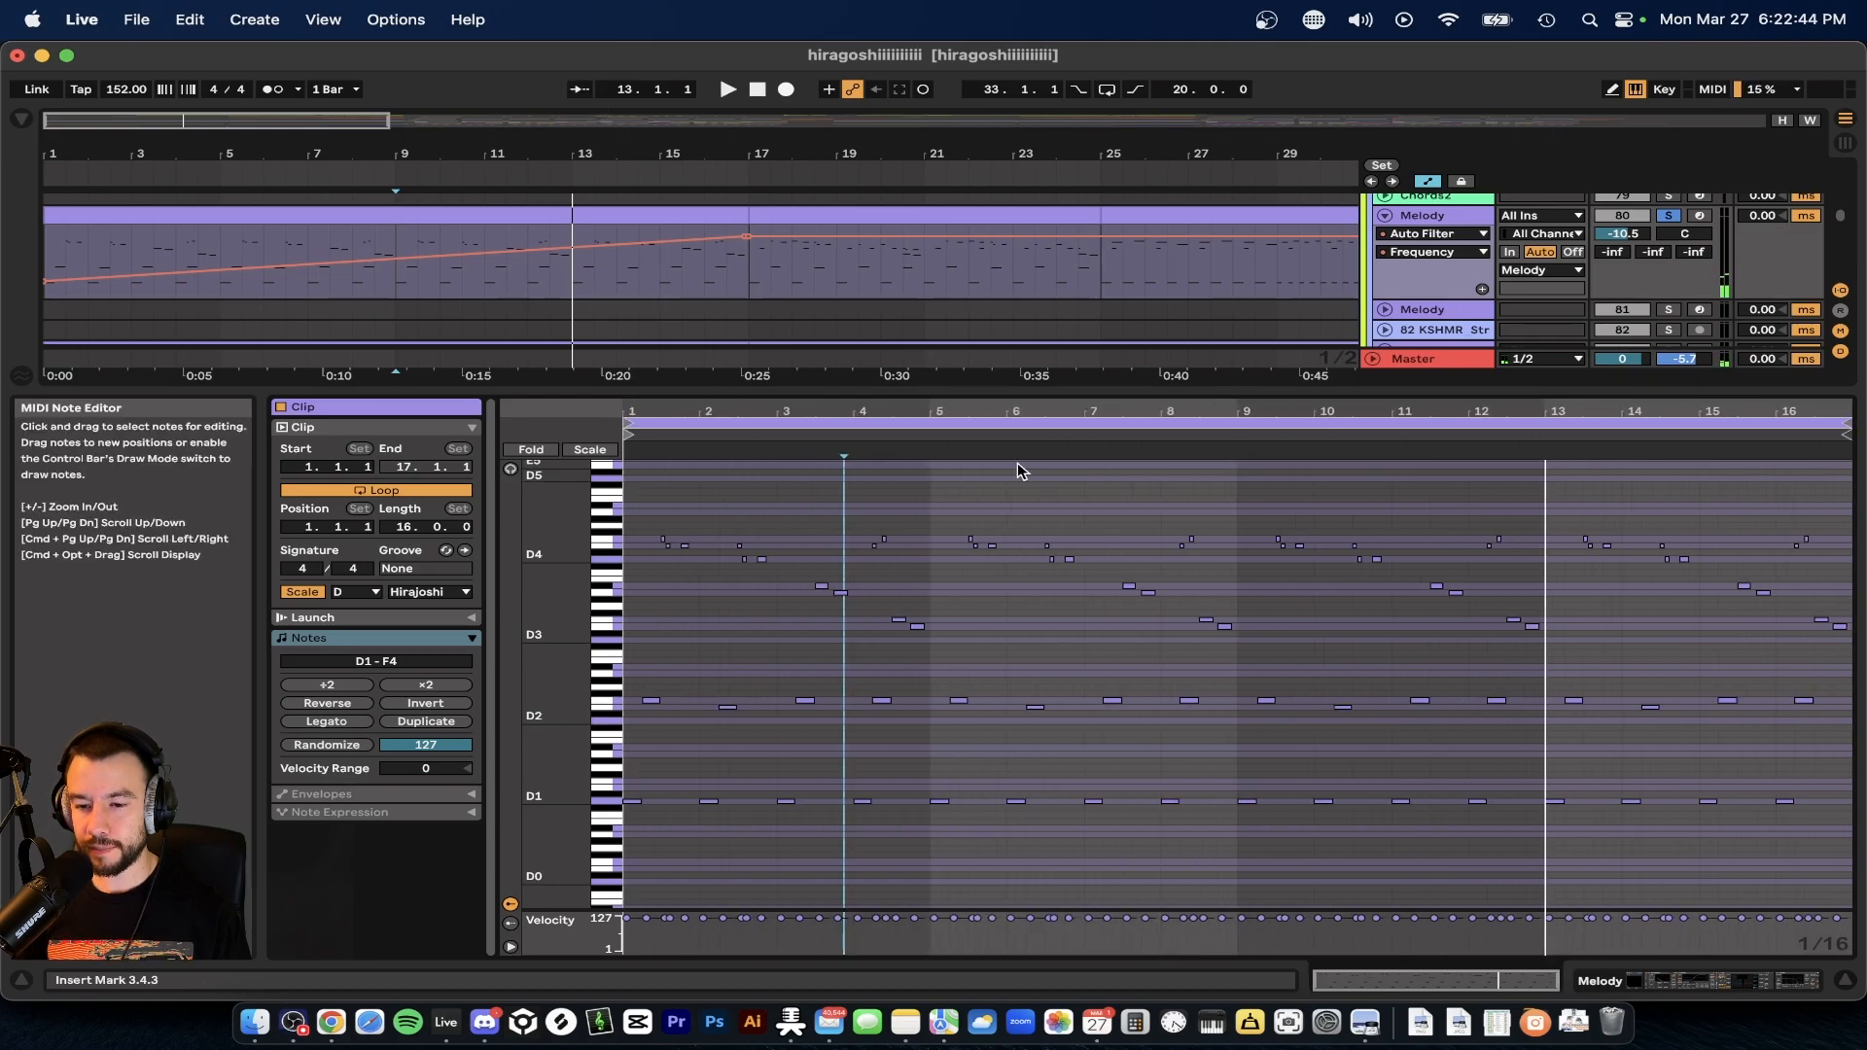
# - Close the note editor, select the first clip on the voice ;) track and play it soloed from bar 1
pyautogui.click(781, 387)
pyautogui.scroll(-3, 505, 428)
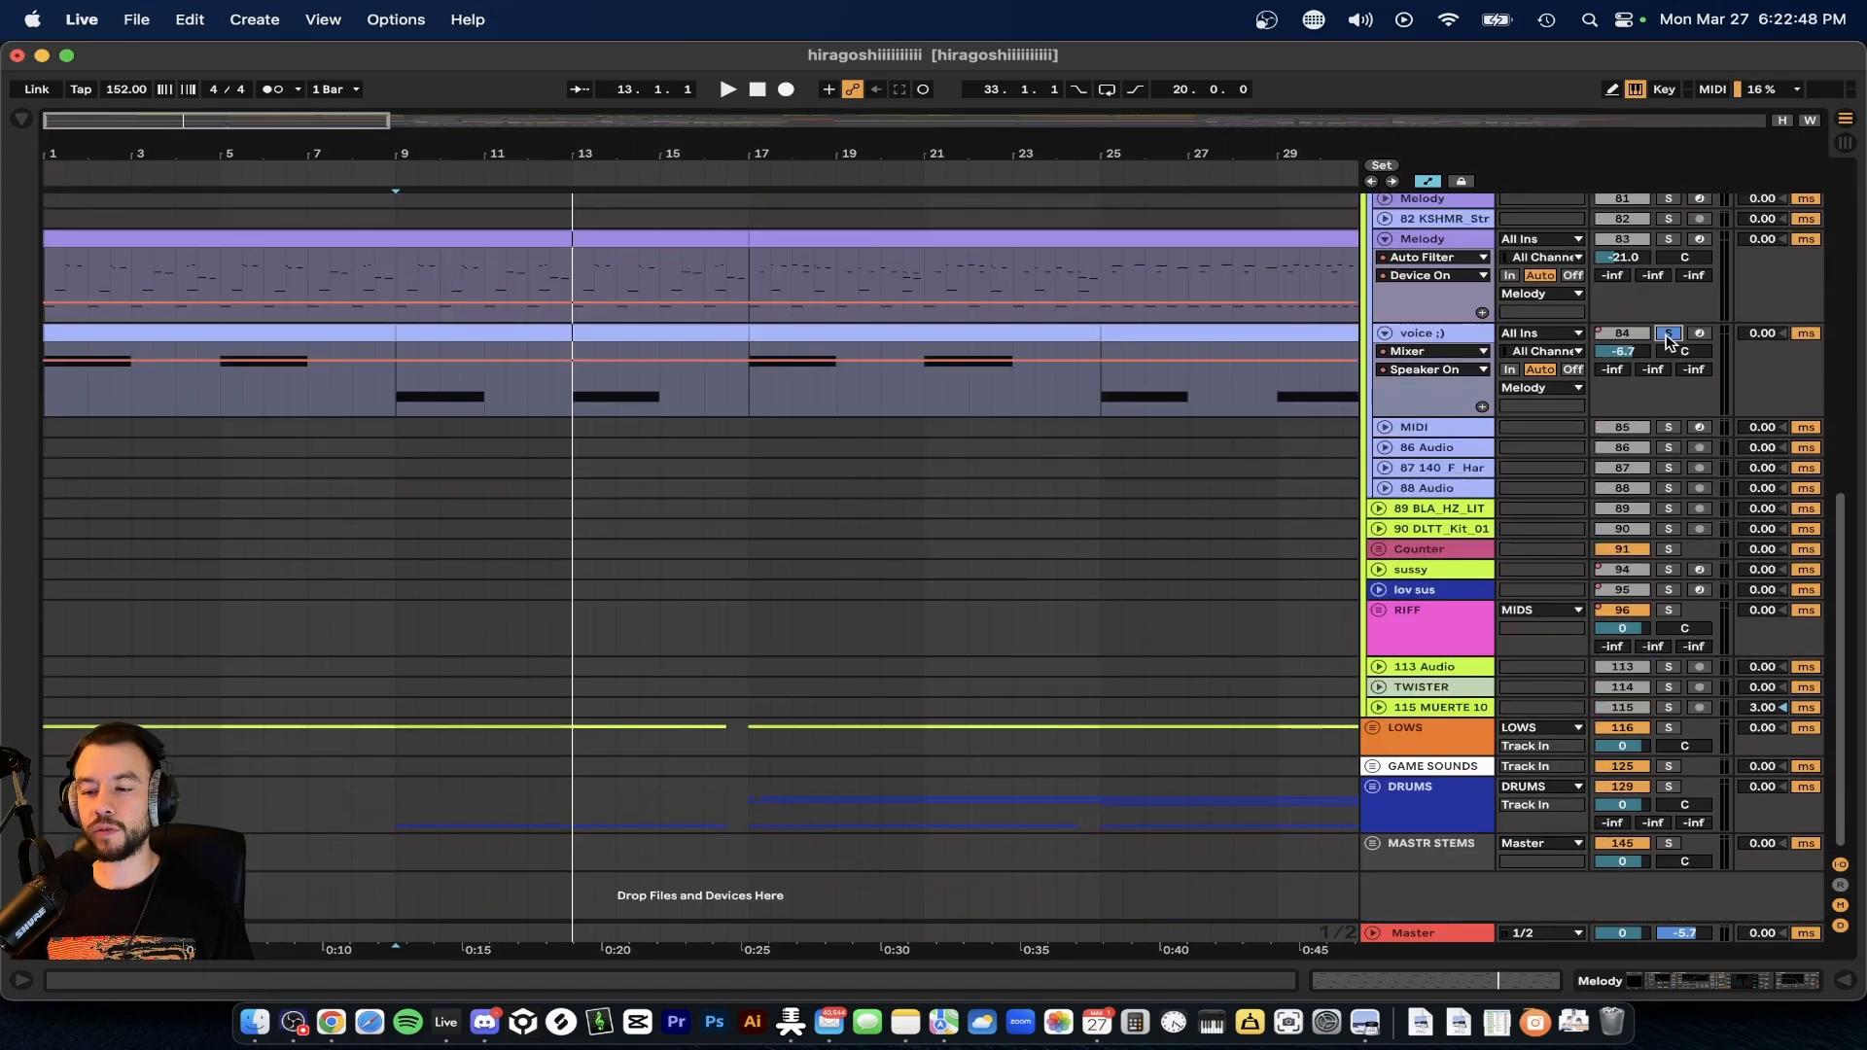
pyautogui.click(92, 331)
pyautogui.press('space')
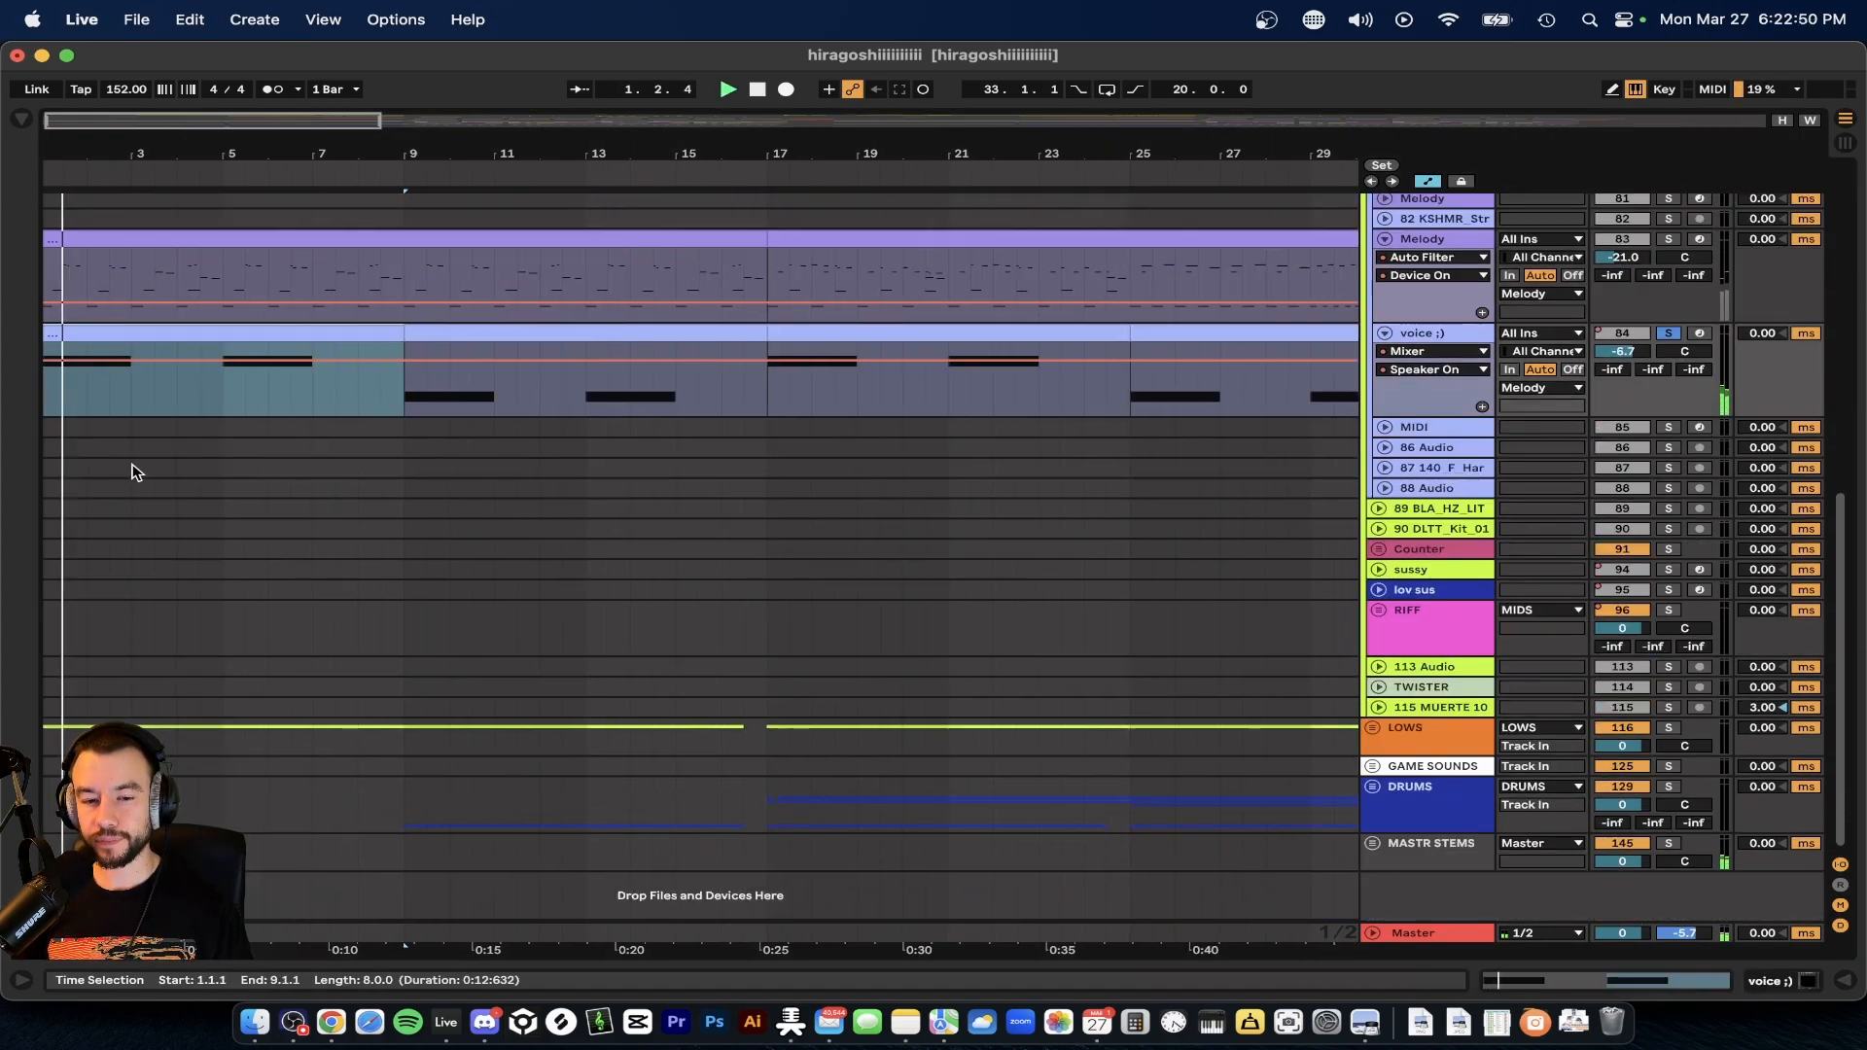
# - Check the Omnisphere patch on the voice ;) track and open the track's first MIDI clip in the note editor
pyautogui.scroll(1, 337, 467)
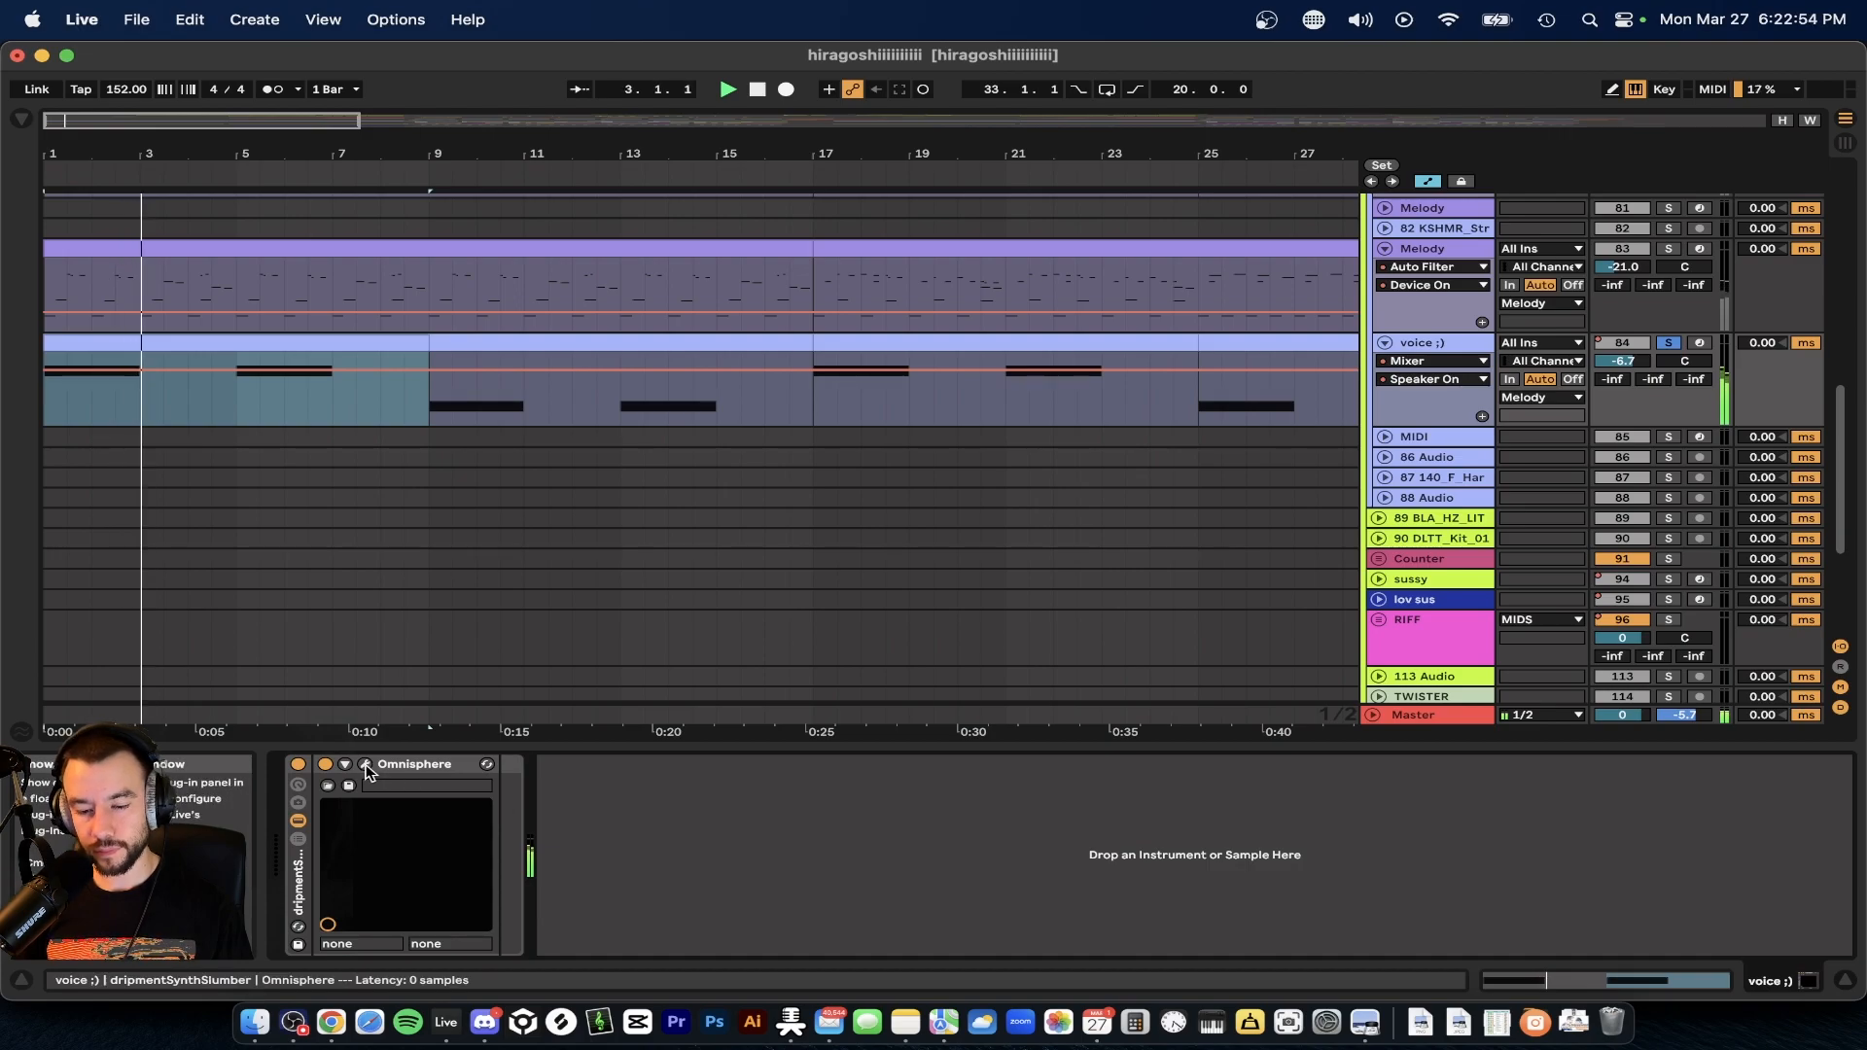
pyautogui.click(365, 766)
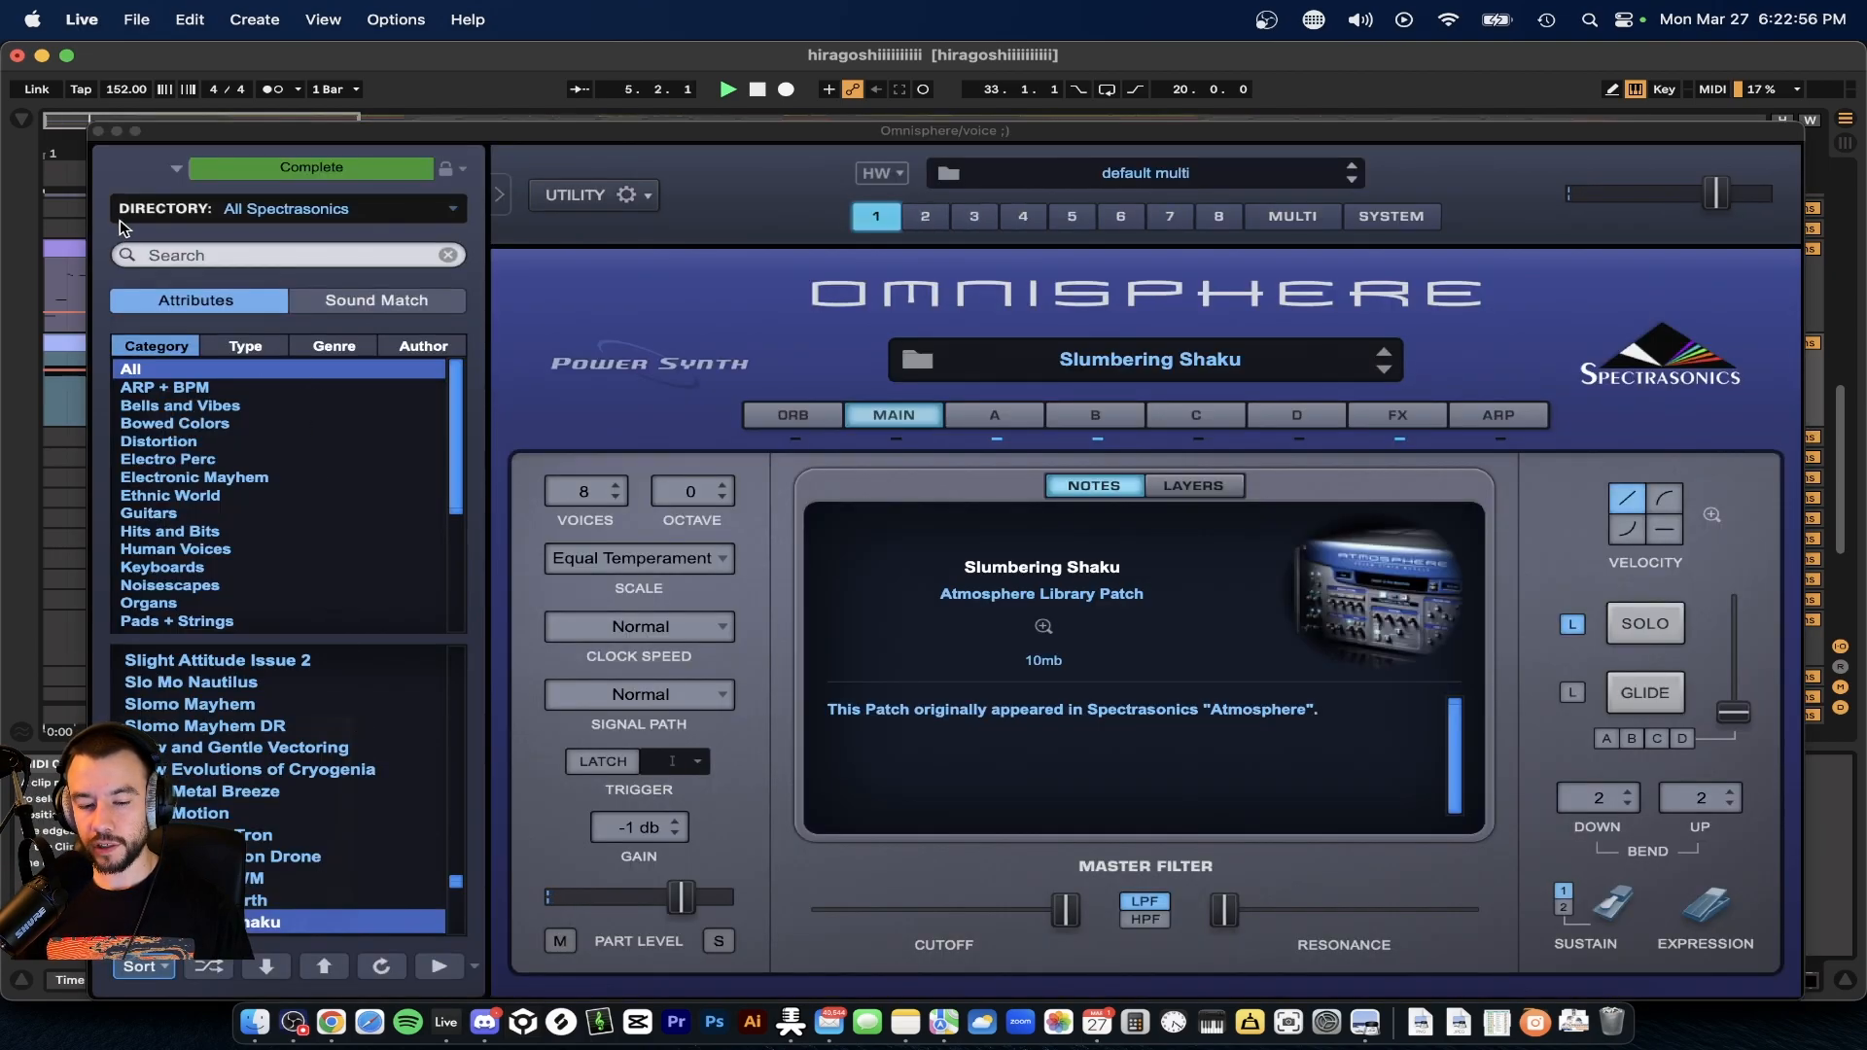
pyautogui.click(98, 130)
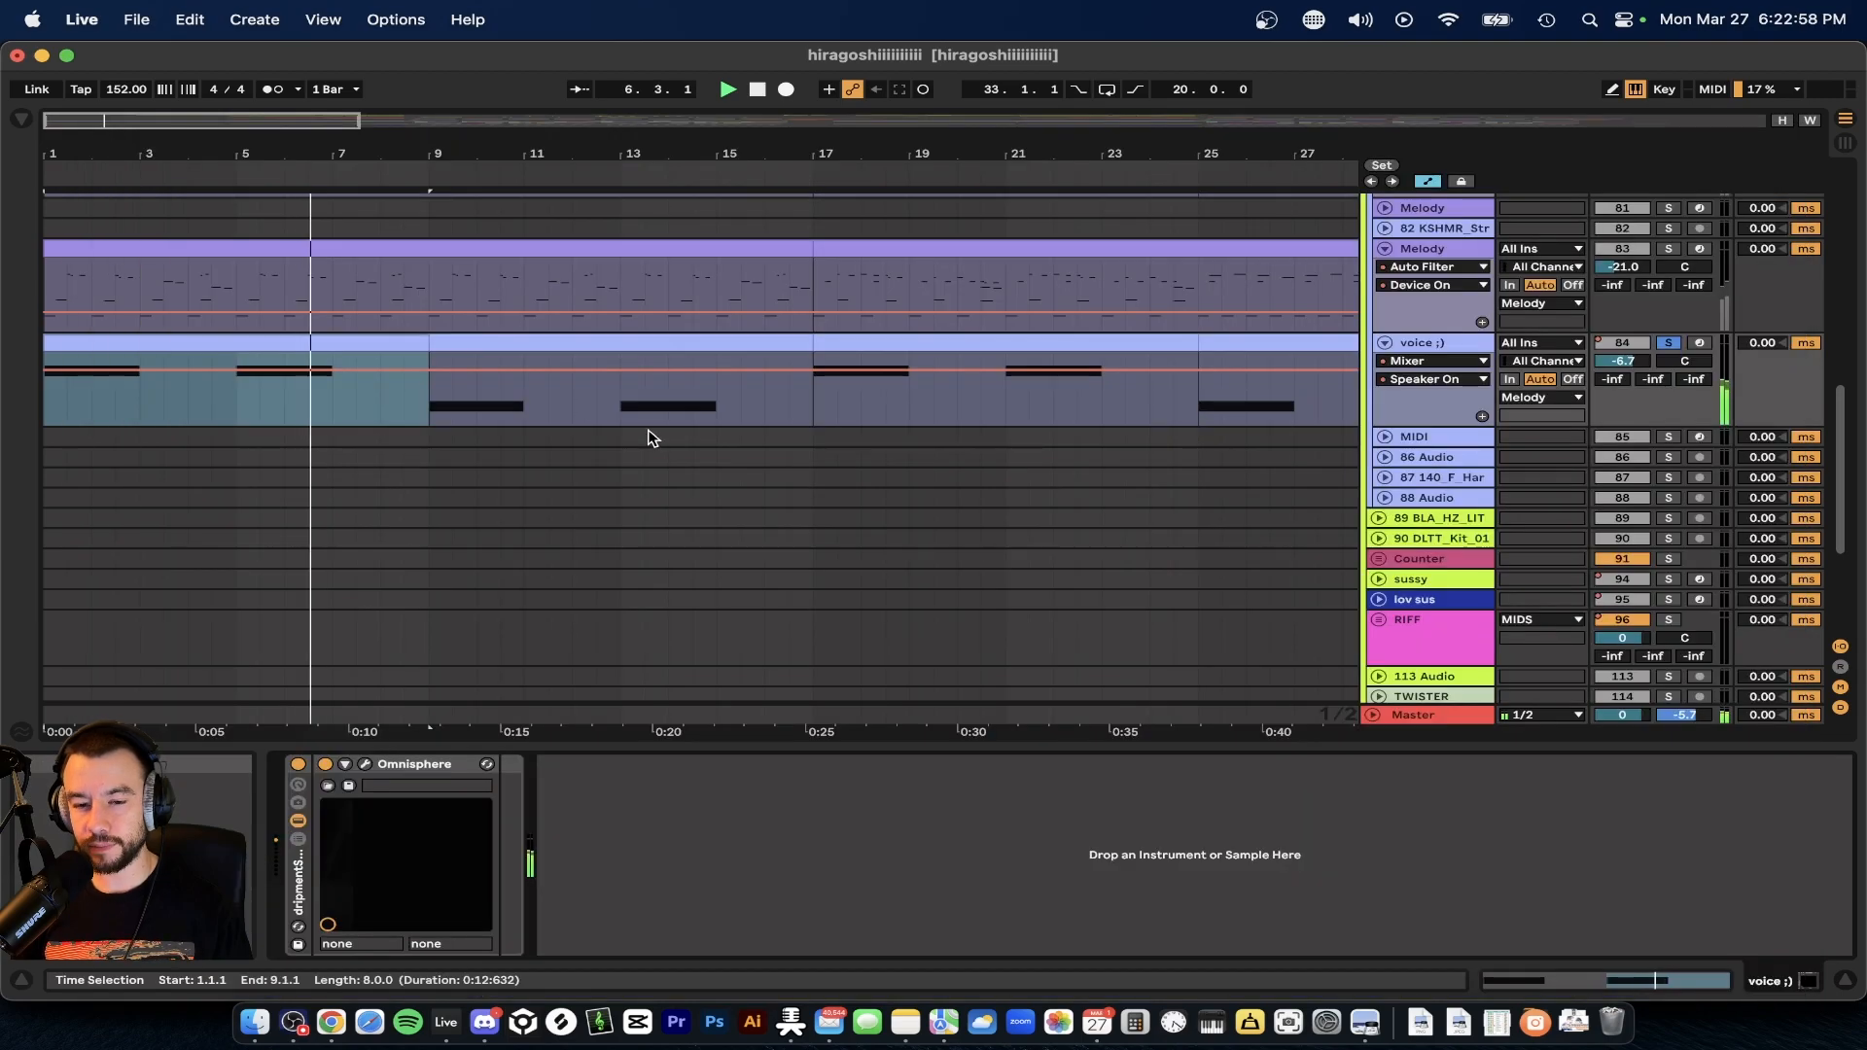
pyautogui.doubleClick(323, 343)
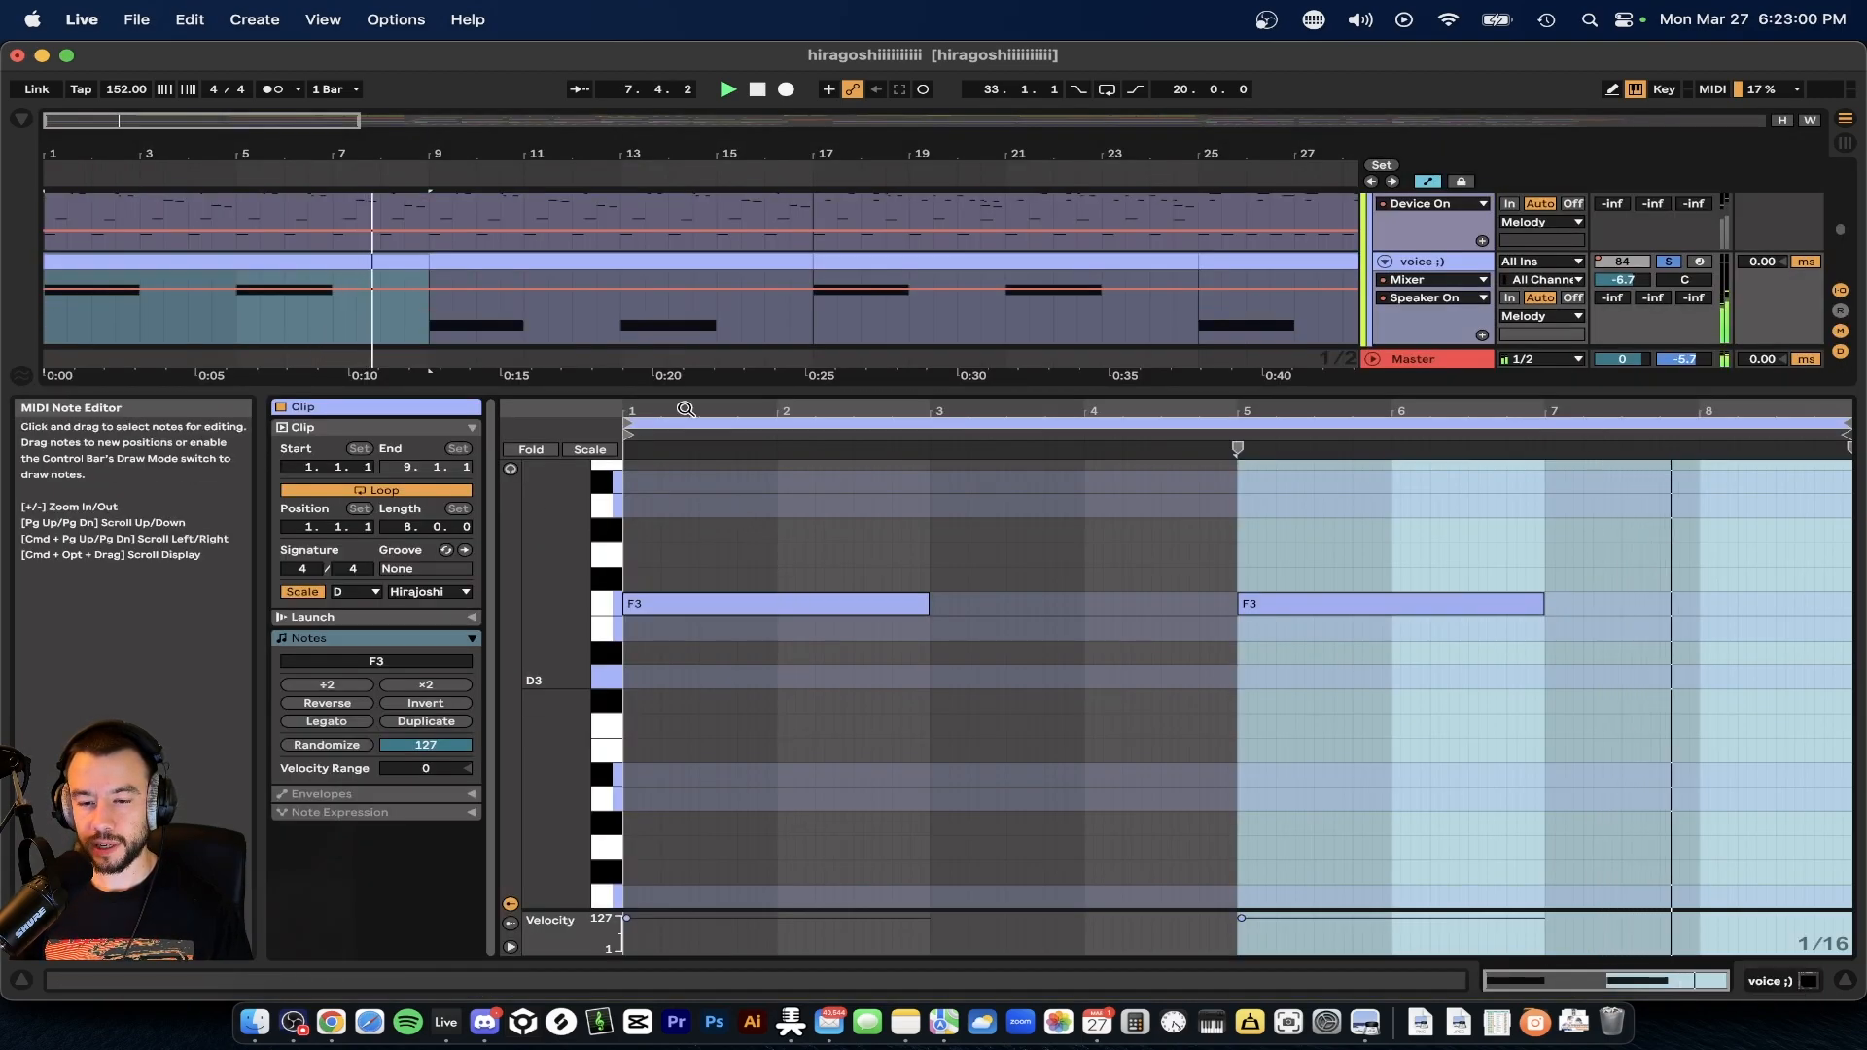
# - Open the voice ;) clip starting at bar 9 in the note editor, check its notes and close the editor
pyautogui.press('super+alt+l')
pyautogui.doubleClick(551, 337)
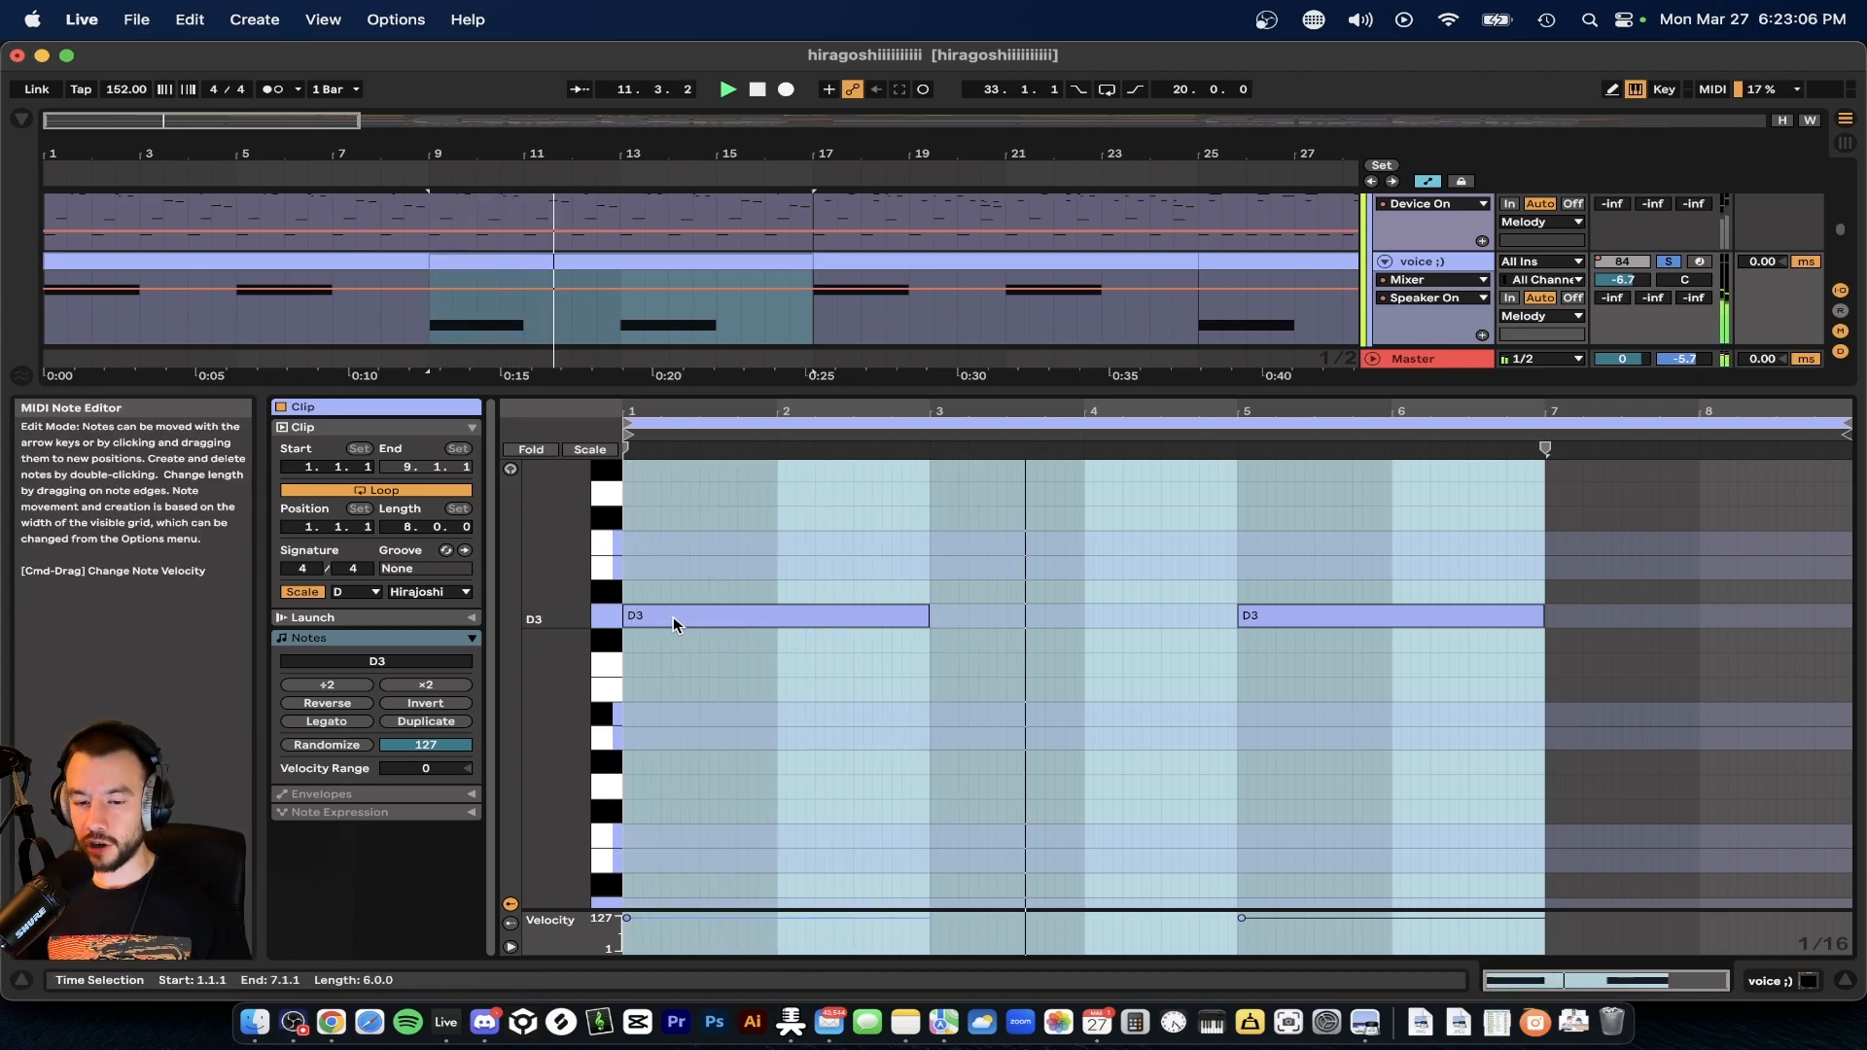
pyautogui.press('alt+super+l')
pyautogui.scroll(-3, 686, 393)
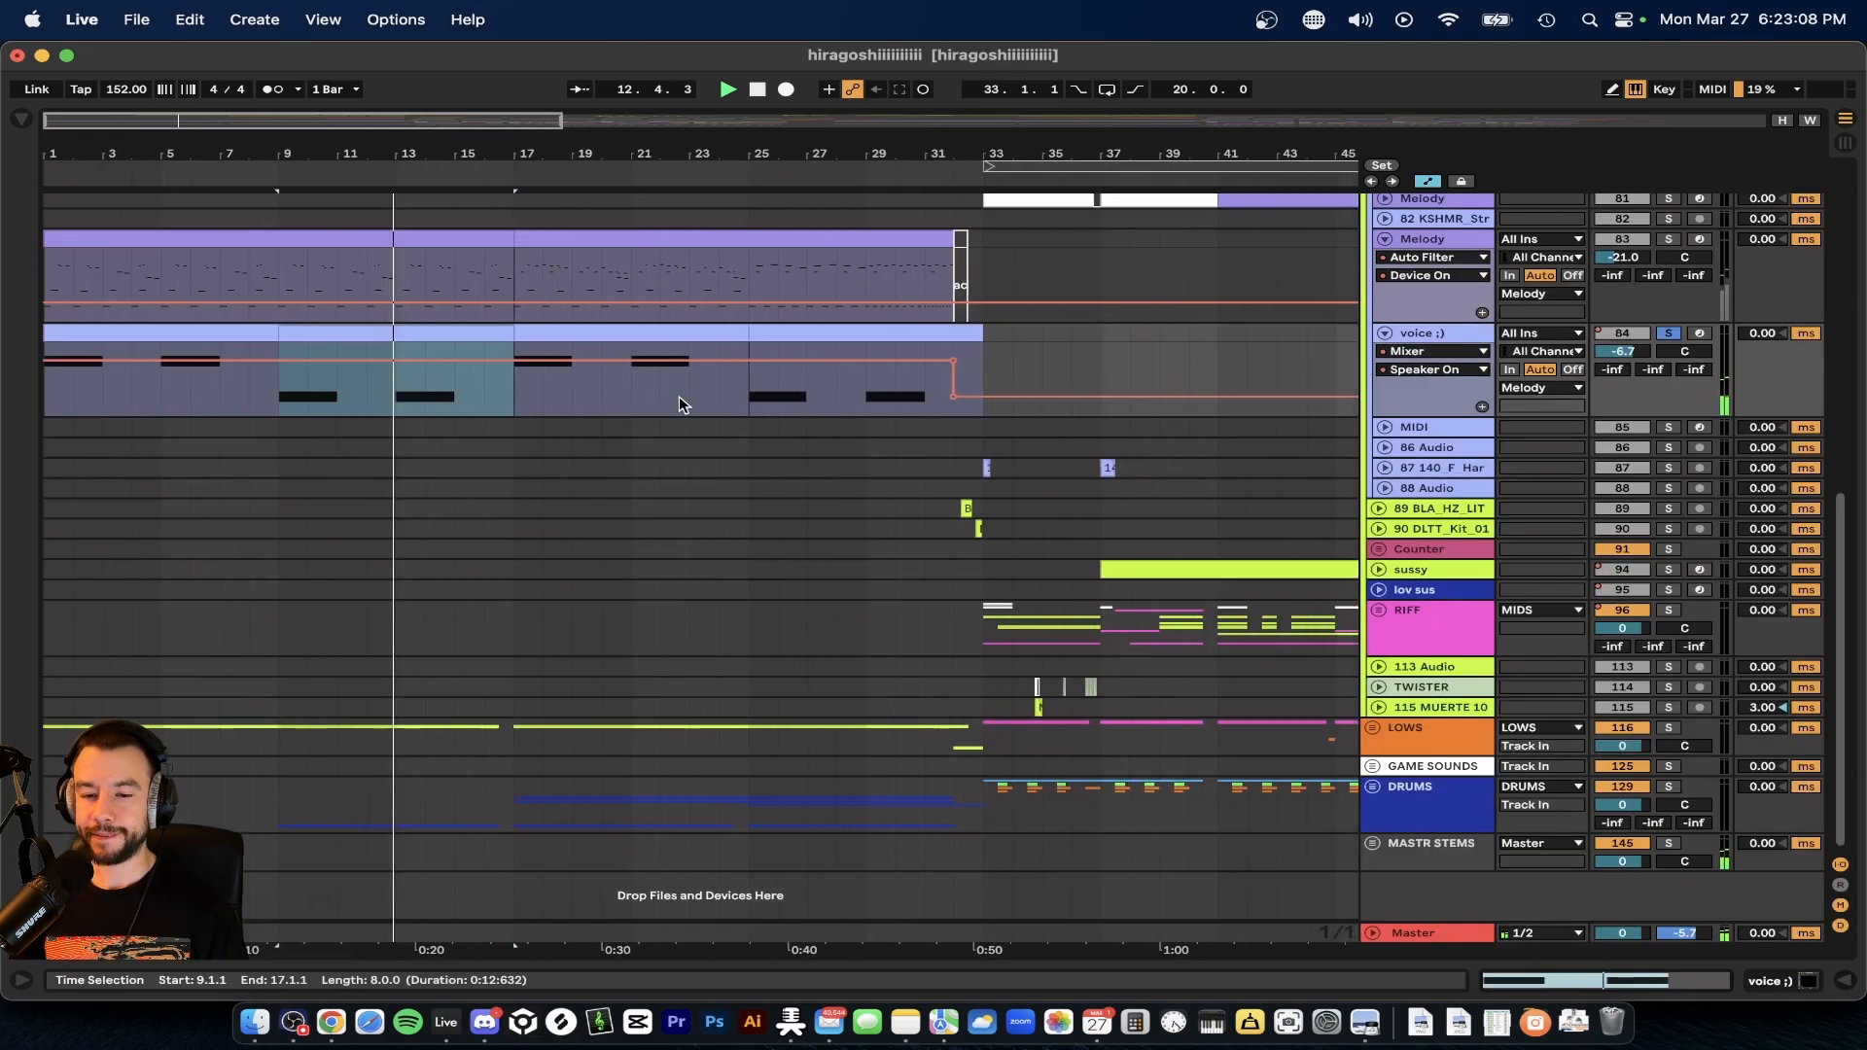
# - Solo the whole Melody group and play it from bar 1
pyautogui.scroll(2, 394, 426)
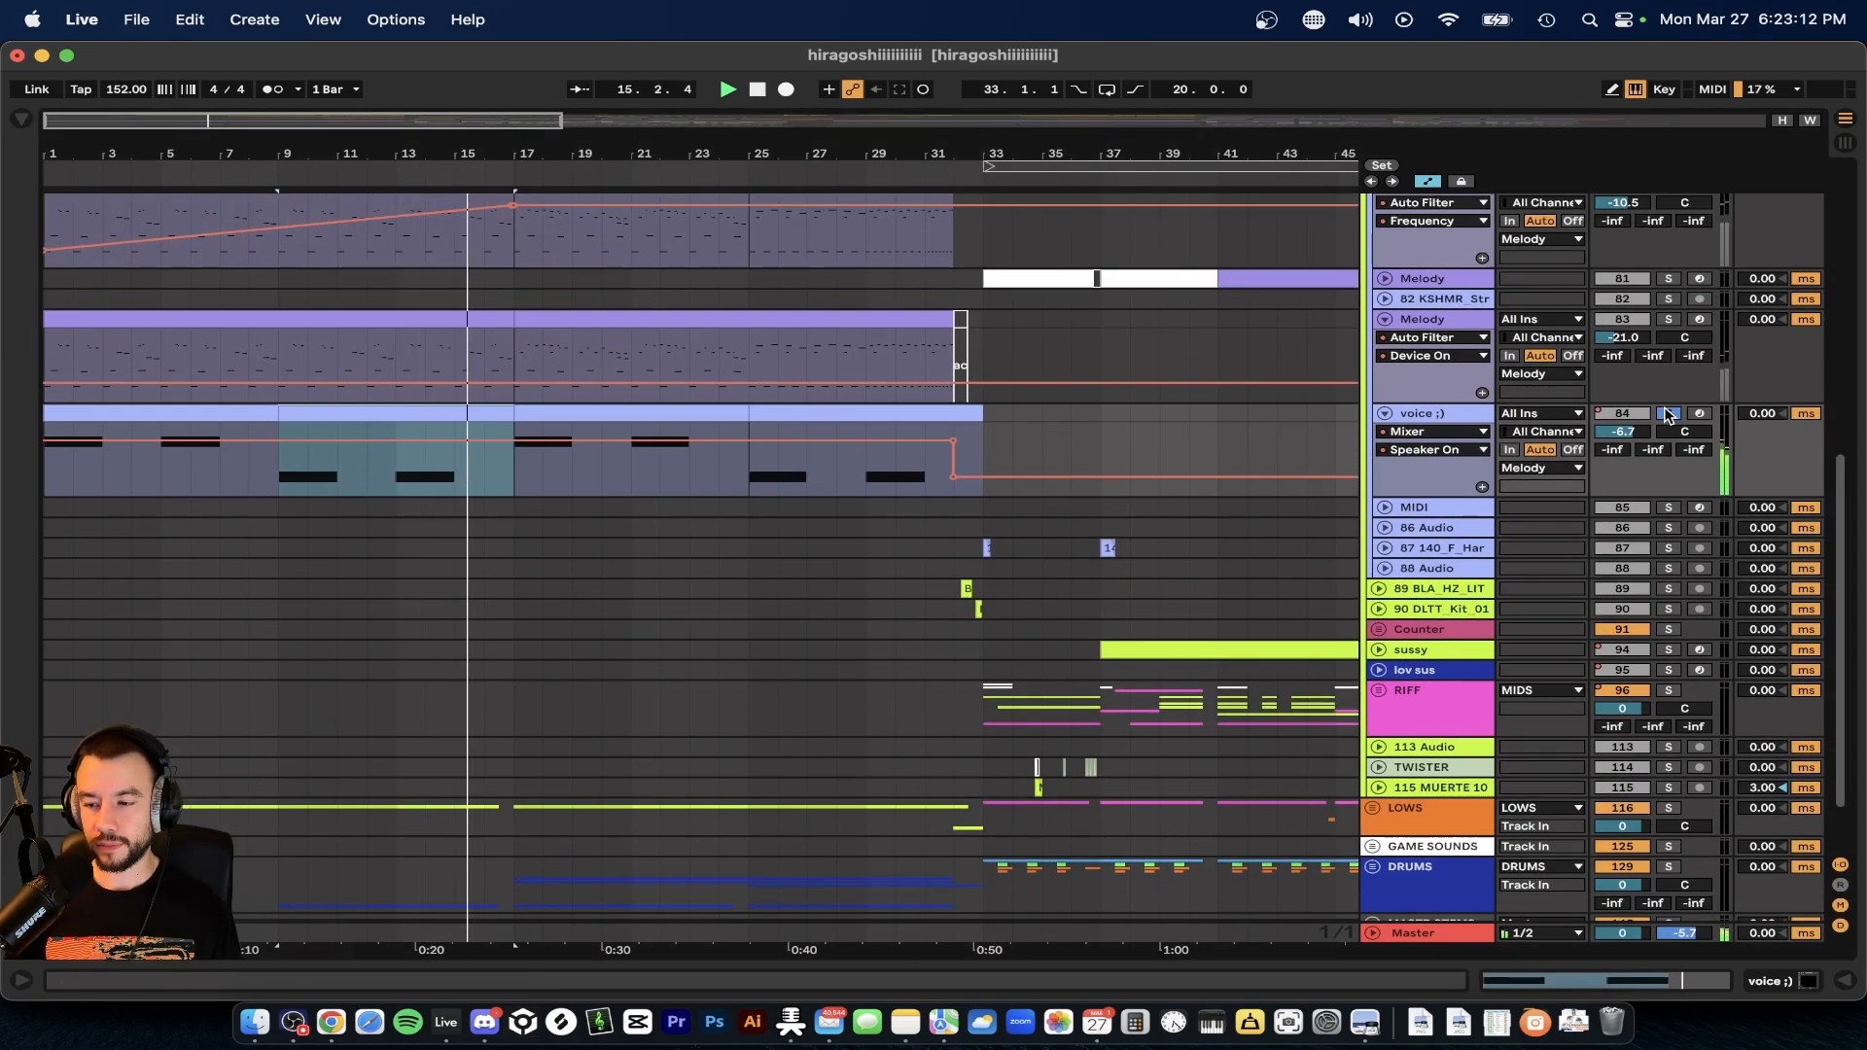
pyautogui.scroll(5, 1668, 415)
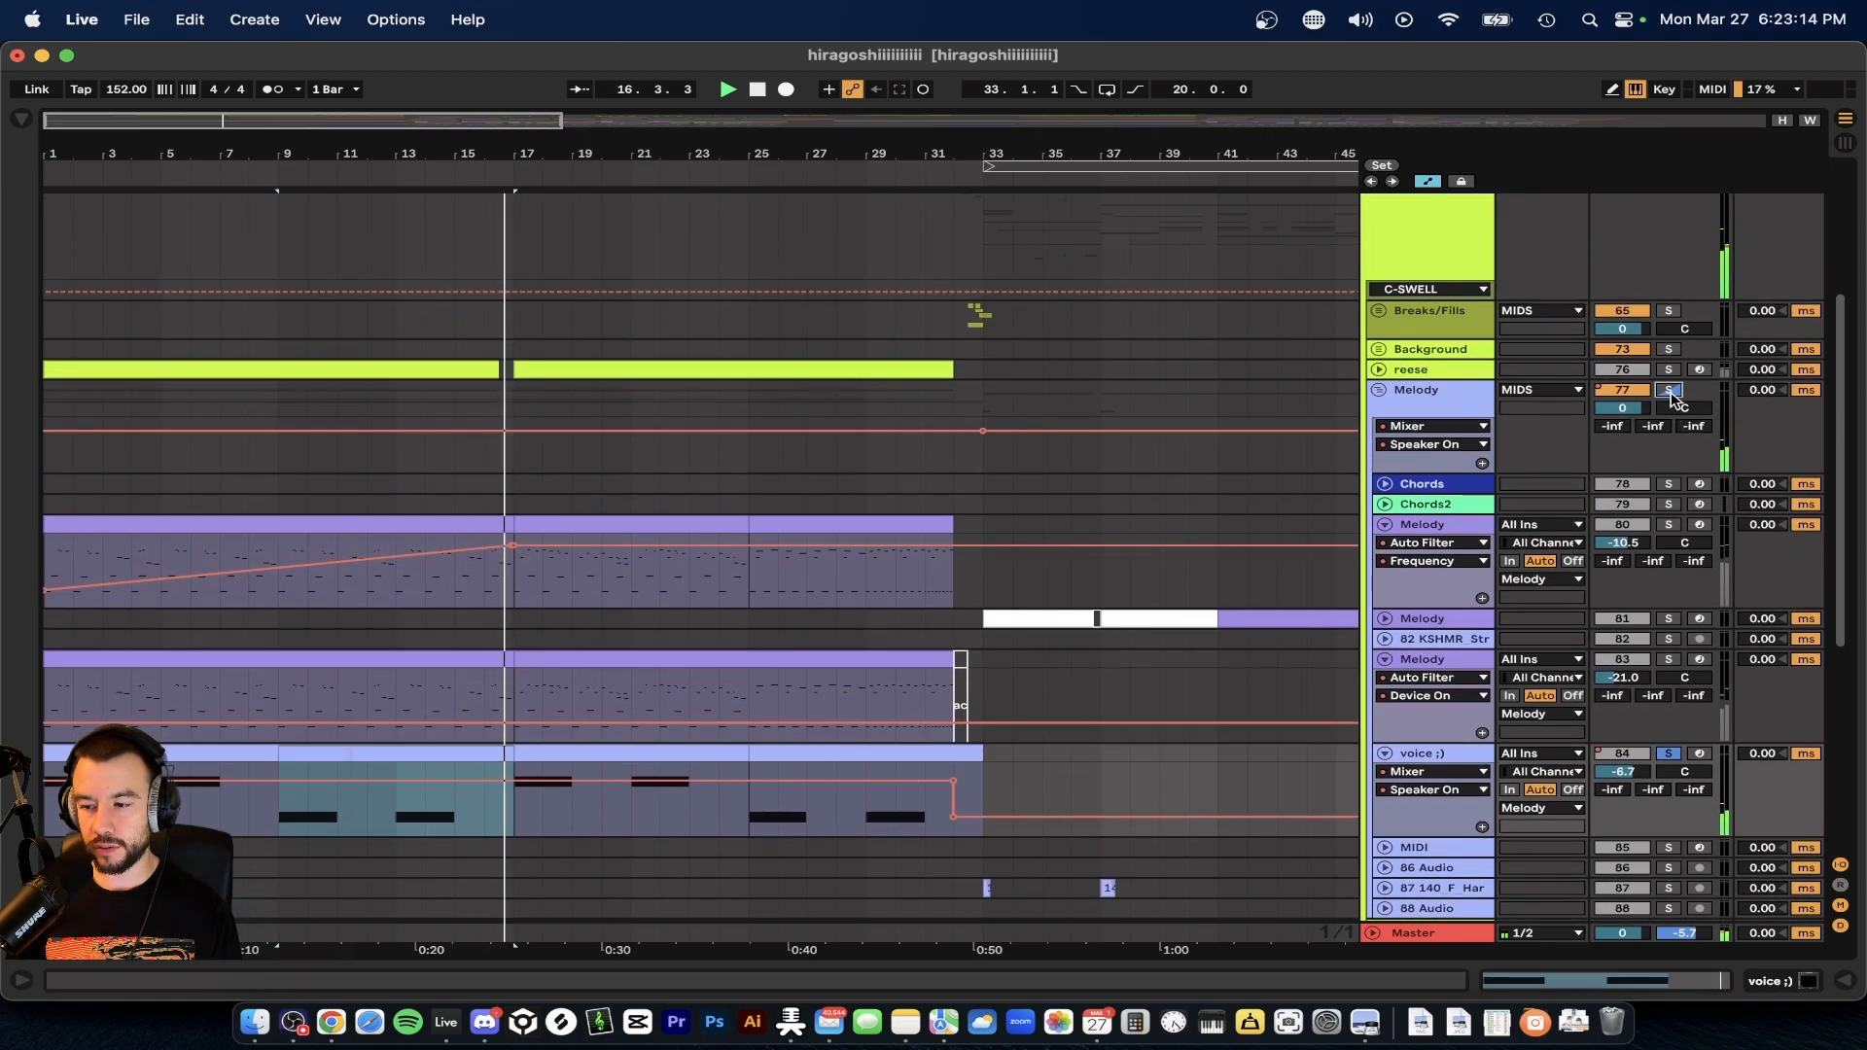
pyautogui.click(1669, 391)
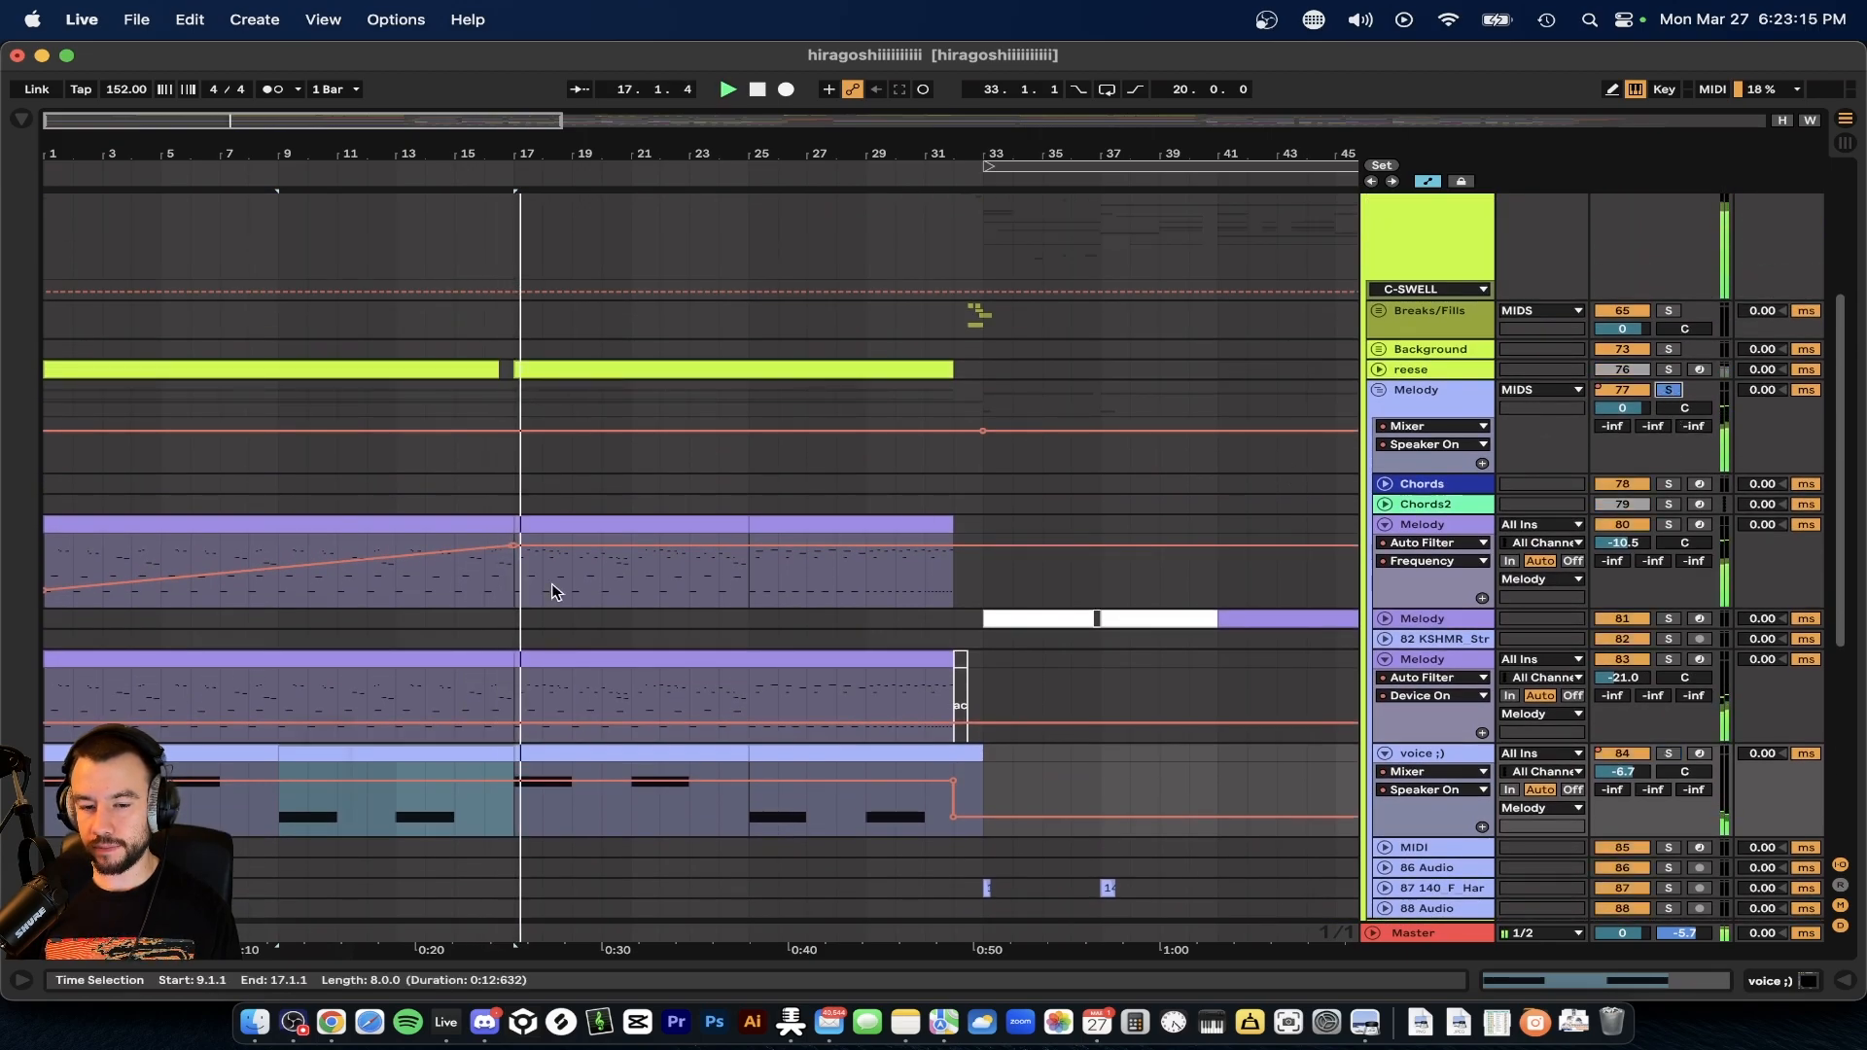
pyautogui.click(68, 528)
pyautogui.press('space')
pyautogui.press('space')
# - Unfold the LOWS group and its Sub 2 track, and play Sub 2 soloed
pyautogui.scroll(-6, 68, 529)
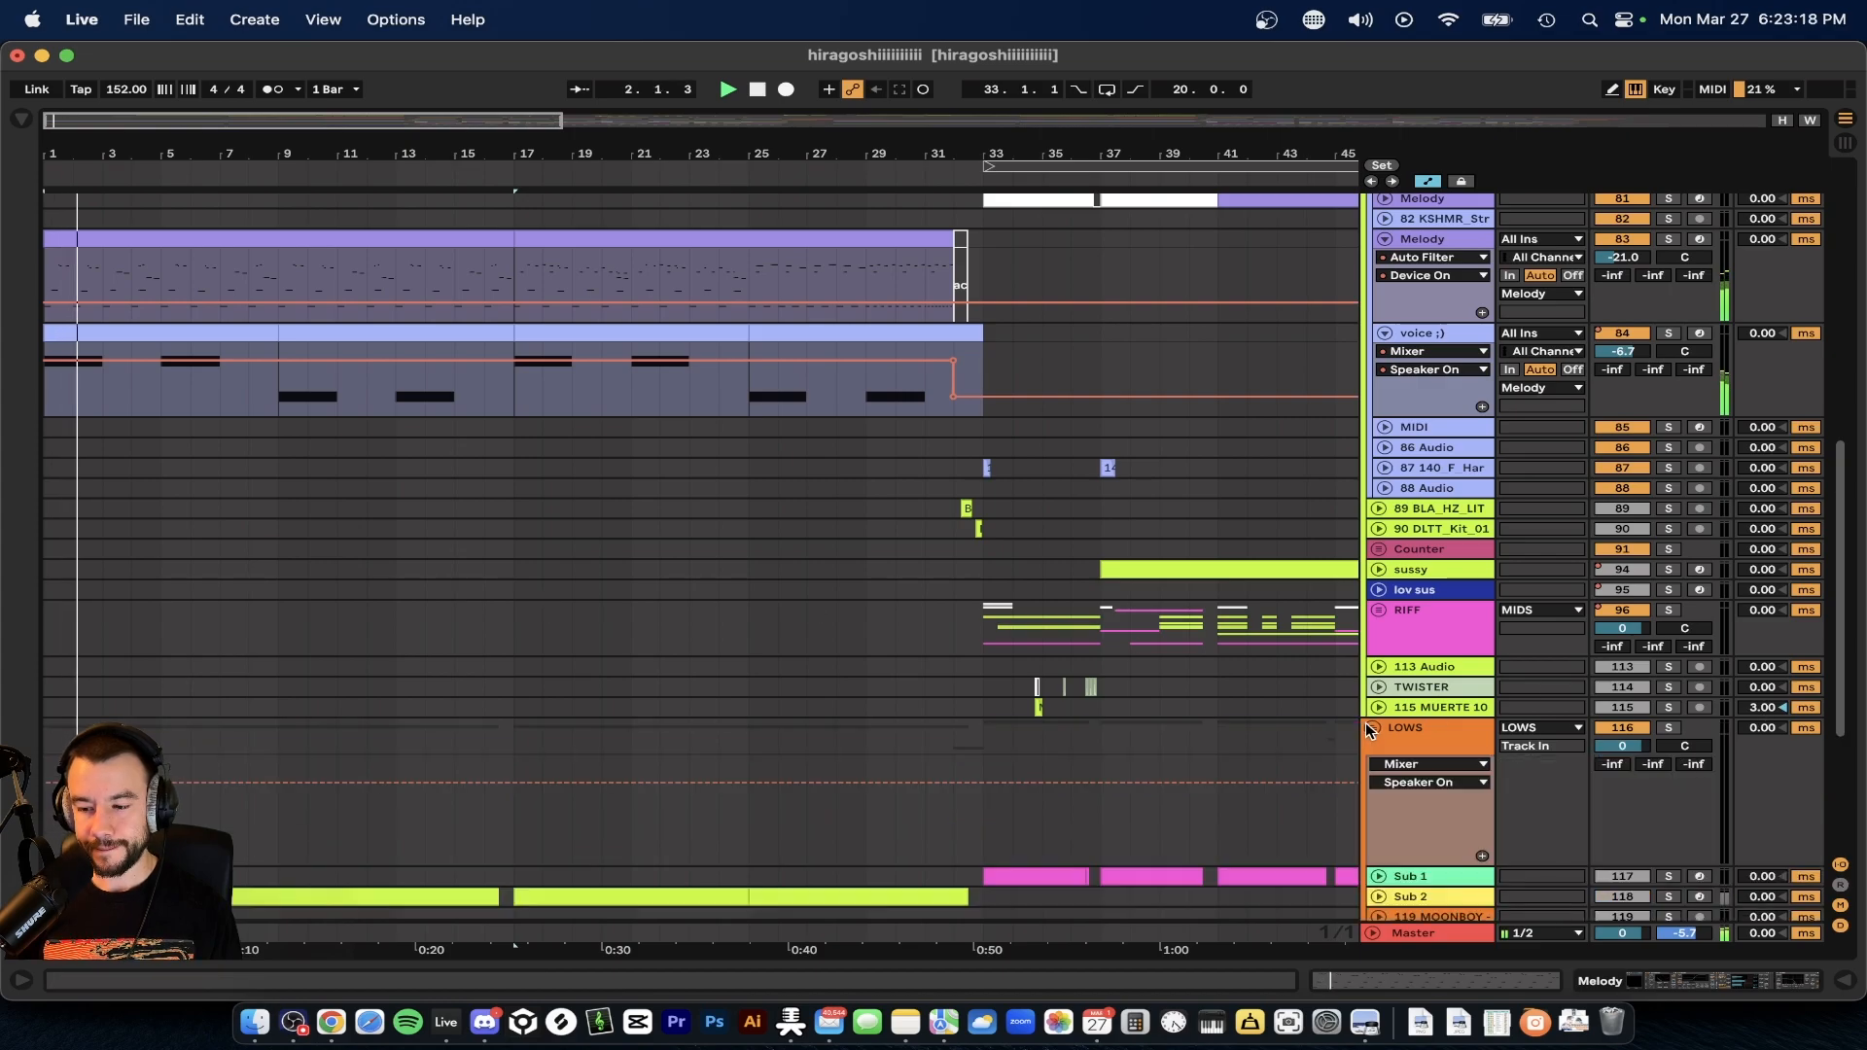
pyautogui.click(1367, 724)
pyautogui.scroll(-4, 1078, 697)
pyautogui.click(1378, 634)
pyautogui.scroll(-1, 1556, 612)
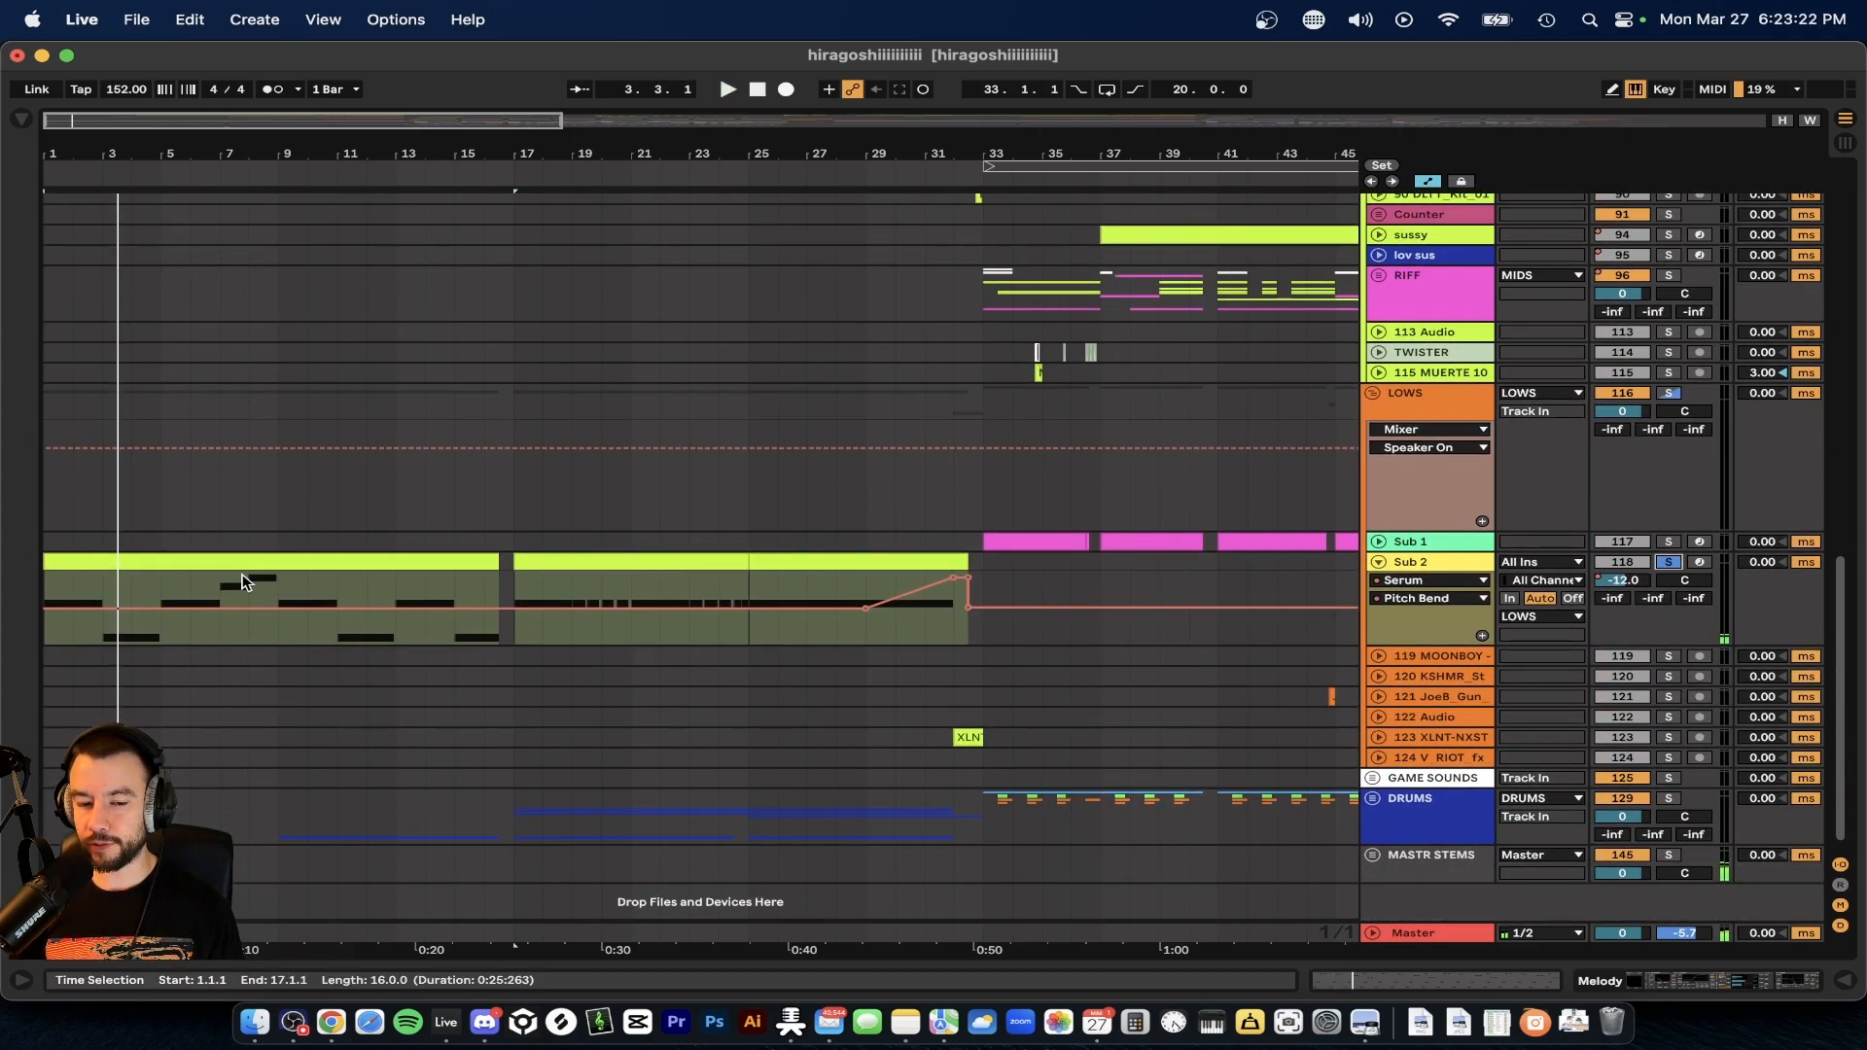
pyautogui.press('space')
pyautogui.scroll(5, 100, 584)
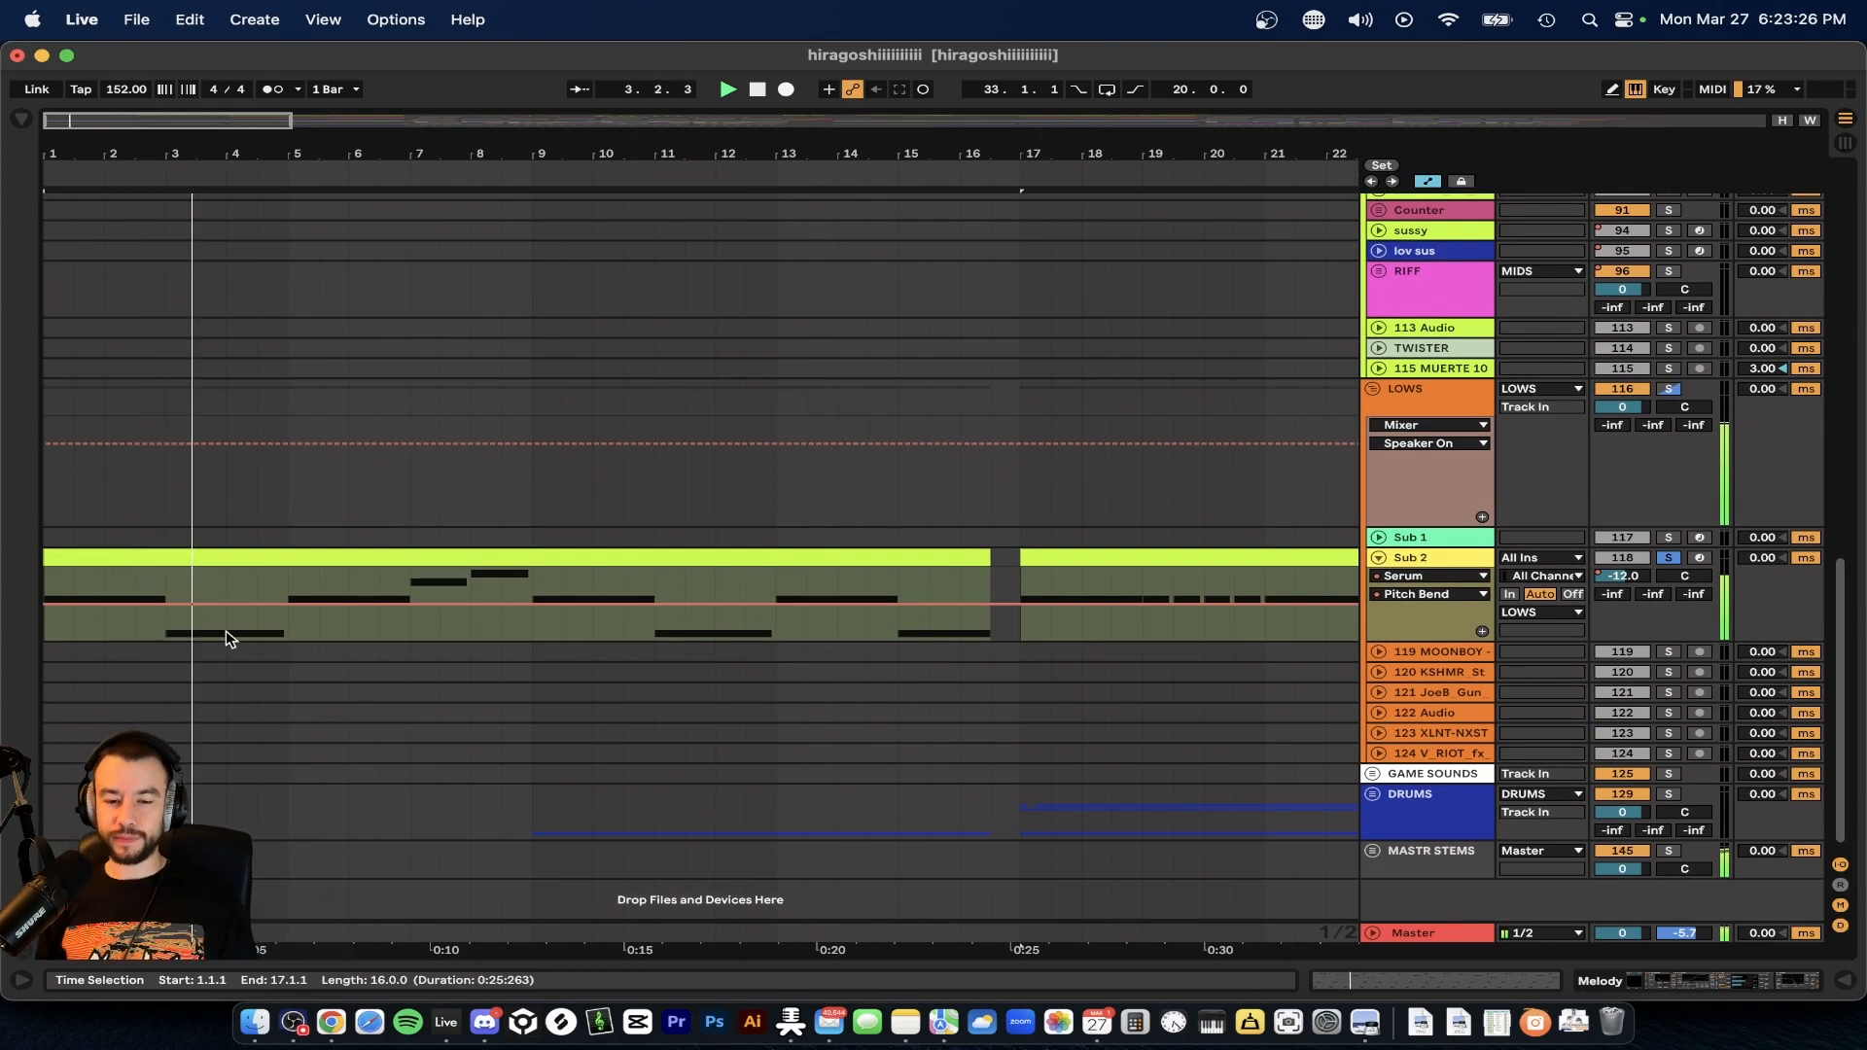
# - Open the first Sub 2 clip in the note editor and examine its bass notes across bars 1 to 16
pyautogui.click(170, 550)
pyautogui.scroll(-2, 170, 550)
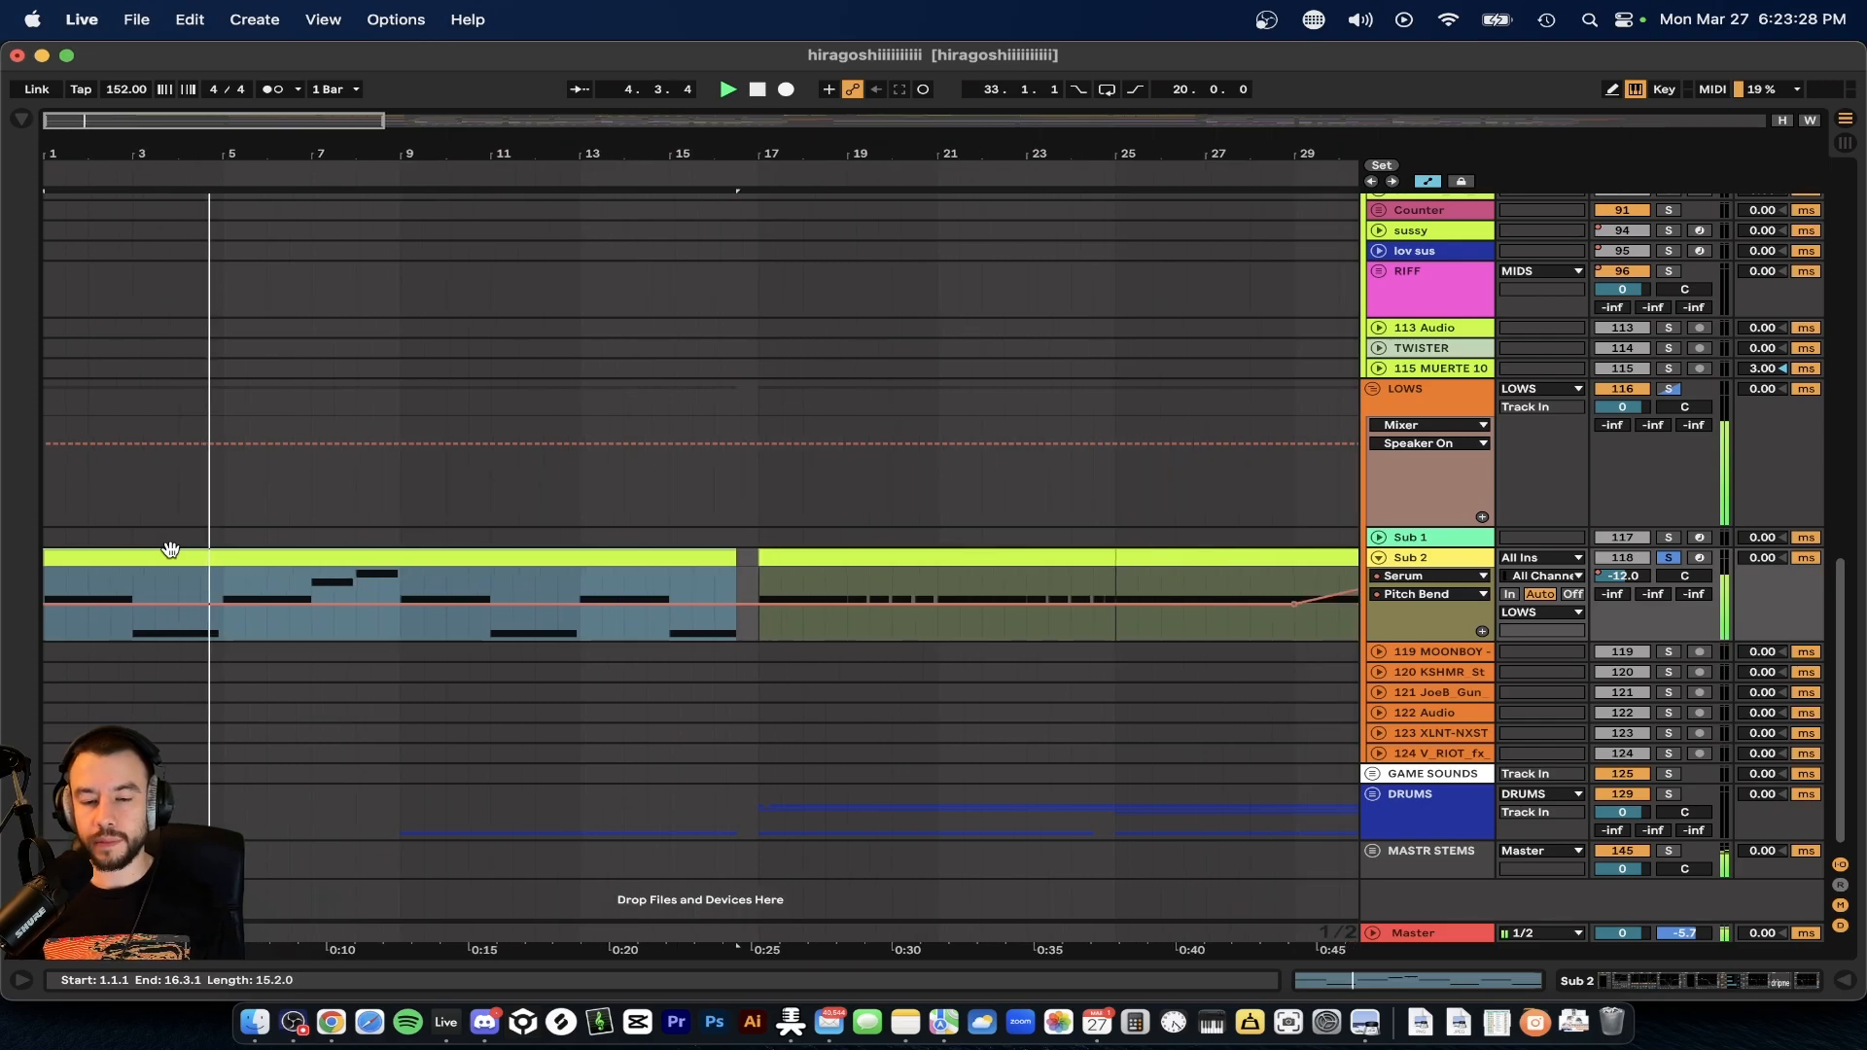
pyautogui.scroll(-1, 171, 551)
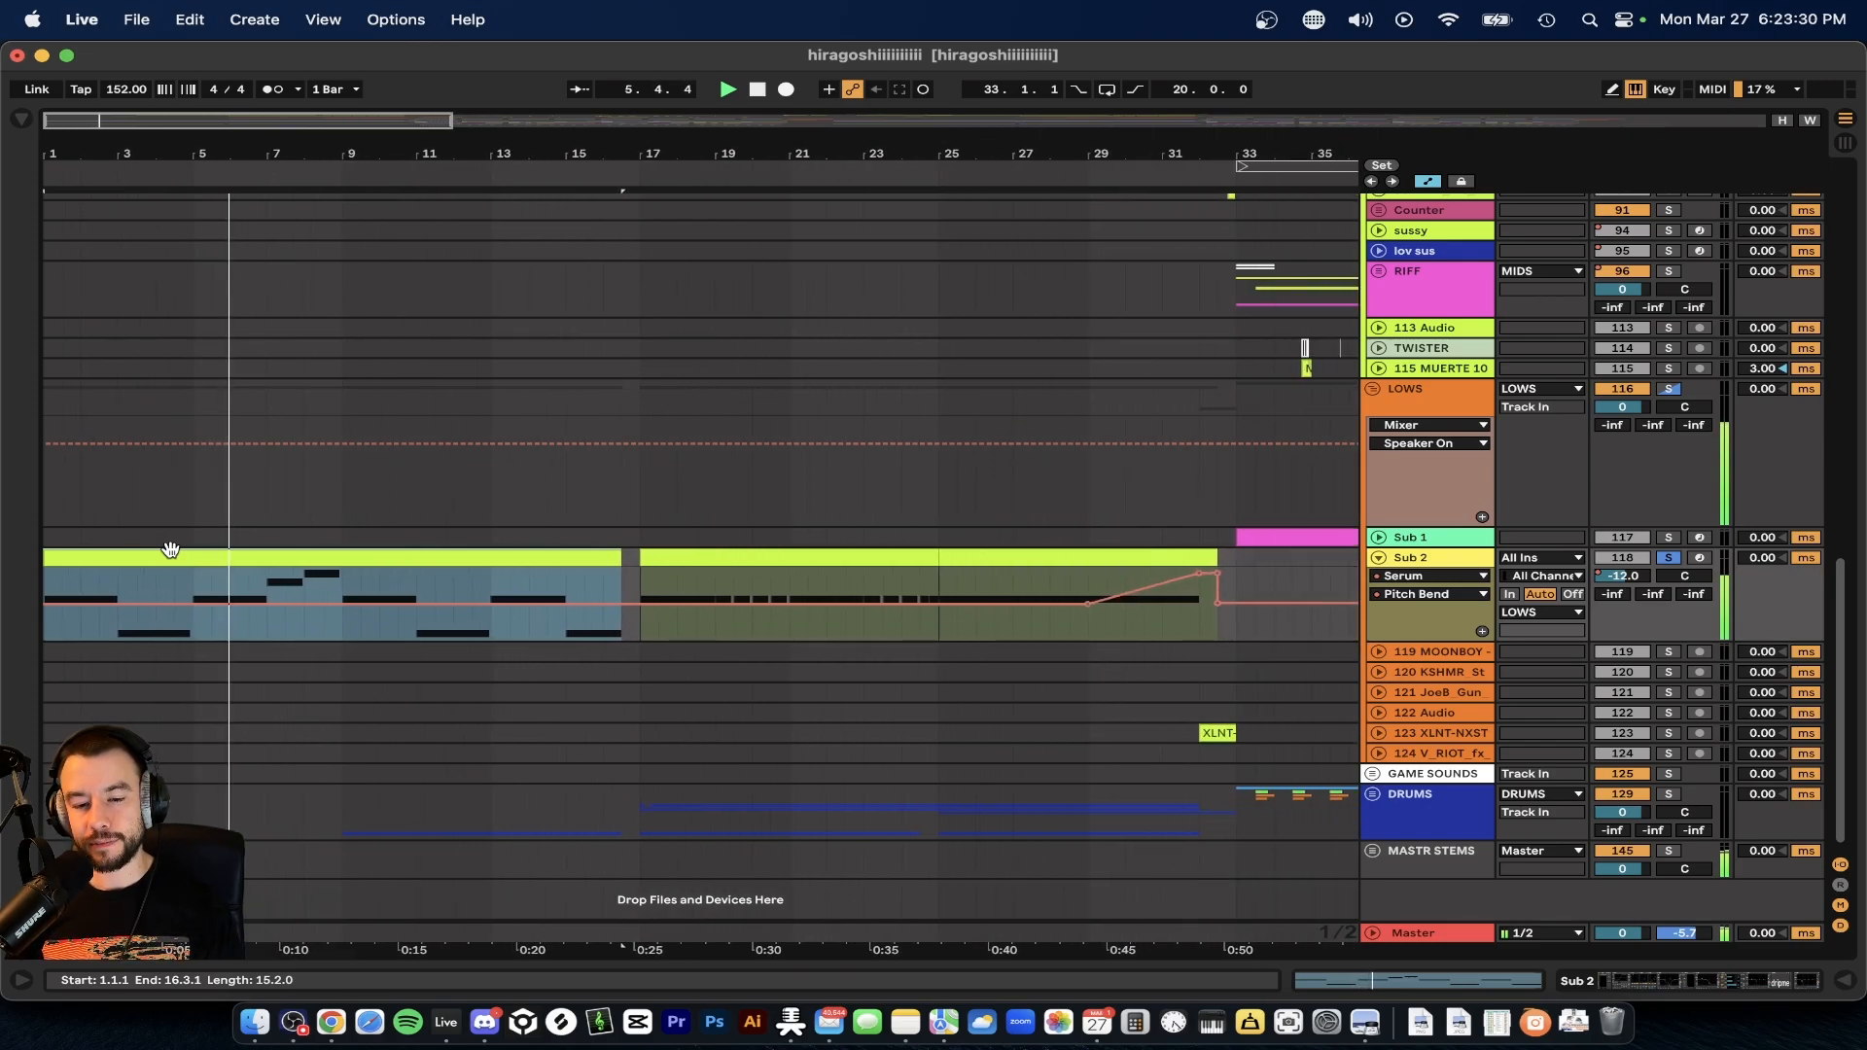
pyautogui.doubleClick(170, 550)
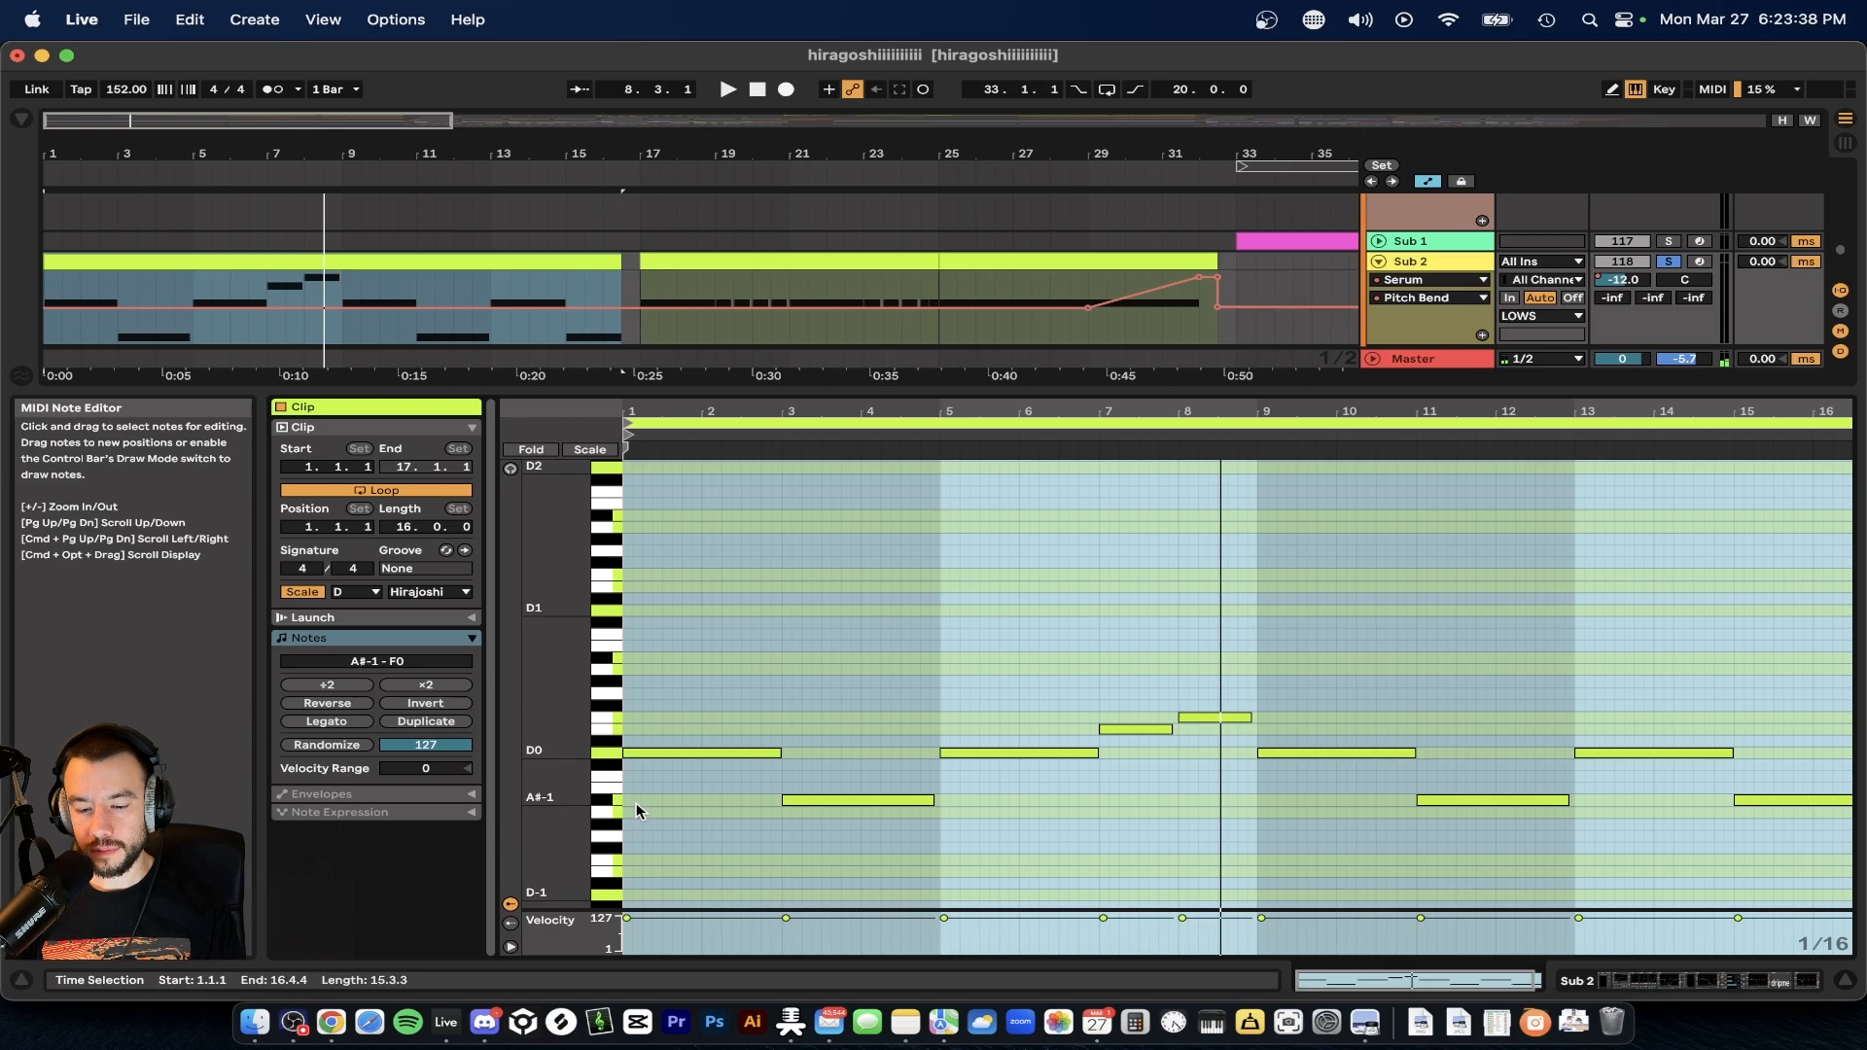
pyautogui.scroll(-2, 633, 801)
pyautogui.scroll(3, 647, 778)
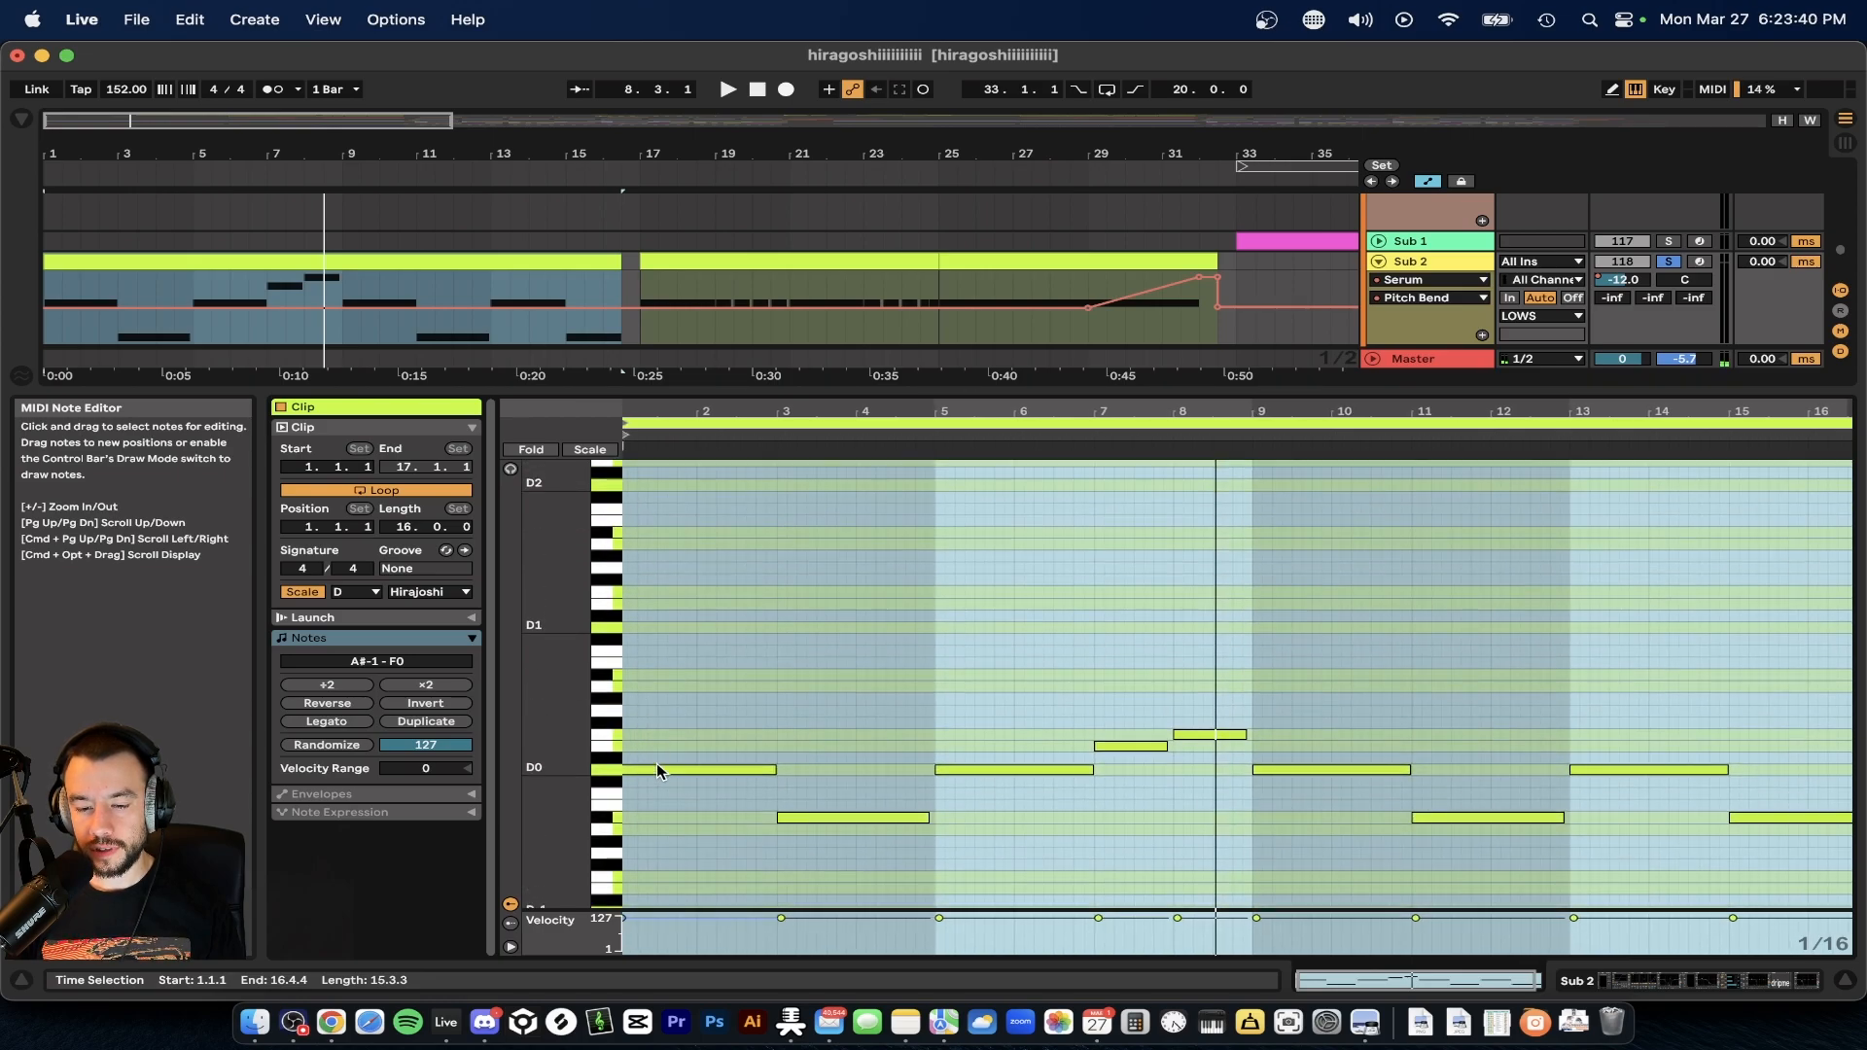
pyautogui.hscroll(-1, 654, 776)
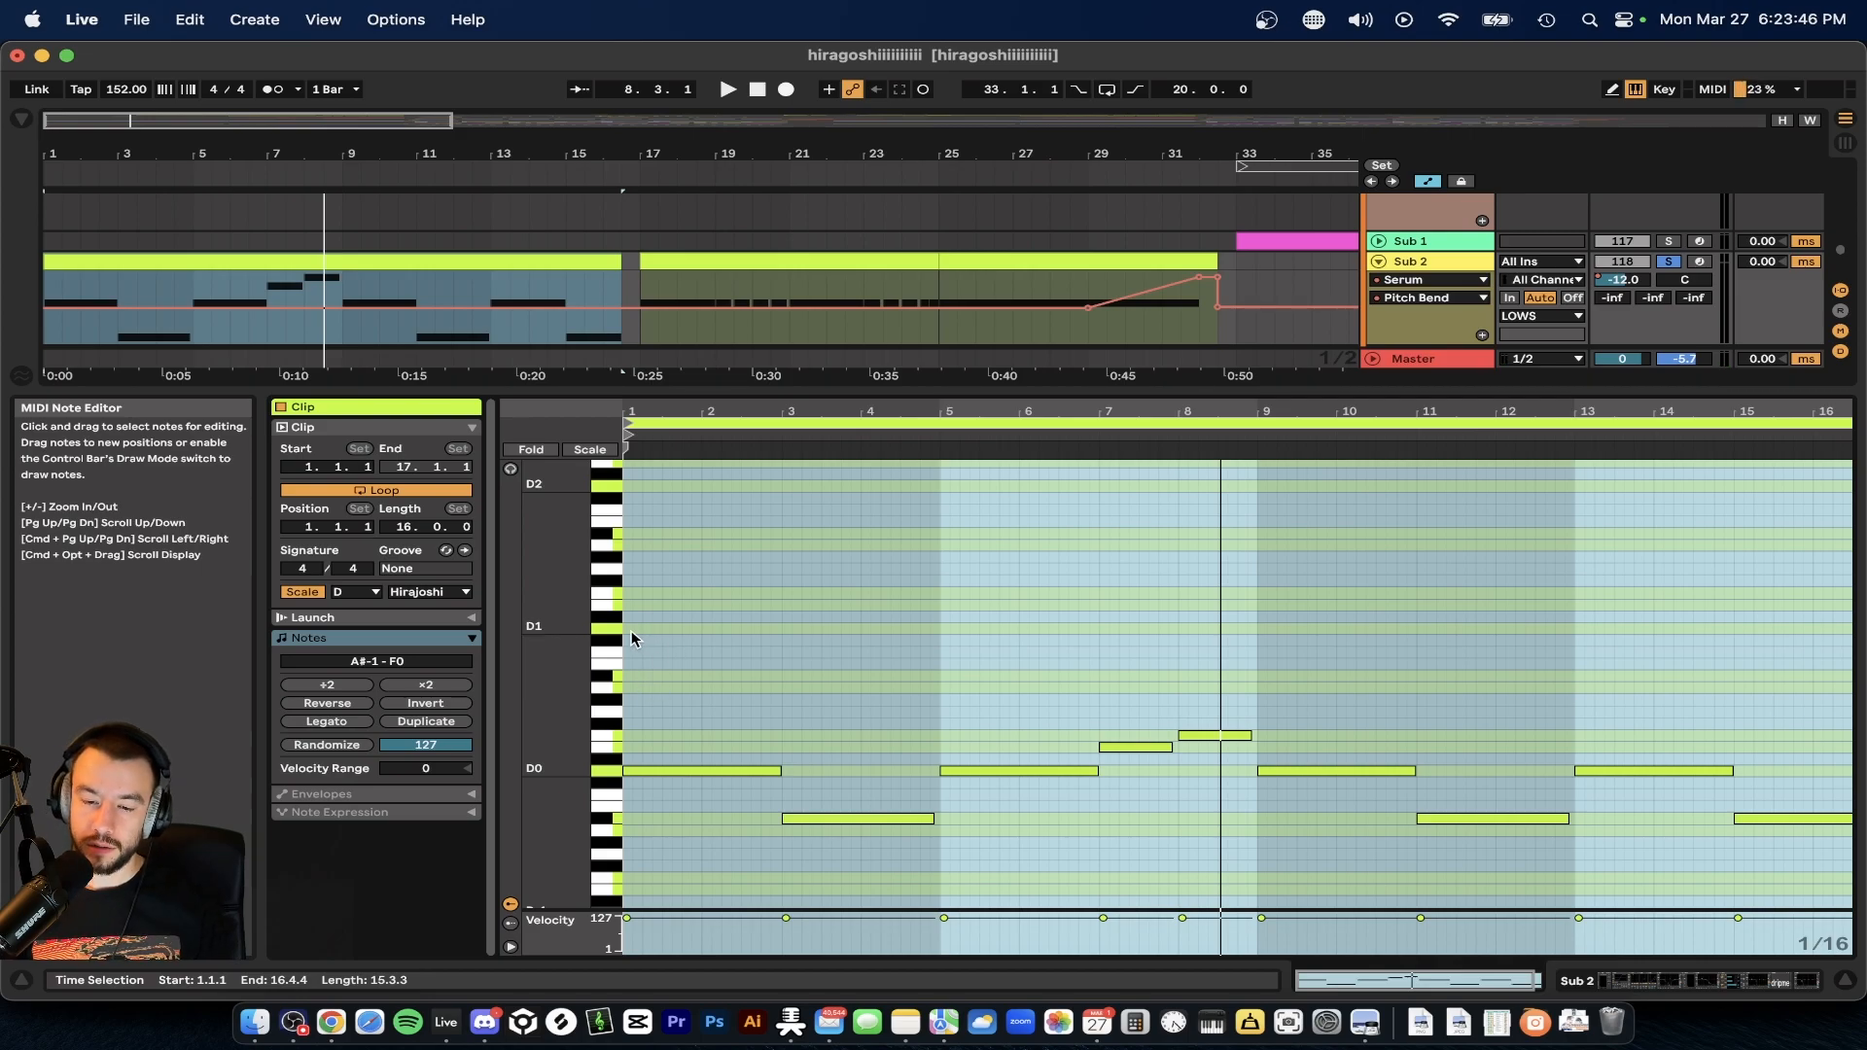
pyautogui.scroll(-2, 644, 665)
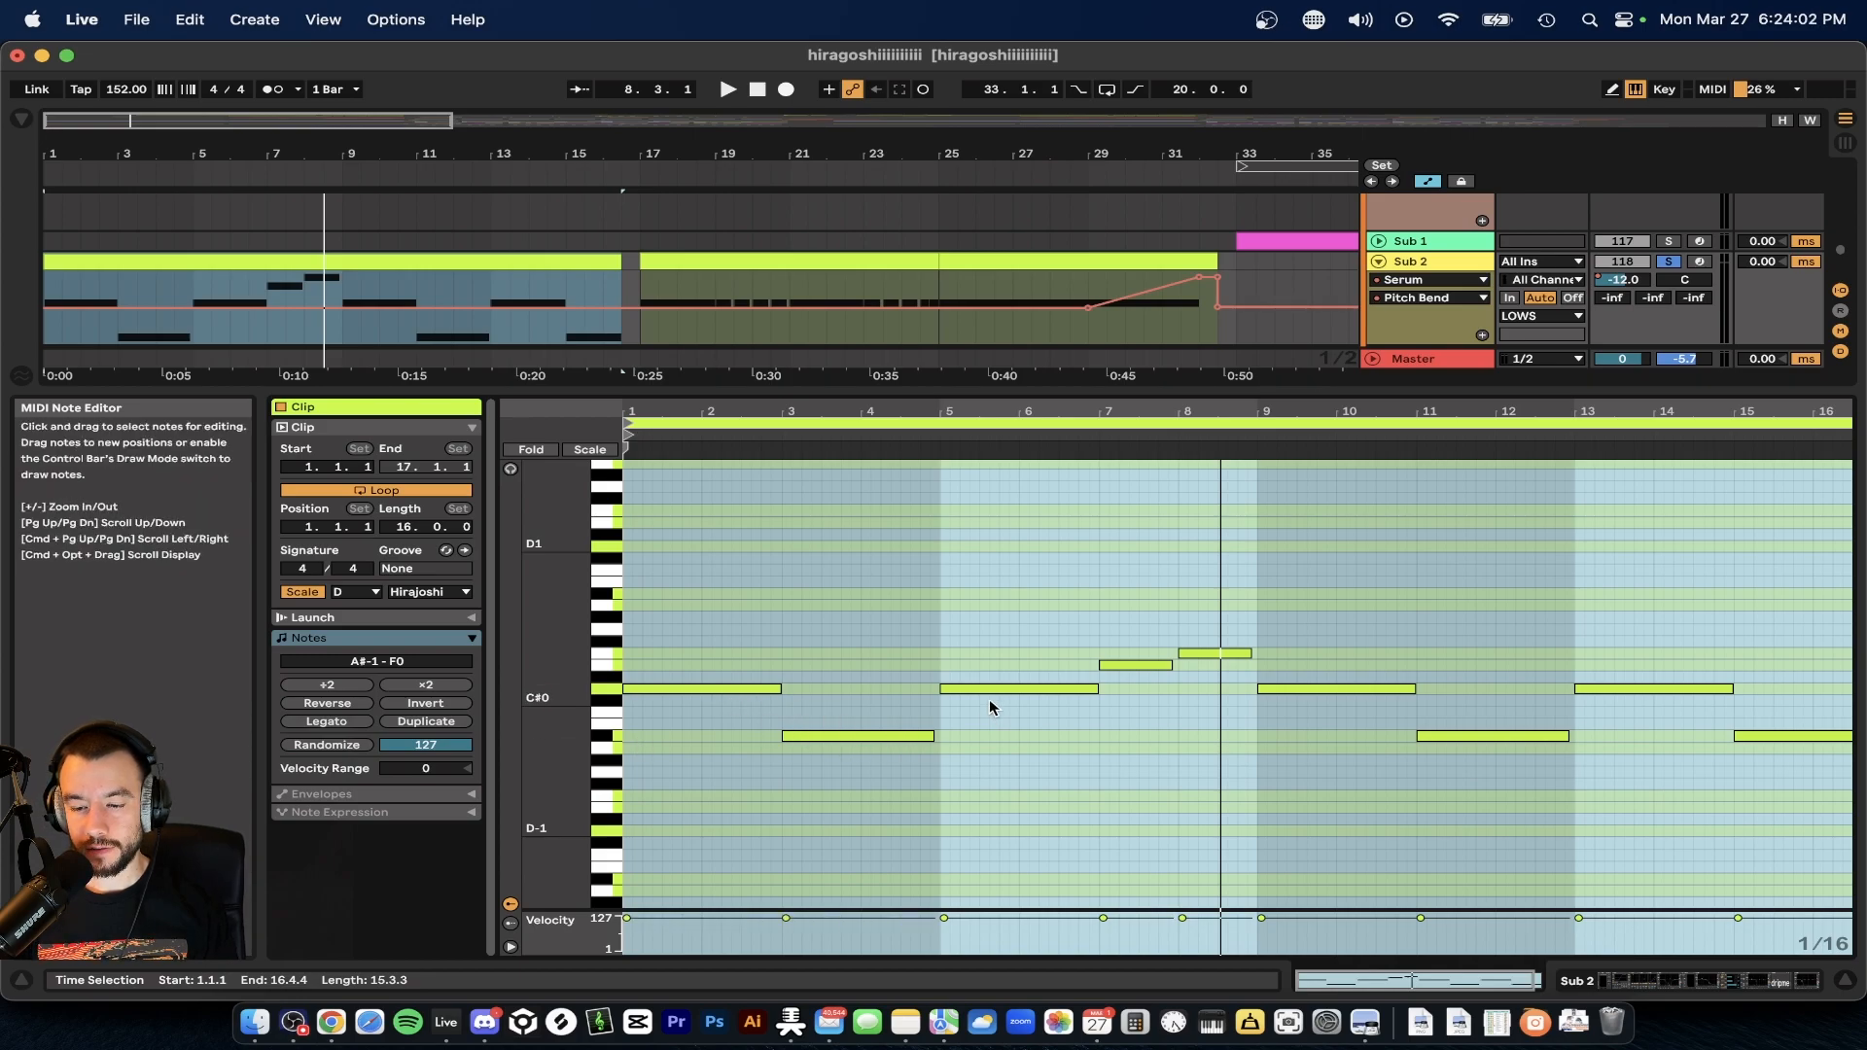
pyautogui.hscroll(1, 1041, 695)
pyautogui.hscroll(-1, 1070, 684)
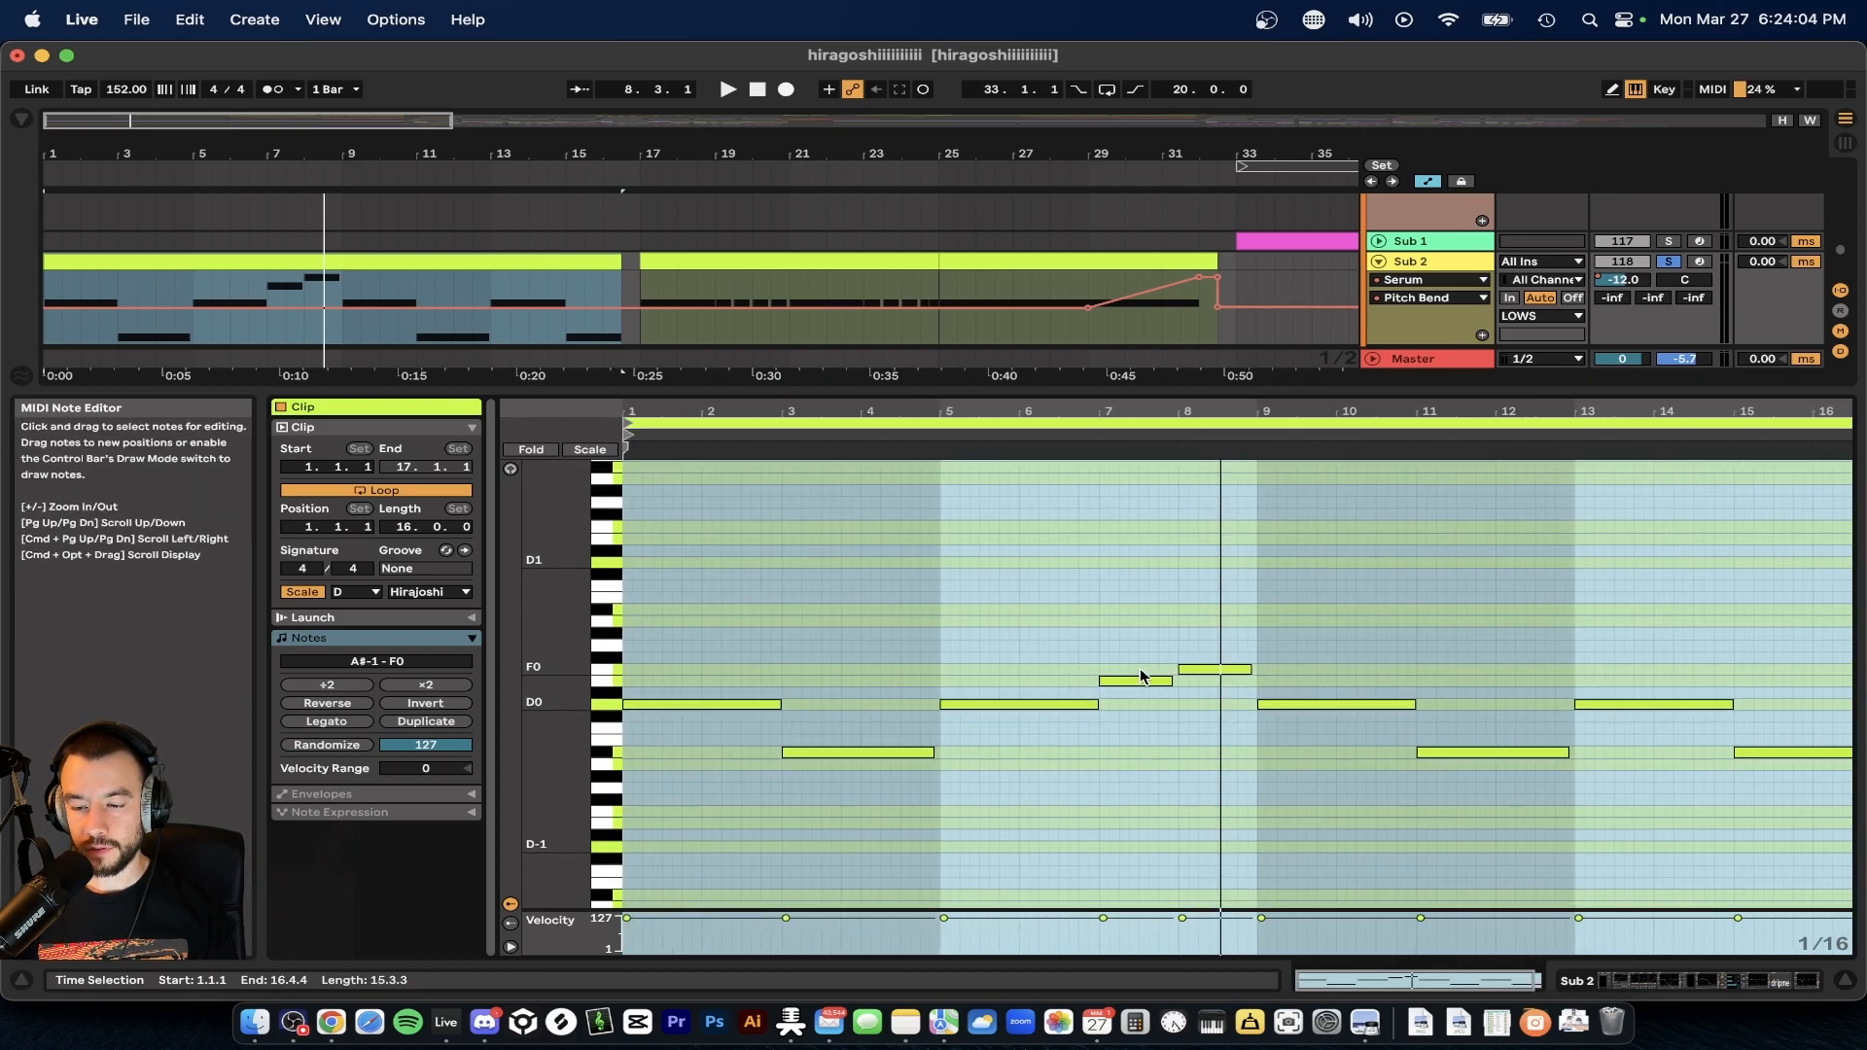
# - Play the Sub 2 bass line from bar 1 and close the note editor
pyautogui.press('space')
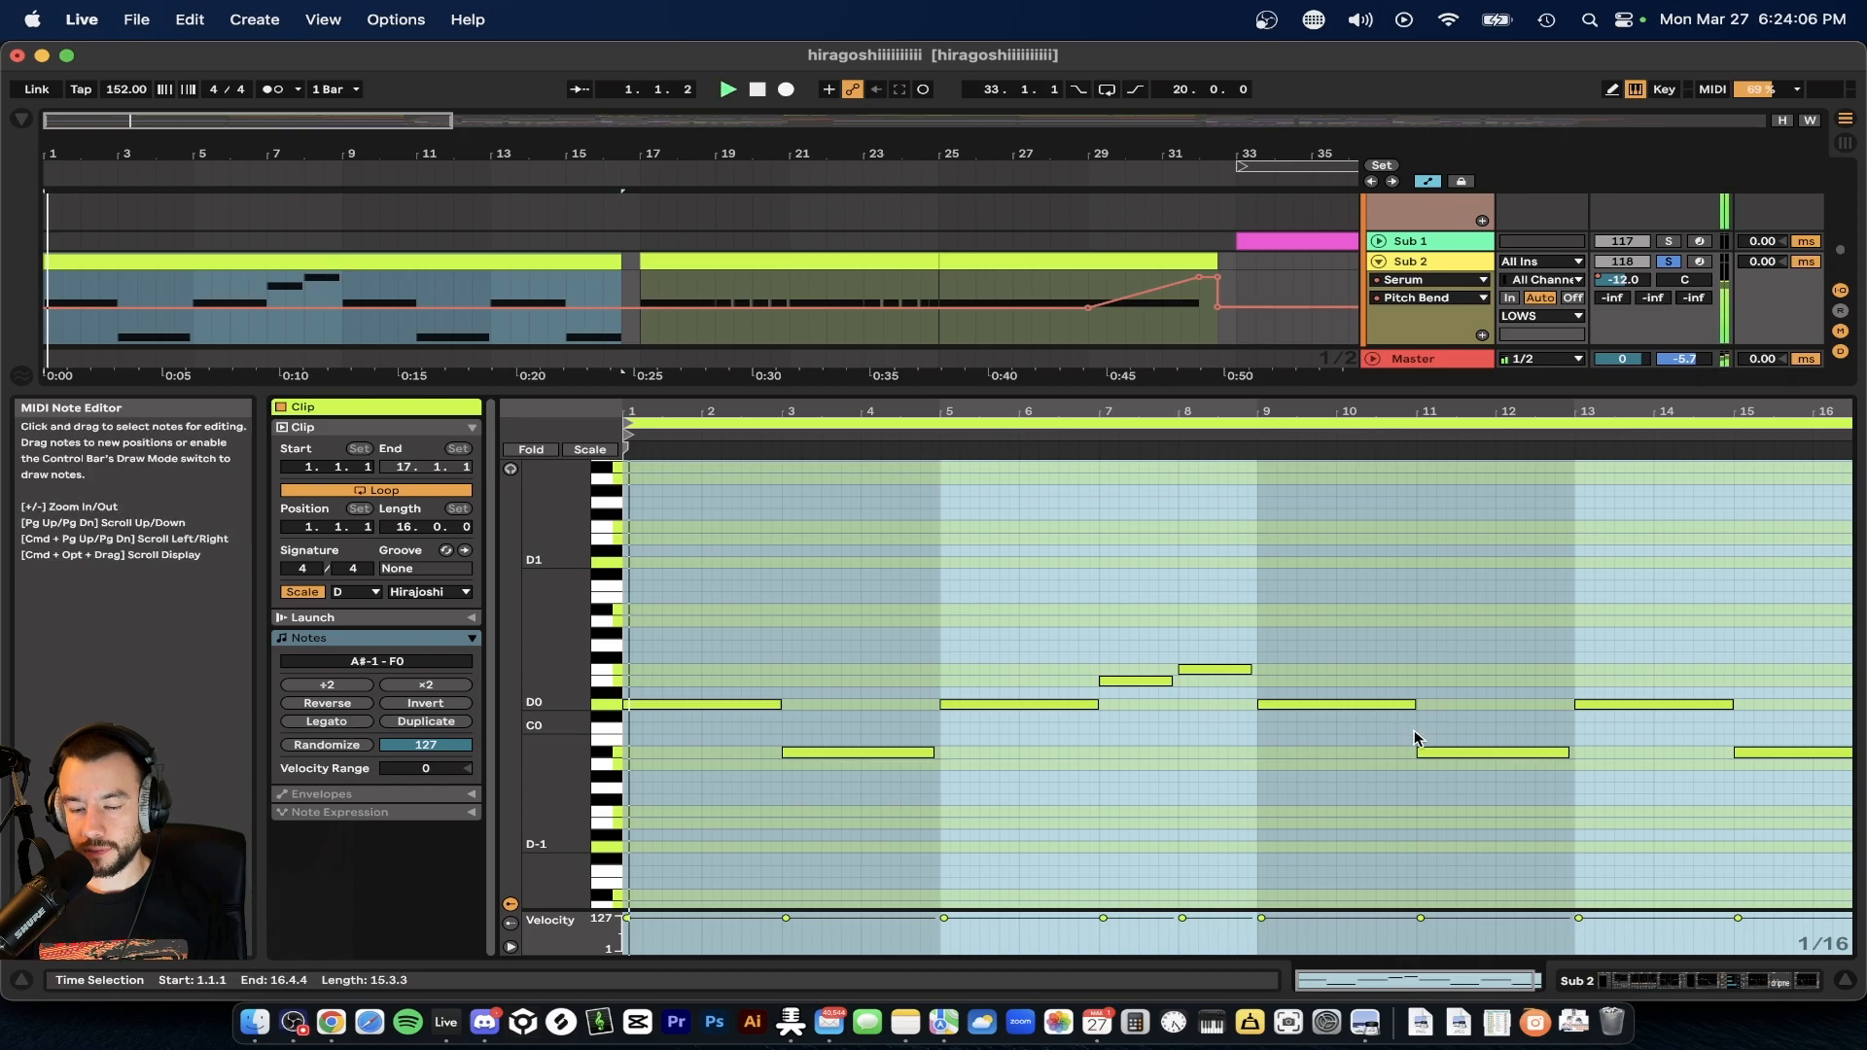
pyautogui.scroll(1, 876, 645)
pyautogui.click(575, 391)
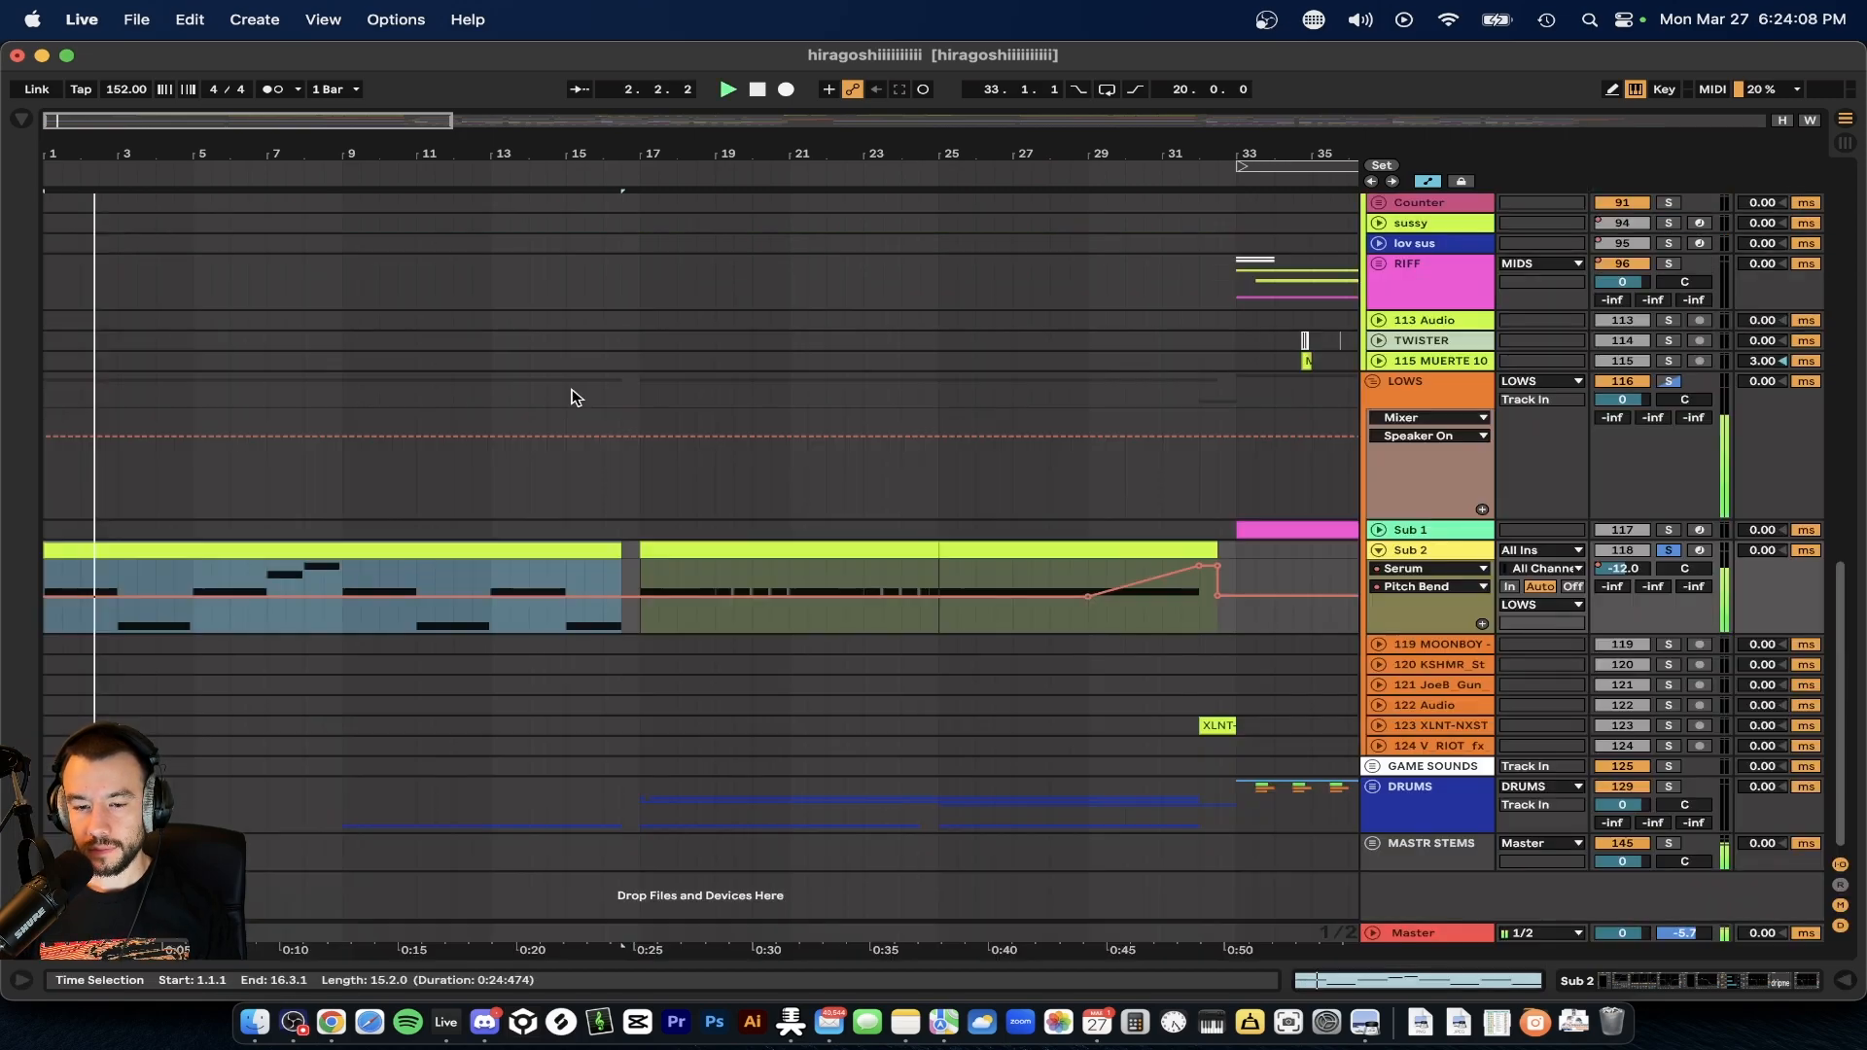
# - Unfold the reese track in the MIDS group and play it soloed from bar 1
pyautogui.scroll(10, 574, 394)
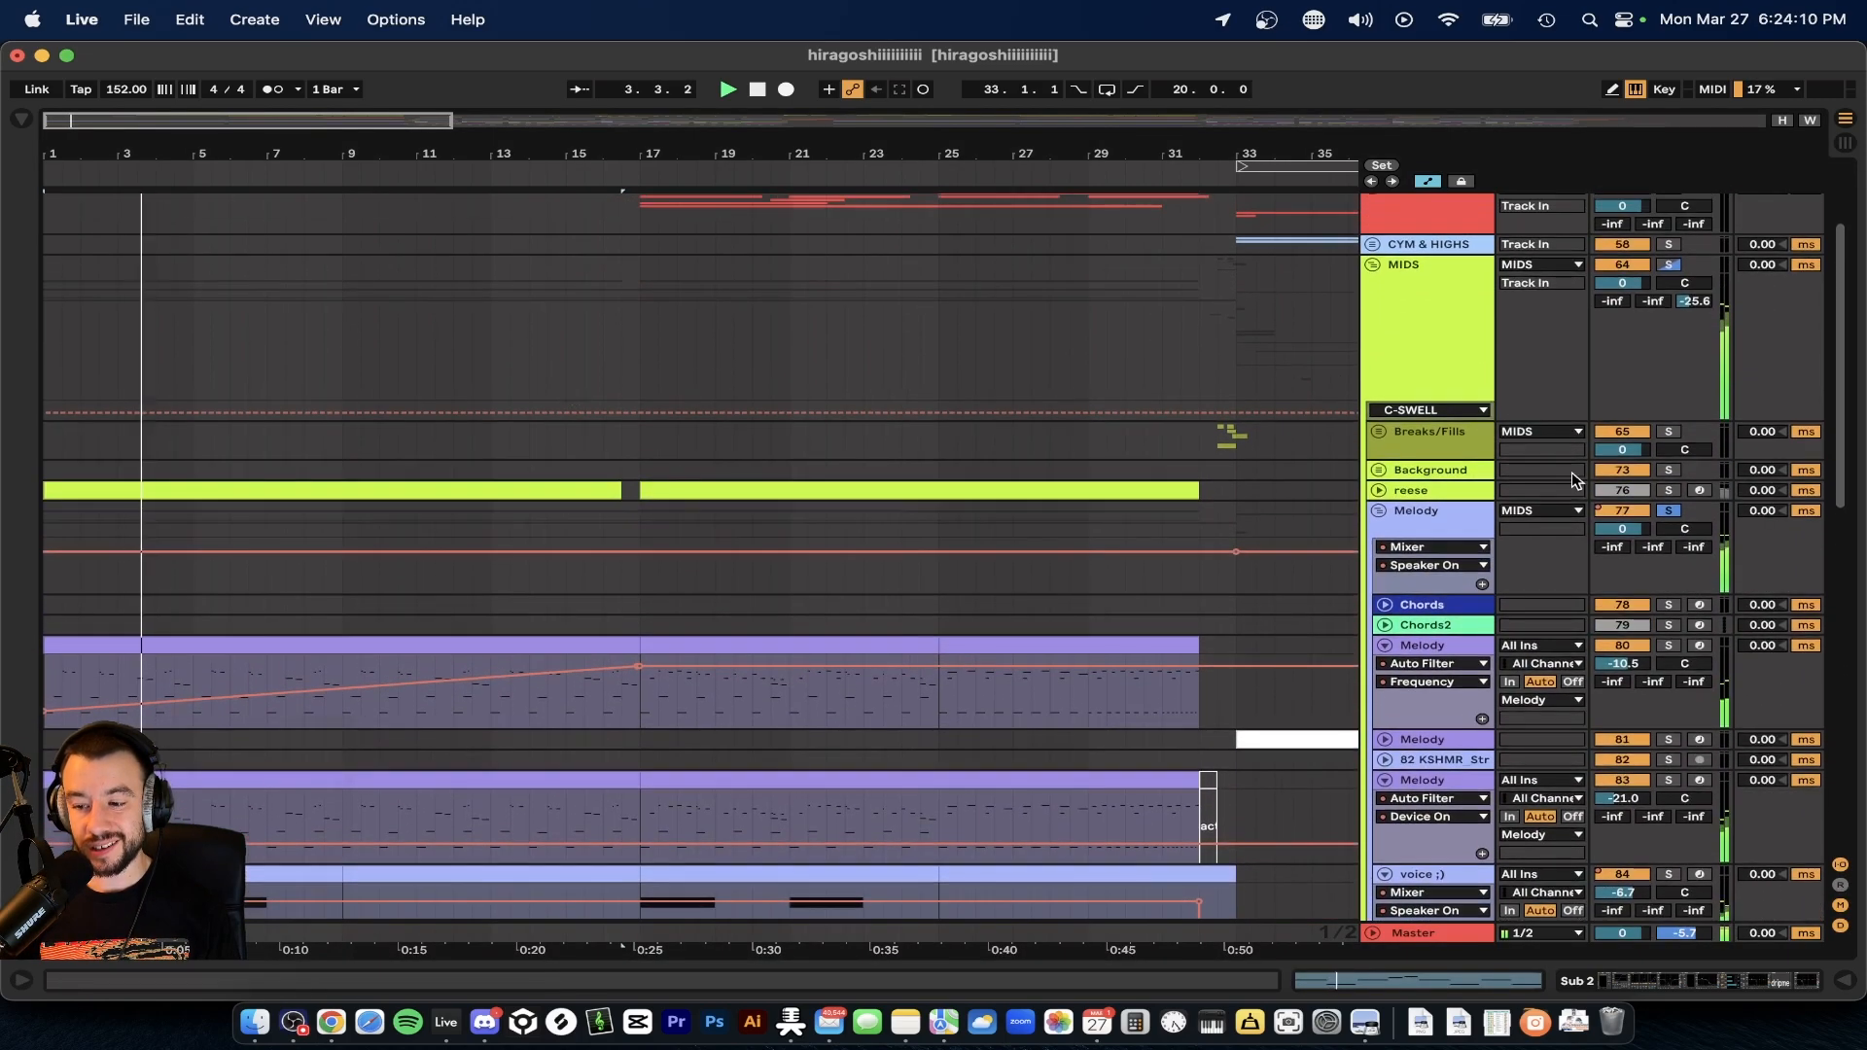
pyautogui.click(1380, 490)
pyautogui.scroll(-2, 1679, 366)
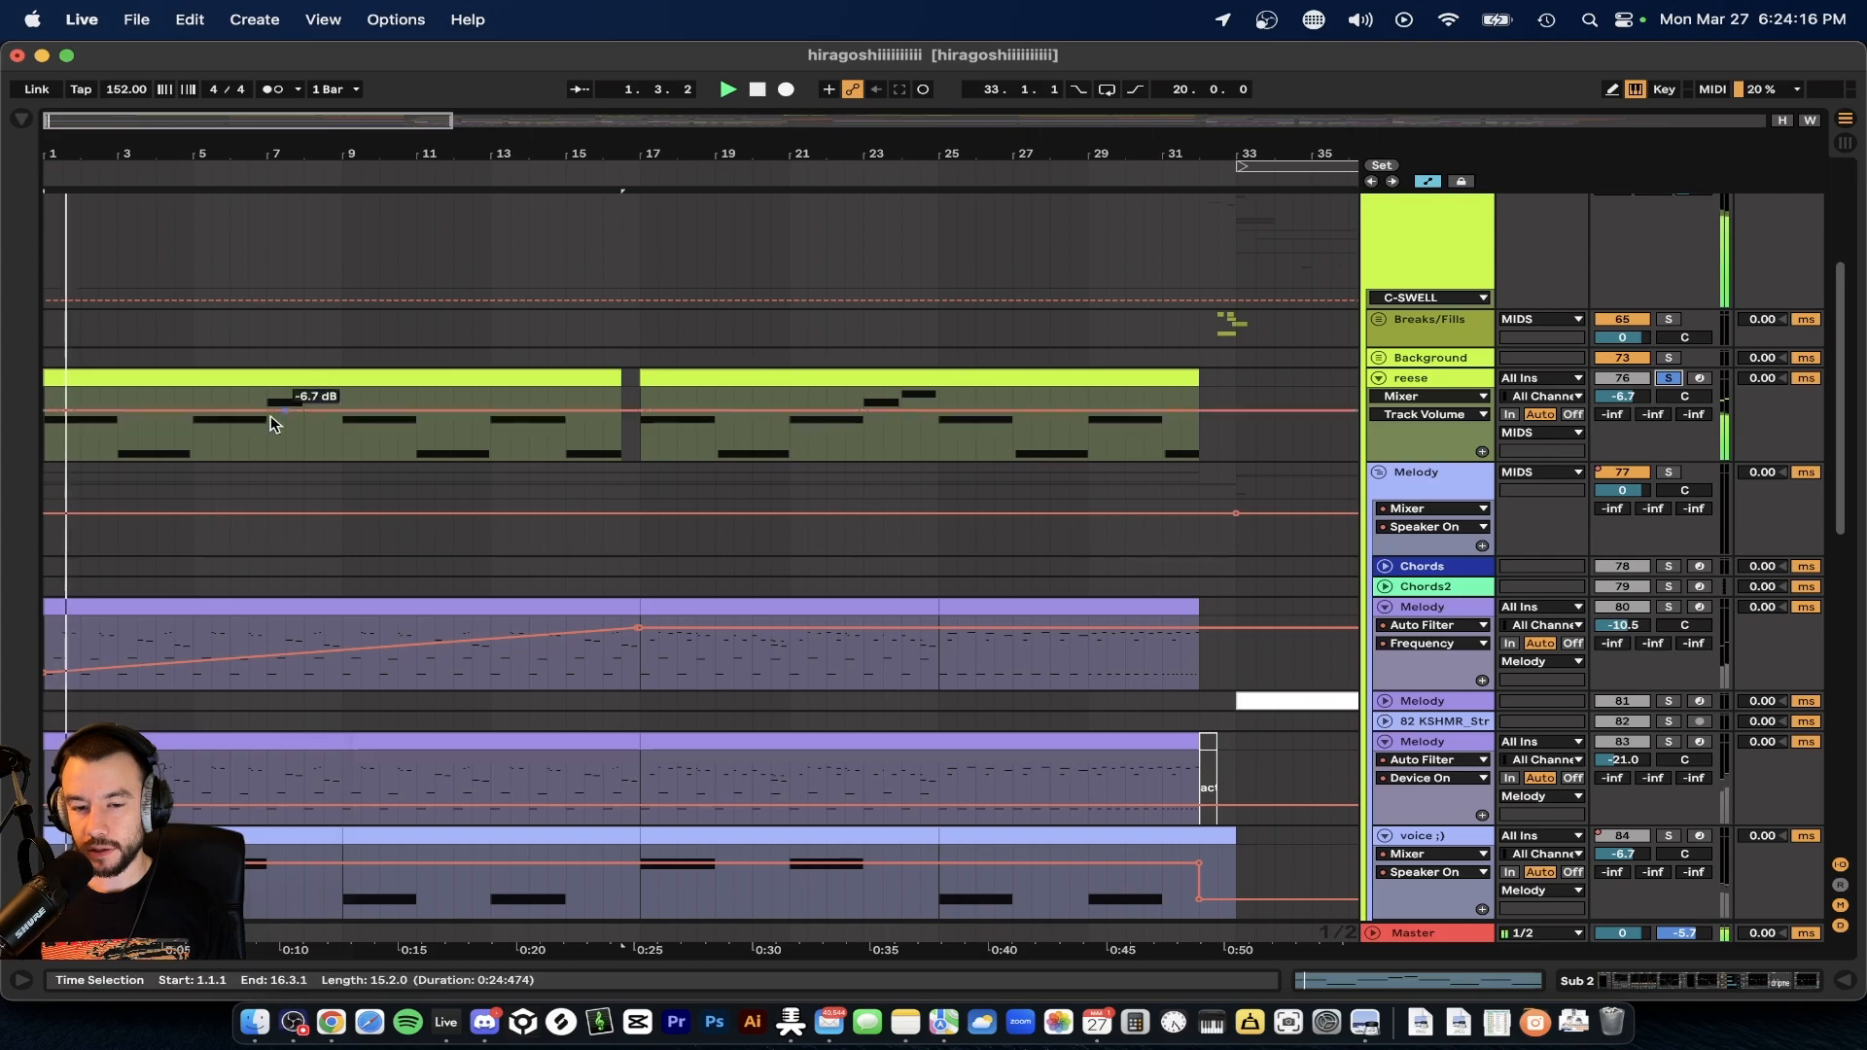
pyautogui.scroll(2, 208, 436)
# - Show the Sub 2 track's device chain, check the EQ Eight at its end and hide the devices
pyautogui.scroll(-5, 208, 447)
pyautogui.scroll(-5, 232, 480)
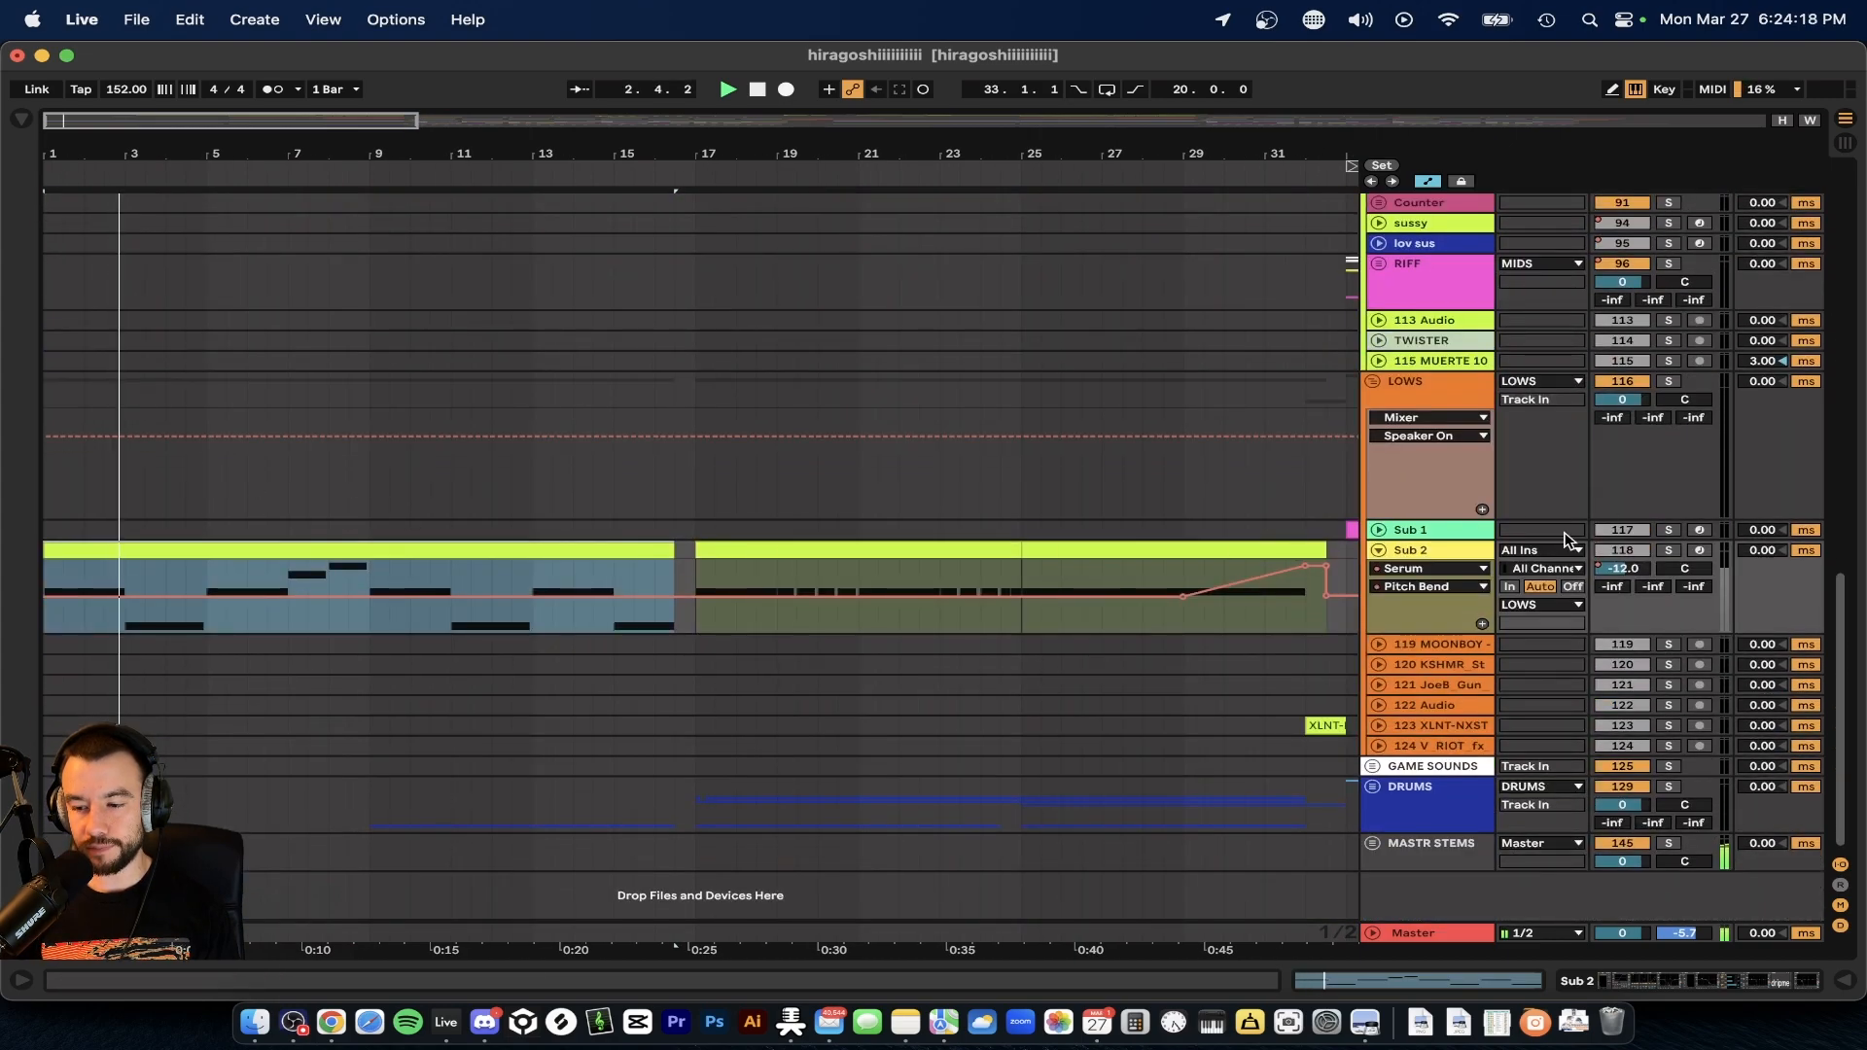
pyautogui.doubleClick(1422, 551)
pyautogui.hscroll(15, 940, 847)
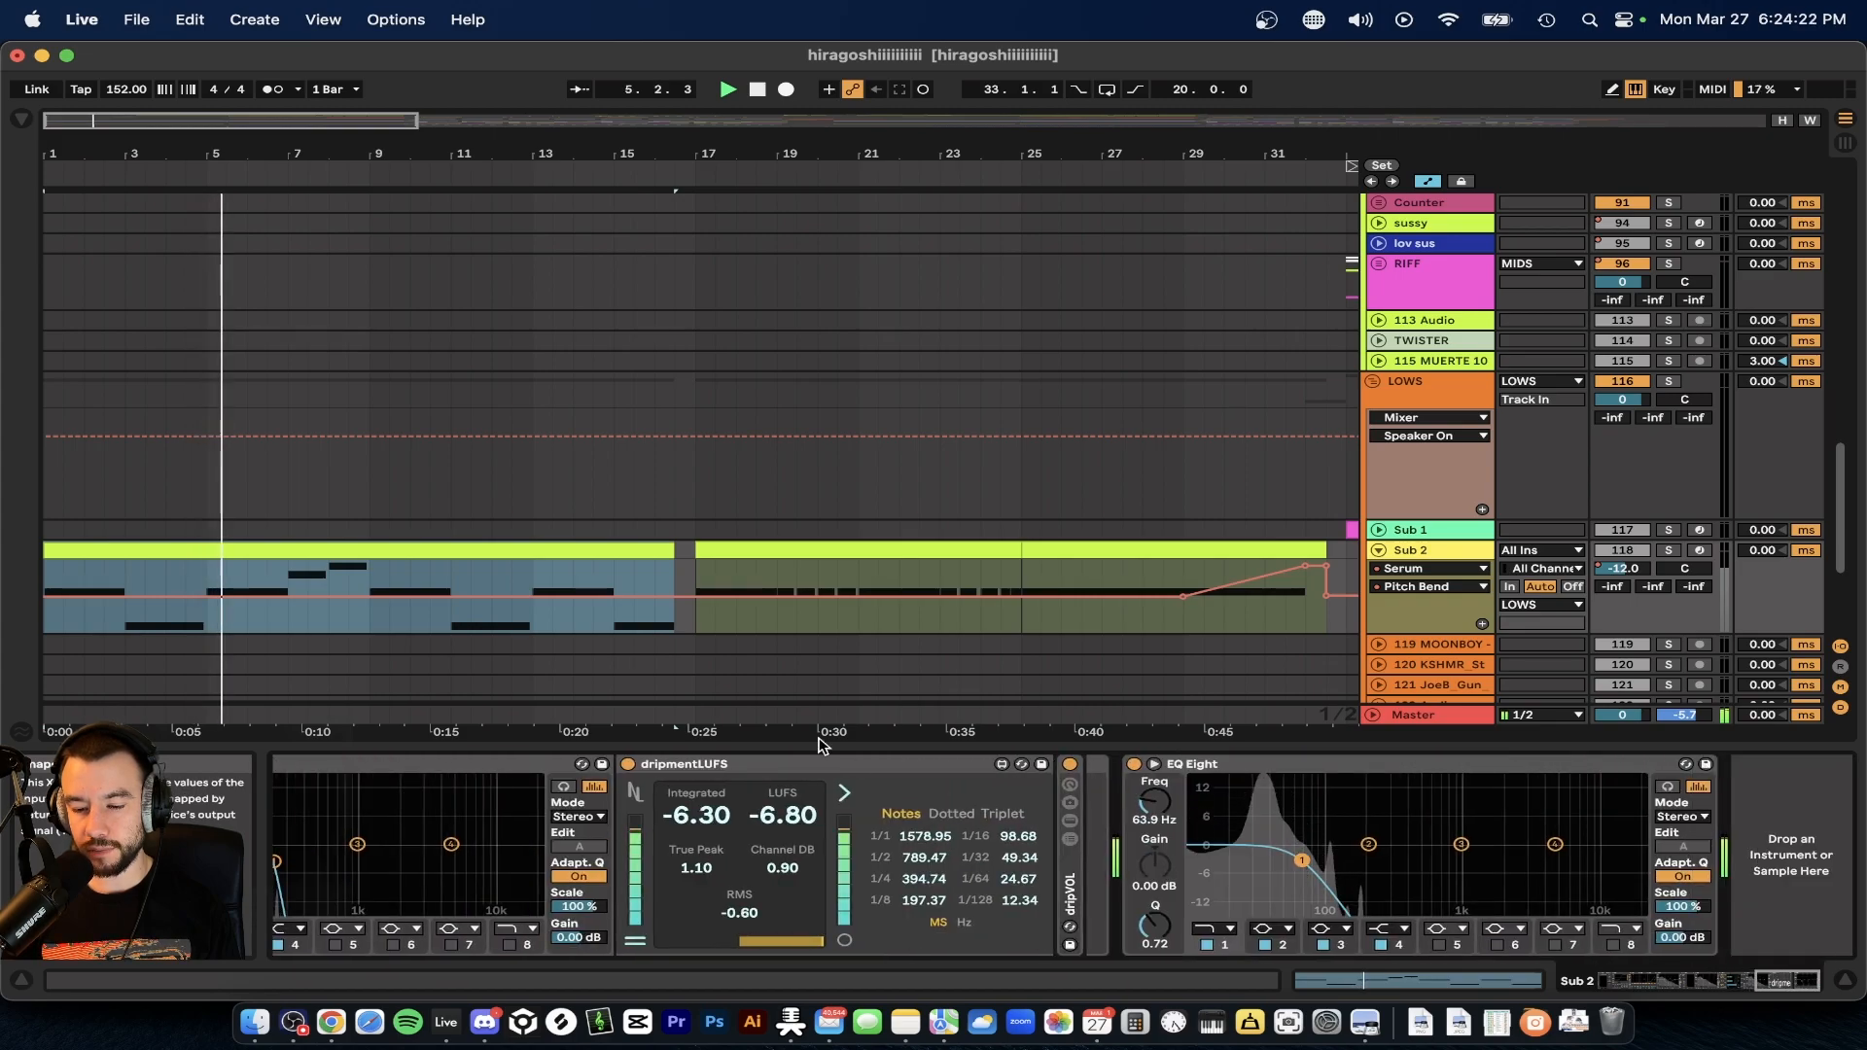
pyautogui.click(775, 744)
# - Show the reese track's device chain, check its Serum patch and close the Serum window
pyautogui.scroll(9, 777, 745)
pyautogui.scroll(5, 777, 747)
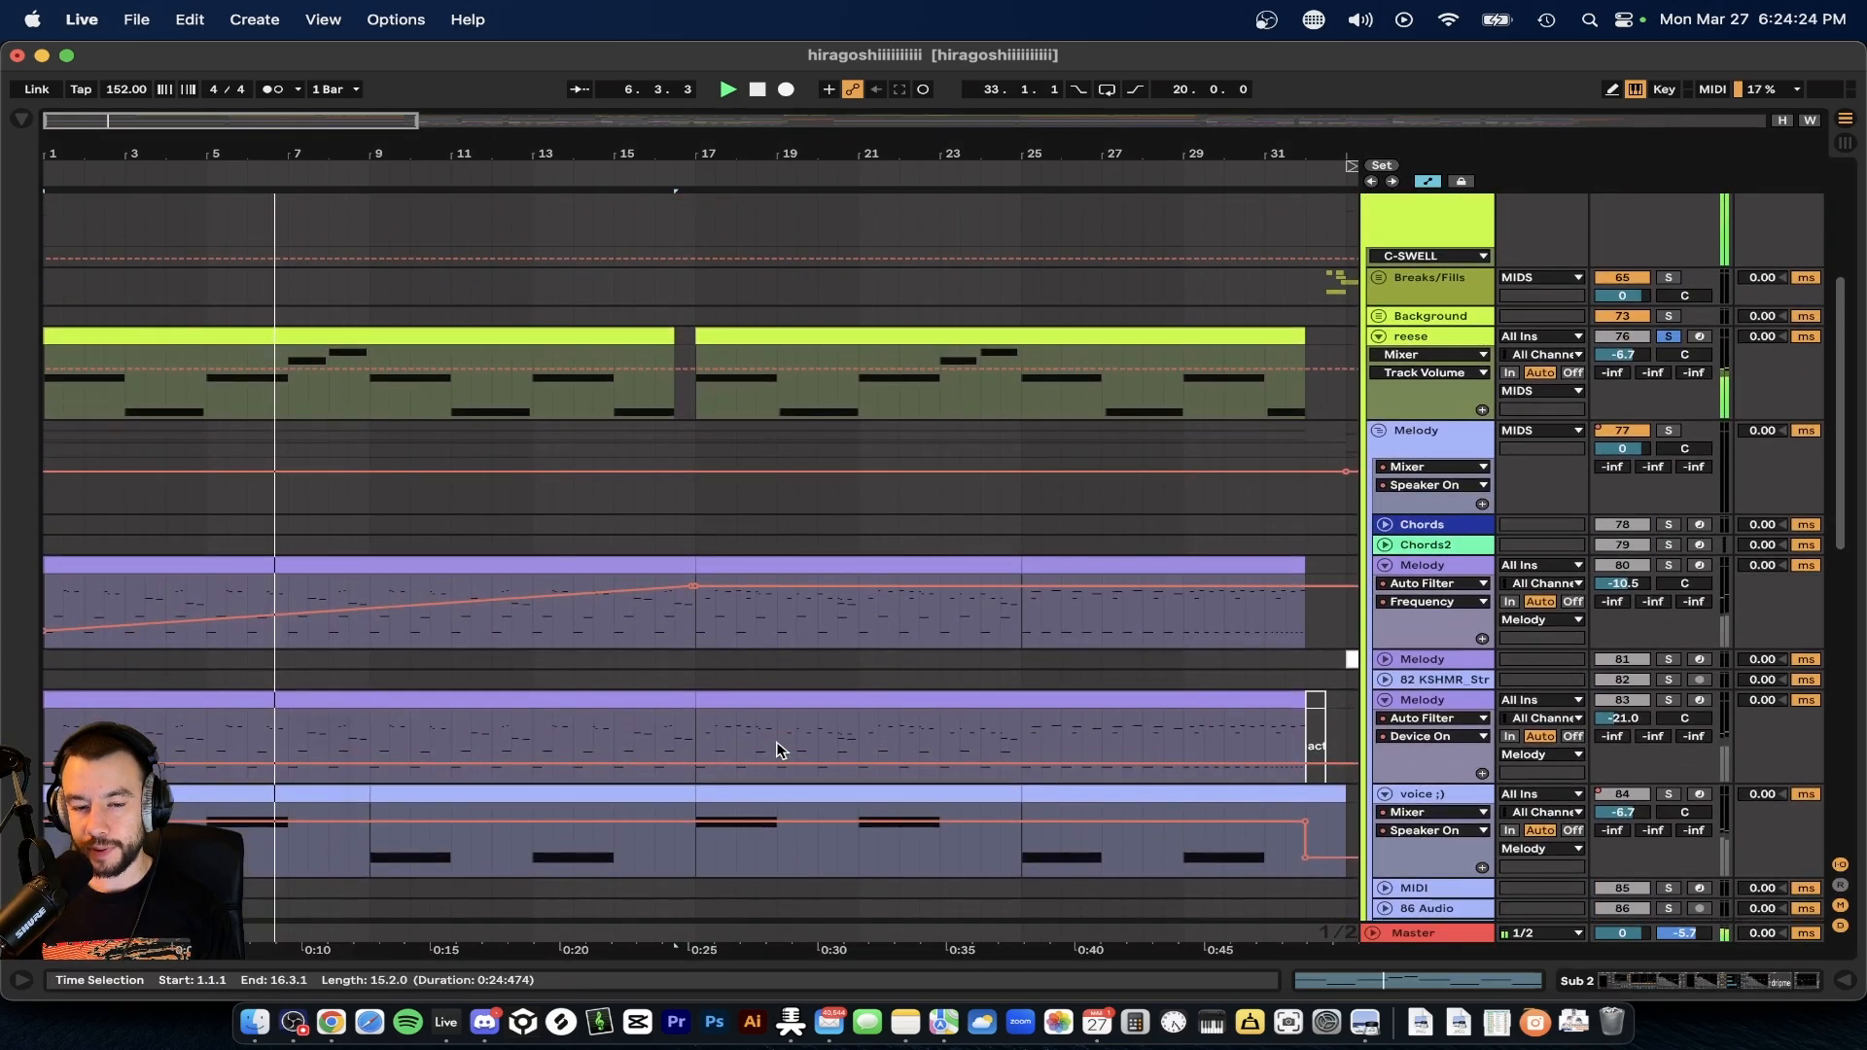
pyautogui.doubleClick(1407, 608)
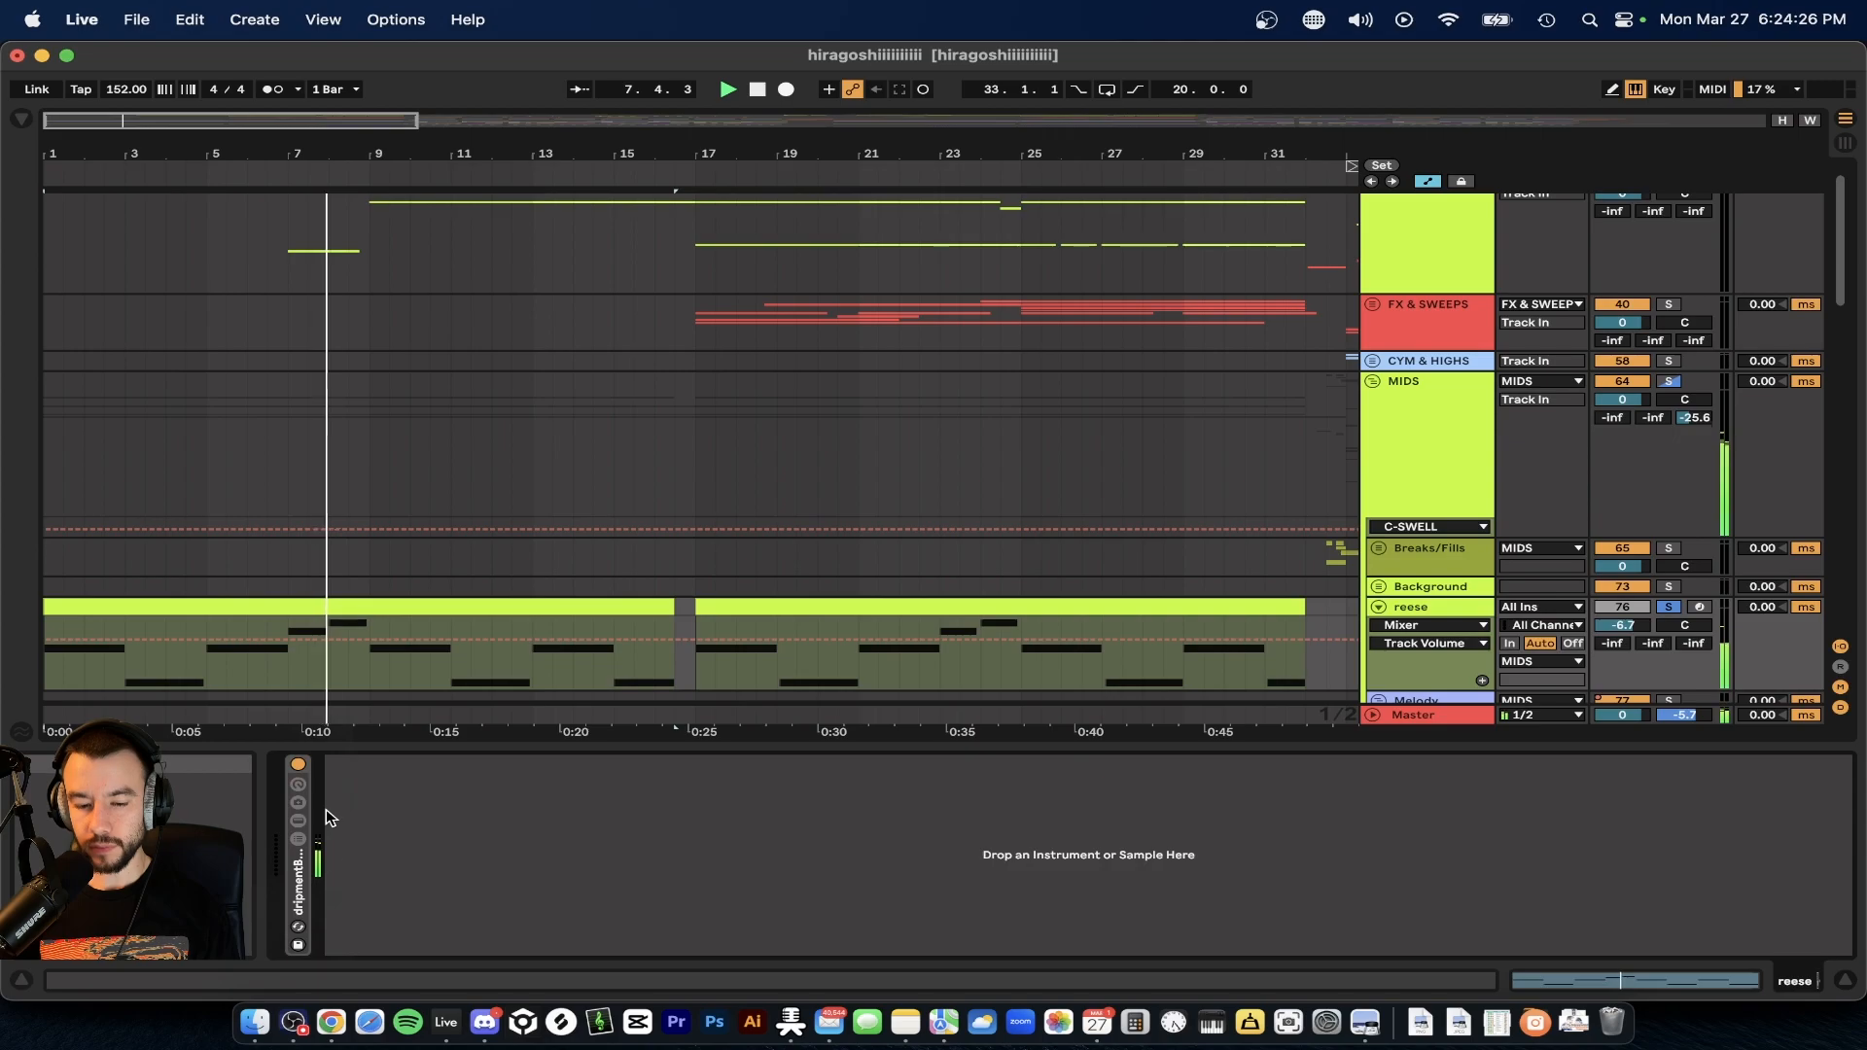
pyautogui.hscroll(-15, 556, 854)
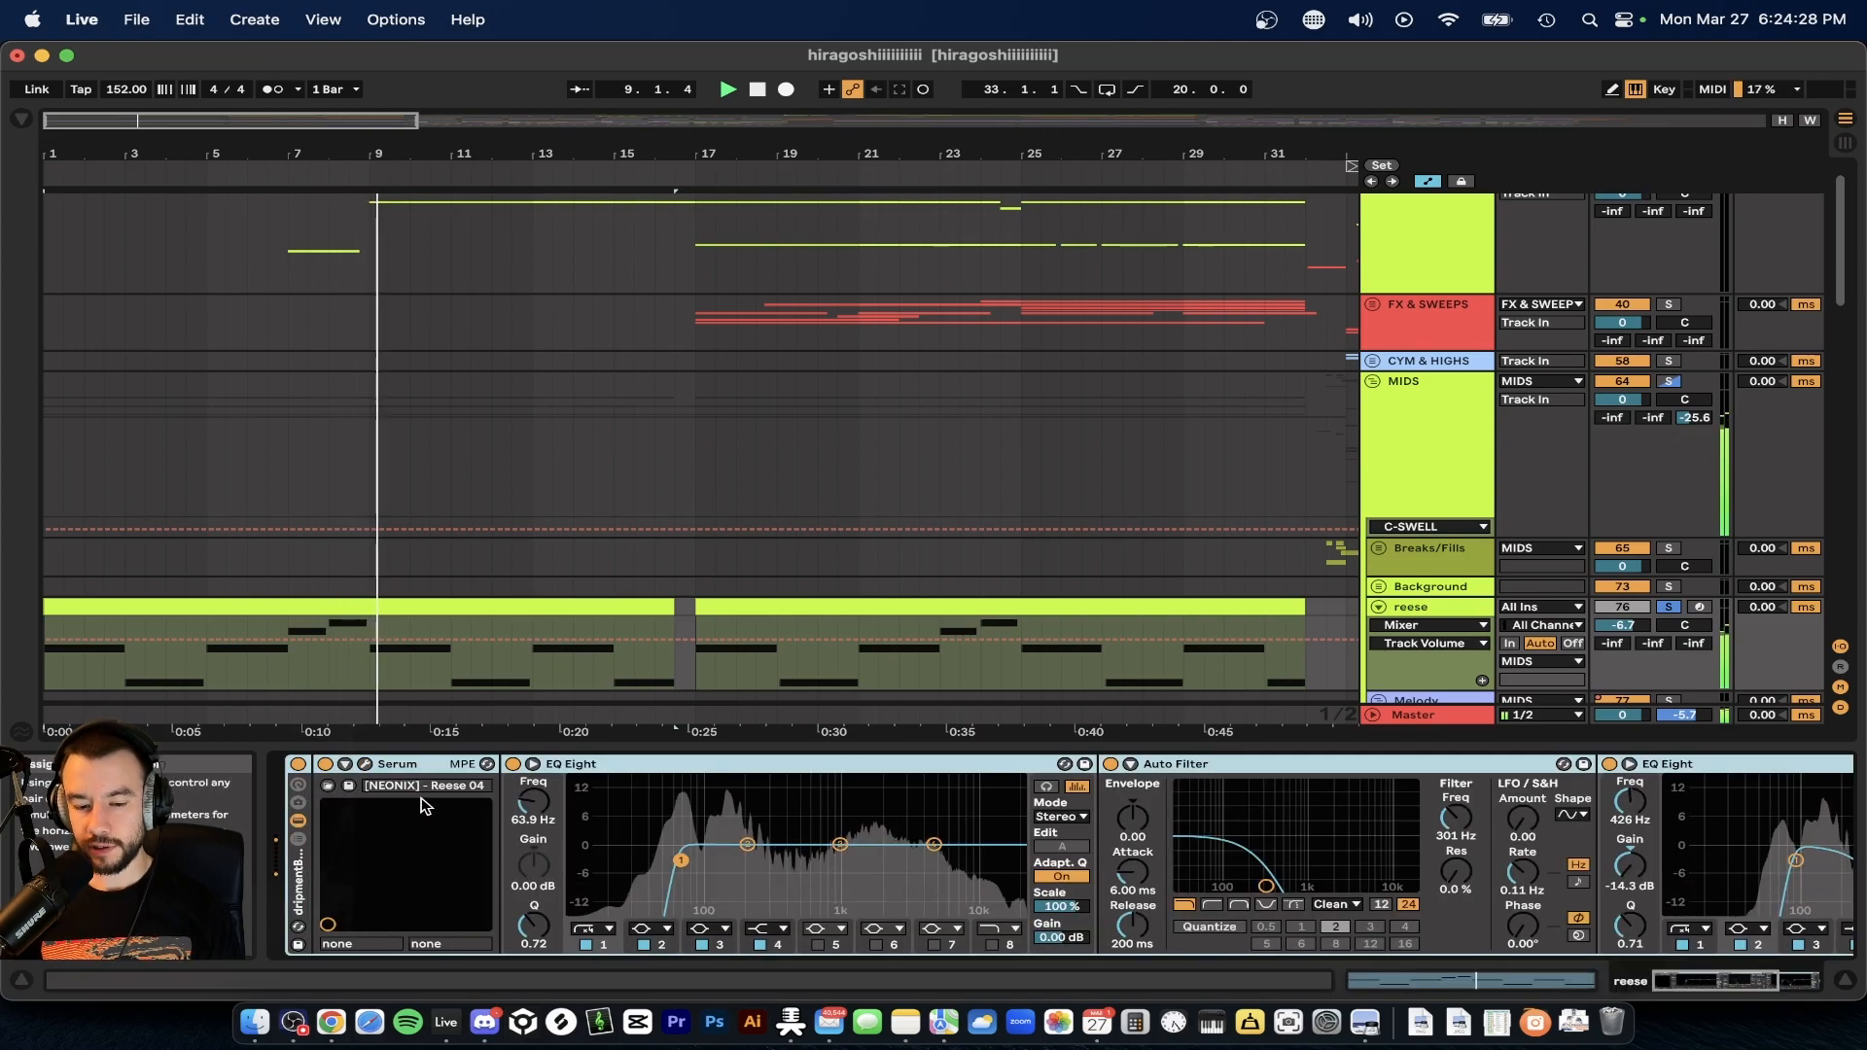
pyautogui.click(366, 765)
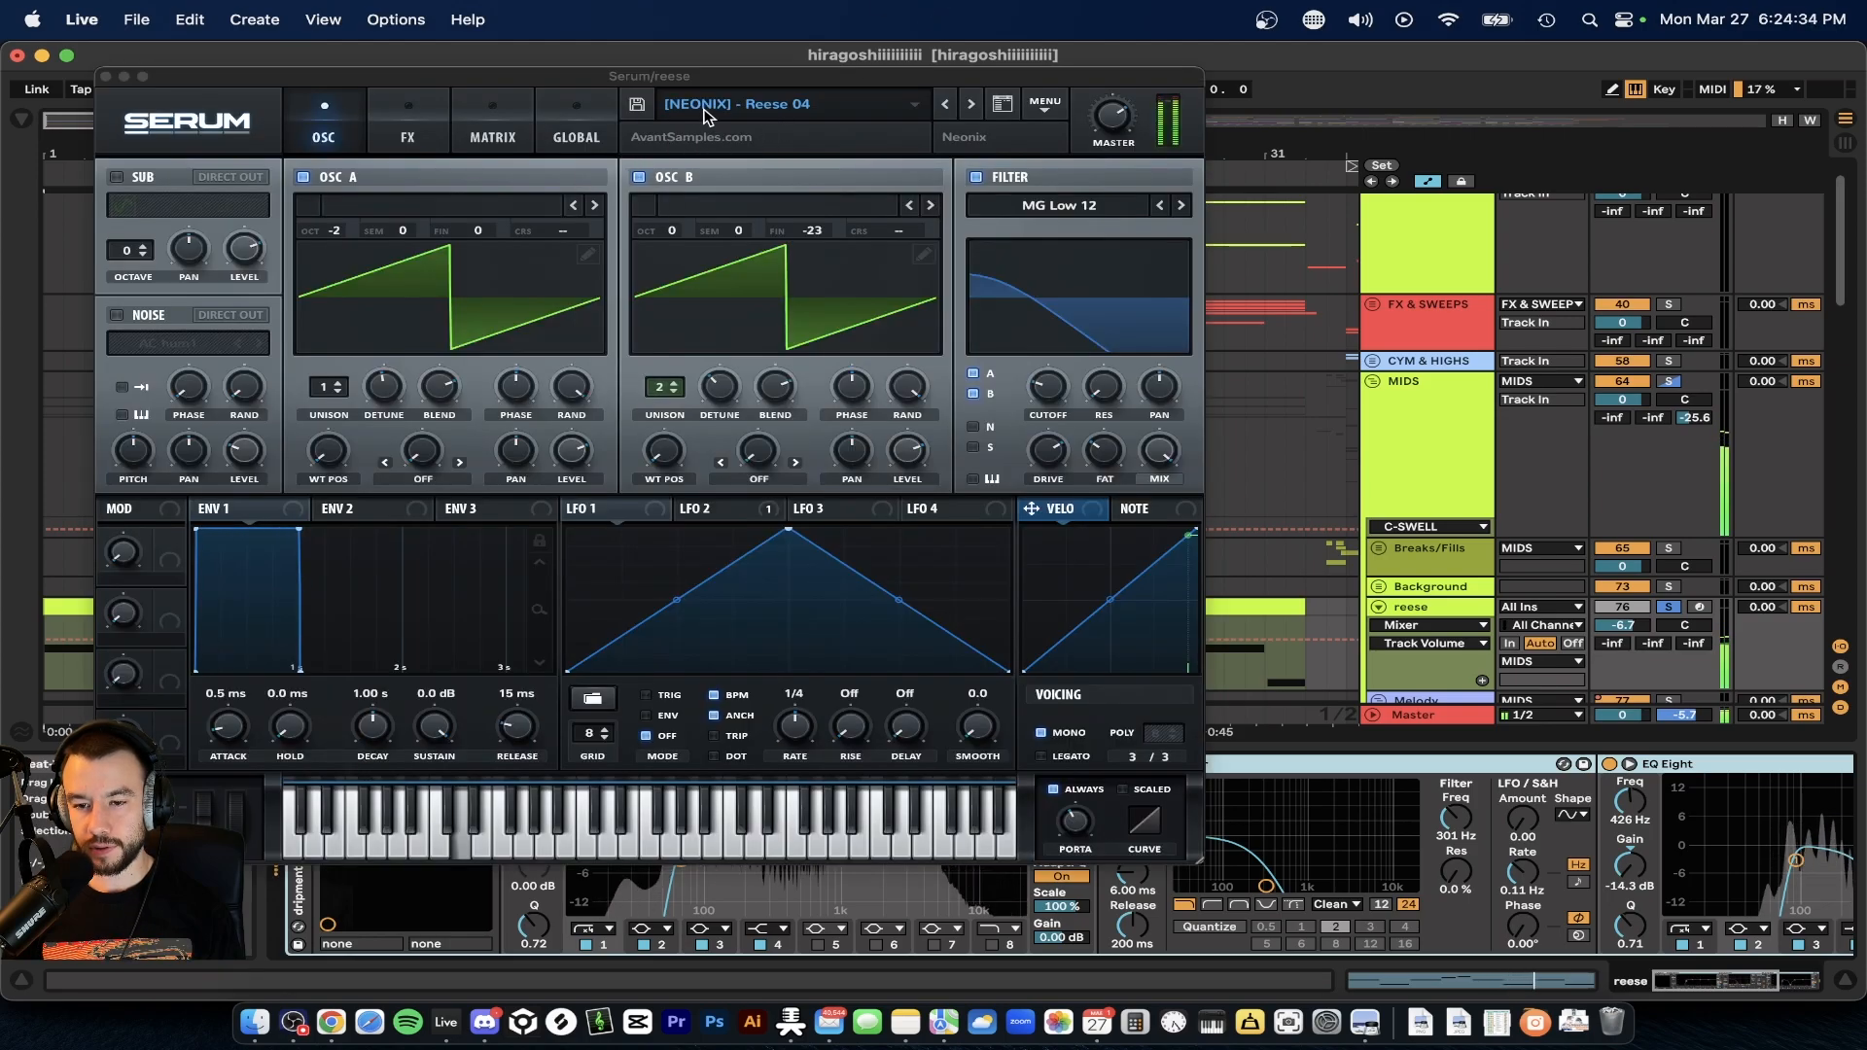
pyautogui.click(105, 76)
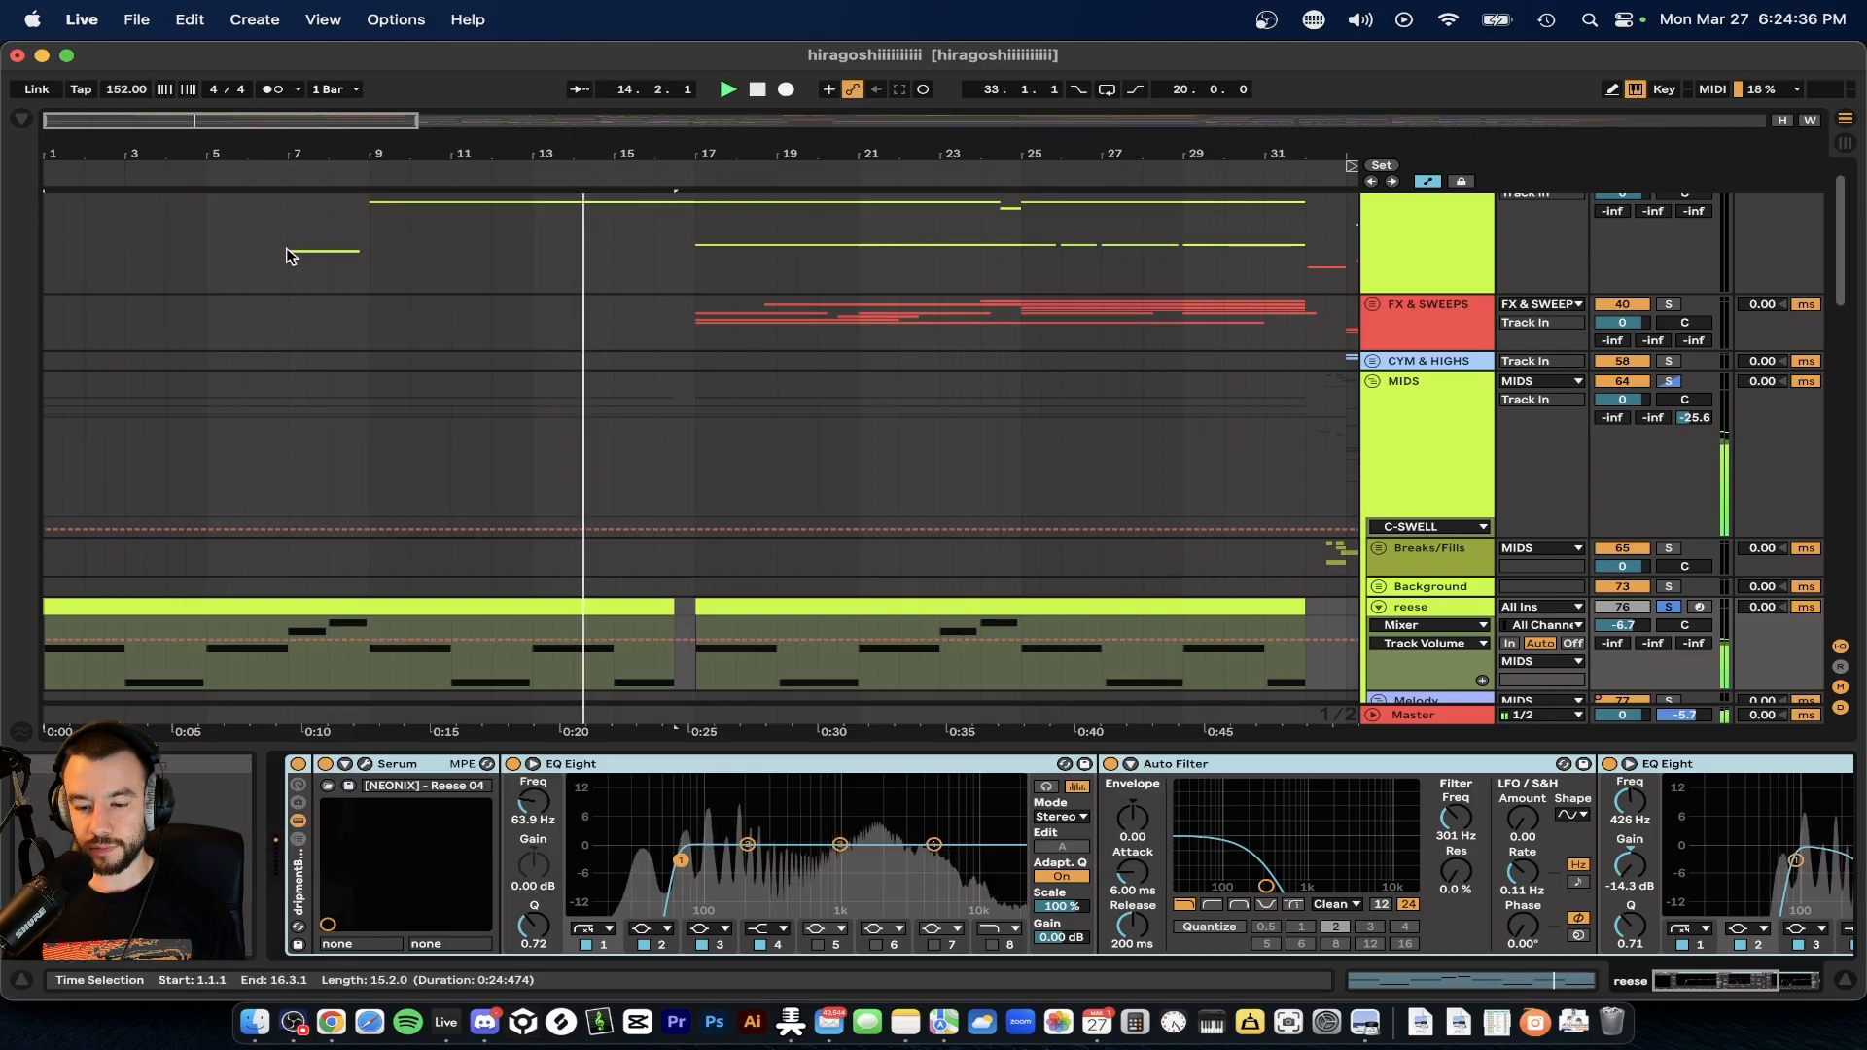
# - Examine the Auto Filter and EQ Eight settings in the reese track's device chain, then hide the devices
pyautogui.scroll(-4, 1099, 545)
pyautogui.scroll(-1, 1087, 498)
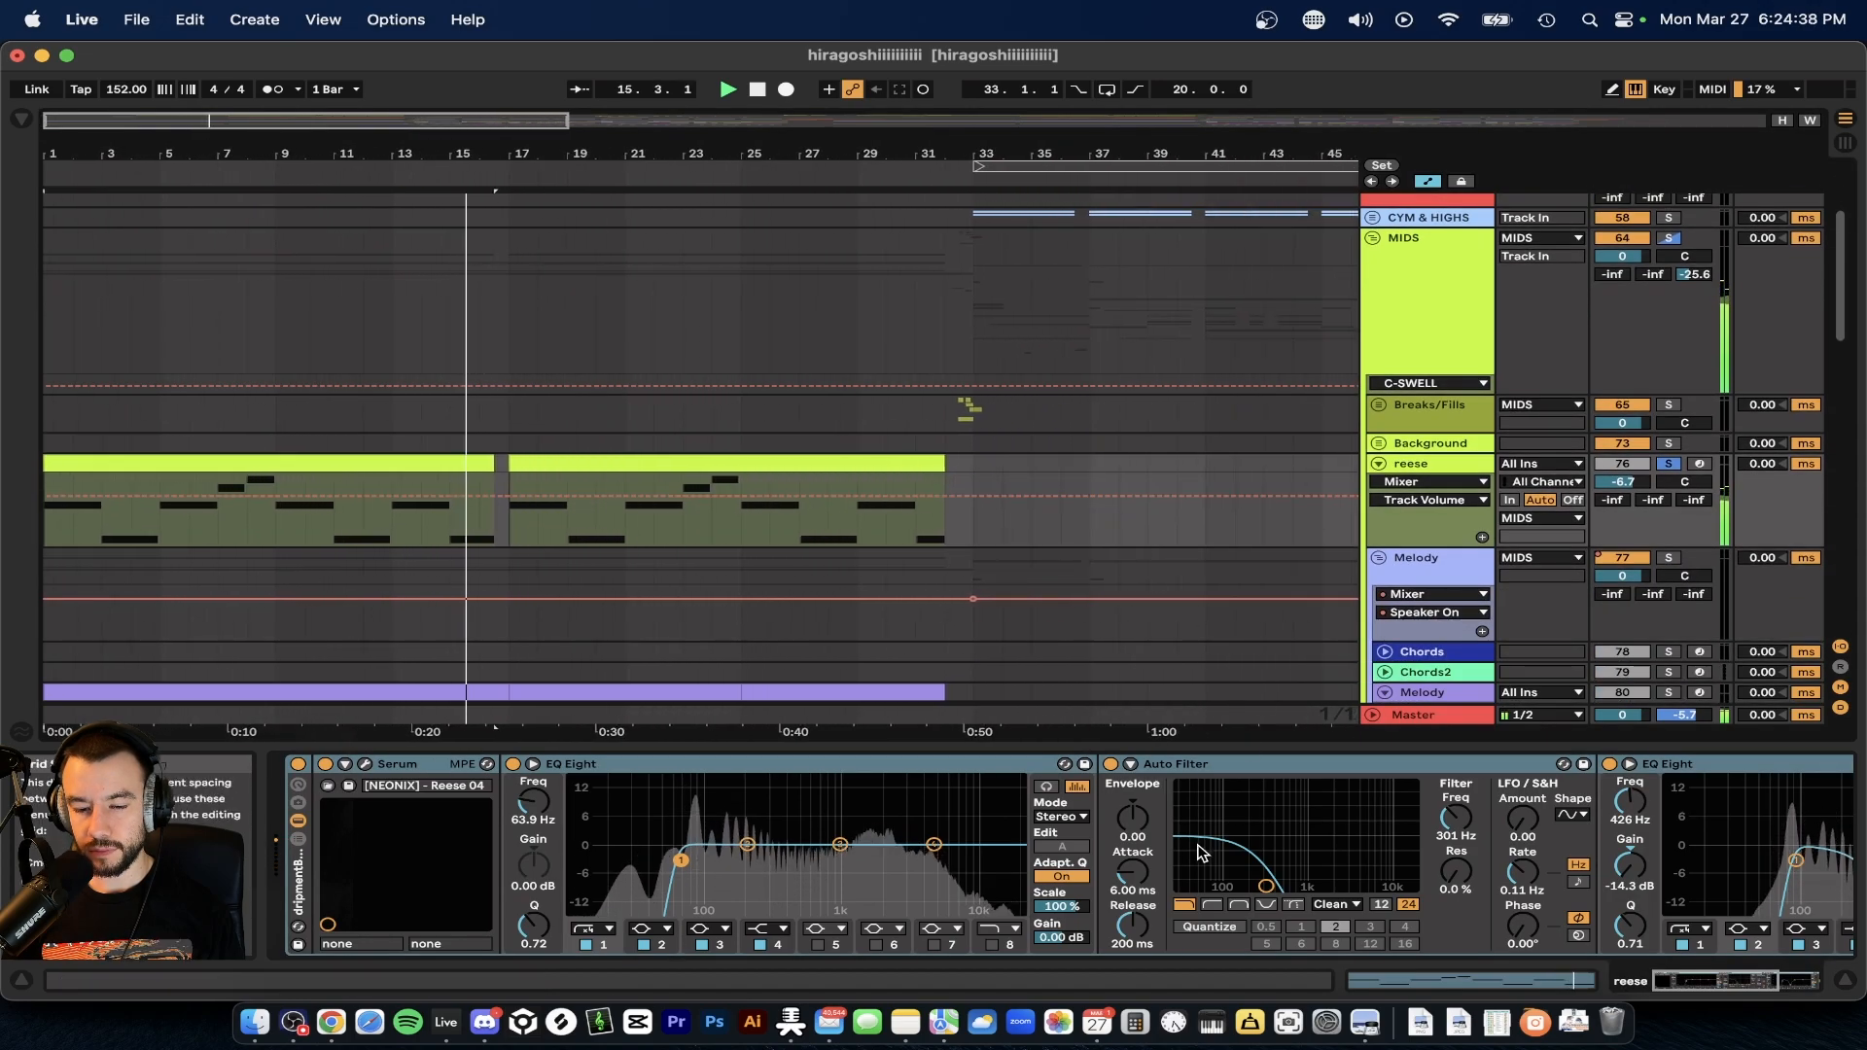
pyautogui.hscroll(5, 1200, 850)
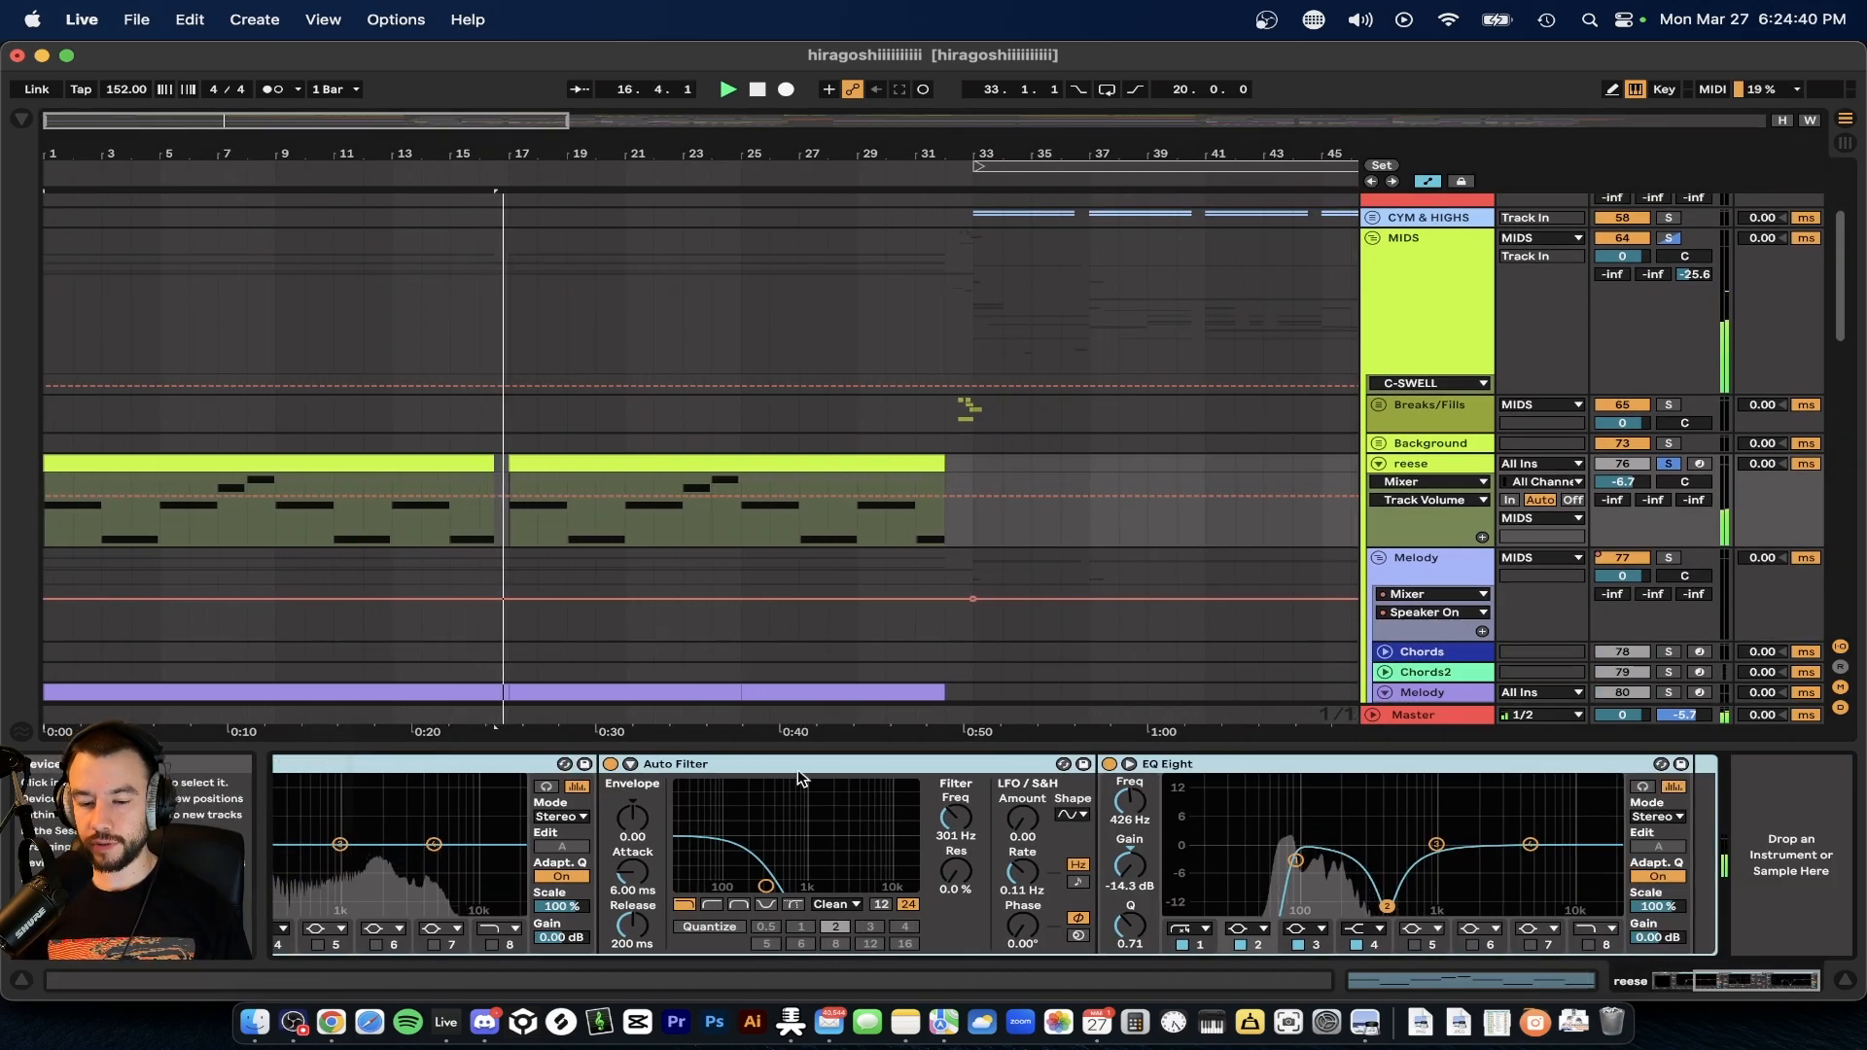
pyautogui.hscroll(-3, 957, 920)
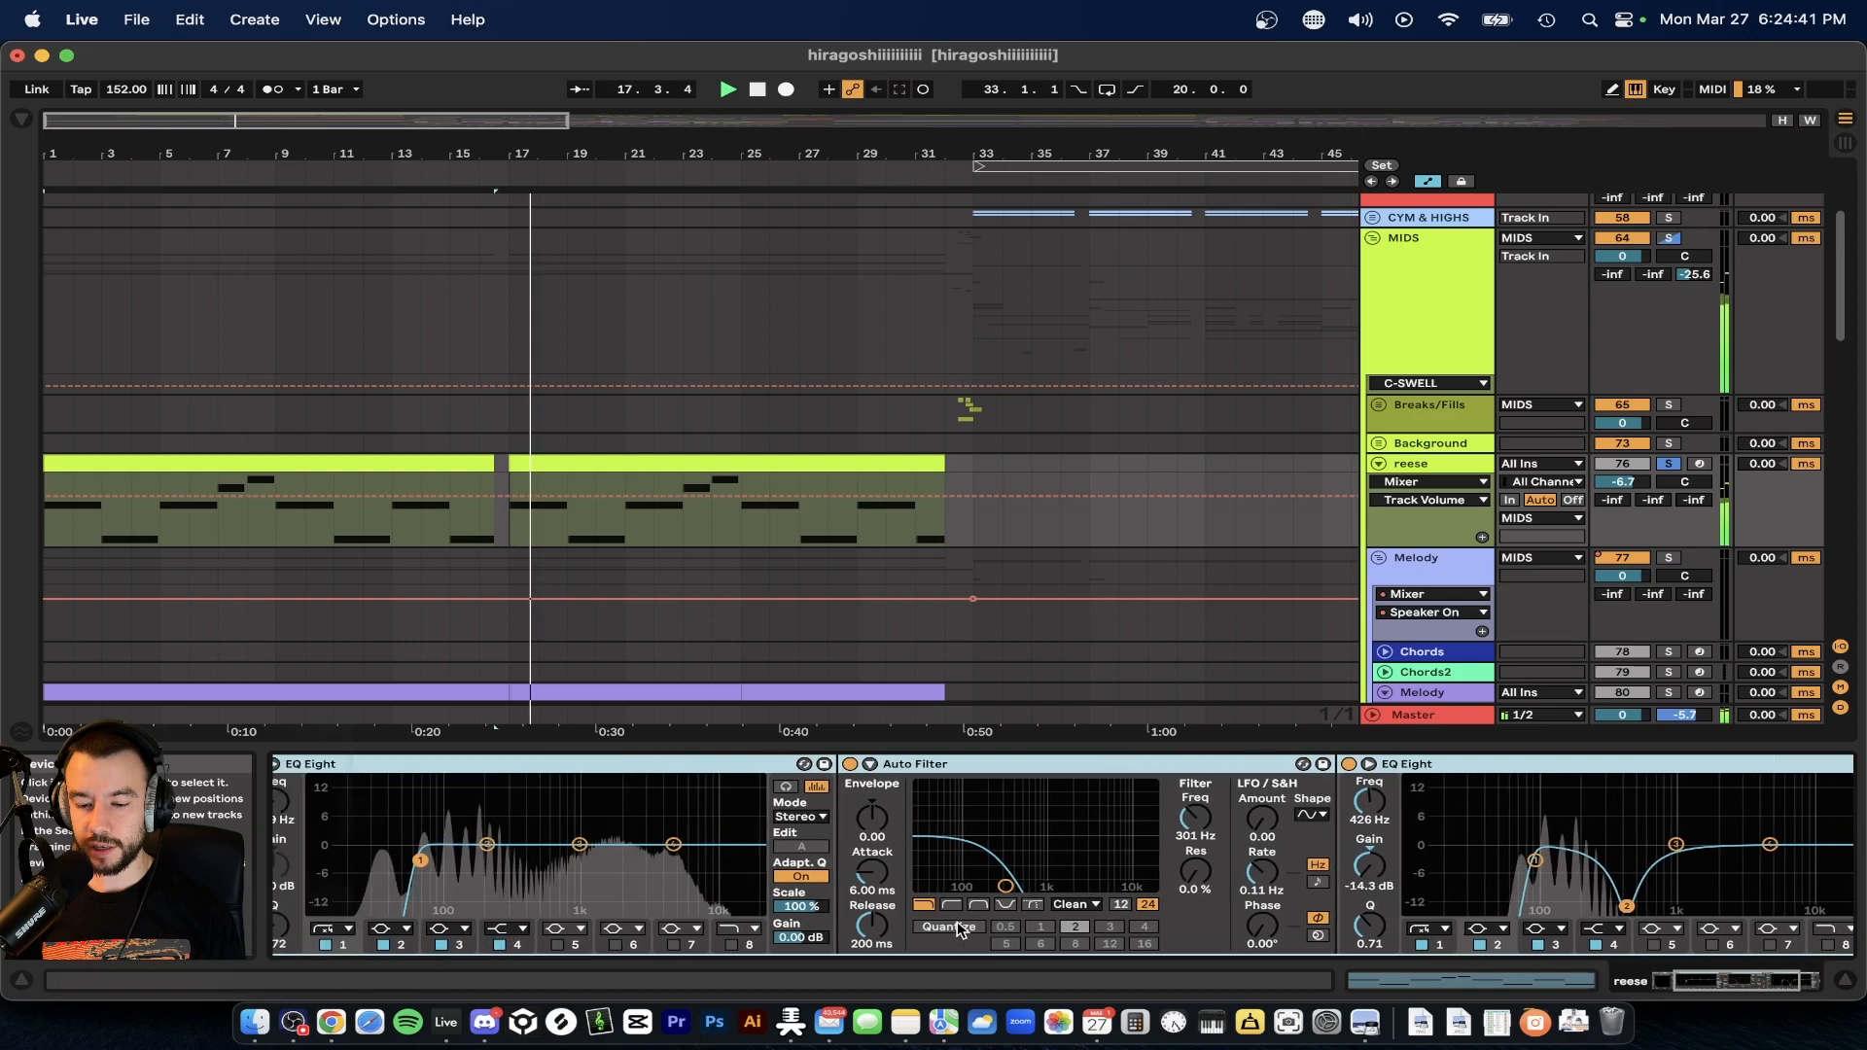
pyautogui.click(633, 749)
# - Return to the Sub 2 track, solo it and play it from bar 1
pyautogui.scroll(-3, 638, 754)
pyautogui.scroll(-12, 638, 753)
pyautogui.scroll(-2, 634, 753)
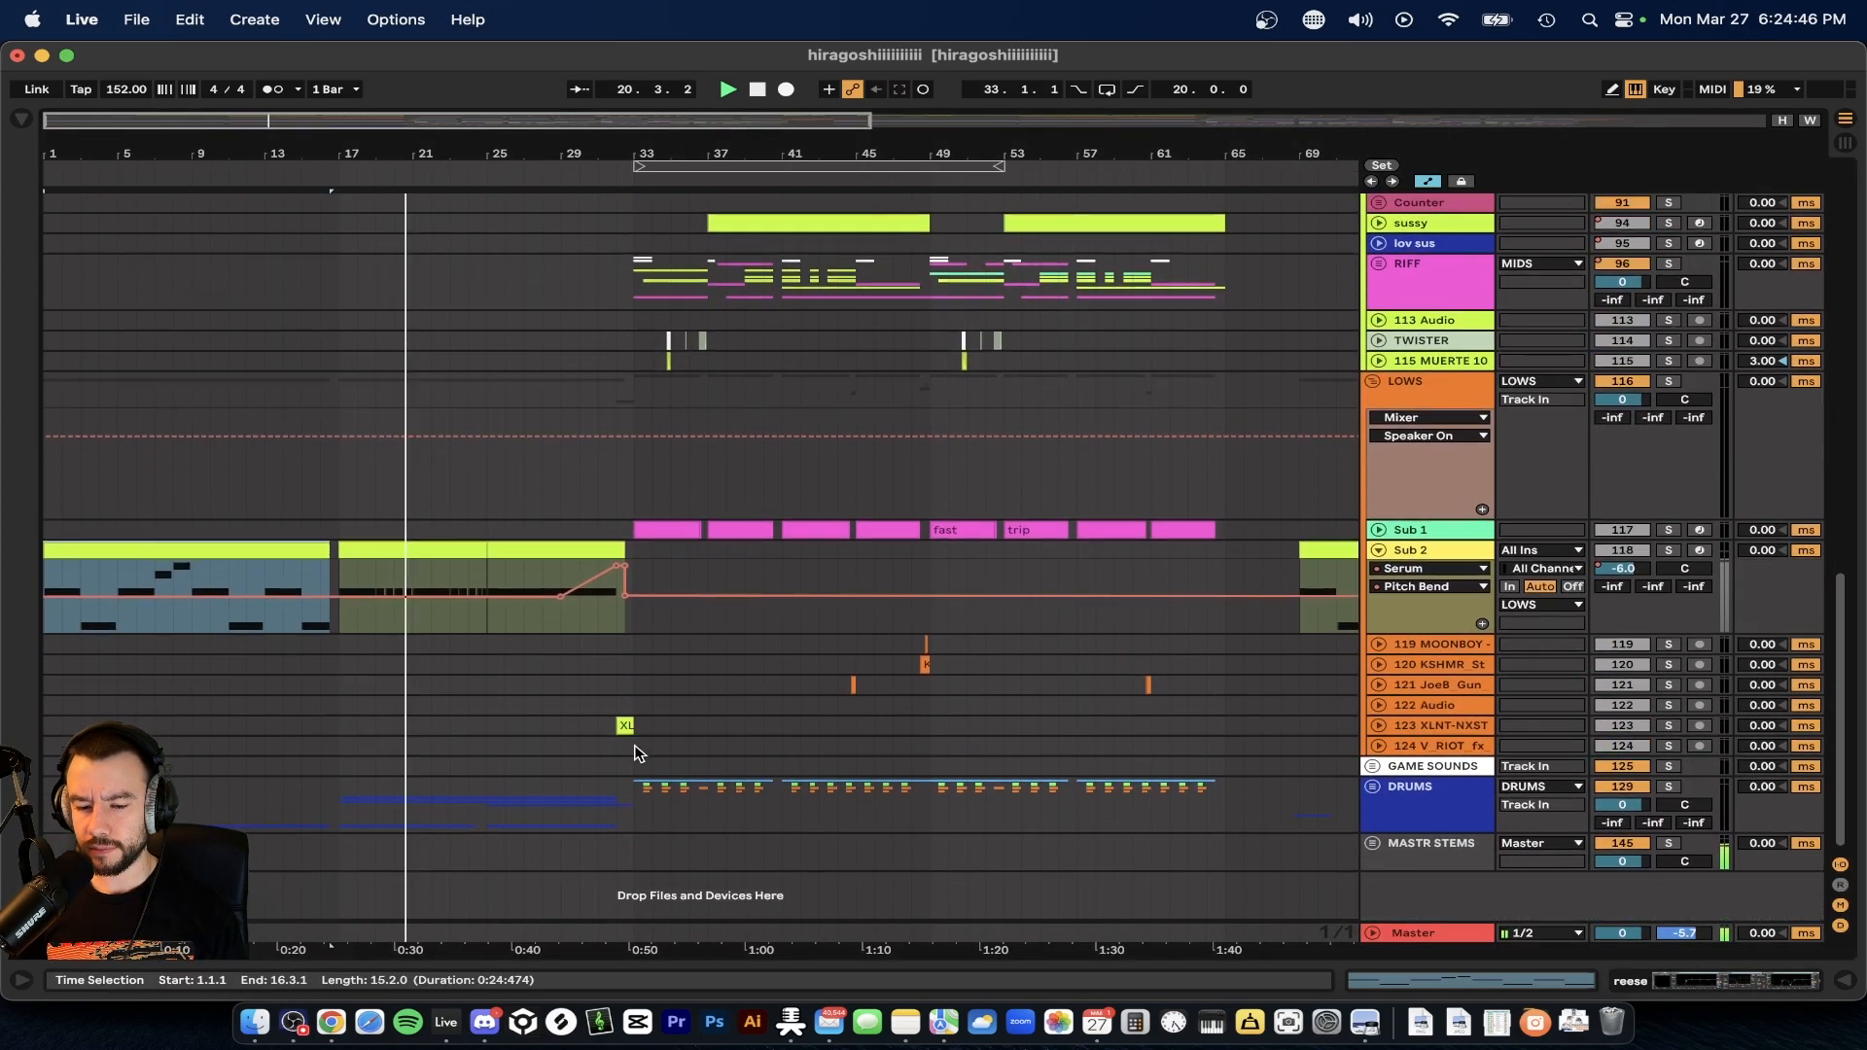
pyautogui.click(1669, 549)
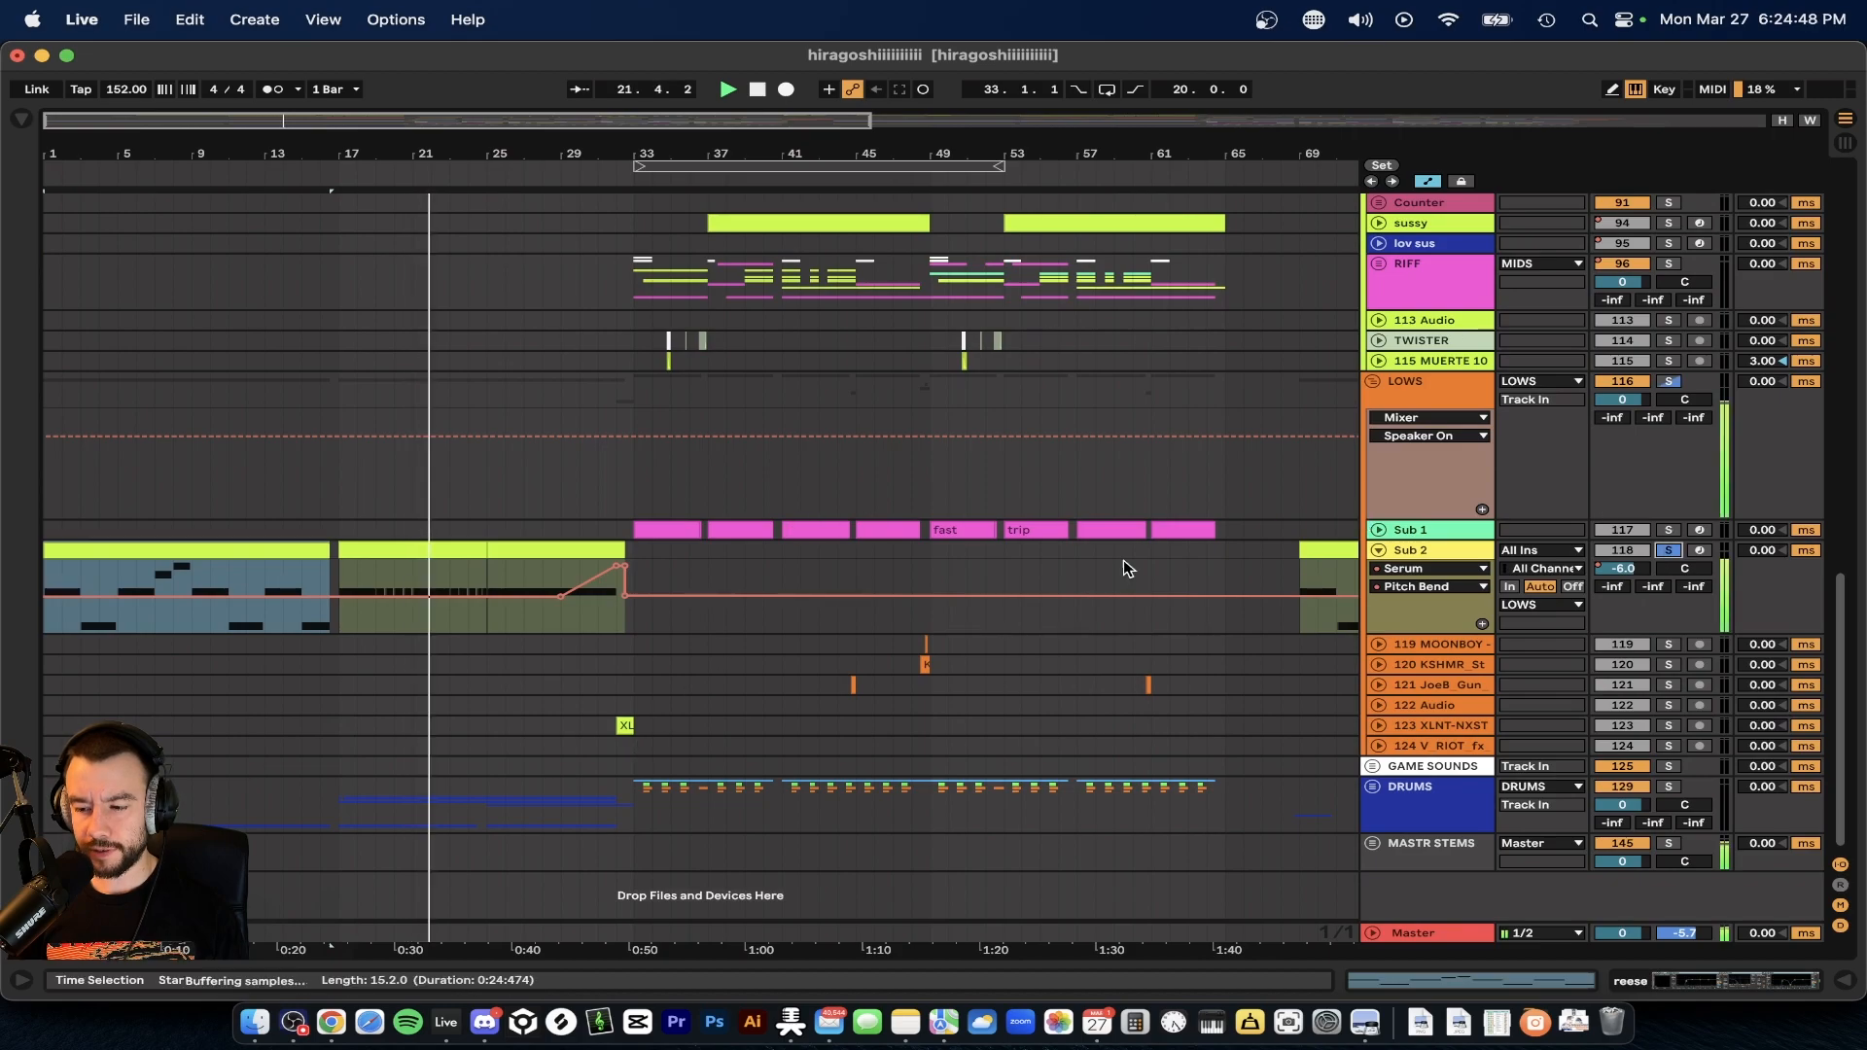
pyautogui.scroll(2, 248, 626)
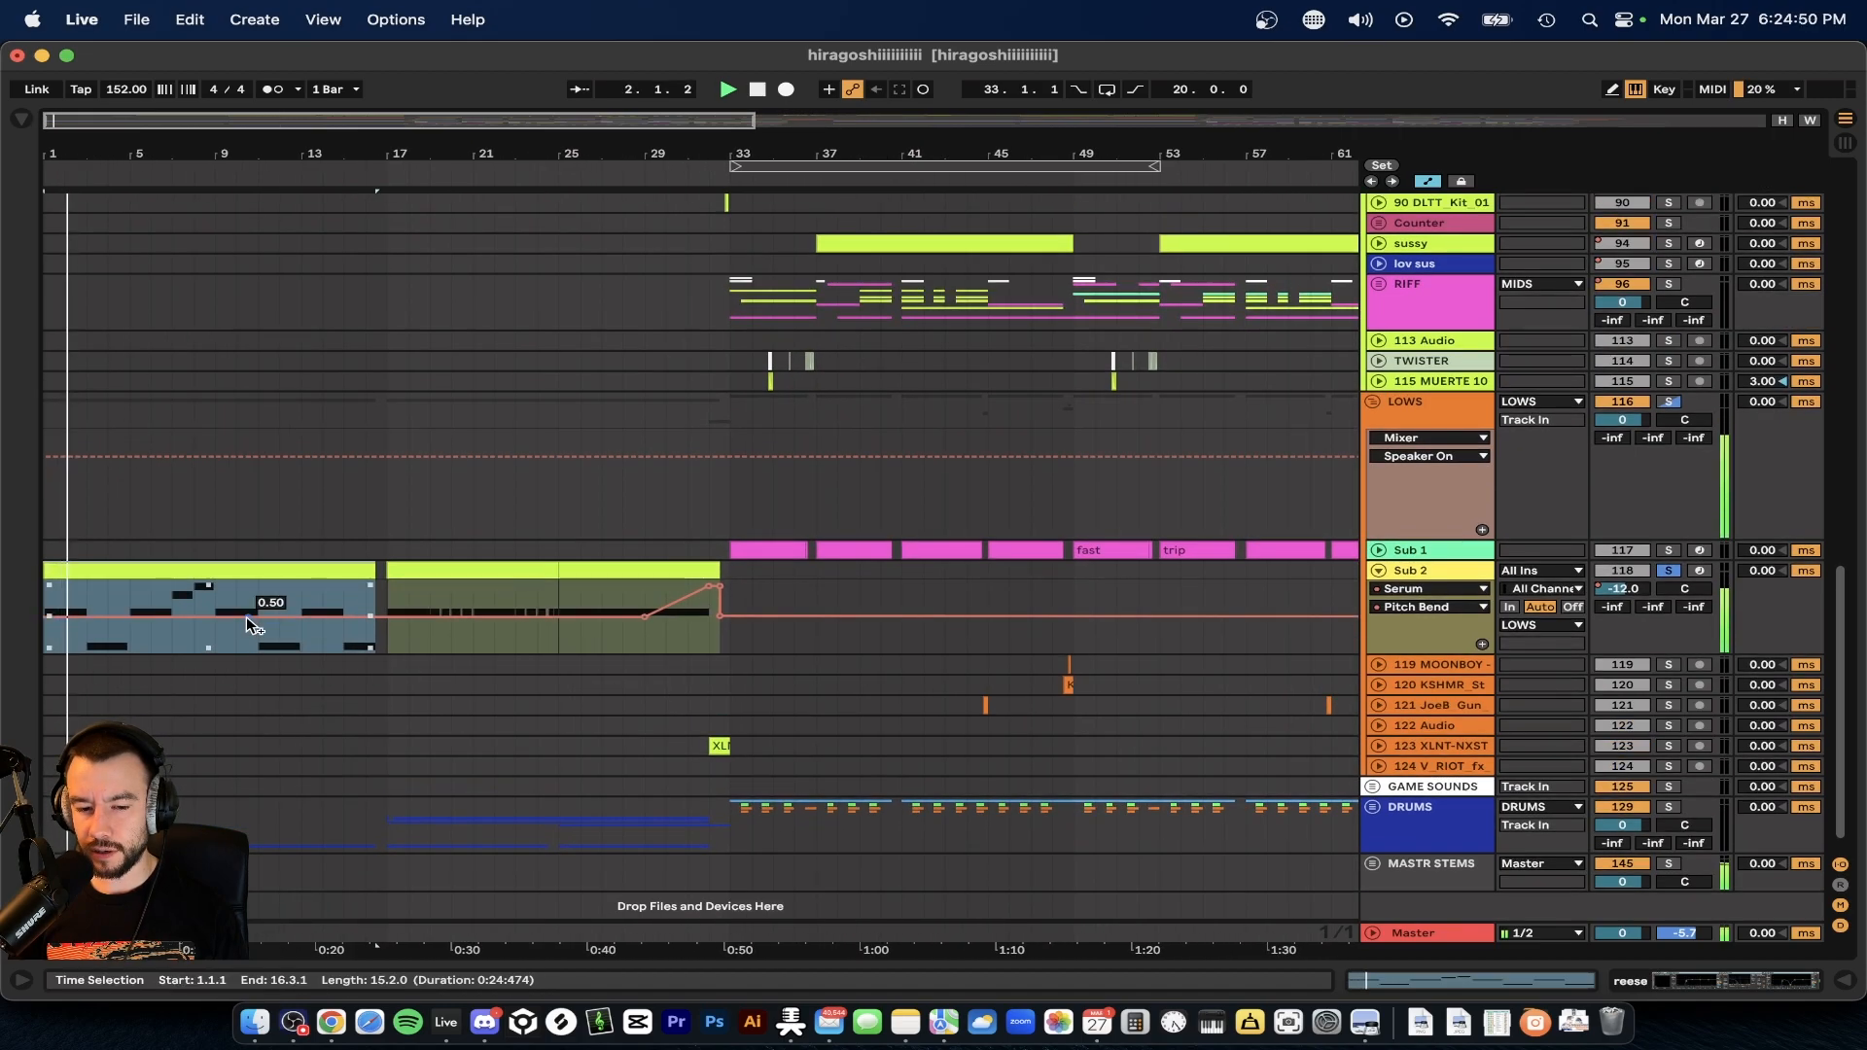
# - Go back to the reese track, play it soloed and show its device chain again
pyautogui.scroll(1, 249, 625)
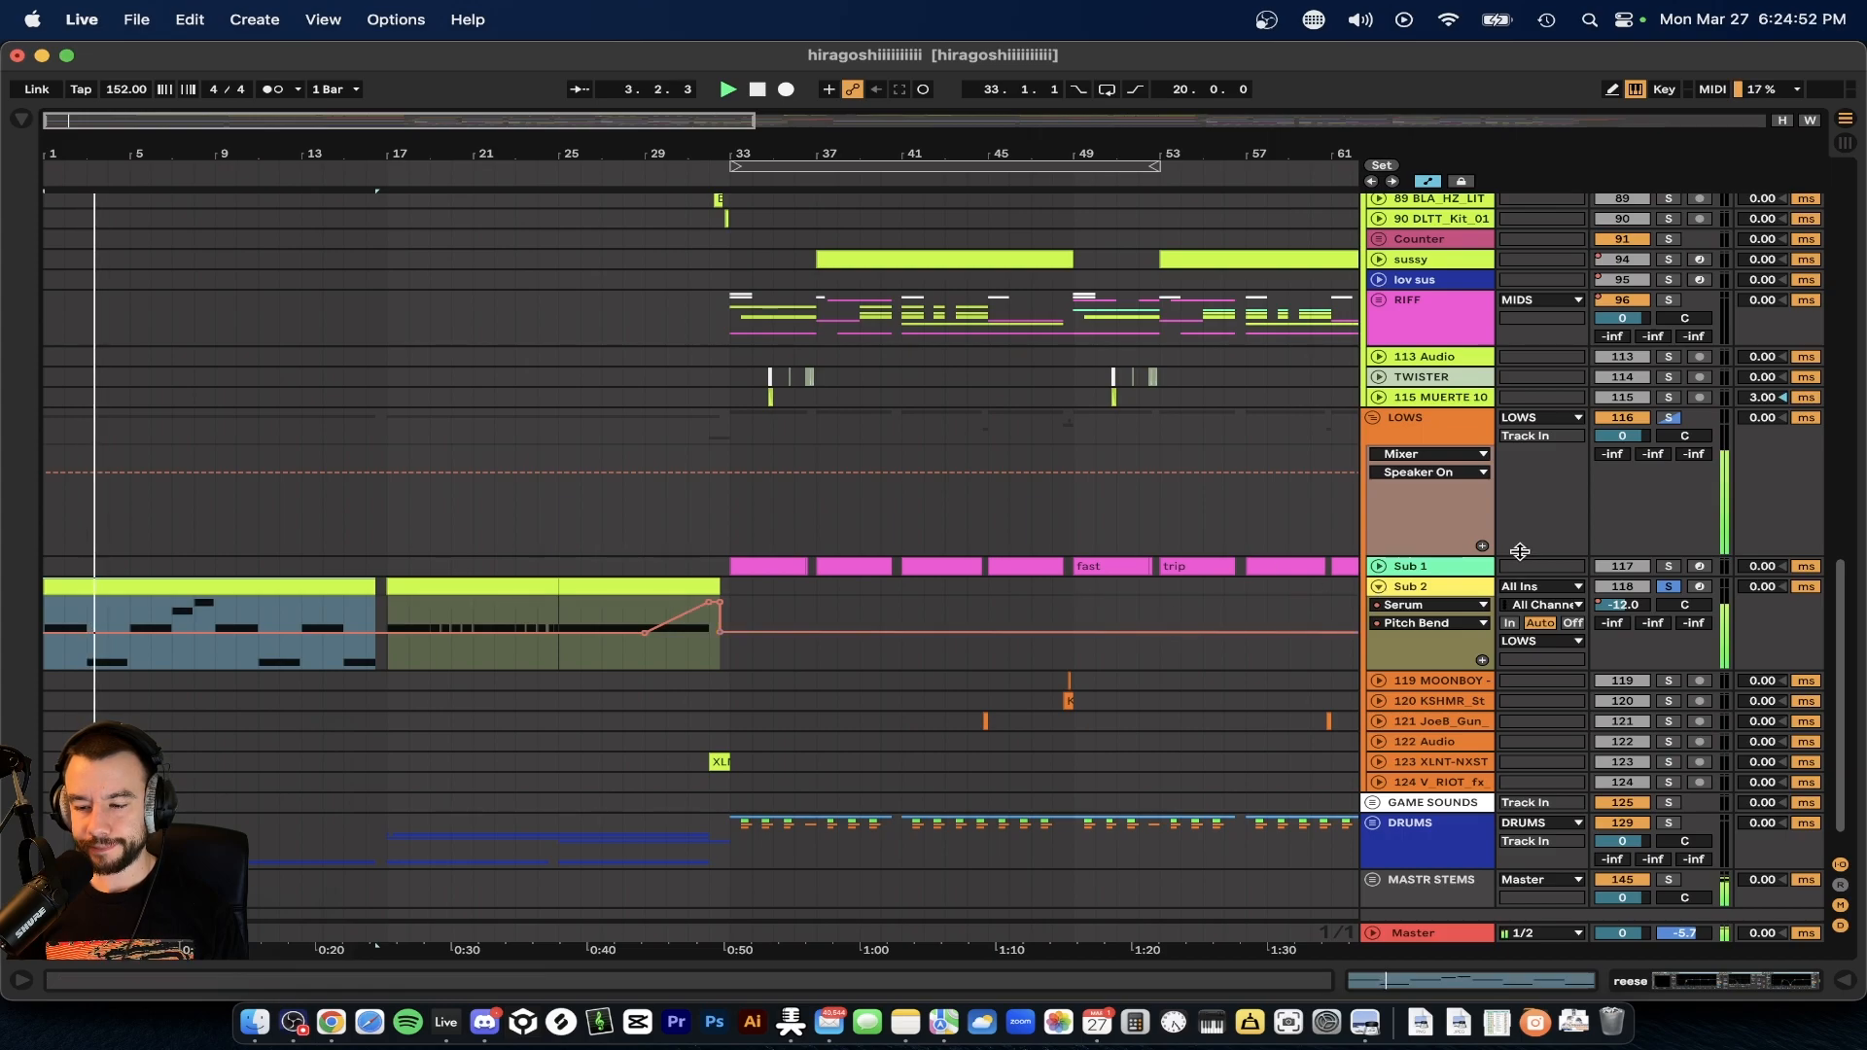
pyautogui.scroll(10, 1416, 424)
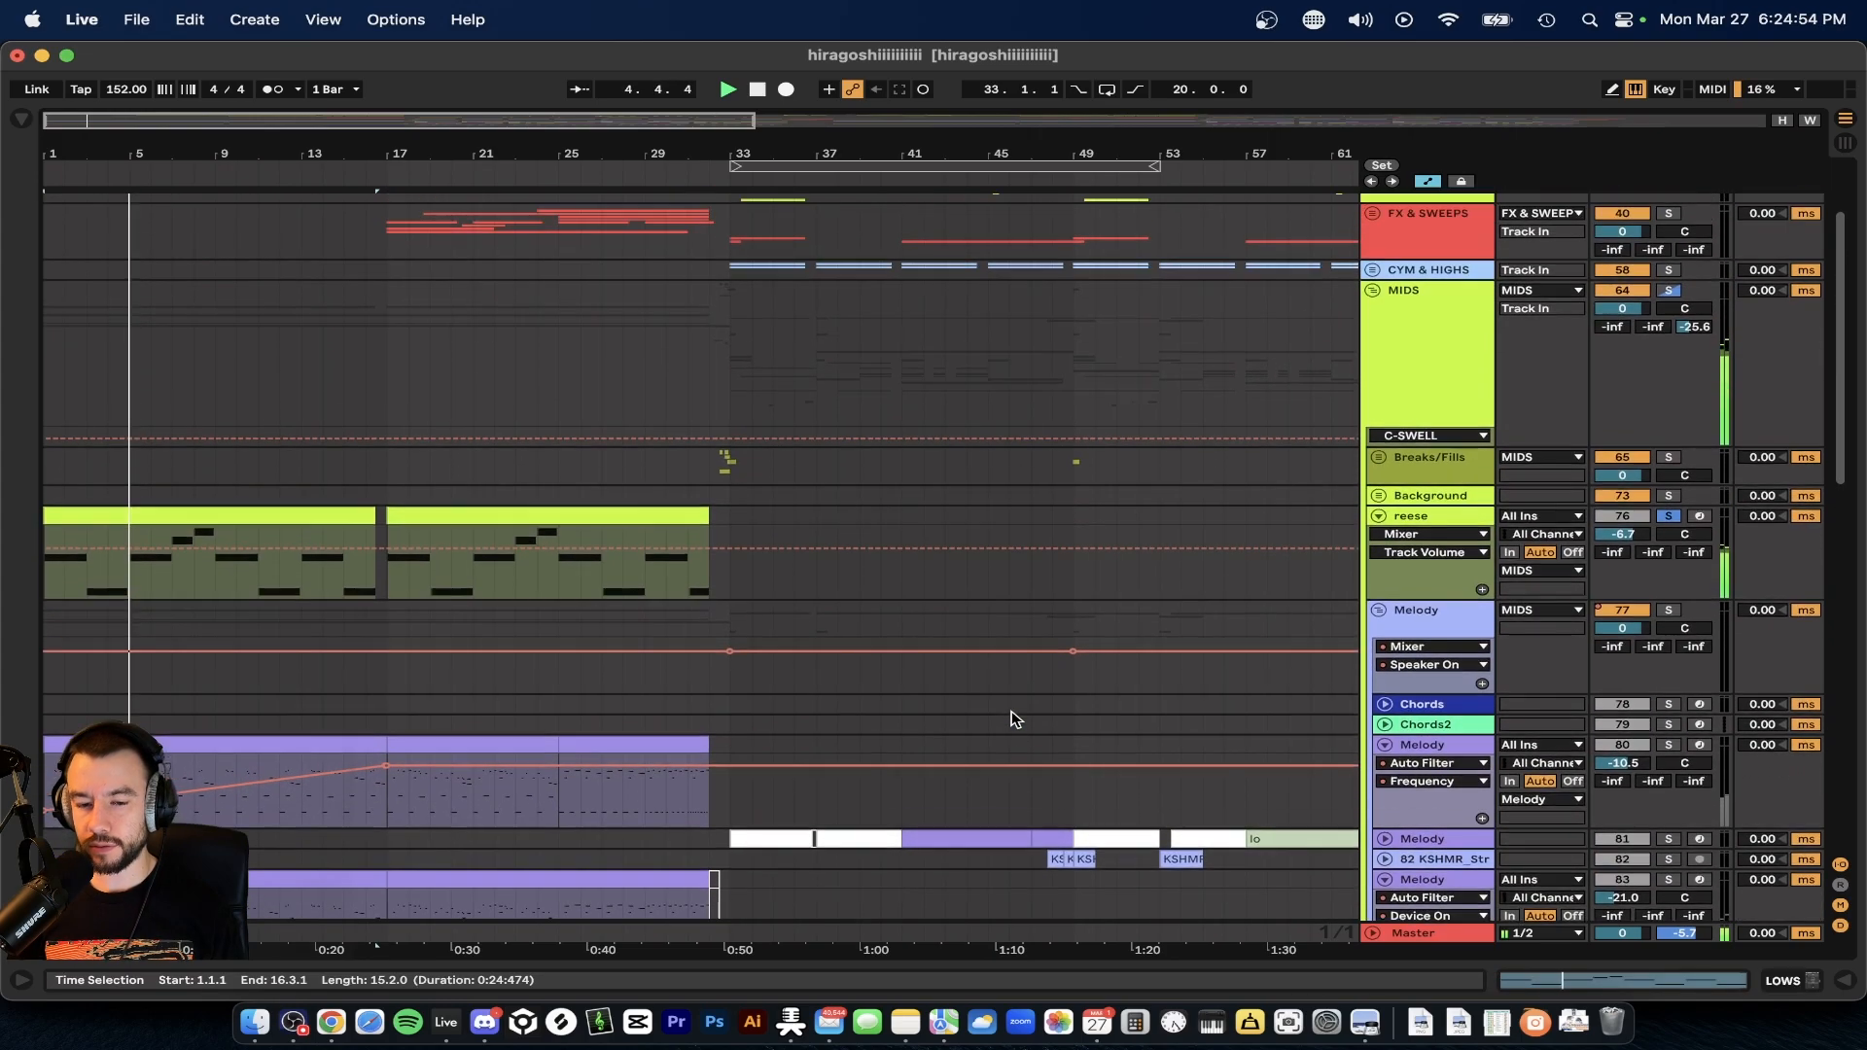
pyautogui.click(1430, 532)
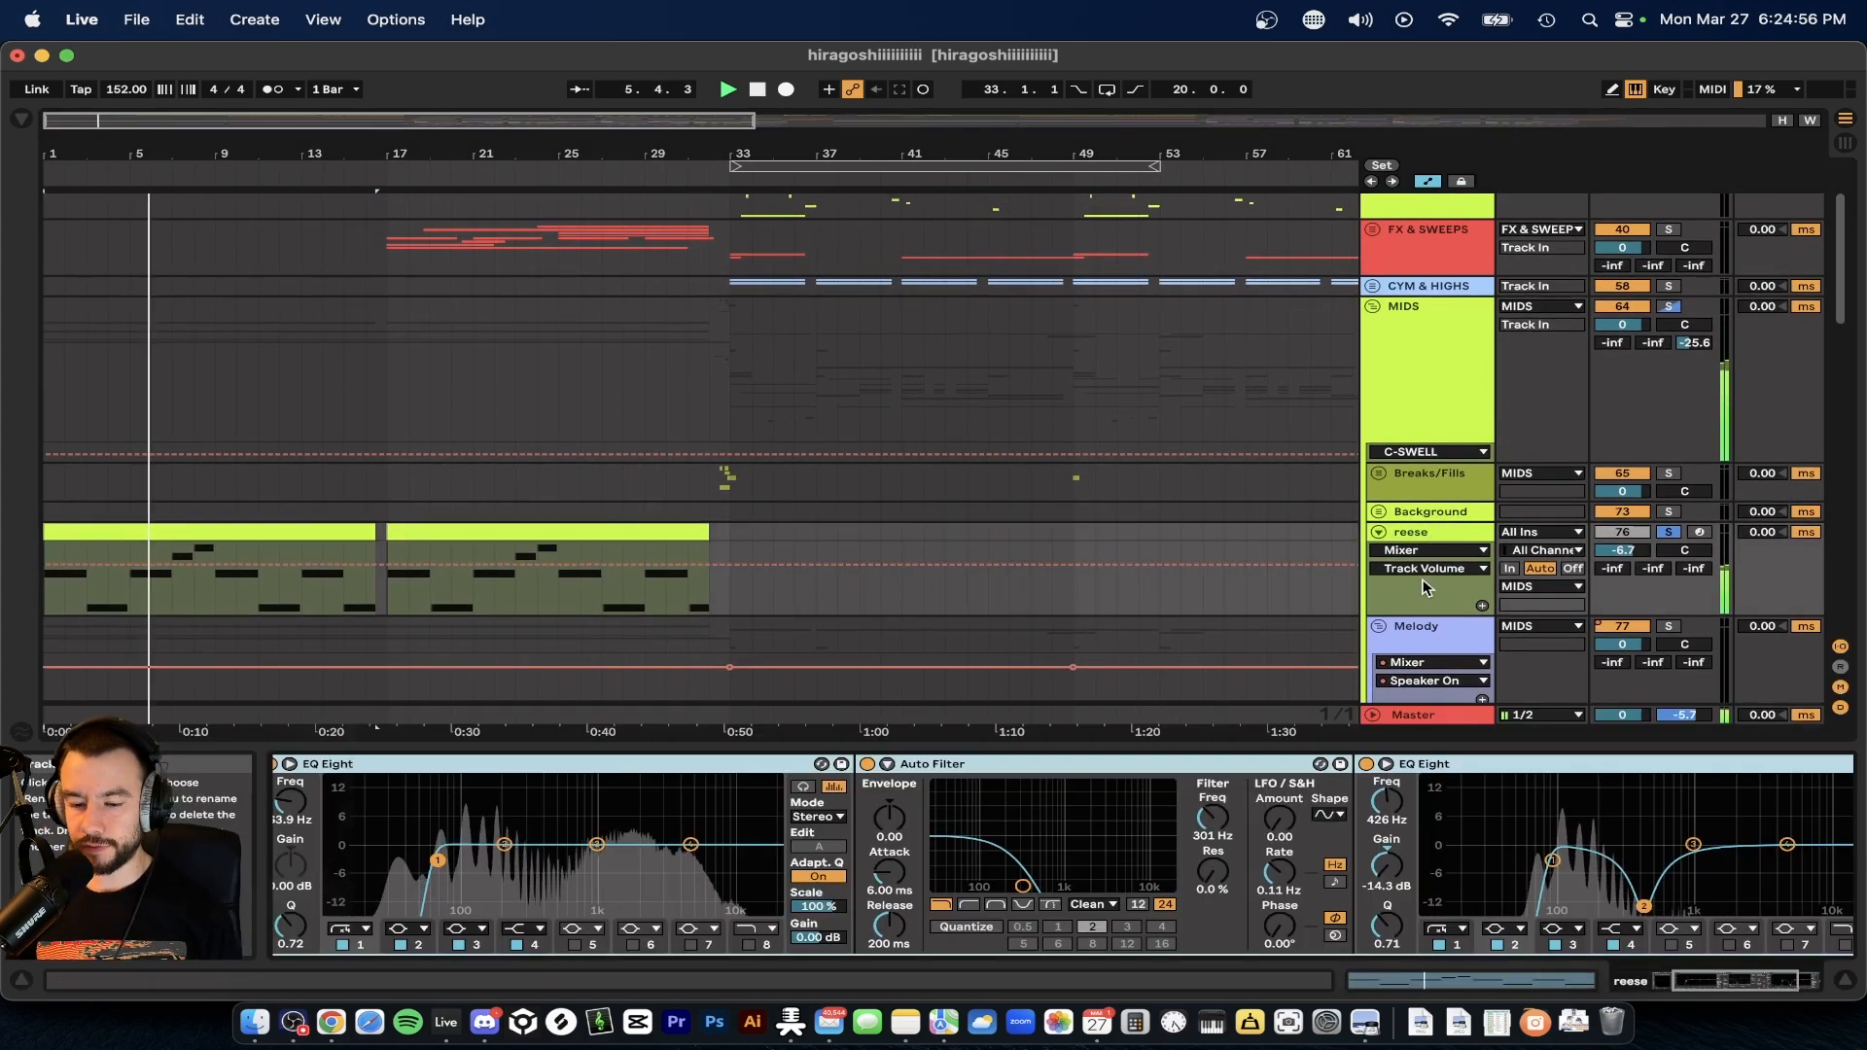
# - Examine the EQ Eight and Auto Filter devices along the reese track's chain, then hide the devices and unsolo the track
pyautogui.hscroll(-5, 642, 897)
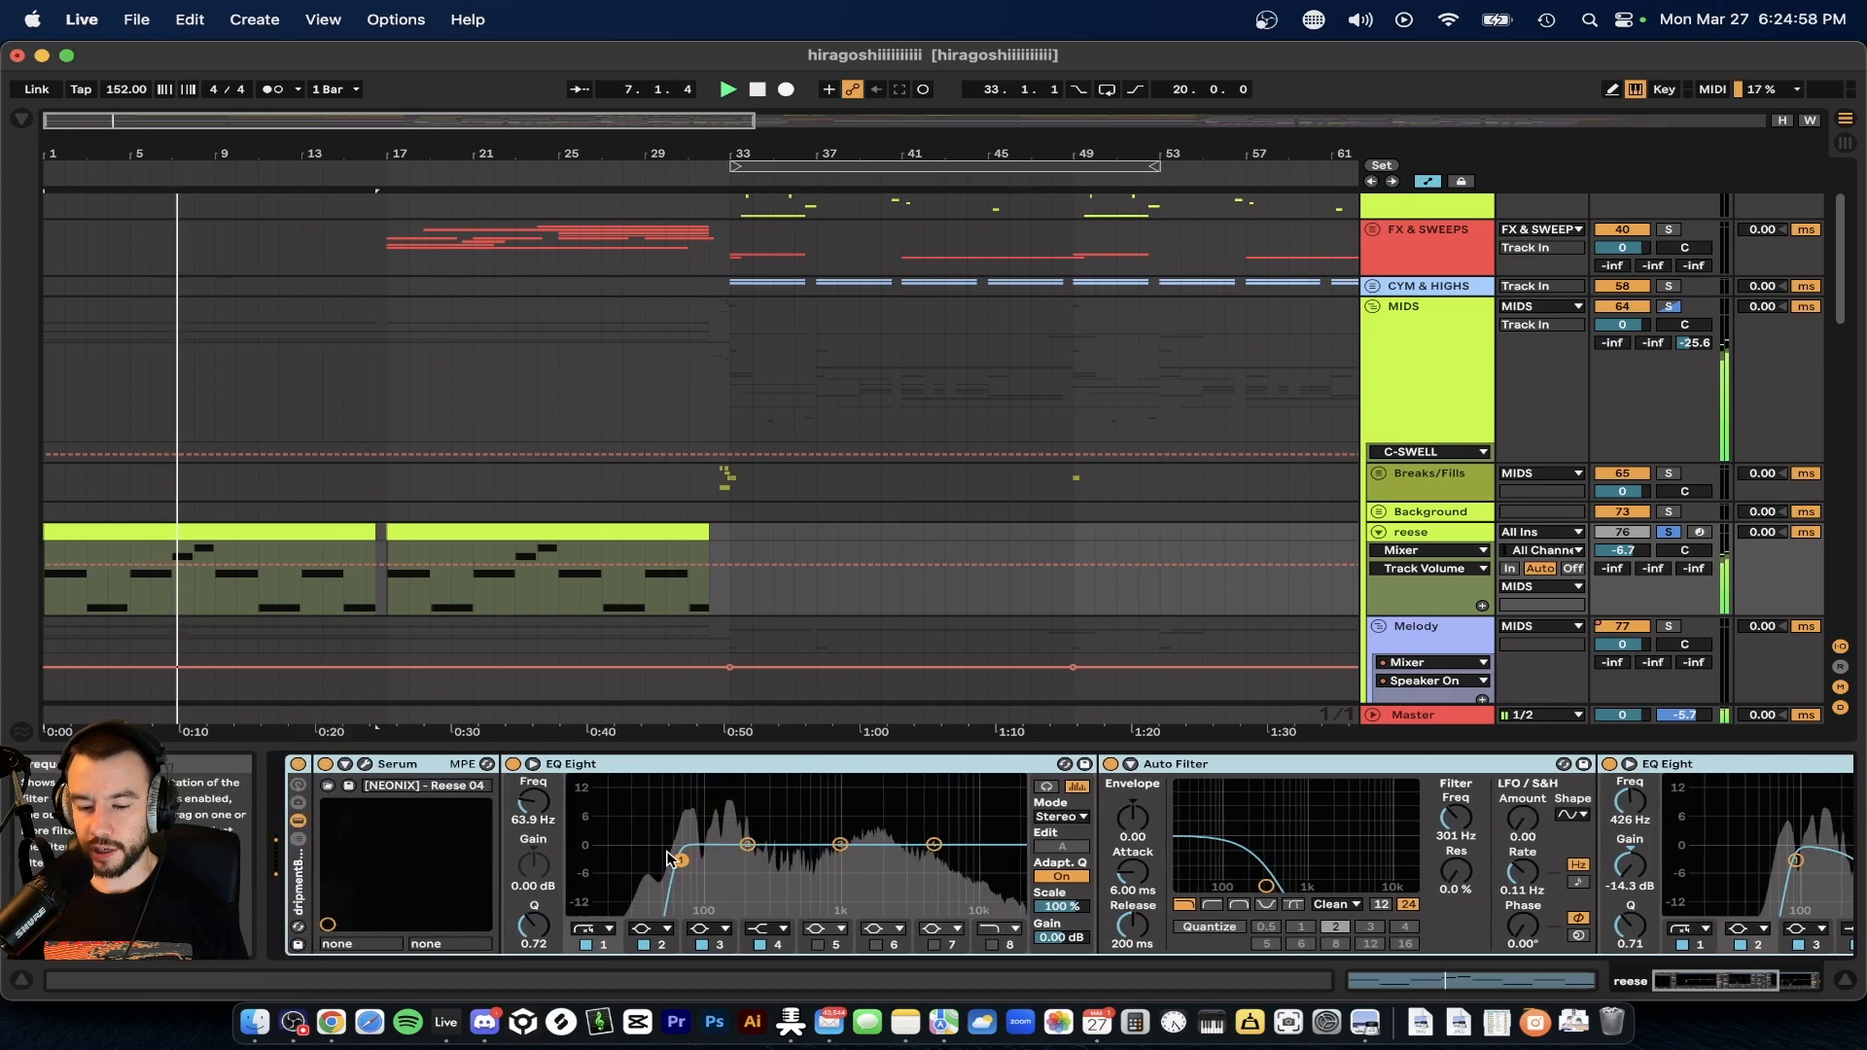
pyautogui.hscroll(5, 681, 914)
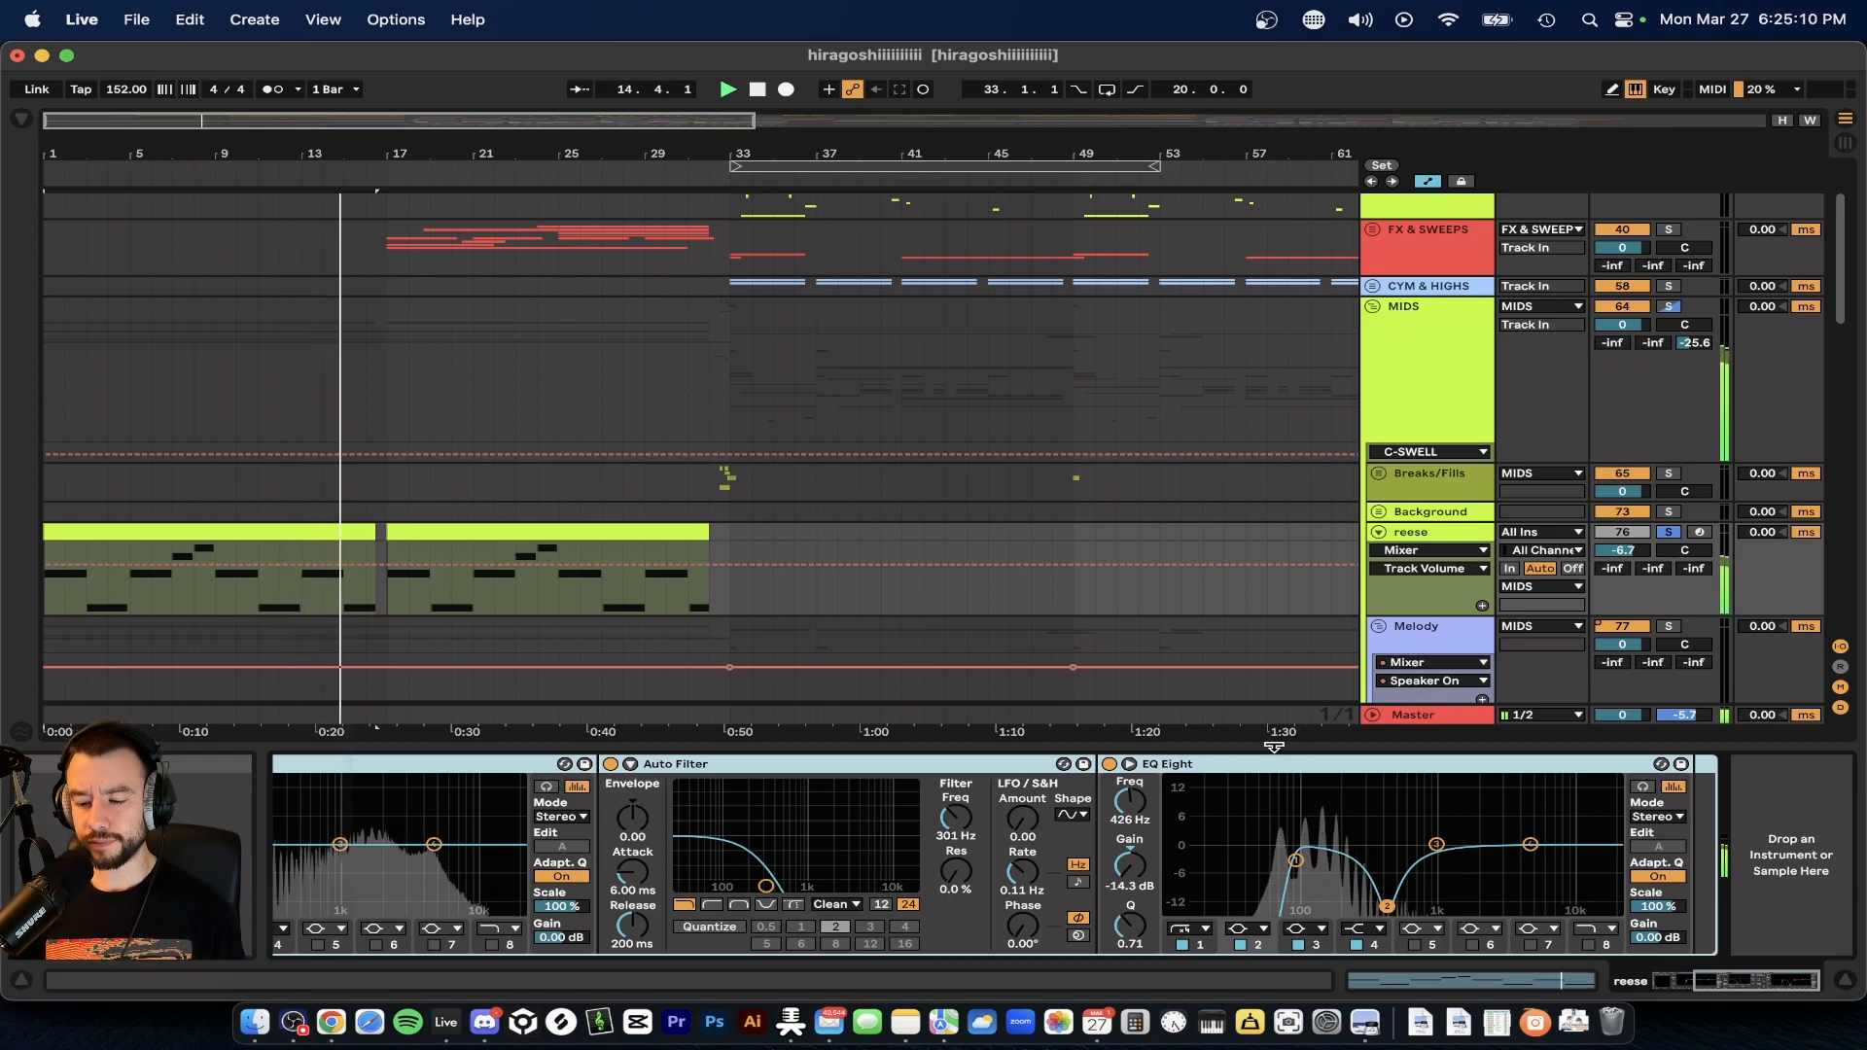
pyautogui.press('super+alt+l')
pyautogui.scroll(-5, 995, 745)
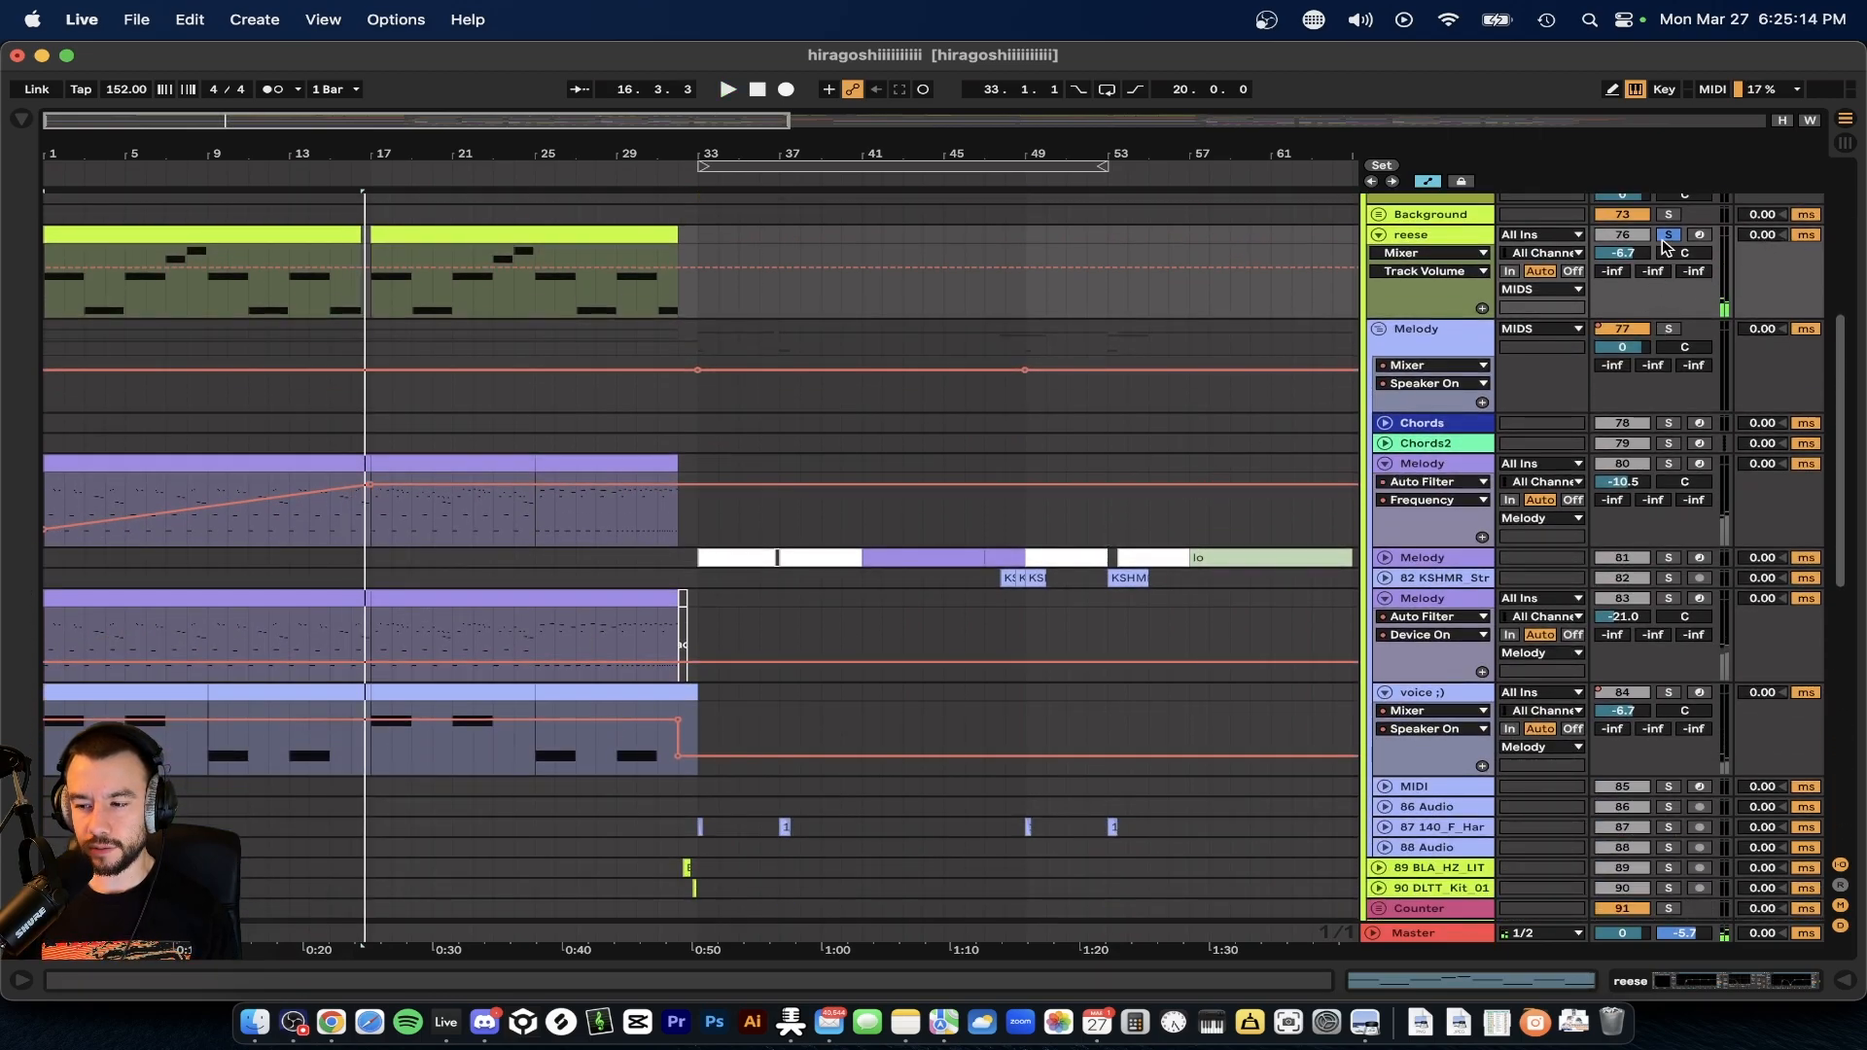
pyautogui.click(1667, 237)
# - Select the first Melody clip and play the full arrangement from bar 1 while looking over the intro tracks
pyautogui.click(165, 476)
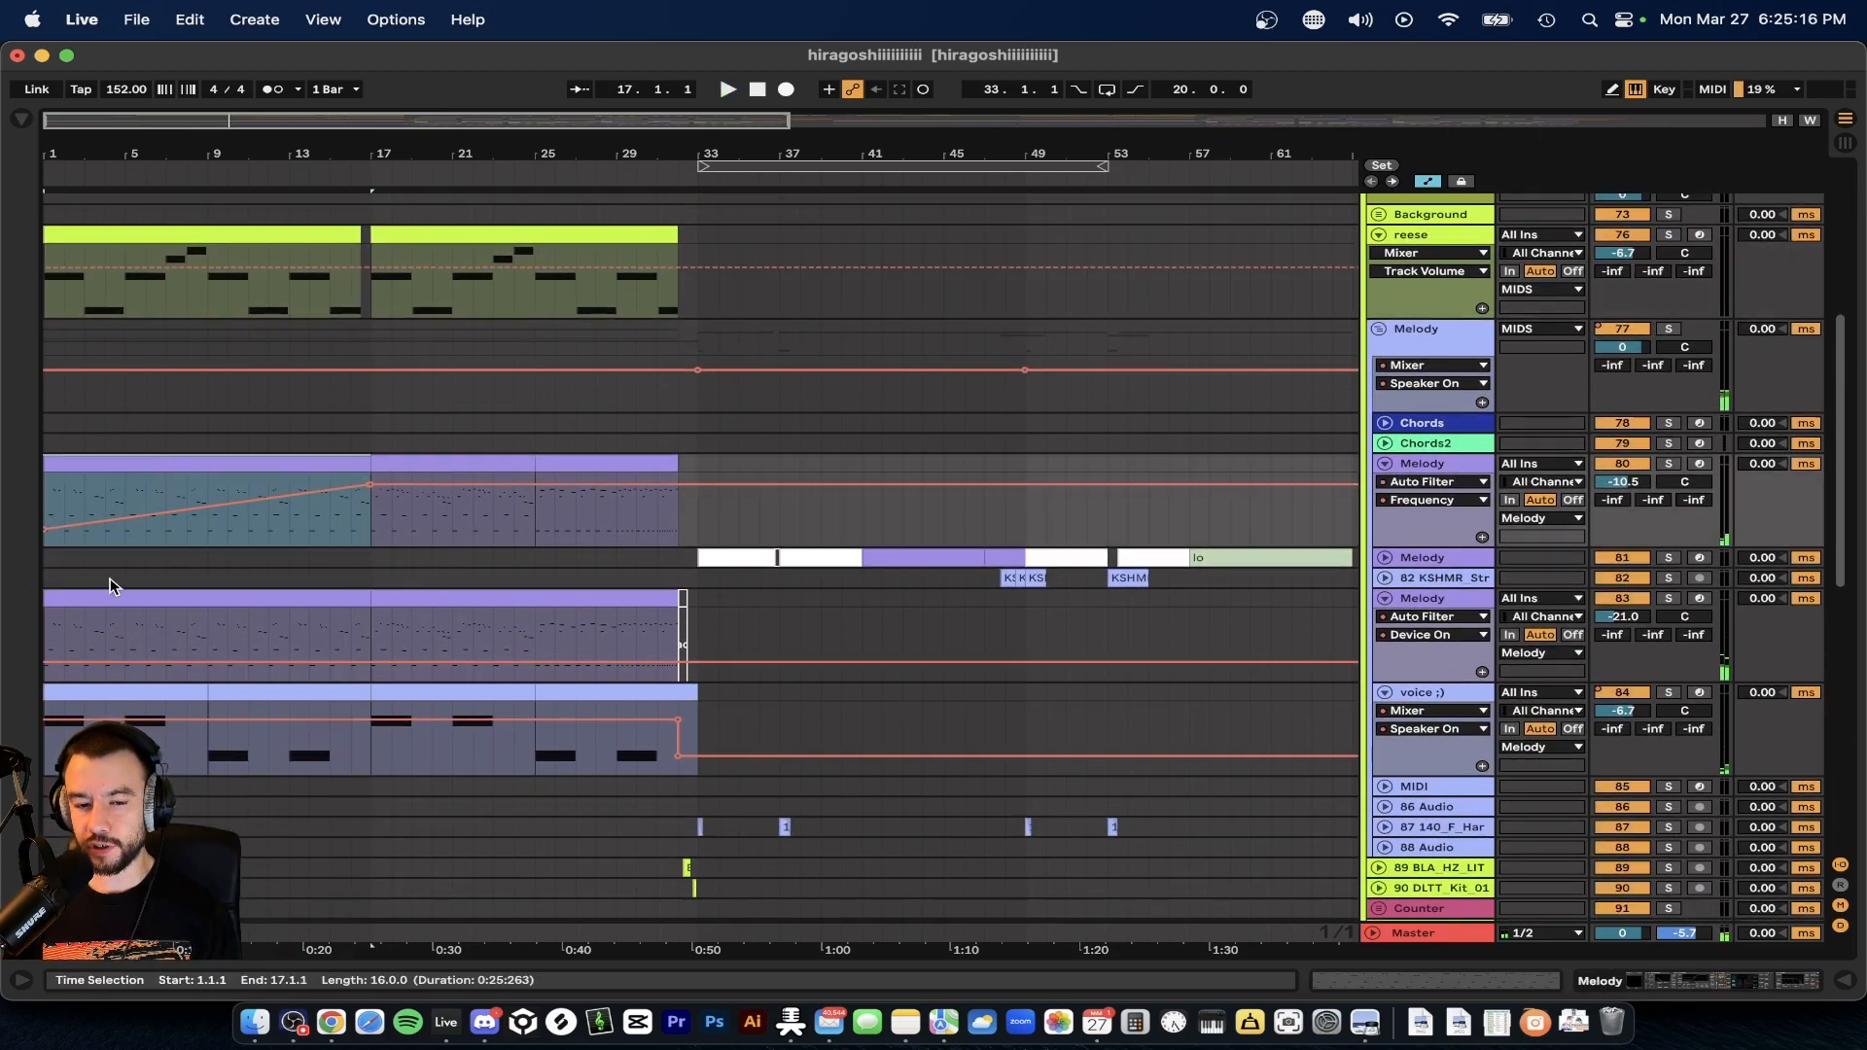
pyautogui.scroll(-10, 98, 568)
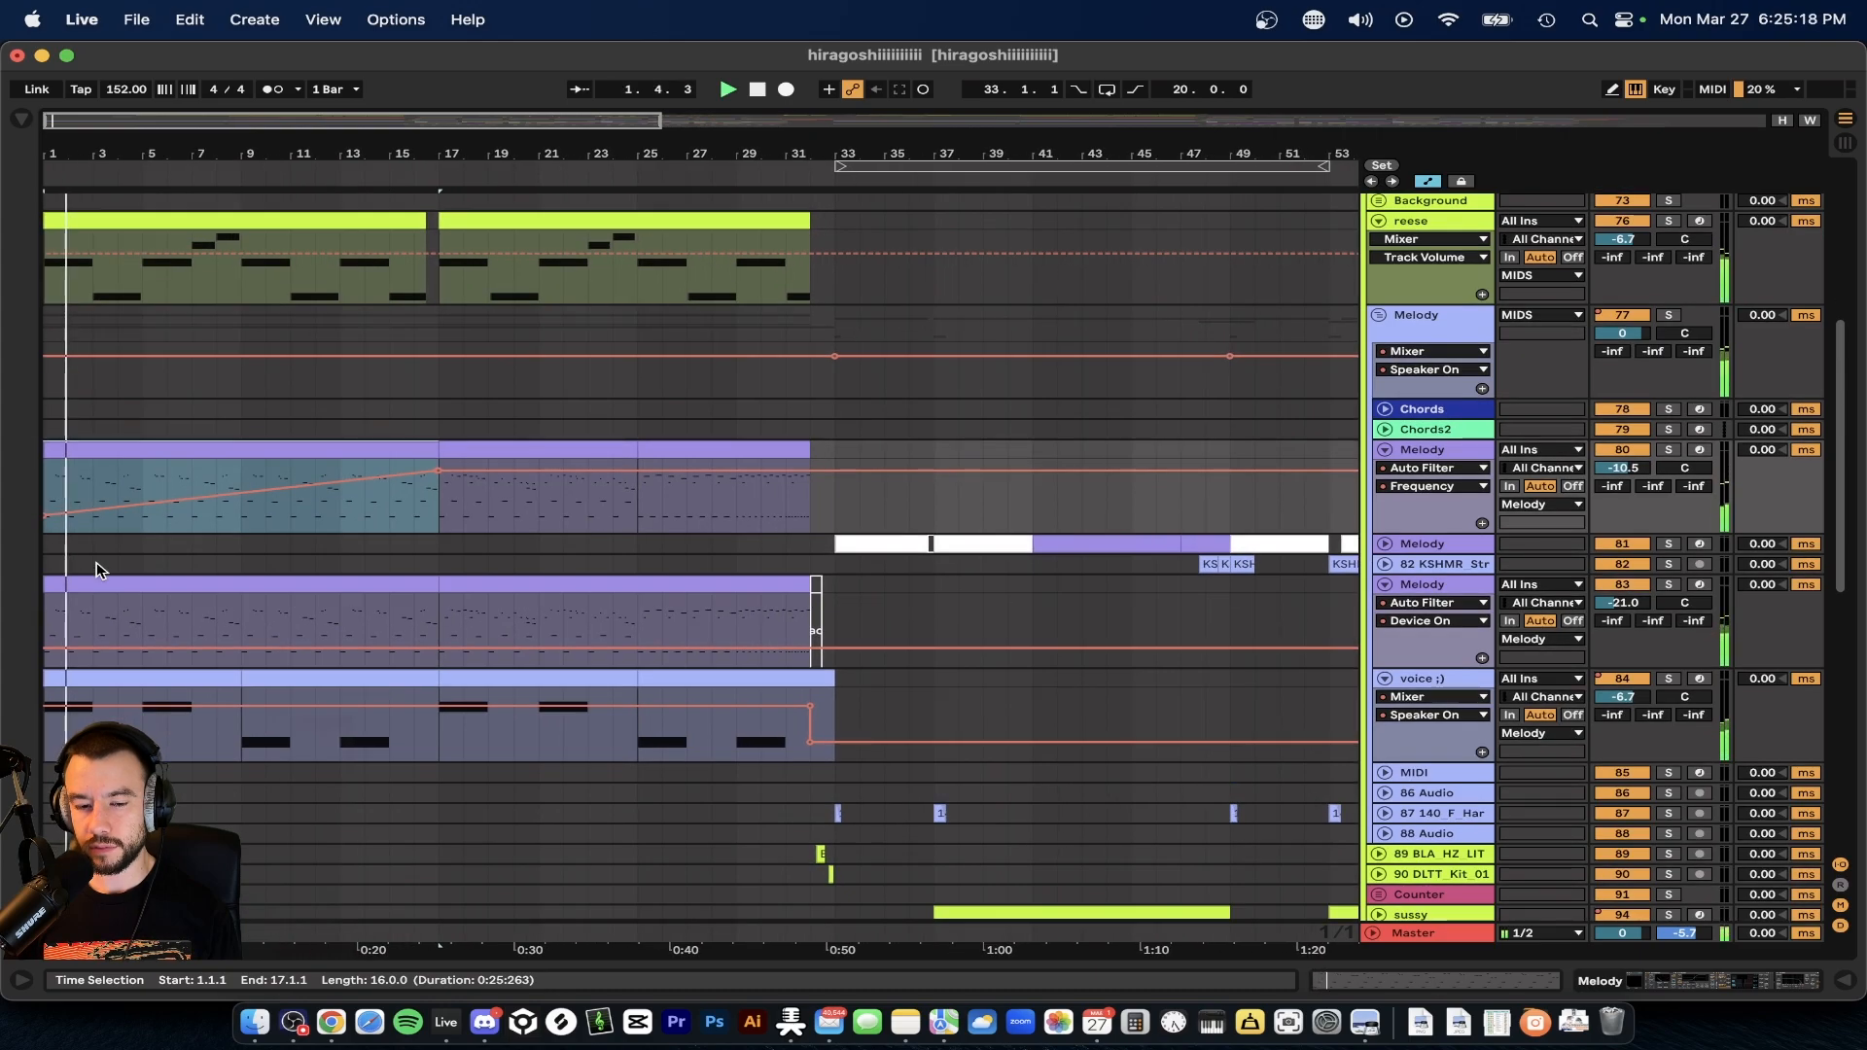
pyautogui.scroll(10, 97, 562)
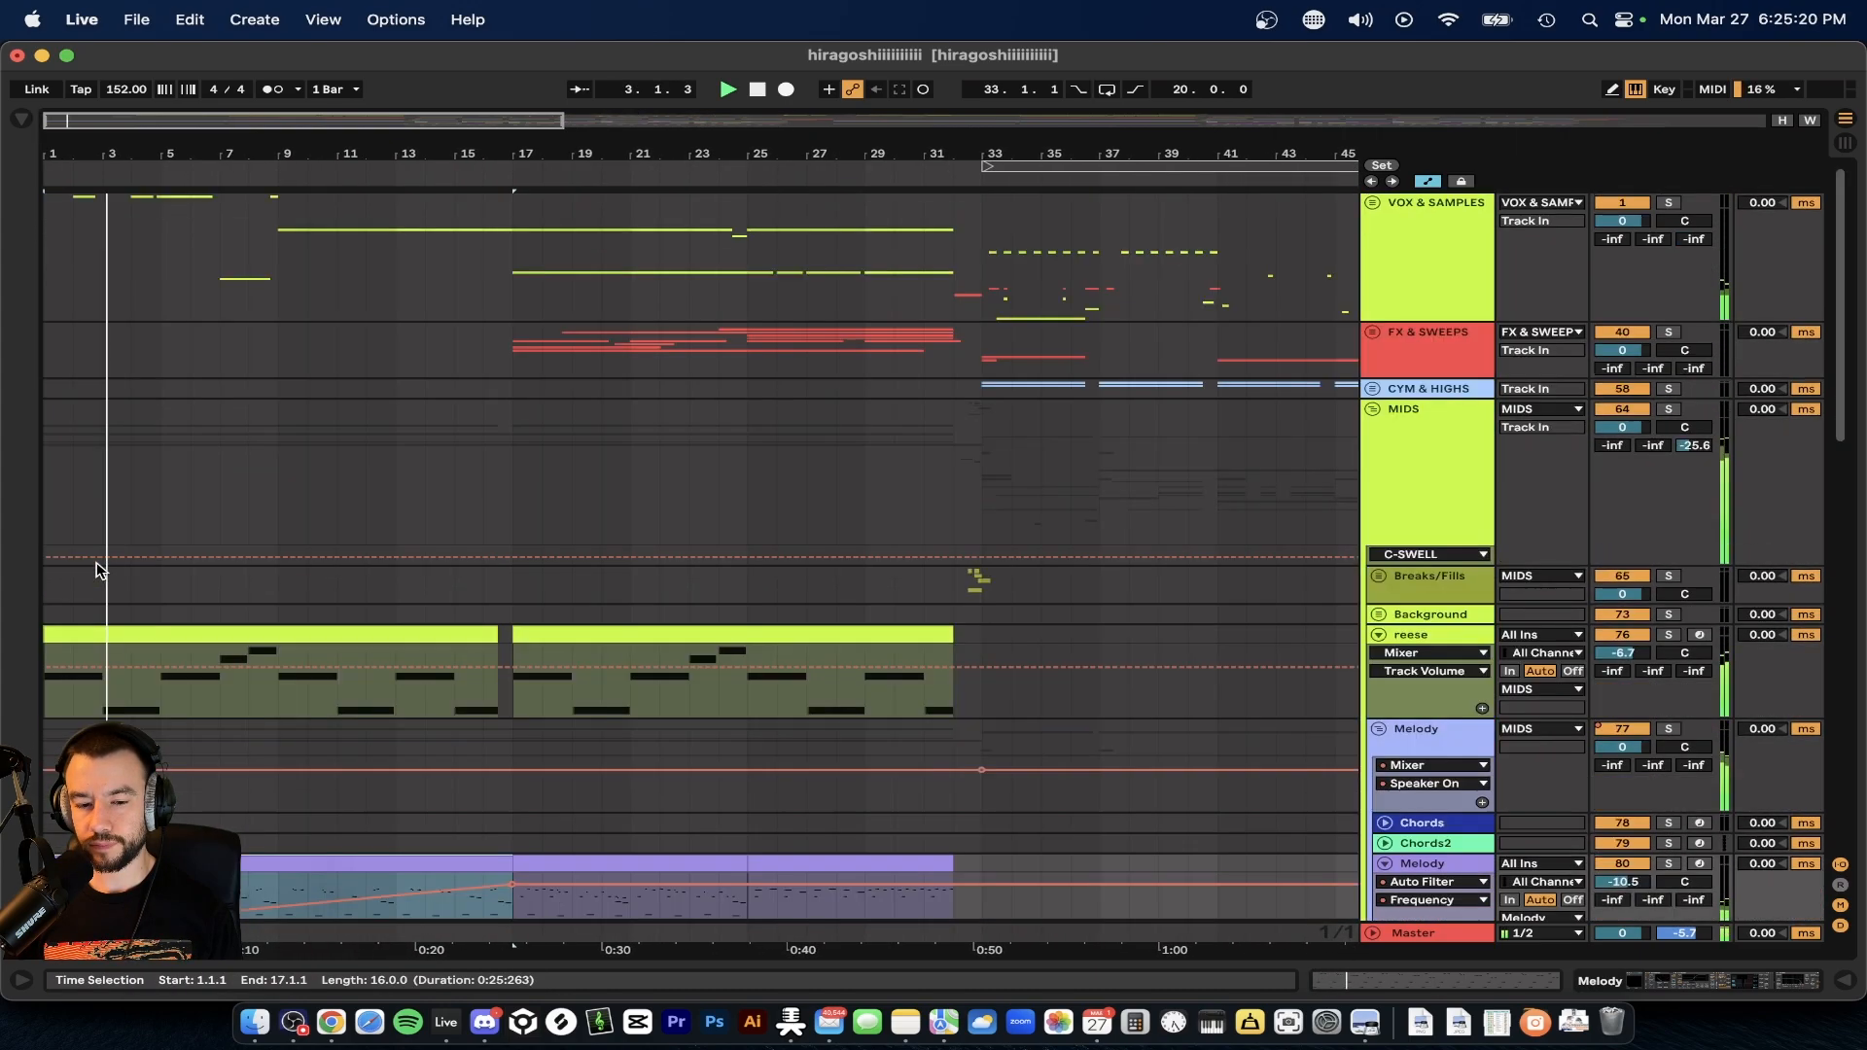
pyautogui.scroll(-10, 423, 498)
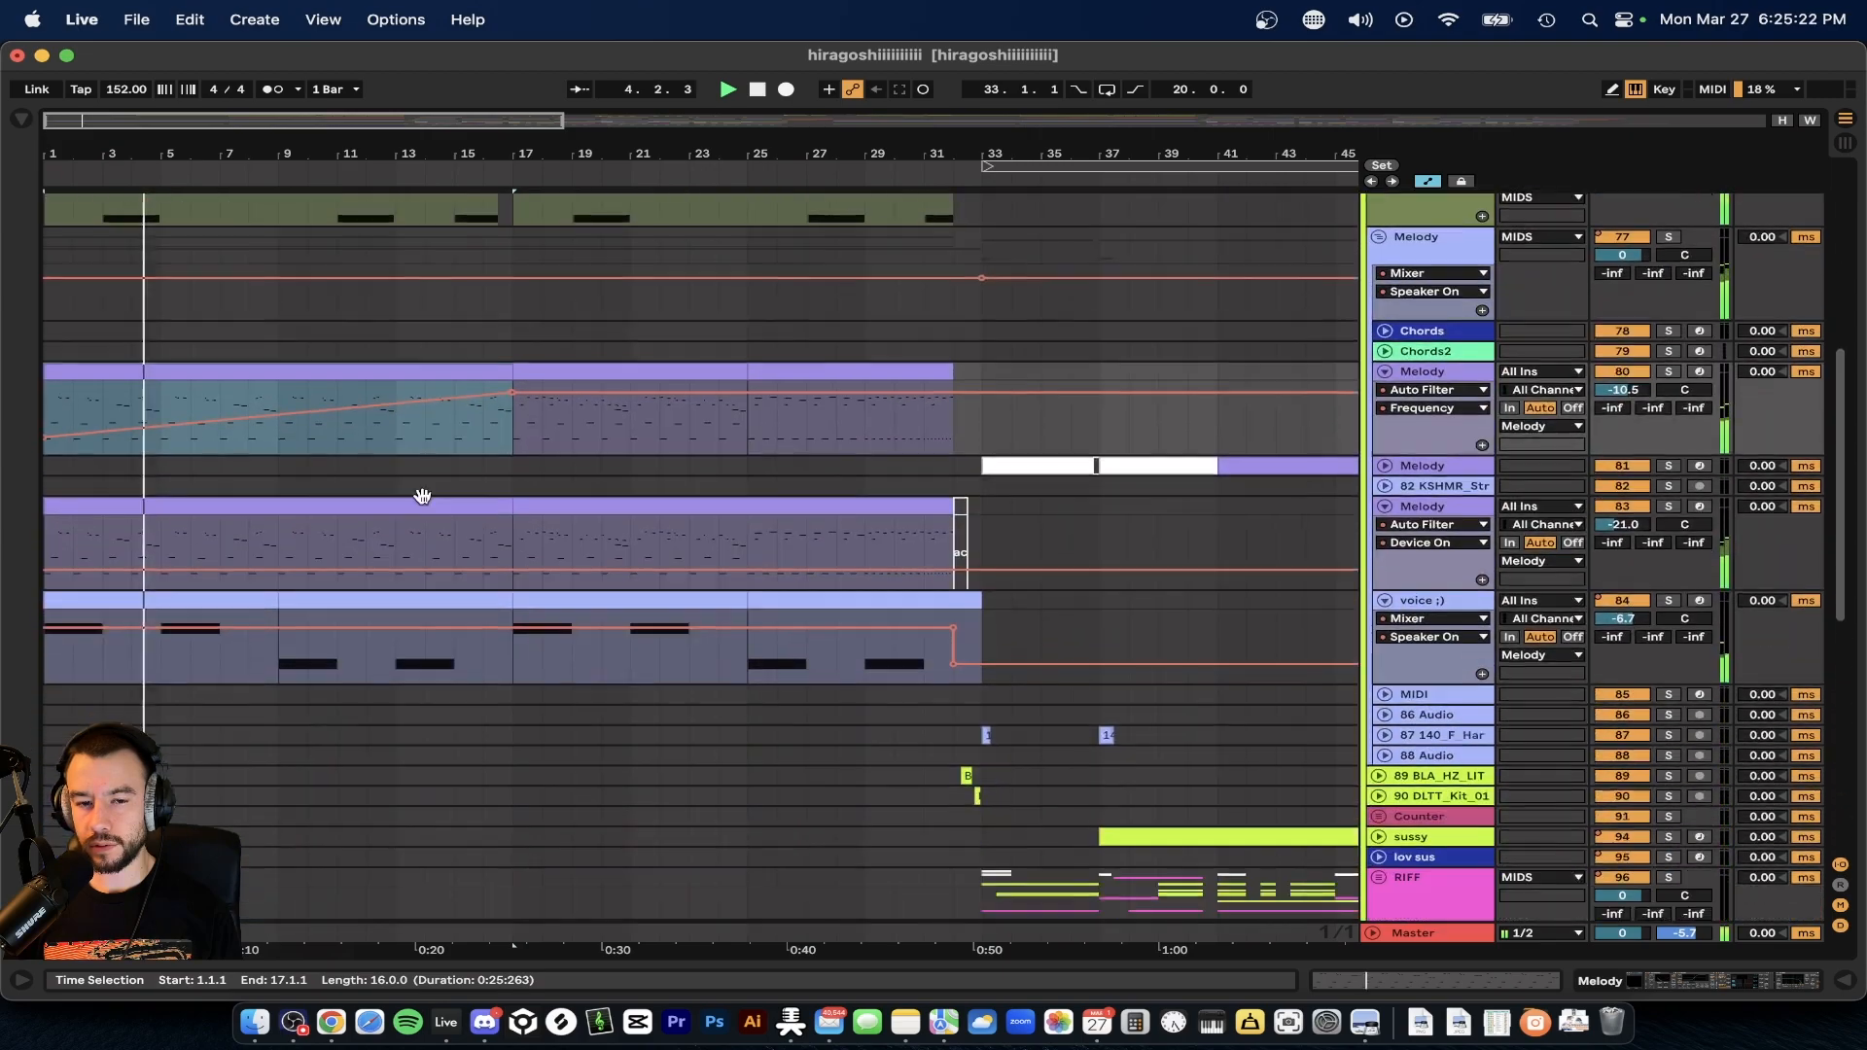
pyautogui.scroll(1, 282, 527)
pyautogui.scroll(3, 282, 527)
pyautogui.scroll(5, 282, 533)
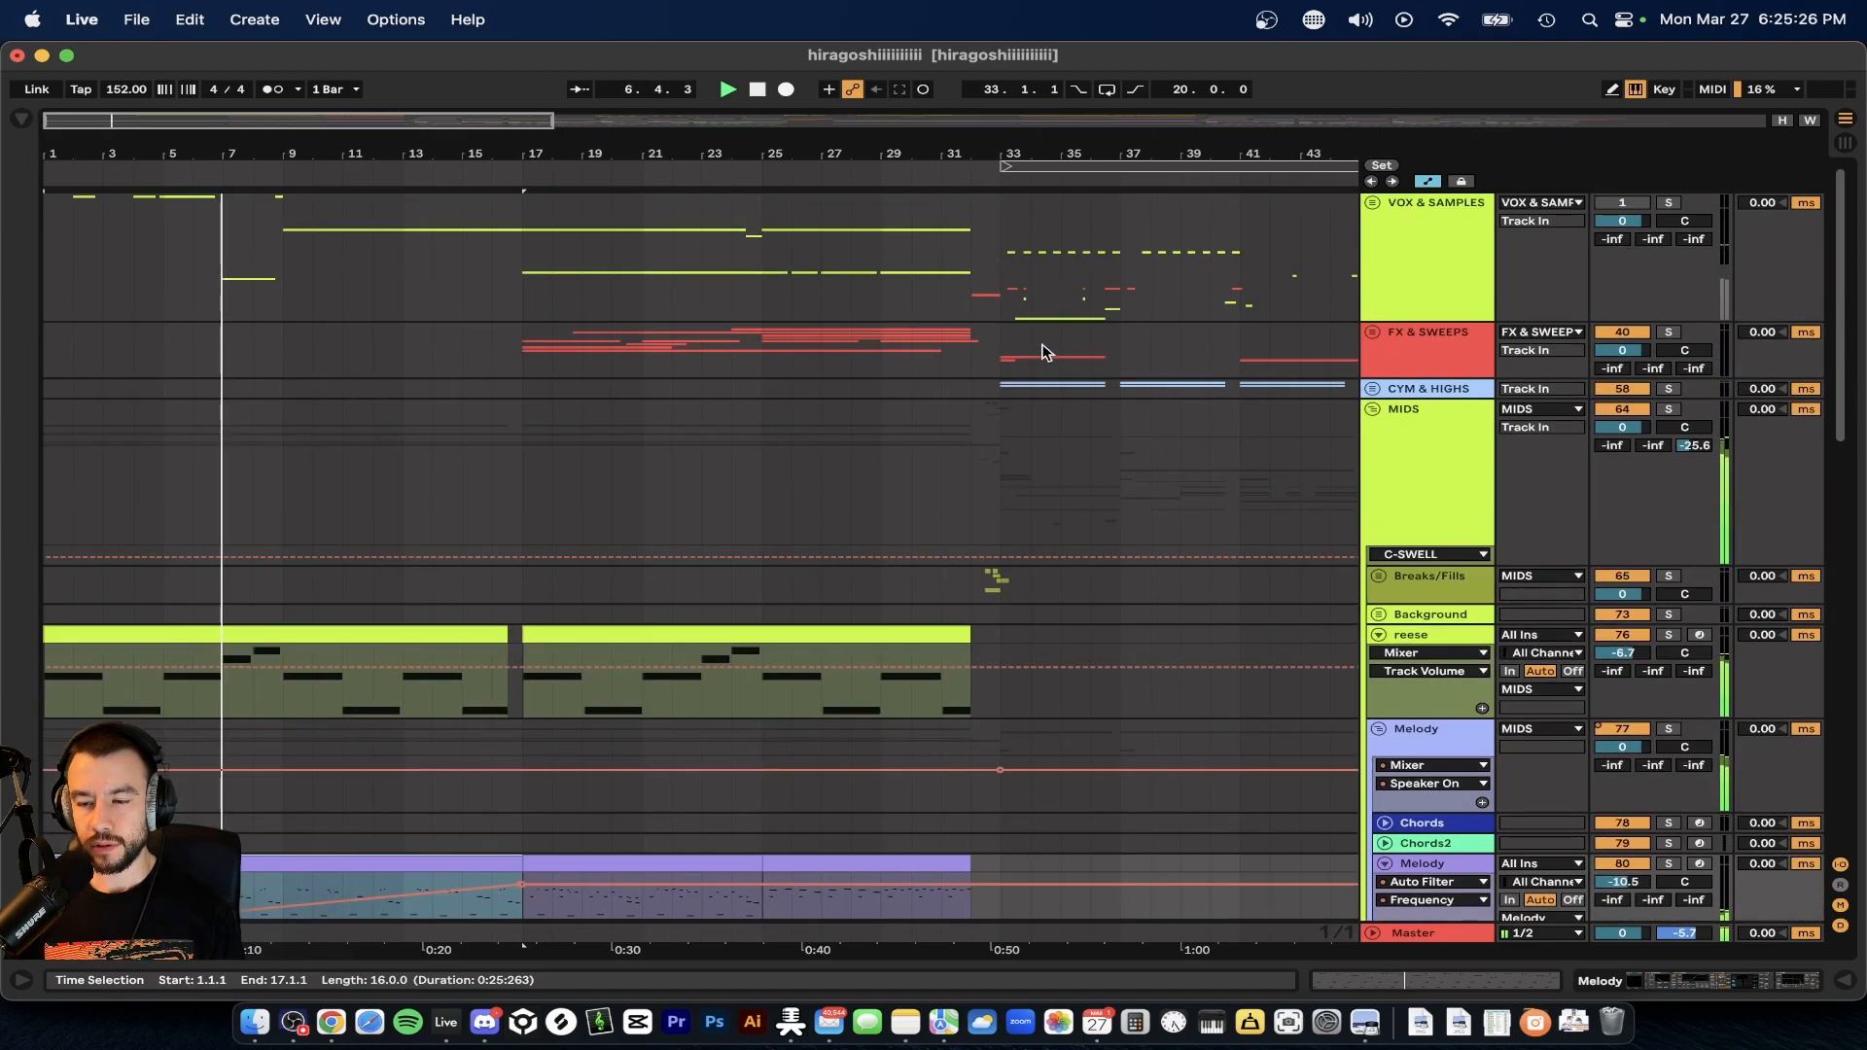
# - Expand the VOX & SAMPLES group and unfold its first vocal track to show the opening Teriyaki Boyz clips
pyautogui.scroll(5, 1330, 311)
pyautogui.scroll(-3, 1330, 311)
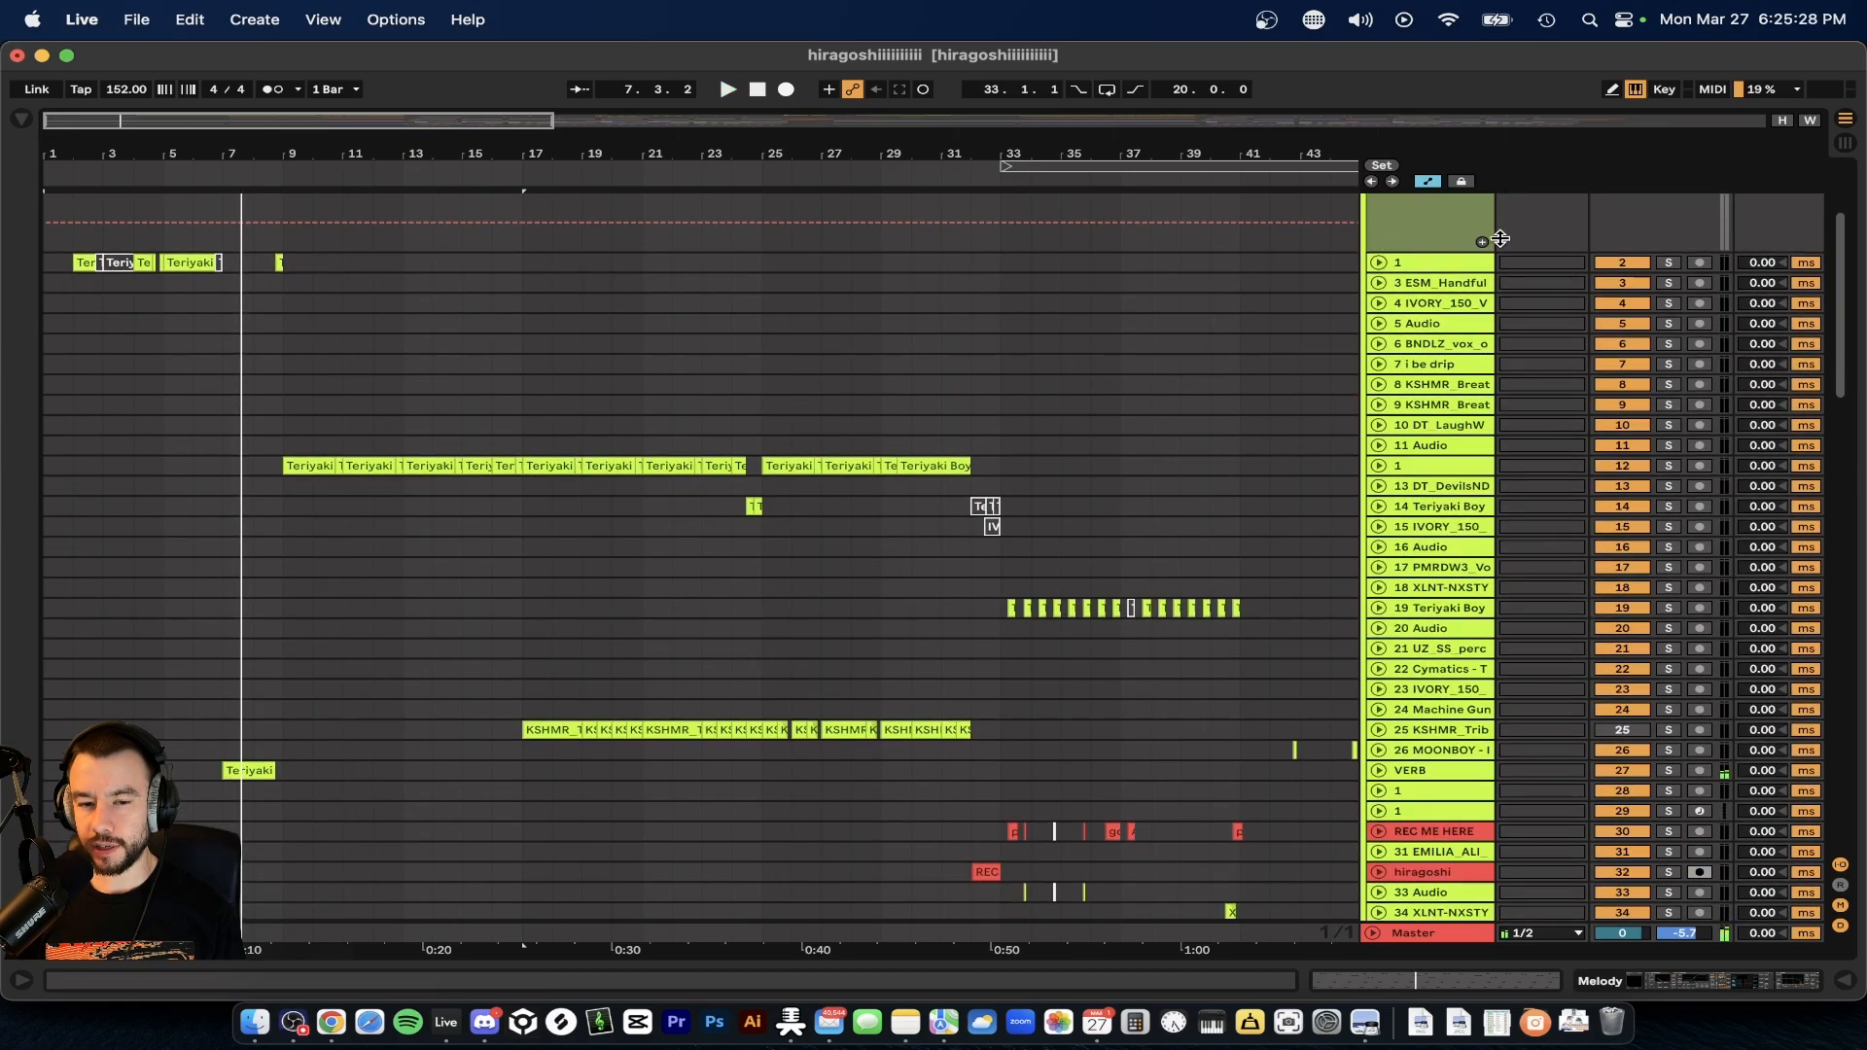
pyautogui.click(1378, 264)
pyautogui.scroll(5, 63, 355)
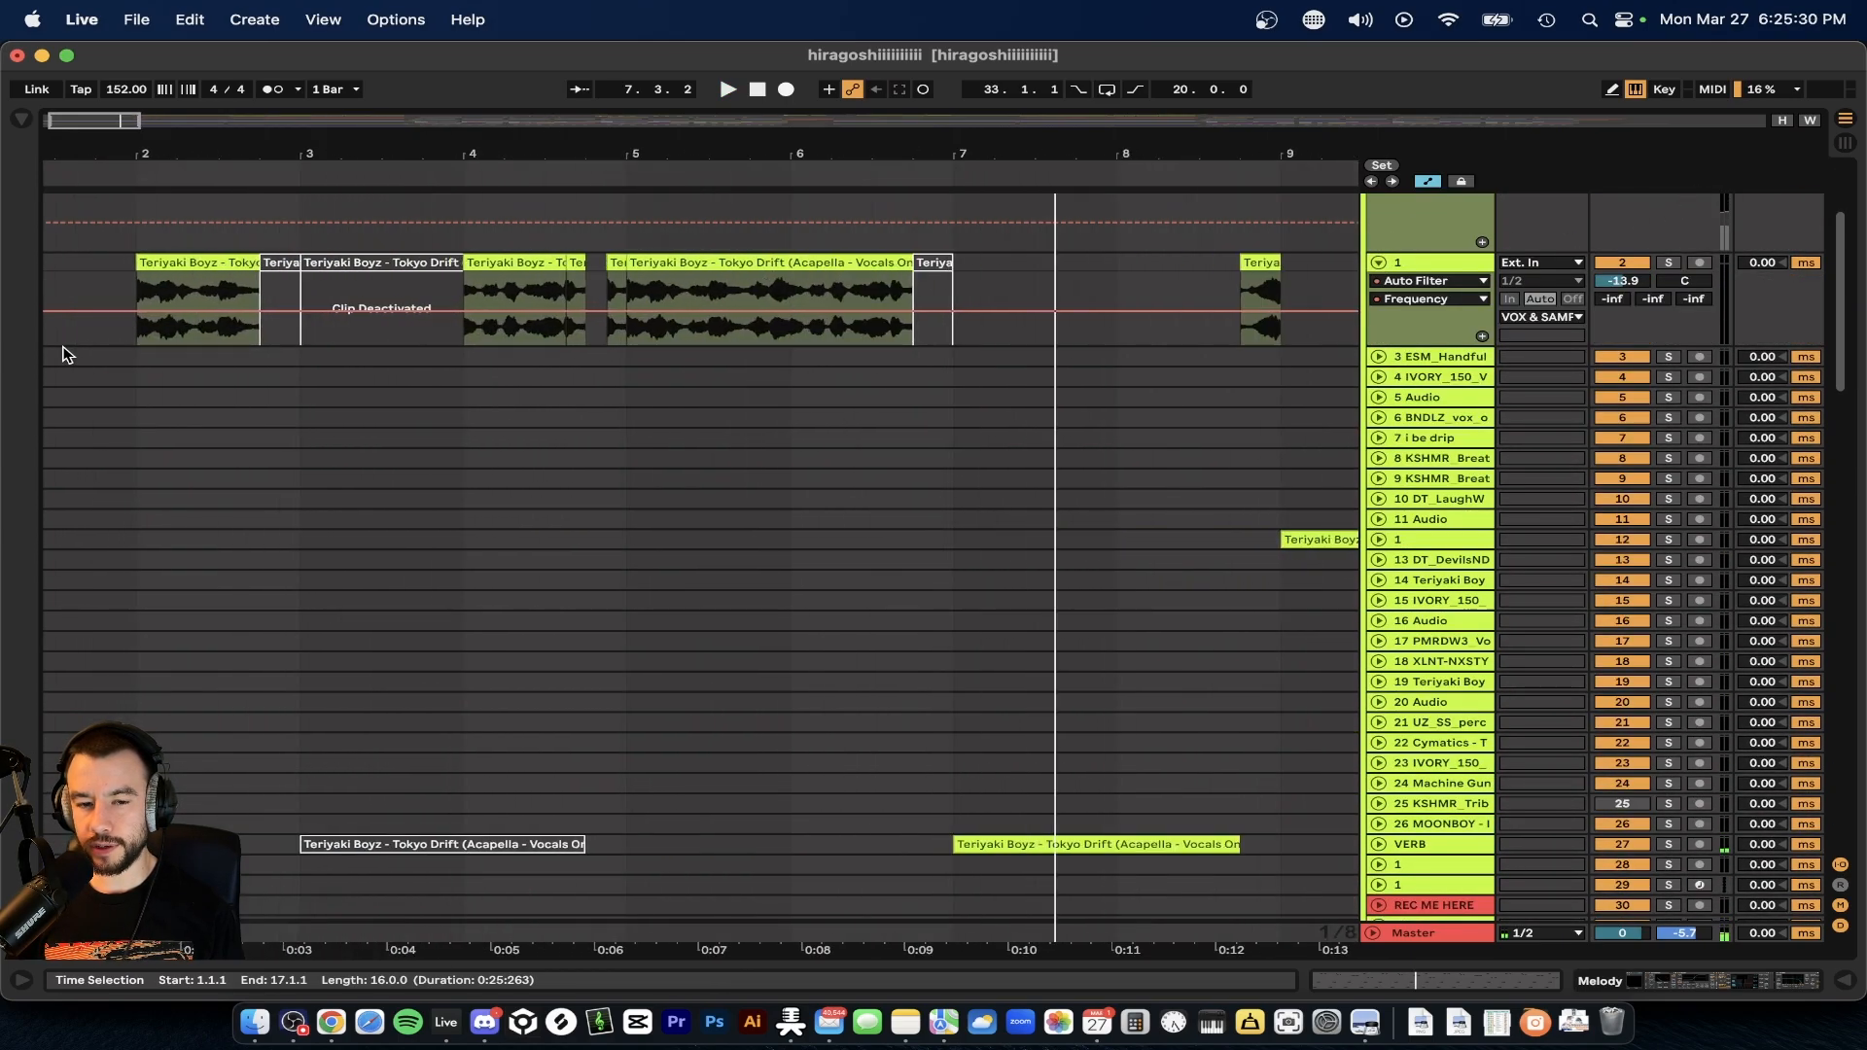
# - Solo the first vocal track and play its Teriyaki Boyz clip at bar 2, then stop playback
pyautogui.click(167, 264)
pyautogui.click(1668, 263)
pyautogui.press('space')
pyautogui.scroll(3, 308, 388)
pyautogui.hscroll(-4, 309, 388)
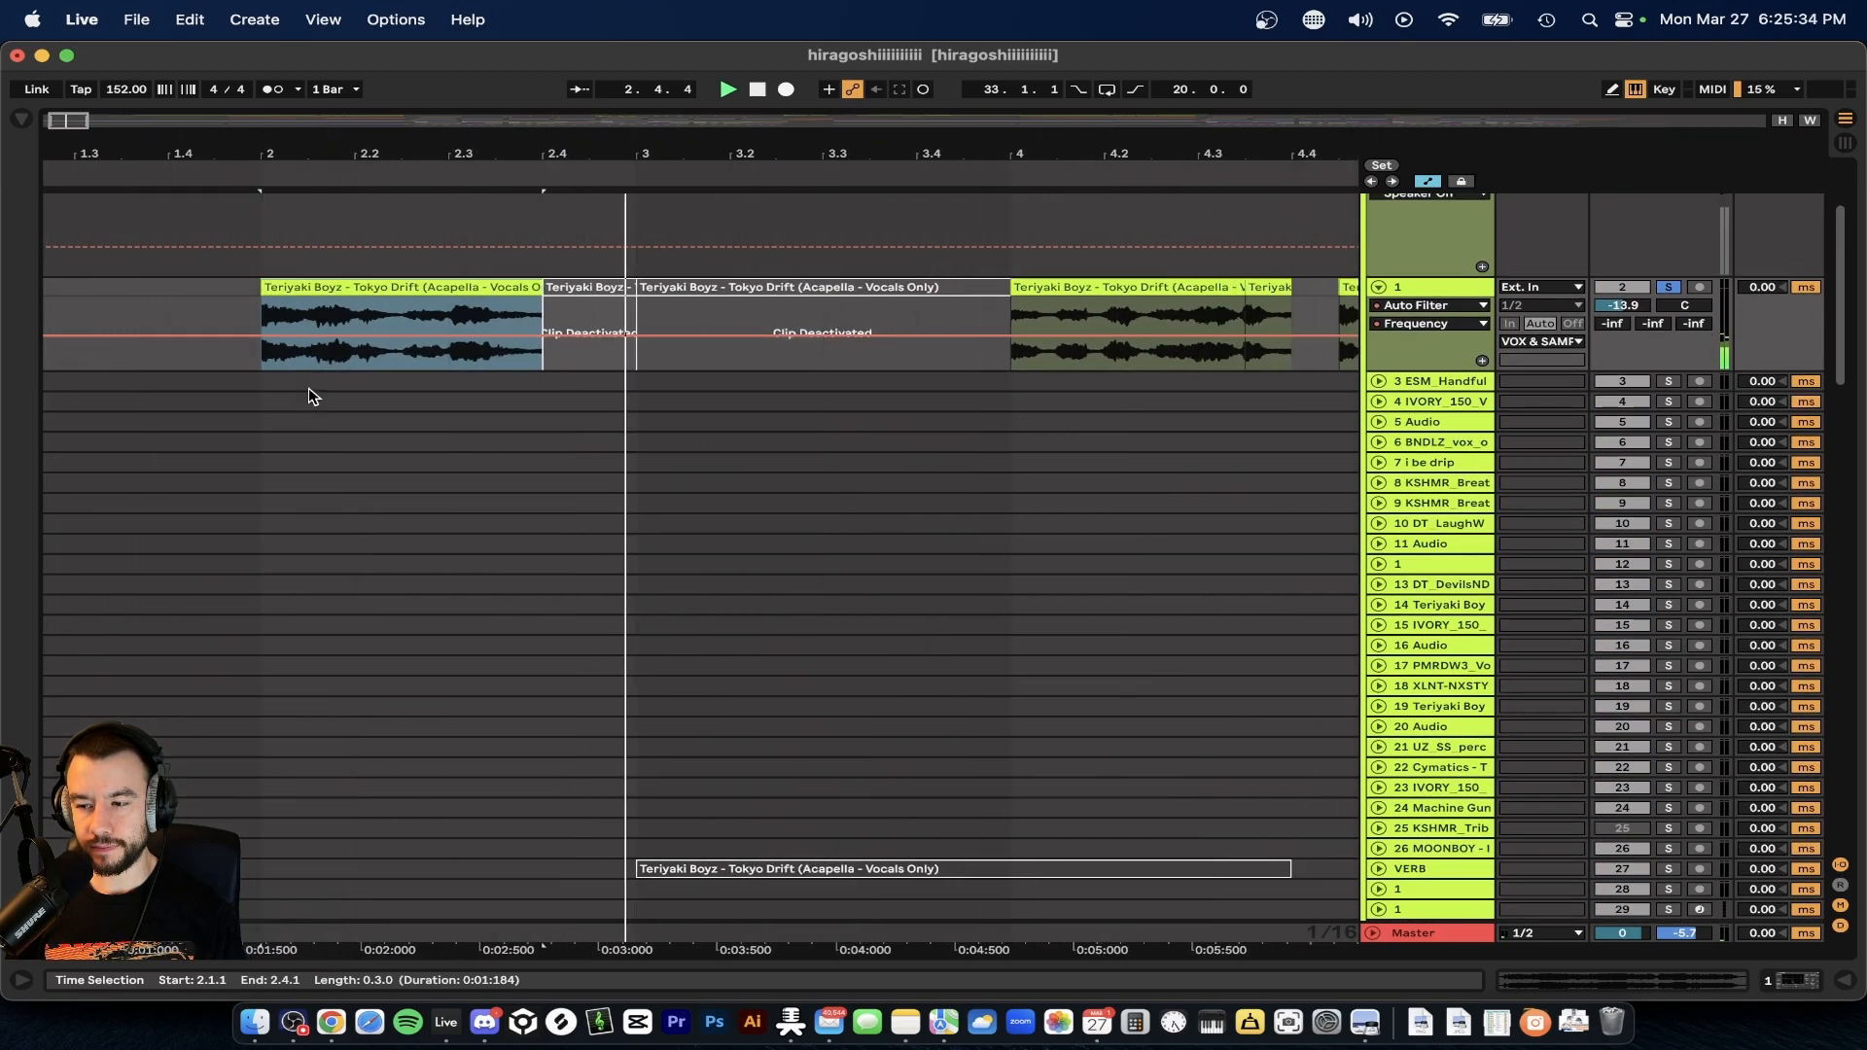
pyautogui.scroll(-2, 308, 388)
pyautogui.scroll(2, 308, 388)
pyautogui.press('space')
pyautogui.scroll(2, 1420, 366)
# - Unsolo the first vocal track and play its Teriyaki Boyz clip at bar 4 within the full mix
pyautogui.click(1668, 442)
pyautogui.press('space')
pyautogui.click(920, 441)
pyautogui.press('space')
pyautogui.press('space')
pyautogui.hscroll(4, 921, 440)
pyautogui.scroll(-4, 921, 439)
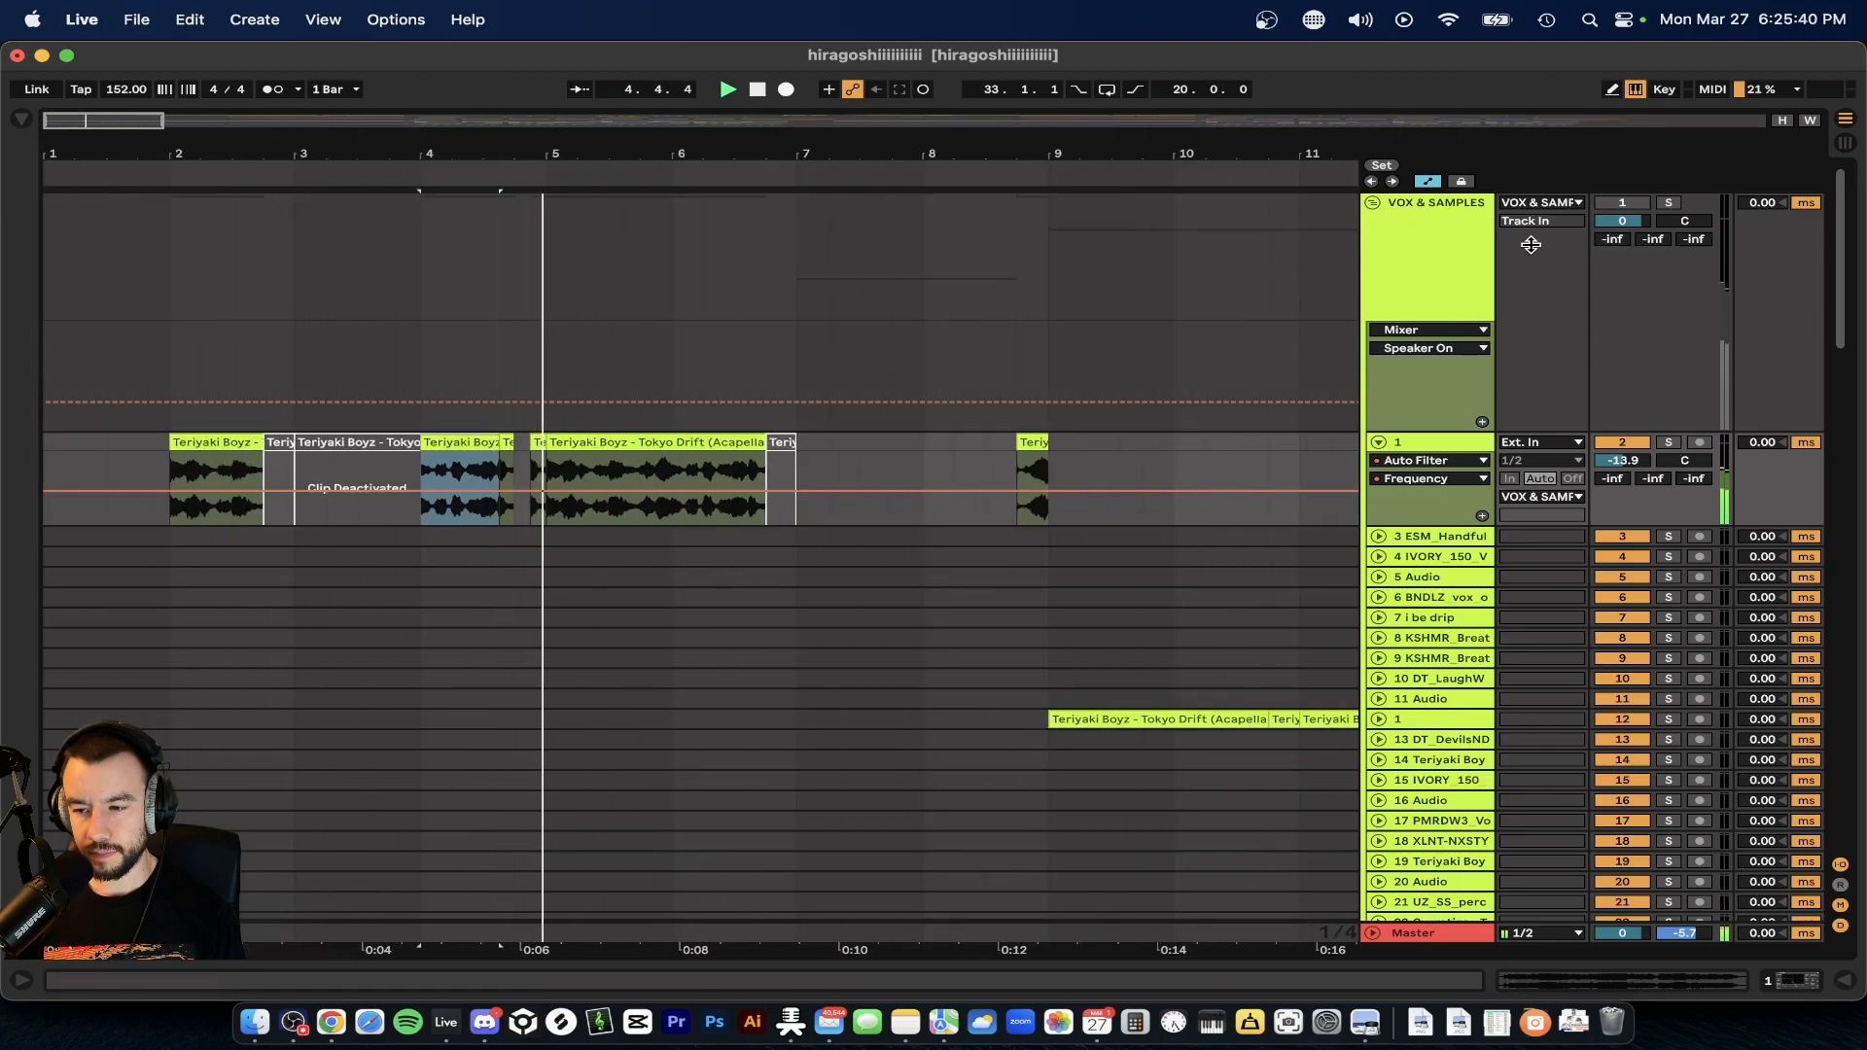
# - Replay the vocals from the clip at bar 2 with the first vocal track soloed, following its clips through bar 6
pyautogui.press('space')
pyautogui.press('space')
pyautogui.click(194, 442)
pyautogui.press('space')
pyautogui.press('space')
pyautogui.click(1671, 446)
pyautogui.scroll(6, 190, 471)
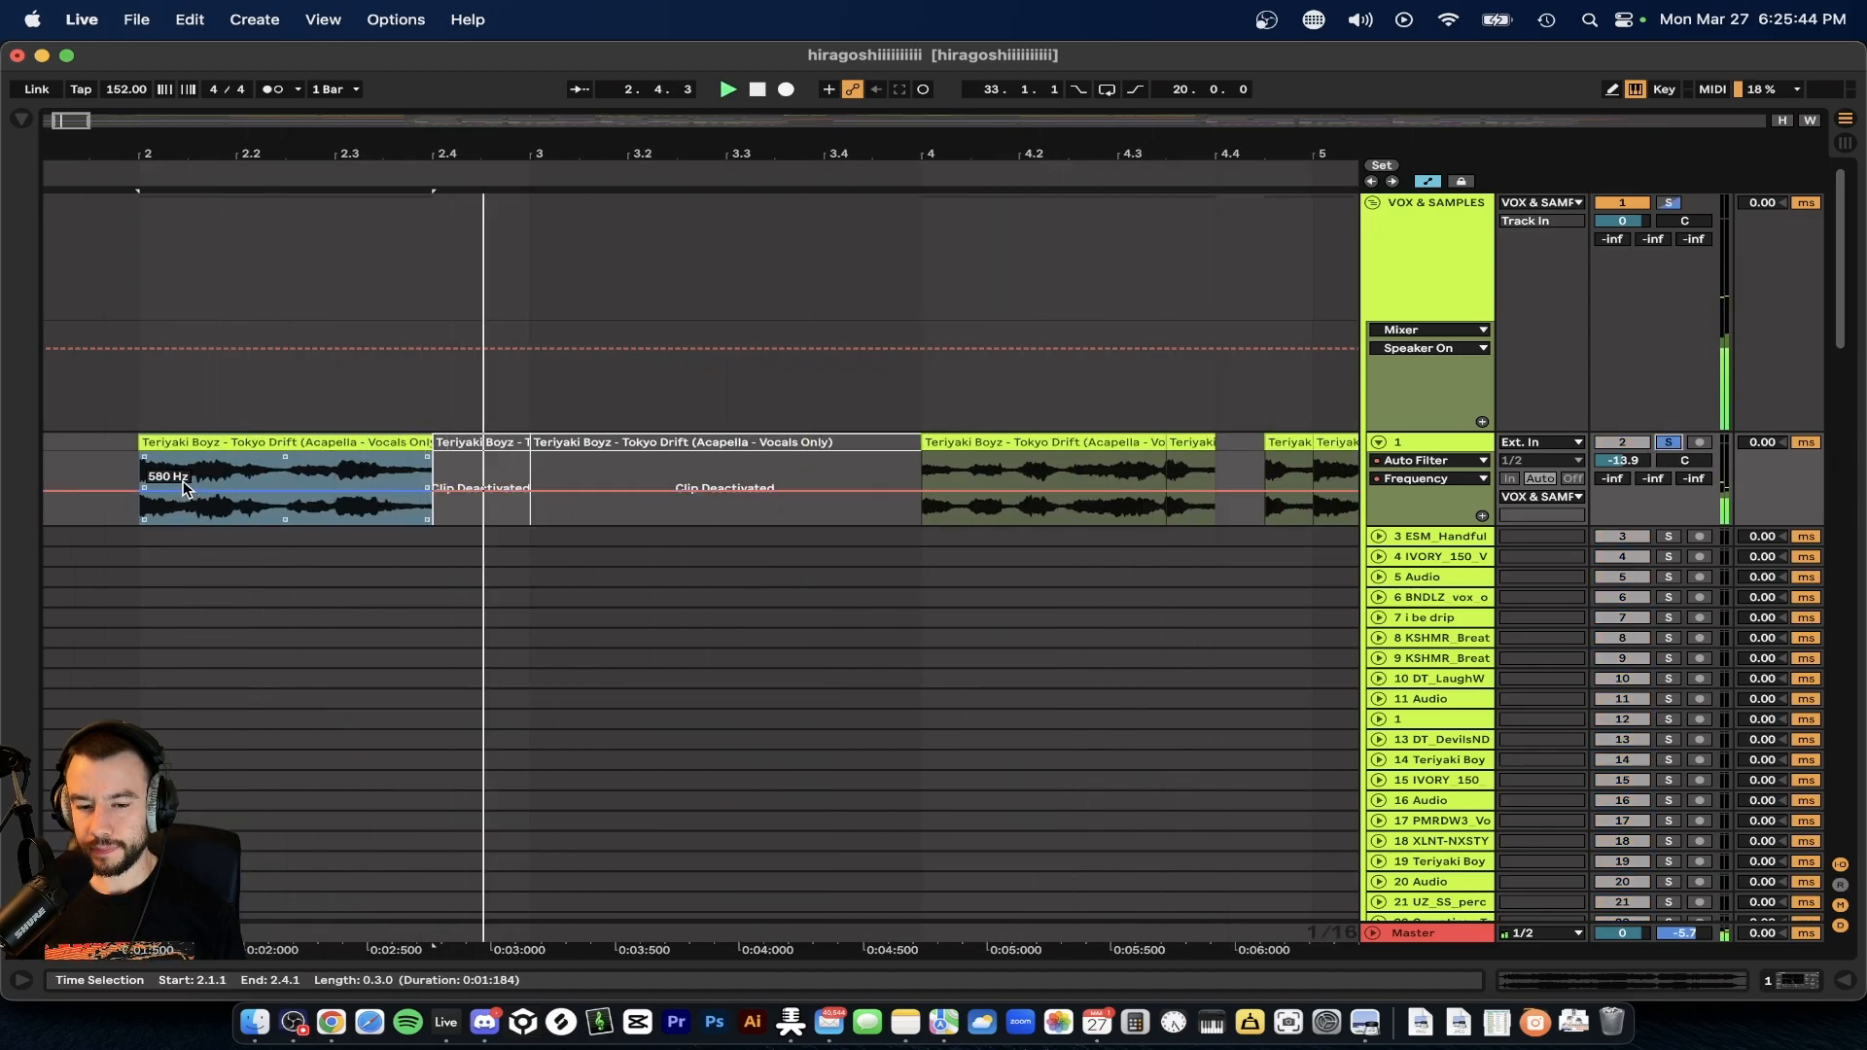
pyautogui.scroll(-10, 253, 545)
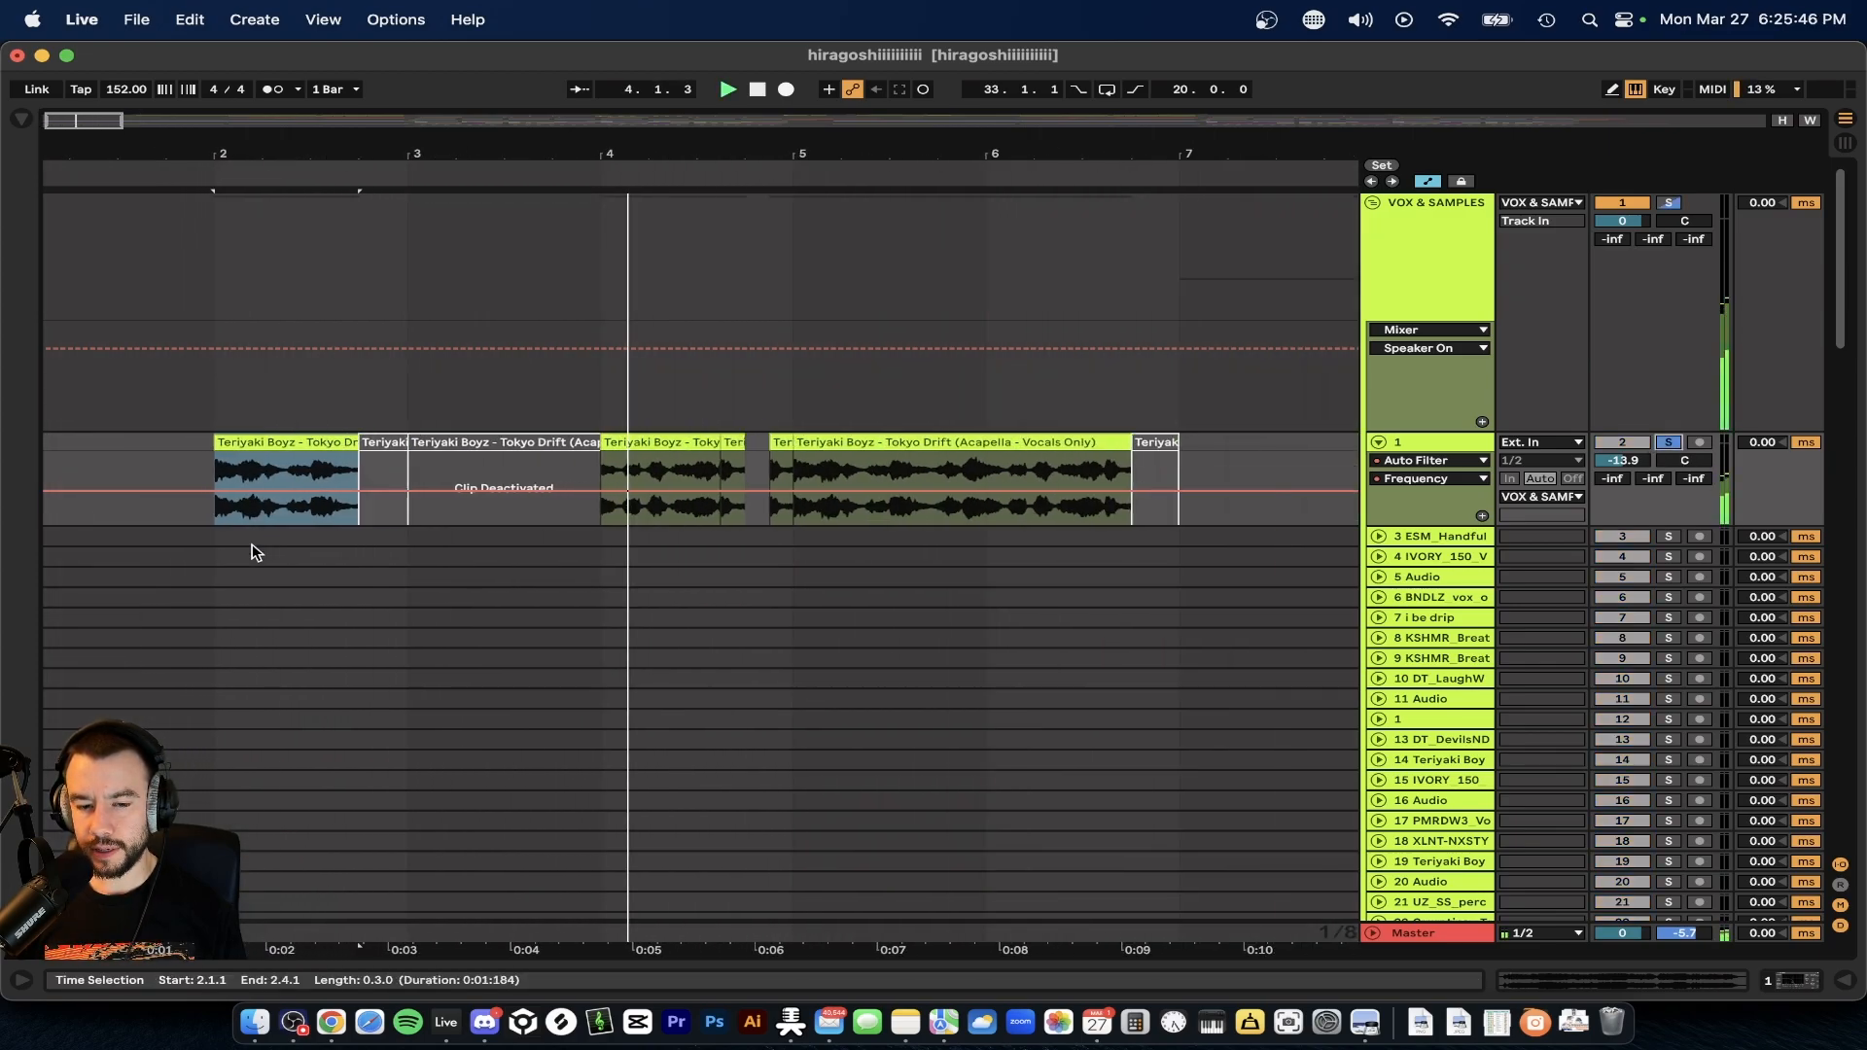
pyautogui.scroll(5, 405, 521)
pyautogui.scroll(-8, 404, 521)
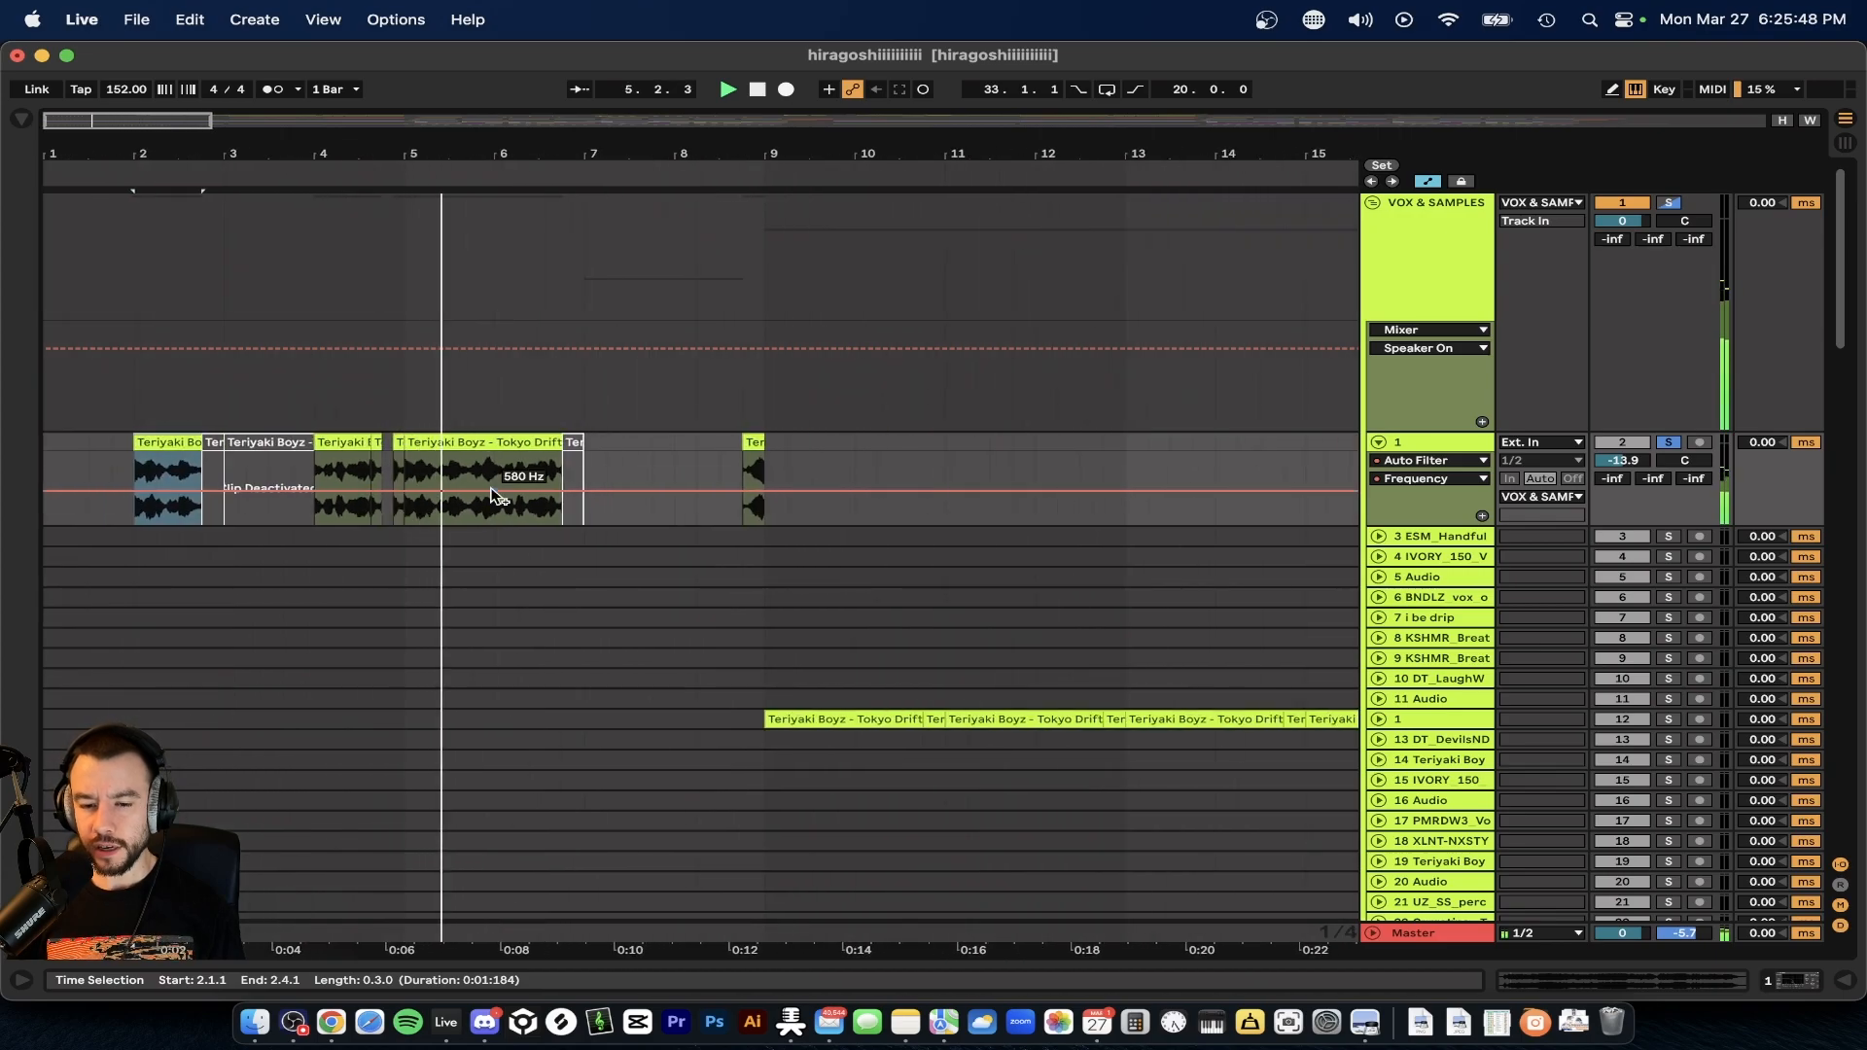
pyautogui.scroll(2, 491, 497)
pyautogui.scroll(-5, 498, 515)
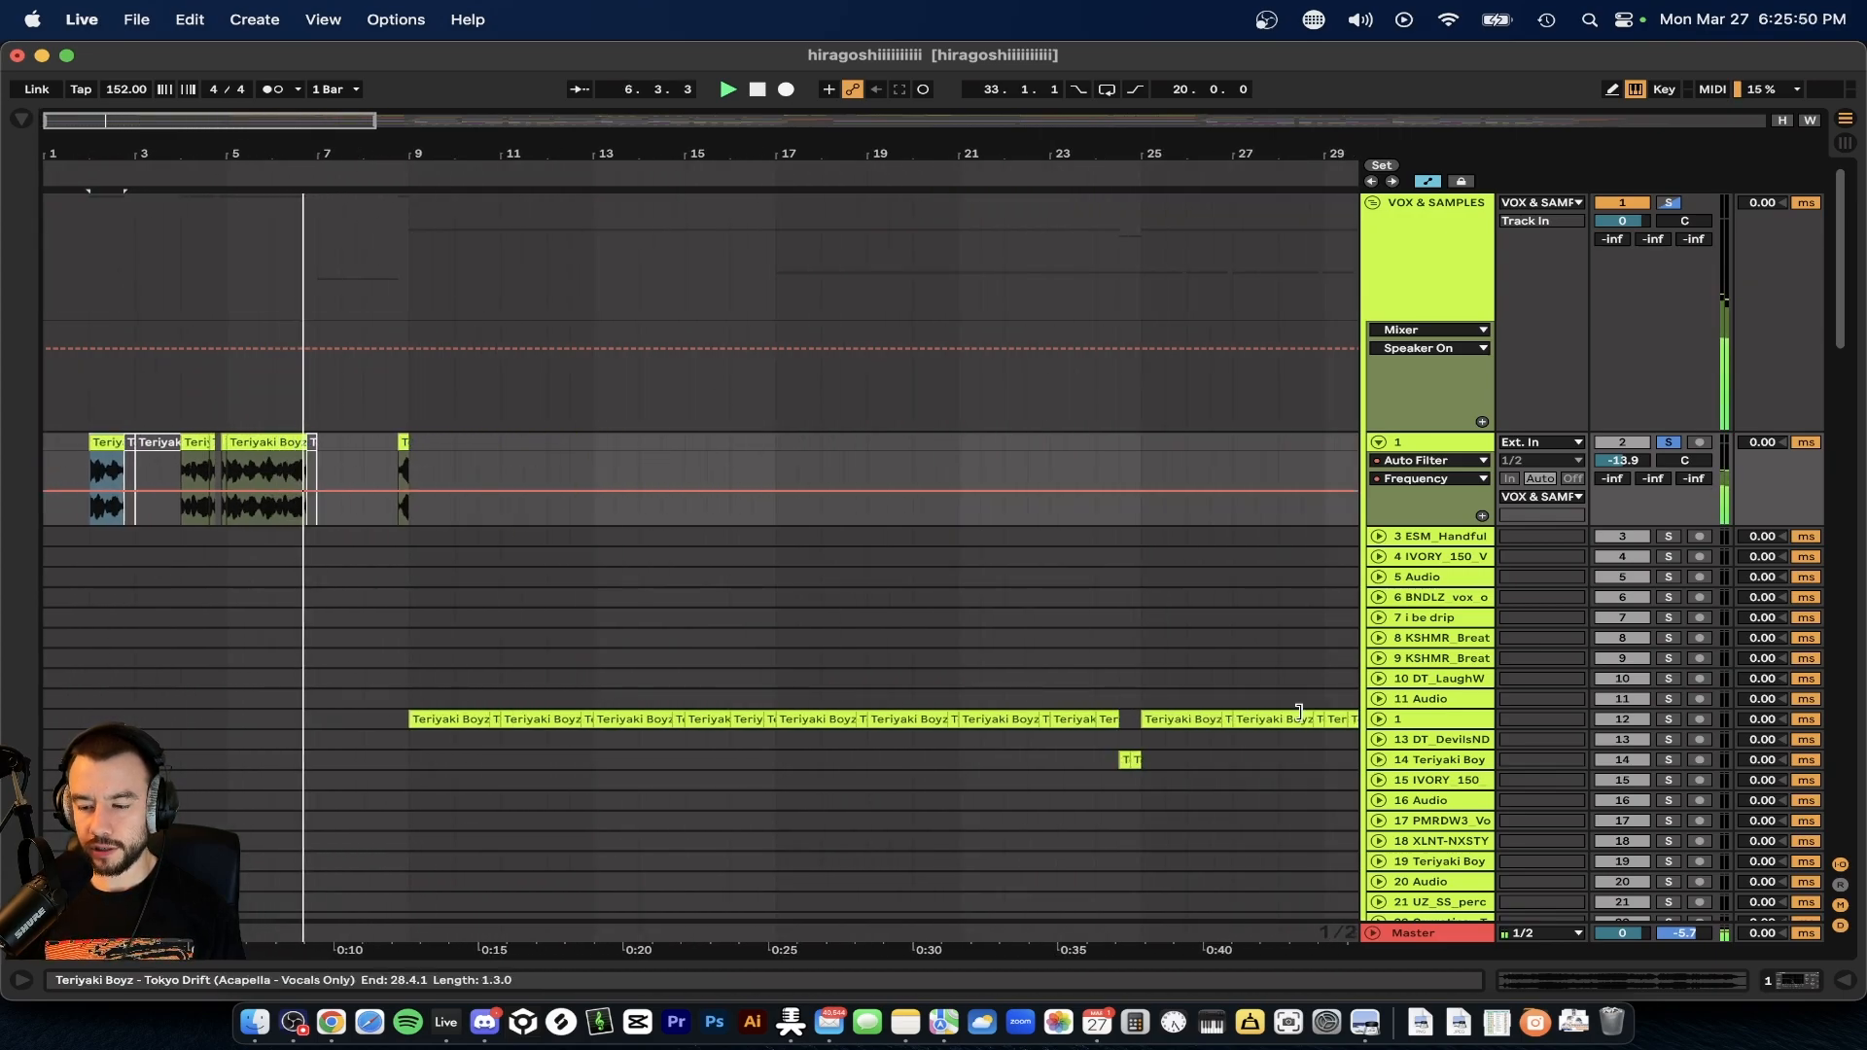
# - Unfold the second Teriyaki Boyz vocal track starting at bar 9 and add it to the solo playback
pyautogui.click(1379, 719)
pyautogui.scroll(-2, 1264, 617)
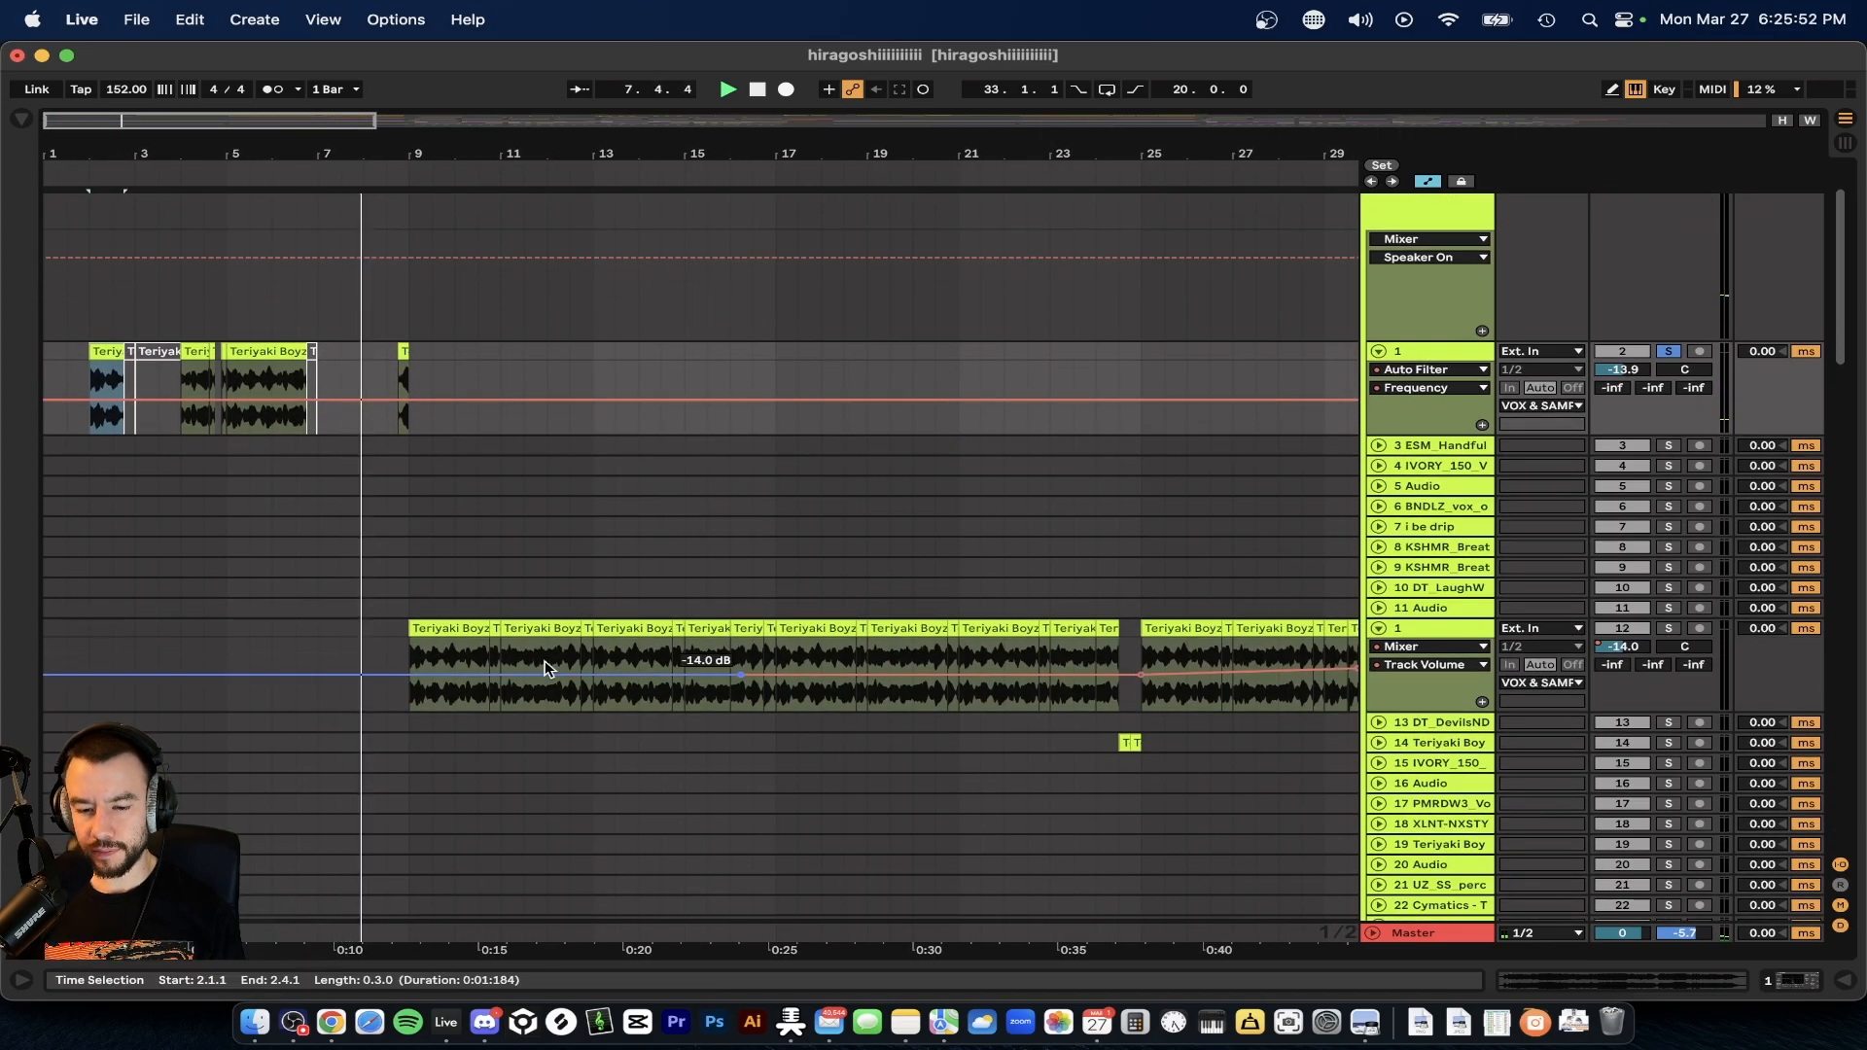
pyautogui.scroll(6, 1282, 605)
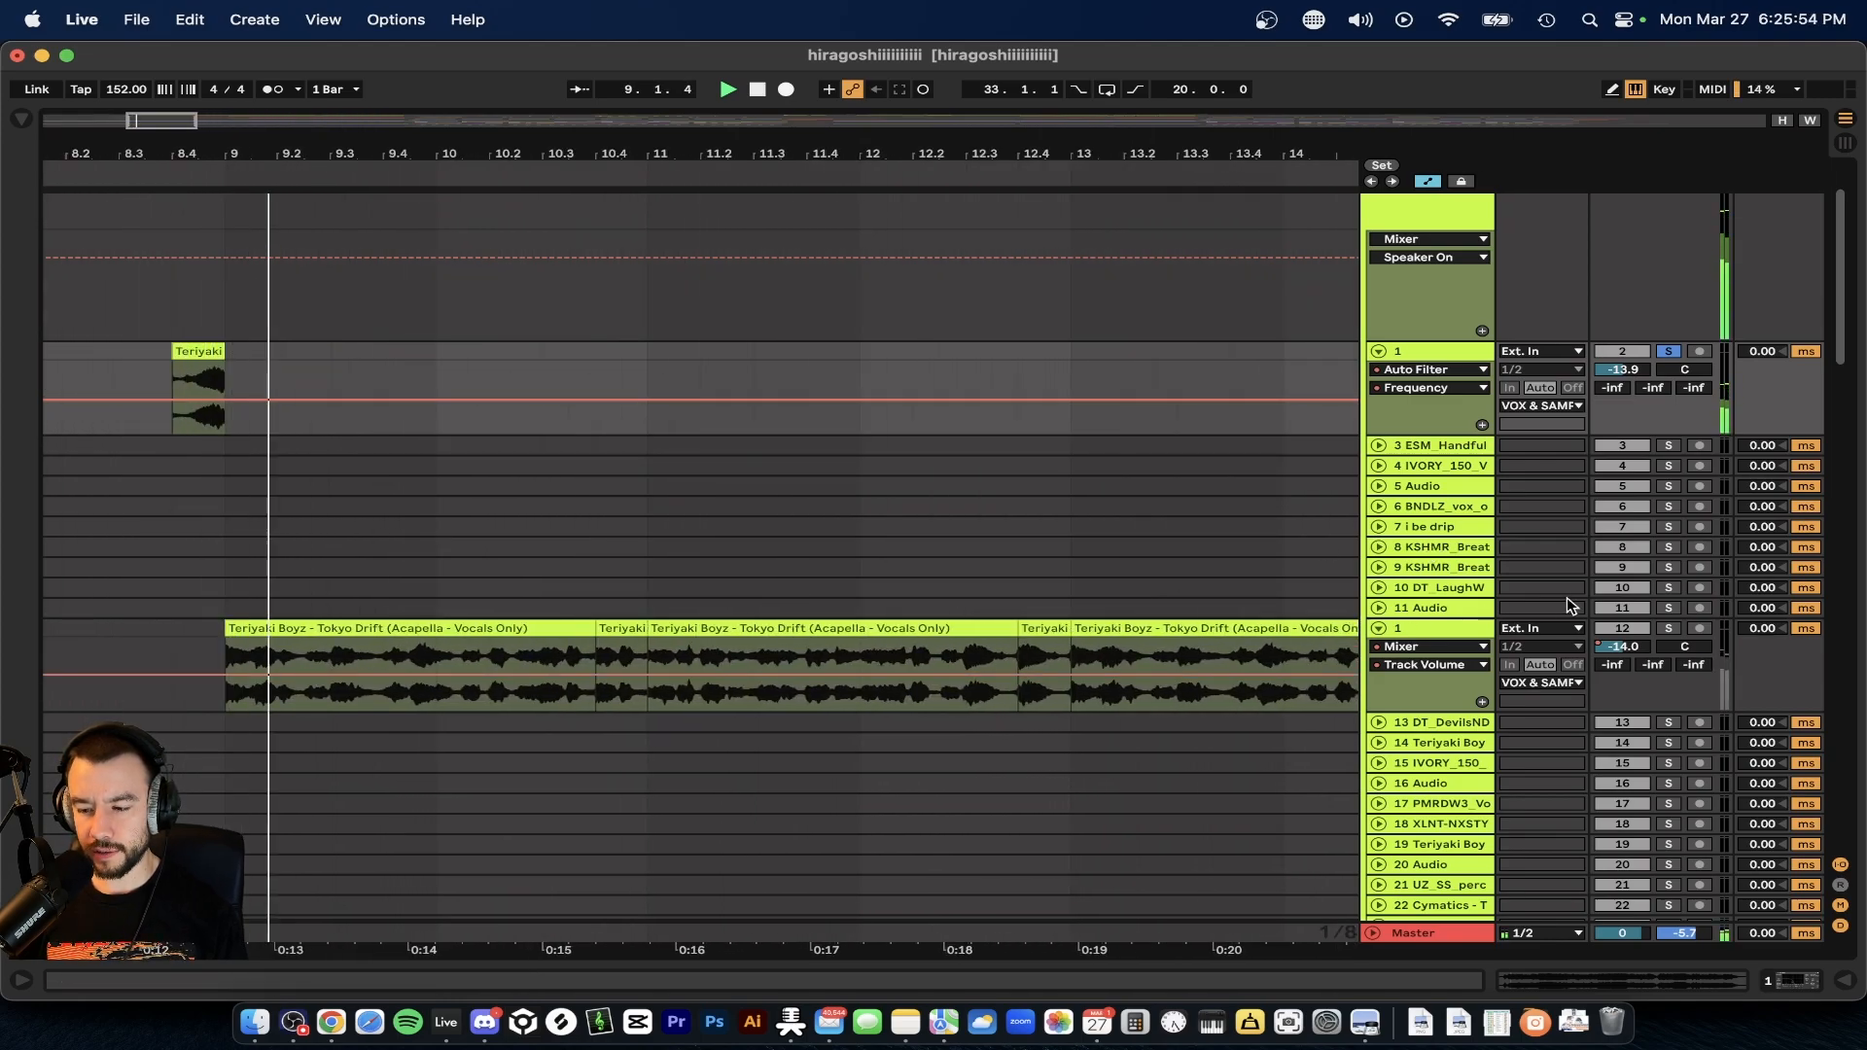
pyautogui.click(1669, 628)
pyautogui.scroll(-5, 715, 623)
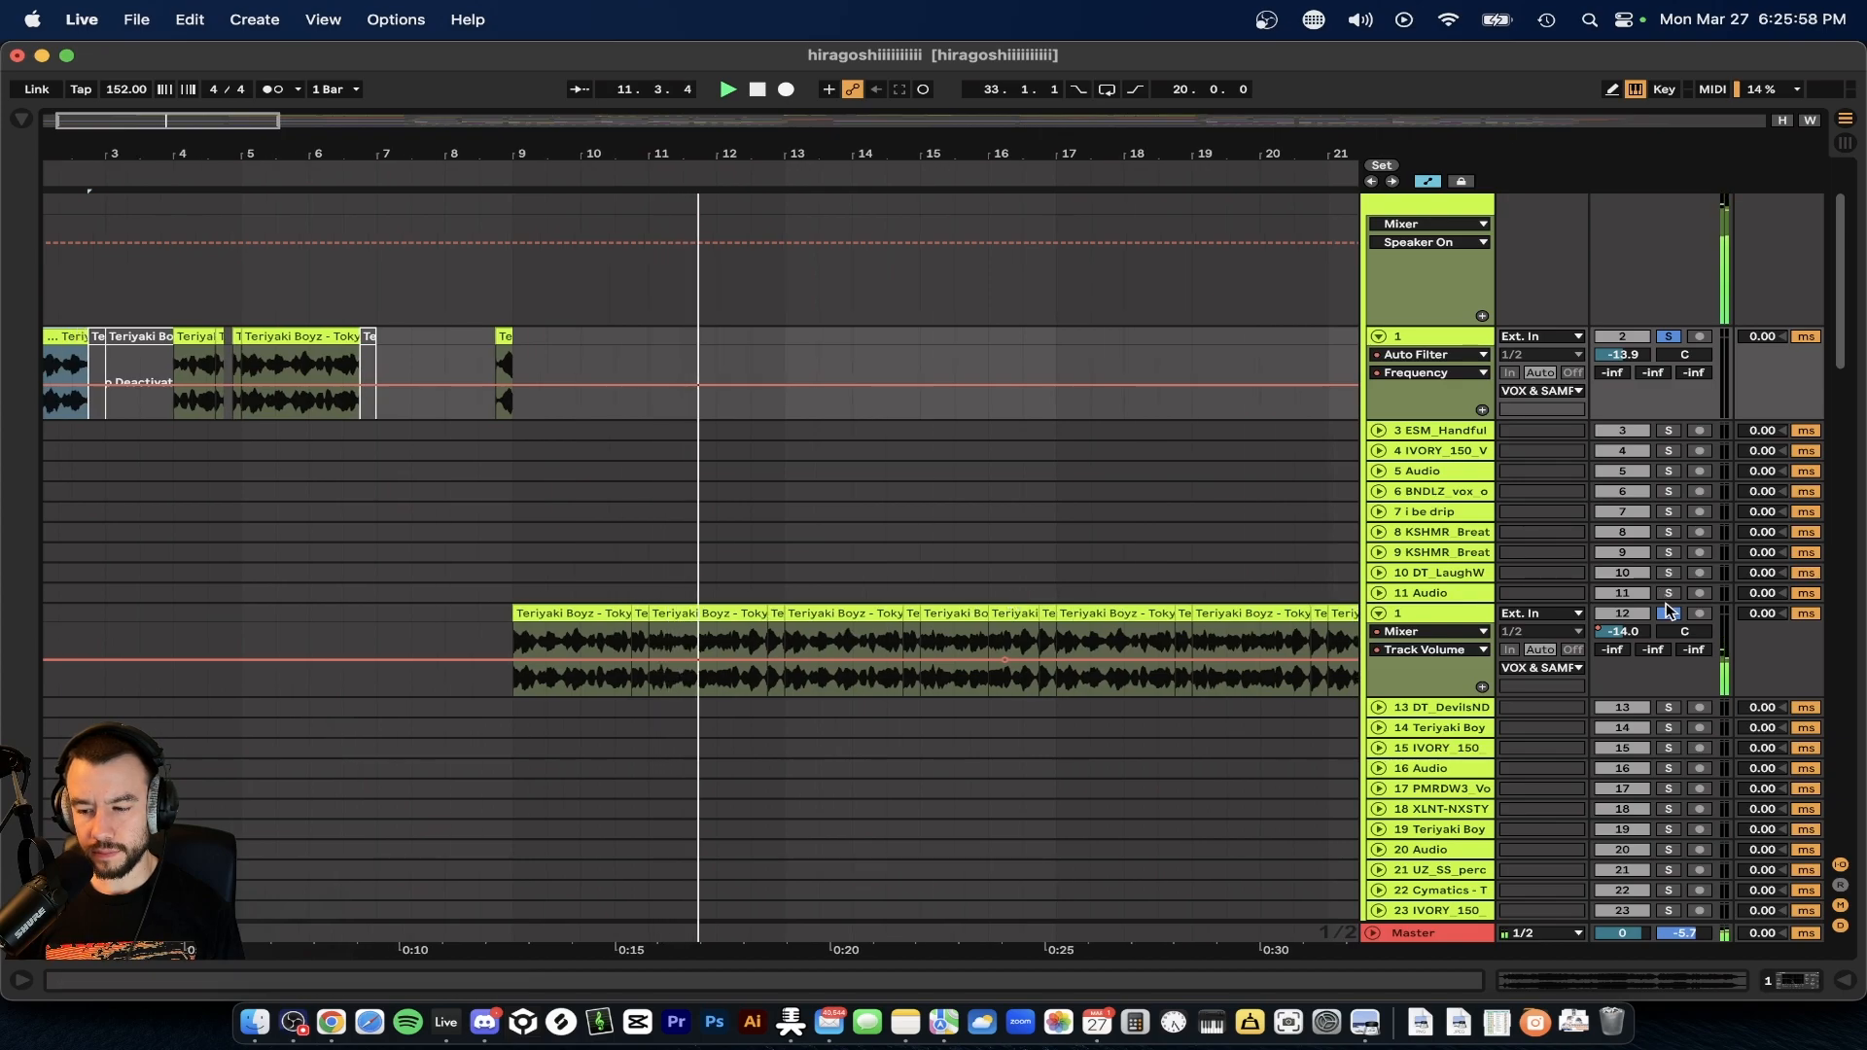
# - Check the second vocal track's EQ Eight, then open its bar 13 clip to examine the warp, formant and pitch settings
pyautogui.doubleClick(1439, 614)
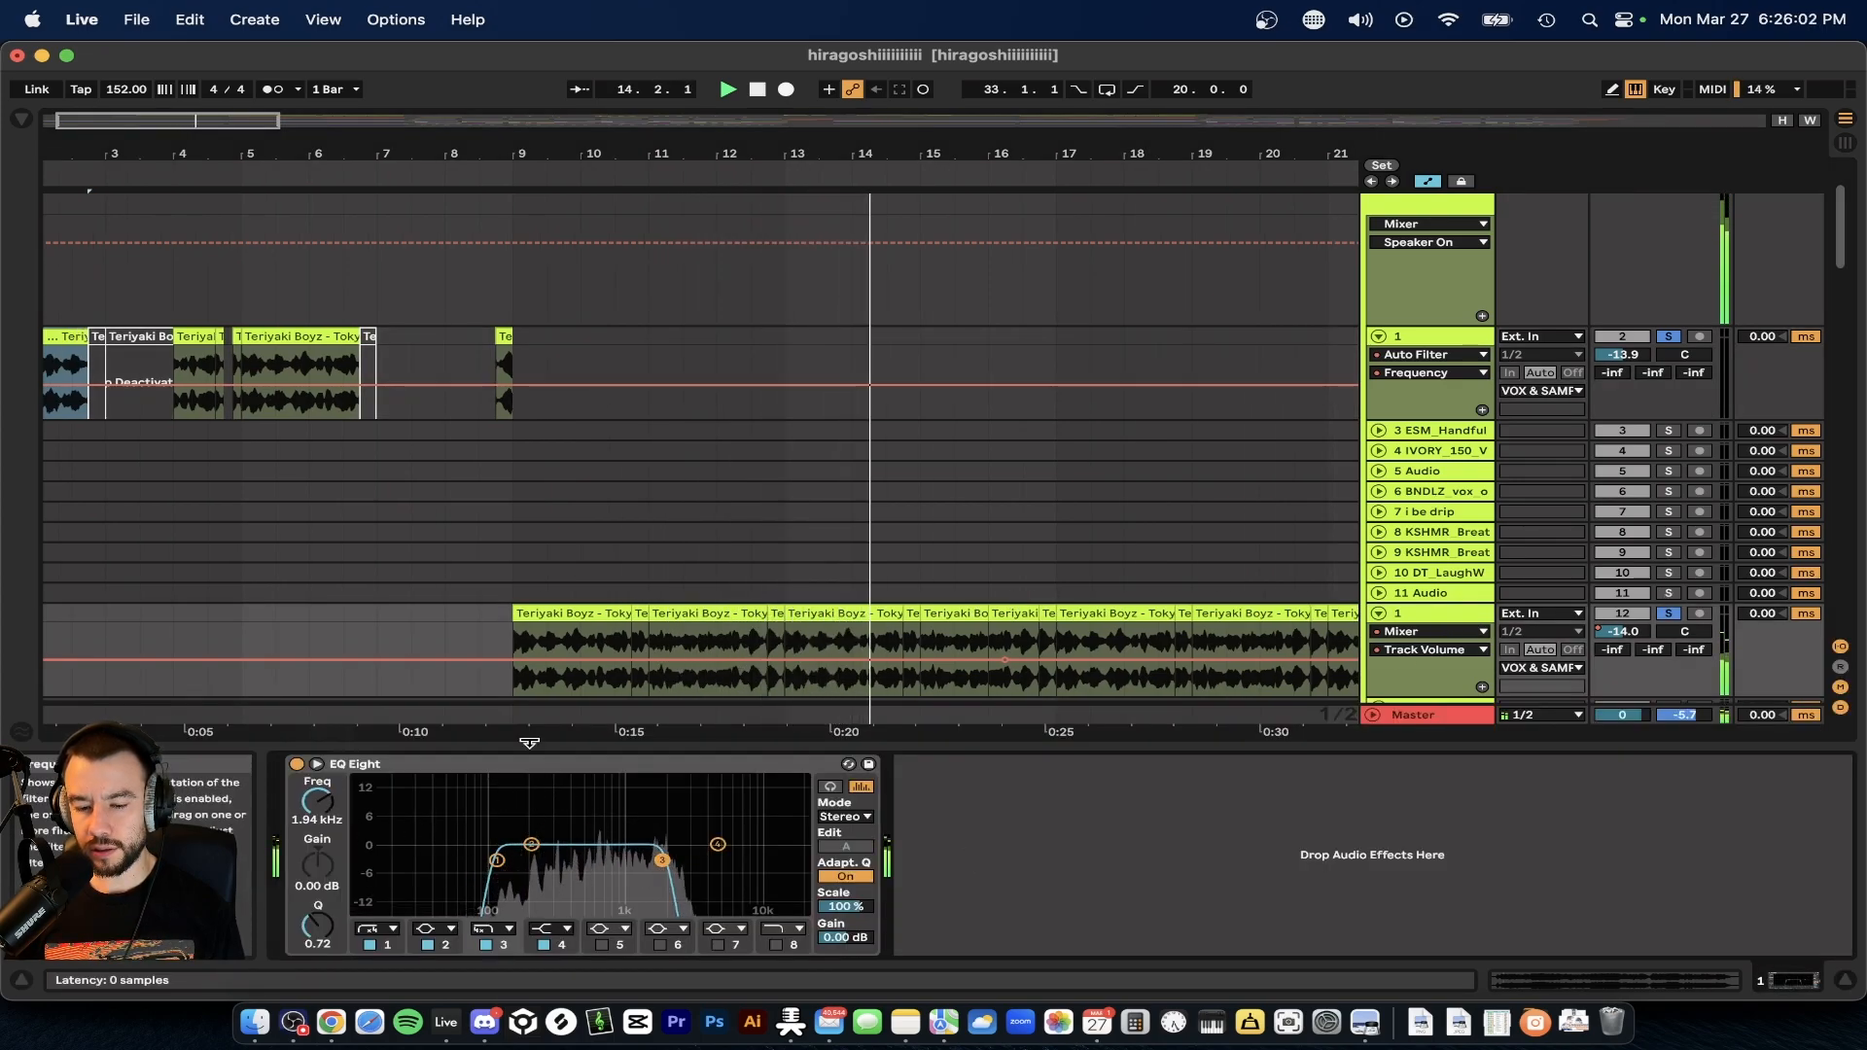
pyautogui.scroll(-3, 512, 644)
pyautogui.hscroll(-2, 512, 644)
pyautogui.scroll(-3, 513, 642)
pyautogui.doubleClick(709, 544)
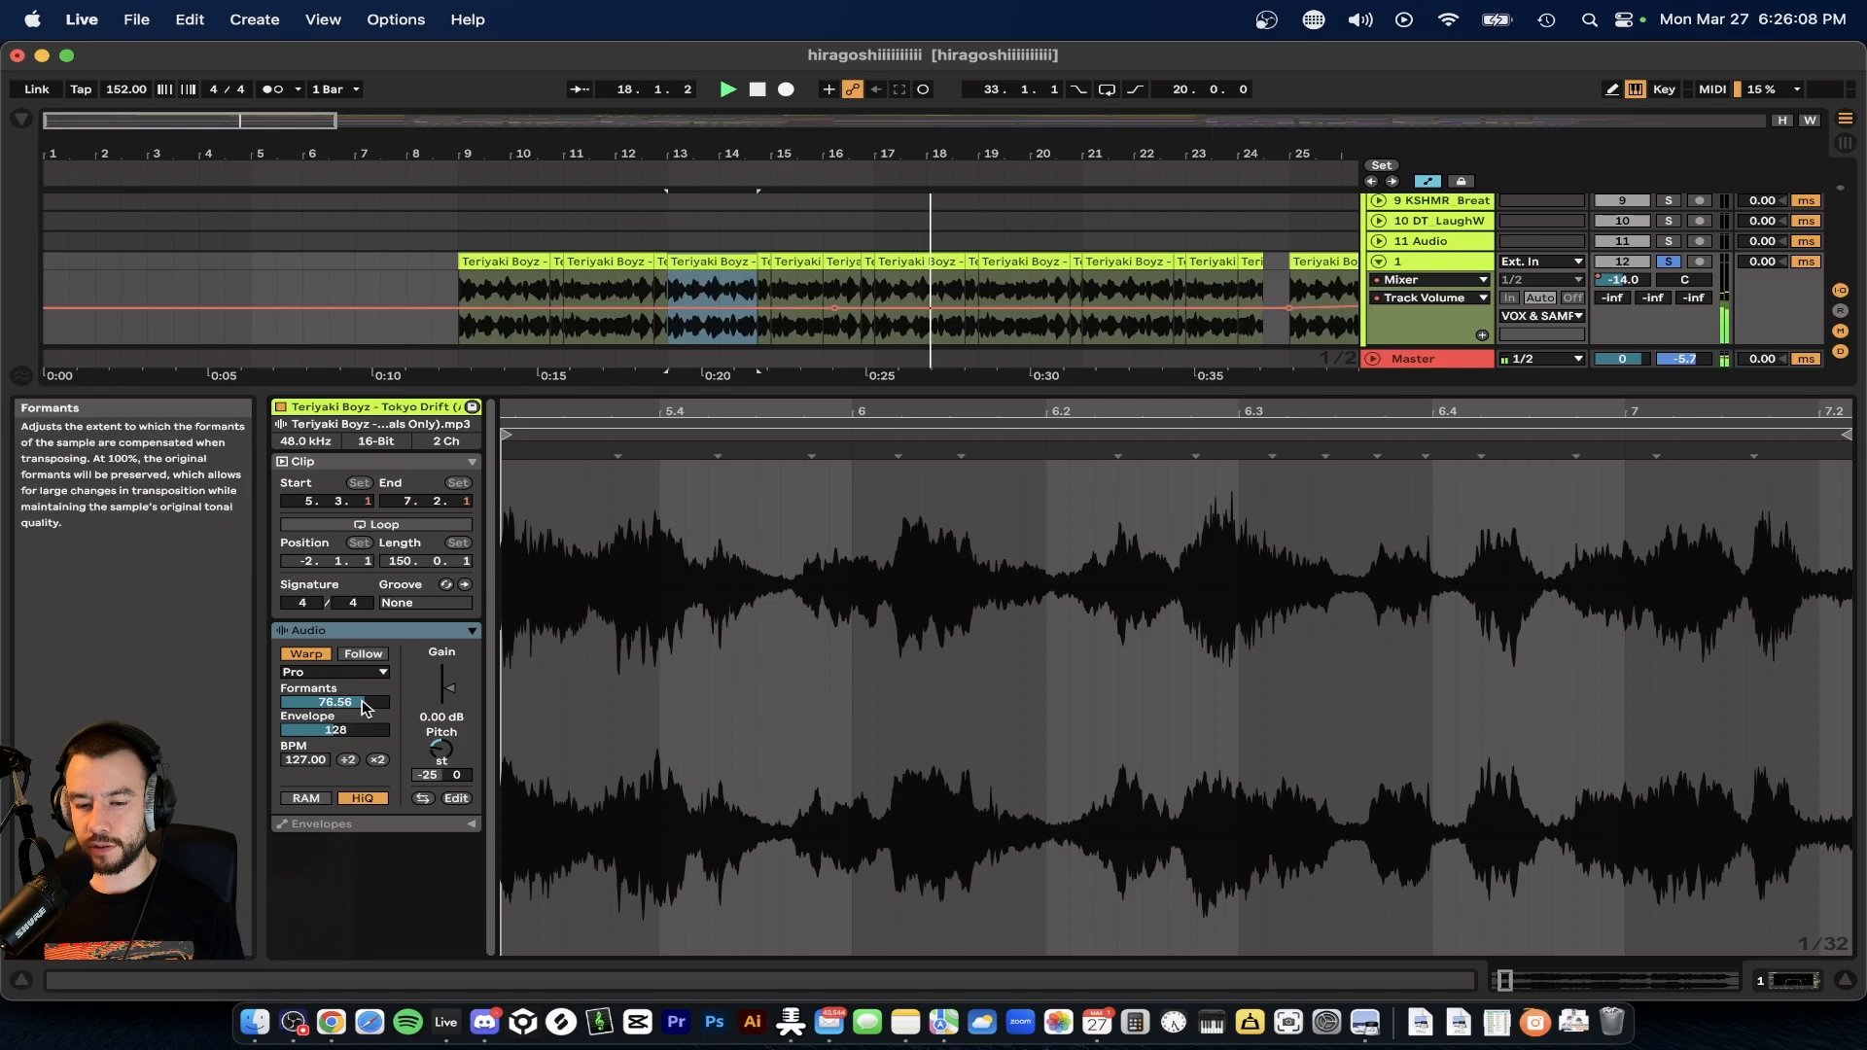
pyautogui.moveTo(655, 389); pyautogui.dragTo(656, 511)
pyautogui.scroll(-5, 1045, 340)
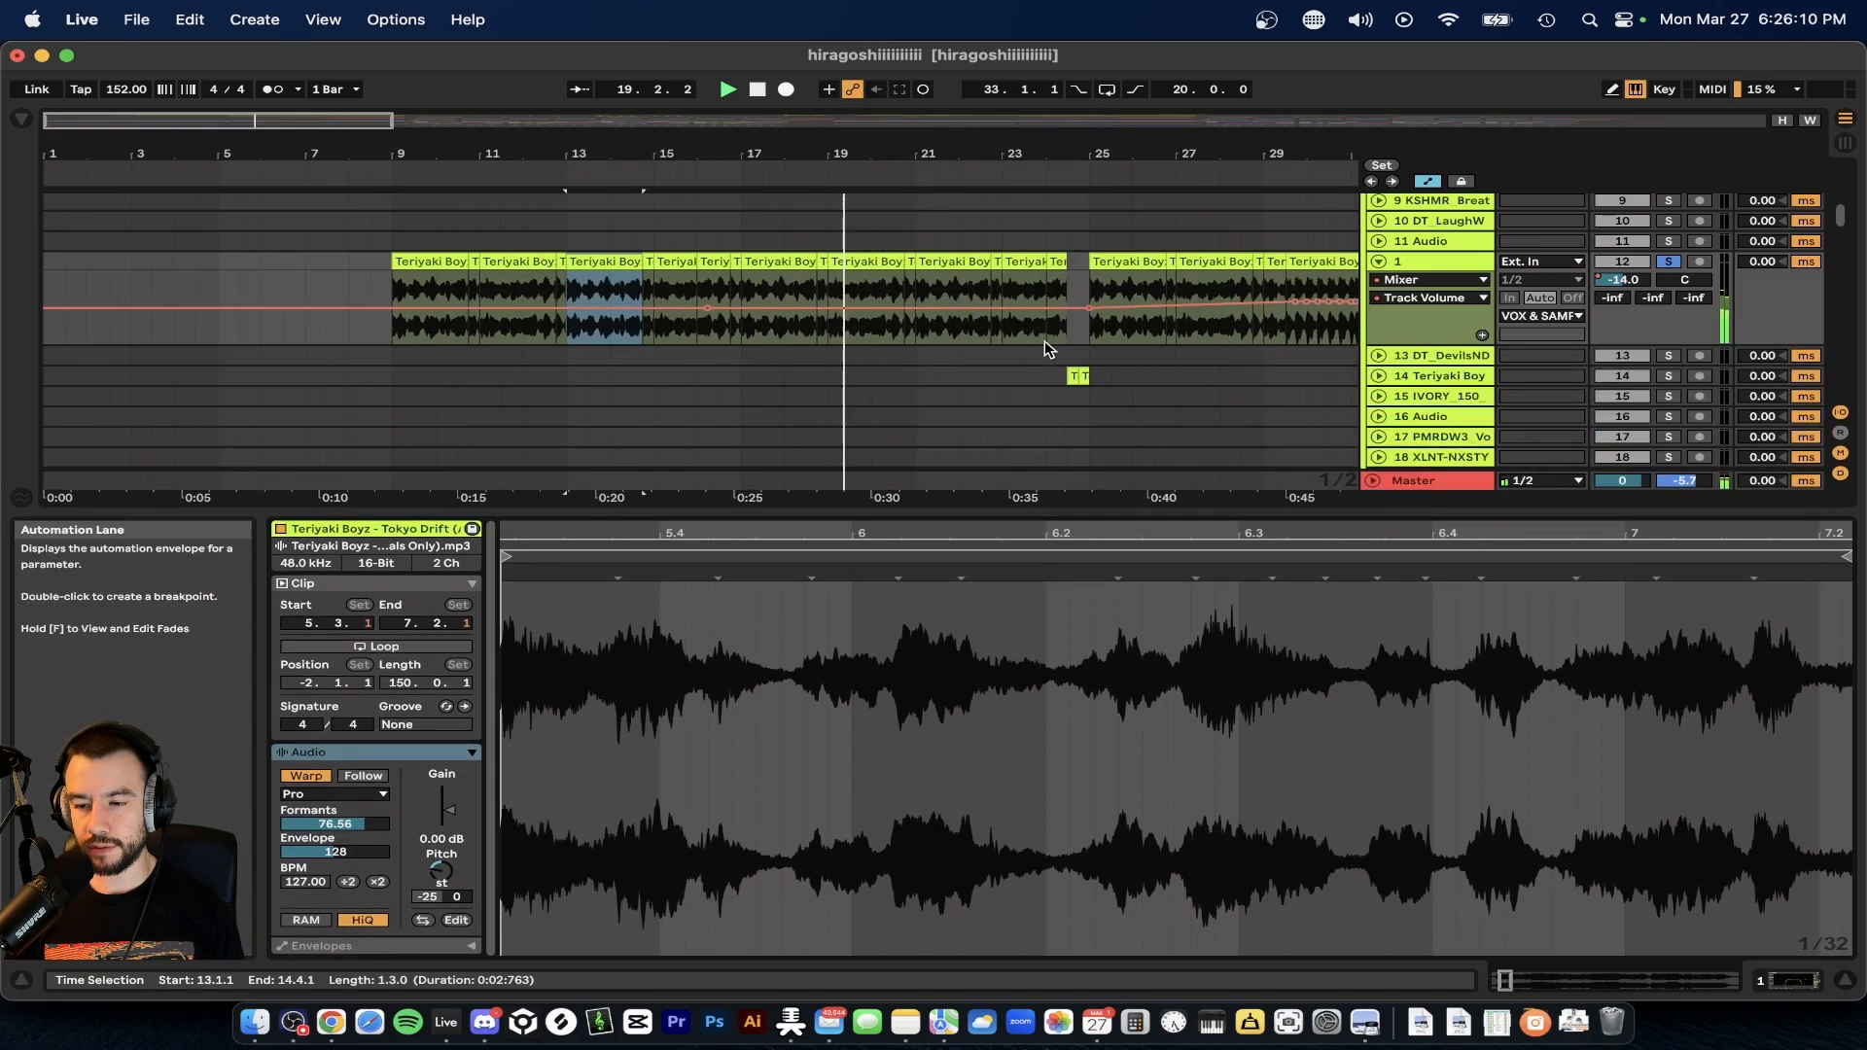
# - Unsolo the second vocal track and hide the clip view to return to the whole arrangement
pyautogui.hscroll(4, 1011, 350)
pyautogui.click(1669, 276)
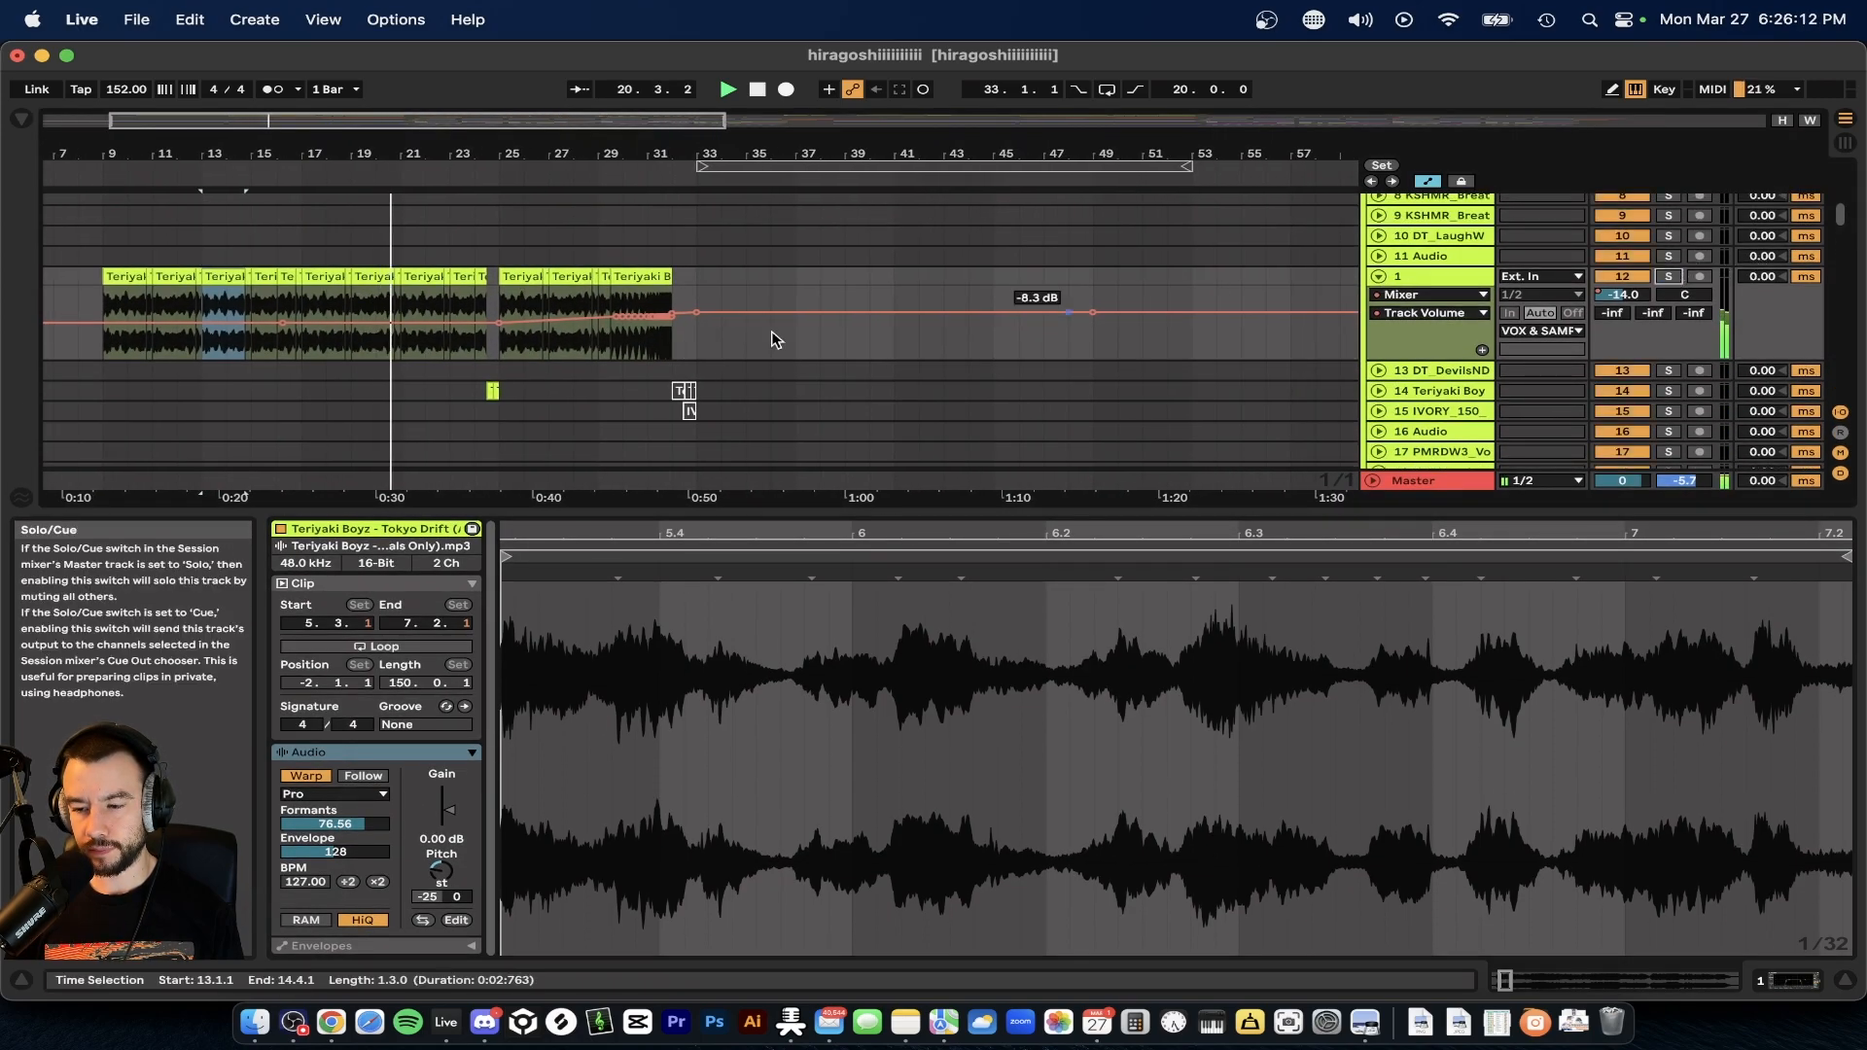
pyautogui.hscroll(-3, 280, 377)
pyautogui.doubleClick(382, 510)
pyautogui.scroll(3, 389, 496)
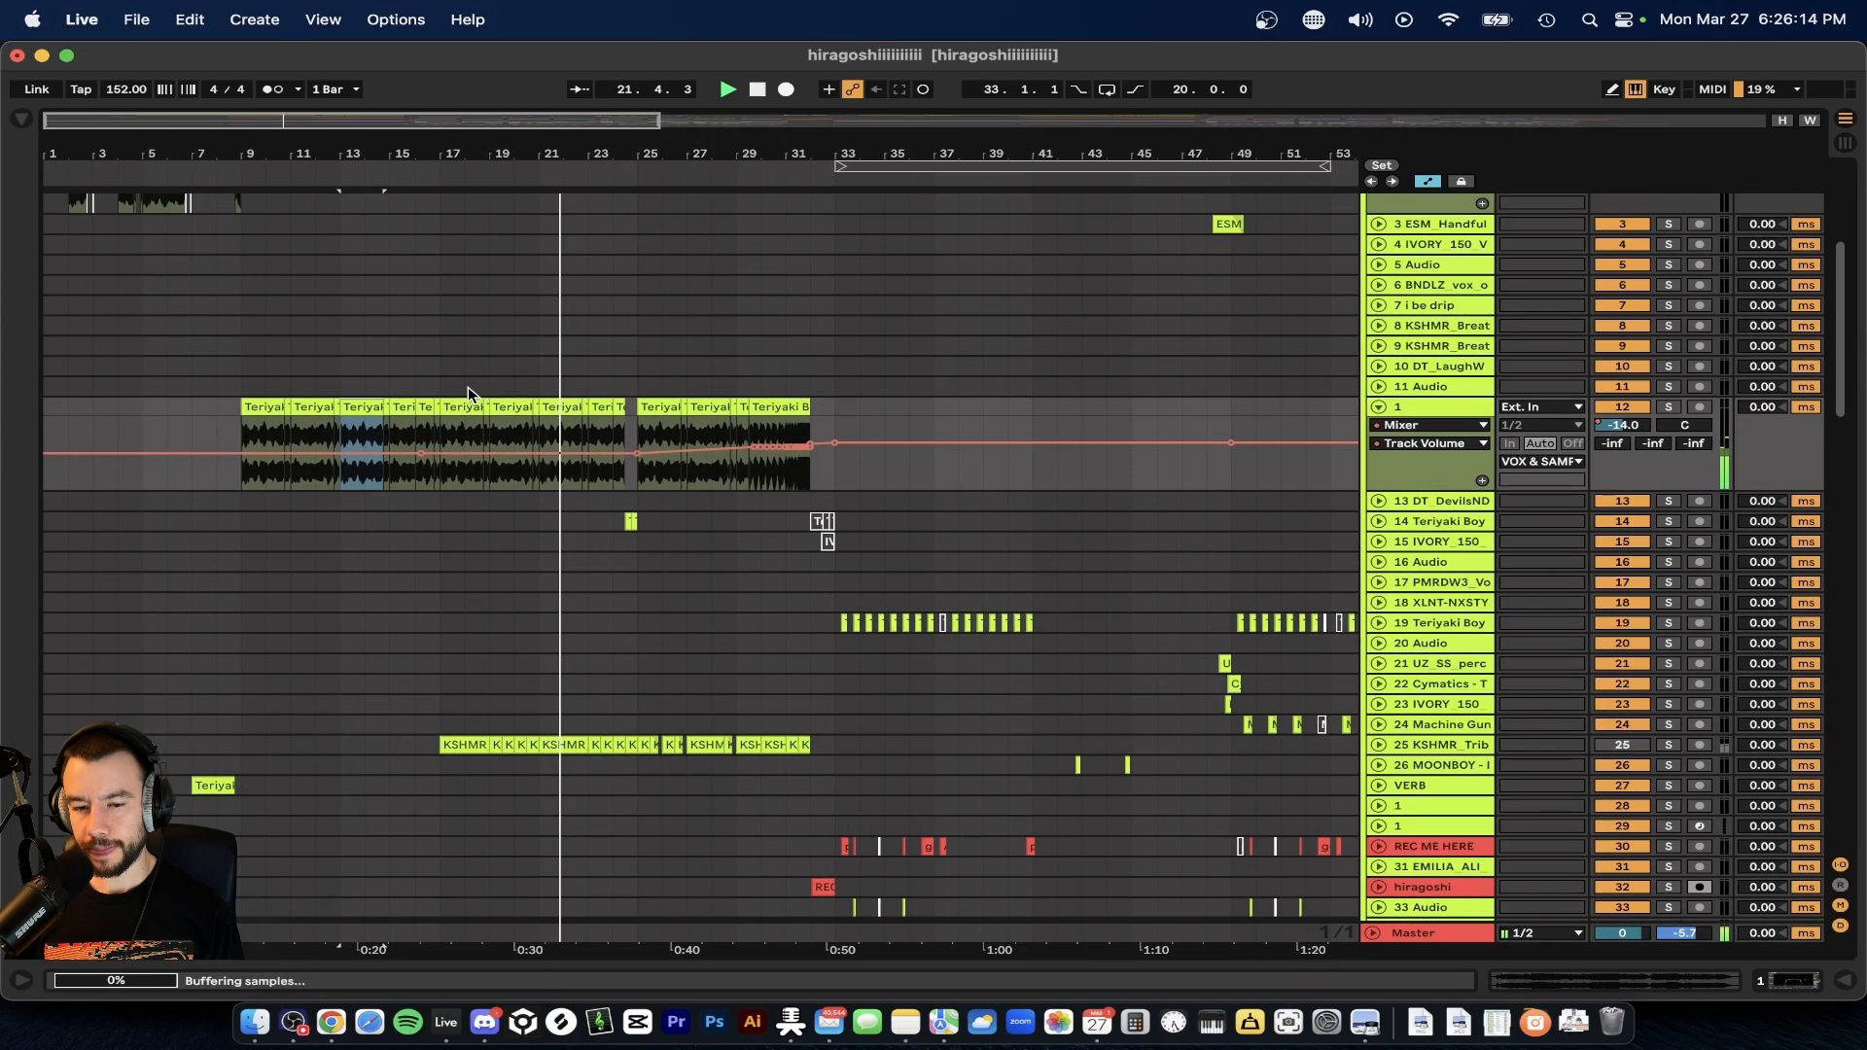
# - Play the vocals in the full mix from bar 25 and again from just before bar 9, then stop playback
pyautogui.click(641, 372)
pyautogui.scroll(3, 700, 373)
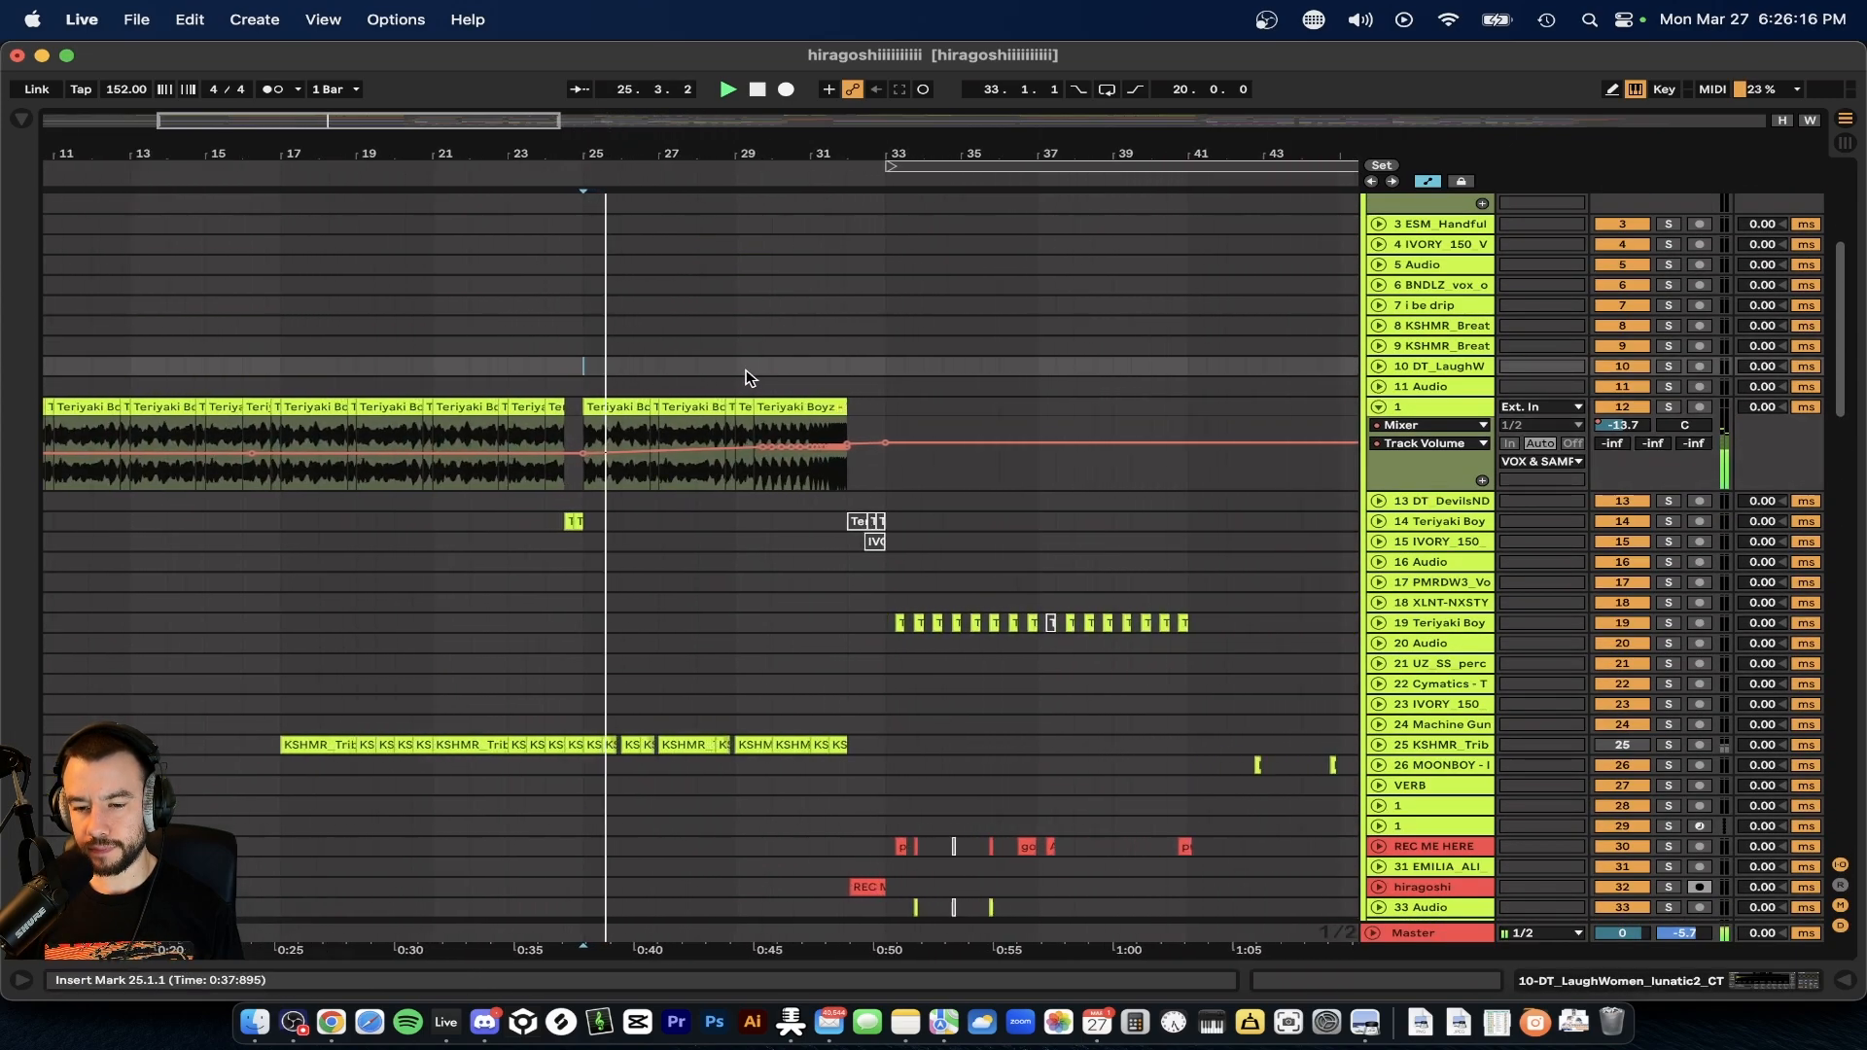
pyautogui.hscroll(-3, 638, 373)
pyautogui.press('space')
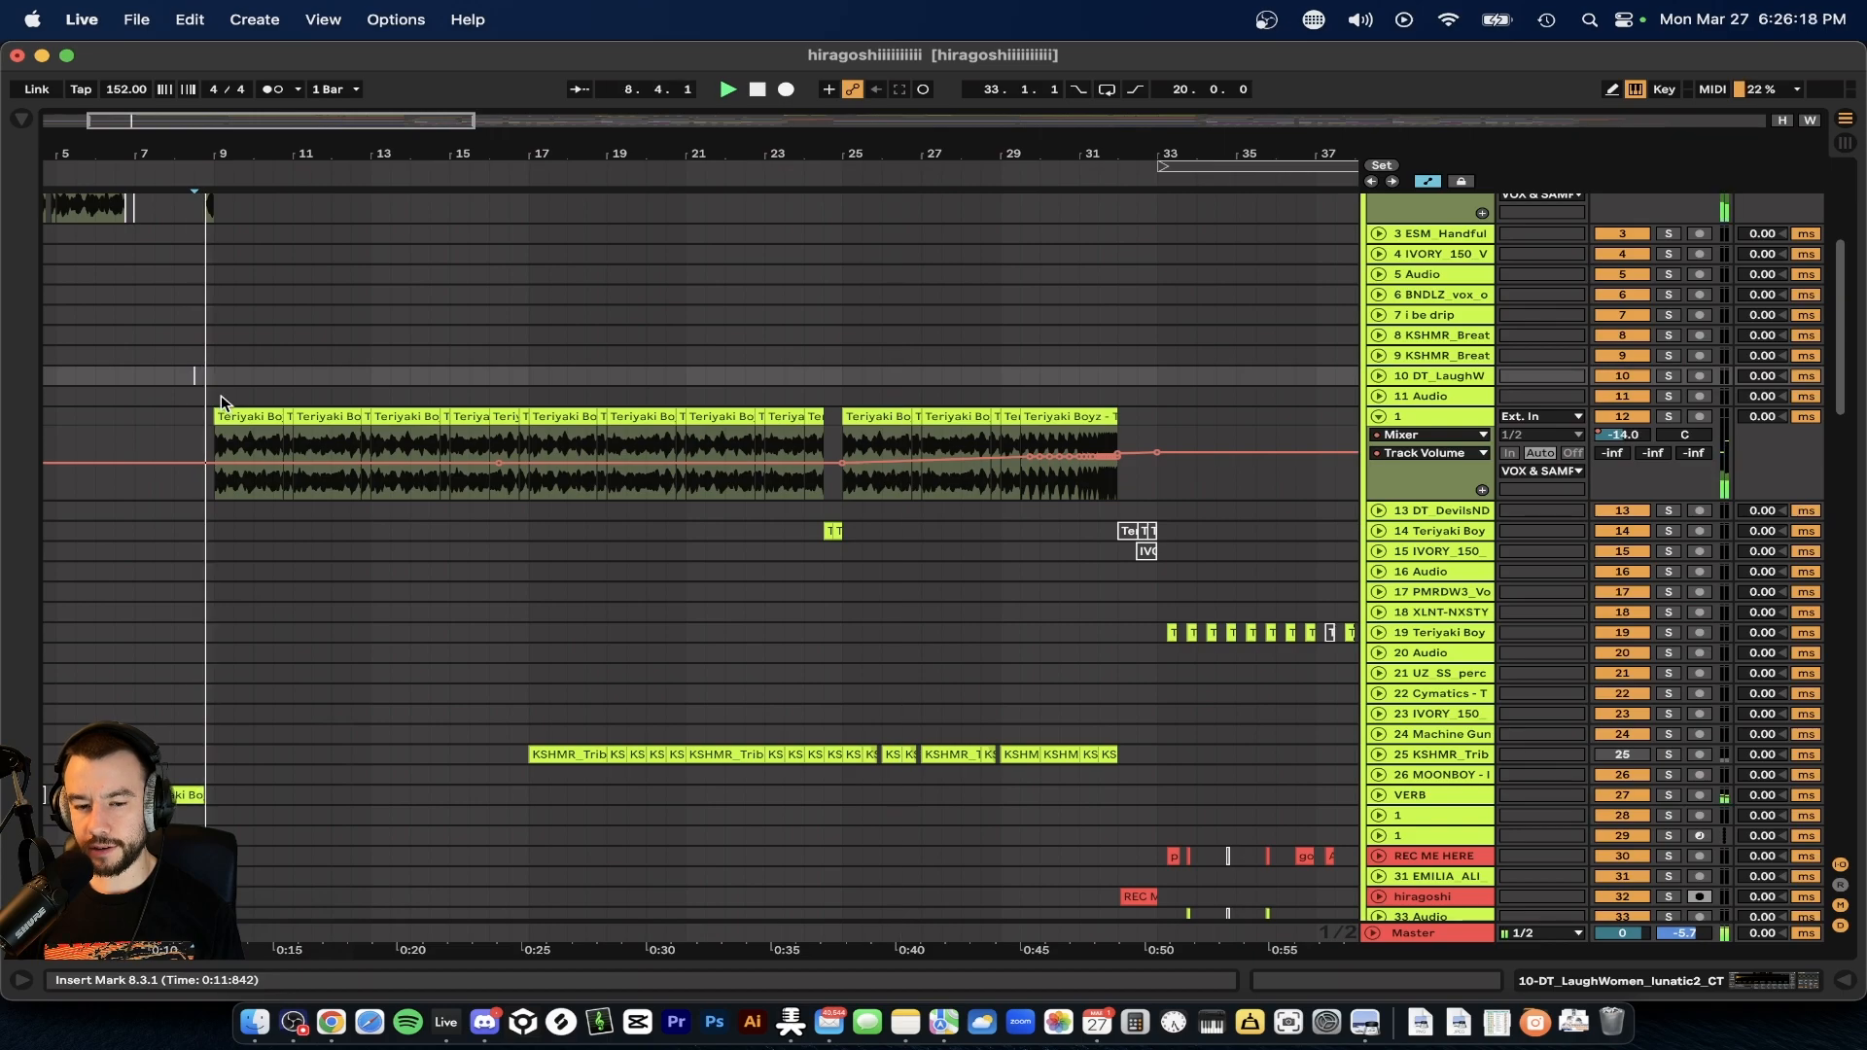
pyautogui.scroll(3, 220, 395)
pyautogui.hscroll(-2, 233, 403)
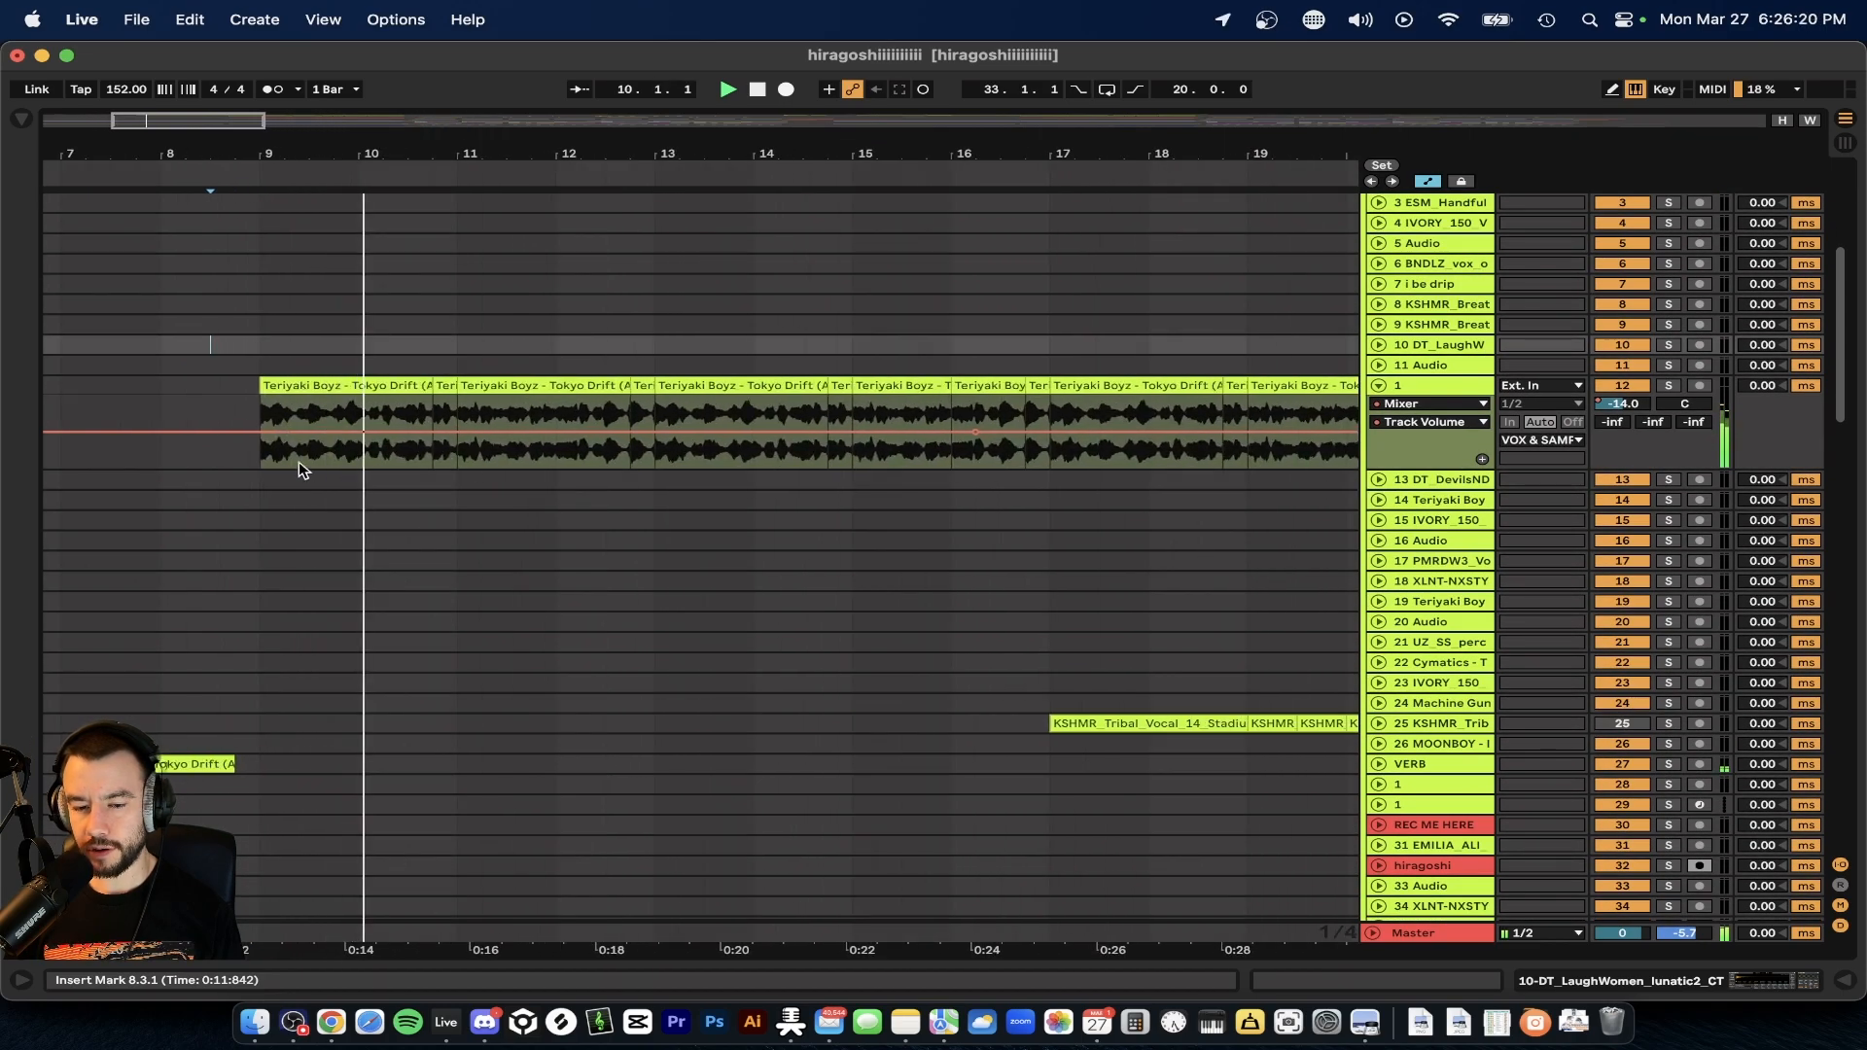
pyautogui.scroll(-5, 366, 479)
pyautogui.scroll(5, 334, 500)
pyautogui.press('space')
pyautogui.scroll(2, 319, 503)
pyautogui.scroll(-1, 317, 501)
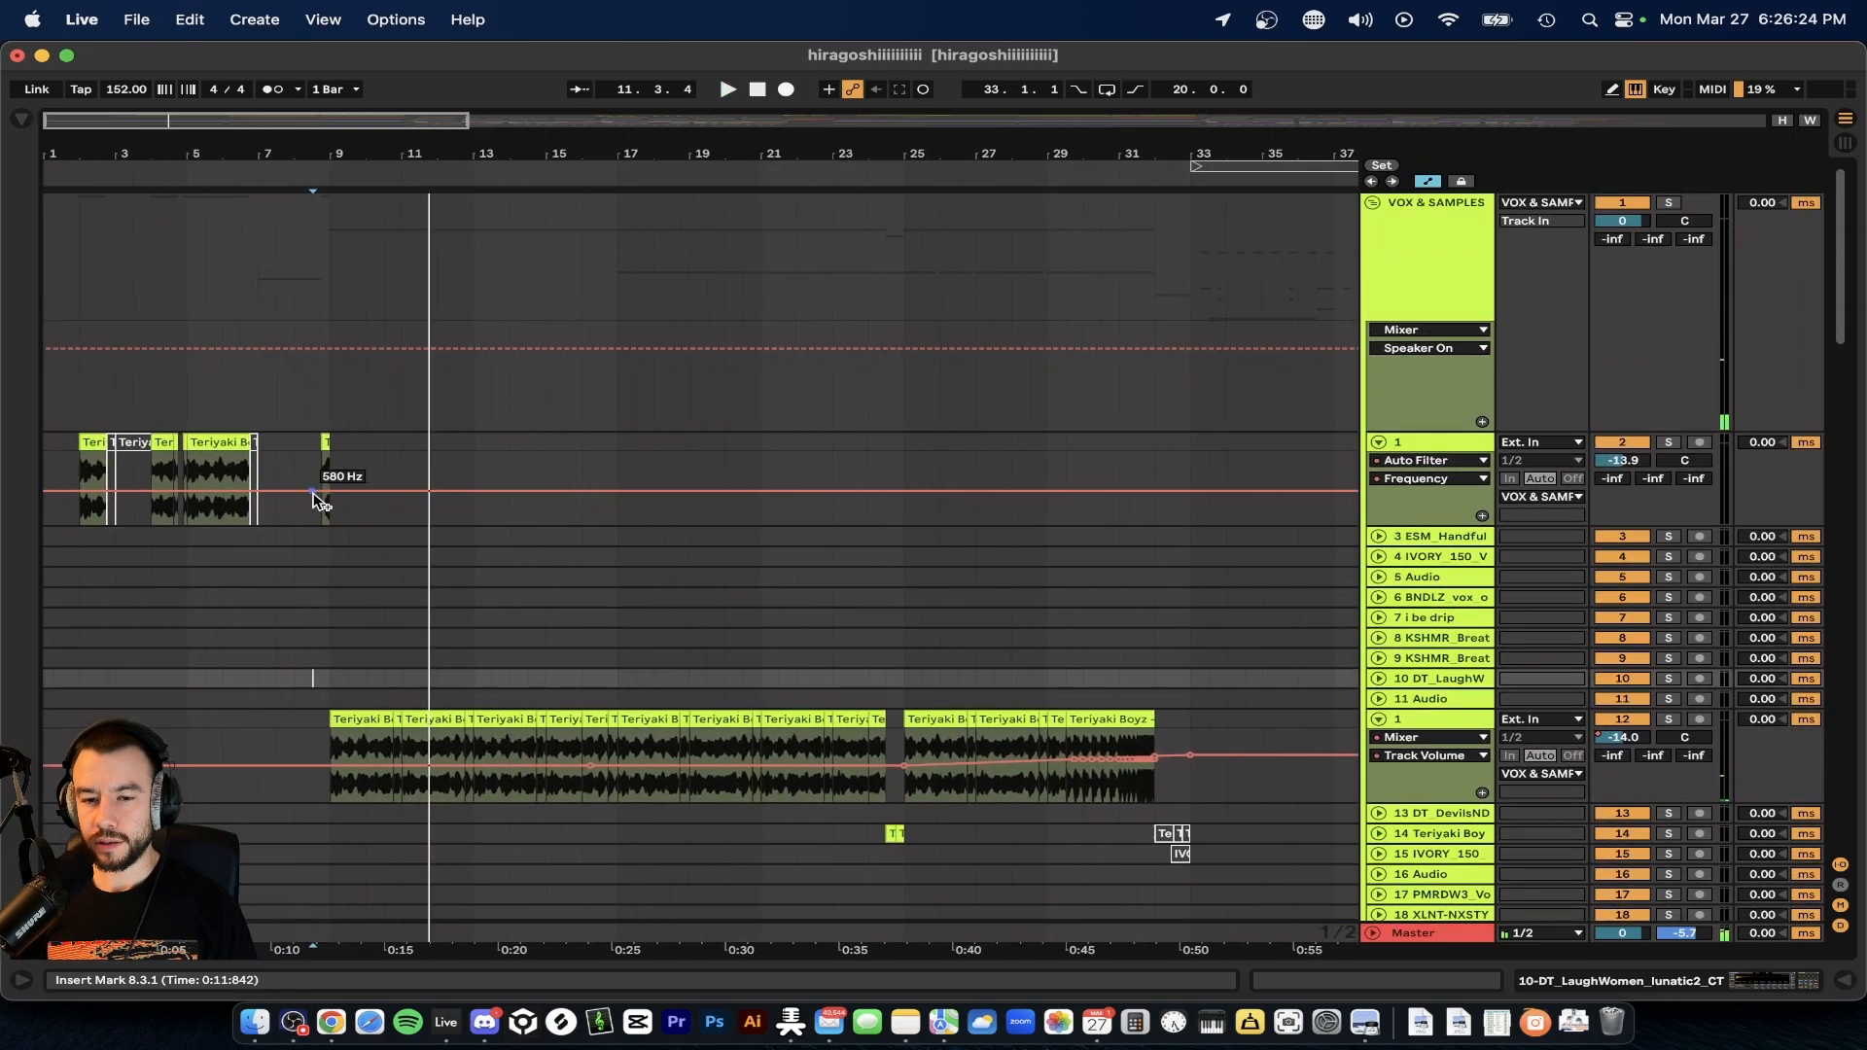
# - Play the song from bar 1 while looking over the mids, melody and vocal sample tracks
pyautogui.press('space')
pyautogui.scroll(-15, 504, 605)
pyautogui.scroll(-3, 504, 605)
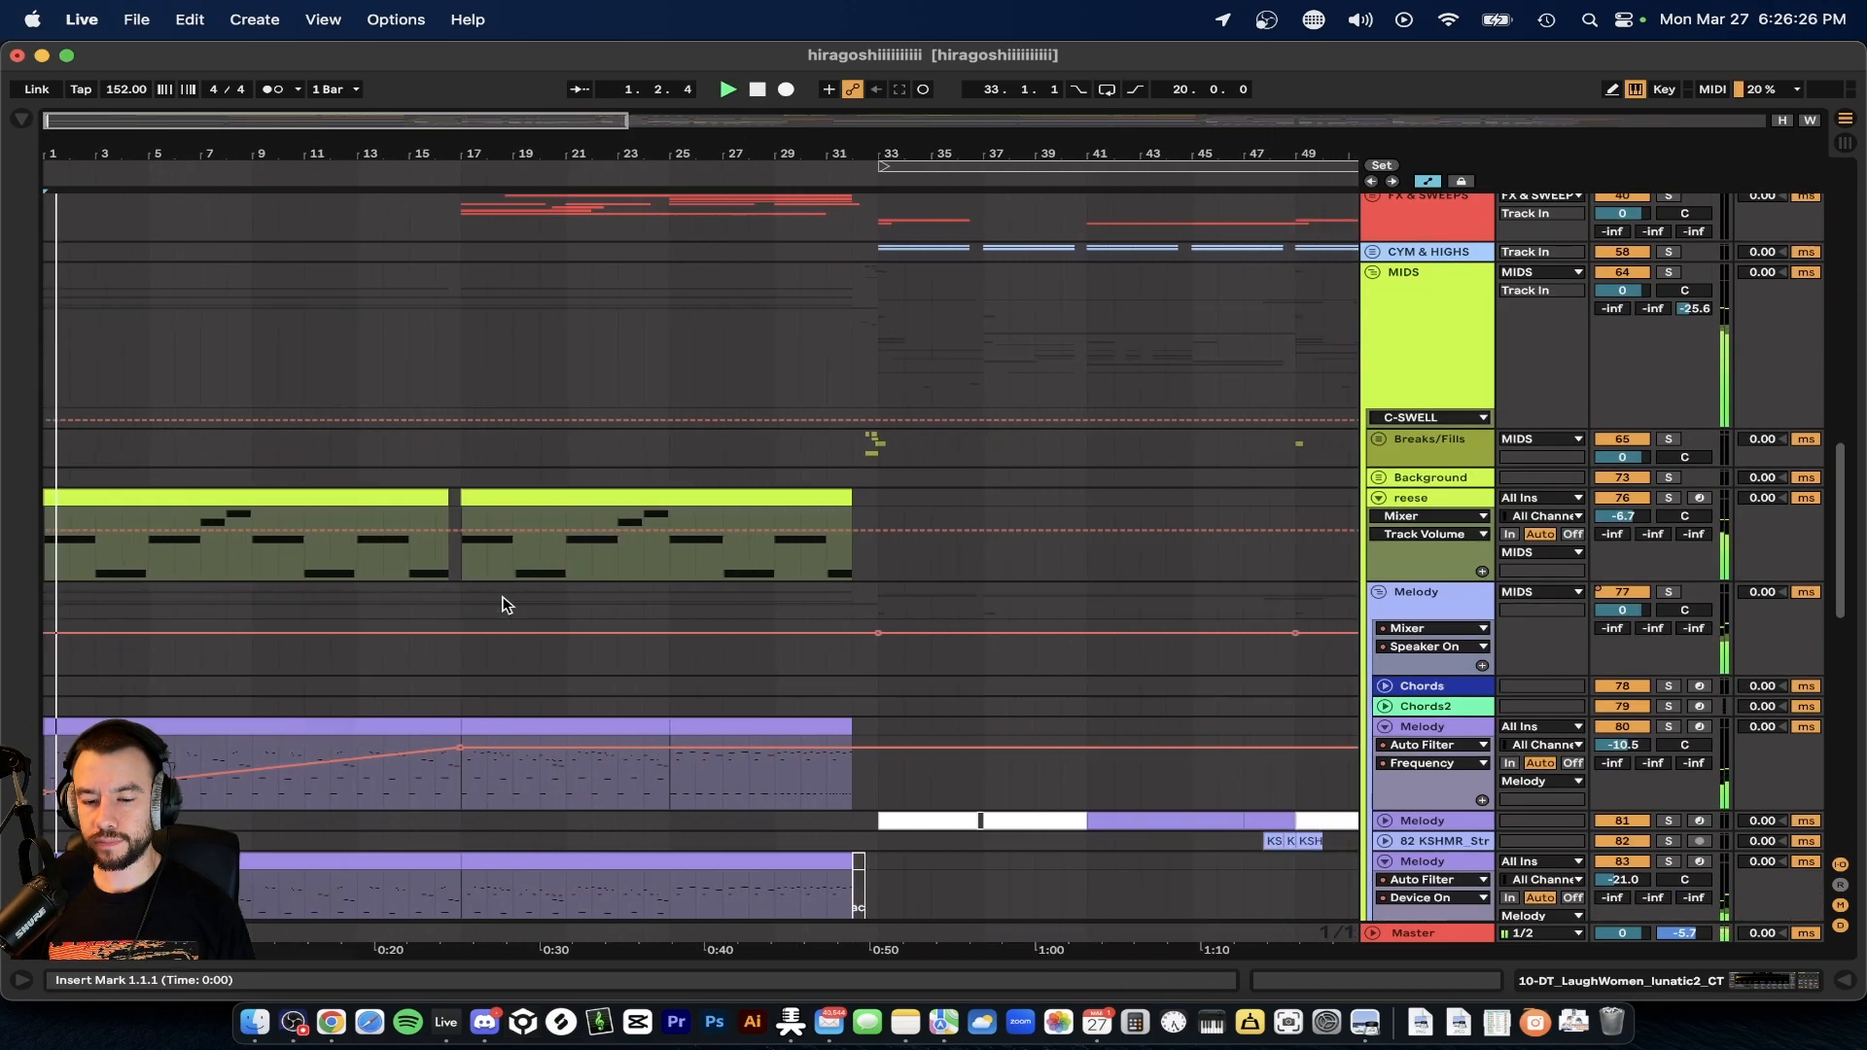
pyautogui.scroll(-6, 504, 605)
pyautogui.scroll(10, 502, 604)
pyautogui.scroll(8, 503, 603)
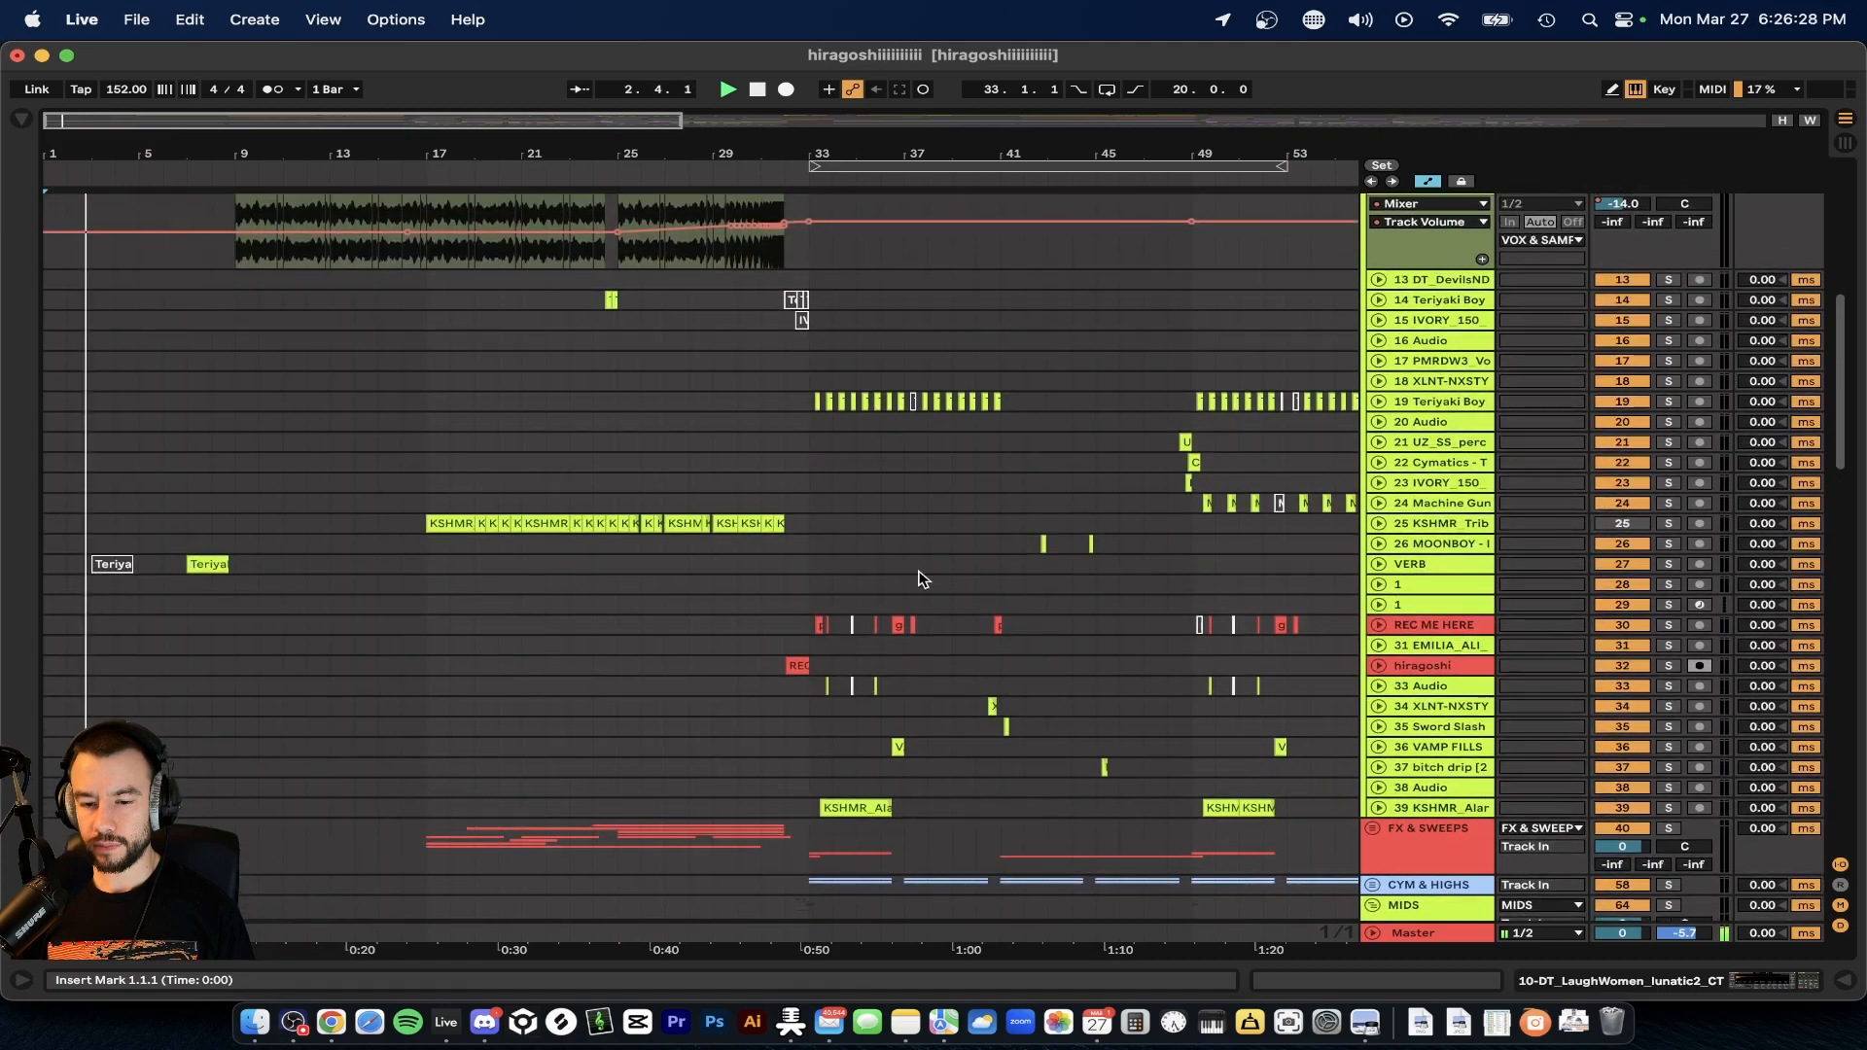
# - Unfold the KSHMR Tribal and VERB tracks and select the VERB track's Teriyaki Boyz clip at bar 7
pyautogui.click(1379, 525)
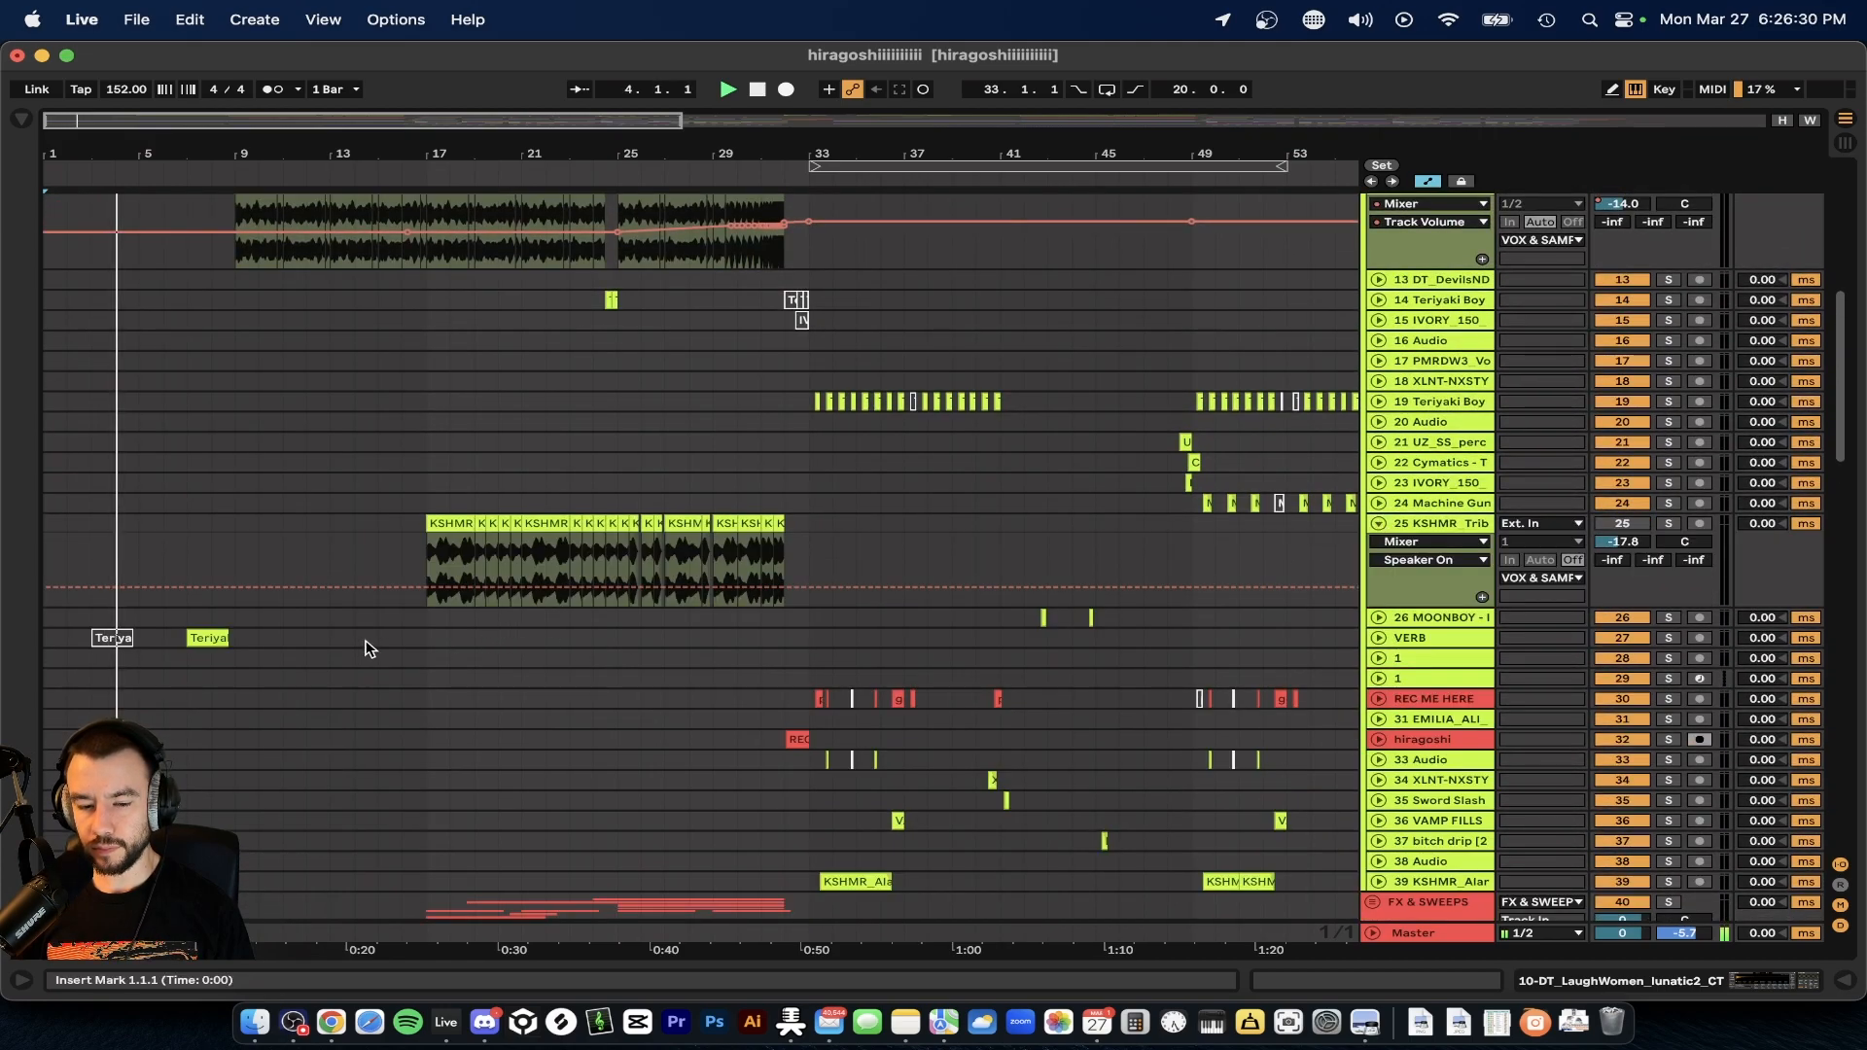
pyautogui.click(1377, 637)
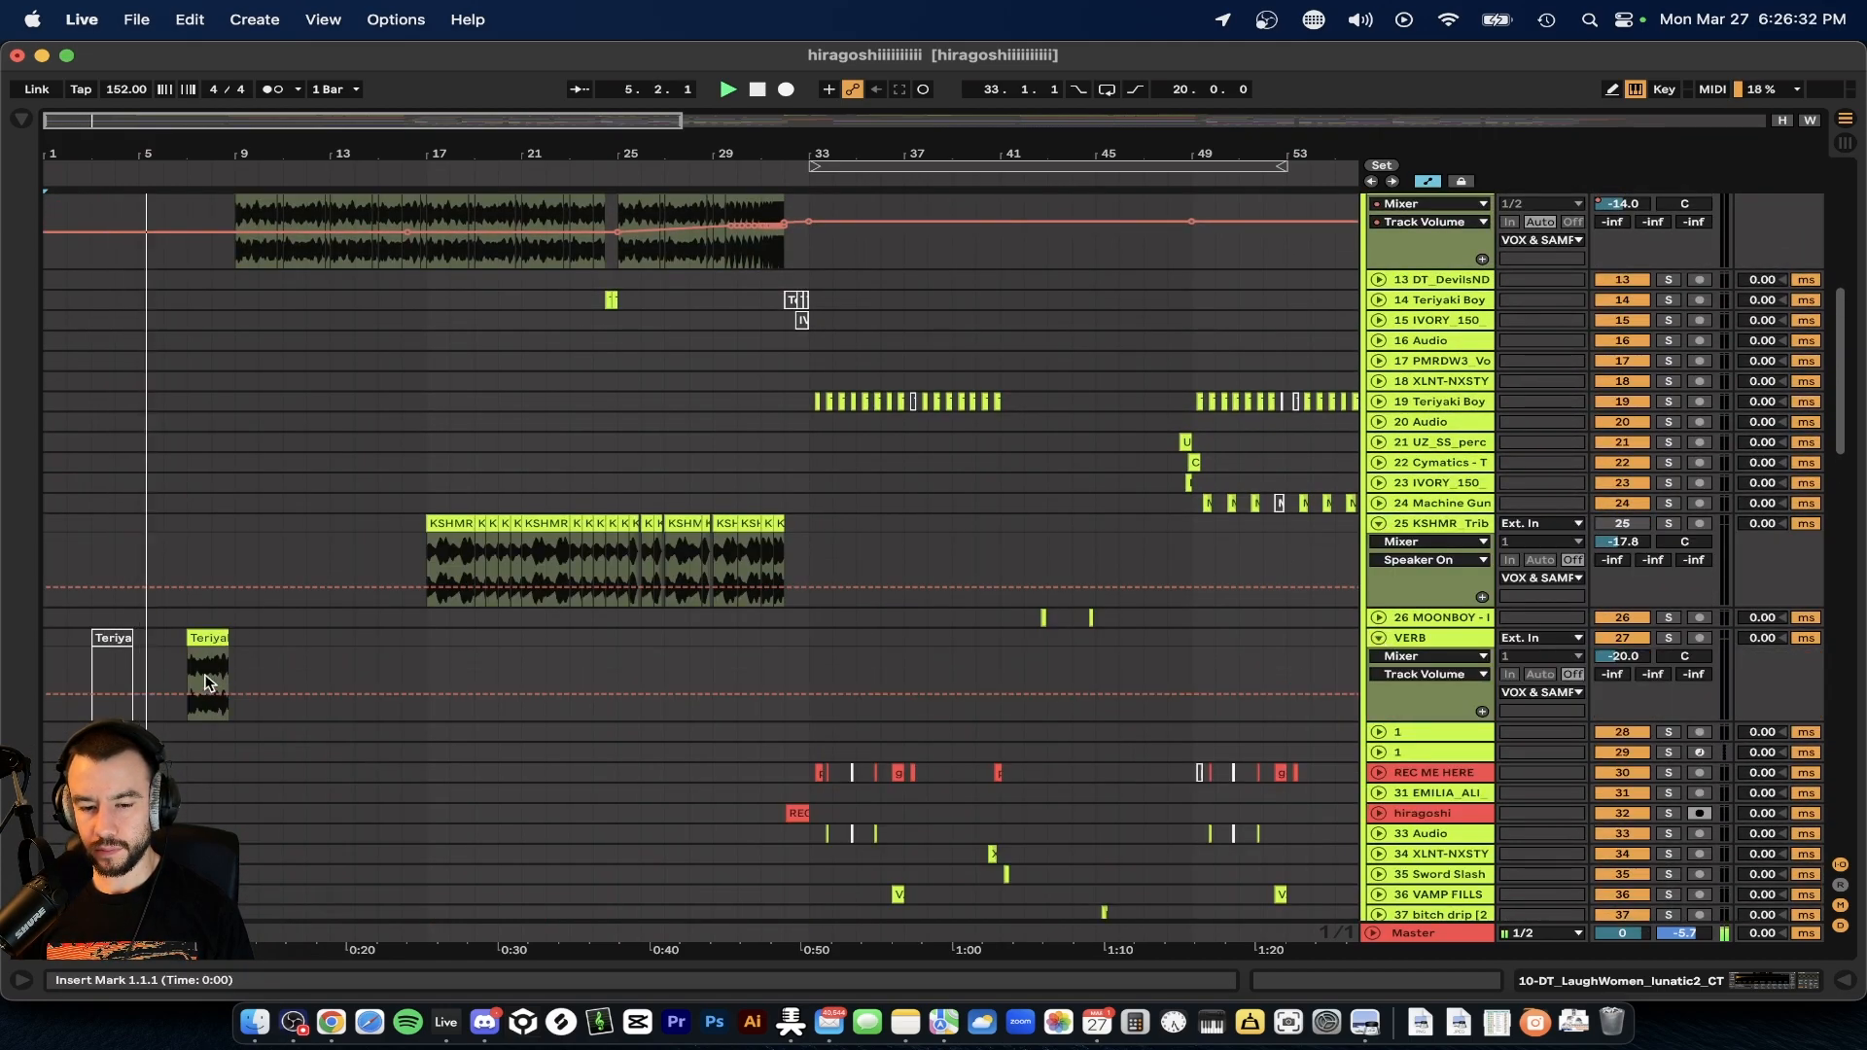
pyautogui.scroll(5, 206, 683)
pyautogui.click(182, 640)
pyautogui.scroll(-1, 184, 641)
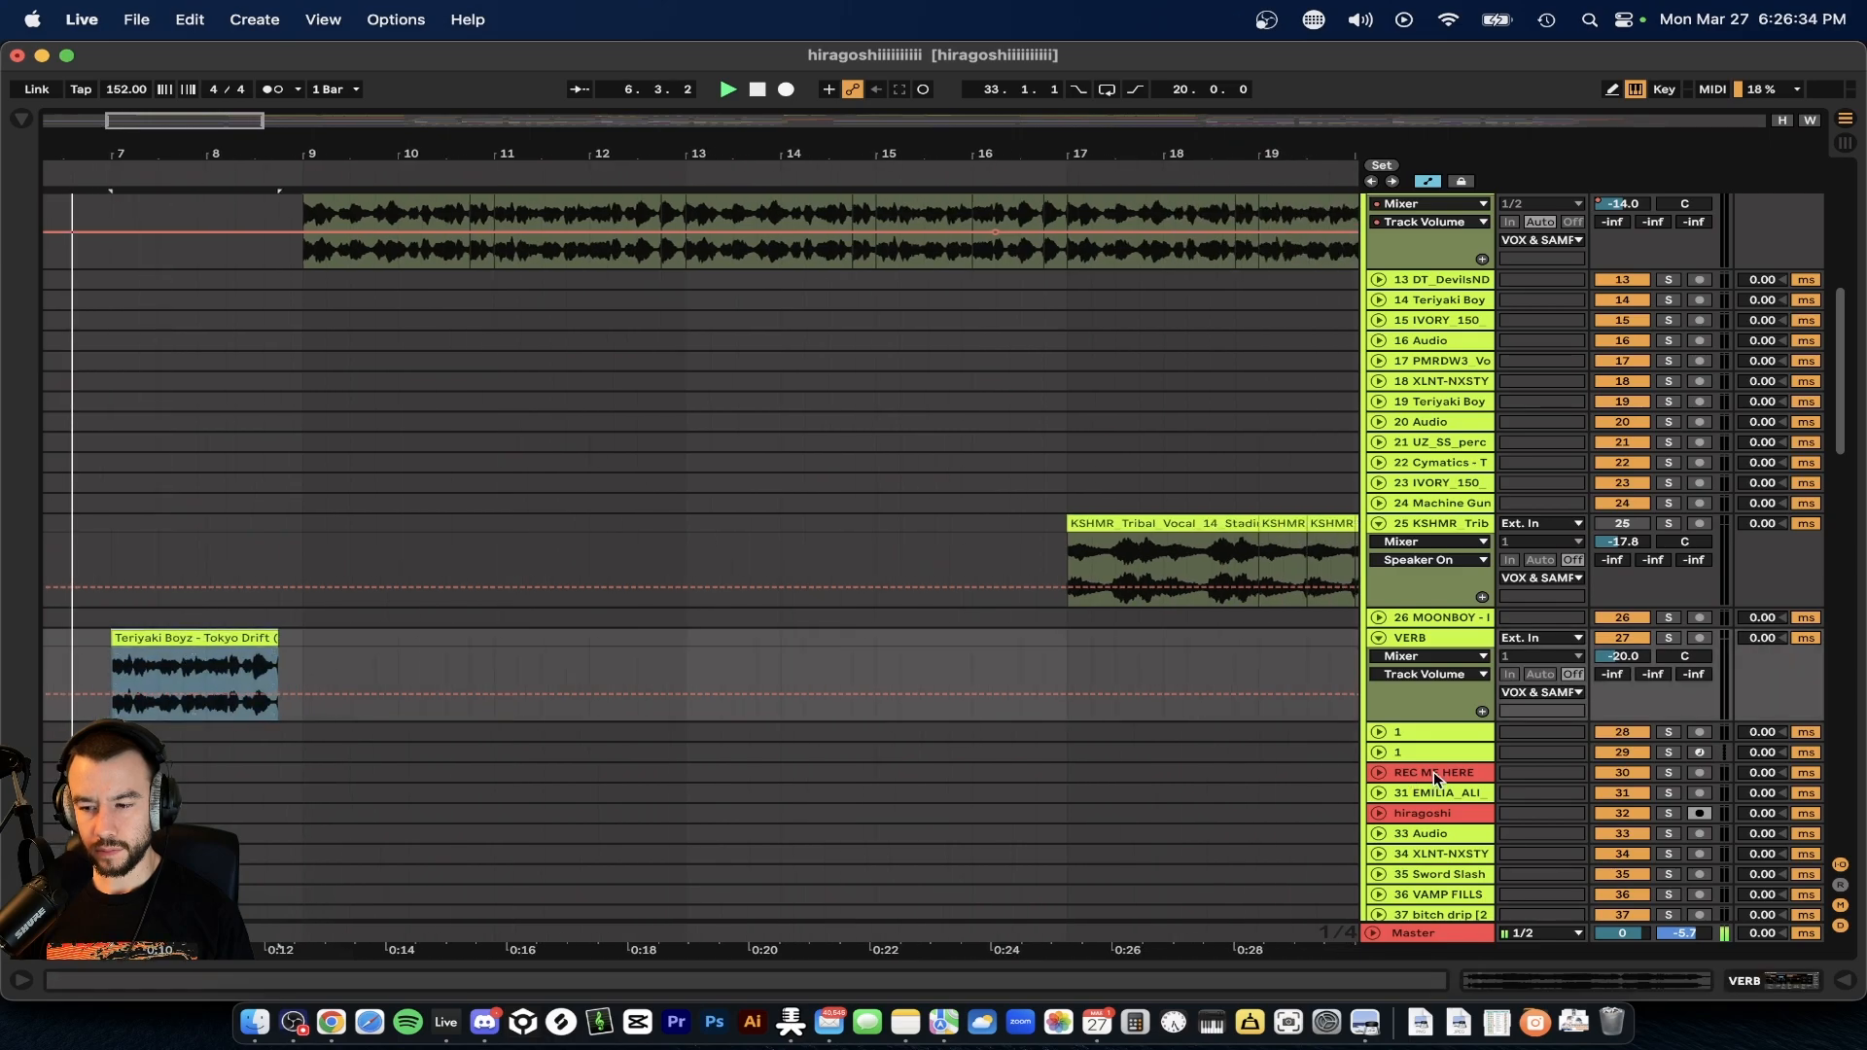
# - Solo the VERB track during playback and check its devices, then hide them, unsolo it and look over the vocal tracks
pyautogui.click(1670, 638)
pyautogui.doubleClick(1449, 639)
pyautogui.click(807, 747)
pyautogui.scroll(-3, 806, 750)
pyautogui.click(1669, 618)
pyautogui.scroll(-2, 545, 626)
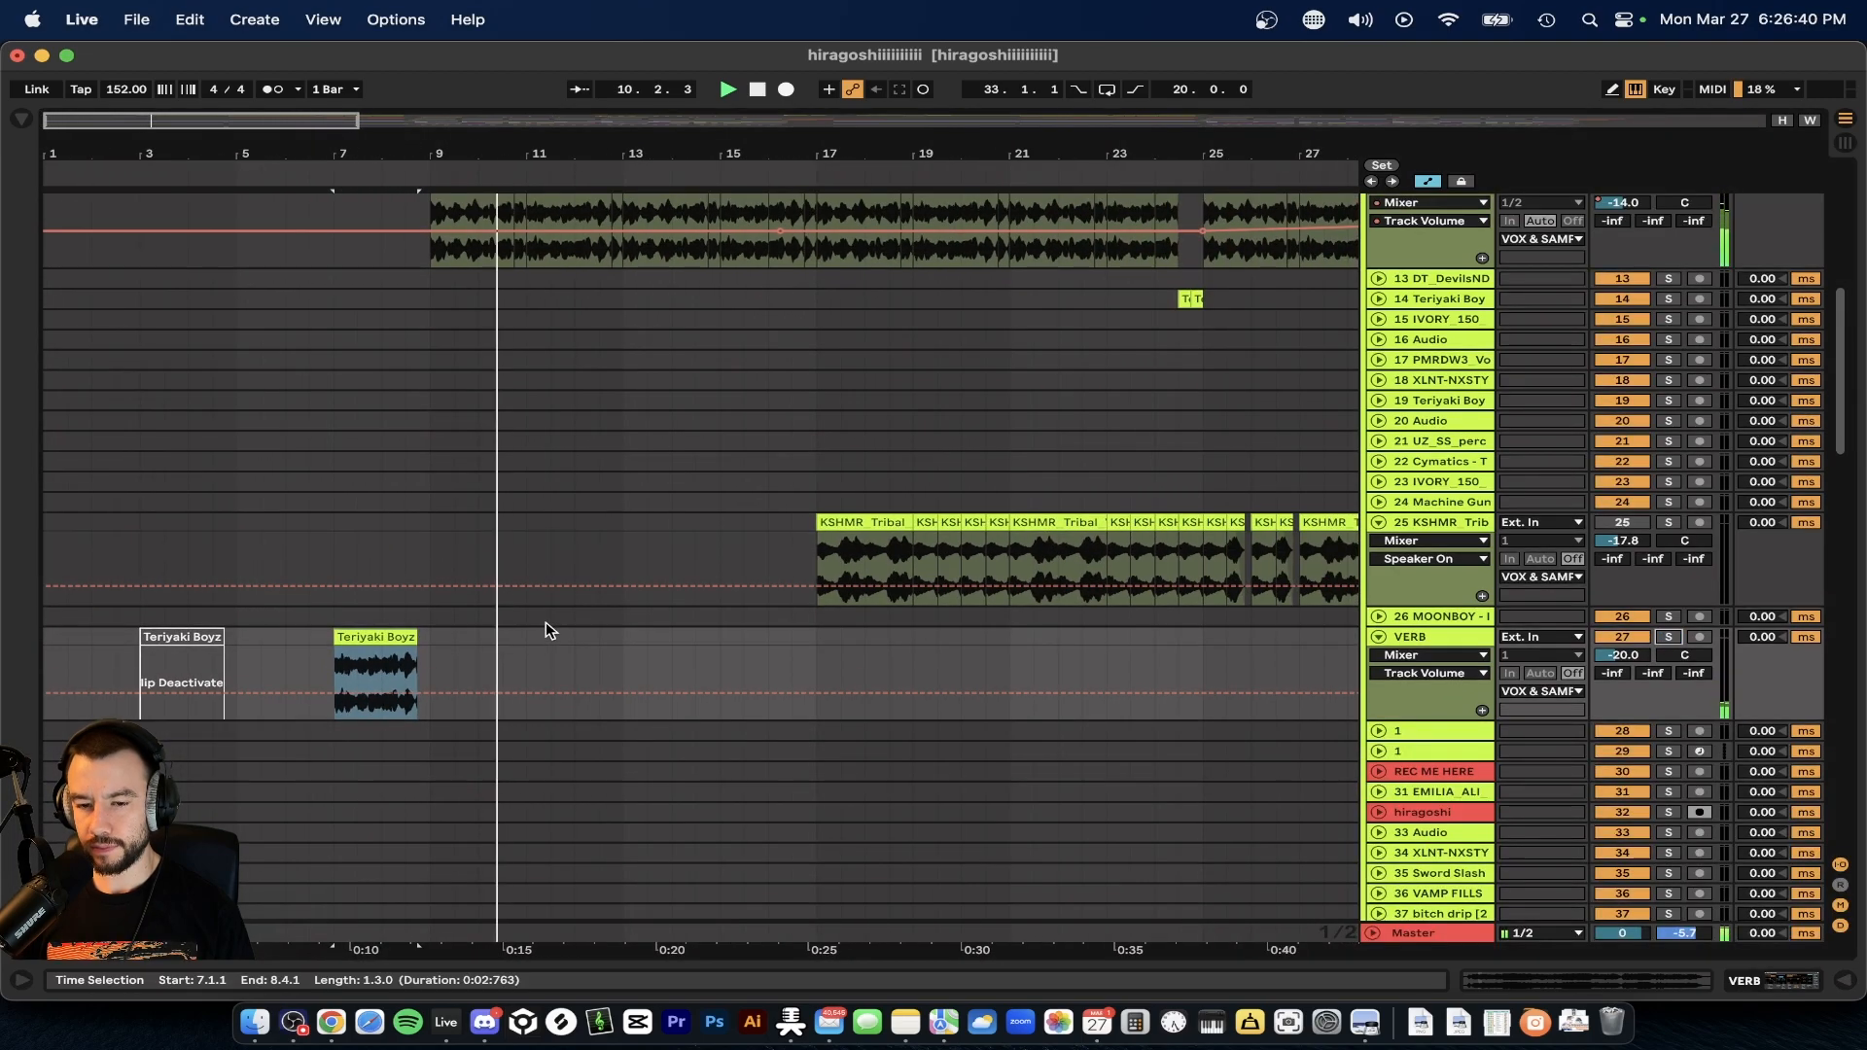
pyautogui.scroll(5, 546, 630)
pyautogui.scroll(-4, 546, 630)
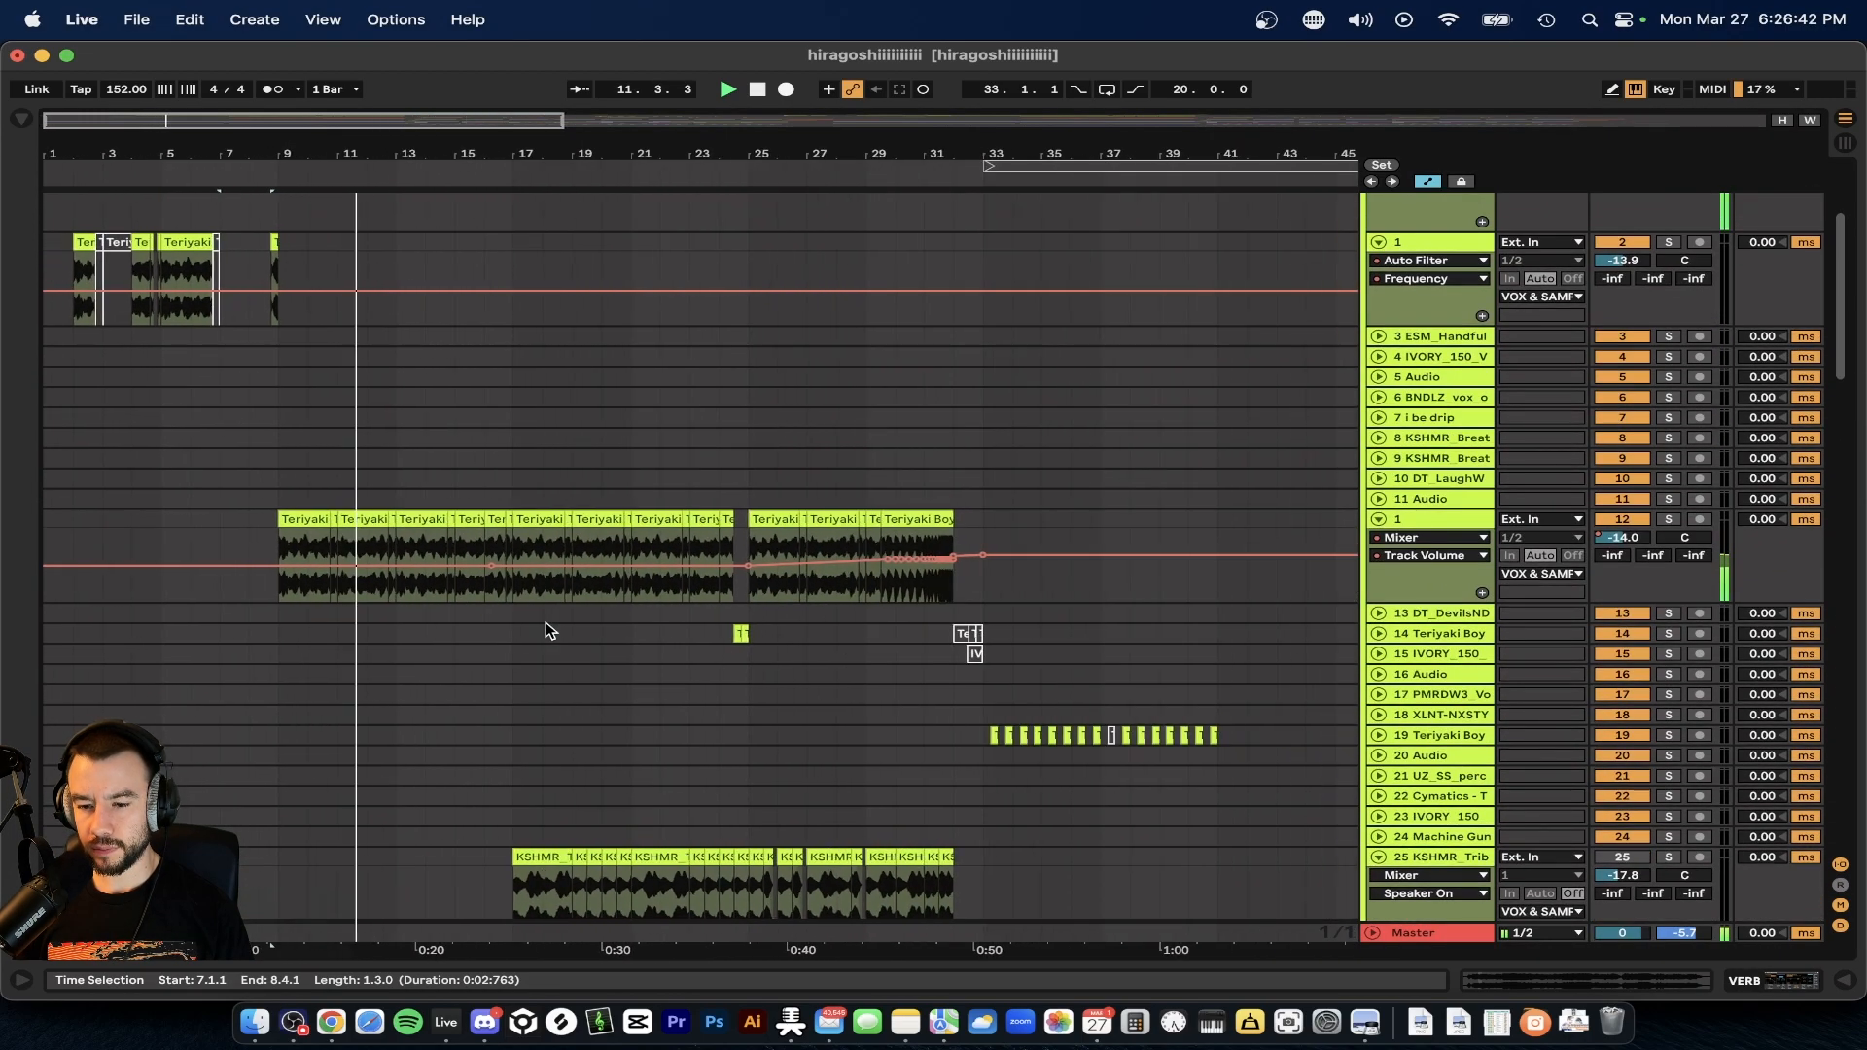
# - Unfold the DRUMS group and its V_RIOT clap track during playback
pyautogui.scroll(3, 405, 627)
pyautogui.hscroll(-3, 405, 627)
pyautogui.scroll(-15, 382, 502)
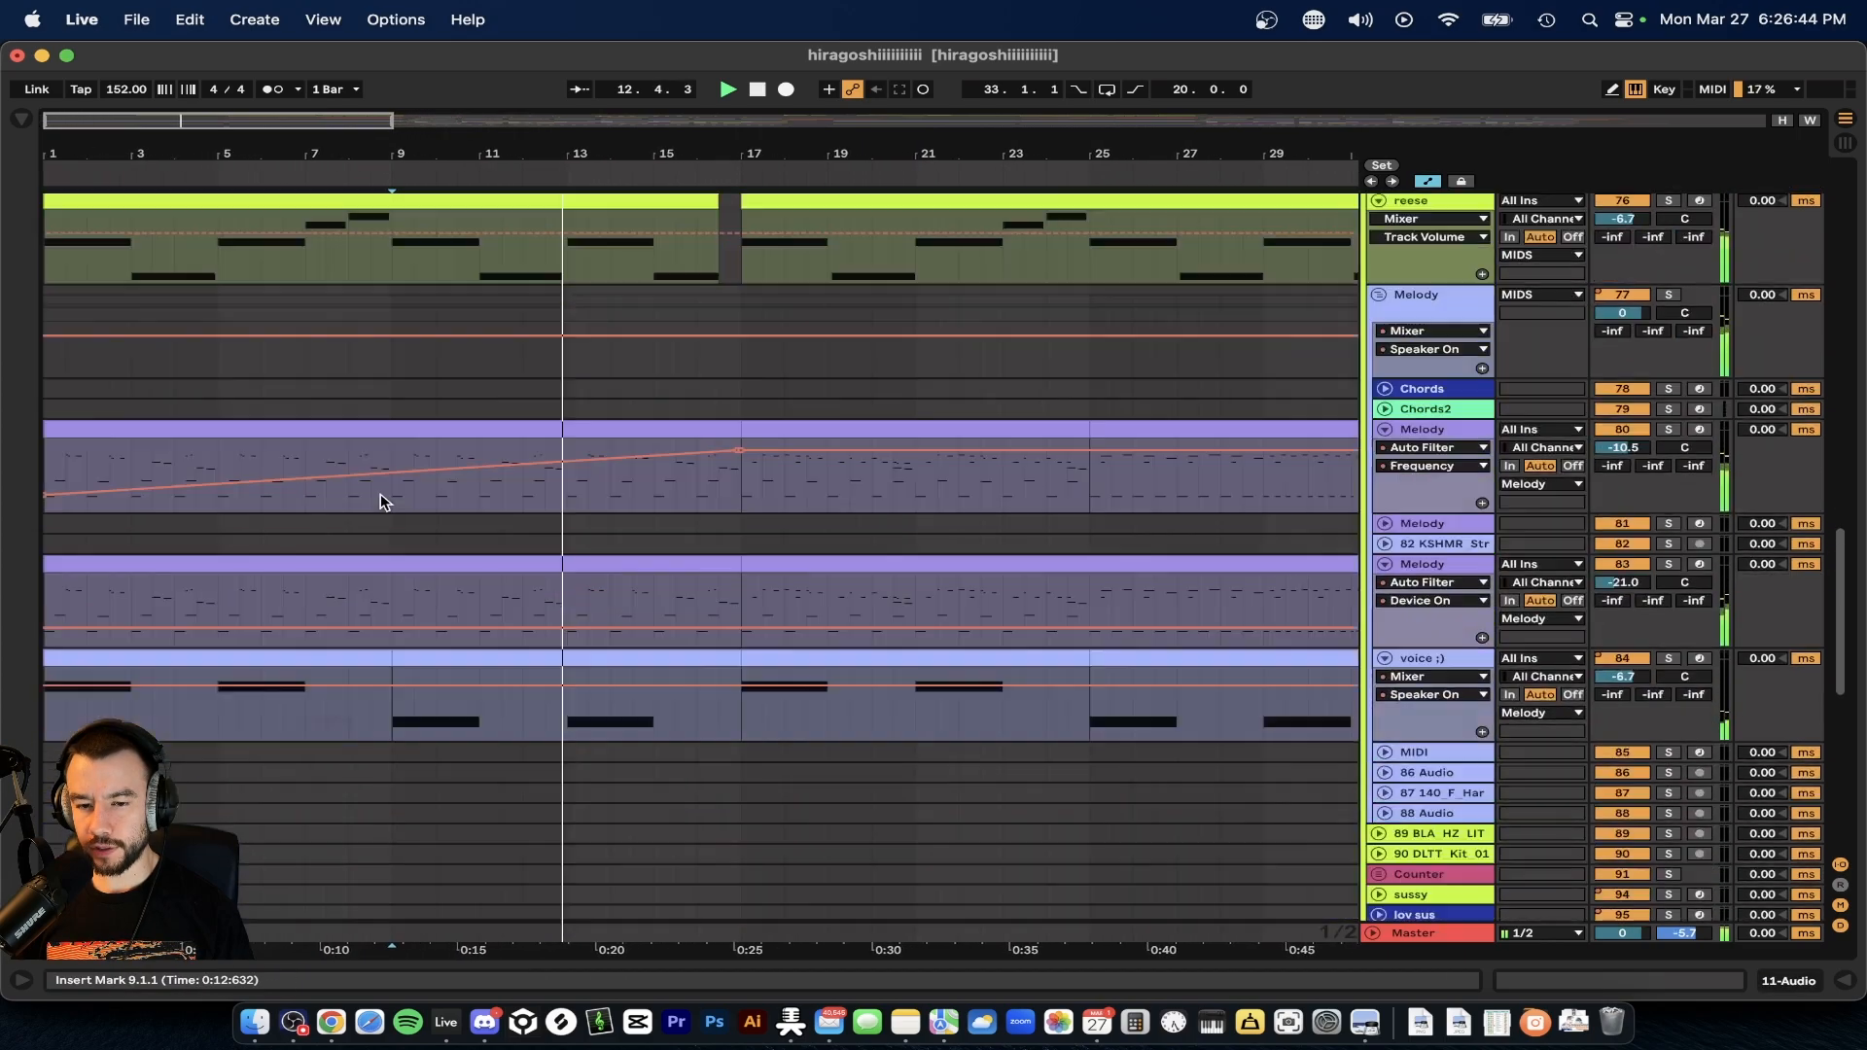
pyautogui.click(1374, 789)
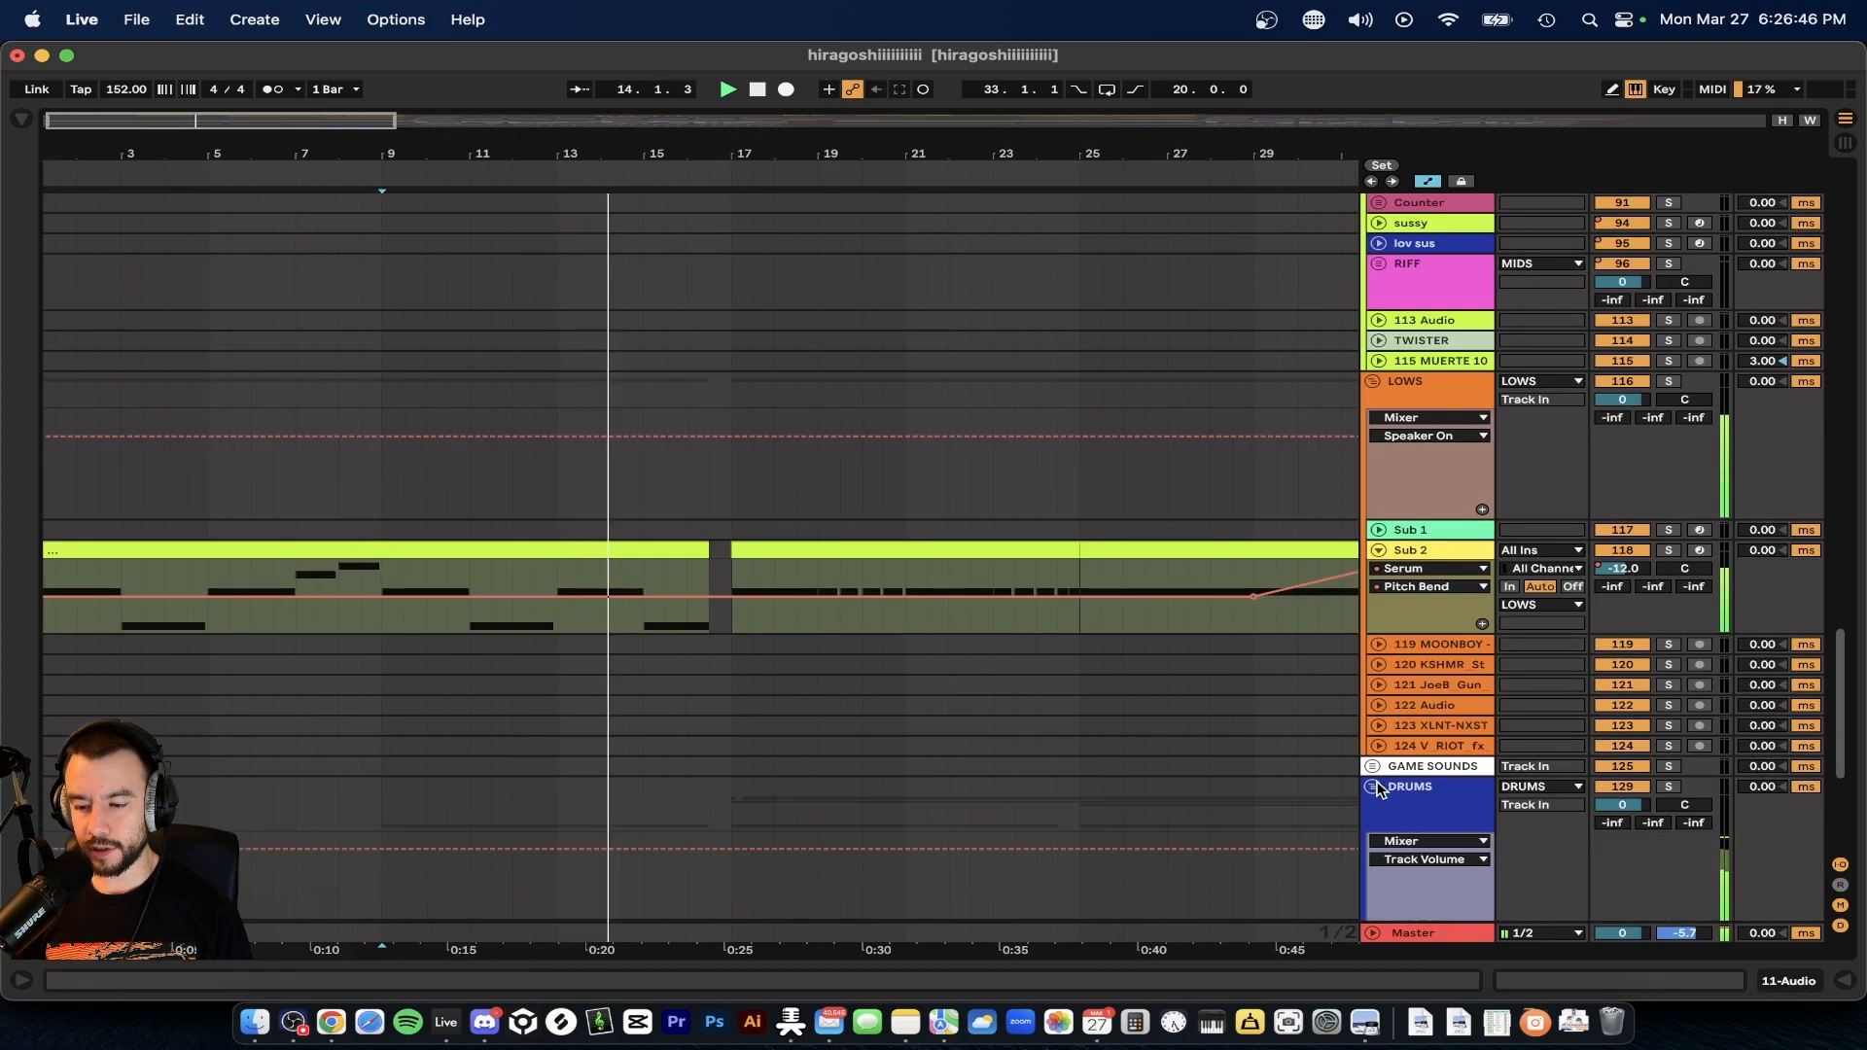
pyautogui.scroll(-4, 1459, 795)
pyautogui.click(1398, 824)
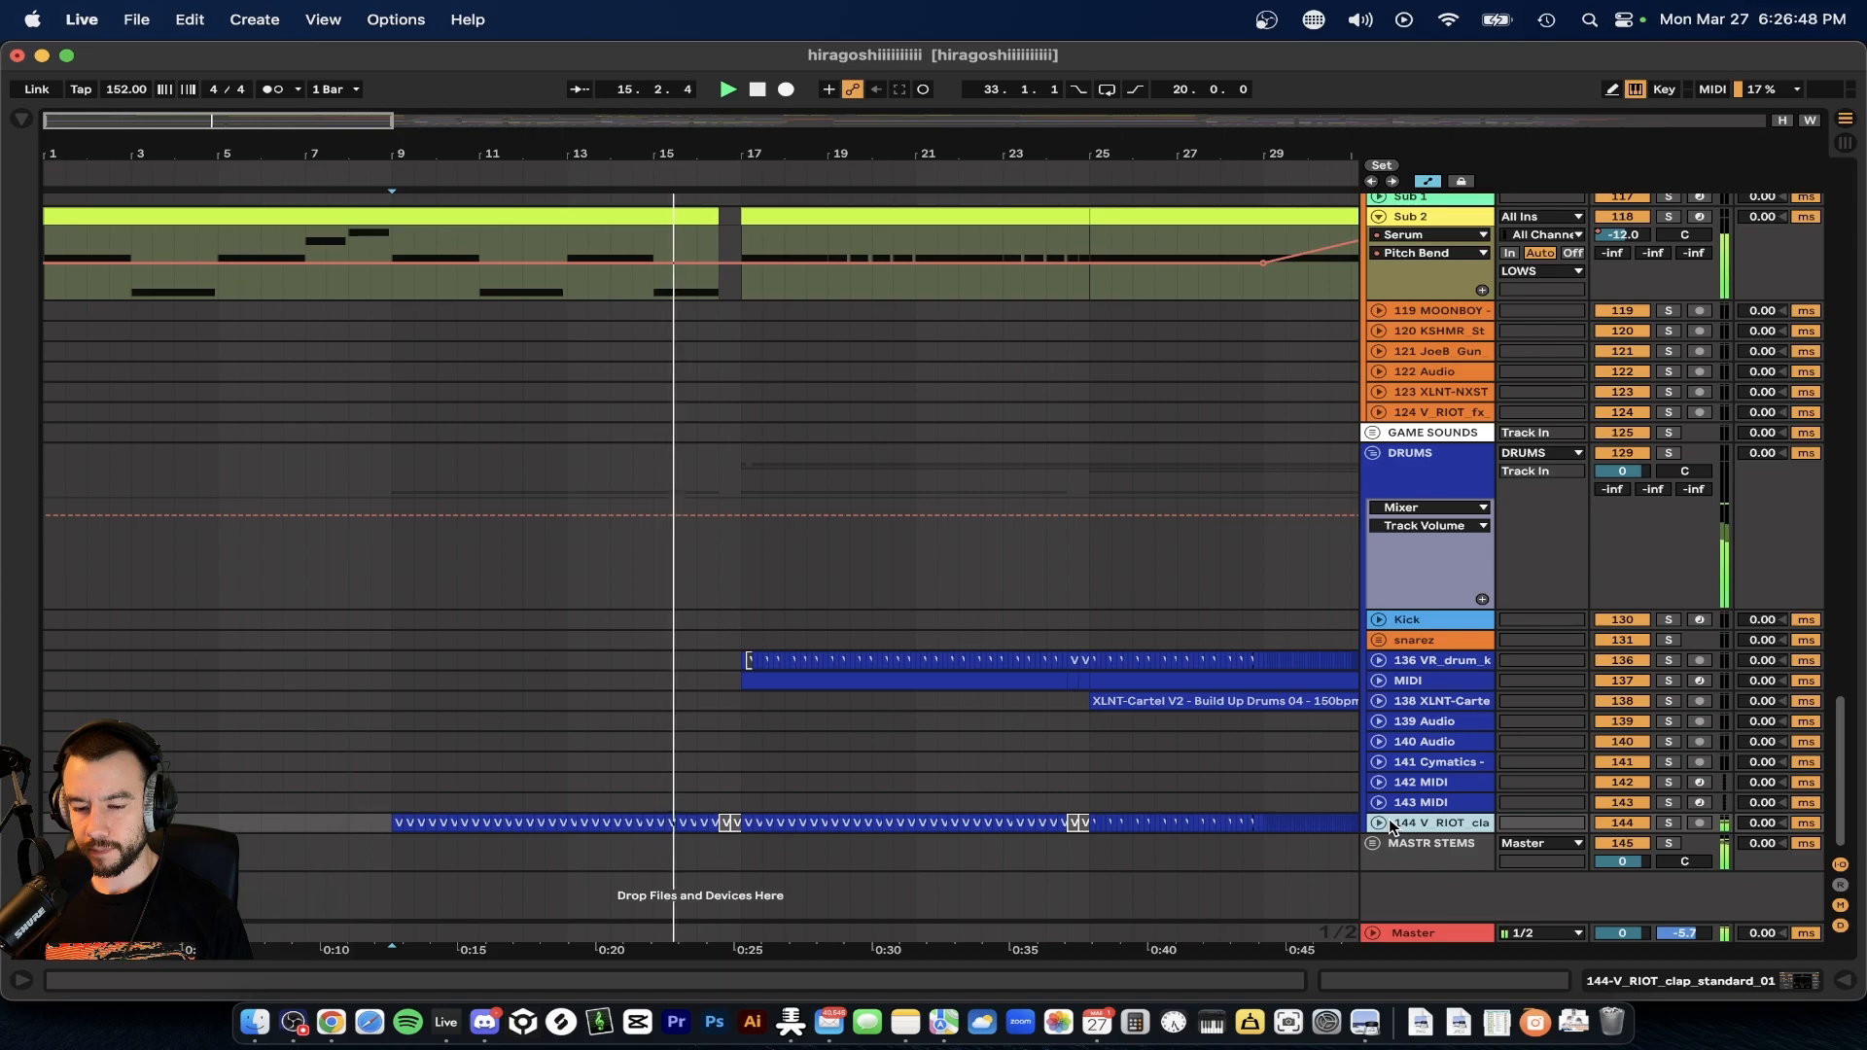
pyautogui.click(1379, 823)
# - Select the last beat before bar 17 on the V_RIOT clap track, then play the mix from bar 15
pyautogui.scroll(5, 729, 784)
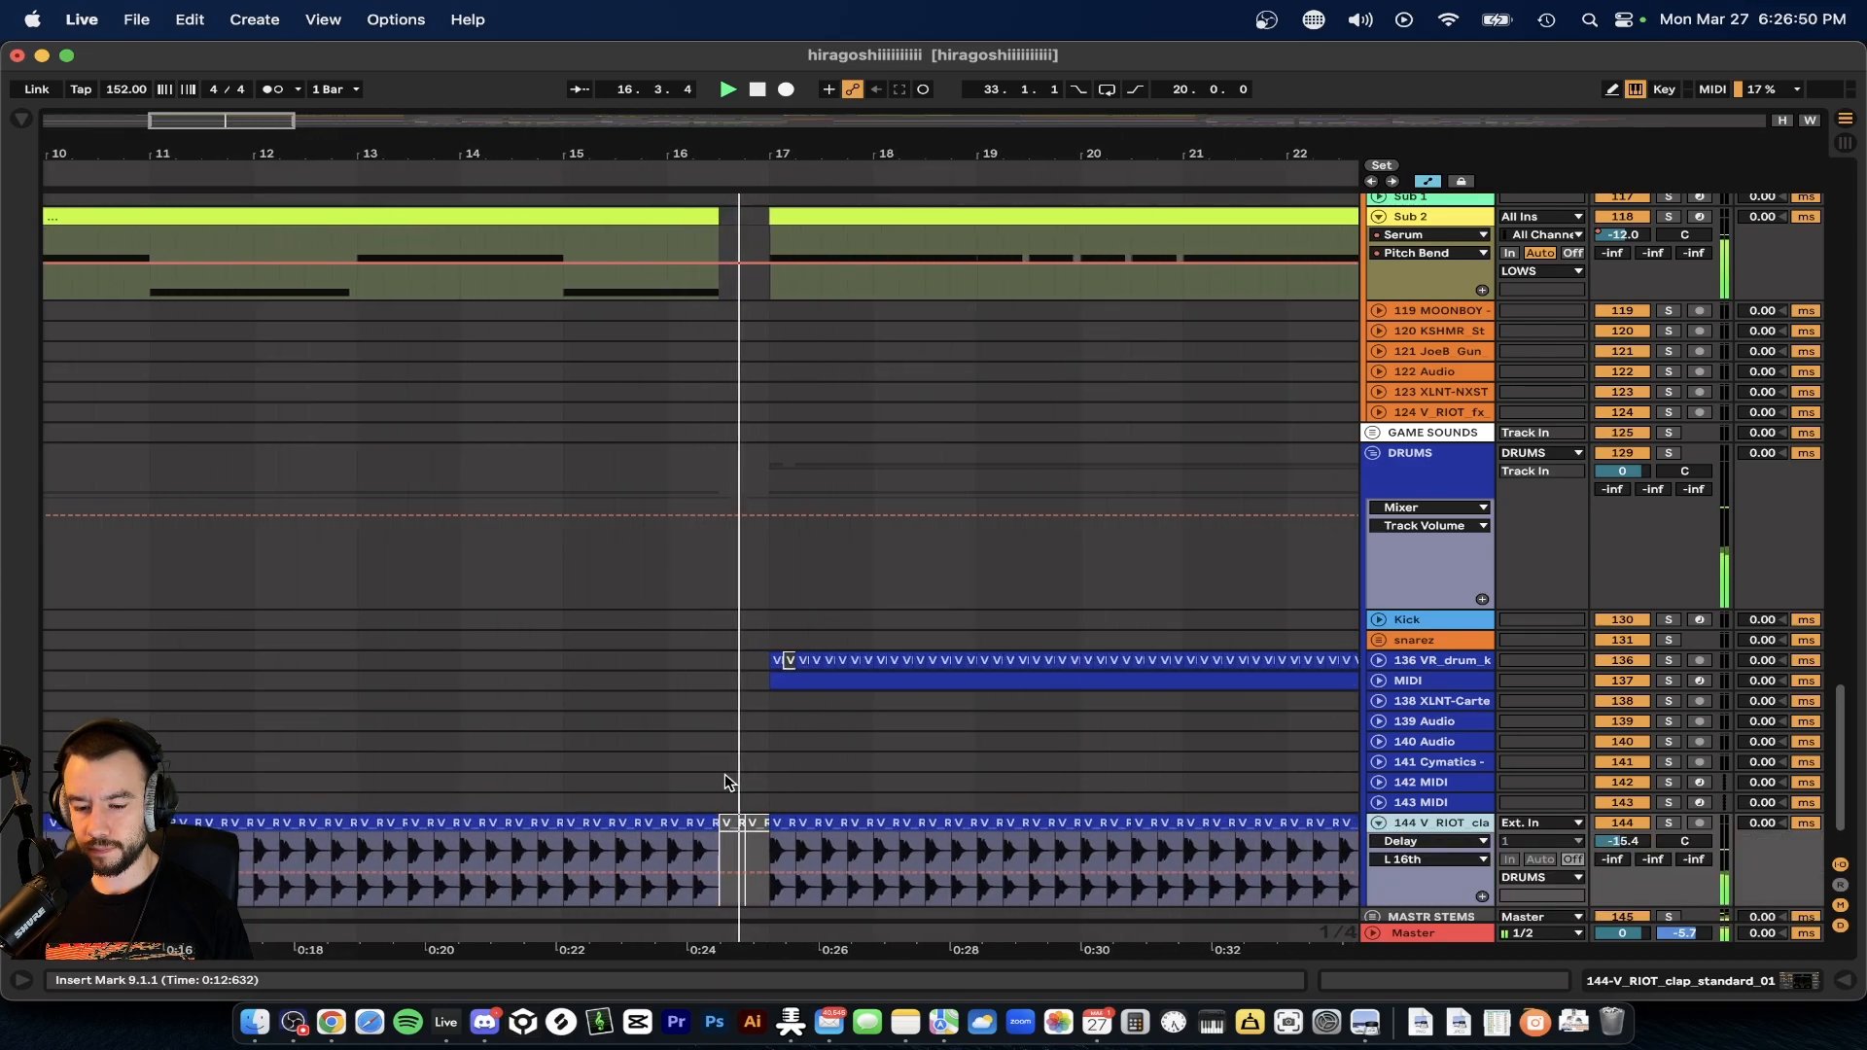
pyautogui.click(755, 823)
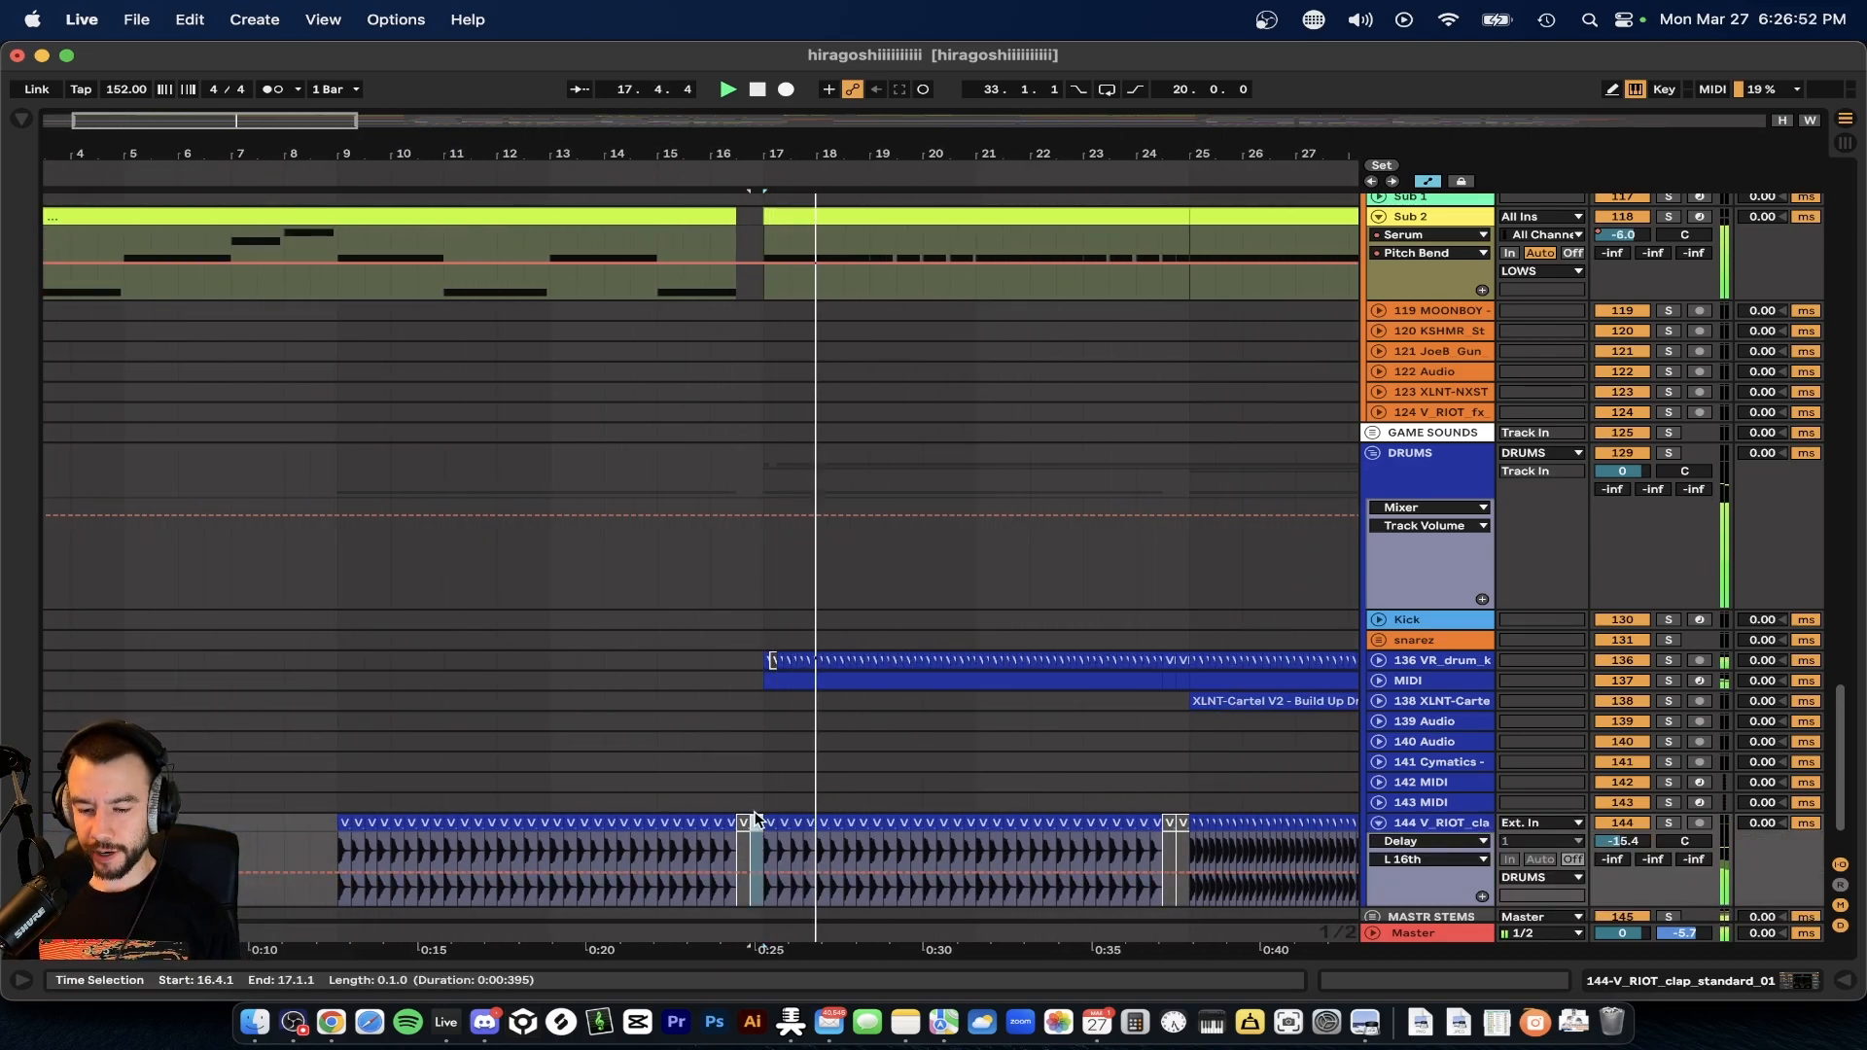
pyautogui.click(755, 804)
pyautogui.click(657, 742)
pyautogui.press('space')
pyautogui.press('space')
pyautogui.scroll(5, 770, 805)
pyautogui.scroll(2, 769, 804)
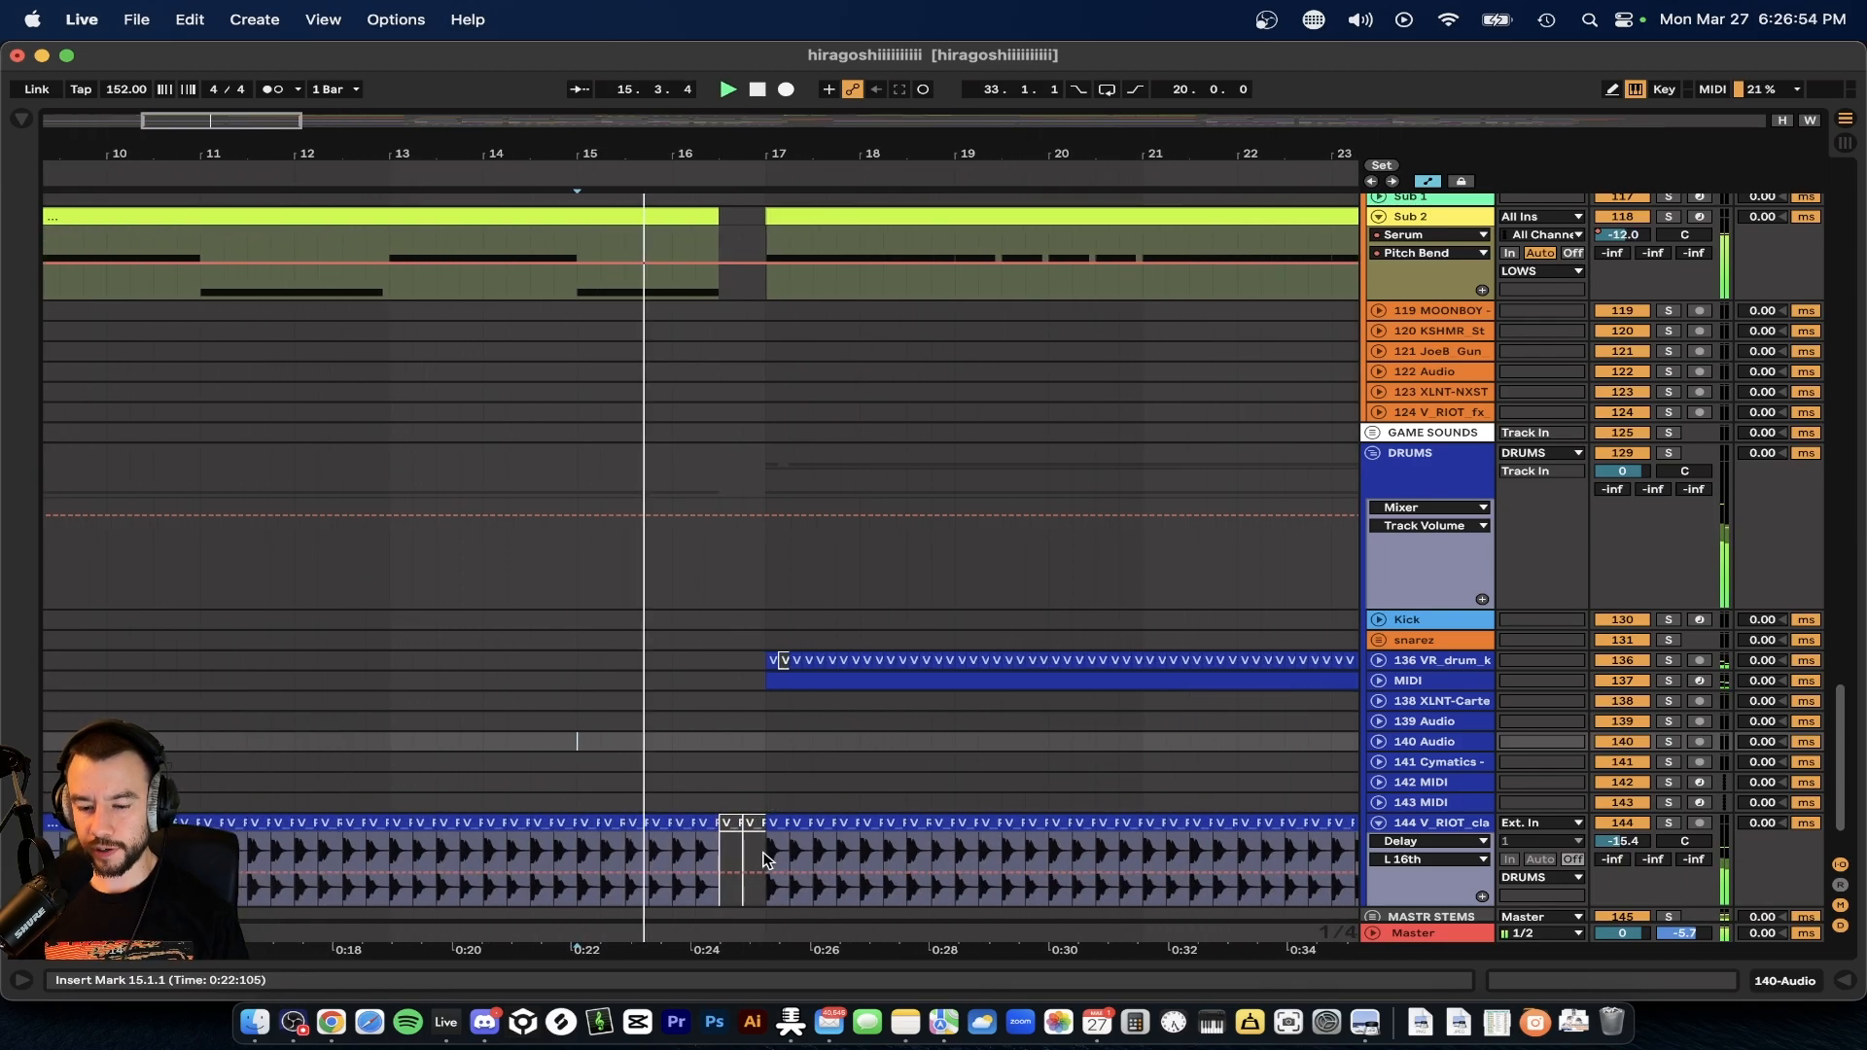
# - Solo vocal track 12, then unsolo it, play the full mix from bar 16 and stop after bar 17
pyautogui.scroll(15, 720, 611)
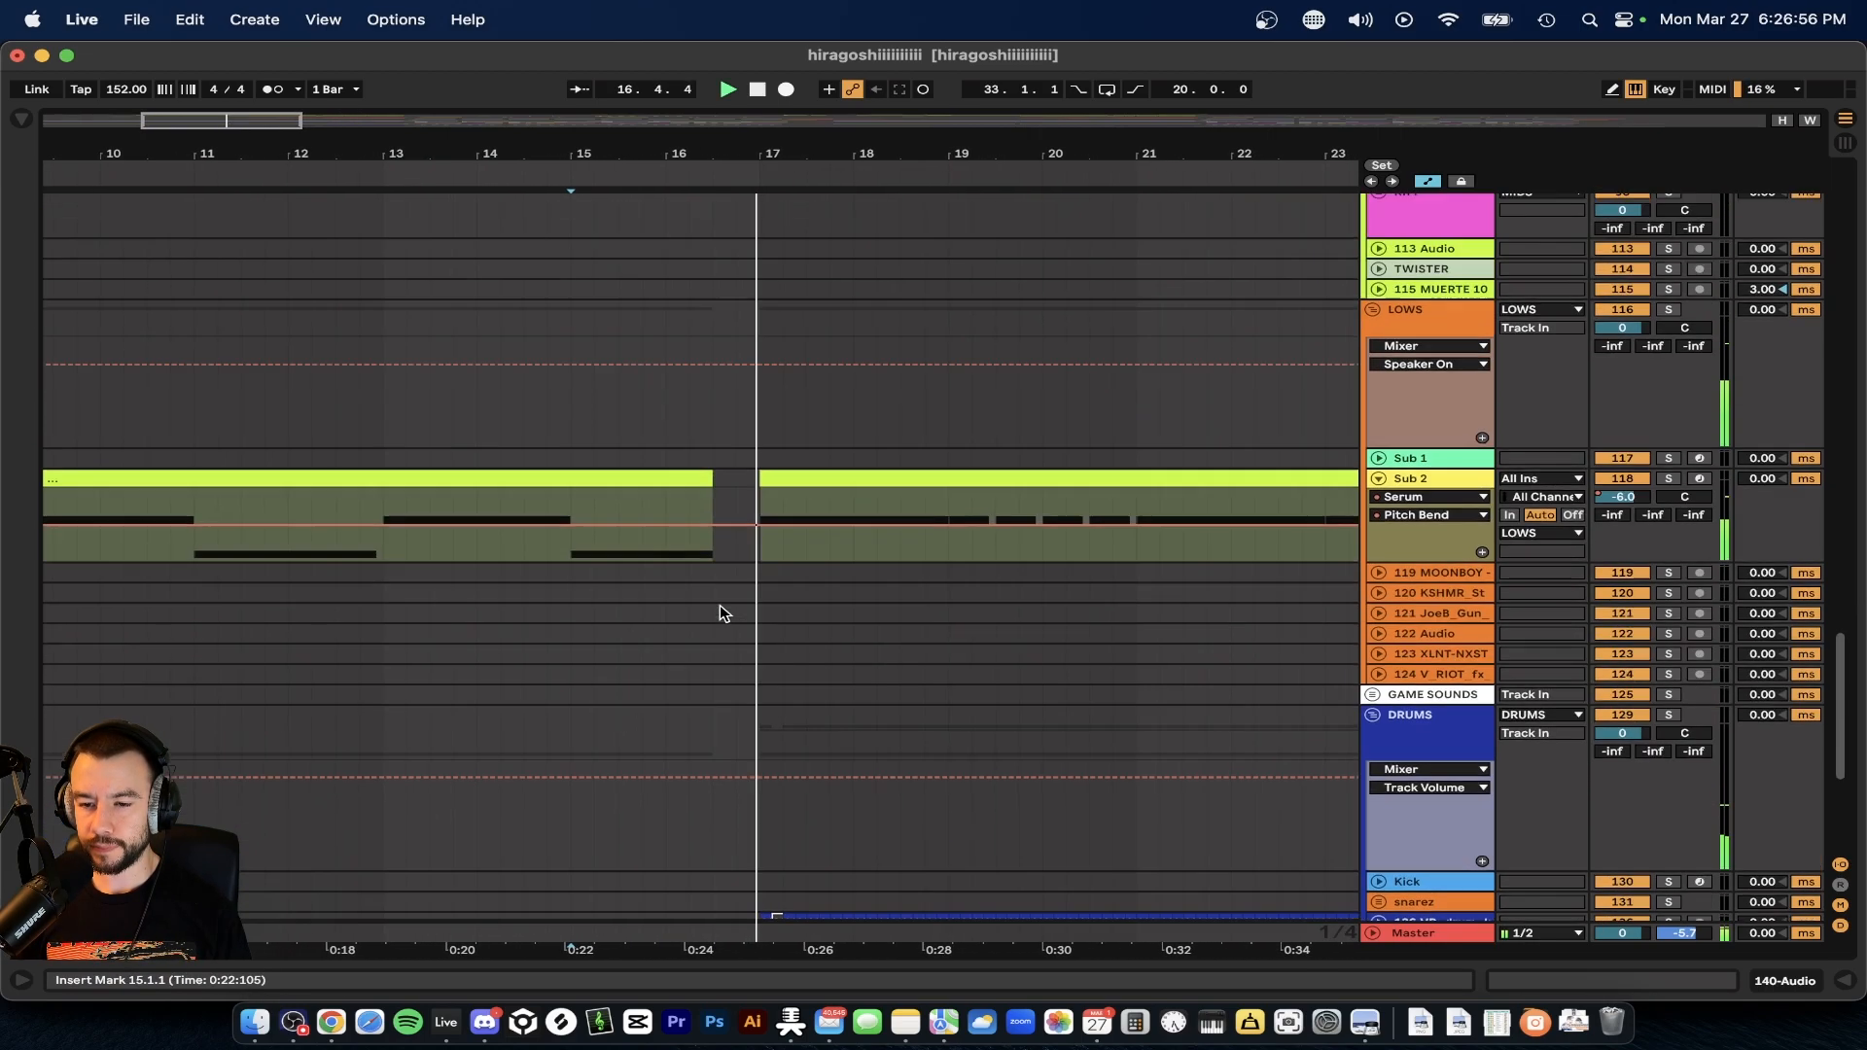
pyautogui.scroll(6, 720, 608)
pyautogui.scroll(5, 725, 679)
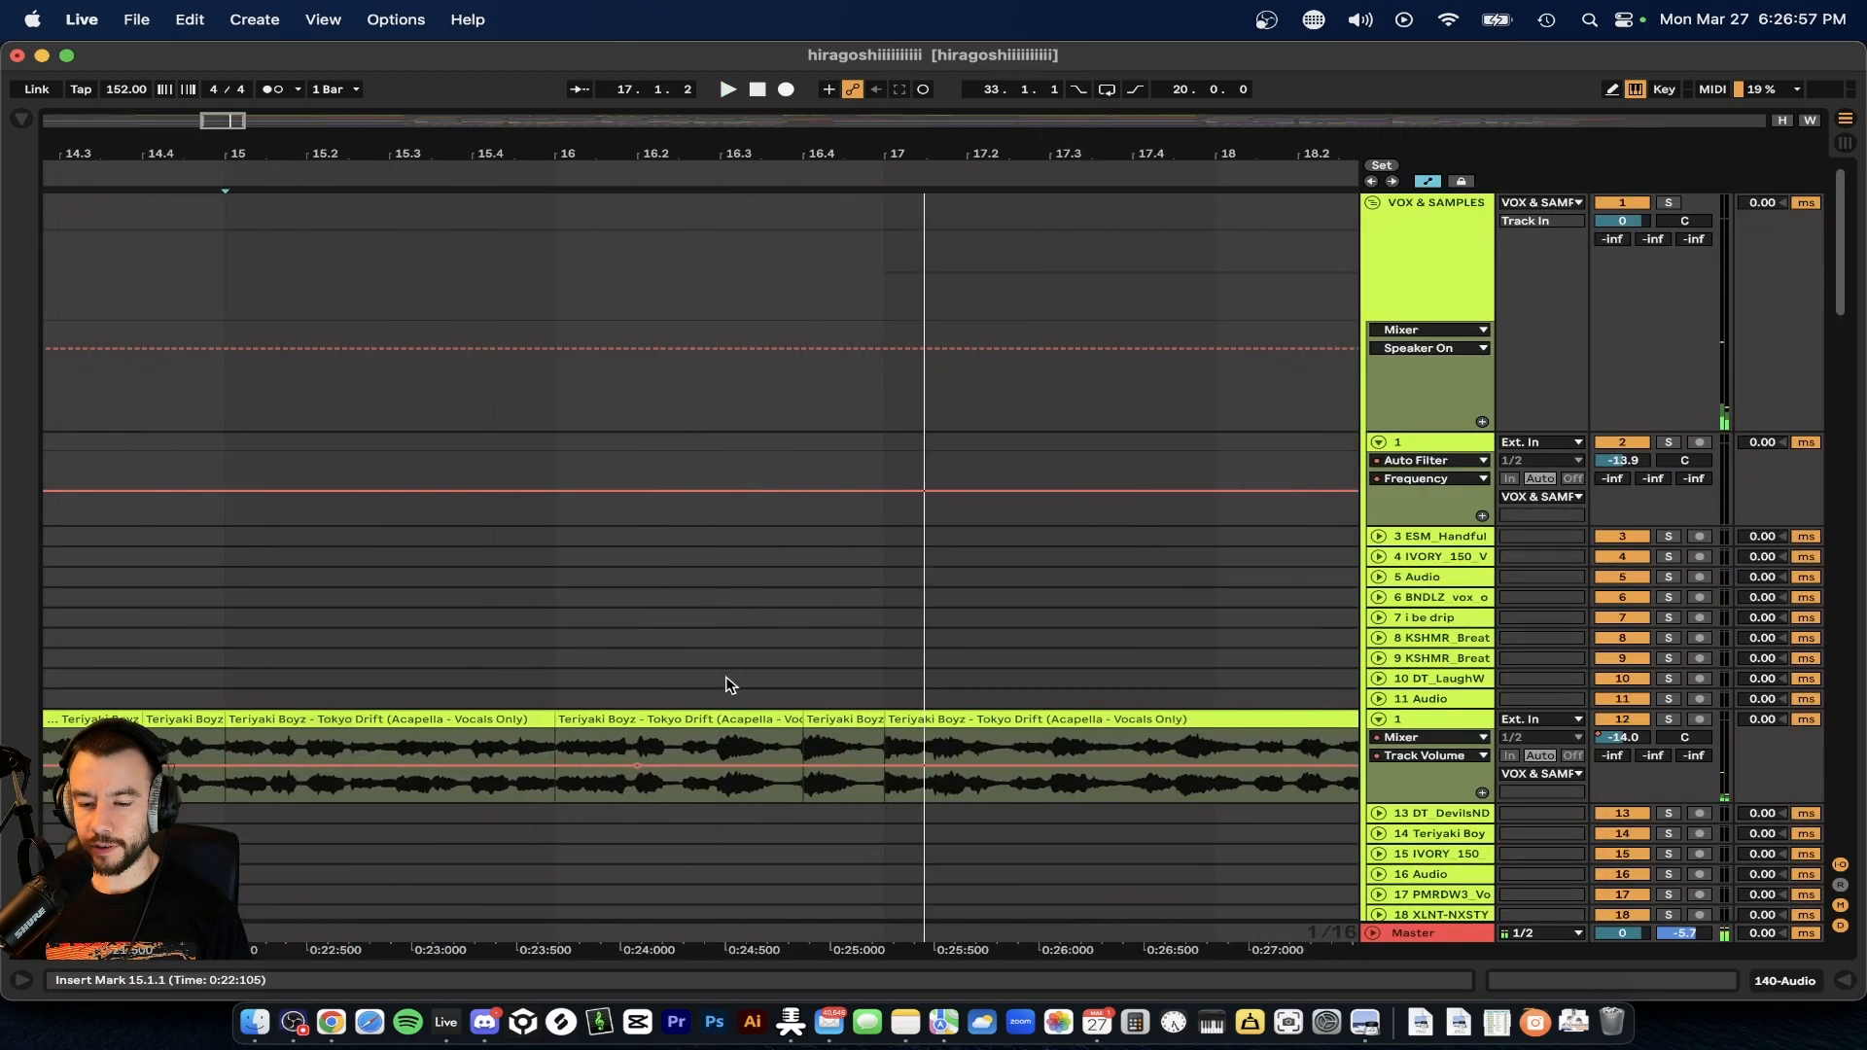
pyautogui.click(717, 797)
pyautogui.click(1671, 719)
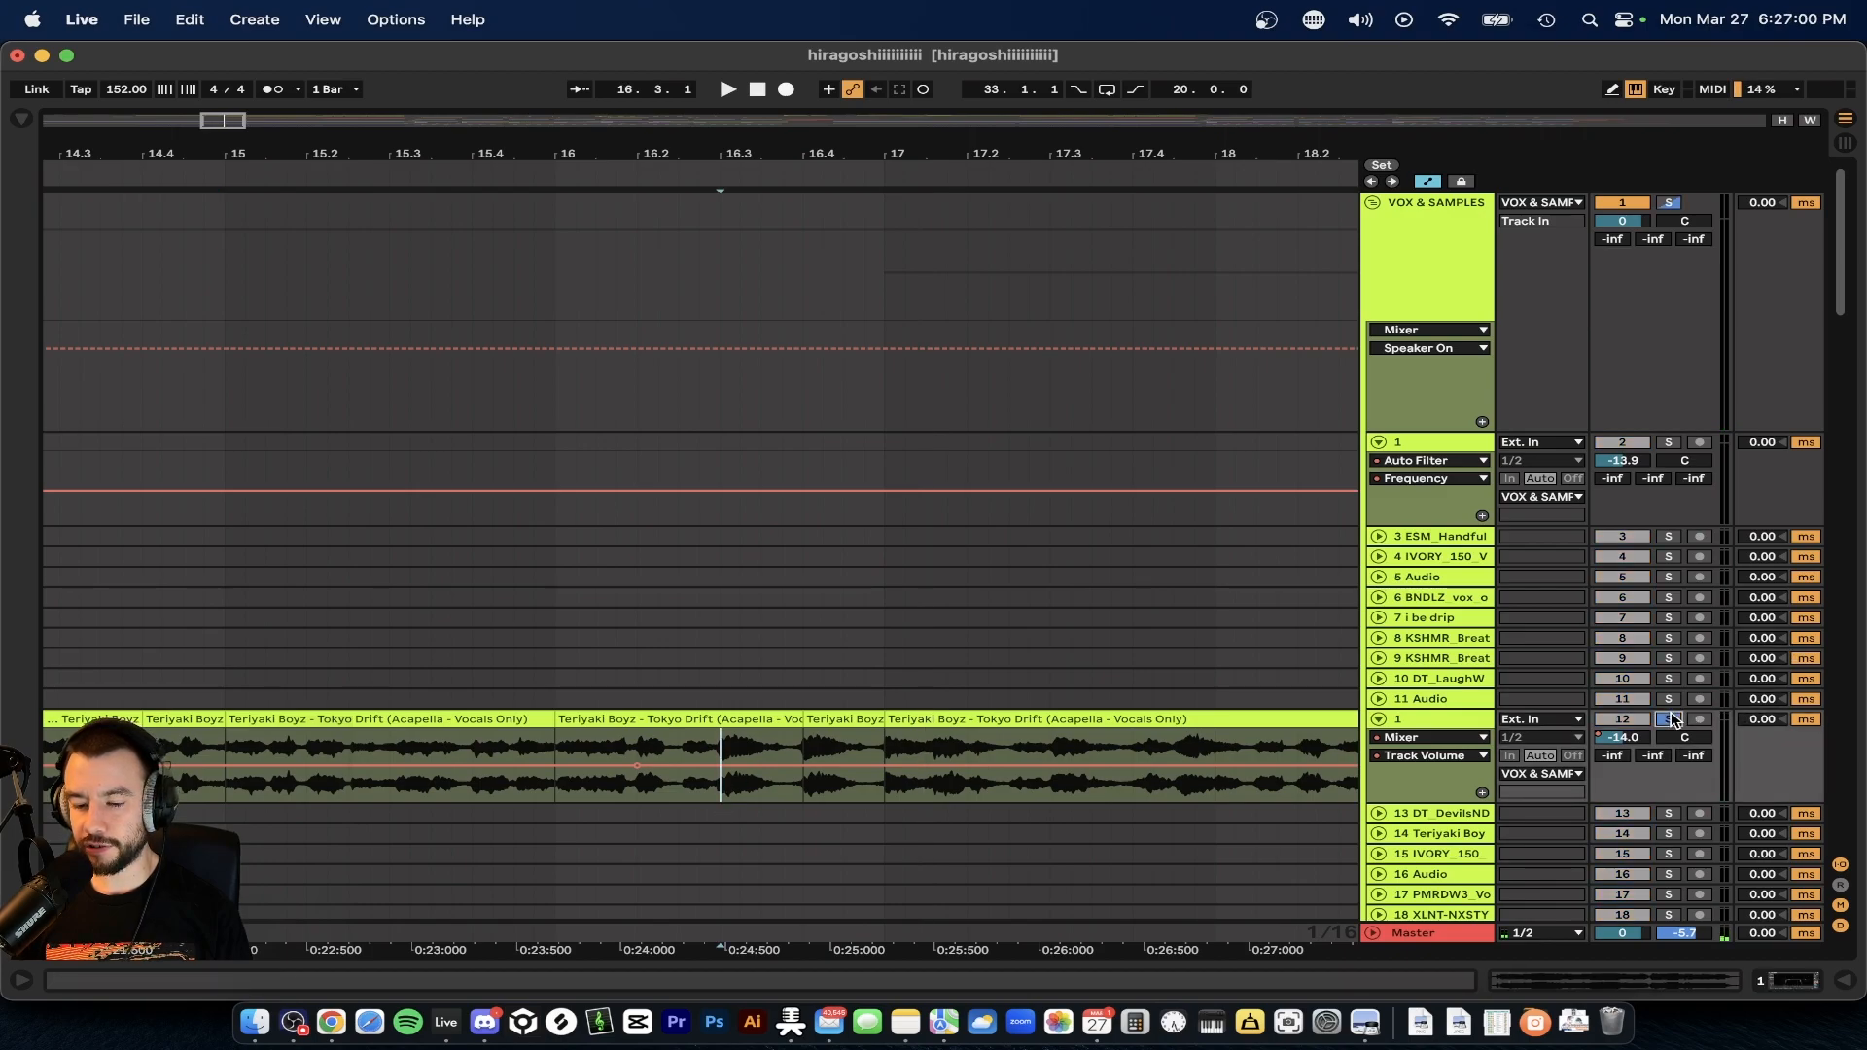
pyautogui.click(556, 661)
pyautogui.click(1668, 720)
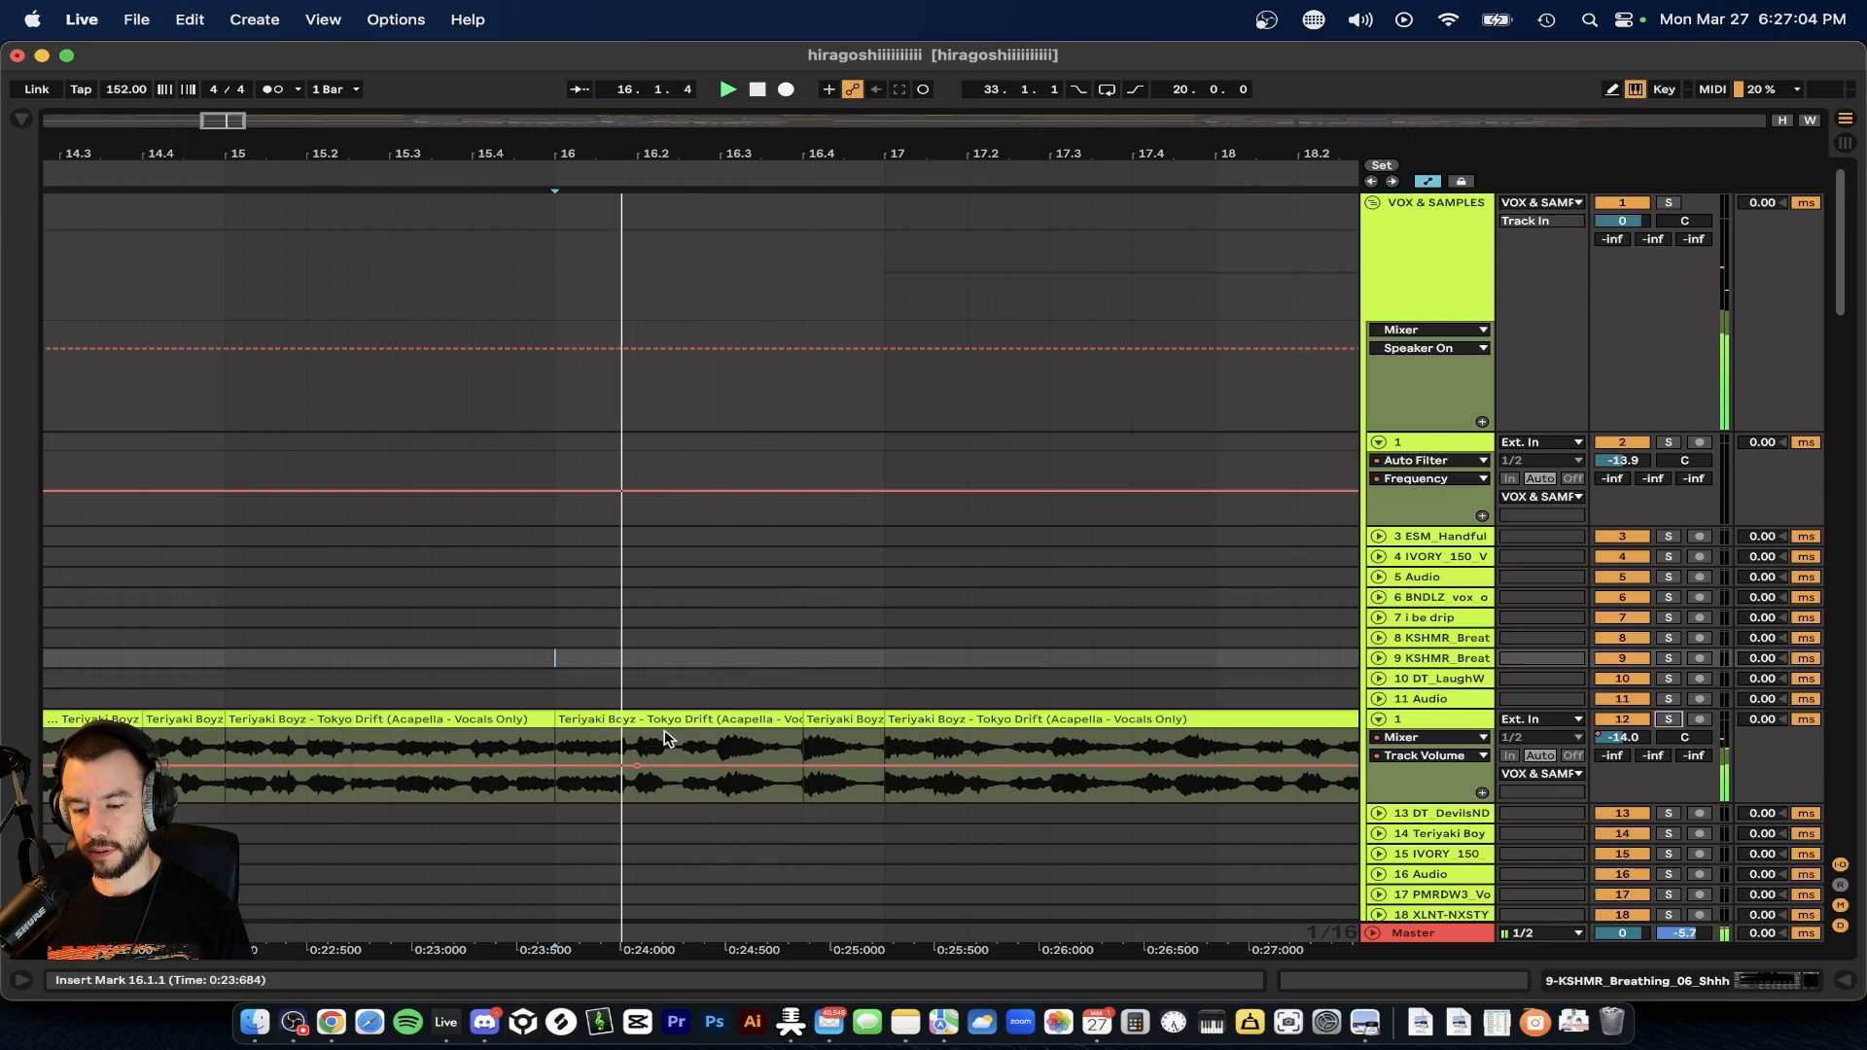
pyautogui.scroll(-2, 761, 660)
pyautogui.scroll(-3, 761, 659)
pyautogui.scroll(-12, 761, 659)
pyautogui.press('space')
# - Select the last two beats of bar 16 across the two lower Melody layers, then play the mix from bar 16
pyautogui.scroll(15, 760, 660)
pyautogui.scroll(-15, 760, 659)
pyautogui.scroll(5, 757, 652)
pyautogui.scroll(3, 760, 627)
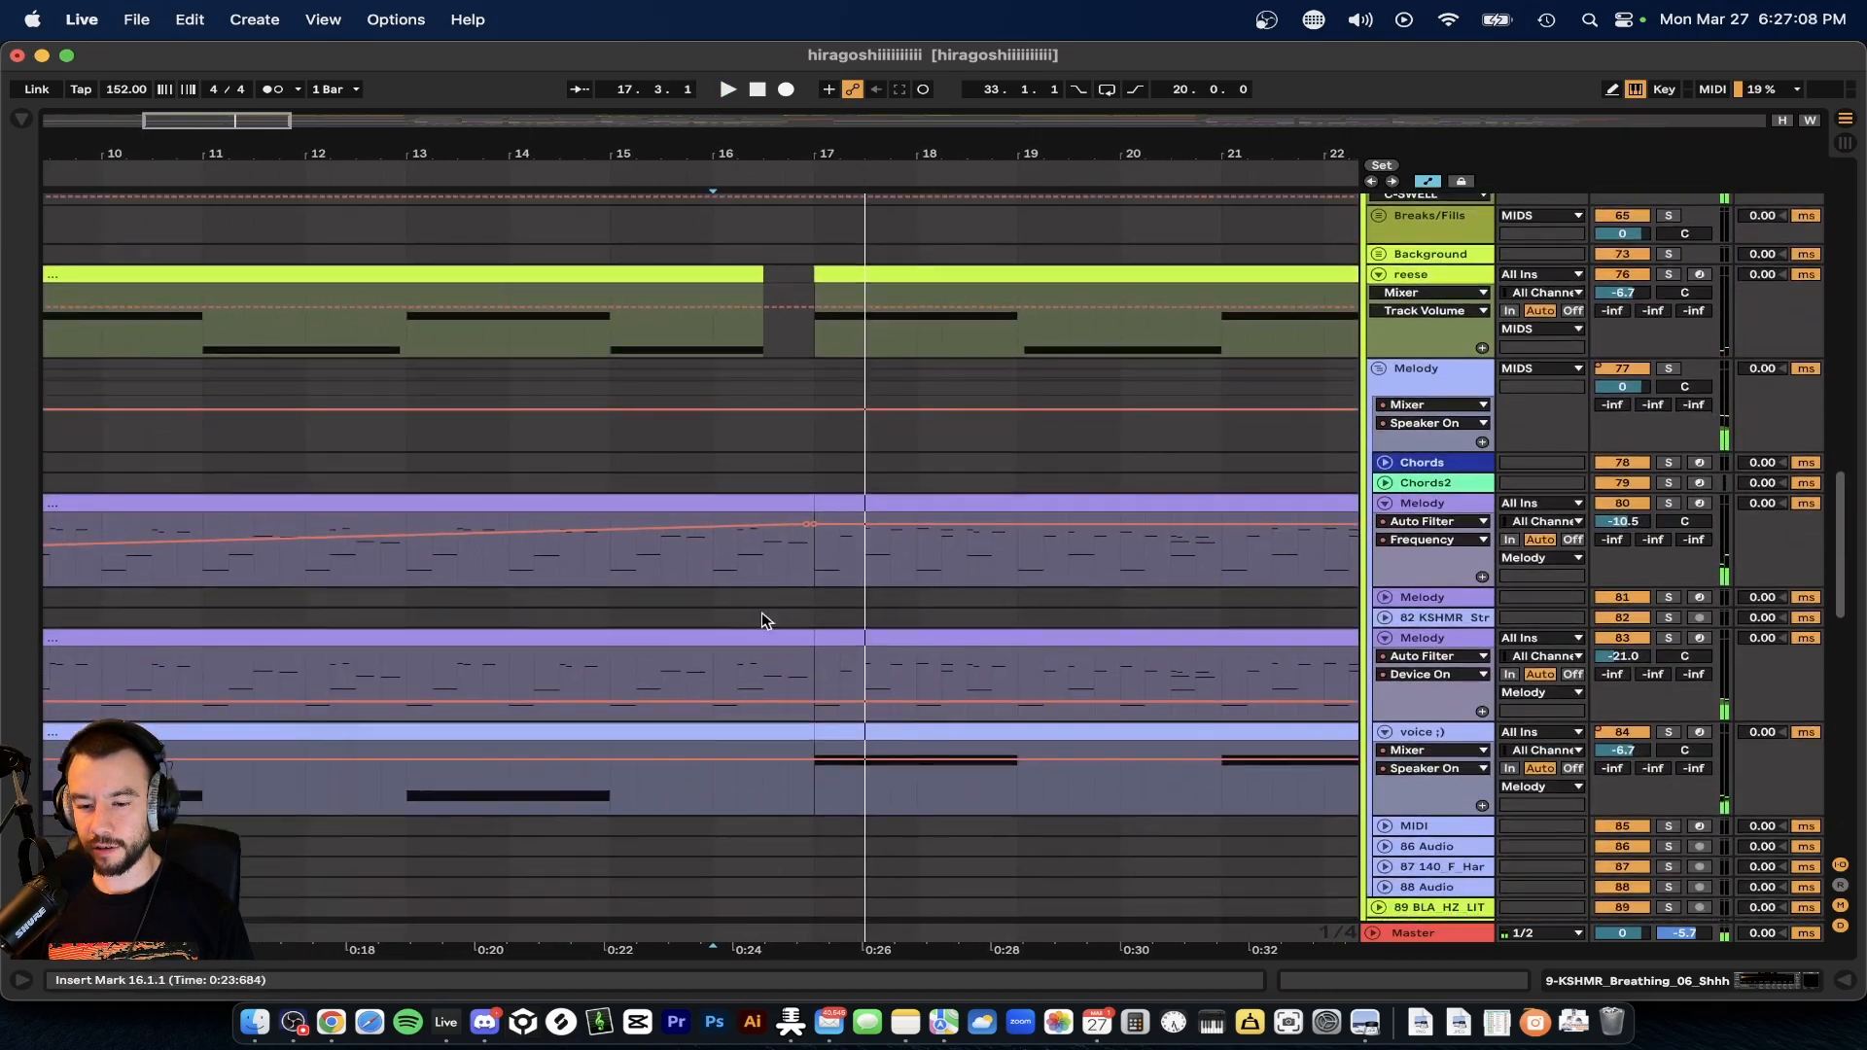
pyautogui.moveTo(842, 561); pyautogui.dragTo(762, 679)
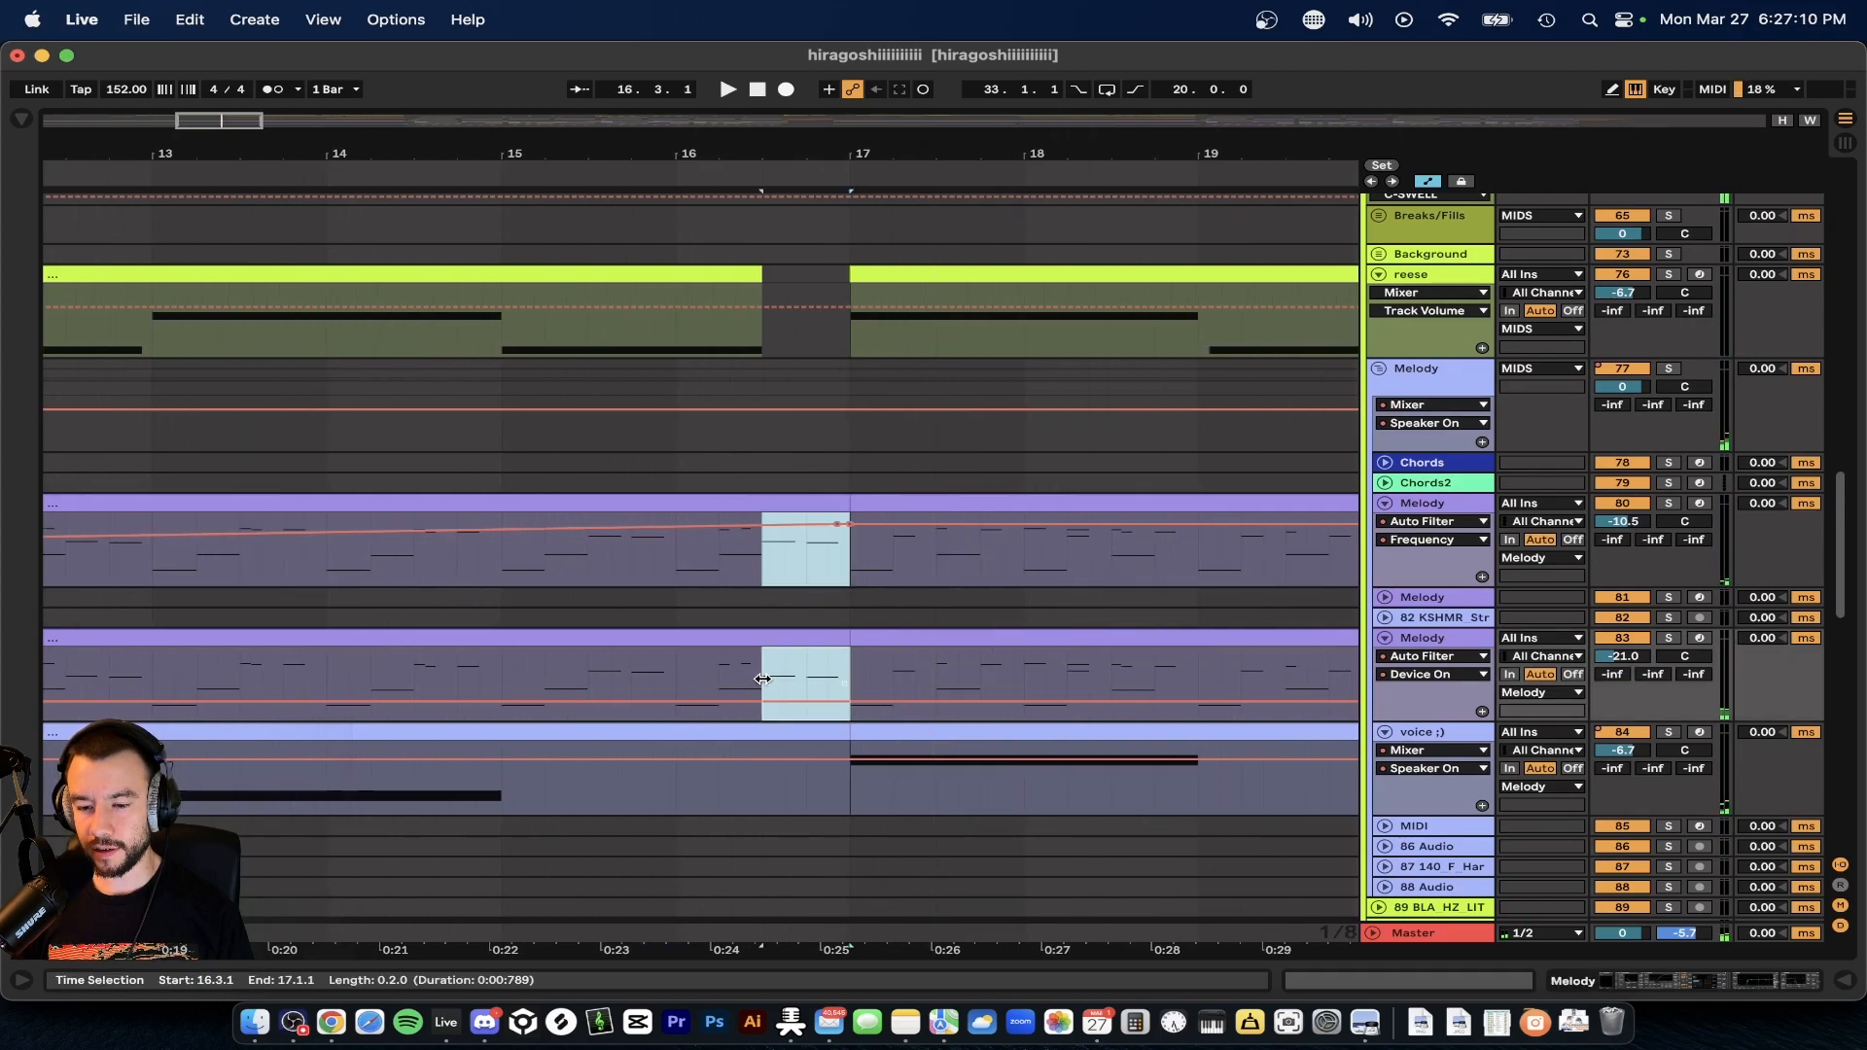
pyautogui.moveTo(761, 576); pyautogui.dragTo(863, 704)
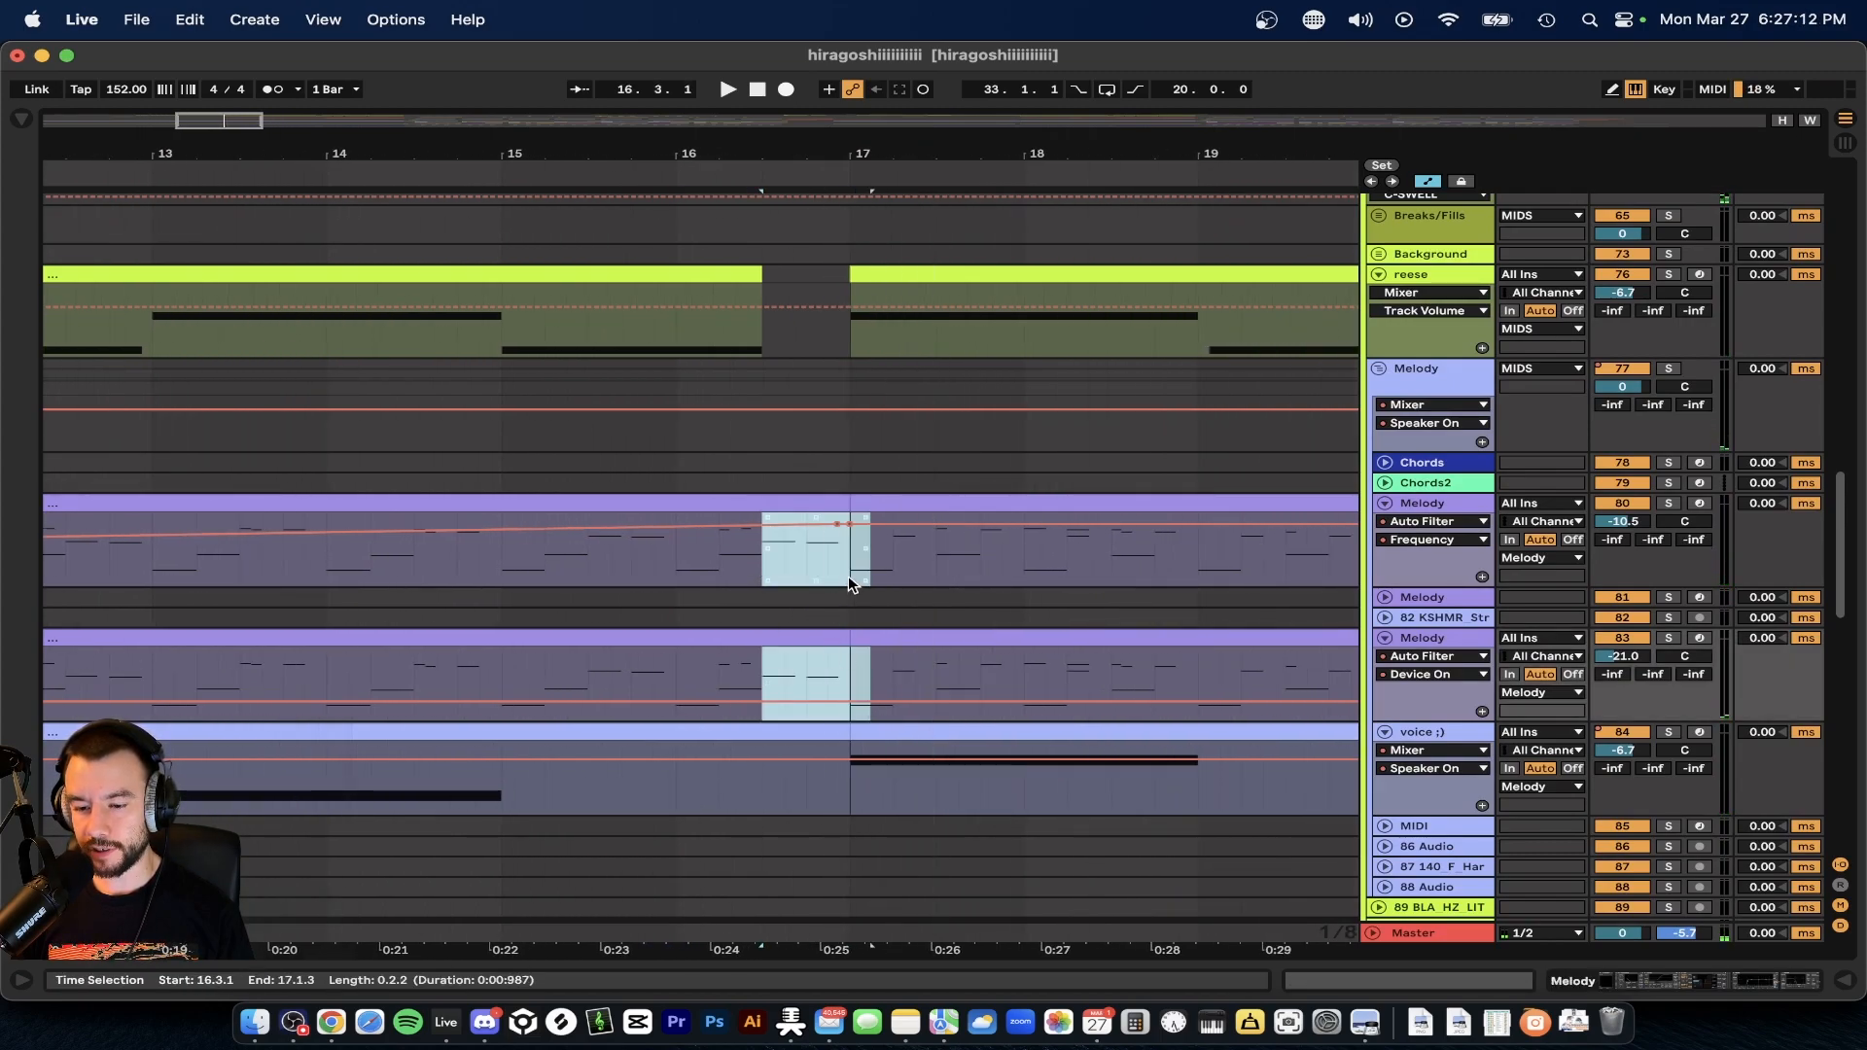
pyautogui.moveTo(848, 583); pyautogui.dragTo(813, 680)
pyautogui.click(854, 581)
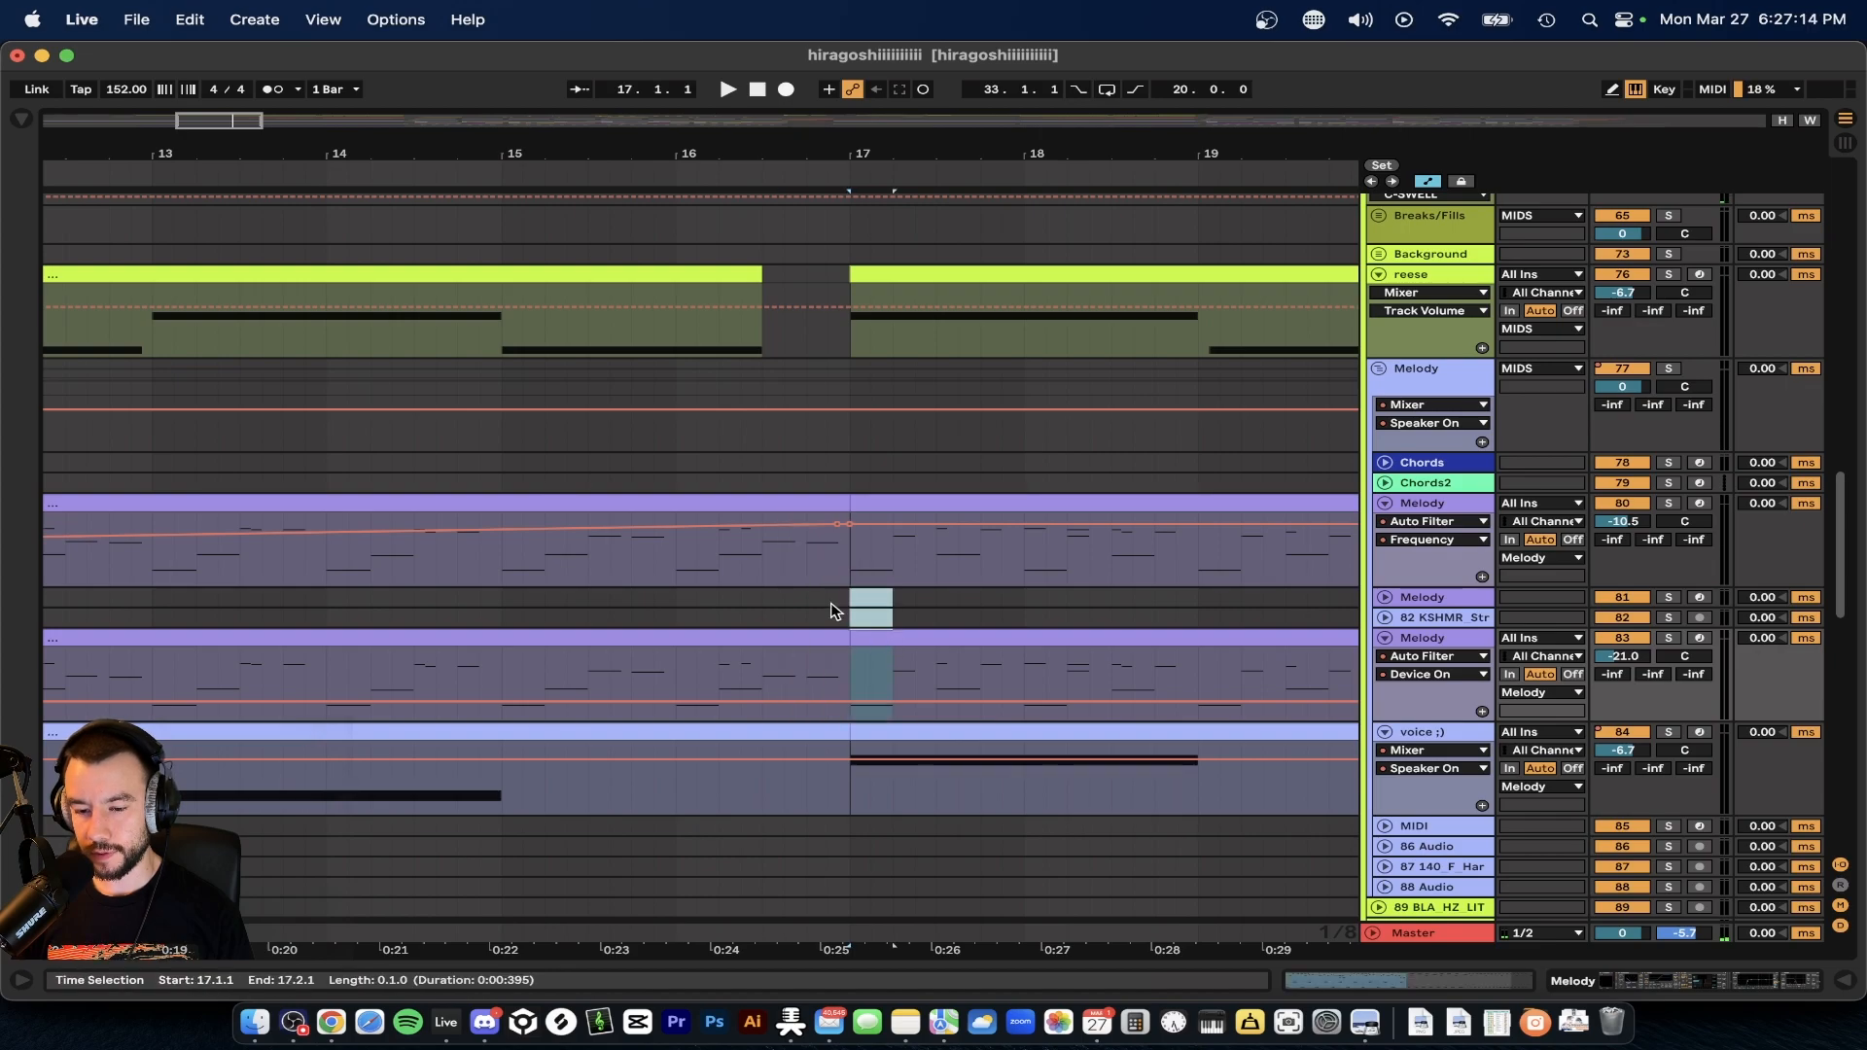
pyautogui.click(783, 579)
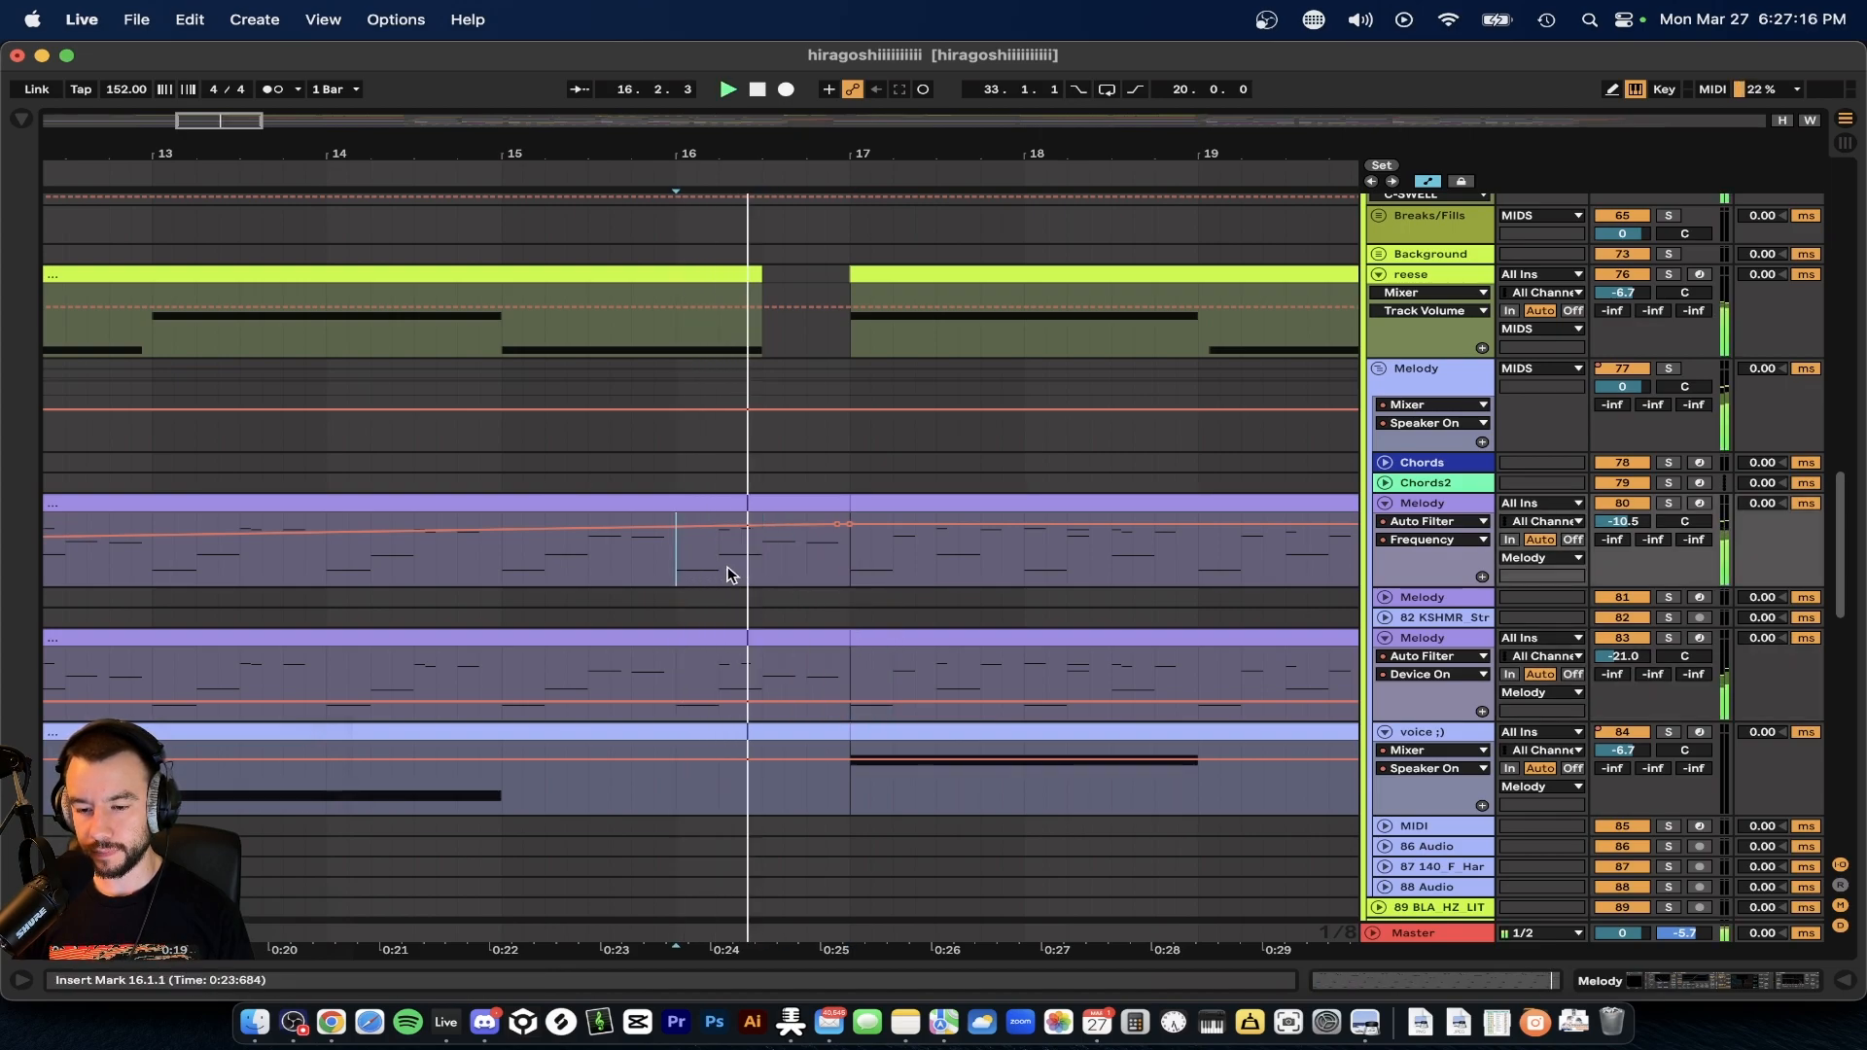
# - Unfold the VR_drum, MIDI 137 and XLNT-Cartel build-up tracks in the DRUMS group during playback
pyautogui.scroll(-6, 879, 563)
pyautogui.moveTo(879, 563); pyautogui.dragTo(814, 631)
pyautogui.scroll(-10, 815, 633)
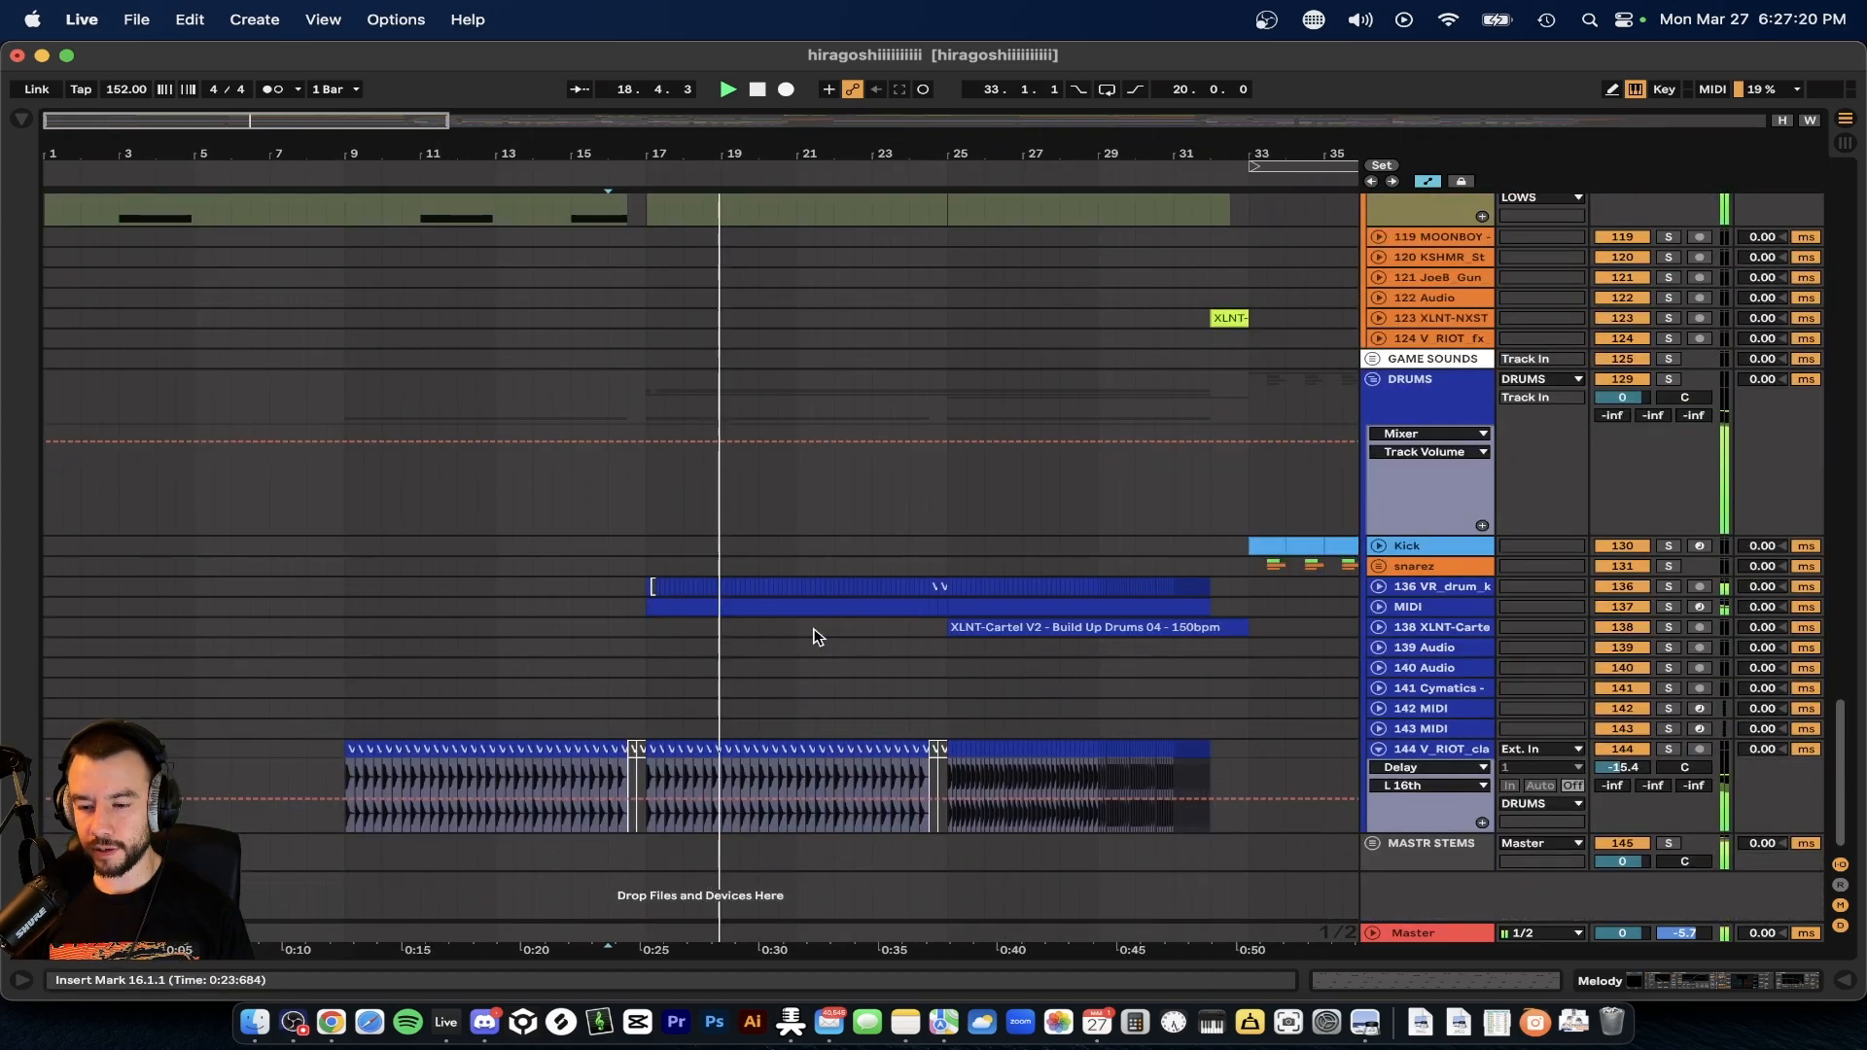
pyautogui.click(1380, 609)
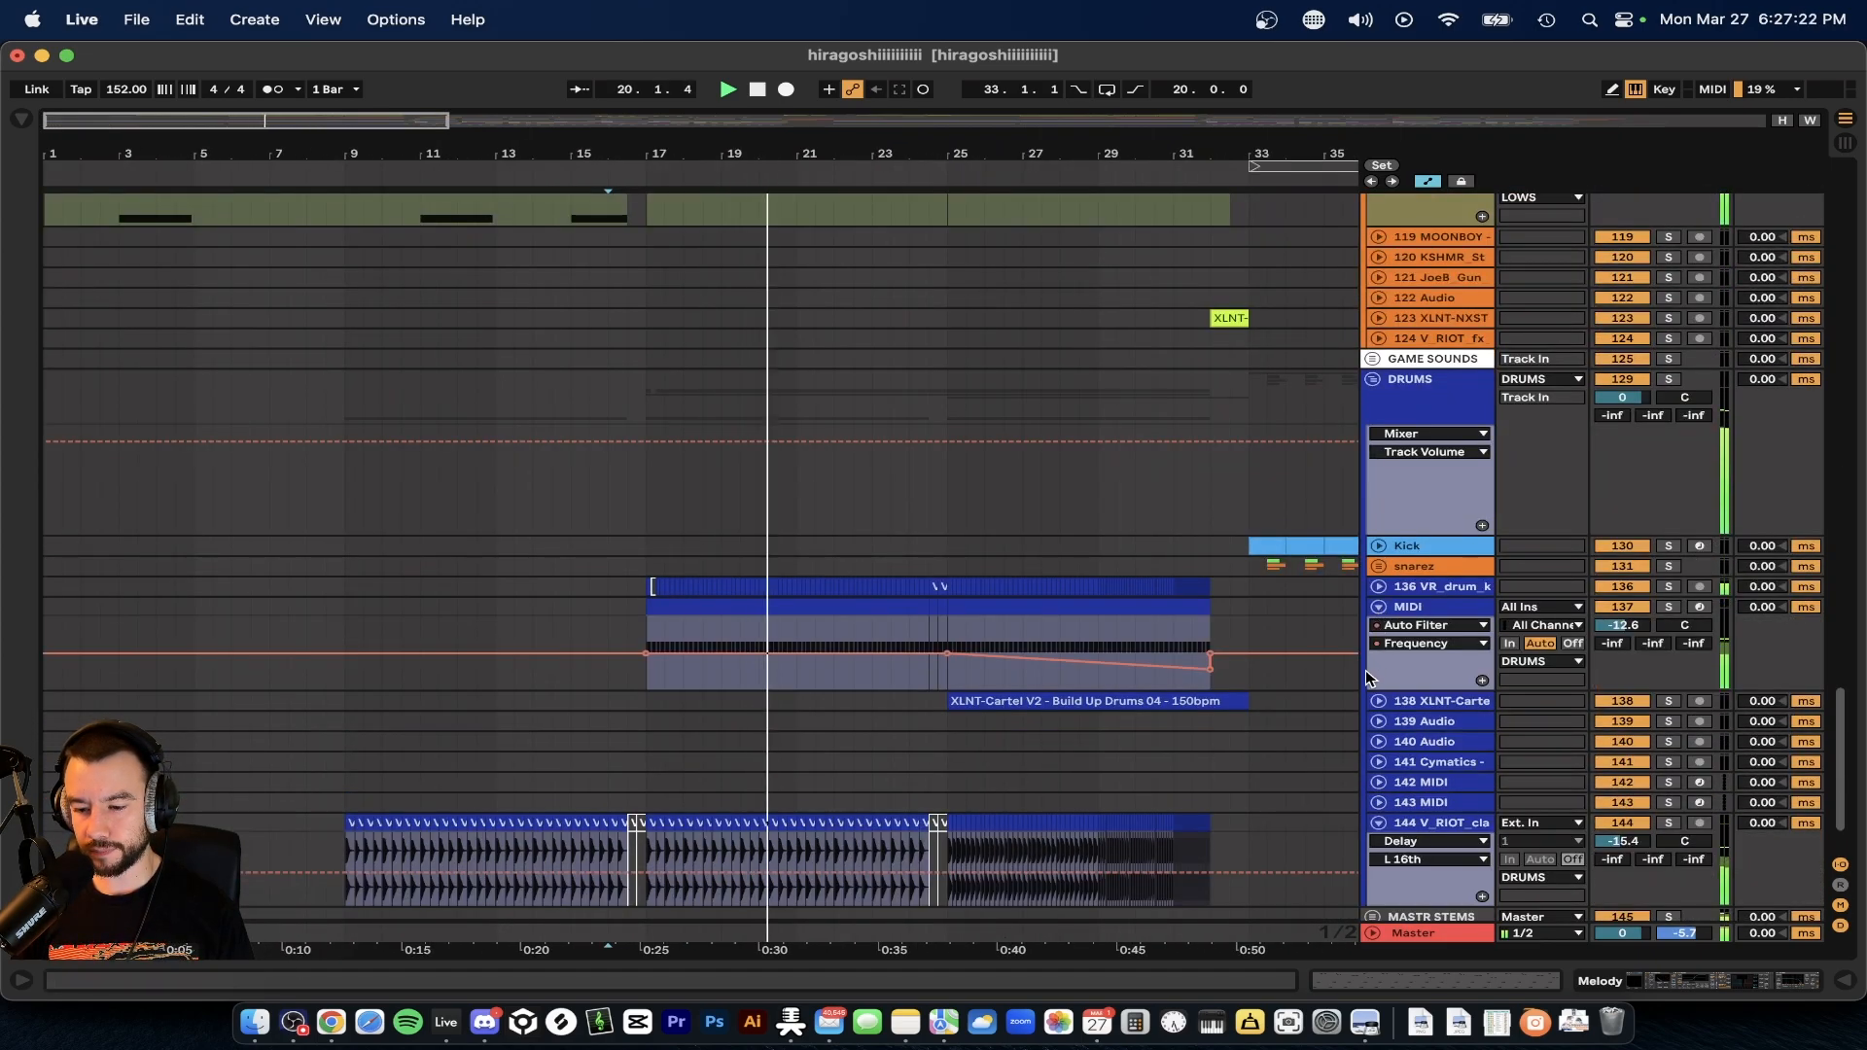
pyautogui.click(1379, 587)
pyautogui.scroll(-3, 1379, 587)
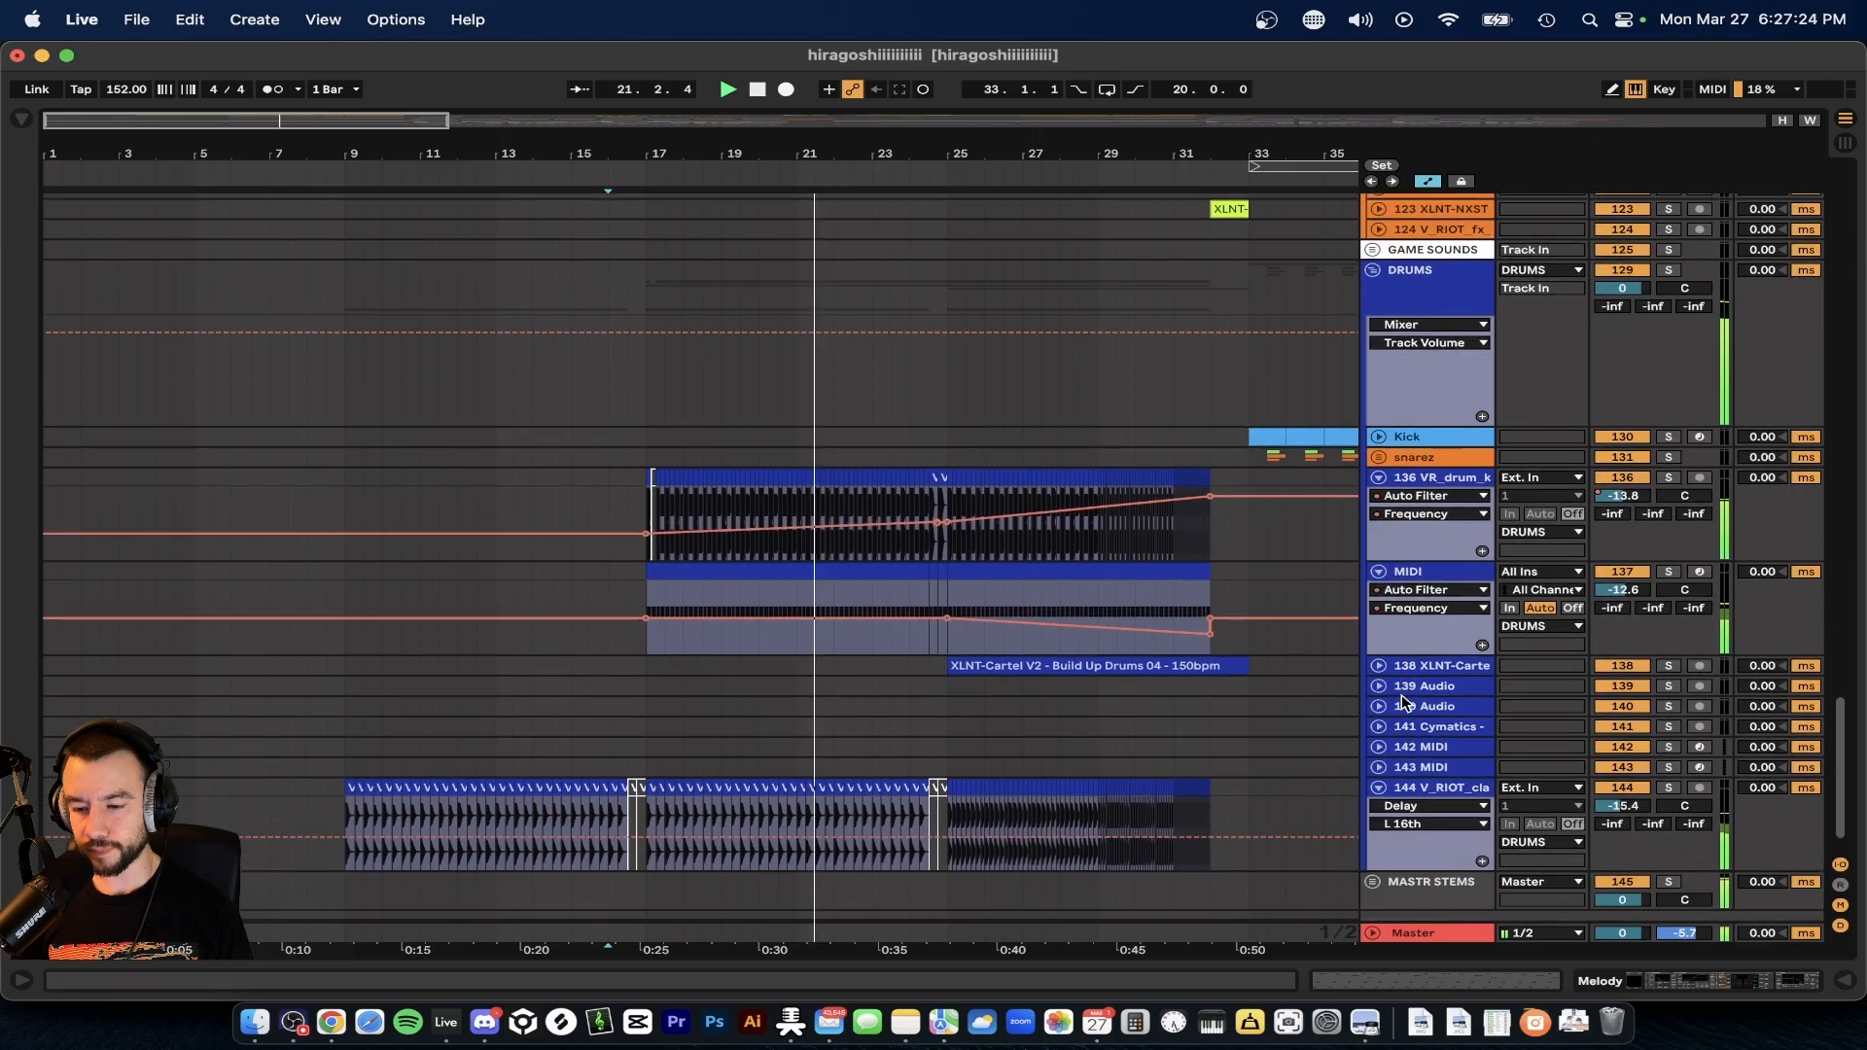
pyautogui.click(1378, 665)
# - Return to the vocal tracks and play the full mix from bar 9, then from bar 17
pyautogui.scroll(20, 790, 658)
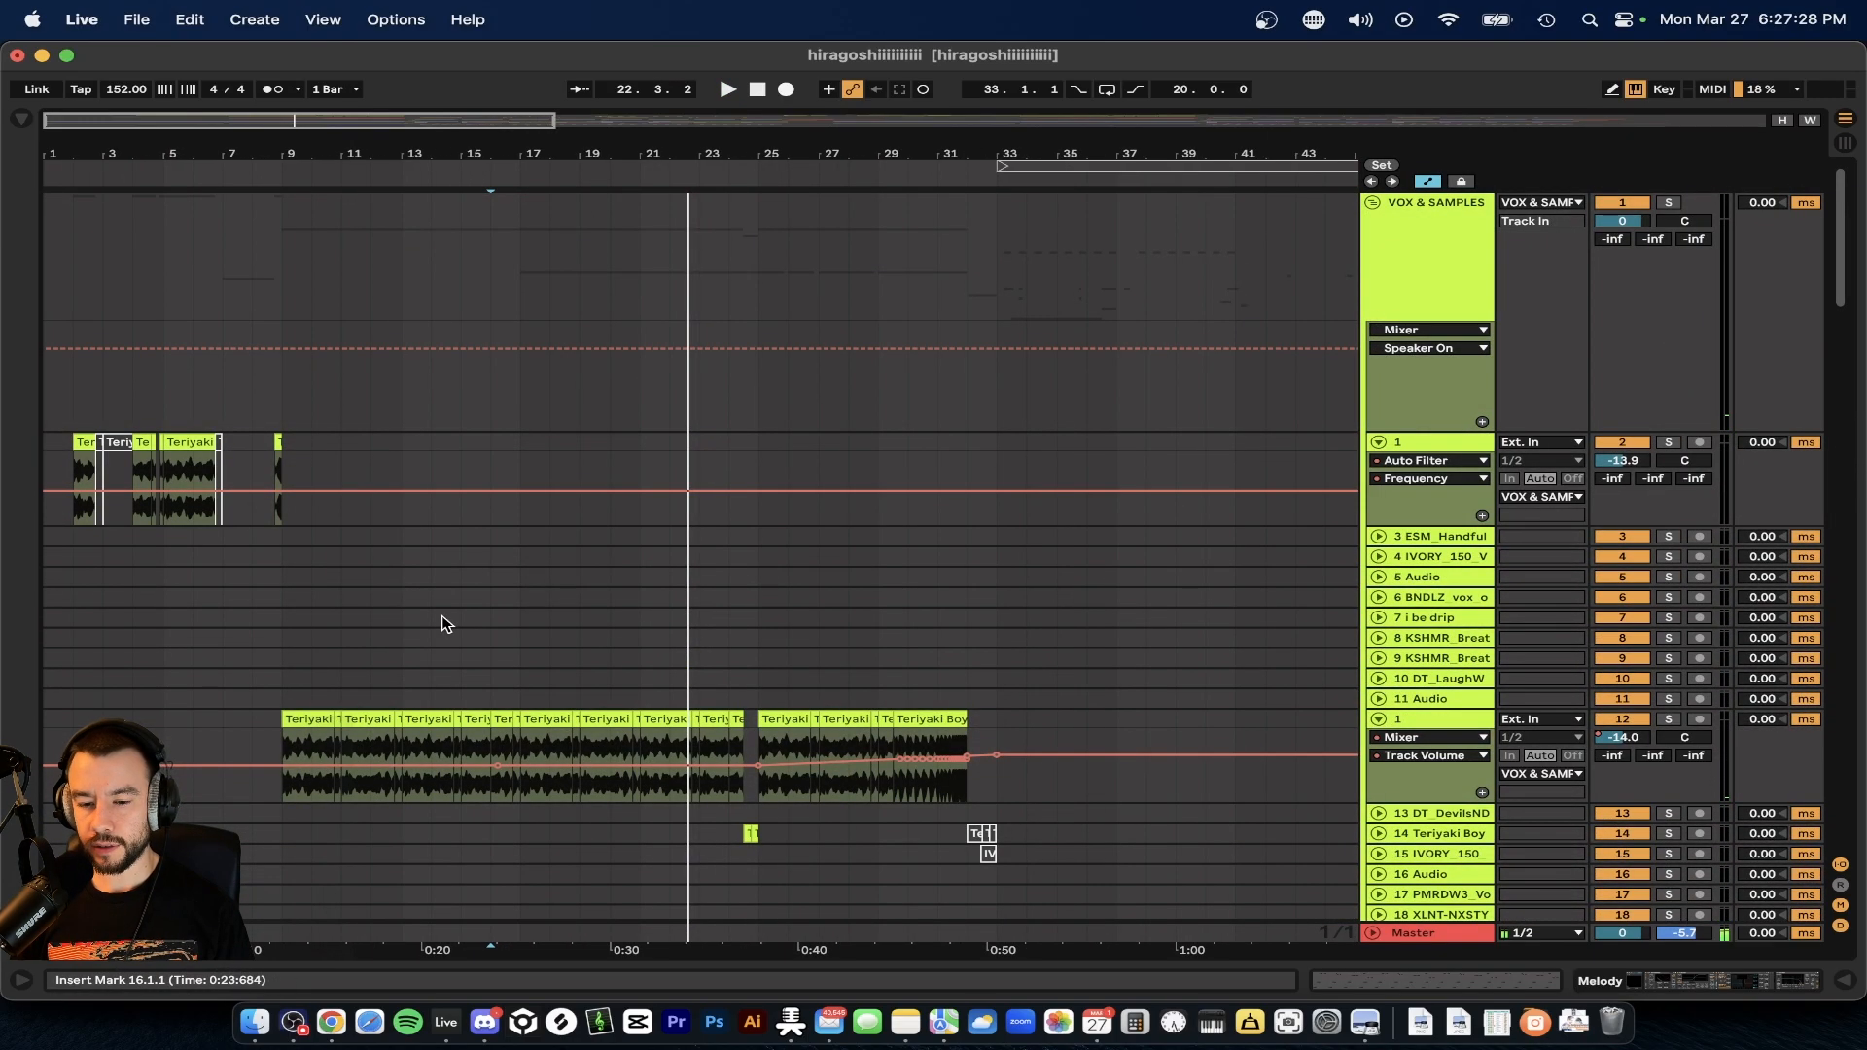
pyautogui.scroll(-5, 443, 625)
pyautogui.scroll(5, 442, 624)
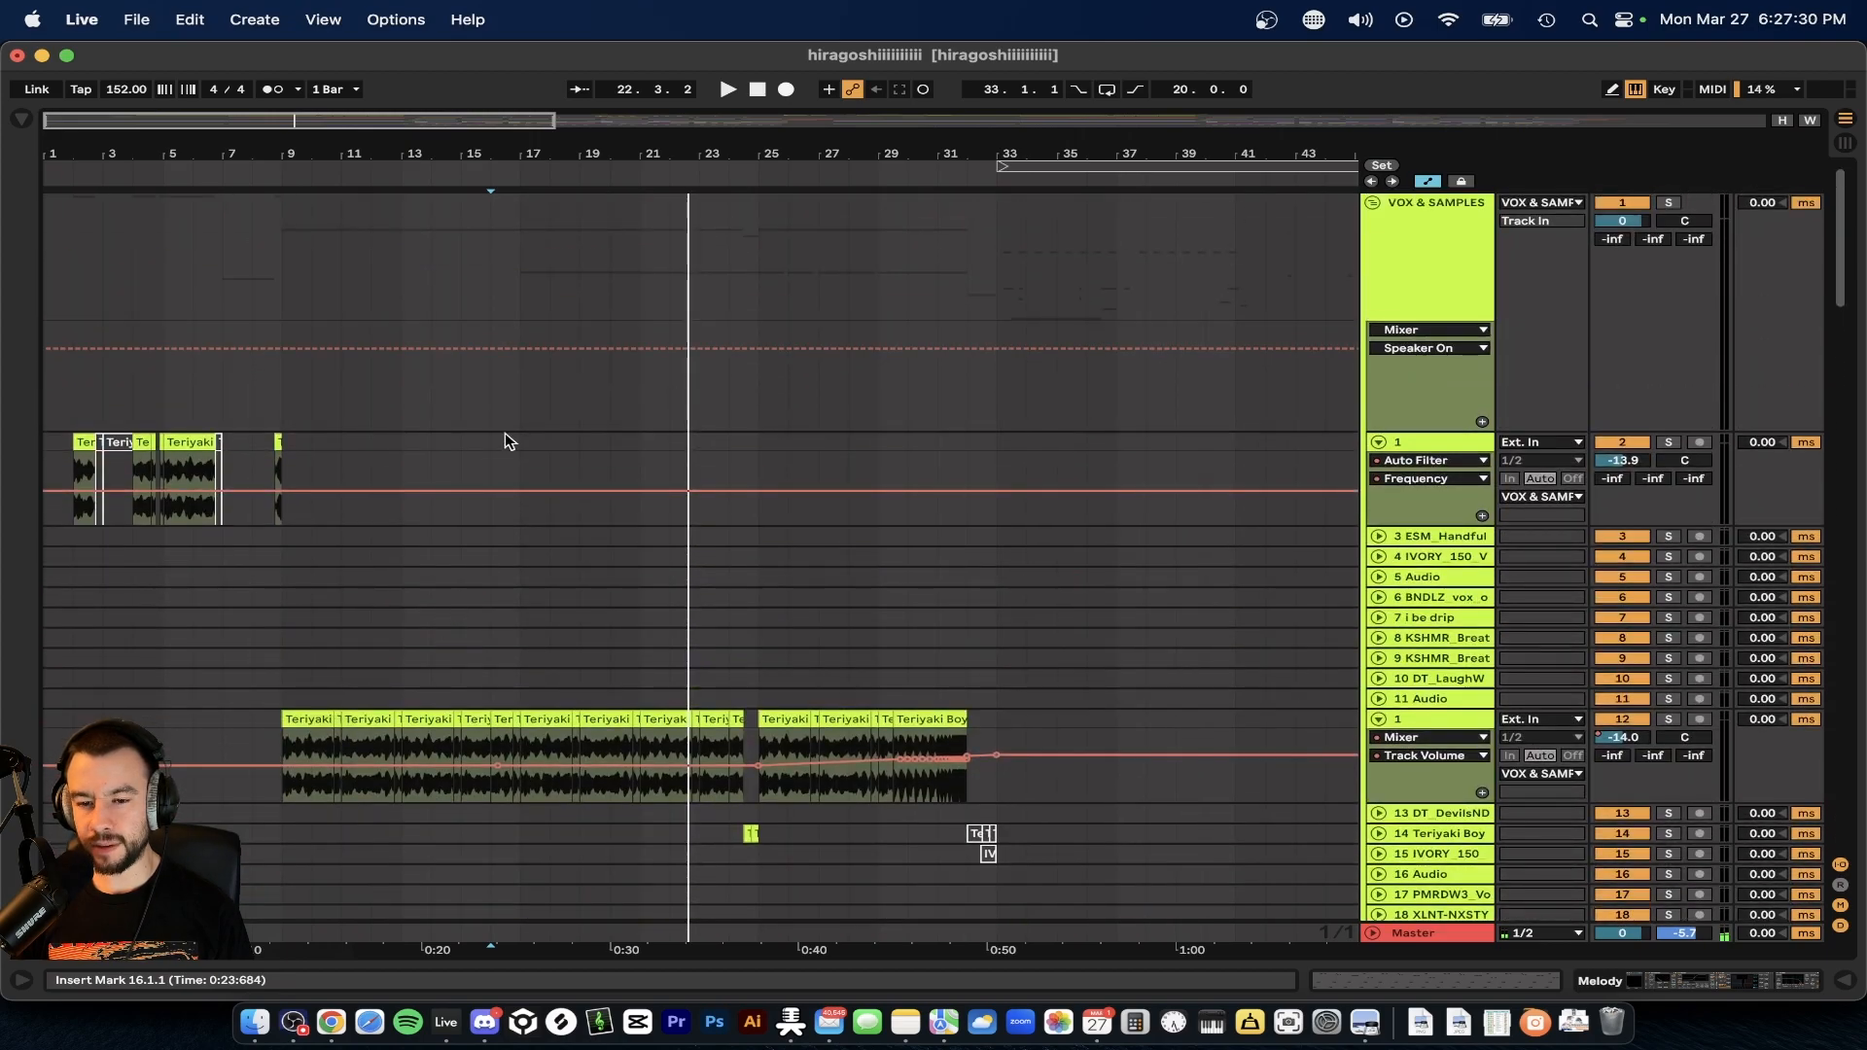
pyautogui.scroll(2, 503, 296)
pyautogui.hscroll(-2, 511, 258)
pyautogui.click(317, 289)
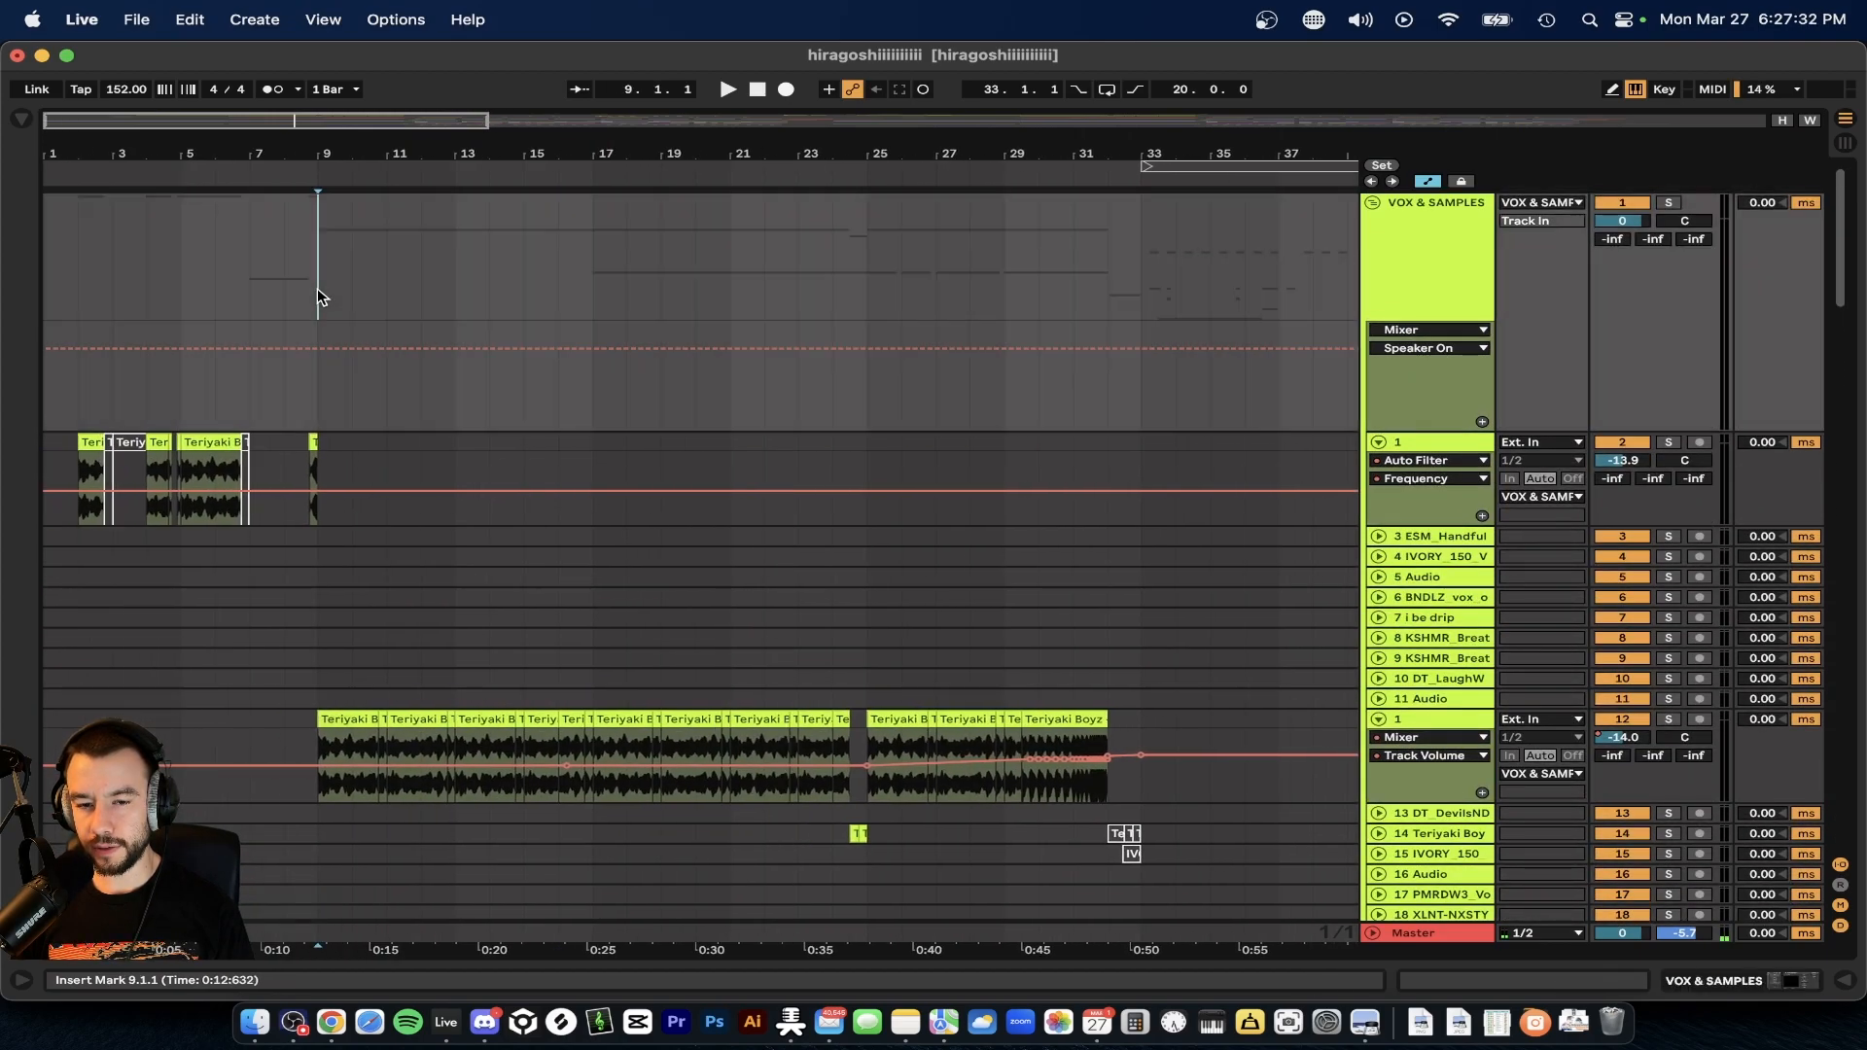
pyautogui.scroll(-3, 317, 289)
pyautogui.press('space')
pyautogui.scroll(2, 636, 267)
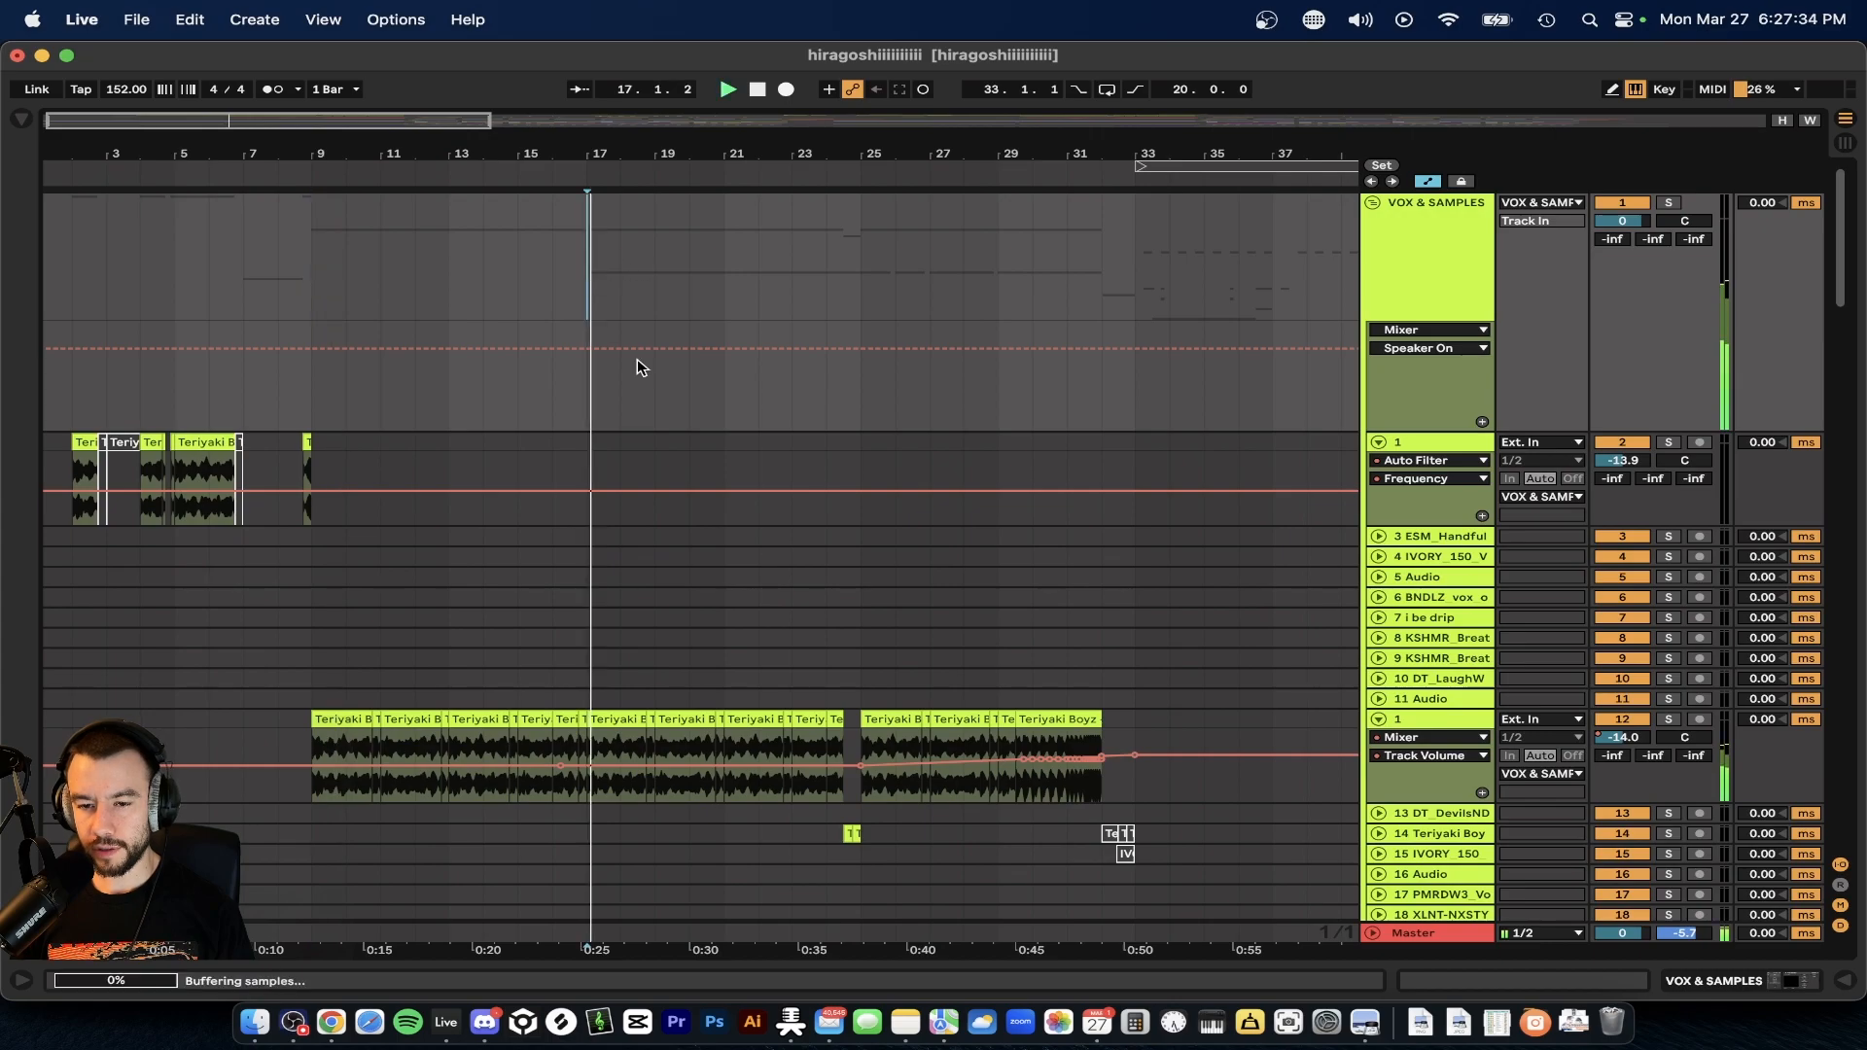
pyautogui.scroll(2, 646, 380)
pyautogui.scroll(-3, 650, 379)
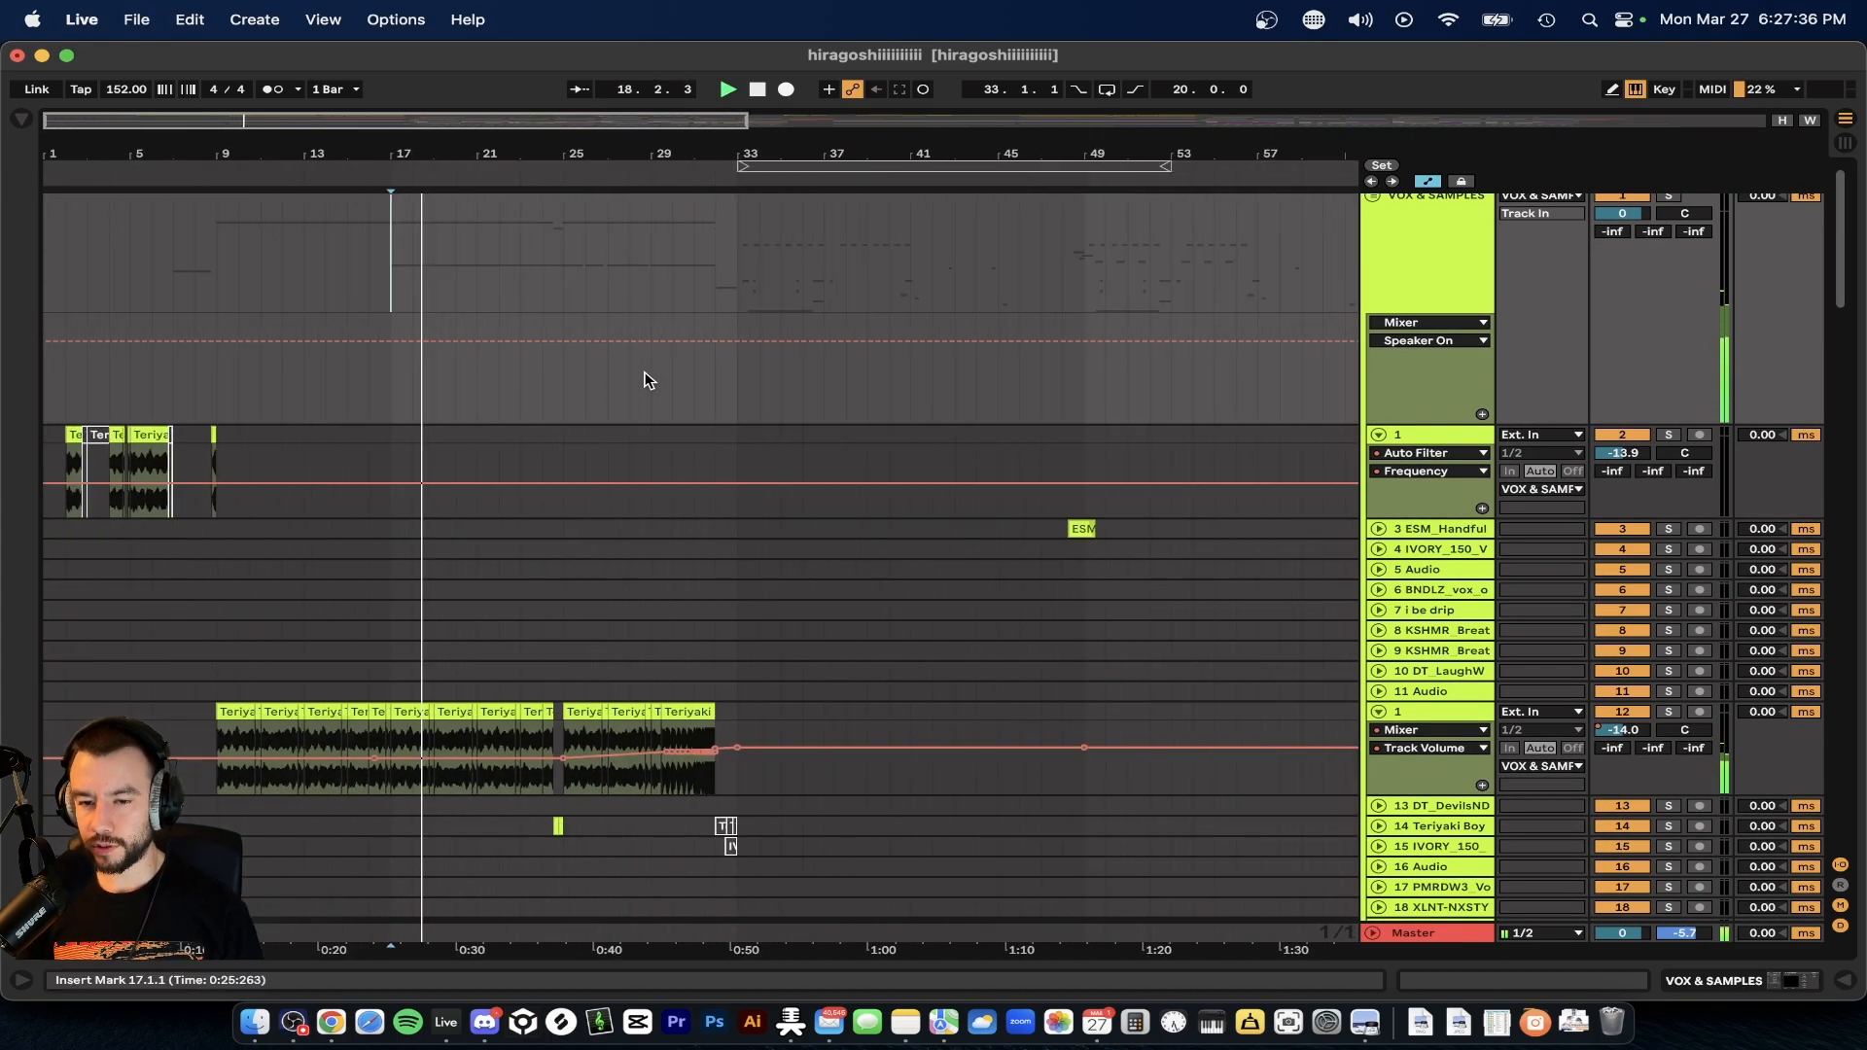
# - Mark bars 25 to 33 on the REC ME HERE track, then mark only bar 32
pyautogui.scroll(-4, 453, 416)
pyautogui.scroll(-10, 453, 422)
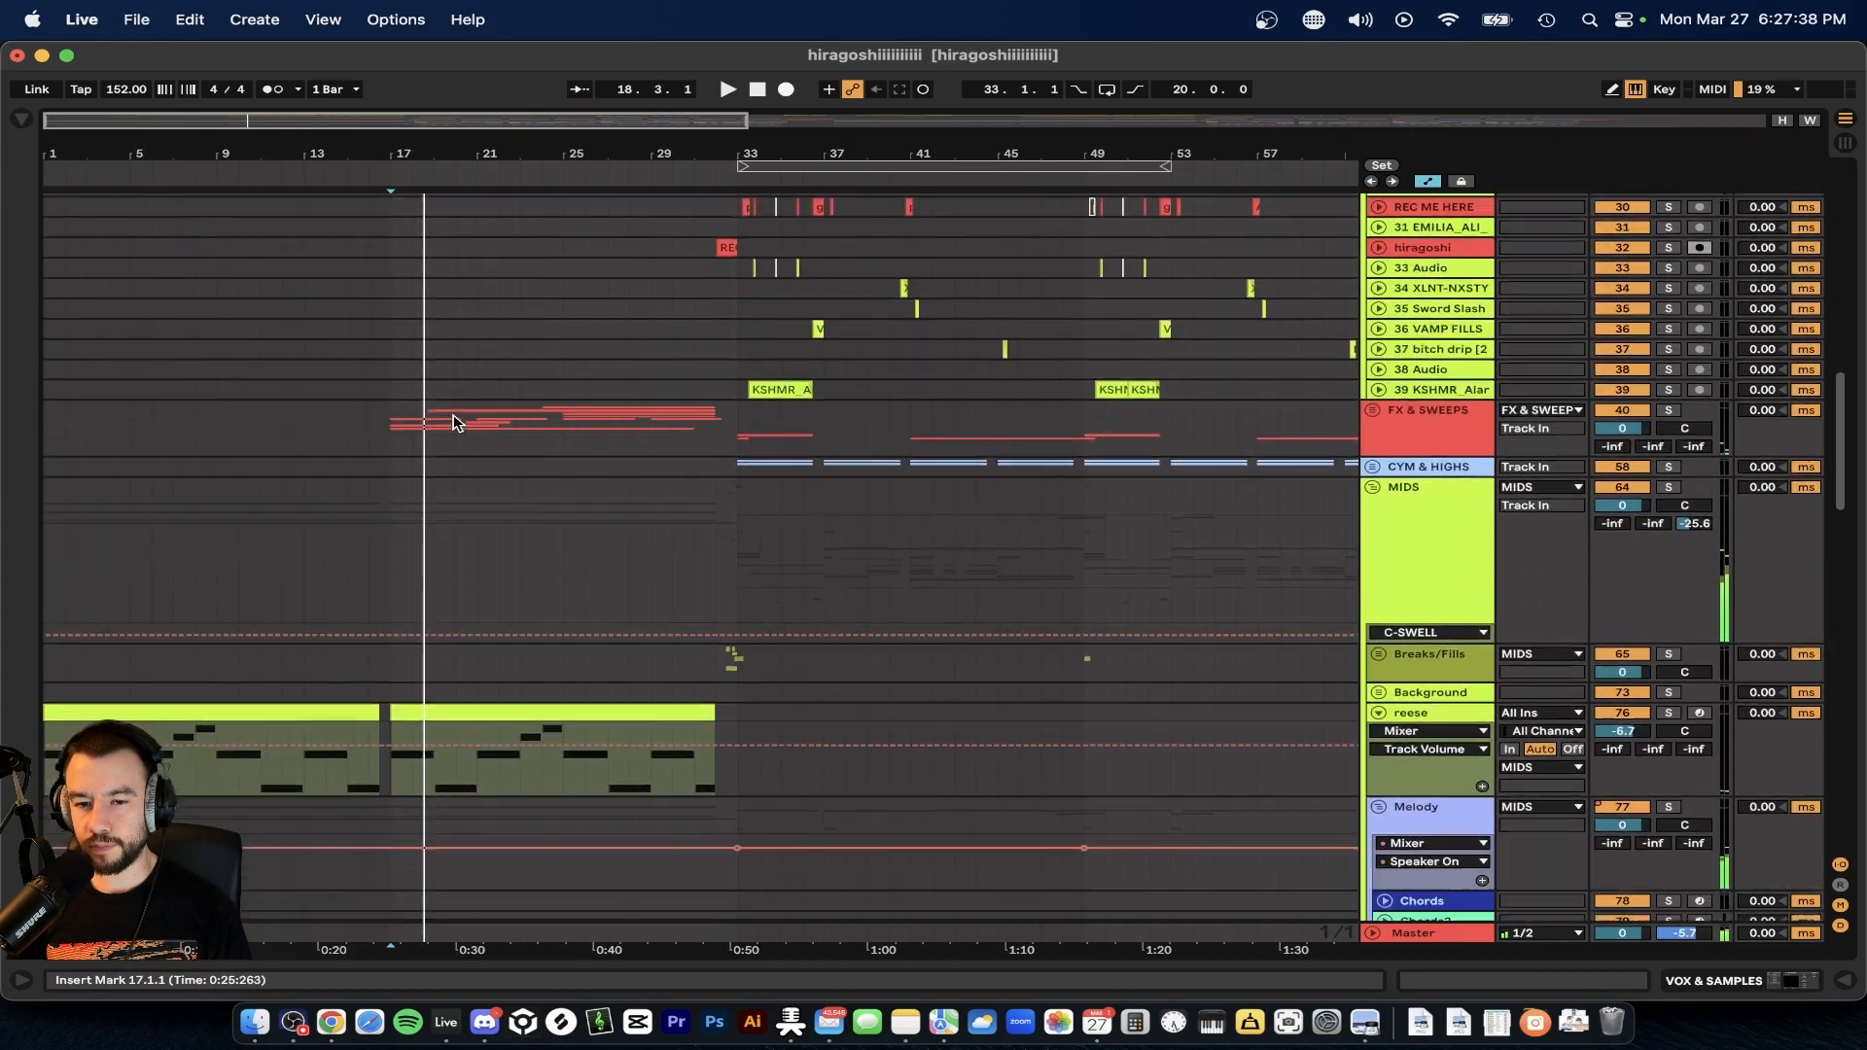
pyautogui.scroll(2, 453, 422)
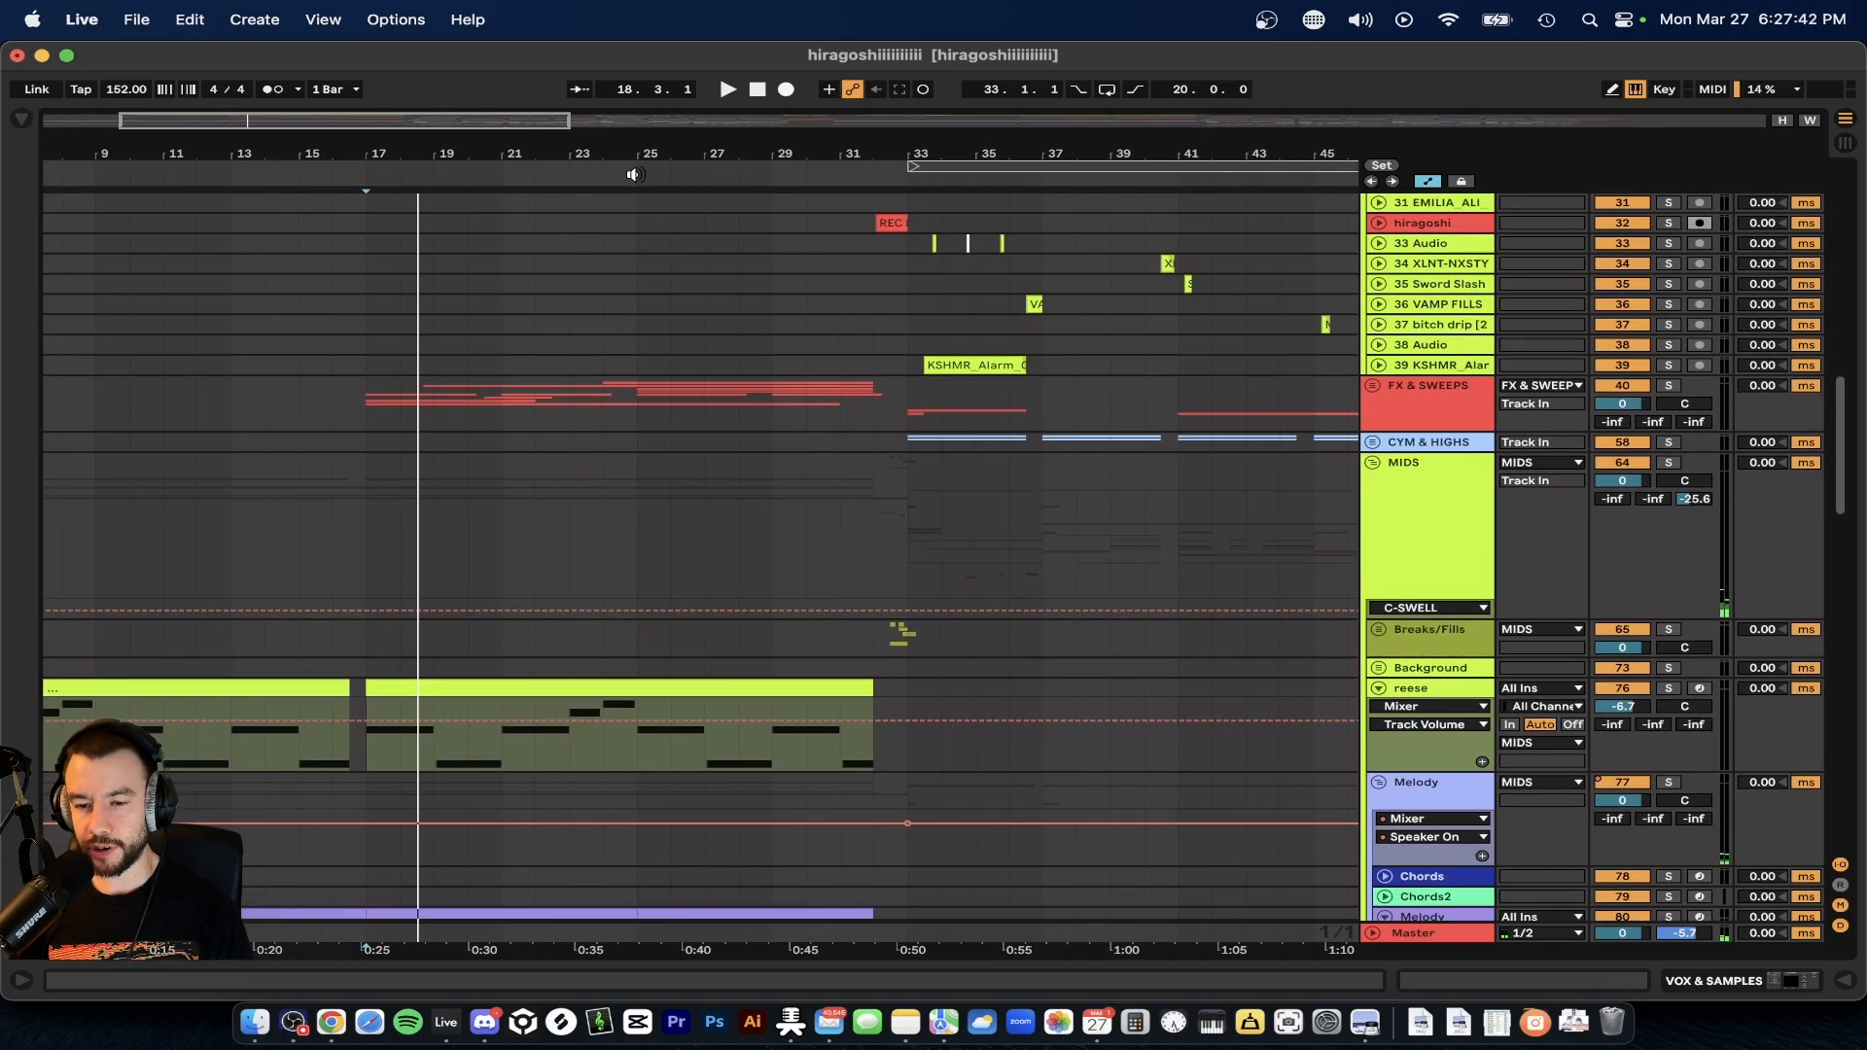
pyautogui.scroll(3, 510, 310)
pyautogui.moveTo(569, 301); pyautogui.dragTo(848, 307)
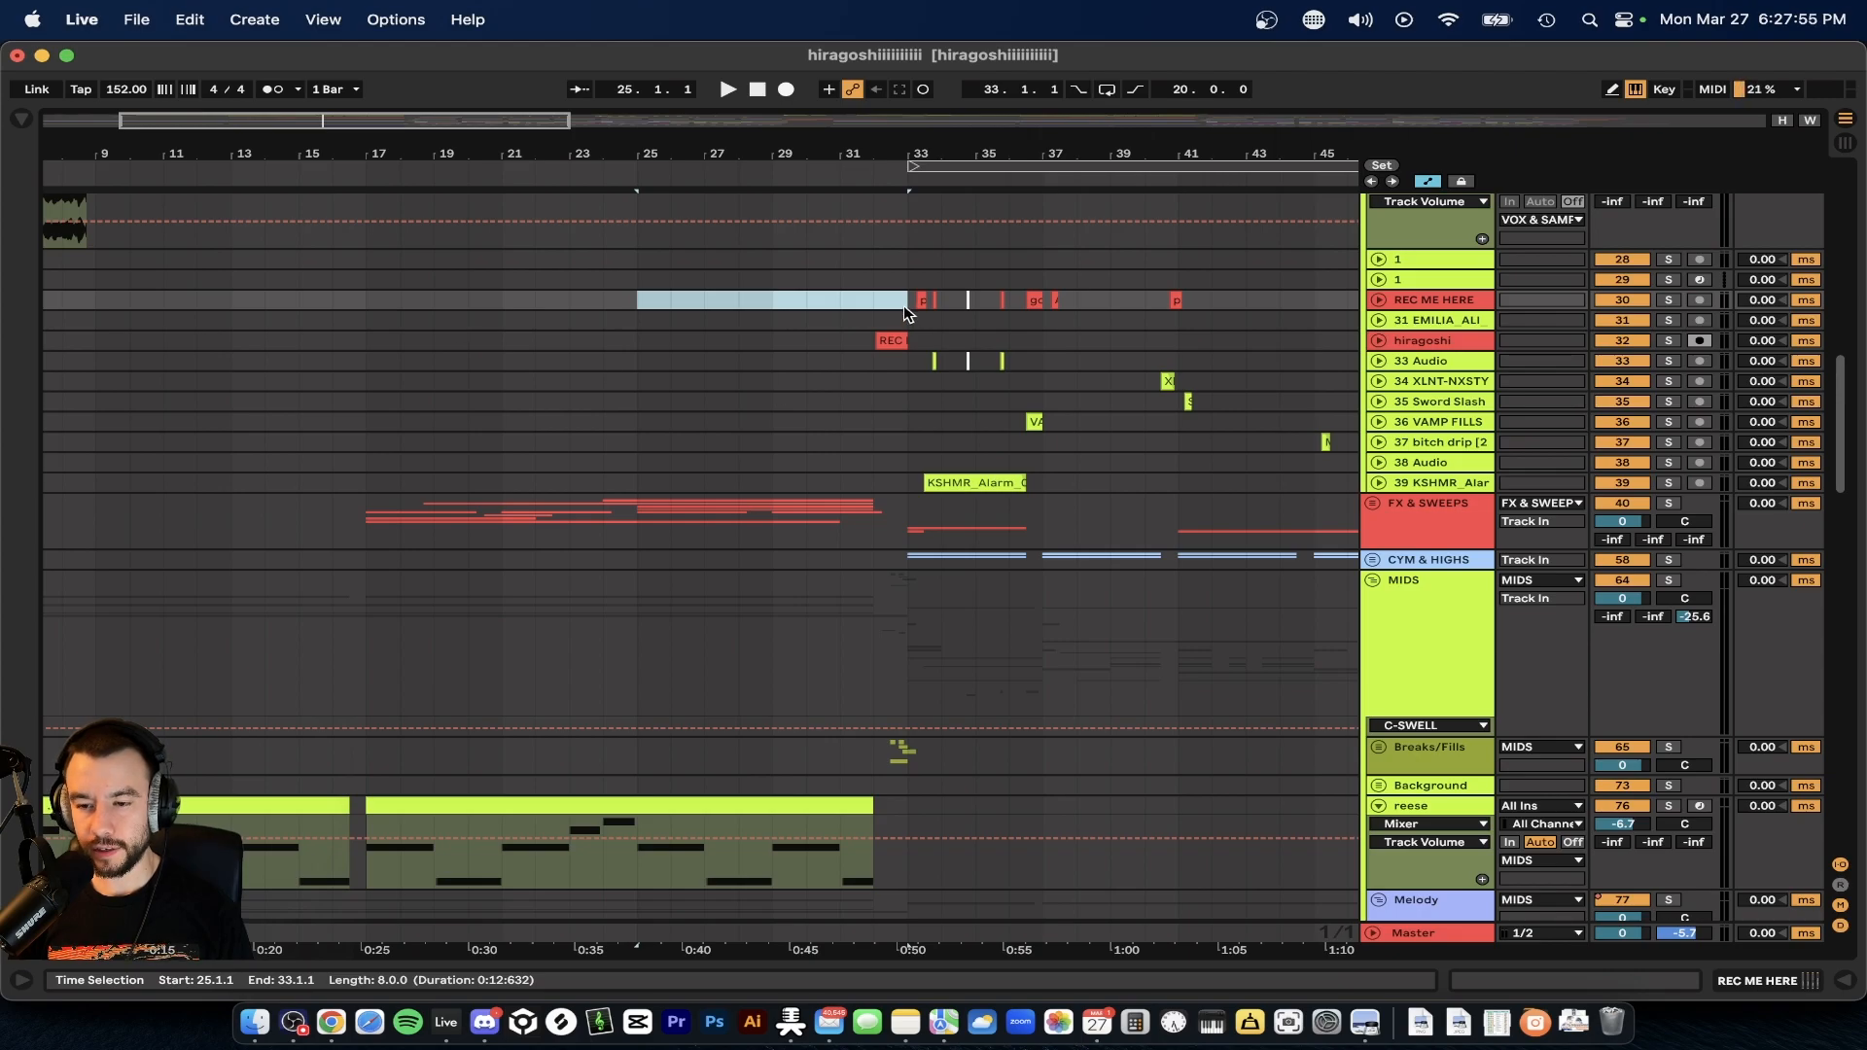
pyautogui.scroll(3, 904, 570)
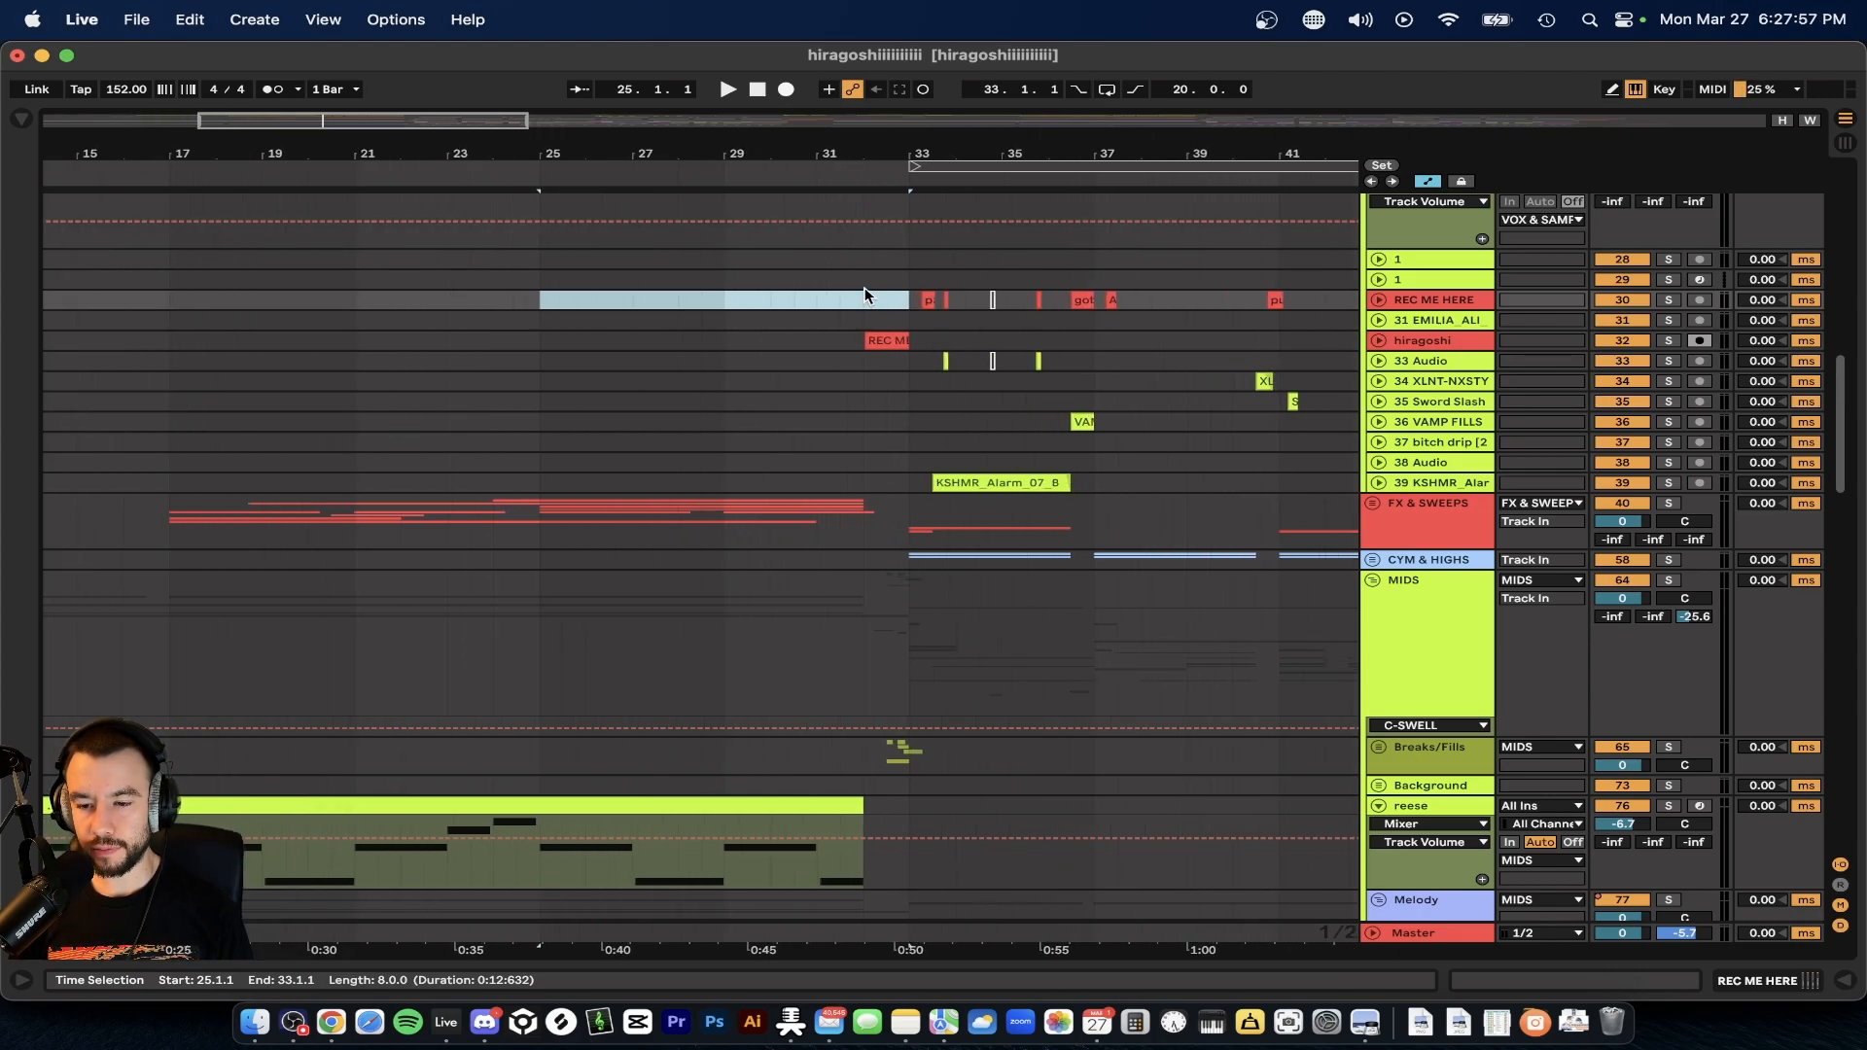
pyautogui.moveTo(866, 294); pyautogui.dragTo(904, 303)
pyautogui.scroll(5, 908, 202)
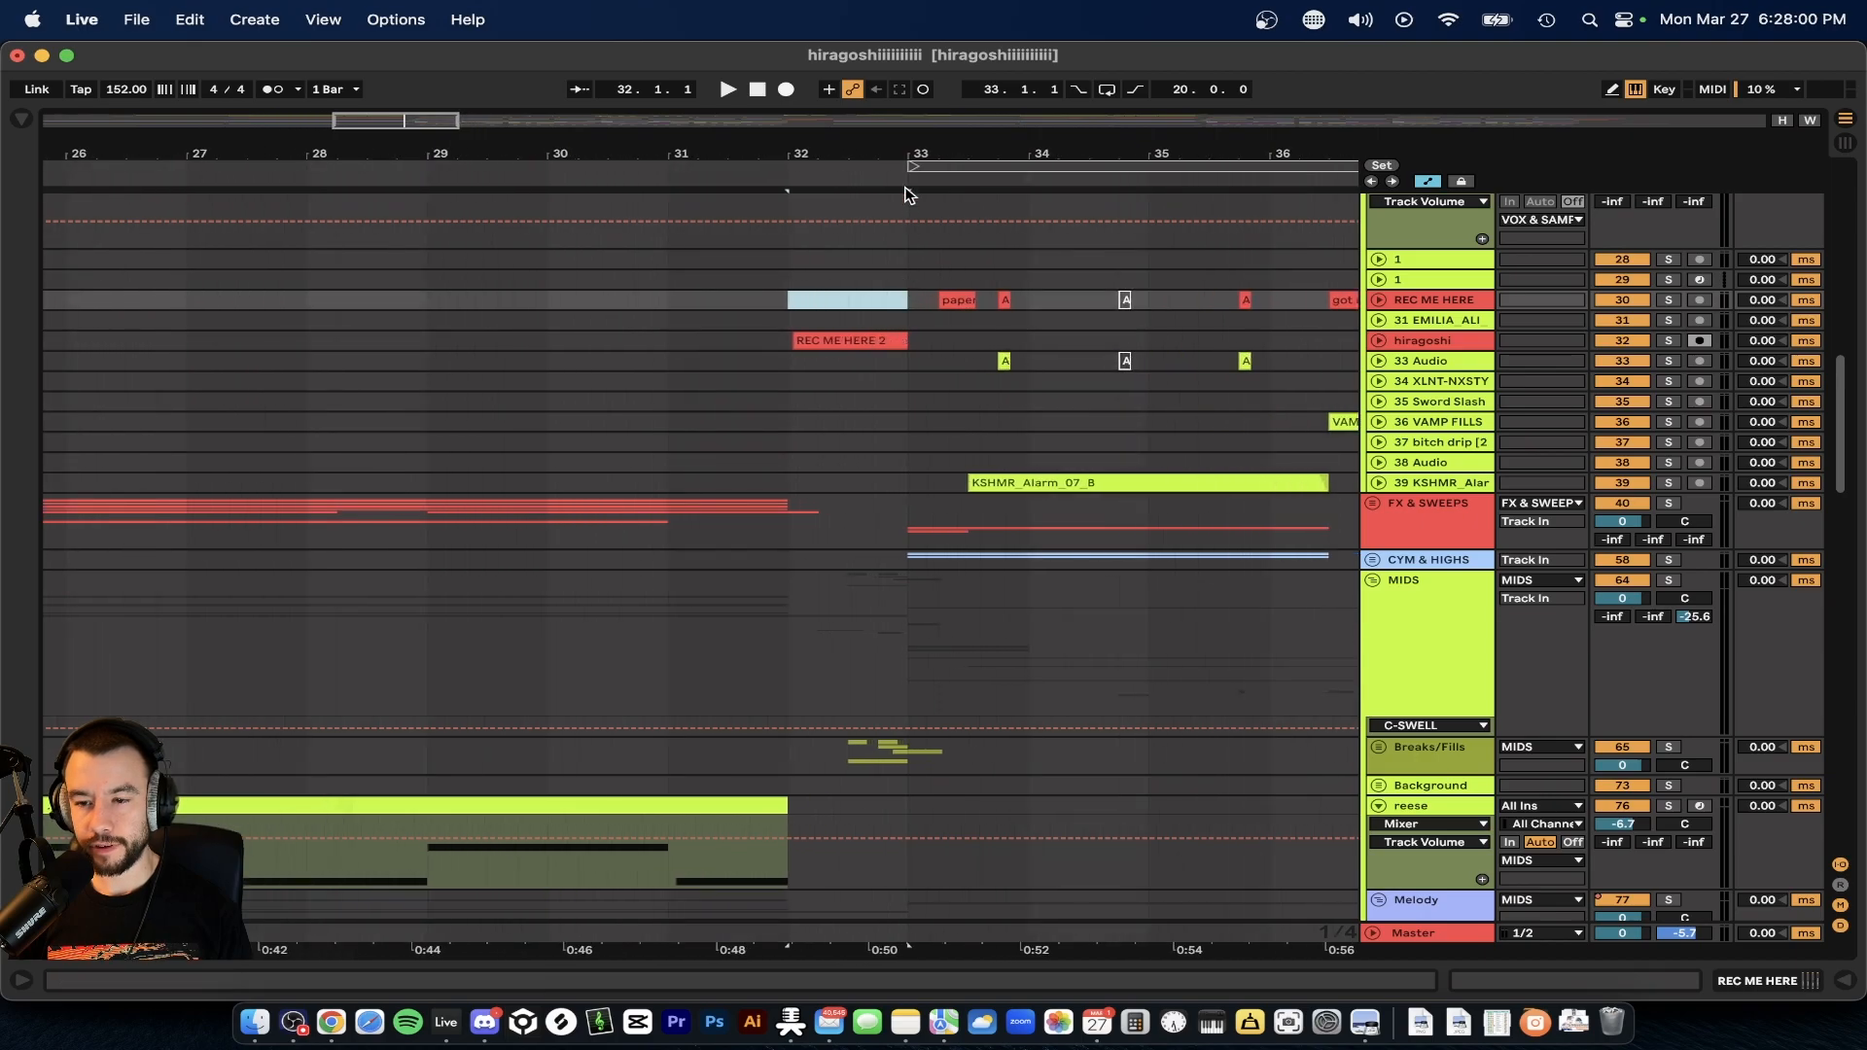
pyautogui.scroll(-4, 923, 240)
pyautogui.scroll(-5, 924, 172)
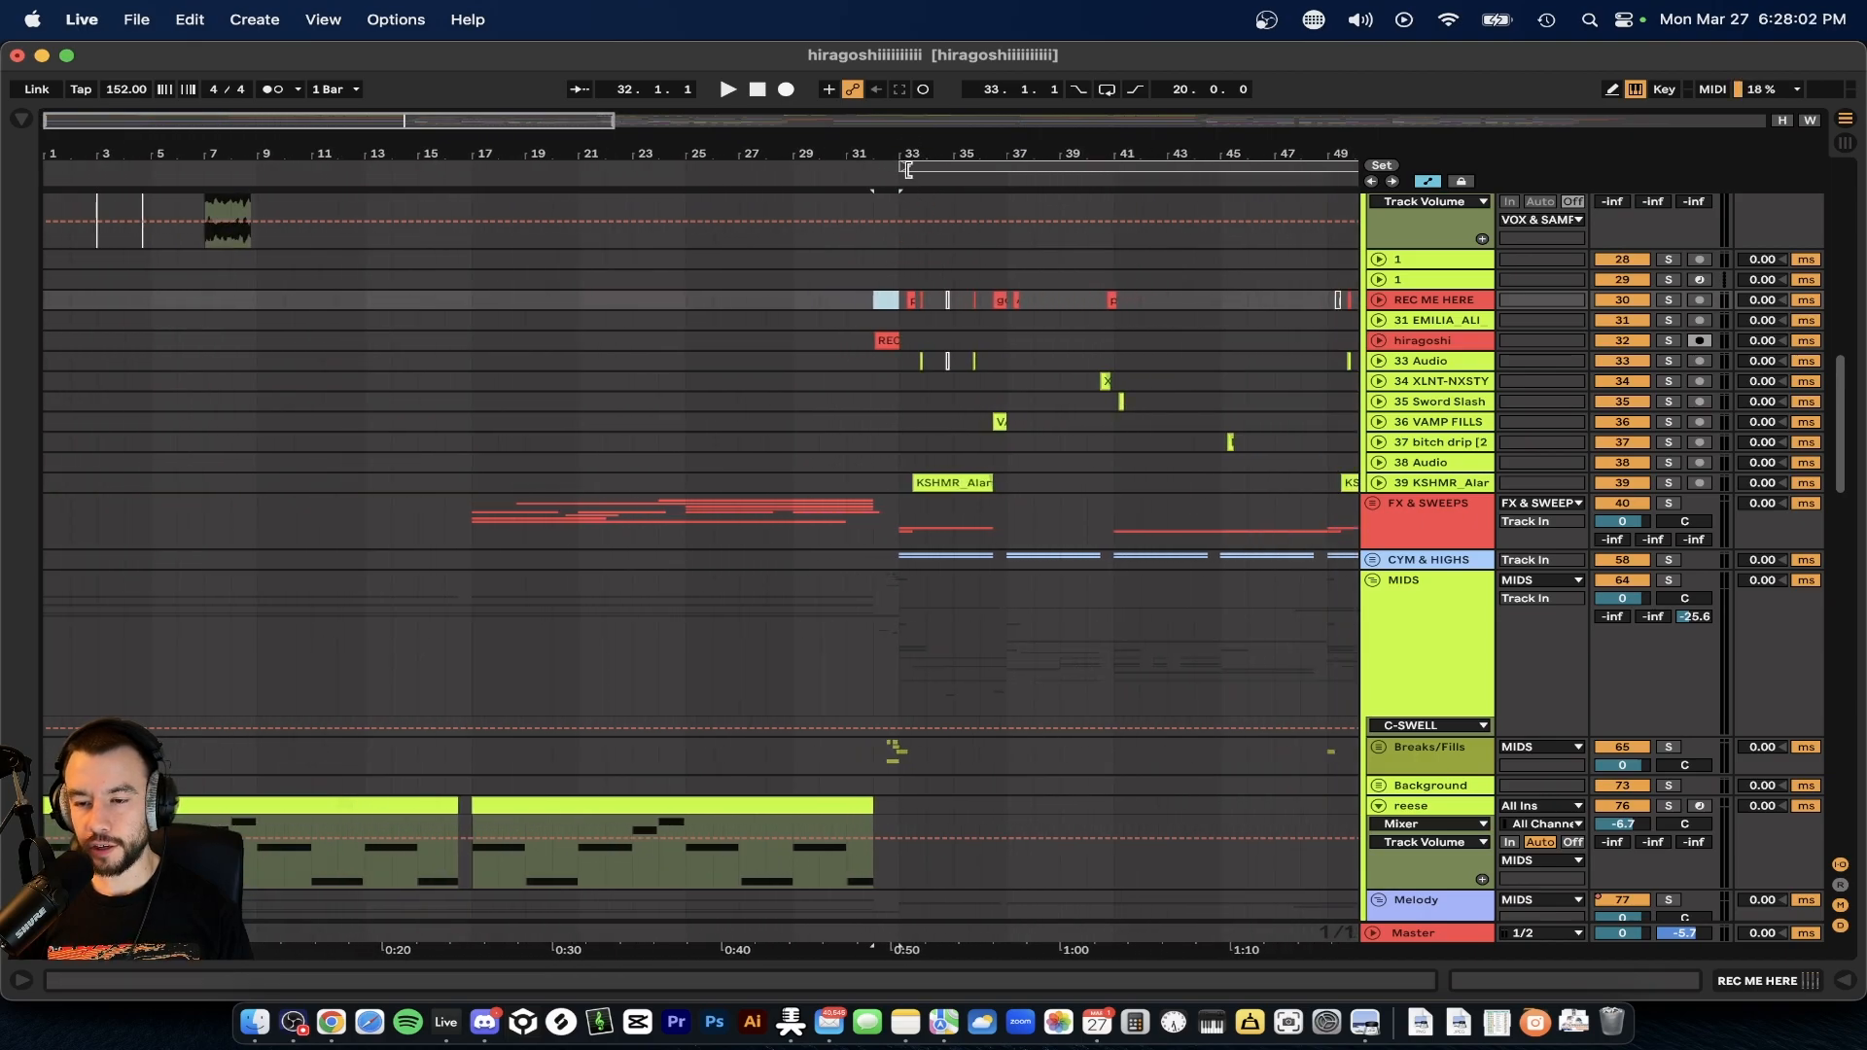
pyautogui.scroll(-2, 902, 200)
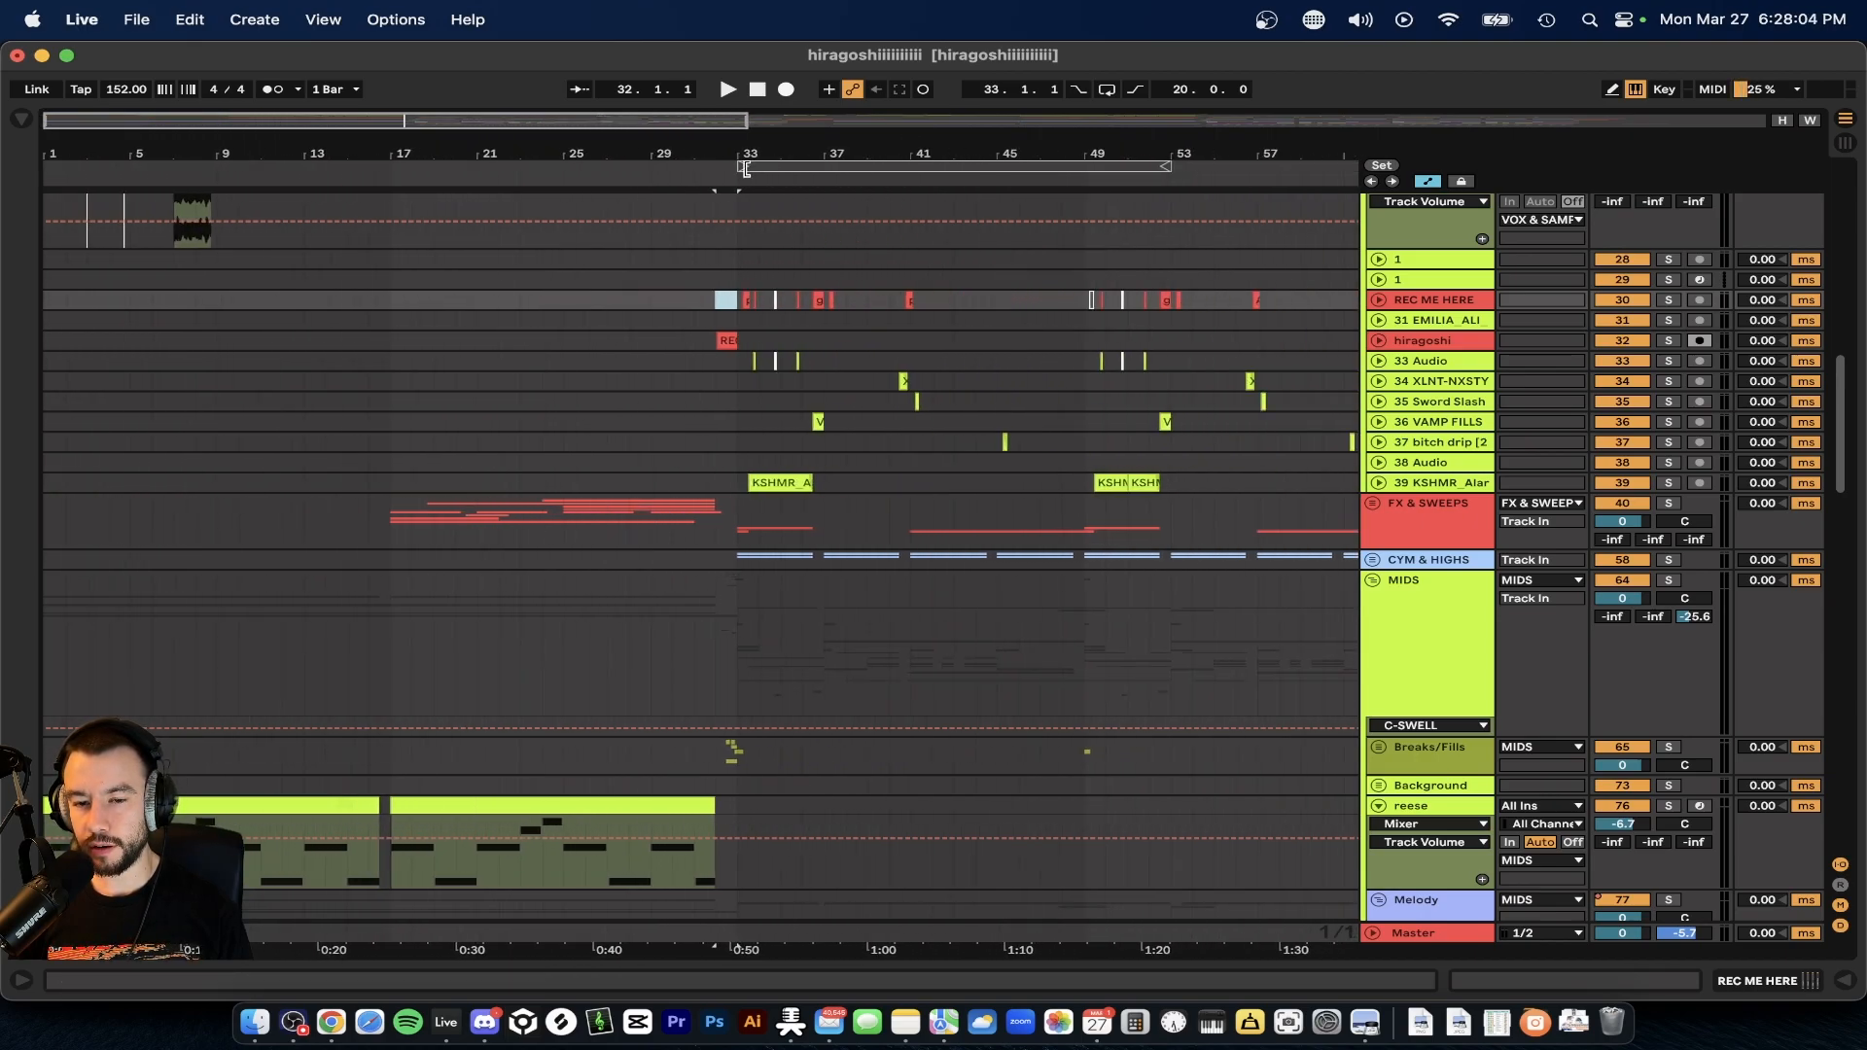
pyautogui.scroll(-2, 389, 451)
# - Play the mix from bar 16, then unfold and solo the FX & SWEEPS group
pyautogui.click(373, 449)
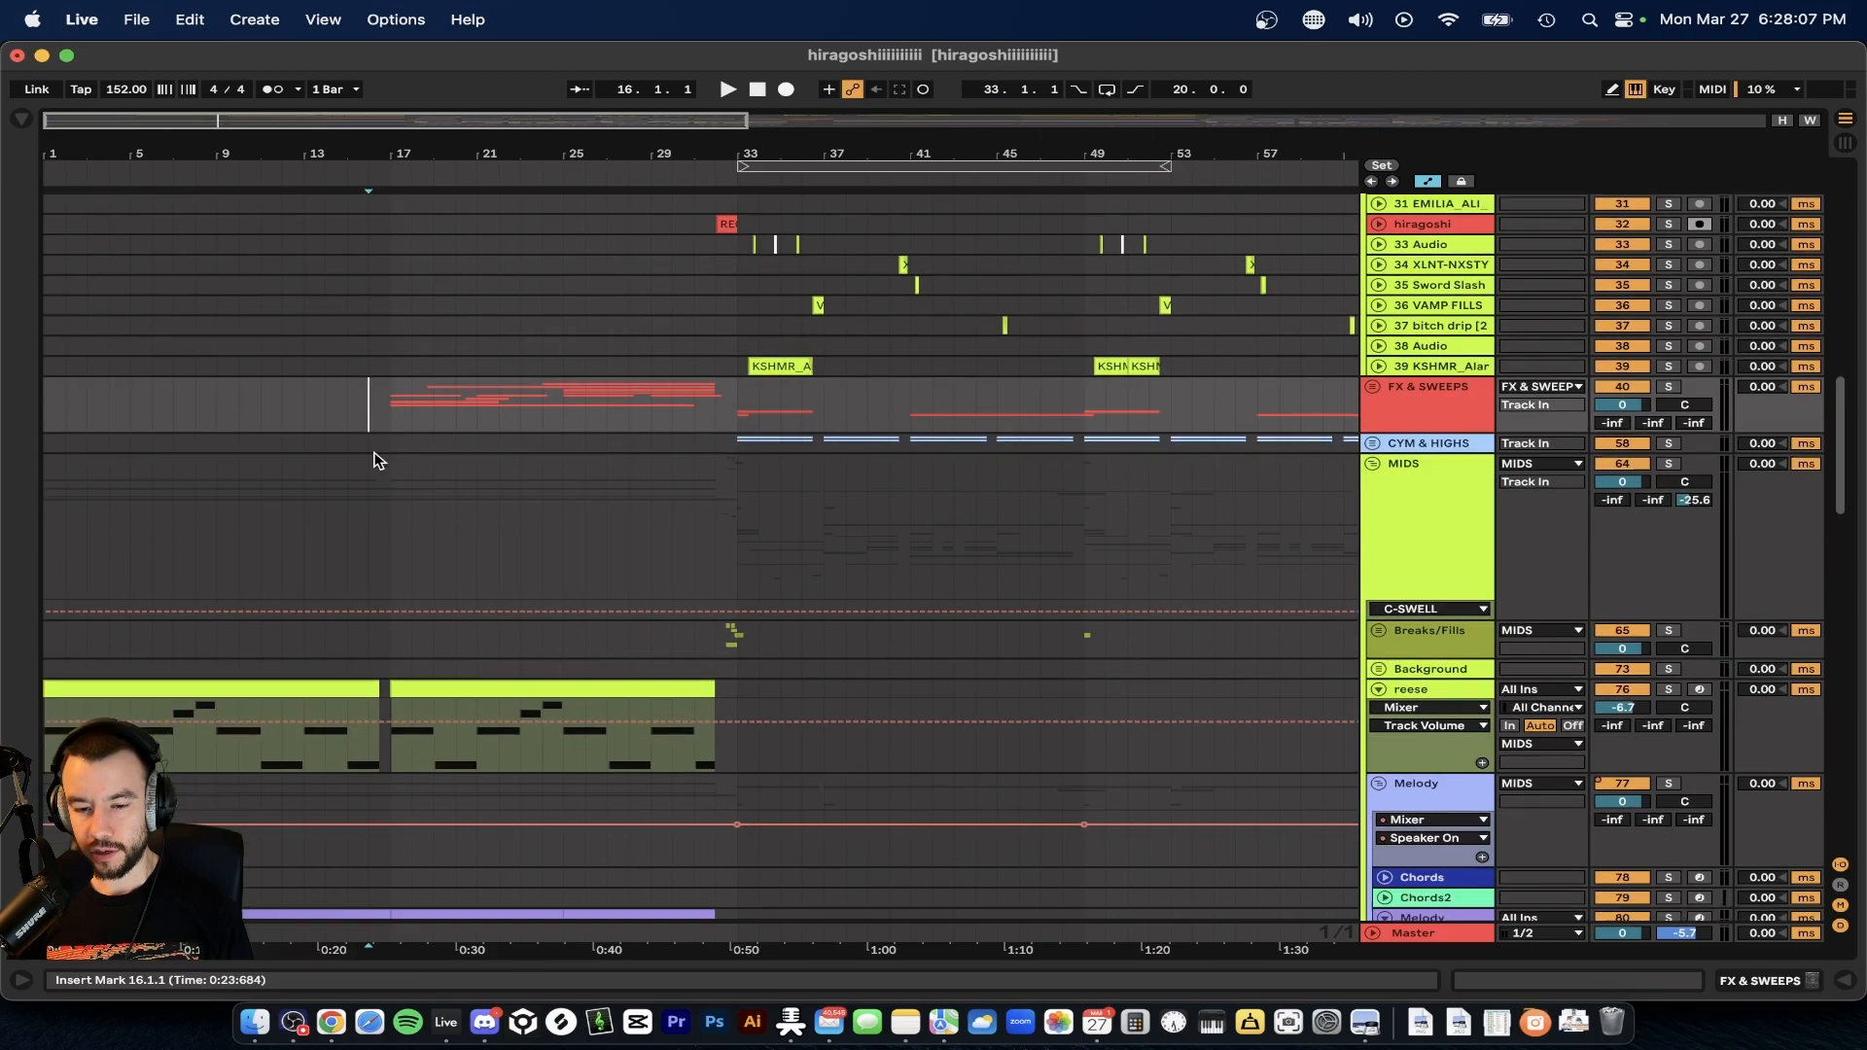
pyautogui.scroll(-8, 373, 453)
pyautogui.scroll(6, 397, 468)
pyautogui.scroll(5, 433, 525)
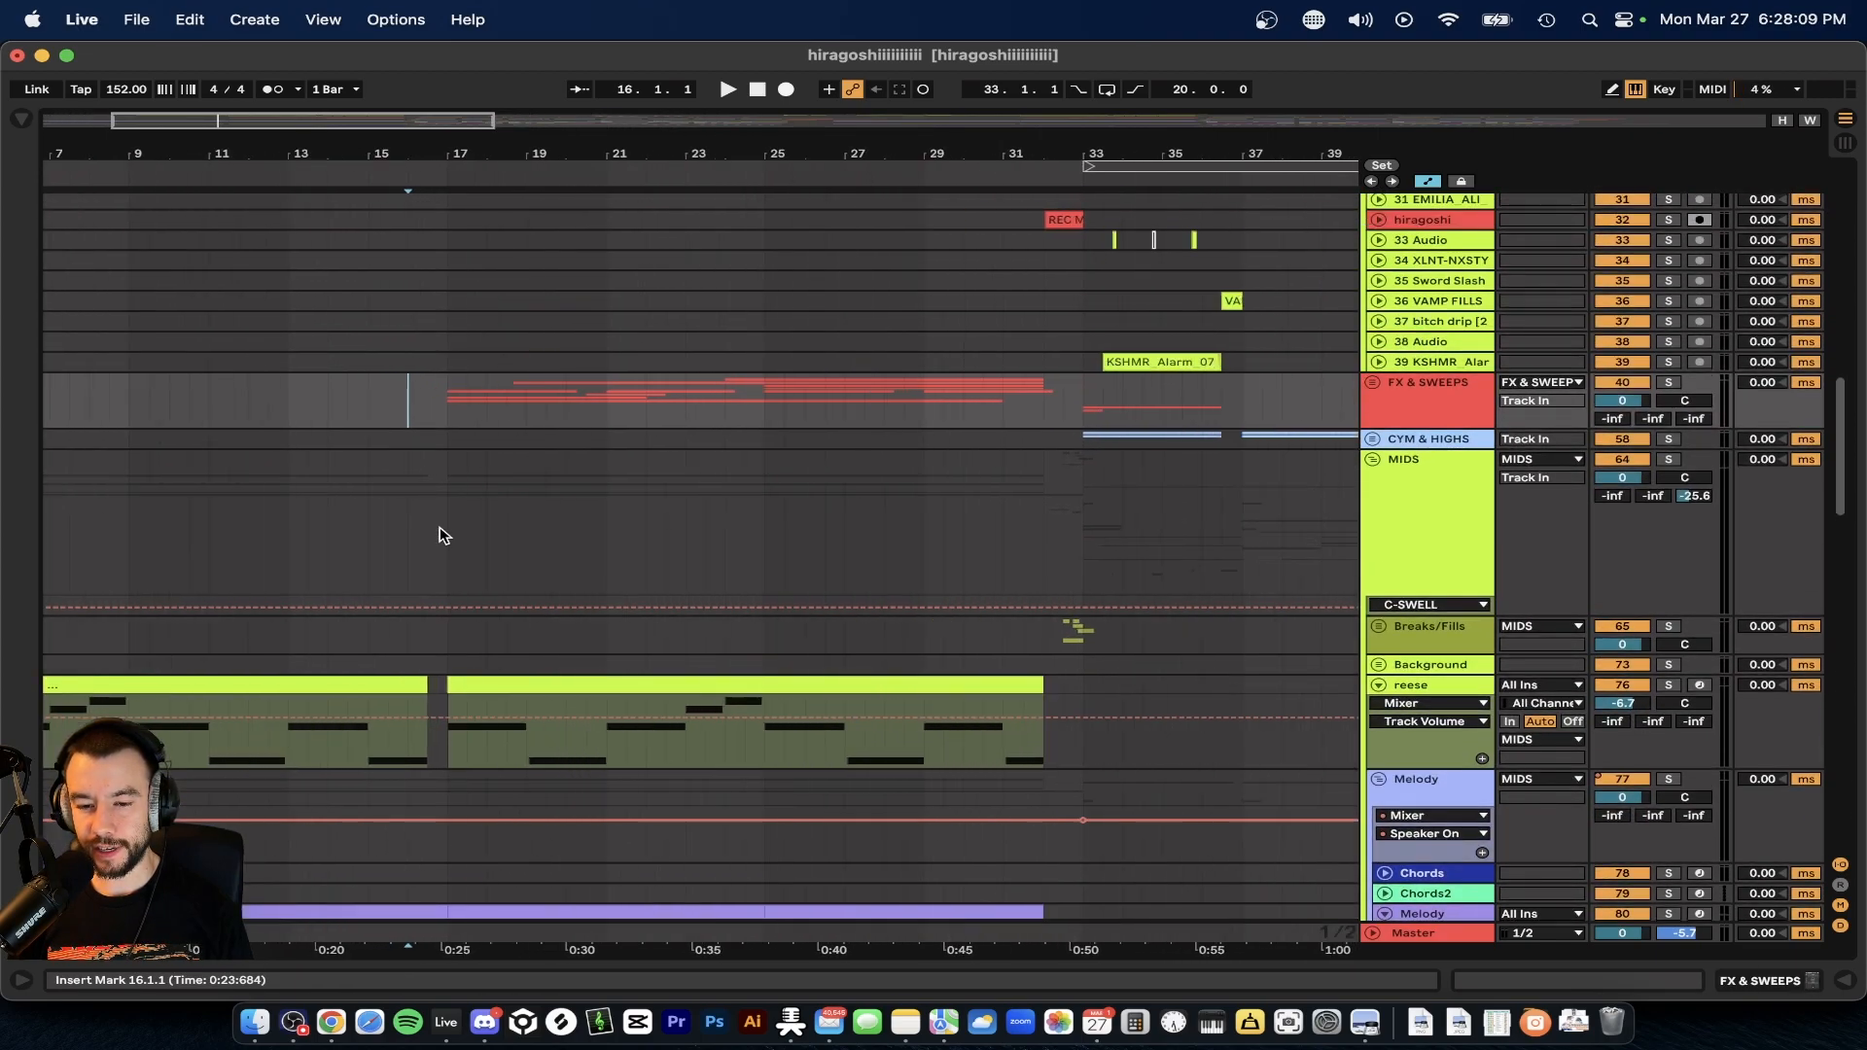
pyautogui.press('space')
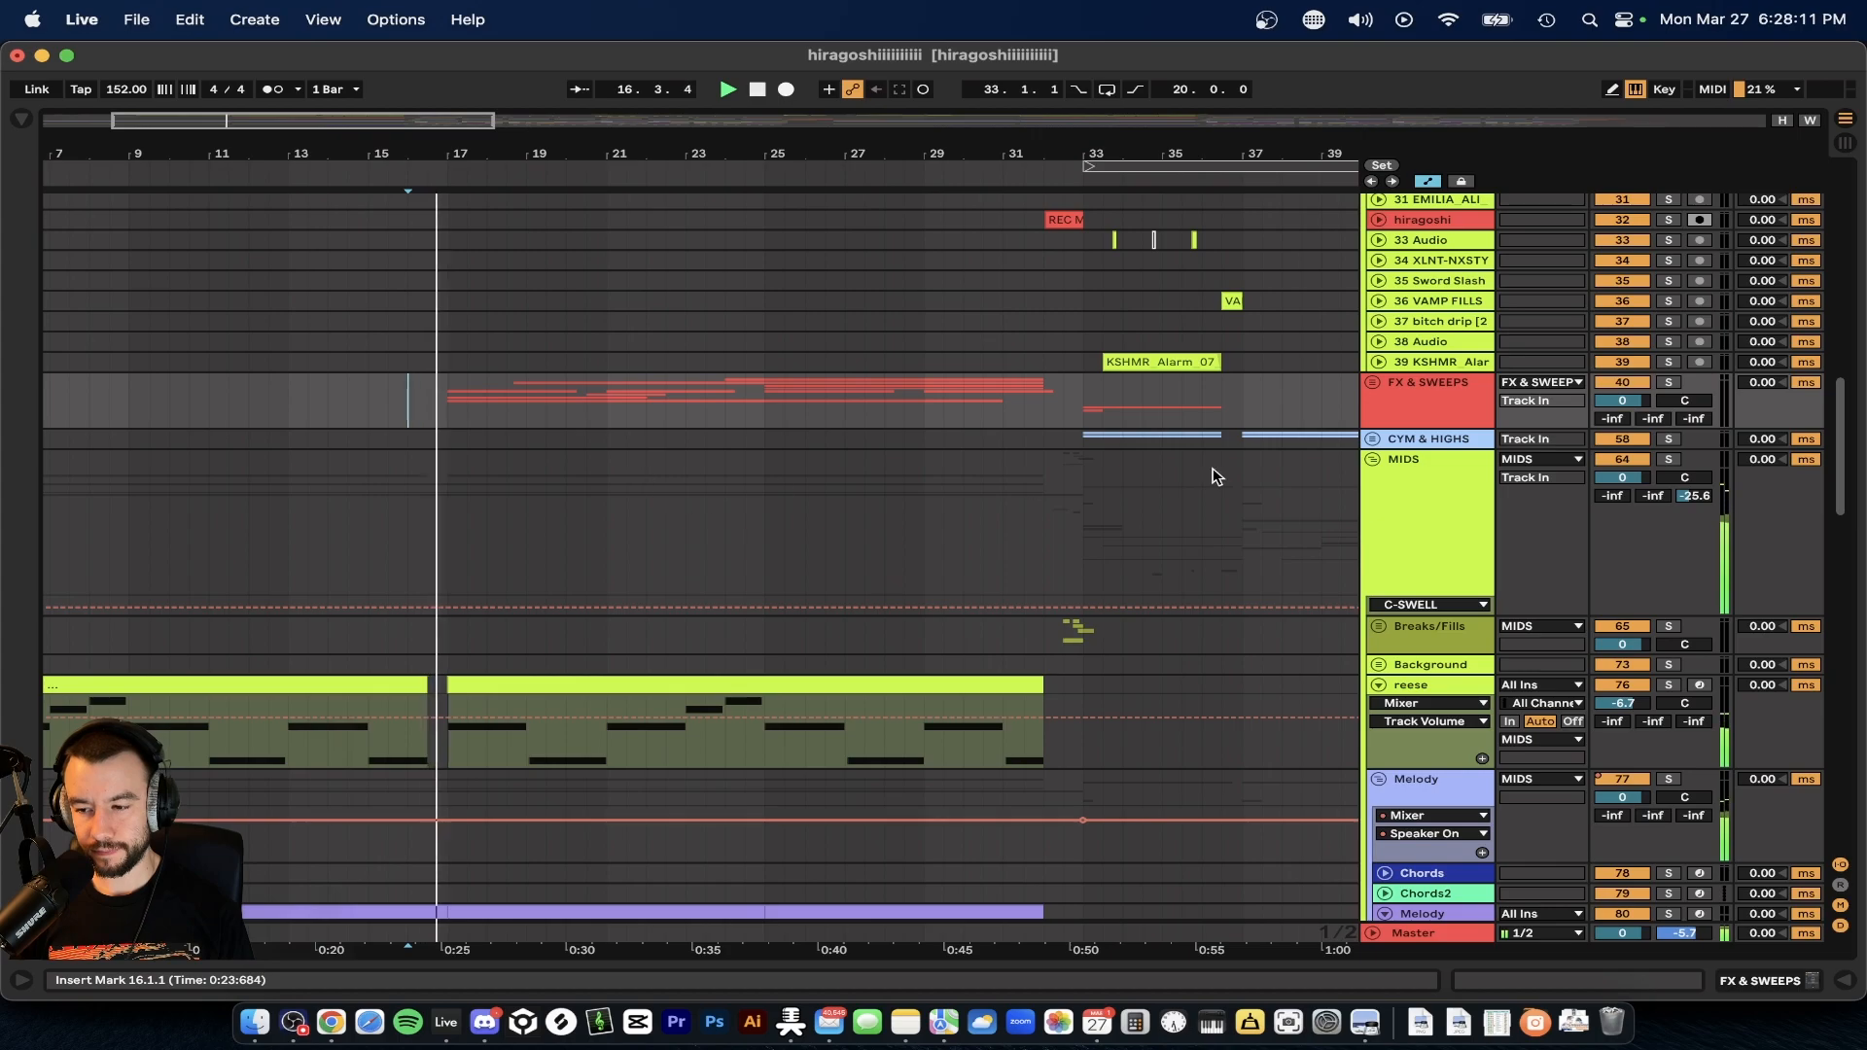
pyautogui.click(1372, 382)
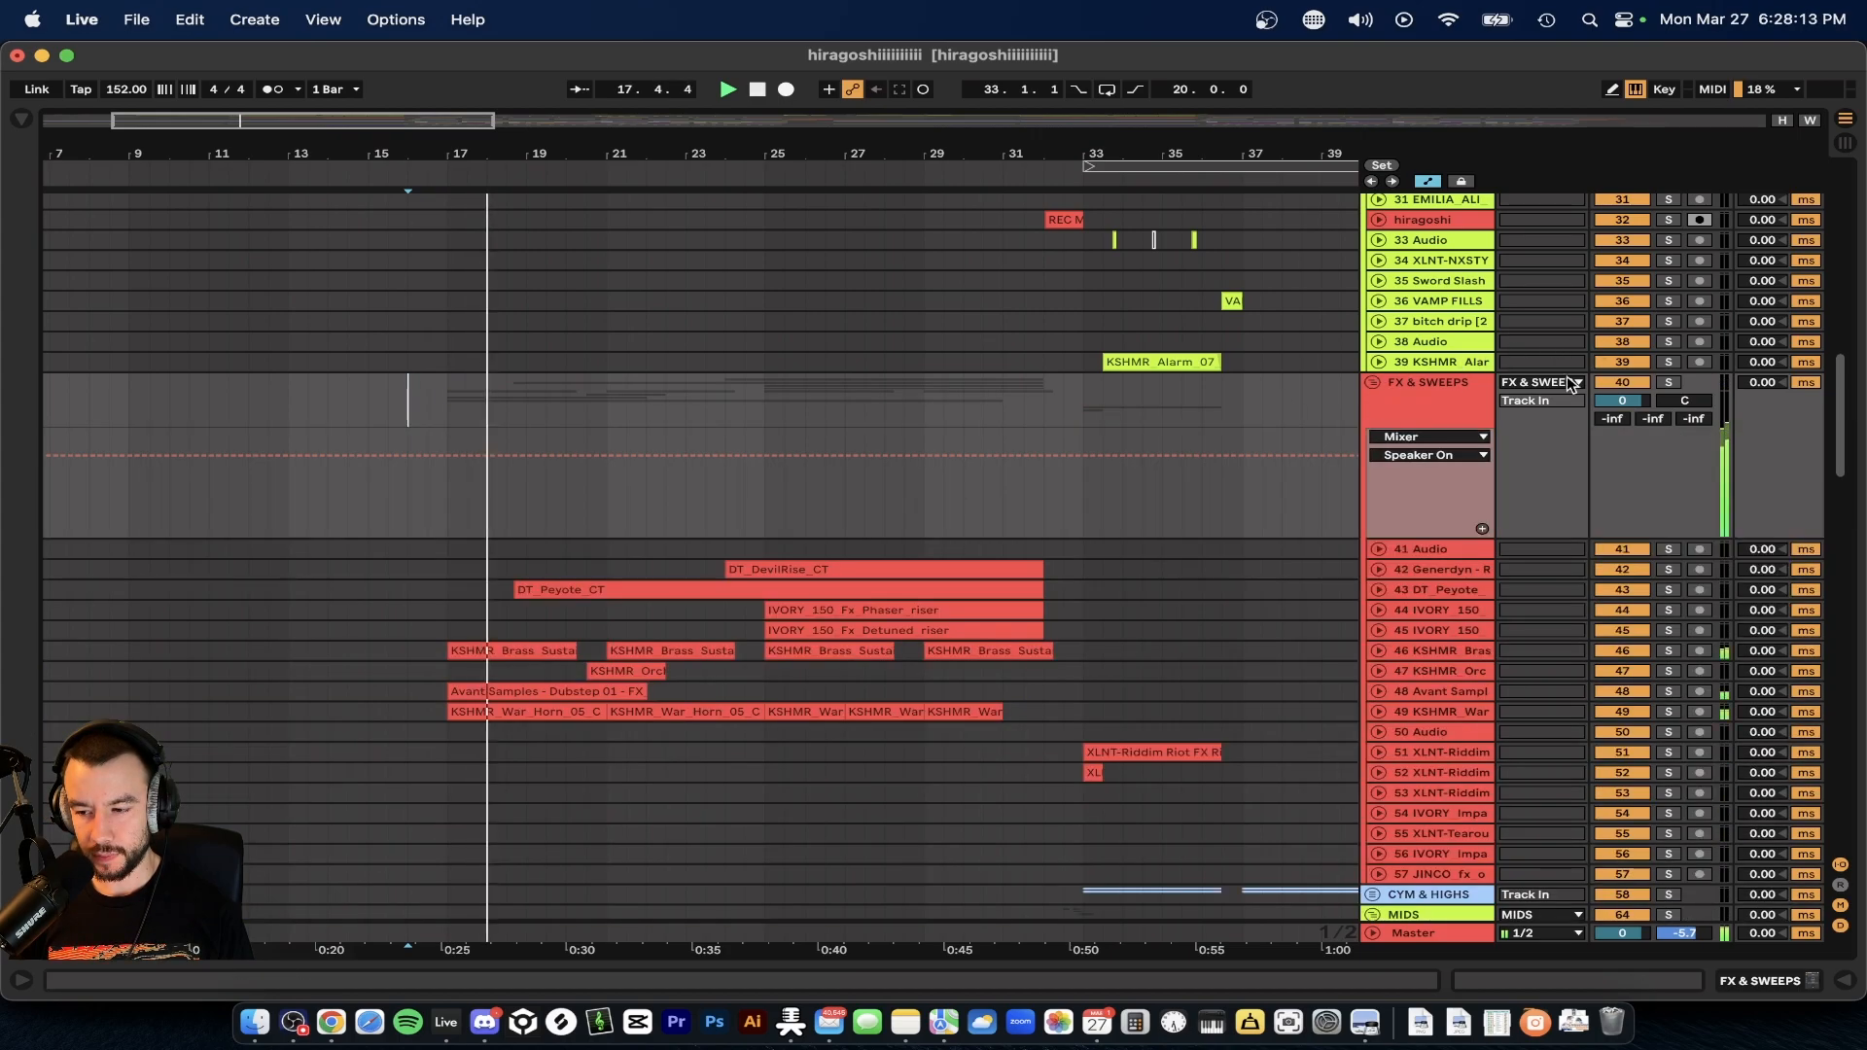
pyautogui.scroll(-5, 442, 517)
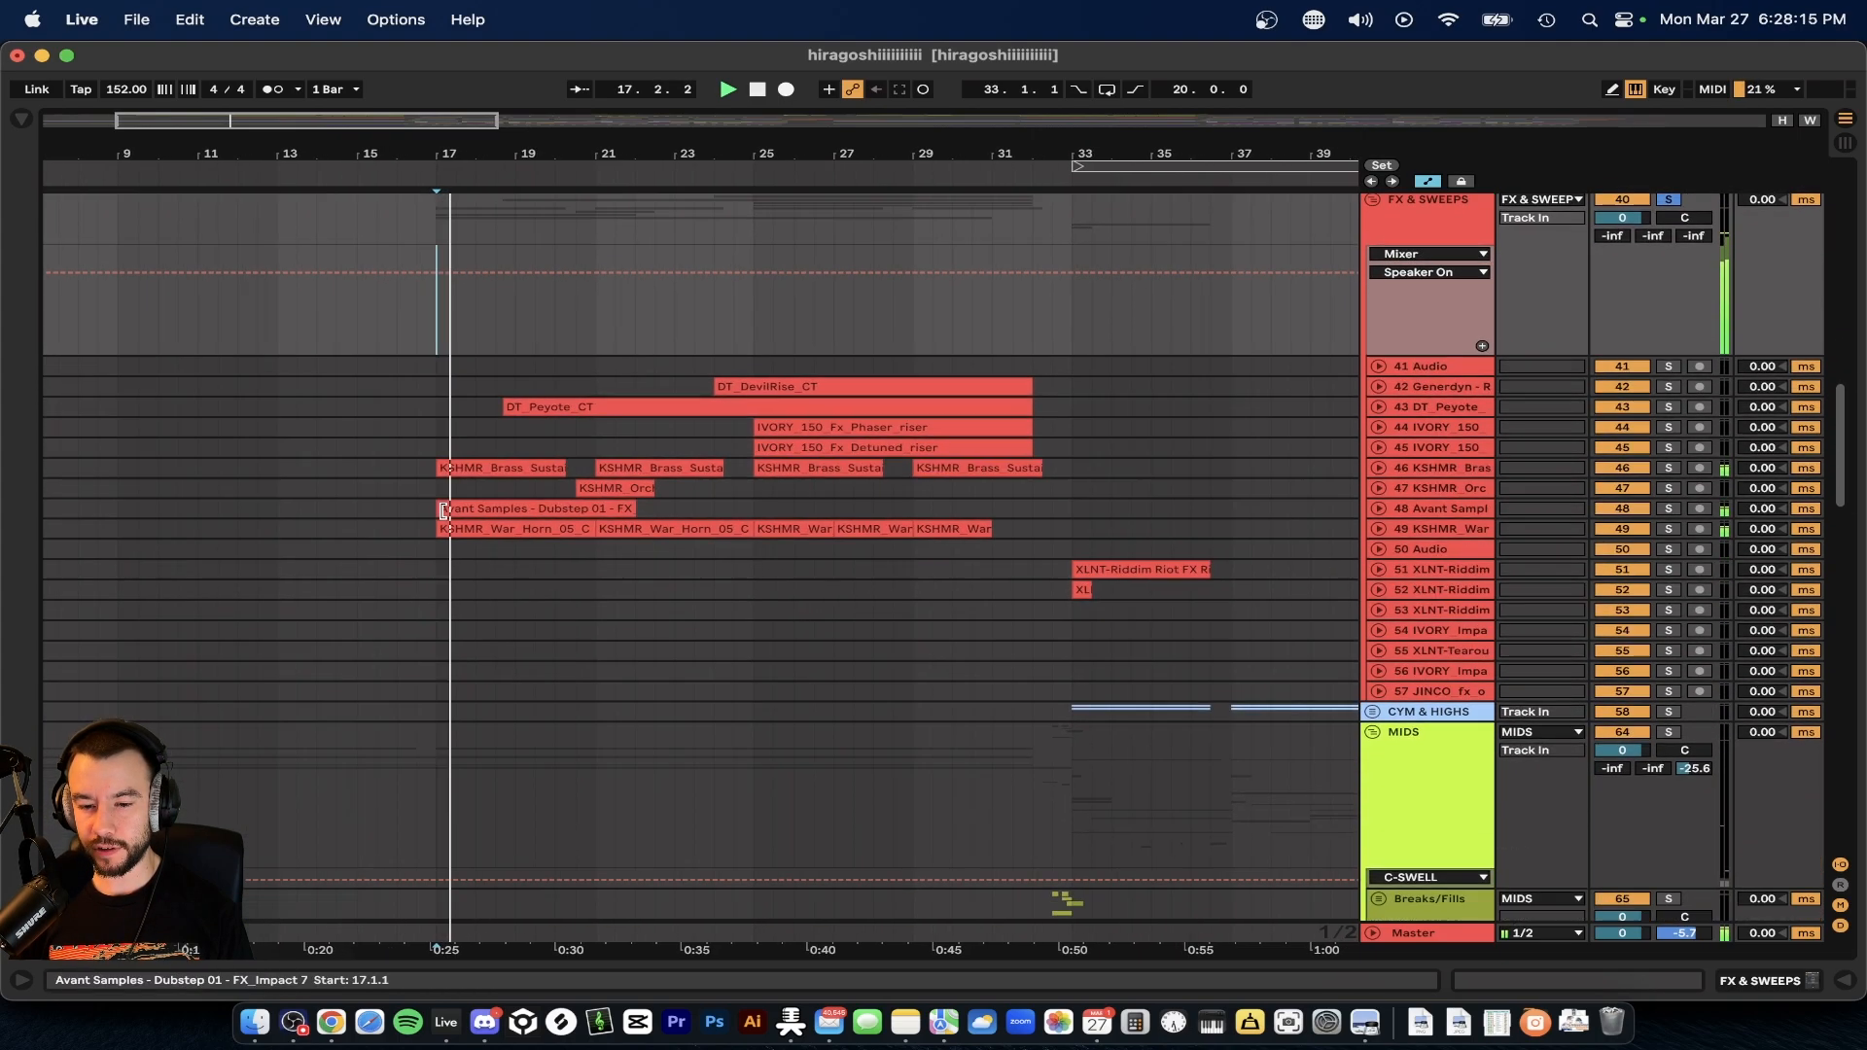
# - Unfold all the arrangement tracks so the clip waveforms in the FX & SWEEPS group show
pyautogui.click(886, 558)
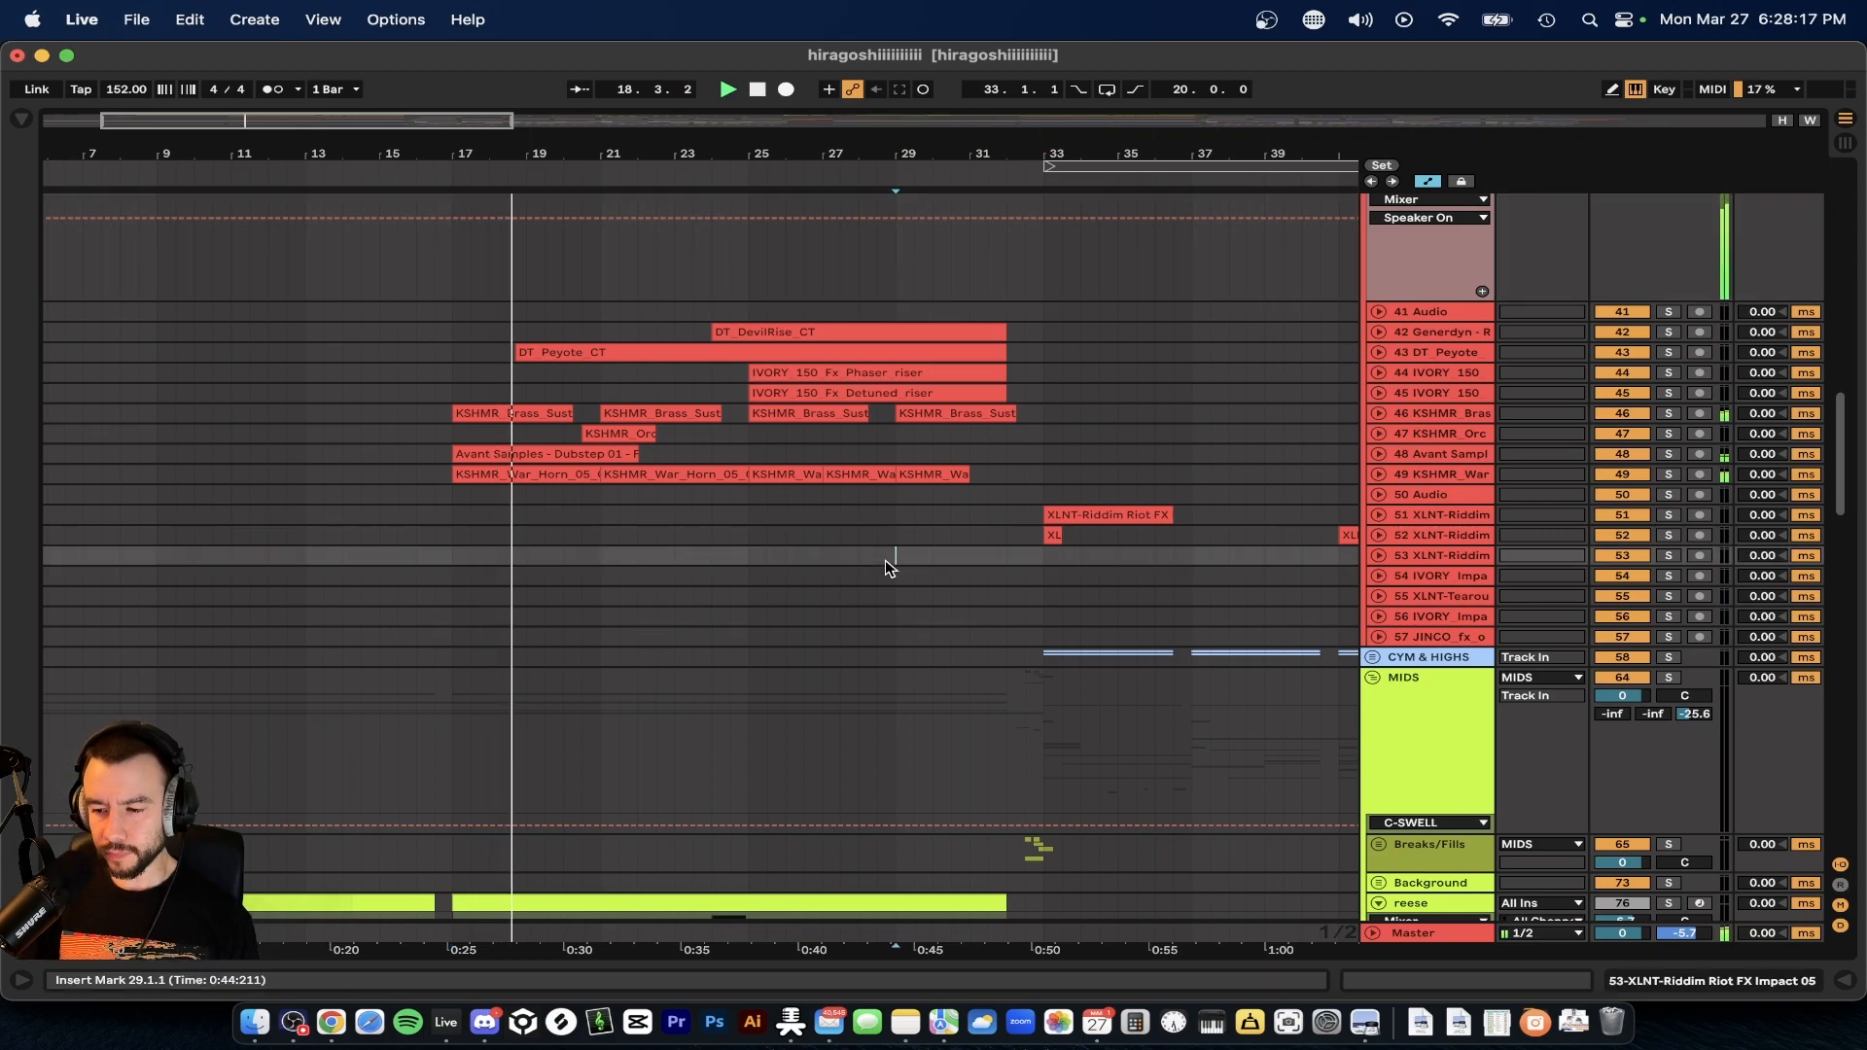
pyautogui.hotkey('alt', 'u')
pyautogui.scroll(7, 885, 558)
pyautogui.scroll(4, 591, 582)
pyautogui.scroll(3, 592, 584)
pyautogui.hscroll(-2, 591, 583)
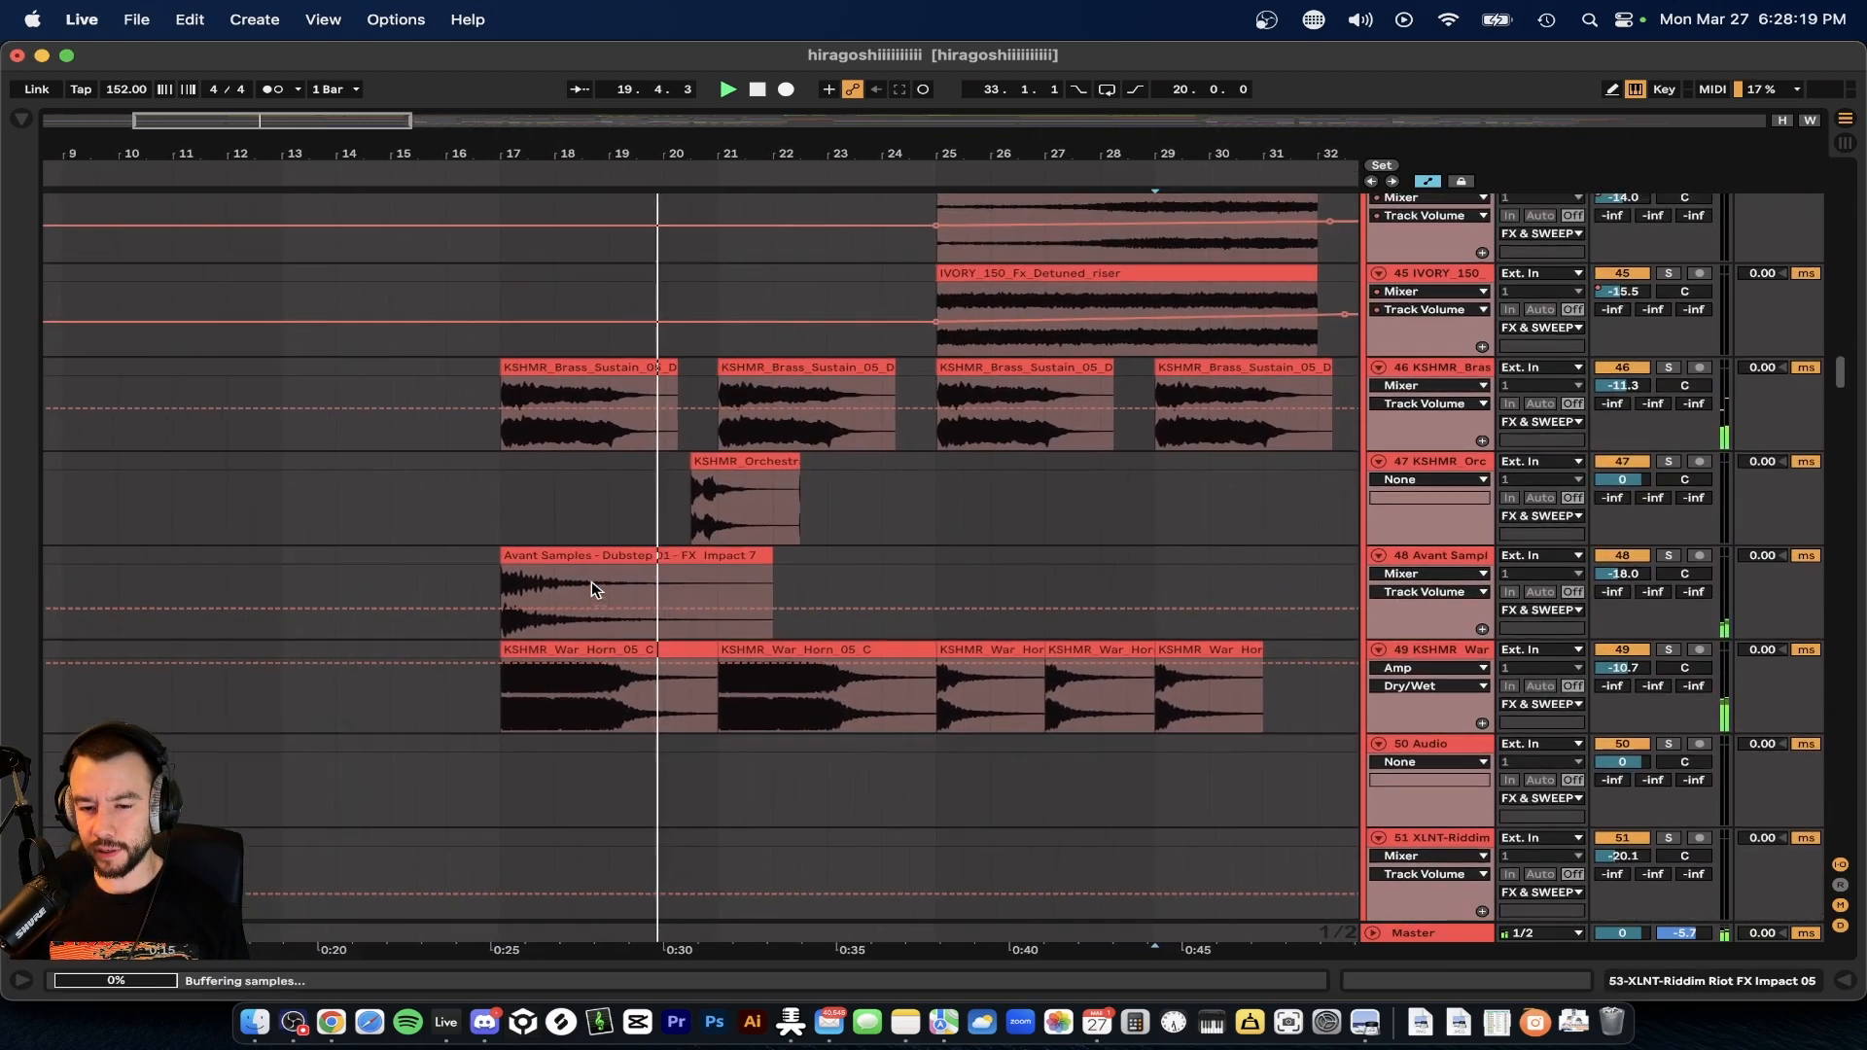
# - Solo the KSHMR Brass track and play its first KSHMR_Brass_Sustain_05_D clip from bar 17
pyautogui.click(567, 370)
pyautogui.press('space')
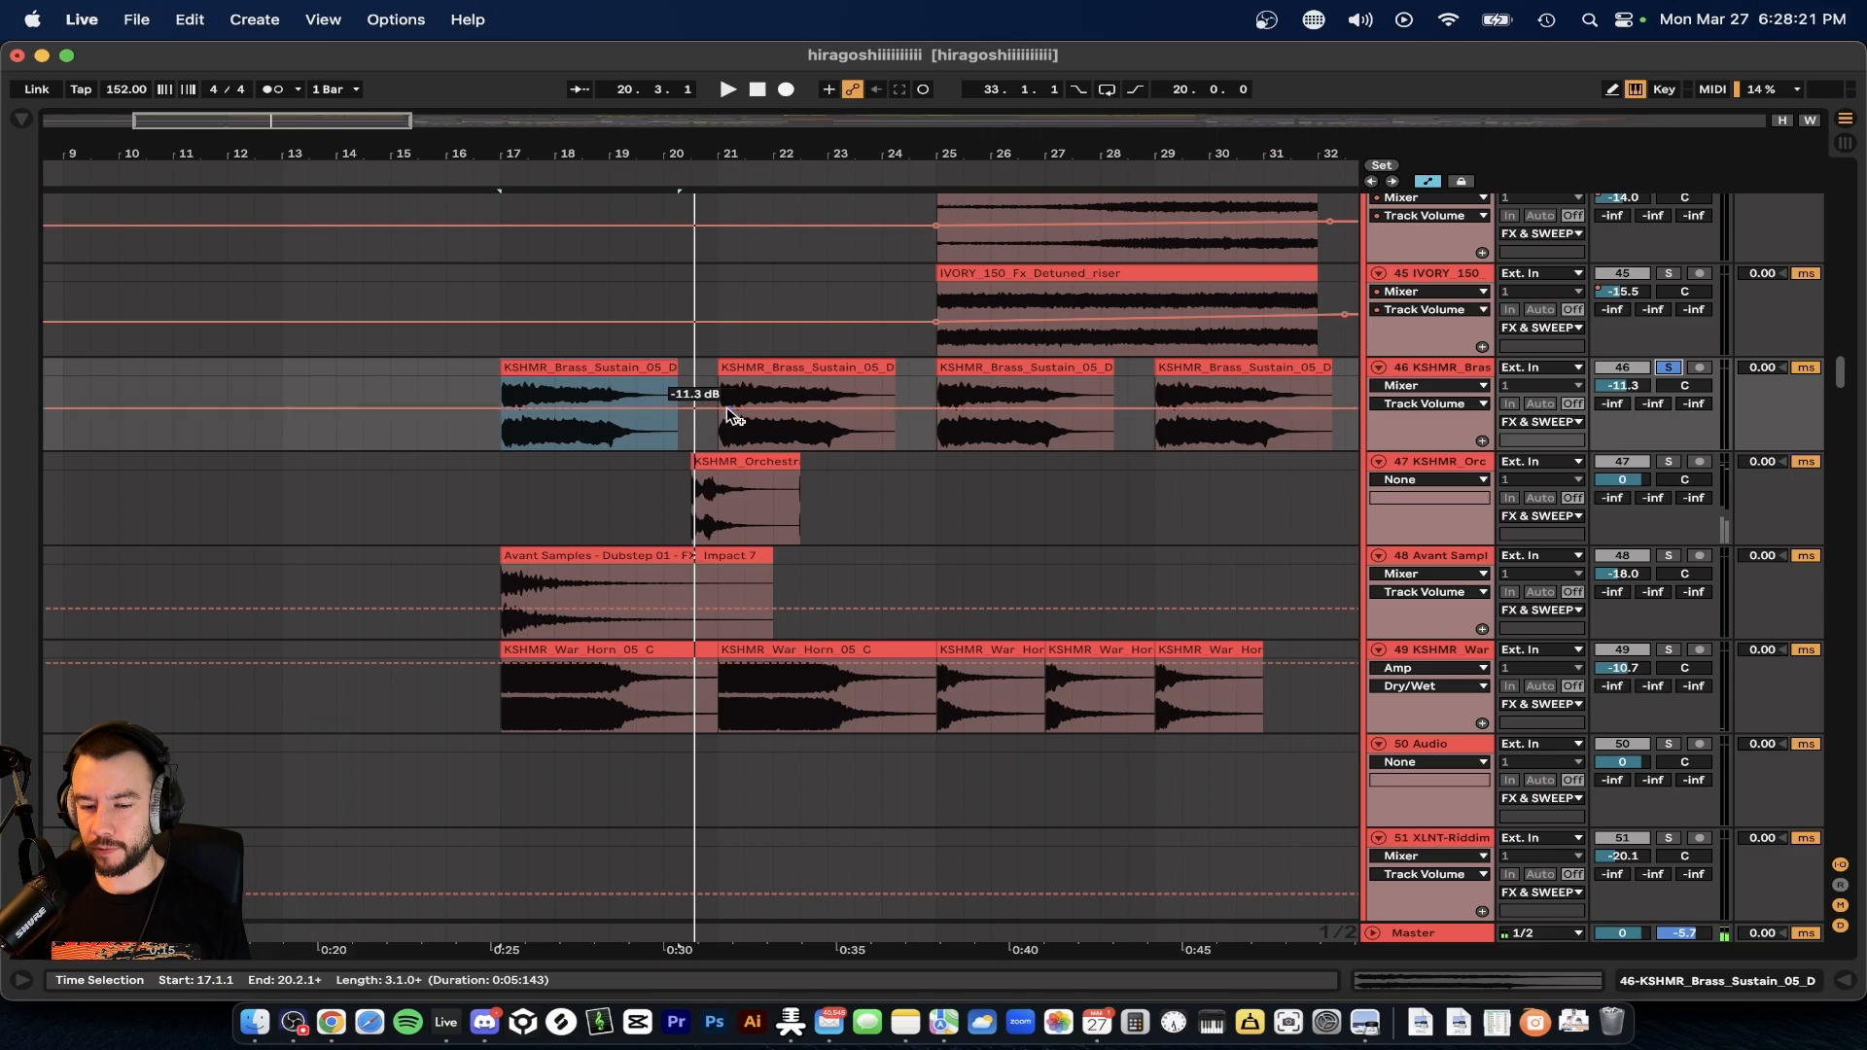
pyautogui.scroll(4, 574, 399)
pyautogui.press('space')
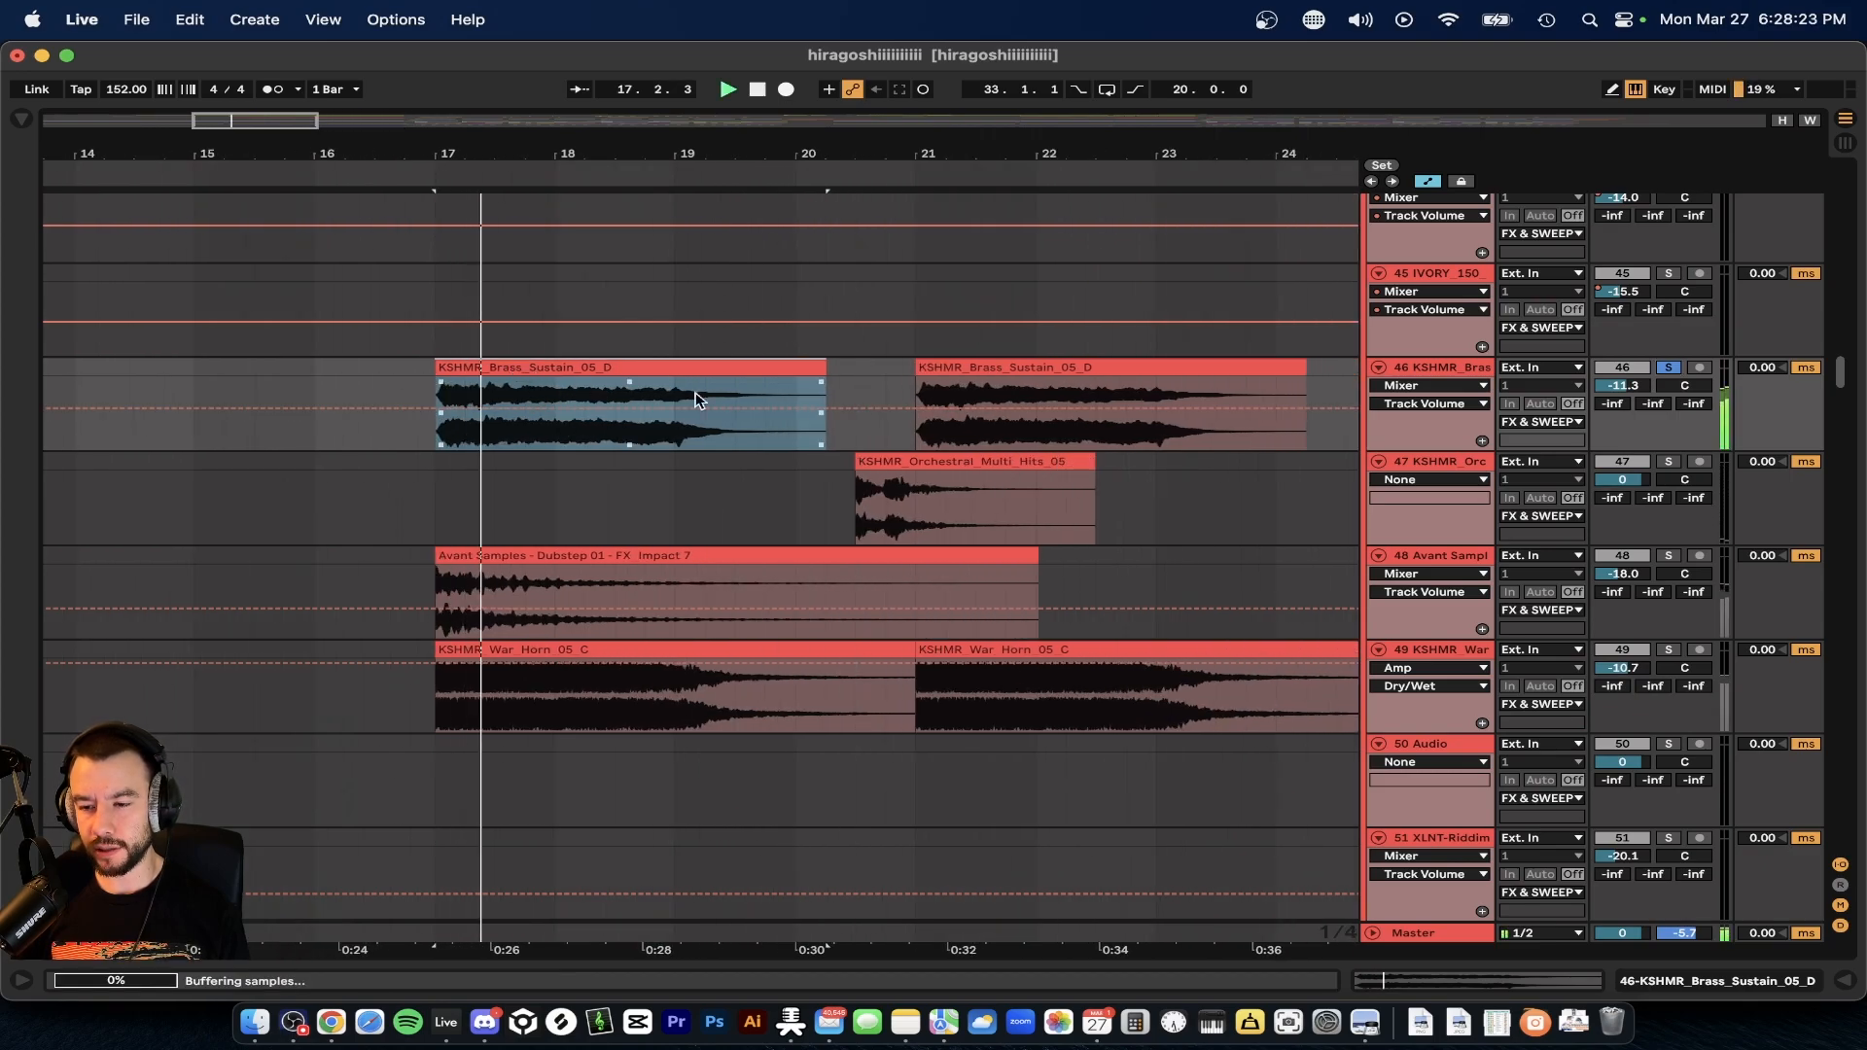
pyautogui.scroll(-3, 695, 399)
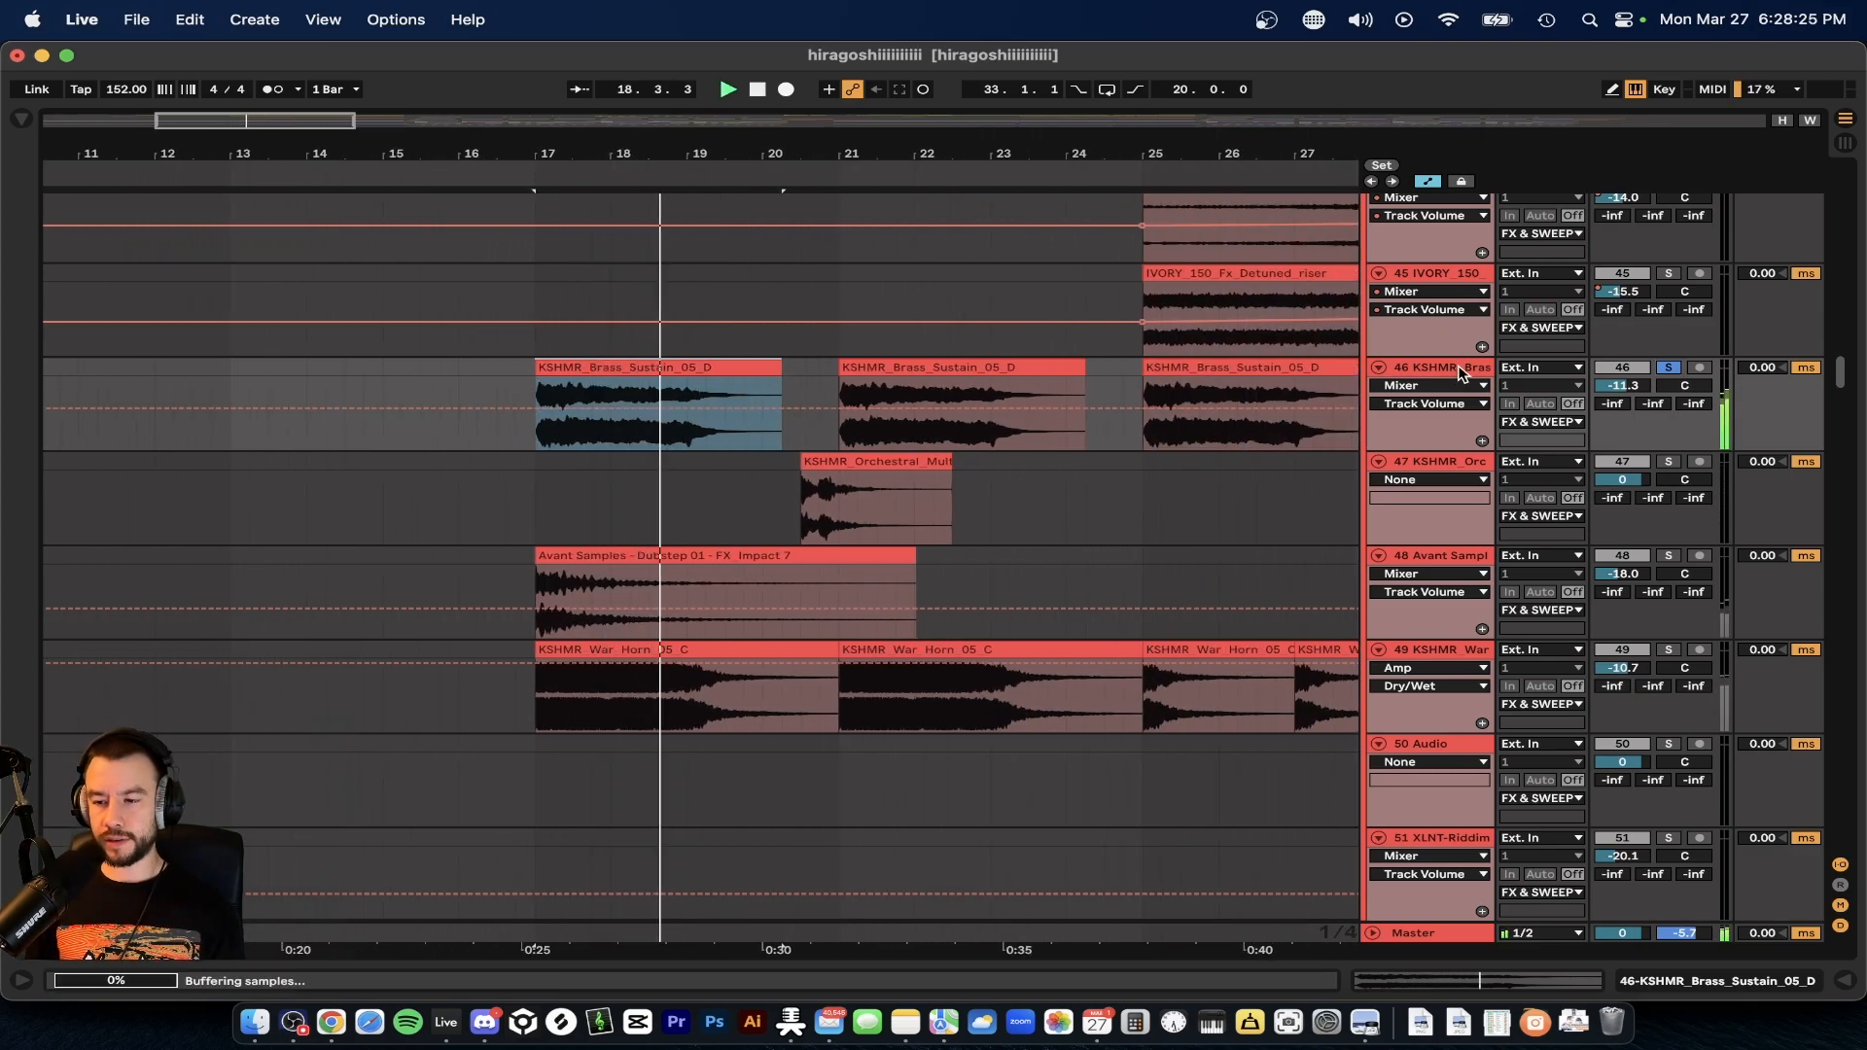
pyautogui.doubleClick(1459, 367)
pyautogui.click(815, 747)
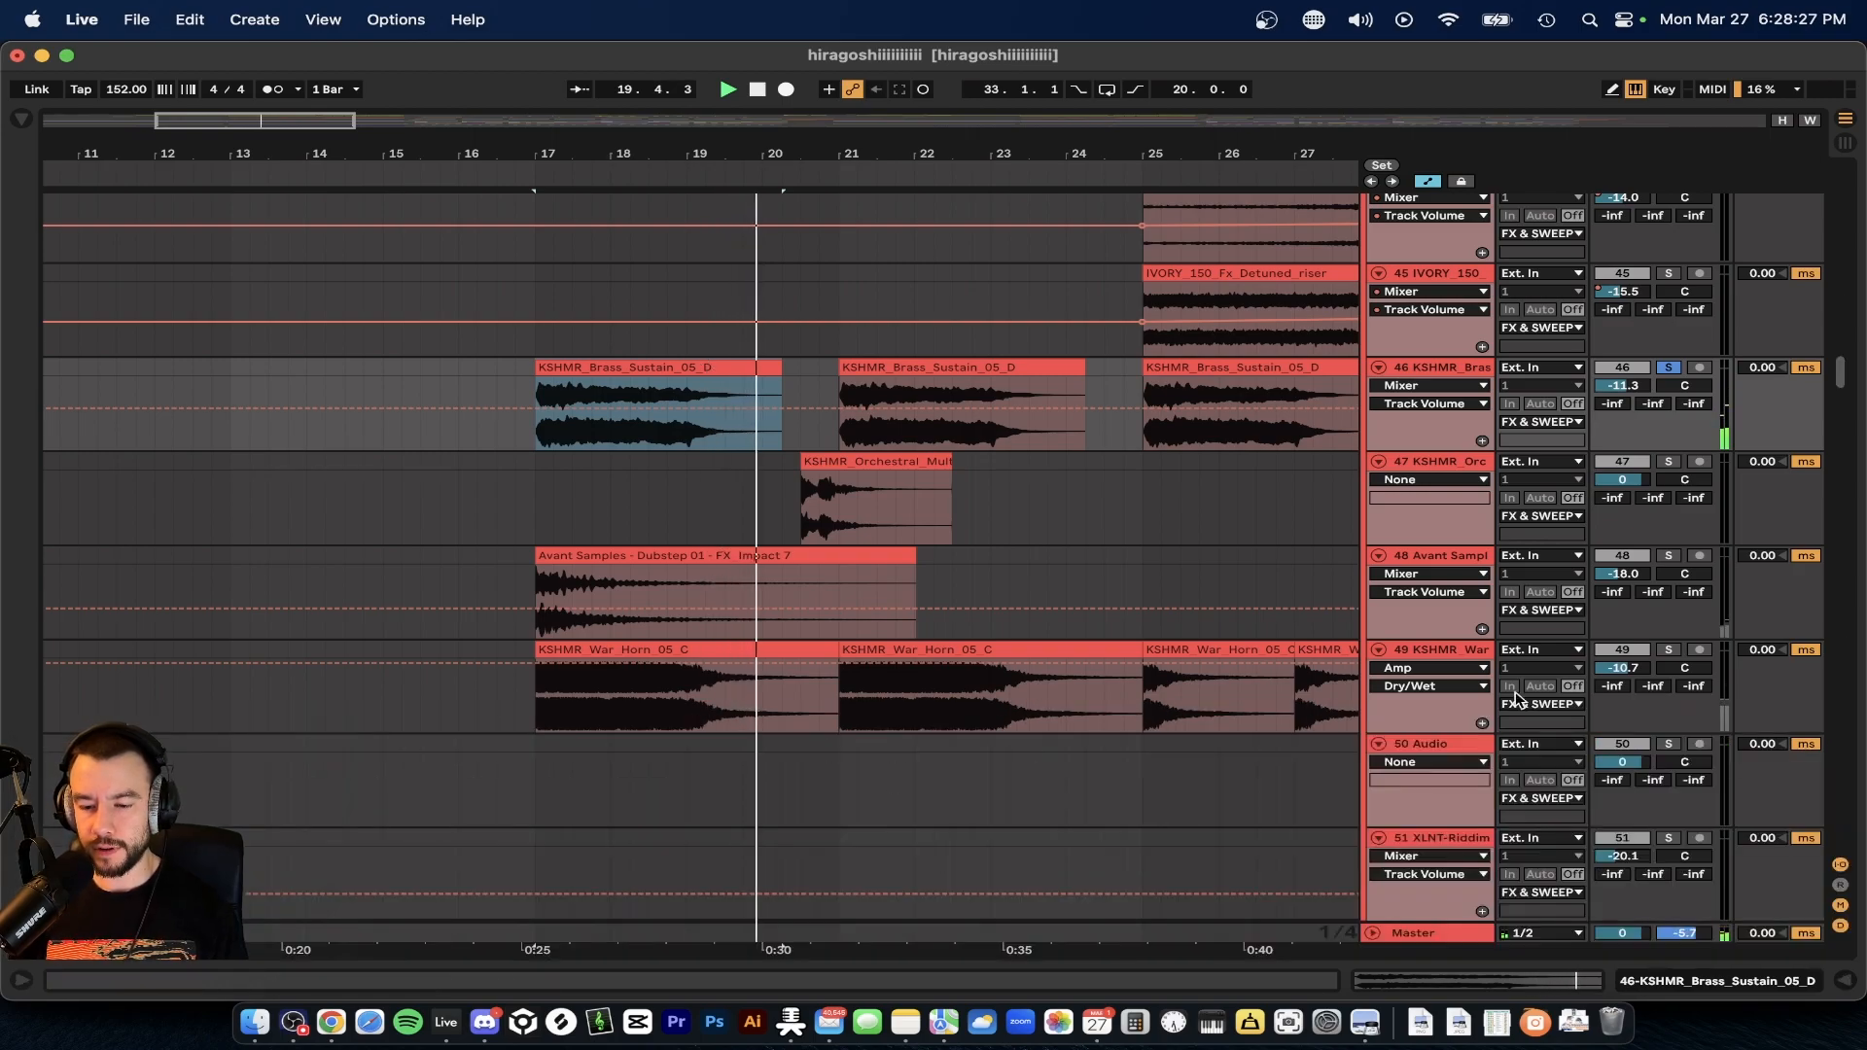
# - Solo the KSHMR War Horn track, play it from bar 17, inspect the first clip's sample, and select the second clip
pyautogui.click(646, 651)
pyautogui.press('space')
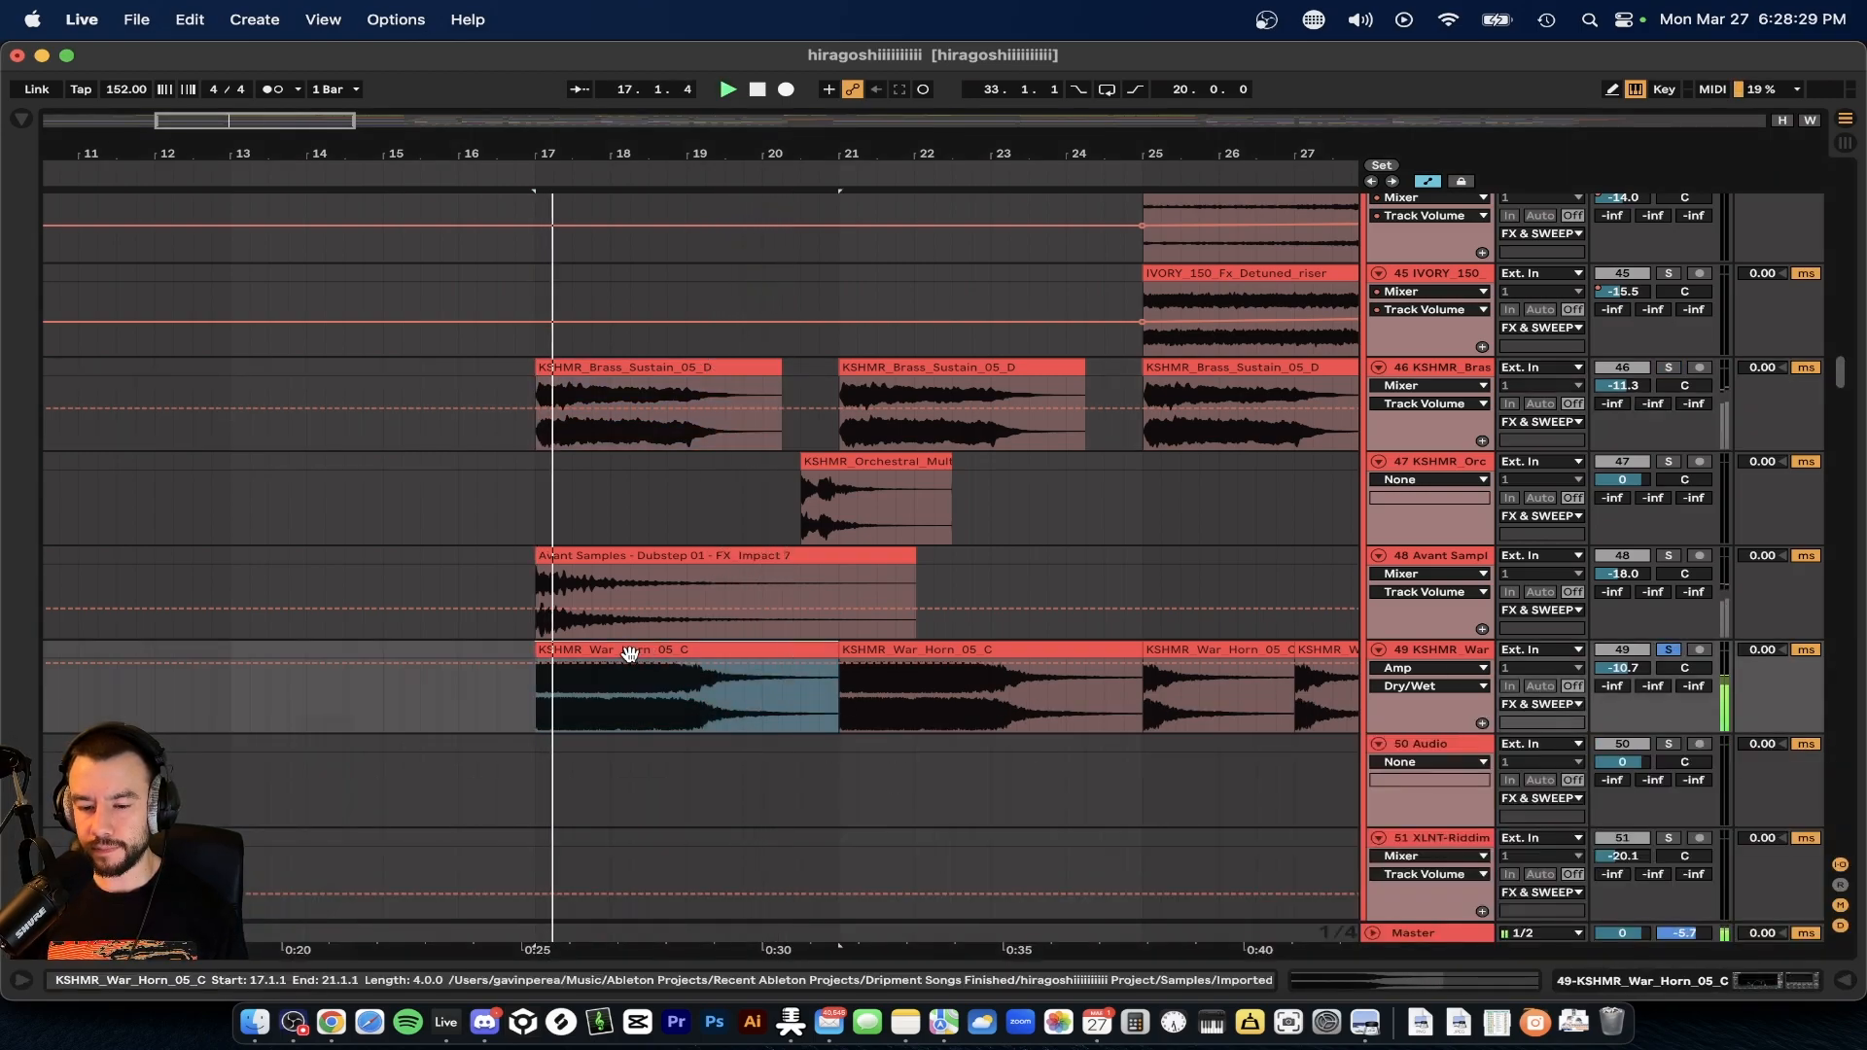
pyautogui.doubleClick(630, 651)
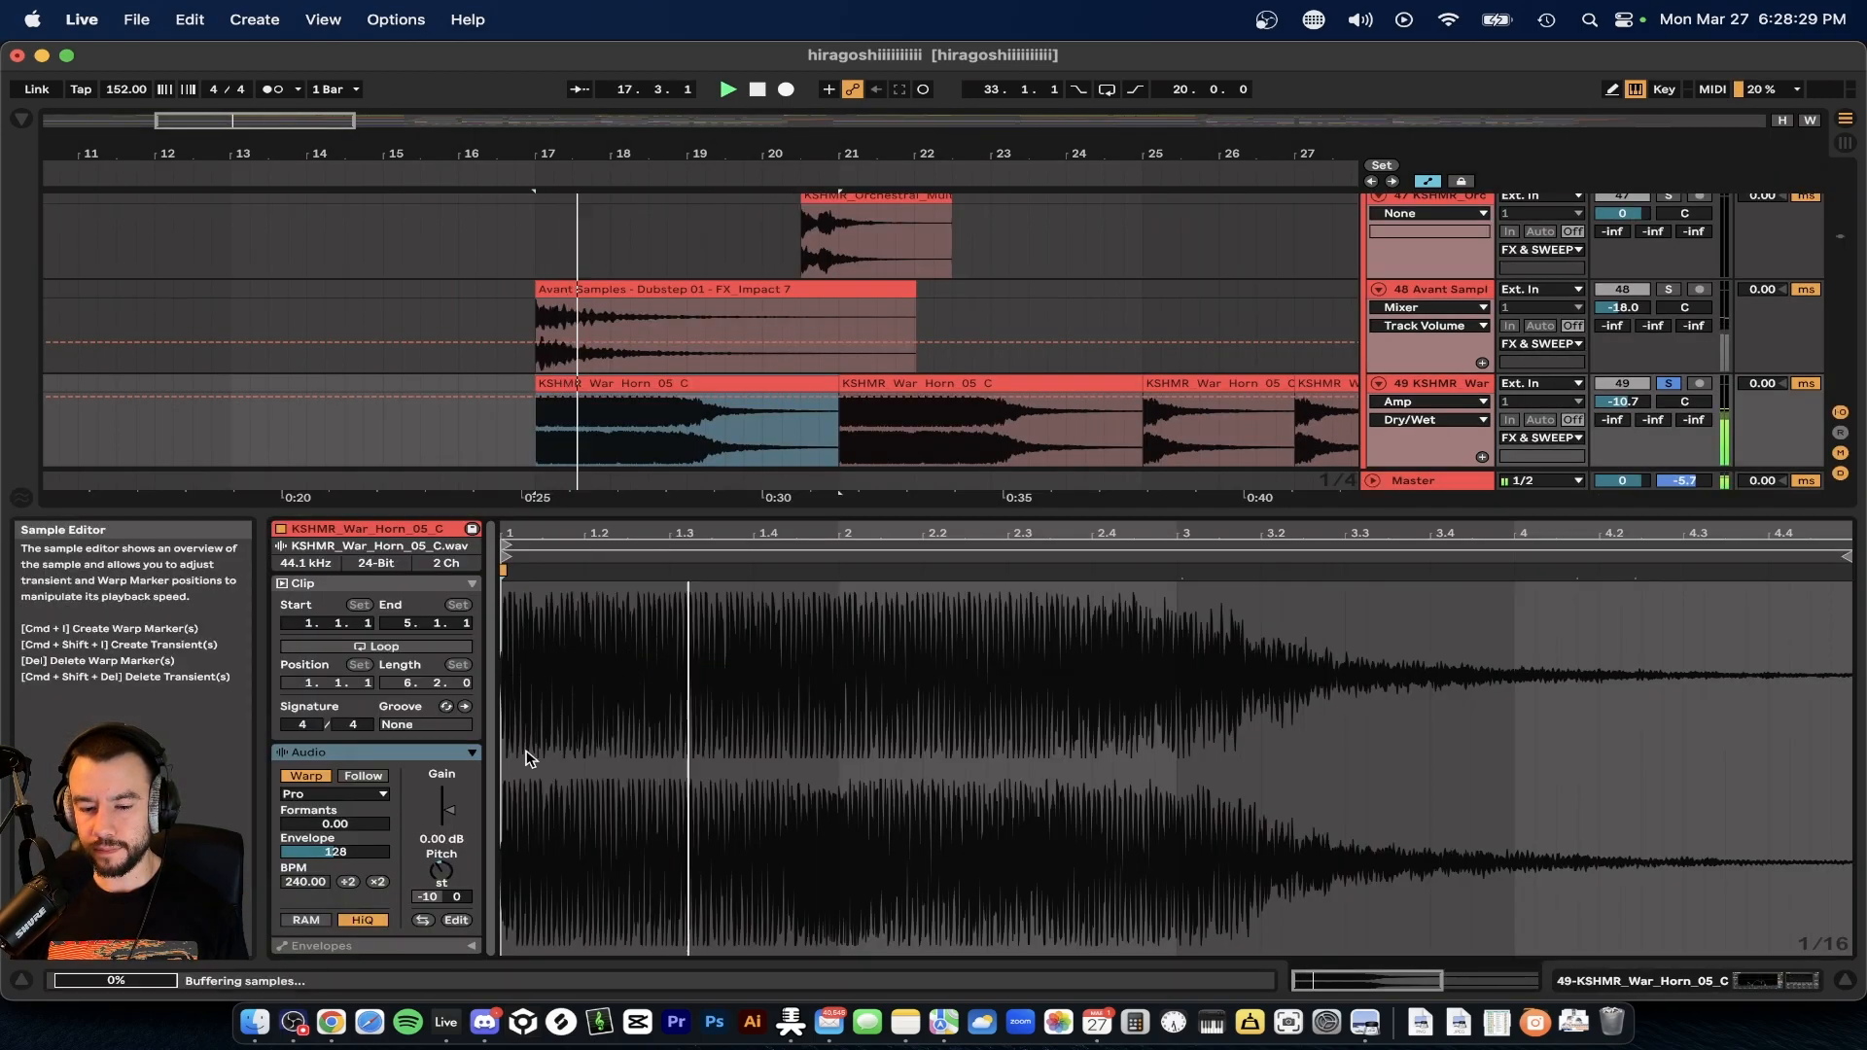
pyautogui.click(582, 510)
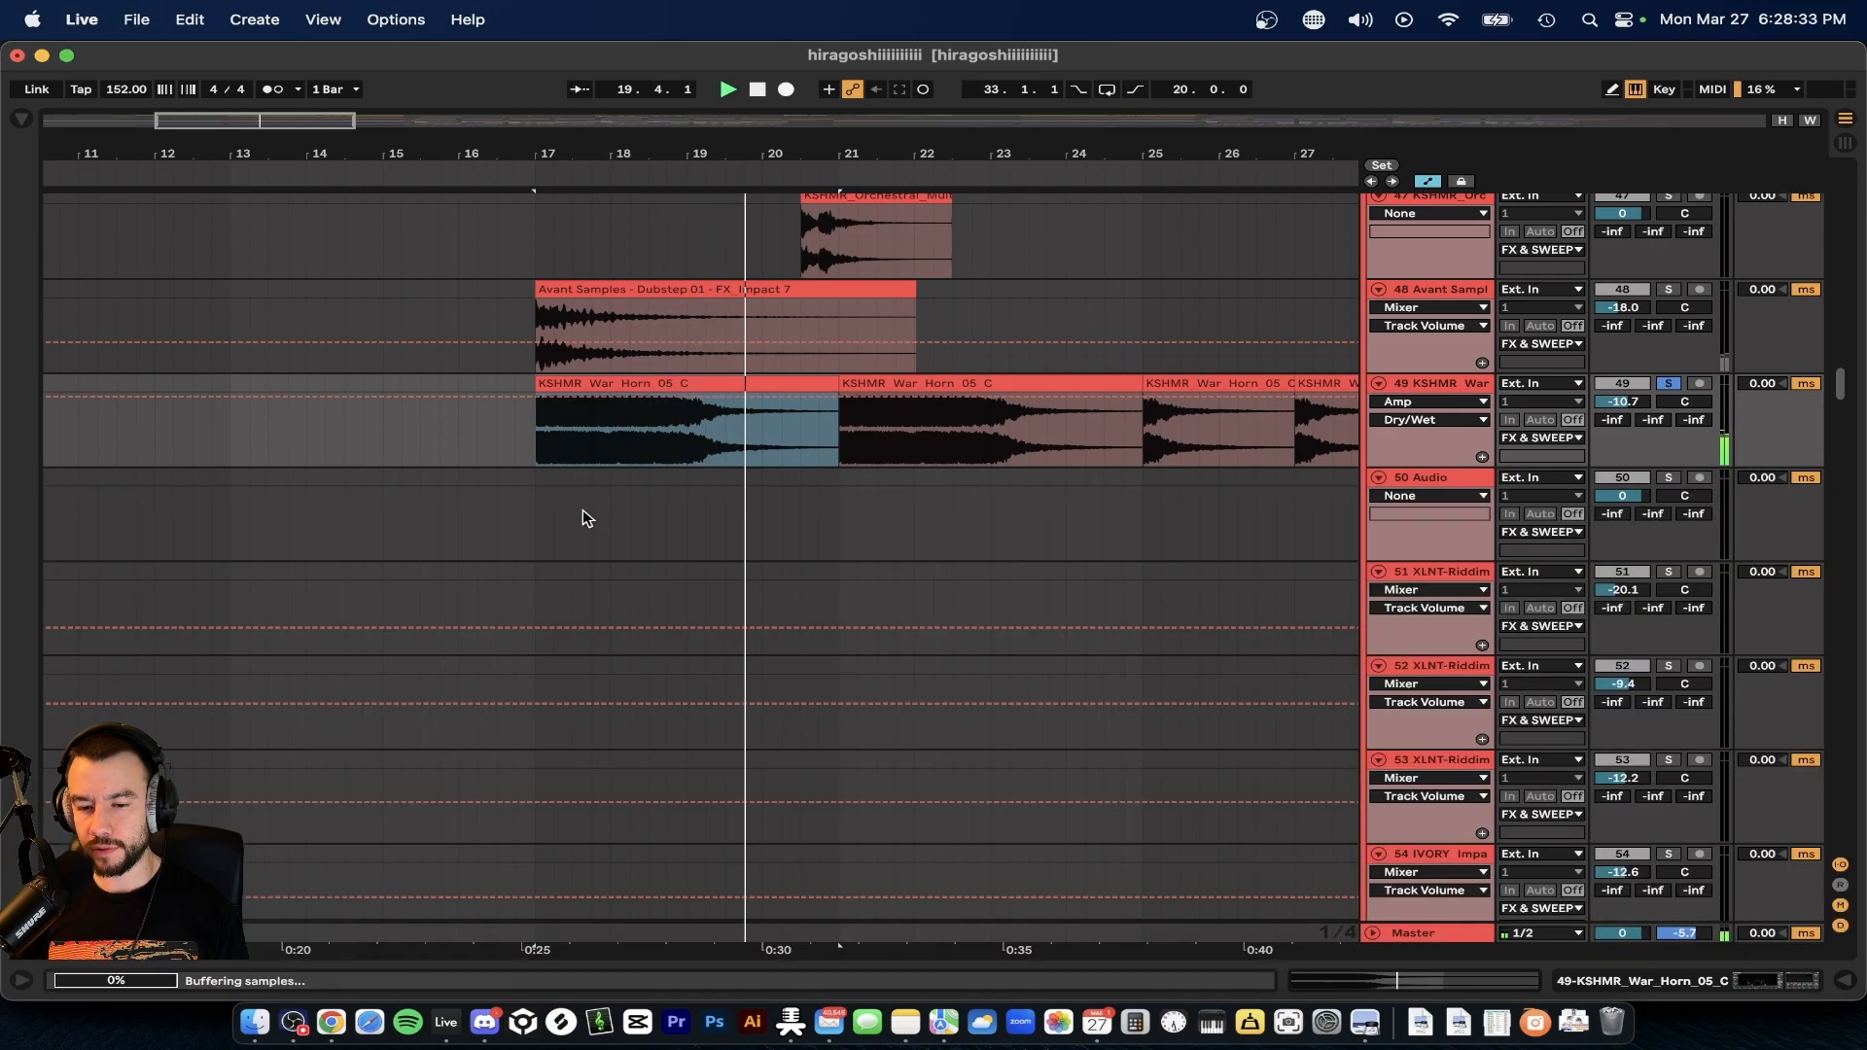
pyautogui.scroll(-2, 726, 505)
pyautogui.hscroll(2, 726, 504)
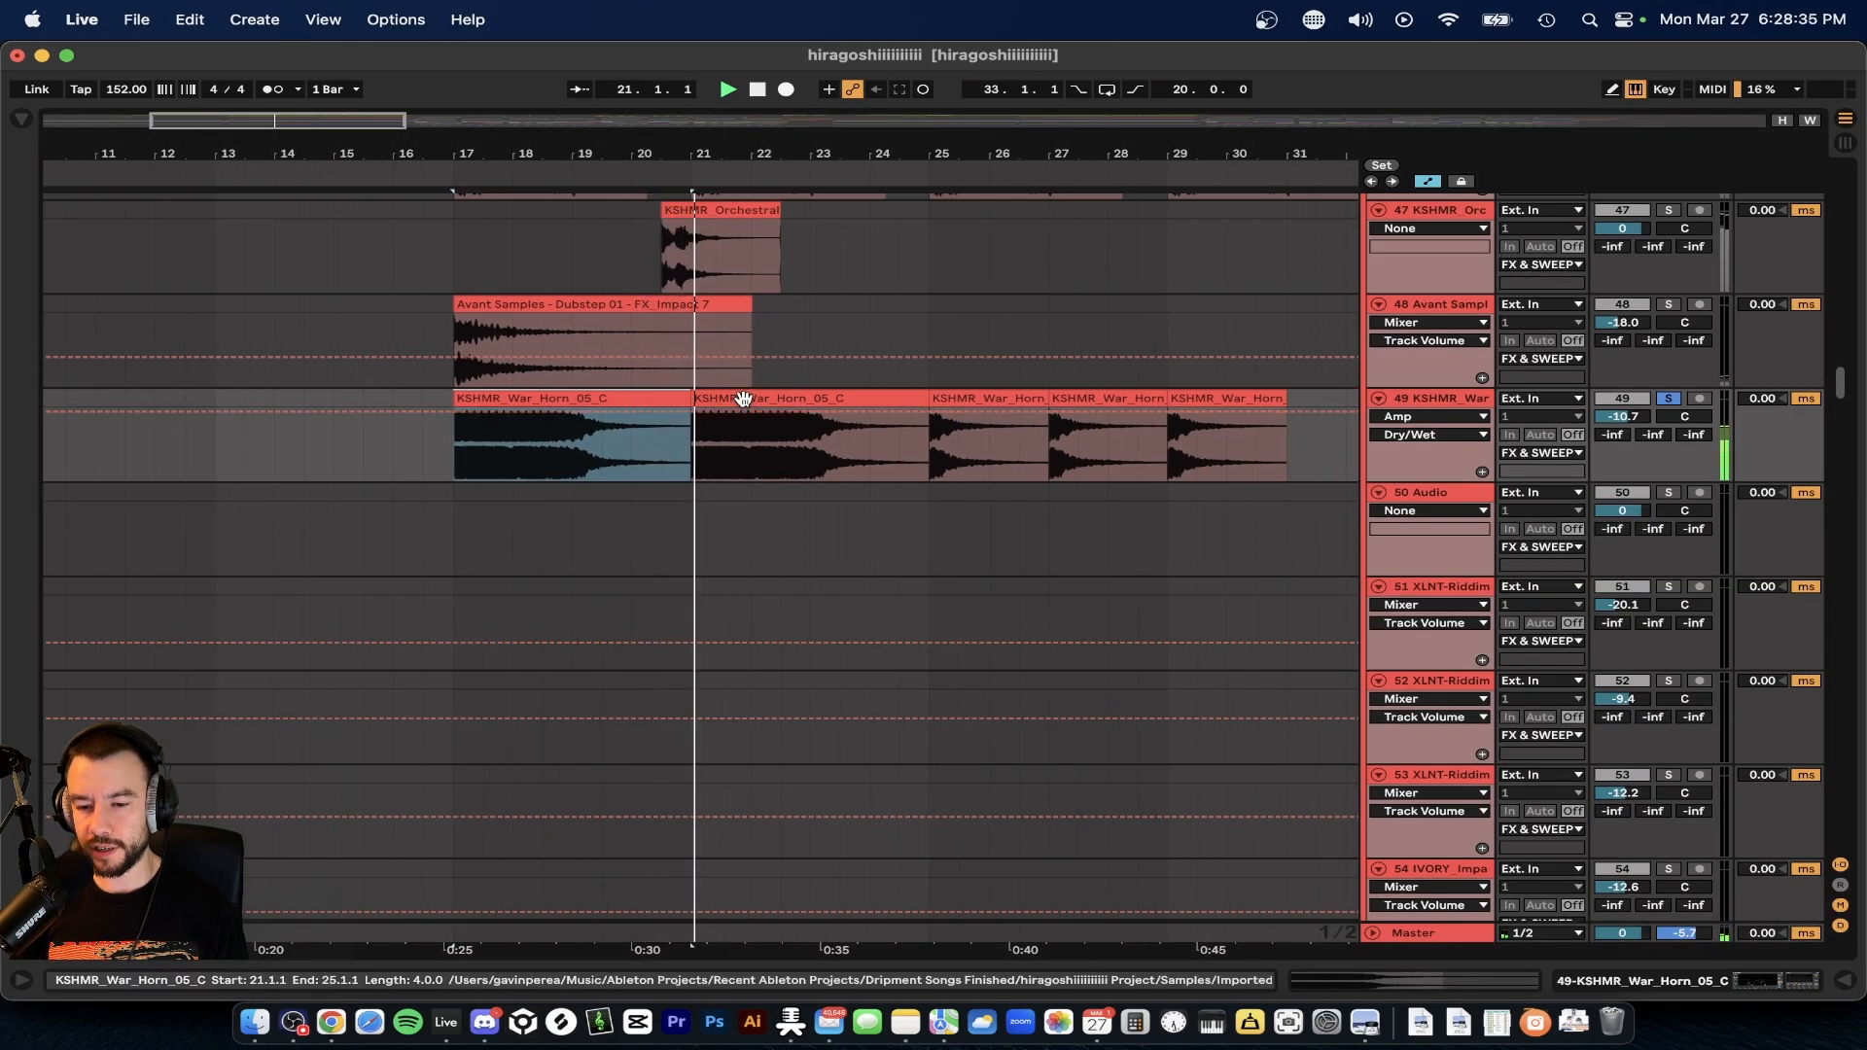
pyautogui.click(744, 398)
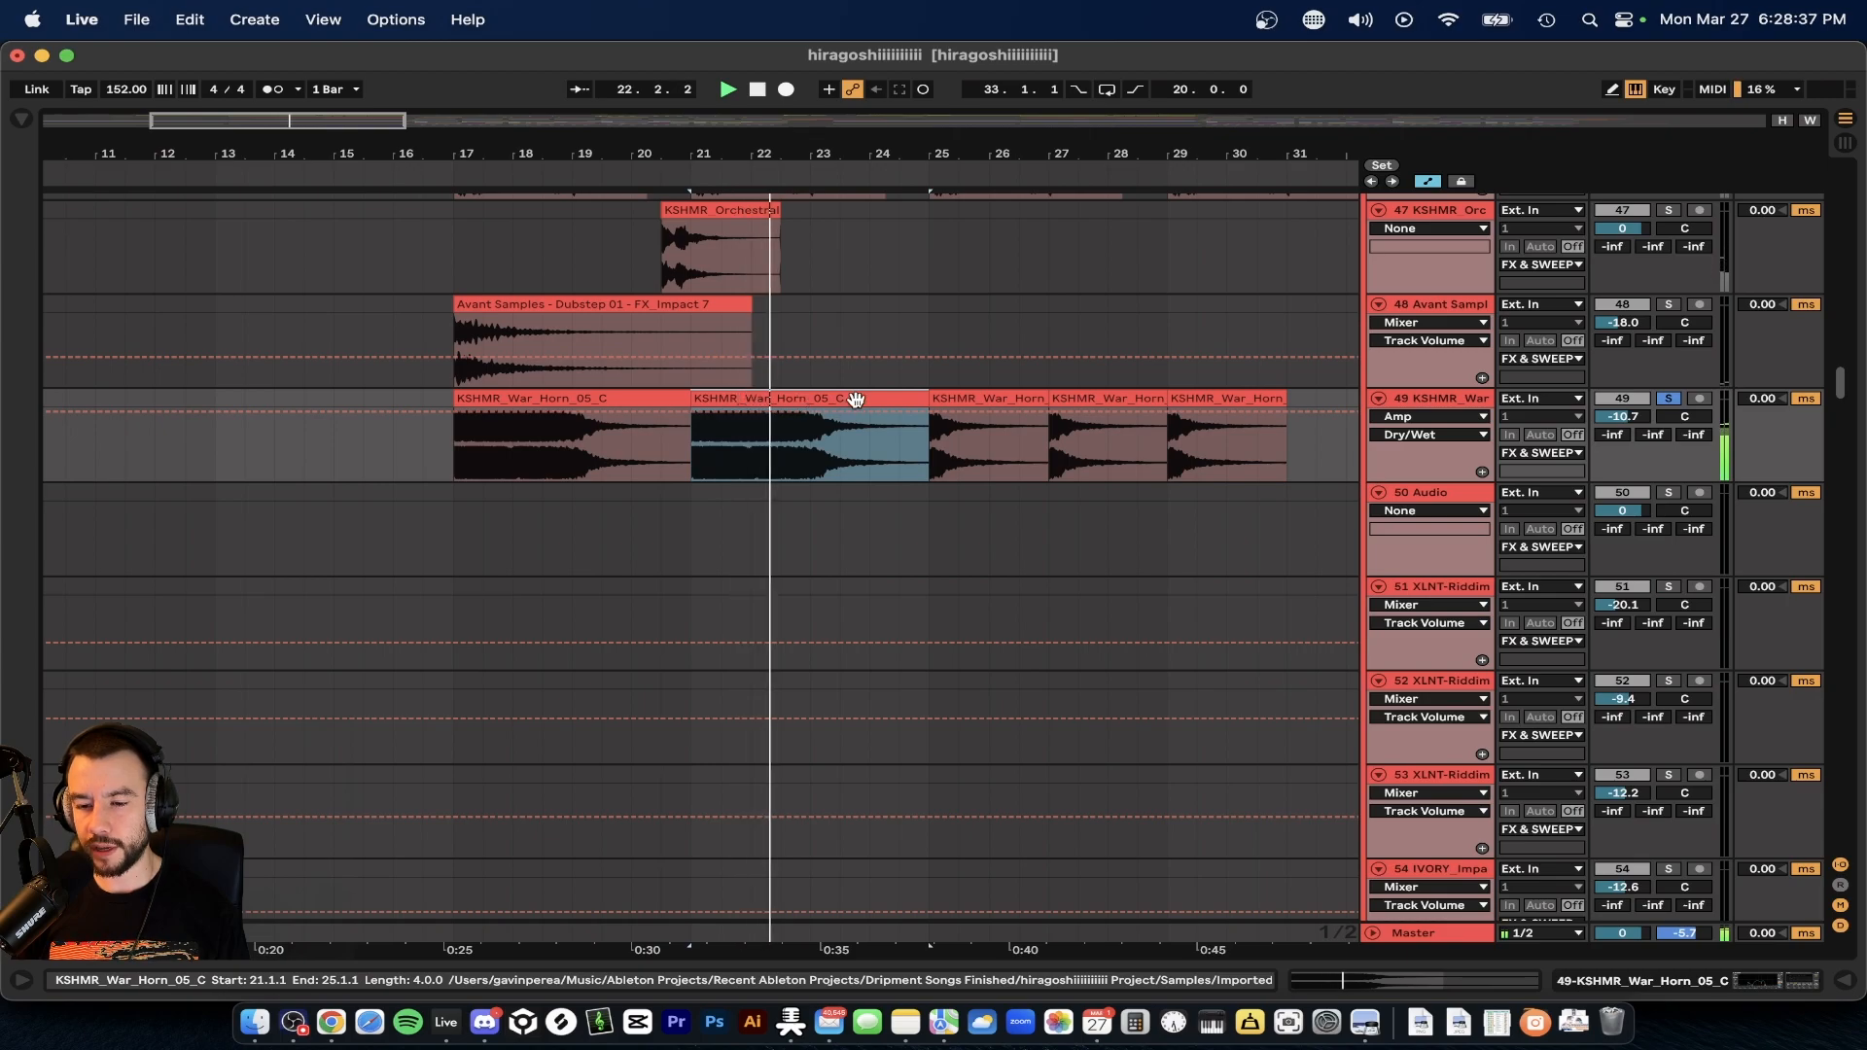
# - Solo the Avant Samples track and play its FX_Impact 7 clip from bar 17
pyautogui.scroll(-3, 859, 402)
pyautogui.scroll(1, 827, 403)
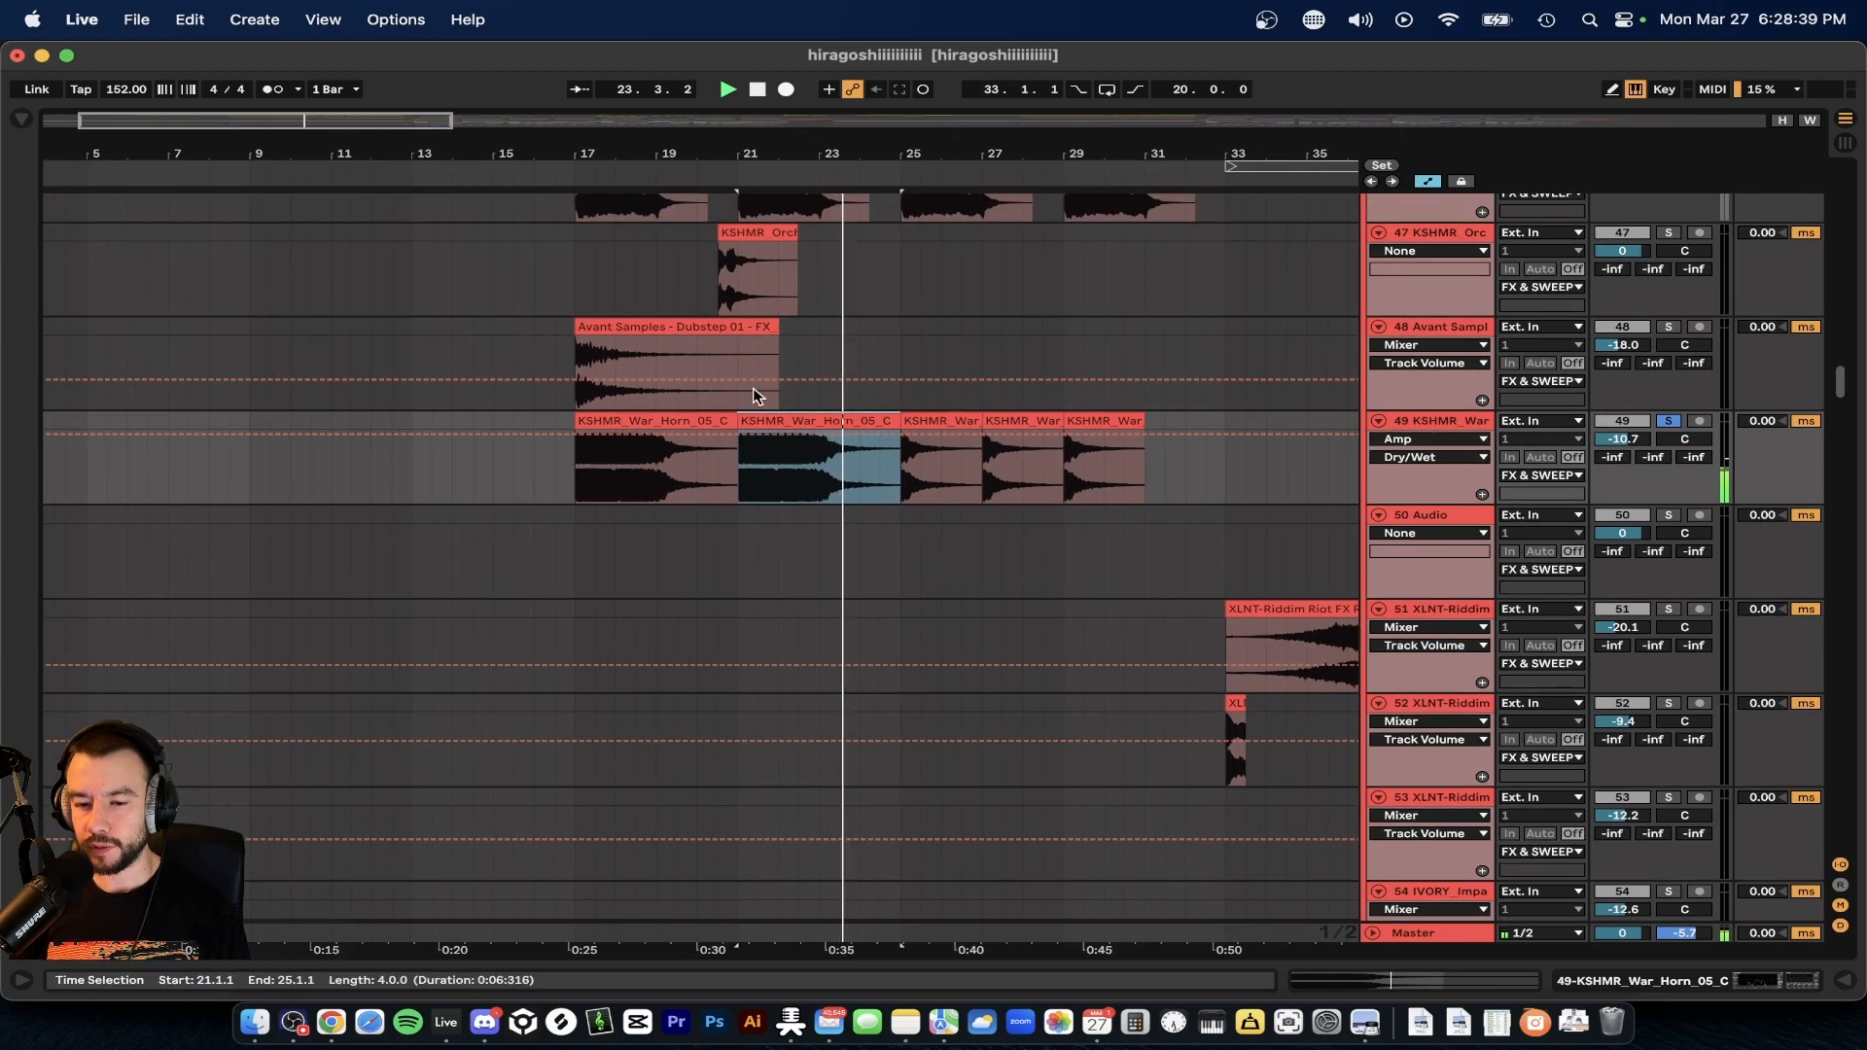
pyautogui.click(688, 326)
pyautogui.press('space')
pyautogui.click(1669, 327)
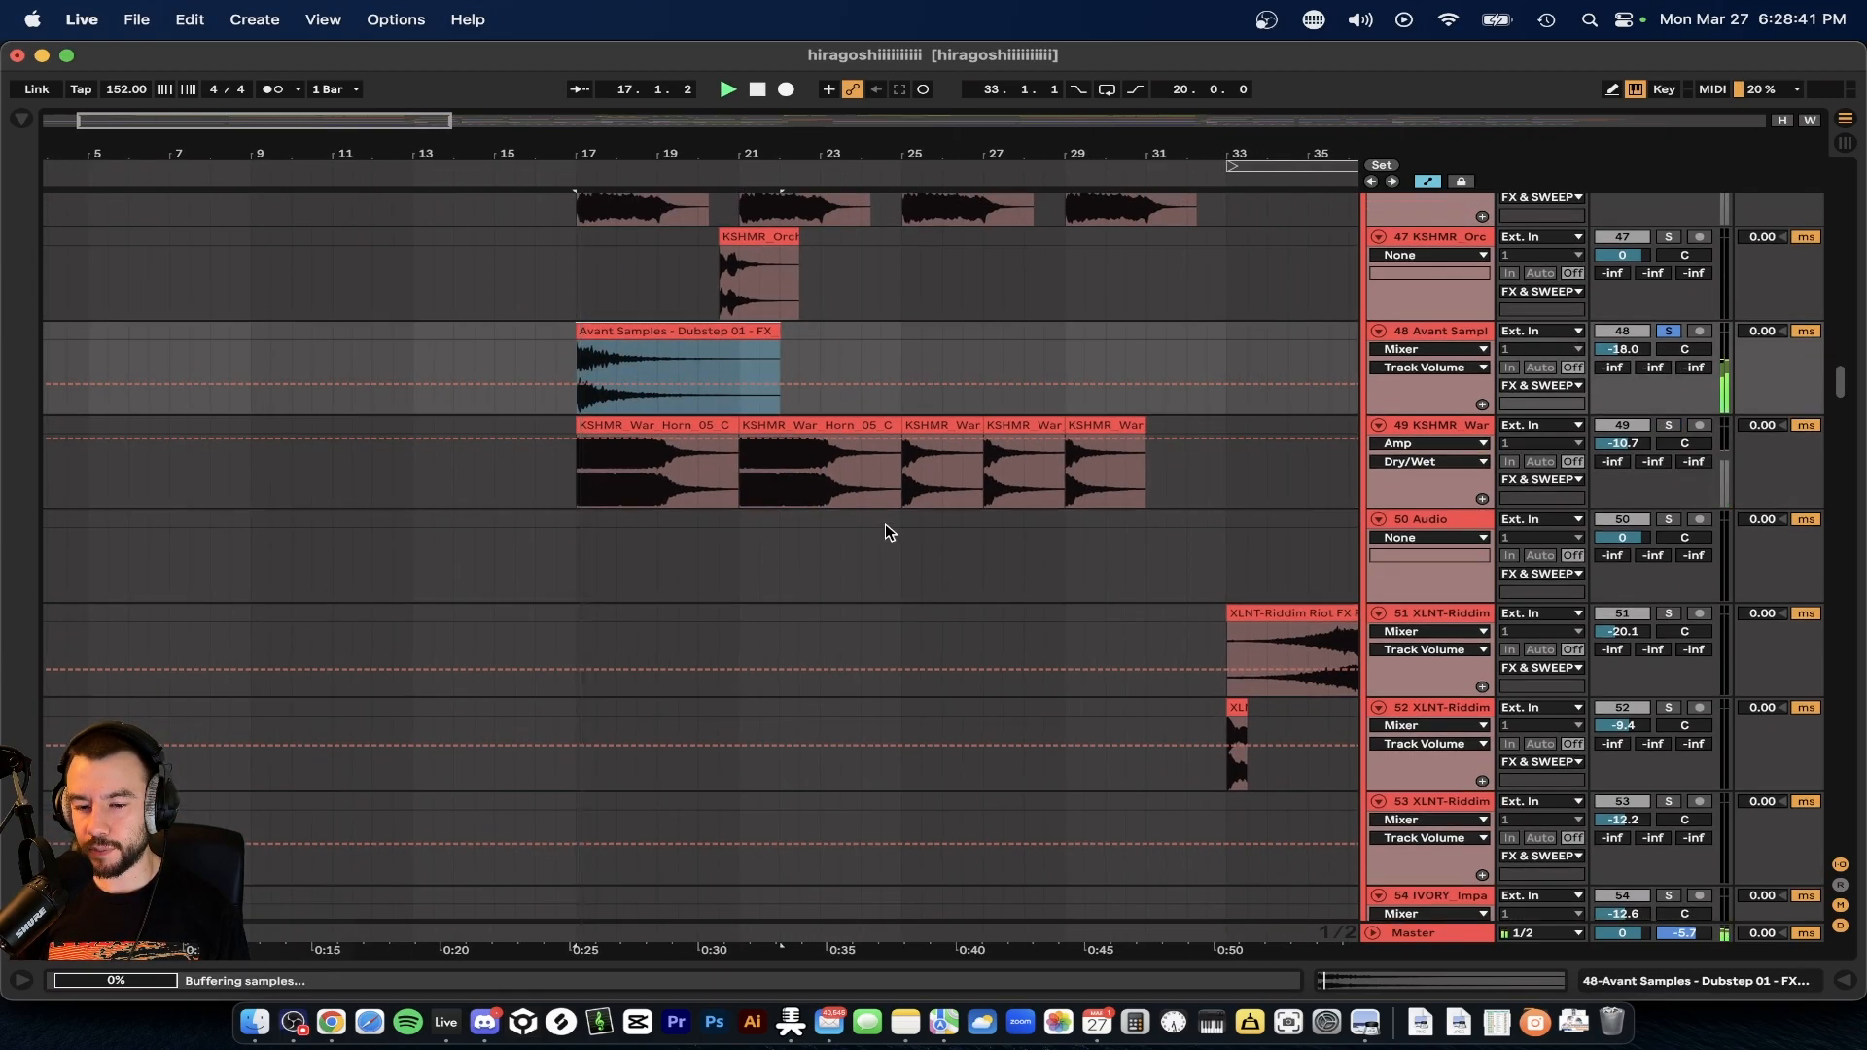
pyautogui.press('space')
# - Solo the KSHMR Orchestral track and play its KSHMR_Orchestral_Multi_Hits_05 clip with a short lead-in
pyautogui.scroll(5, 885, 523)
pyautogui.scroll(5, 764, 505)
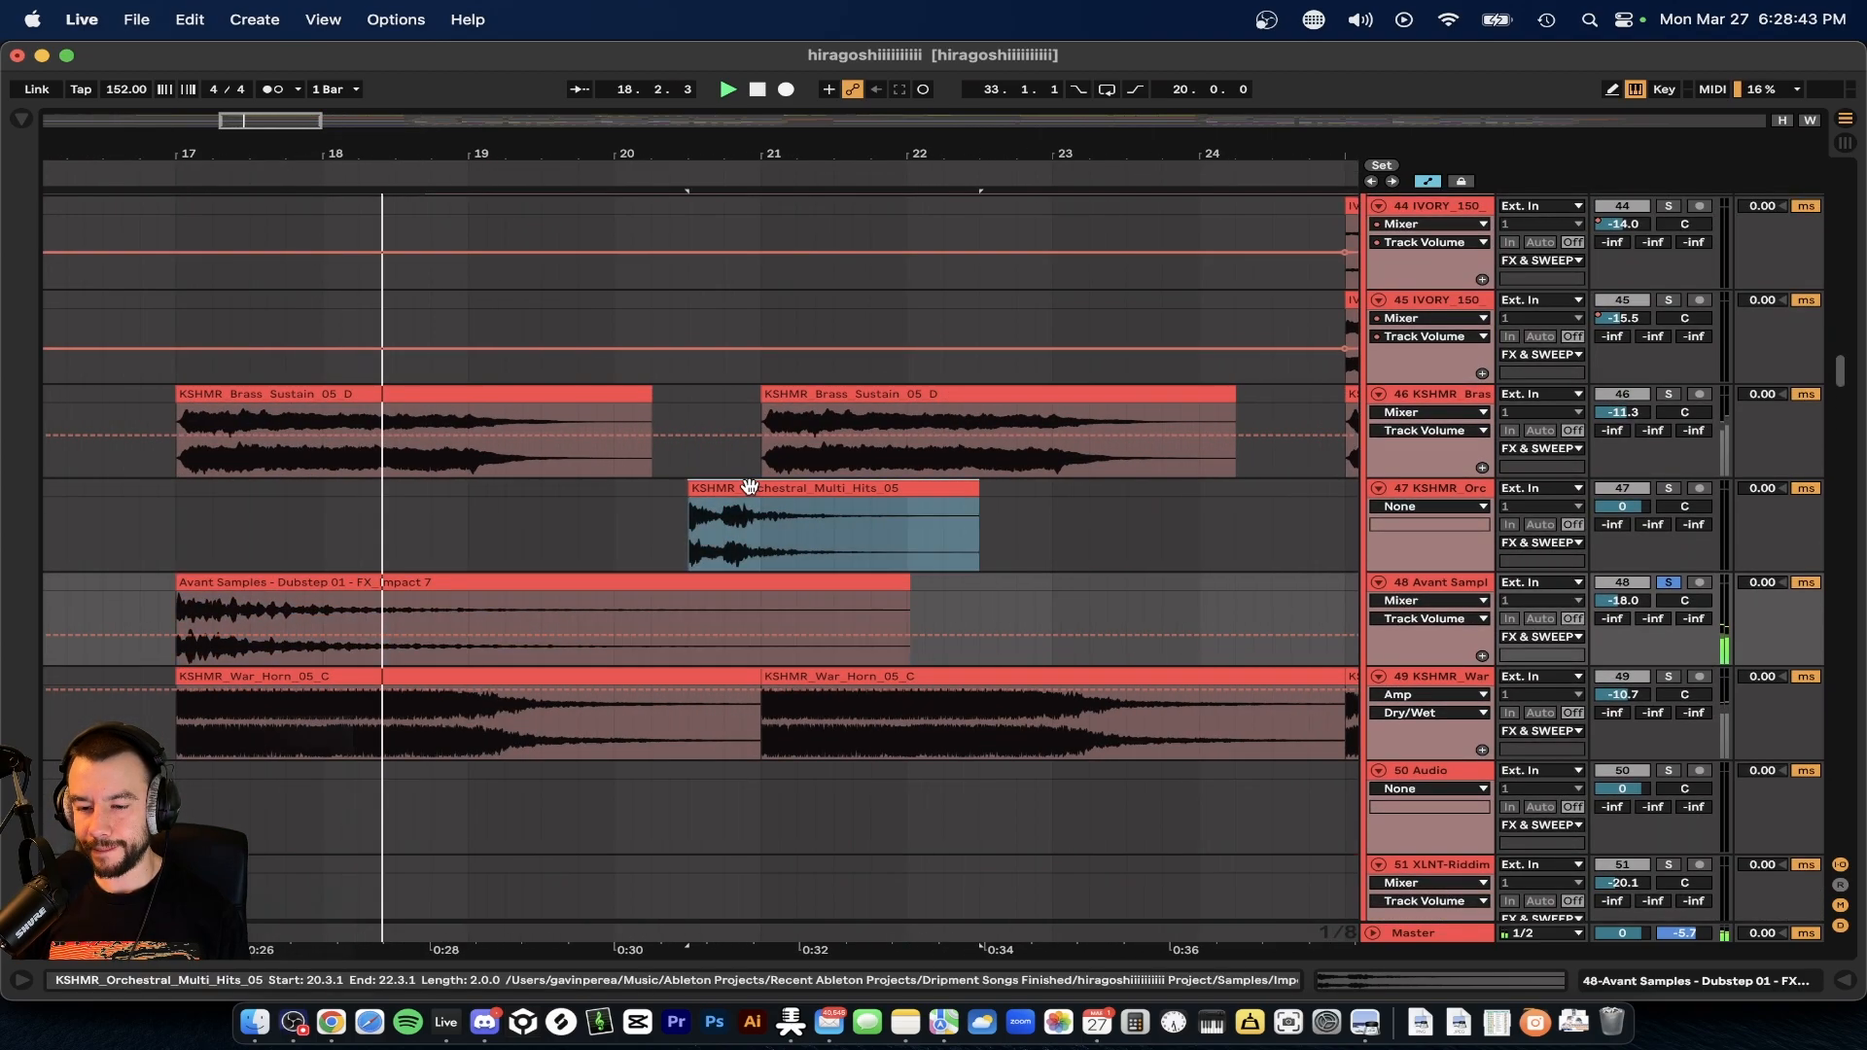
pyautogui.click(750, 489)
pyautogui.click(1669, 489)
pyautogui.press('space')
pyautogui.press('space')
pyautogui.click(614, 533)
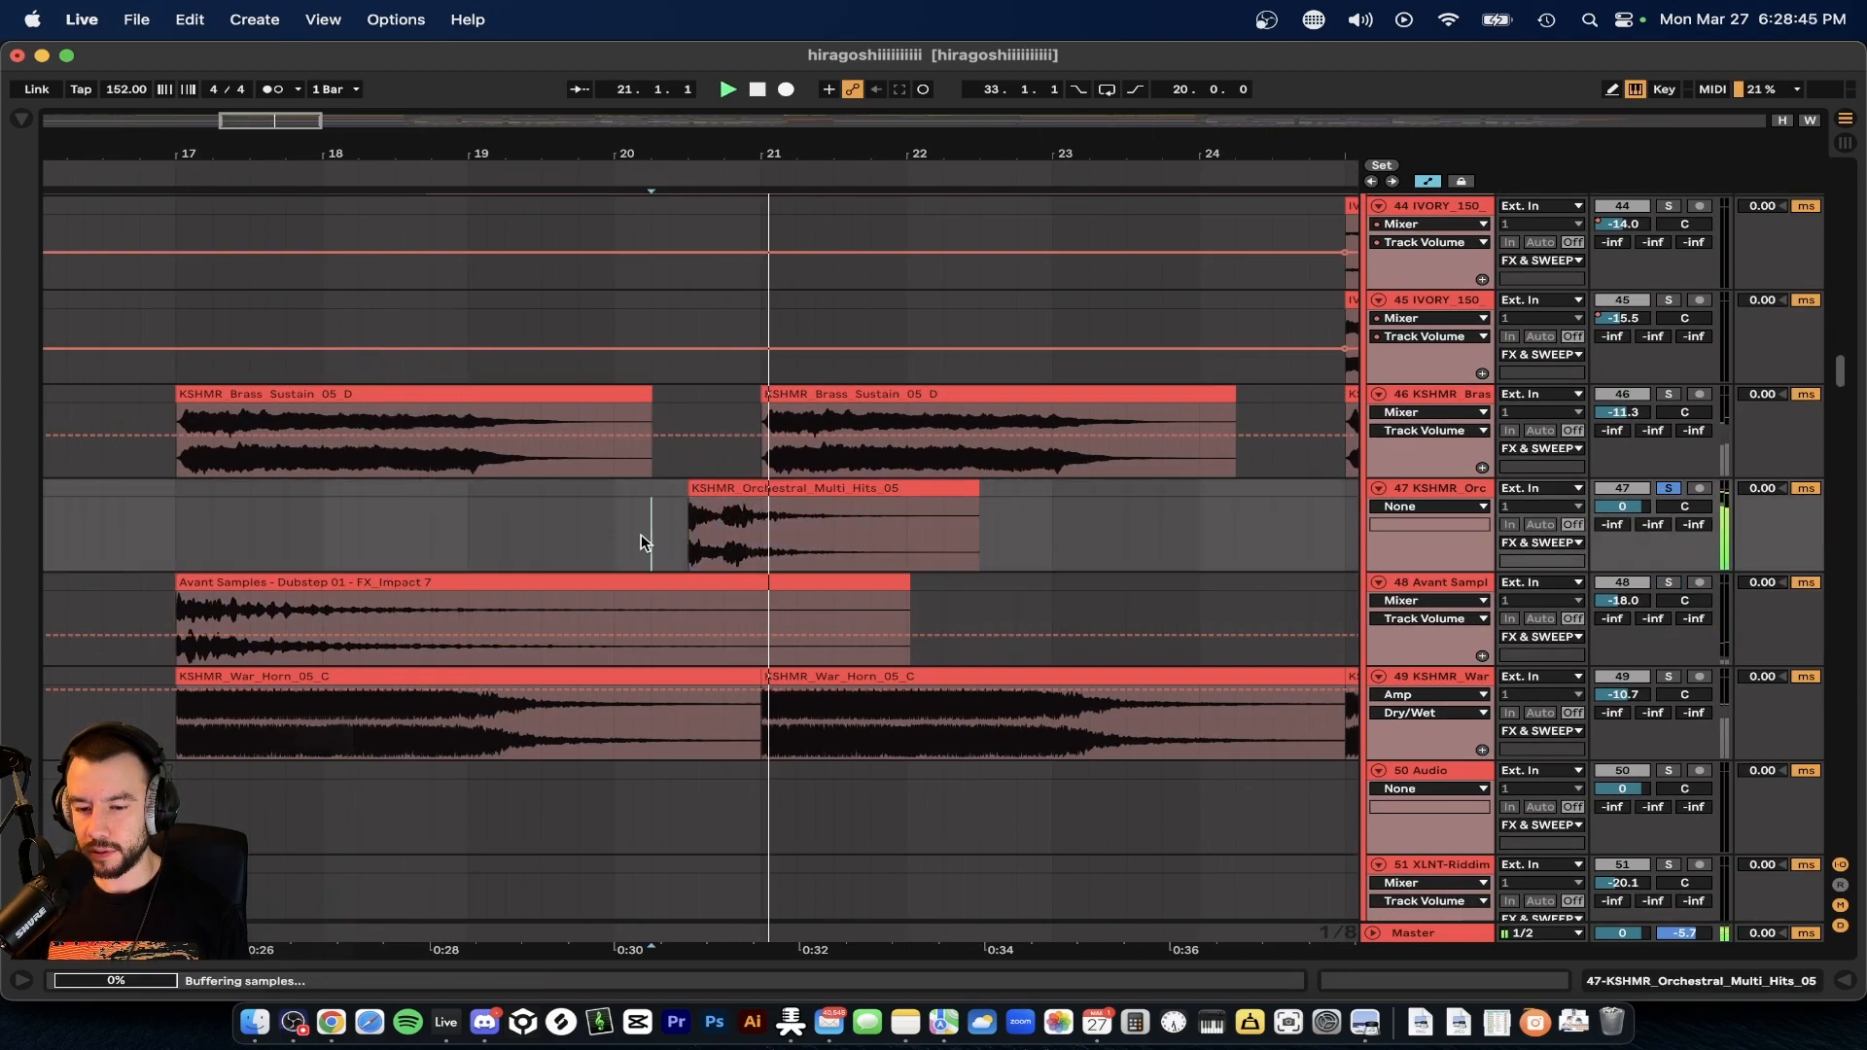
pyautogui.press('space')
pyautogui.press('space')
# - Unsolo the orchestral hits track and play the song from bar 20
pyautogui.click(1669, 489)
pyautogui.press('space')
pyautogui.press('space')
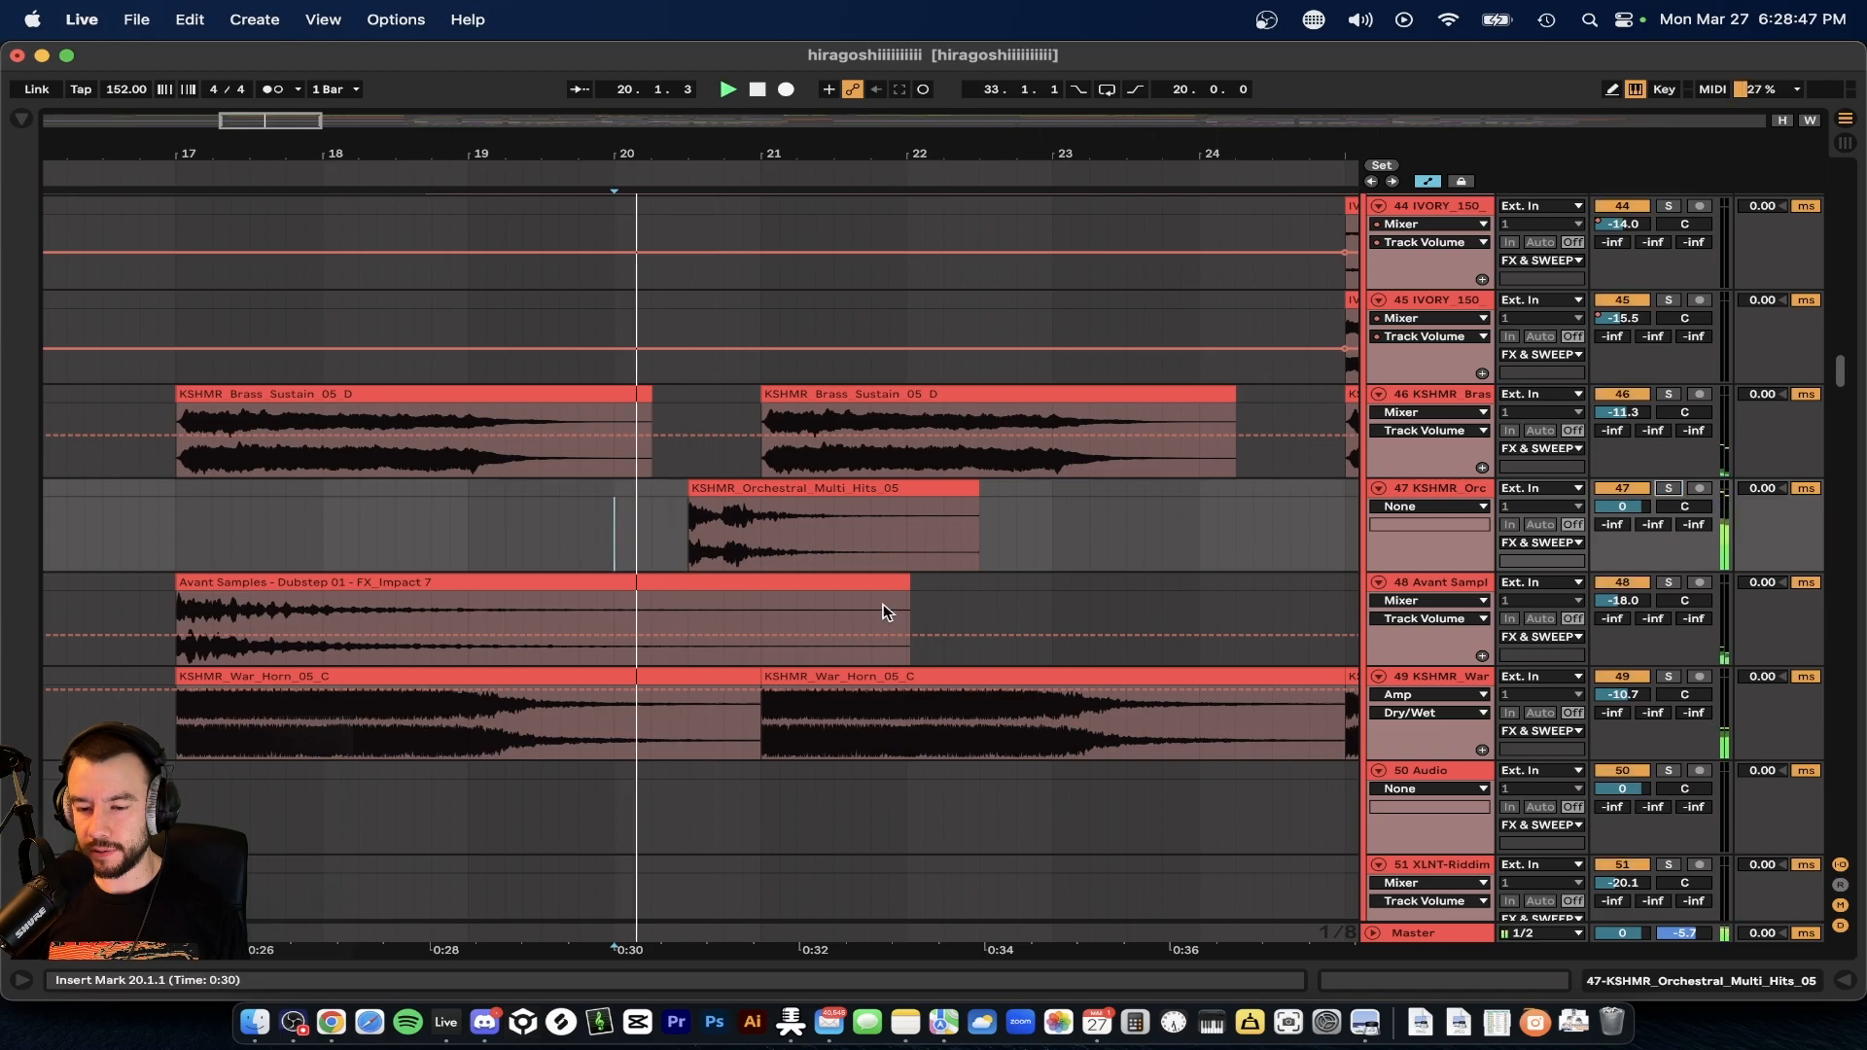
pyautogui.scroll(-3, 722, 533)
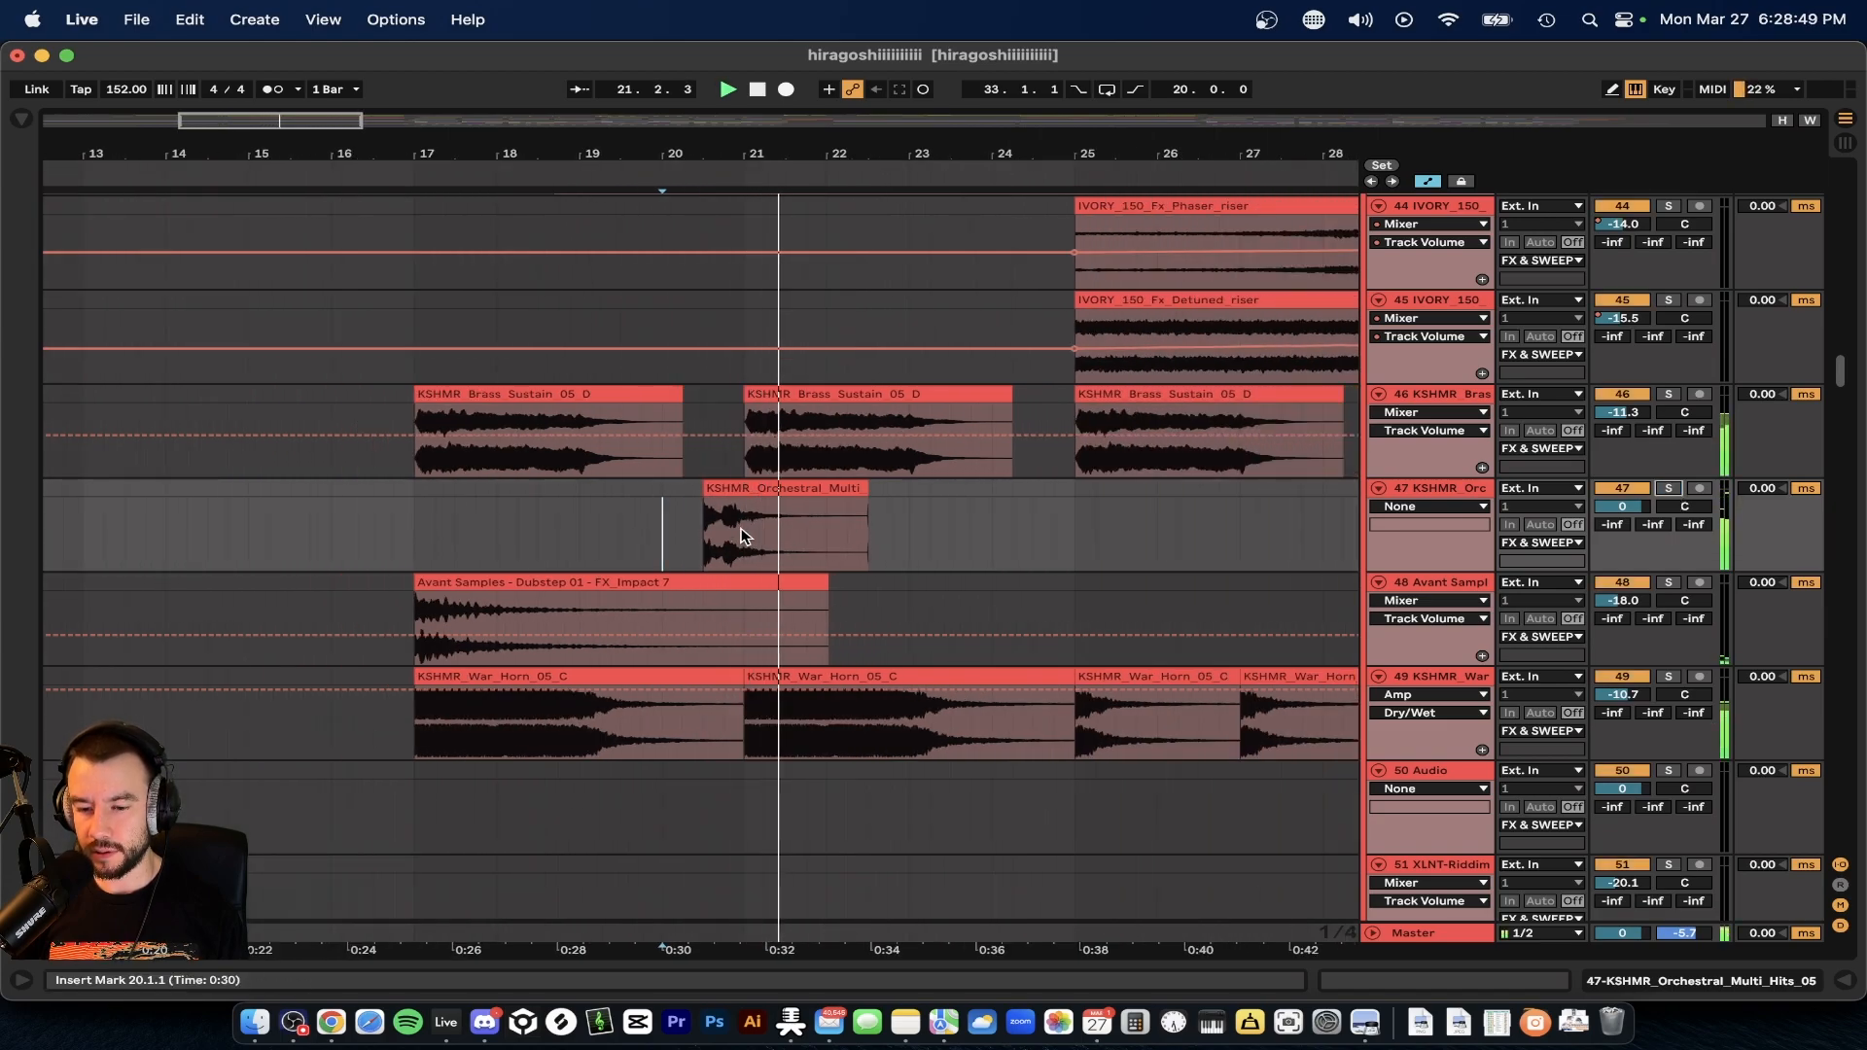
# - Solo the FX & SWEEPS group during playback and bring its riser clips into view
pyautogui.scroll(5, 747, 530)
pyautogui.hscroll(3, 747, 530)
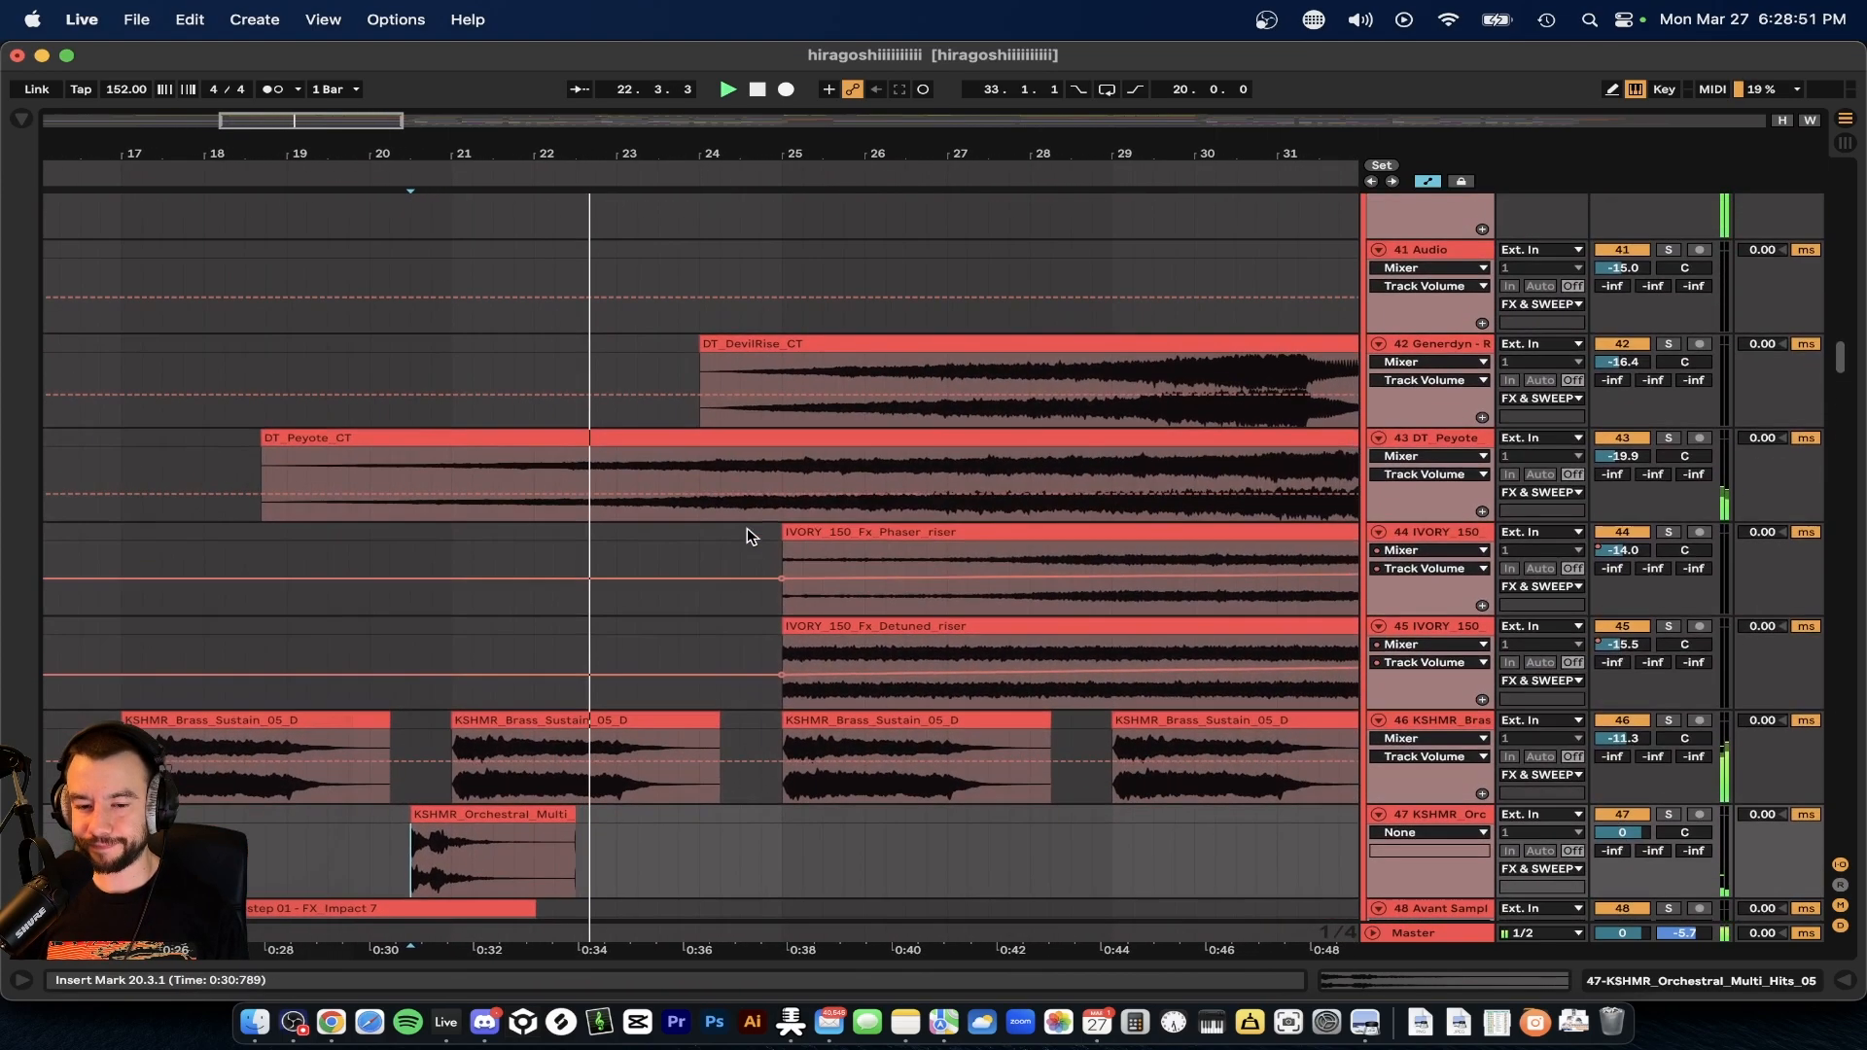
pyautogui.scroll(-3, 747, 533)
pyautogui.scroll(3, 1641, 278)
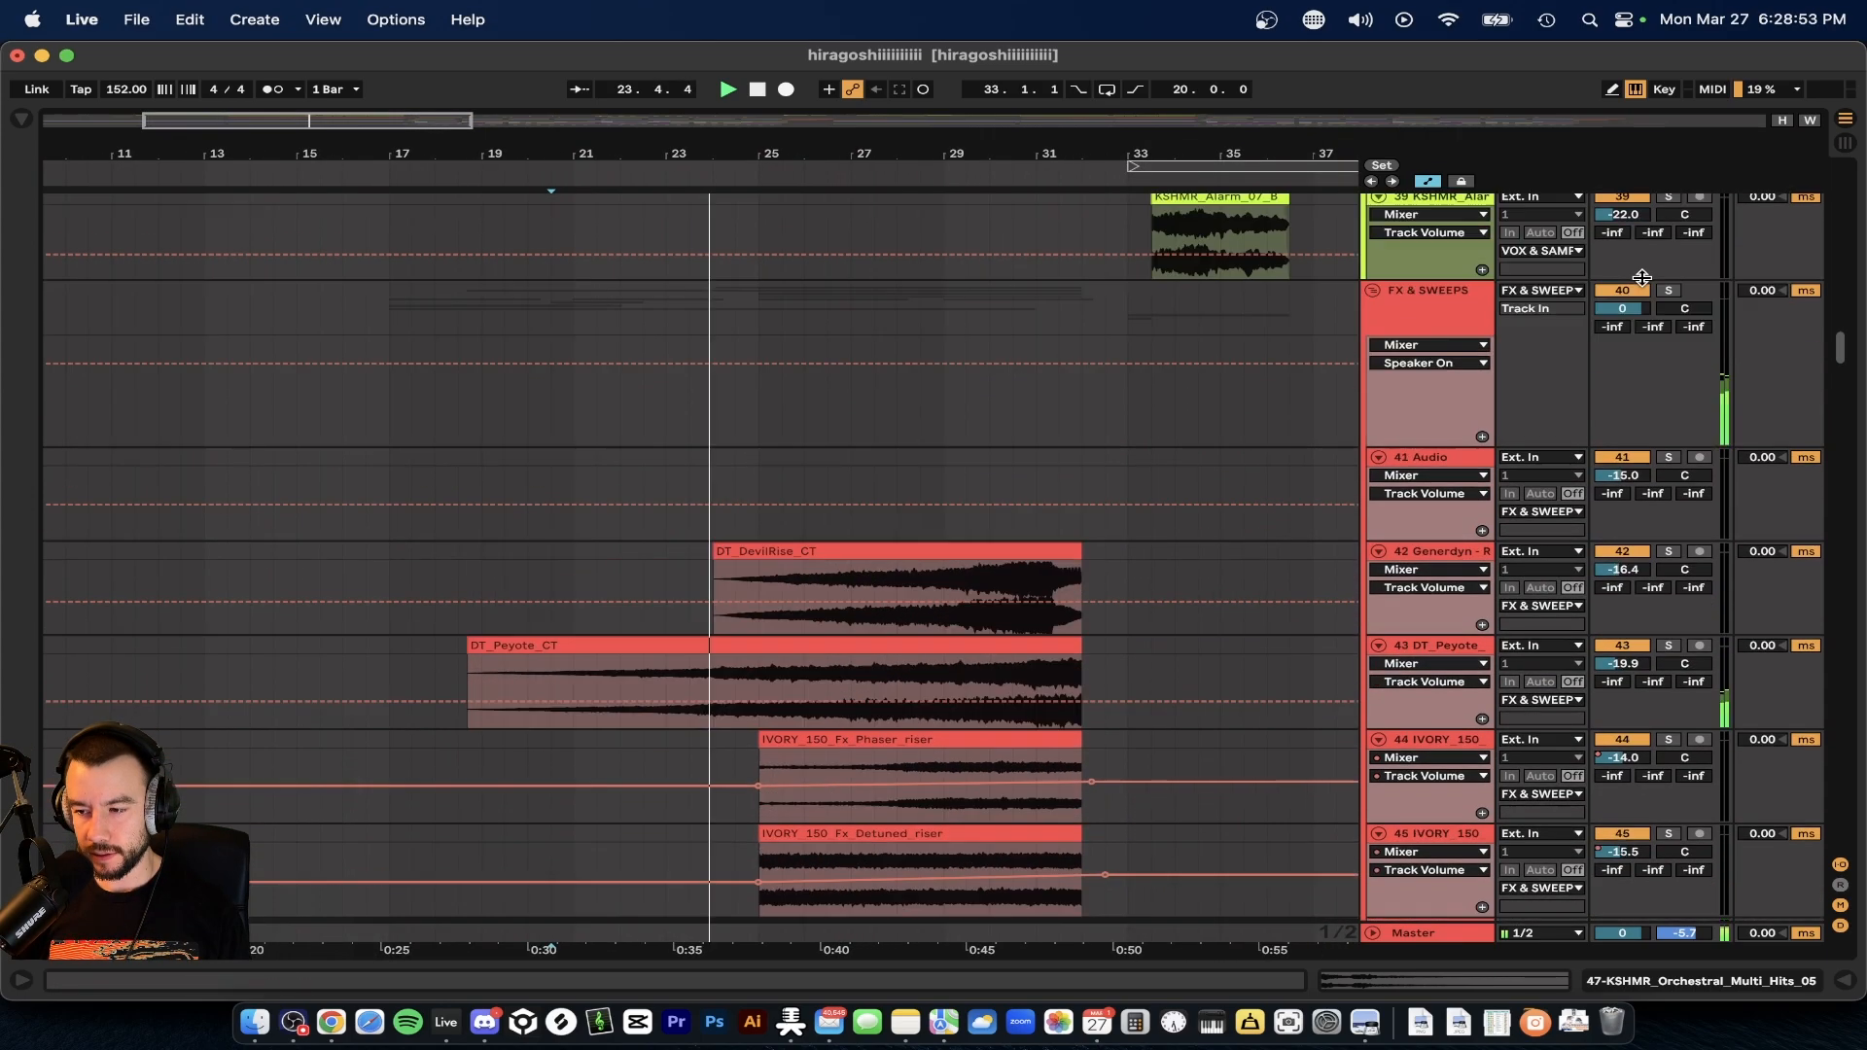
pyautogui.scroll(3, 764, 769)
pyautogui.scroll(-3, 739, 681)
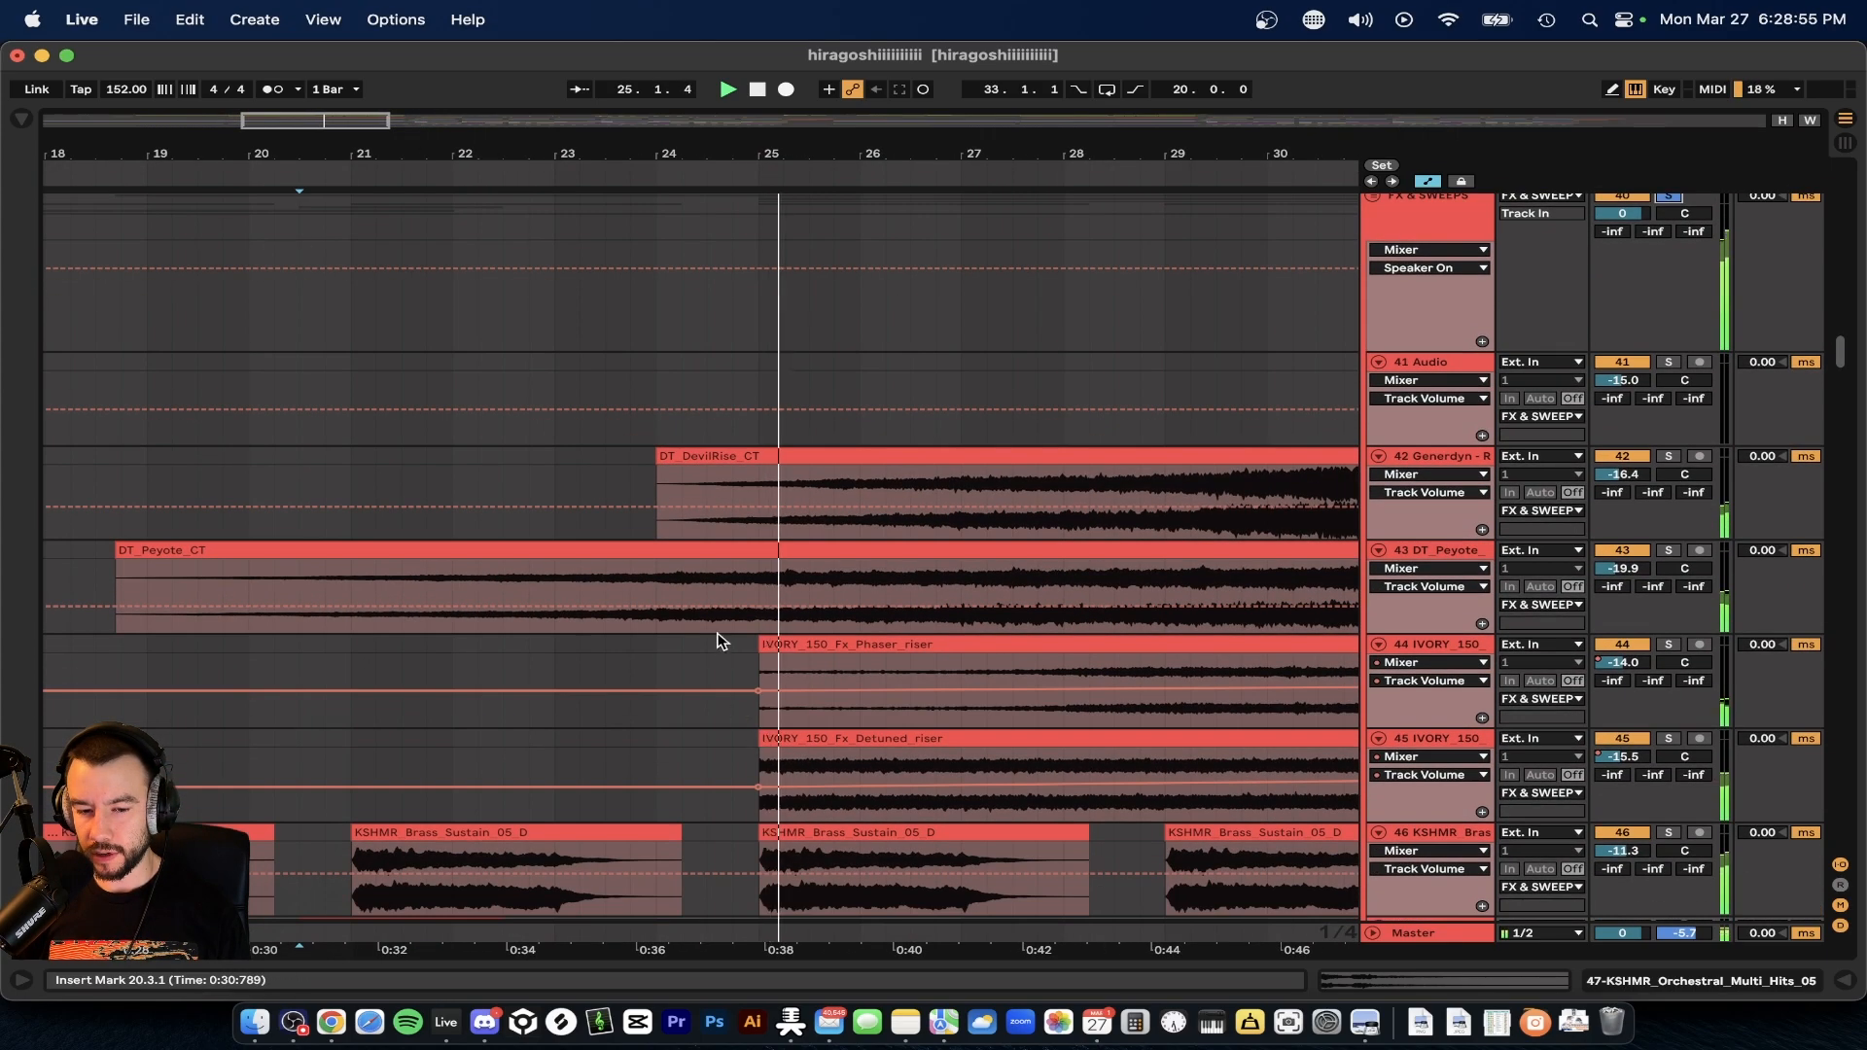
# - Mark 25.3 to 31.3 in the DT_DevilRise_CT clip and let the risers play out to bar 32 before stopping
pyautogui.scroll(-3, 719, 642)
pyautogui.moveTo(754, 362); pyautogui.dragTo(1016, 383)
pyautogui.scroll(3, 1033, 476)
pyautogui.scroll(-3, 1032, 475)
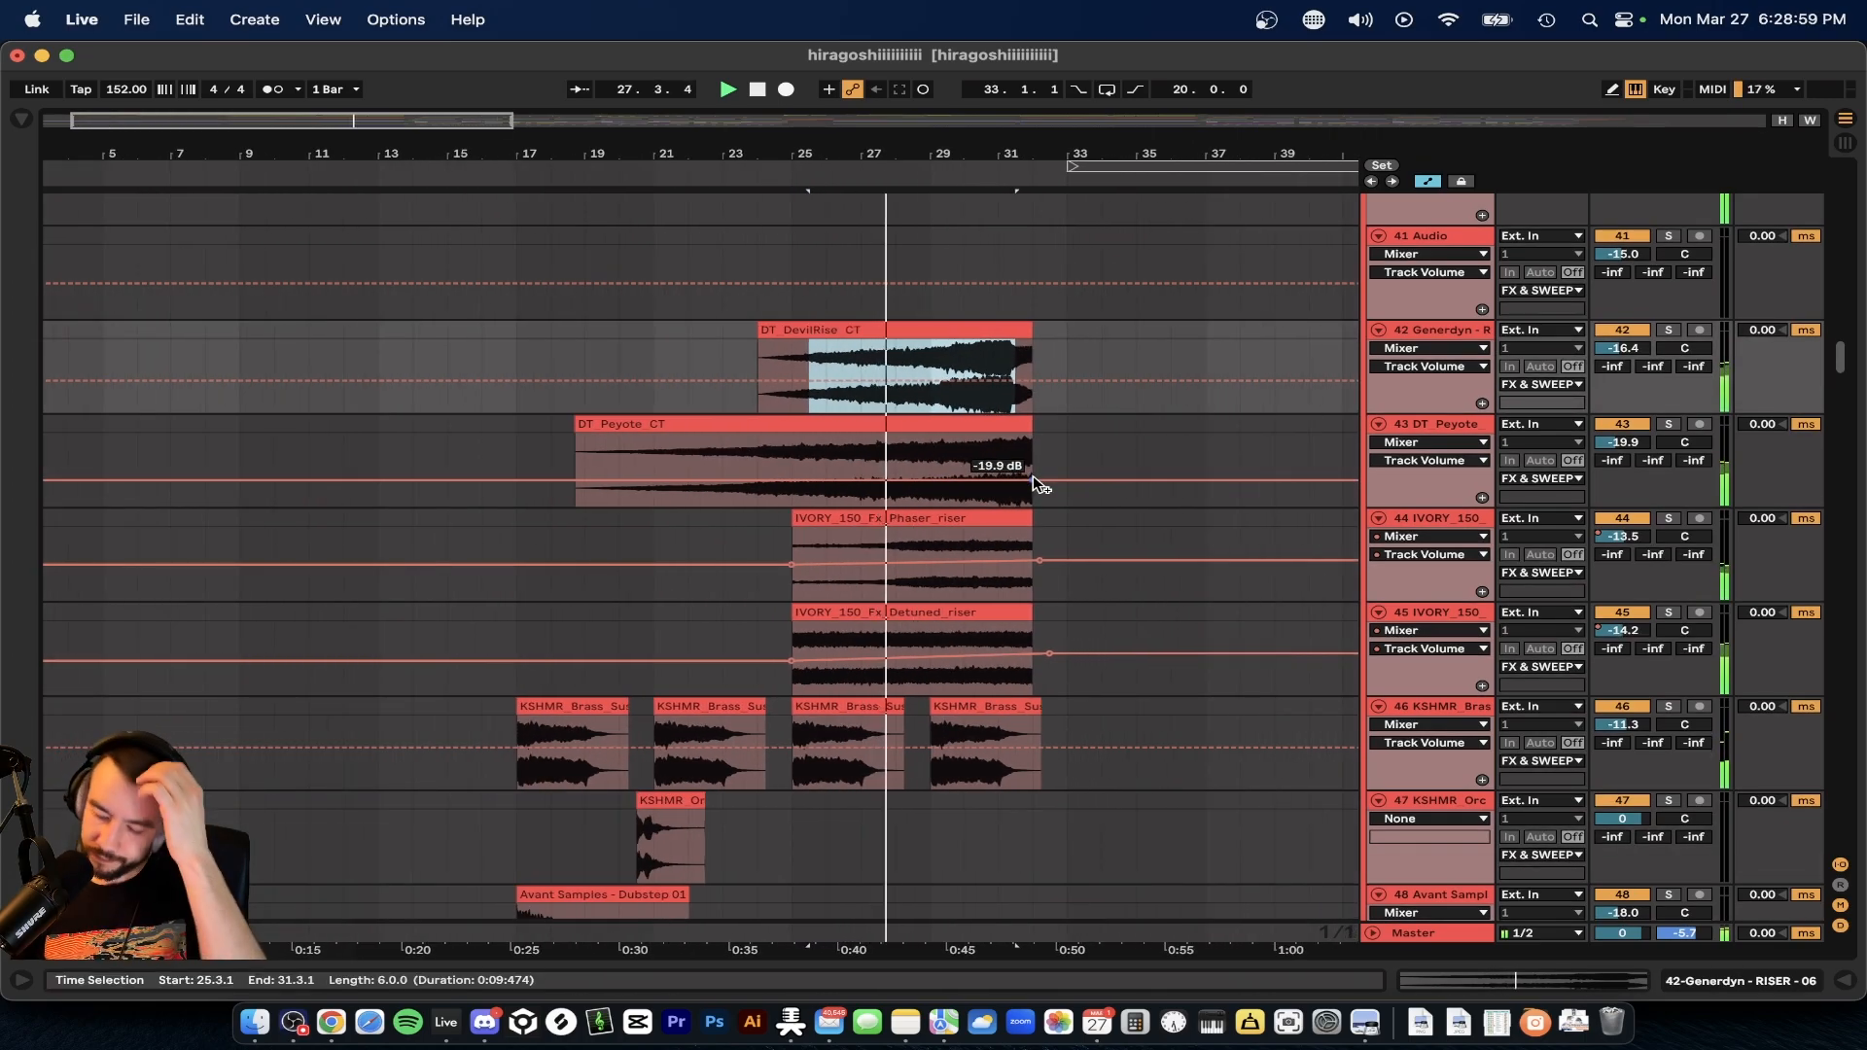
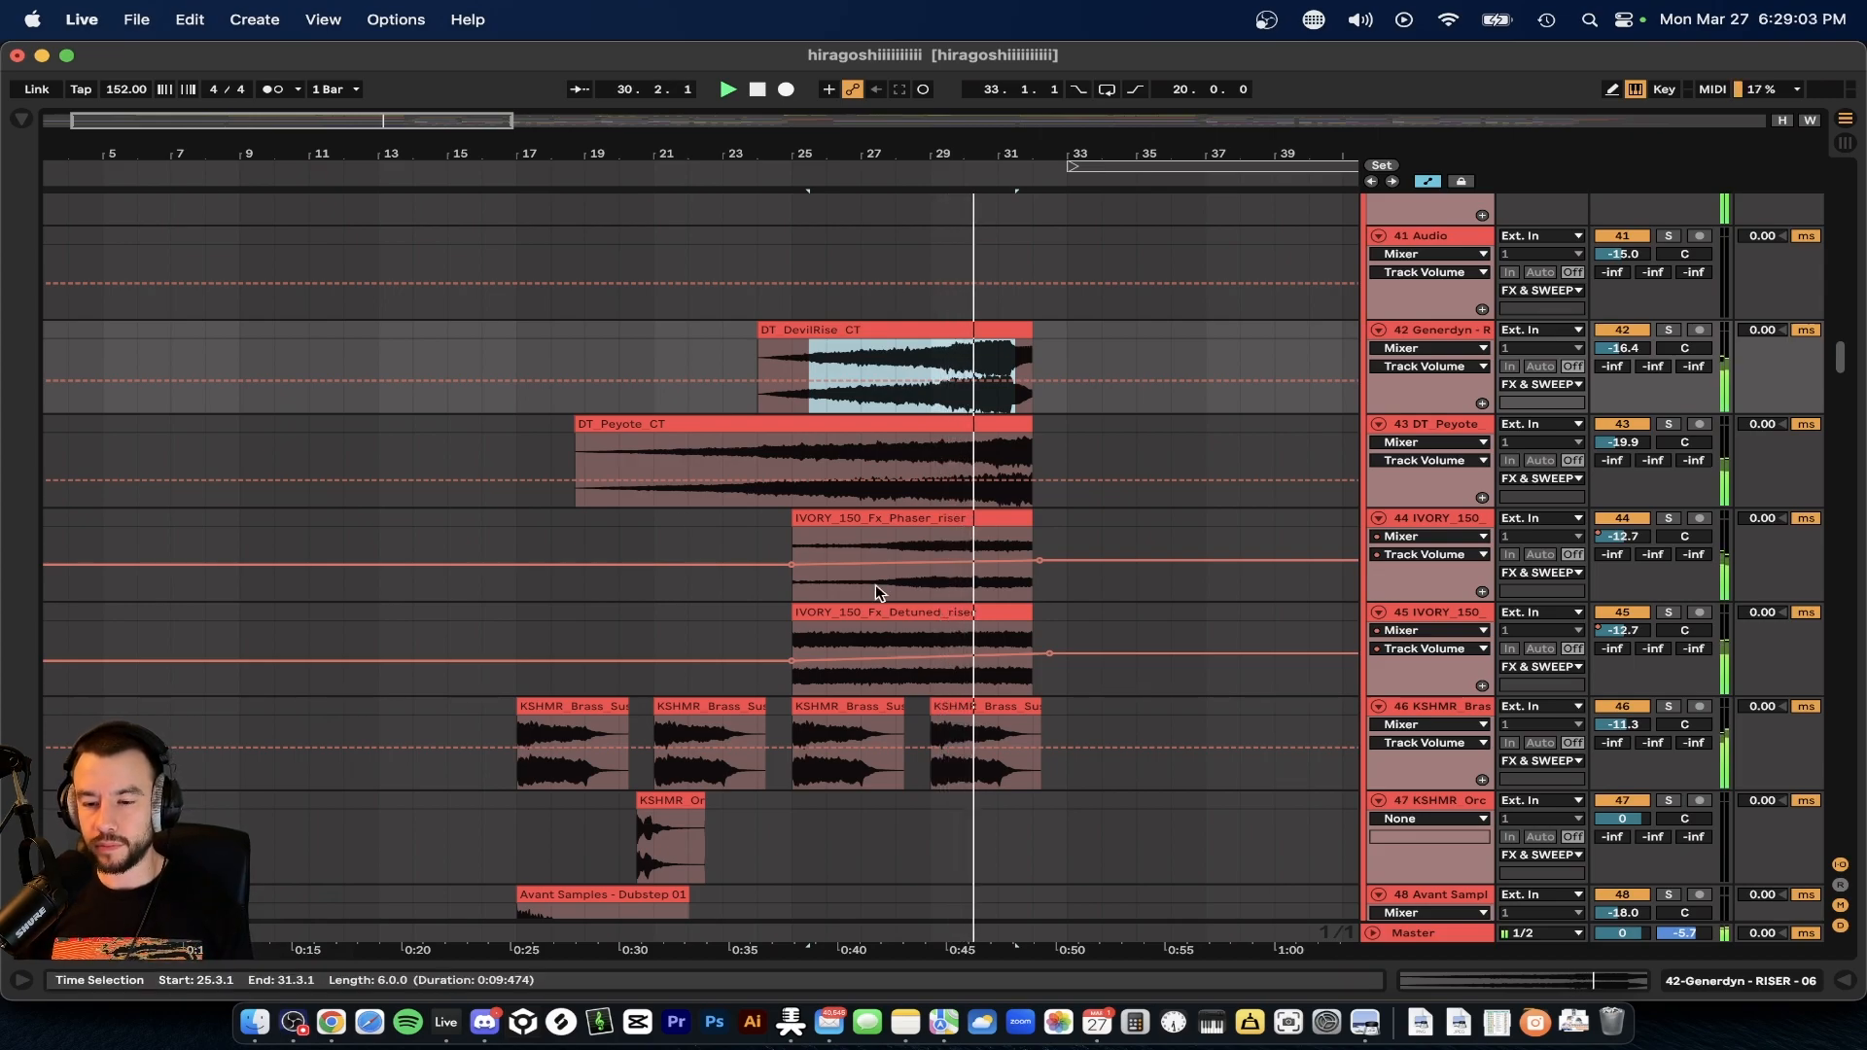
pyautogui.scroll(-2, 875, 585)
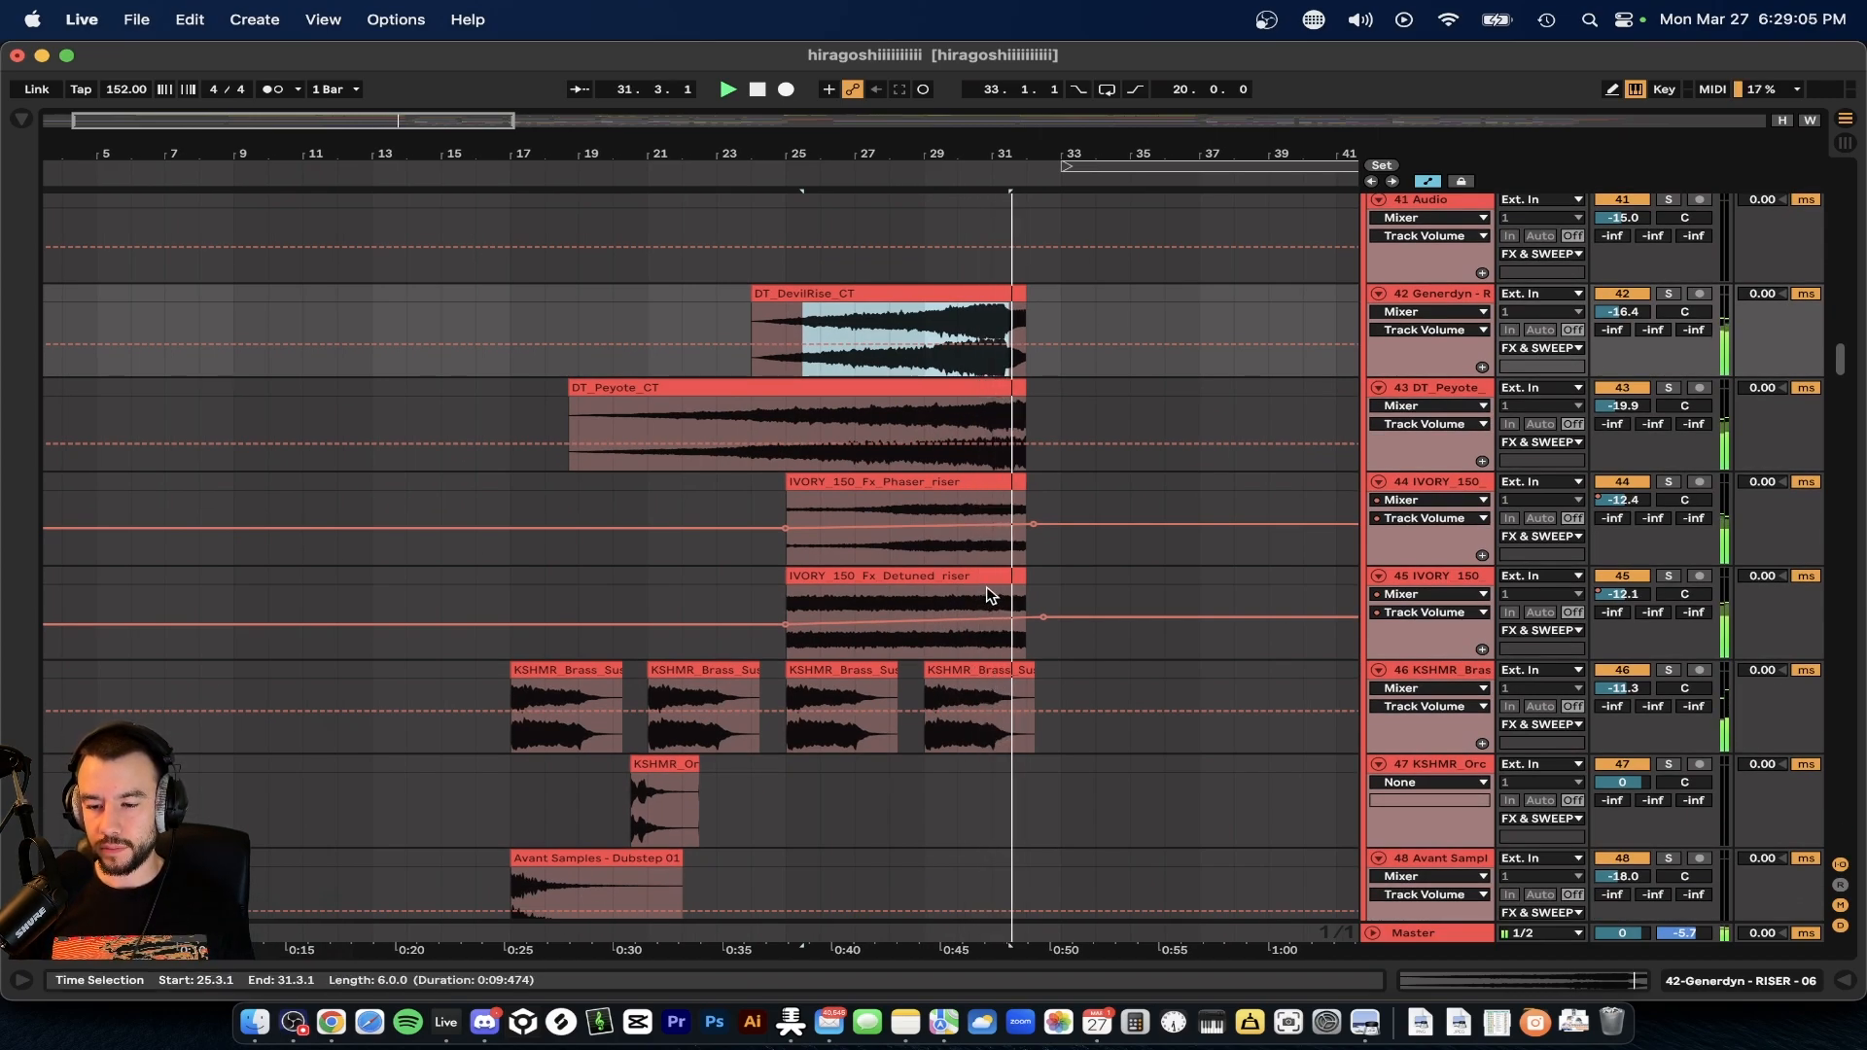
pyautogui.scroll(3, 1002, 593)
pyautogui.press('space')
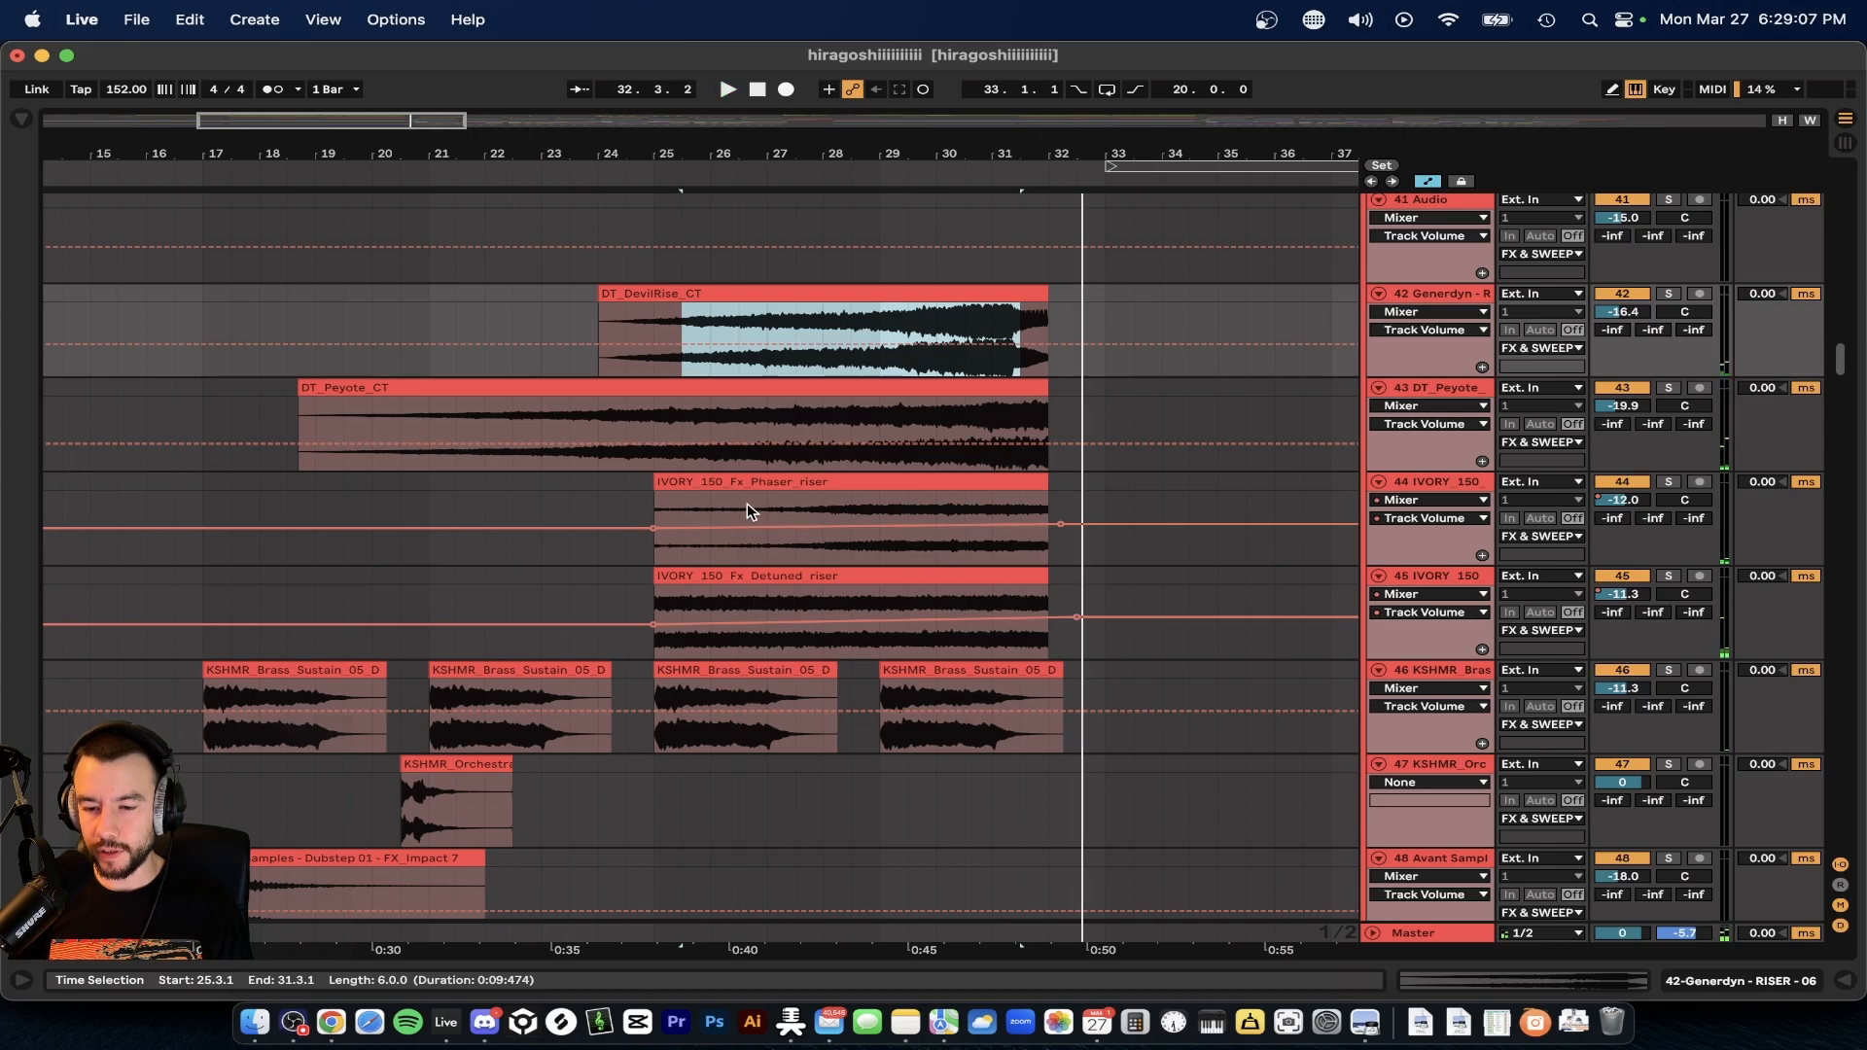
# - Select the IVORY phaser and detuned riser clips together, then the DT_Peyote_CT and DT_DevilRise_CT clips
pyautogui.click(713, 508)
pyautogui.keyDown('shift'); pyautogui.click(713, 573); pyautogui.keyUp('shift')
pyautogui.scroll(1, 713, 572)
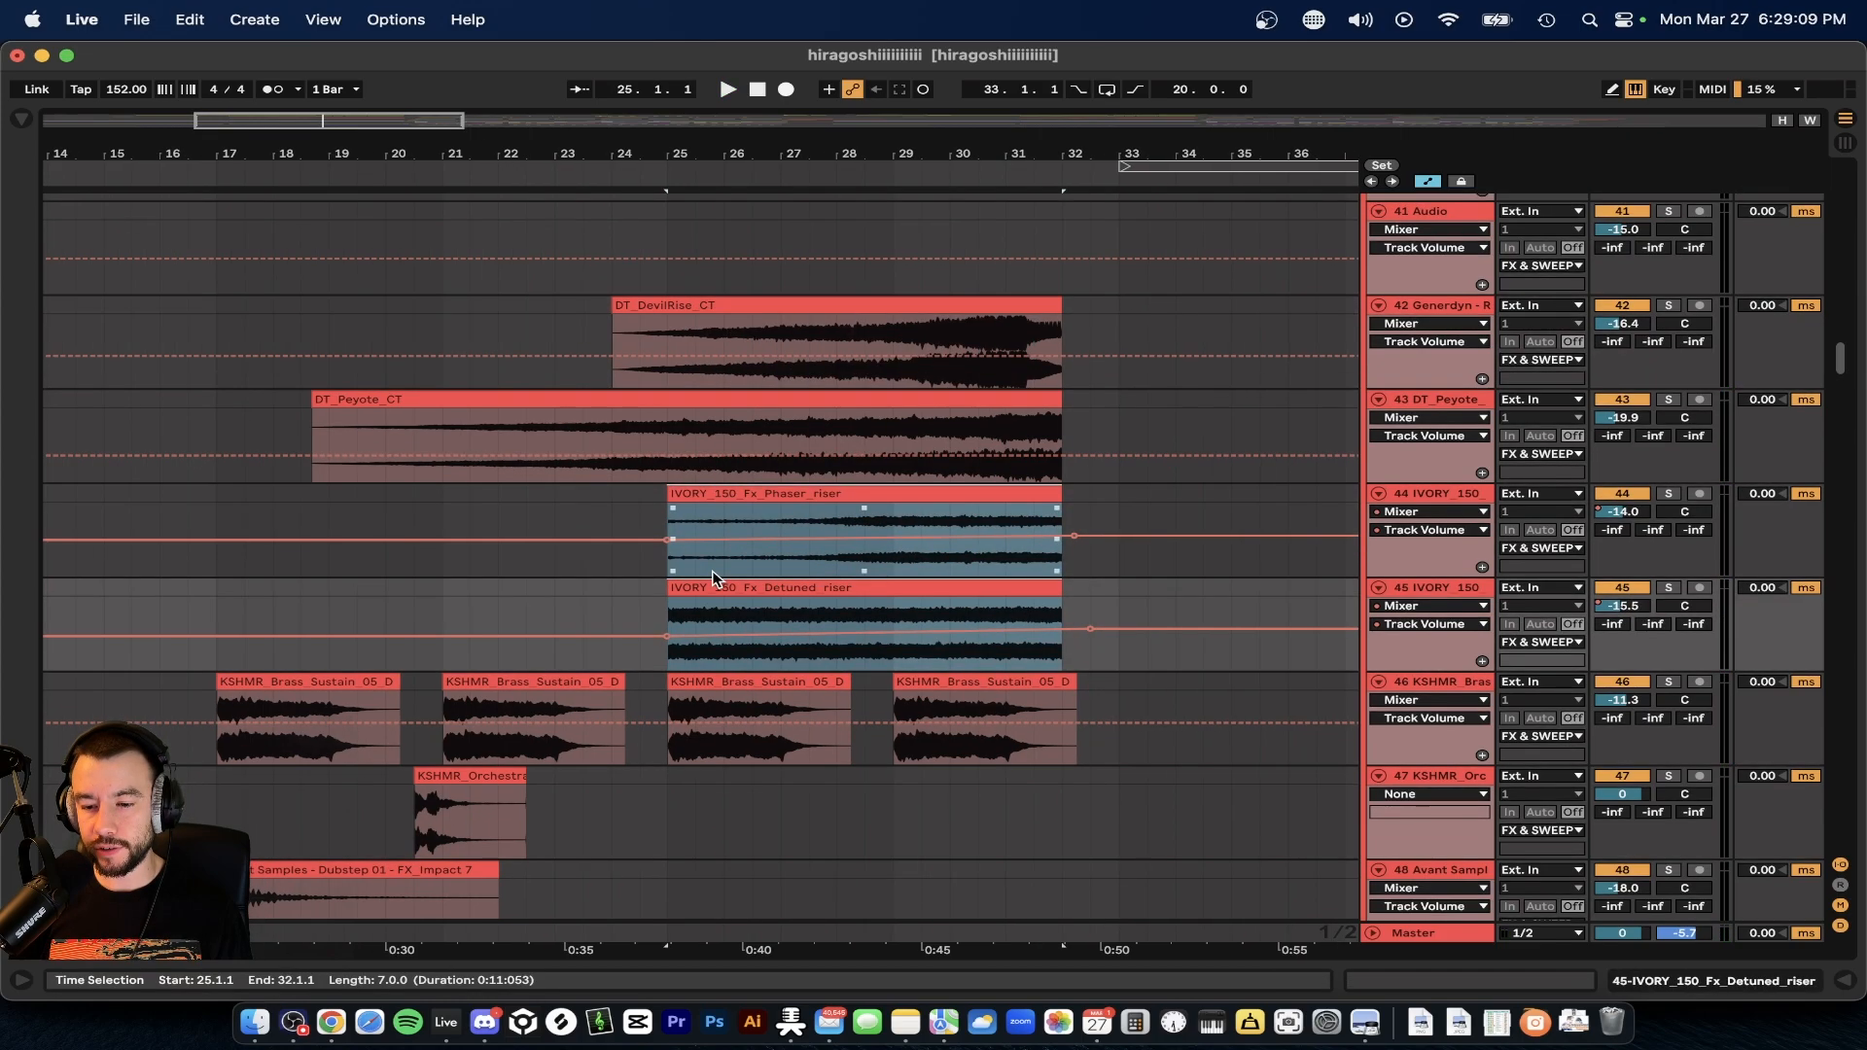
pyautogui.scroll(-1, 713, 573)
pyautogui.click(577, 401)
pyautogui.keyDown('shift'); pyautogui.click(850, 312); pyautogui.keyUp('shift')
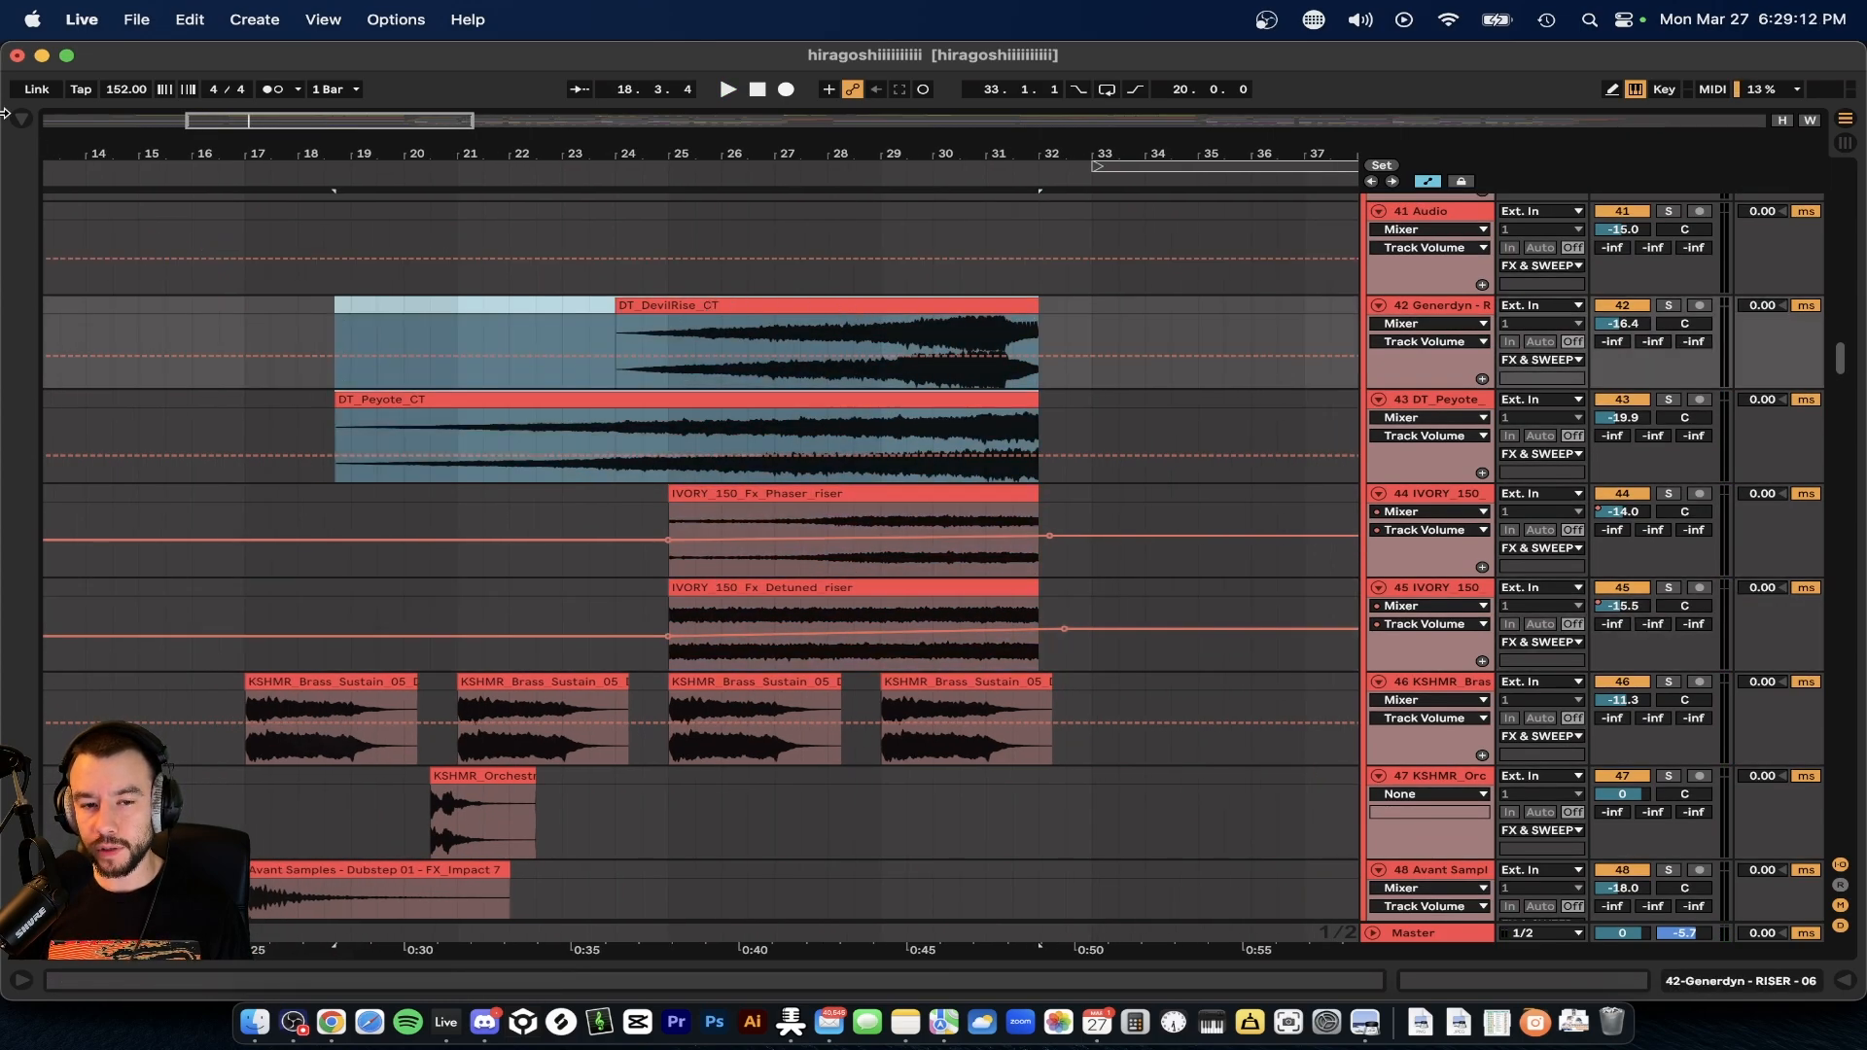
# - Open the browser, expand the Disturbia Horror folder in the DRIP SAMPLE place, and hide the browser again
pyautogui.click(21, 118)
pyautogui.scroll(-2, 78, 486)
pyautogui.click(77, 594)
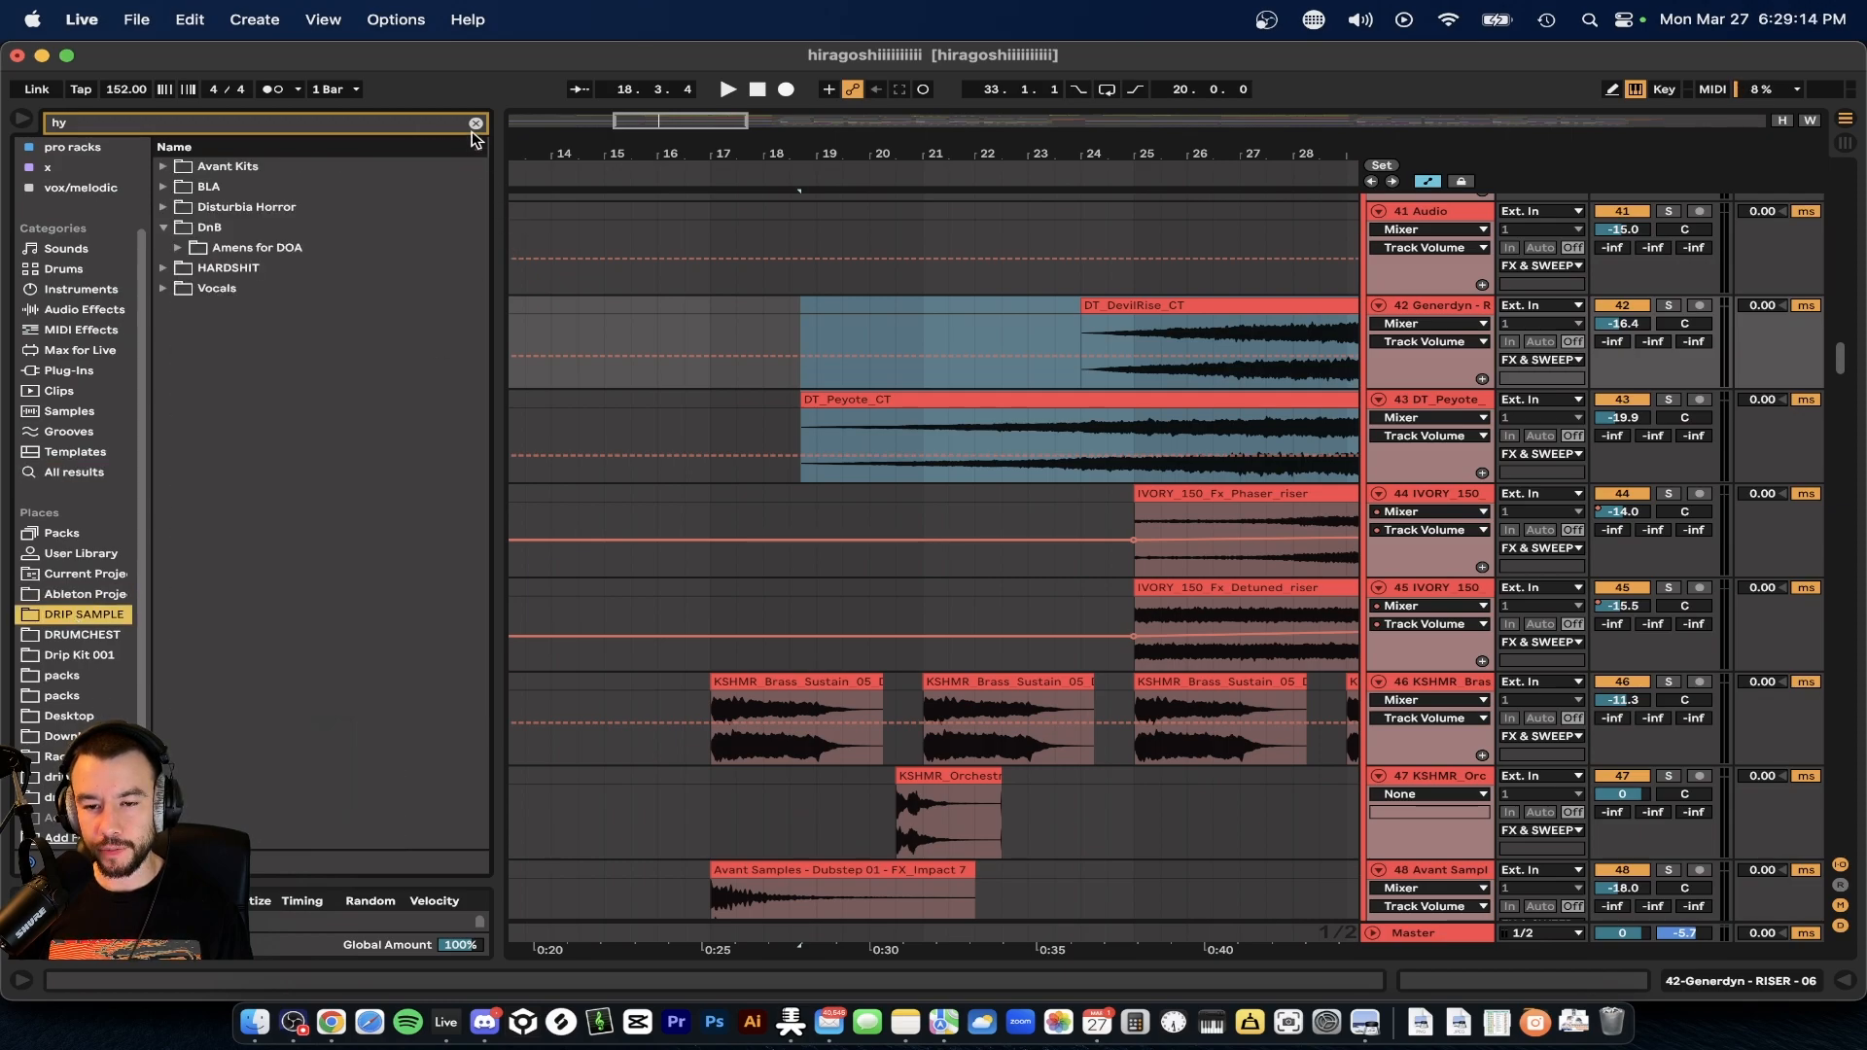
pyautogui.click(164, 208)
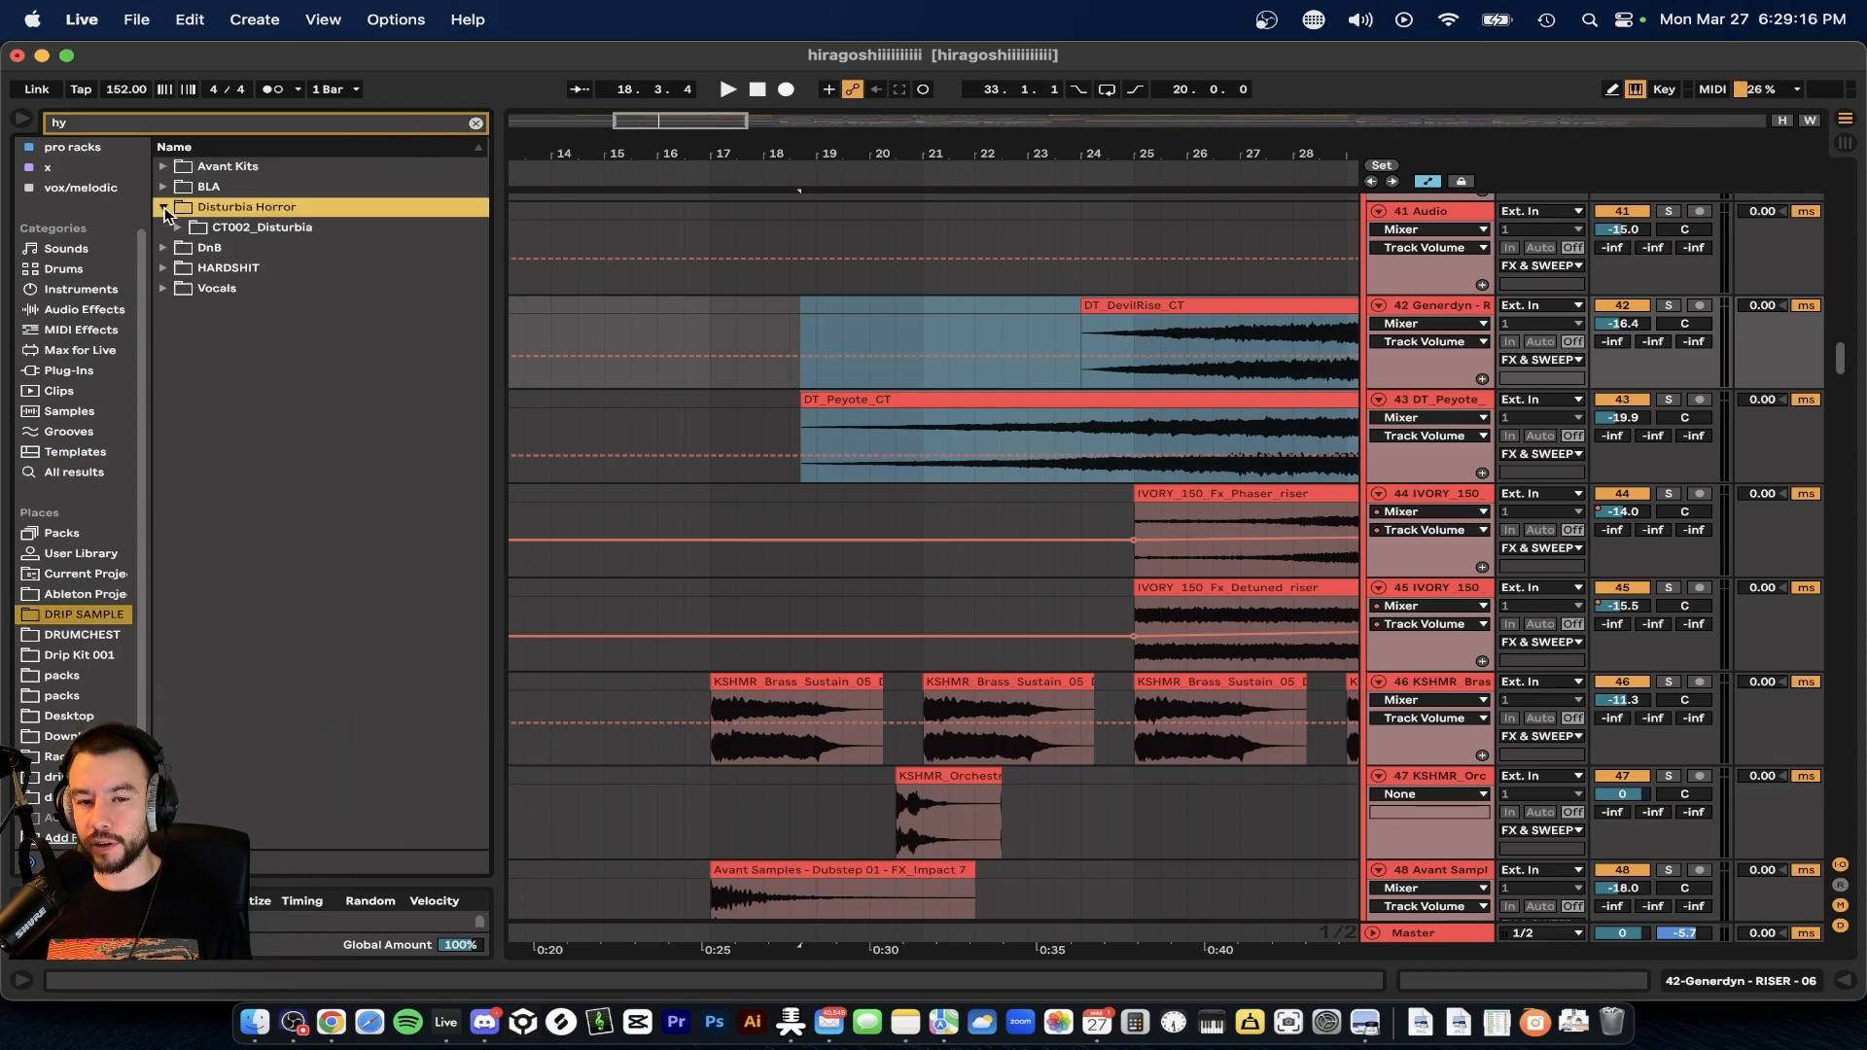
pyautogui.press('super+alt+b')
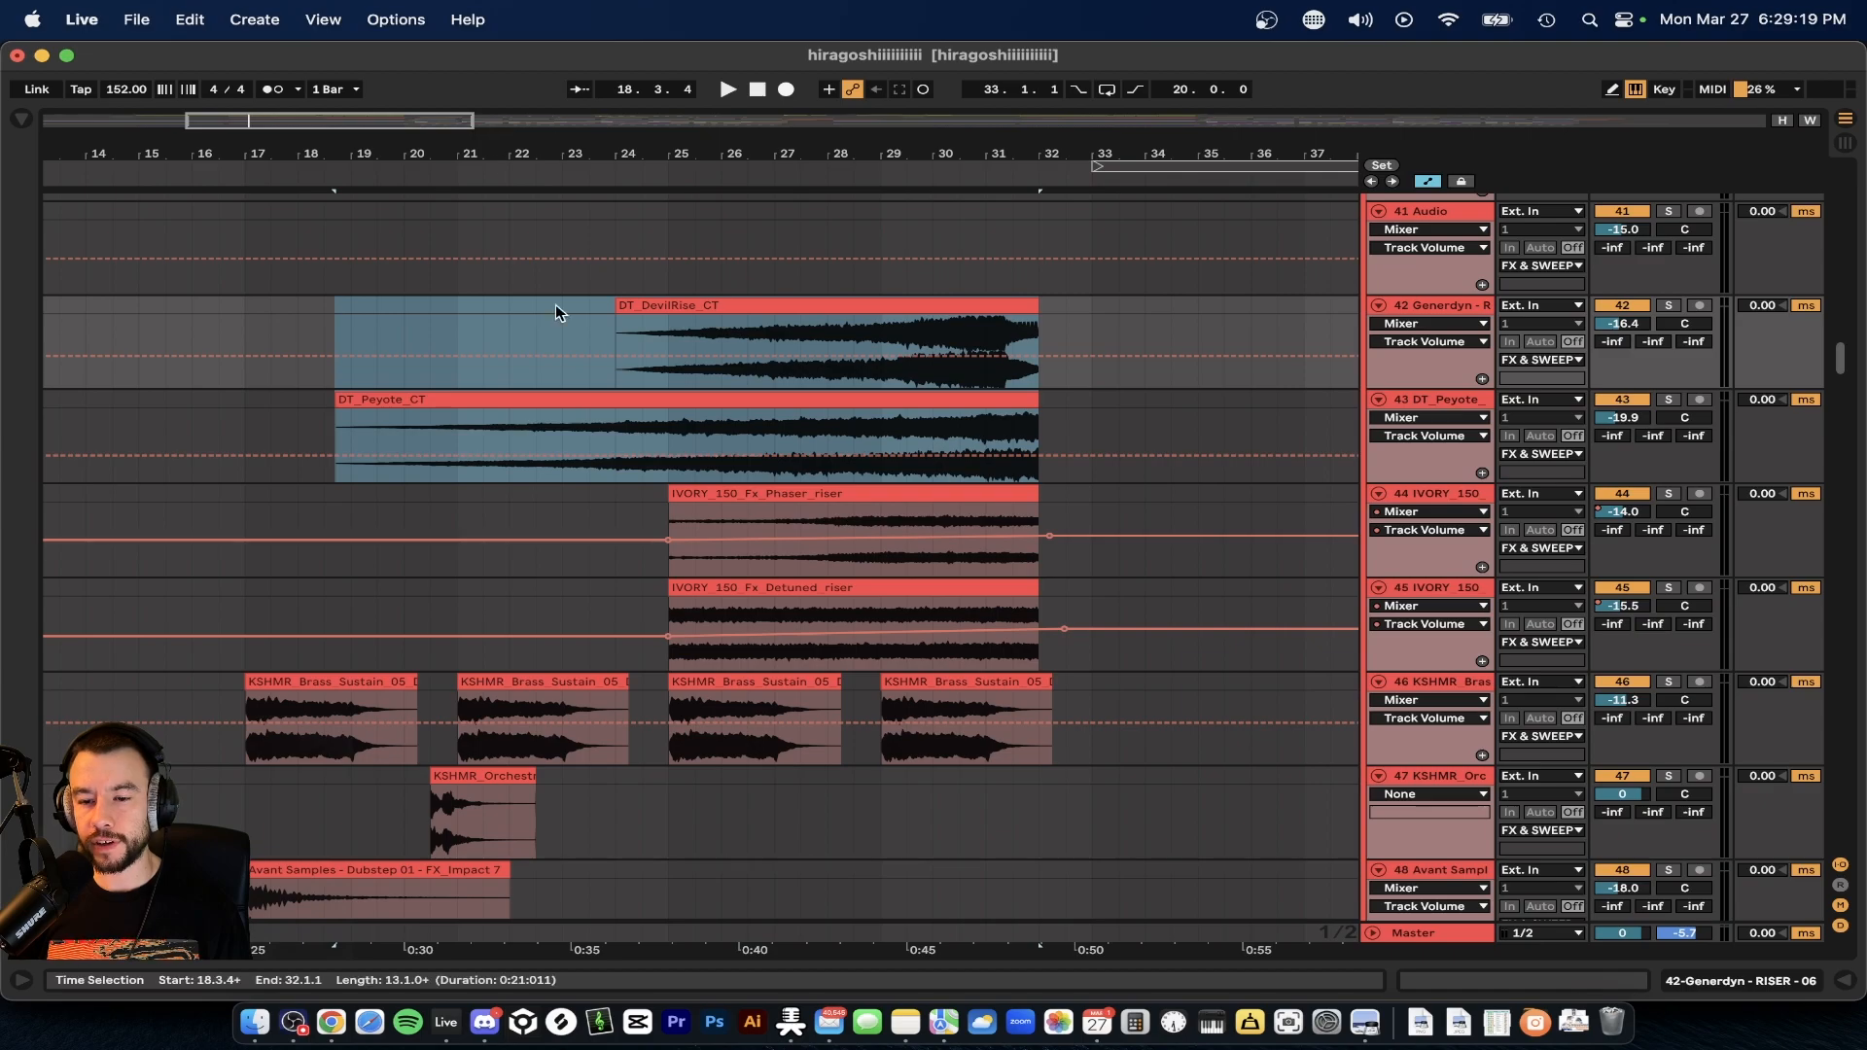
# - Solo the ESM_Handful track in VOX & SAMPLES and play its bullet shell drop clip at bar 48
pyautogui.scroll(-3, 556, 305)
pyautogui.scroll(4, 557, 306)
pyautogui.scroll(-8, 556, 305)
pyautogui.scroll(-3, 556, 305)
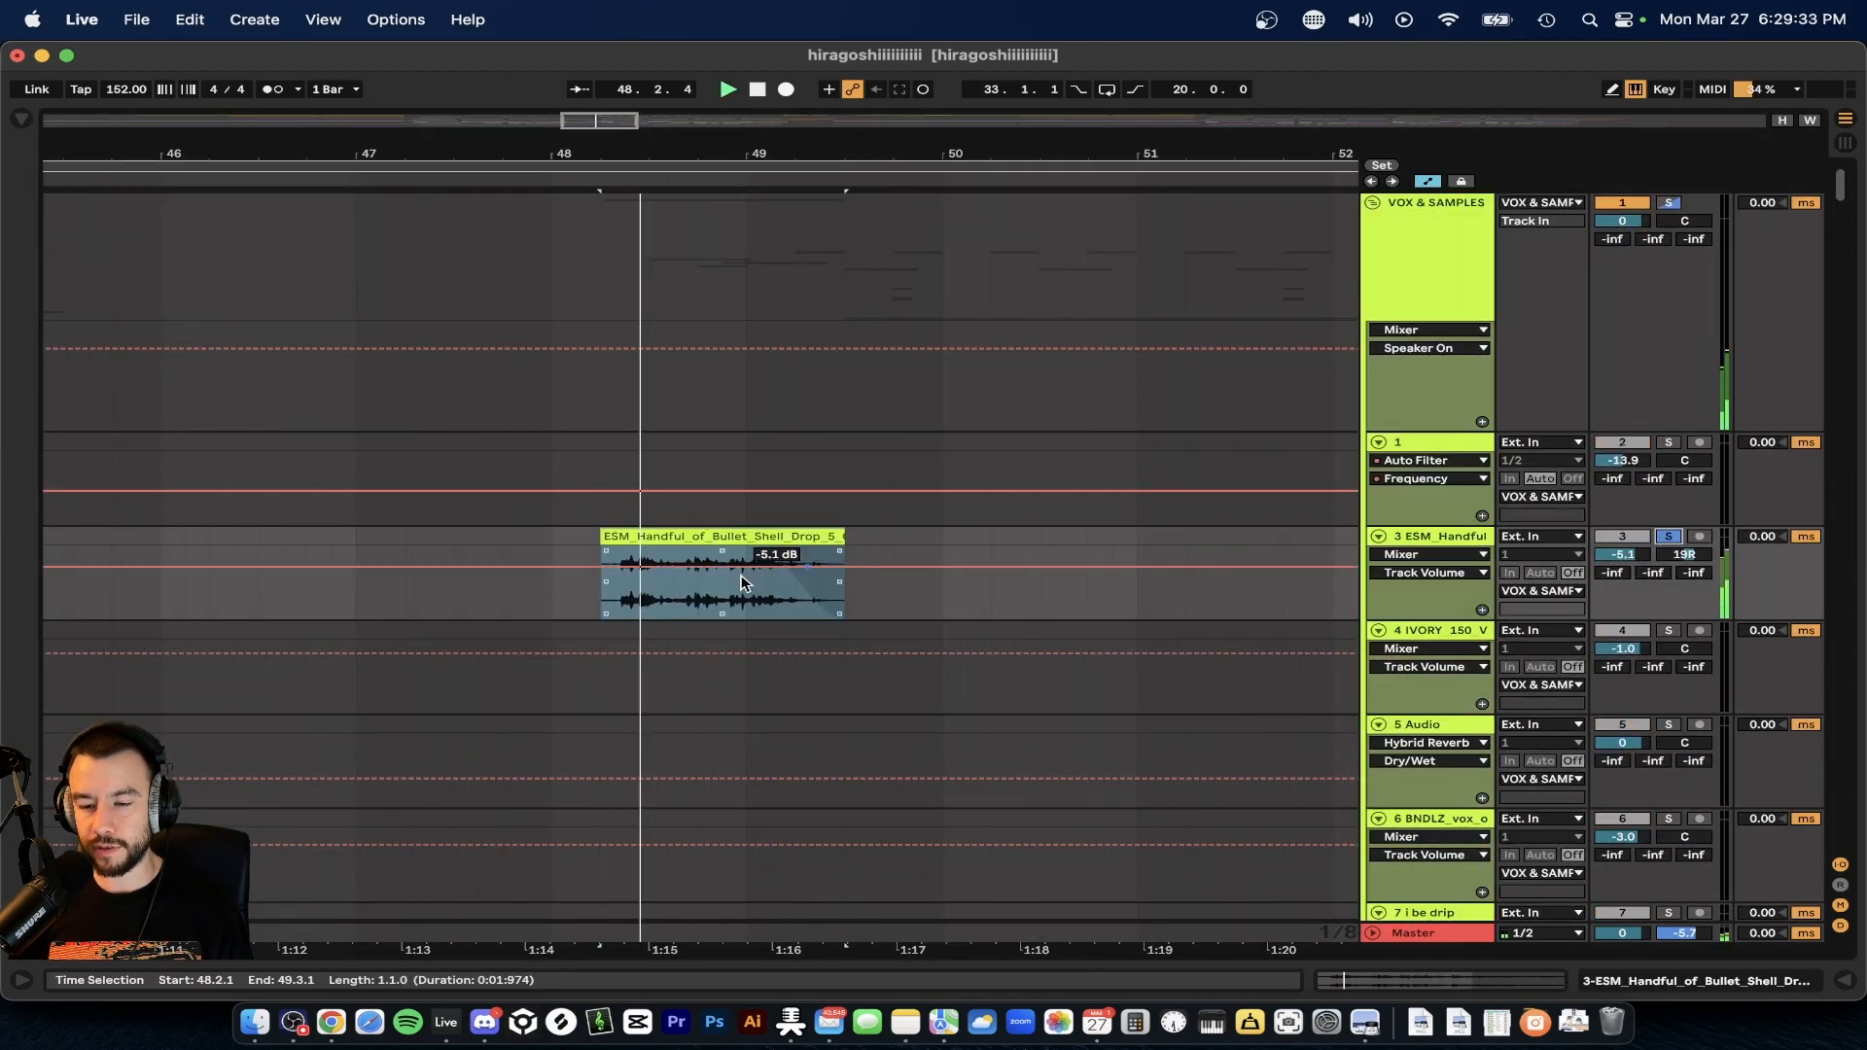
pyautogui.scroll(3, 702, 584)
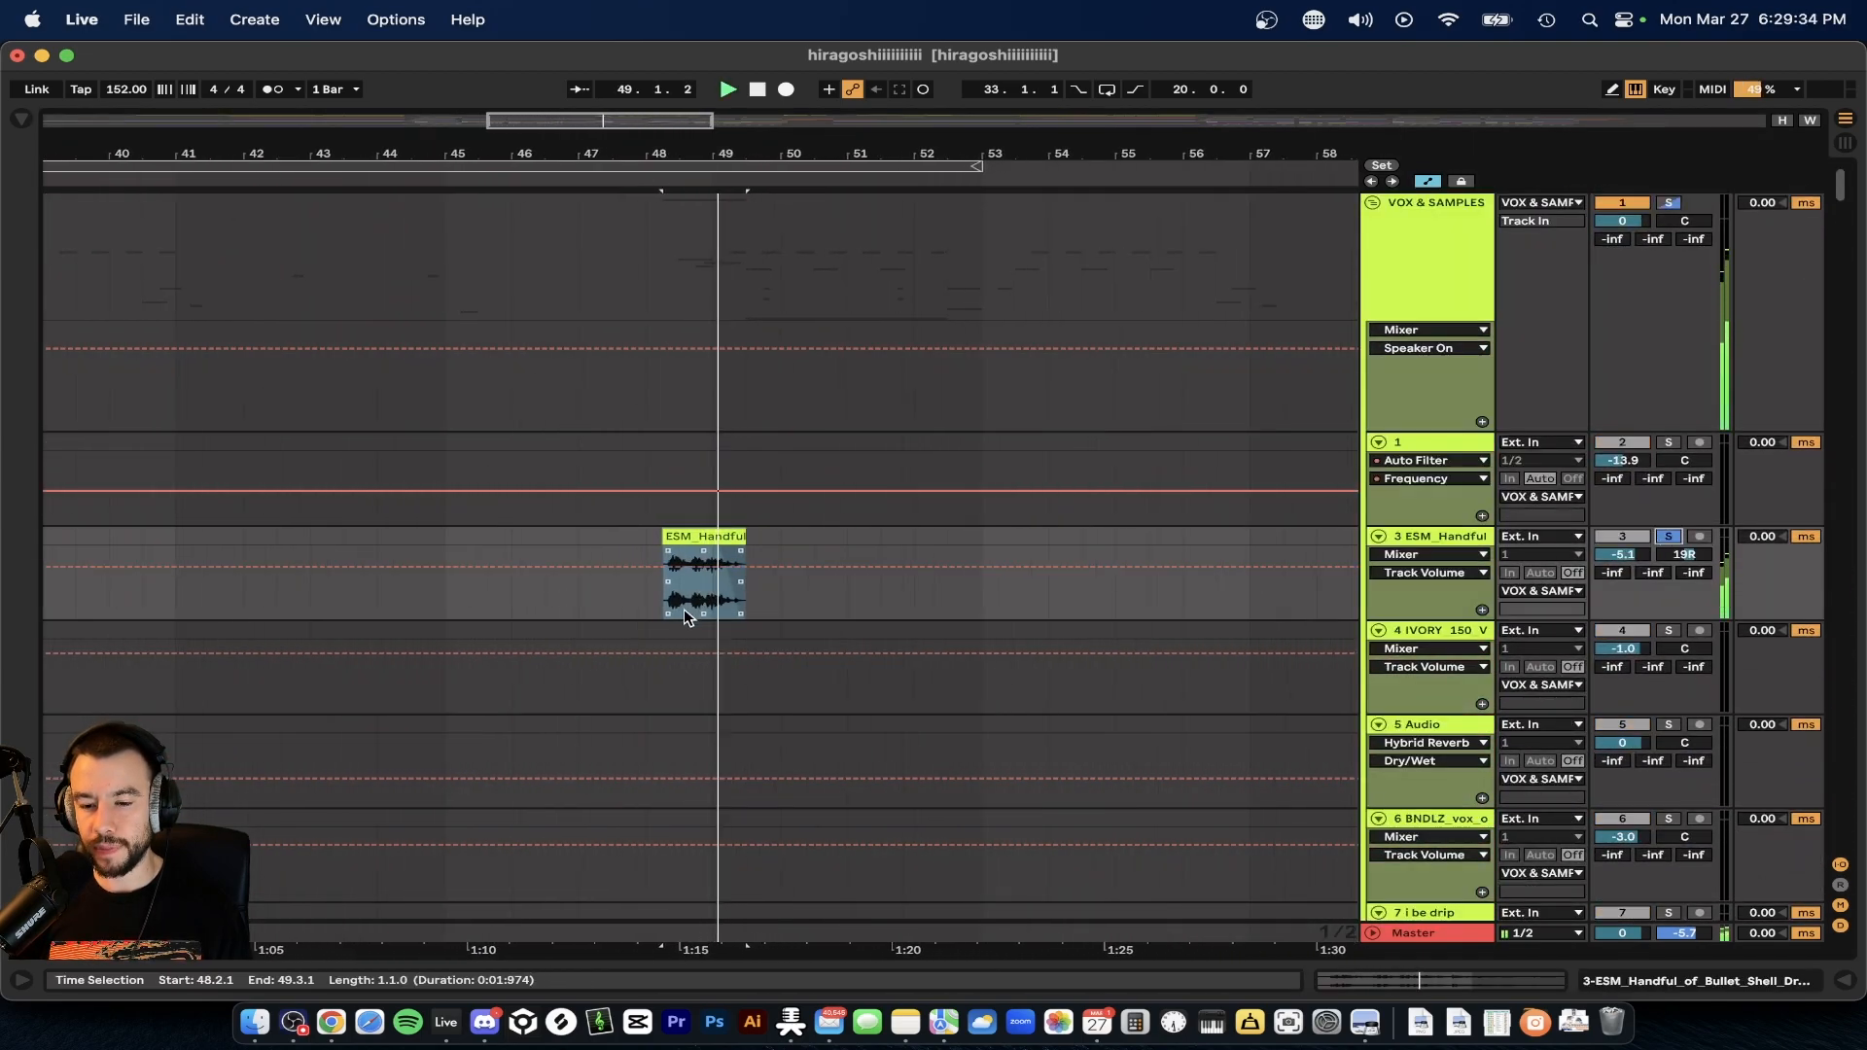
pyautogui.scroll(5, 684, 609)
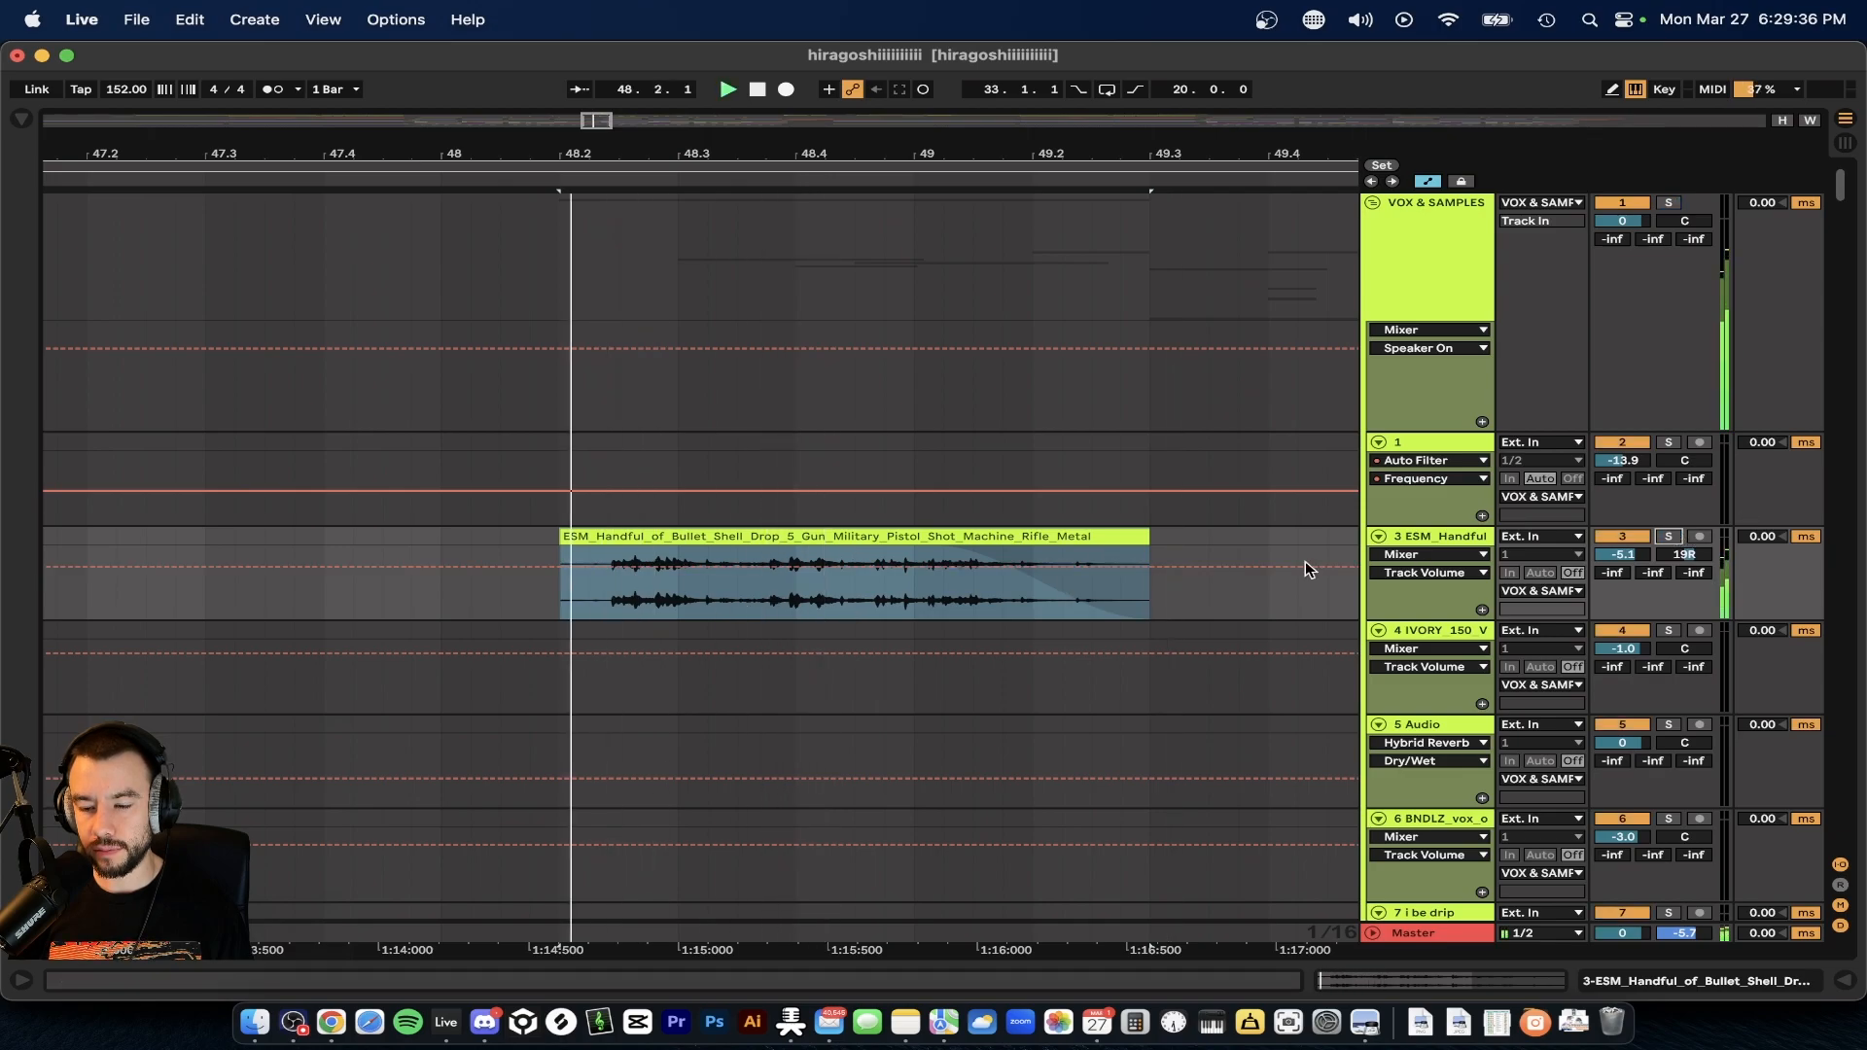
# - Play the full mix from bar 48 to hear the bullet shell drop in context, then stop
pyautogui.click(441, 540)
pyautogui.scroll(-3, 441, 541)
pyautogui.scroll(-10, 461, 540)
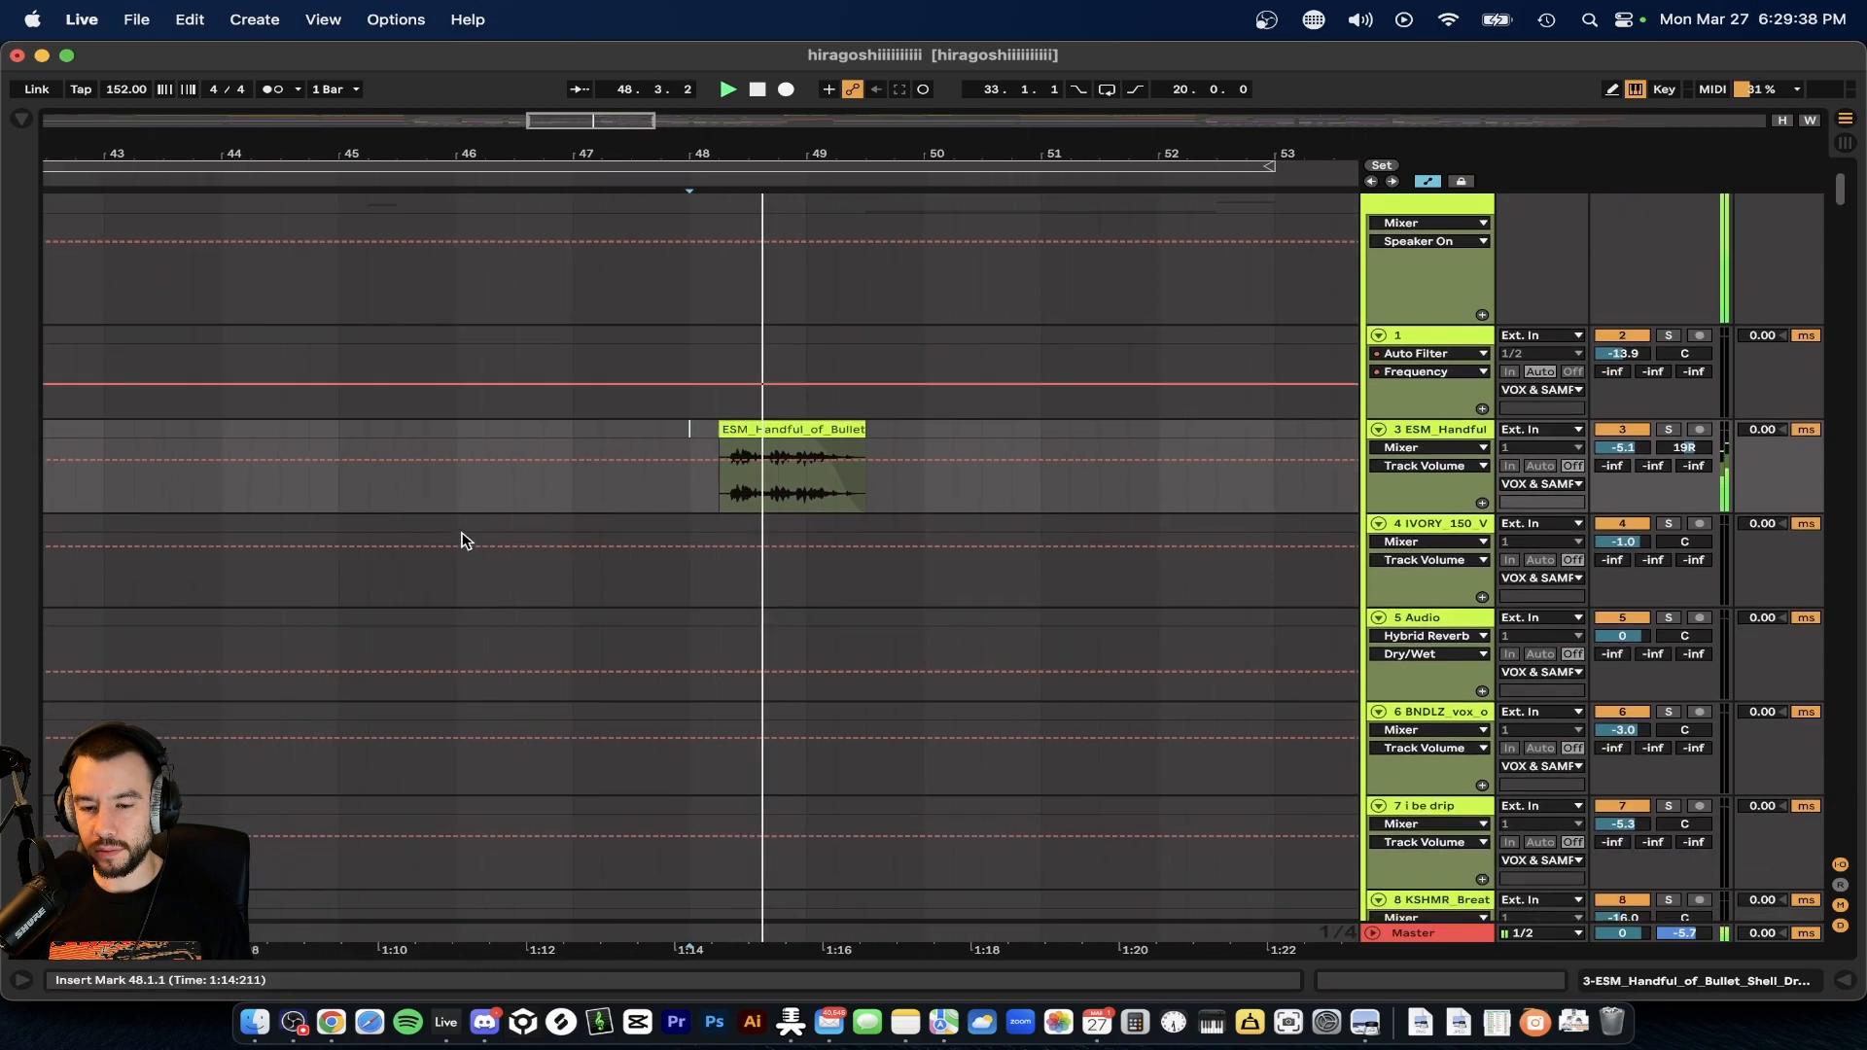
pyautogui.press('space')
# - Play the full mix from bar 31 into the drop at bar 33 and stop
pyautogui.scroll(-10, 494, 556)
pyautogui.scroll(-3, 491, 562)
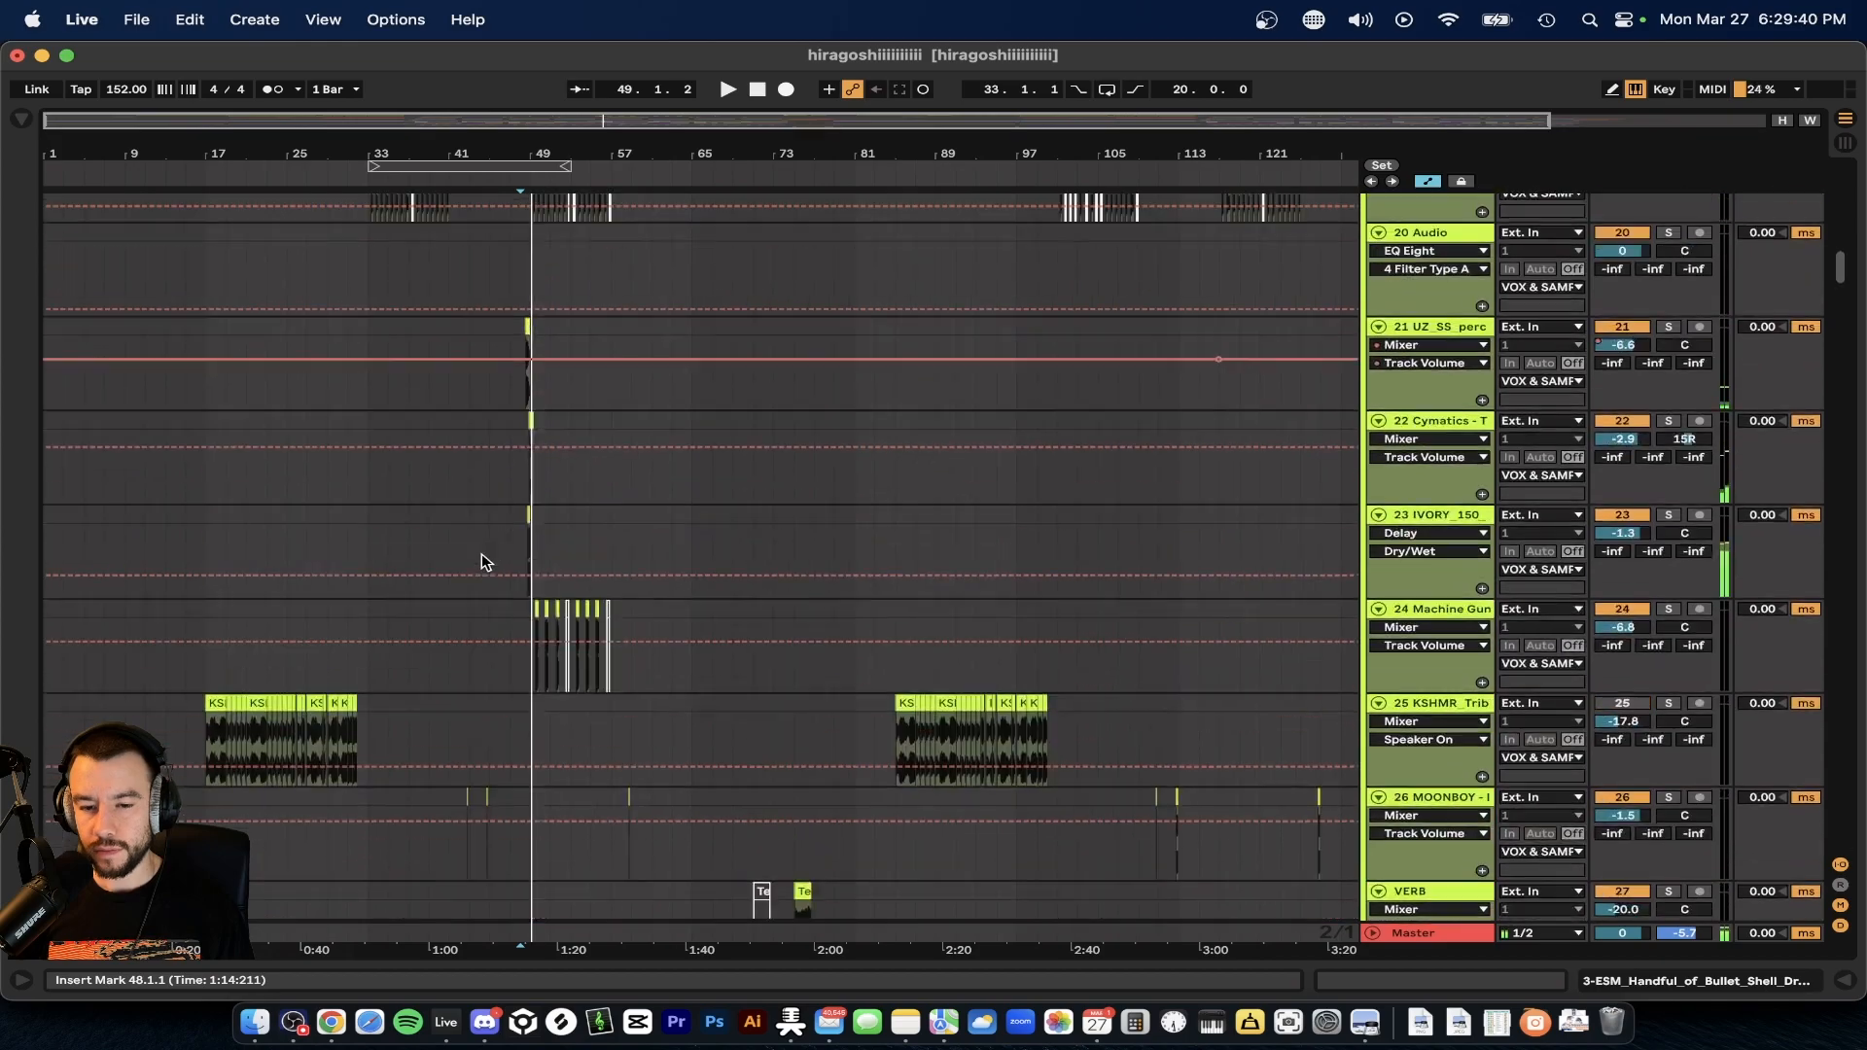
pyautogui.click(346, 642)
pyautogui.press('space')
pyautogui.scroll(-10, 346, 638)
pyautogui.scroll(10, 347, 638)
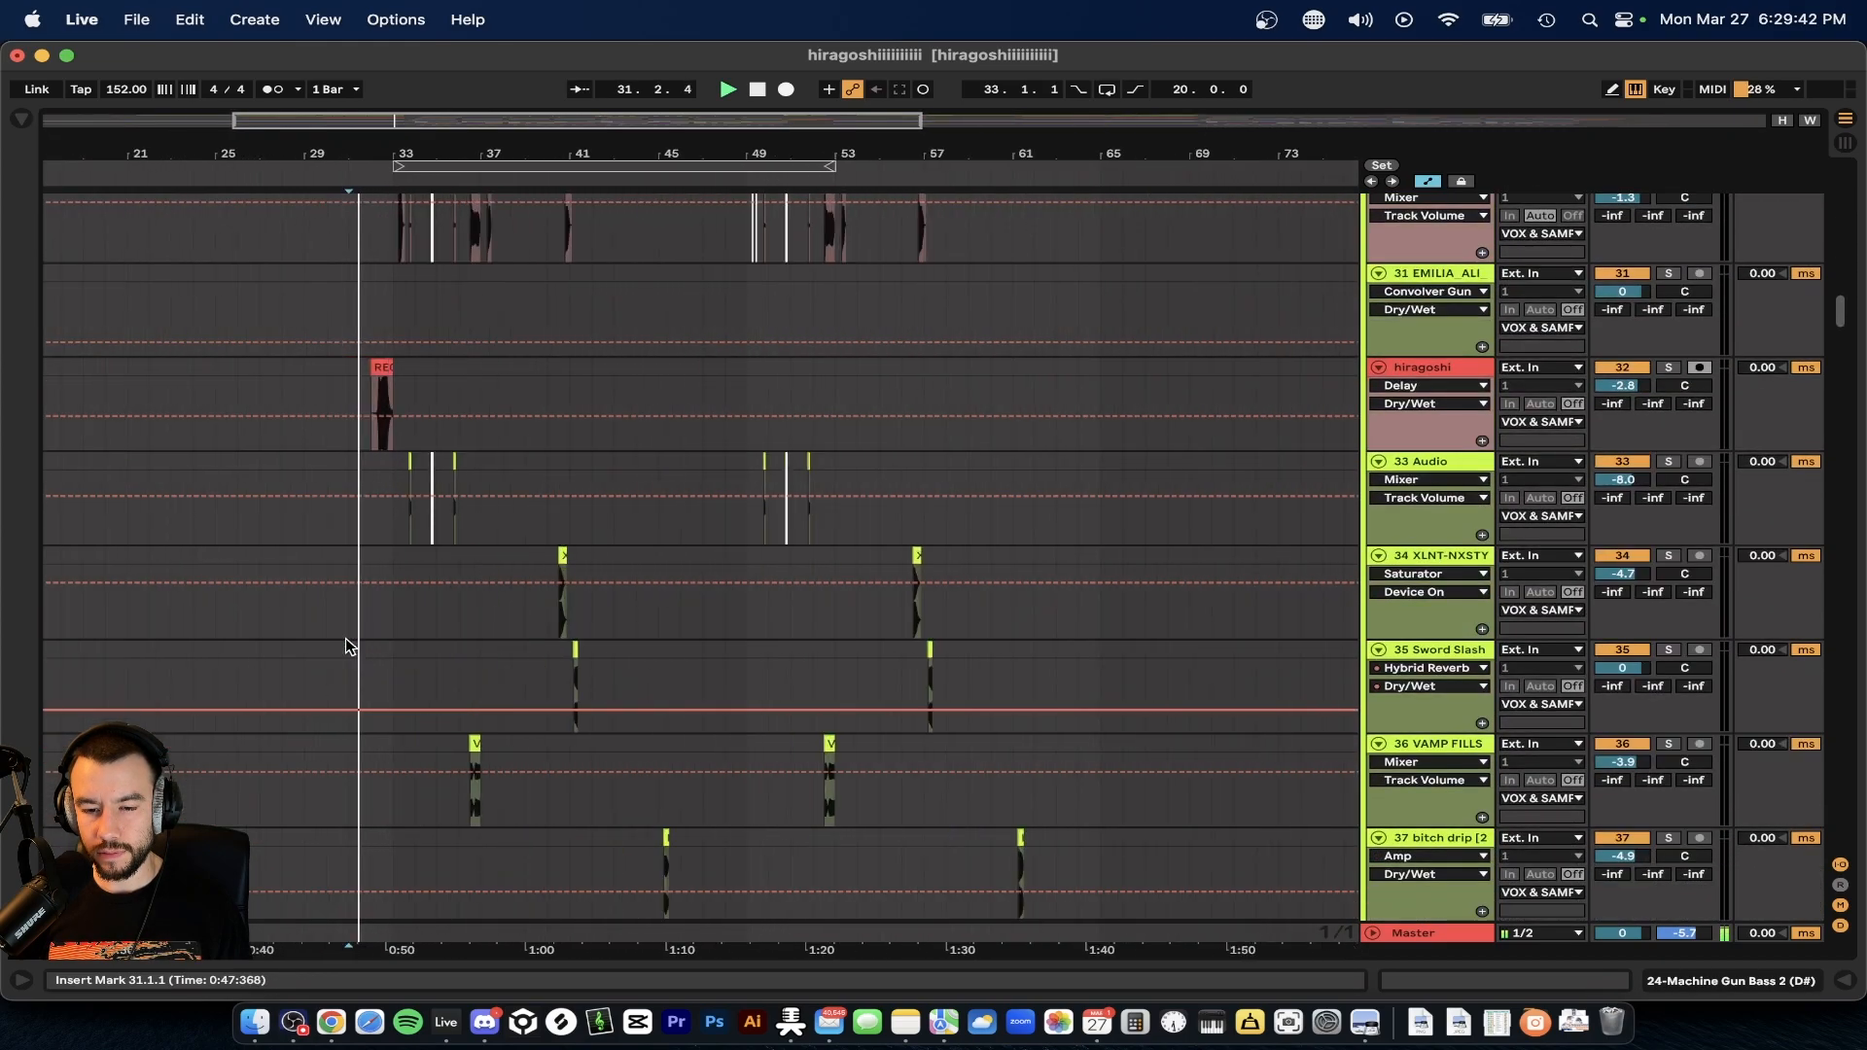
pyautogui.scroll(15, 387, 570)
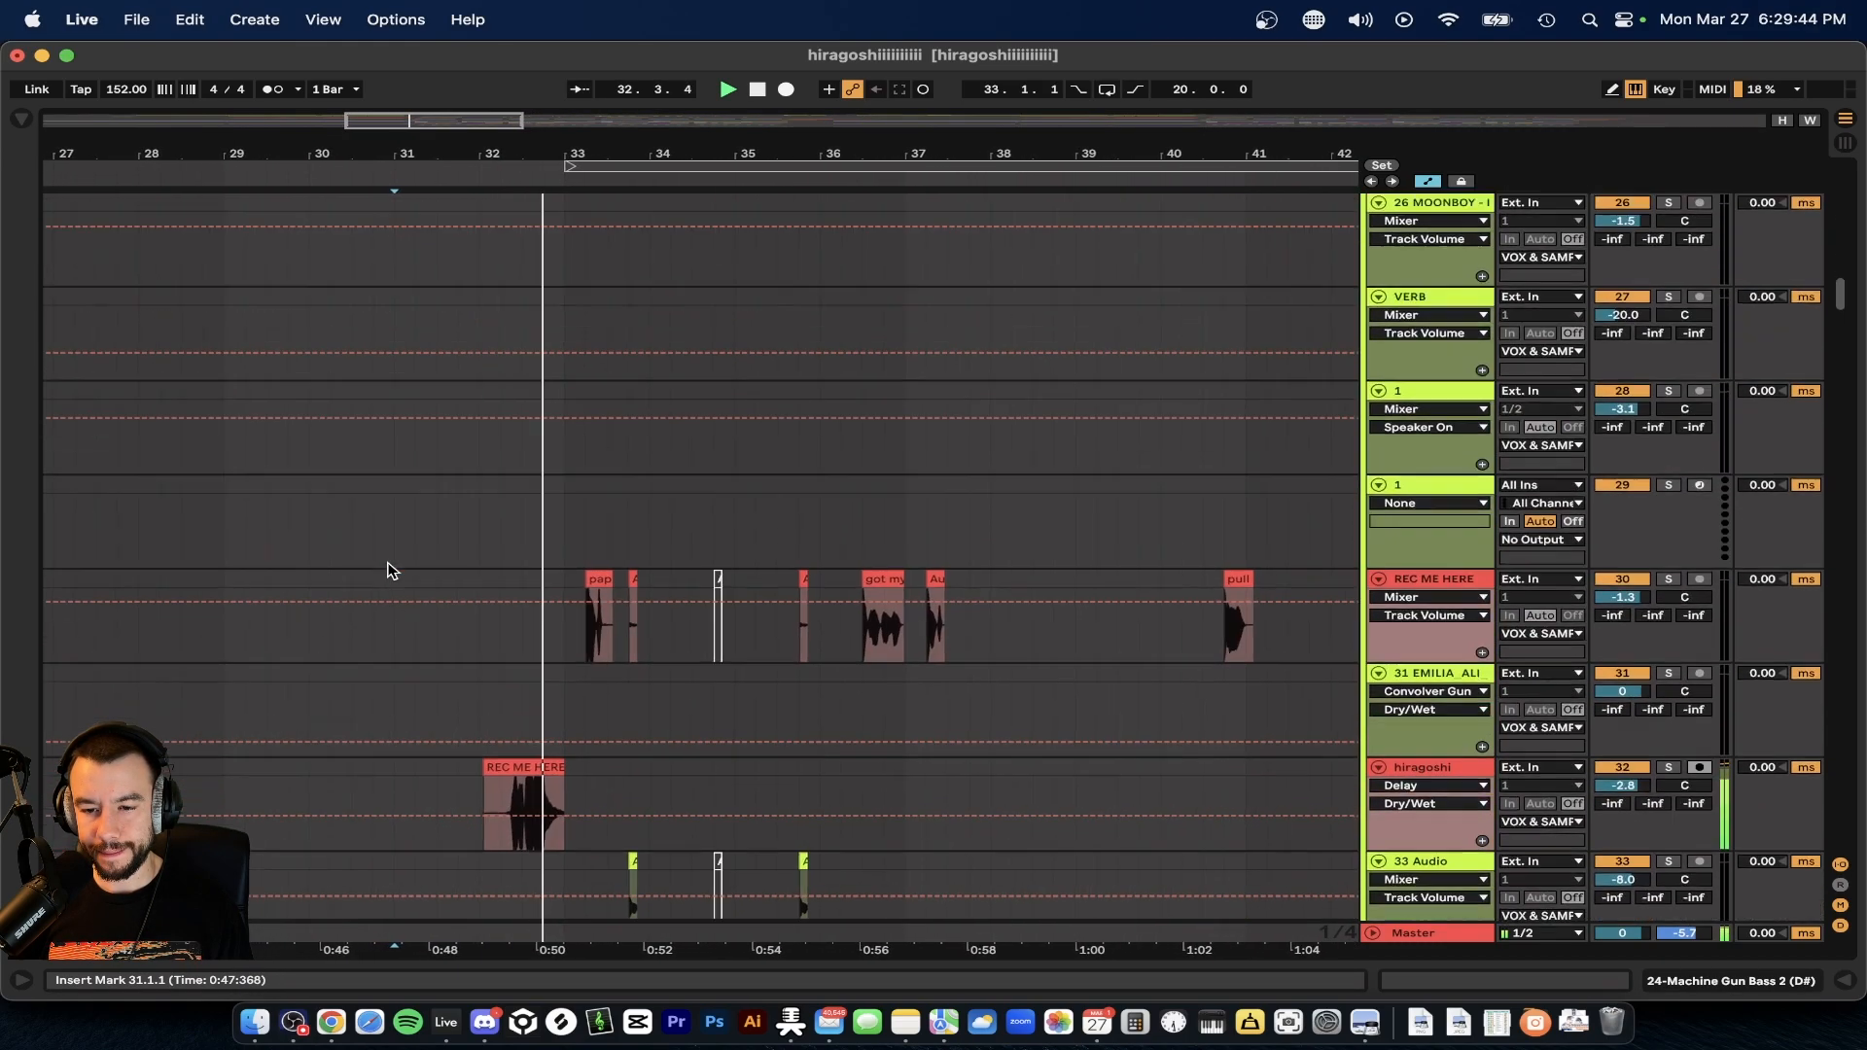
pyautogui.scroll(8, 387, 570)
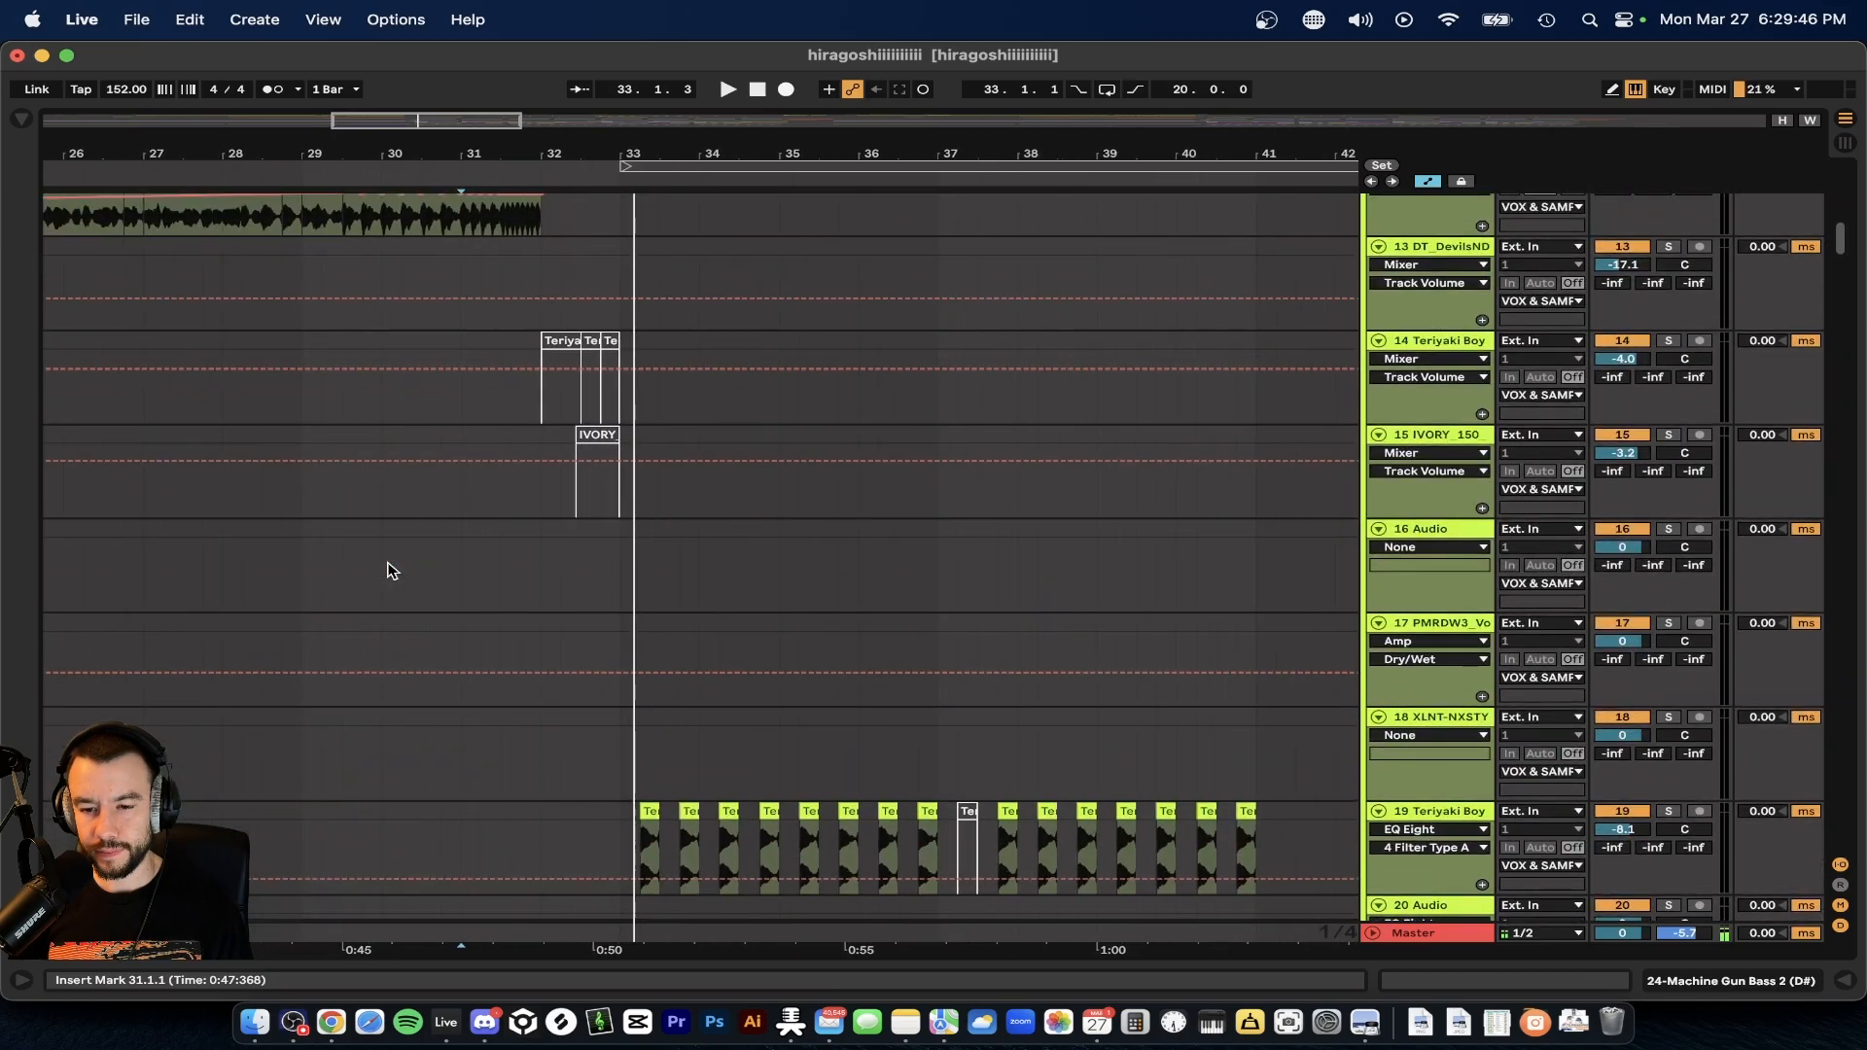
# - Solo the hiragoshi vocal track and play its REC ME HERE 2 clip at bar 32
pyautogui.scroll(9, 387, 570)
pyautogui.scroll(-5, 387, 569)
pyautogui.scroll(-20, 387, 570)
pyautogui.scroll(5, 452, 605)
pyautogui.scroll(-2, 452, 605)
pyautogui.click(568, 533)
pyautogui.scroll(4, 569, 532)
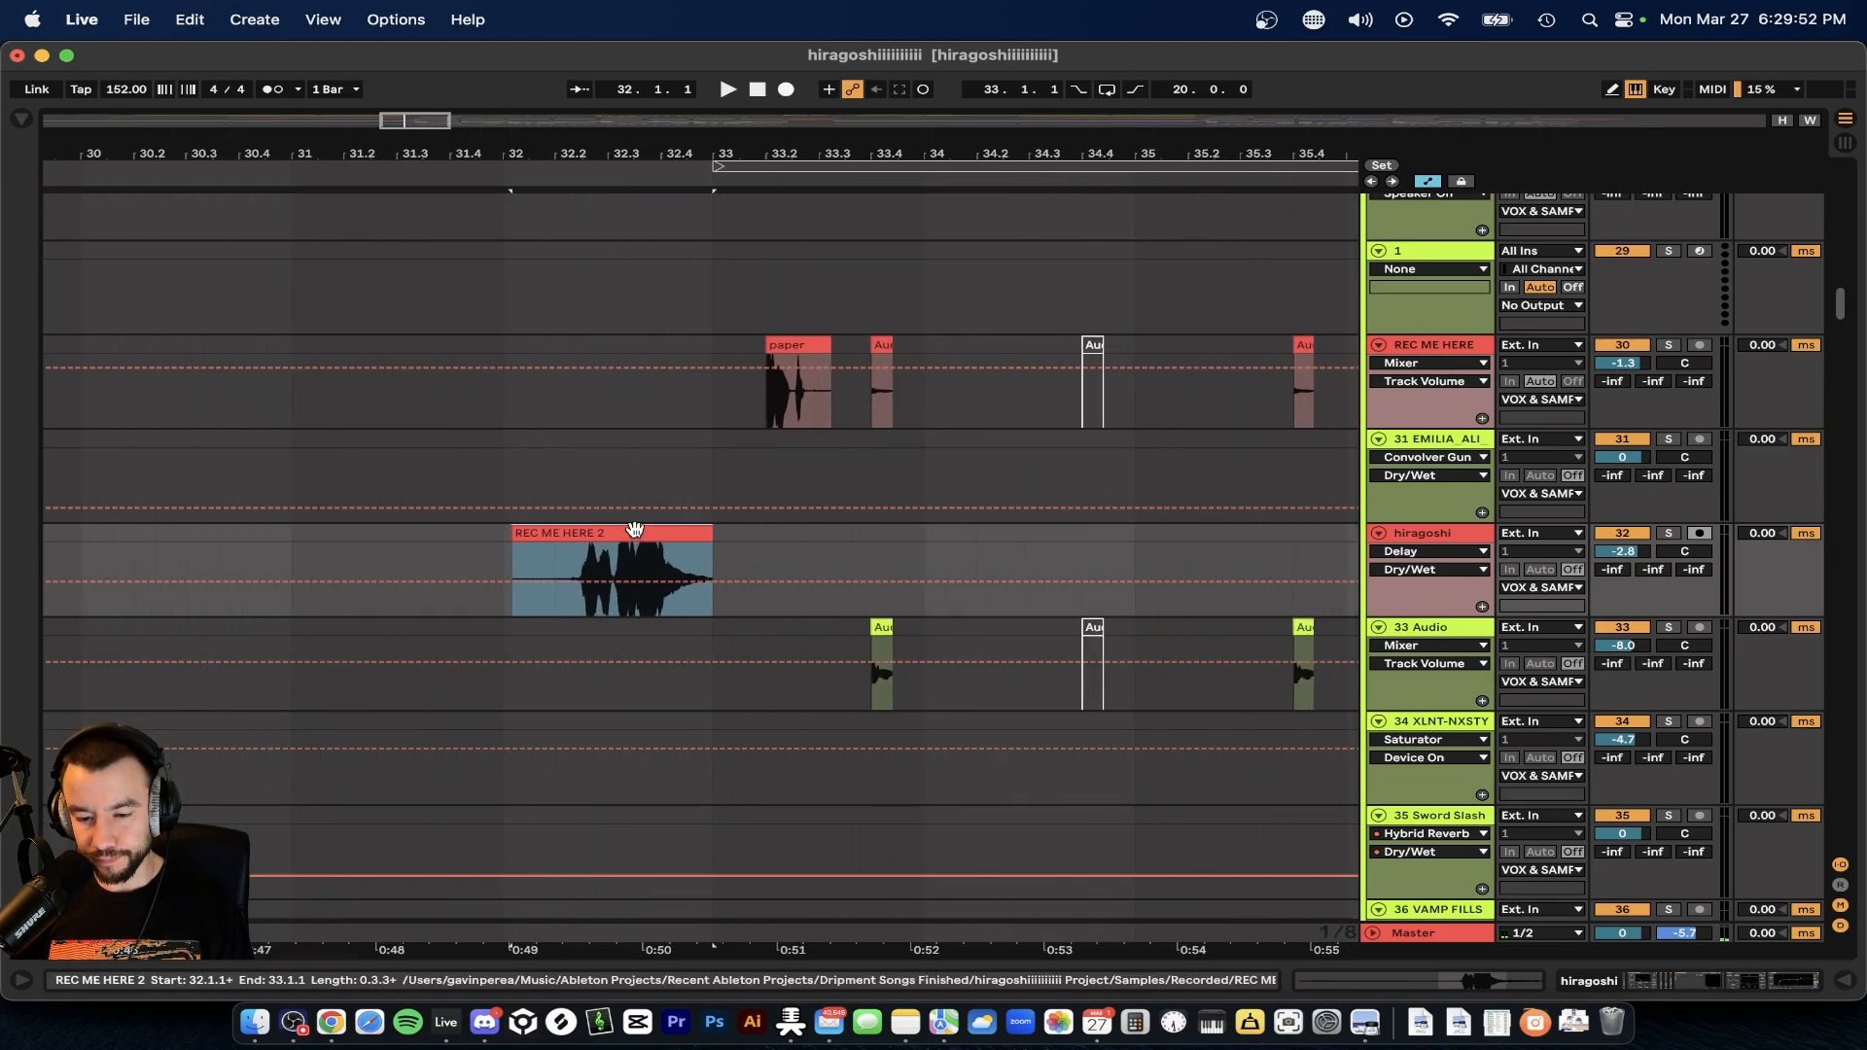
pyautogui.click(1669, 533)
pyautogui.press('space')
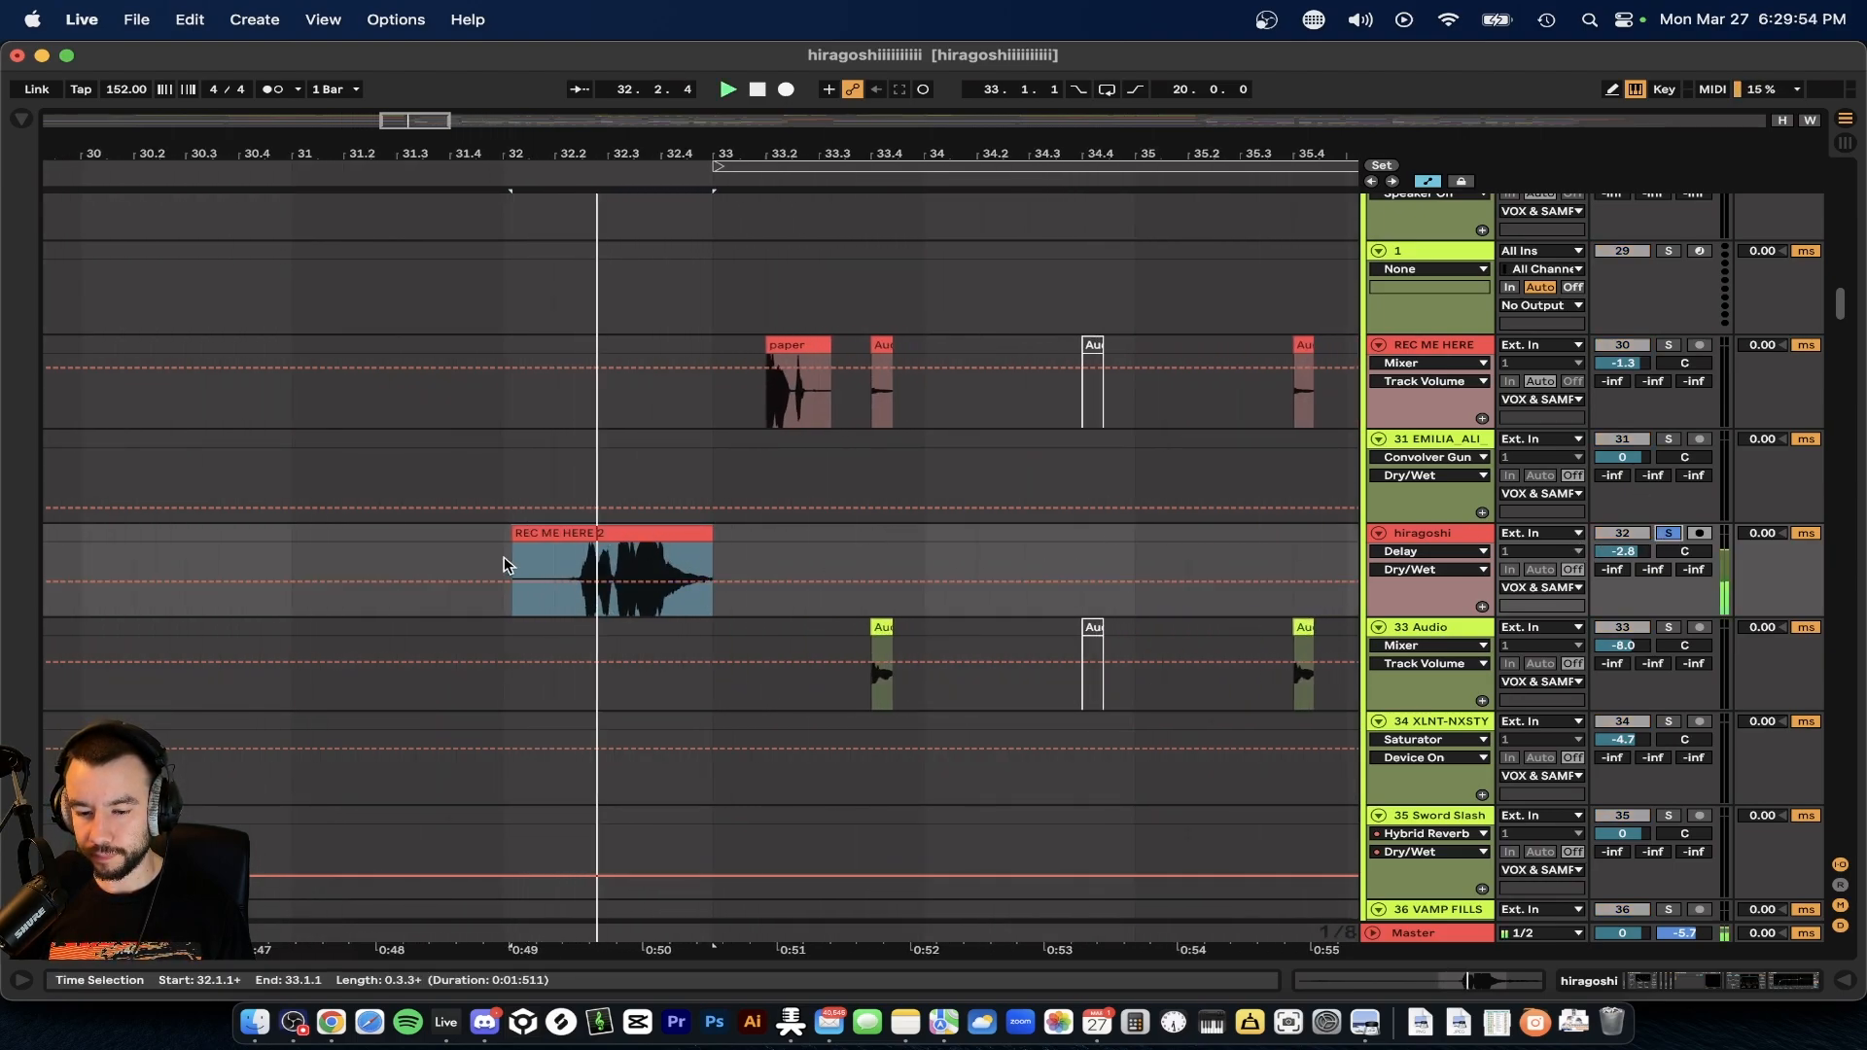
# - Open the REC ME HERE 2 clip's settings, reset its pitch to 0 semitones and play it
pyautogui.click(685, 550)
pyautogui.press('super+z')
pyautogui.doubleClick(671, 533)
pyautogui.press('space')
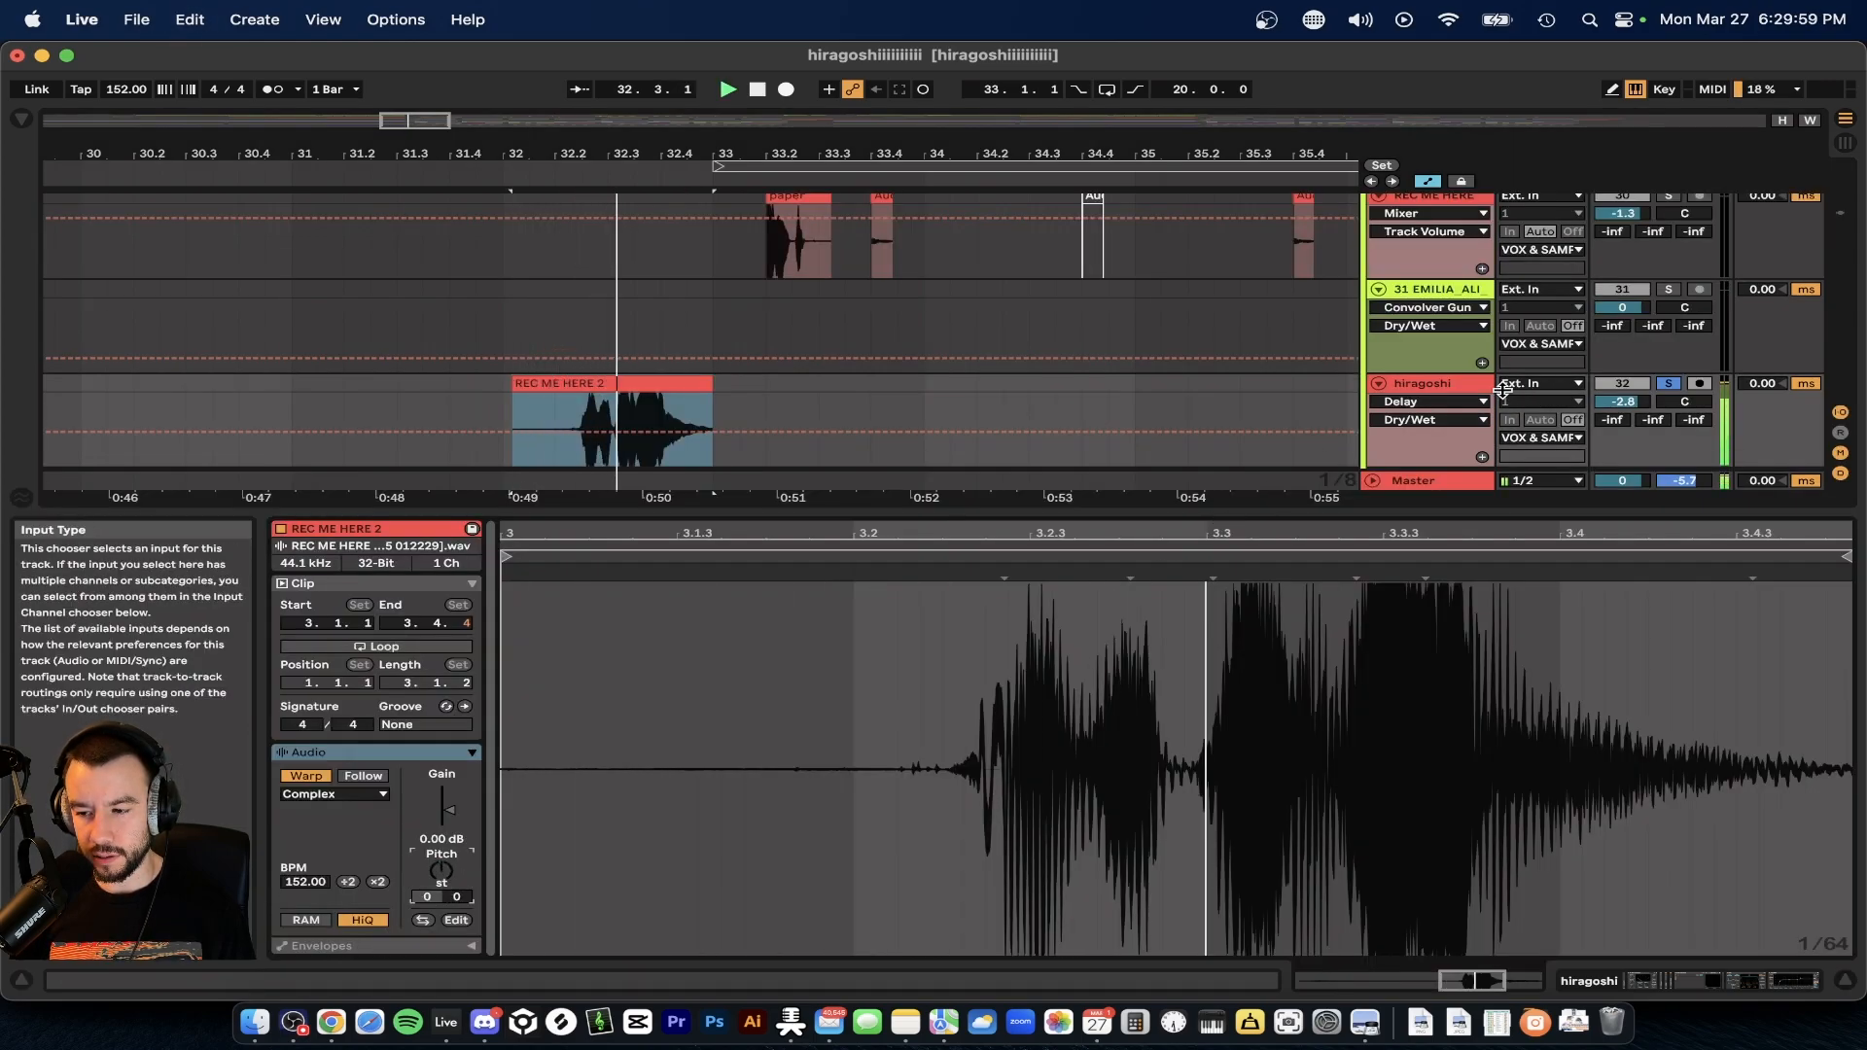
# - Show the hiragoshi track's effects, turn off EQ Eight and delete the folded rack in front of the Glue Compressor
pyautogui.doubleClick(1464, 386)
pyautogui.click(1464, 385)
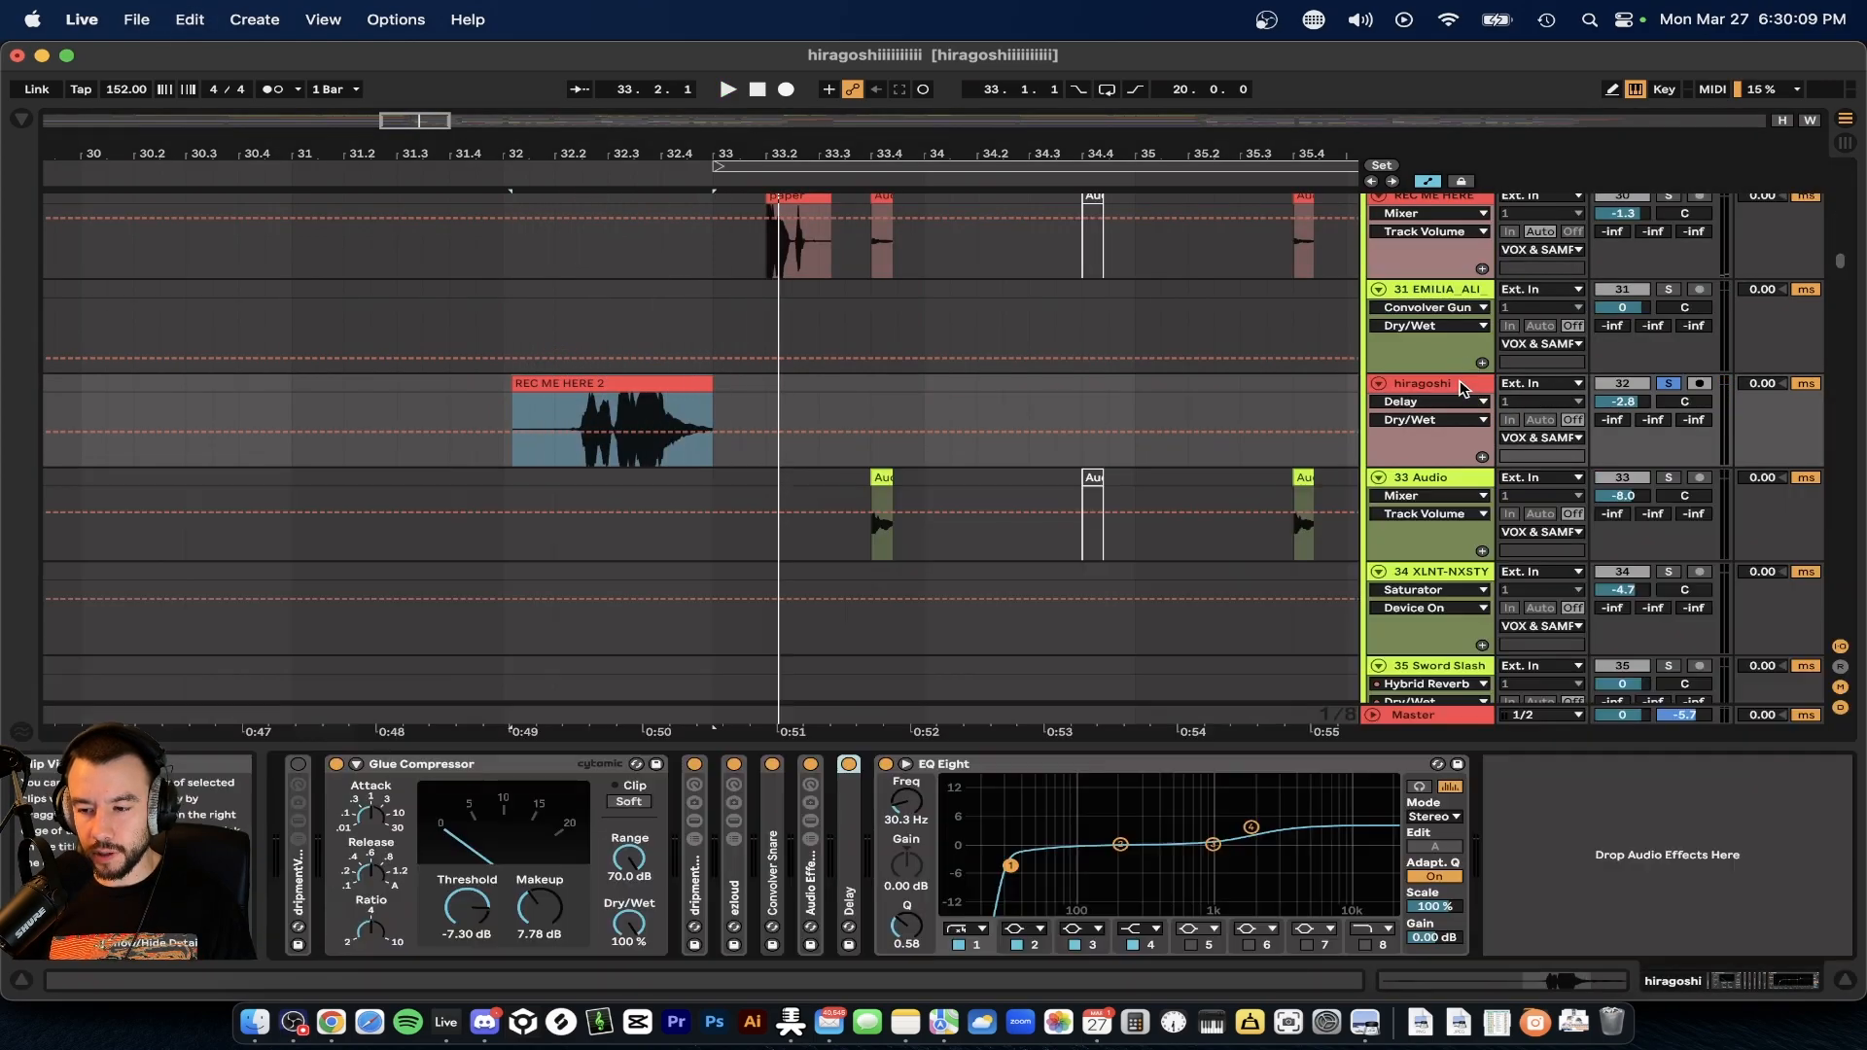
pyautogui.click(886, 764)
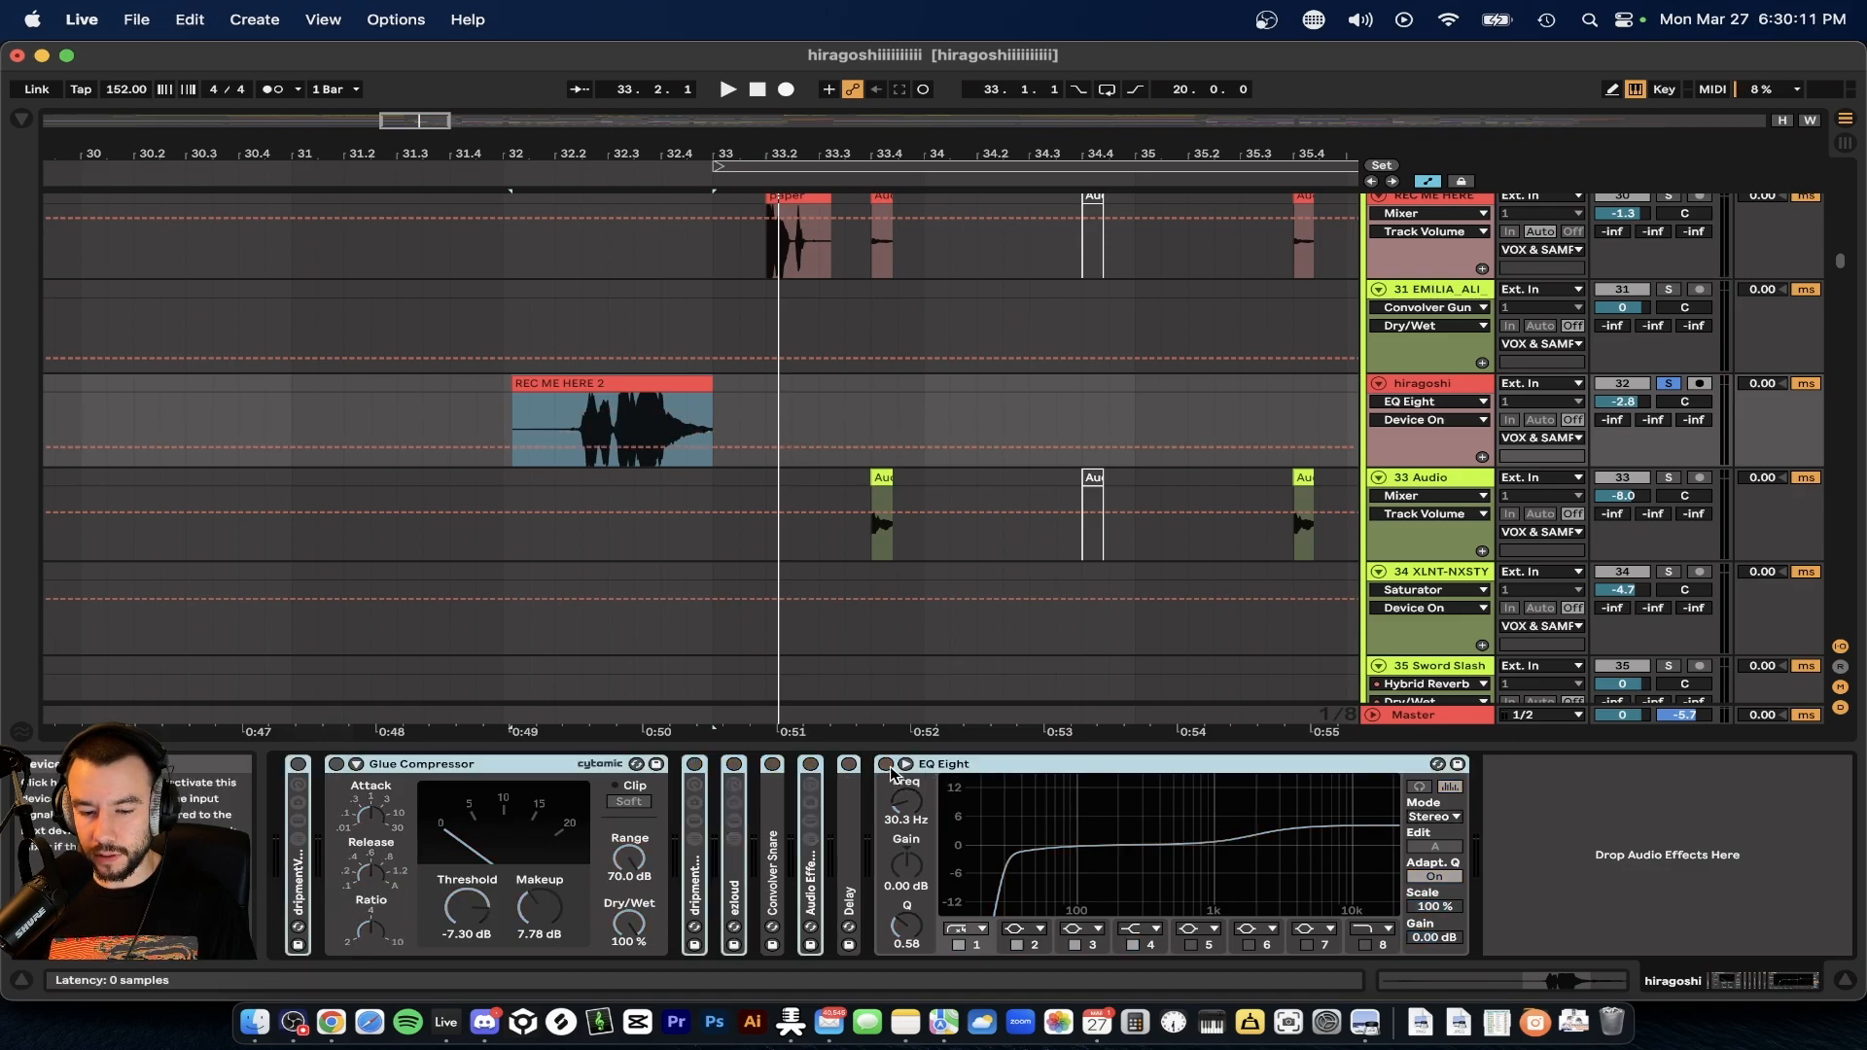
pyautogui.click(307, 883)
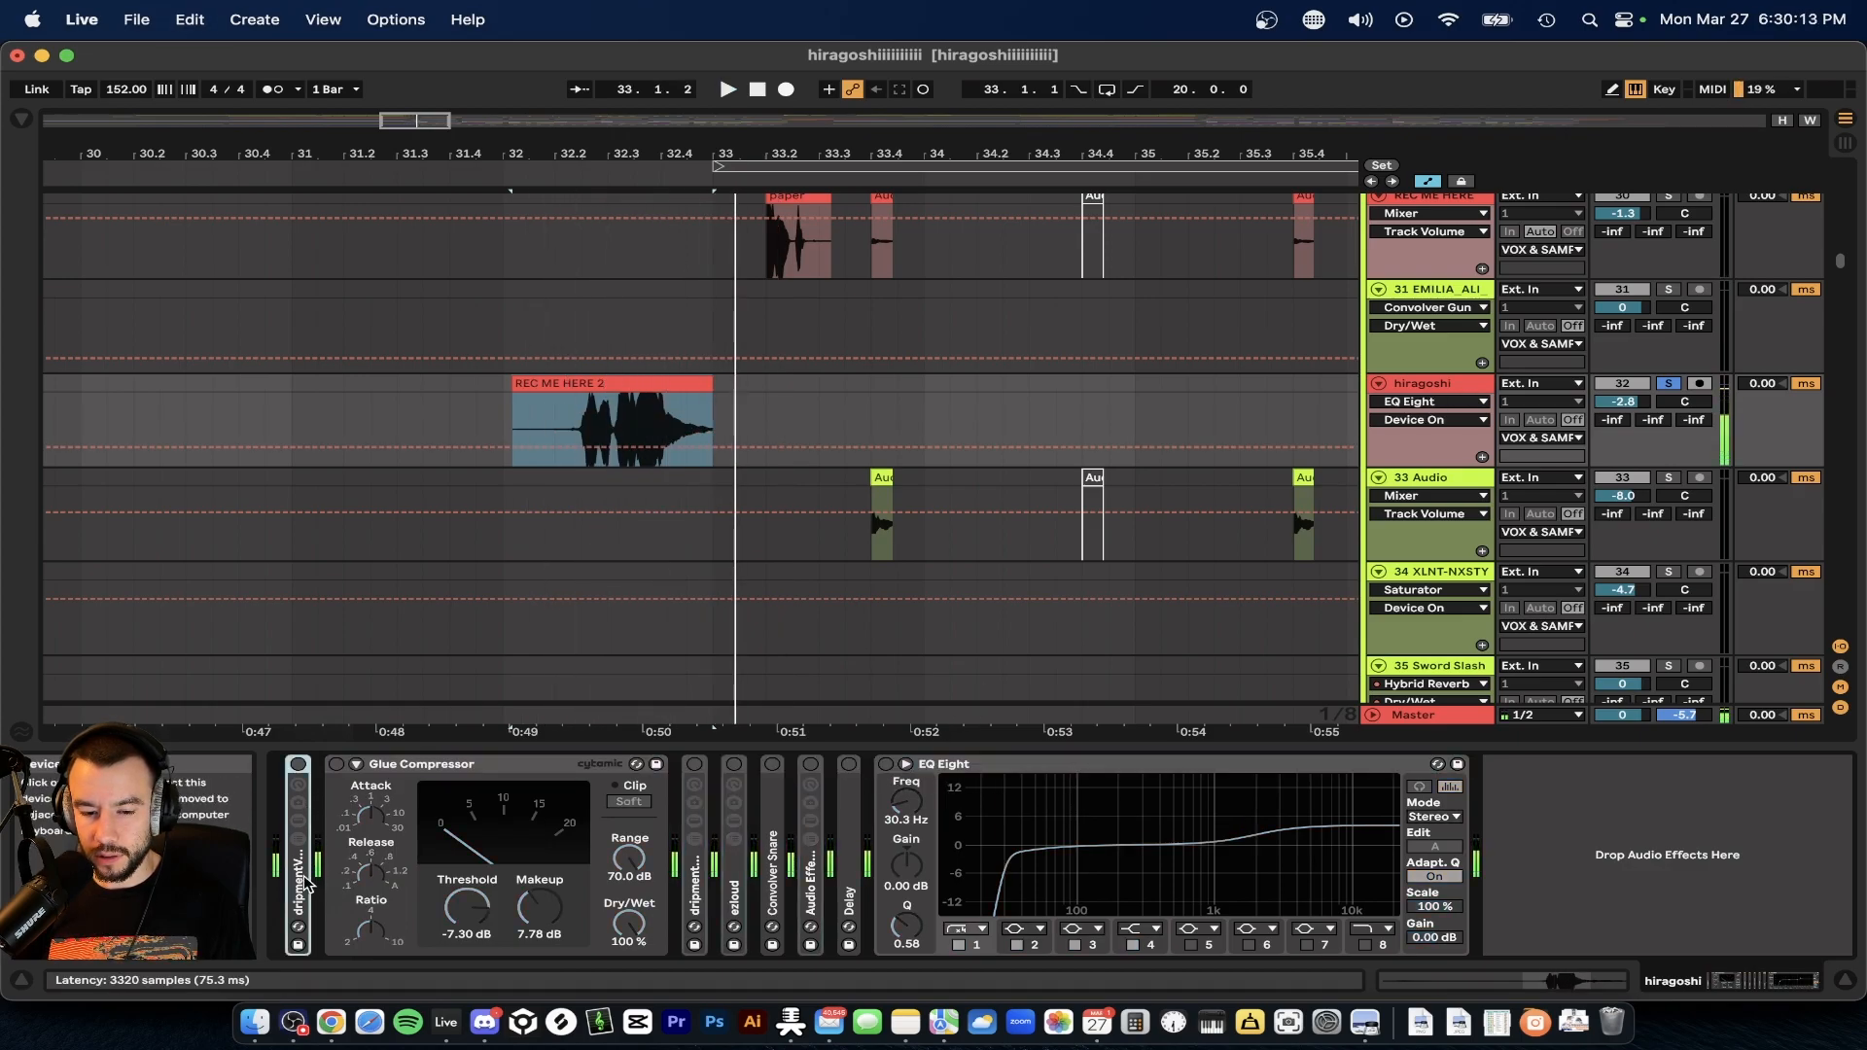
pyautogui.press('Delete')
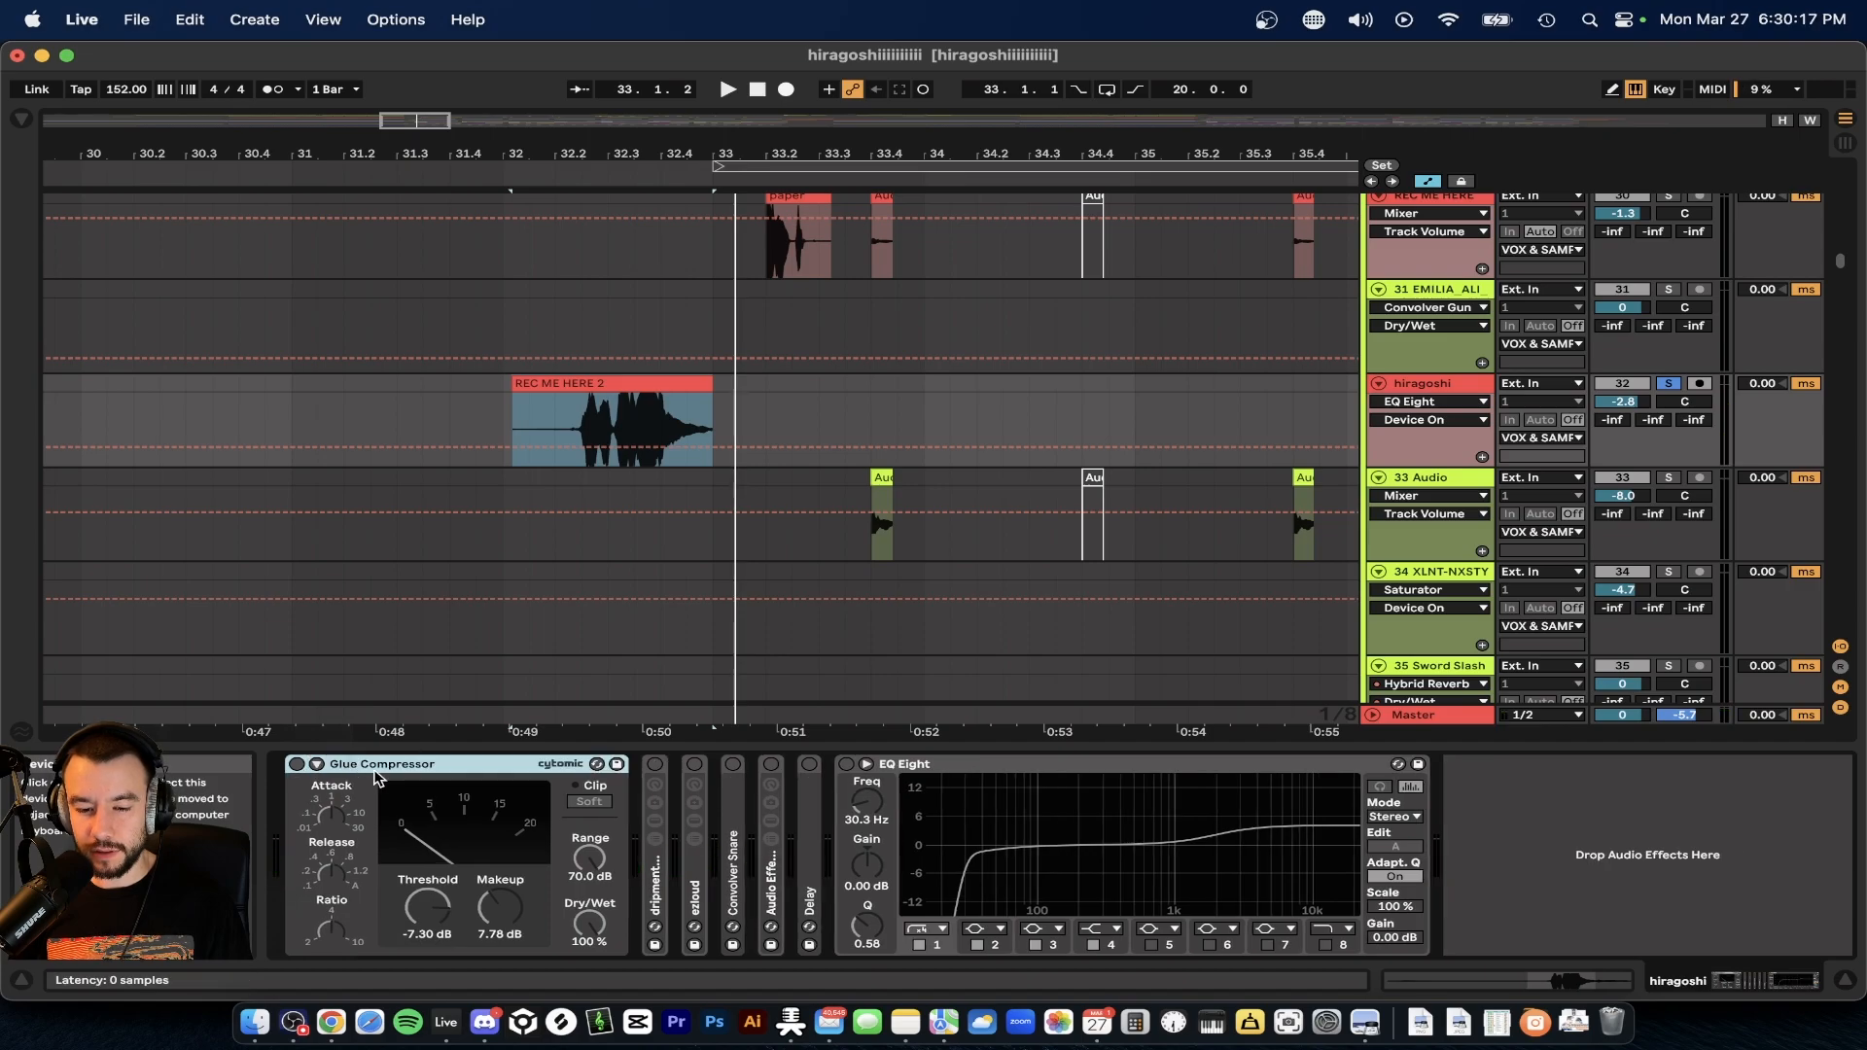
# - Play the vocal while turning on the Glue Compressor and the unfolded dripmentMV7 rack
pyautogui.click(550, 538)
pyautogui.press('space')
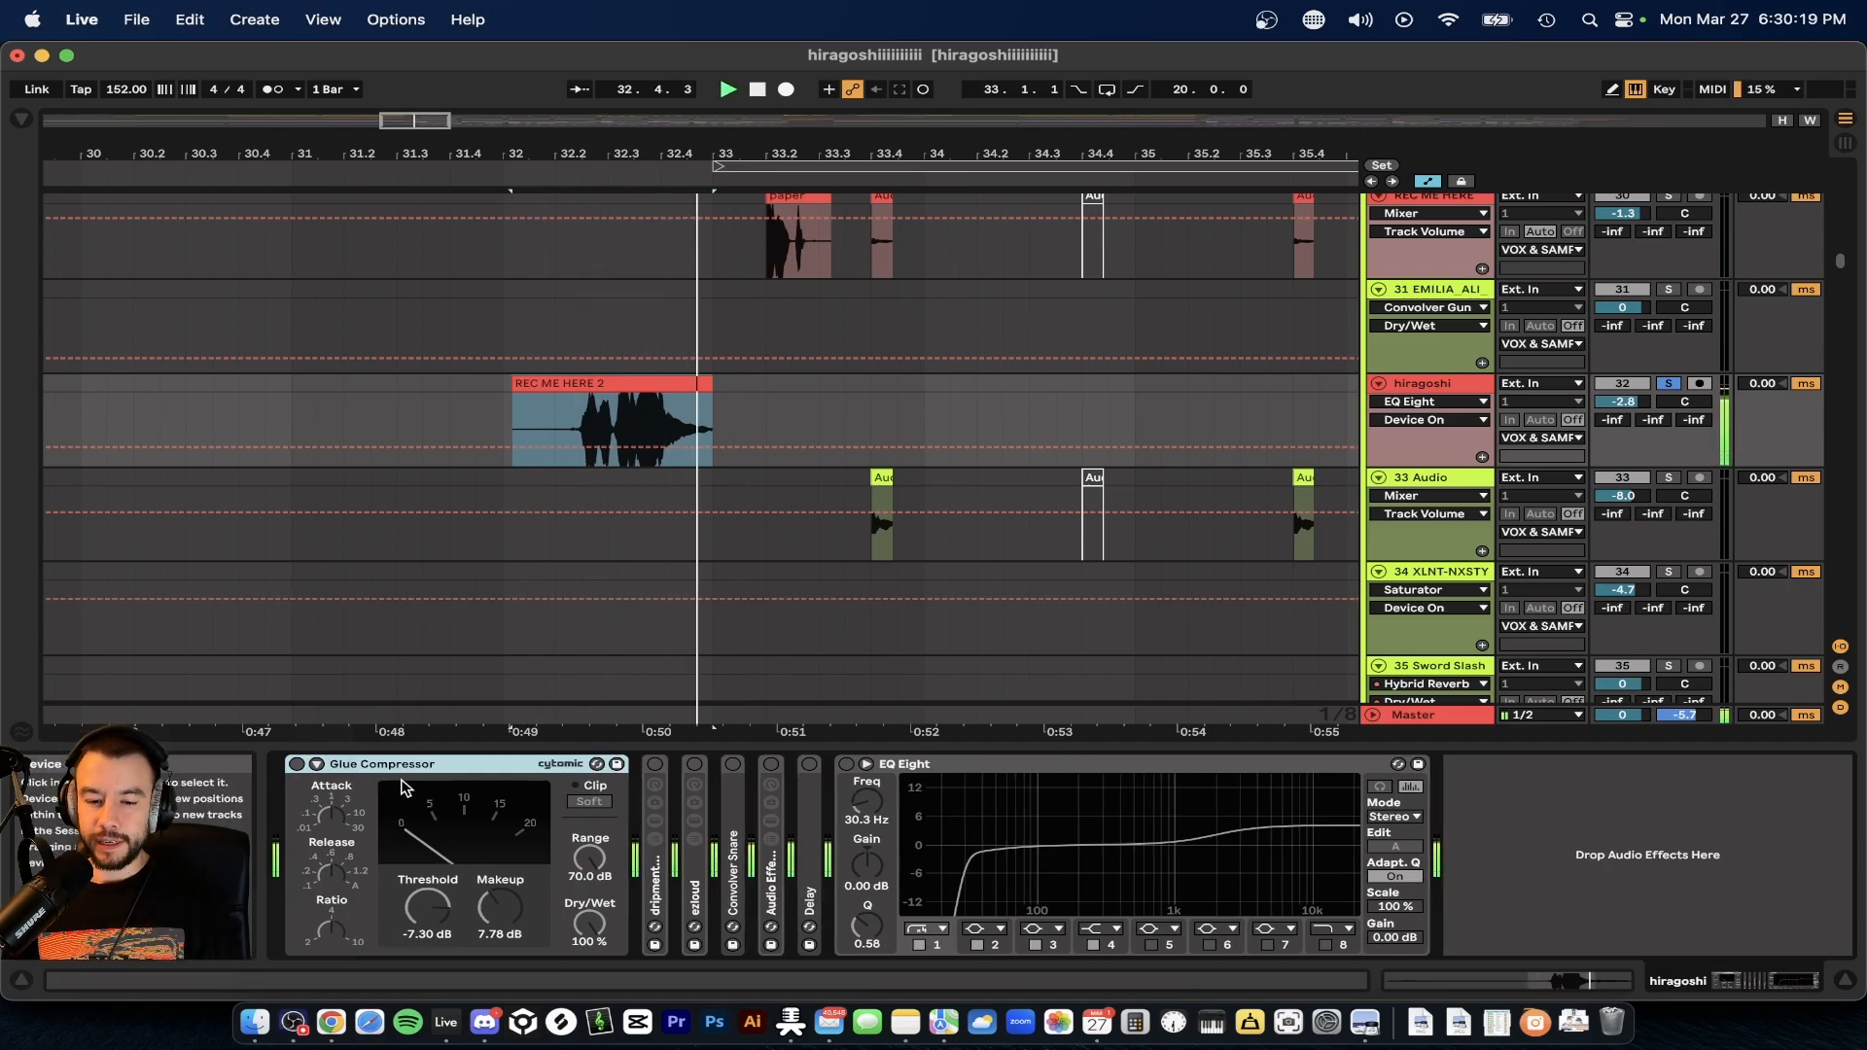
pyautogui.doubleClick(656, 875)
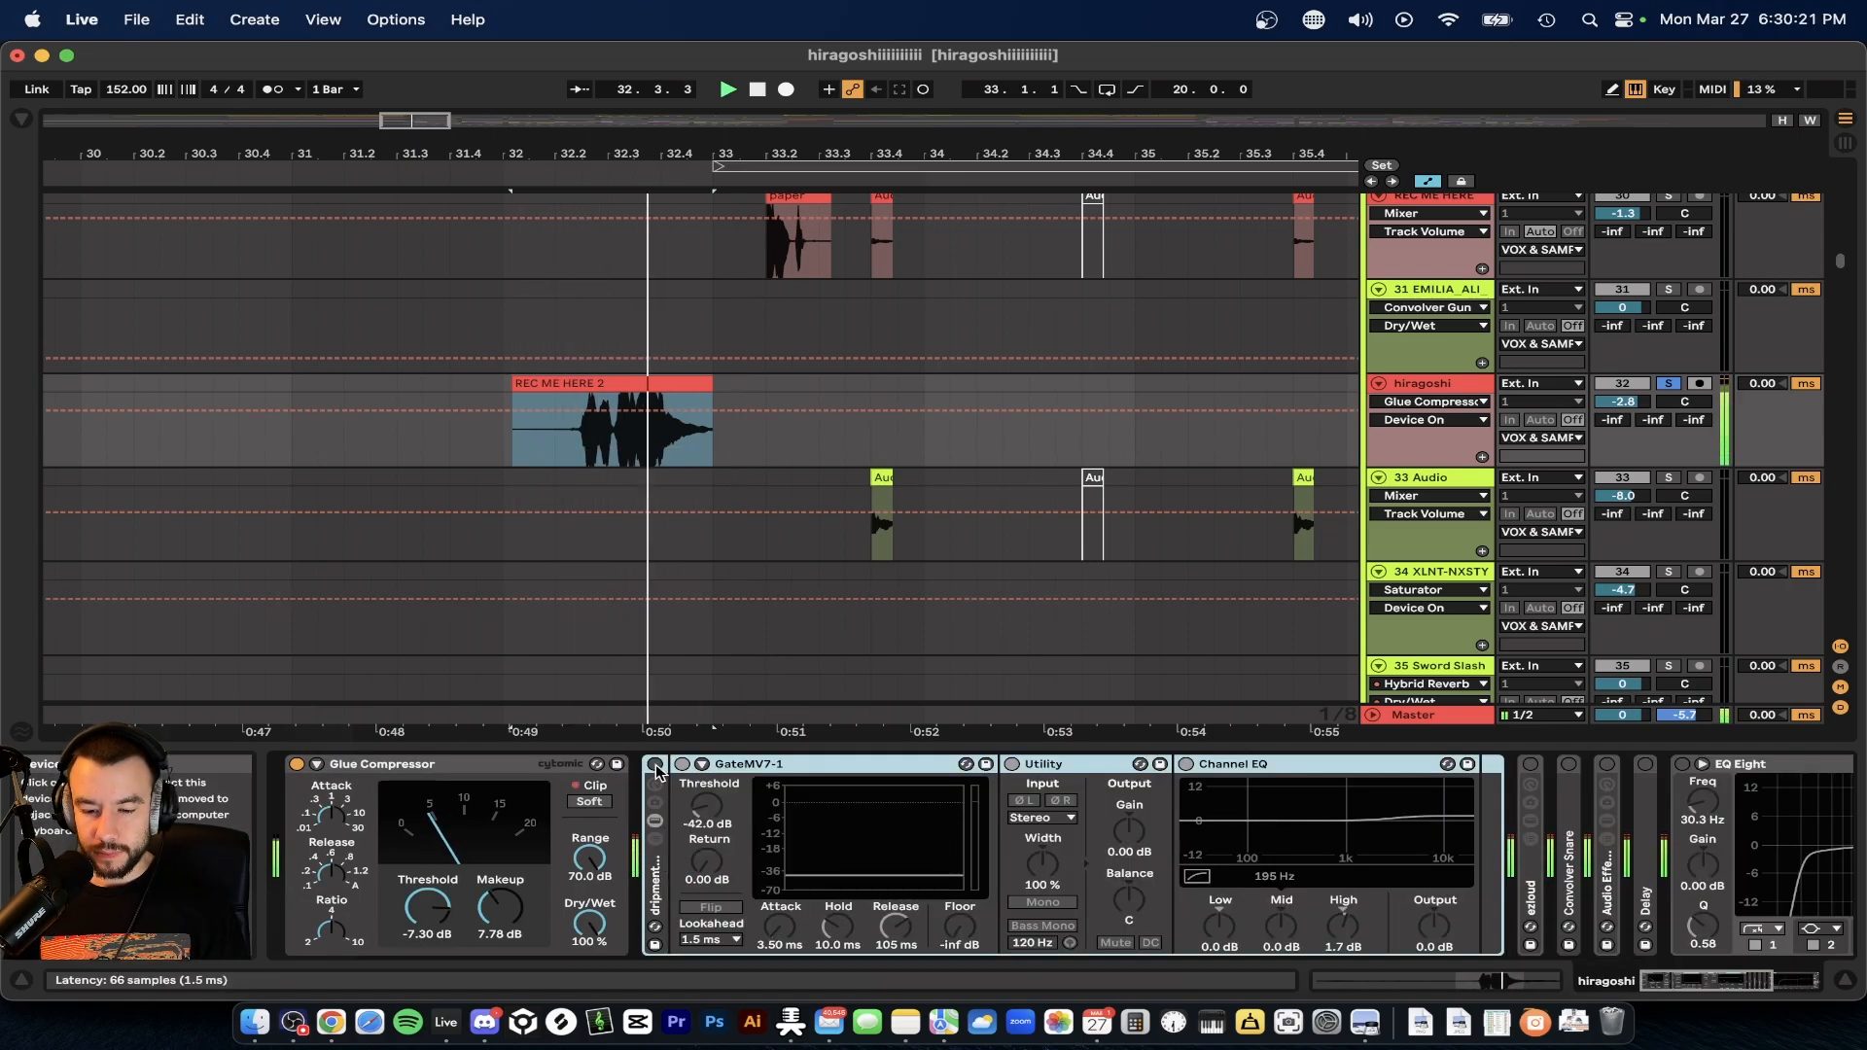
pyautogui.hscroll(3, 778, 860)
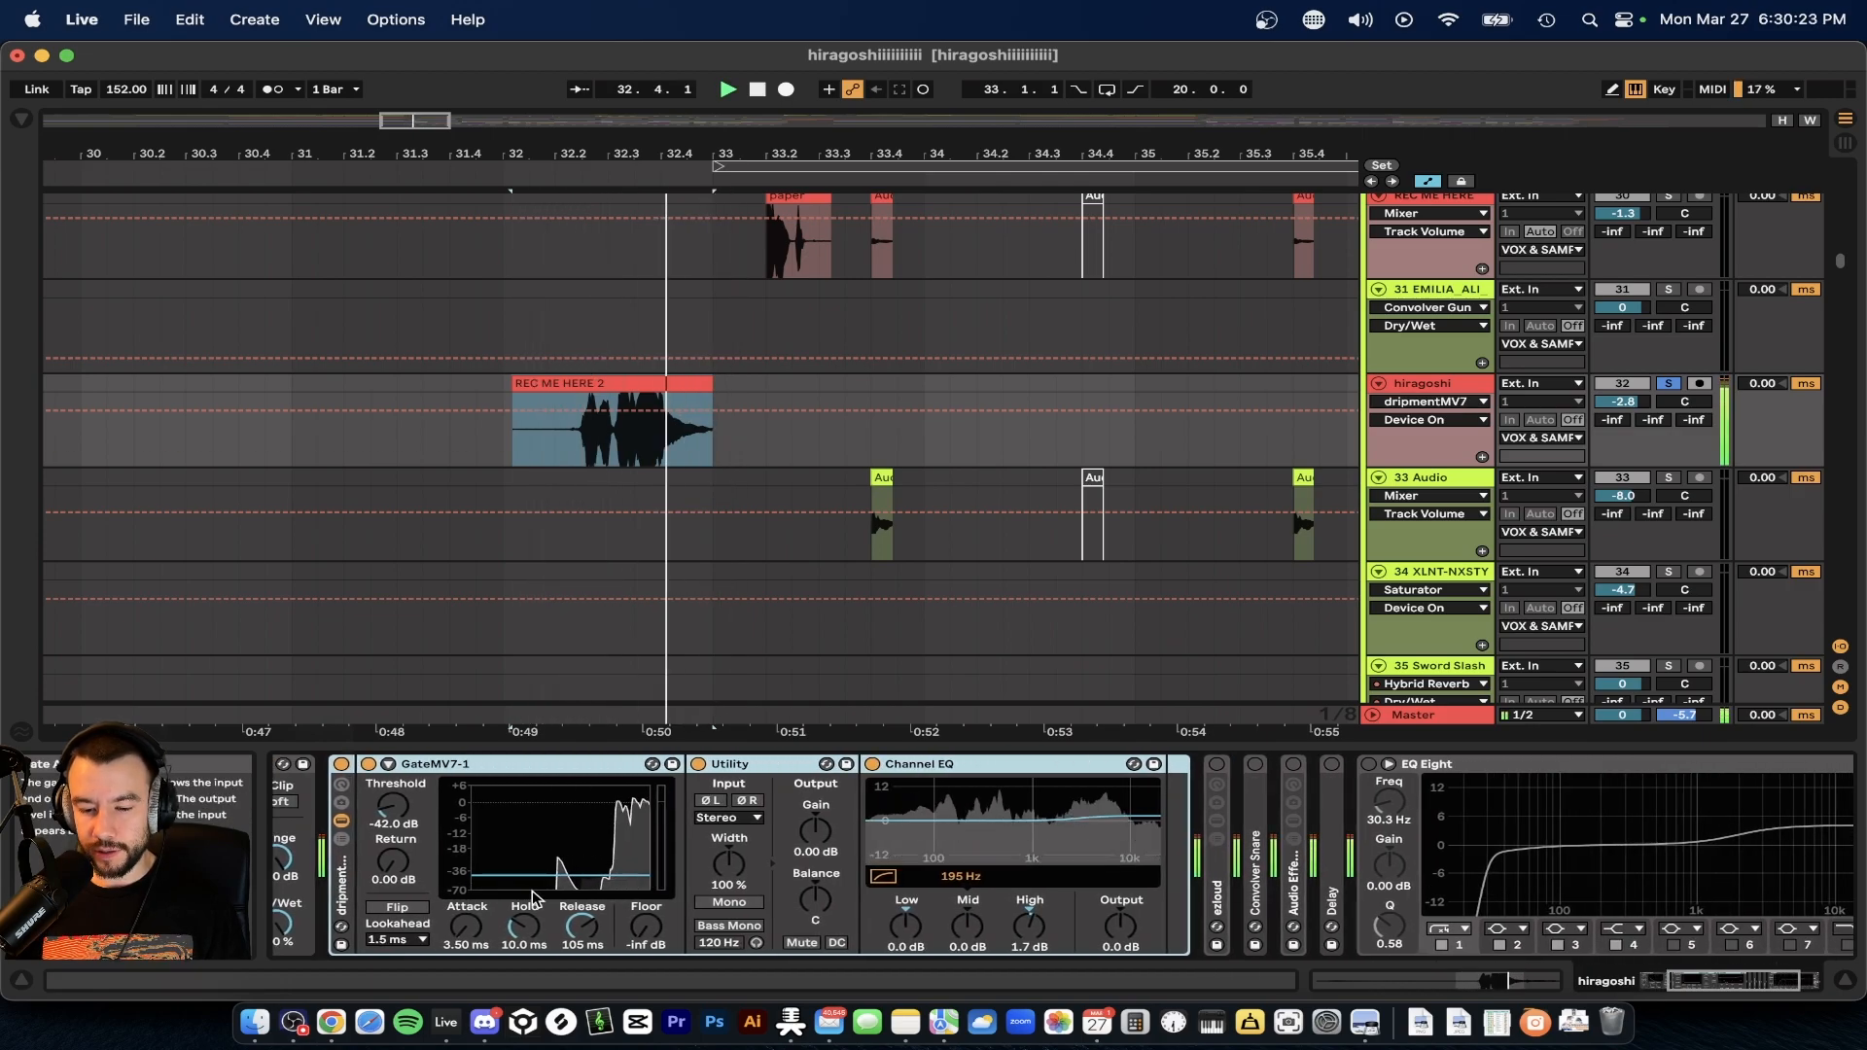
pyautogui.hscroll(3, 961, 866)
# - Unfold and turn on the ezloud rack and play the vocal through its Saturator and OTT
pyautogui.doubleClick(968, 864)
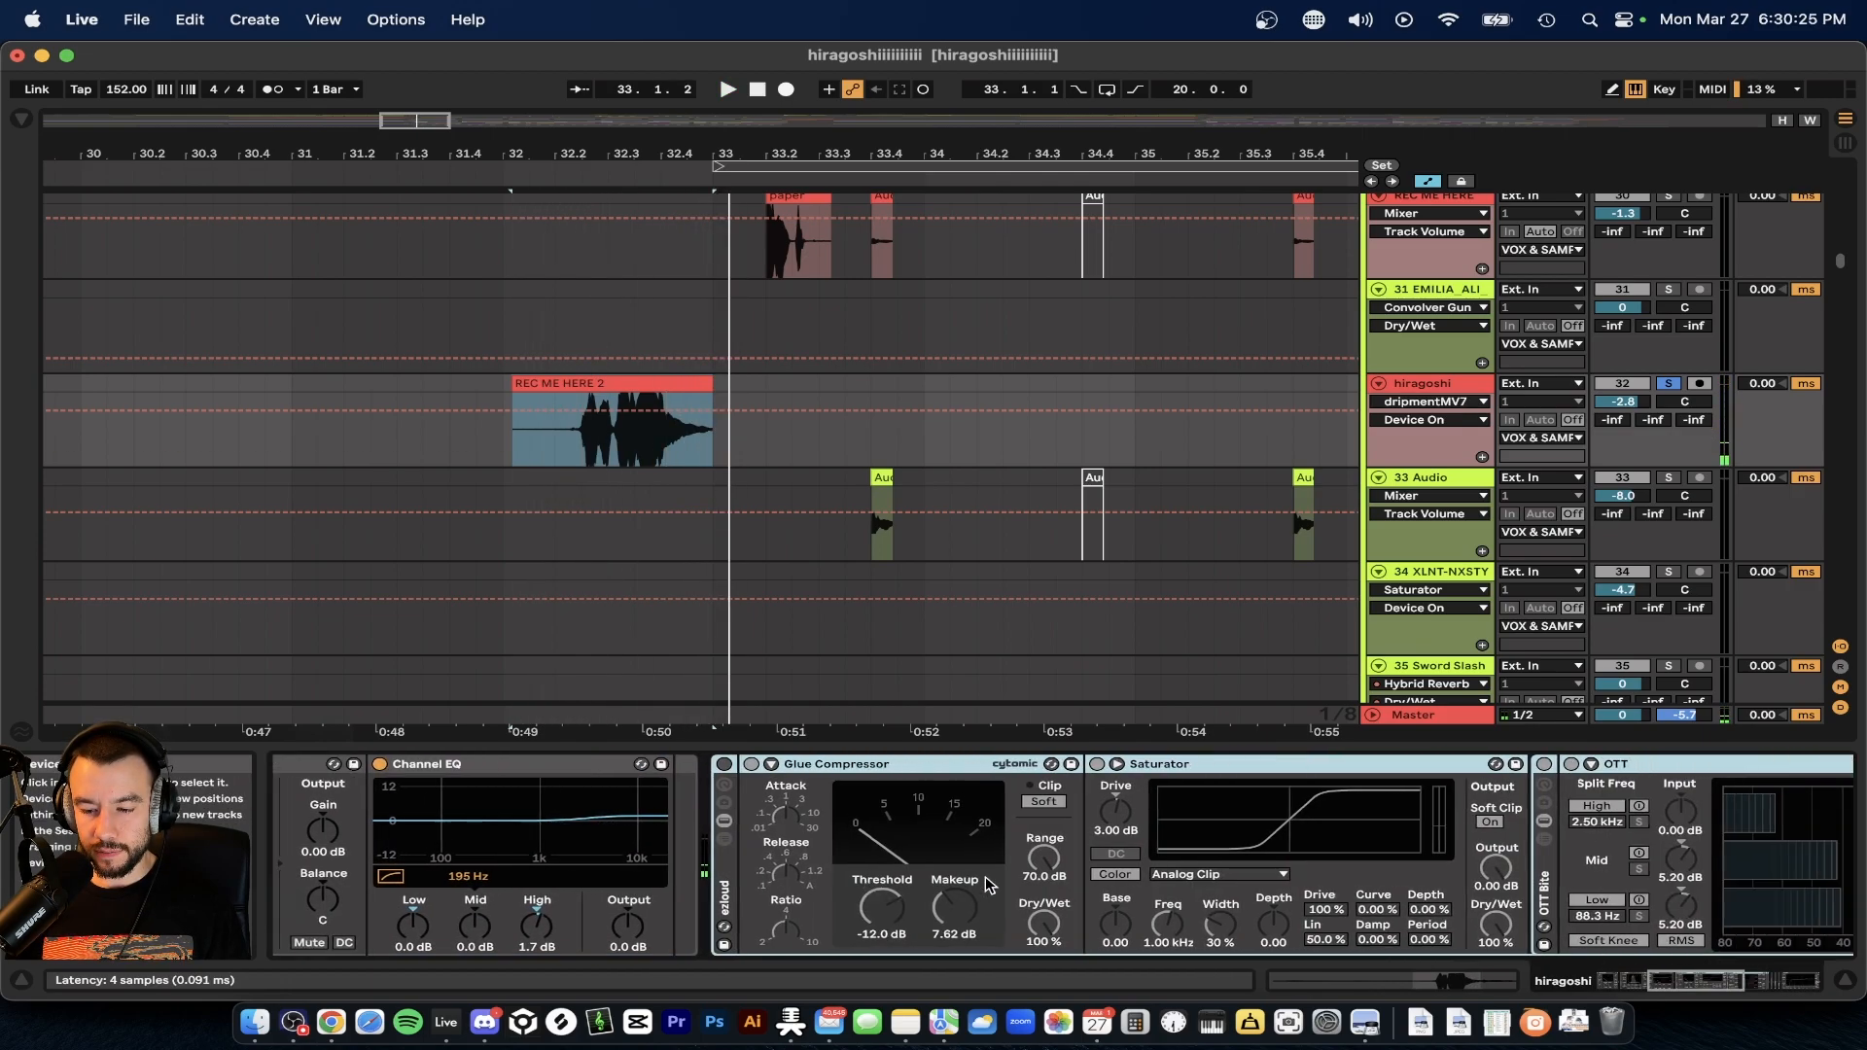
pyautogui.hscroll(5, 904, 845)
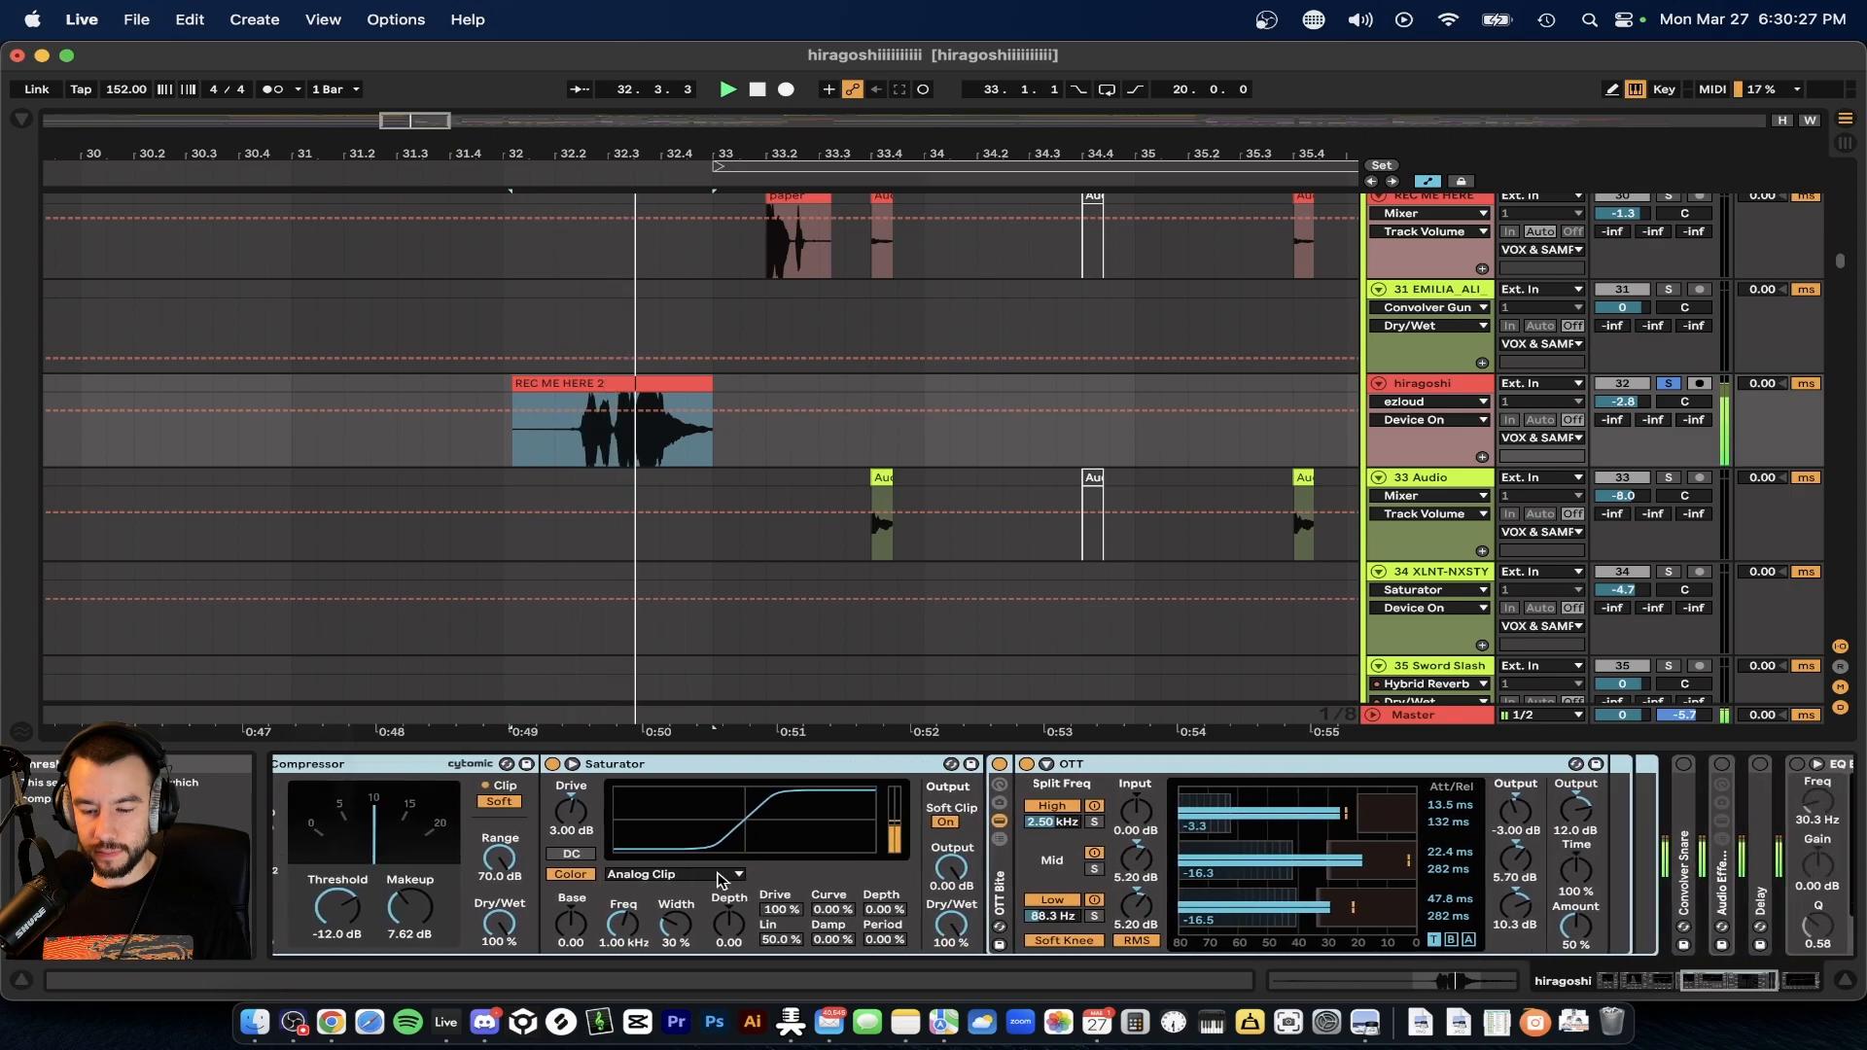
pyautogui.hscroll(3, 904, 844)
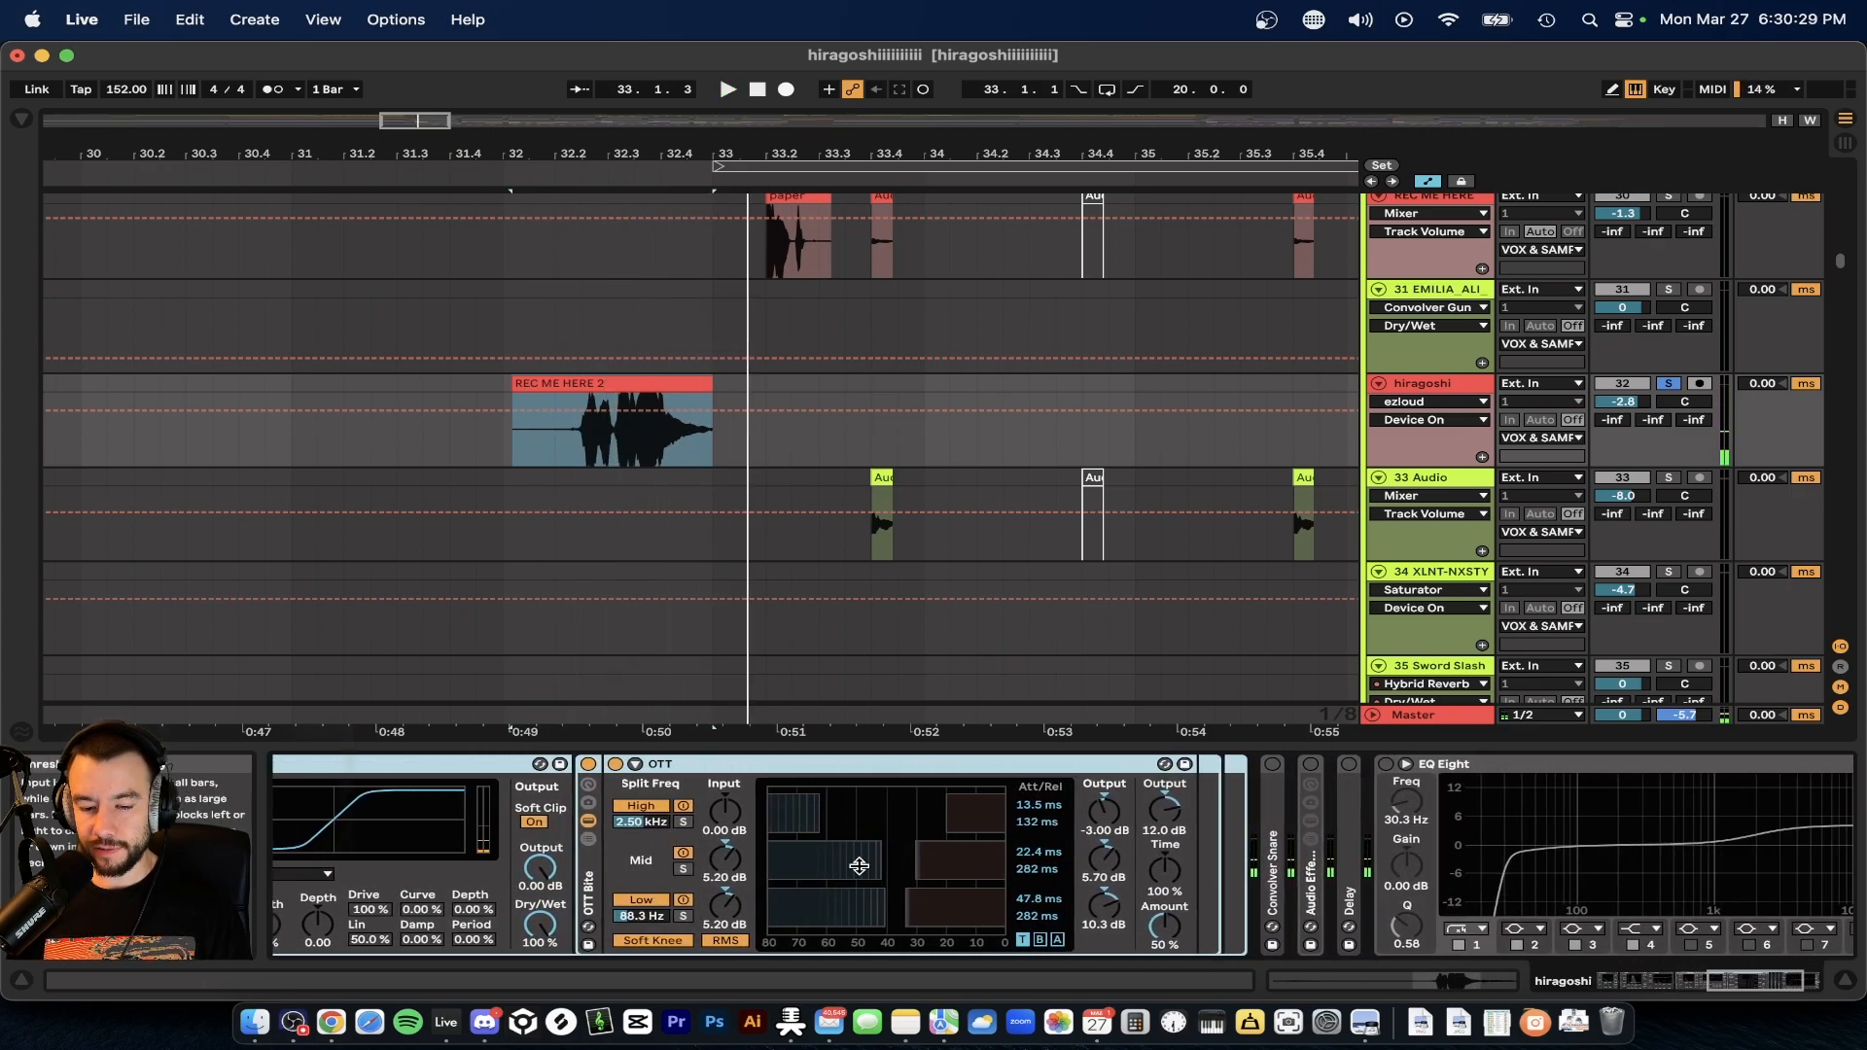
pyautogui.hscroll(2, 860, 865)
# - Unfold the Convolver Snare reverb, turn it on and play the vocal through it
pyautogui.doubleClick(1124, 855)
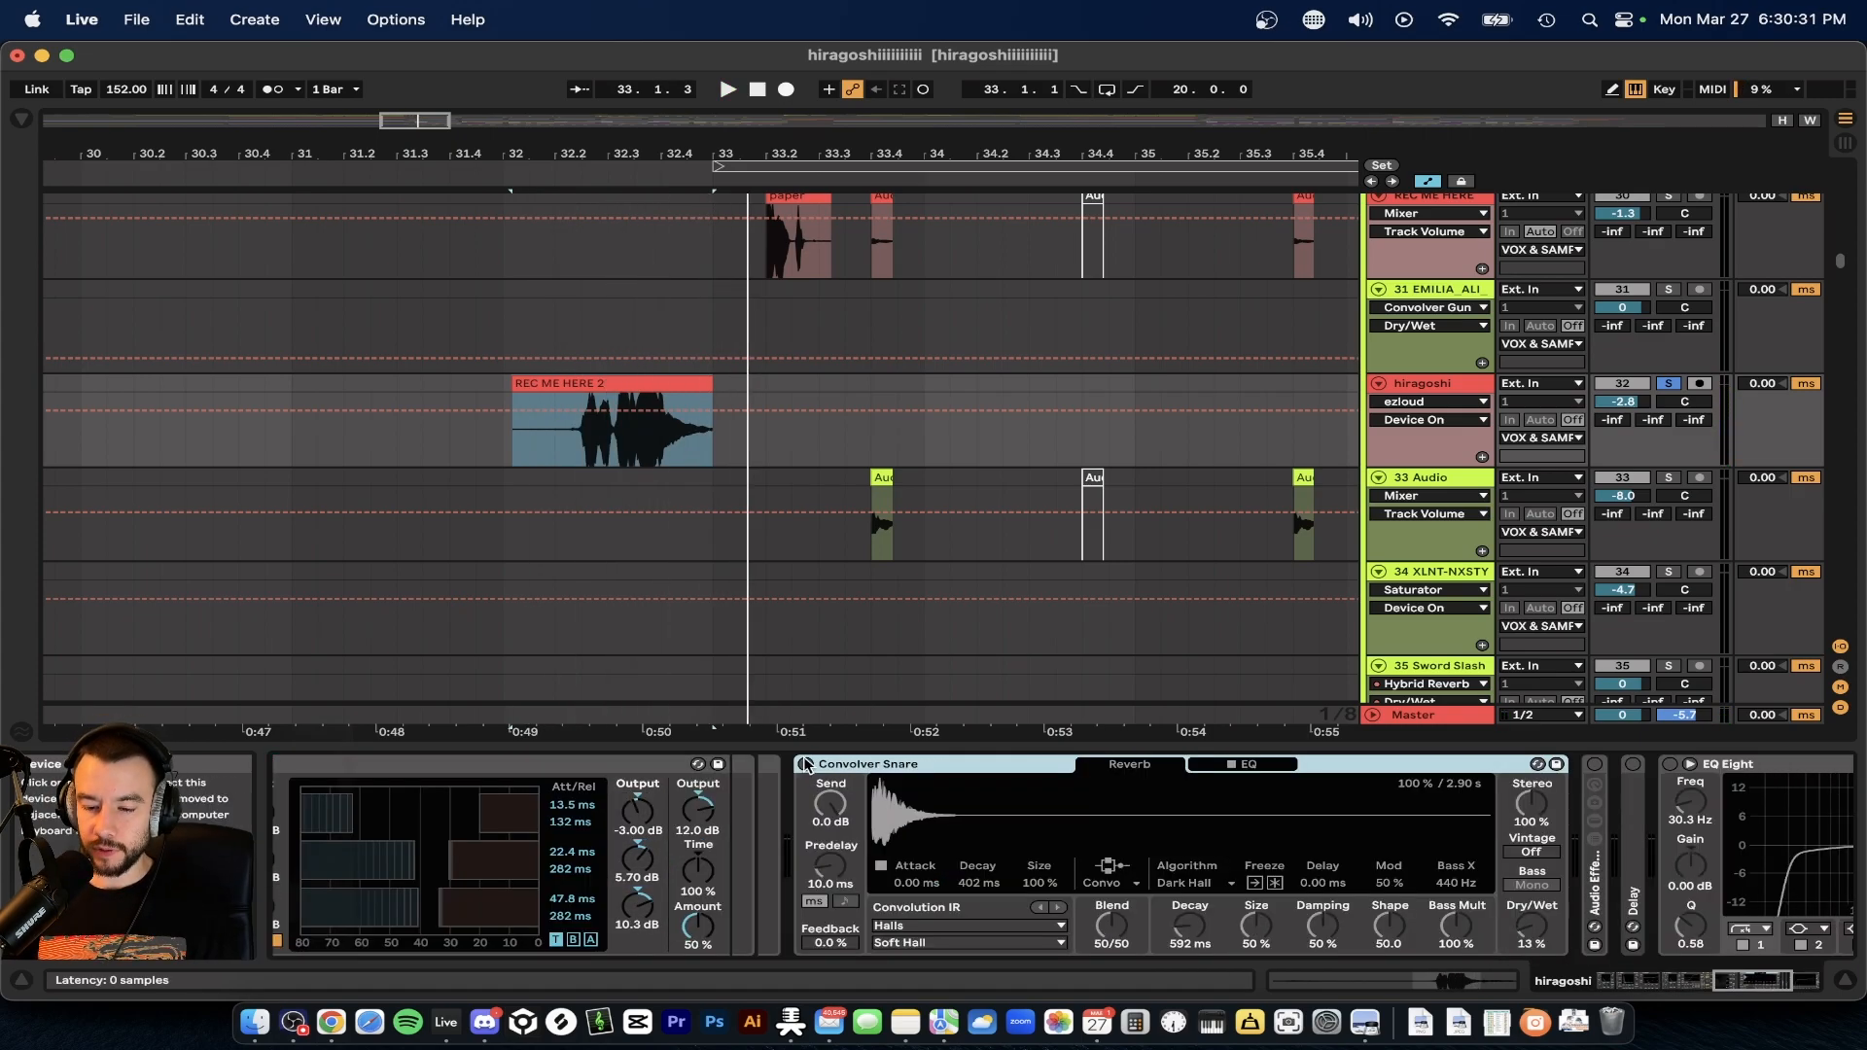
pyautogui.click(807, 764)
pyautogui.press('space')
pyautogui.hscroll(4, 976, 831)
pyautogui.hscroll(2, 975, 830)
# - Unfold and turn on the Audio Effect Rack and solo its second Little AlterBoy chain for playback
pyautogui.doubleClick(1180, 888)
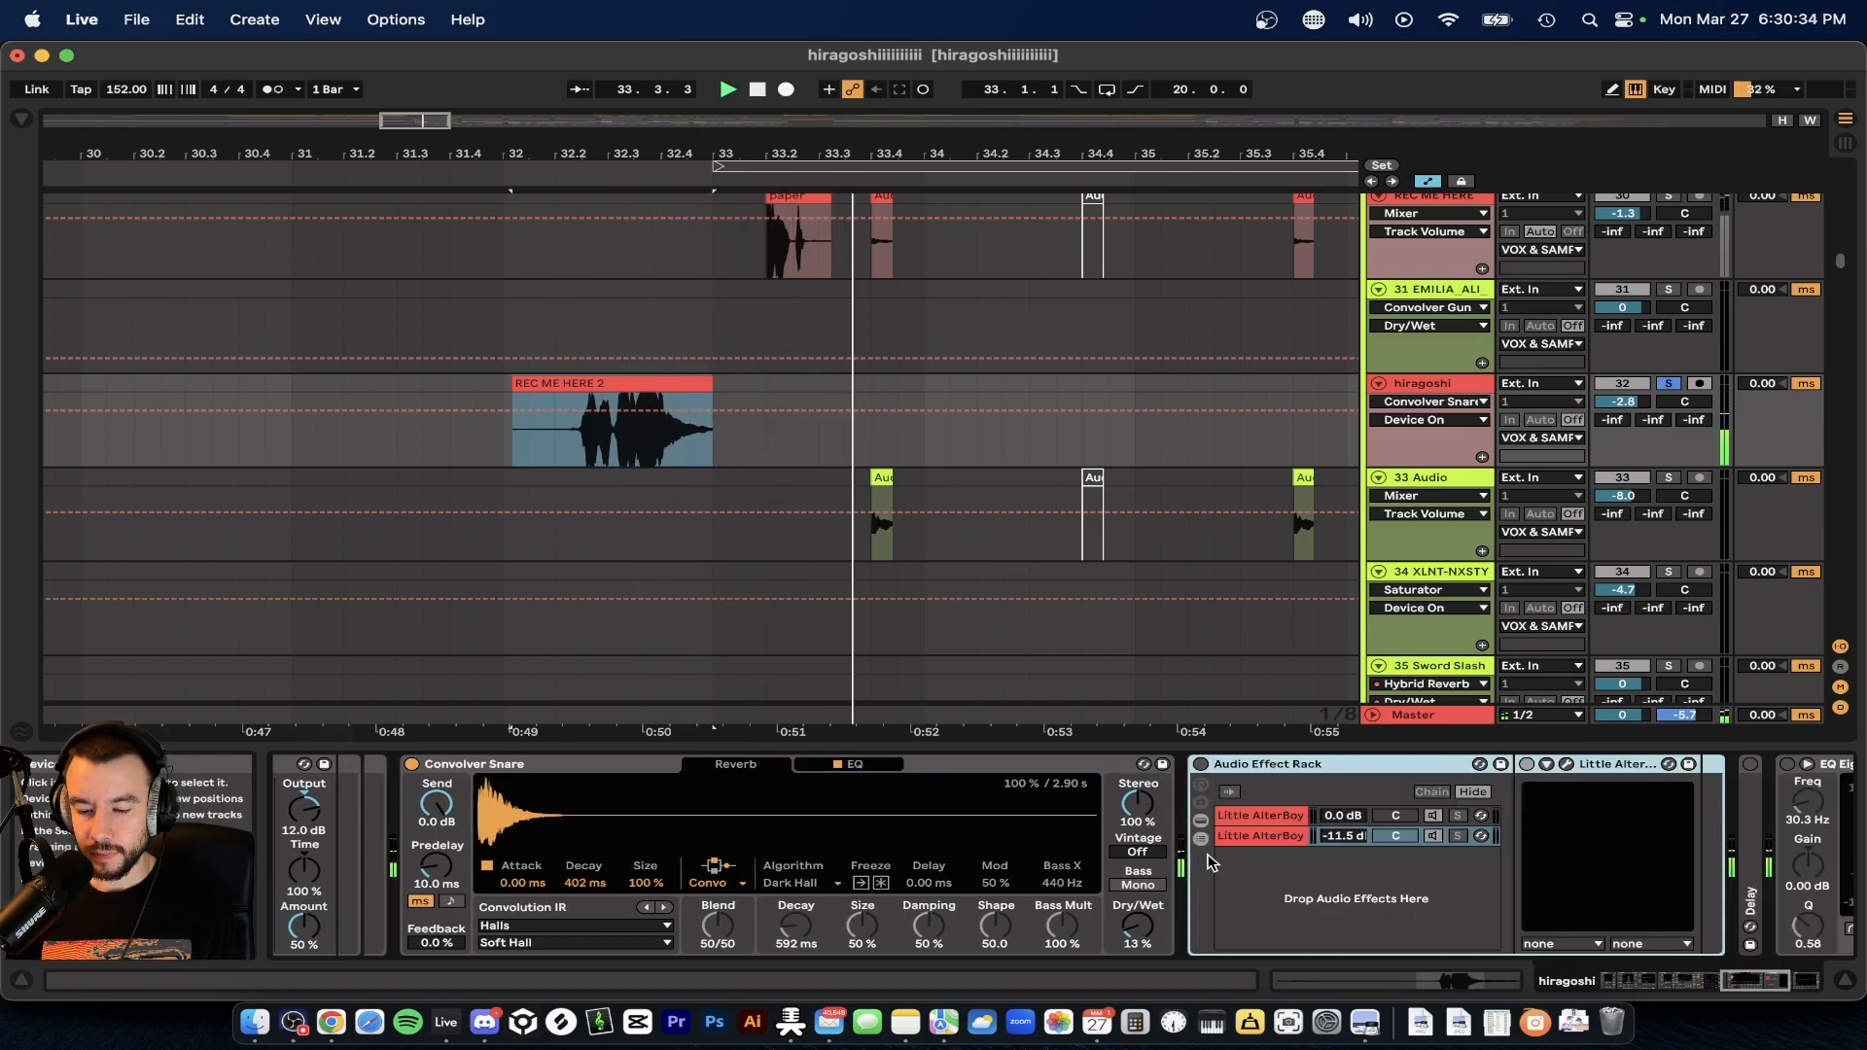
pyautogui.hscroll(1, 753, 896)
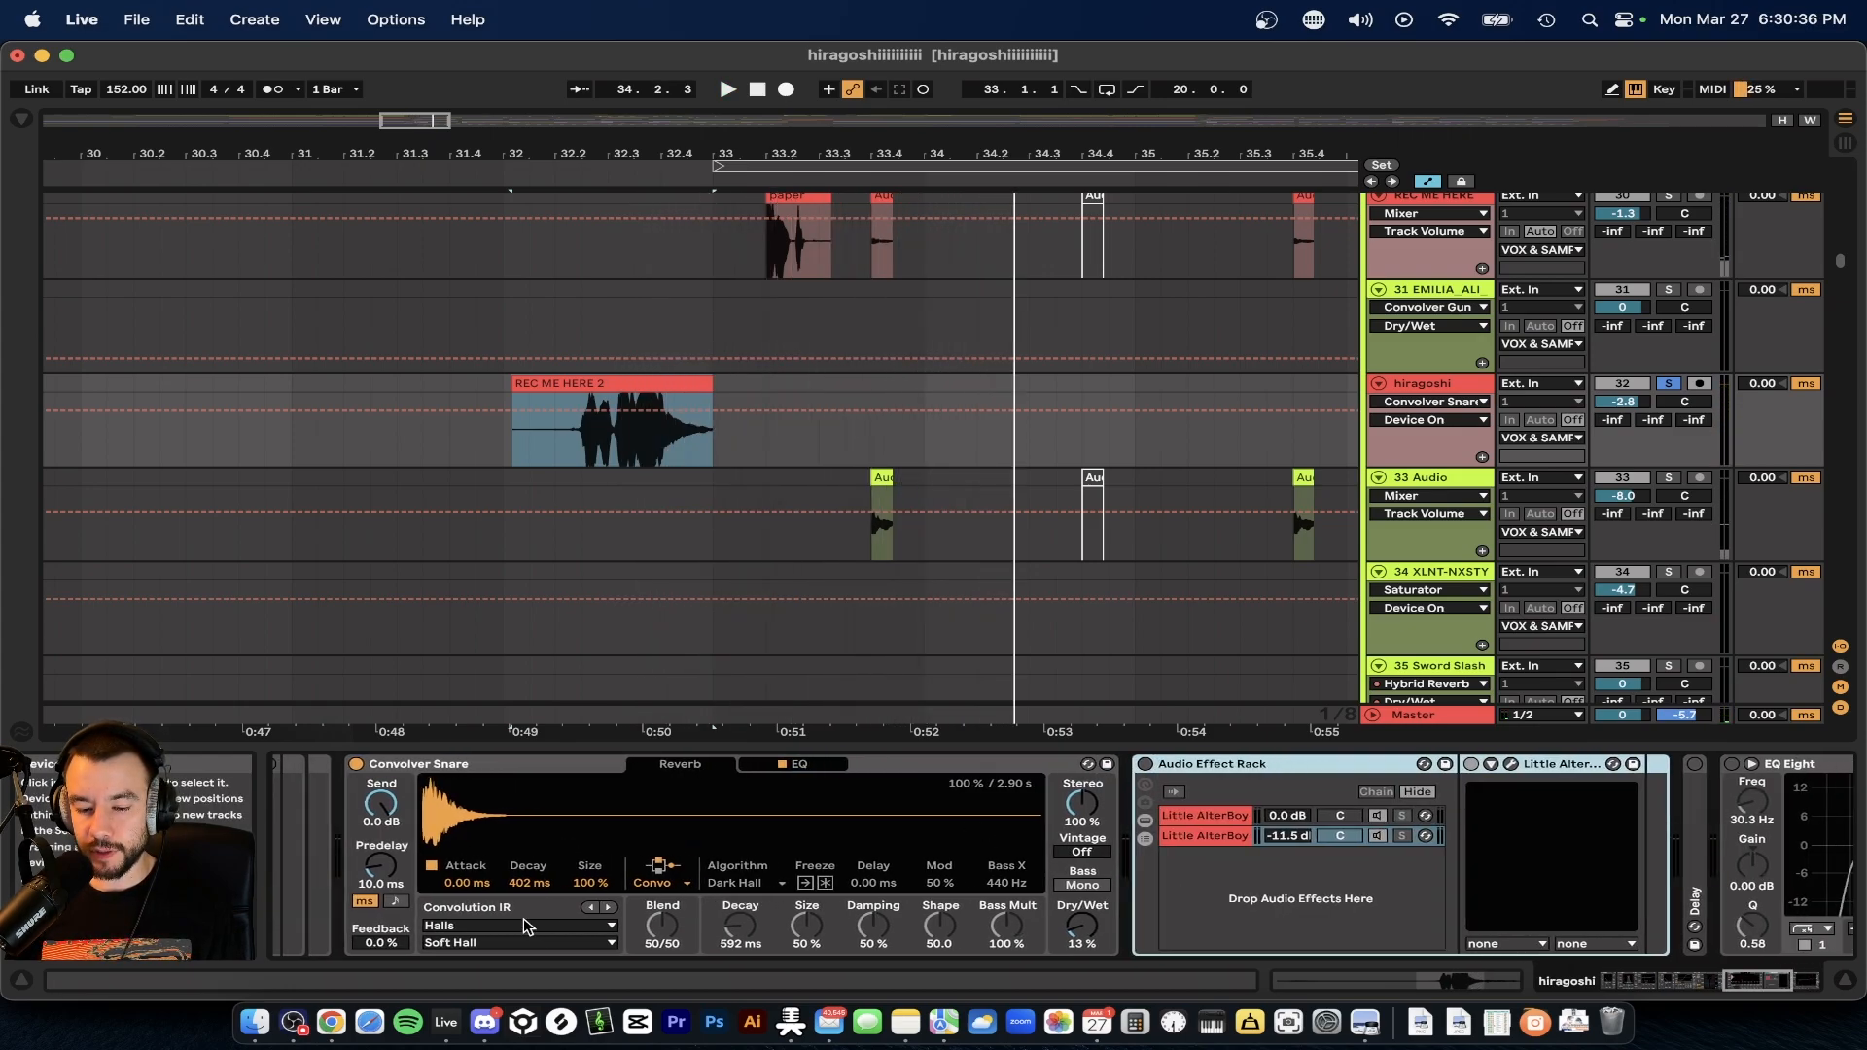
pyautogui.hscroll(4, 1133, 912)
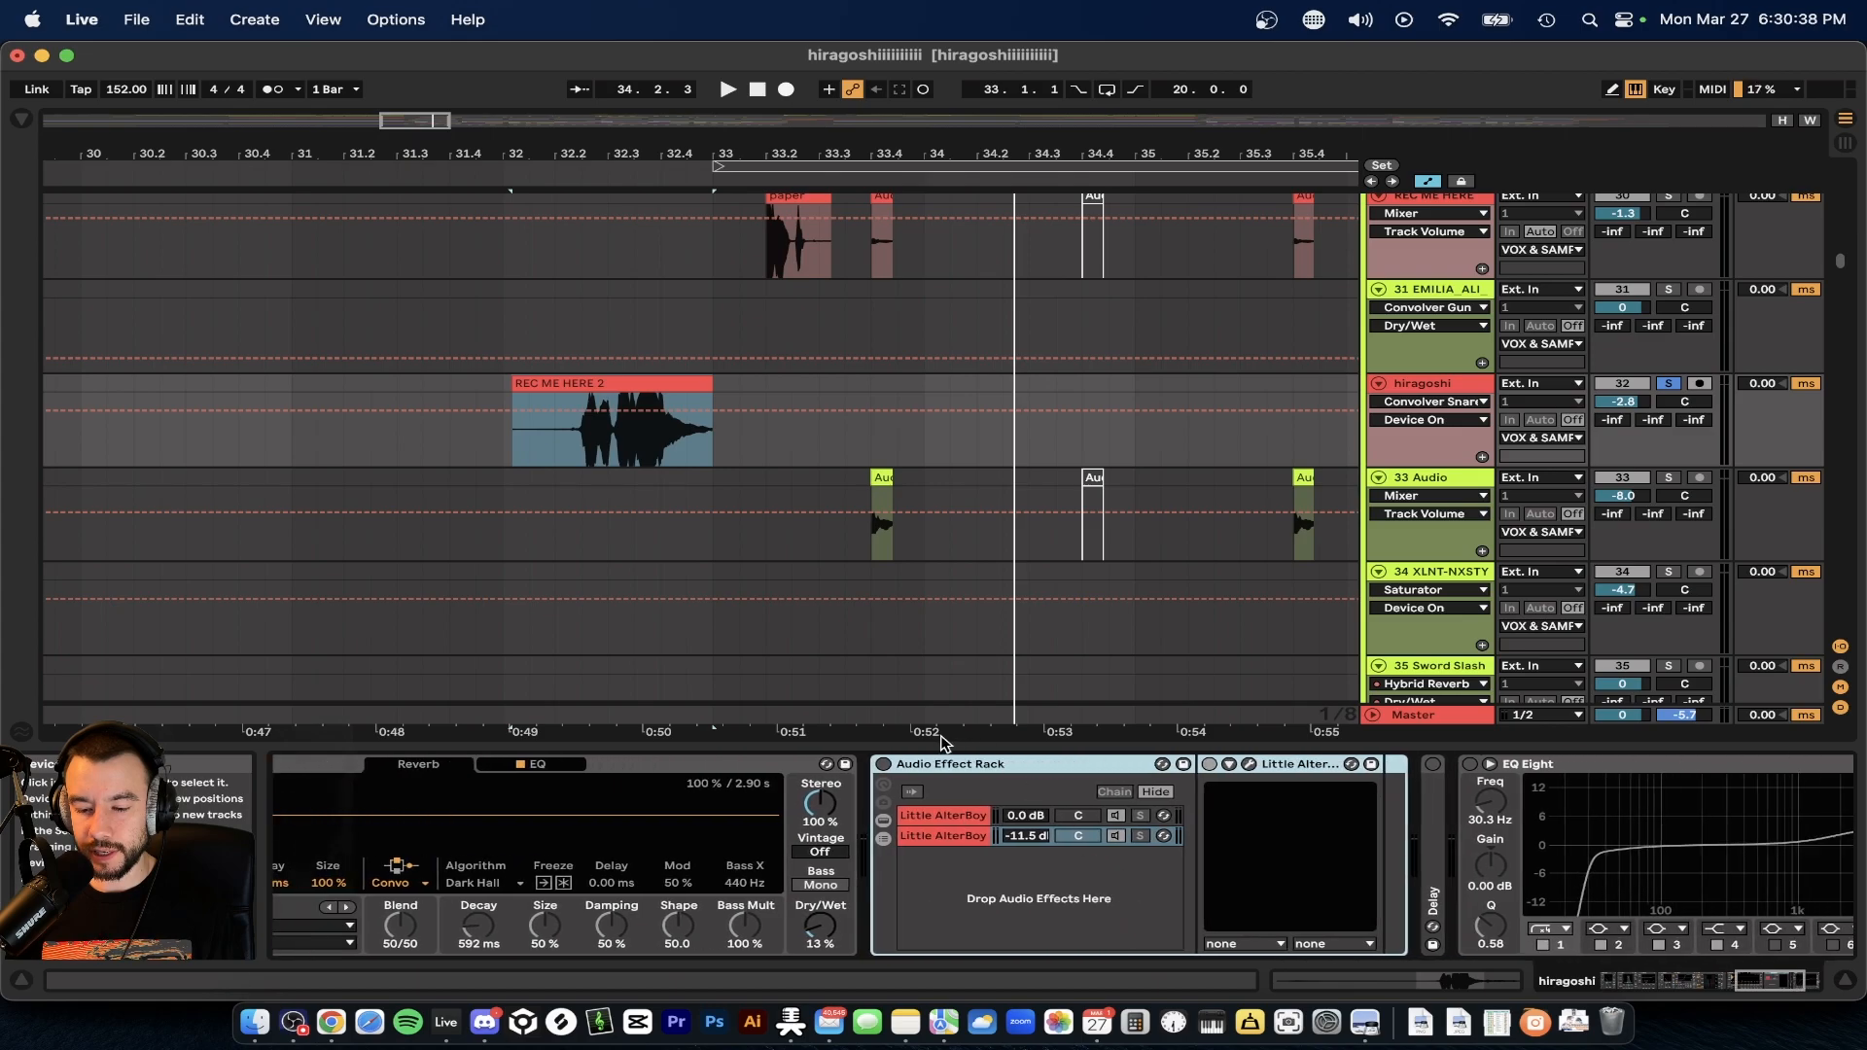
pyautogui.click(932, 816)
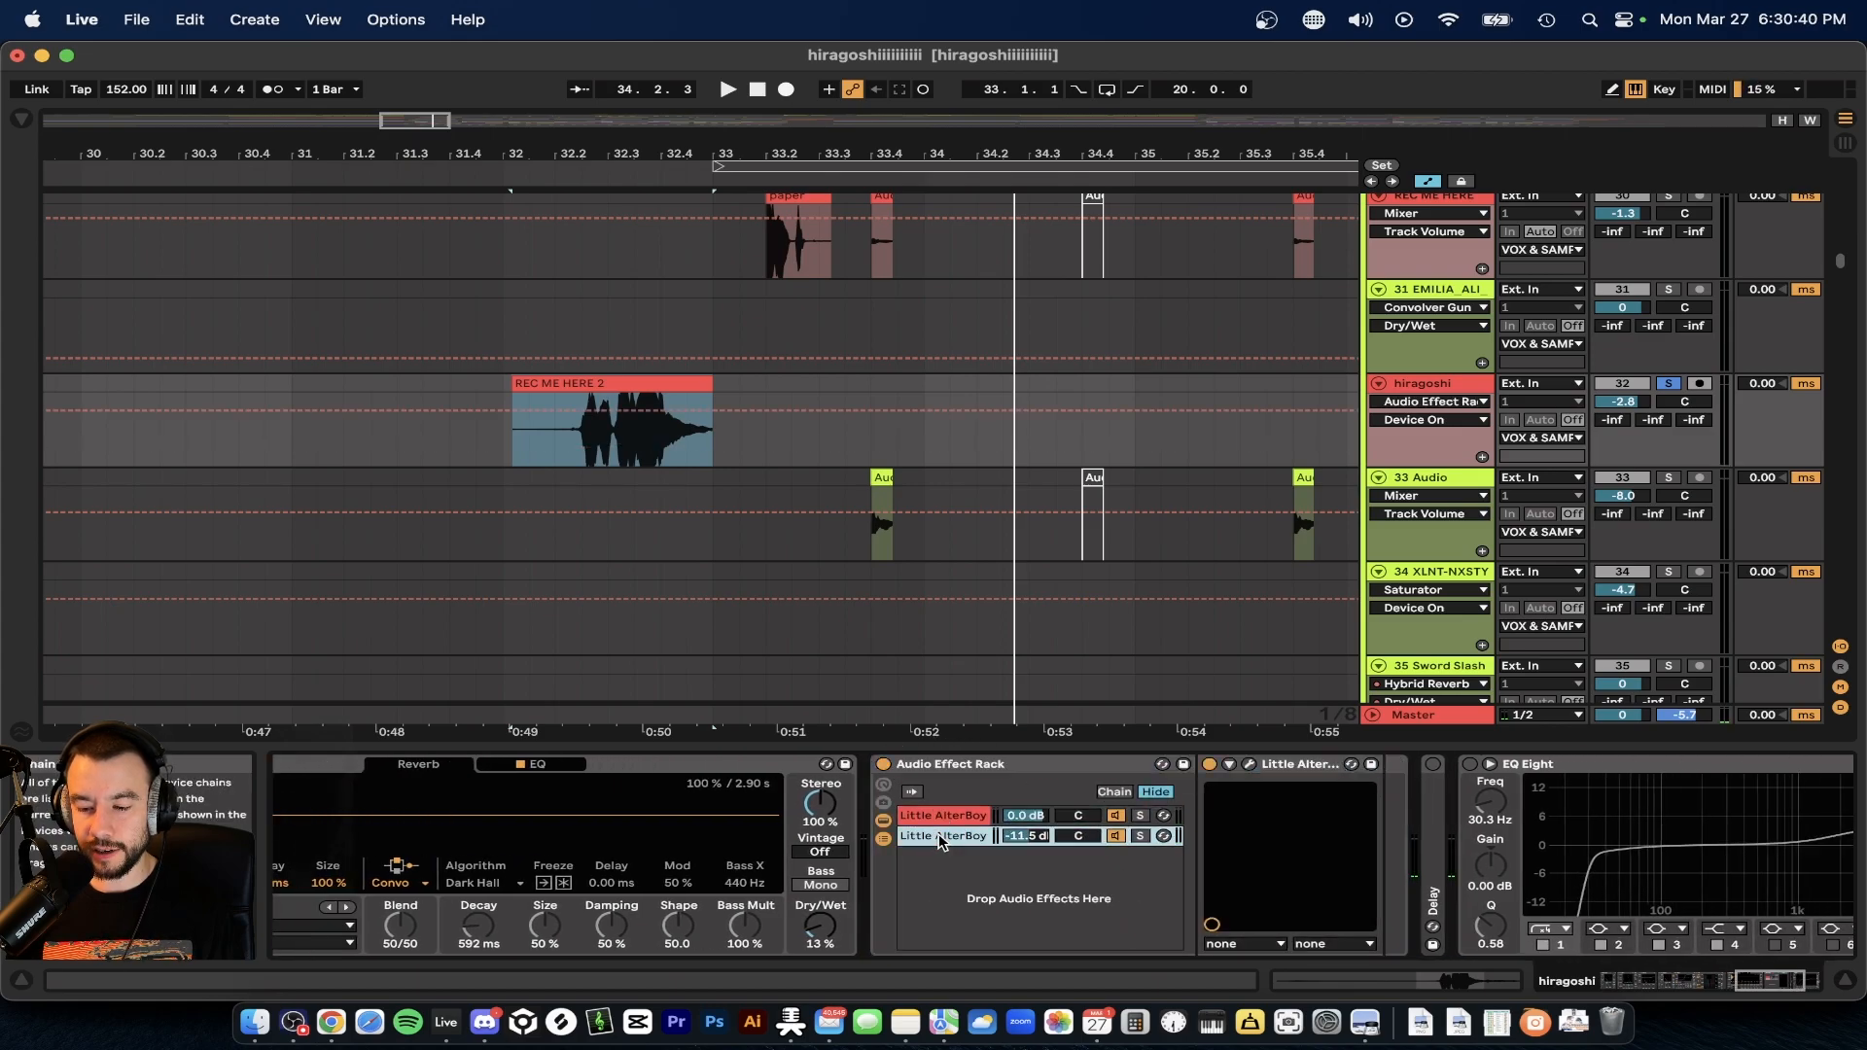
pyautogui.hscroll(3, 932, 831)
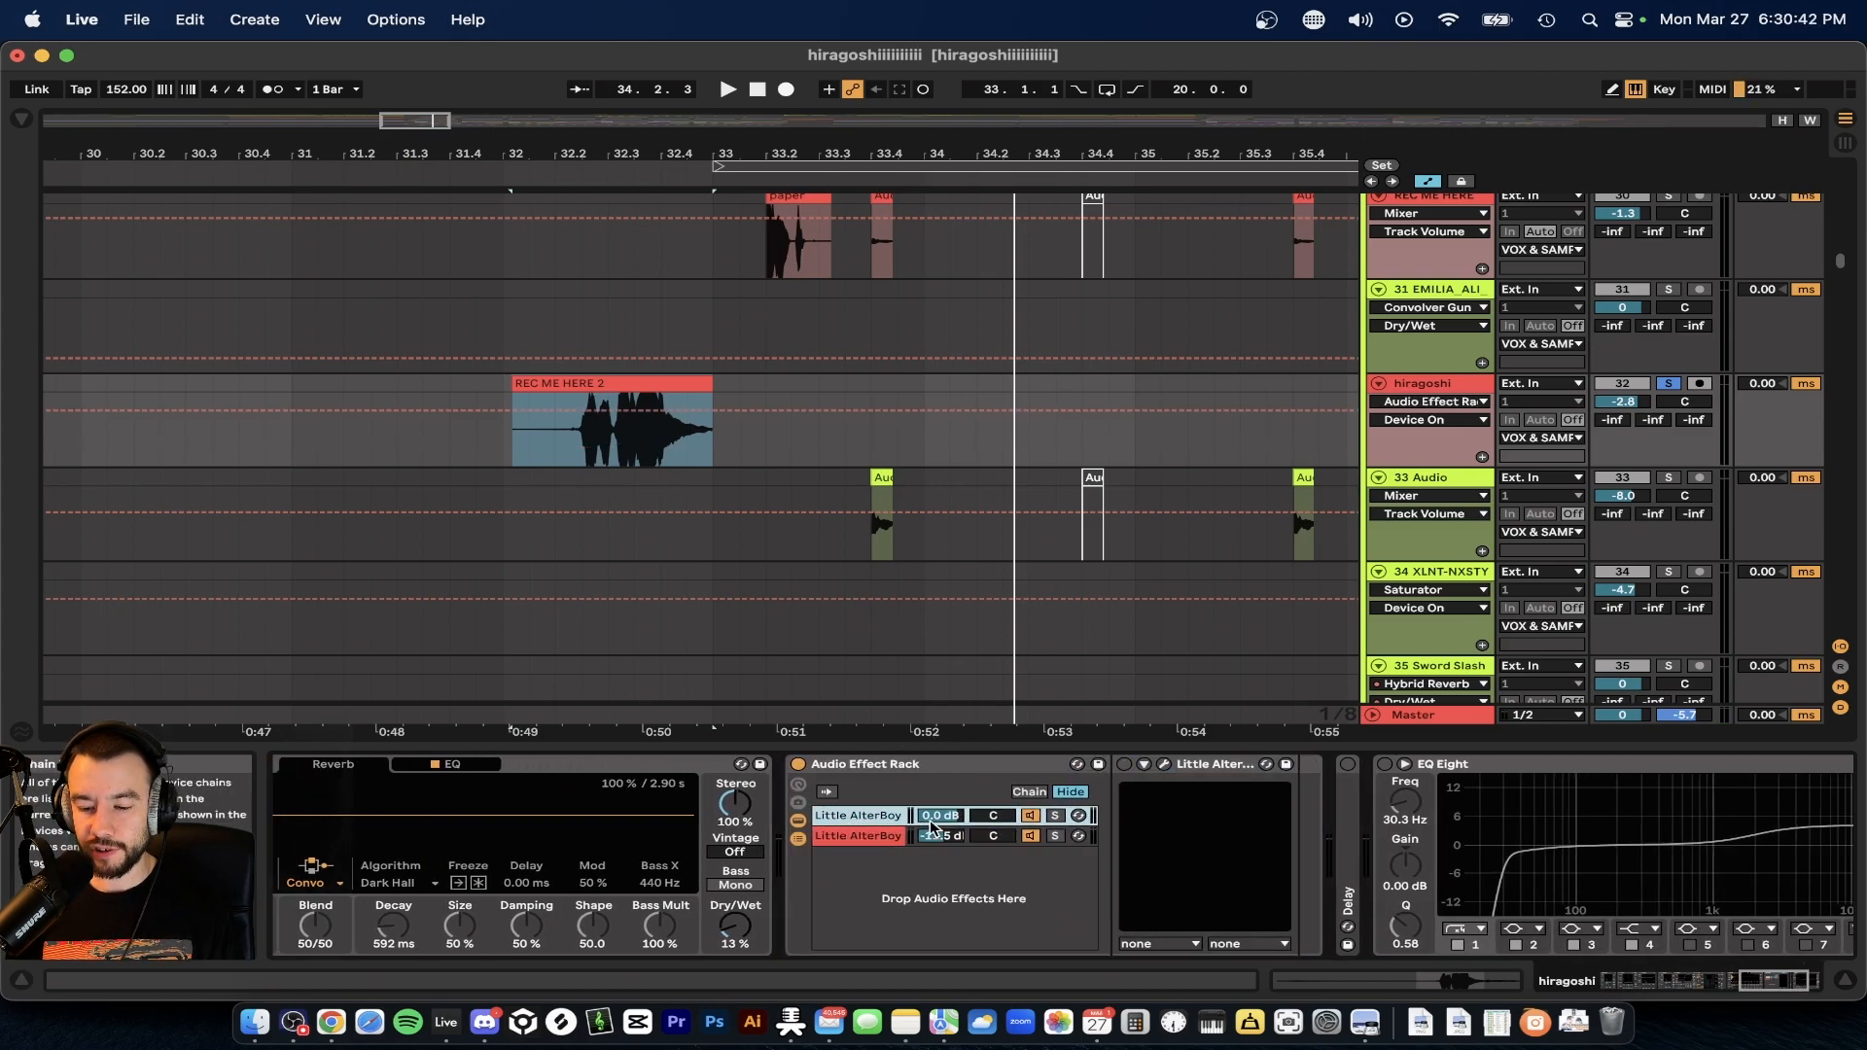
pyautogui.click(841, 839)
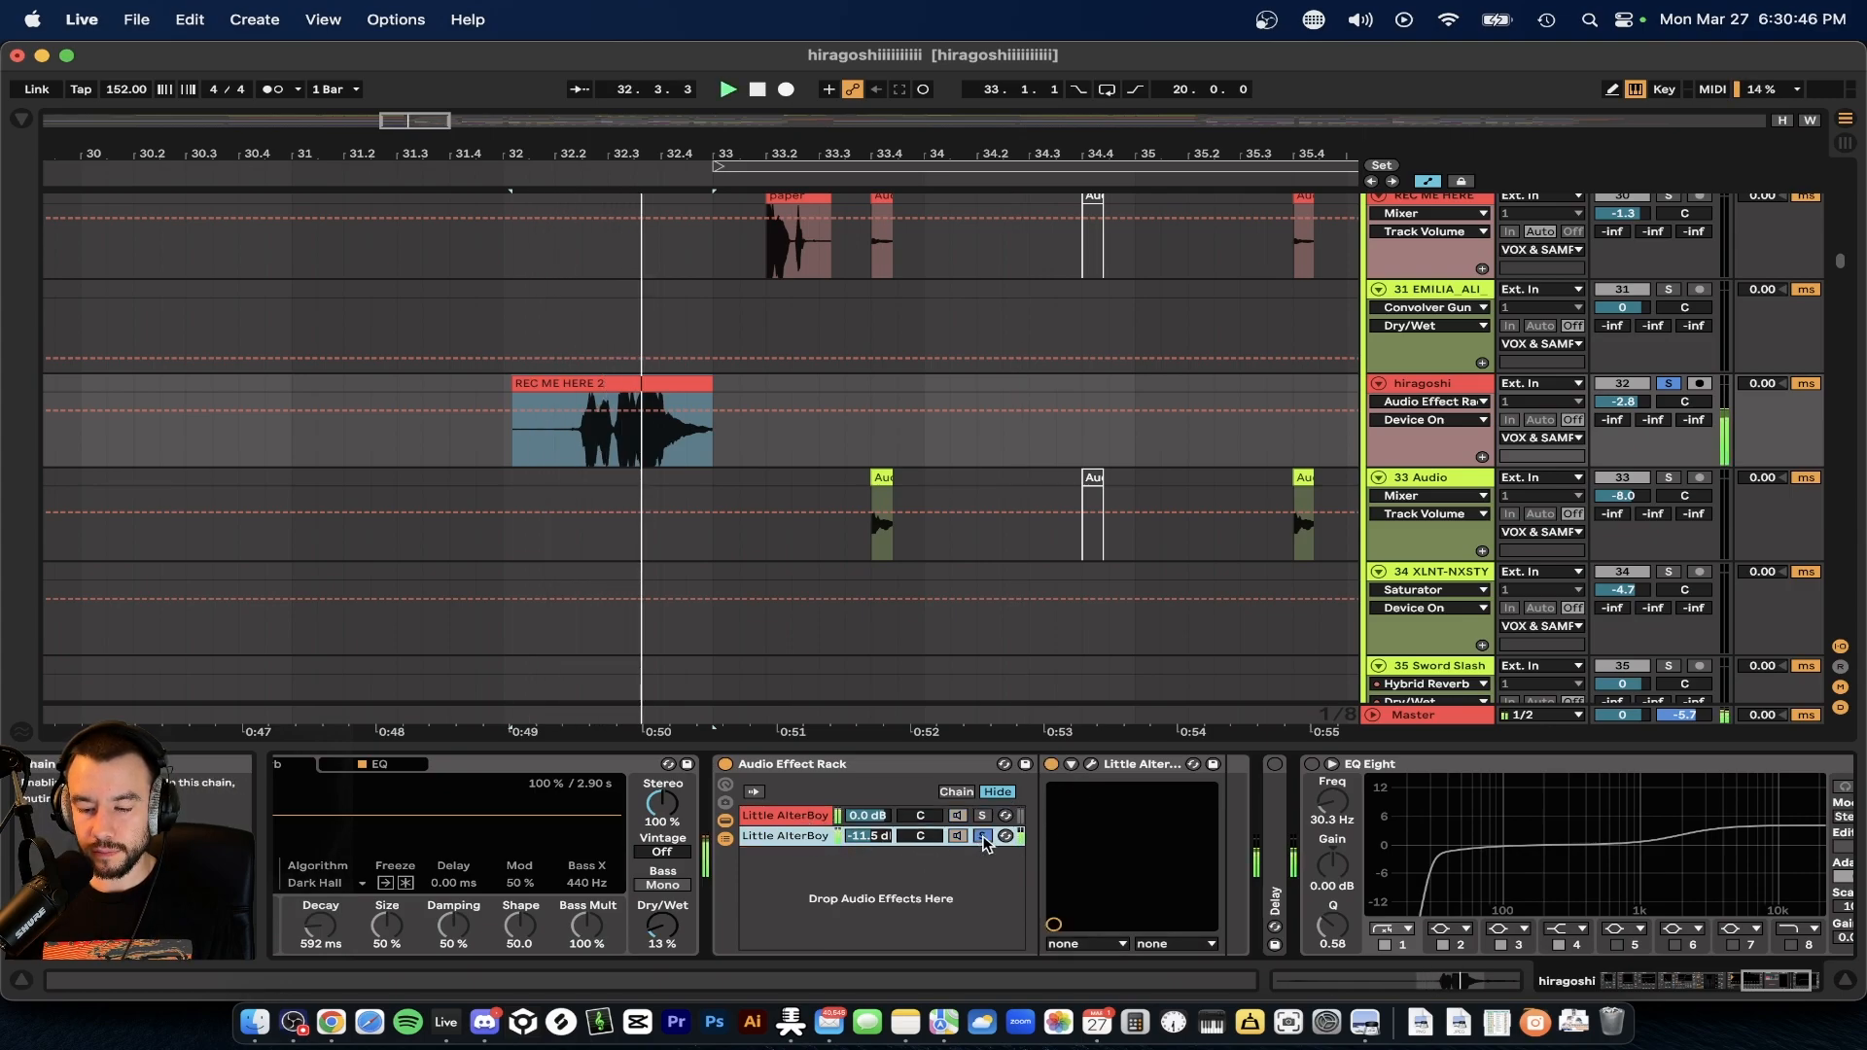
# - Inspect the second chain's Little AlterBoy settings, audition both chains on the vocal and clear their solos
pyautogui.click(1091, 766)
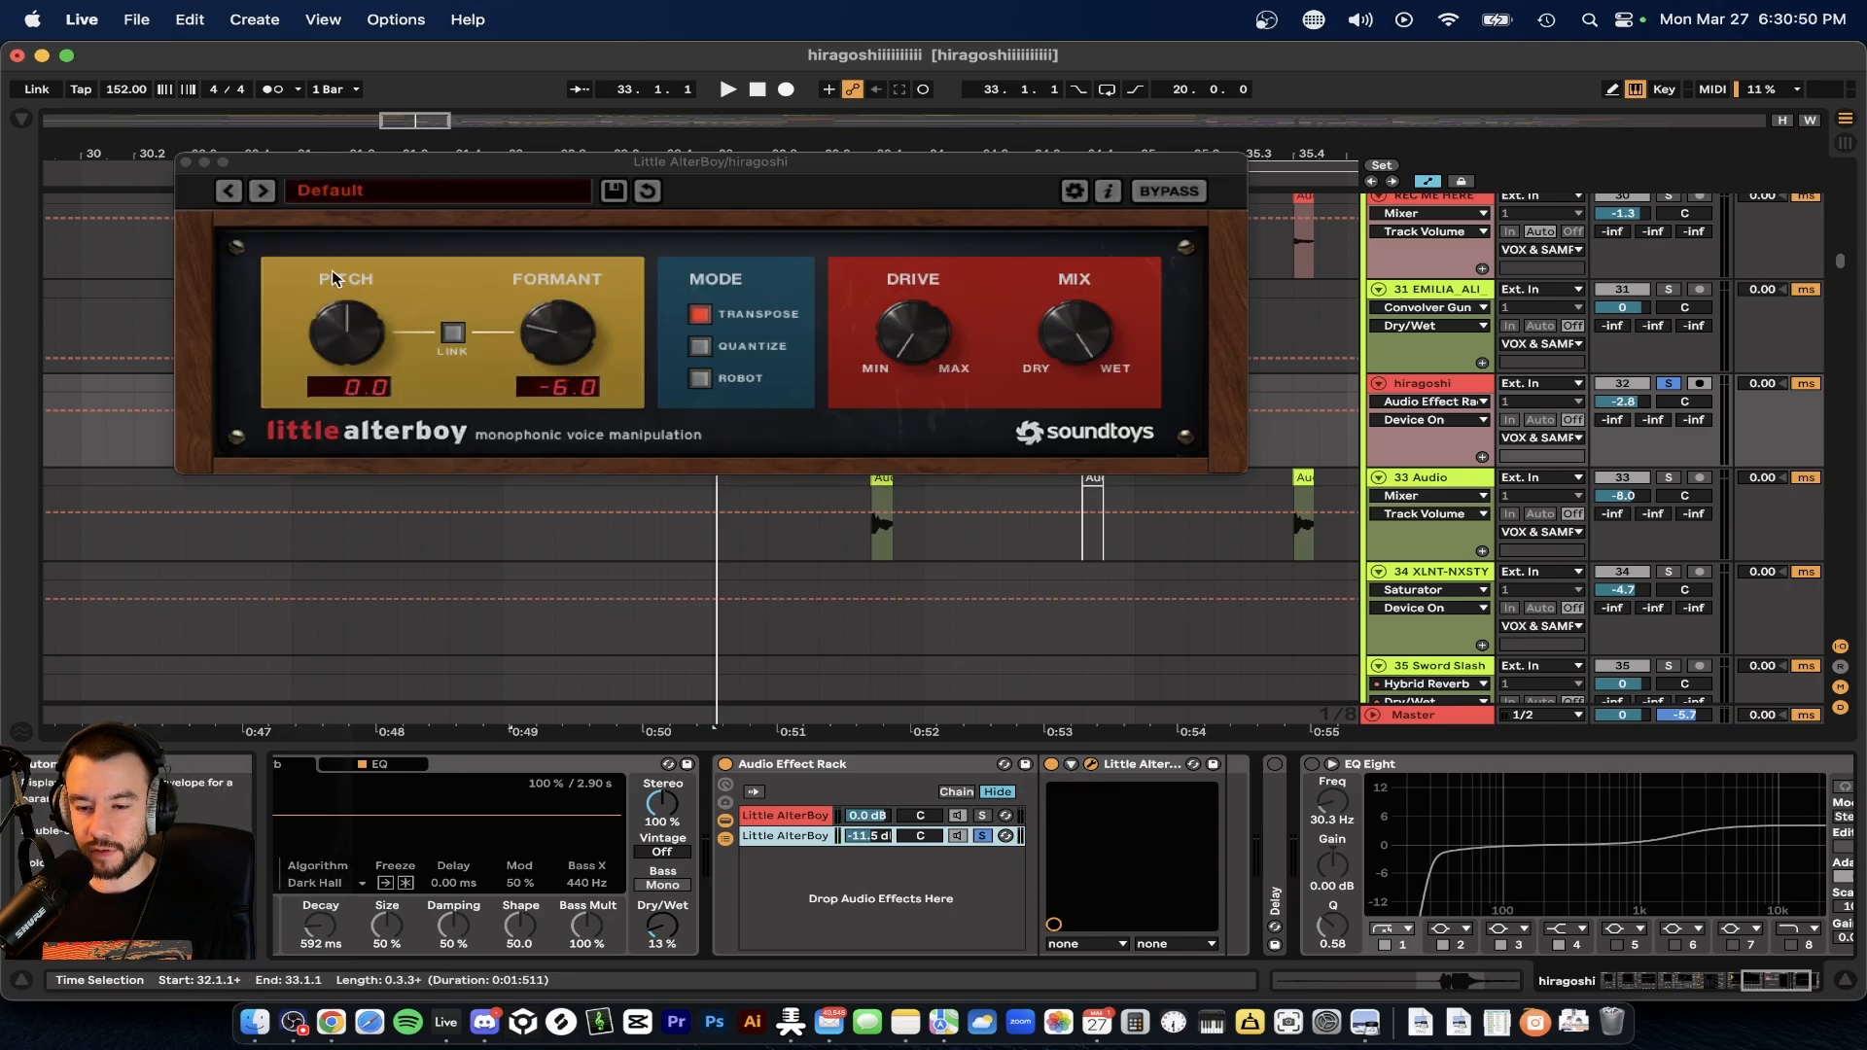
pyautogui.click(186, 162)
pyautogui.press('space')
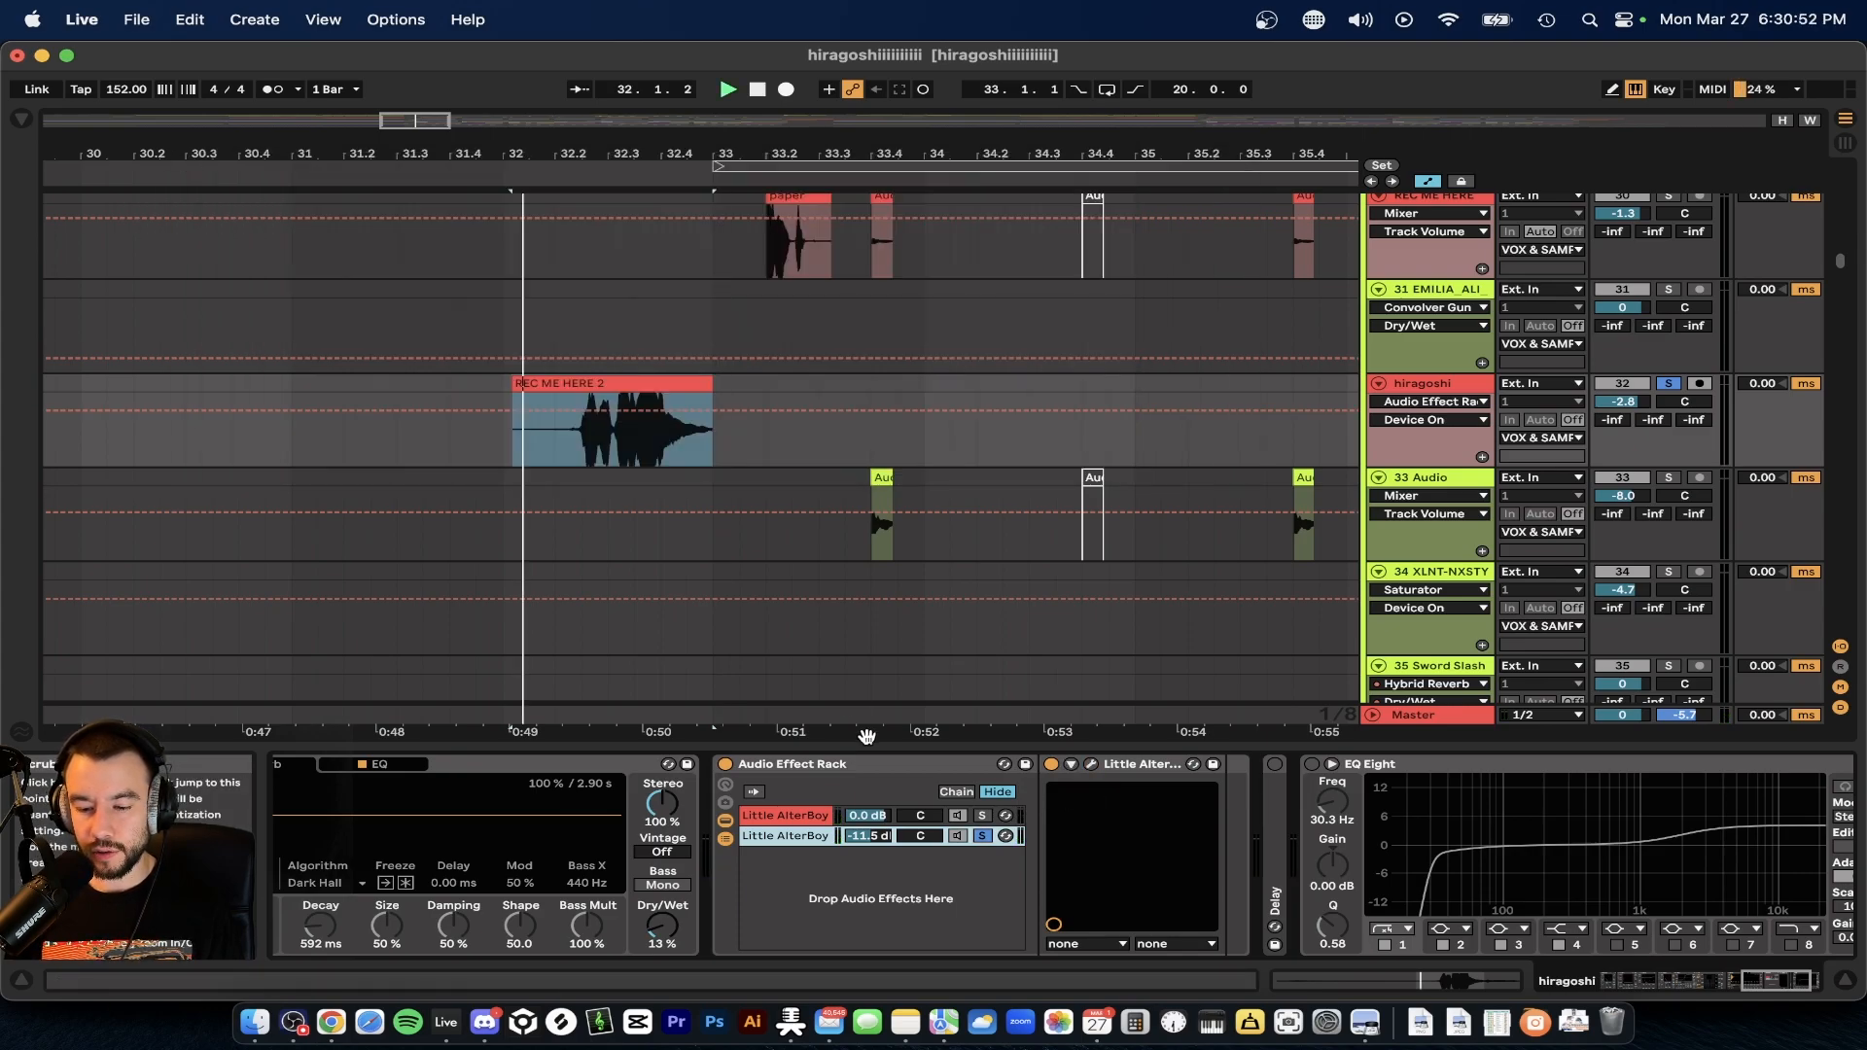
pyautogui.click(982, 817)
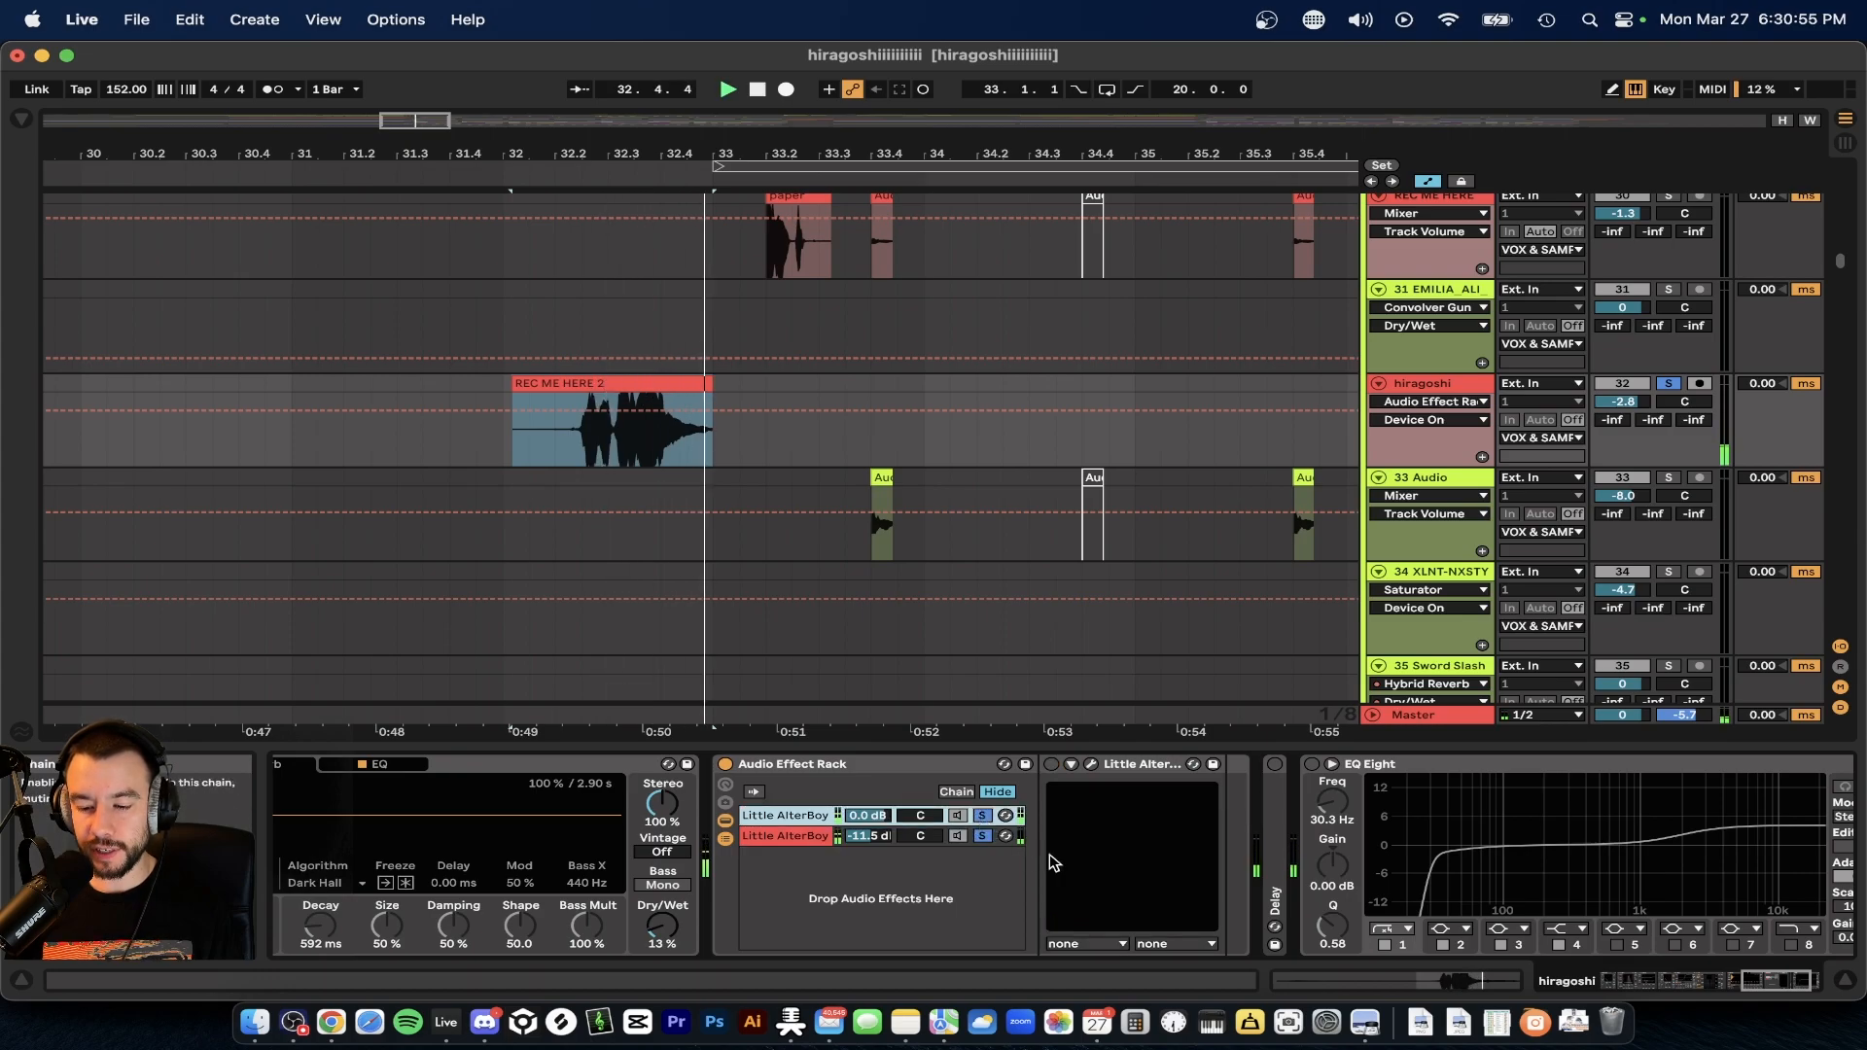
pyautogui.click(984, 836)
# - Unfold the Delay after the Audio Effect Rack, turn it on and play the vocal through it
pyautogui.hscroll(3, 771, 757)
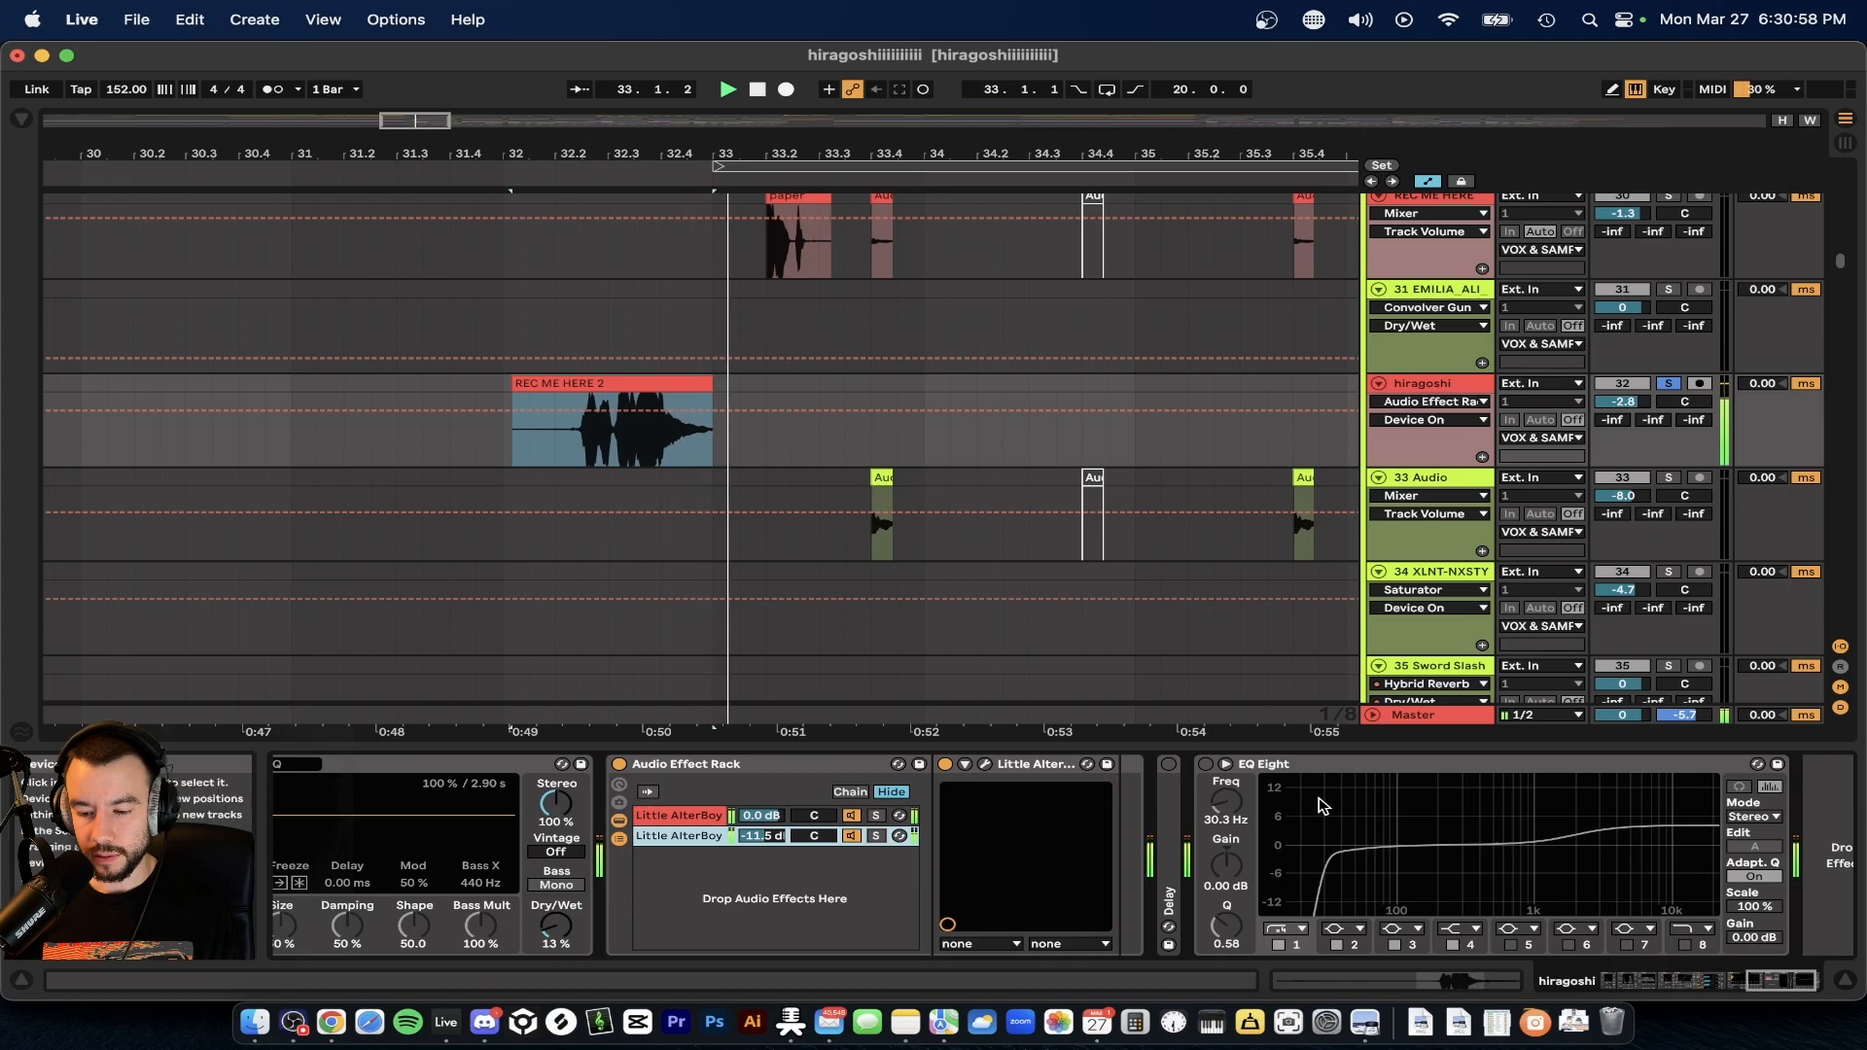
pyautogui.doubleClick(1178, 810)
pyautogui.click(1170, 765)
pyautogui.hscroll(4, 1248, 805)
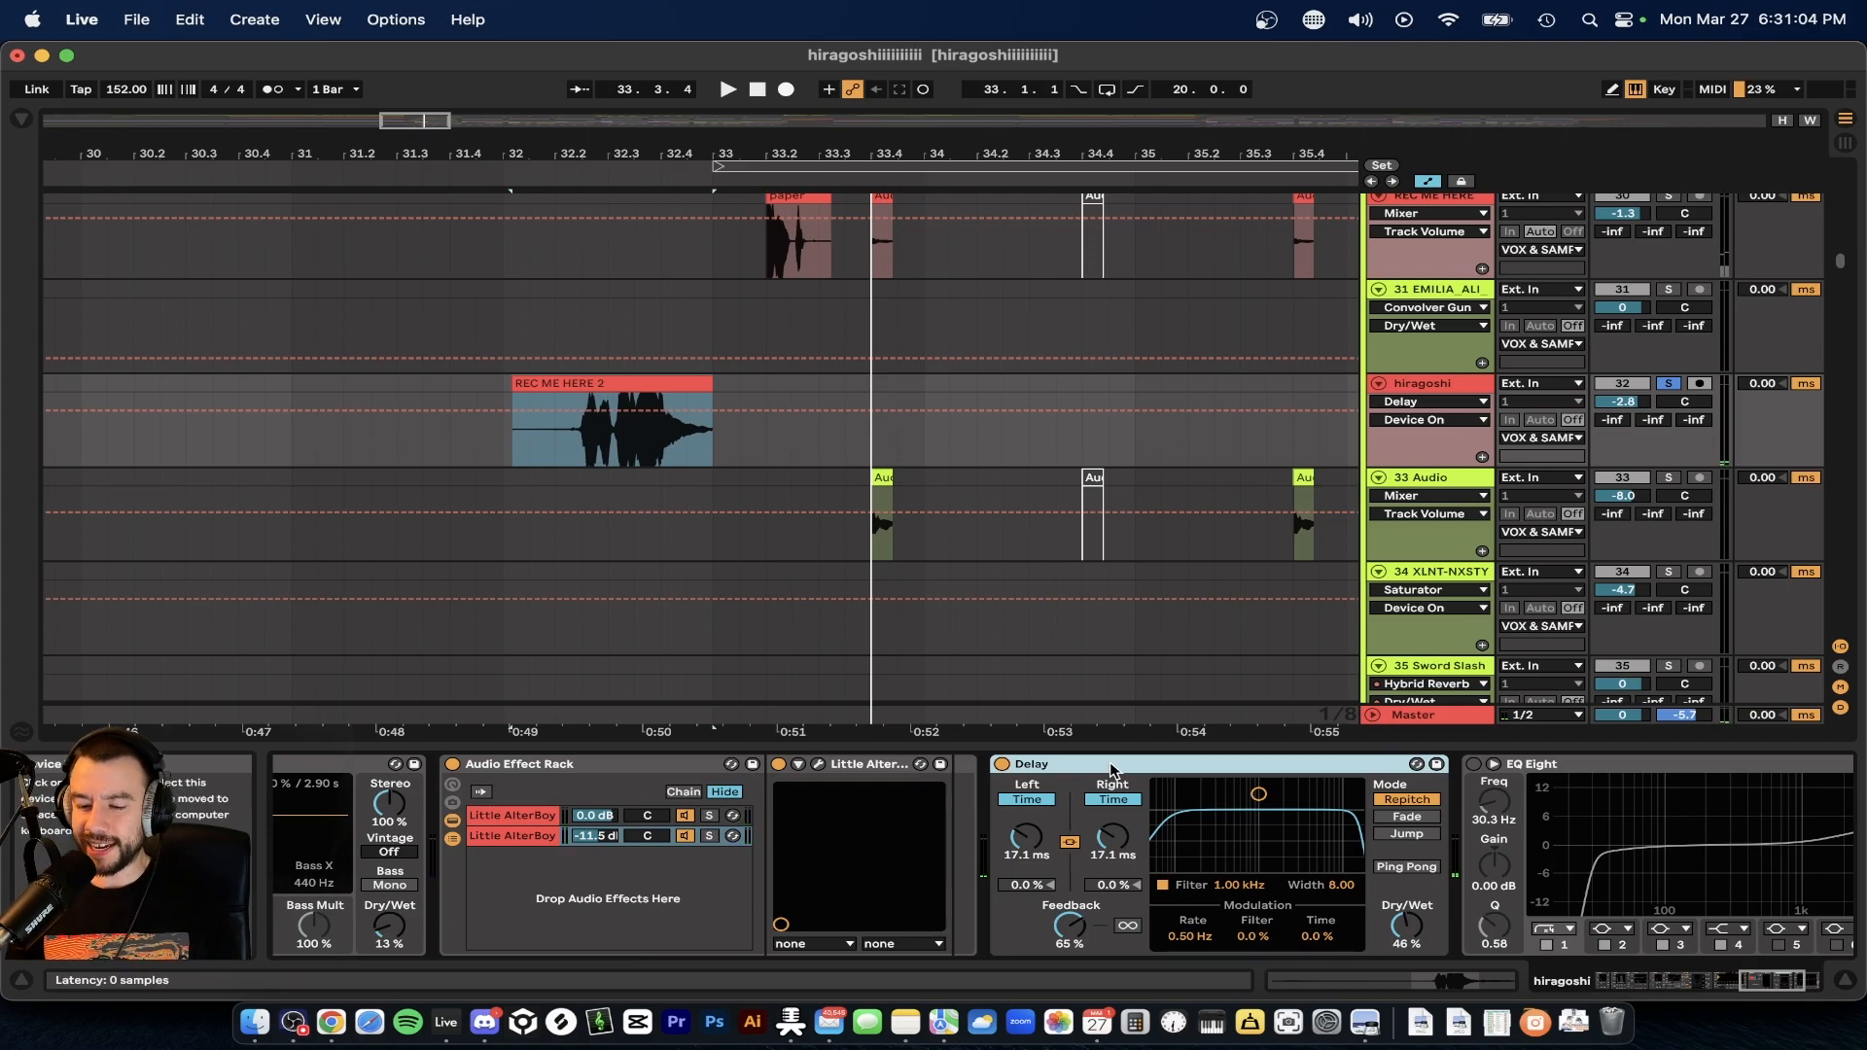
# - Turn on the EQ Eight that ends the hiragoshi effects chain and replay the vocal
pyautogui.hscroll(8, 1024, 781)
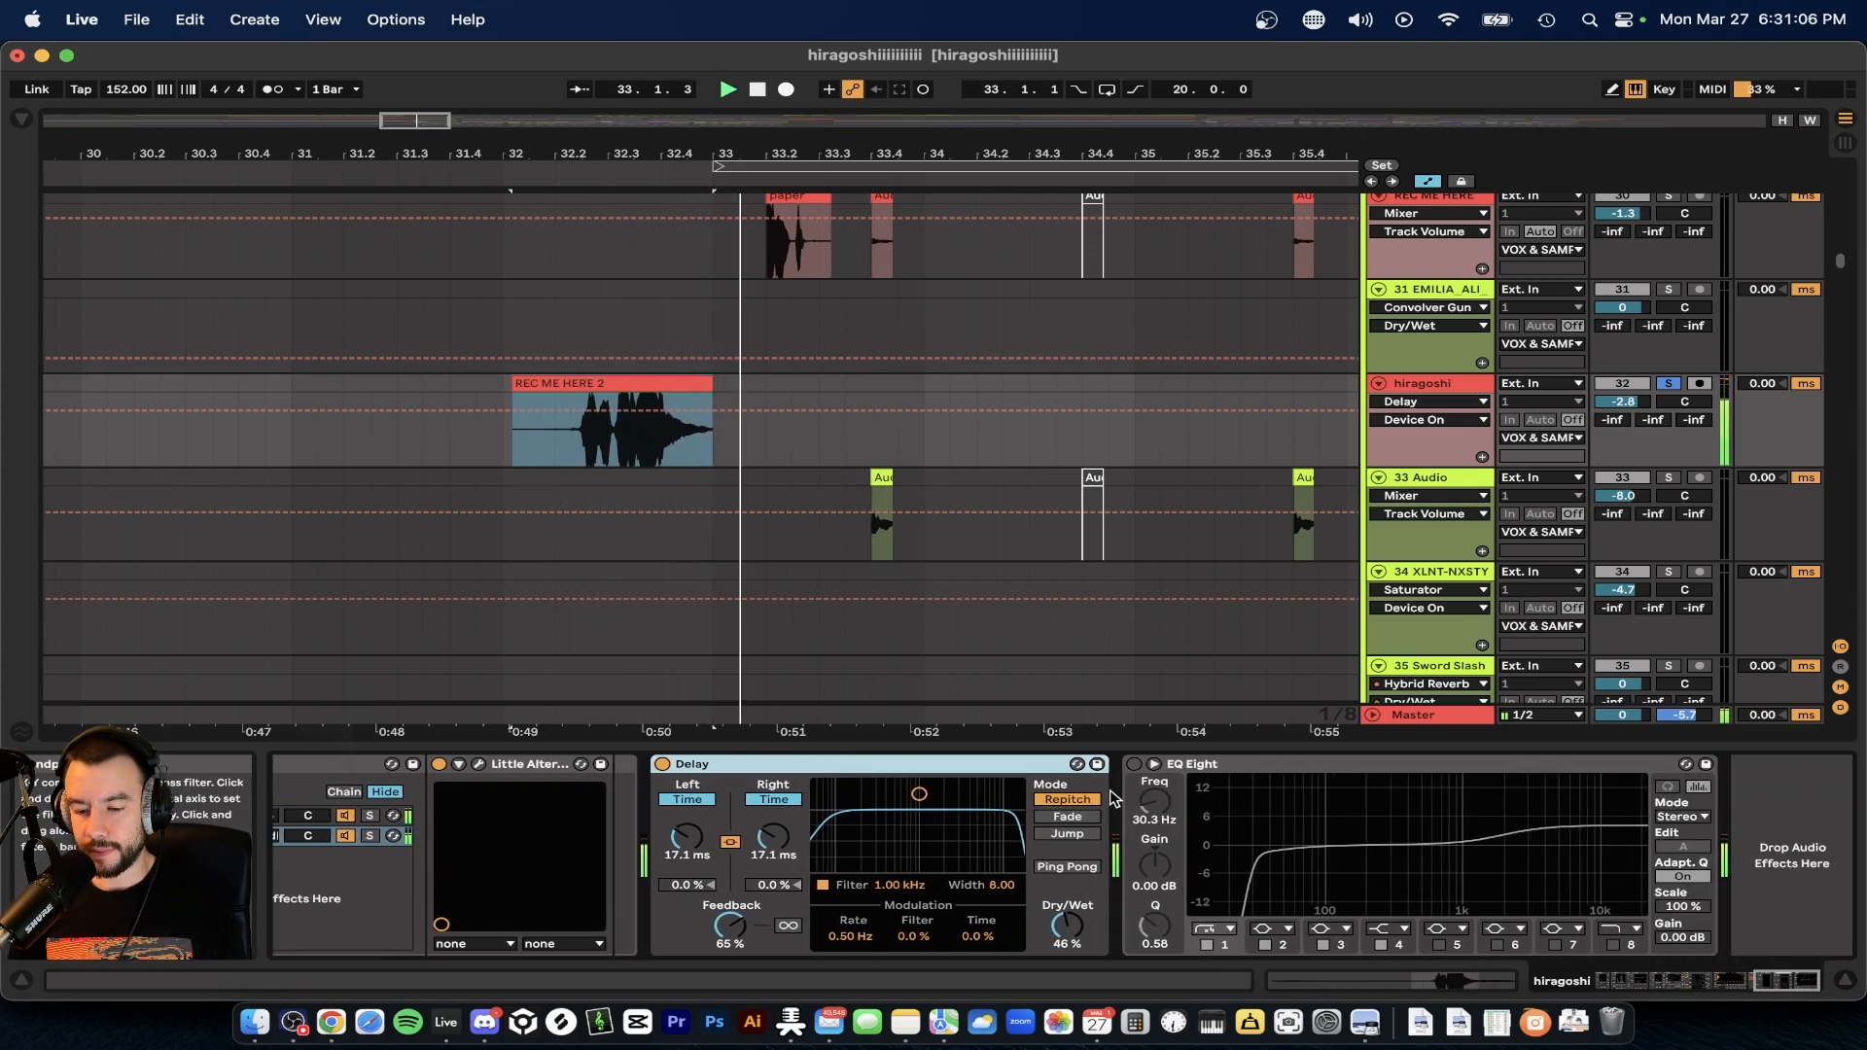
pyautogui.click(1135, 765)
pyautogui.press('space')
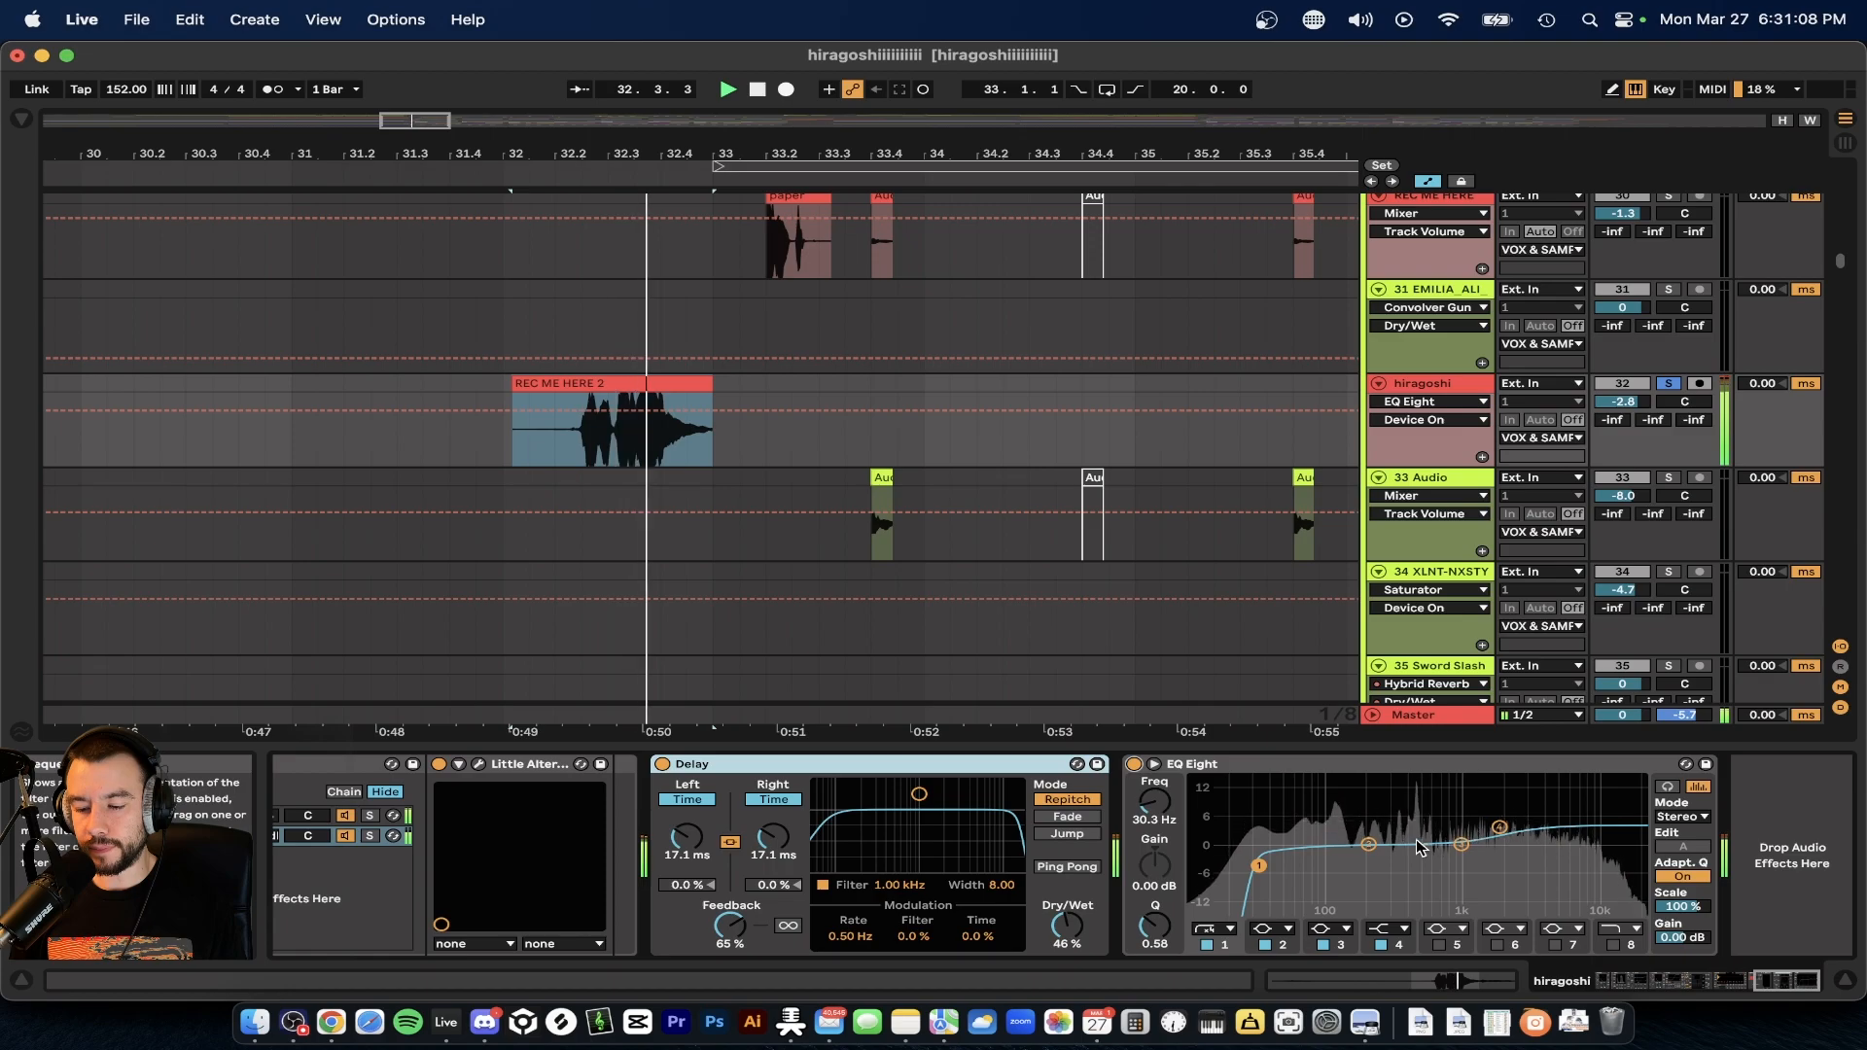
# - Unsolo the hiragoshi track, set the REC ME HERE 2 clip's pitch to -6 semitones and play the full mix
pyautogui.hscroll(-15, 1405, 846)
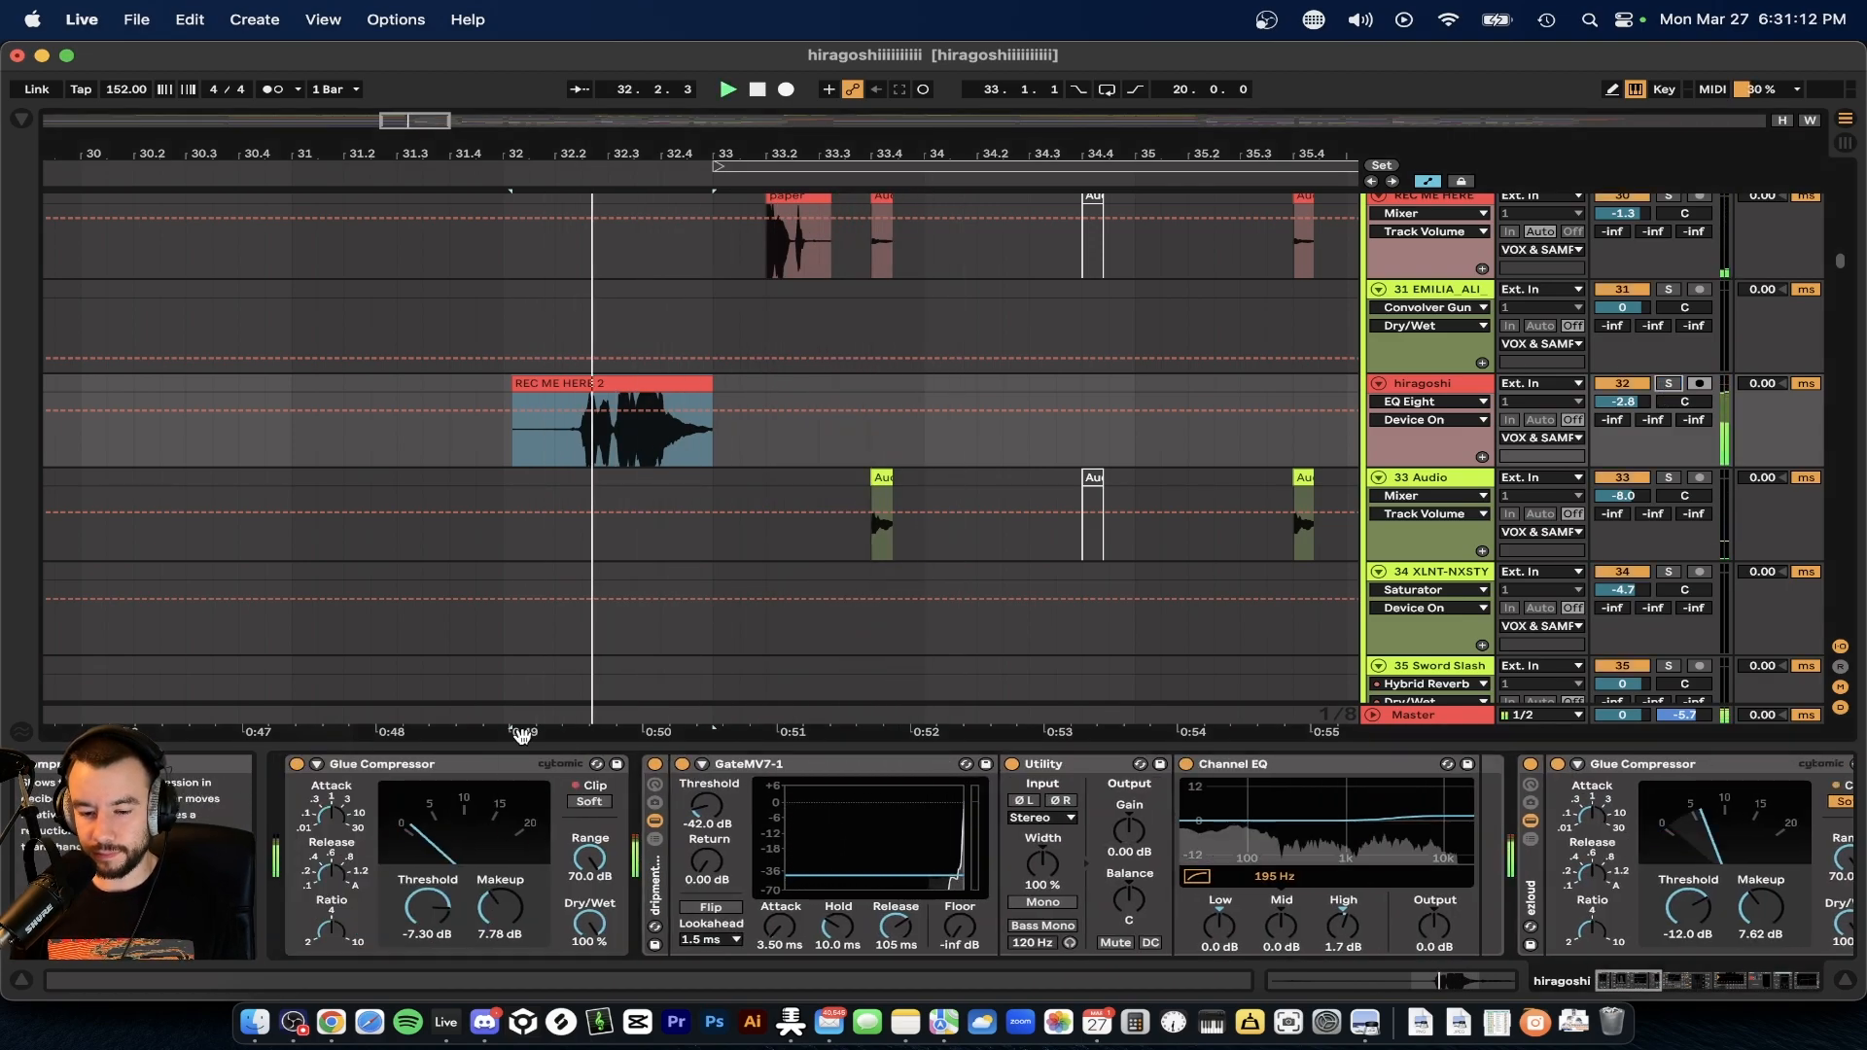
pyautogui.press('space')
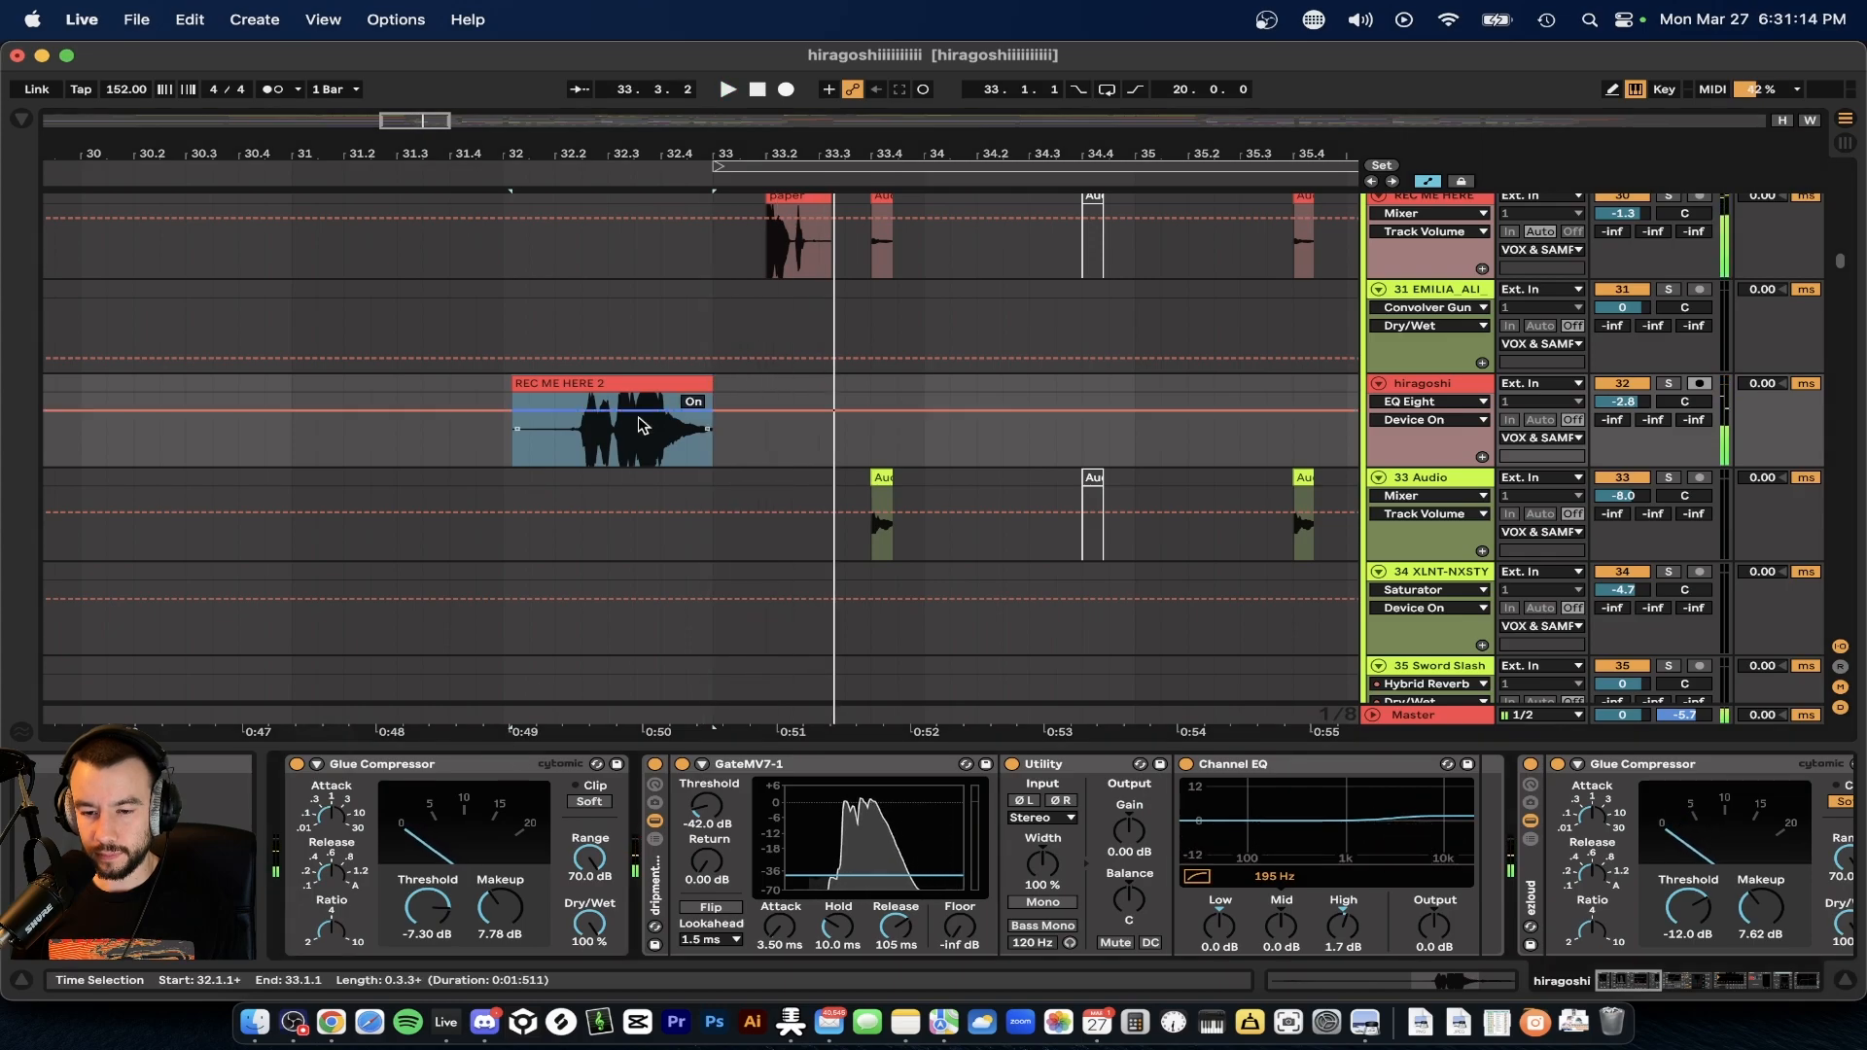
pyautogui.doubleClick(634, 383)
pyautogui.click(441, 871)
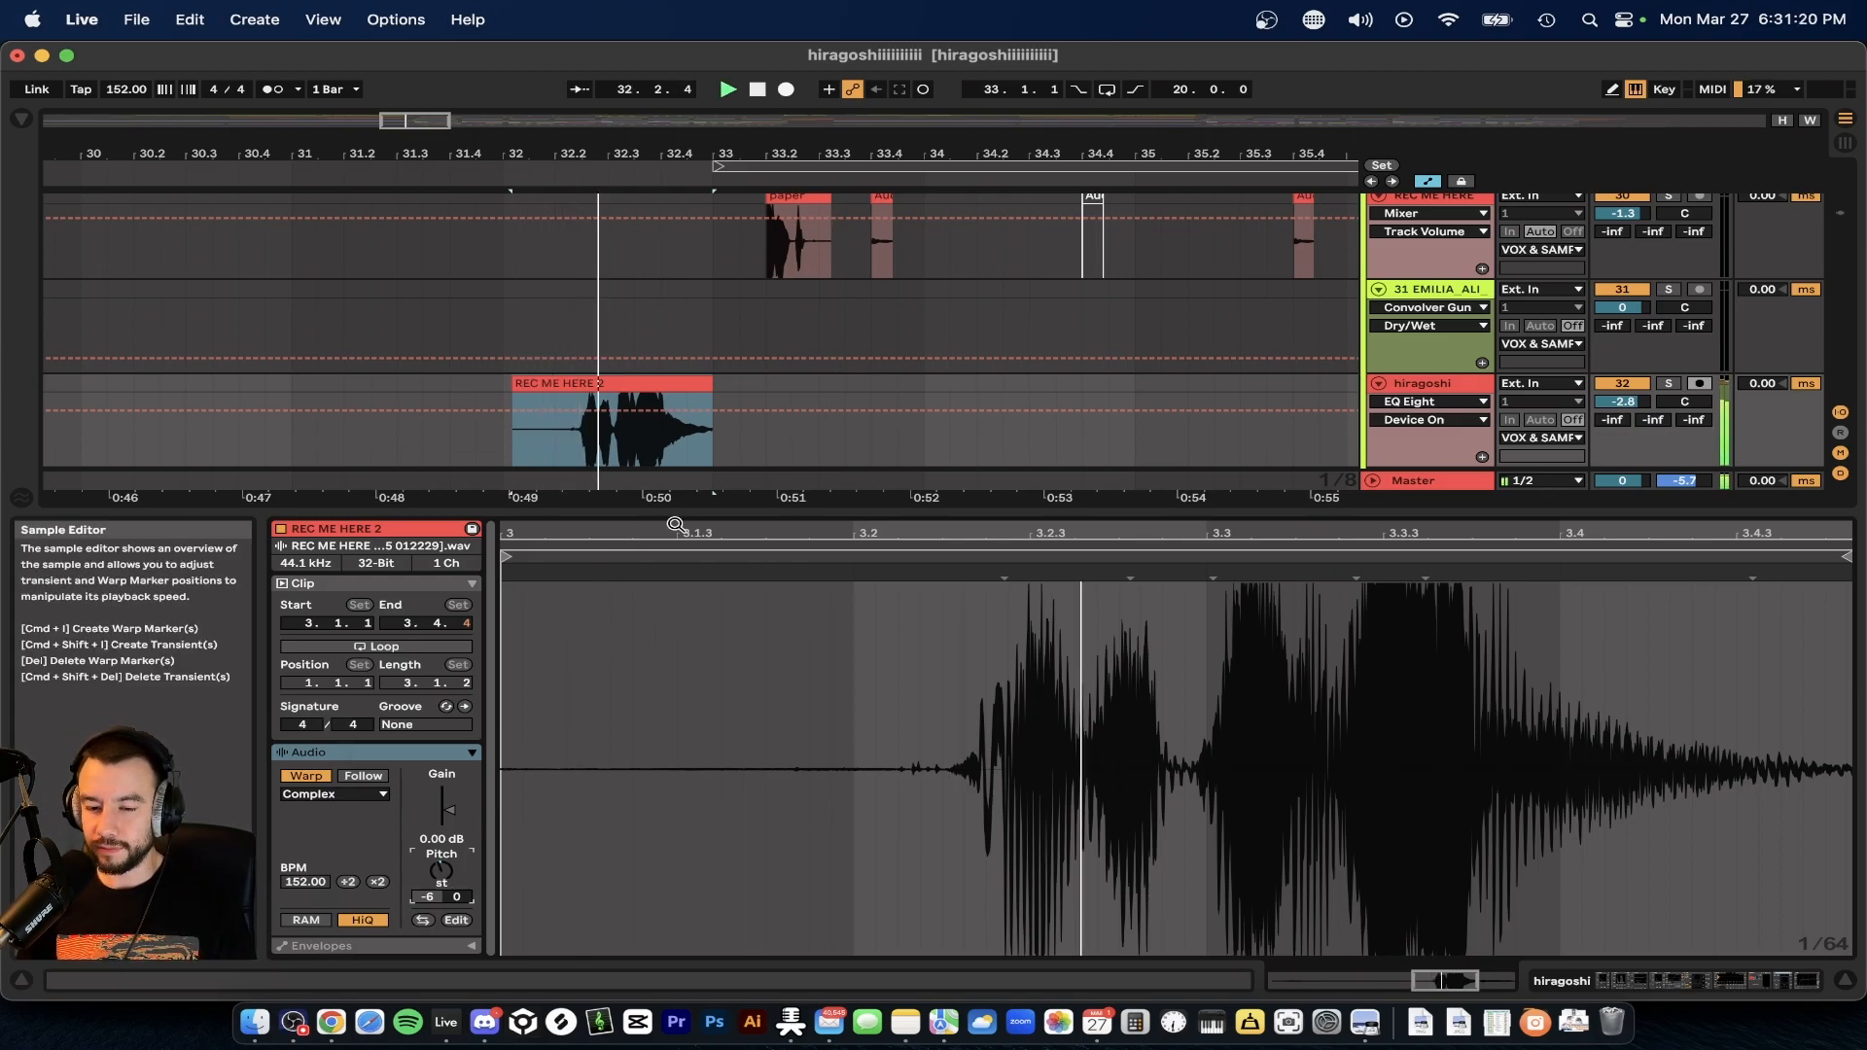
pyautogui.click(663, 517)
pyautogui.scroll(-4, 661, 522)
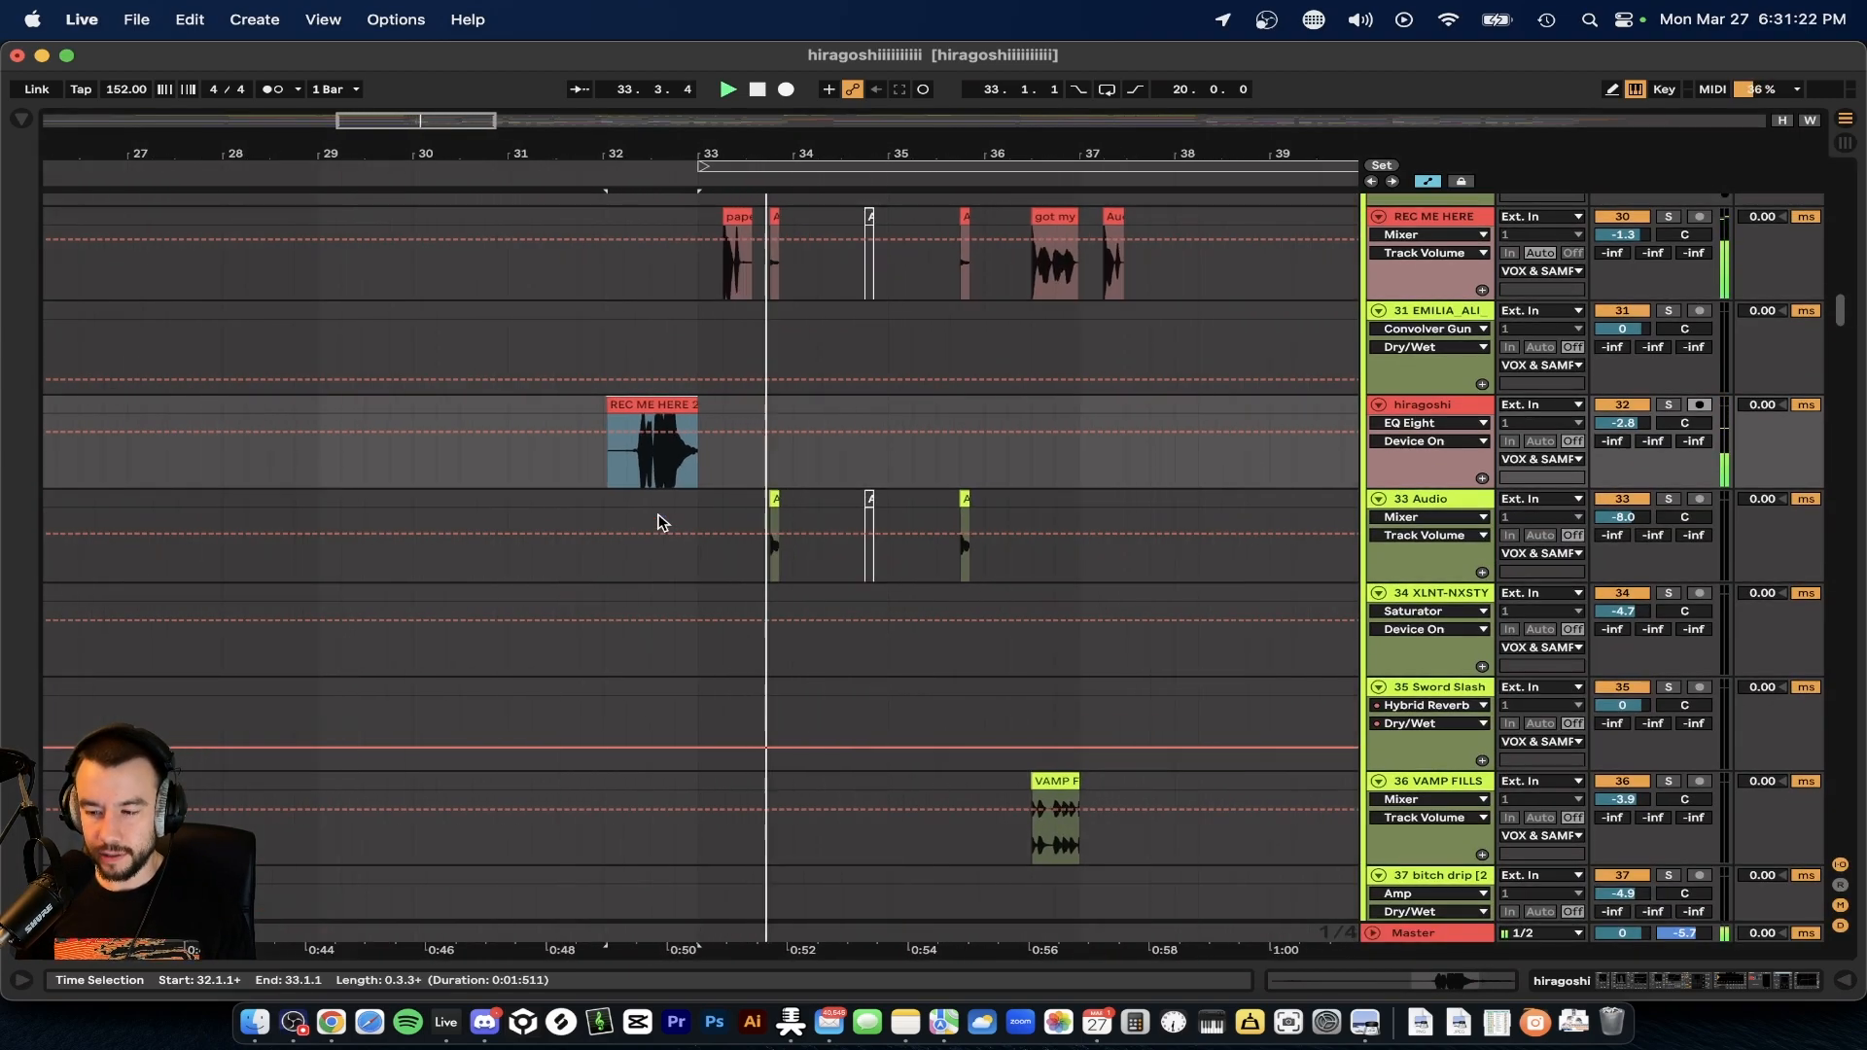
# - Find the Breaks/Fills tracks and play the drum fill clips from bar 32 into bar 33 in the full mix
pyautogui.scroll(-3, 792, 534)
pyautogui.scroll(-4, 787, 537)
pyautogui.scroll(-15, 787, 537)
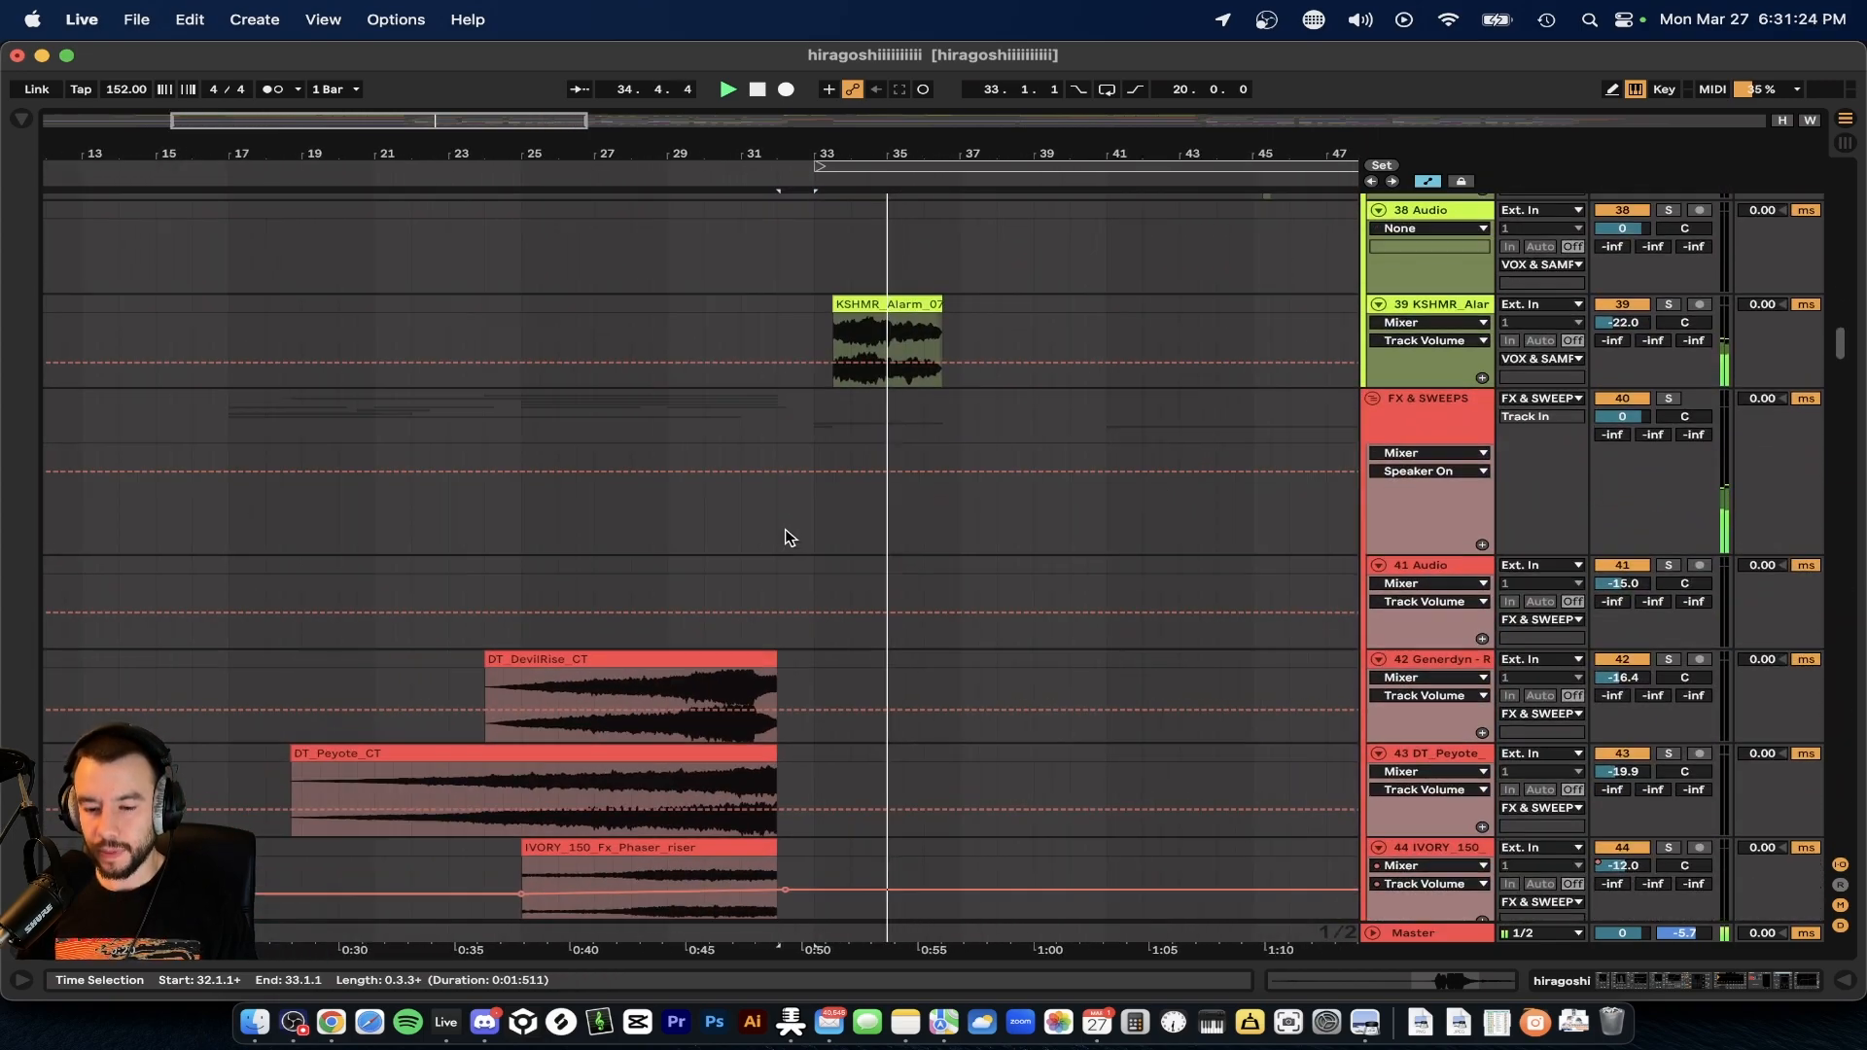
pyautogui.scroll(-10, 785, 538)
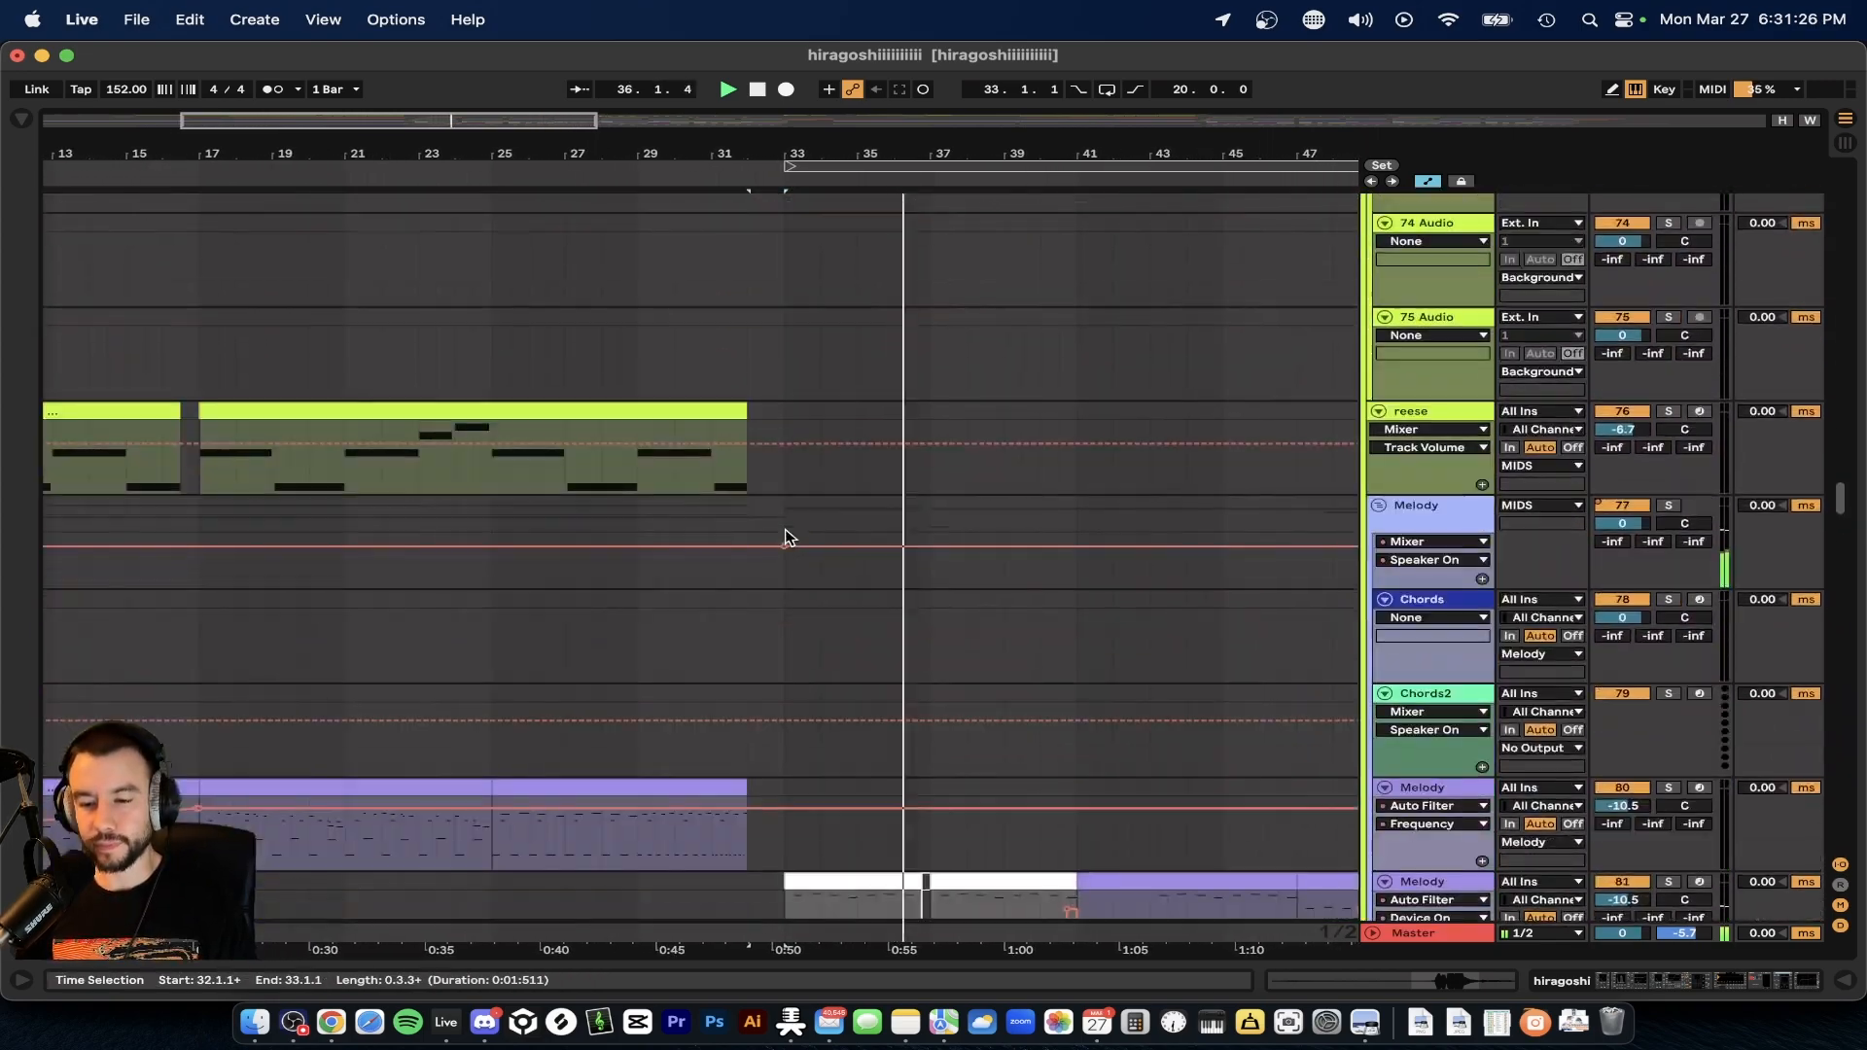
pyautogui.scroll(5, 786, 538)
pyautogui.scroll(5, 786, 538)
pyautogui.scroll(2, 786, 538)
pyautogui.scroll(1, 785, 532)
pyautogui.press('space')
pyautogui.click(785, 476)
pyautogui.press('space')
pyautogui.scroll(2, 862, 564)
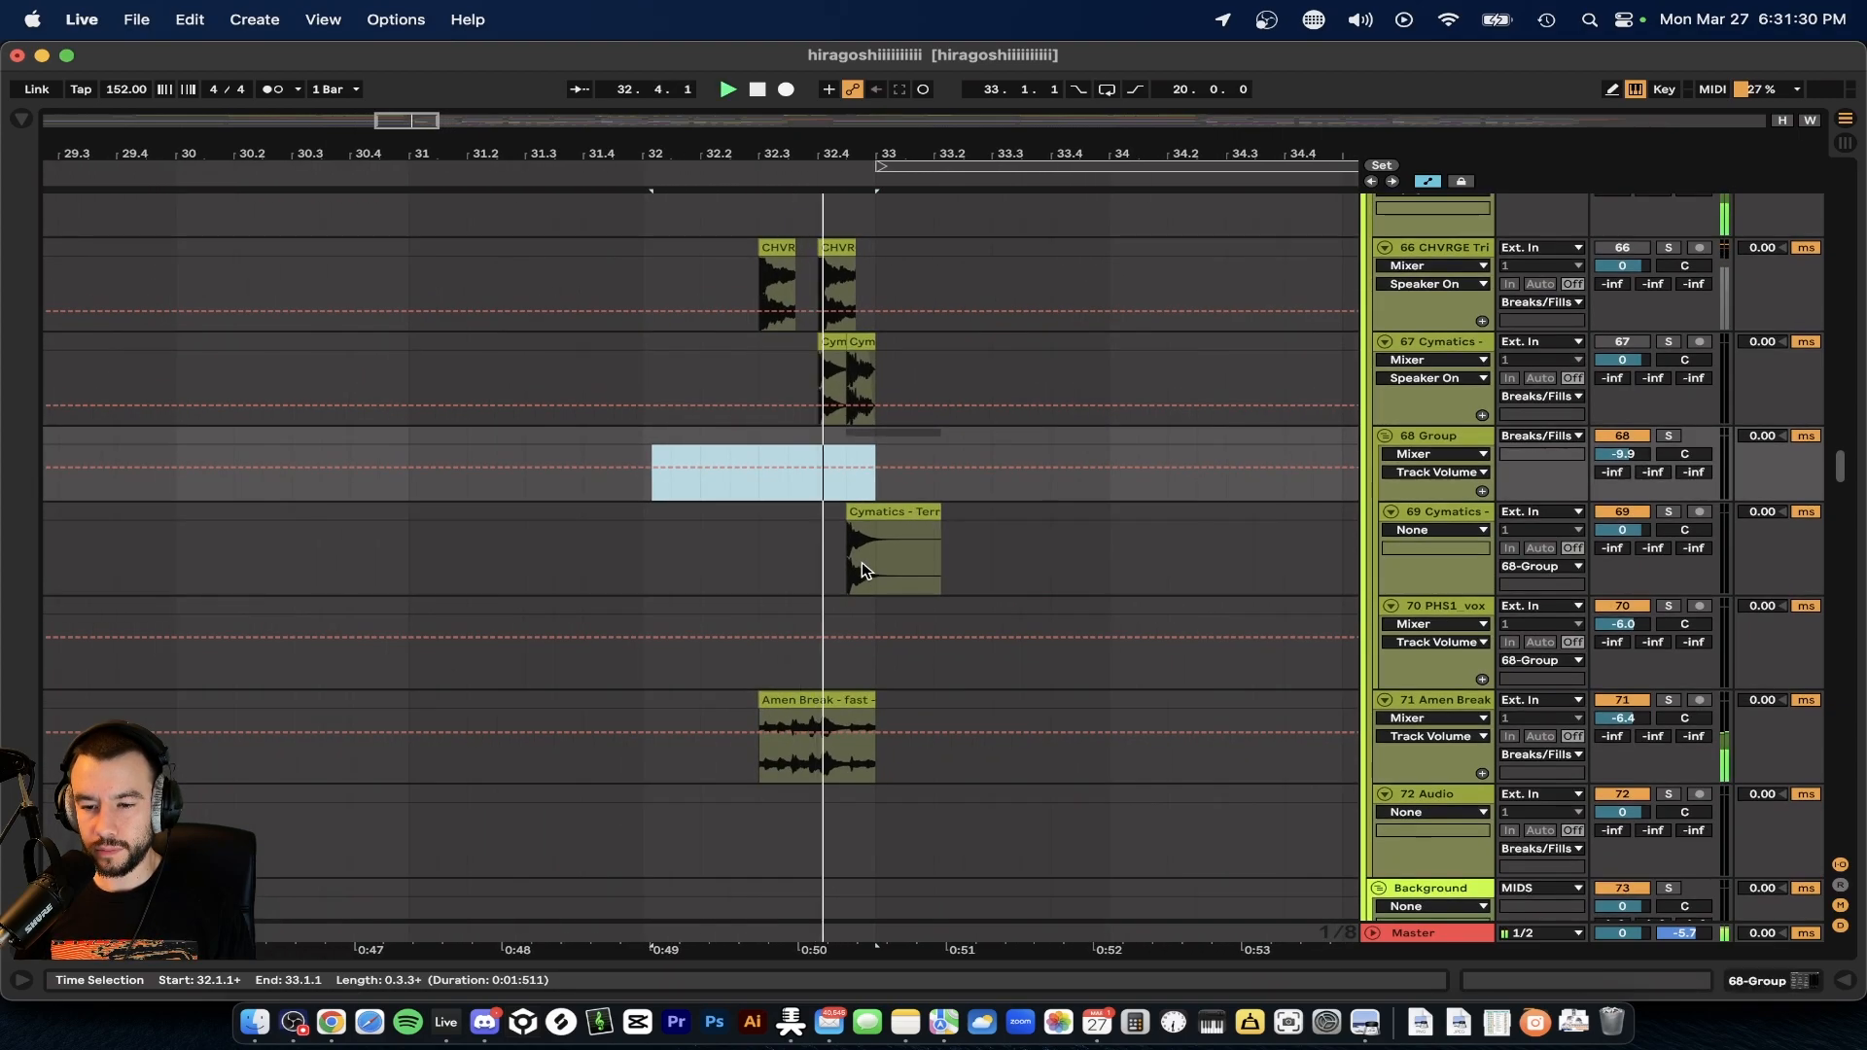
pyautogui.scroll(2, 904, 611)
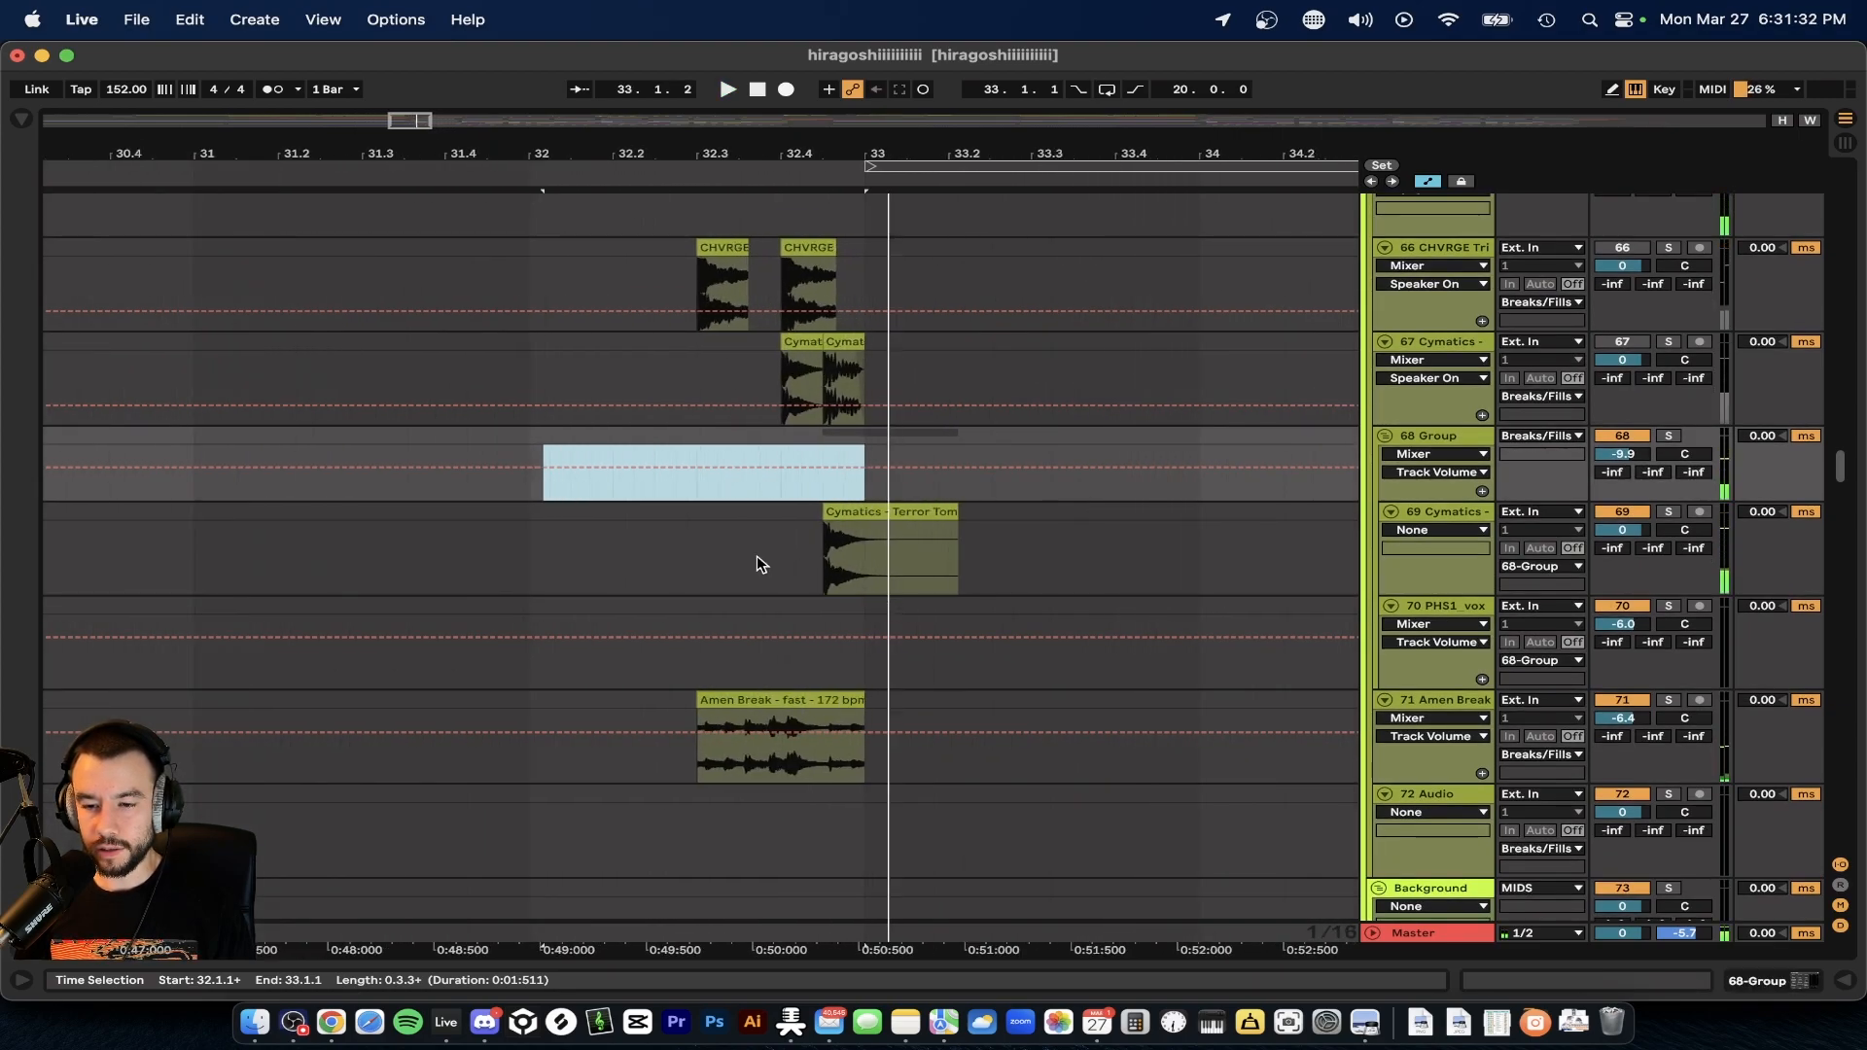
# - Solo the Breaks/Fills group and play its fill from bar 32
pyautogui.click(525, 367)
pyautogui.scroll(4, 526, 367)
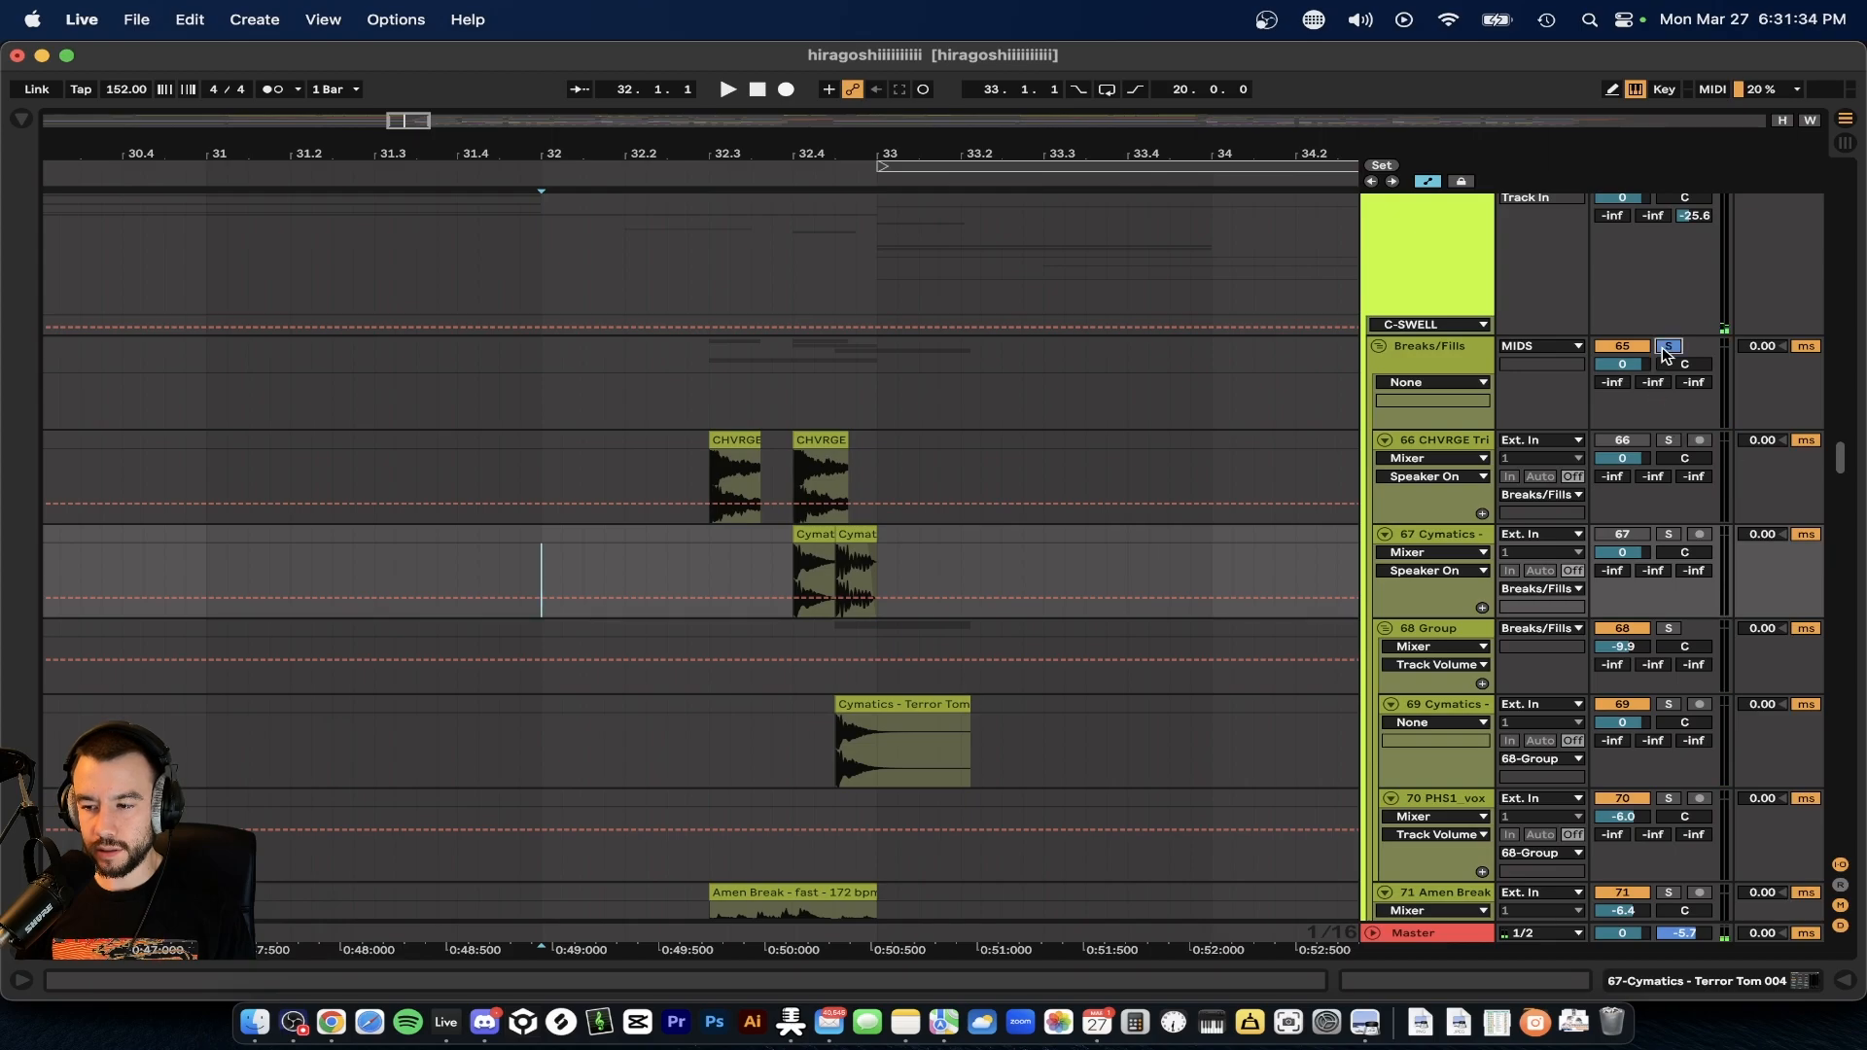
pyautogui.scroll(-5, 1639, 435)
pyautogui.scroll(2, 711, 601)
pyautogui.scroll(2, 708, 610)
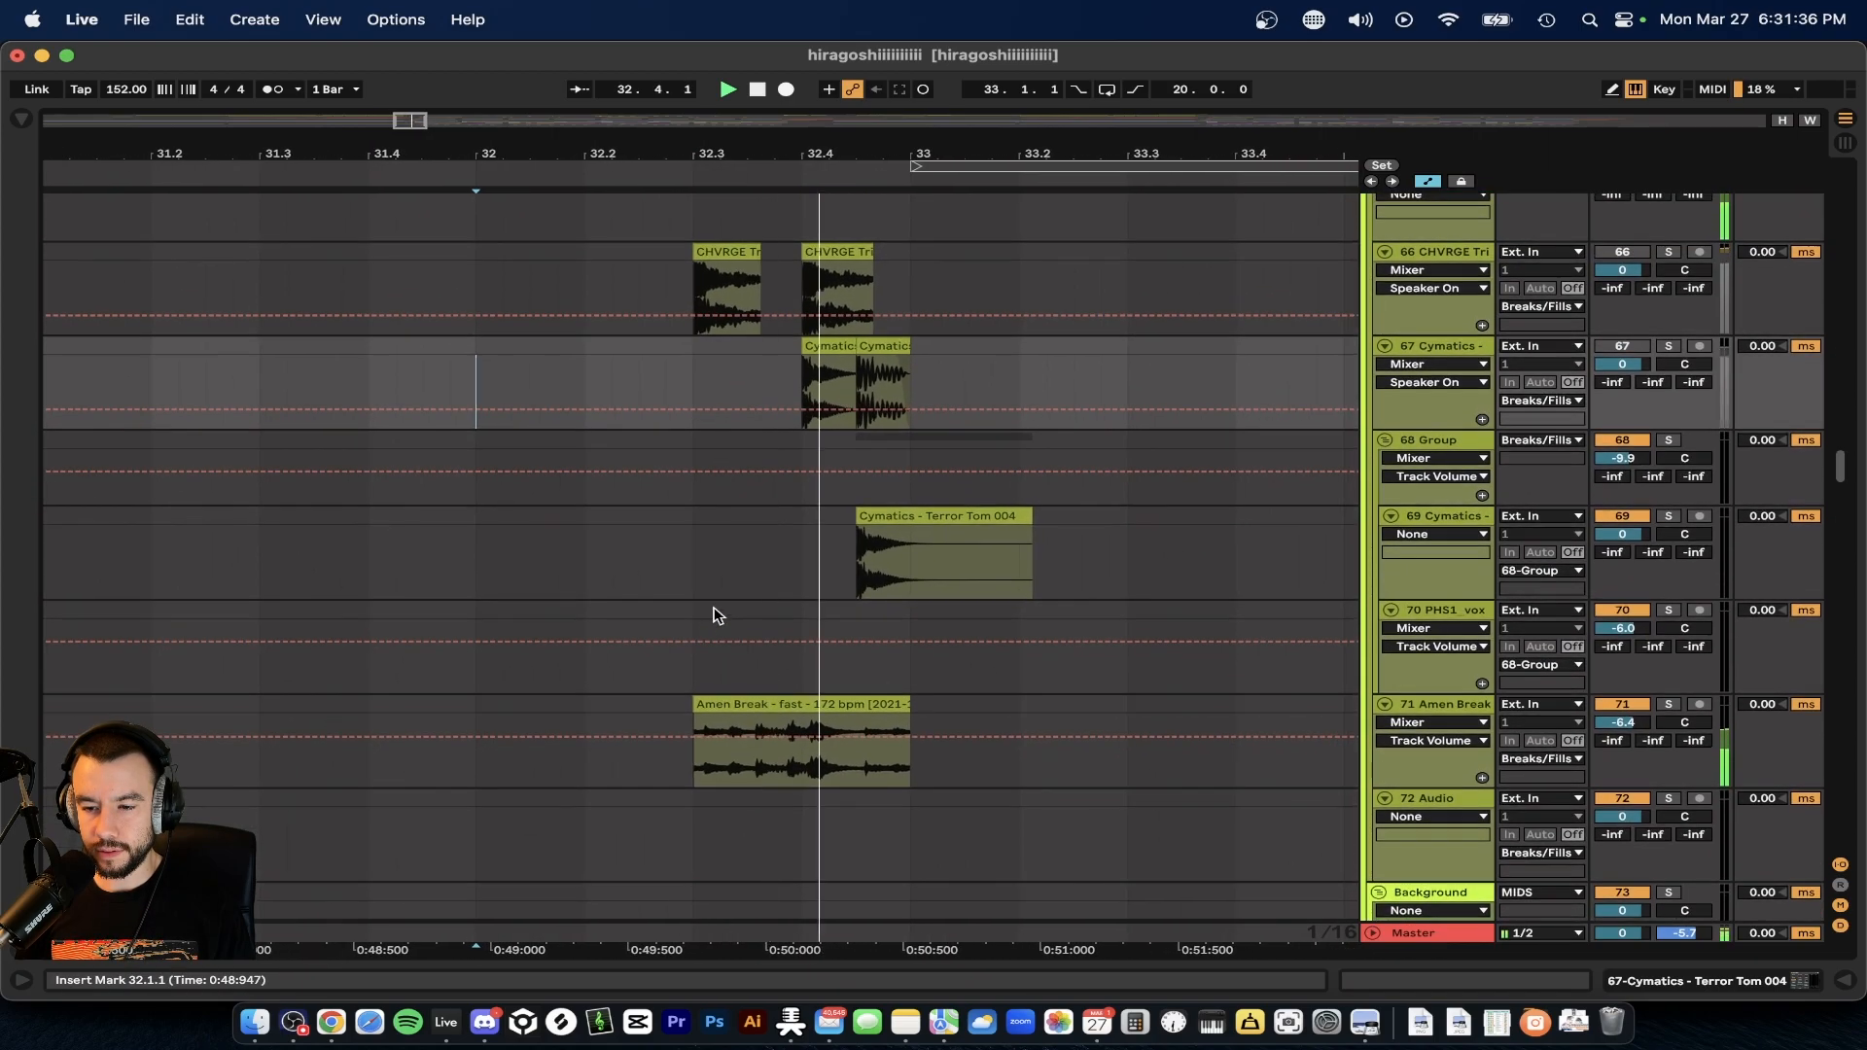
pyautogui.press('space')
pyautogui.scroll(1, 727, 492)
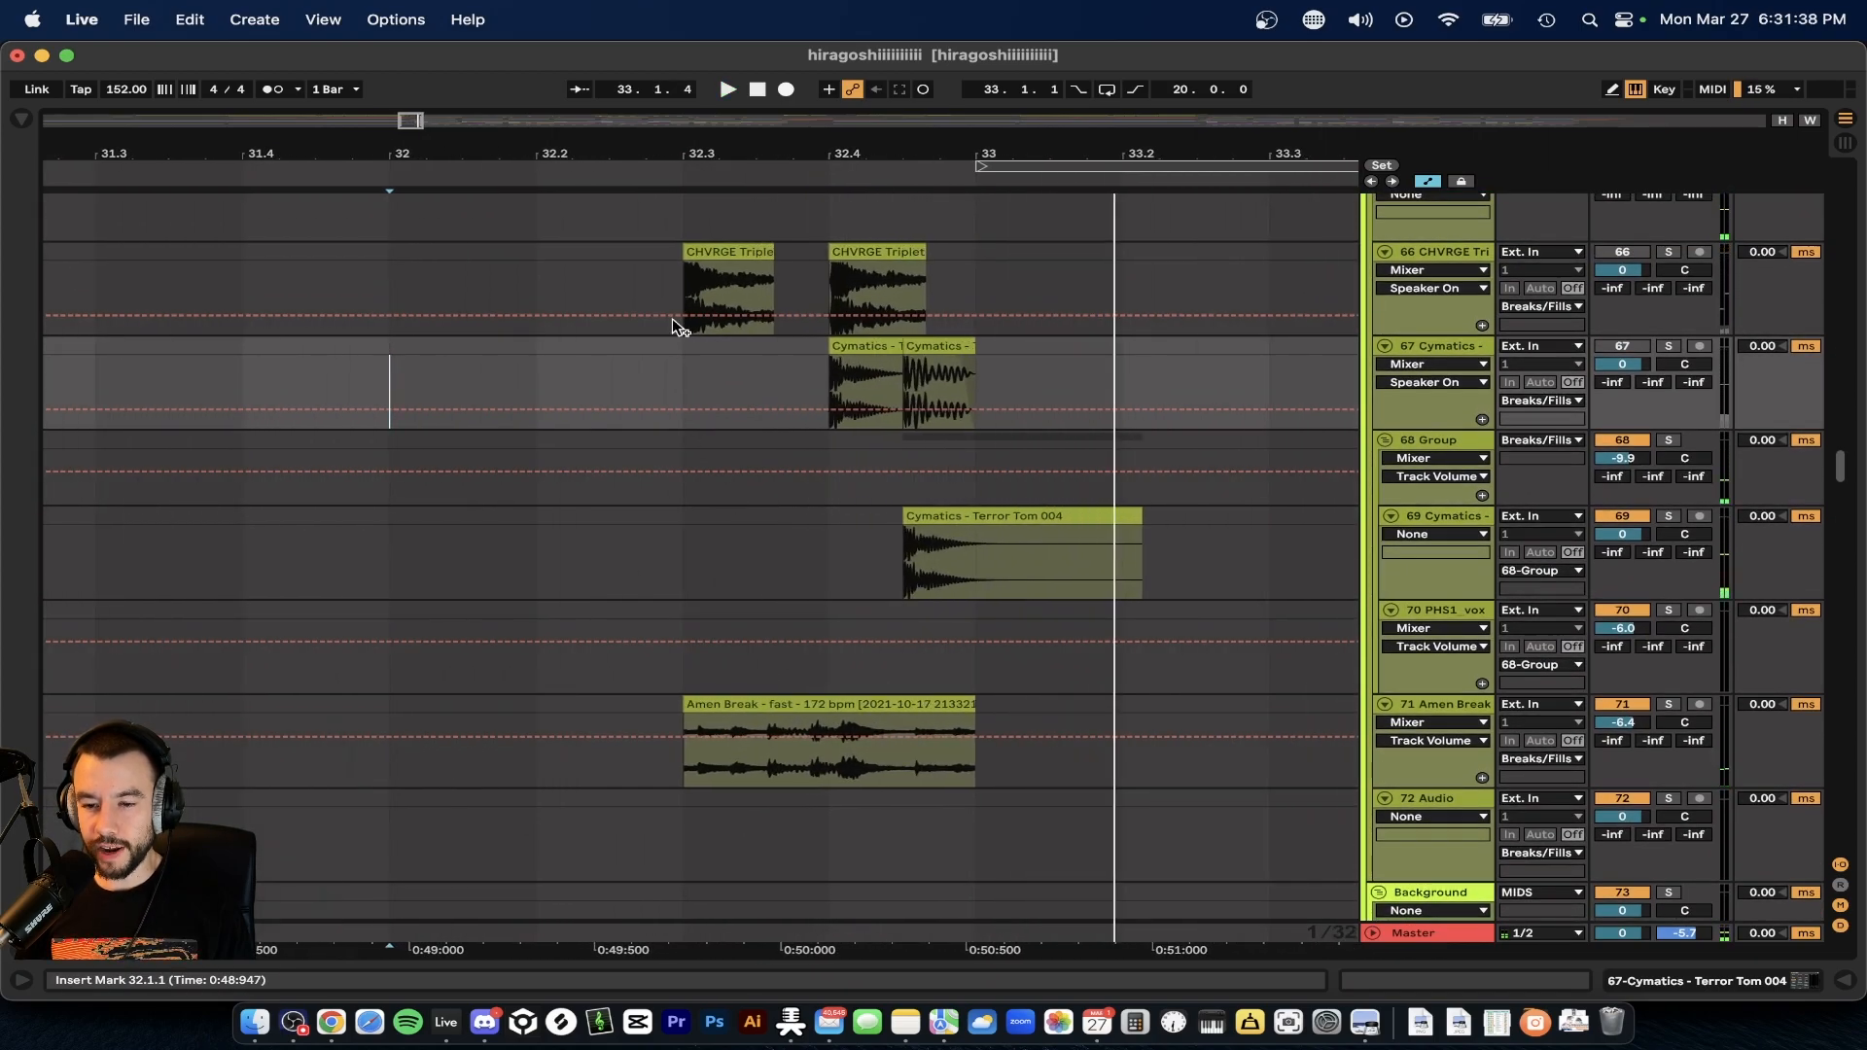
# - Select the fill clips on tracks 66 to 71 from 32.3 to 33.1 and play them
pyautogui.moveTo(685, 292); pyautogui.dragTo(982, 750)
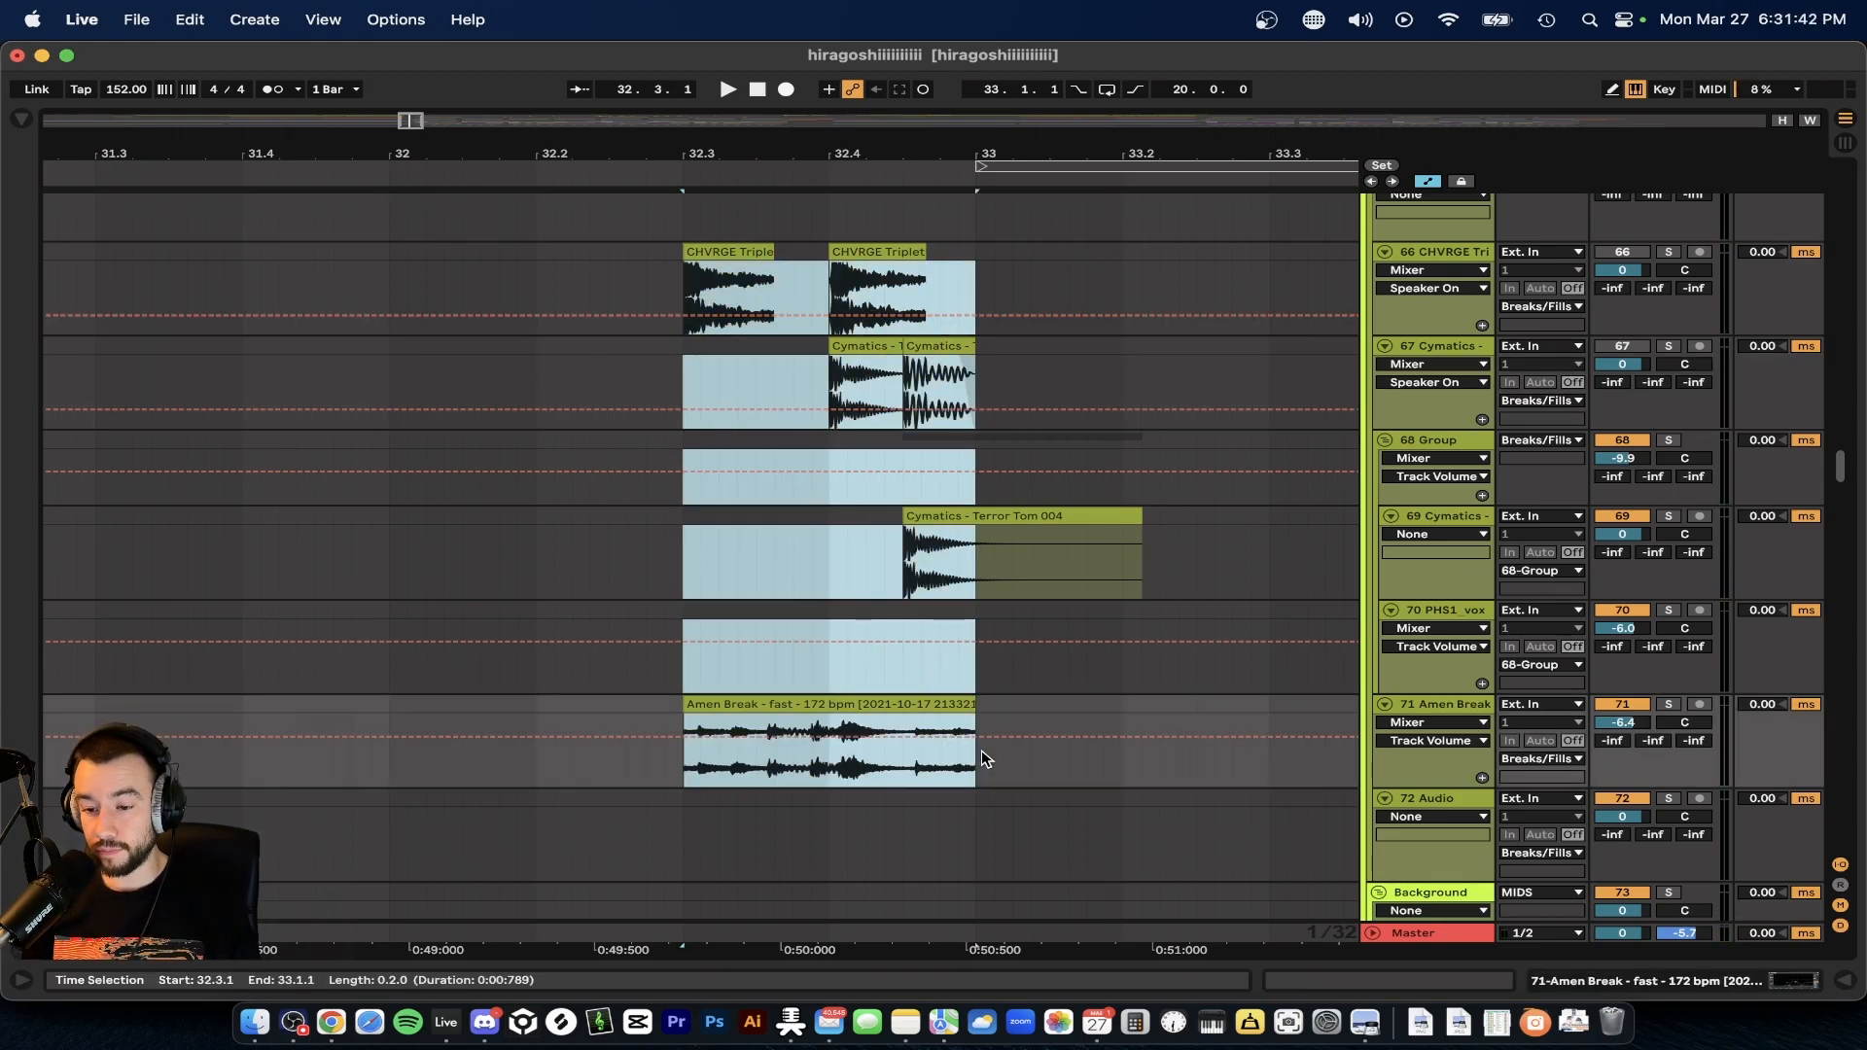
pyautogui.press('space')
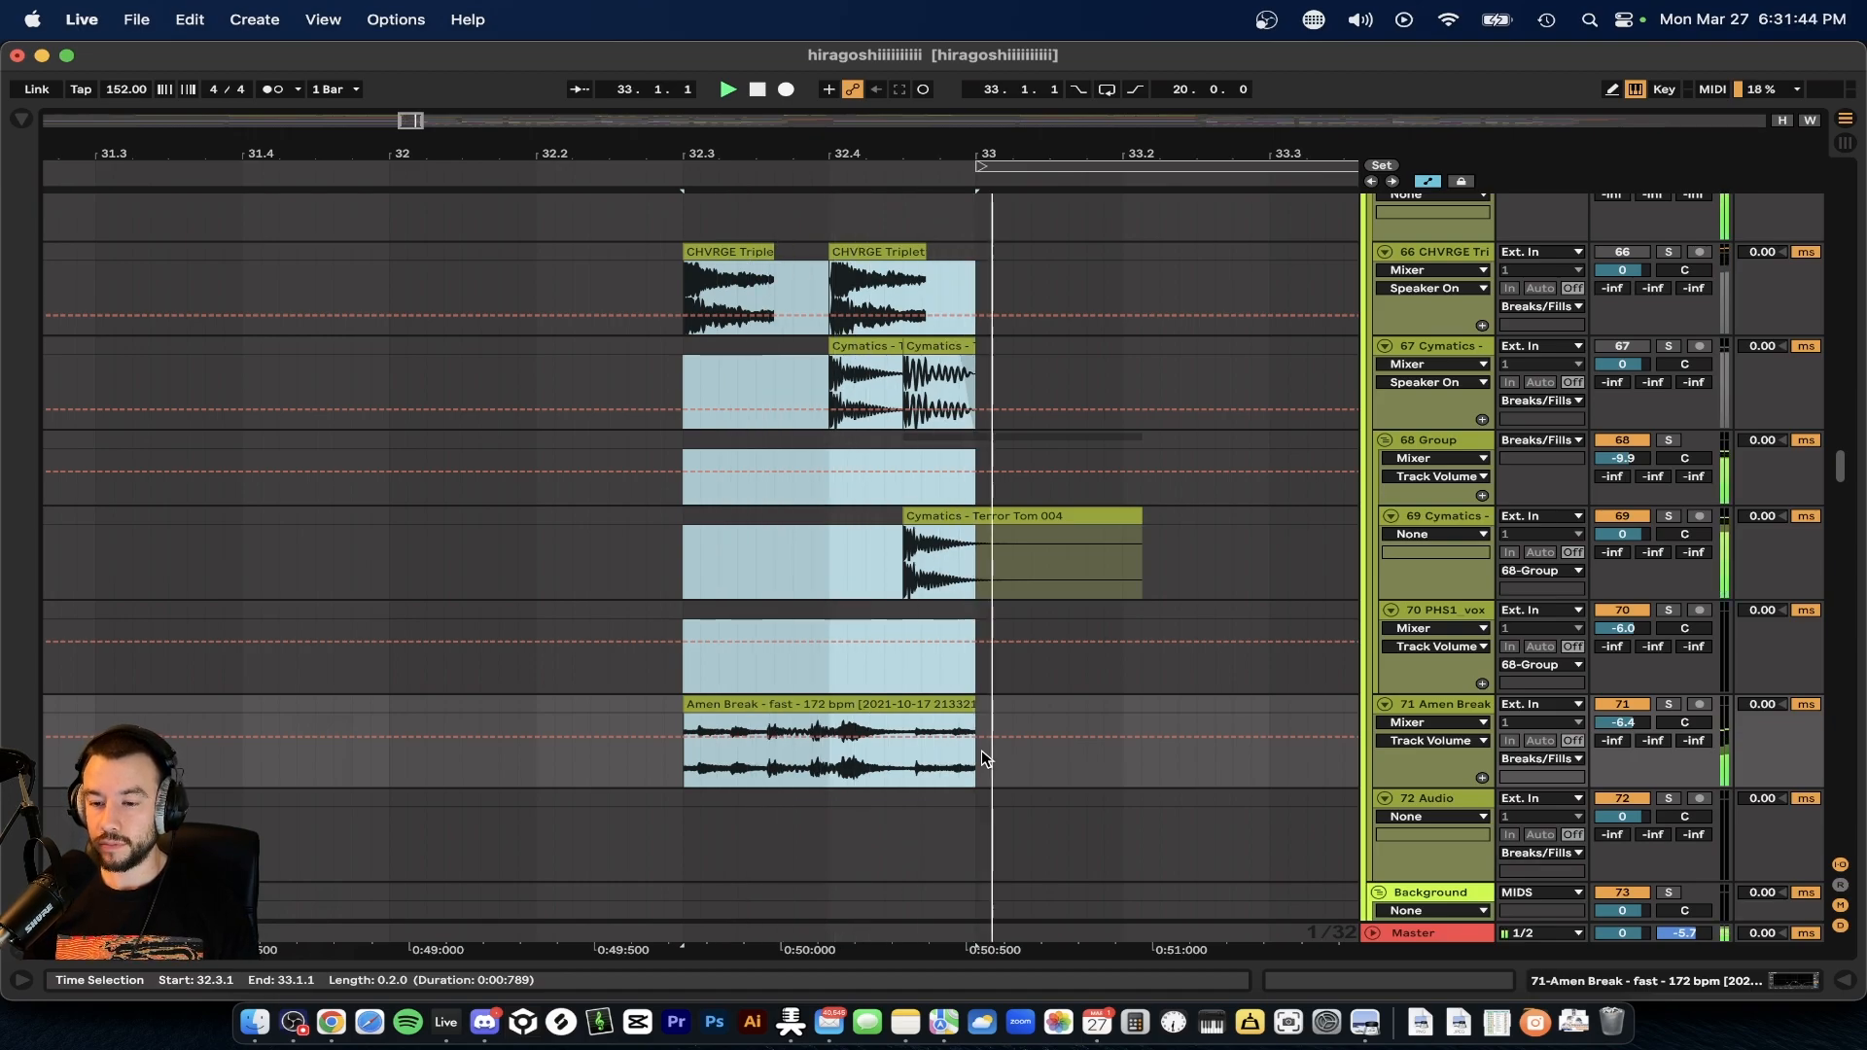
pyautogui.click(983, 750)
# - Select the Cymatics - Terror Tom 004 clip on track 69 and audition it, then replay the fill from 32.3
pyautogui.click(927, 500)
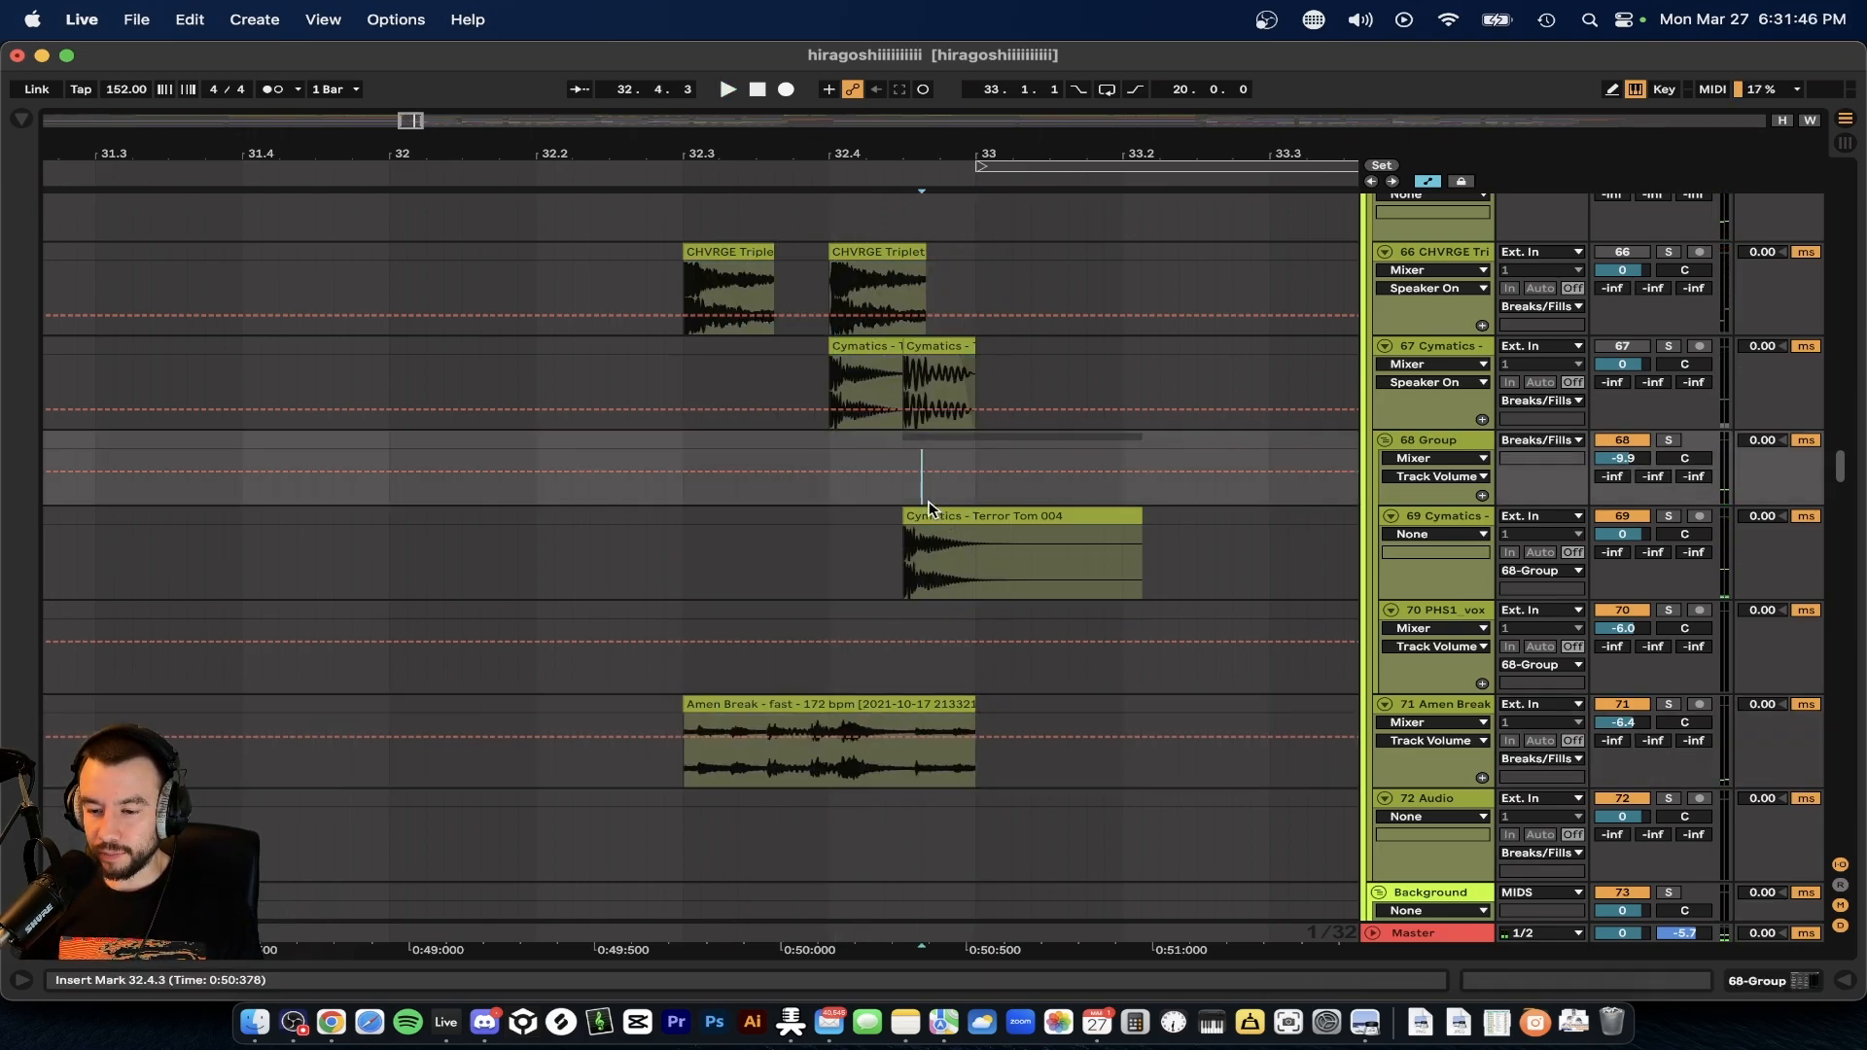
pyautogui.click(997, 516)
pyautogui.click(971, 179)
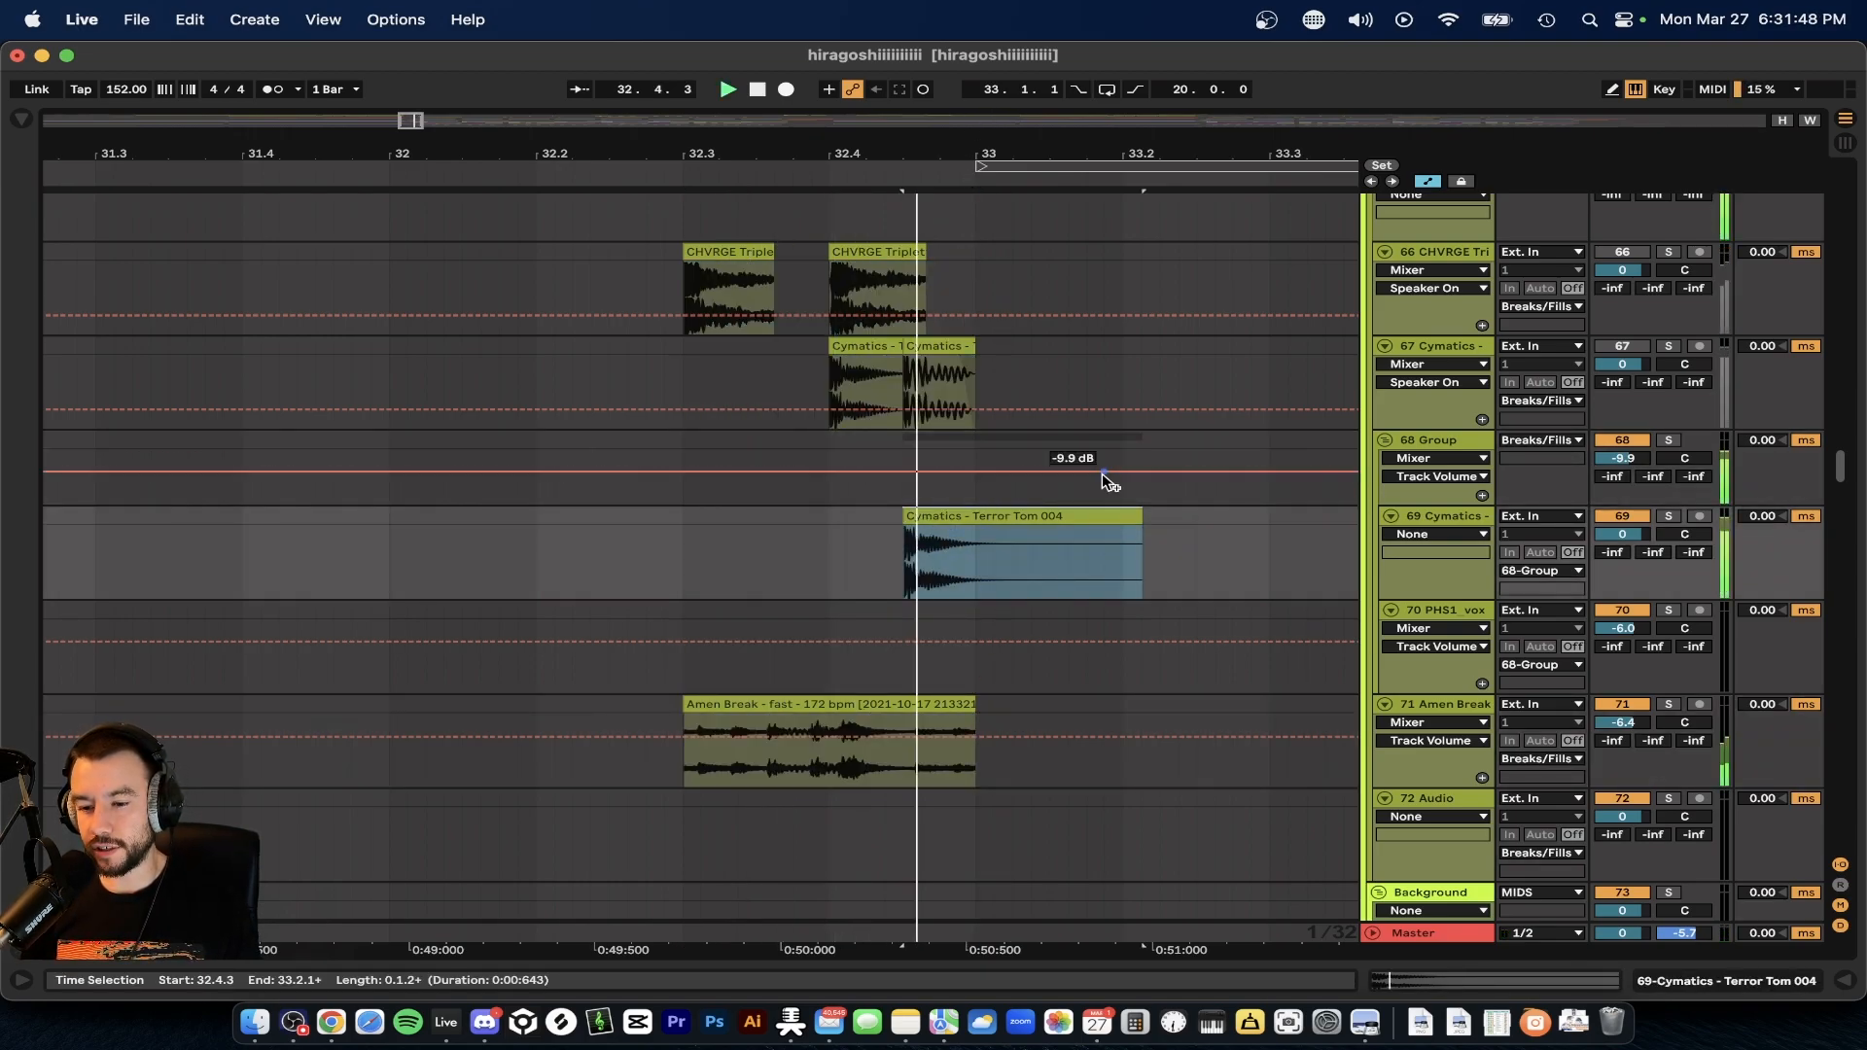
pyautogui.click(686, 559)
pyautogui.press('space')
pyautogui.press('space')
# - Fold the deactivated tracks 66 and 67 and replay the fill from 32.3
pyautogui.scroll(2, 1593, 293)
pyautogui.scroll(-2, 951, 614)
pyautogui.scroll(-2, 950, 612)
pyautogui.click(755, 617)
pyautogui.click(975, 428)
pyautogui.scroll(2, 851, 474)
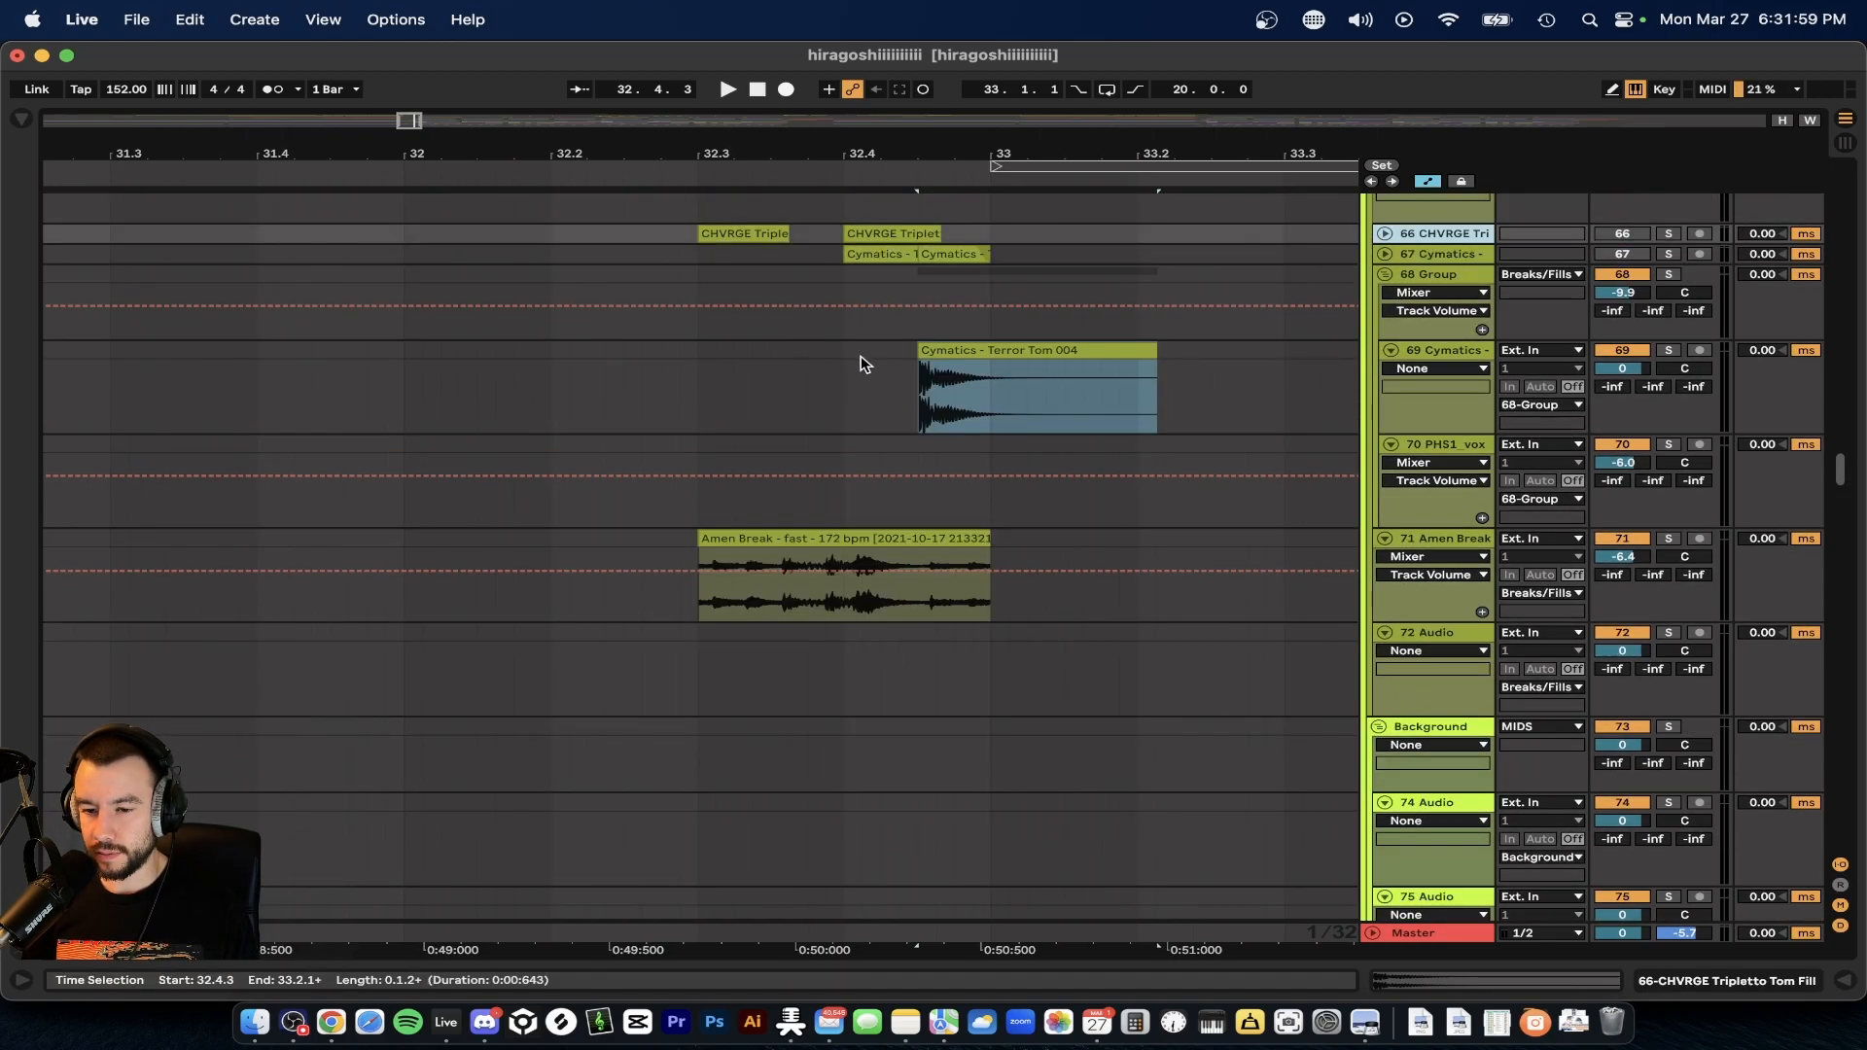
pyautogui.click(698, 393)
pyautogui.scroll(-3, 804, 435)
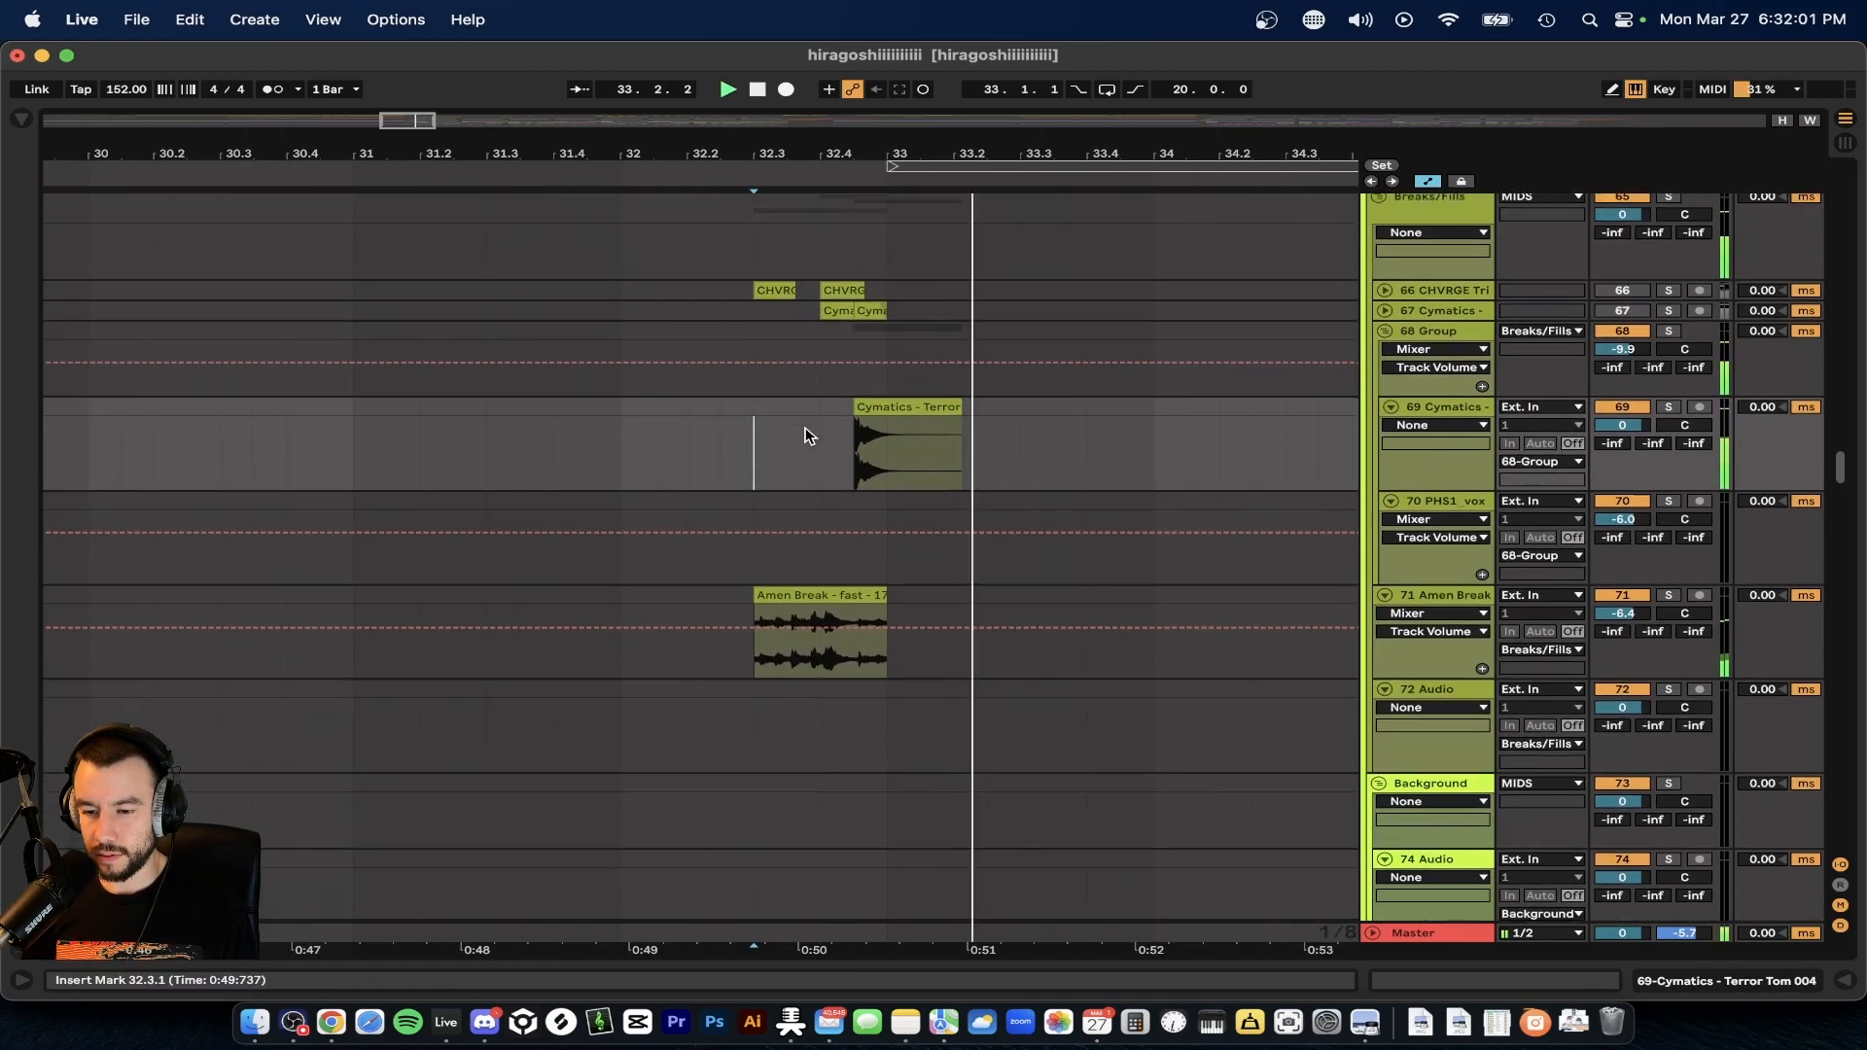
# - Solo the CYM & HIGHS group and play its ride and crash clips from bar 33
pyautogui.scroll(2, 804, 435)
pyautogui.scroll(-2, 805, 435)
pyautogui.scroll(10, 804, 435)
pyautogui.scroll(-3, 804, 434)
pyautogui.scroll(-2, 810, 436)
pyautogui.rightClick(810, 433)
pyautogui.click(1668, 335)
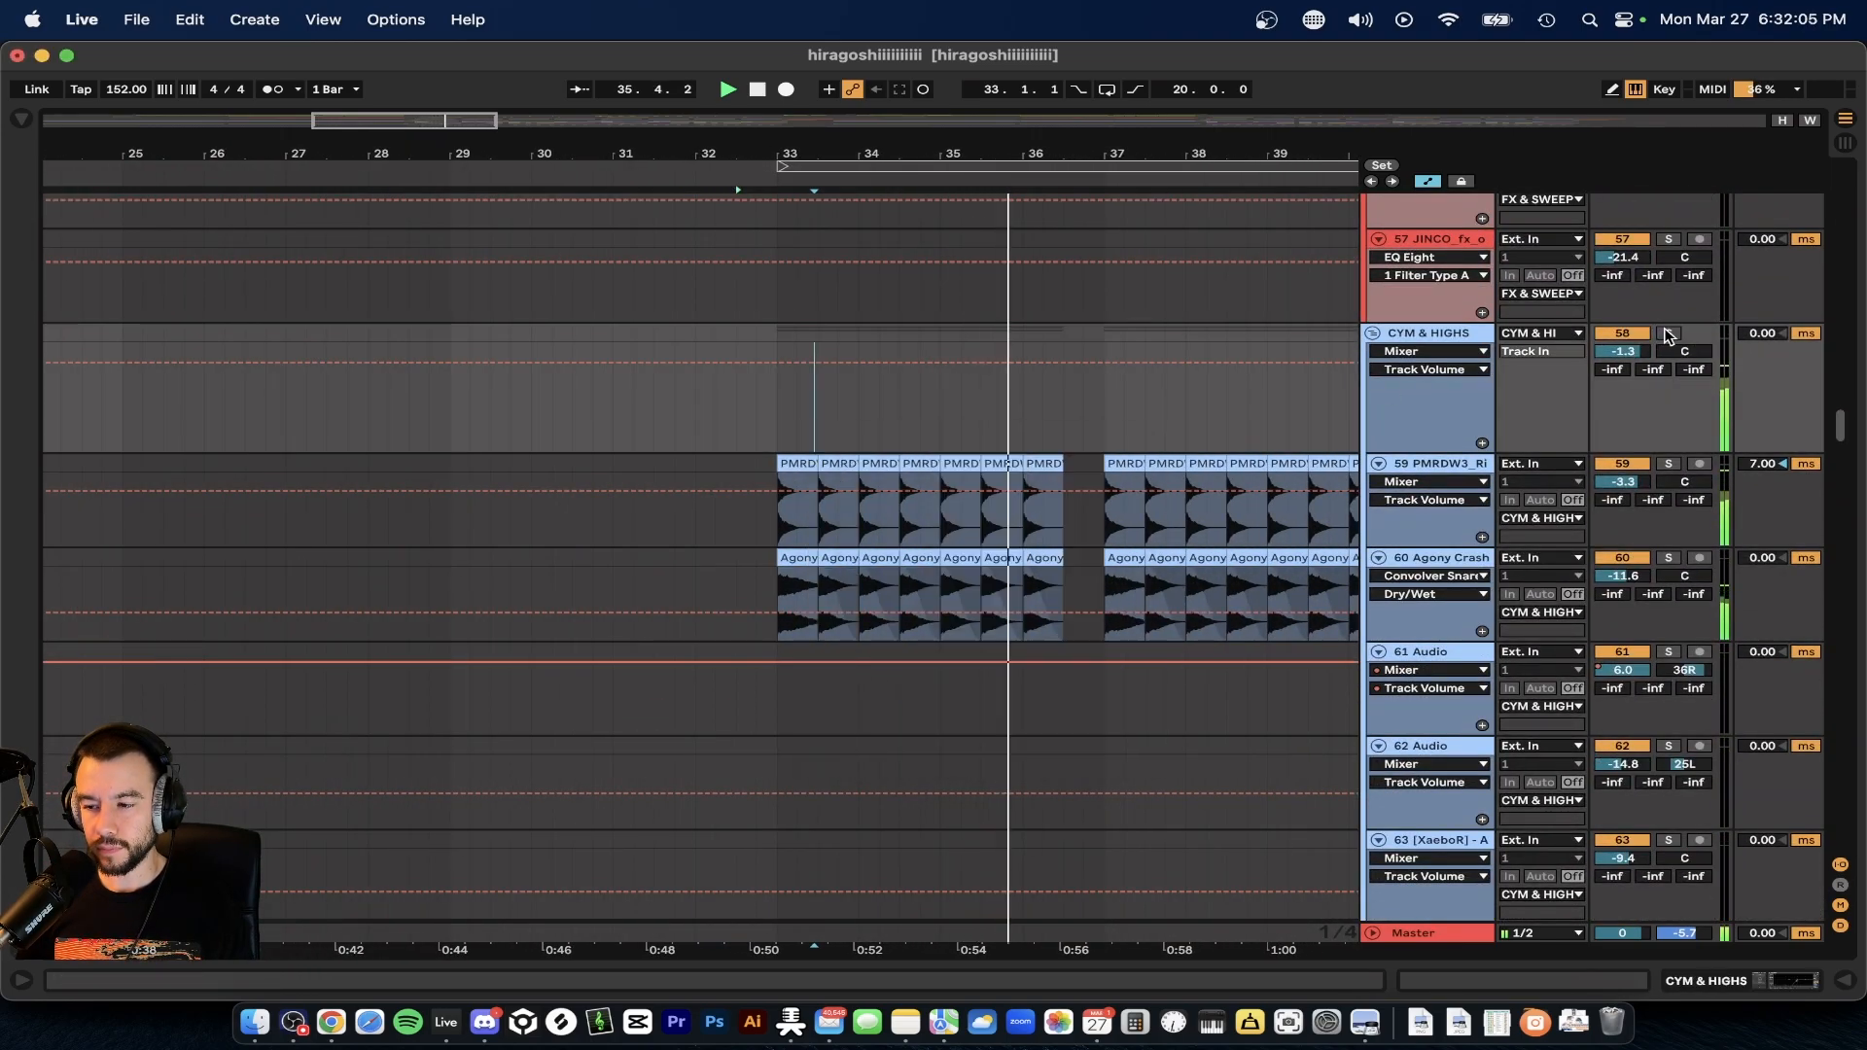
pyautogui.scroll(6, 896, 519)
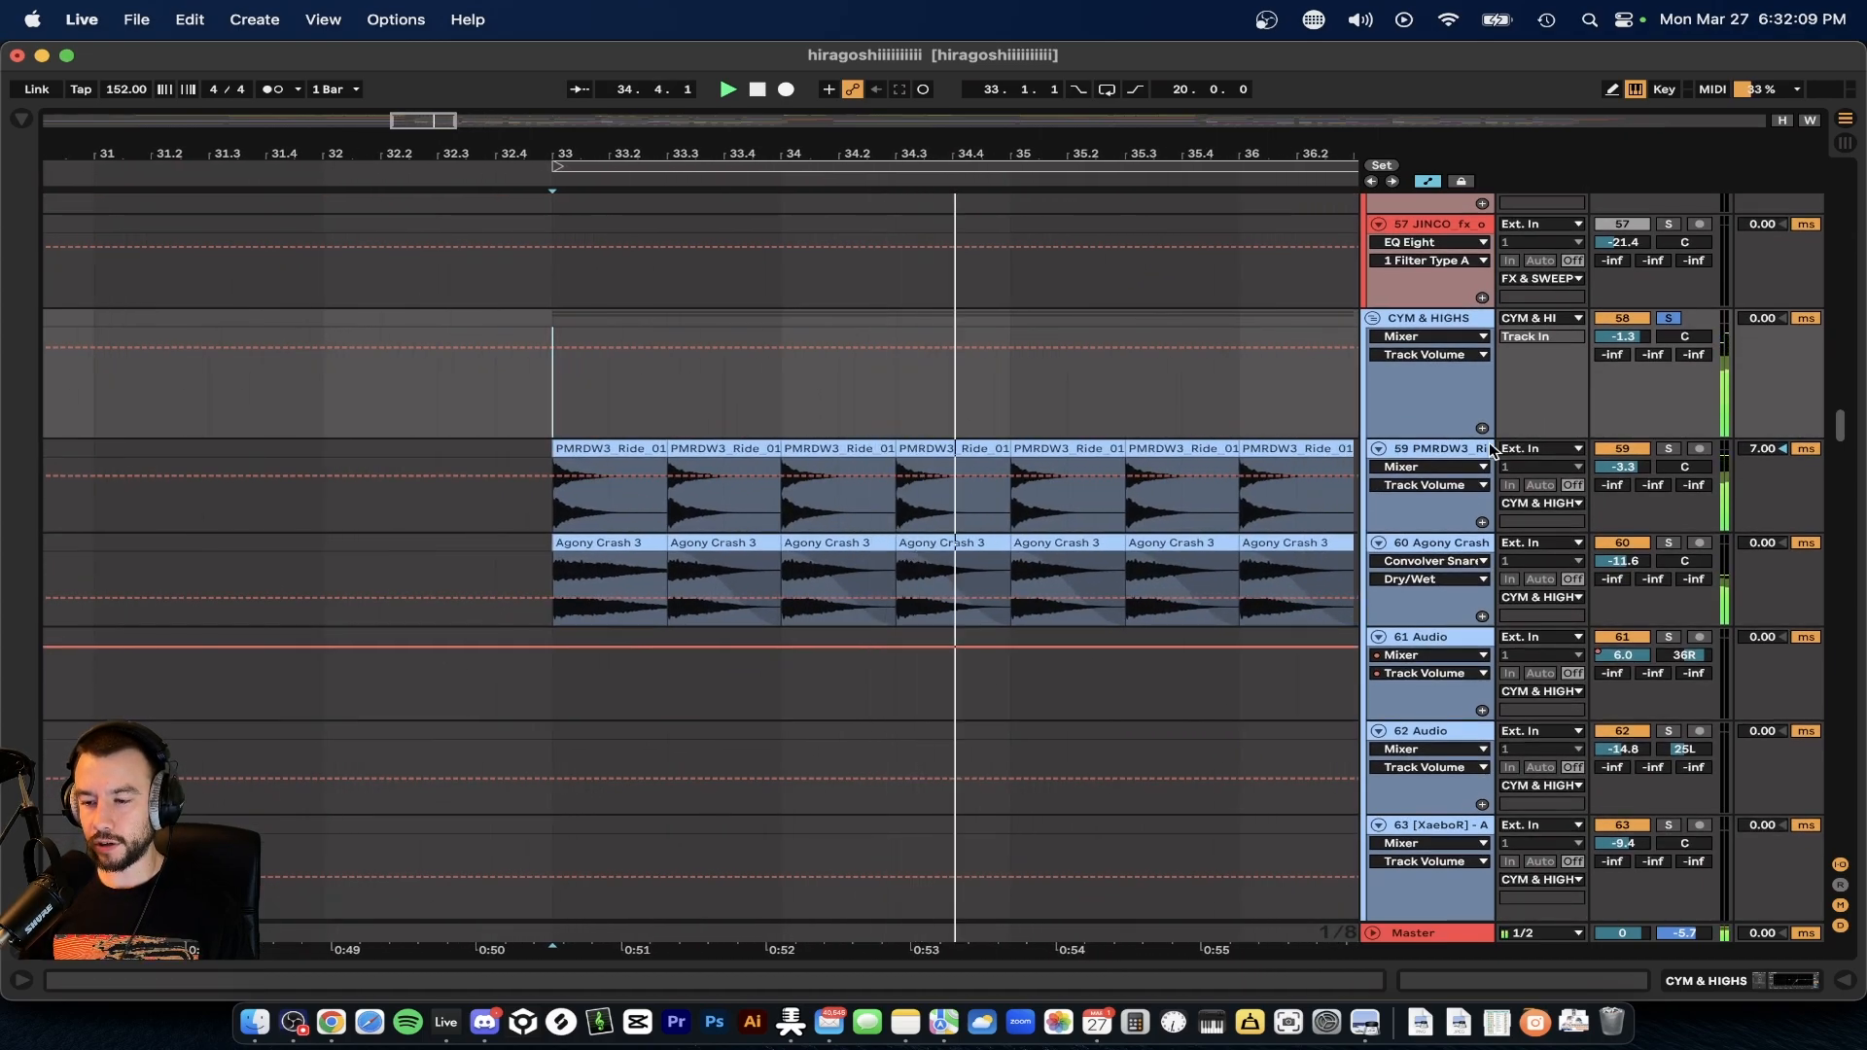
# - Inspect the Convolver reverbs and EQ Eight on the Agony Crash track, close the device view and unsolo CYM & HIGHS
pyautogui.doubleClick(1440, 547)
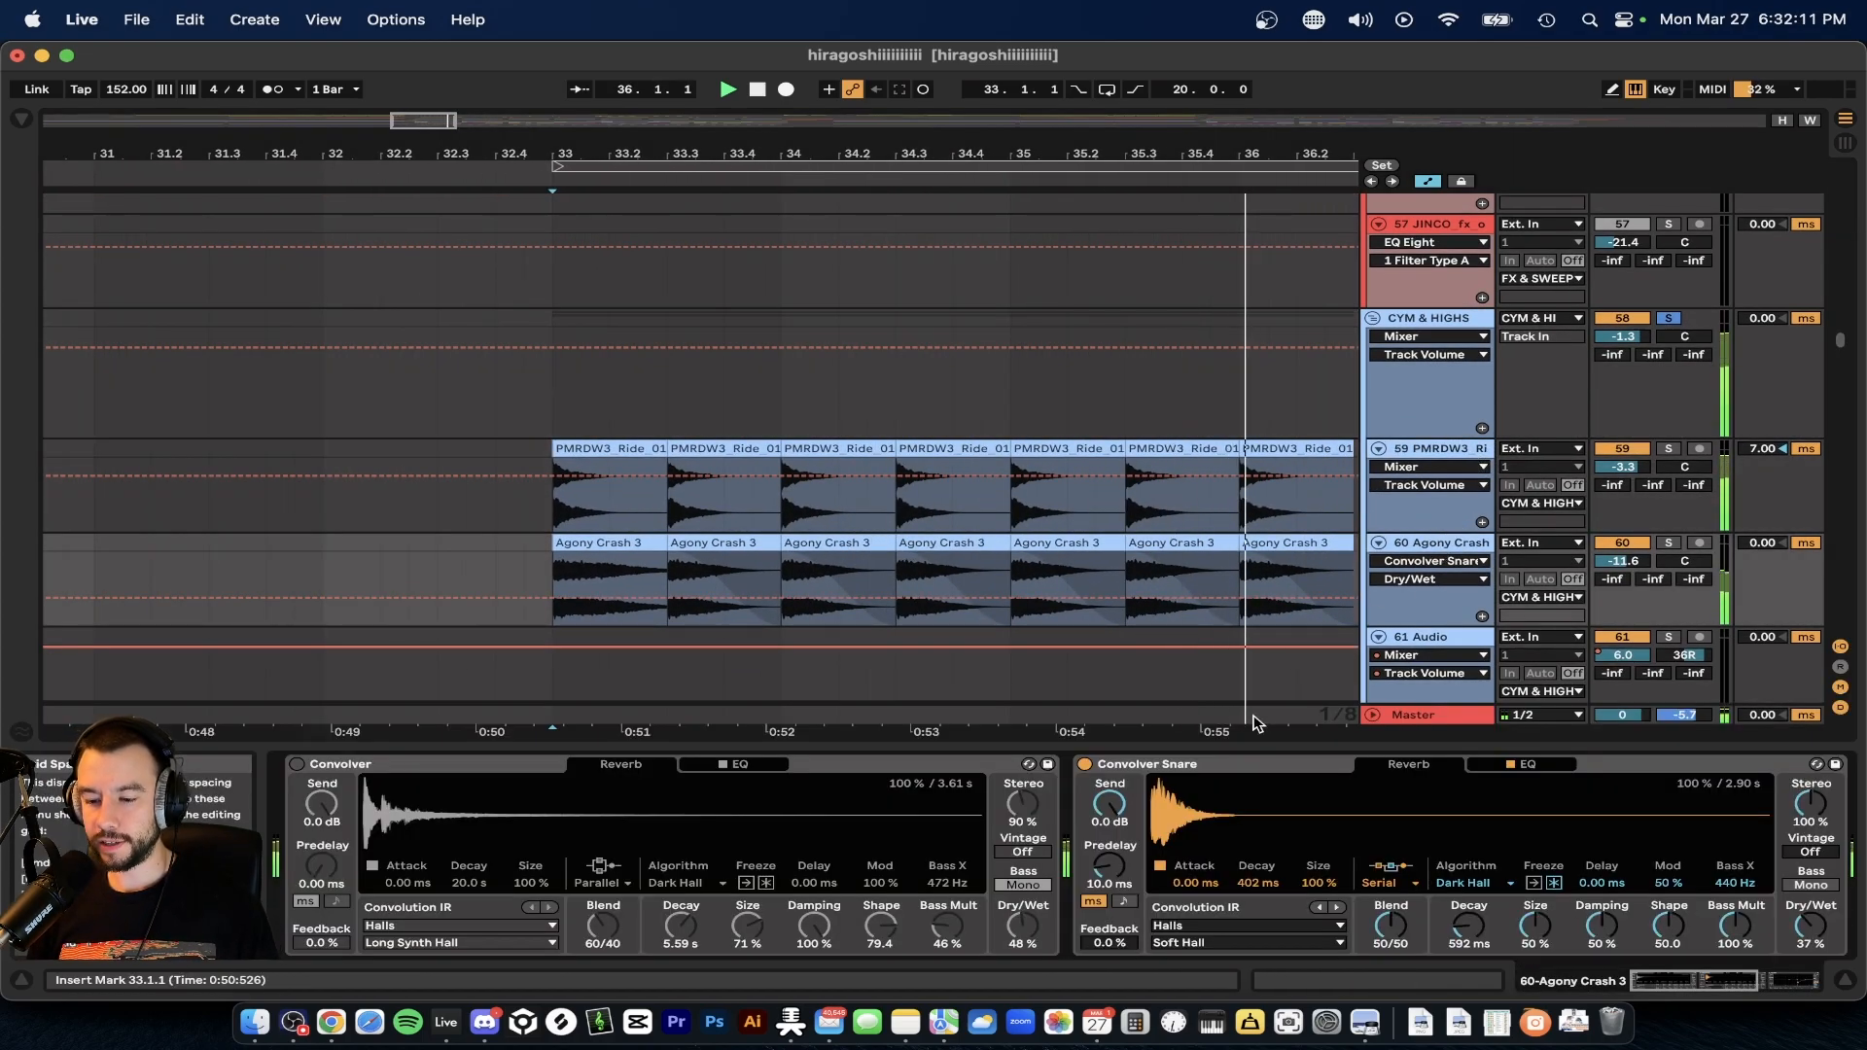
pyautogui.hscroll(5, 1235, 807)
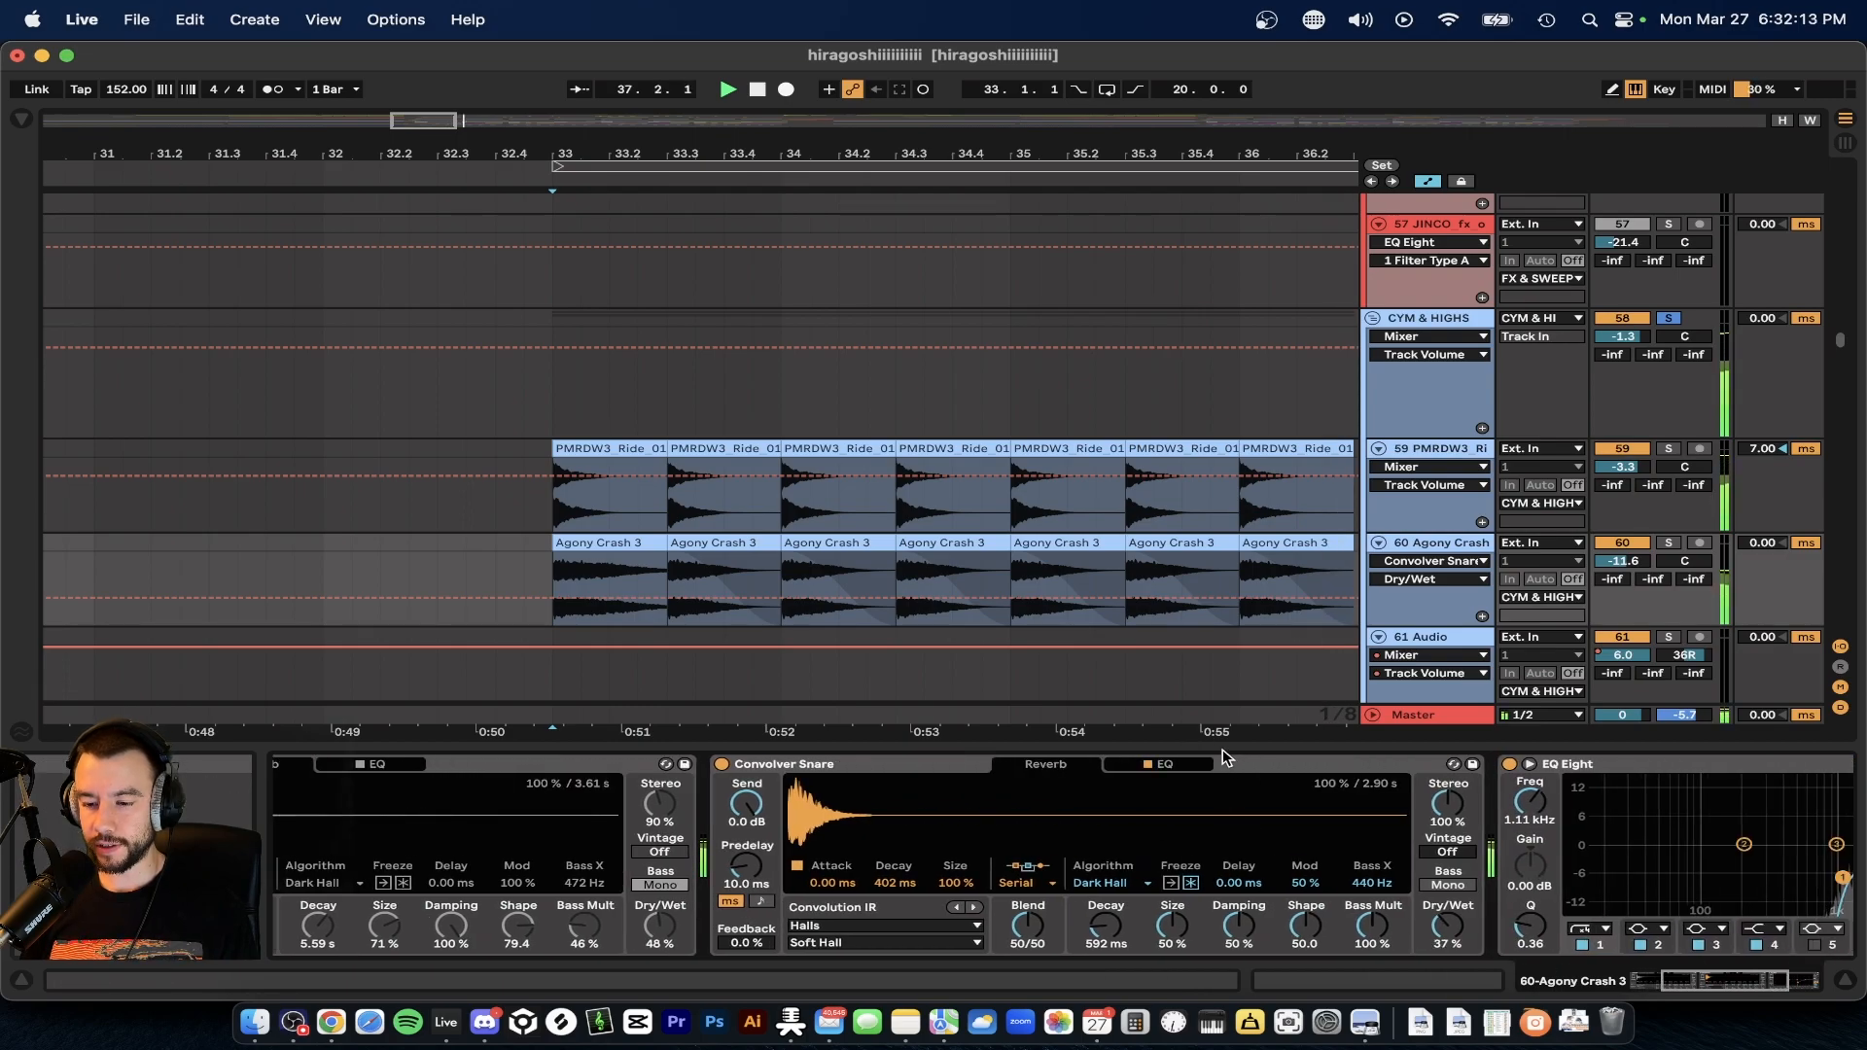
pyautogui.hscroll(5, 1282, 858)
pyautogui.click(1118, 751)
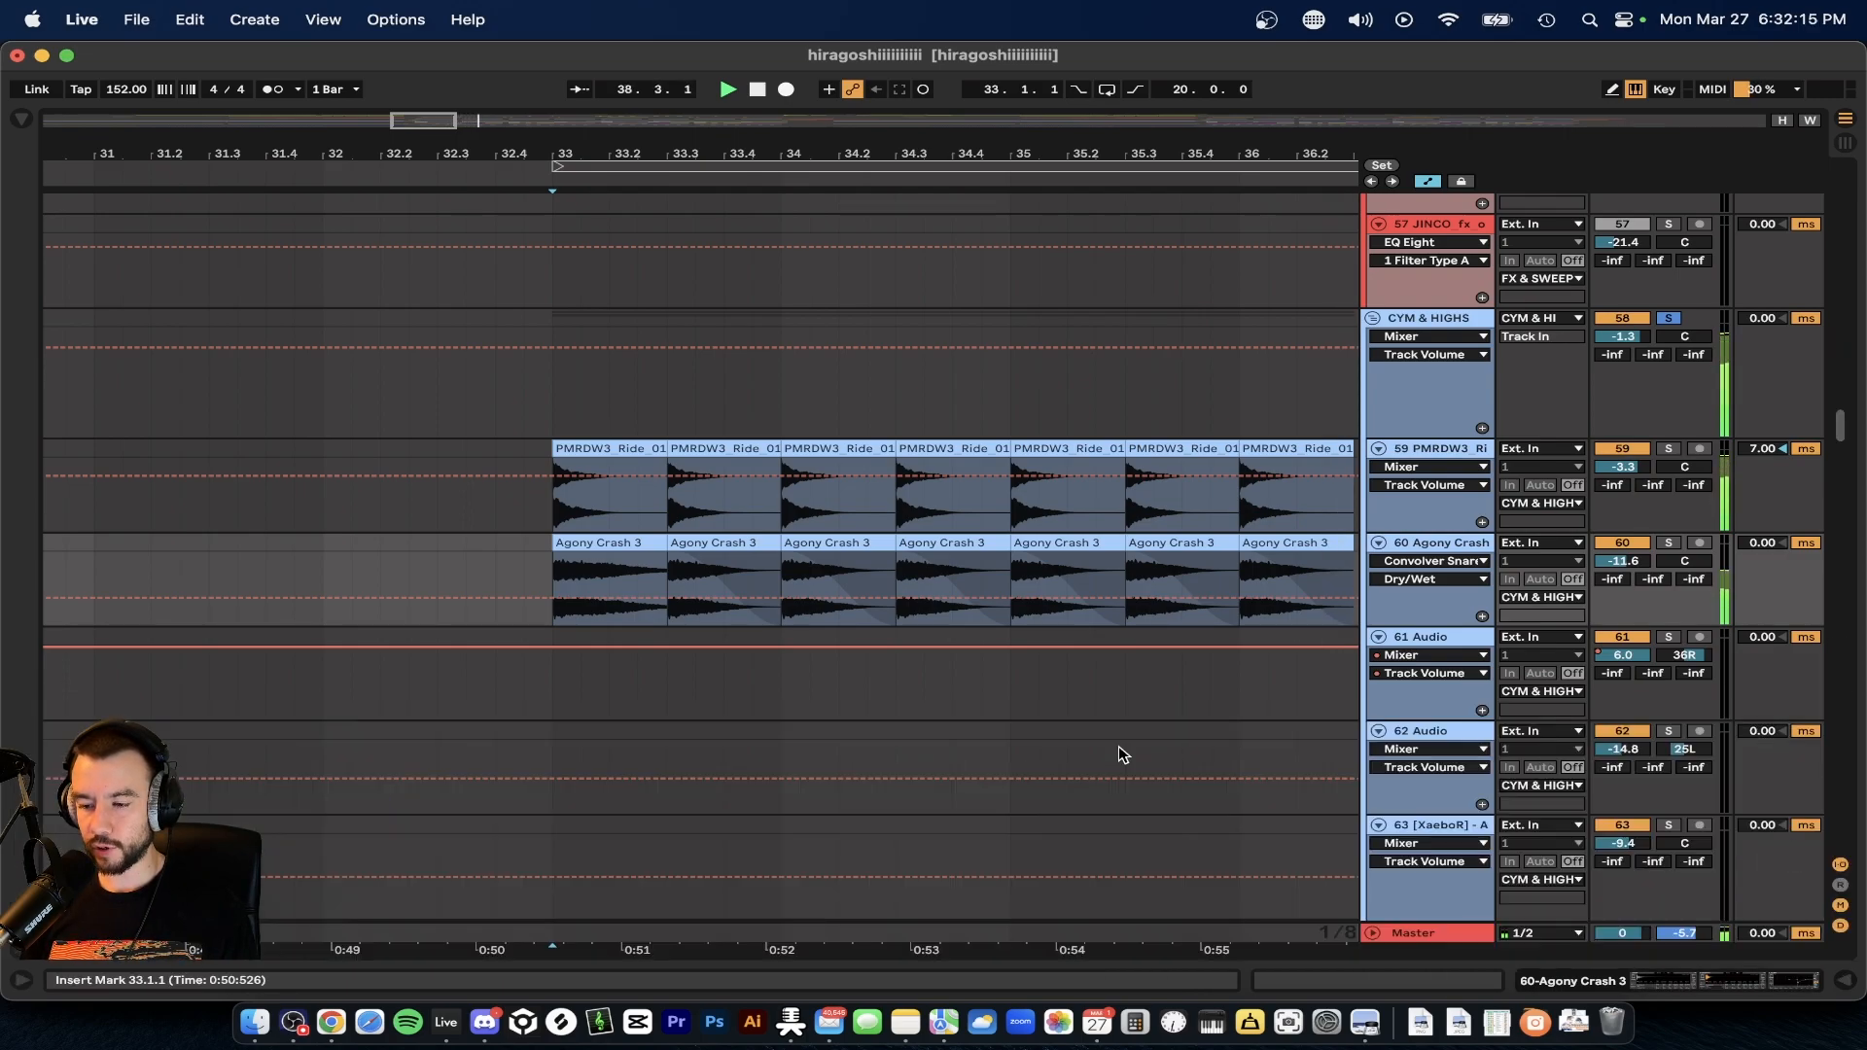
pyautogui.scroll(-5, 1126, 739)
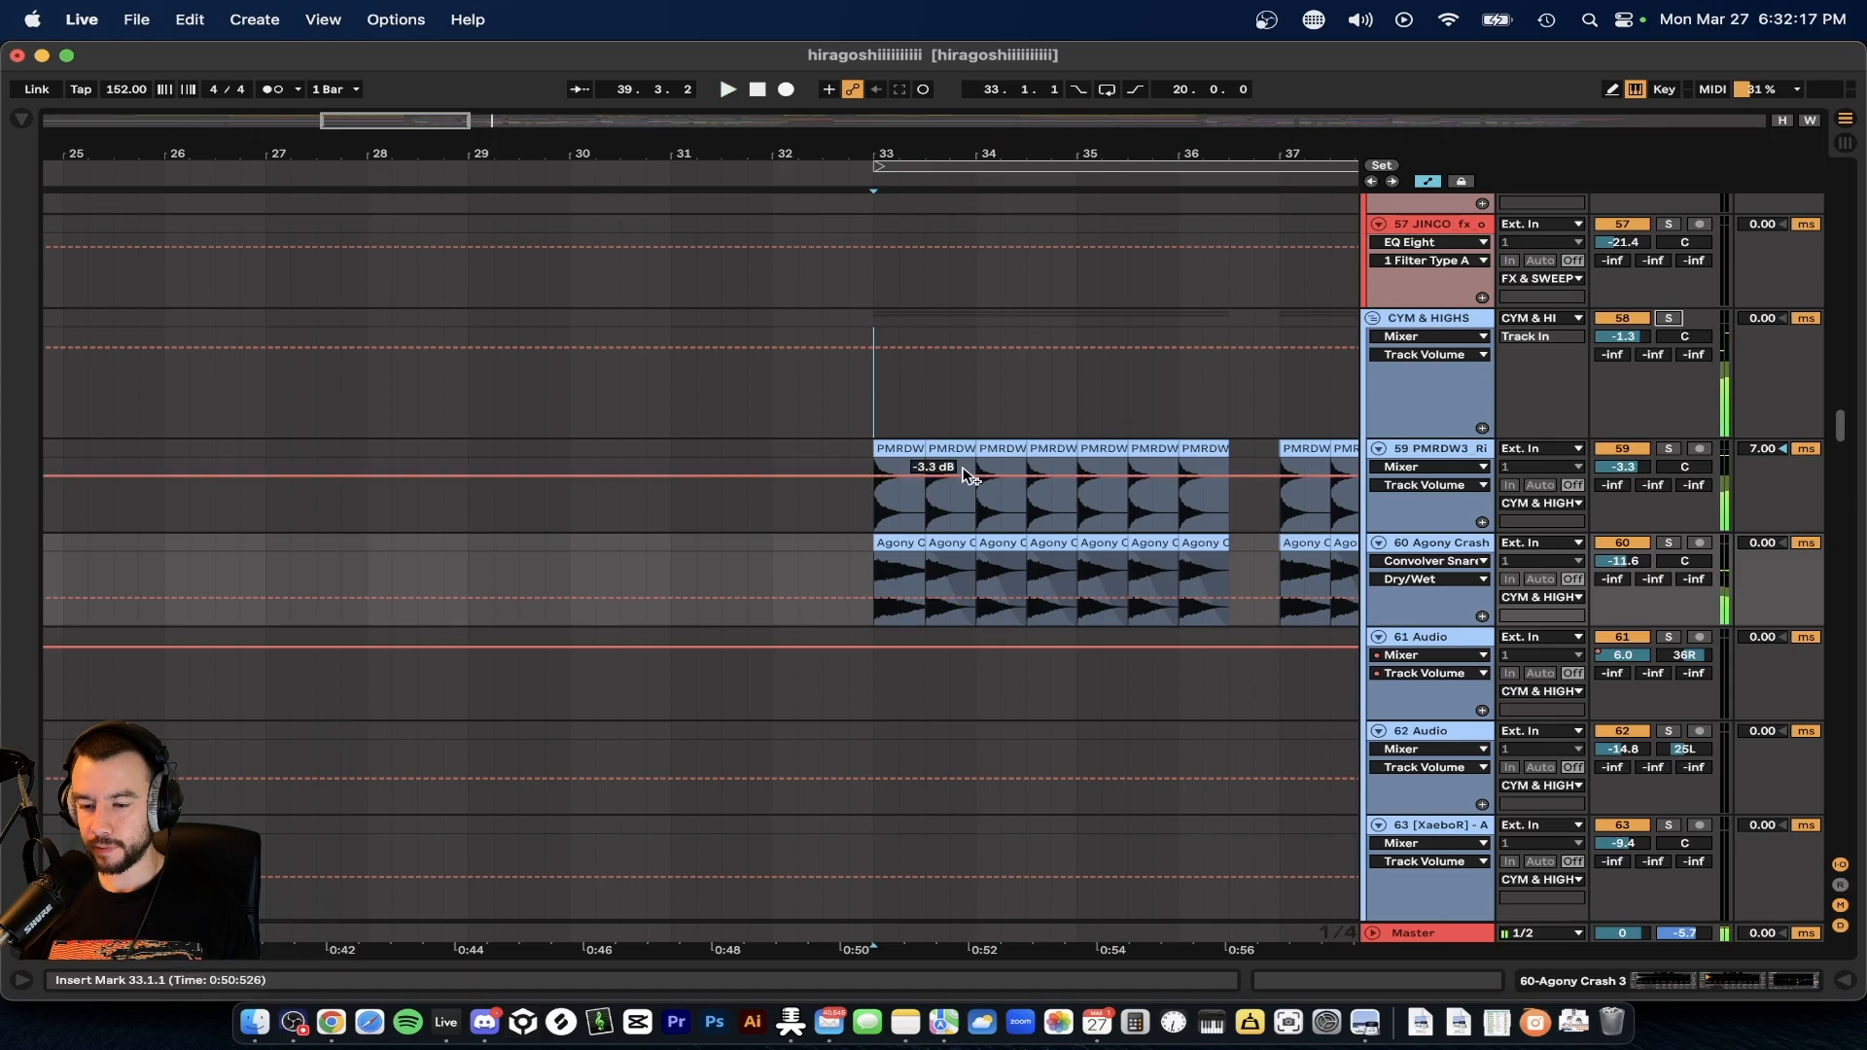
# - Select the XLNT-Riddim Riot FX impact clip on track 52 at bar 33, solo the track and play it
pyautogui.scroll(10, 964, 471)
pyautogui.scroll(5, 968, 474)
pyautogui.scroll(4, 966, 477)
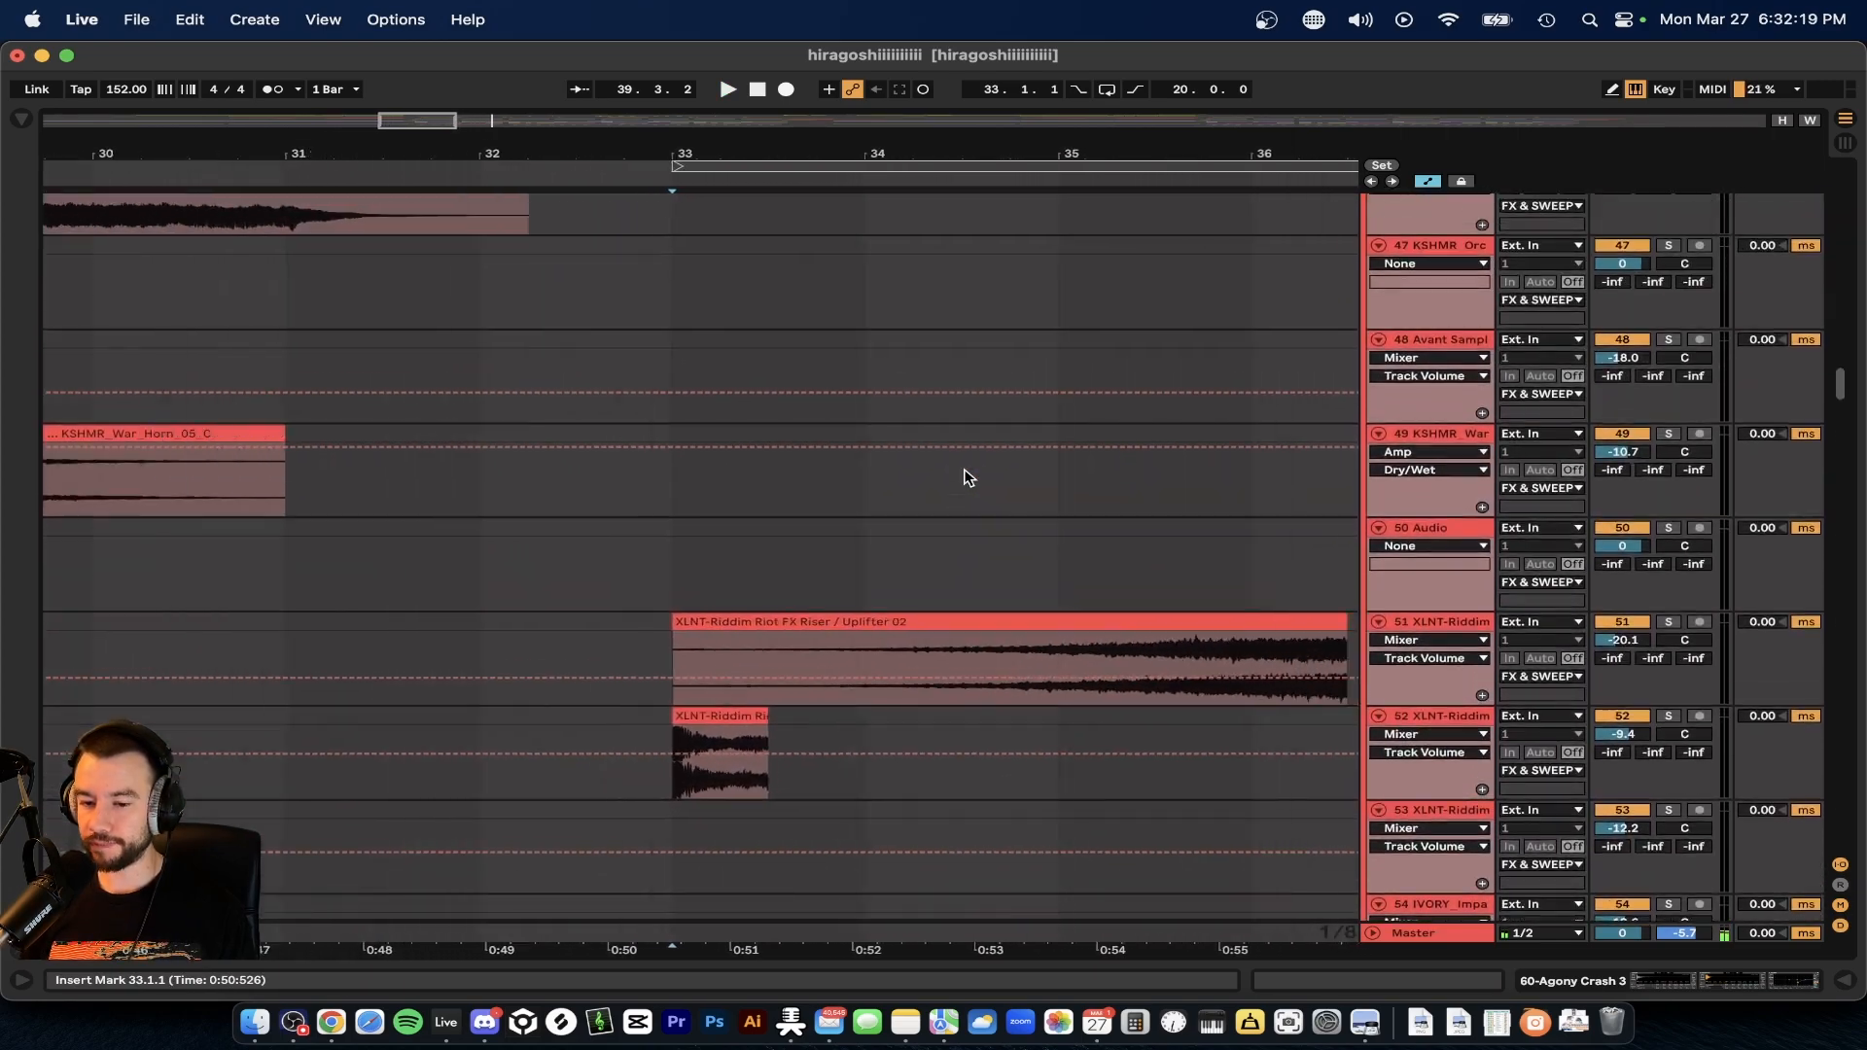
pyautogui.scroll(-4, 966, 477)
pyautogui.scroll(-6, 965, 477)
pyautogui.click(830, 515)
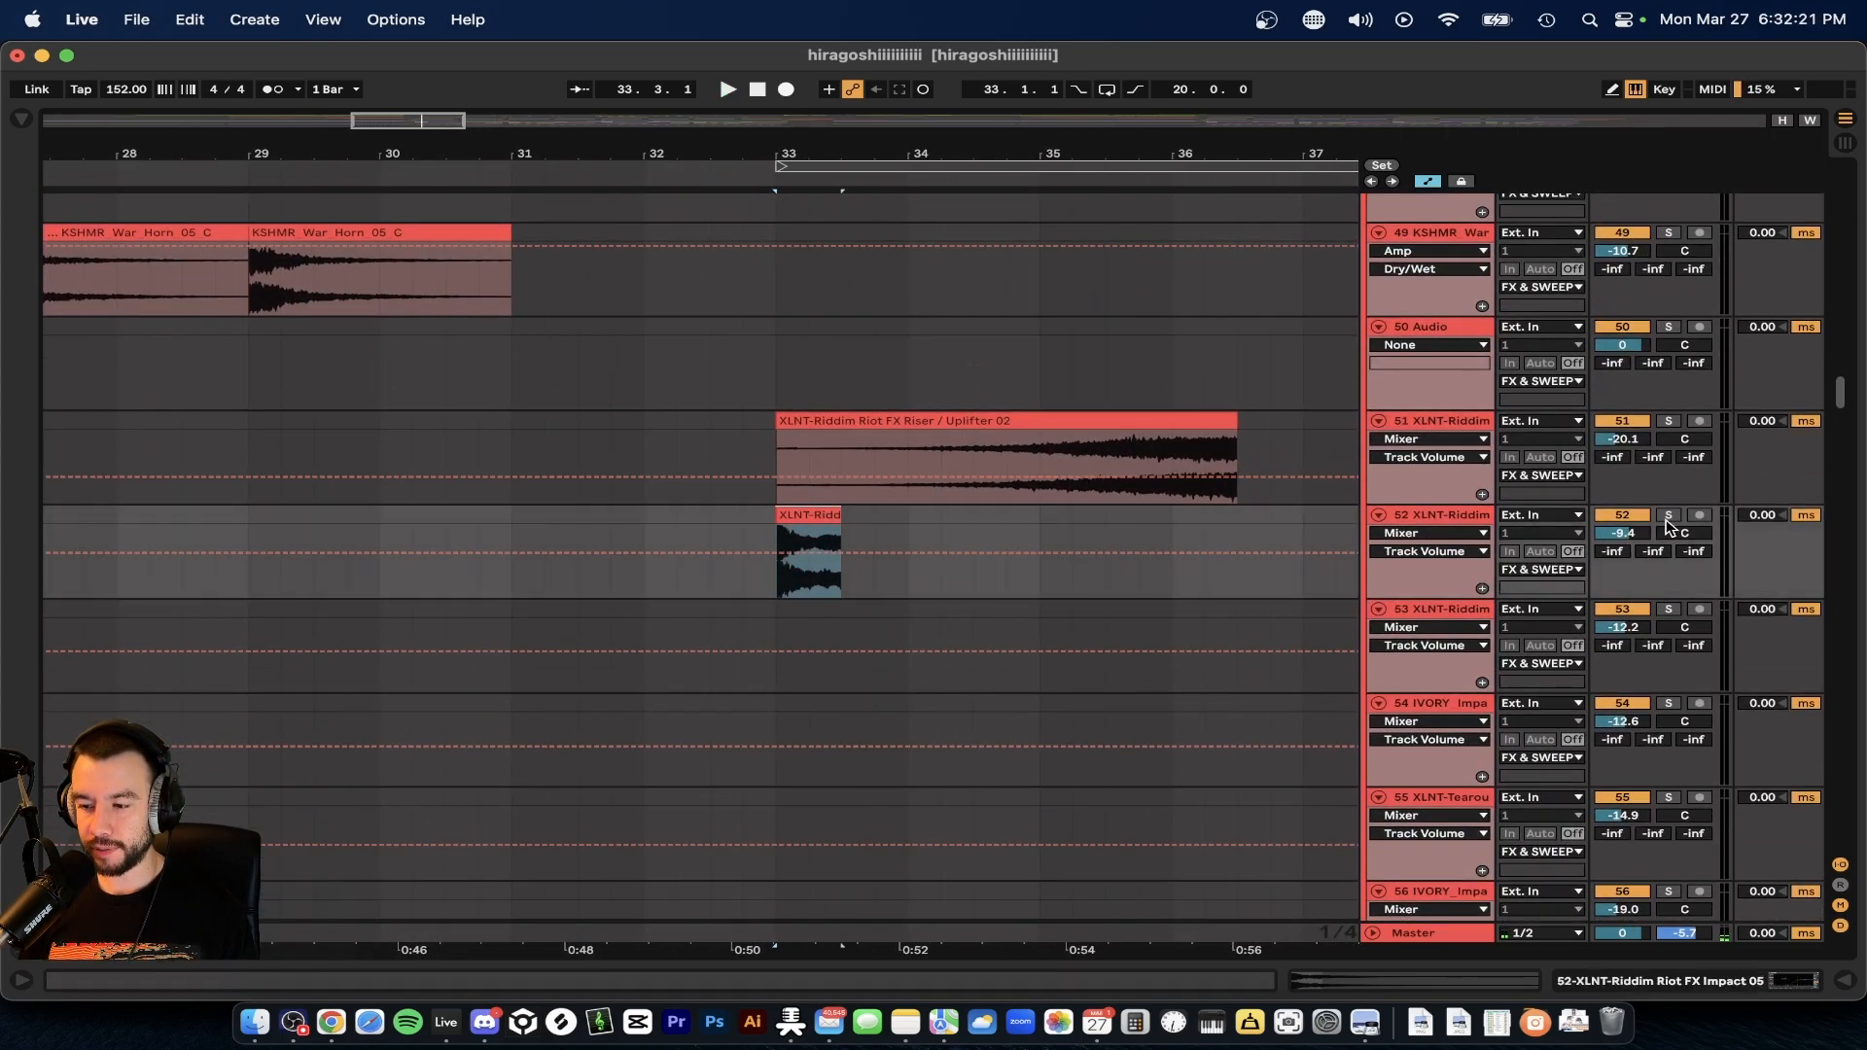
pyautogui.scroll(3, 875, 573)
pyautogui.scroll(-4, 876, 573)
pyautogui.press('space')
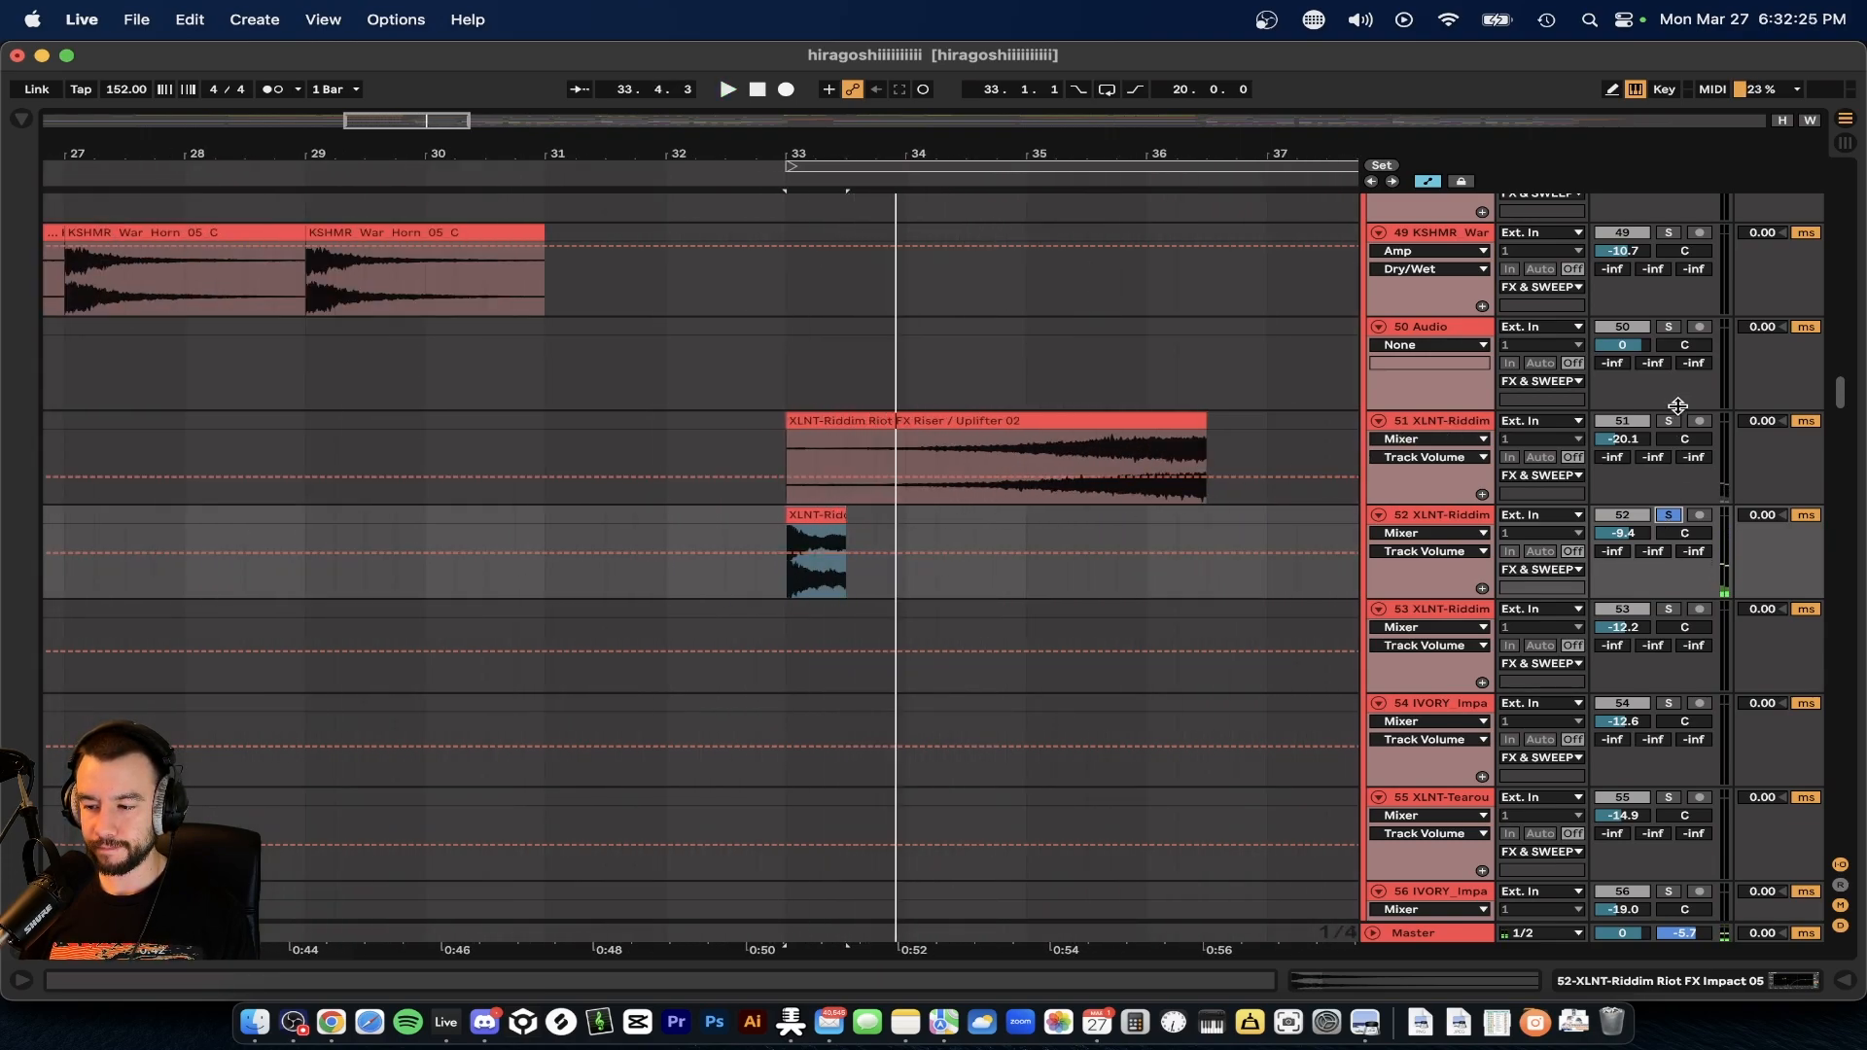
# - Play the soloed XLNT-Riddim Riot FX riser on track 51 from 35.3, stop playback and clear the track's solo
pyautogui.click(1087, 462)
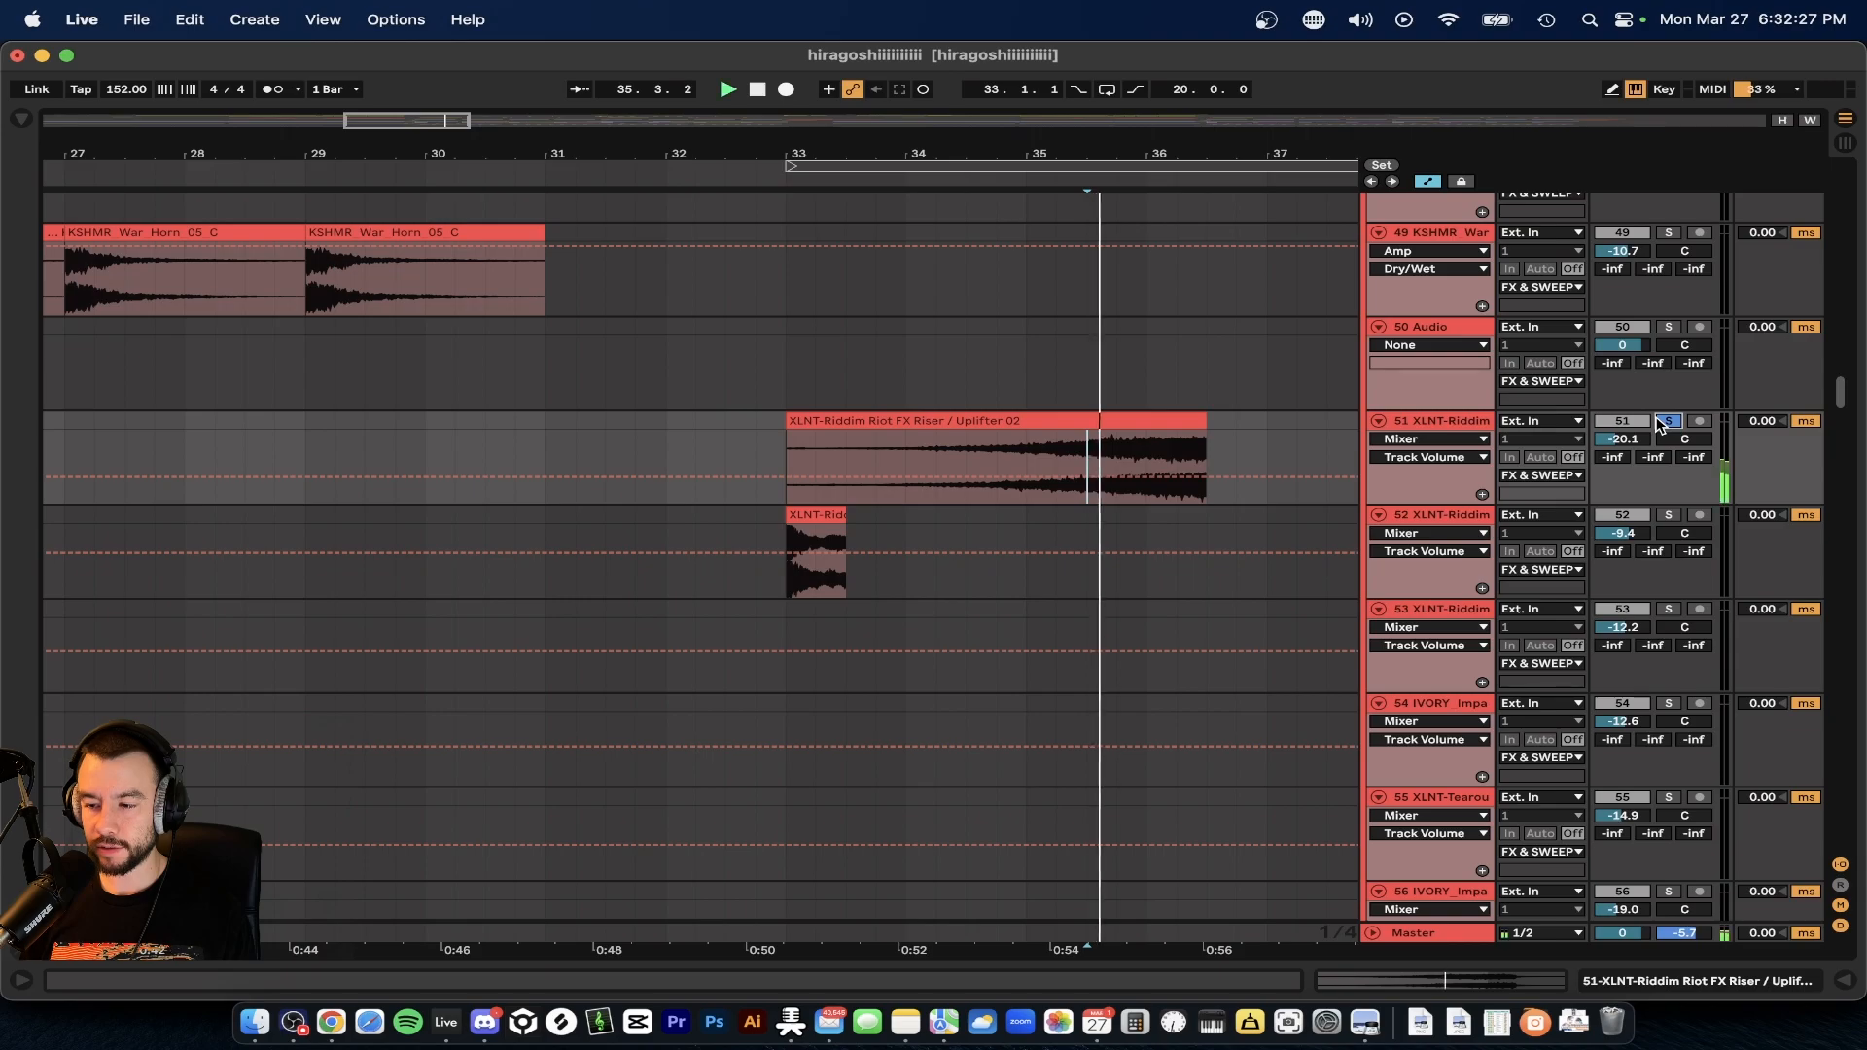
pyautogui.press('space')
pyautogui.click(1661, 423)
# - Solo the KSHMR_Alarm_07_B track and play it from bar 33, then clear the solo and replay it in the full mix
pyautogui.scroll(12, 685, 494)
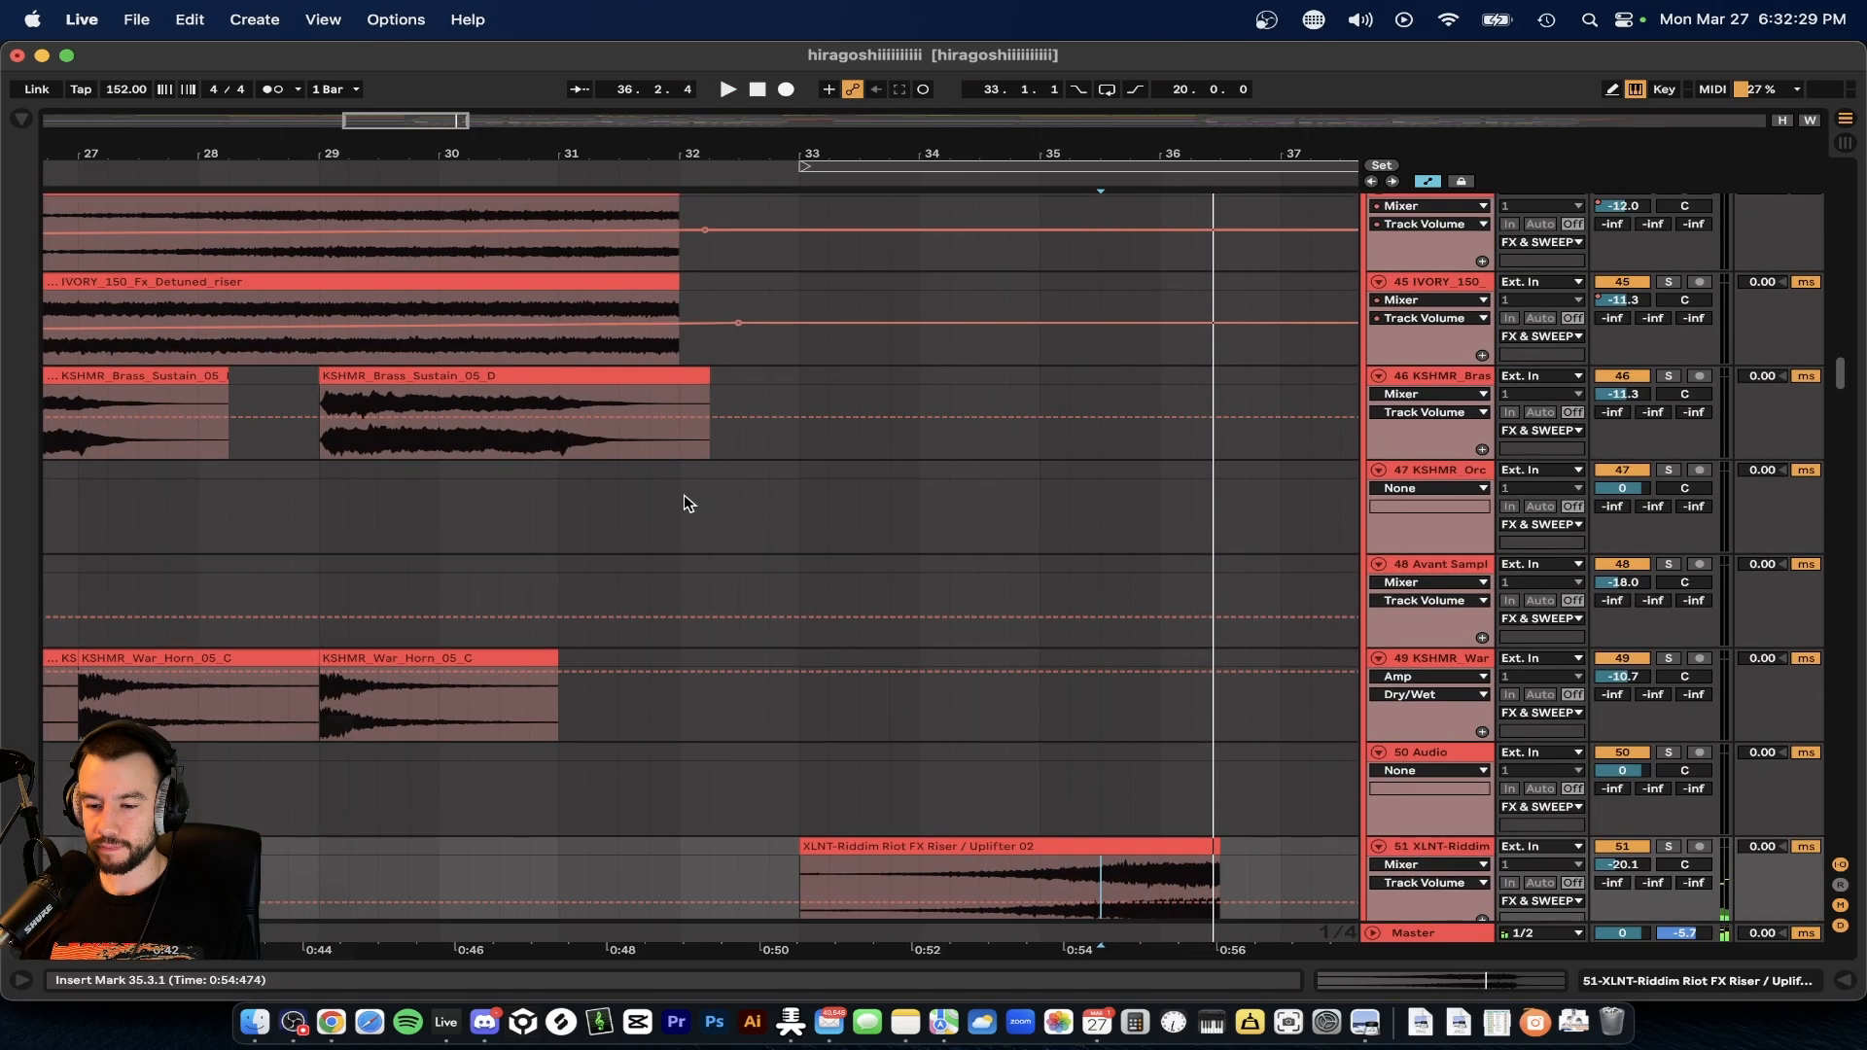
pyautogui.scroll(-8, 684, 494)
pyautogui.scroll(3, 334, 593)
pyautogui.scroll(8, 312, 598)
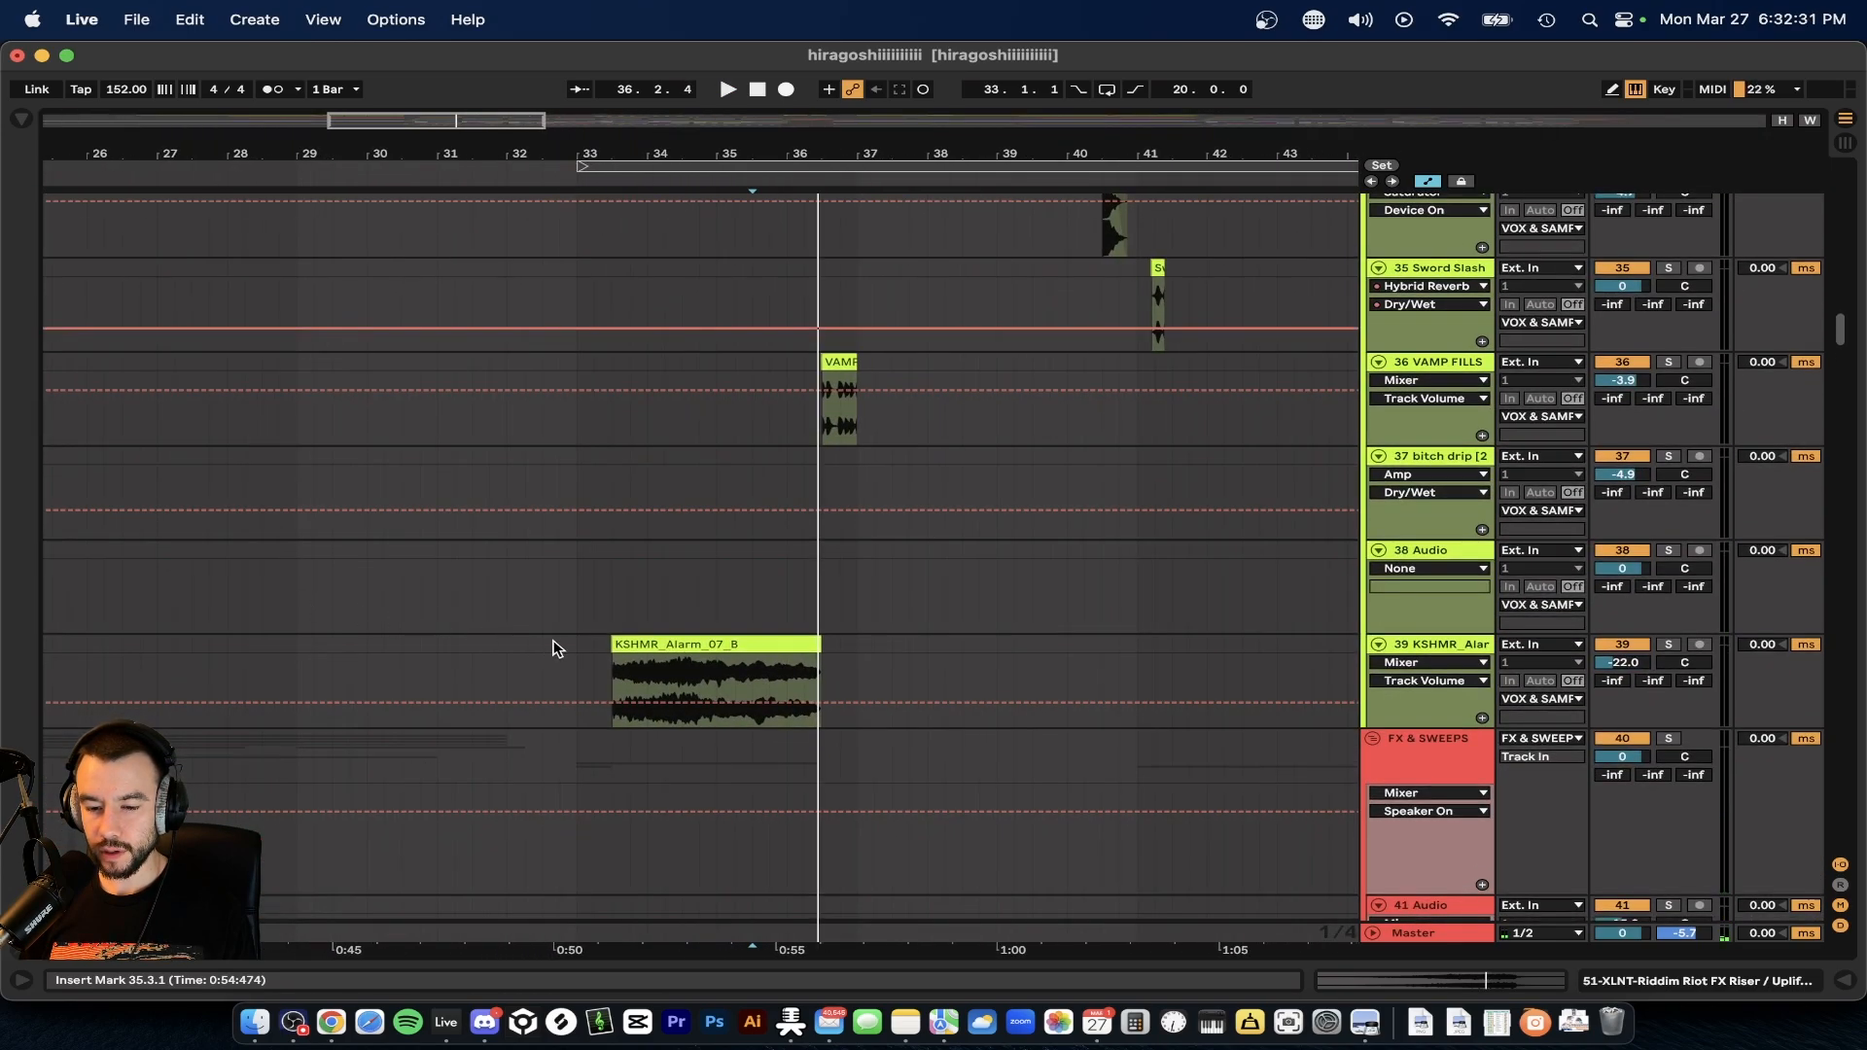
pyautogui.click(572, 651)
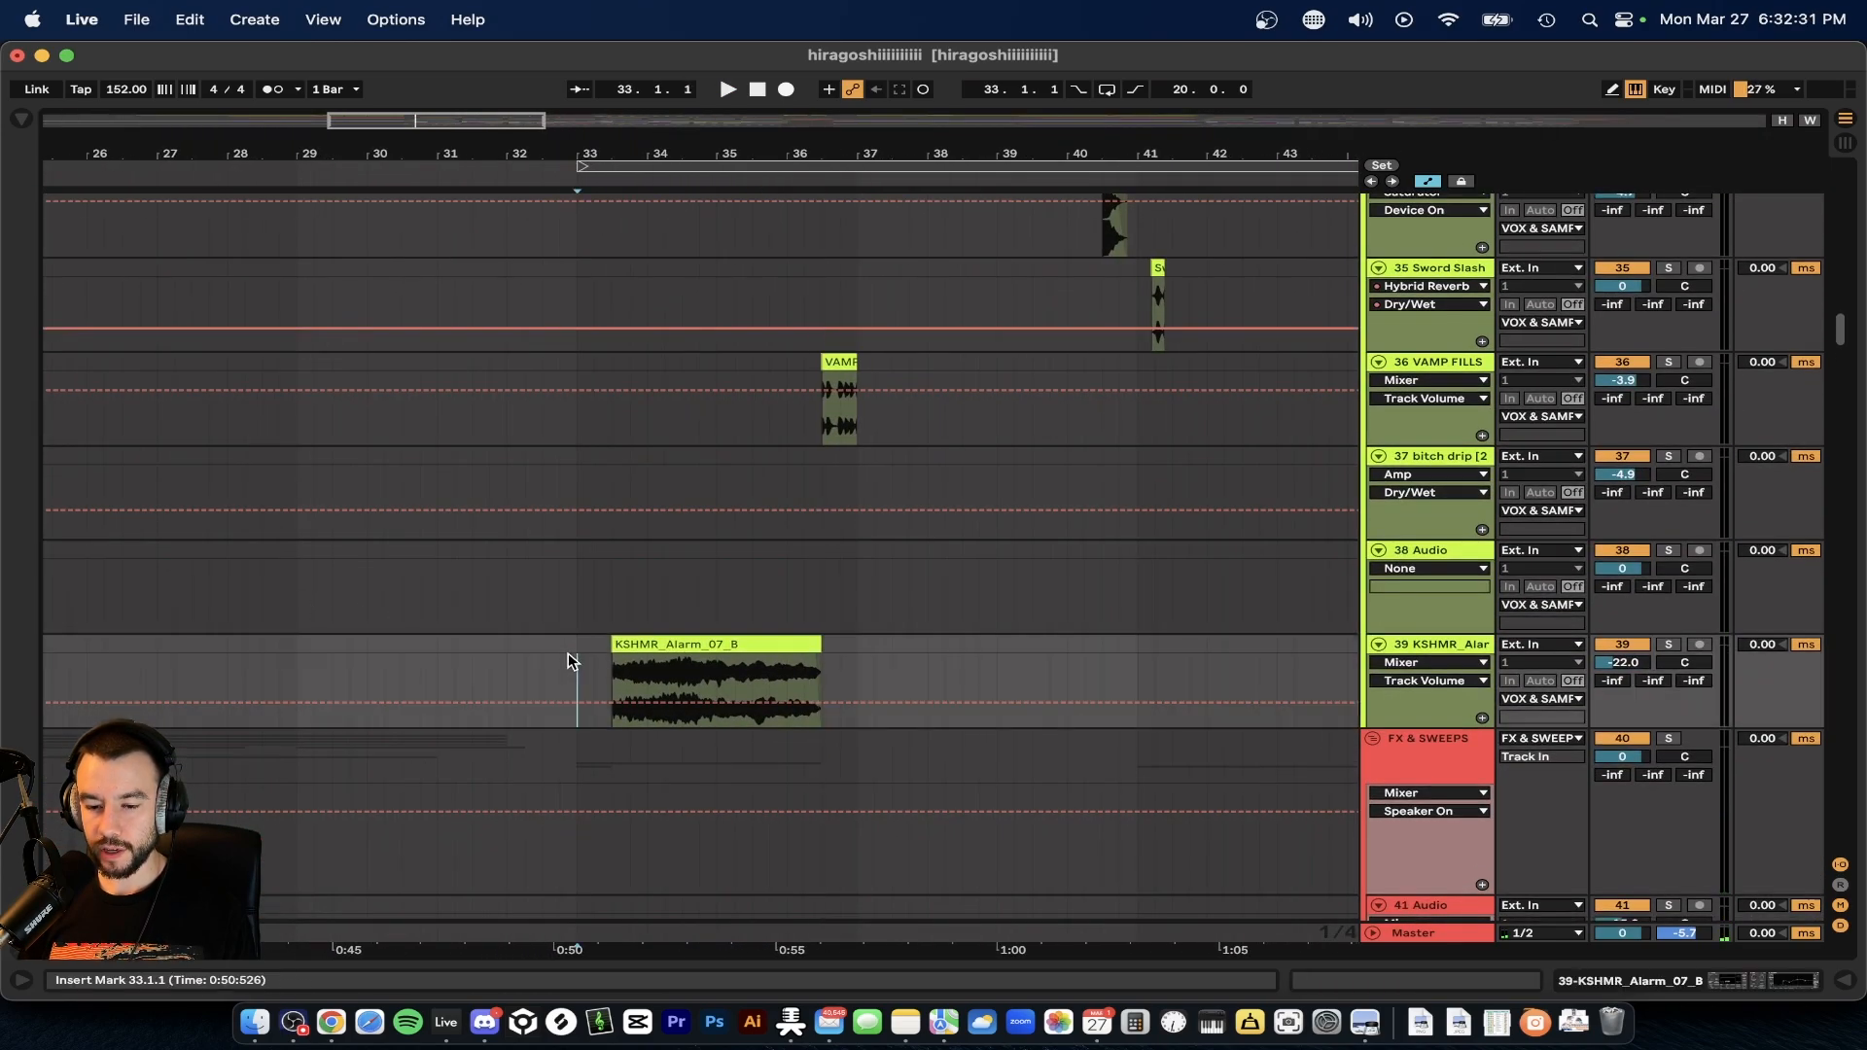
pyautogui.click(1665, 645)
pyautogui.press('space')
pyautogui.press('space')
pyautogui.scroll(3, 642, 767)
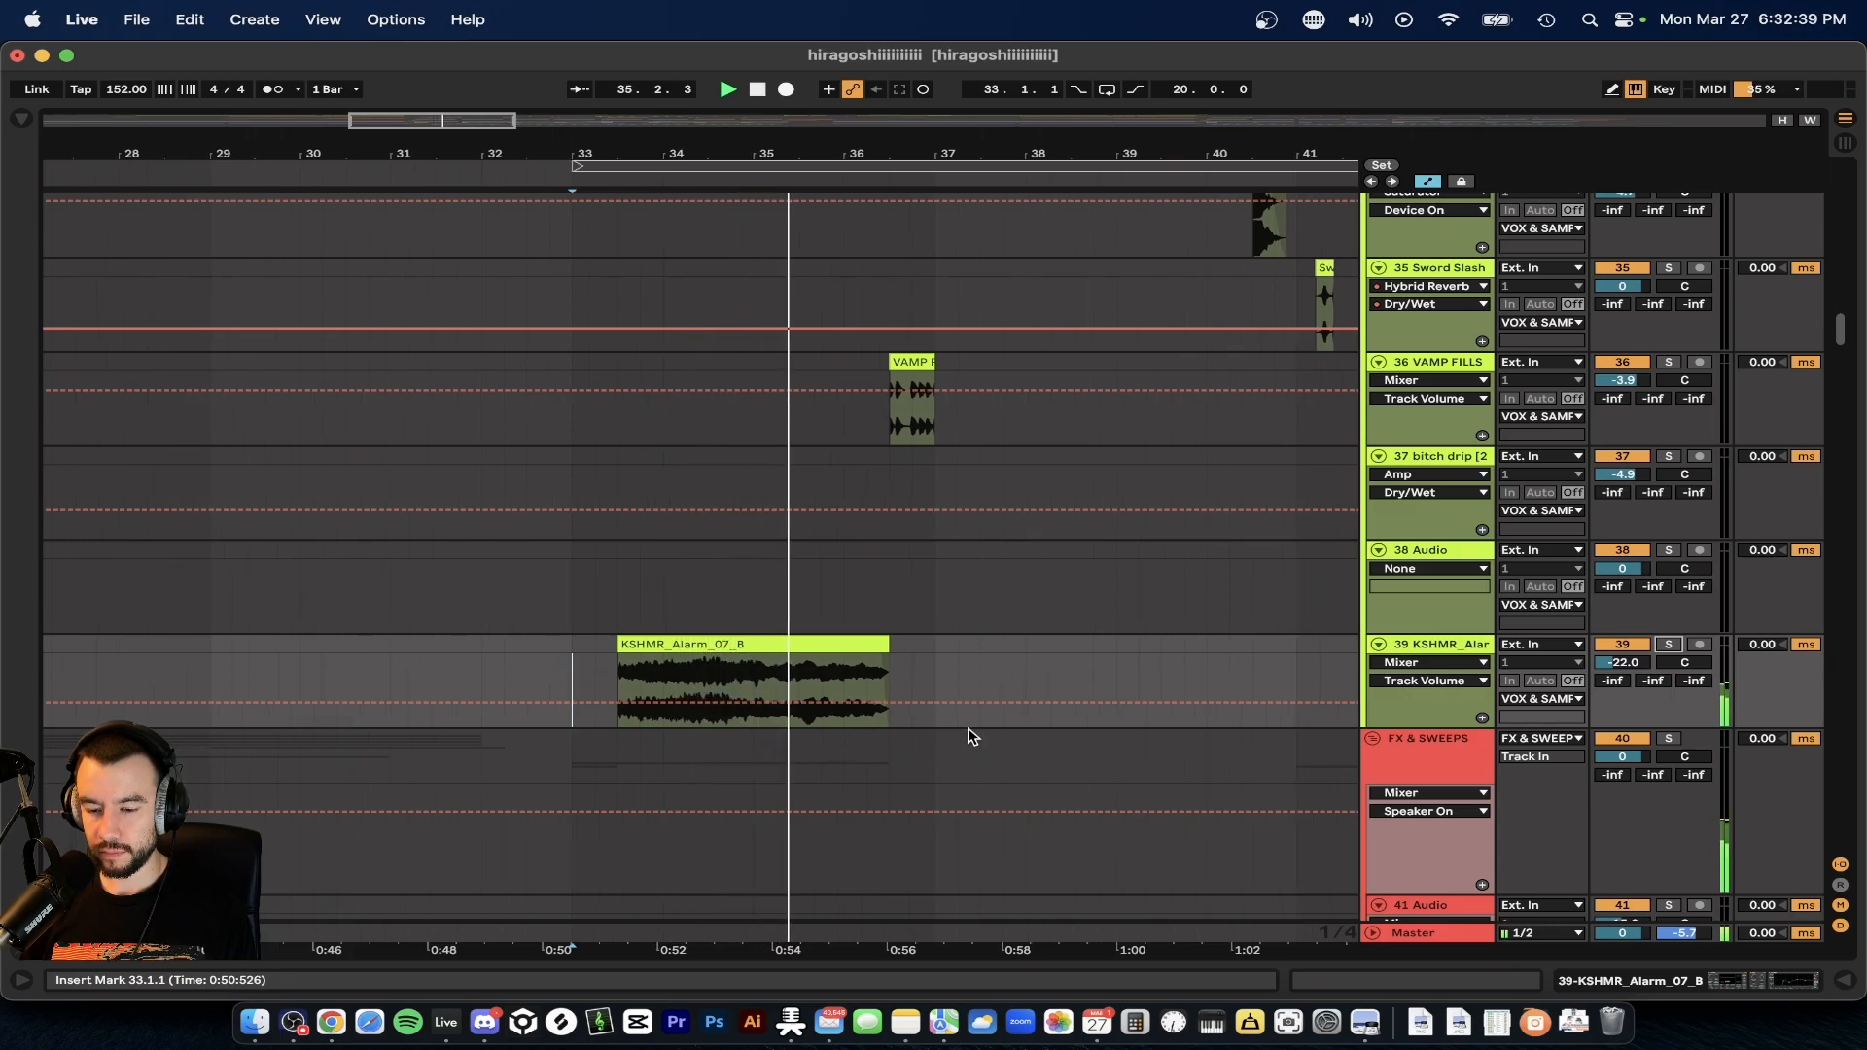
pyautogui.scroll(-2, 972, 738)
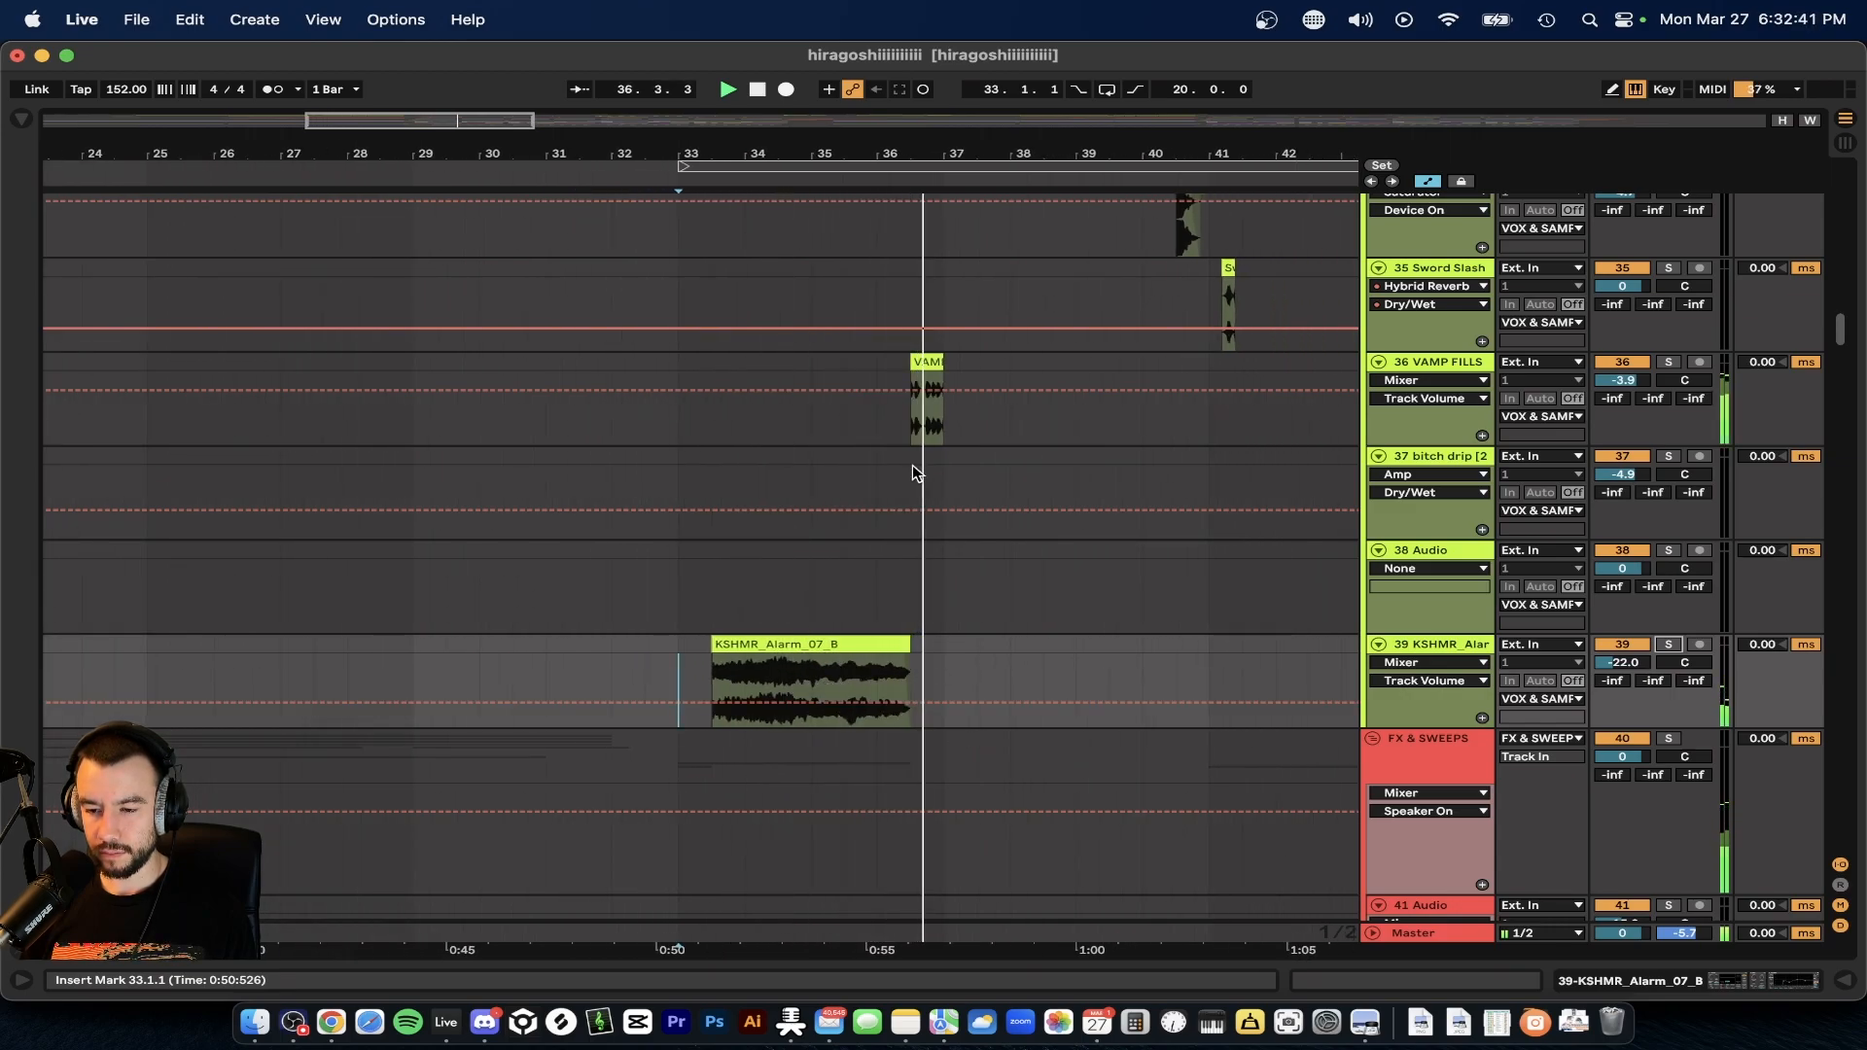
# - Select the VAMP FILLS clip at 36.3, solo its track and play it
pyautogui.scroll(3, 914, 474)
pyautogui.click(856, 404)
pyautogui.click(1669, 361)
pyautogui.scroll(5, 879, 434)
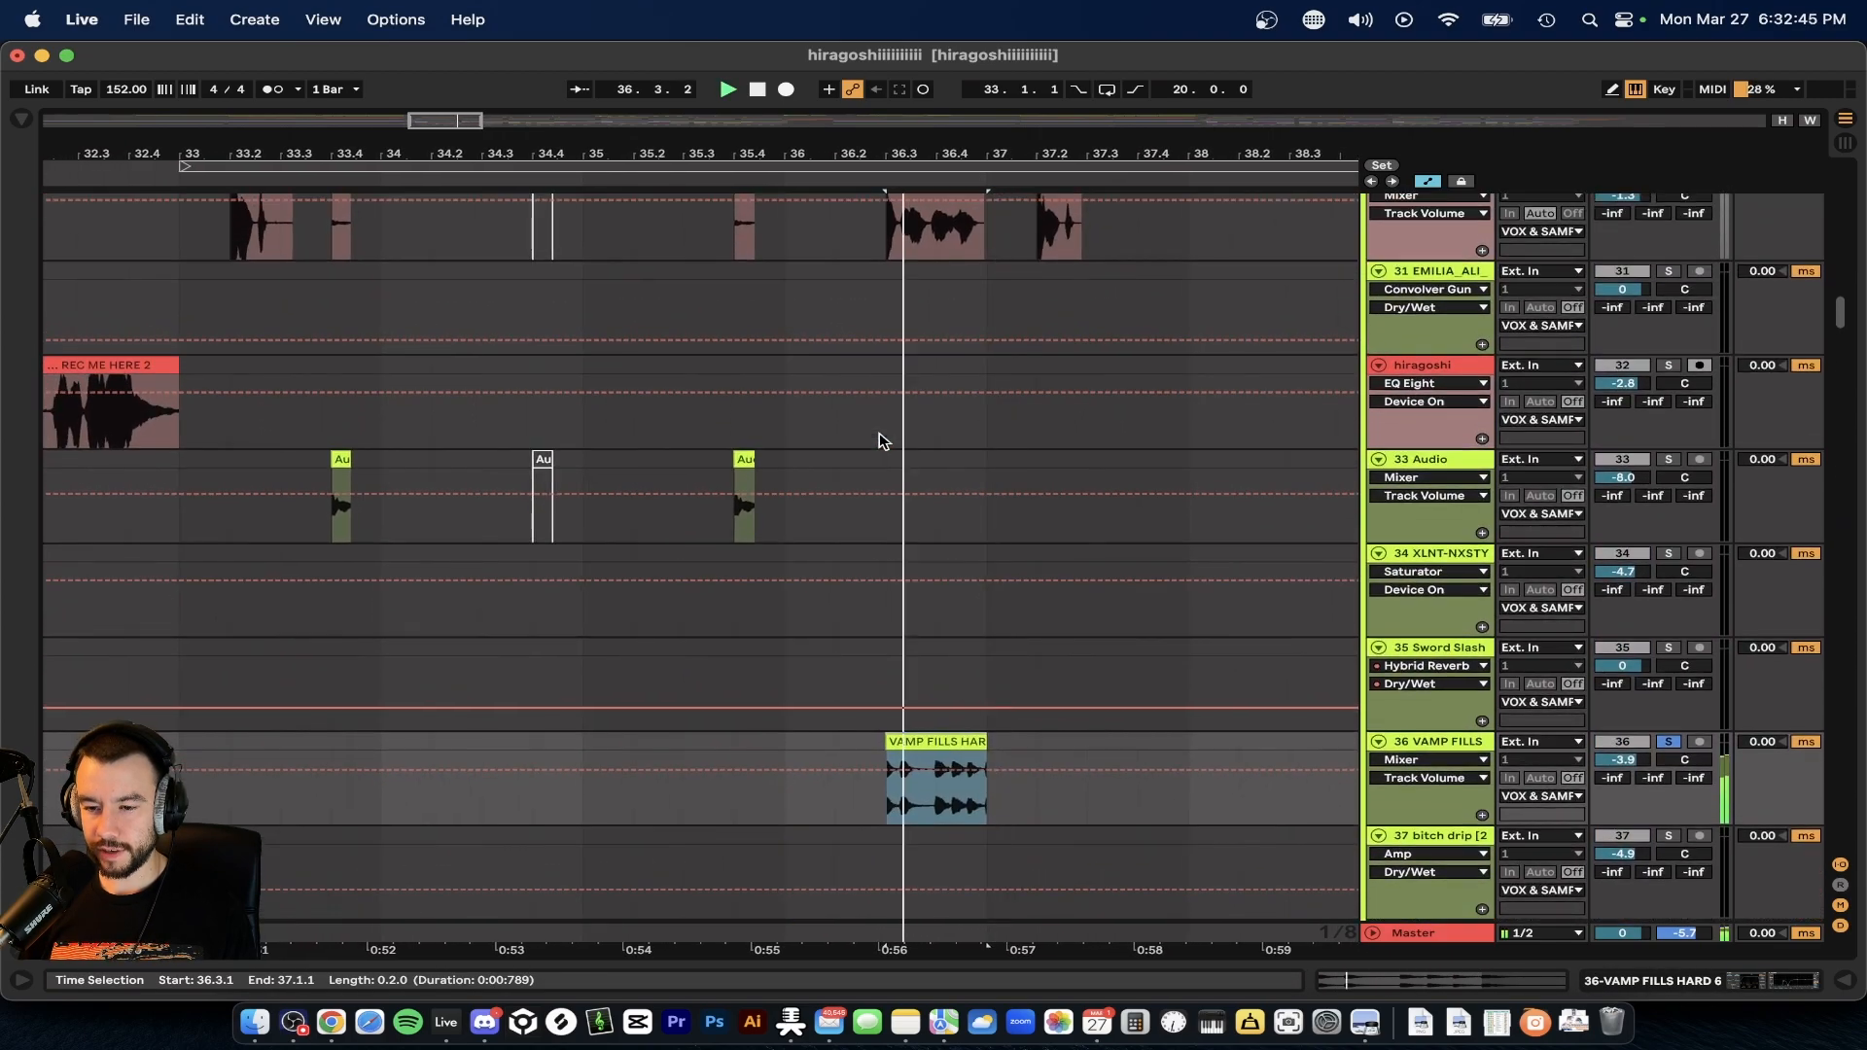
pyautogui.scroll(3, 879, 442)
pyautogui.press('space')
# - Solo the REC ME HERE vocal track and play its paper clip after bar 33
pyautogui.scroll(1, 925, 533)
pyautogui.hscroll(-6, 925, 533)
pyautogui.scroll(2, 930, 535)
pyautogui.scroll(-2, 925, 533)
pyautogui.hscroll(-2, 817, 574)
pyautogui.scroll(-1, 700, 616)
pyautogui.click(680, 622)
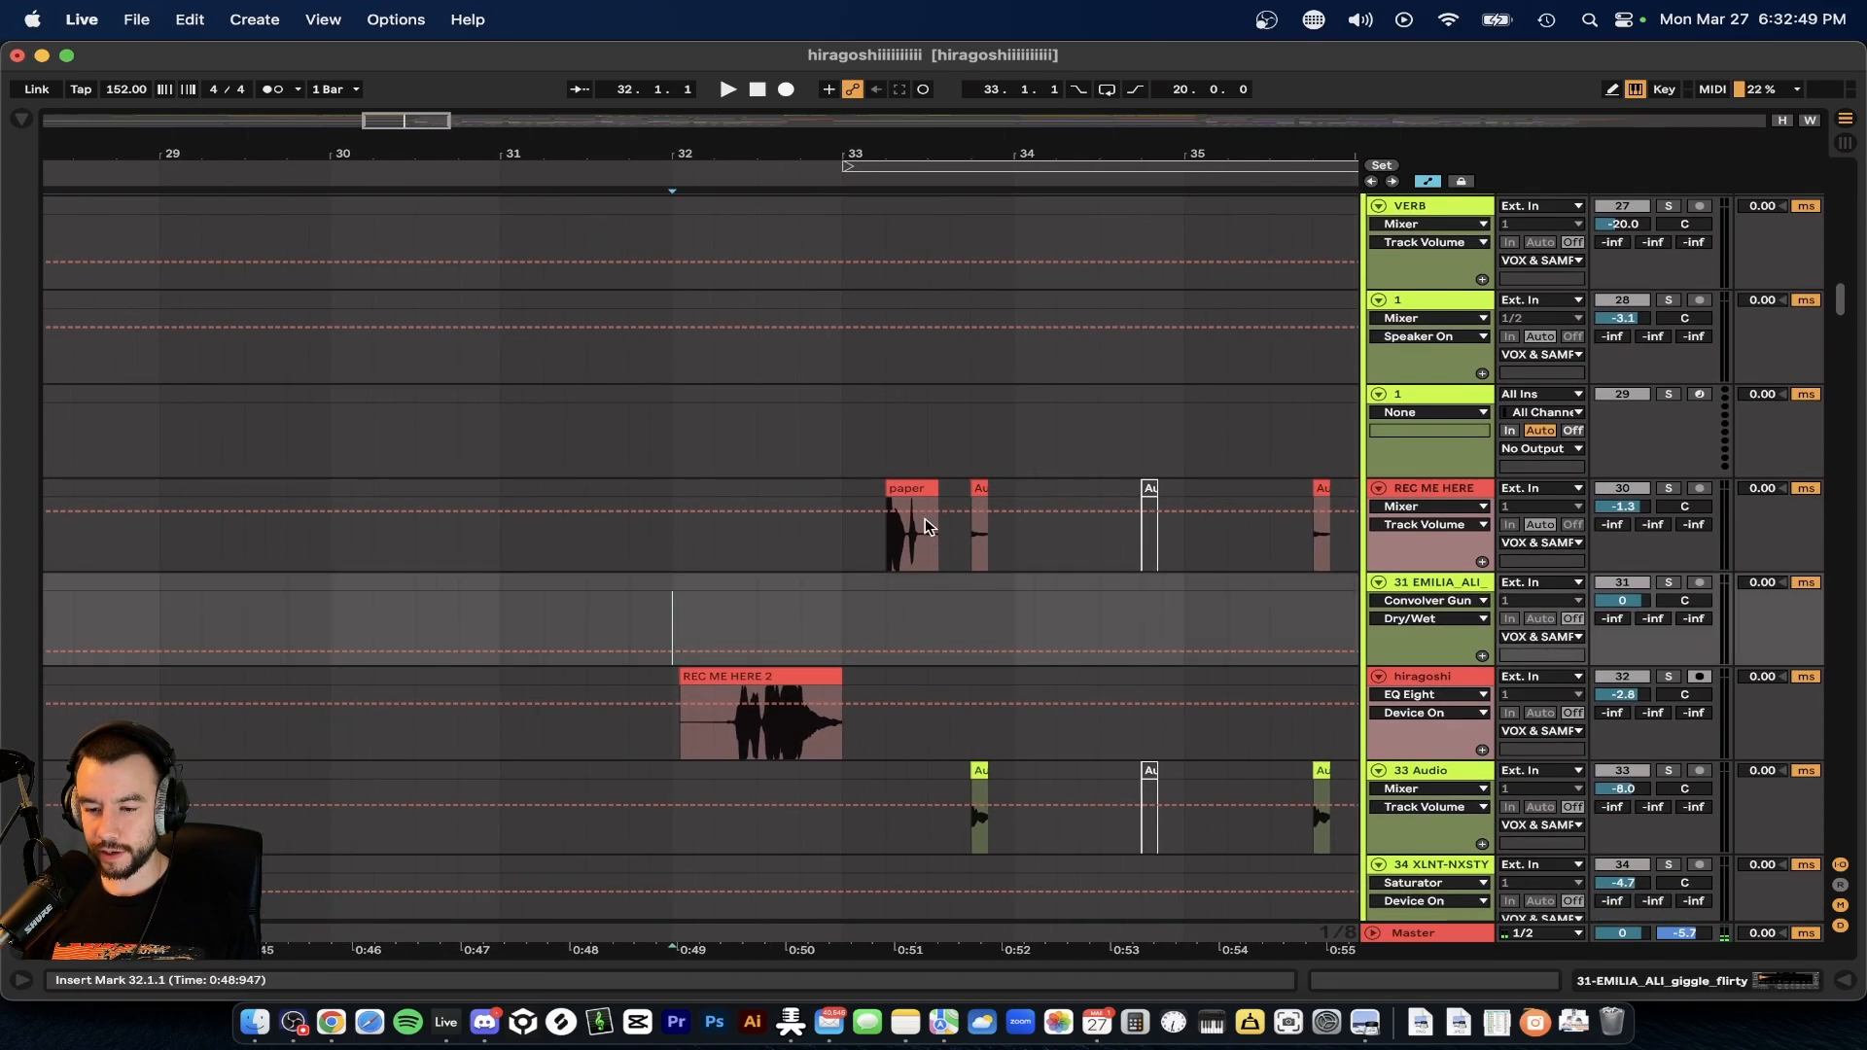
pyautogui.hscroll(2, 1070, 506)
pyautogui.scroll(2, 872, 517)
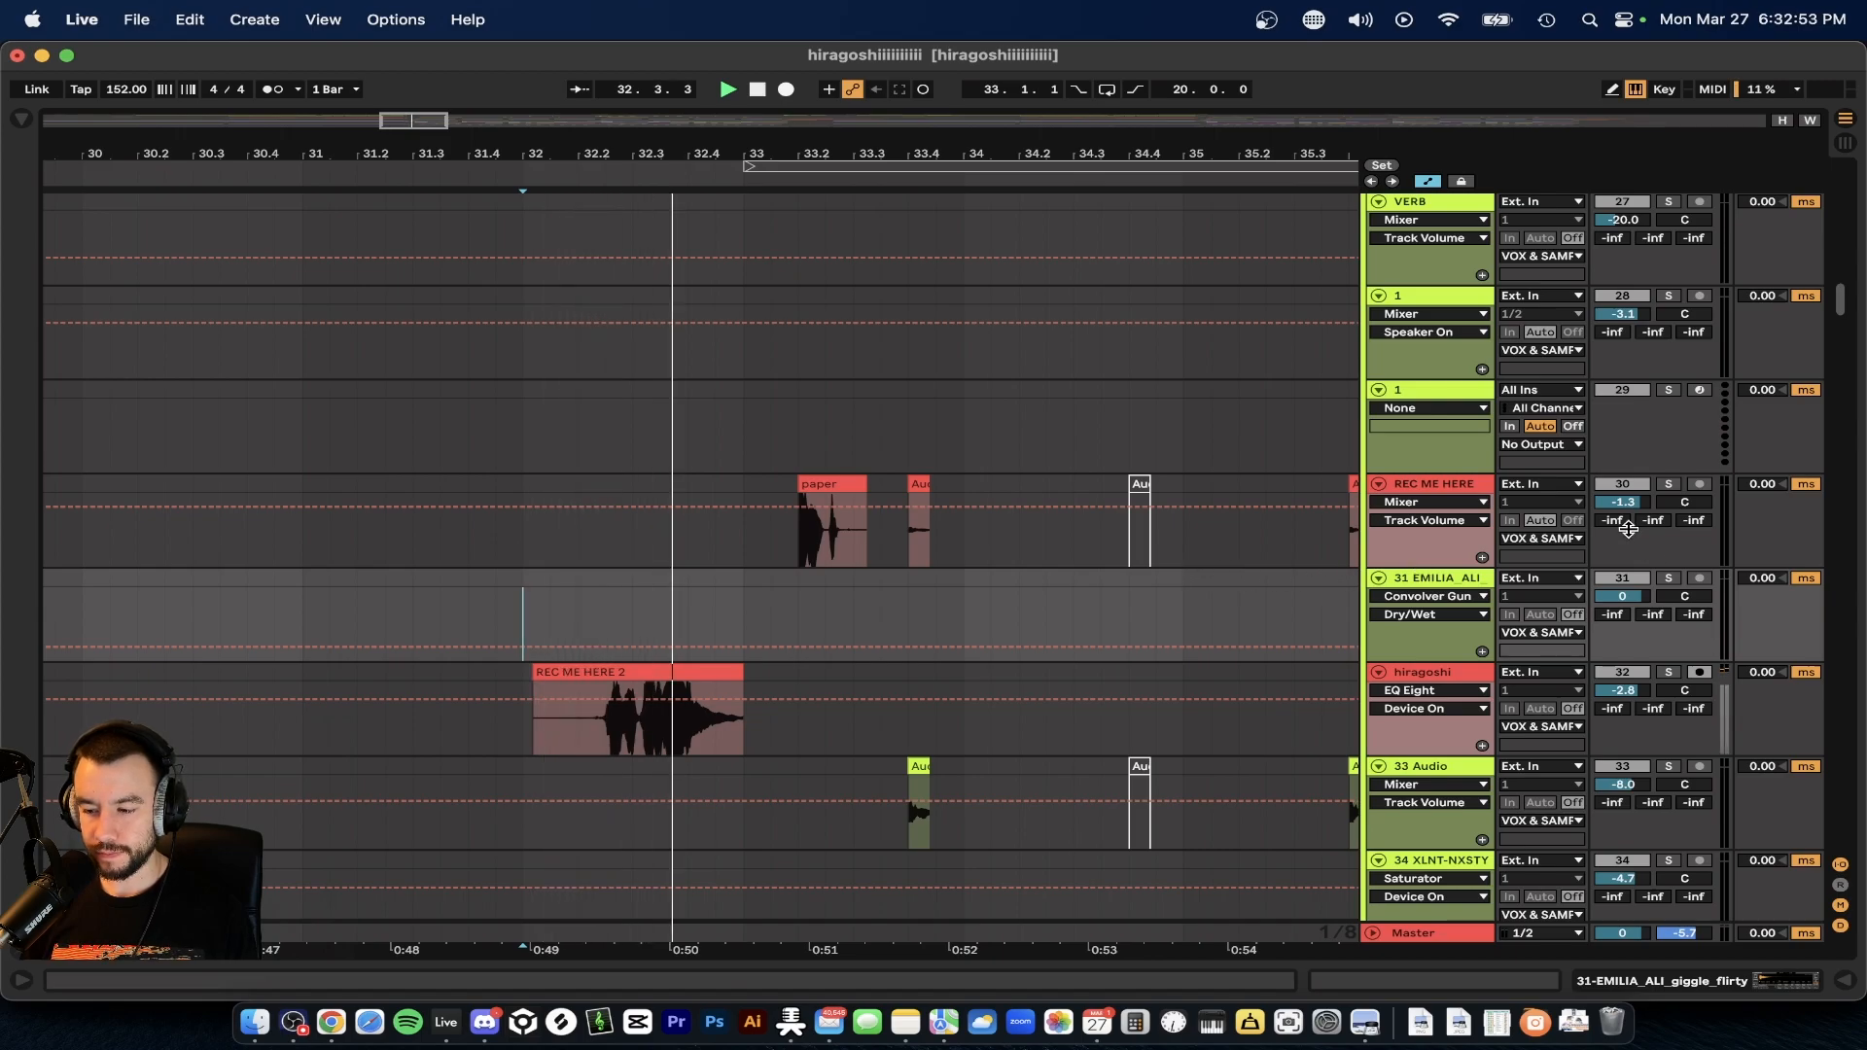
pyautogui.click(834, 530)
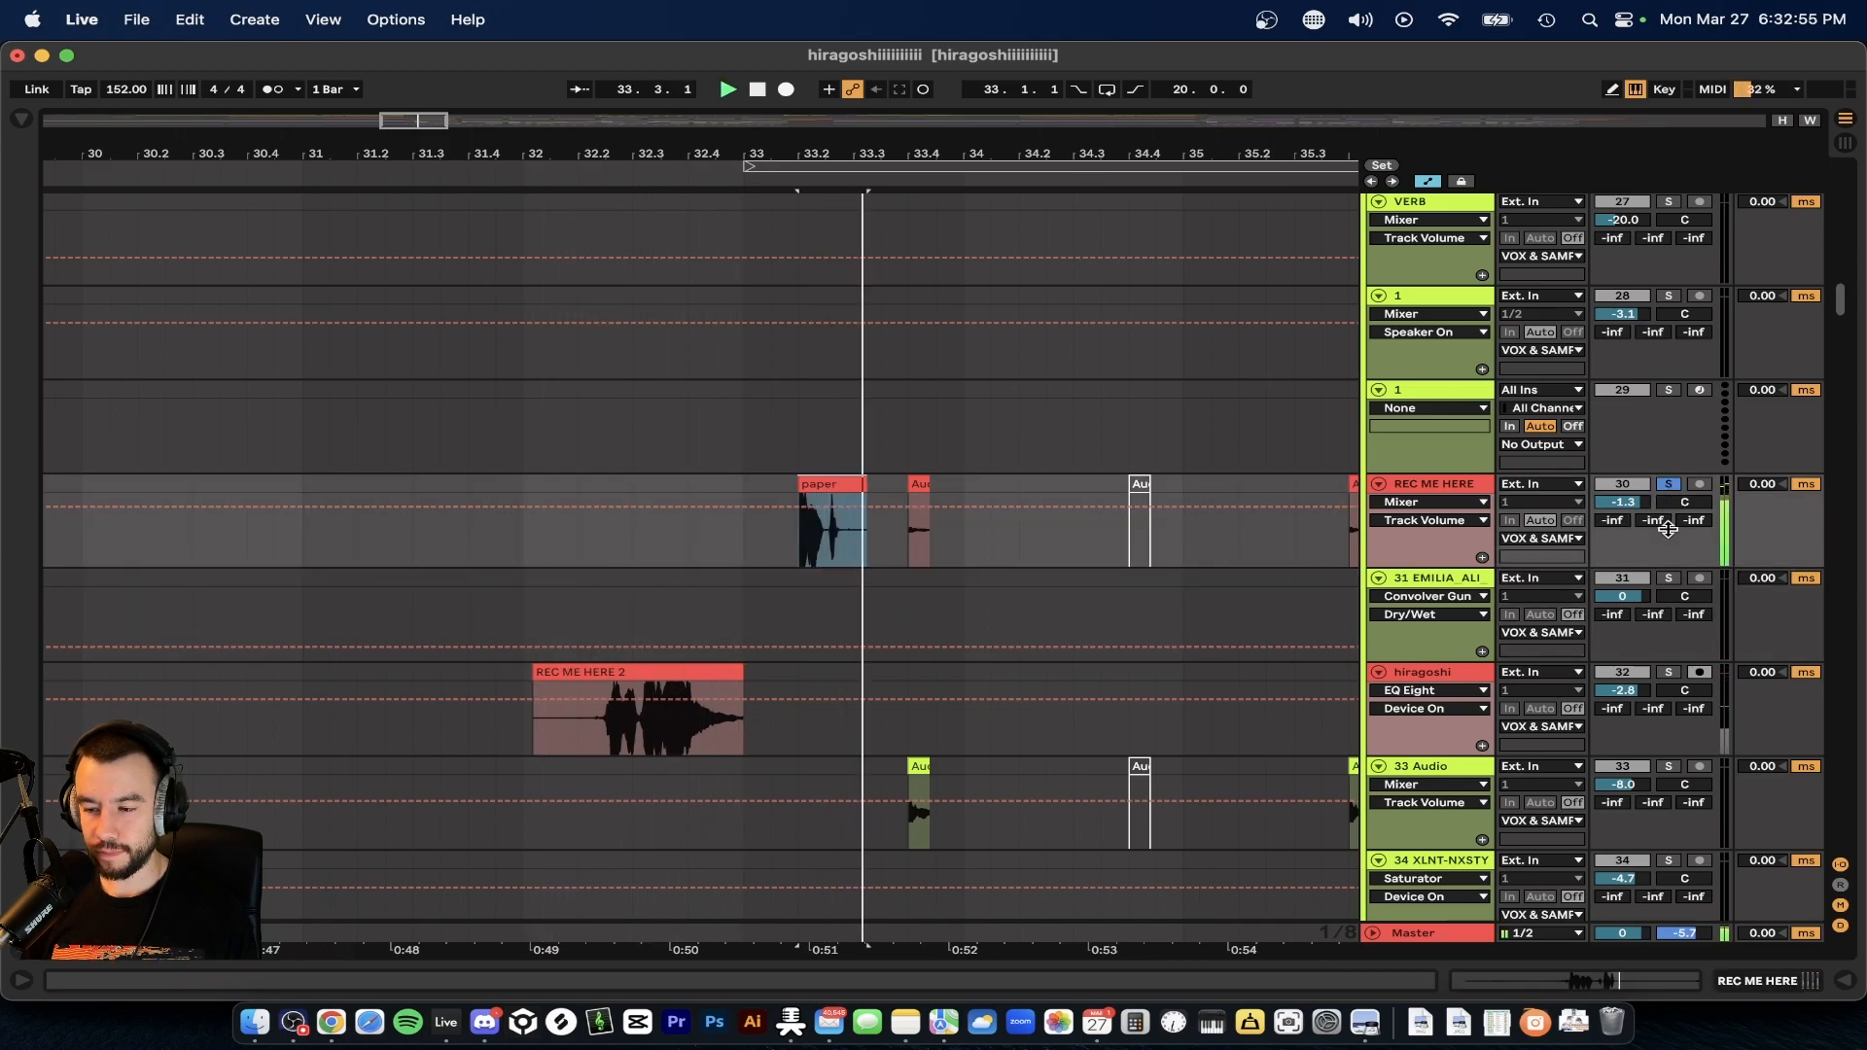
# - Clear the REC ME HERE solo and play the vocal clips in the full mix from bar 33 through the pull up clip
pyautogui.click(744, 500)
pyautogui.press('space')
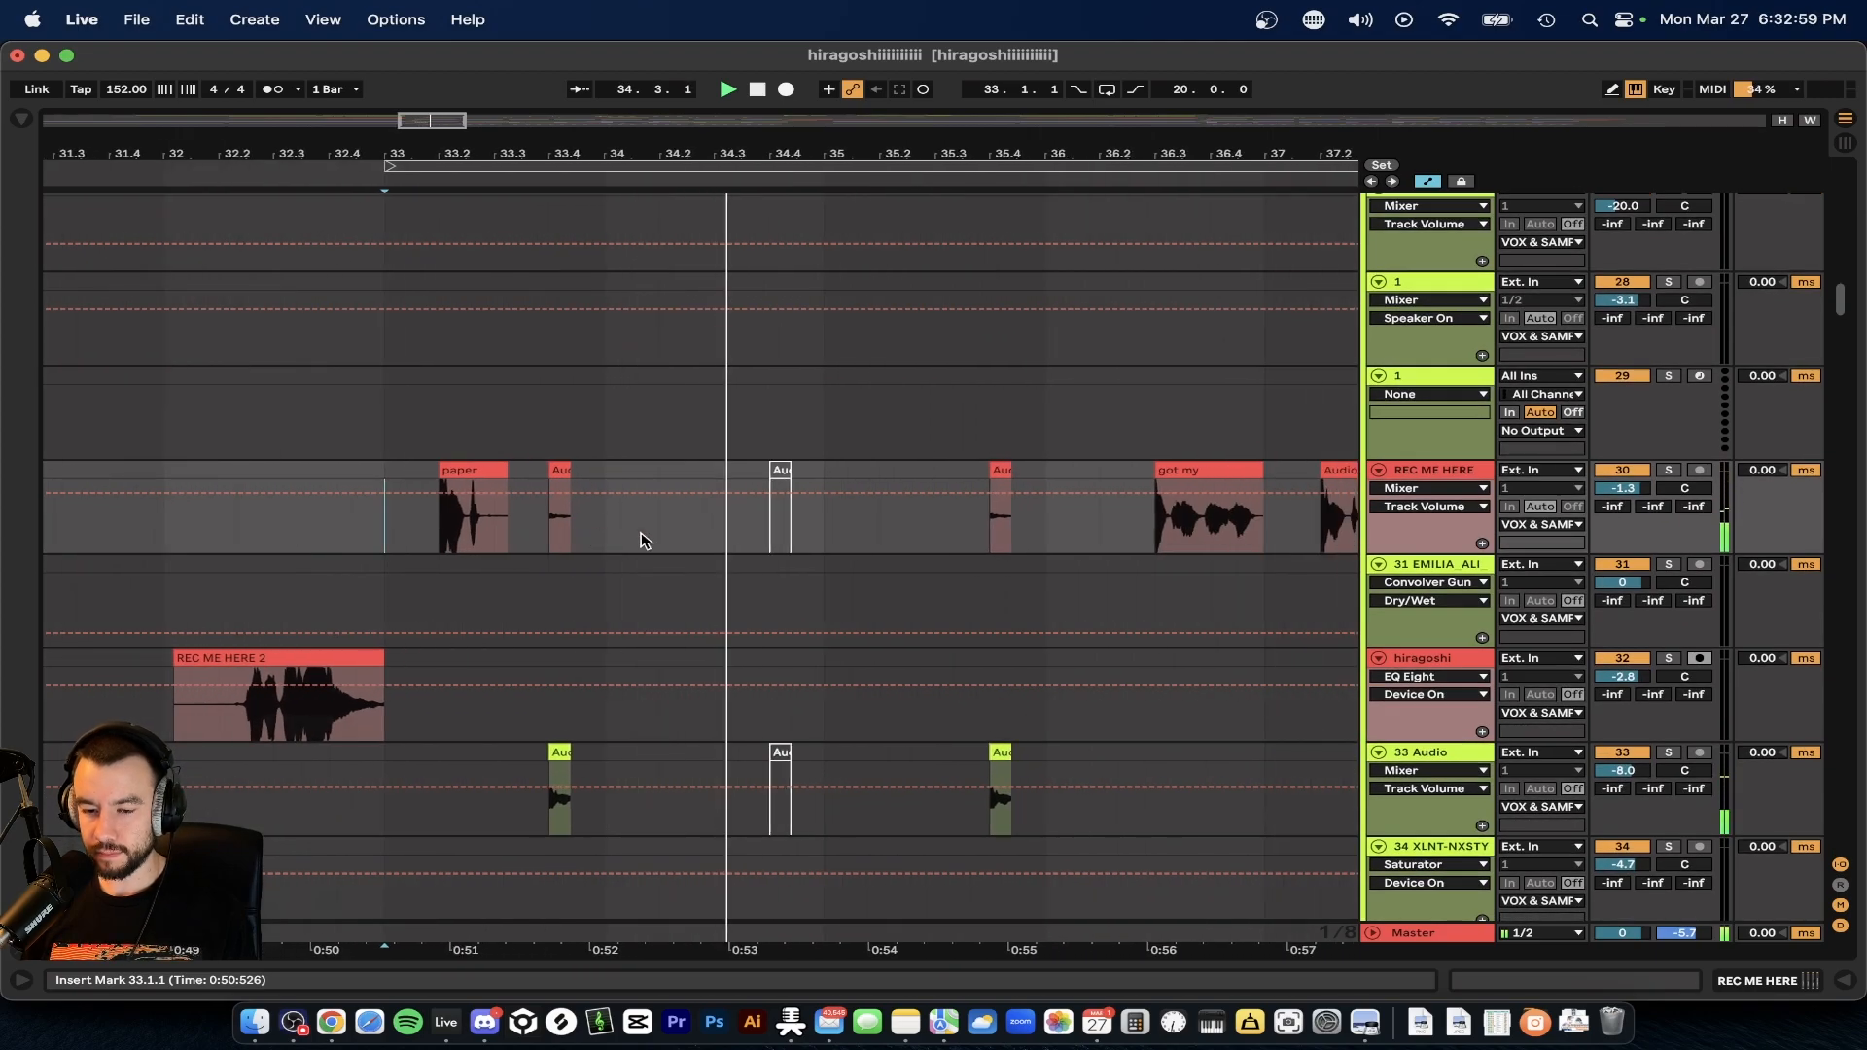
pyautogui.hscroll(4, 622, 535)
pyautogui.scroll(3, 946, 571)
pyautogui.hscroll(3, 947, 571)
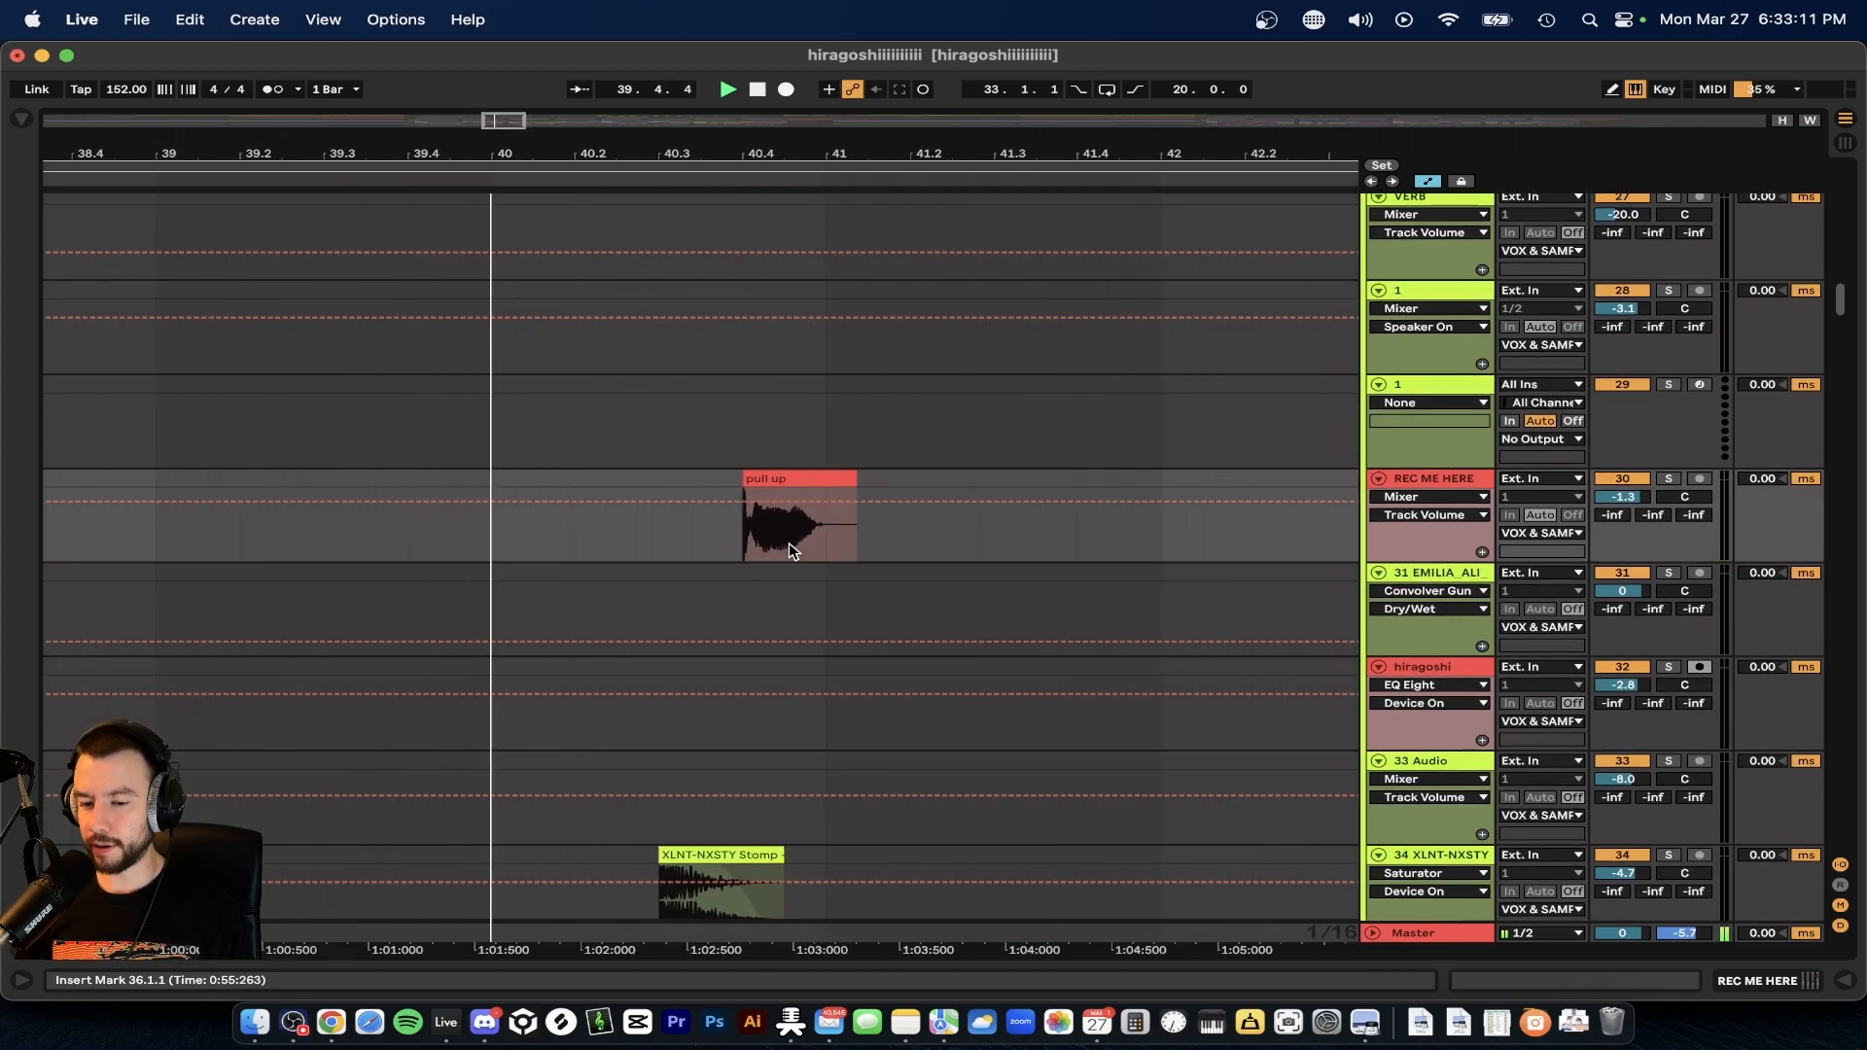
pyautogui.scroll(3, 790, 543)
pyautogui.scroll(-3, 807, 525)
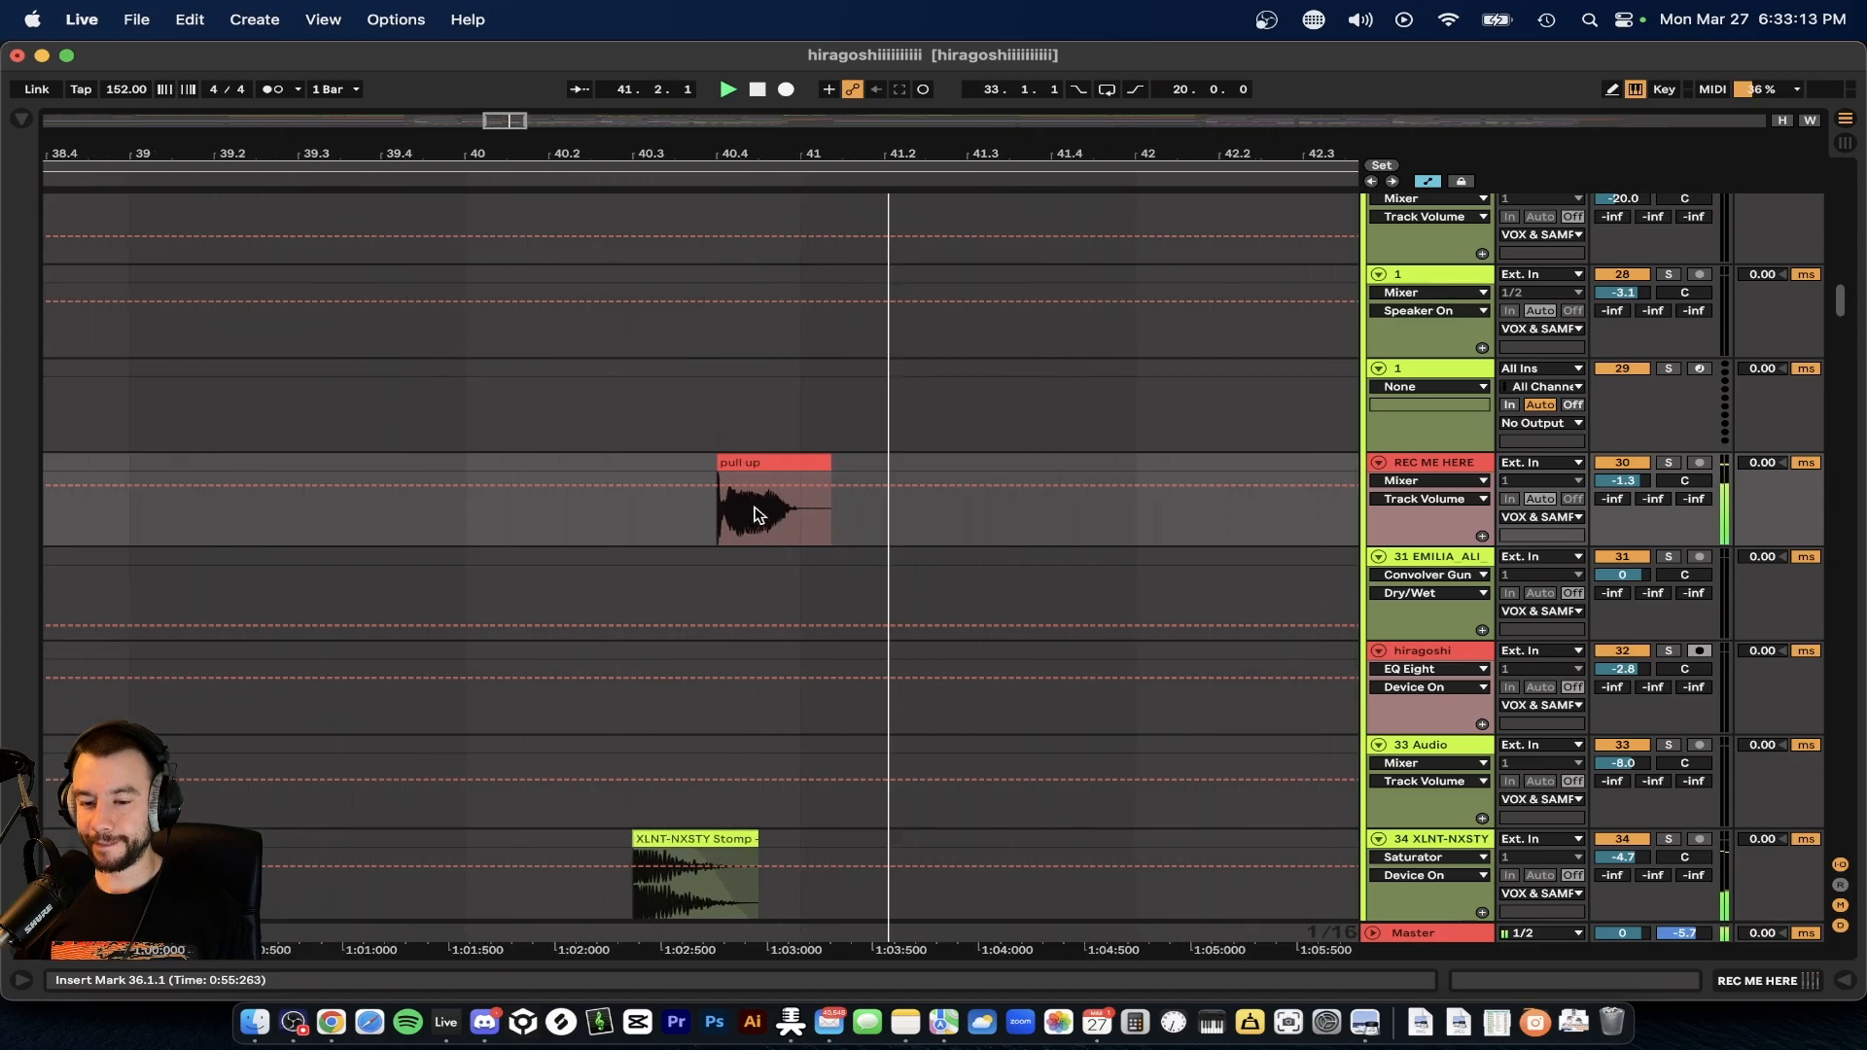
# - Follow the playing drop through the vocal sample tracks and select the MOONBOY - Infinite Vox clip at 45.2
pyautogui.scroll(-2, 807, 521)
pyautogui.scroll(-5, 807, 522)
pyautogui.scroll(-5, 808, 521)
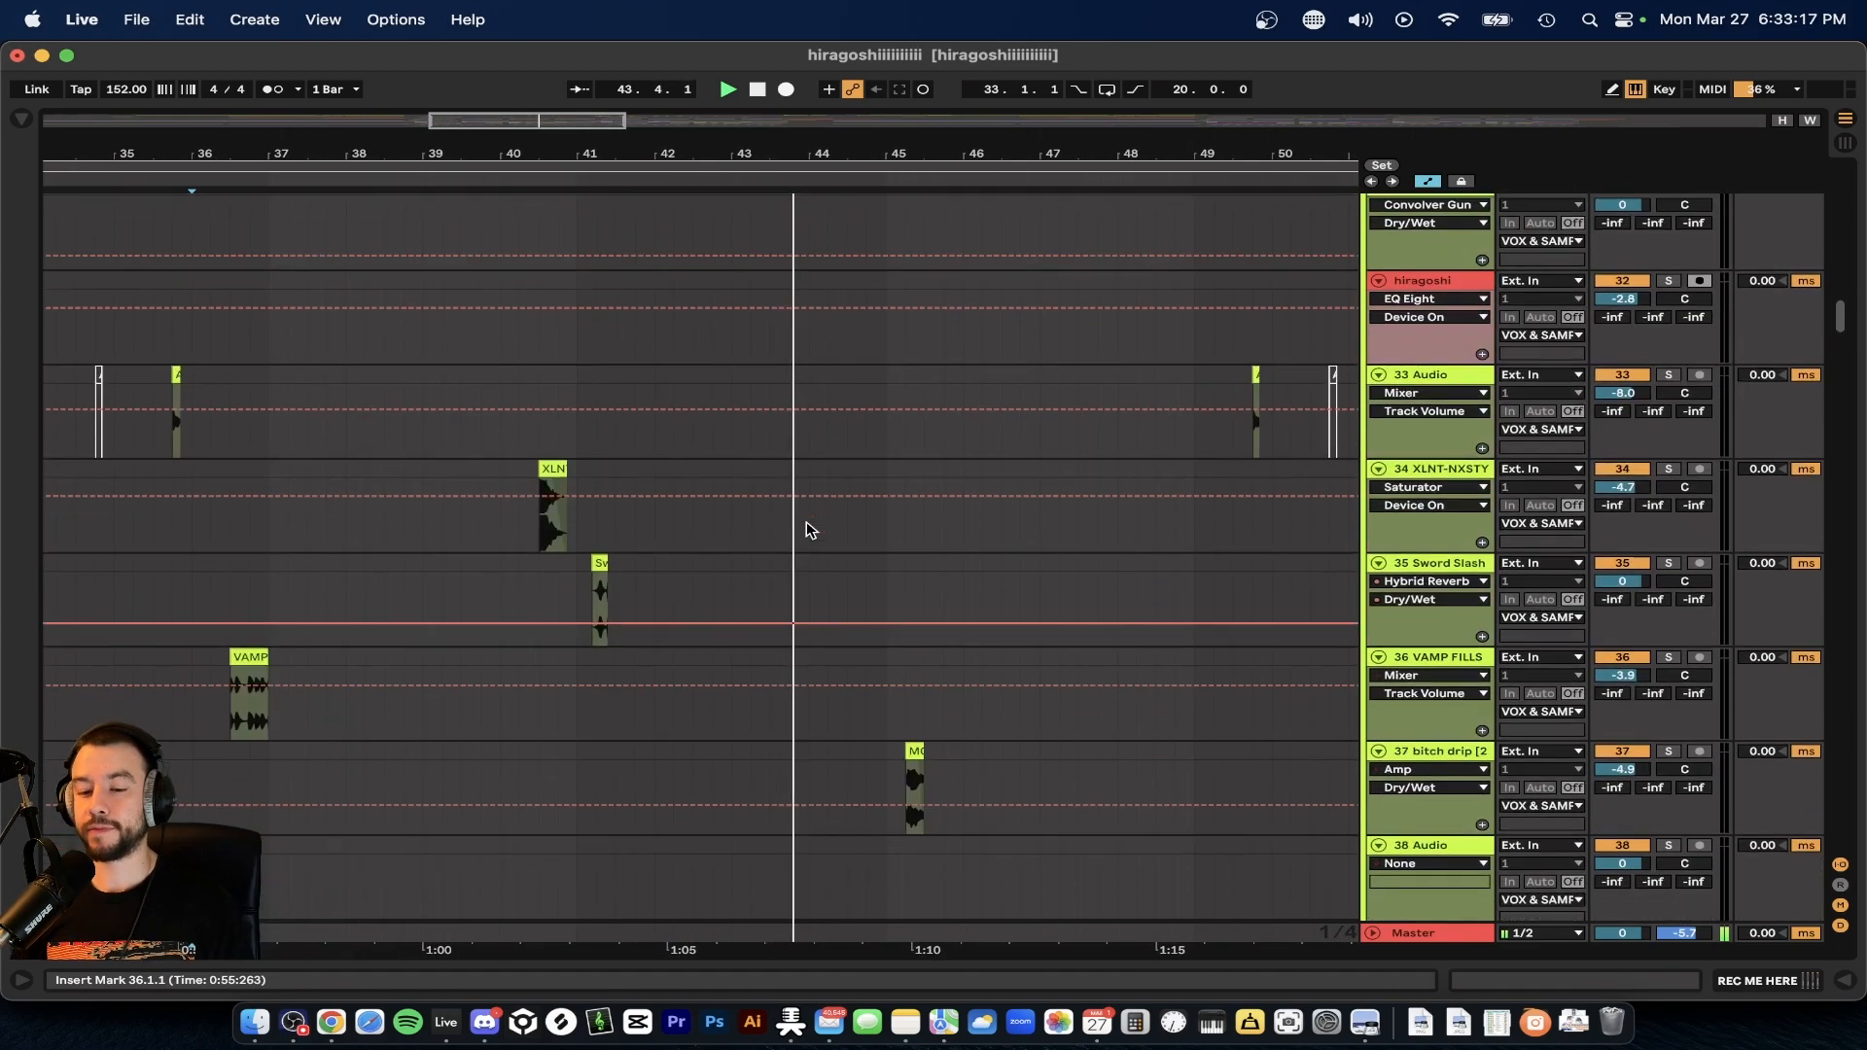
pyautogui.scroll(5, 761, 537)
pyautogui.scroll(-1, 761, 537)
pyautogui.scroll(-1, 1104, 638)
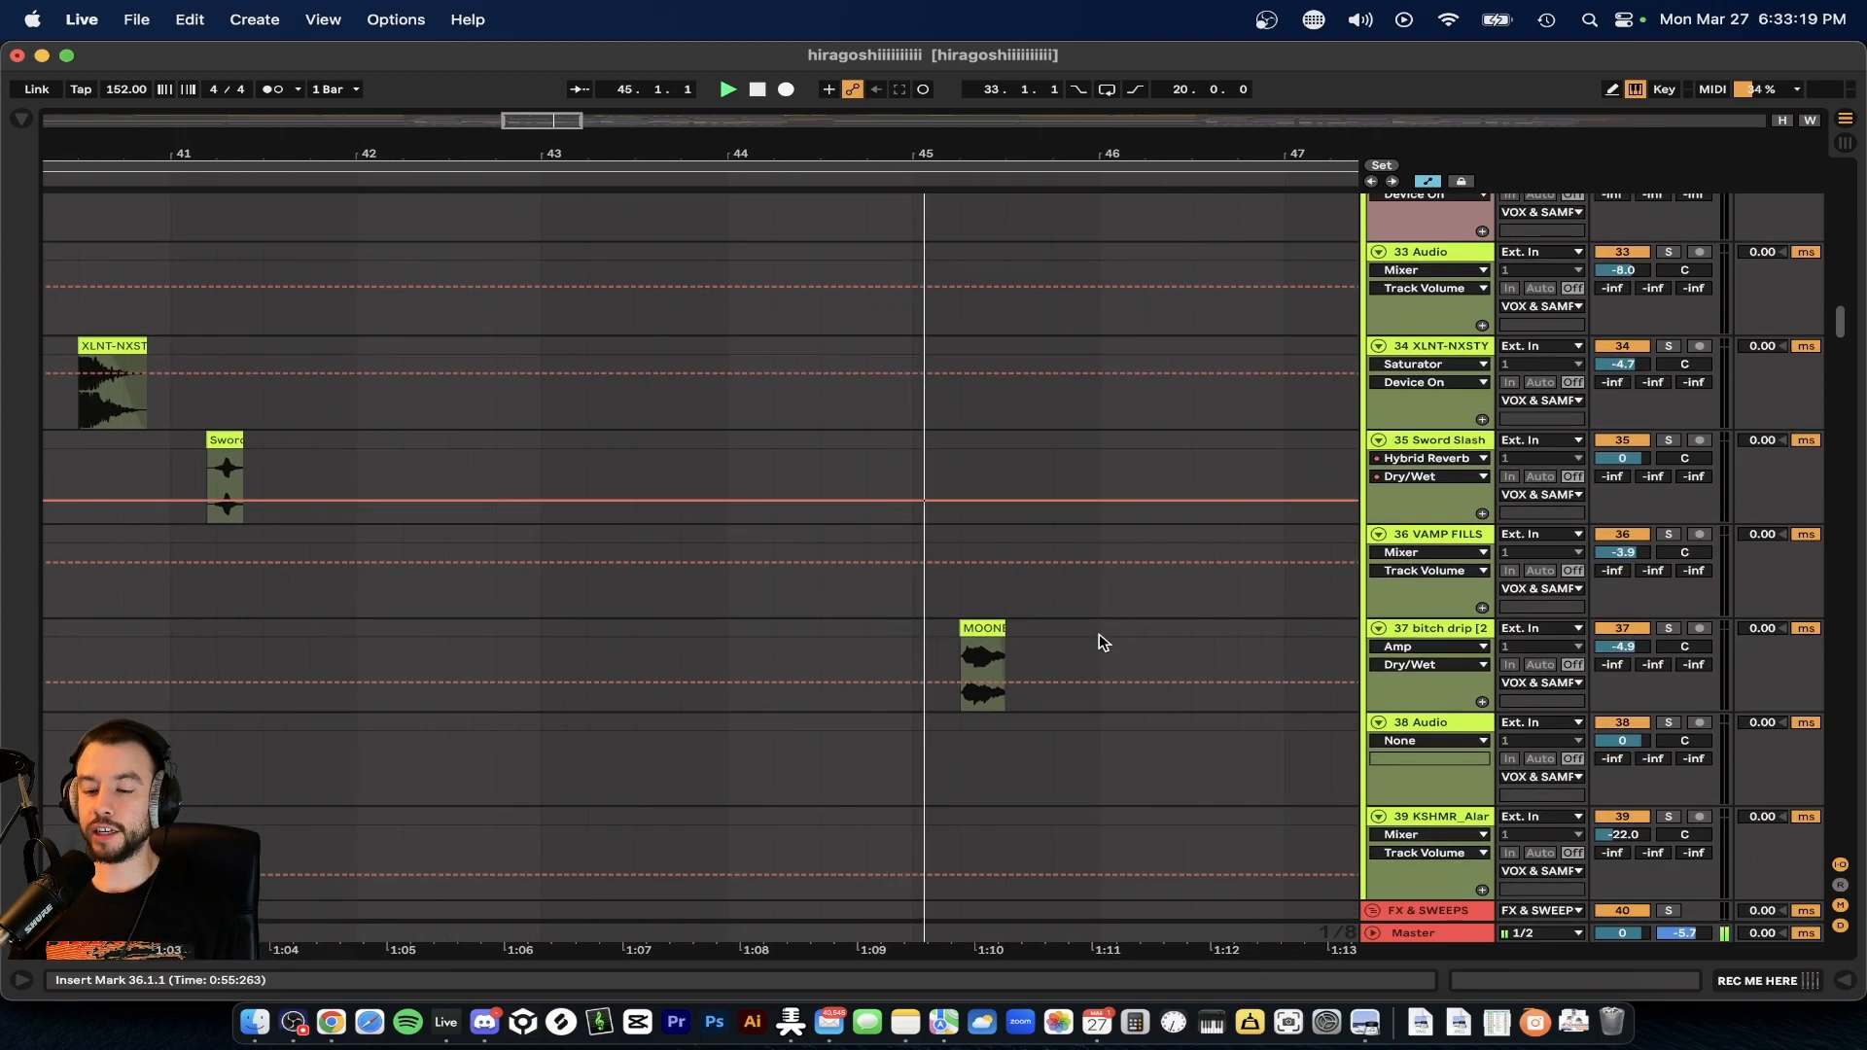
pyautogui.scroll(4, 1102, 640)
pyautogui.scroll(1, 1077, 644)
pyautogui.scroll(3, 496, 707)
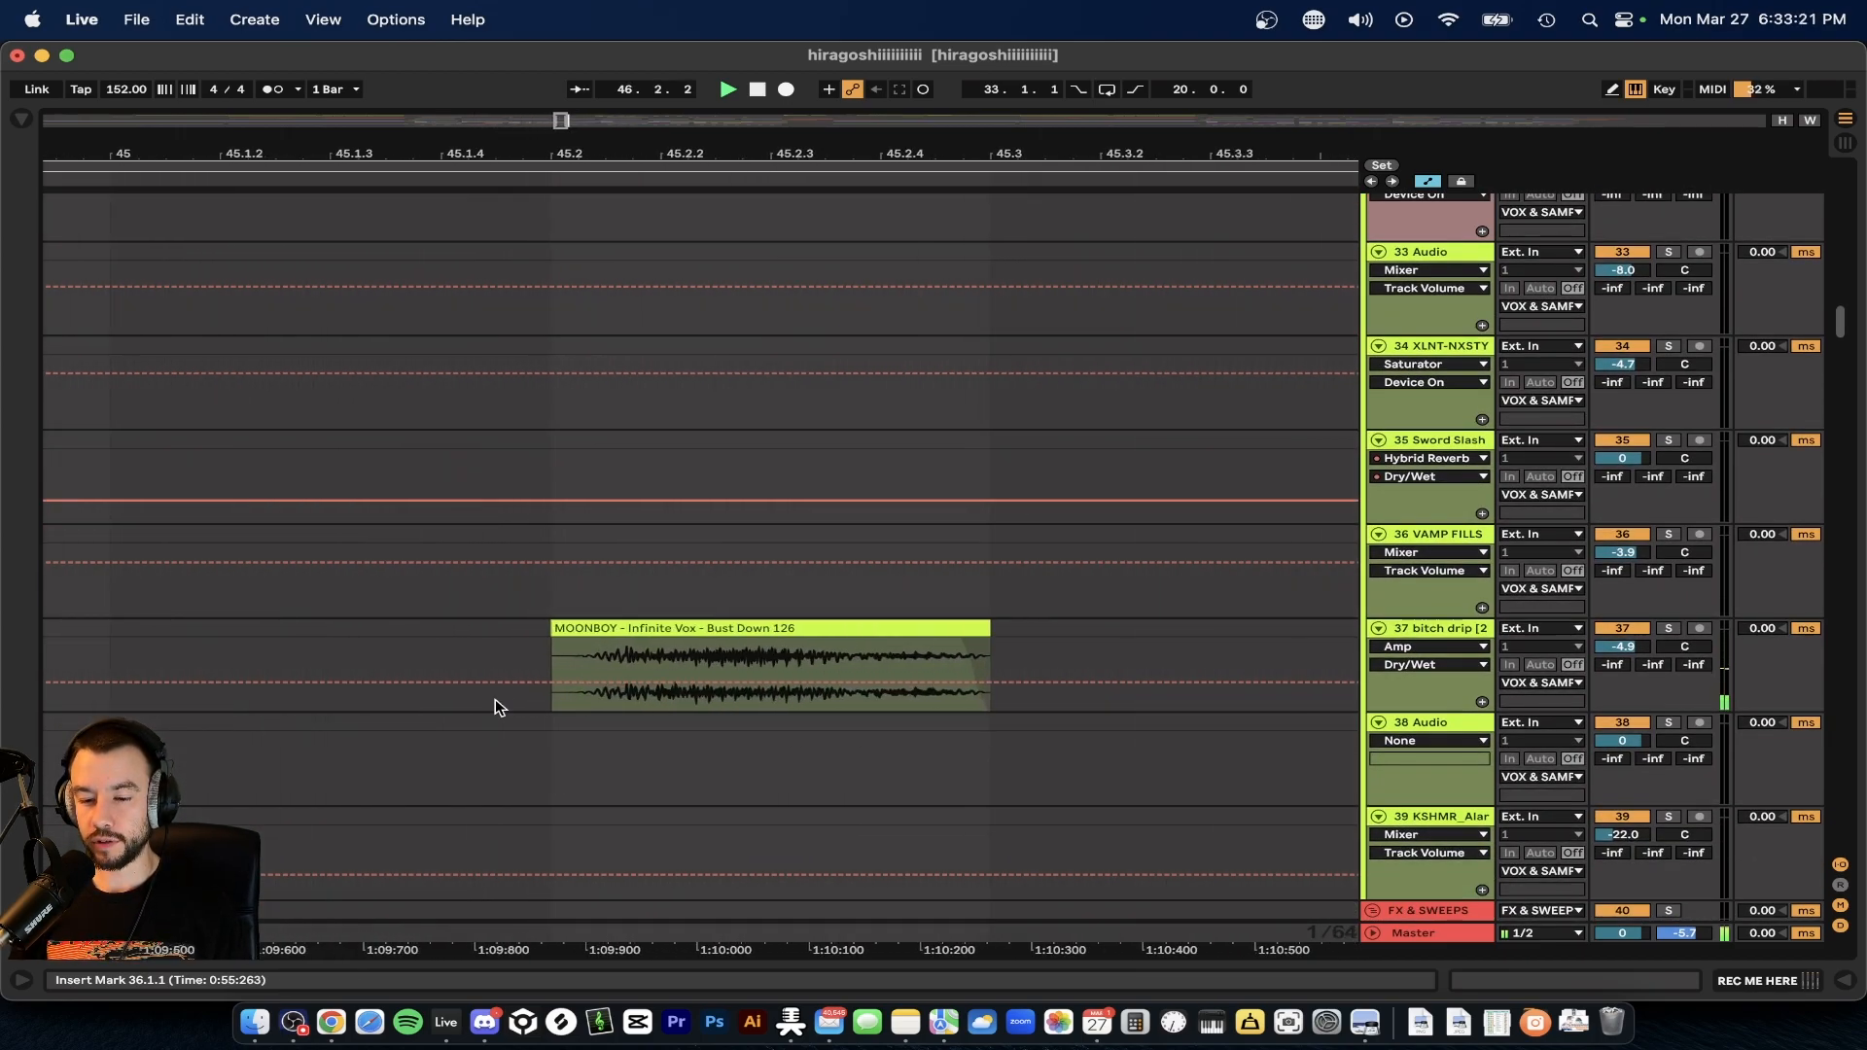
pyautogui.click(693, 629)
# - Look through the remaining vocal, FX and sweep, break and background tracks down to the Melody group
pyautogui.scroll(-6, 693, 628)
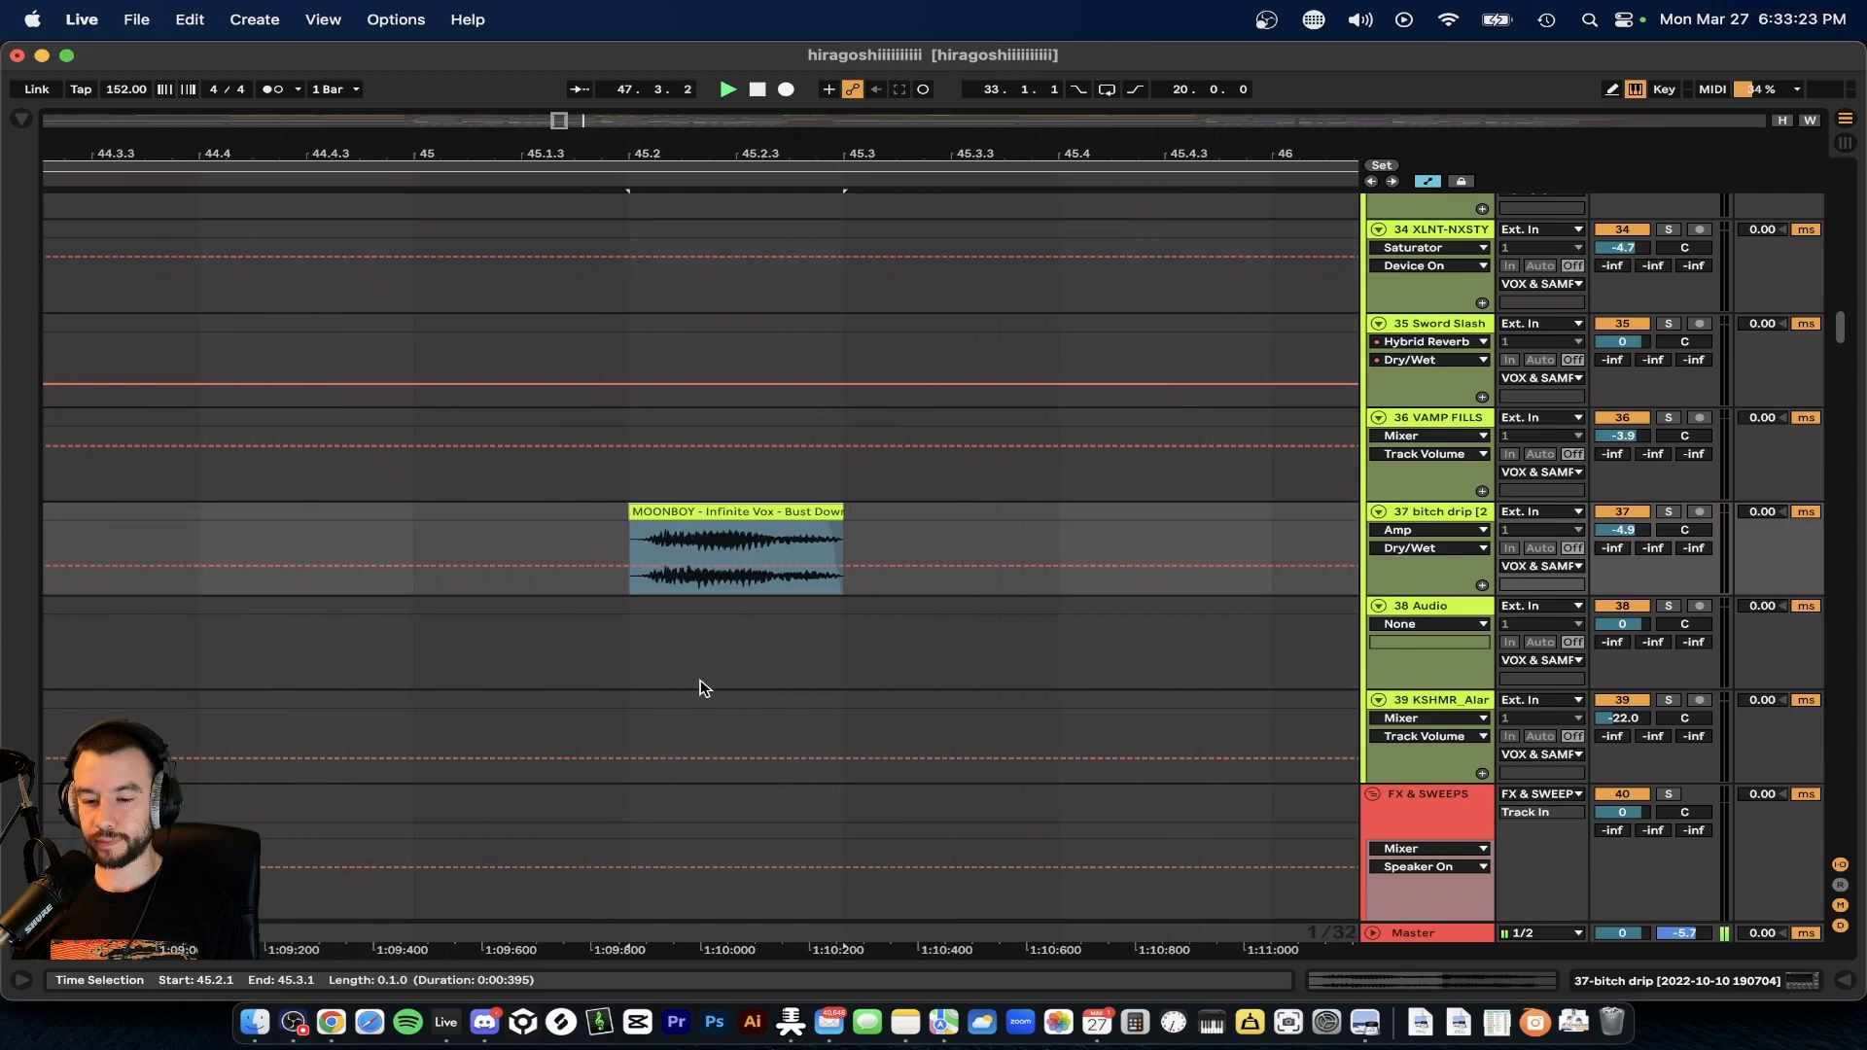
pyautogui.scroll(-3, 704, 687)
pyautogui.scroll(8, 704, 688)
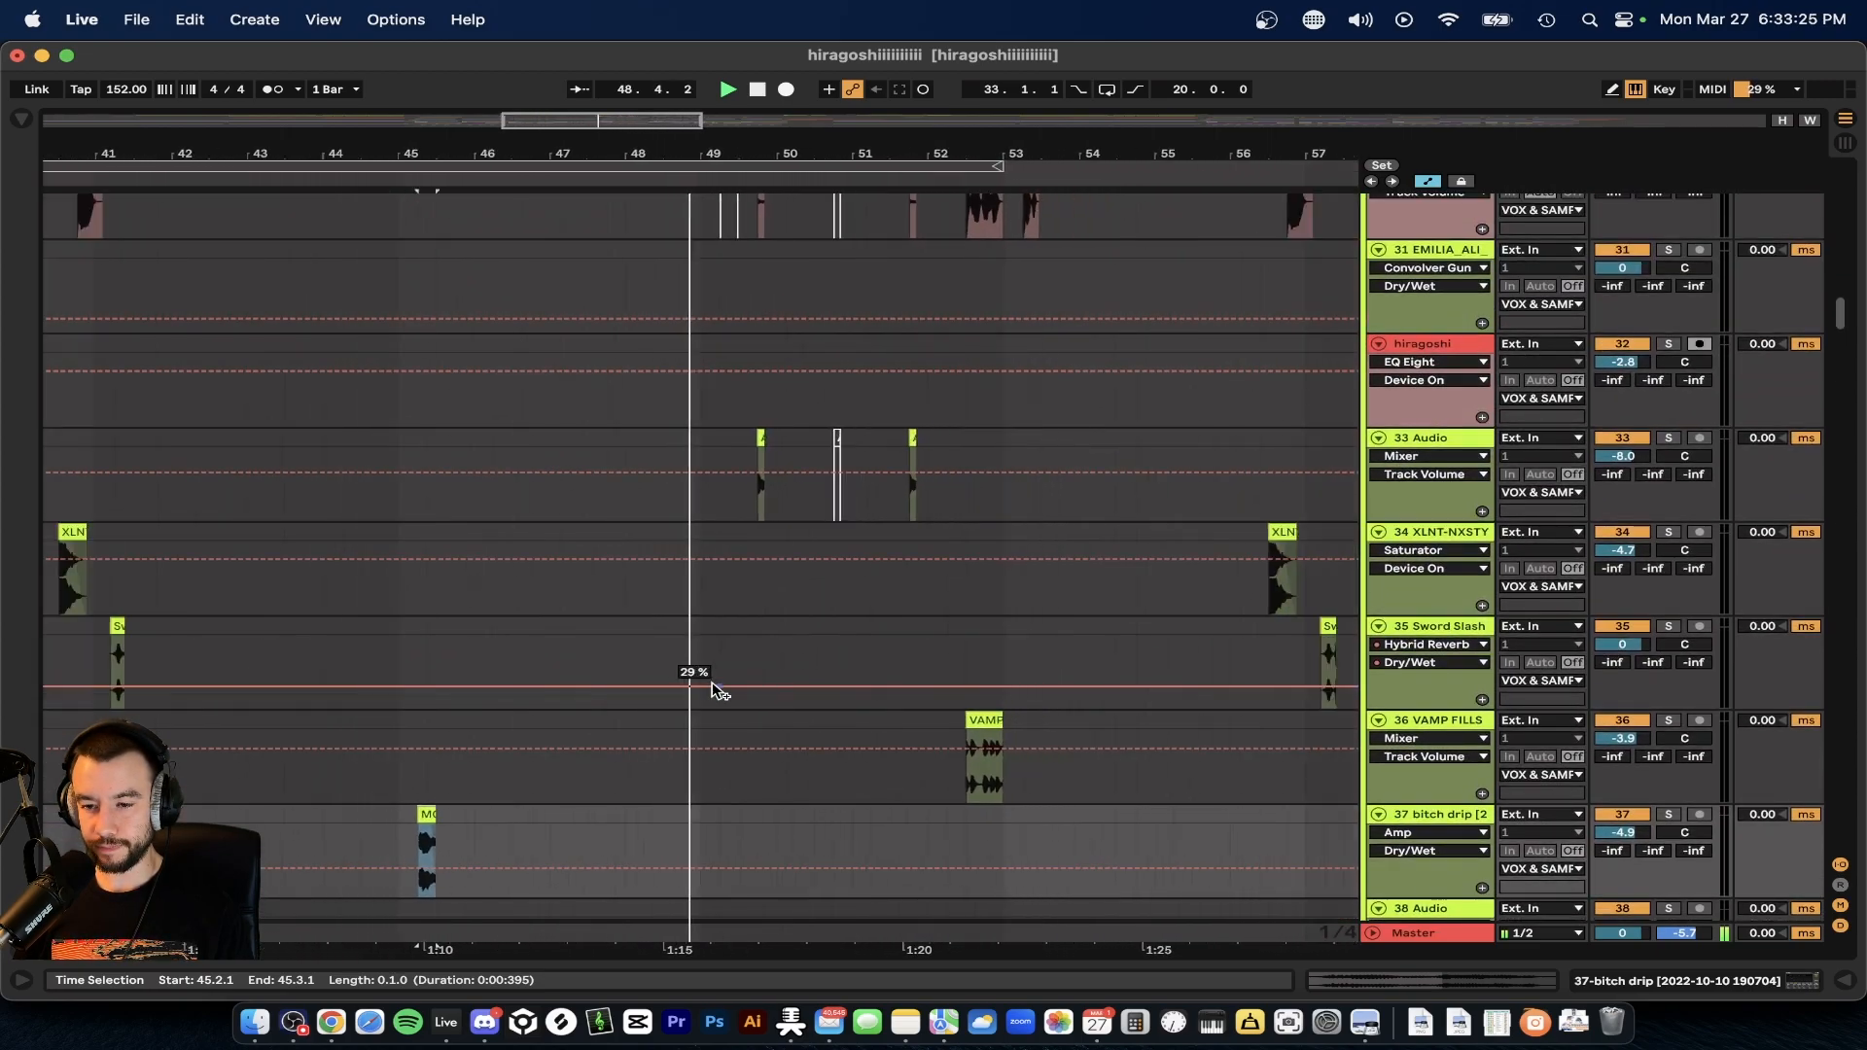
pyautogui.scroll(-2, 713, 692)
pyautogui.scroll(-6, 712, 692)
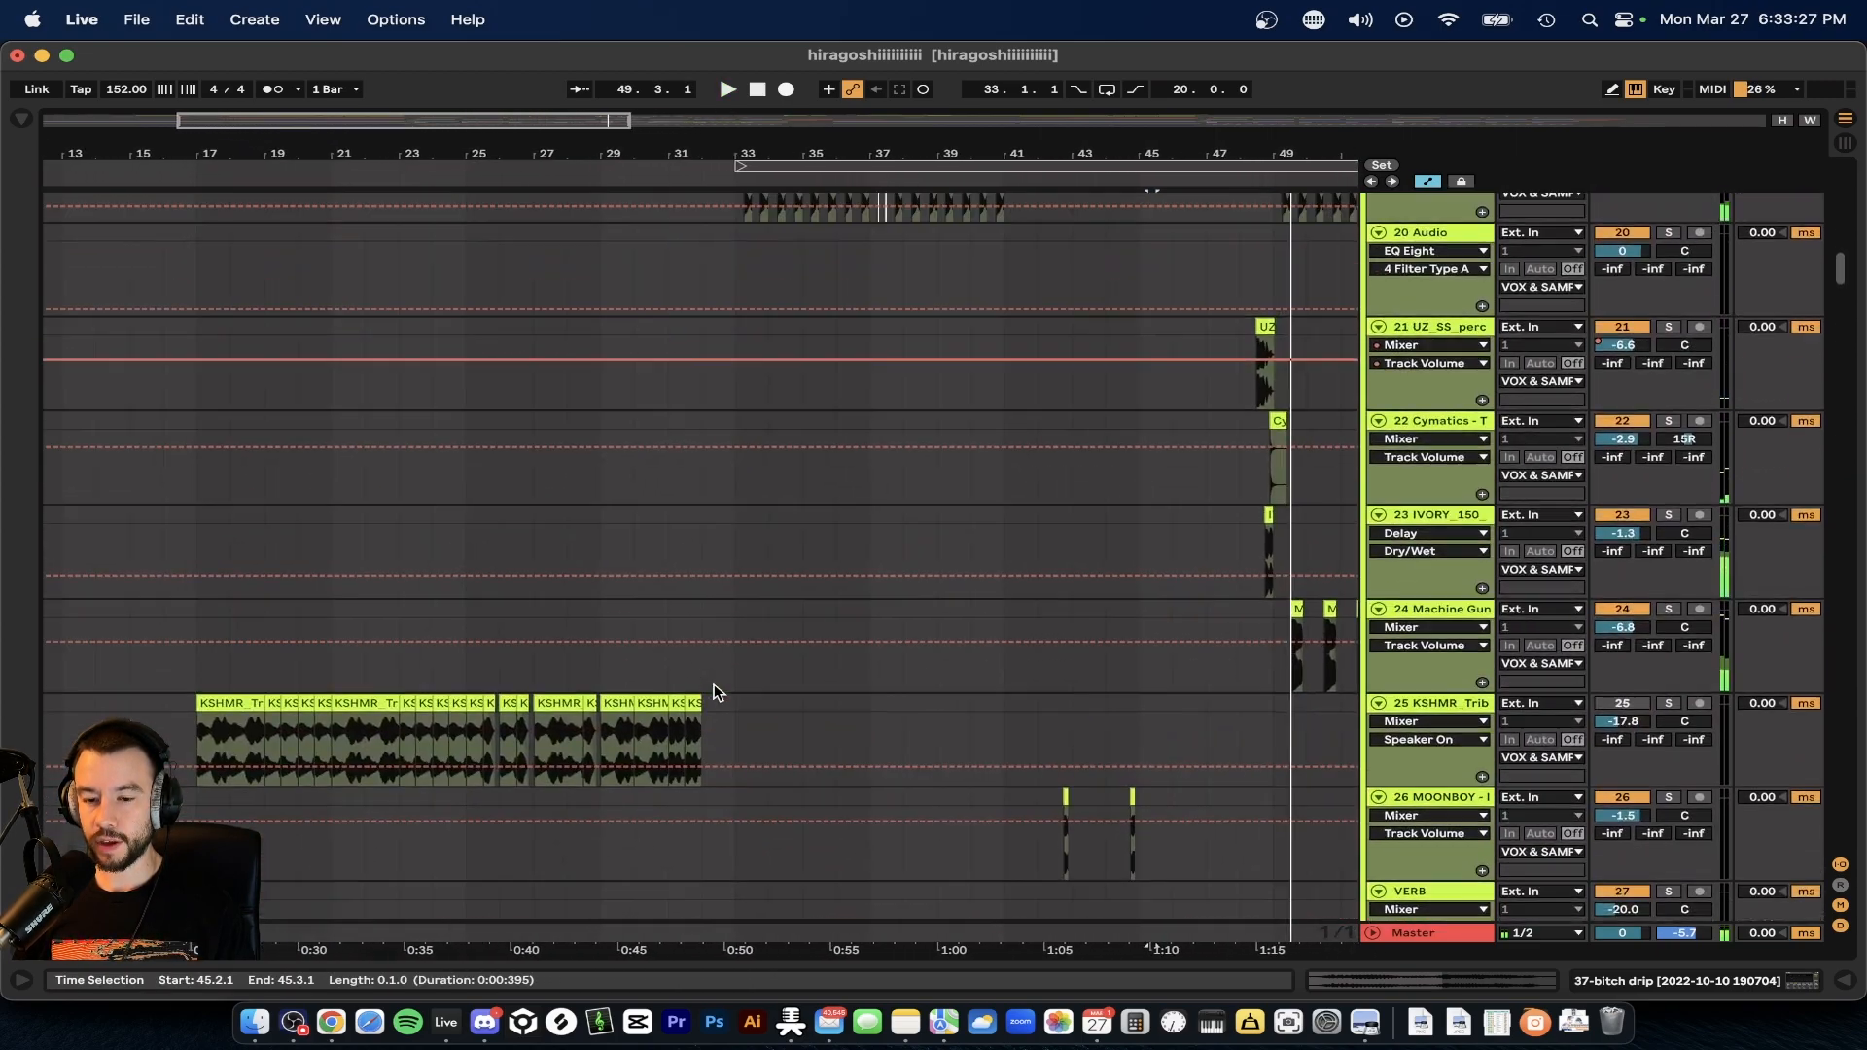
pyautogui.scroll(-15, 713, 693)
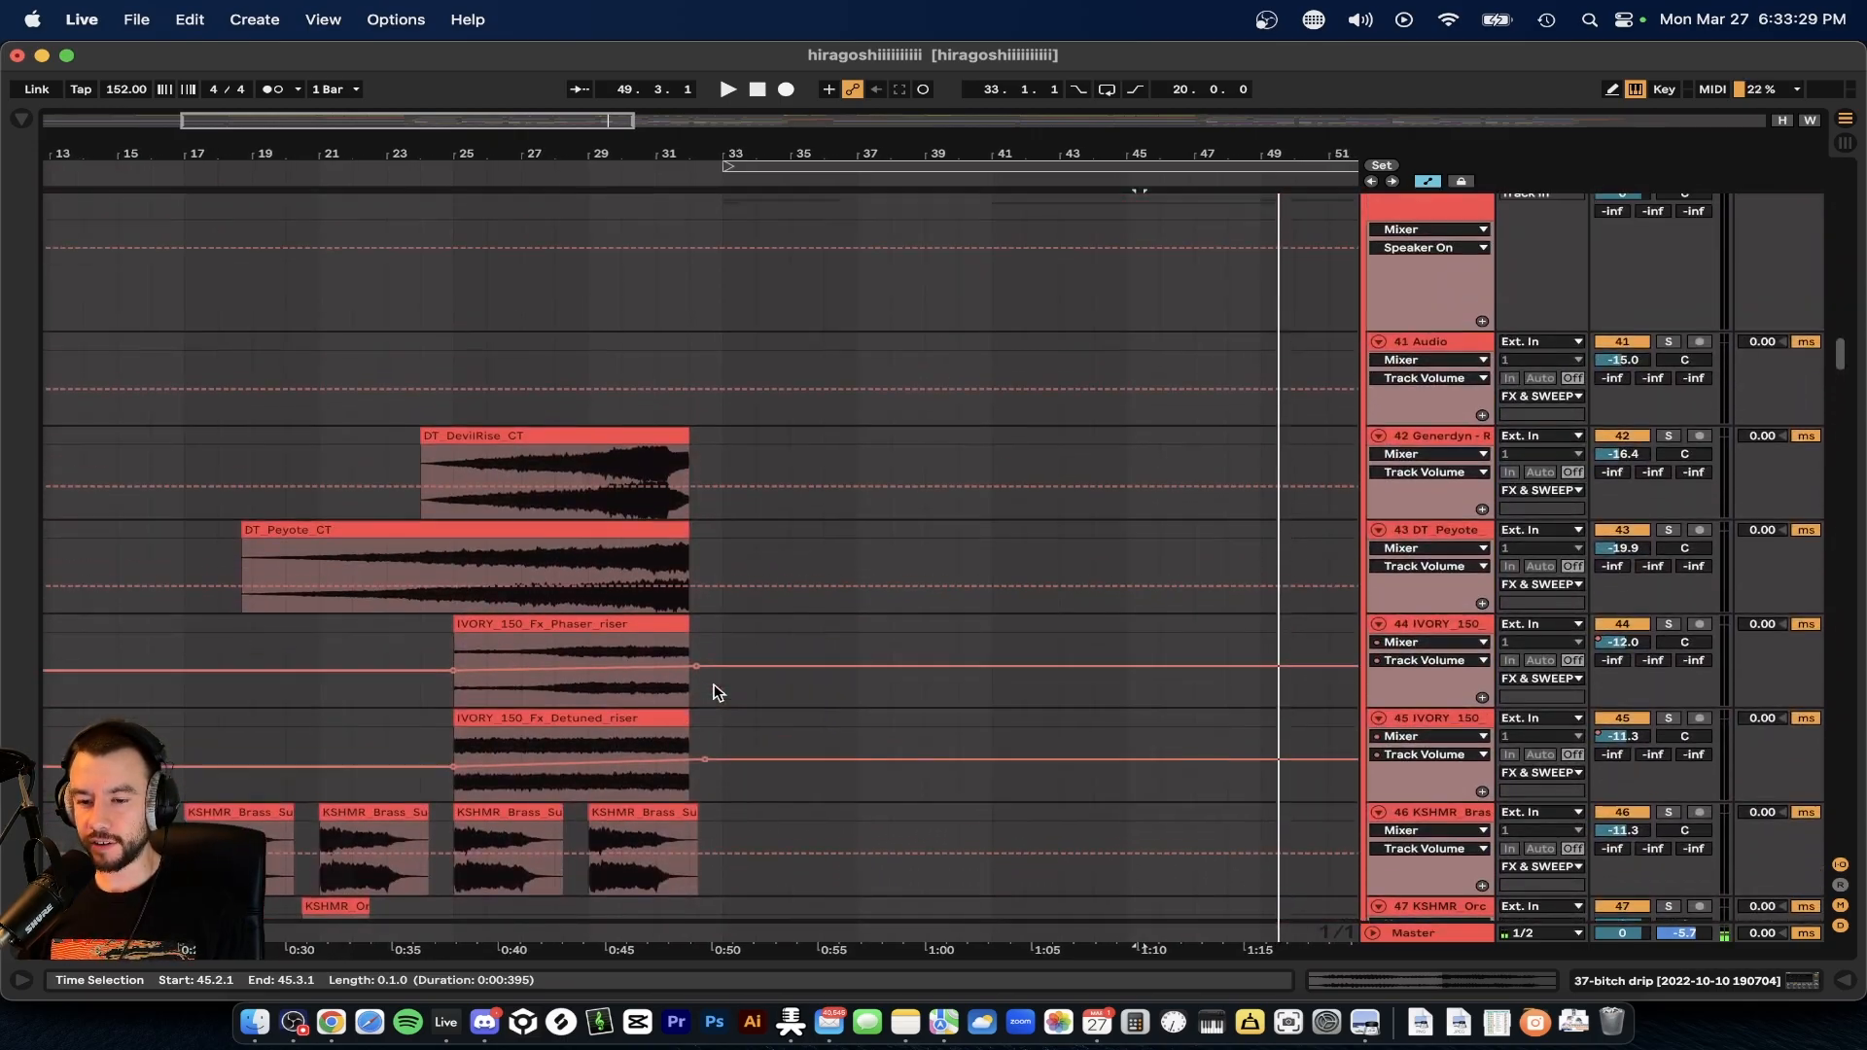
pyautogui.scroll(-15, 713, 693)
pyautogui.scroll(3, 712, 693)
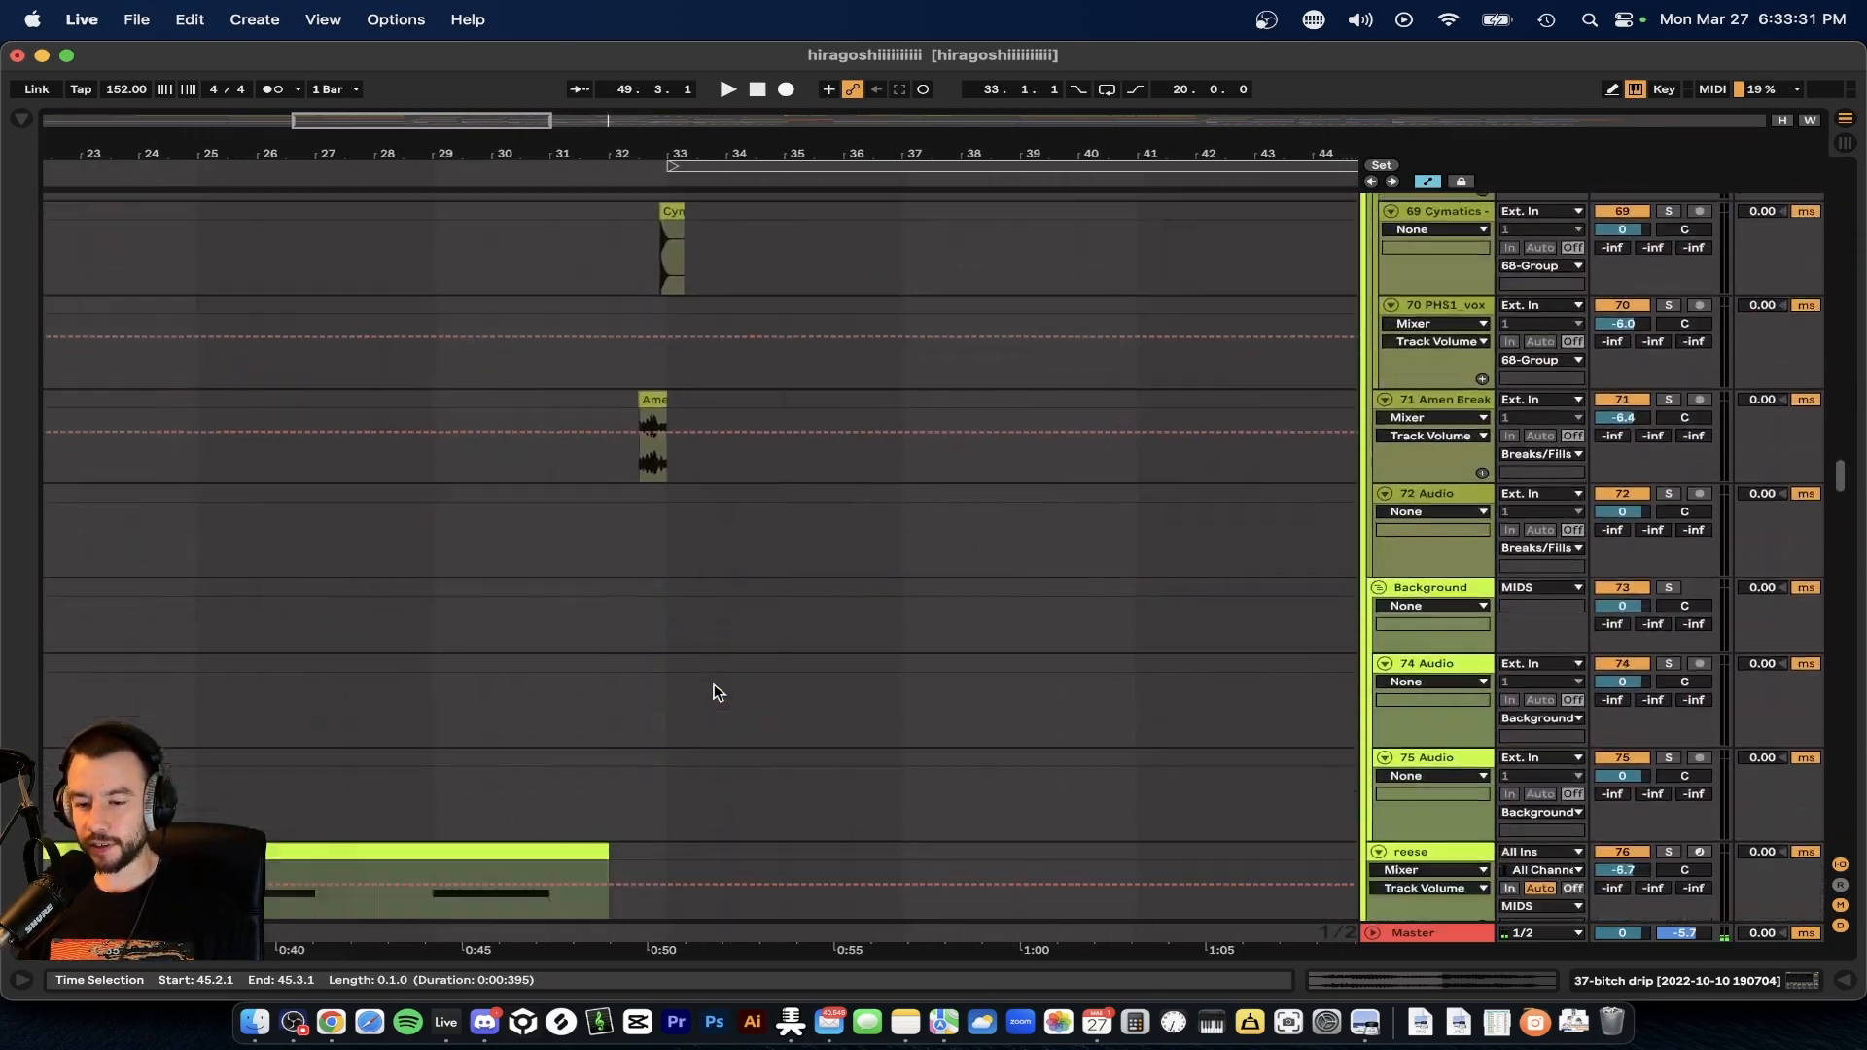
pyautogui.scroll(-5, 713, 692)
pyautogui.scroll(-10, 713, 692)
pyautogui.scroll(-2, 713, 693)
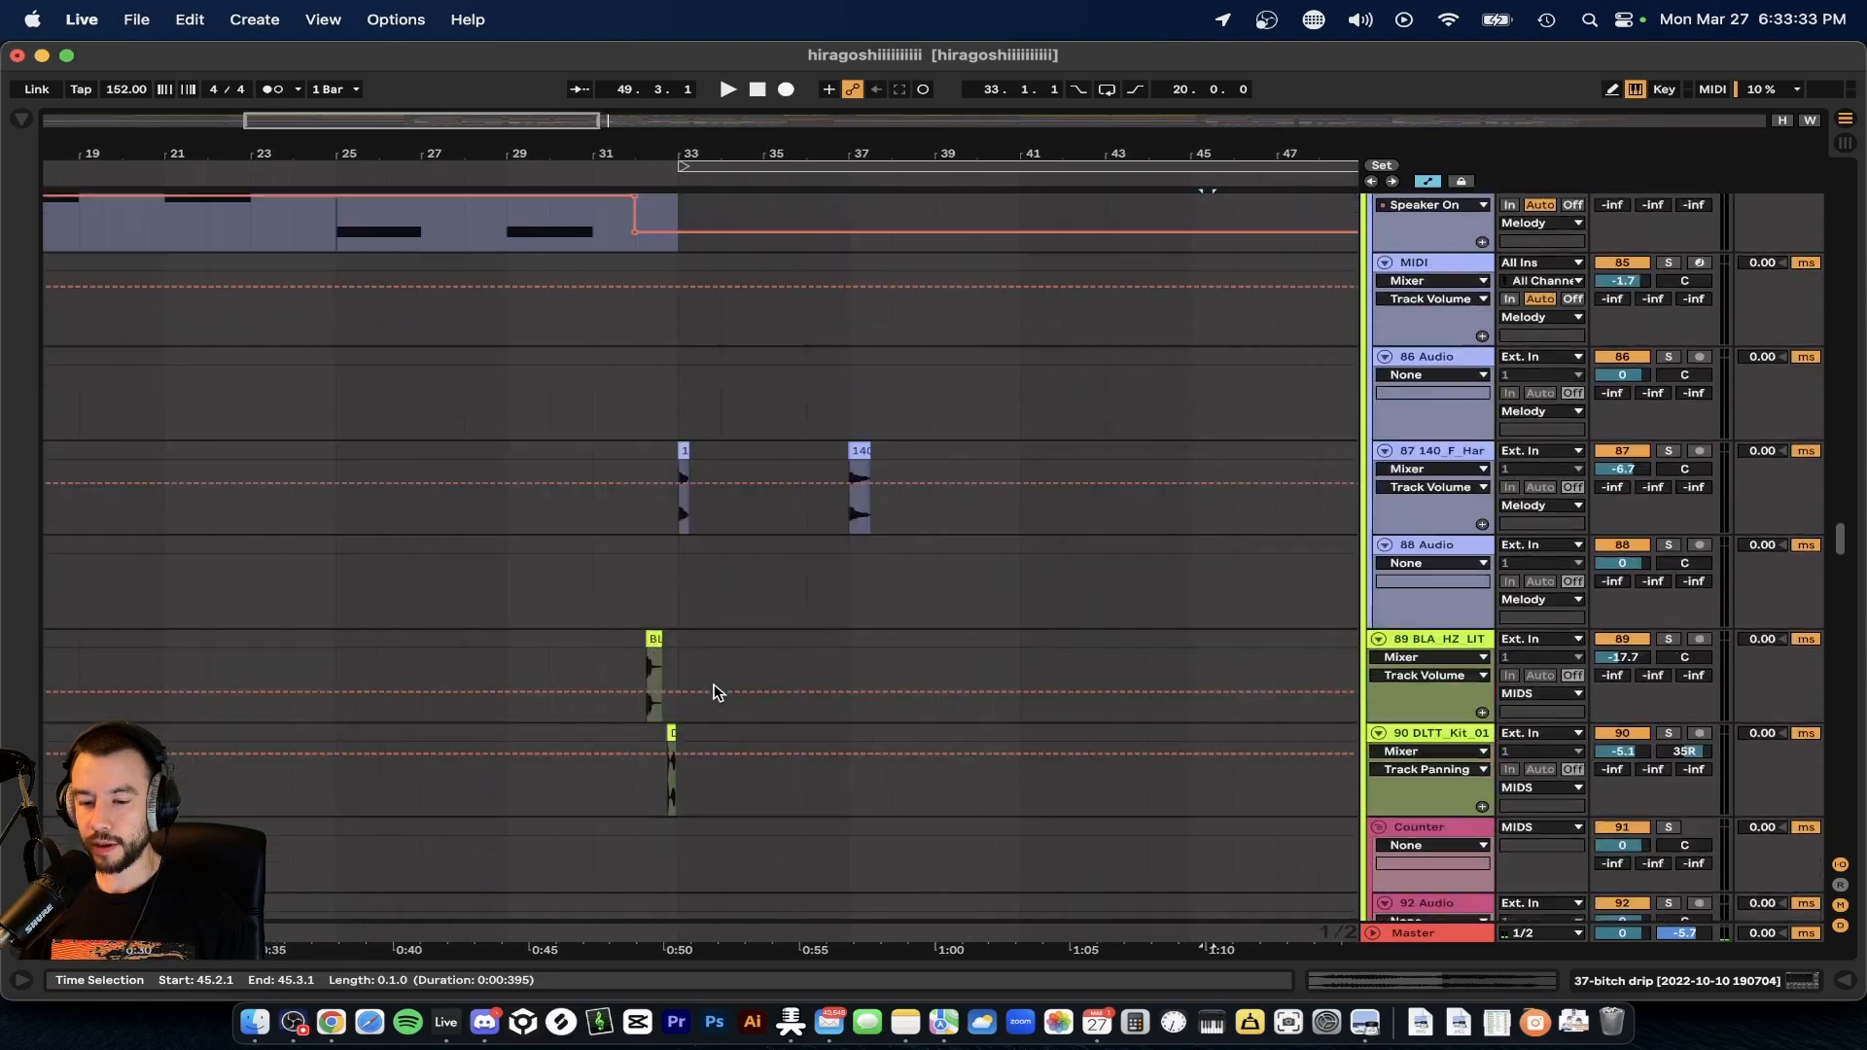
pyautogui.scroll(6, 713, 693)
pyautogui.scroll(3, 713, 692)
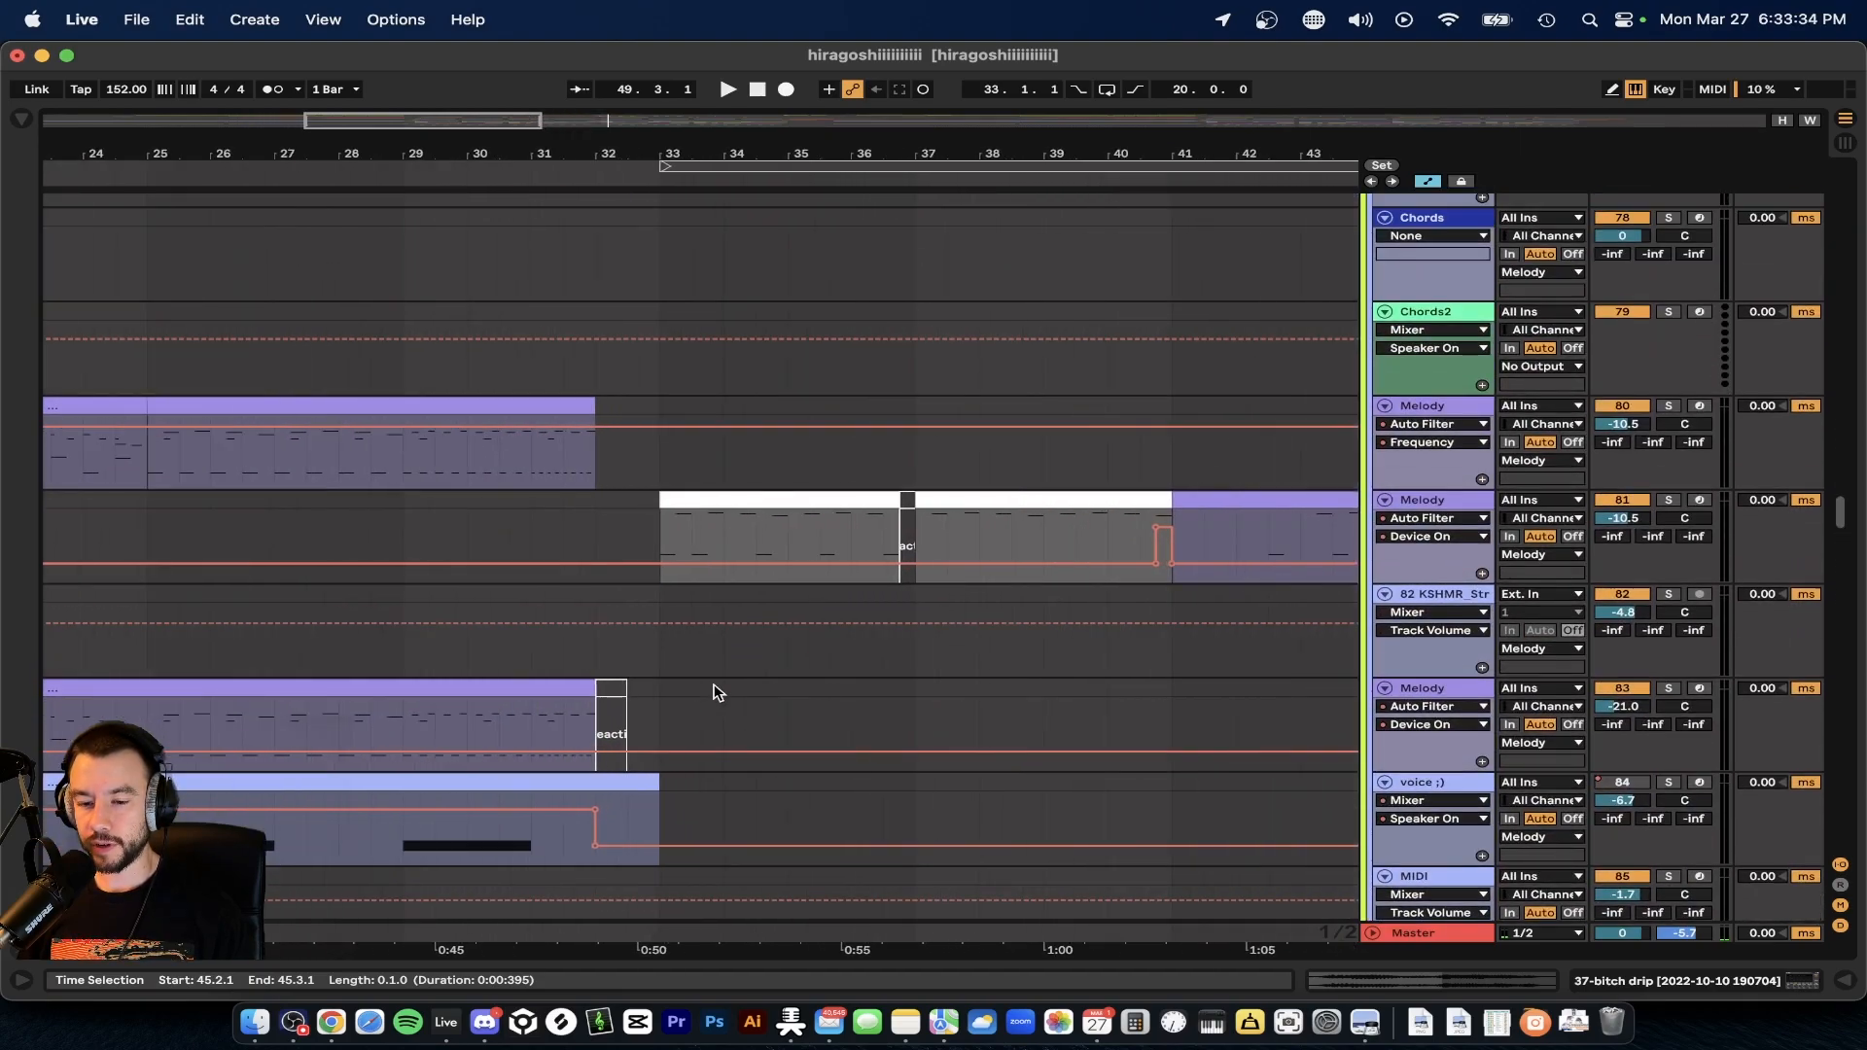
# - Select the Melody clip starting at bar 33 on track 81, solo the track and play it
pyautogui.click(648, 488)
pyautogui.click(1668, 486)
pyautogui.press('space')
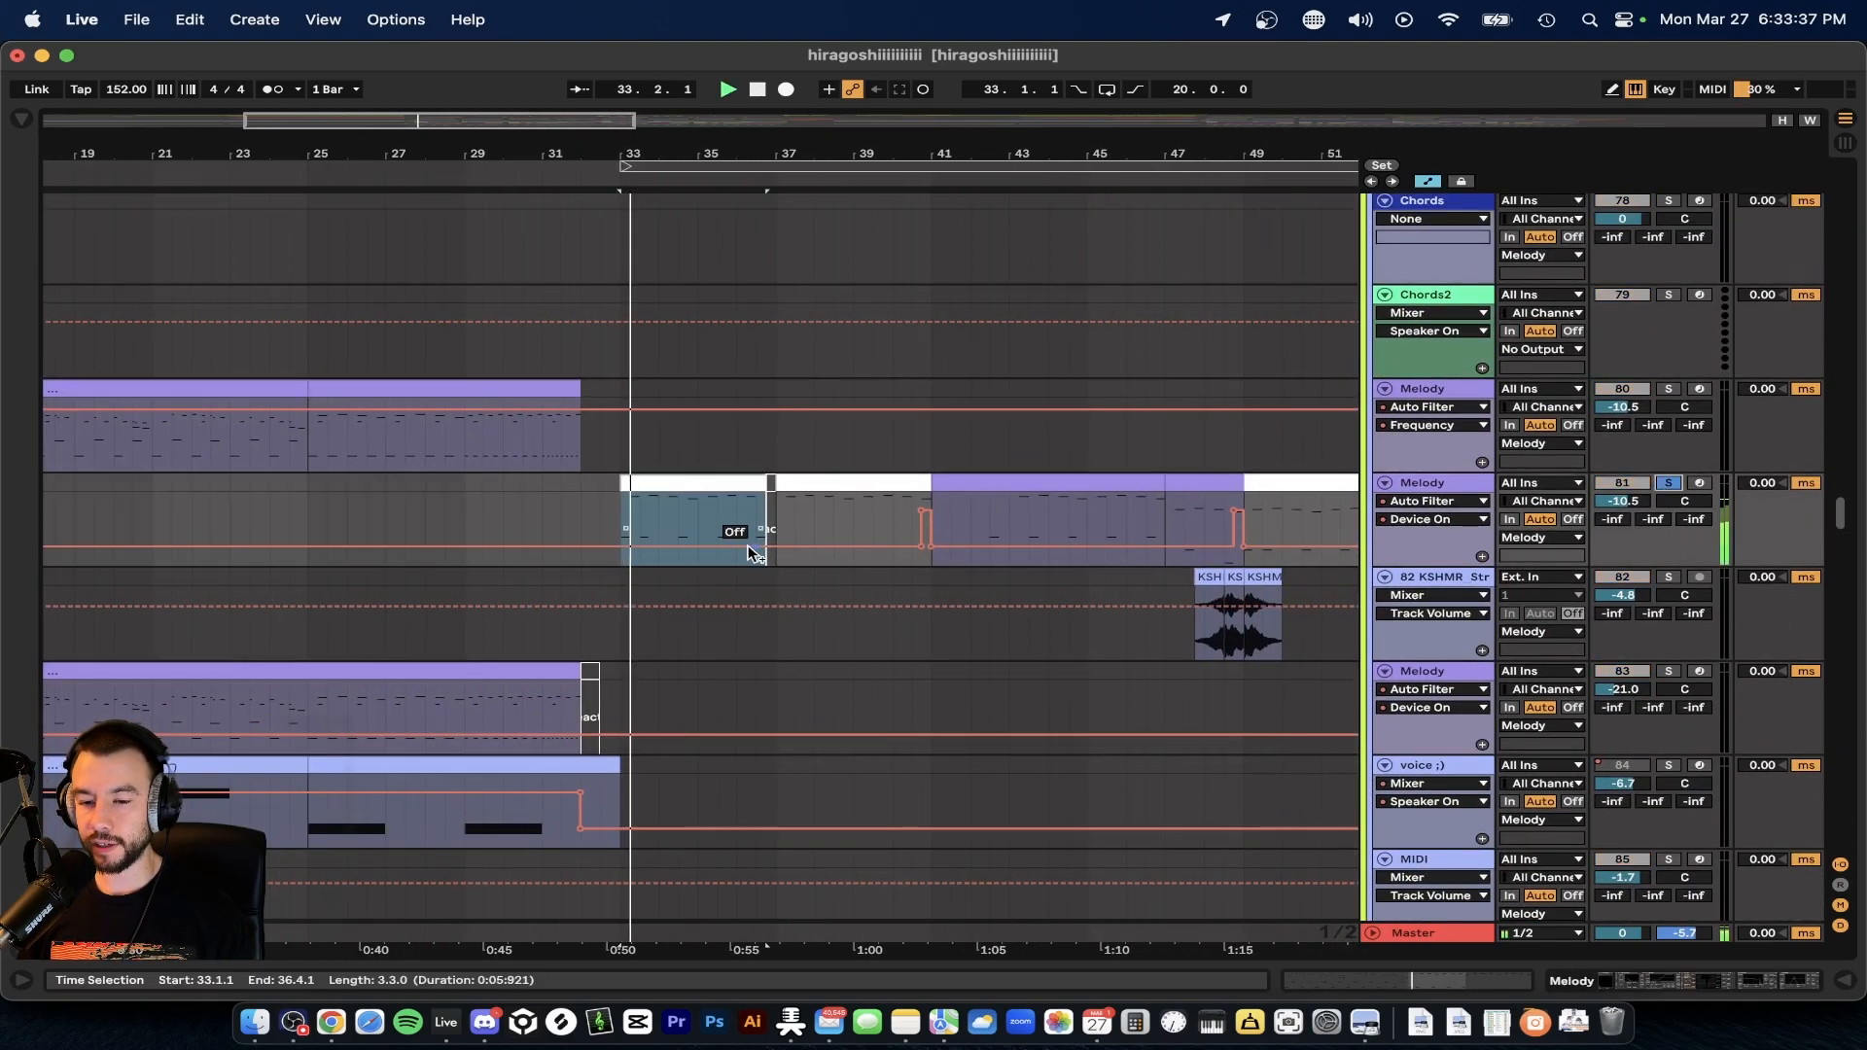
pyautogui.scroll(5, 627, 576)
pyautogui.scroll(-1, 703, 584)
pyautogui.scroll(-5, 699, 583)
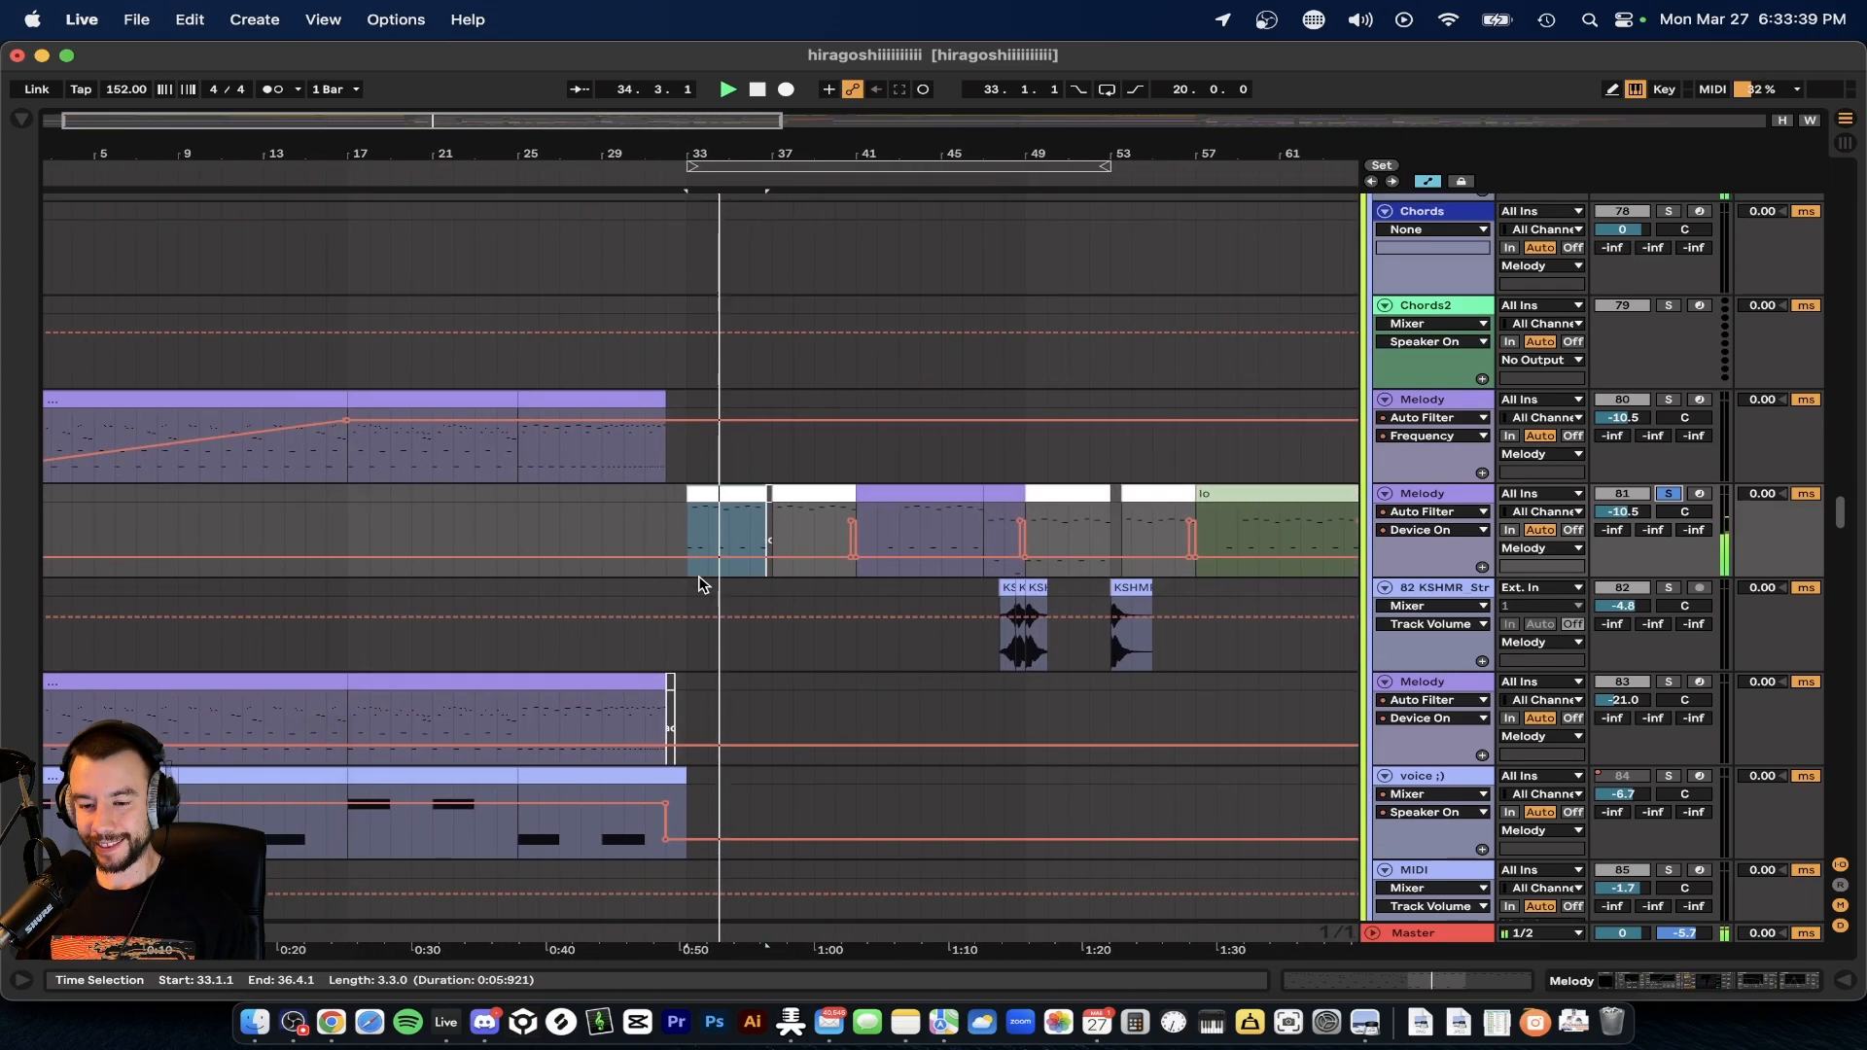
pyautogui.scroll(1, 696, 575)
pyautogui.click(729, 546)
pyautogui.click(717, 525)
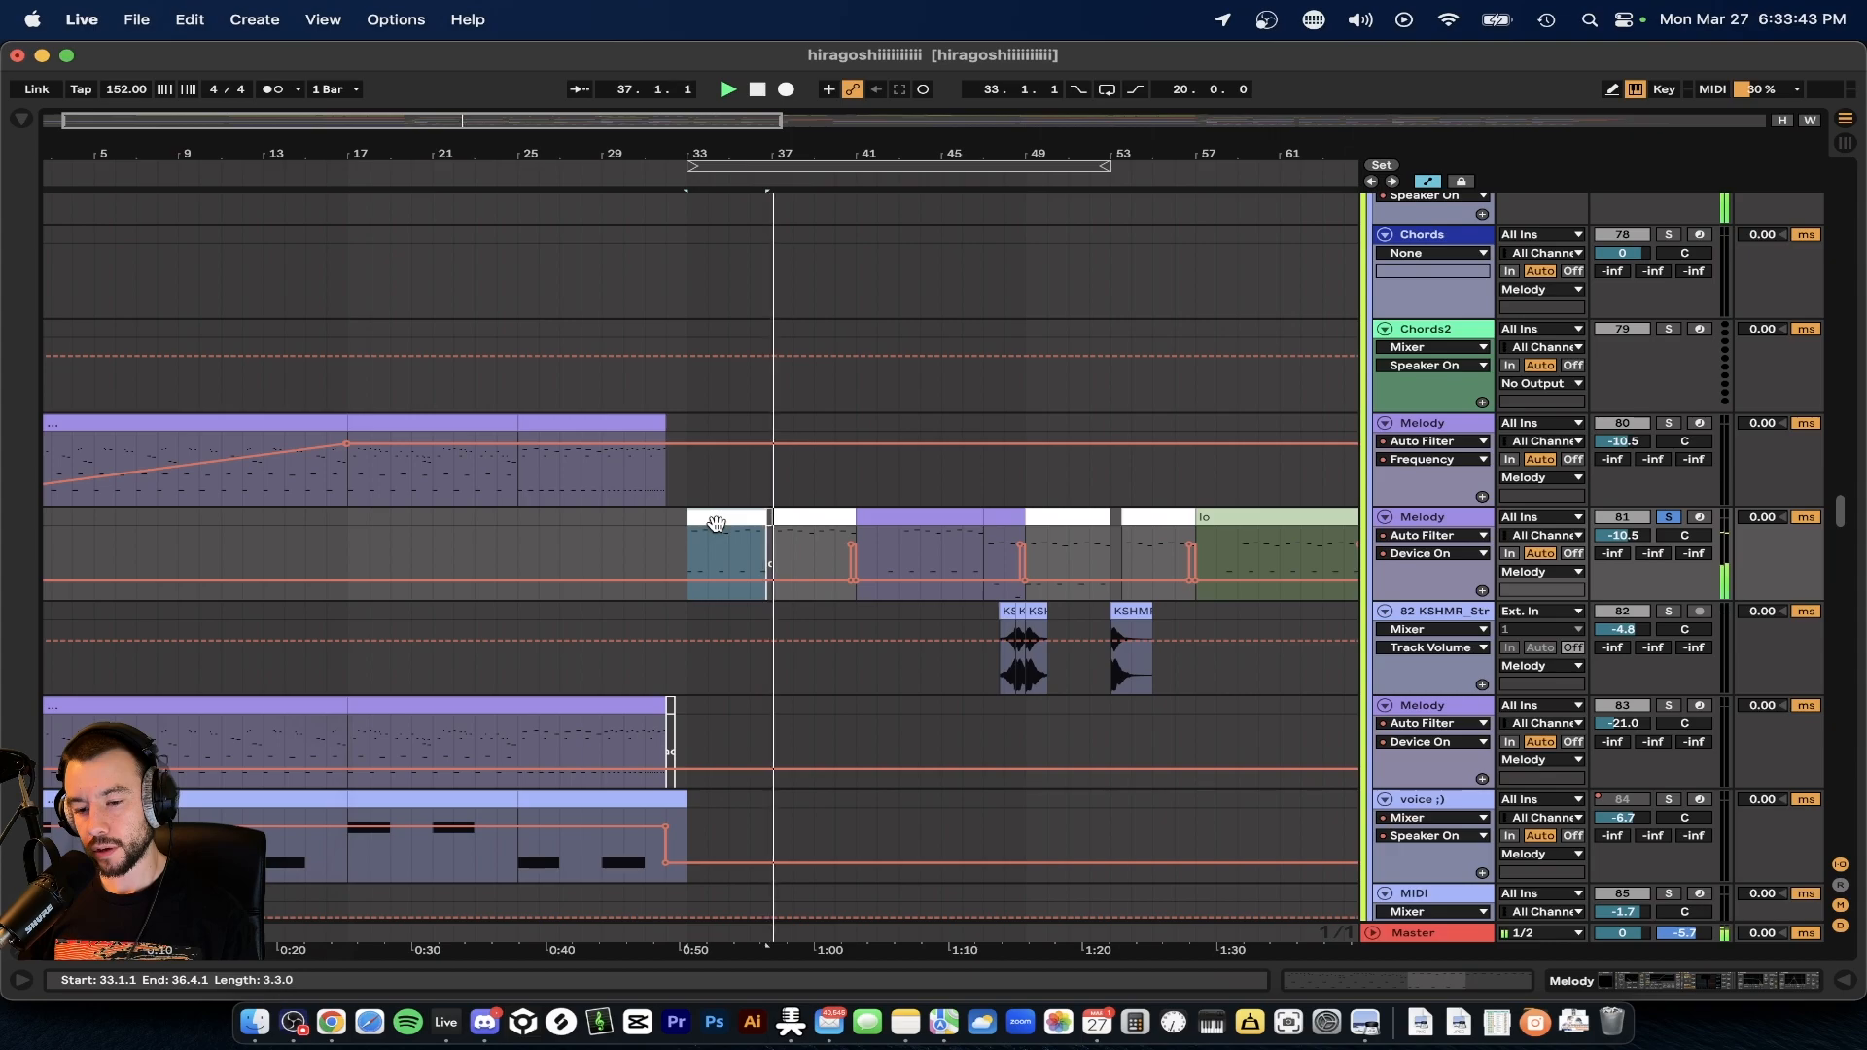
# - Clear the solo on Melody track 81 and replay the drop from bar 33 in the full mix
pyautogui.click(1670, 520)
pyautogui.press('space')
pyautogui.press('space')
pyautogui.scroll(5, 700, 579)
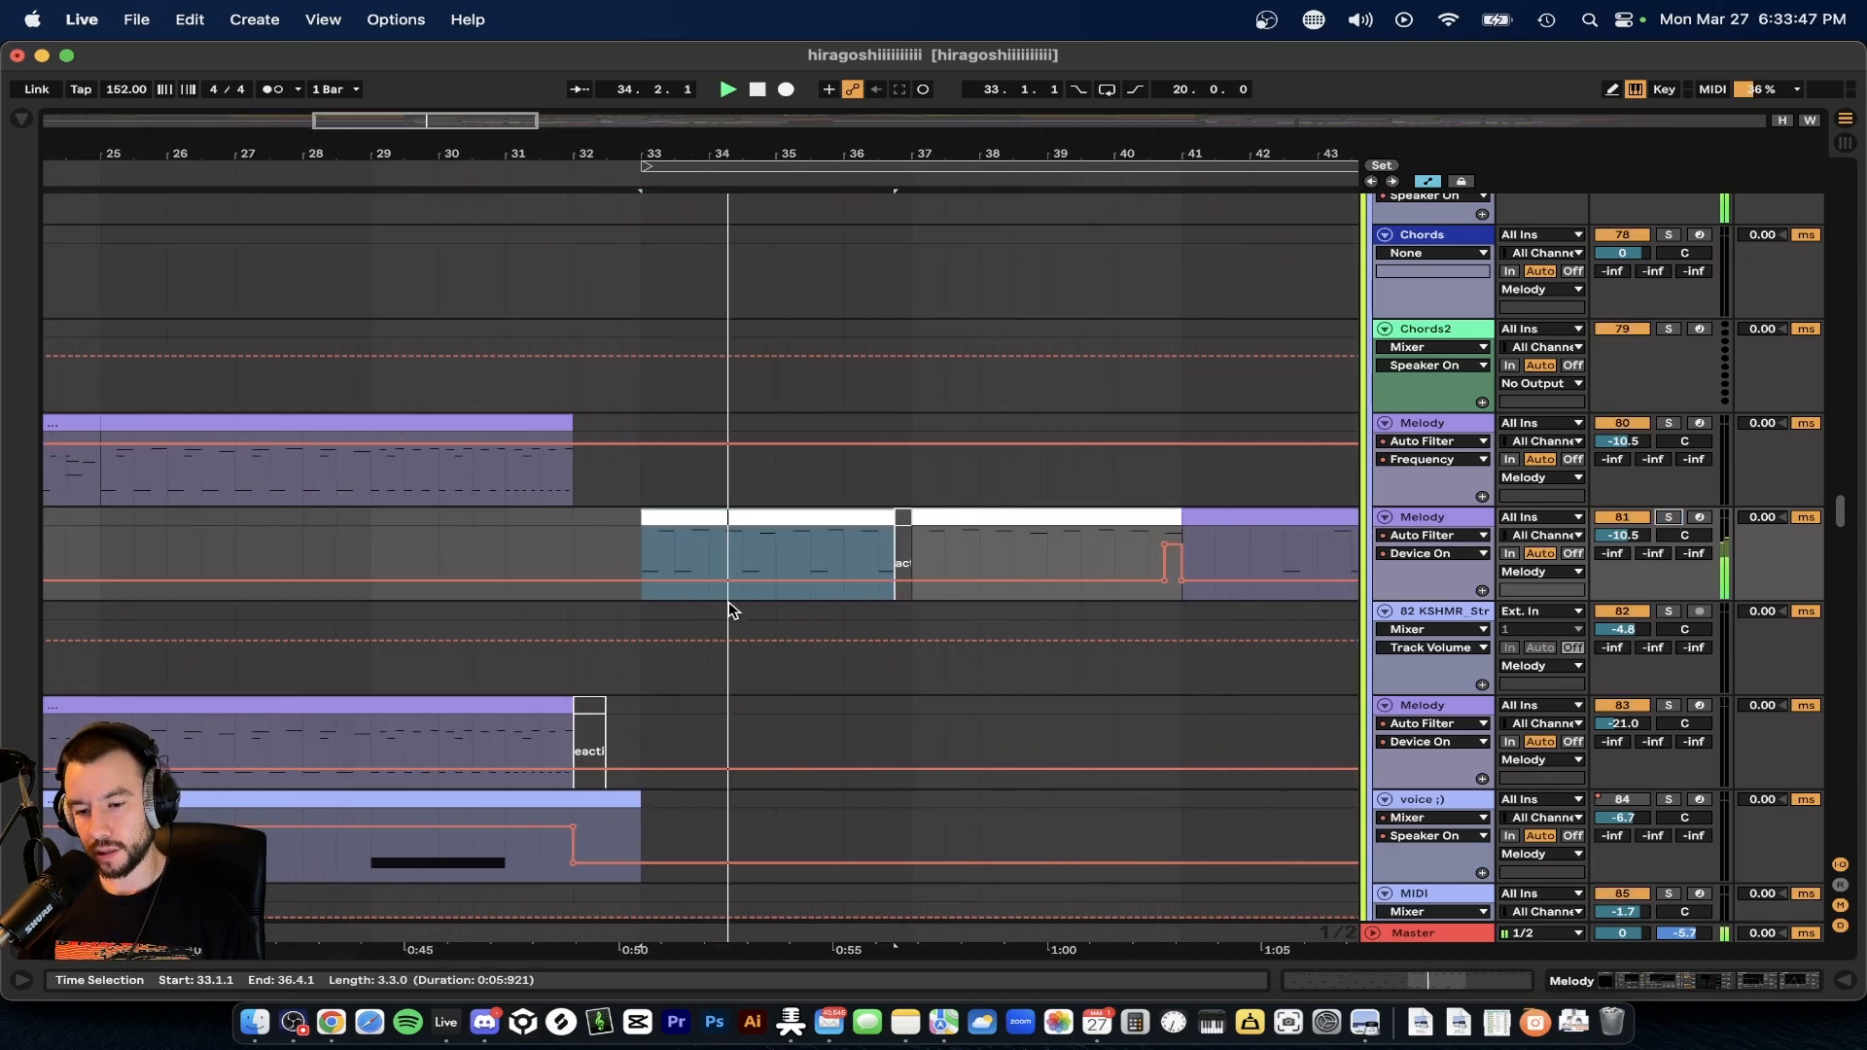
# - Mute Melody track 81, play from bar 31, and toggle the track back on to compare the drop
pyautogui.press('space')
pyautogui.click(1626, 517)
pyautogui.click(510, 542)
pyautogui.press('space')
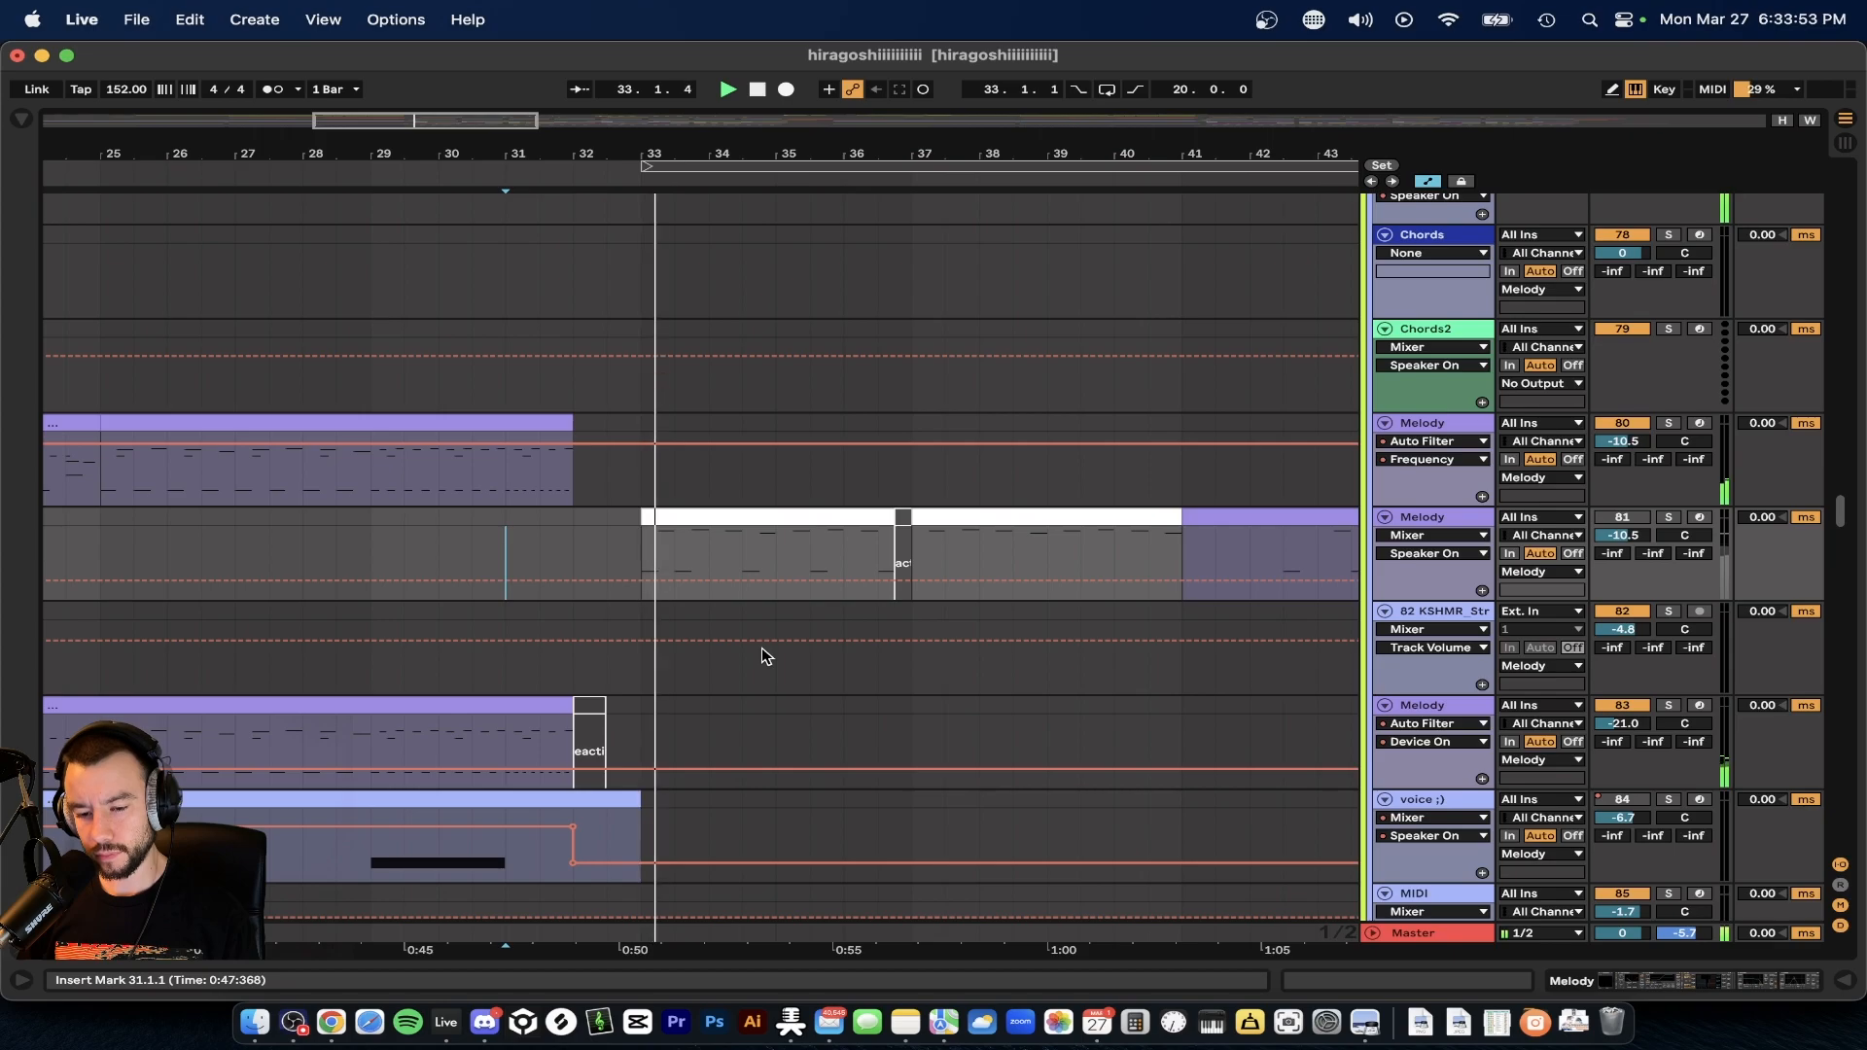
pyautogui.click(1622, 518)
pyautogui.click(1623, 518)
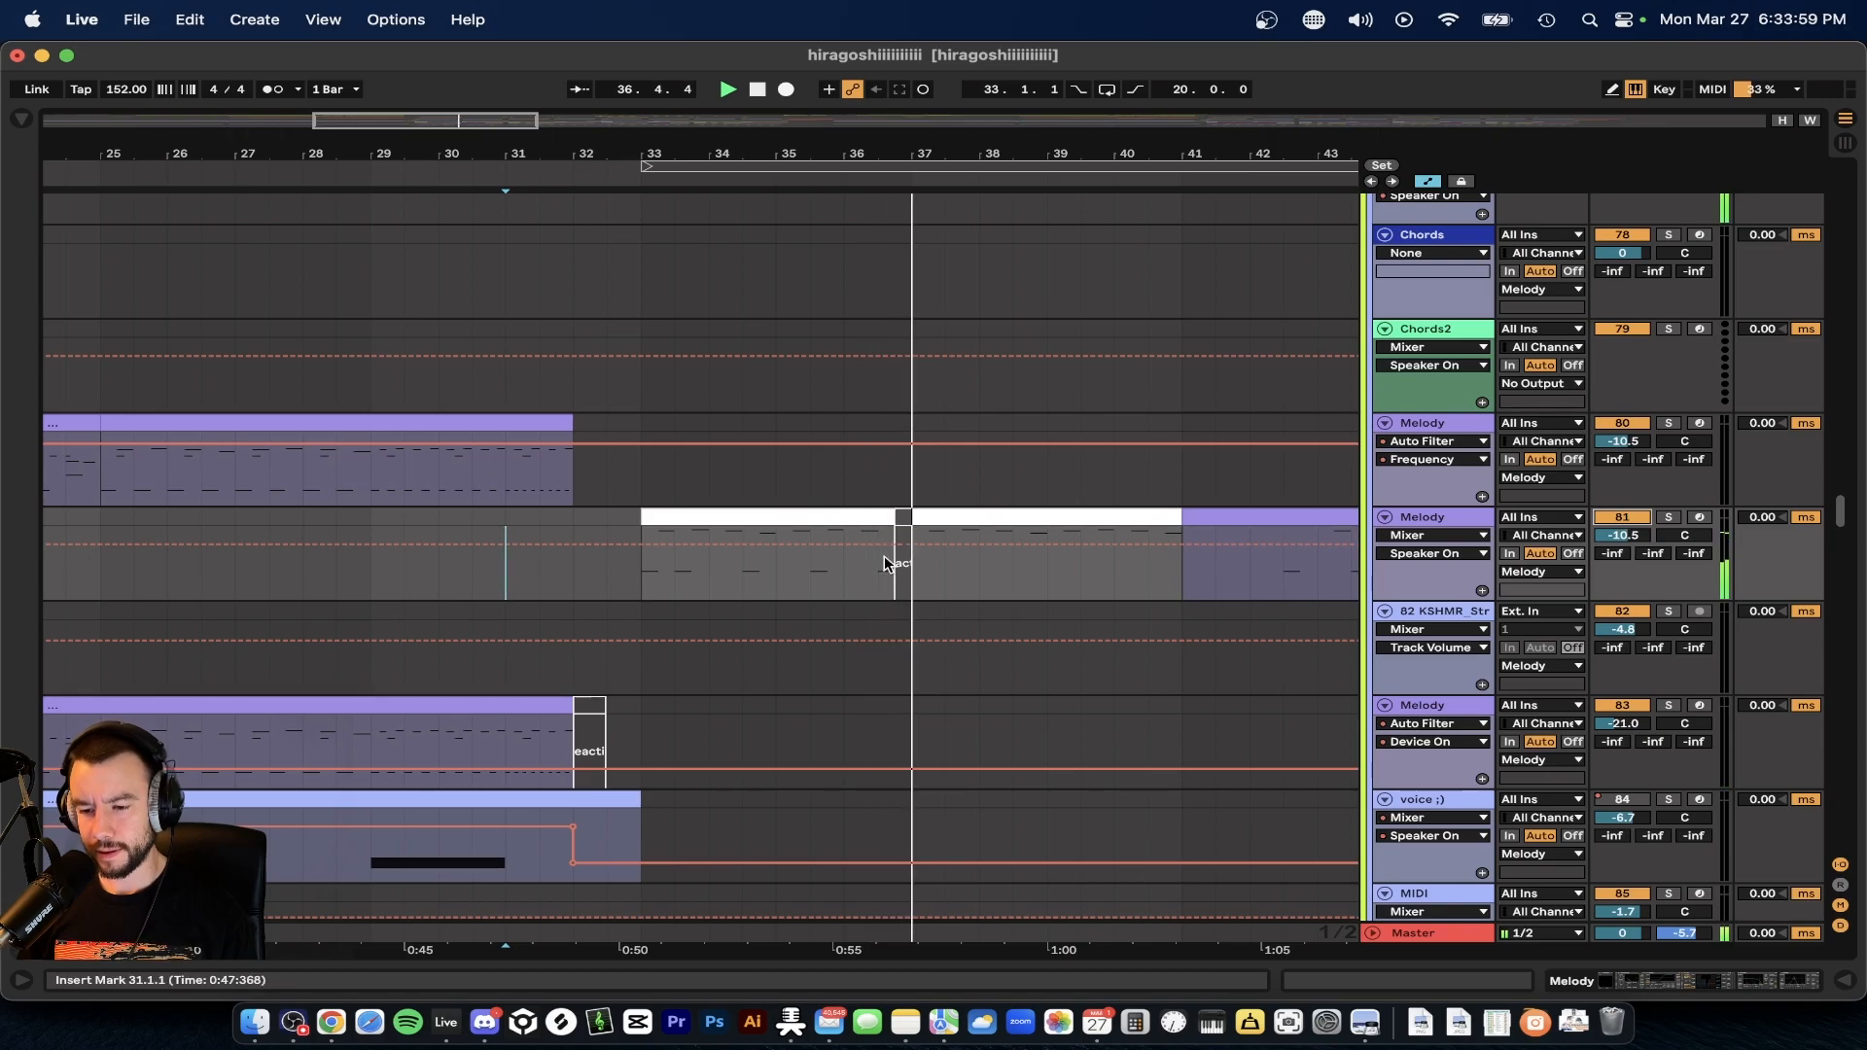
# - Open the notes of the Melody clip at bar 33 and examine its low D1 notes against the upper D4 to F4 notes
pyautogui.doubleClick(791, 521)
pyautogui.scroll(-5, 749, 827)
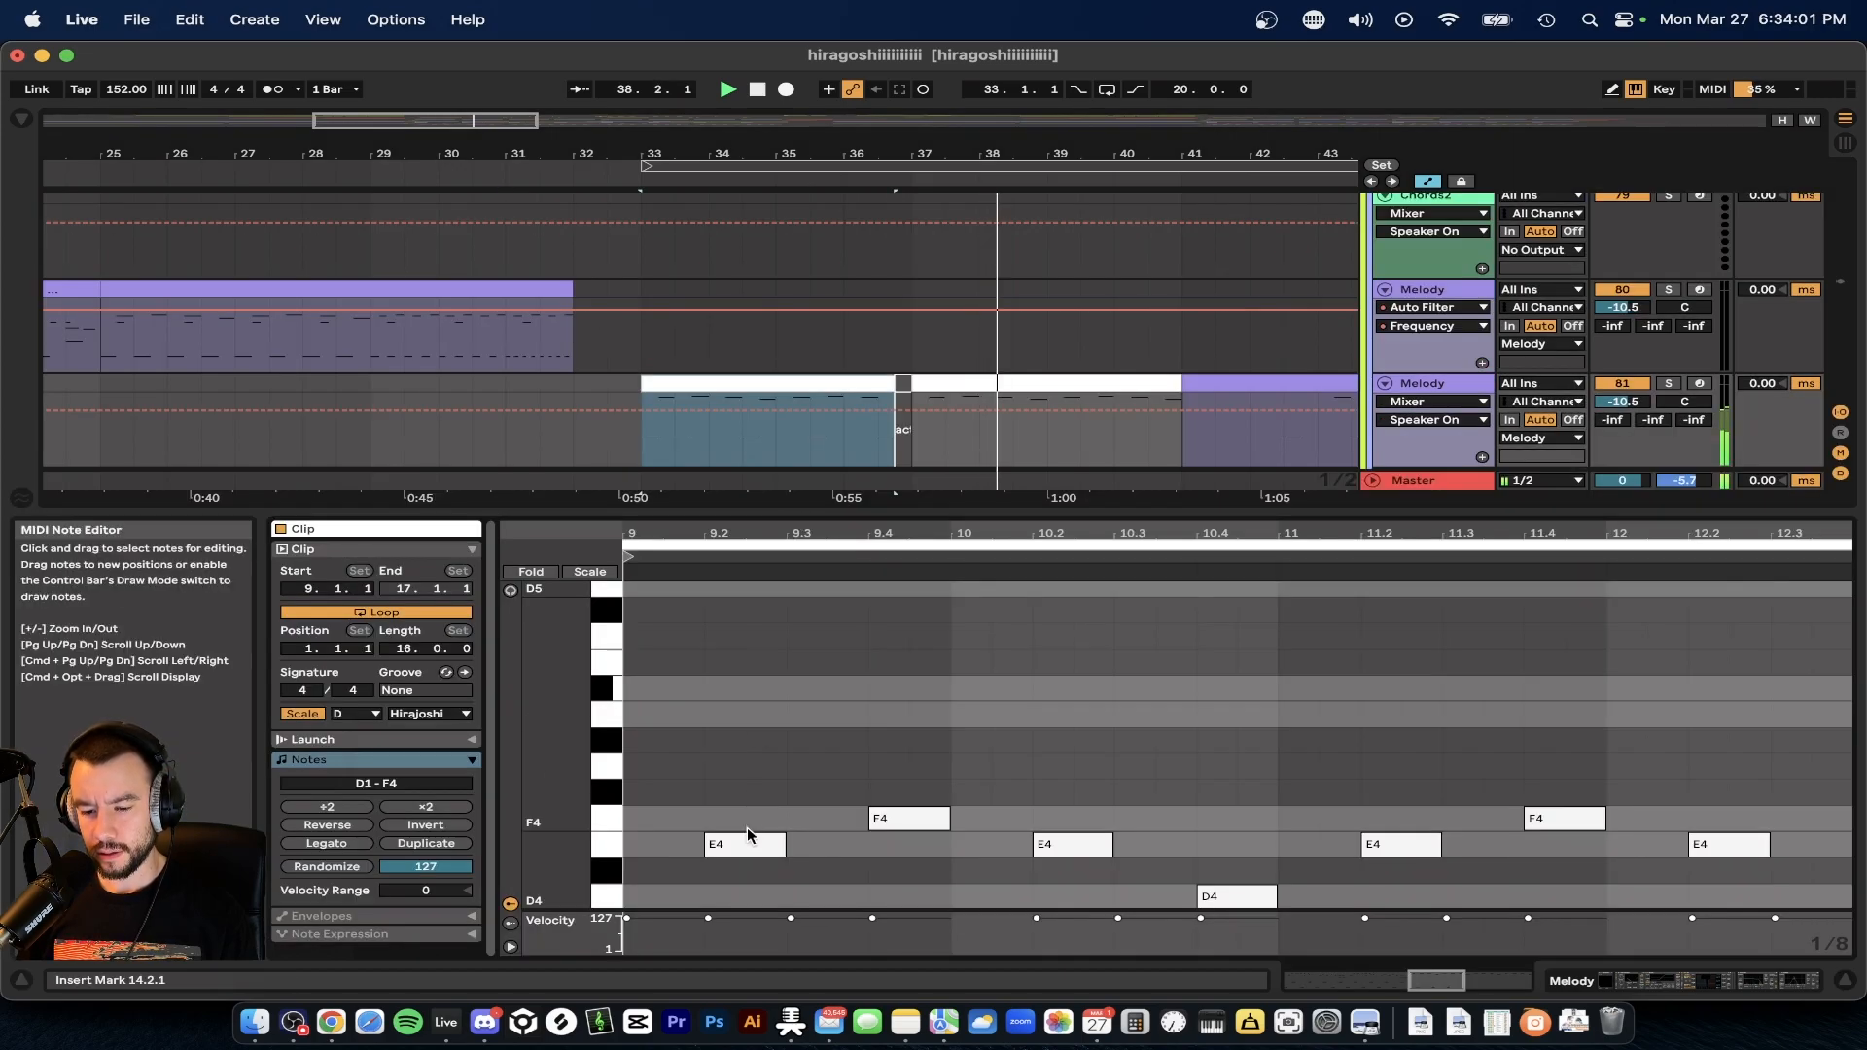
pyautogui.scroll(5, 761, 868)
pyautogui.scroll(-2, 759, 866)
pyautogui.moveTo(554, 805); pyautogui.dragTo(501, 805)
pyautogui.scroll(-1, 935, 811)
pyautogui.scroll(-4, 935, 812)
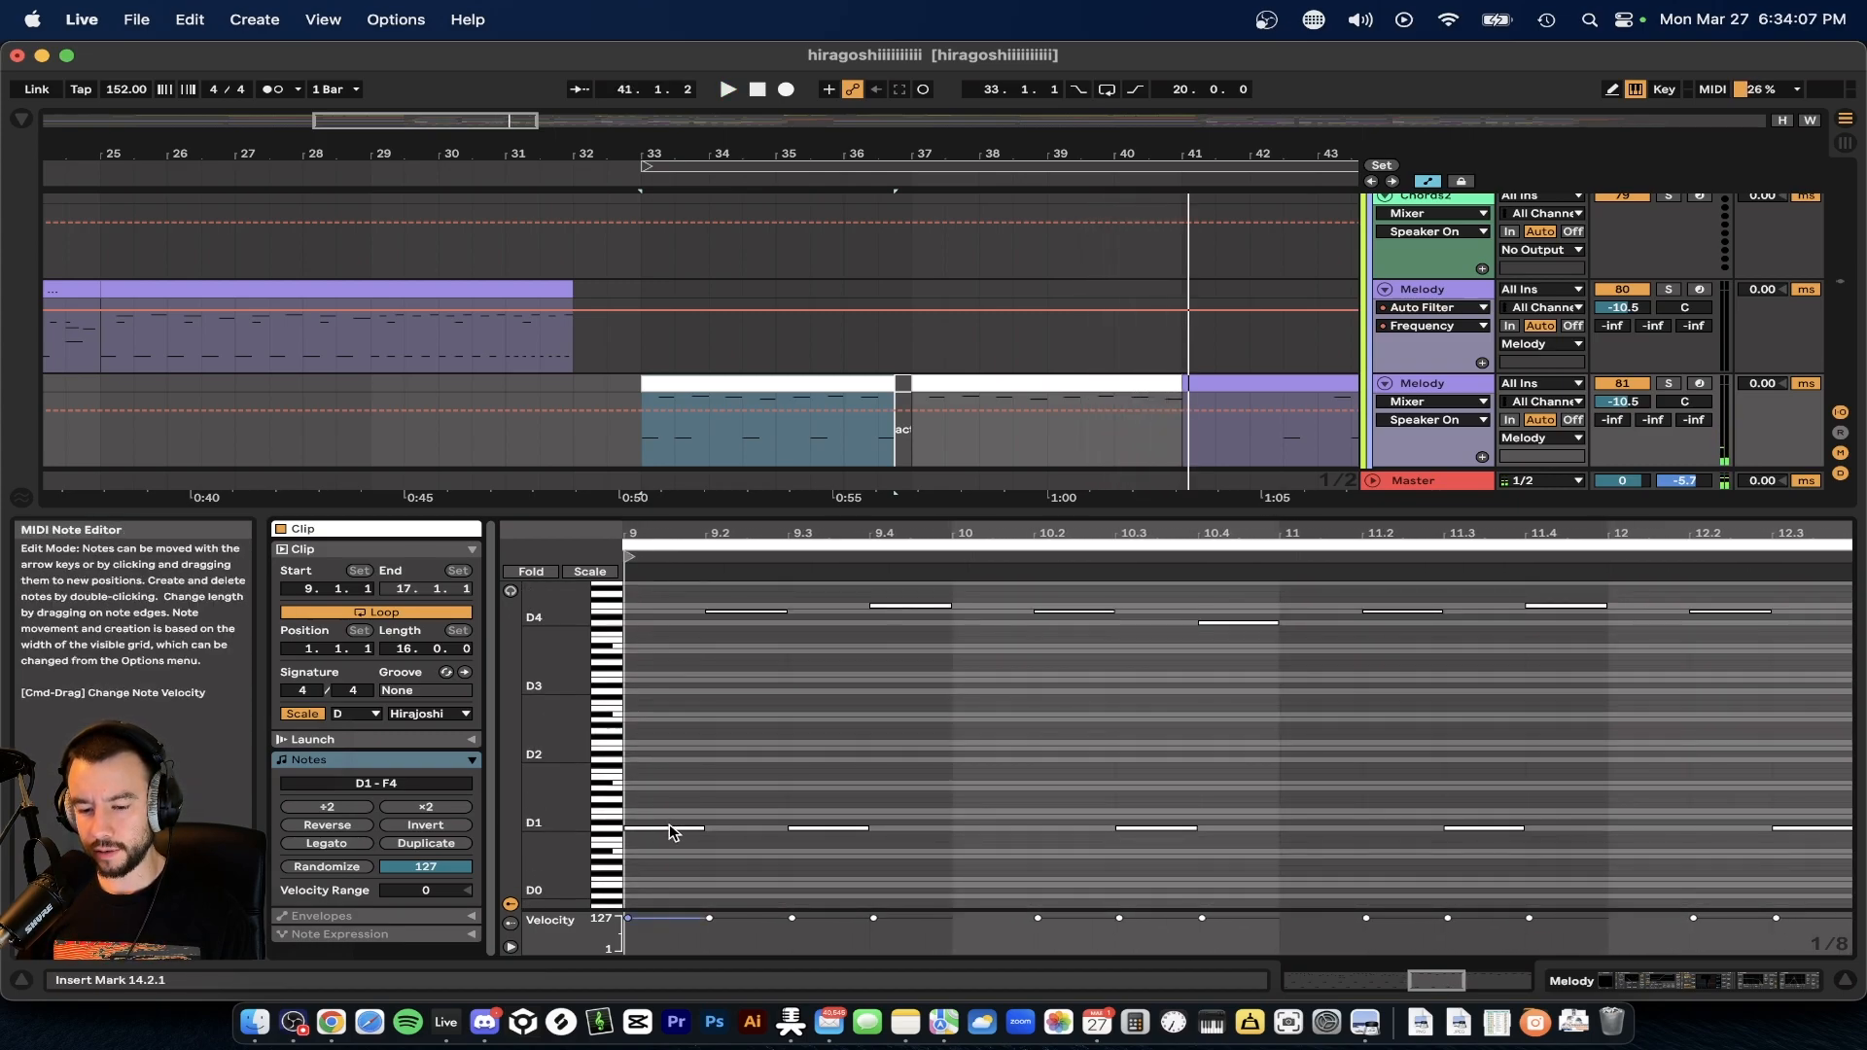
pyautogui.scroll(1, 671, 832)
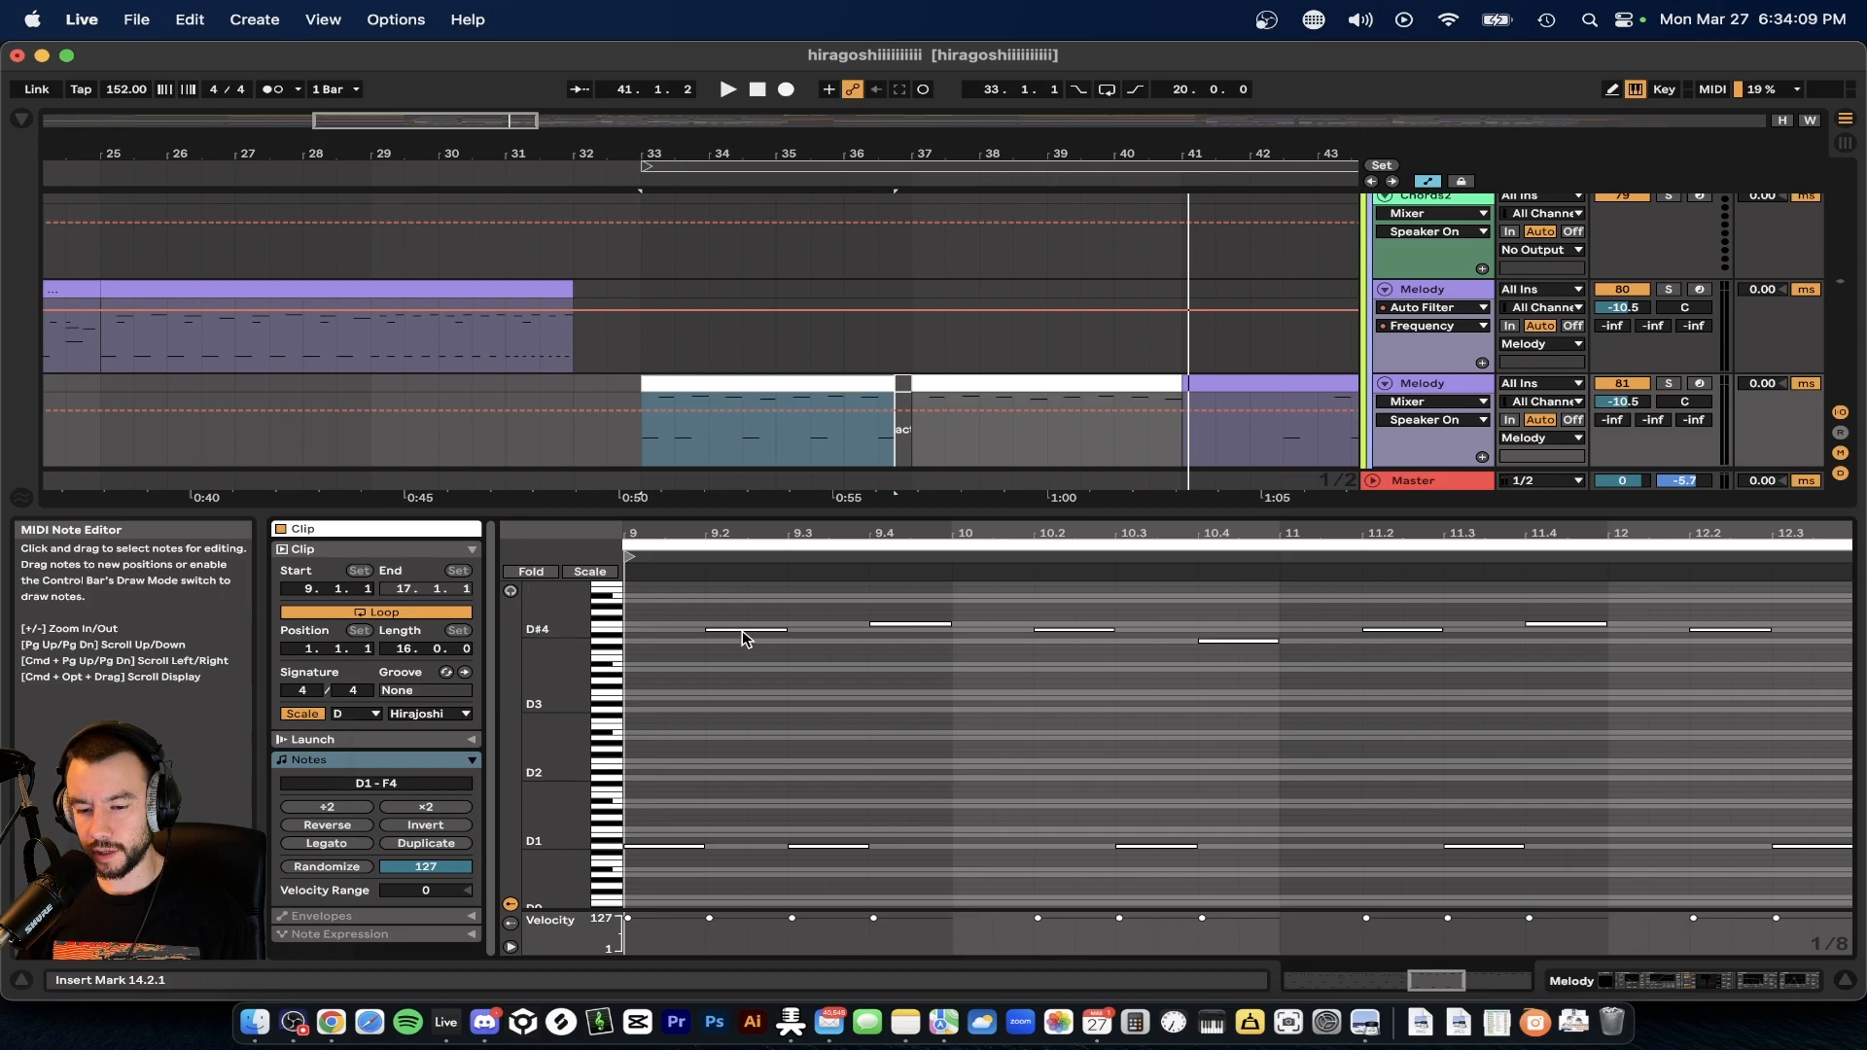
pyautogui.moveTo(612, 640); pyautogui.dragTo(642, 634)
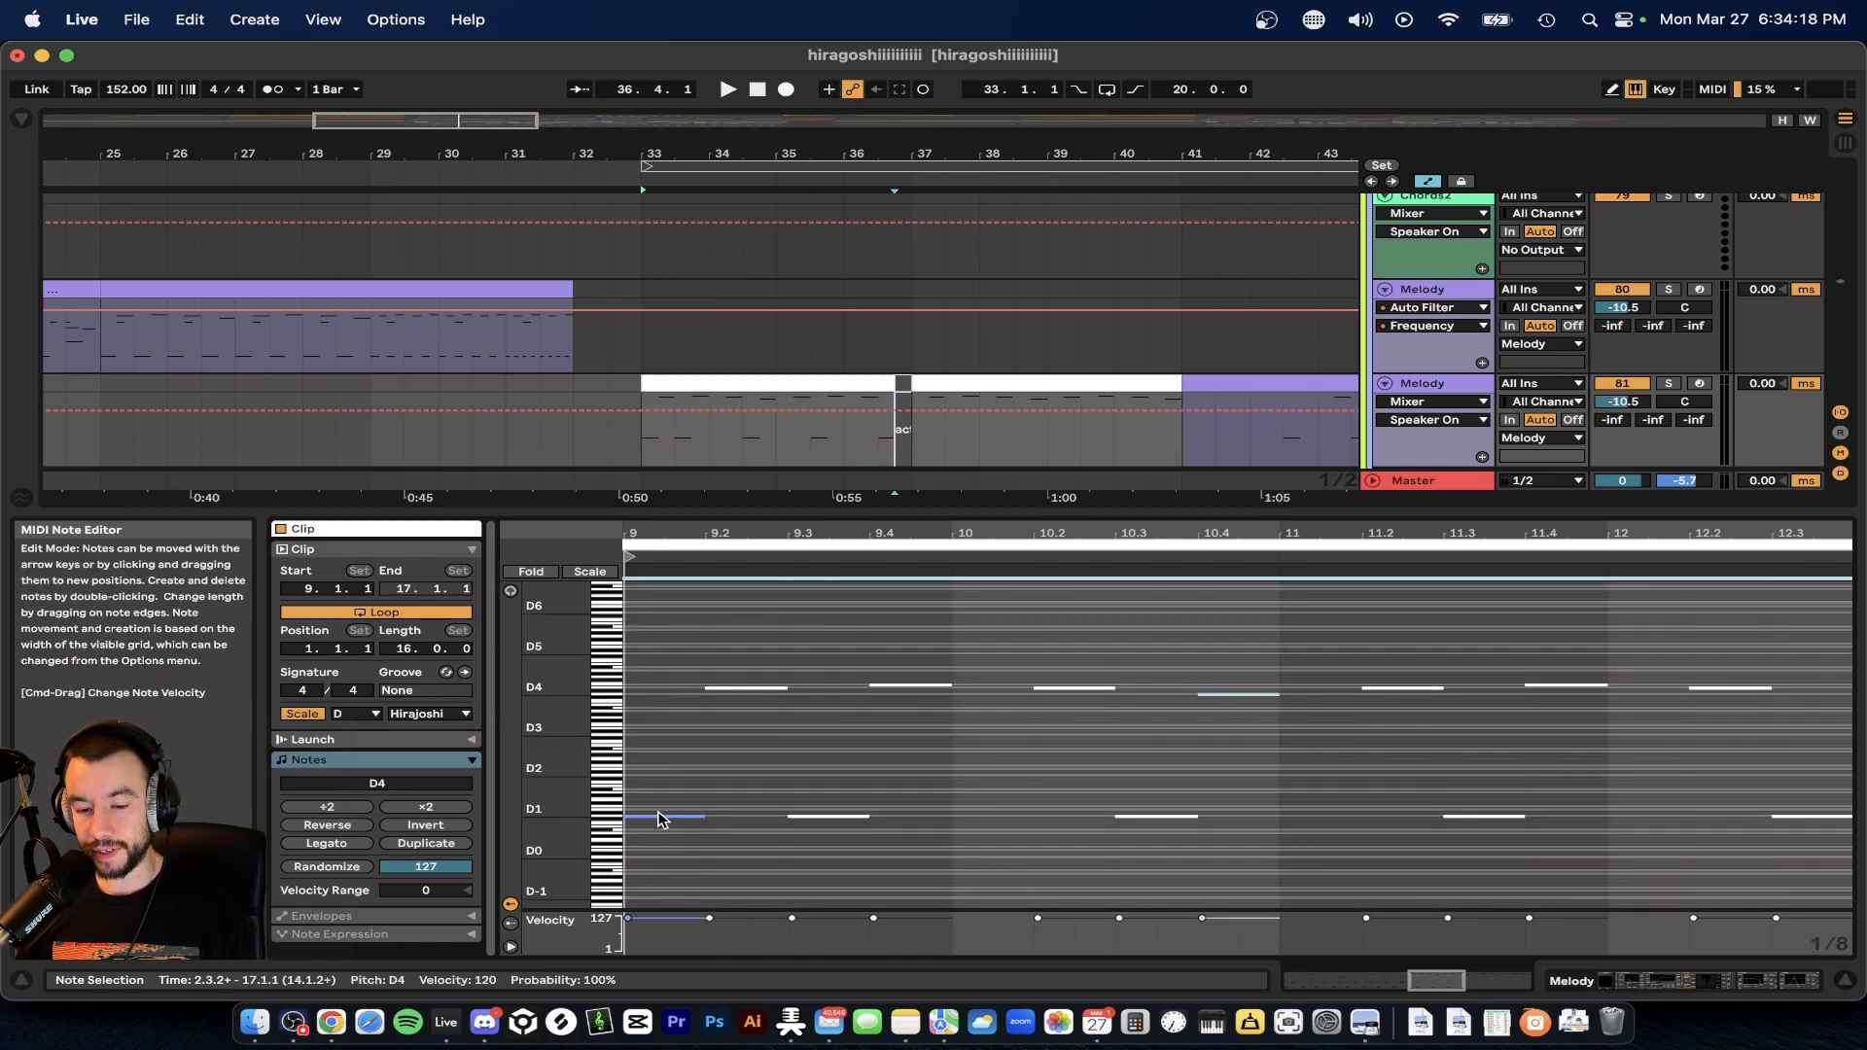
# - Open the notes of the Melody clip at bar 37 and select its first E4 and F4 notes to examine the pattern
pyautogui.press('alt+super+l')
pyautogui.hscroll(2, 811, 510)
pyautogui.doubleClick(896, 403)
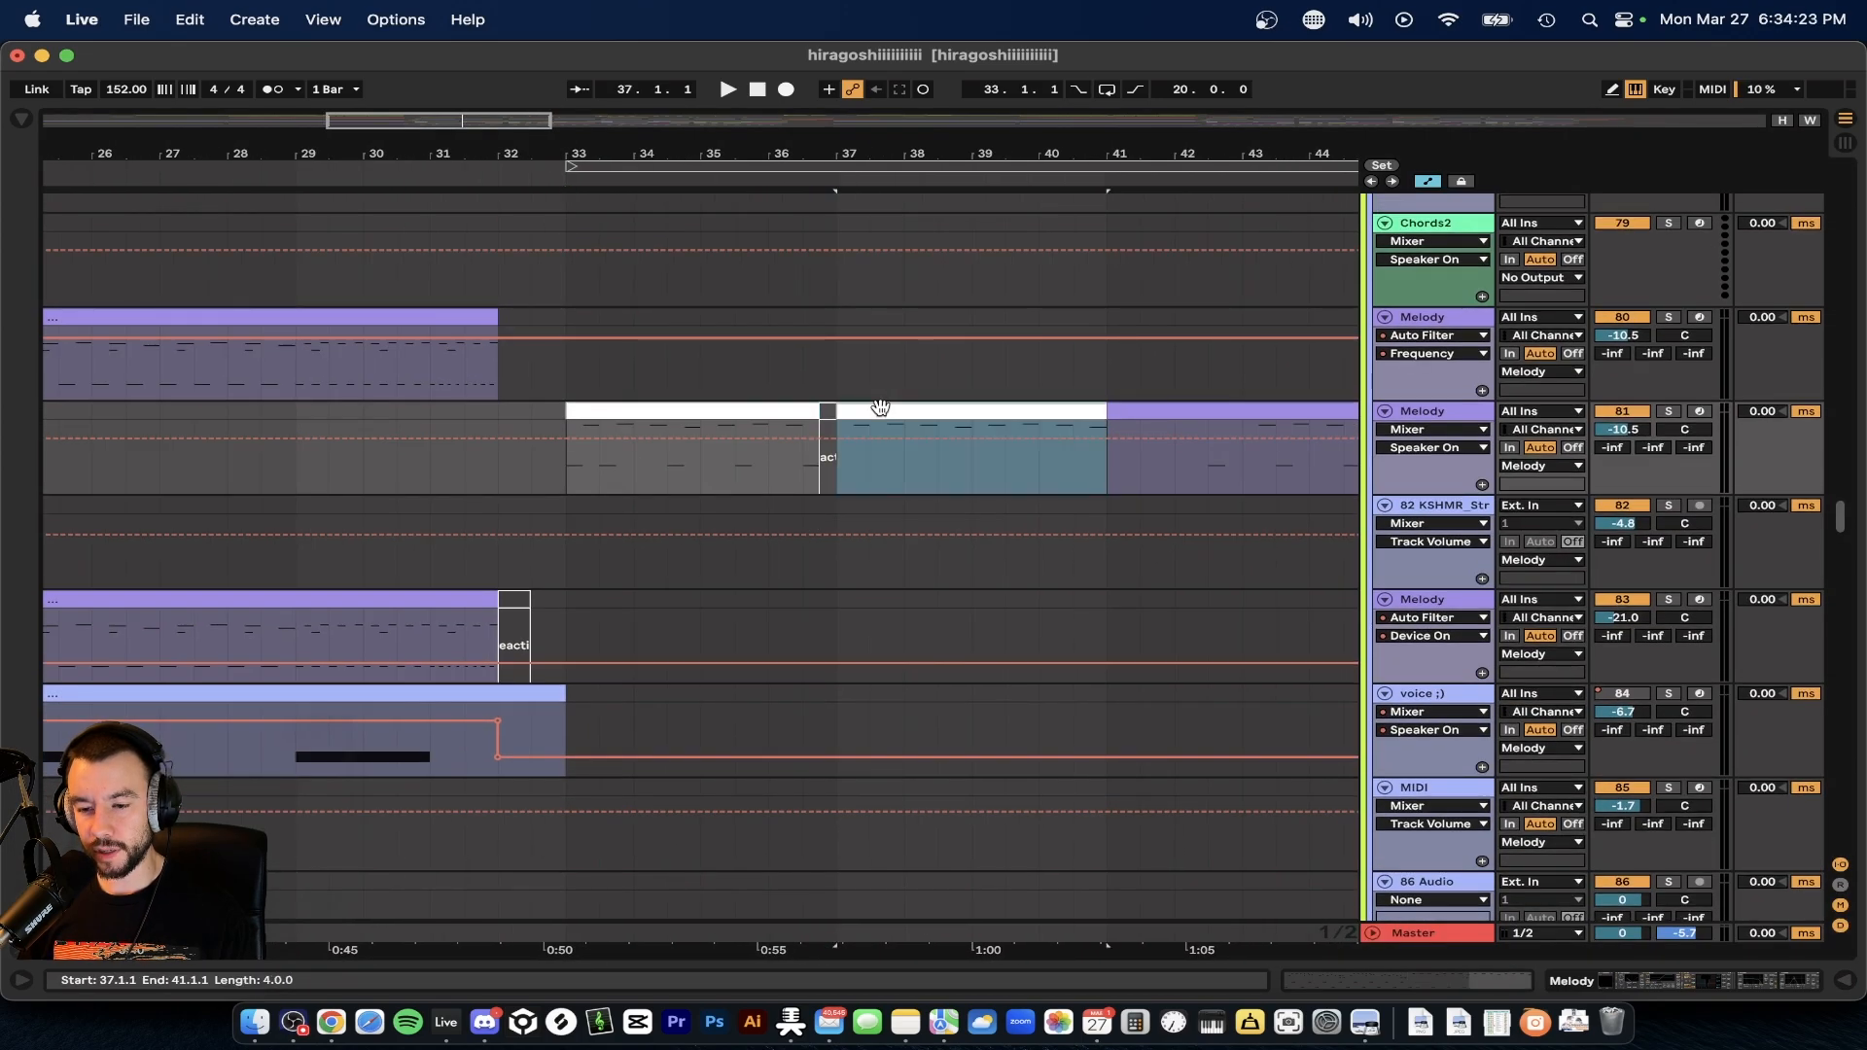
pyautogui.hscroll(-2, 874, 702)
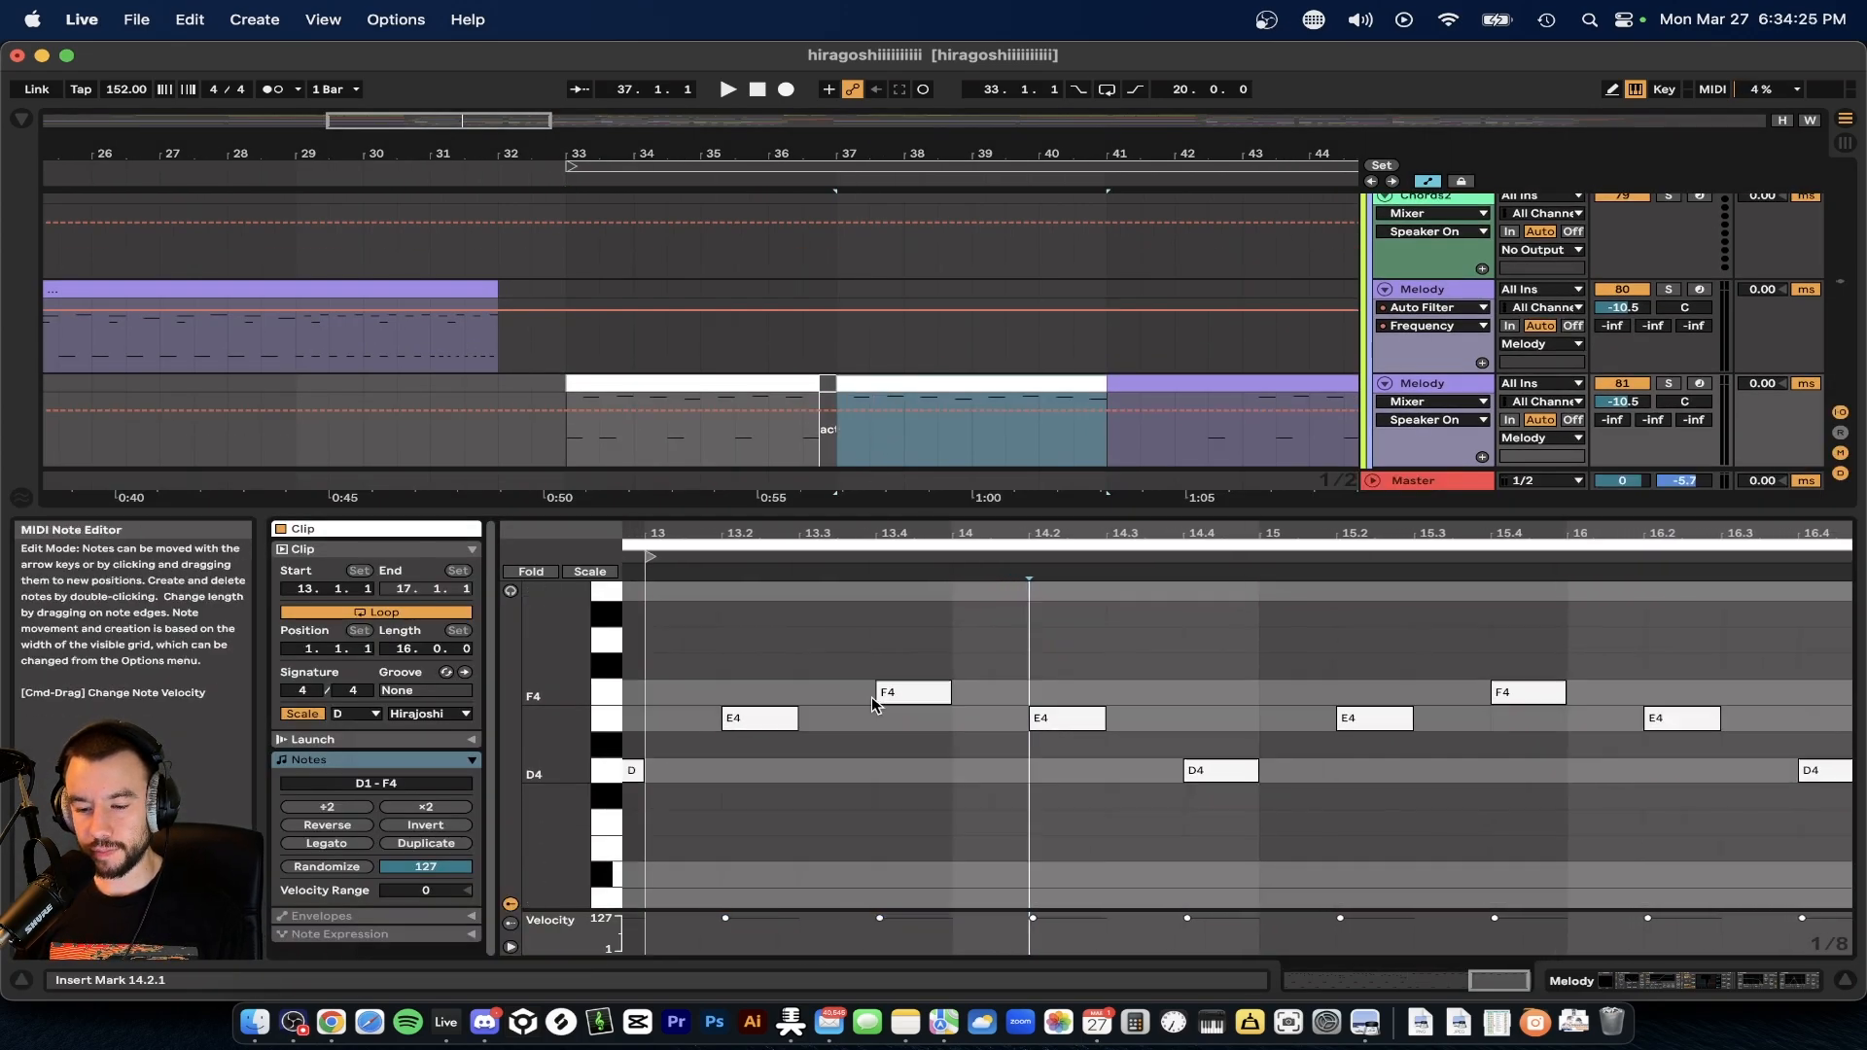
pyautogui.hscroll(1, 813, 704)
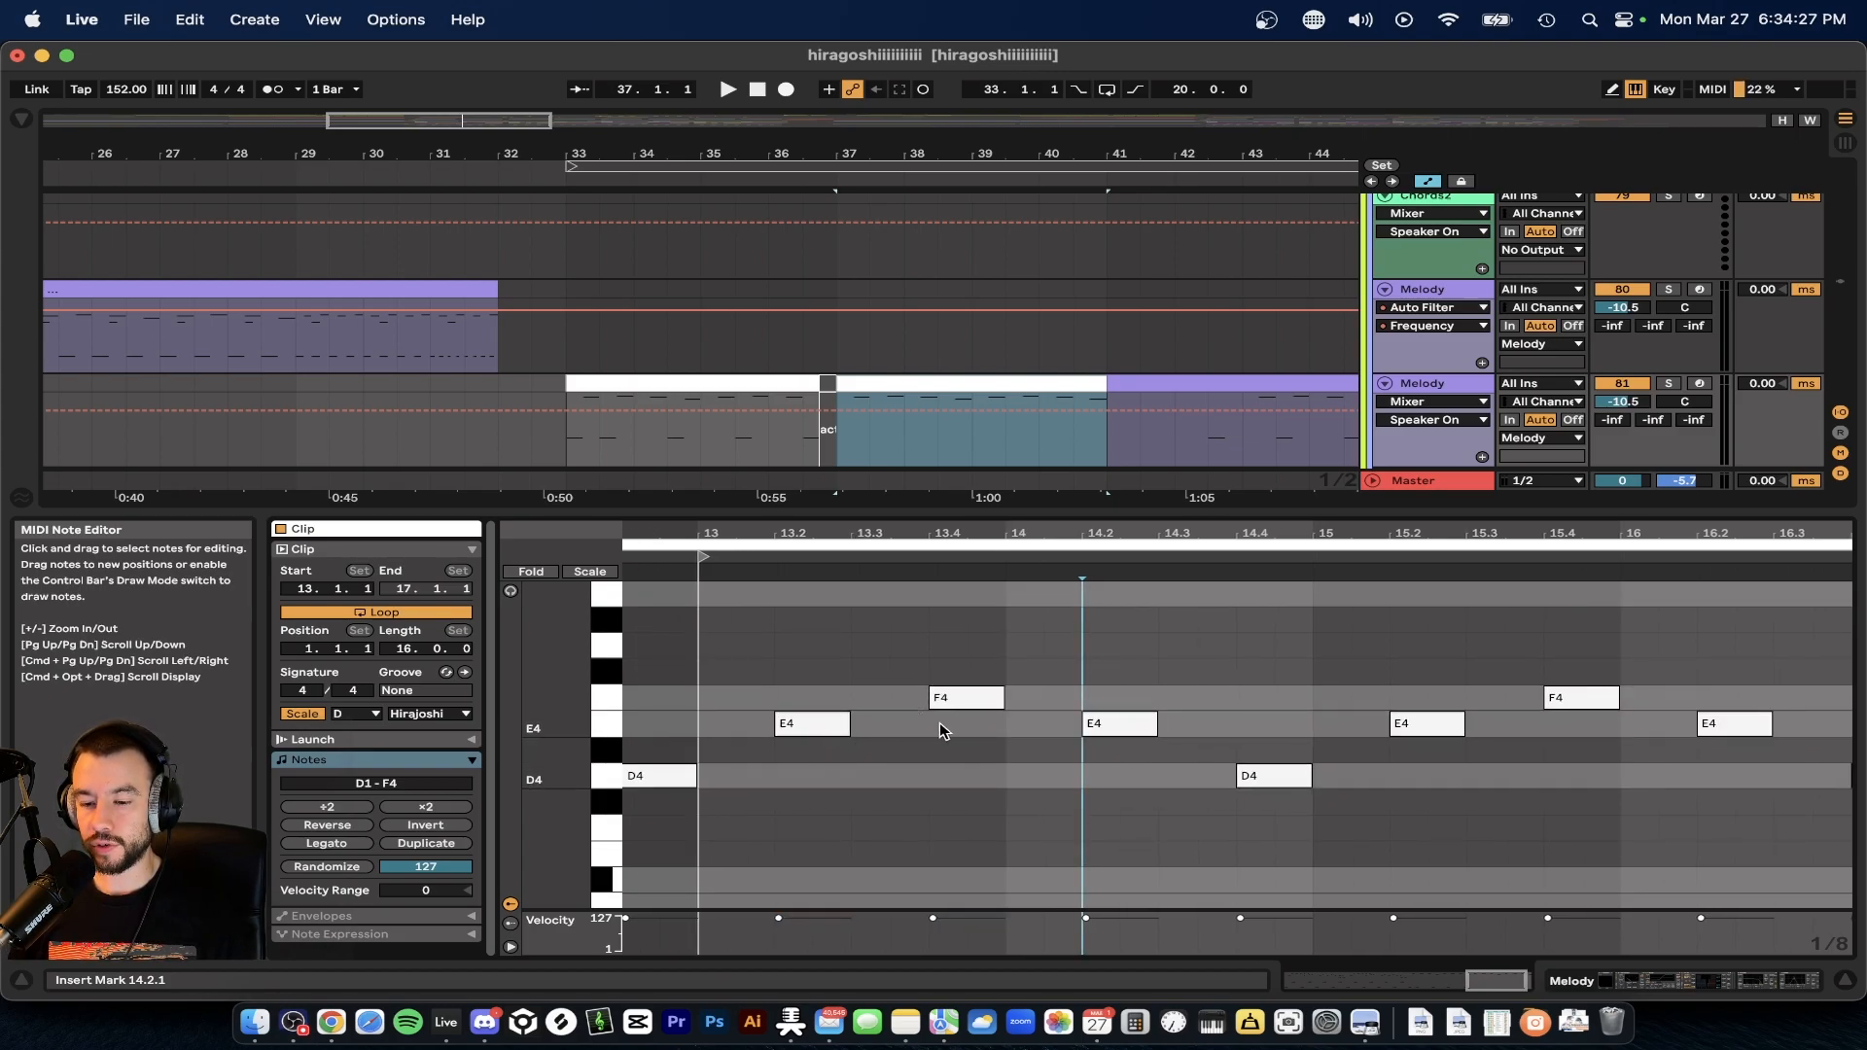
pyautogui.click(815, 727)
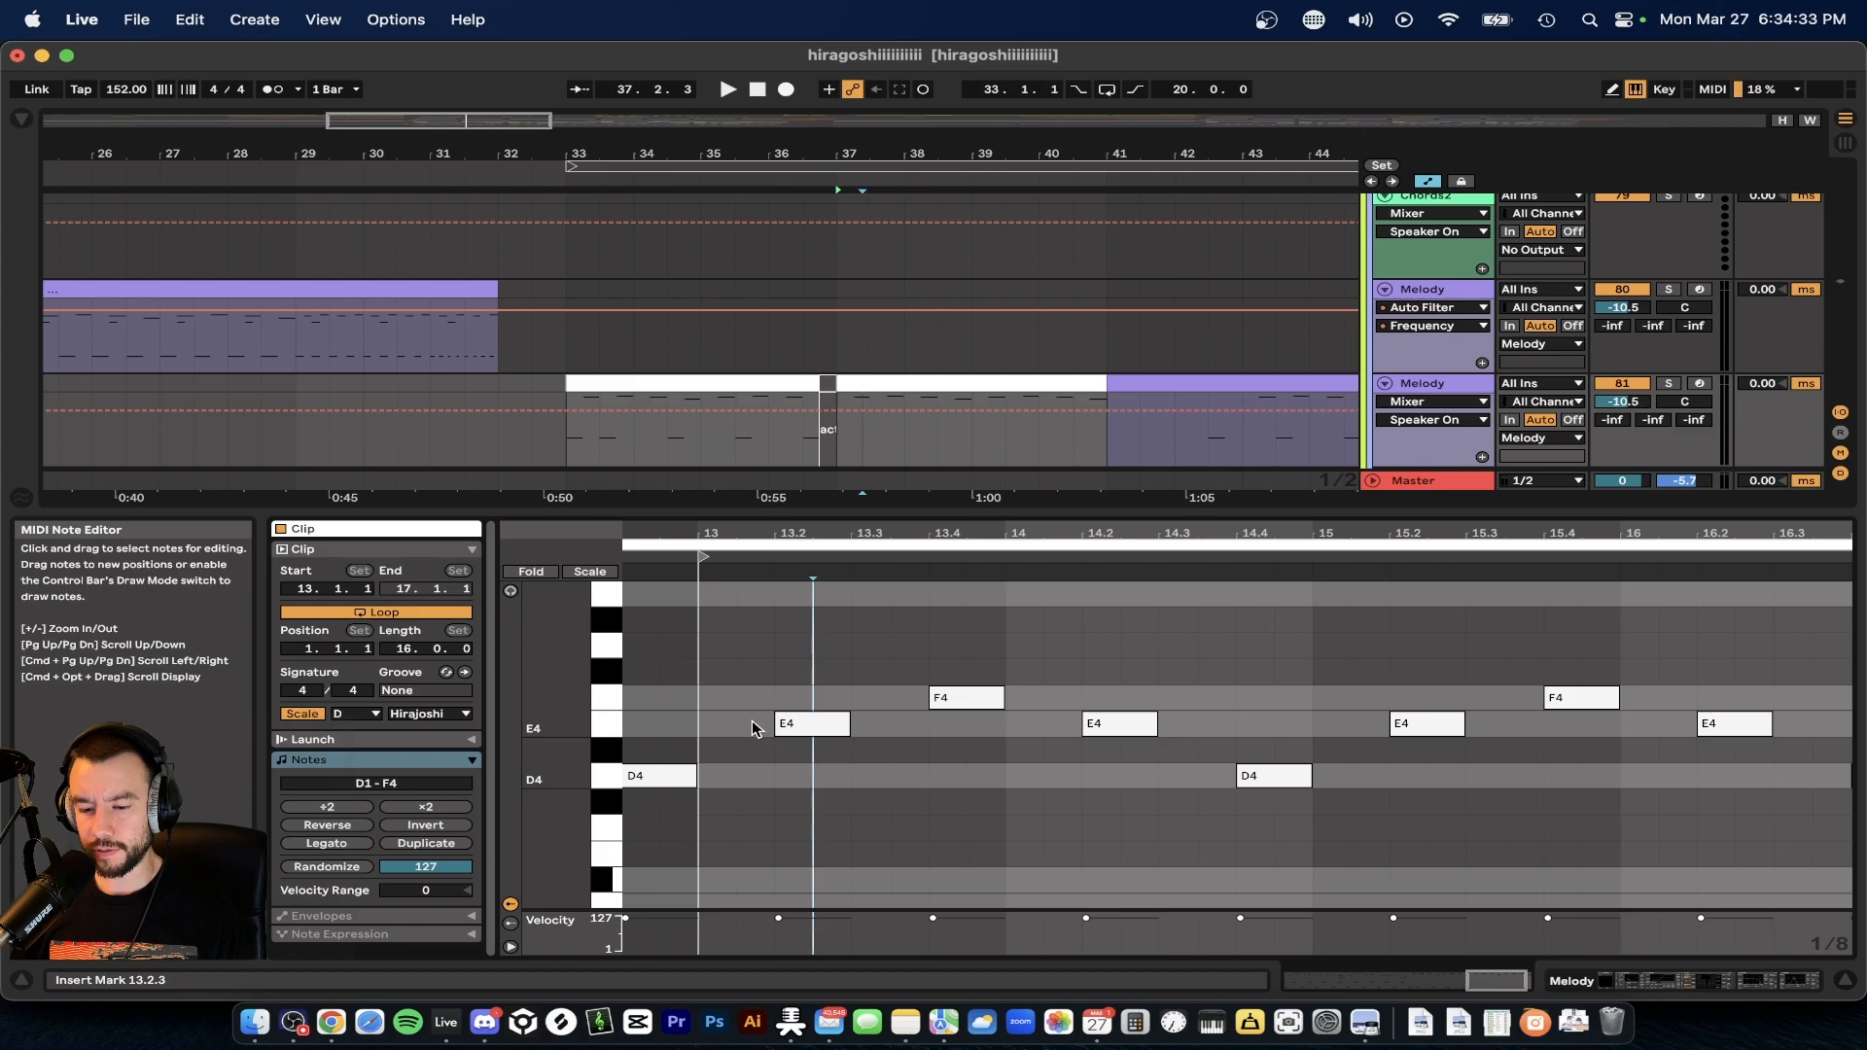
pyautogui.click(822, 723)
pyautogui.click(833, 731)
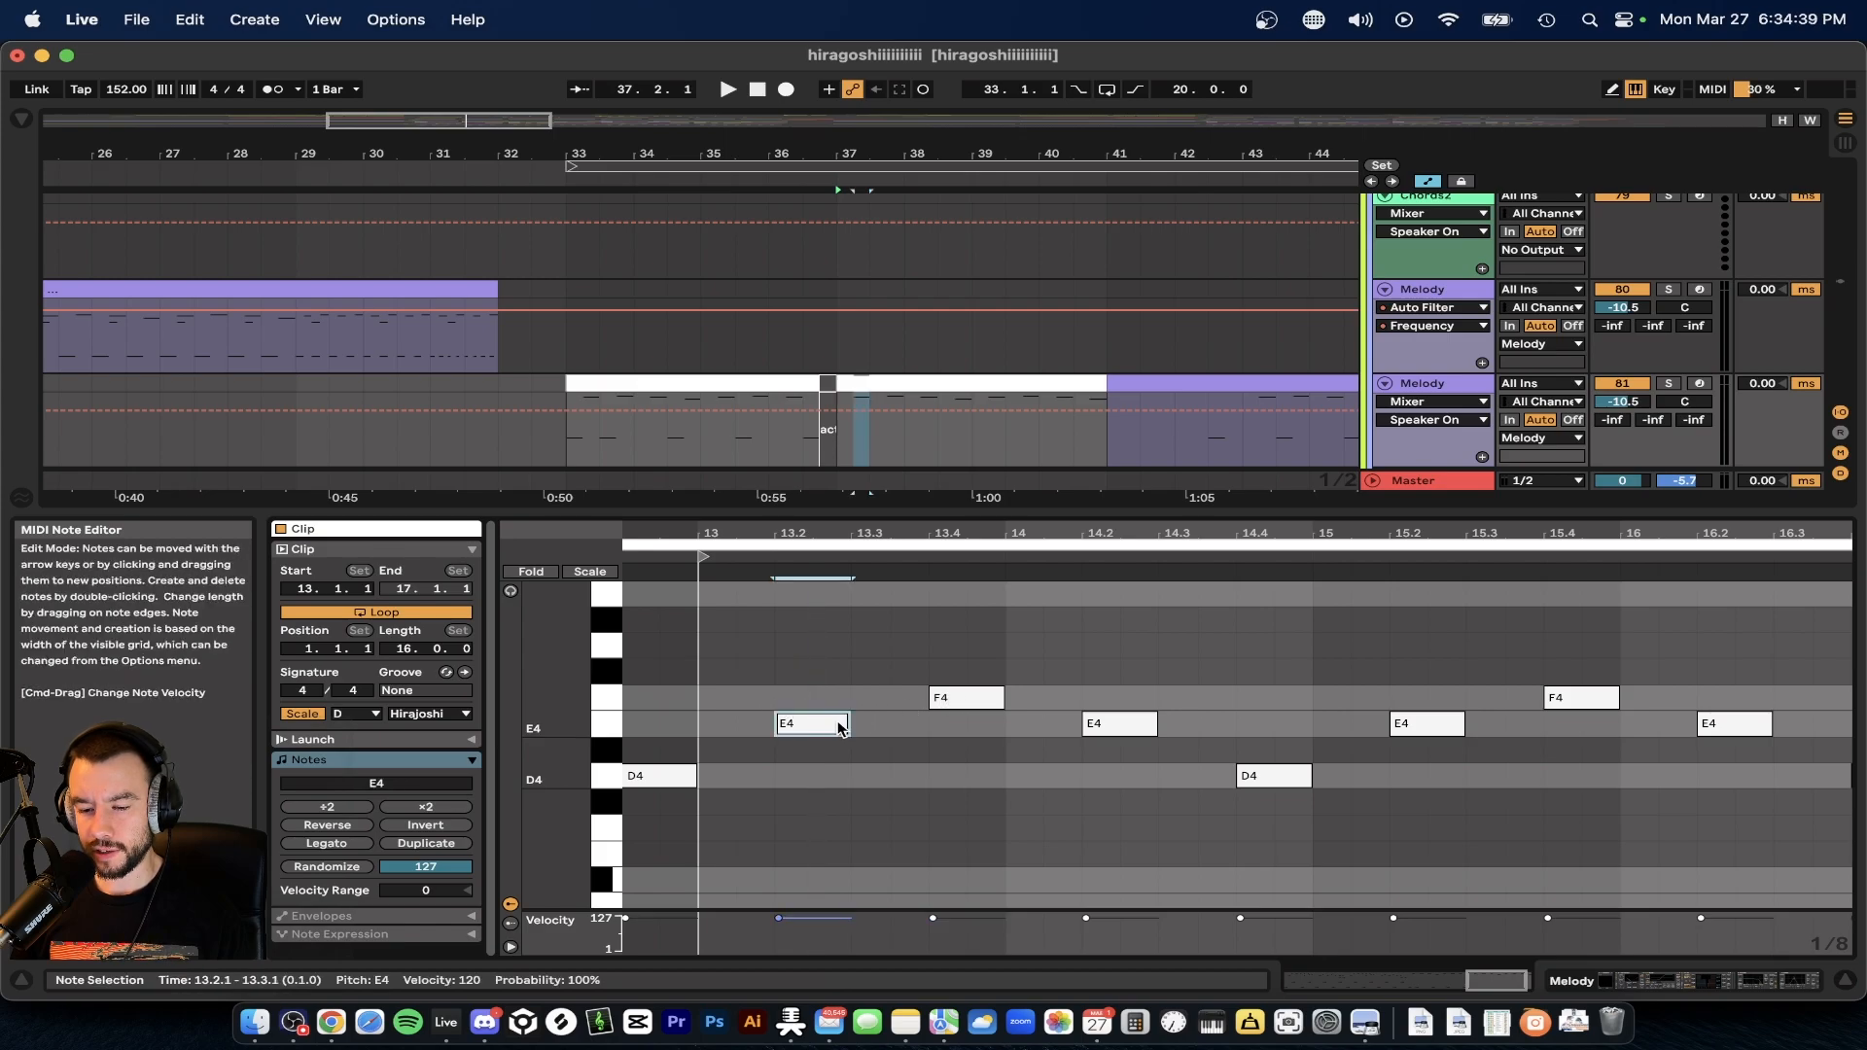
pyautogui.click(956, 700)
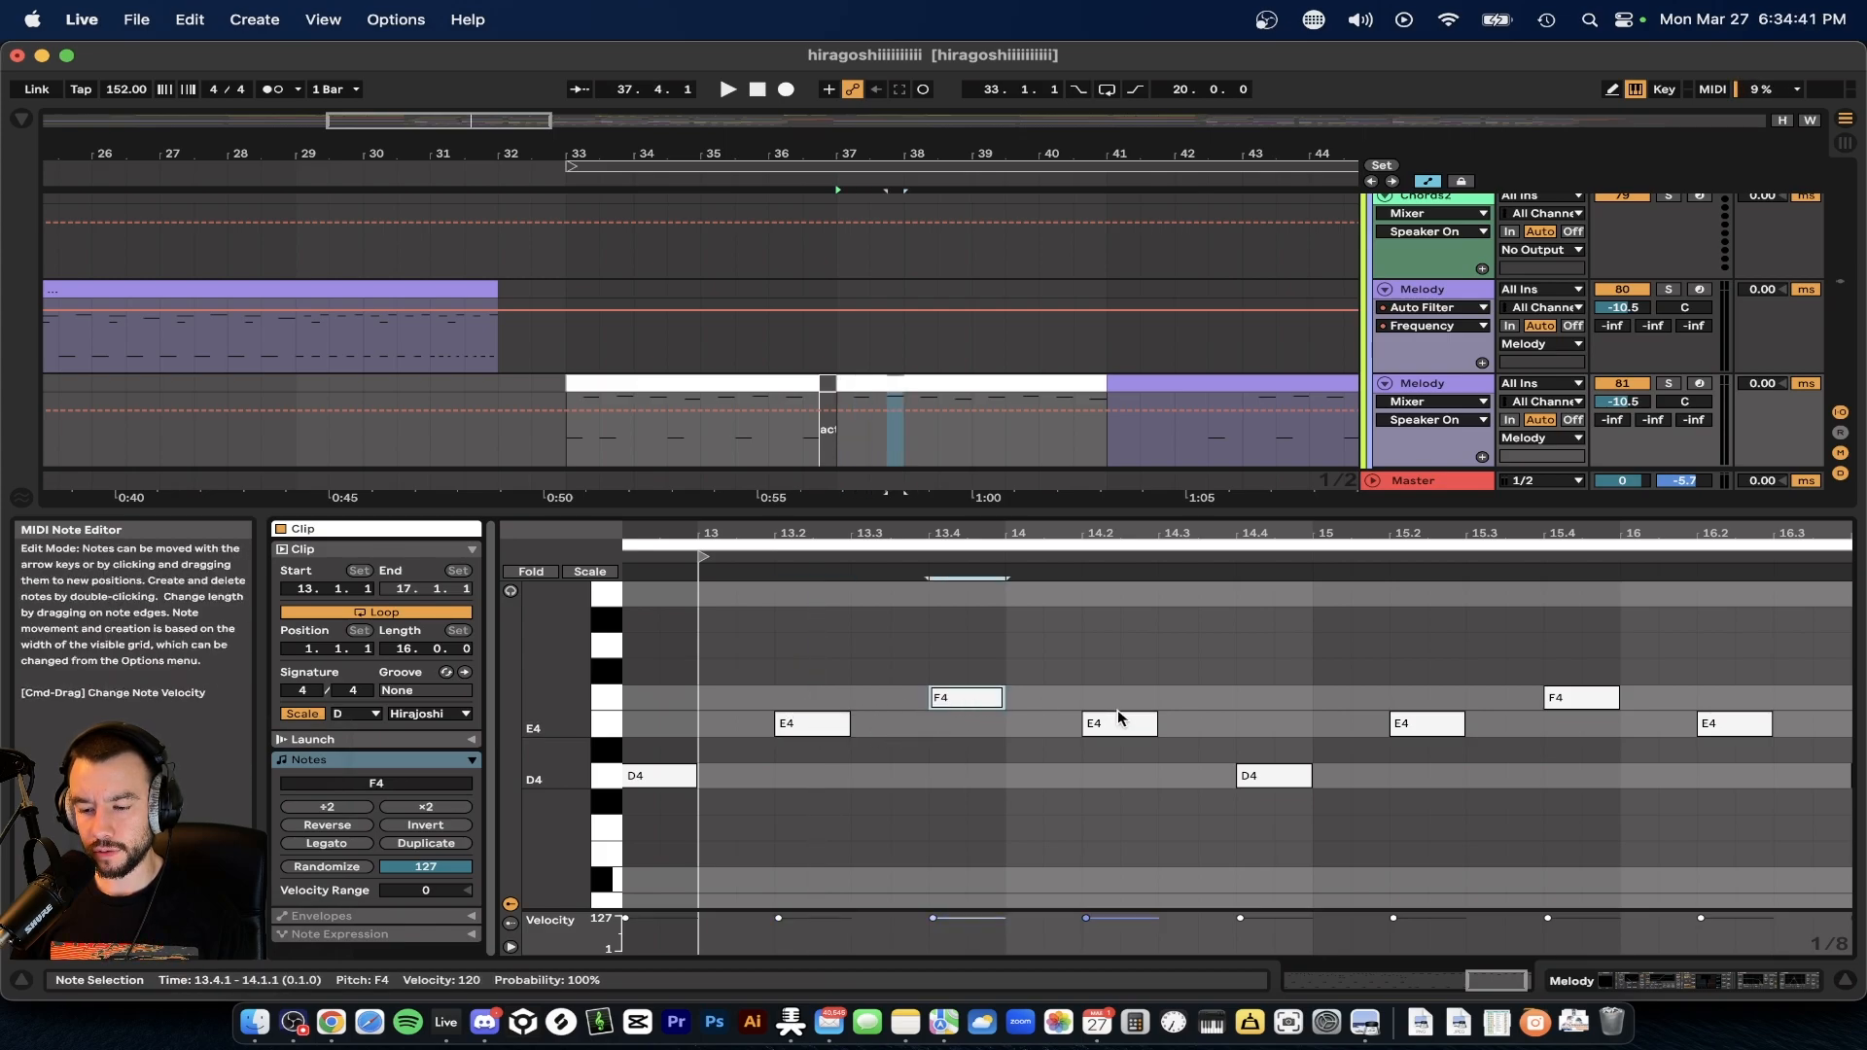
# - Play the Melody clip from bar 37 with track 81 soloed, and clear the solo to hear it in the mix
pyautogui.press('space')
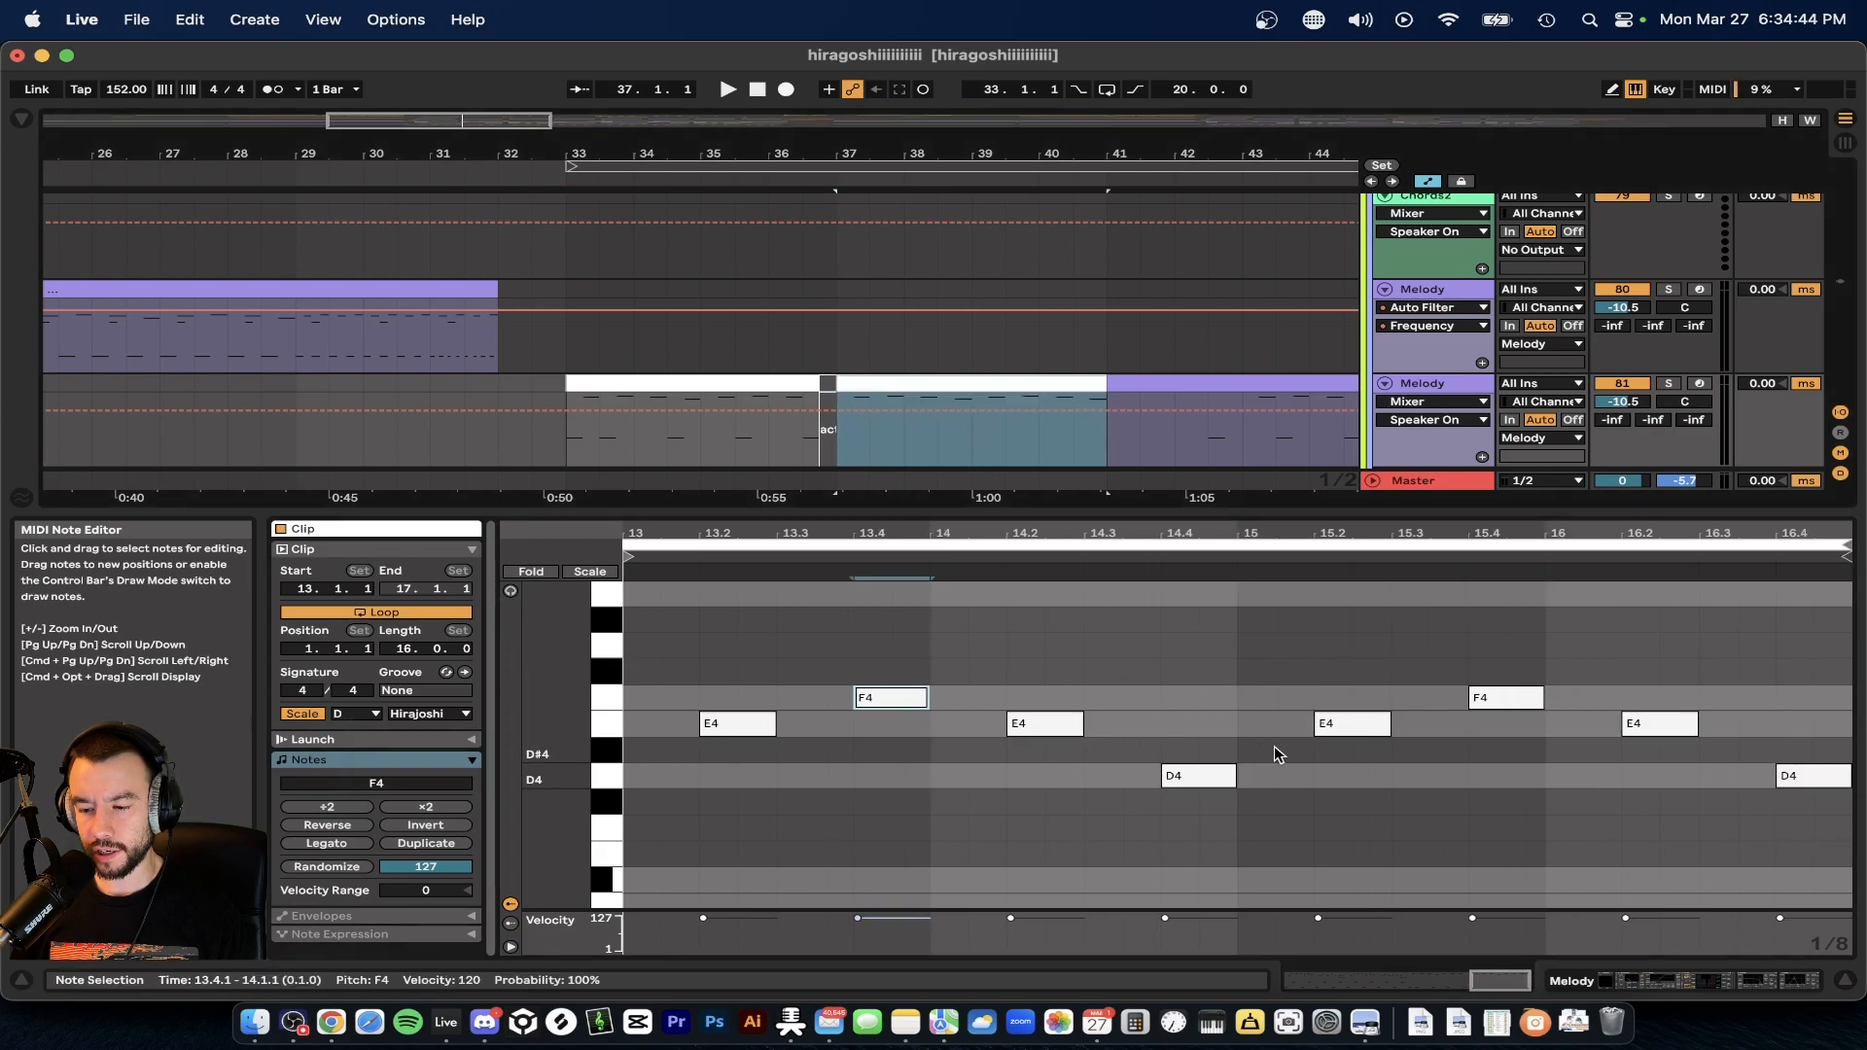
pyautogui.click(1669, 383)
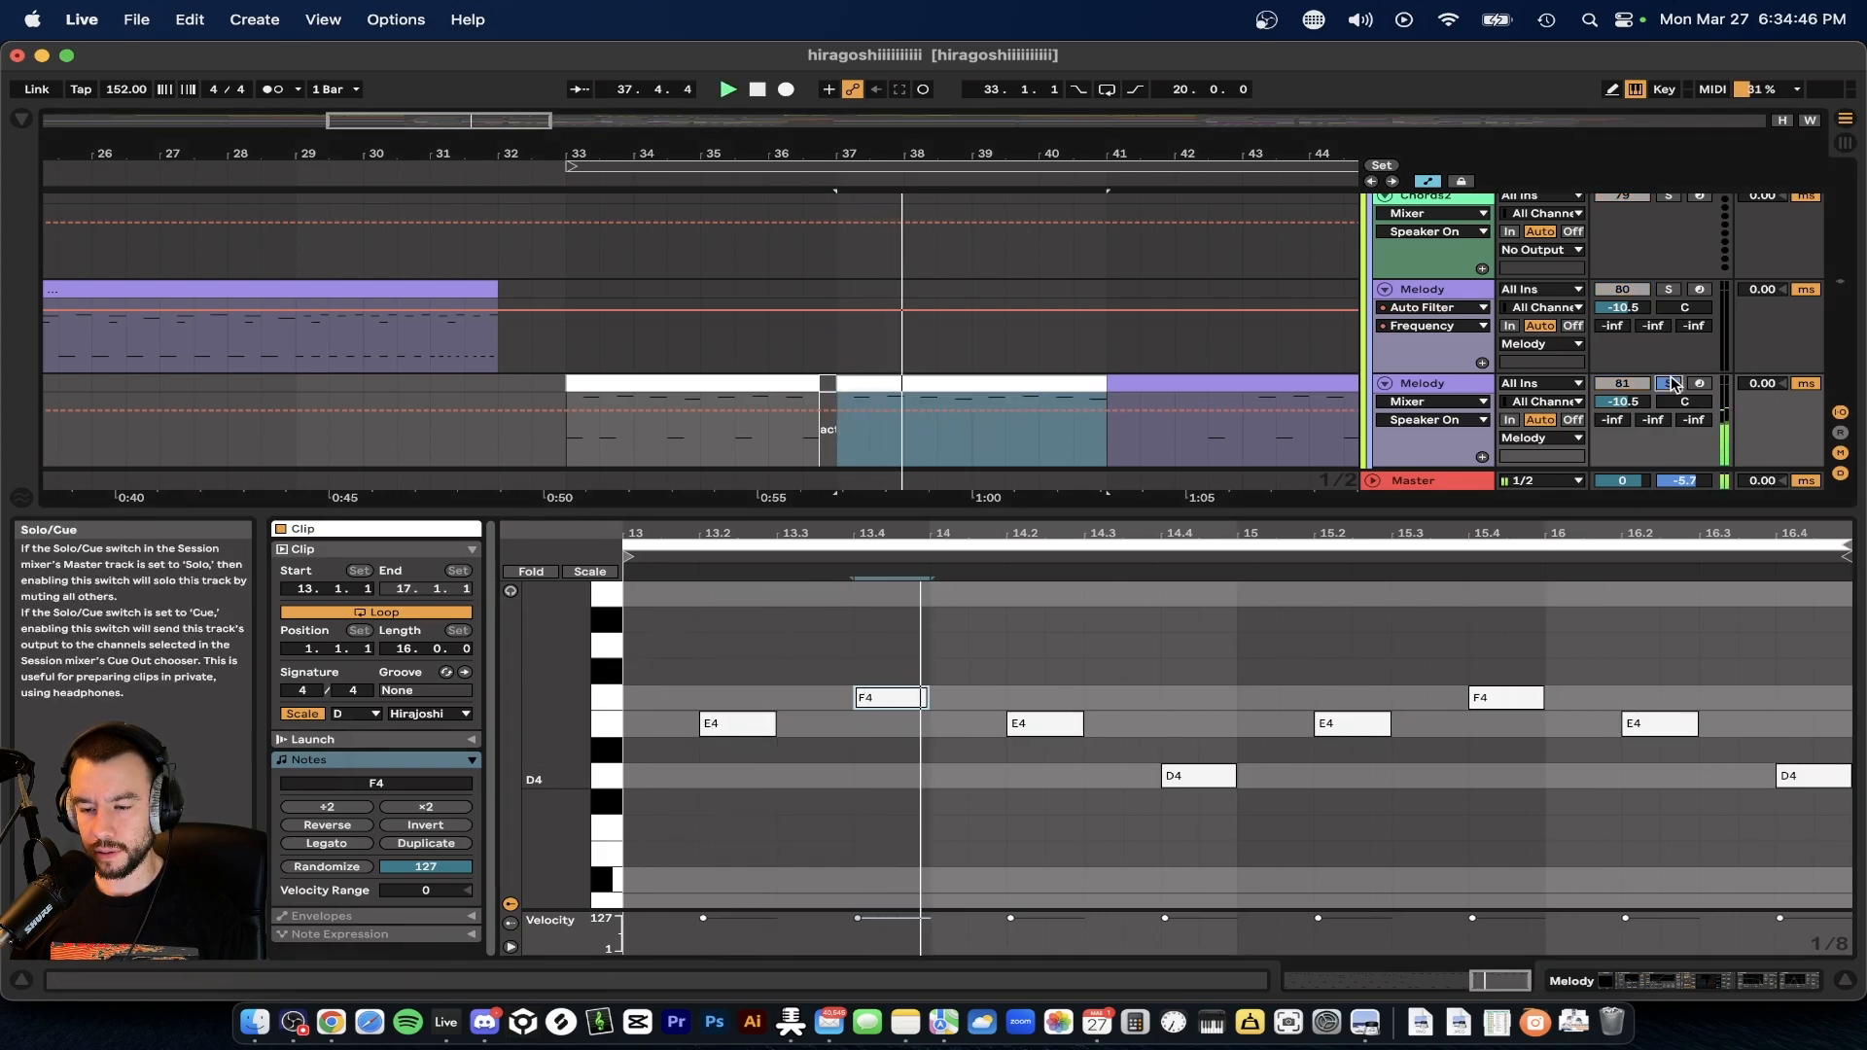
pyautogui.click(1669, 383)
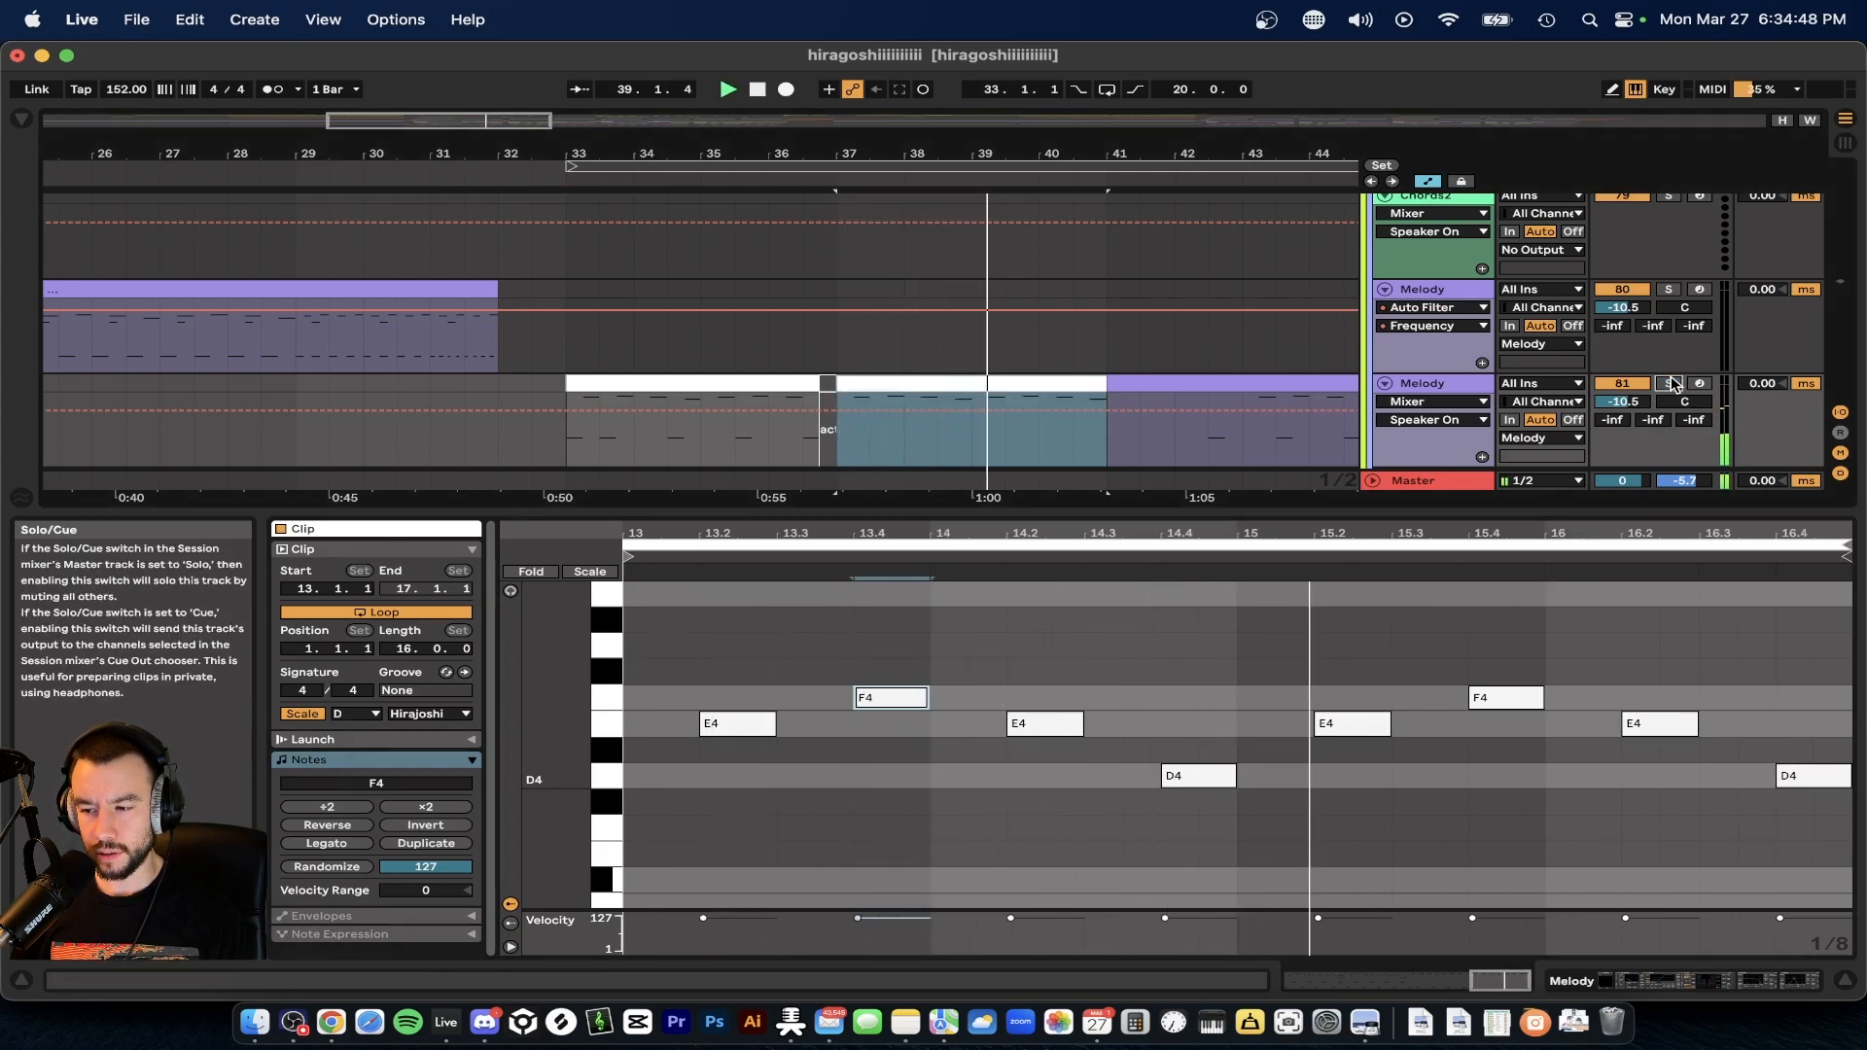
# - Close the note editor and mark the Melody section from 41.1.1 to 42.2.1 on track 81
pyautogui.doubleClick(1145, 516)
pyautogui.scroll(-5, 1145, 516)
pyautogui.hscroll(5, 1145, 515)
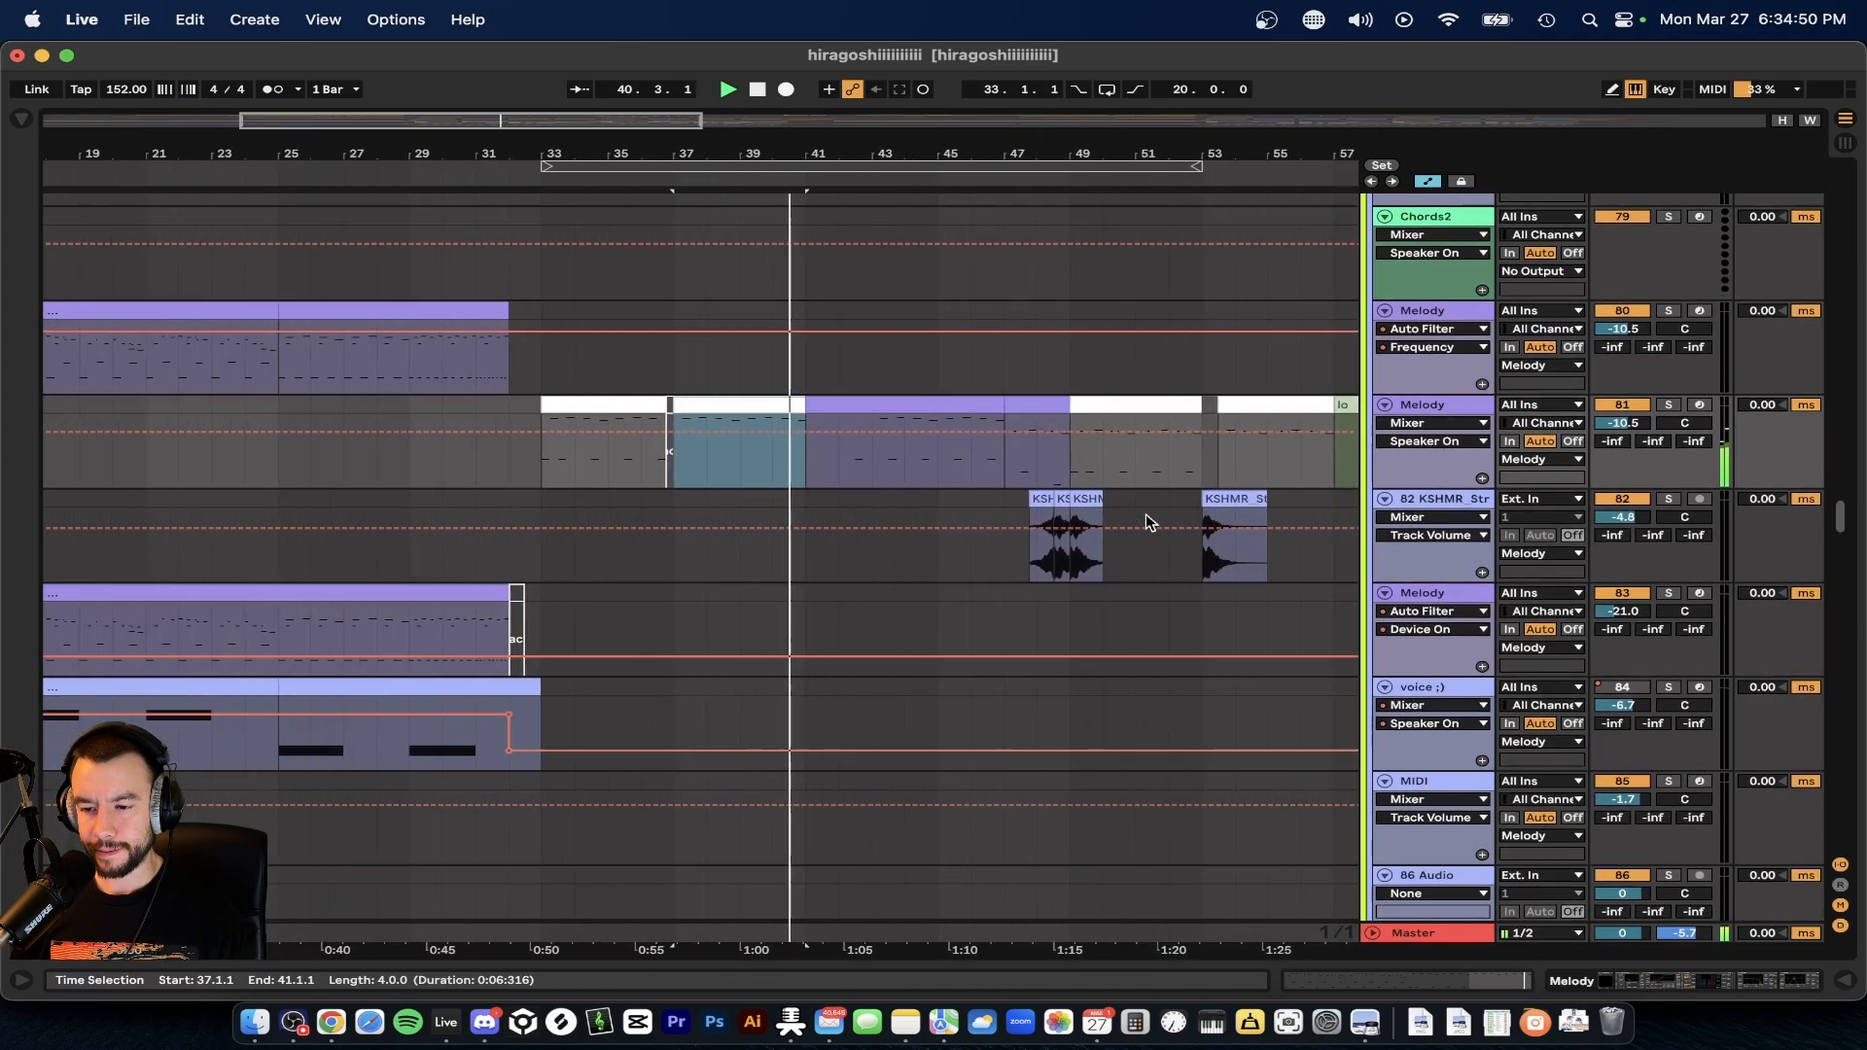
pyautogui.scroll(4, 867, 517)
pyautogui.scroll(-5, 867, 517)
pyautogui.hscroll(5, 867, 517)
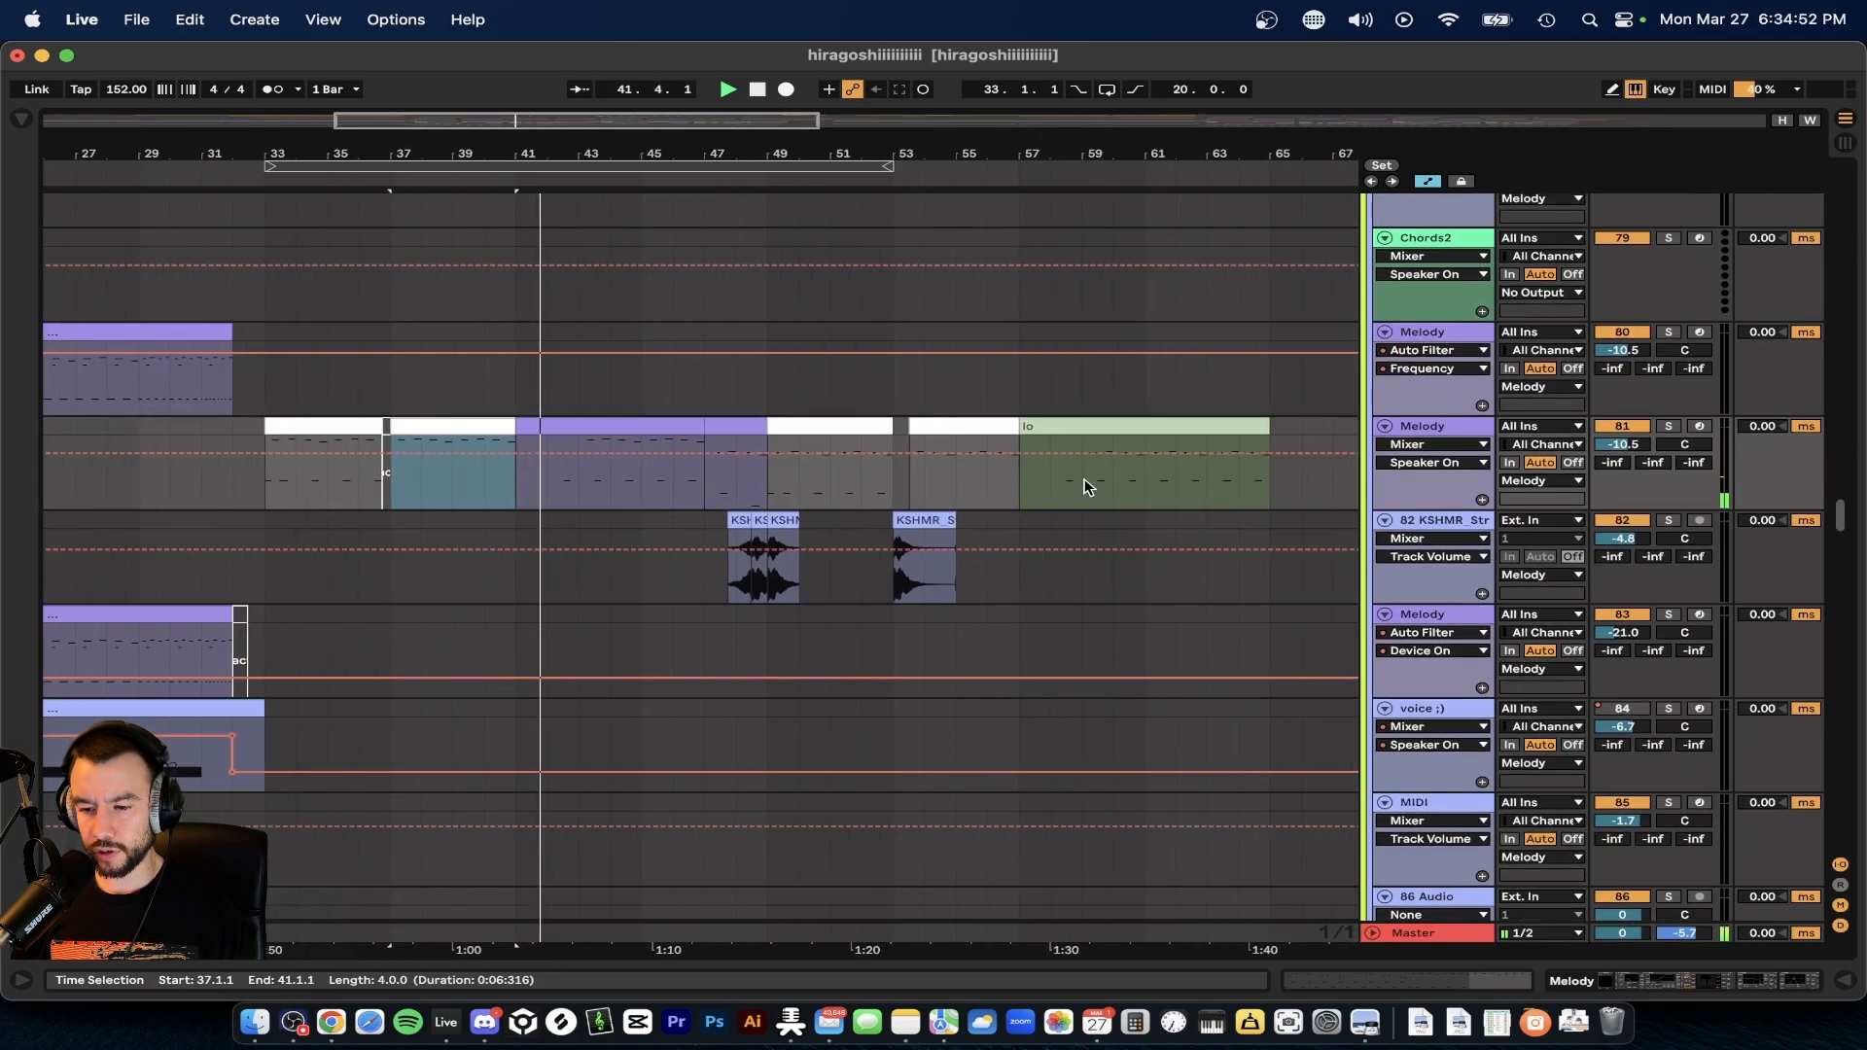
pyautogui.scroll(2, 1091, 484)
pyautogui.scroll(5, 498, 554)
pyautogui.moveTo(500, 494); pyautogui.dragTo(523, 498)
pyautogui.scroll(1, 584, 500)
pyautogui.hscroll(-1, 585, 500)
pyautogui.moveTo(389, 488); pyautogui.dragTo(521, 490)
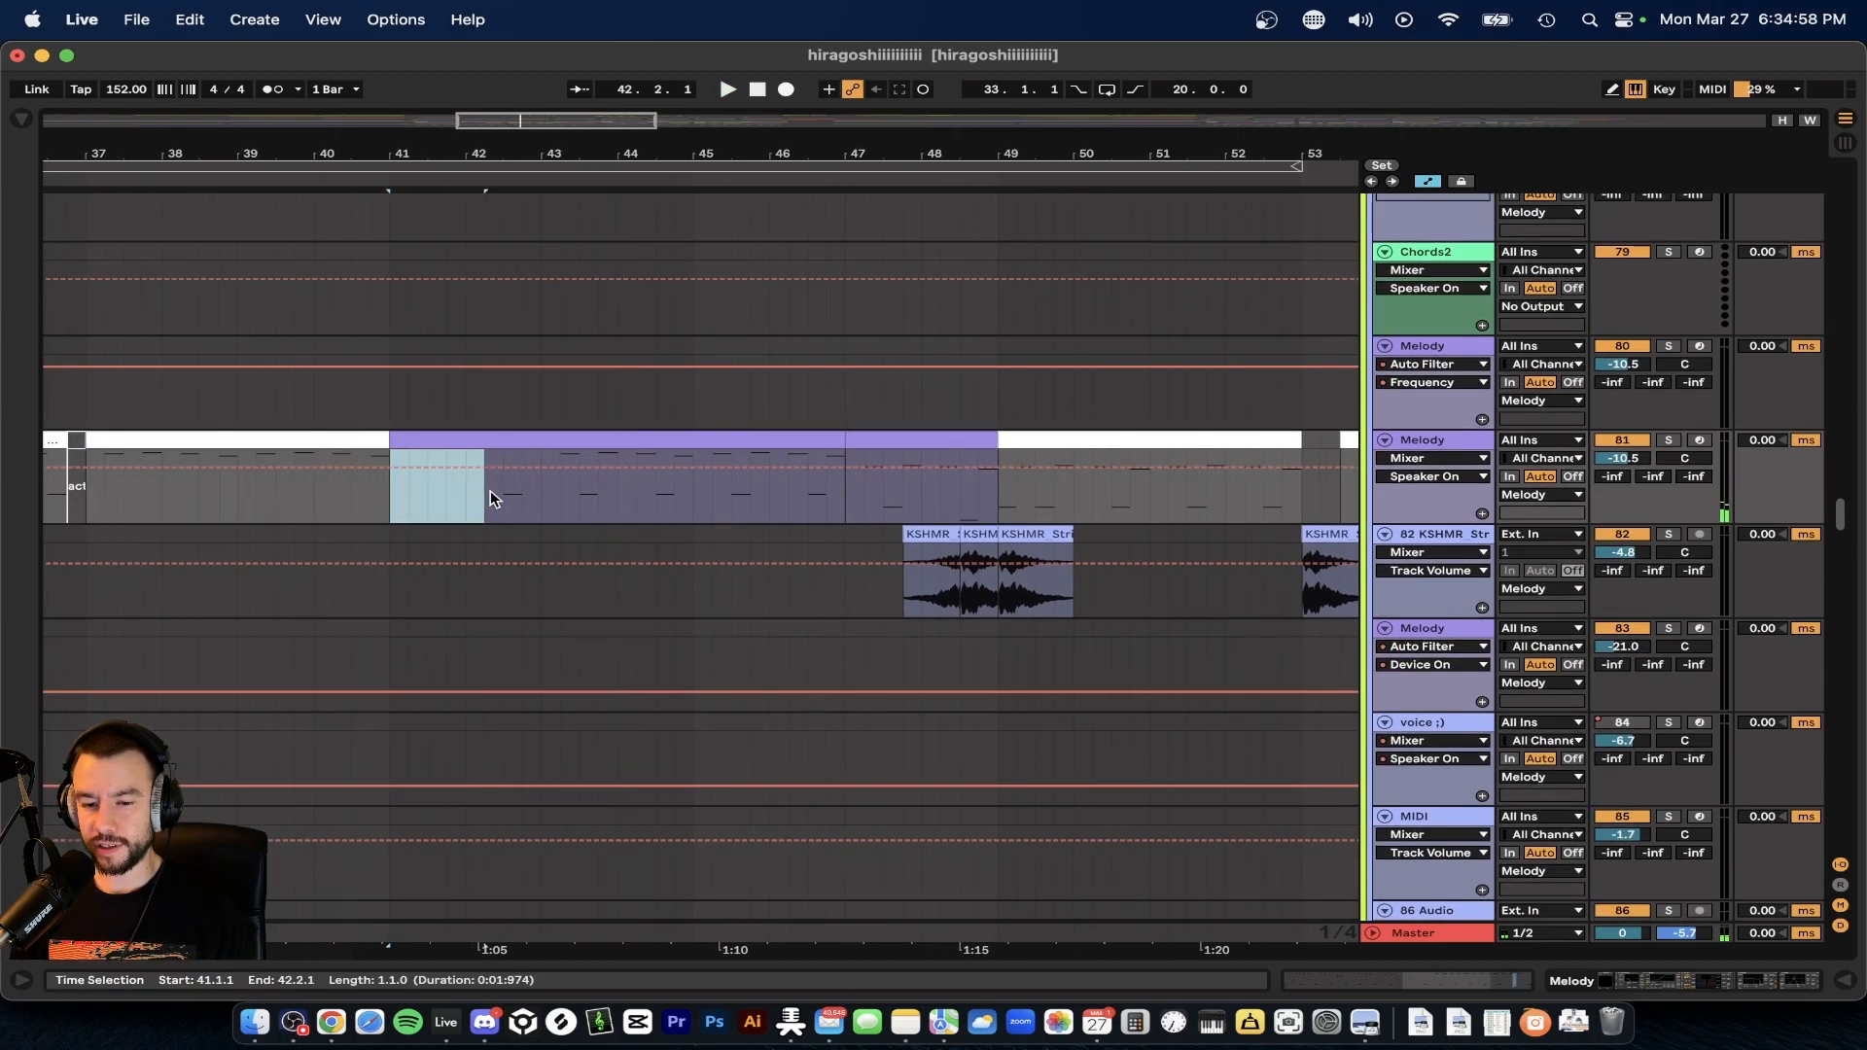
# - Mark the Melody section from 42.3.1 to 46.2.1 on track 81
pyautogui.scroll(2, 505, 496)
pyautogui.hscroll(-2, 505, 496)
pyautogui.click(573, 525)
pyautogui.moveTo(575, 523); pyautogui.dragTo(855, 525)
# - Open the notes of the green lo clip at bar 57 on Melody track 81
pyautogui.hscroll(3, 854, 525)
pyautogui.scroll(-2, 855, 525)
pyautogui.hscroll(4, 537, 552)
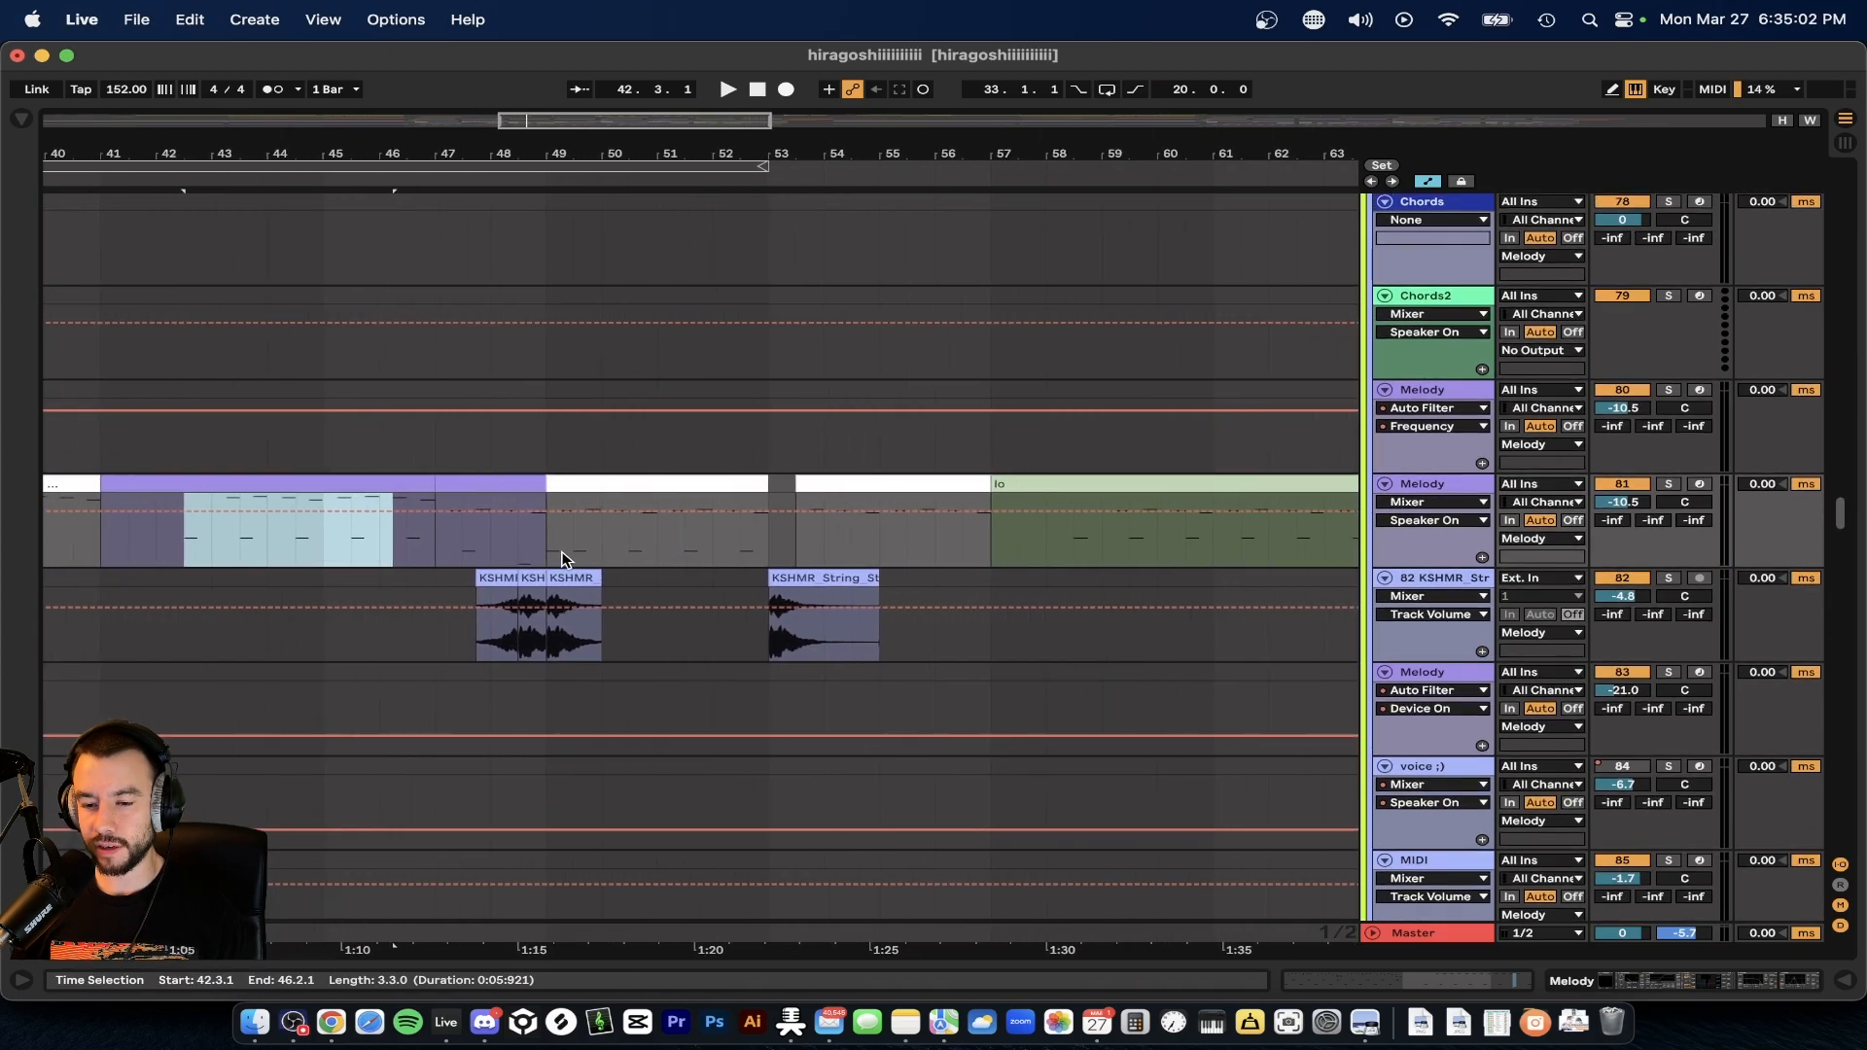
pyautogui.hscroll(2, 1021, 560)
pyautogui.hscroll(4, 988, 525)
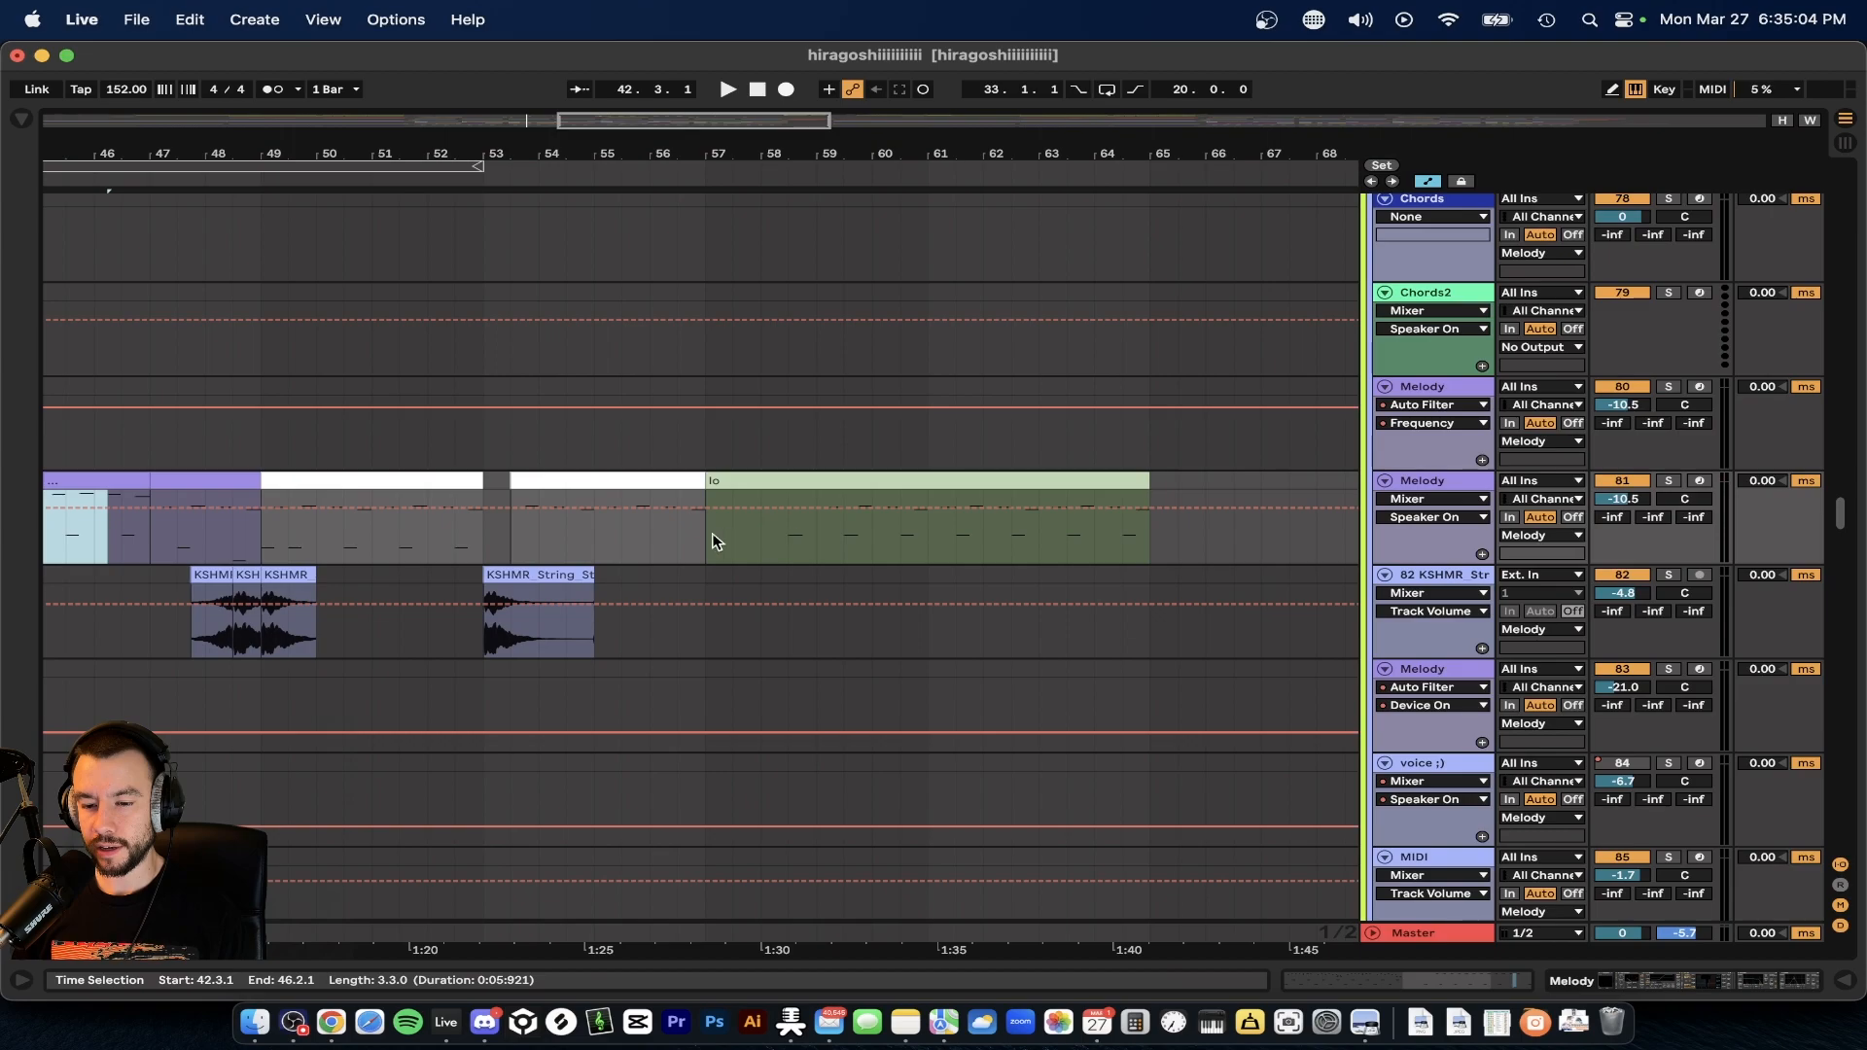
pyautogui.scroll(-3, 707, 541)
pyautogui.doubleClick(778, 491)
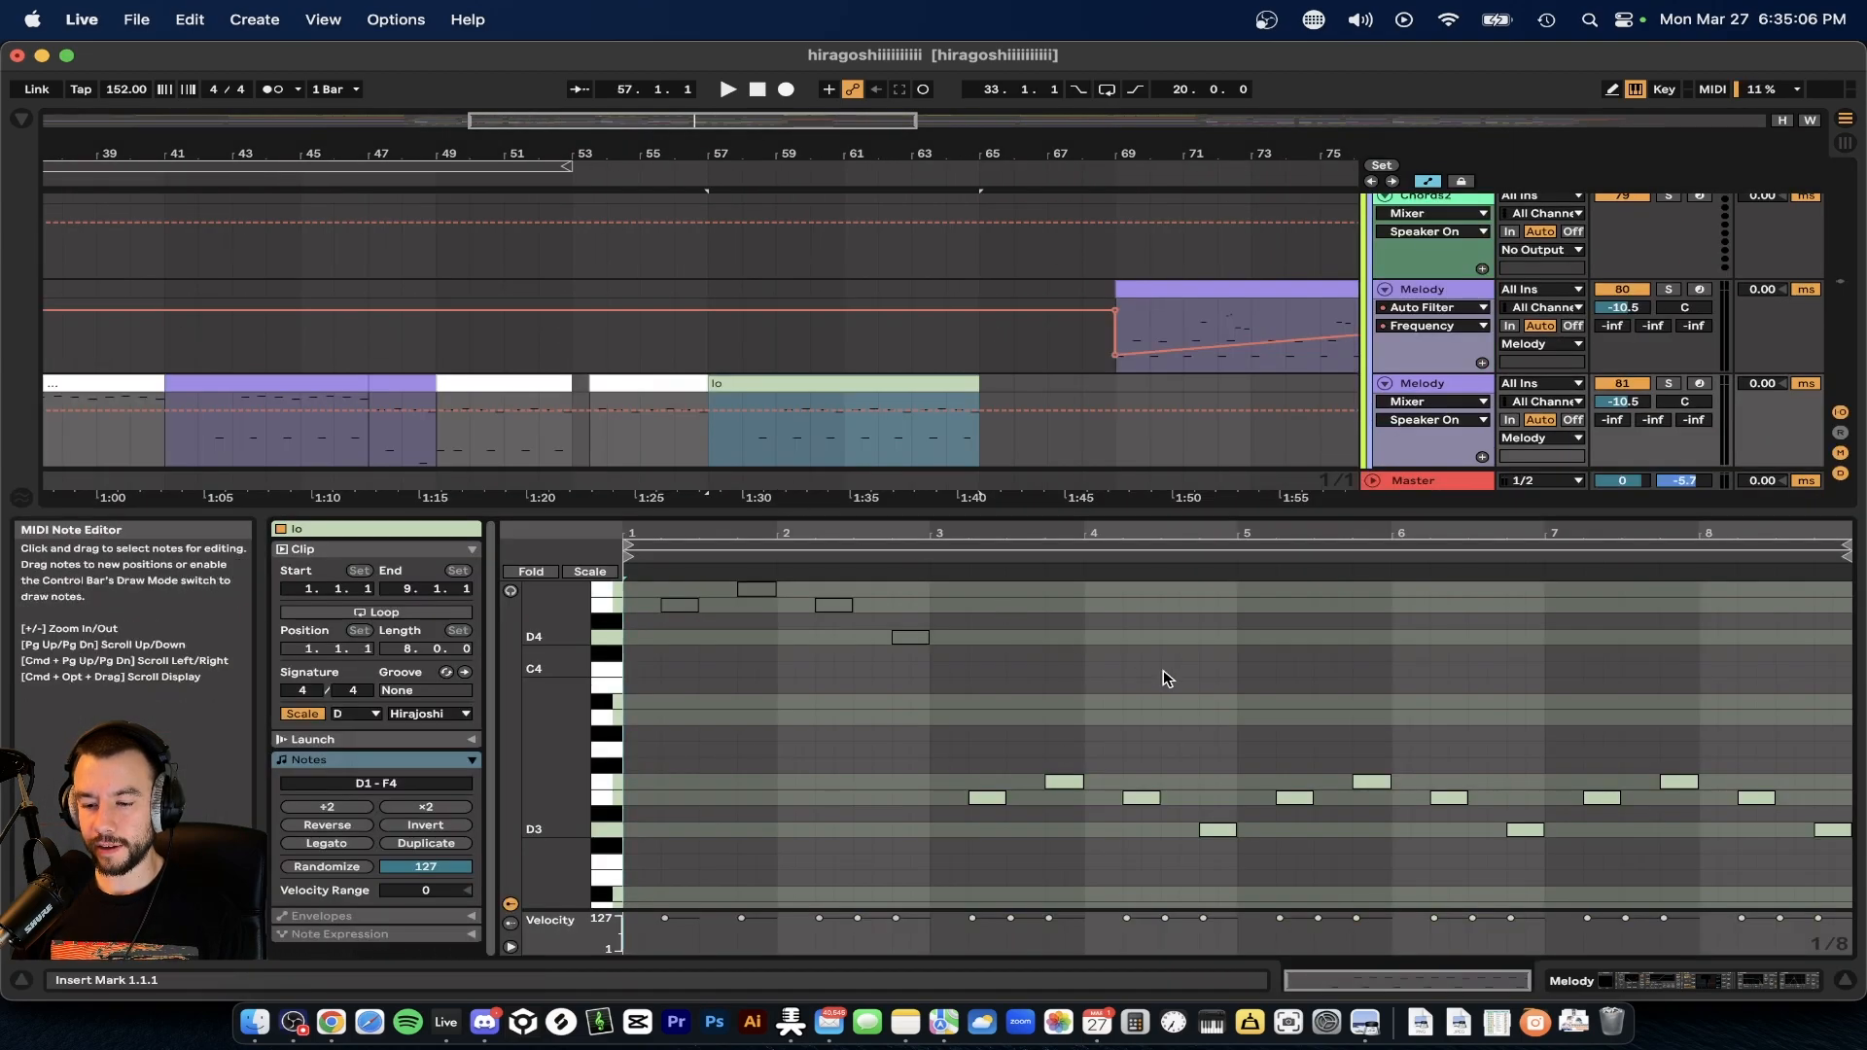
# - Close the lo clip's note editor and place the insert mark at bar 60 on the KSHMR string track 82
pyautogui.click(1031, 826)
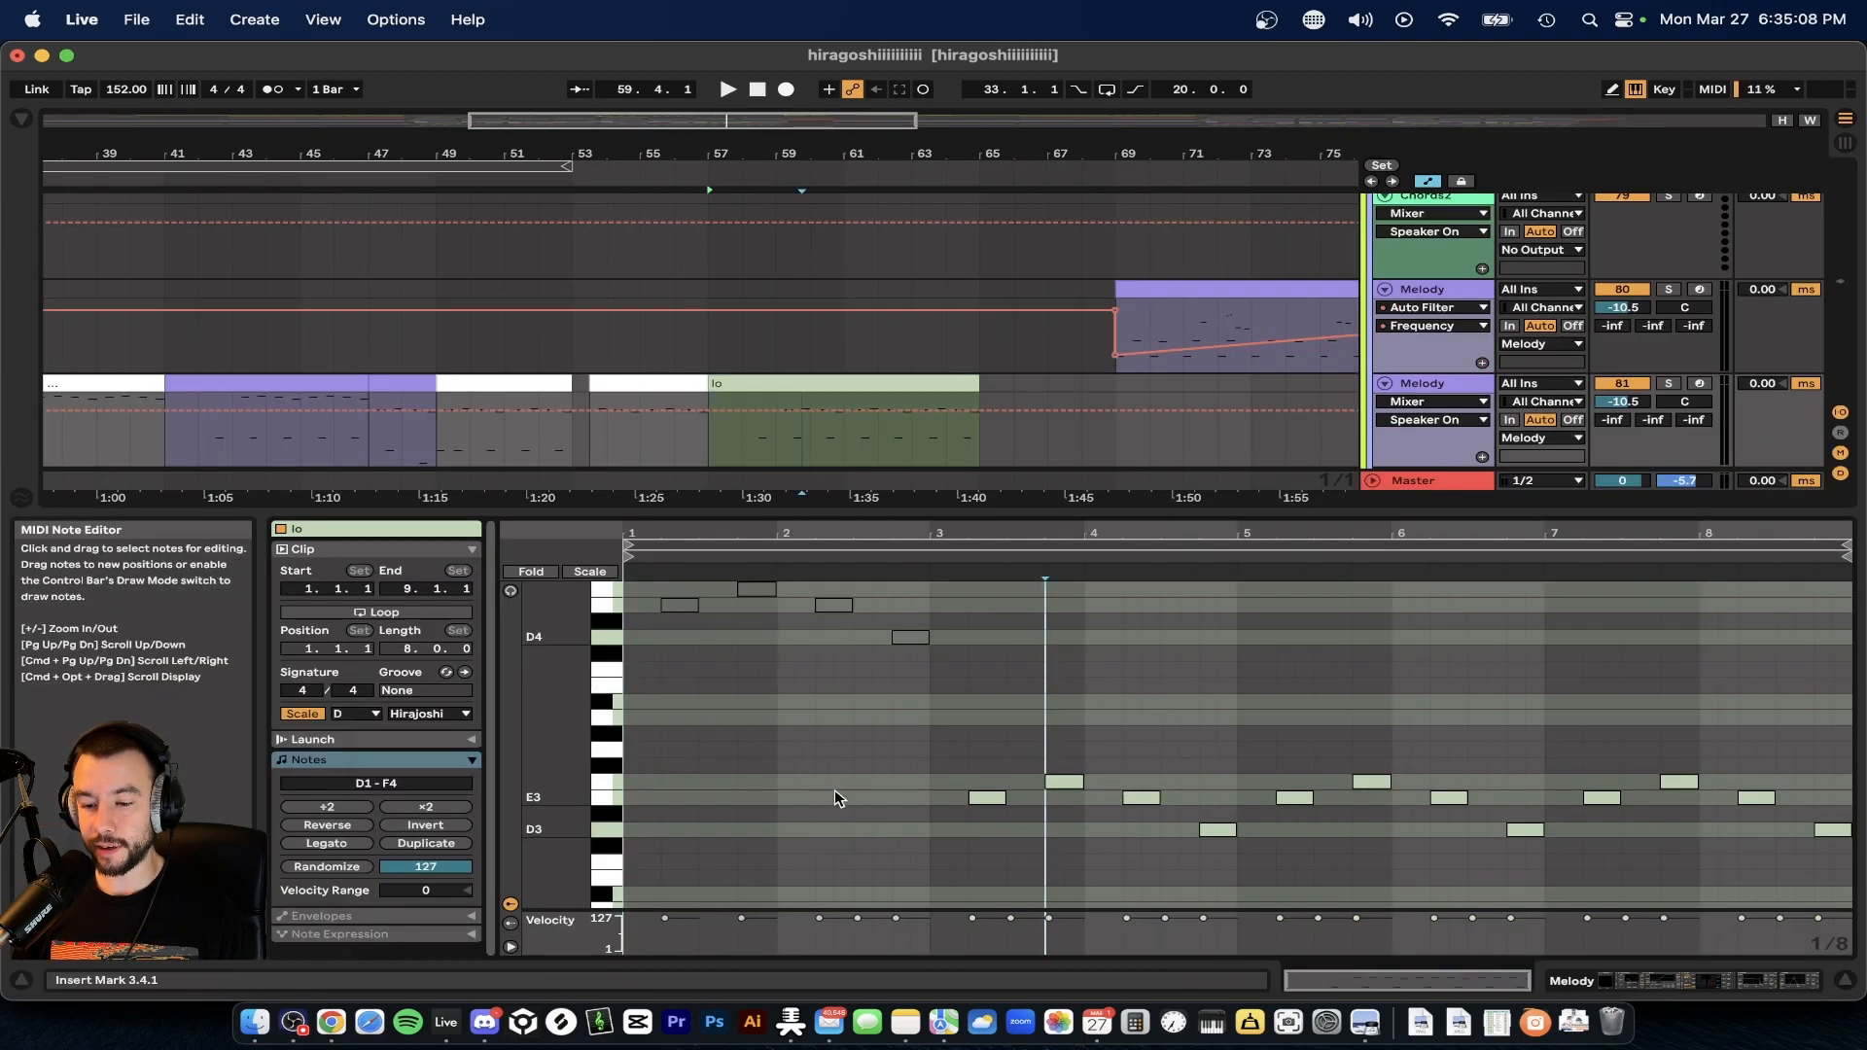
pyautogui.press('super+a')
pyautogui.press('super+alt+l')
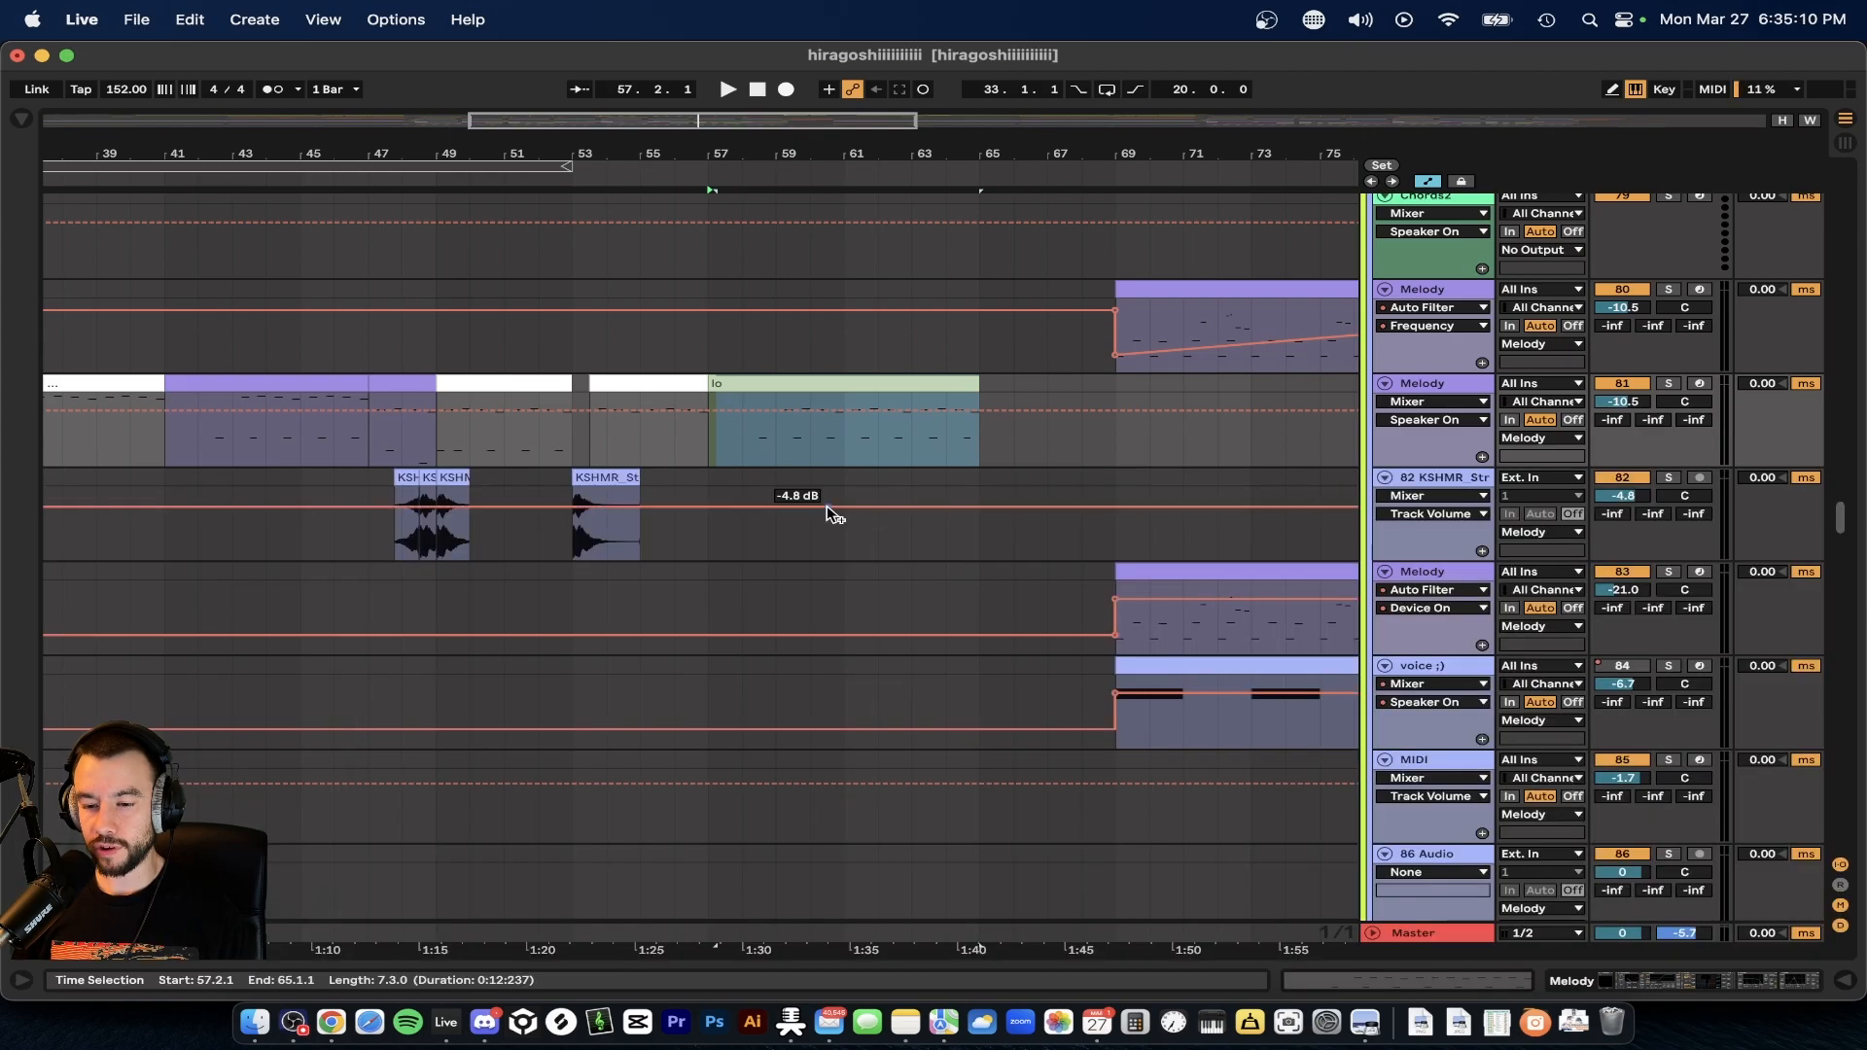
pyautogui.scroll(-3, 832, 516)
pyautogui.hscroll(-2, 831, 517)
pyautogui.scroll(1, 831, 516)
pyautogui.click(902, 518)
pyautogui.hscroll(-2, 895, 523)
pyautogui.scroll(1, 885, 527)
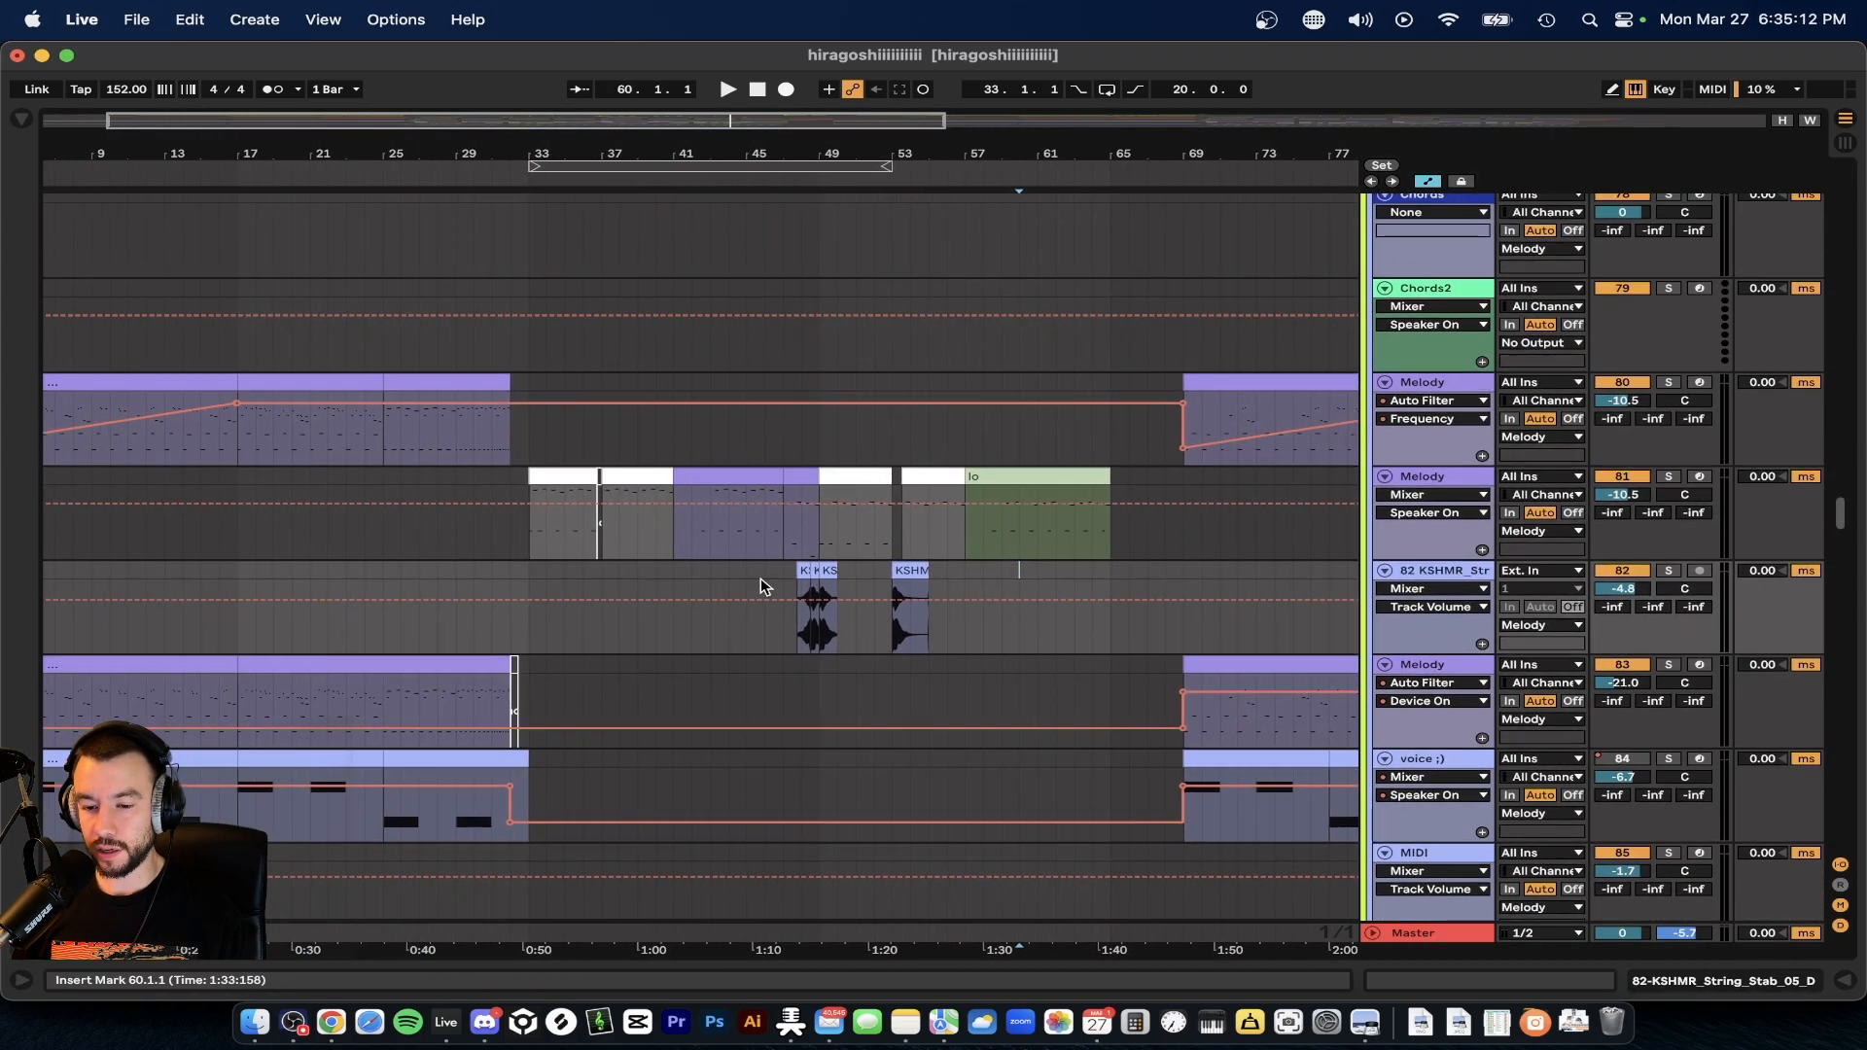
# - Solo the KSHMR string track 82 and play its first stab clip from 47.4.1
pyautogui.scroll(2, 761, 577)
pyautogui.scroll(5, 822, 646)
pyautogui.click(765, 624)
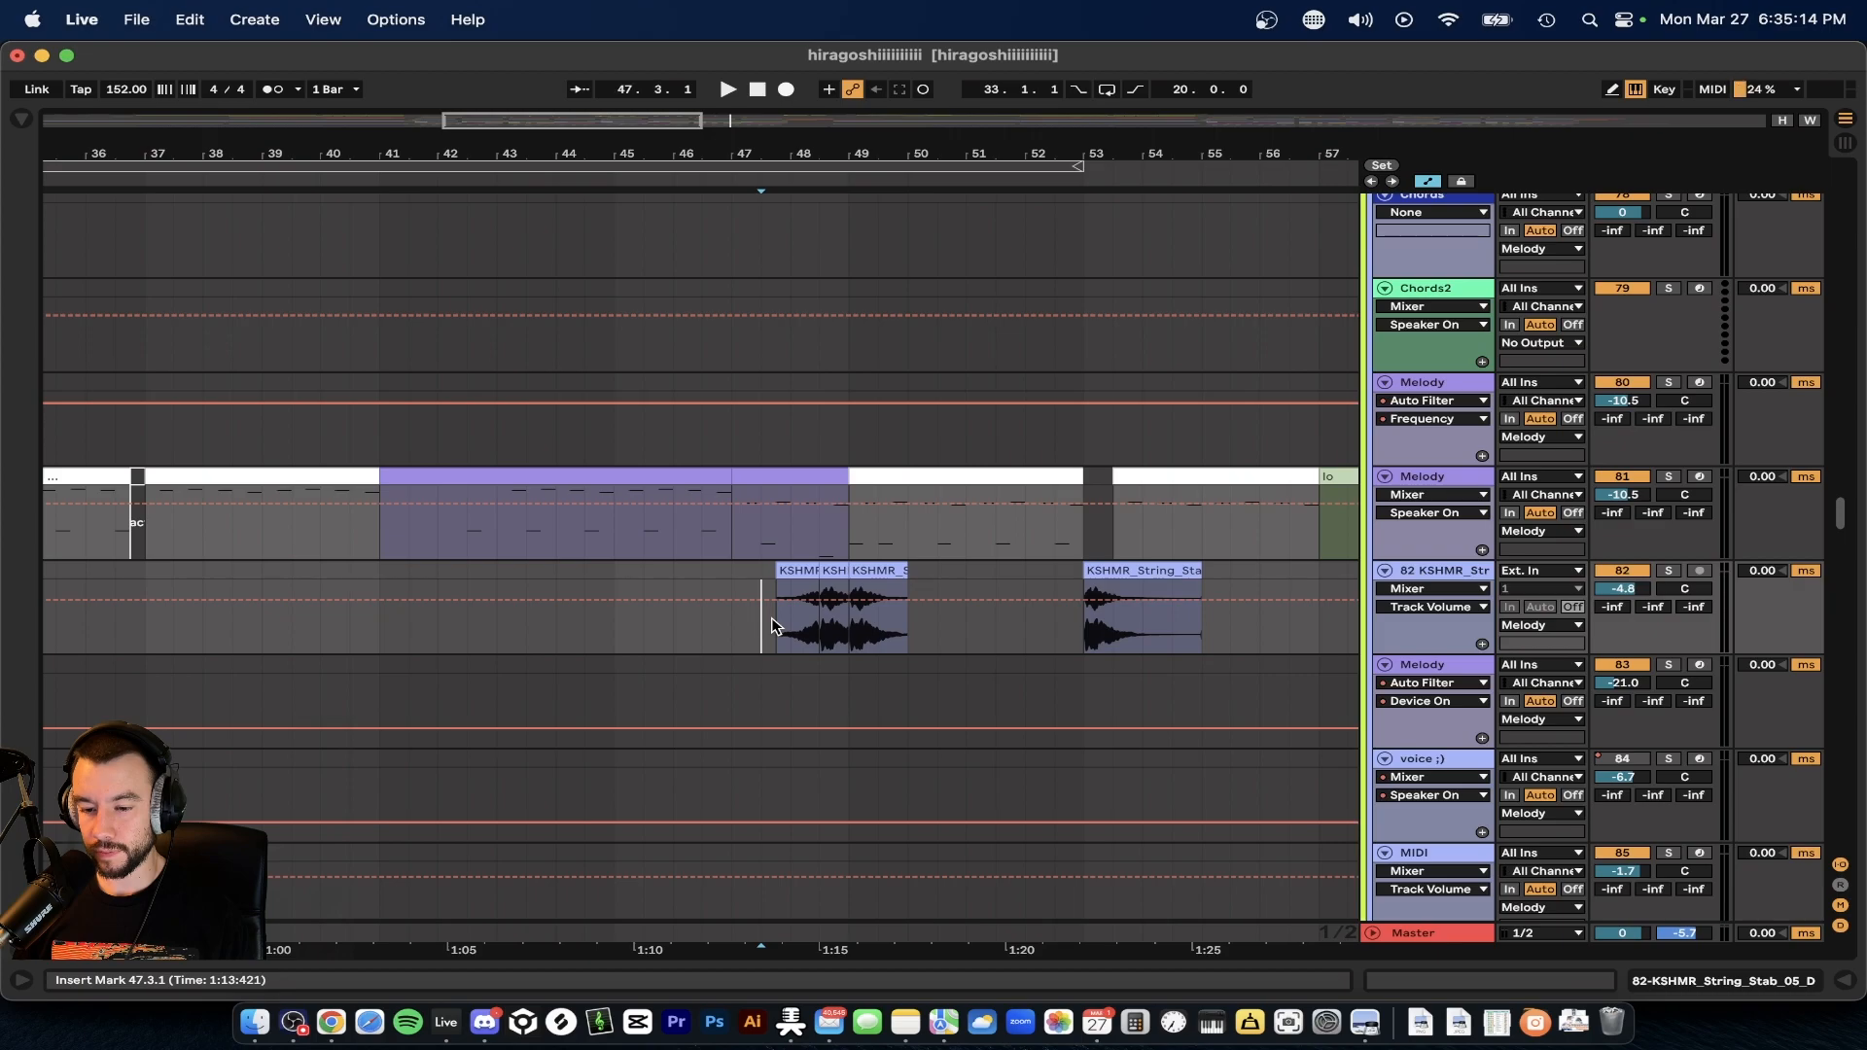
pyautogui.scroll(5, 773, 627)
pyautogui.click(846, 571)
pyautogui.click(1672, 573)
pyautogui.press('space')
pyautogui.scroll(-4, 1031, 663)
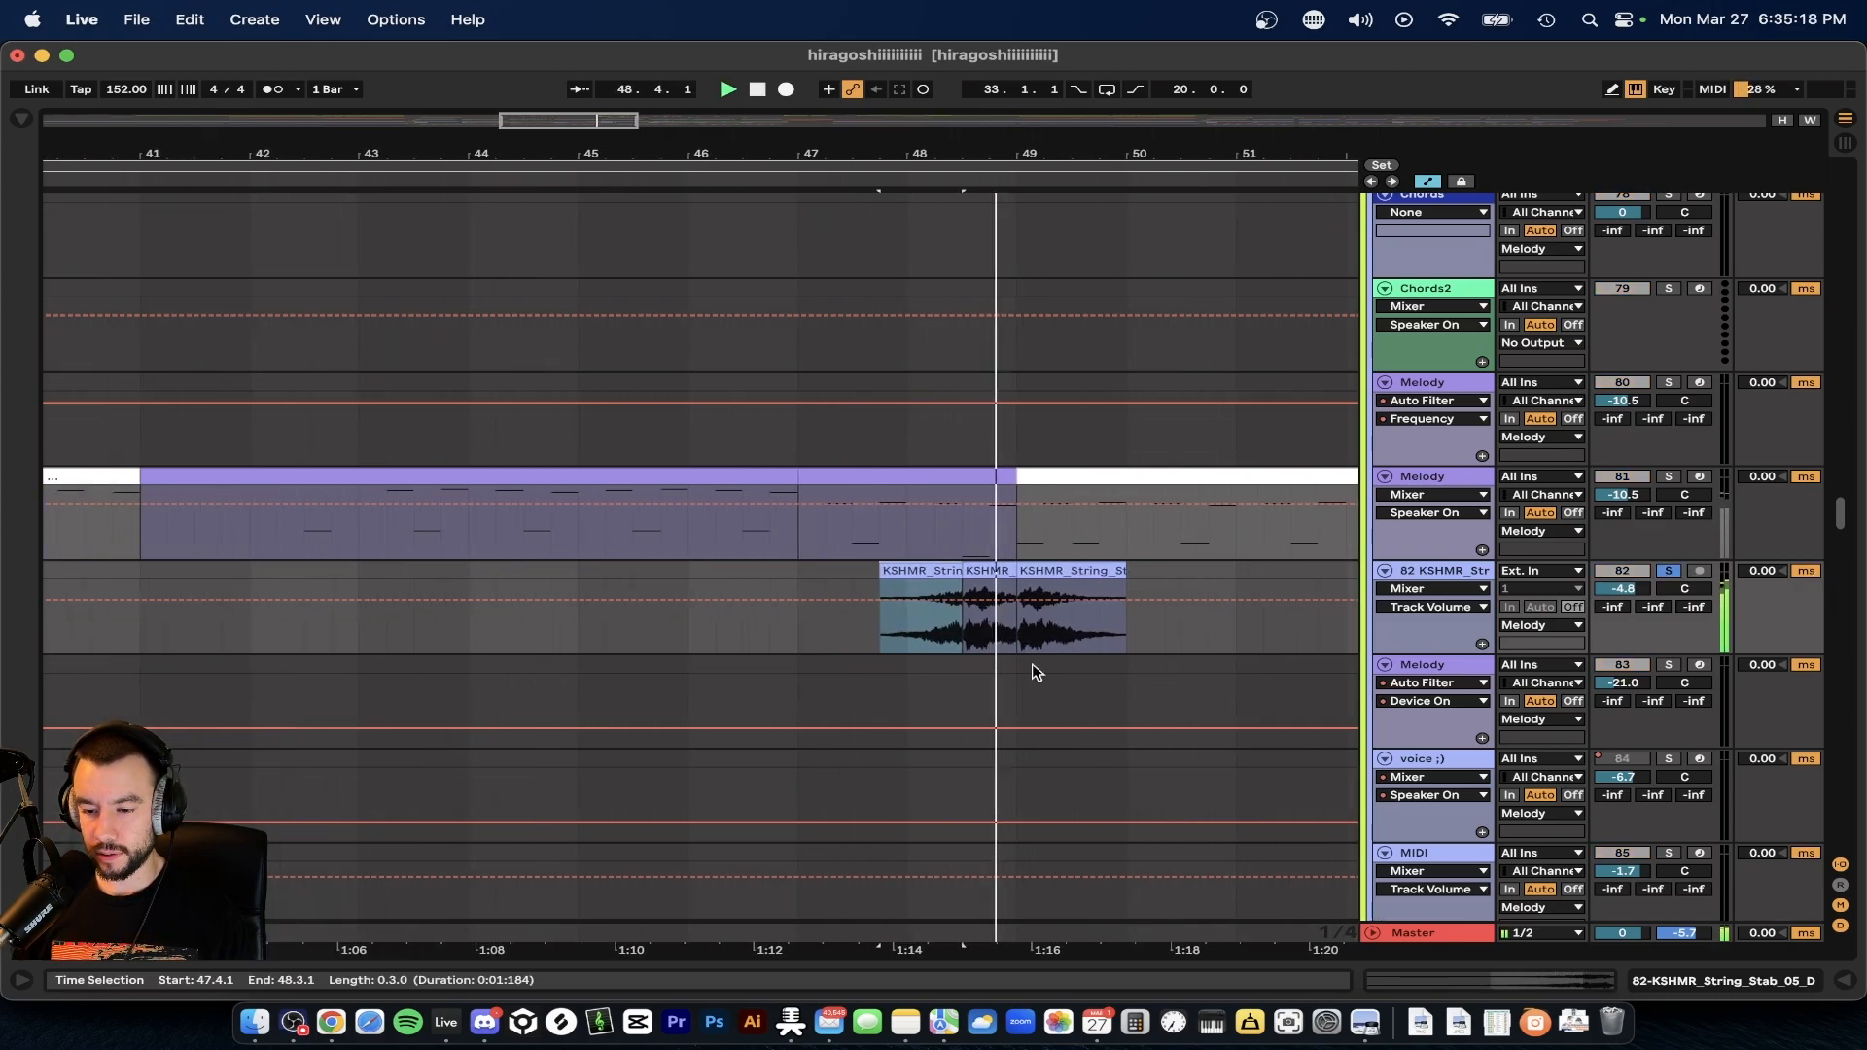
# - Clear the solo on track 82 and replay the string stabs from 47.4.1 within the full mix
pyautogui.click(1669, 561)
pyautogui.press('space')
pyautogui.press('space')
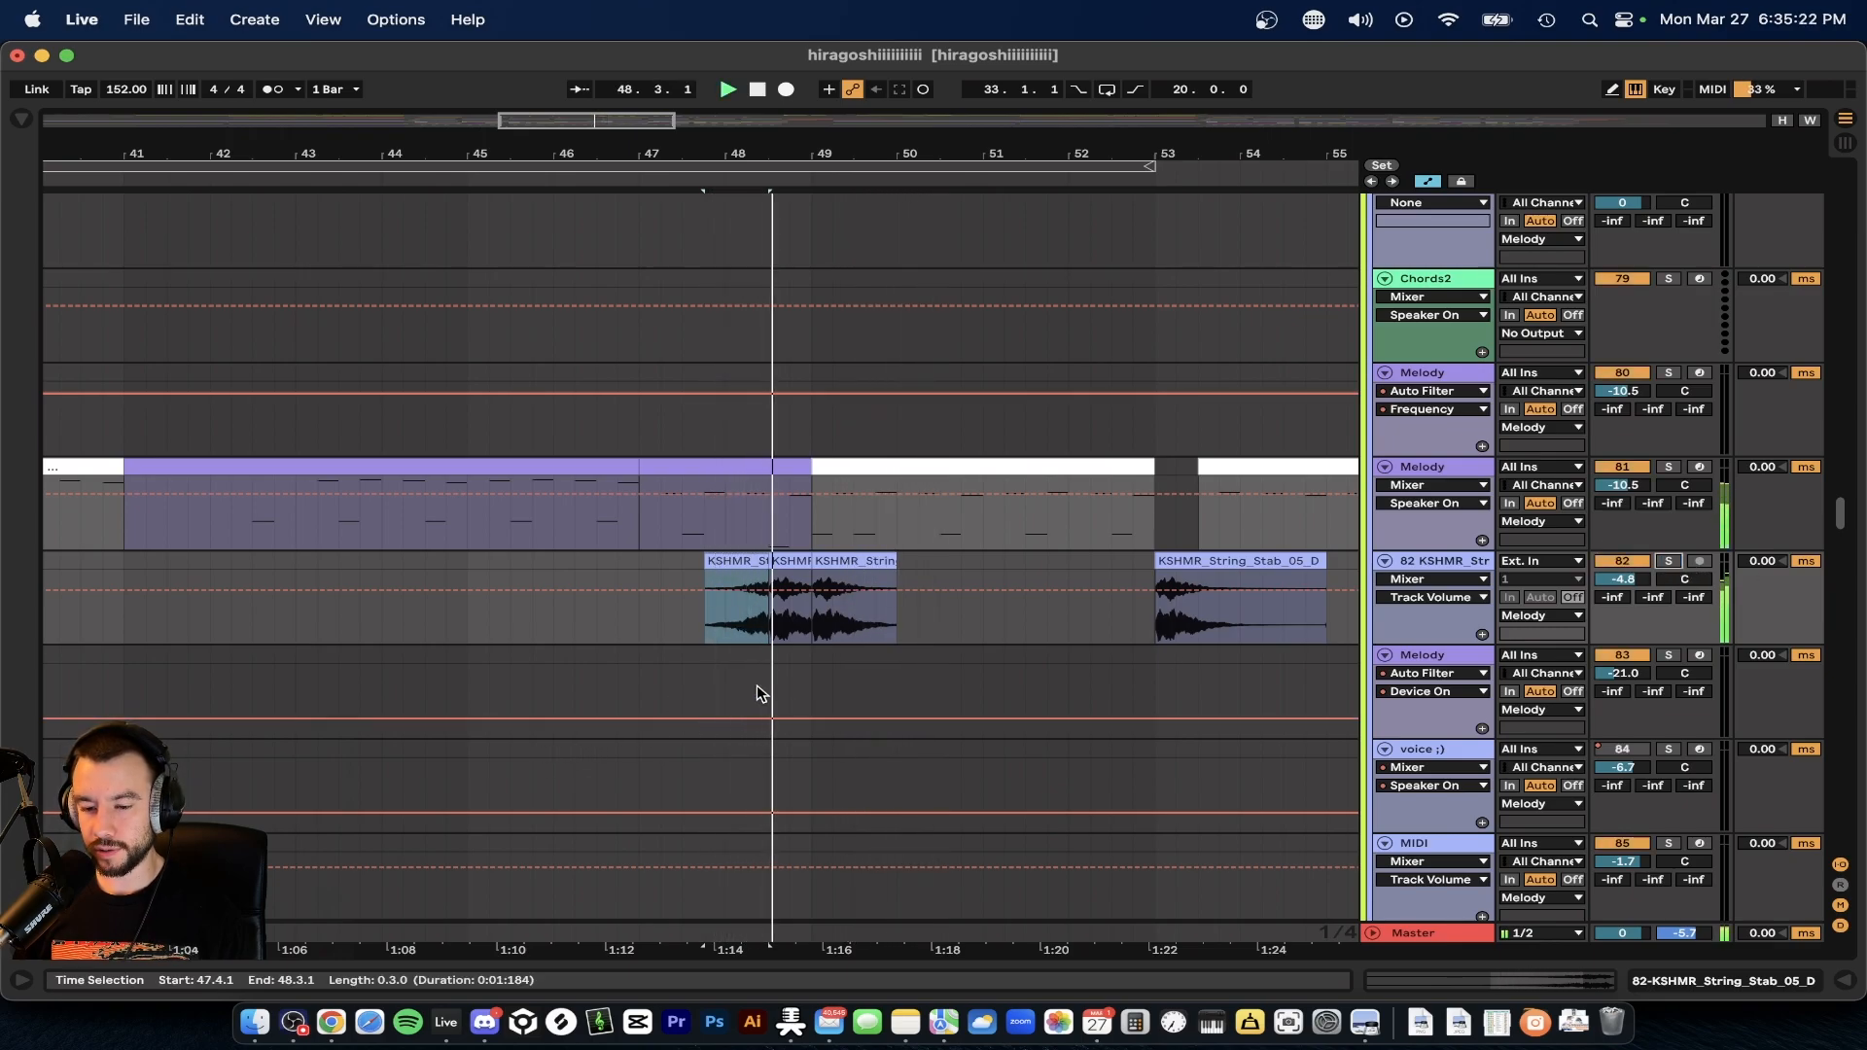
pyautogui.scroll(-5, 756, 685)
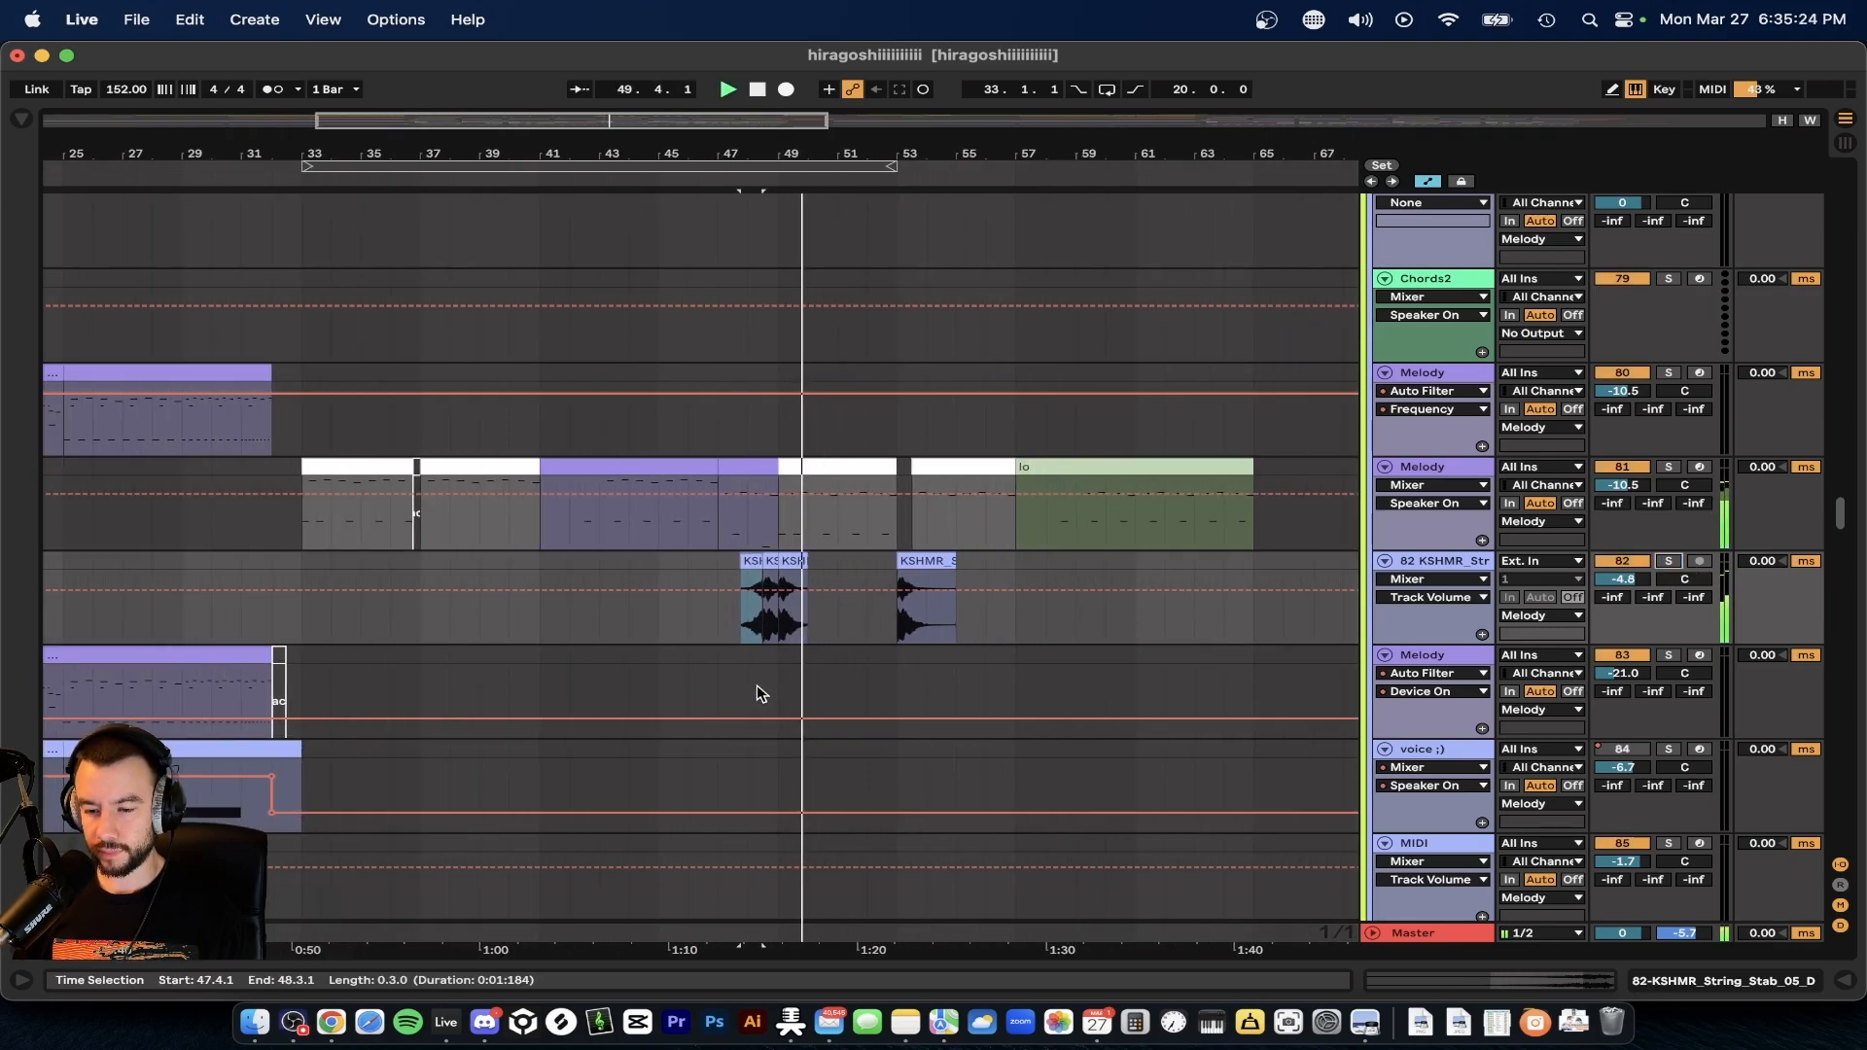
# - Fold all track groups to the top level and expand only the MIDS group
pyautogui.scroll(10, 756, 685)
pyautogui.scroll(20, 756, 684)
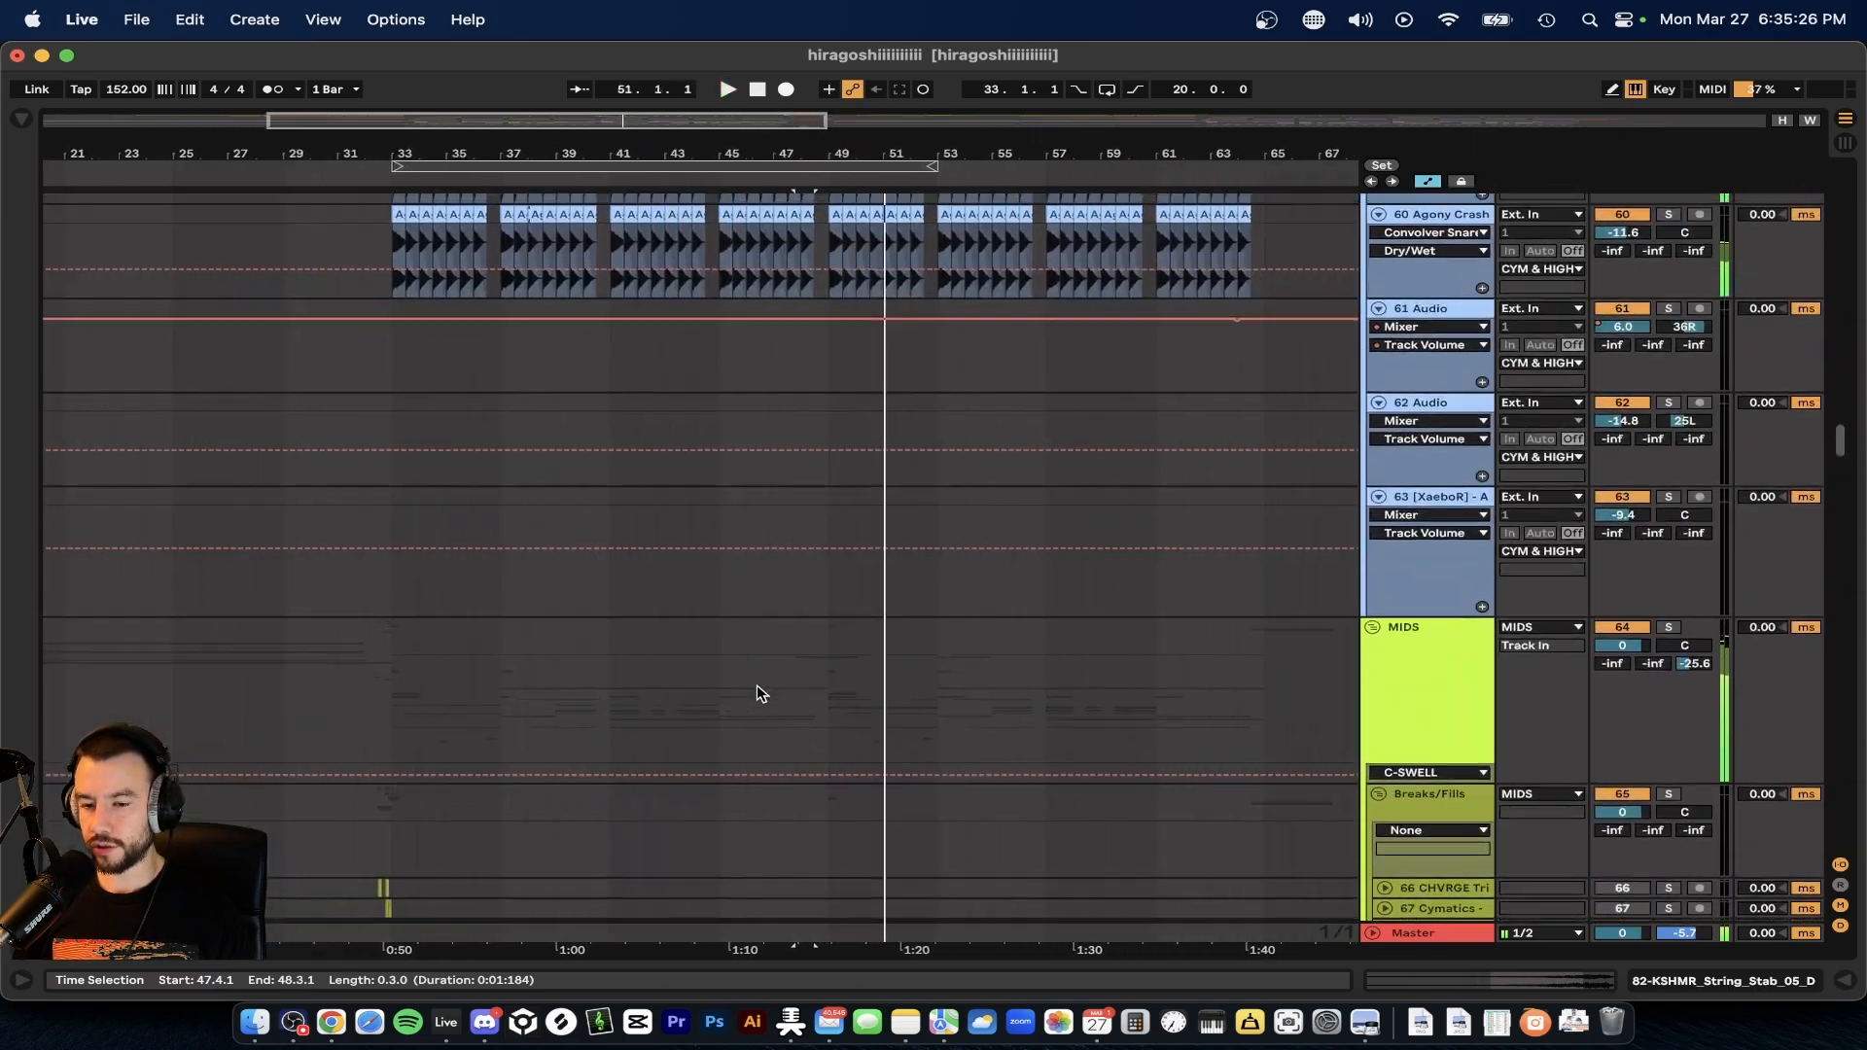
pyautogui.scroll(-6, 757, 685)
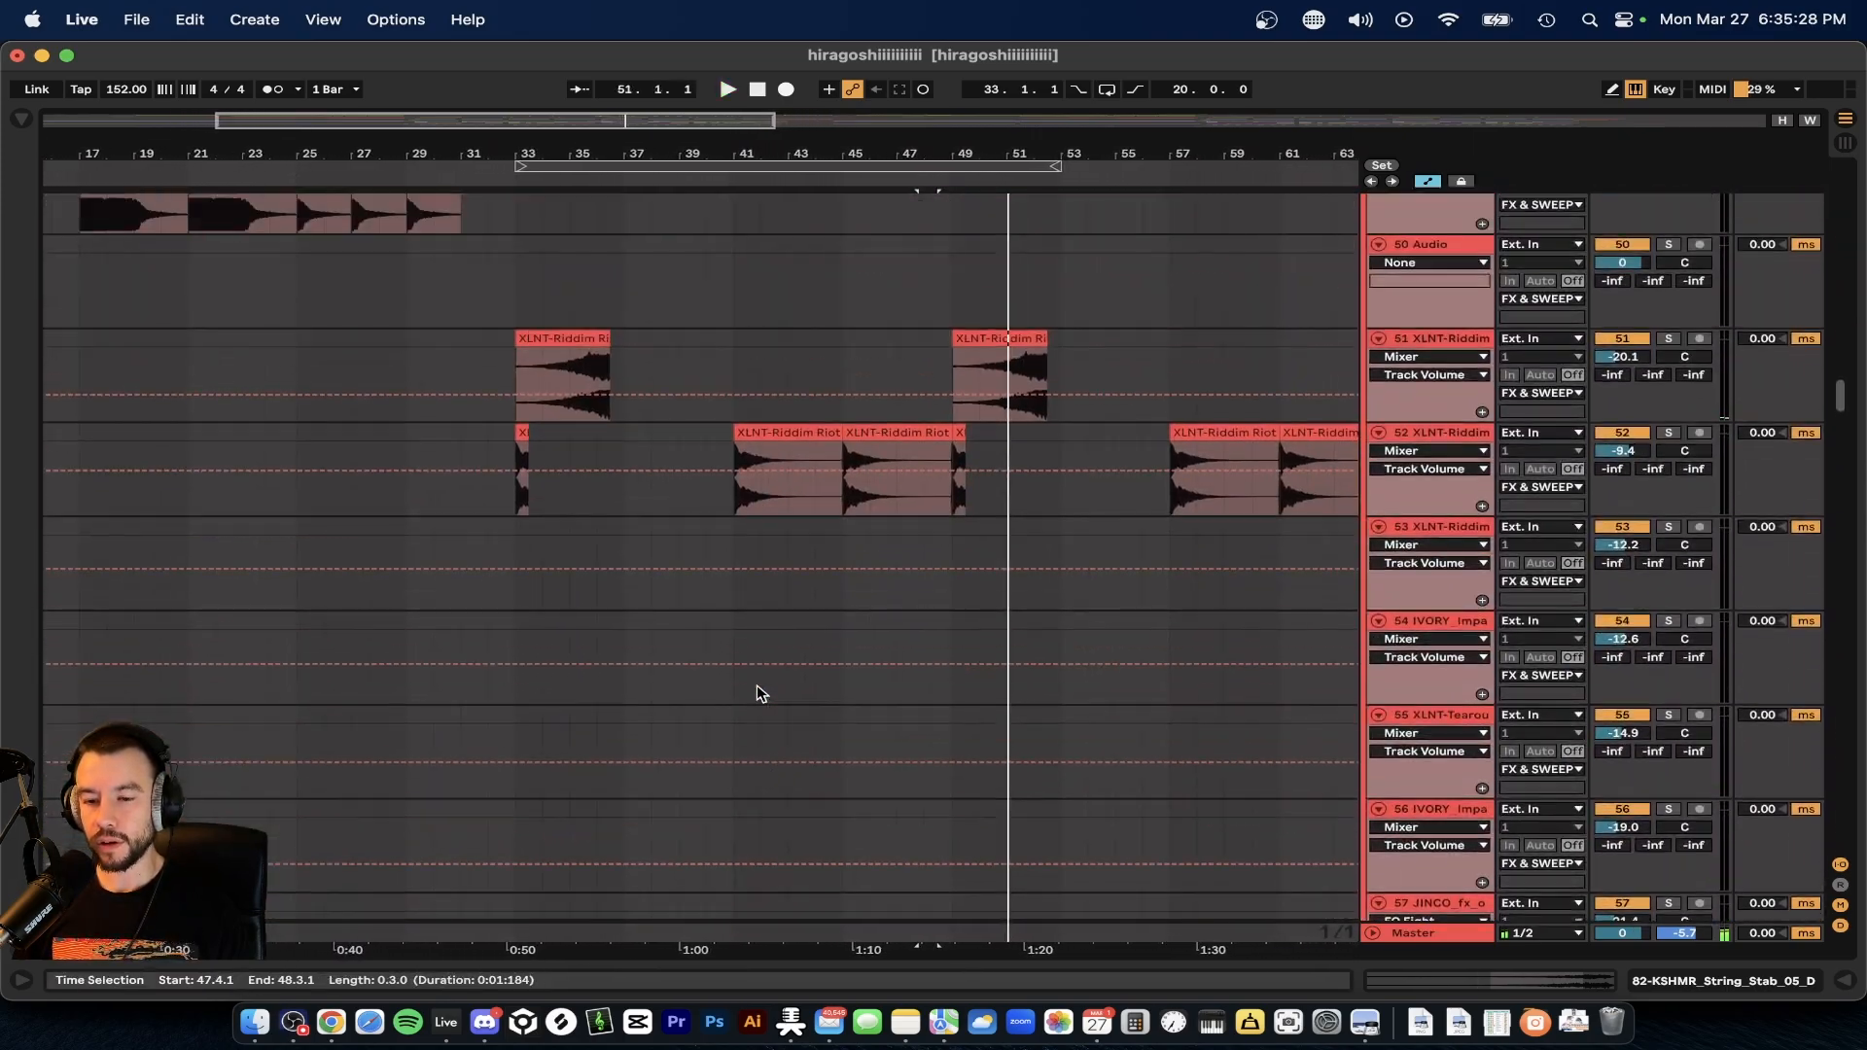
pyautogui.scroll(-2, 760, 693)
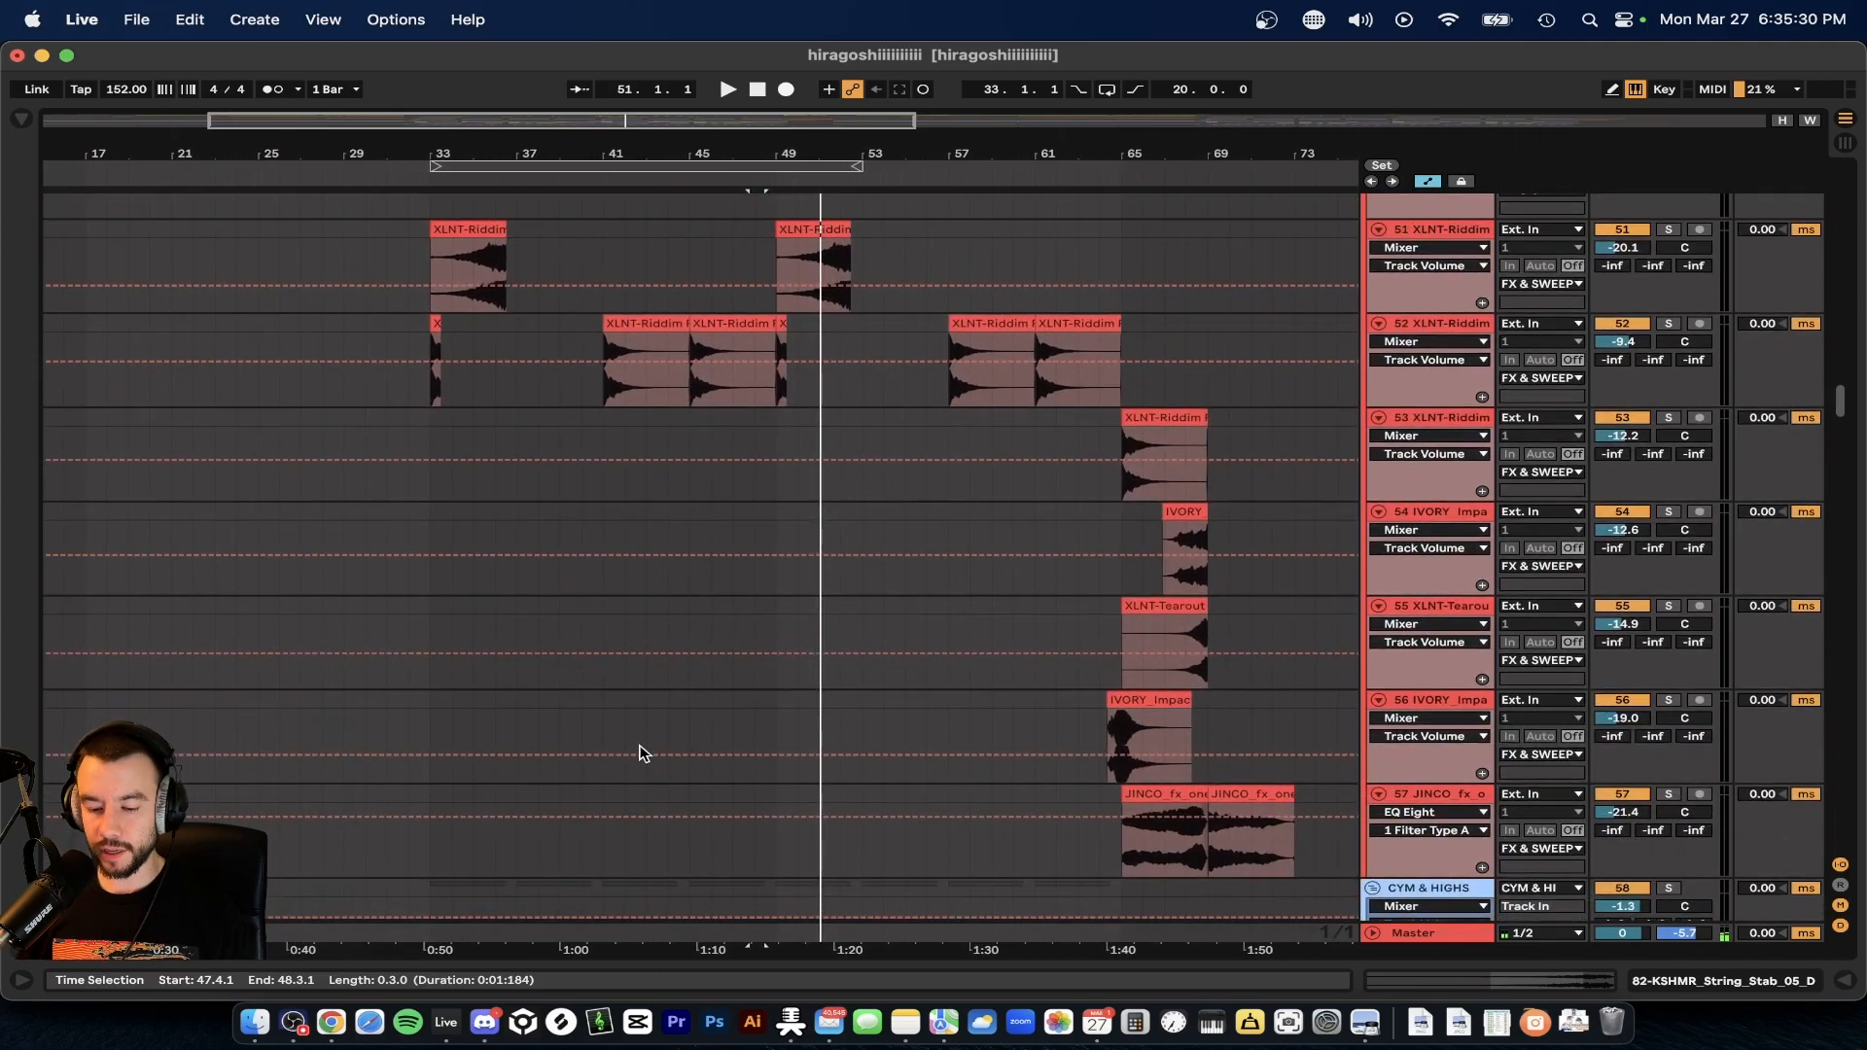
pyautogui.scroll(-20, 640, 747)
pyautogui.hotkey('alt', 'u')
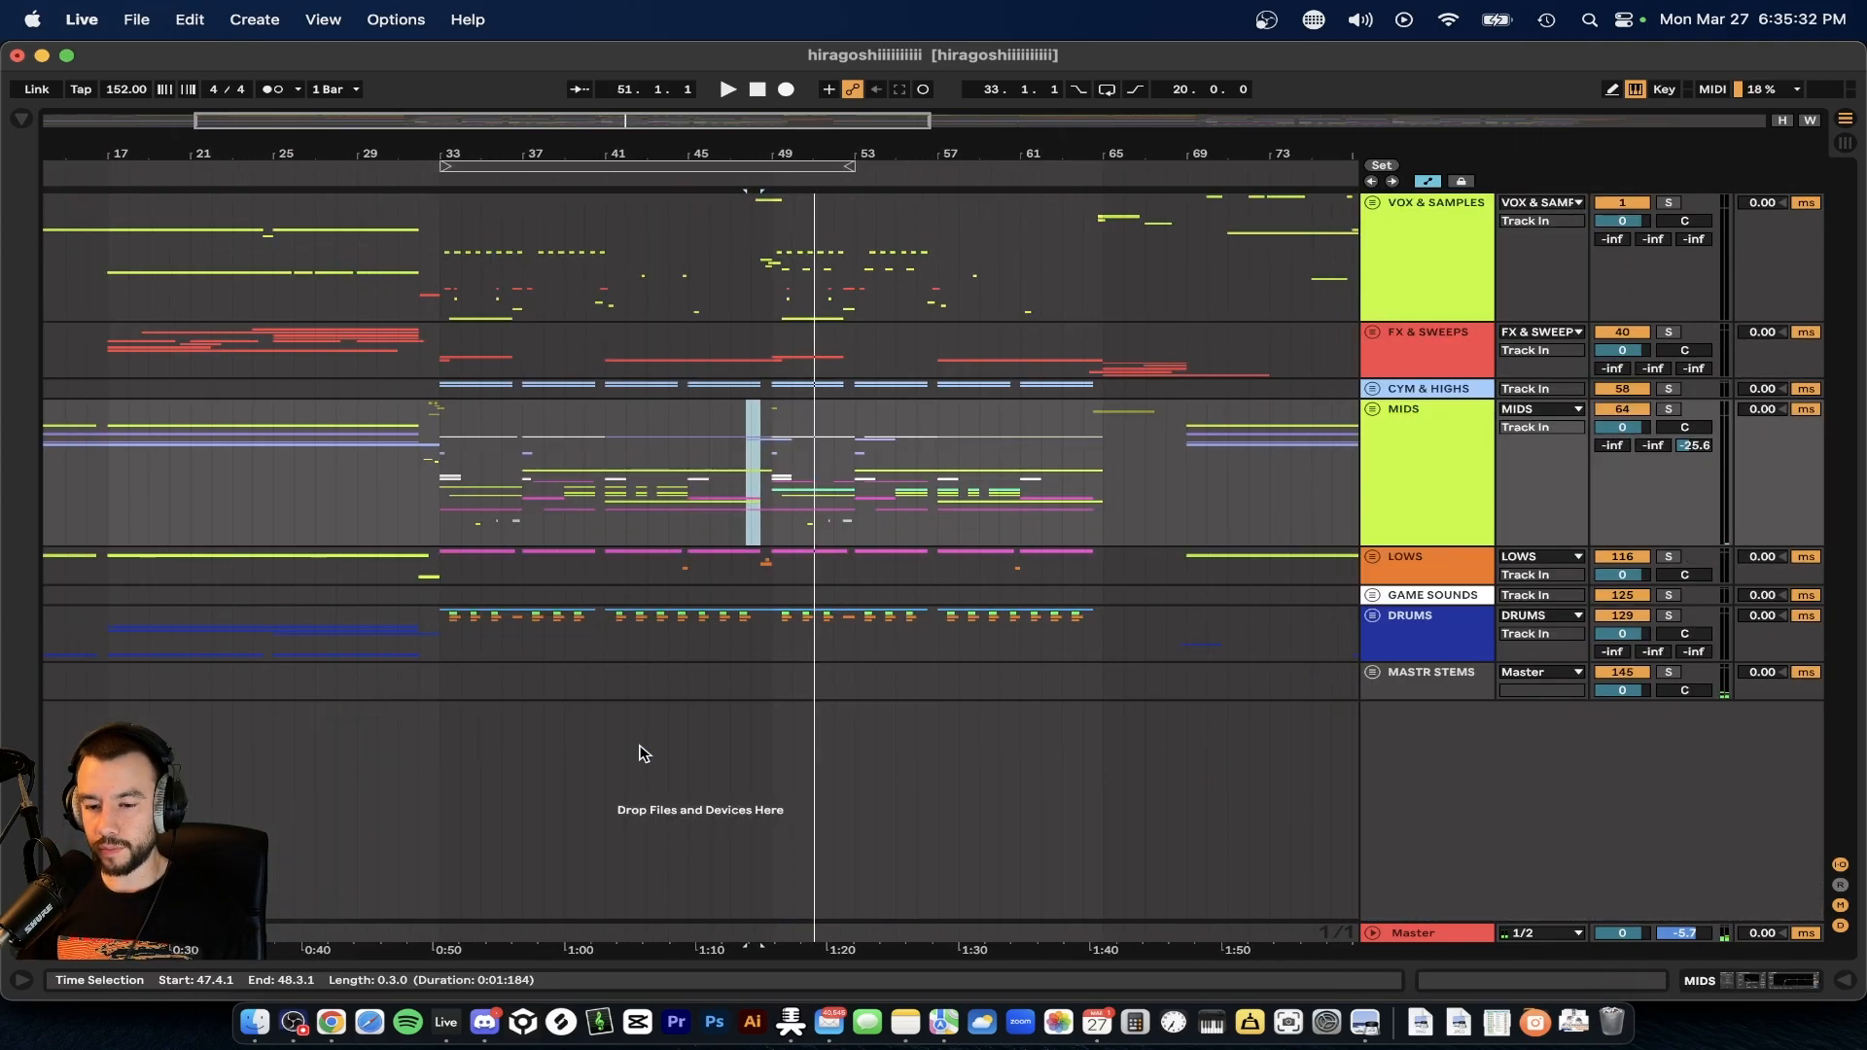
pyautogui.scroll(-2, 642, 754)
pyautogui.click(1372, 409)
pyautogui.scroll(-3, 1375, 611)
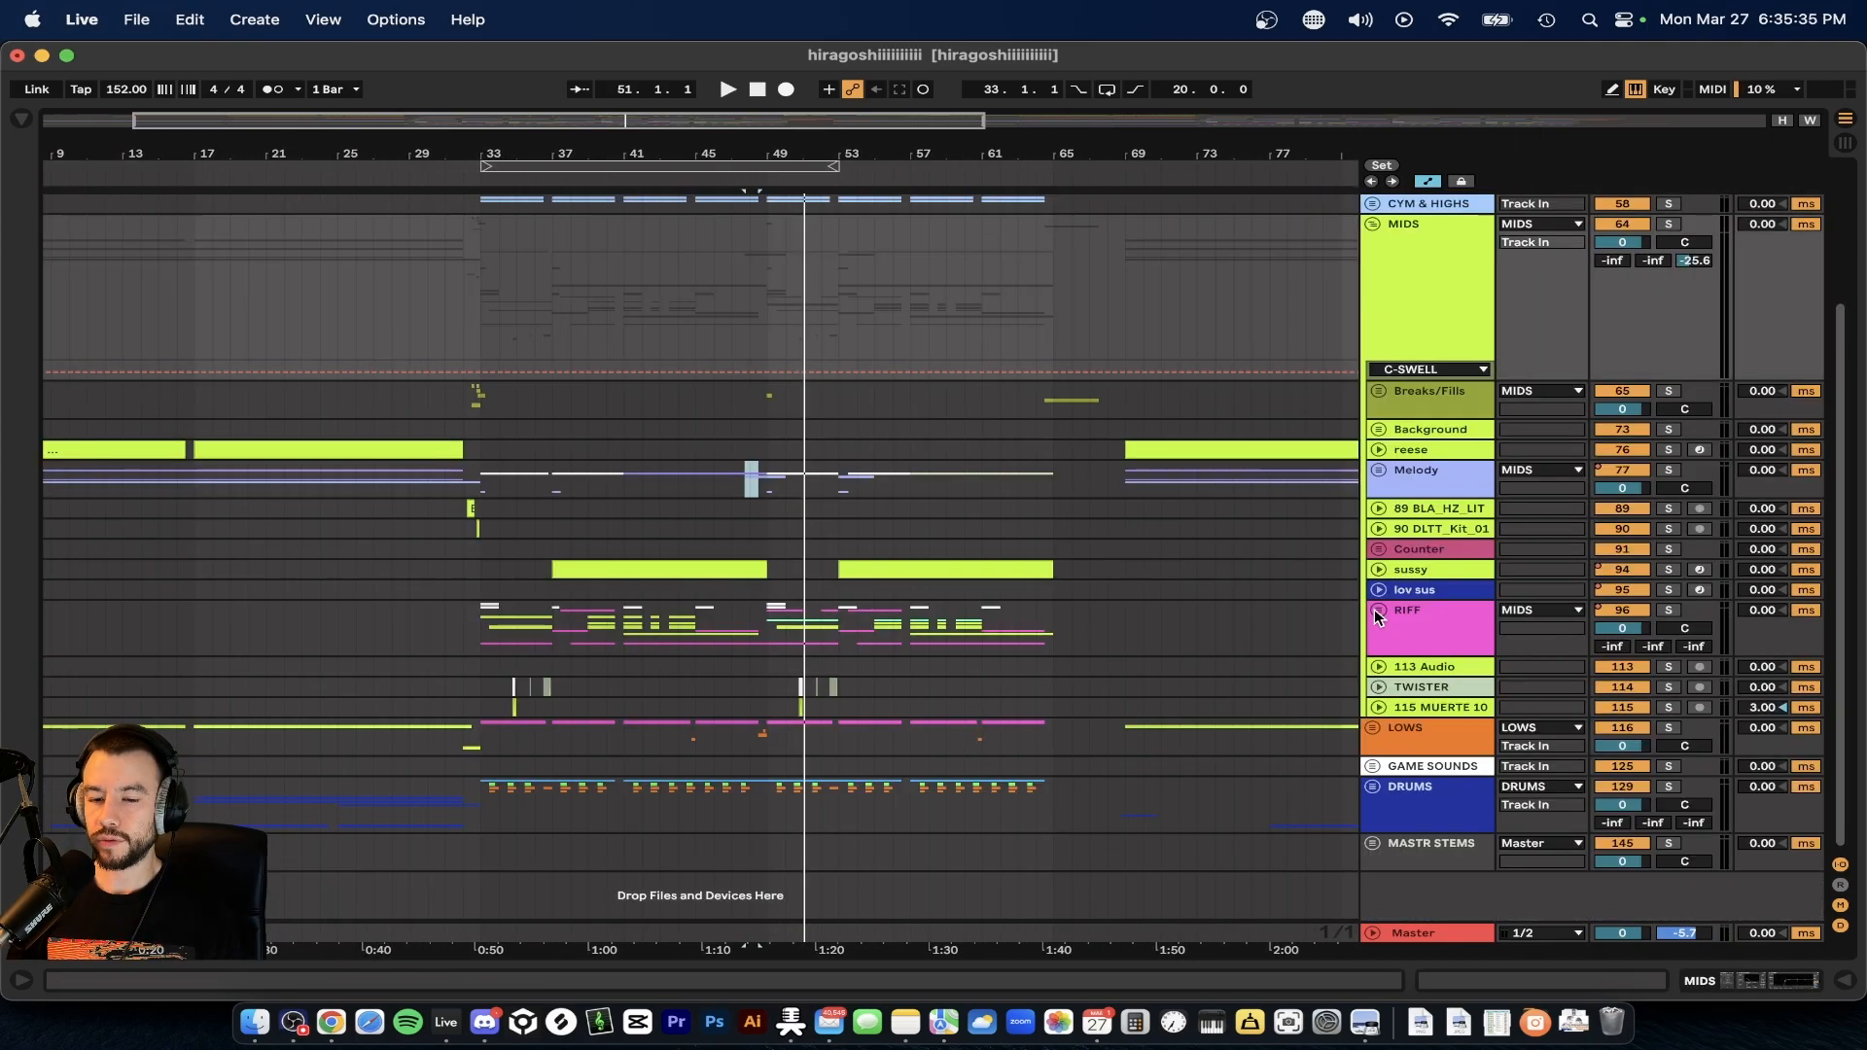
# - Unfold the sussy track 94 and place the insert mark at 33.1.1 on it
pyautogui.click(1379, 571)
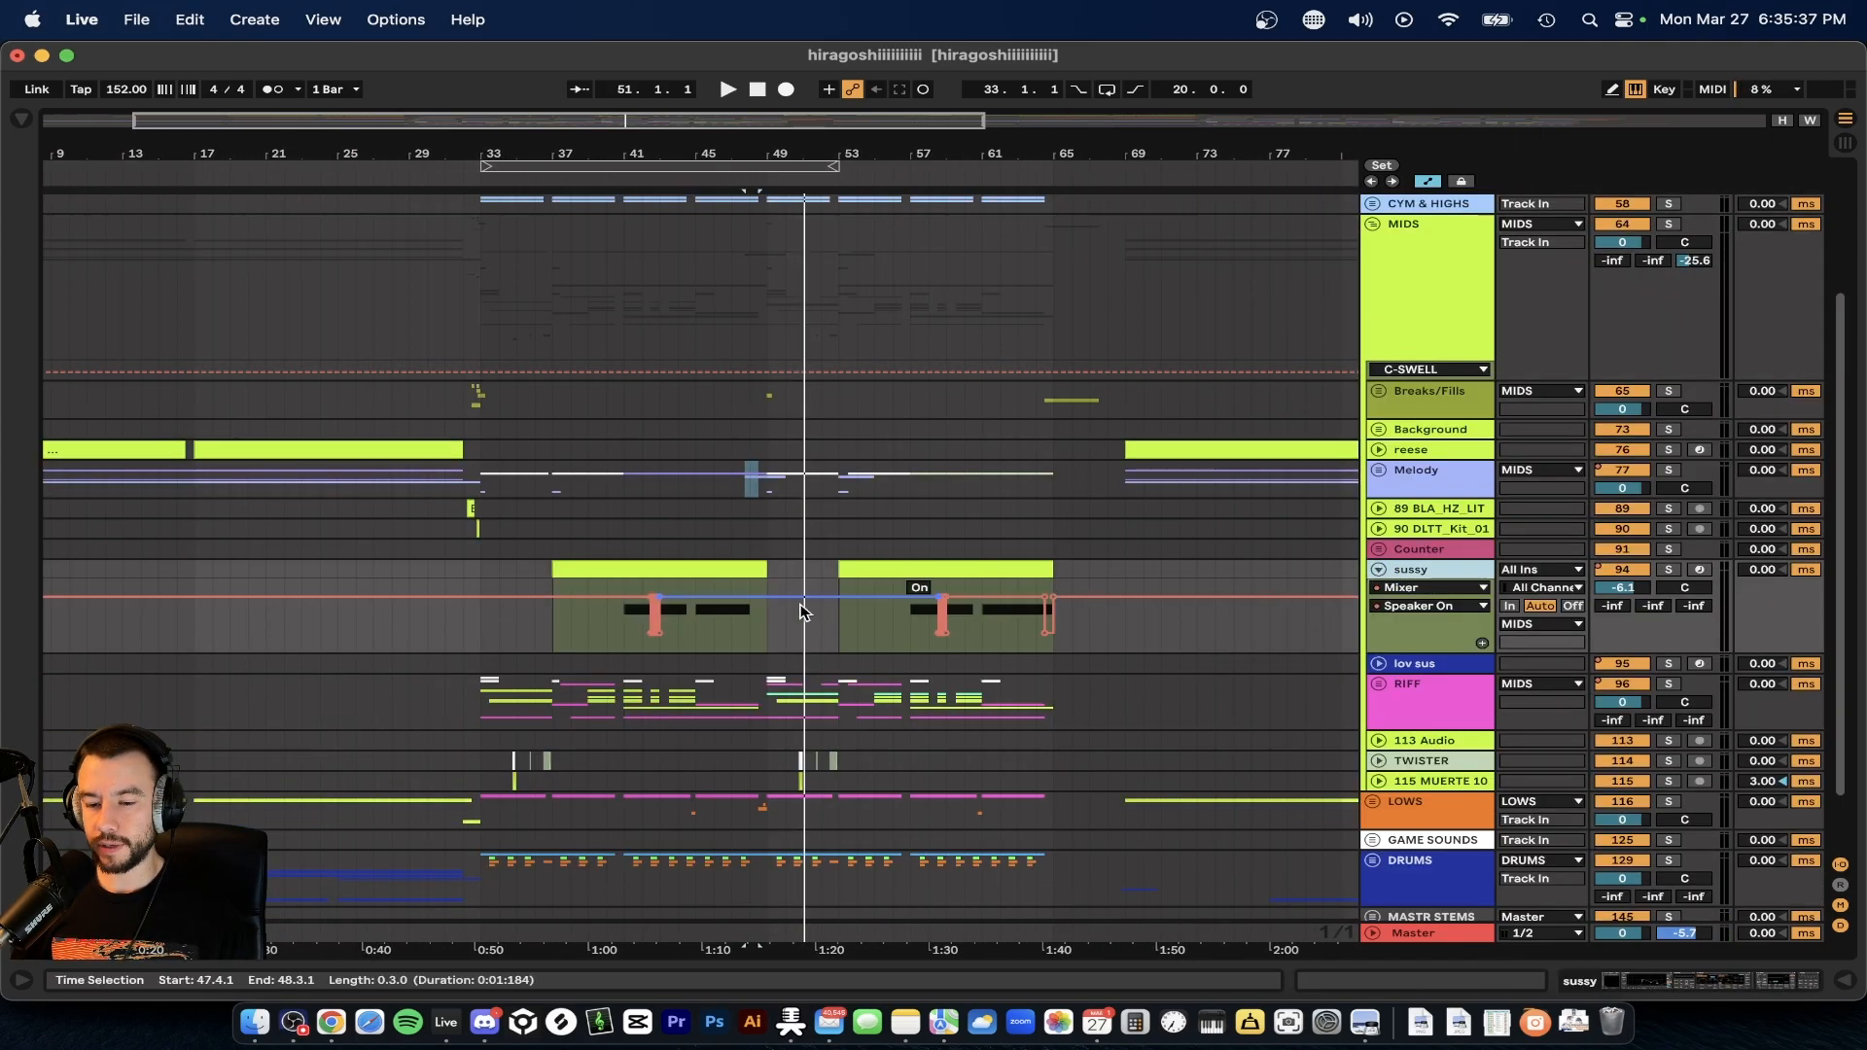
pyautogui.click(622, 574)
pyautogui.scroll(3, 623, 574)
pyautogui.click(705, 598)
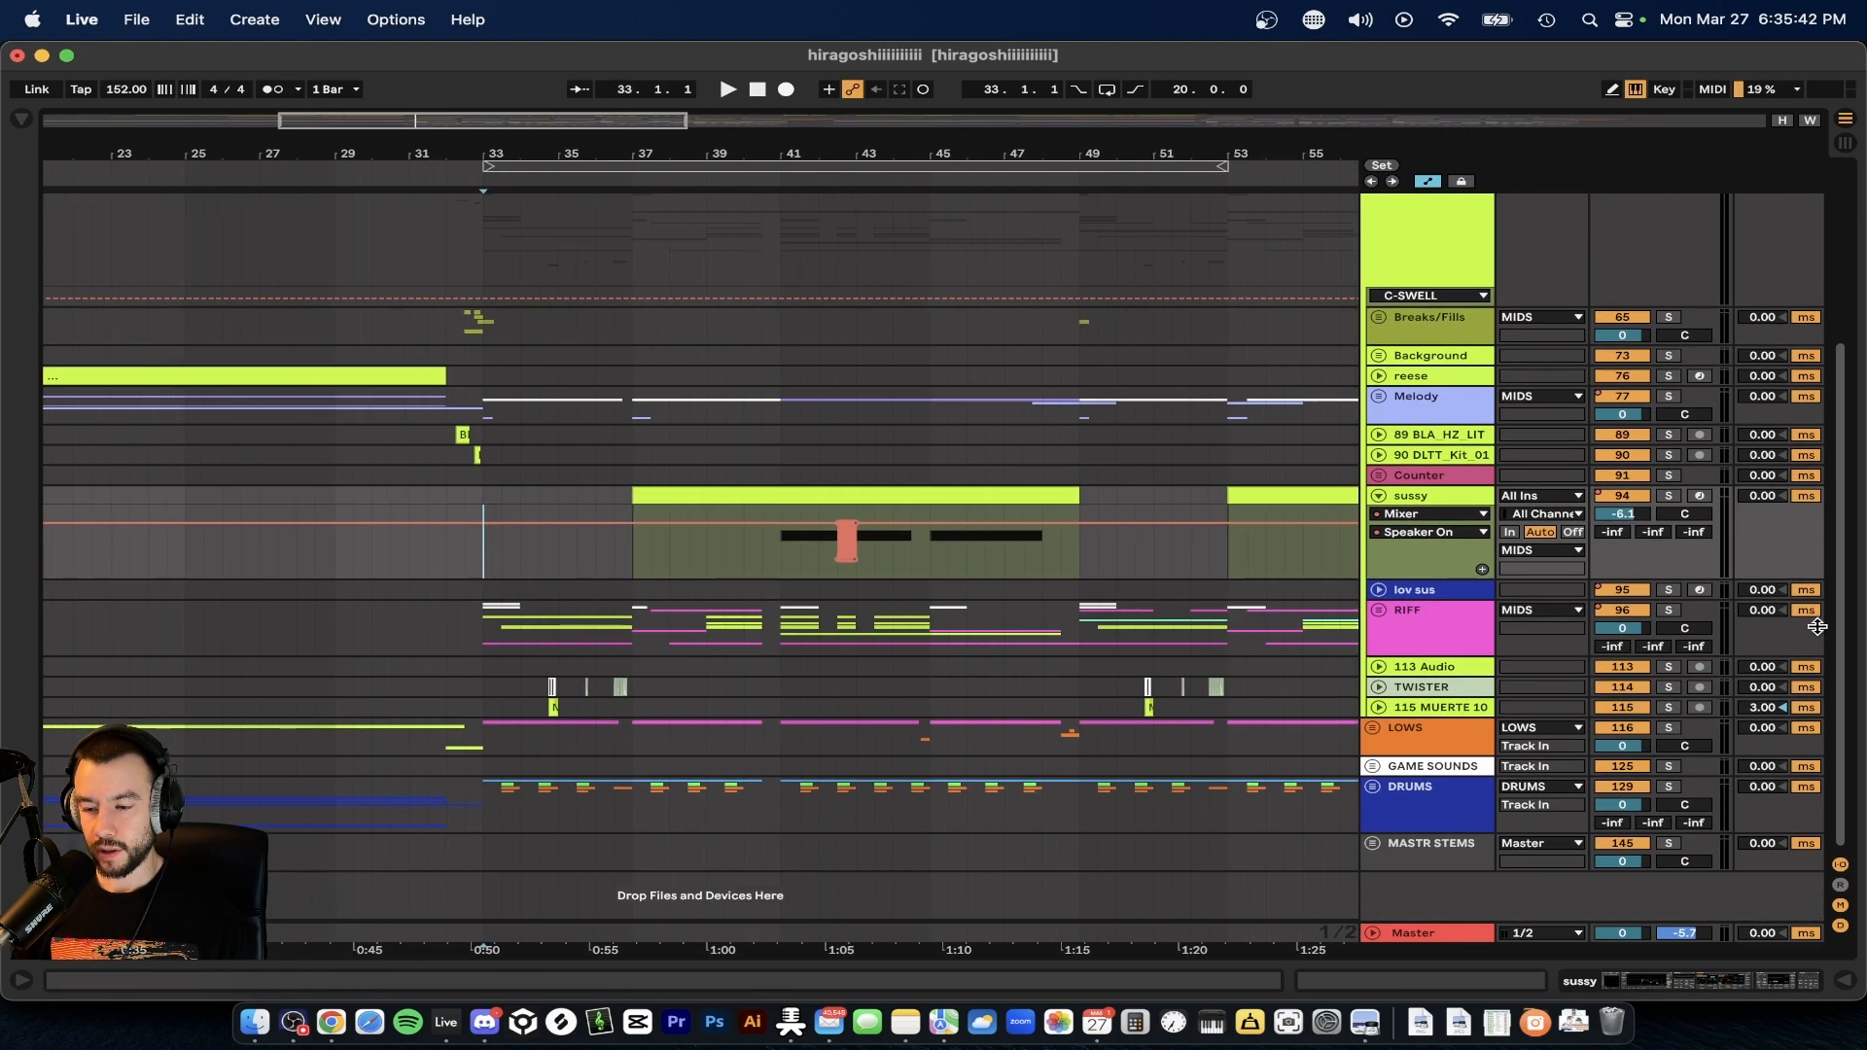
# - Expand the RIFF group 96 and solo it
pyautogui.click(1379, 613)
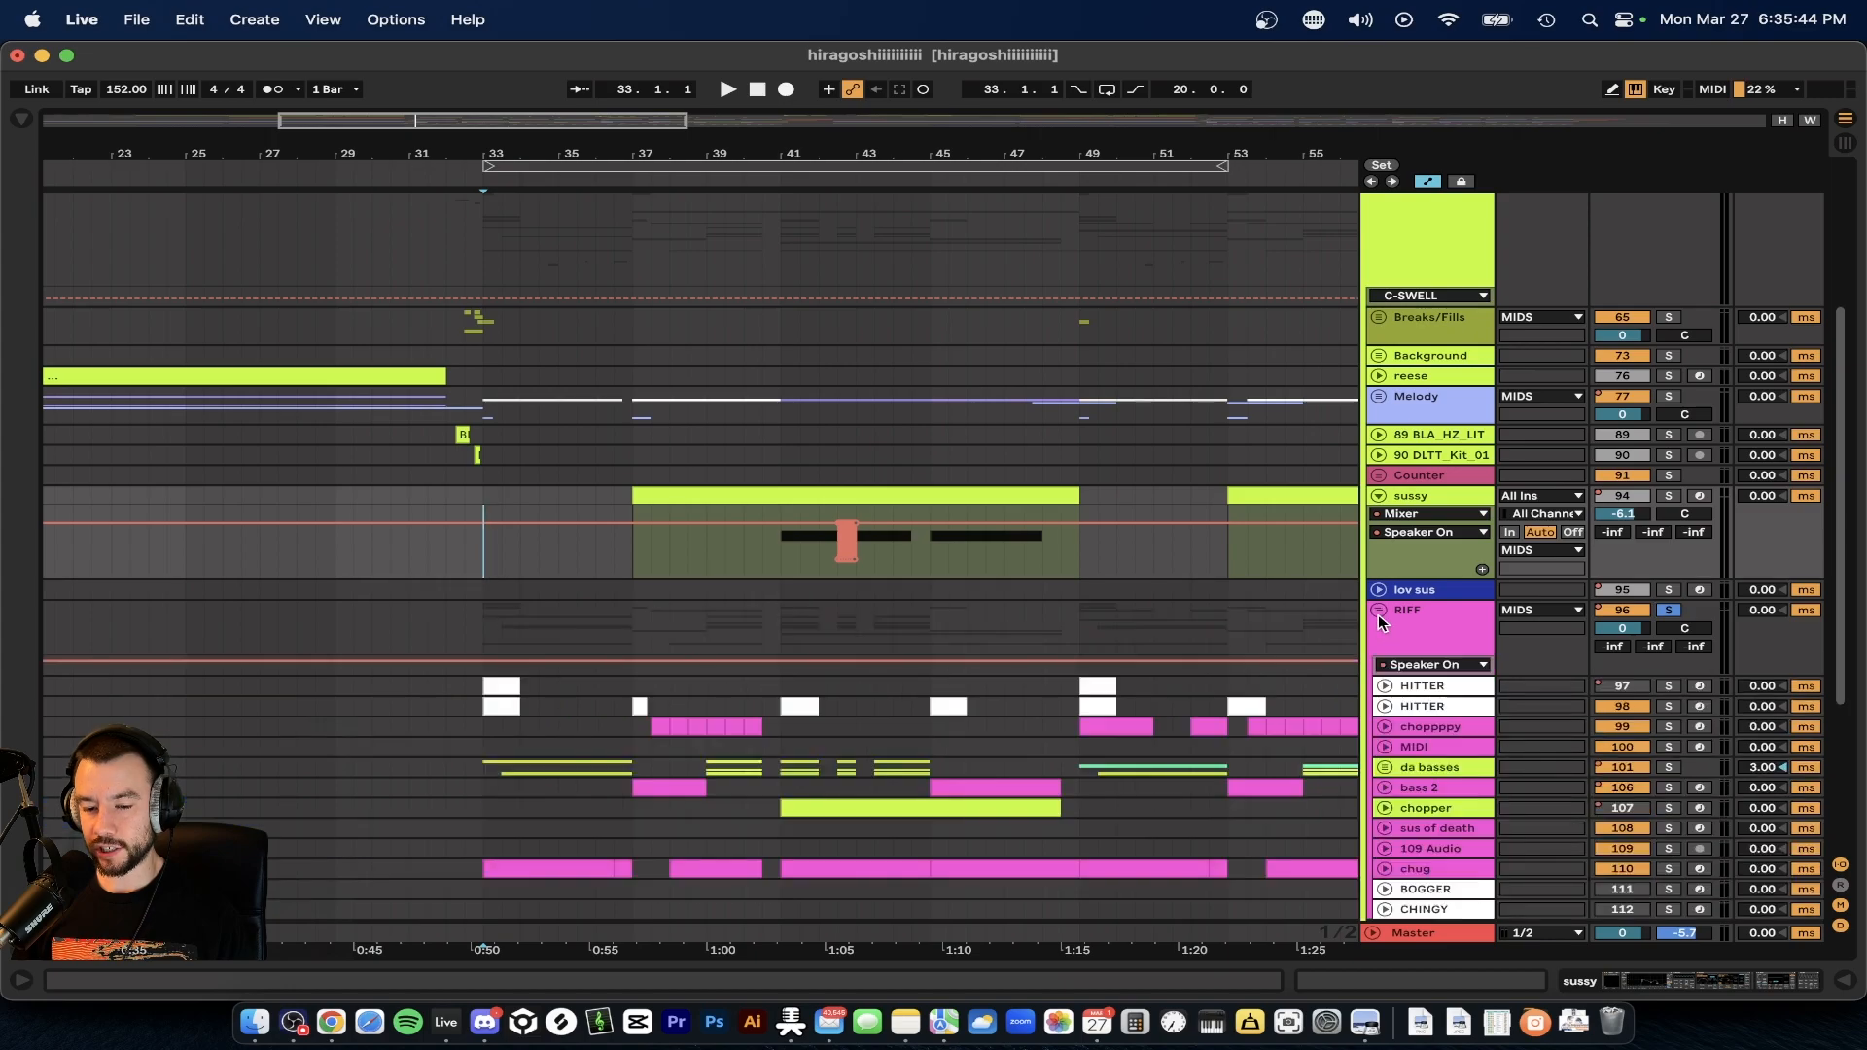
# - Expand the two HITTER tracks inside the RIFF group
pyautogui.scroll(-4, 962, 647)
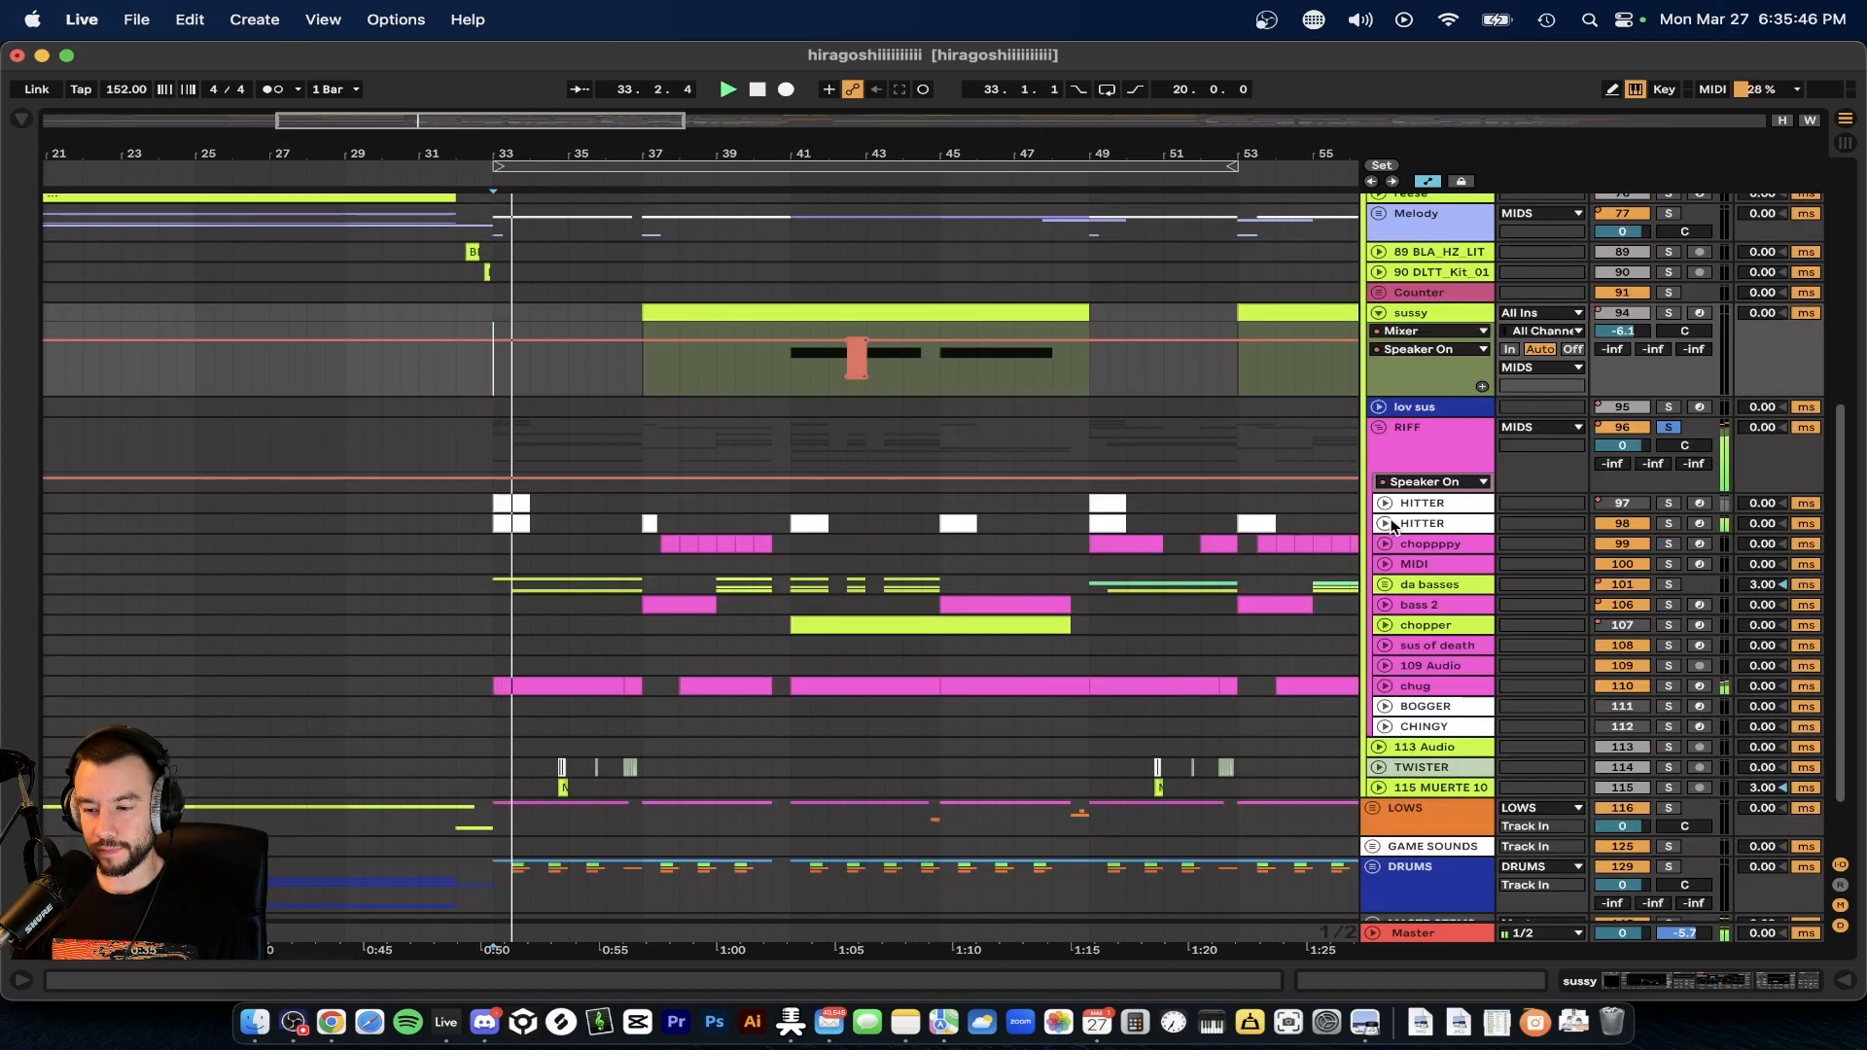
pyautogui.click(1385, 503)
pyautogui.click(1385, 578)
pyautogui.scroll(6, 1206, 535)
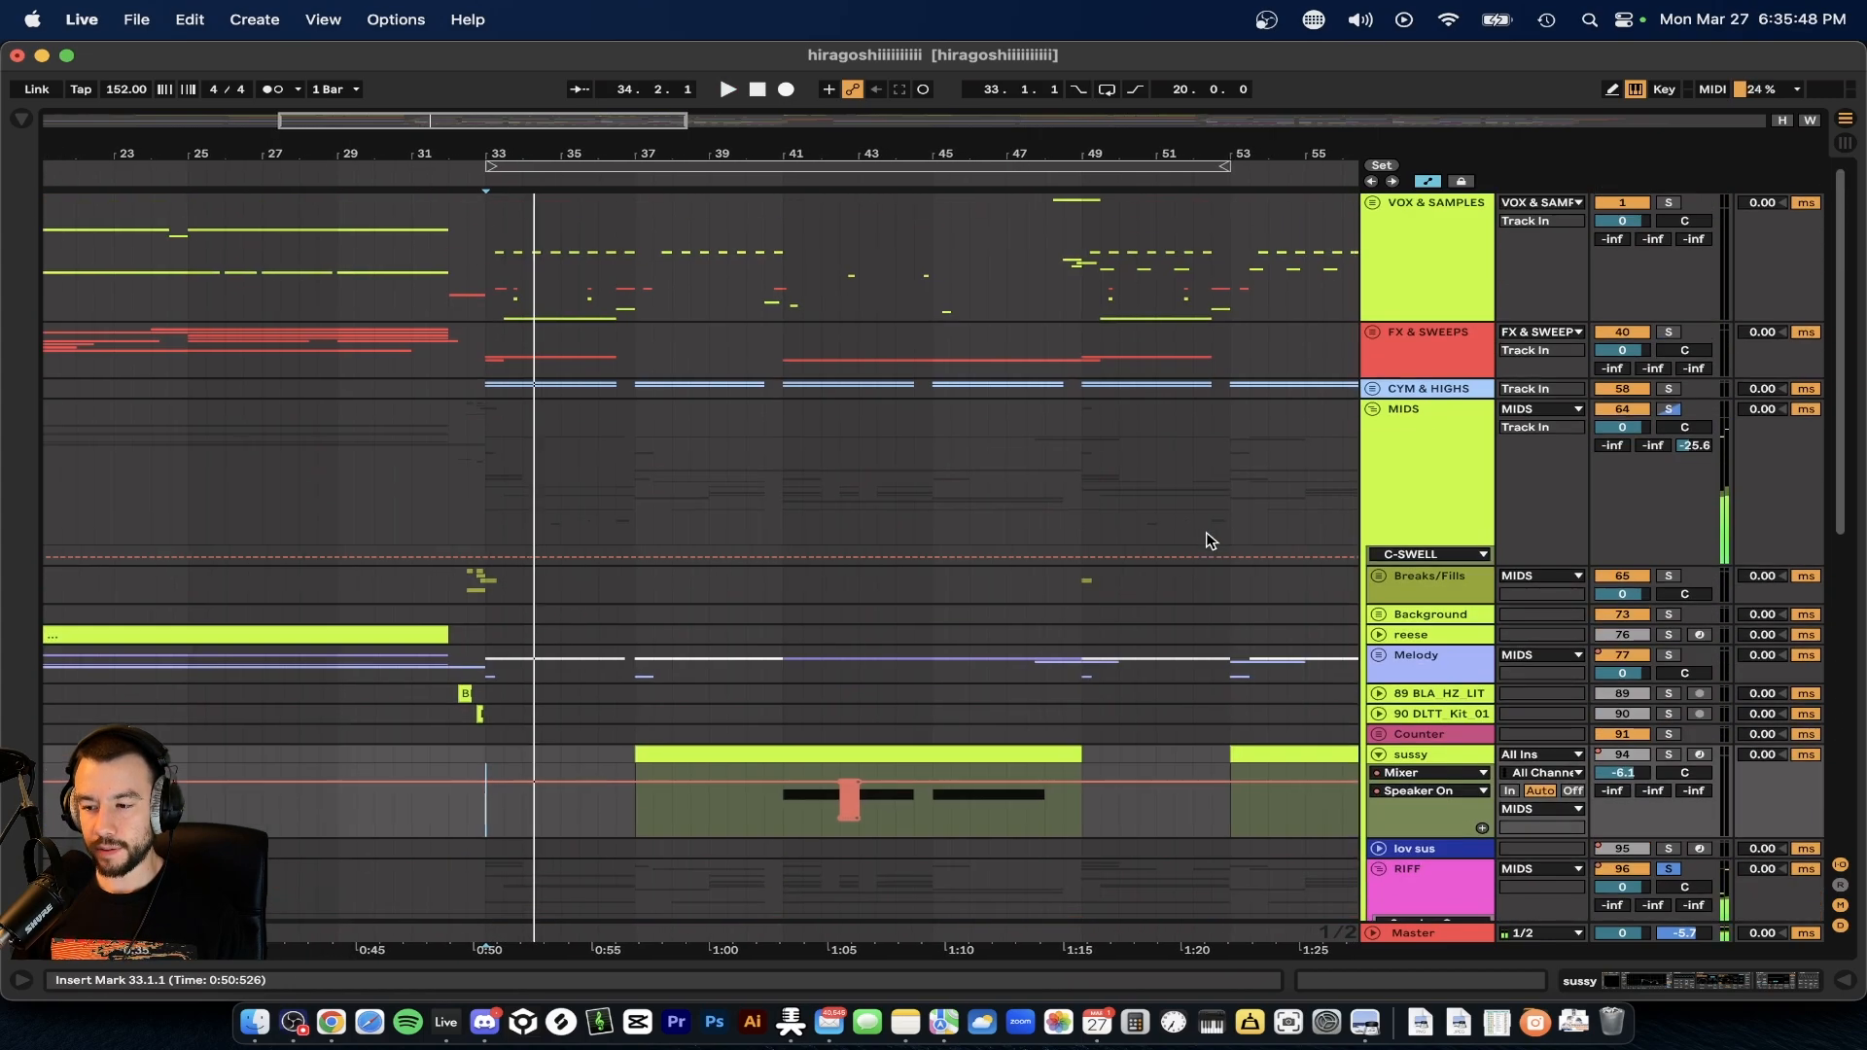
# - Solo the DRUMS and LOWS groups along with RIFF and play the section from bar 33
pyautogui.scroll(-8, 1634, 865)
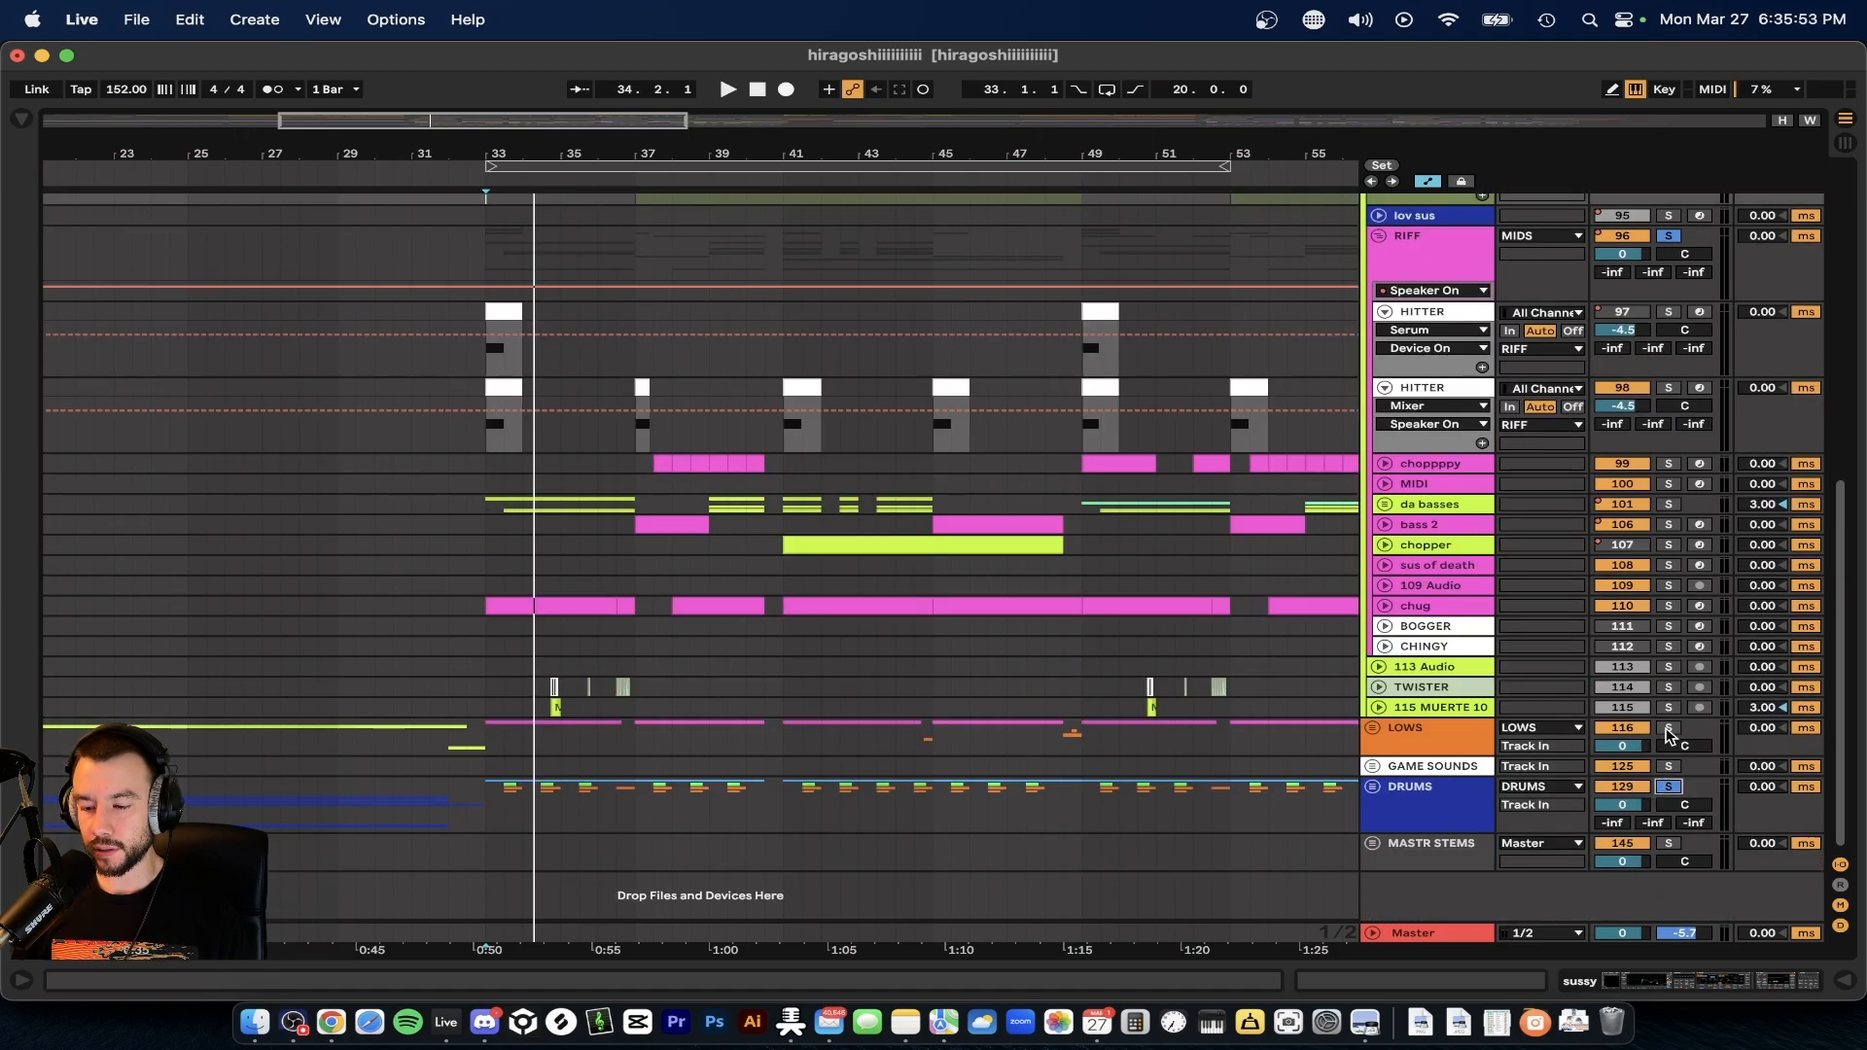
pyautogui.click(1668, 729)
pyautogui.press('space')
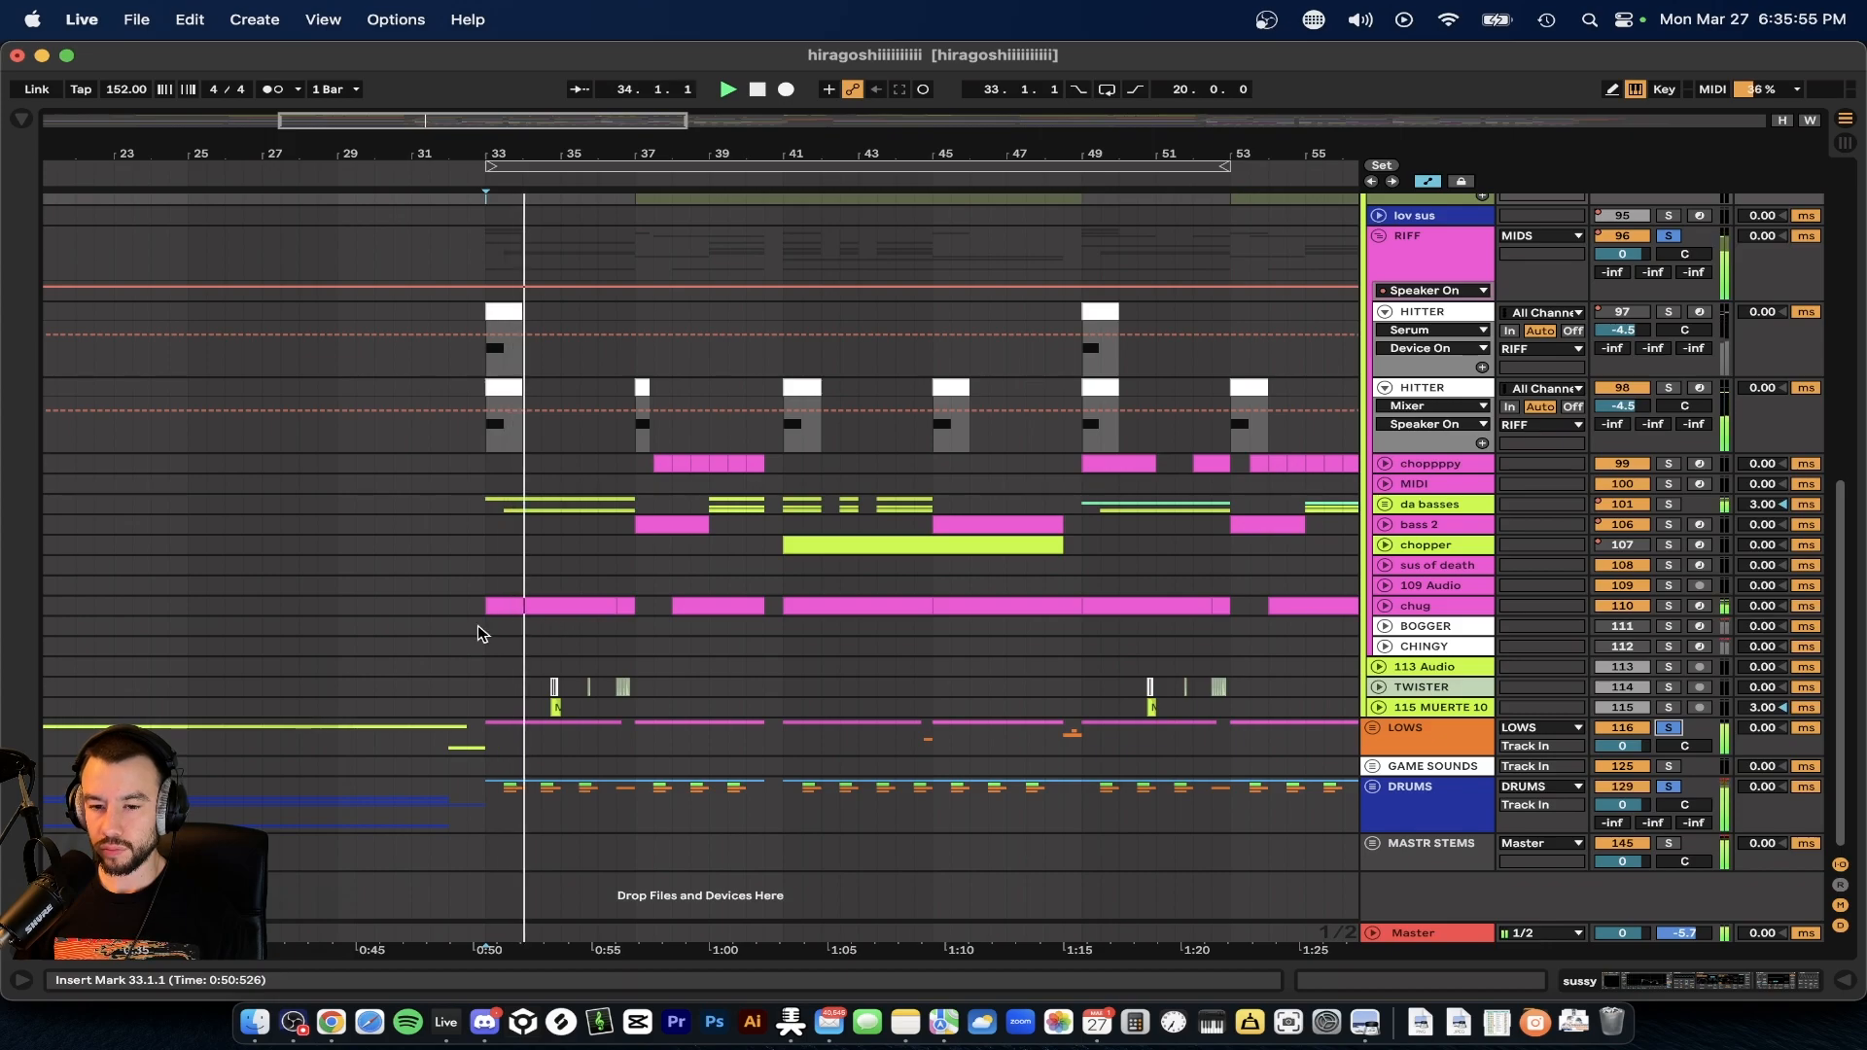
pyautogui.scroll(5, 477, 636)
pyautogui.scroll(1, 478, 638)
pyautogui.scroll(2, 476, 638)
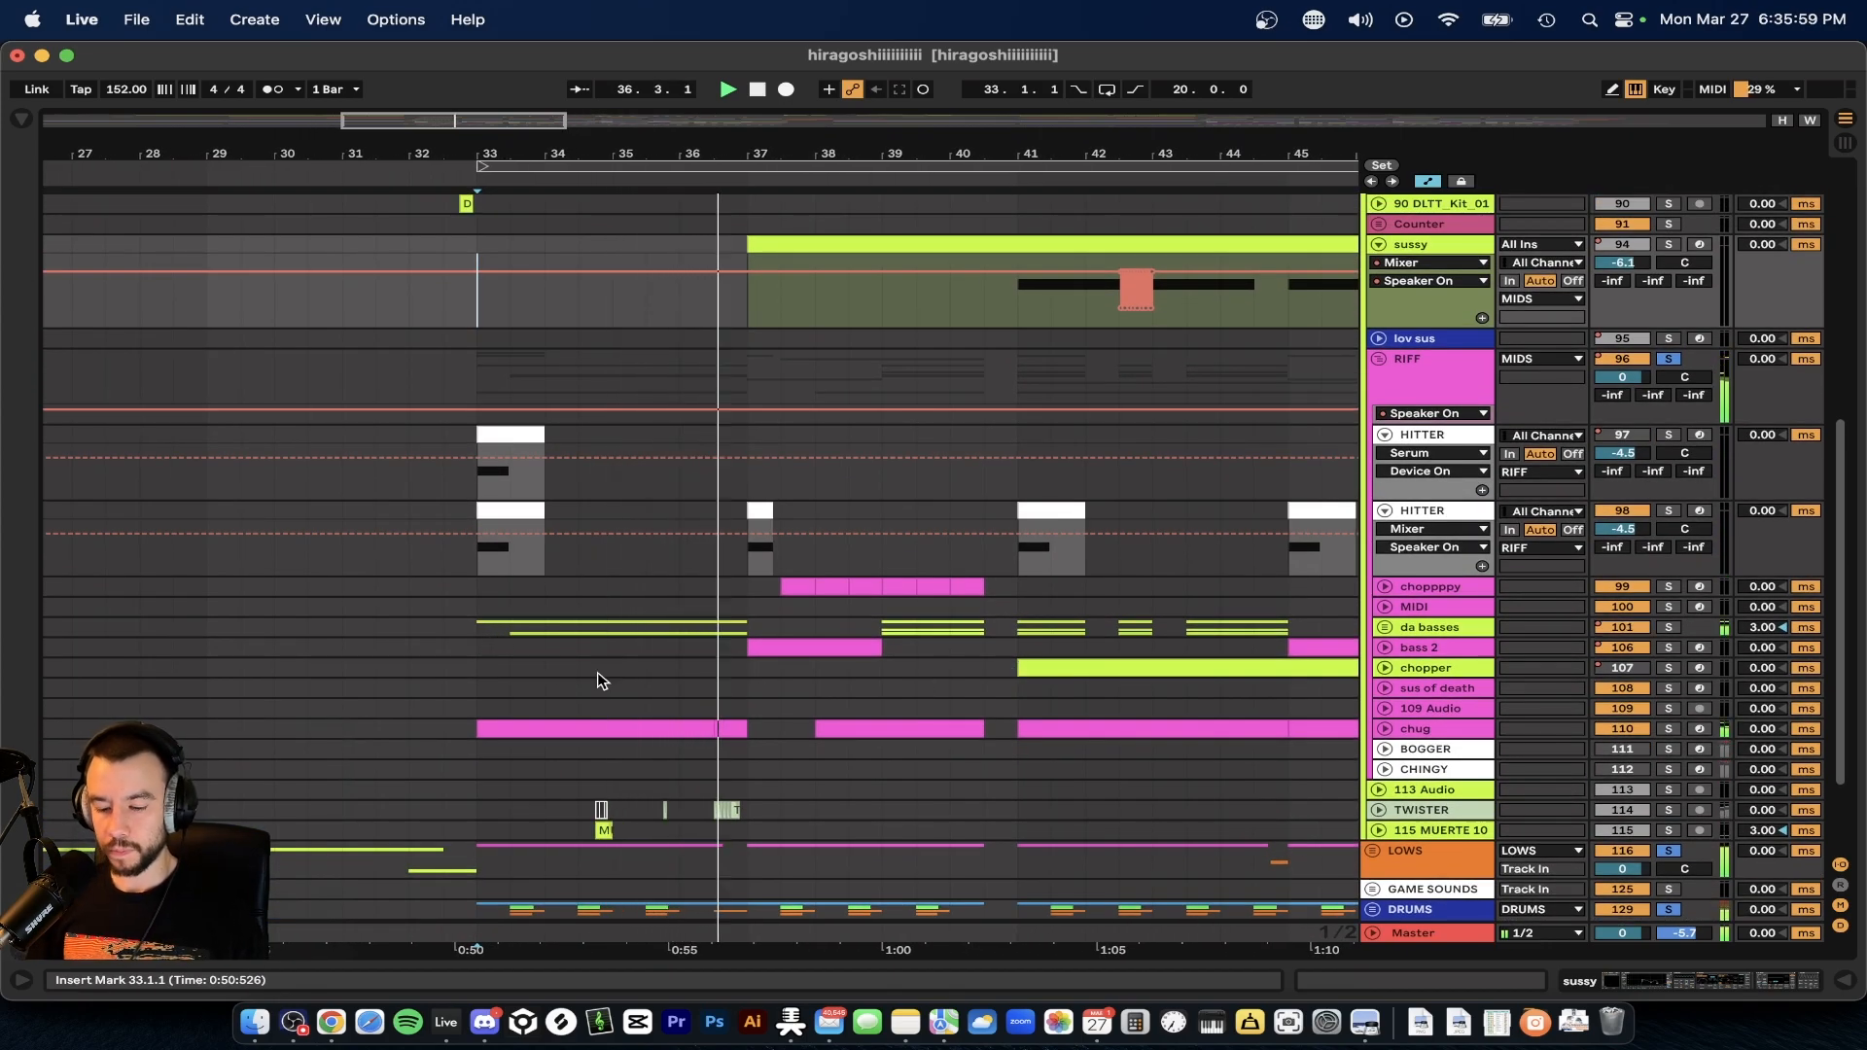
# - Unfold all tracks in the arrangement and look through the HITTER, choppppy and bass tracks of the RIFF group
pyautogui.hotkey('alt', 'u')
pyautogui.scroll(-10, 597, 673)
pyautogui.scroll(-5, 597, 673)
pyautogui.scroll(4, 597, 673)
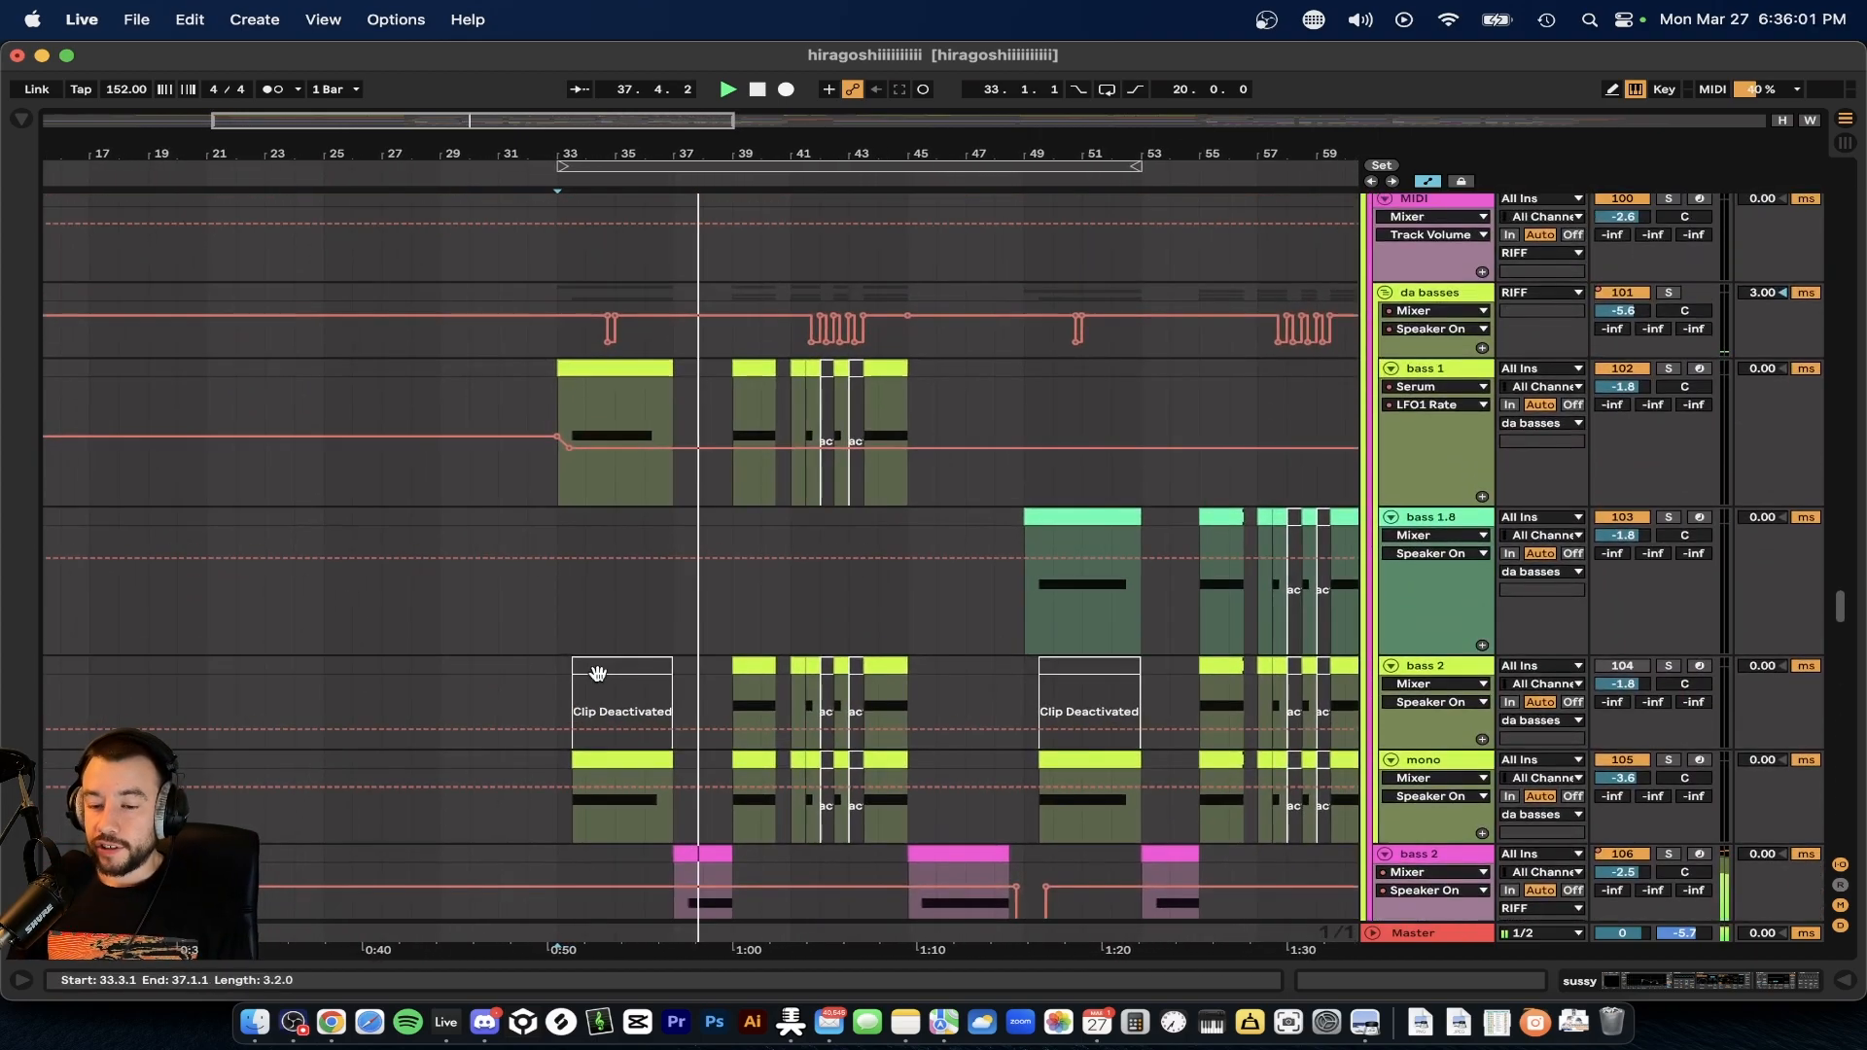
pyautogui.scroll(5, 597, 673)
pyautogui.scroll(-2, 597, 673)
pyautogui.scroll(2, 597, 673)
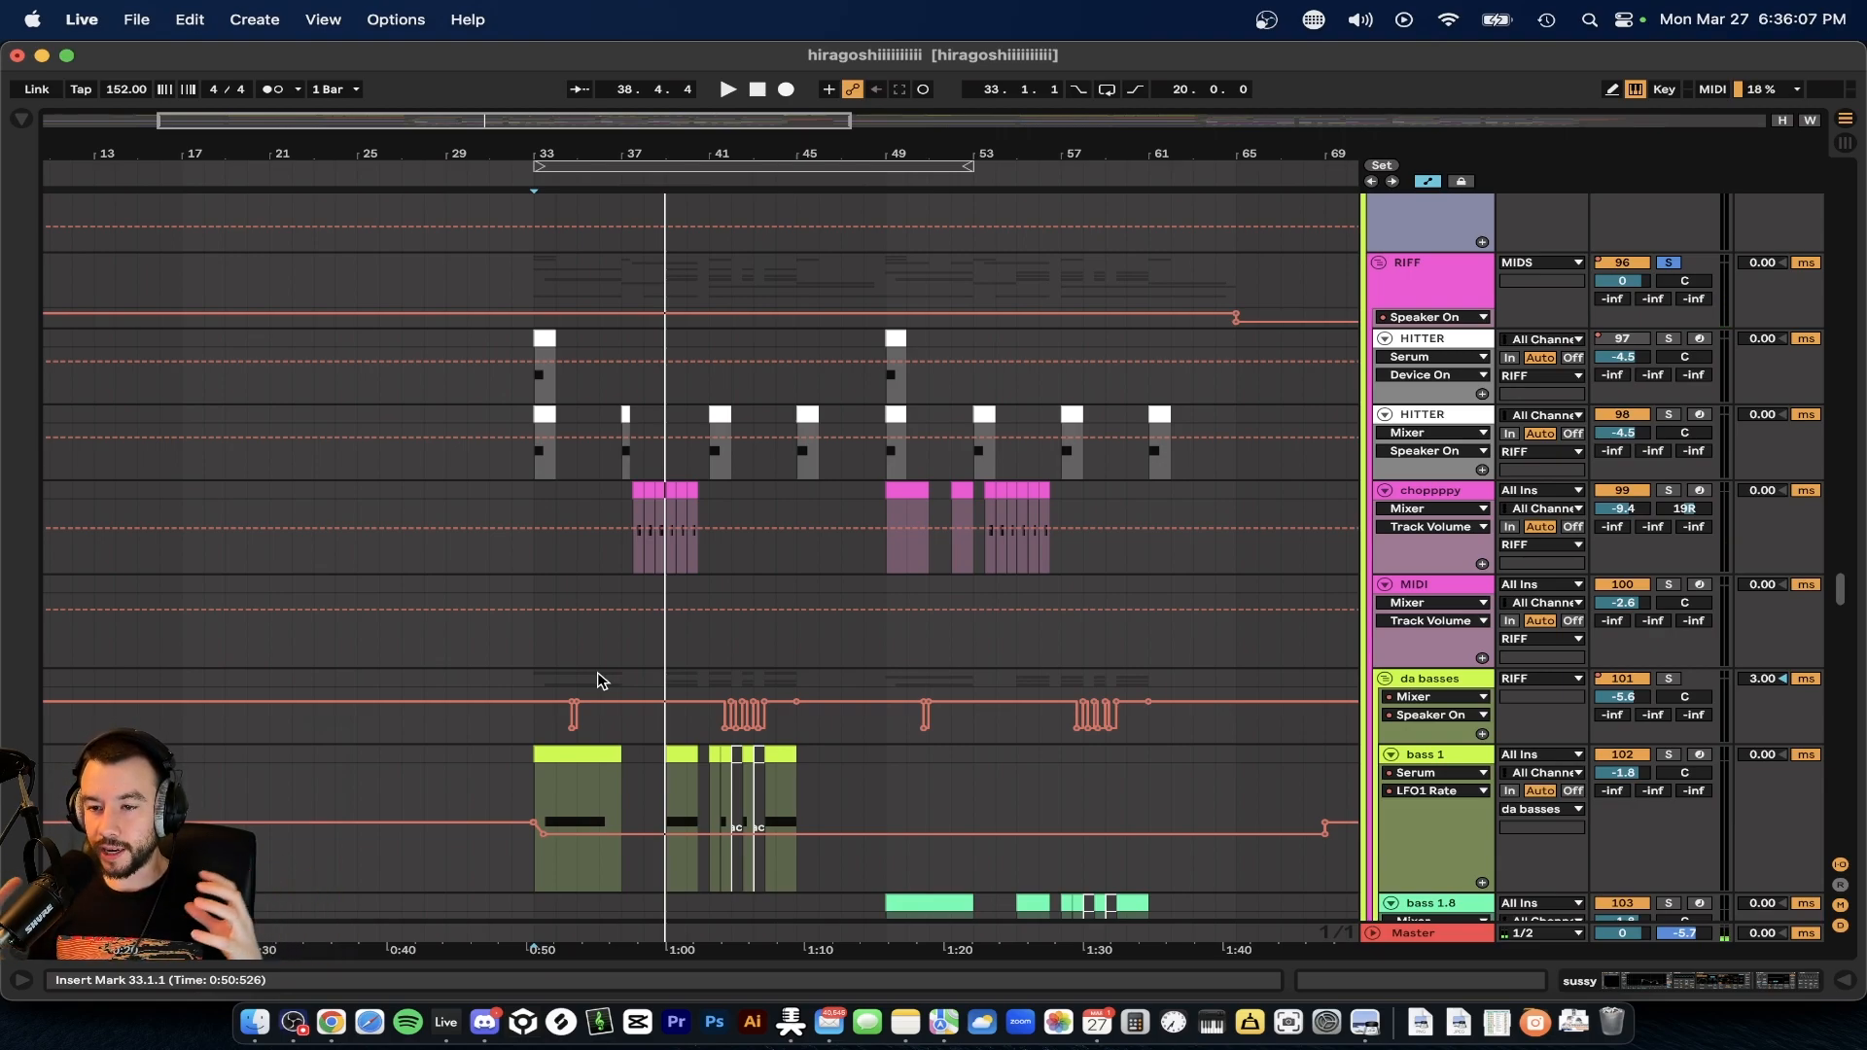
# - Place the insert marker at 33.1.1 on the choppppy track and play the soloed groups from there
pyautogui.click(525, 559)
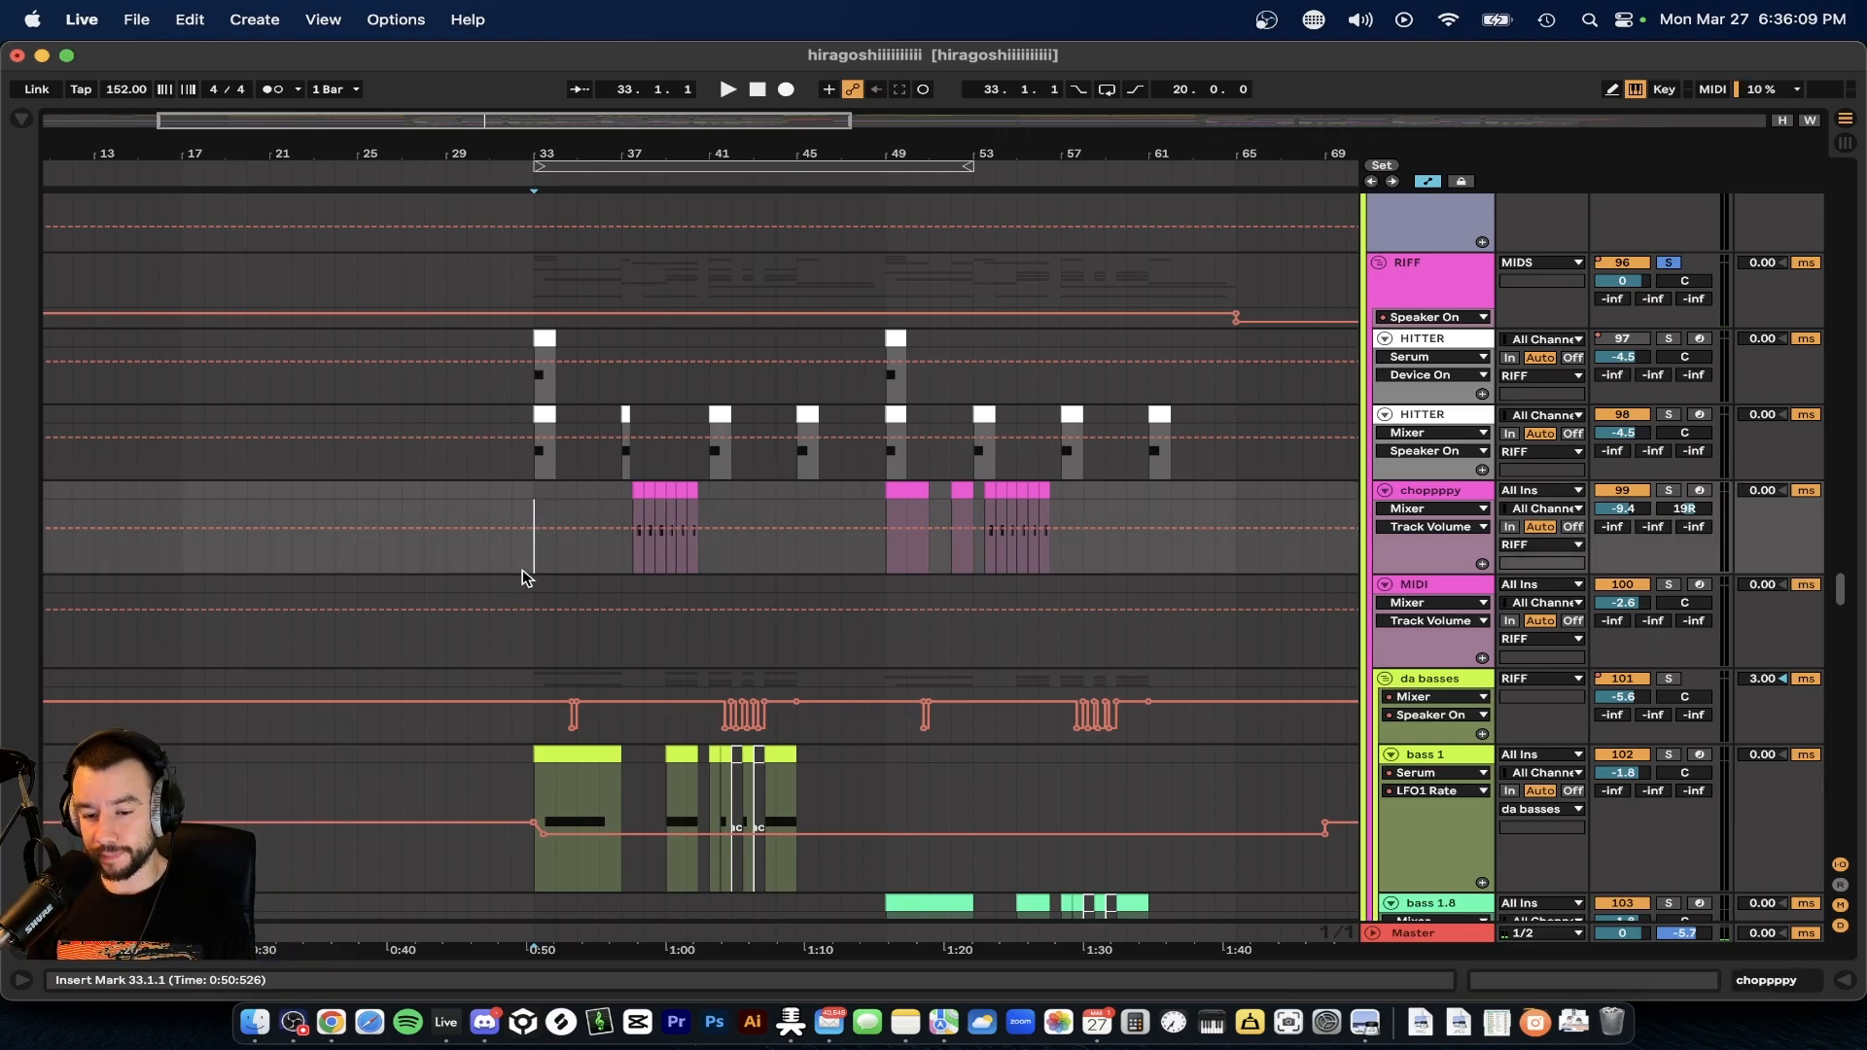
pyautogui.press('space')
pyautogui.scroll(2, 574, 573)
pyautogui.scroll(2, 629, 575)
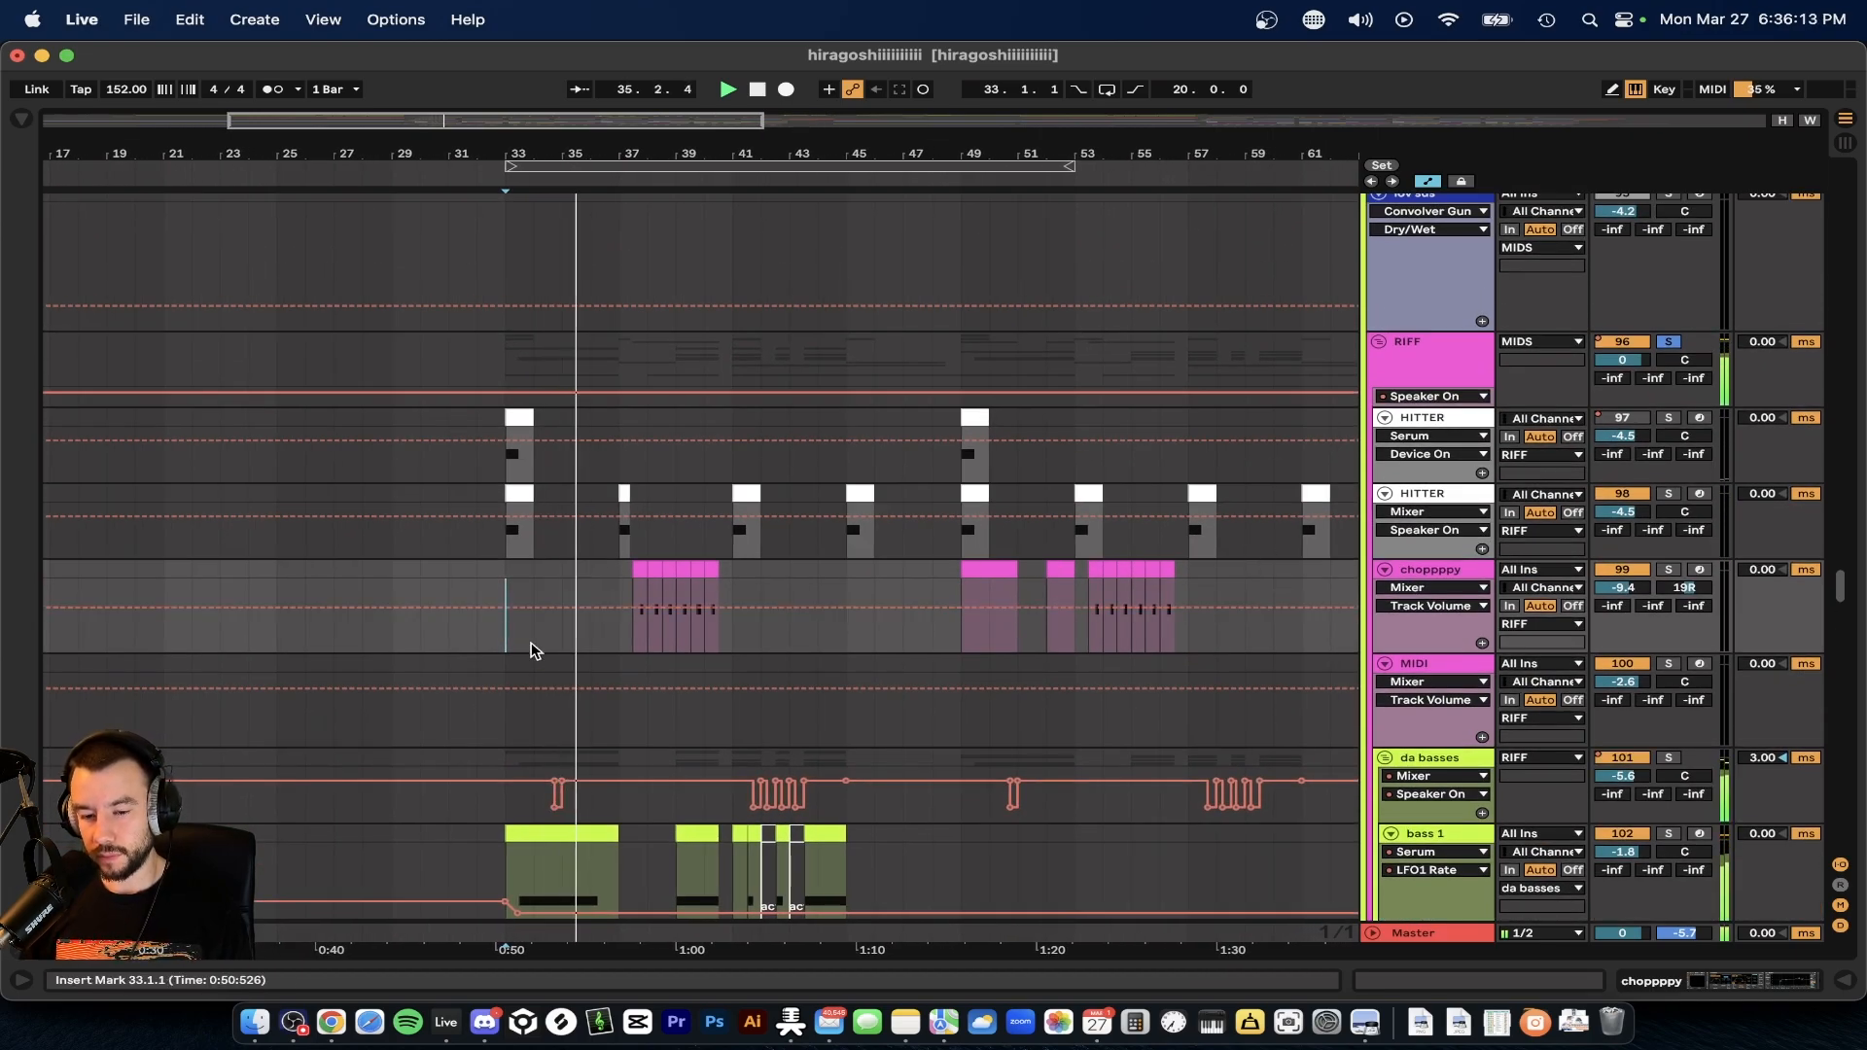
pyautogui.scroll(2, 494, 686)
pyautogui.scroll(15, 494, 686)
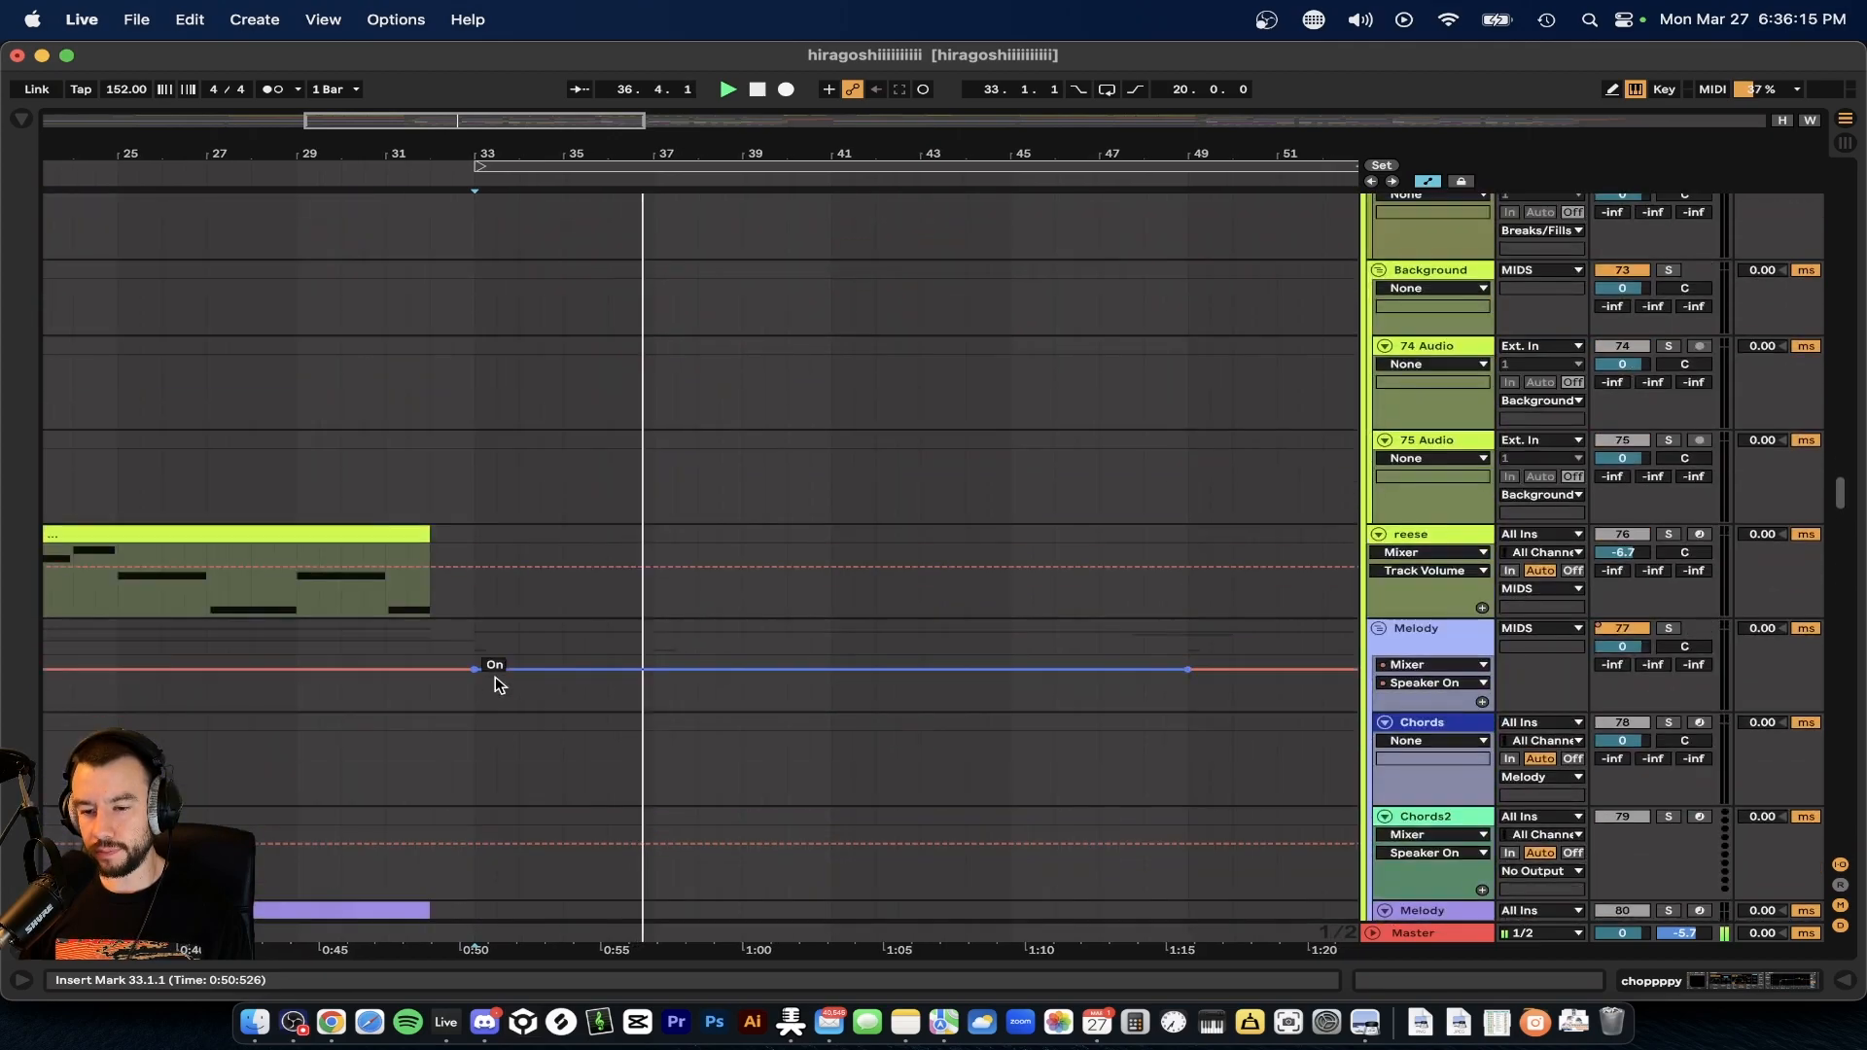
pyautogui.scroll(-15, 495, 679)
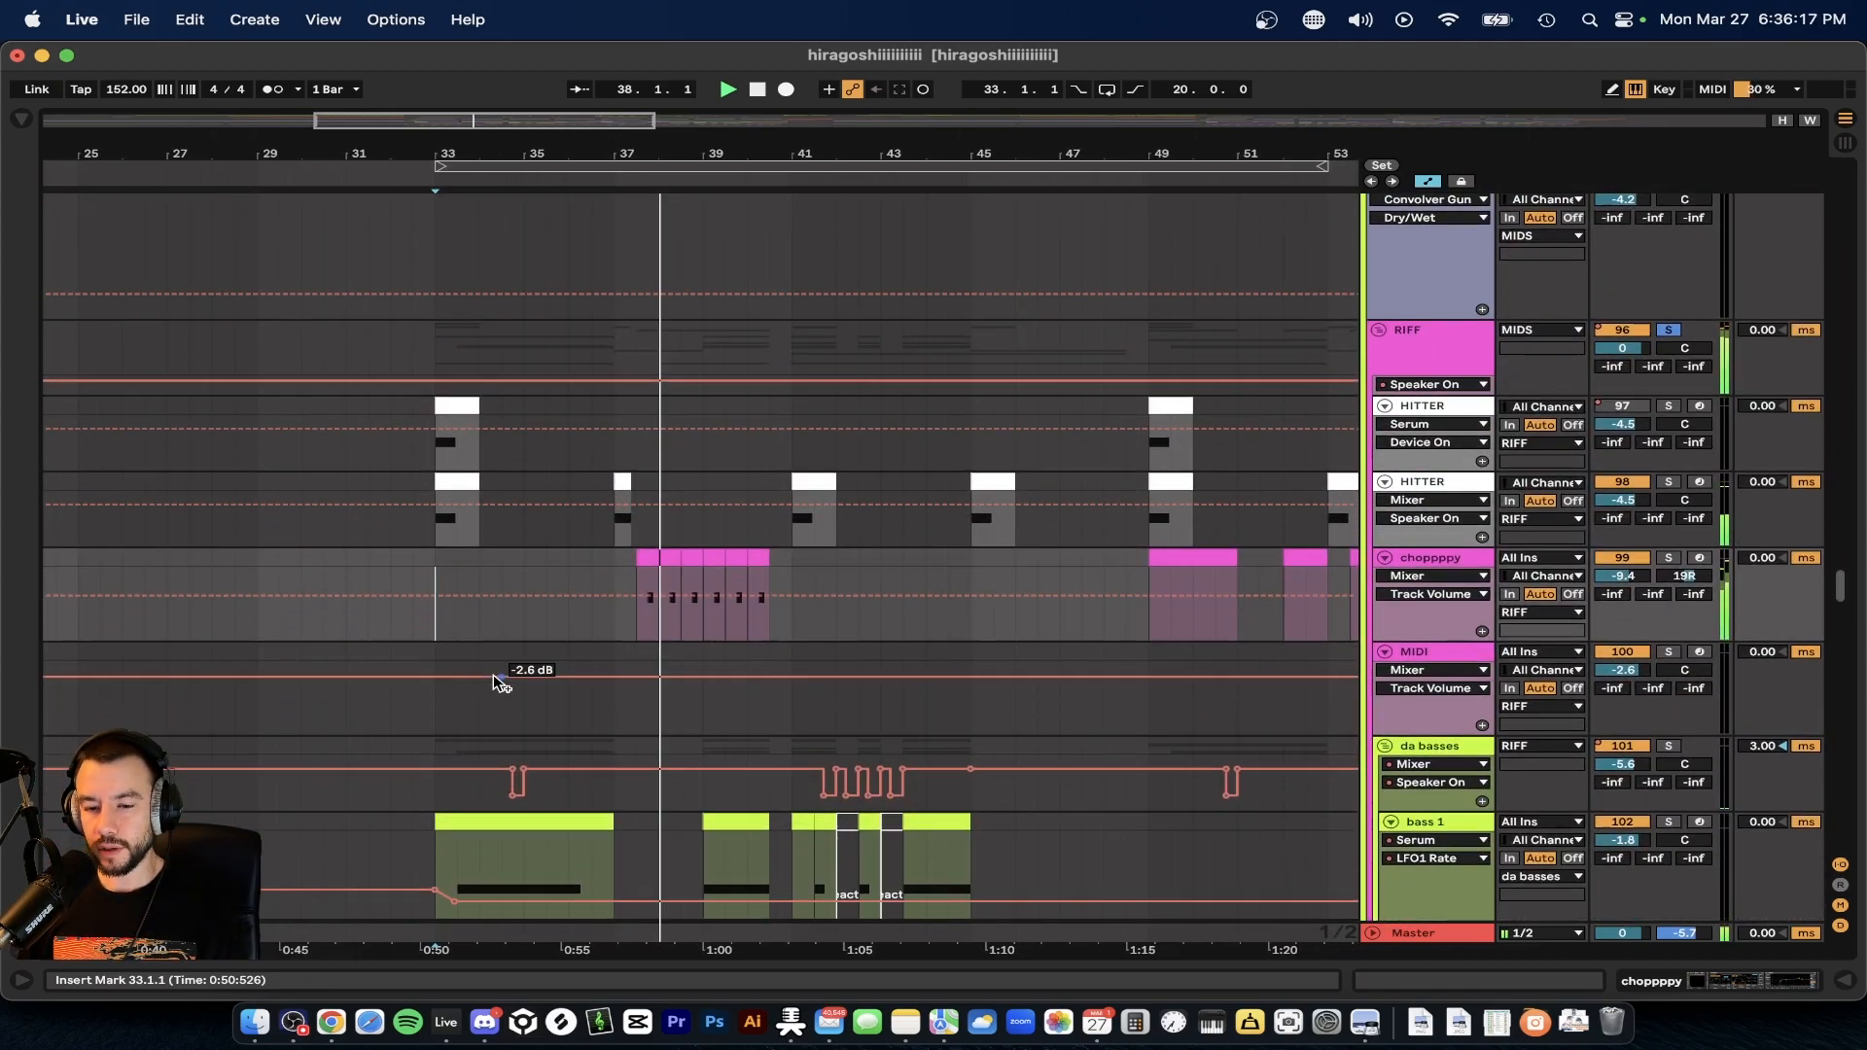
pyautogui.scroll(2, 495, 679)
pyautogui.scroll(2, 495, 674)
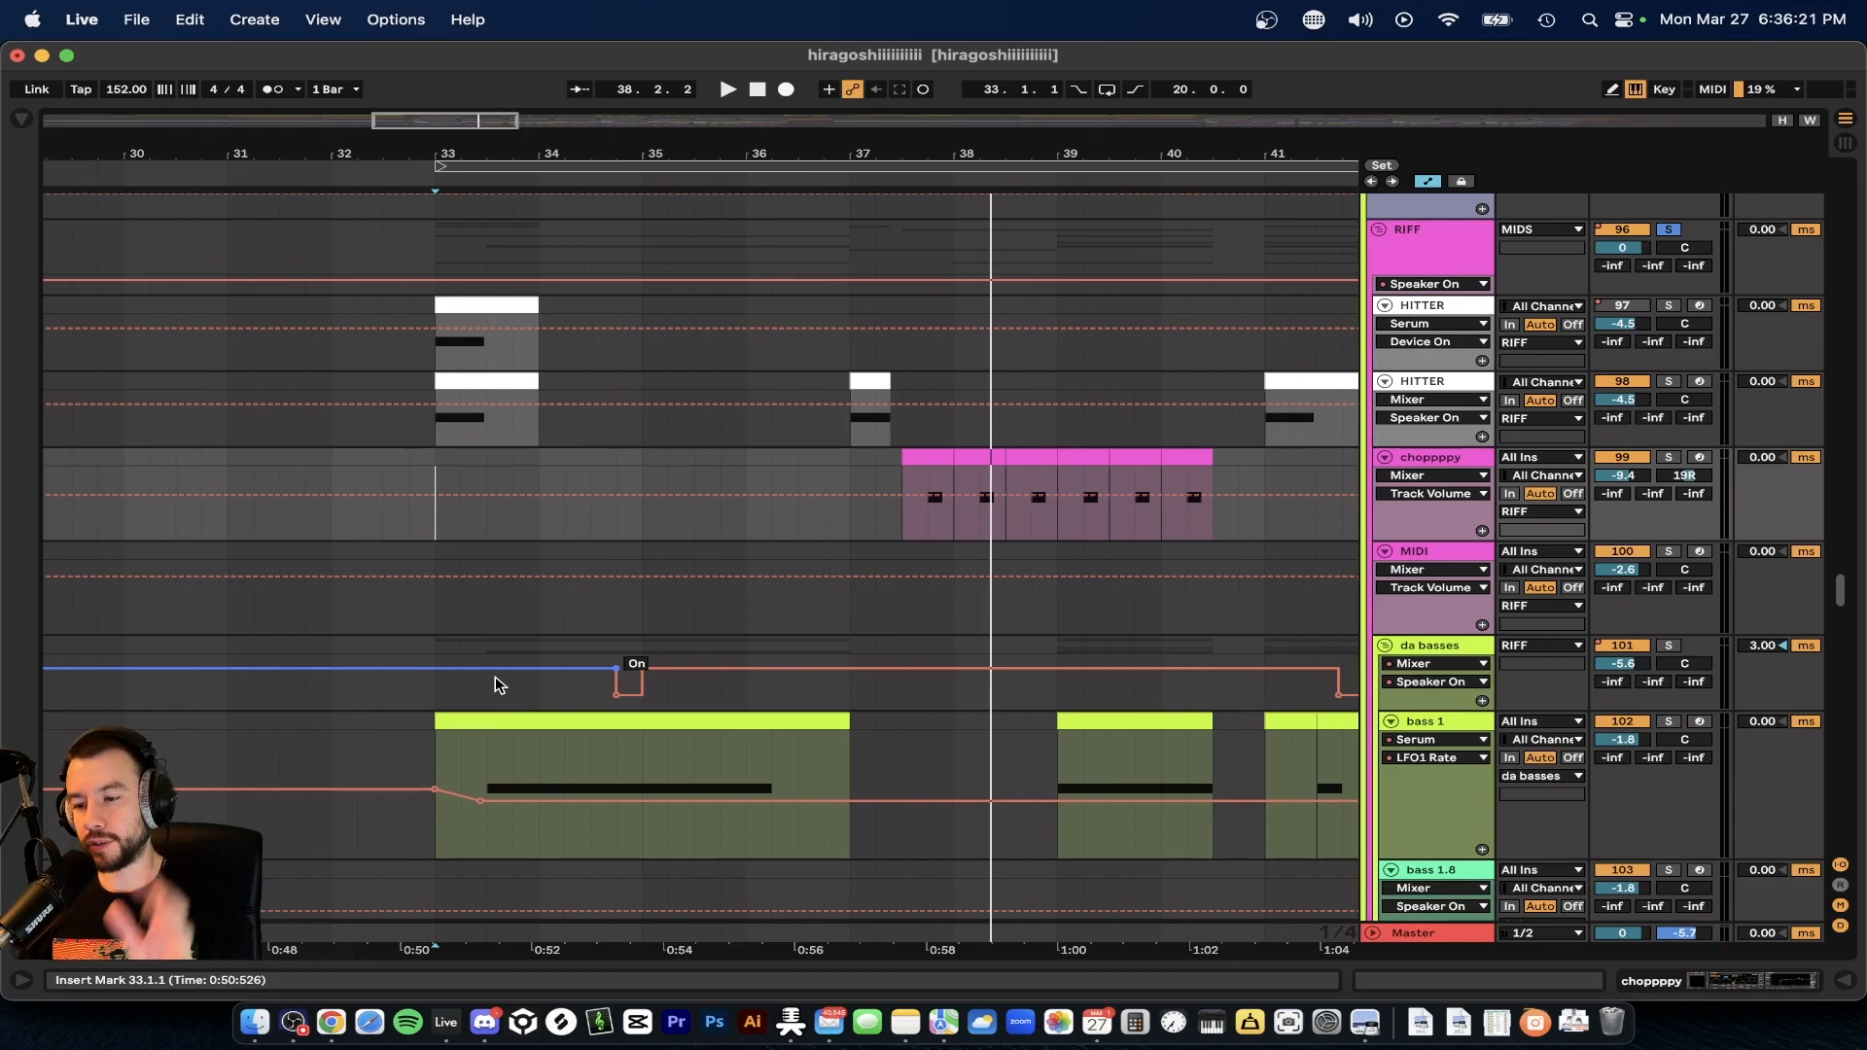
# - Solo the second HITTER track and play its one-bar clip at bar 33
pyautogui.scroll(3, 505, 506)
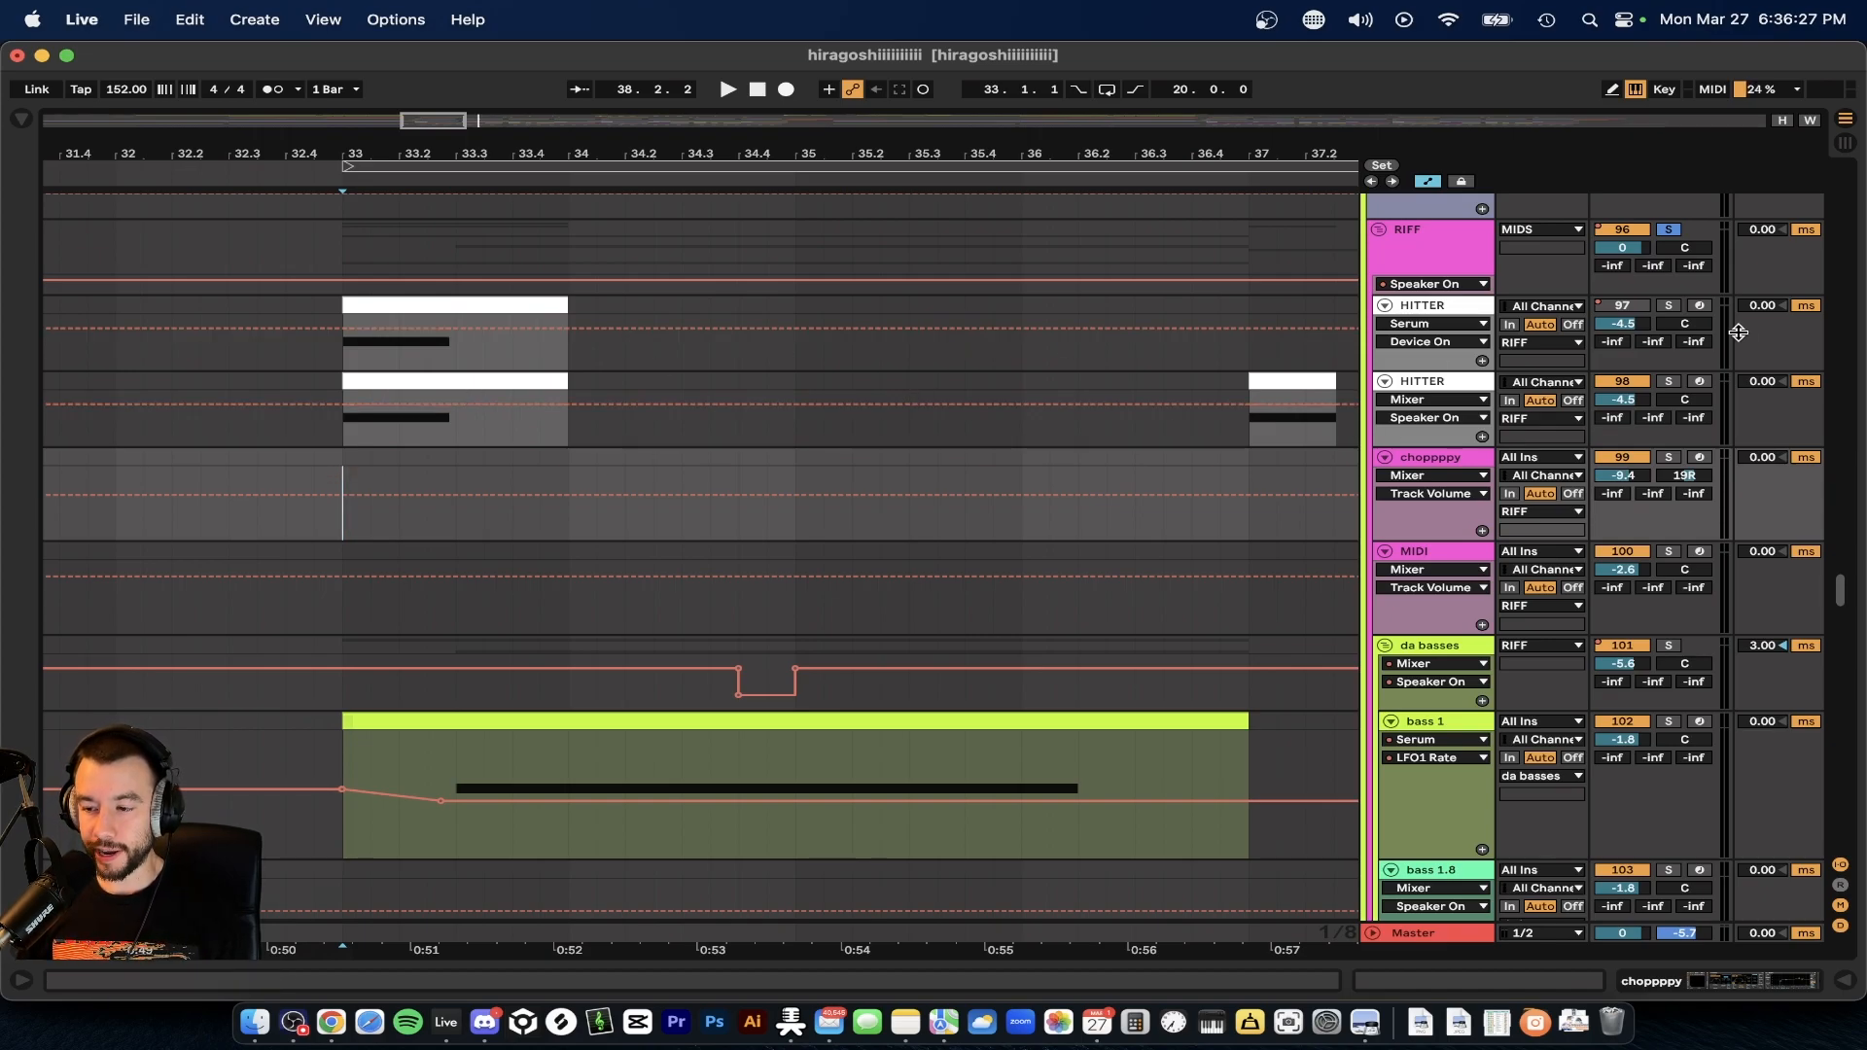
pyautogui.click(545, 380)
pyautogui.press('space')
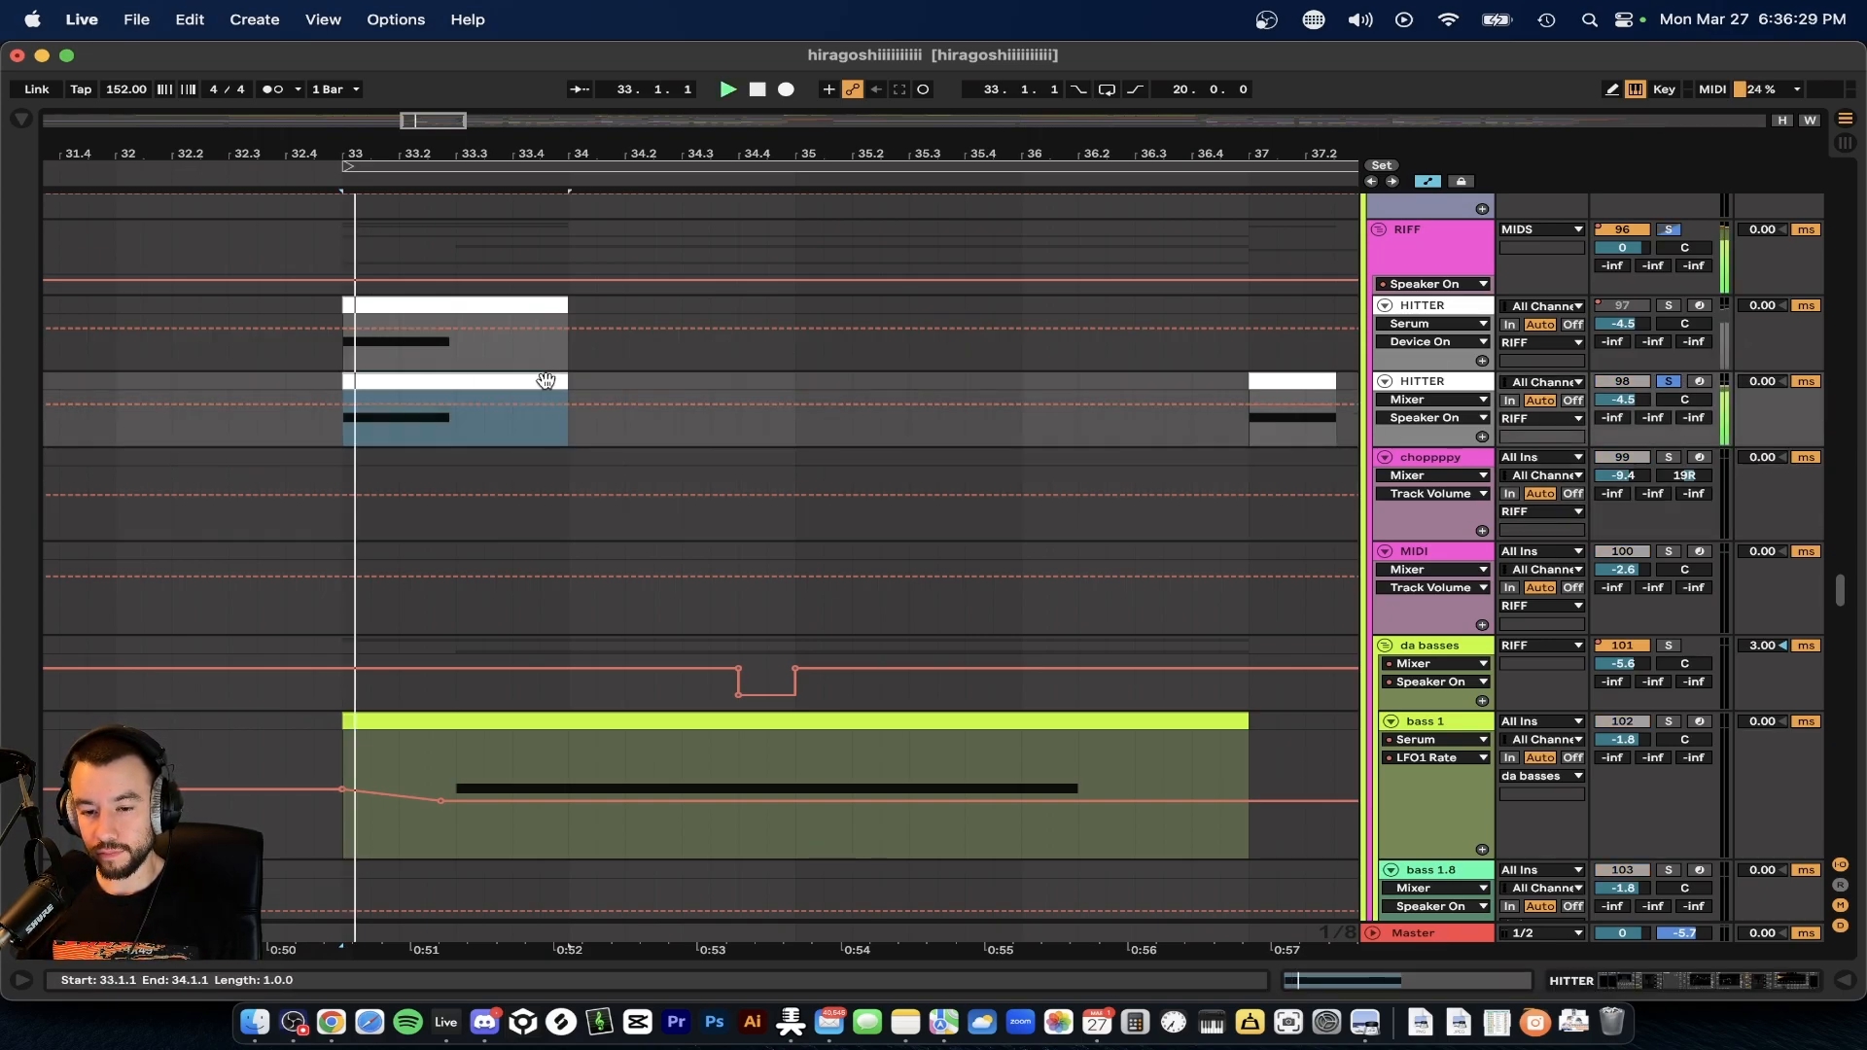
# - Examine the second HITTER track's device chain from Serum through to the OTT rack, and hide the device view
pyautogui.press('super+alt+l')
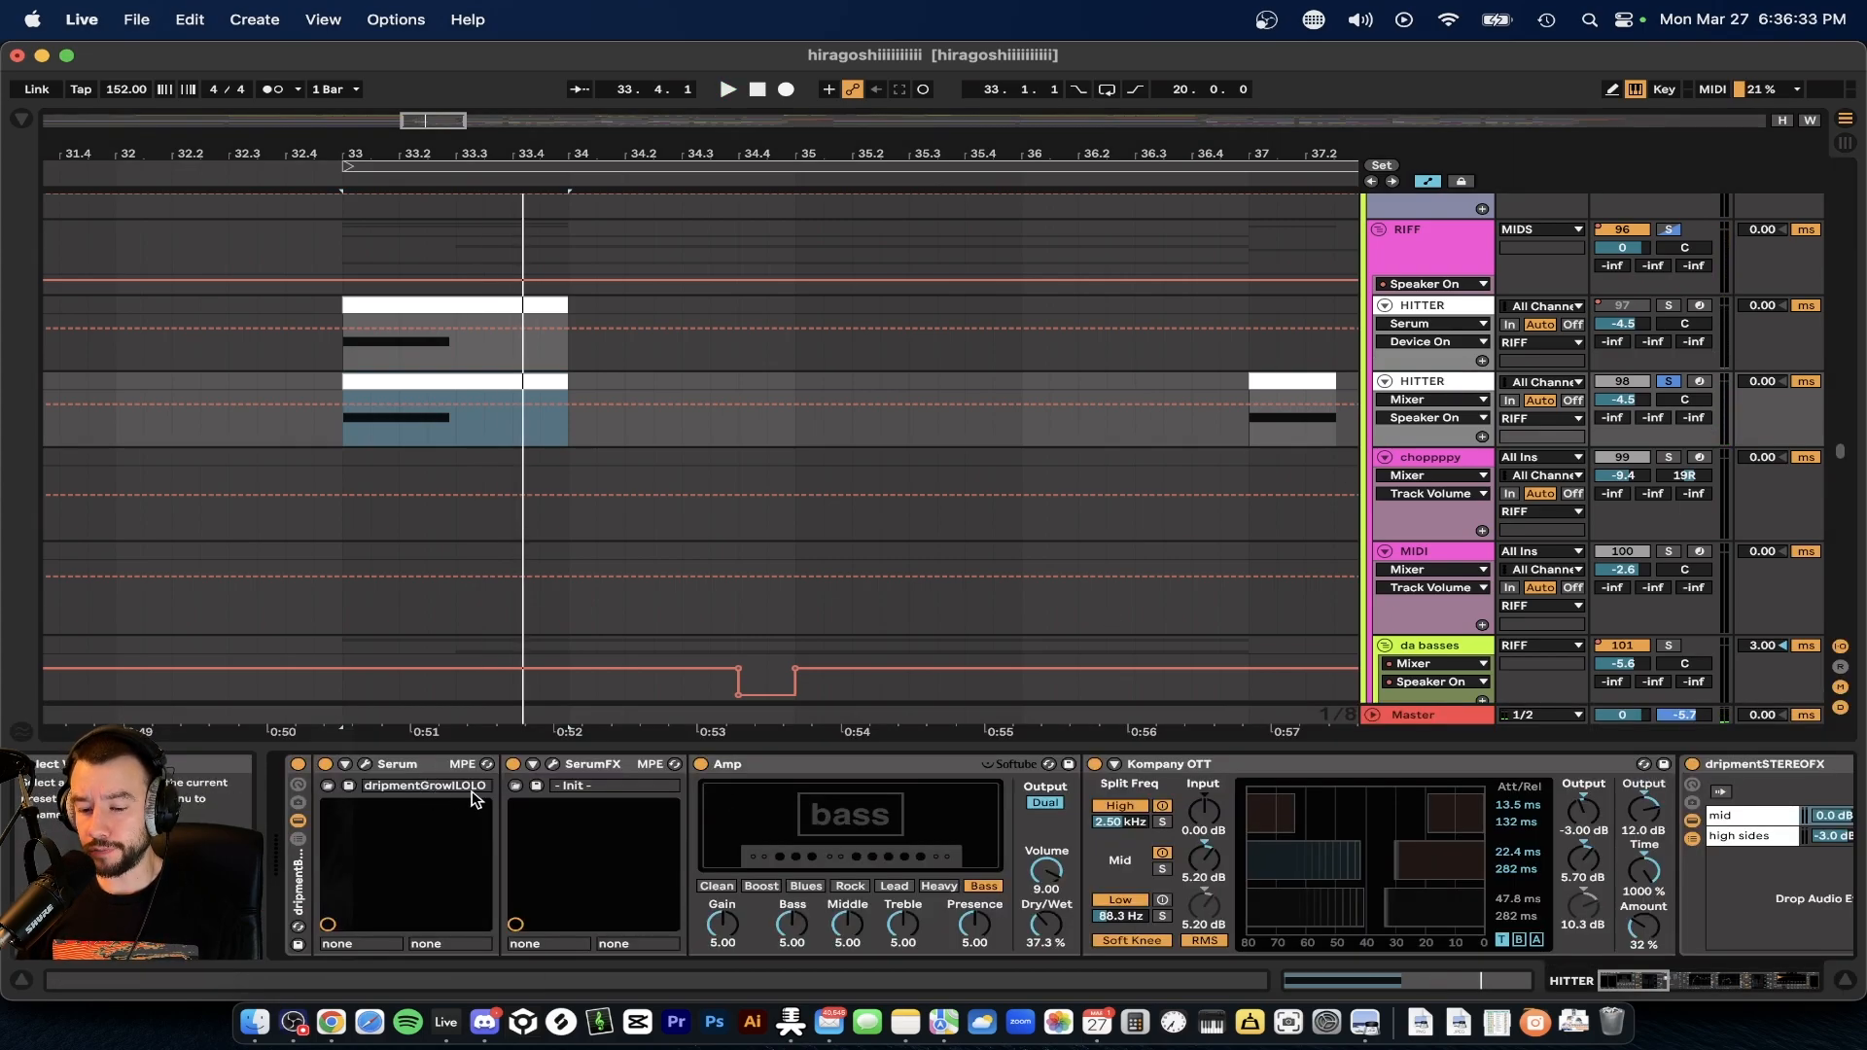
pyautogui.click(296, 838)
pyautogui.click(296, 838)
pyautogui.hscroll(12, 296, 837)
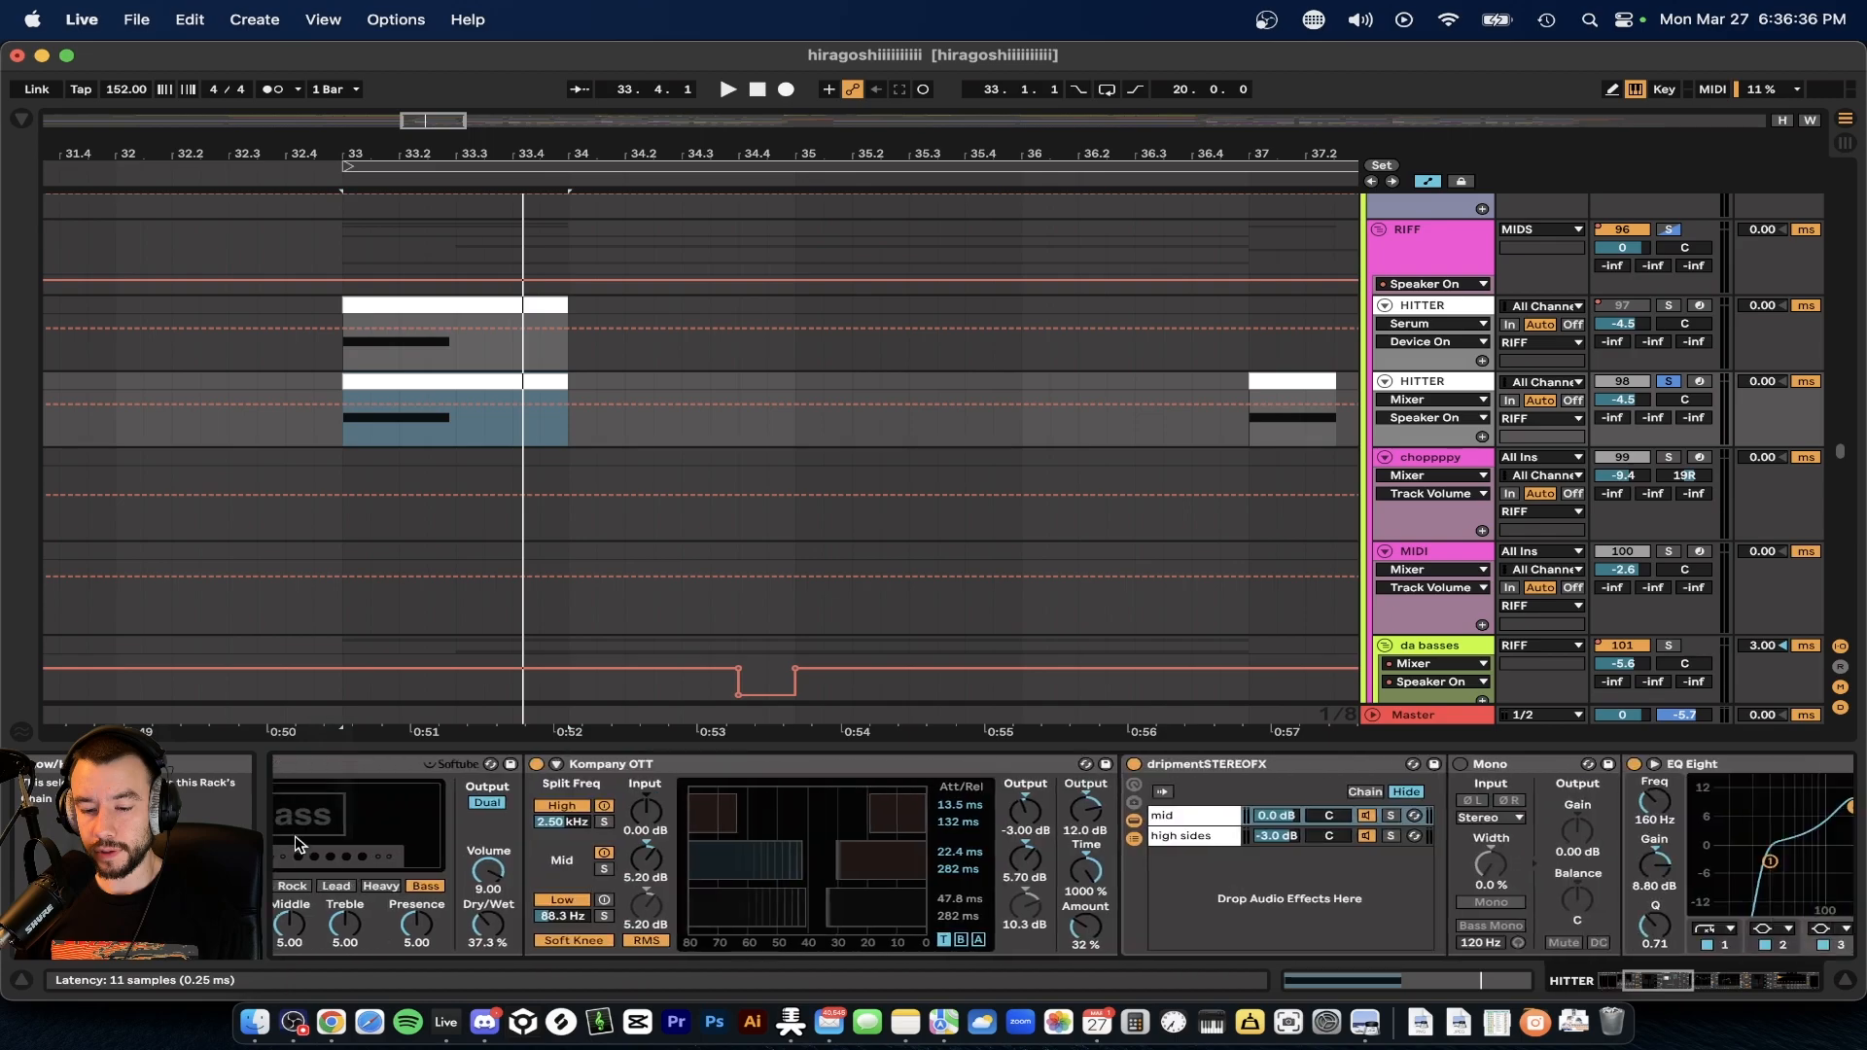
pyautogui.hscroll(8, 295, 836)
pyautogui.hscroll(-20, 294, 836)
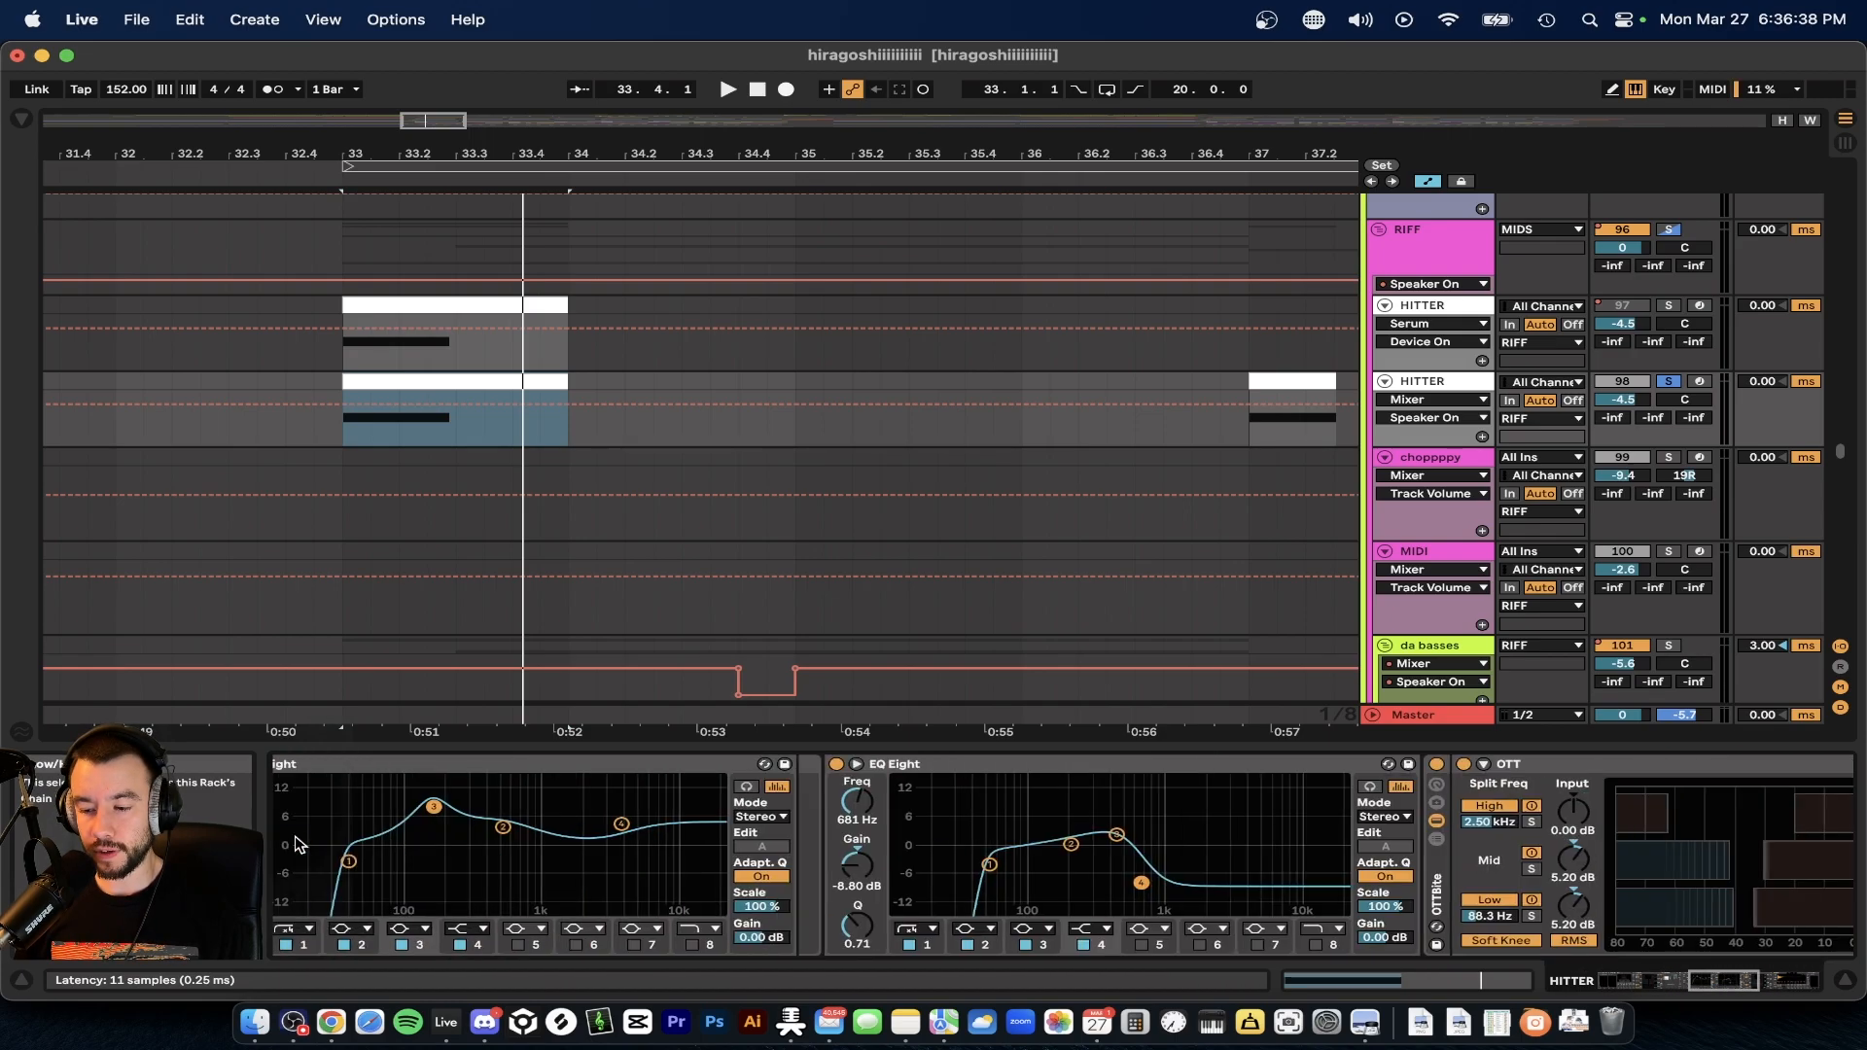
pyautogui.click(472, 748)
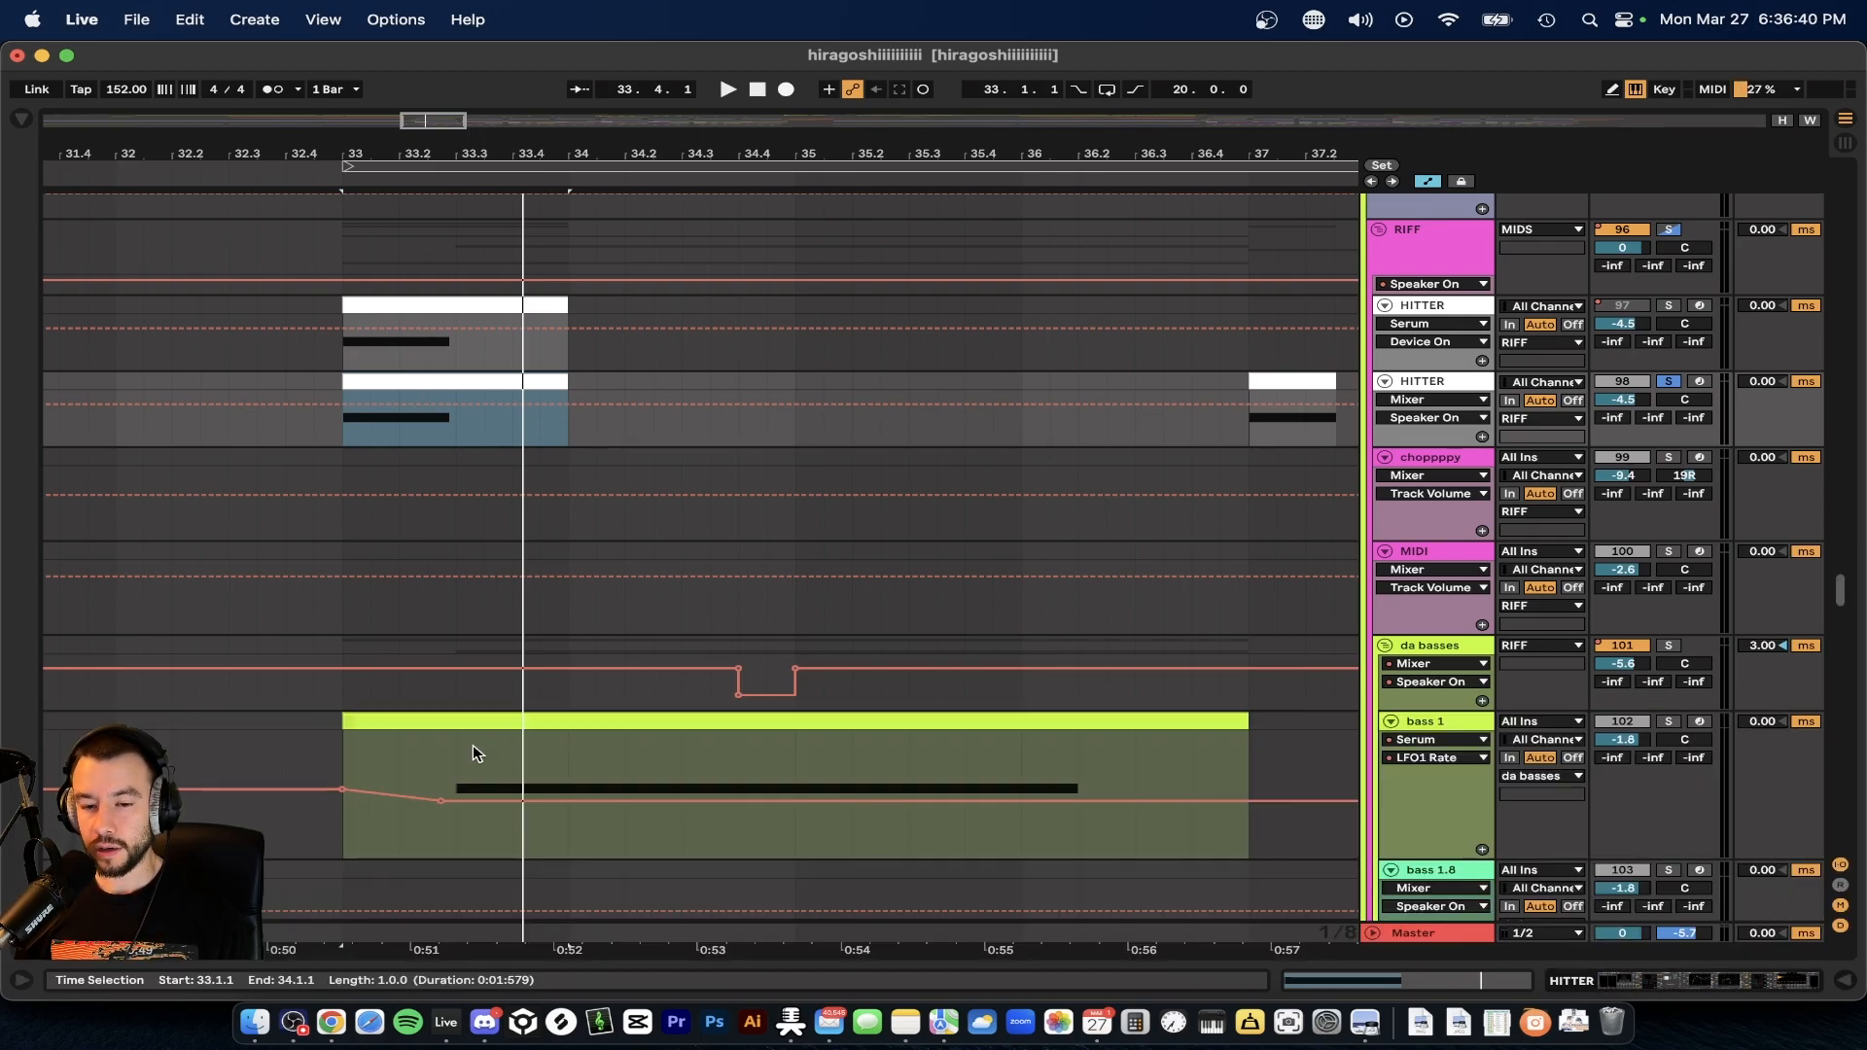
# - Solo bass 1 alongside the second HITTER track and play both from bar 33
pyautogui.scroll(-2, 473, 747)
pyautogui.scroll(-3, 892, 565)
pyautogui.hscroll(-1, 871, 559)
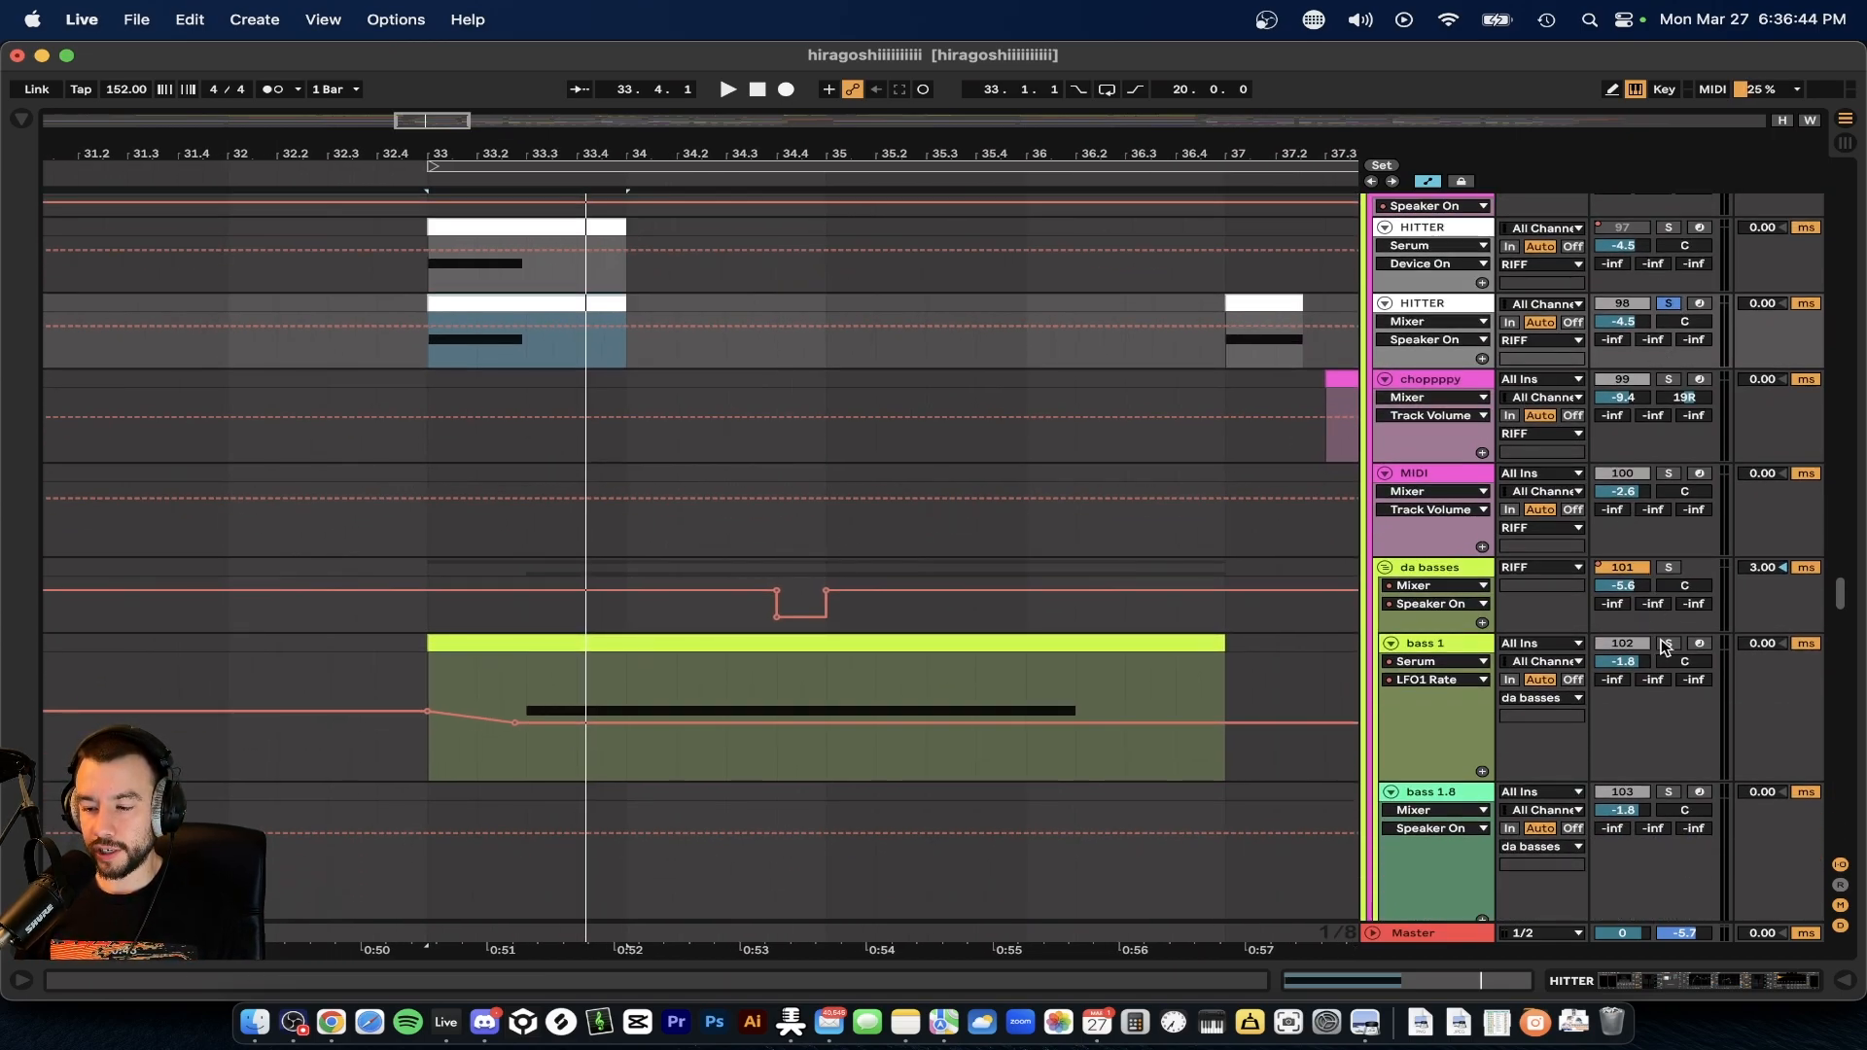
pyautogui.click(732, 641)
pyautogui.press('space')
pyautogui.scroll(-3, 733, 641)
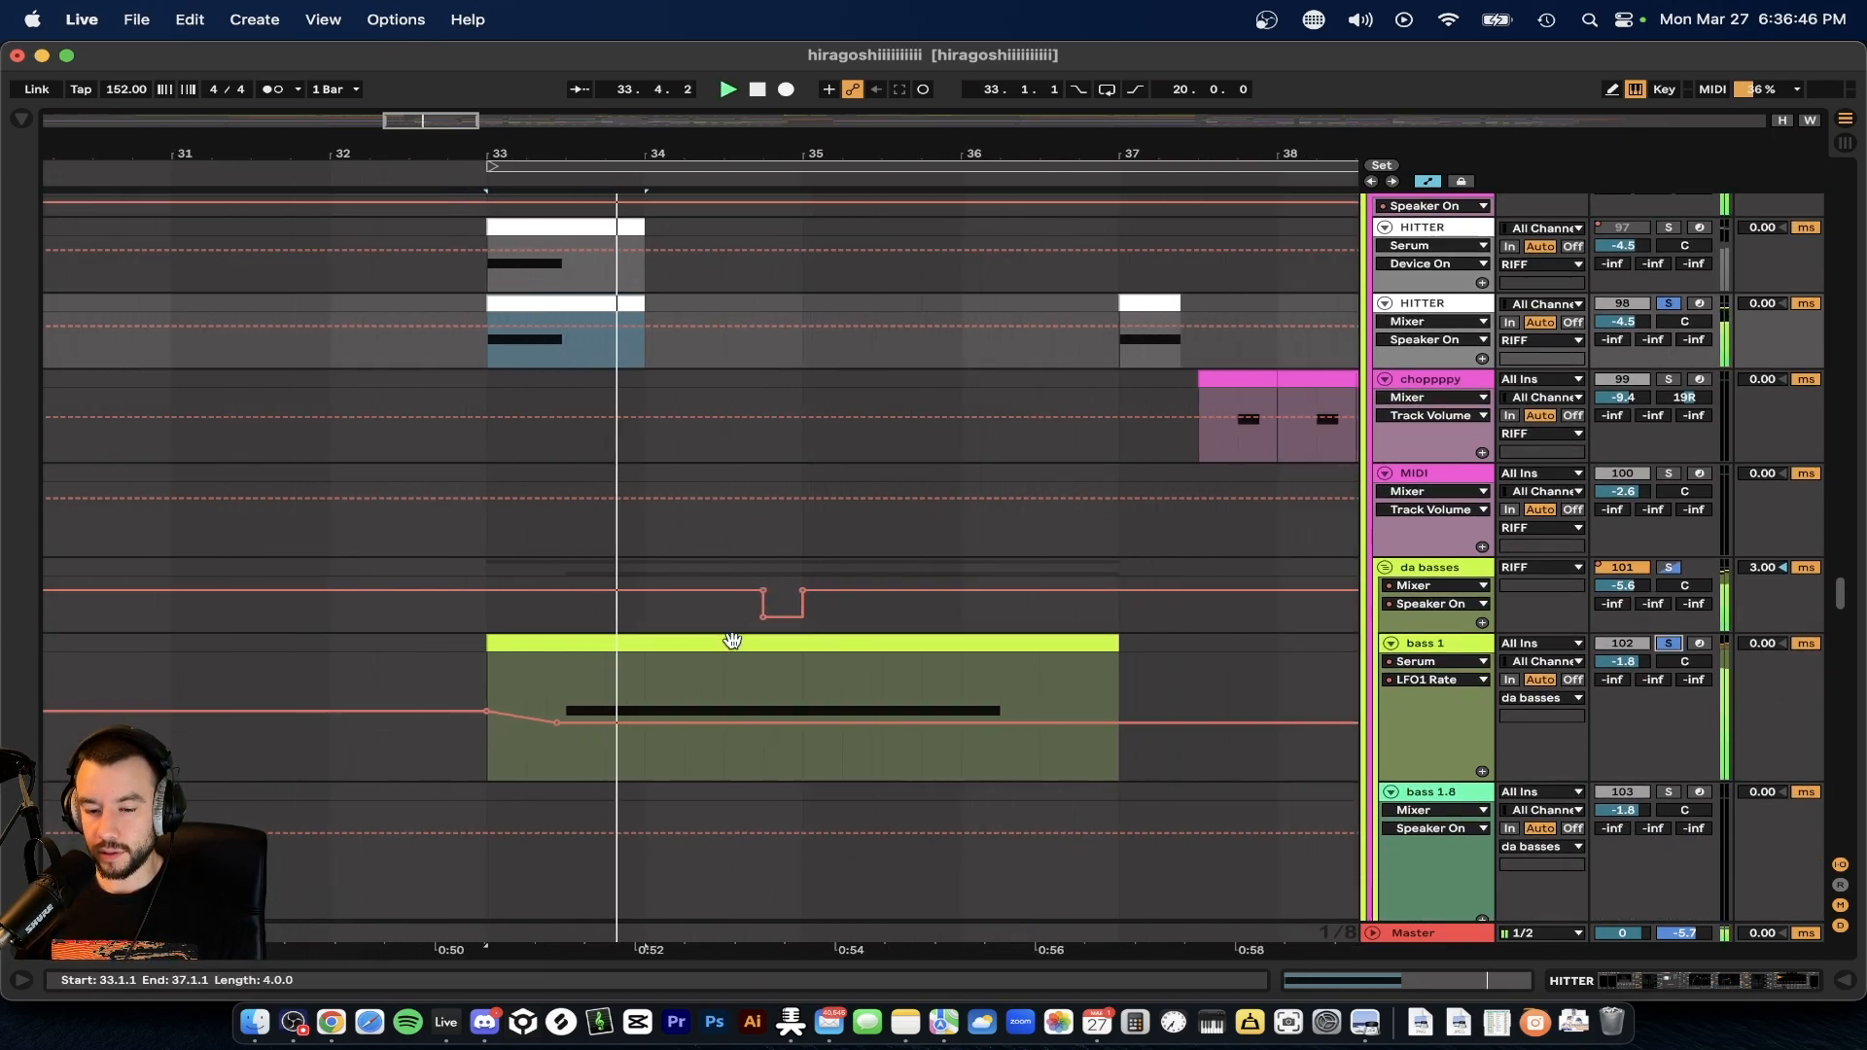
pyautogui.scroll(-8, 733, 640)
pyautogui.scroll(2, 732, 639)
pyautogui.scroll(8, 732, 645)
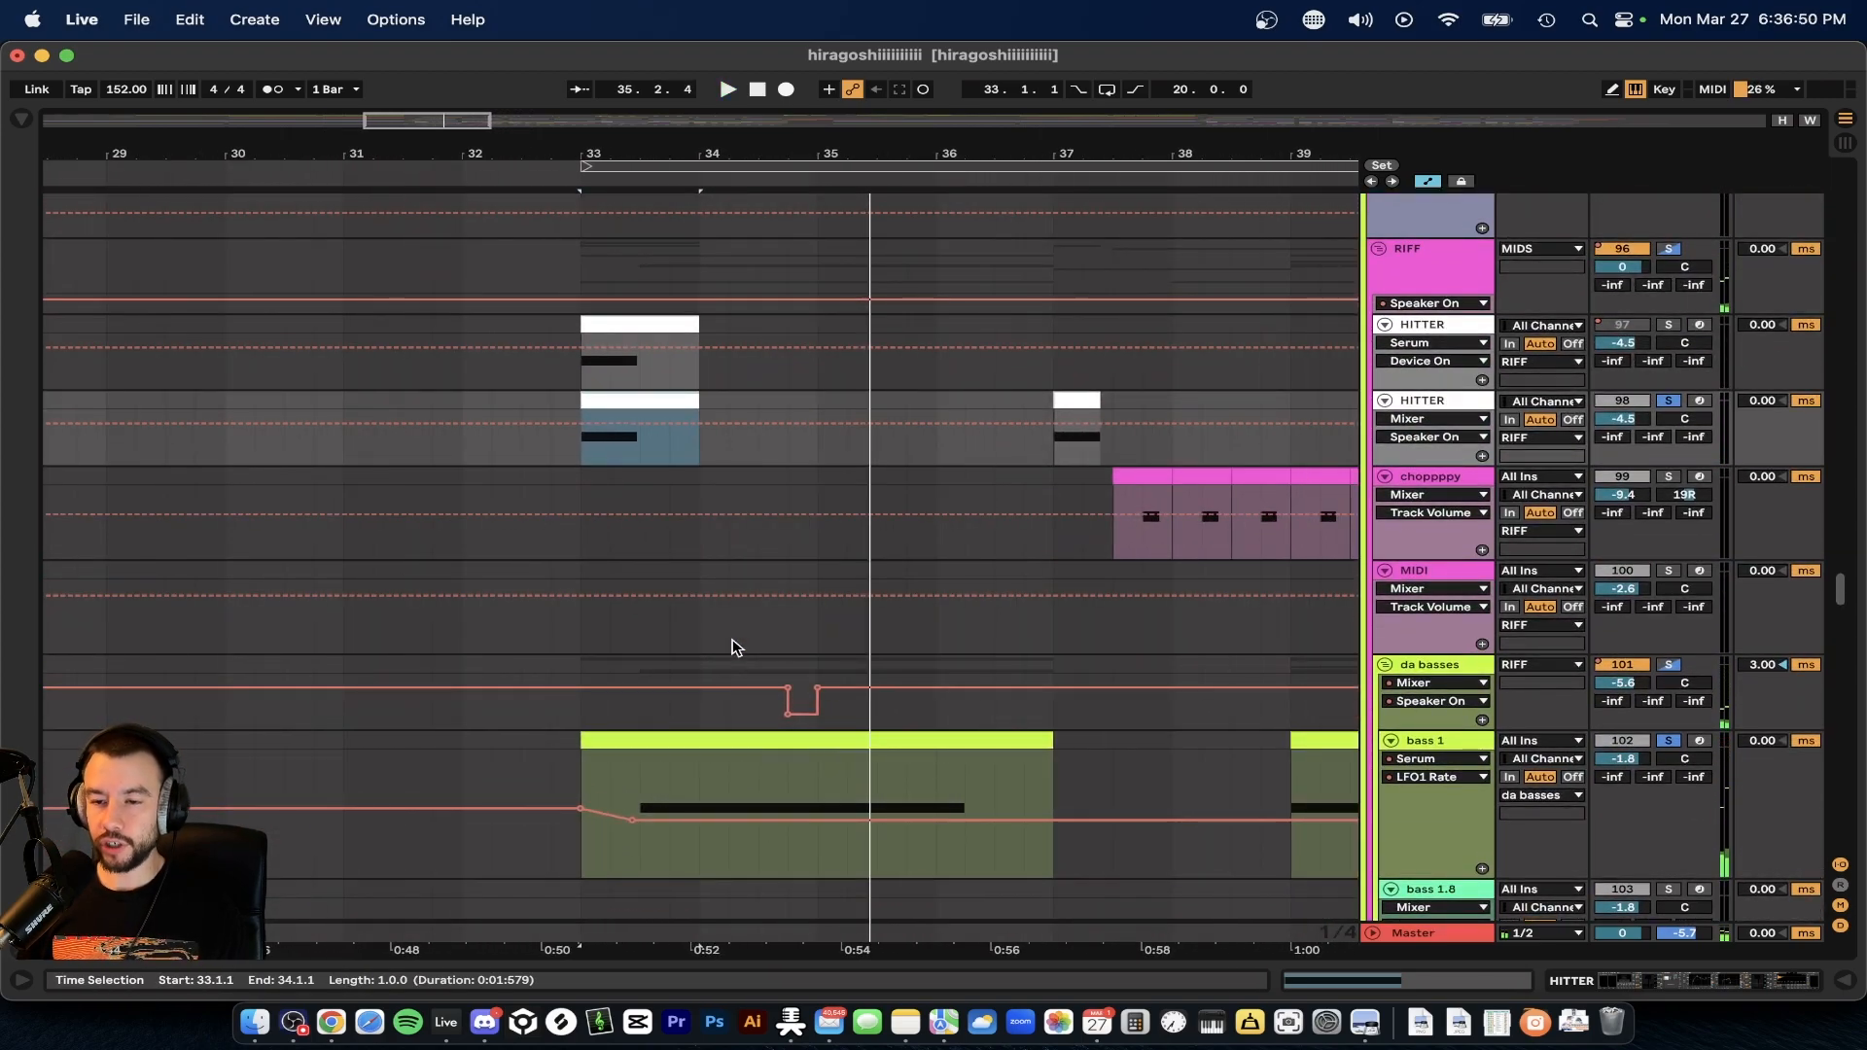
# - Solo the mono track in the da basses group and play its first clip, starting at 33.3.1
pyautogui.scroll(-12, 732, 640)
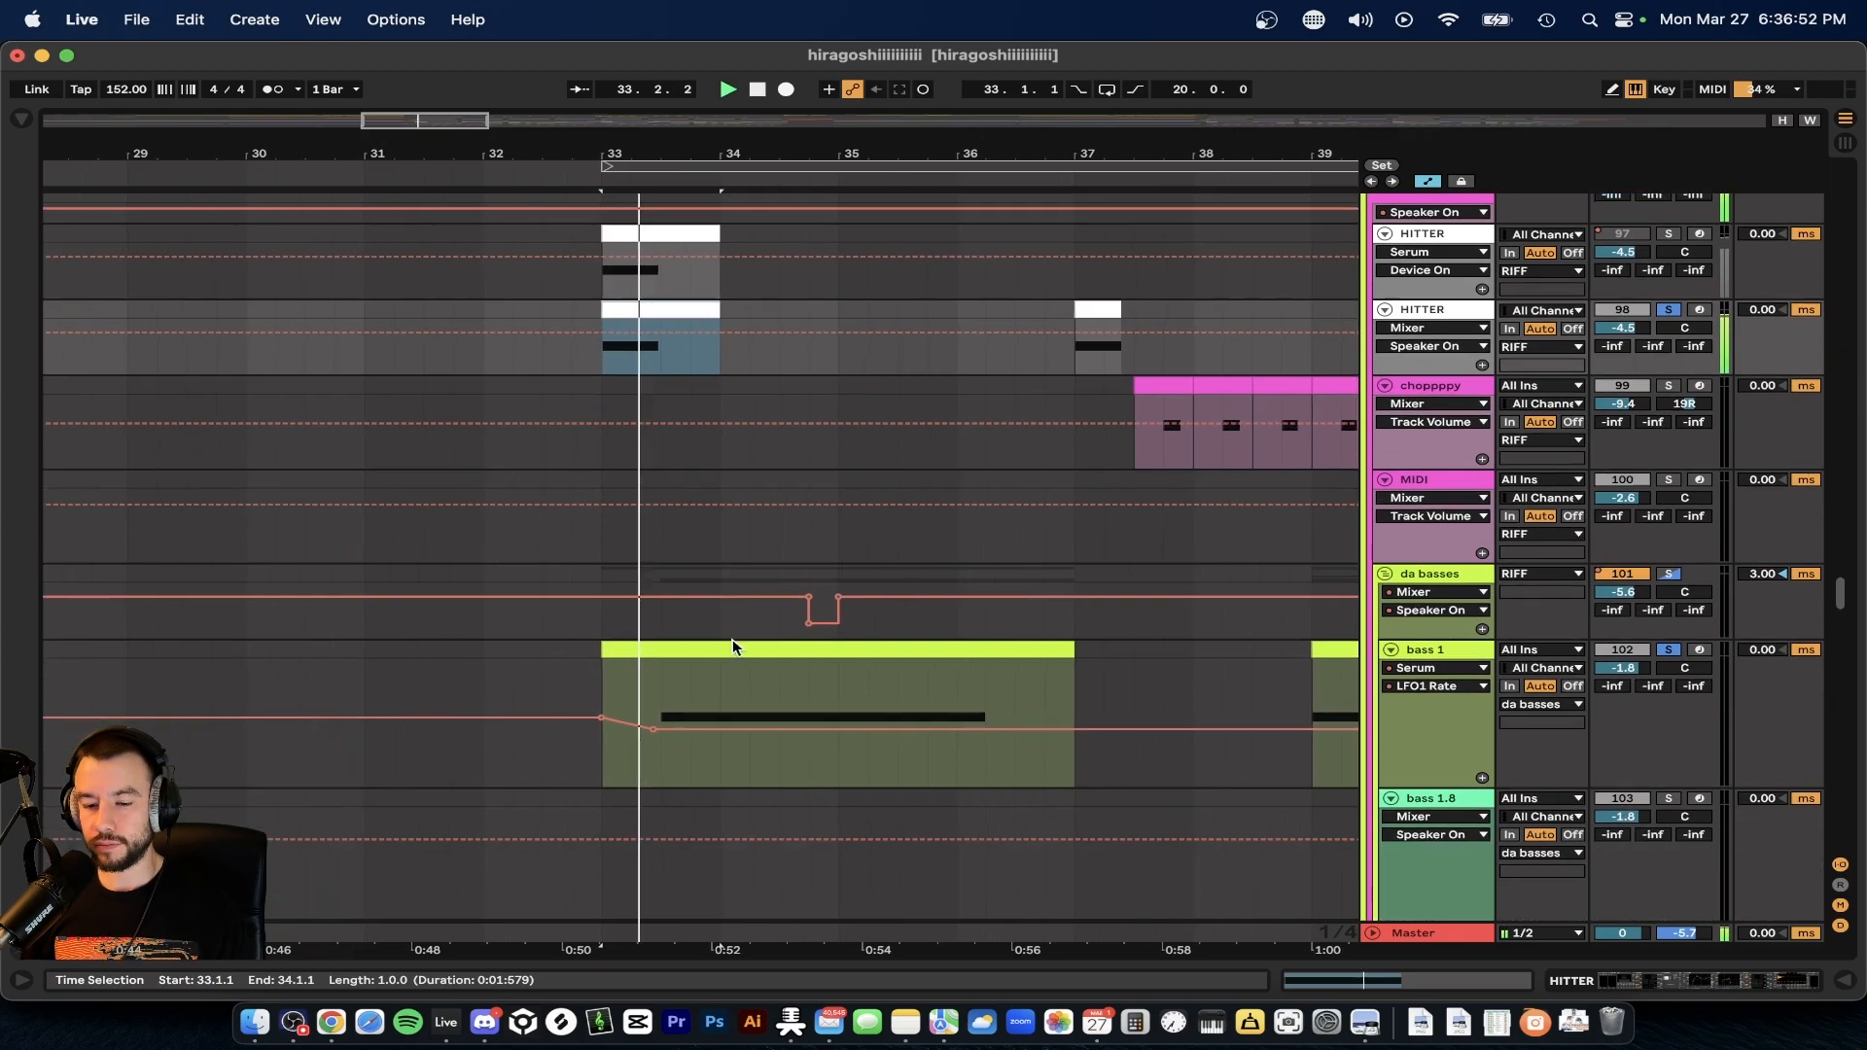
pyautogui.press('space')
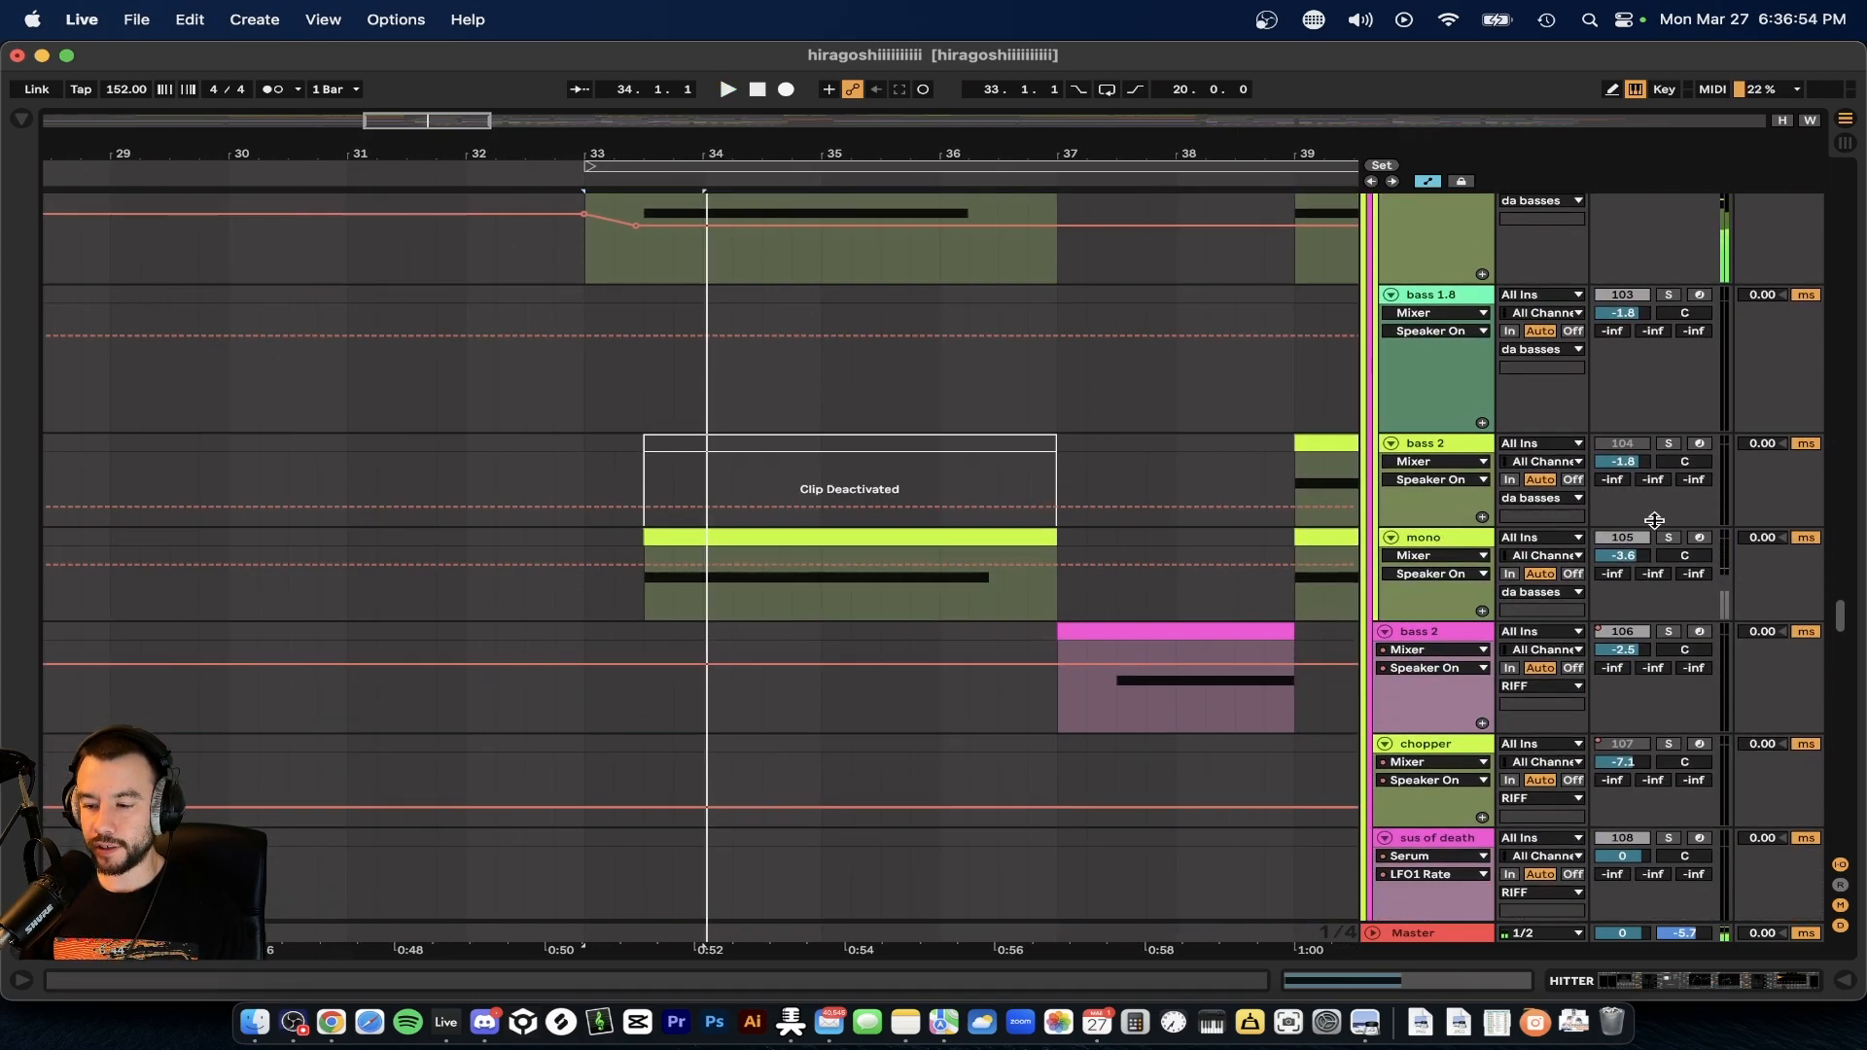
pyautogui.press('space')
pyautogui.scroll(3, 668, 592)
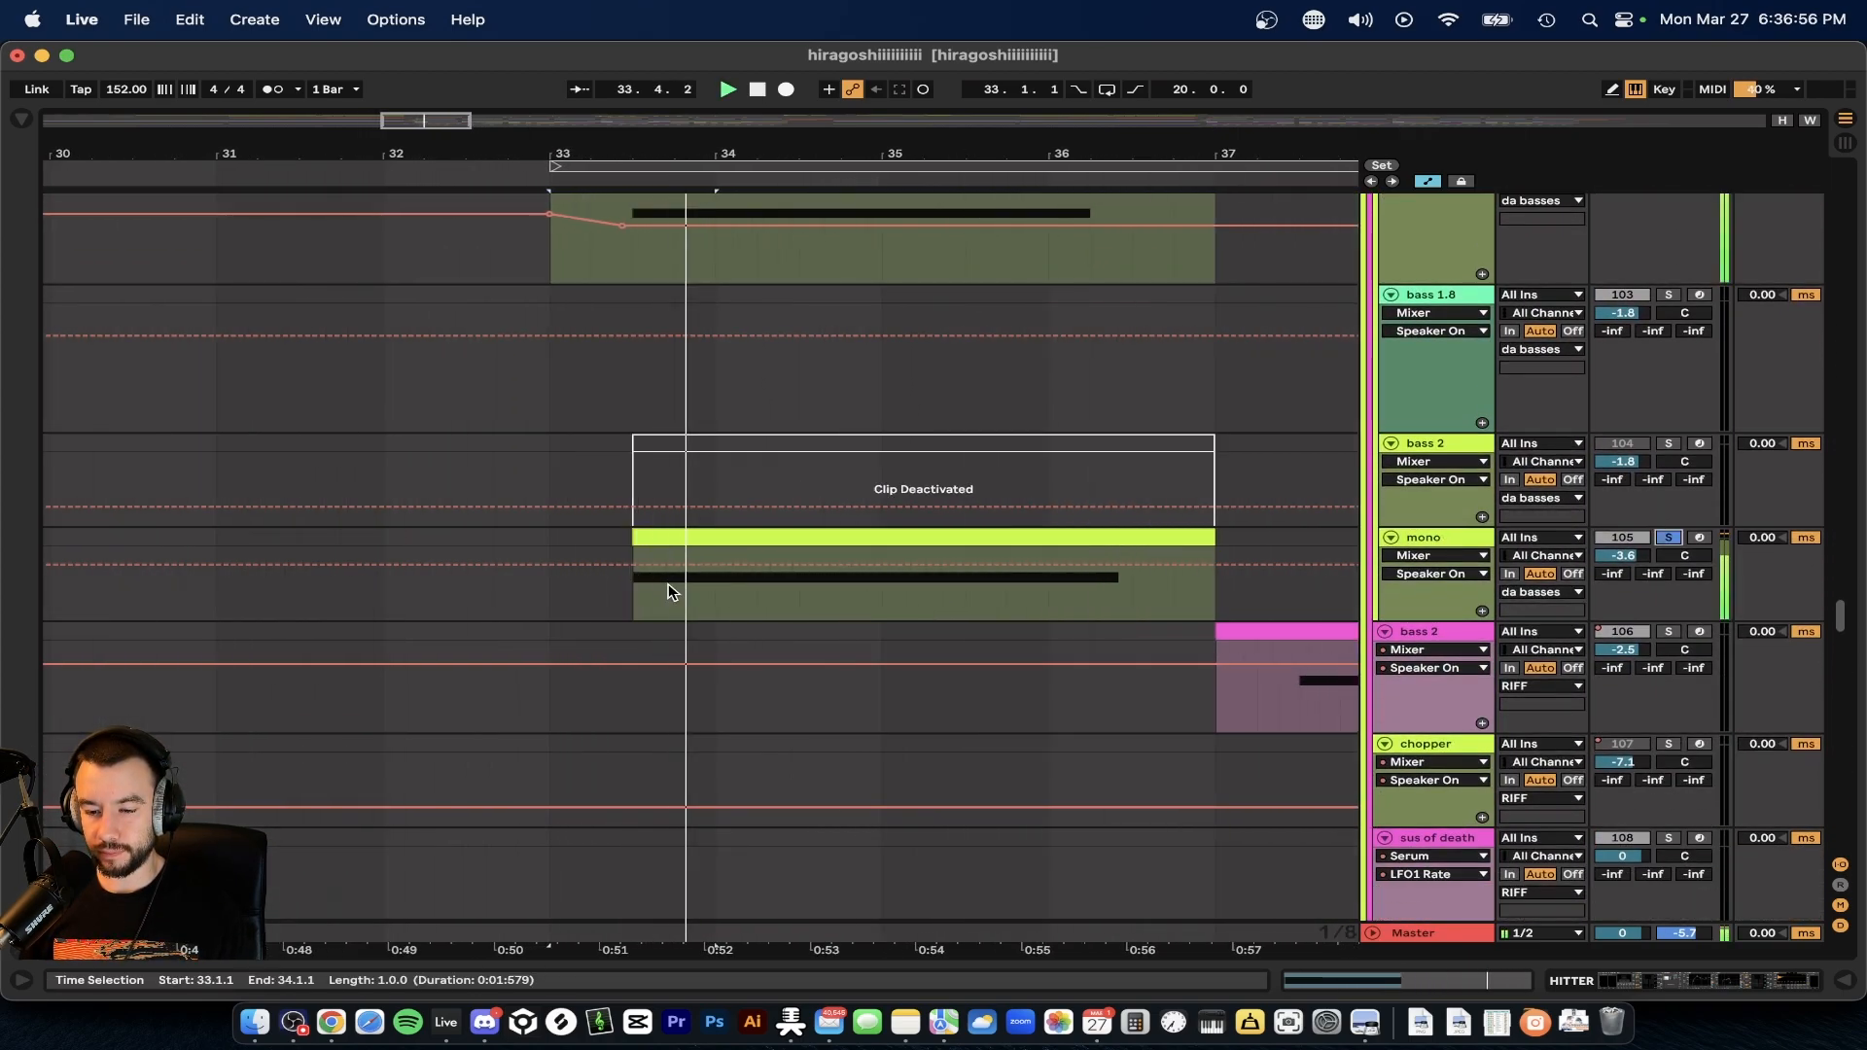
pyautogui.scroll(-2, 668, 593)
pyautogui.scroll(-2, 668, 592)
pyautogui.scroll(3, 667, 583)
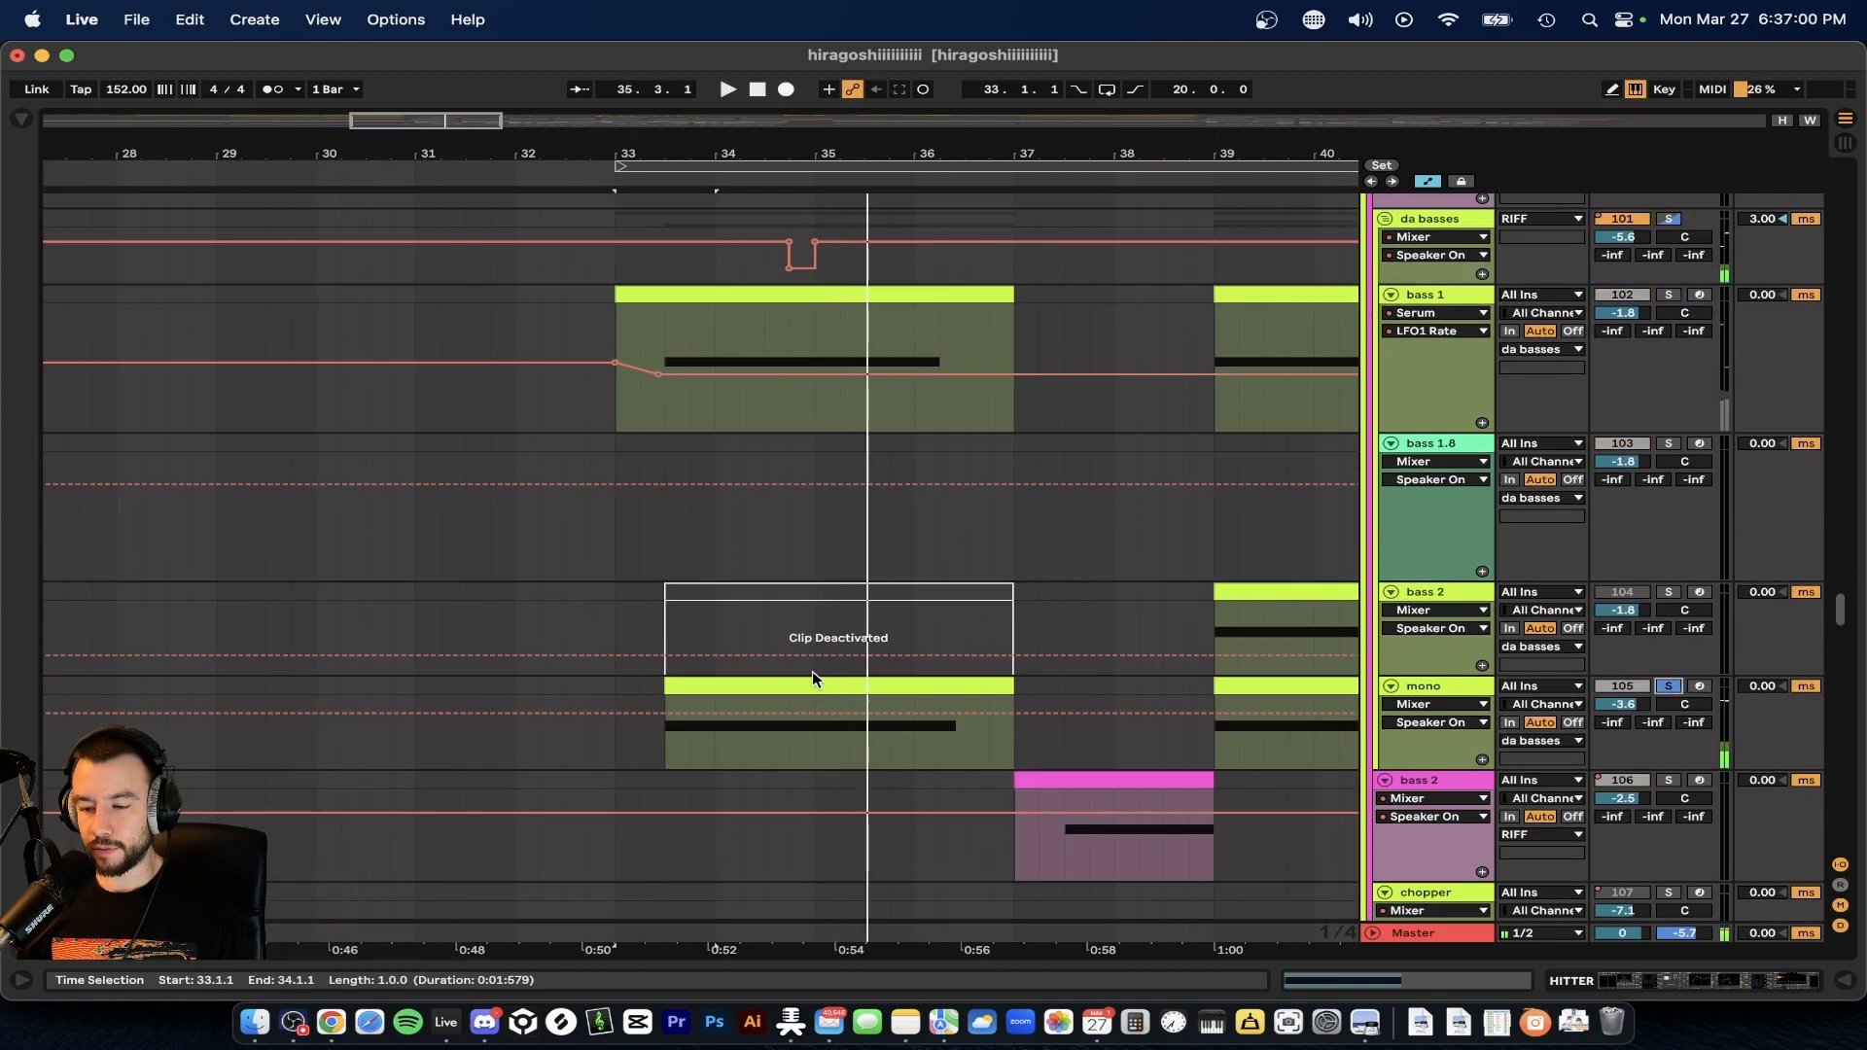
pyautogui.click(716, 677)
pyautogui.press('space')
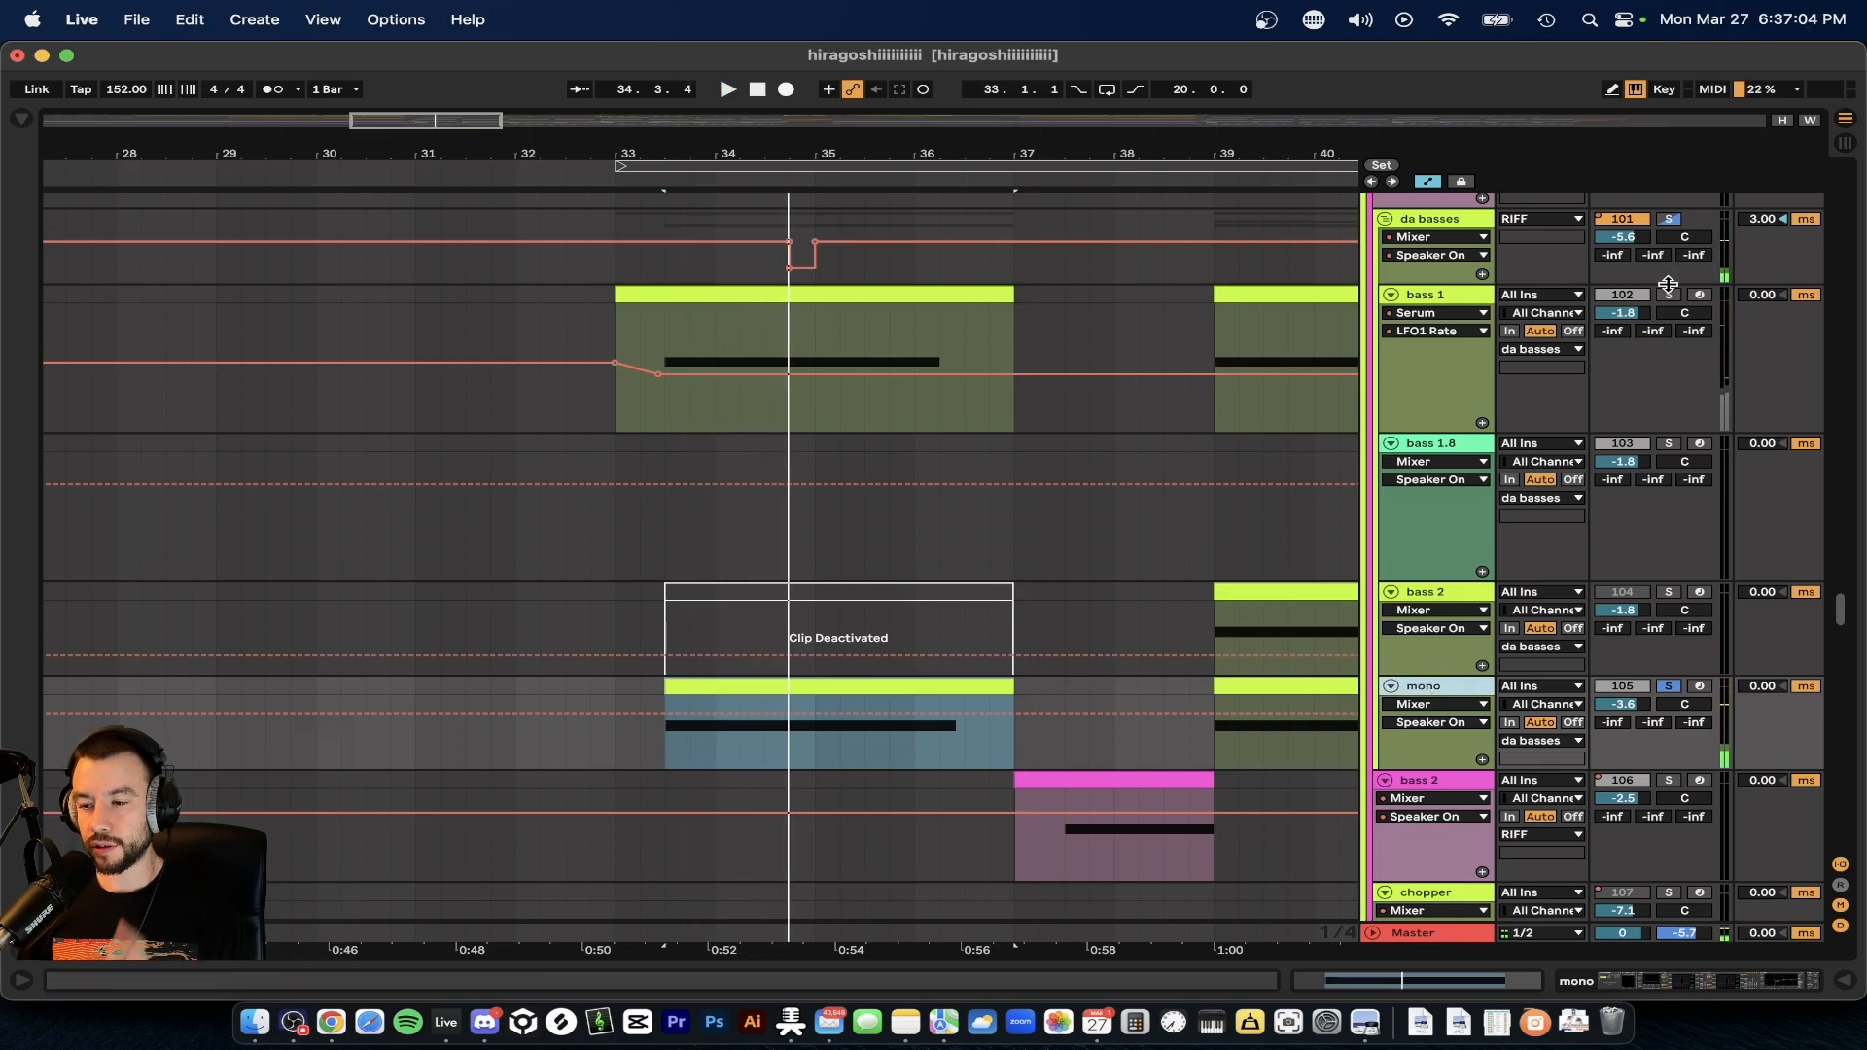
# - Solo bass 1 and play it from 33.3.1, first alone and again together with the mono track
pyautogui.click(666, 356)
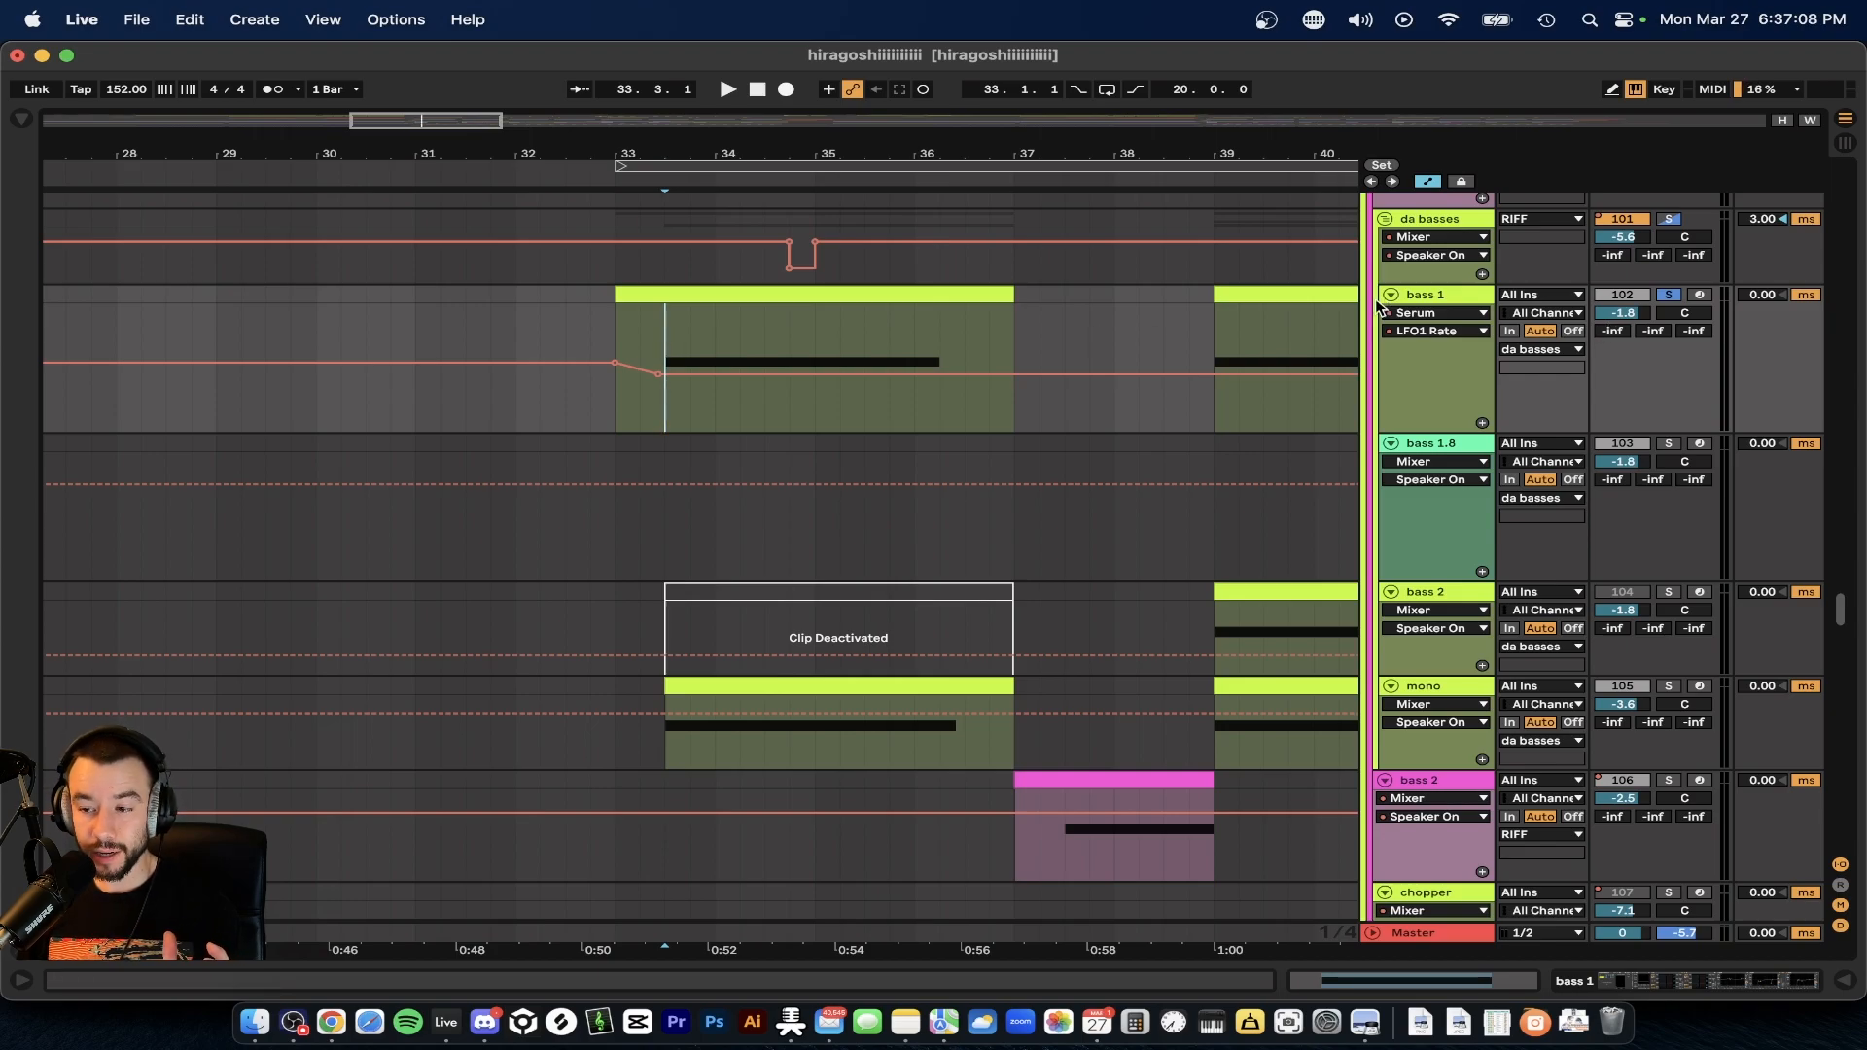
pyautogui.press('space')
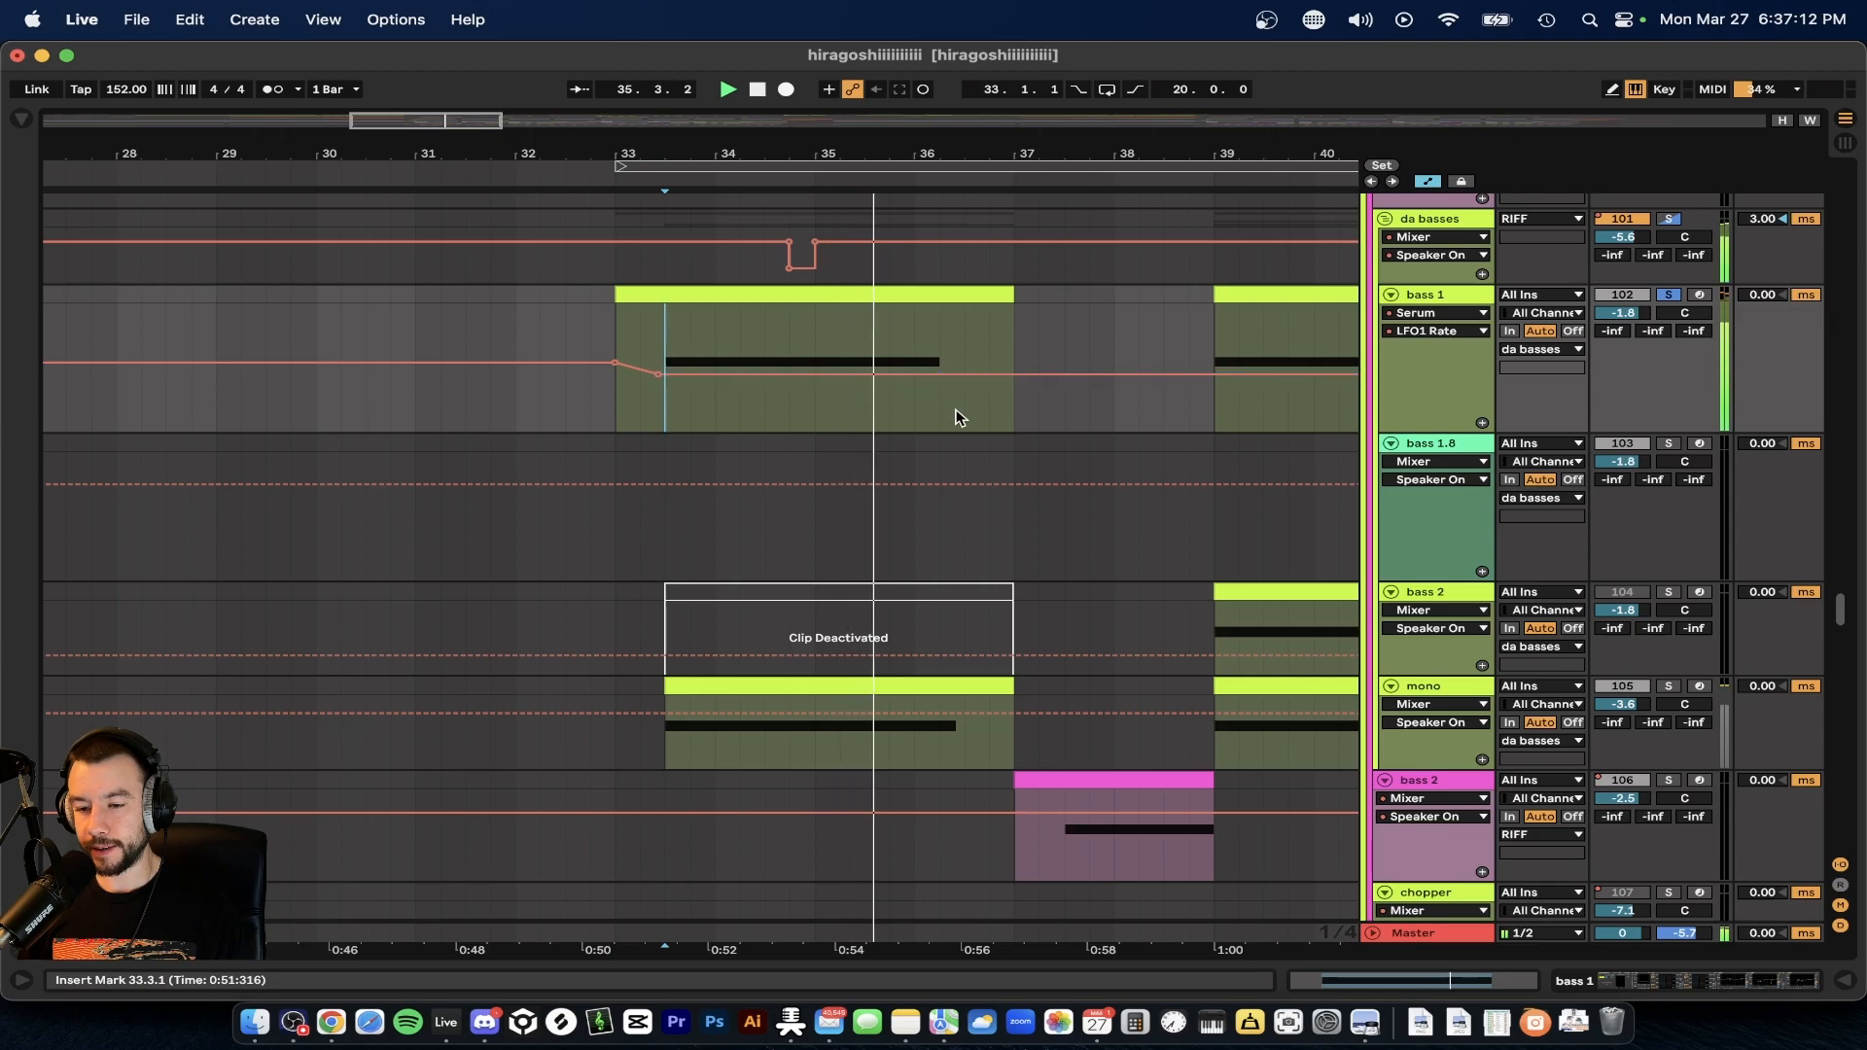
pyautogui.click(1668, 688)
pyautogui.press('space')
pyautogui.press('space')
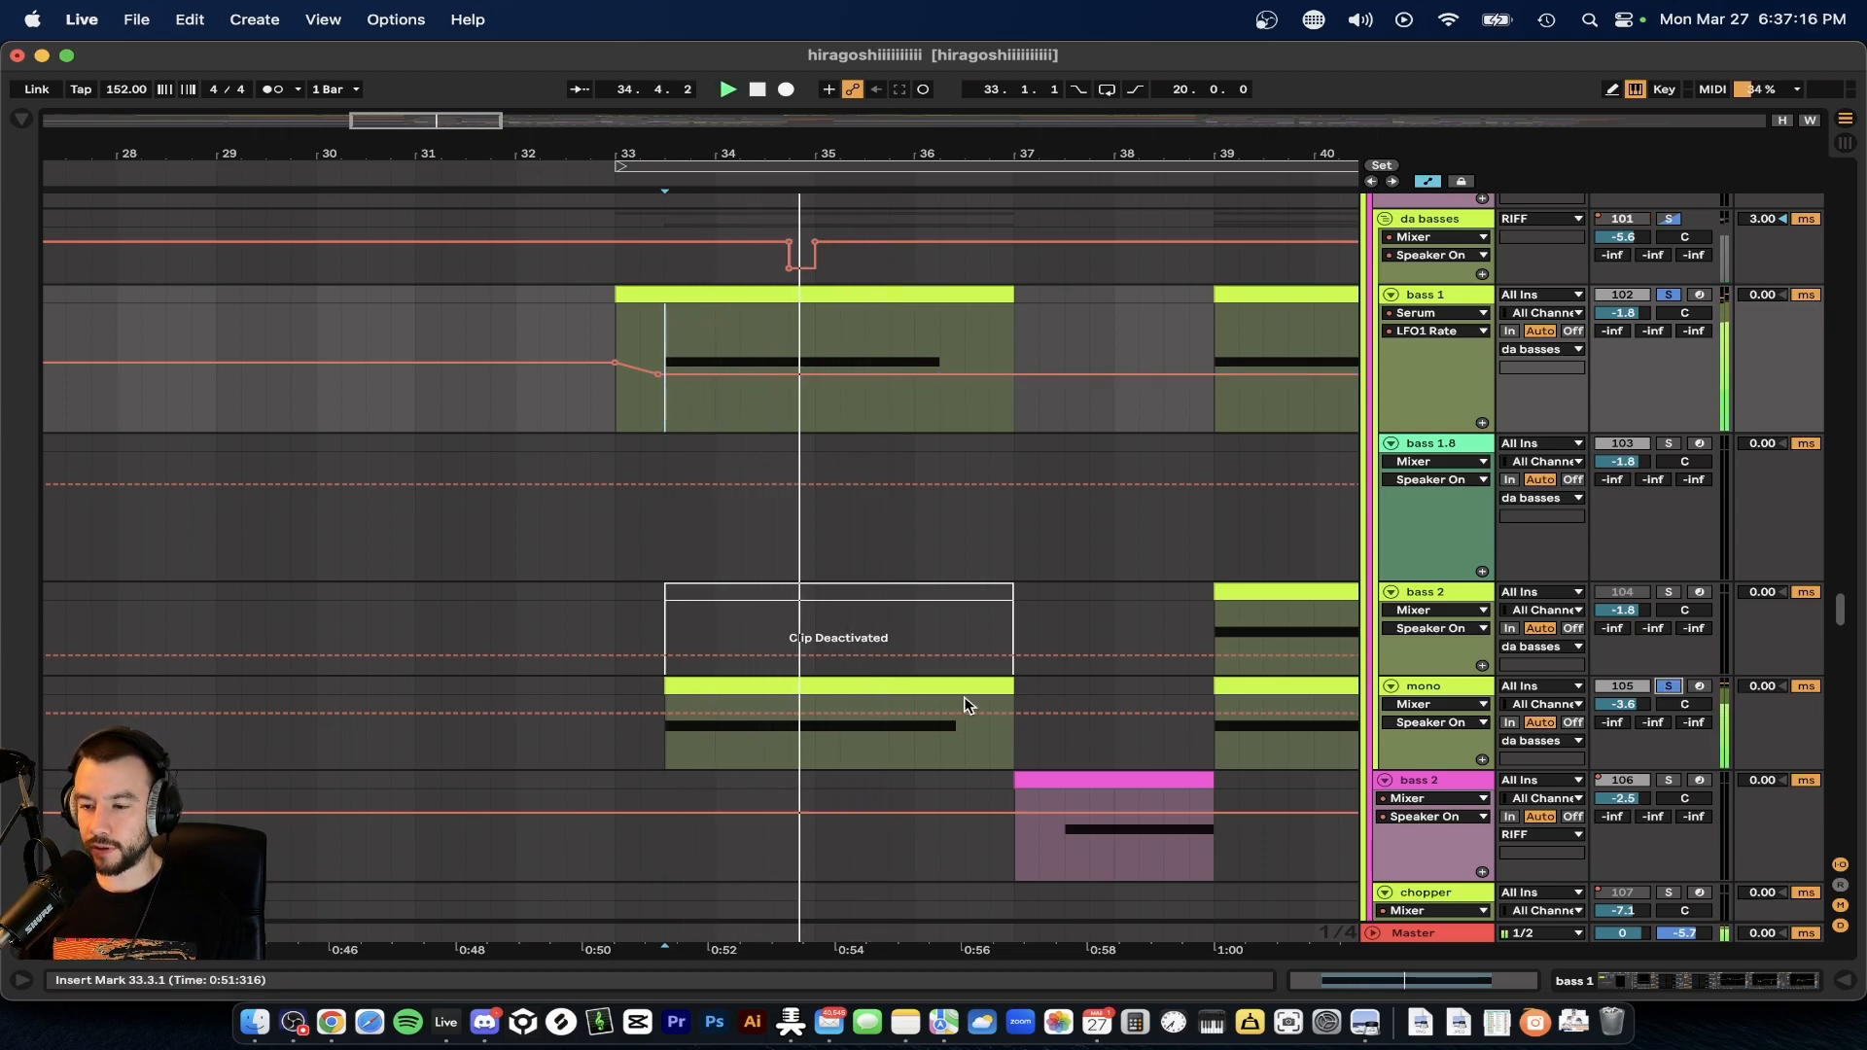
pyautogui.scroll(5, 1008, 616)
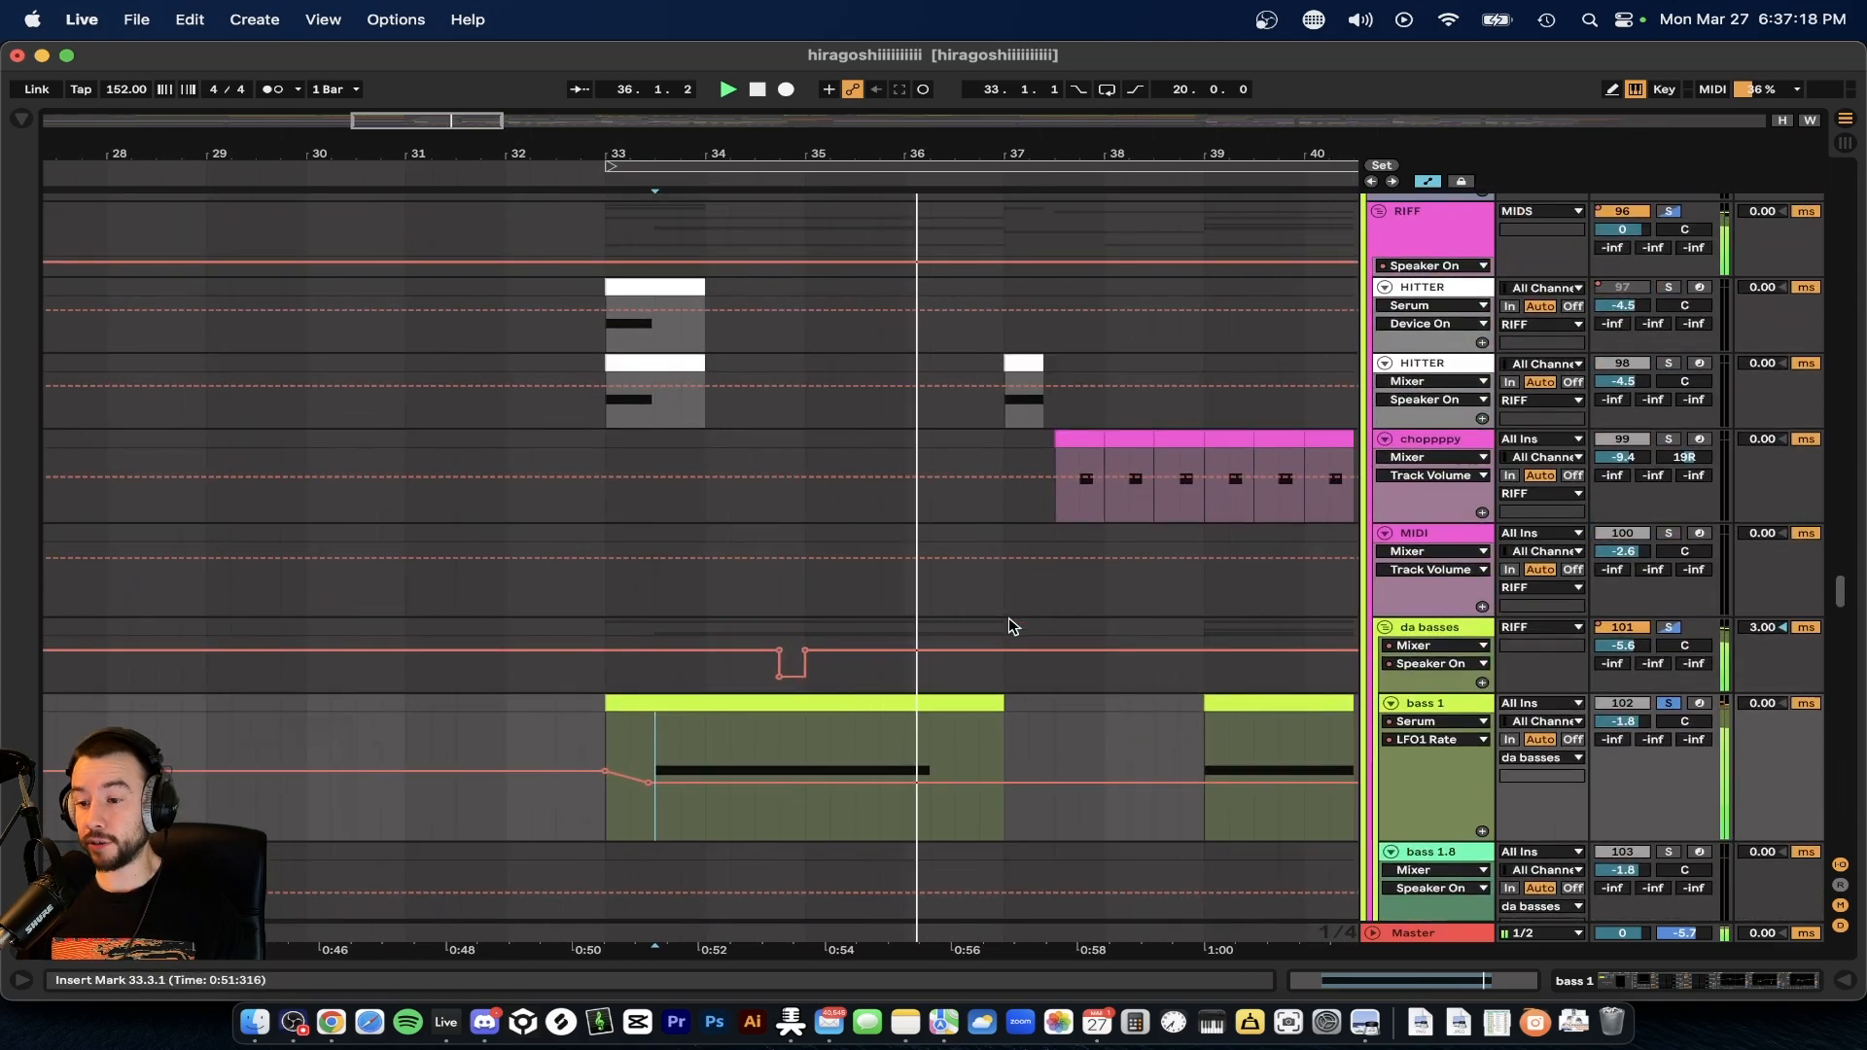
# - Add the second HITTER track to the soloed basses and play them together from 33.1.1
pyautogui.press('space')
pyautogui.click(1669, 363)
pyautogui.press('space')
pyautogui.click(605, 417)
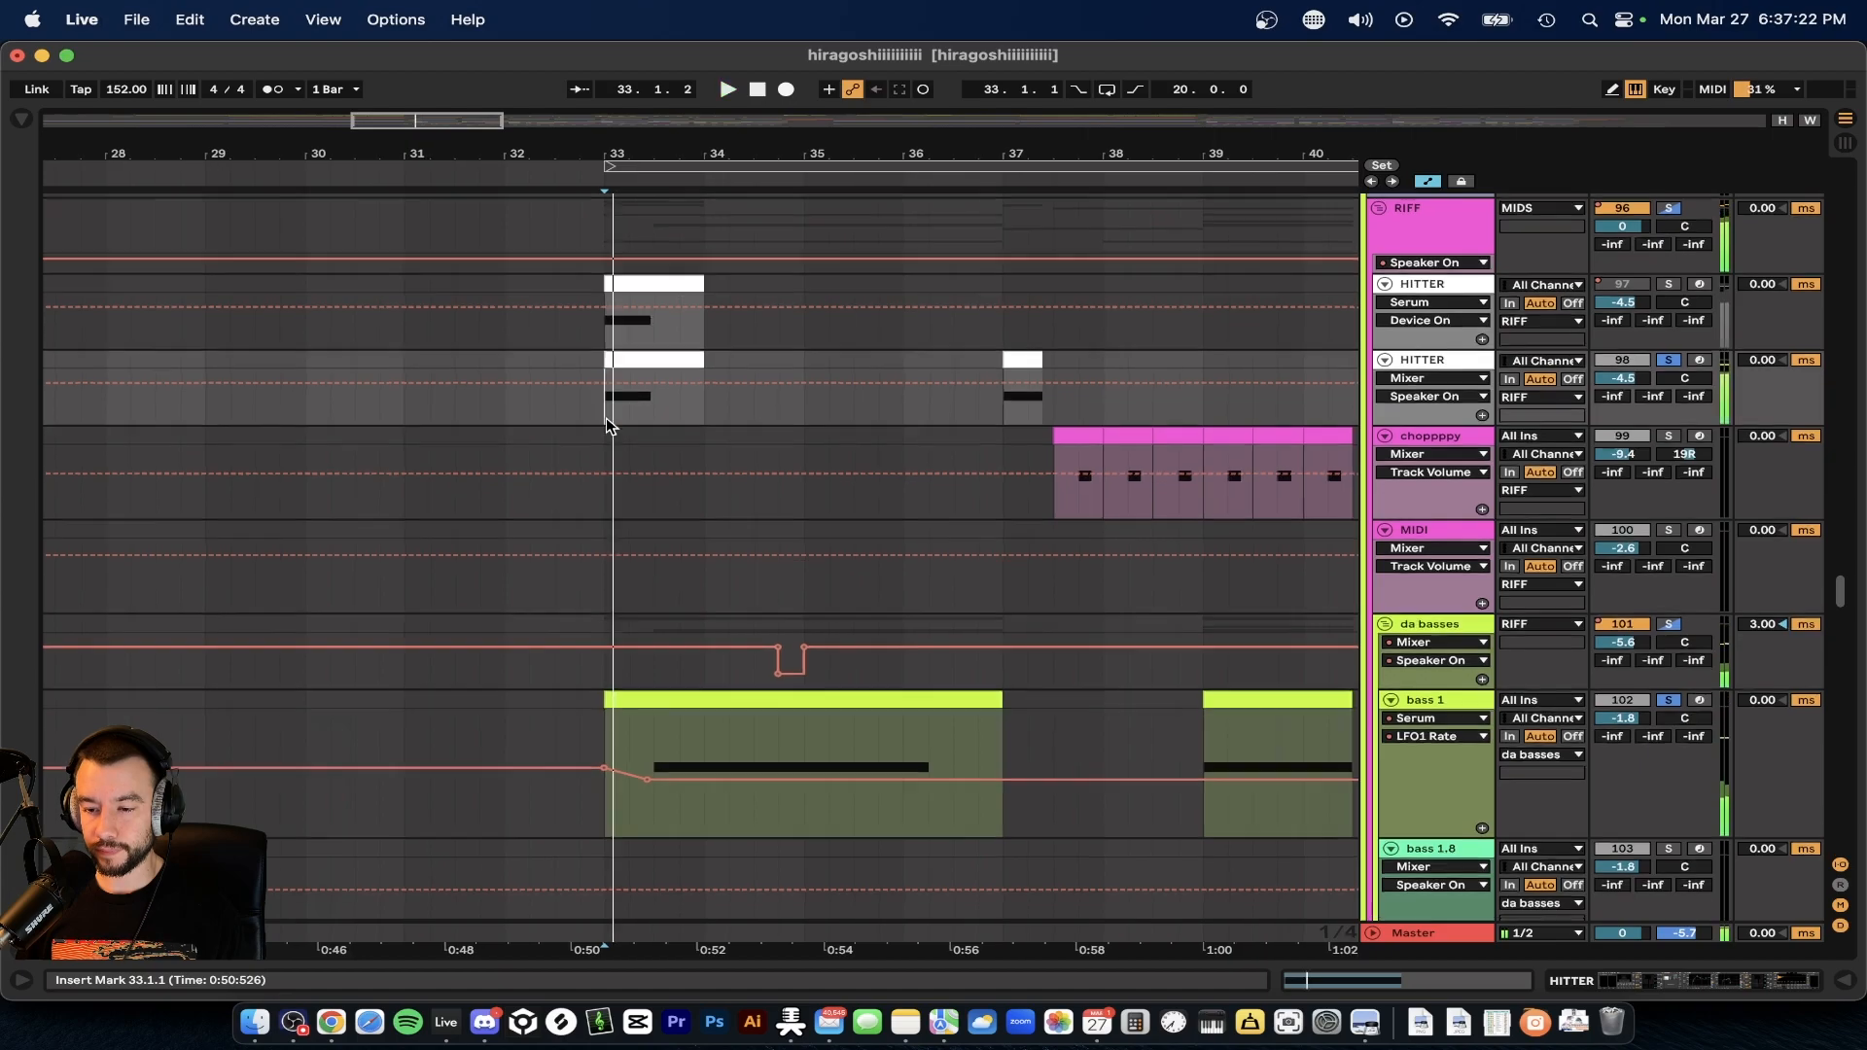
# - Solo the chug track in the RIFF group and play it from 33.1.1
pyautogui.scroll(-15, 605, 417)
pyautogui.scroll(-5, 605, 417)
pyautogui.scroll(-5, 604, 417)
pyautogui.scroll(4, 605, 418)
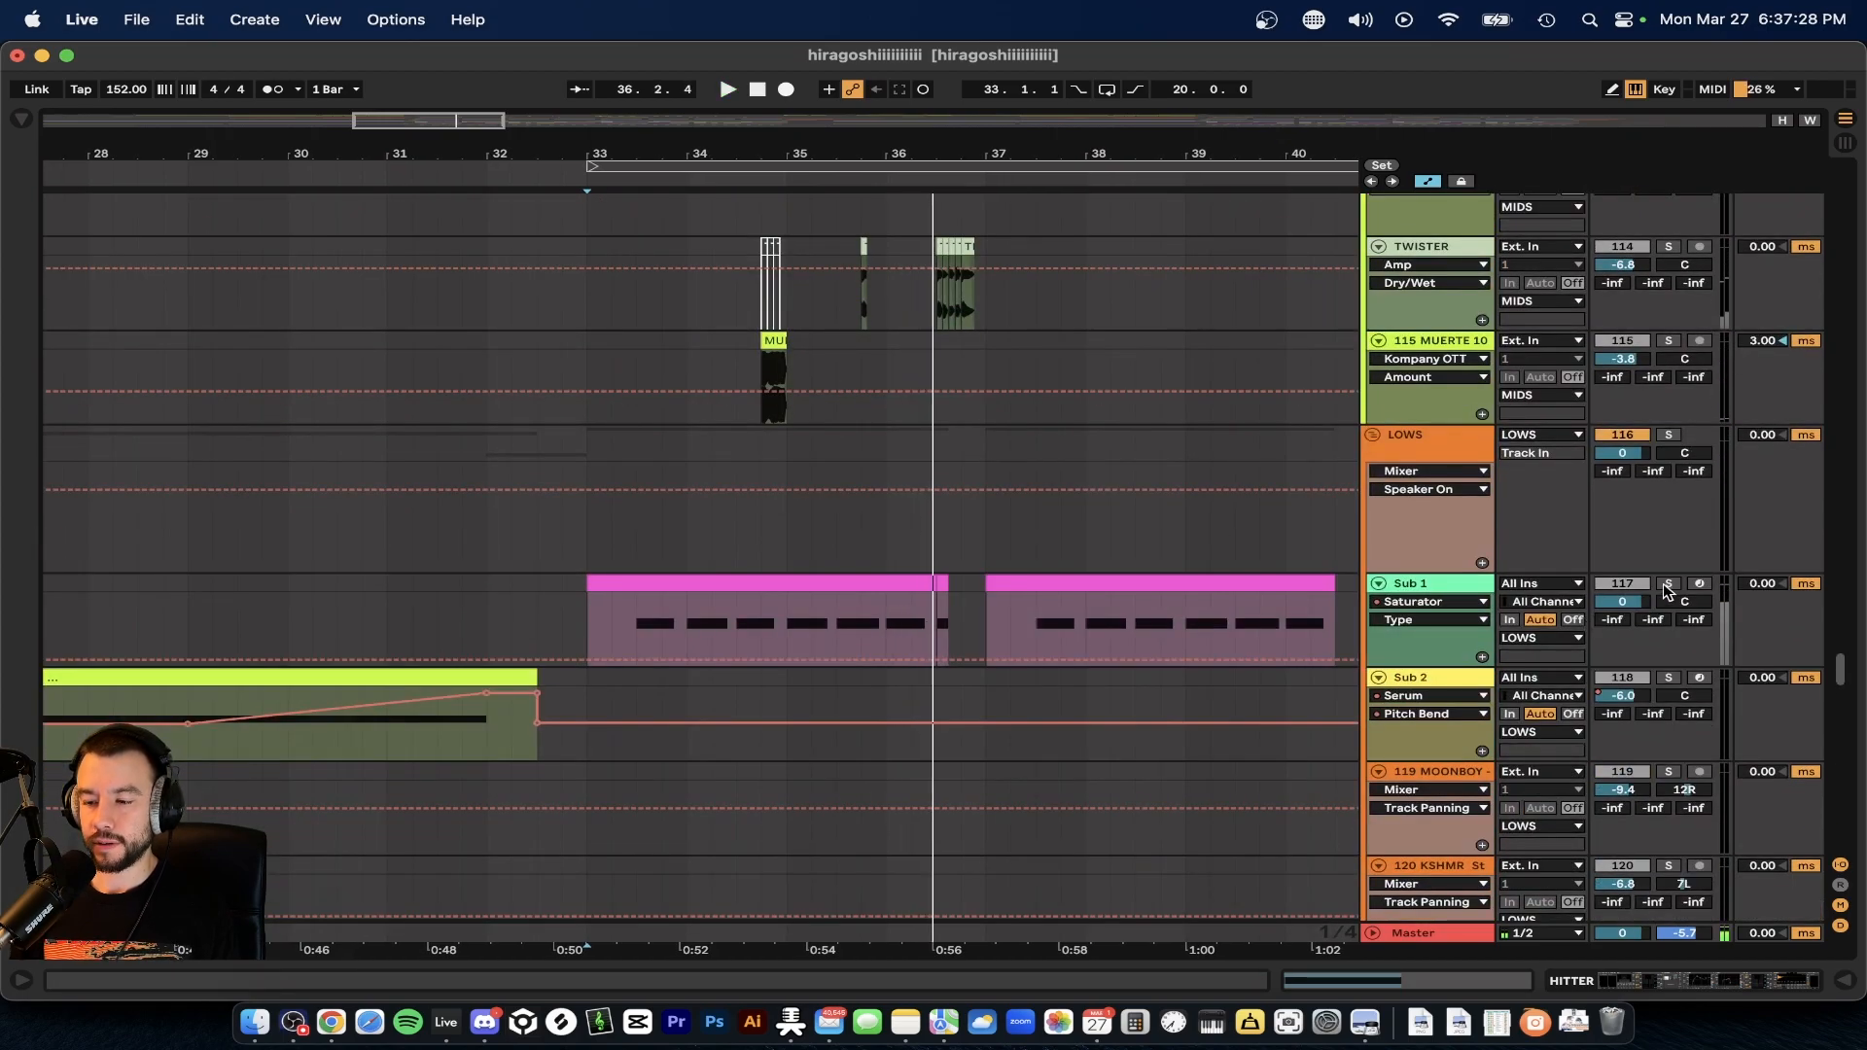
pyautogui.scroll(10, 826, 493)
pyautogui.scroll(3, 824, 492)
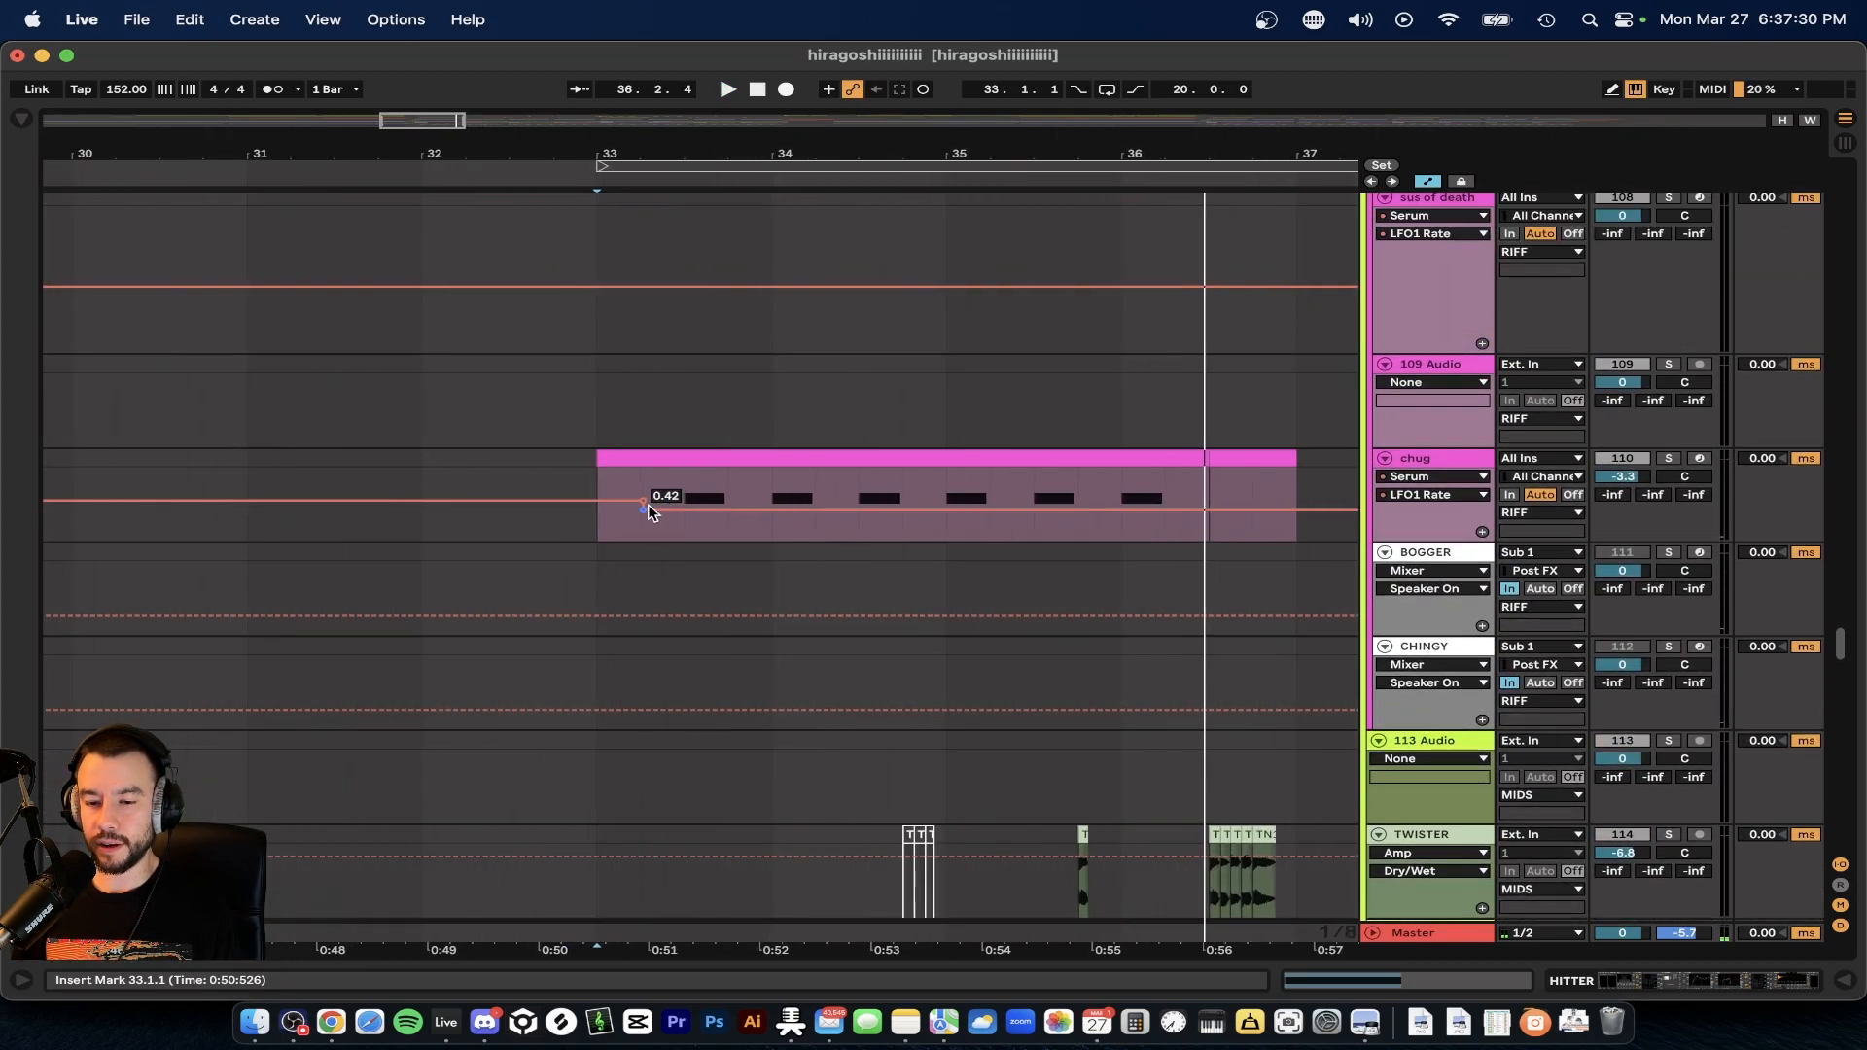
pyautogui.scroll(-2, 670, 439)
pyautogui.scroll(2, 671, 444)
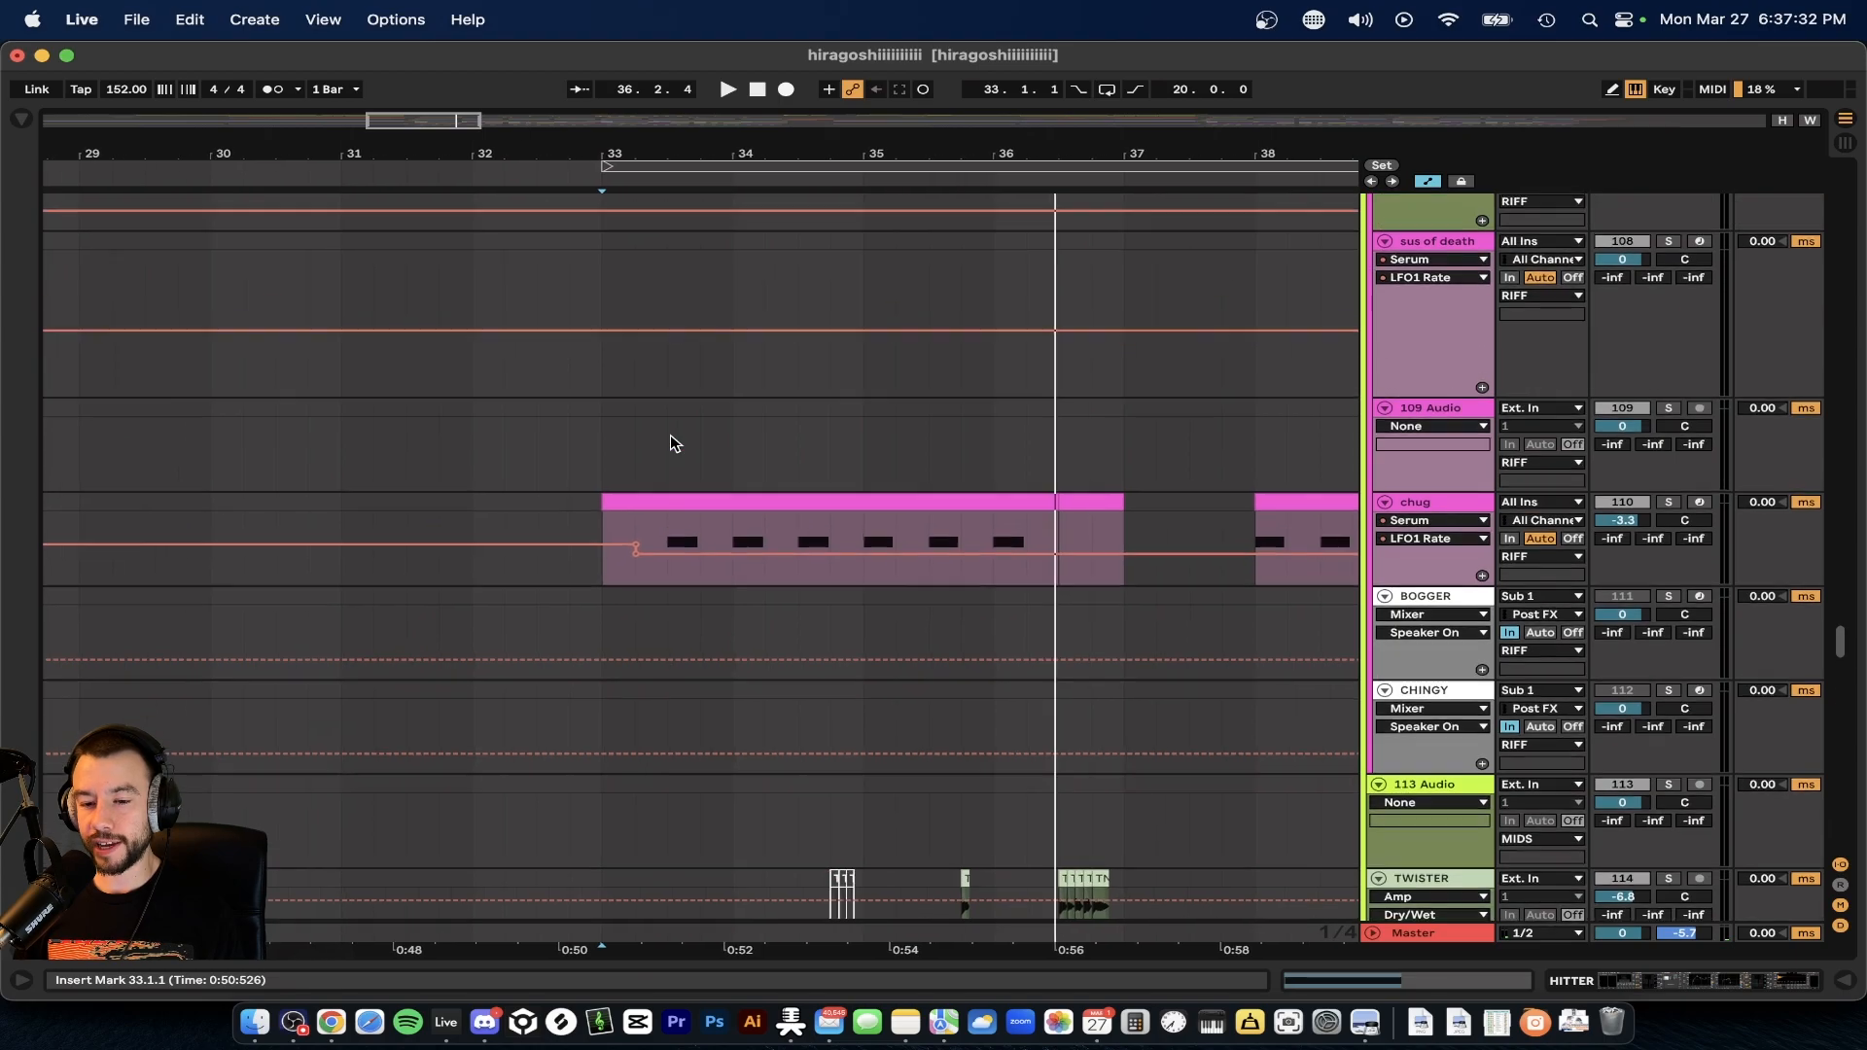
pyautogui.scroll(2, 657, 452)
pyautogui.press('space')
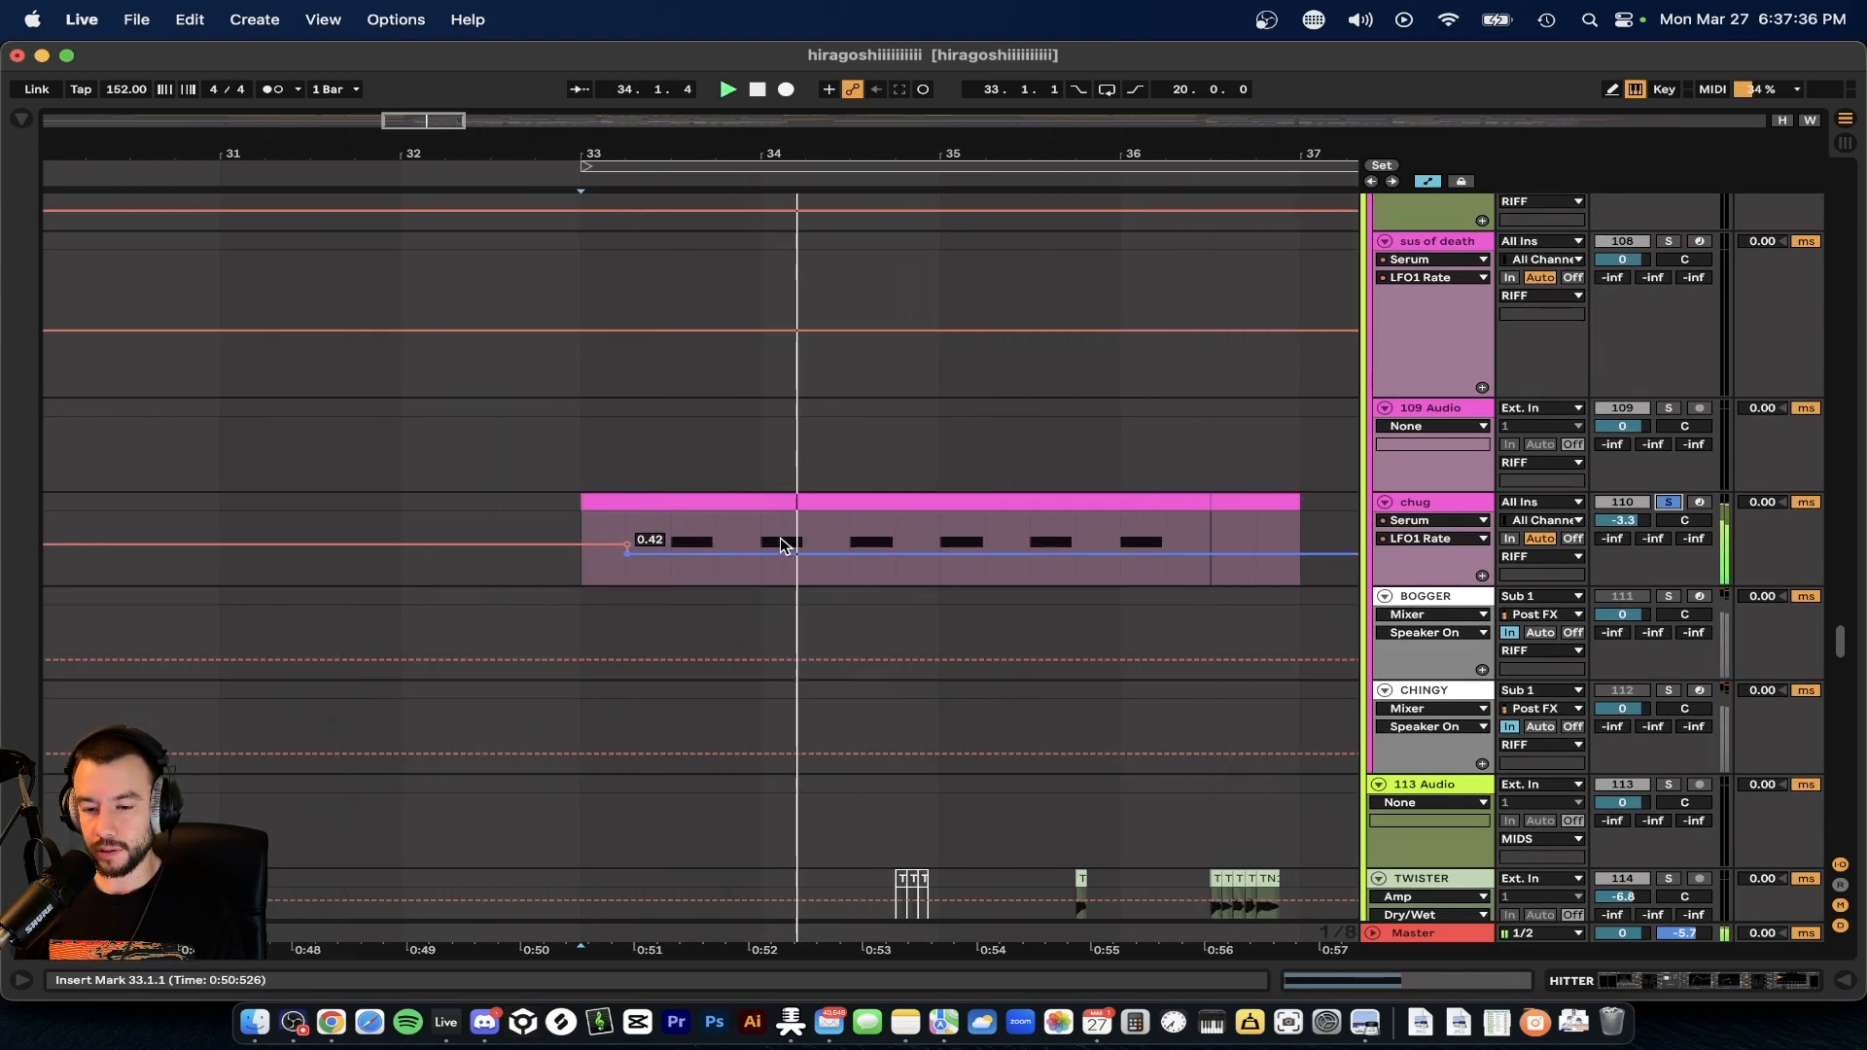
# - Play the soloed chug track's first clip again from 33.1.1
pyautogui.scroll(-2, 781, 545)
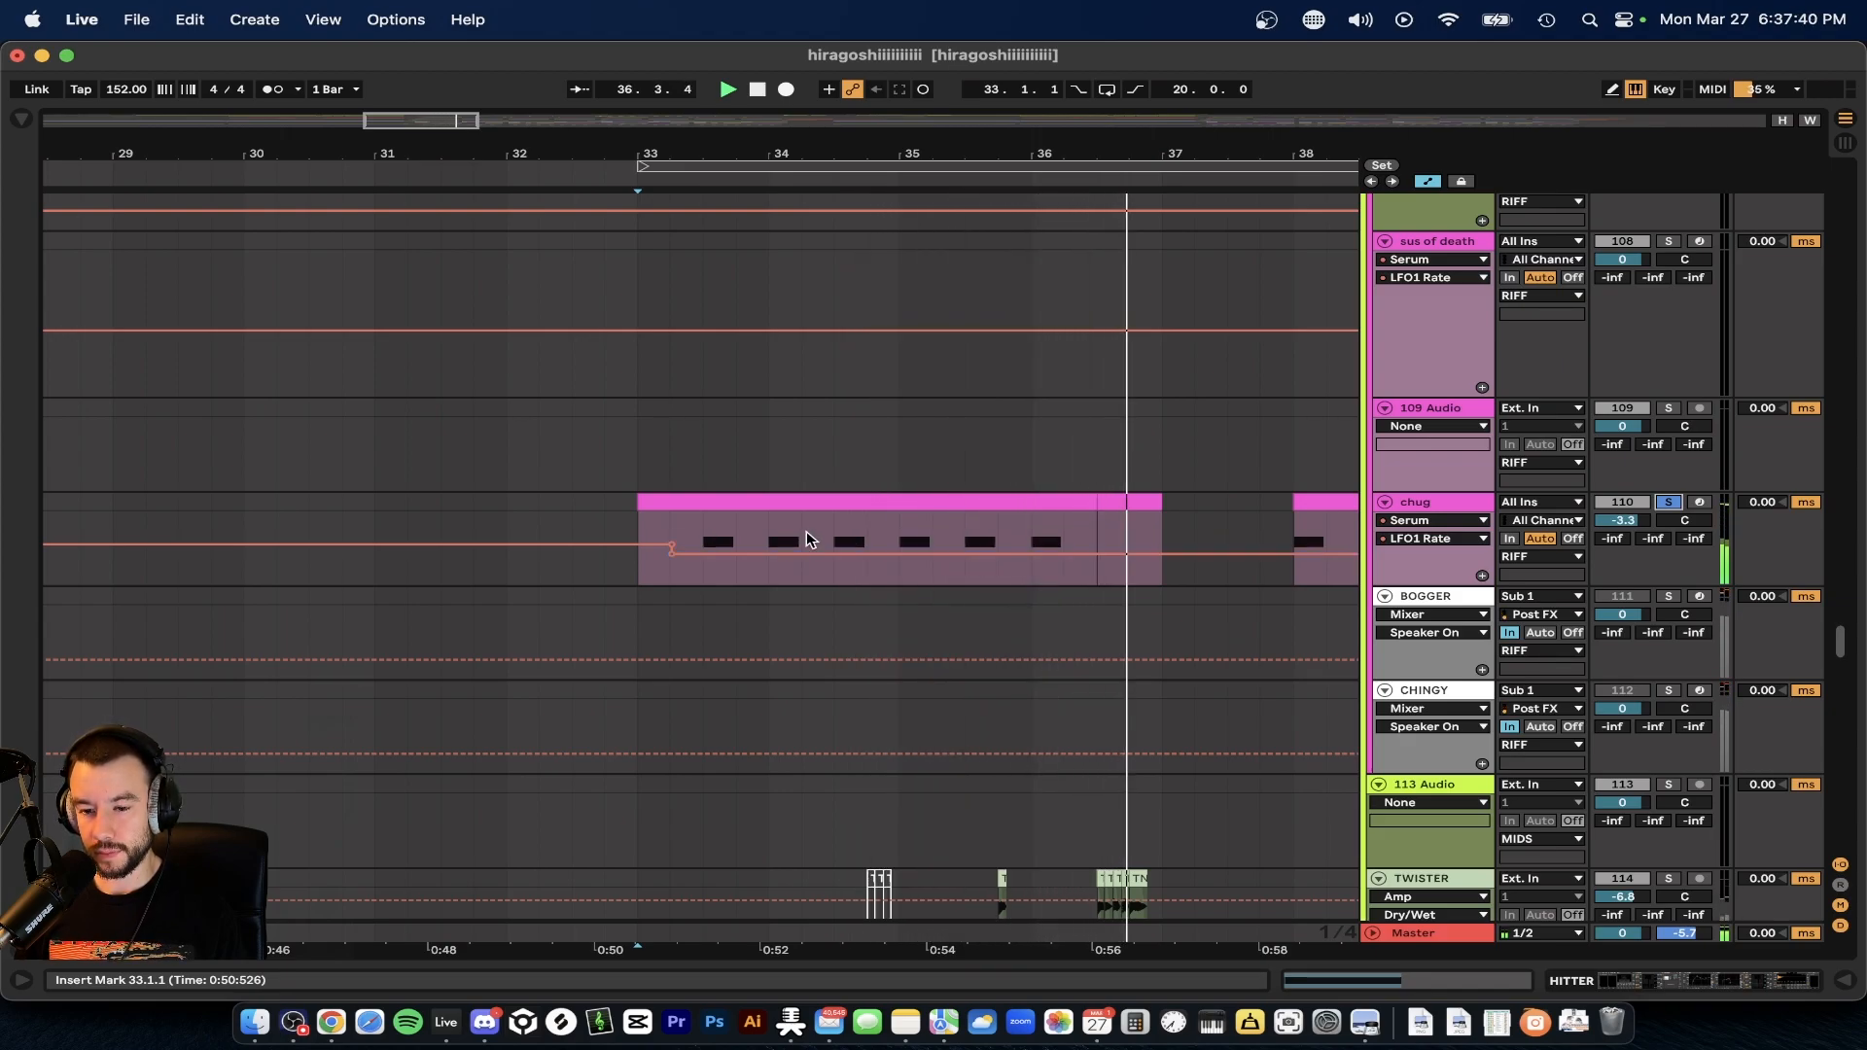
pyautogui.scroll(2, 719, 544)
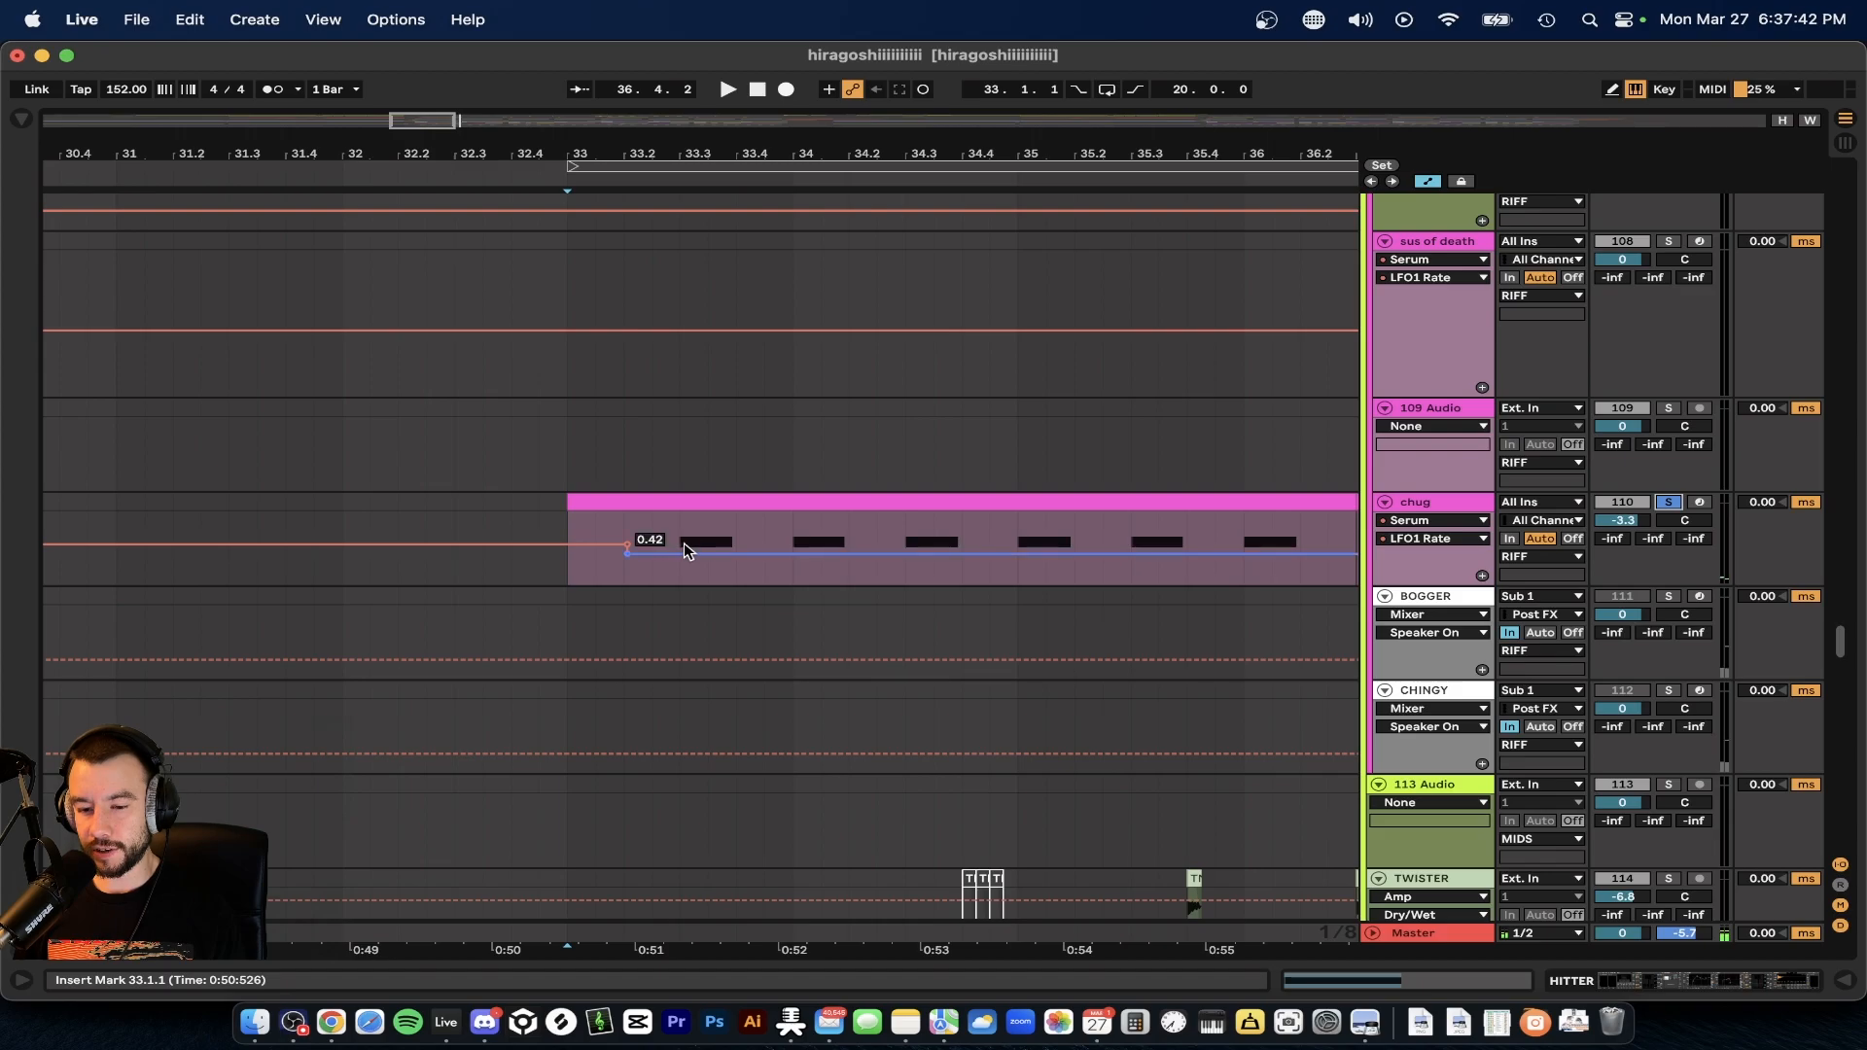
pyautogui.scroll(-2, 681, 513)
pyautogui.press('space')
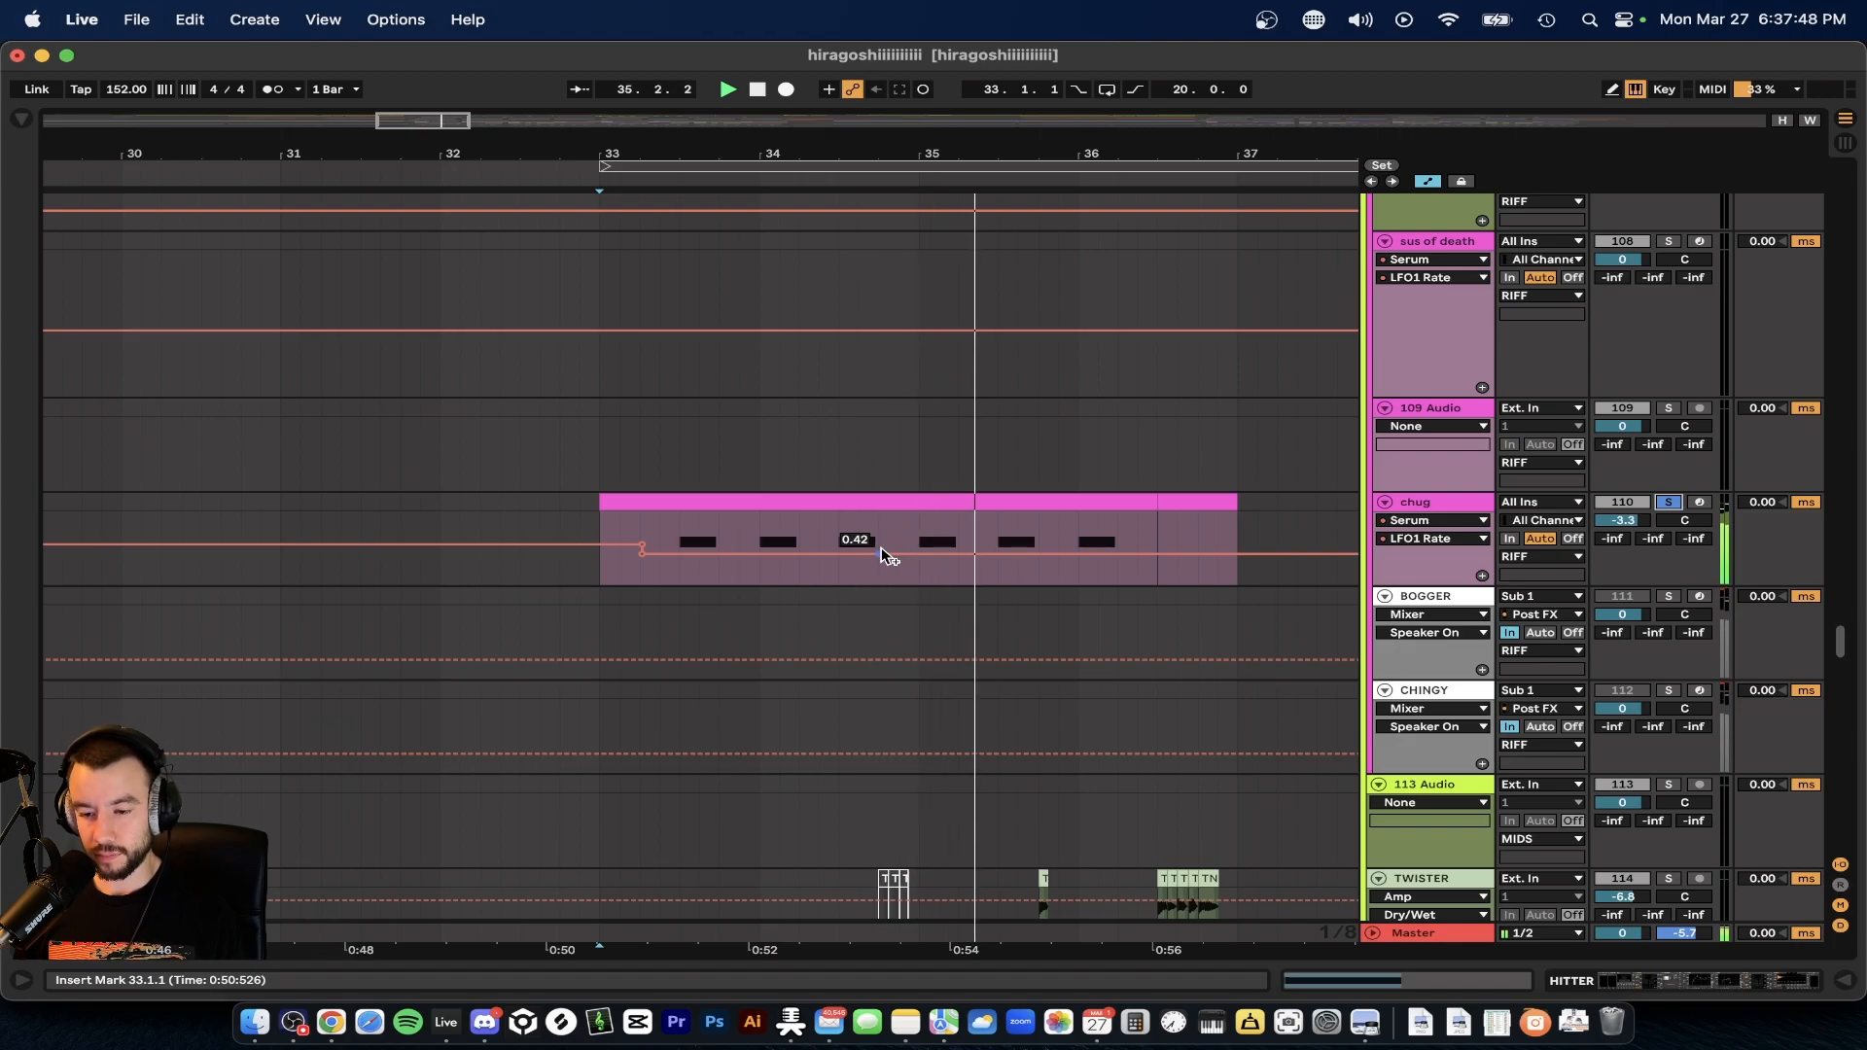
pyautogui.scroll(-2, 884, 550)
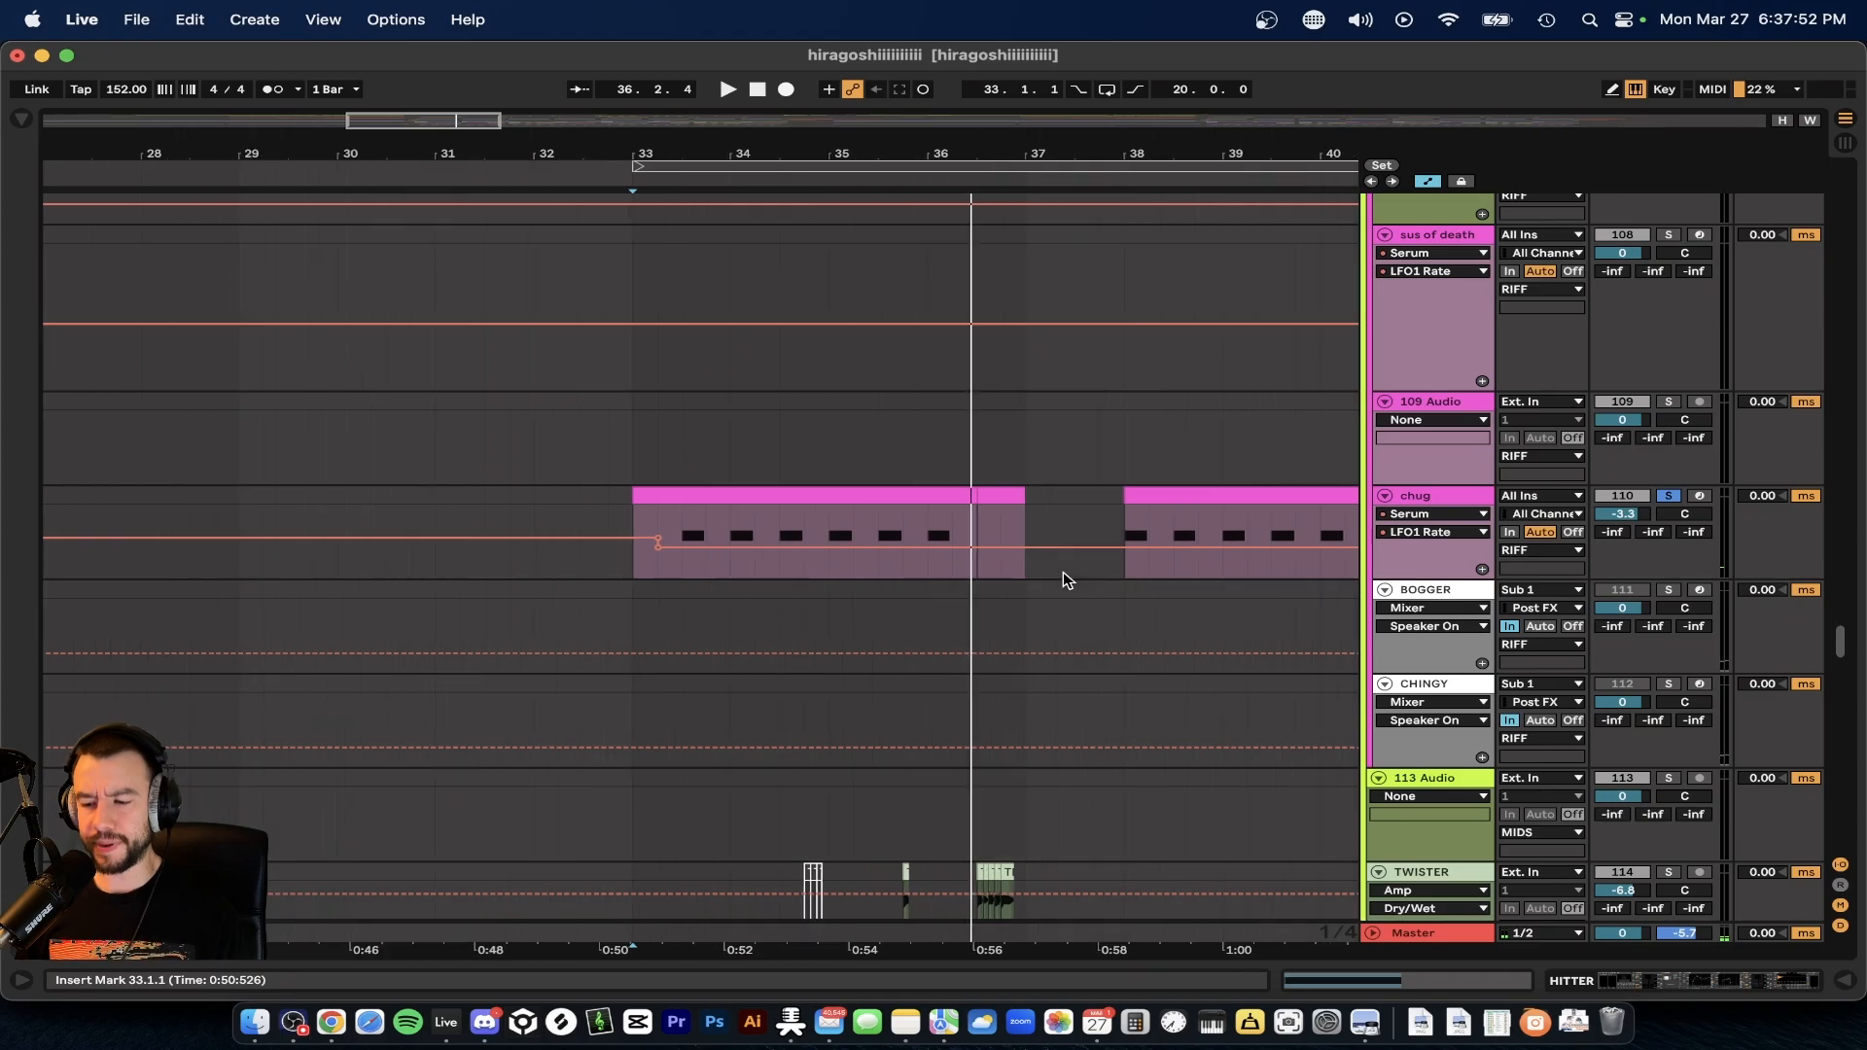
pyautogui.scroll(-2, 1064, 572)
# - Inspect the chug track's Serum patch dripment1:4Croak, including its oscillators, effects page and LFO 2
pyautogui.click(1467, 490)
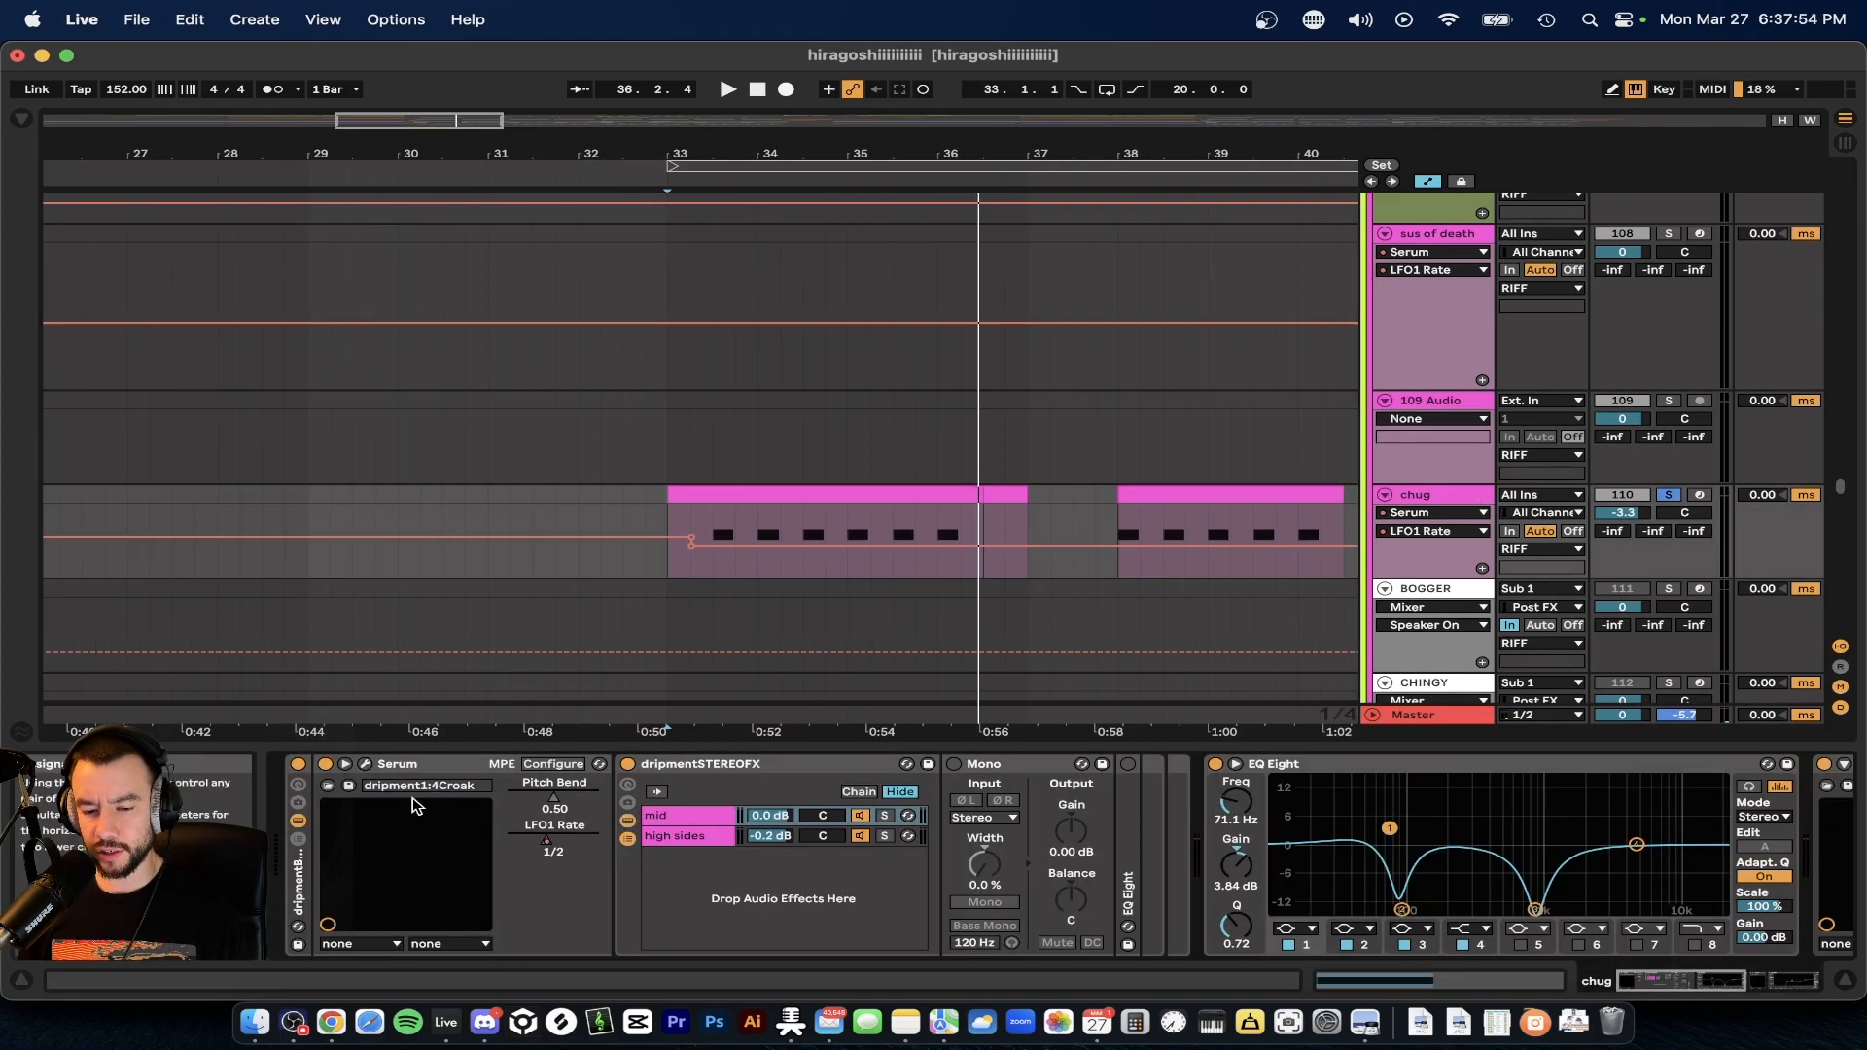
pyautogui.click(299, 839)
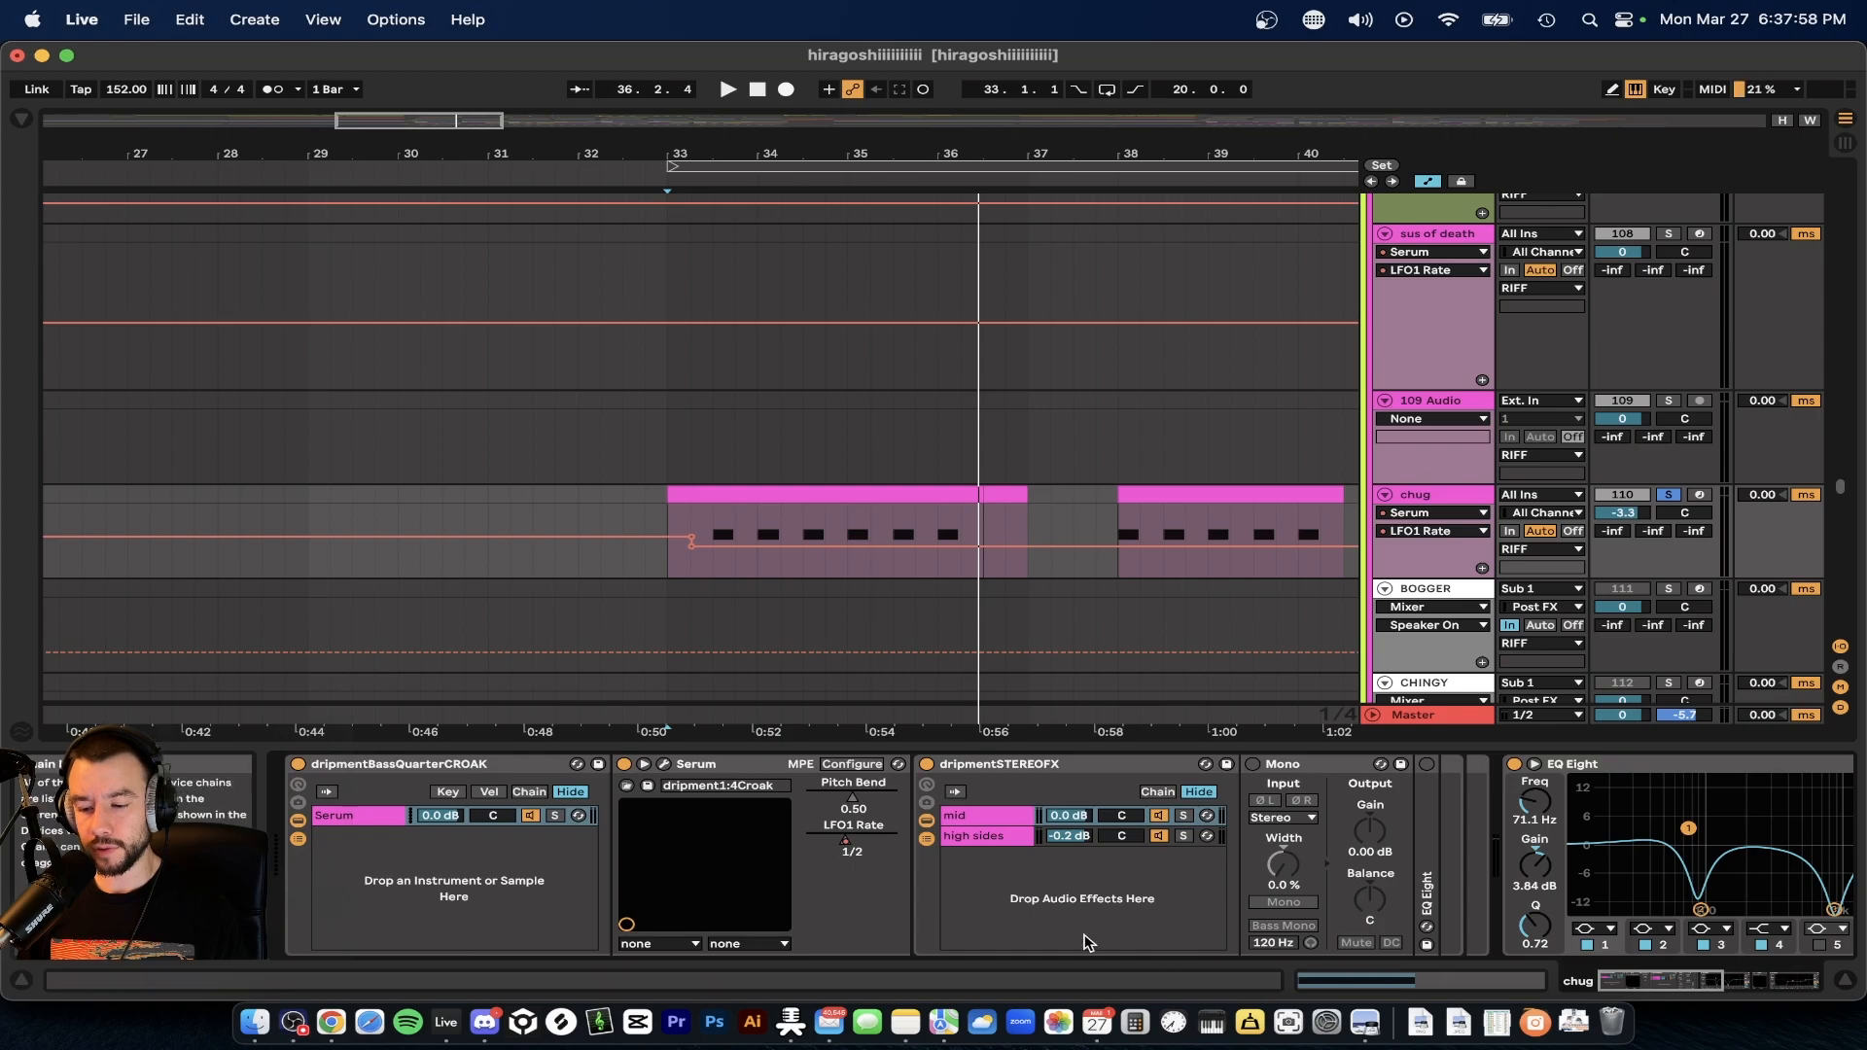
pyautogui.hscroll(10, 1073, 887)
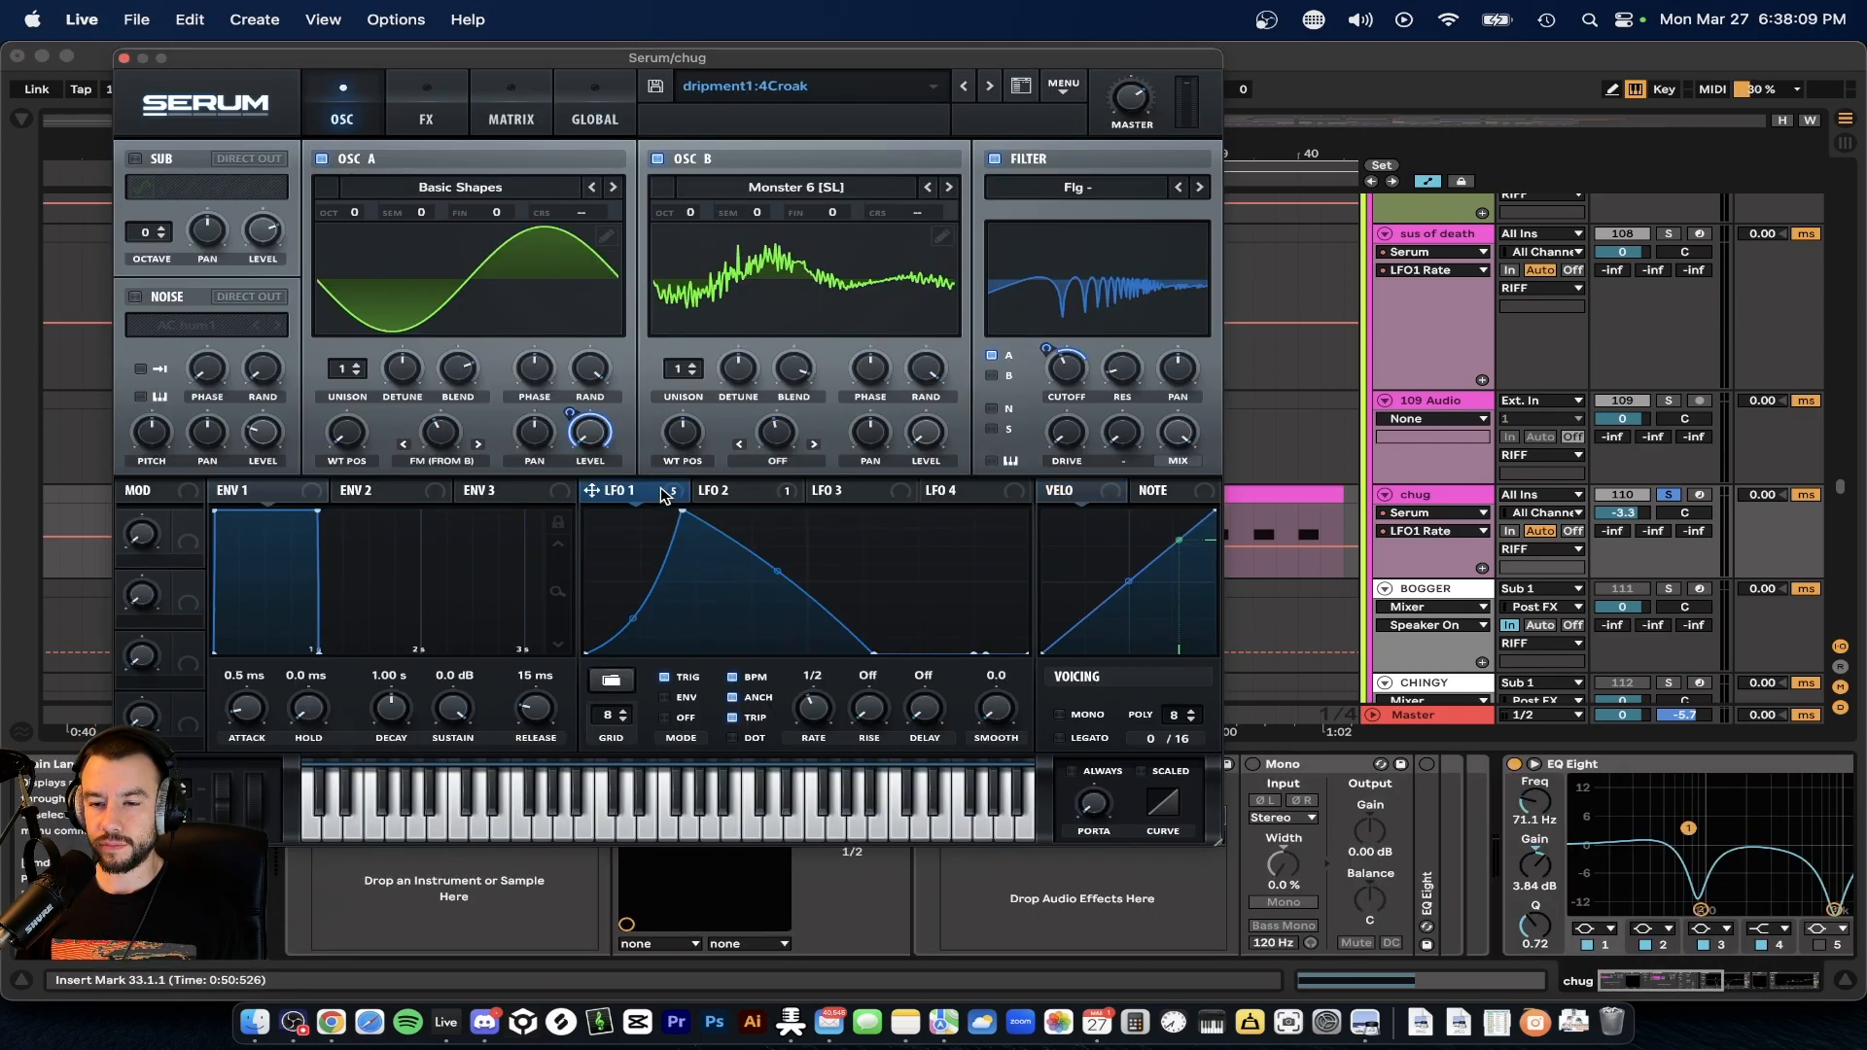
pyautogui.click(425, 111)
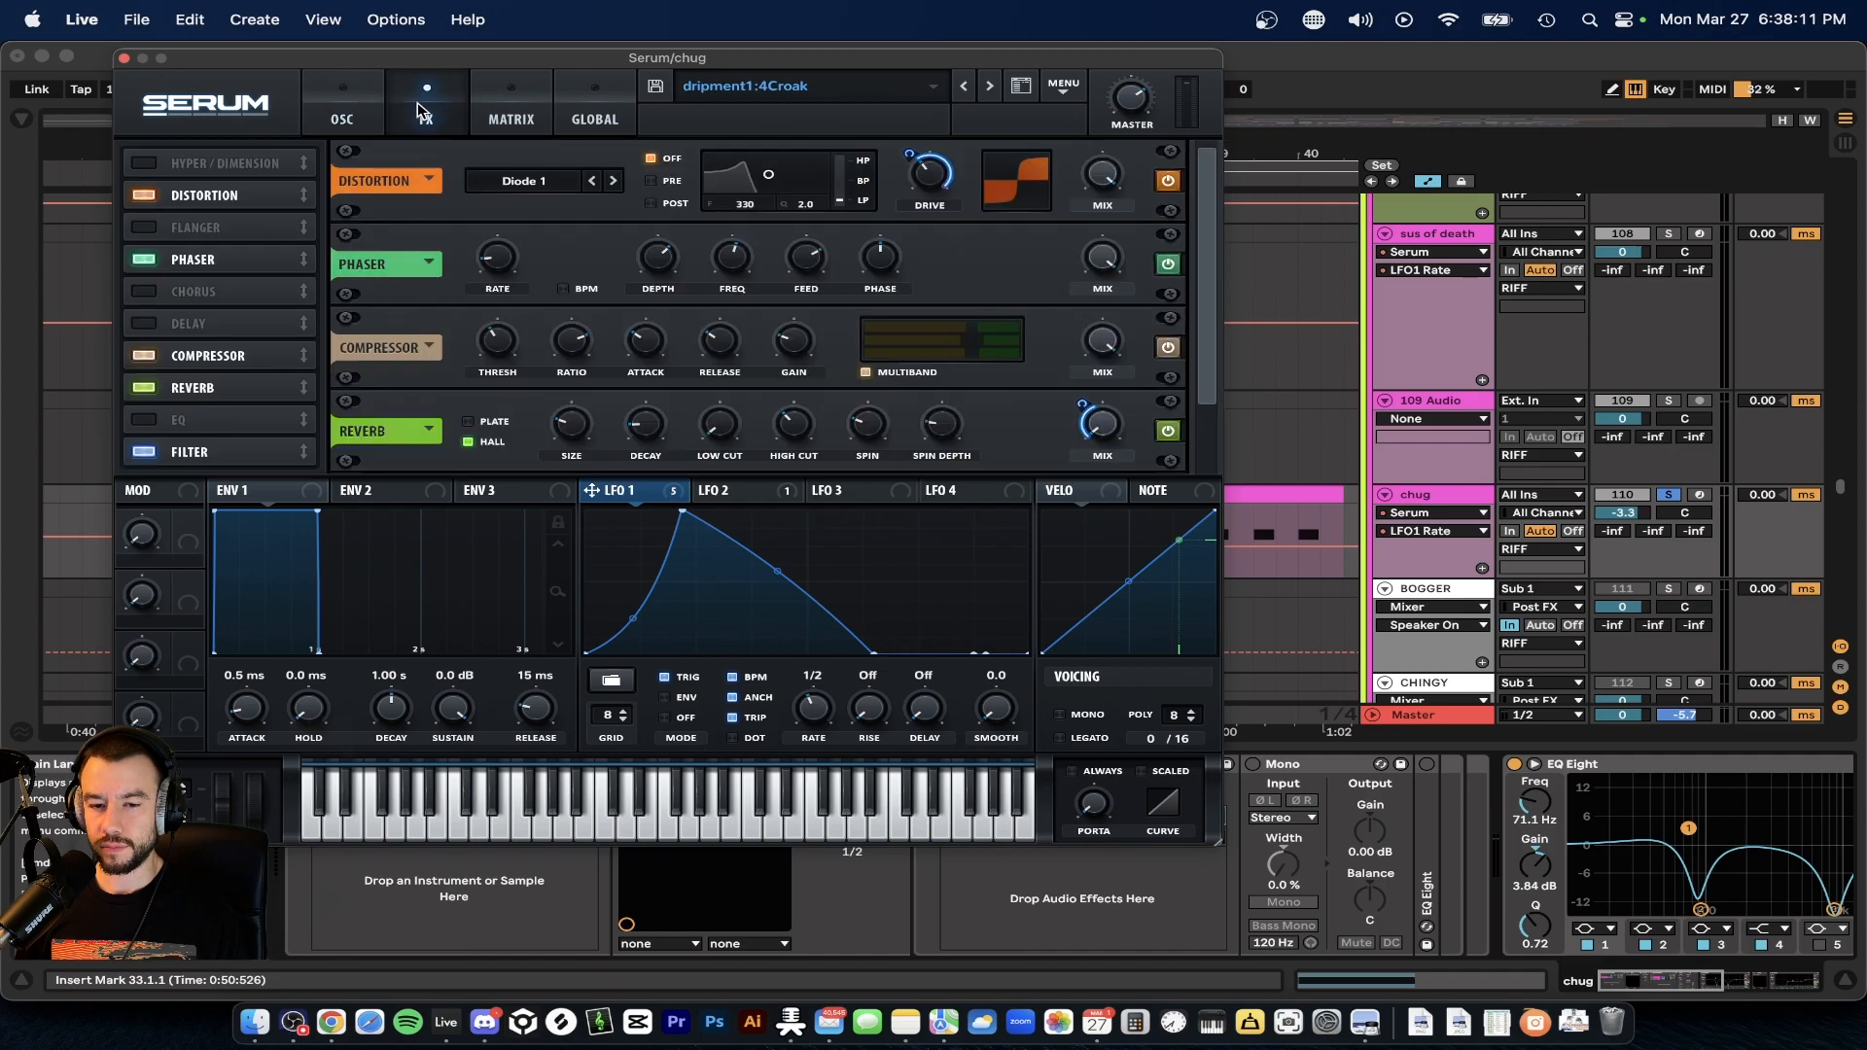
pyautogui.click(347, 111)
pyautogui.click(734, 492)
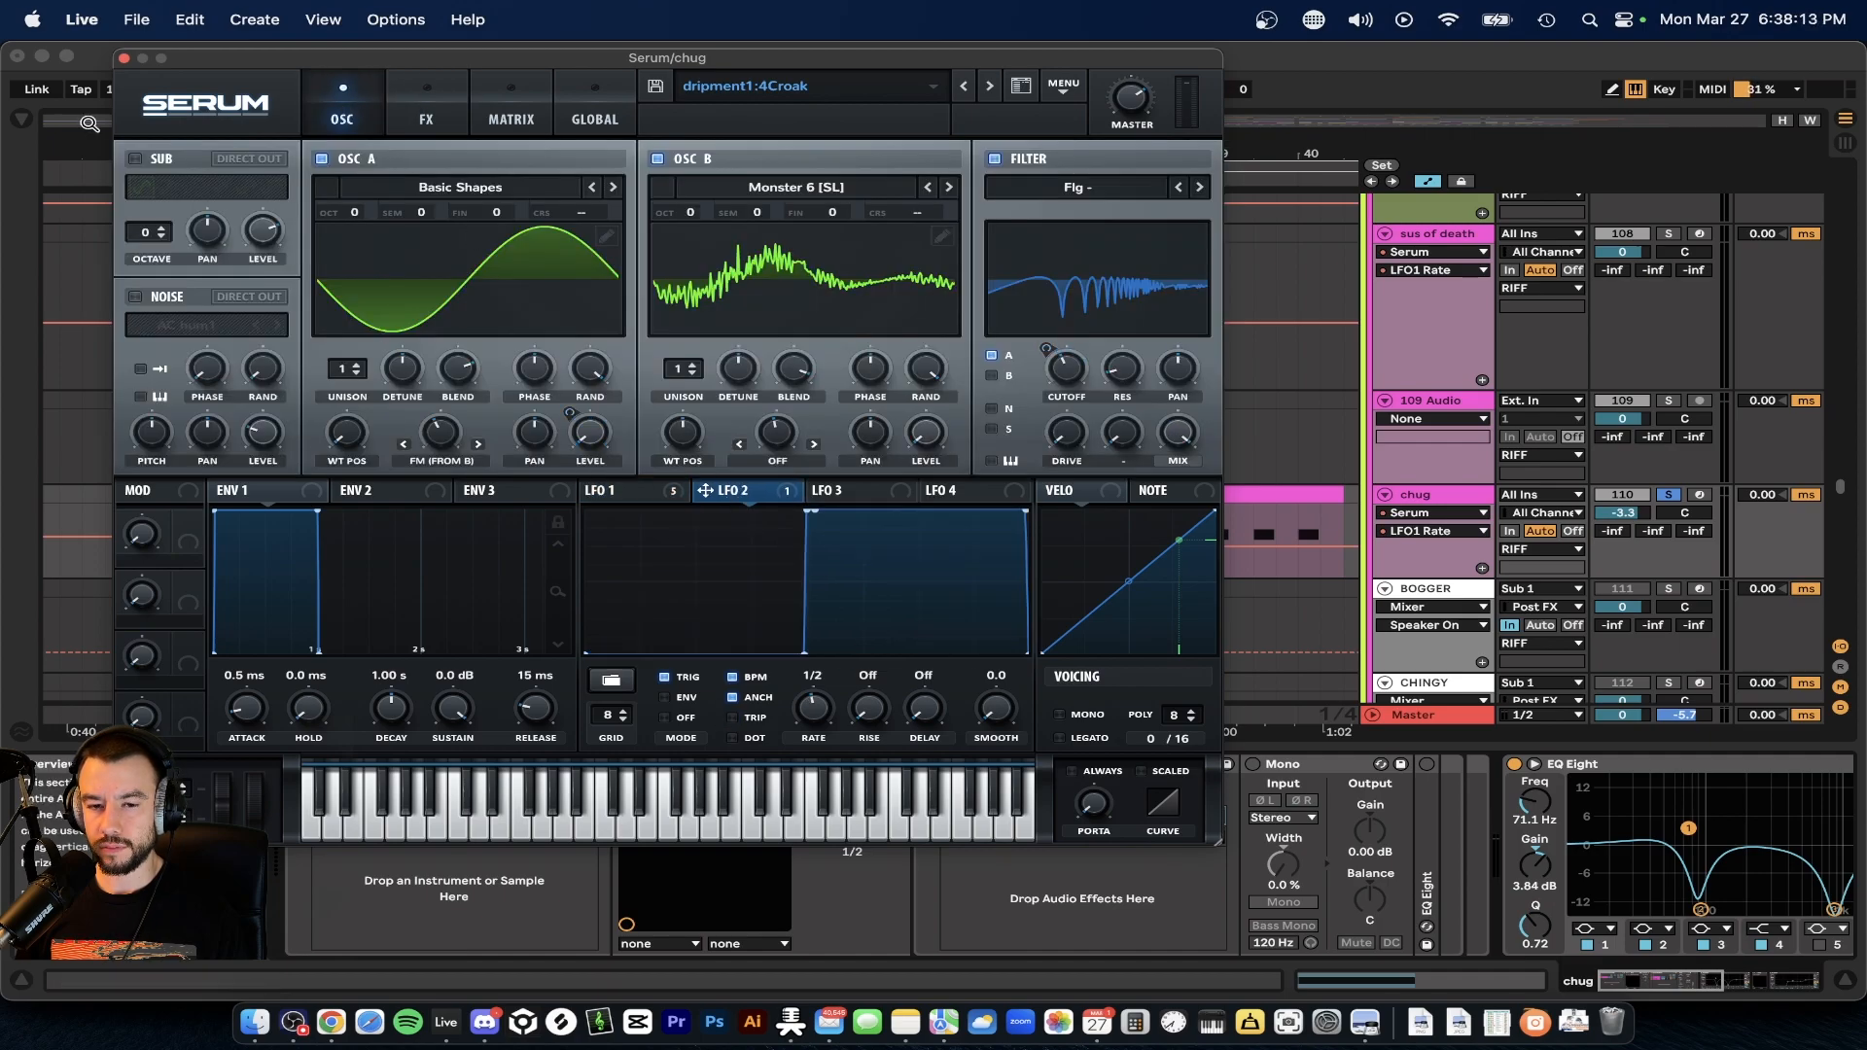
pyautogui.click(124, 60)
# - Take the chug track out of solo and play the full mix from 33.1.1
pyautogui.press('space')
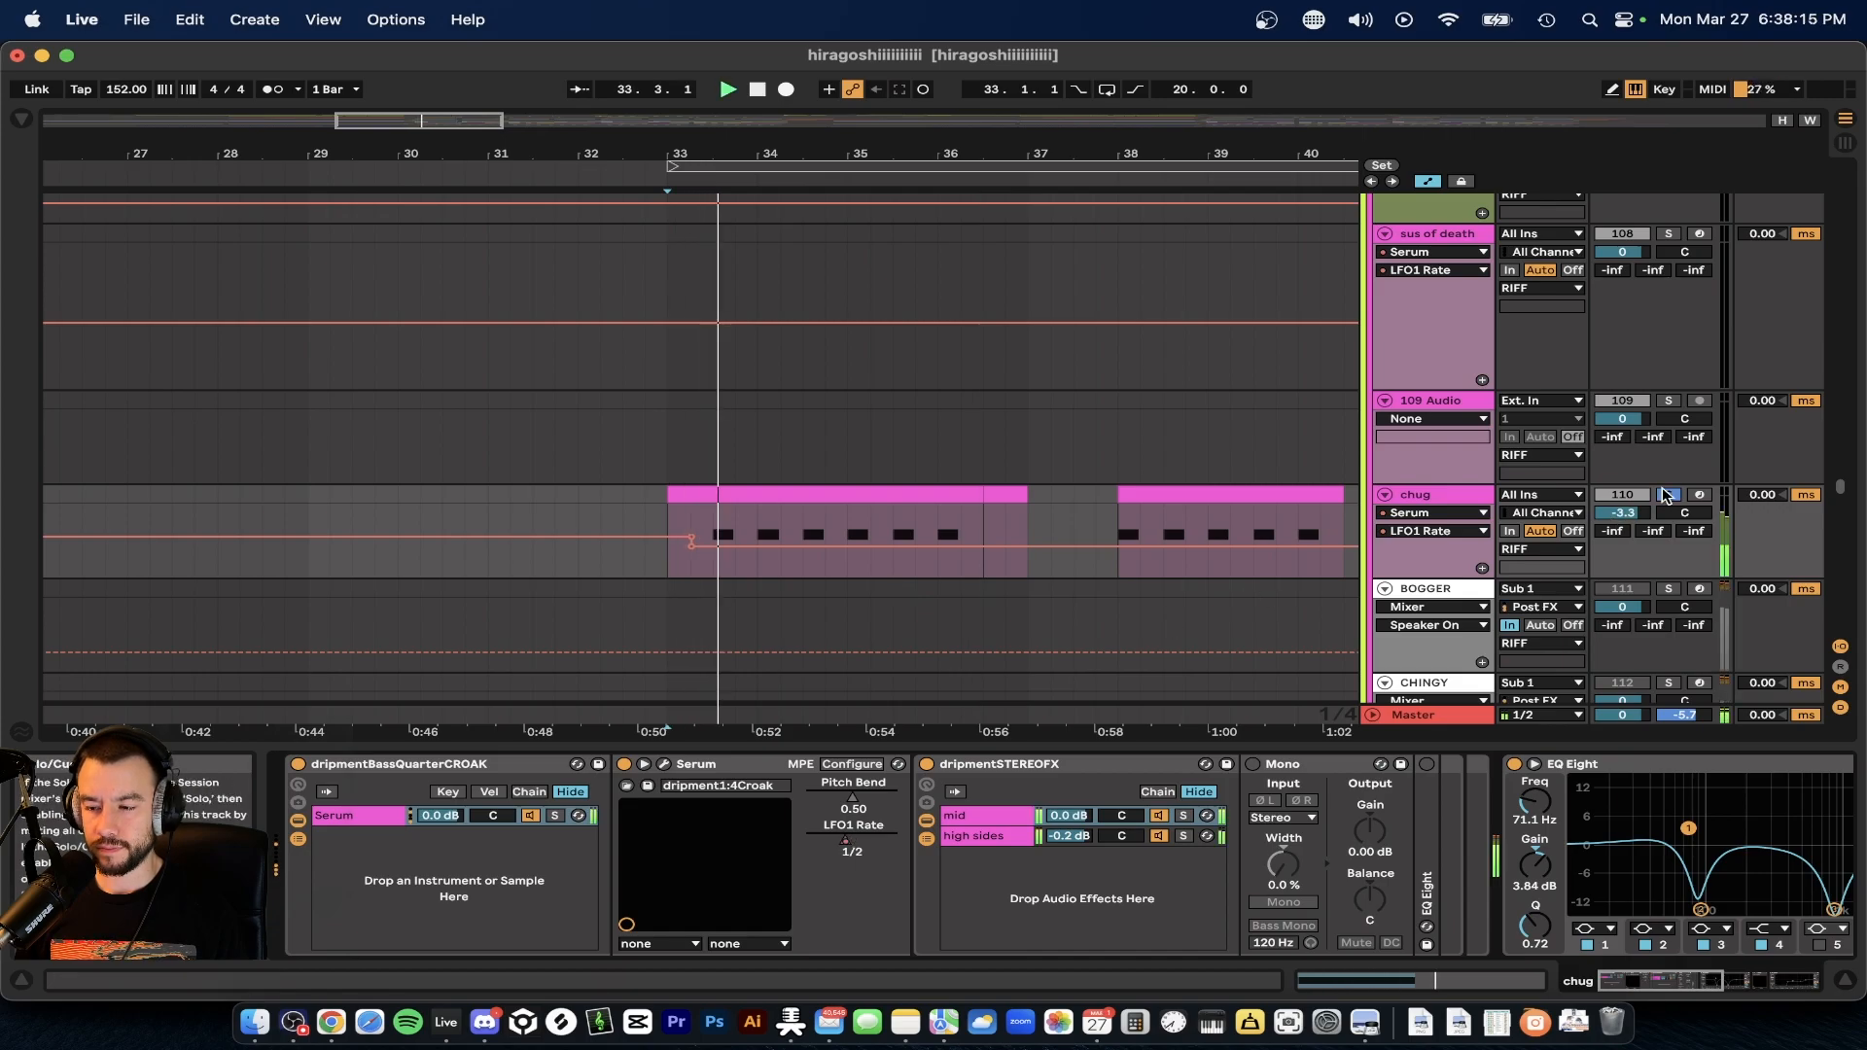
pyautogui.scroll(-10, 955, 442)
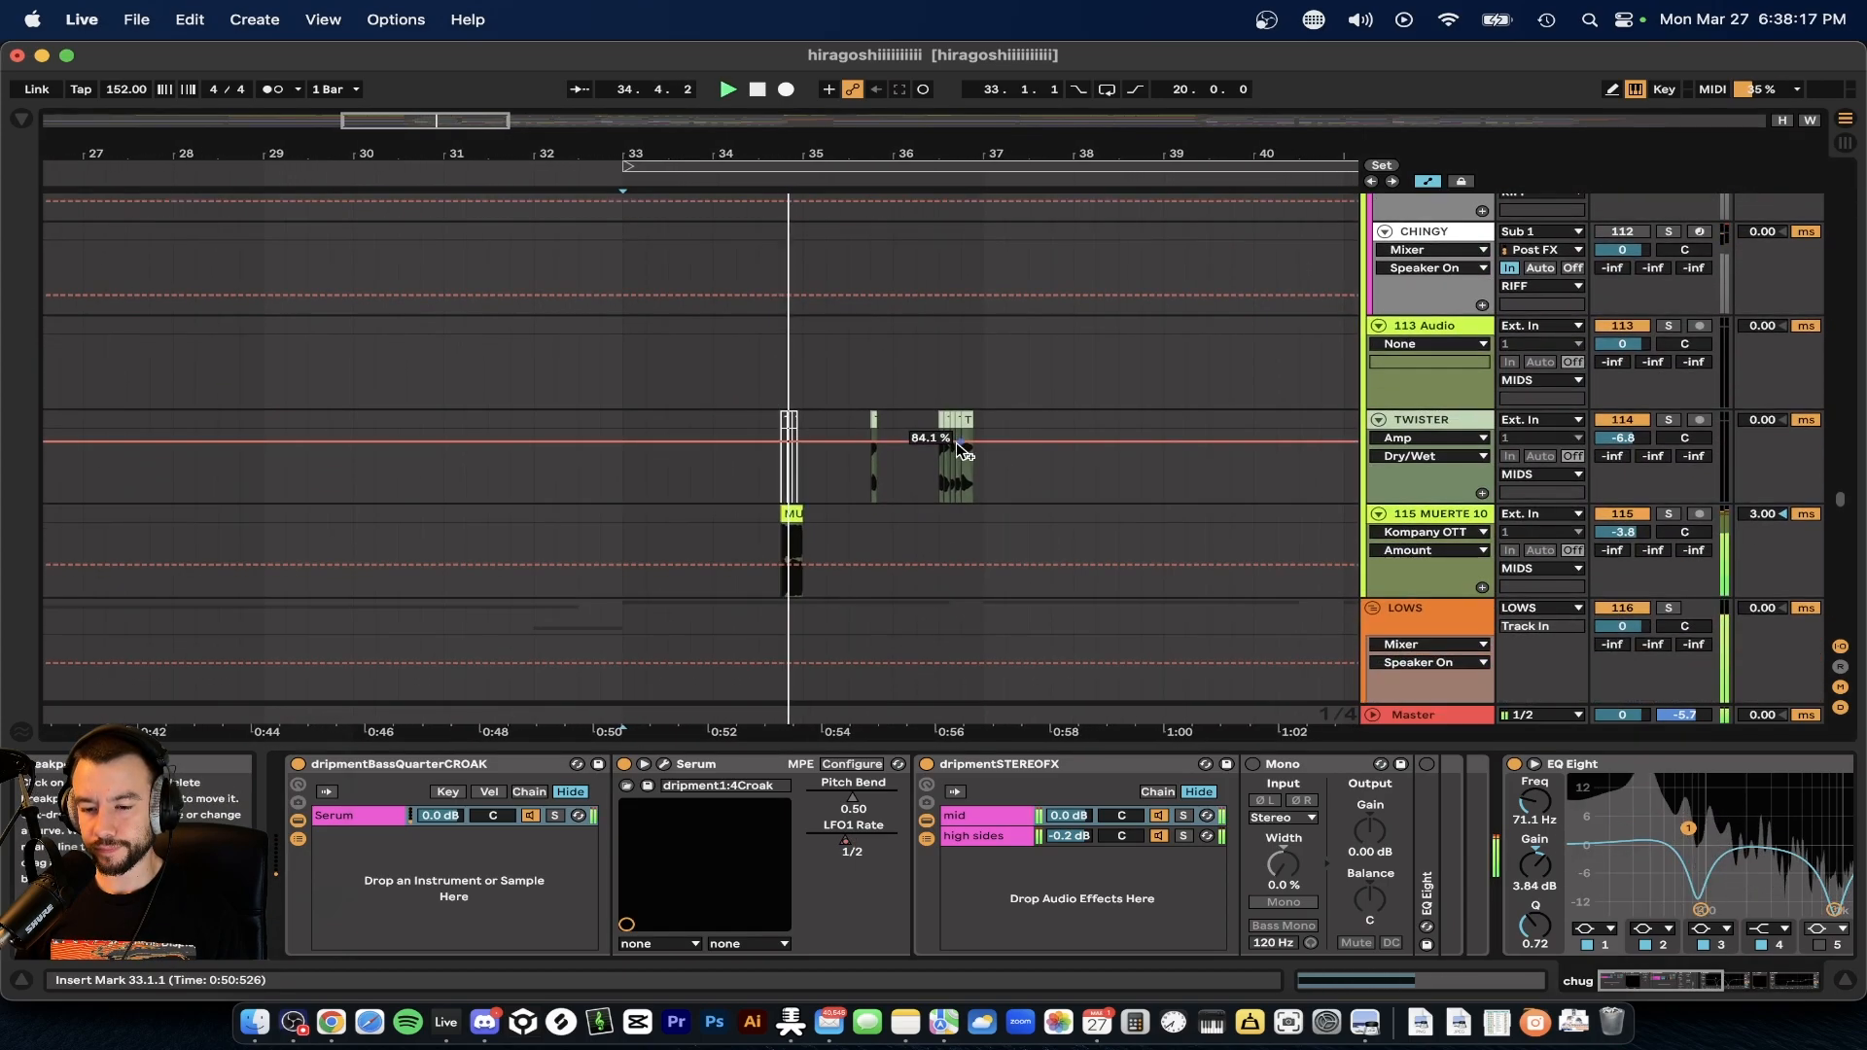
pyautogui.scroll(-2, 786, 468)
pyautogui.press('space')
# - Solo the 115 MUERTE 10 track and play its clip at 34.4.1
pyautogui.scroll(5, 780, 455)
pyautogui.click(747, 434)
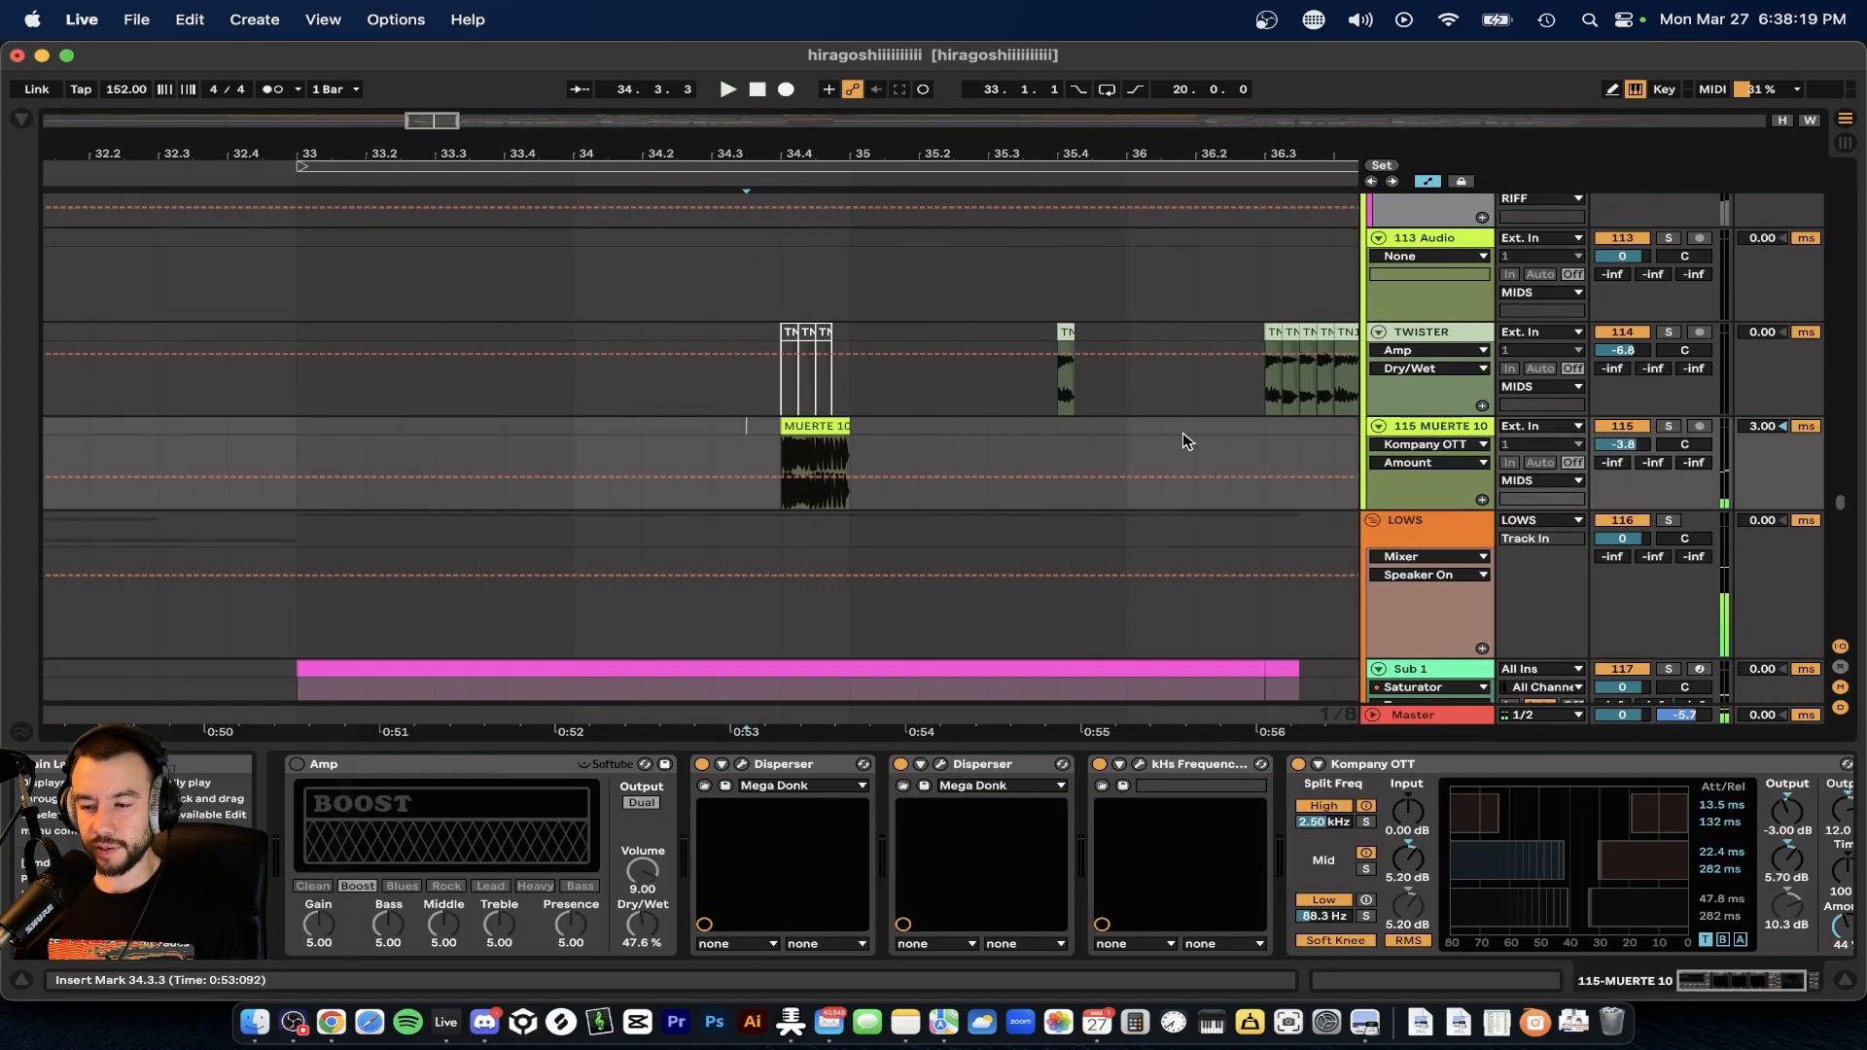
pyautogui.click(1671, 433)
pyautogui.scroll(4, 817, 446)
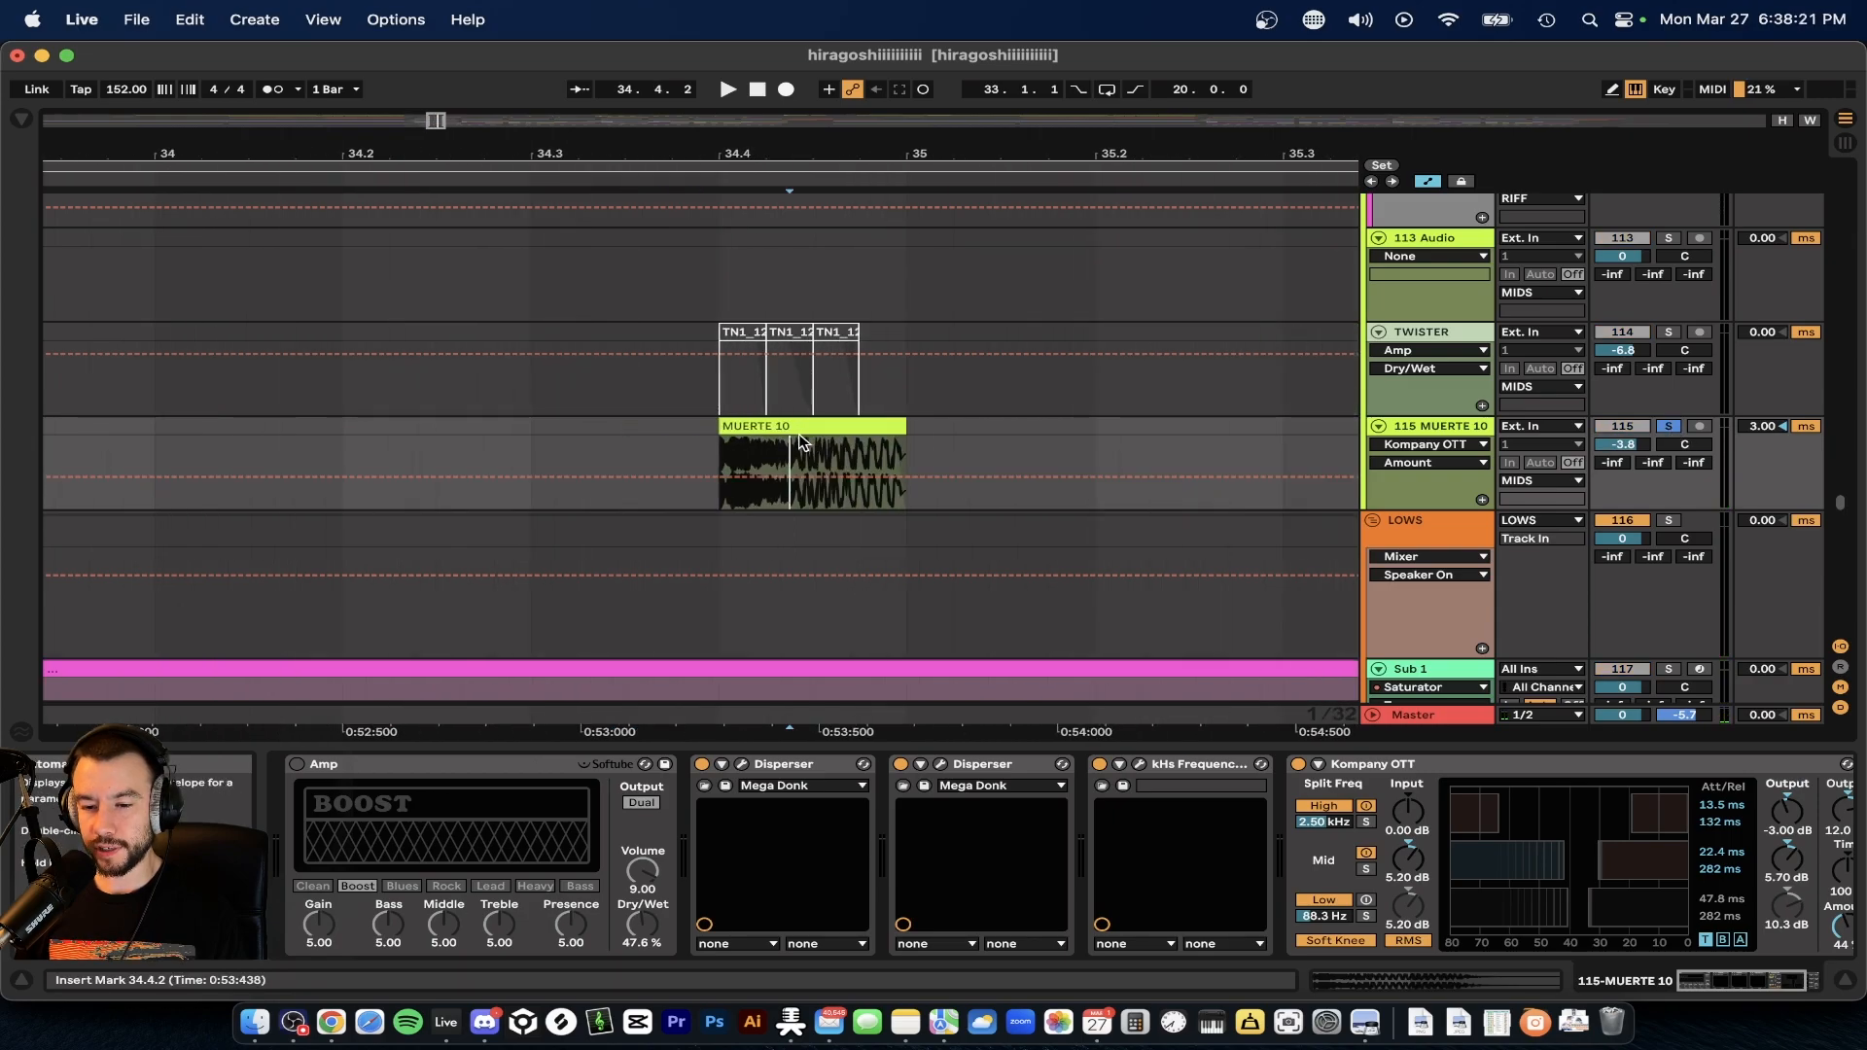
pyautogui.click(801, 437)
pyautogui.press('space')
pyautogui.scroll(-4, 778, 428)
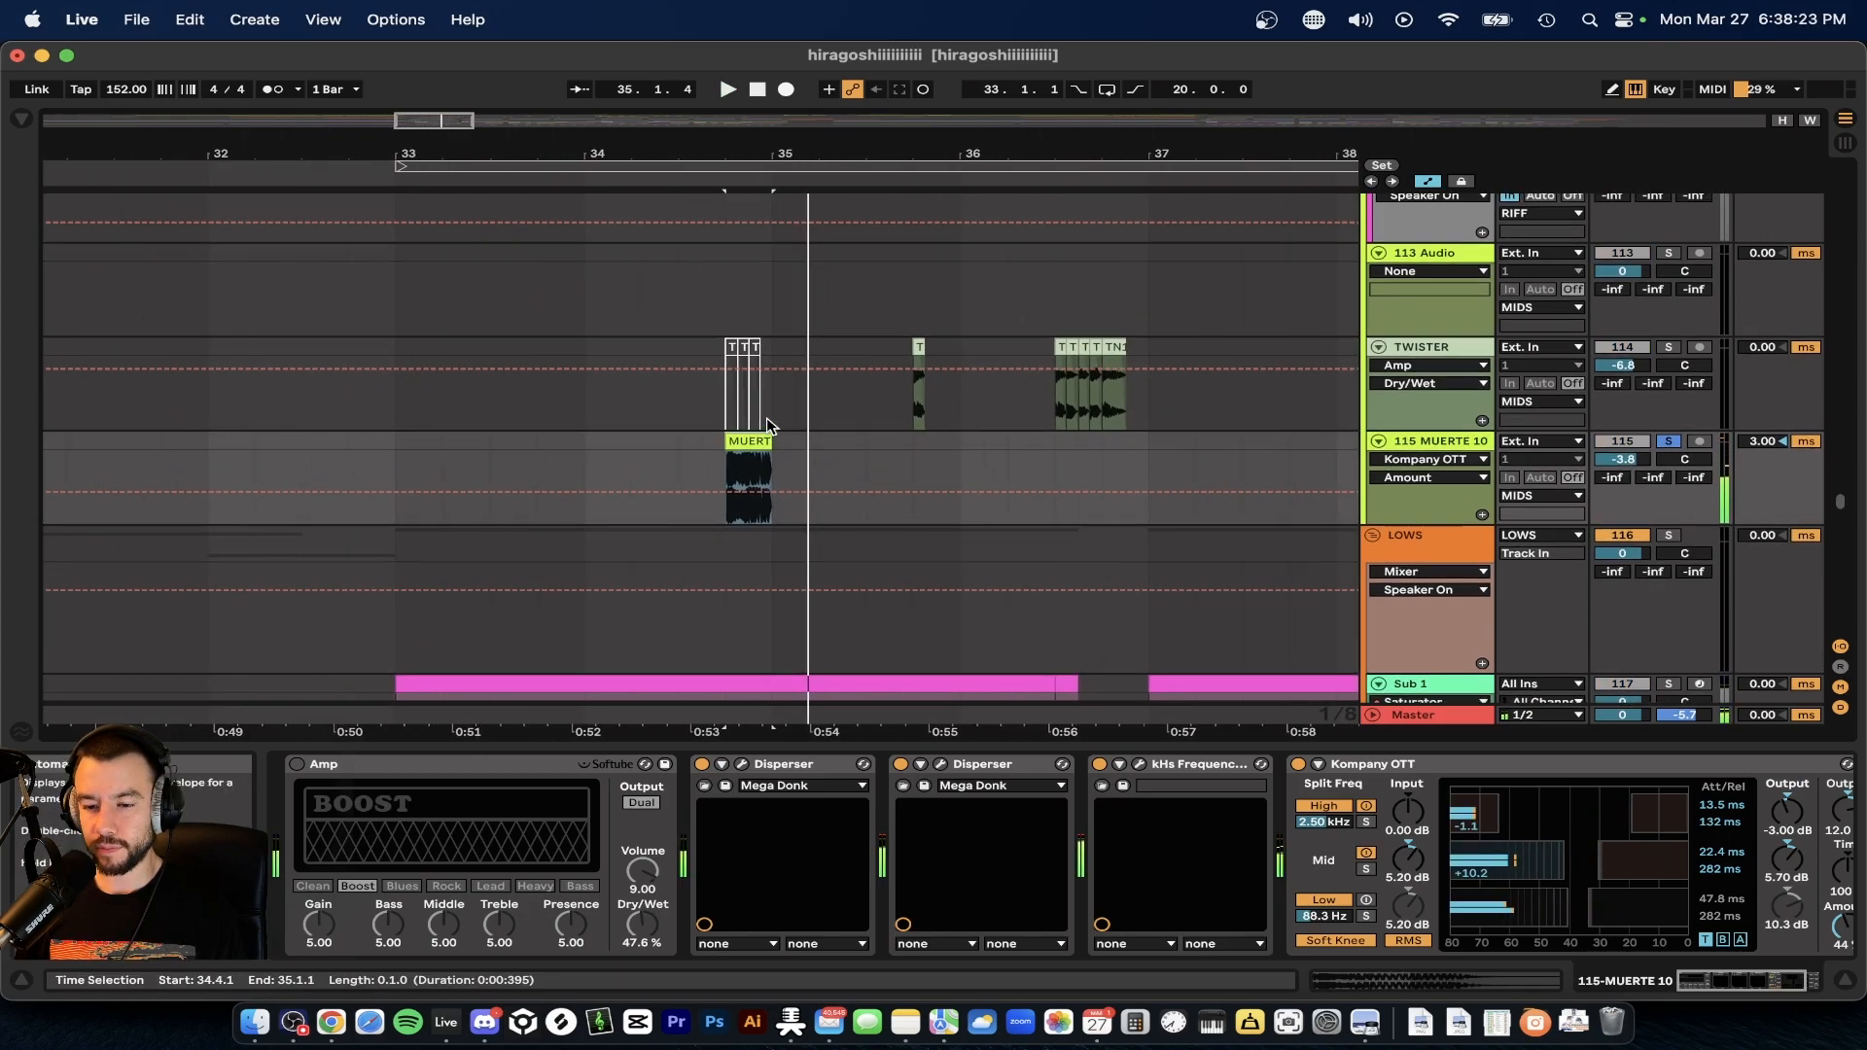
# - Solo the TWISTER track instead and play its FarBack Bass Loop clips from 35.4.1
pyautogui.scroll(1, 766, 426)
pyautogui.hscroll(1, 768, 428)
pyautogui.scroll(4, 879, 482)
pyautogui.click(1669, 401)
pyautogui.click(823, 467)
pyautogui.scroll(6, 824, 467)
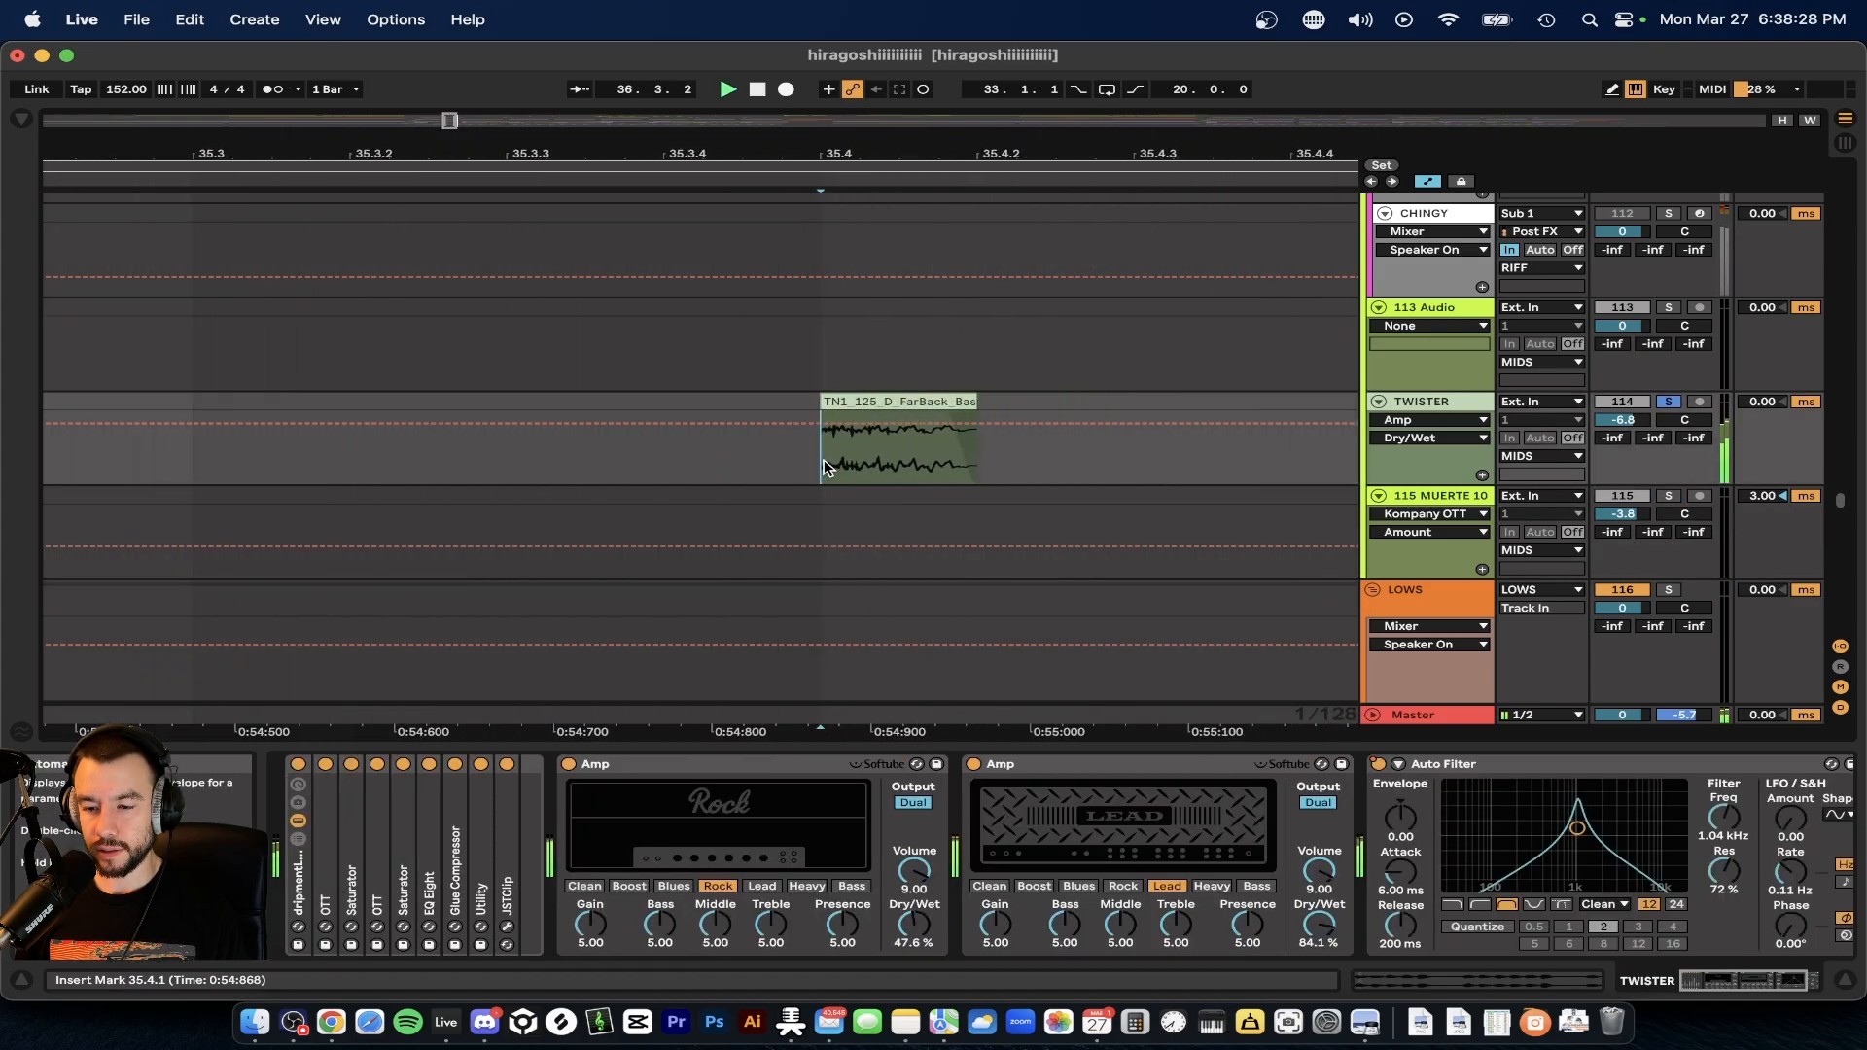
pyautogui.scroll(-5, 824, 467)
pyautogui.hscroll(3, 824, 467)
pyautogui.press('space')
pyautogui.press('space')
pyautogui.scroll(4, 1016, 462)
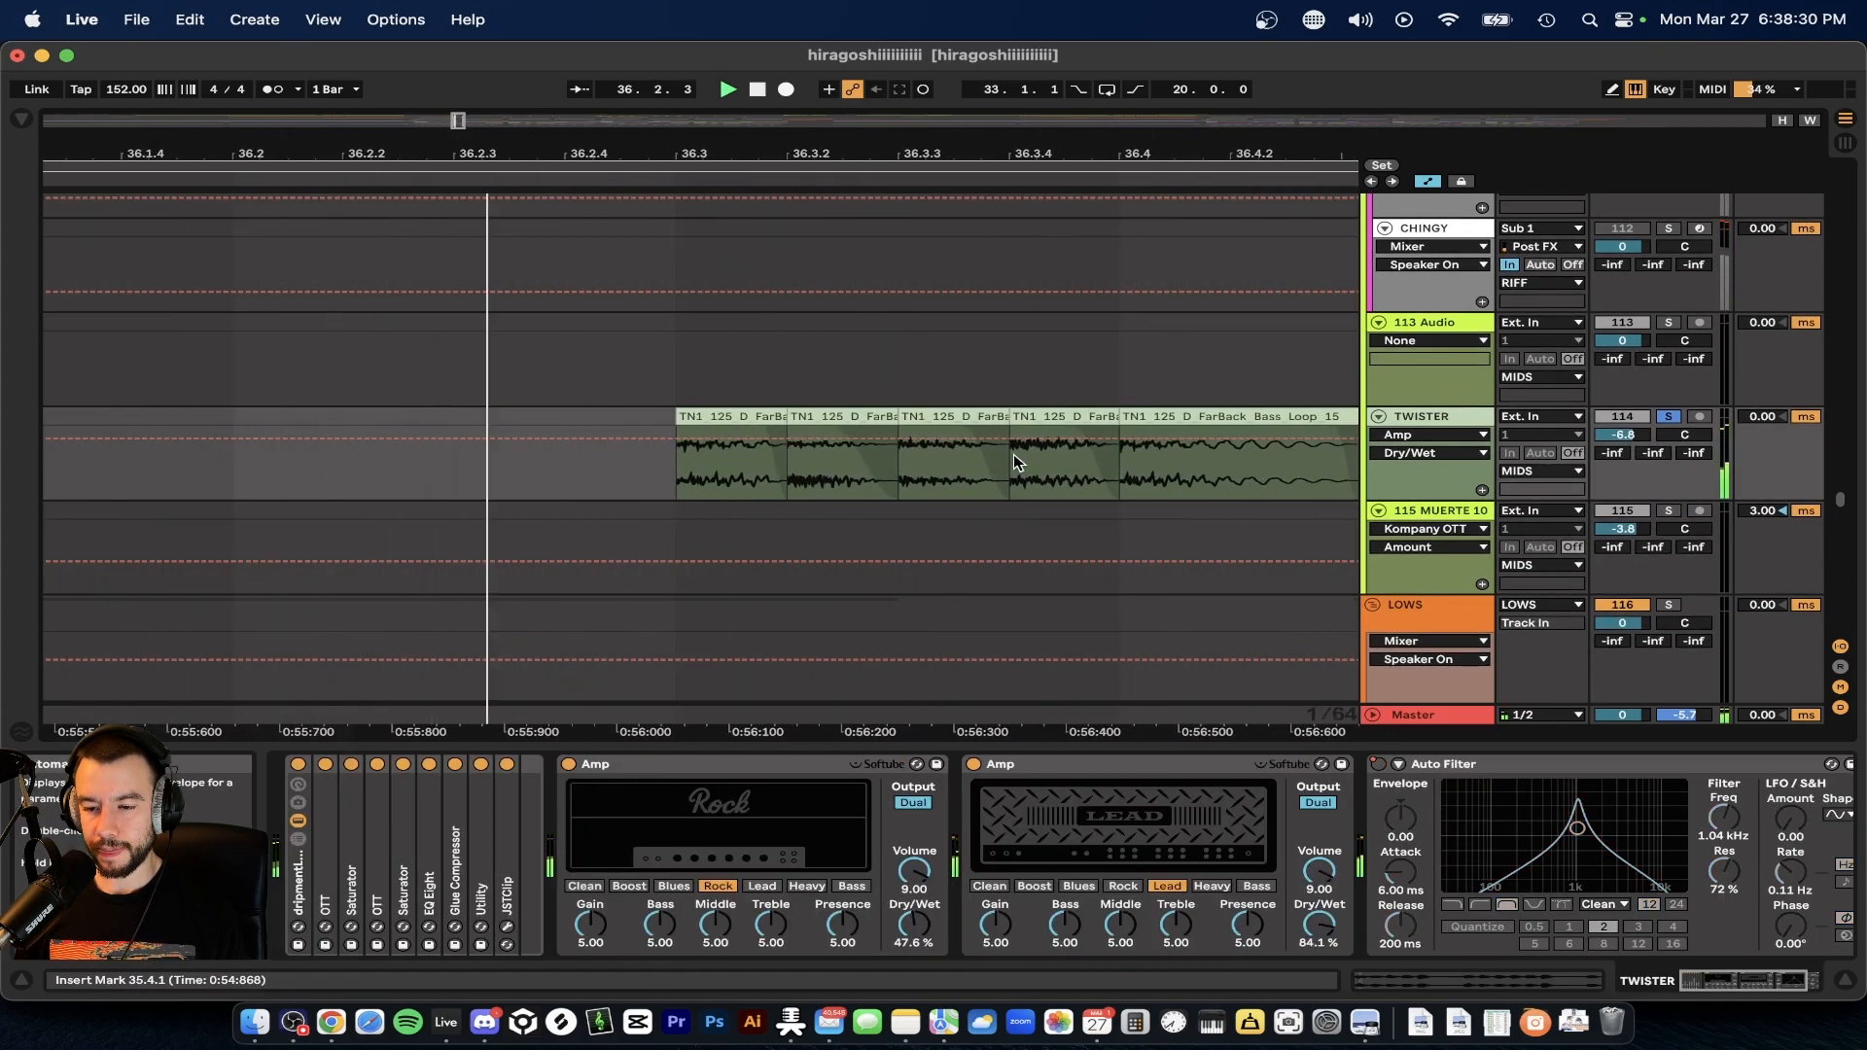
pyautogui.scroll(-5, 1014, 462)
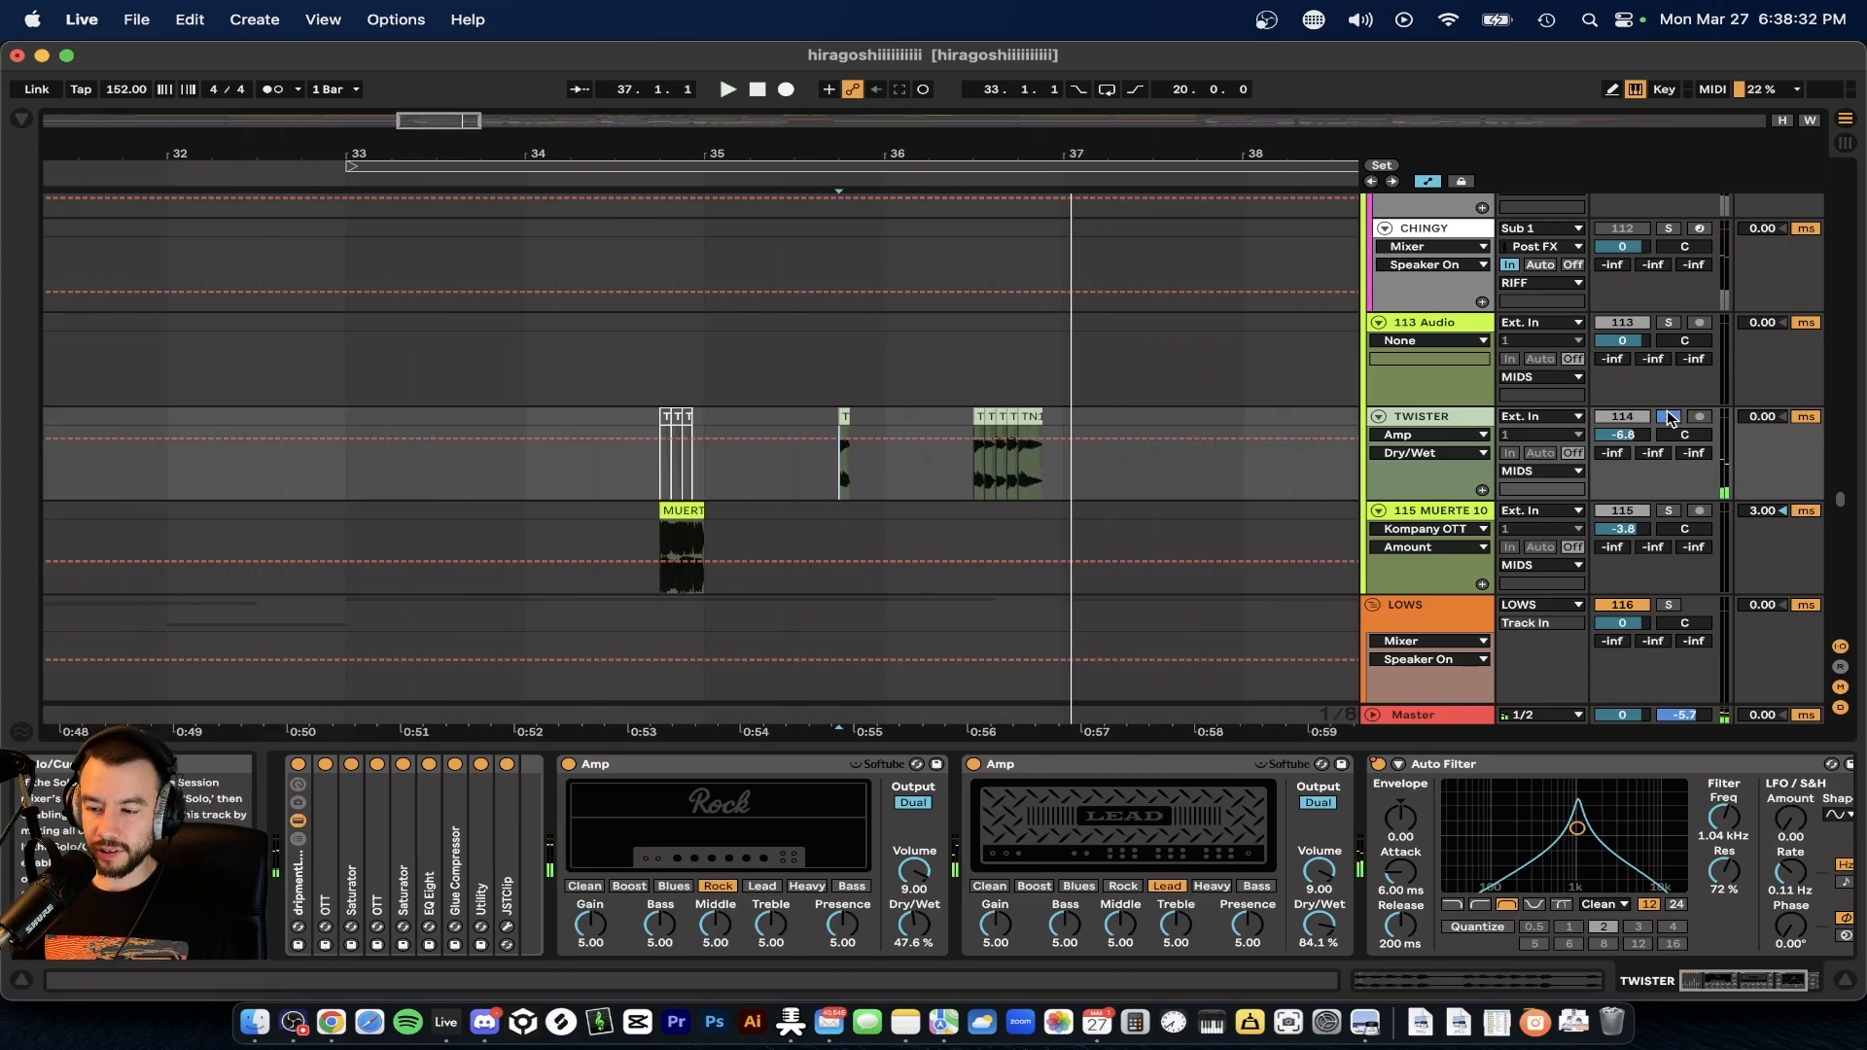
# - Take TWISTER out of solo, play the full mix from 33.1.1 and hide the device view
pyautogui.scroll(-2, 661, 480)
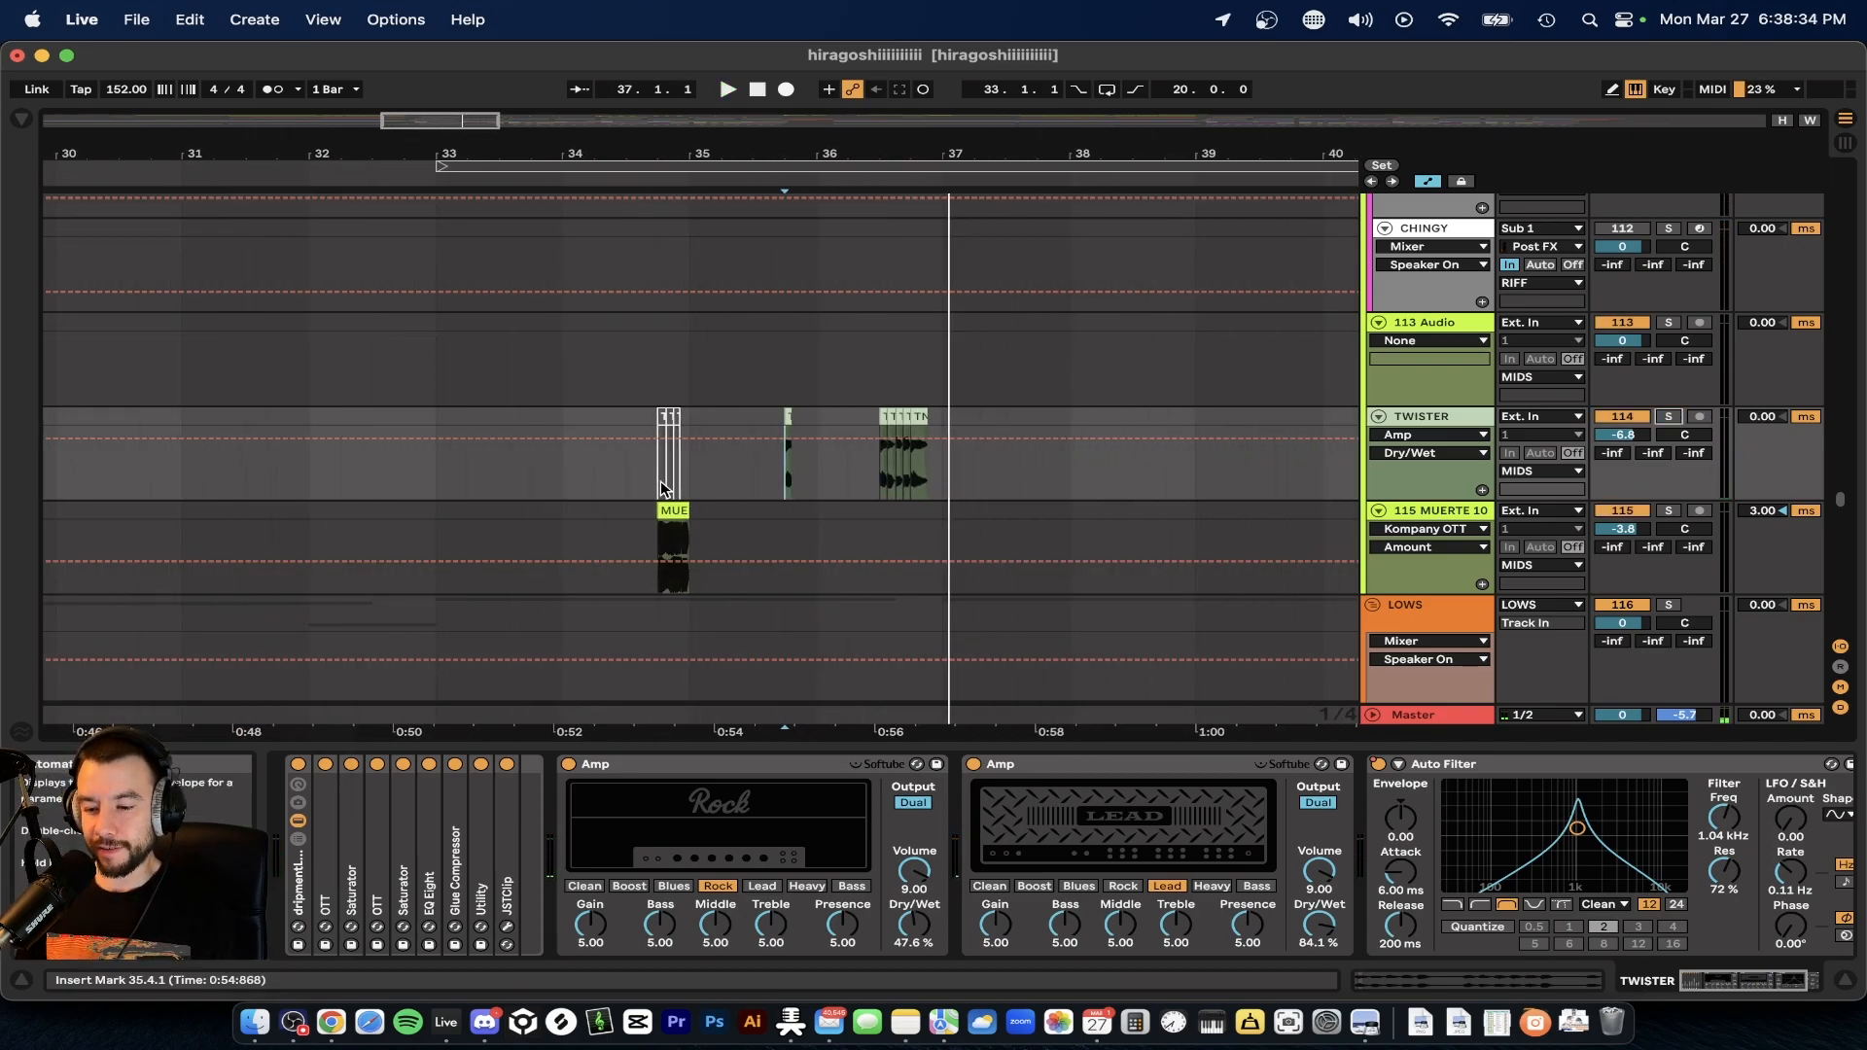
pyautogui.scroll(-2, 662, 481)
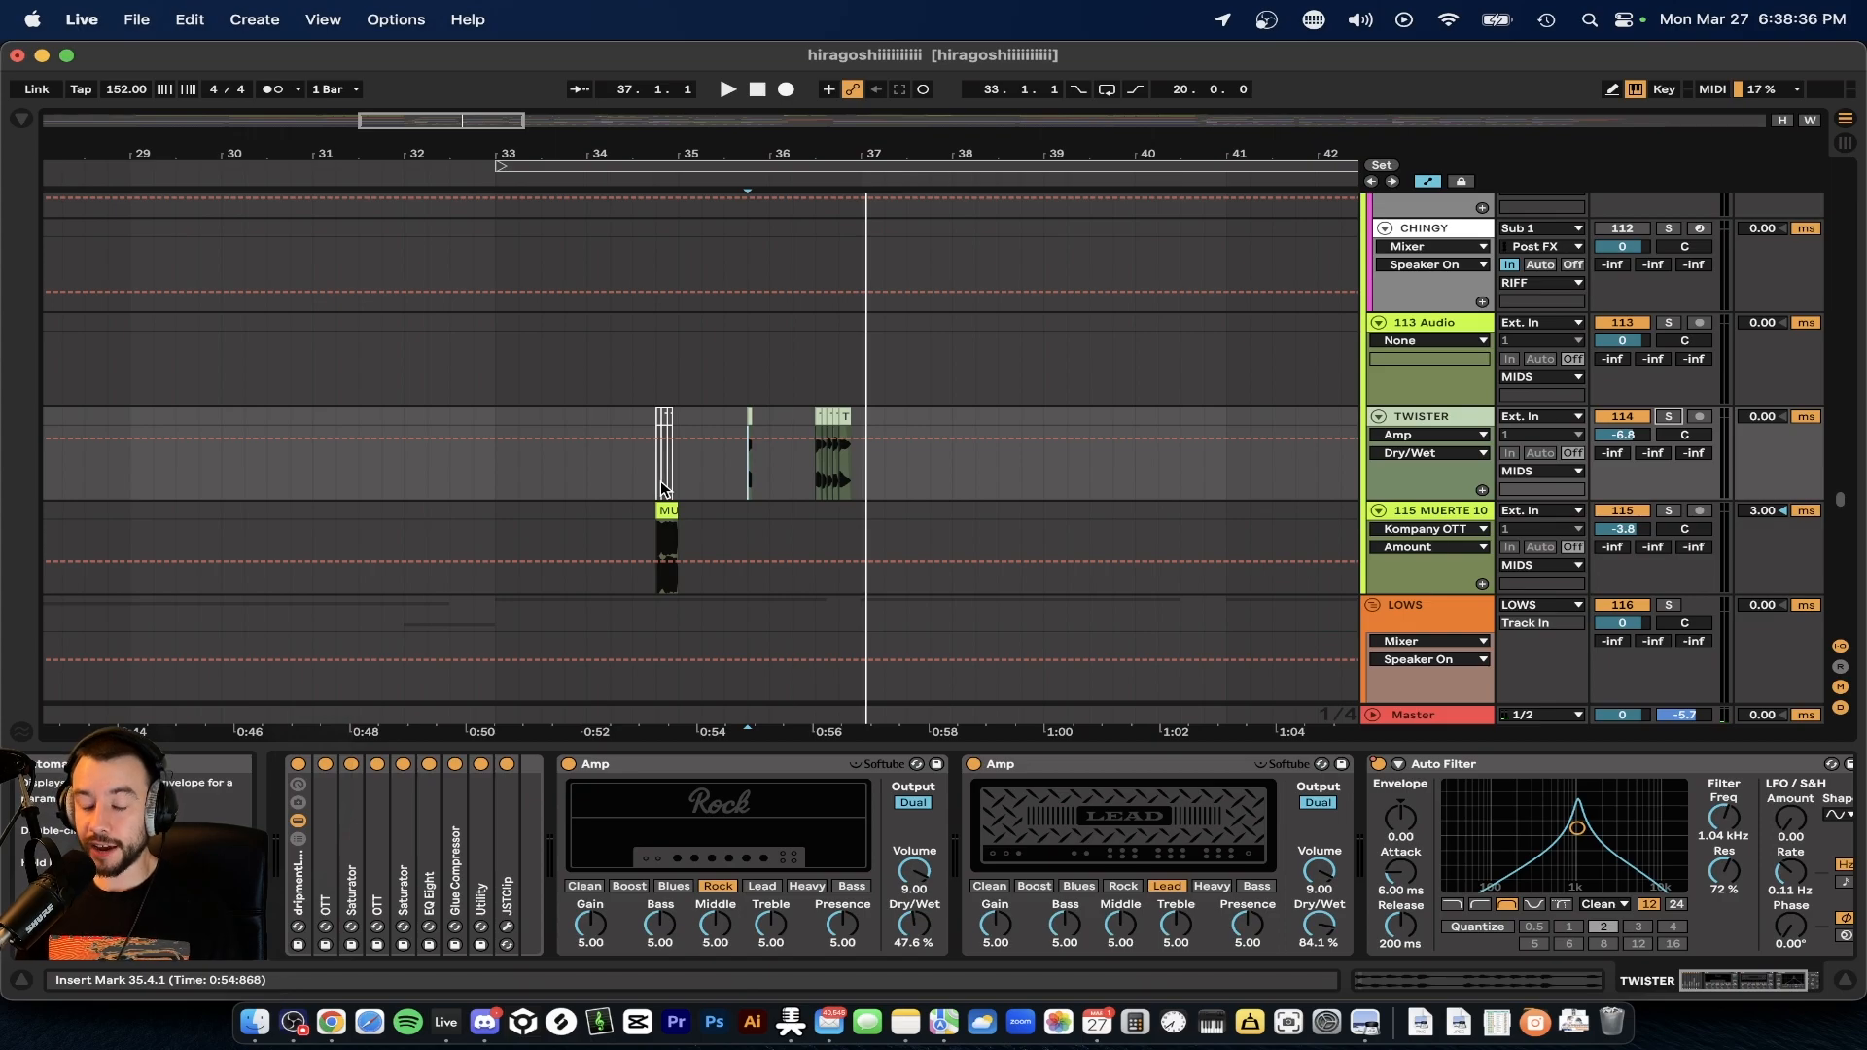
pyautogui.scroll(10, 662, 481)
pyautogui.scroll(-10, 661, 480)
pyautogui.click(546, 504)
pyautogui.press('space')
pyautogui.scroll(1, 838, 530)
pyautogui.hscroll(1, 838, 530)
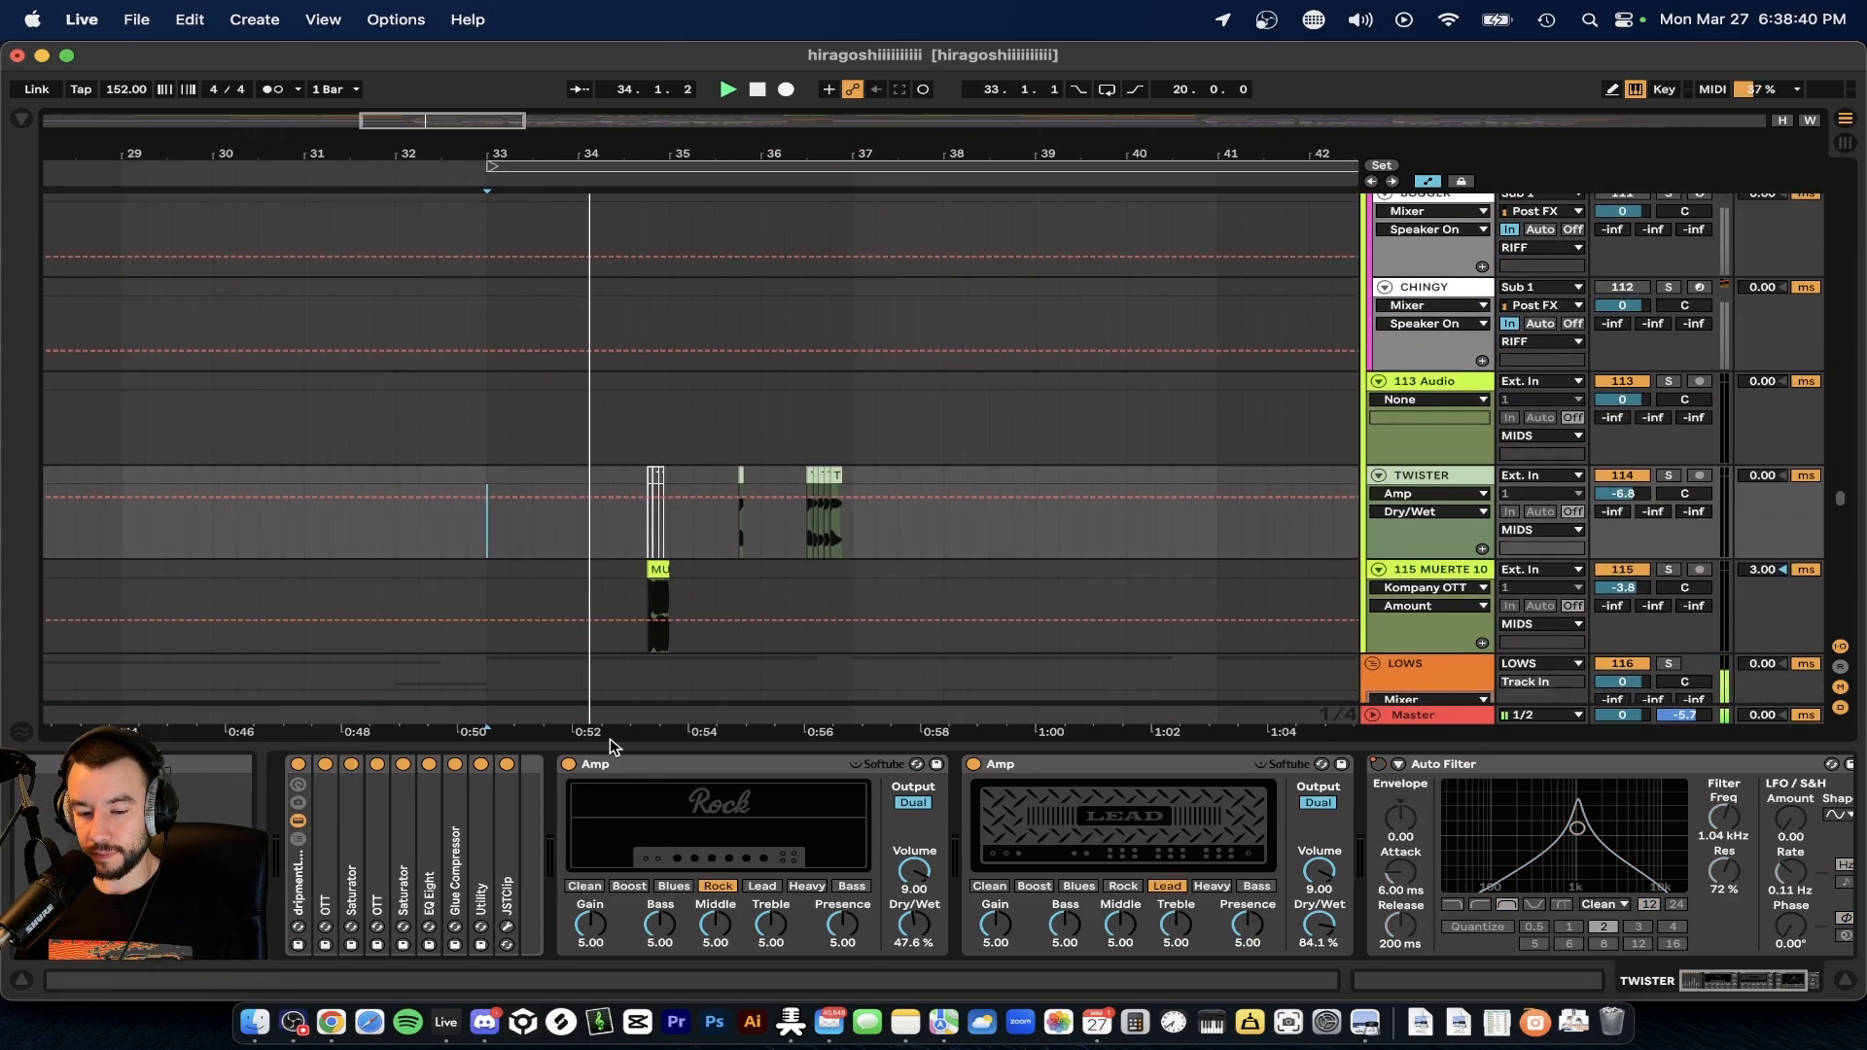
pyautogui.press('super+alt+l')
pyautogui.scroll(2, 713, 746)
pyautogui.hscroll(3, 712, 746)
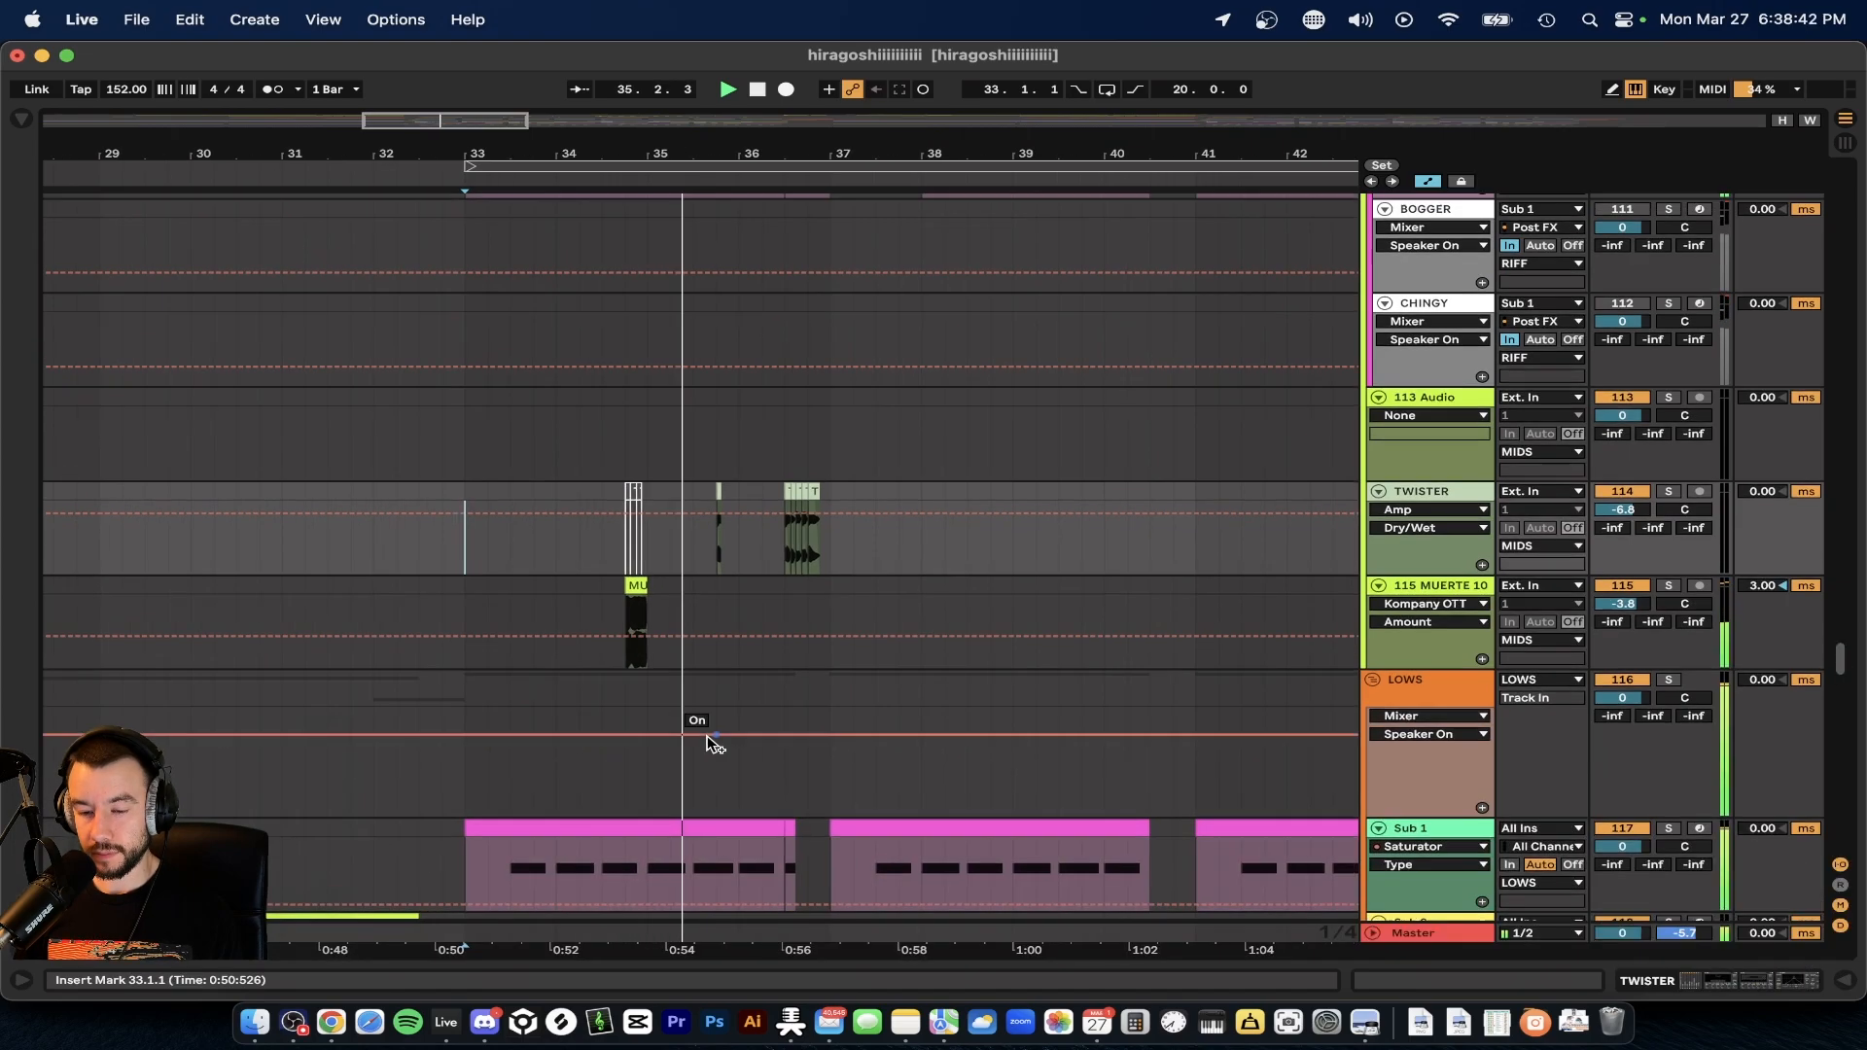
pyautogui.scroll(3, 756, 613)
pyautogui.scroll(-3, 813, 571)
pyautogui.scroll(8, 813, 570)
pyautogui.scroll(8, 721, 633)
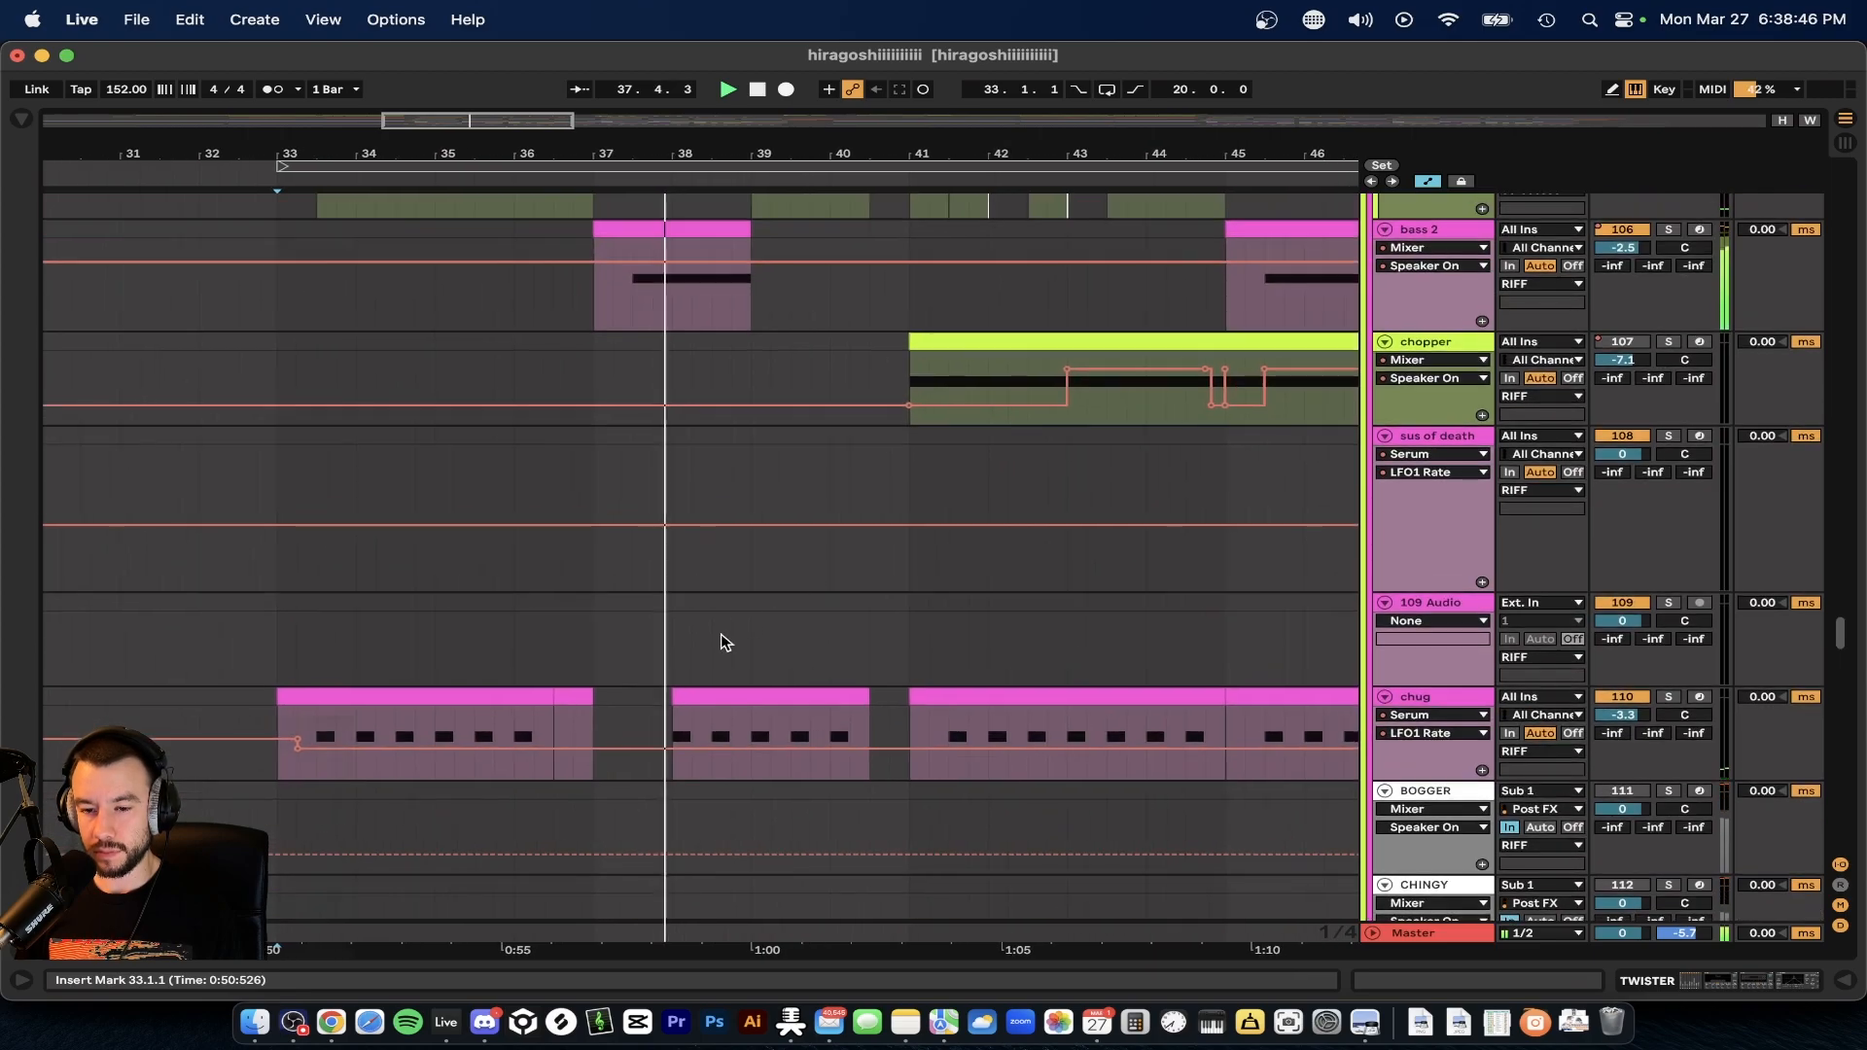
# - Mark bass 1's first section from 33.1.1 to 37.1.1 and play the full mix from 37.1.1
pyautogui.click(595, 516)
pyautogui.scroll(6, 598, 544)
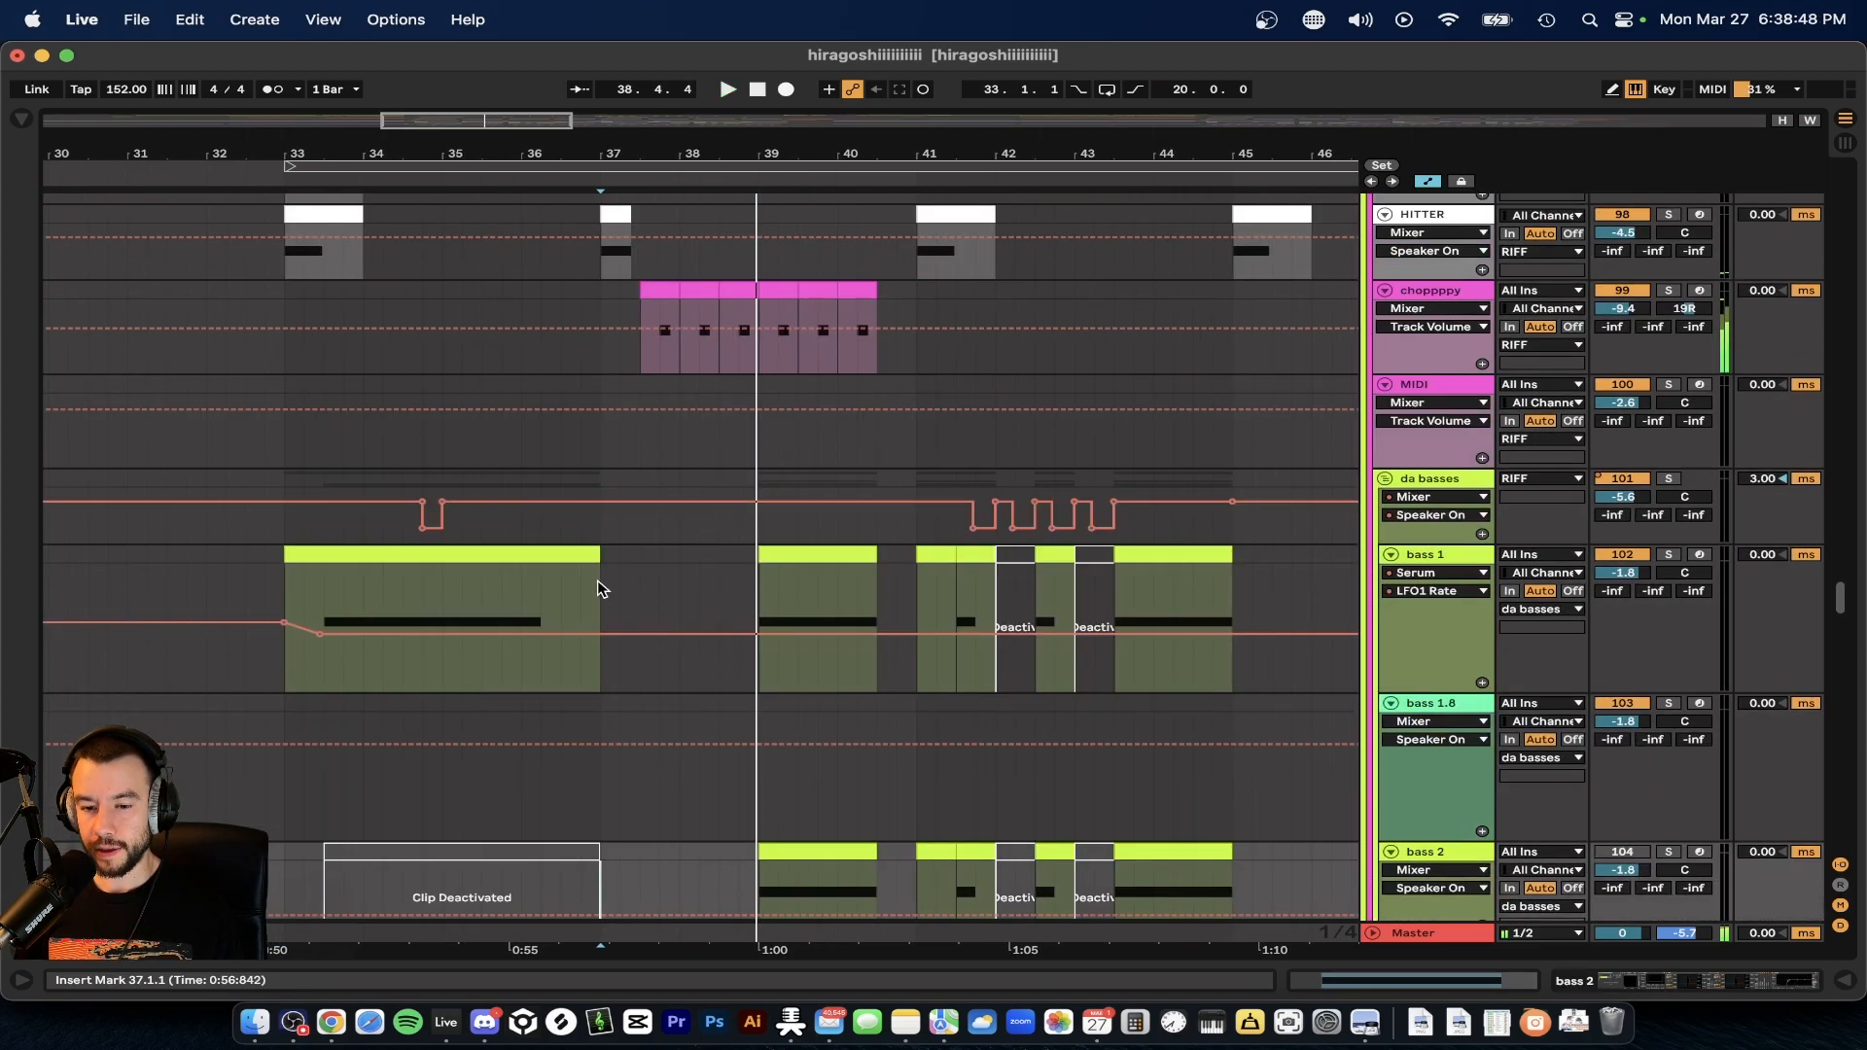
pyautogui.moveTo(604, 584); pyautogui.dragTo(271, 583)
pyautogui.press('space')
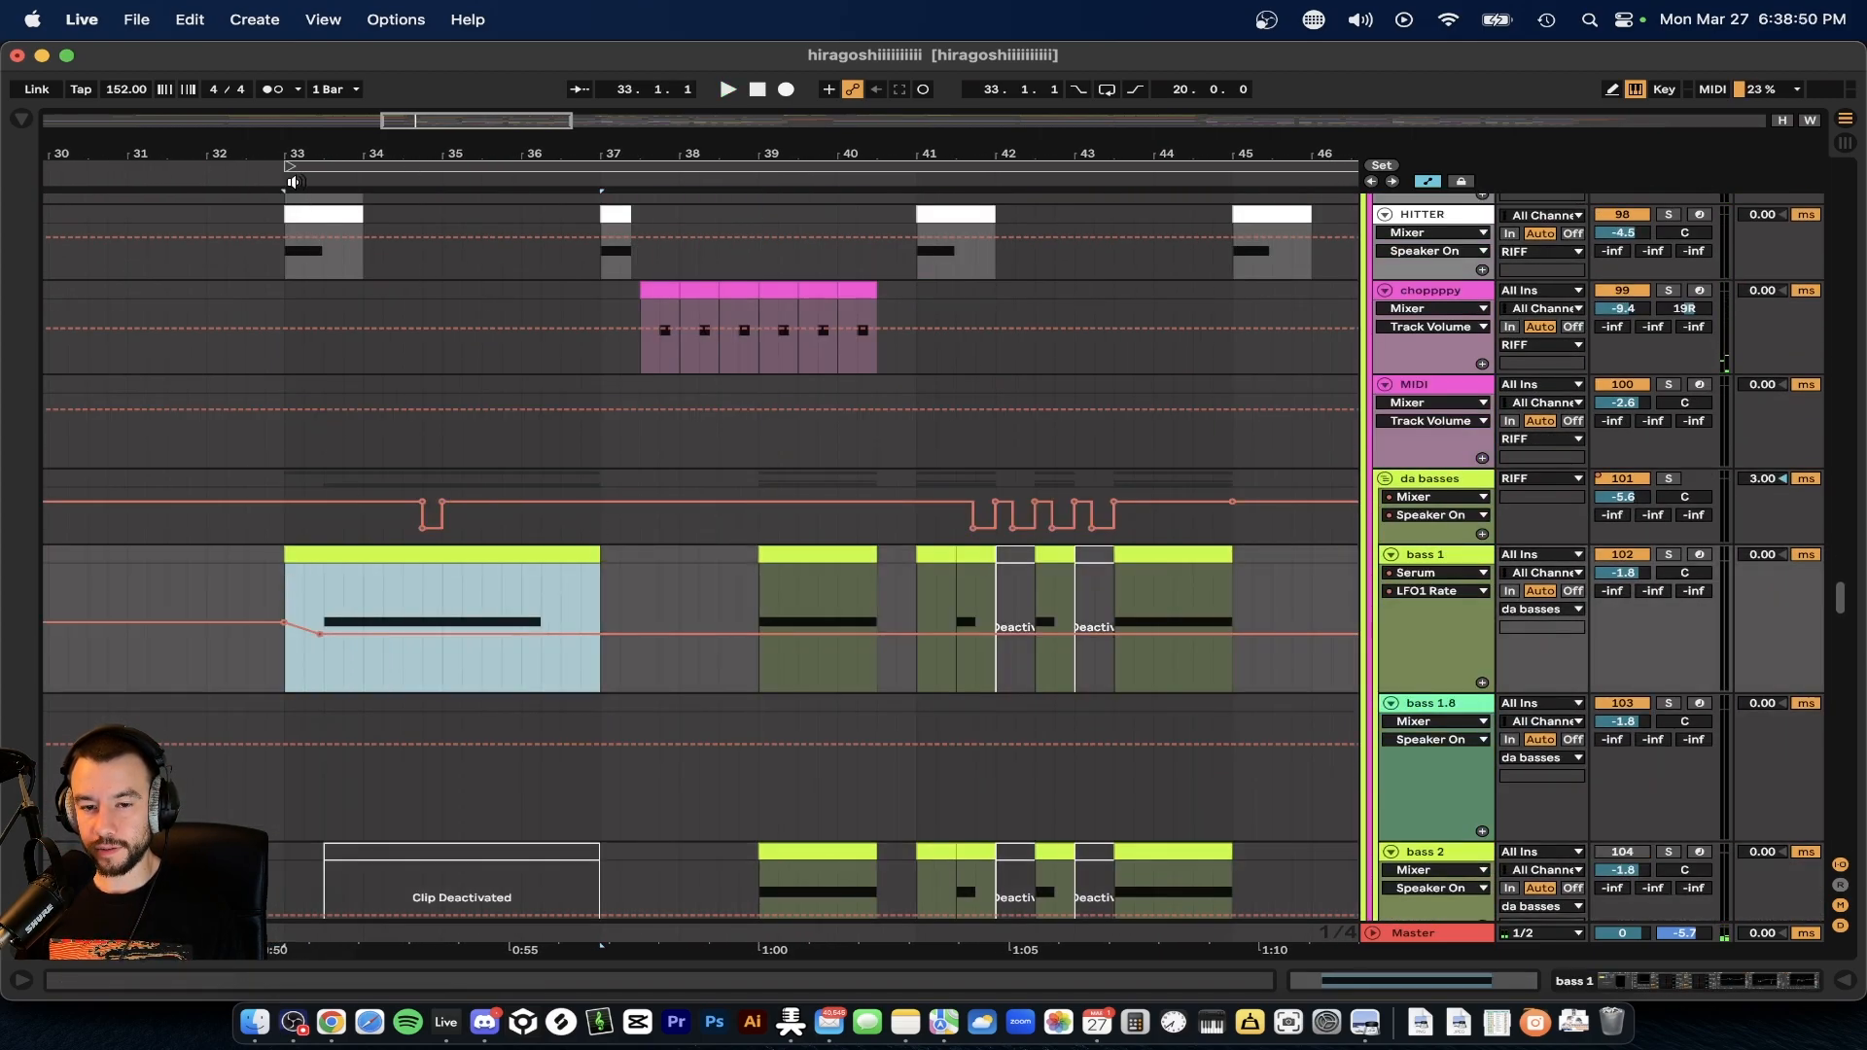
pyautogui.click(603, 589)
pyautogui.press('space')
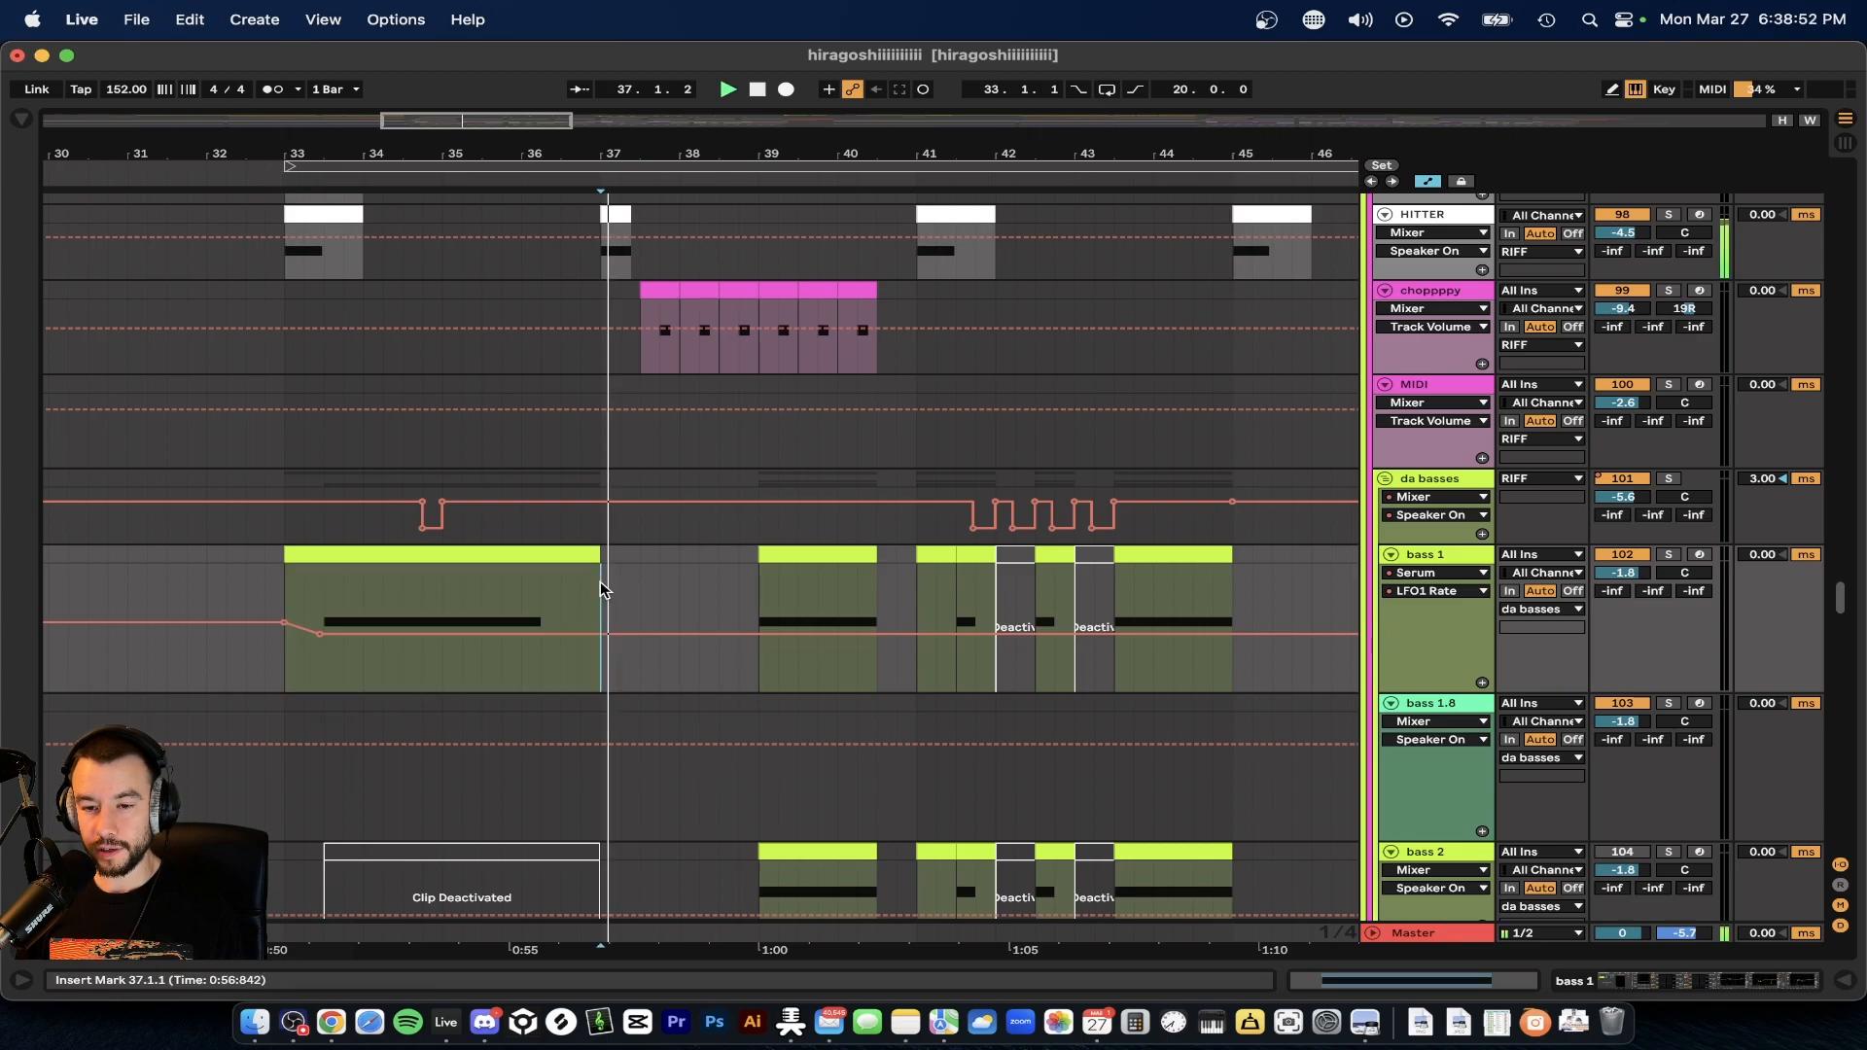
# - Compare the HITTER clips at bars 33 and 37, and play the full mix from the one at 37.1.1
pyautogui.scroll(-2, 603, 589)
pyautogui.scroll(5, 600, 587)
pyautogui.press('space')
pyautogui.scroll(3, 600, 588)
pyautogui.scroll(-3, 623, 525)
pyautogui.click(702, 350)
pyautogui.click(334, 347)
pyautogui.click(700, 347)
pyautogui.press('space')
pyautogui.scroll(-4, 776, 548)
pyautogui.scroll(-6, 776, 548)
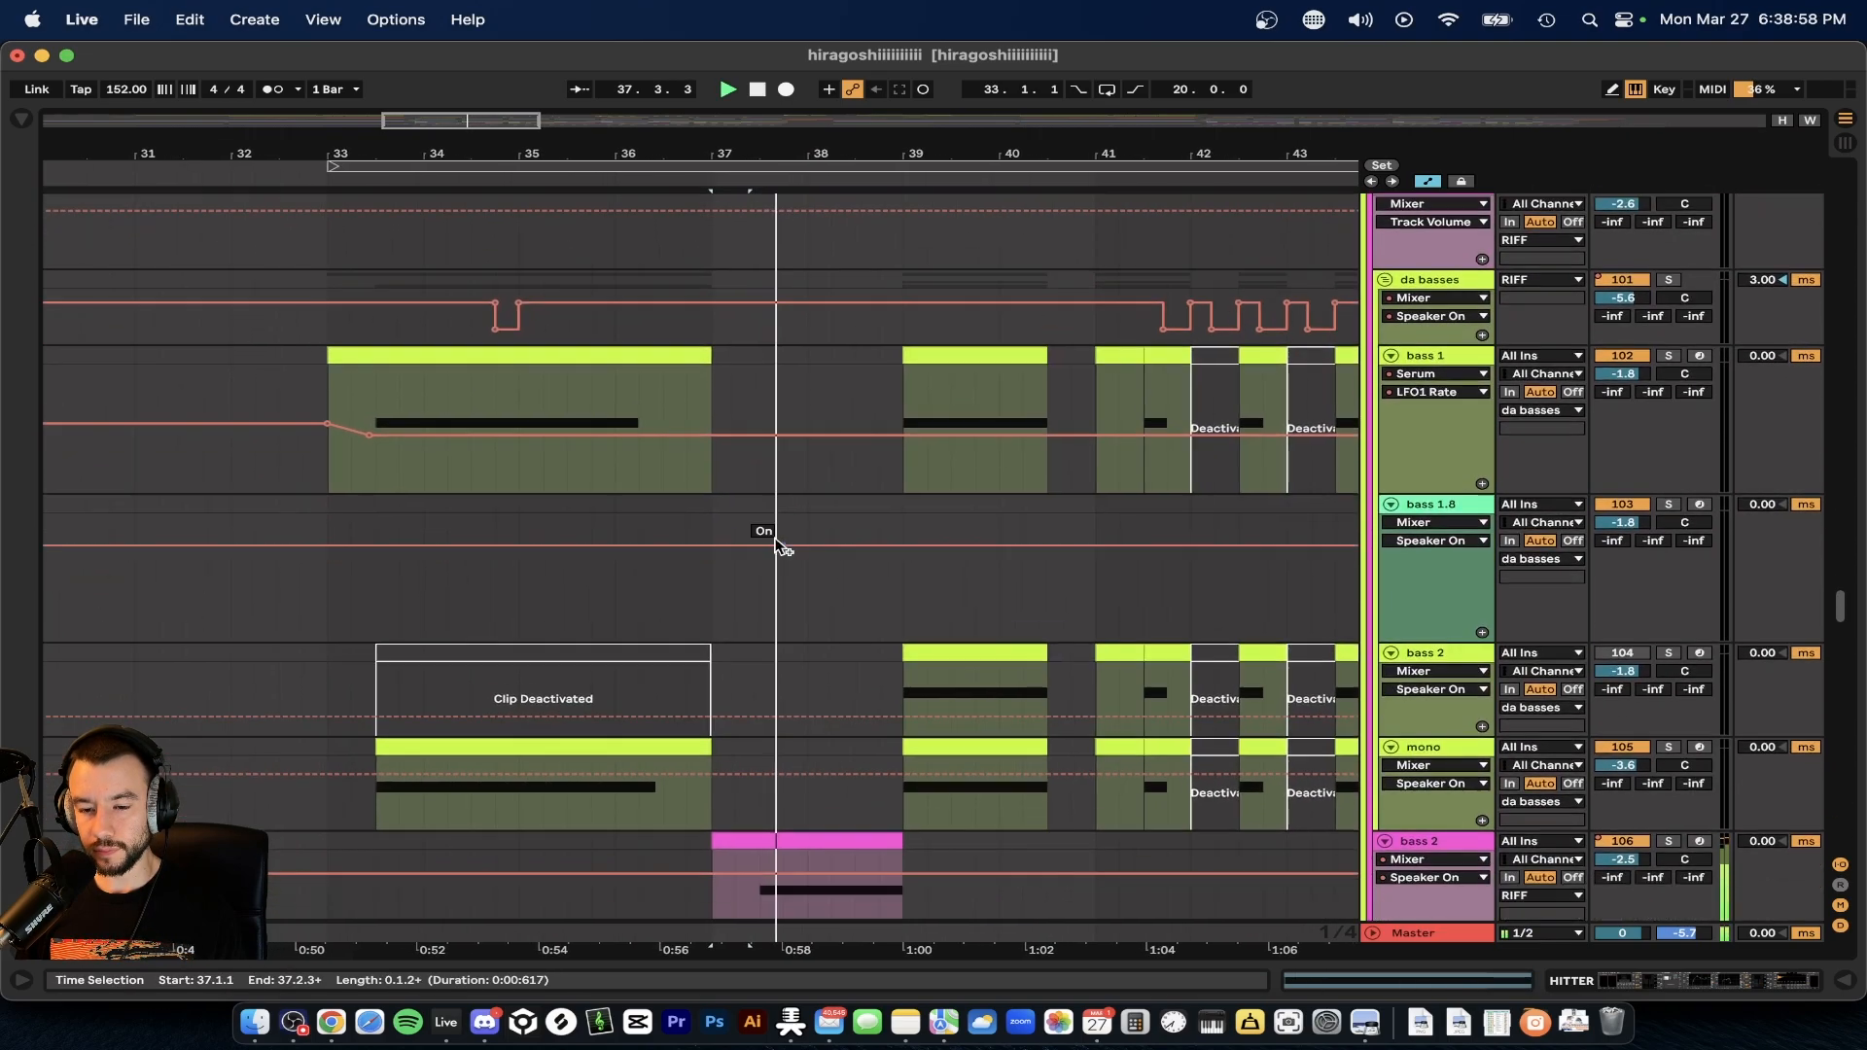
pyautogui.click(776, 548)
pyautogui.scroll(-12, 776, 547)
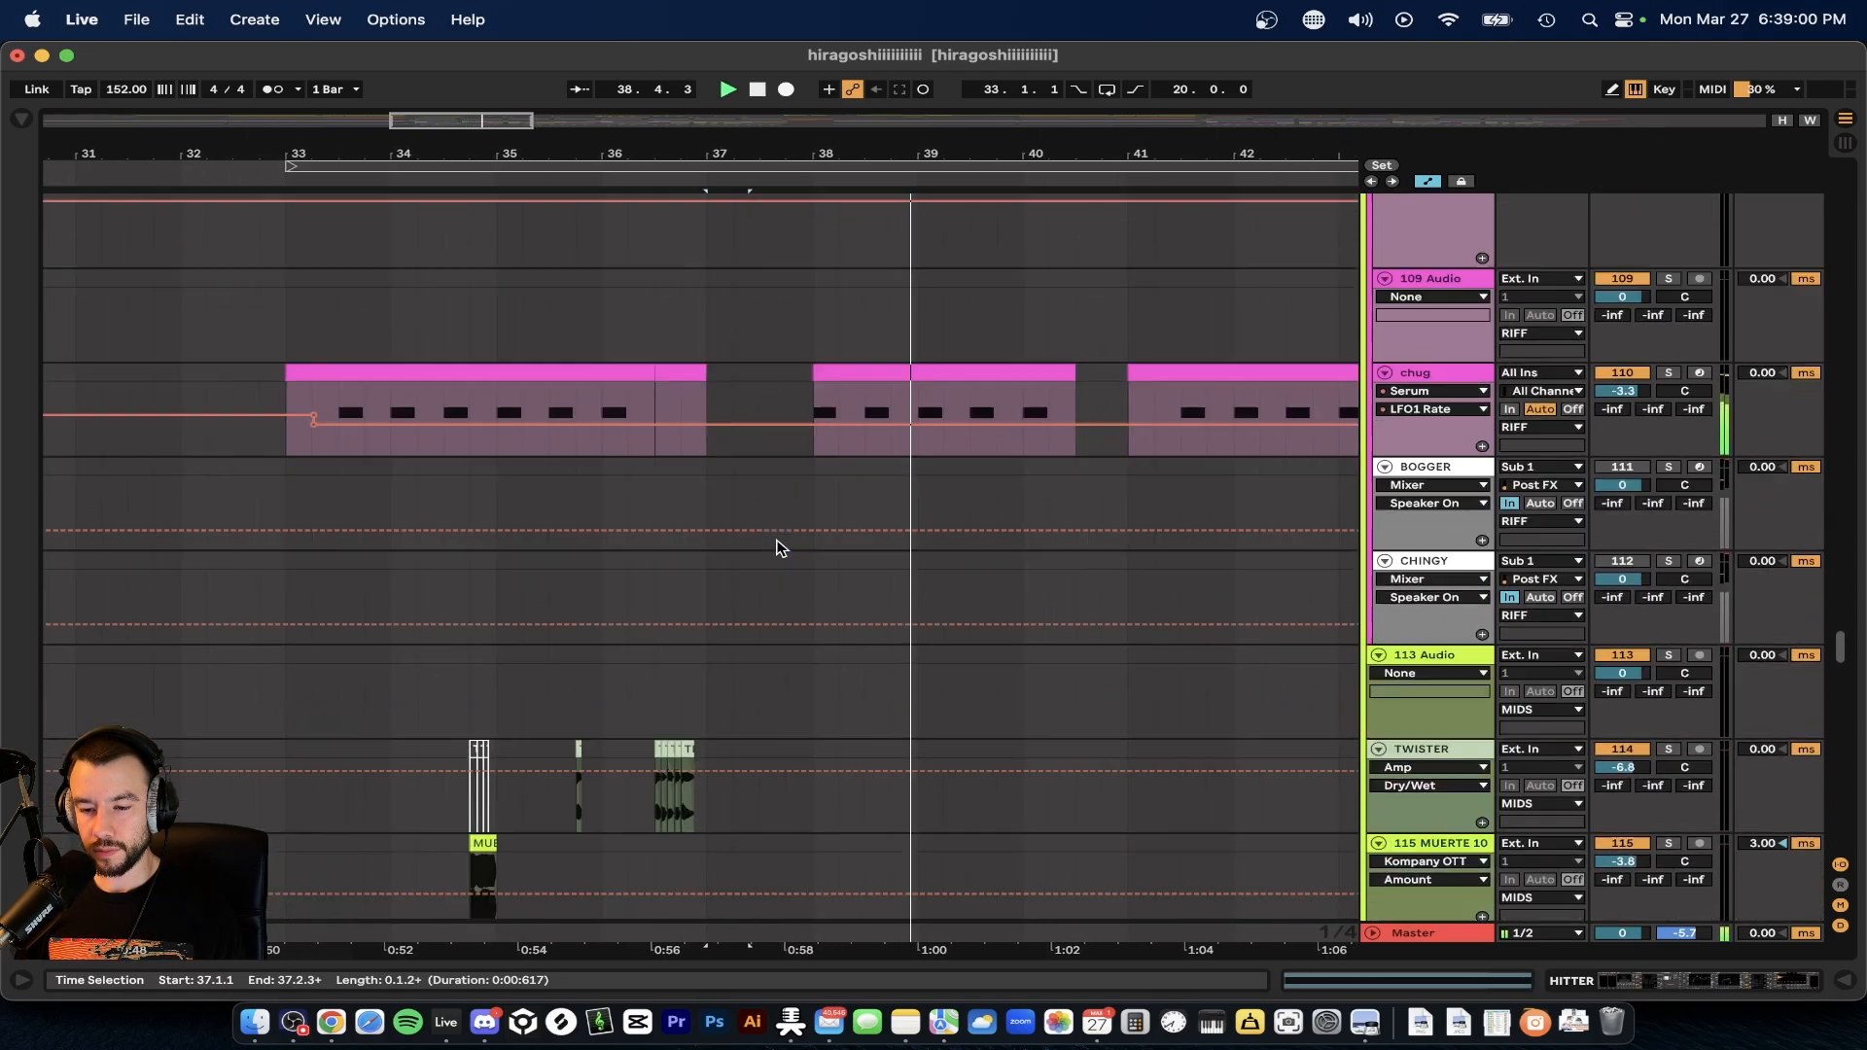
# - Solo the bass 2 track routed to RIFF and play its clip at bar 37
pyautogui.scroll(13, 777, 548)
pyautogui.scroll(1, 777, 547)
pyautogui.press('space')
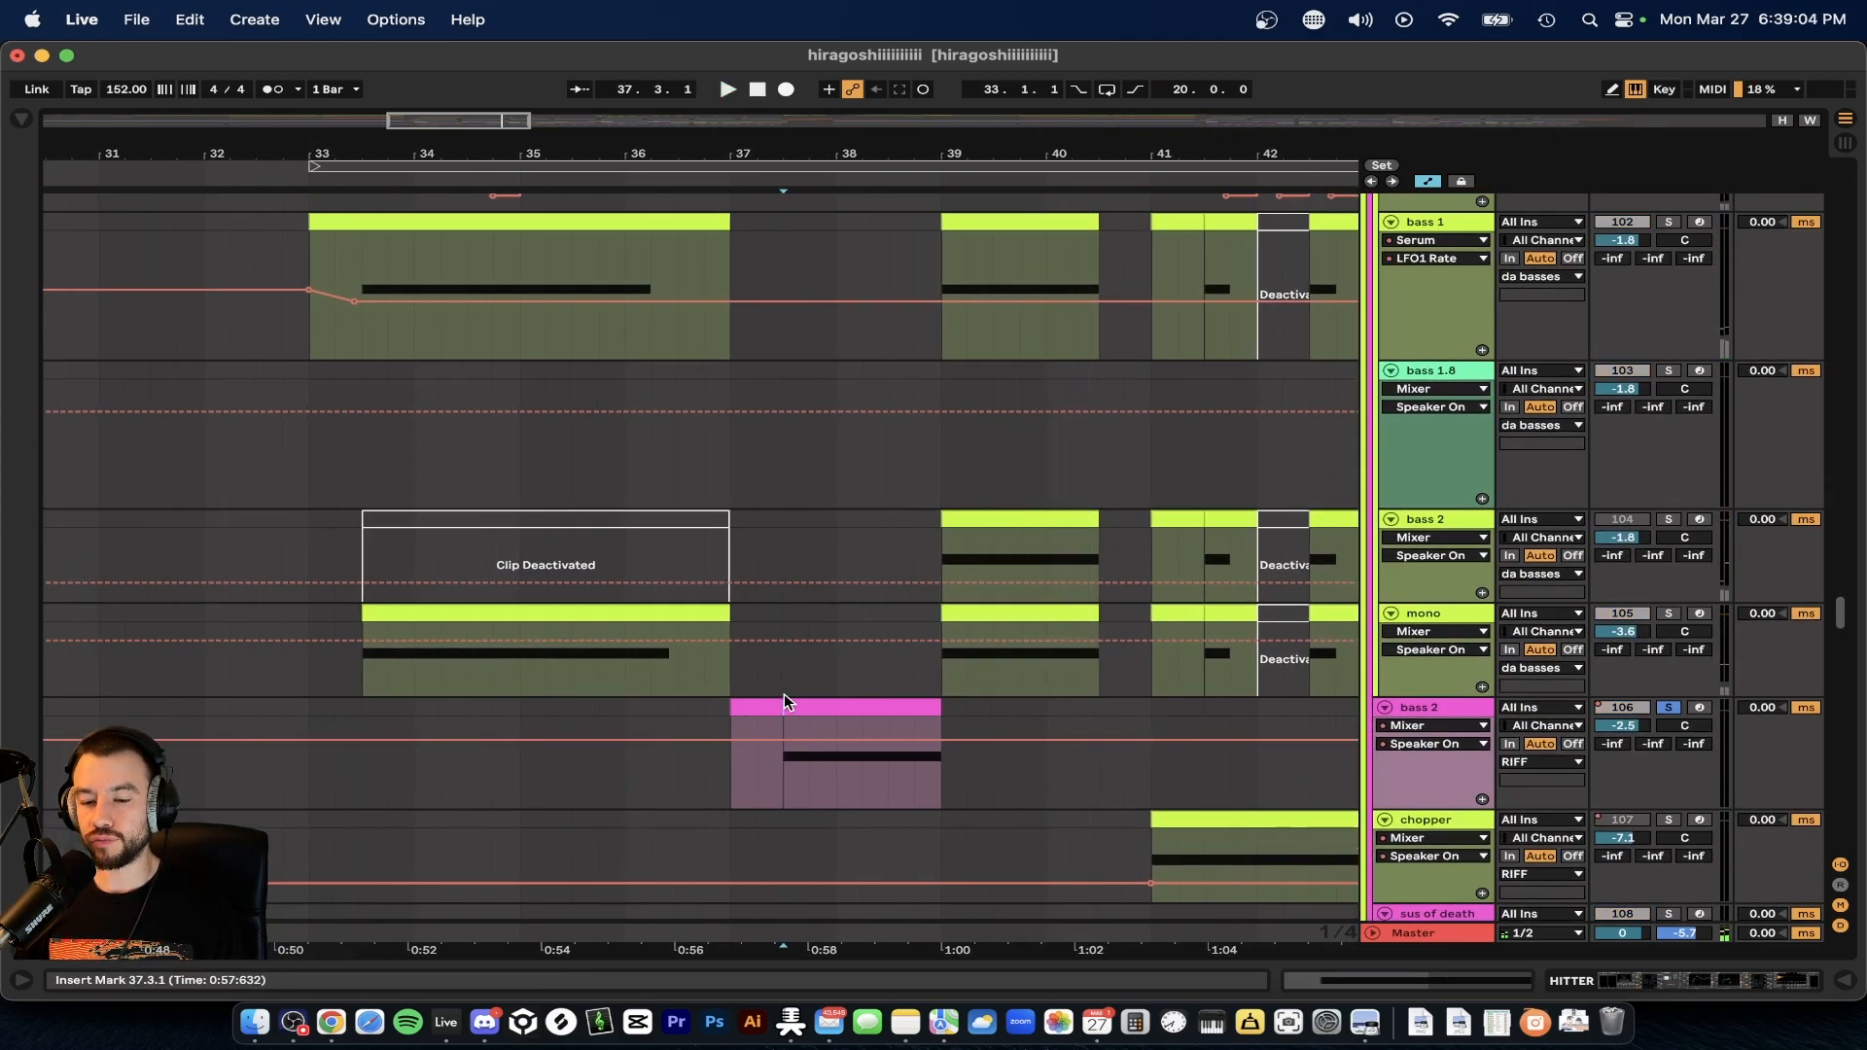
pyautogui.click(784, 702)
pyautogui.press('space')
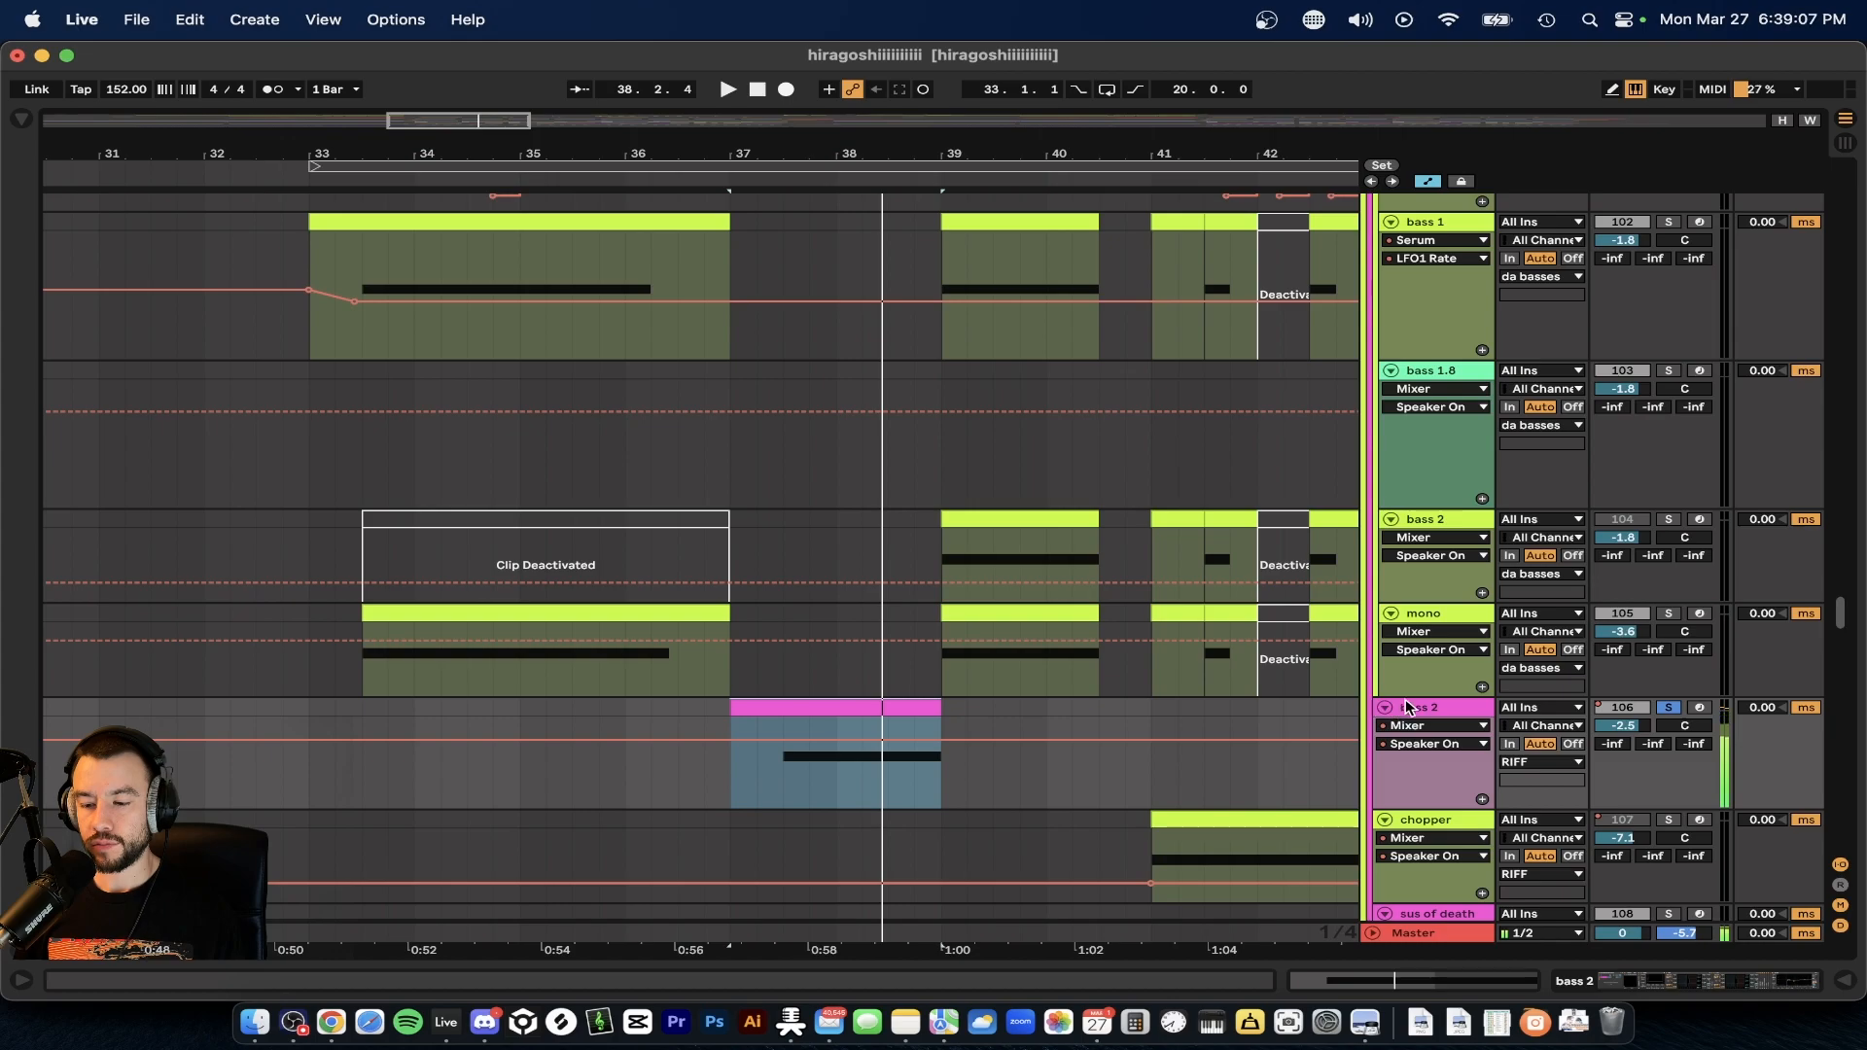
# - Compare the device chains of the RIFF bass 2 and bass 1 tracks, inspecting bass 2's Serum patch dripmentCHOPRZRKT
pyautogui.scroll(-2, 1214, 578)
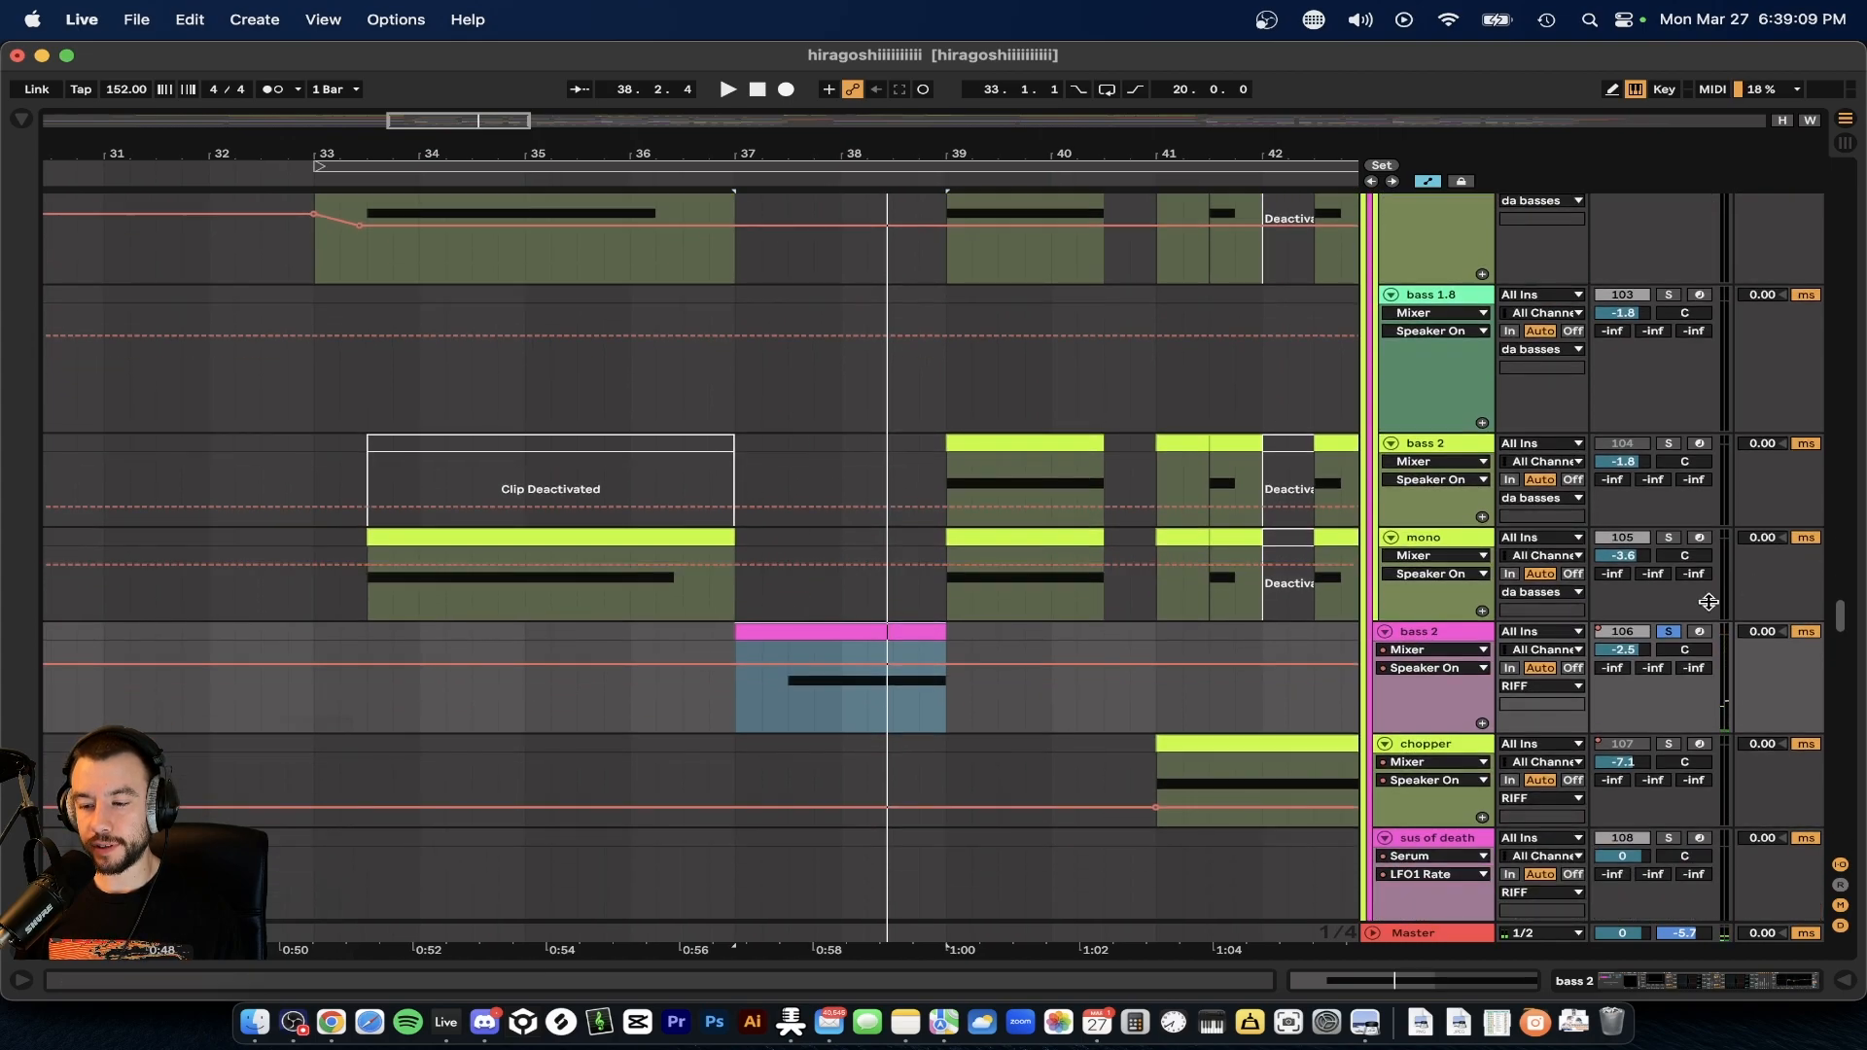
pyautogui.scroll(3, 417, 404)
pyautogui.click(1440, 245)
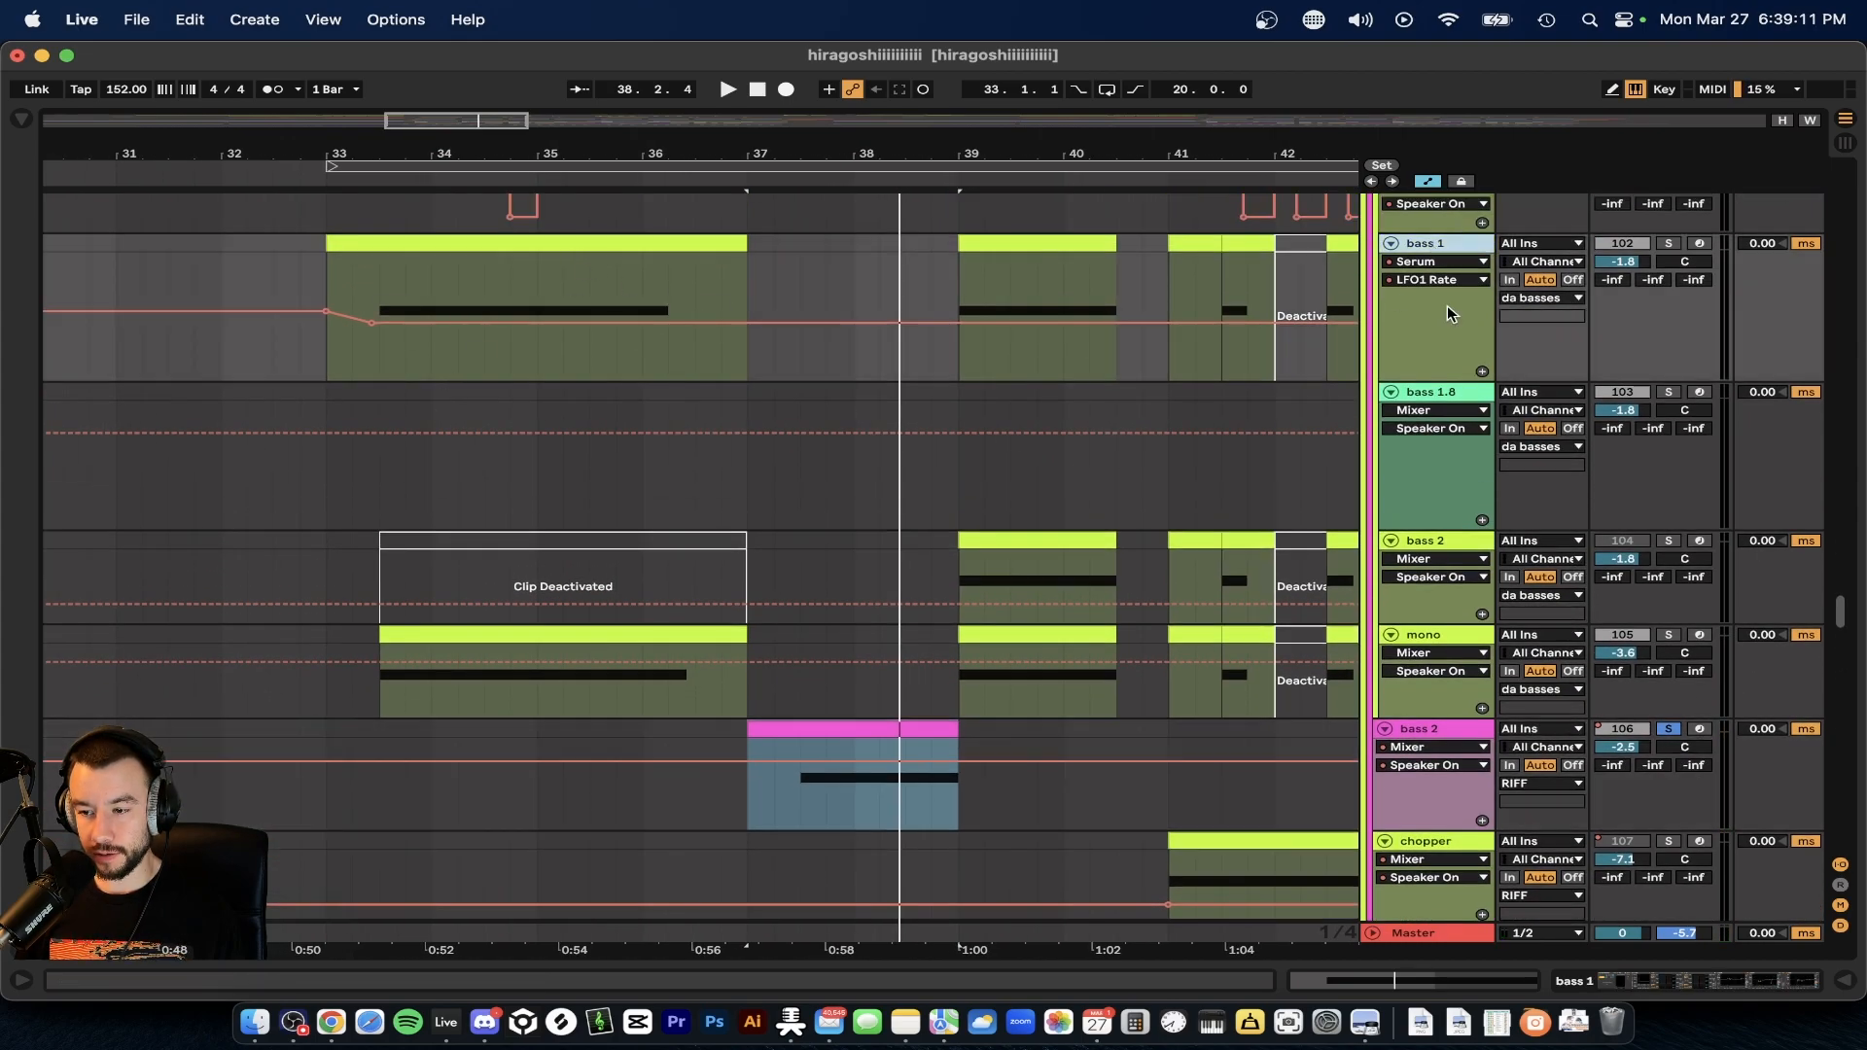
pyautogui.doubleClick(1449, 728)
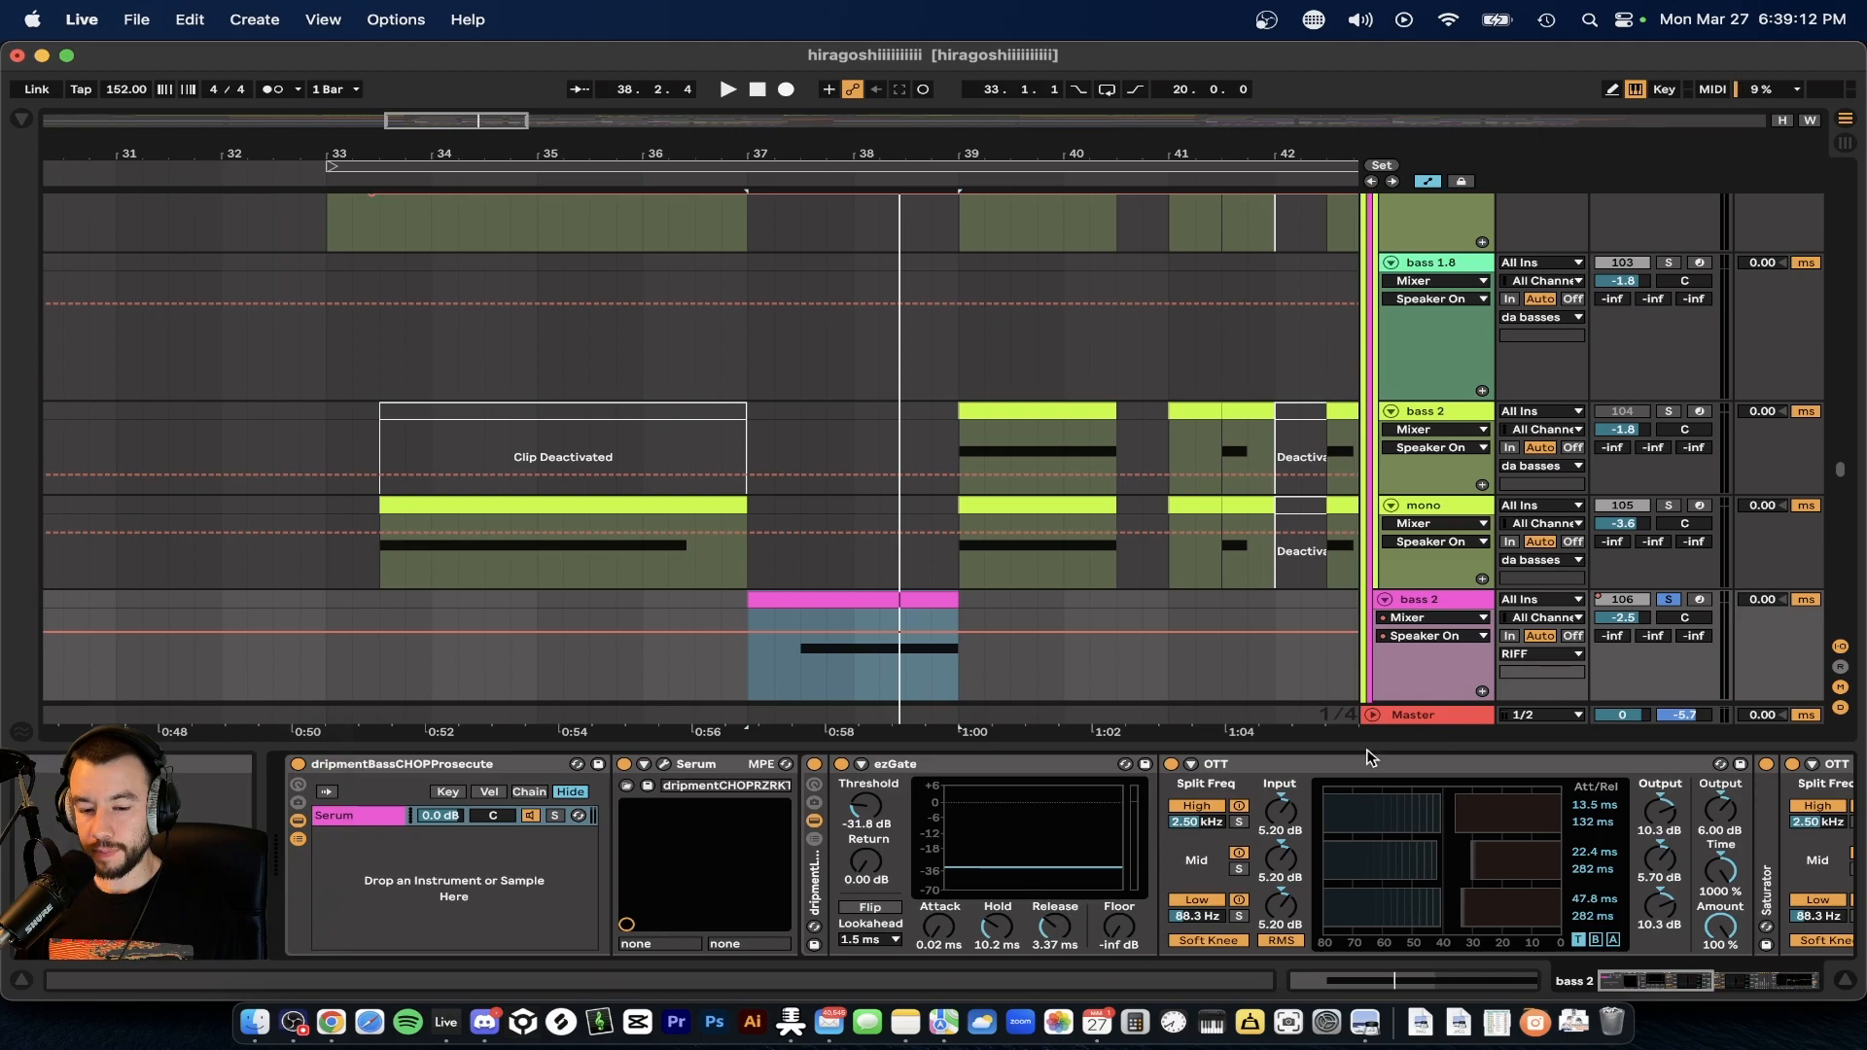
pyautogui.click(664, 765)
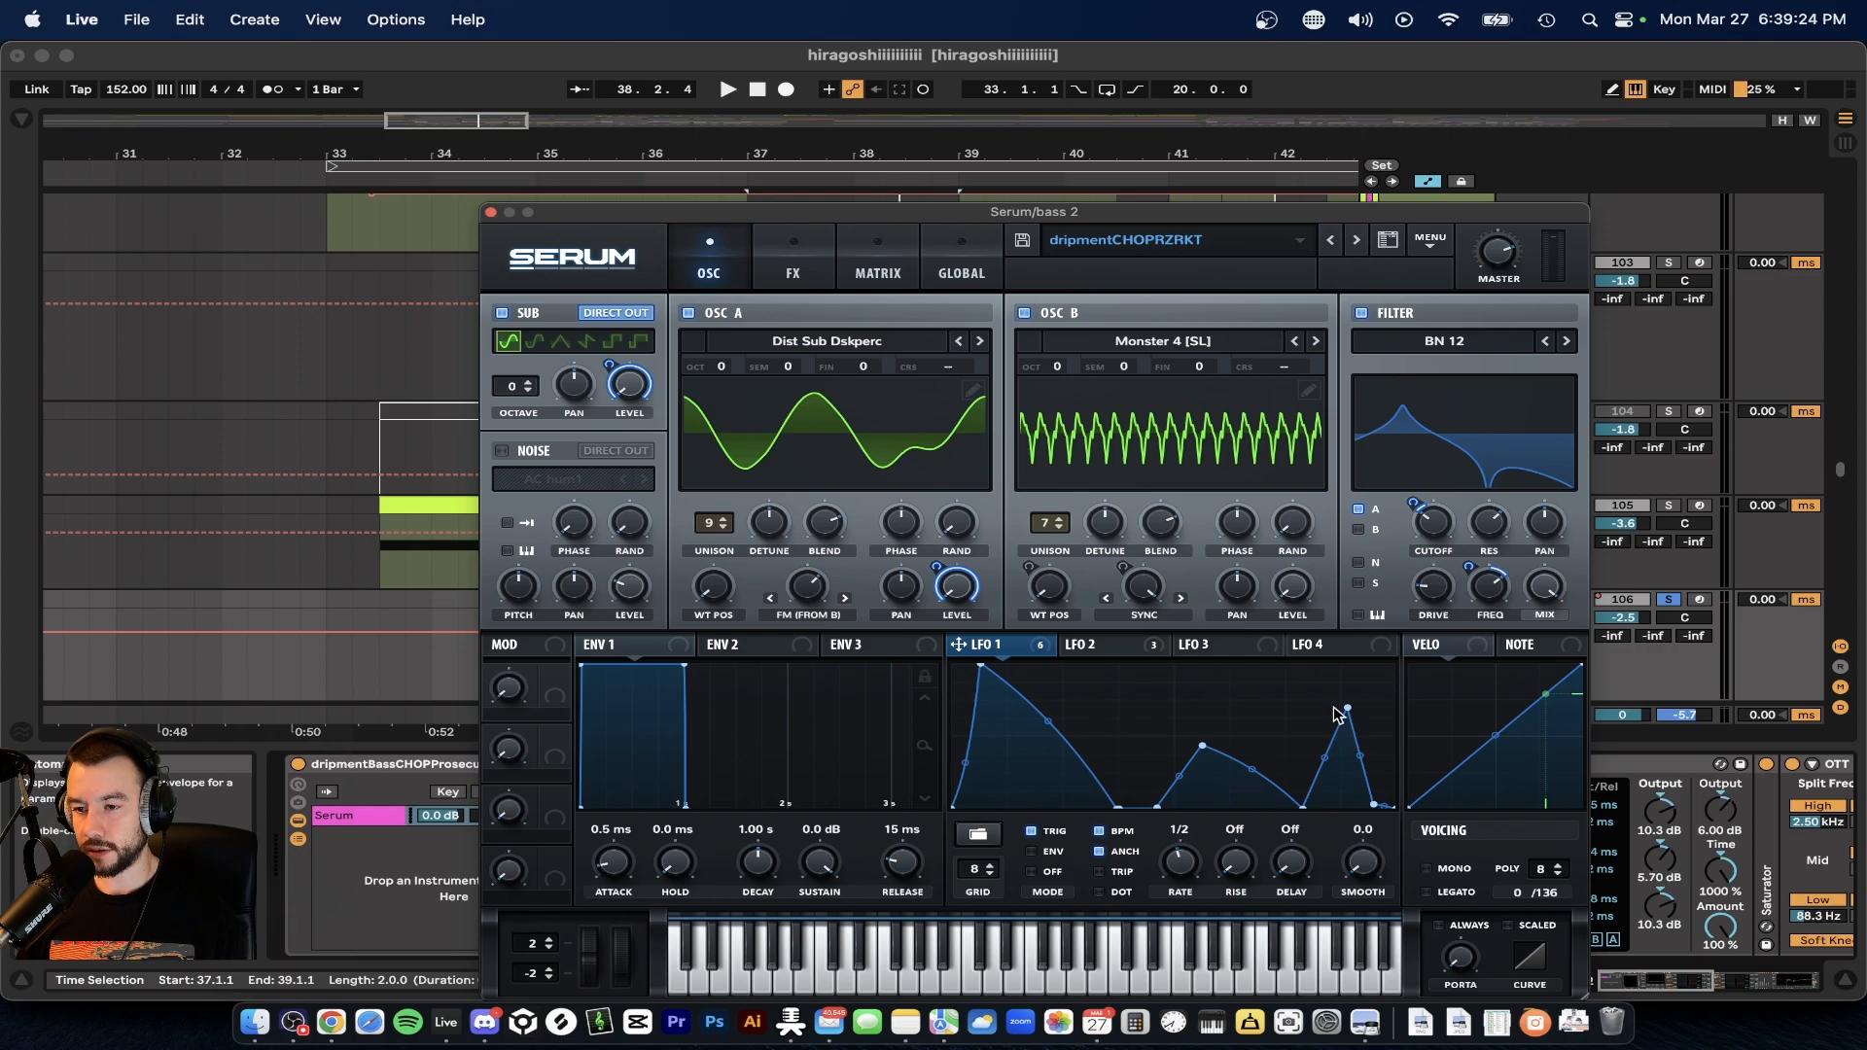
pyautogui.click(491, 214)
pyautogui.scroll(3, 1293, 407)
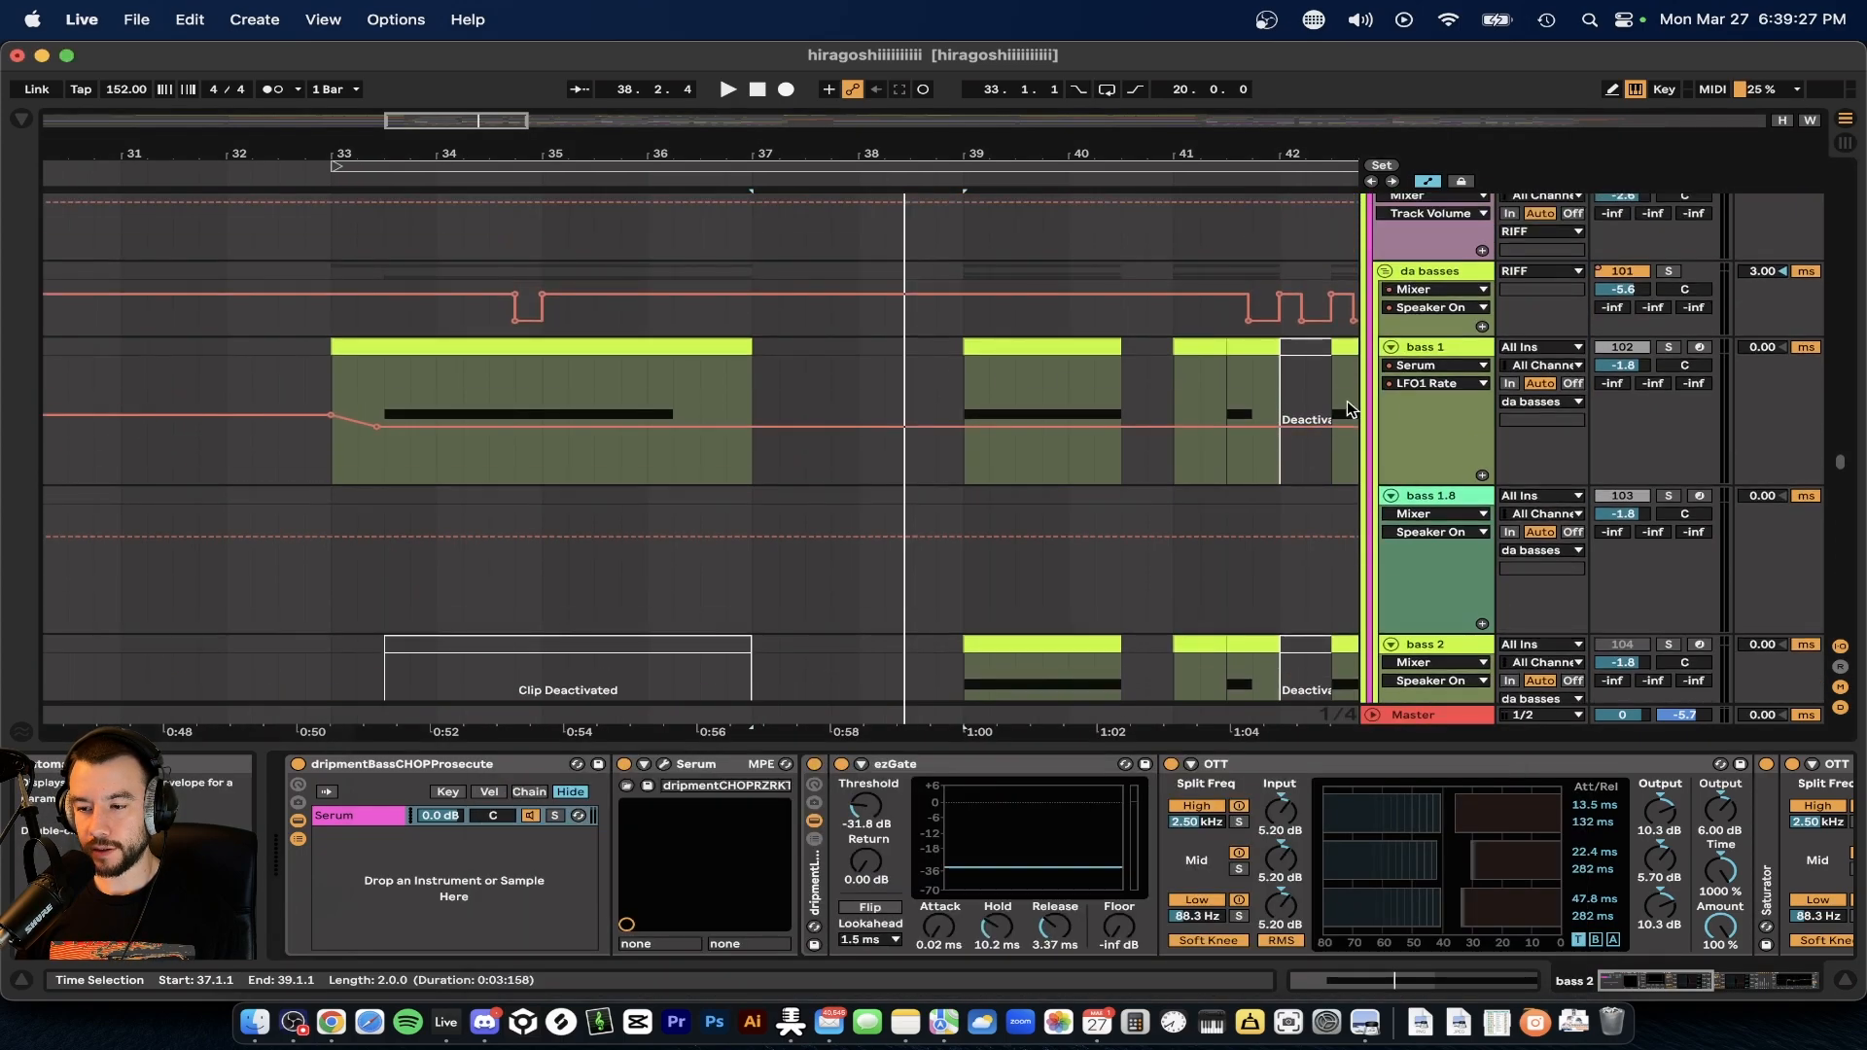
pyautogui.click(1437, 355)
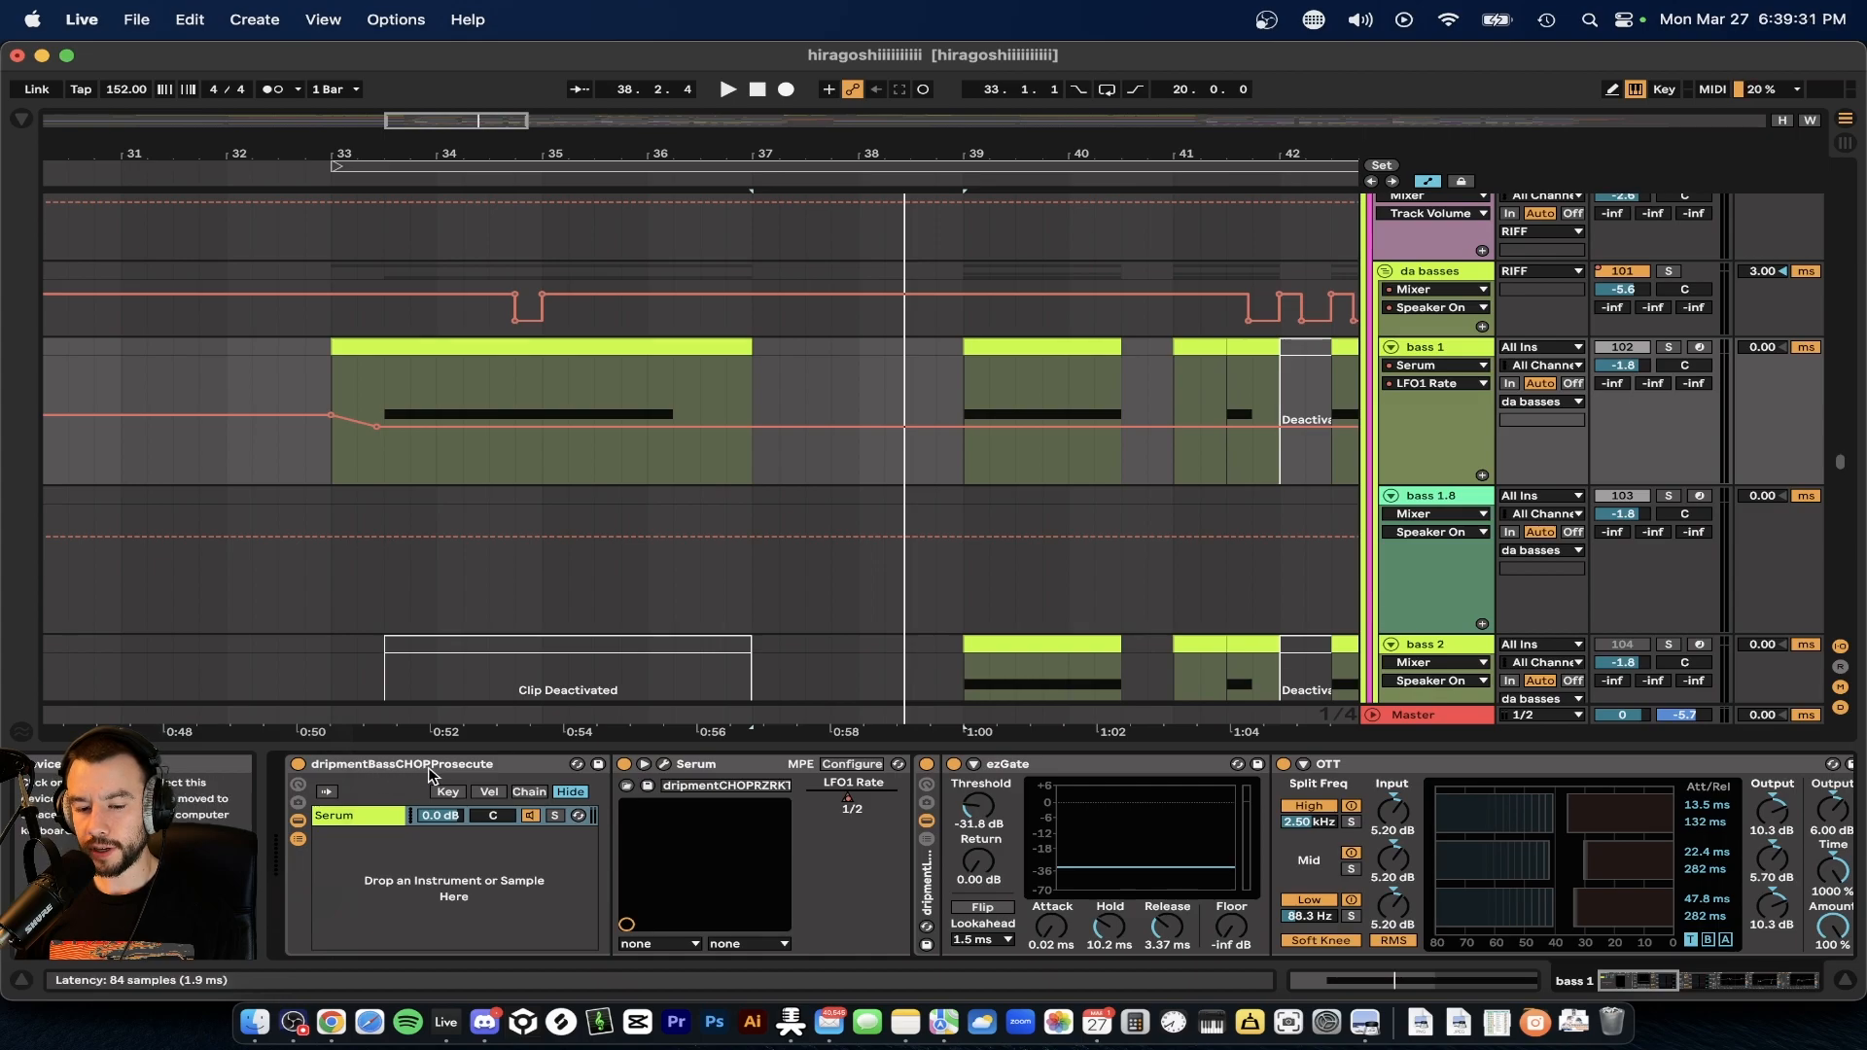
# - Inspect the Serum patch dripmentCHOPRZRKT on bass 1 and close its plugin window
pyautogui.click(665, 767)
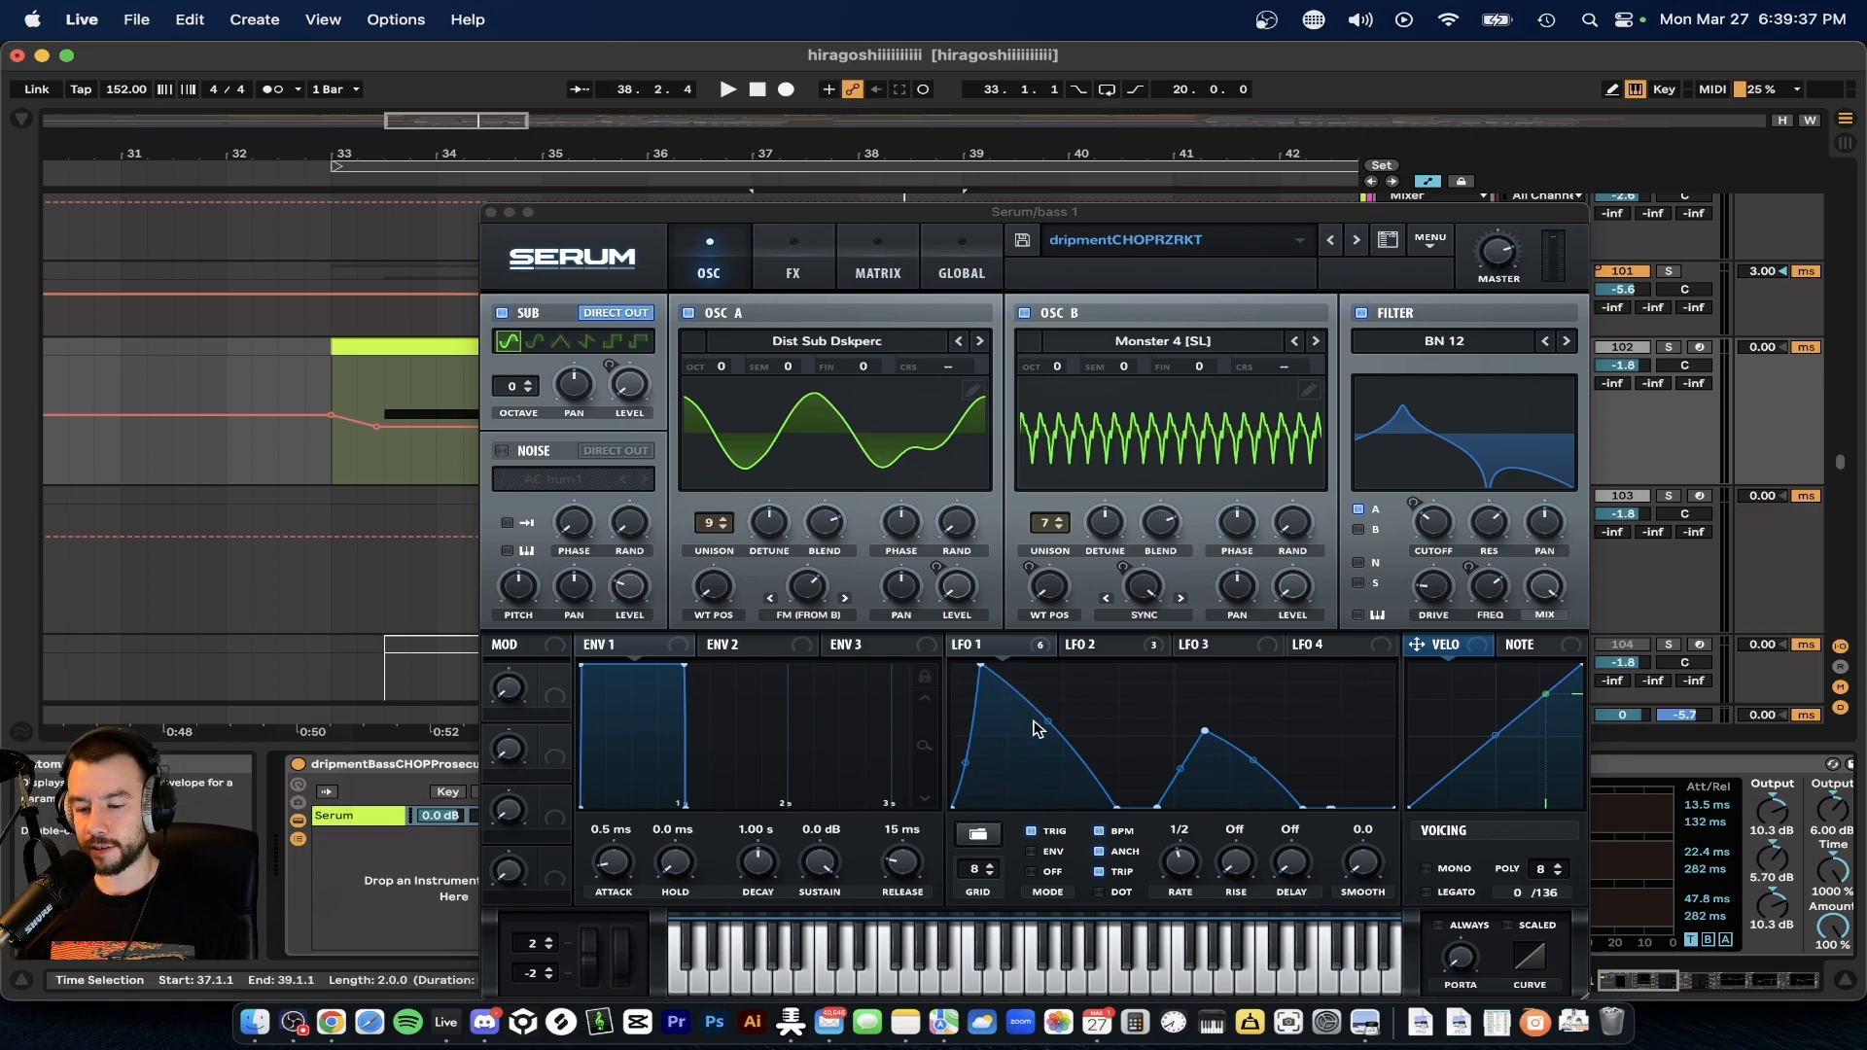
pyautogui.click(492, 213)
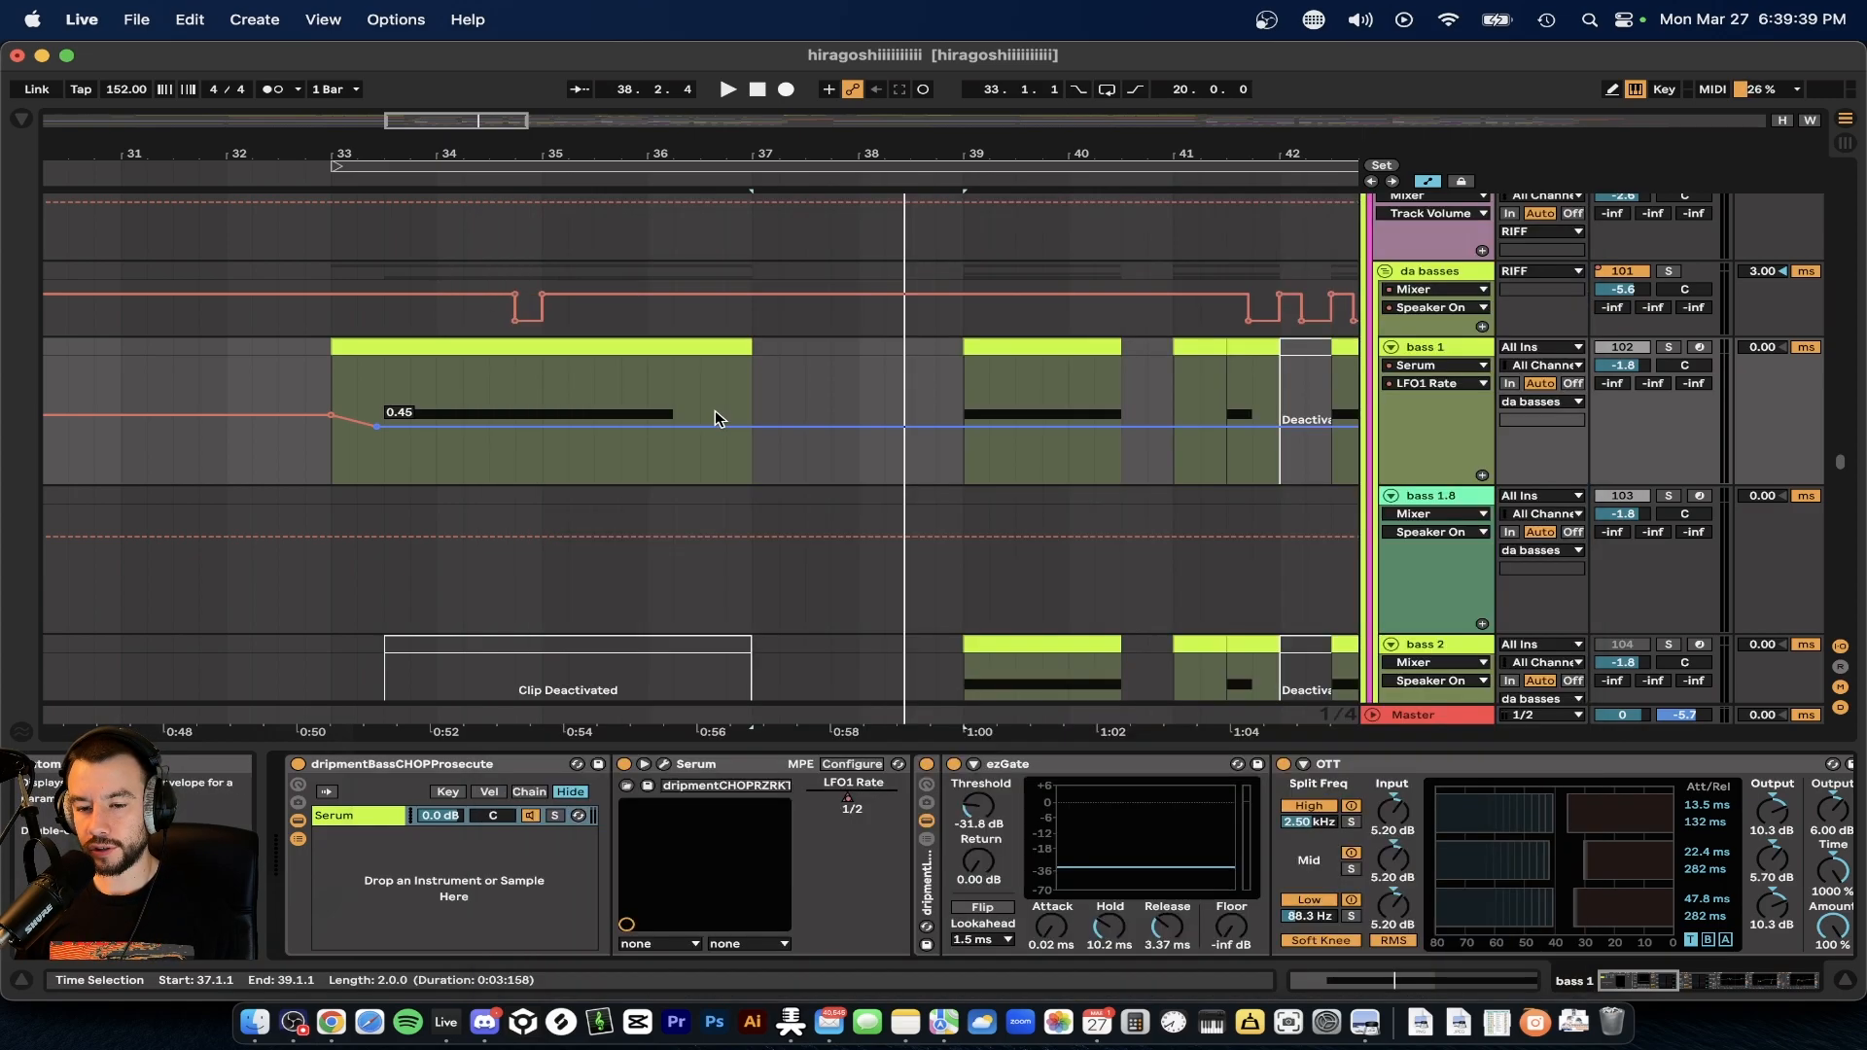
# - Unsolo the RIFF bass 2 track and play its clip at bar 37 in the full mix
pyautogui.scroll(-10, 713, 413)
pyautogui.scroll(6, 714, 410)
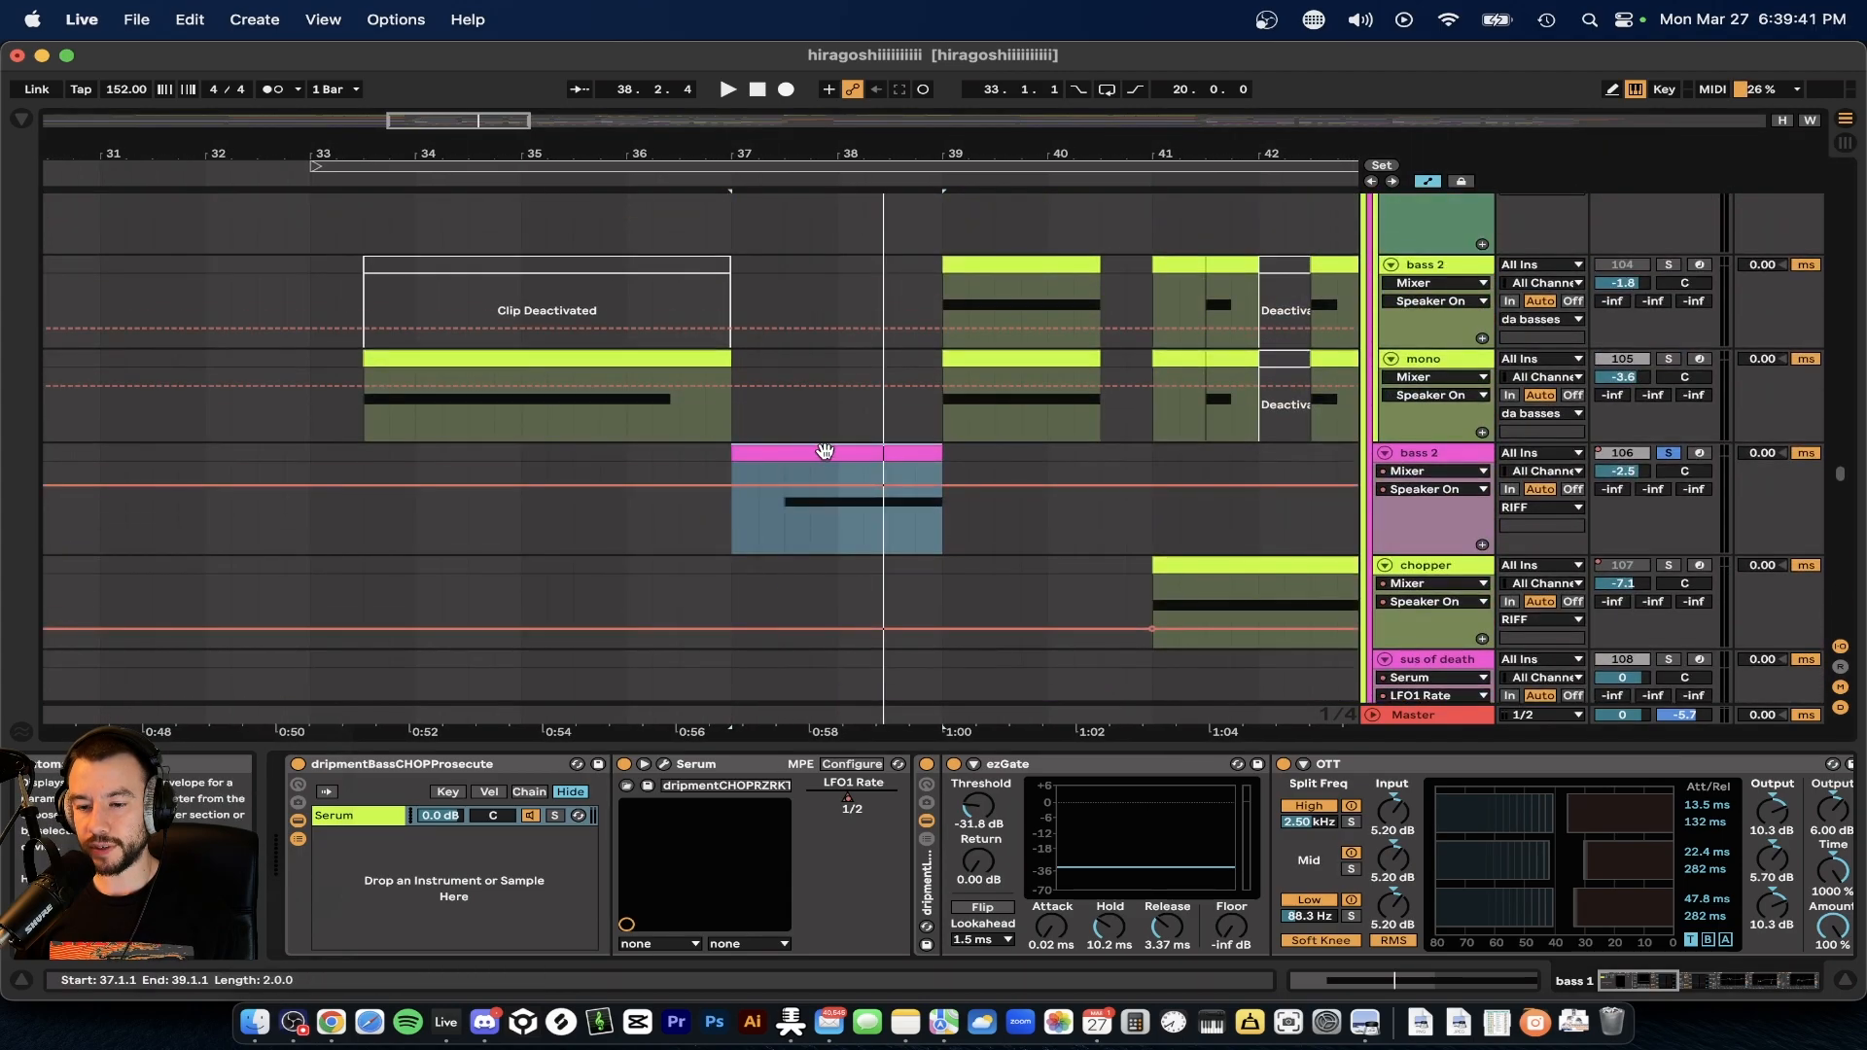
pyautogui.press('space')
pyautogui.click(1666, 456)
pyautogui.click(863, 742)
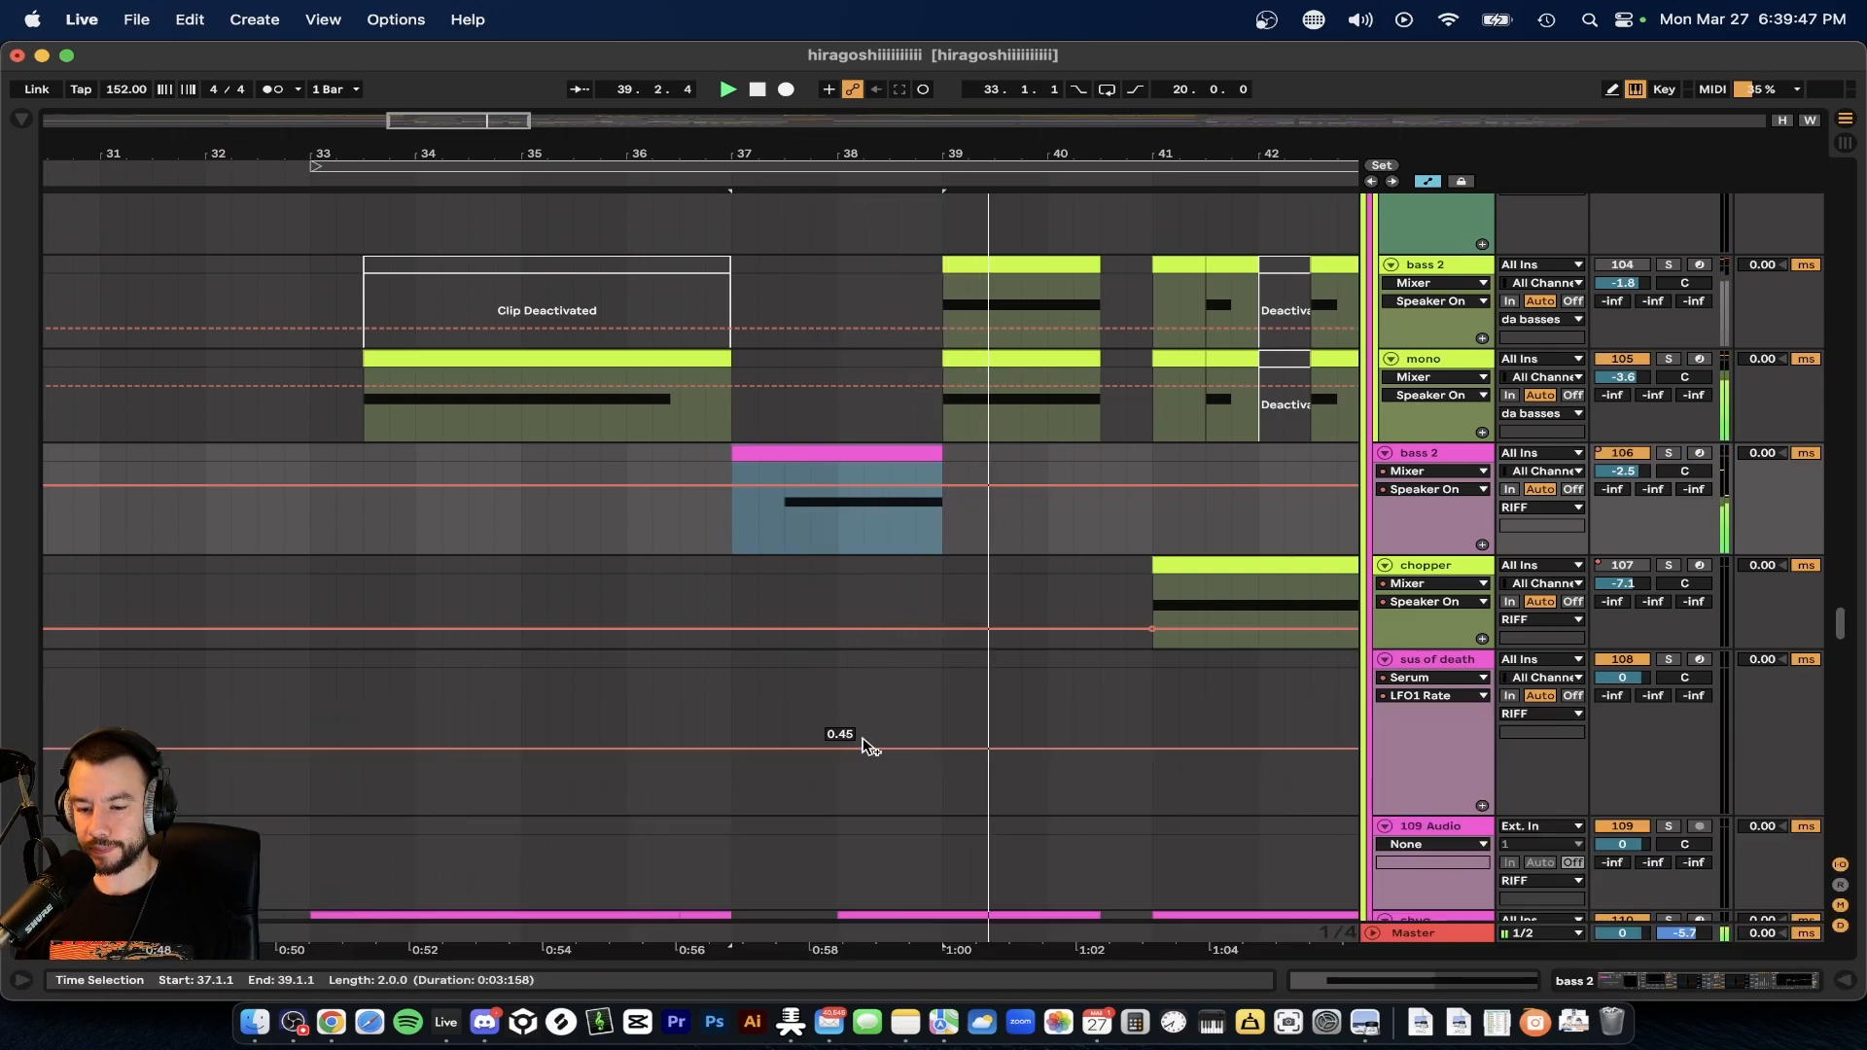
pyautogui.scroll(-4, 868, 747)
pyautogui.press('space')
# - Open the Sub 1 clip at 33.1.1, examine the spacing of its D0 notes, and play it with the full mix
pyautogui.scroll(-10, 869, 747)
pyautogui.scroll(3, 838, 675)
pyautogui.click(648, 470)
pyautogui.scroll(4, 725, 488)
pyautogui.hscroll(2, 710, 510)
pyautogui.scroll(2, 693, 534)
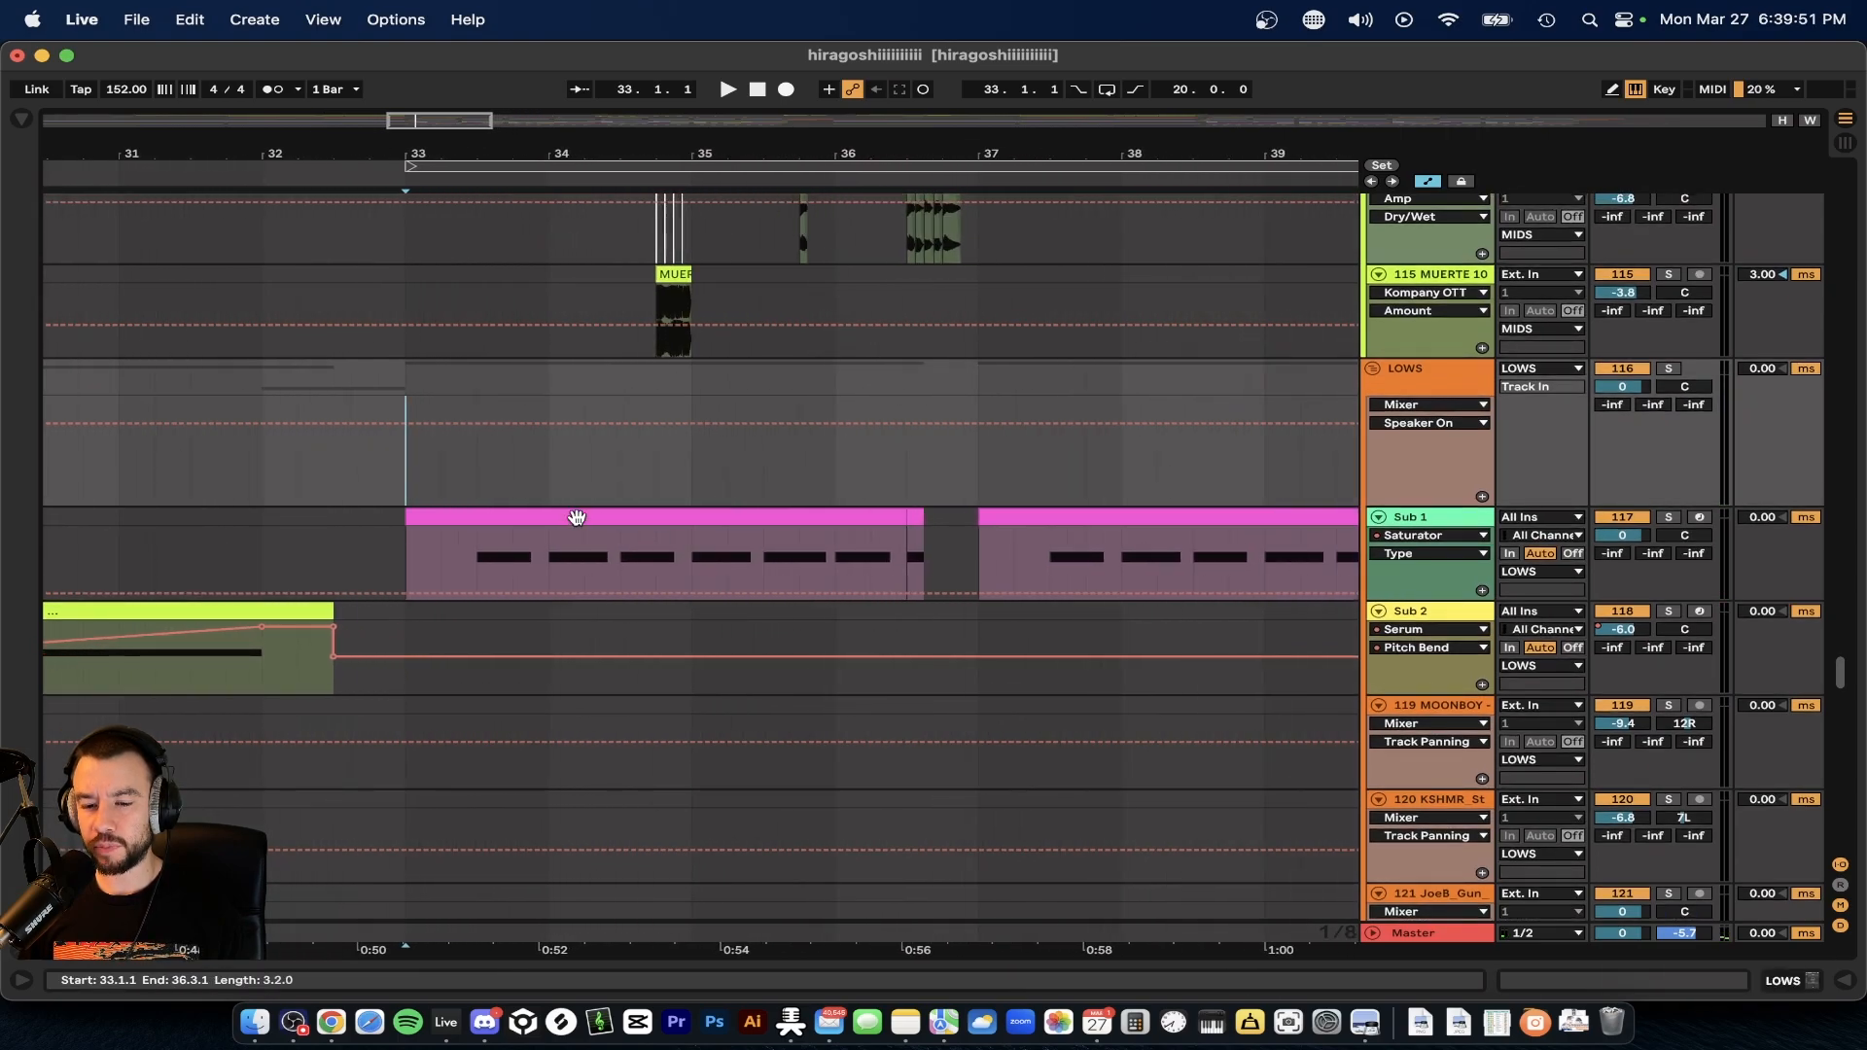
pyautogui.doubleClick(576, 517)
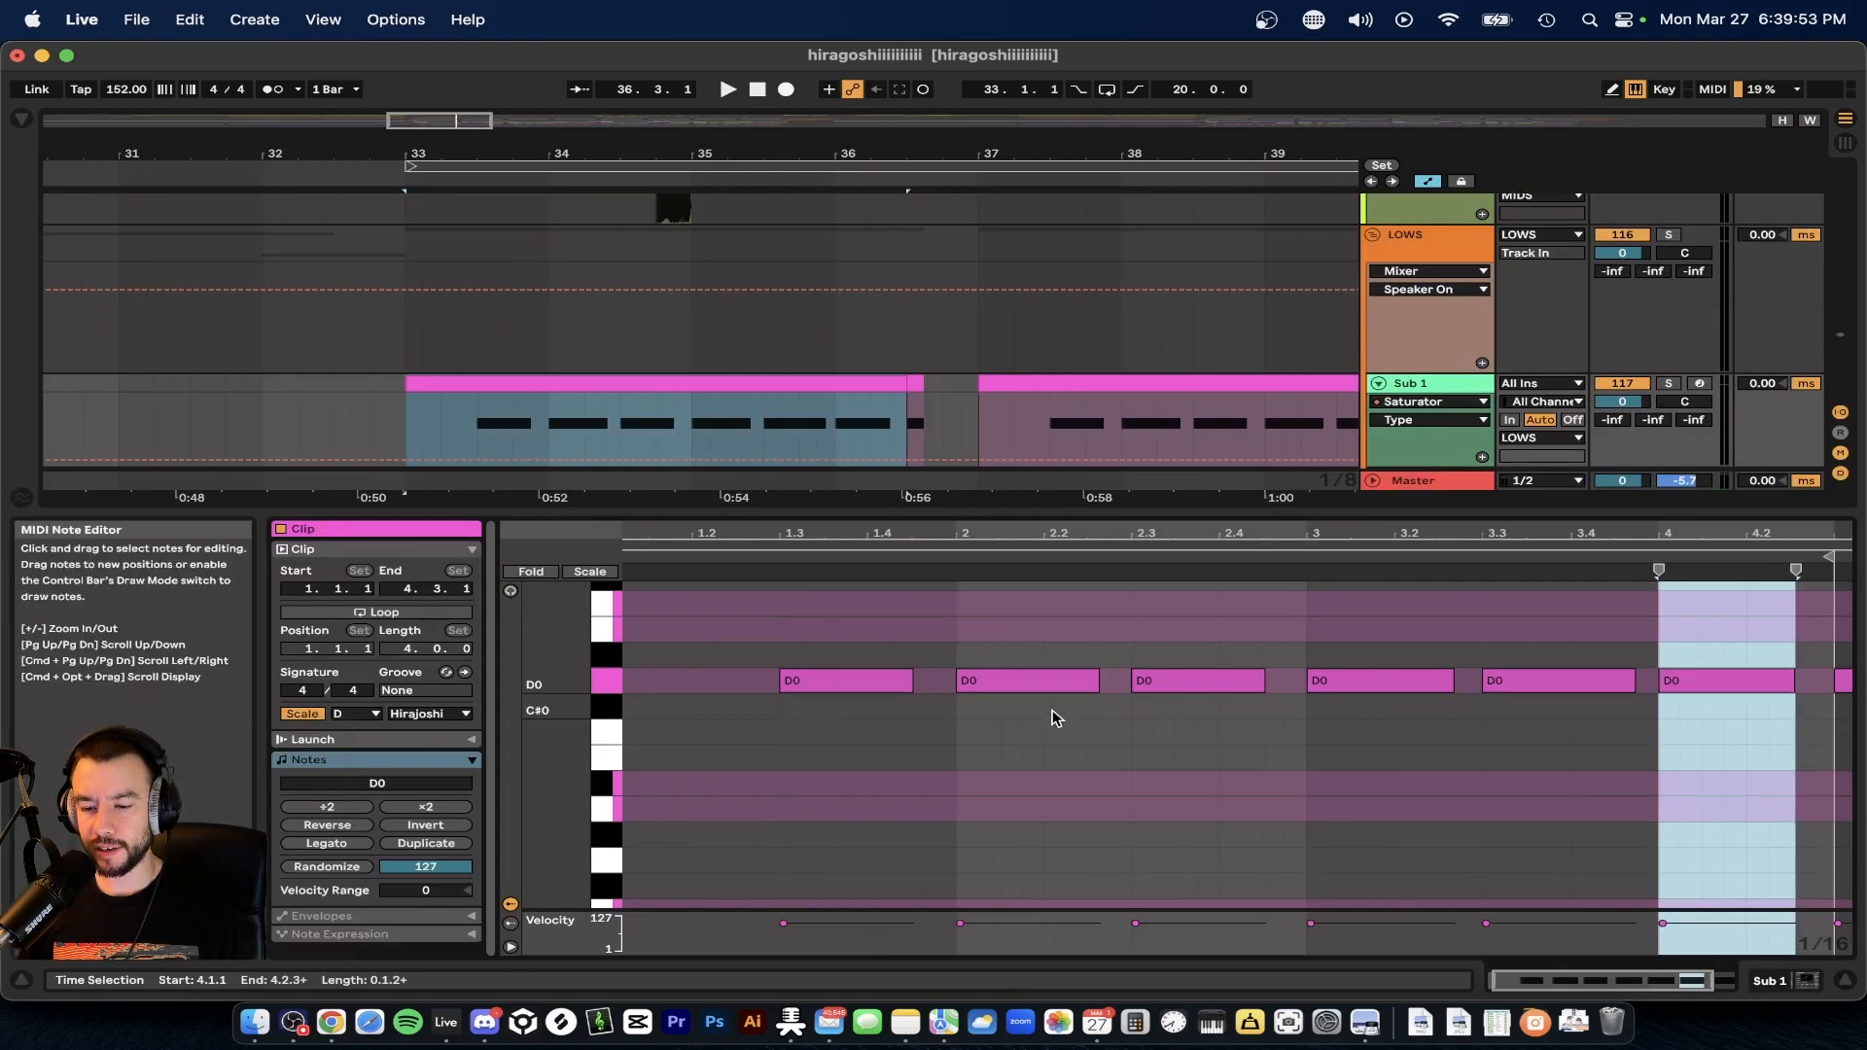
pyautogui.scroll(2, 959, 727)
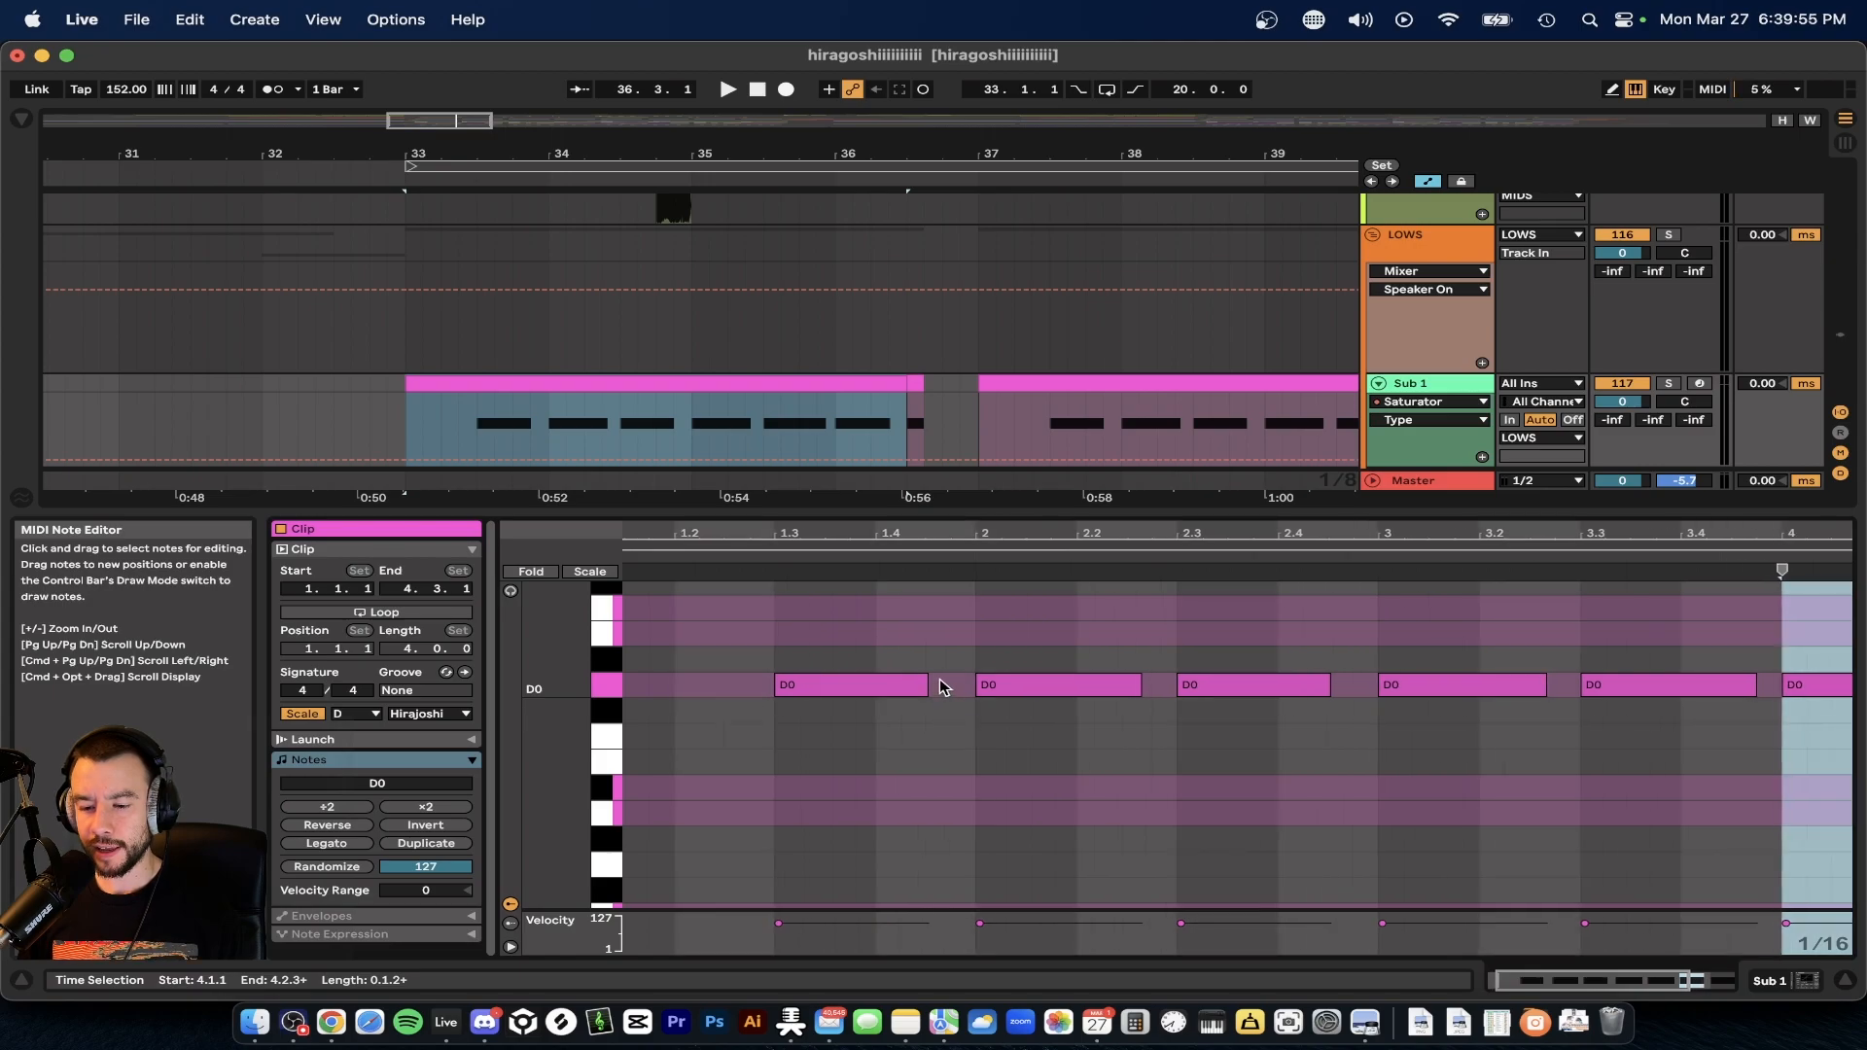
pyautogui.scroll(3, 940, 683)
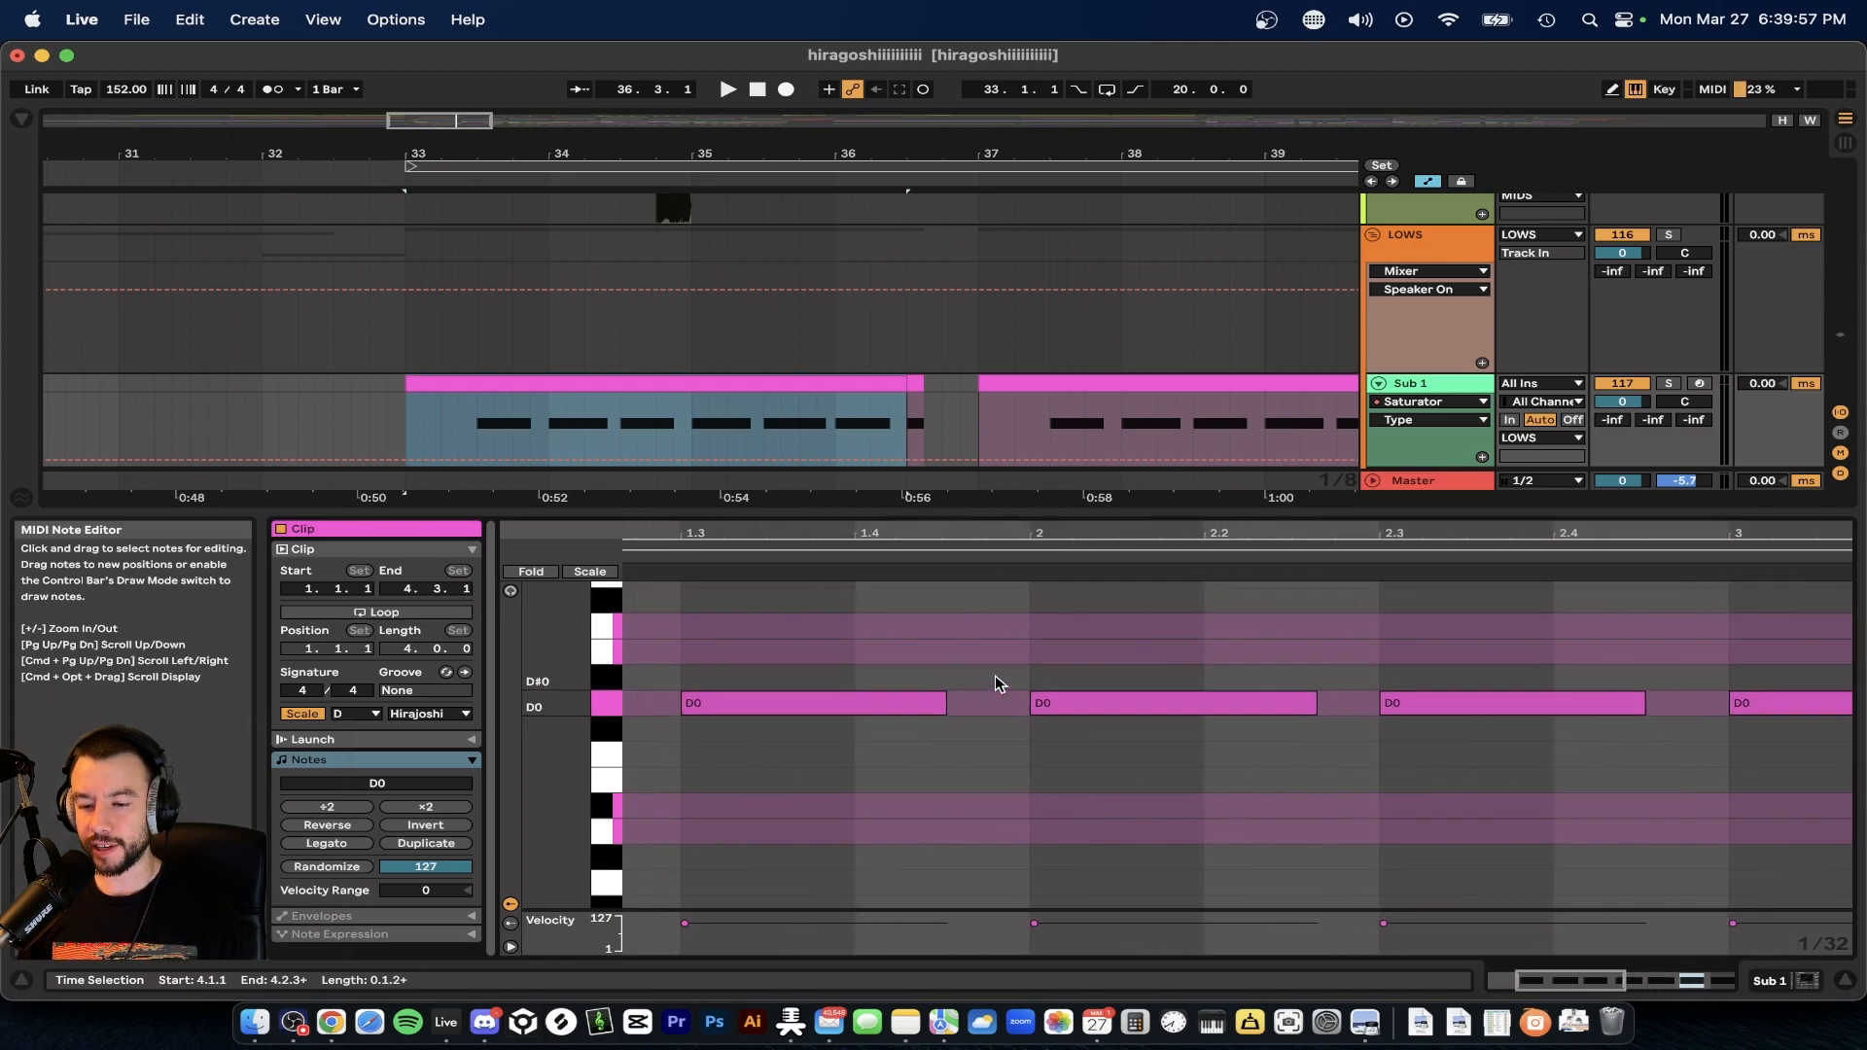
pyautogui.press('space')
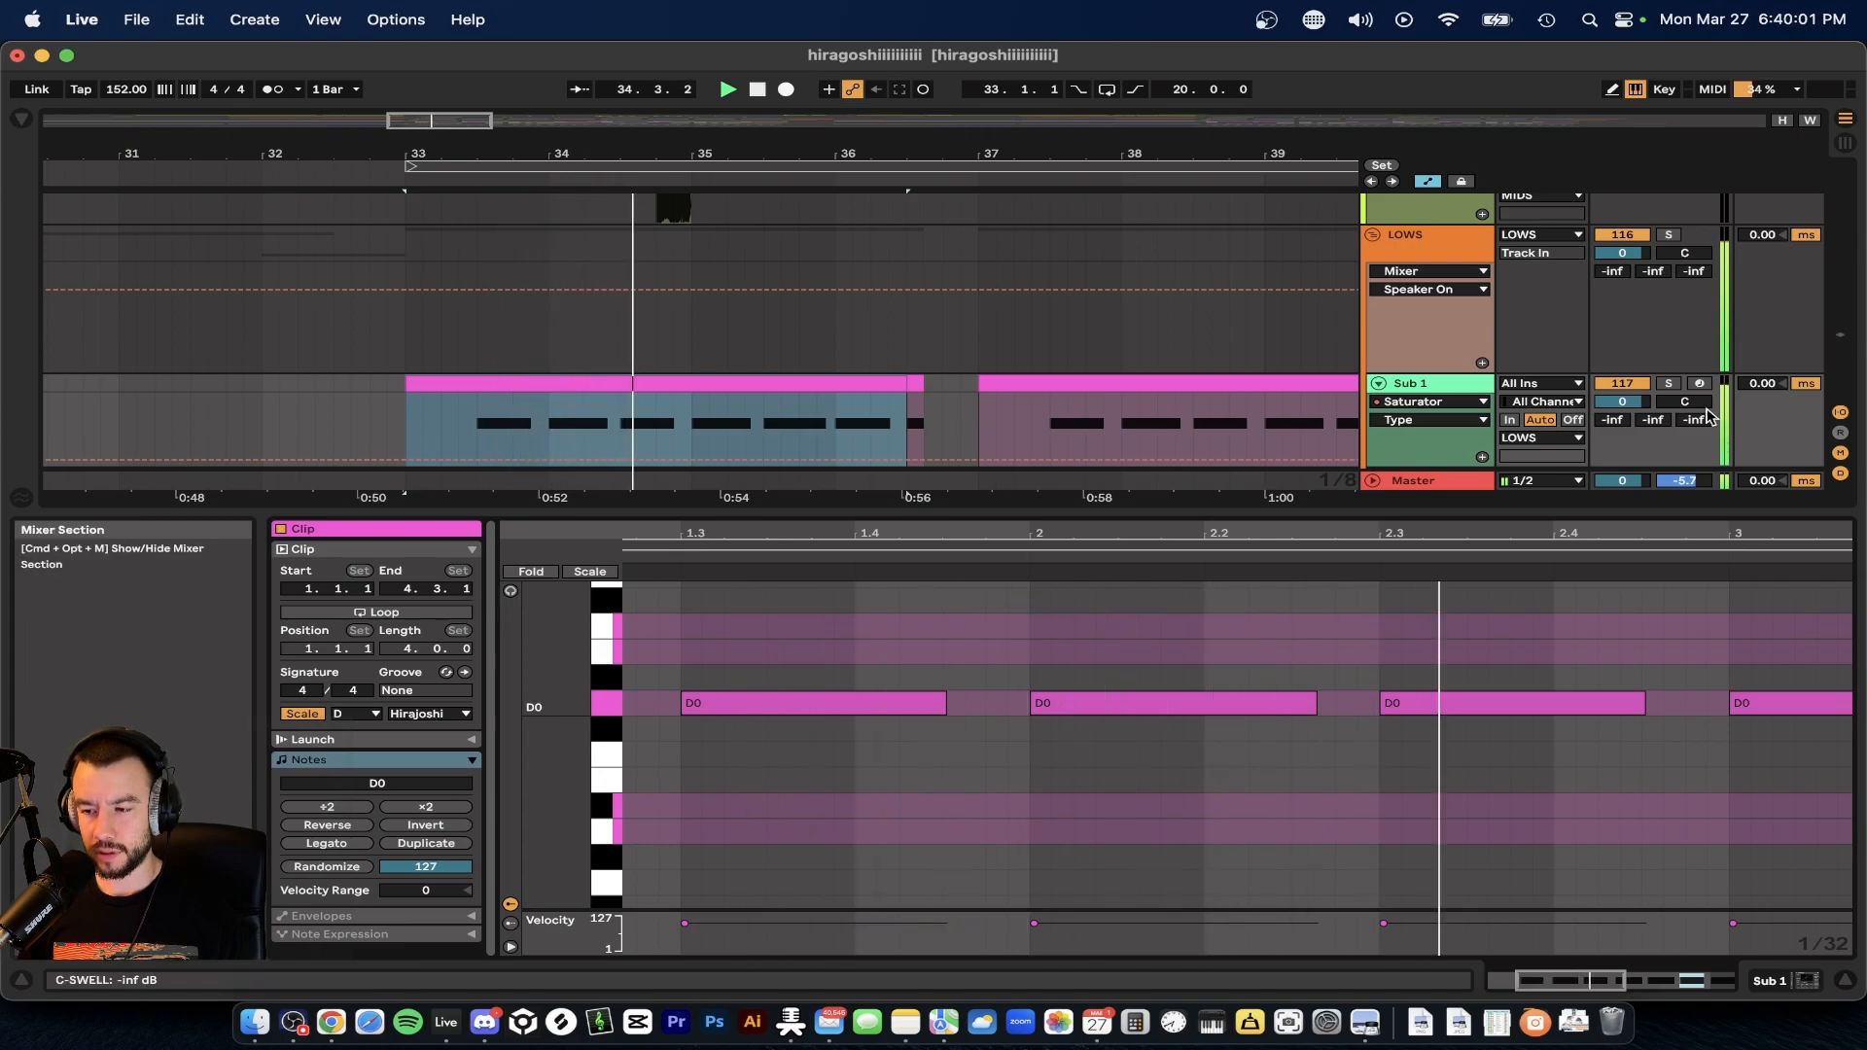
# - Try lengthening the first D0 note of the Sub 1 clip so it ends at 3.1.3, and undo the change
pyautogui.moveTo(945, 702); pyautogui.dragTo(1814, 687)
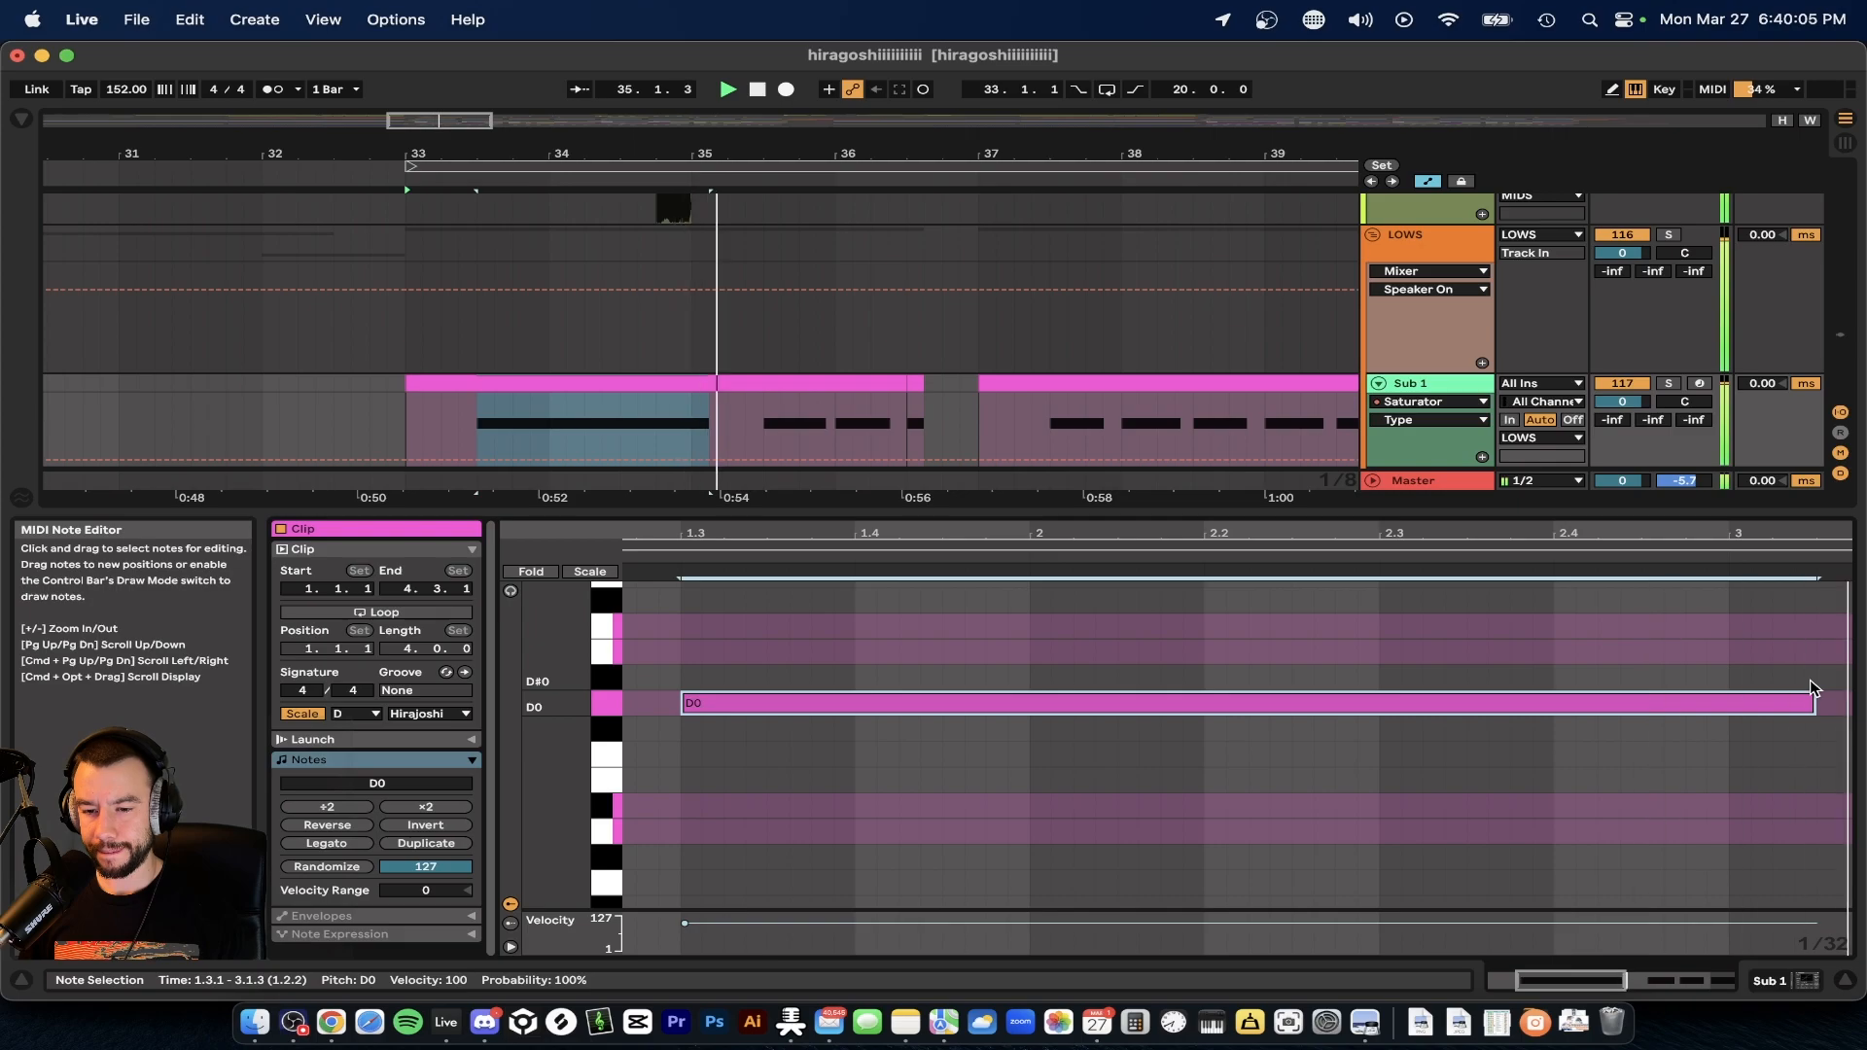
pyautogui.press('super+z')
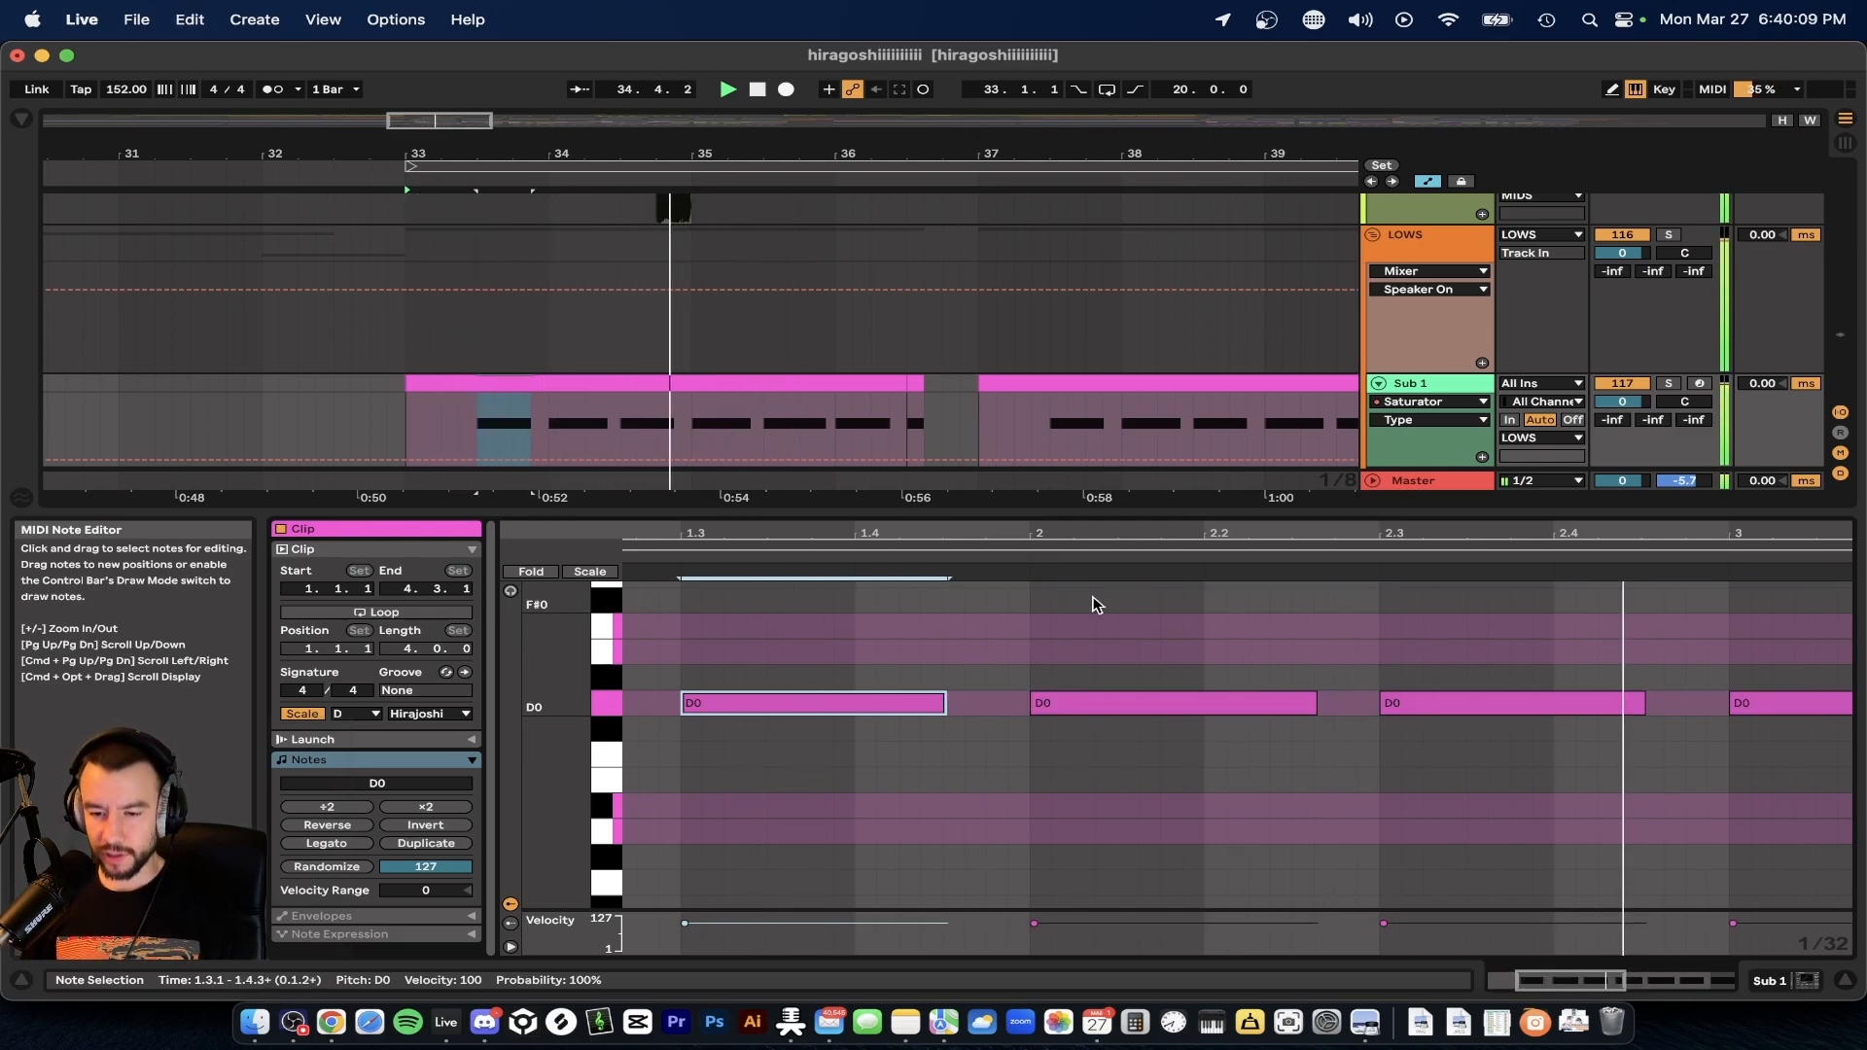
# - Compare the Sub 1 clips across the drop, including the fast and trip clips, and select the one at 41.1.1
pyautogui.scroll(-5, 930, 283)
pyautogui.hscroll(5, 929, 284)
pyautogui.scroll(-3, 928, 284)
pyautogui.hscroll(5, 926, 277)
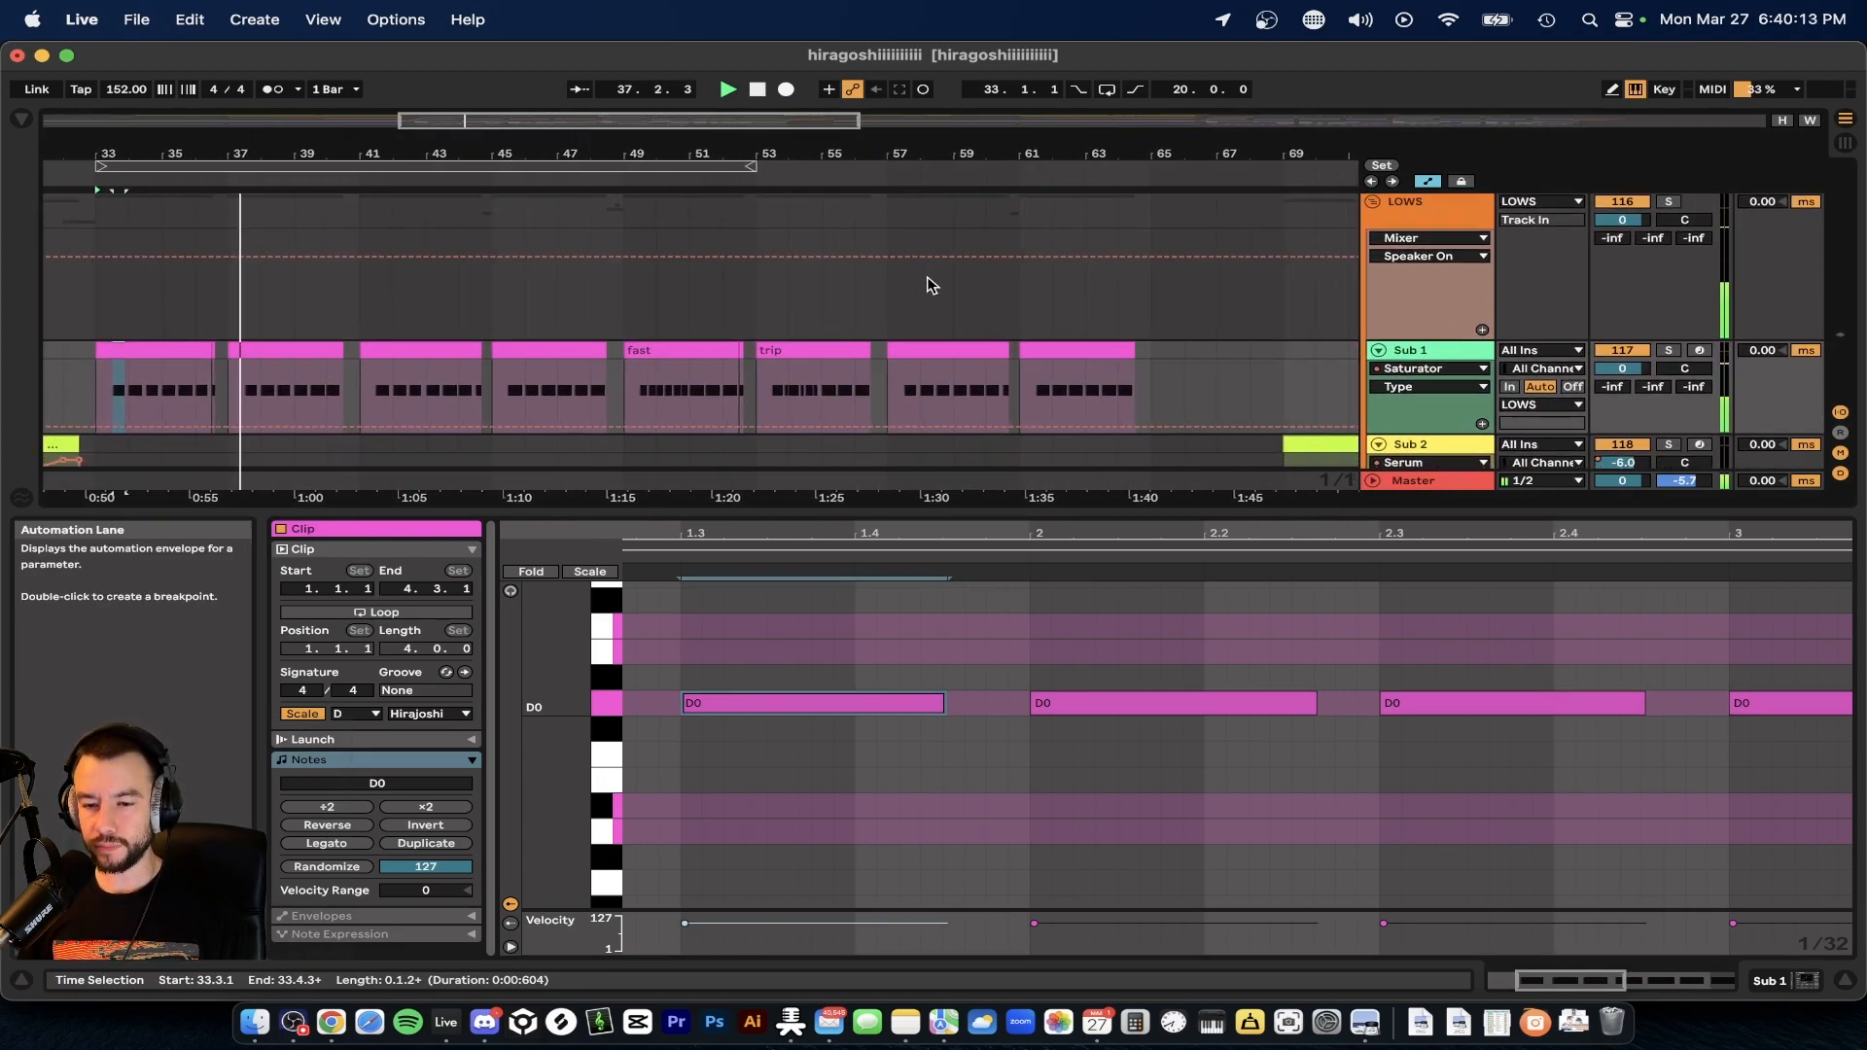
pyautogui.hscroll(-2, 927, 277)
pyautogui.hscroll(5, 727, 330)
pyautogui.scroll(3, 652, 347)
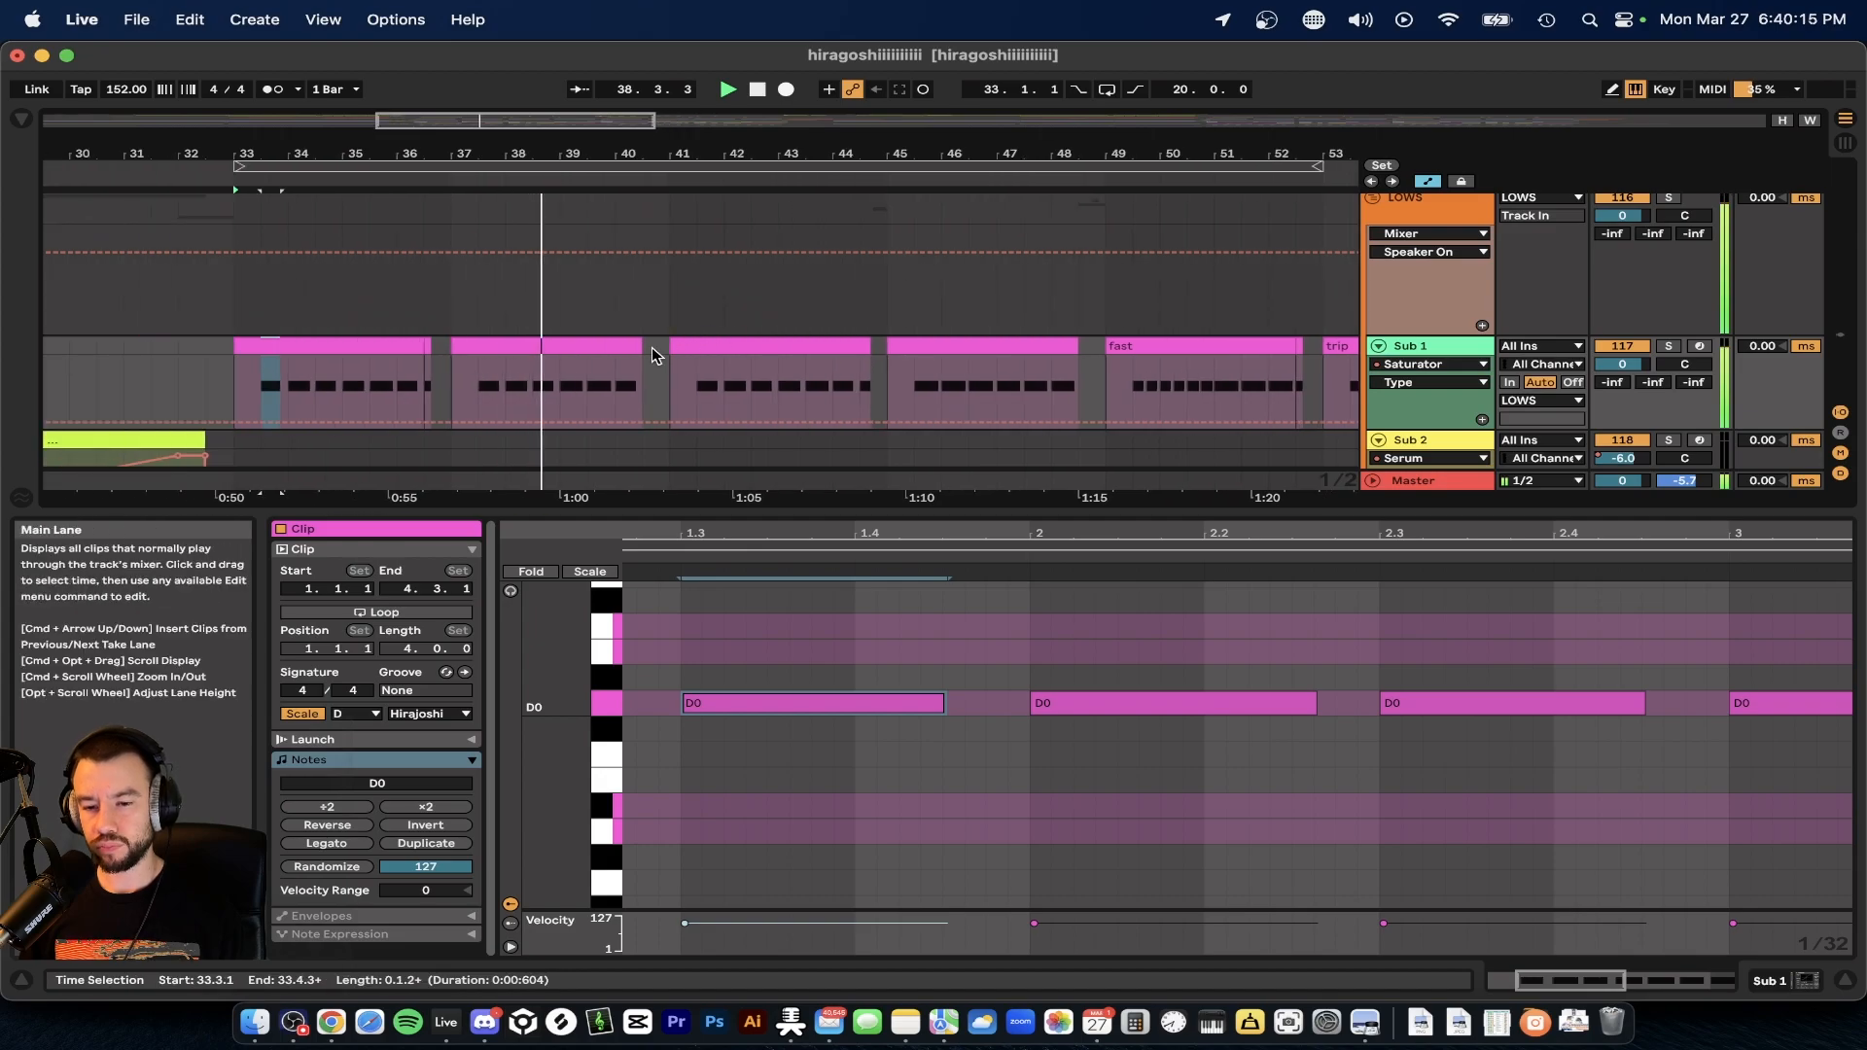
pyautogui.scroll(2, 652, 347)
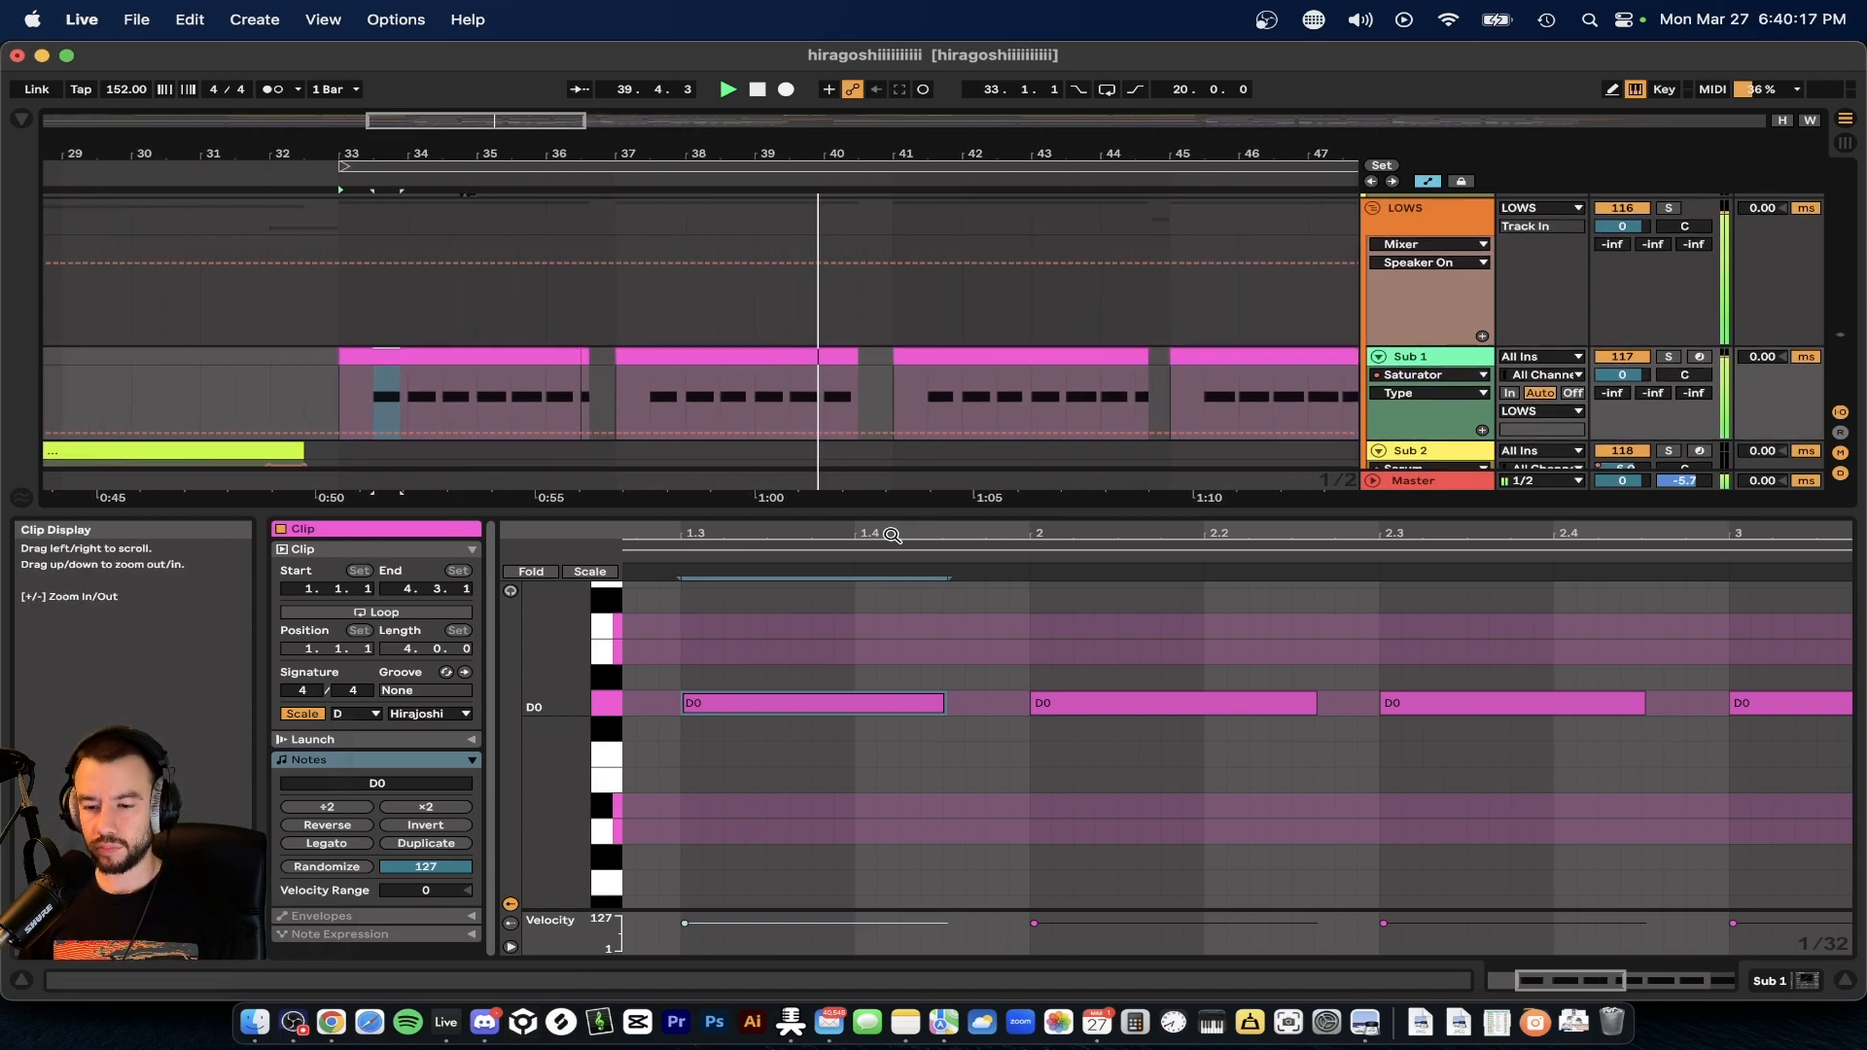
pyautogui.doubleClick(863, 515)
pyautogui.scroll(3, 914, 496)
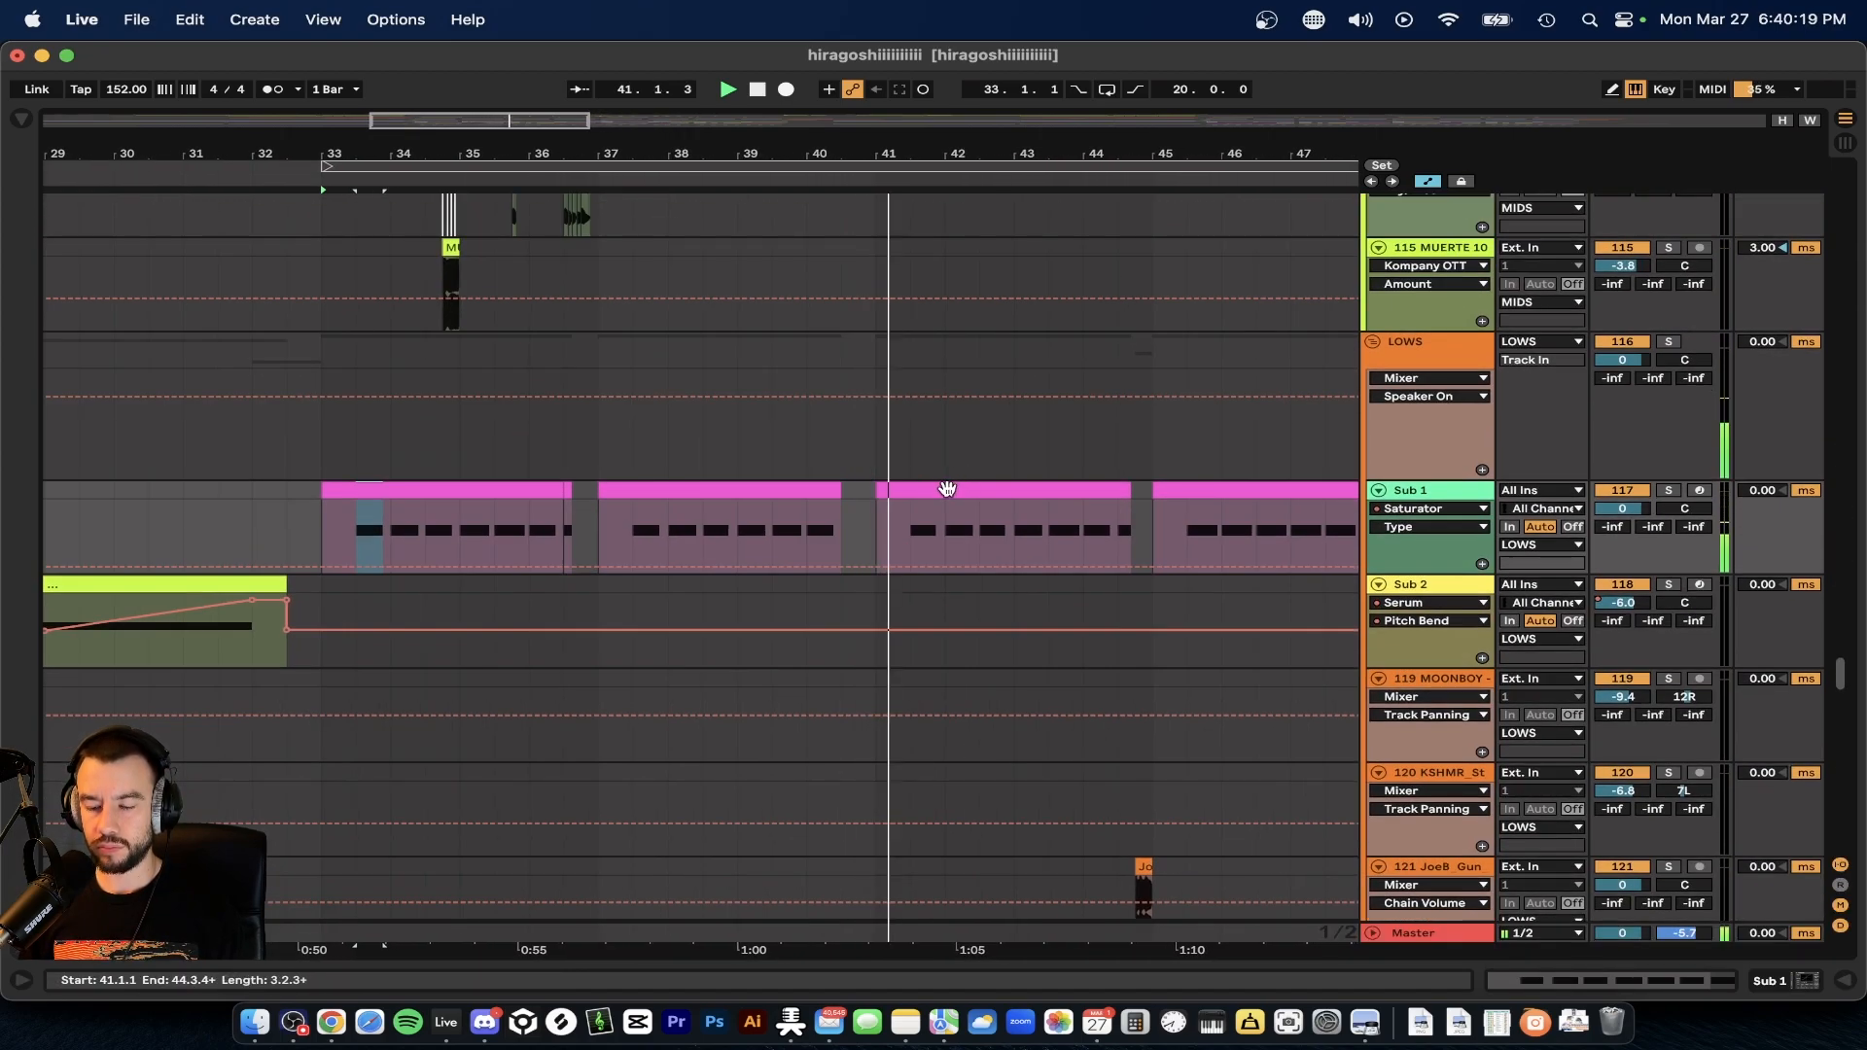
pyautogui.doubleClick(947, 488)
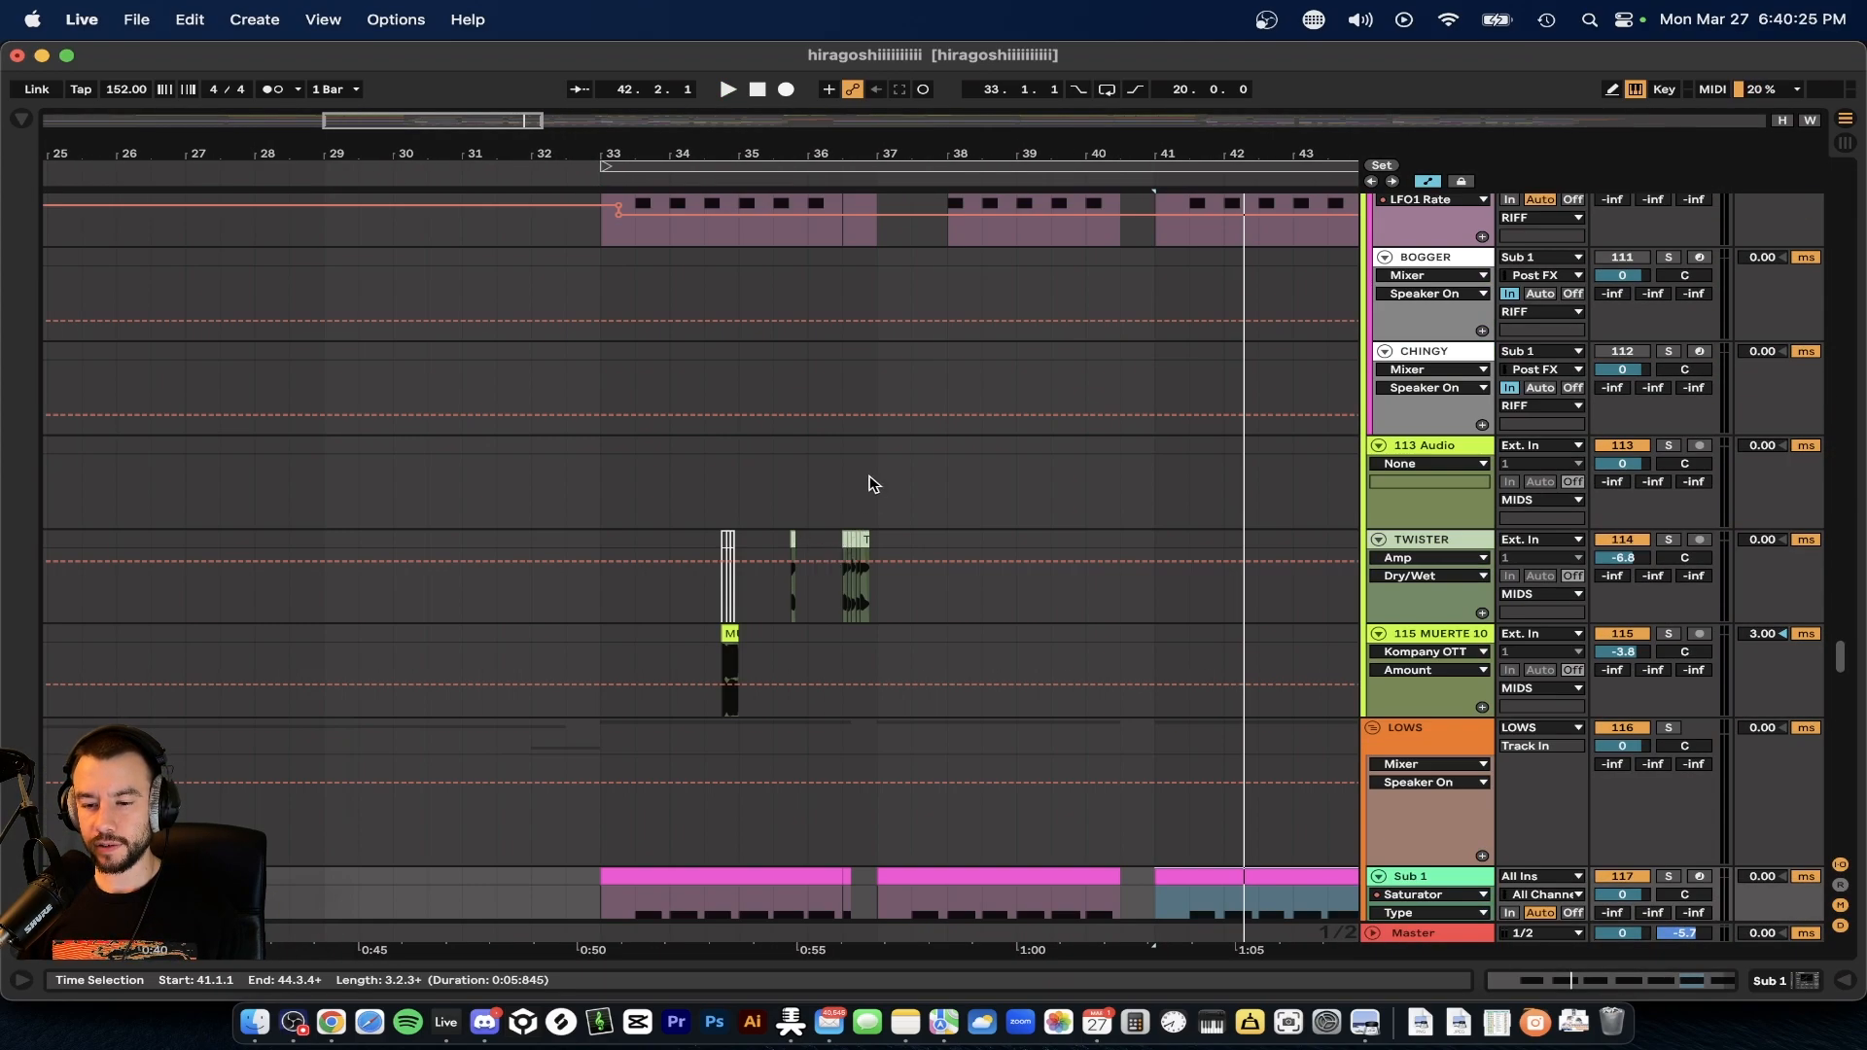
# - Solo the choppppy track in the RIFF group and play its clips from 37.1.1
pyautogui.click(870, 476)
pyautogui.scroll(15, 872, 477)
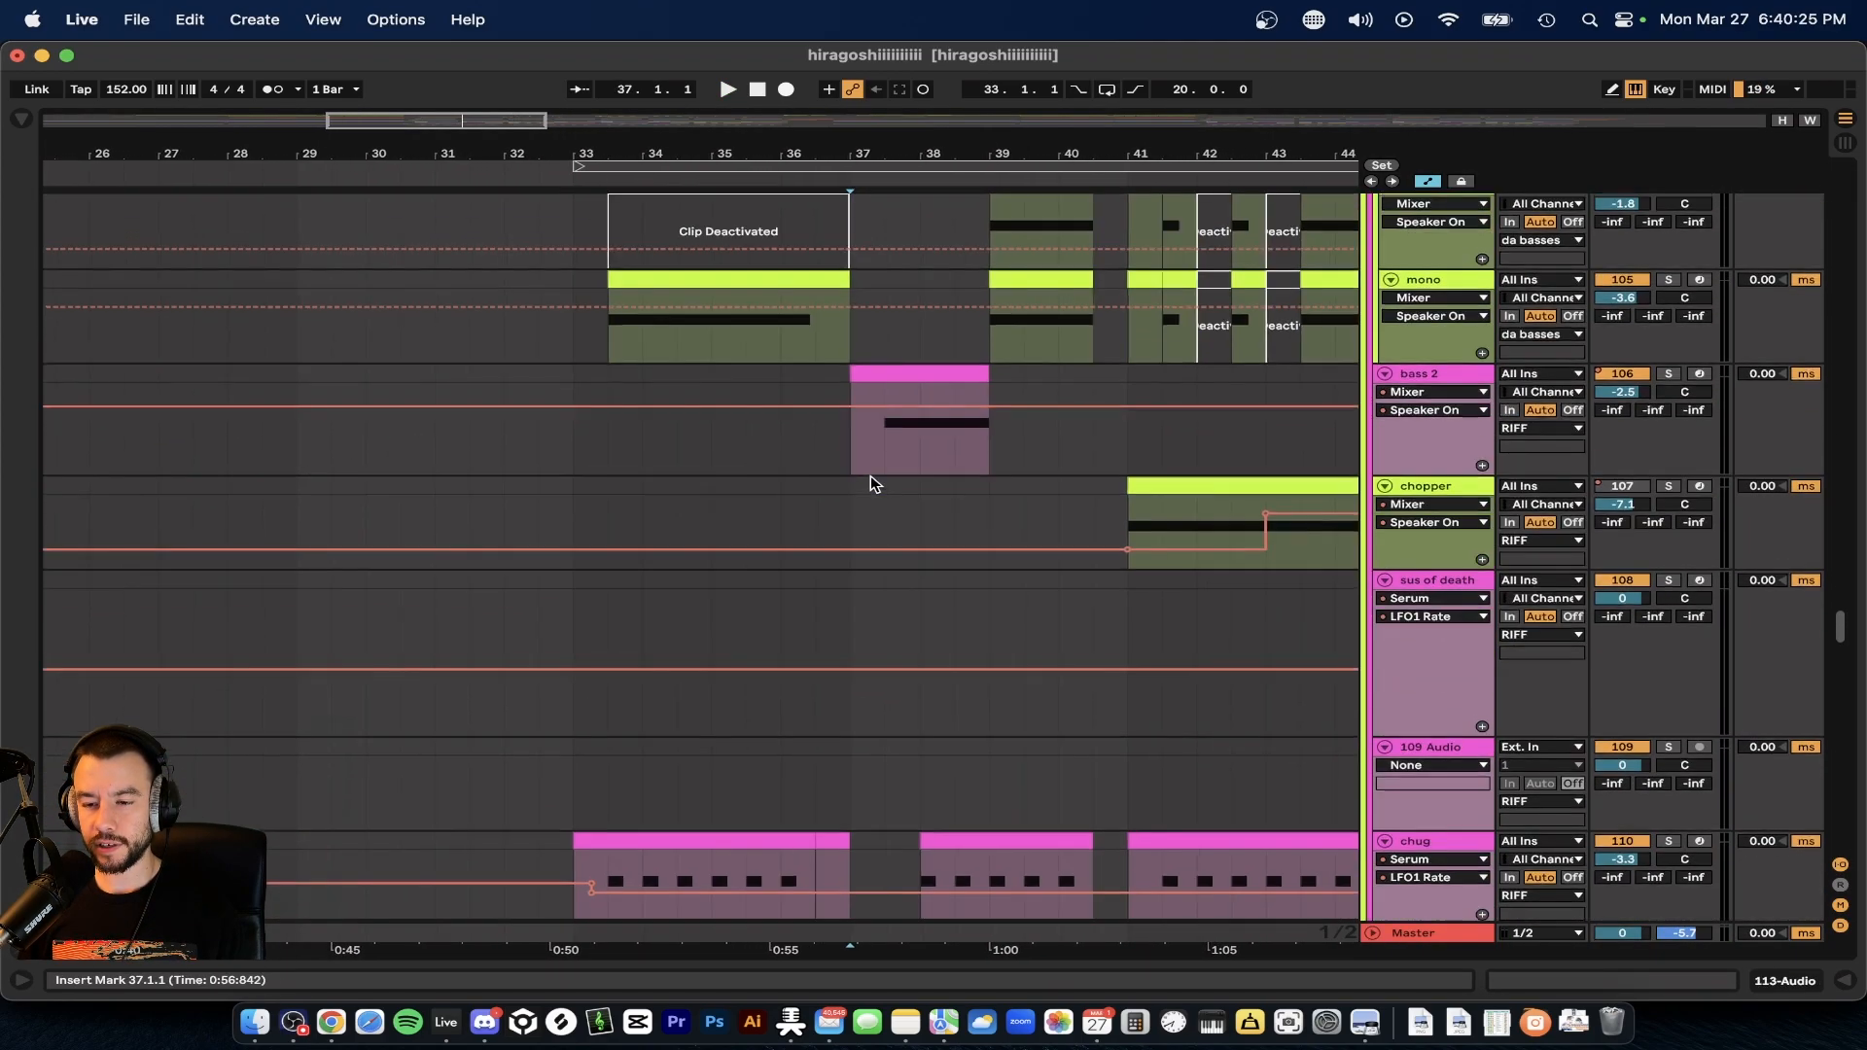
pyautogui.scroll(3, 871, 477)
pyautogui.scroll(1, 871, 477)
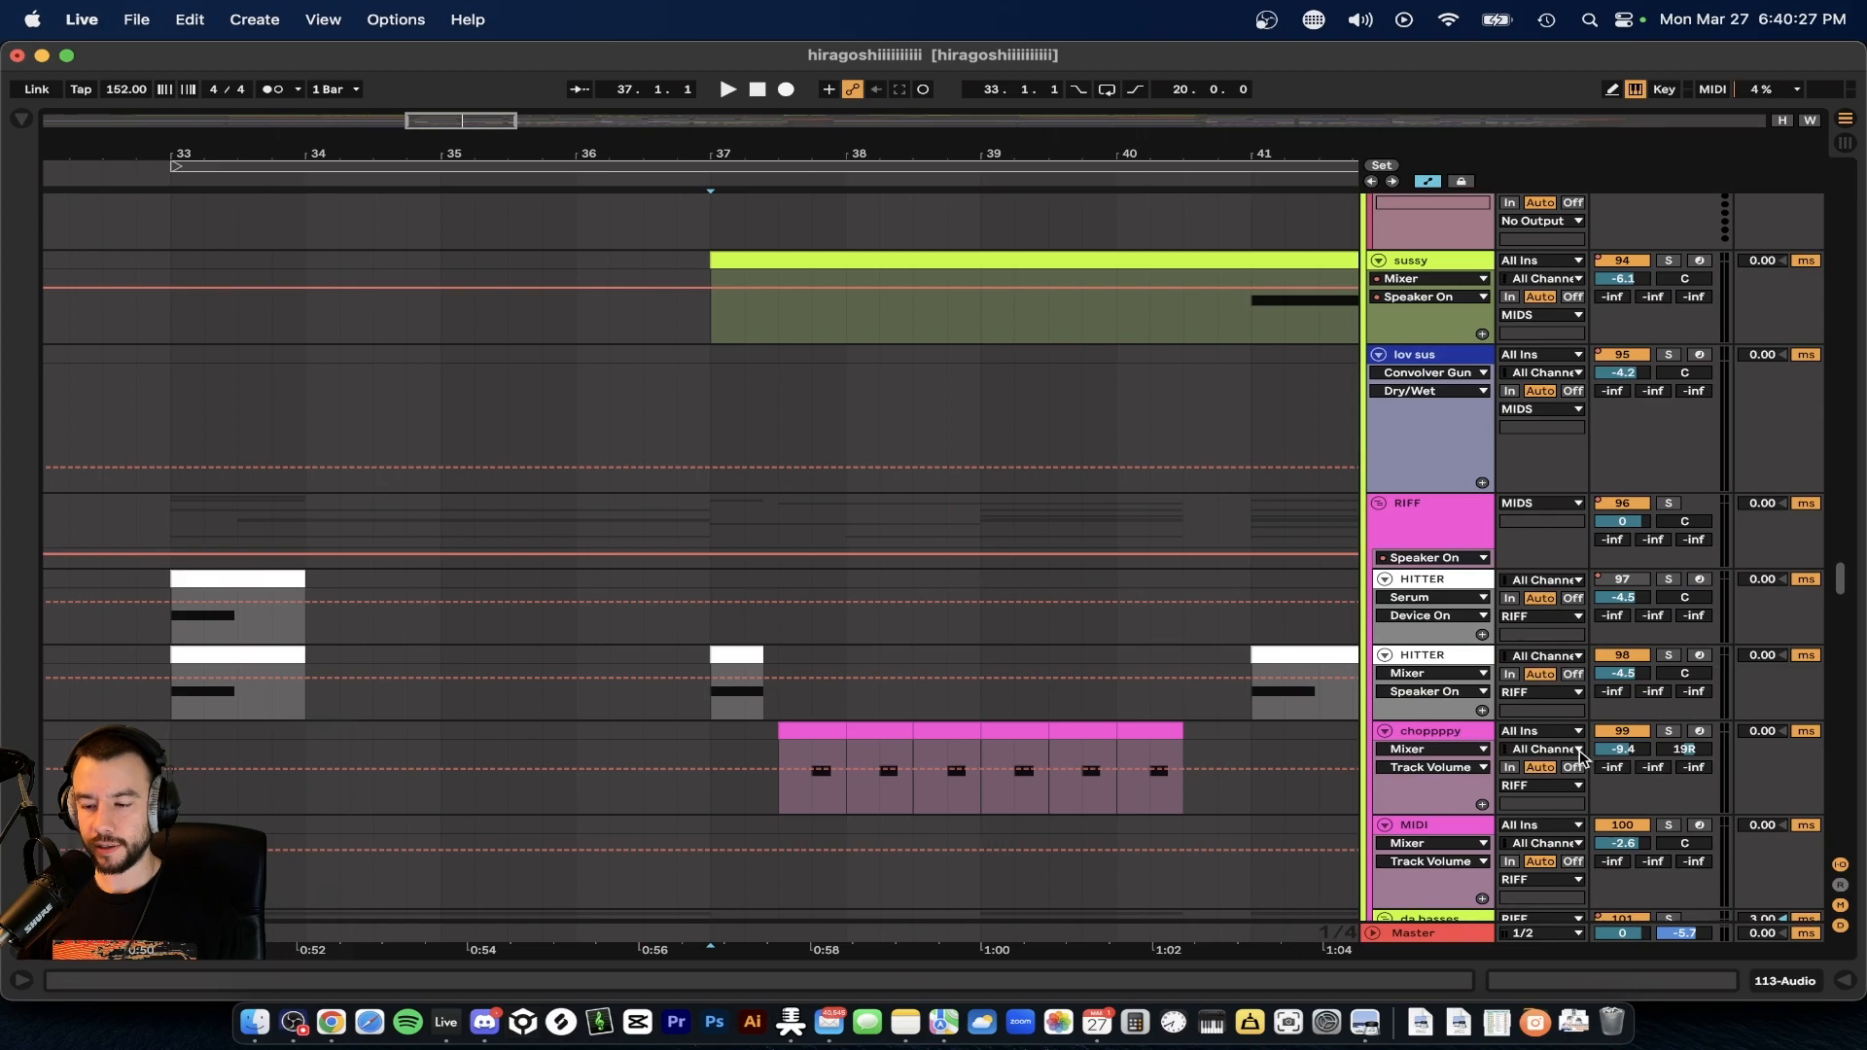
pyautogui.click(1663, 731)
pyautogui.press('space')
pyautogui.scroll(-2, 872, 775)
# - Unsolo choppppy and play the full mix from 37.1.1 into bar 41
pyautogui.click(871, 776)
pyautogui.click(1663, 632)
pyautogui.press('space')
pyautogui.press('space')
pyautogui.scroll(2, 908, 659)
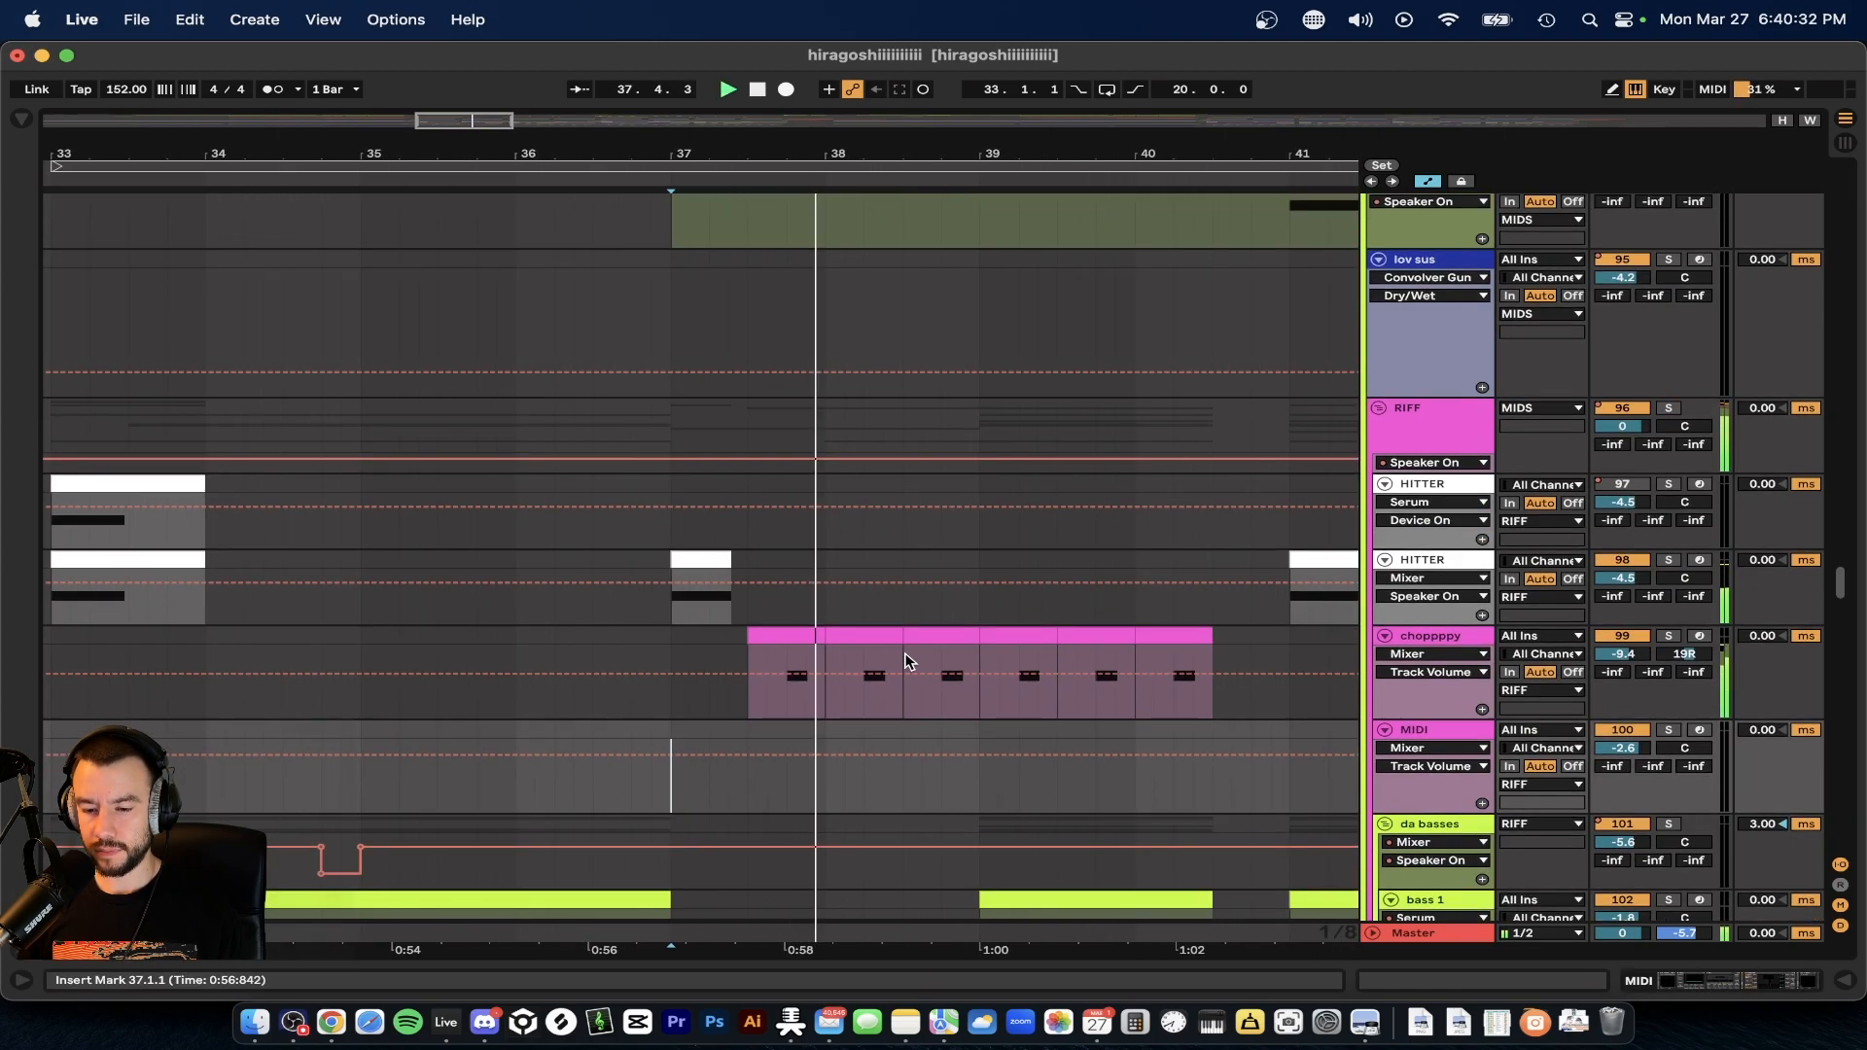
pyautogui.scroll(2, 772, 683)
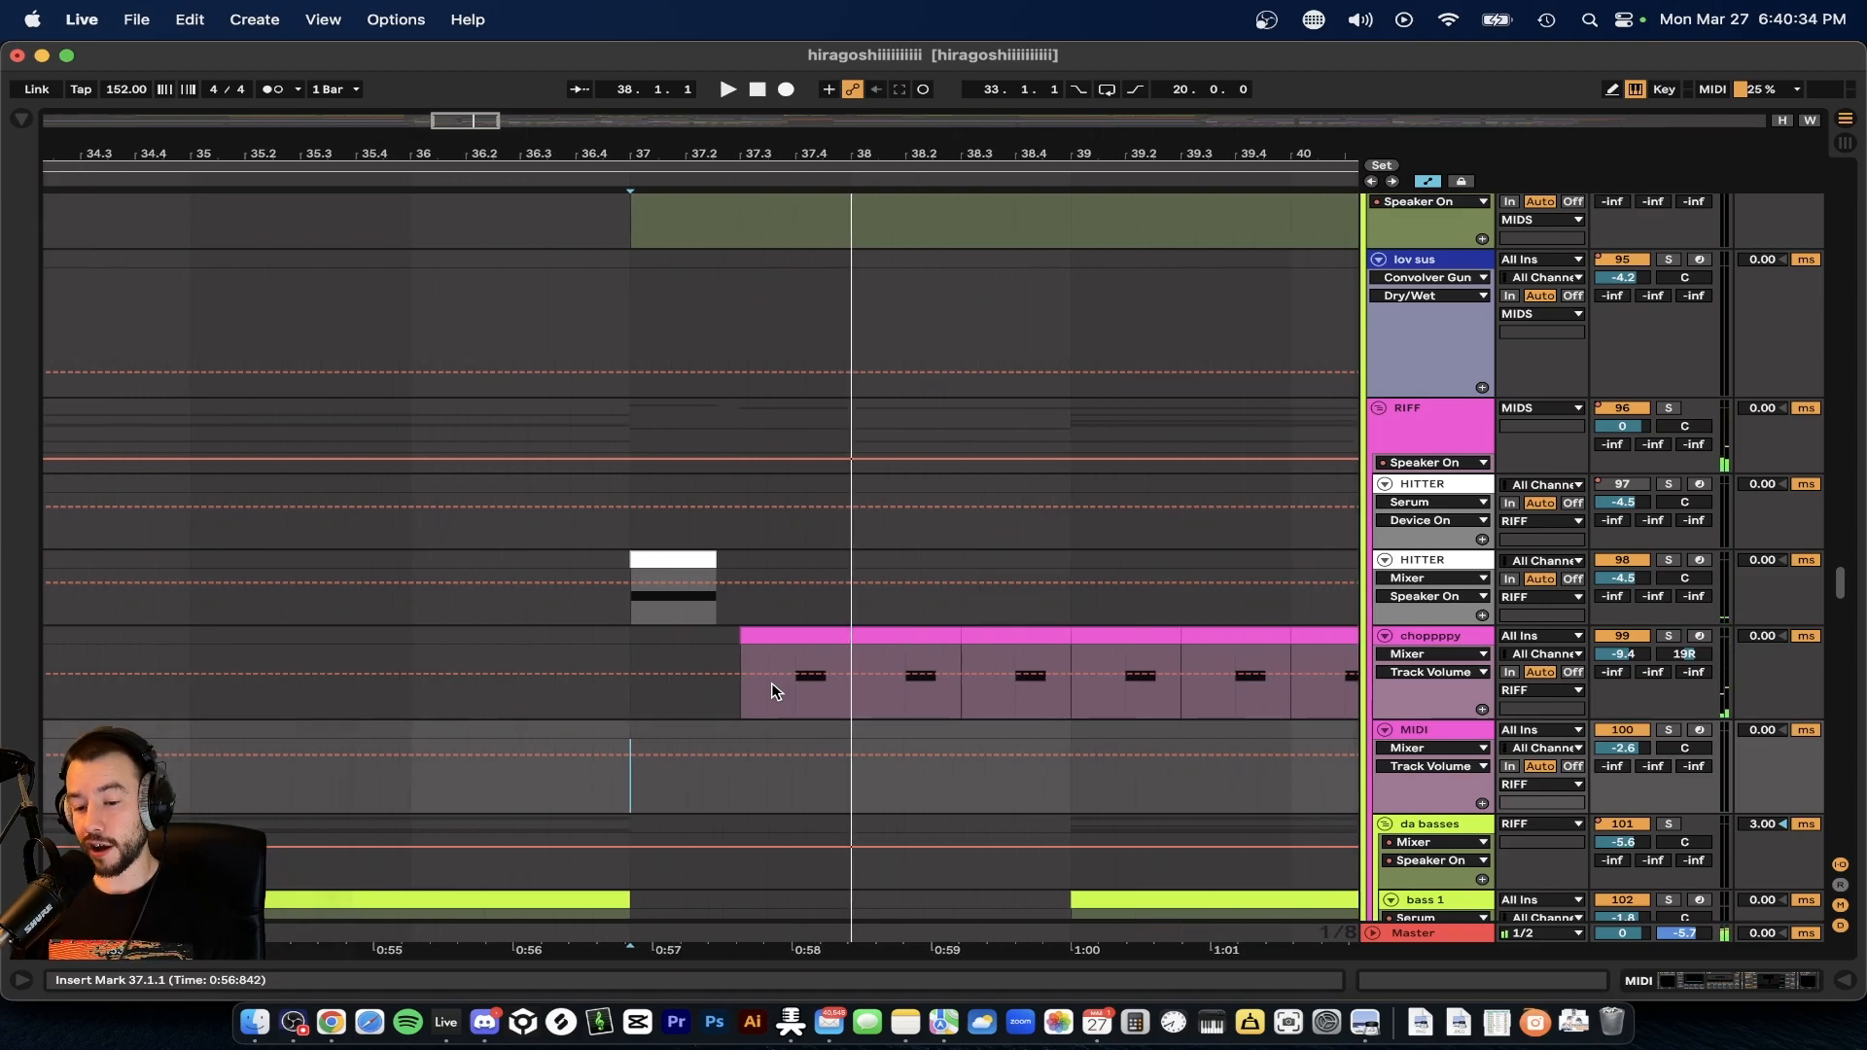
pyautogui.click(627, 702)
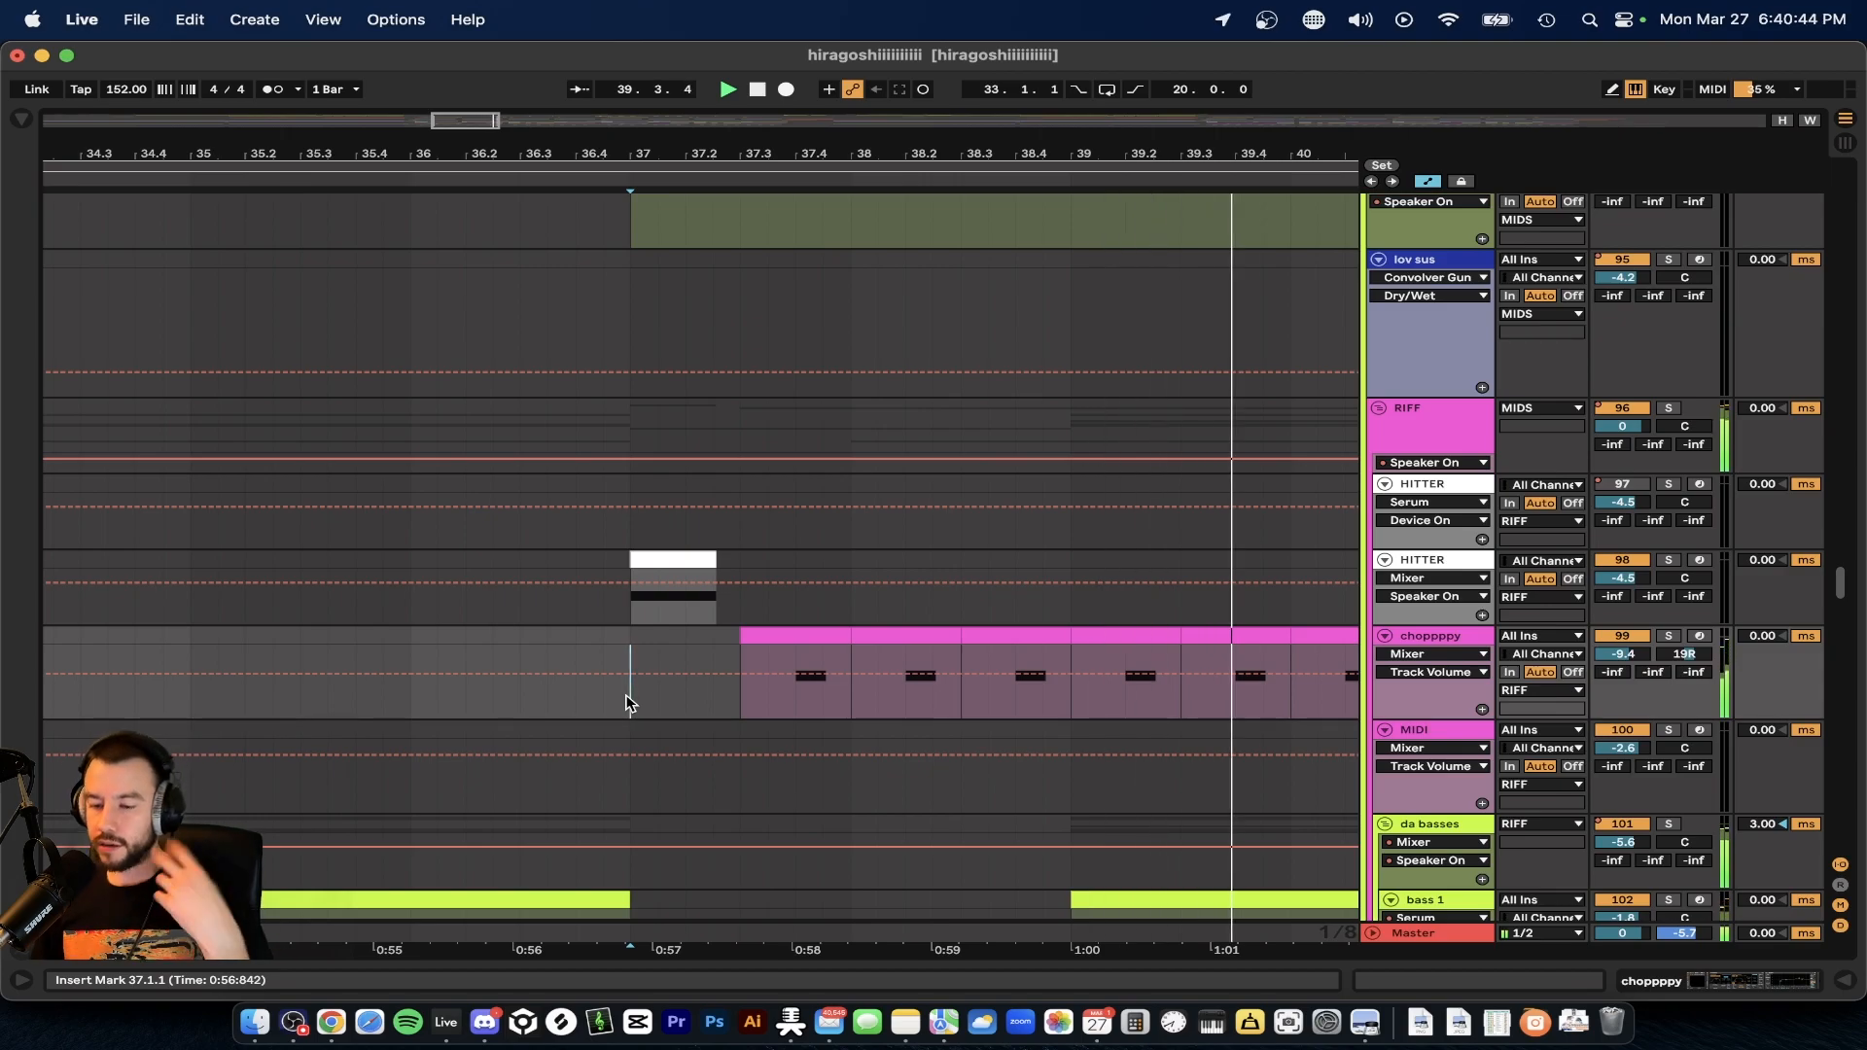
pyautogui.hscroll(3, 628, 703)
pyautogui.scroll(-5, 630, 703)
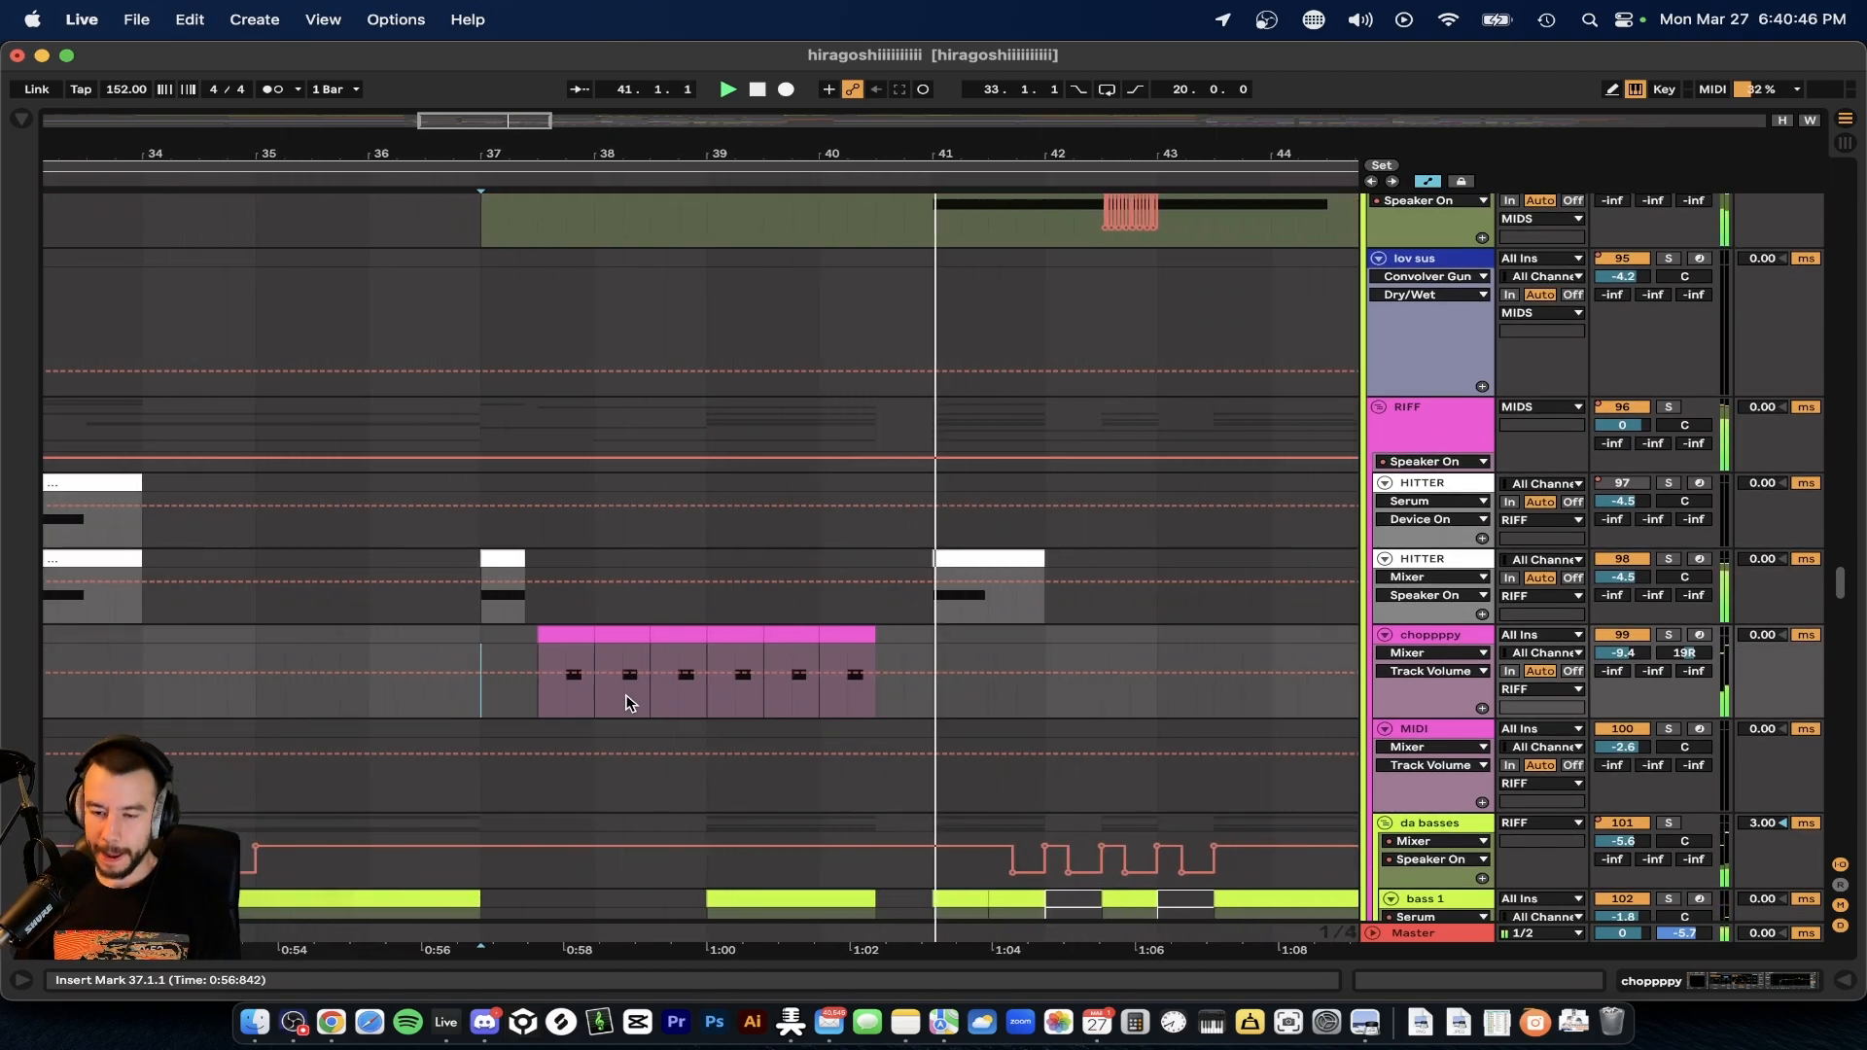
pyautogui.press('space')
# - Mark the range 40.3.1 to 41.1.1 and examine the vocal and sample tracks for clips around it
pyautogui.scroll(20, 896, 342)
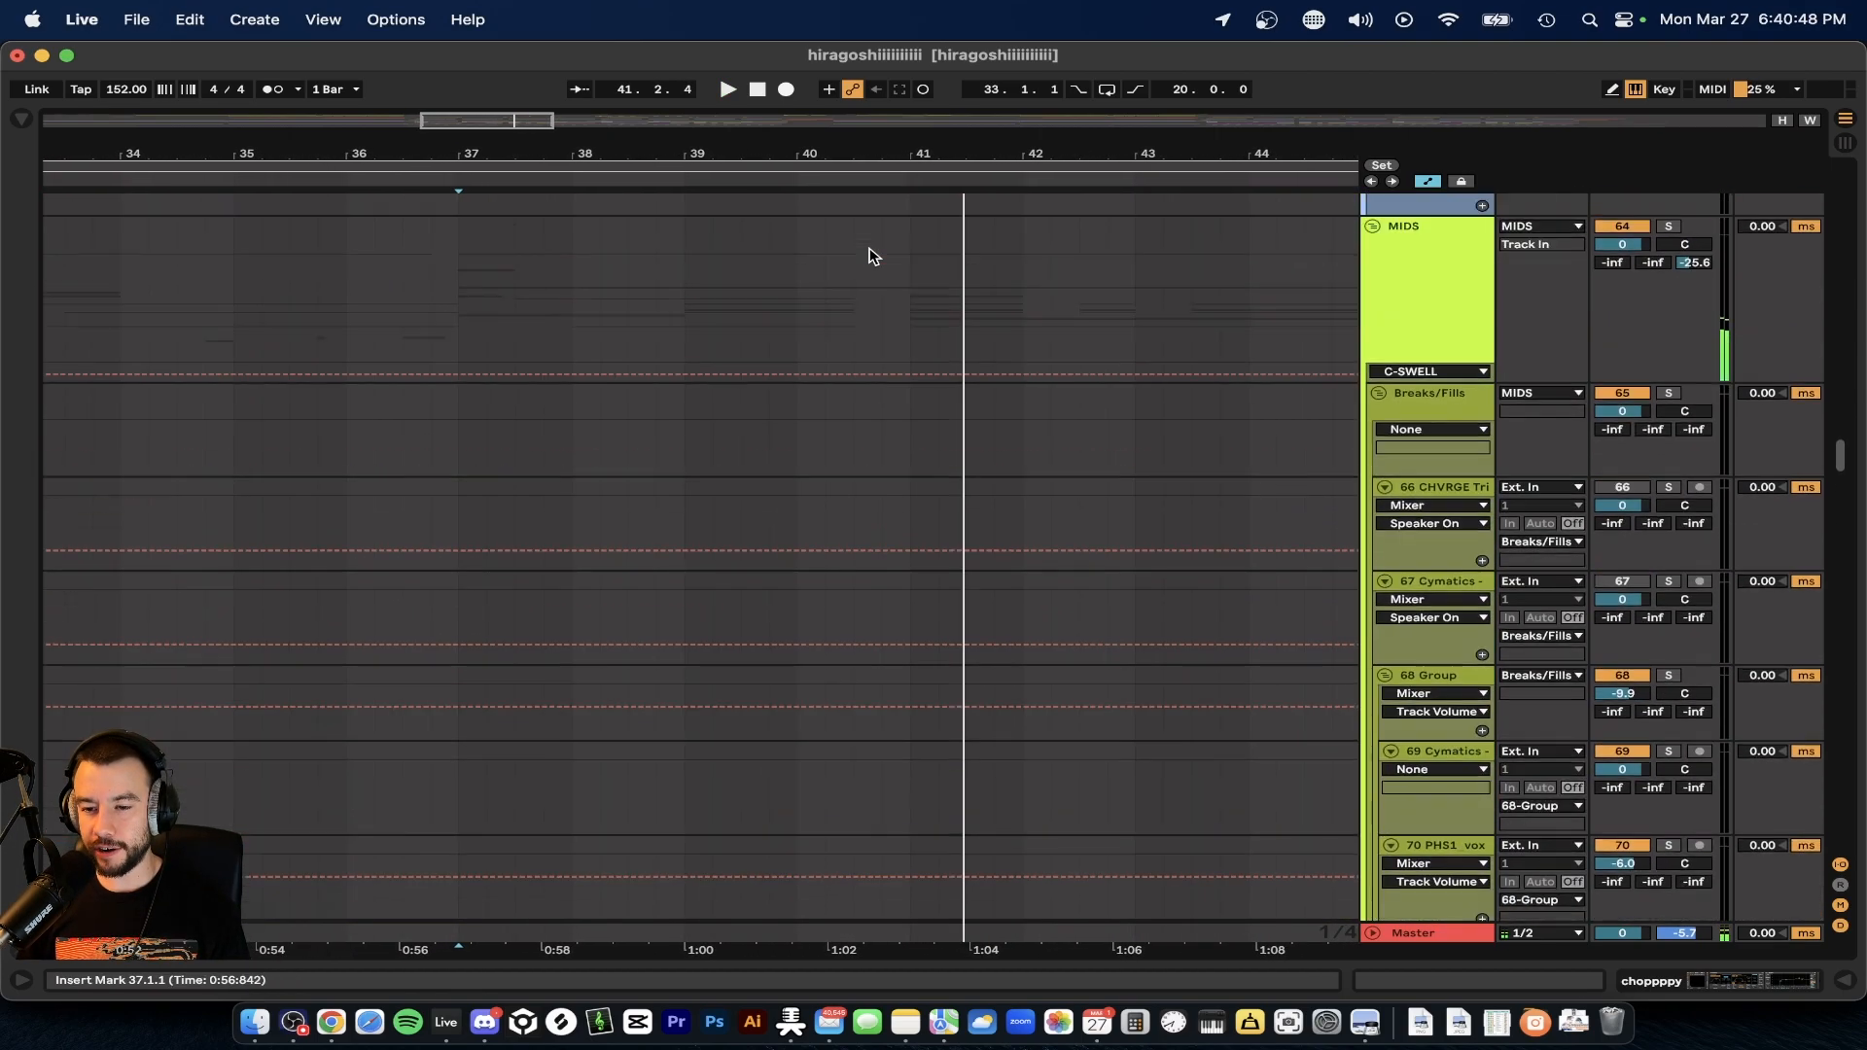
pyautogui.scroll(20, 883, 335)
pyautogui.scroll(-2, 897, 253)
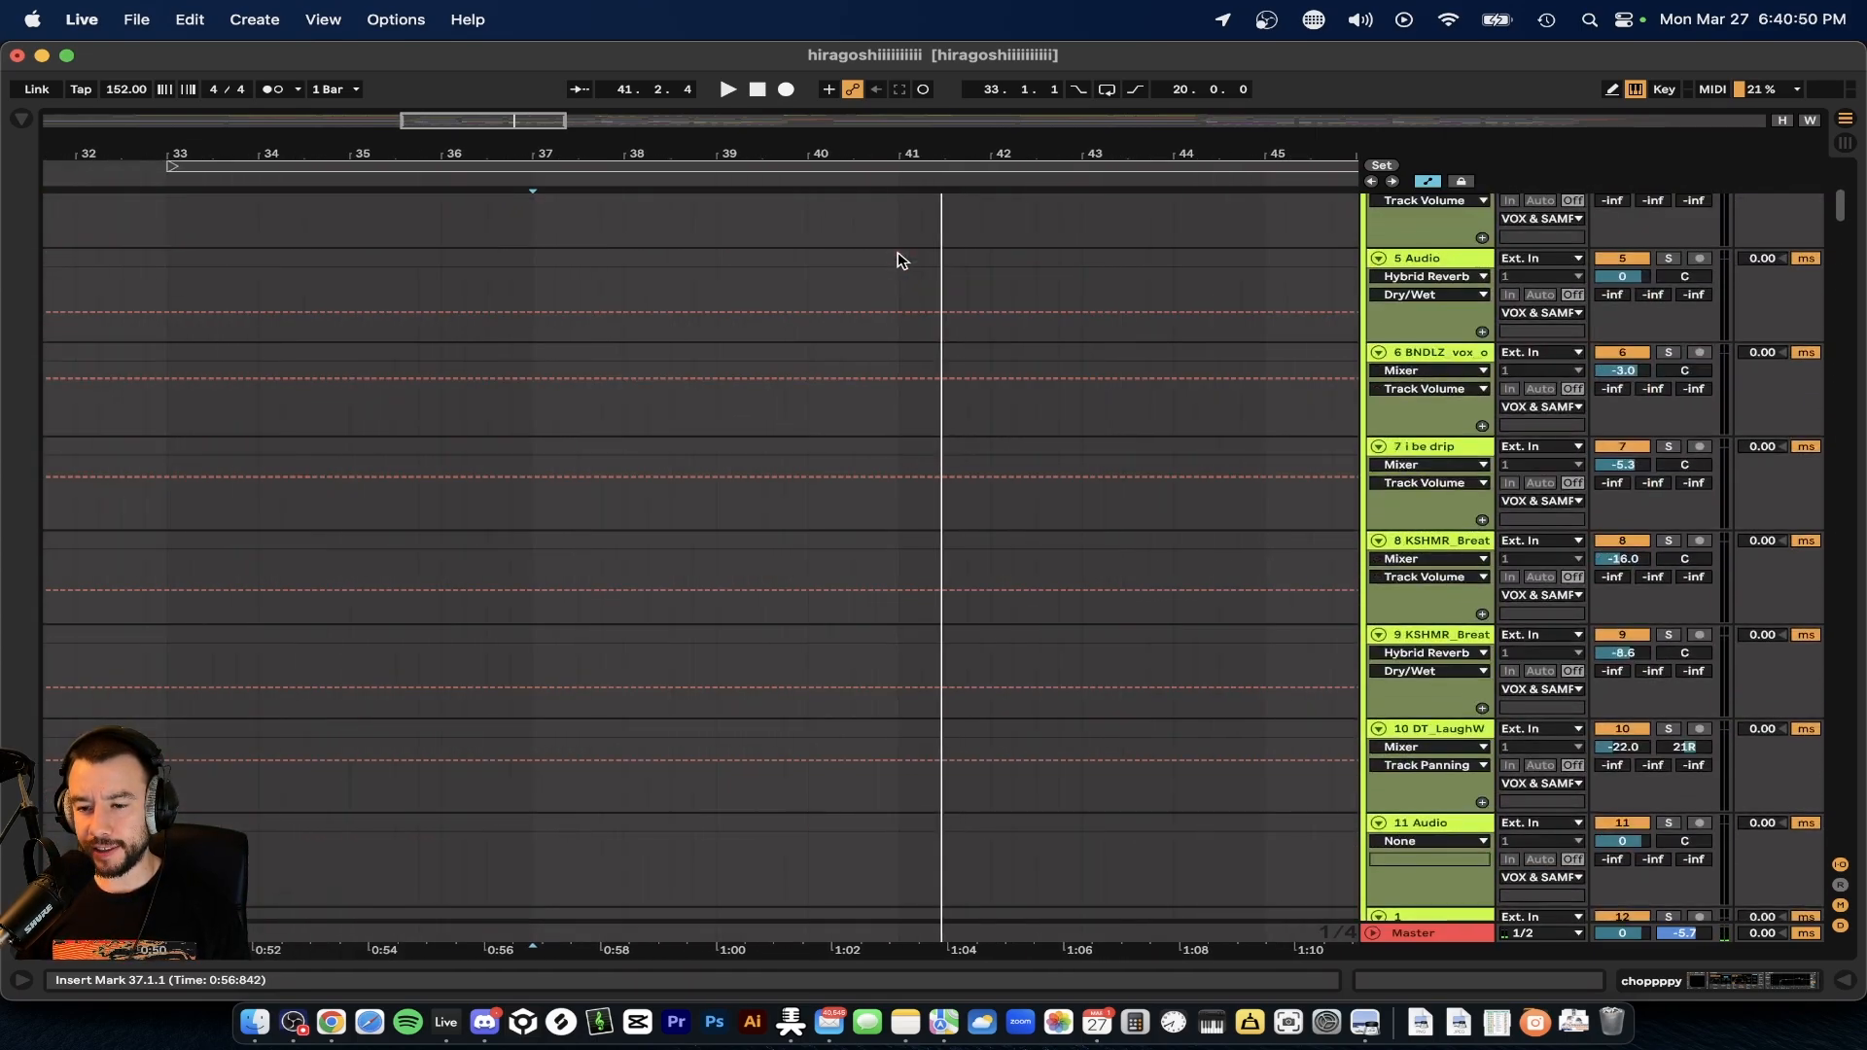
pyautogui.moveTo(896, 243); pyautogui.dragTo(844, 837)
pyautogui.scroll(-20, 872, 488)
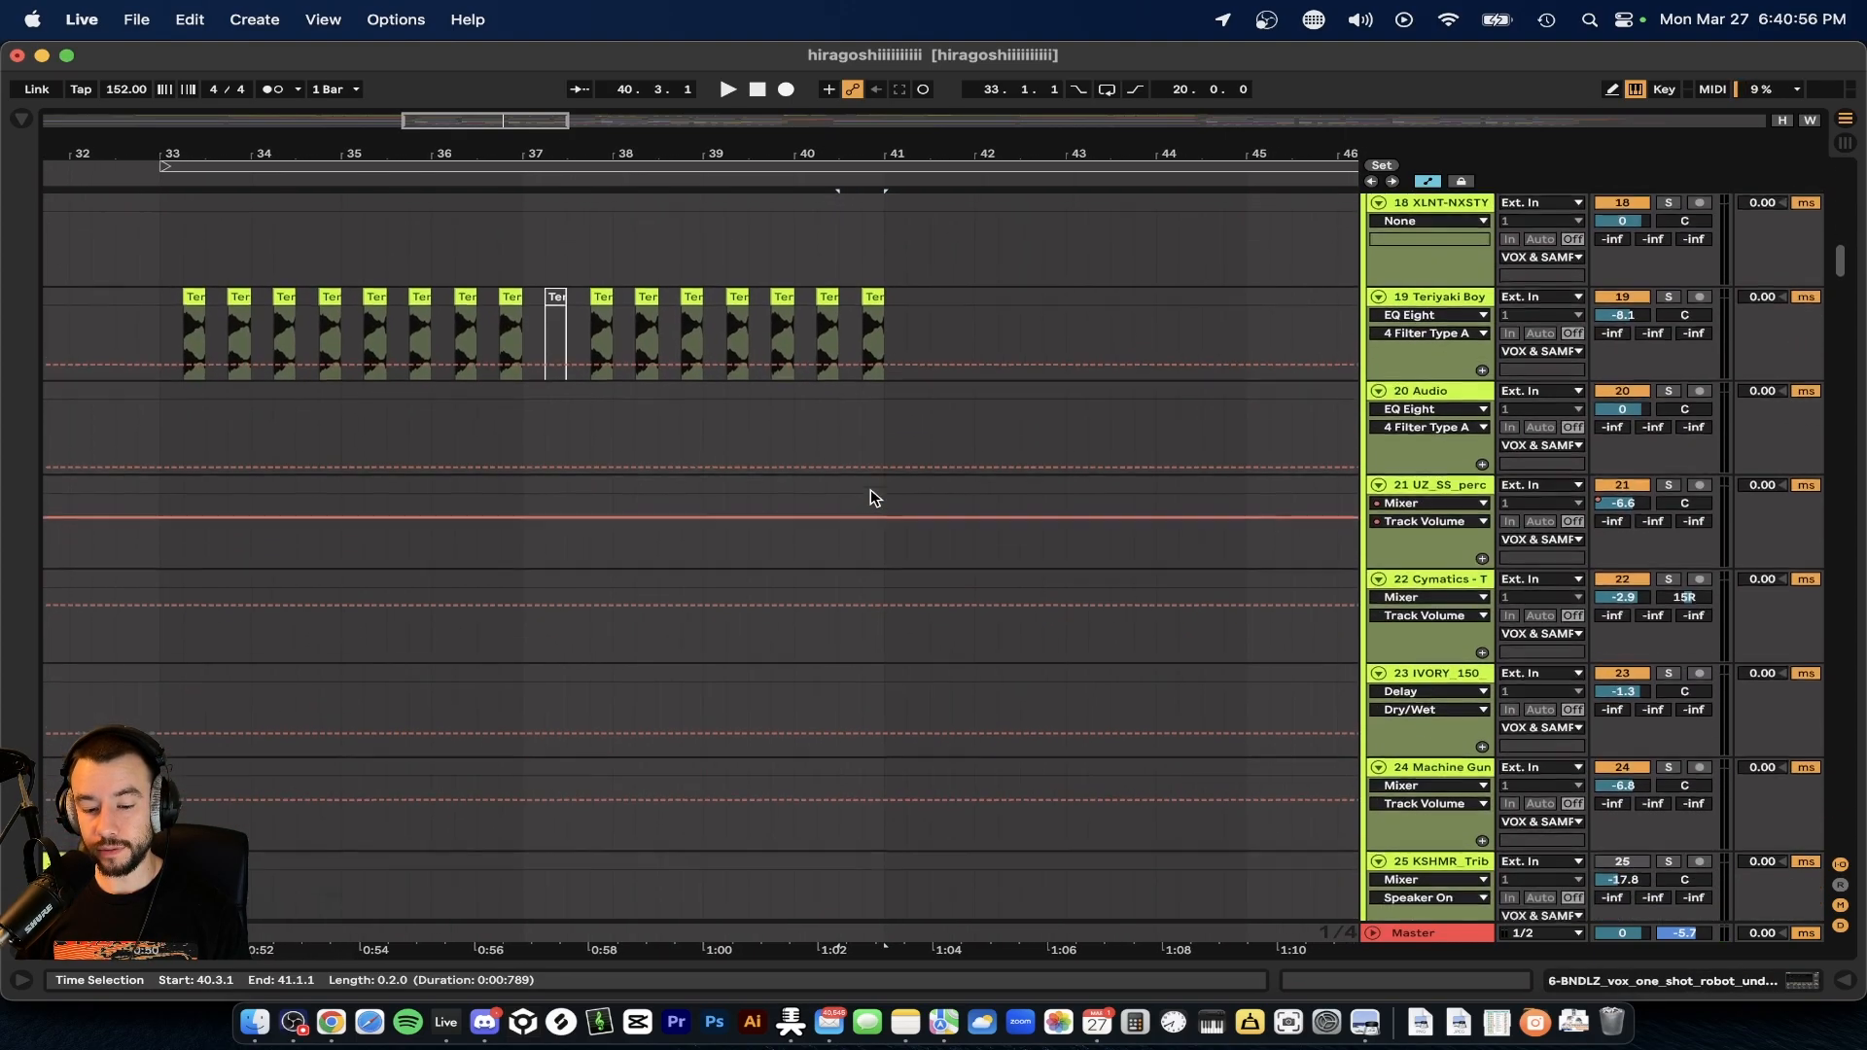
pyautogui.scroll(-10, 871, 488)
pyautogui.scroll(15, 871, 488)
pyautogui.scroll(4, 871, 488)
pyautogui.scroll(-4, 872, 488)
pyautogui.scroll(3, 864, 540)
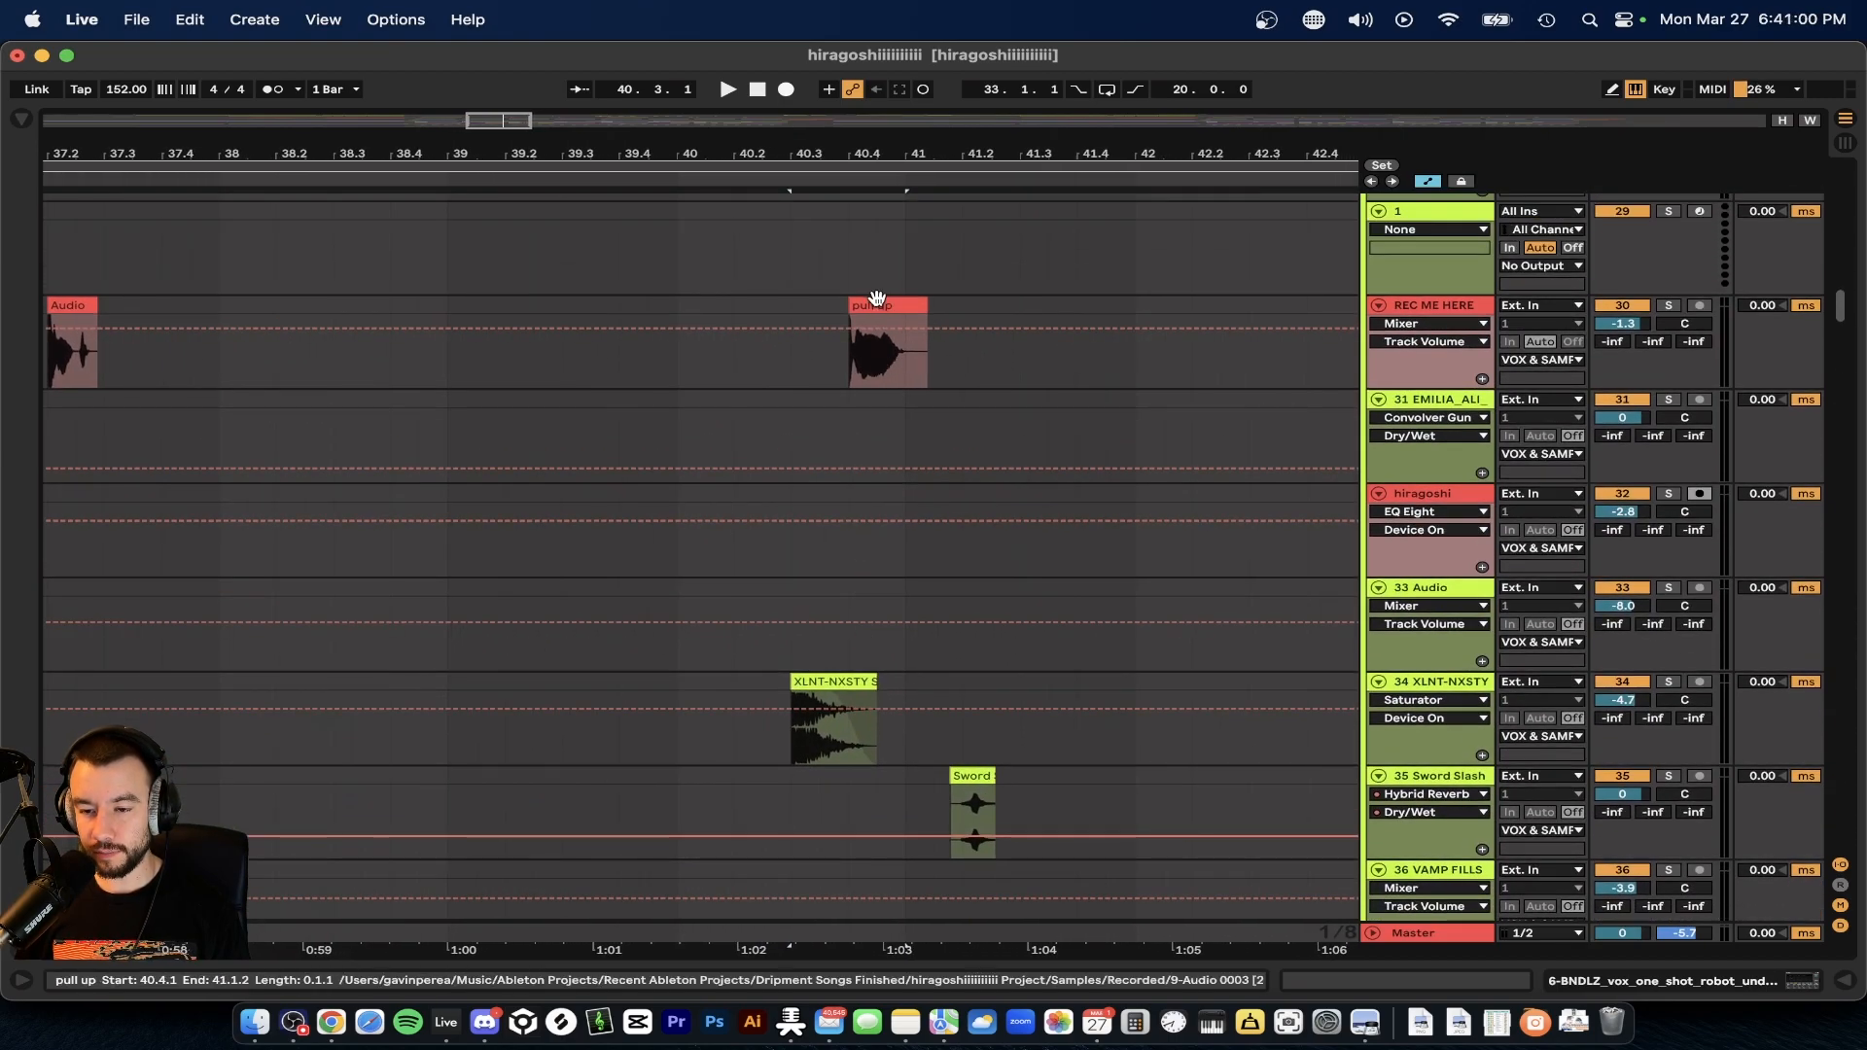
# - Play the fill from 40.3.1 covering the pull up, XLNT-NXSTY Stomp and Sword Slash clips
pyautogui.click(789, 314)
pyautogui.press('space')
pyautogui.click(790, 667)
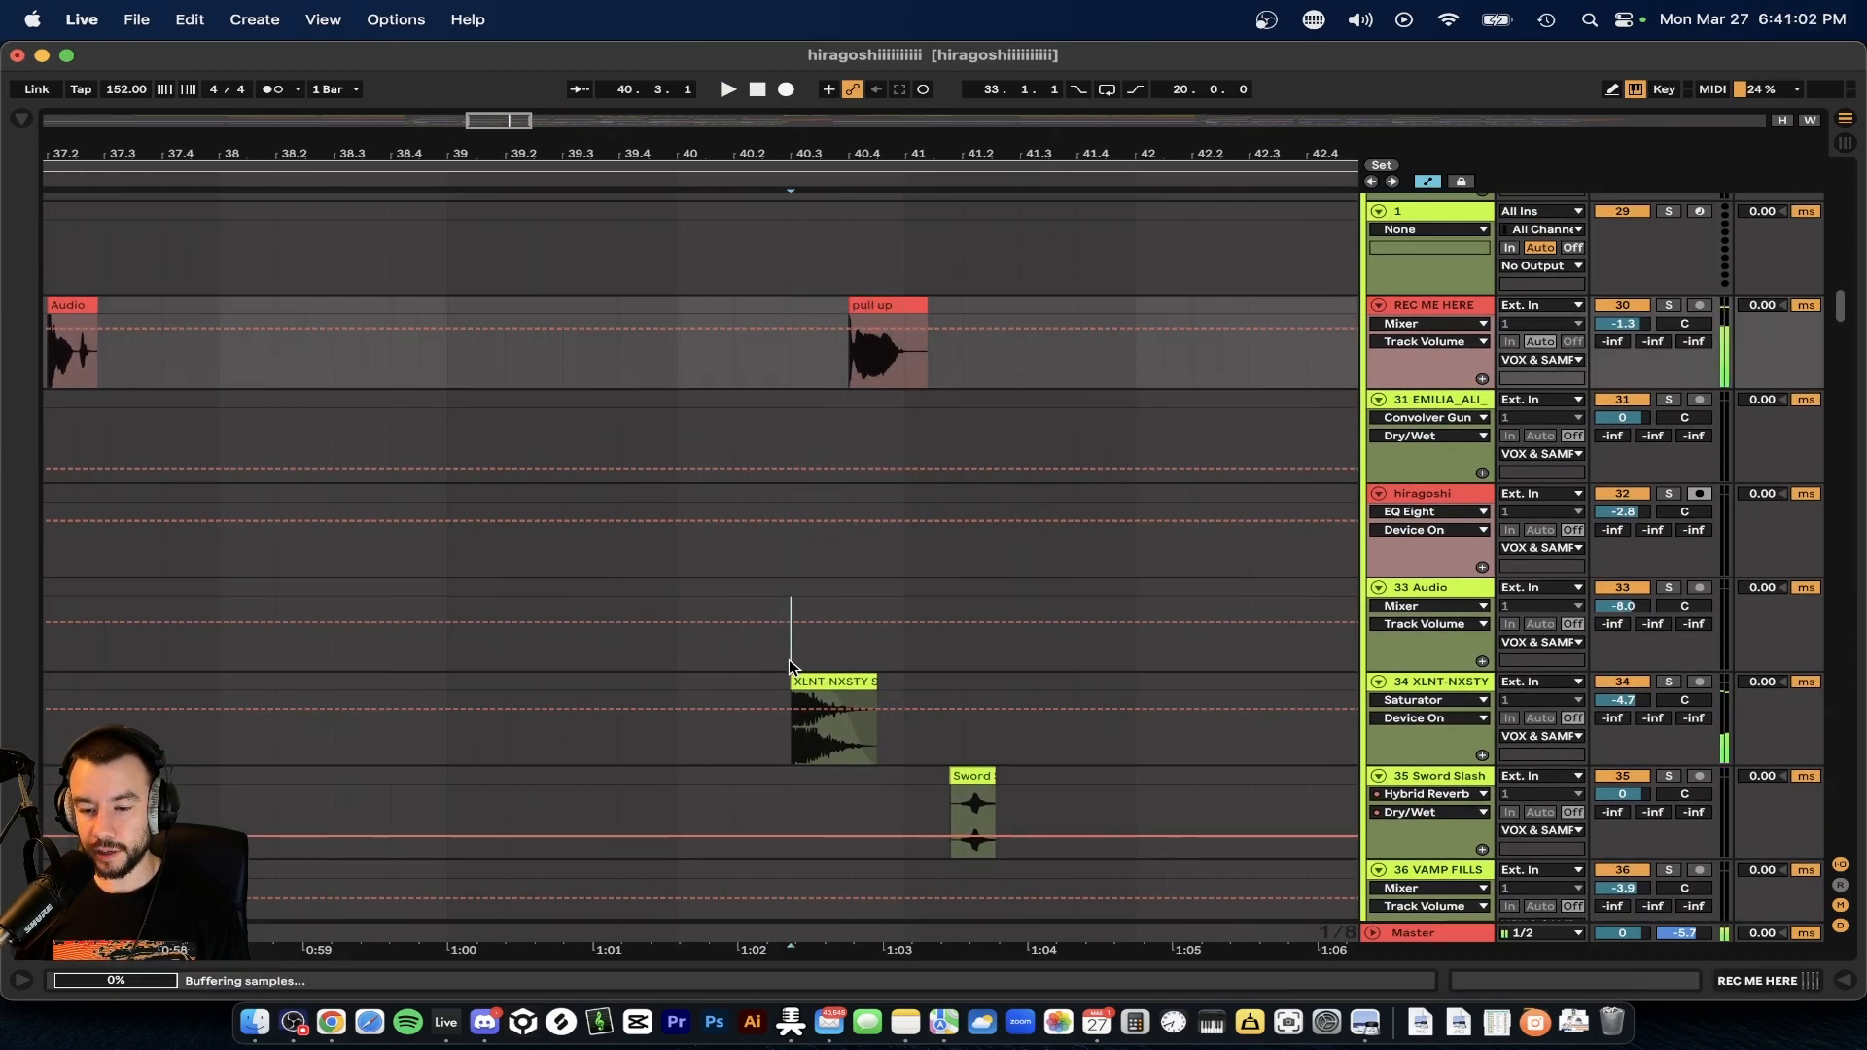
pyautogui.scroll(-2, 1091, 617)
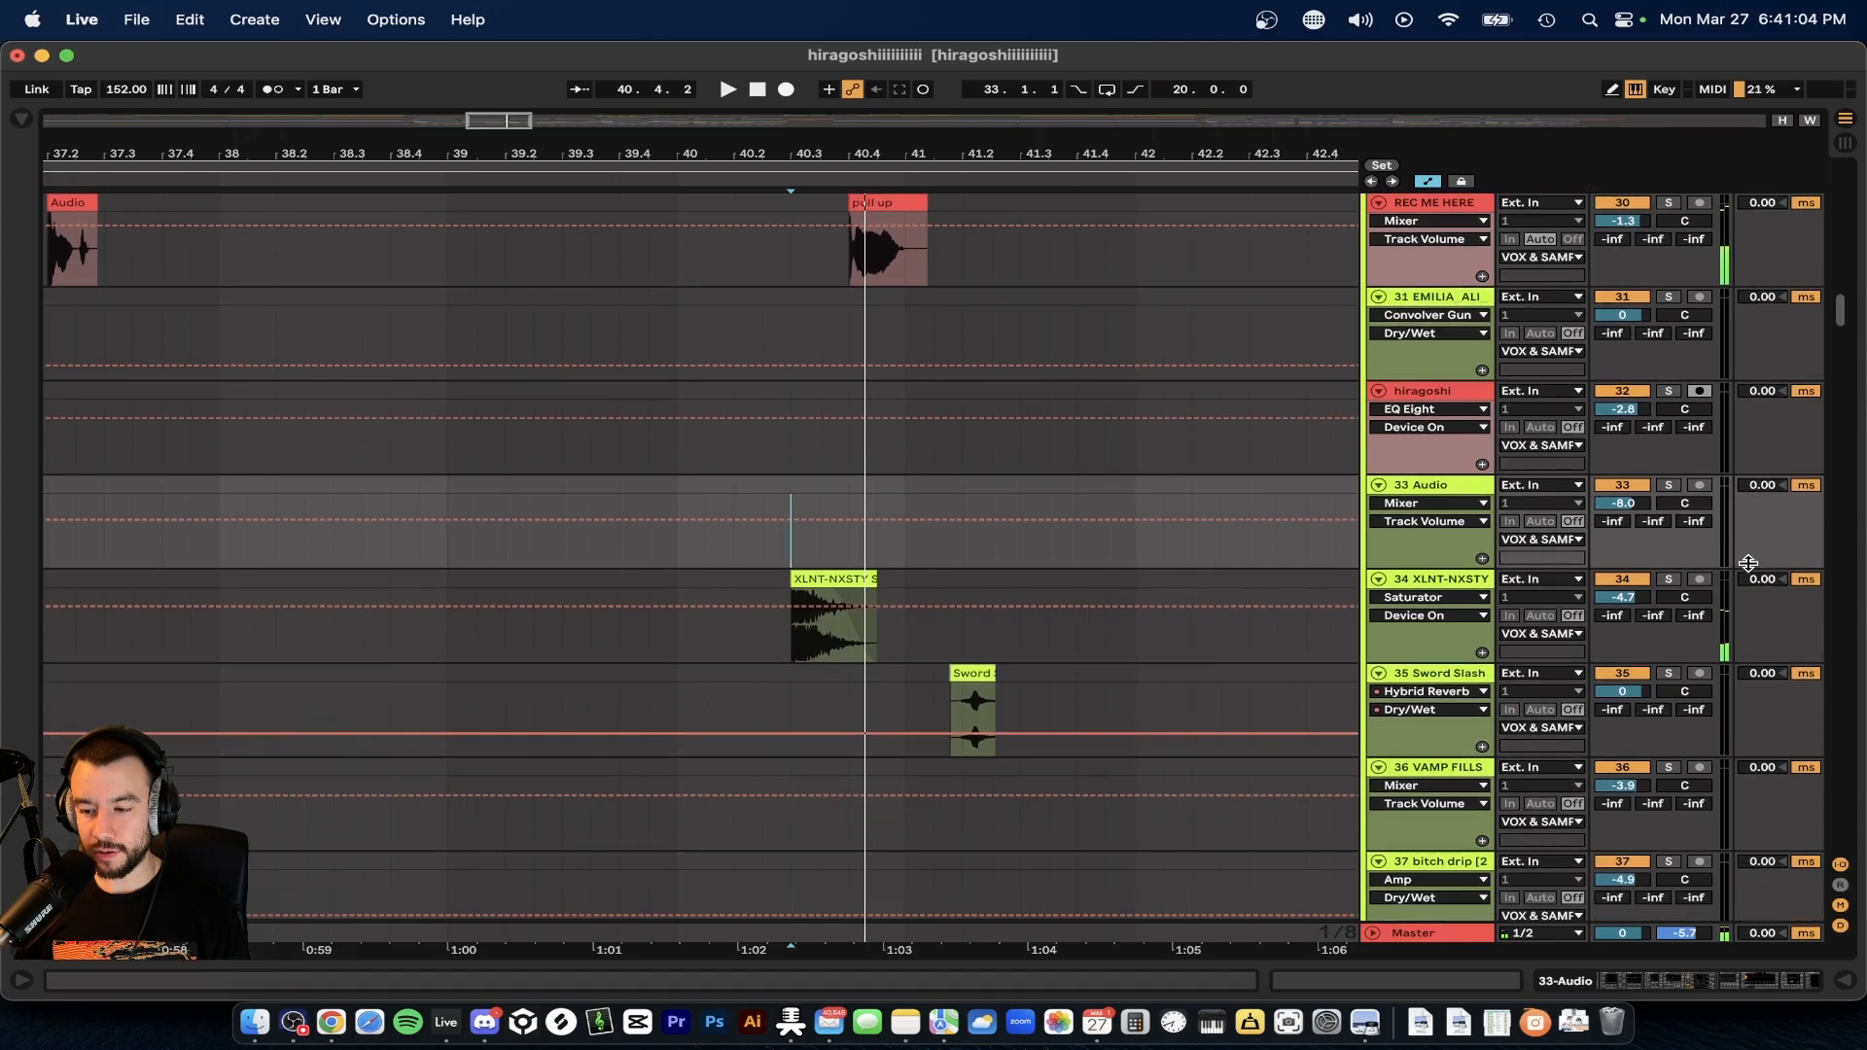
pyautogui.press('space')
pyautogui.press('space')
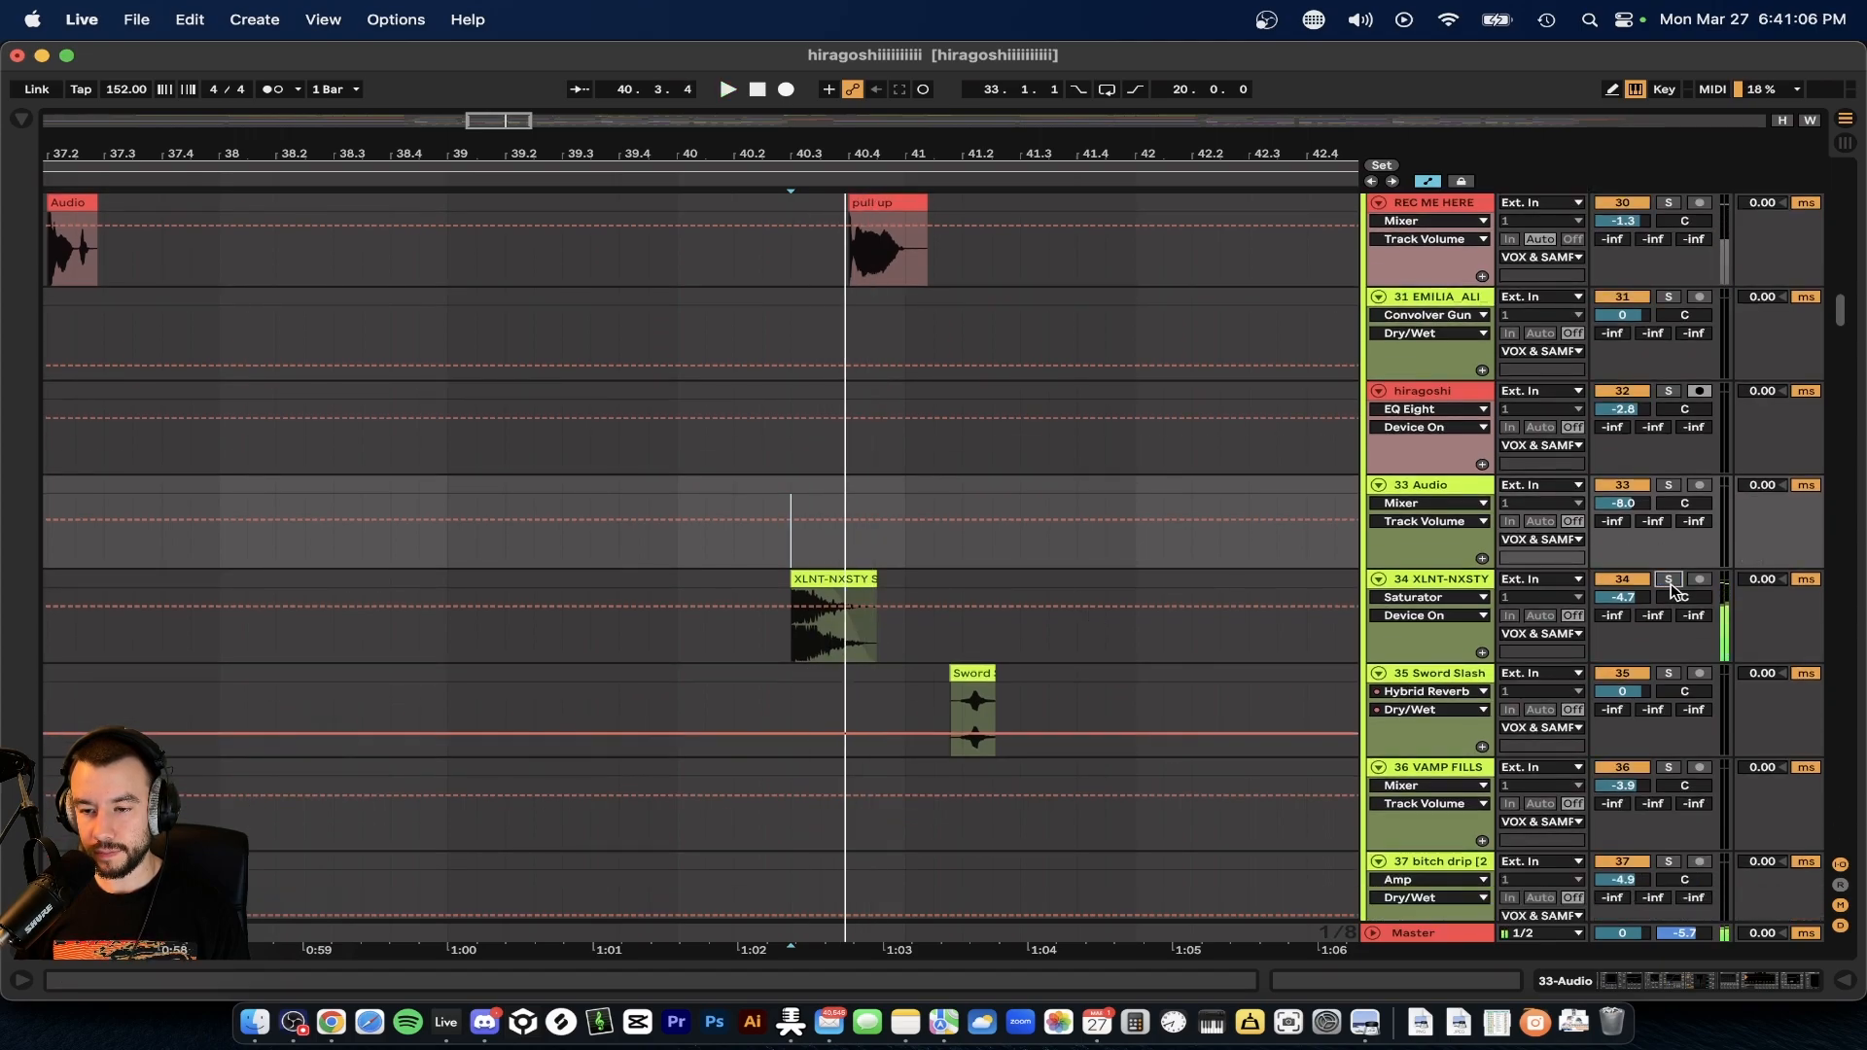
pyautogui.scroll(-3, 930, 590)
pyautogui.scroll(-6, 931, 589)
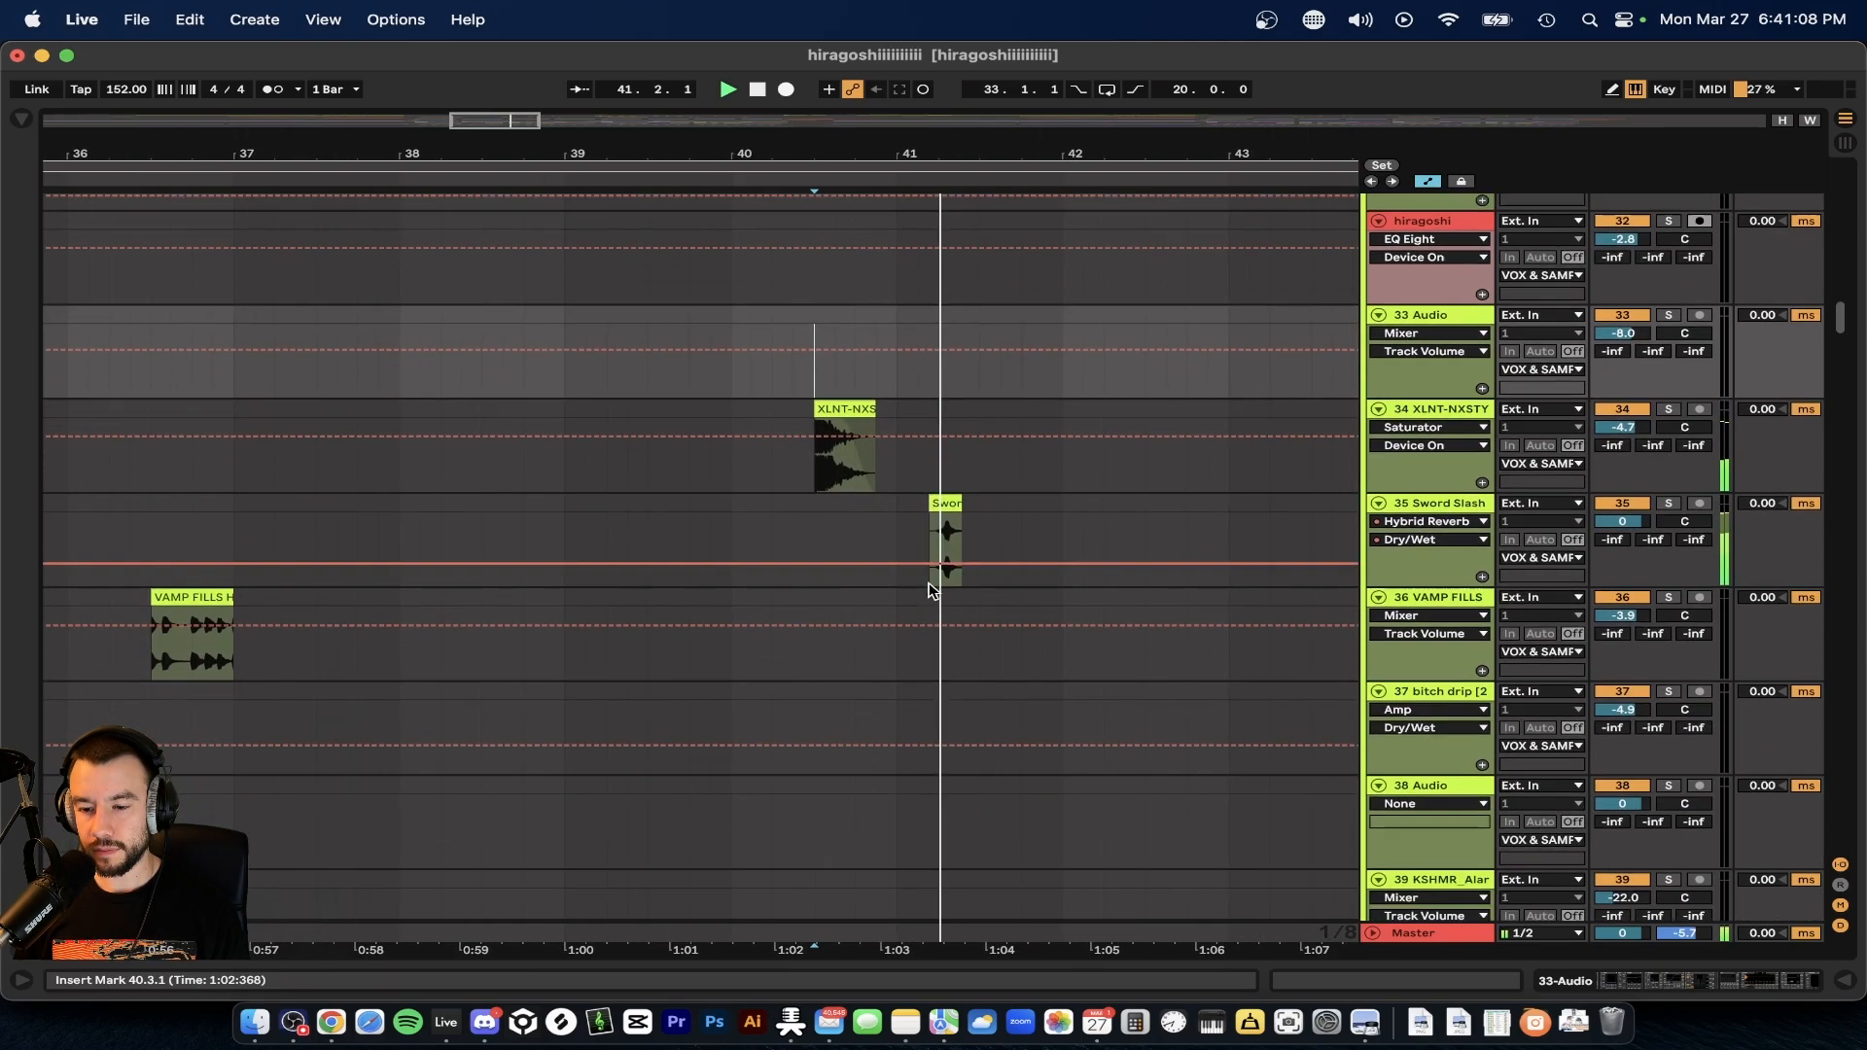
pyautogui.press('space')
# - Set the playback position to 41.1.1, solo the Sword Slash track and play its clip
pyautogui.scroll(5, 930, 587)
pyautogui.scroll(3, 930, 587)
pyautogui.scroll(-3, 930, 587)
pyautogui.scroll(3, 930, 588)
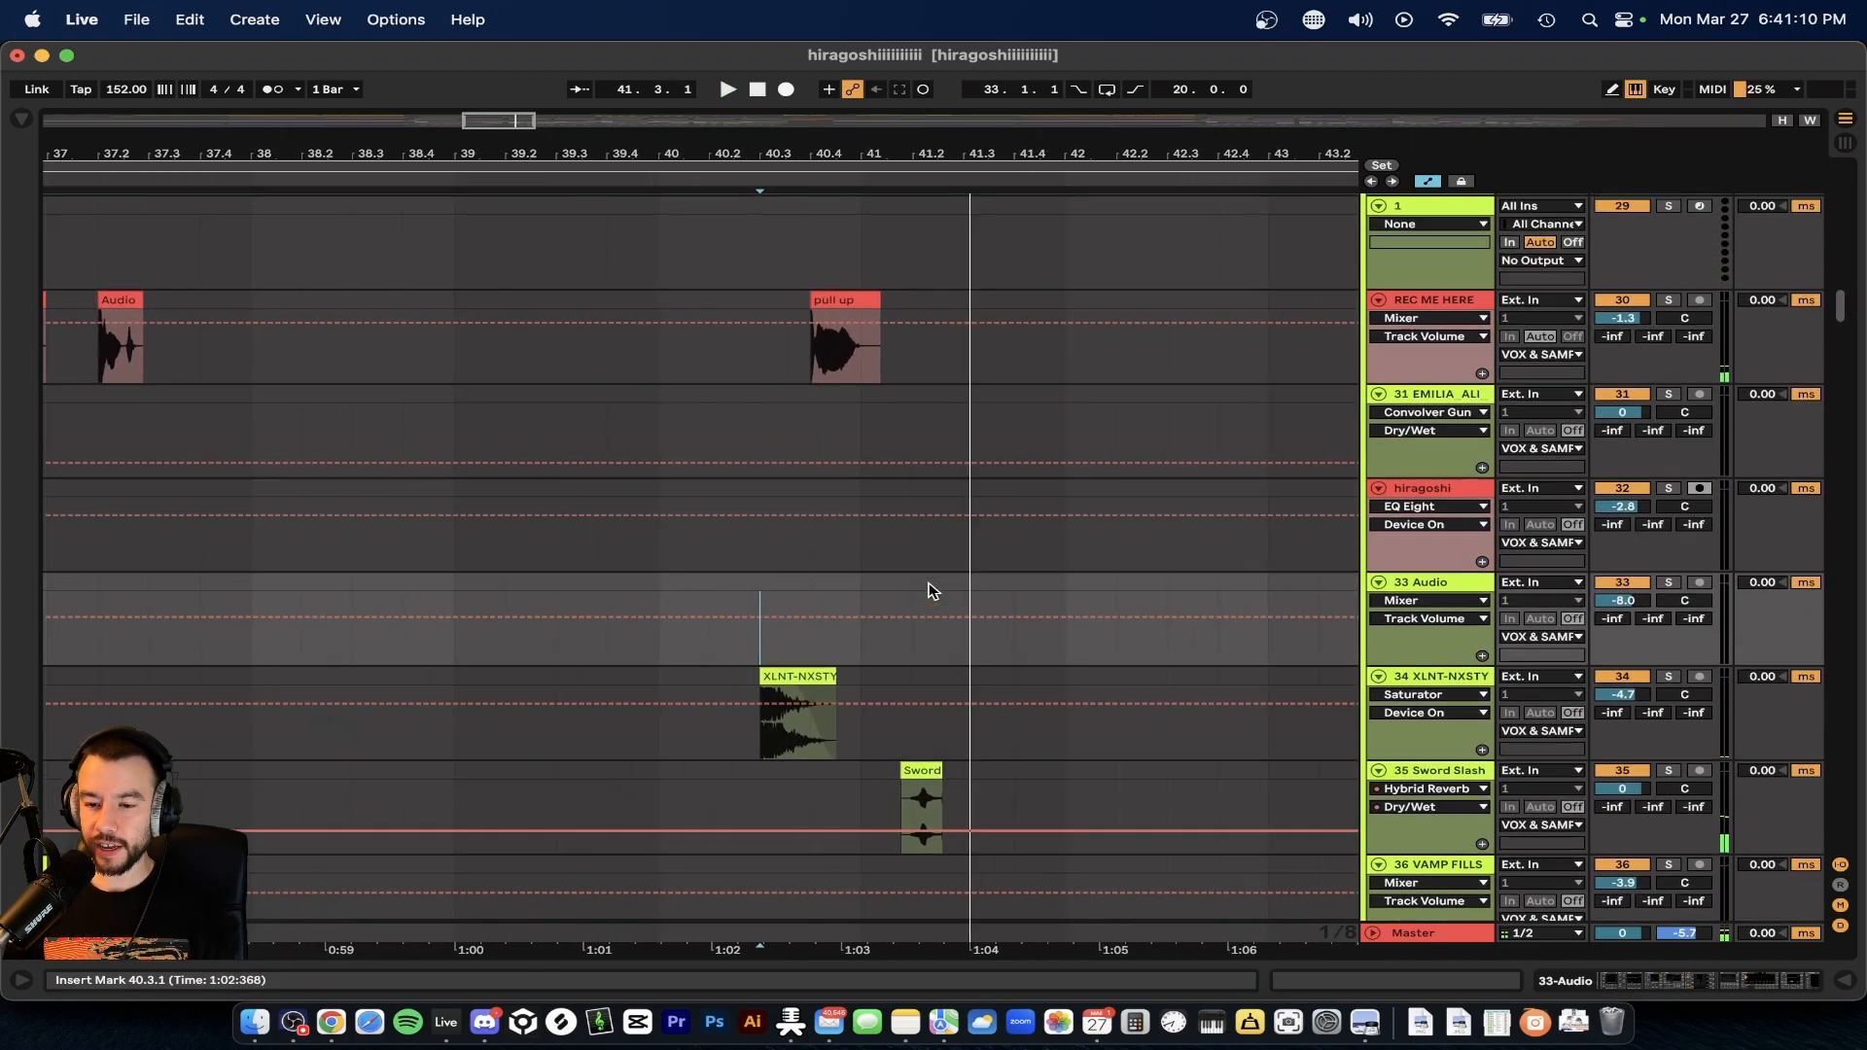
pyautogui.click(853, 546)
pyautogui.scroll(3, 853, 546)
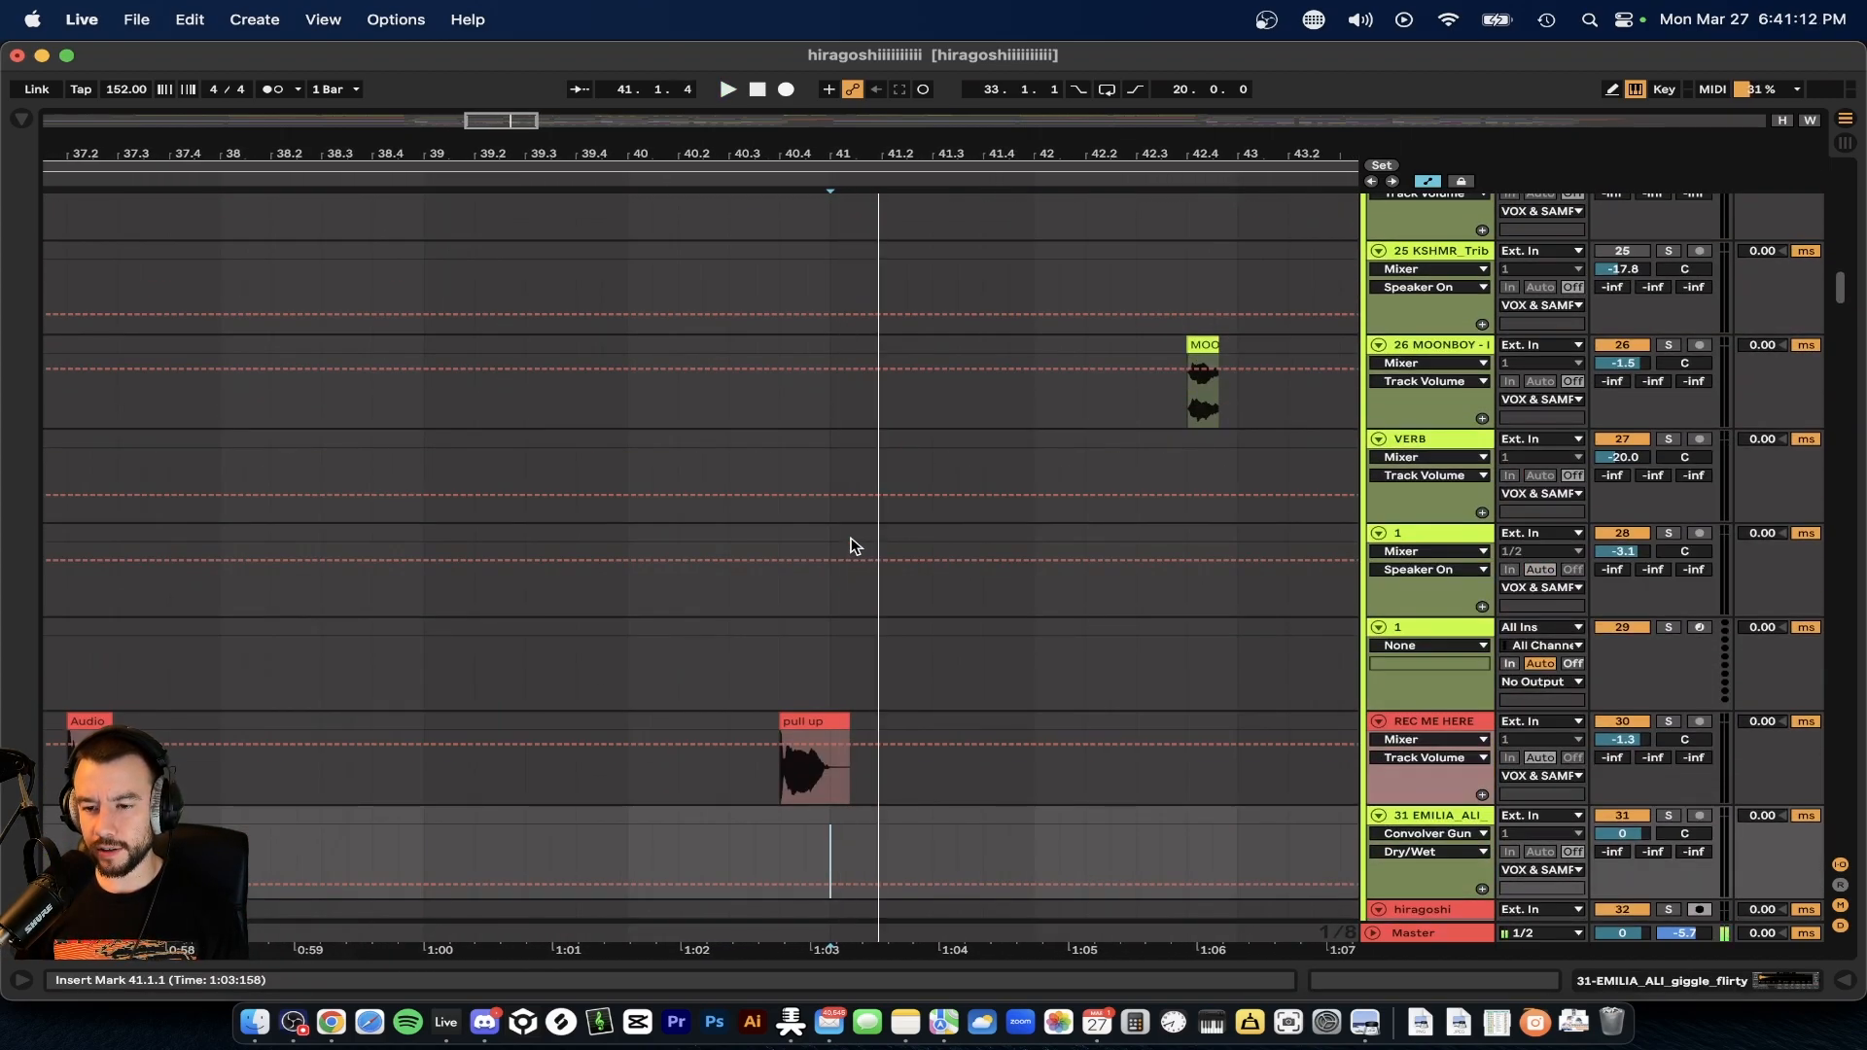
pyautogui.scroll(15, 853, 545)
pyautogui.scroll(-20, 853, 546)
pyautogui.scroll(2, 853, 545)
pyautogui.scroll(2, 851, 537)
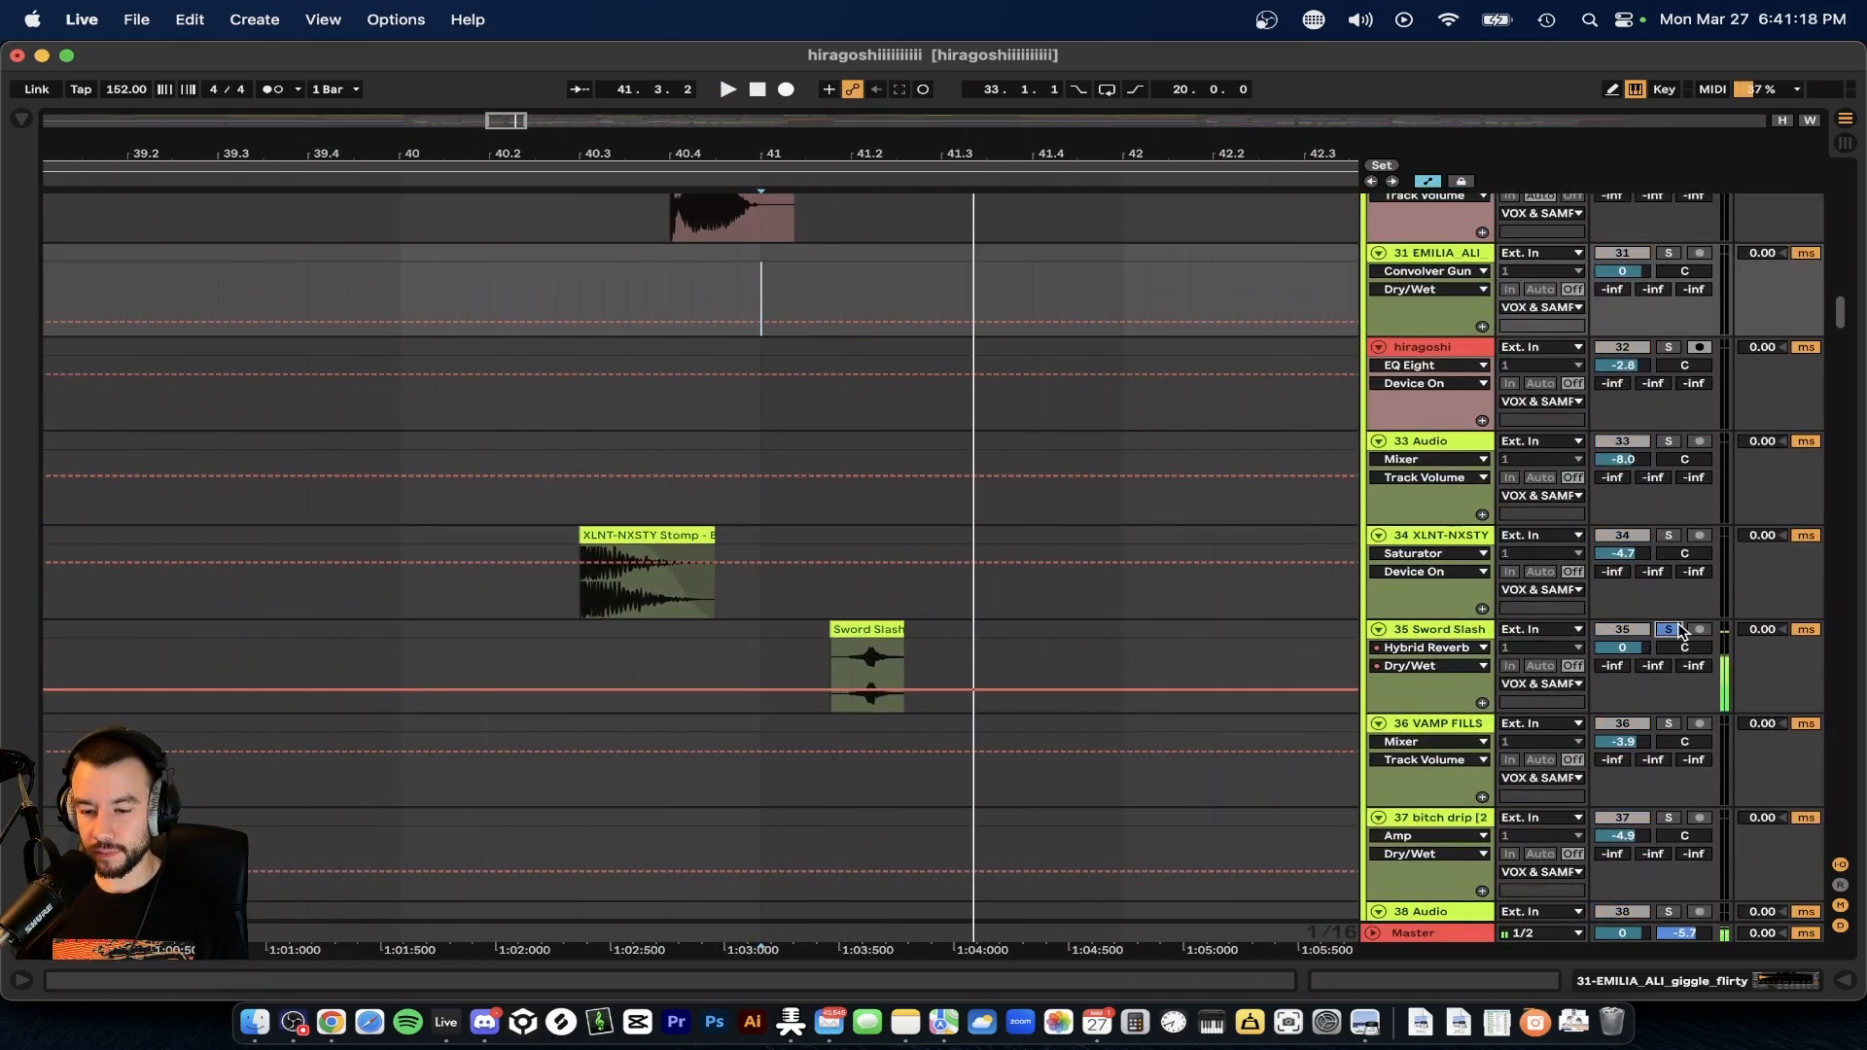
# - Unsolo Sword Slash, play from 41.1.1, locate the sussy track among the MIDS tracks and solo it
pyautogui.scroll(-3, 937, 596)
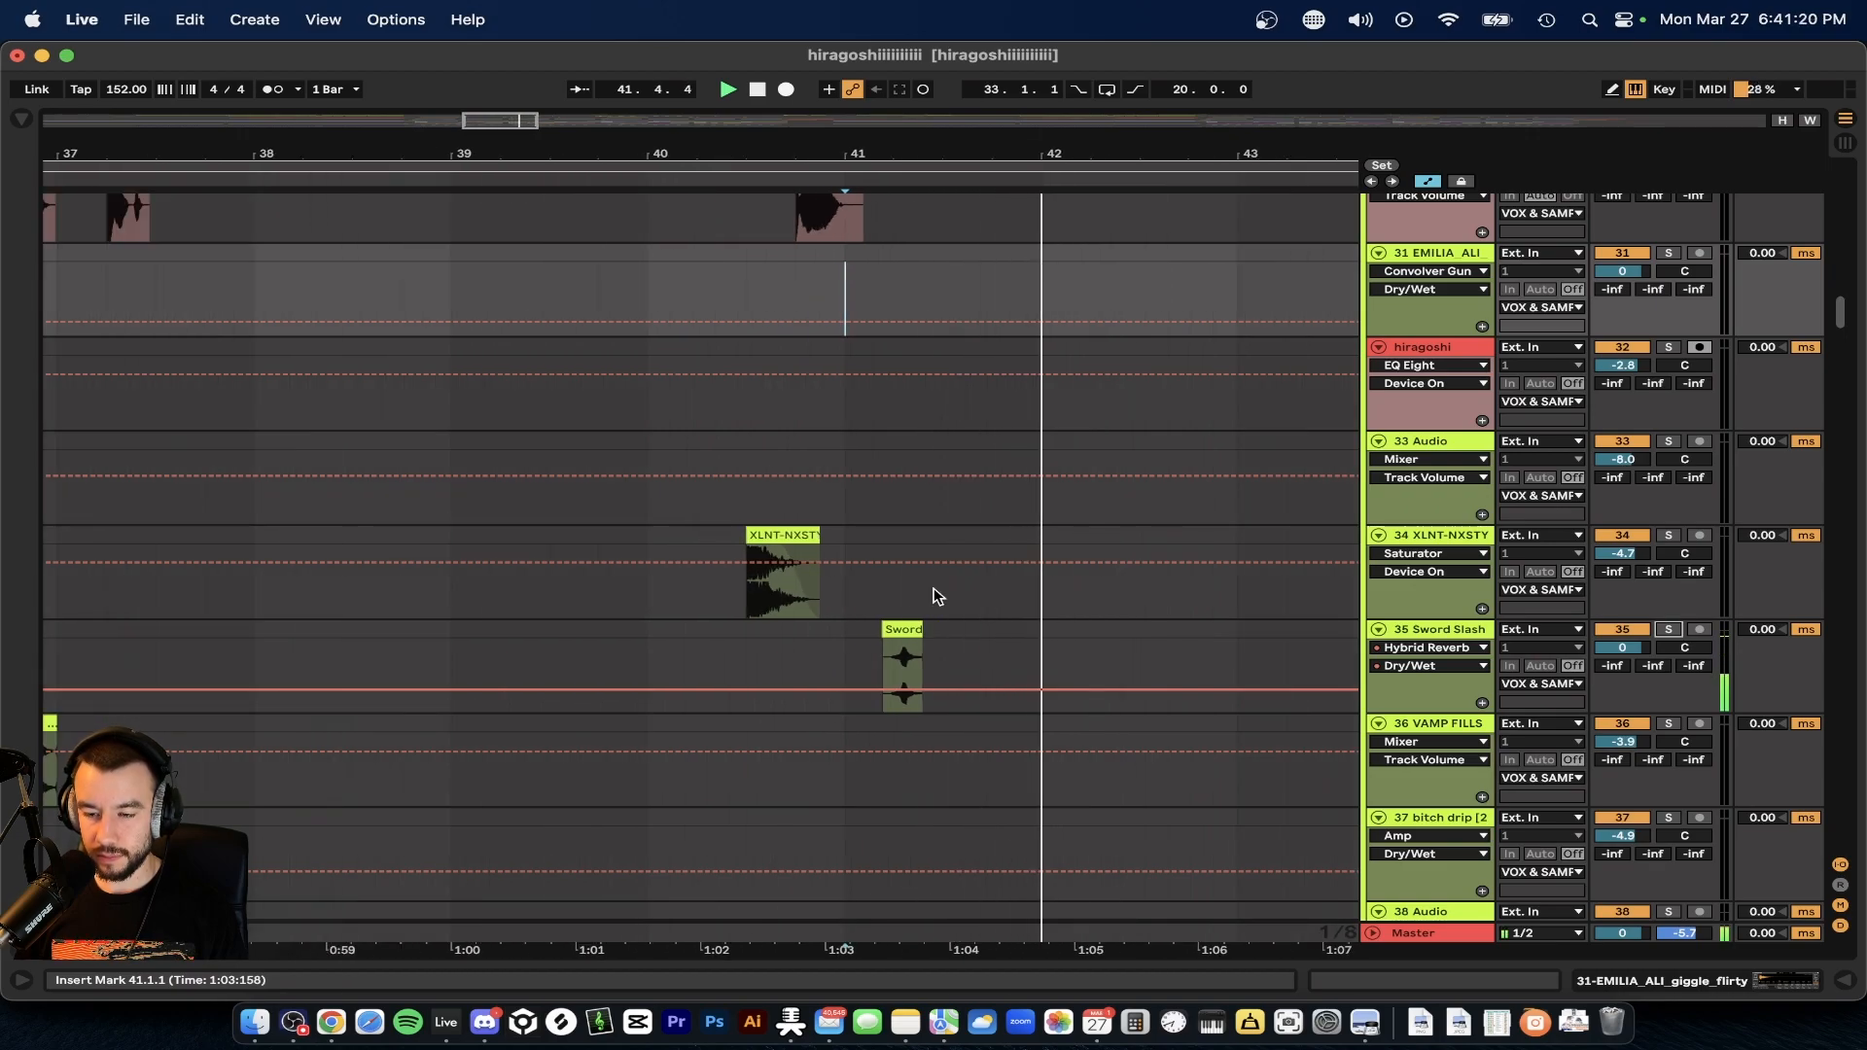
pyautogui.scroll(-5, 936, 596)
pyautogui.scroll(-10, 937, 596)
pyautogui.scroll(-15, 937, 596)
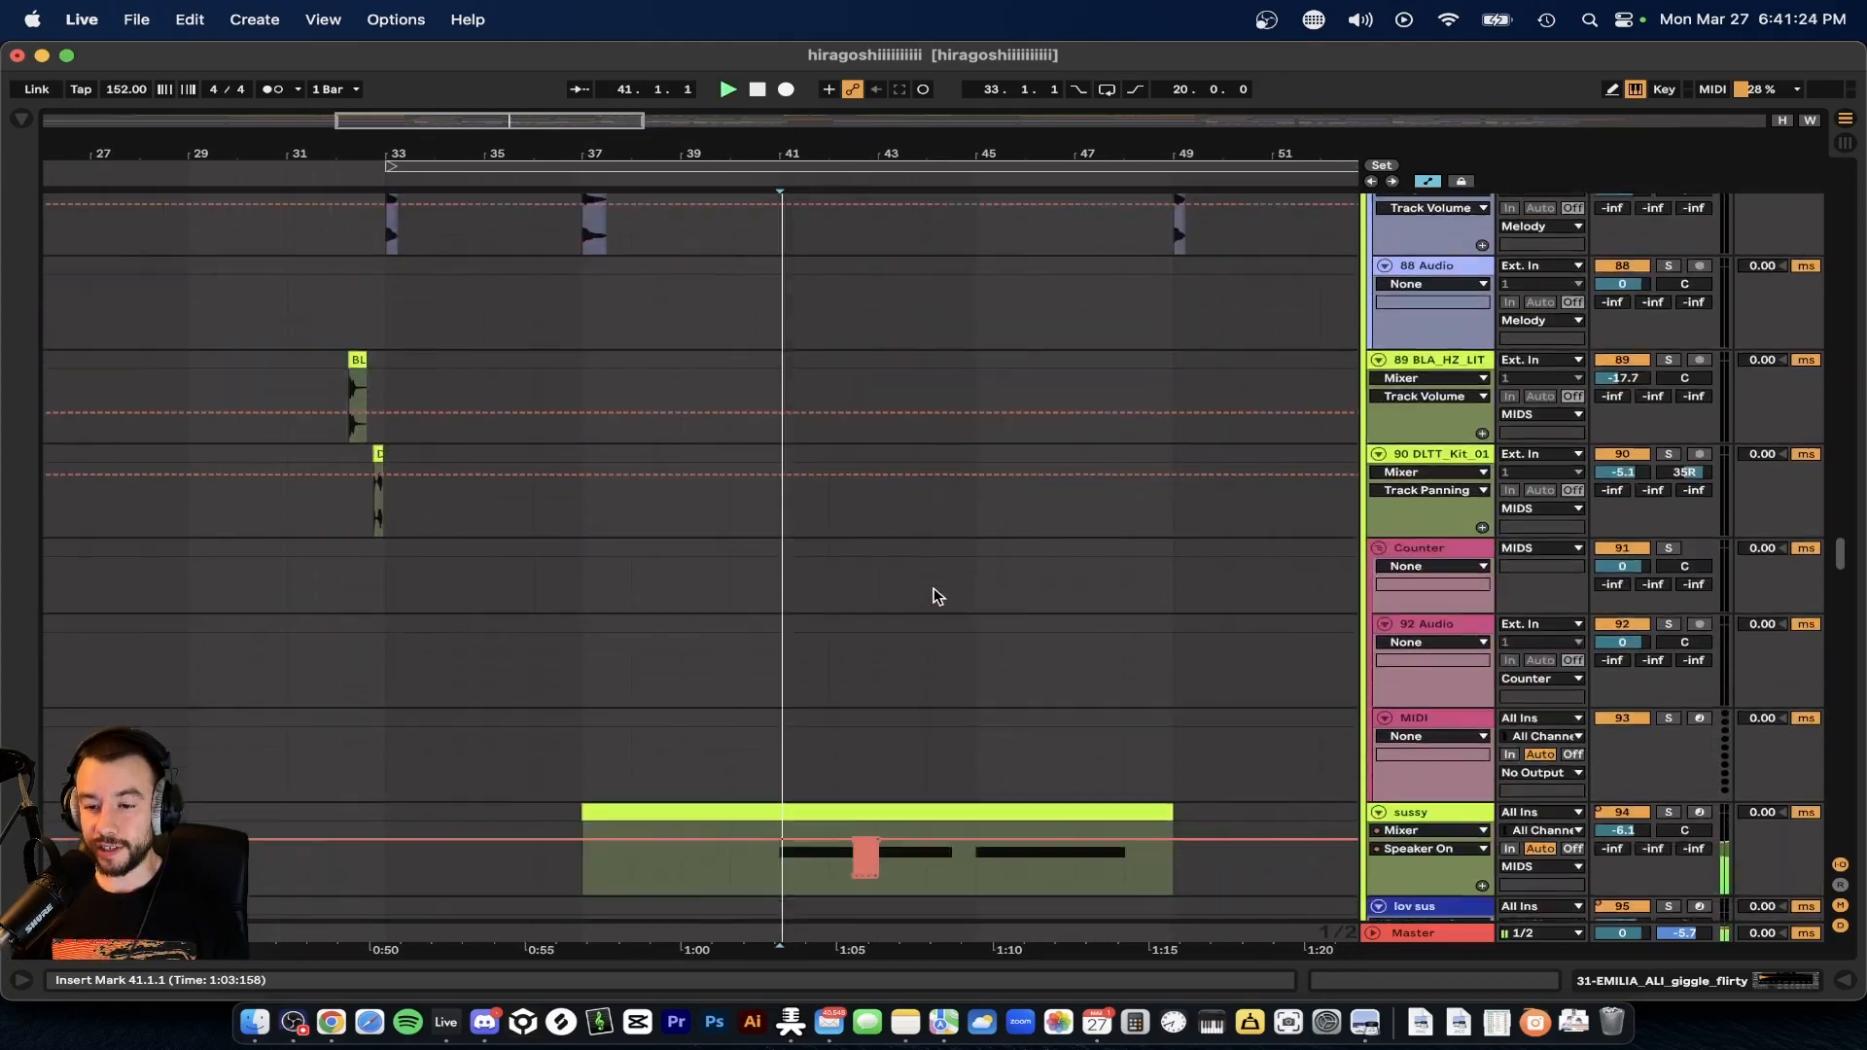
pyautogui.scroll(-5, 936, 597)
pyautogui.scroll(-2, 905, 607)
pyautogui.scroll(3, 875, 618)
pyautogui.scroll(2, 868, 625)
pyautogui.click(1661, 522)
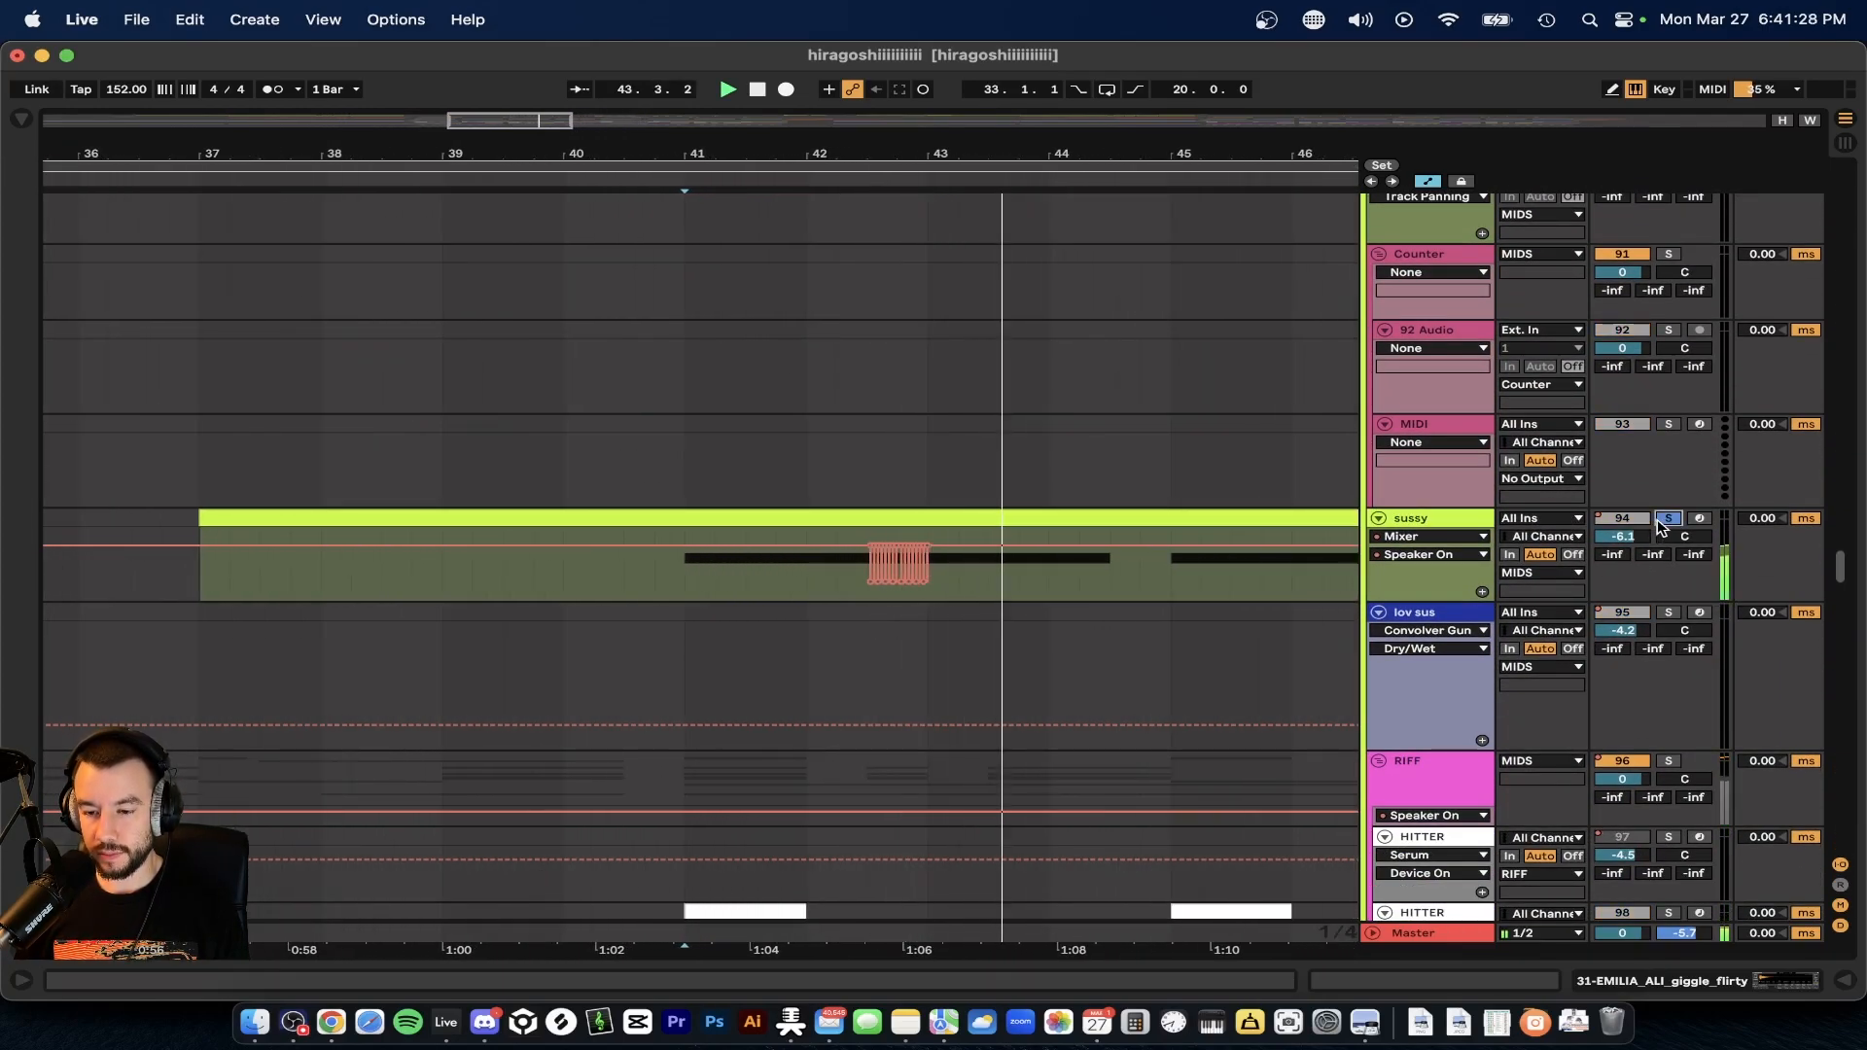
# - Unsolo sussy and examine its device chain, including the chain list of the dripmentSustainbass1 rack
pyautogui.scroll(-3, 1055, 617)
pyautogui.doubleClick(1417, 520)
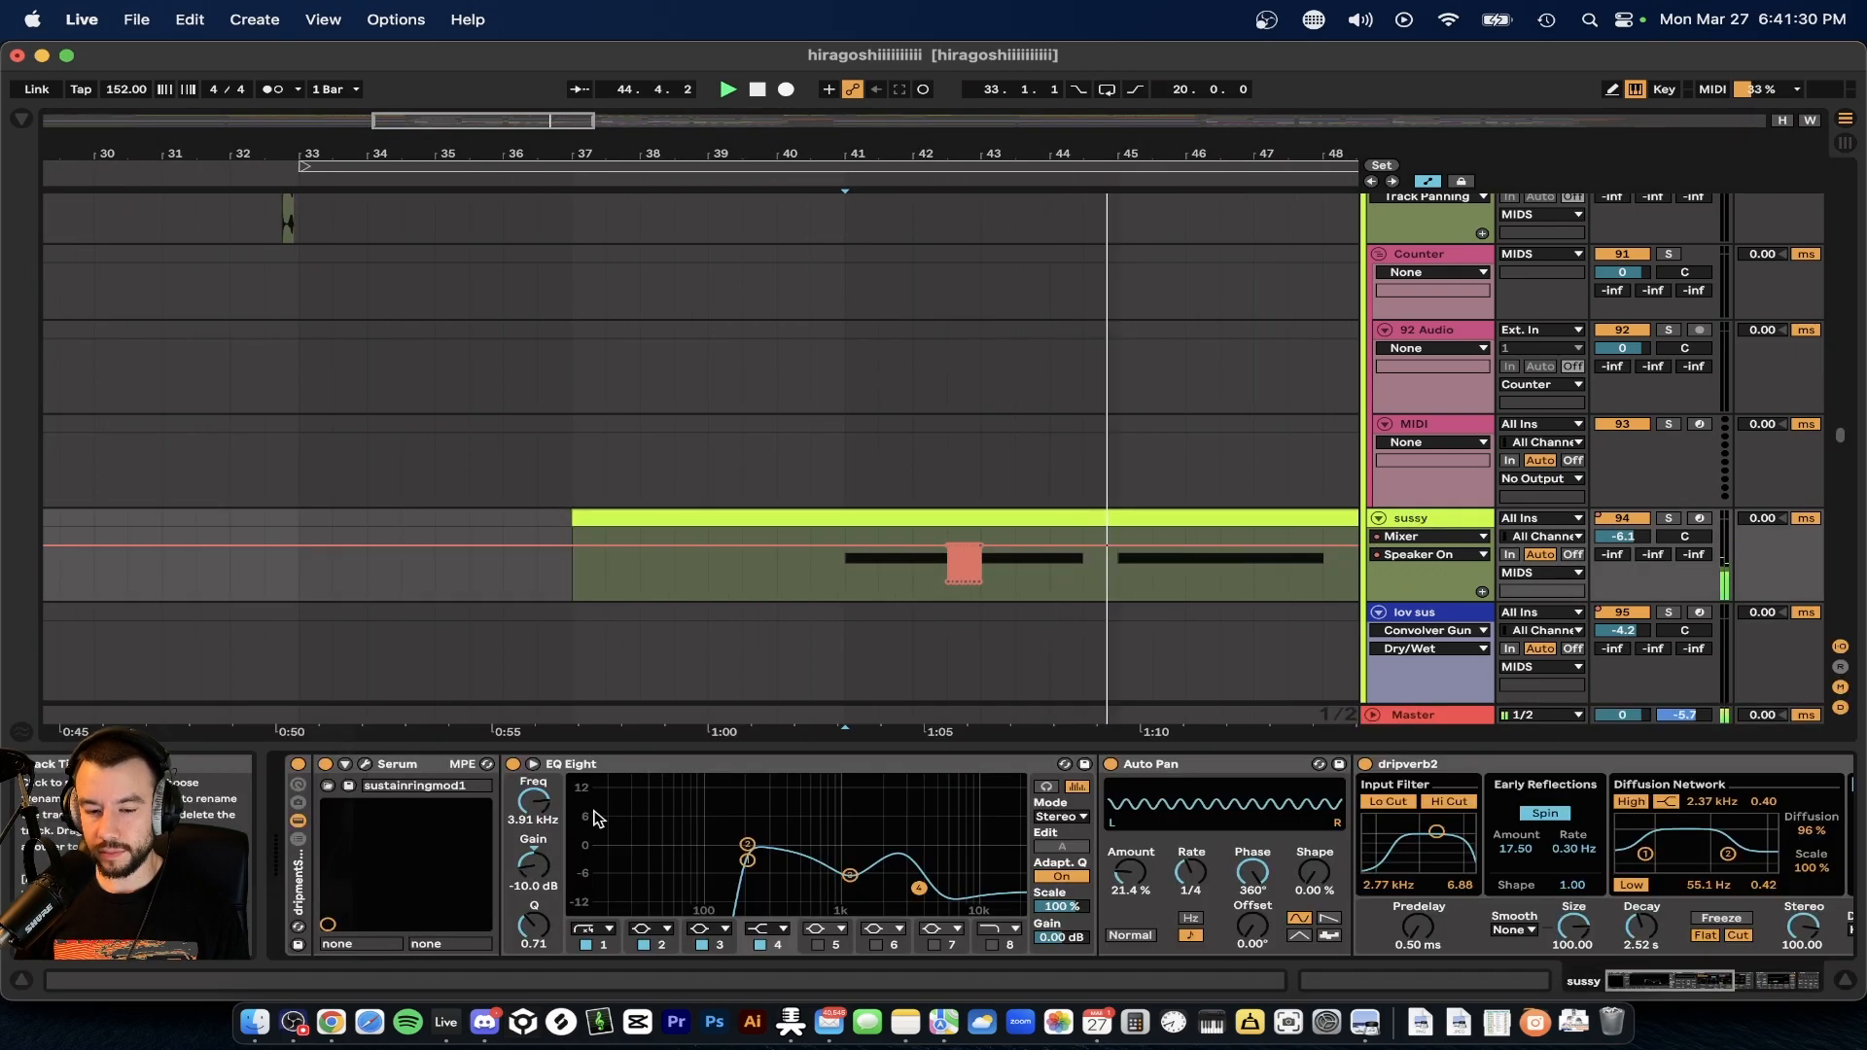
pyautogui.click(296, 840)
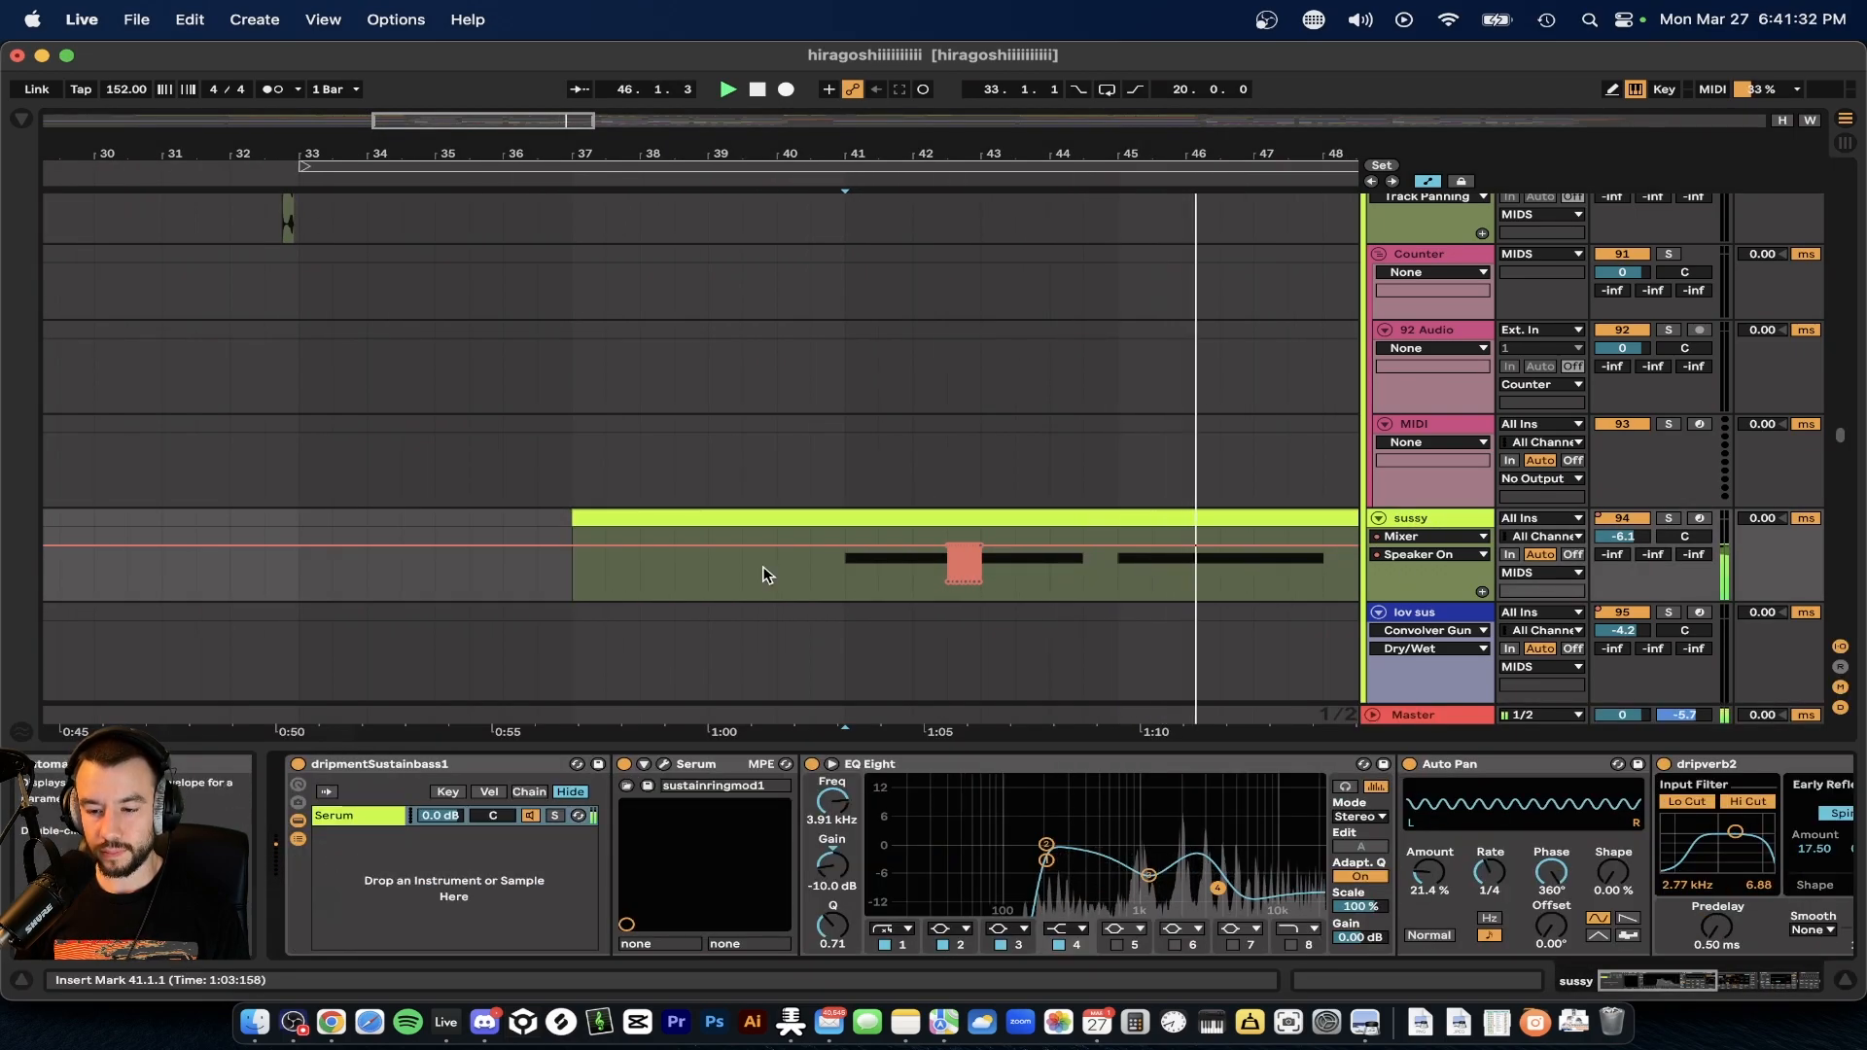
pyautogui.scroll(-2, 762, 572)
pyautogui.hscroll(2, 902, 601)
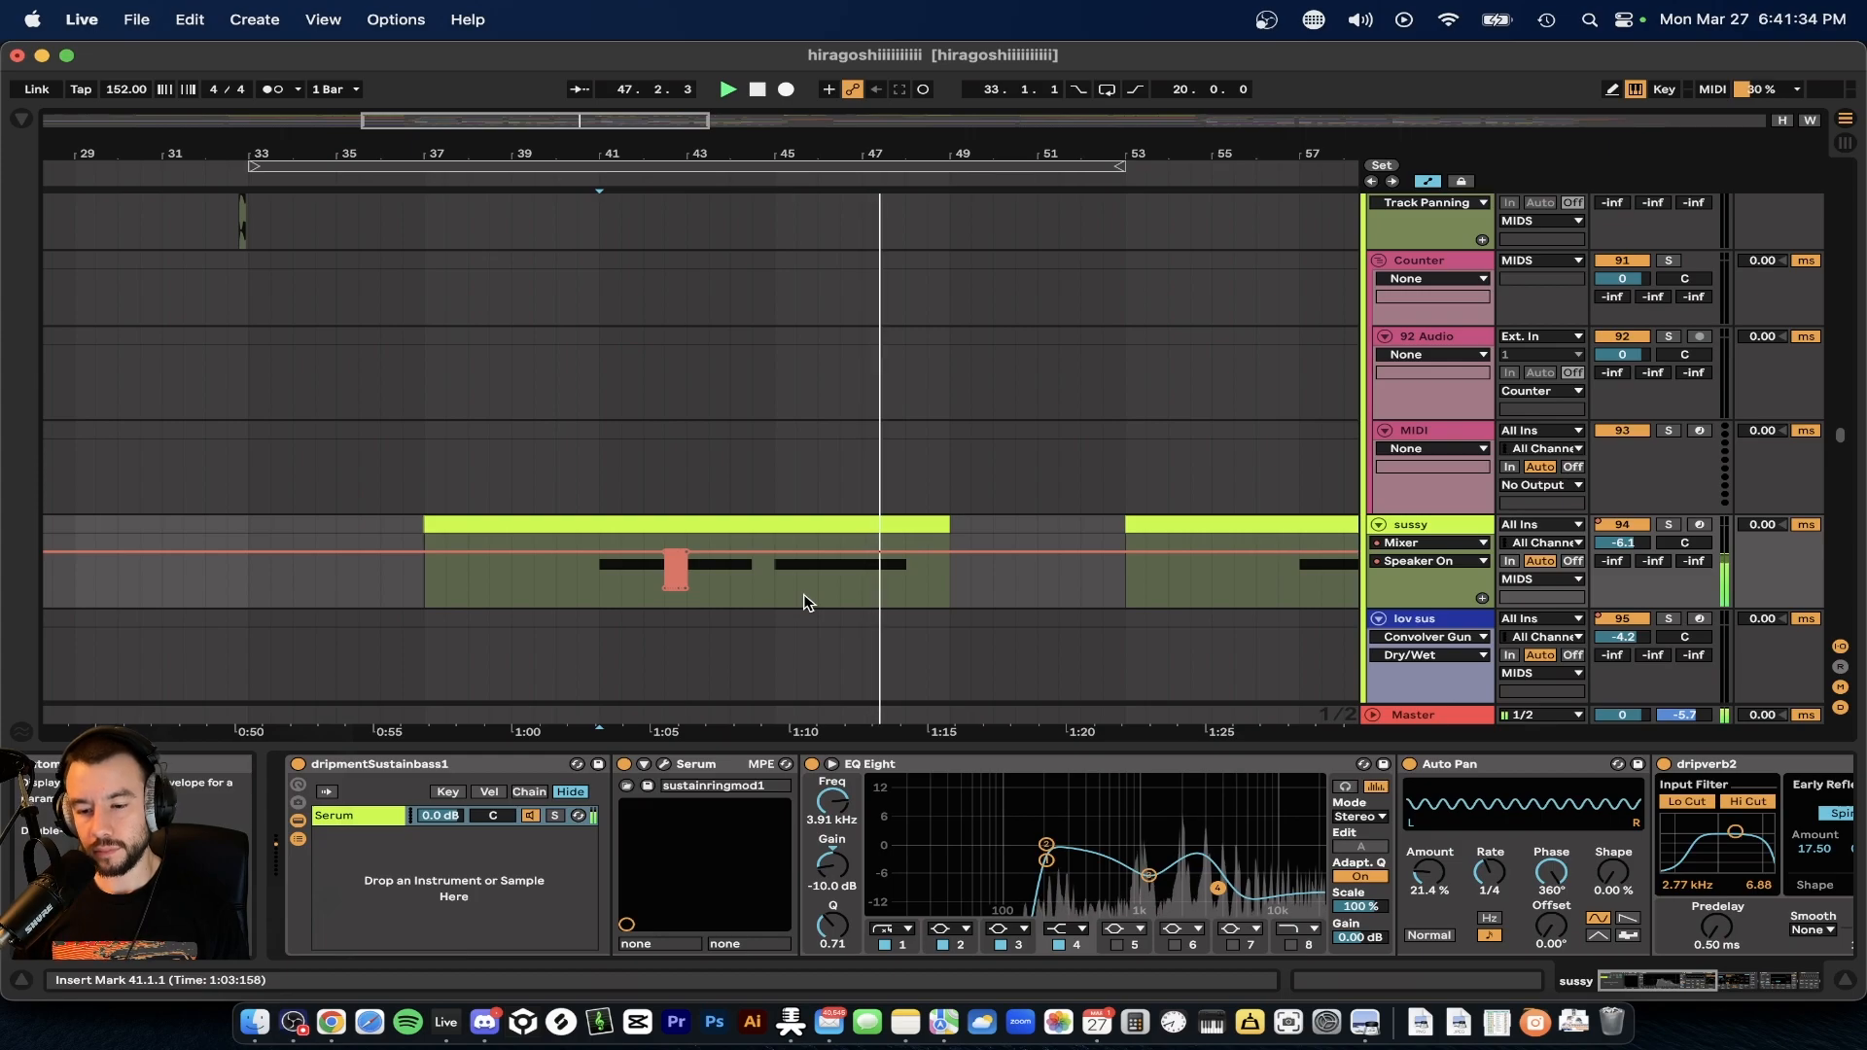
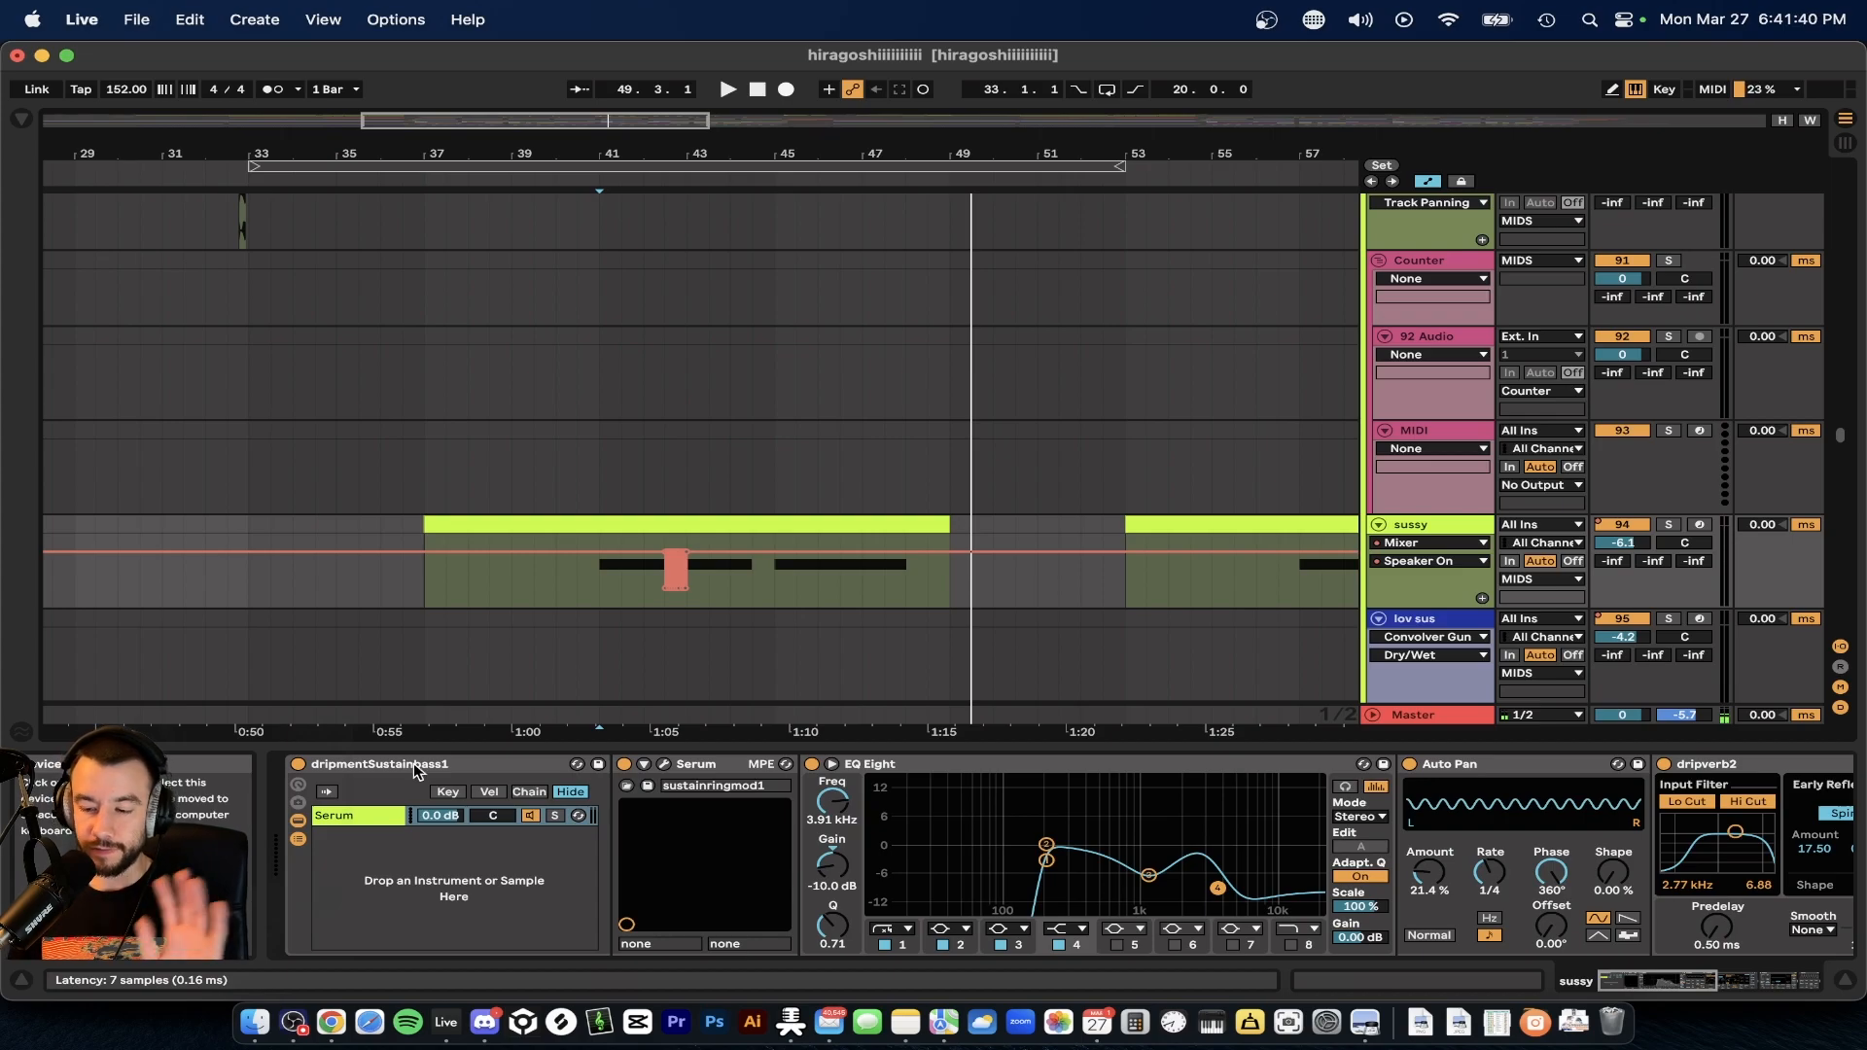
# - Play sussy's notes from 41.1.1 and inspect the effects and oscillators of its sustainringmod1 Serum patch
pyautogui.scroll(-3, 645, 587)
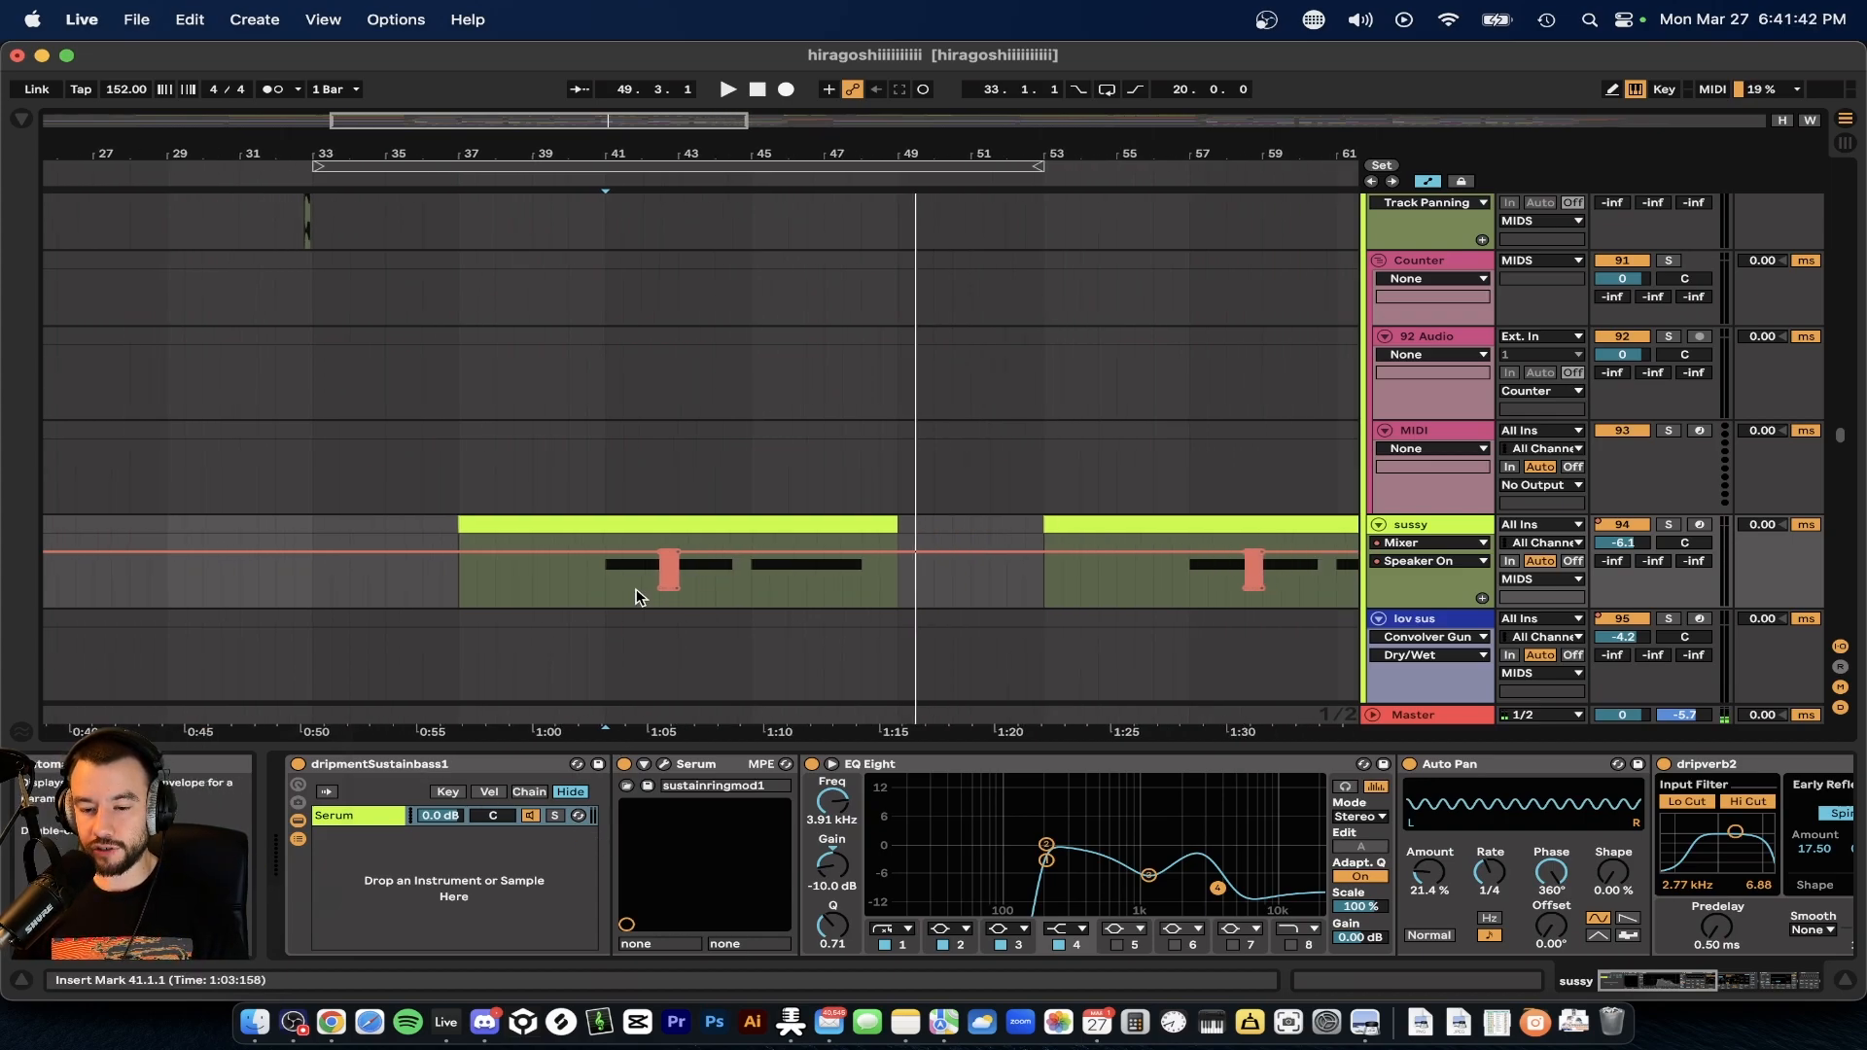
pyautogui.click(615, 587)
pyautogui.press('space')
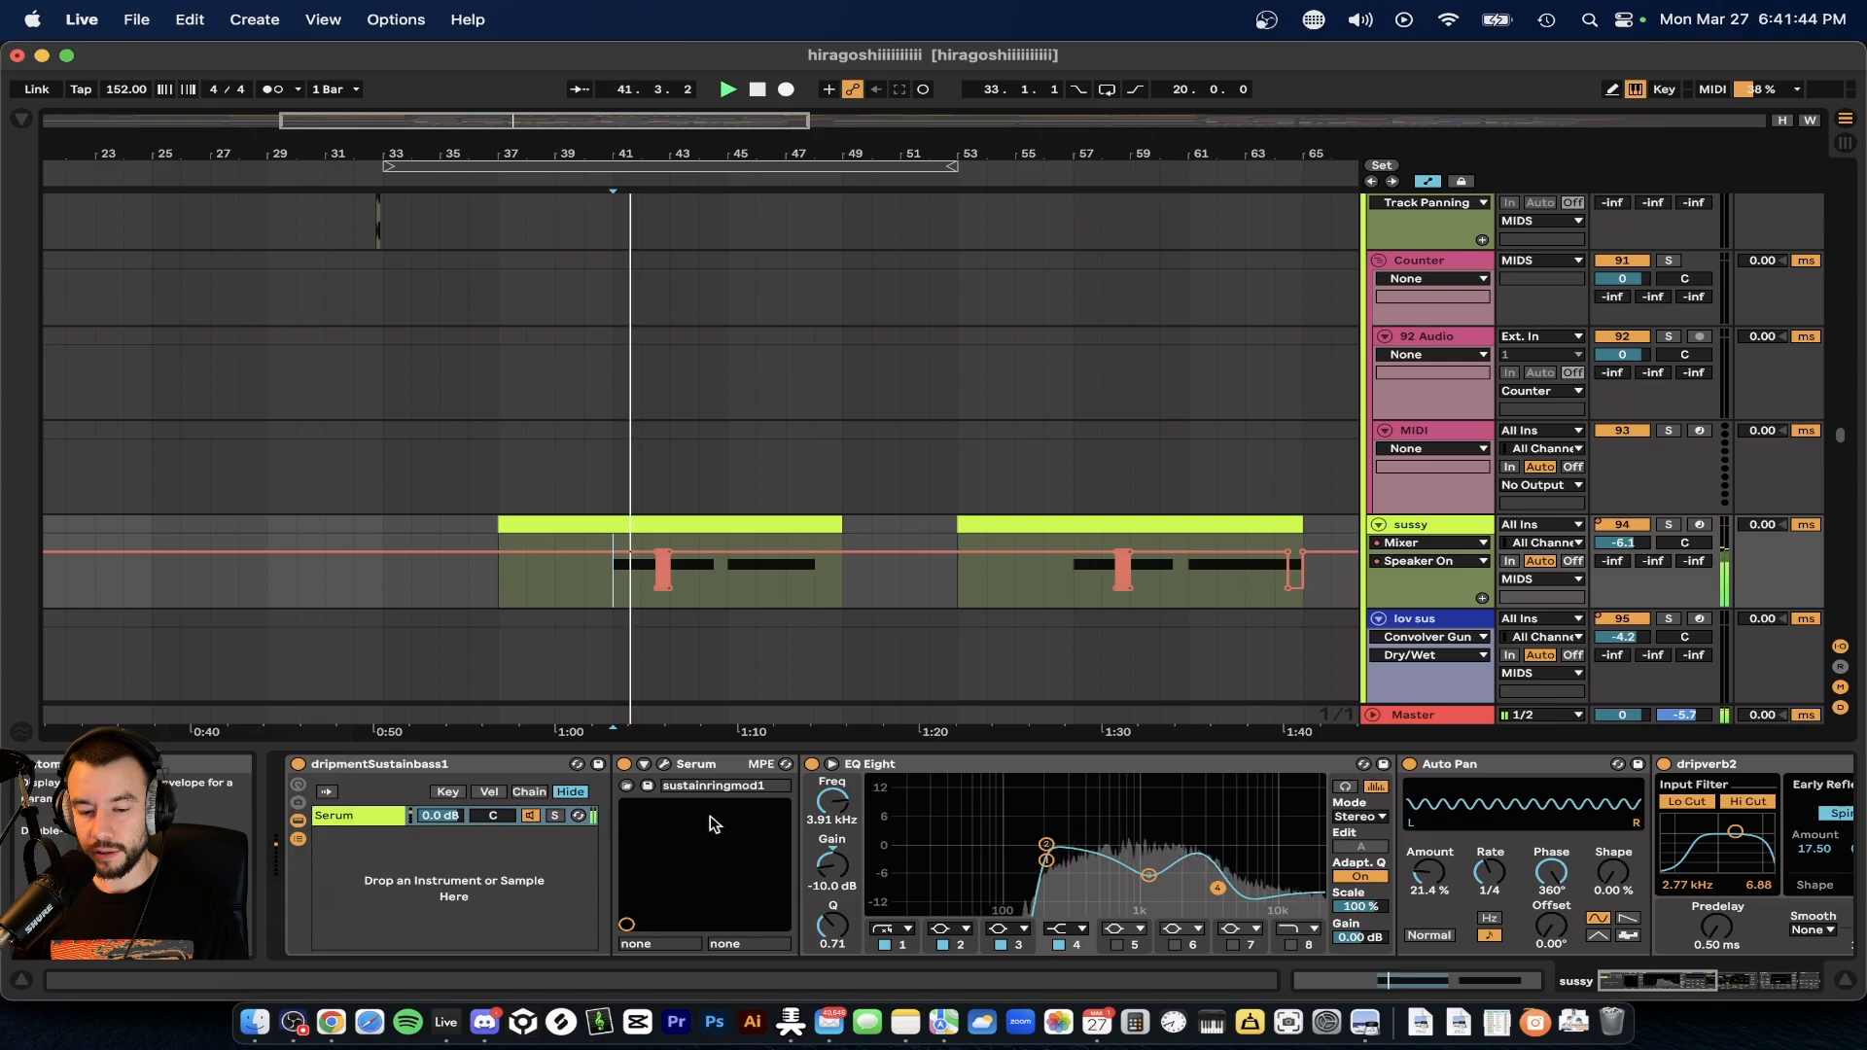
pyautogui.click(664, 765)
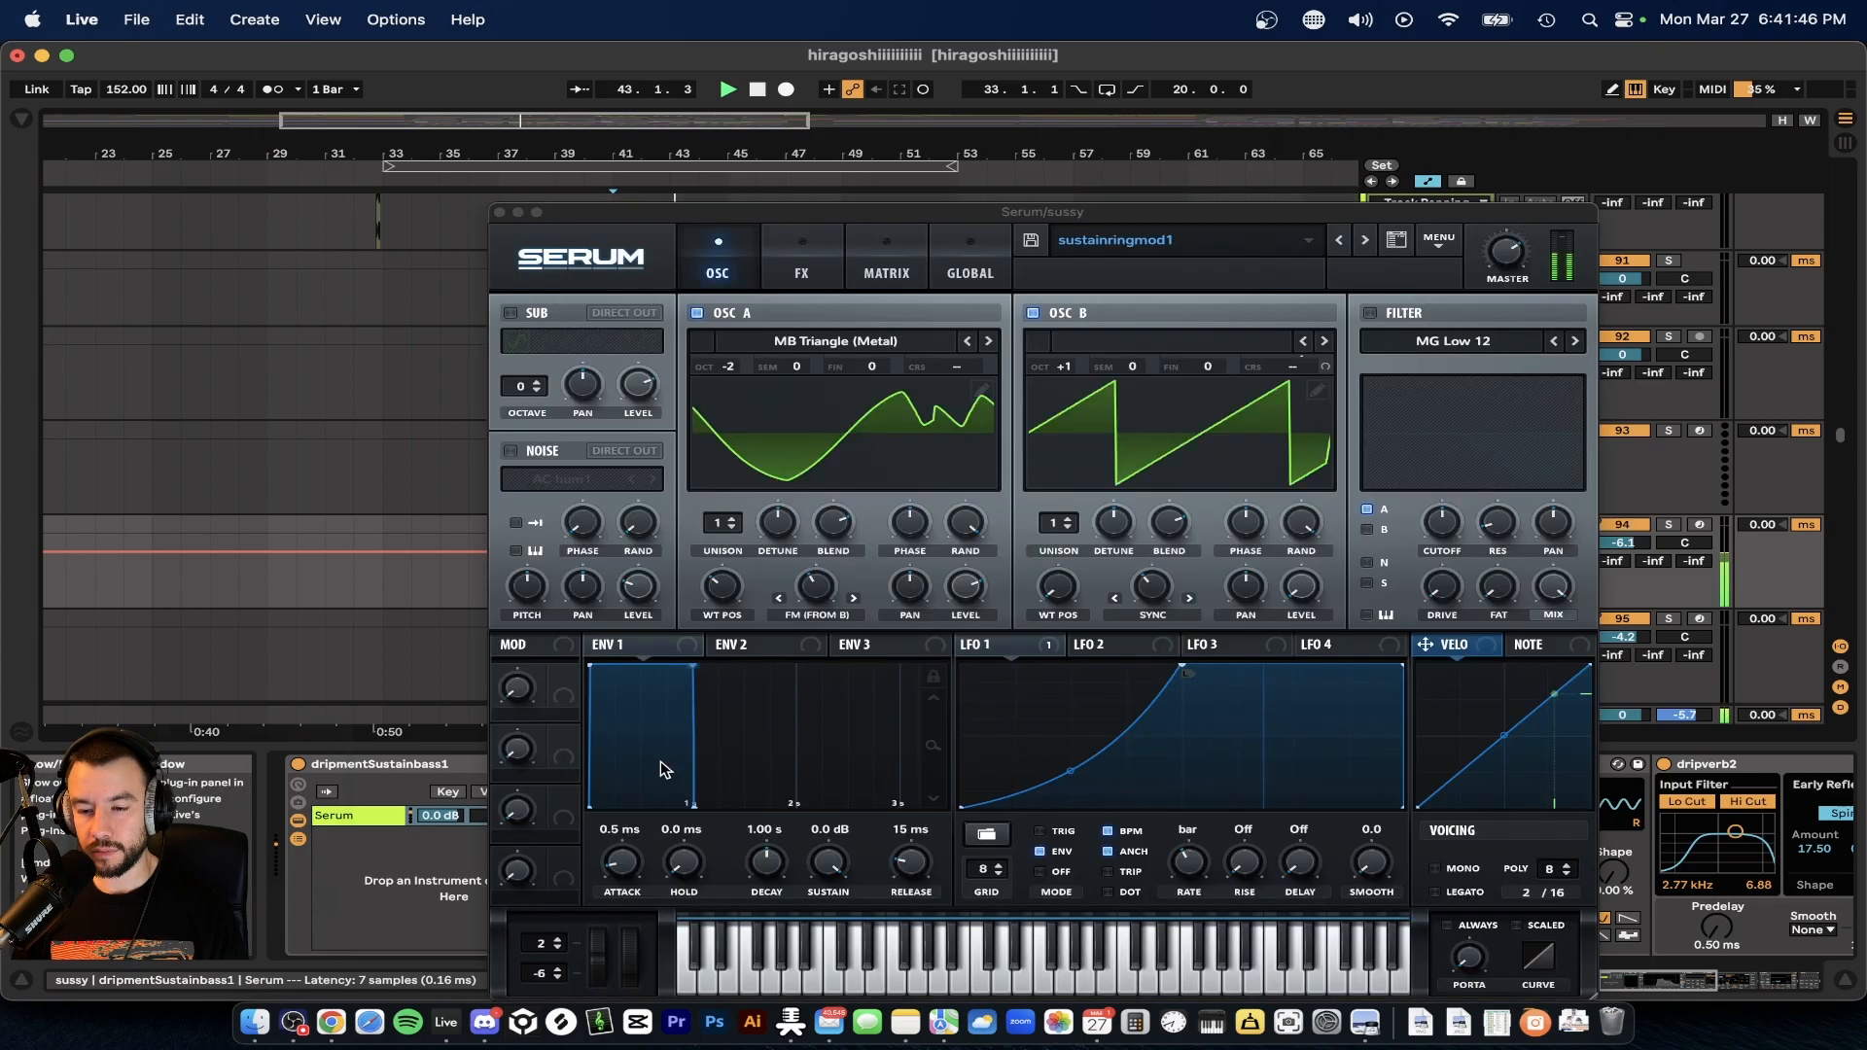
pyautogui.click(806, 263)
pyautogui.click(718, 267)
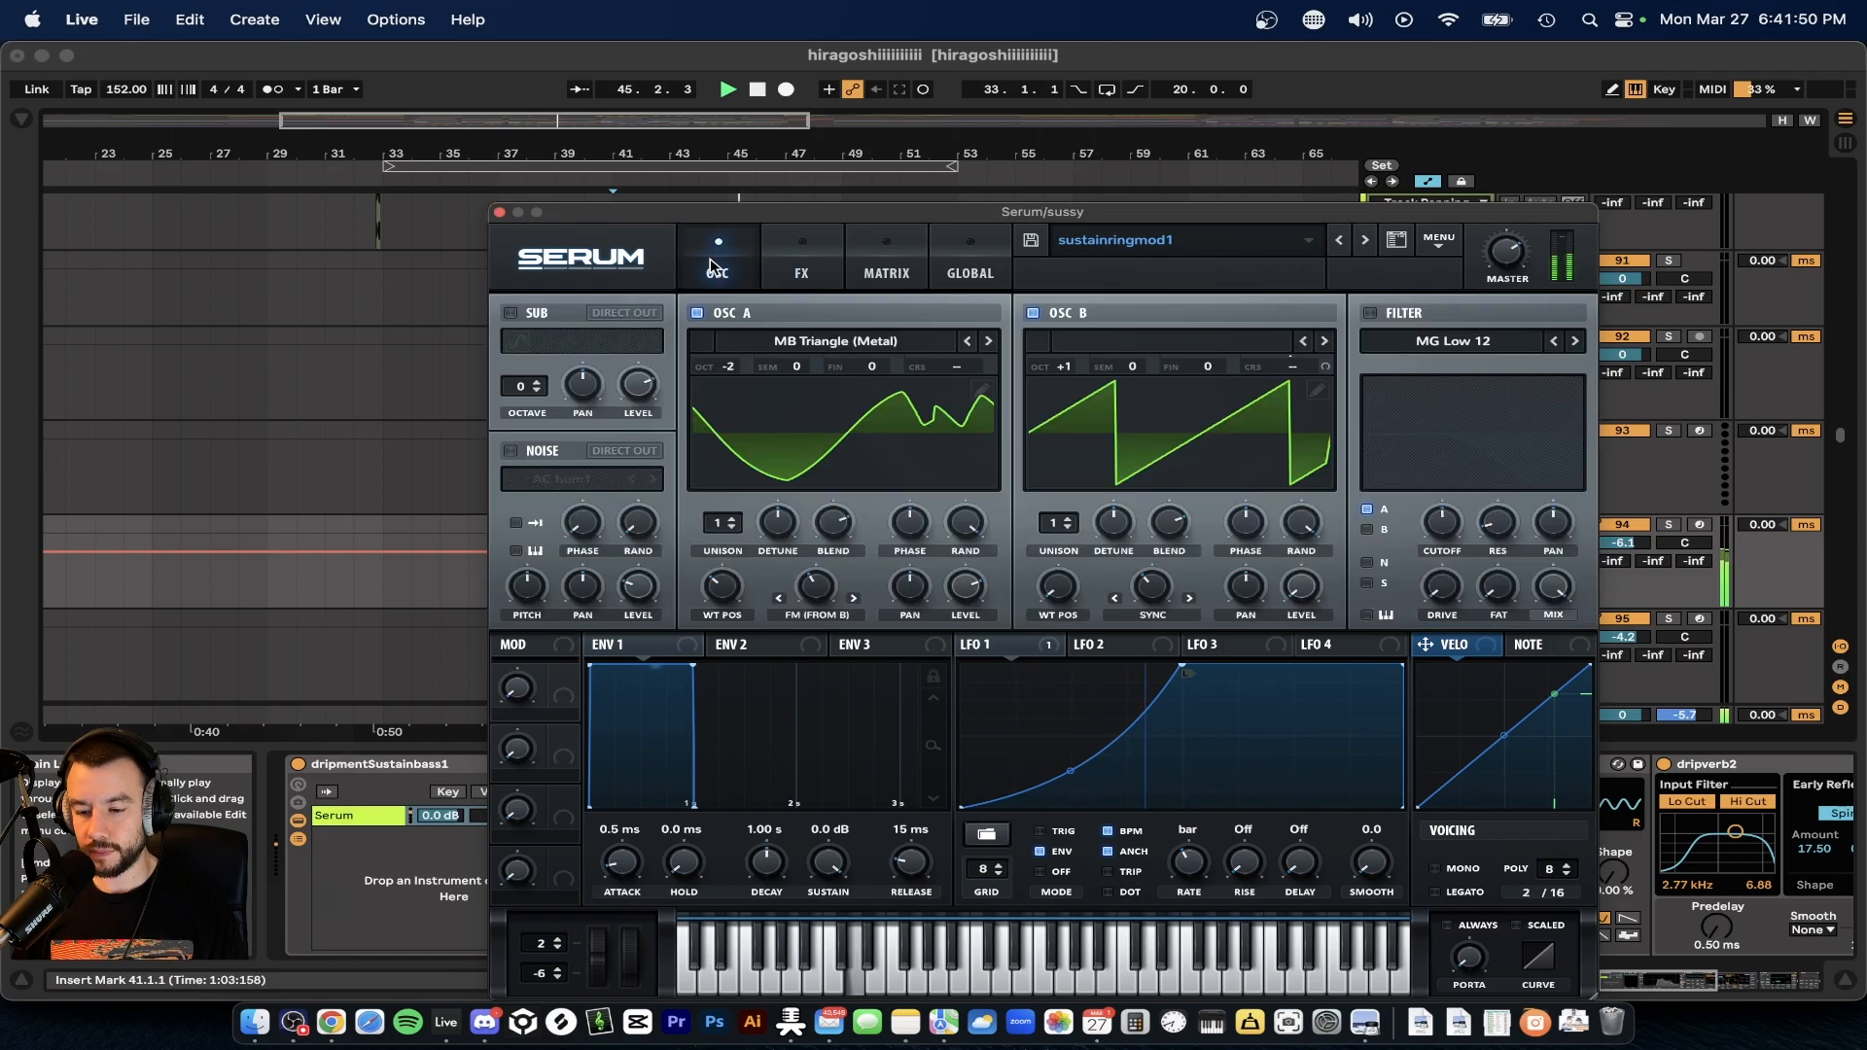
pyautogui.click(500, 213)
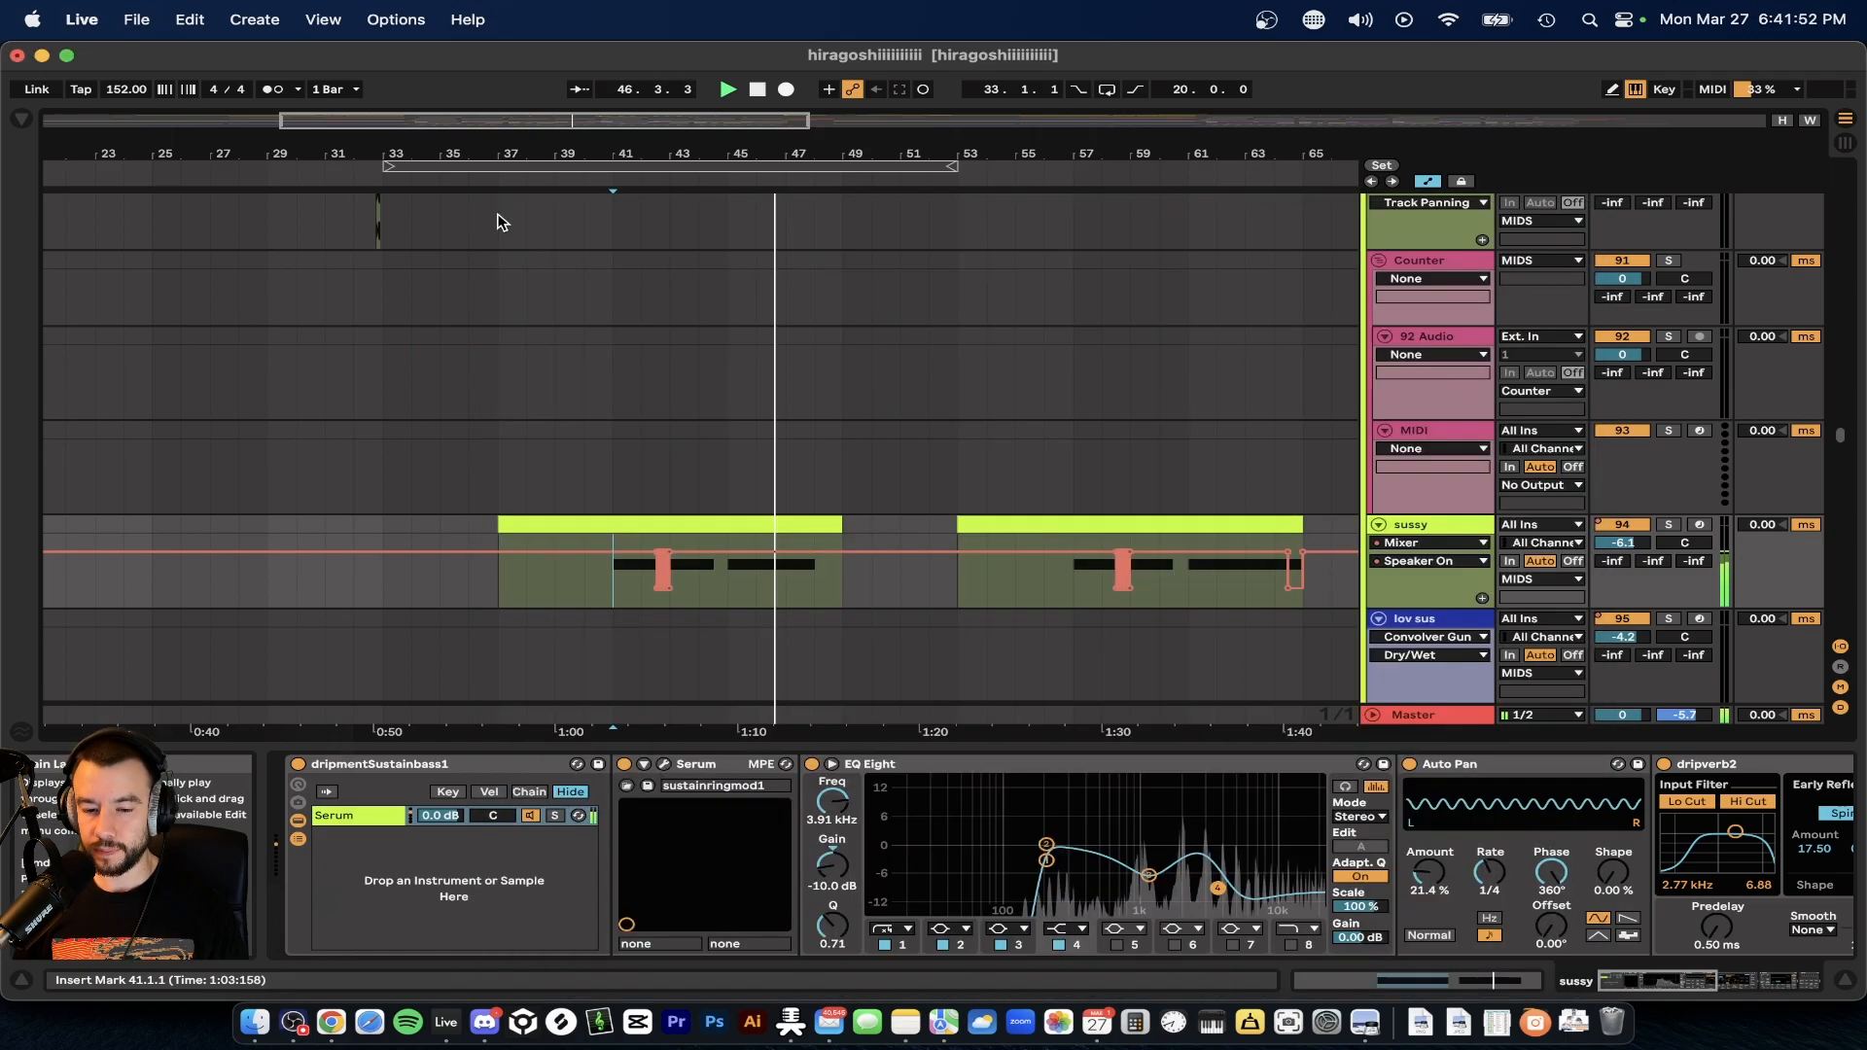
# - Hide the device view, locate the chopper clip under RIFF and play the full mix from 41.1.1 to 43.1.1
pyautogui.click(701, 748)
pyautogui.scroll(-3, 701, 748)
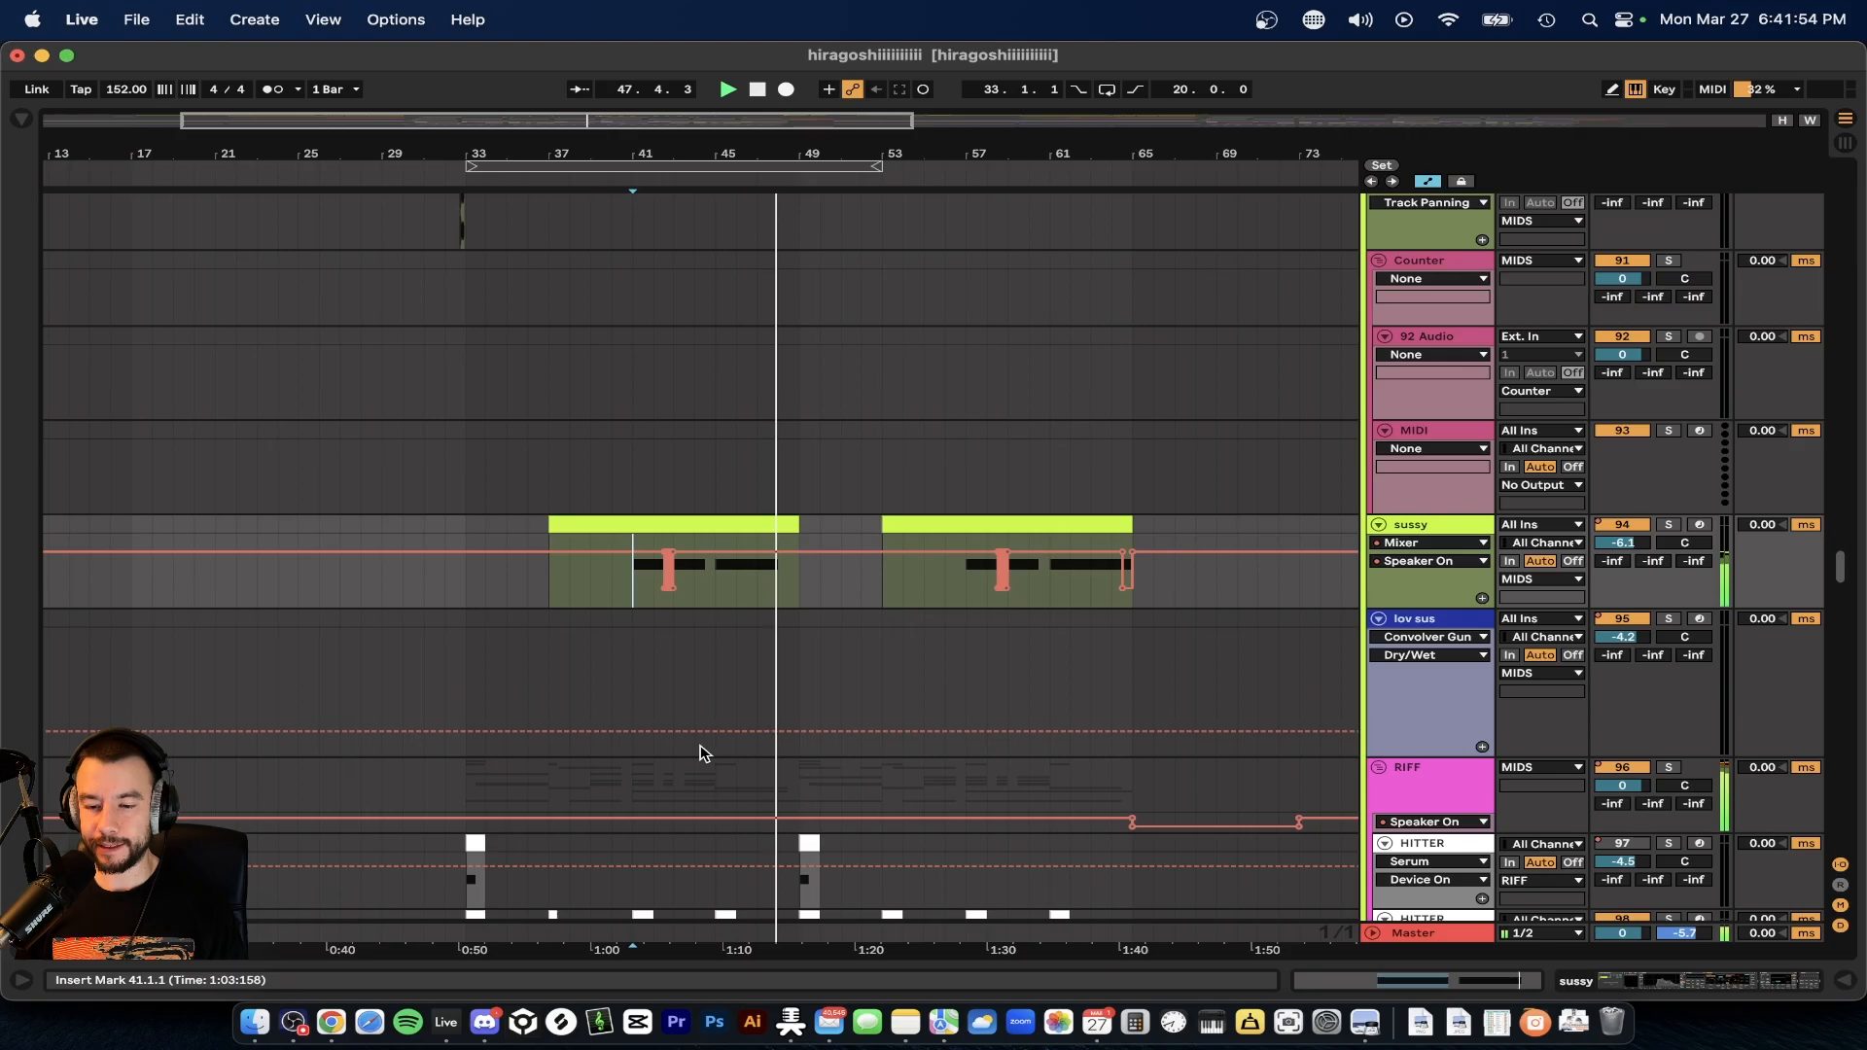
pyautogui.scroll(-5, 701, 747)
pyautogui.scroll(15, 704, 754)
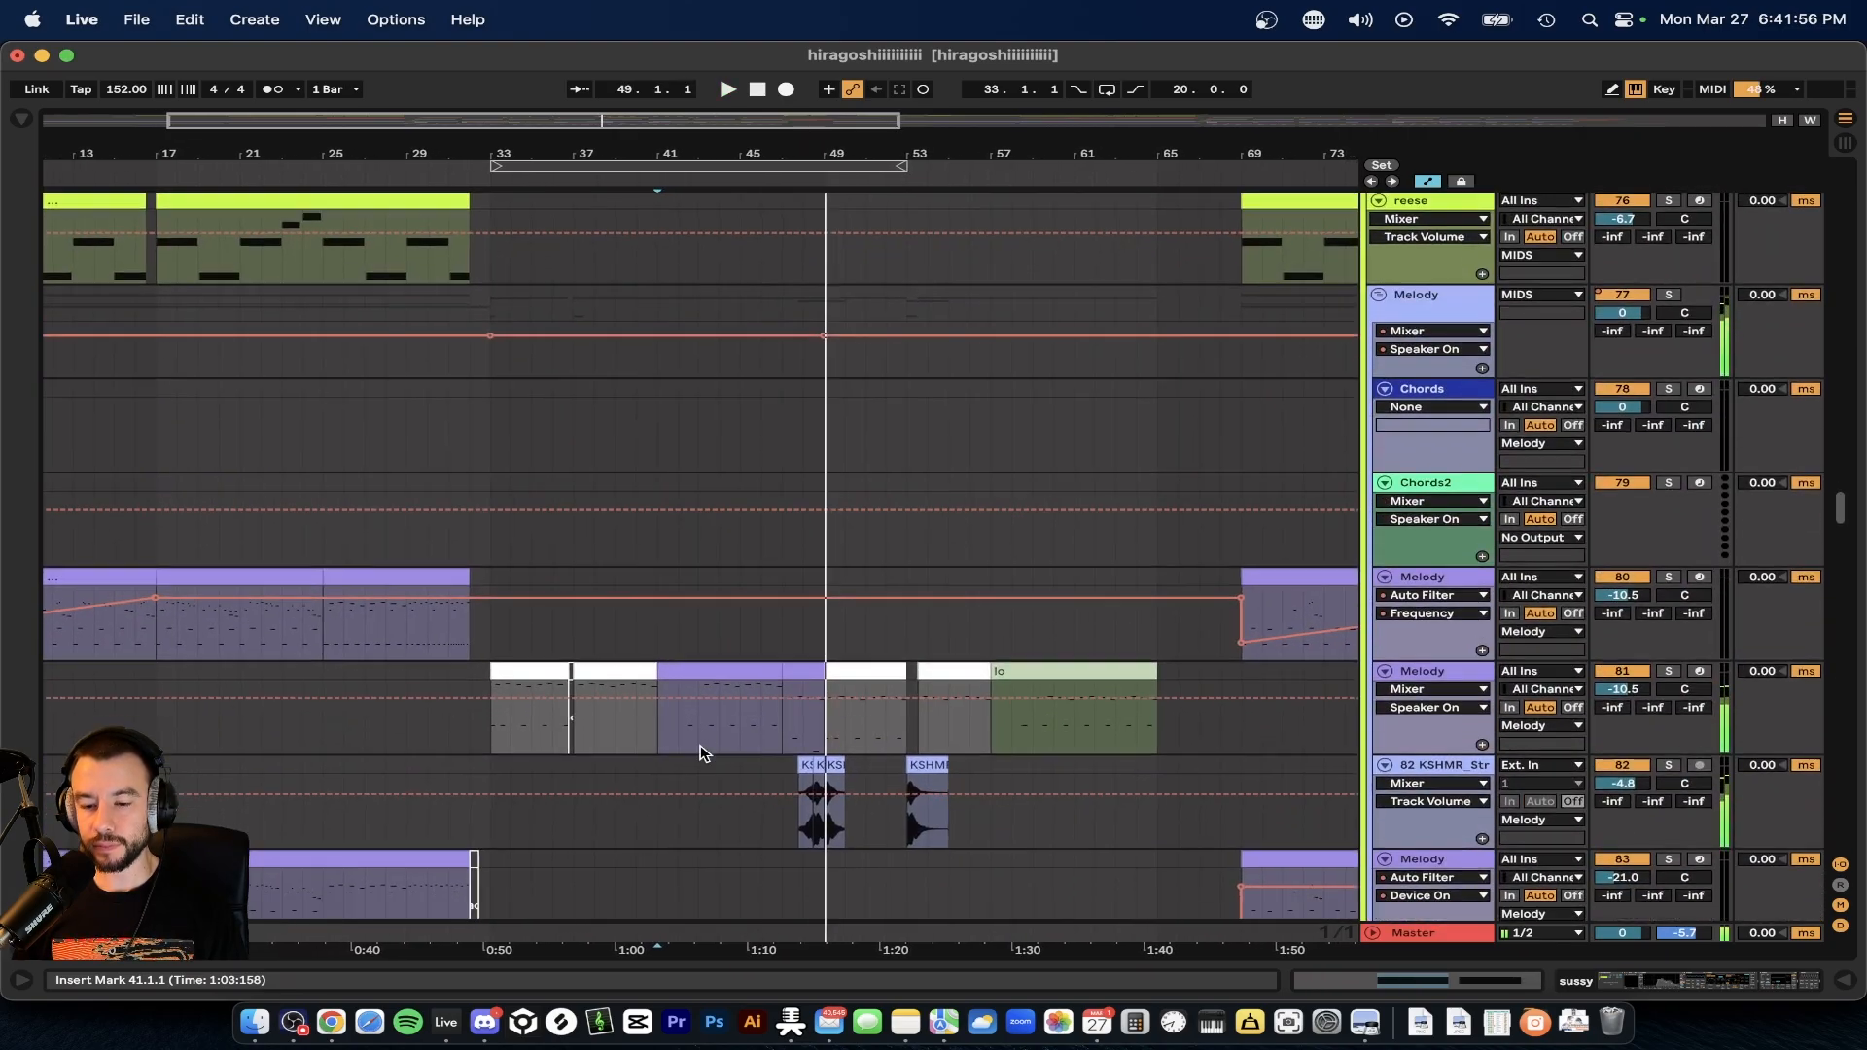
pyautogui.scroll(15, 704, 754)
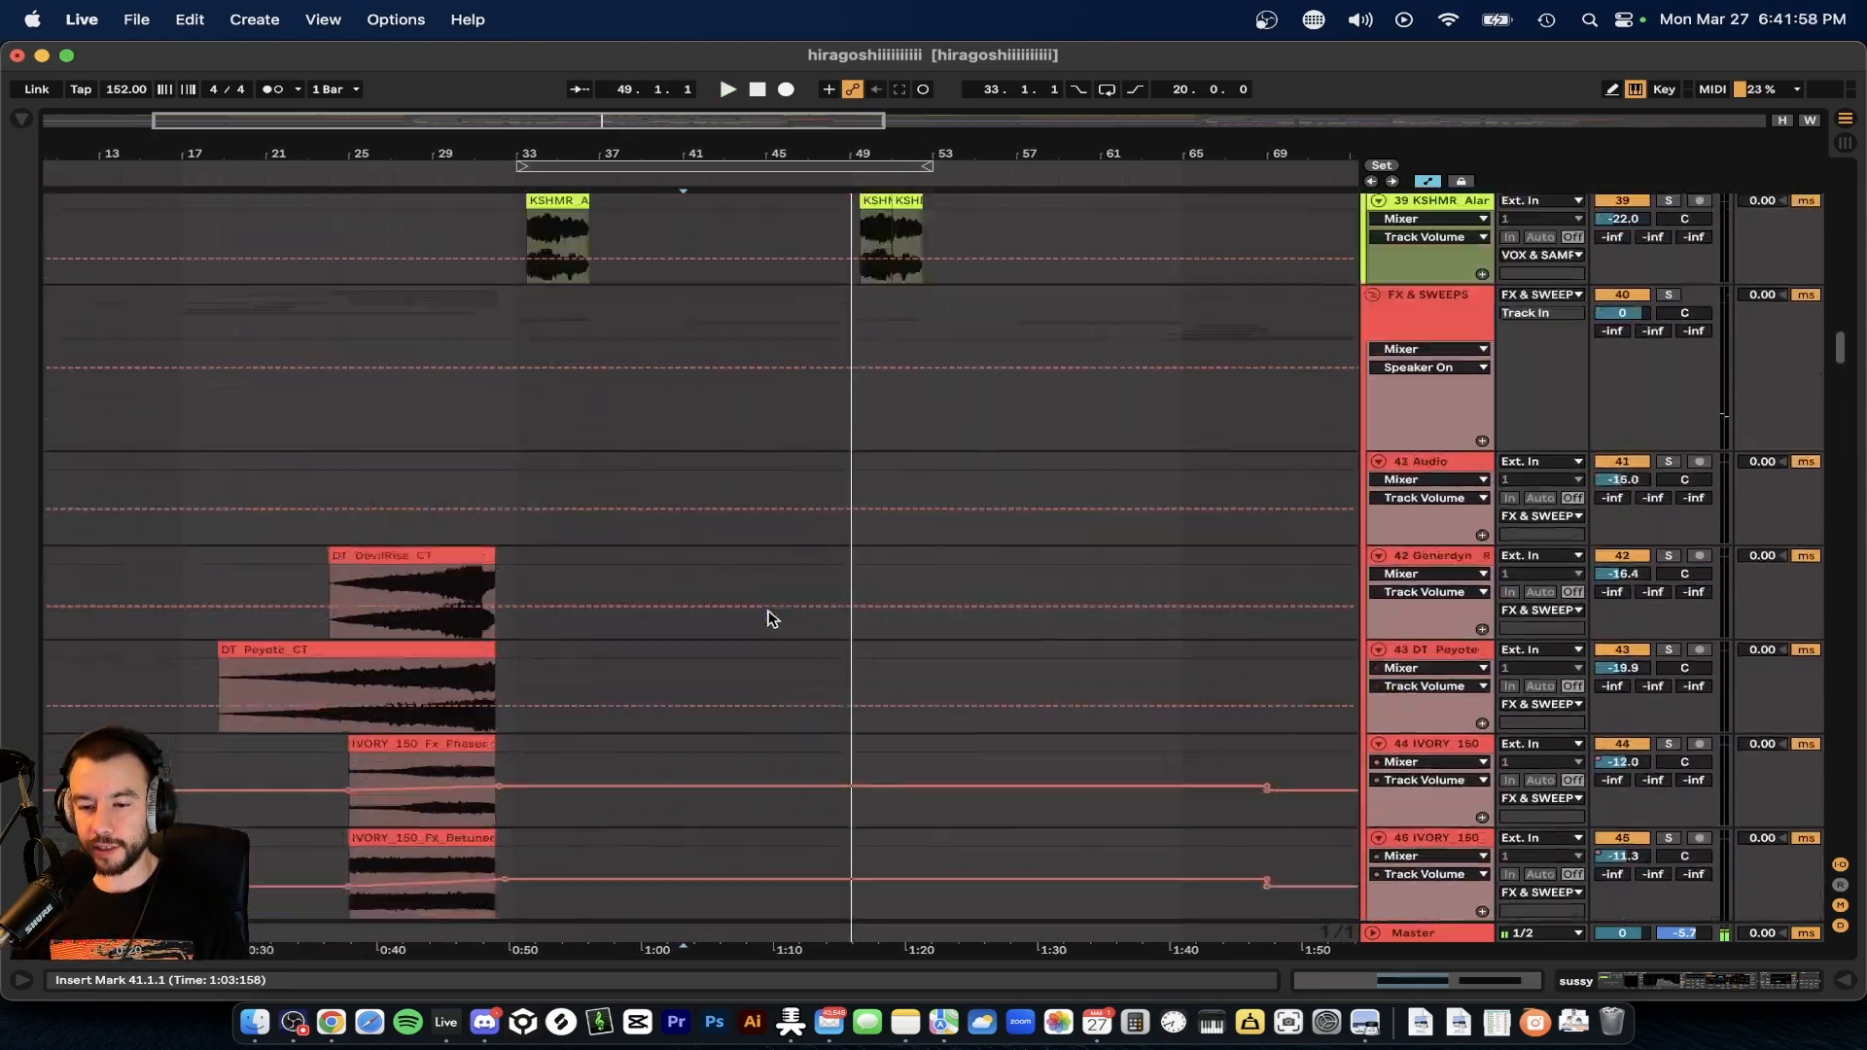
pyautogui.scroll(-8, 771, 620)
pyautogui.scroll(-15, 771, 620)
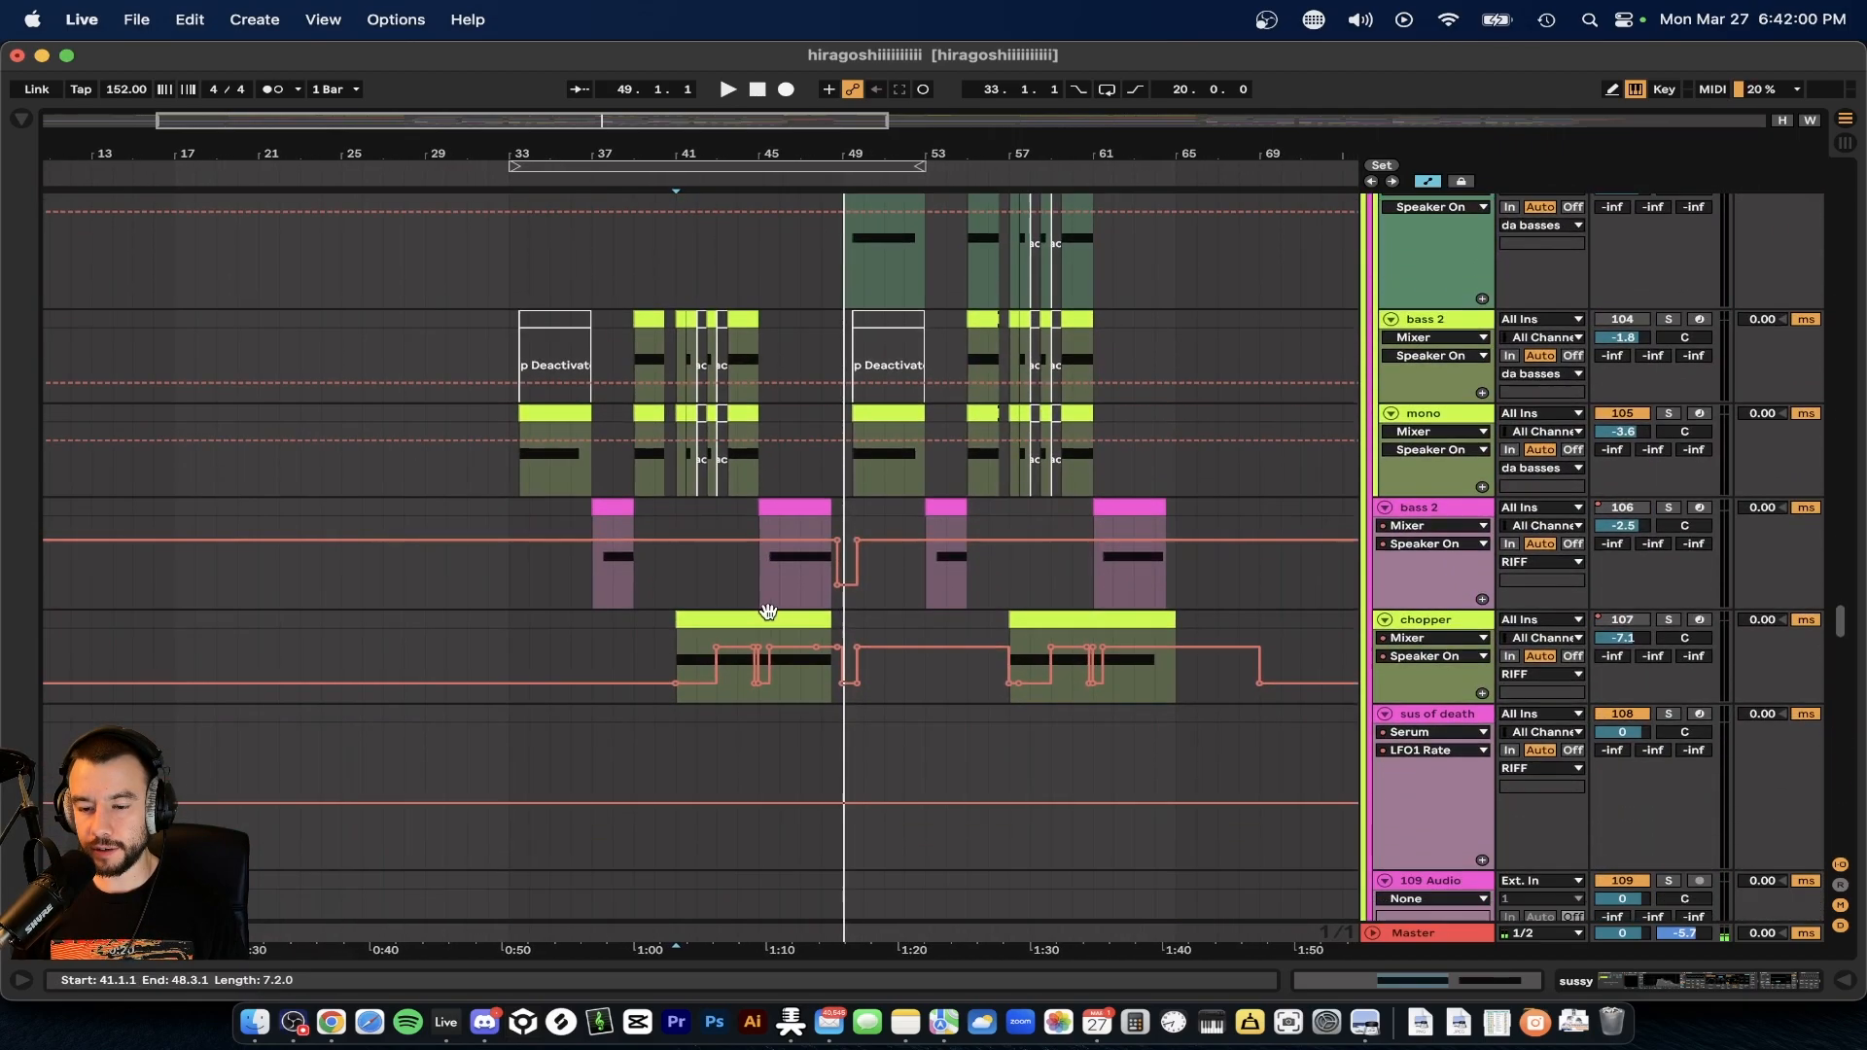
pyautogui.click(788, 613)
pyautogui.scroll(5, 716, 625)
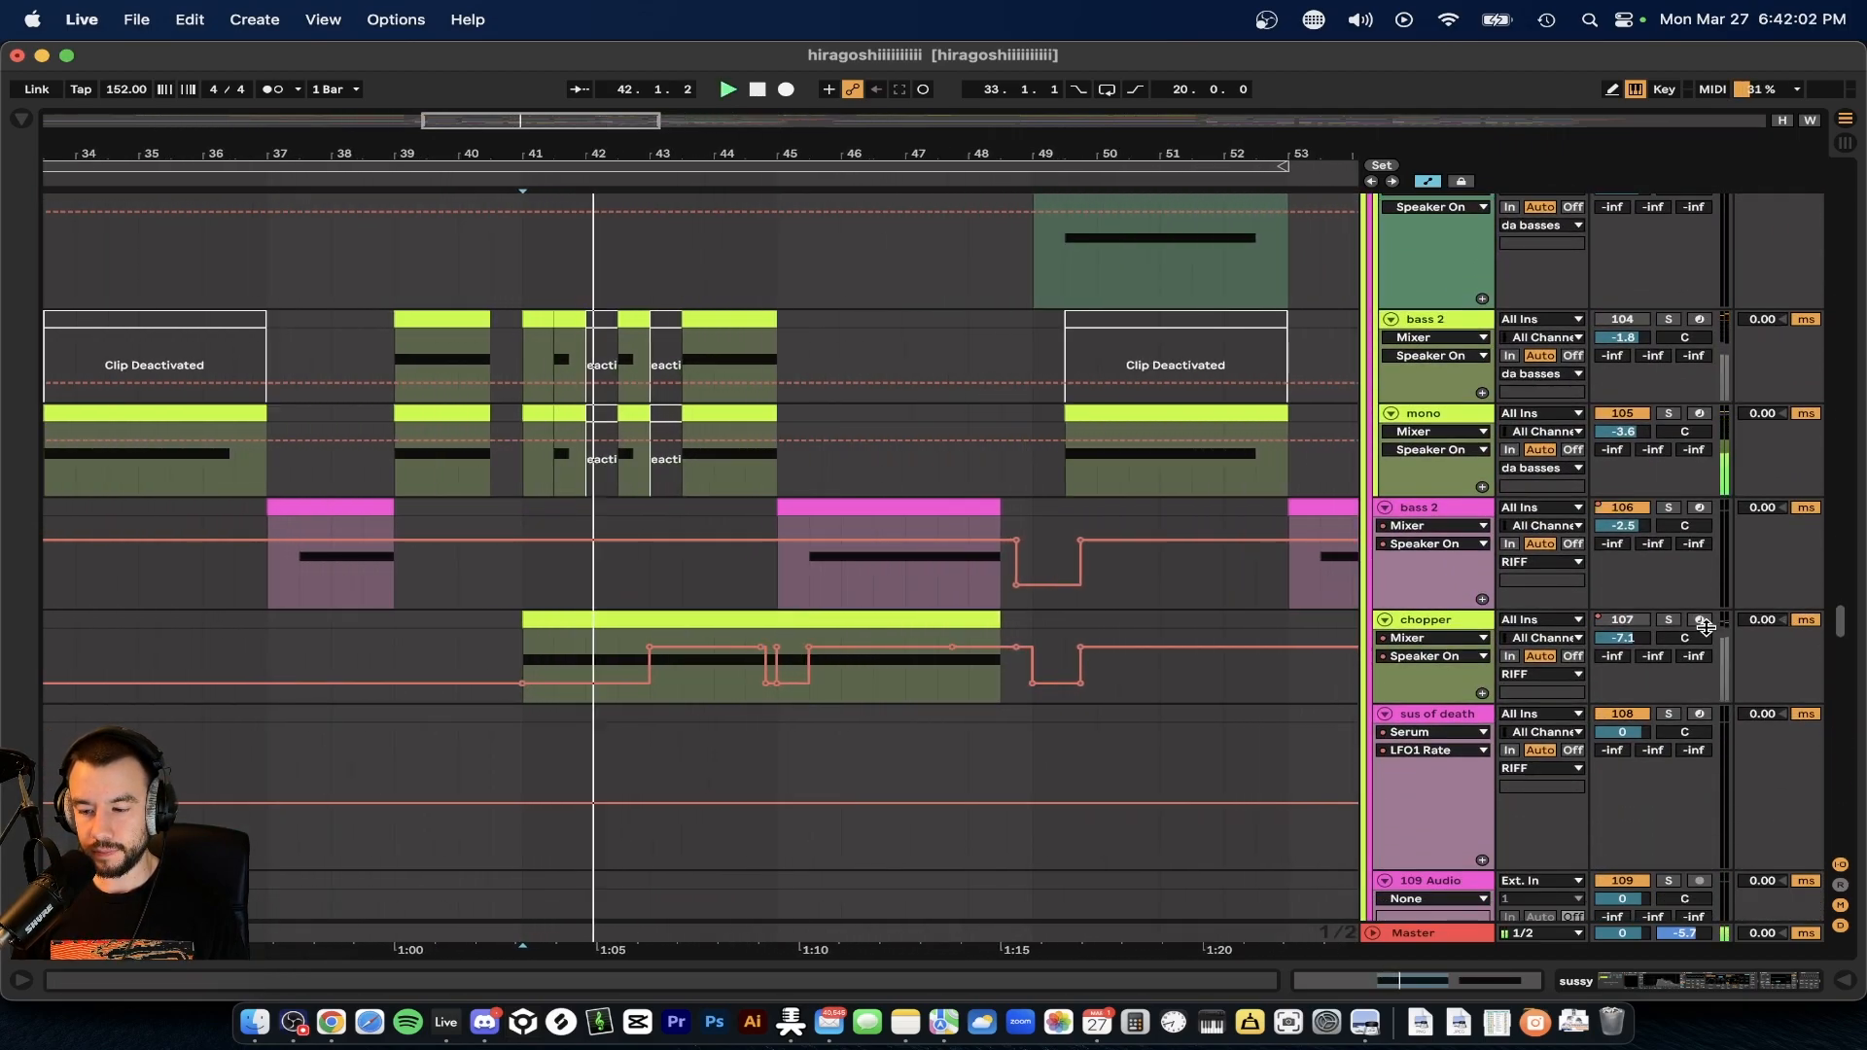
pyautogui.scroll(5, 1067, 608)
pyautogui.press('space')
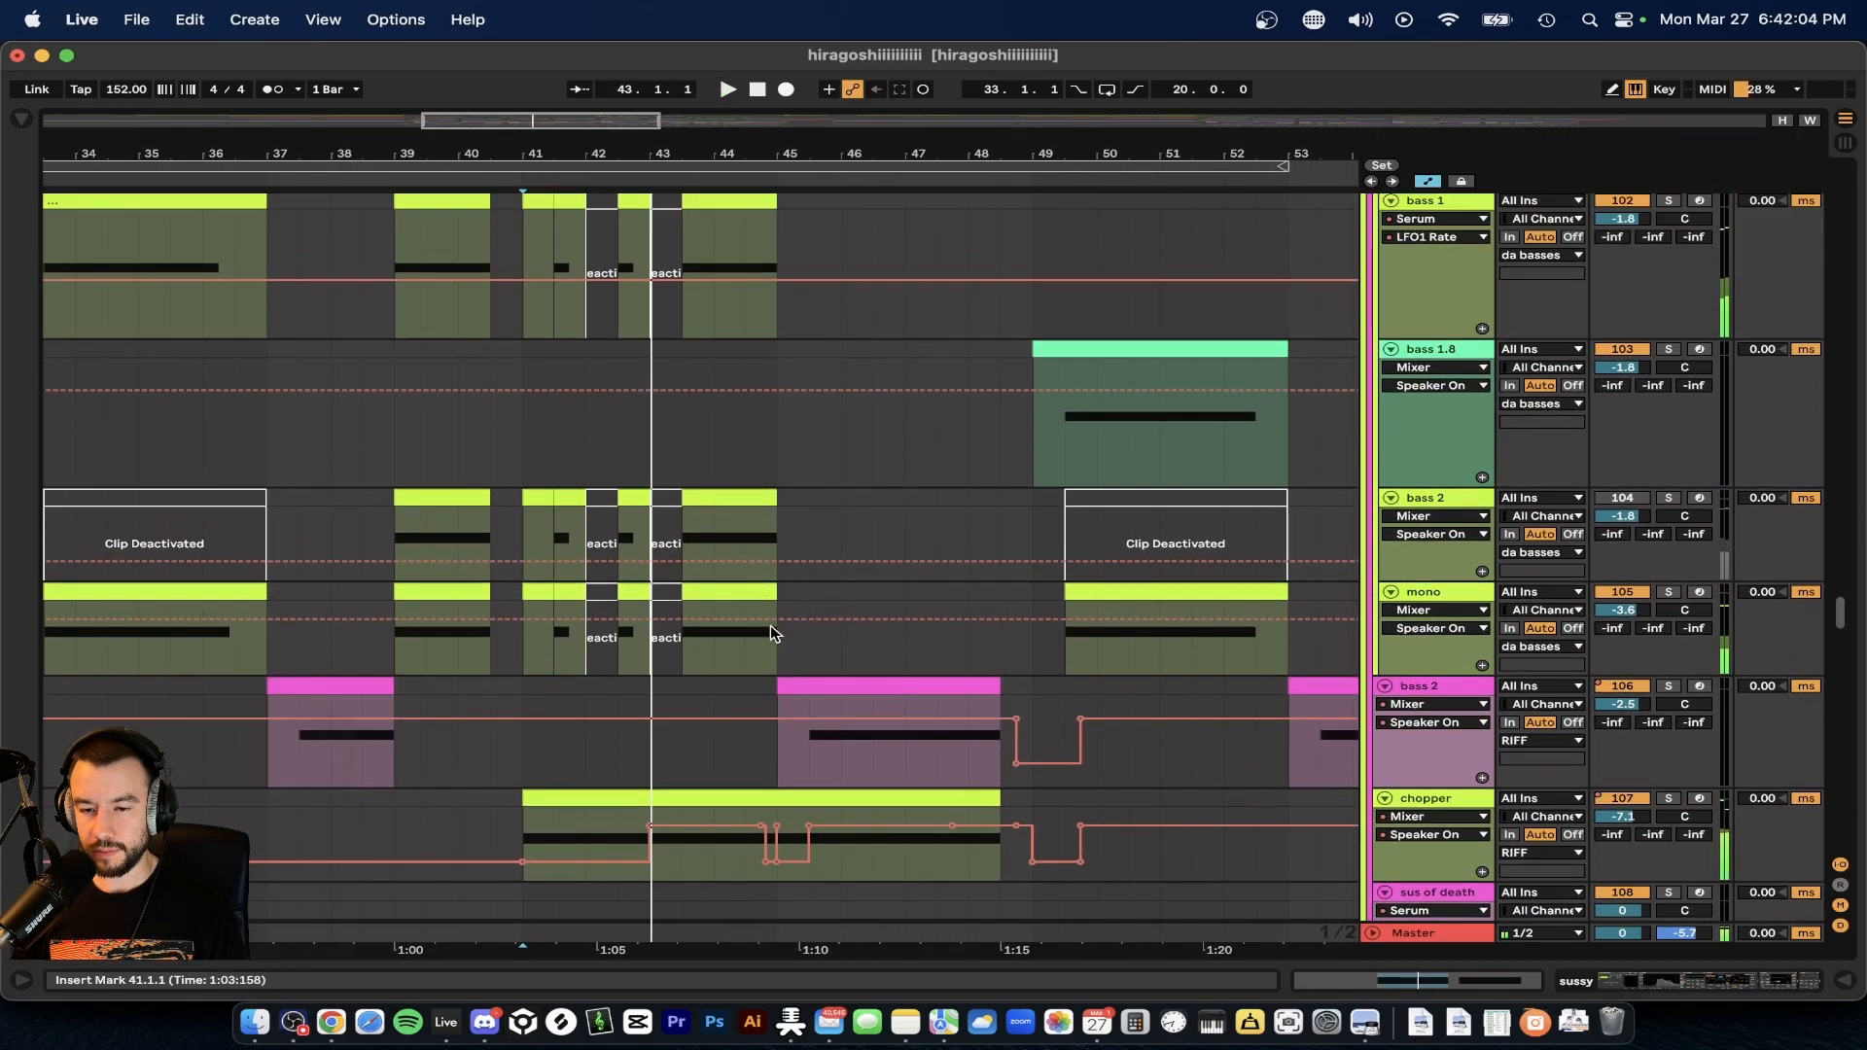
# - Solo the da basses group's bass 2 track, play it from 41.1.1, then unsolo it
pyautogui.hscroll(-5, 770, 632)
pyautogui.scroll(3, 771, 633)
pyautogui.scroll(-5, 772, 632)
pyautogui.scroll(3, 765, 581)
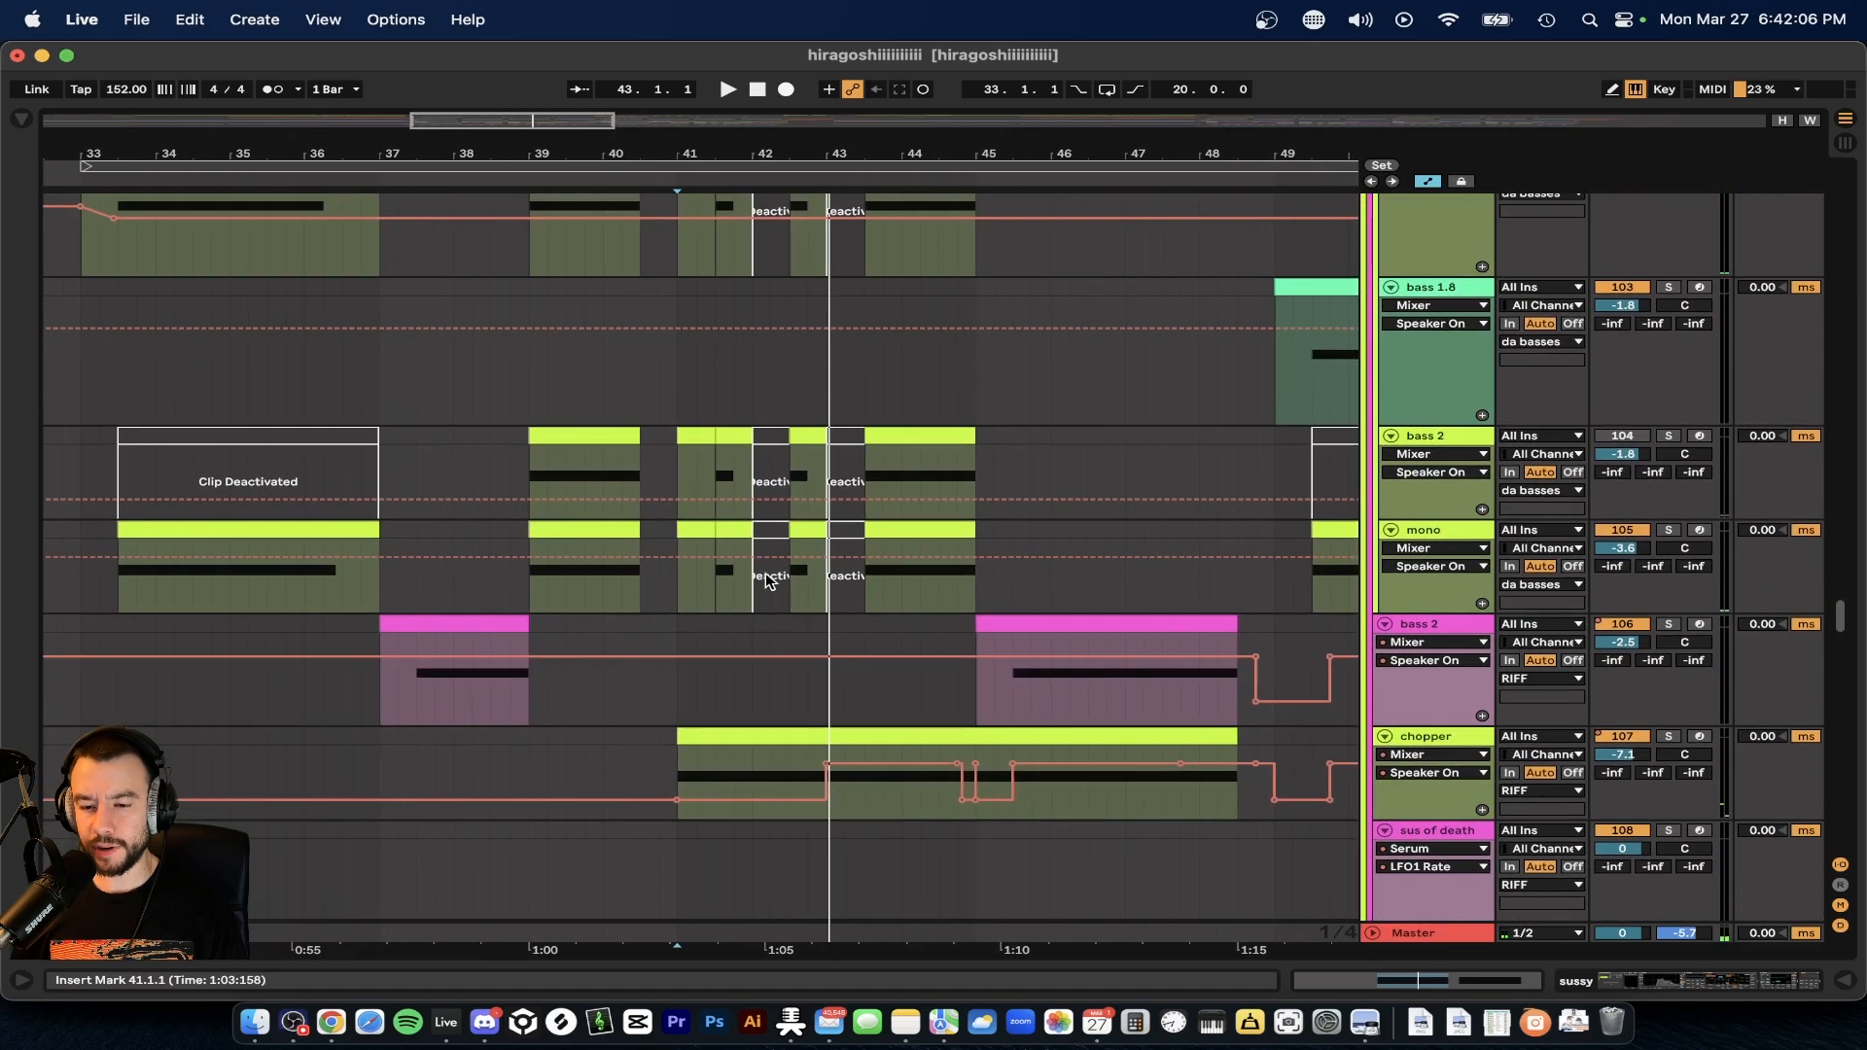
pyautogui.scroll(3, 768, 581)
pyautogui.click(1667, 546)
pyautogui.press('space')
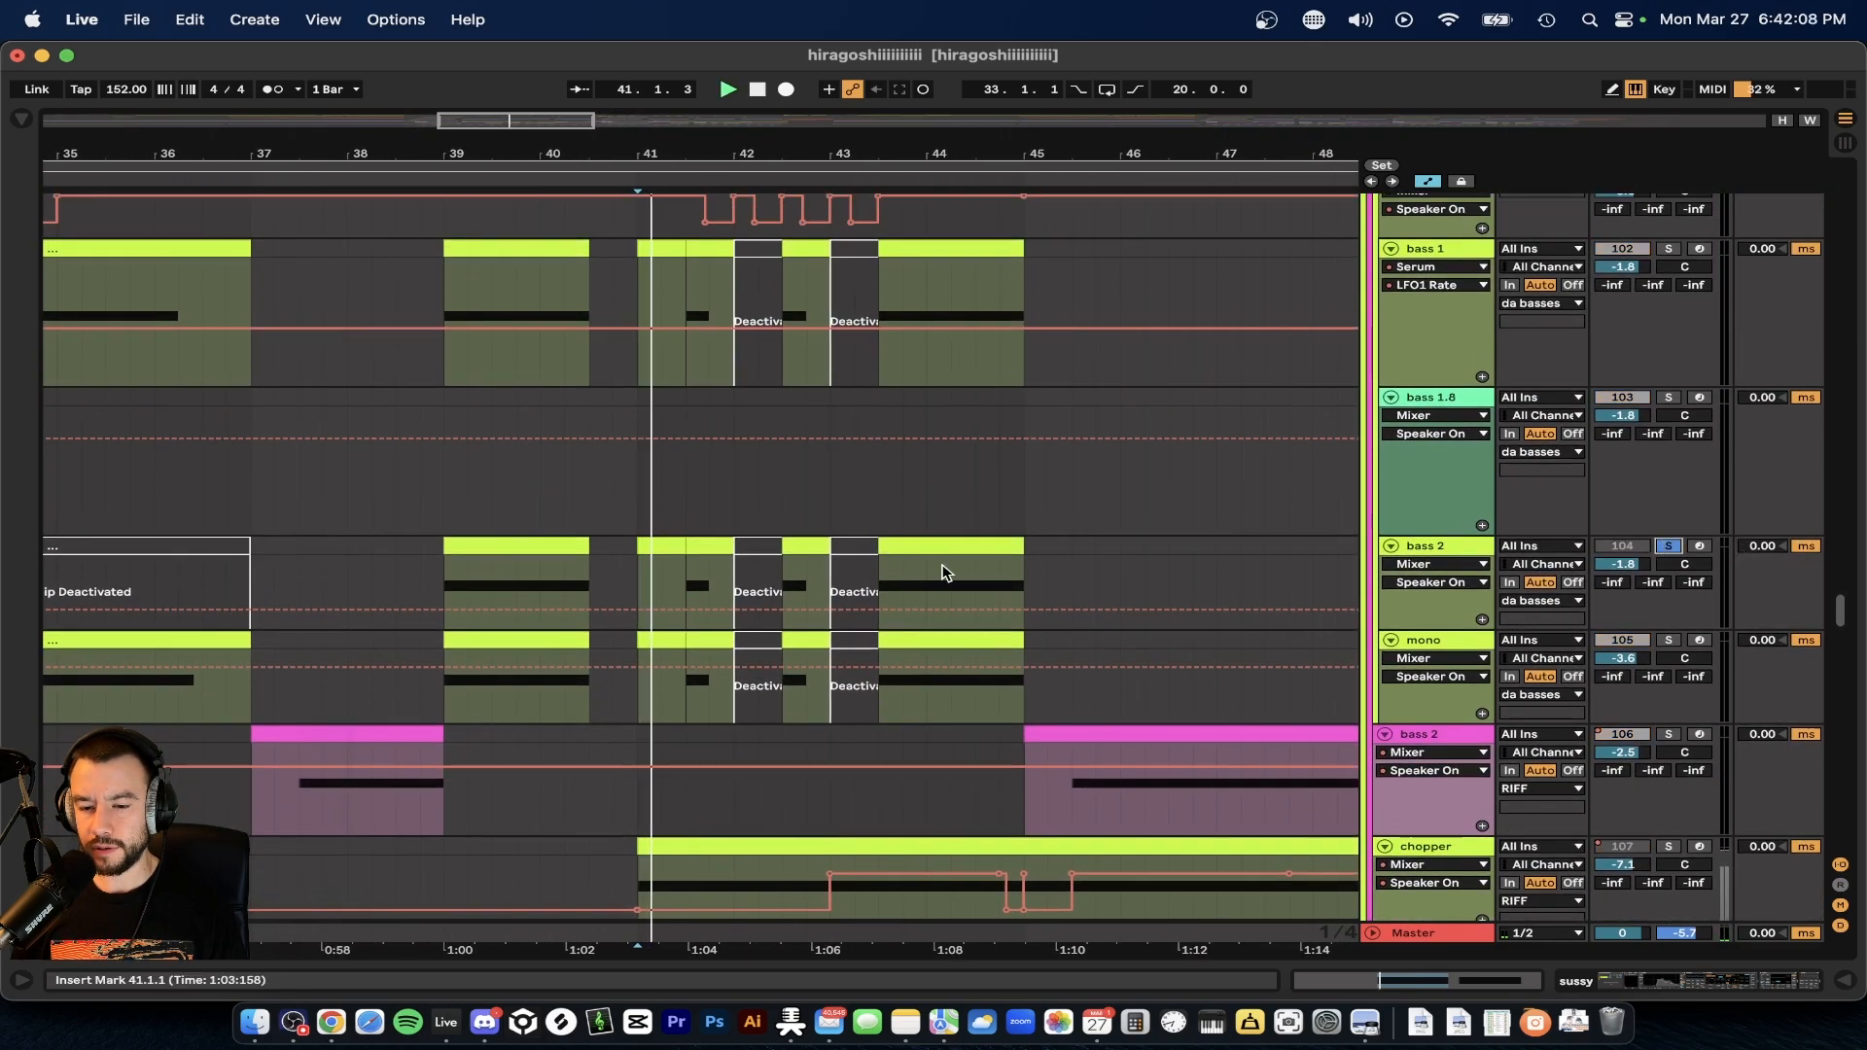
pyautogui.click(1667, 546)
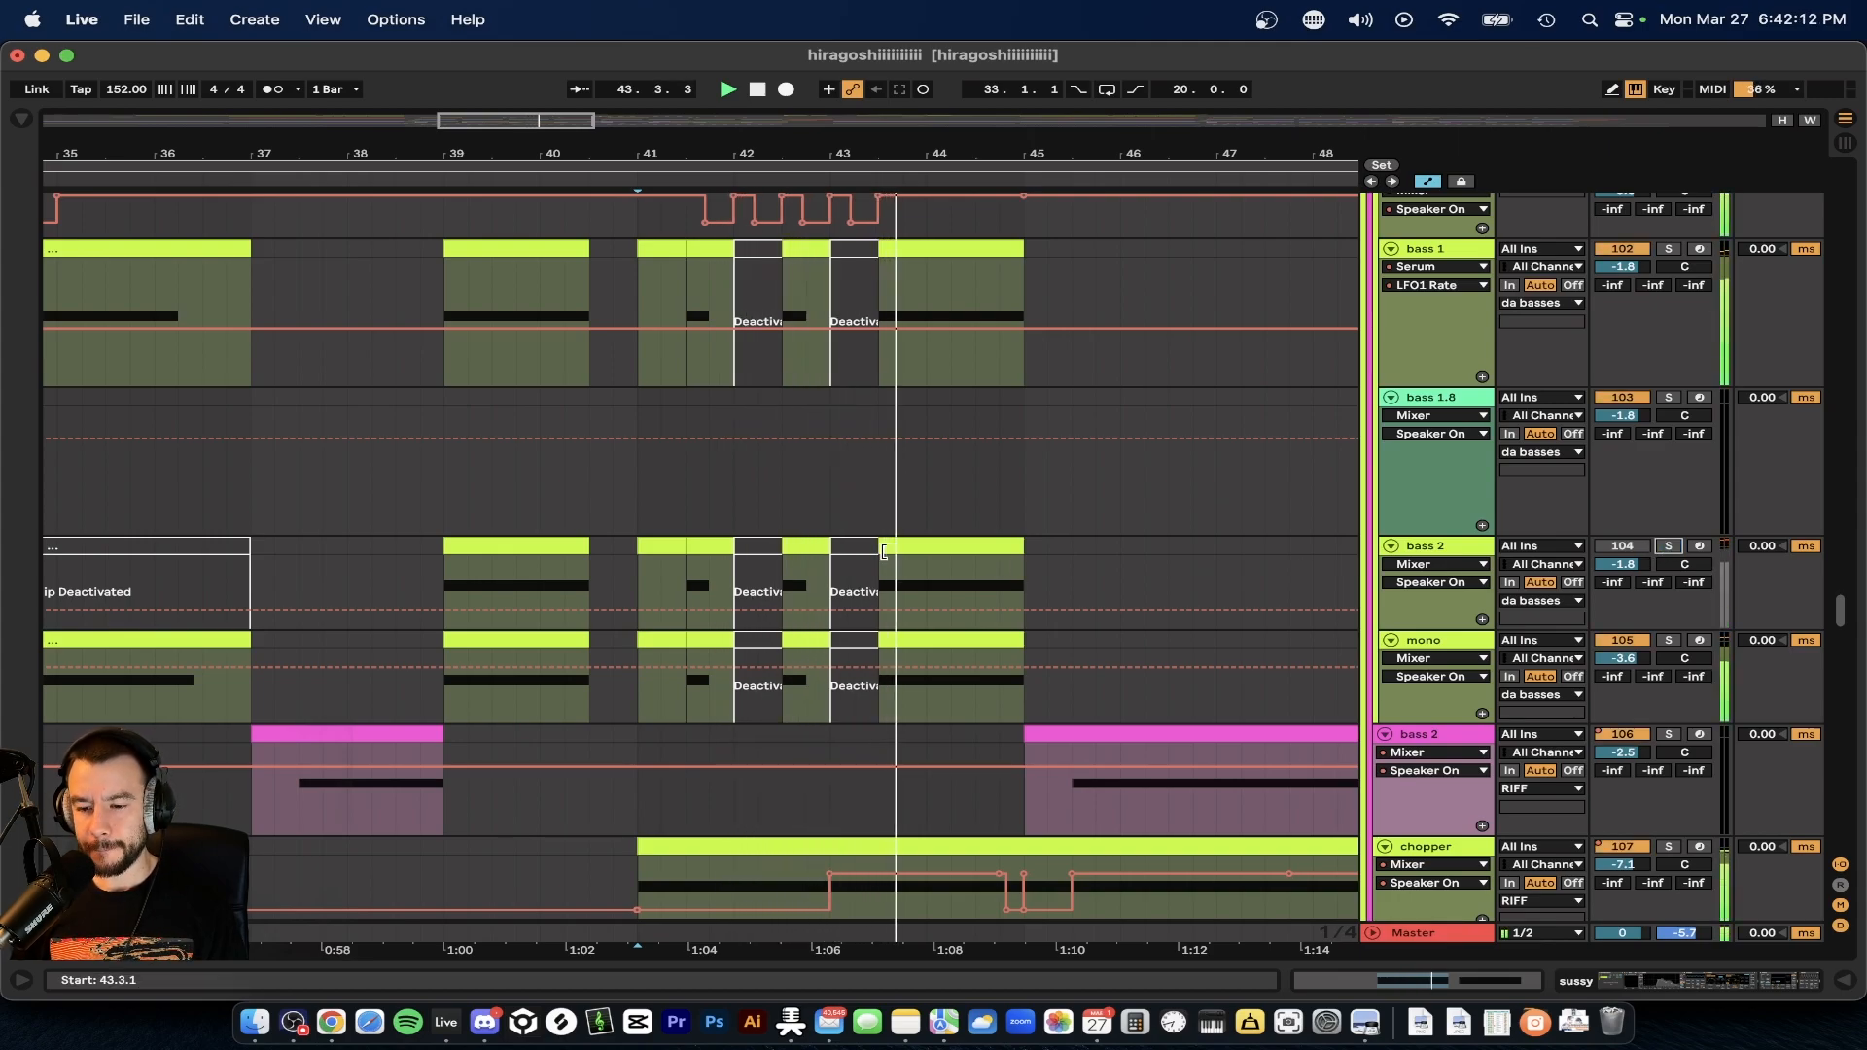
# - Solo the chopper track, select its clip spanning 41.1.1 to 48.3.1 and play it
pyautogui.scroll(-2, 883, 556)
pyautogui.scroll(-4, 1004, 574)
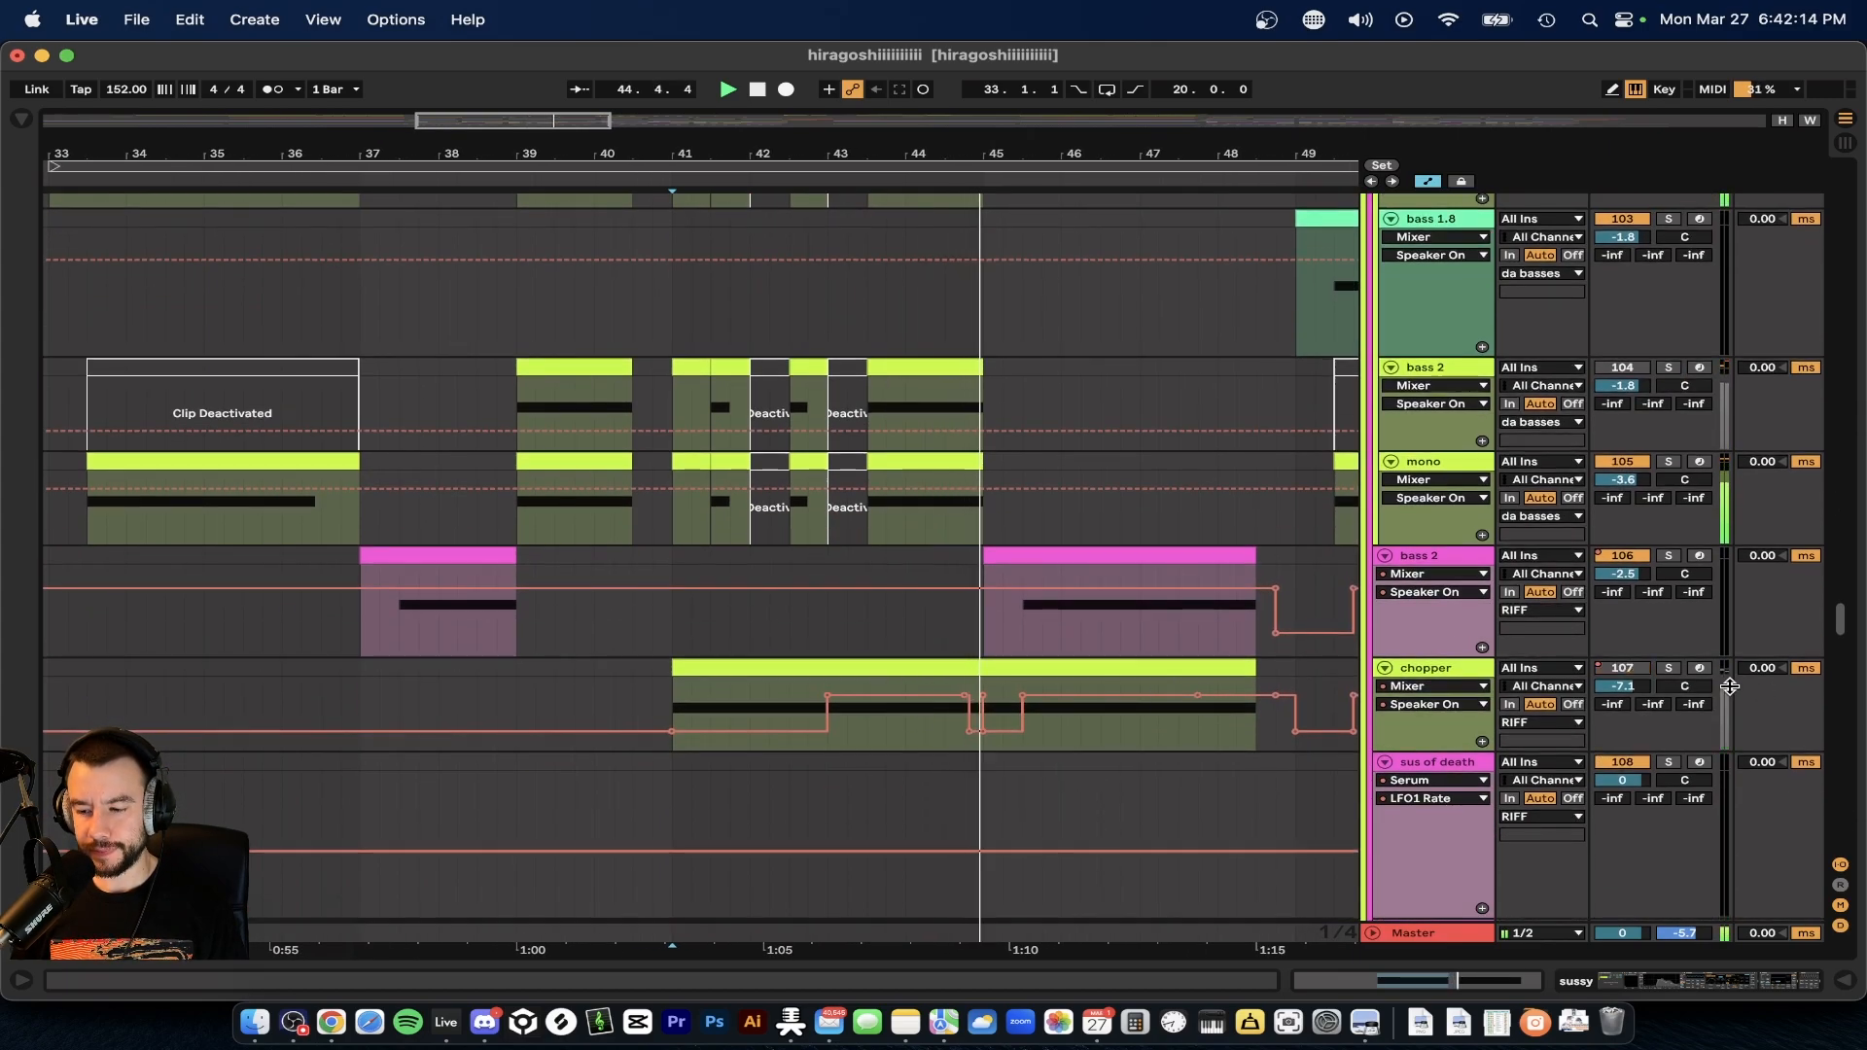
pyautogui.click(871, 668)
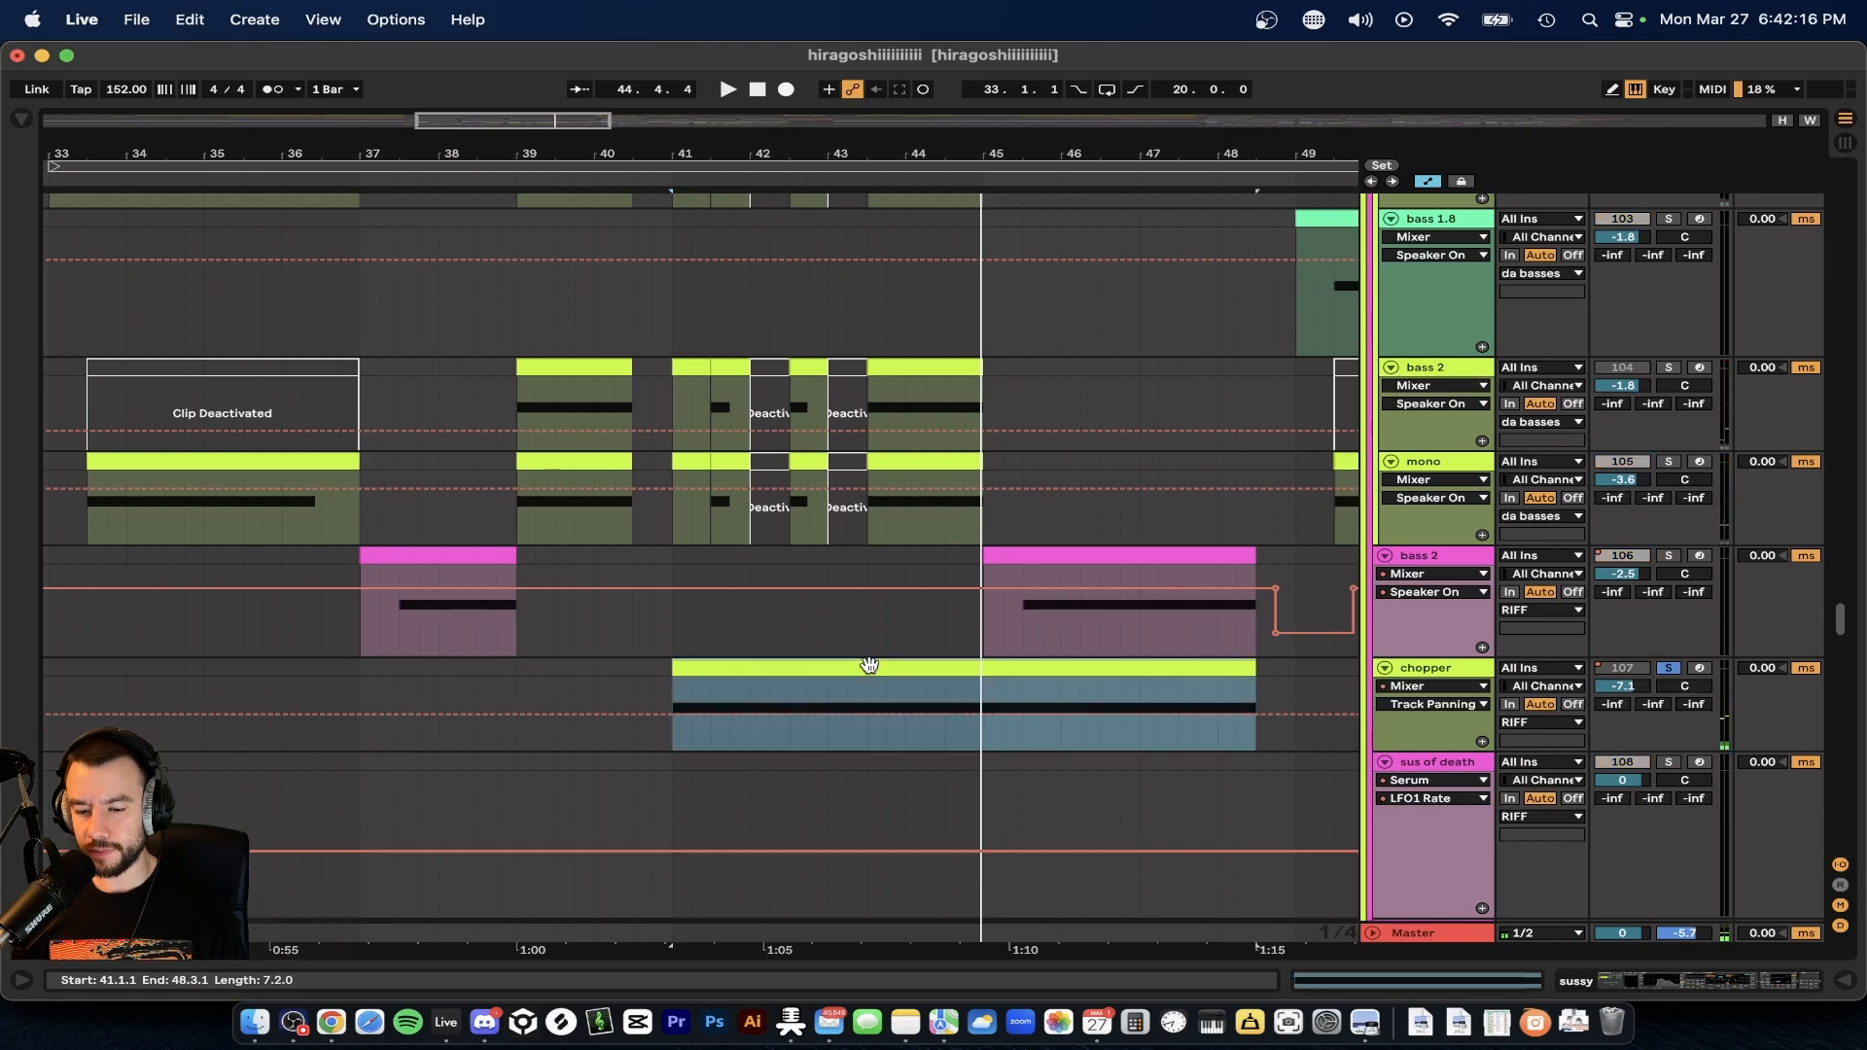
pyautogui.press('space')
pyautogui.scroll(-3, 815, 715)
pyautogui.rightClick(1642, 667)
pyautogui.click(1667, 674)
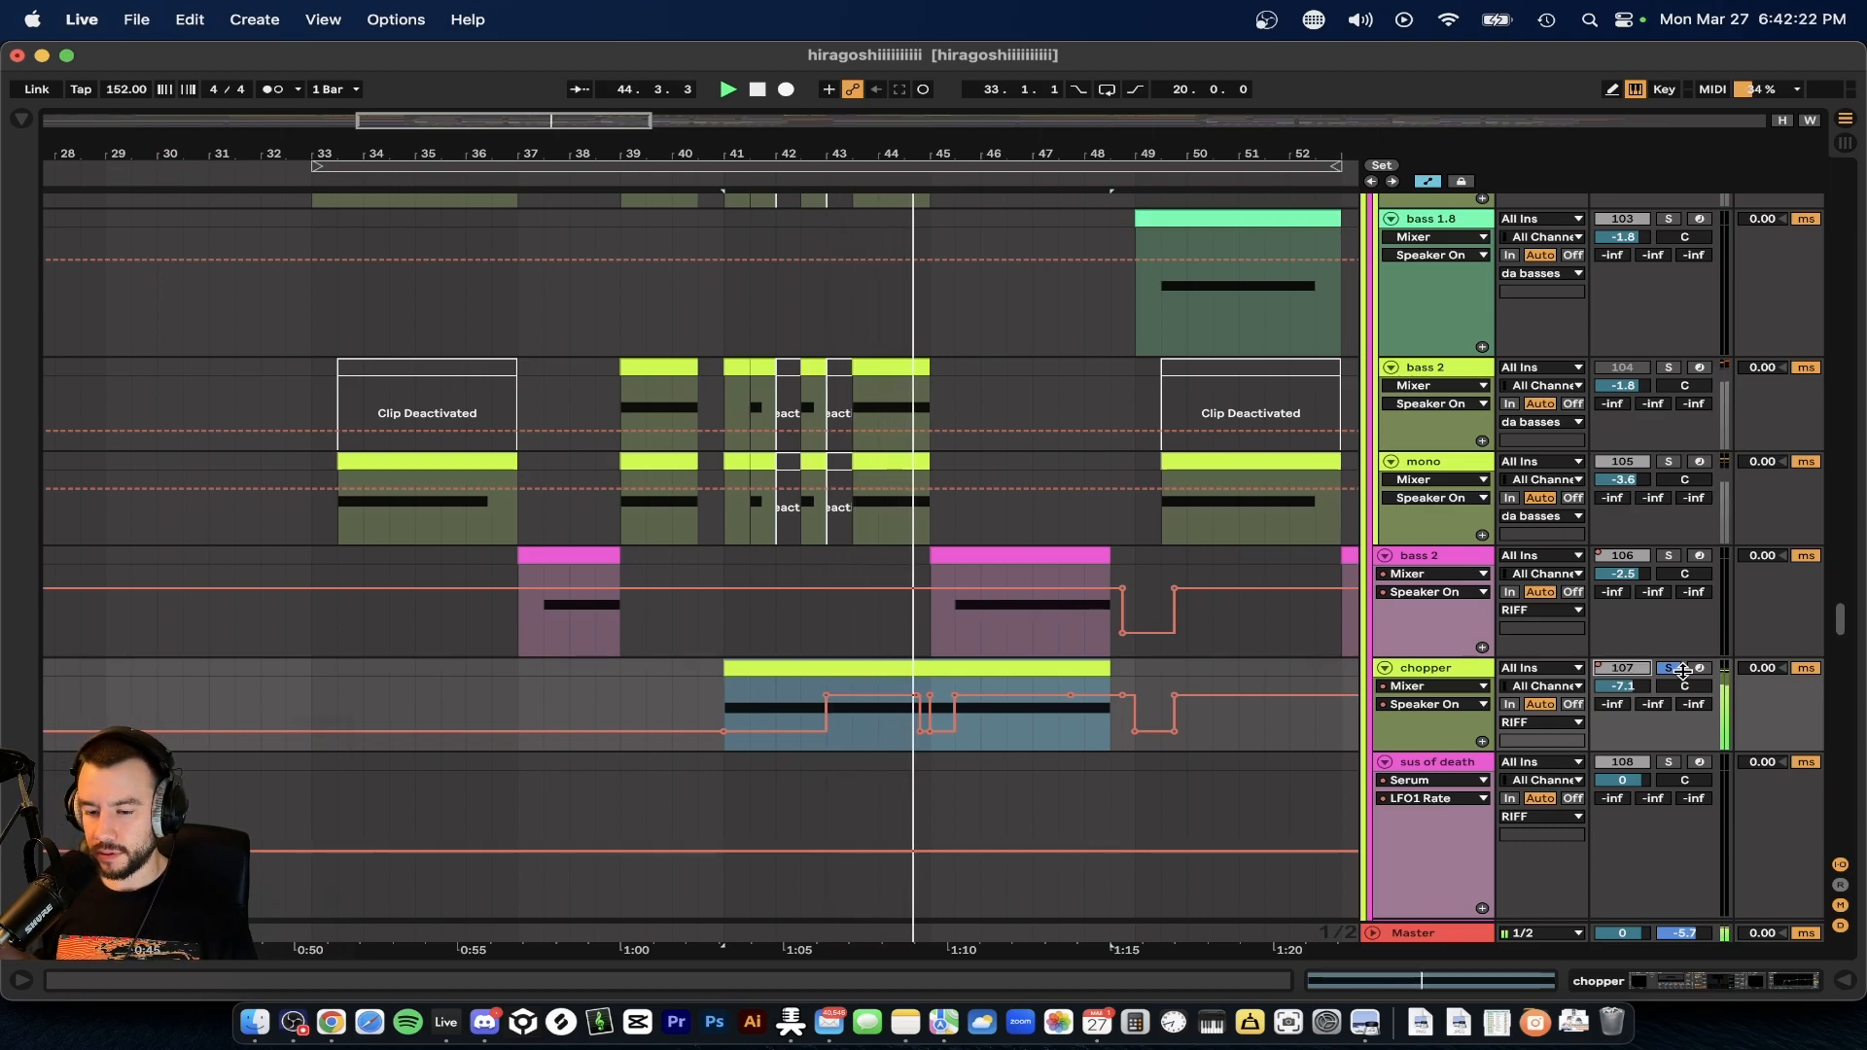
# - Unsolo chopper, replay the full mix from 41.1.1 and mark 44.3.1 beside the dip in its Speaker On automation
pyautogui.click(1673, 670)
pyautogui.press('space')
pyautogui.press('space')
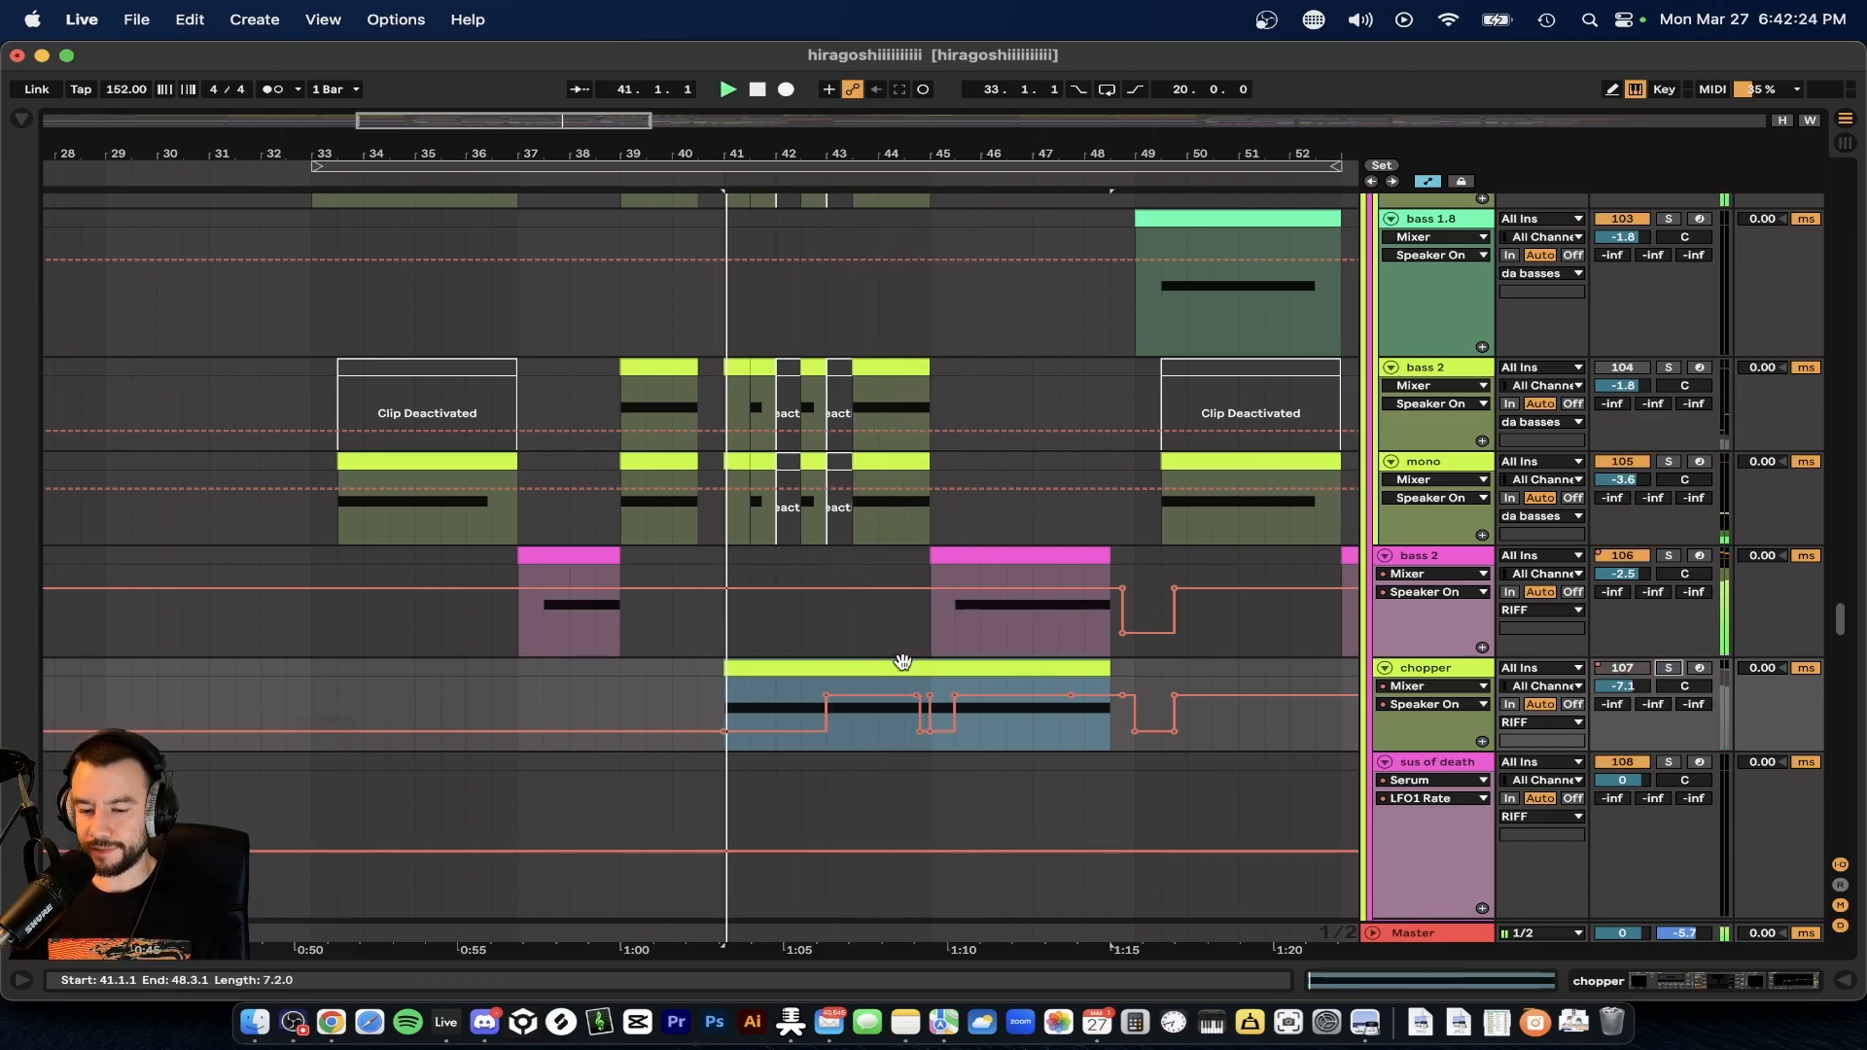
pyautogui.scroll(4, 806, 721)
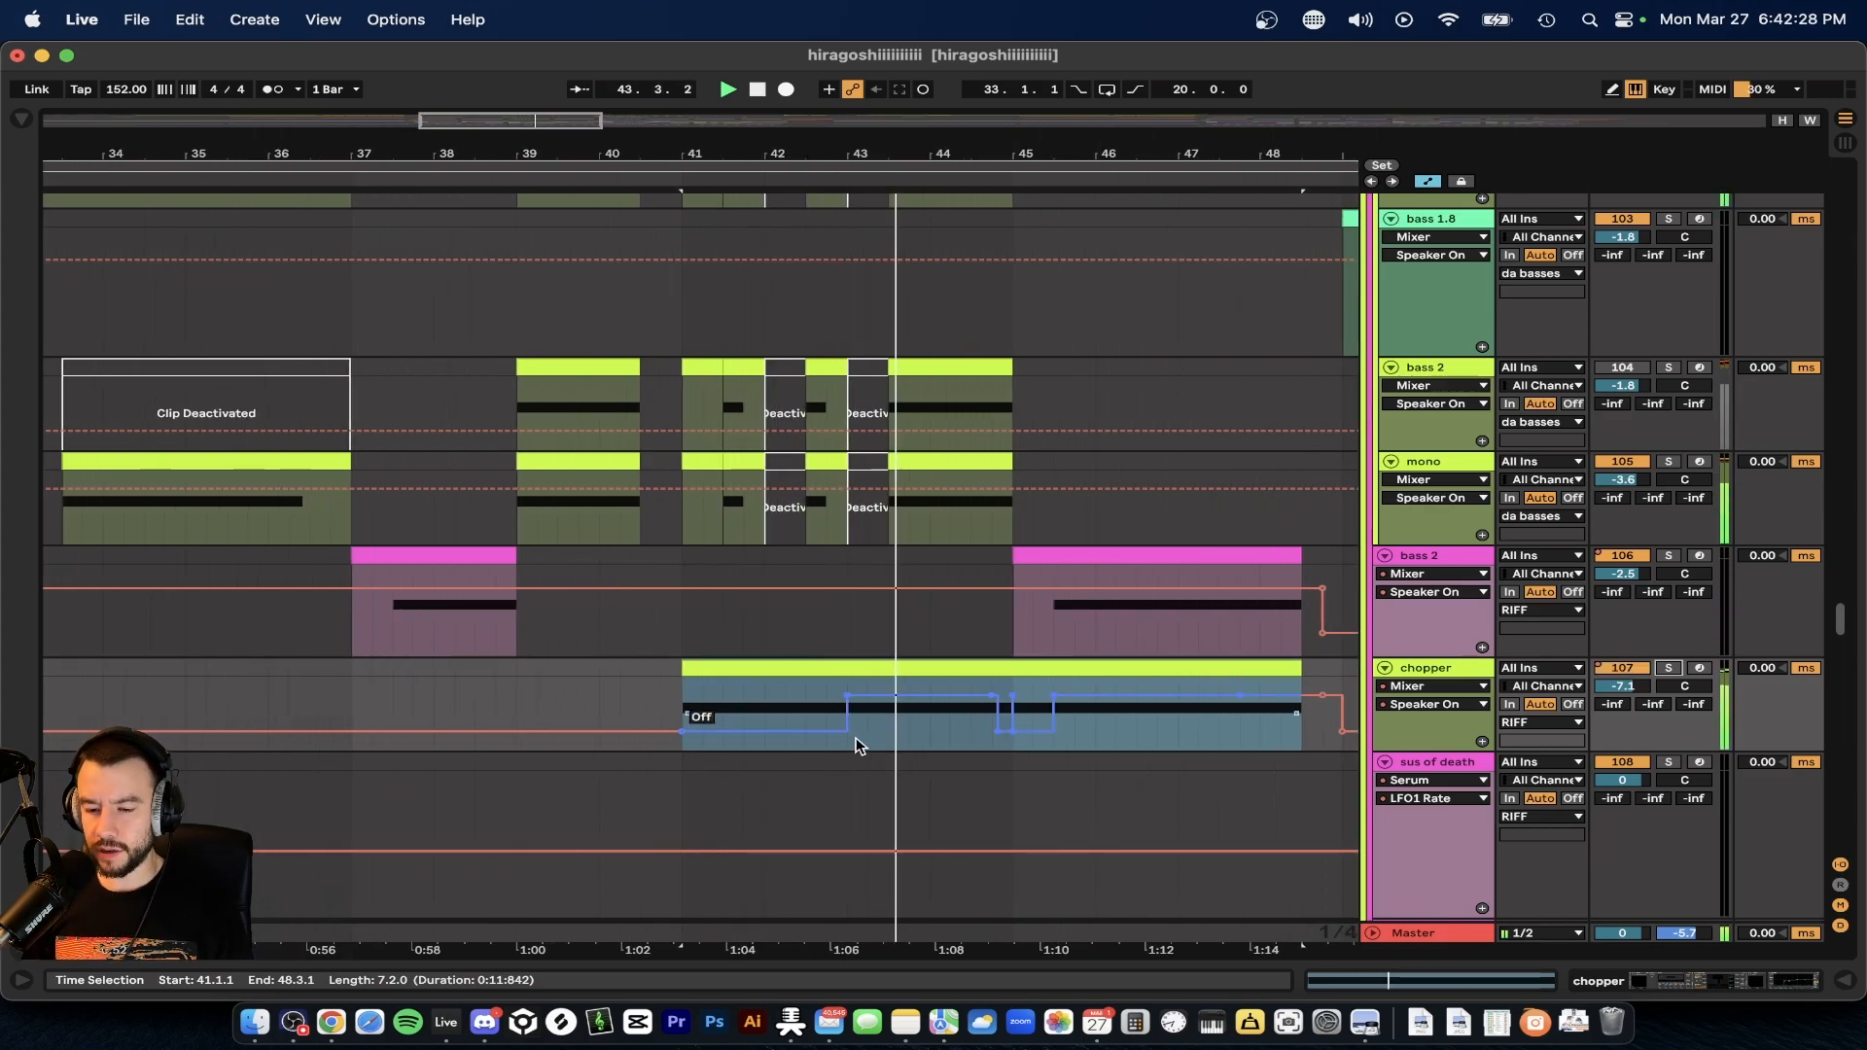
pyautogui.click(976, 747)
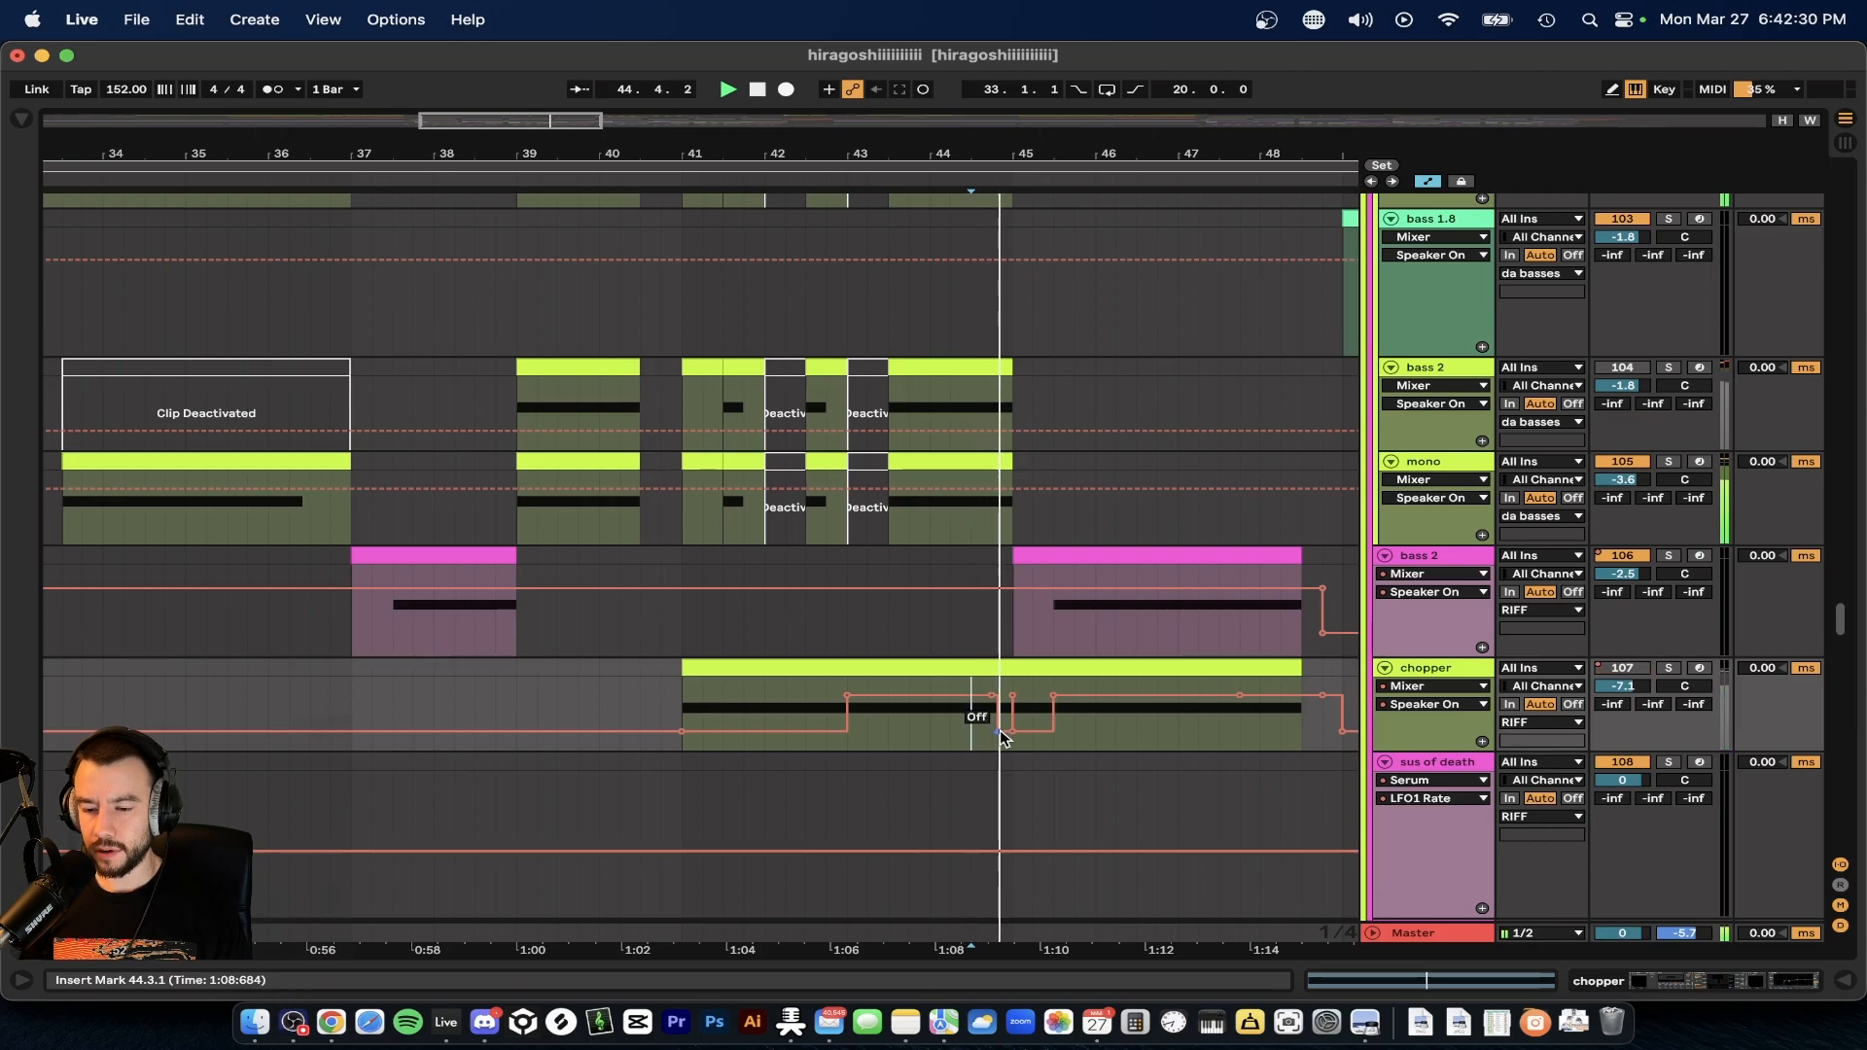
pyautogui.scroll(-2, 1117, 721)
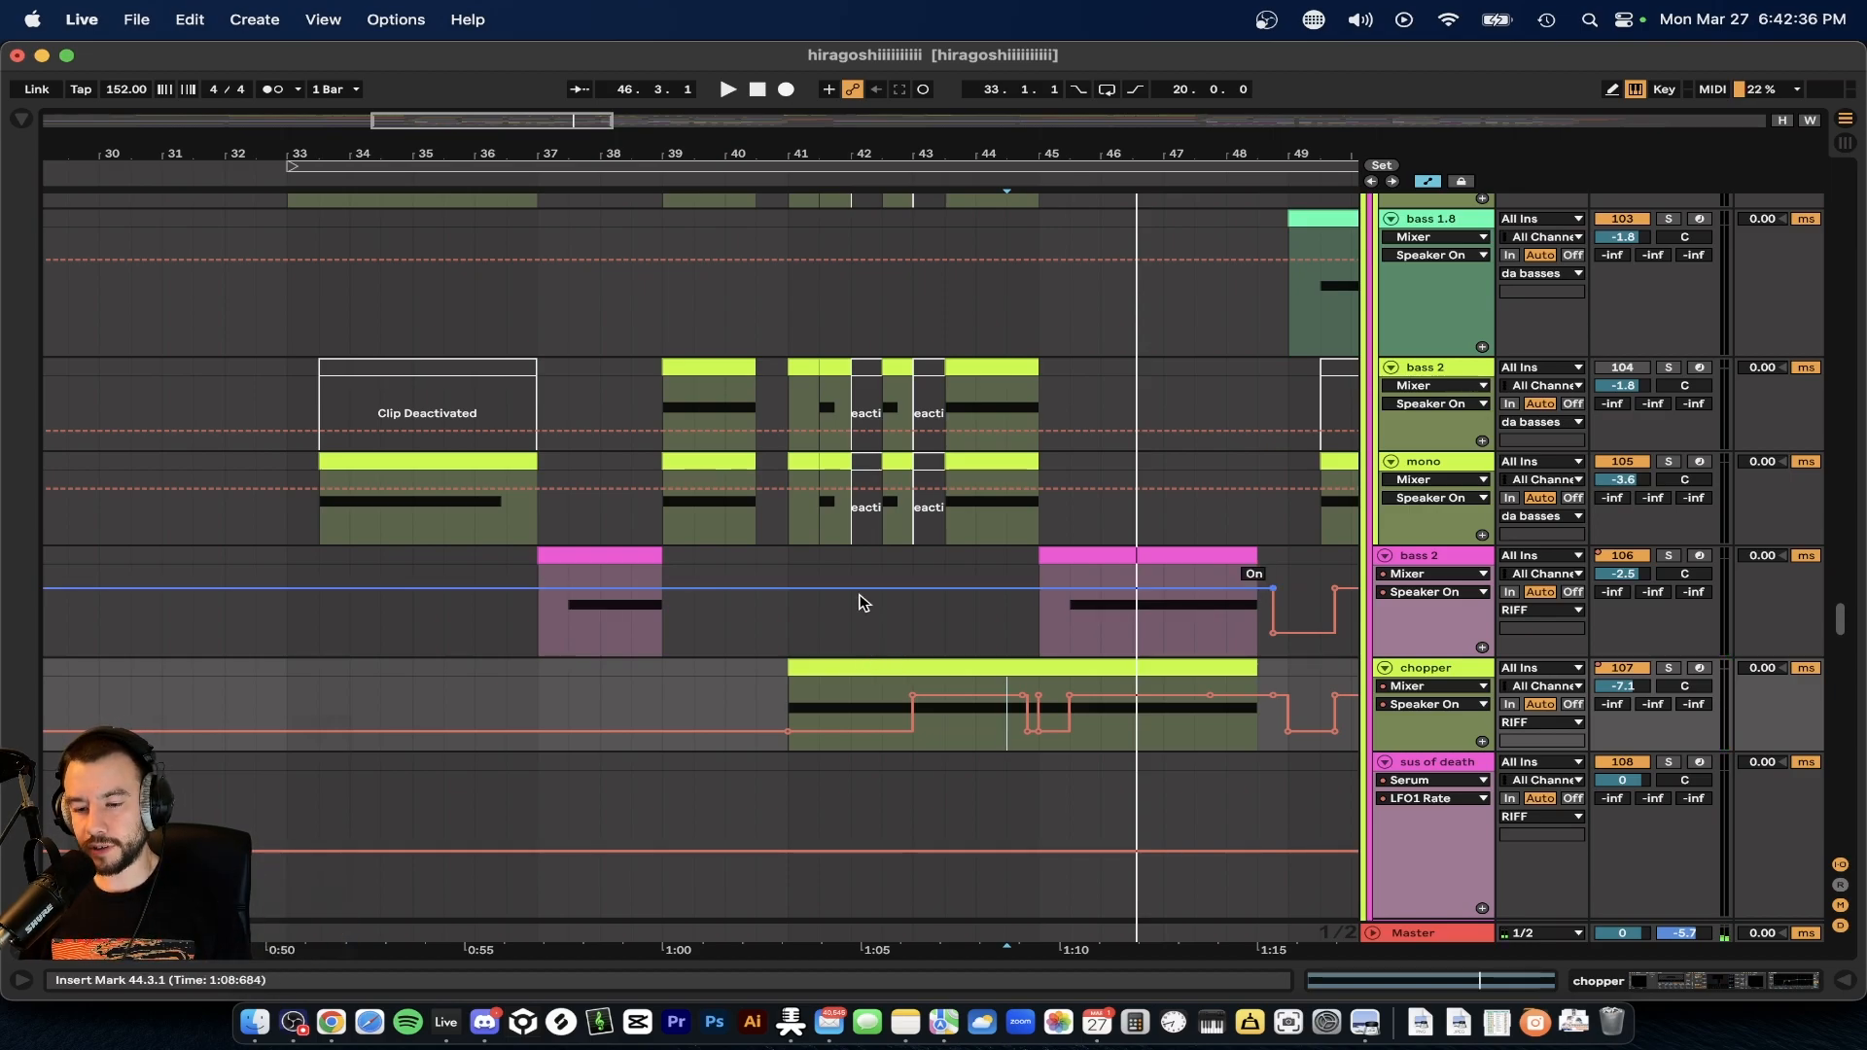
# - Set the playback position to 41.1.1 and briefly play the section with the bass and chopper clips
pyautogui.scroll(3, 863, 602)
pyautogui.hscroll(2, 988, 659)
pyautogui.scroll(1, 988, 659)
pyautogui.scroll(-3, 835, 602)
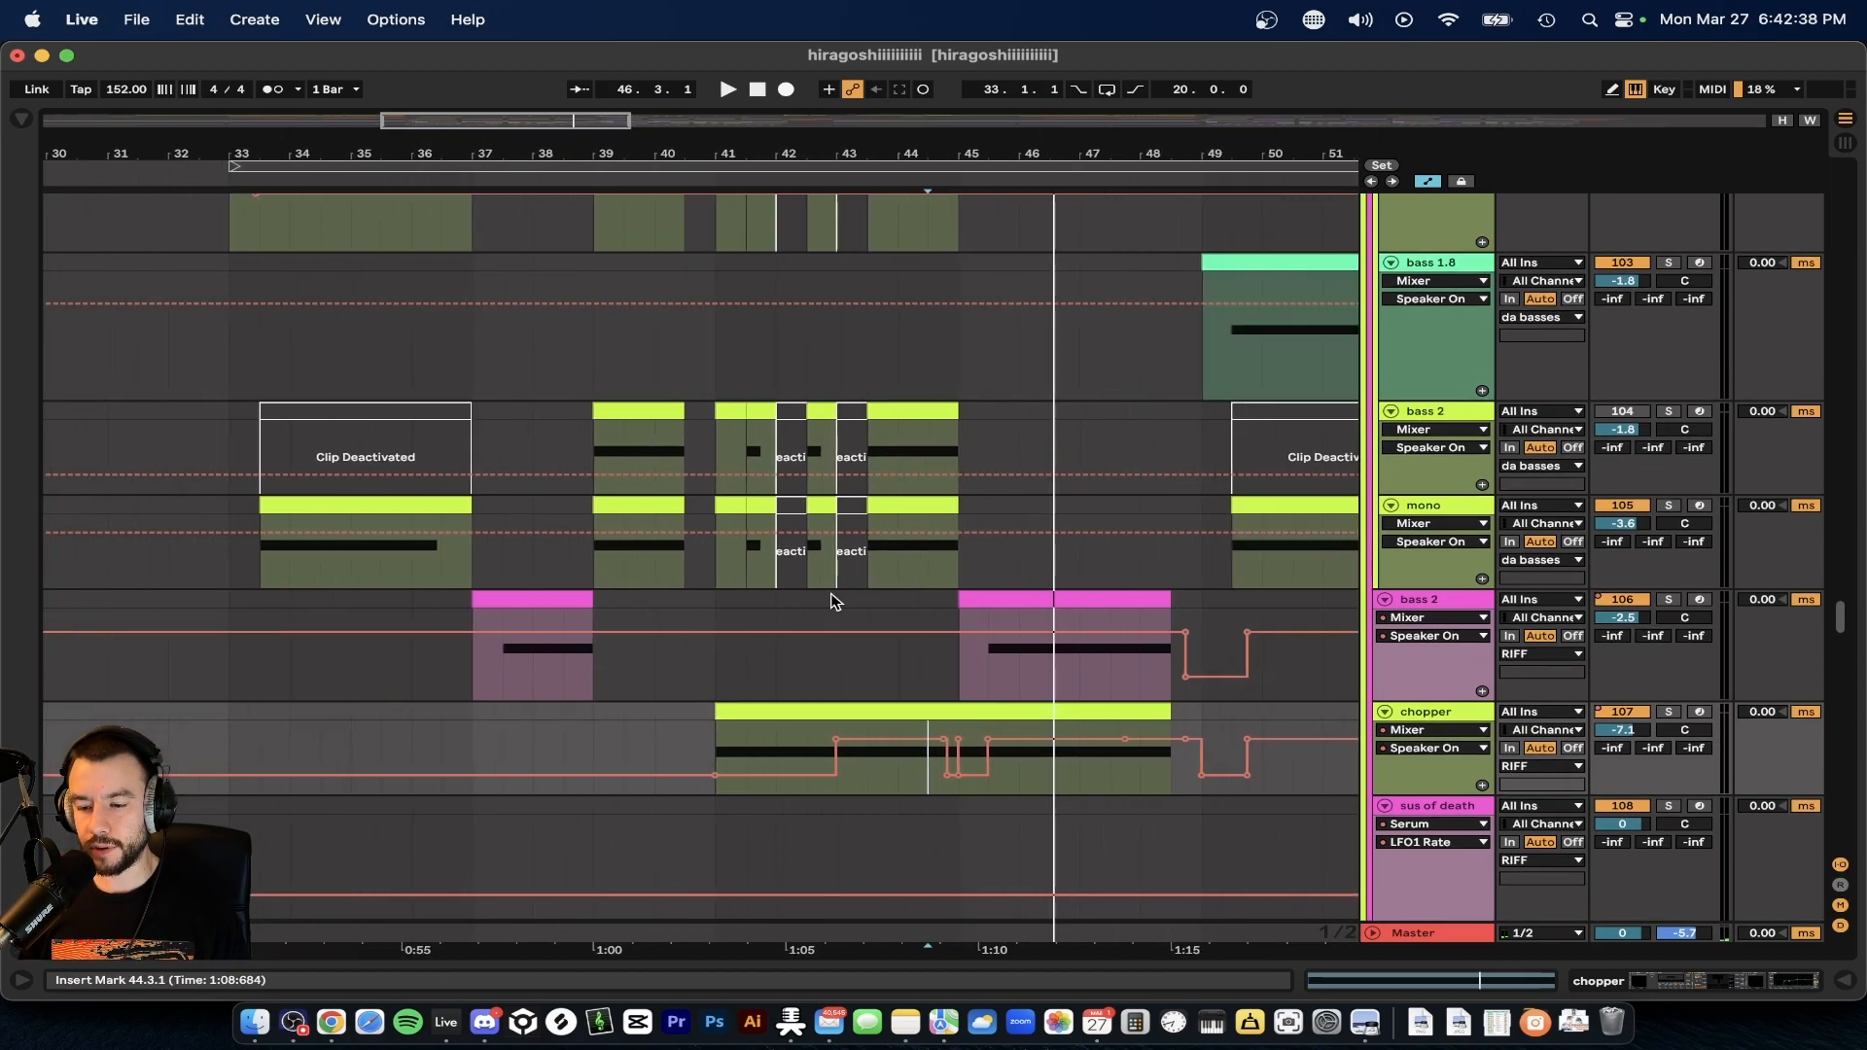
pyautogui.hscroll(2, 835, 602)
pyautogui.click(630, 614)
pyautogui.press('space')
pyautogui.press('space')
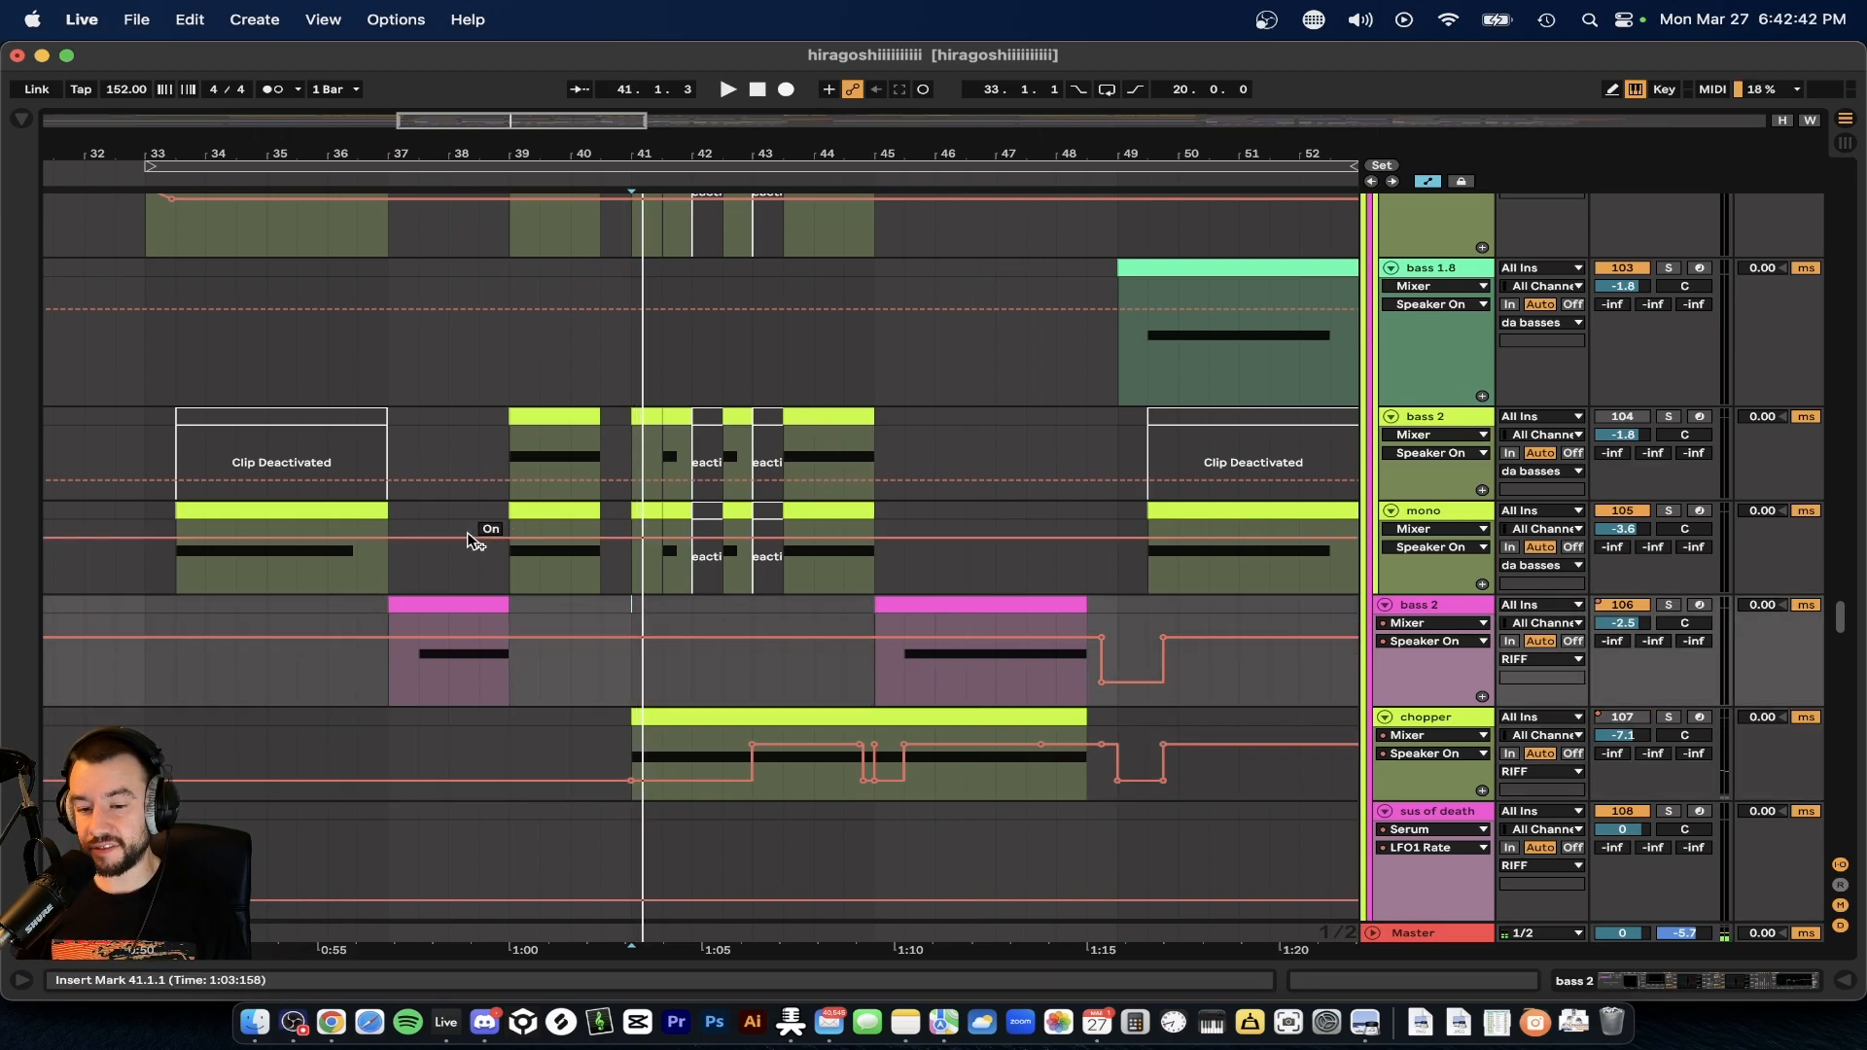
pyautogui.click(636, 385)
pyautogui.scroll(-1, 637, 385)
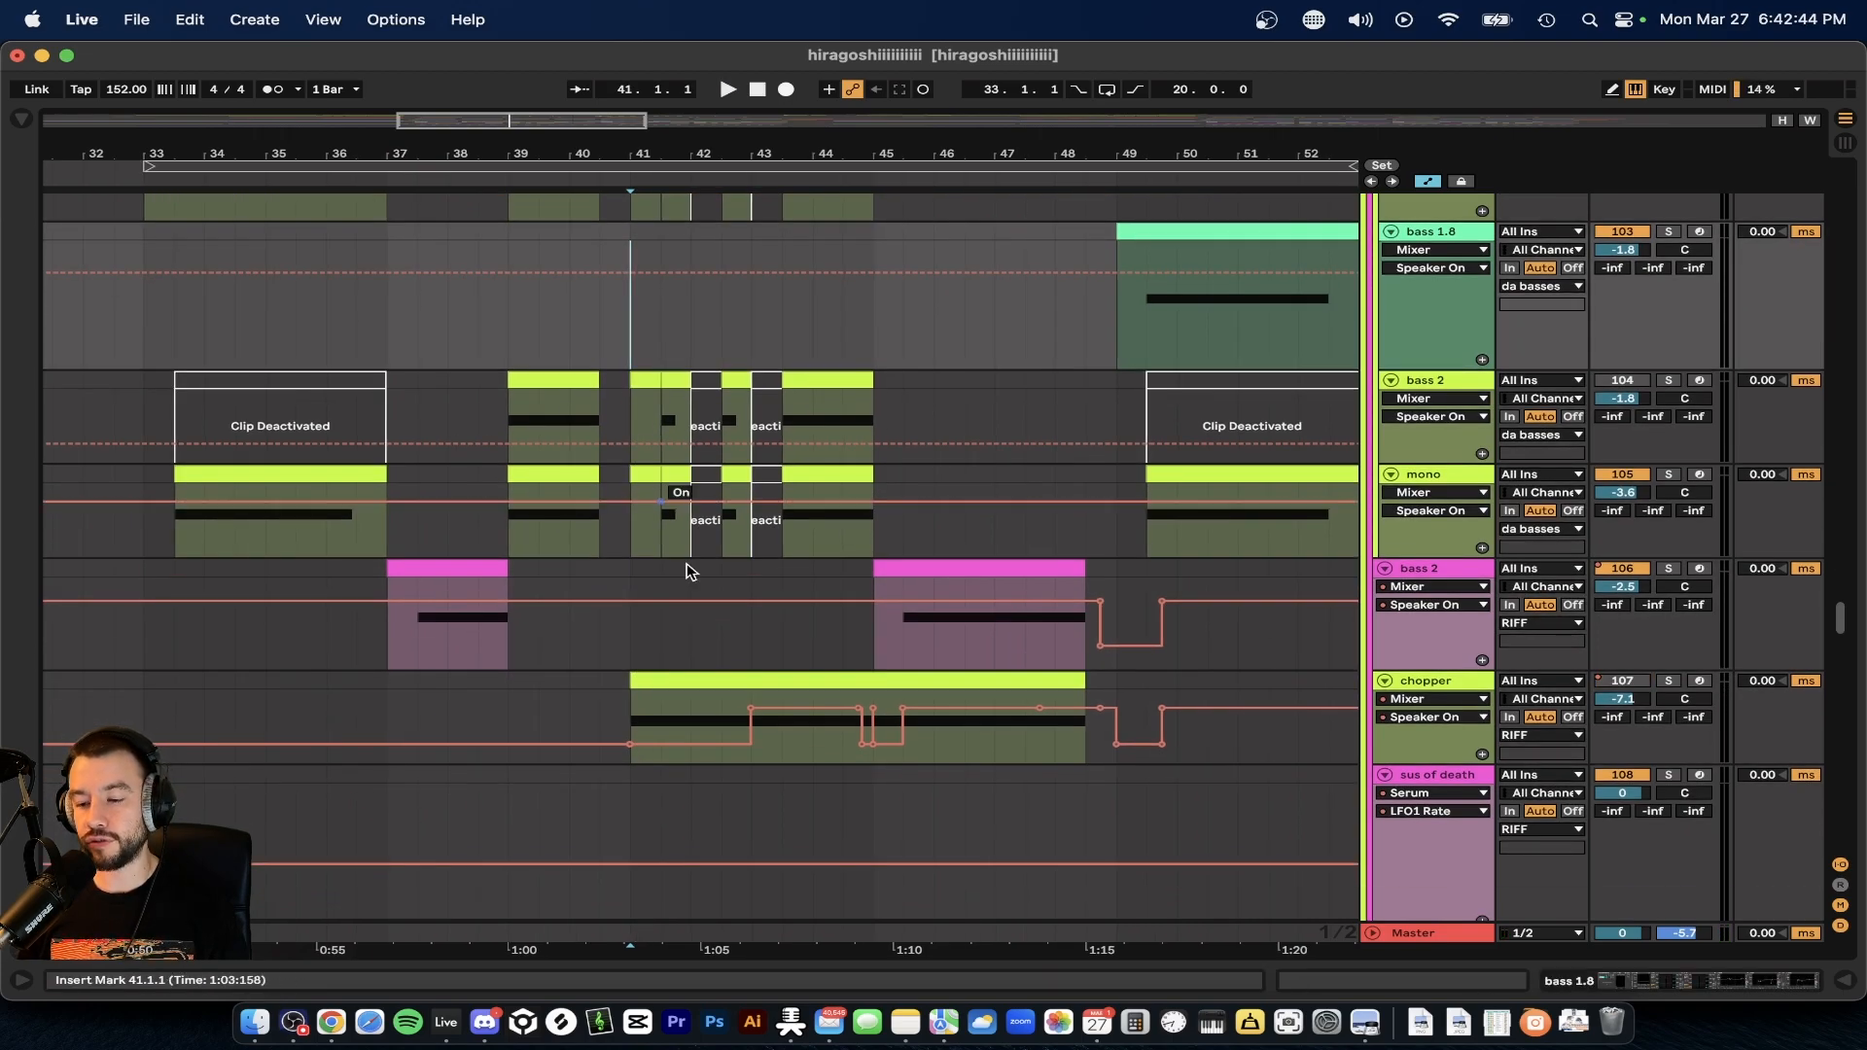
# - Select the chopper clip, examine the chug and Sub 1 tracks, and play the full mix from 41.1.1
pyautogui.scroll(2, 709, 617)
pyautogui.scroll(-3, 713, 623)
pyautogui.click(767, 517)
pyautogui.scroll(-5, 768, 521)
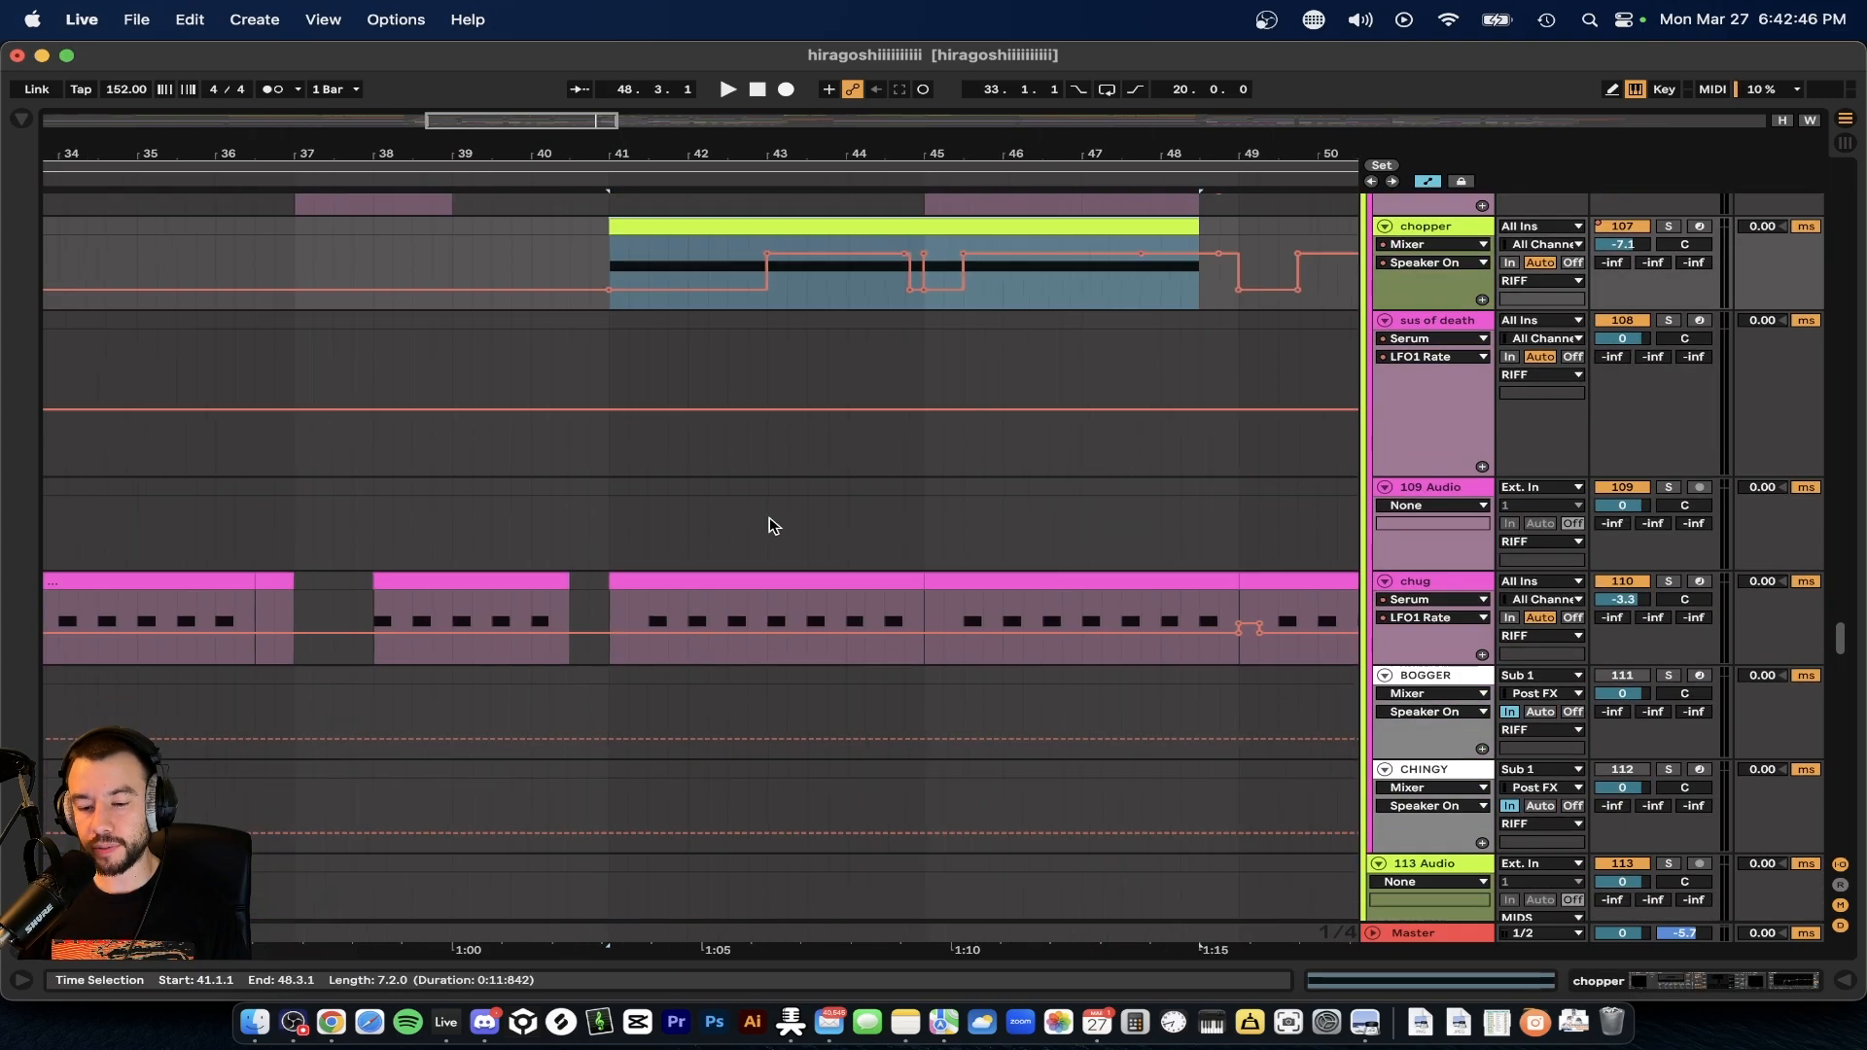
pyautogui.scroll(-8, 768, 525)
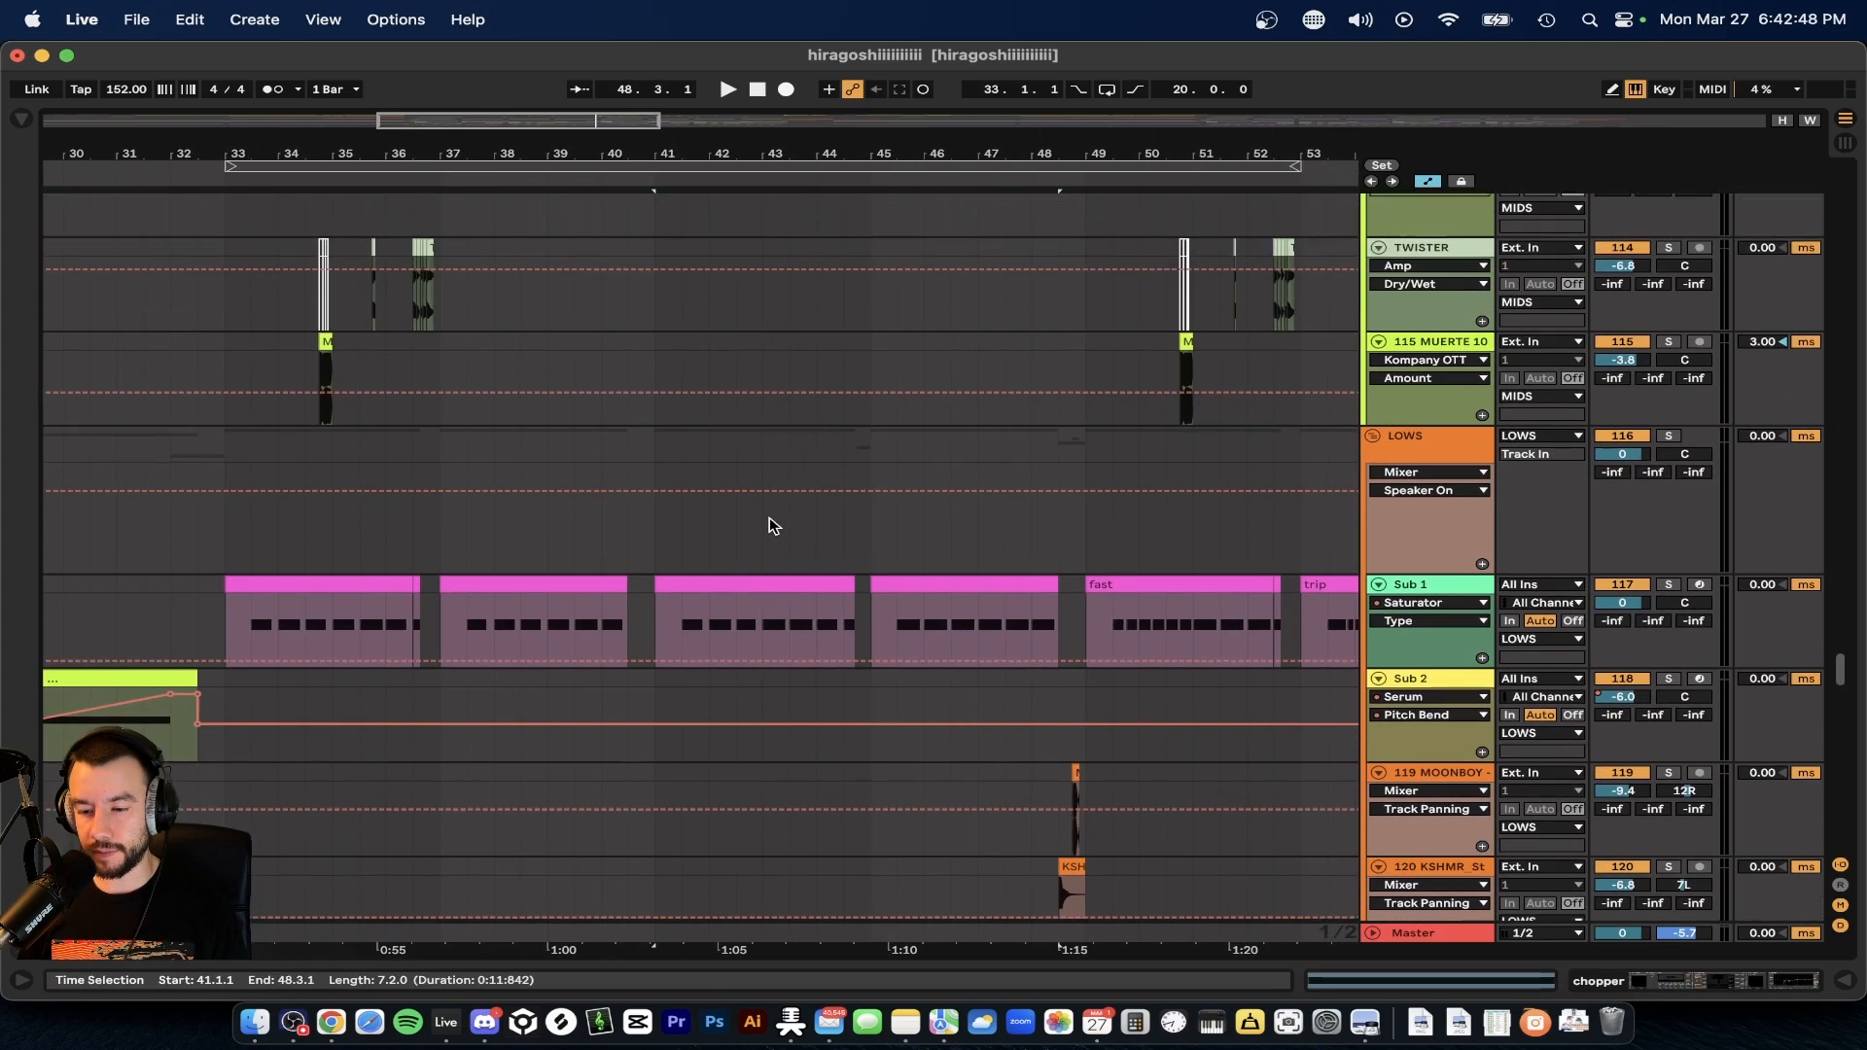
pyautogui.press('space')
pyautogui.scroll(8, 768, 525)
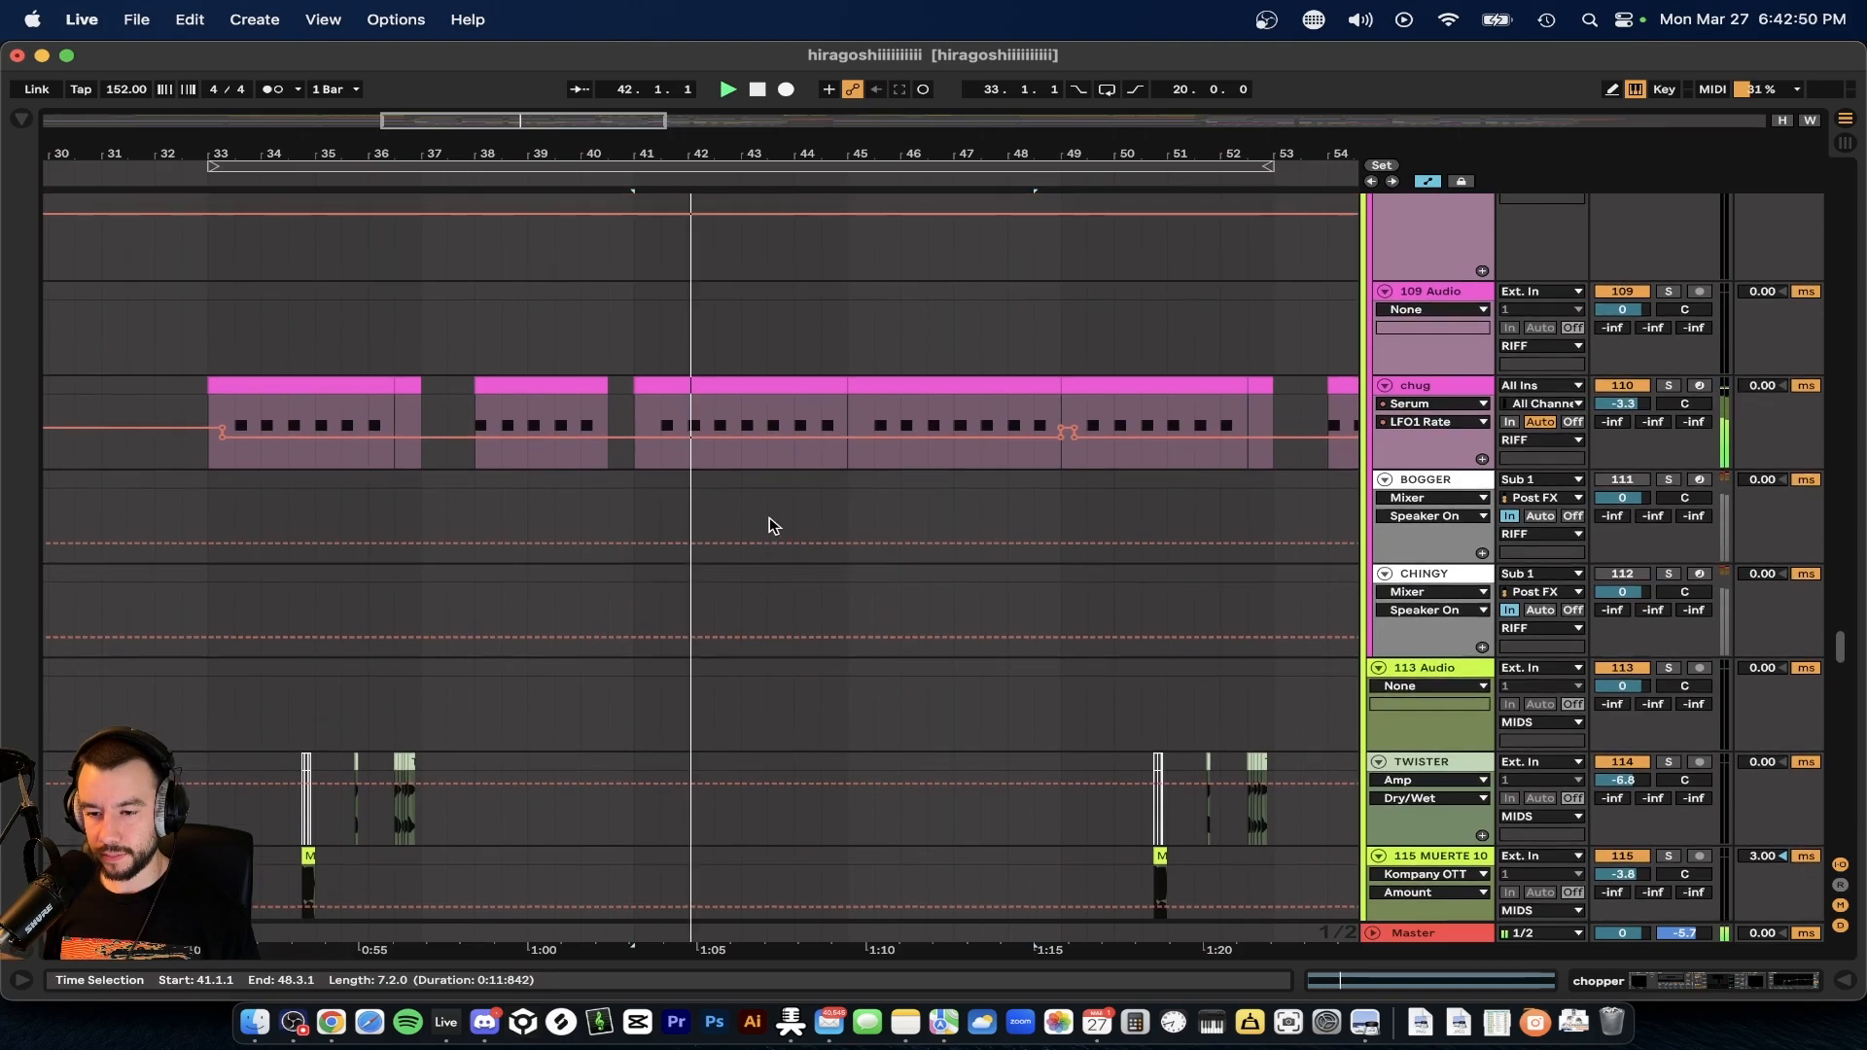
pyautogui.scroll(8, 769, 526)
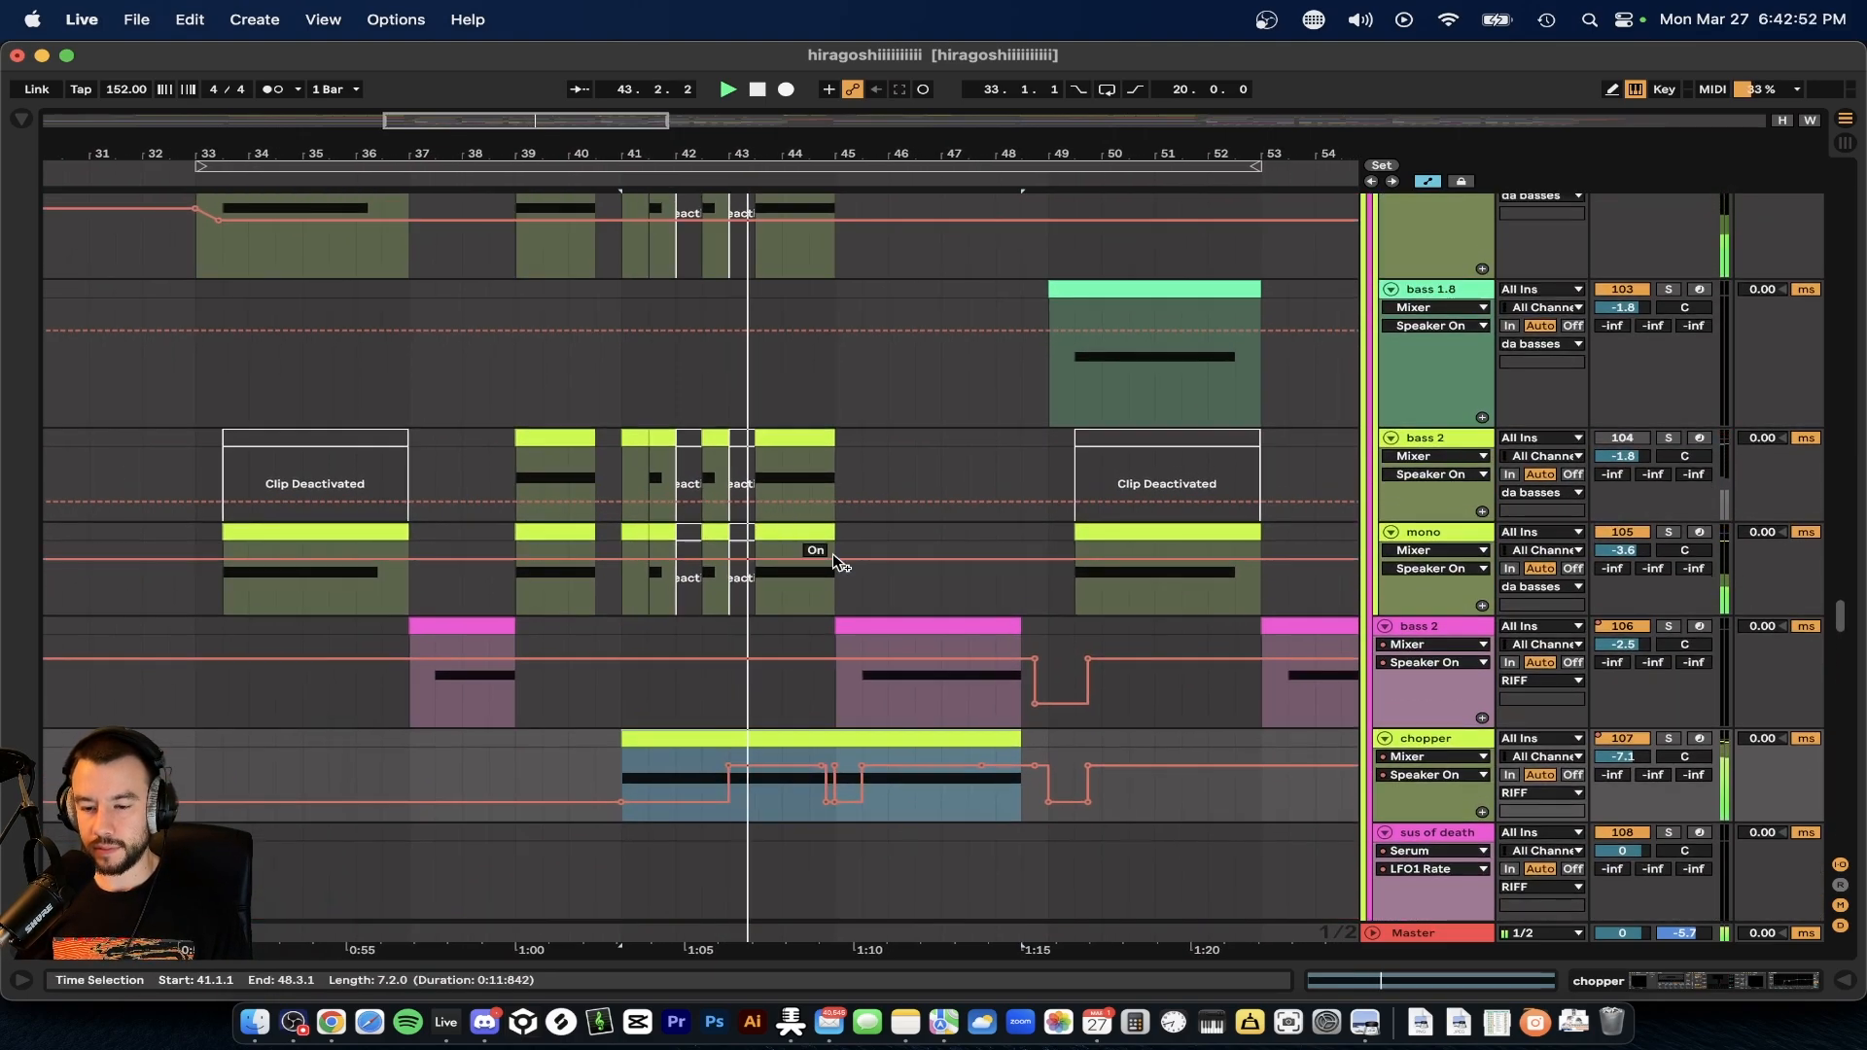
# - Follow the full mix across the bass and chopper tracks up to bar 52 and stop playback
pyautogui.scroll(-2, 834, 561)
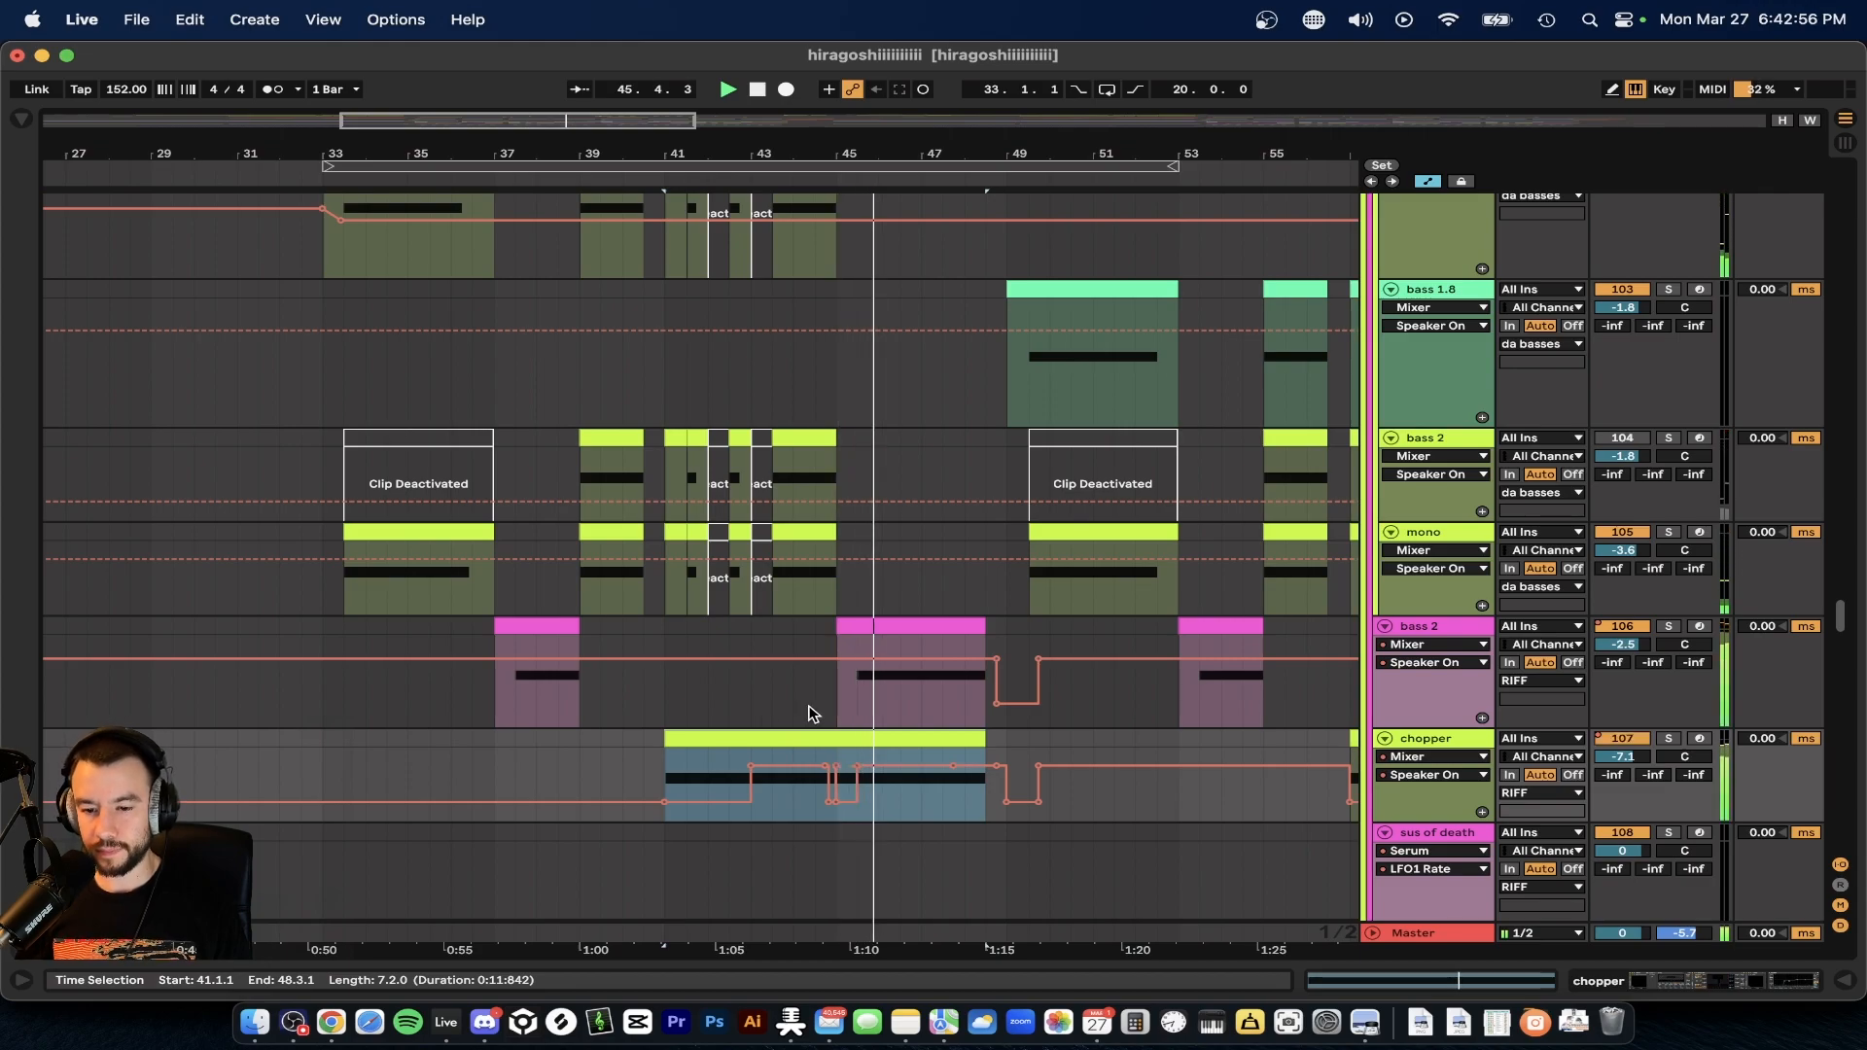
pyautogui.scroll(3, 812, 715)
pyautogui.hscroll(4, 812, 715)
pyautogui.scroll(-4, 815, 712)
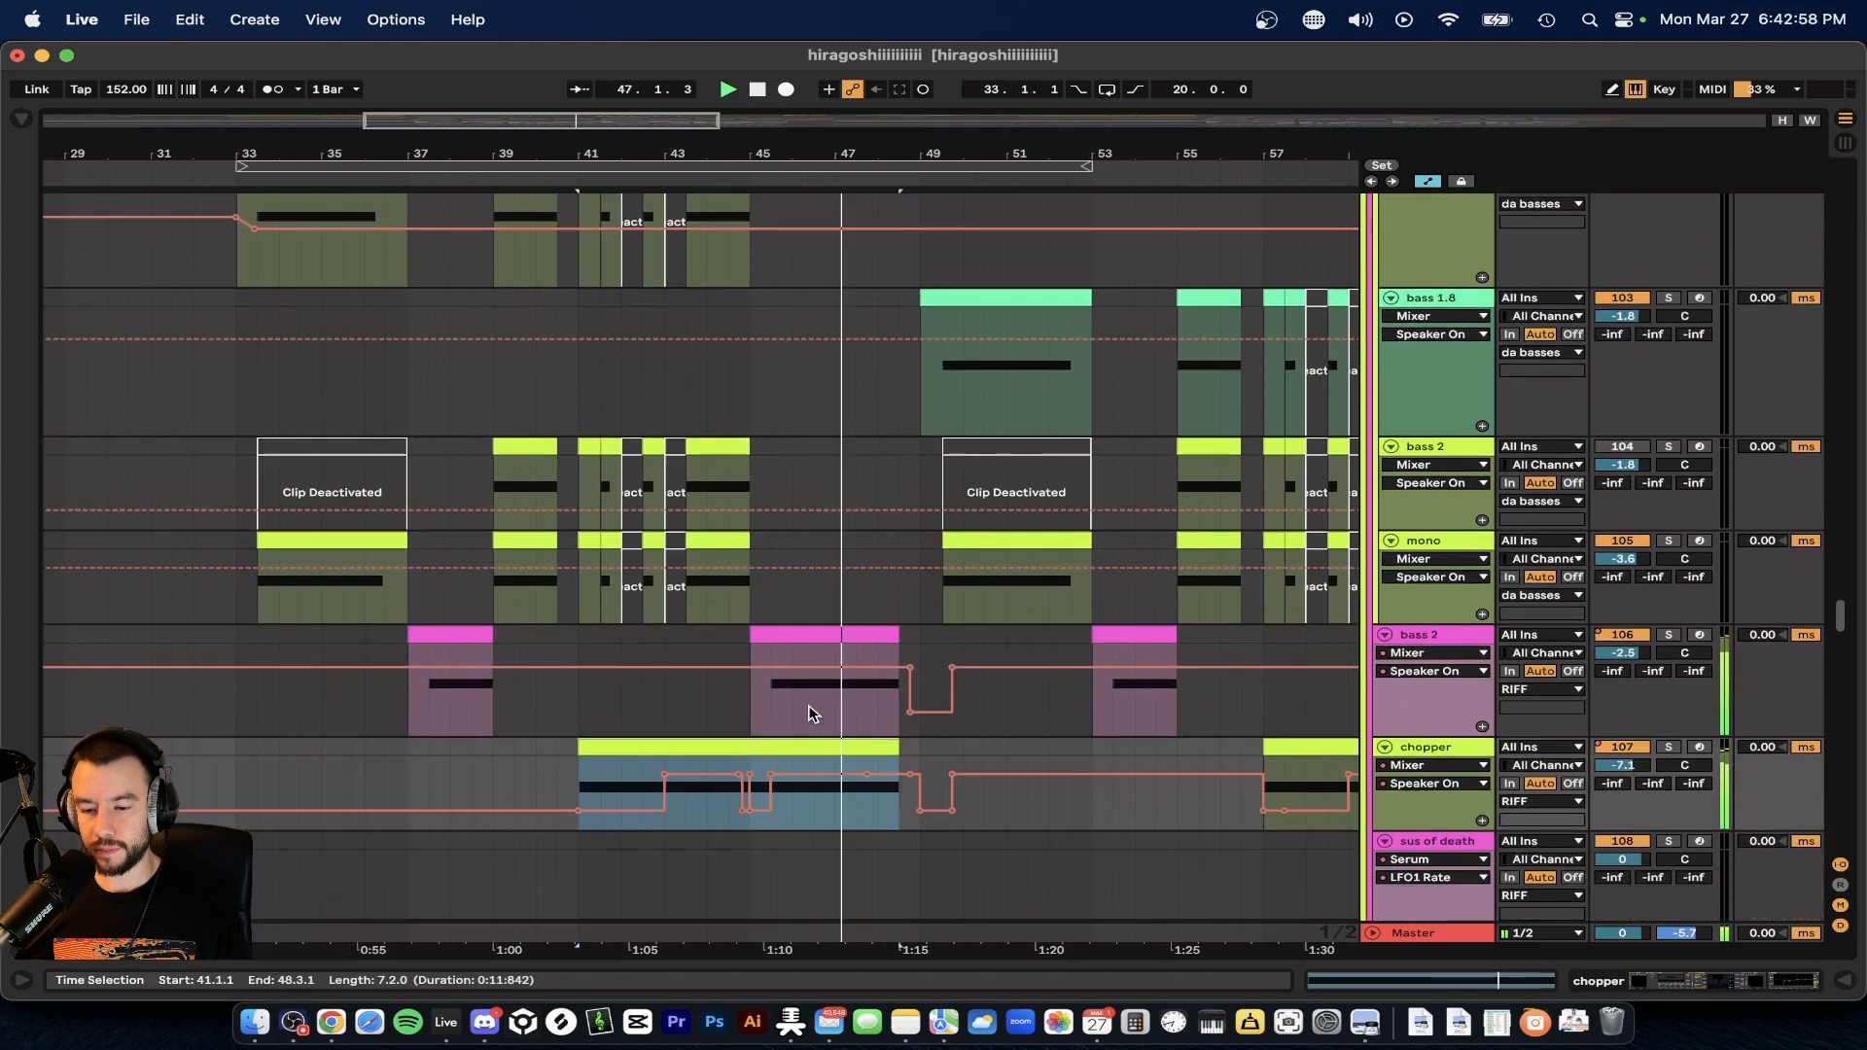
pyautogui.scroll(-2, 895, 704)
pyautogui.scroll(2, 893, 704)
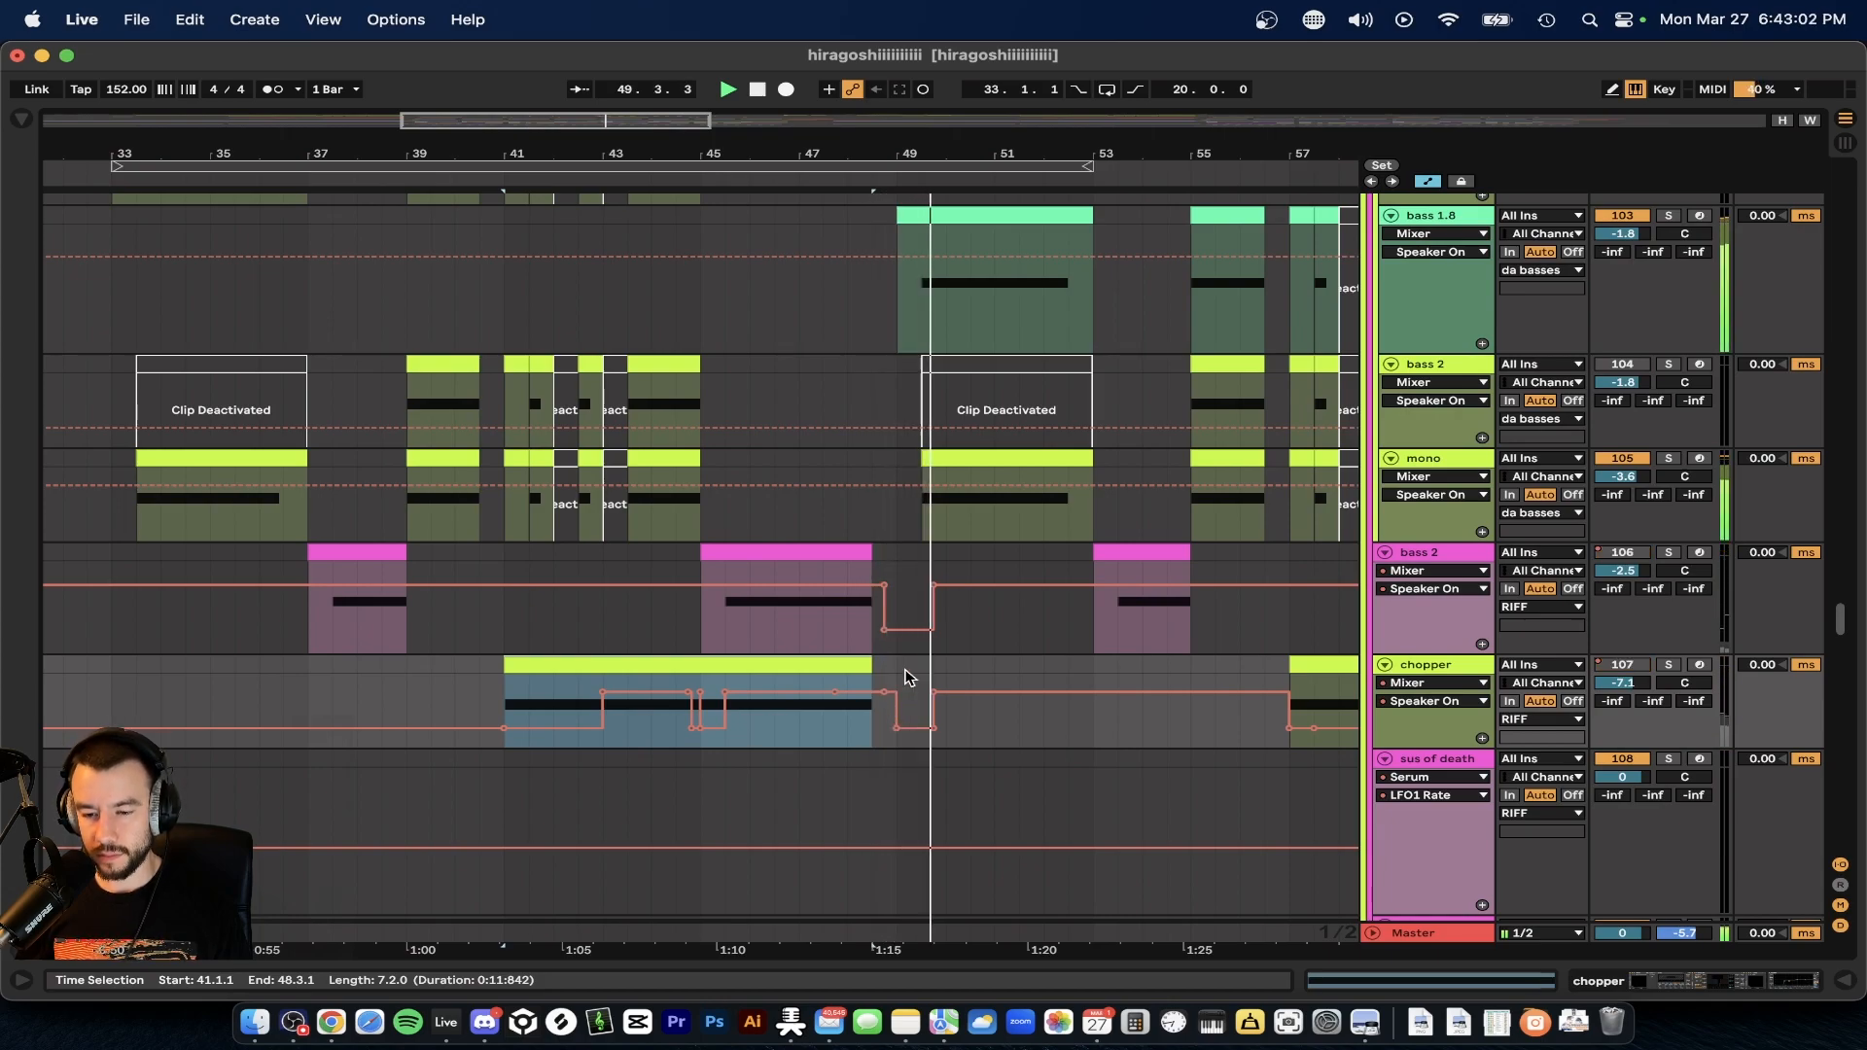
pyautogui.scroll(8, 905, 677)
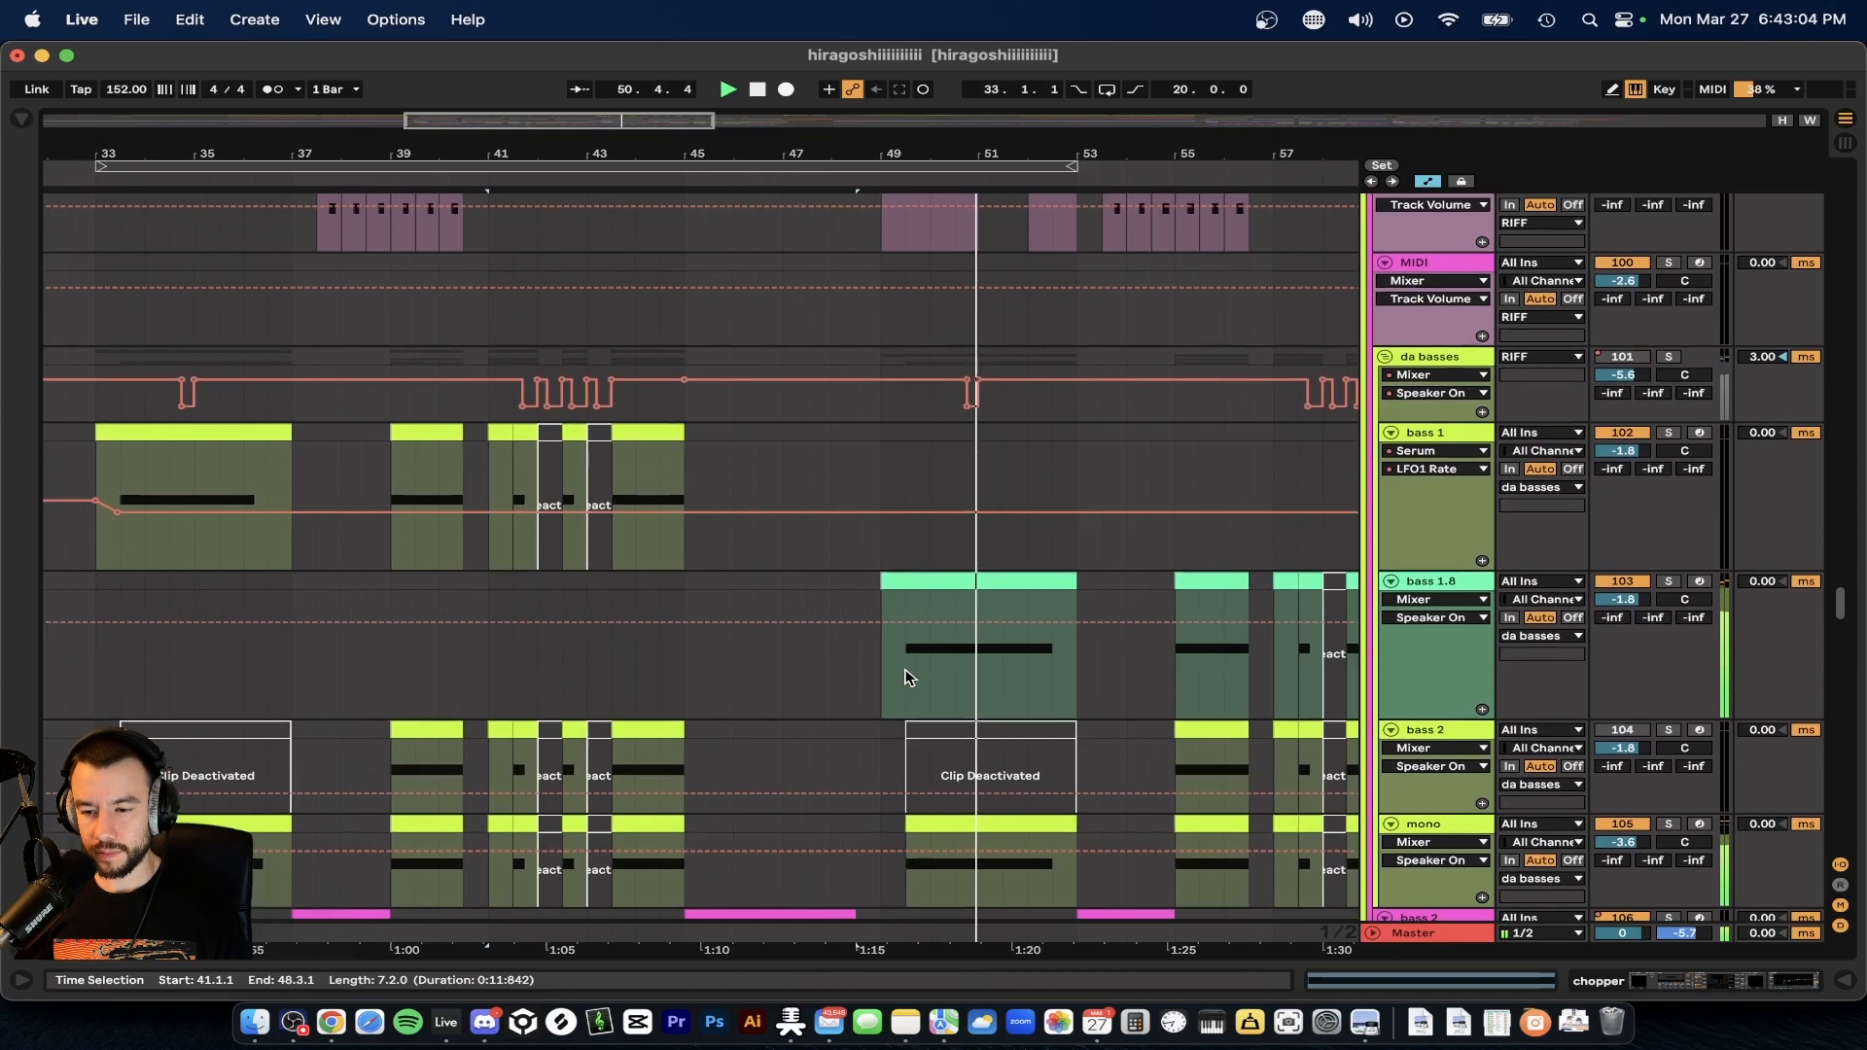
pyautogui.scroll(5, 904, 677)
pyautogui.scroll(-6, 905, 678)
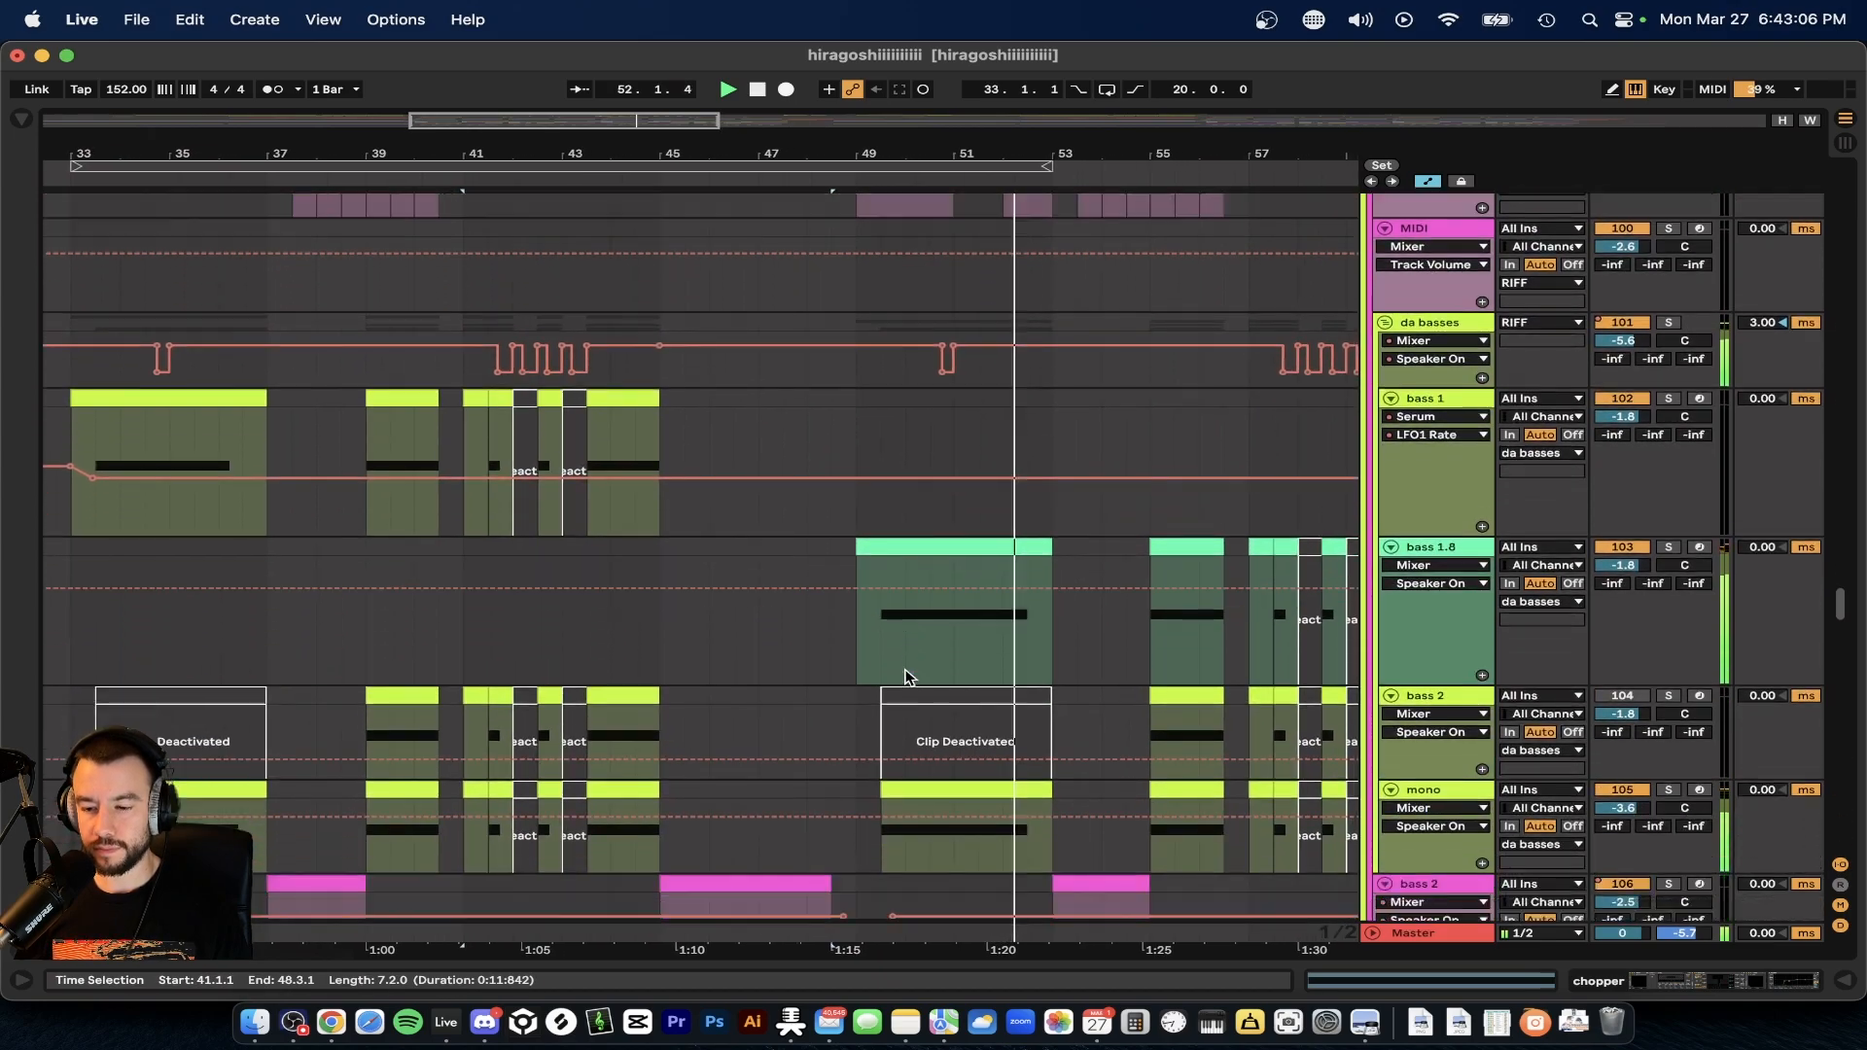
pyautogui.press('space')
pyautogui.scroll(-3, 817, 631)
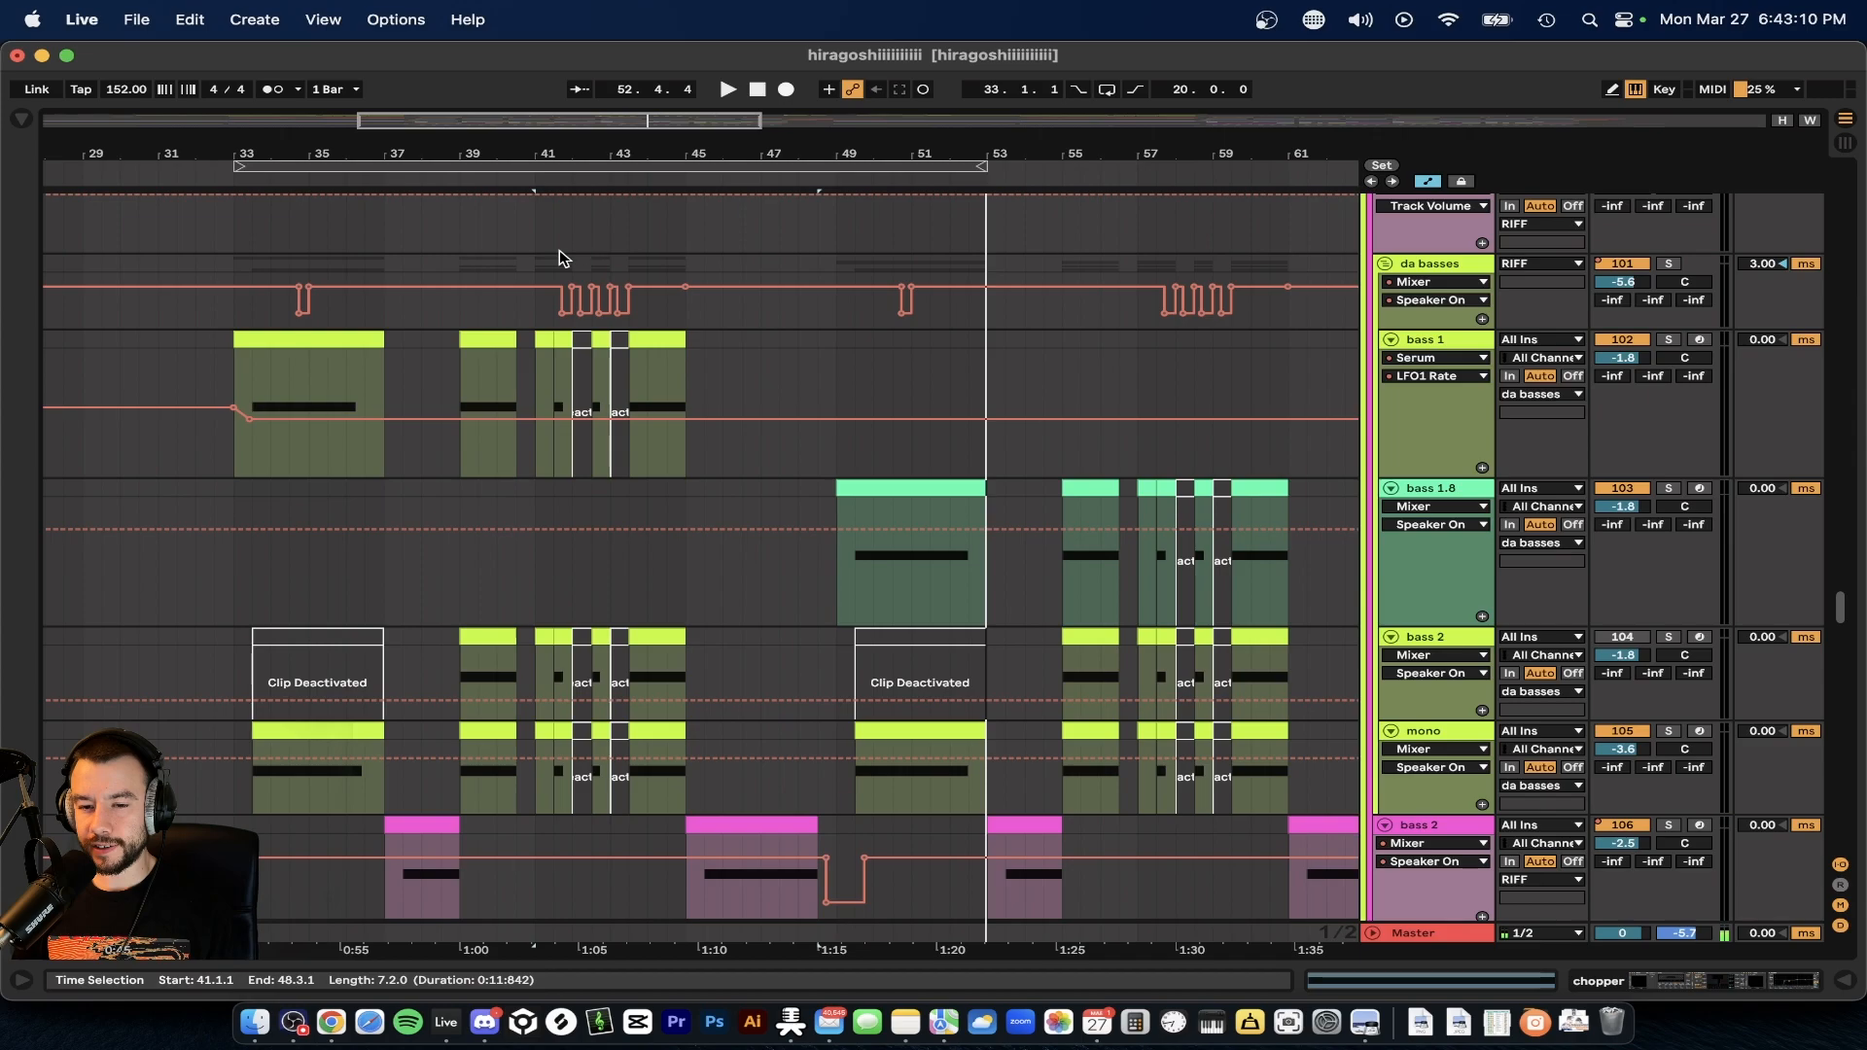
# - Set the playback position to 49.1.1 and solo the bass 1.8 track
pyautogui.scroll(-4, 542, 251)
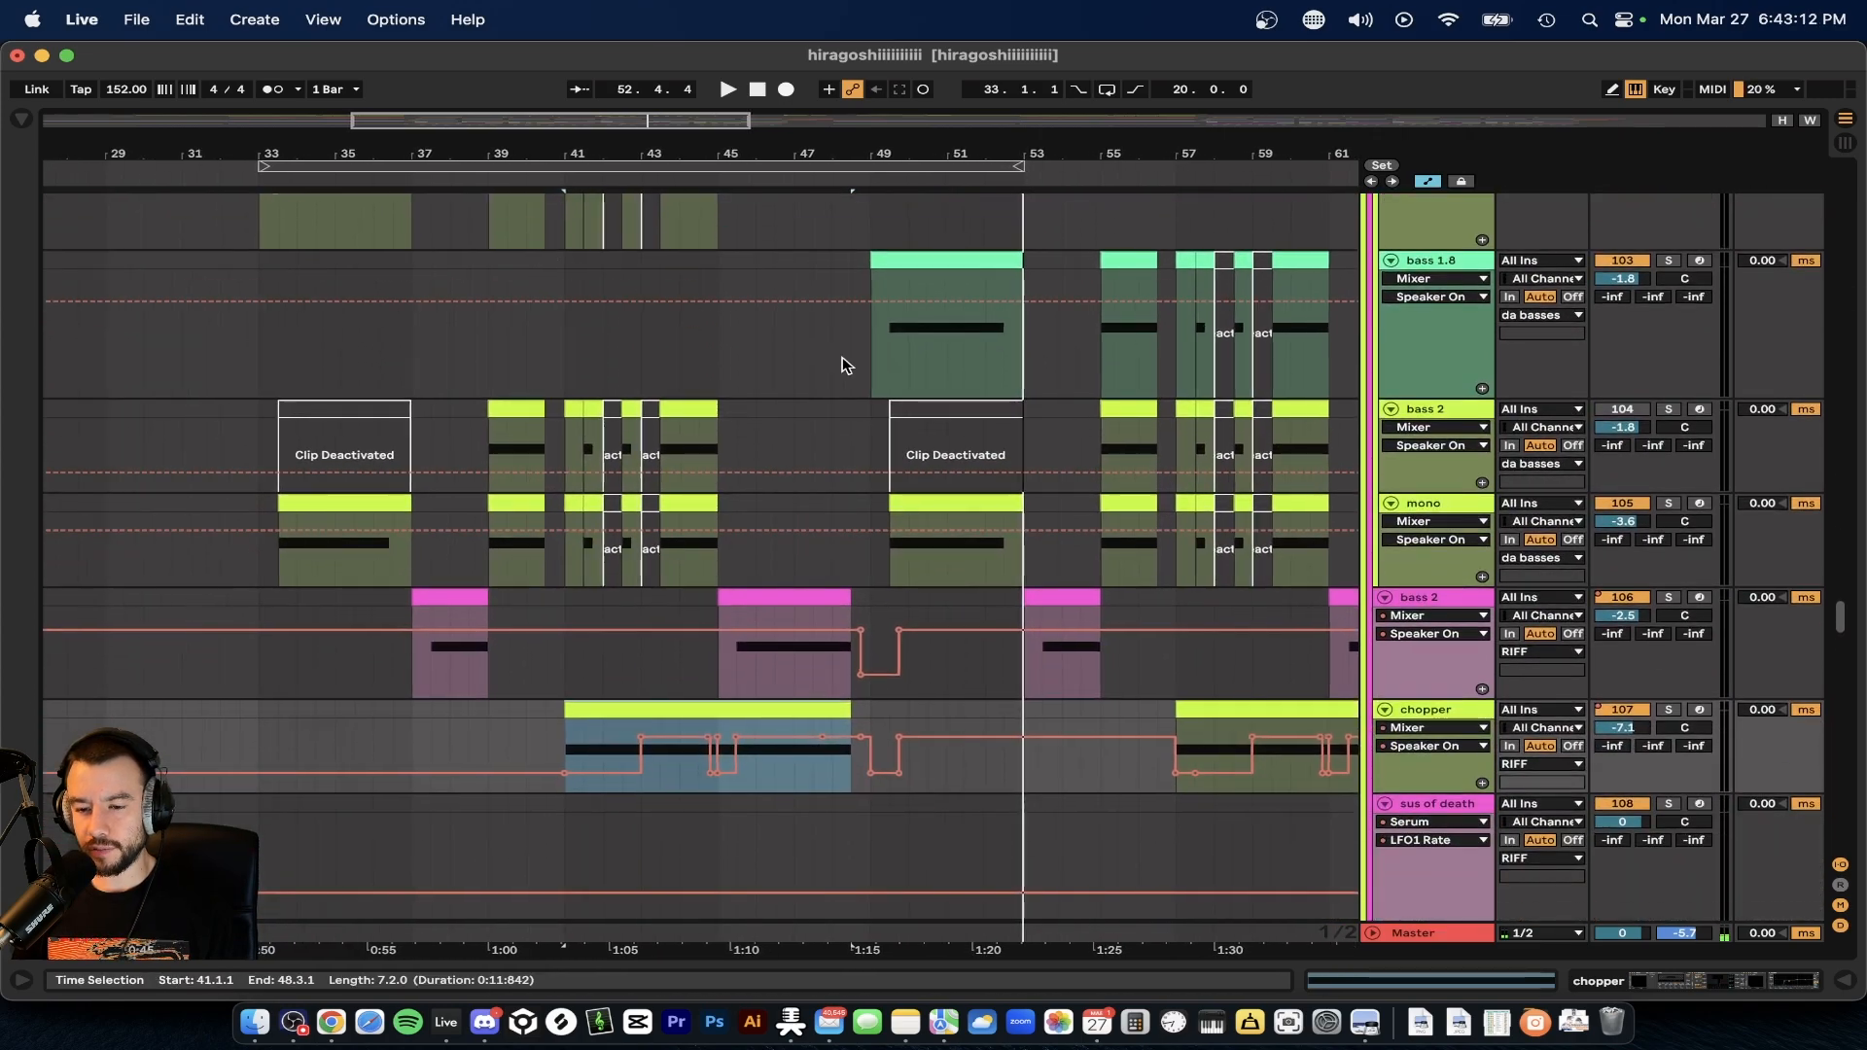
pyautogui.scroll(2, 846, 366)
pyautogui.scroll(12, 846, 366)
pyautogui.click(866, 220)
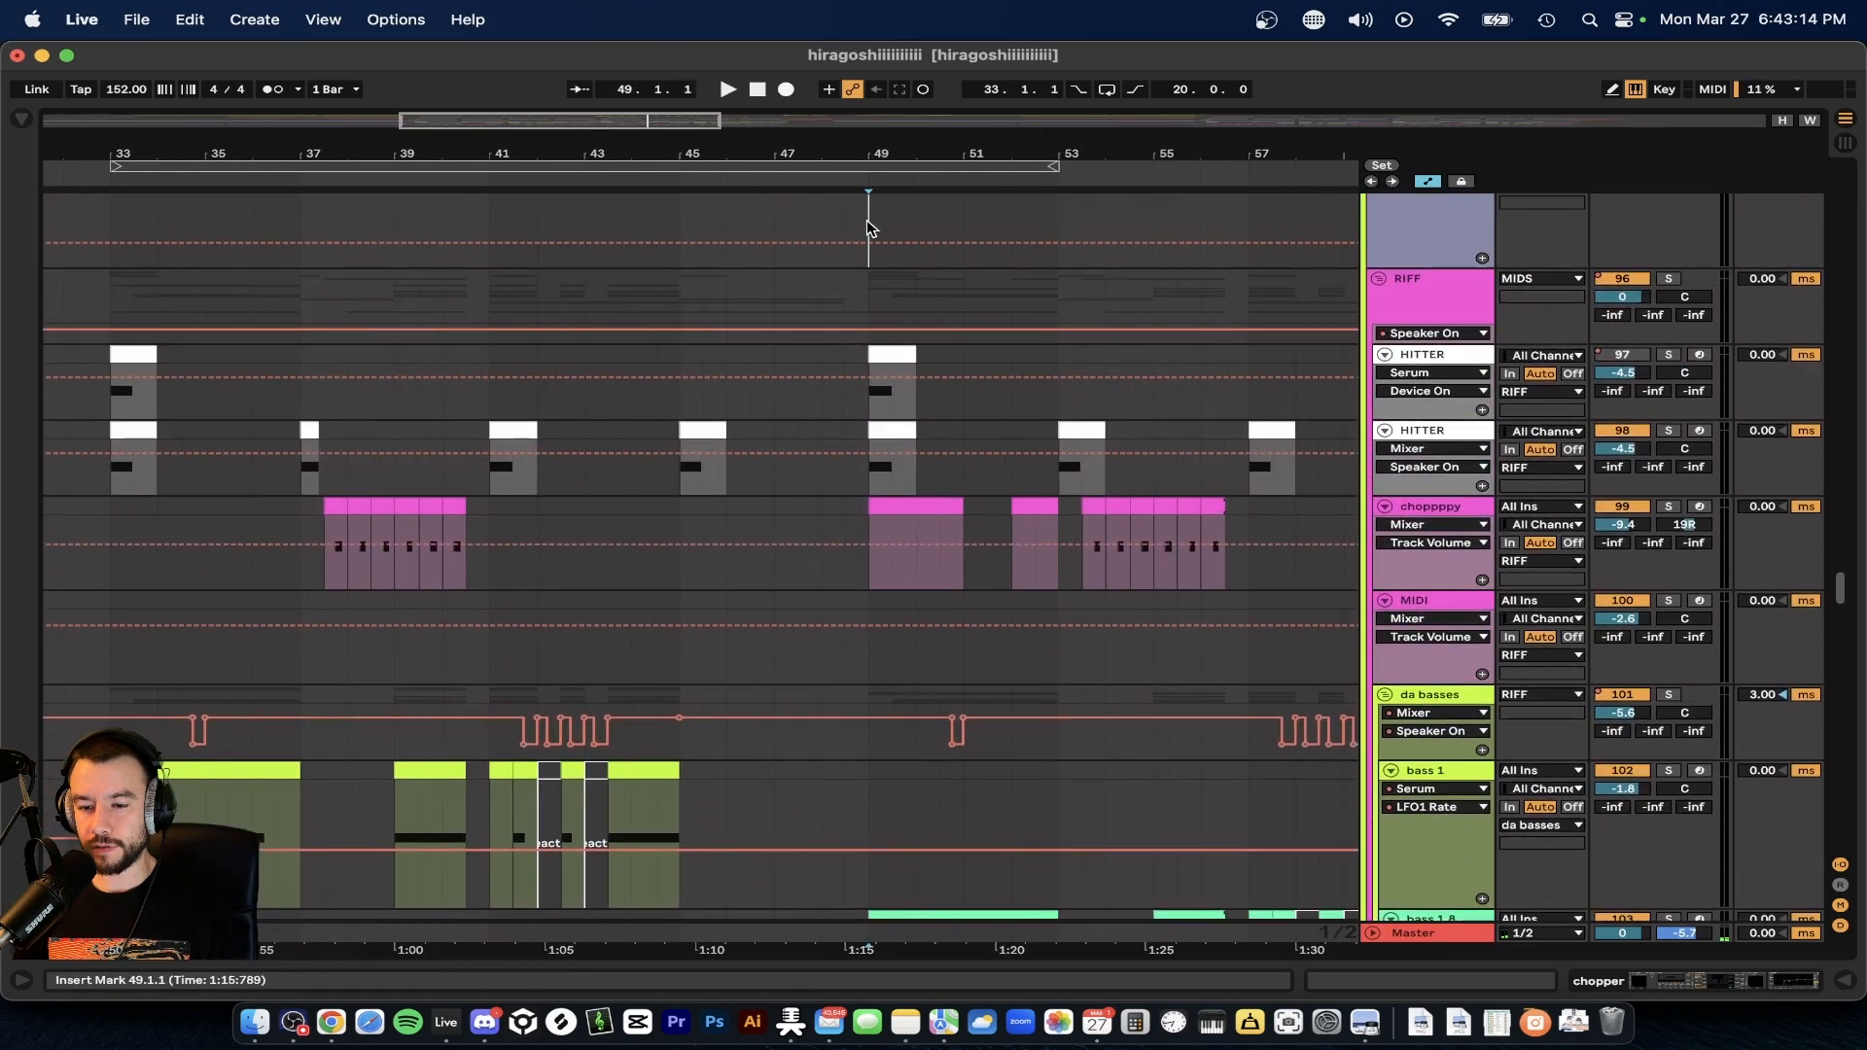
pyautogui.scroll(-7, 866, 220)
pyautogui.scroll(-3, 866, 219)
pyautogui.scroll(1, 866, 220)
pyautogui.scroll(-1, 866, 220)
pyautogui.hscroll(1, 866, 220)
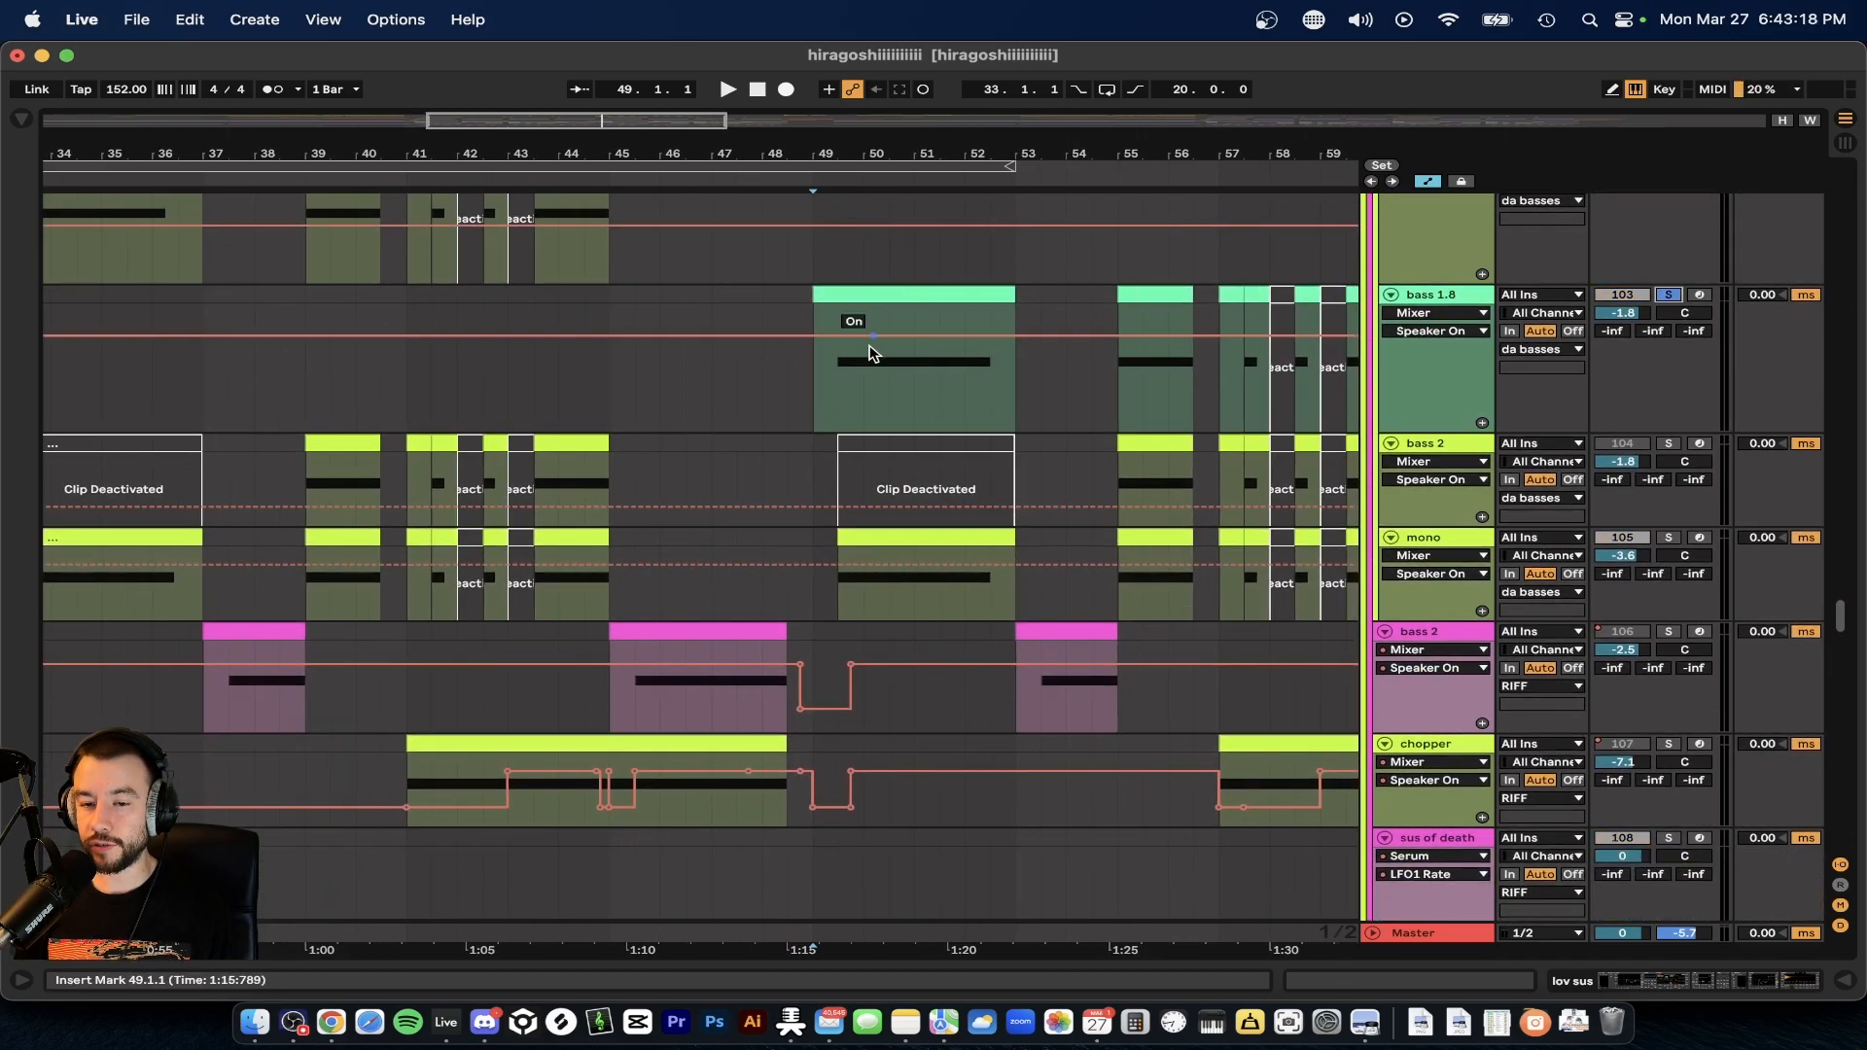
# - Play the soloed bass 1.8 track, show its device chain and inspect its Serum patch
pyautogui.scroll(3, 849, 372)
pyautogui.doubleClick(1447, 294)
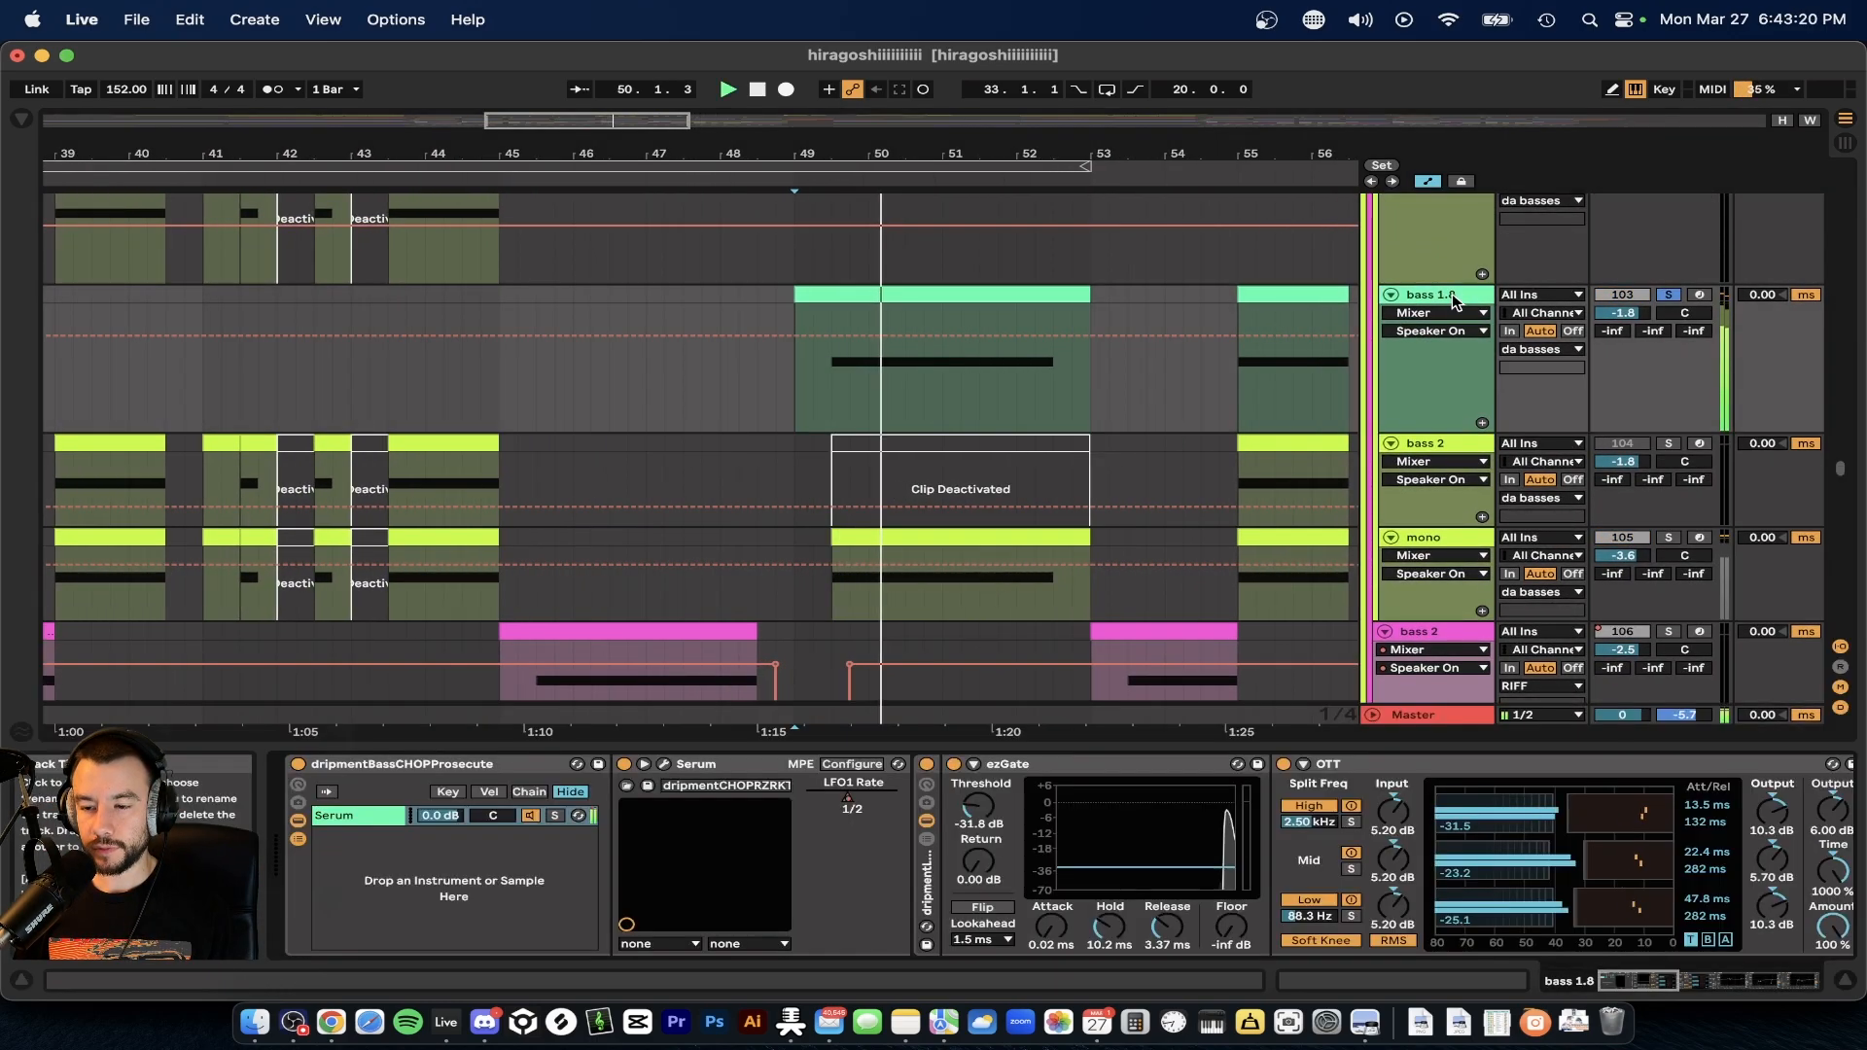
pyautogui.click(666, 766)
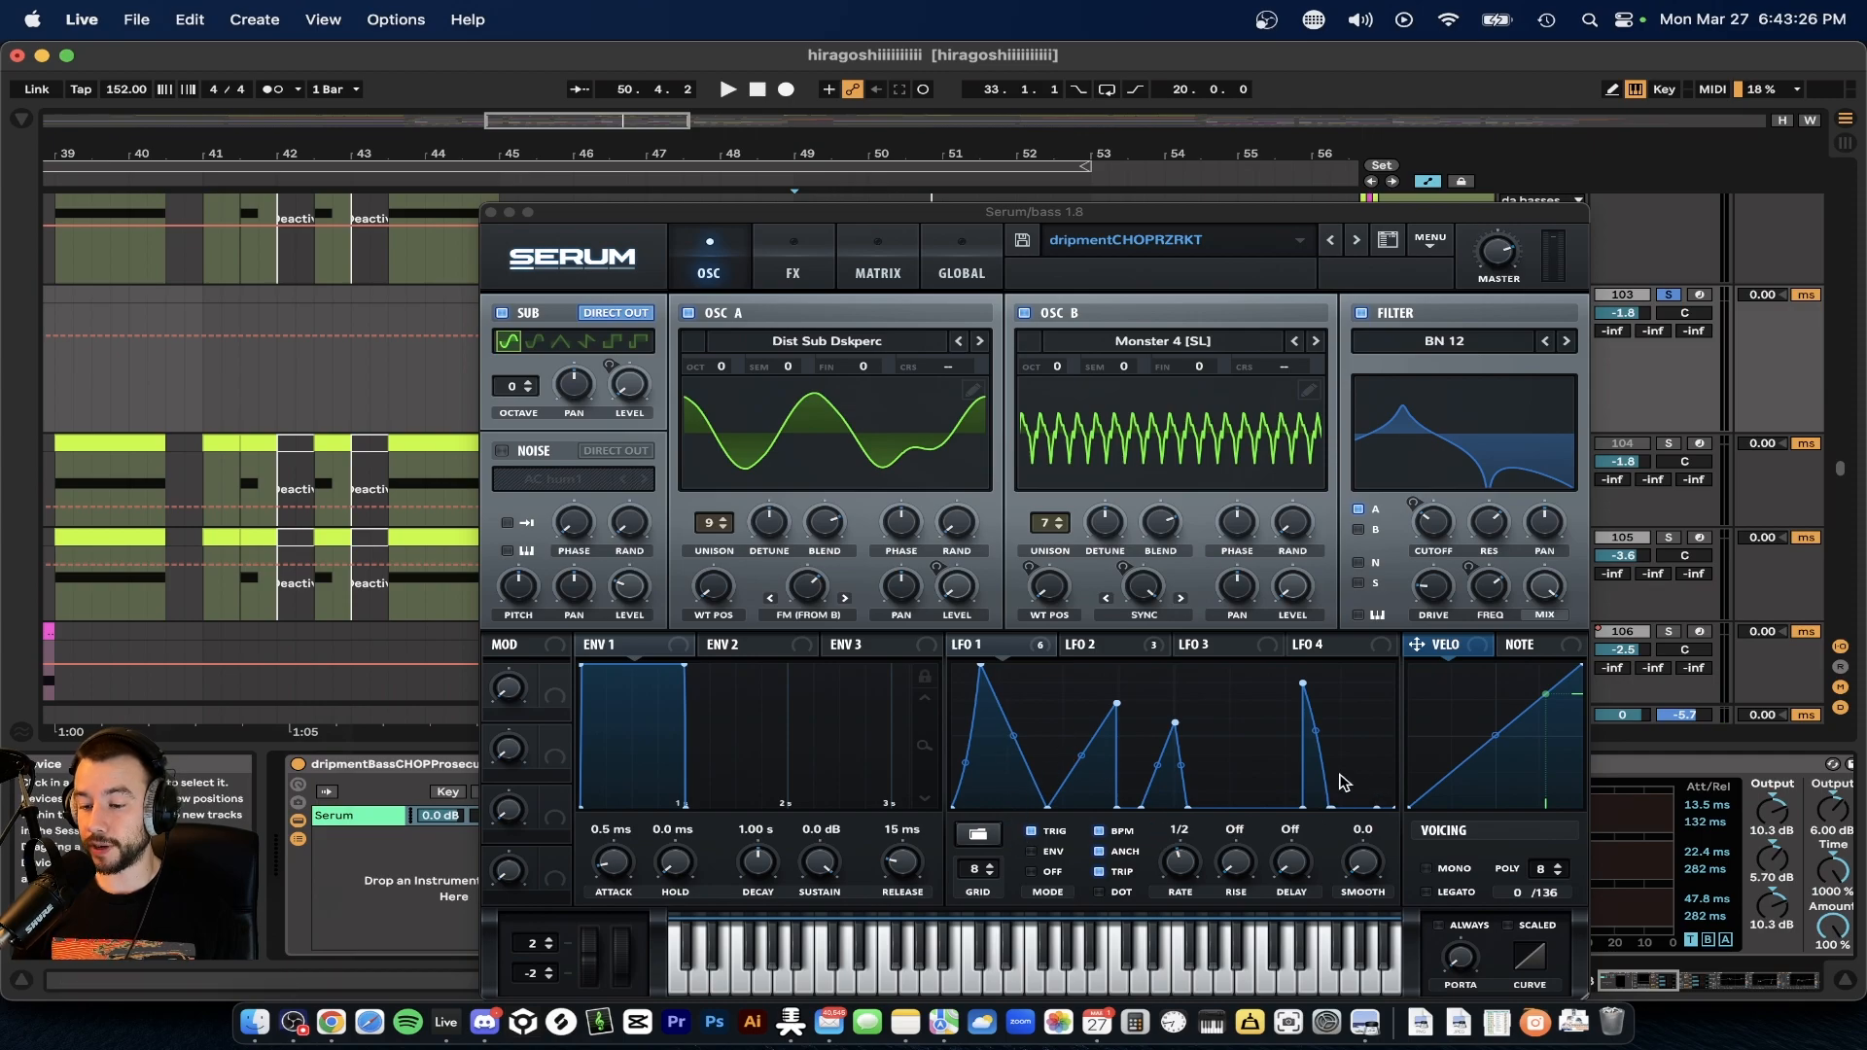
pyautogui.click(493, 213)
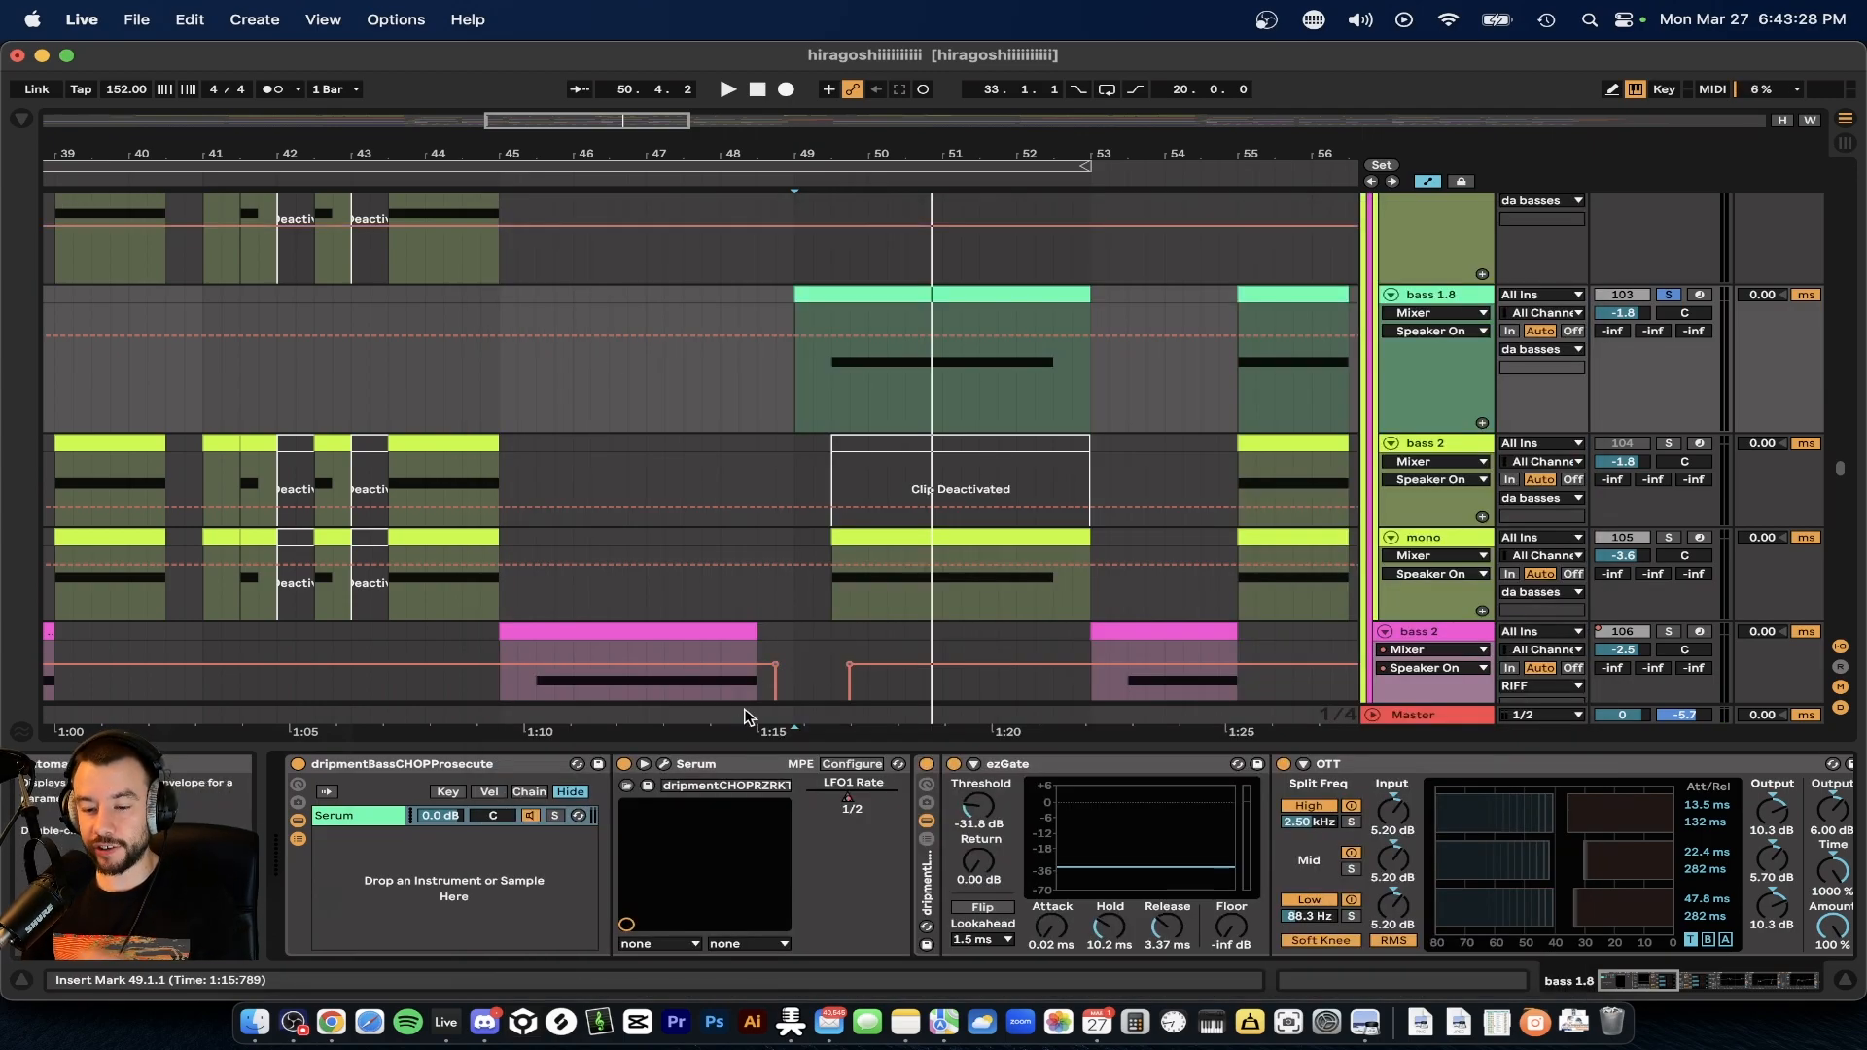
# - Hide the device chain, unsolo bass 1.8 and play the full mix from 49.1.1
pyautogui.press('super+alt+l')
pyautogui.scroll(-5, 714, 741)
pyautogui.scroll(1, 713, 742)
pyautogui.scroll(1, 714, 741)
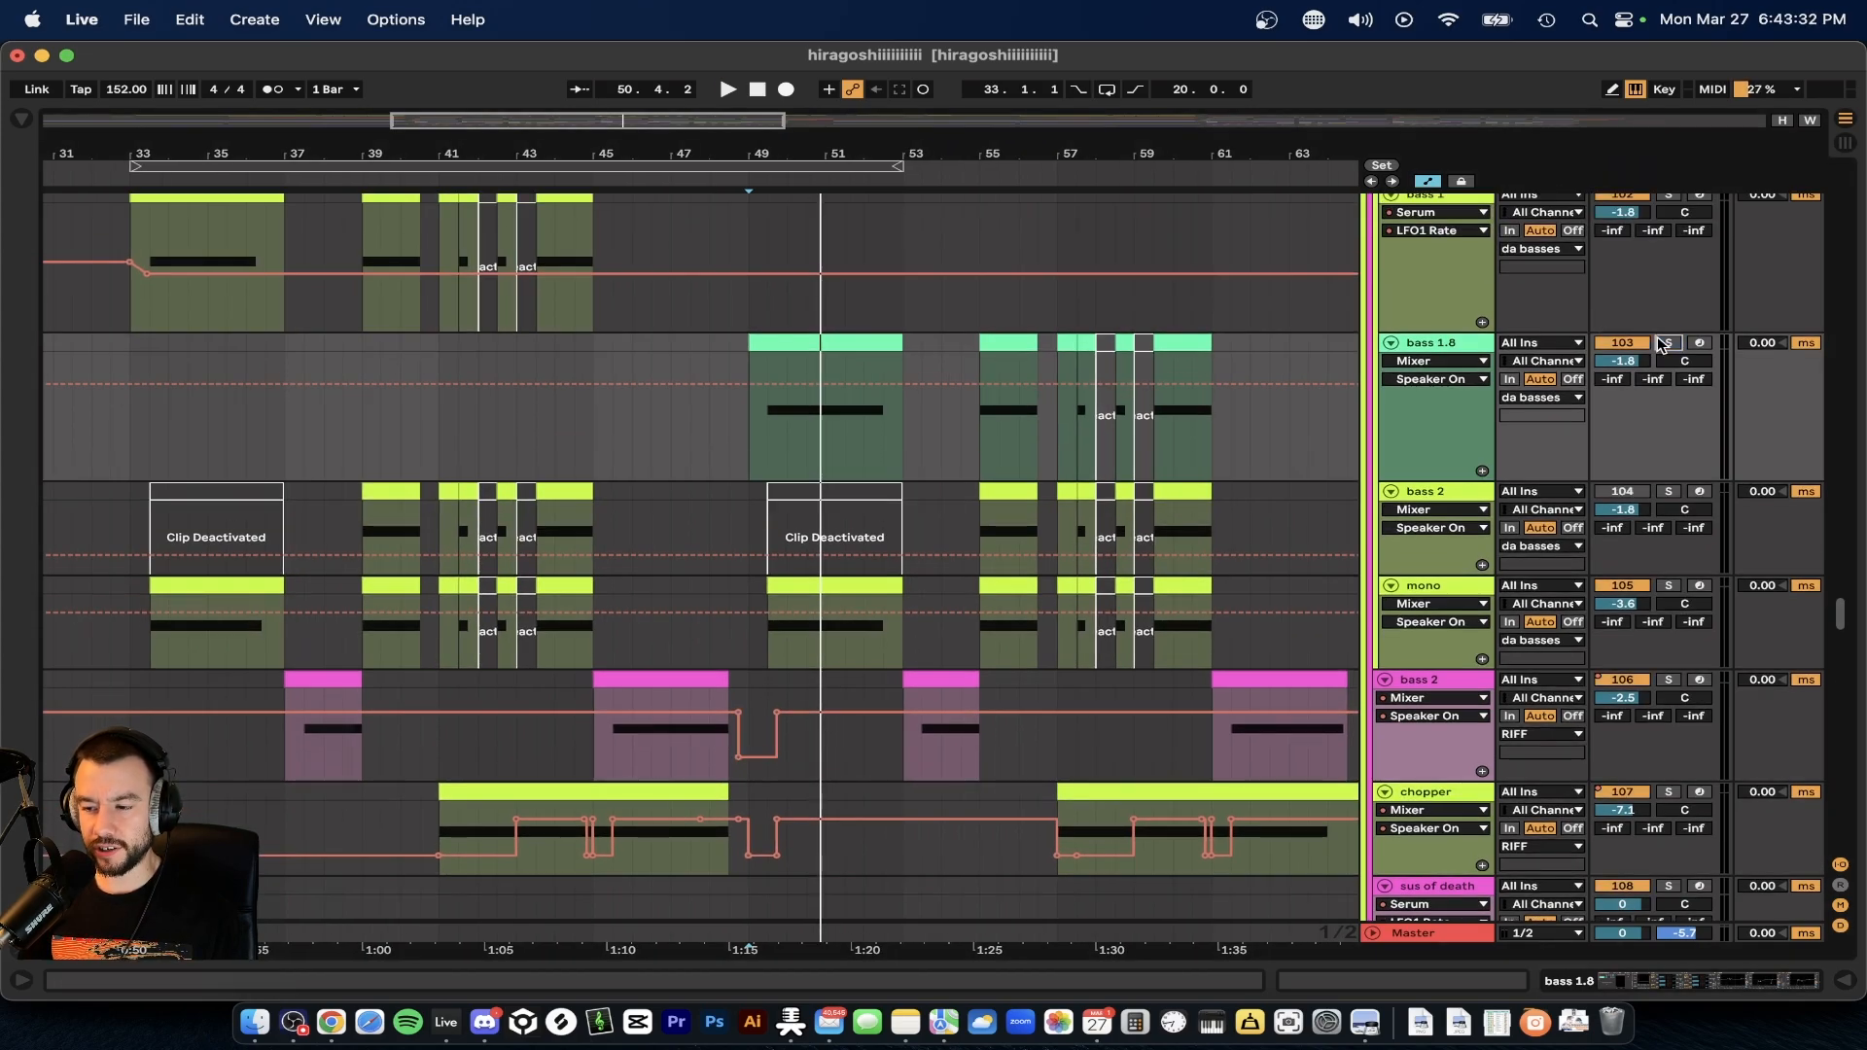
pyautogui.press('space')
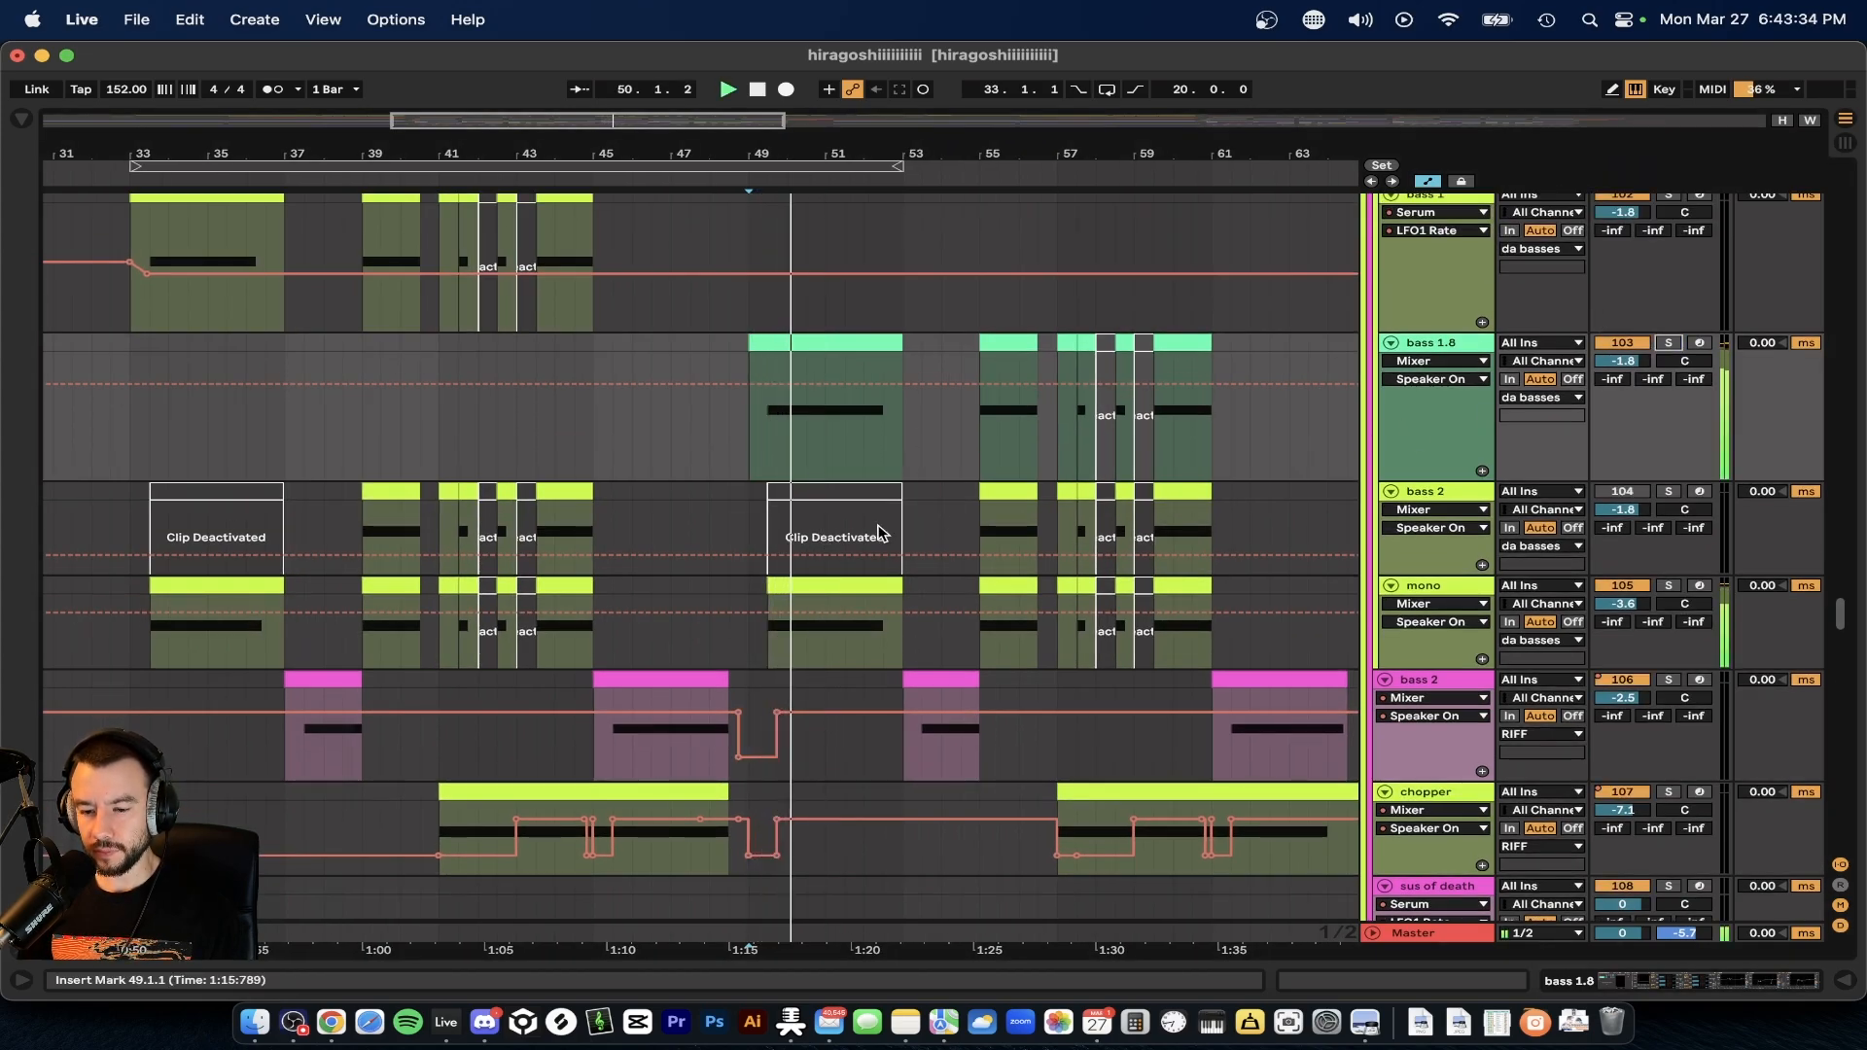
# - Examine the bass, chopper and chug tracks while the full mix plays to bar 59, and stop playback
pyautogui.scroll(-4, 817, 574)
pyautogui.scroll(5, 815, 595)
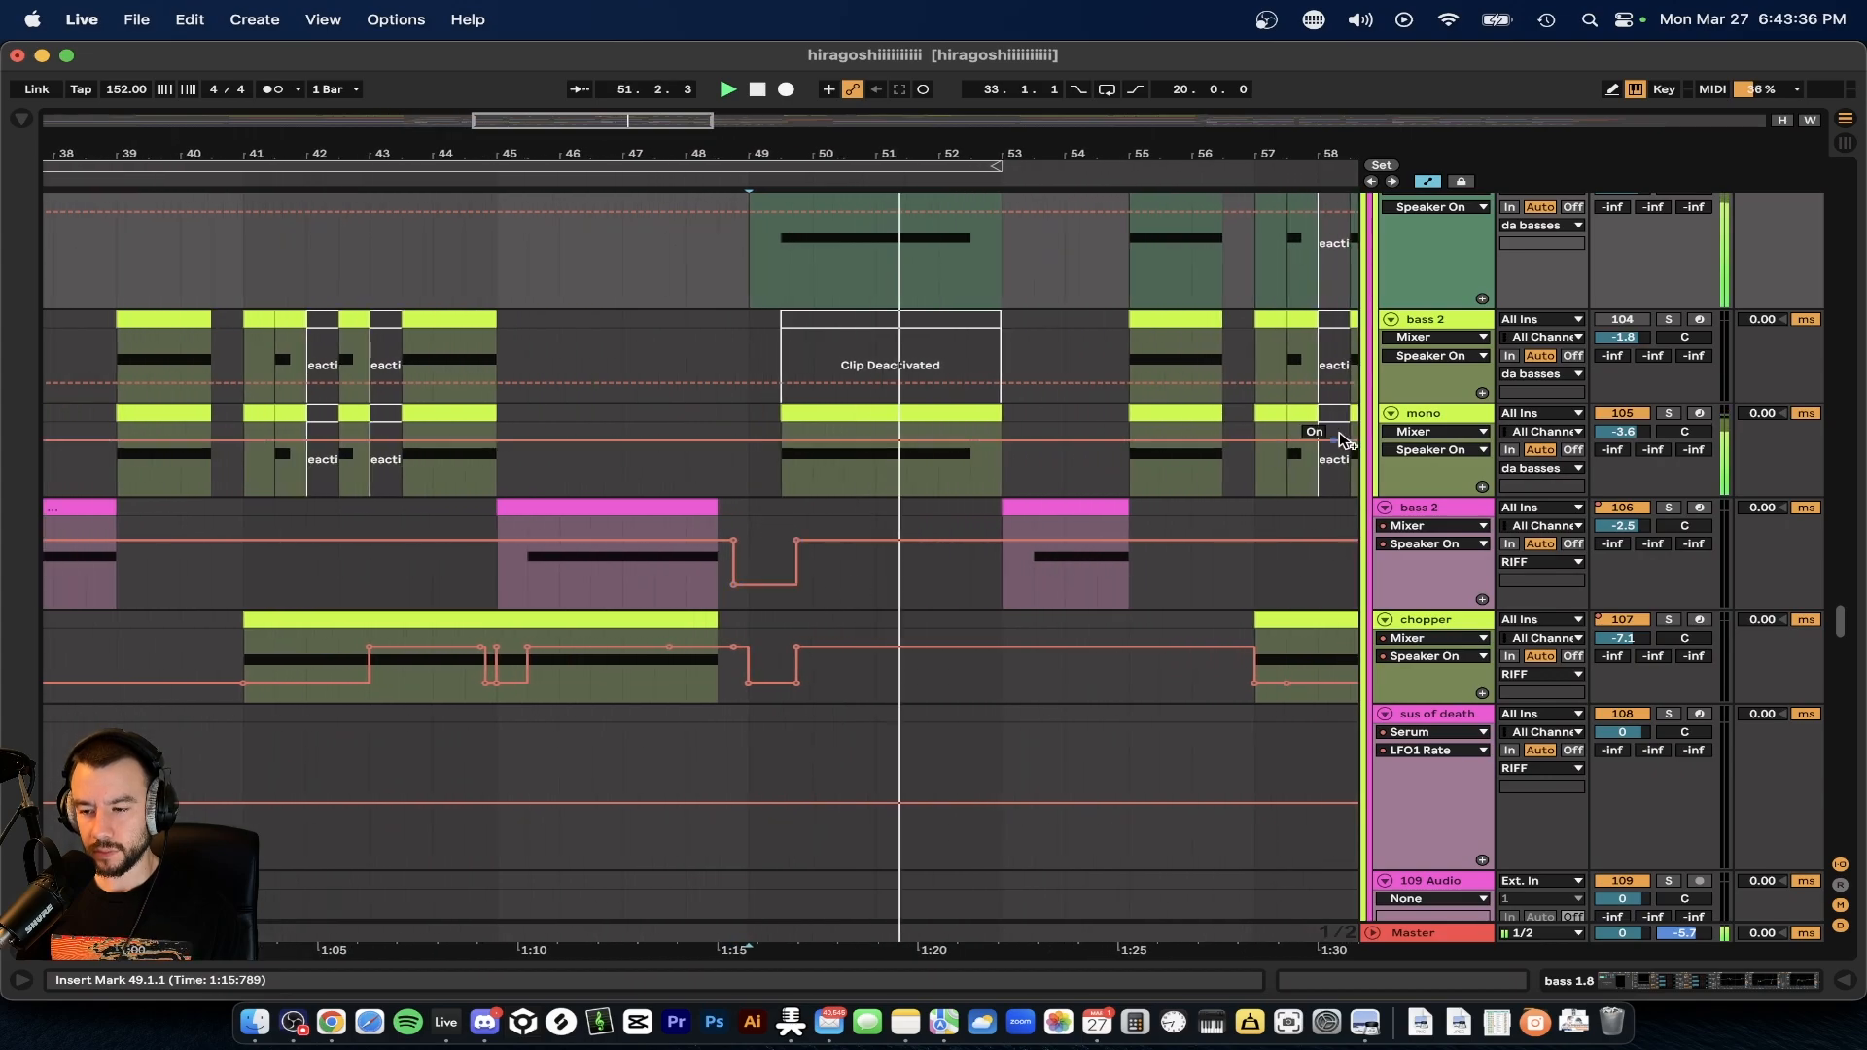
pyautogui.scroll(-2, 909, 535)
pyautogui.scroll(-8, 909, 535)
pyautogui.scroll(-3, 909, 535)
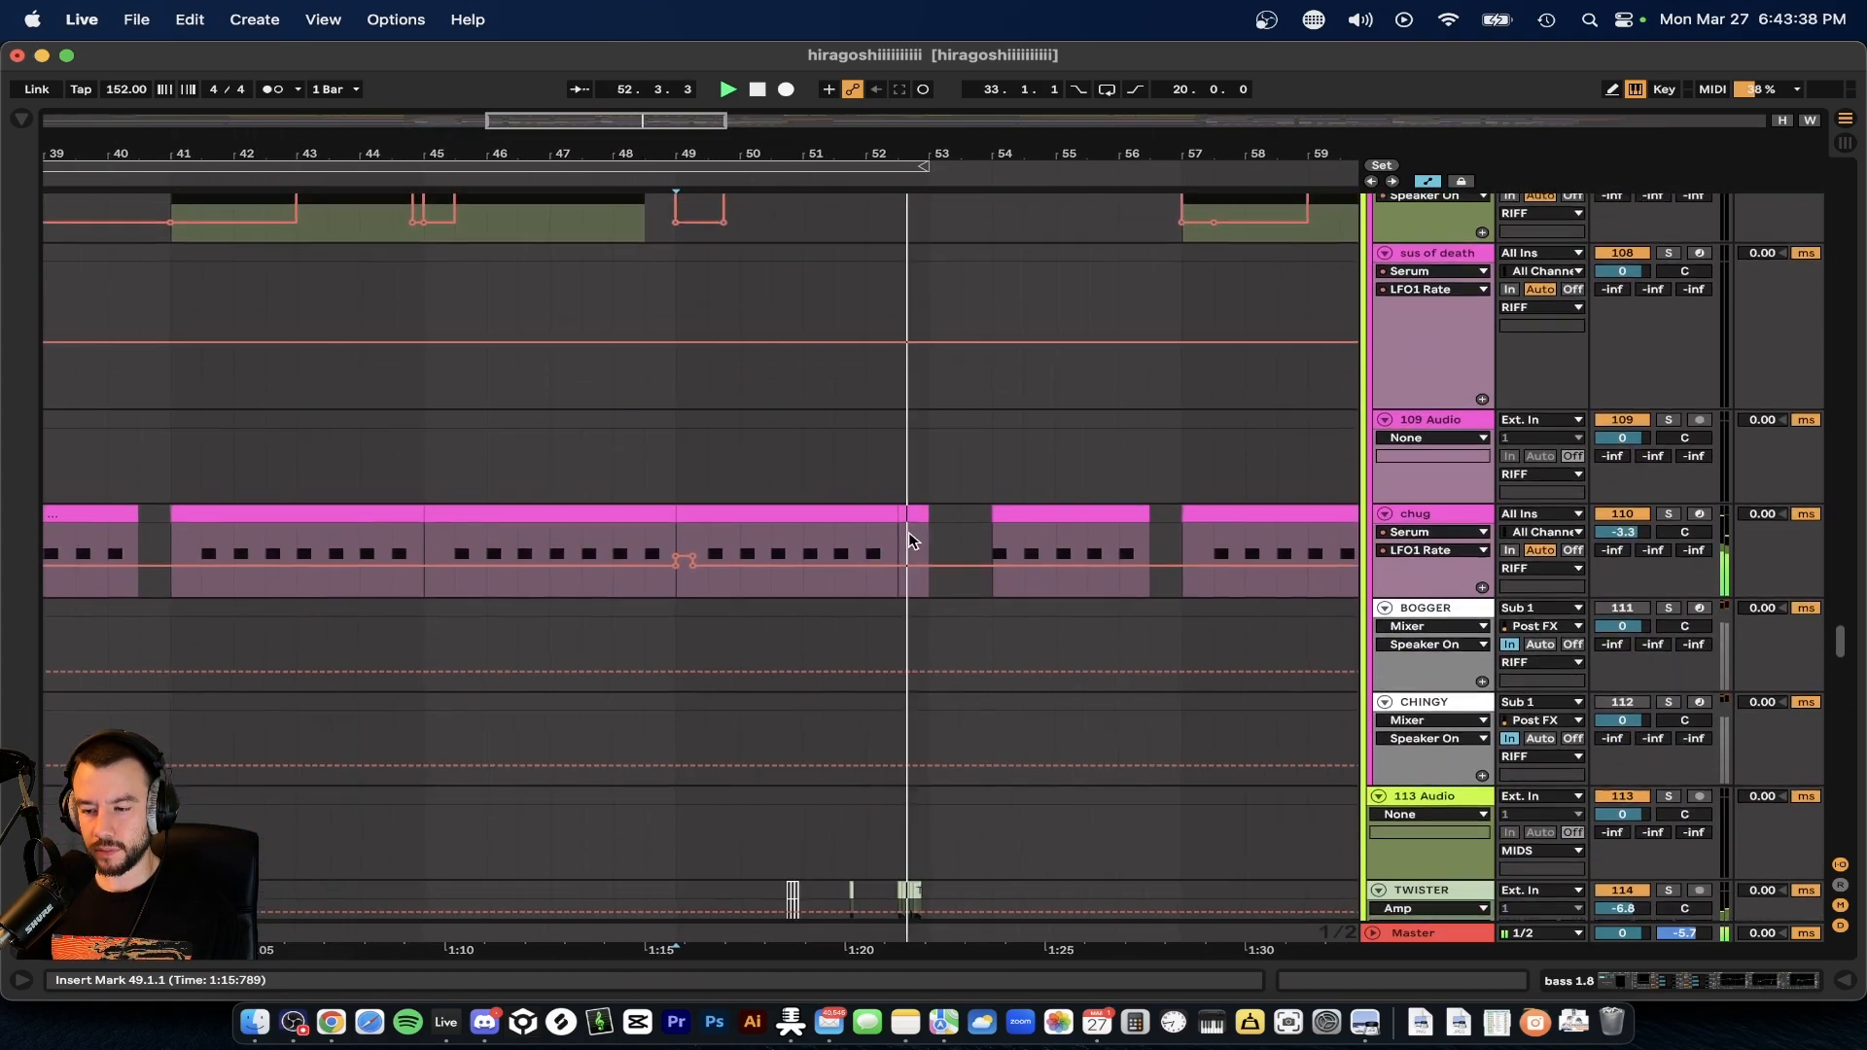
pyautogui.scroll(-3, 909, 533)
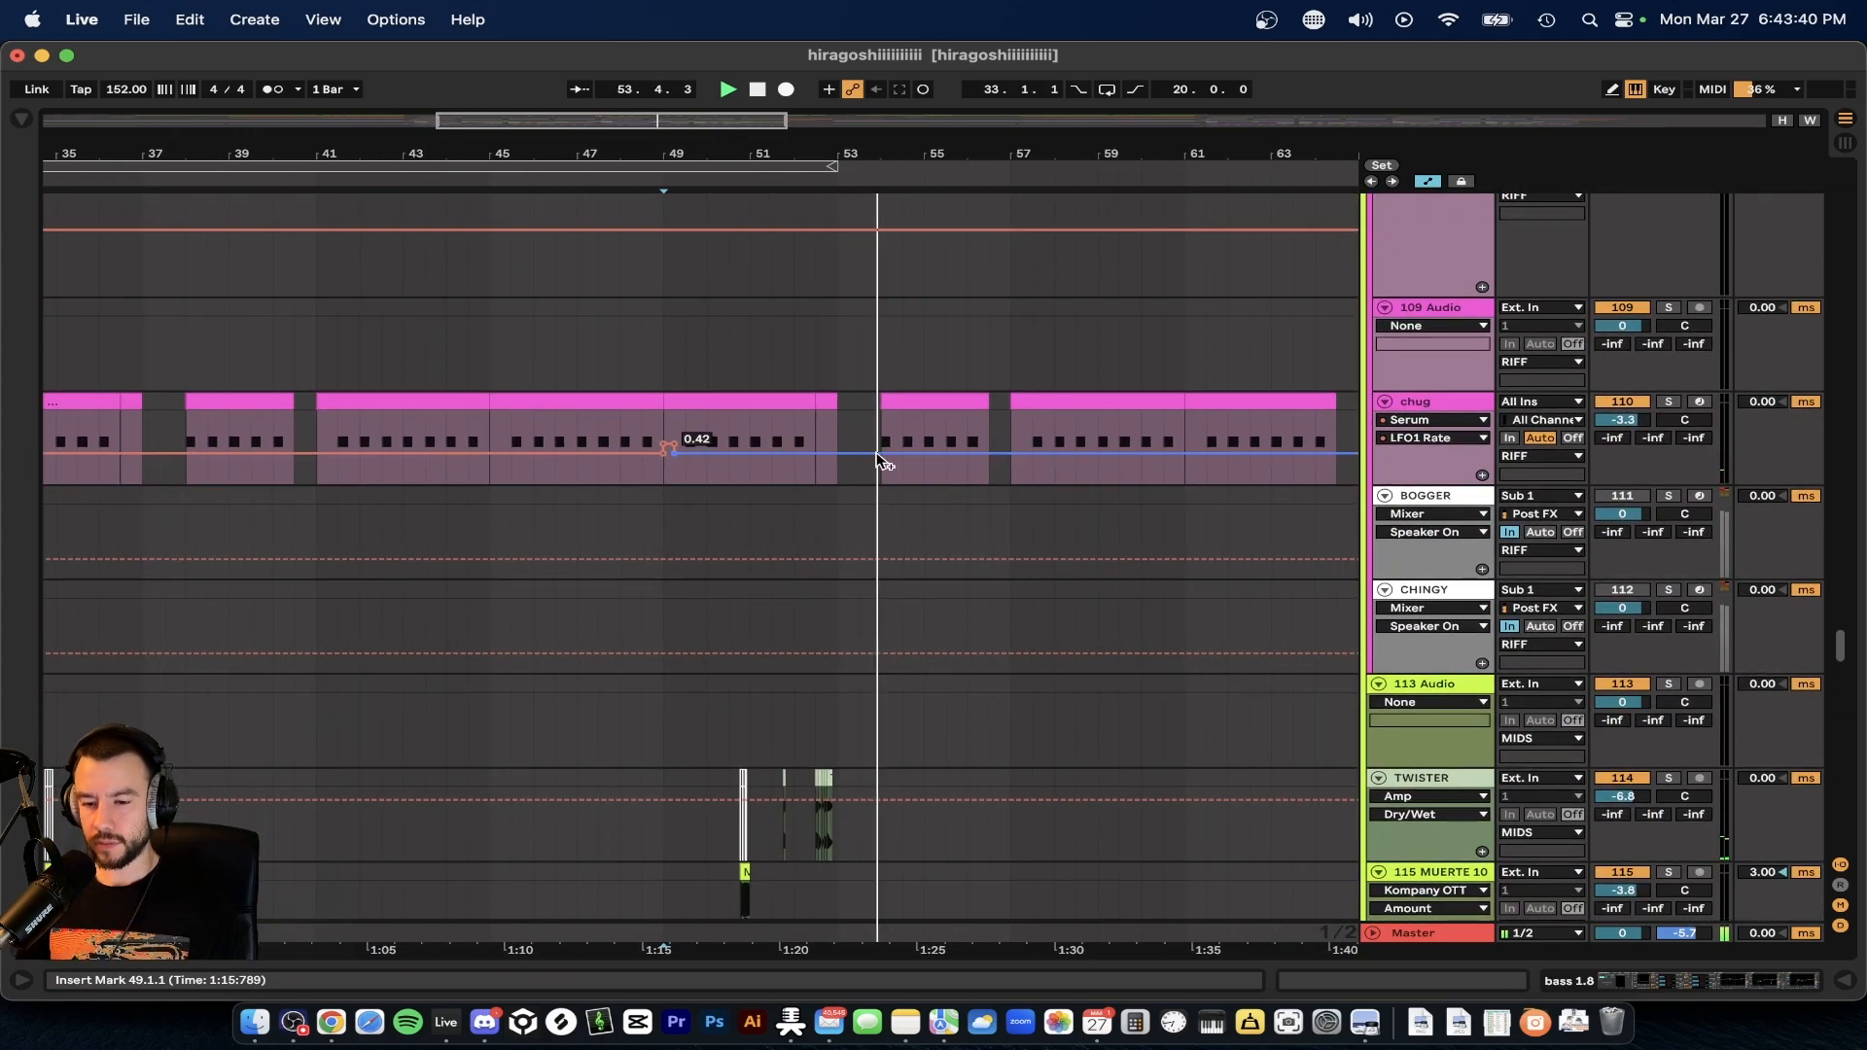
pyautogui.scroll(-3, 940, 488)
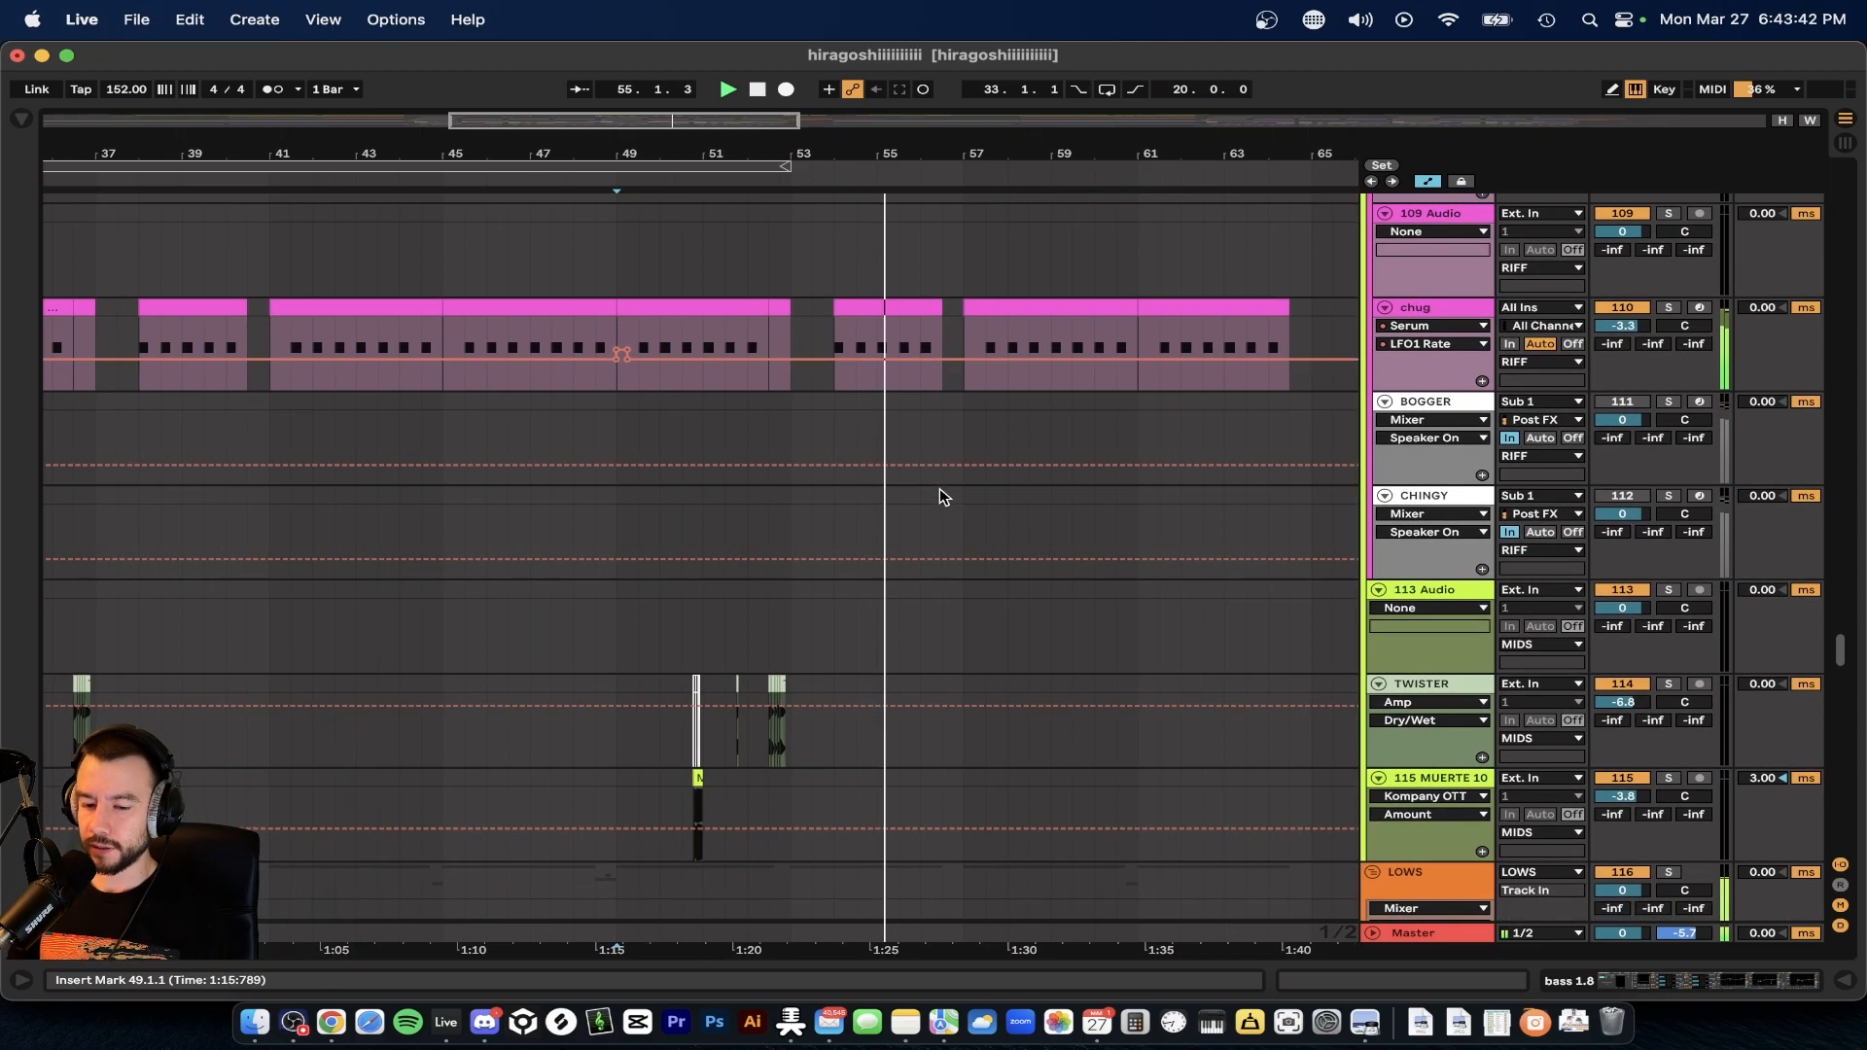
pyautogui.scroll(7, 939, 488)
pyautogui.scroll(8, 939, 488)
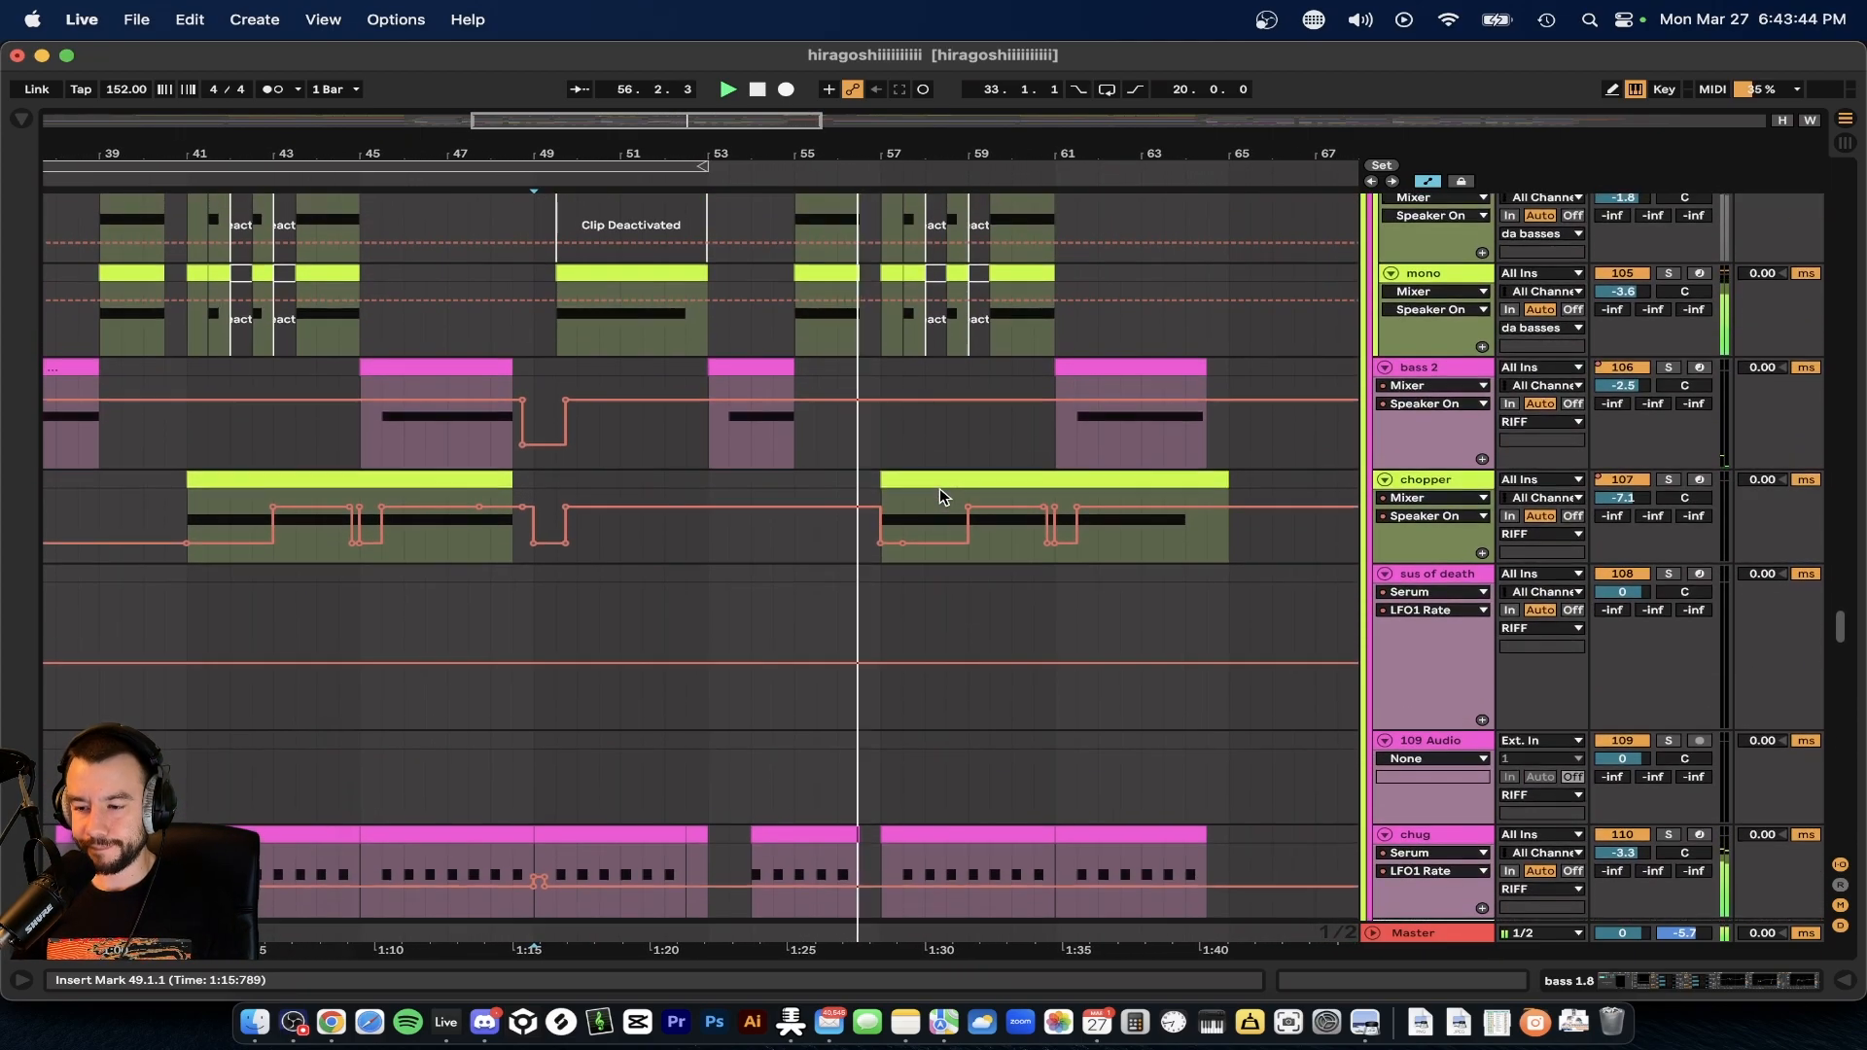
pyautogui.scroll(-5, 922, 600)
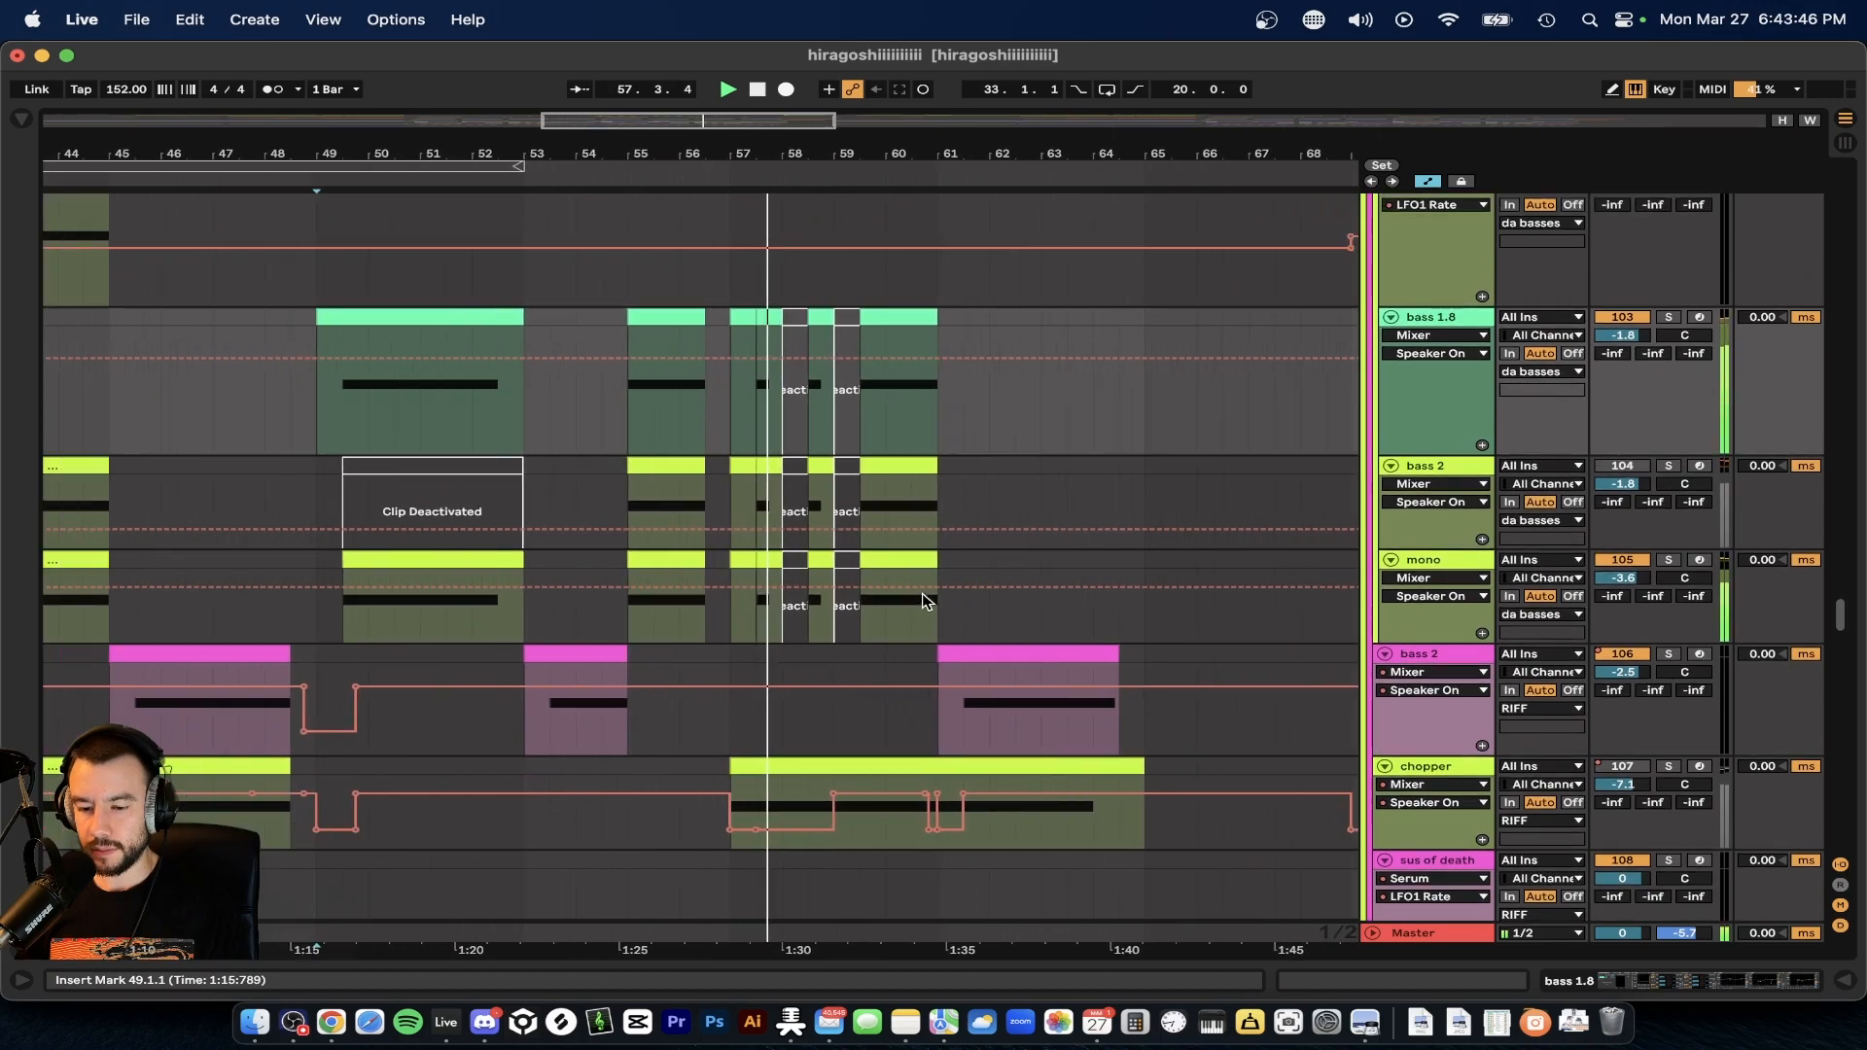
pyautogui.scroll(-5, 924, 680)
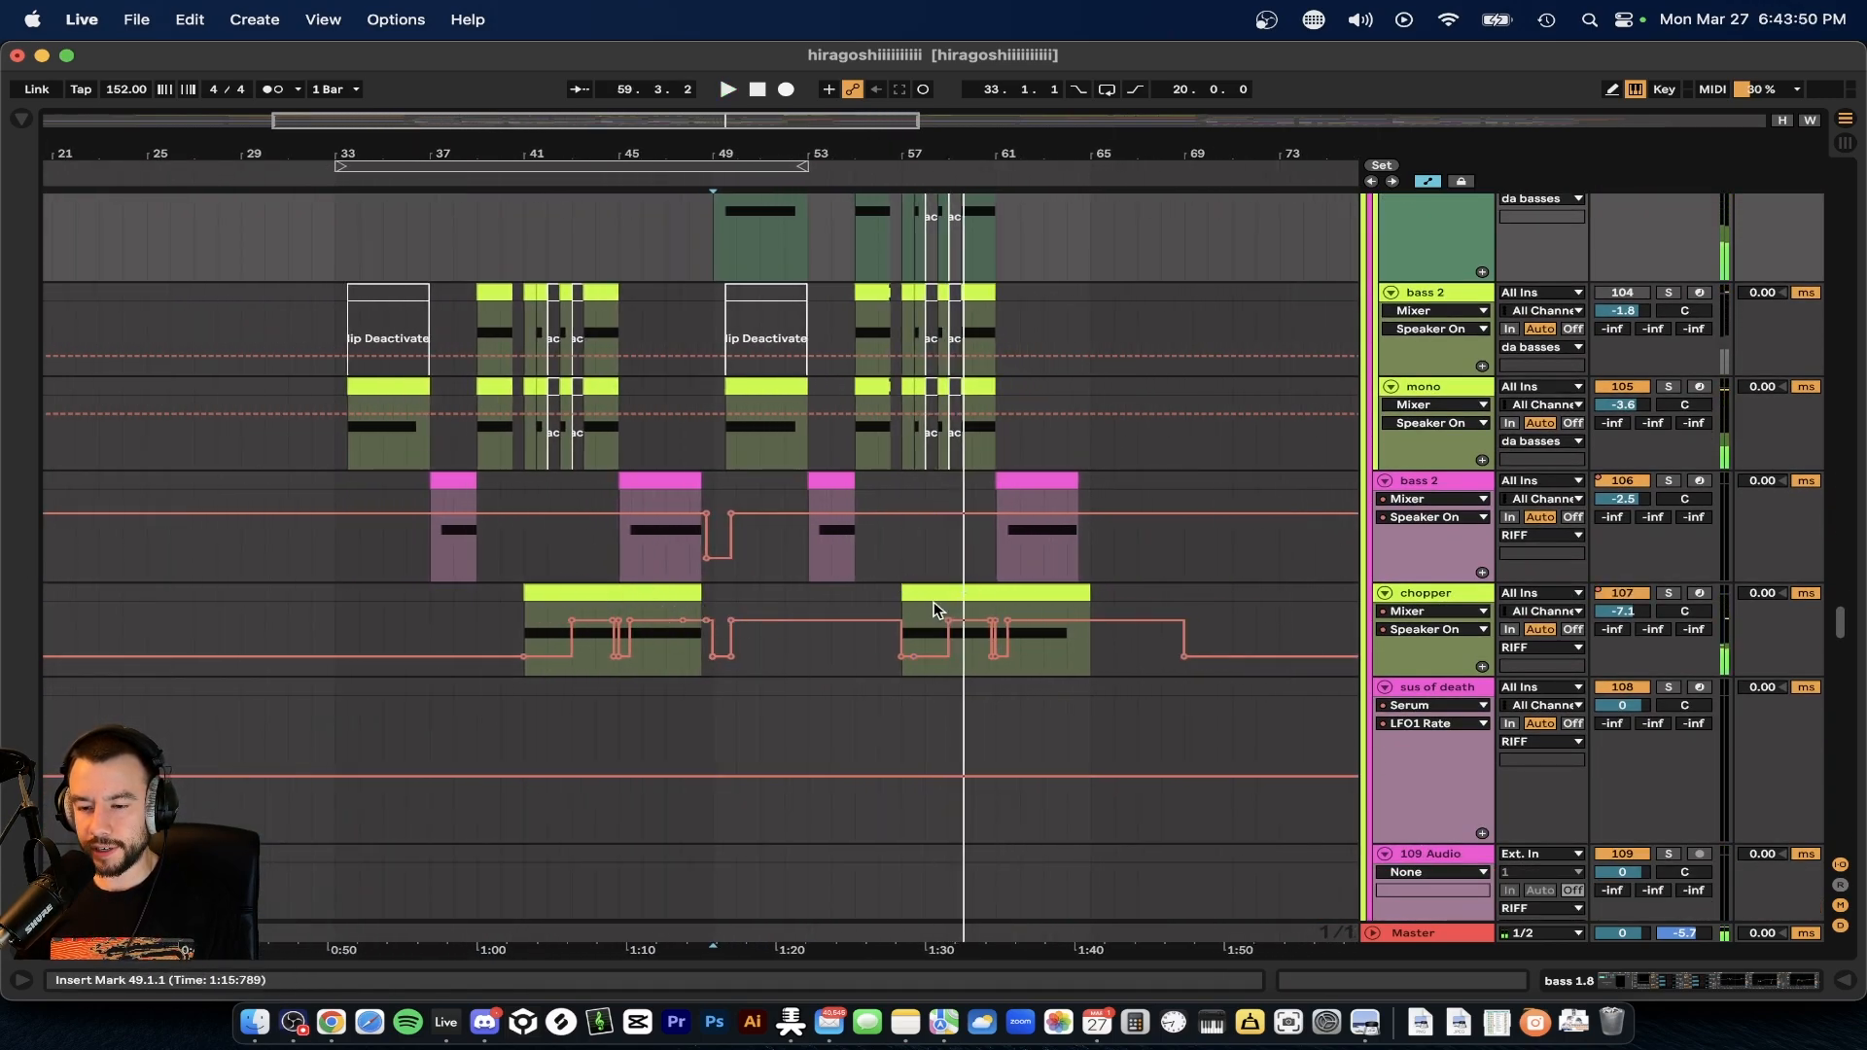
# - Mark 58.1.1 on the sus of death track and compare the bass and chopper arrangement across both halves of the drop
pyautogui.moveTo(904, 211); pyautogui.dragTo(1096, 664)
pyautogui.click(914, 701)
pyautogui.scroll(3, 915, 701)
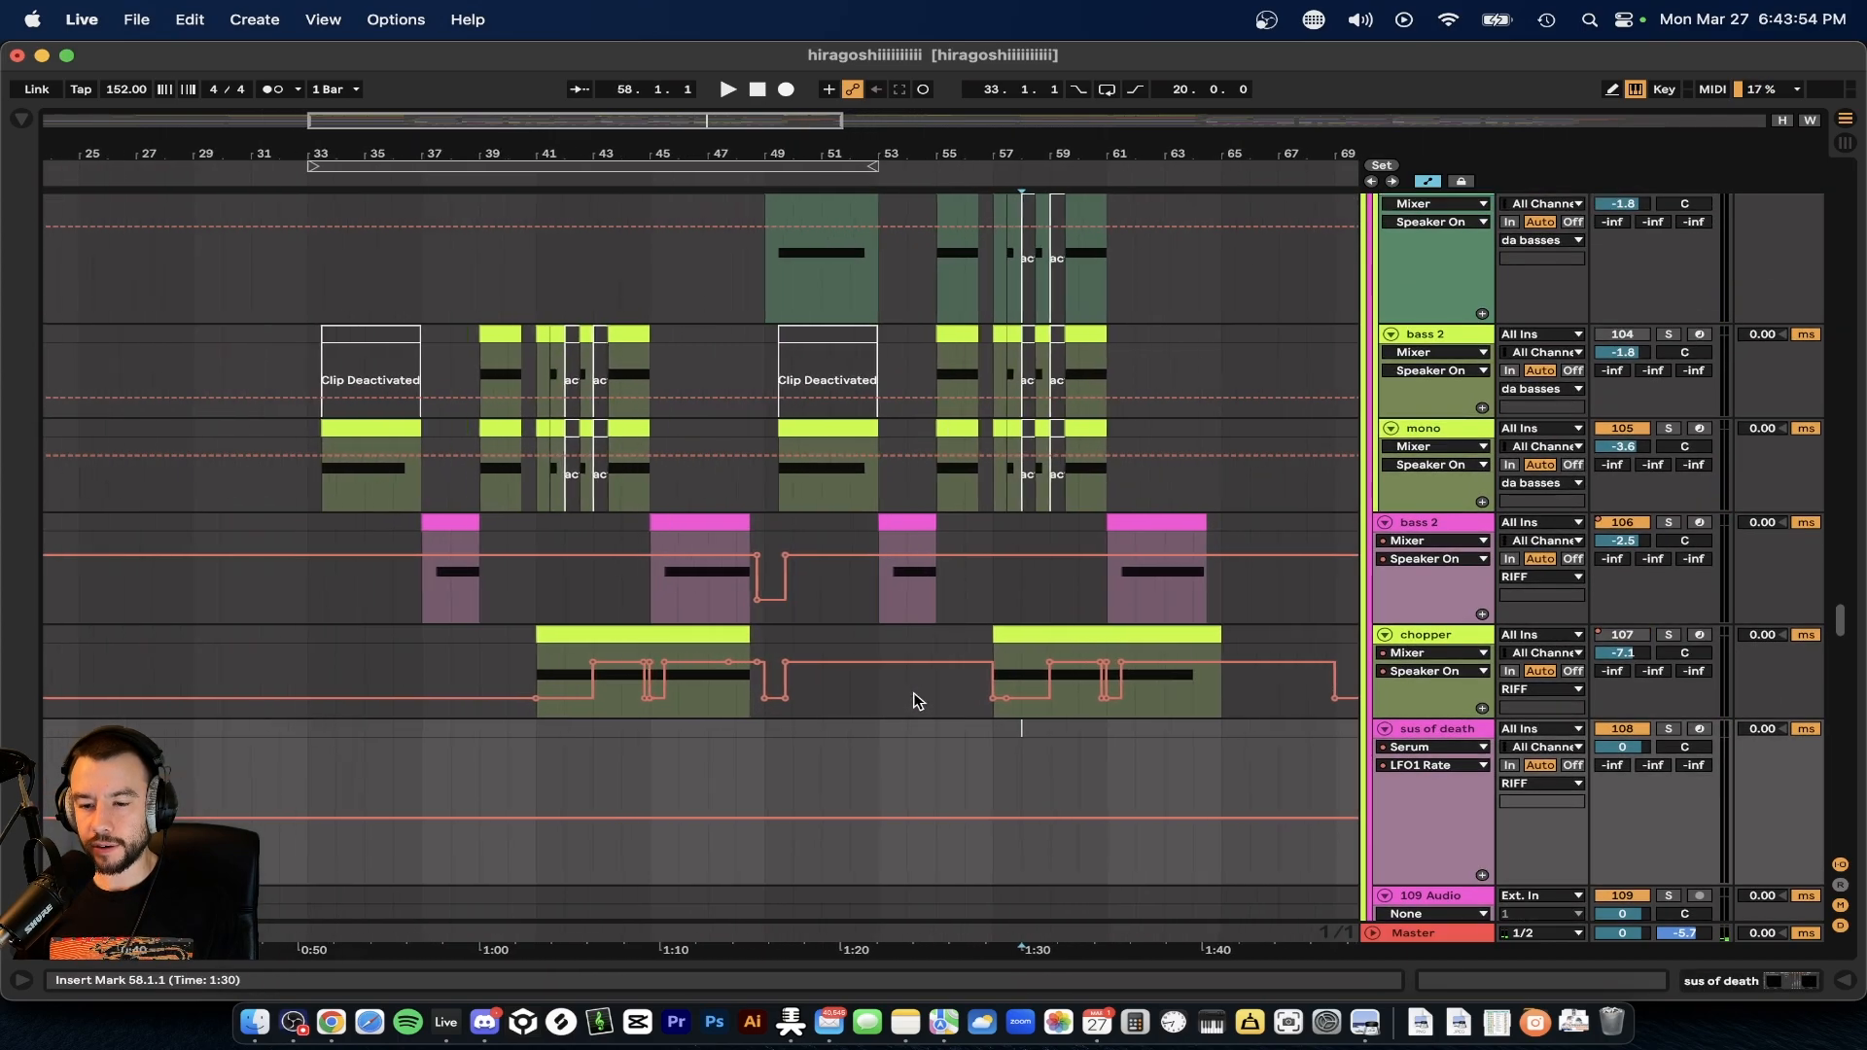
pyautogui.scroll(2, 871, 759)
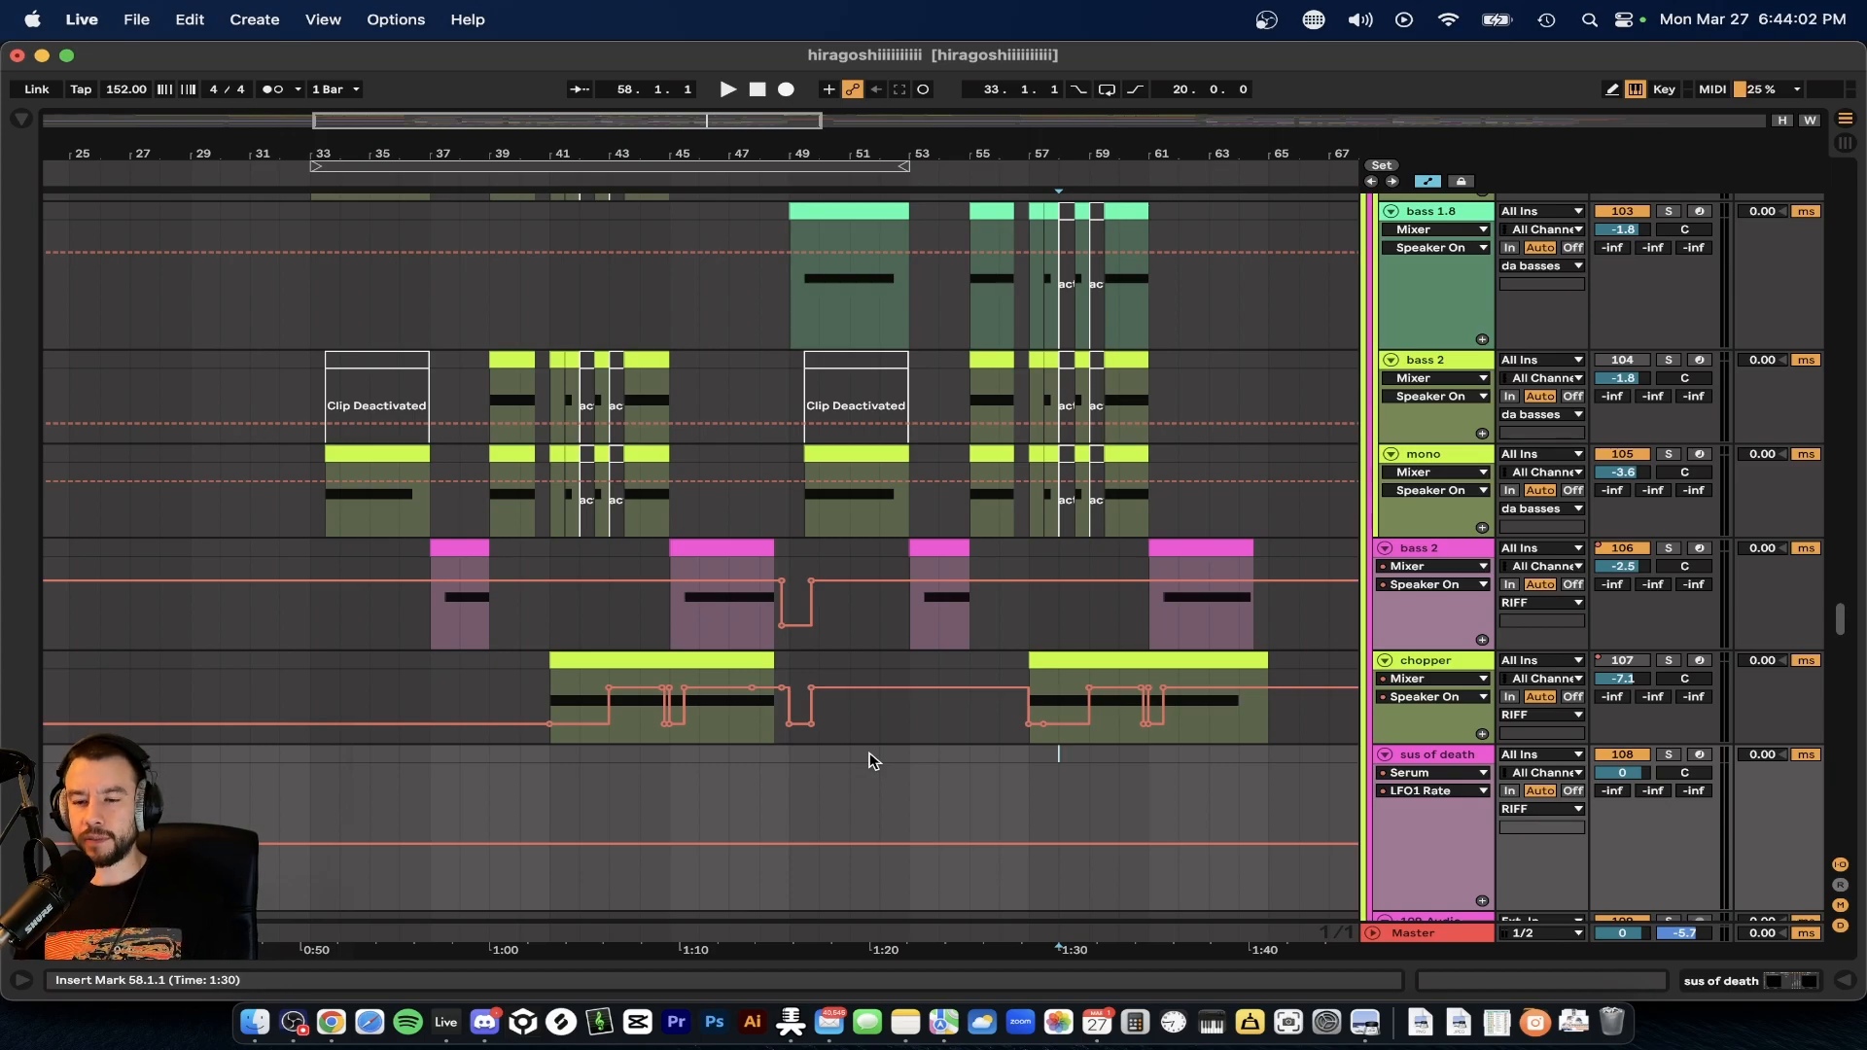
pyautogui.scroll(-2, 803, 761)
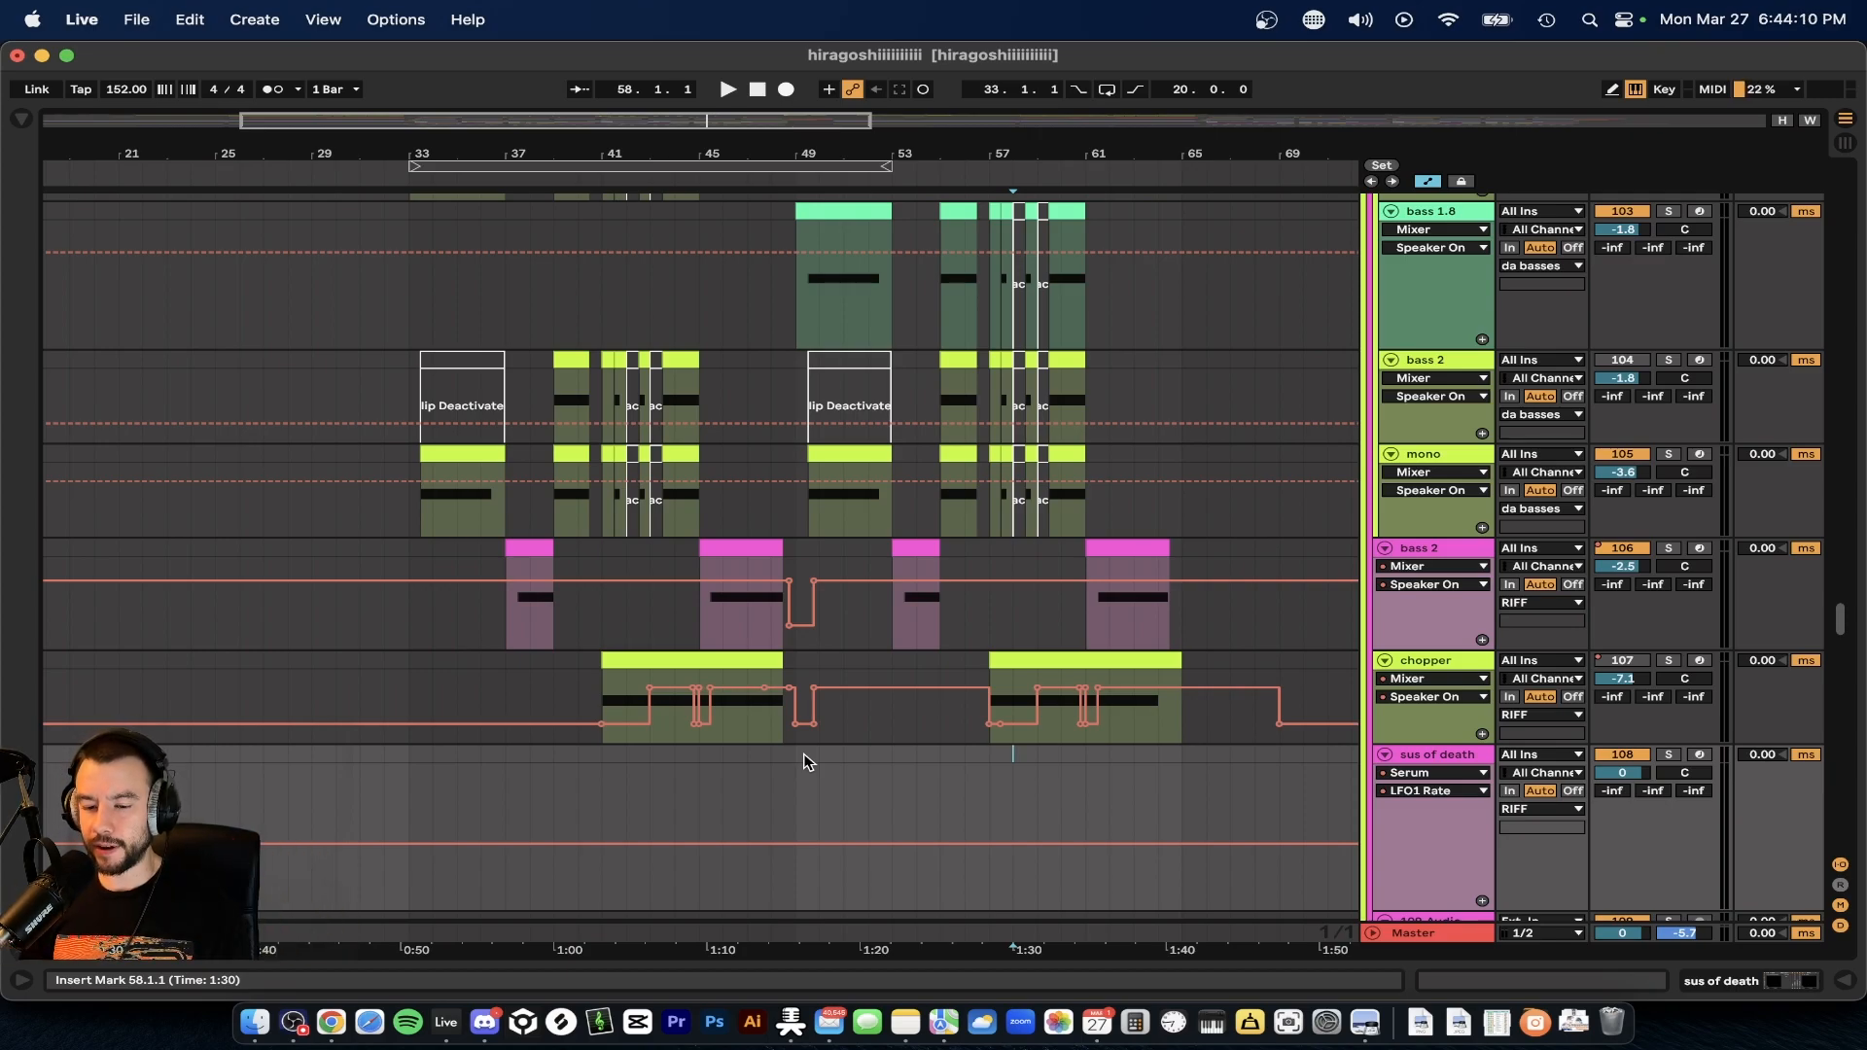
pyautogui.scroll(2, 803, 762)
pyautogui.scroll(-2, 970, 726)
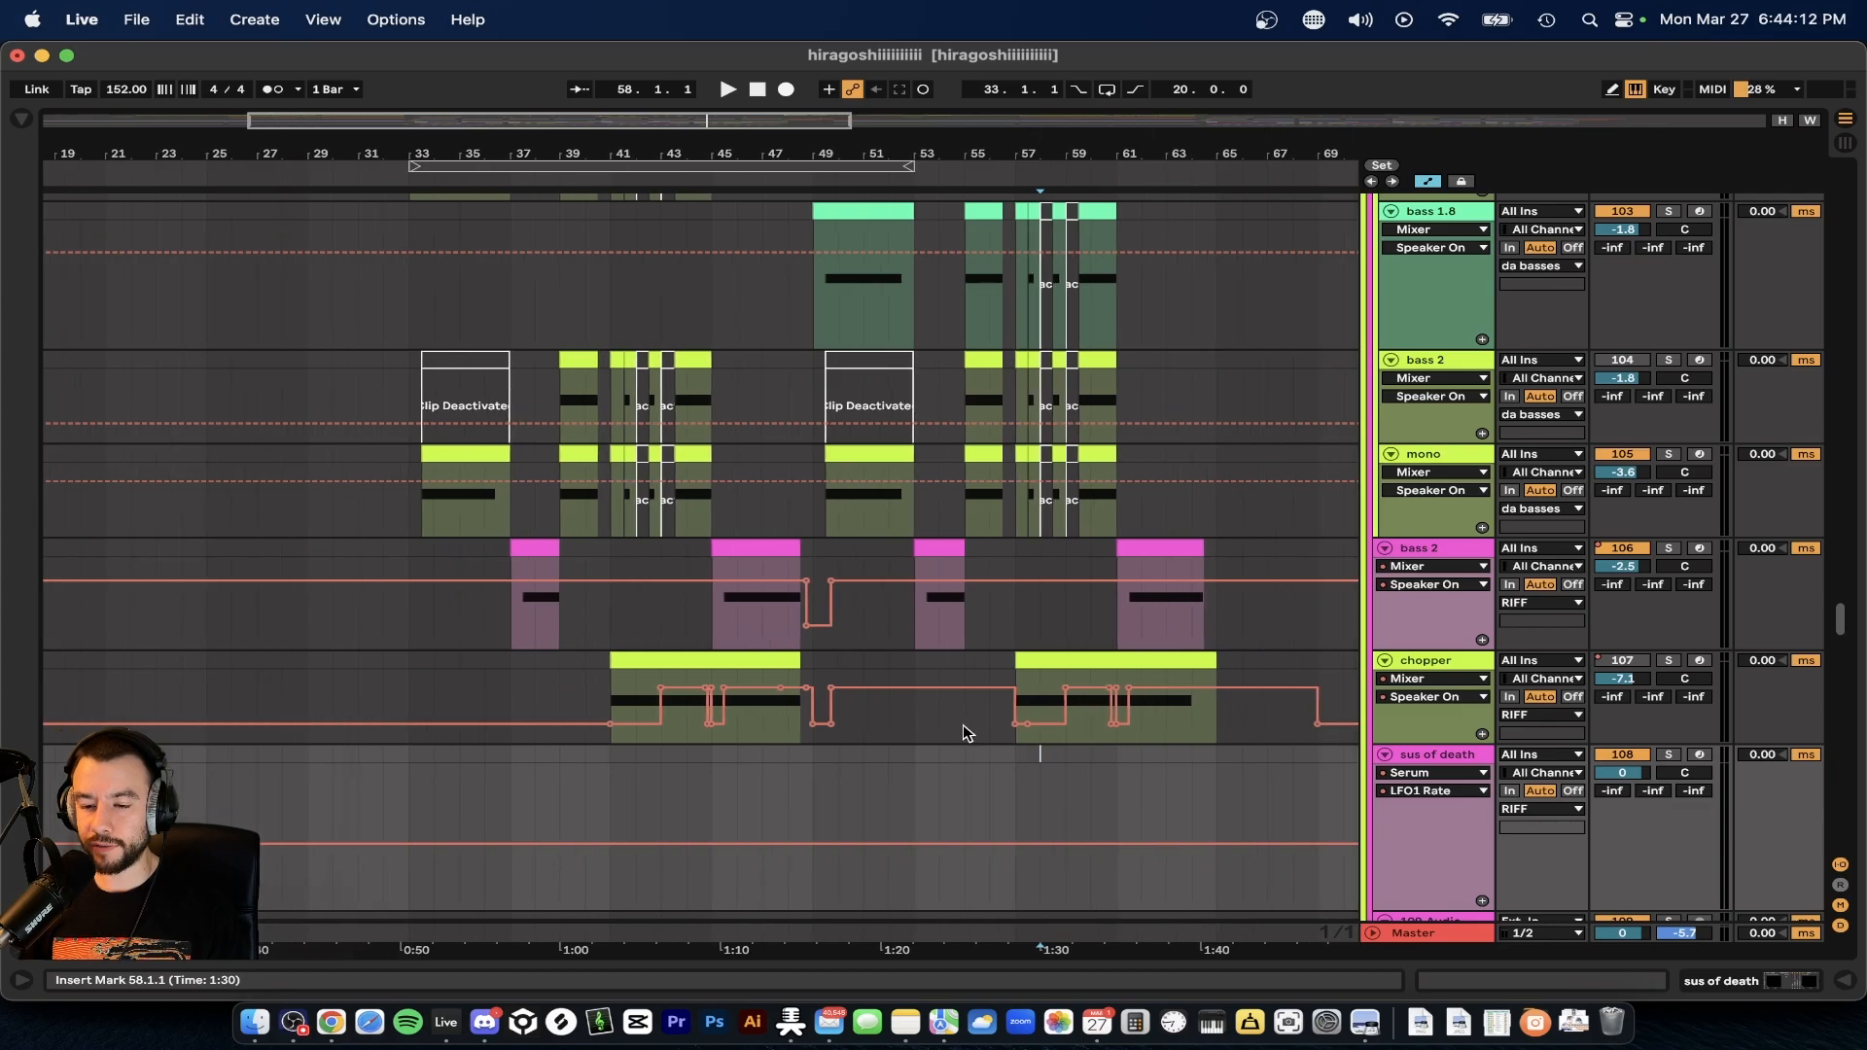
# - Select the chopper clip spanning 57.1.1 to 65.1.1, play the full mix from there and locate the sussy track
pyautogui.click(1043, 662)
pyautogui.scroll(-15, 949, 699)
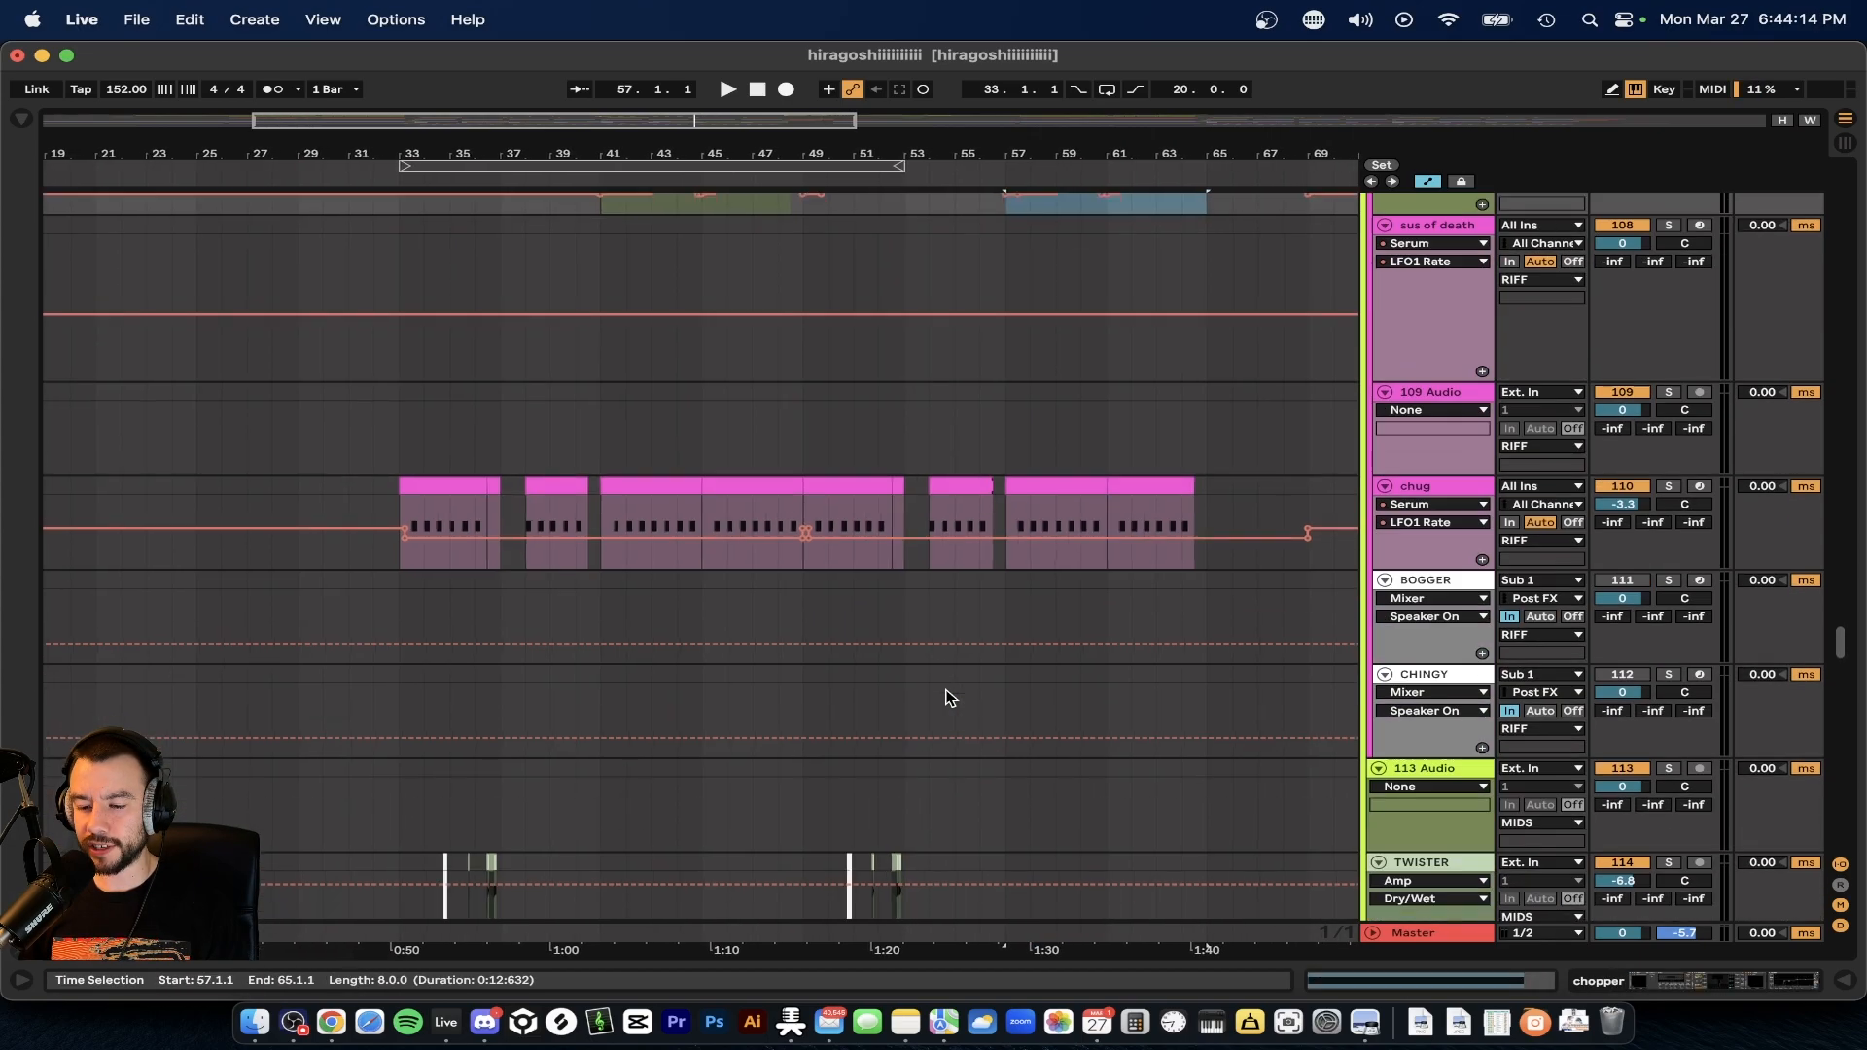
pyautogui.scroll(-10, 948, 698)
pyautogui.press('space')
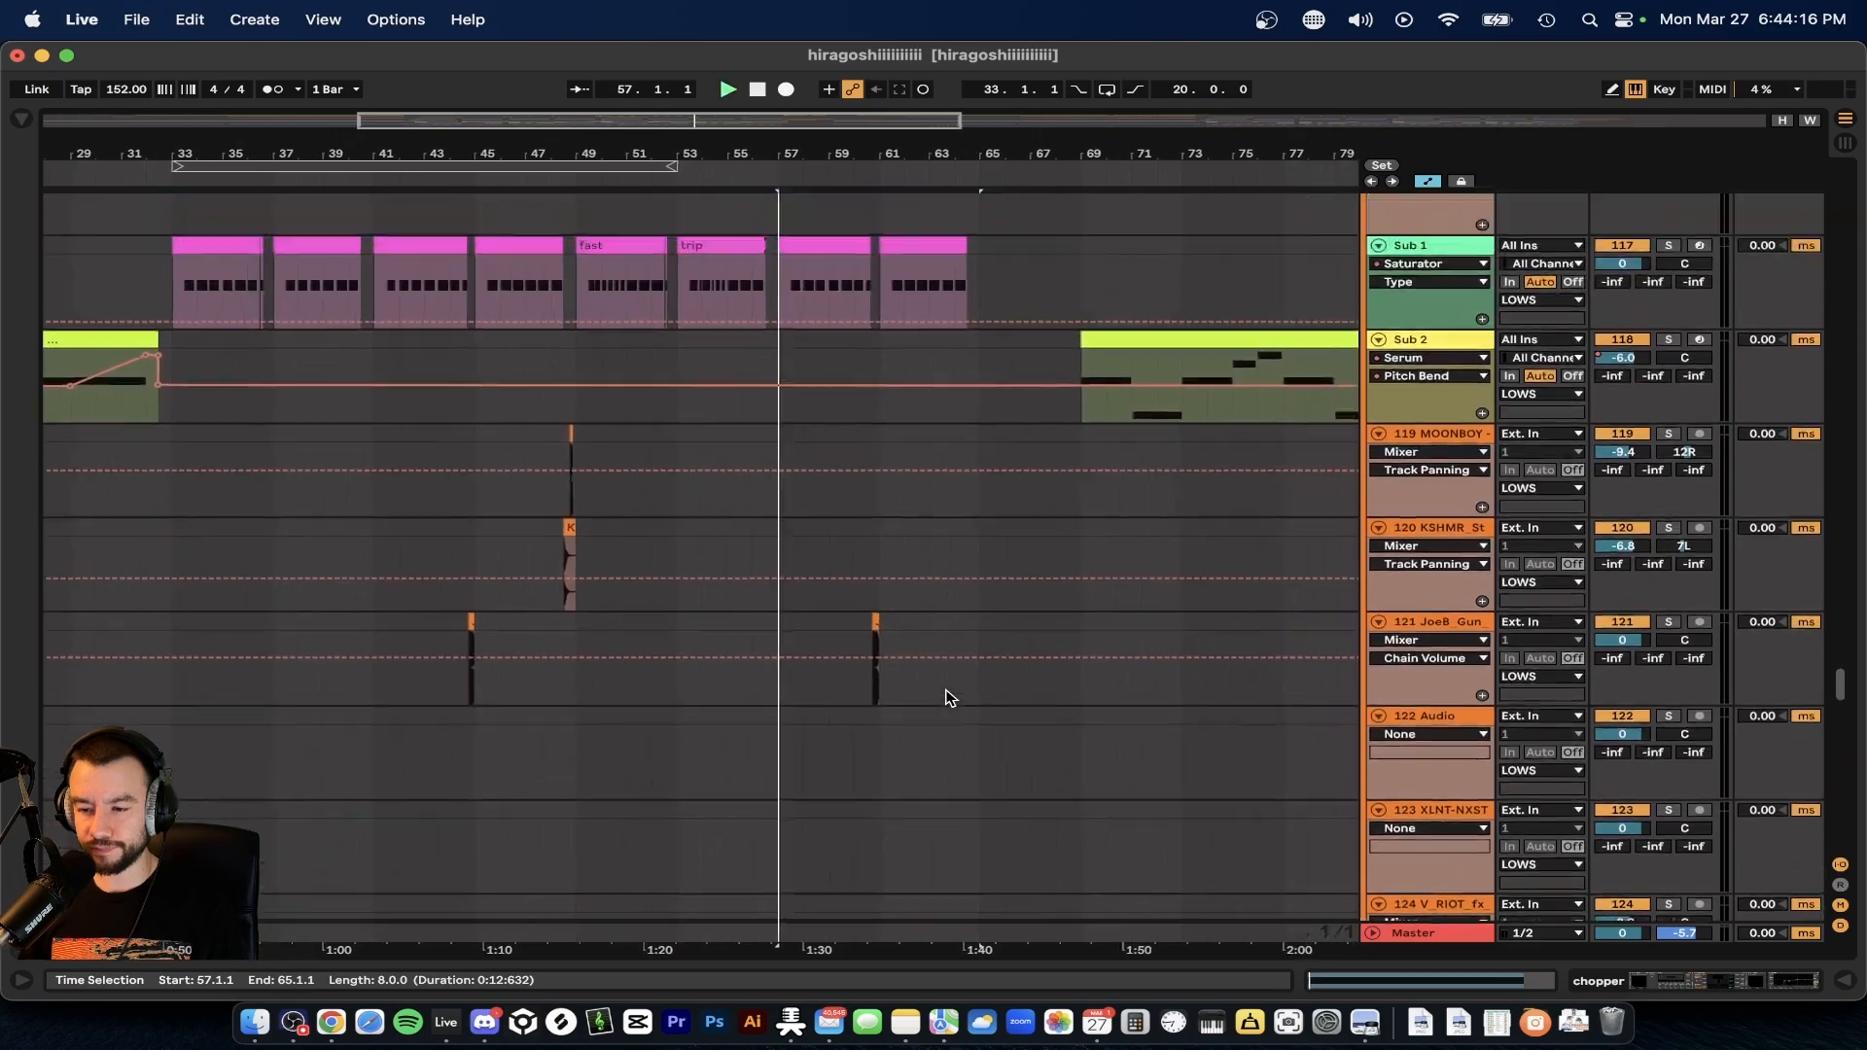
pyautogui.scroll(20, 948, 698)
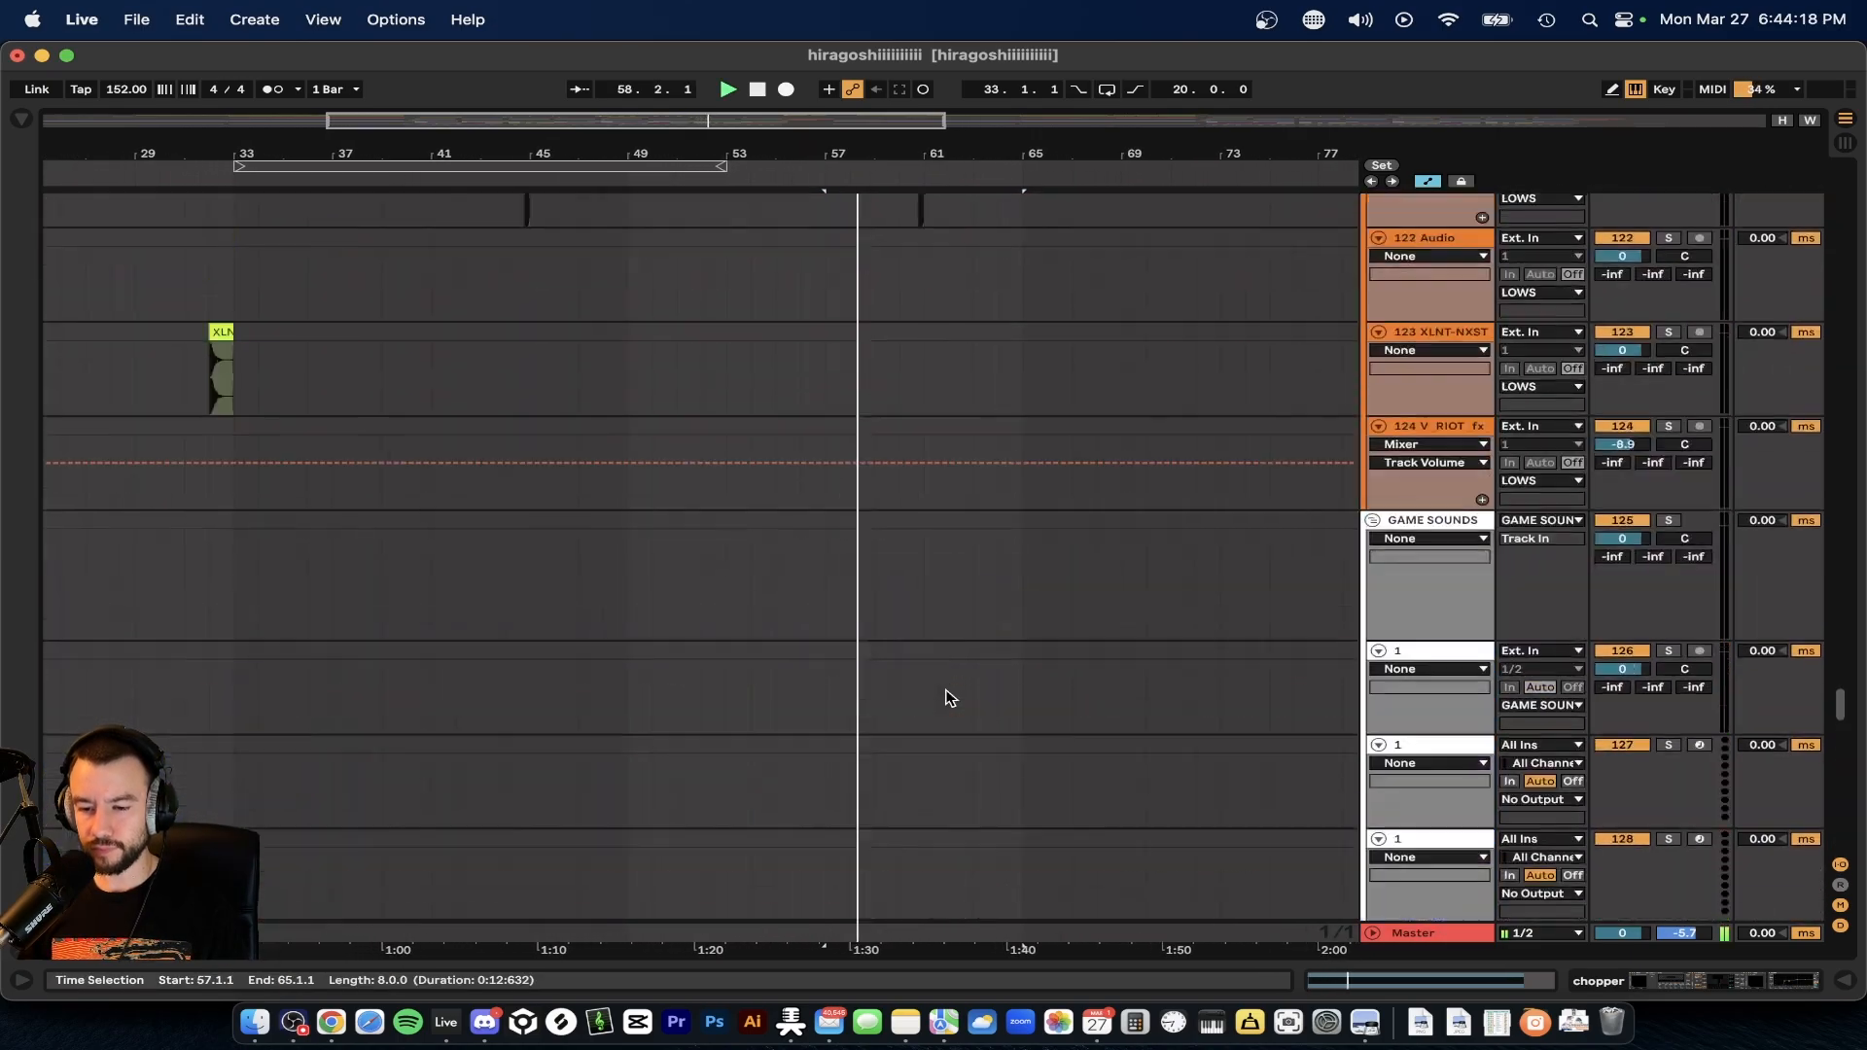
pyautogui.scroll(12, 949, 699)
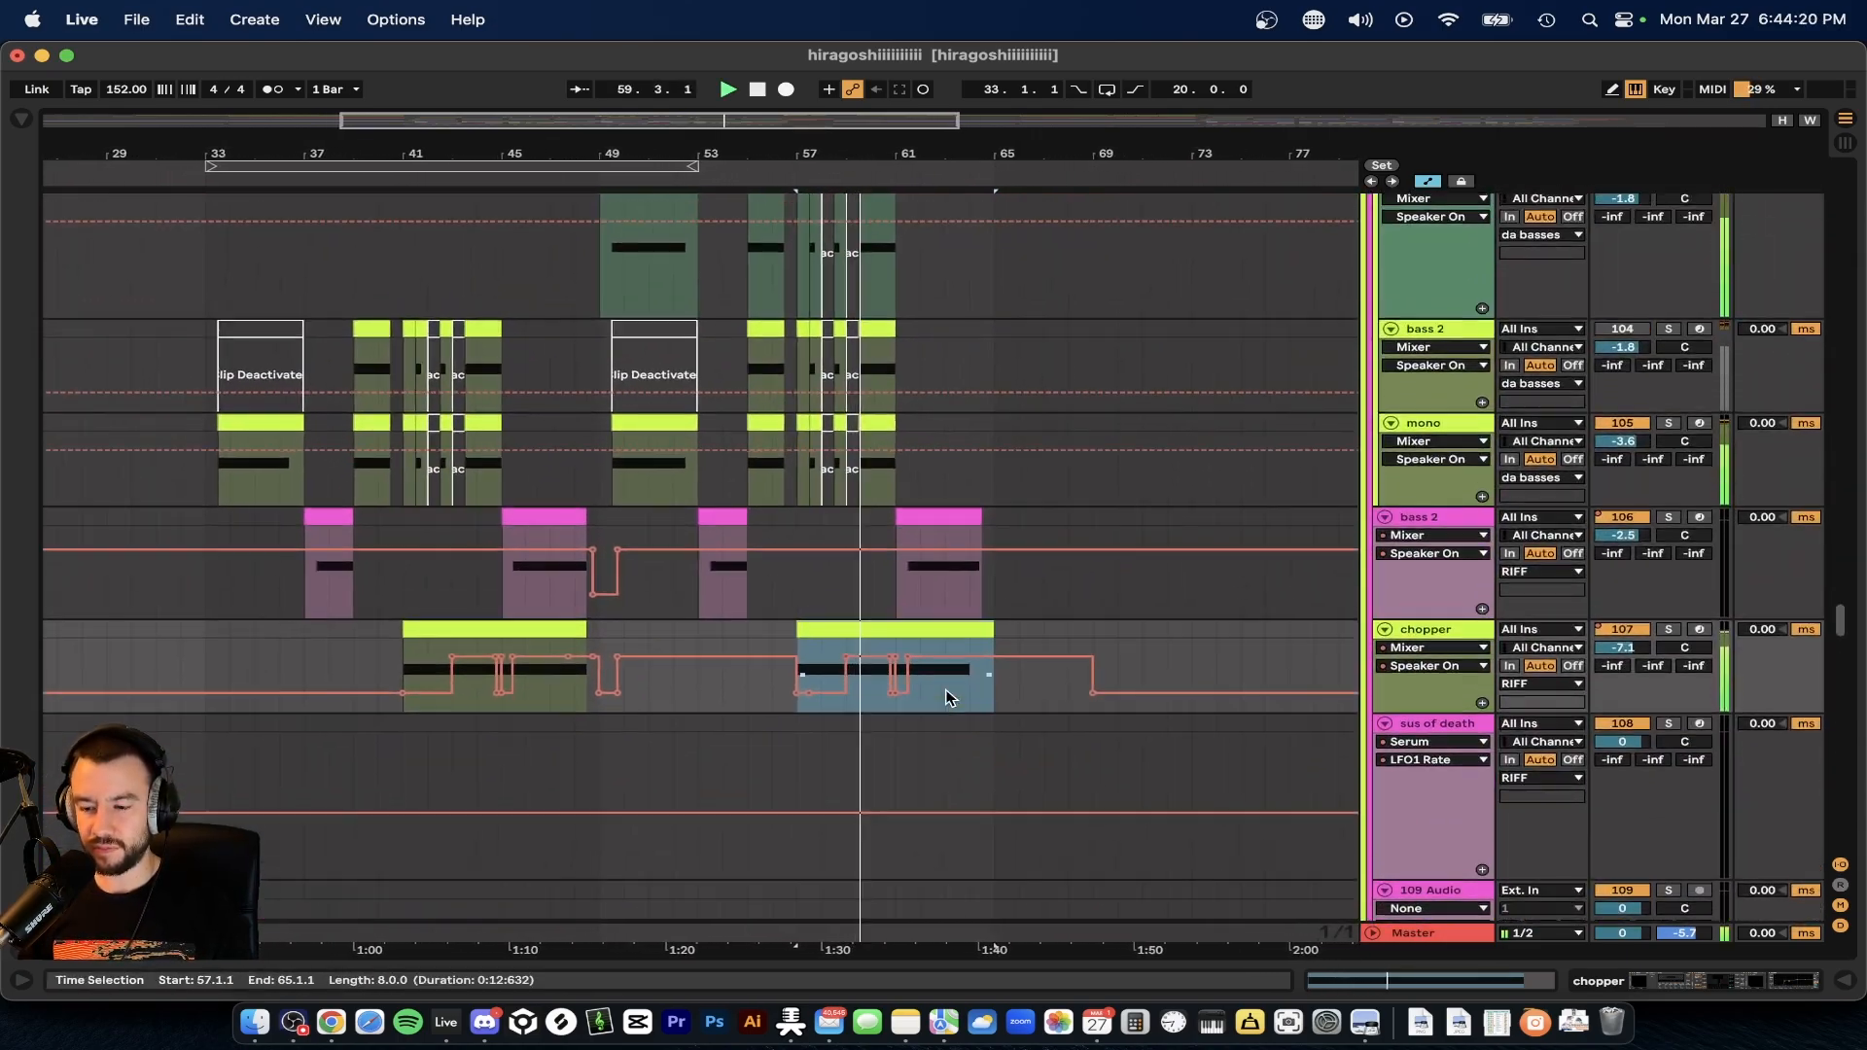
pyautogui.scroll(3, 948, 698)
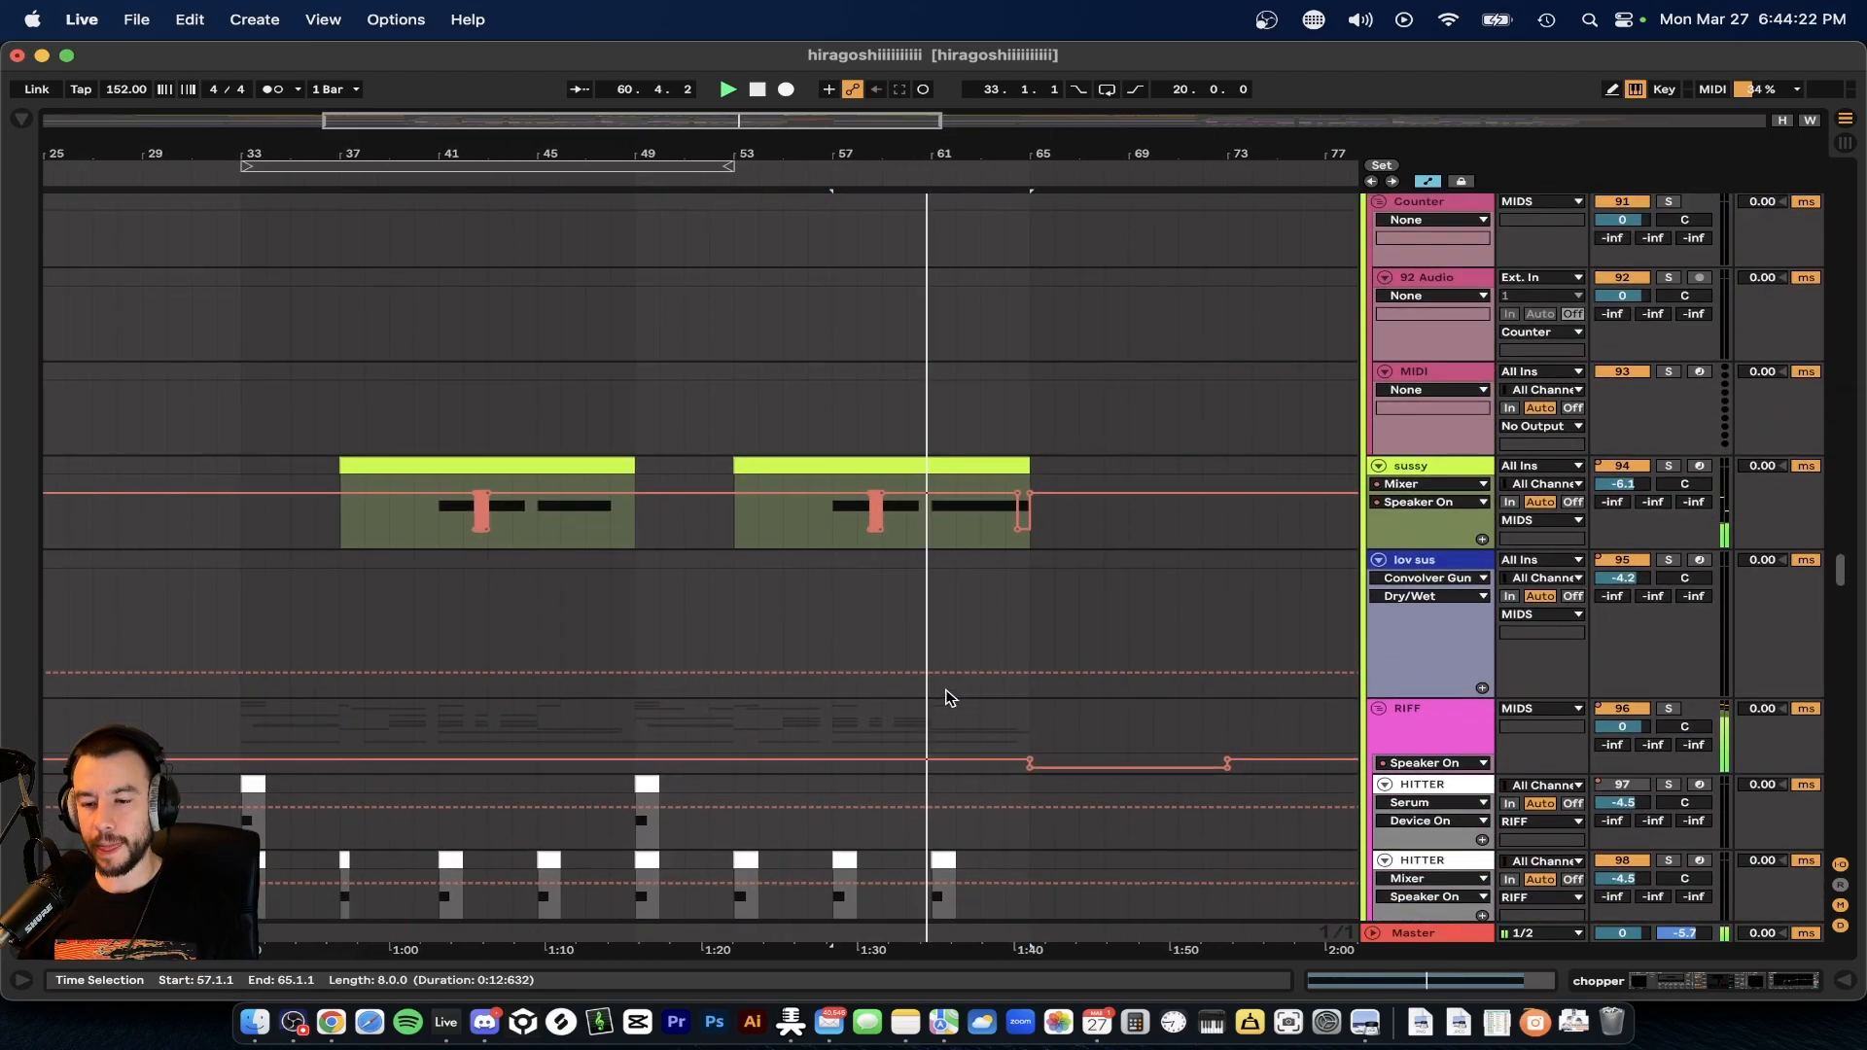
# - Open the sussy track's devices, display the Shifter's Pitch Coarse automation and mark 63.1.1 where its closing rise begins
pyautogui.click(1440, 473)
pyautogui.doubleClick(1440, 474)
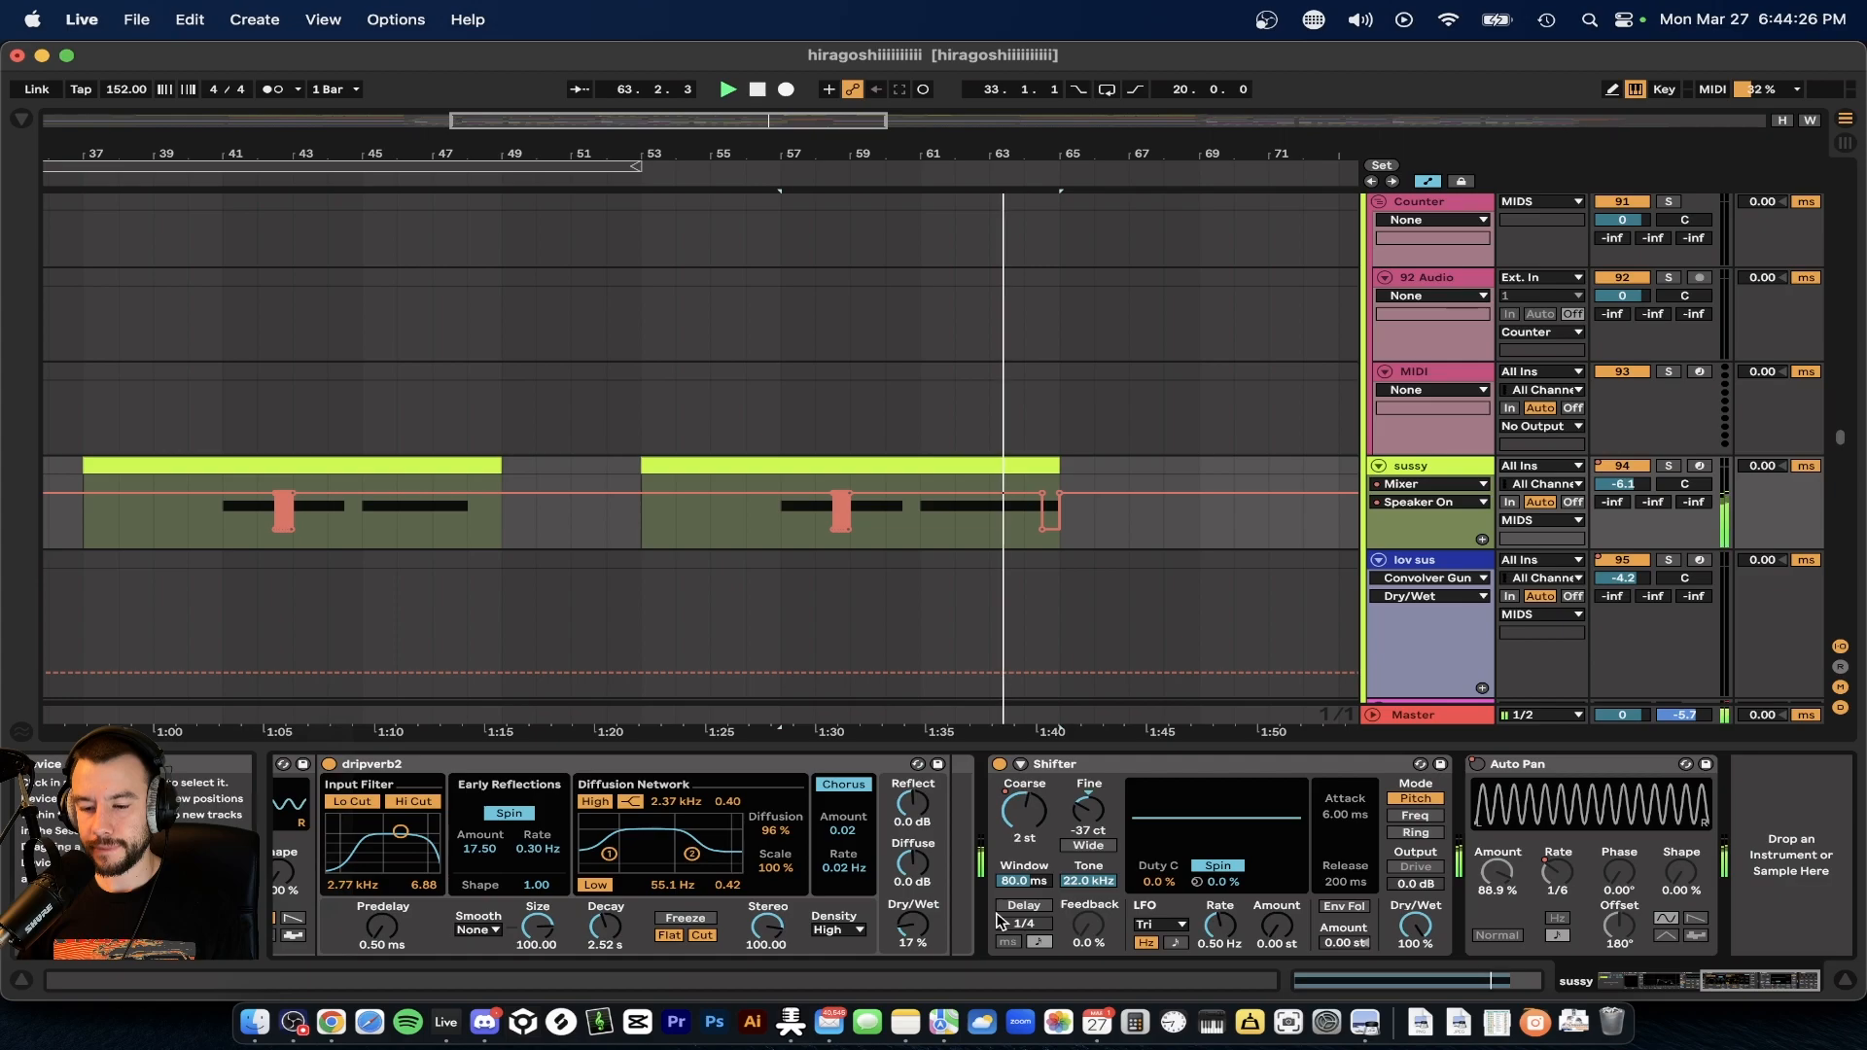
pyautogui.click(1026, 838)
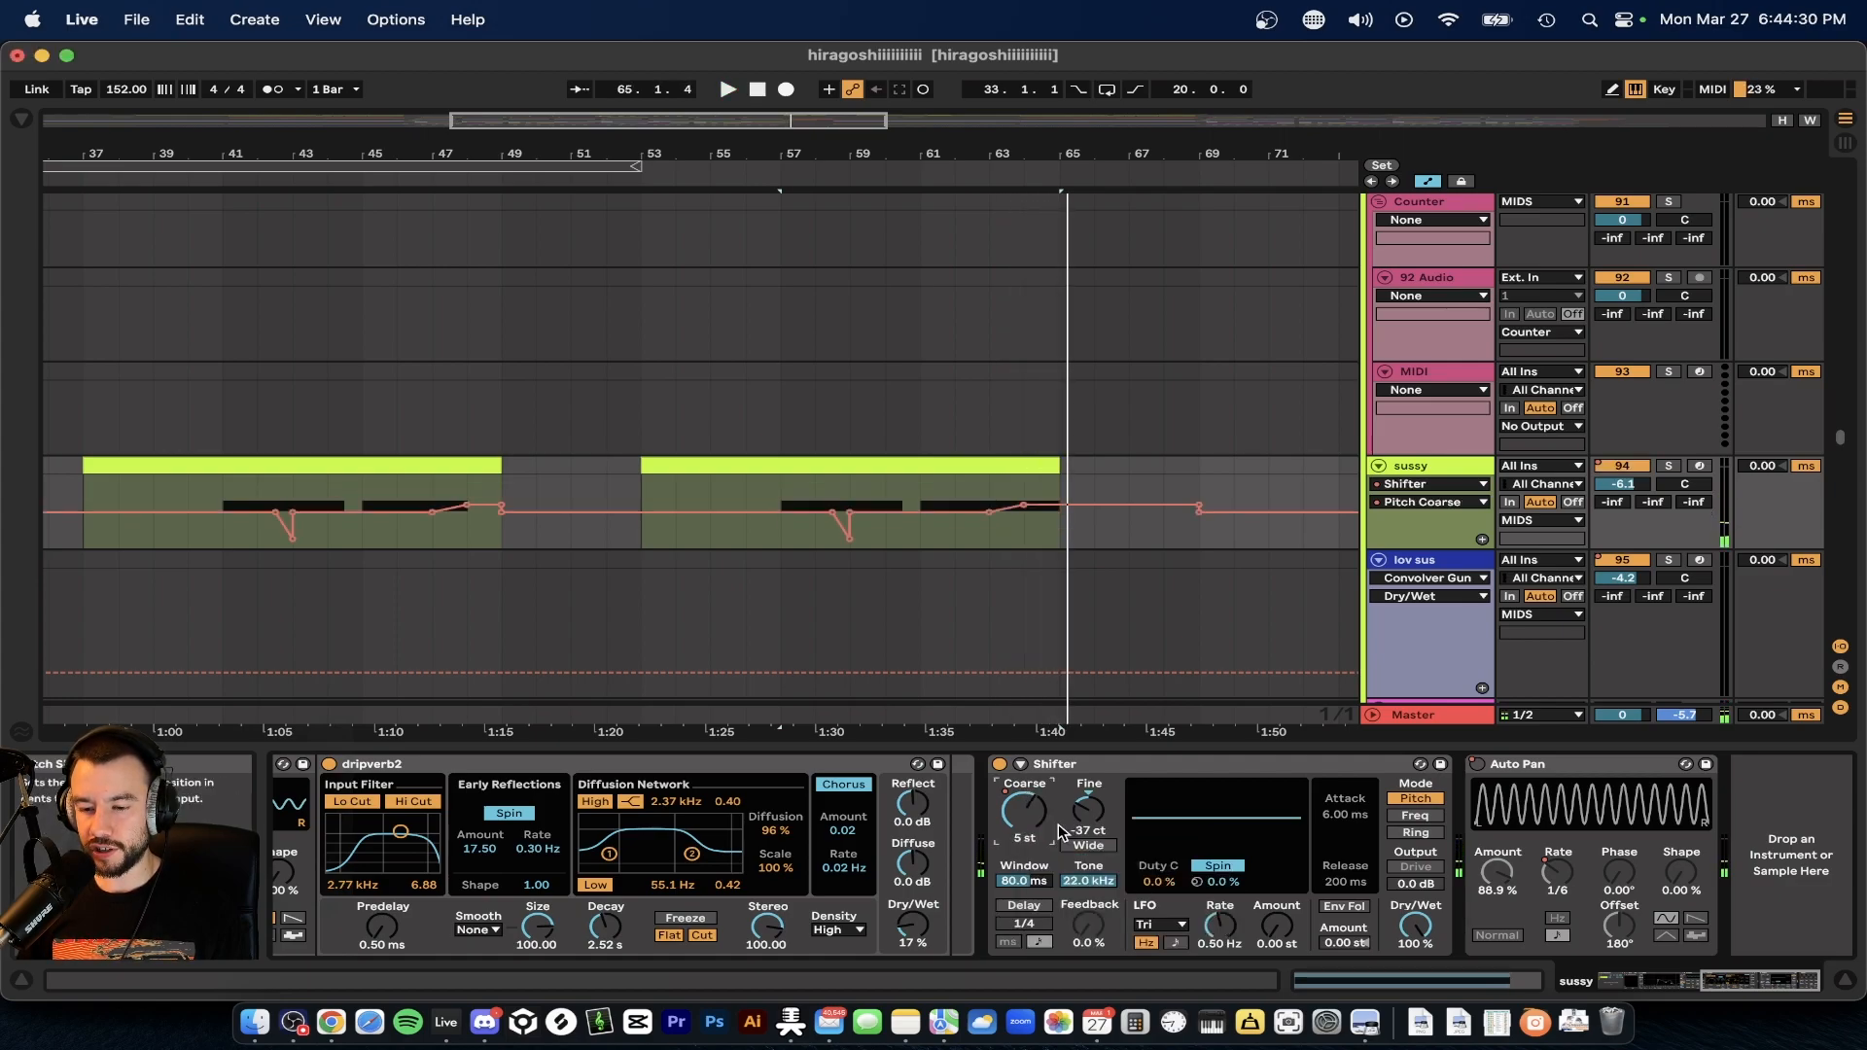
pyautogui.click(990, 536)
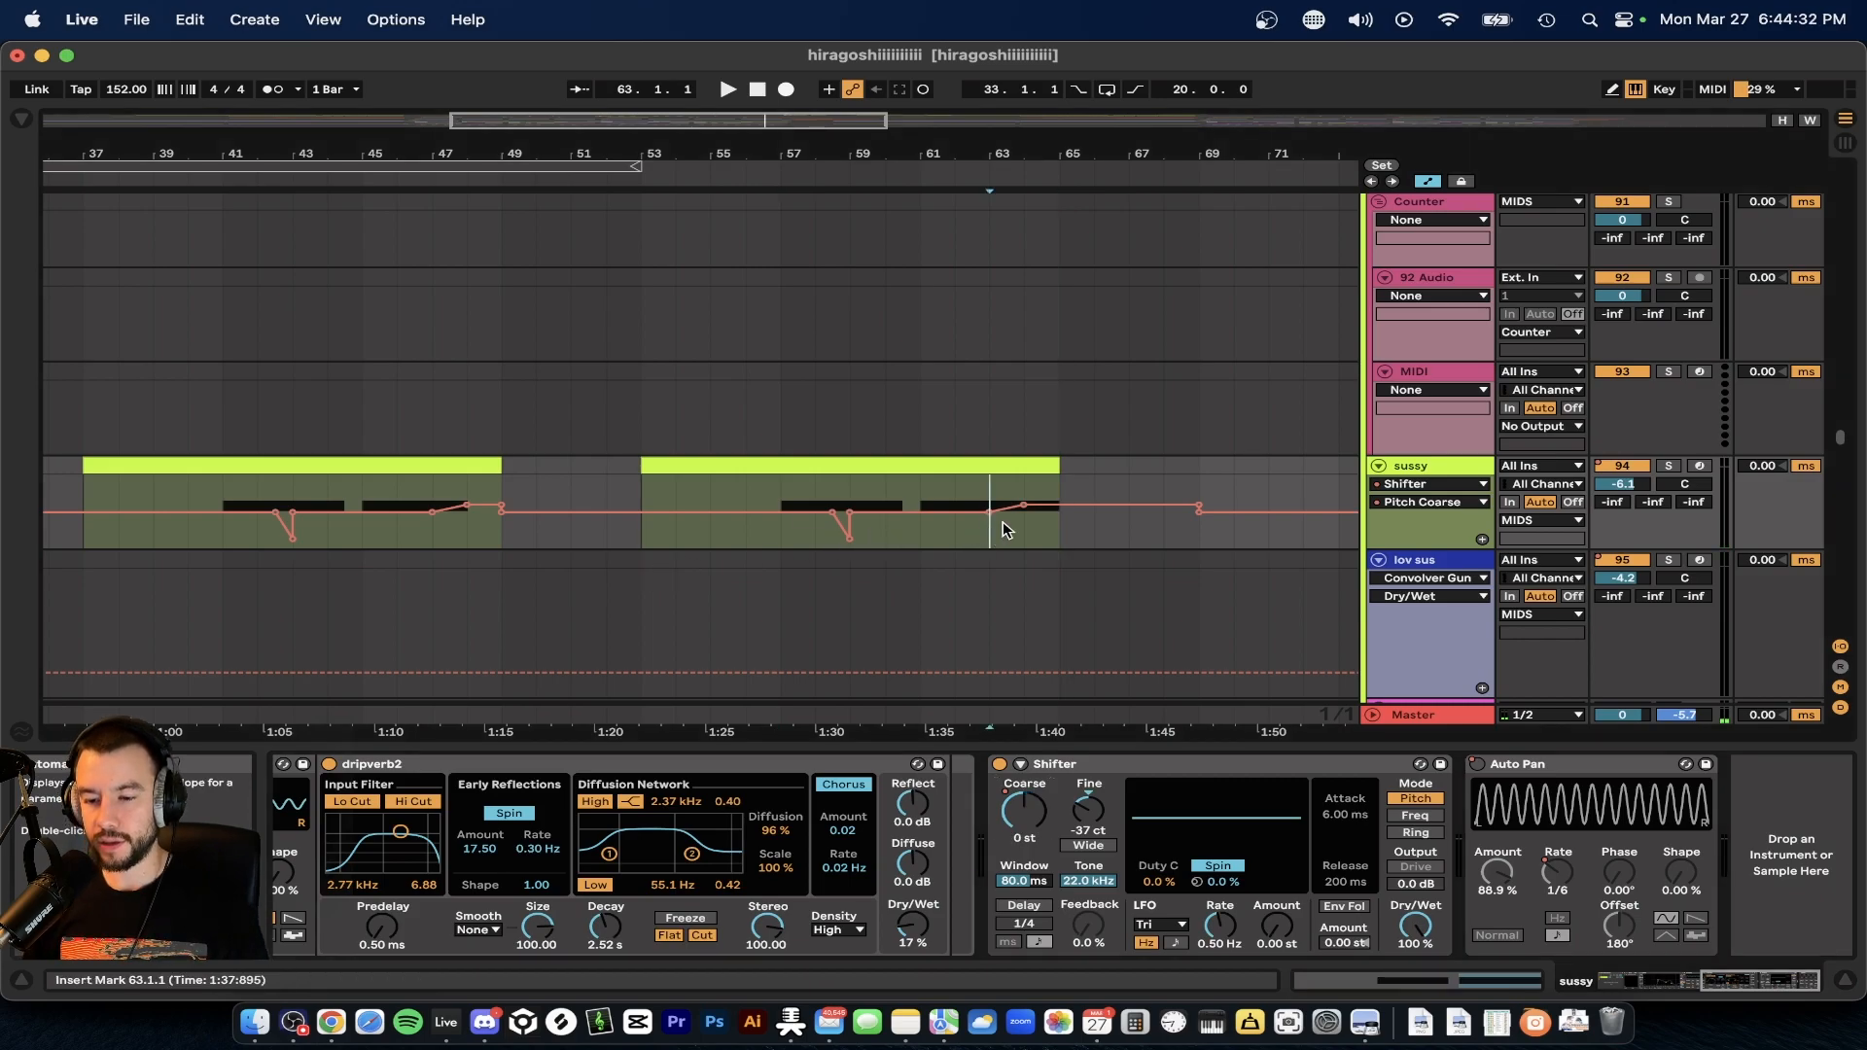
# - Hide the sussy device chain and return to the bass and chopper tracks
pyautogui.scroll(-14, 927, 523)
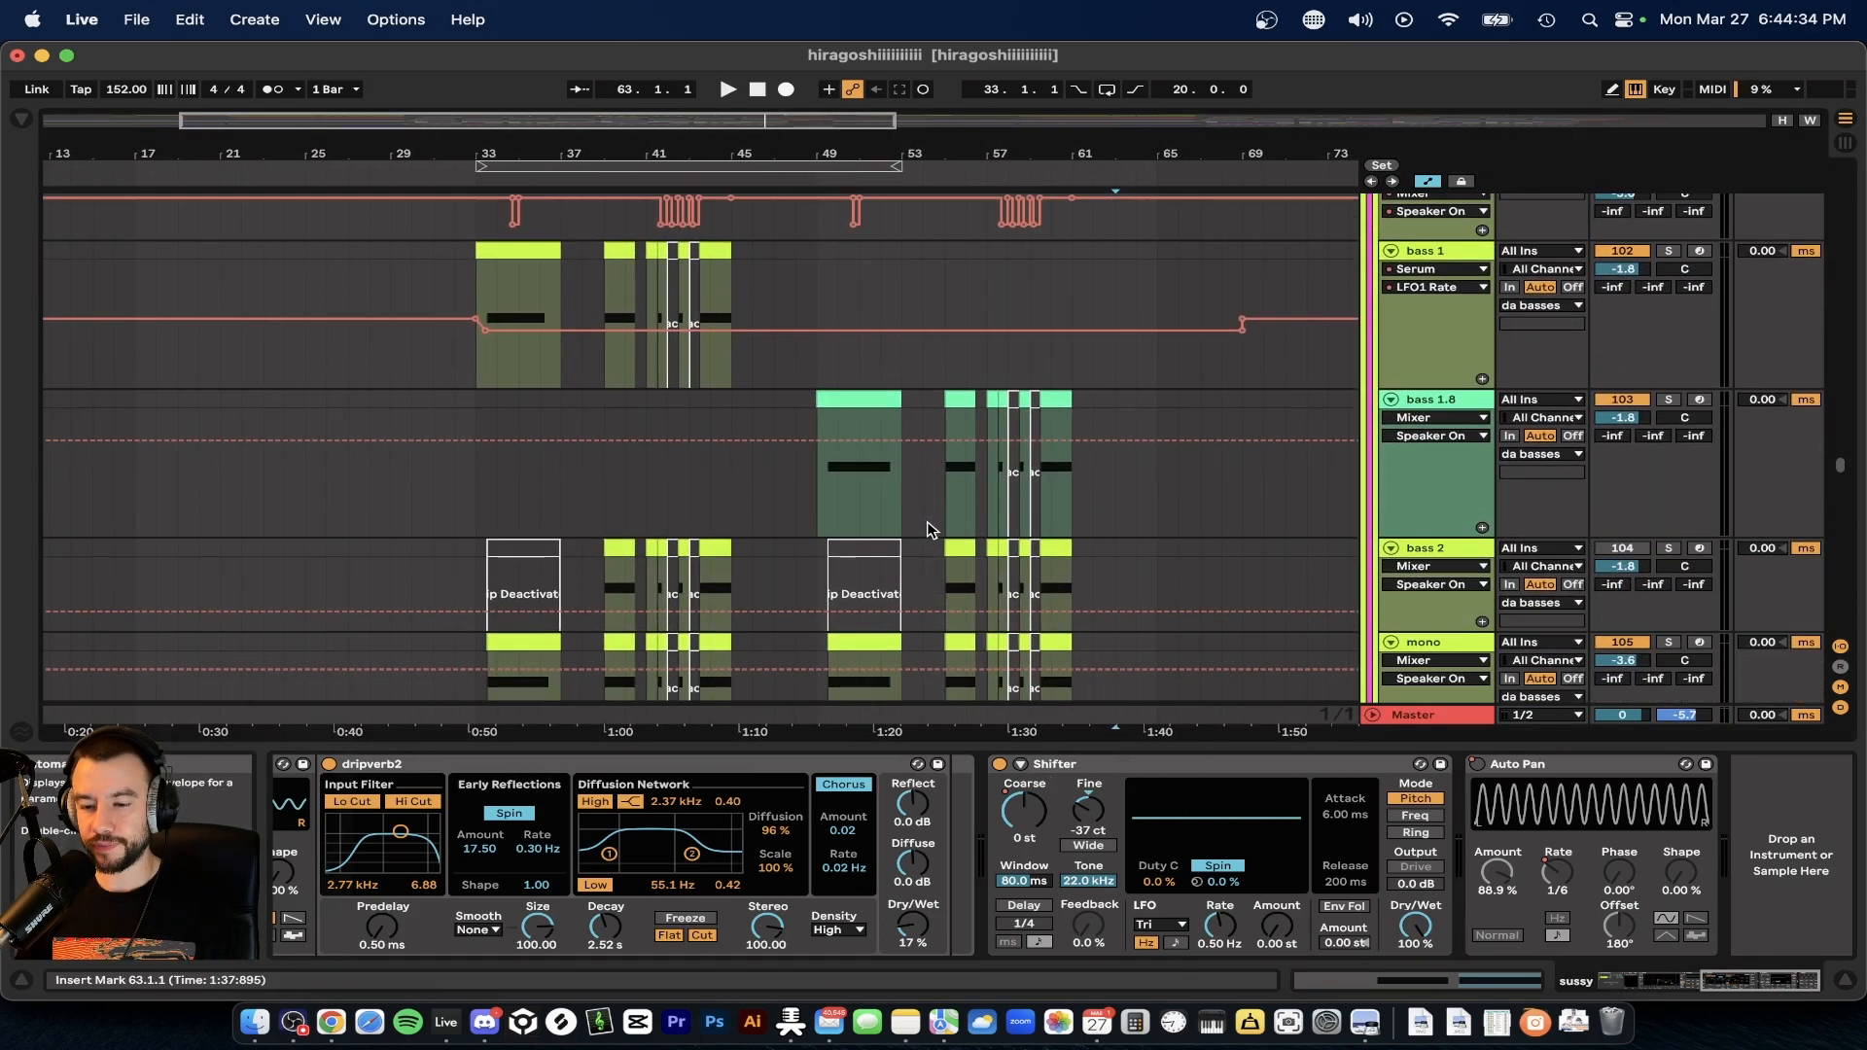
pyautogui.scroll(-1, 928, 526)
pyautogui.click(930, 749)
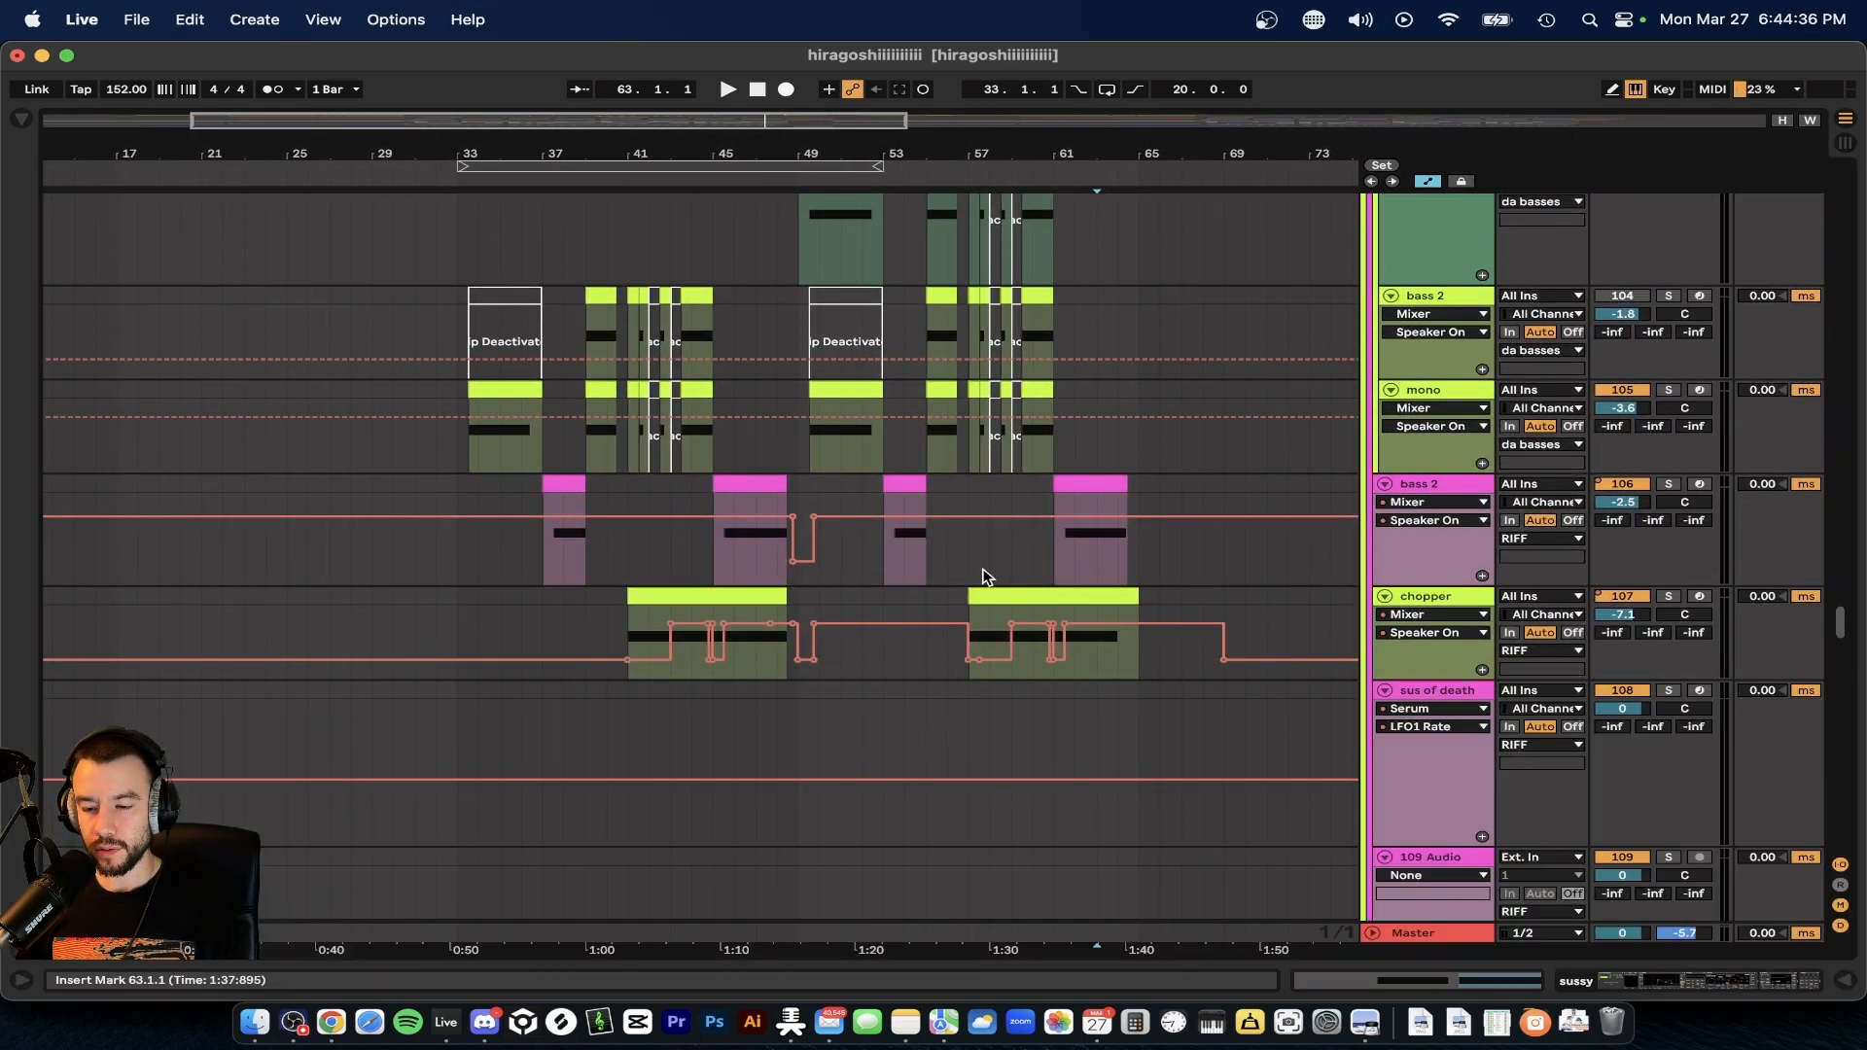
# - Mark 61.1.1 on the mono track, where the closing bass 2 clip begins, and play the full mix from there
pyautogui.click(973, 565)
pyautogui.press('space')
pyautogui.scroll(3, 973, 565)
pyautogui.press('space')
pyautogui.click(1007, 554)
pyautogui.press('space')
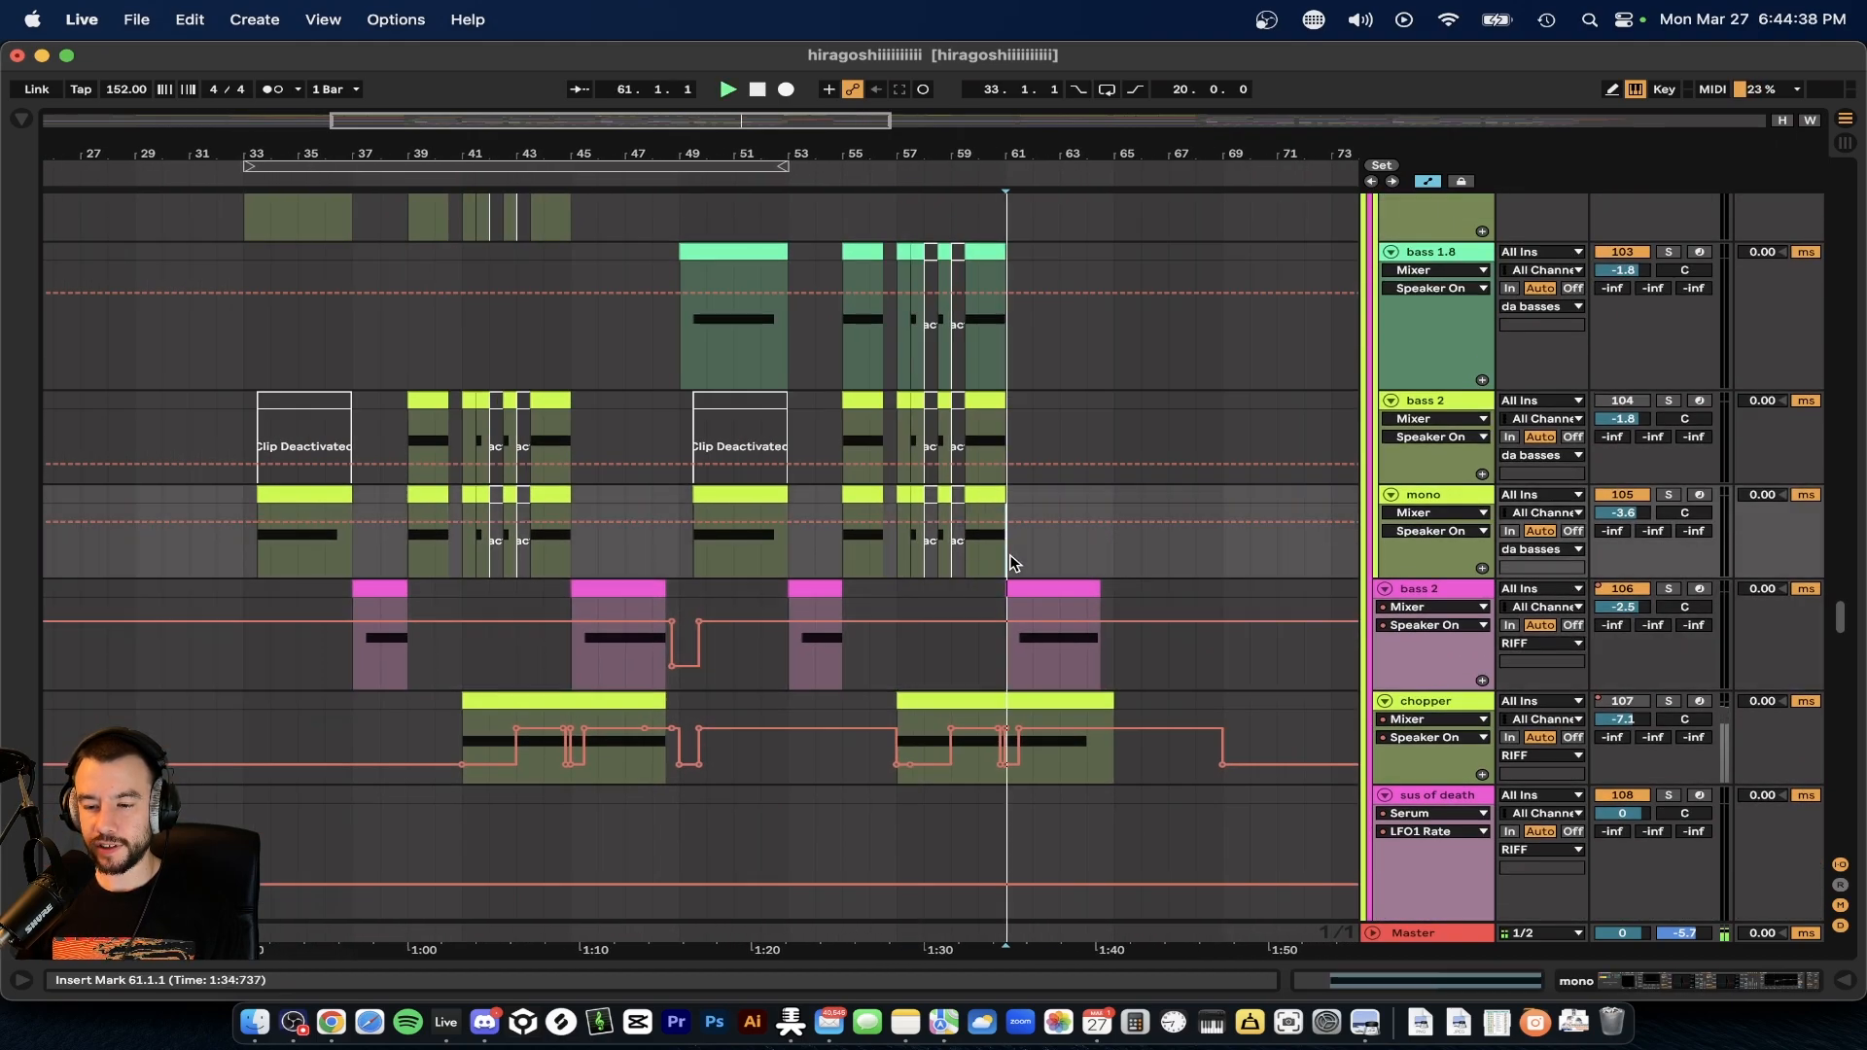
# - Look over the RIFF, HITTER, bass, chopper and chug tracks while the end of the first drop plays
pyautogui.scroll(3, 1009, 554)
pyautogui.hscroll(3, 1000, 651)
pyautogui.scroll(6, 1000, 650)
pyautogui.scroll(5, 1000, 651)
pyautogui.hscroll(1, 994, 651)
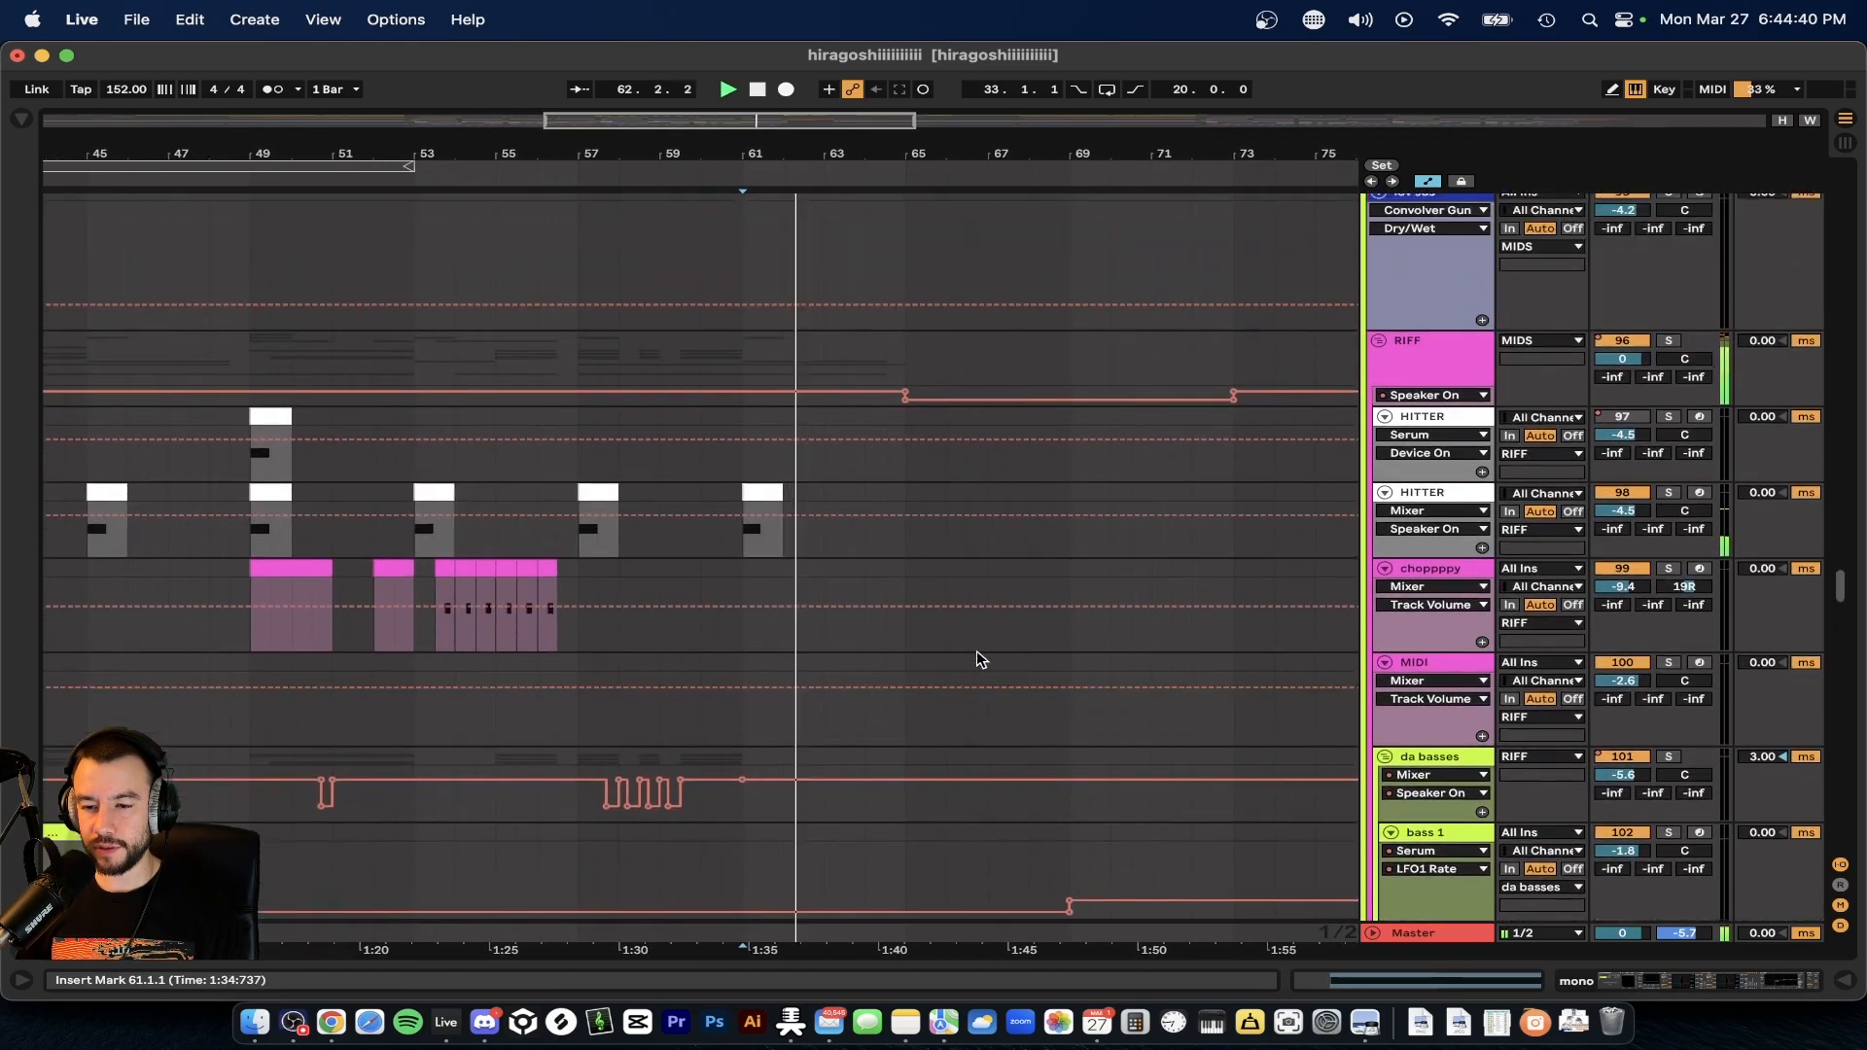
pyautogui.scroll(3, 819, 607)
pyautogui.scroll(-10, 820, 608)
pyautogui.scroll(3, 820, 609)
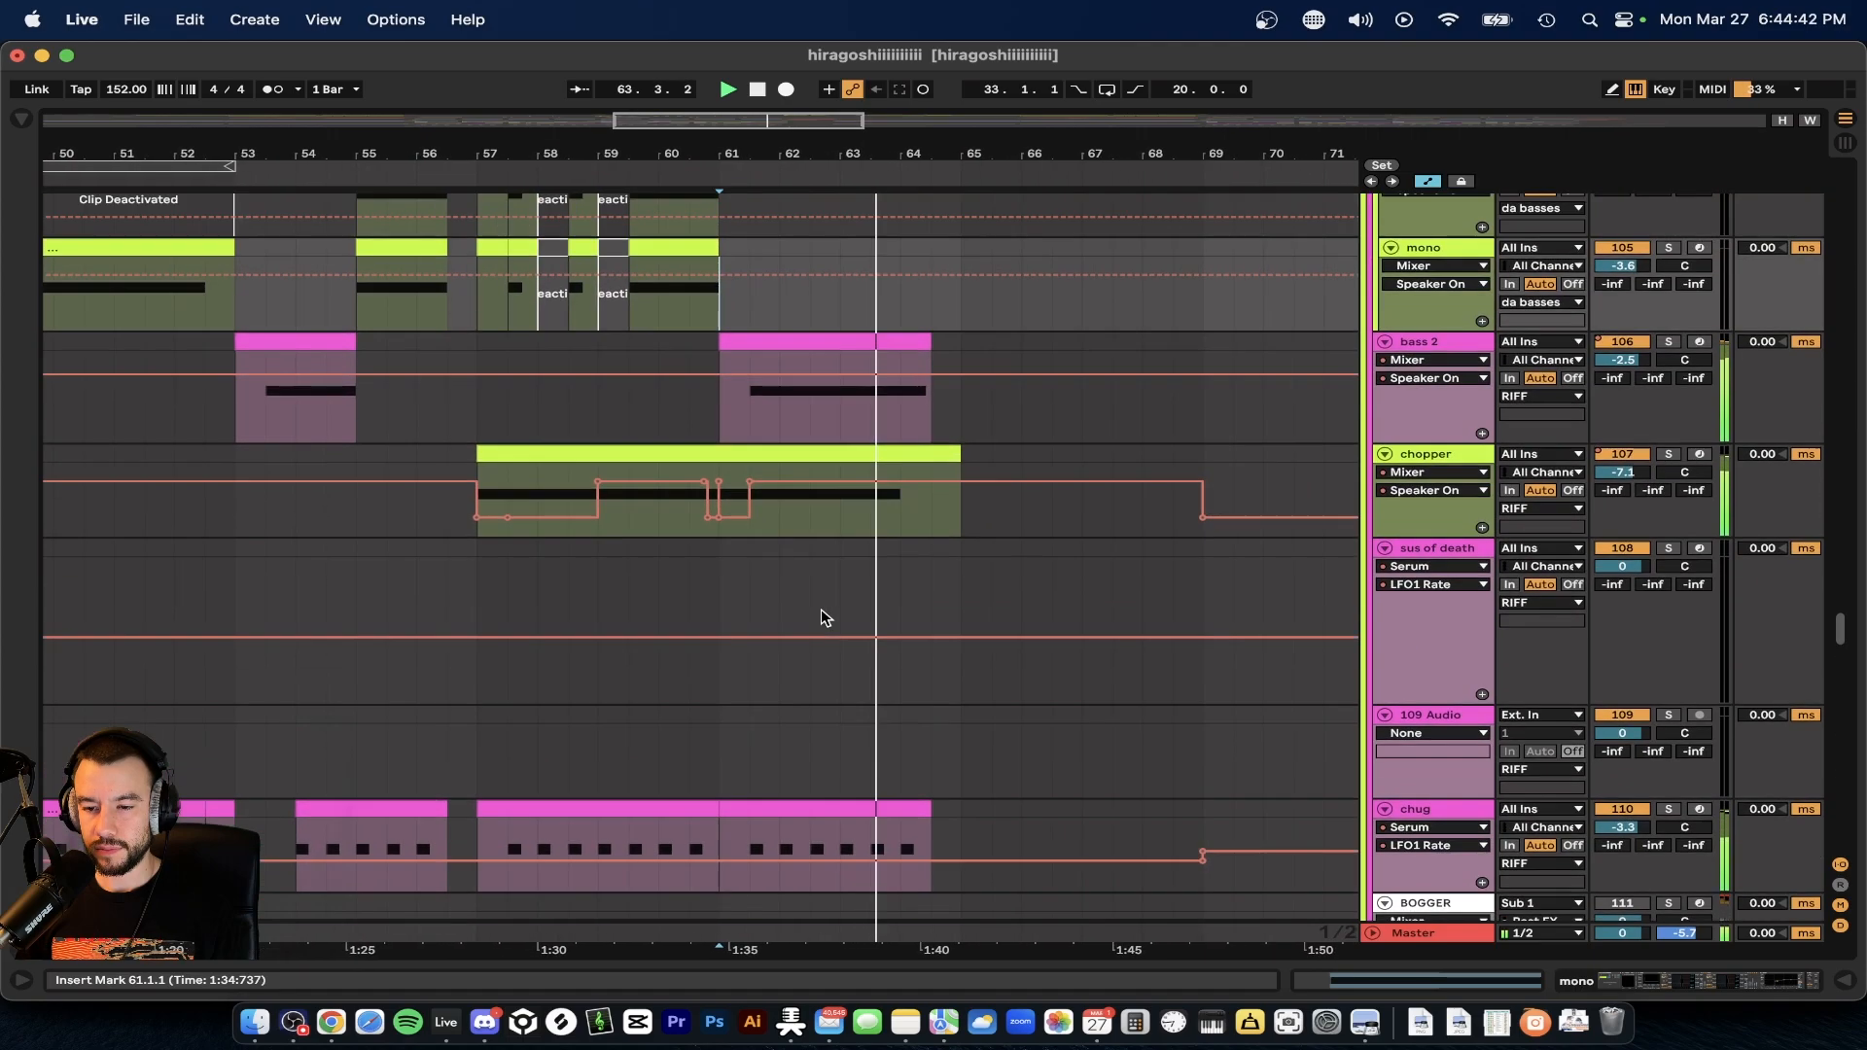
# - Solo the pink bass 2 and chopper tracks, play their closing phrase together and clear the solos
pyautogui.scroll(3, 856, 613)
pyautogui.click(1668, 344)
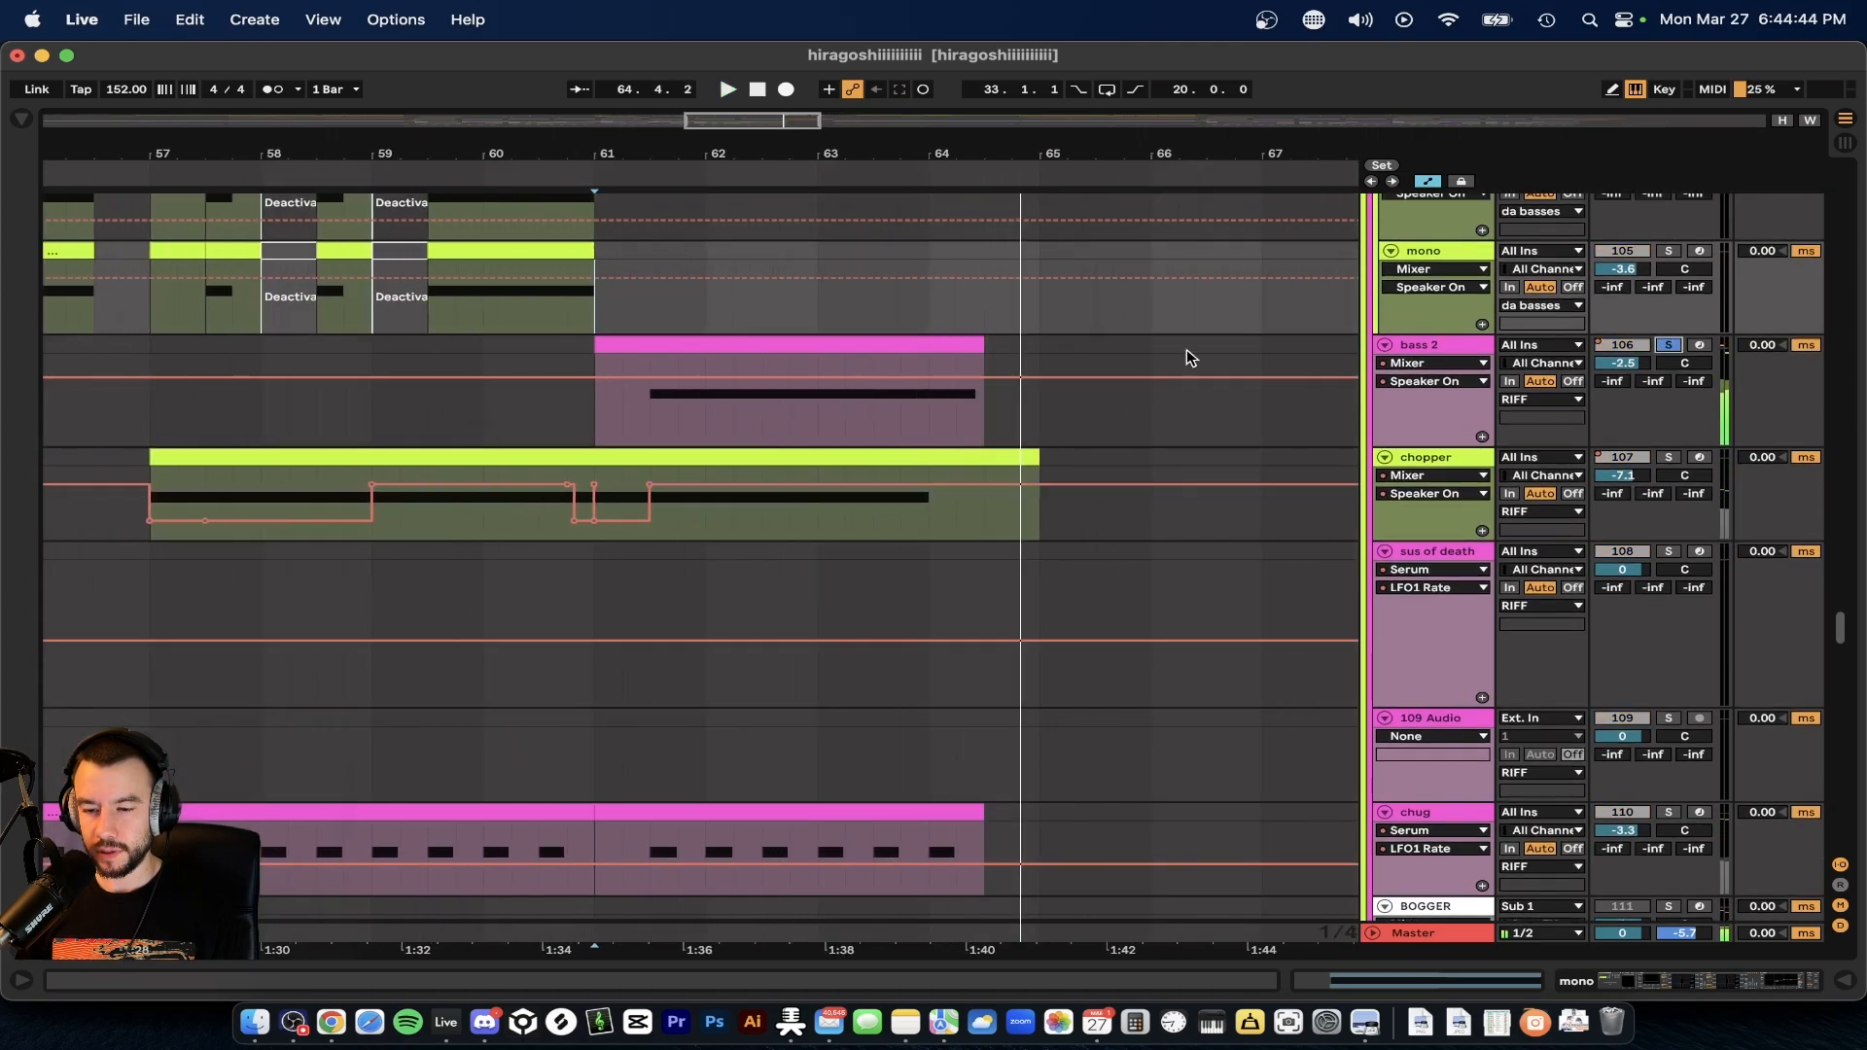
pyautogui.click(820, 409)
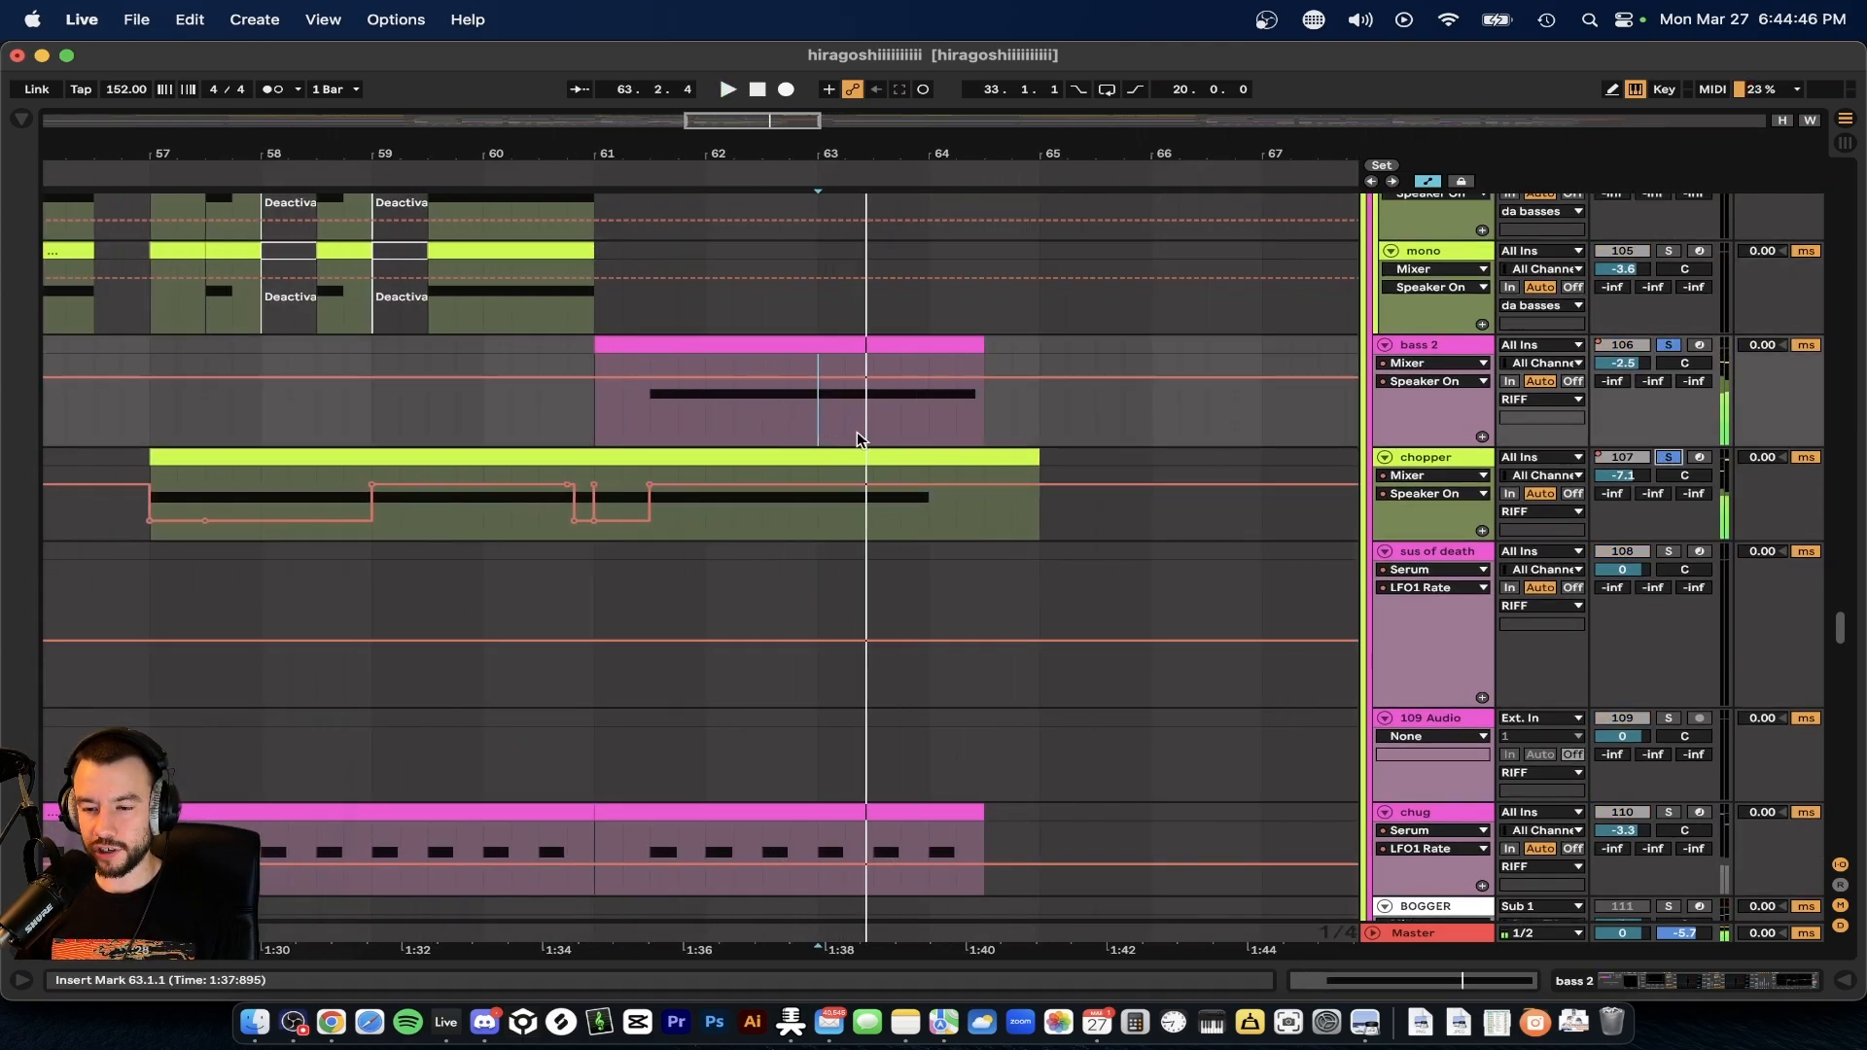
pyautogui.press('space')
pyautogui.scroll(-3, 834, 459)
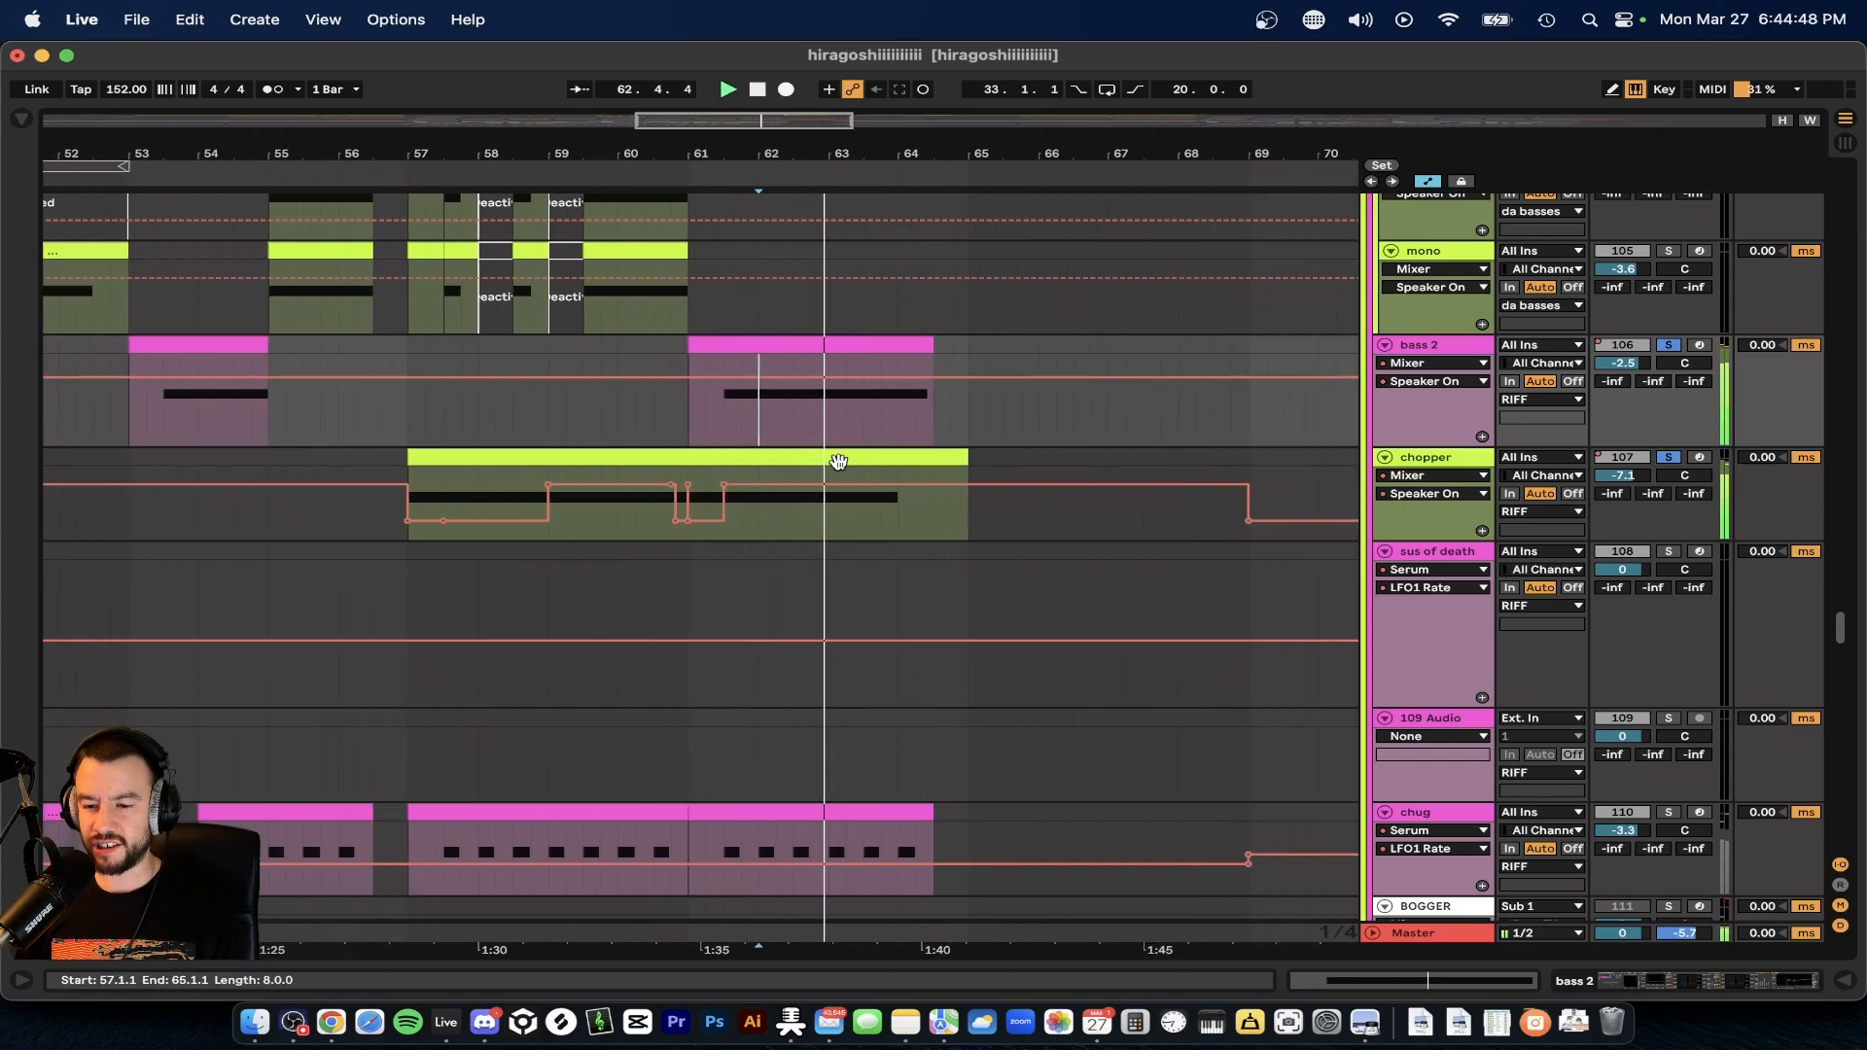
pyautogui.click(1670, 457)
# - Mark 64.3.1, solo the PHS1 vox track in 68 Group and play its vox goose clips from there
pyautogui.scroll(20, 933, 347)
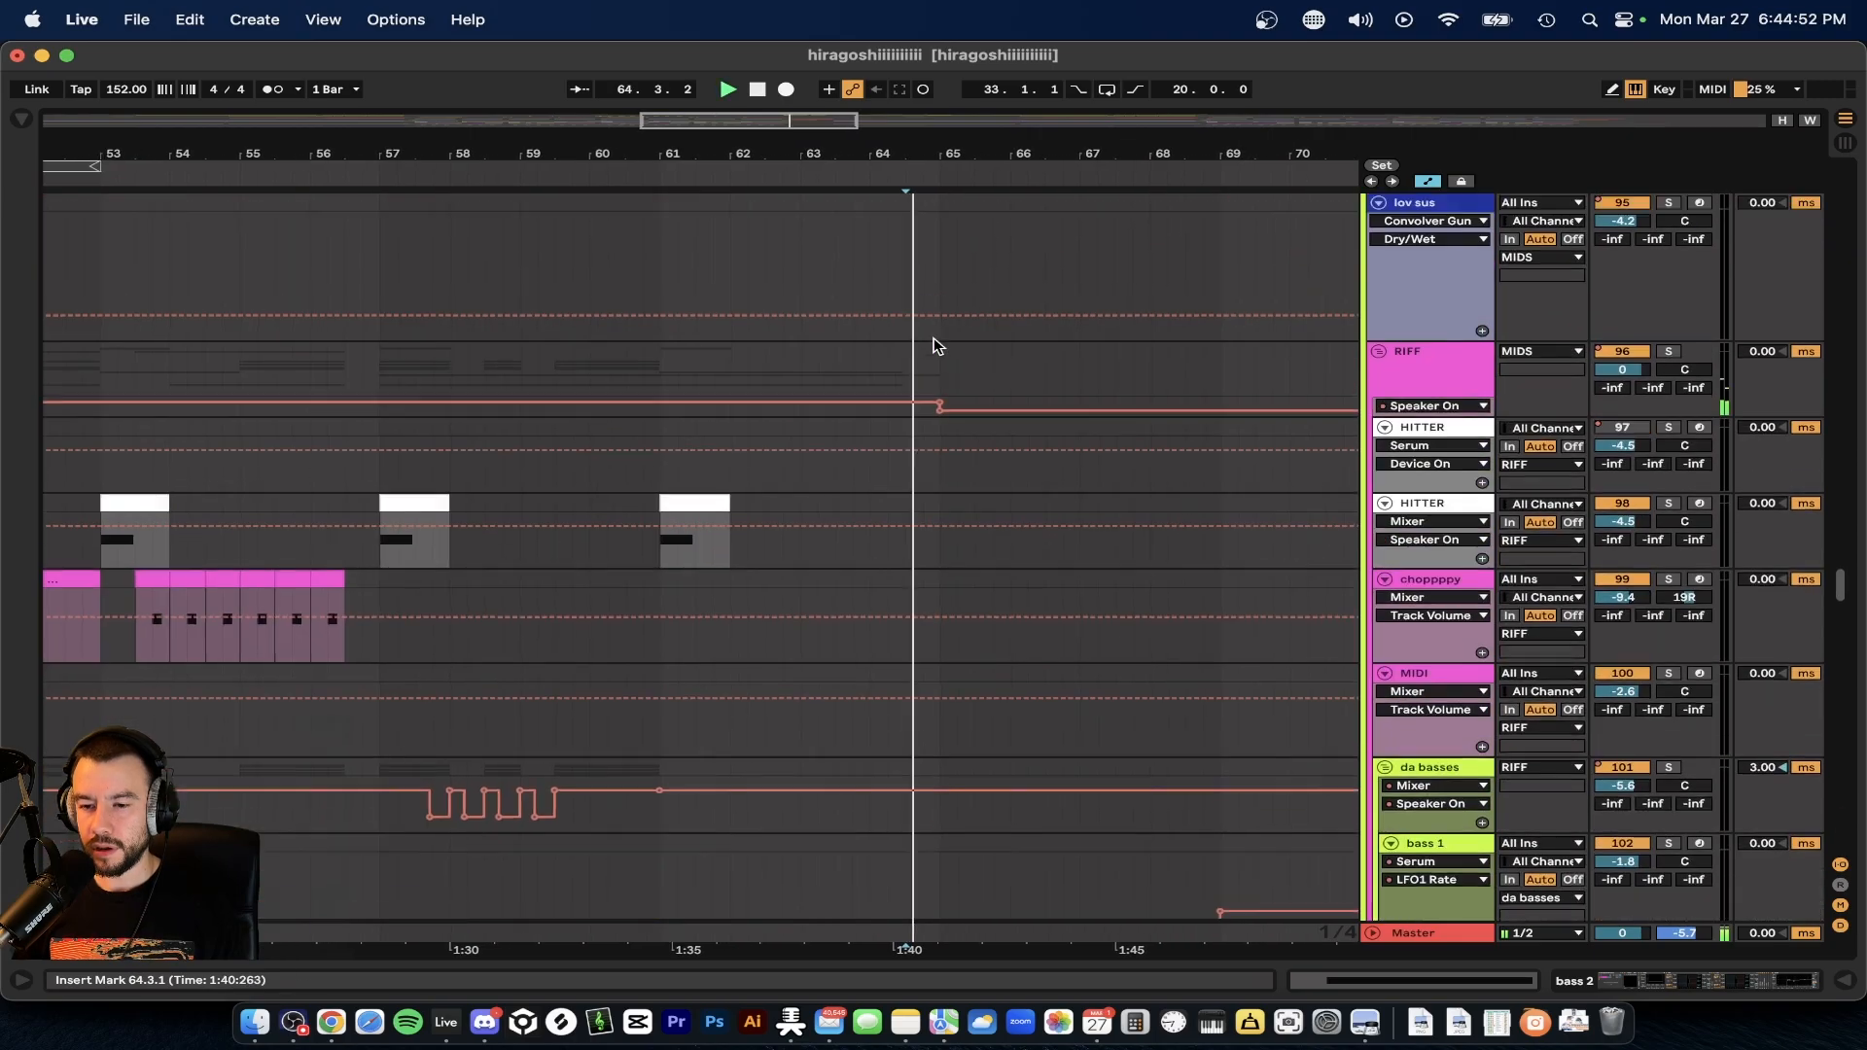
pyautogui.scroll(-12, 934, 346)
pyautogui.scroll(6, 934, 347)
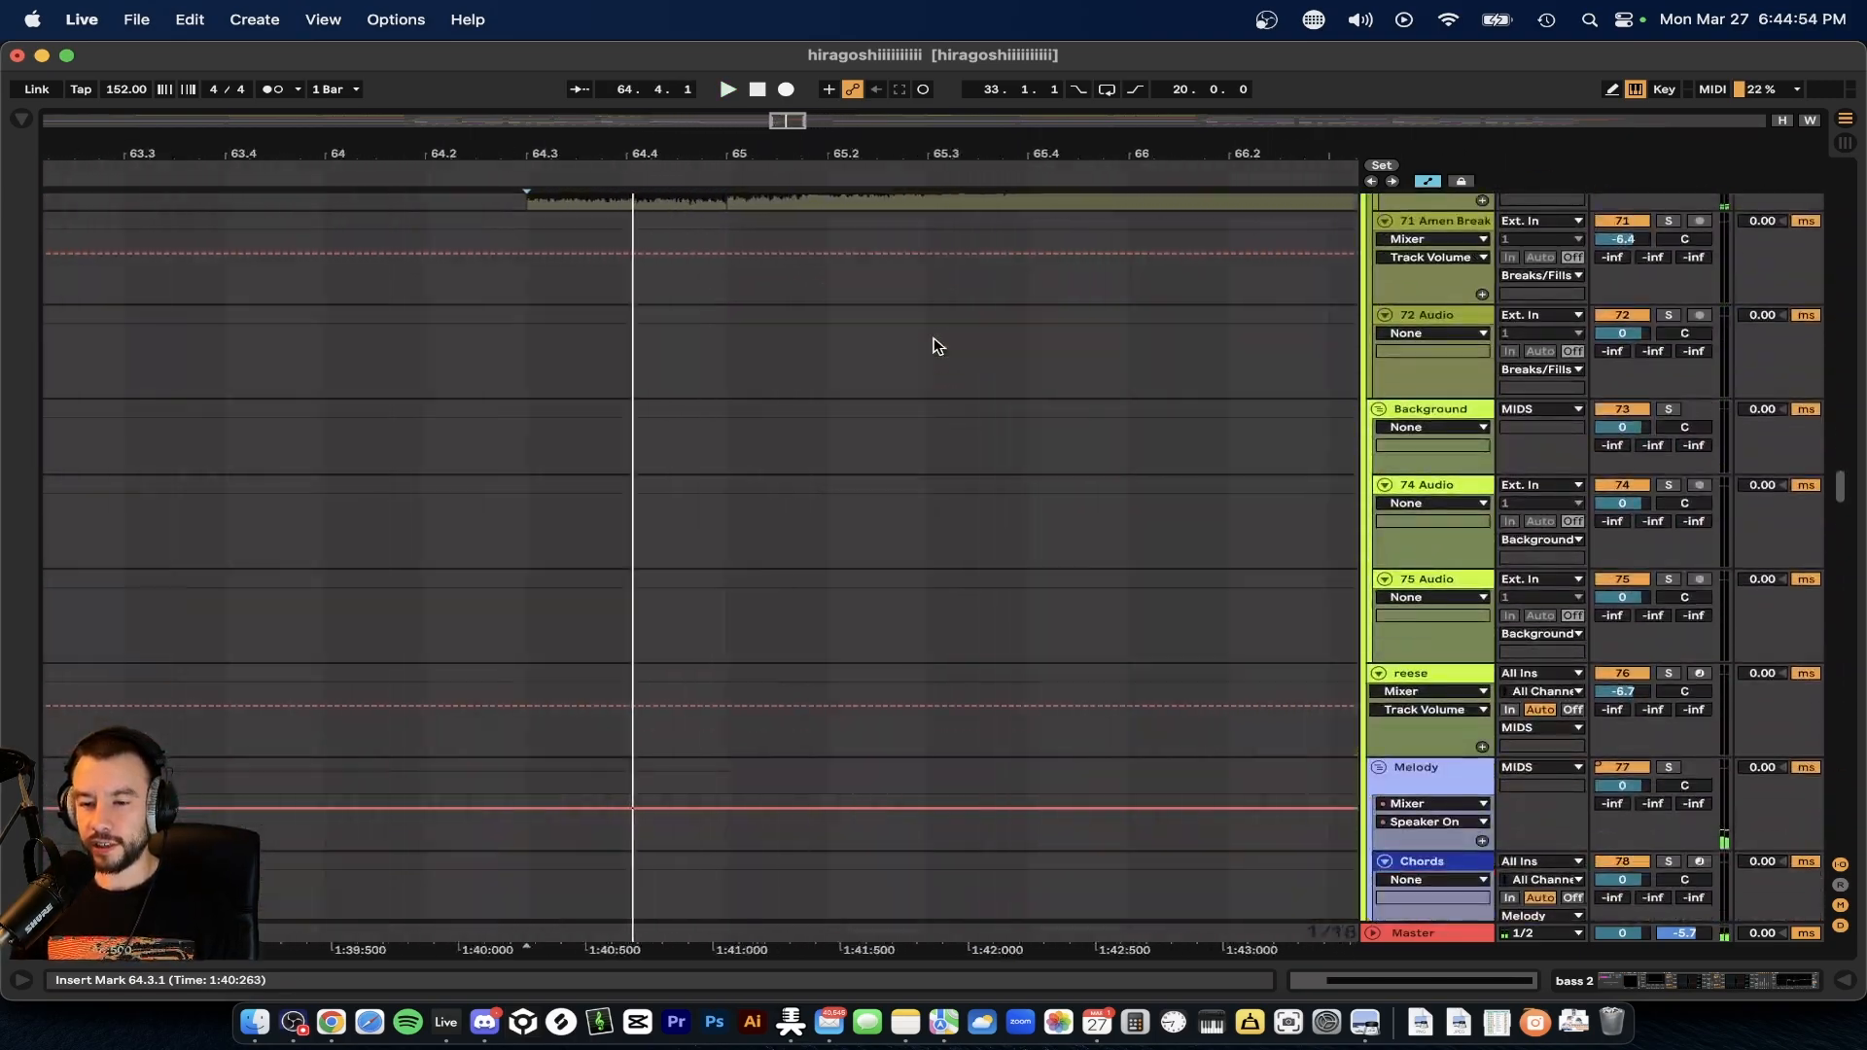
pyautogui.scroll(4, 935, 346)
pyautogui.press('space')
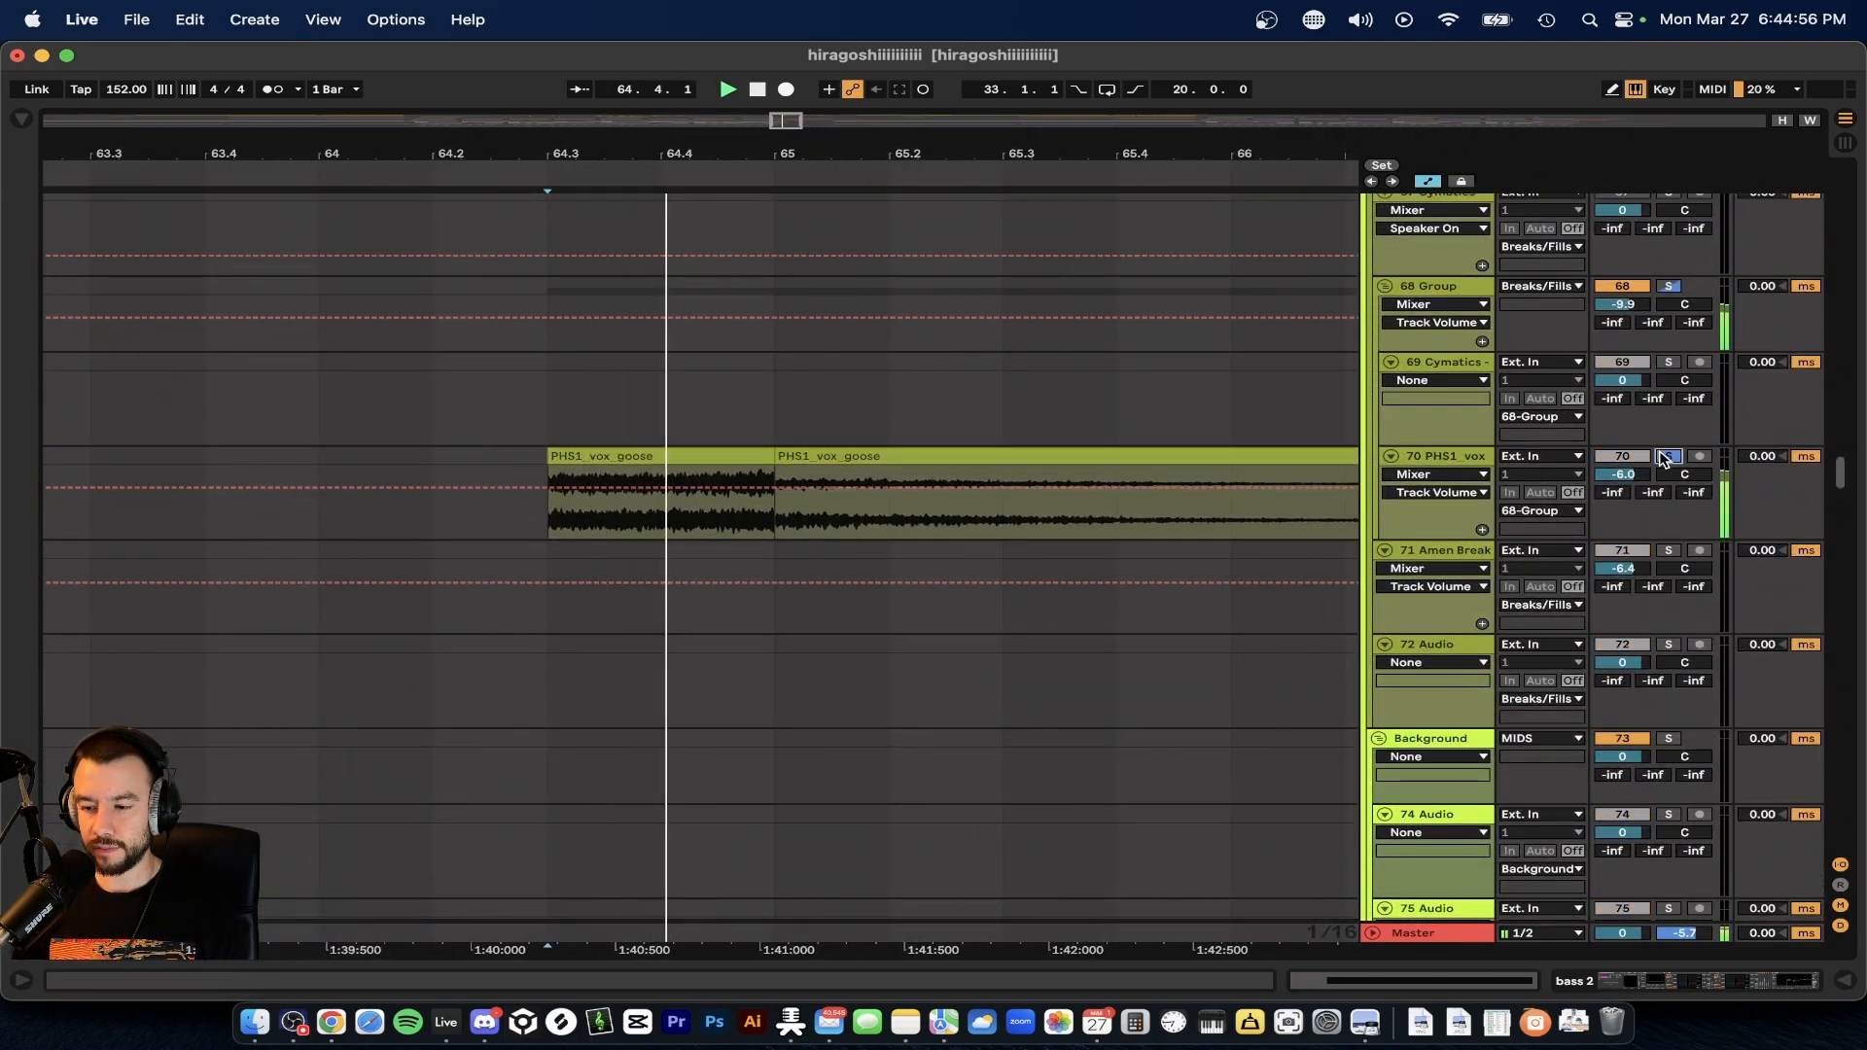
pyautogui.scroll(-5, 639, 523)
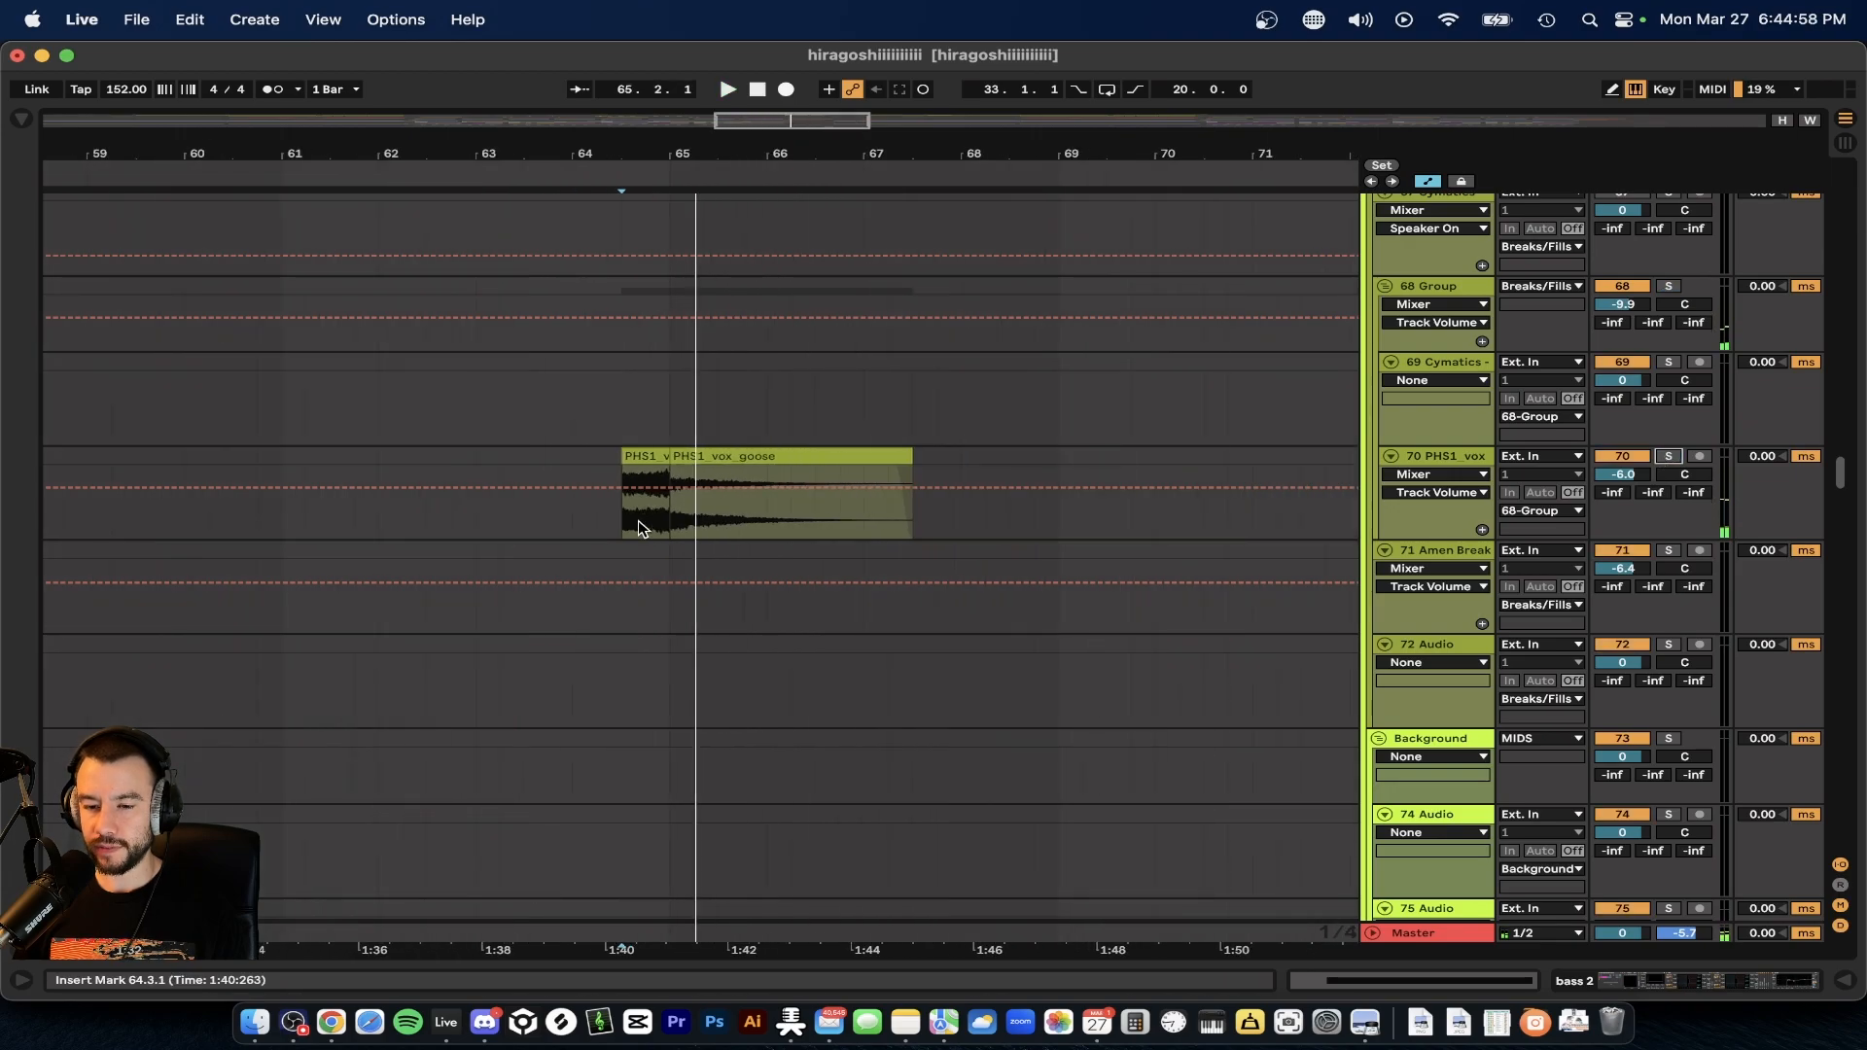
# - Solo track 56 with the IVORY_Impact_Bandicoot clip and play it from 64.3.1
pyautogui.scroll(10, 638, 521)
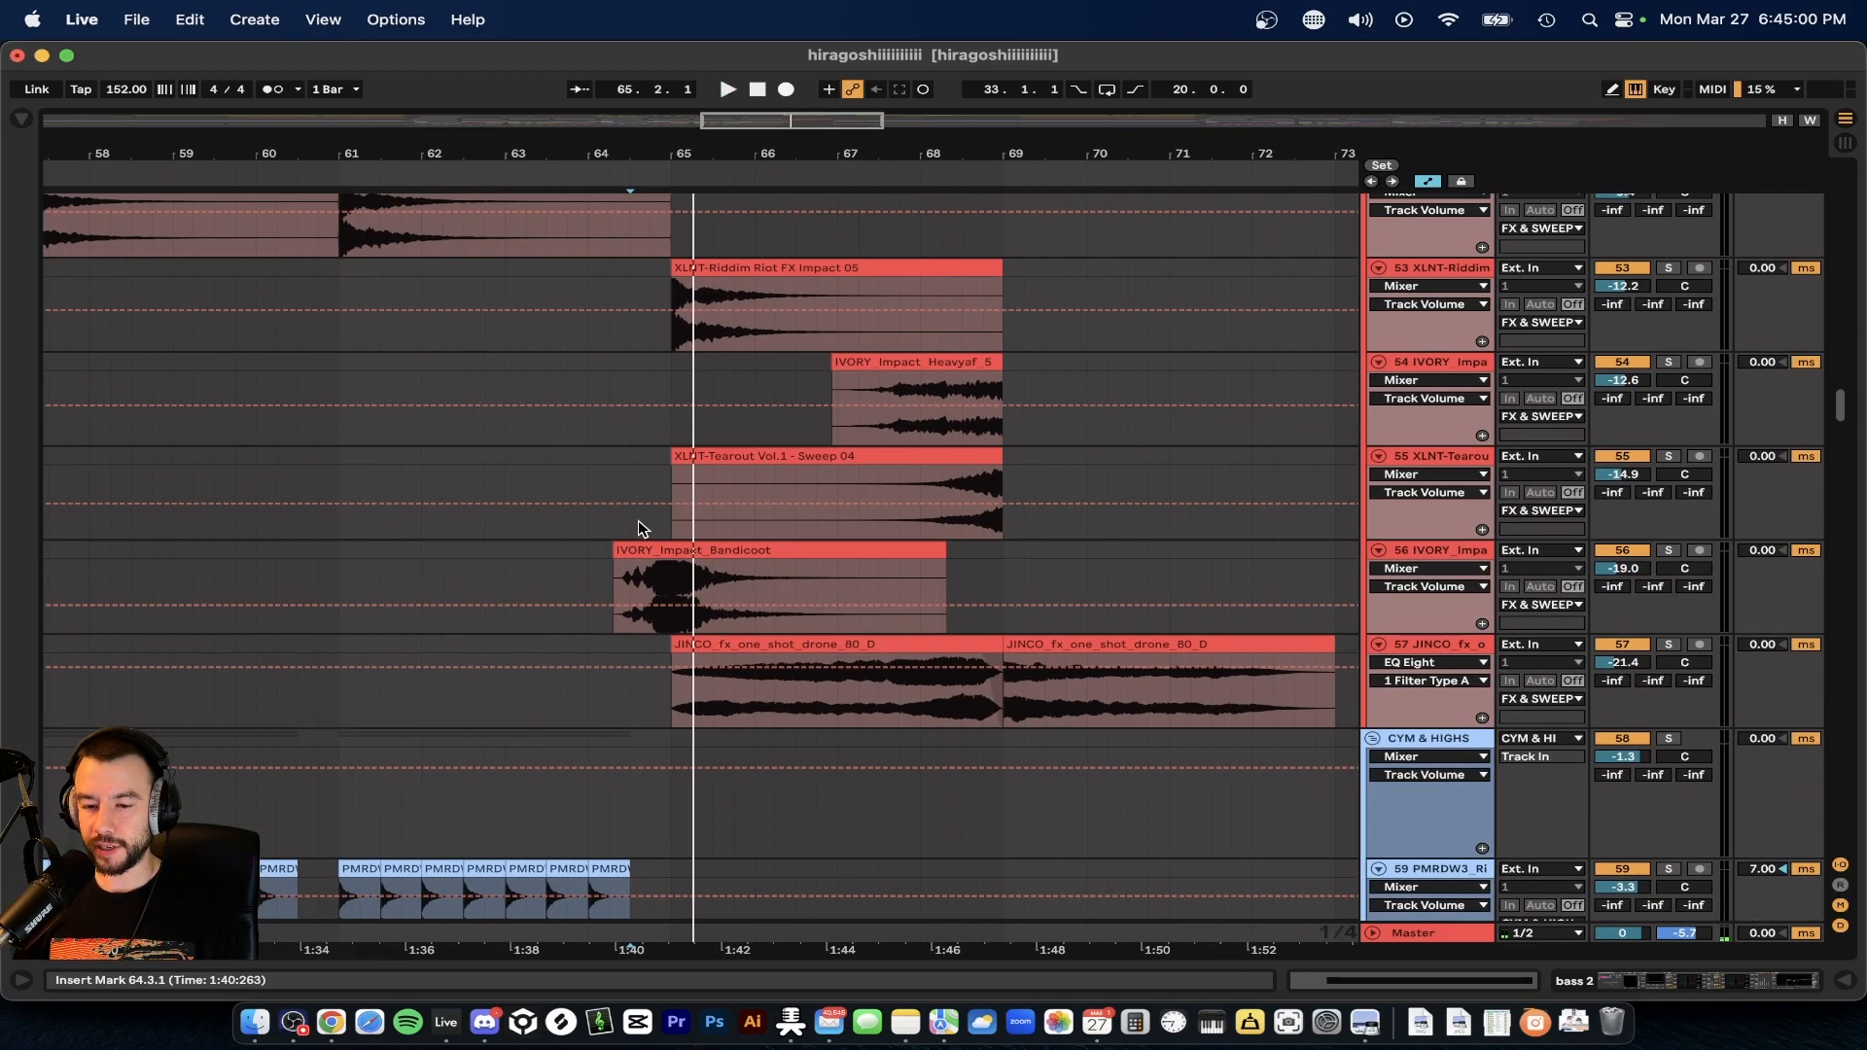
pyautogui.click(1666, 551)
pyautogui.press('space')
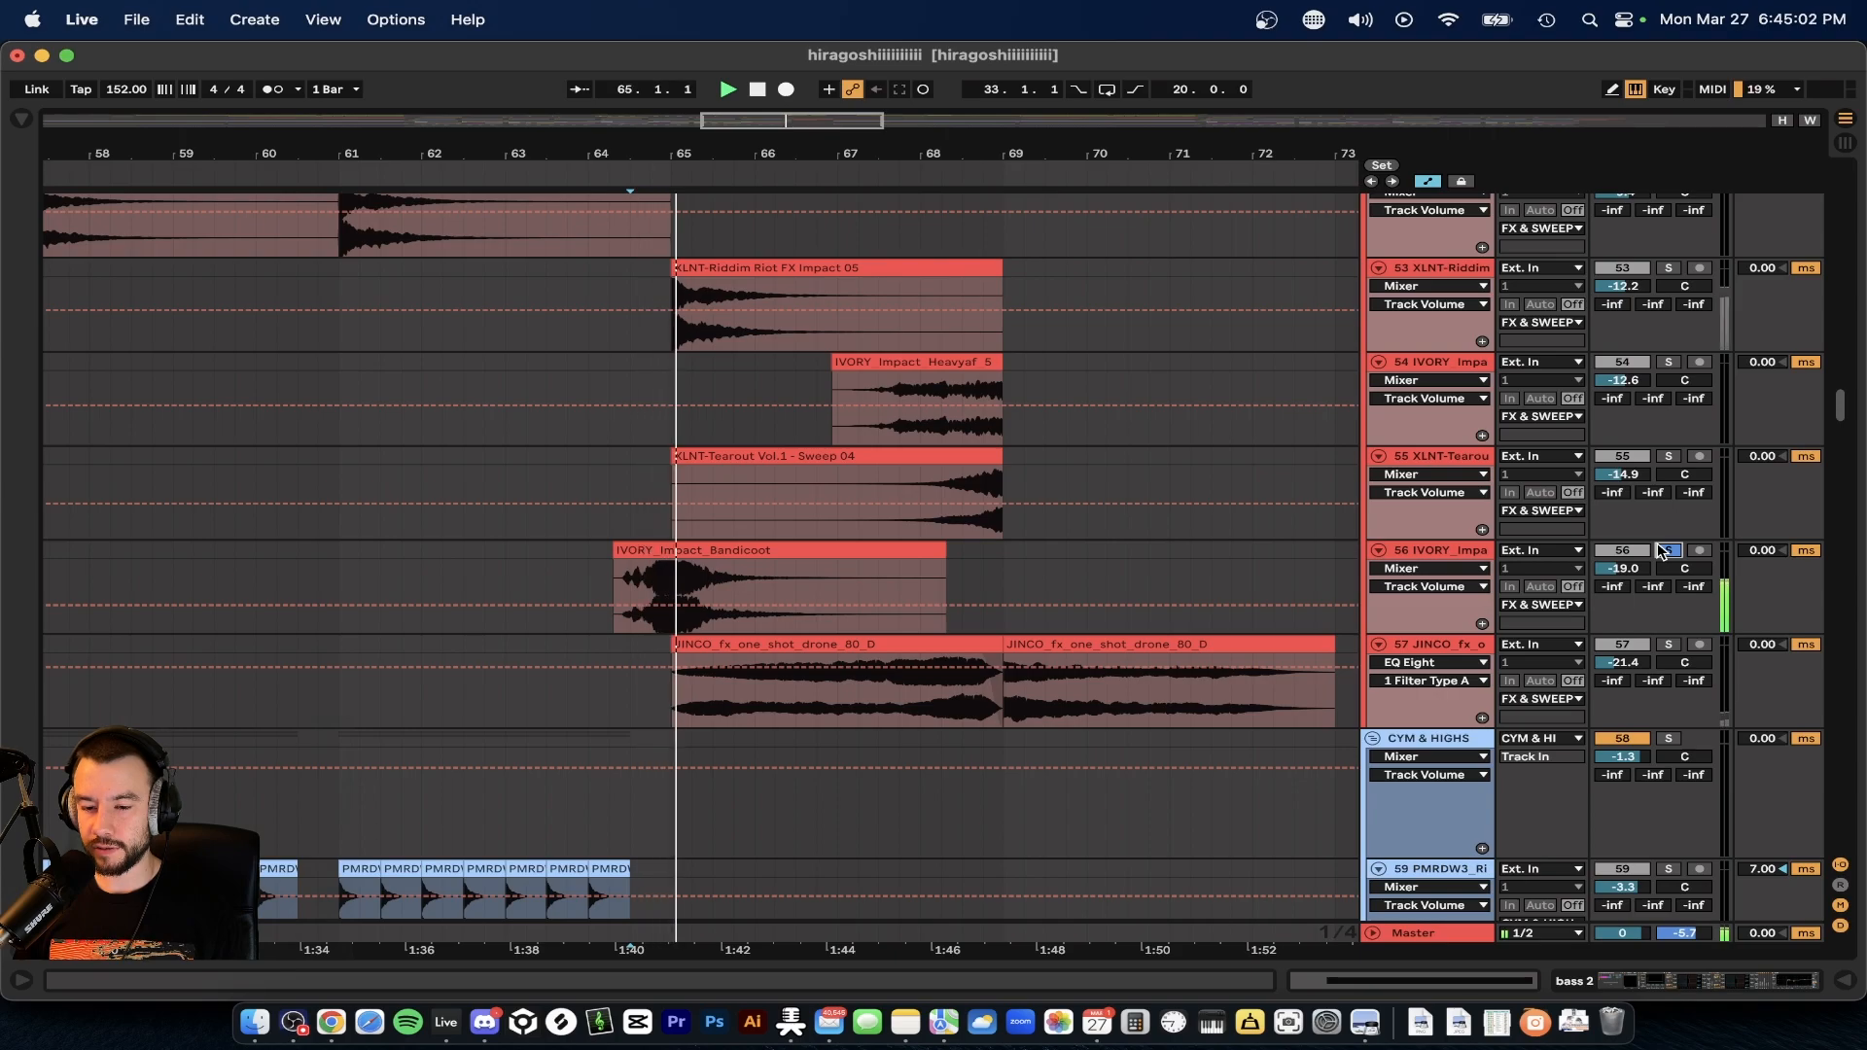
# - Solo track 53 with the XLNT-Riddim Riot FX Impact 05 clip, play it and clear the solo
pyautogui.click(1669, 269)
pyautogui.press('space')
pyautogui.press('space')
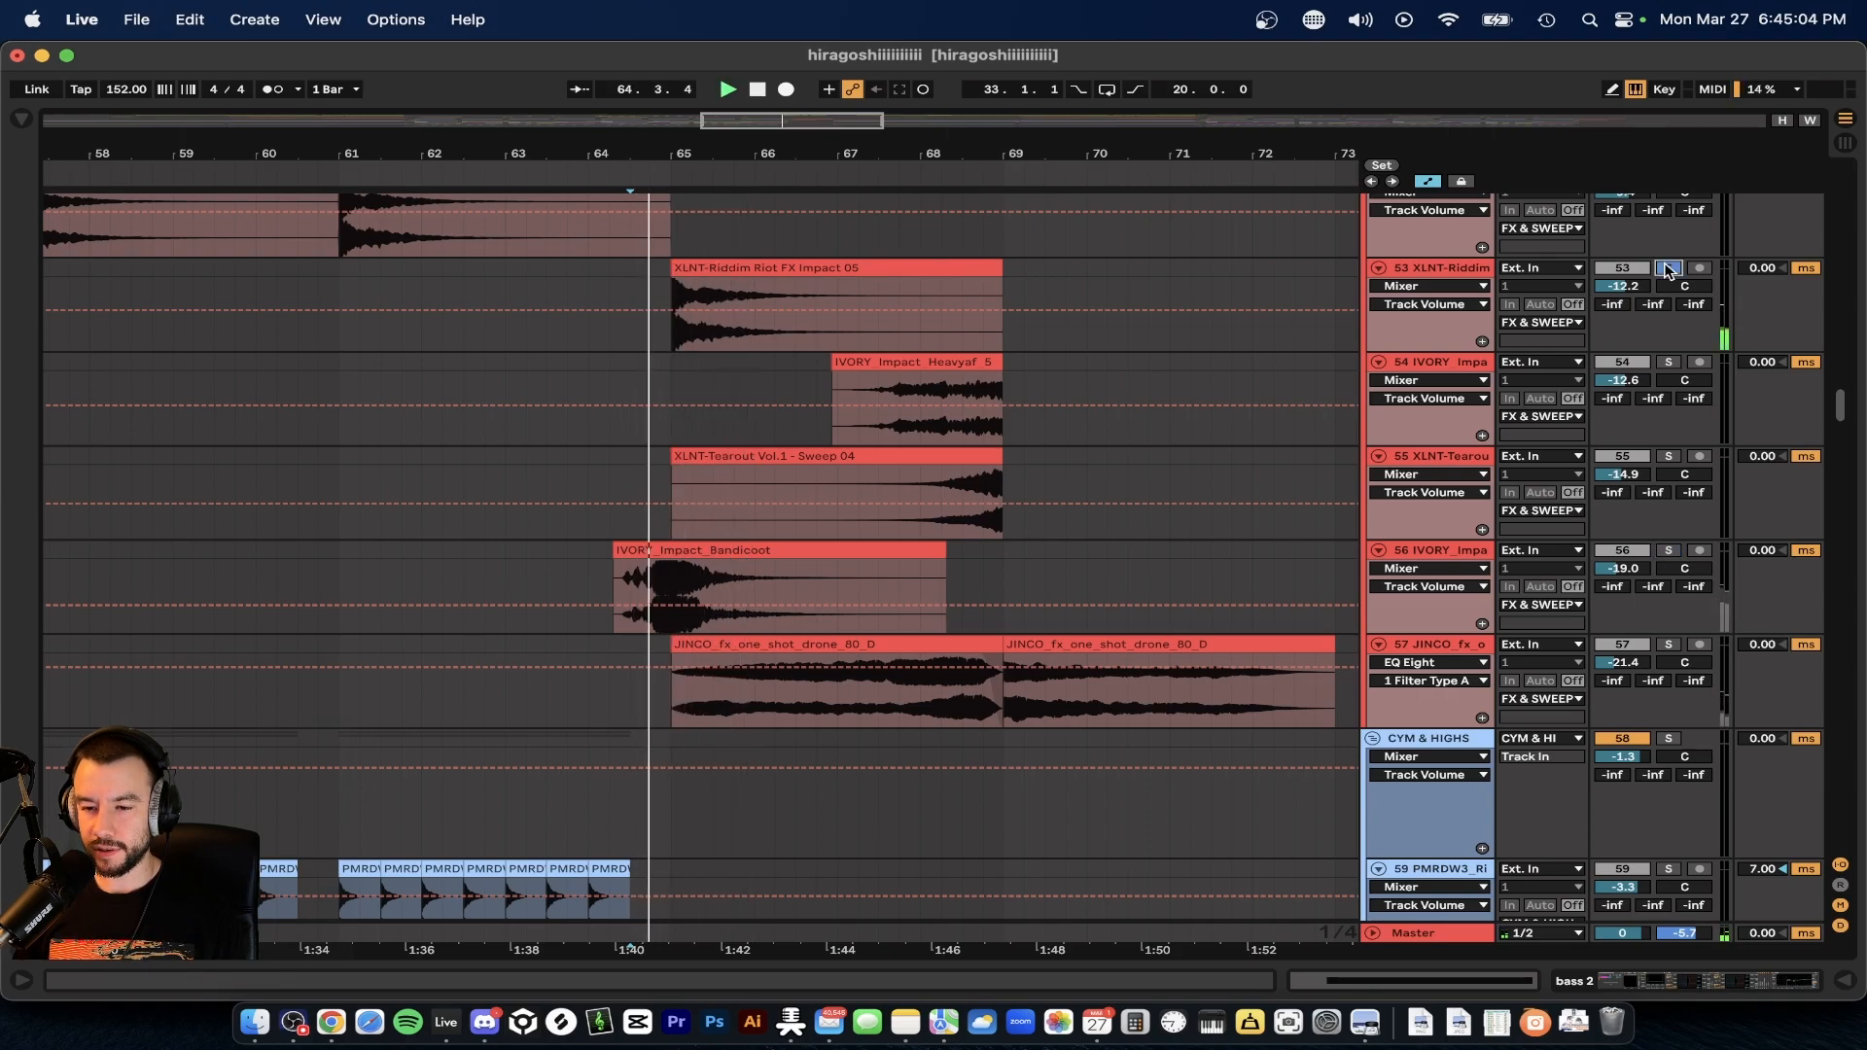
pyautogui.click(1669, 270)
pyautogui.press('space')
# - Play the full mix from 64.3.1 and select 65.1.1 to 69.1.1 on the IVORY Impact Heavyaf track
pyautogui.press('space')
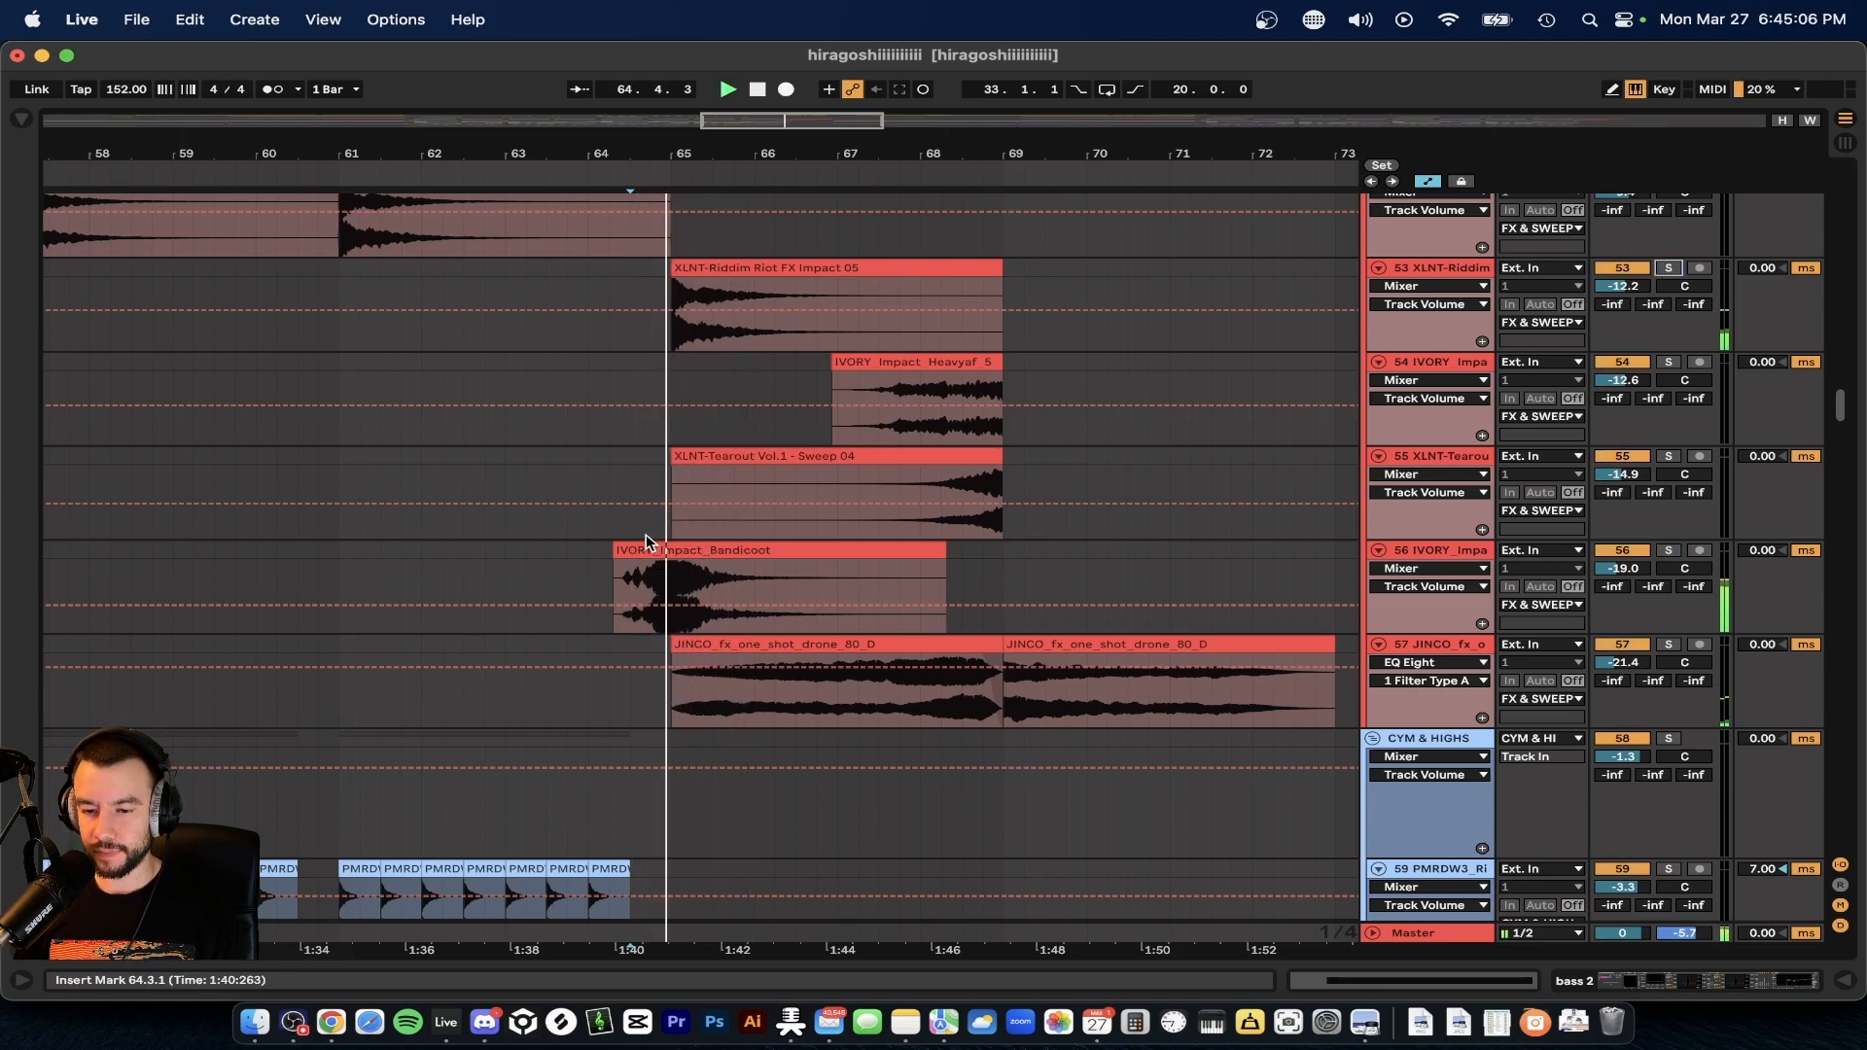
pyautogui.scroll(-5, 646, 534)
pyautogui.scroll(6, 713, 516)
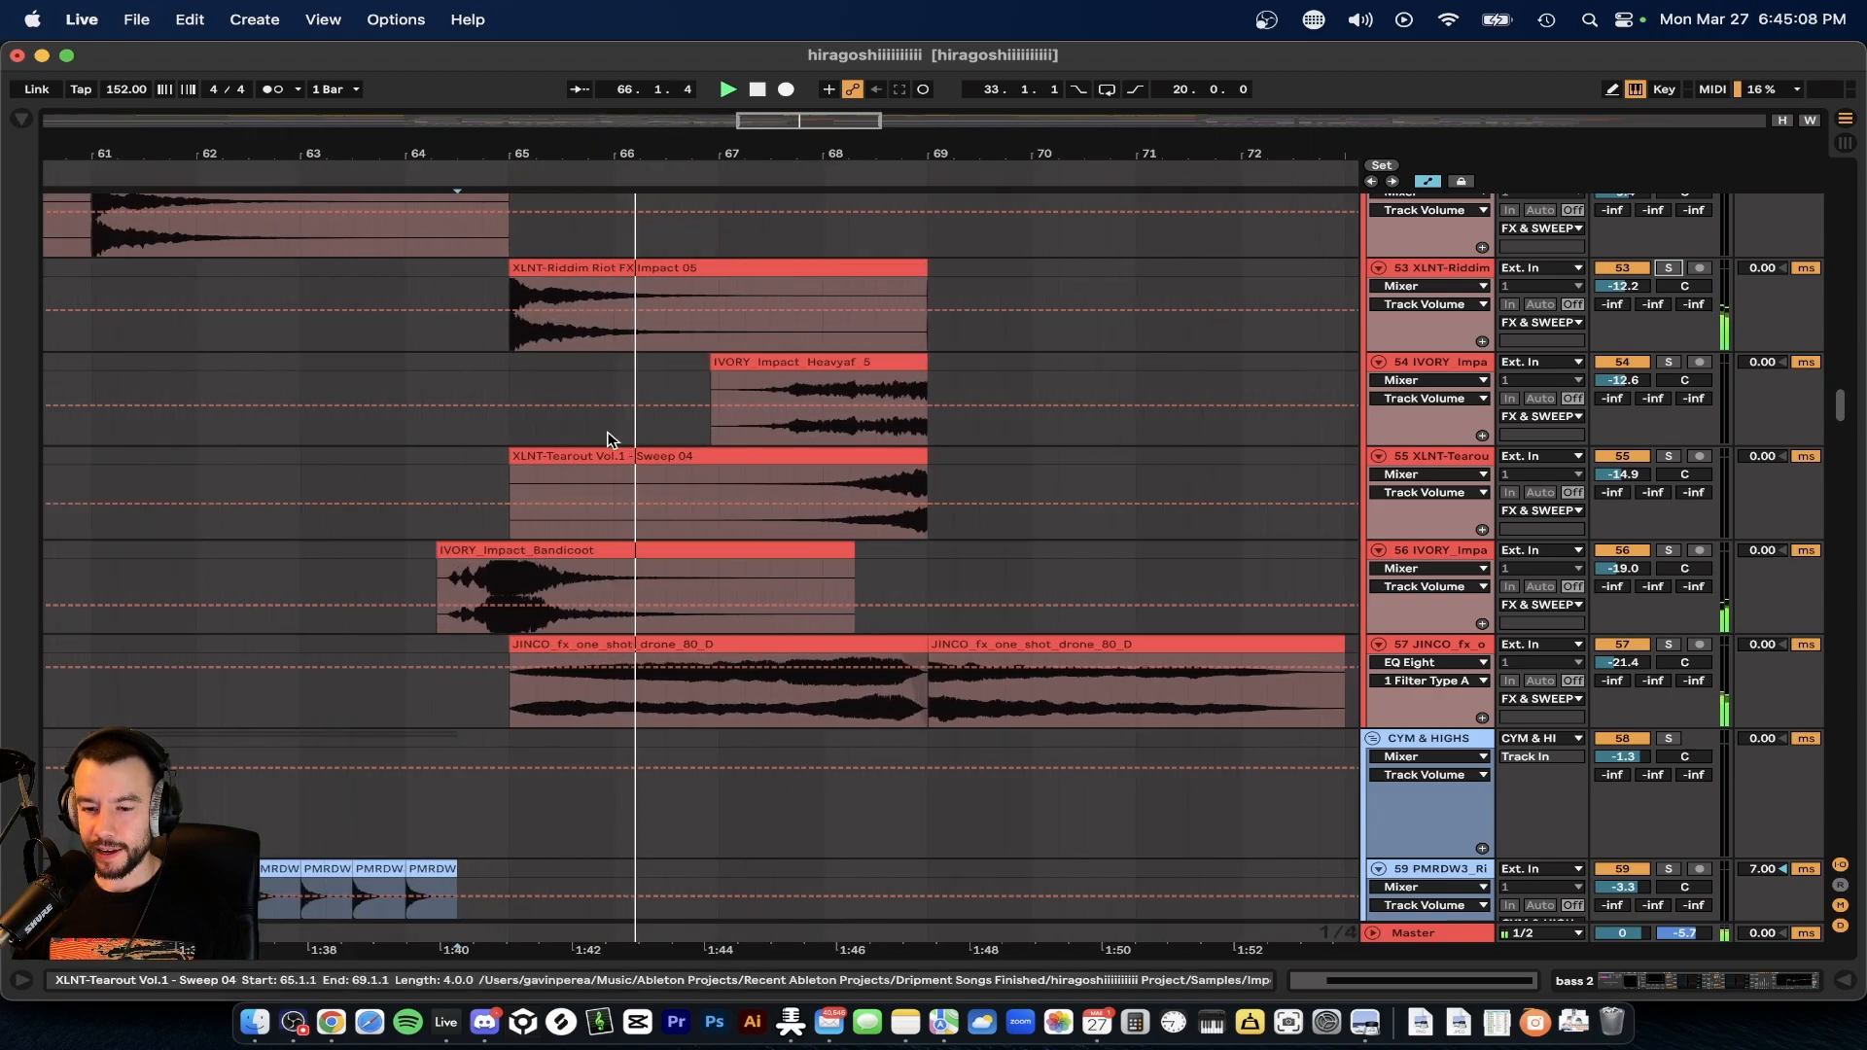
pyautogui.moveTo(516, 428); pyautogui.dragTo(940, 381)
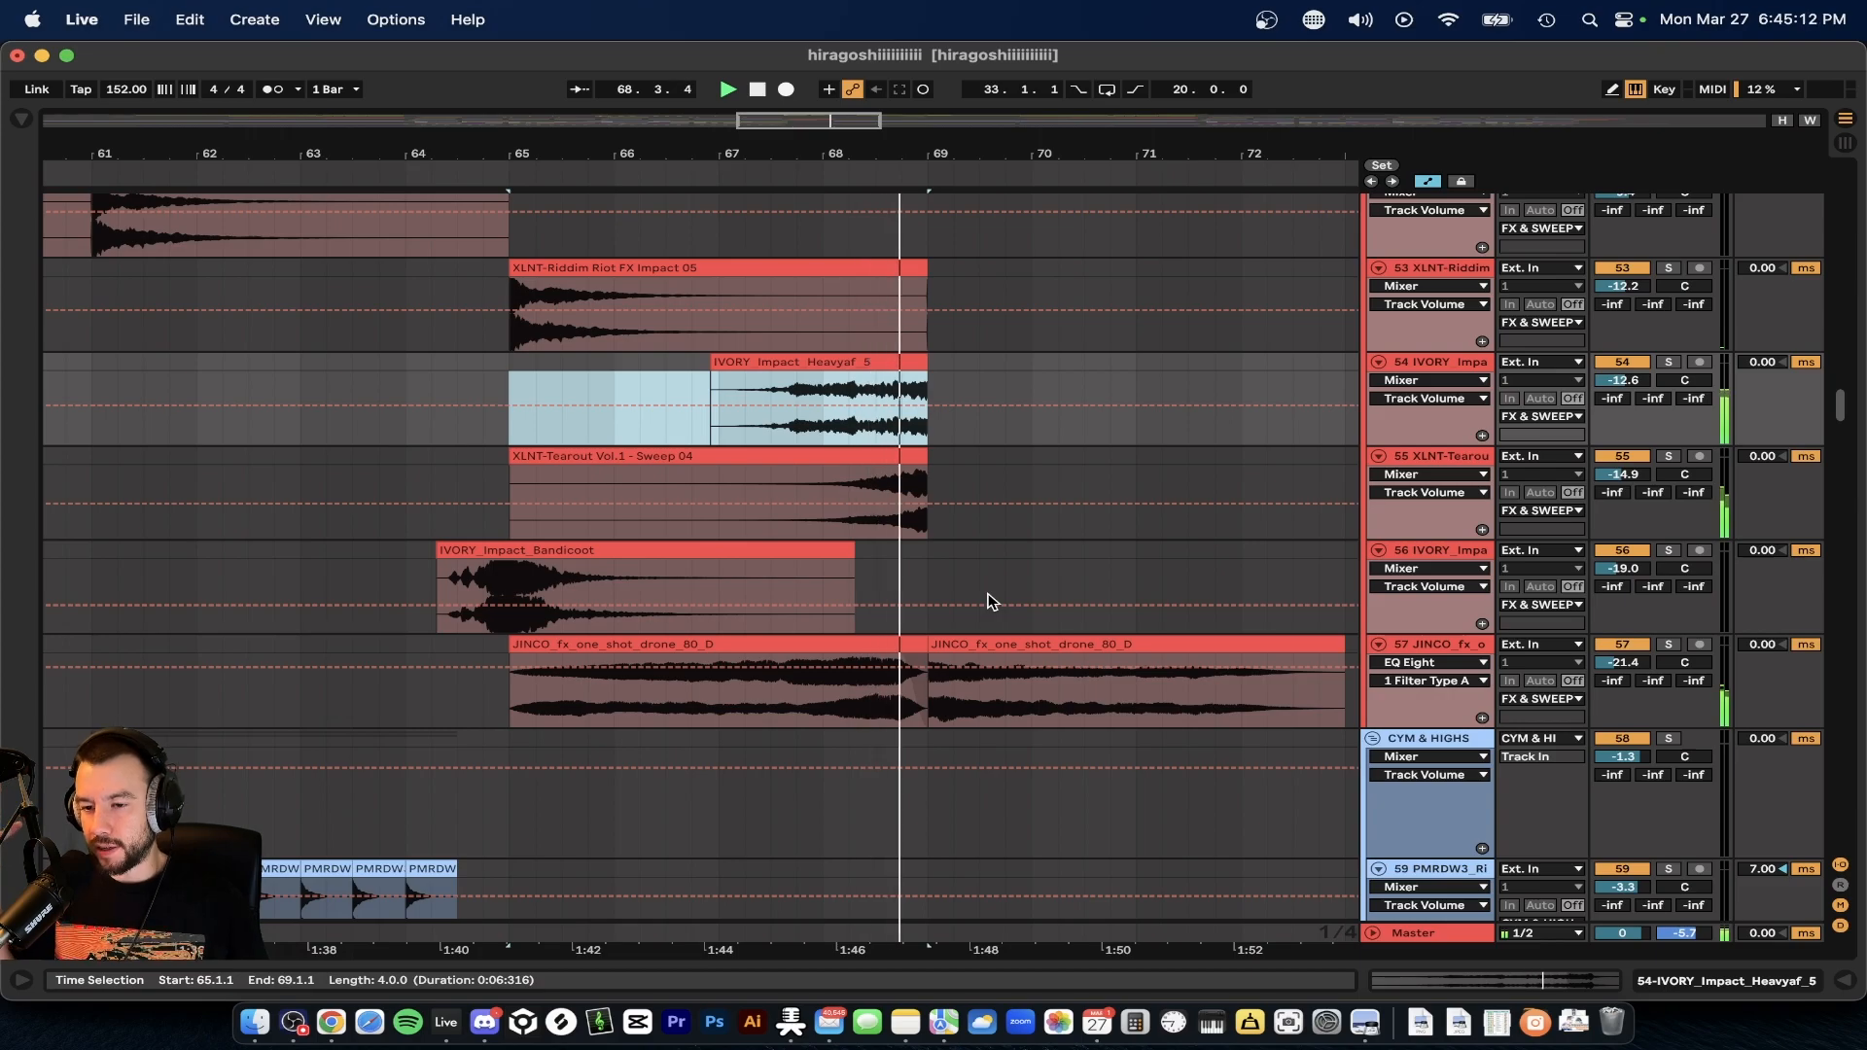
# - Locate the reese track and select its clip spanning 69.1.1 to 84.3.1 after the first drop
pyautogui.scroll(-5, 988, 600)
pyautogui.scroll(-10, 988, 600)
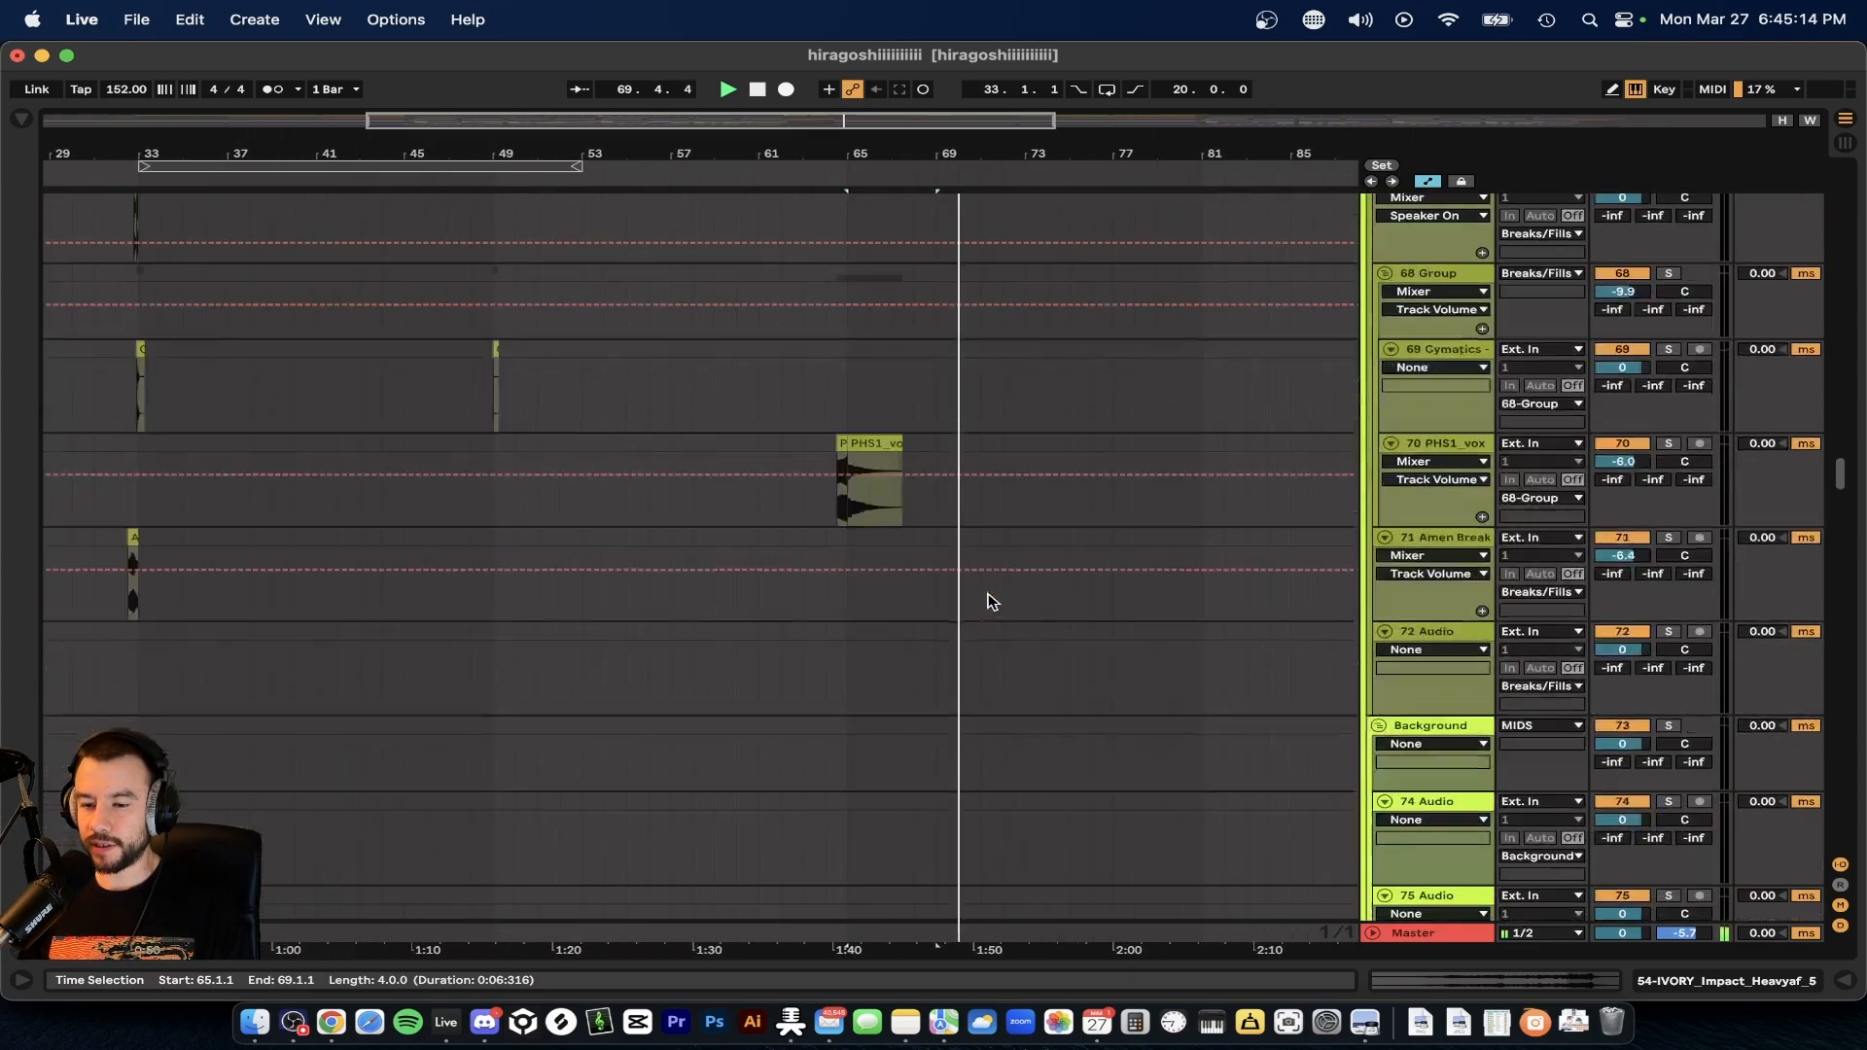
pyautogui.scroll(5, 988, 600)
pyautogui.click(939, 245)
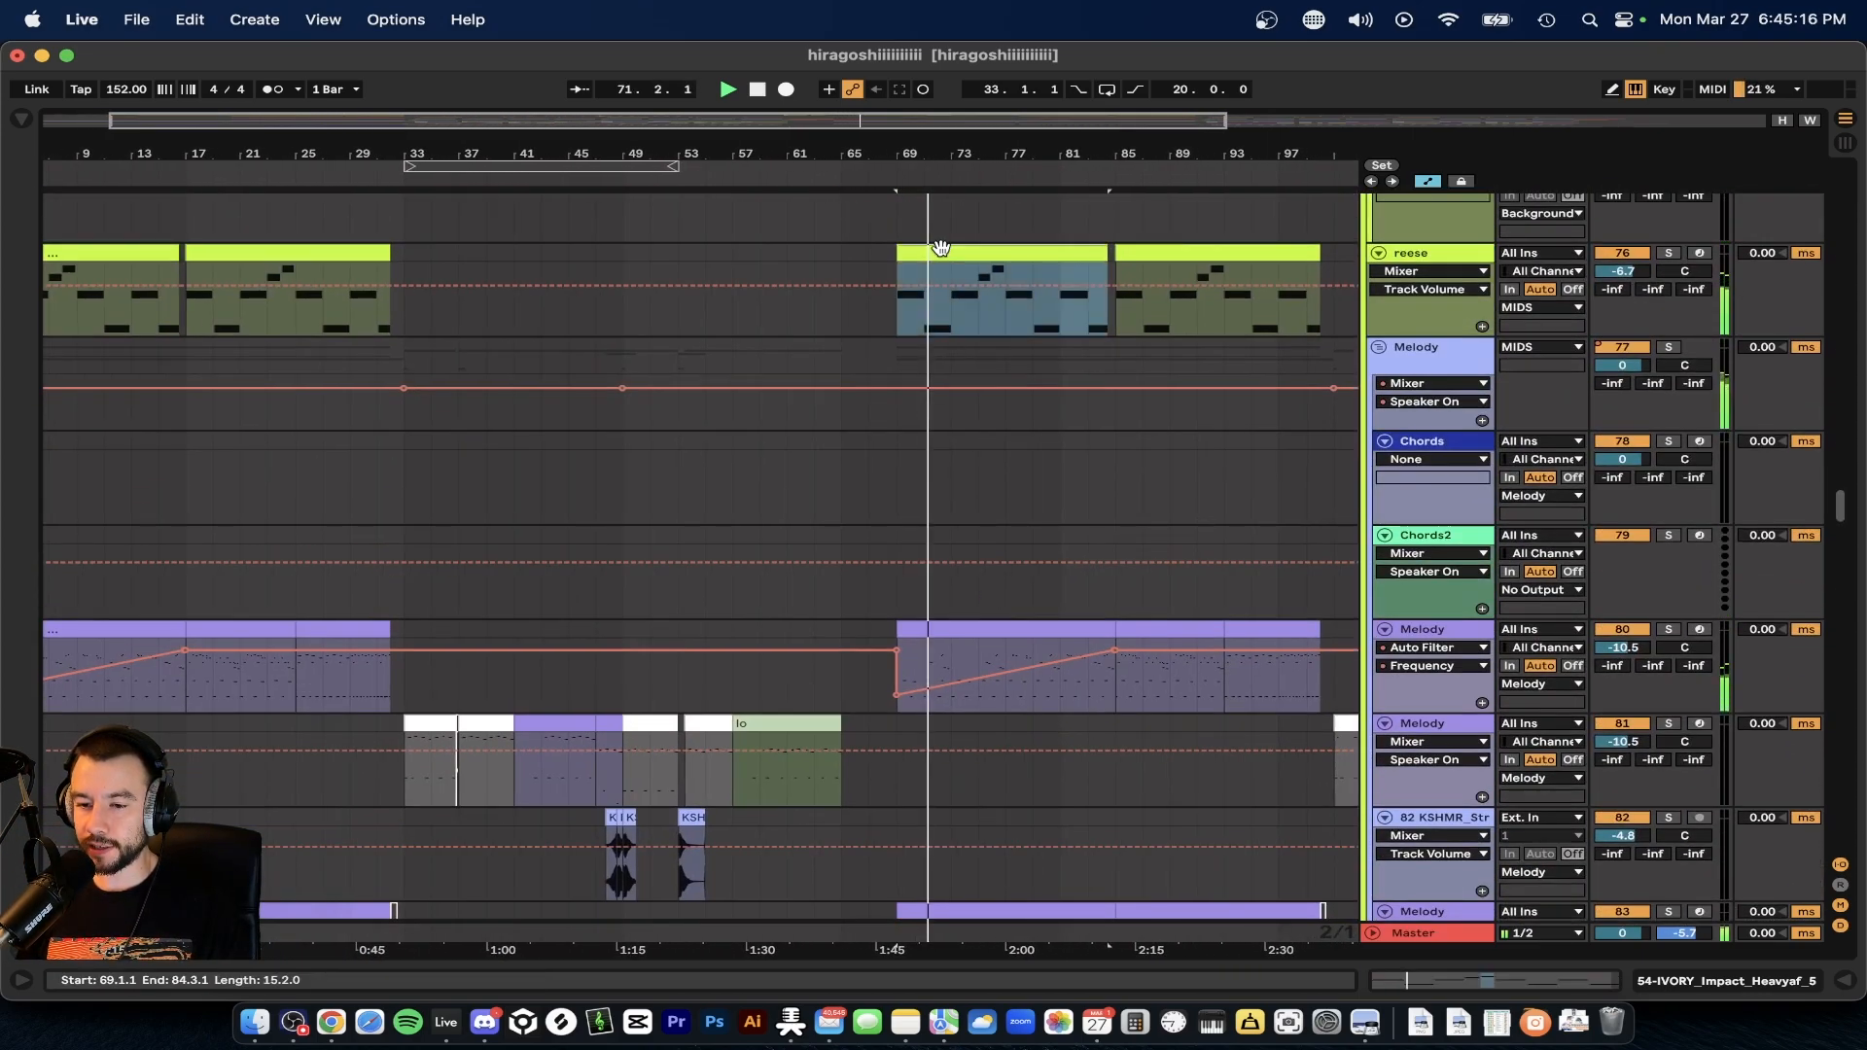
# - Look over the melody, voice, HITTER, bass and chopper tracks to compare the first and second drops
pyautogui.scroll(-2, 704, 383)
pyautogui.scroll(-5, 717, 467)
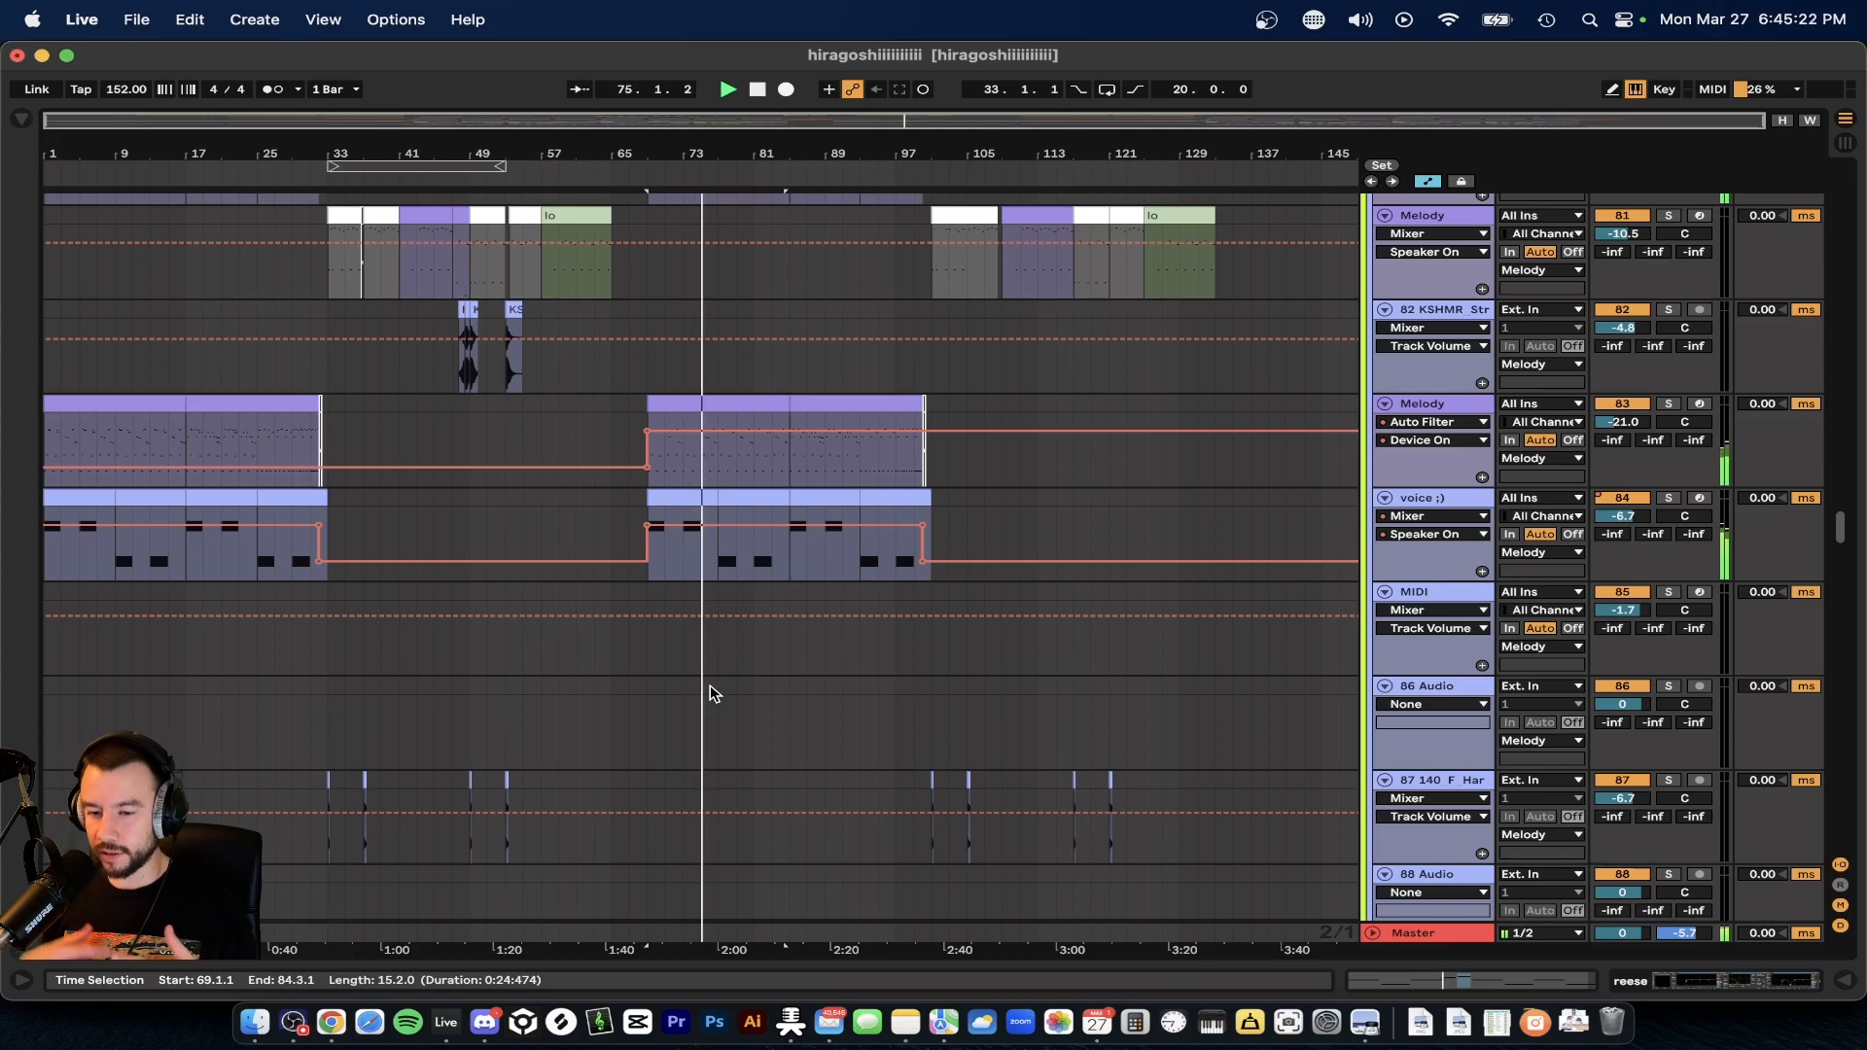
pyautogui.scroll(-15, 844, 658)
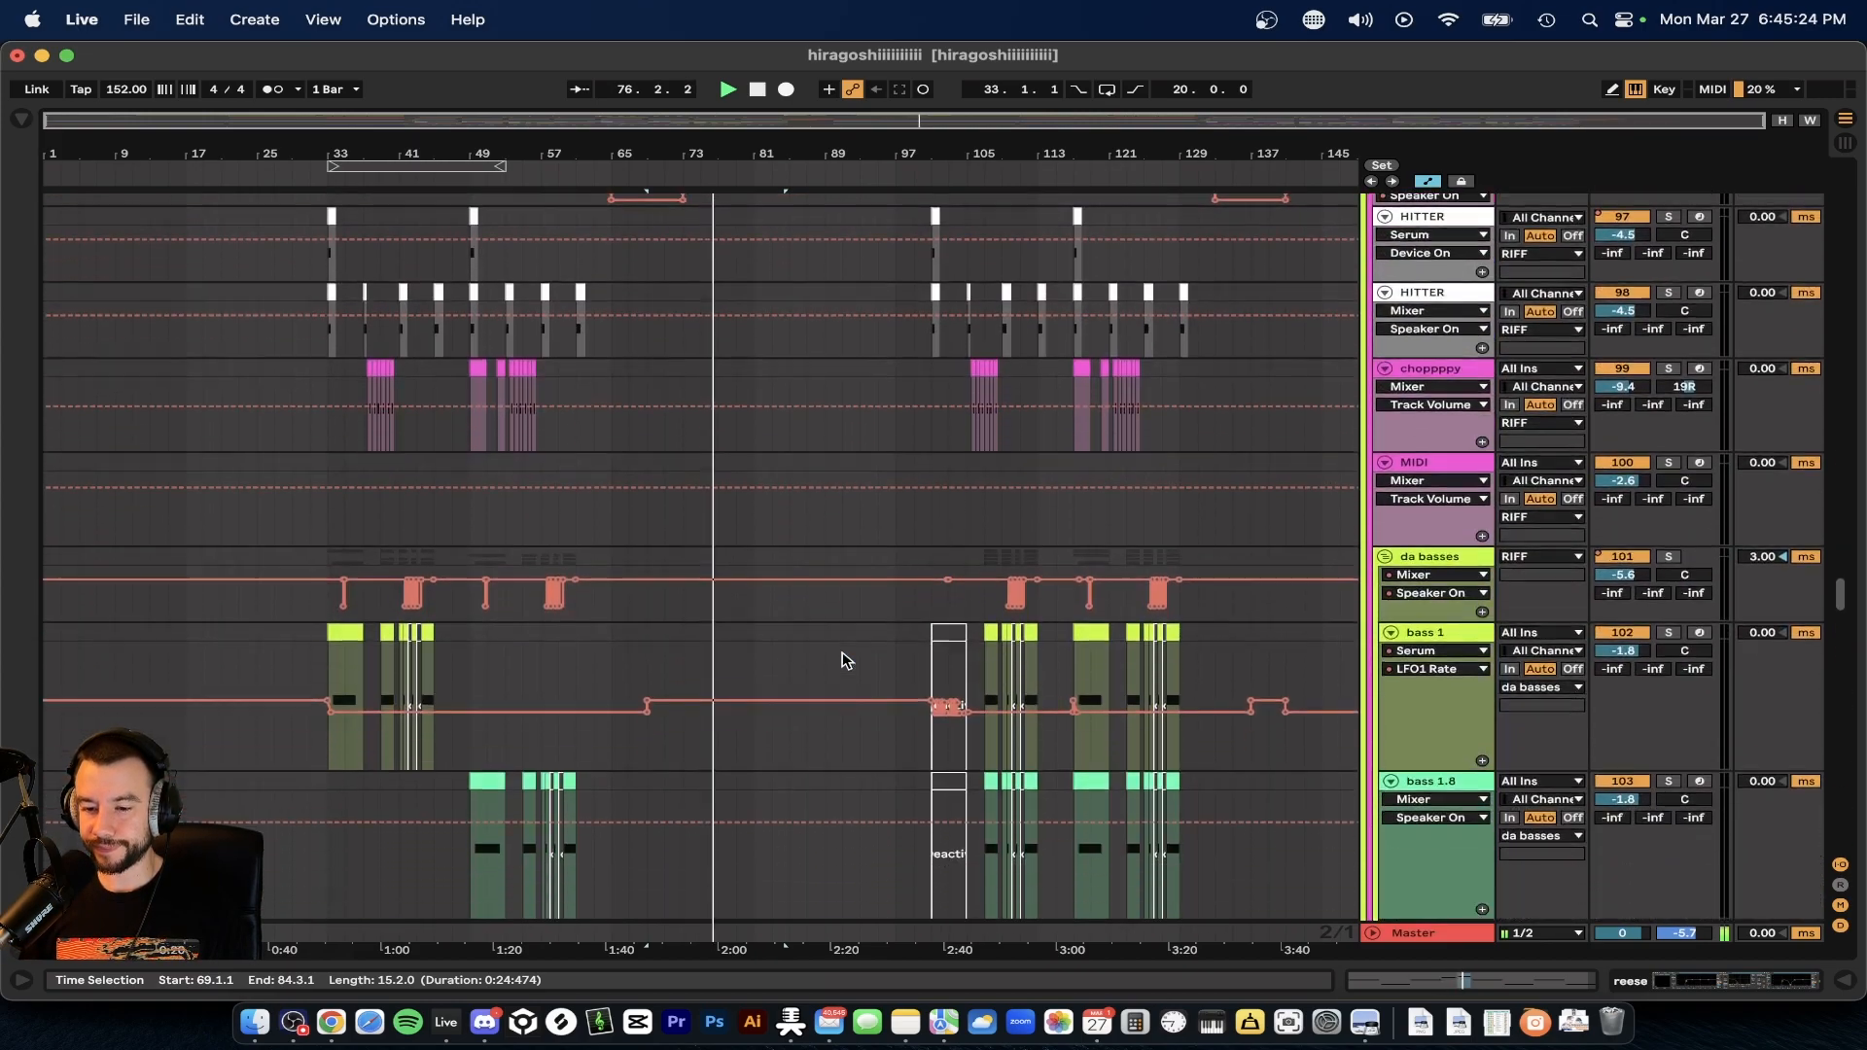
pyautogui.scroll(-8, 843, 661)
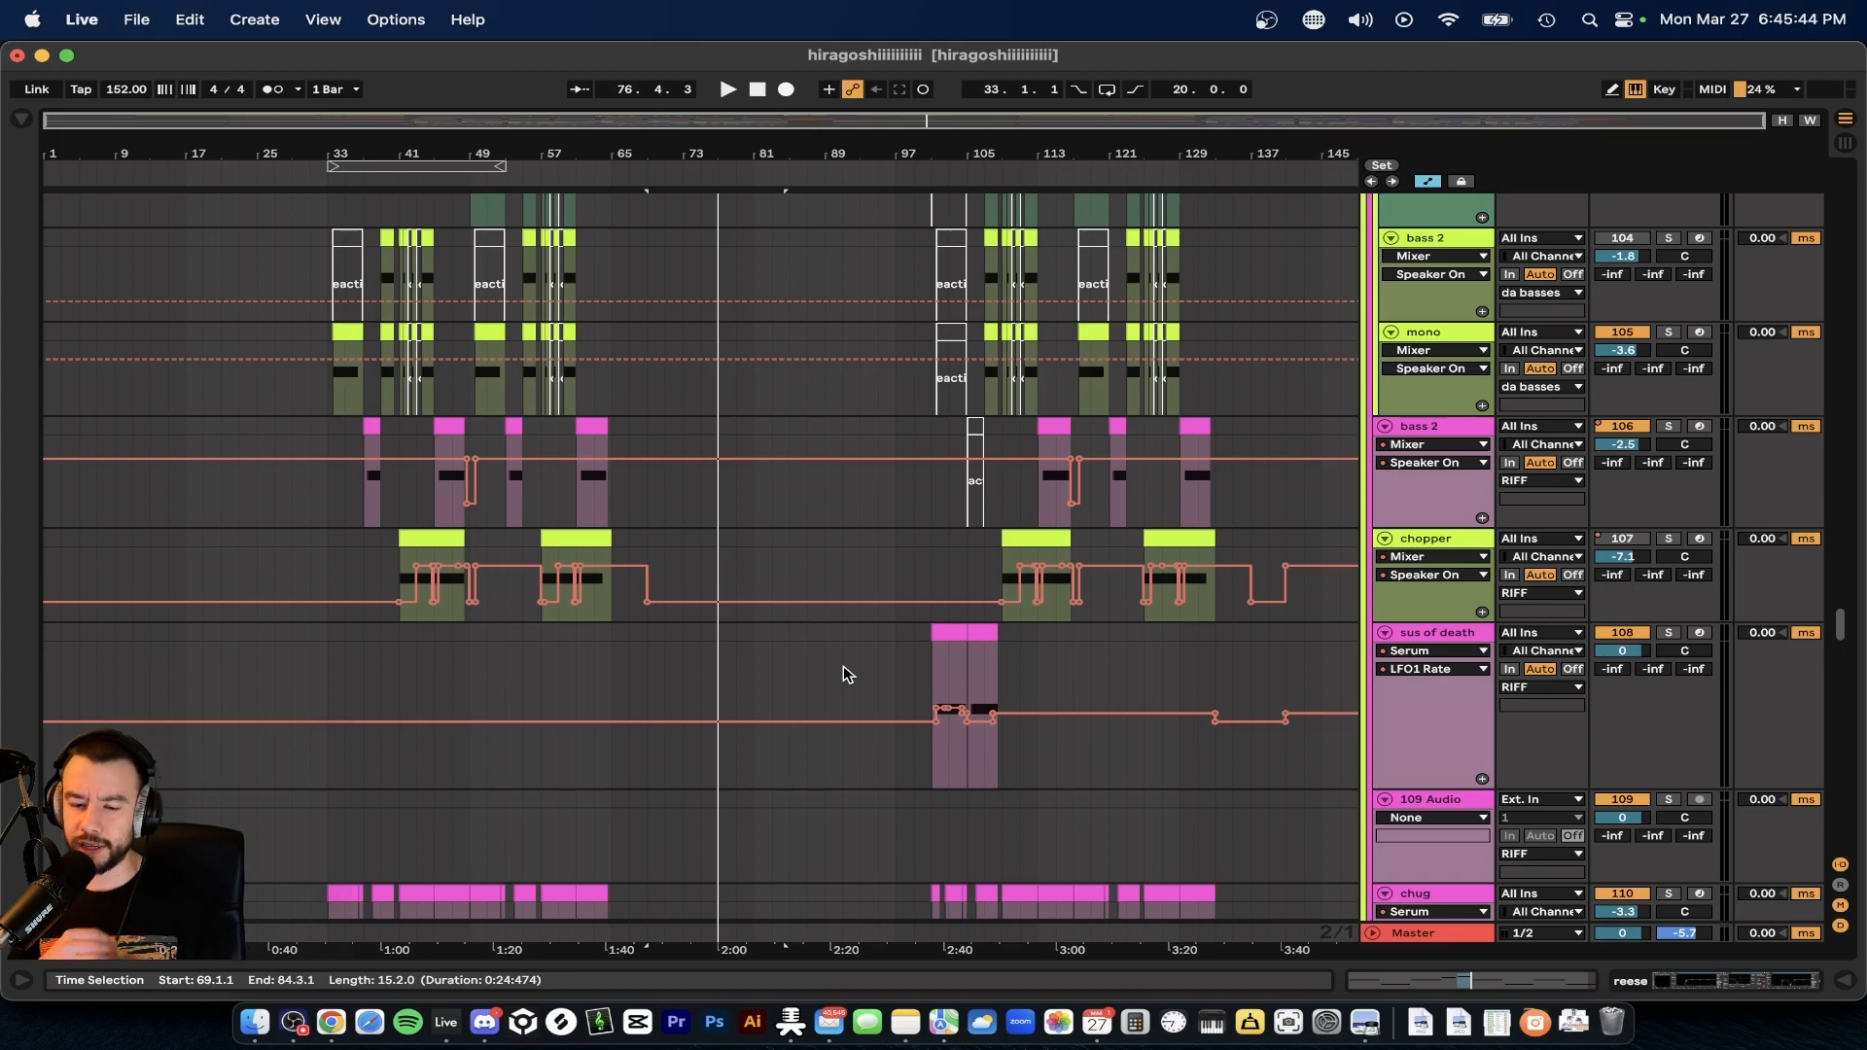
pyautogui.scroll(10, 906, 584)
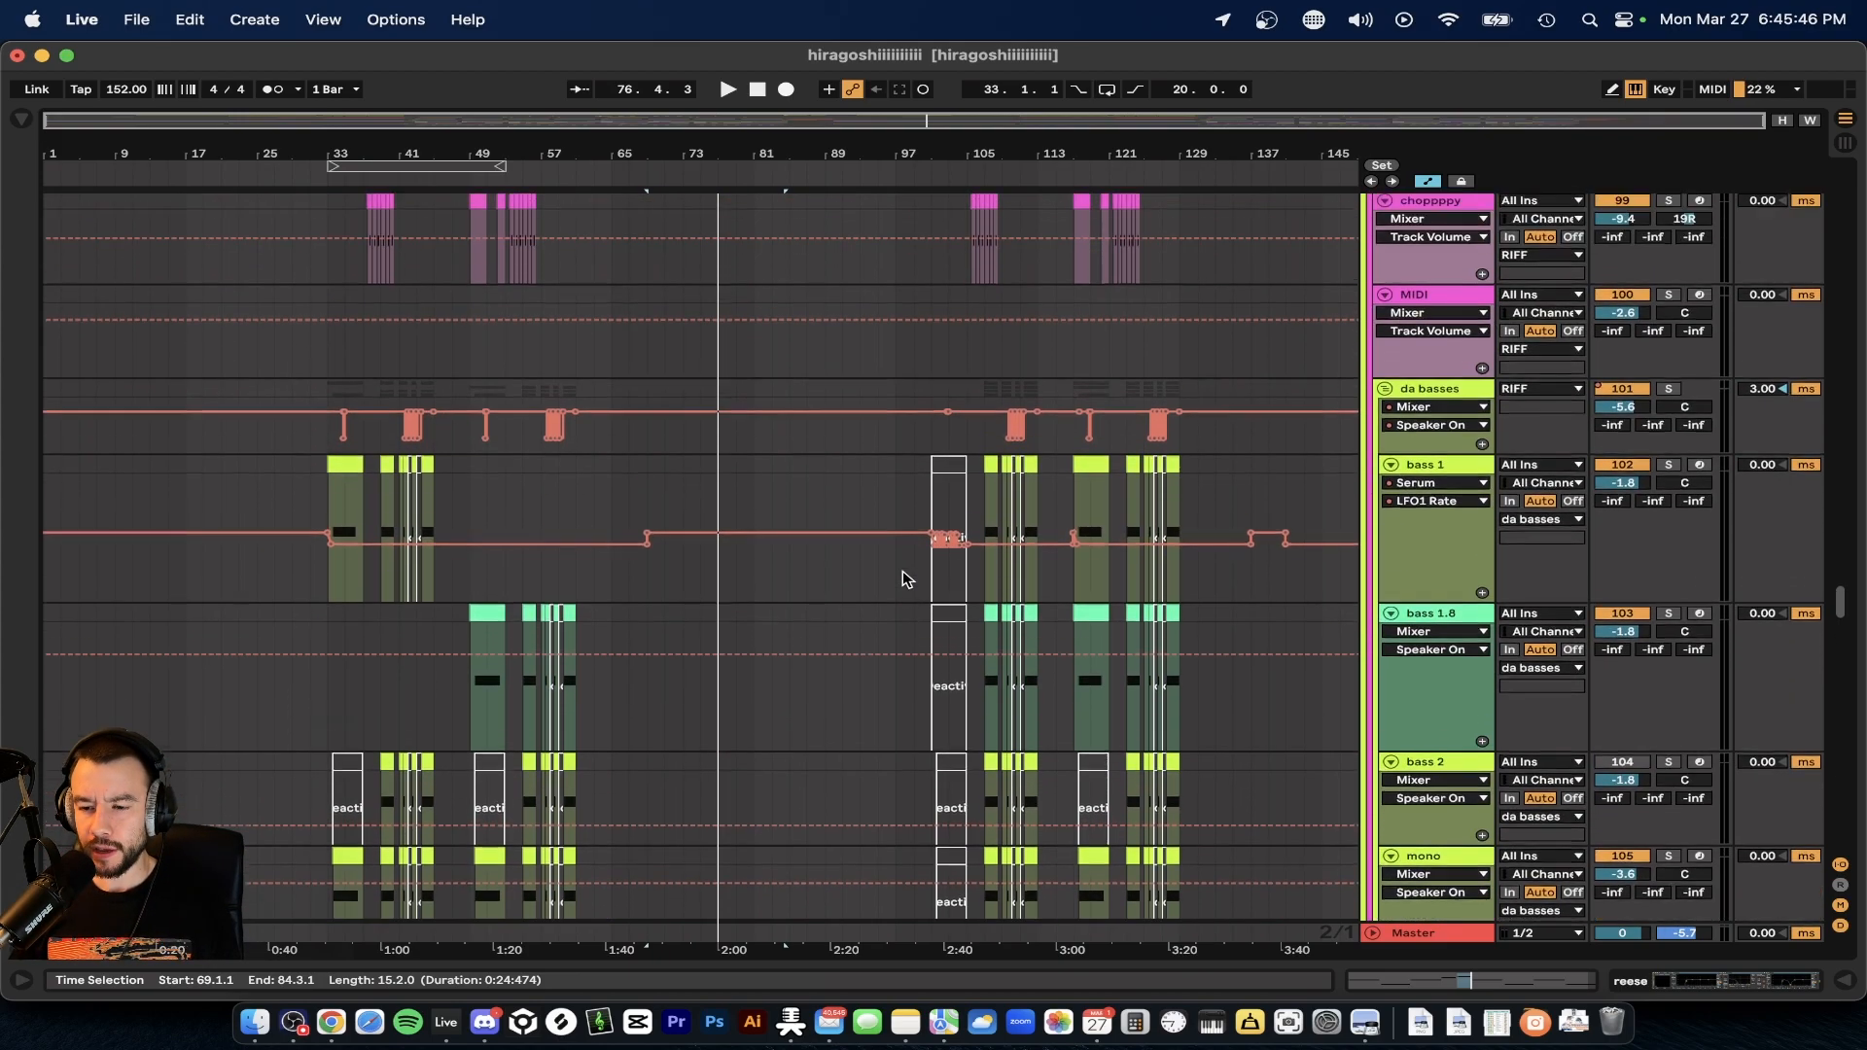
pyautogui.scroll(8, 906, 580)
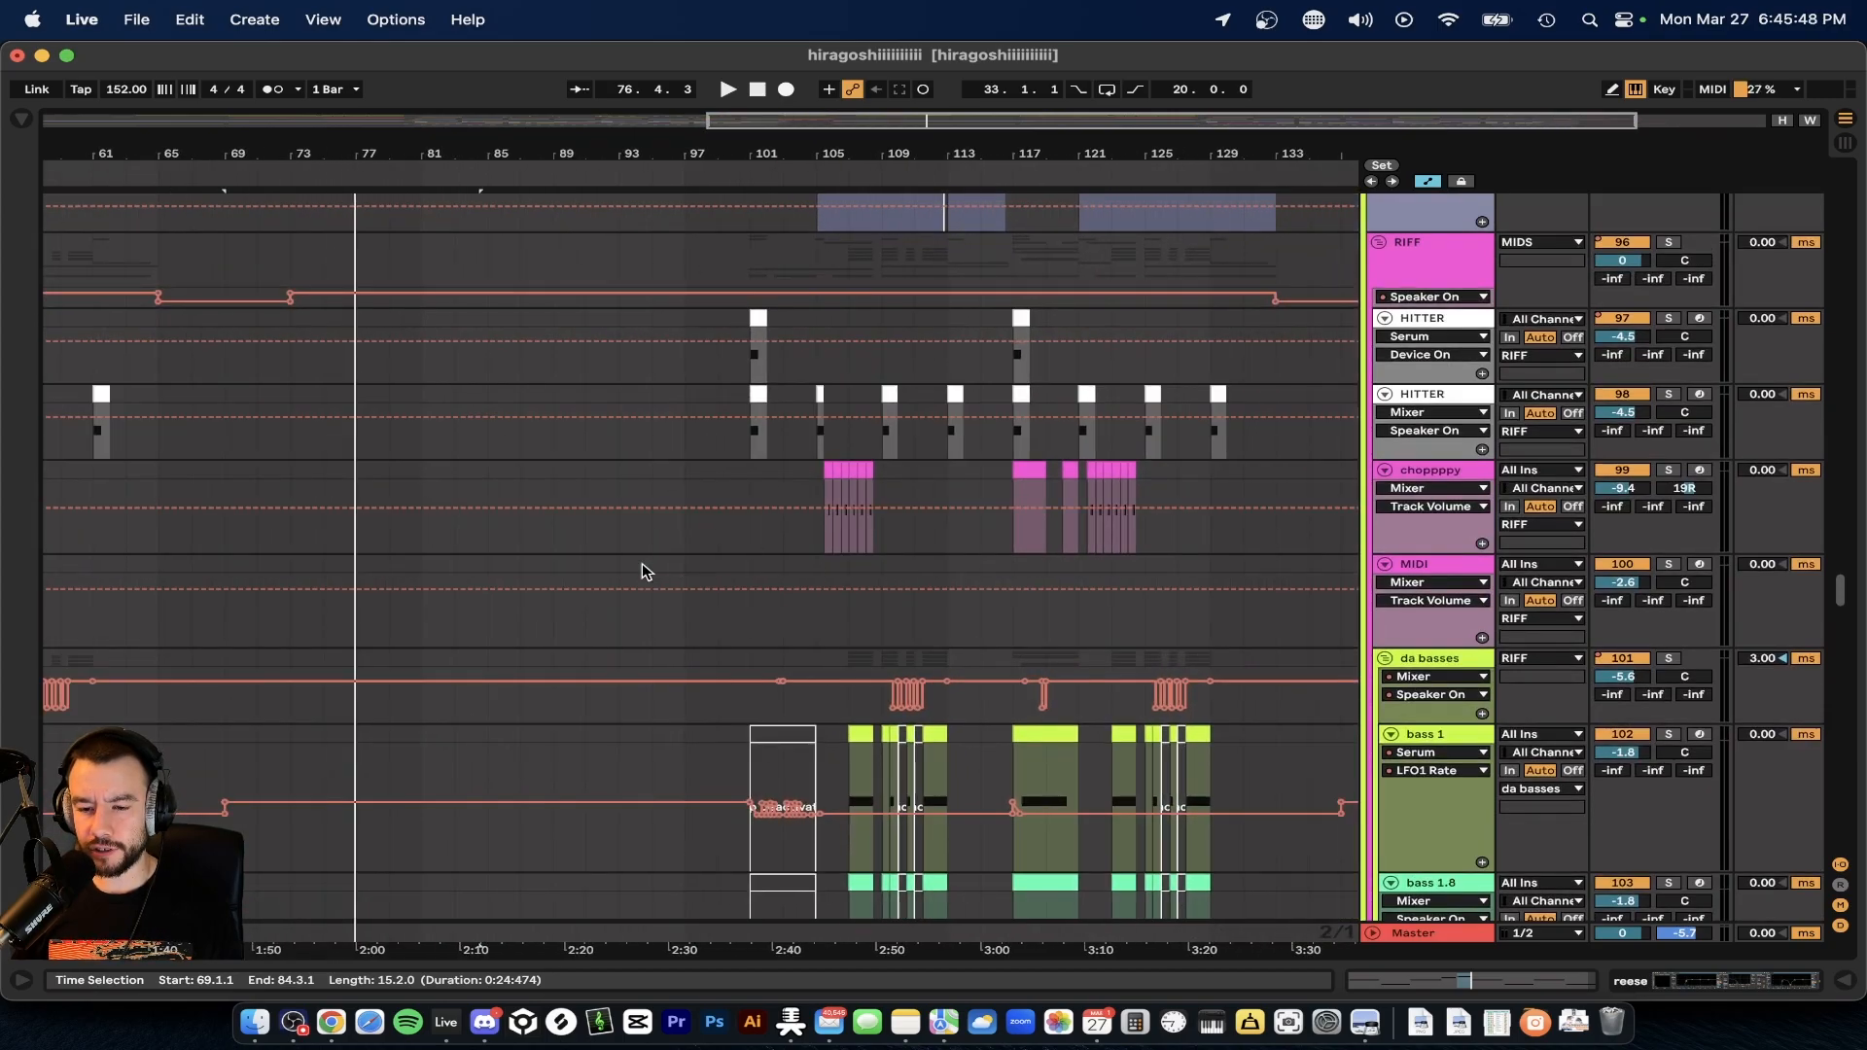
# - Mark 95.1.1 on the MIDI track ahead of the second drop and play the full mix from there
pyautogui.click(644, 576)
pyautogui.scroll(15, 642, 574)
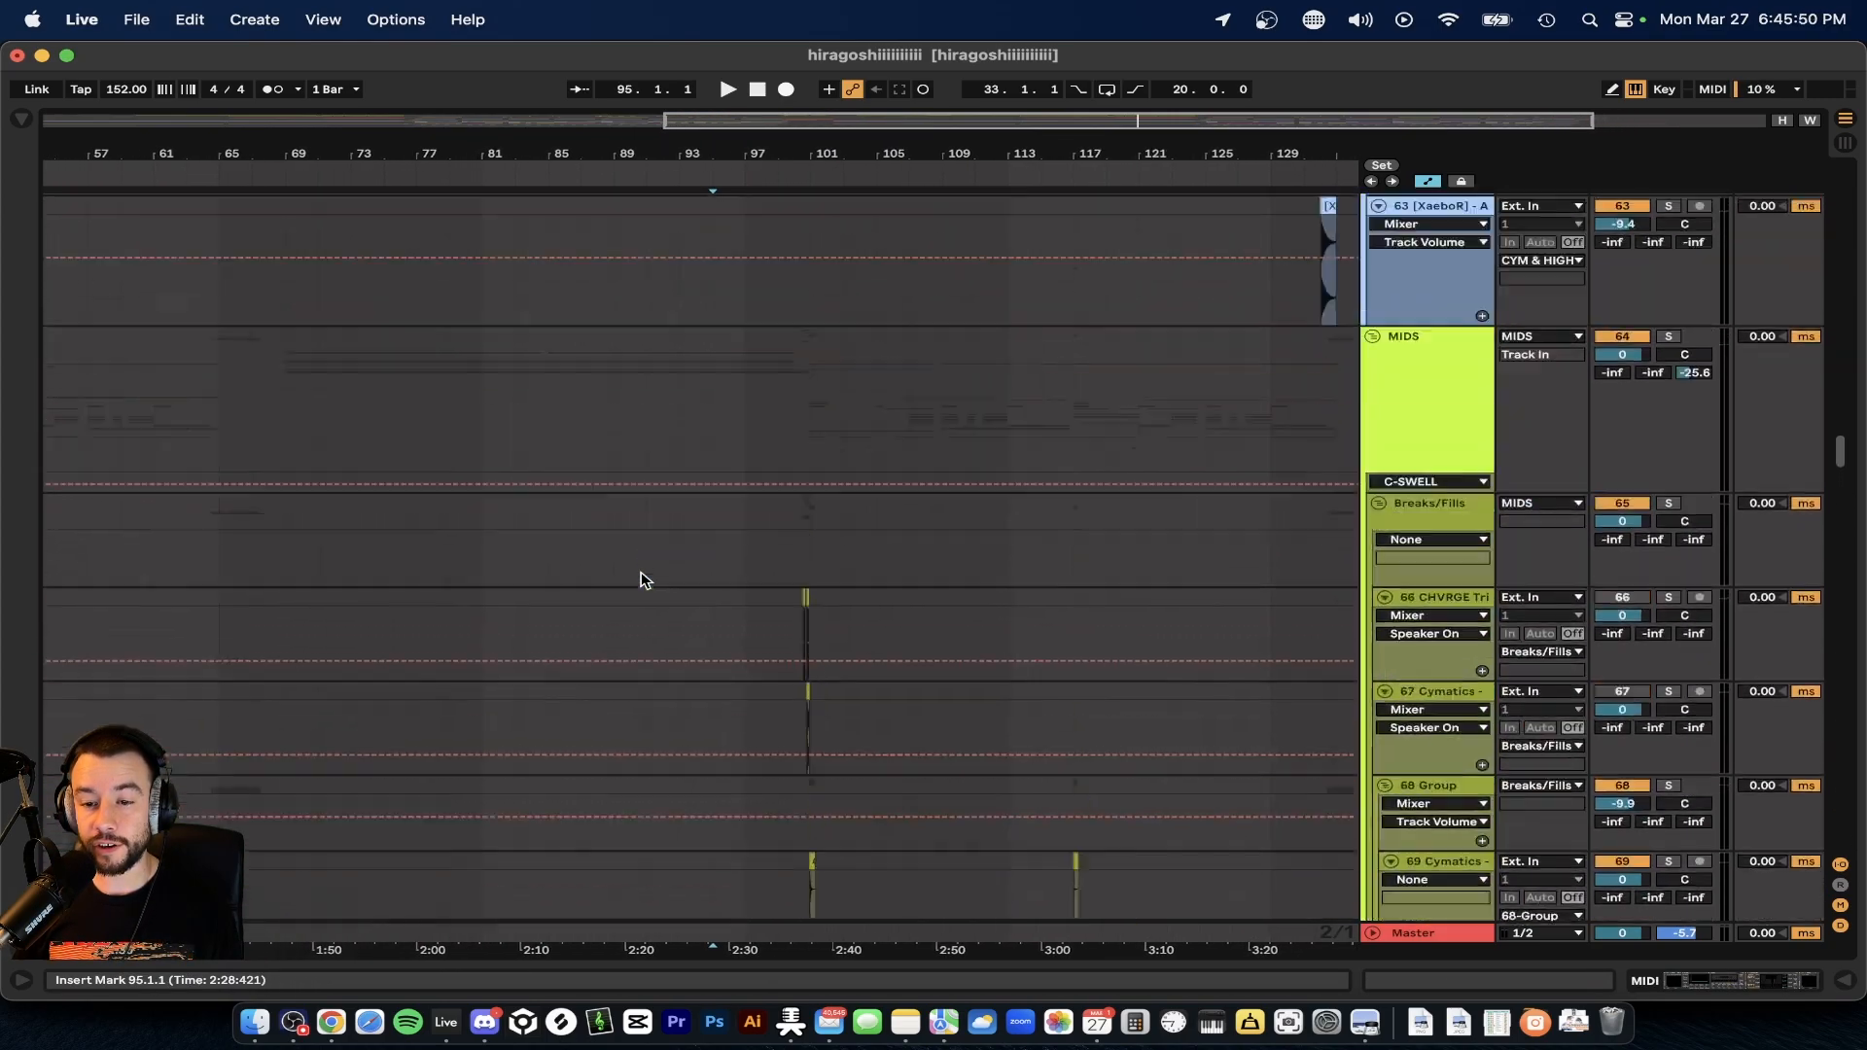
pyautogui.scroll(10, 641, 580)
pyautogui.scroll(2, 641, 581)
pyautogui.scroll(-5, 641, 581)
pyautogui.scroll(-10, 650, 584)
pyautogui.press('space')
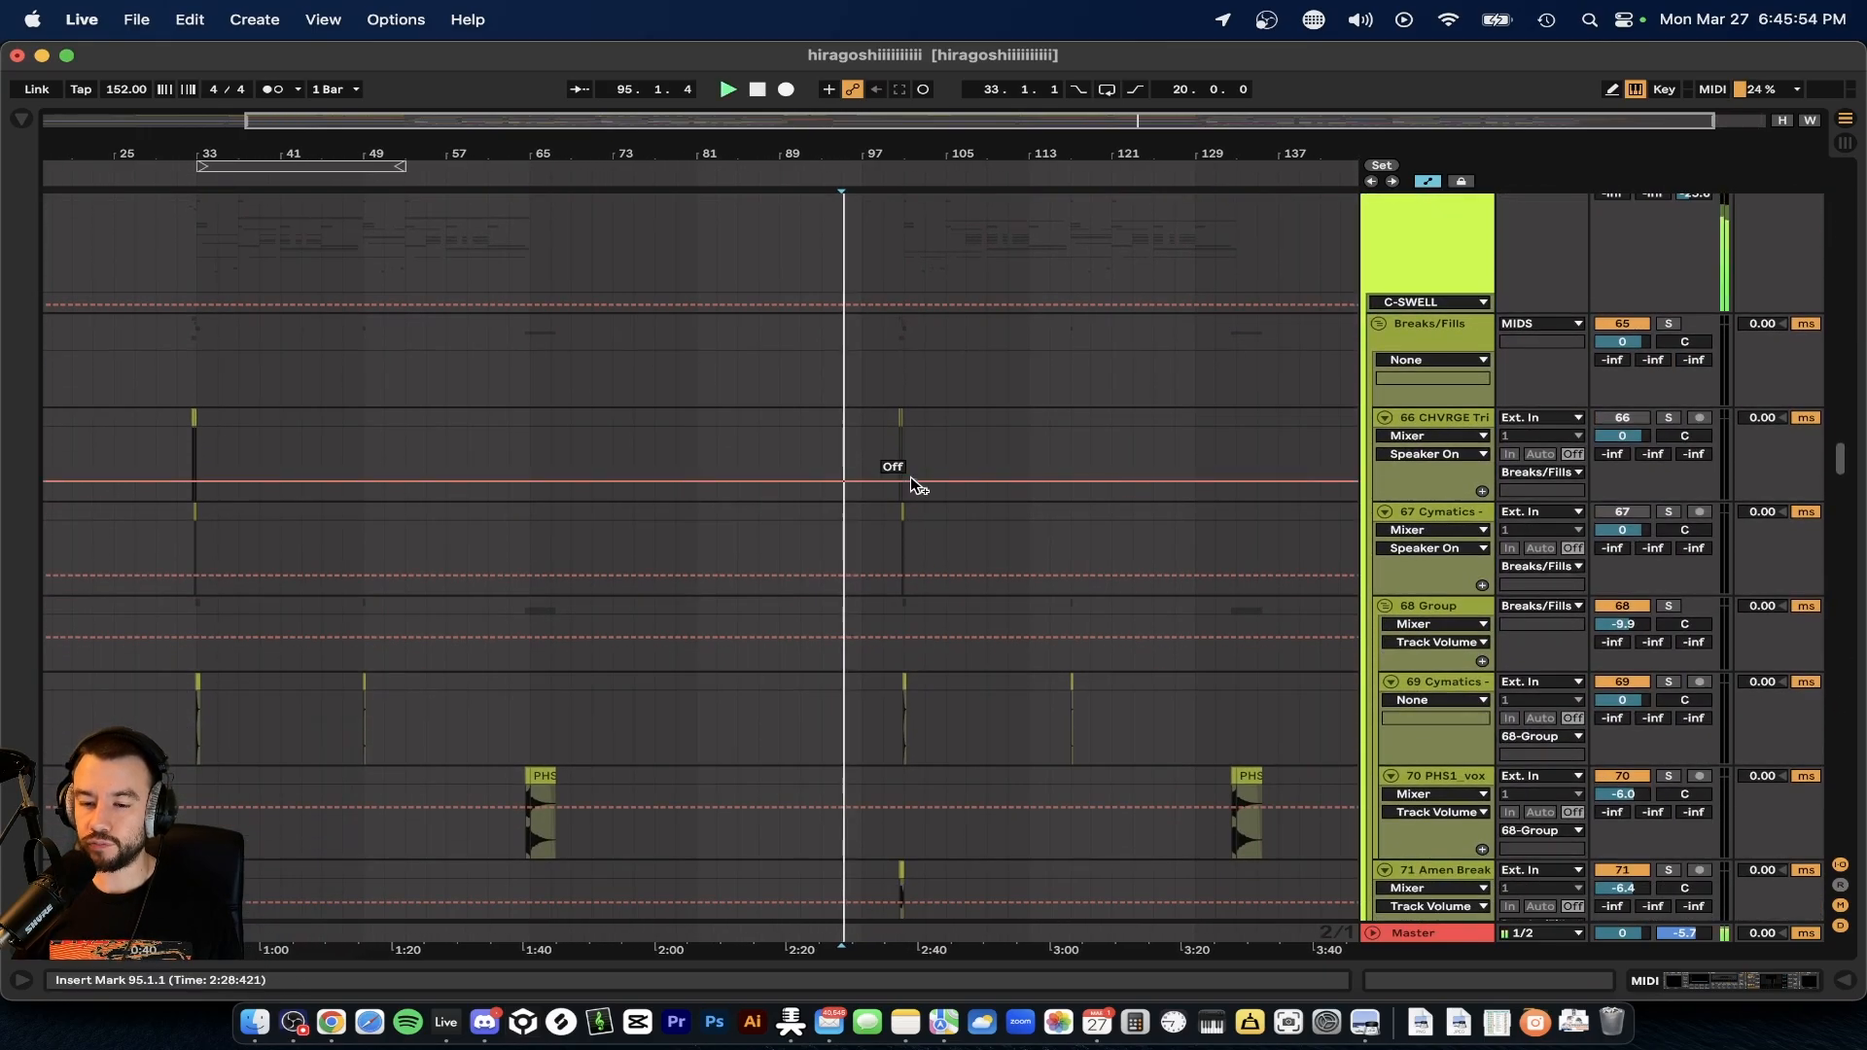
# - Locate the IVORY countdown and BNDLZ vox clips leading into bar 101 while the mix plays
pyautogui.scroll(4, 910, 476)
pyautogui.scroll(-12, 912, 478)
pyautogui.scroll(15, 913, 479)
pyautogui.scroll(15, 912, 479)
pyautogui.scroll(12, 913, 479)
pyautogui.scroll(2, 912, 479)
pyautogui.scroll(10, 912, 478)
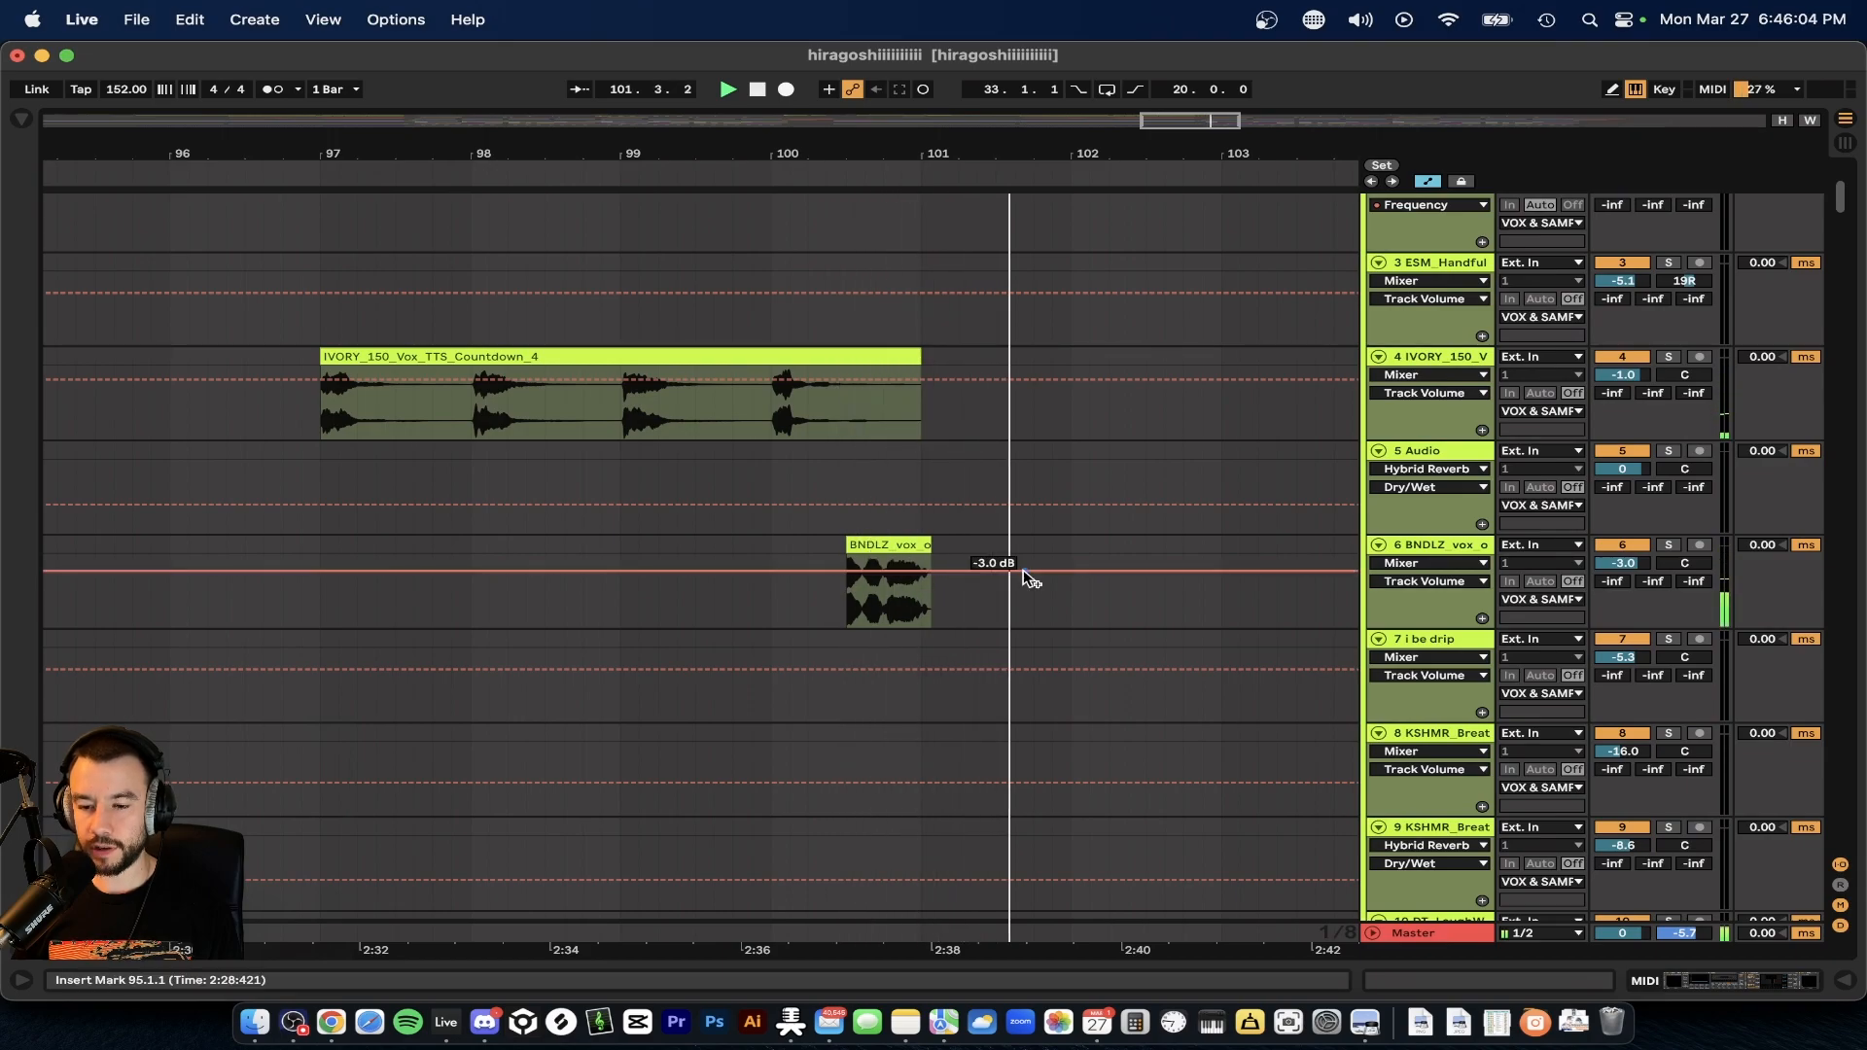
# - Examine the second drop's Teriyaki Boy, choppppy, bass, chopper and sus of death clips during playback
pyautogui.scroll(-4, 1028, 580)
pyautogui.scroll(-7, 1029, 580)
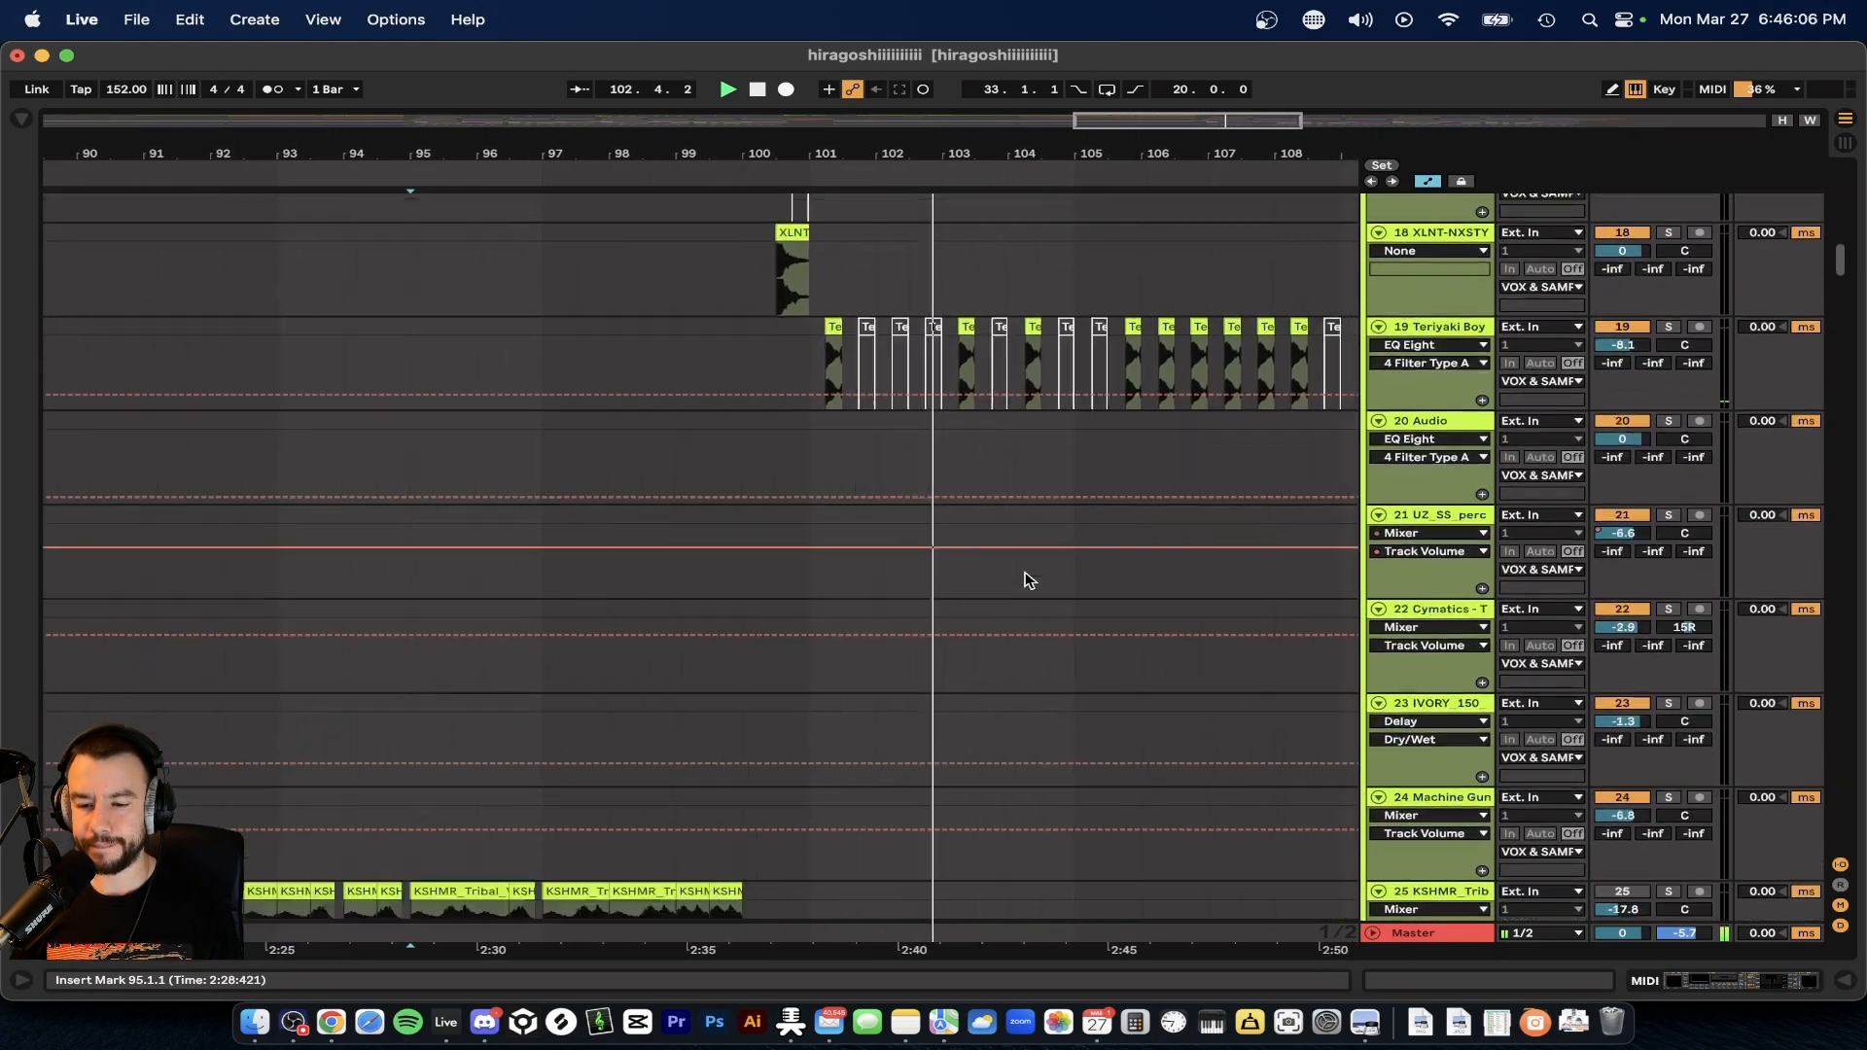
pyautogui.scroll(-15, 1029, 580)
pyautogui.scroll(-10, 1028, 581)
pyautogui.scroll(-7, 1031, 591)
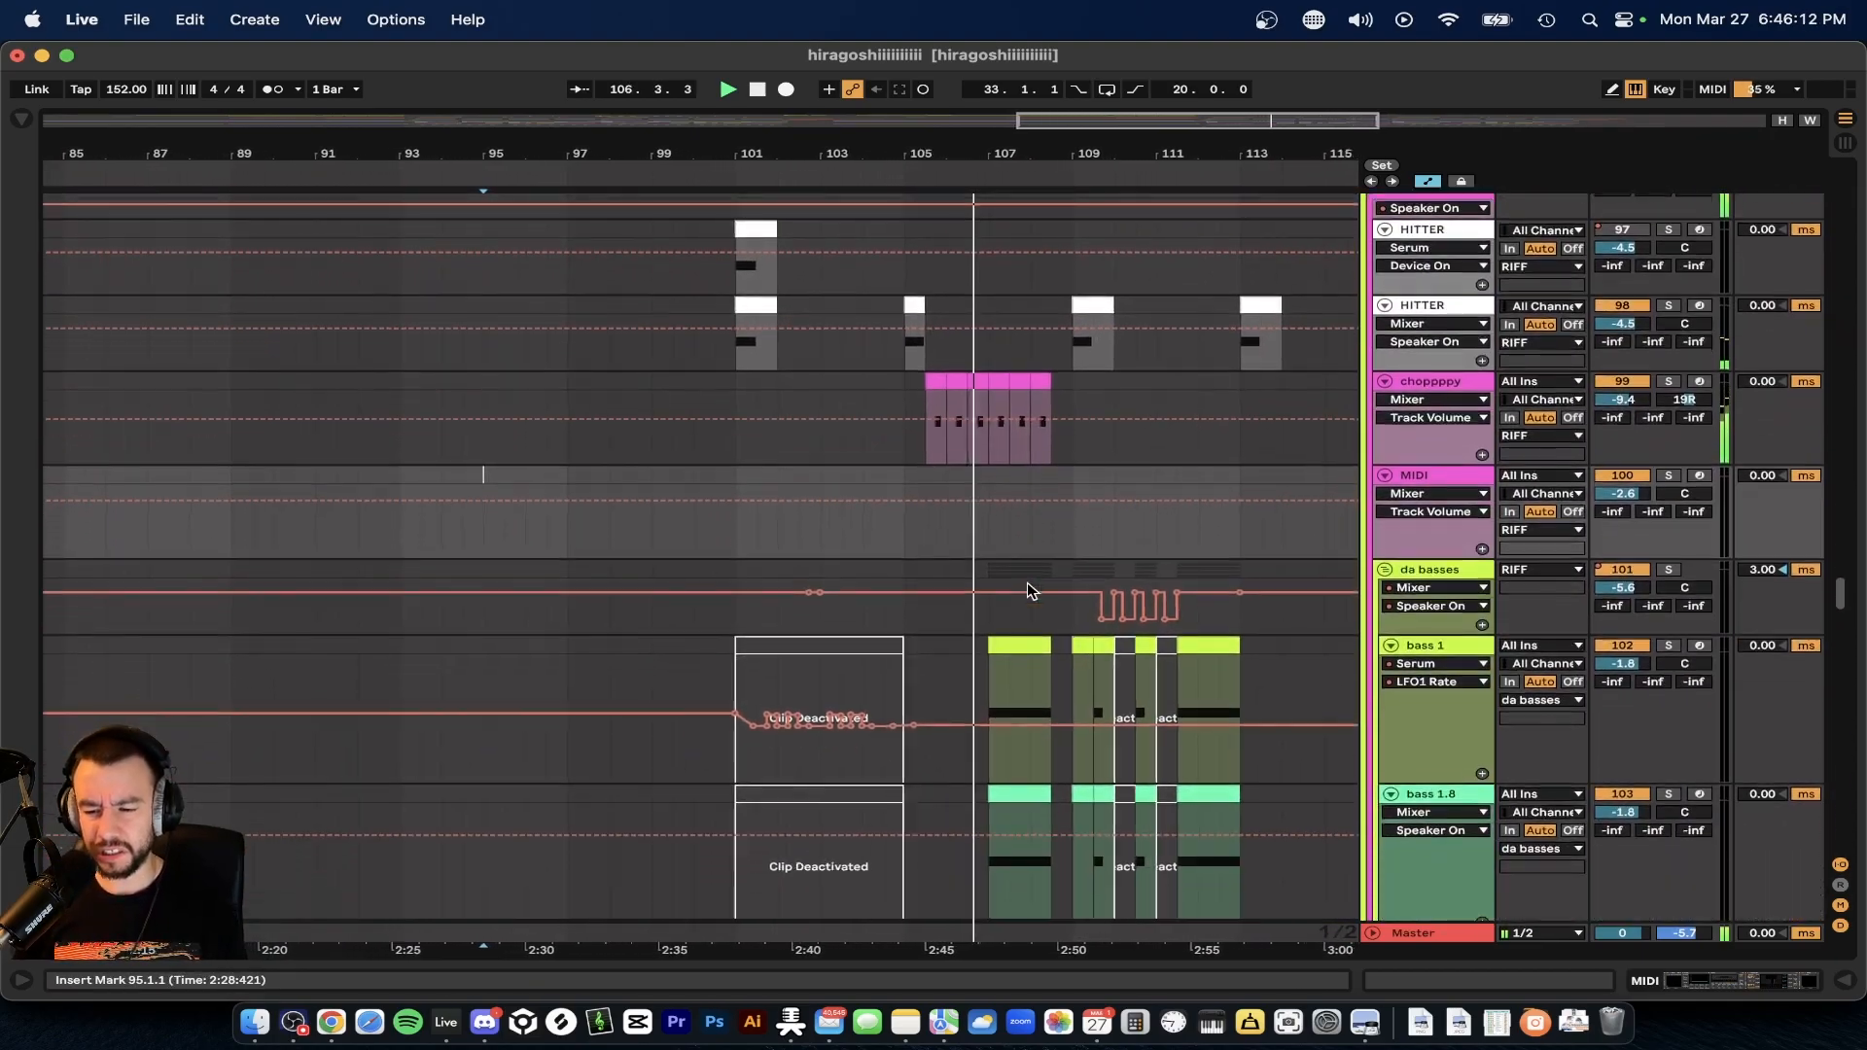
pyautogui.scroll(-5, 1030, 590)
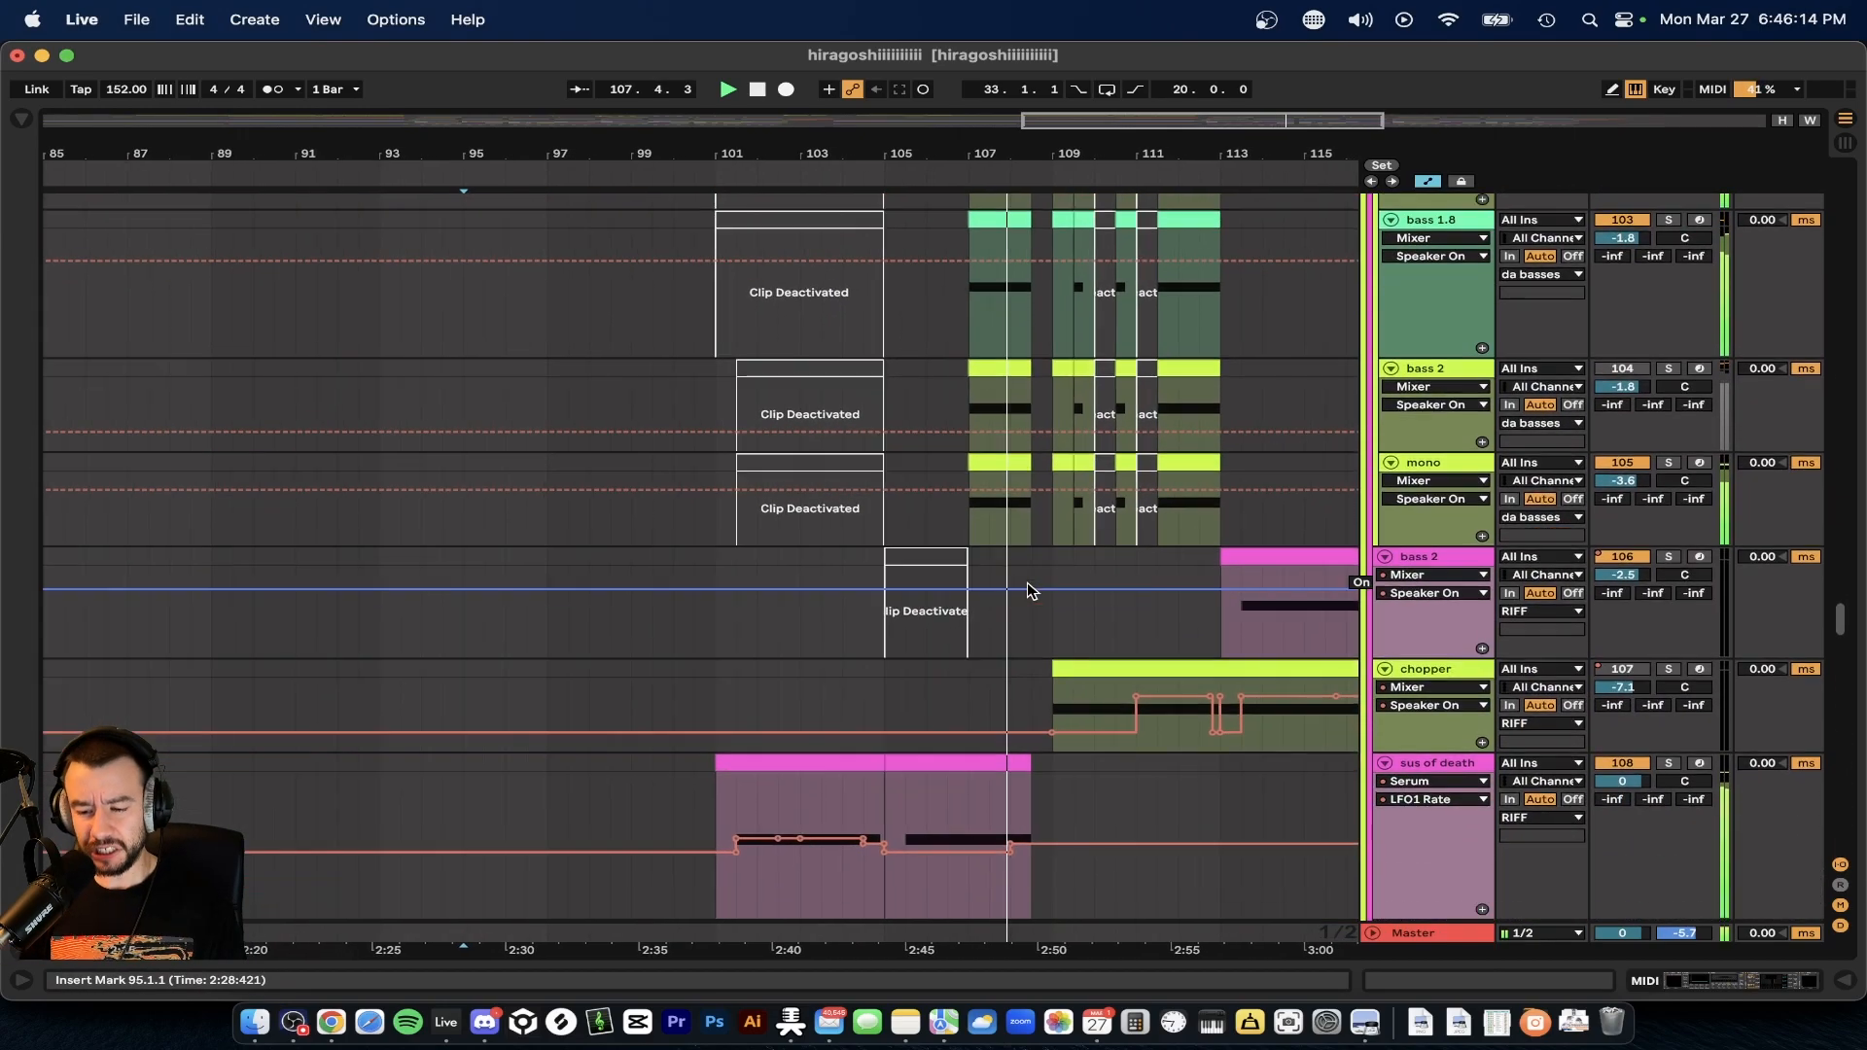
pyautogui.scroll(-3, 1031, 591)
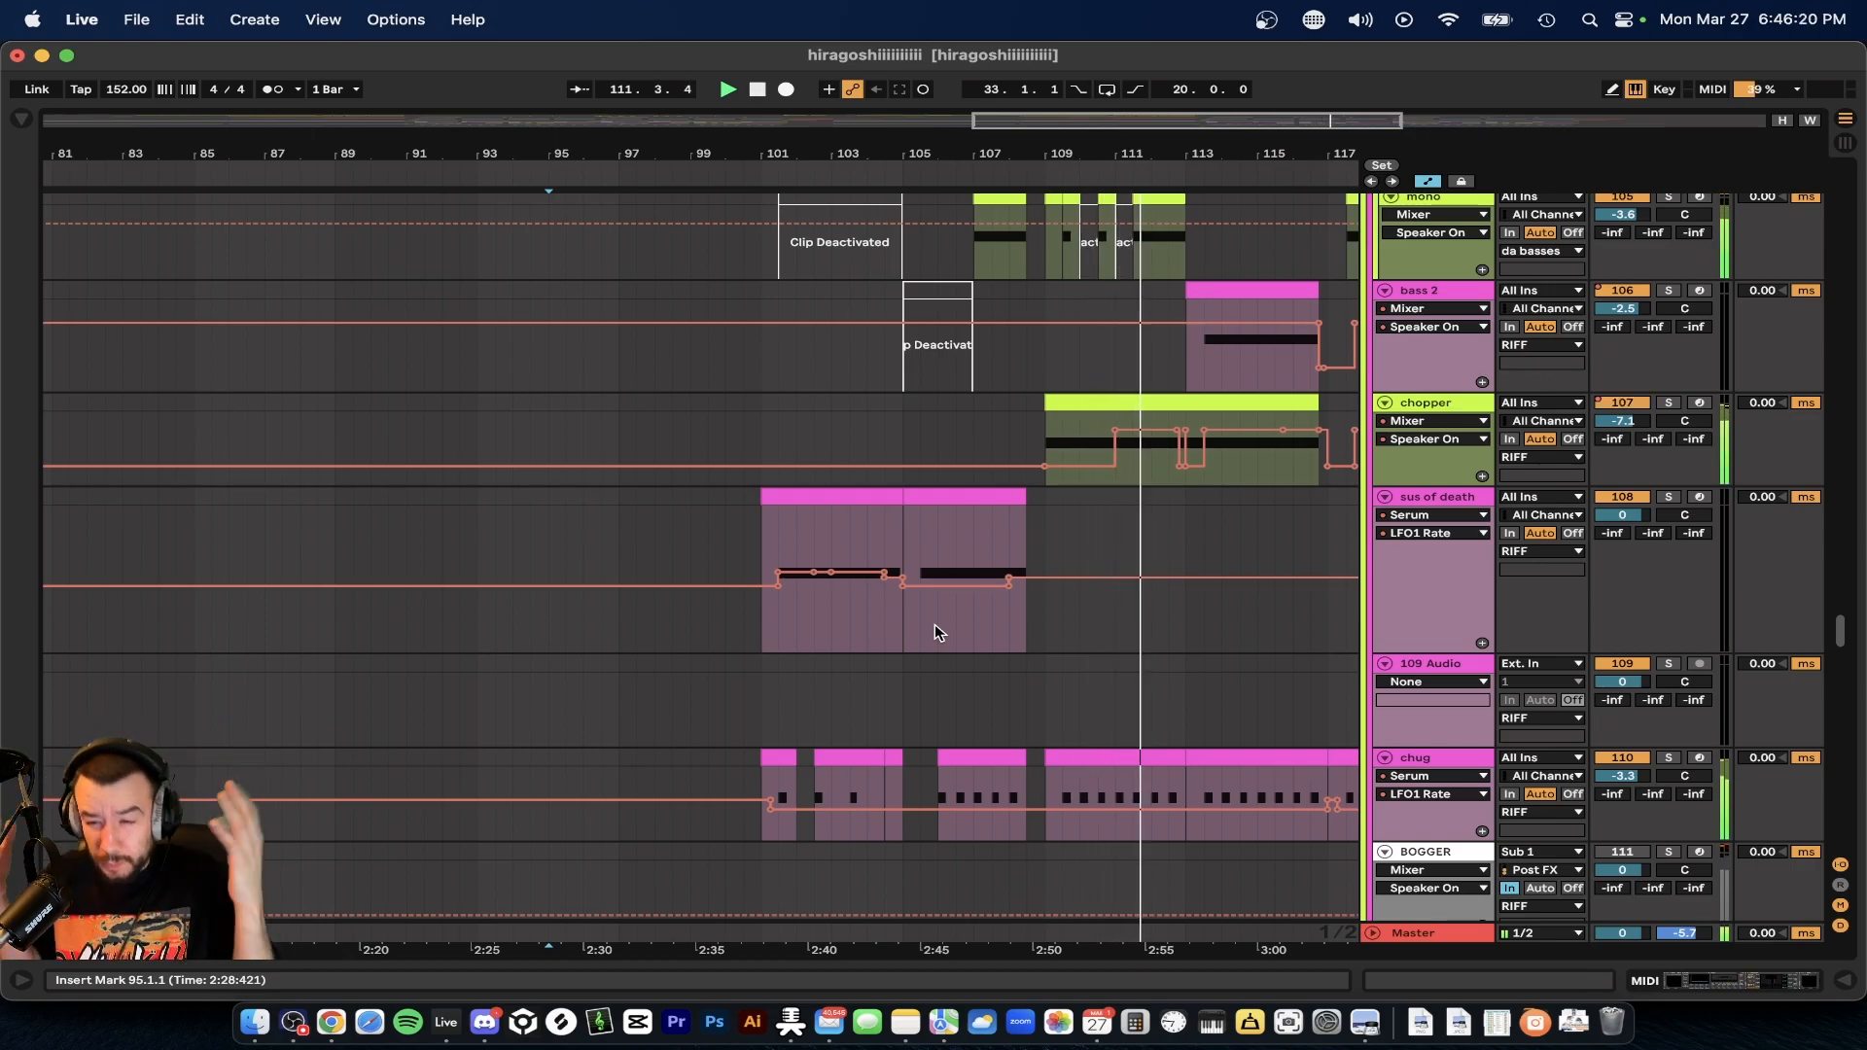
pyautogui.scroll(2, 936, 626)
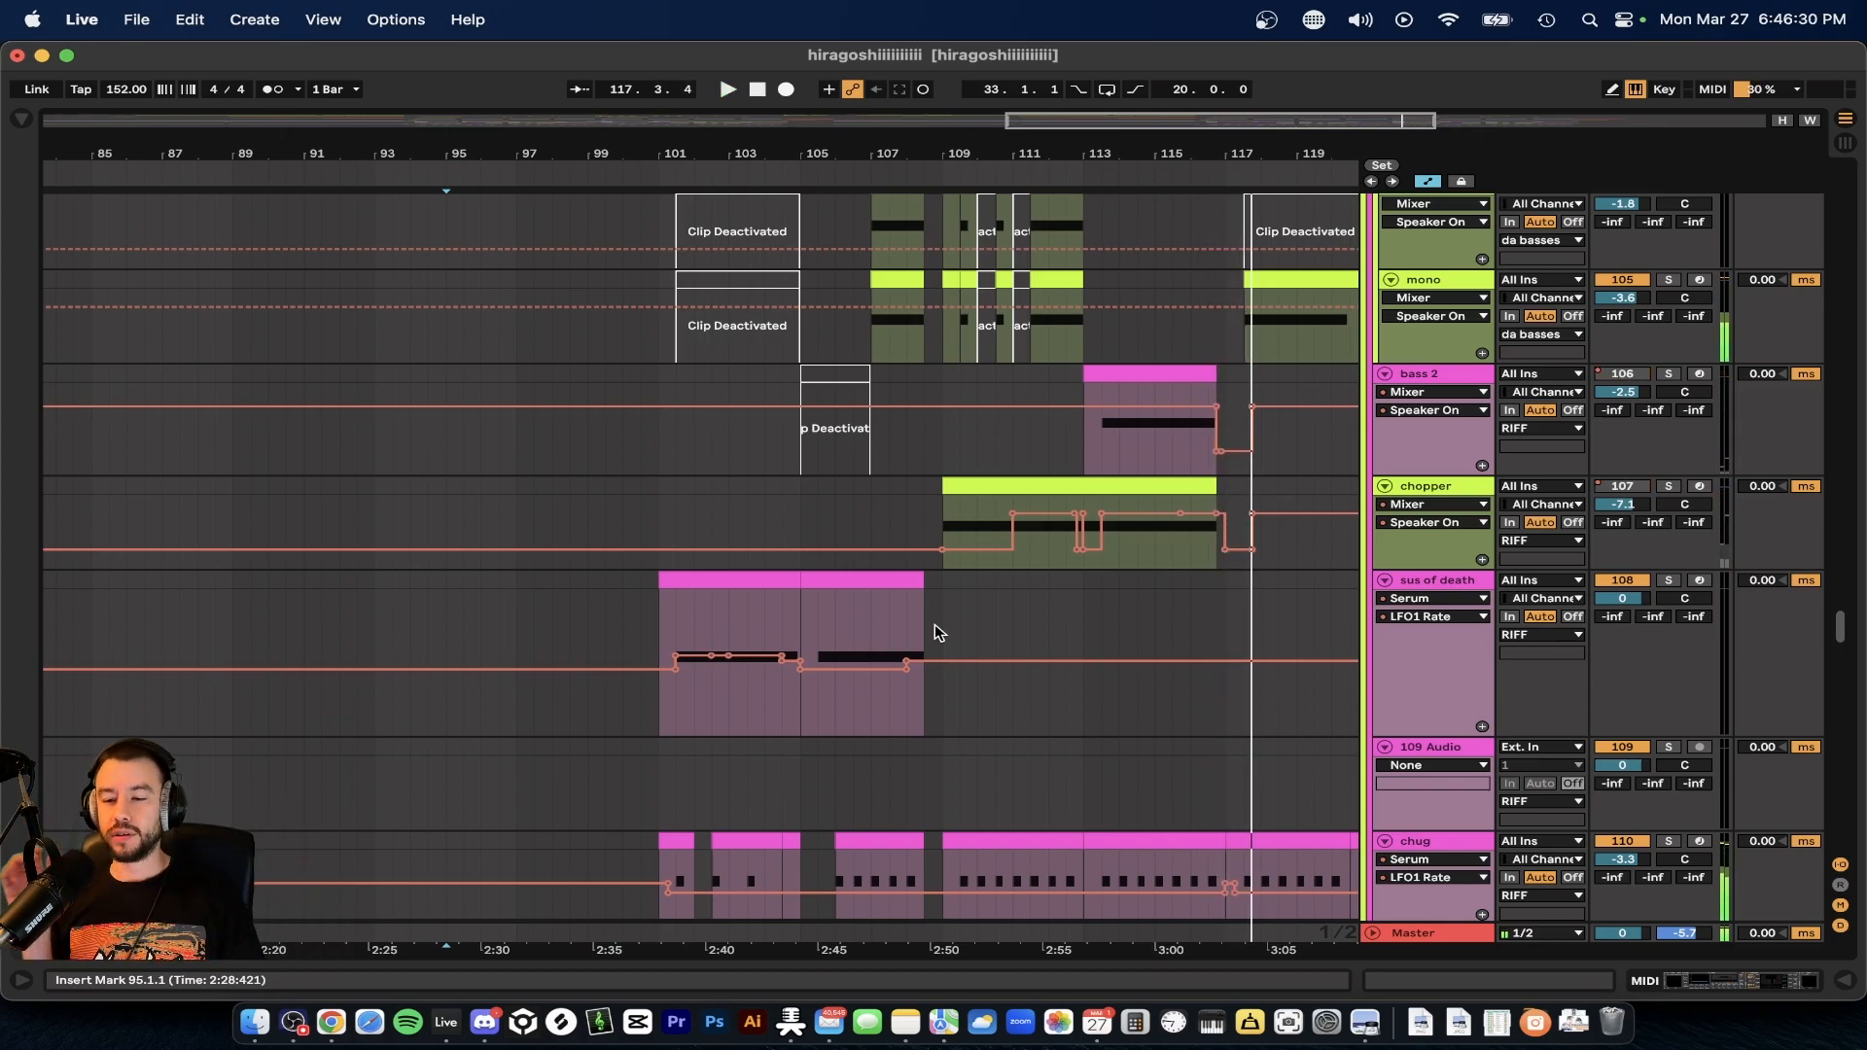
# - Select the sus of death clip spanning 101.1.1 to 105.1.1 and play the full mix from its start
pyautogui.click(644, 472)
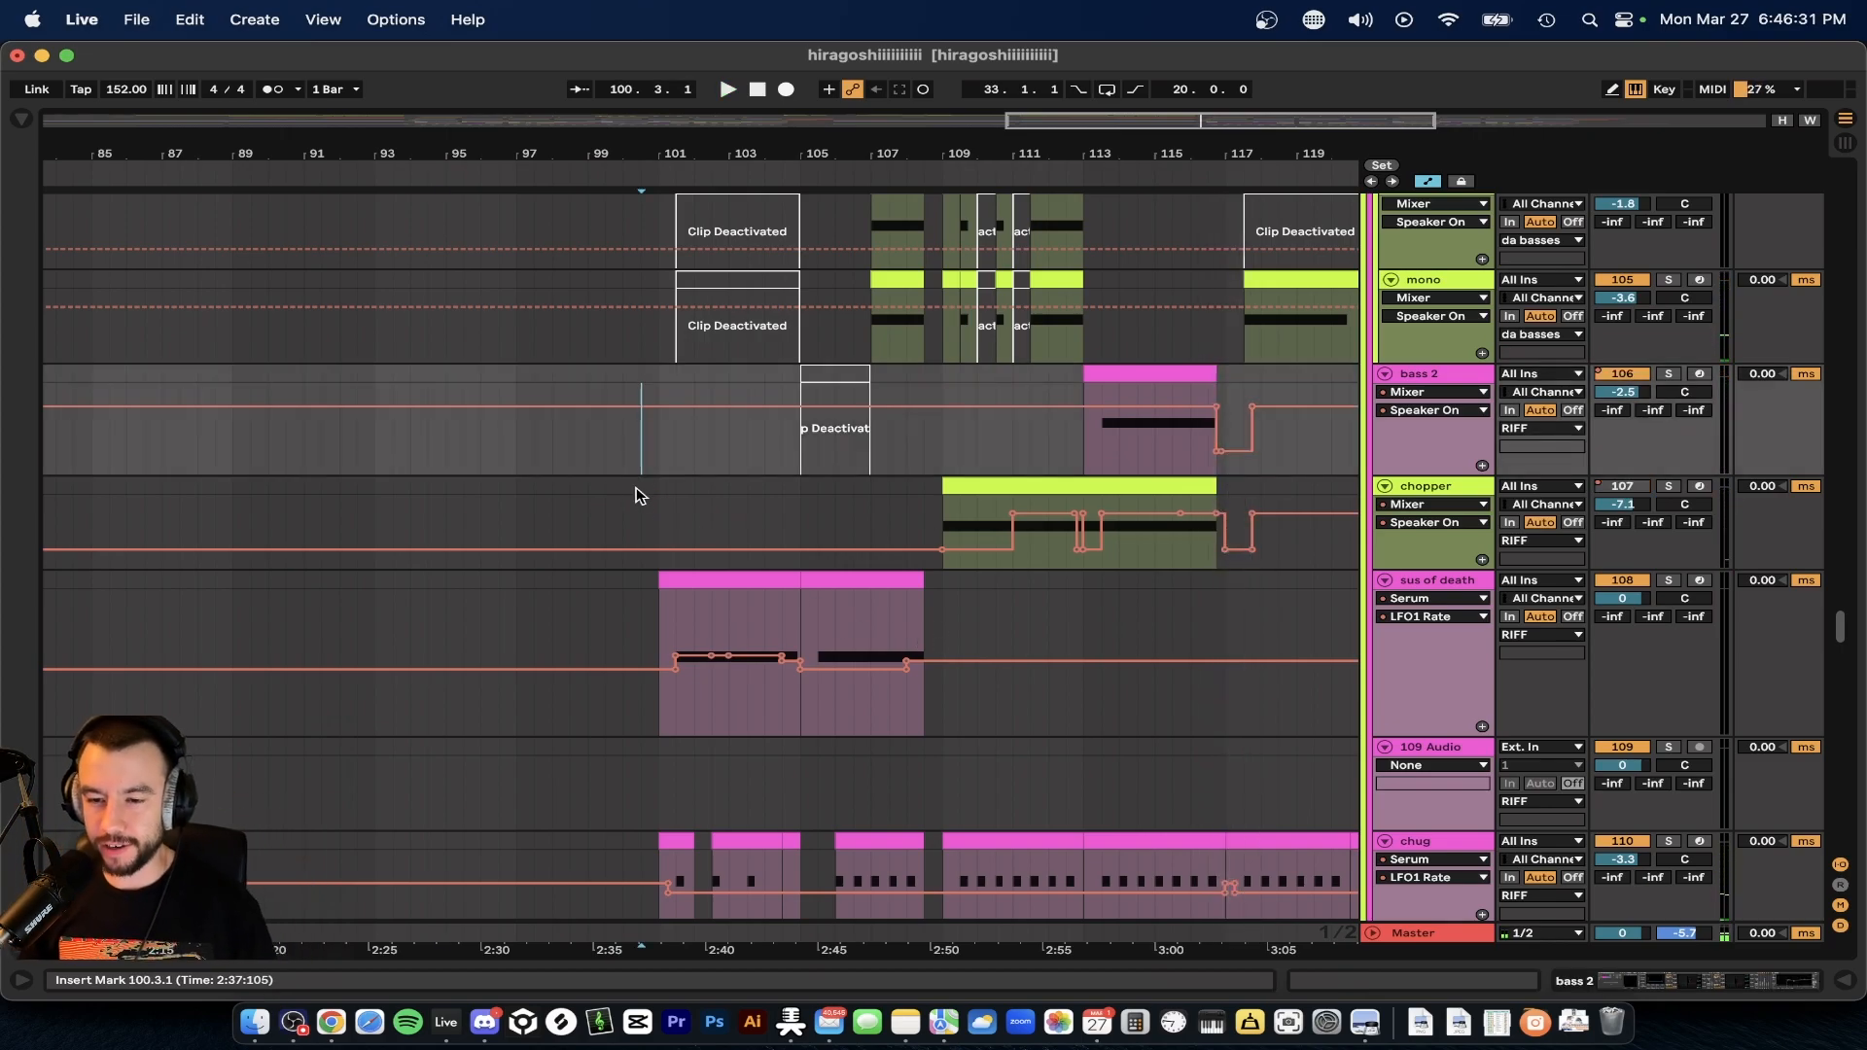
pyautogui.scroll(3, 739, 574)
pyautogui.click(731, 588)
pyautogui.press('space')
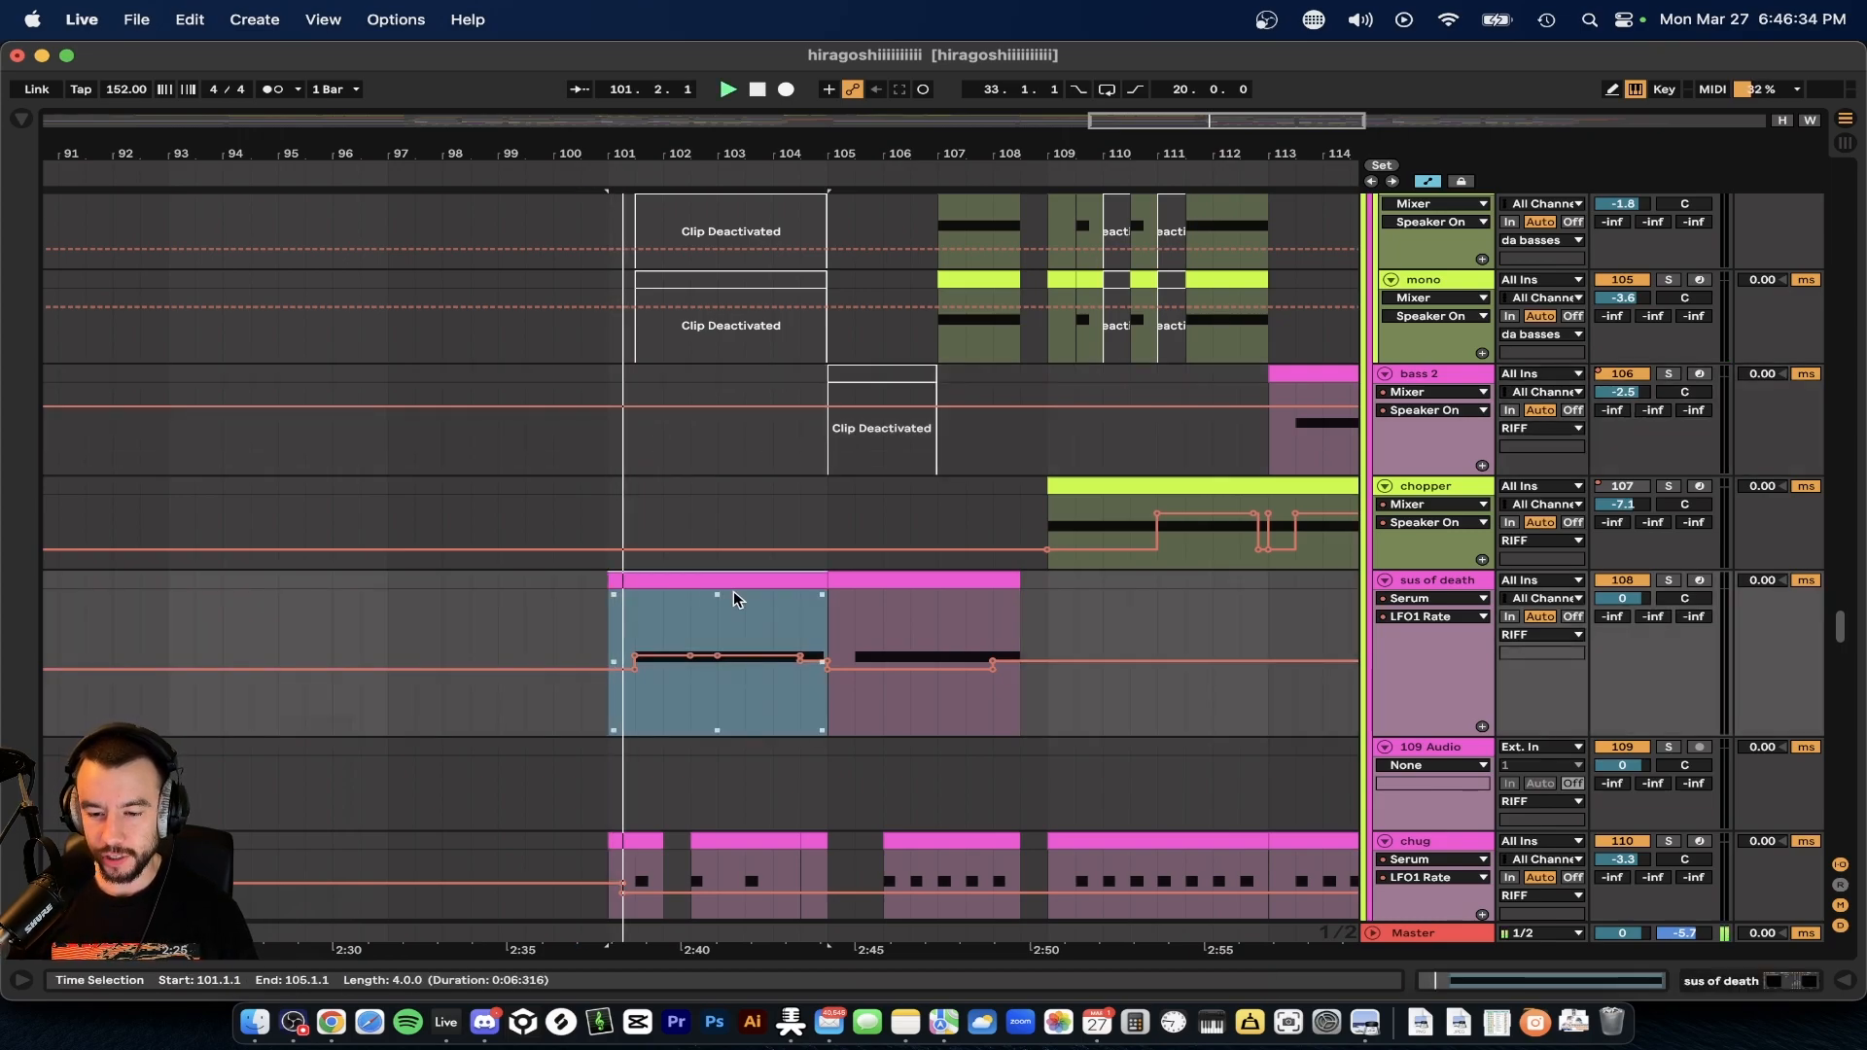
# - Replay the opening of the sus of death clip from 101.1.1 and inspect it up close
pyautogui.press('space')
pyautogui.scroll(4, 734, 591)
pyautogui.hscroll(-2, 733, 591)
pyautogui.press('space')
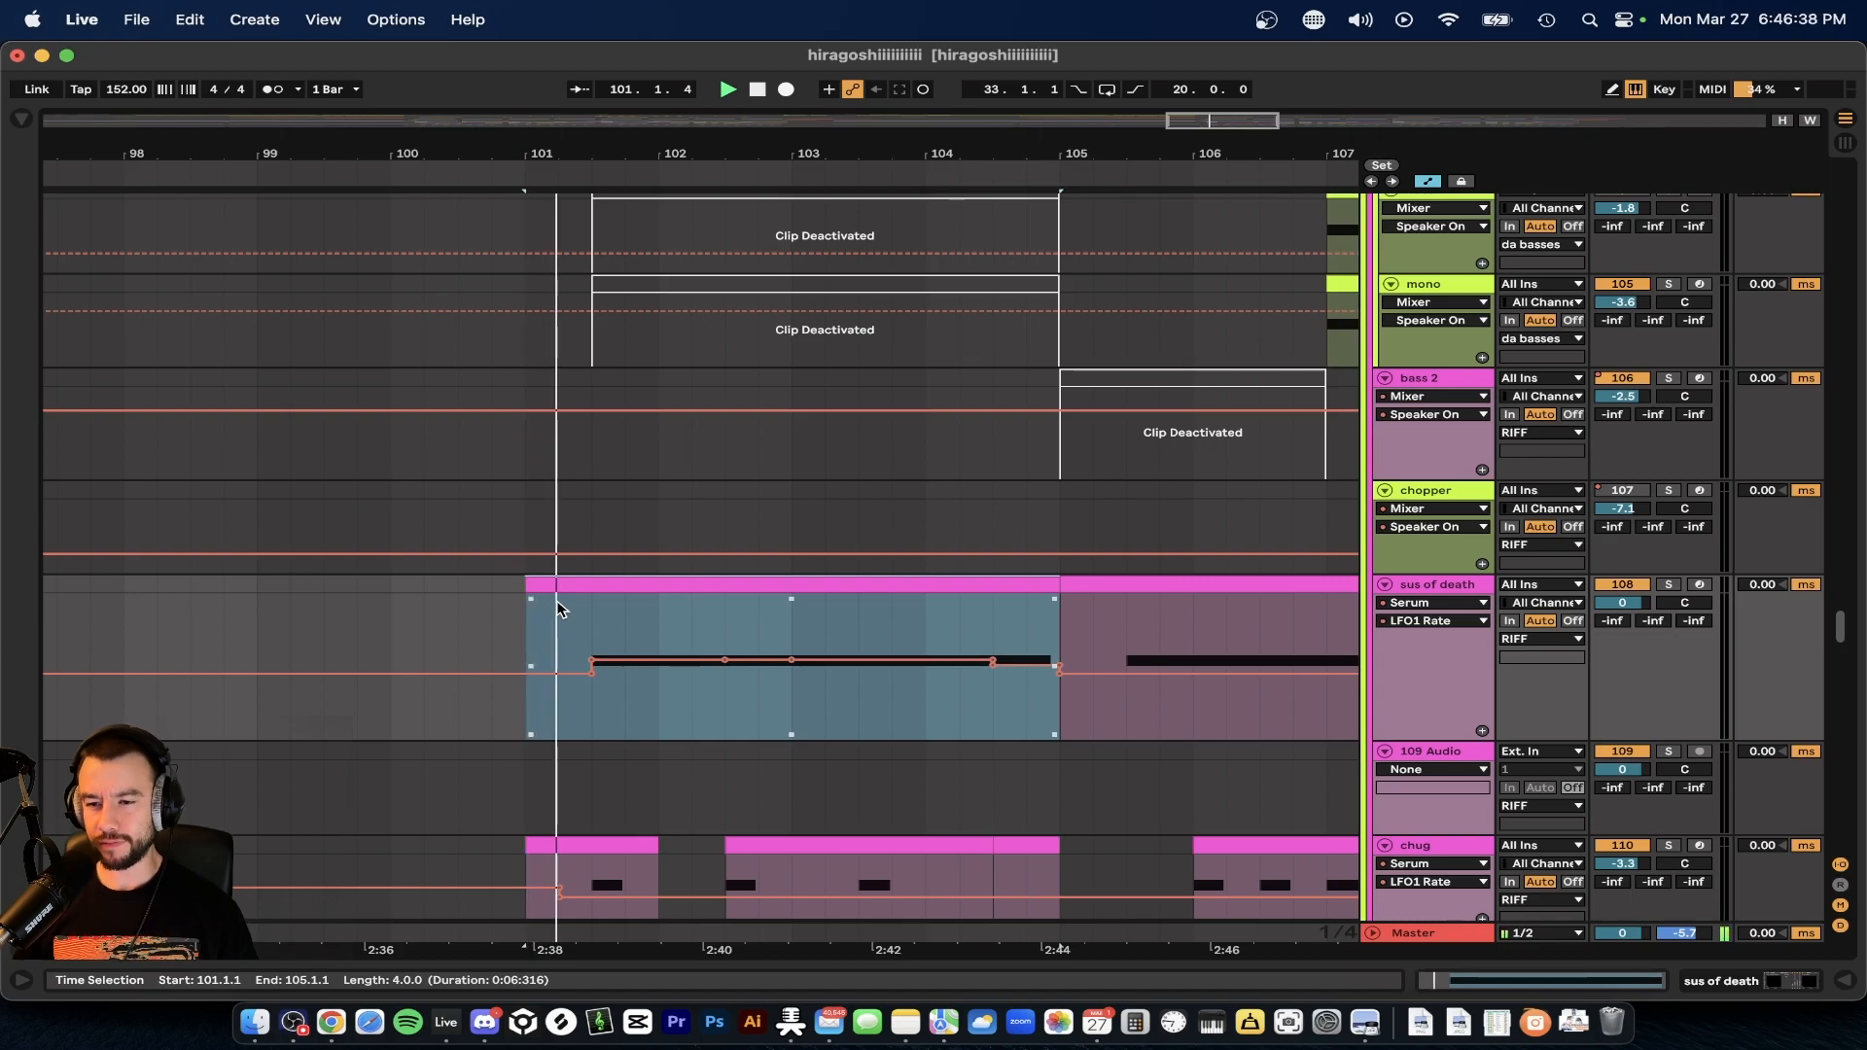
pyautogui.scroll(3, 550, 622)
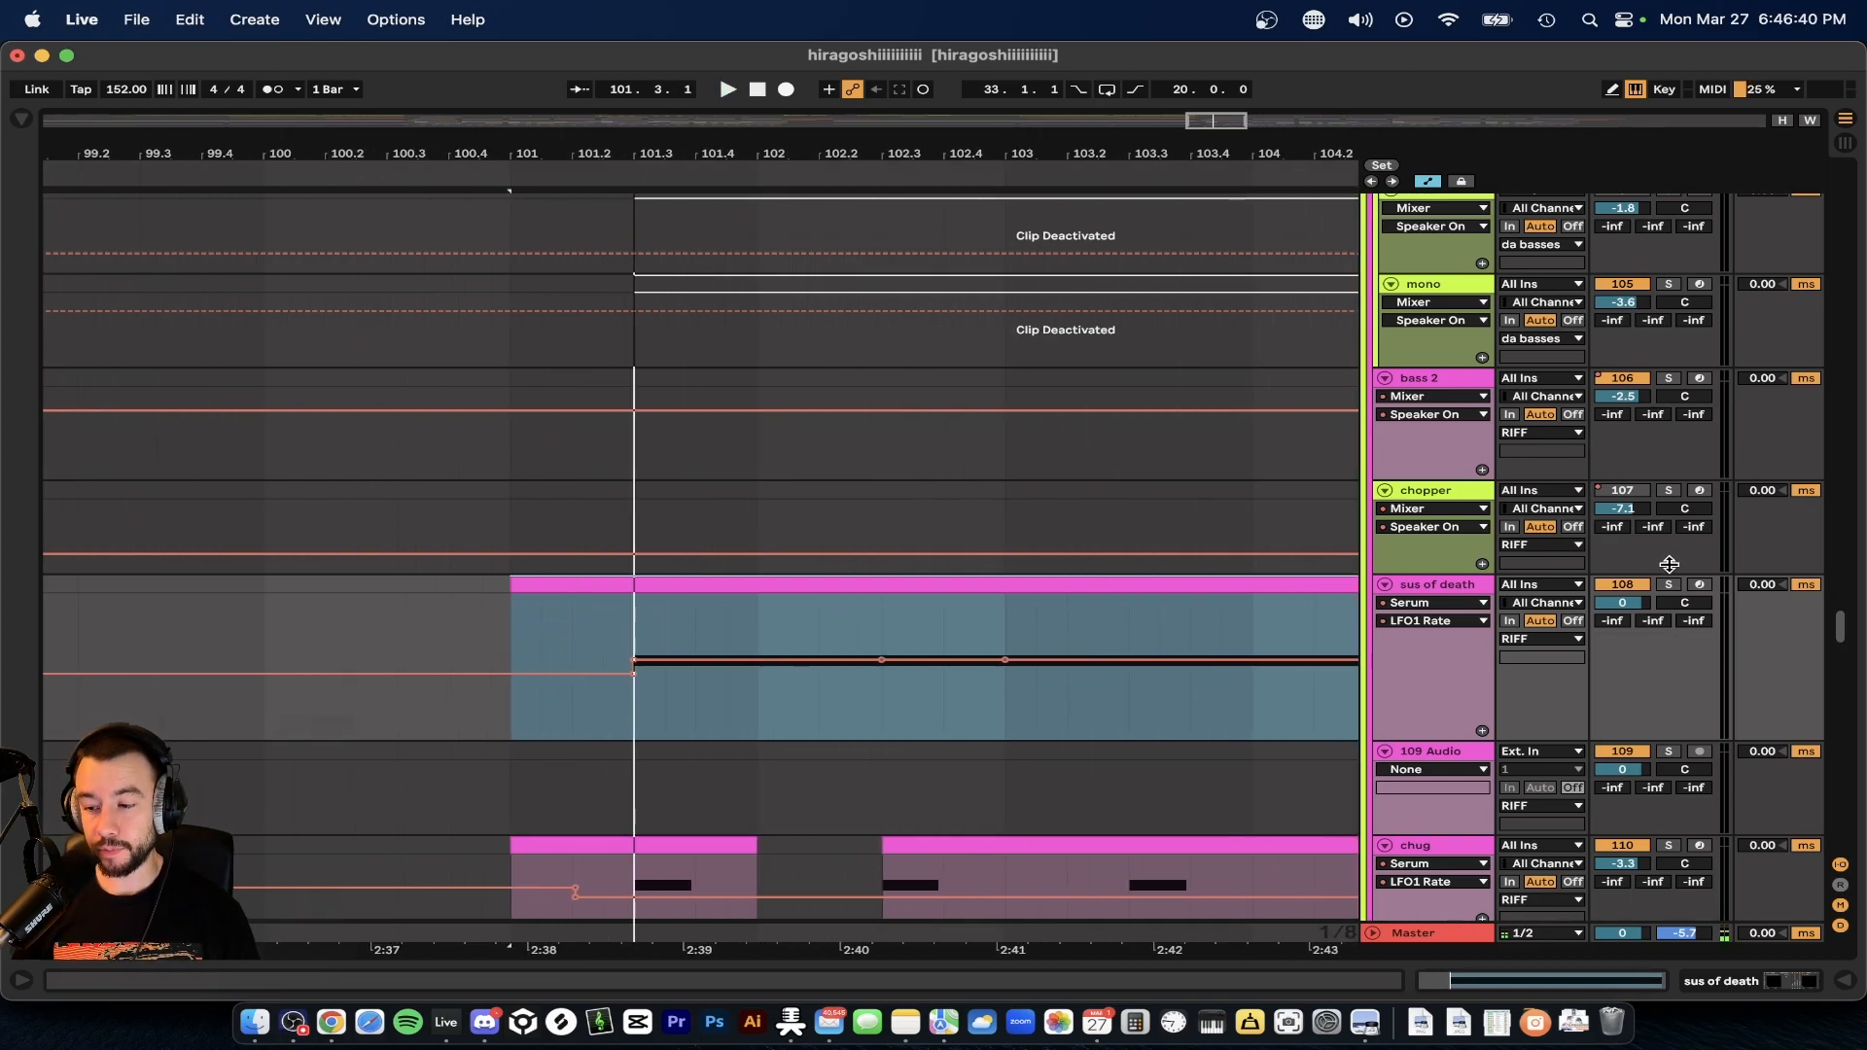
# - Play the sus of death track soloed and open its device chain, showing the chain list of the dripmentBassSLICER rack
pyautogui.press('space')
pyautogui.doubleClick(1443, 584)
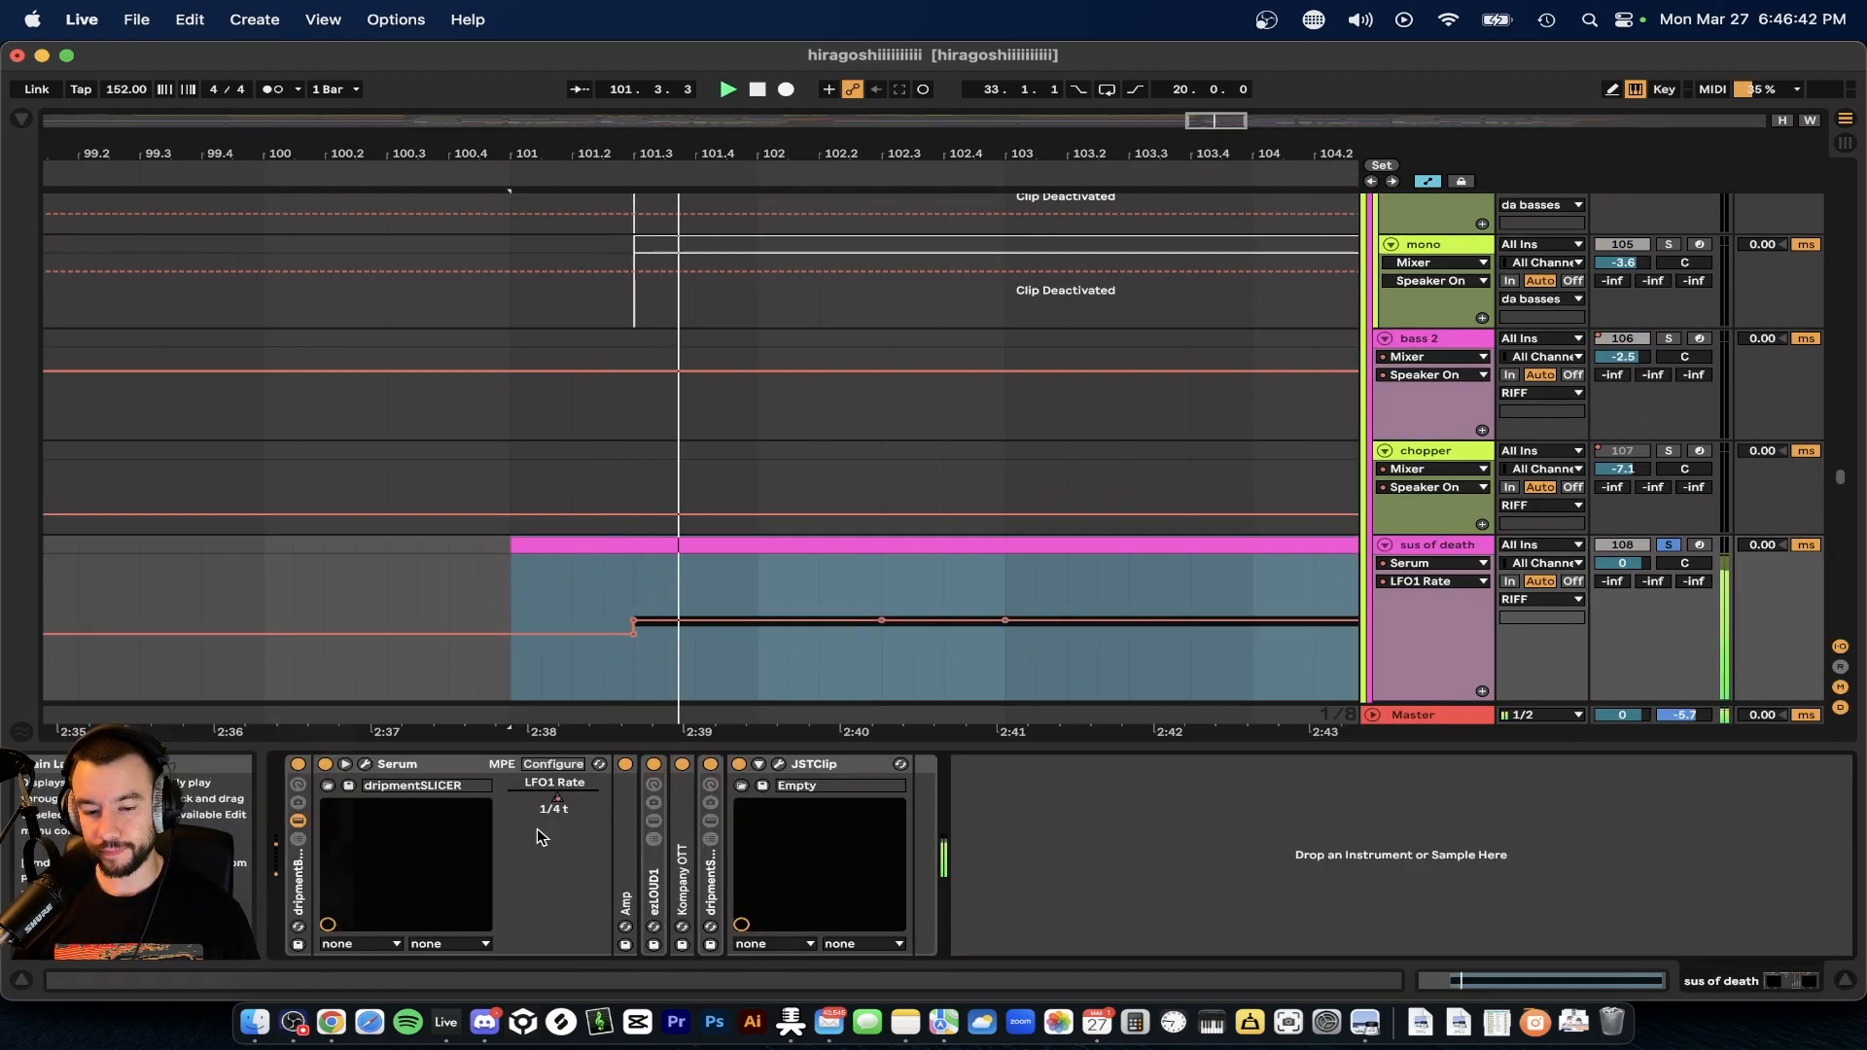
pyautogui.click(297, 839)
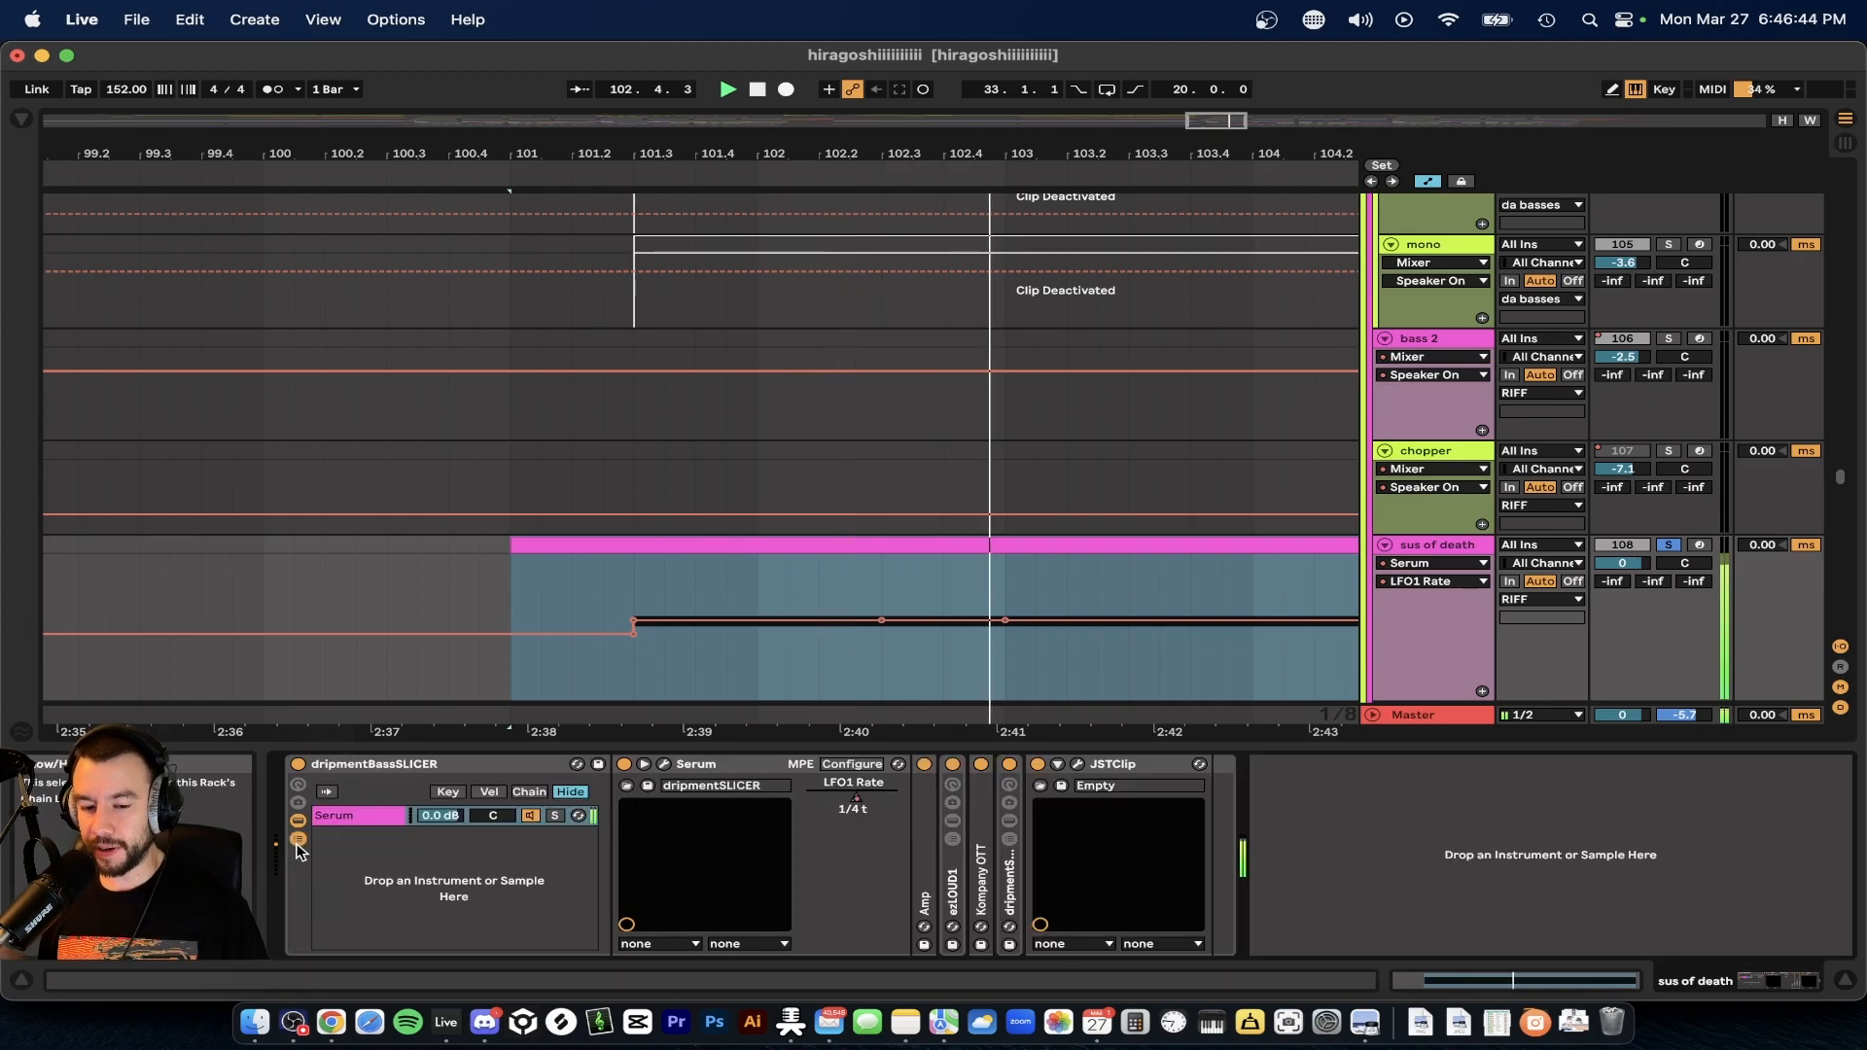
# - Follow the soloed playback across both sus of death clips from bar 102 to bar 107 and stop it
pyautogui.scroll(-5, 893, 463)
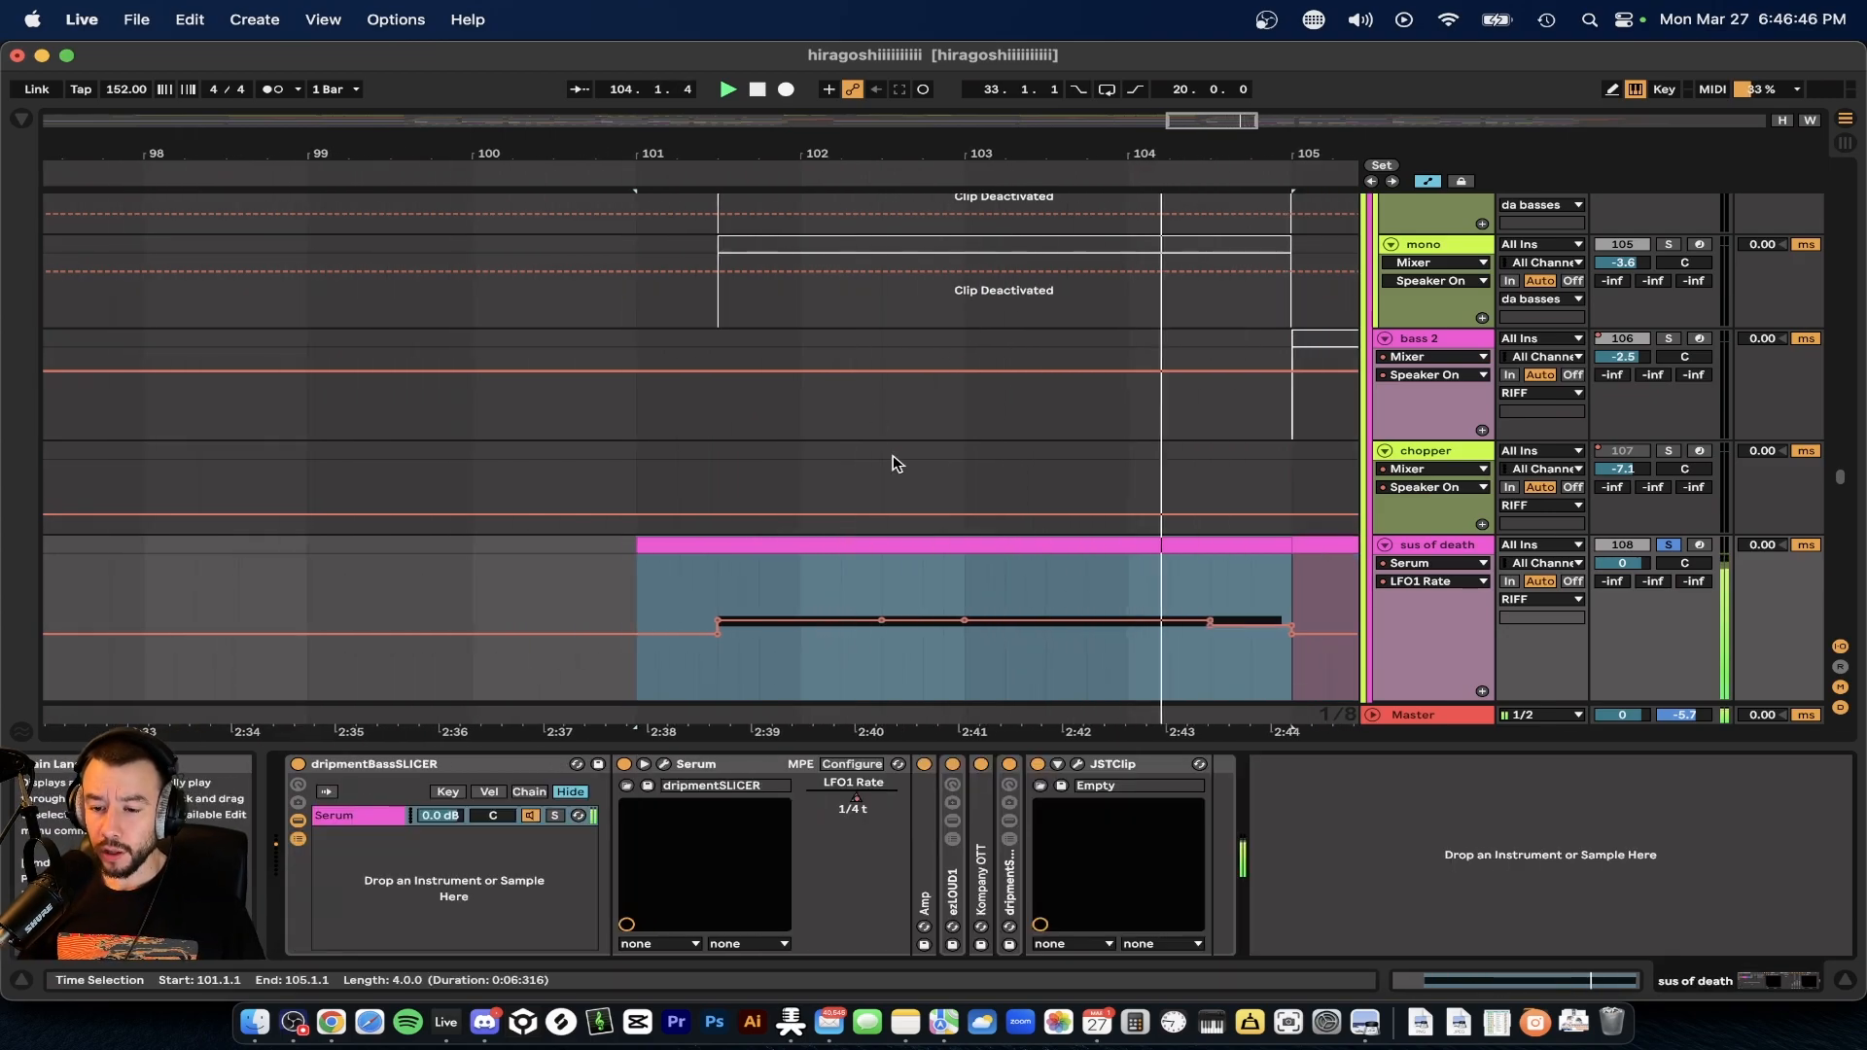
pyautogui.hscroll(4, 892, 463)
pyautogui.hscroll(4, 795, 586)
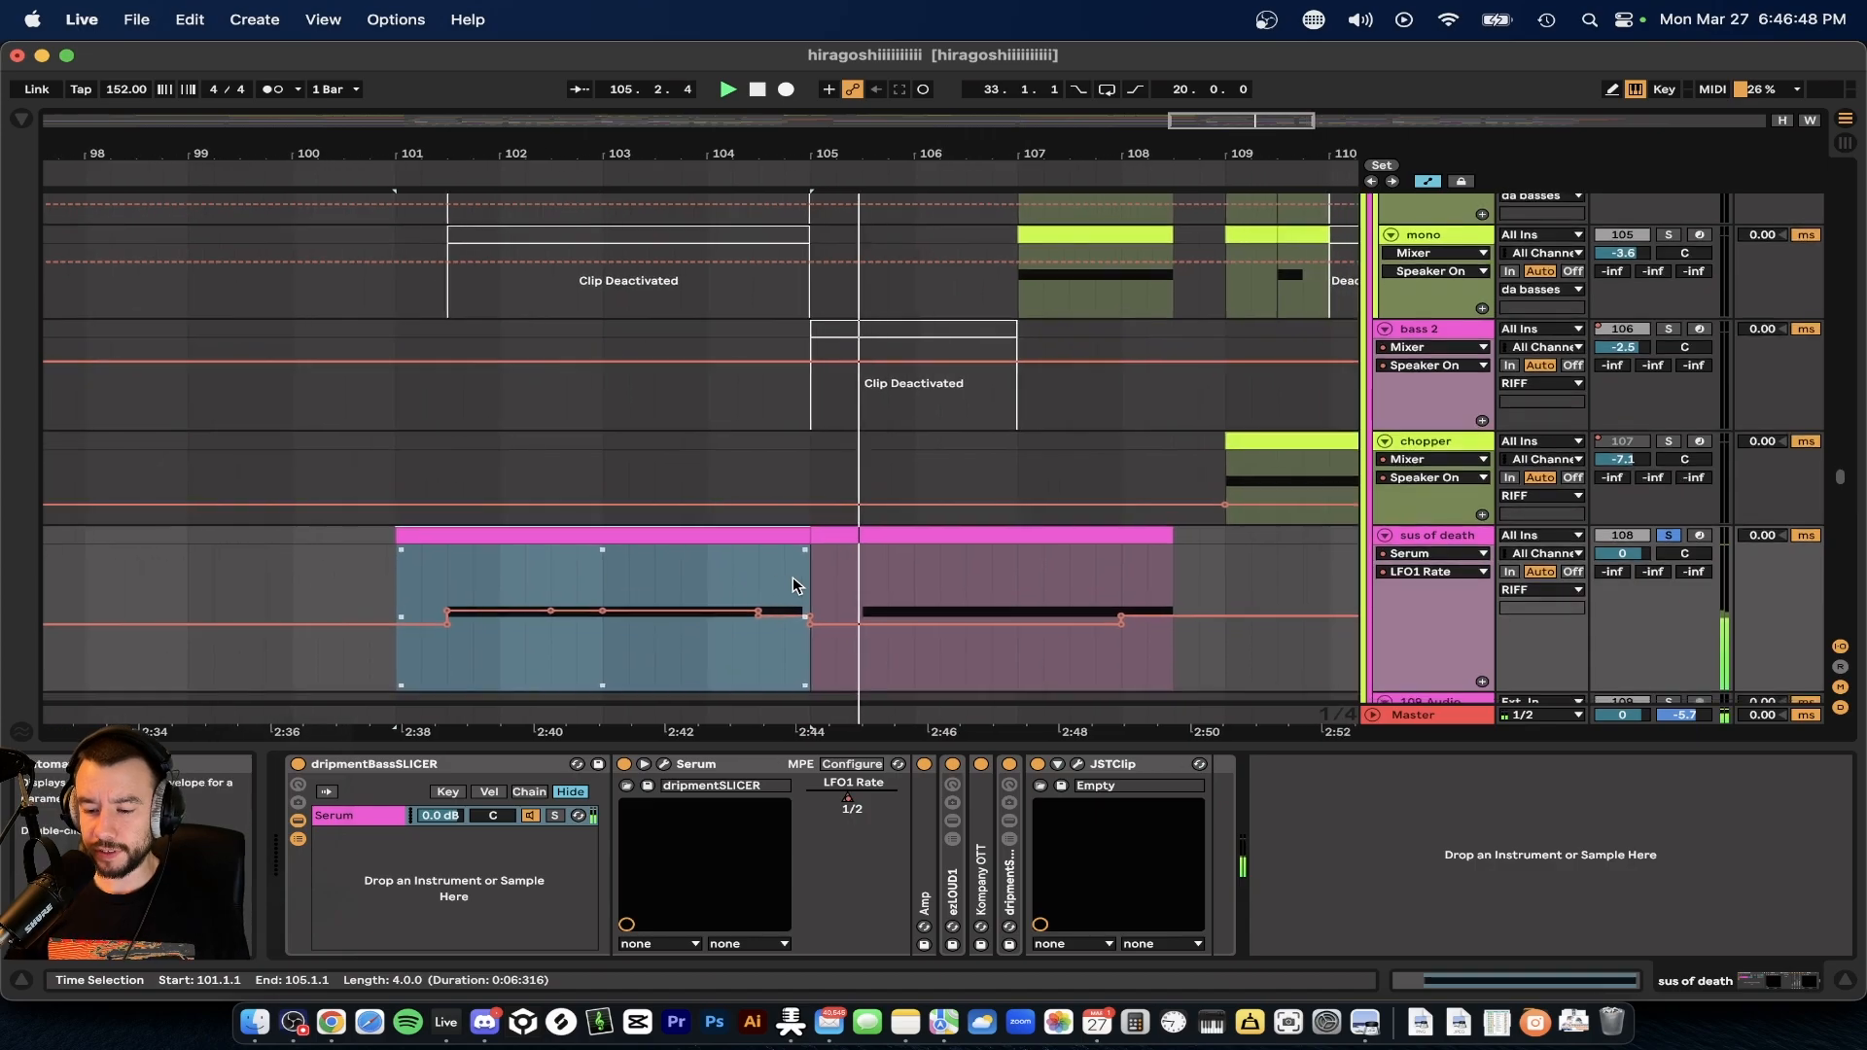
pyautogui.scroll(-4, 796, 585)
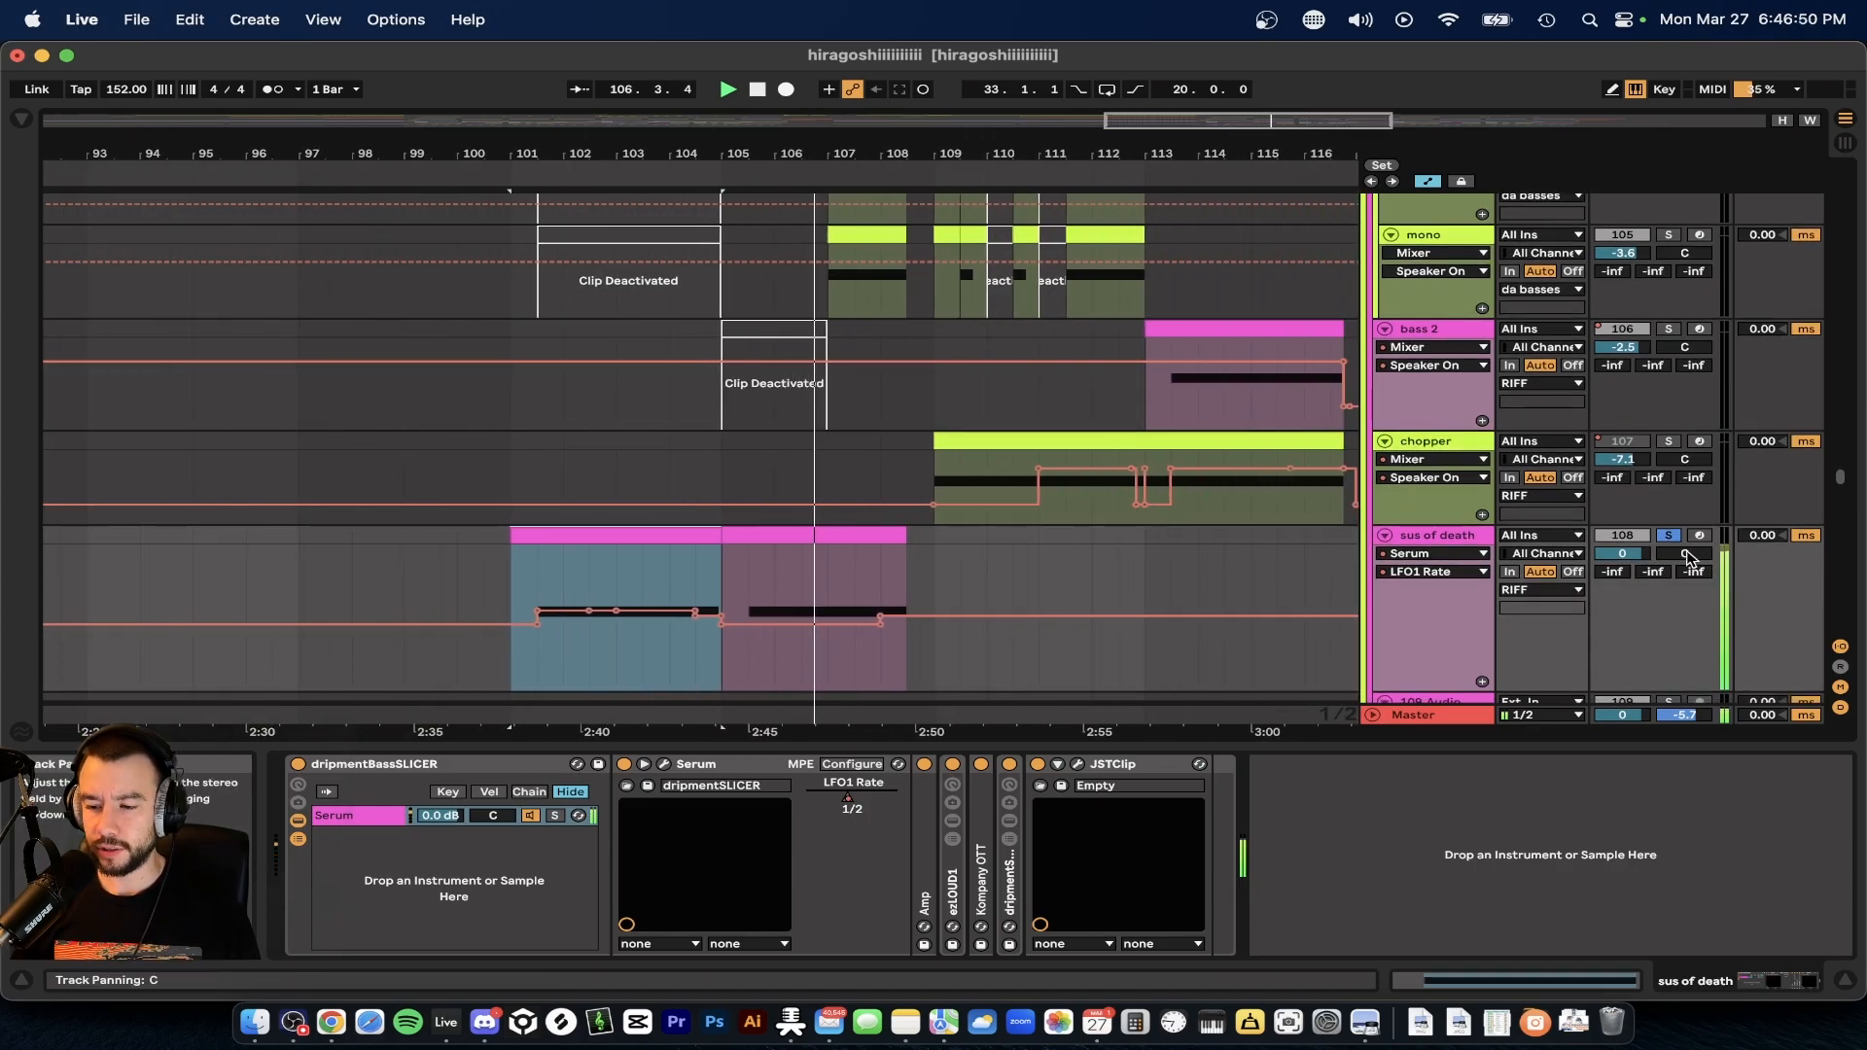
pyautogui.scroll(3, 973, 545)
pyautogui.hscroll(-2, 973, 545)
pyautogui.press('space')
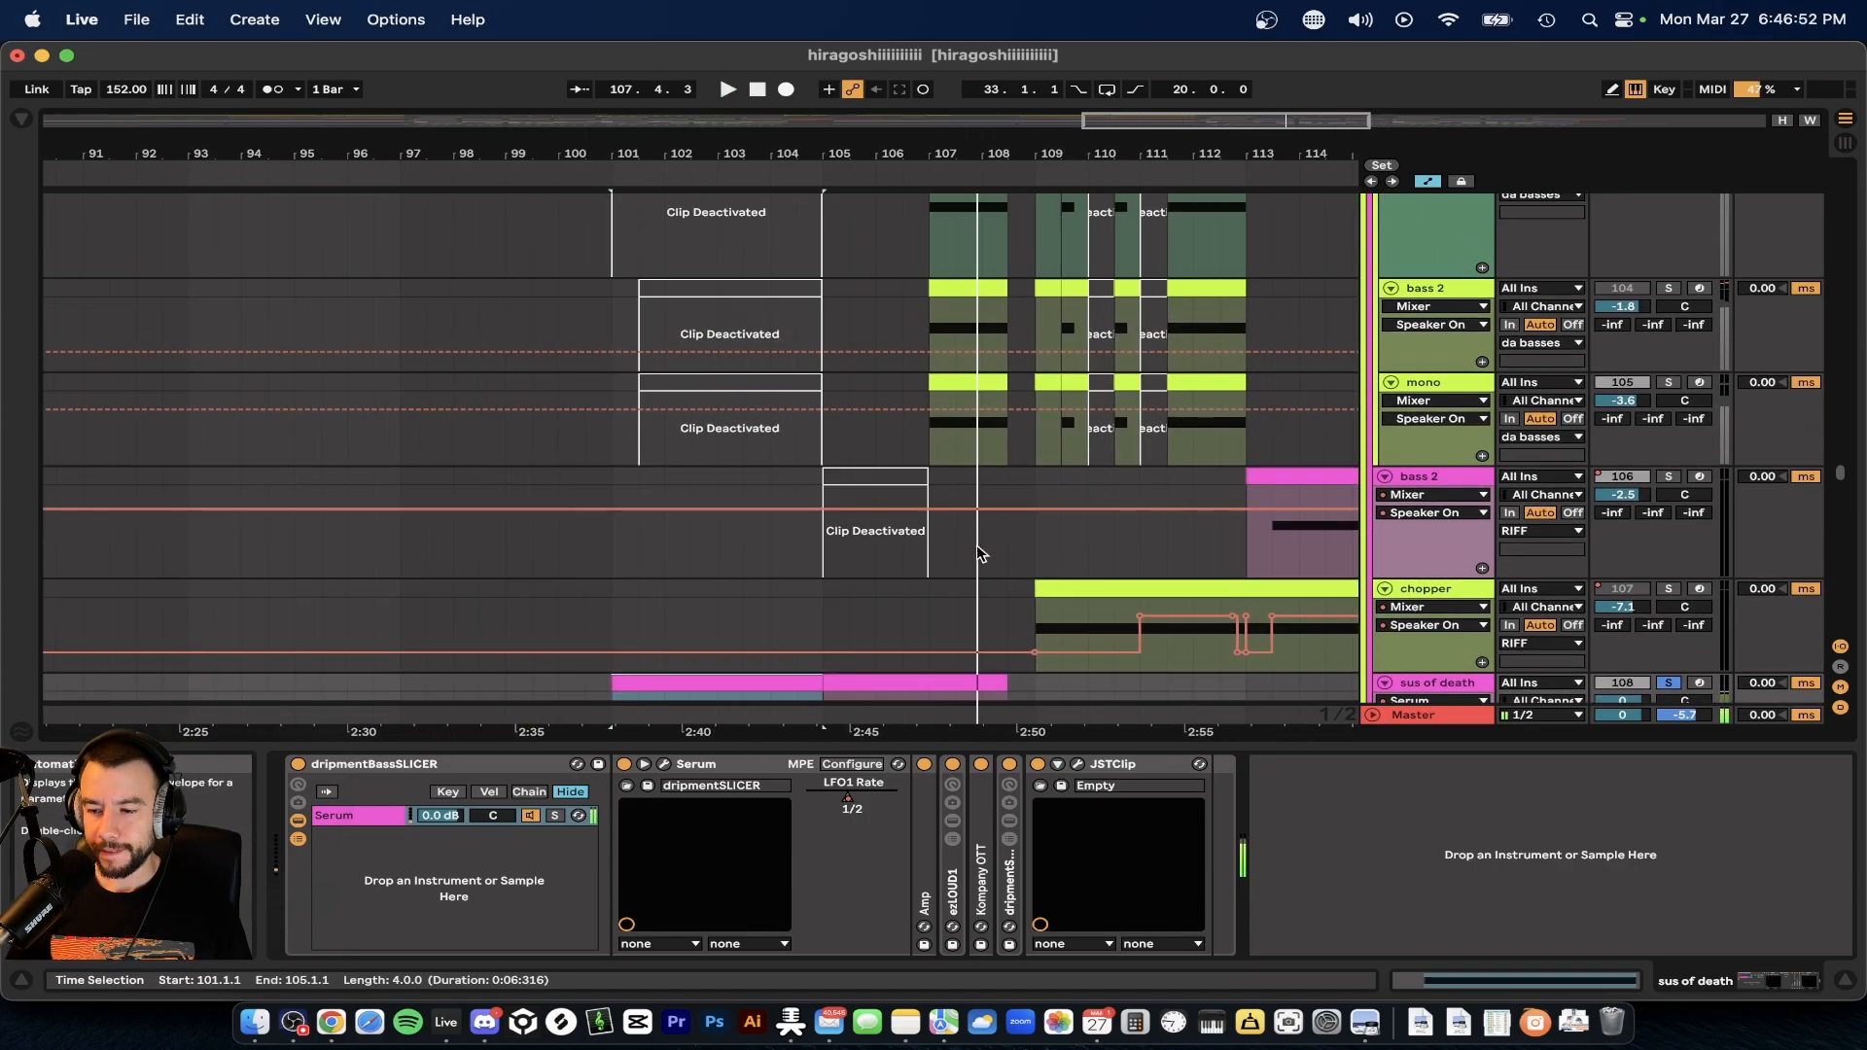
# - Play the full mix from 101.1.1 without the solo, hide the device chain and examine the RIFF and bass tracks
pyautogui.press('space')
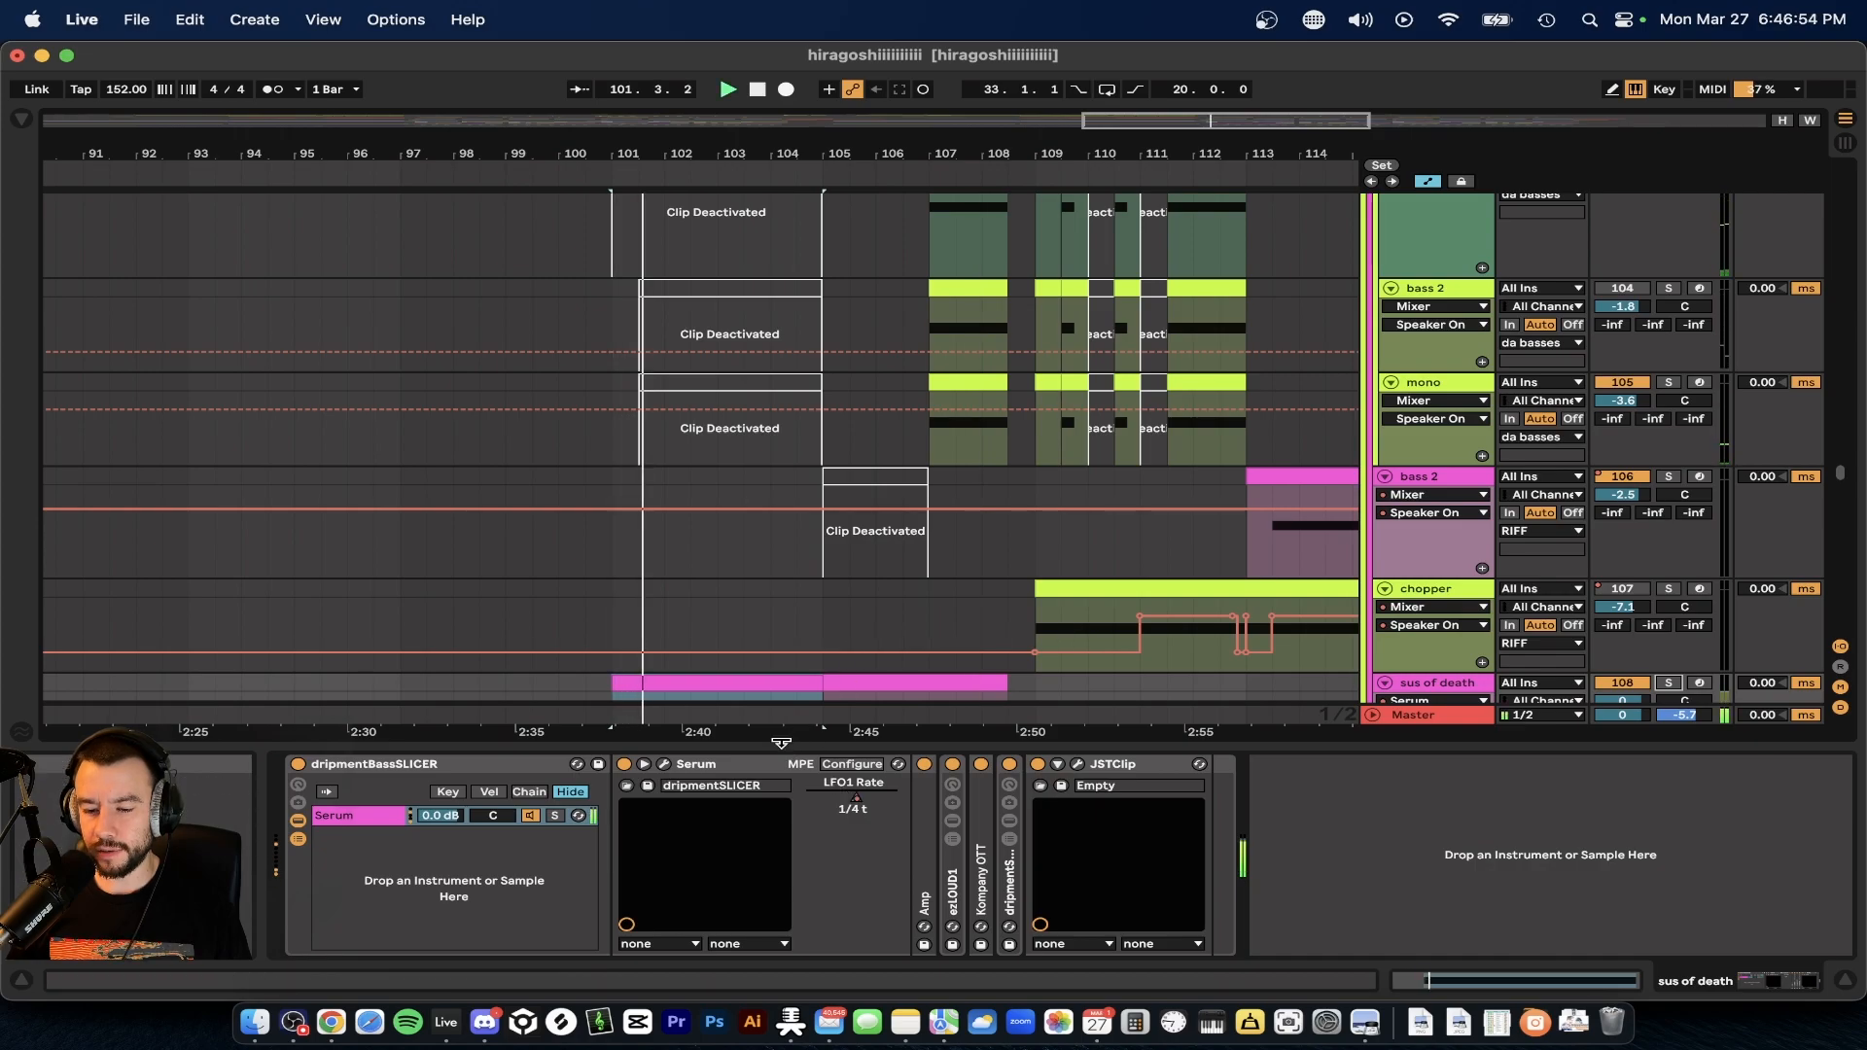
pyautogui.click(781, 743)
pyautogui.scroll(10, 784, 748)
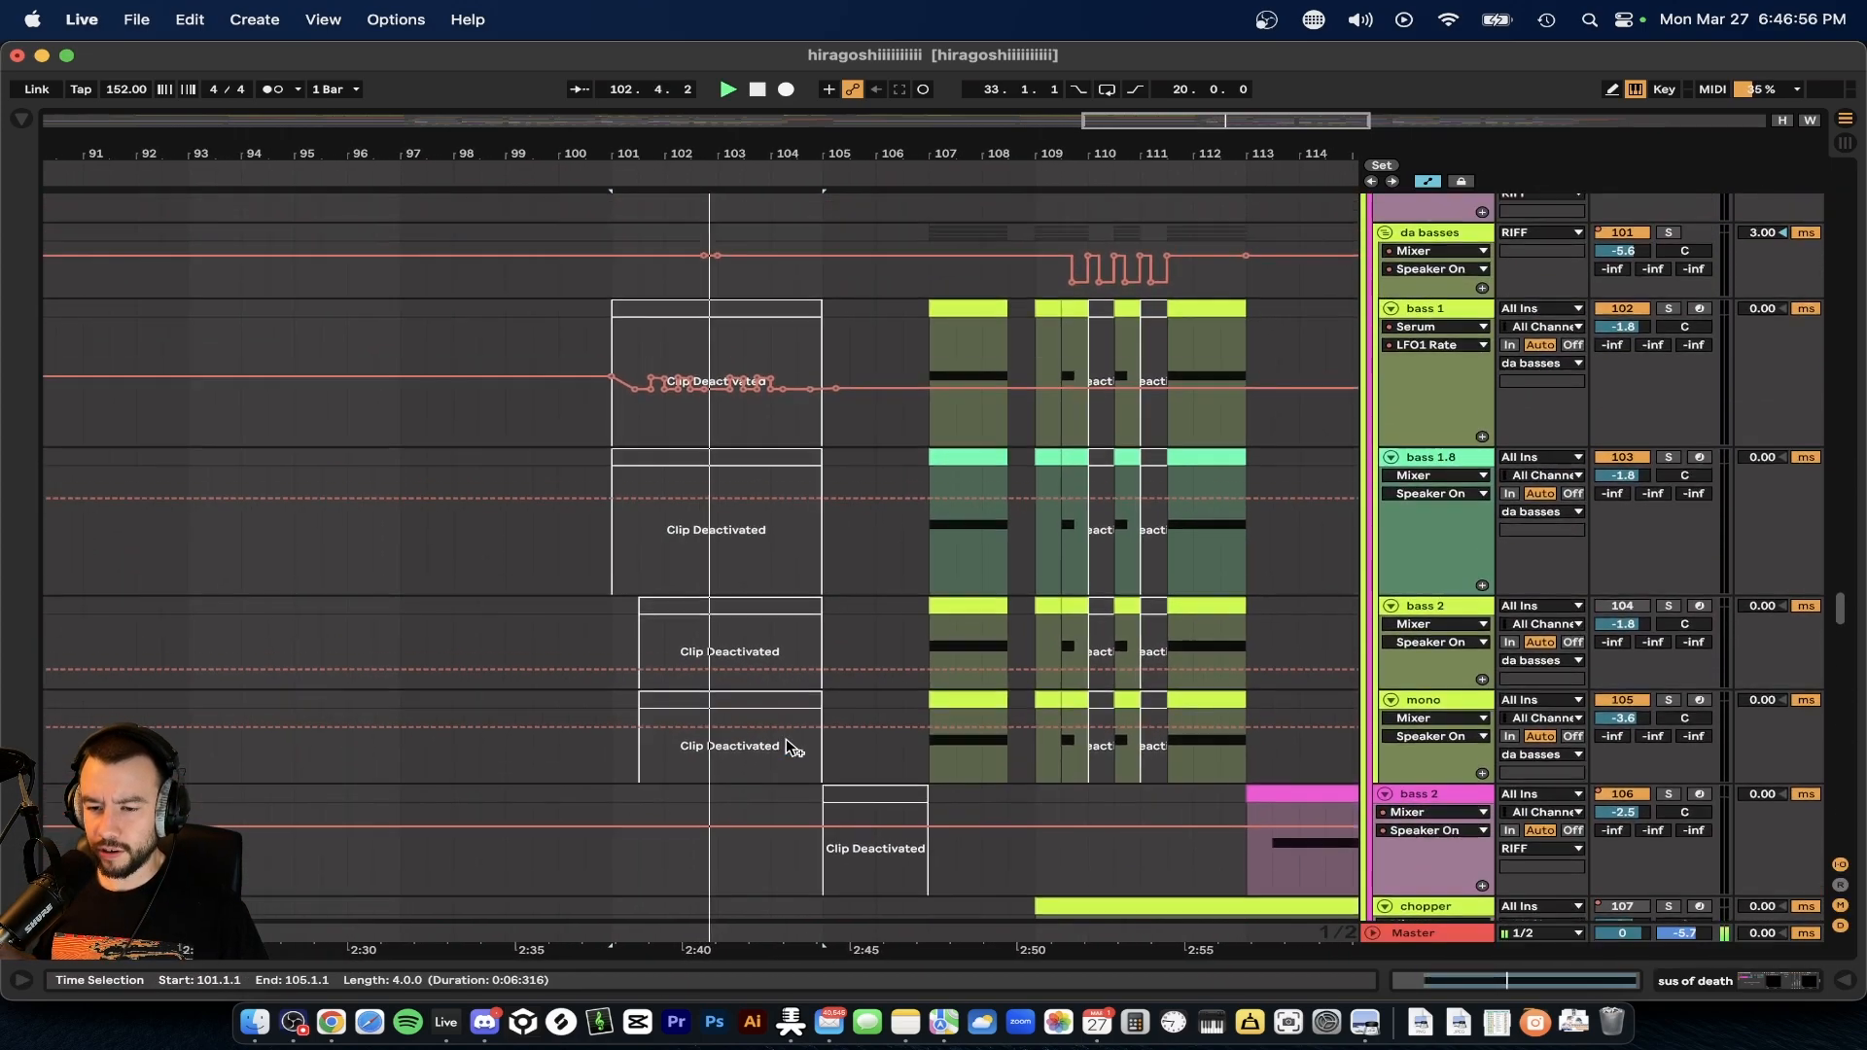
pyautogui.scroll(4, 793, 749)
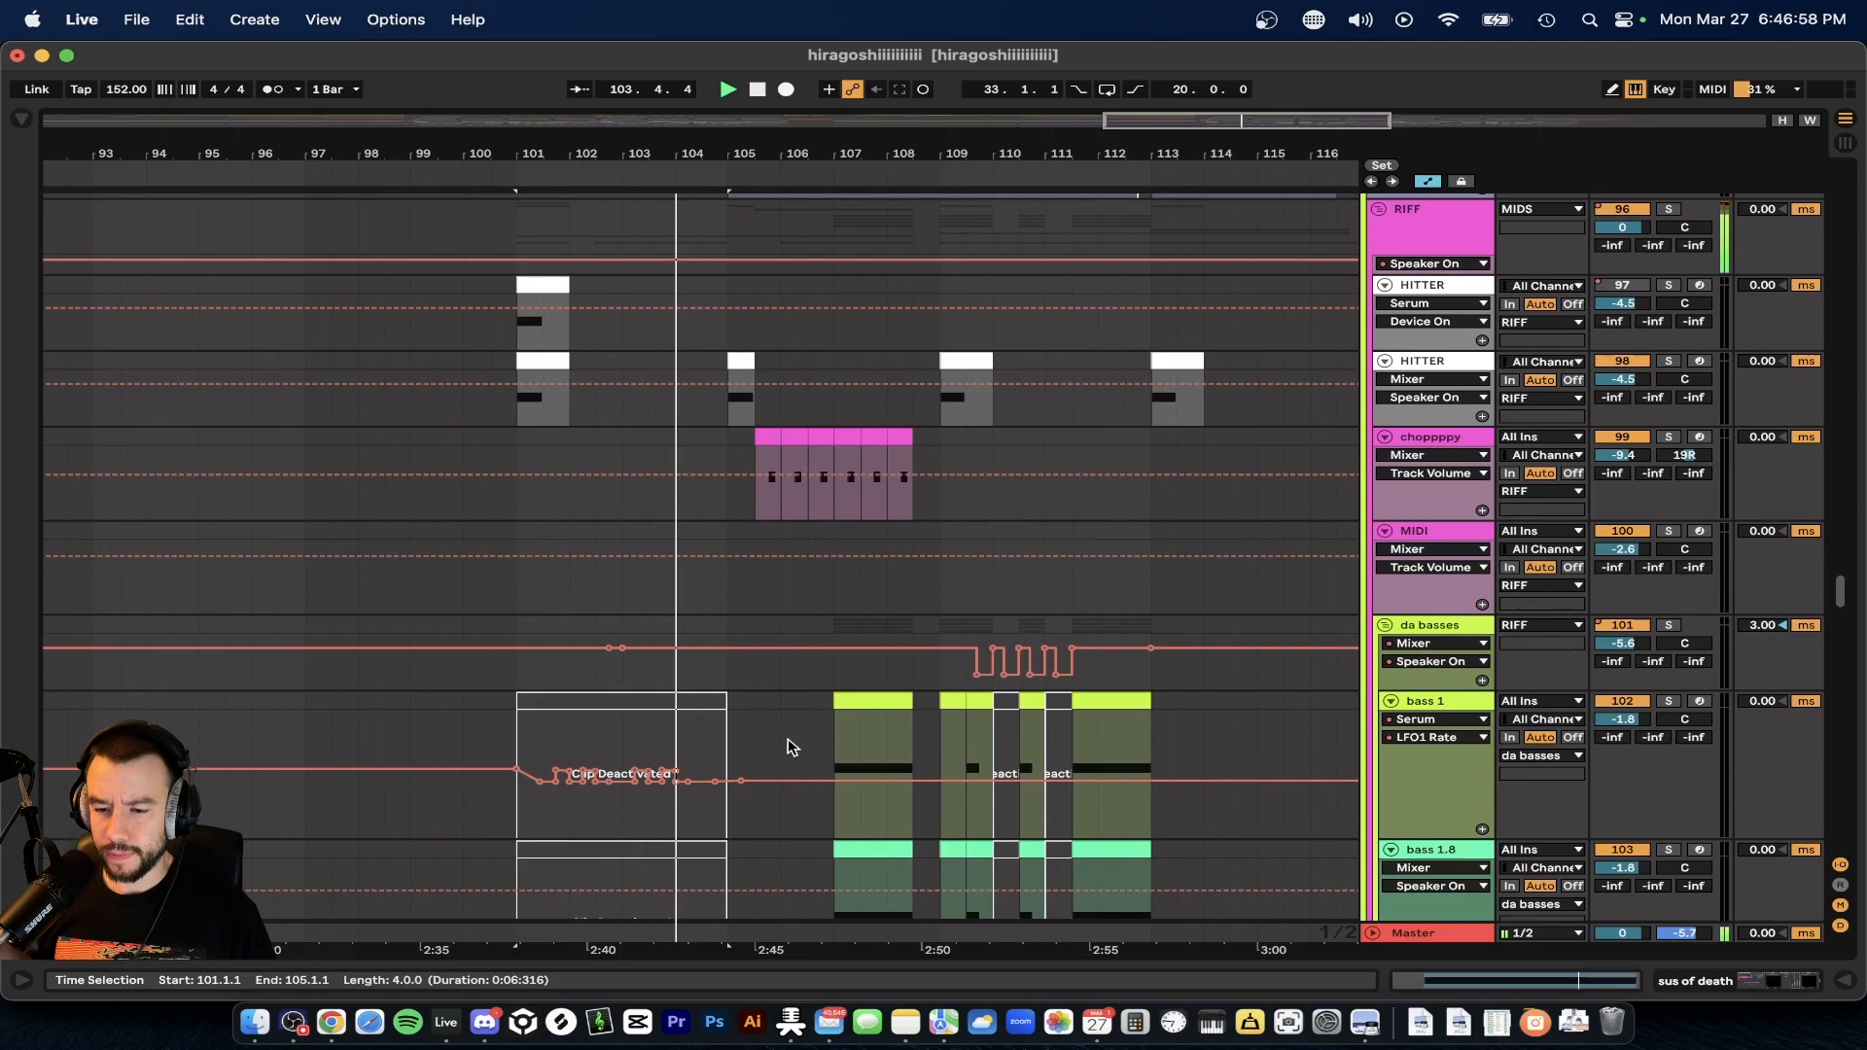
pyautogui.rightClick(789, 747)
pyautogui.click(737, 685)
pyautogui.scroll(-15, 749, 710)
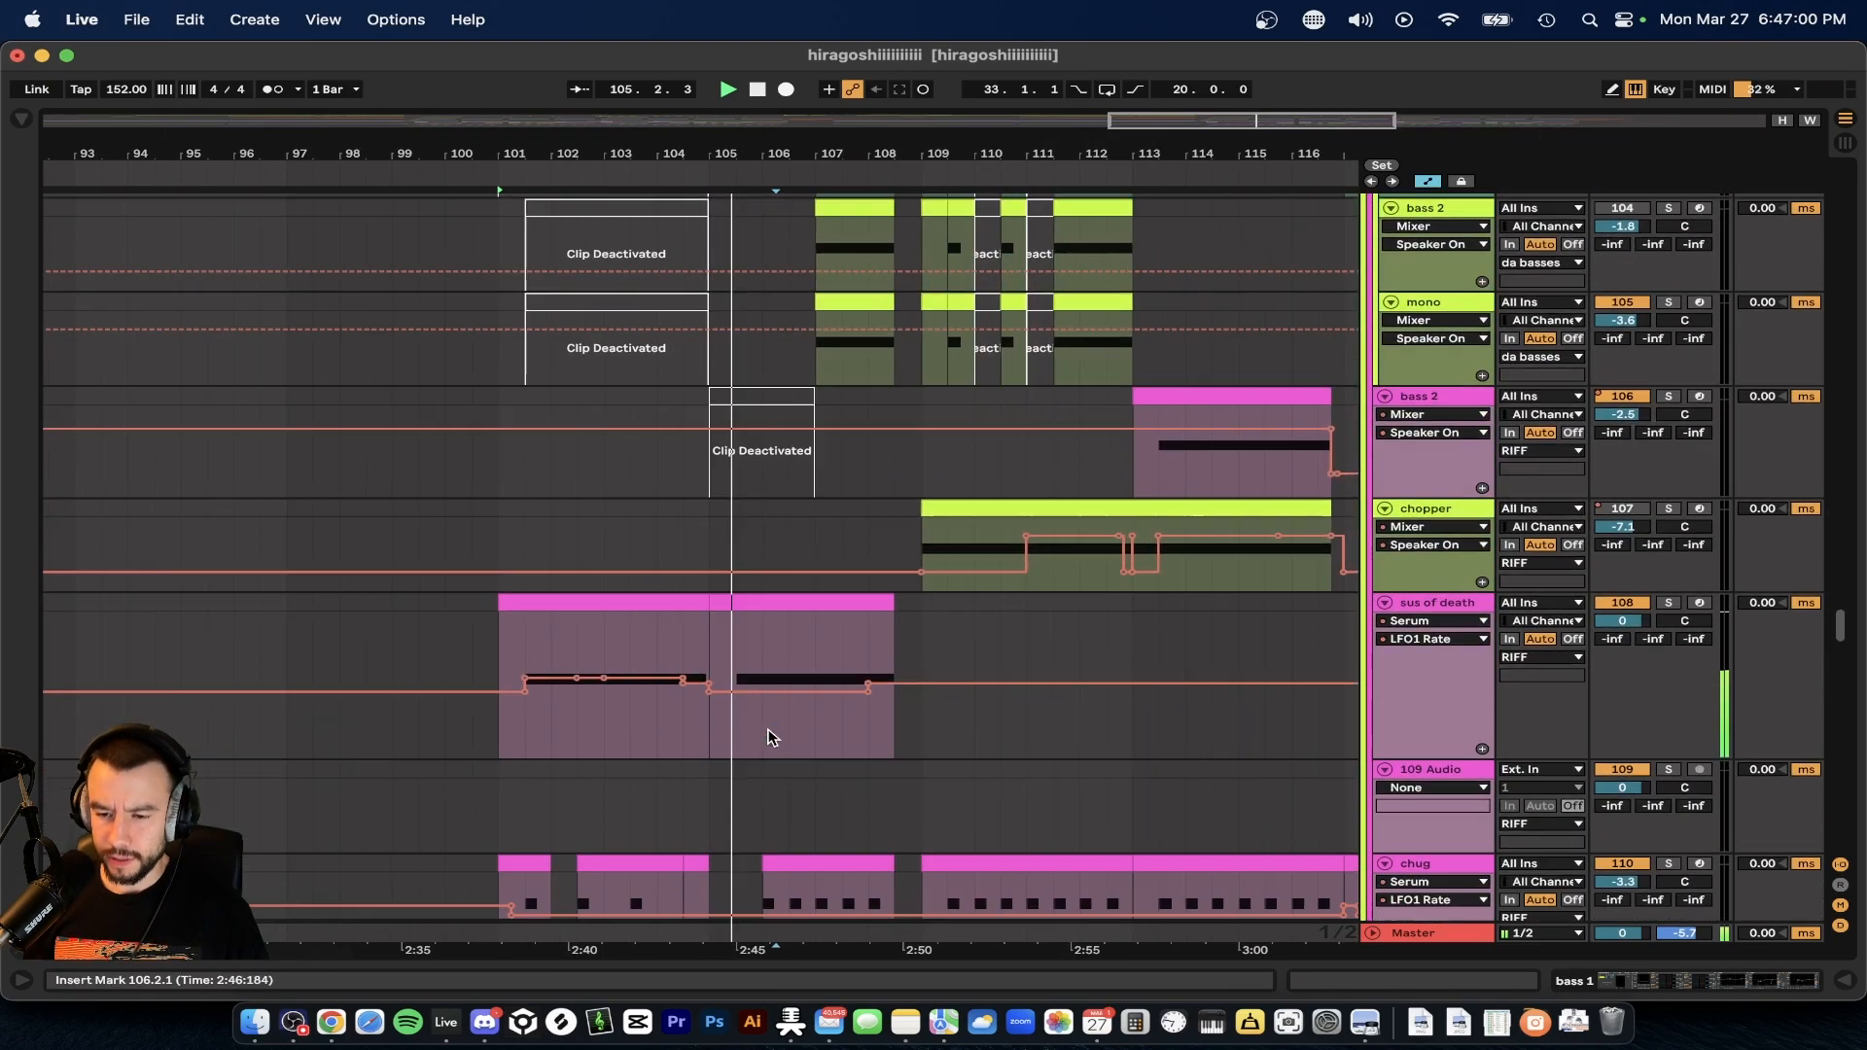
# - Show the sus of death Serum's LFO1 Rate automation, inspect its changes up close and play the clips with it
pyautogui.doubleClick(1442, 421)
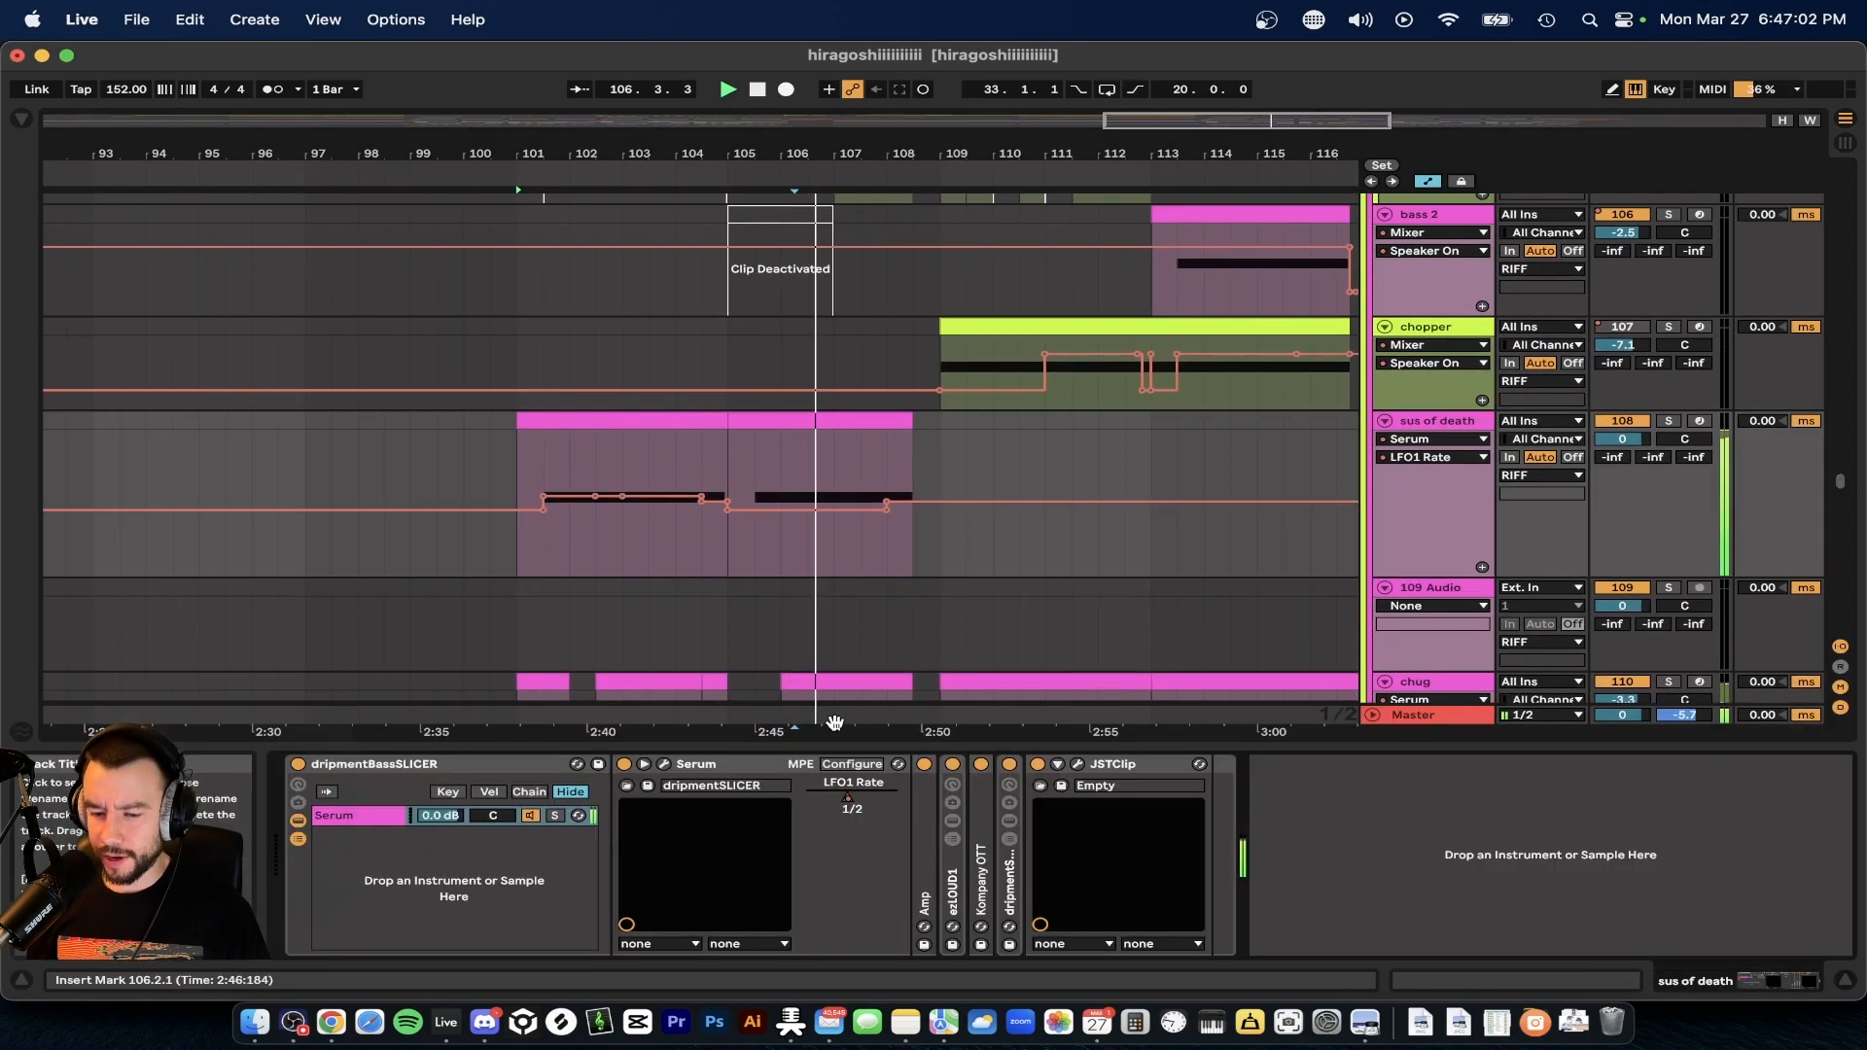
pyautogui.rightClick(844, 802)
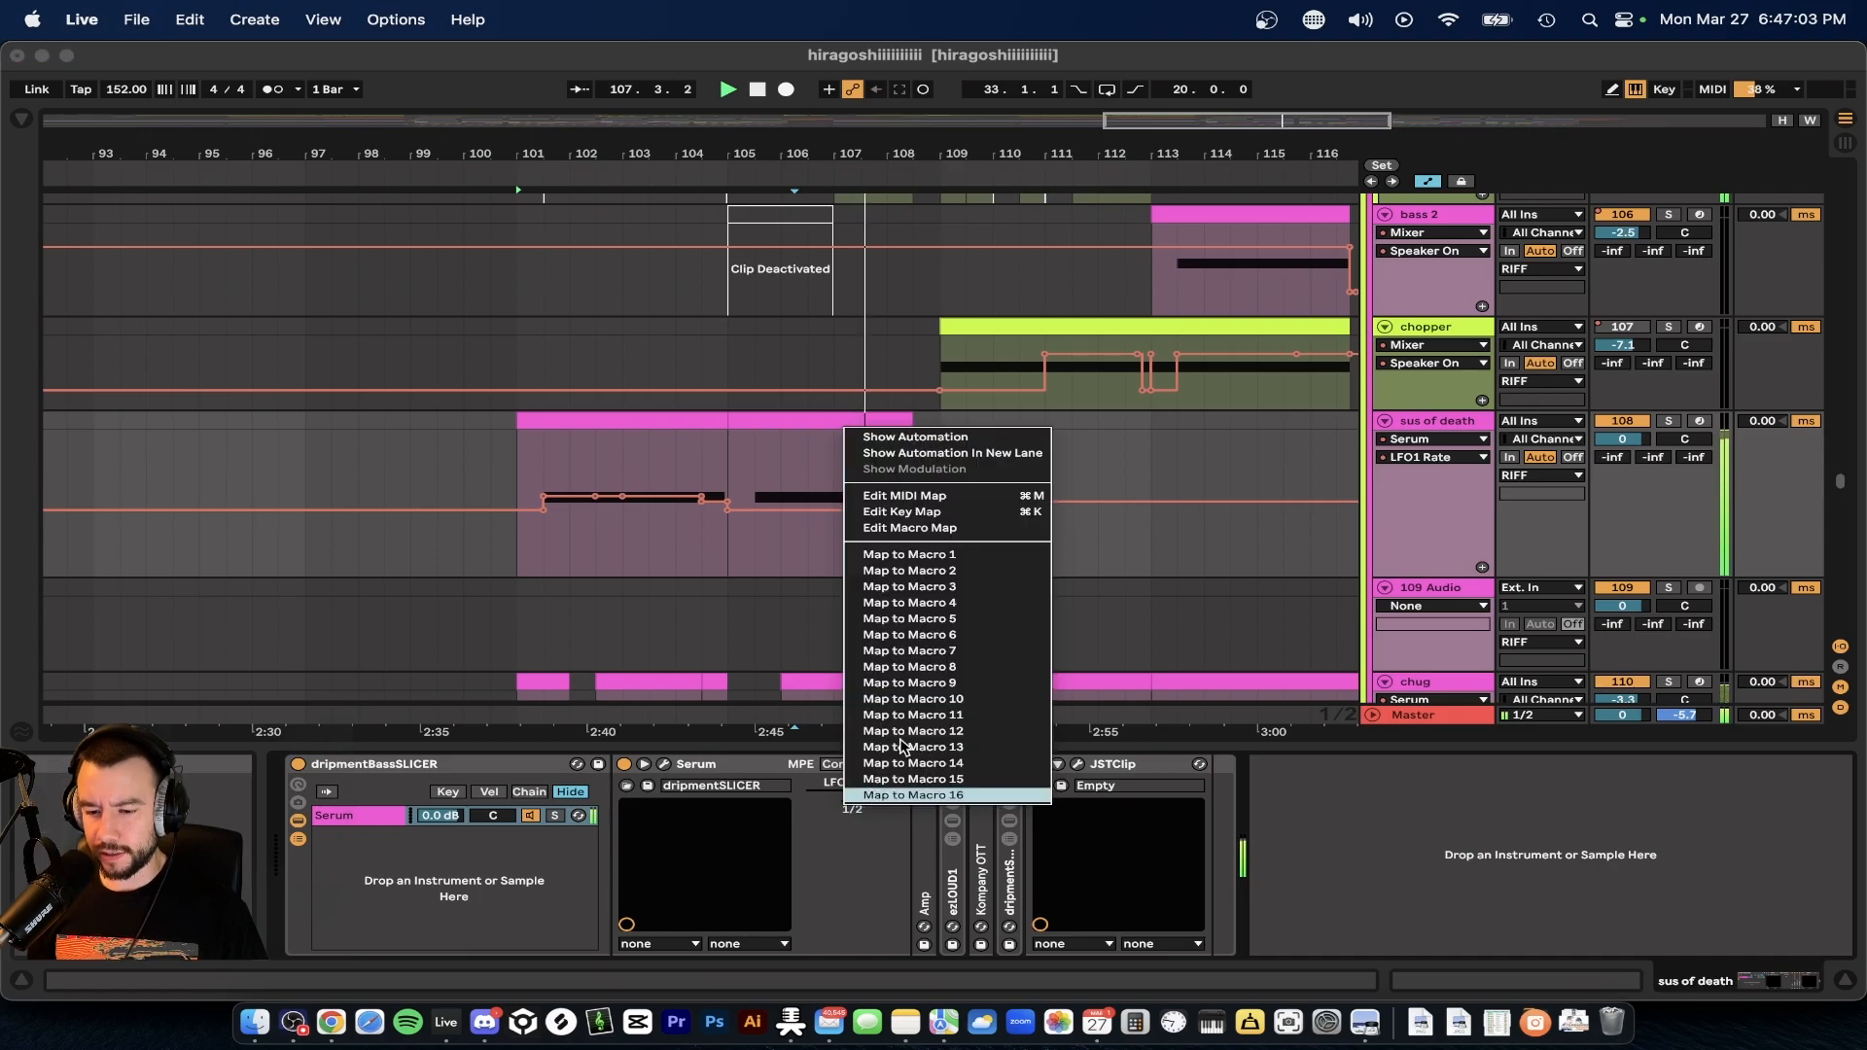
pyautogui.click(914, 436)
pyautogui.press('space')
pyautogui.scroll(3, 776, 465)
pyautogui.click(303, 473)
pyautogui.press('space')
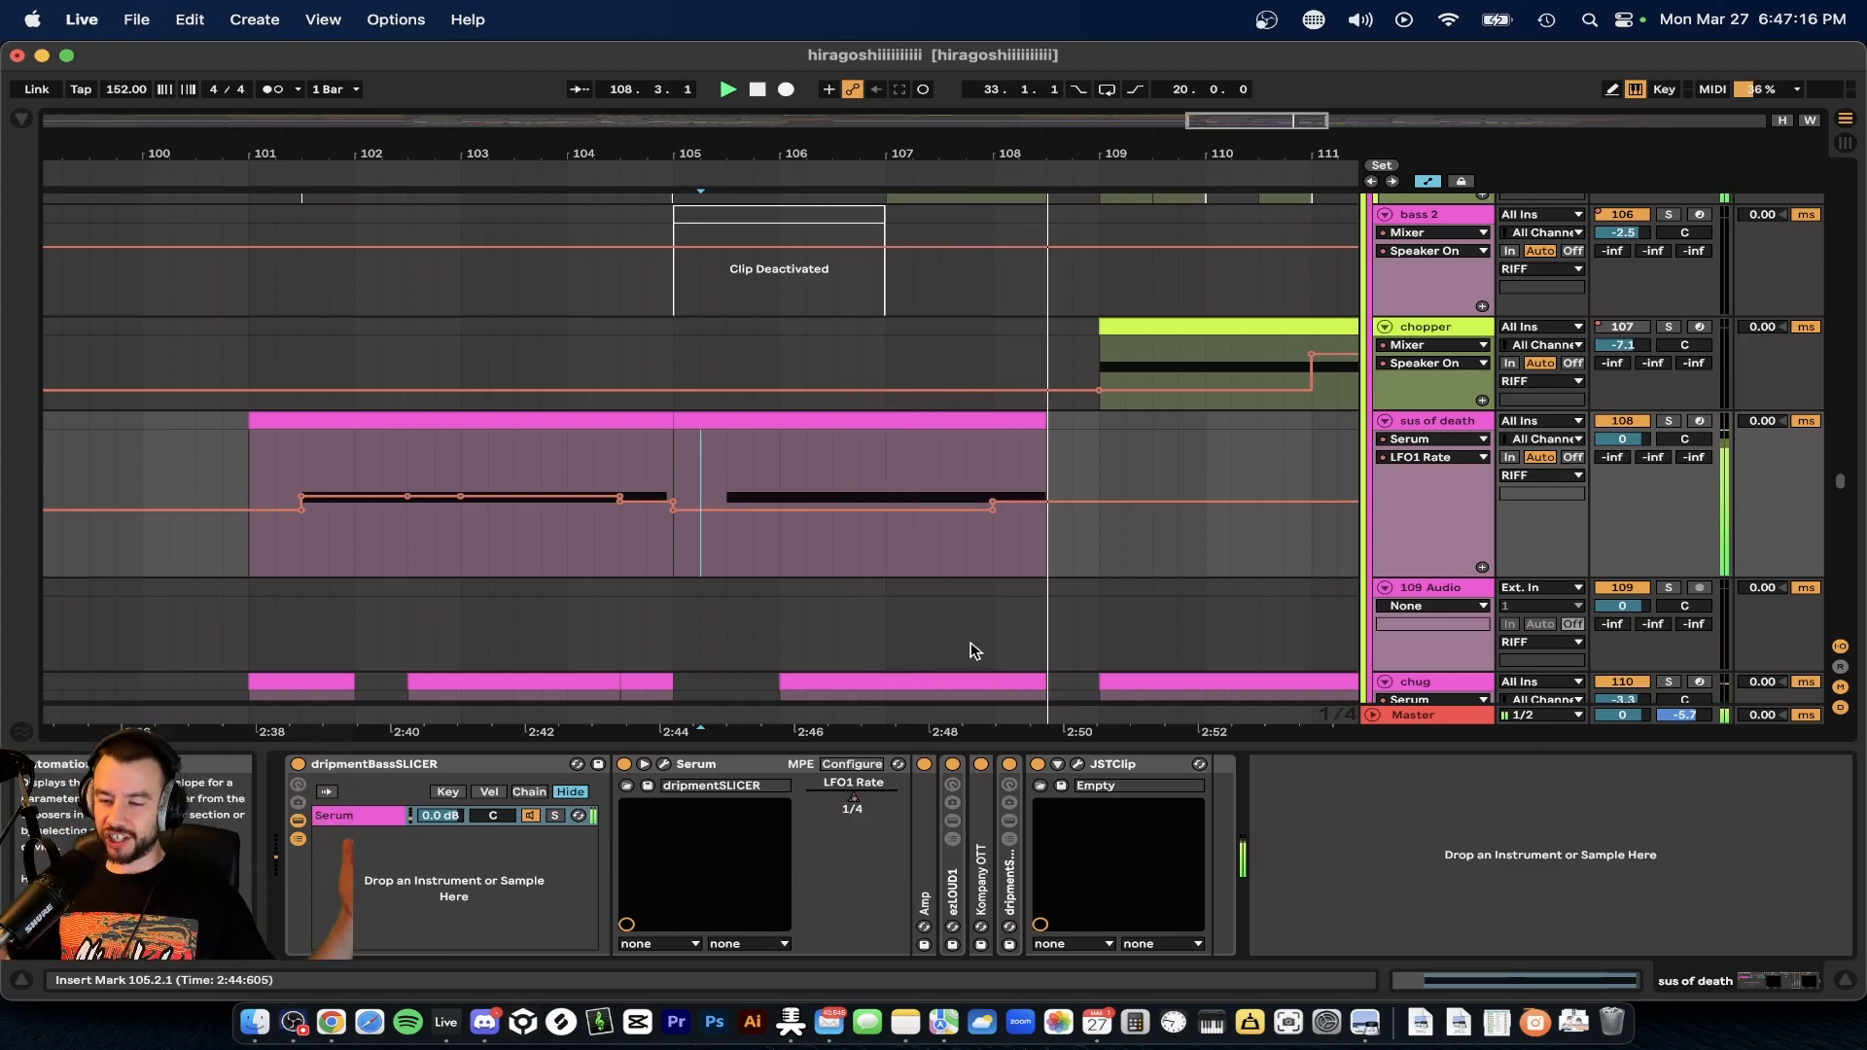
# - Stop playback, place the insert marker at 108.1.1 on the chopper track and hide the device chain
pyautogui.press('space')
pyautogui.click(990, 342)
pyautogui.scroll(3, 990, 342)
pyautogui.hscroll(1, 990, 342)
pyautogui.click(941, 744)
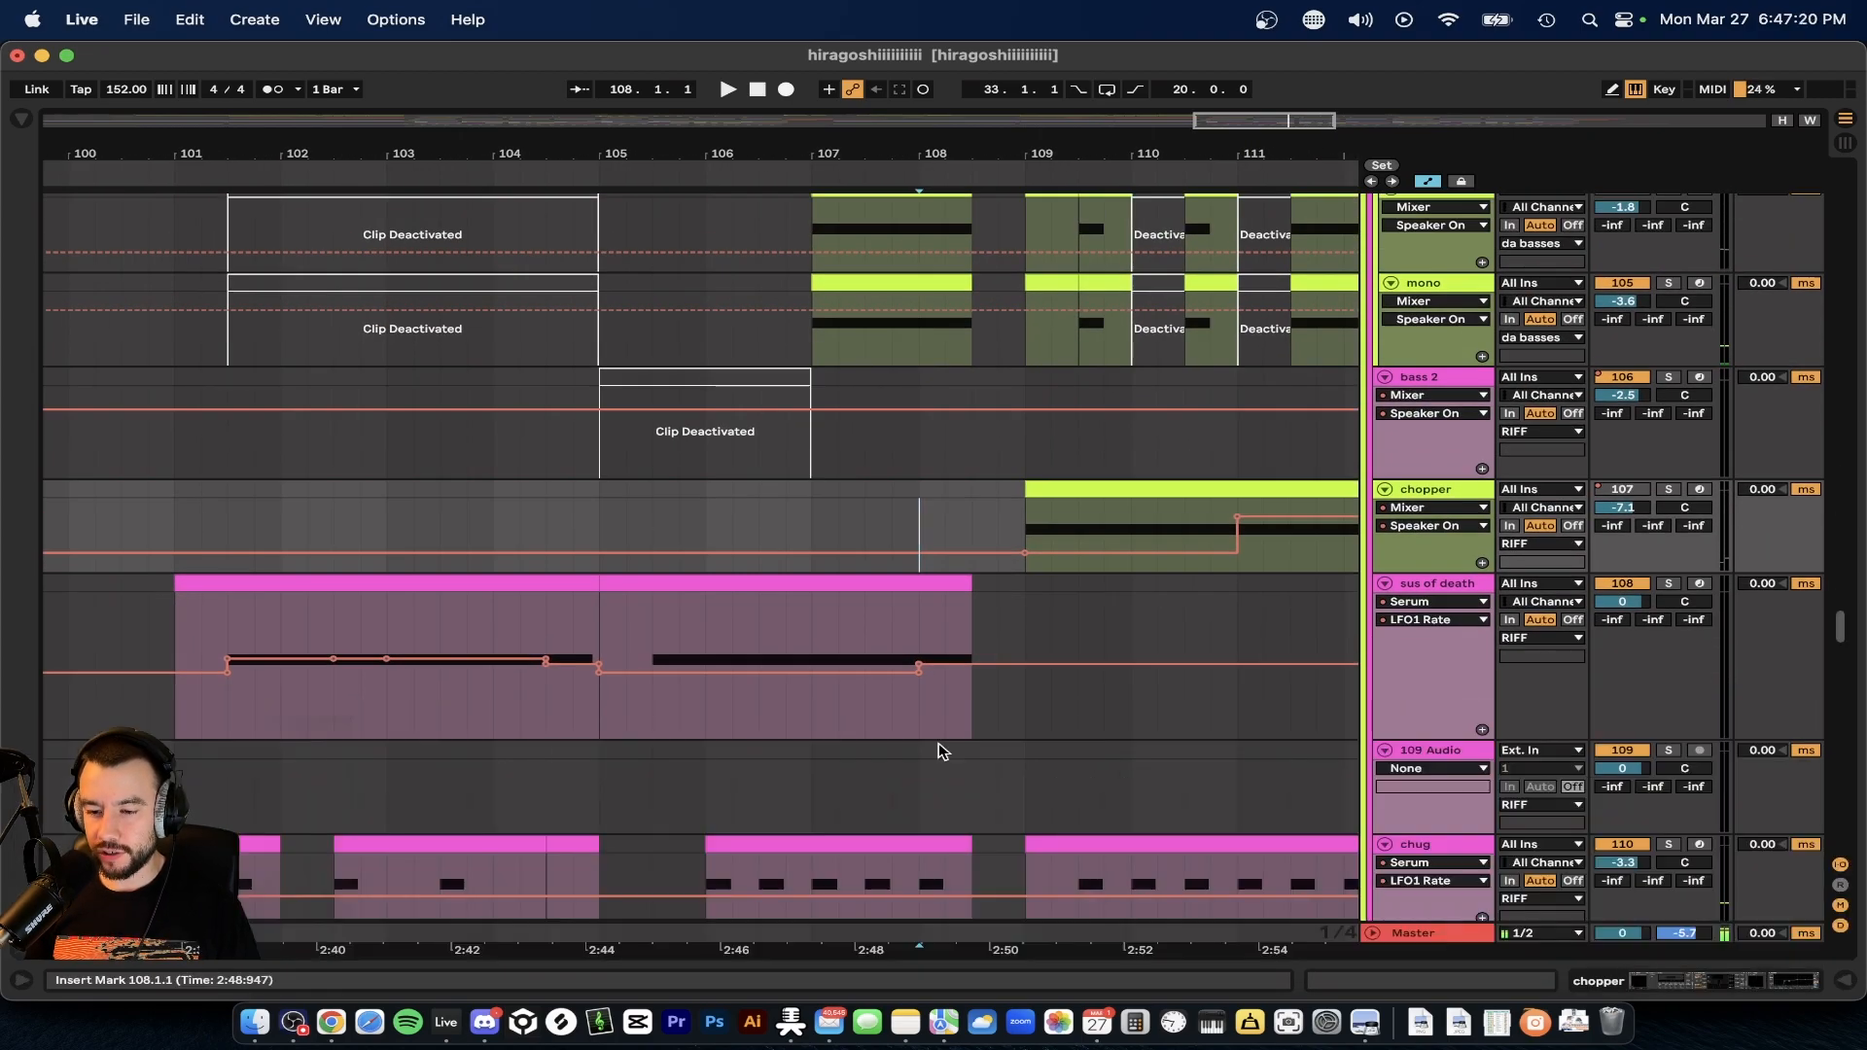
# - Play the mix around bars 108 and 109 and locate the XLNT-NXSTY and Sword Slash vocal sample clips
pyautogui.scroll(11, 937, 742)
pyautogui.press('space')
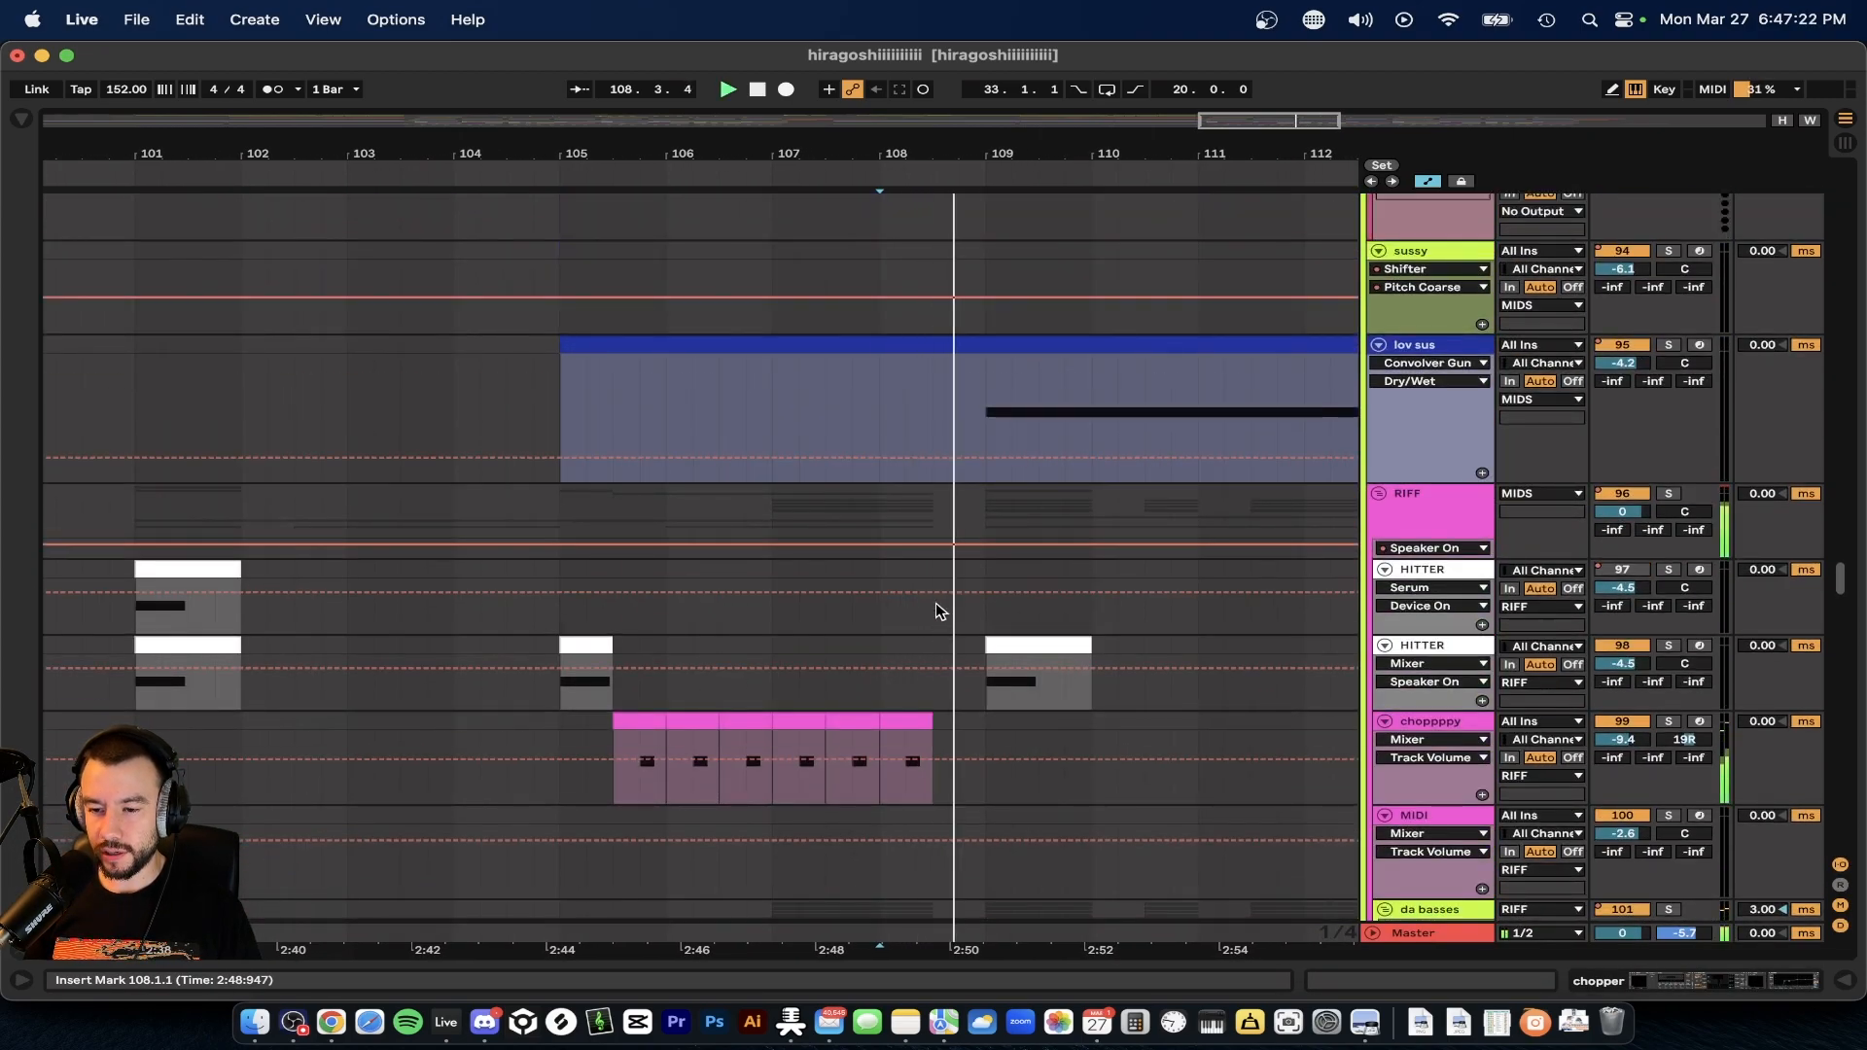
pyautogui.scroll(10, 935, 384)
pyautogui.scroll(20, 936, 383)
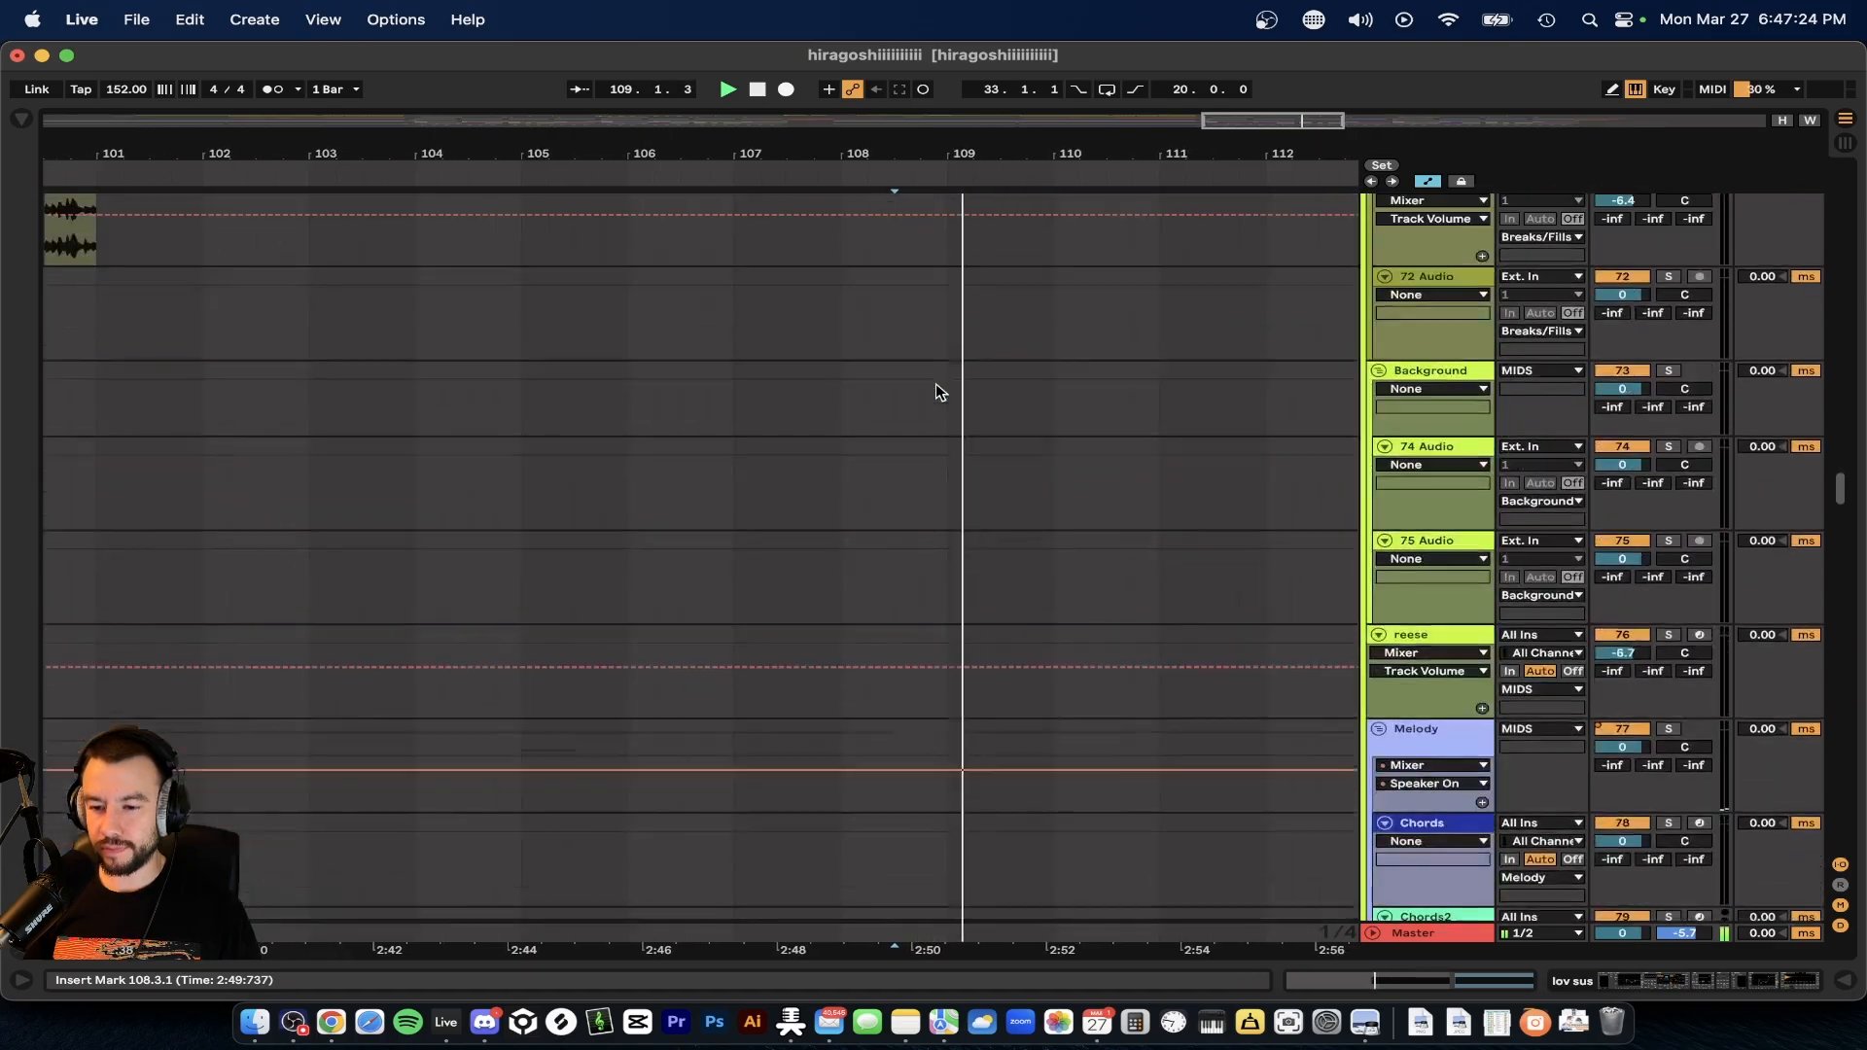
pyautogui.press('space')
pyautogui.scroll(20, 935, 385)
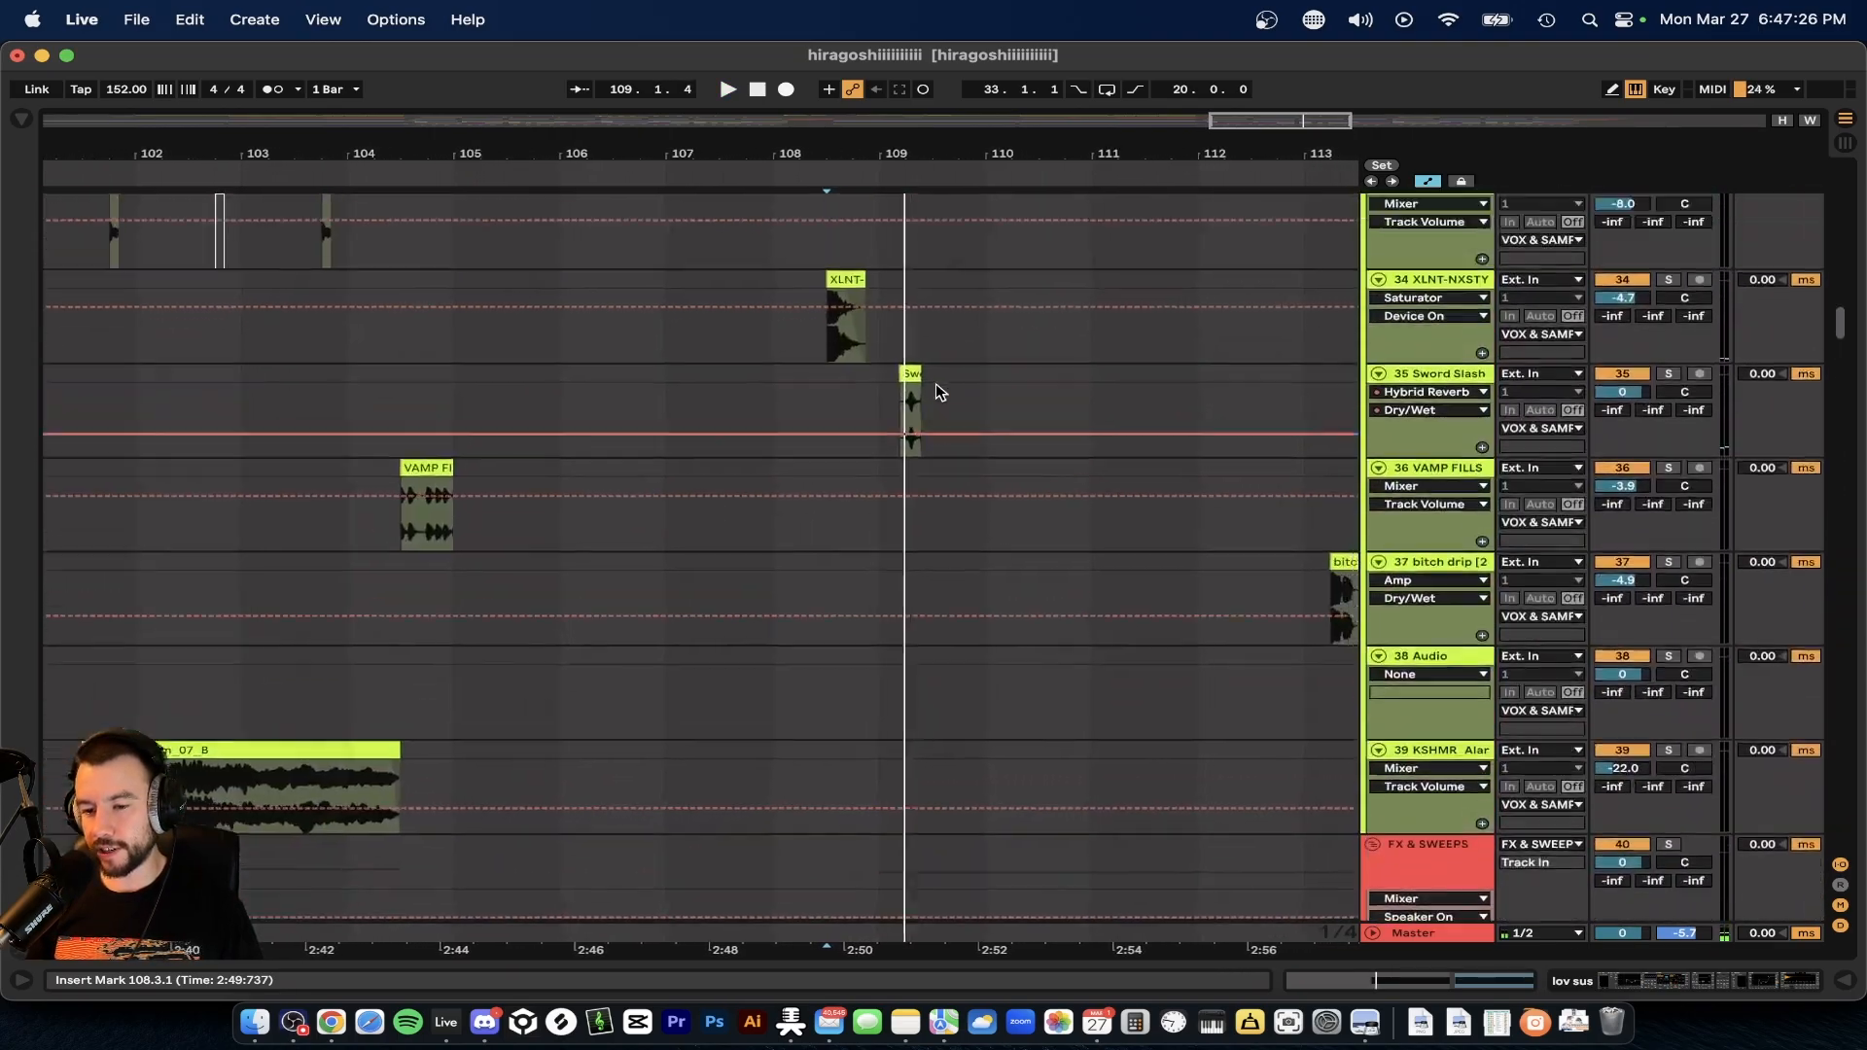
# - Select the XLNT-NXSTY clip at 108.3.1 and play it soloed together with the REC ME HERE and Sword Slash tracks
pyautogui.scroll(-7, 936, 383)
pyautogui.scroll(2, 848, 472)
pyautogui.click(844, 362)
pyautogui.scroll(2, 844, 360)
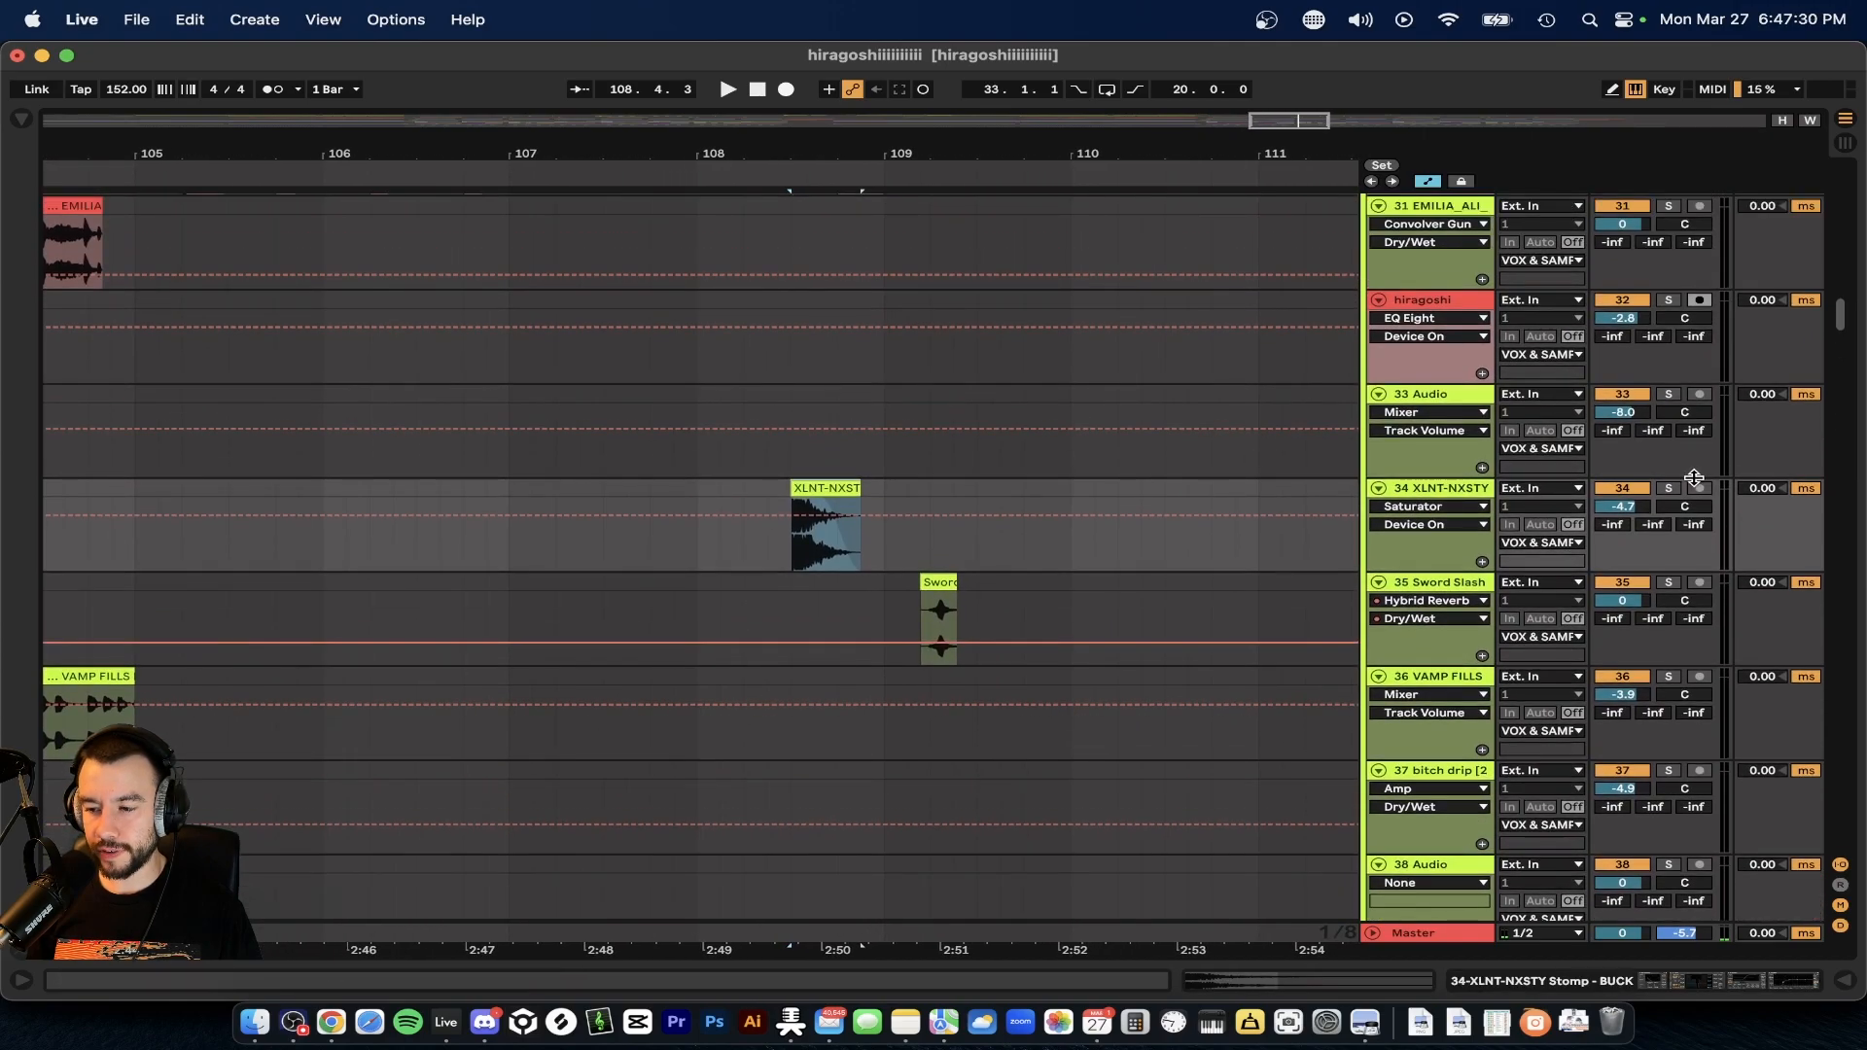
pyautogui.scroll(5, 1284, 559)
pyautogui.press('space')
pyautogui.scroll(-2, 1055, 754)
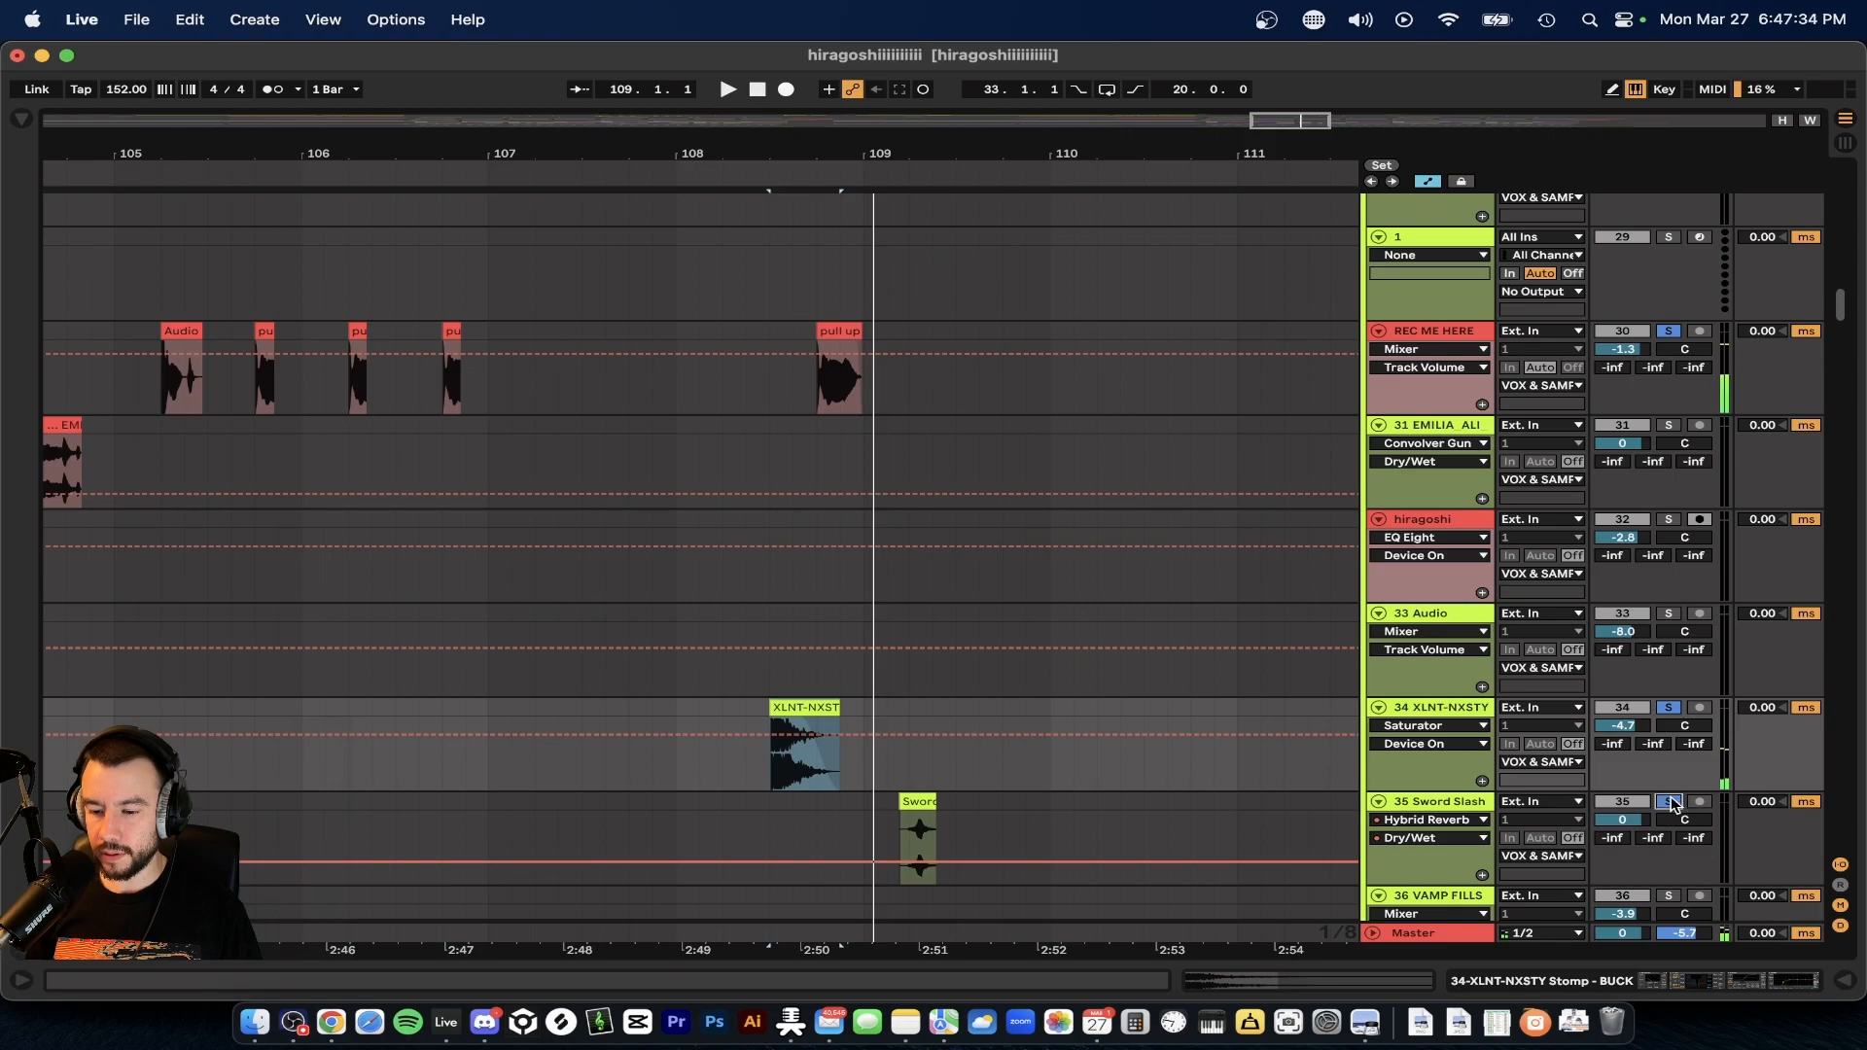
# - Clear the vocal solos and play the Teriyaki Boy track soloed from 107.1.1
pyautogui.scroll(10, 1305, 804)
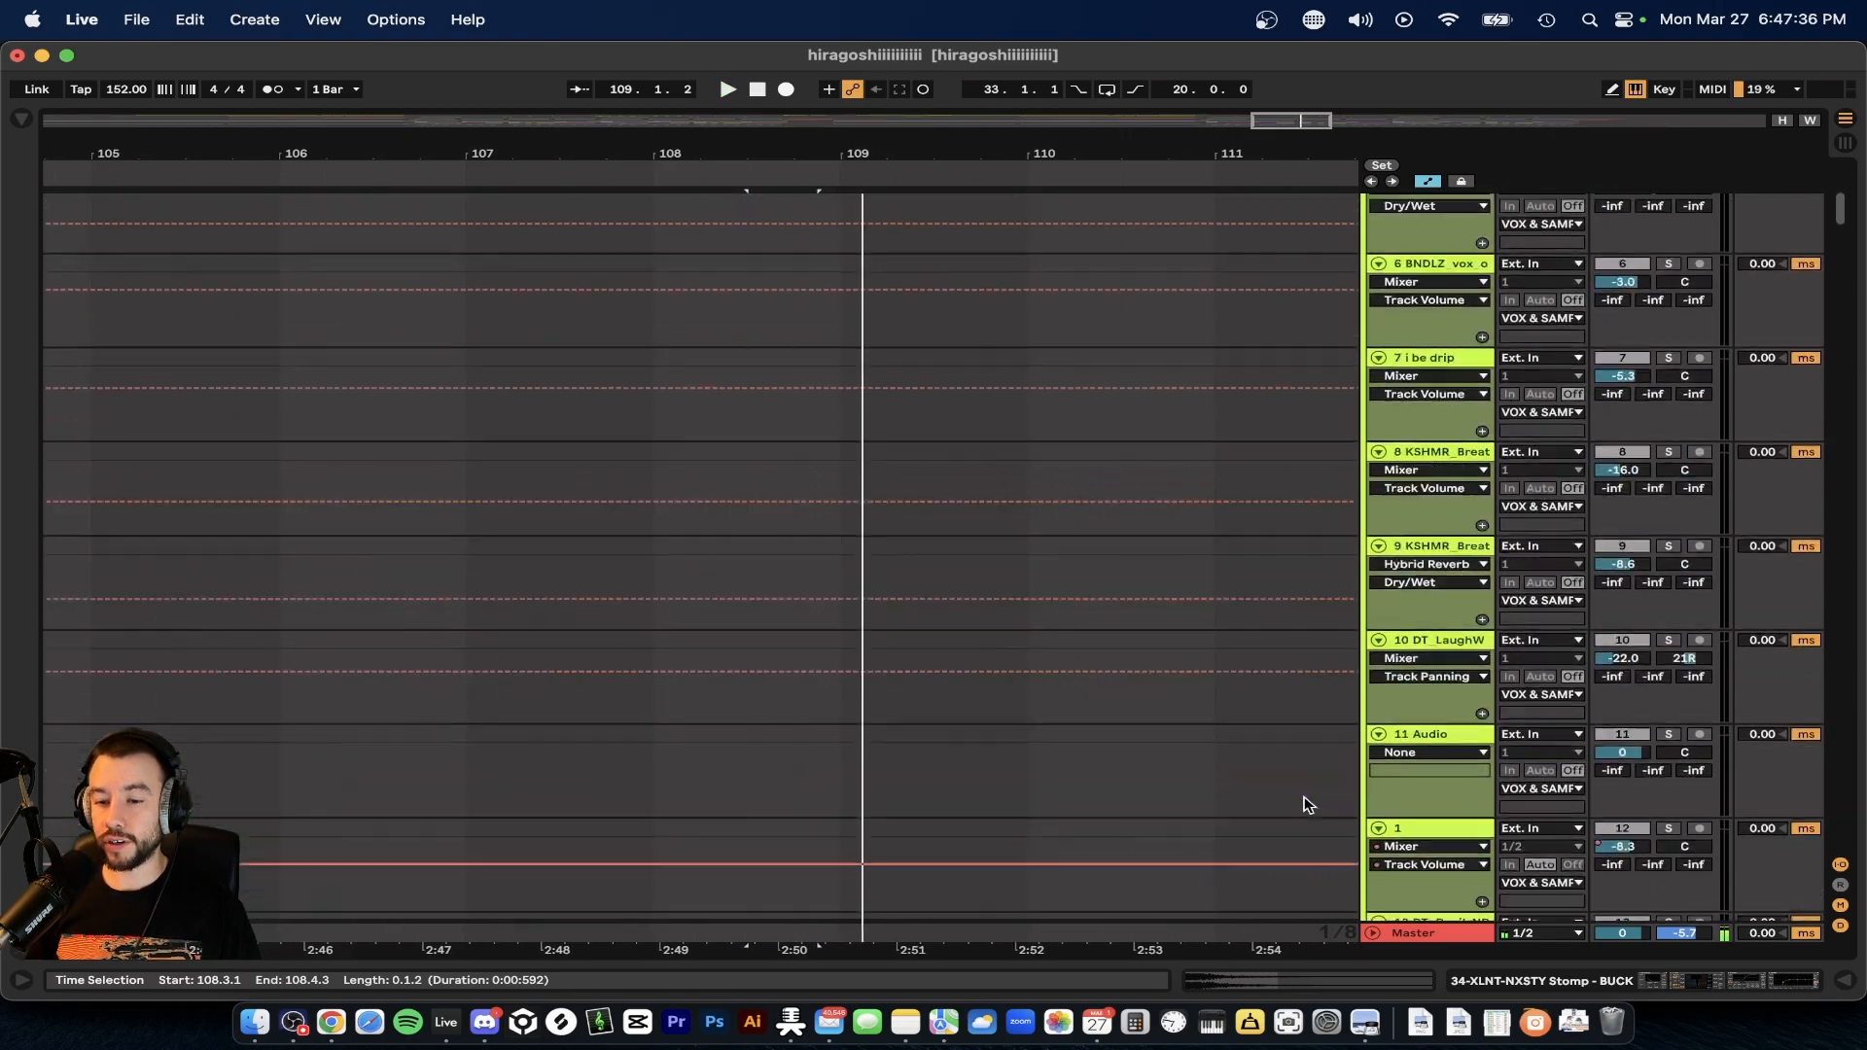
pyautogui.scroll(-15, 1307, 804)
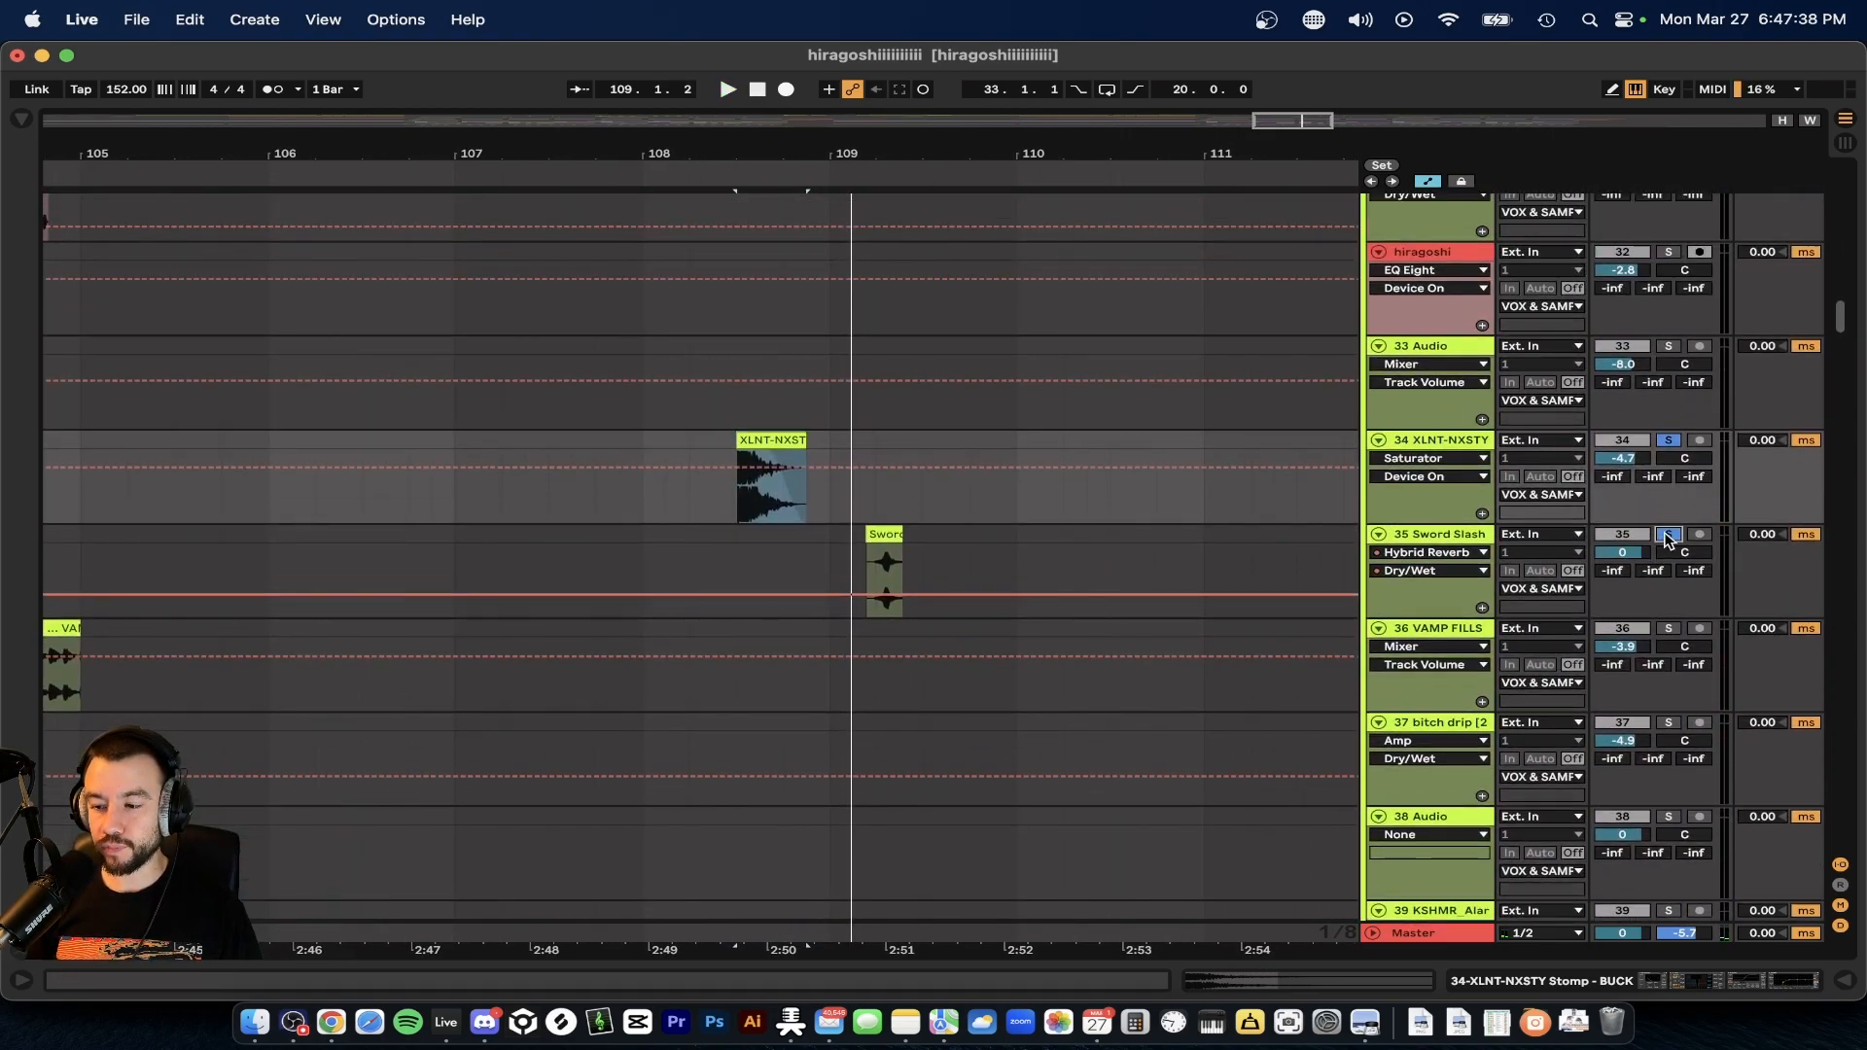
pyautogui.scroll(20, 864, 689)
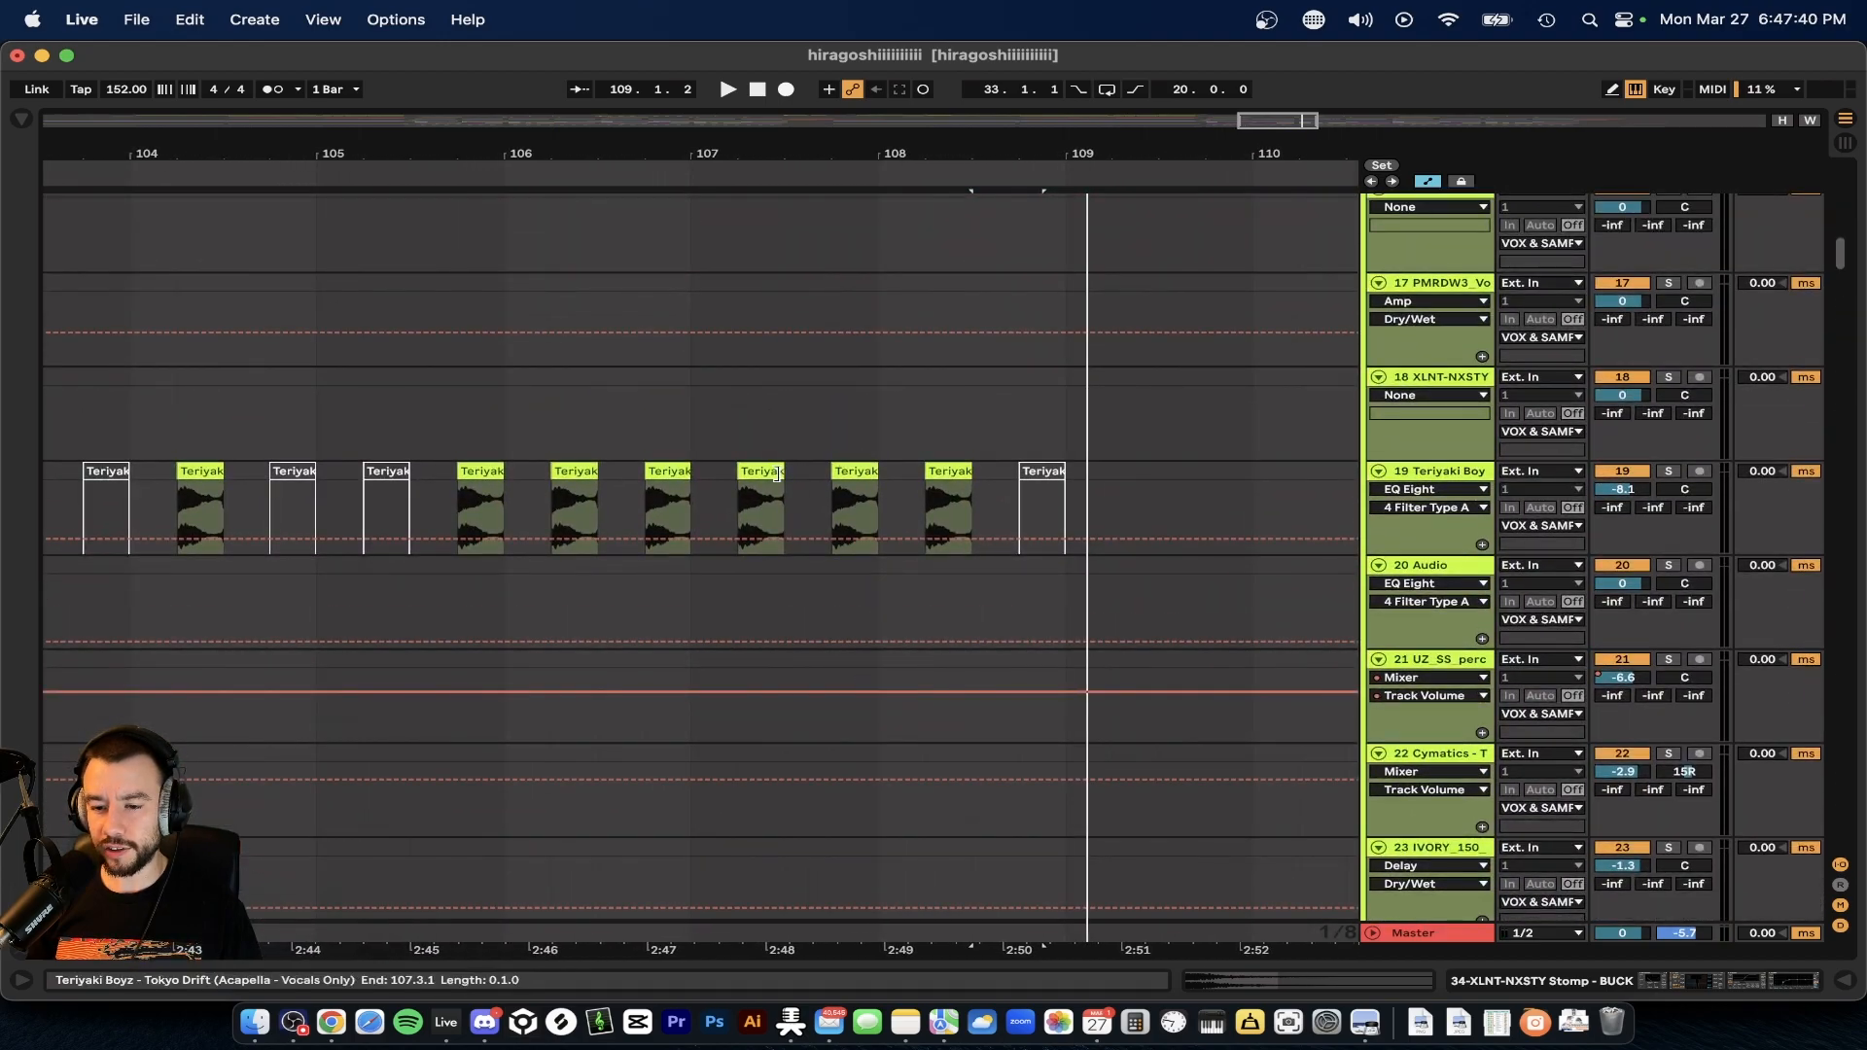
pyautogui.click(778, 474)
pyautogui.click(692, 504)
pyautogui.press('space')
pyautogui.press('-')
pyautogui.press('-')
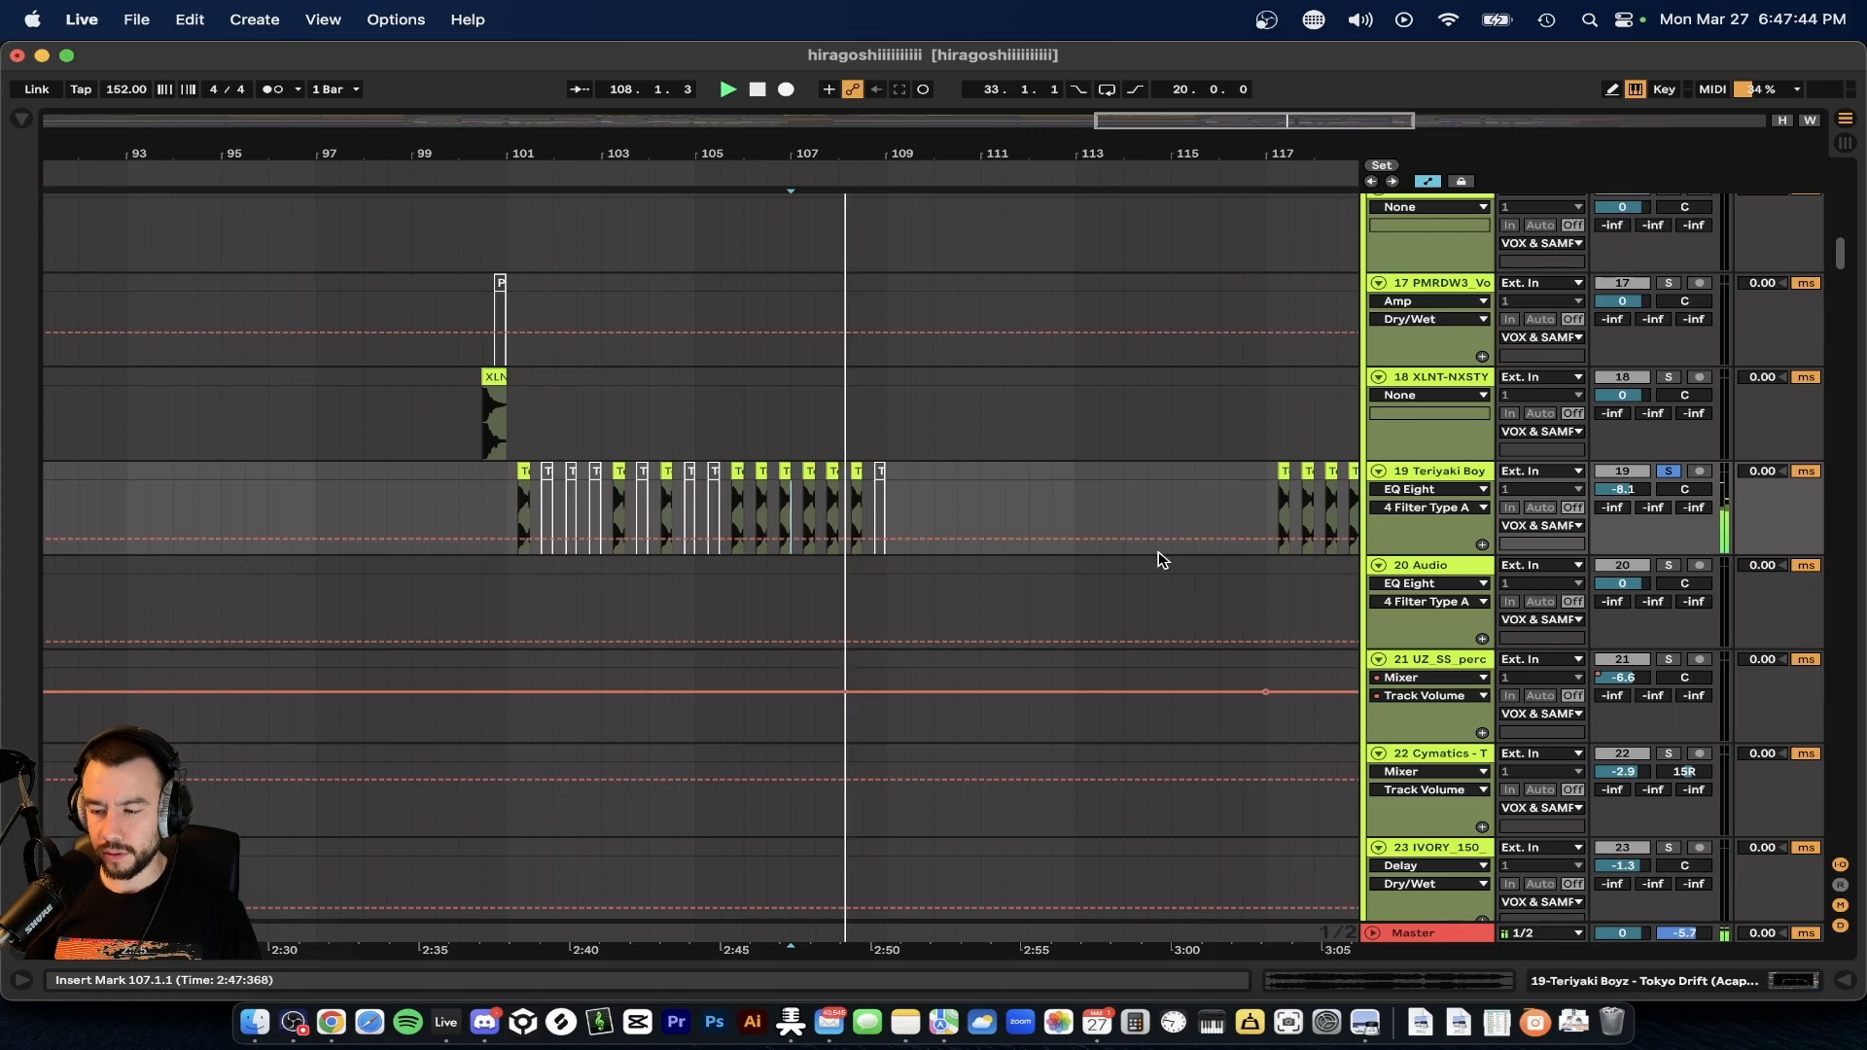
# - Examine the second drop's REC ME HERE, bass 1, bass 1.8, mono, chopper and lov sus clips around bar 109
pyautogui.scroll(-20, 1070, 617)
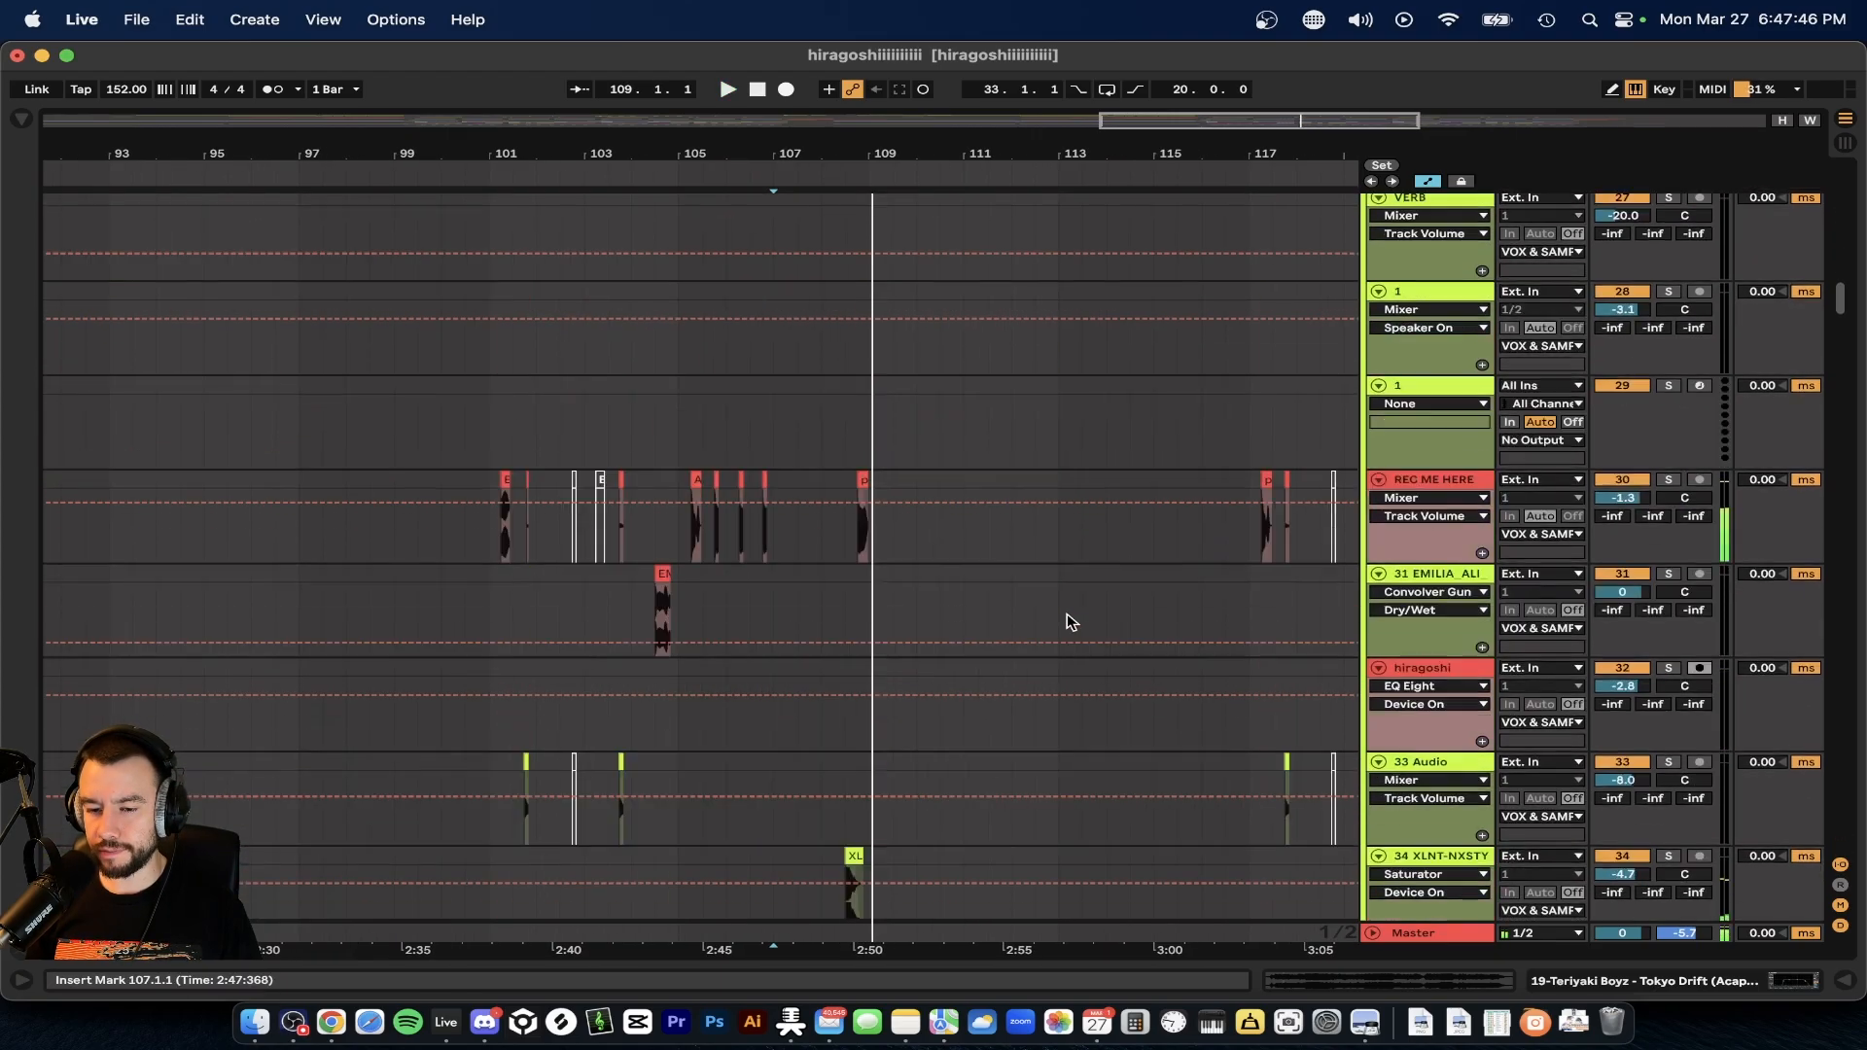
pyautogui.scroll(-20, 1070, 621)
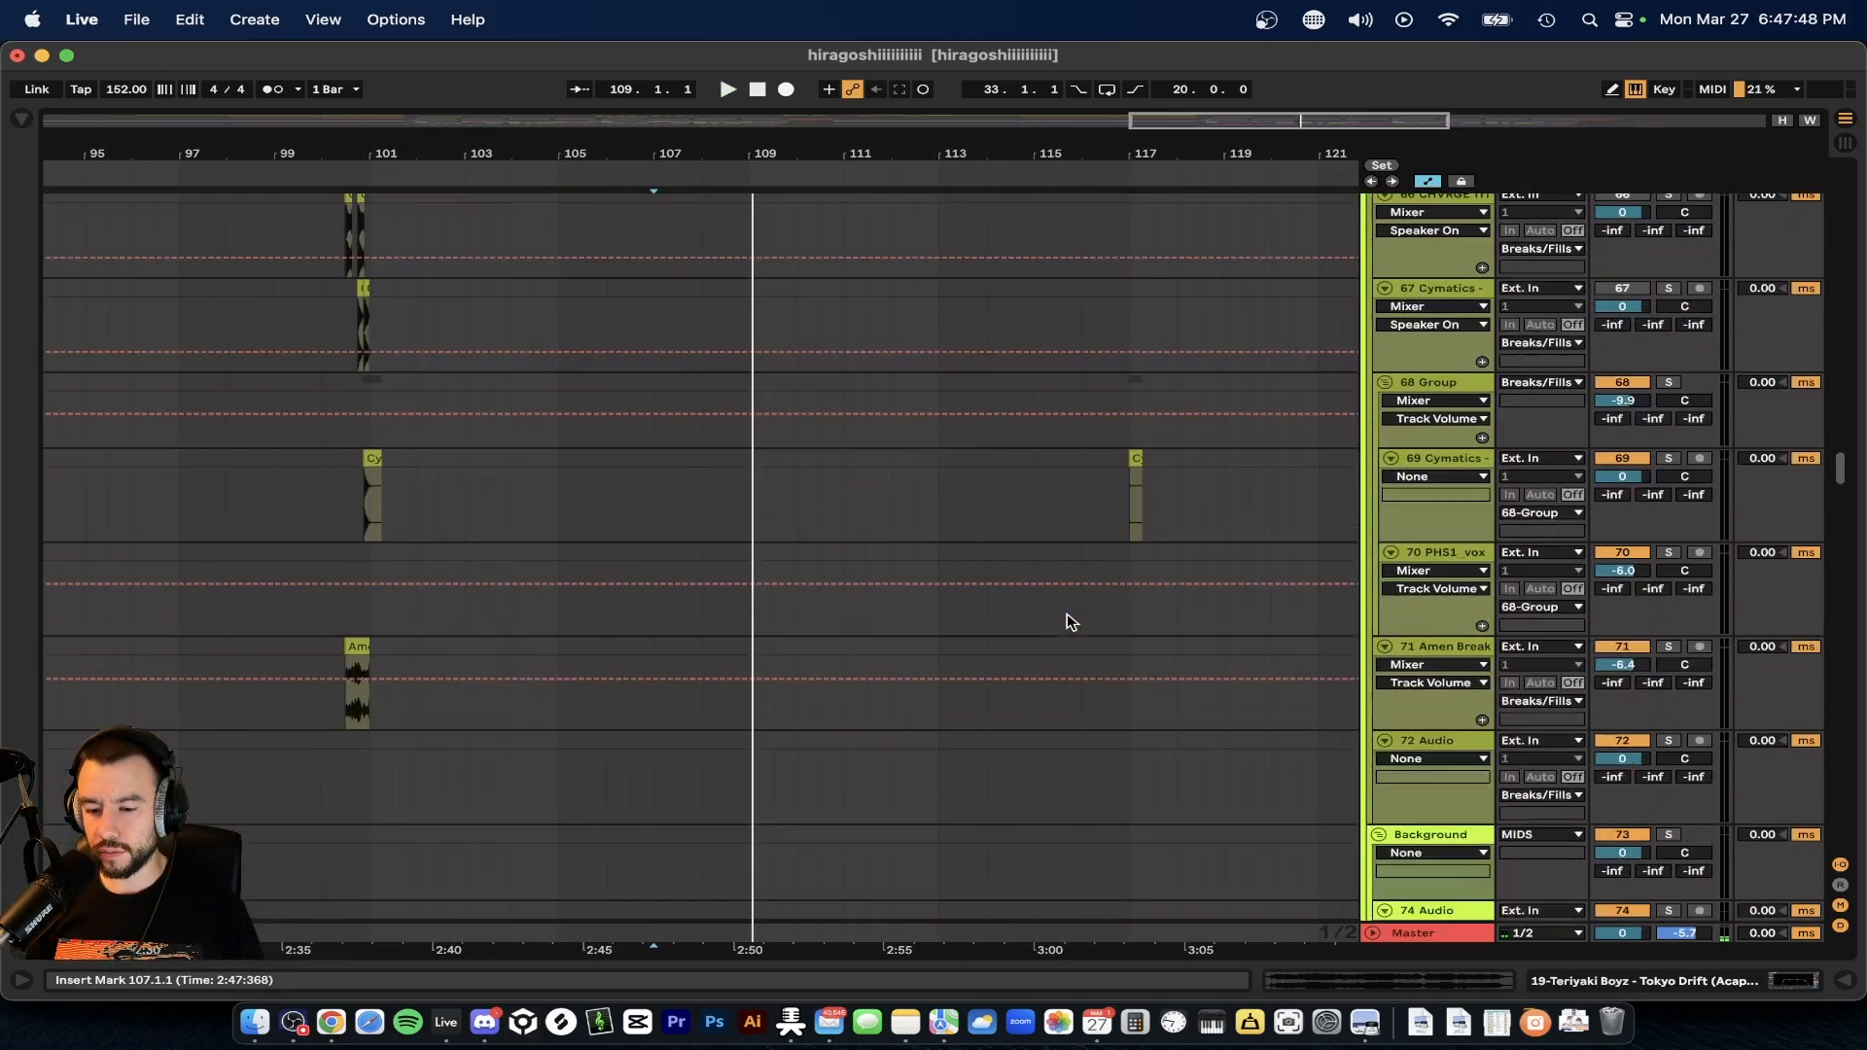
pyautogui.scroll(-20, 1070, 621)
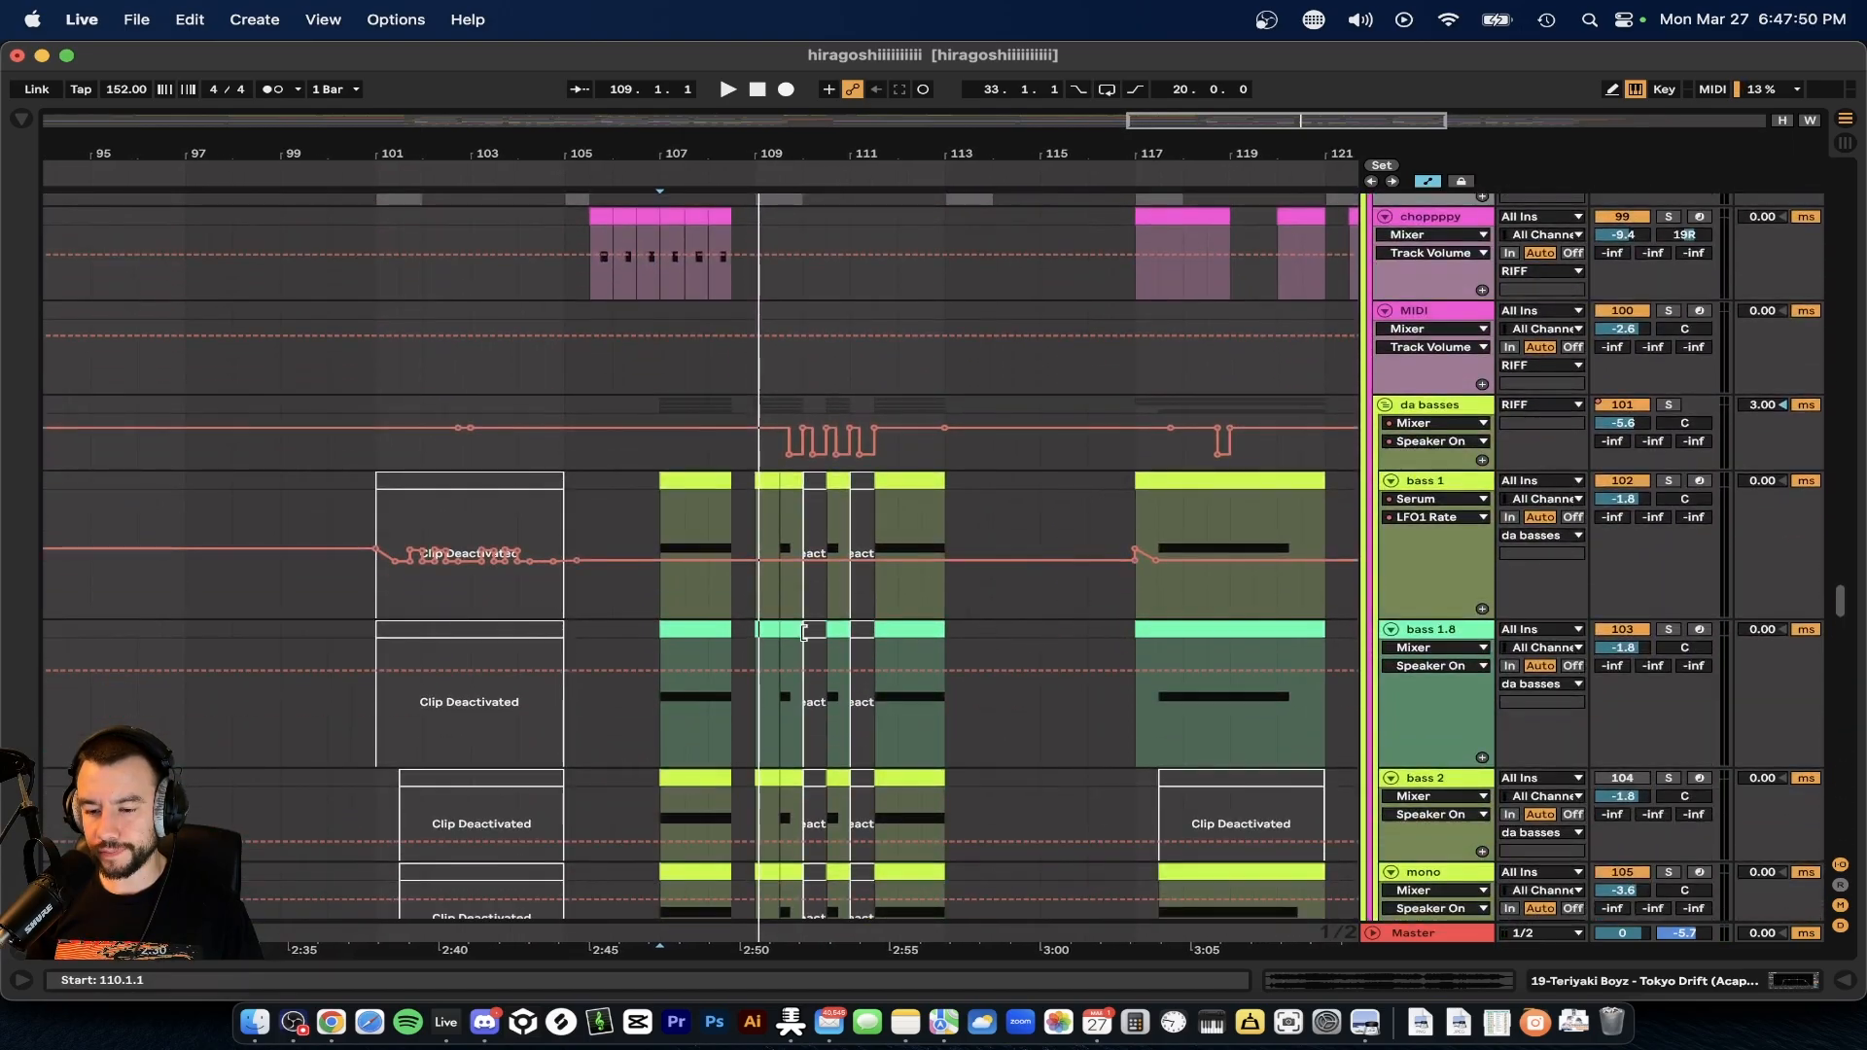
pyautogui.scroll(-3, 792, 541)
pyautogui.scroll(15, 792, 541)
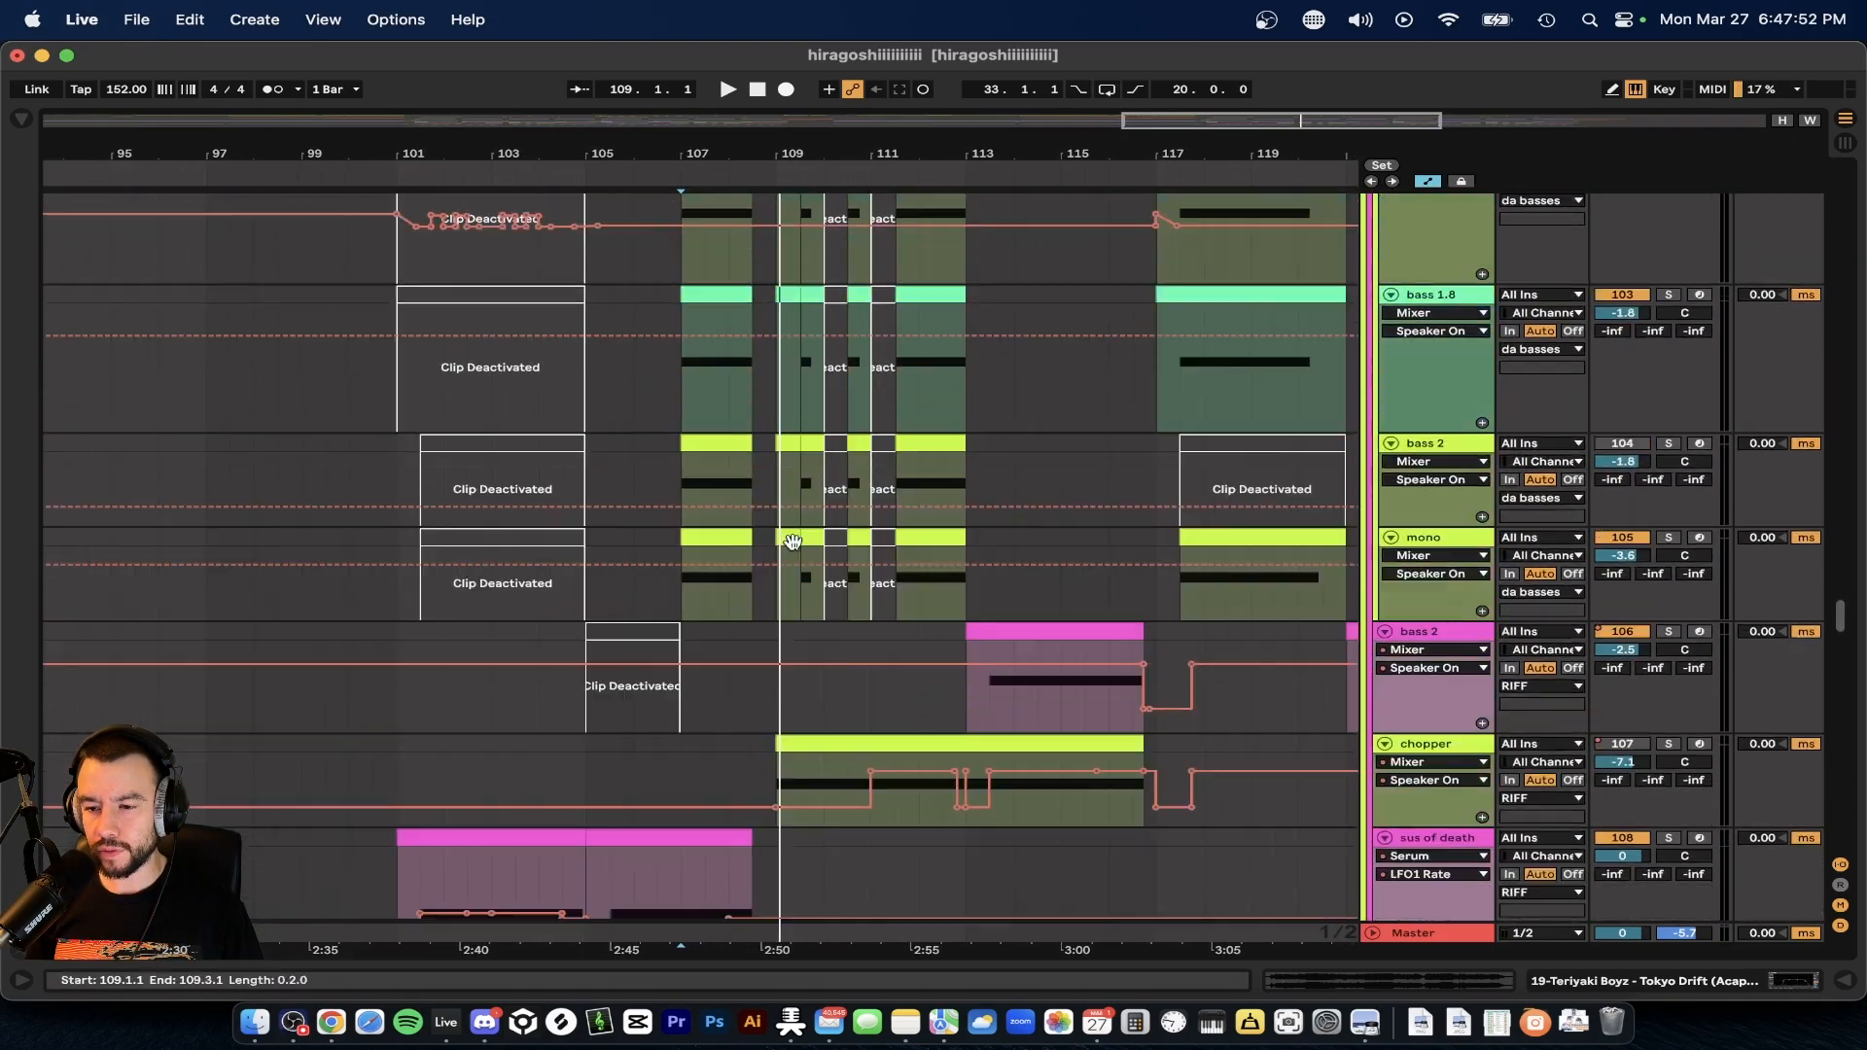
pyautogui.scroll(2, 792, 540)
pyautogui.scroll(-3, 792, 541)
pyautogui.scroll(3, 791, 540)
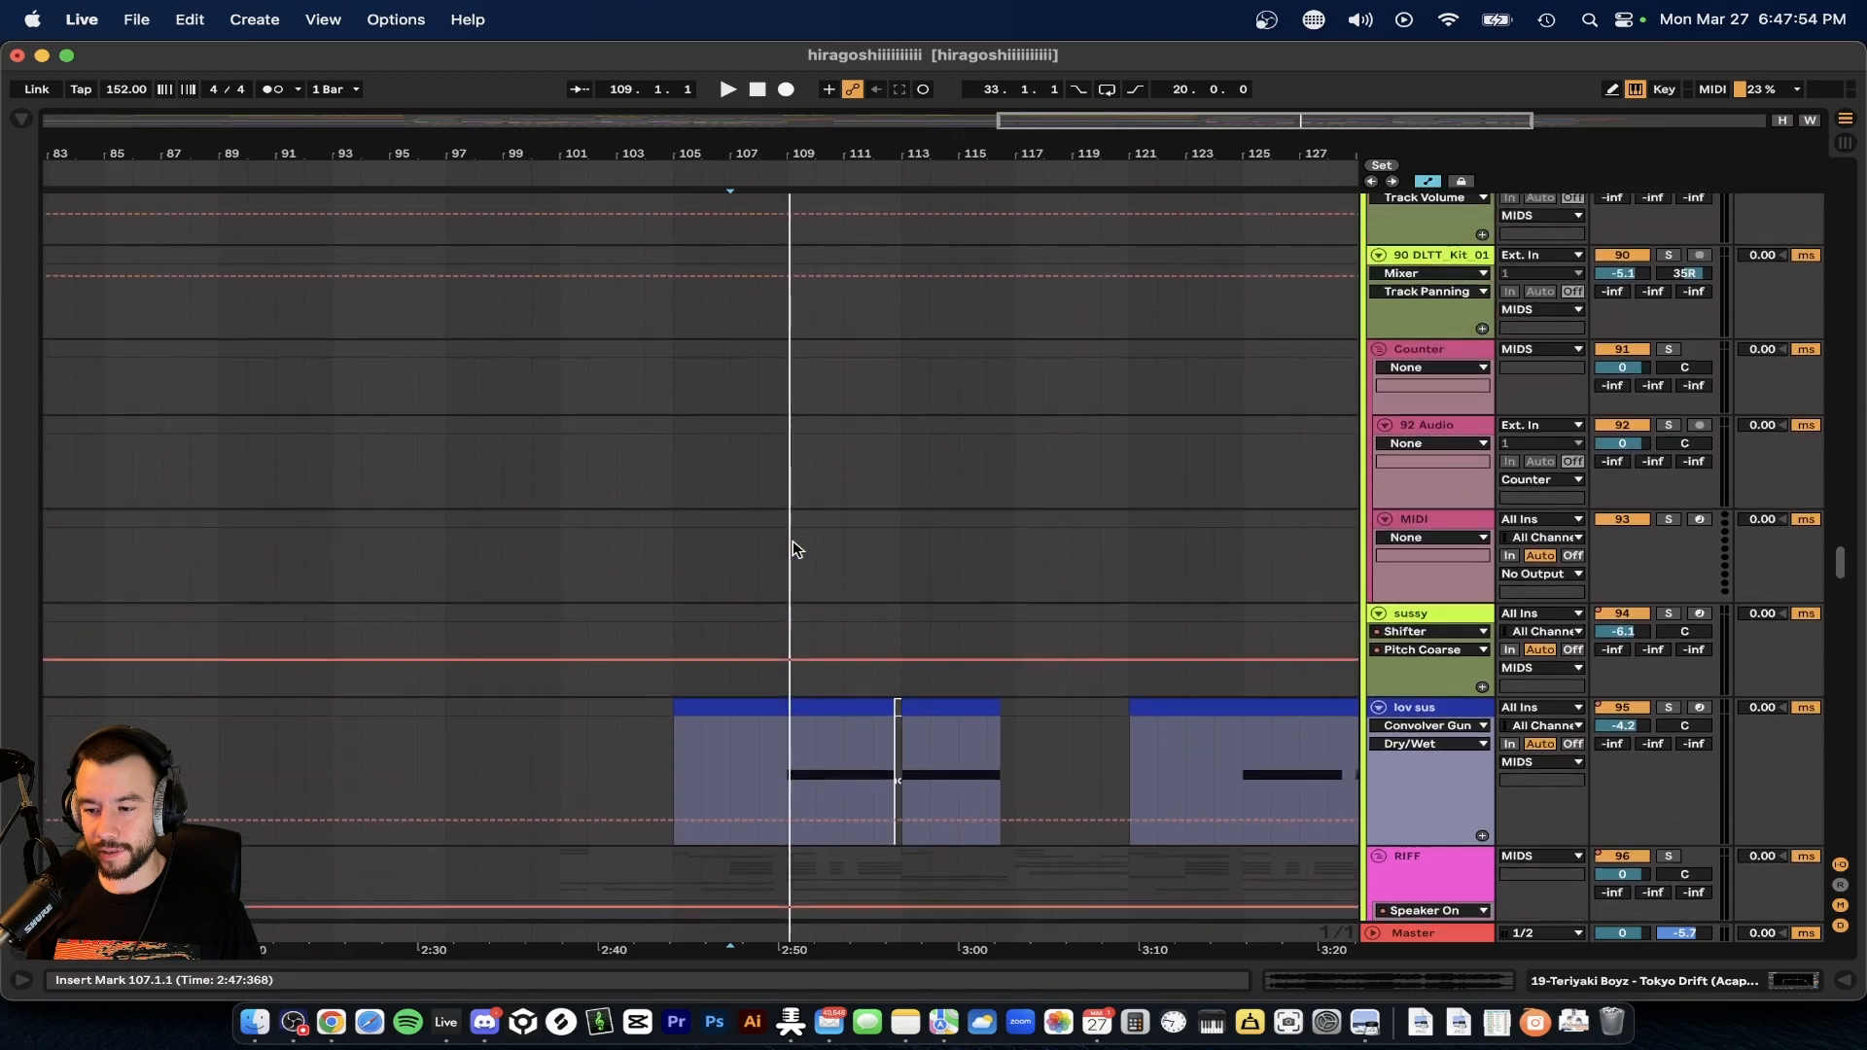
# - Play the mix from 107.1.1 on the lov sus track and open that track's device chain
pyautogui.scroll(-2, 792, 541)
pyautogui.press('space')
pyautogui.scroll(5, 751, 576)
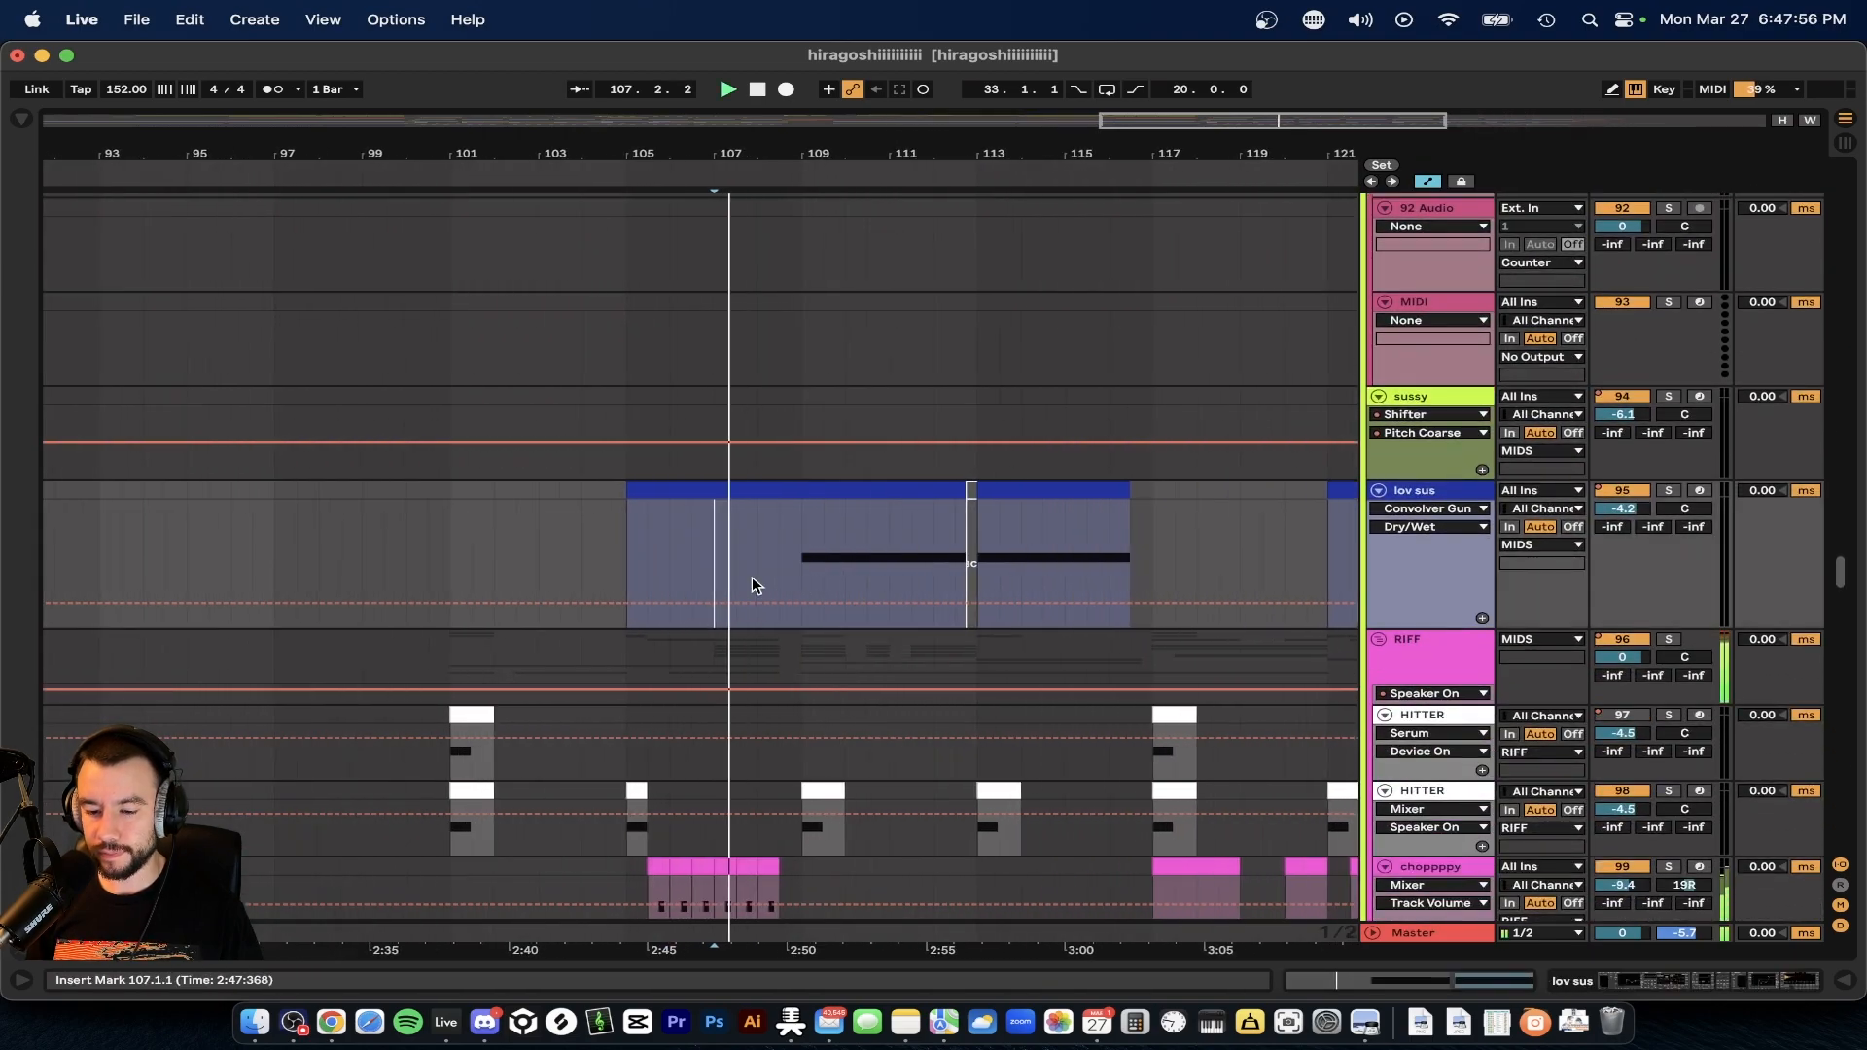
pyautogui.scroll(3, 885, 598)
pyautogui.doubleClick(1444, 493)
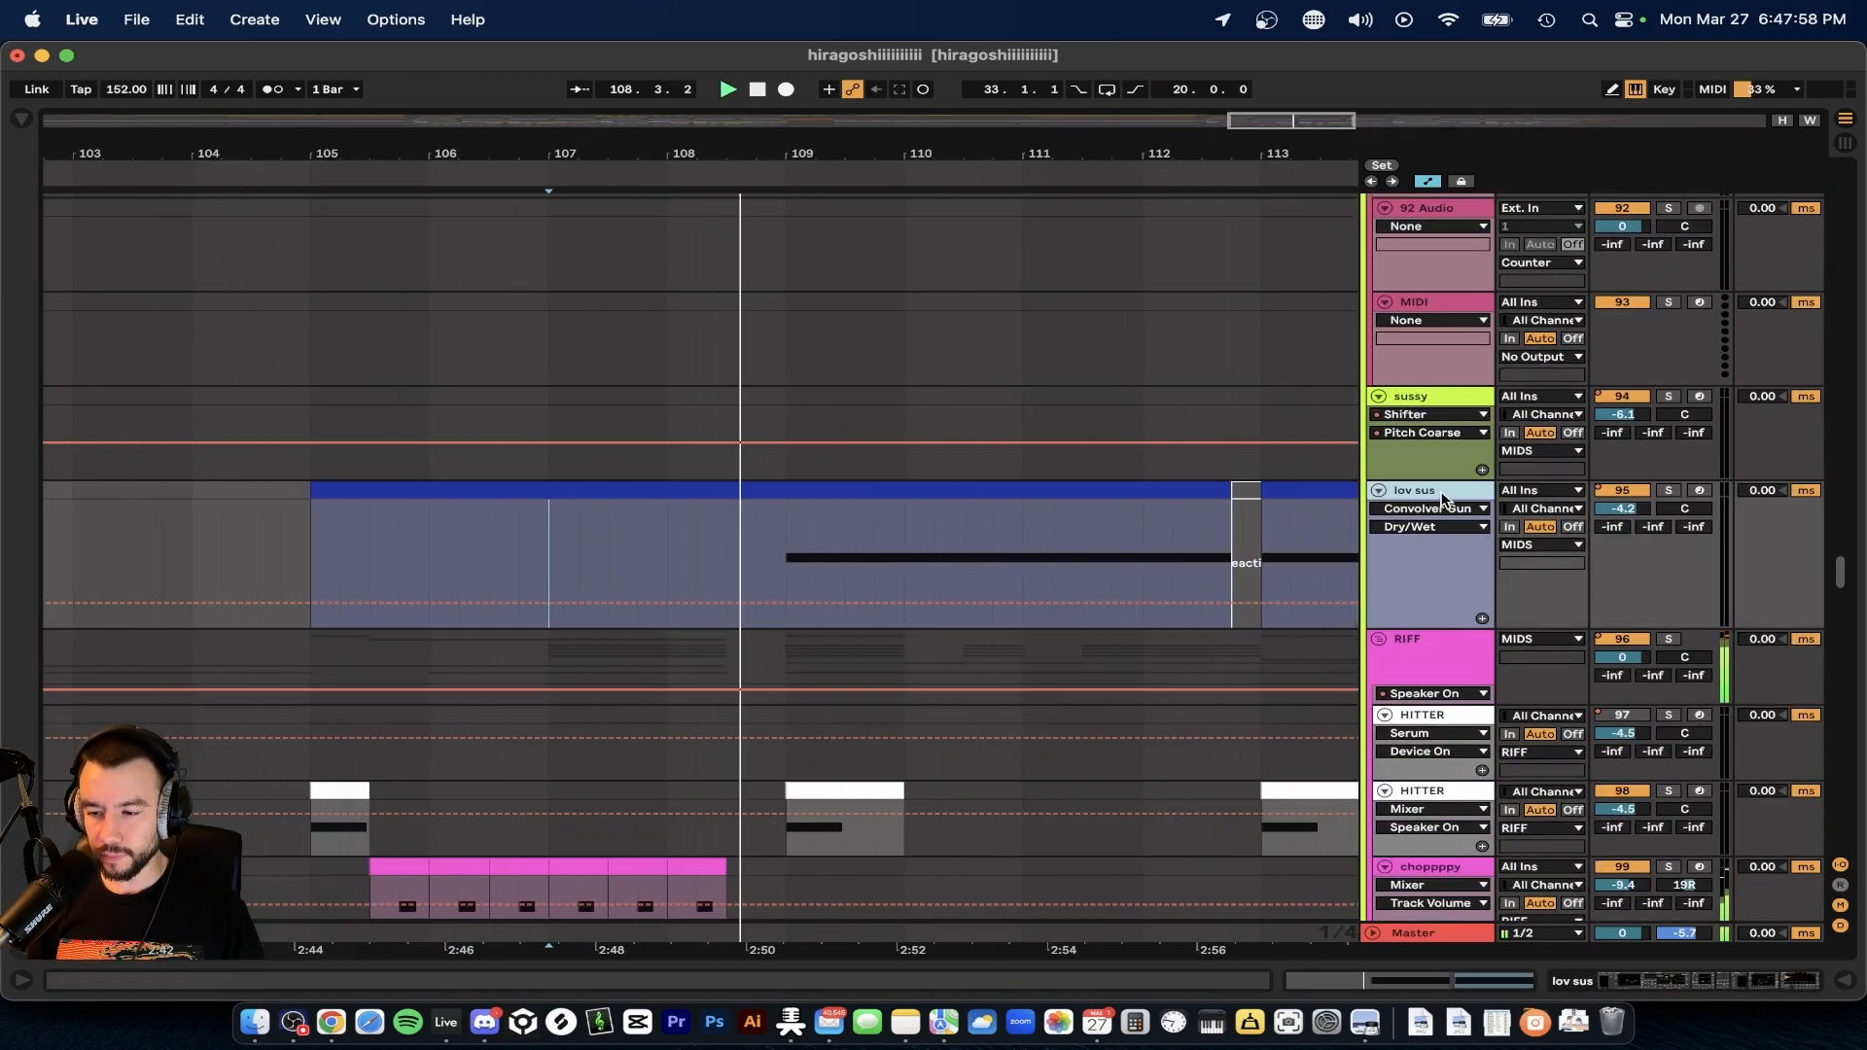
# - Follow the lov sus clip's playback to bar 113 and look through its device chain, including EQ Eight and Auto Pan
pyautogui.scroll(-2, 1086, 486)
pyautogui.hscroll(3, 1063, 450)
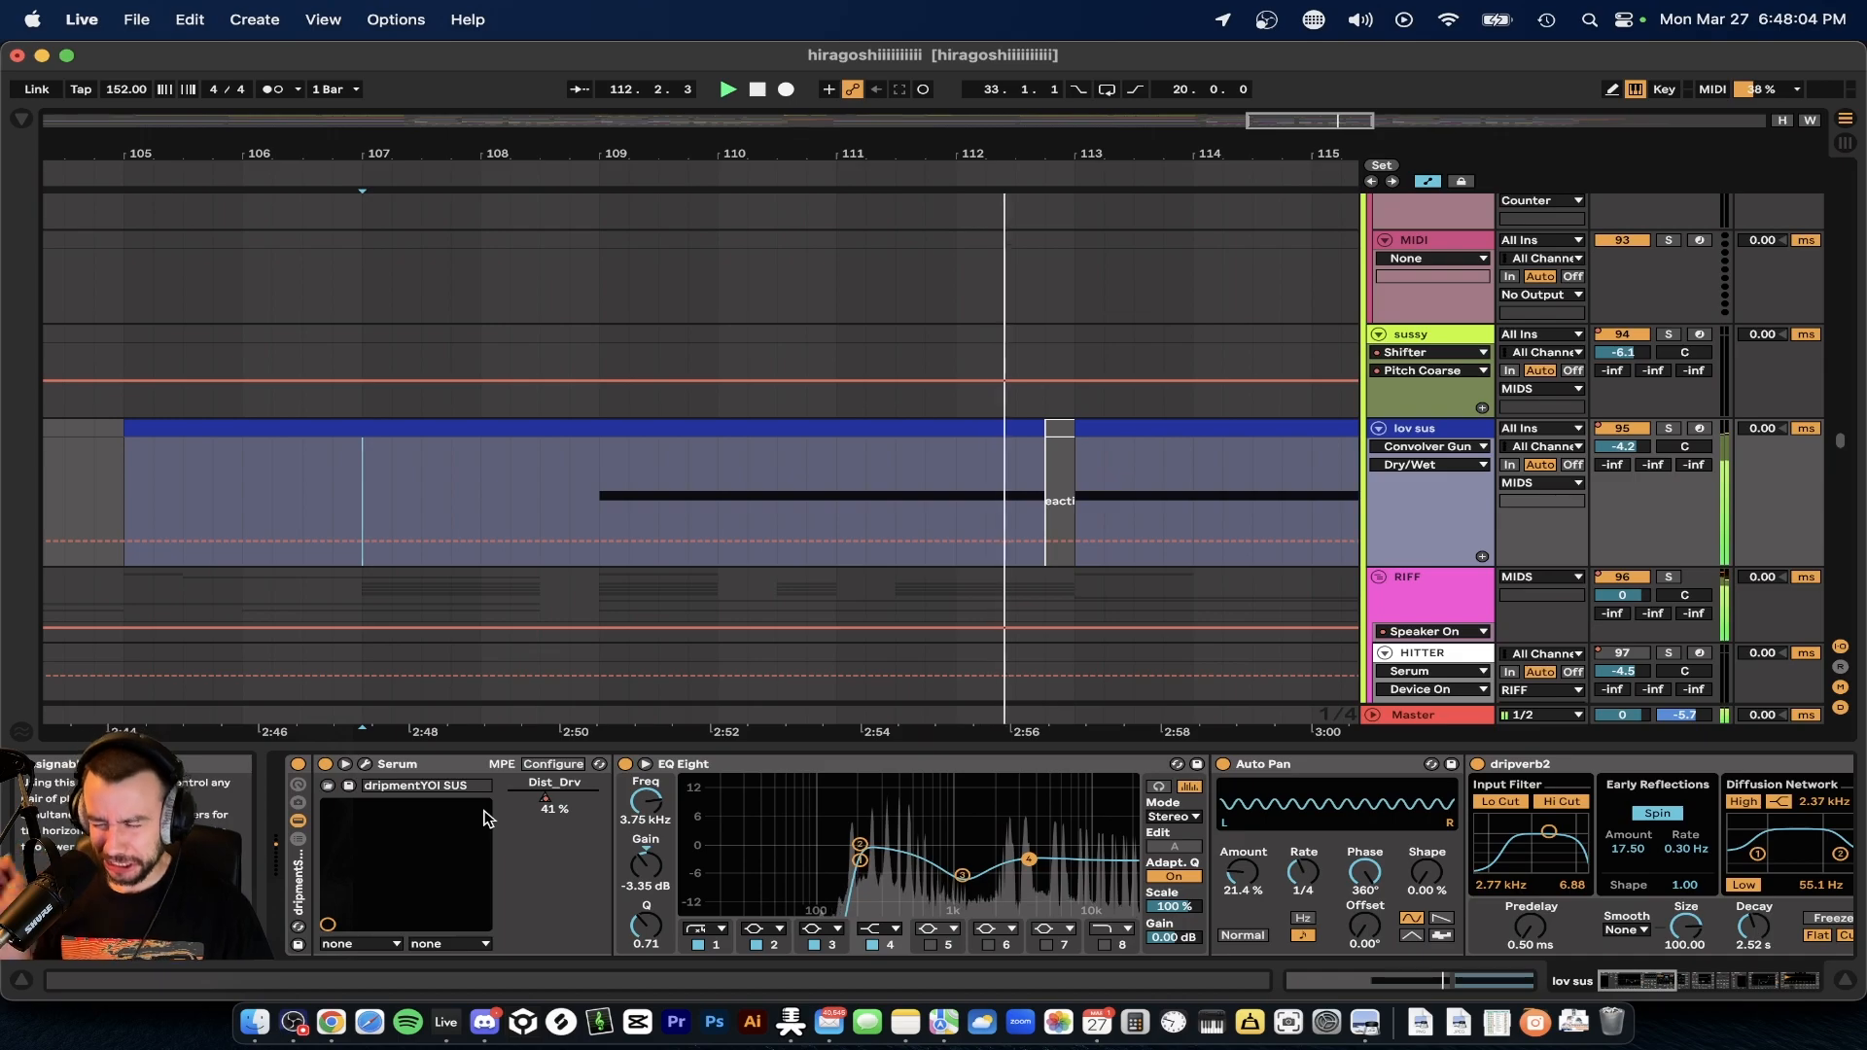
pyautogui.hscroll(20, 584, 853)
pyautogui.hscroll(-20, 583, 854)
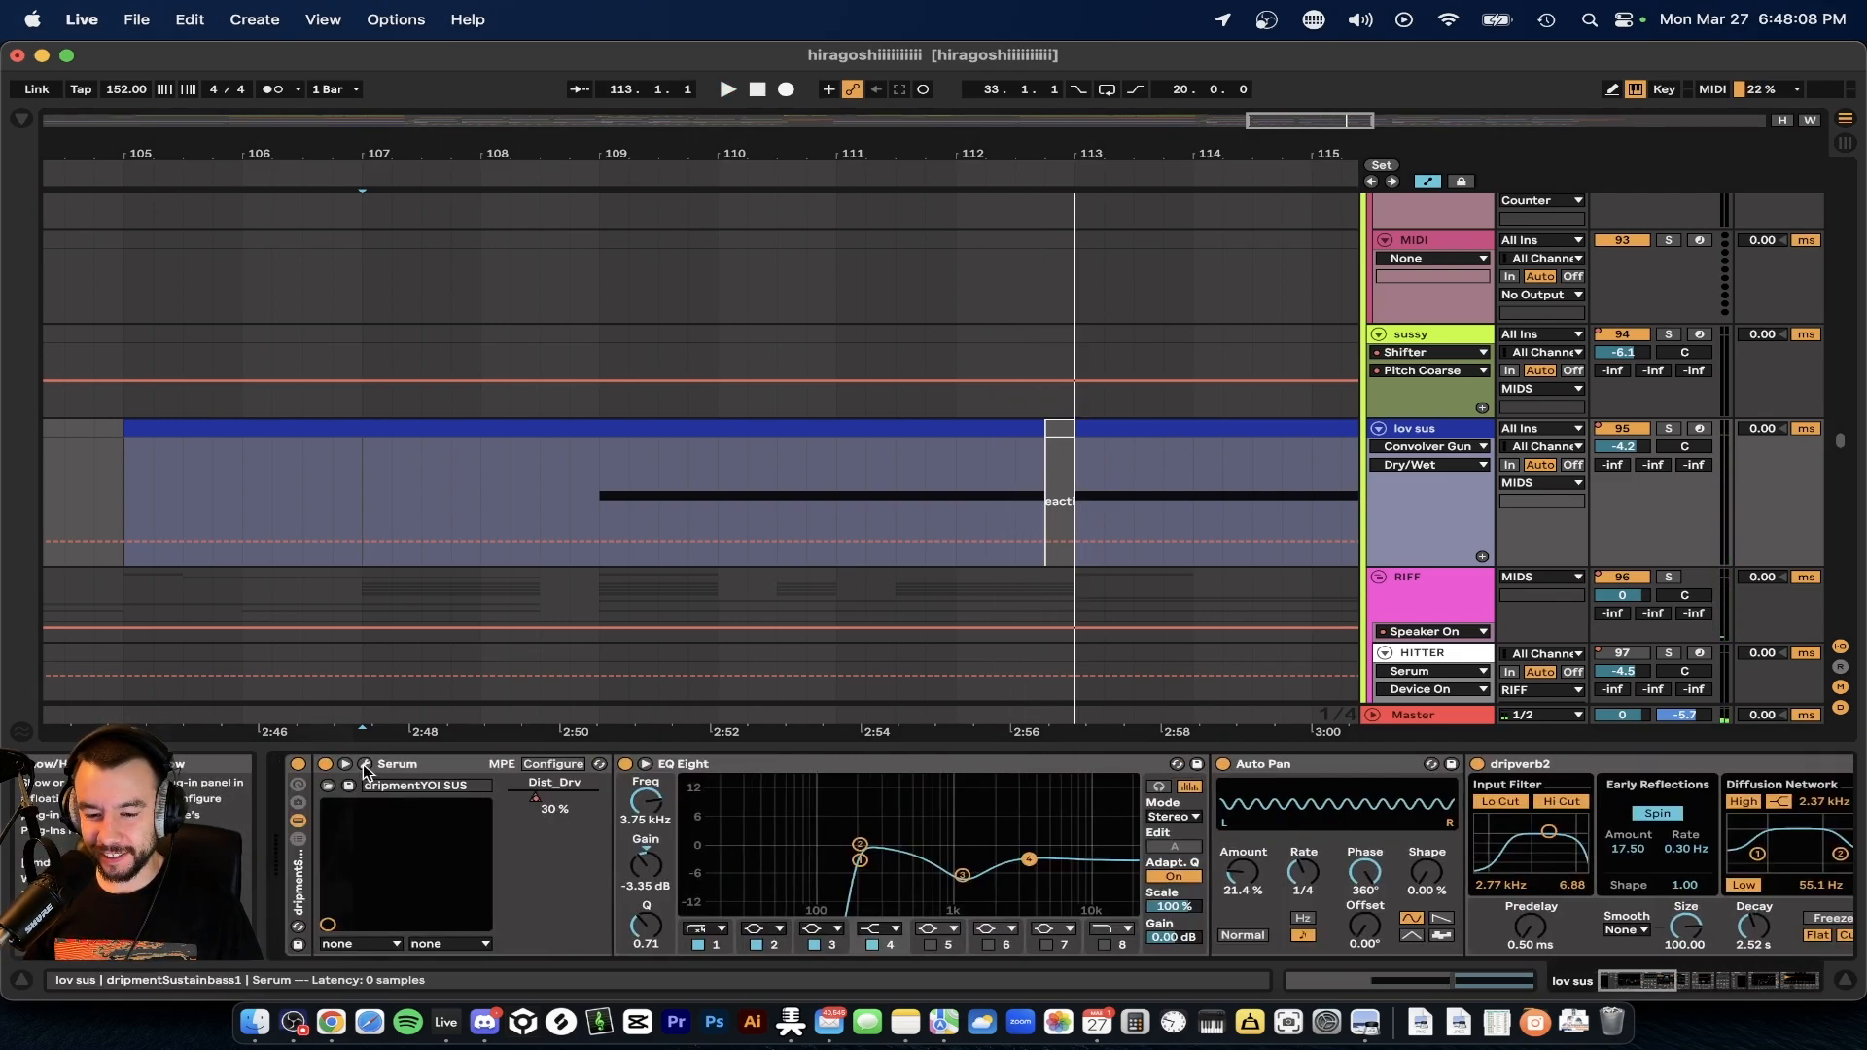
# - Inspect the dripmentYOI SUS patch and its effects in the lov sus Serum, close it and play from 109.1.1
pyautogui.click(365, 766)
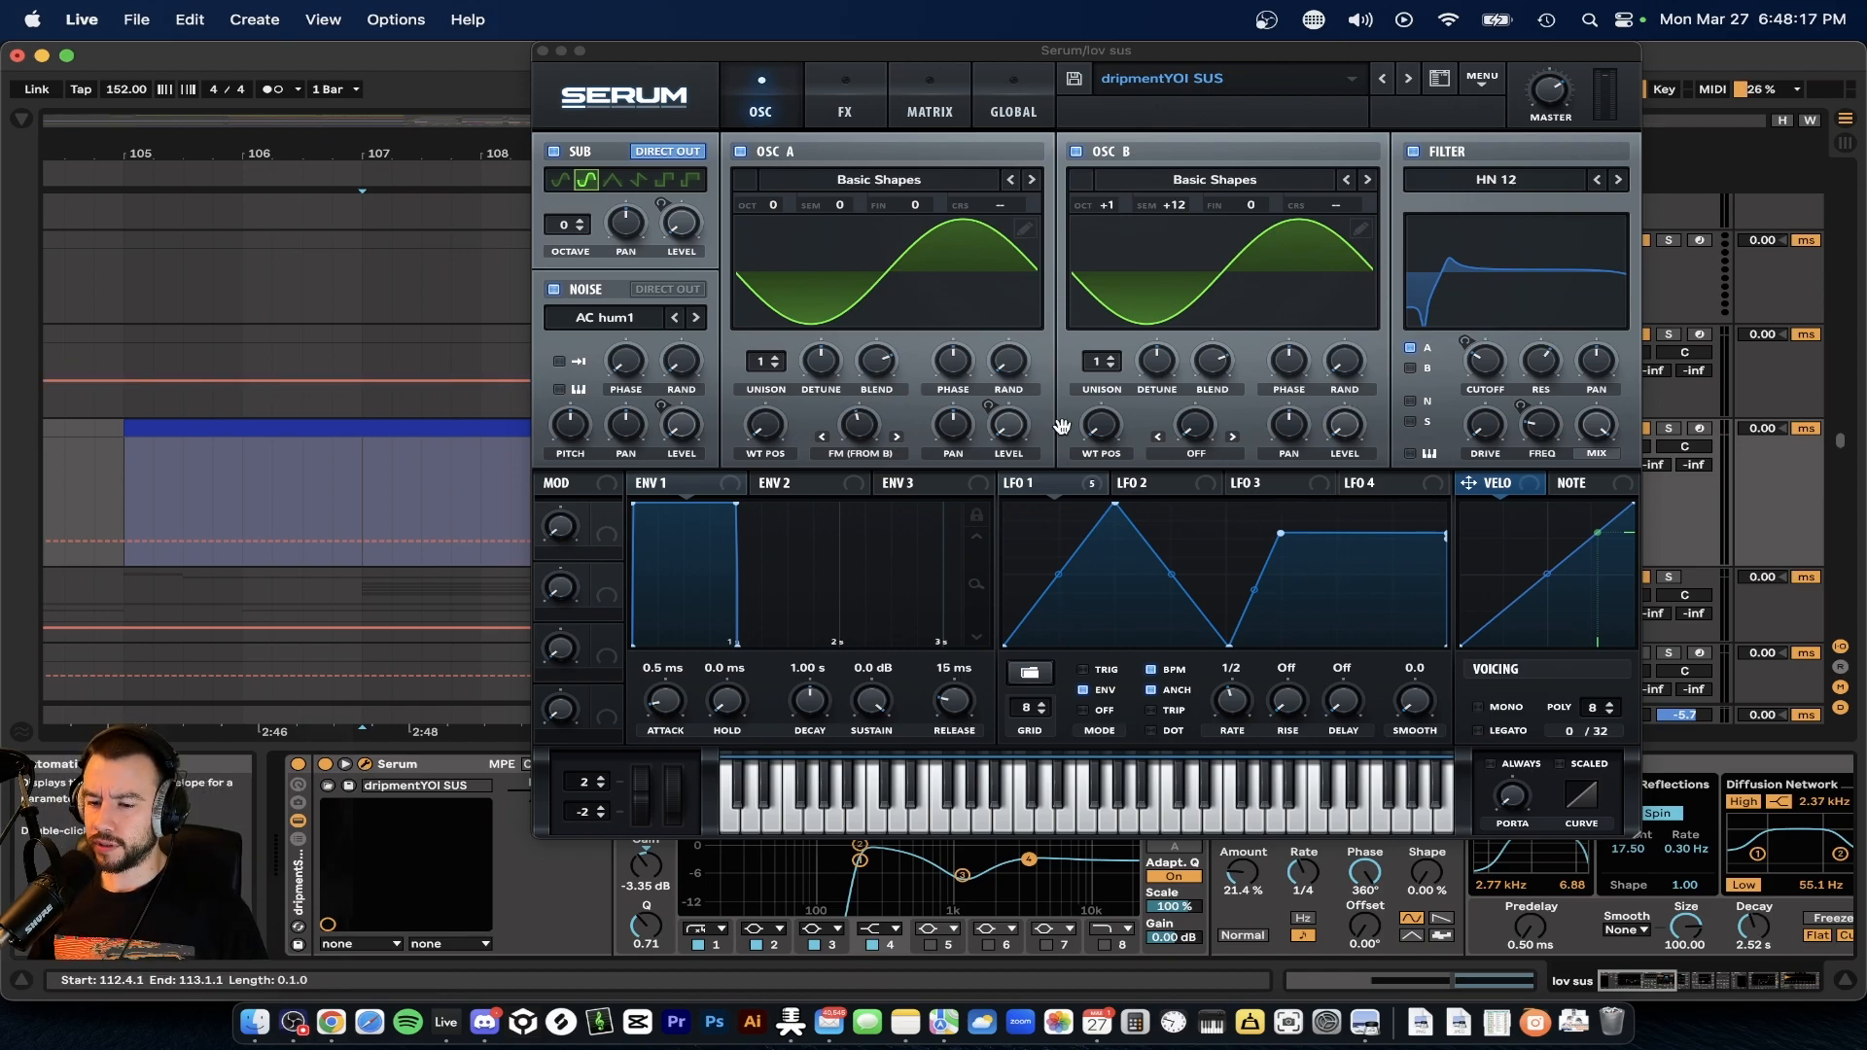
pyautogui.click(856, 113)
pyautogui.click(544, 52)
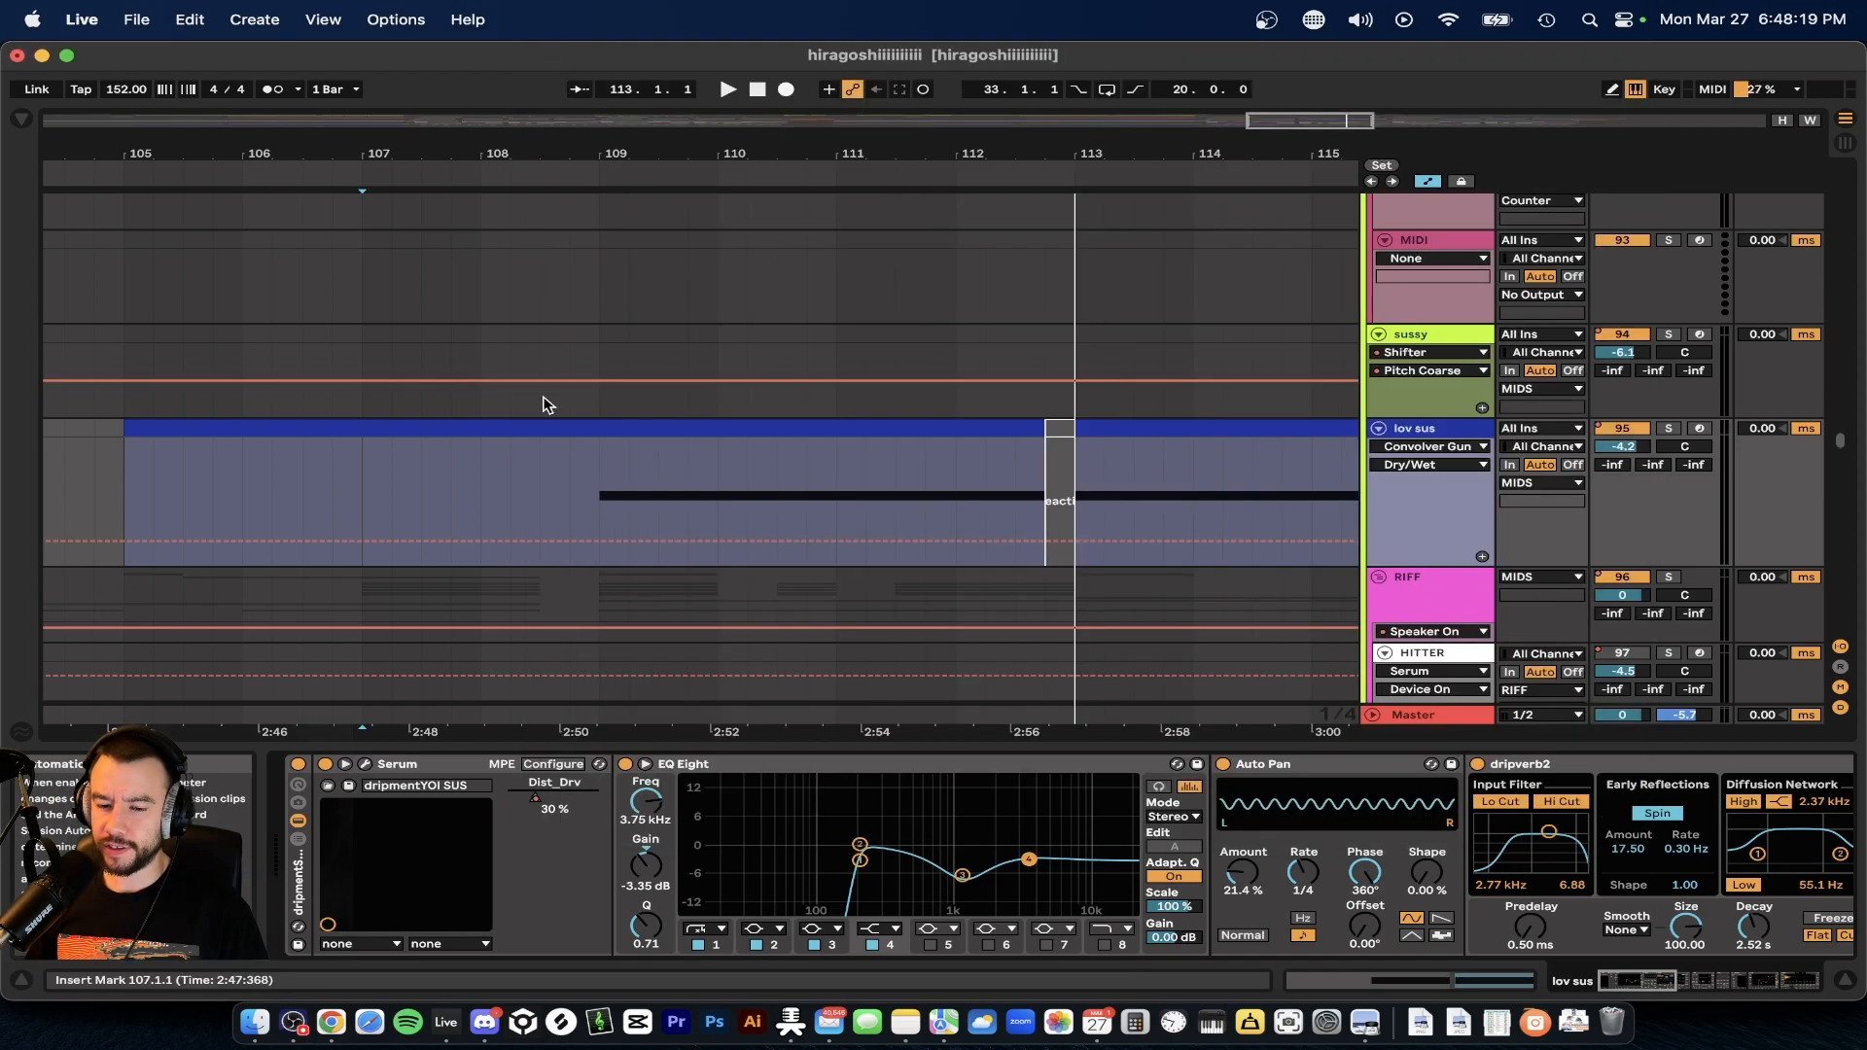
pyautogui.press('space')
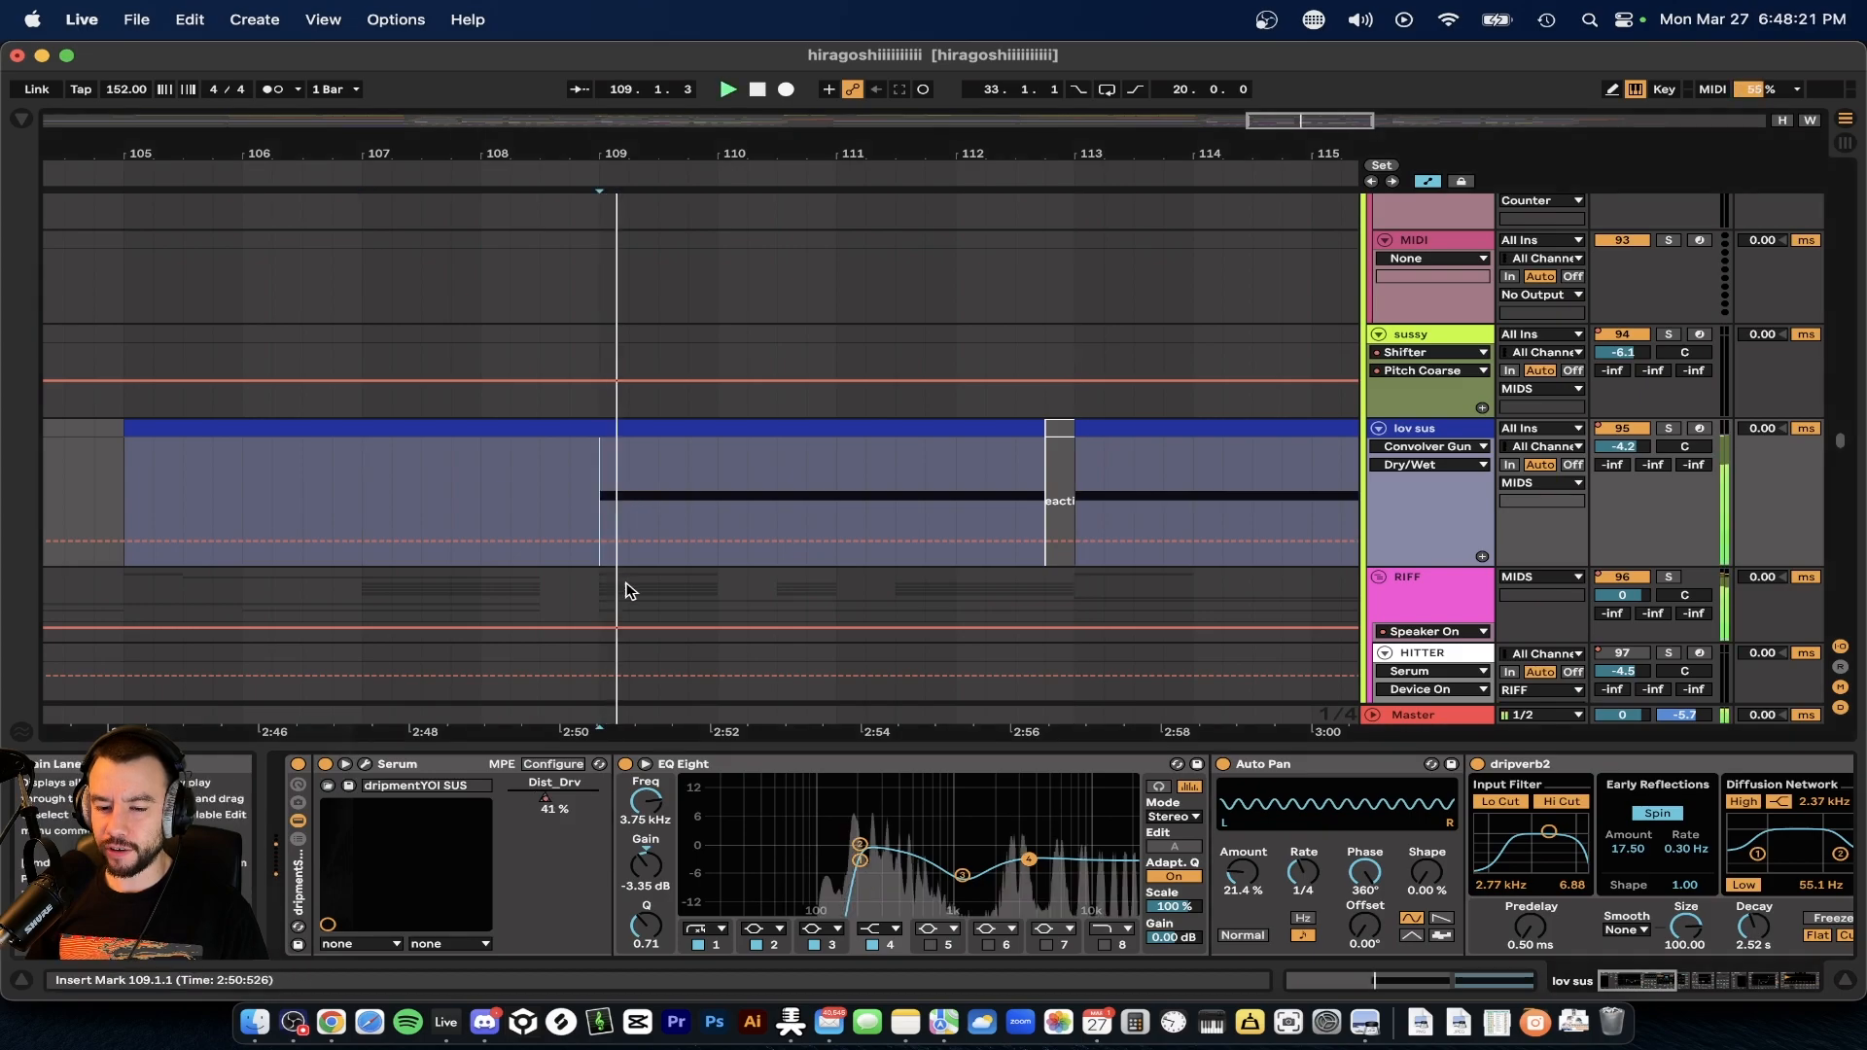
# - Show the lov sus track's Speaker On automation and examine its lane around bars 105 to 116
pyautogui.rightClick(1617, 427)
pyautogui.click(1651, 437)
pyautogui.scroll(-2, 720, 583)
pyautogui.hscroll(3, 834, 828)
pyautogui.hscroll(-3, 831, 829)
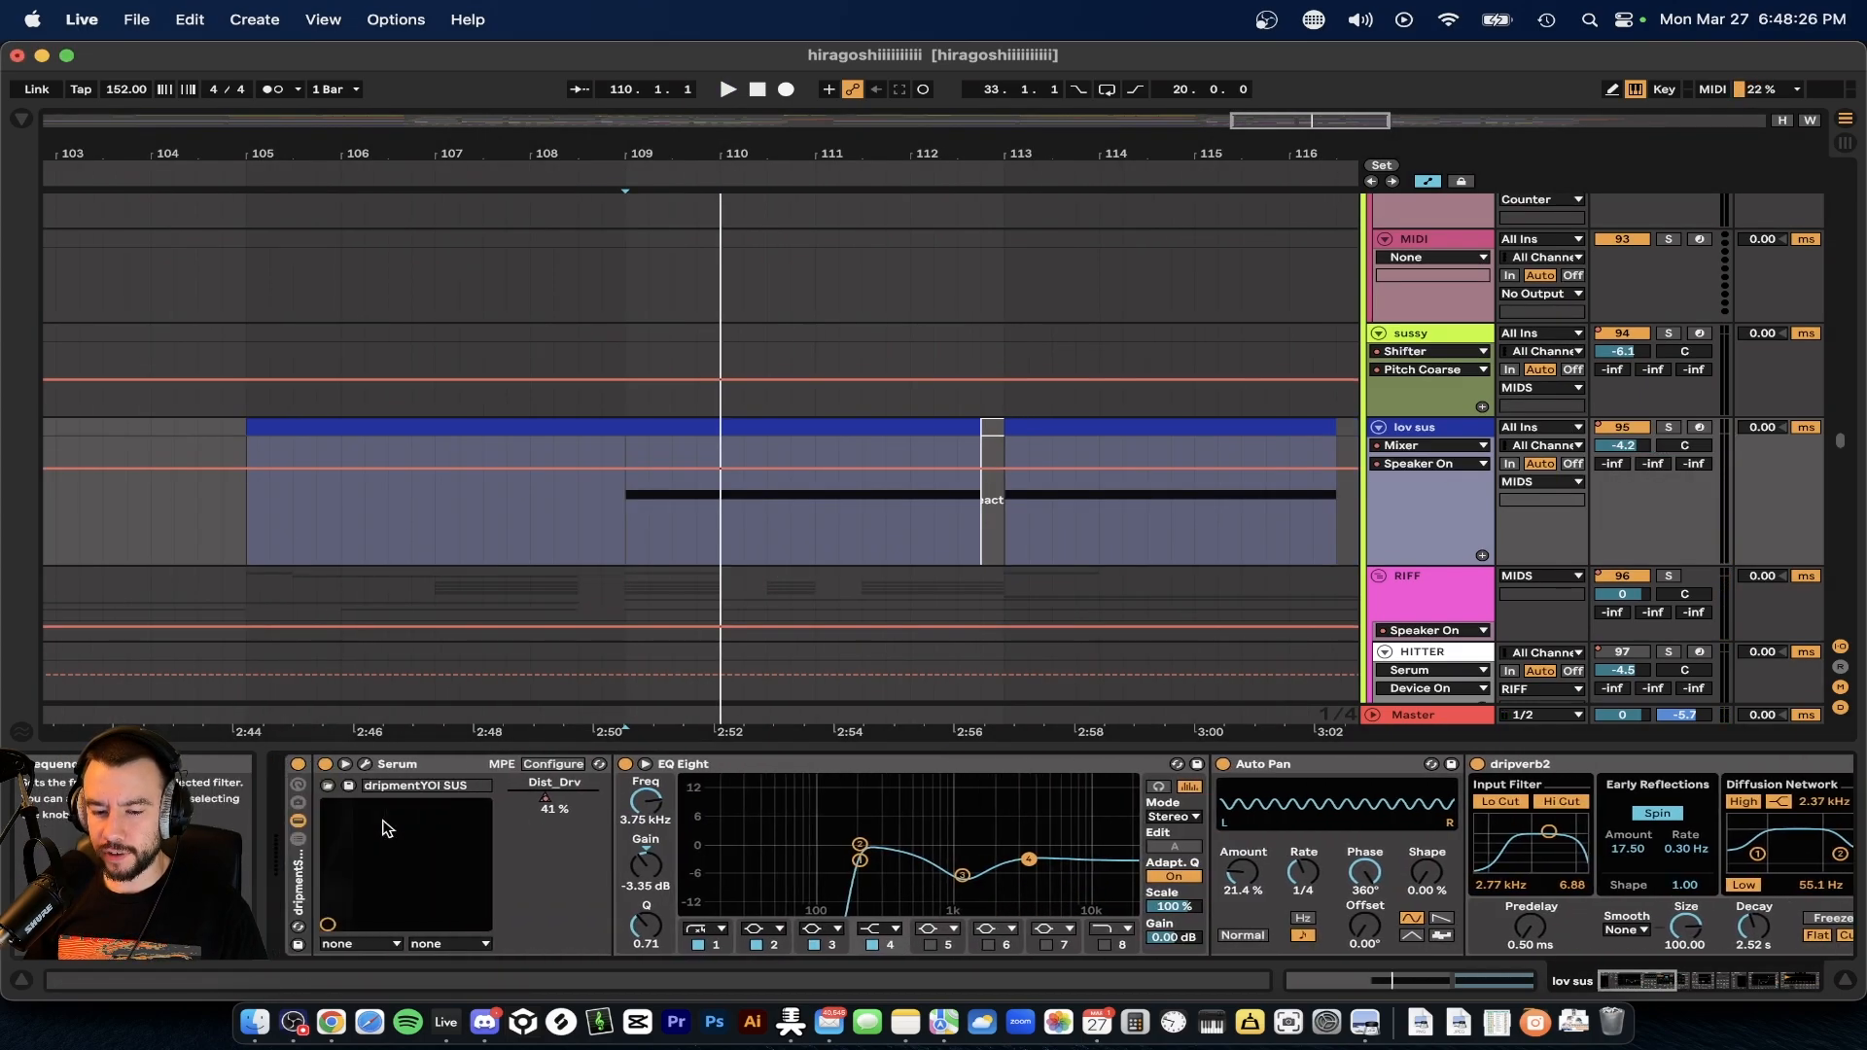
# - Inspect the distortion drive and oscillator settings of the dripmentYOI SUS patch in the lov sus Serum, then close it
pyautogui.rightClick(547, 810)
pyautogui.click(409, 775)
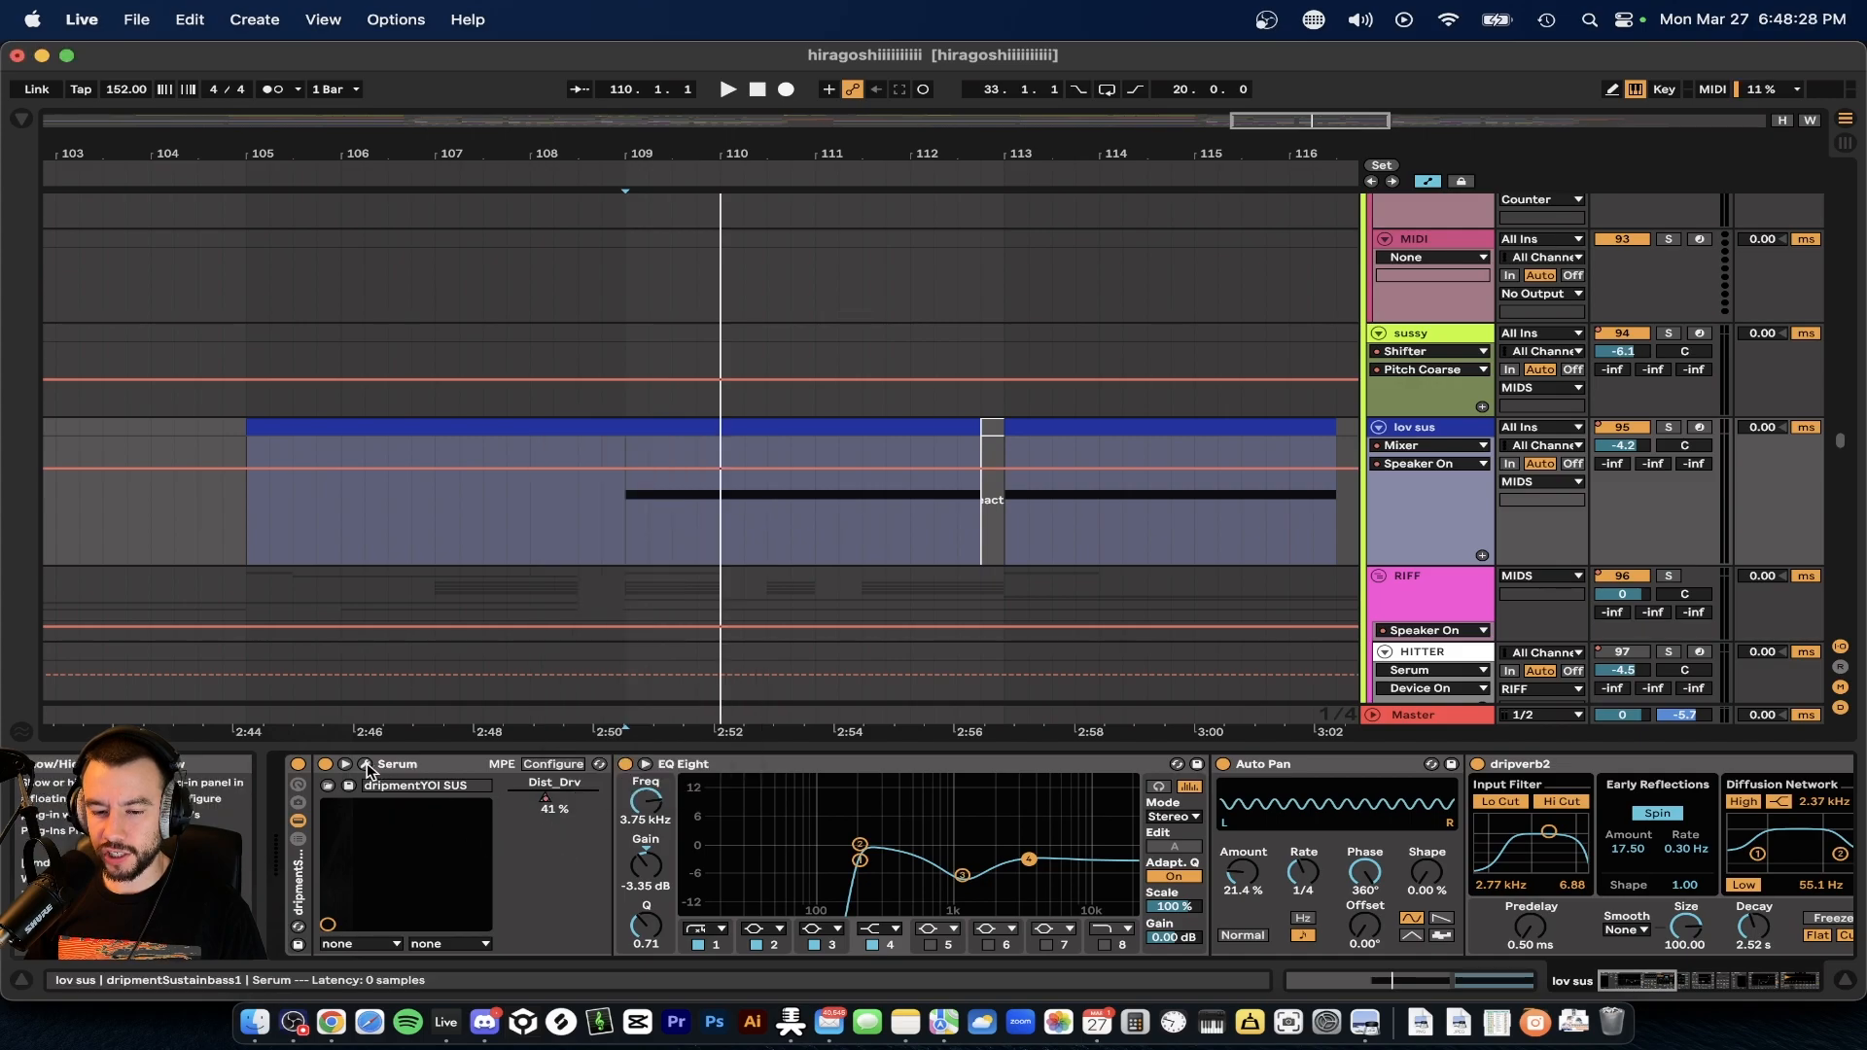
pyautogui.click(365, 764)
pyautogui.click(842, 109)
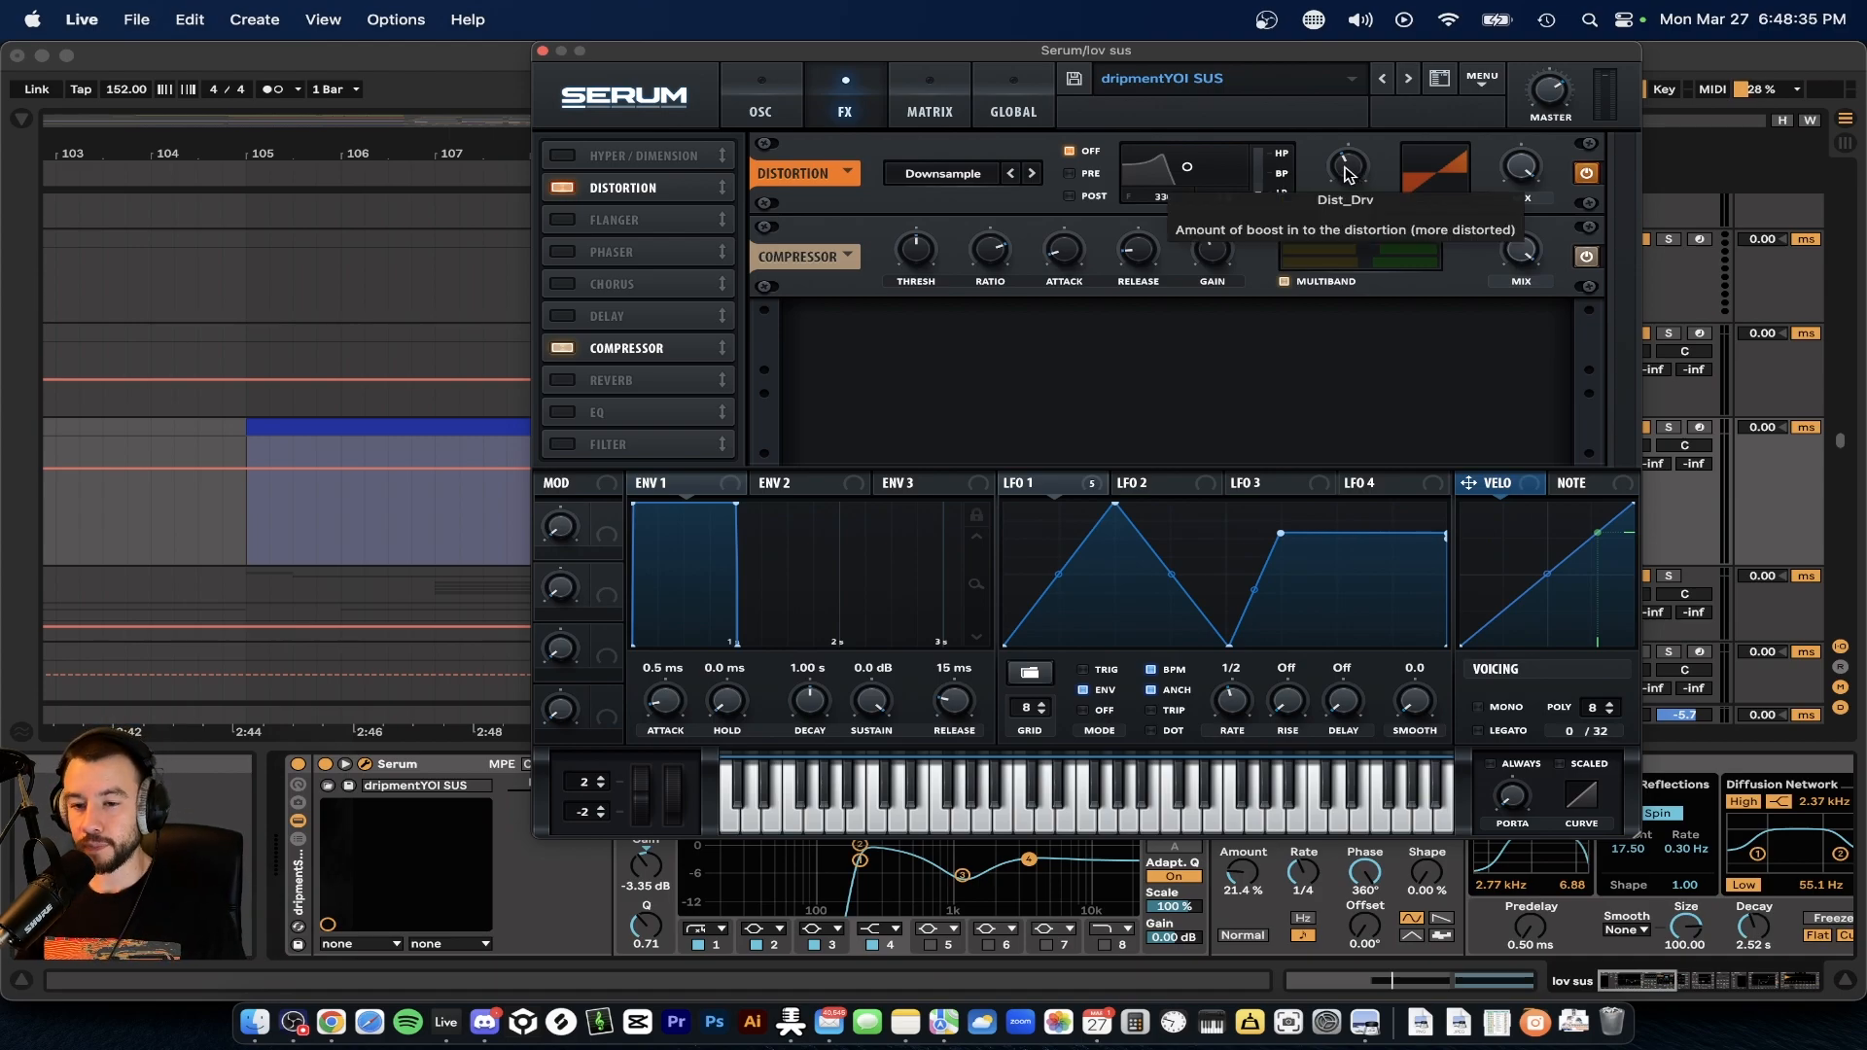
pyautogui.click(760, 102)
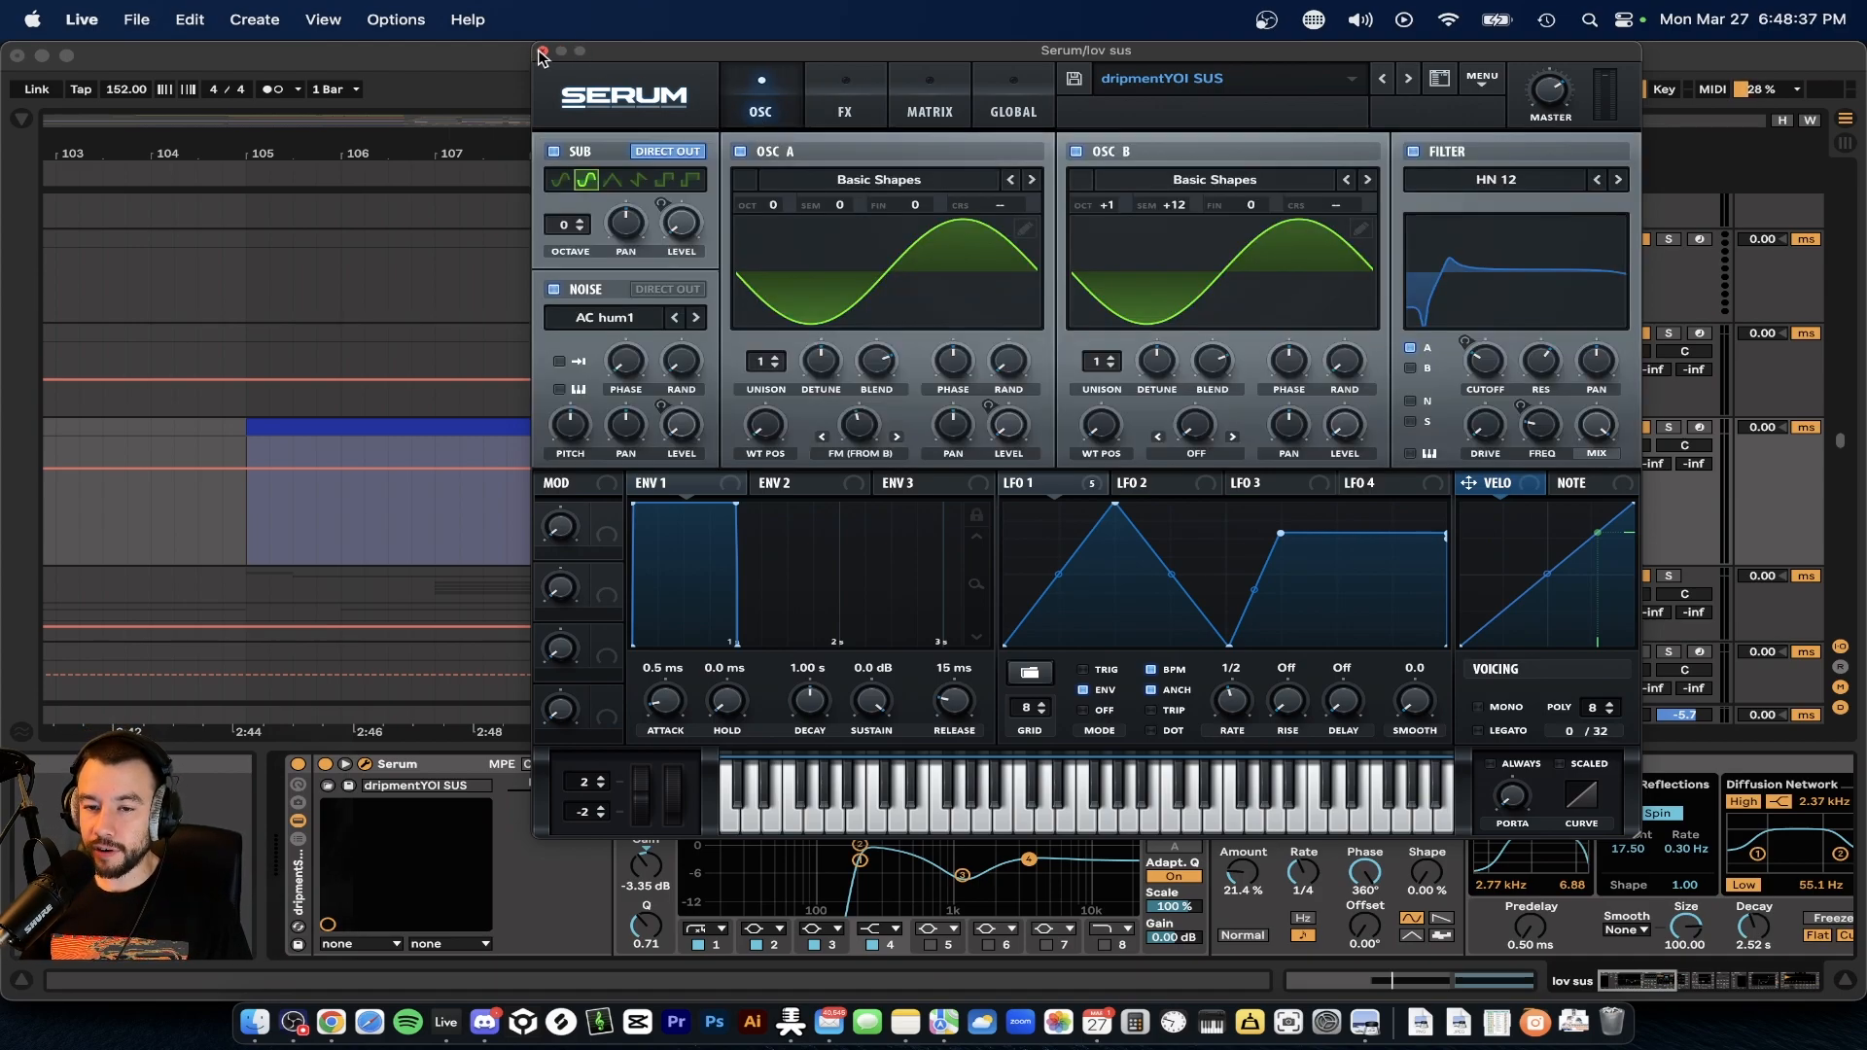
pyautogui.click(542, 51)
# - Play from 109.1.1 while looking through the lov sus effects, and show the second Auto Pan's Device On automation
pyautogui.hscroll(5, 1303, 853)
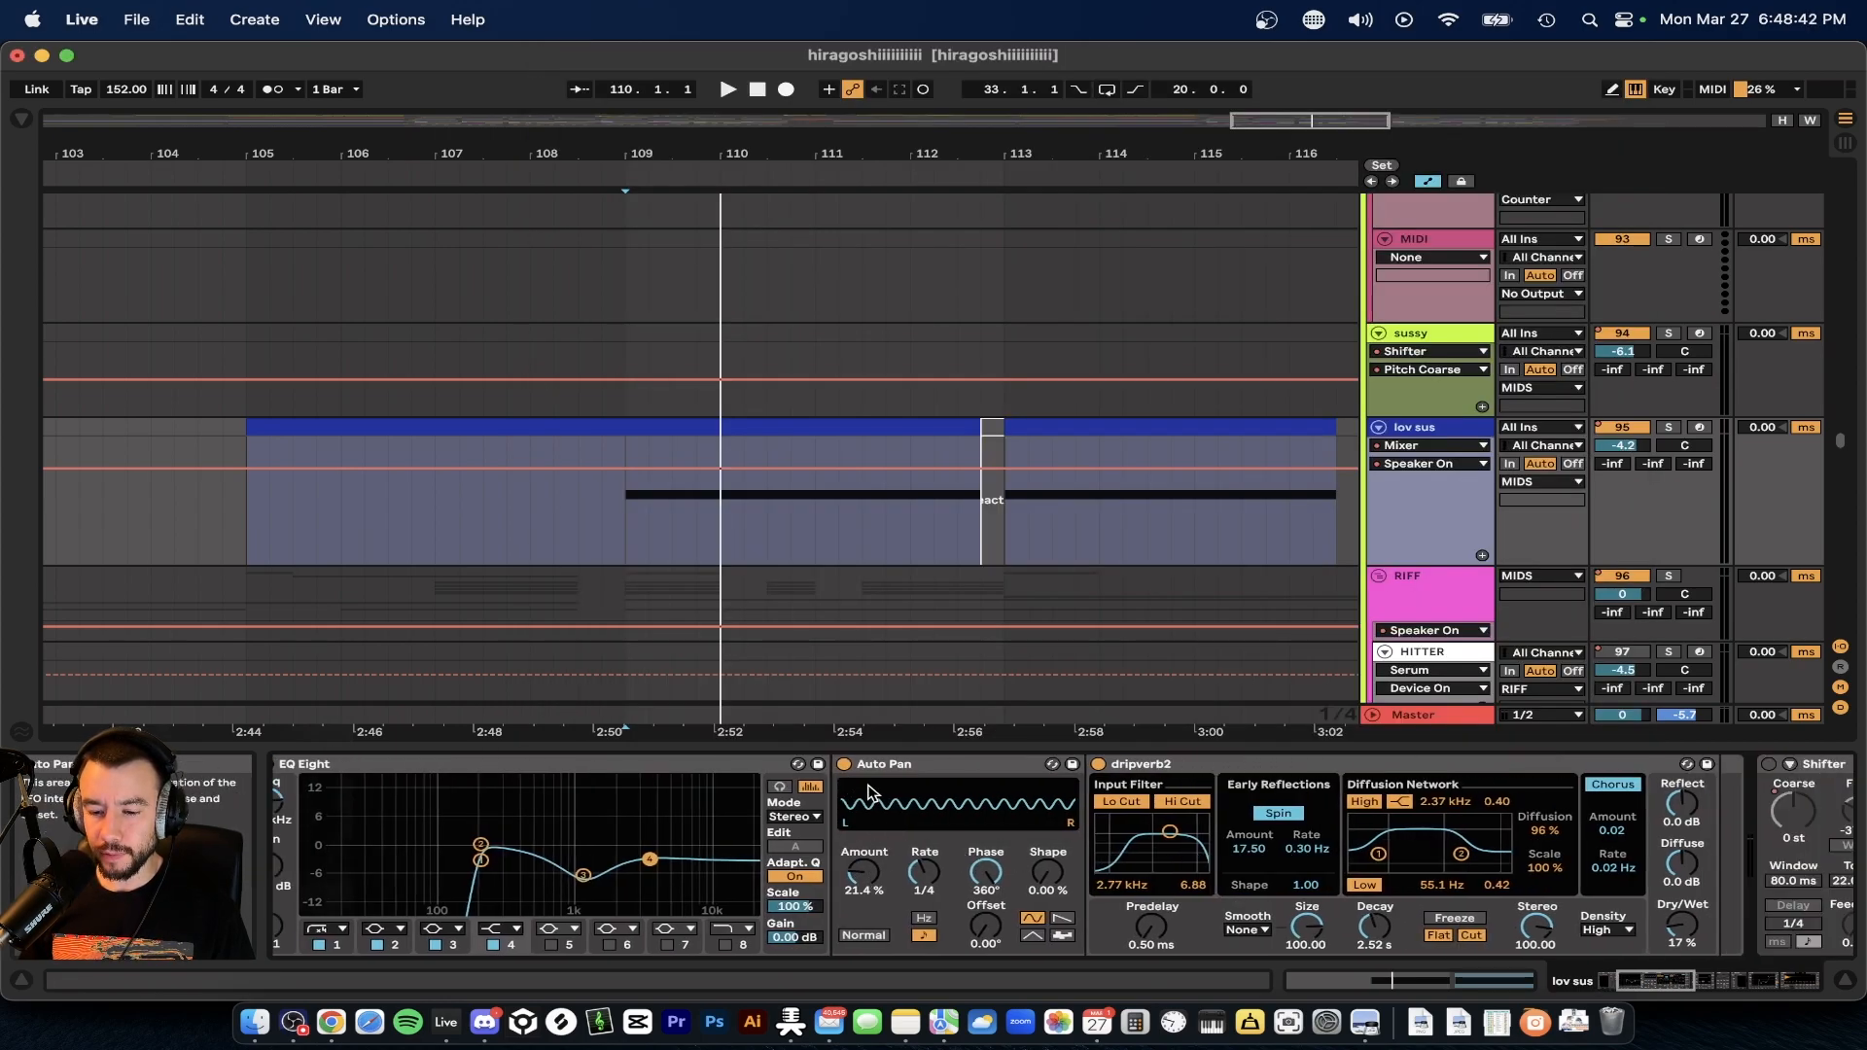
pyautogui.press('space')
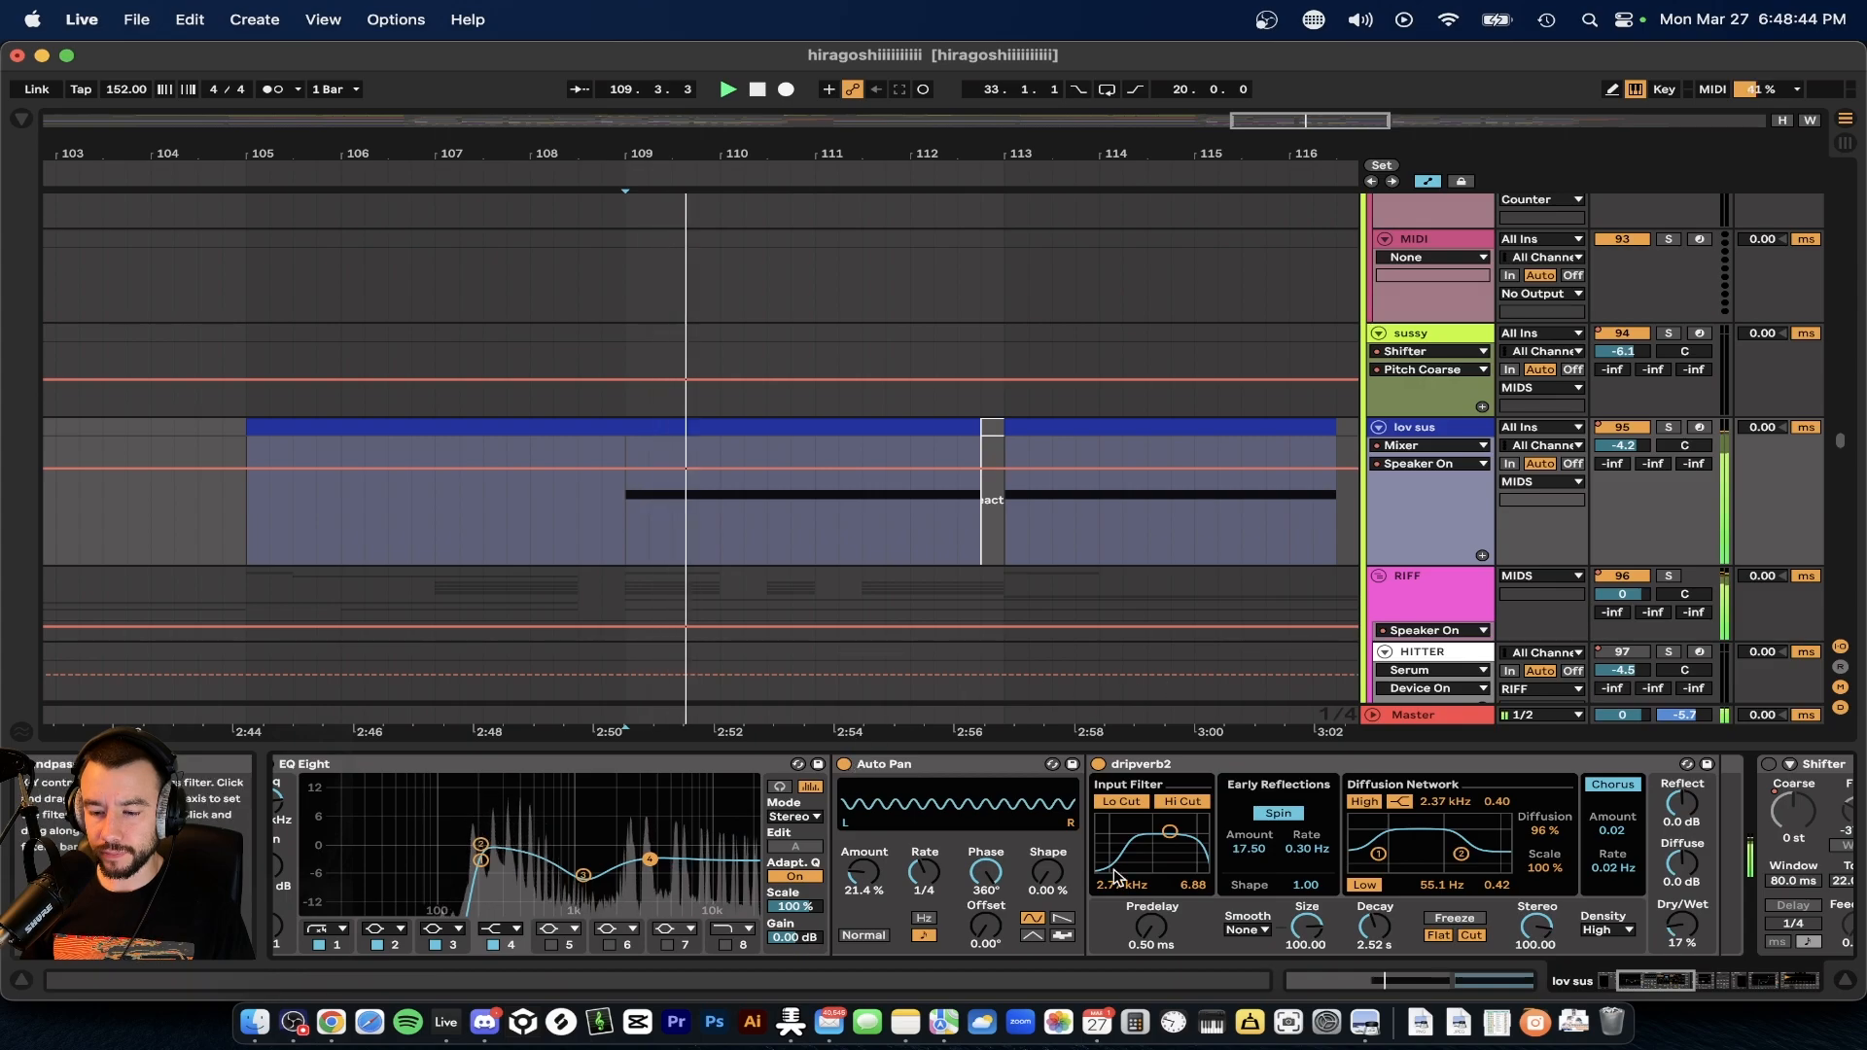
pyautogui.hscroll(2, 1116, 878)
pyautogui.hscroll(-12, 1116, 879)
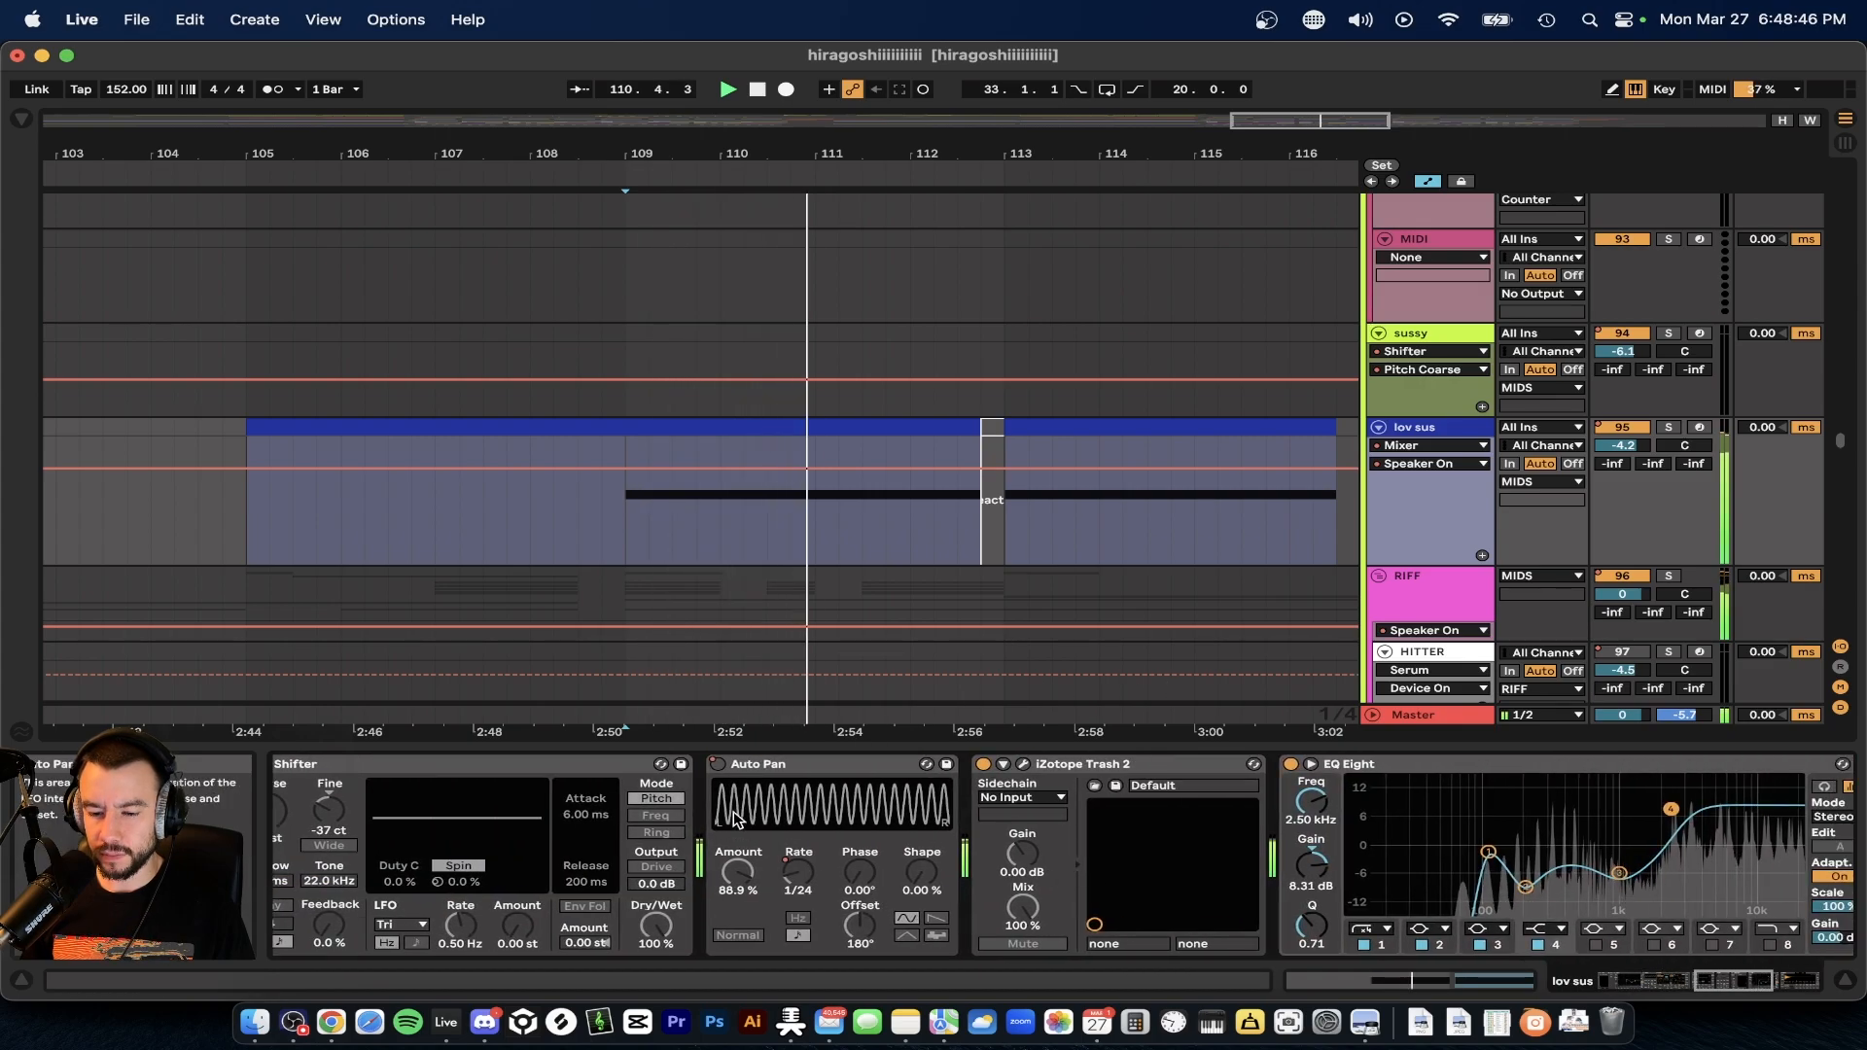
pyautogui.press('space')
pyautogui.rightClick(718, 765)
pyautogui.click(747, 774)
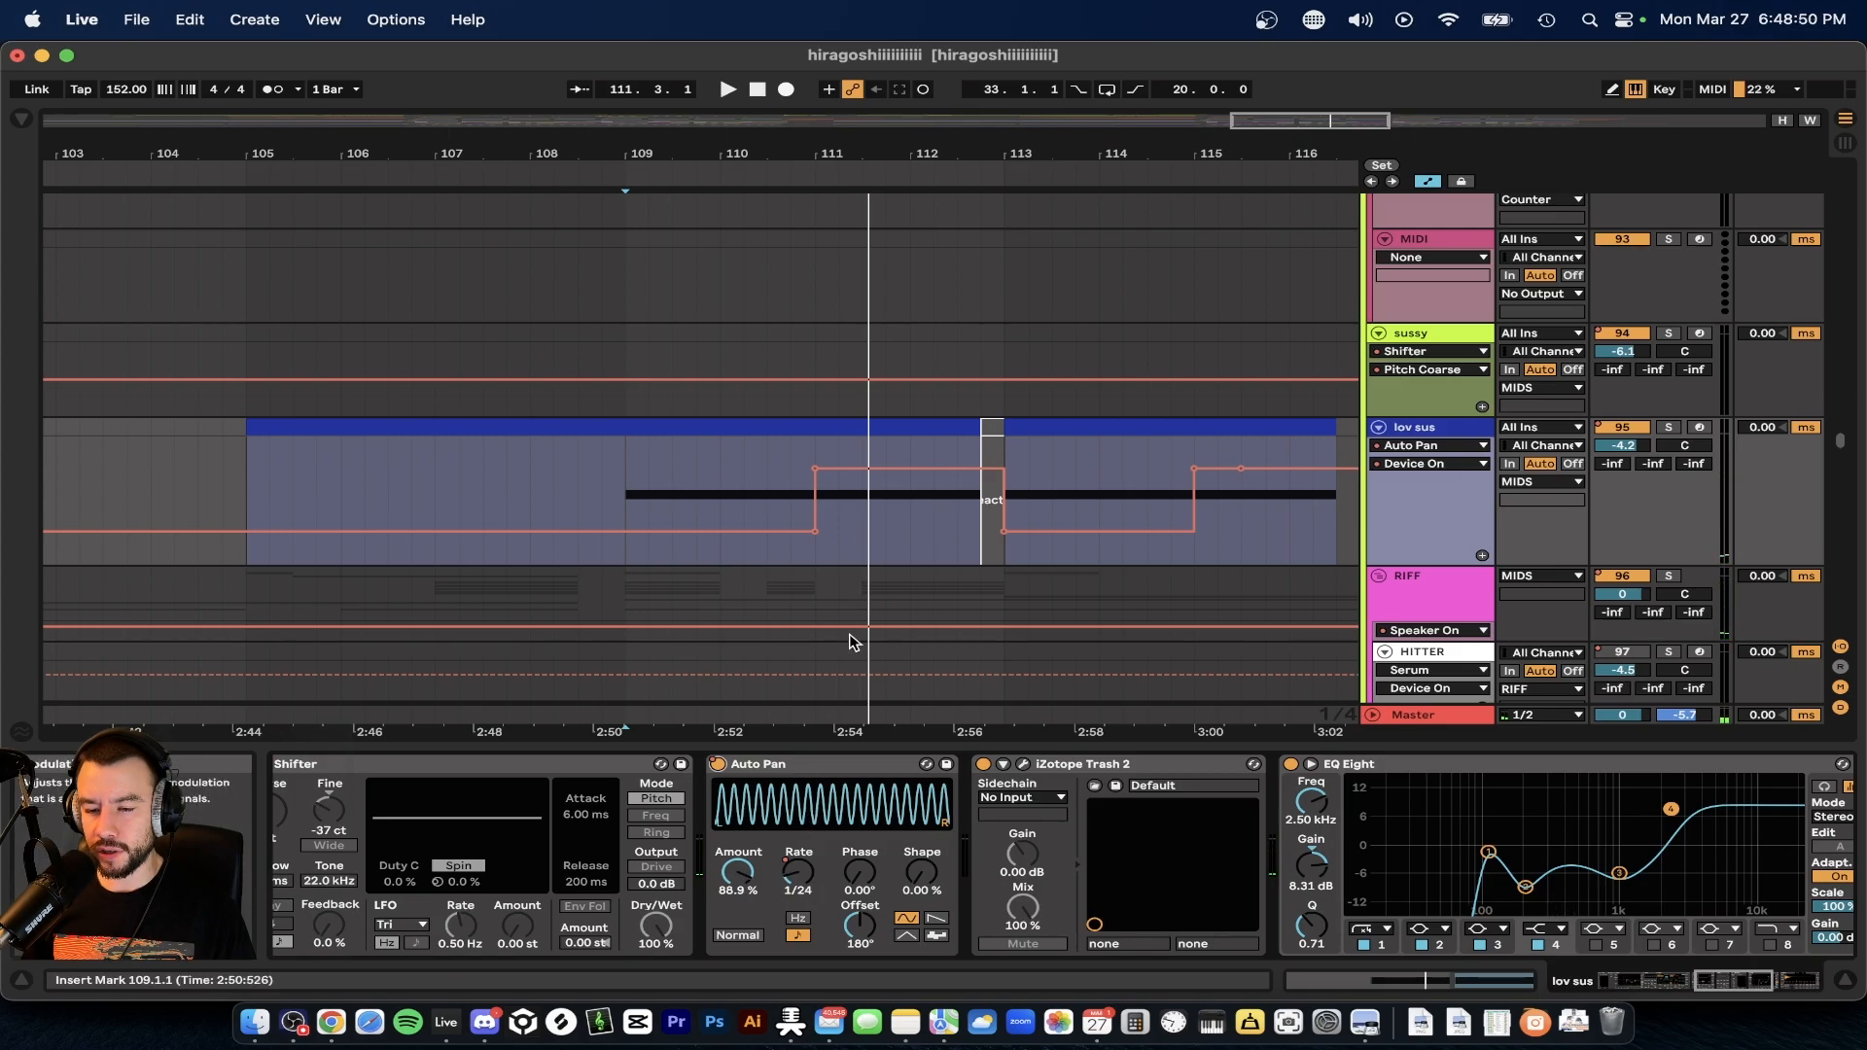
# - Play from 111.1.1 to hear the Auto Pan on/off automation on lov sus, stopping past bar 115
pyautogui.press('space')
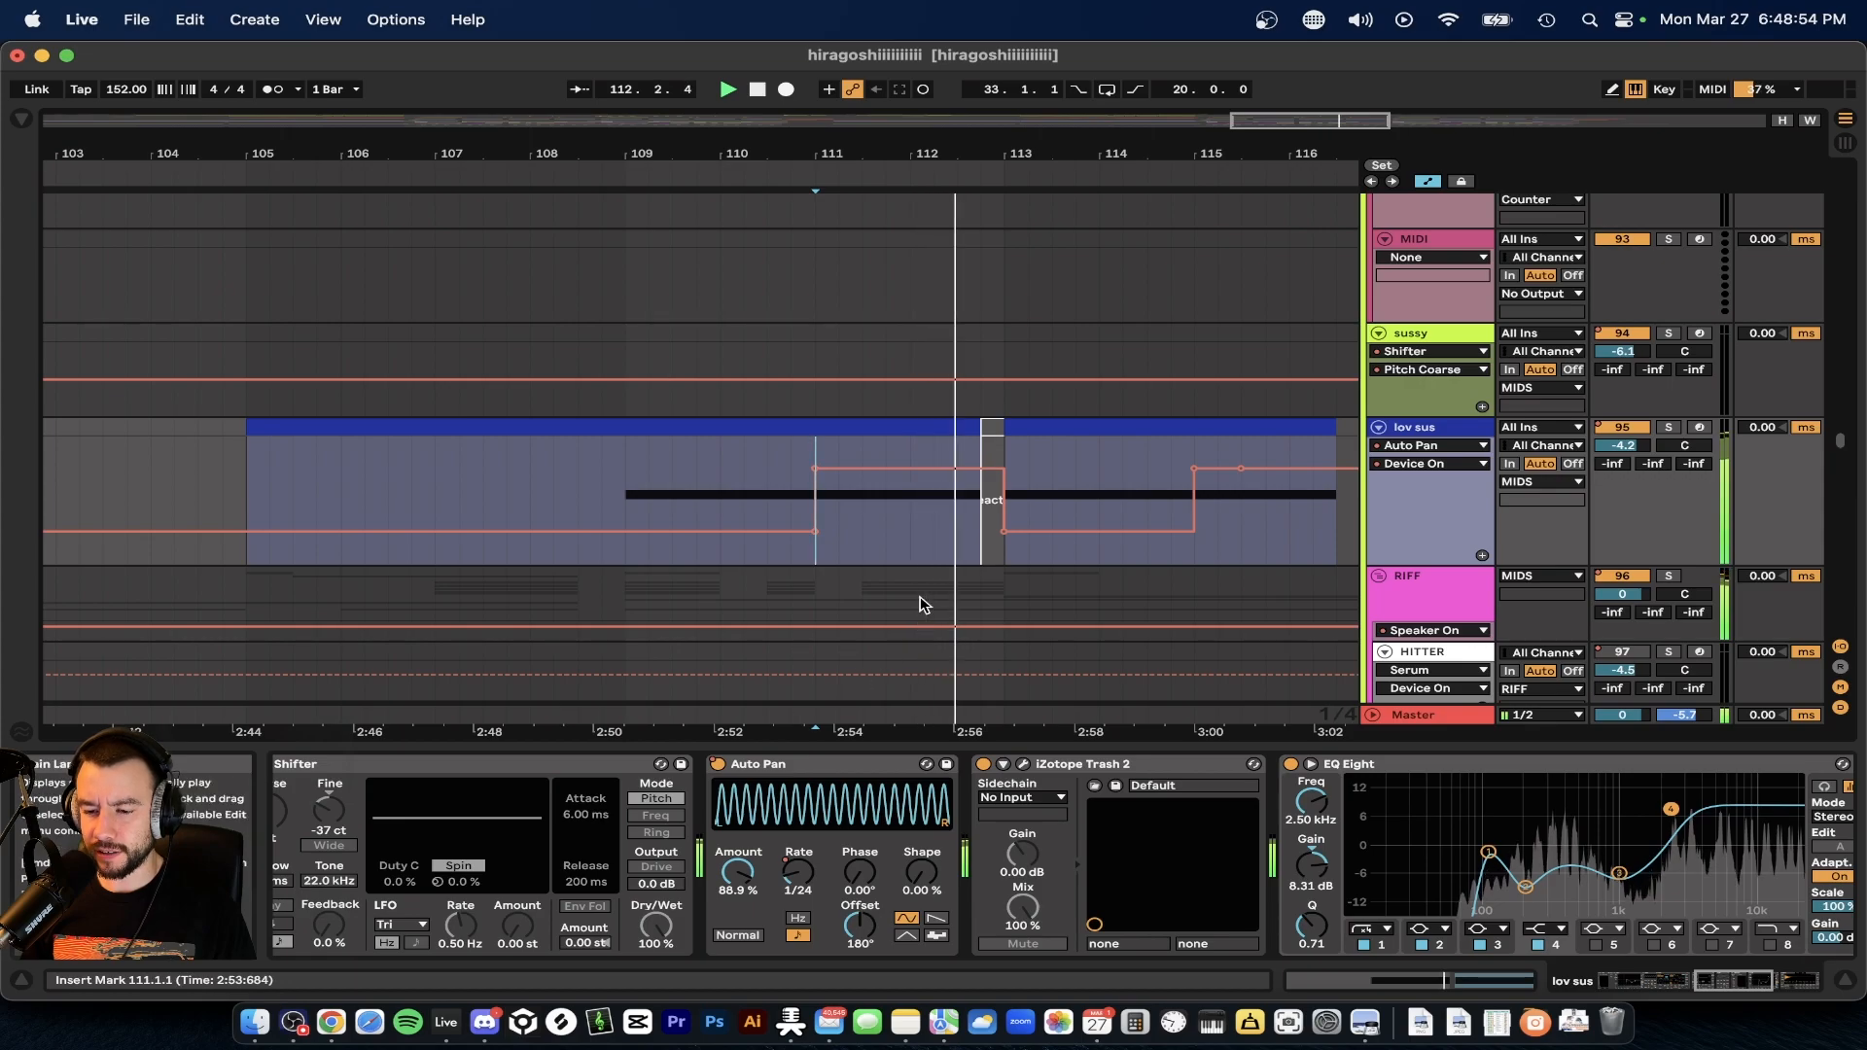
pyautogui.scroll(-3, 921, 603)
pyautogui.hscroll(2, 855, 553)
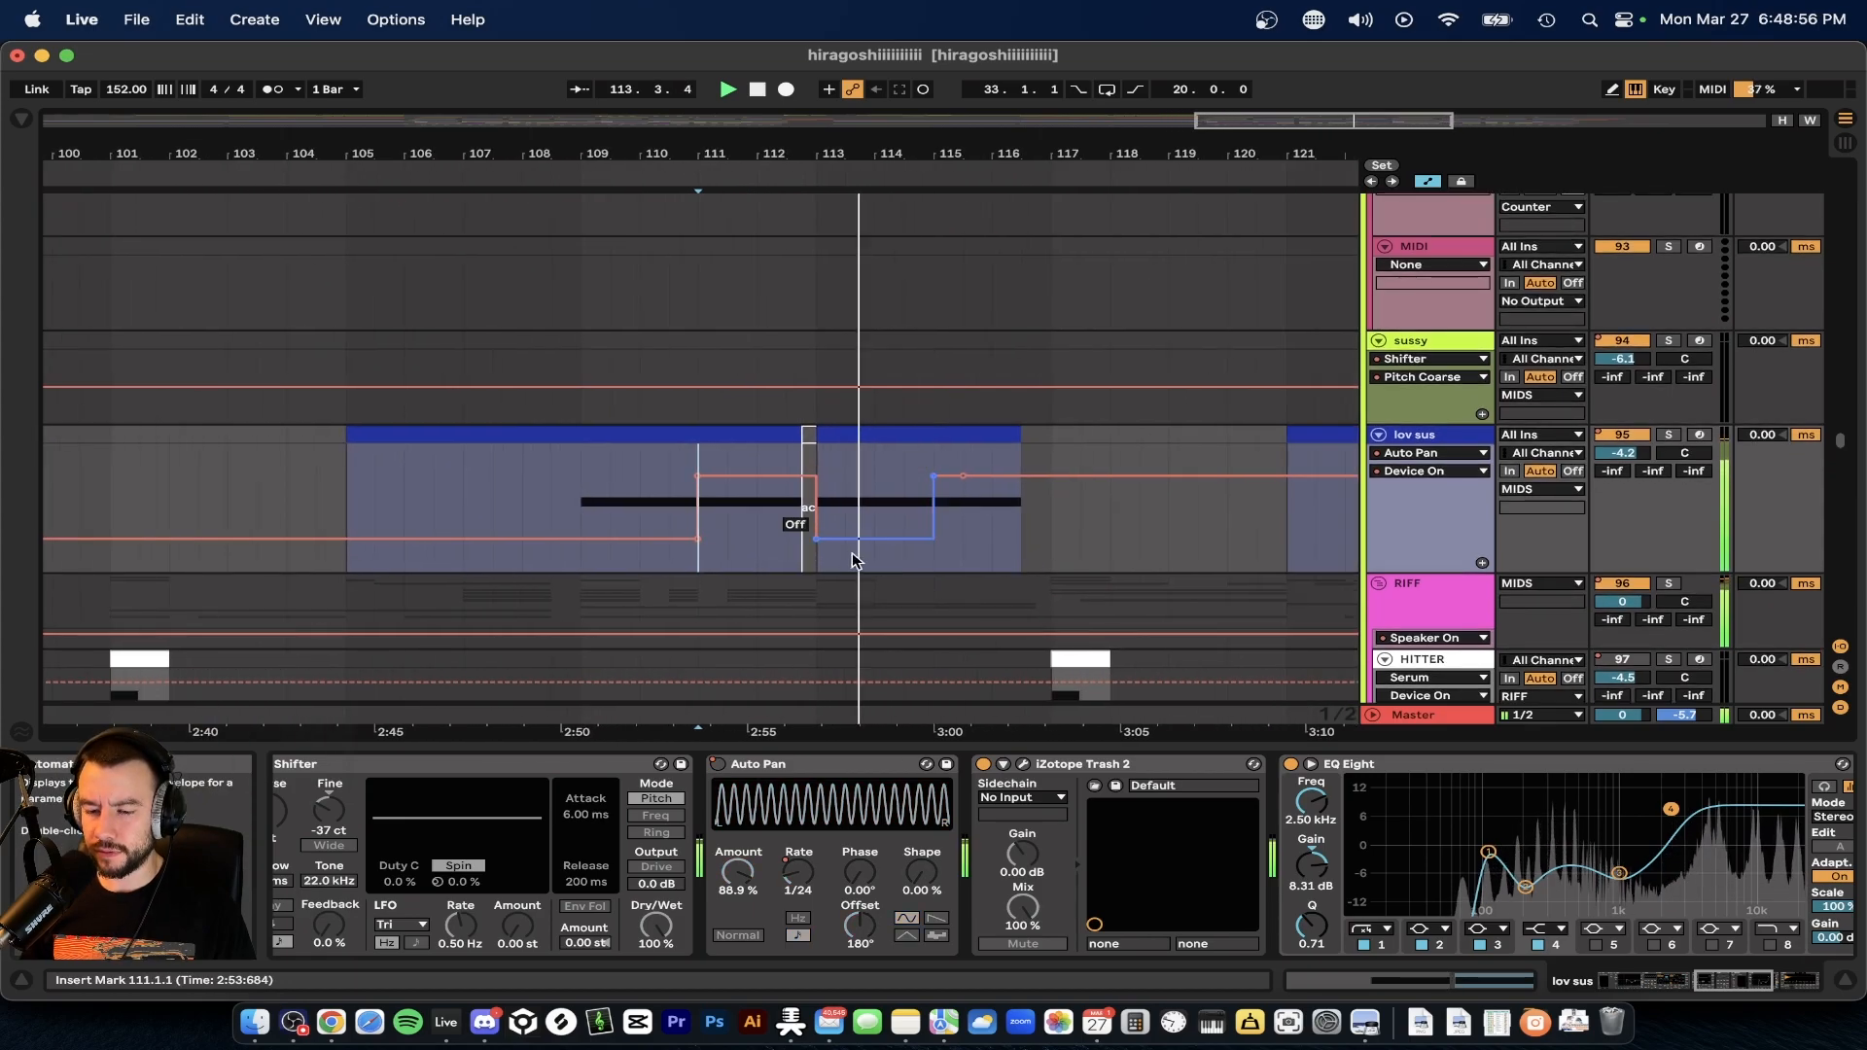
pyautogui.hscroll(-15, 726, 862)
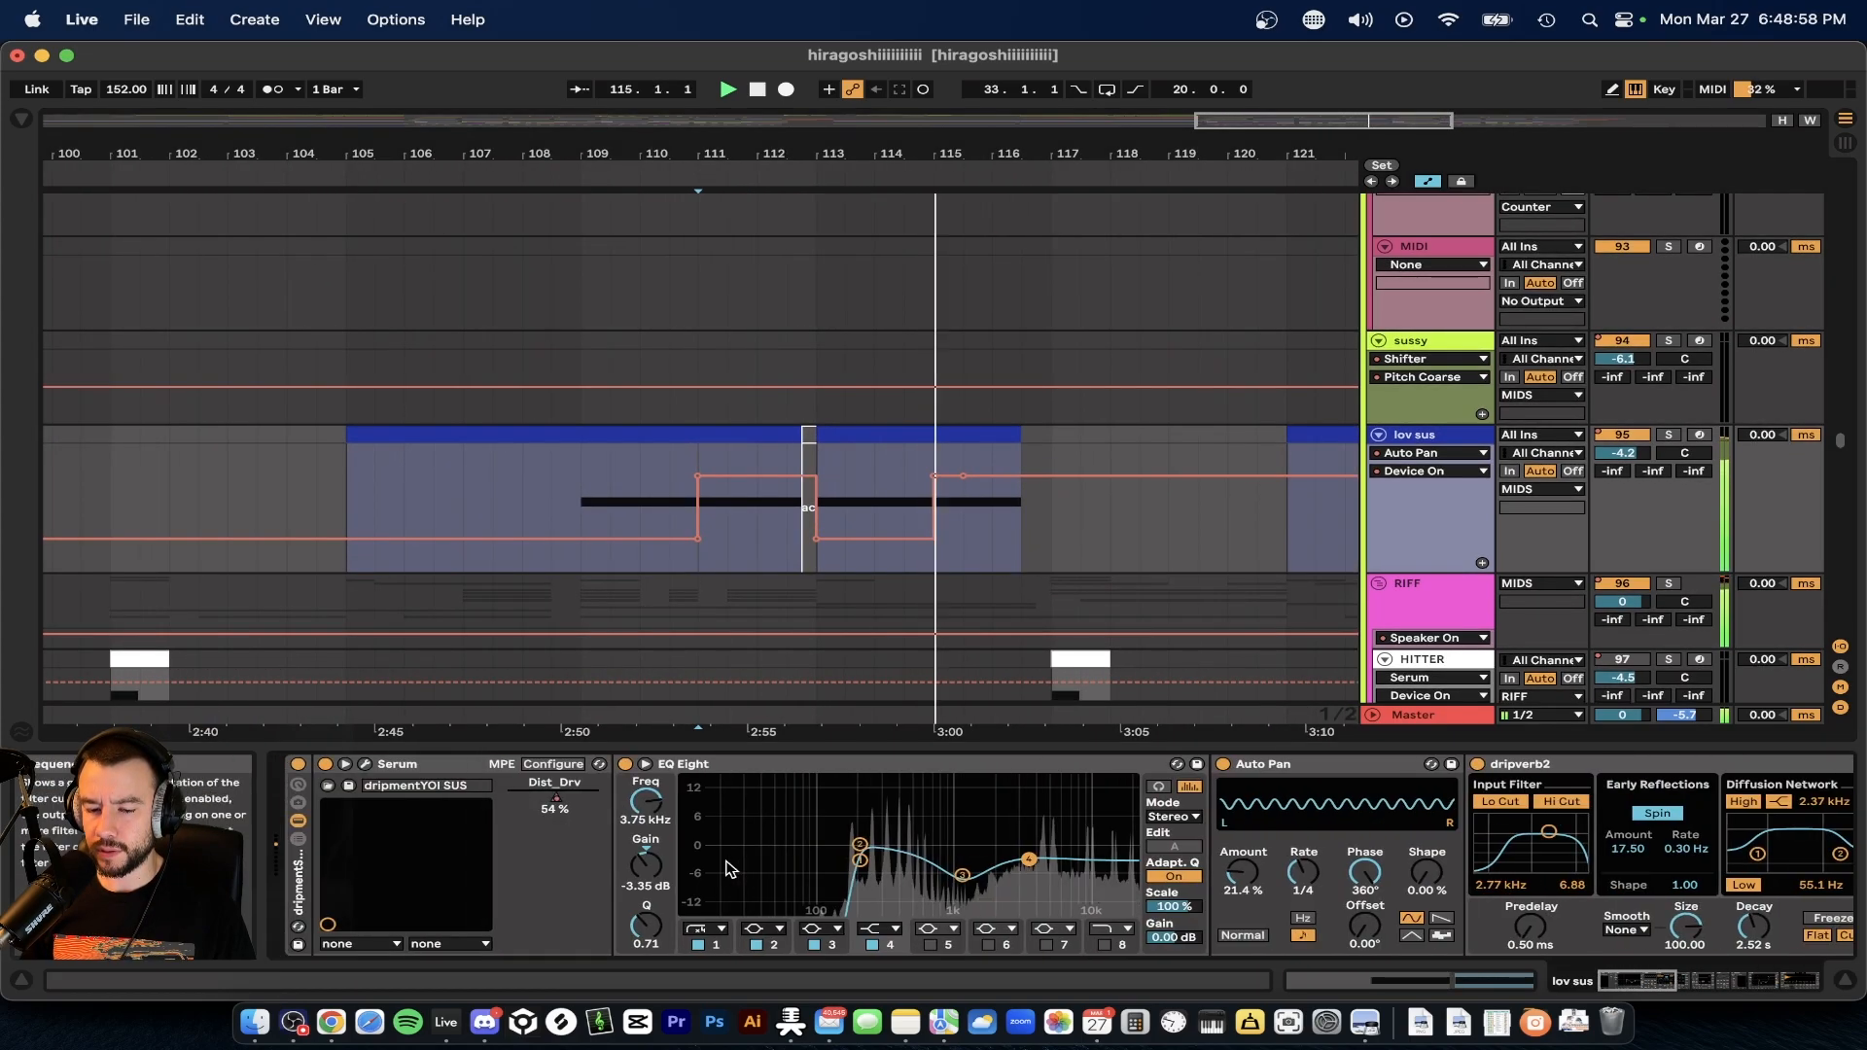
pyautogui.press('space')
# - Show the Serum Dist Drv automation on lov sus, examine its steps from bar 109, and play from 113.1.1
pyautogui.rightClick(550, 793)
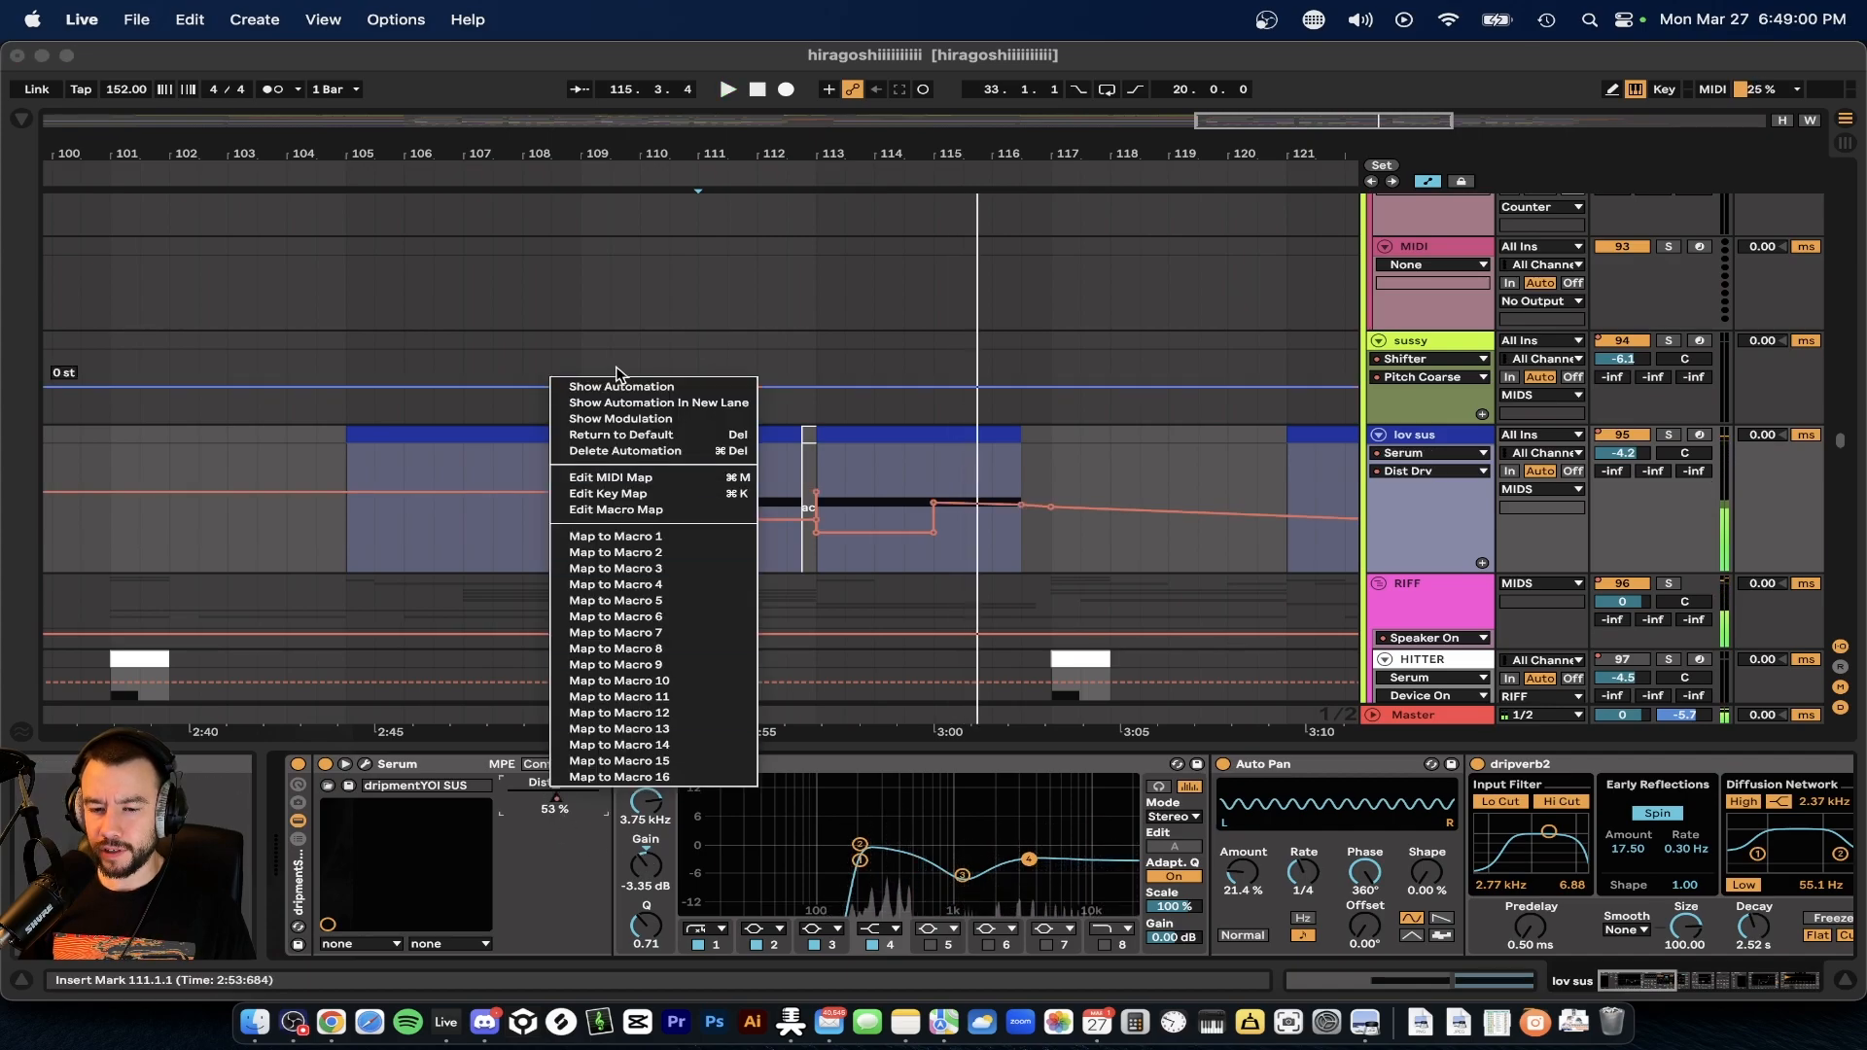
pyautogui.click(583, 386)
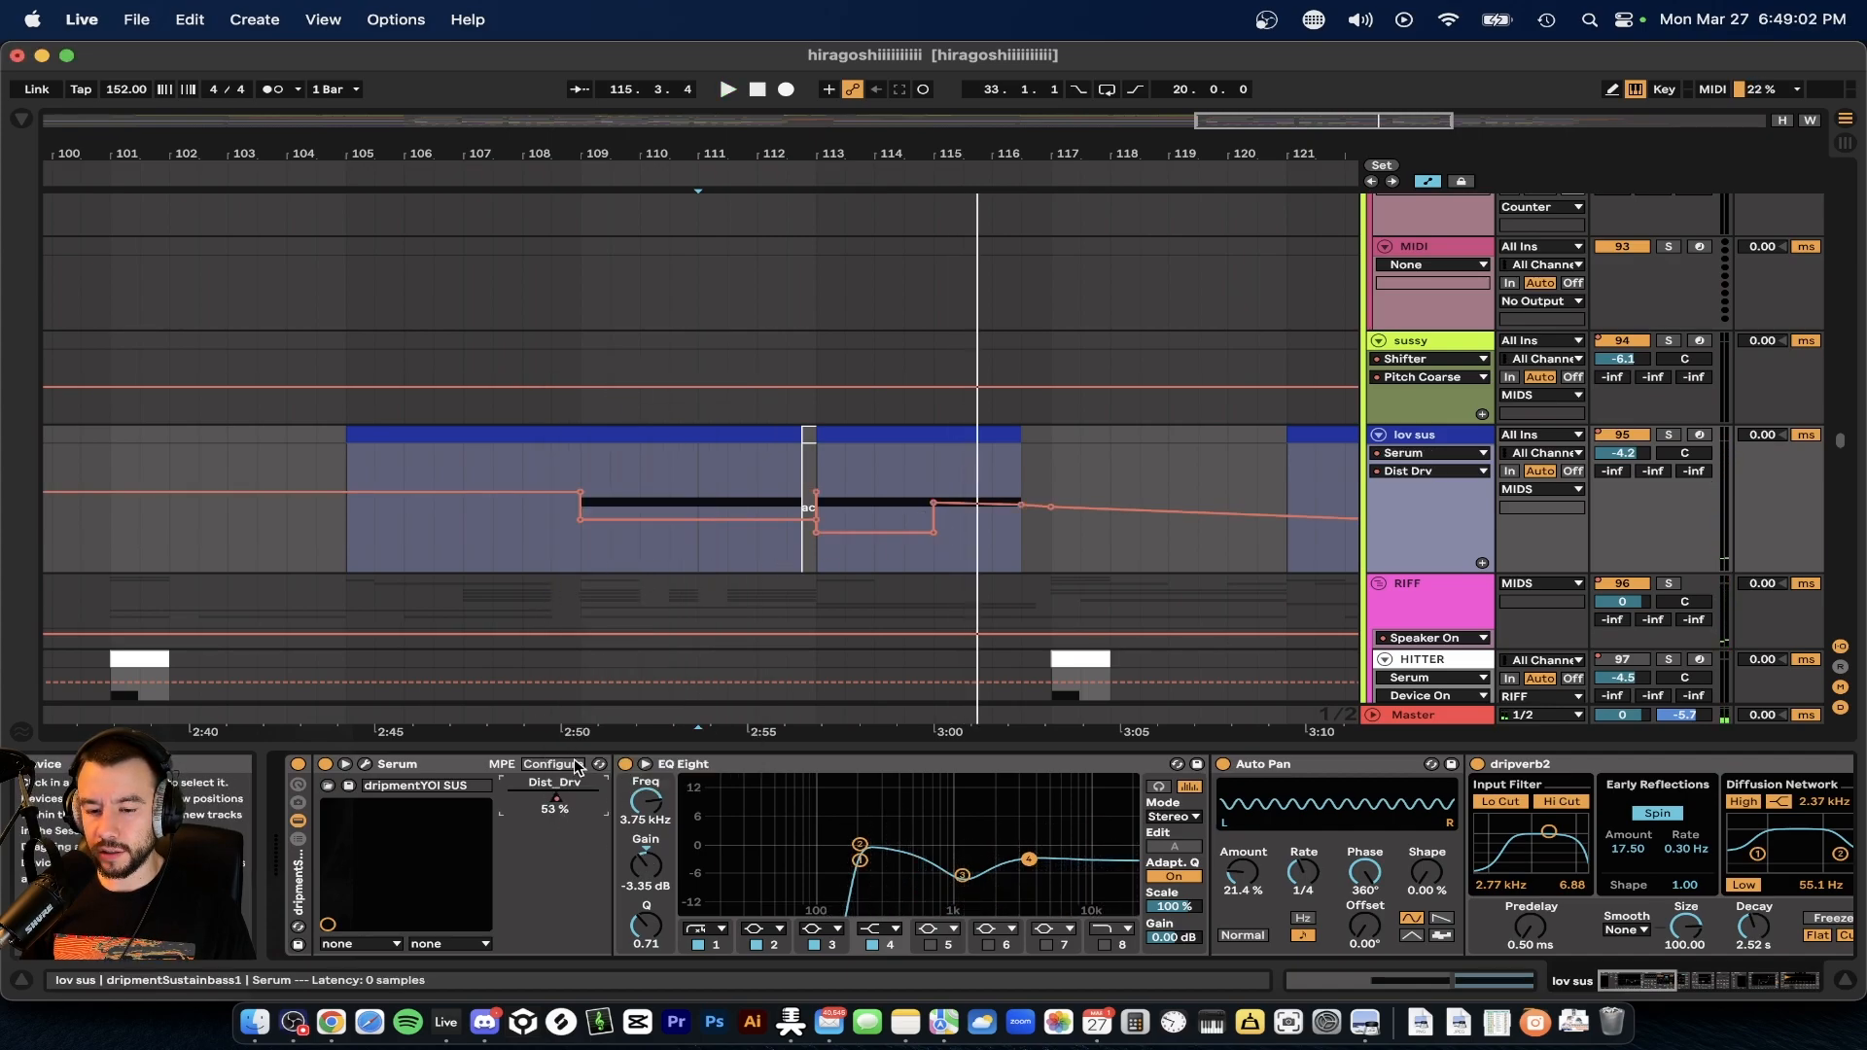
pyautogui.scroll(3, 605, 552)
pyautogui.moveTo(543, 546); pyautogui.dragTo(1186, 570)
pyautogui.hscroll(1, 899, 548)
pyautogui.click(873, 579)
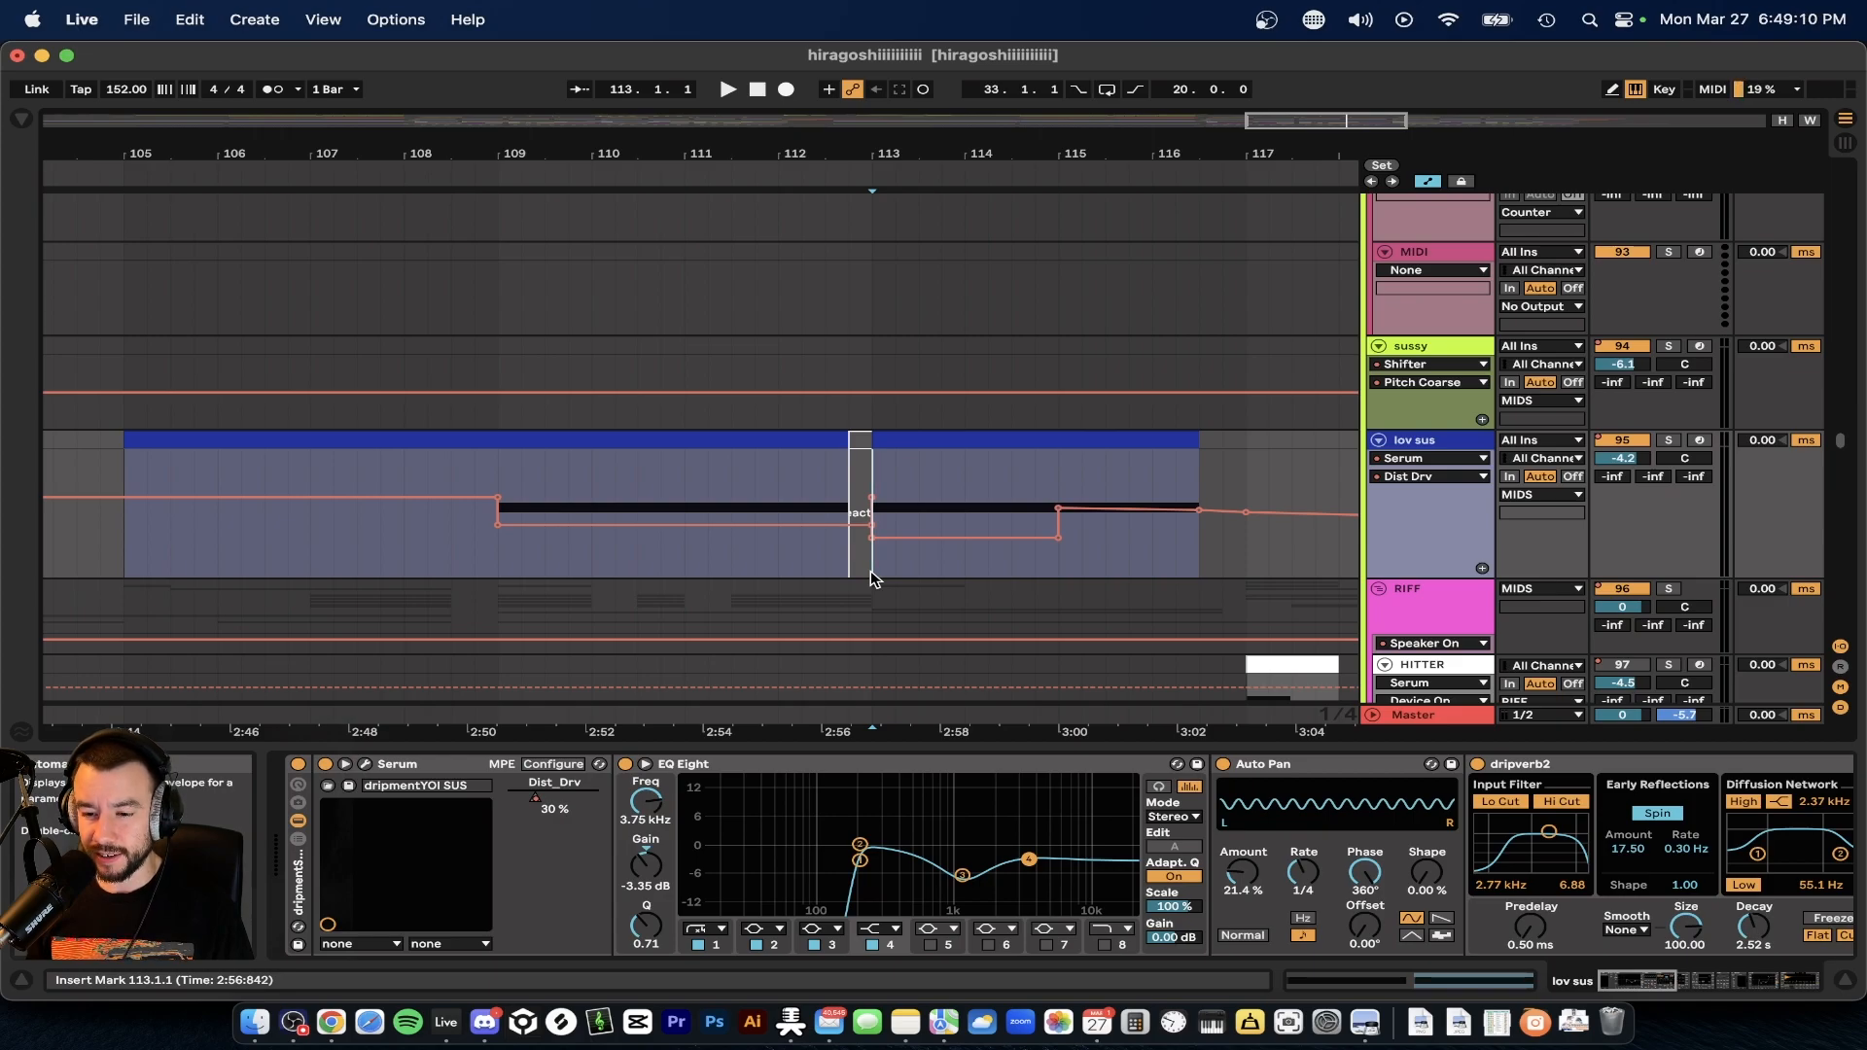
pyautogui.press('space')
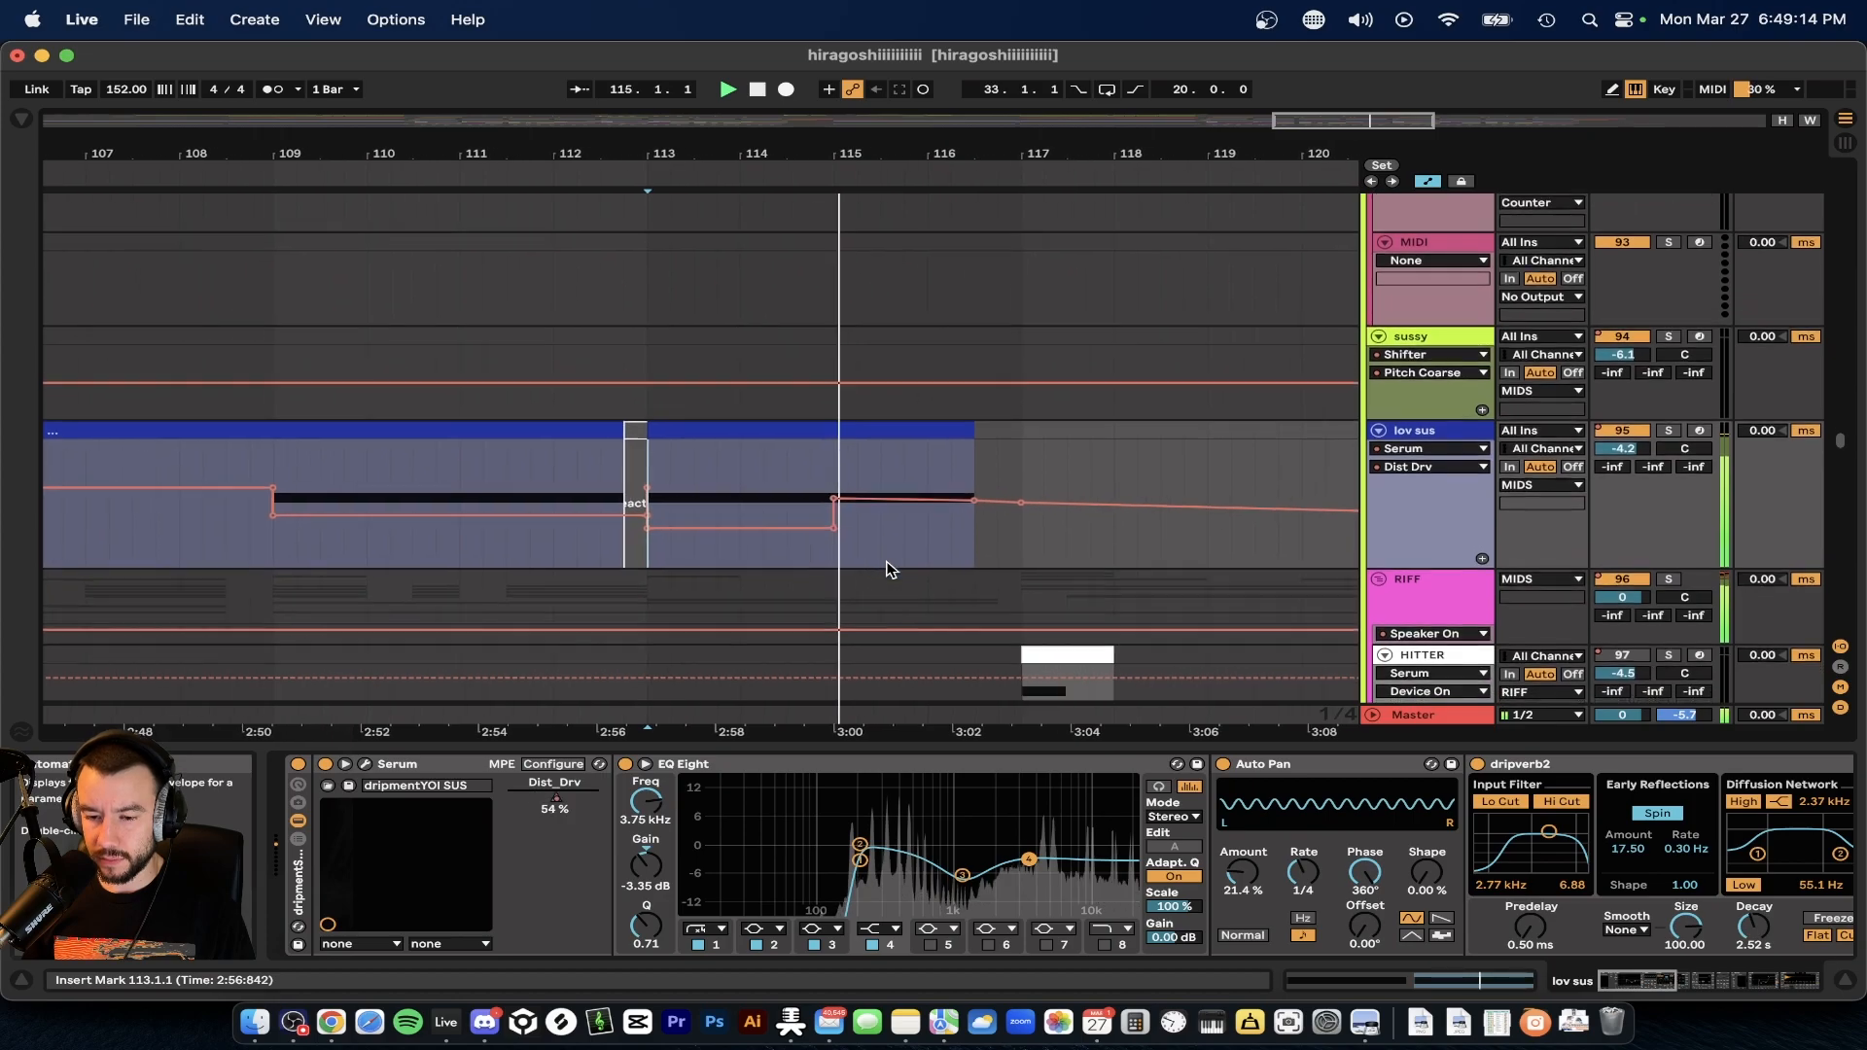
# - Hide the device chain and examine the HITTER, choppppy, bass, TWISTER and sub tracks during playback, returning to lov sus
pyautogui.click(857, 744)
pyautogui.scroll(-4, 887, 622)
pyautogui.scroll(-8, 887, 623)
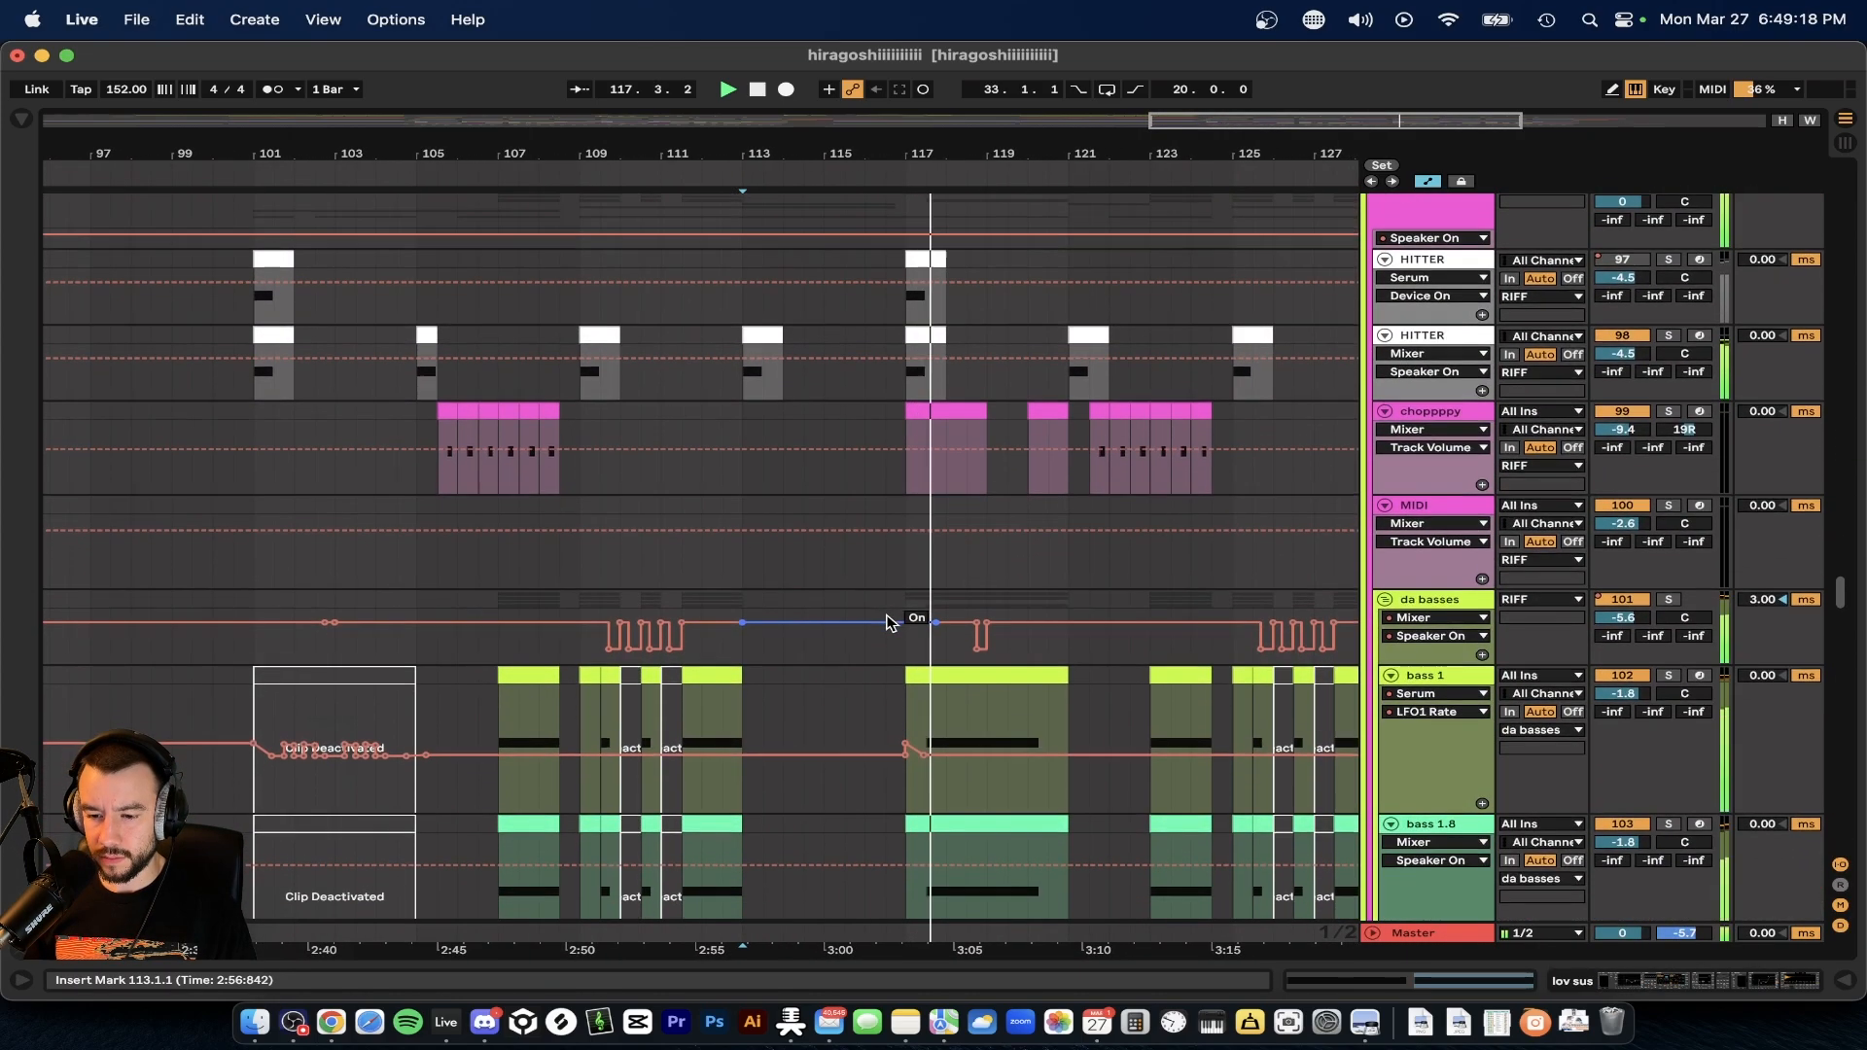
pyautogui.hscroll(2, 887, 623)
pyautogui.scroll(-3, 885, 618)
pyautogui.scroll(-5, 858, 533)
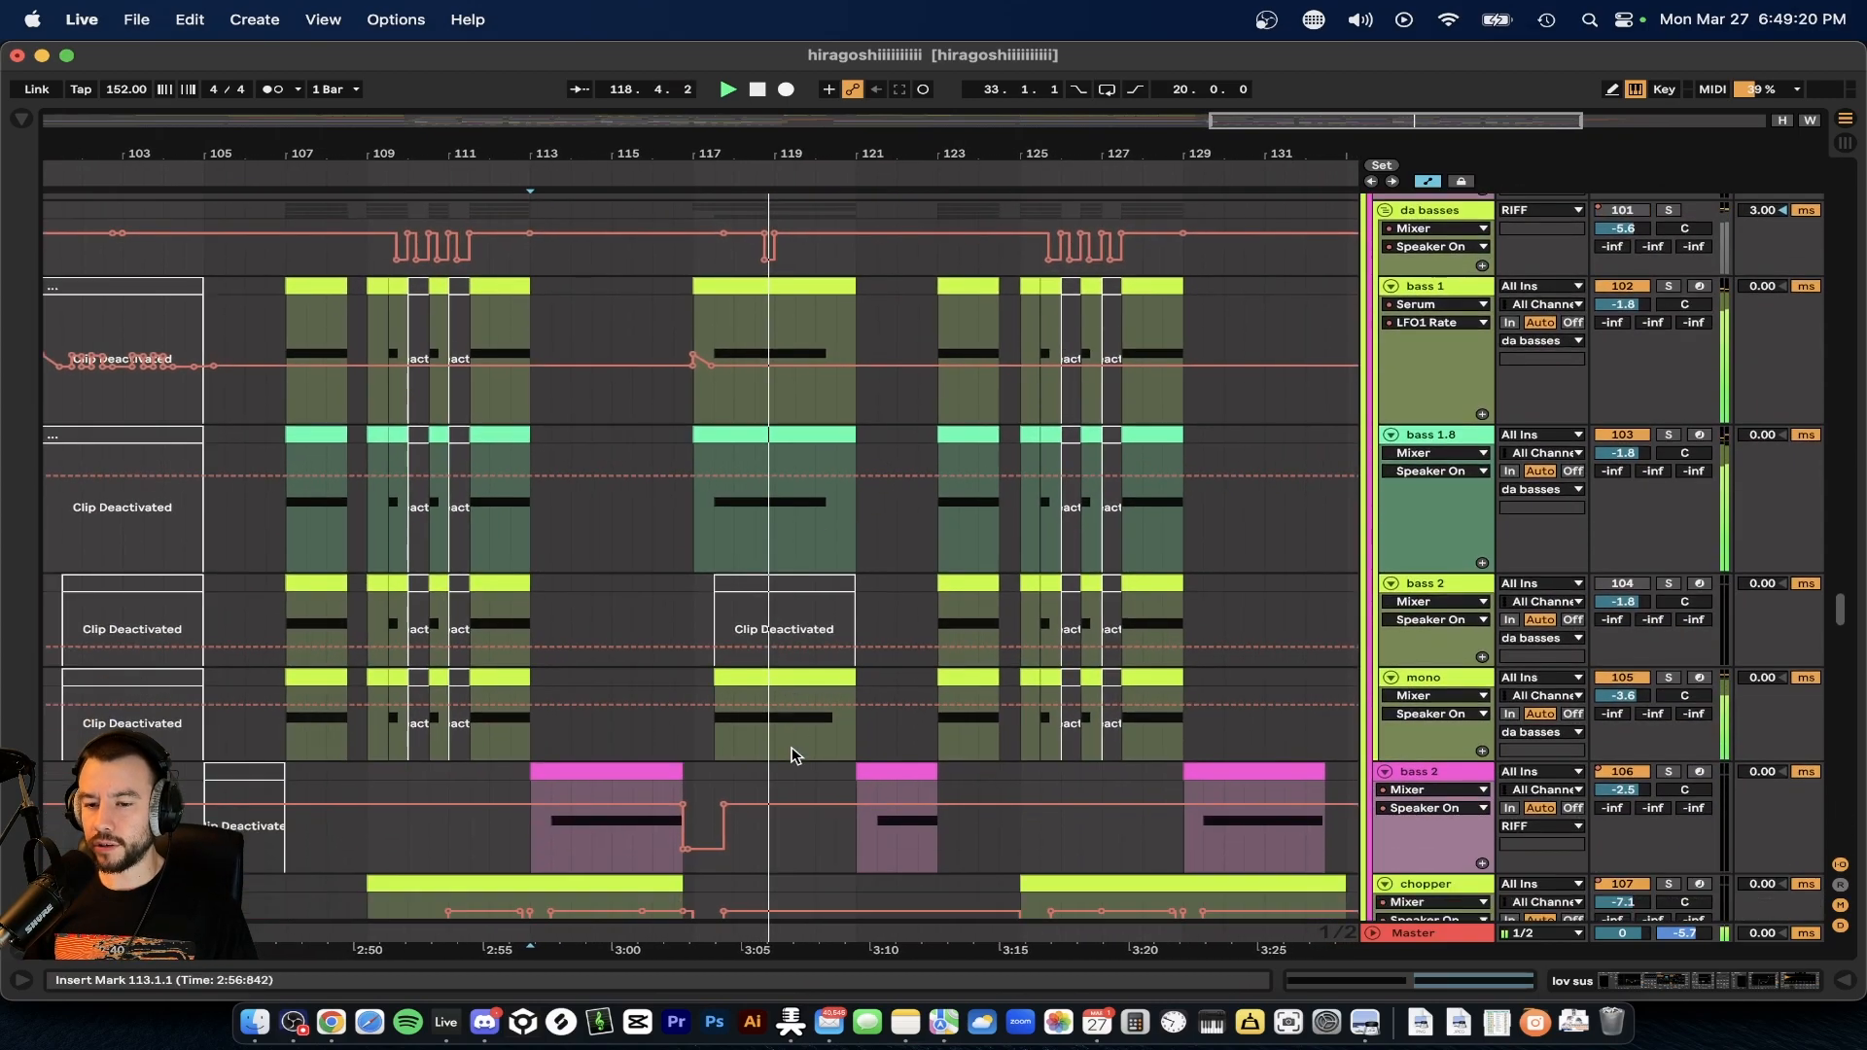
pyautogui.scroll(-12, 747, 624)
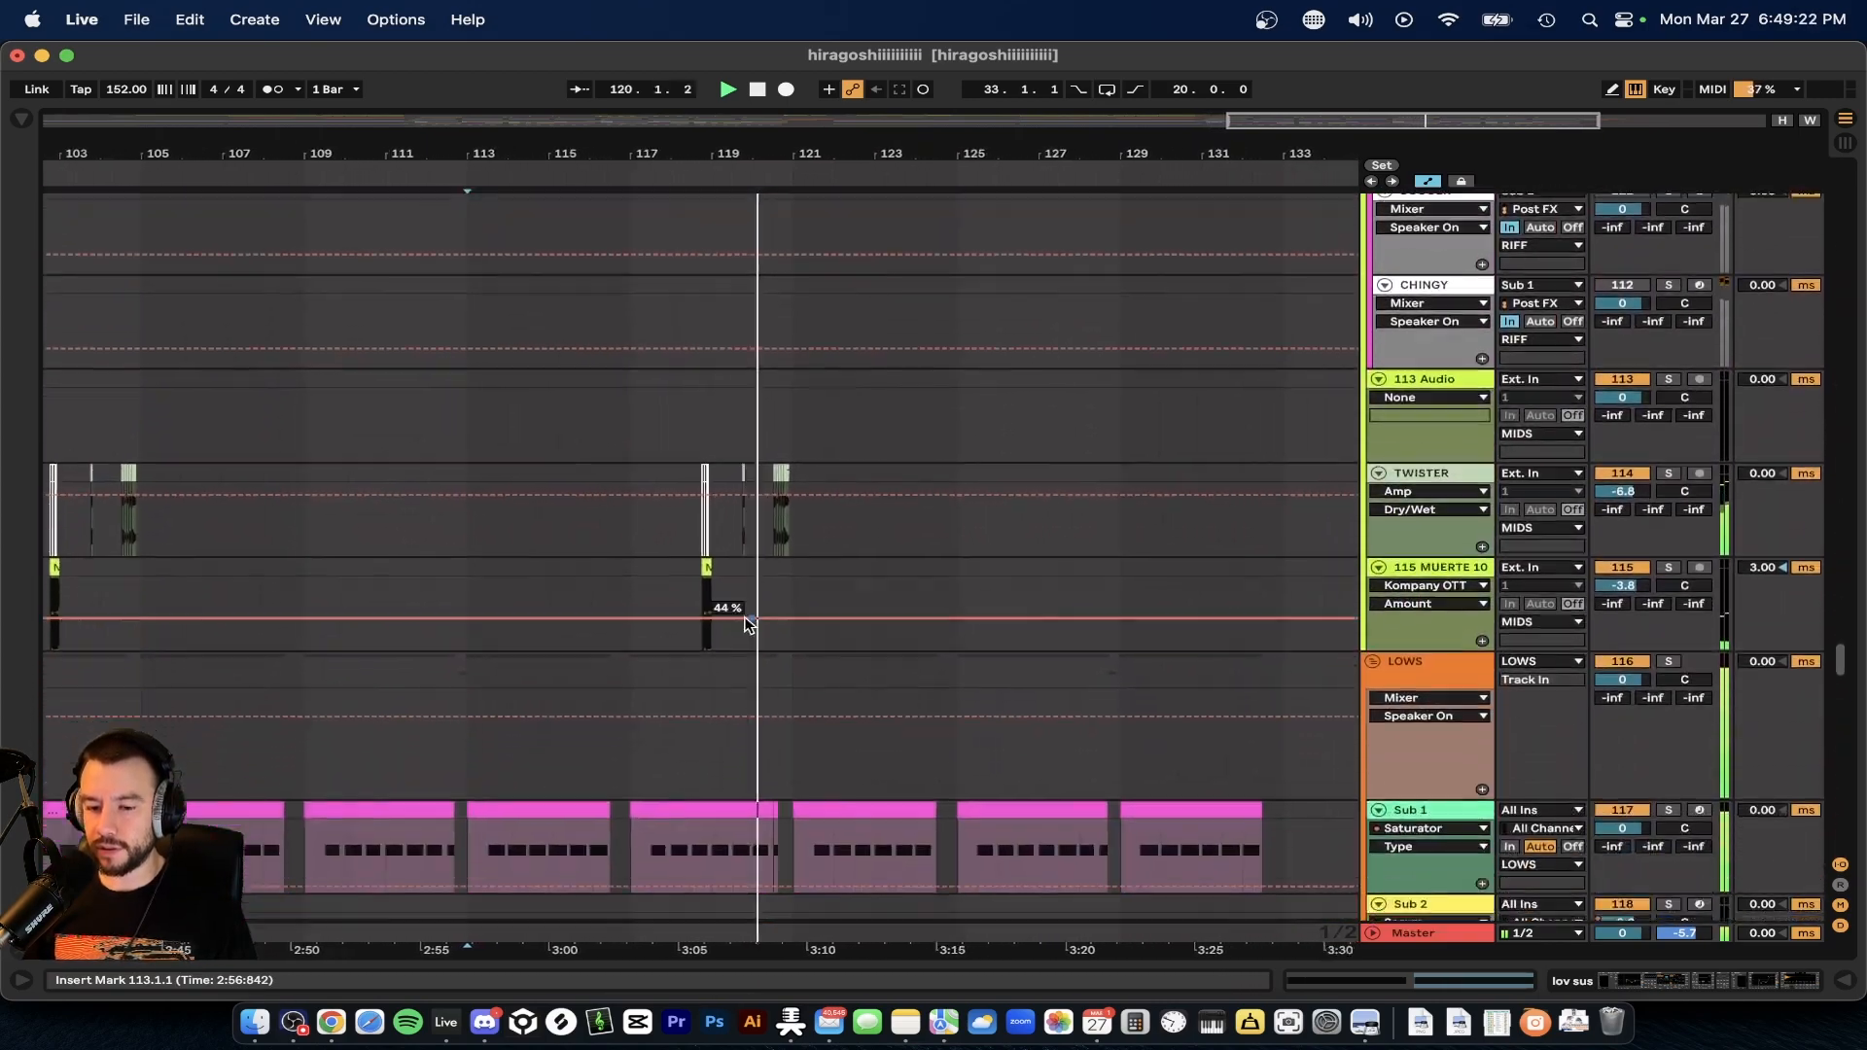
pyautogui.scroll(15, 798, 559)
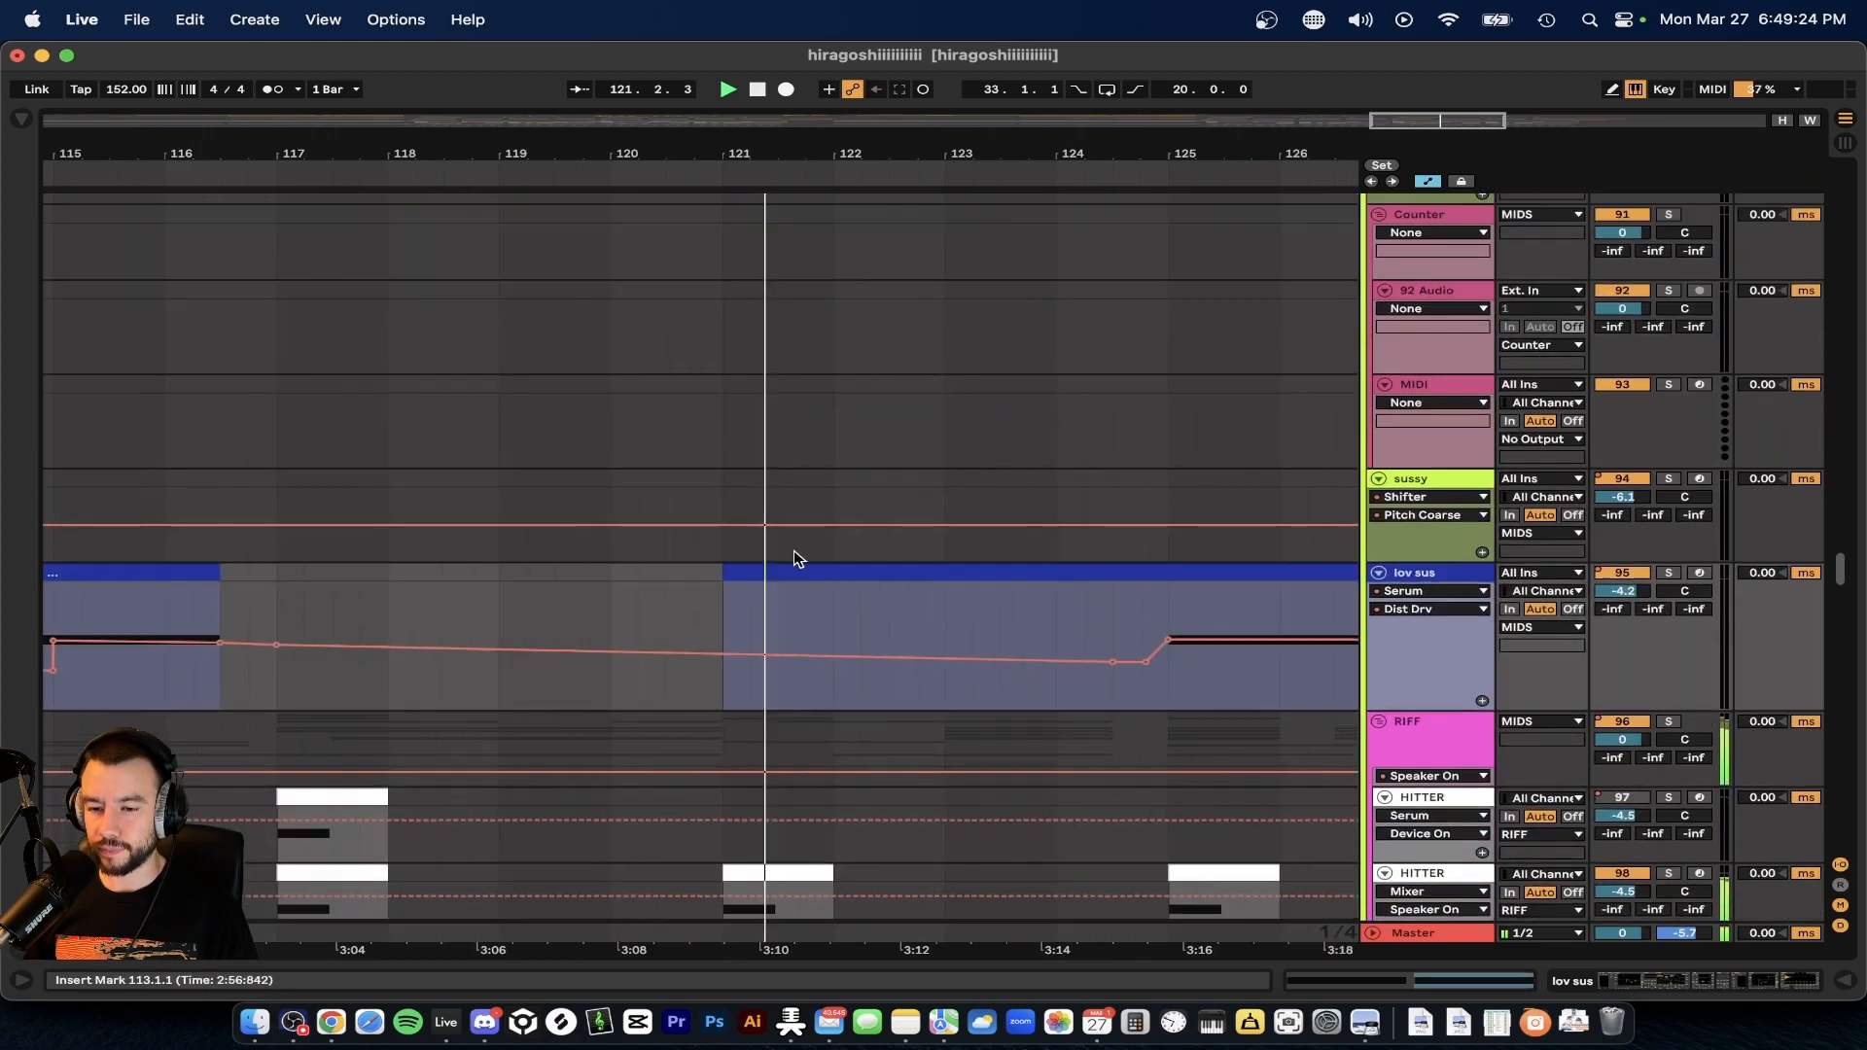
pyautogui.scroll(-5, 794, 556)
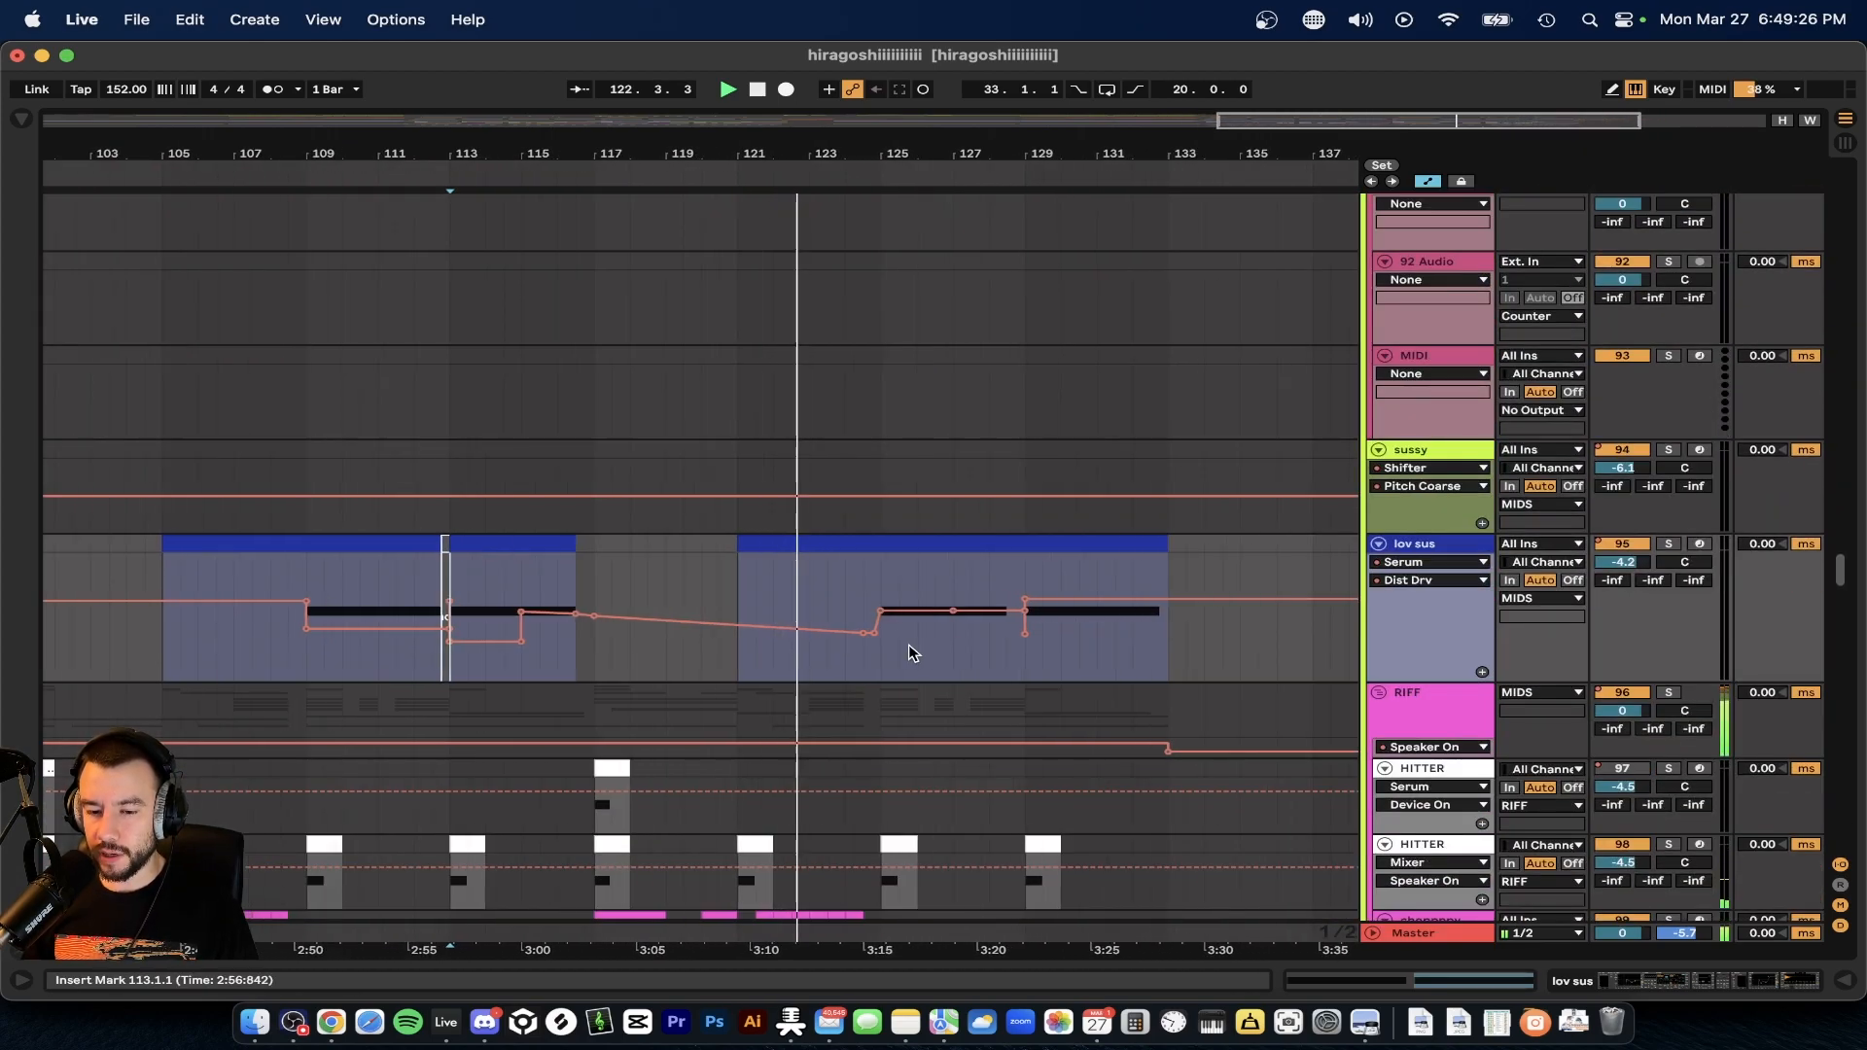
# - Reopen the lov sus device chain and examine its effects from Serum through dripverb2, Shifter and iZotope Trash 2 to Convolver Gun
pyautogui.doubleClick(1416, 547)
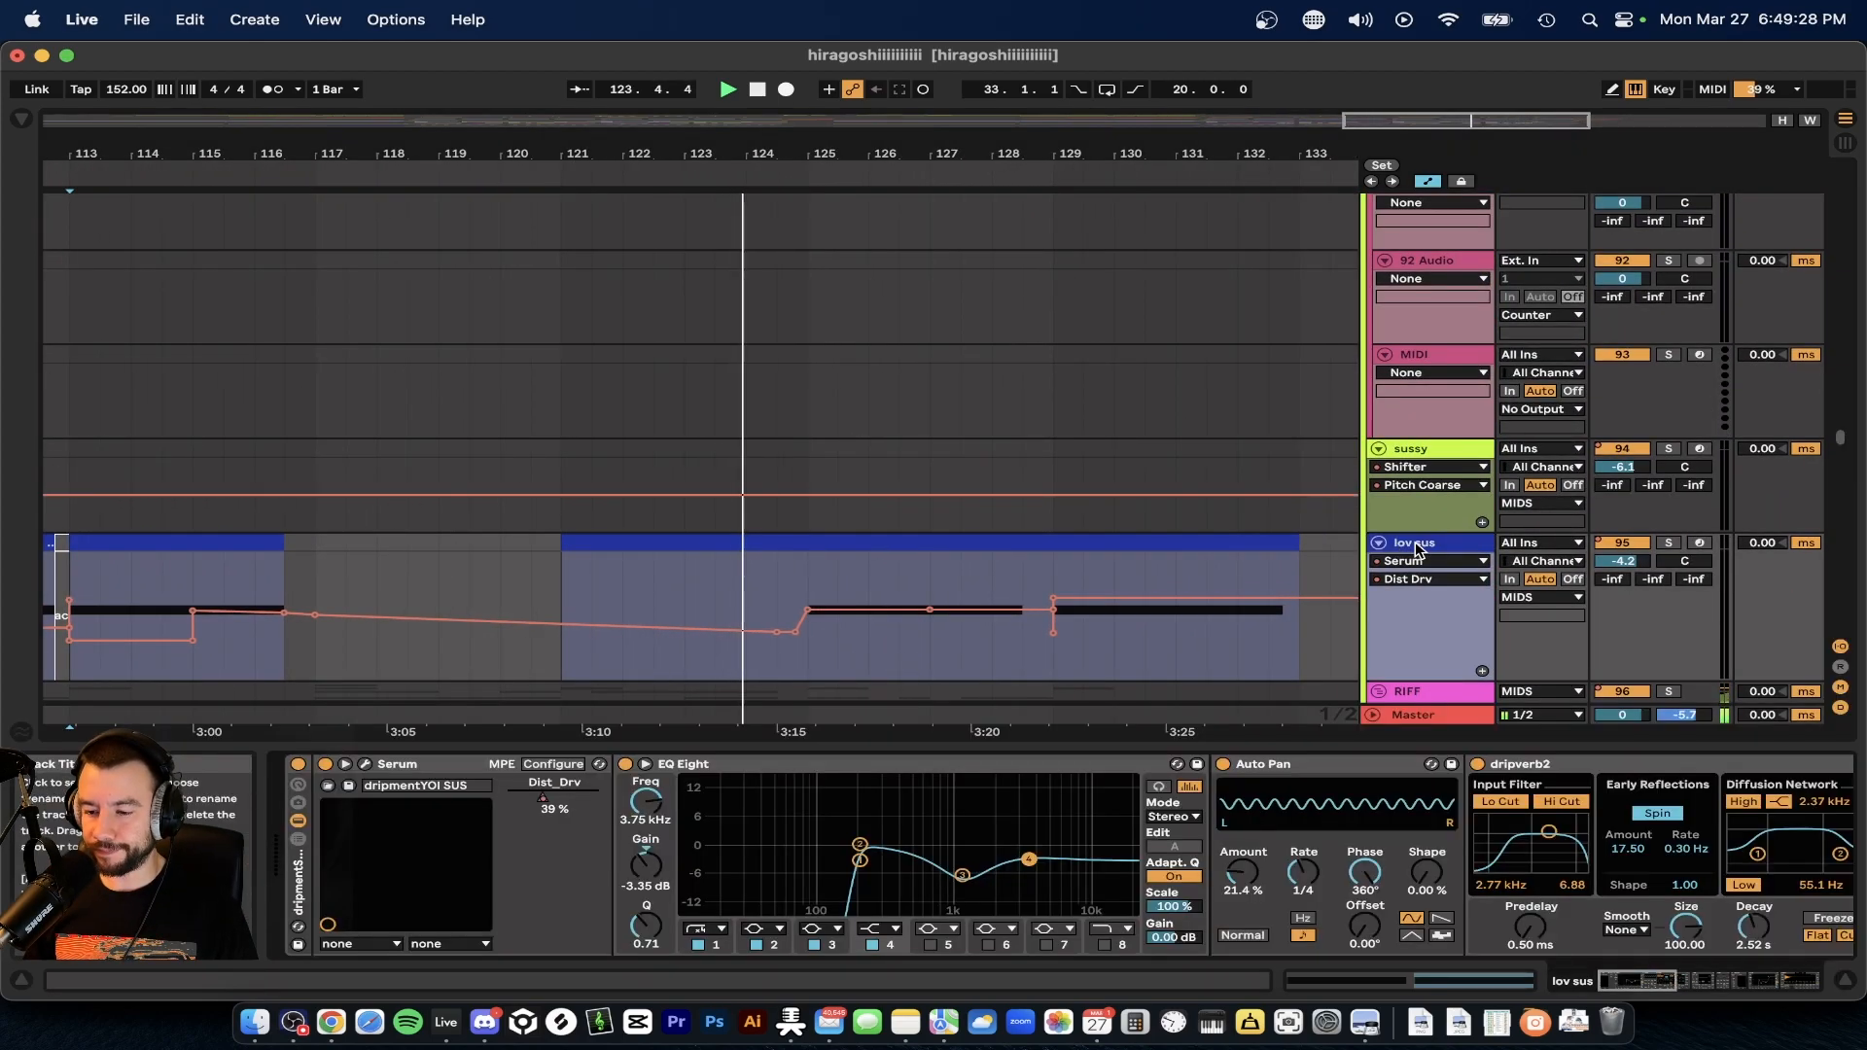
pyautogui.hscroll(1, 569, 867)
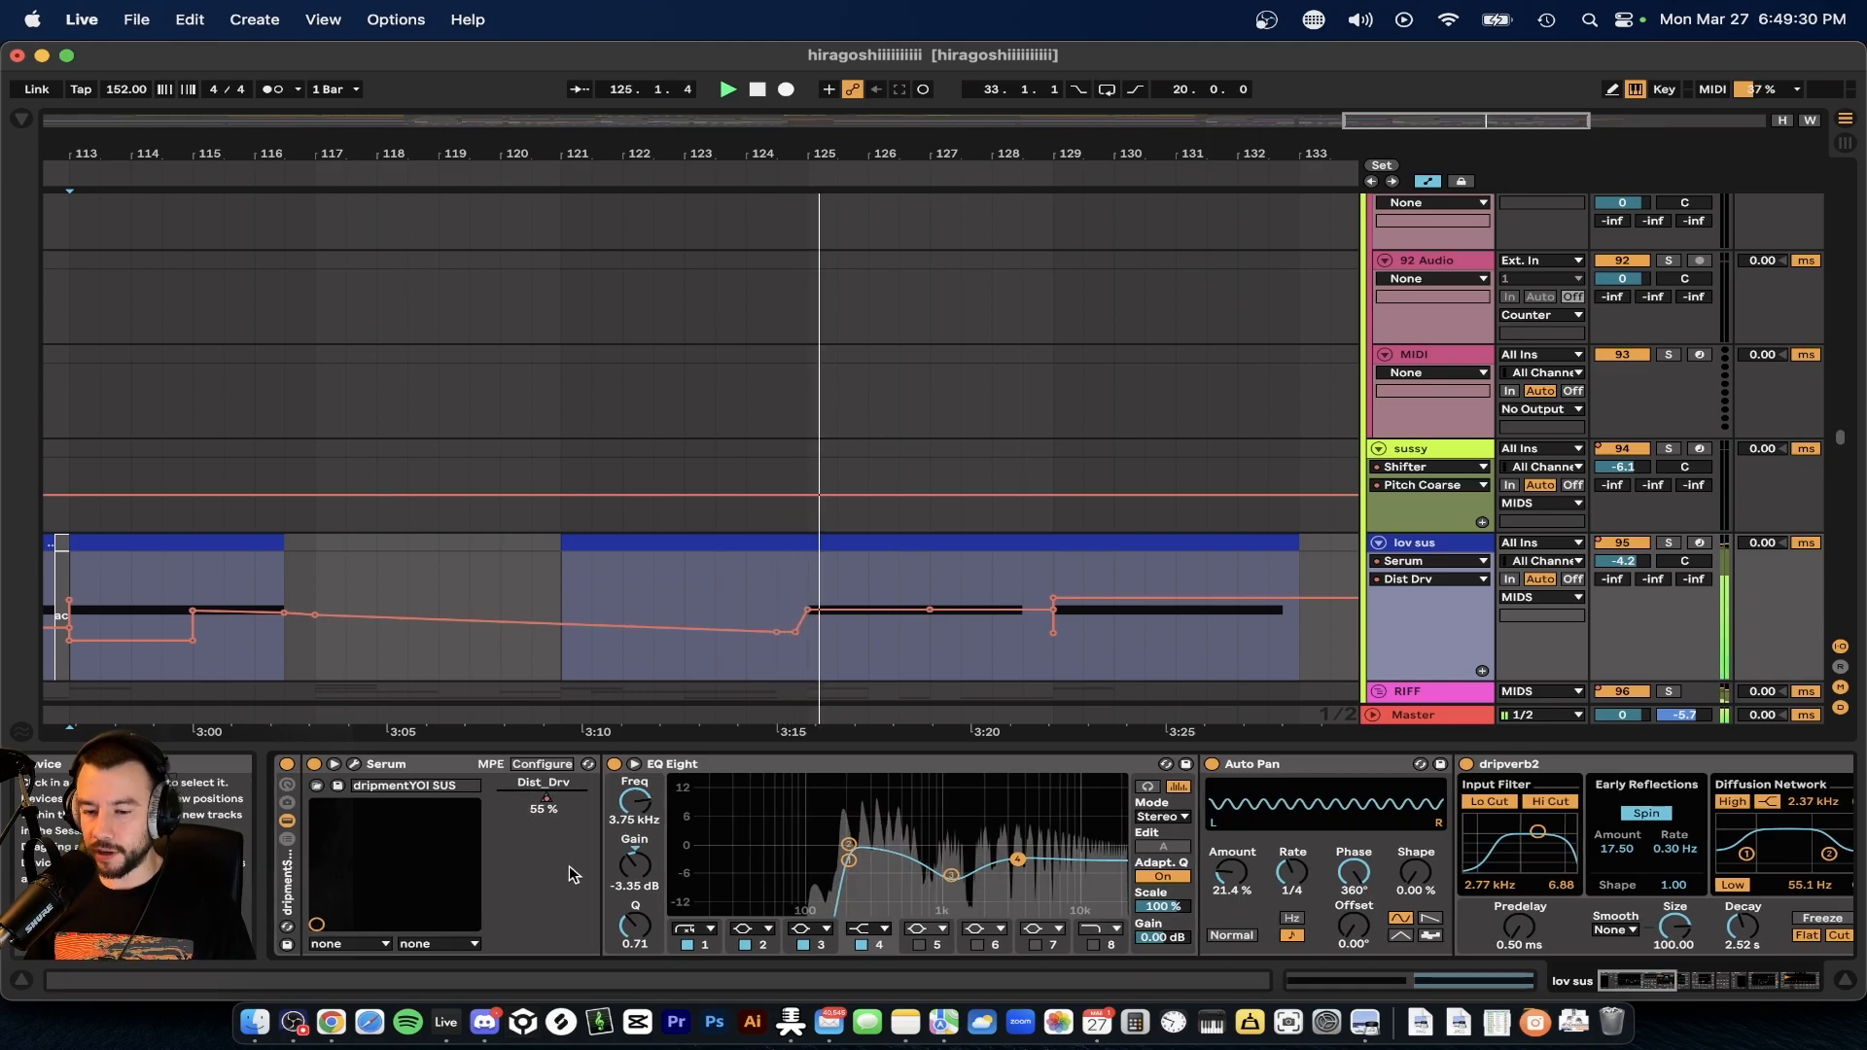
pyautogui.hscroll(1, 909, 579)
pyautogui.hscroll(3, 906, 581)
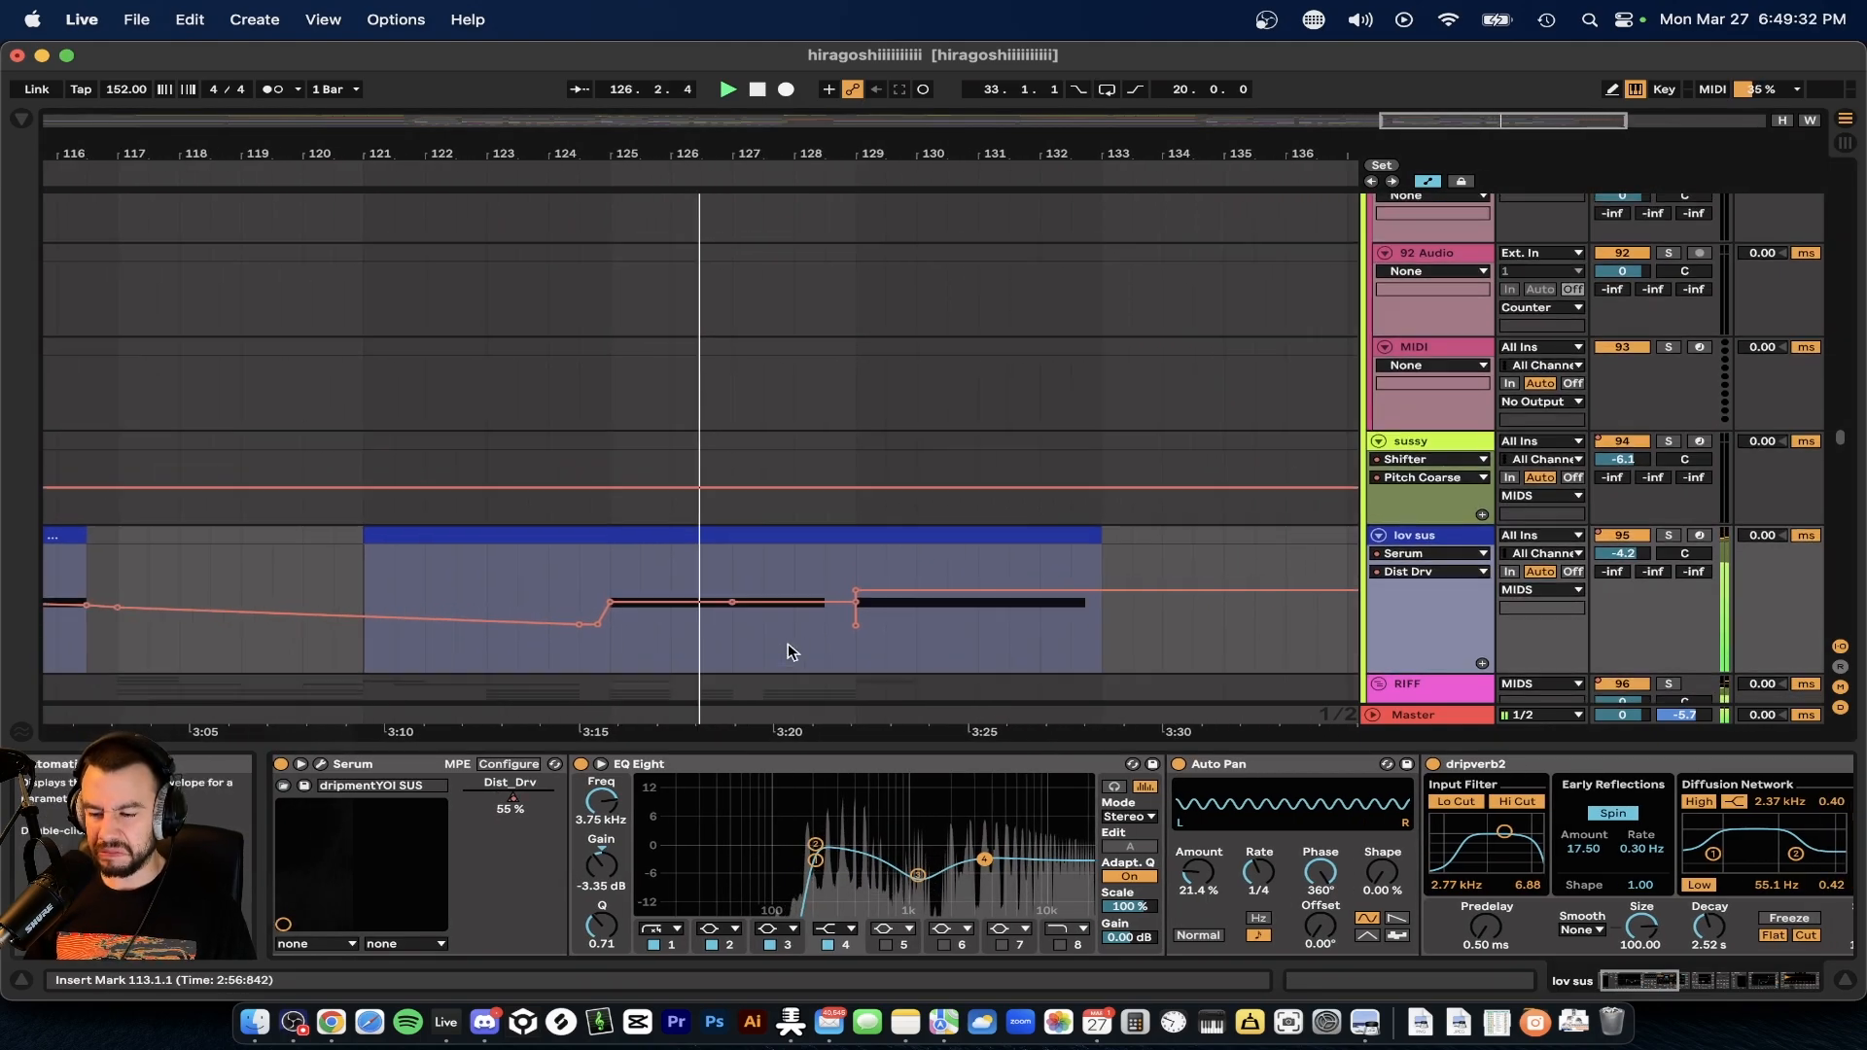
pyautogui.scroll(-3, 788, 644)
pyautogui.hscroll(15, 1125, 849)
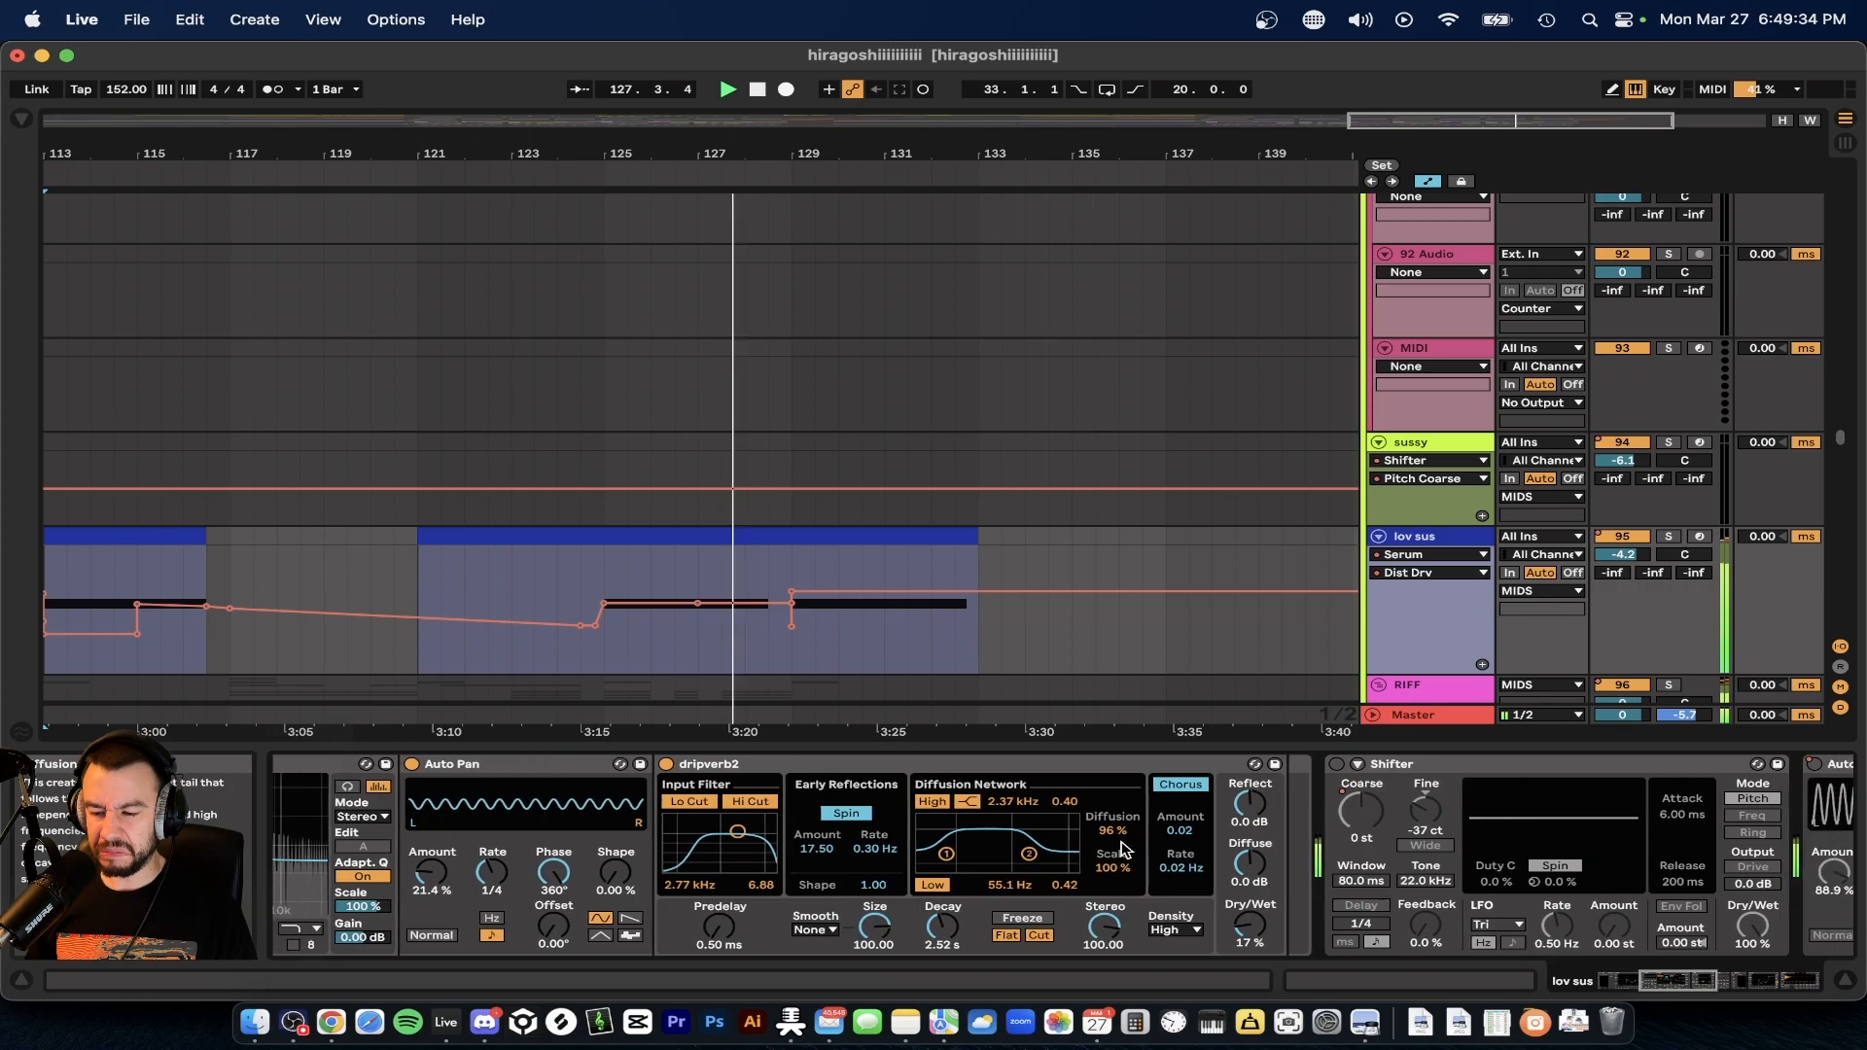
pyautogui.hscroll(20, 1125, 849)
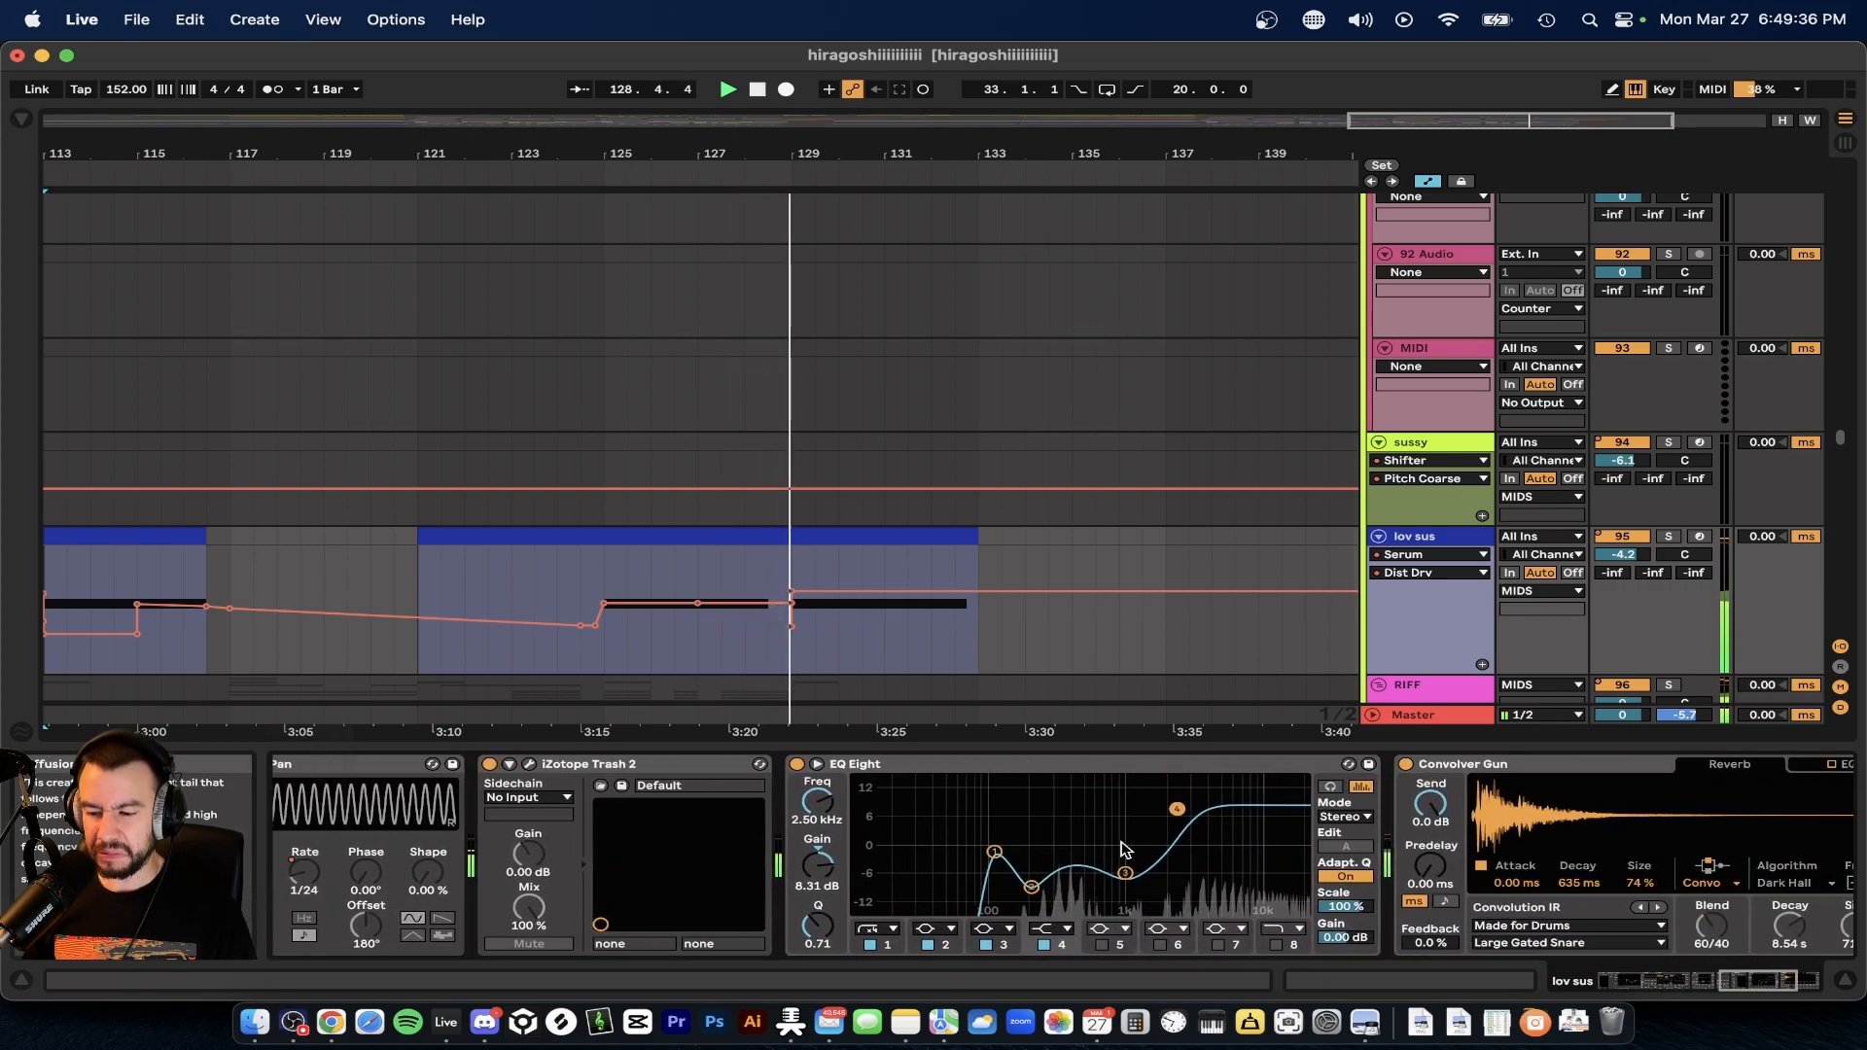
pyautogui.hscroll(-15, 1125, 849)
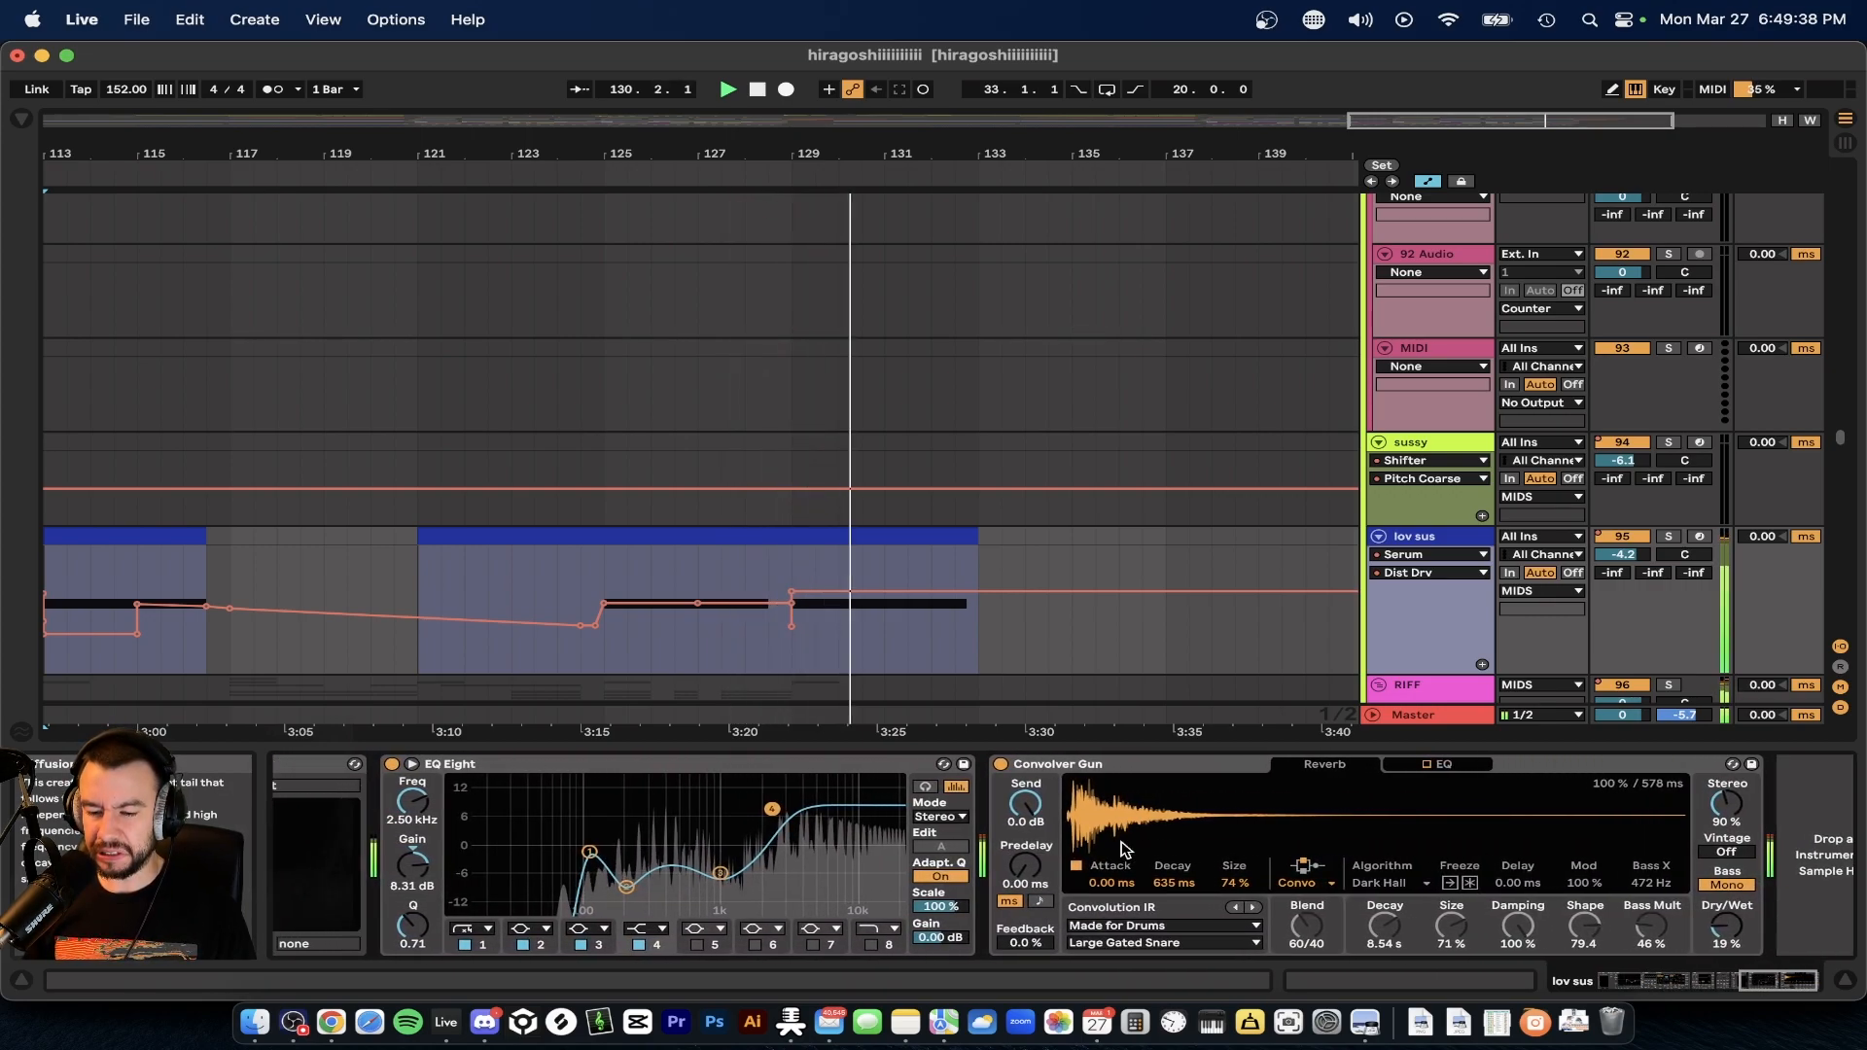
pyautogui.hscroll(-5, 924, 622)
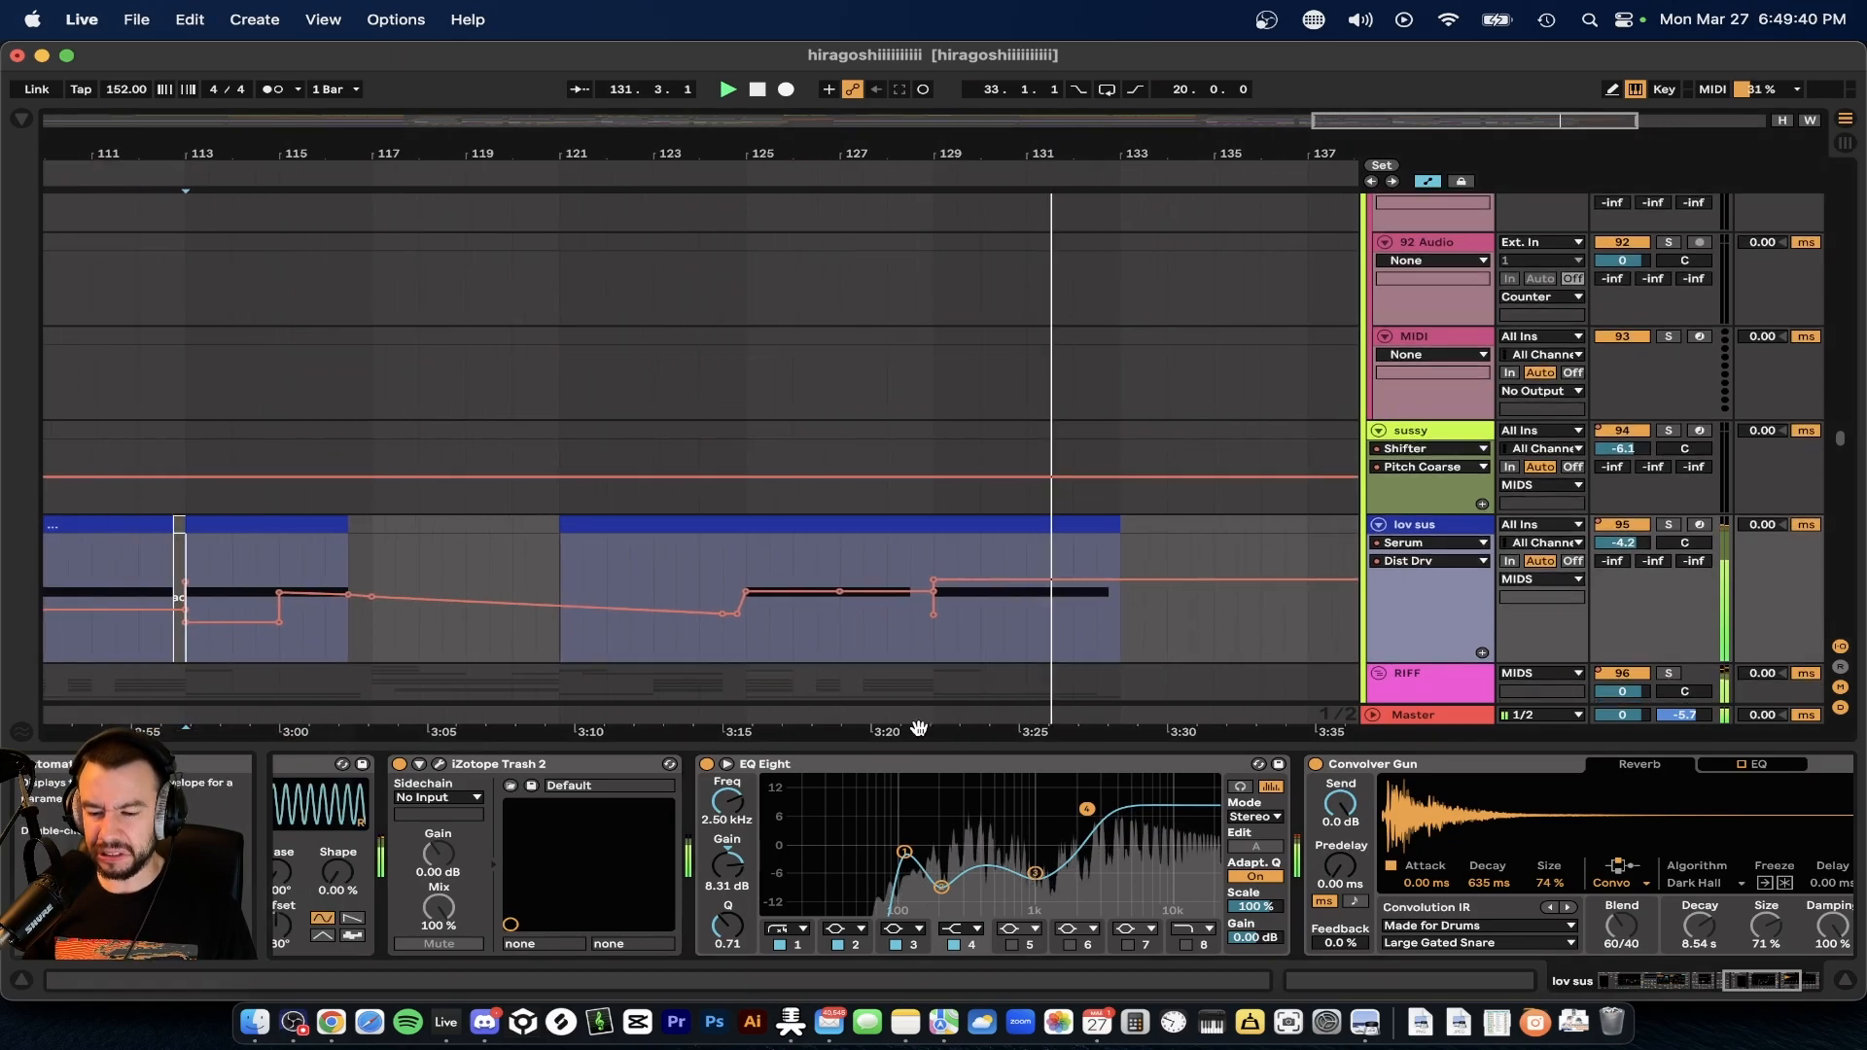
pyautogui.hscroll(-10, 793, 759)
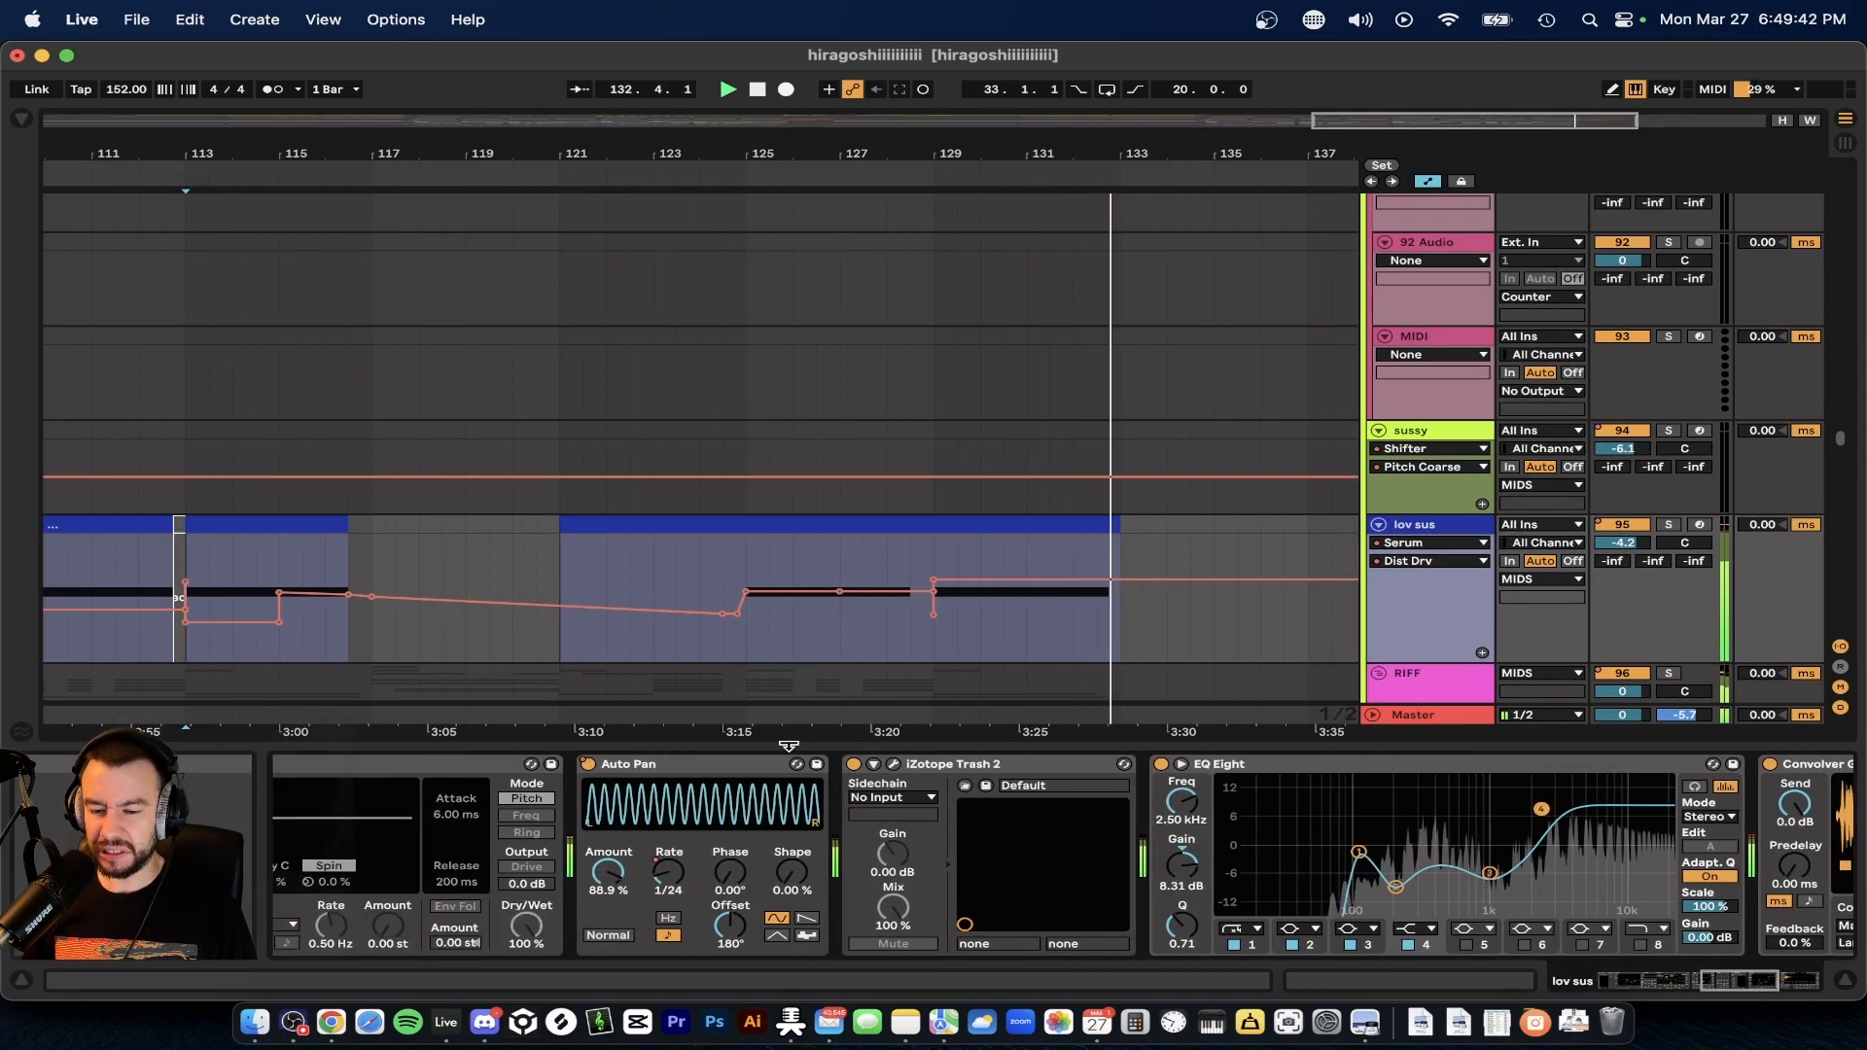
# - Hide the device chain, look down through the bass and drum tracks, and fold all groups to view the full arrangement
pyautogui.click(792, 747)
pyautogui.scroll(-8, 791, 750)
pyautogui.scroll(-20, 1126, 699)
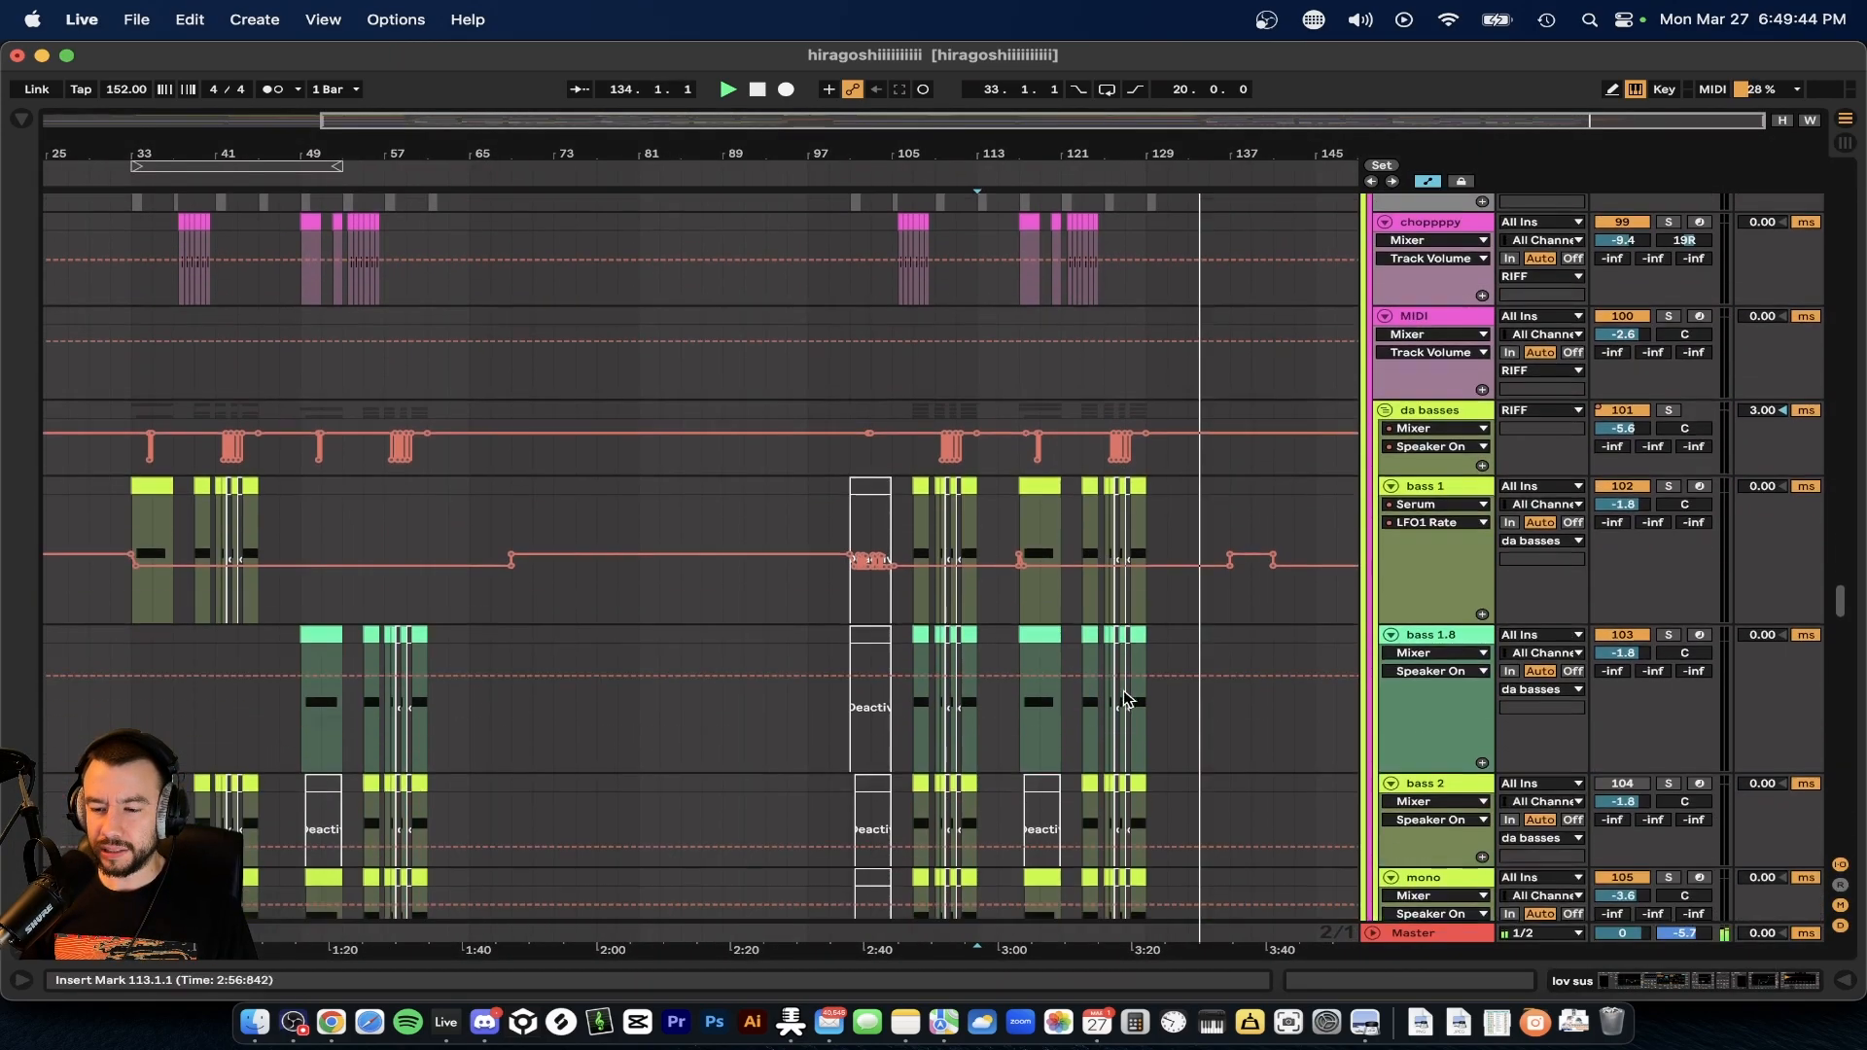
pyautogui.scroll(-20, 1235, 732)
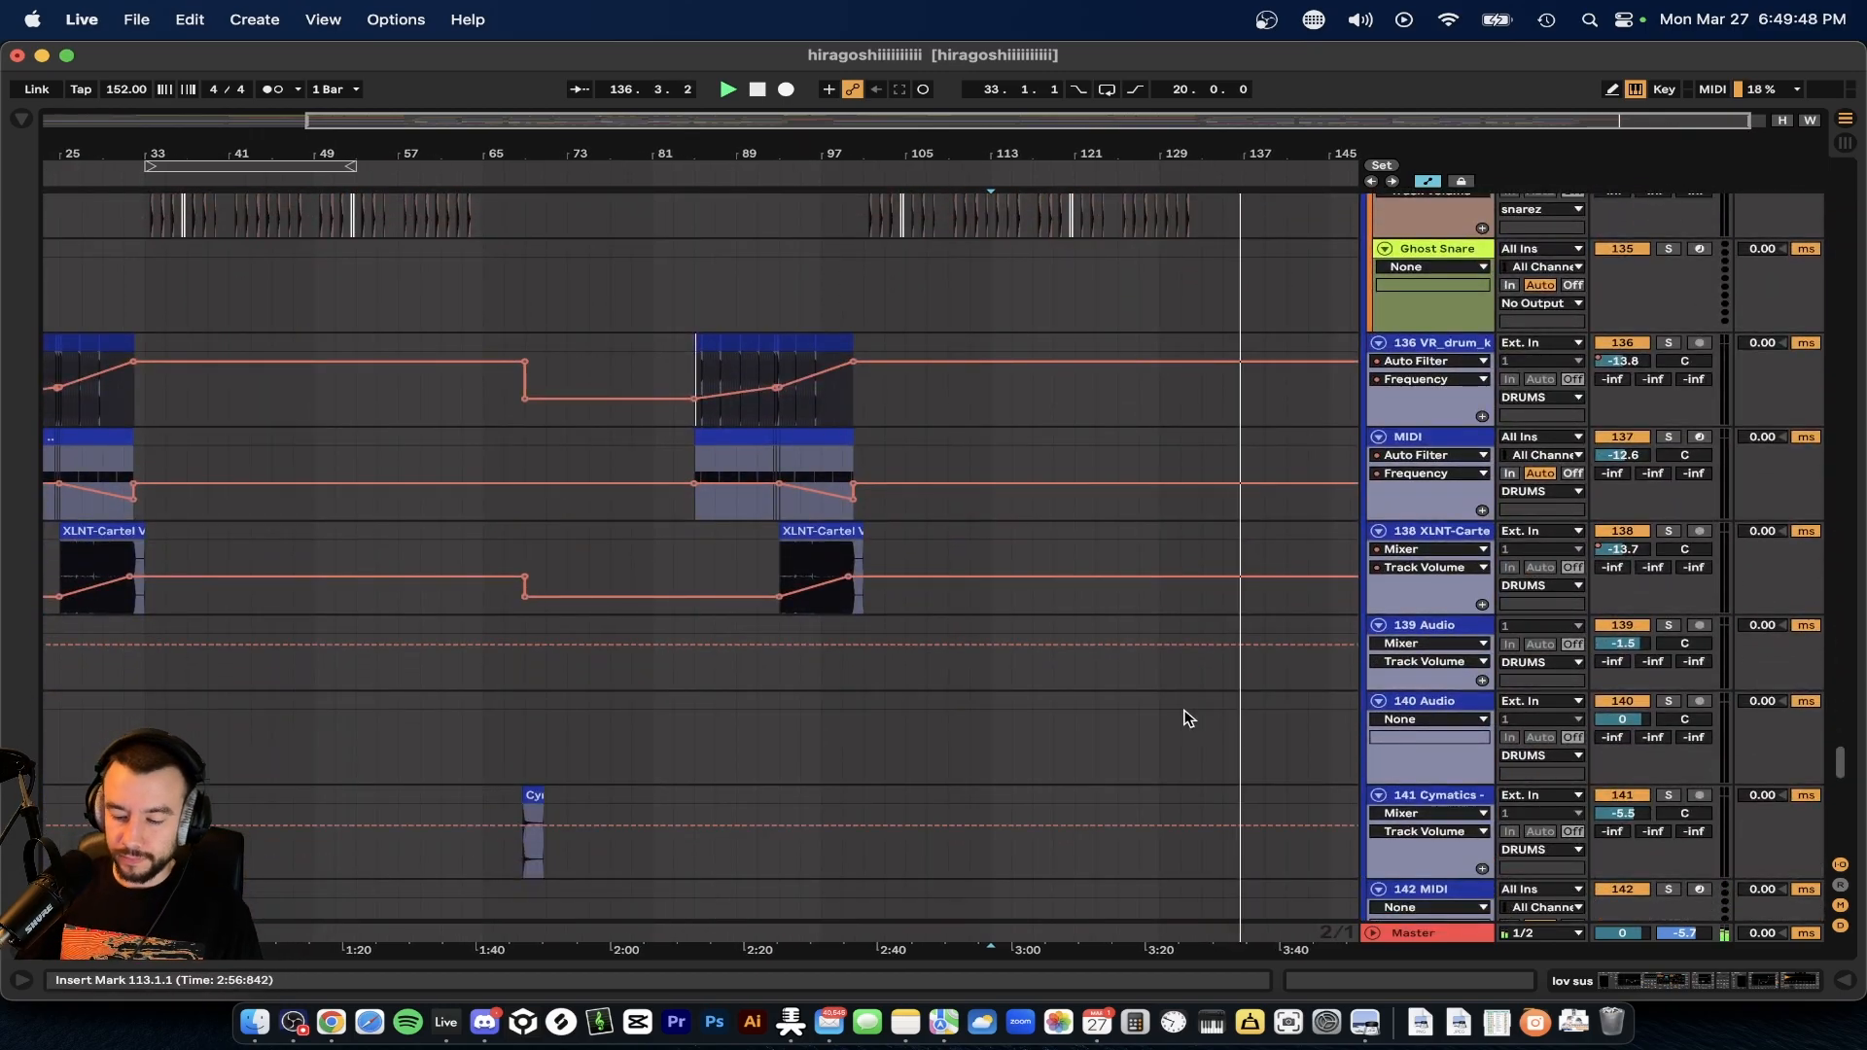
pyautogui.hotkey('alt', 'u')
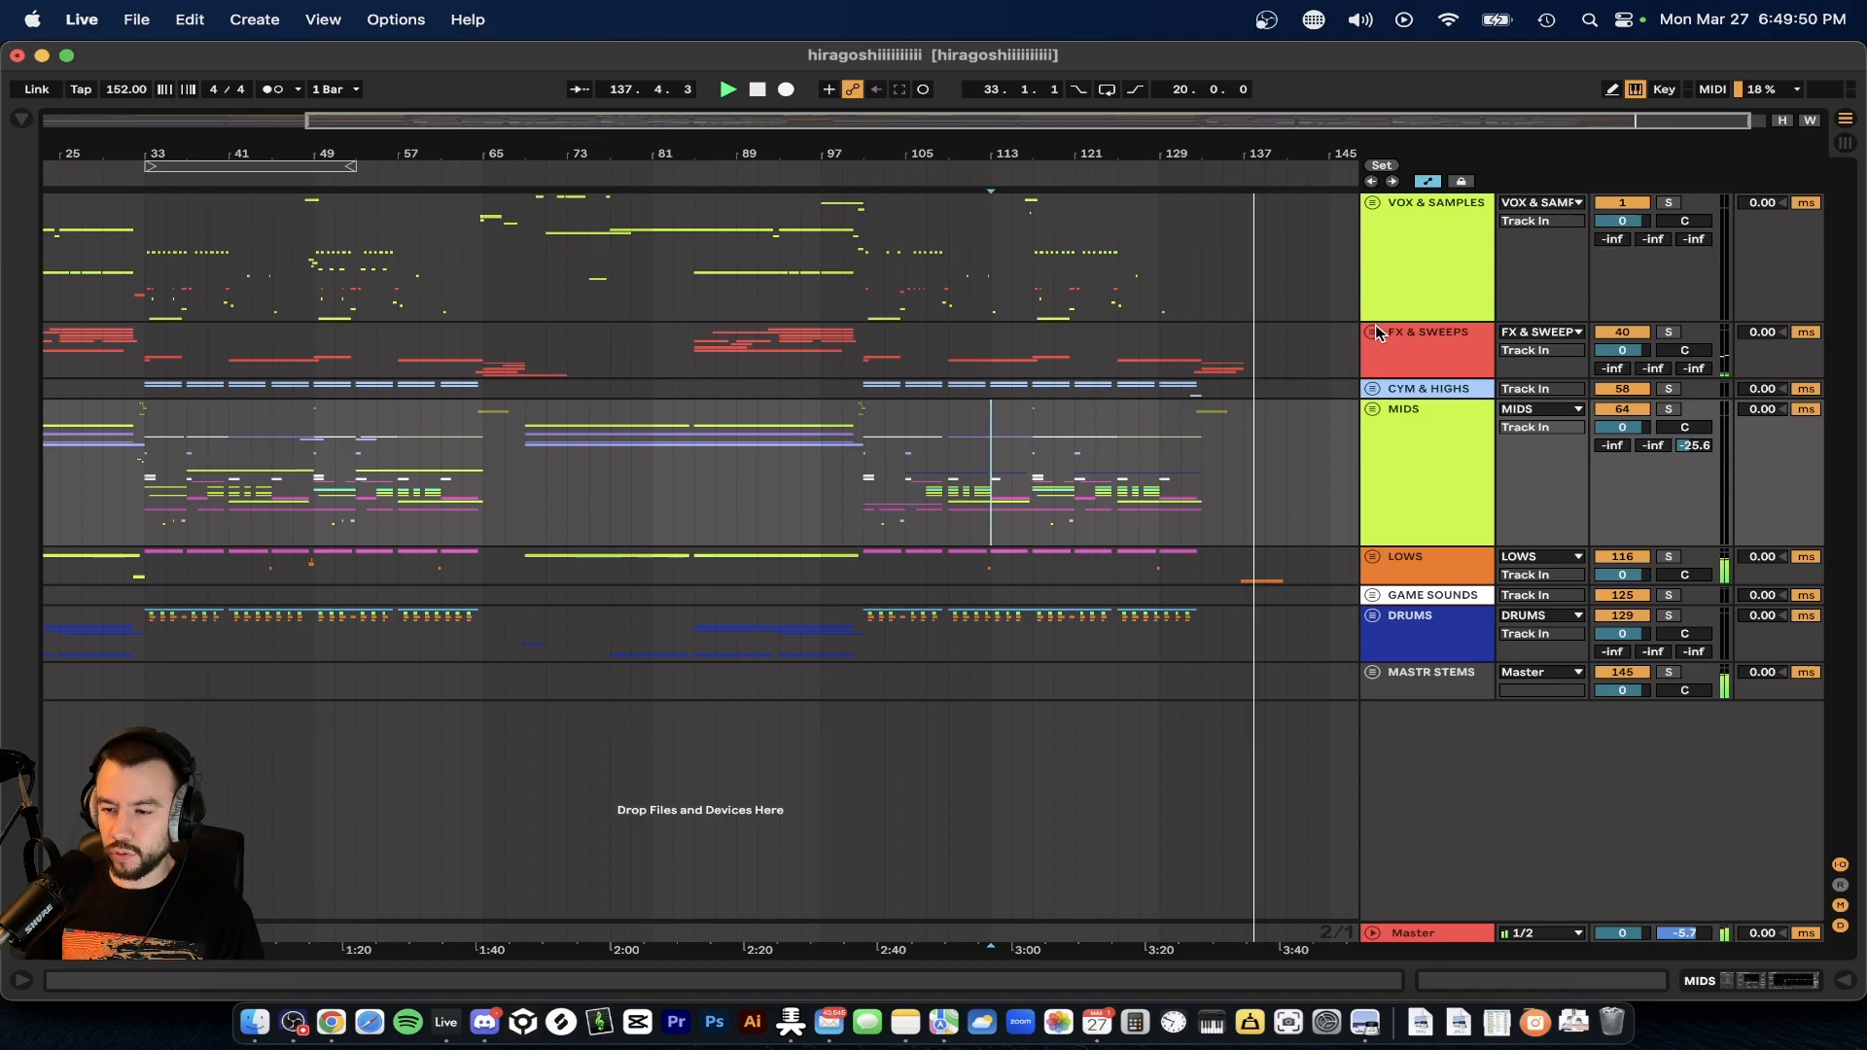
pyautogui.scroll(-4, 1206, 512)
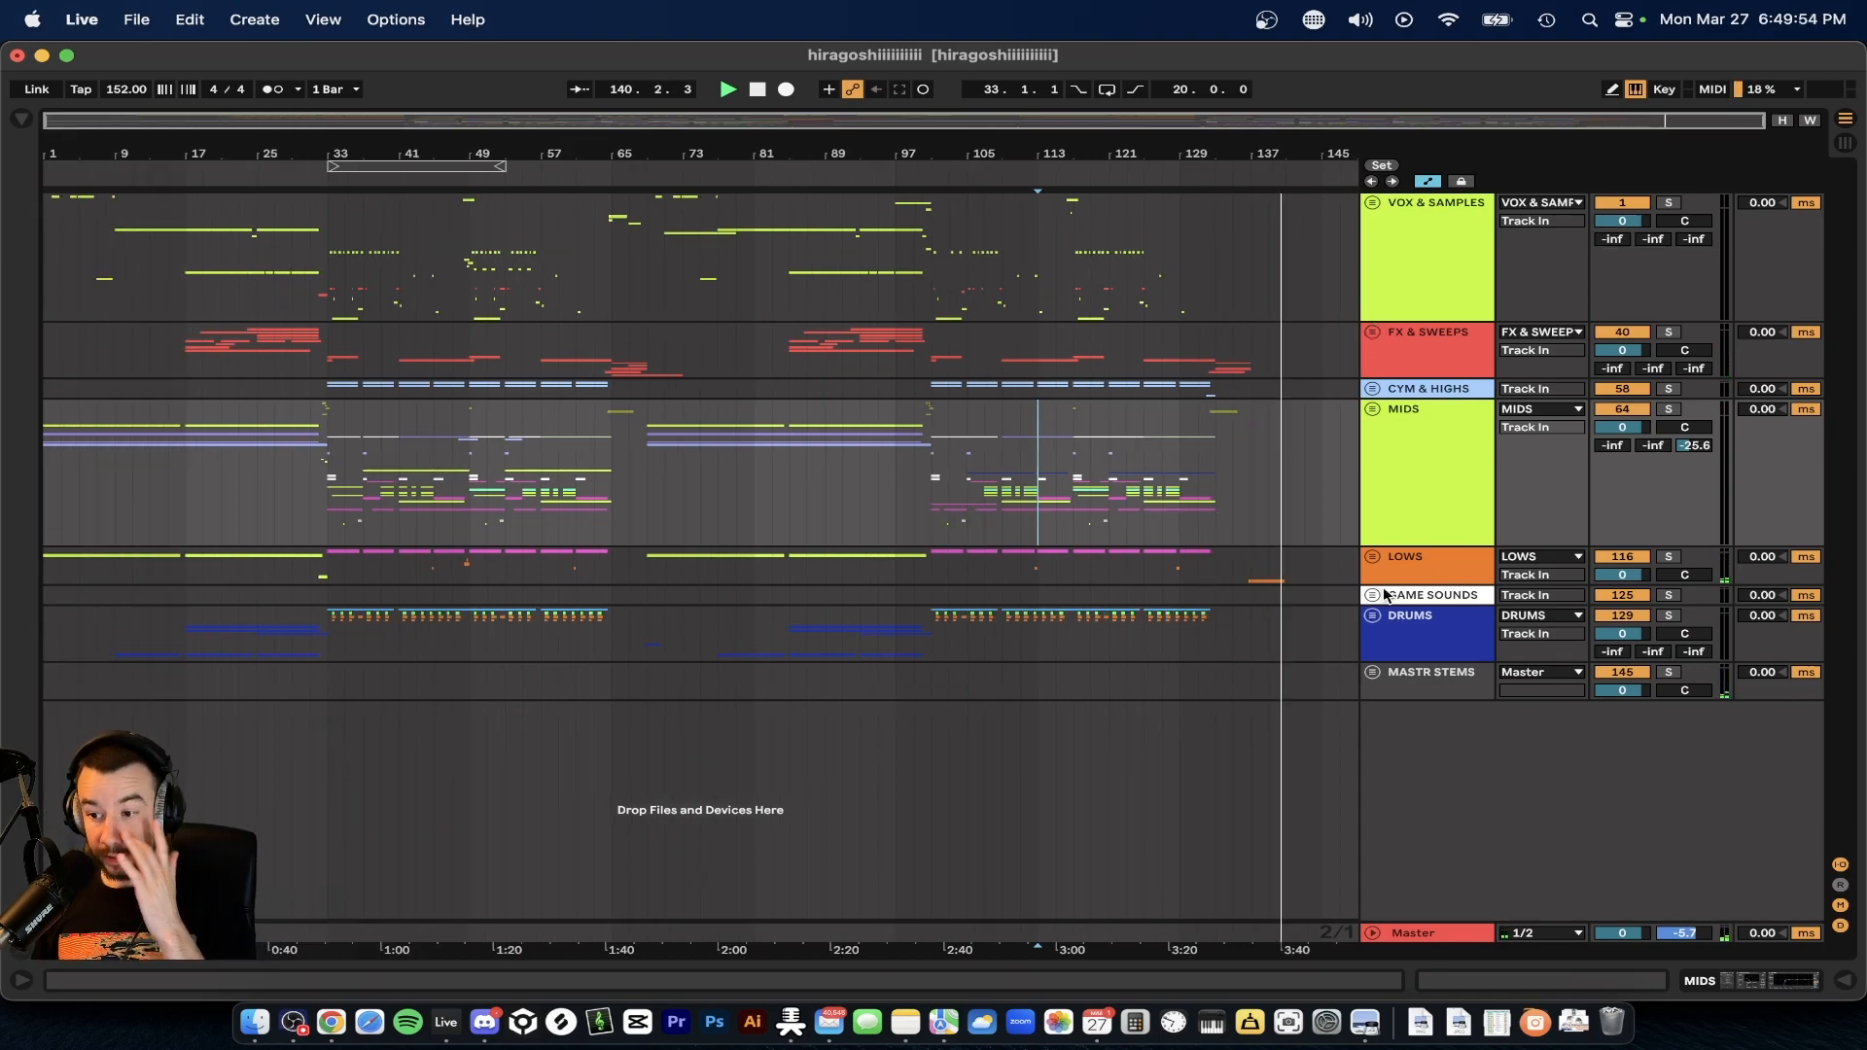
# - Open the VOX & SAMPLES group's device chain and show its kHs Tape Stop Play automation with the group unfolded
pyautogui.click(1449, 256)
pyautogui.doubleClick(1407, 245)
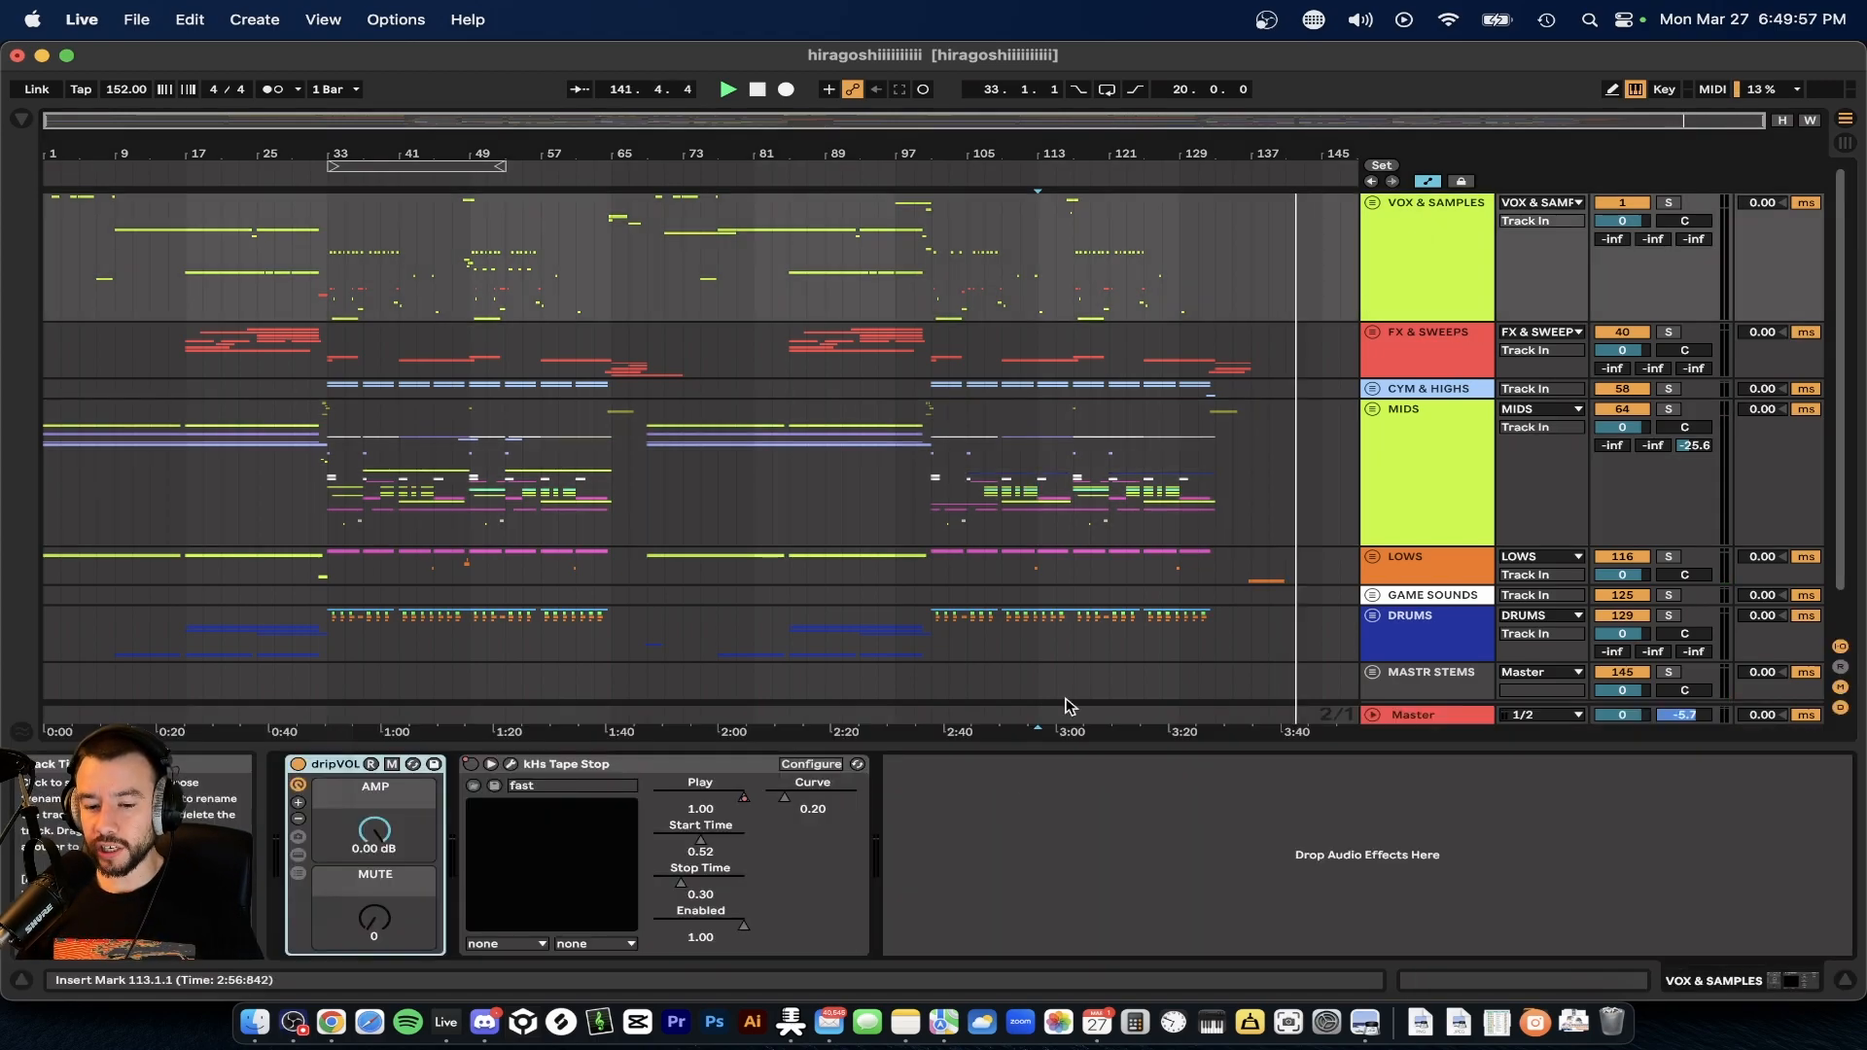
pyautogui.rightClick(749, 798)
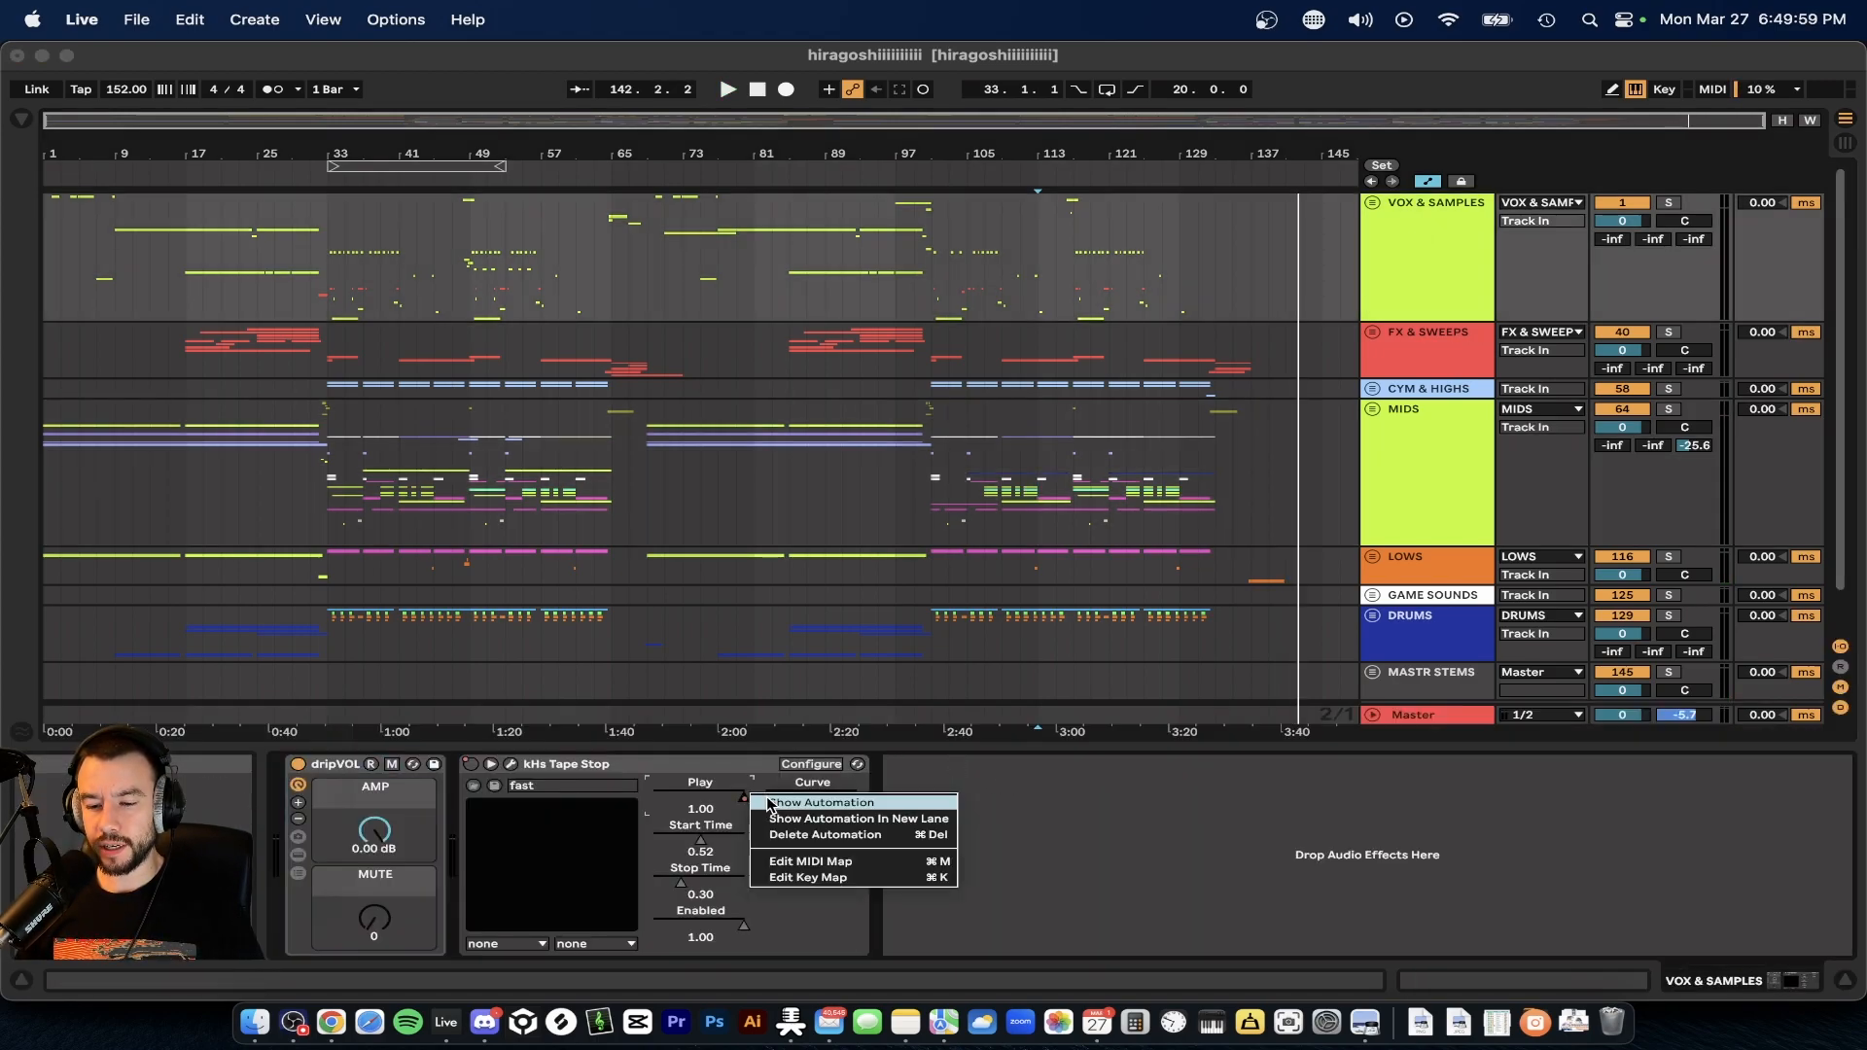
pyautogui.click(798, 806)
pyautogui.scroll(-5, 318, 417)
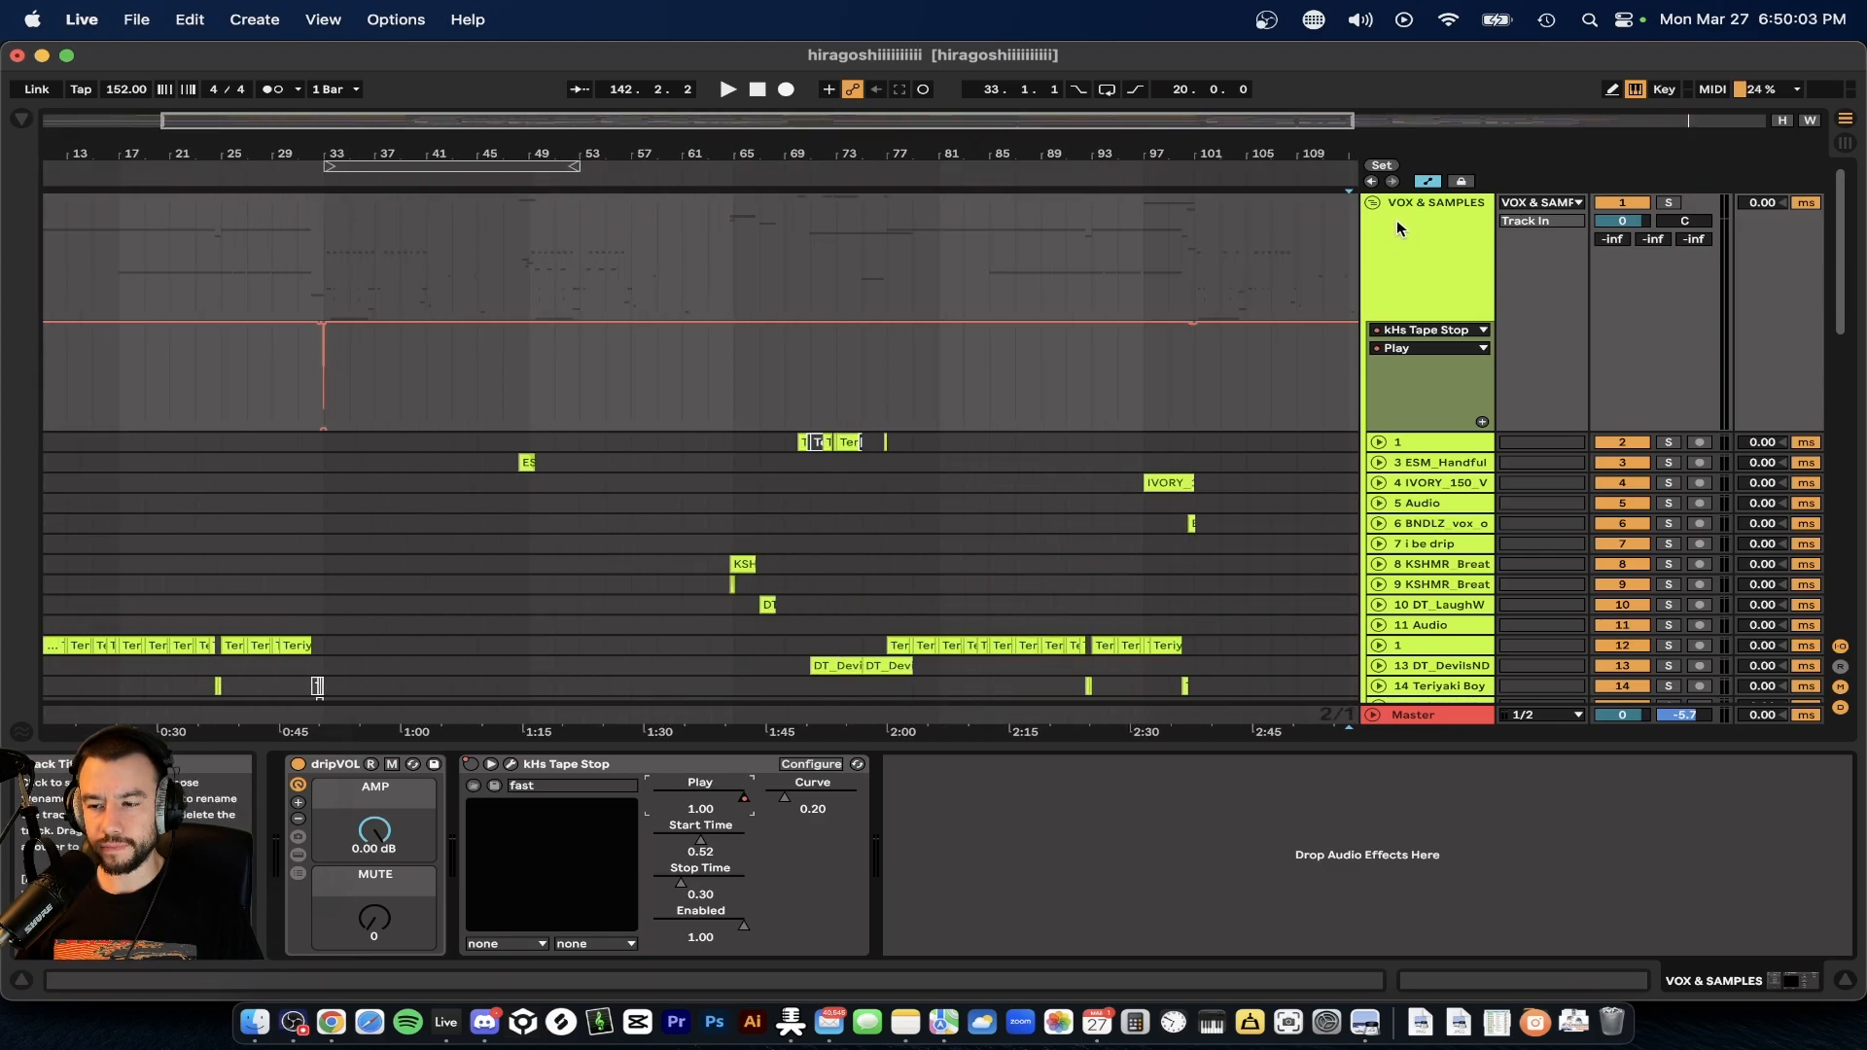
# - Fold the VOX & SAMPLES group and inspect the device chains of the FX & SWEEPS, CYM & HIGHS and MIDS groups
pyautogui.click(1372, 204)
pyautogui.click(1423, 352)
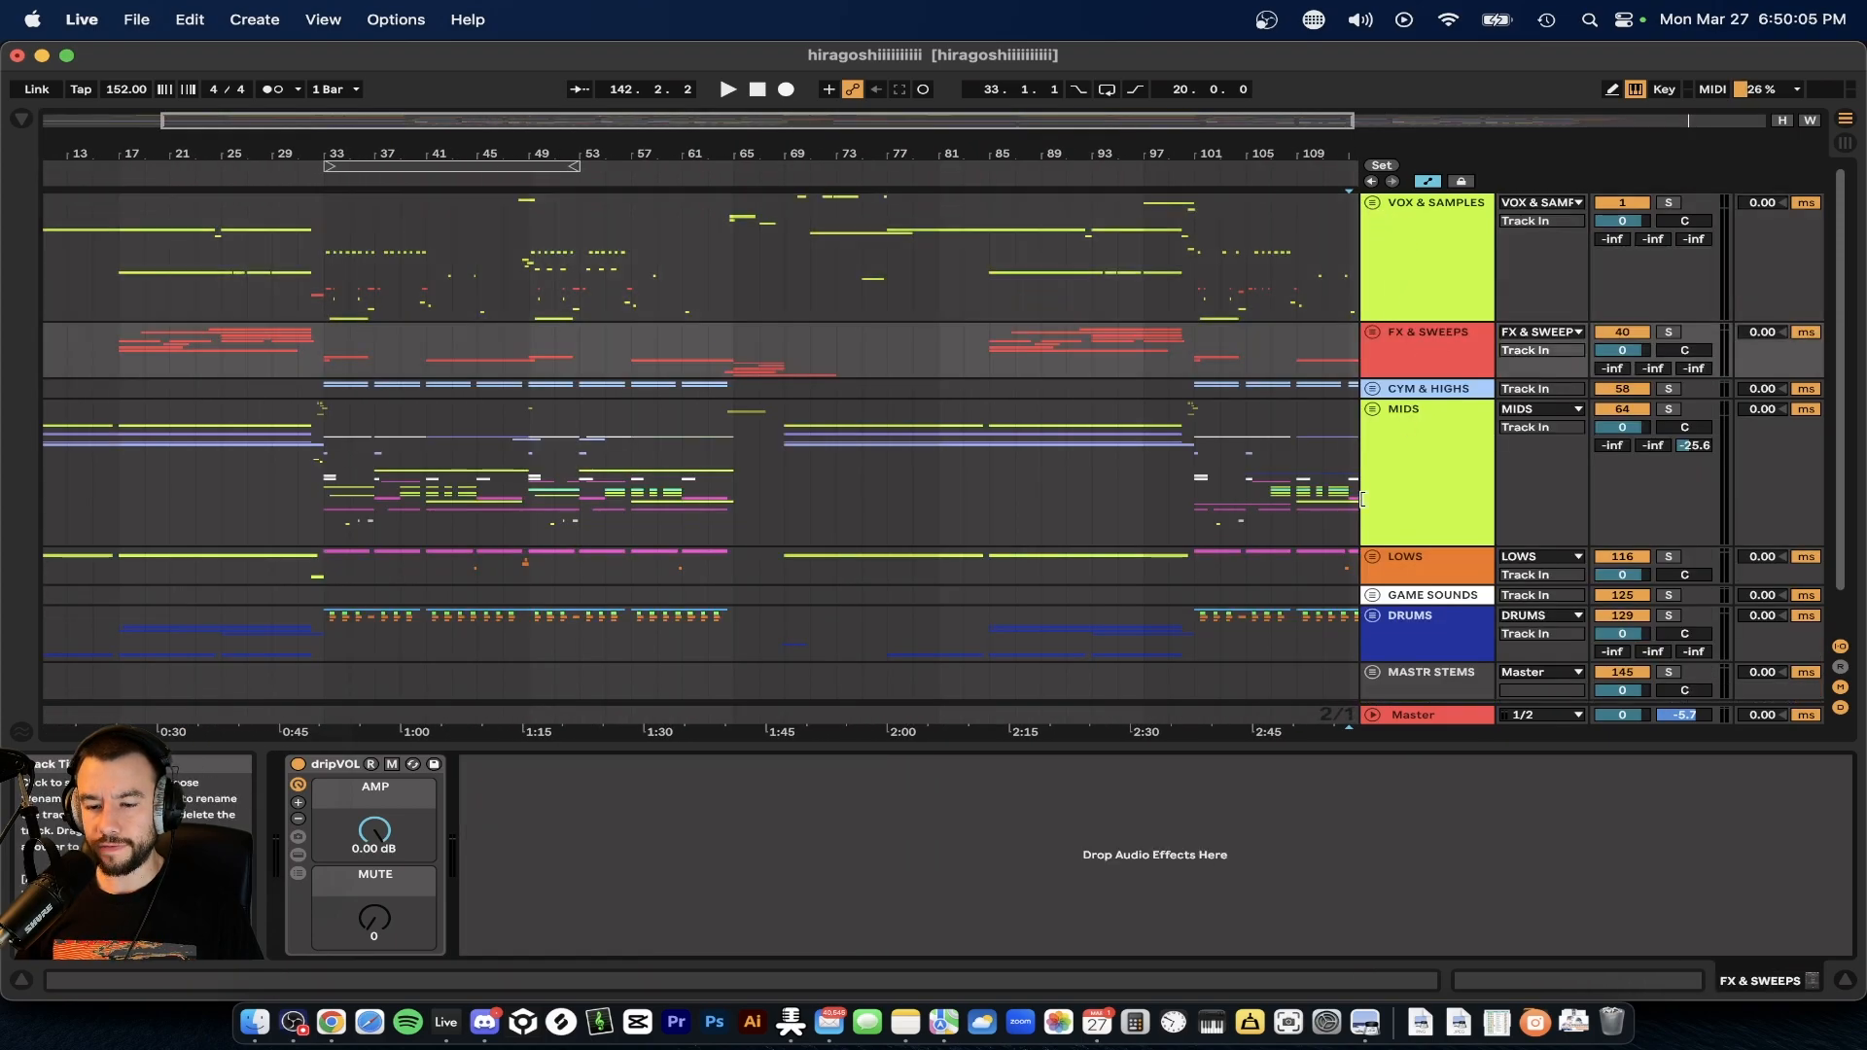
pyautogui.click(1122, 743)
pyautogui.doubleClick(1401, 391)
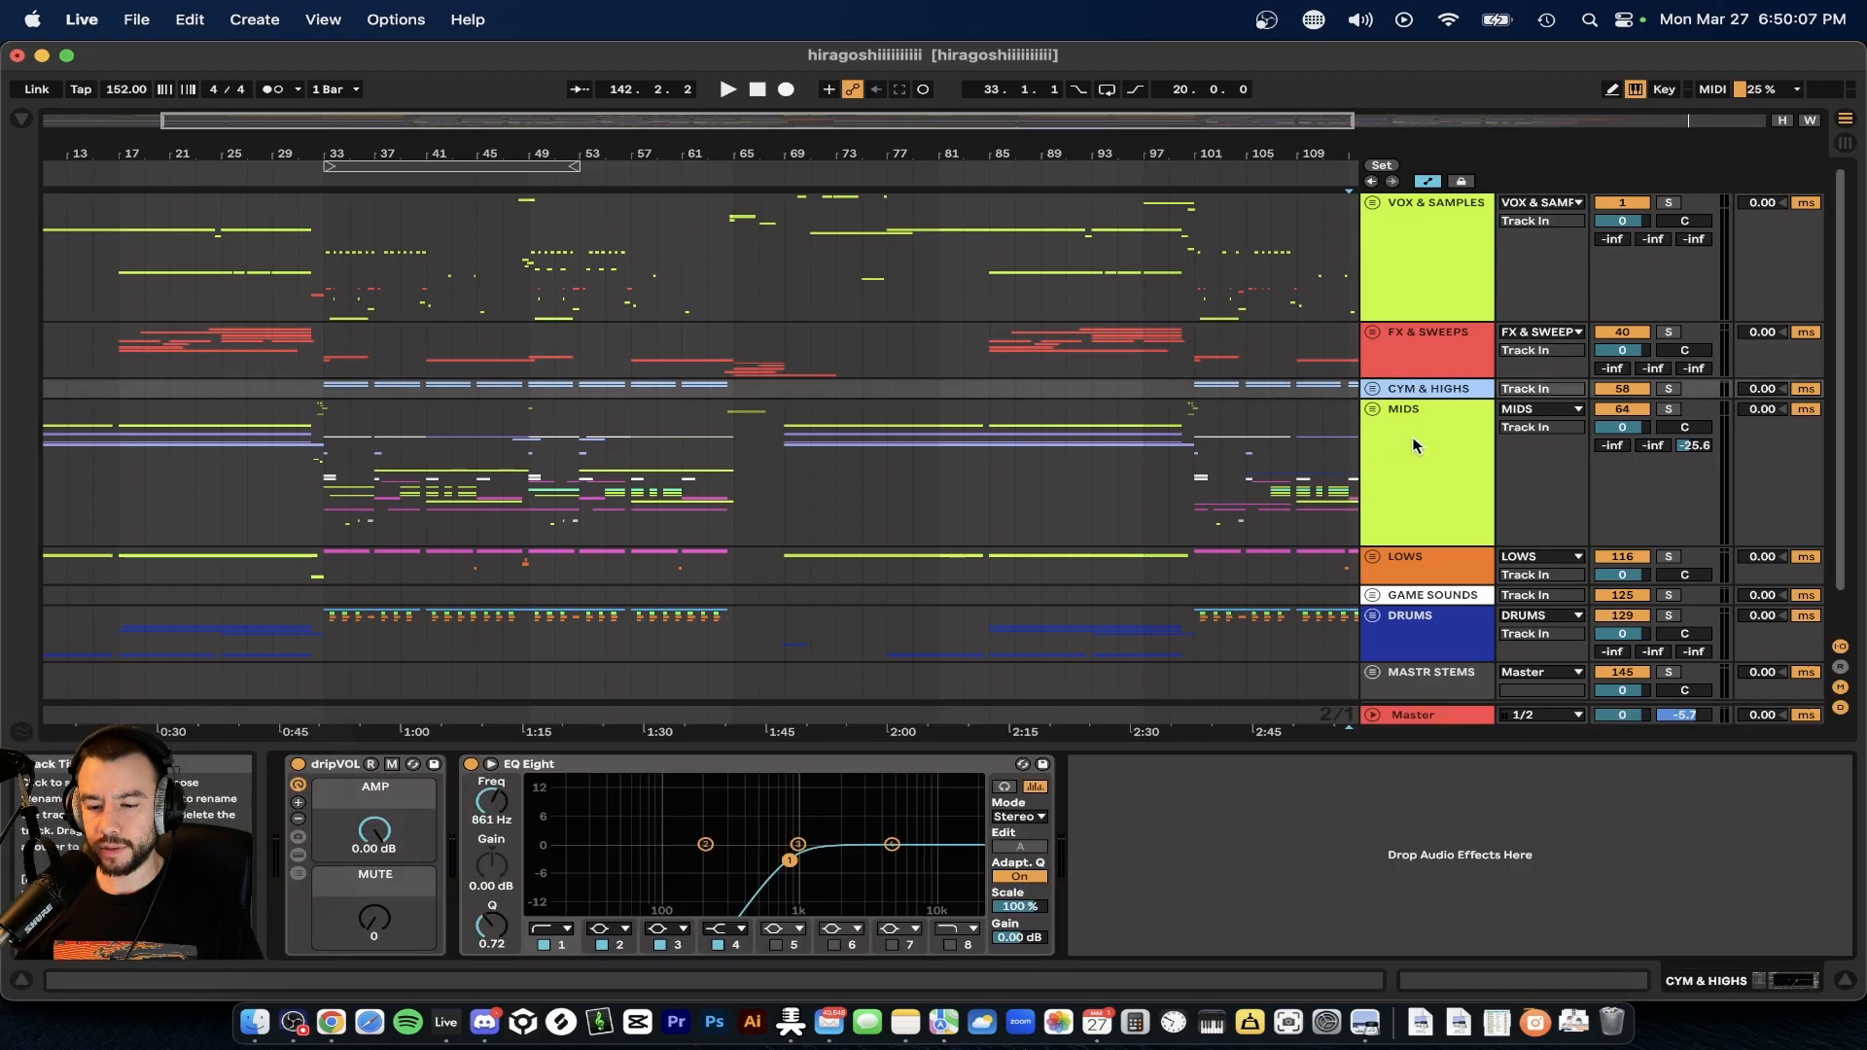
pyautogui.scroll(-2, 961, 535)
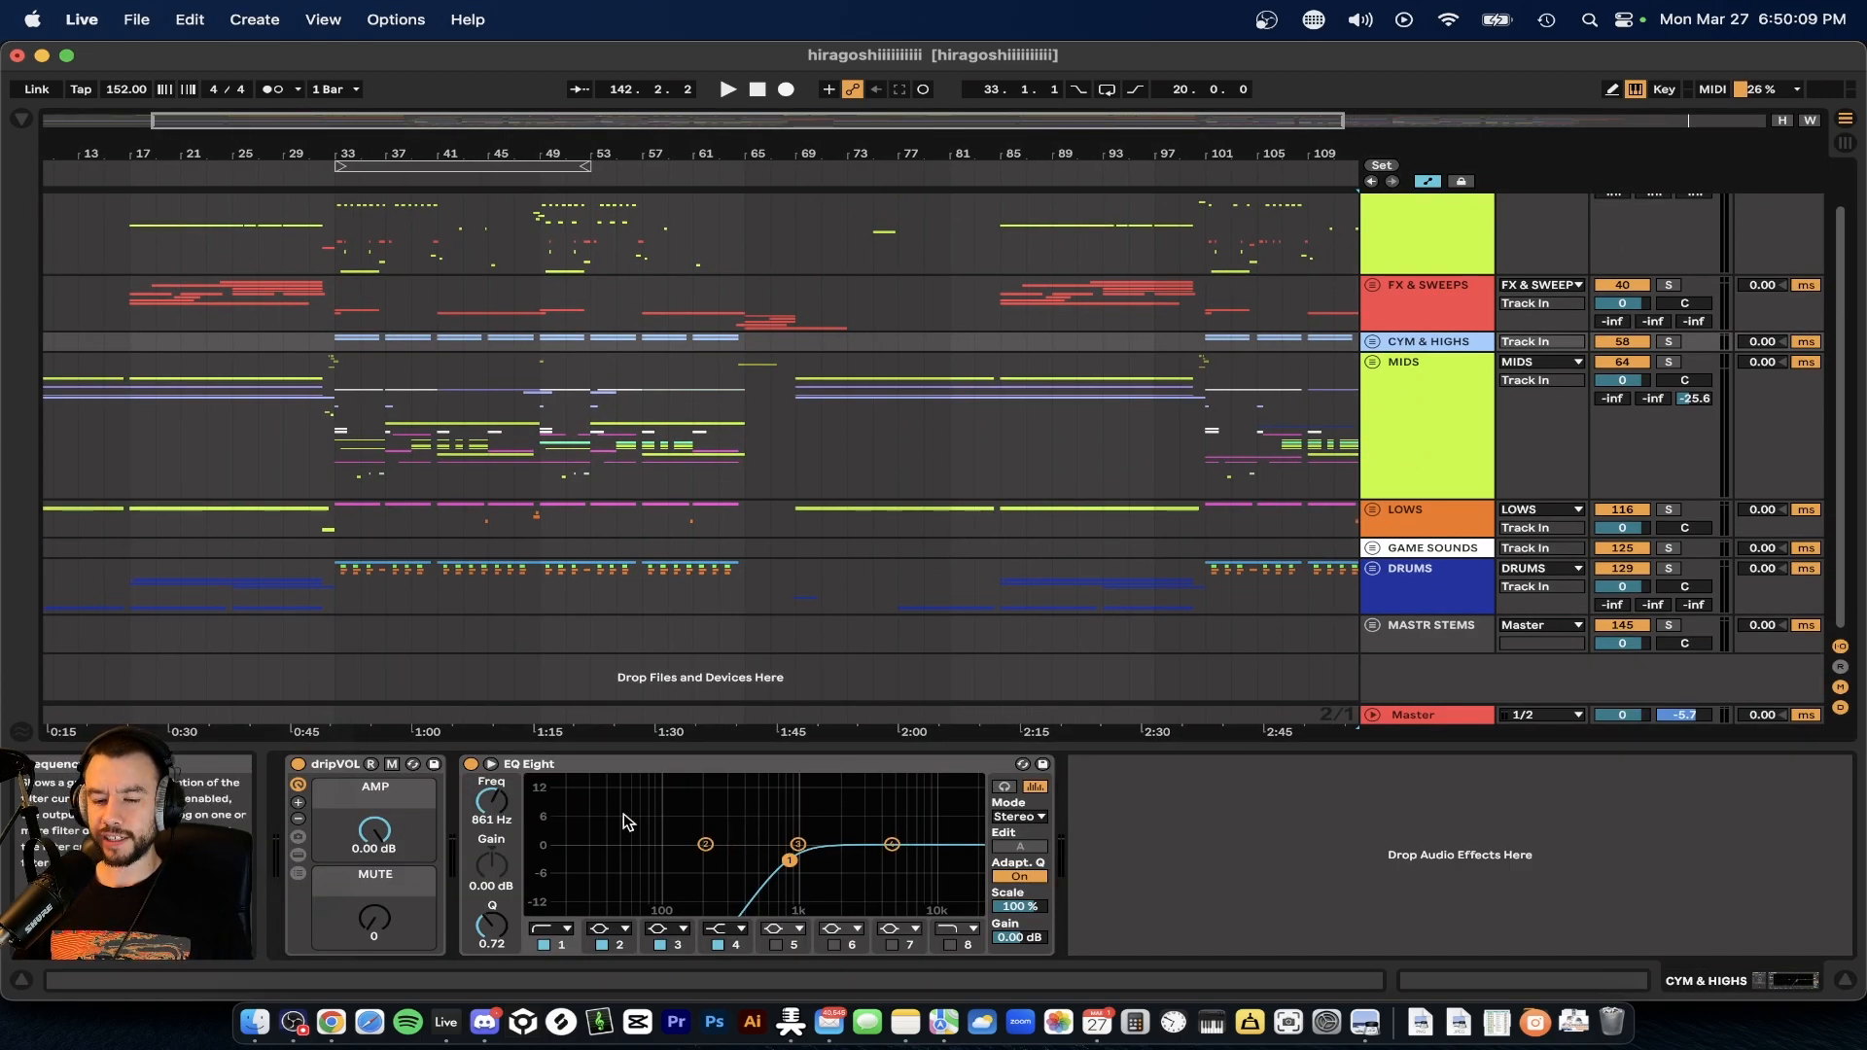
pyautogui.click(1429, 412)
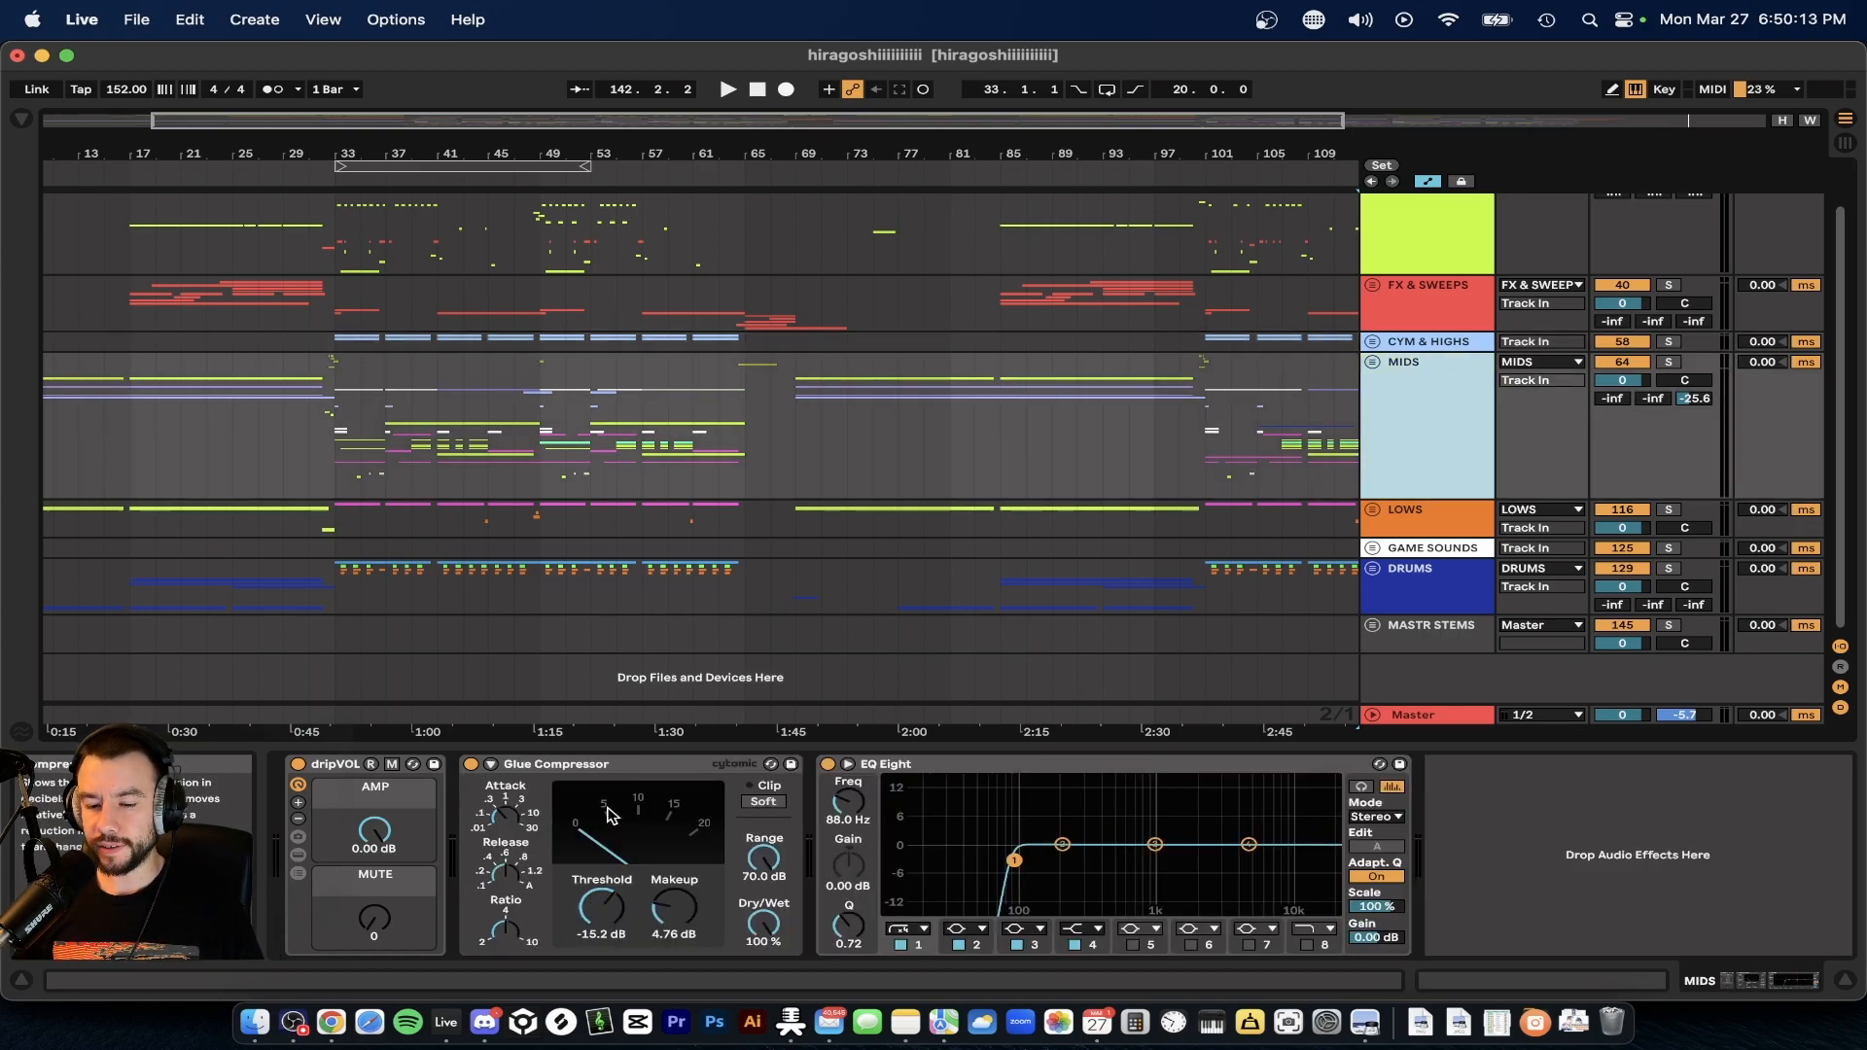
# - Solo the MIDS group and play the drop from bar 33 to watch its Glue Compressor and EQ Eight
pyautogui.click(1664, 367)
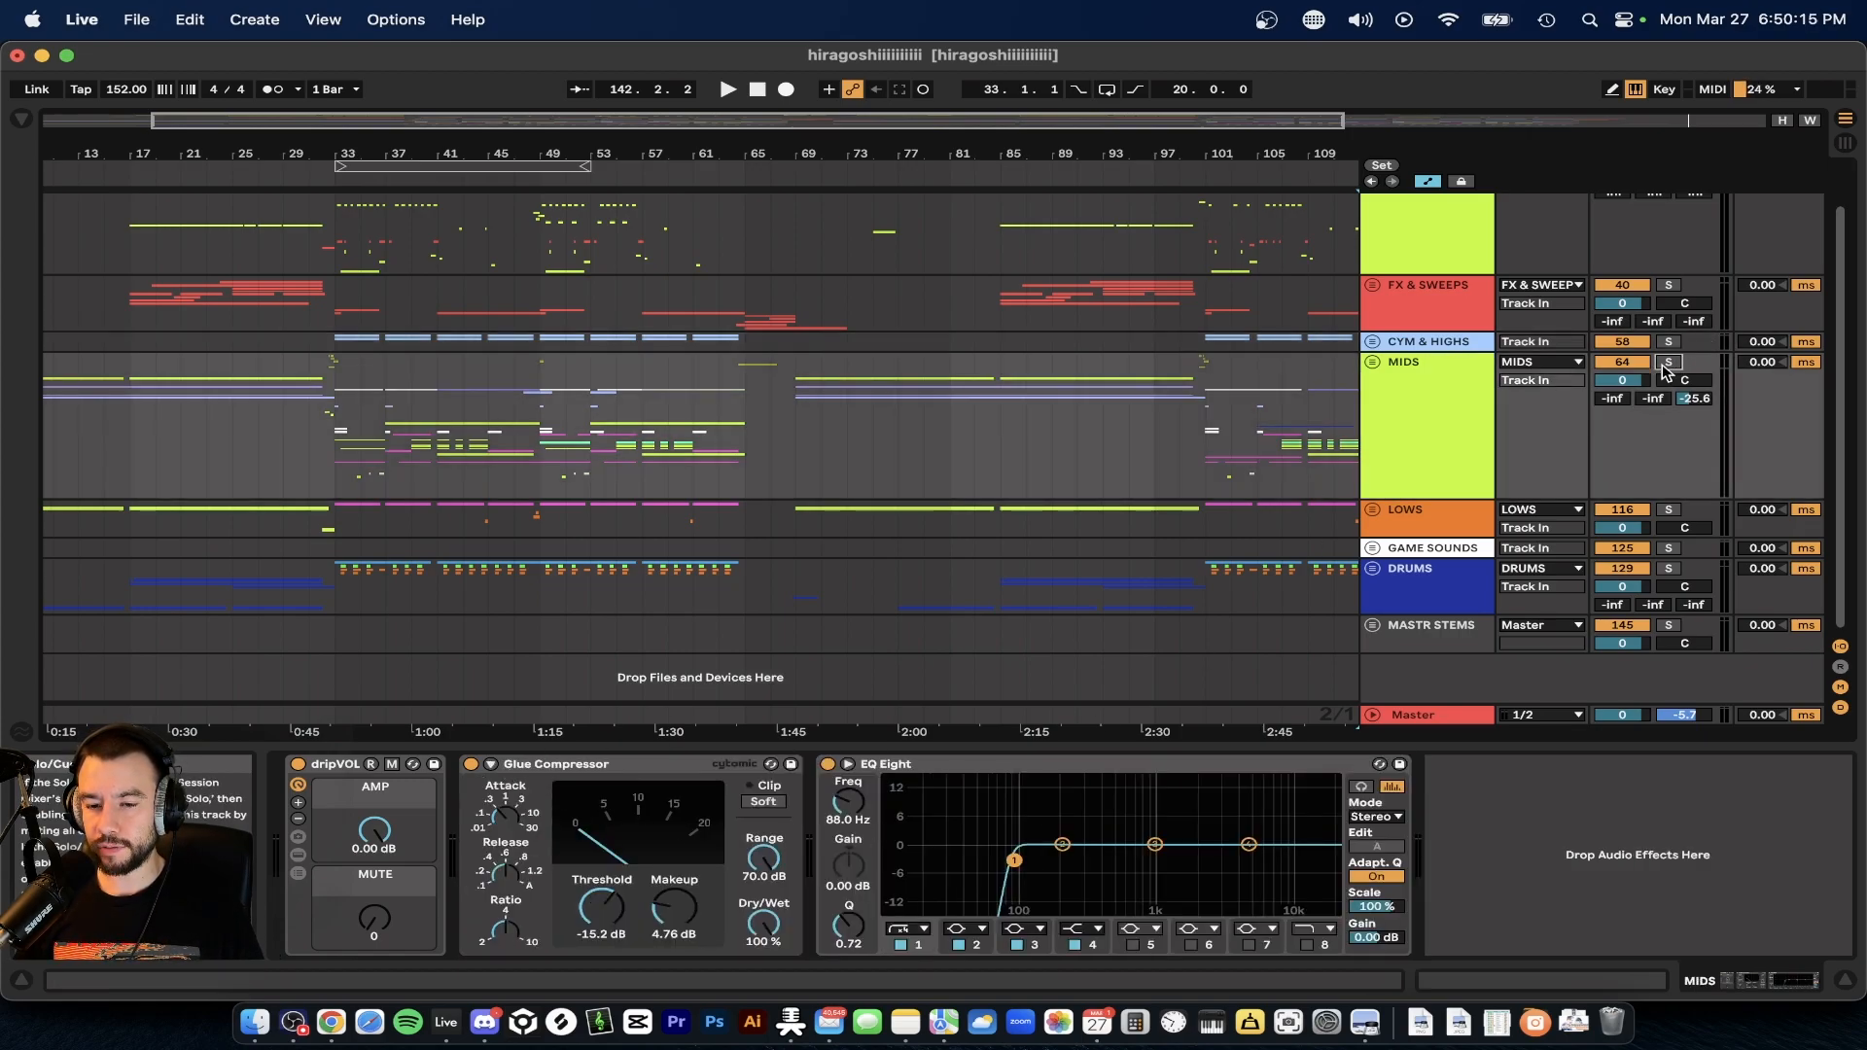
pyautogui.click(336, 418)
pyautogui.press('space')
pyautogui.scroll(2, 334, 417)
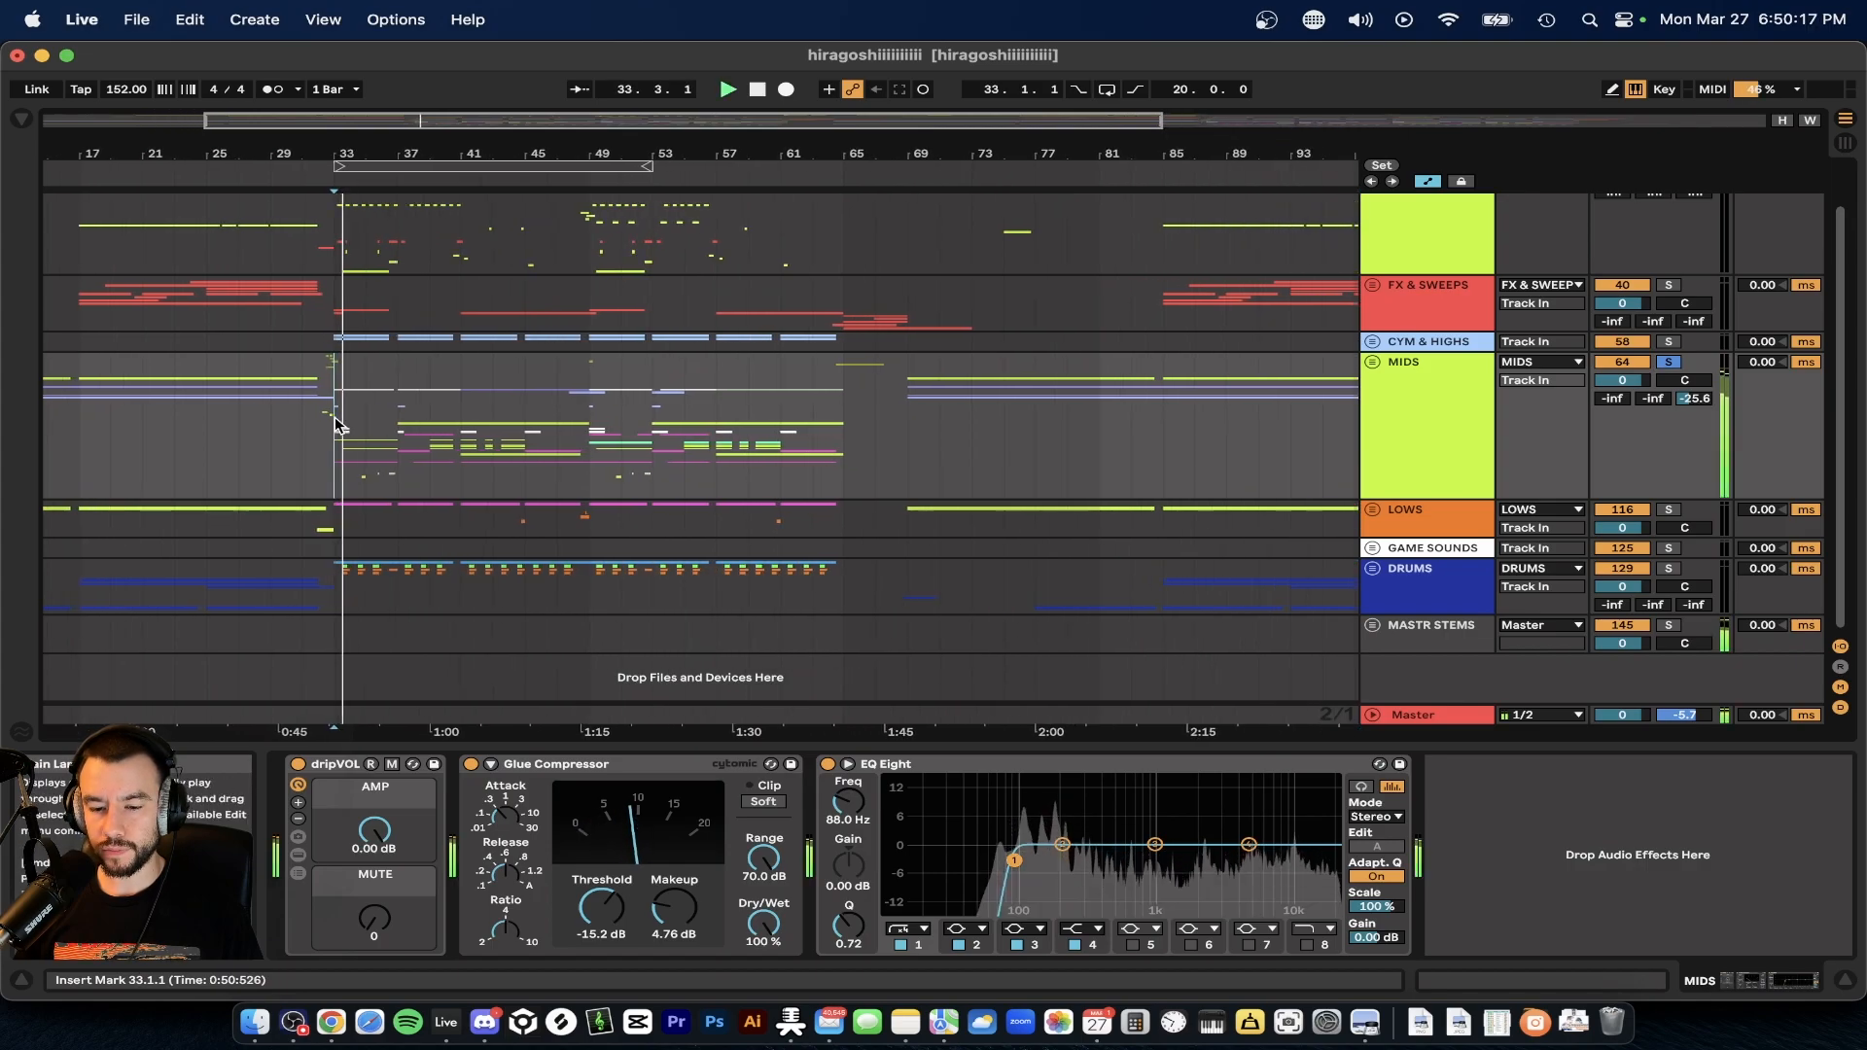
# - Compare the MIDS group with its Glue Compressor bypassed and enabled during the drop, ending with it enabled, and stop playback
pyautogui.click(472, 766)
pyautogui.click(471, 766)
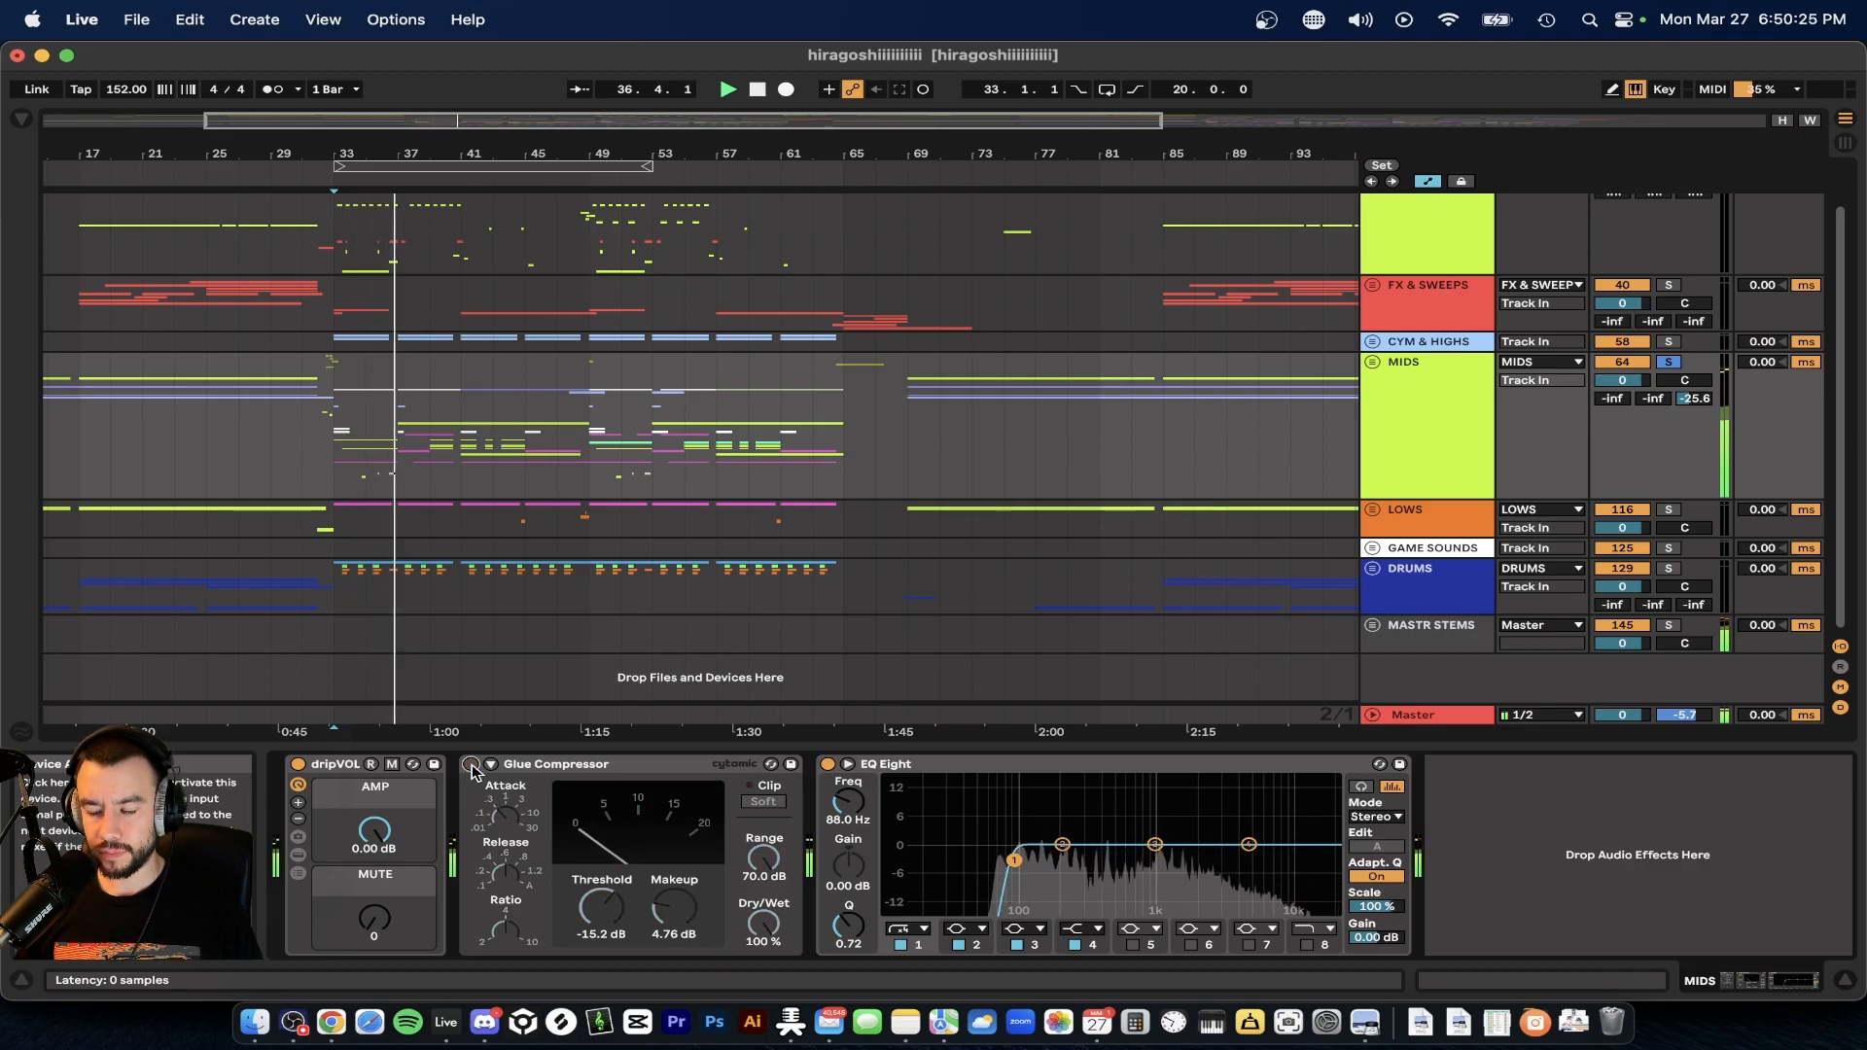
pyautogui.click(472, 766)
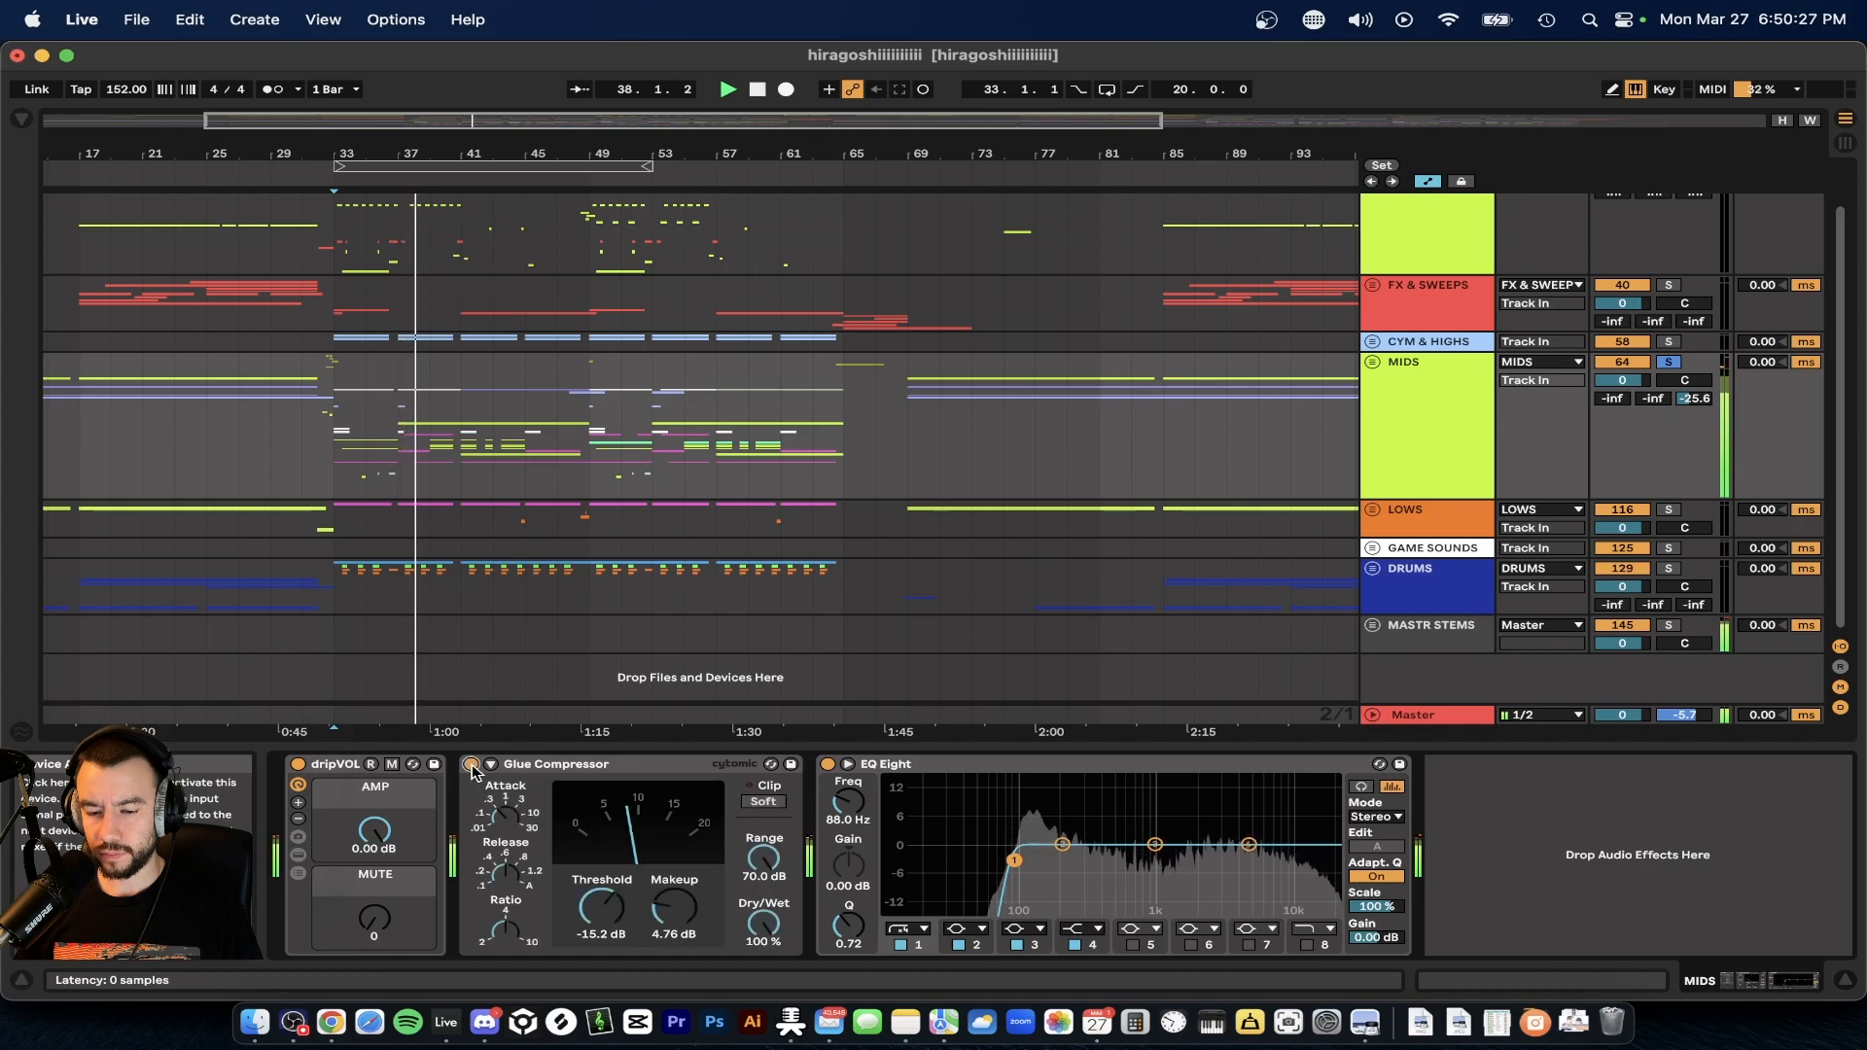
pyautogui.click(472, 767)
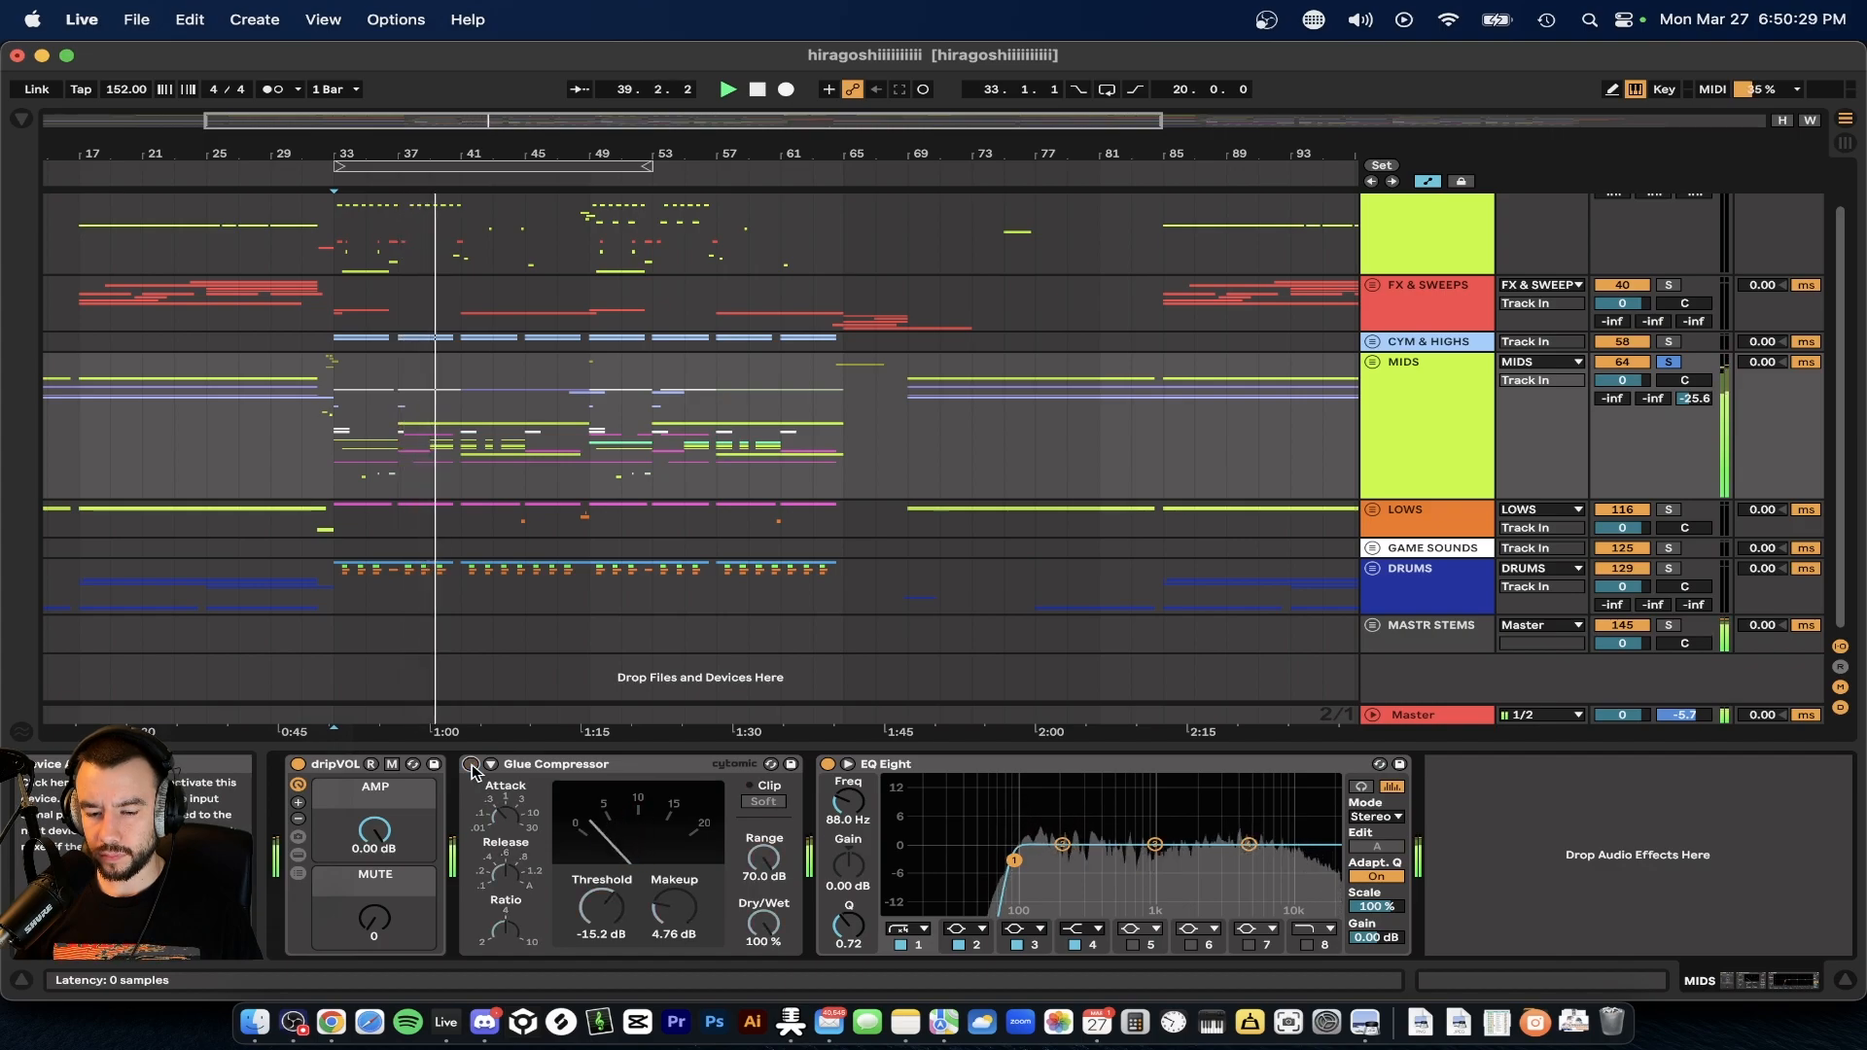
pyautogui.click(472, 765)
pyautogui.hscroll(-5, 469, 598)
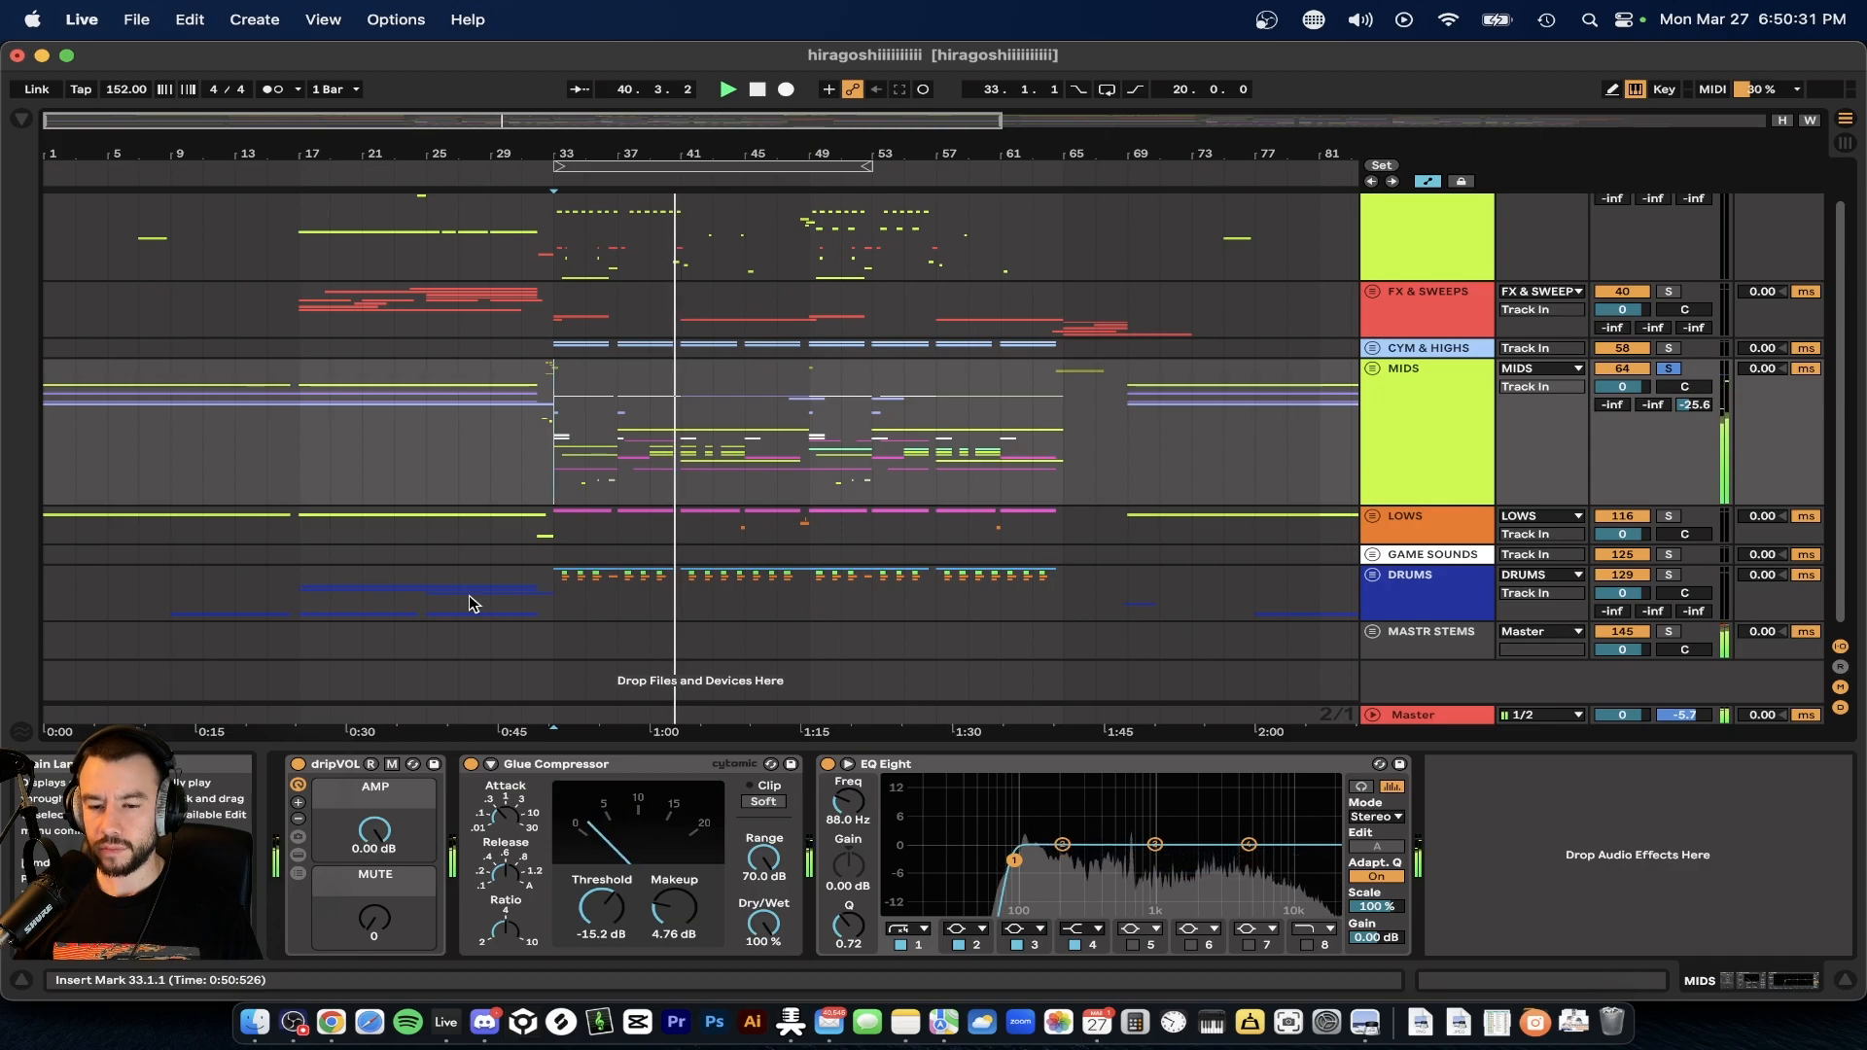
pyautogui.press('space')
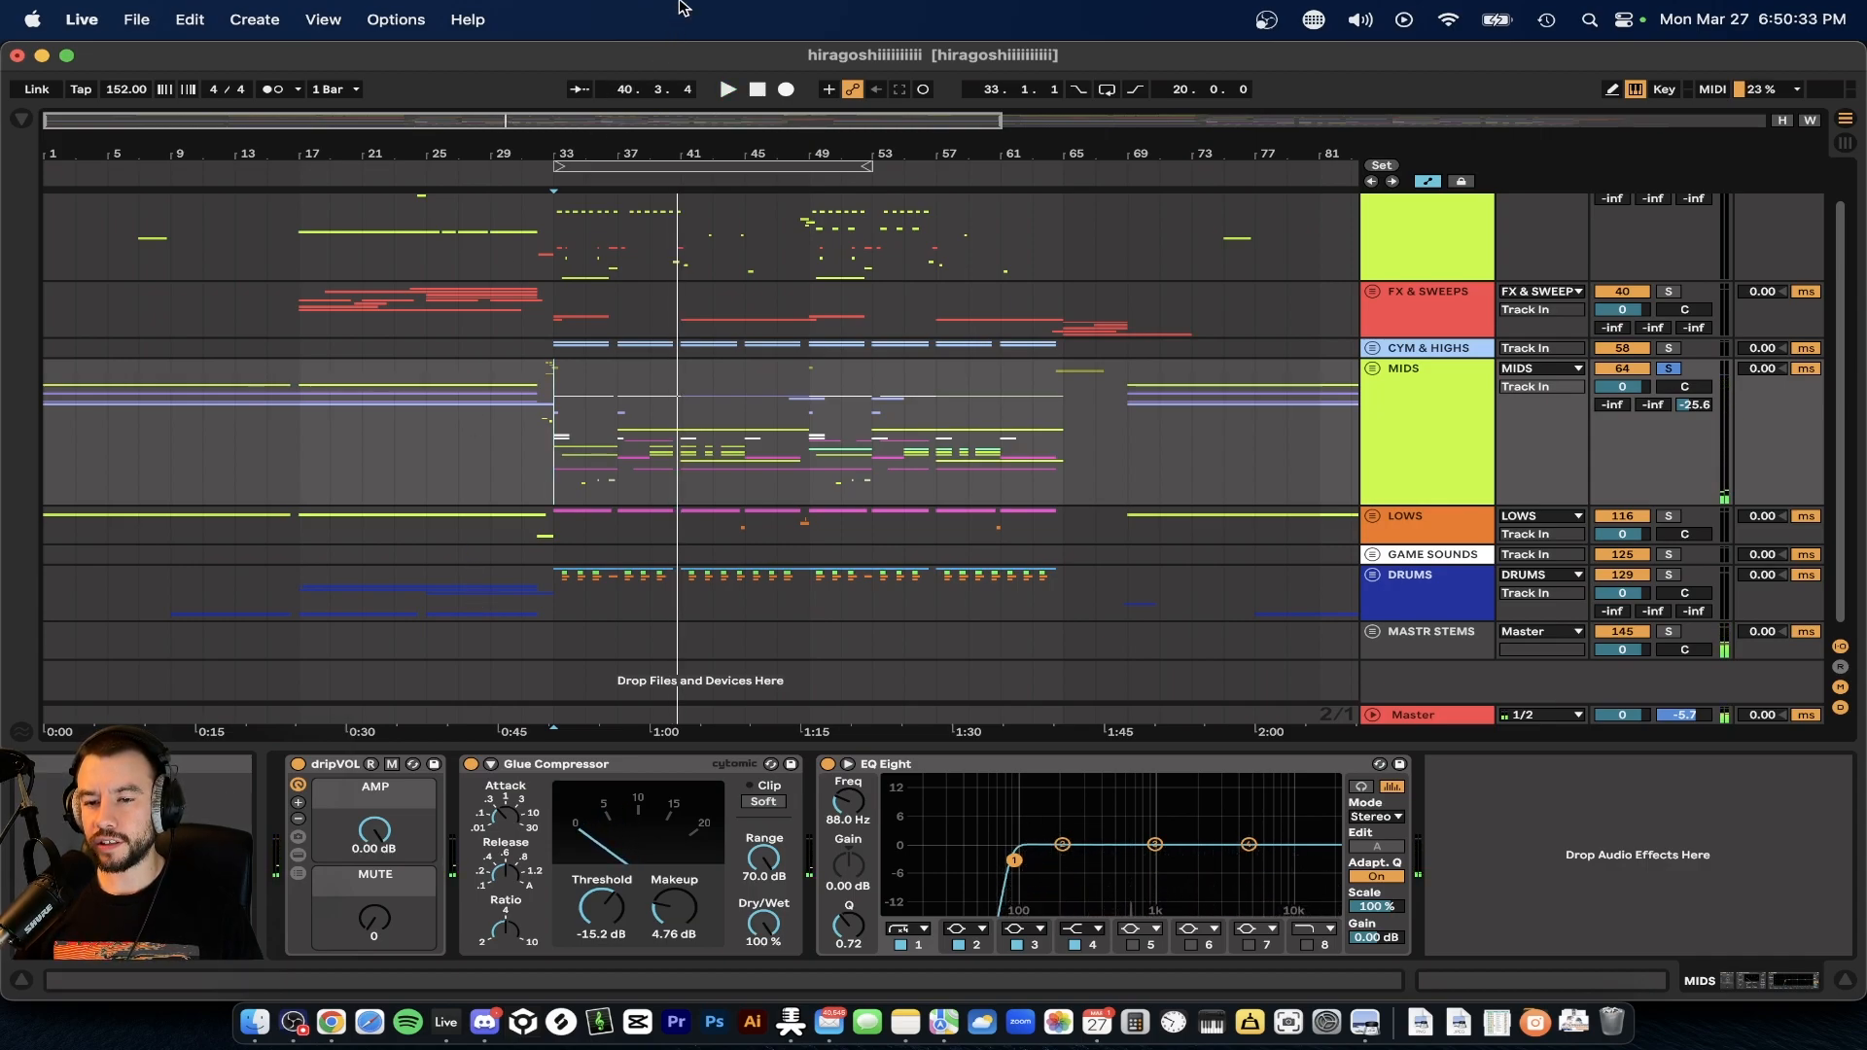
# - Play the soloed MIDS group from the song's start, comparing the Glue Compressor off and on, and stop playback
pyautogui.click(756, 89)
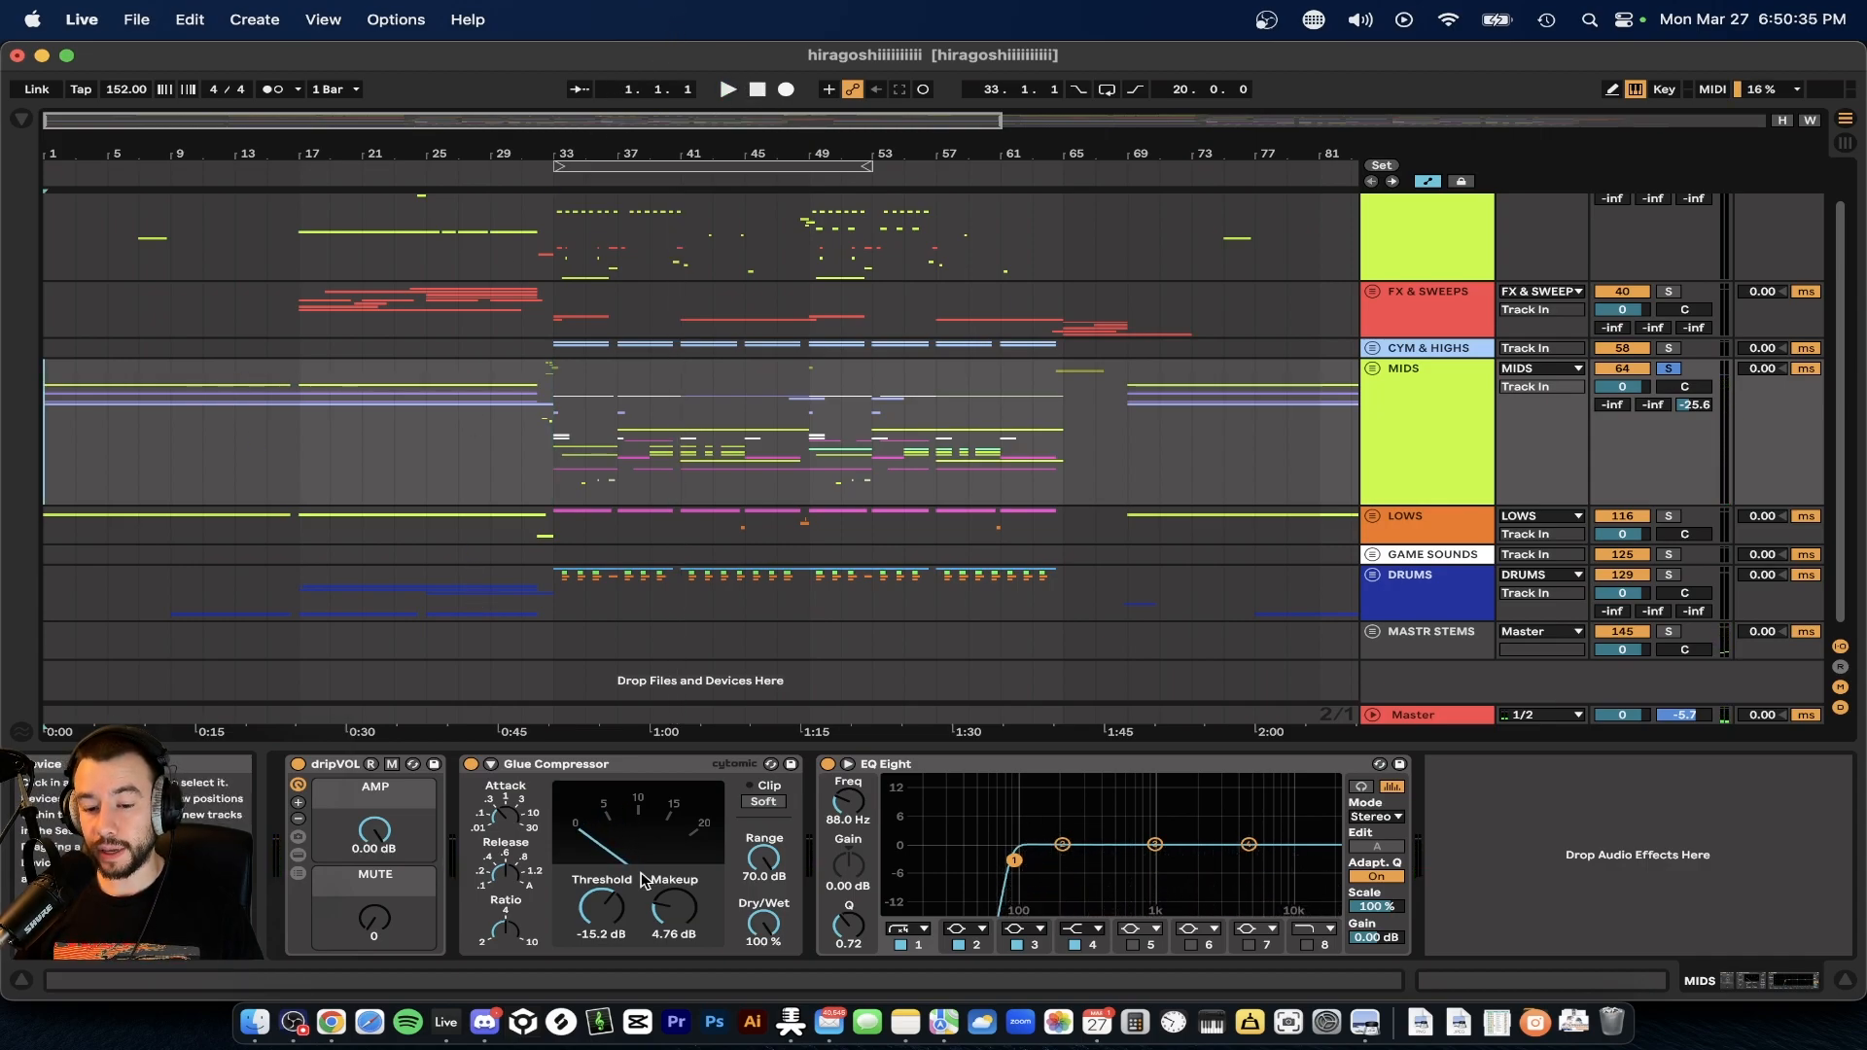
pyautogui.press('space')
pyautogui.press('space')
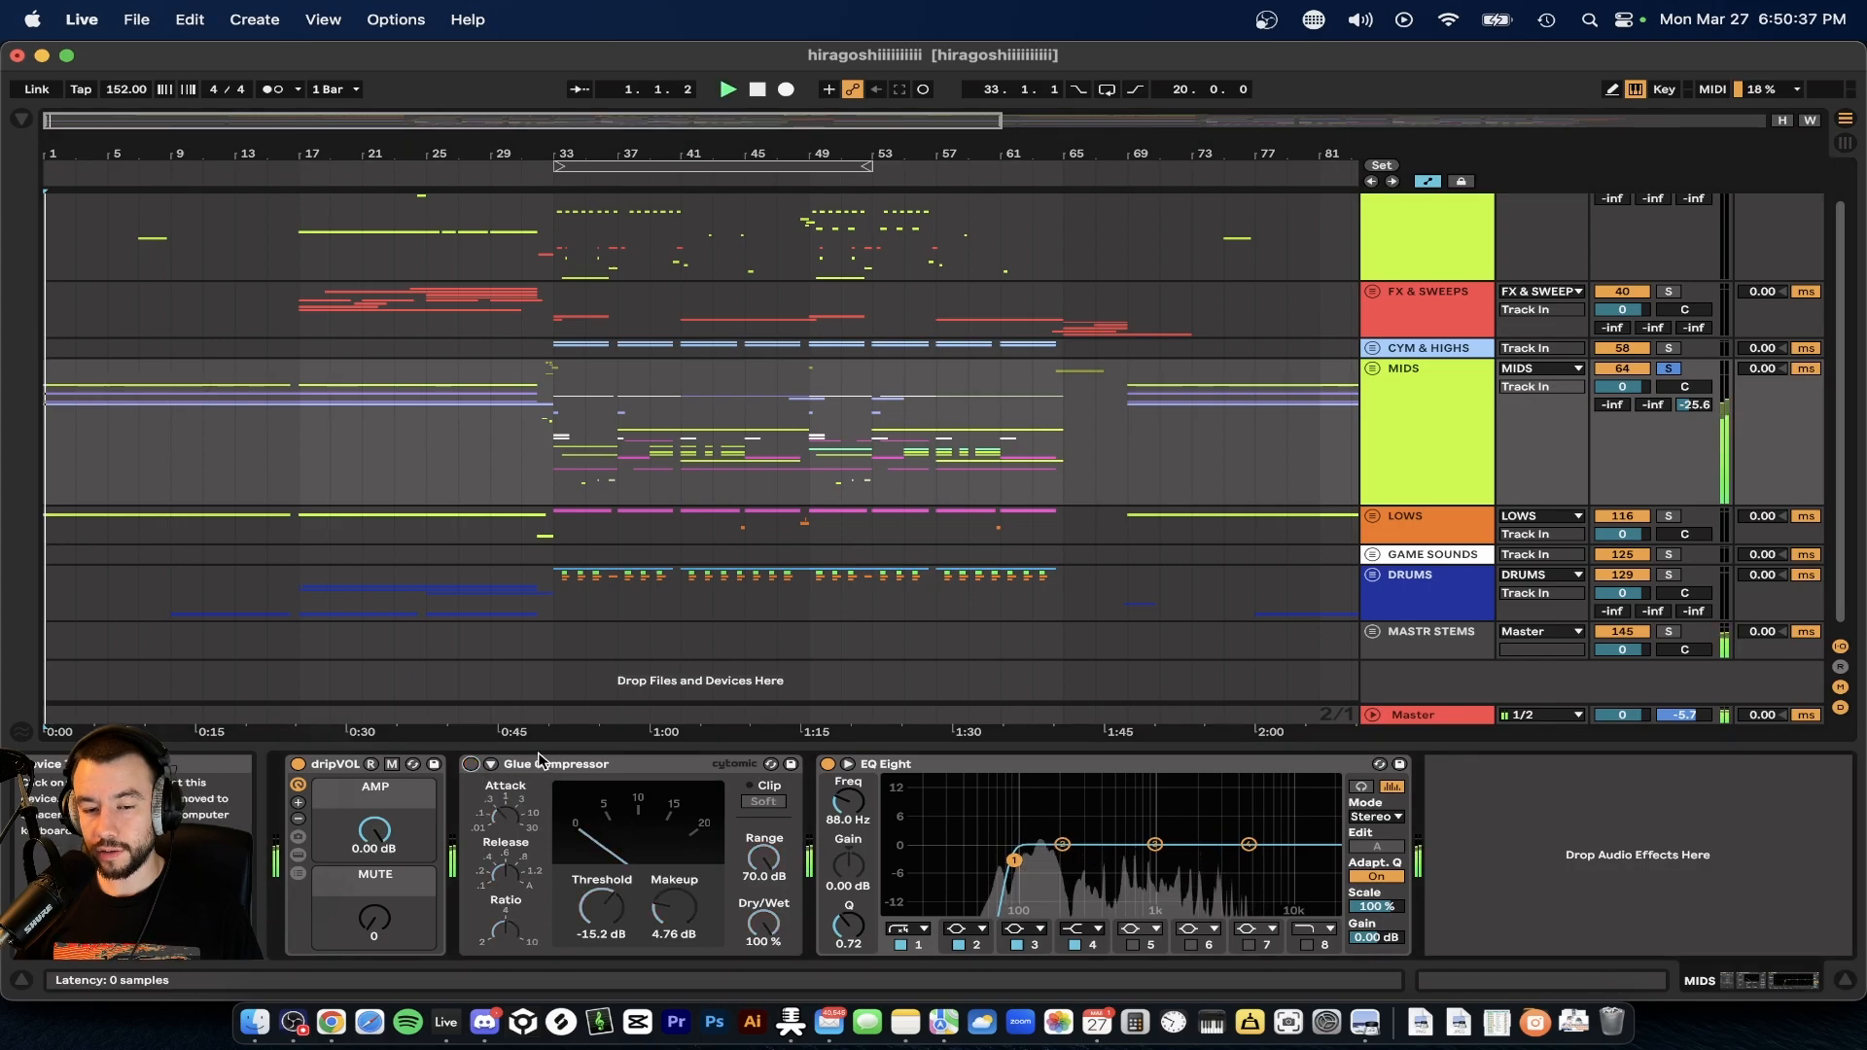
pyautogui.press('space')
pyautogui.press('space')
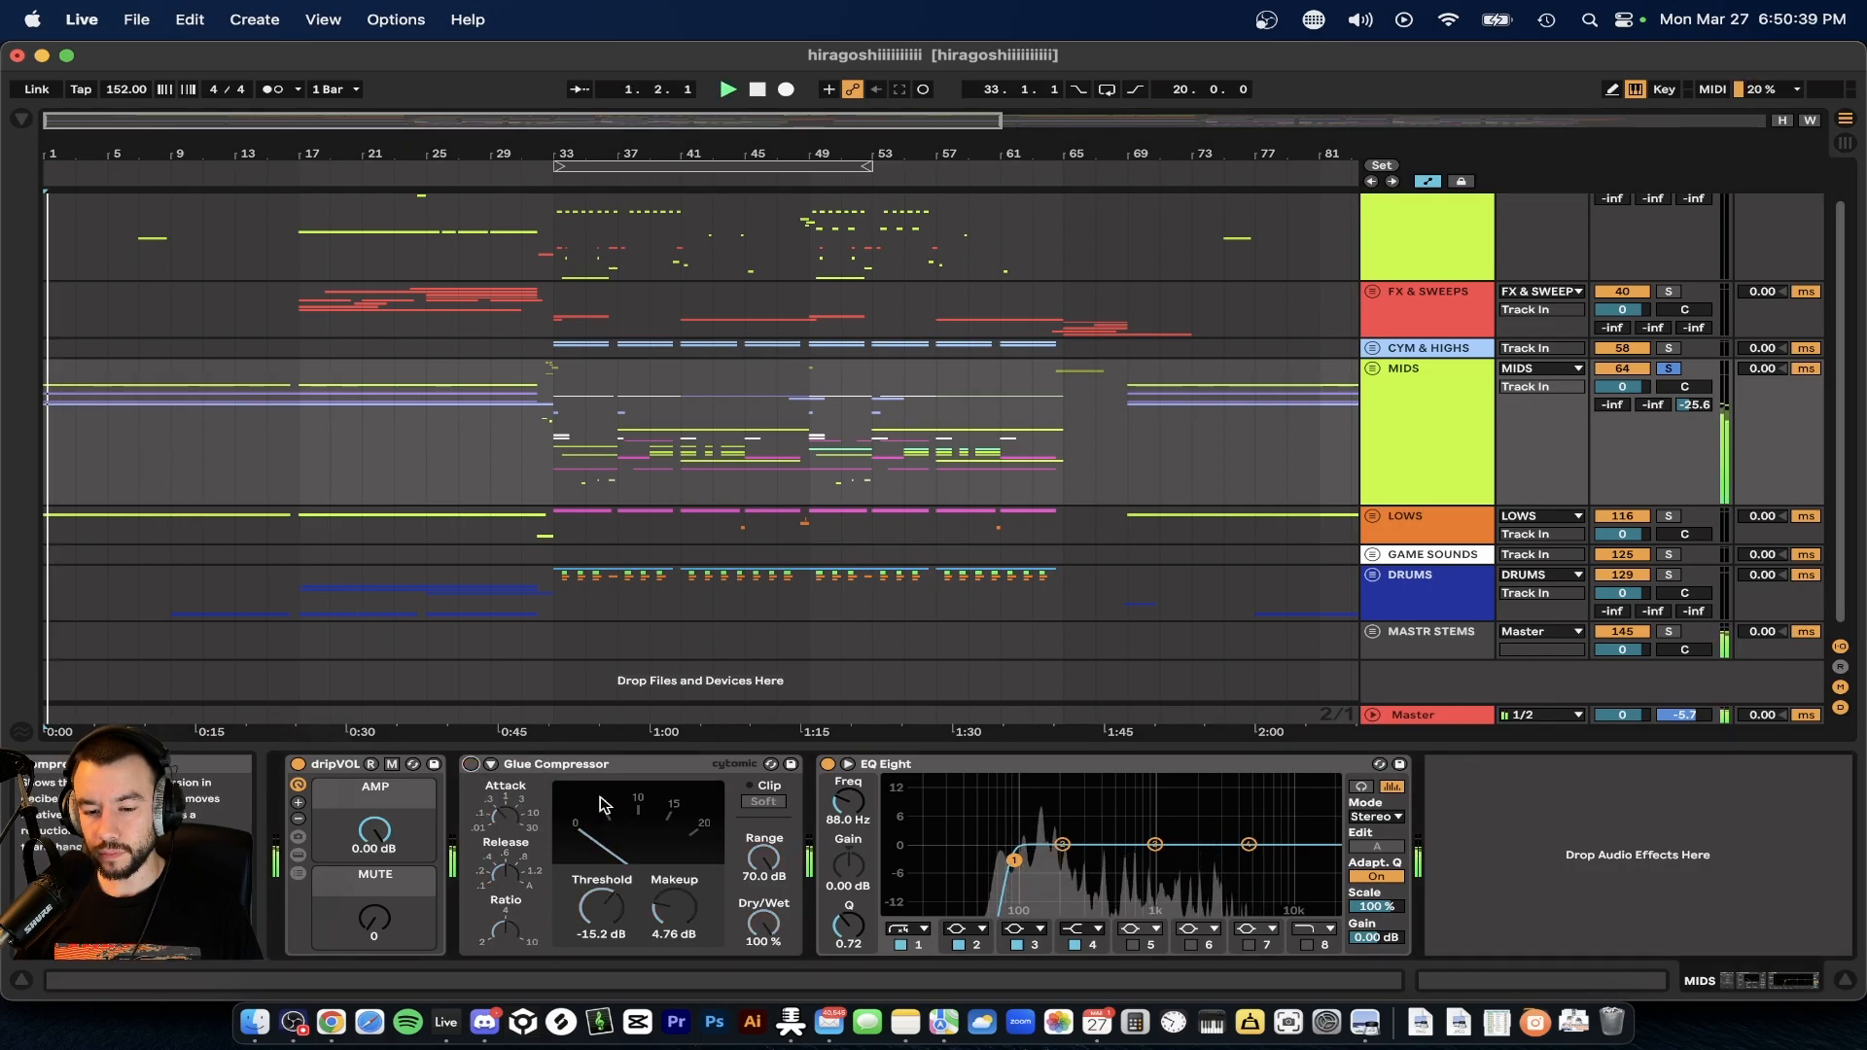
pyautogui.press('space')
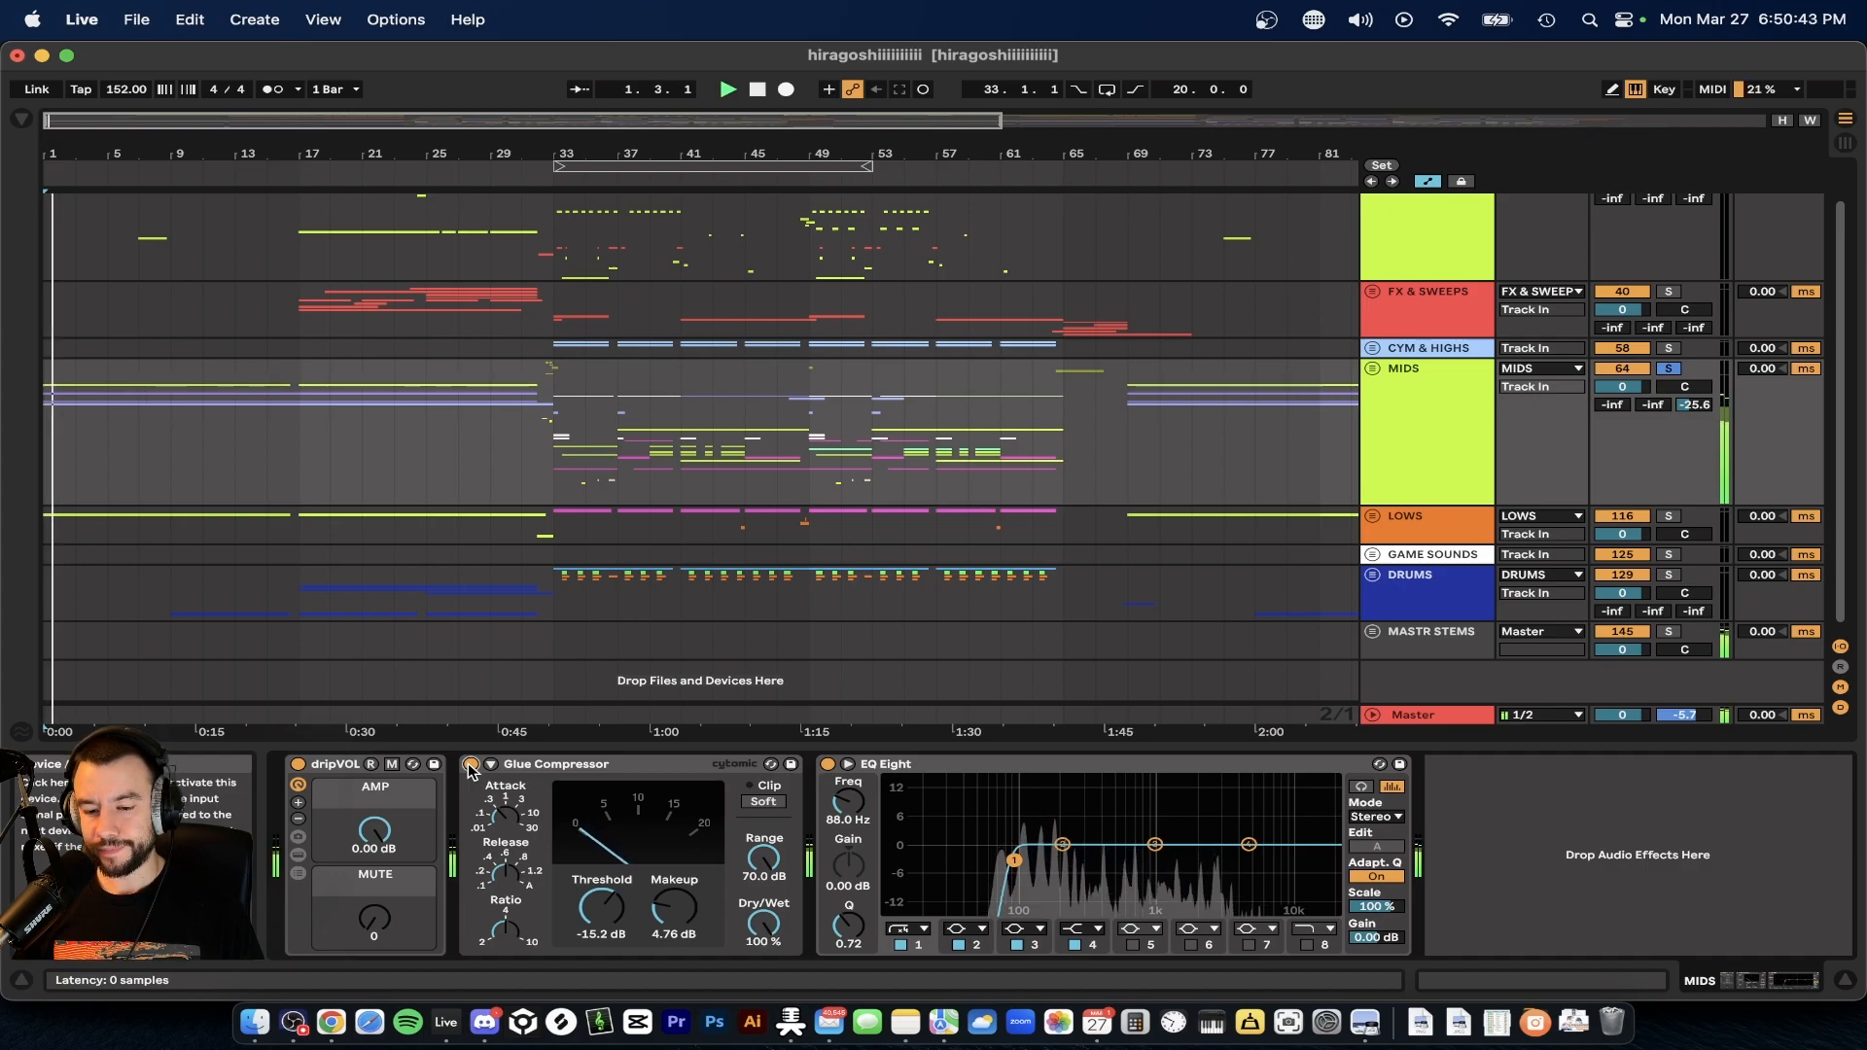
pyautogui.press('space')
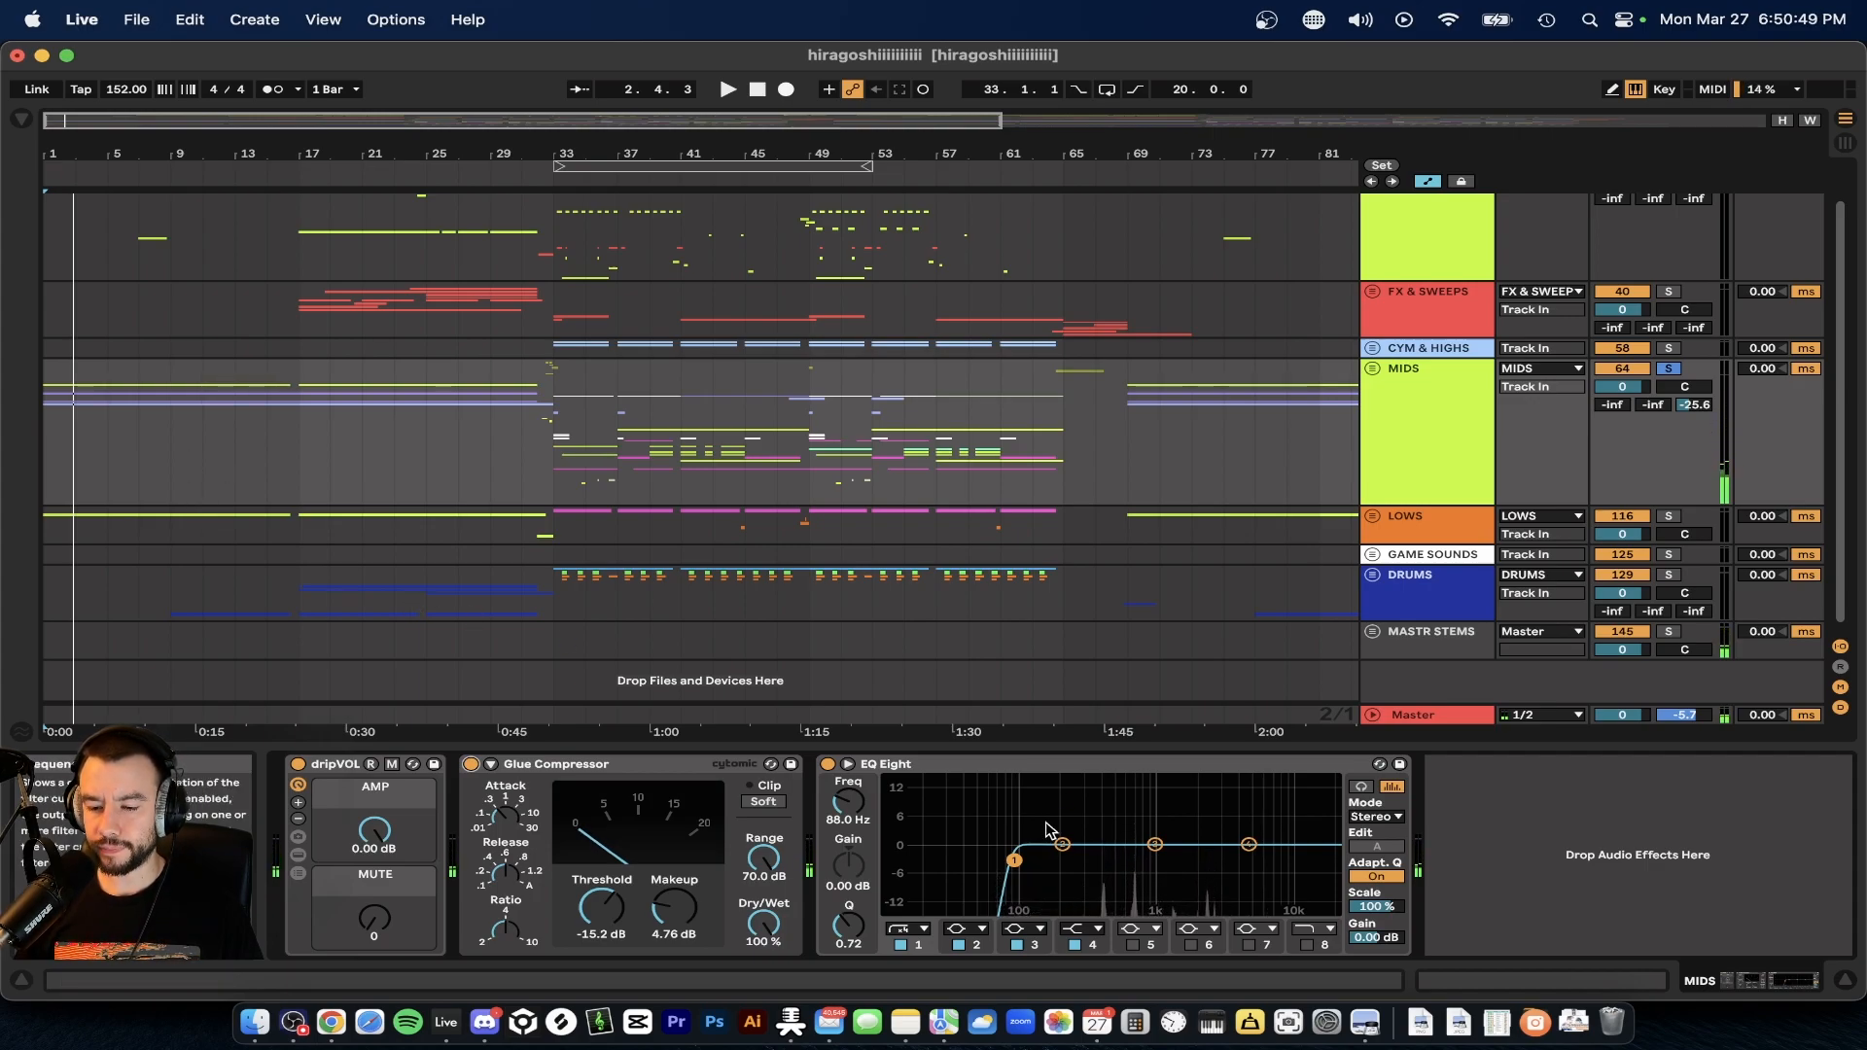
# - Play the MIDS group from bar 11 and examine its EQ Eight low cut
pyautogui.press('space')
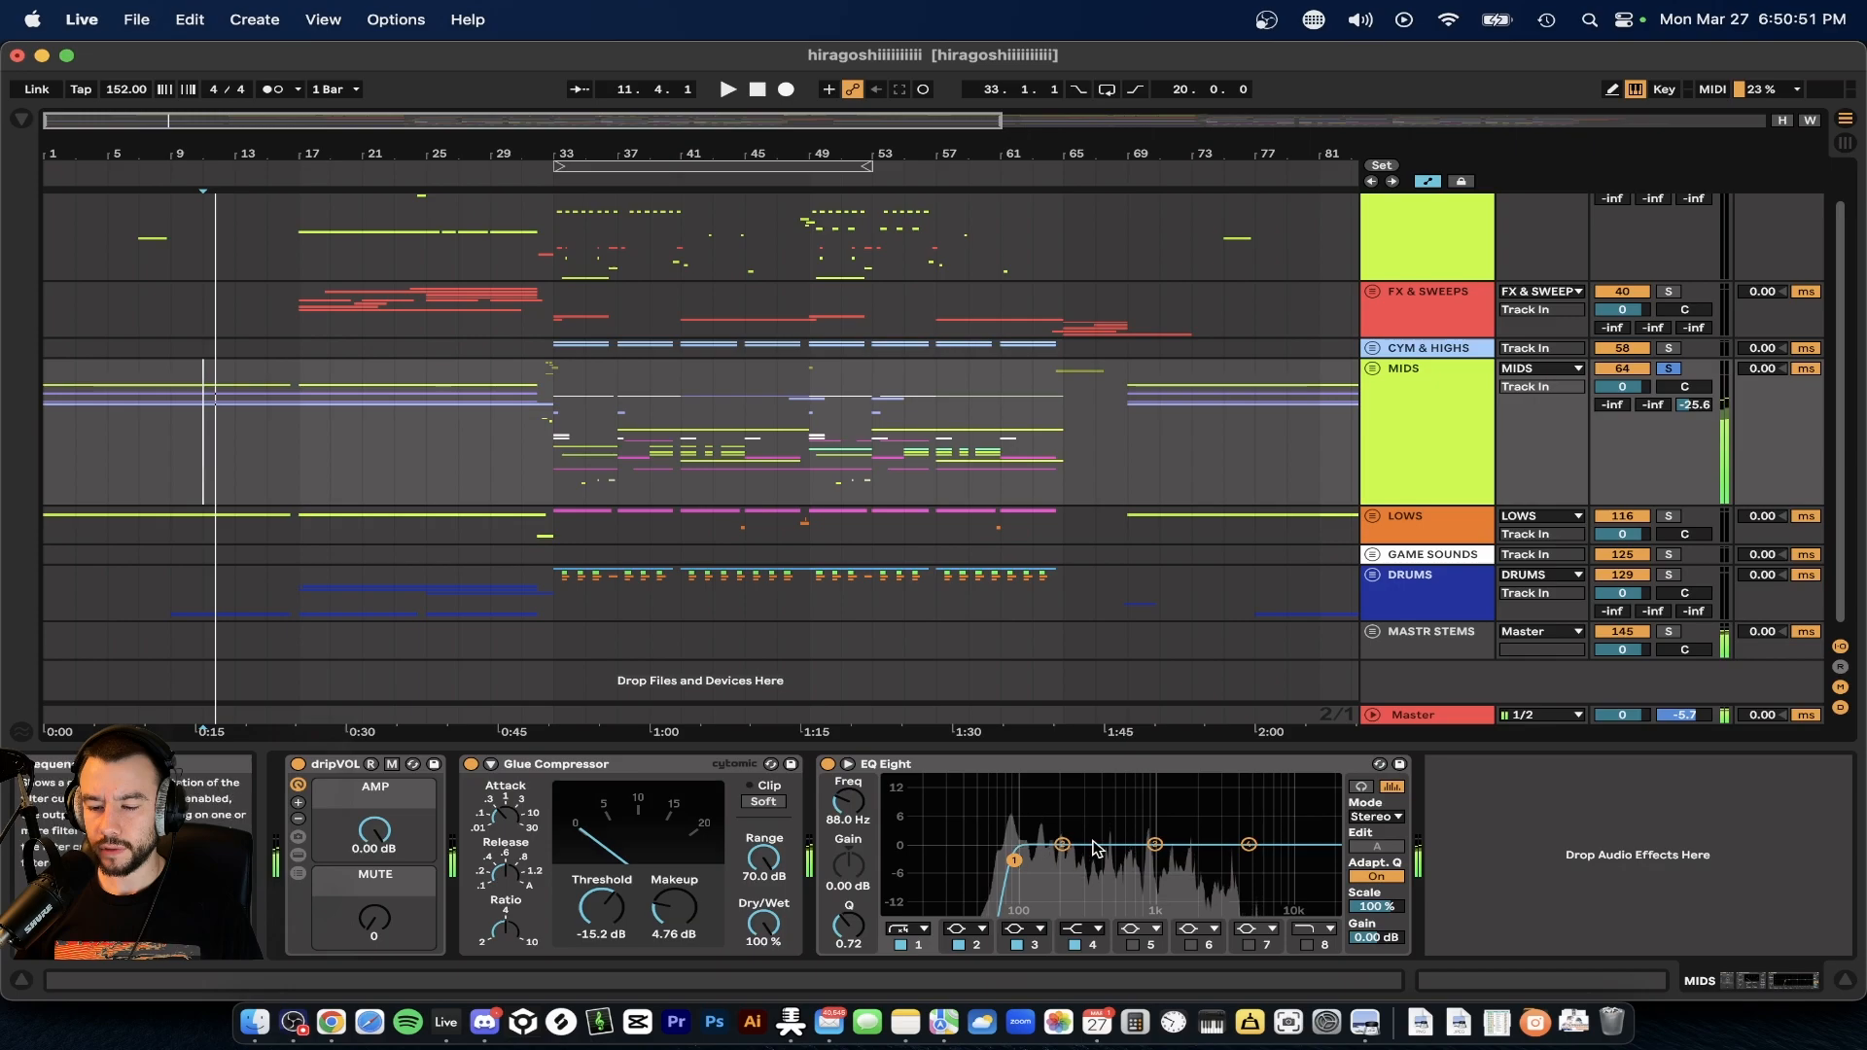
pyautogui.click(954, 764)
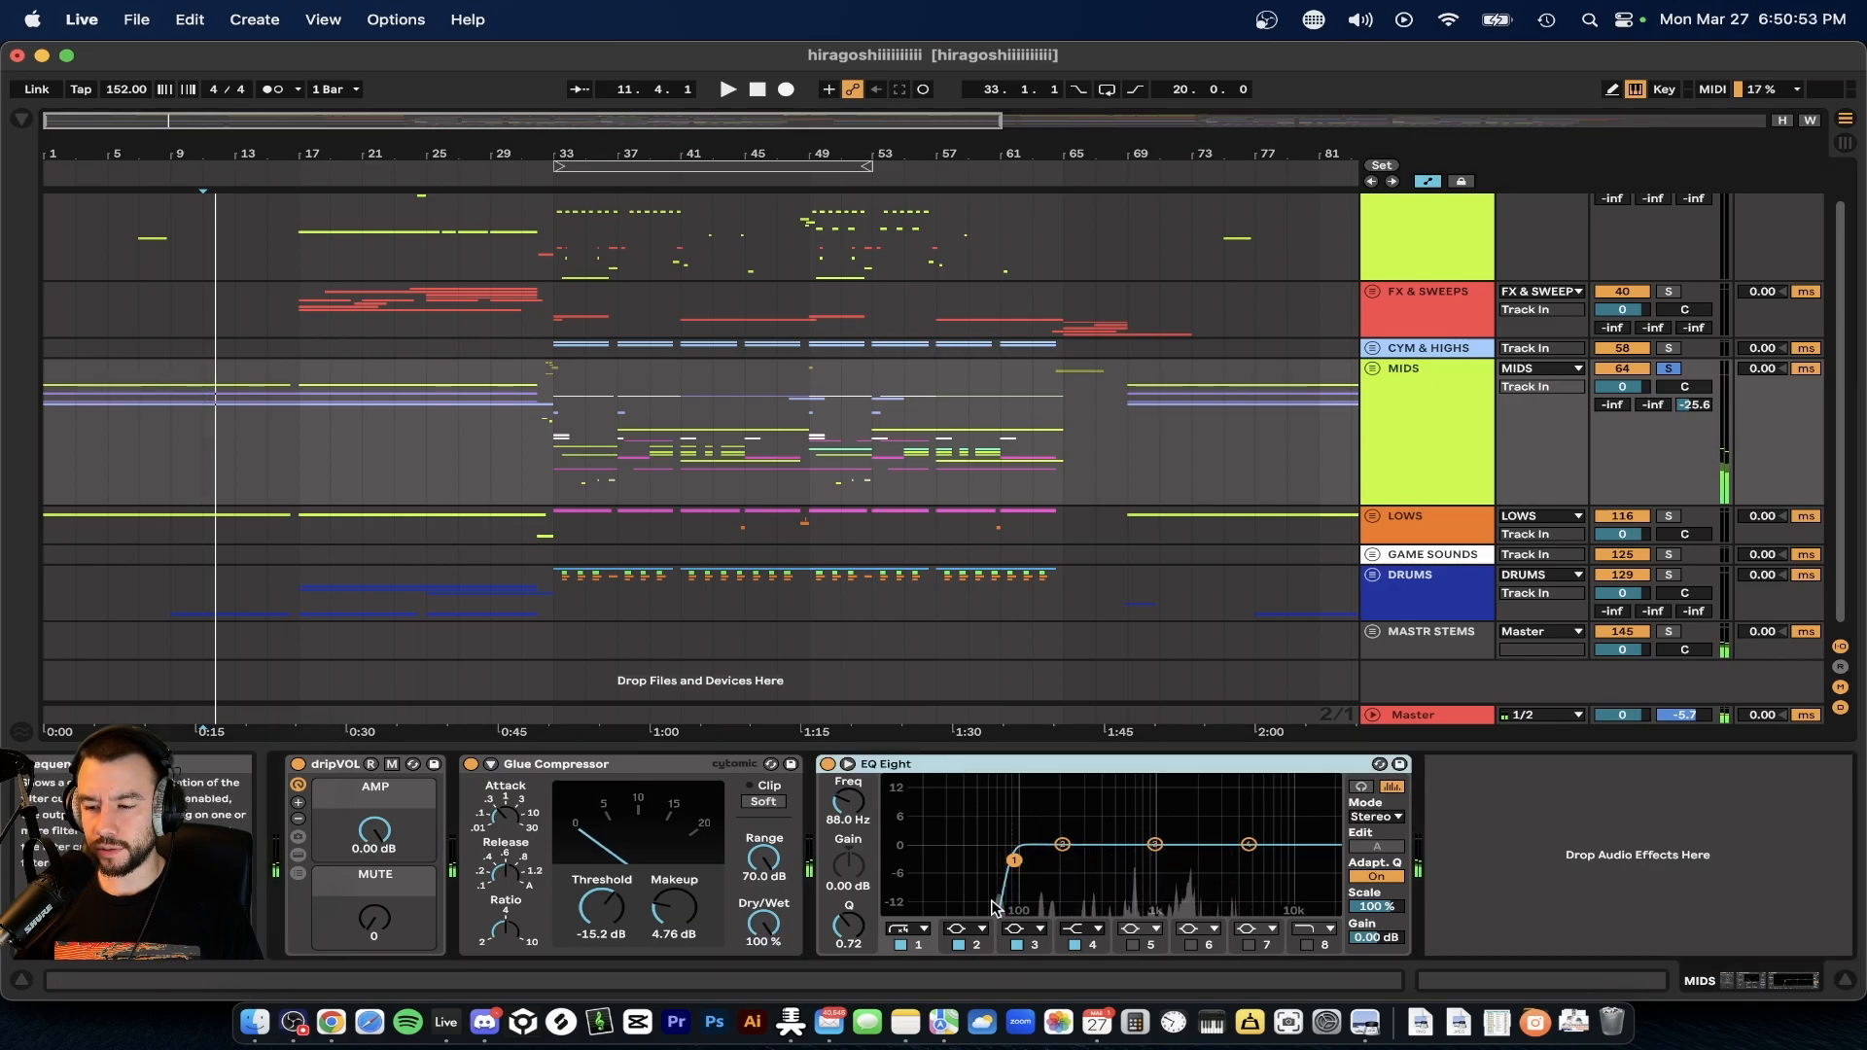
pyautogui.scroll(-1, 1118, 665)
# - Check the device chains of the LOWS, GAME SOUNDS and DRUMS groups, and unfold the DRUMS group to show its tracks
pyautogui.click(1412, 520)
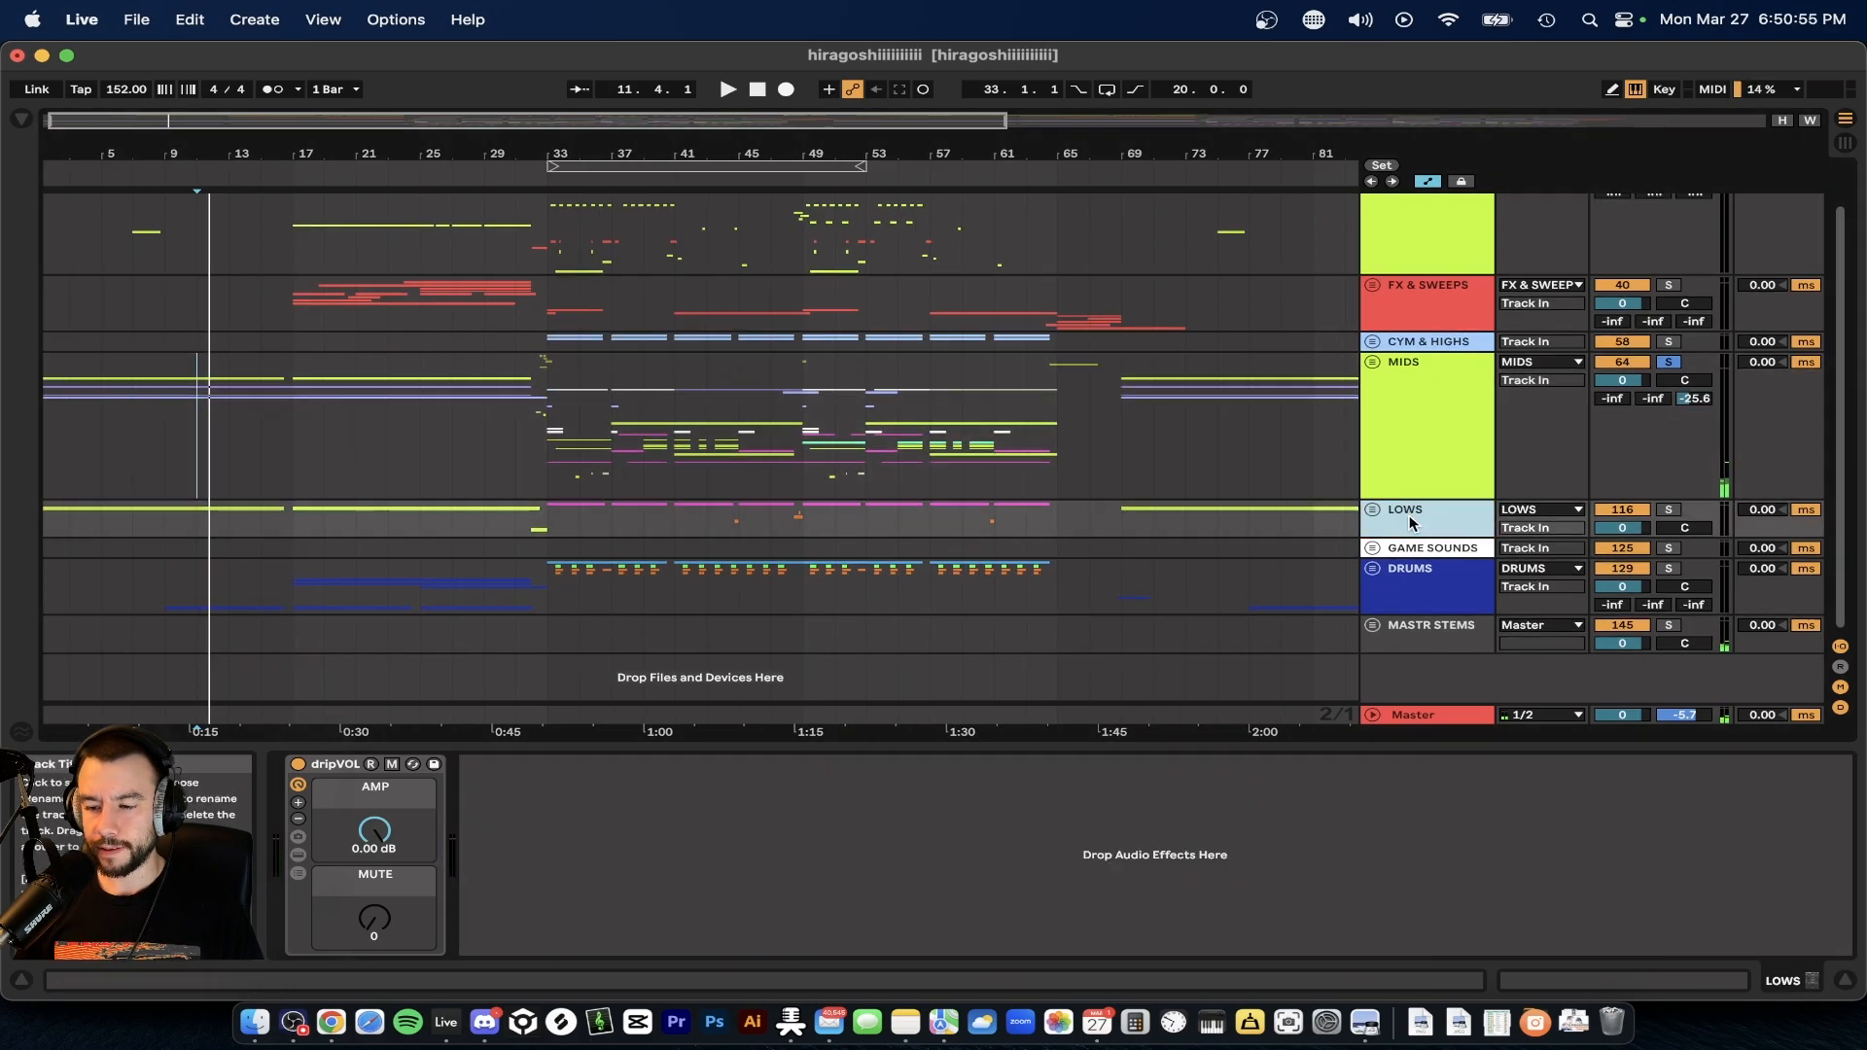
pyautogui.click(1407, 552)
pyautogui.click(1413, 583)
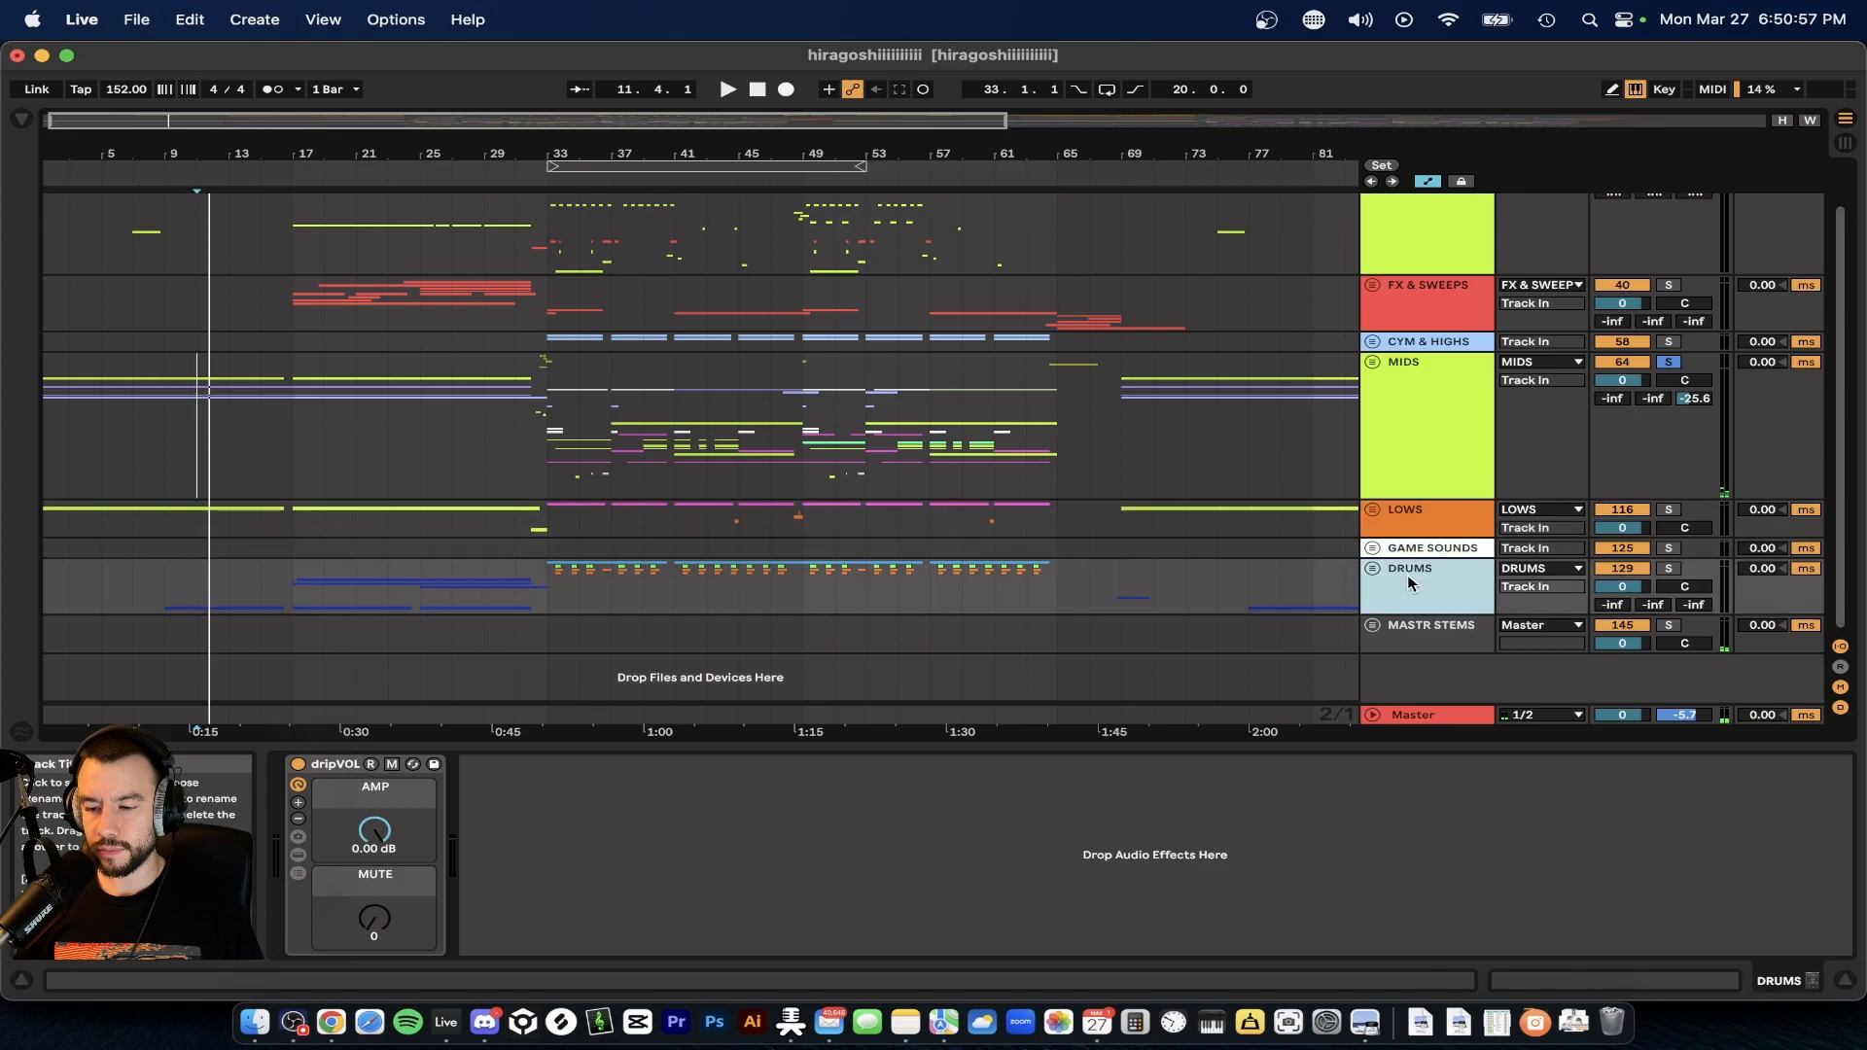
pyautogui.click(1373, 571)
pyautogui.scroll(-7, 717, 522)
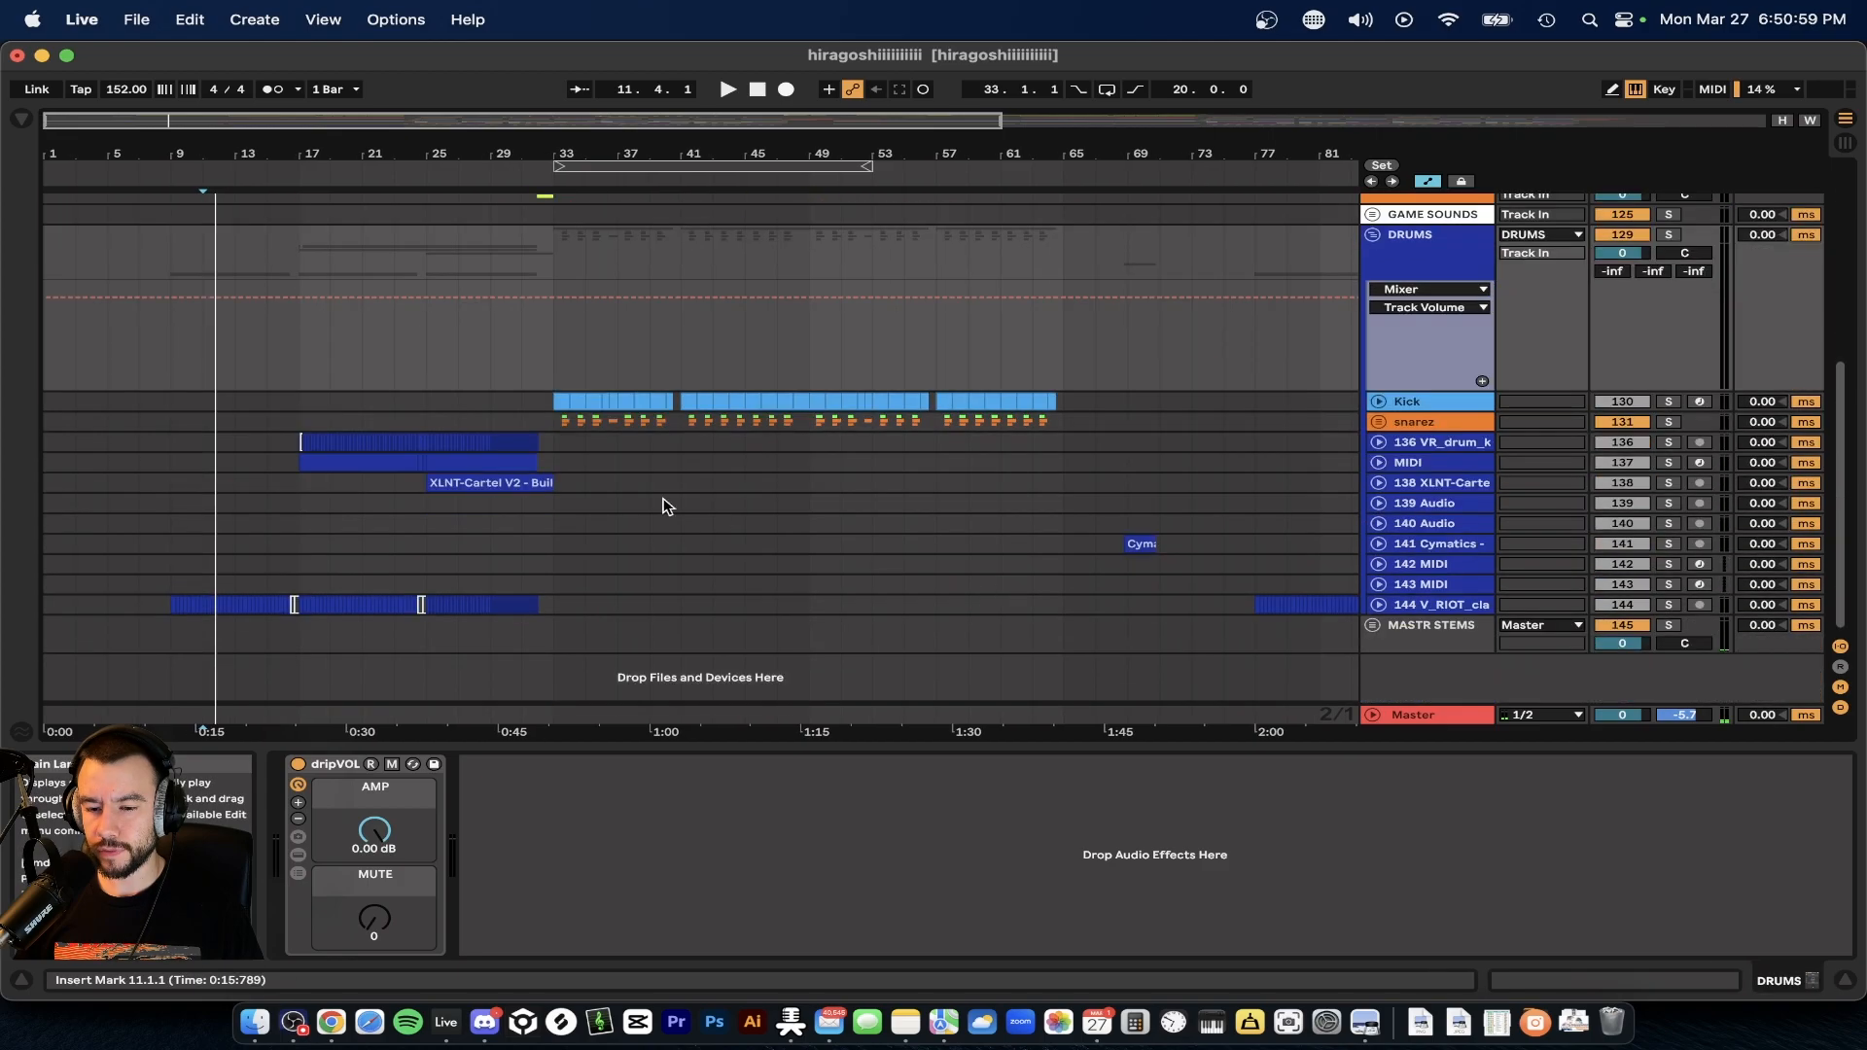
# - Unfold the Kick track and examine its clips and its device chain from KLOCK through DRIP - TT to Glue Compressor
pyautogui.click(1379, 400)
pyautogui.click(1410, 401)
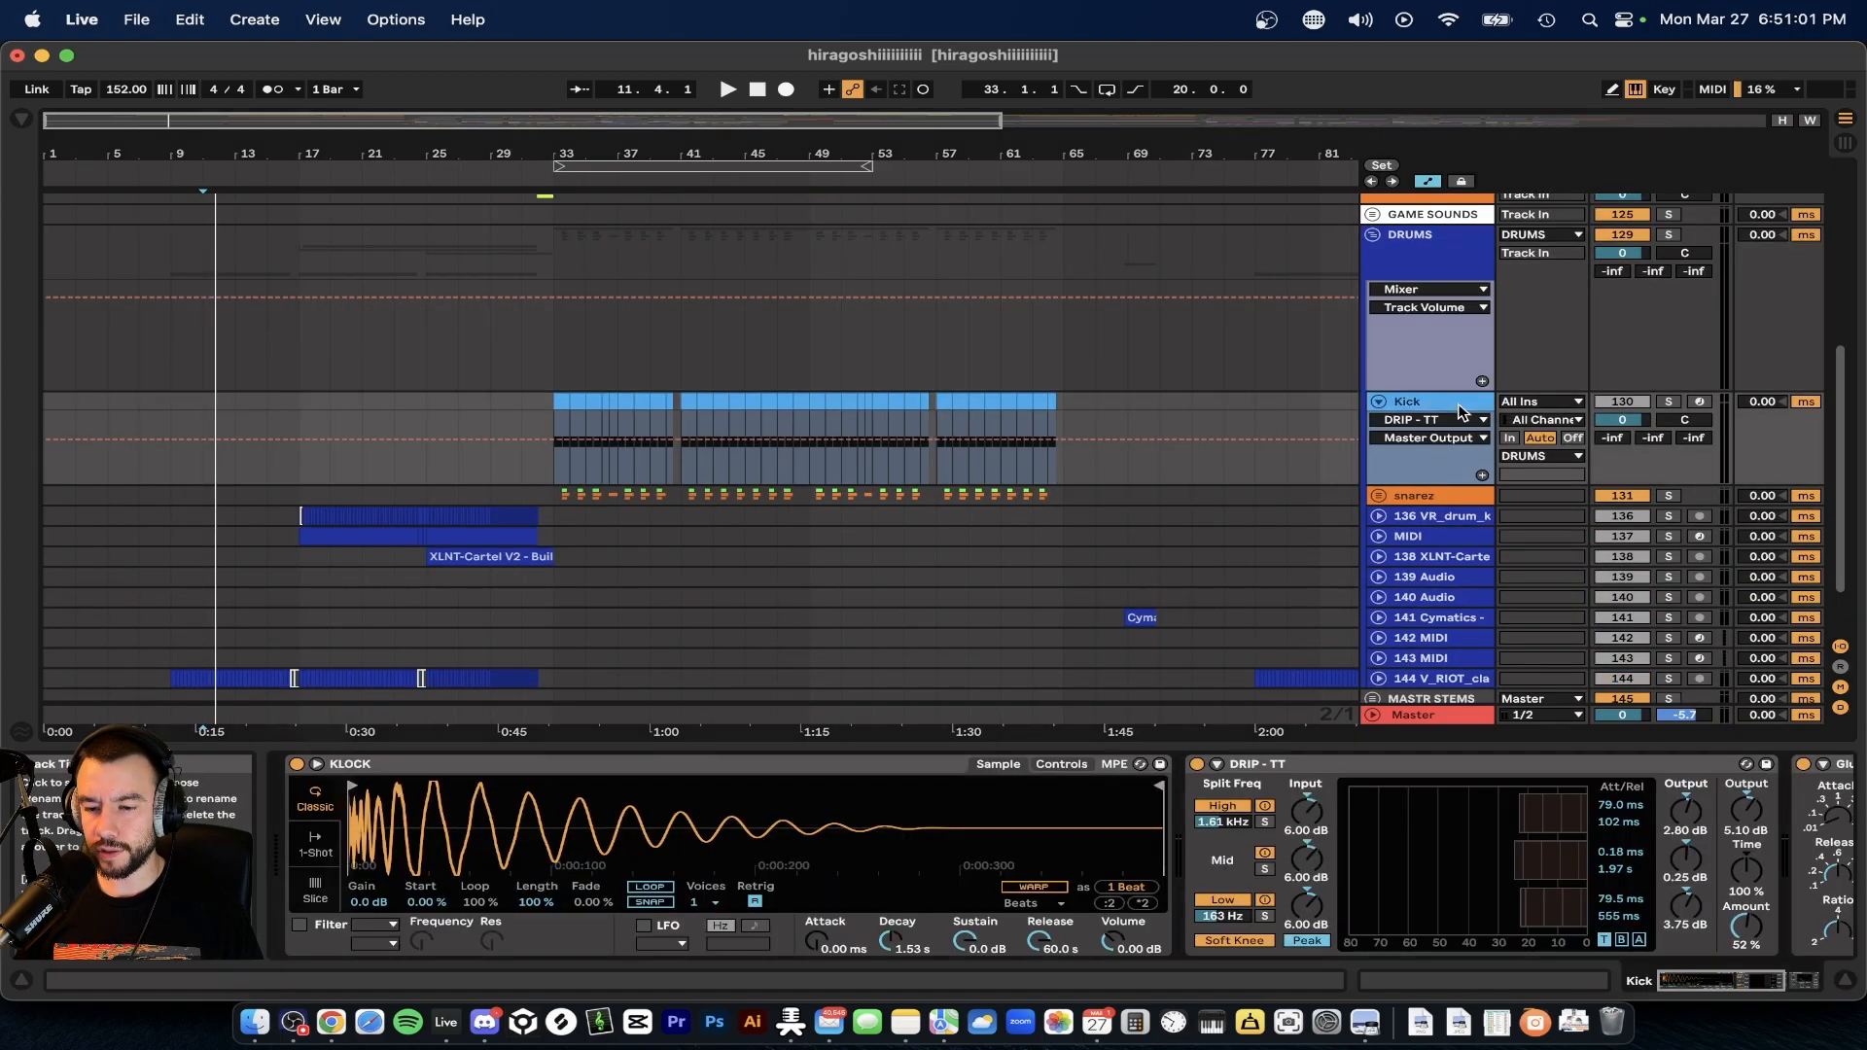
pyautogui.scroll(10, 527, 615)
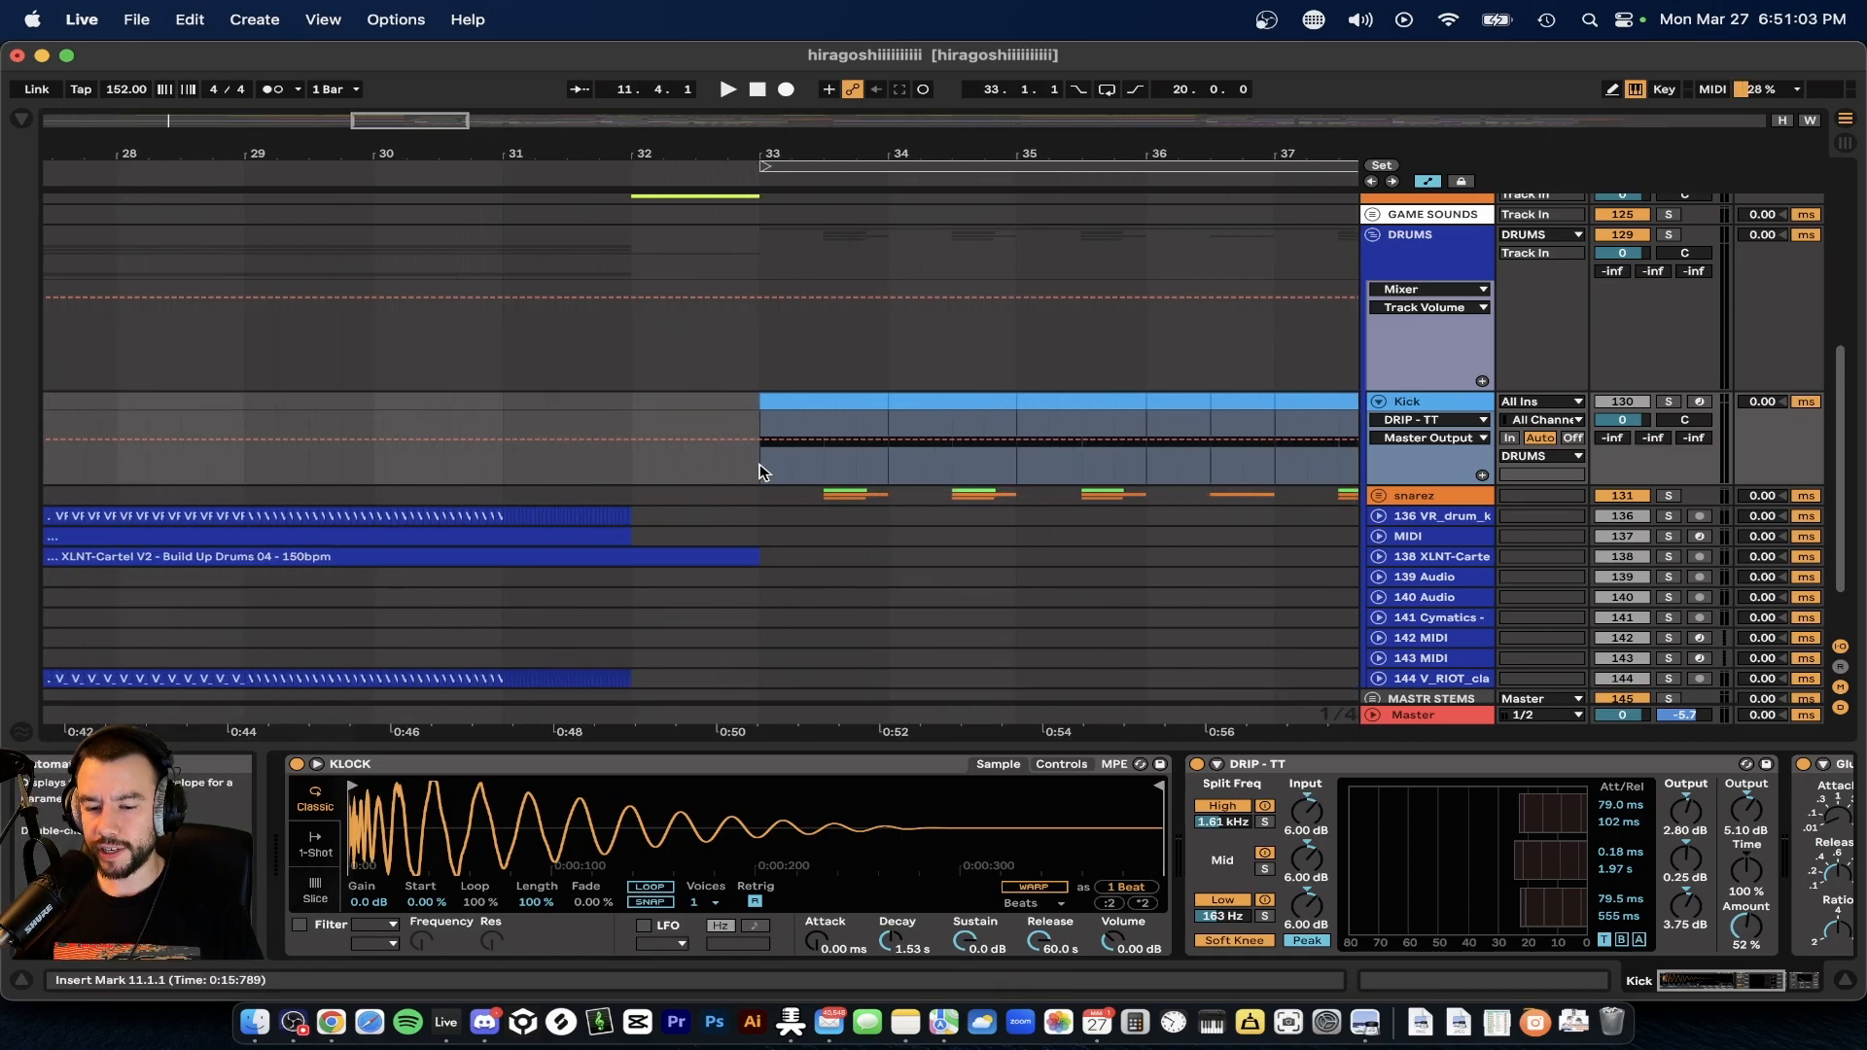
pyautogui.scroll(-5, 762, 466)
pyautogui.hscroll(1, 1063, 842)
pyautogui.hscroll(5, 1064, 842)
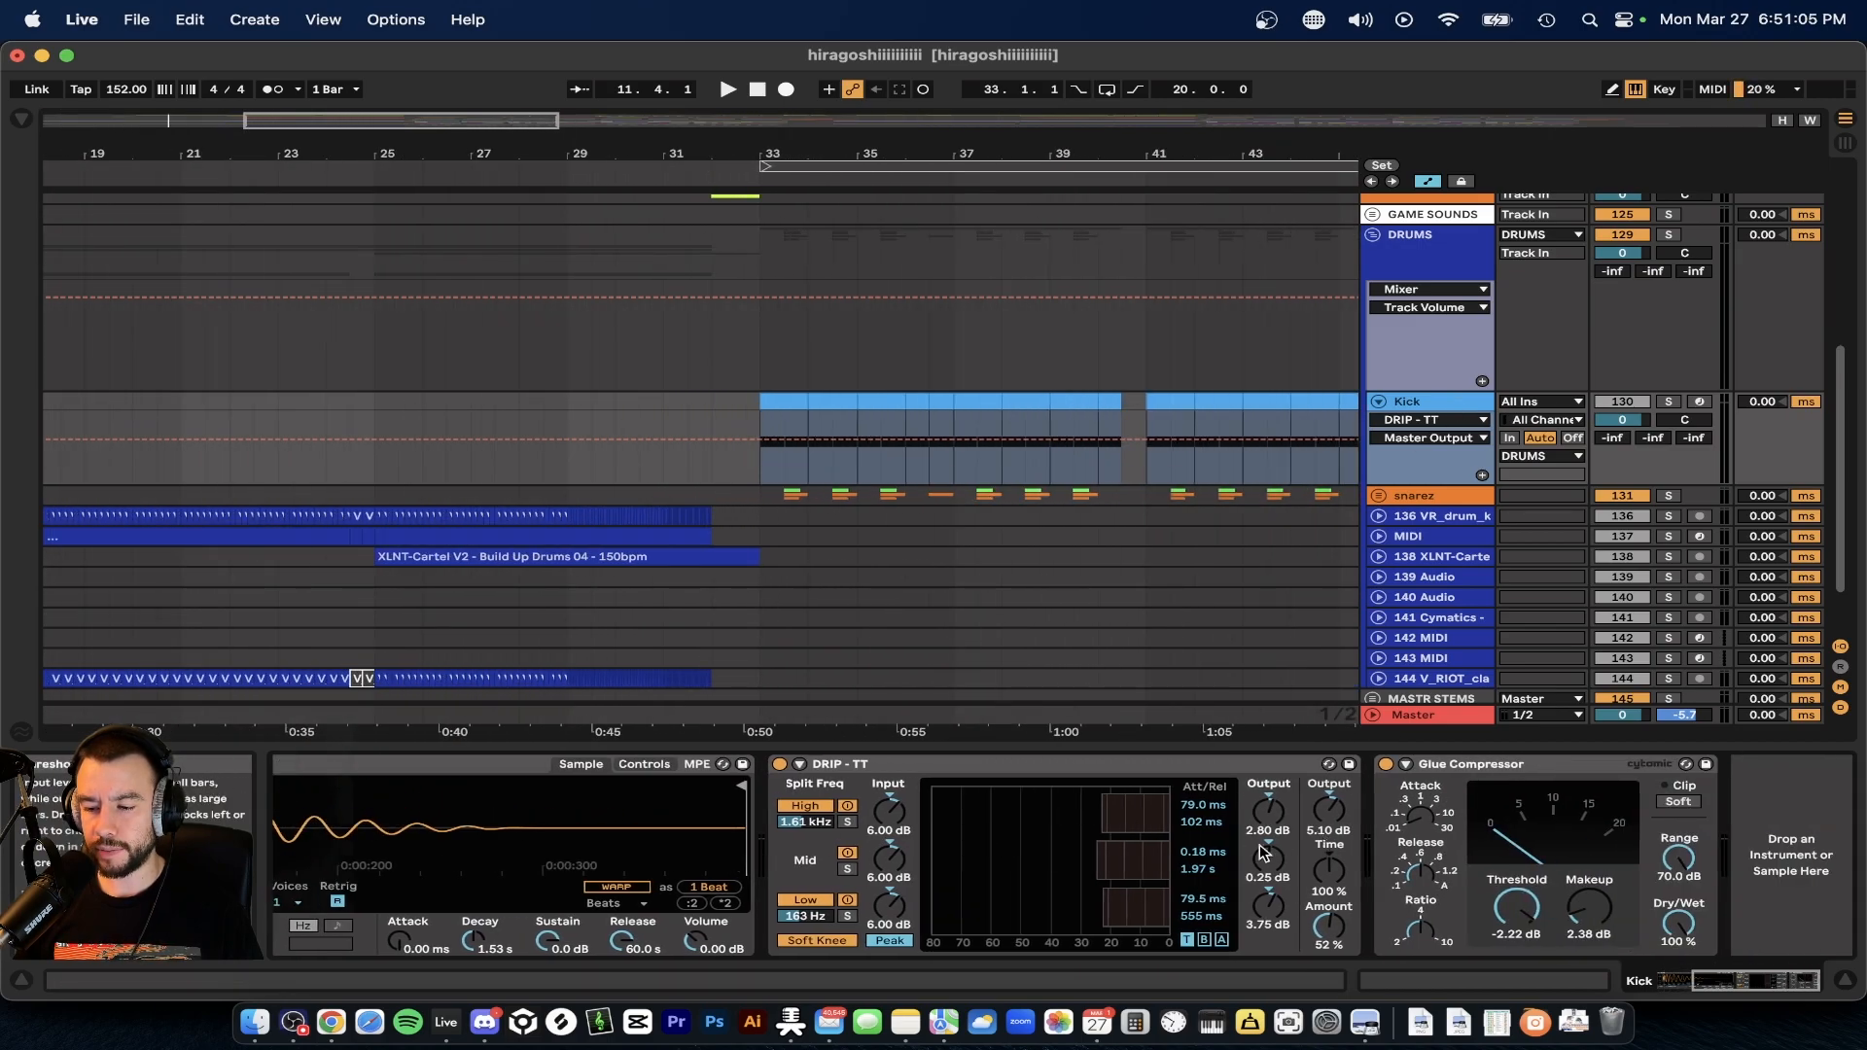
pyautogui.hscroll(5, 1063, 596)
# - Unfold the snarez group, solo it together with the Kick track, and play them from bar 33
pyautogui.click(1379, 500)
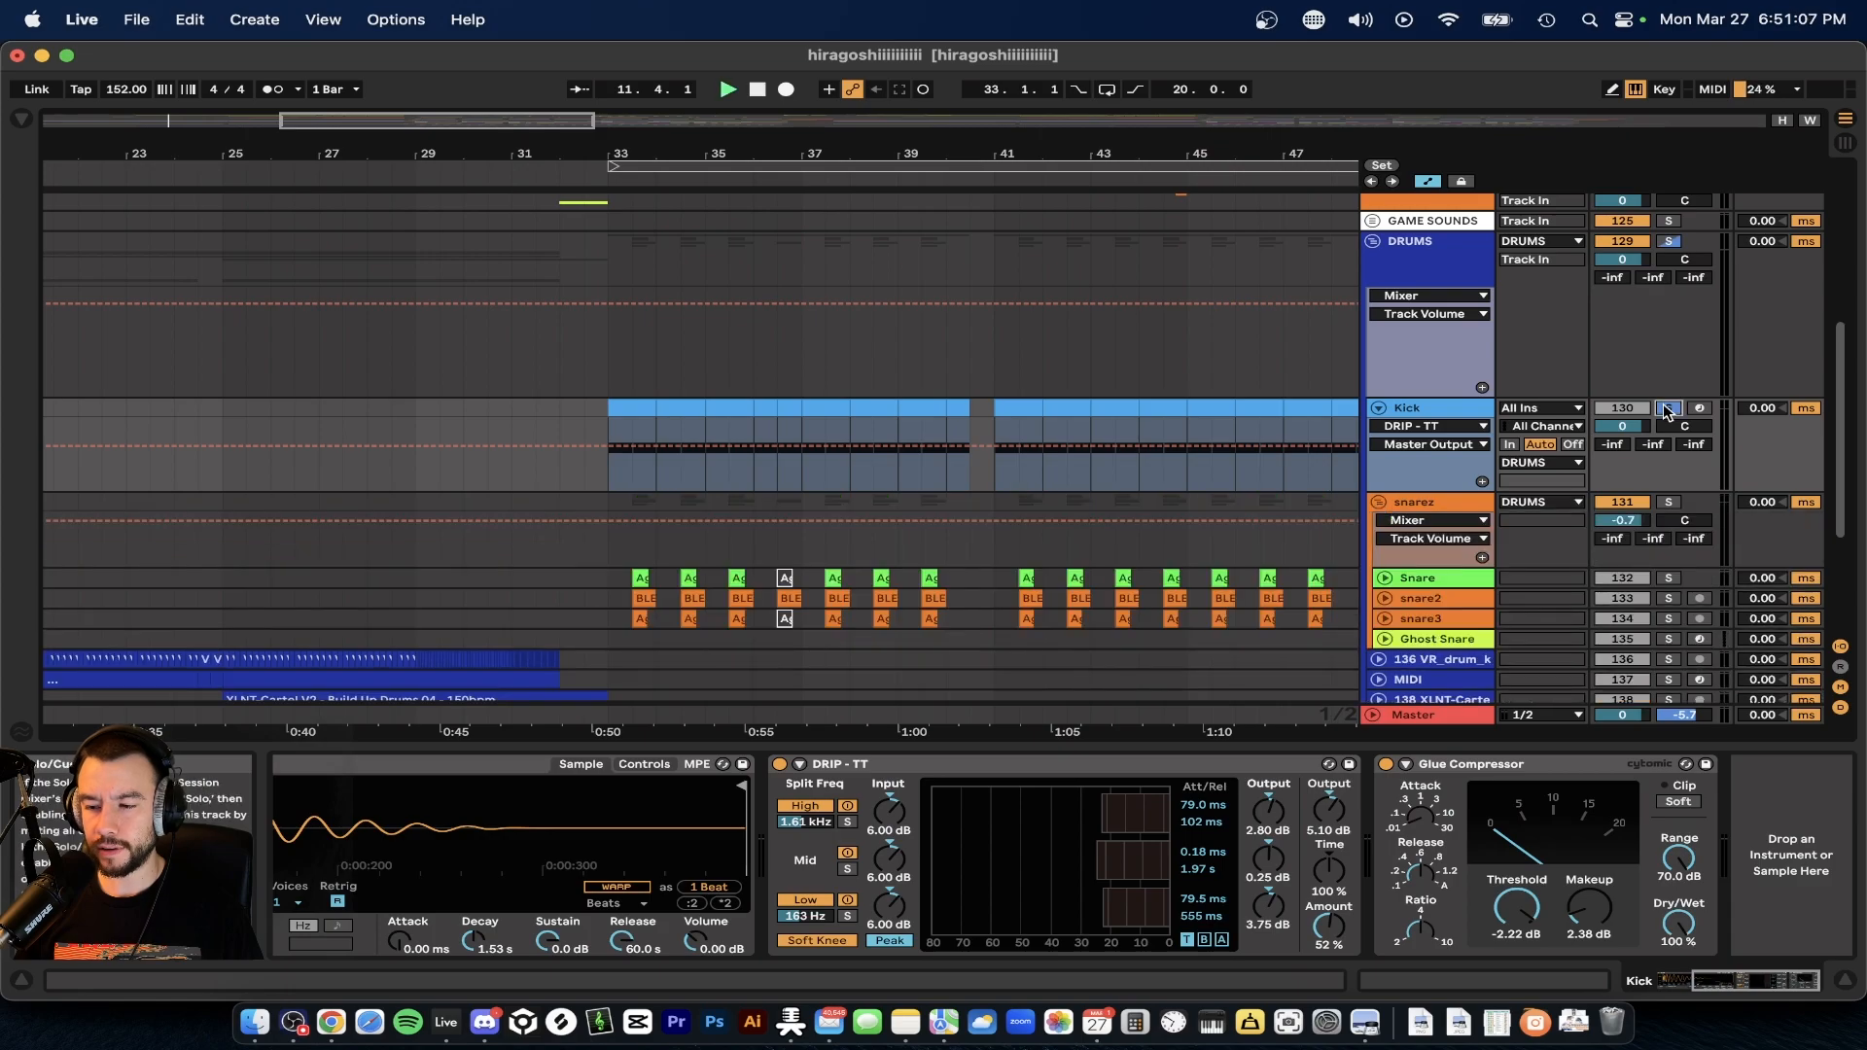
pyautogui.click(638, 409)
pyautogui.press('space')
pyautogui.keyDown('super'); pyautogui.click(1667, 502); pyautogui.keyUp('super')
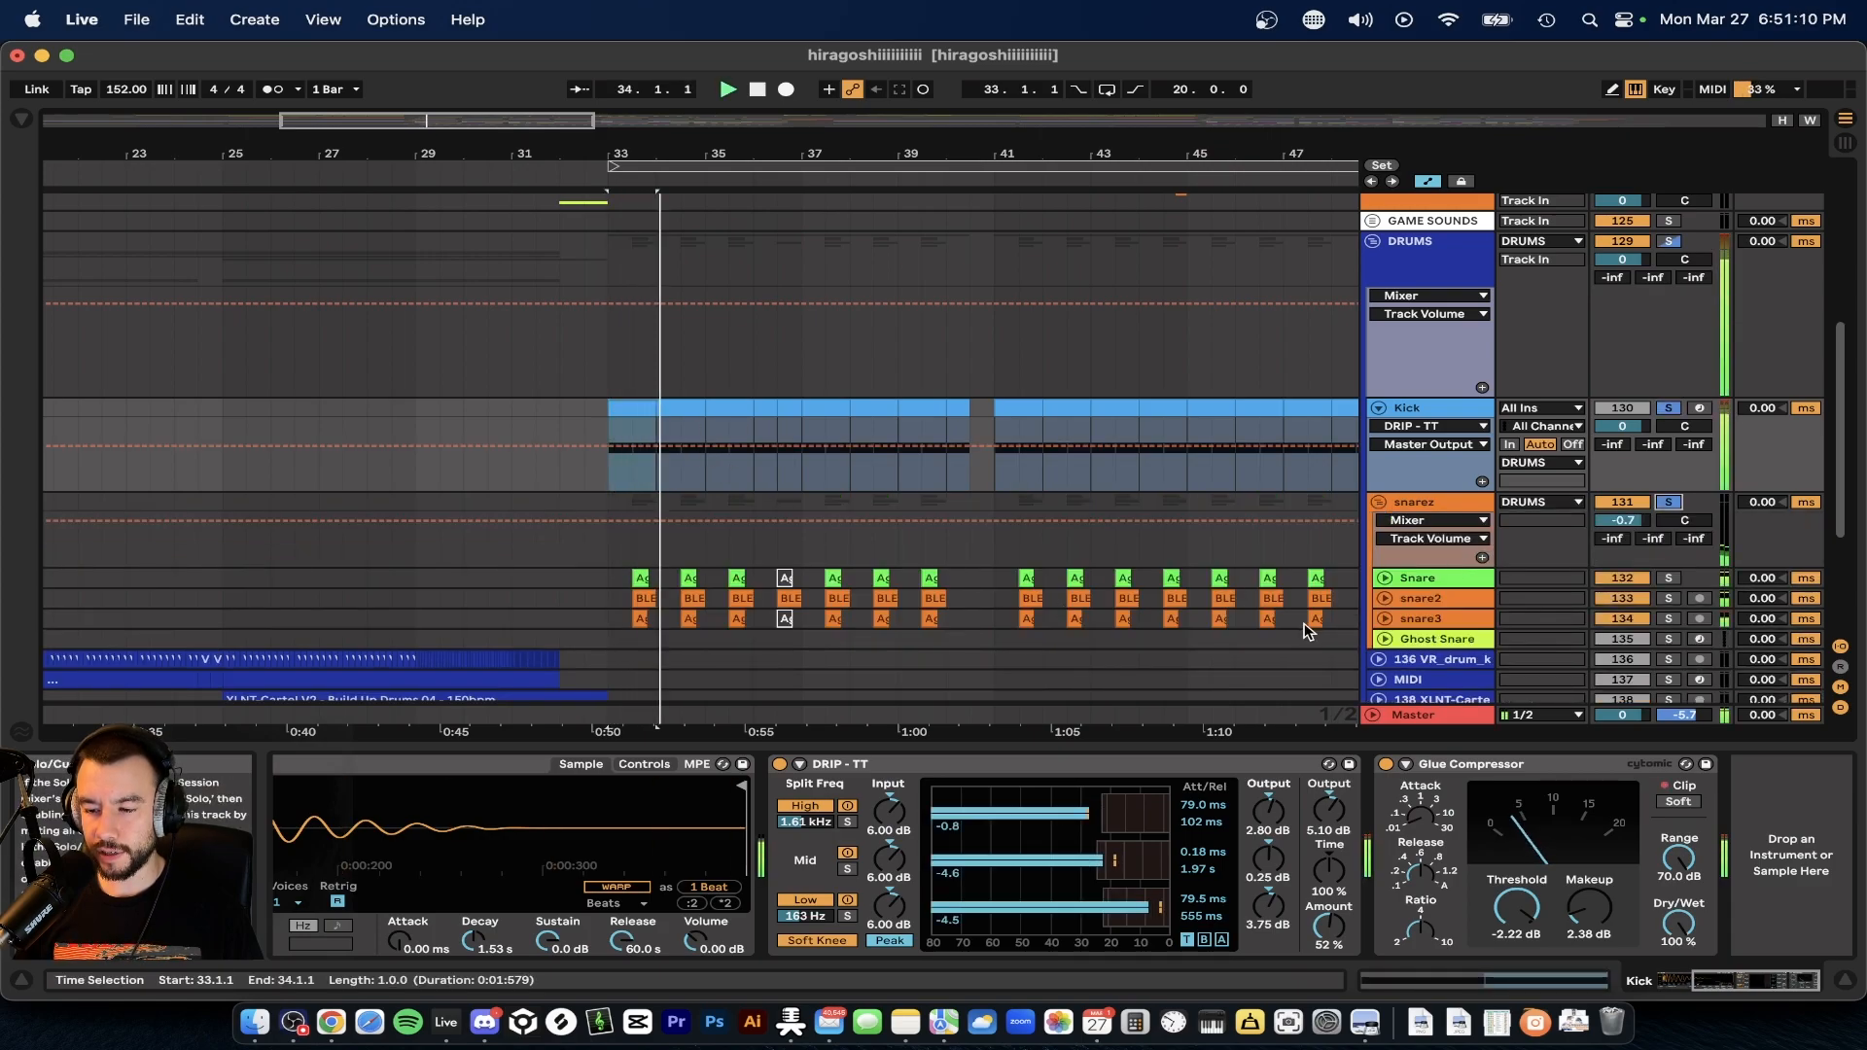
# - Unfold the Snare, snare2 and snare3 tracks and examine the waveforms of their layered clips near bar 33
pyautogui.click(1385, 618)
pyautogui.click(1385, 598)
pyautogui.click(1385, 579)
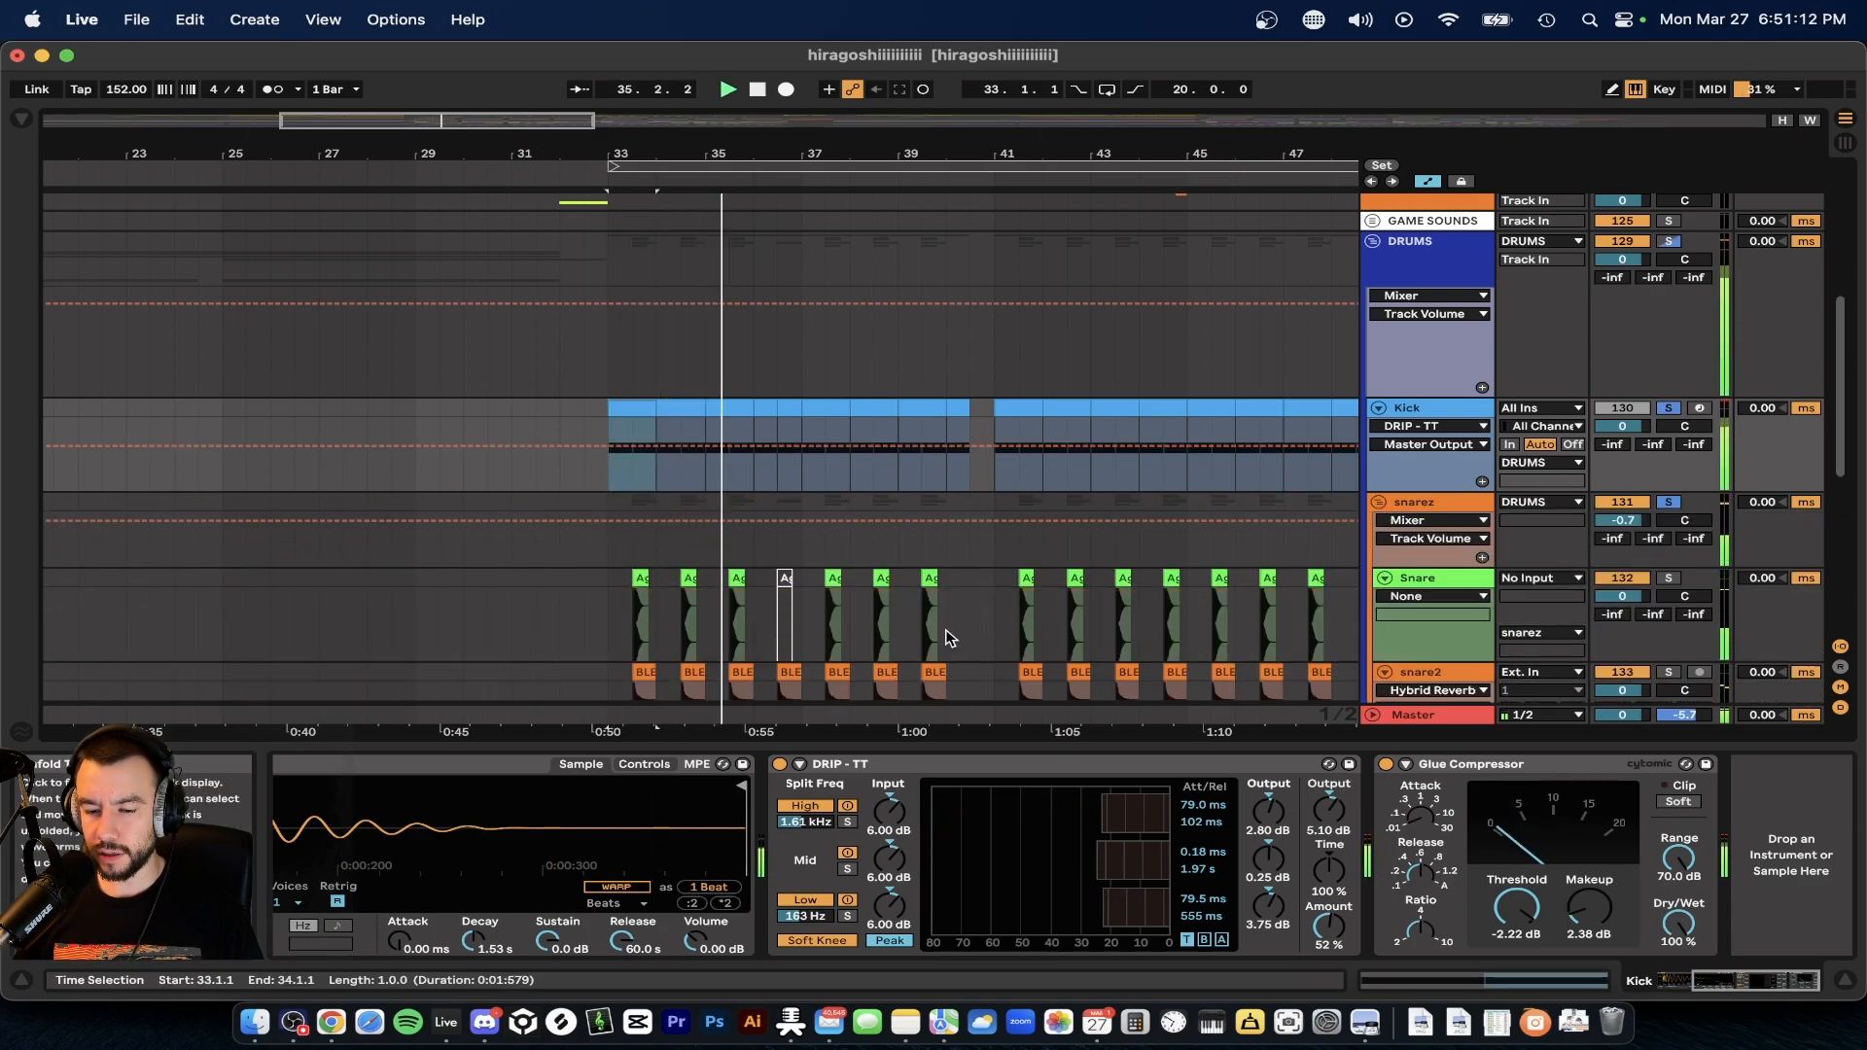
pyautogui.scroll(8, 667, 646)
pyautogui.scroll(-3, 667, 645)
pyautogui.scroll(4, 572, 597)
pyautogui.scroll(-3, 571, 599)
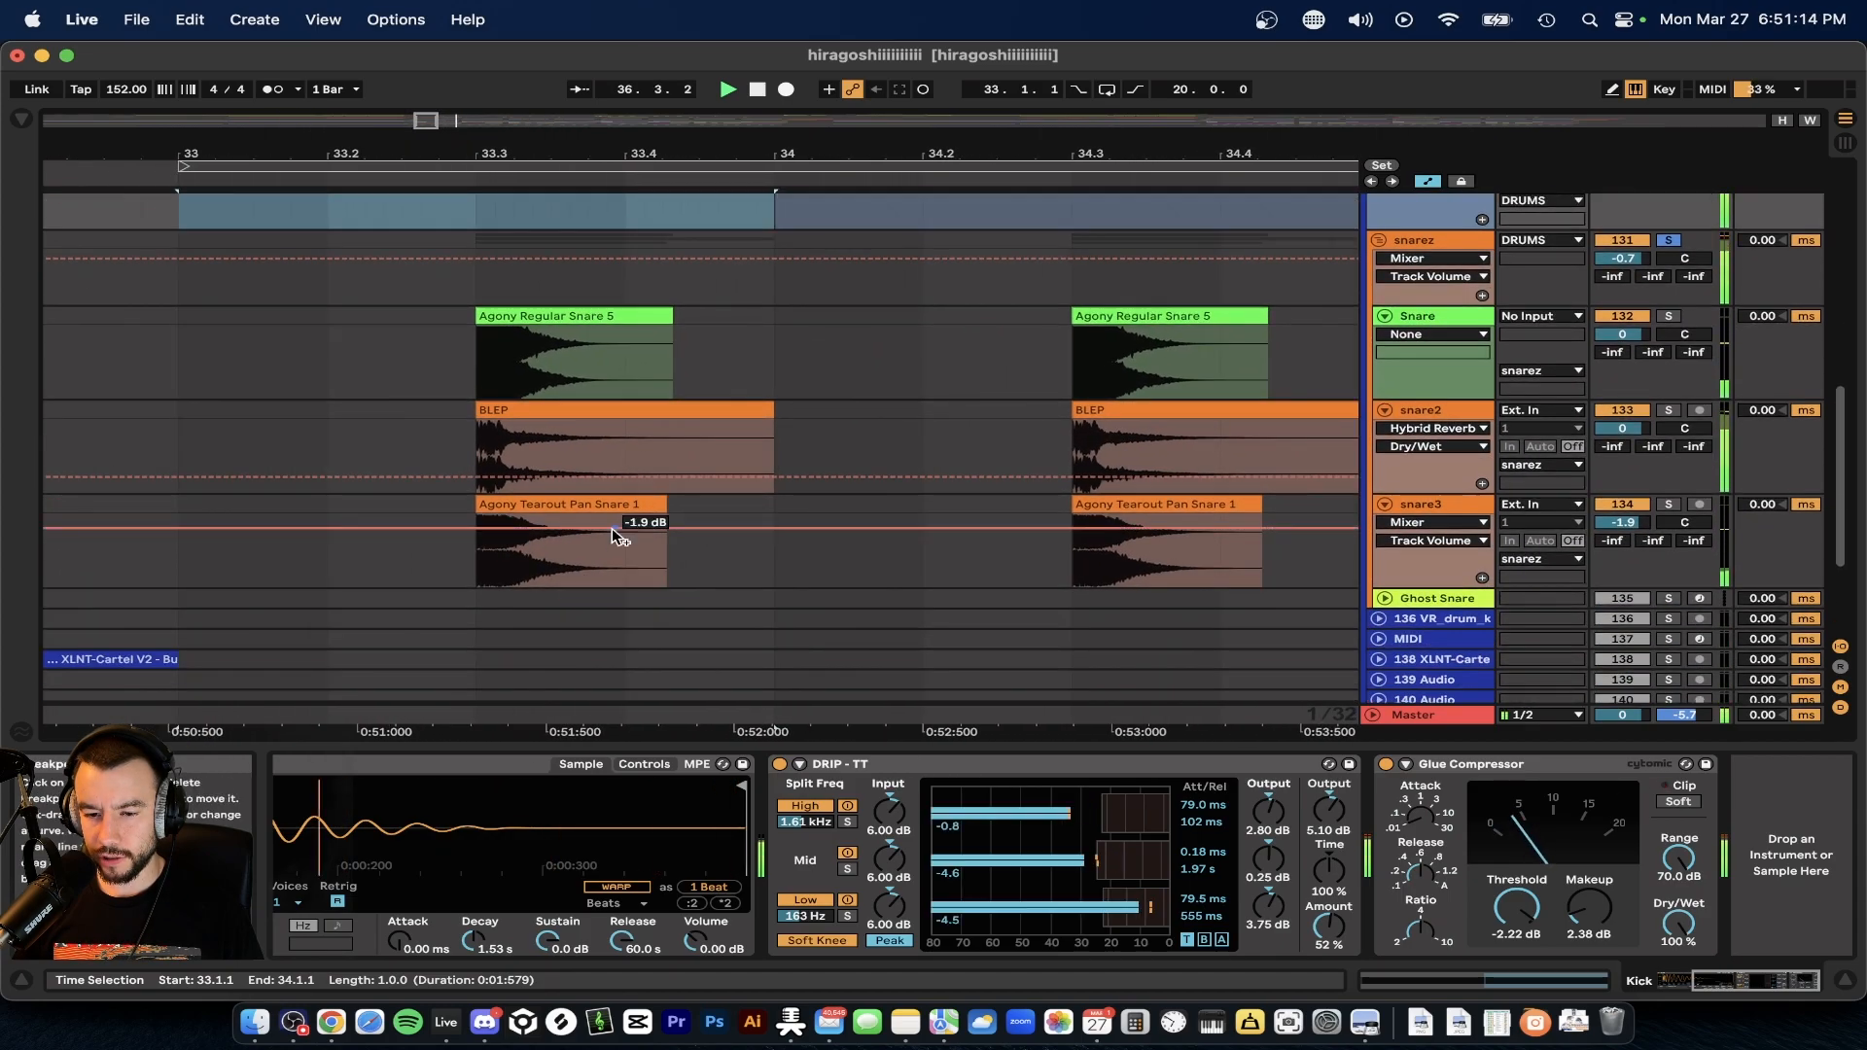
pyautogui.scroll(-3, 738, 572)
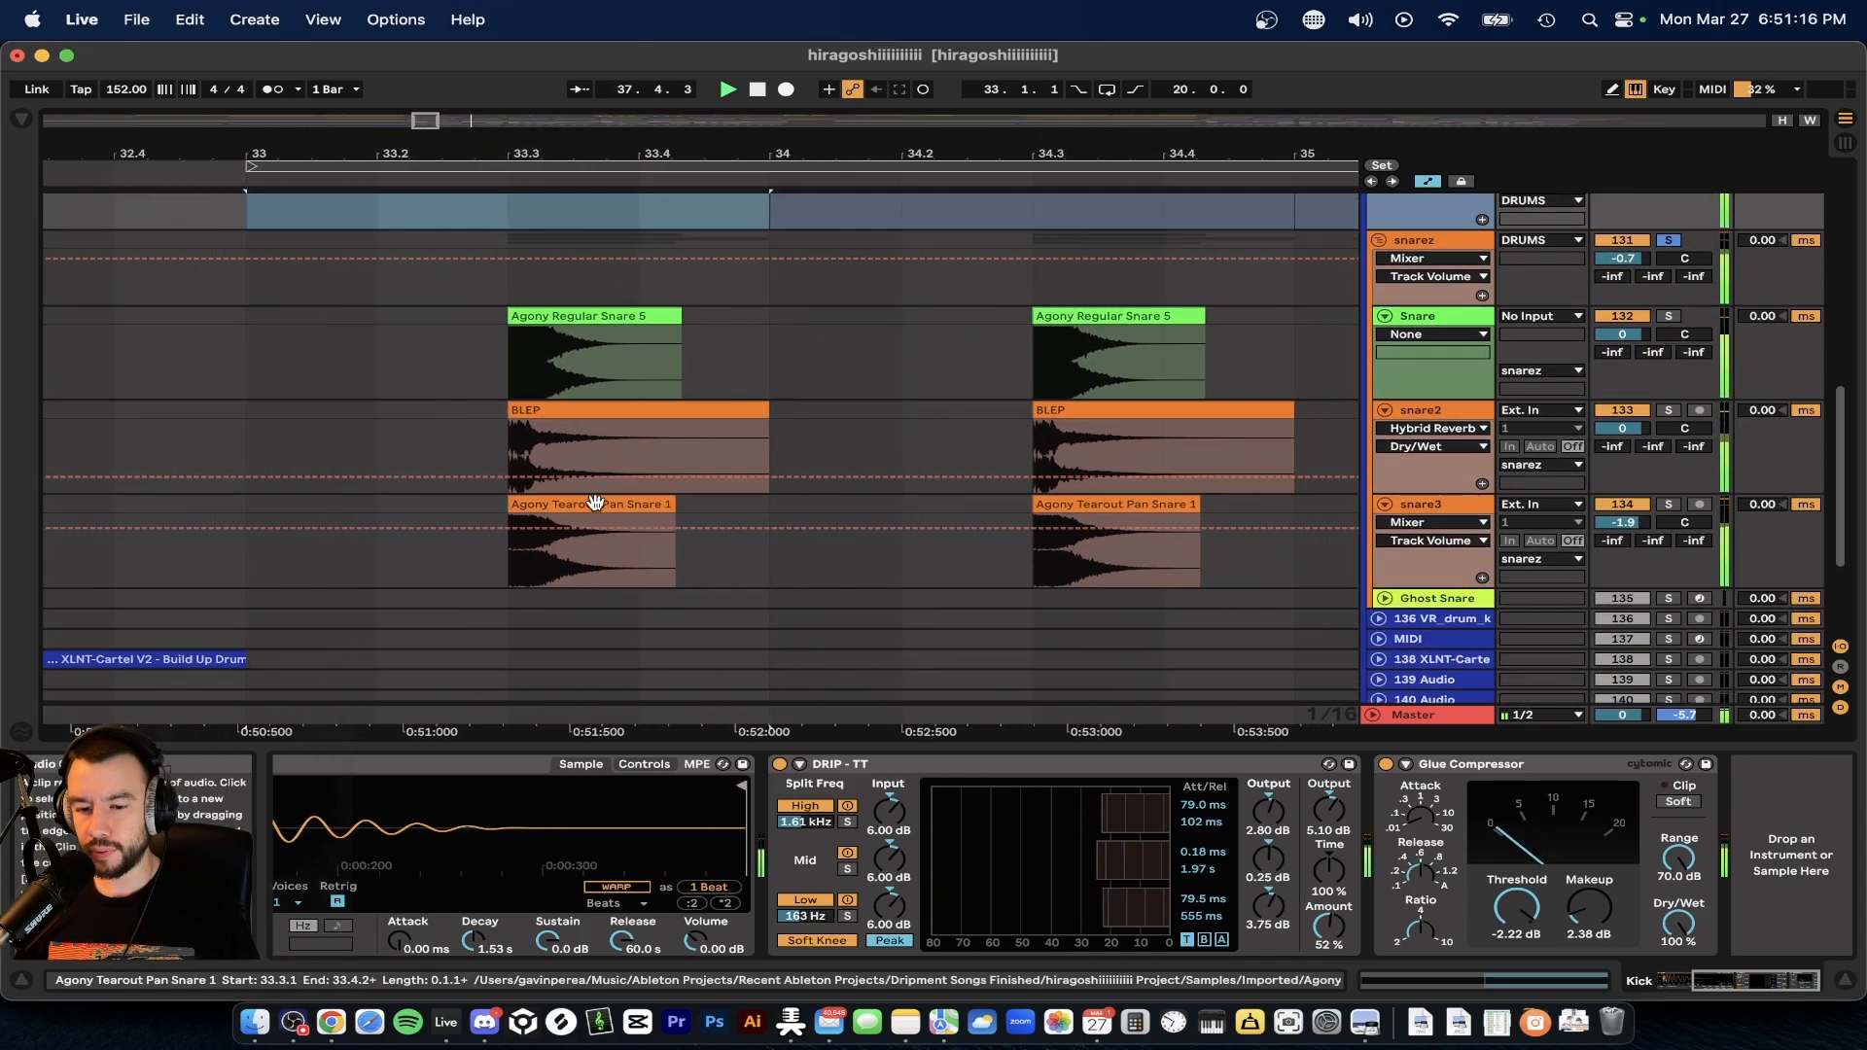
pyautogui.scroll(-10, 729, 530)
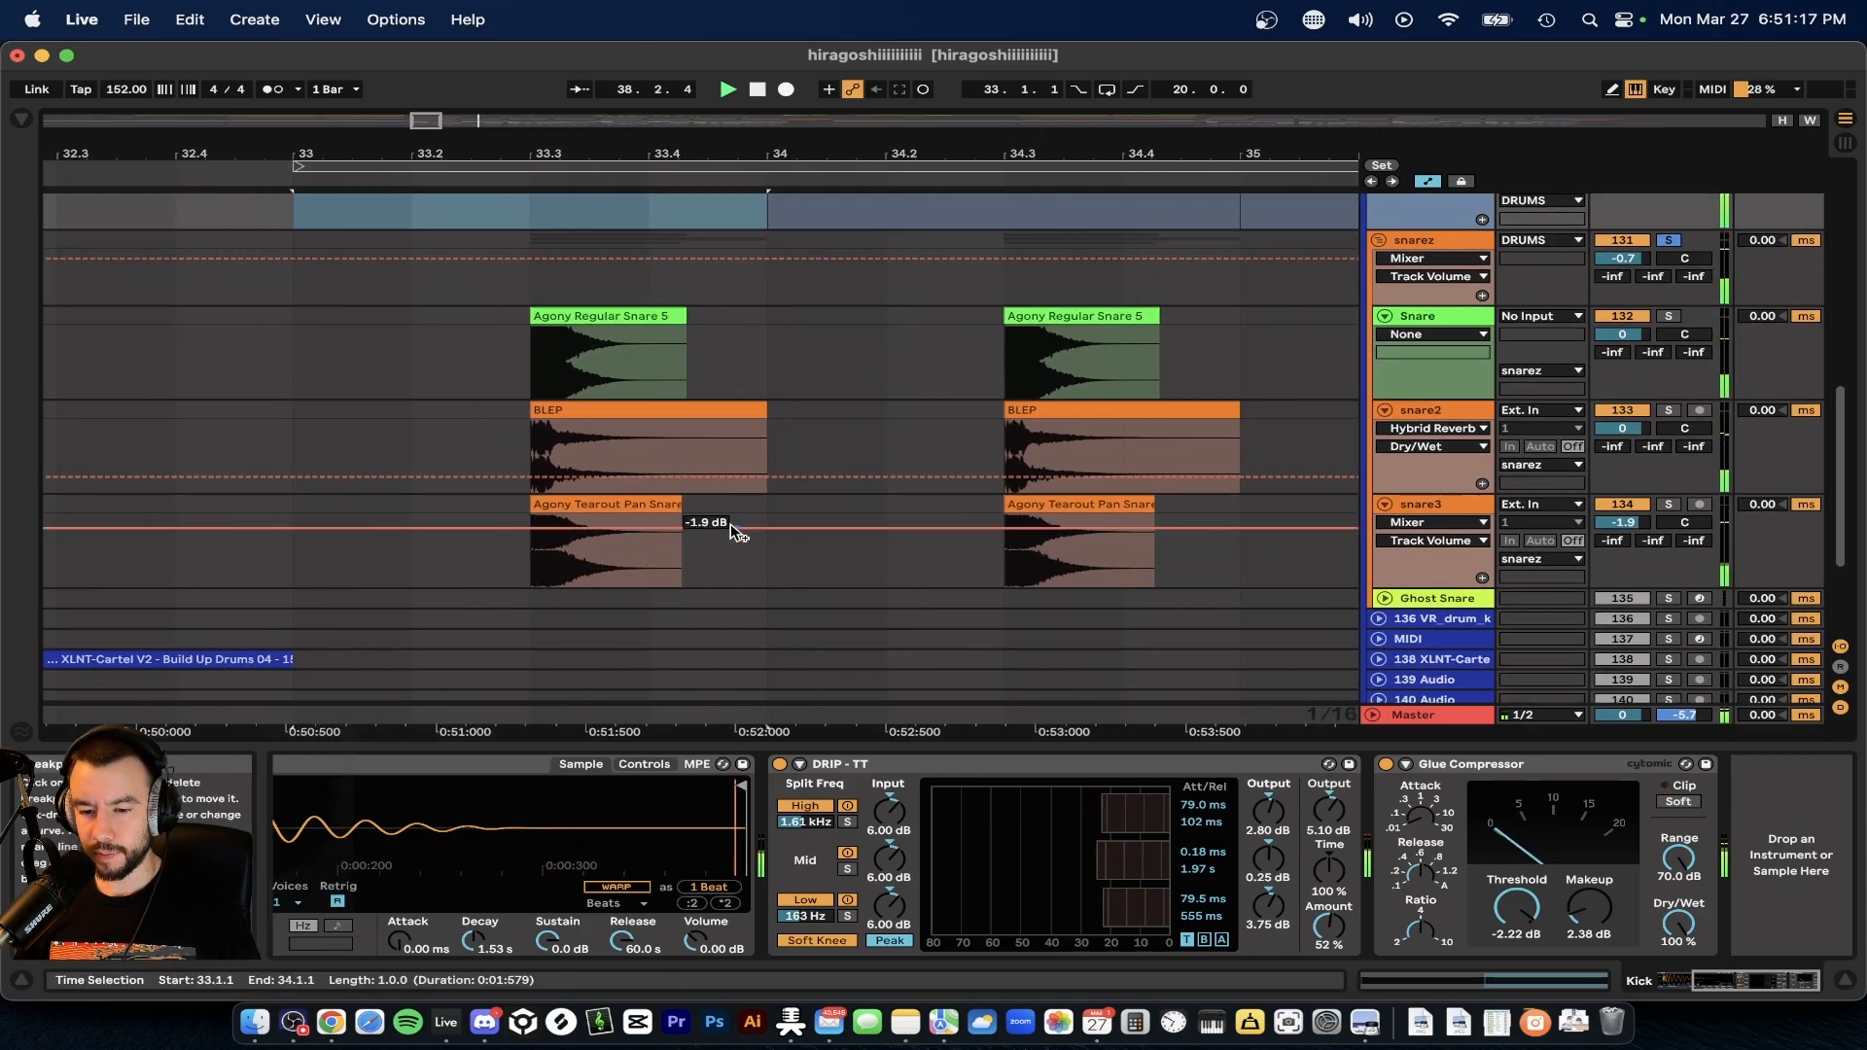
# - View the snarez group's Glue Compressor and DRIP - TT, and hide the device chain to show more drum tracks
pyautogui.click(1437, 237)
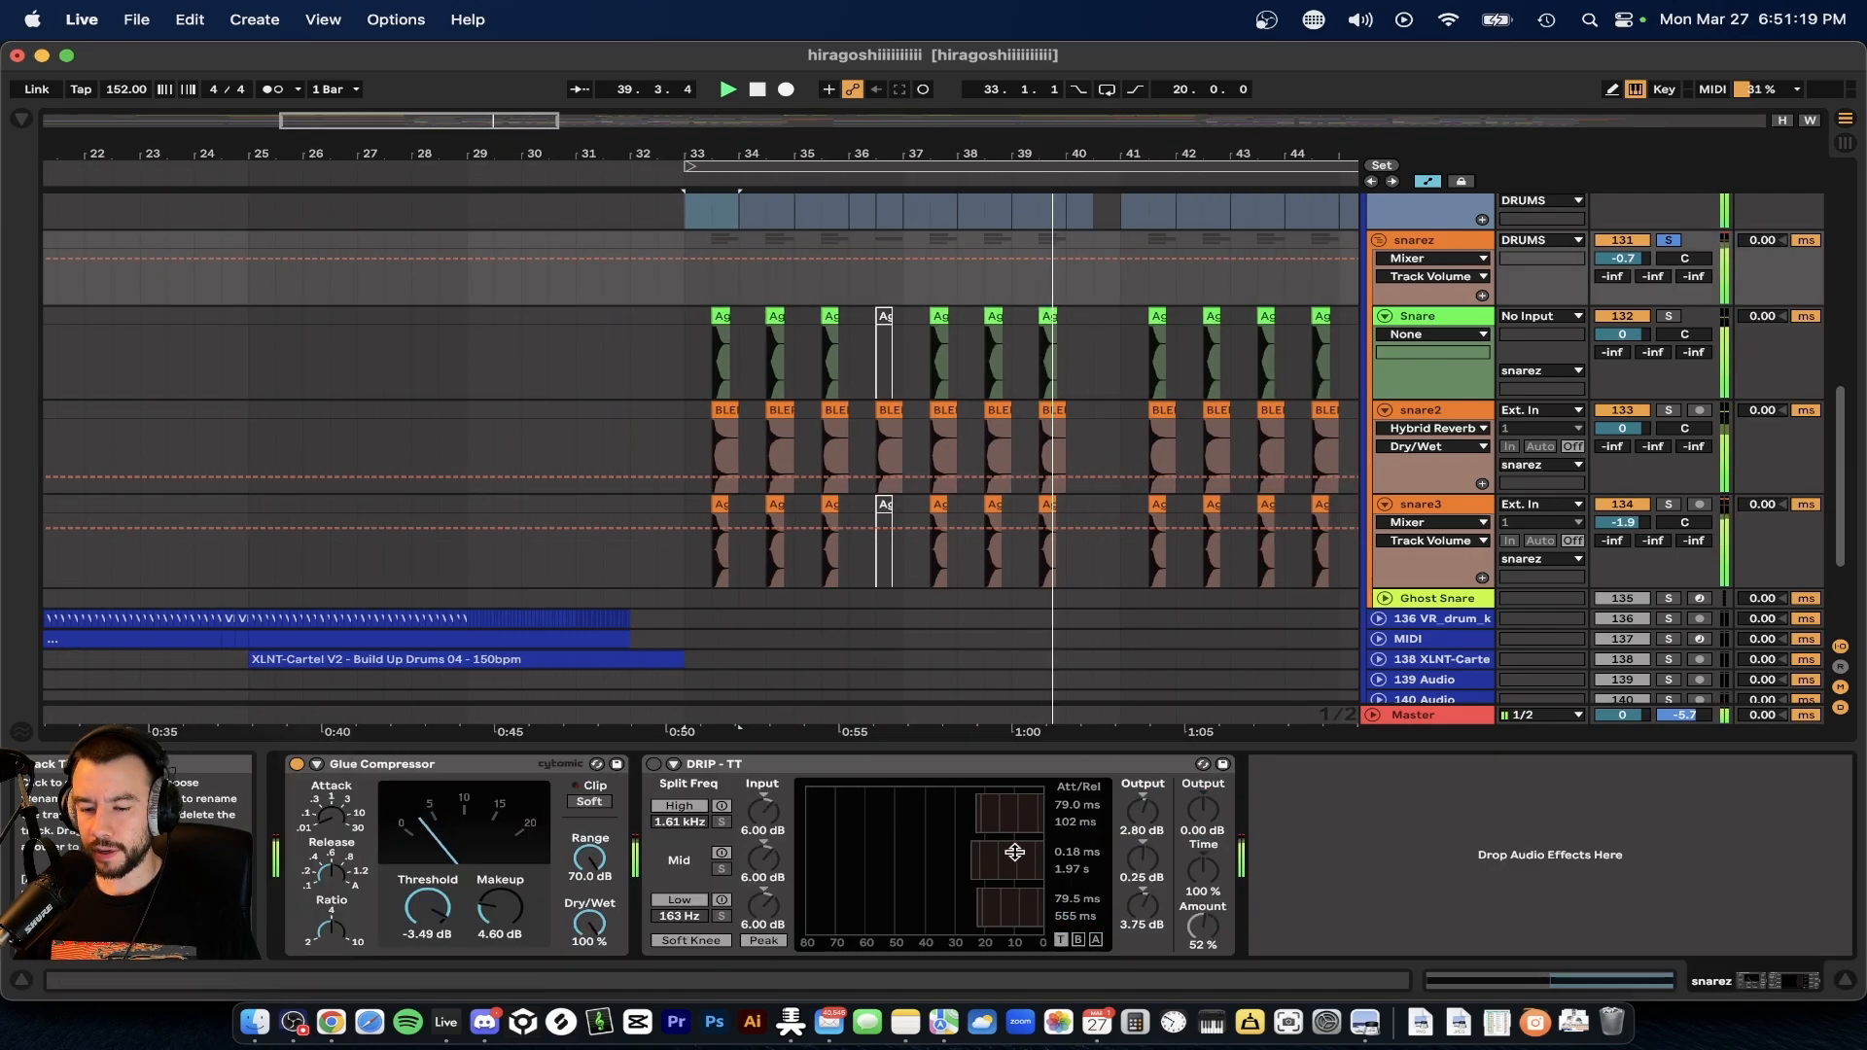
pyautogui.doubleClick(550, 747)
pyautogui.scroll(-5, 550, 745)
pyautogui.scroll(3, 1600, 356)
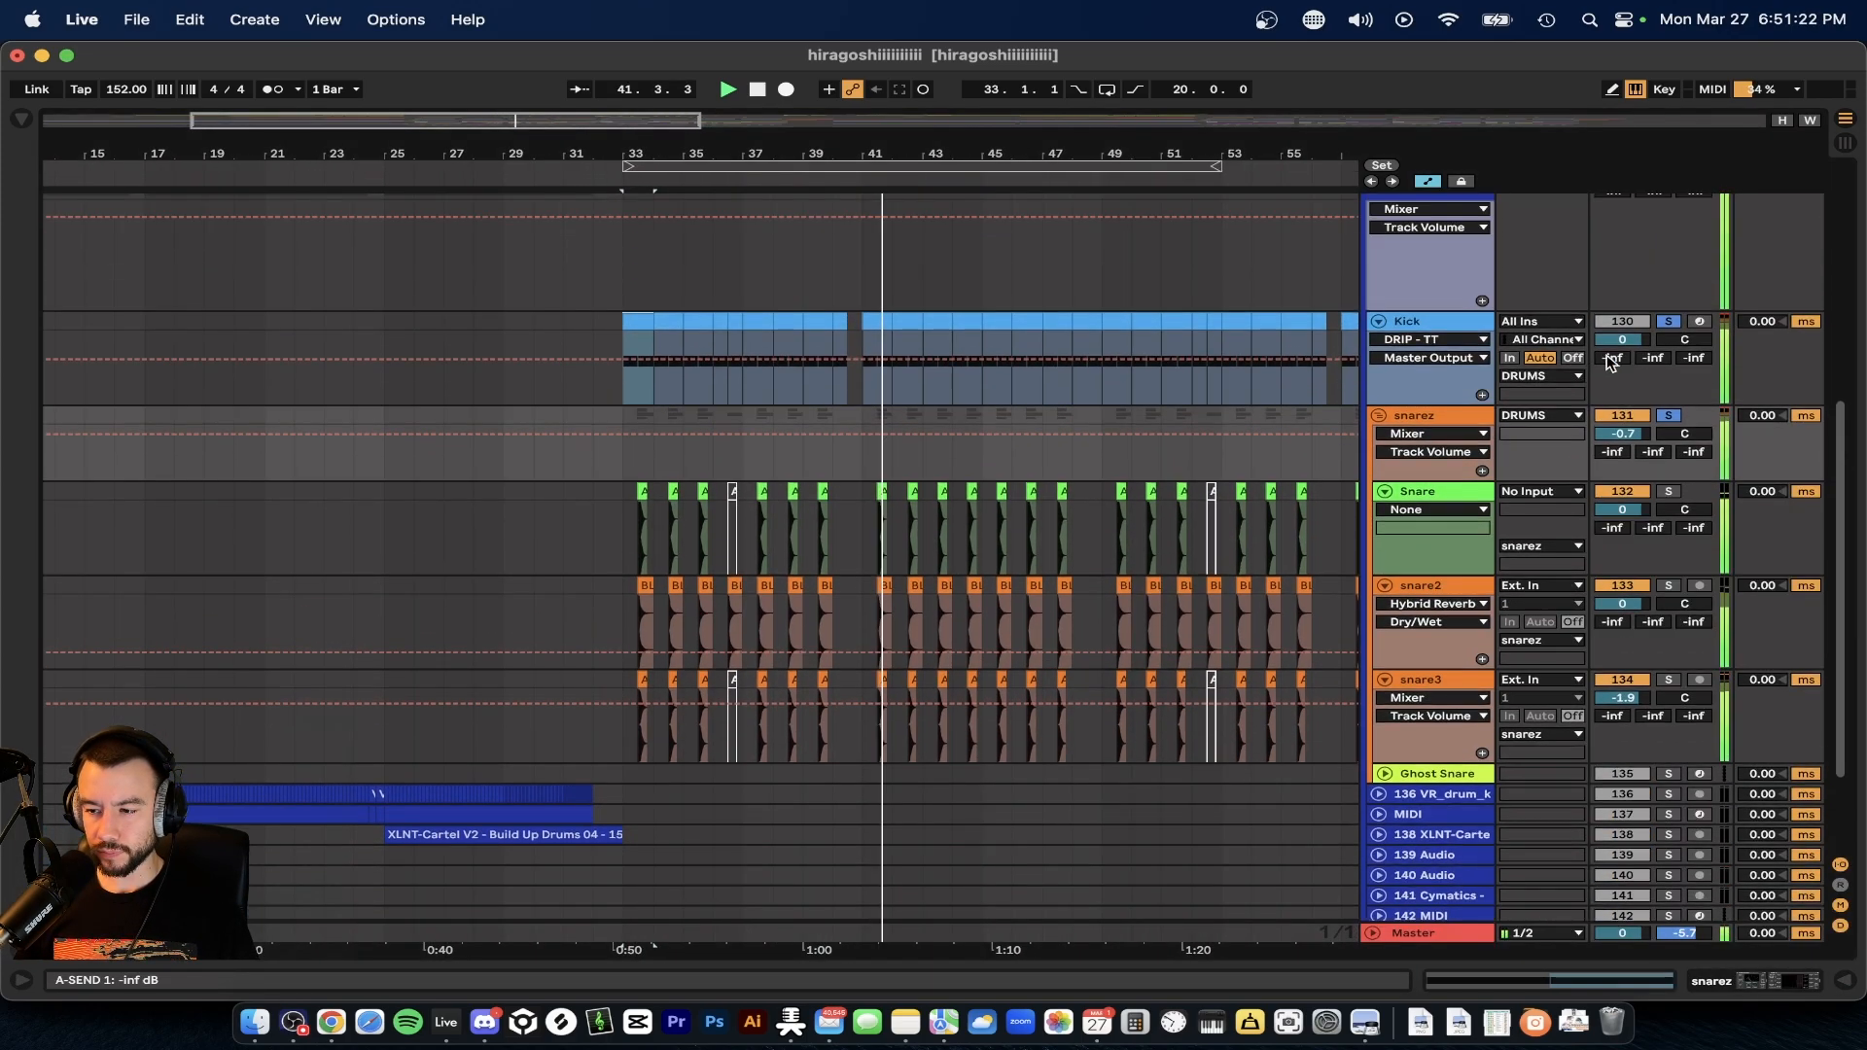
# - Clear the track solos, stop playback and fold all groups into the overview
pyautogui.click(1669, 322)
pyautogui.scroll(3, 1644, 316)
pyautogui.press('space')
pyautogui.click(1376, 327)
pyautogui.click(1412, 334)
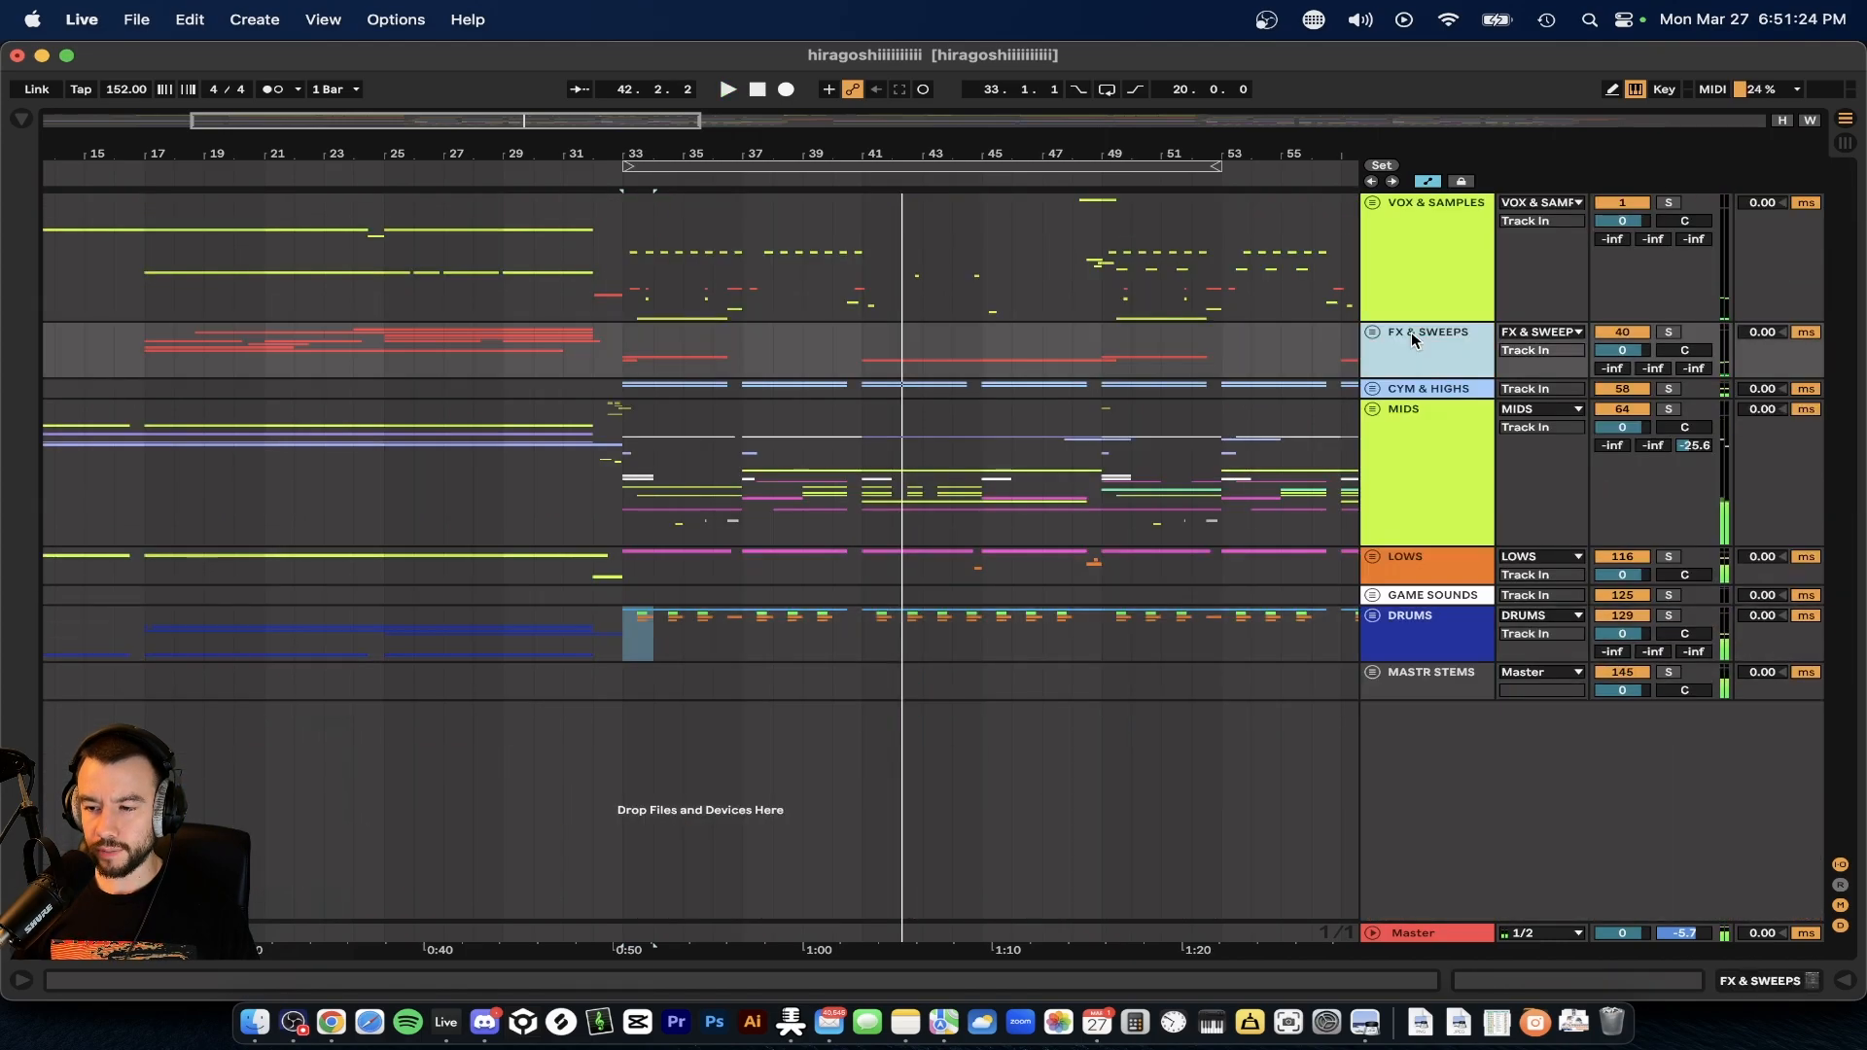
# - Unfold the MASTR STEMS group to view its Low End Swell automation and stem tracks, and fold it again
pyautogui.click(1394, 636)
pyautogui.click(1374, 673)
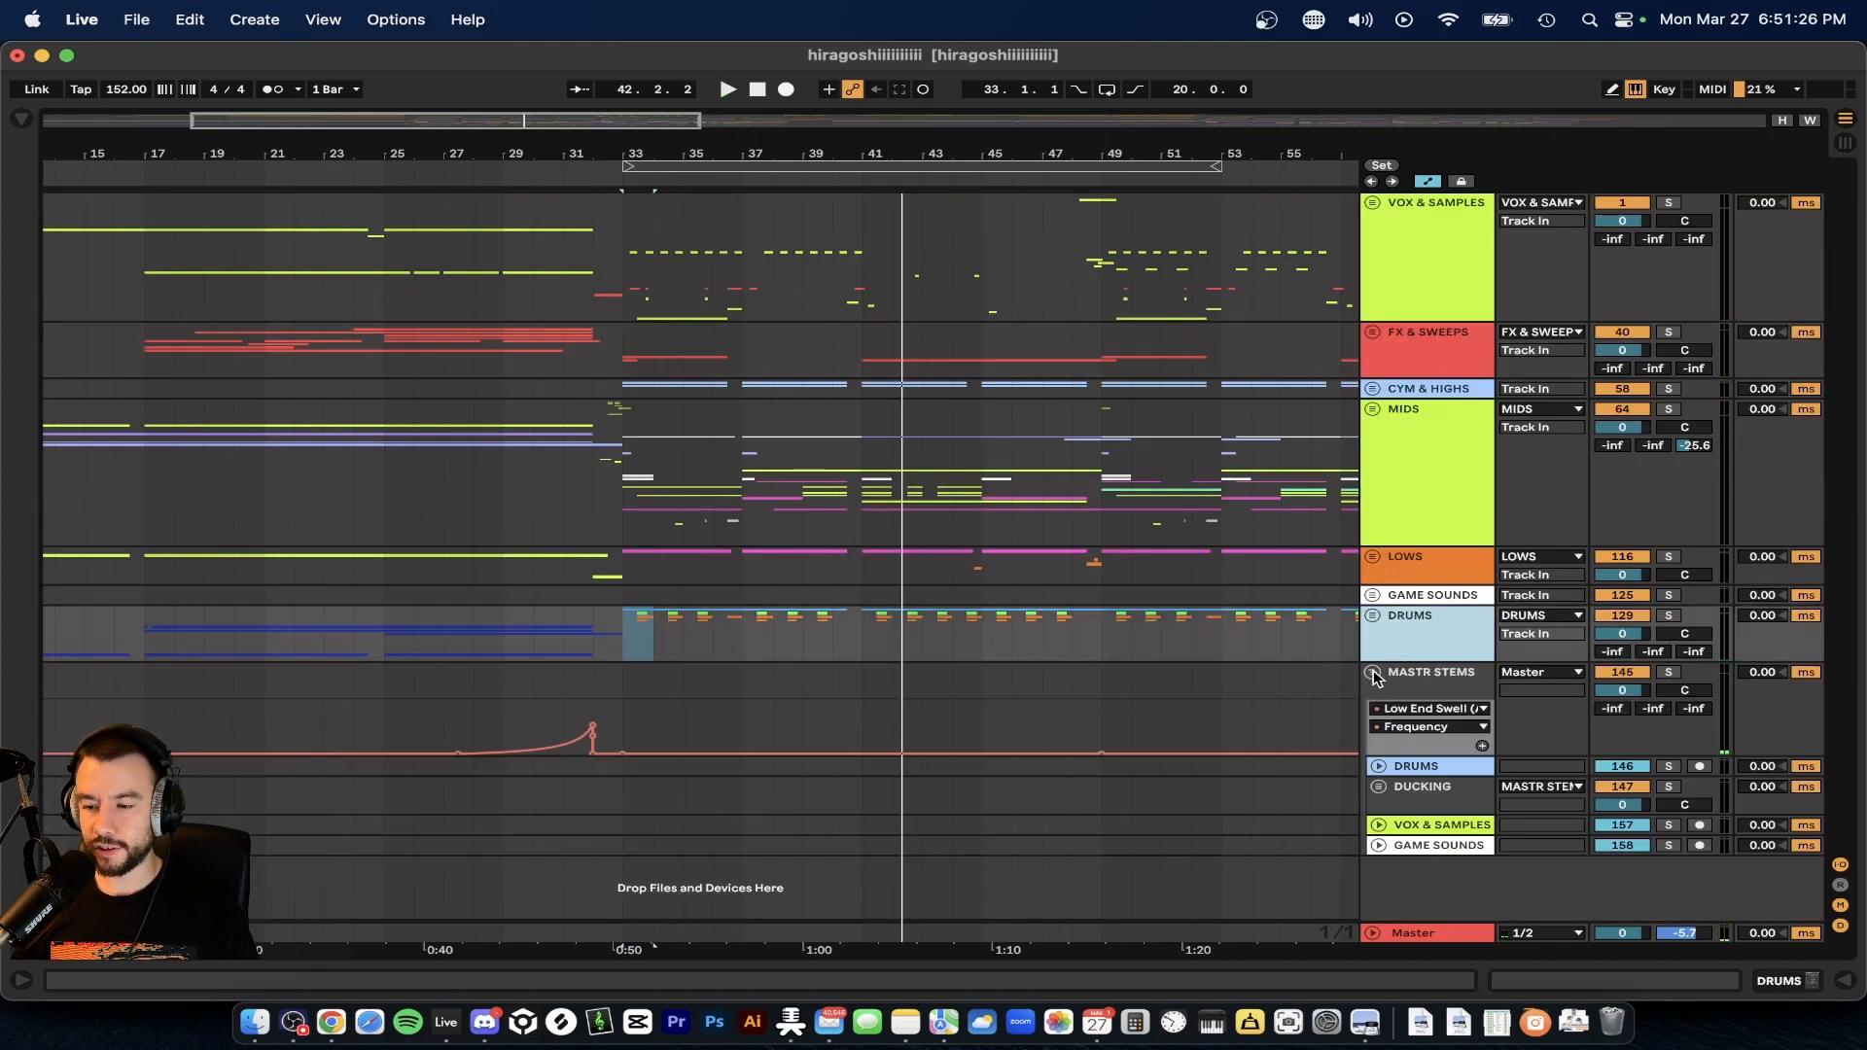
pyautogui.click(1428, 255)
pyautogui.click(1373, 673)
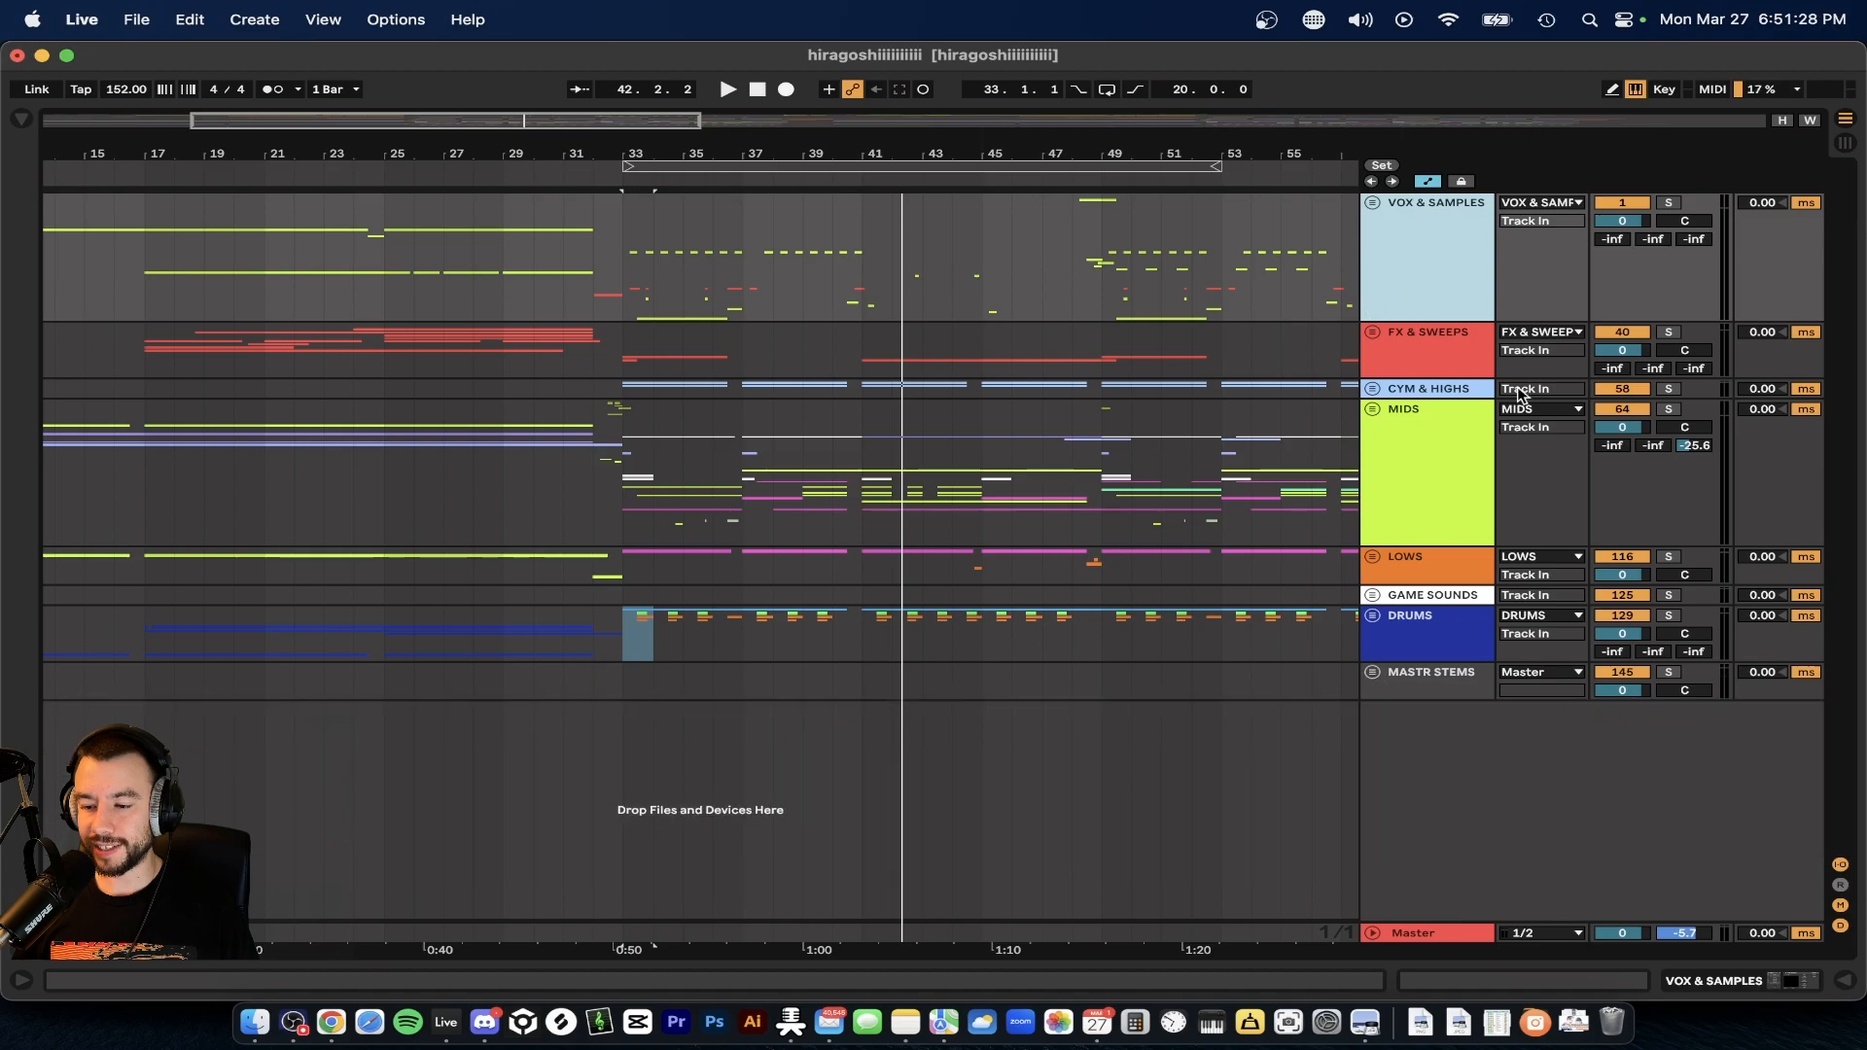
# - Unfold the MASTR STEMS group and its DUCKING subgroup to show the stem tracks and the DUCKING automation
pyautogui.click(1434, 686)
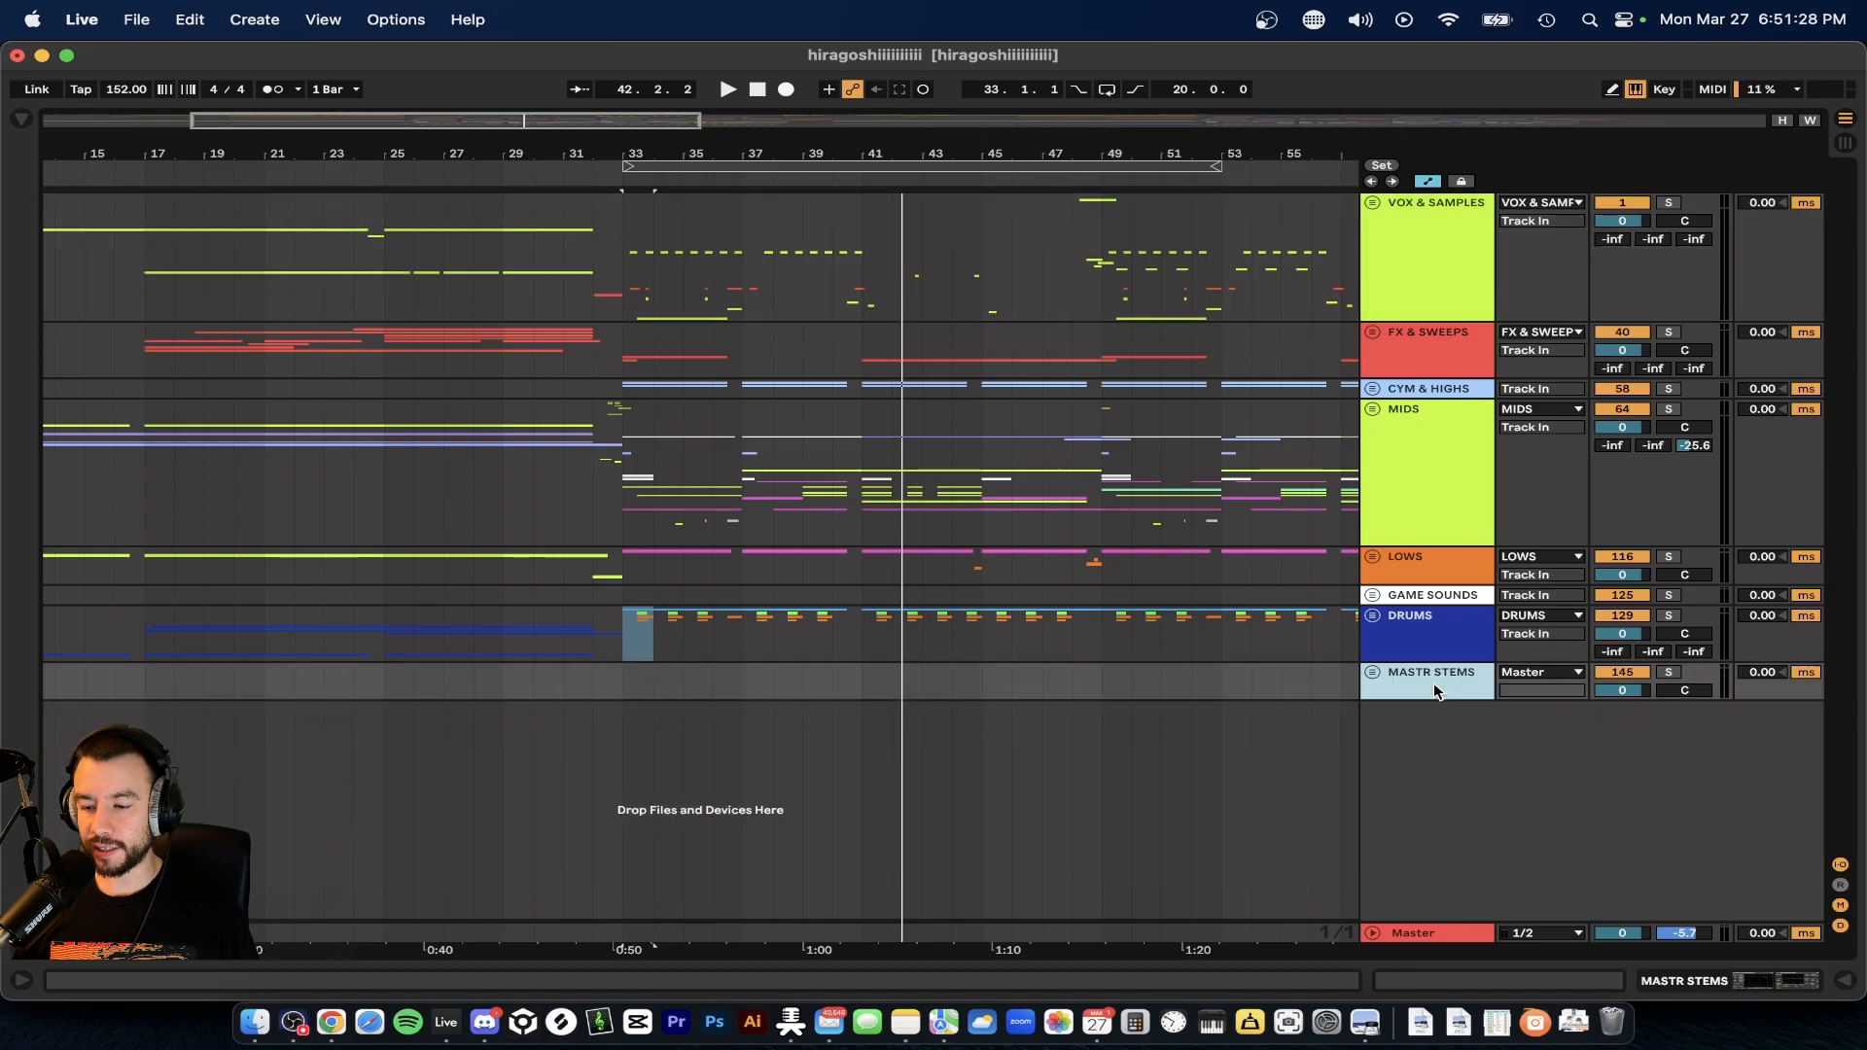
pyautogui.click(1374, 673)
pyautogui.click(1381, 786)
pyautogui.scroll(-2, 1448, 720)
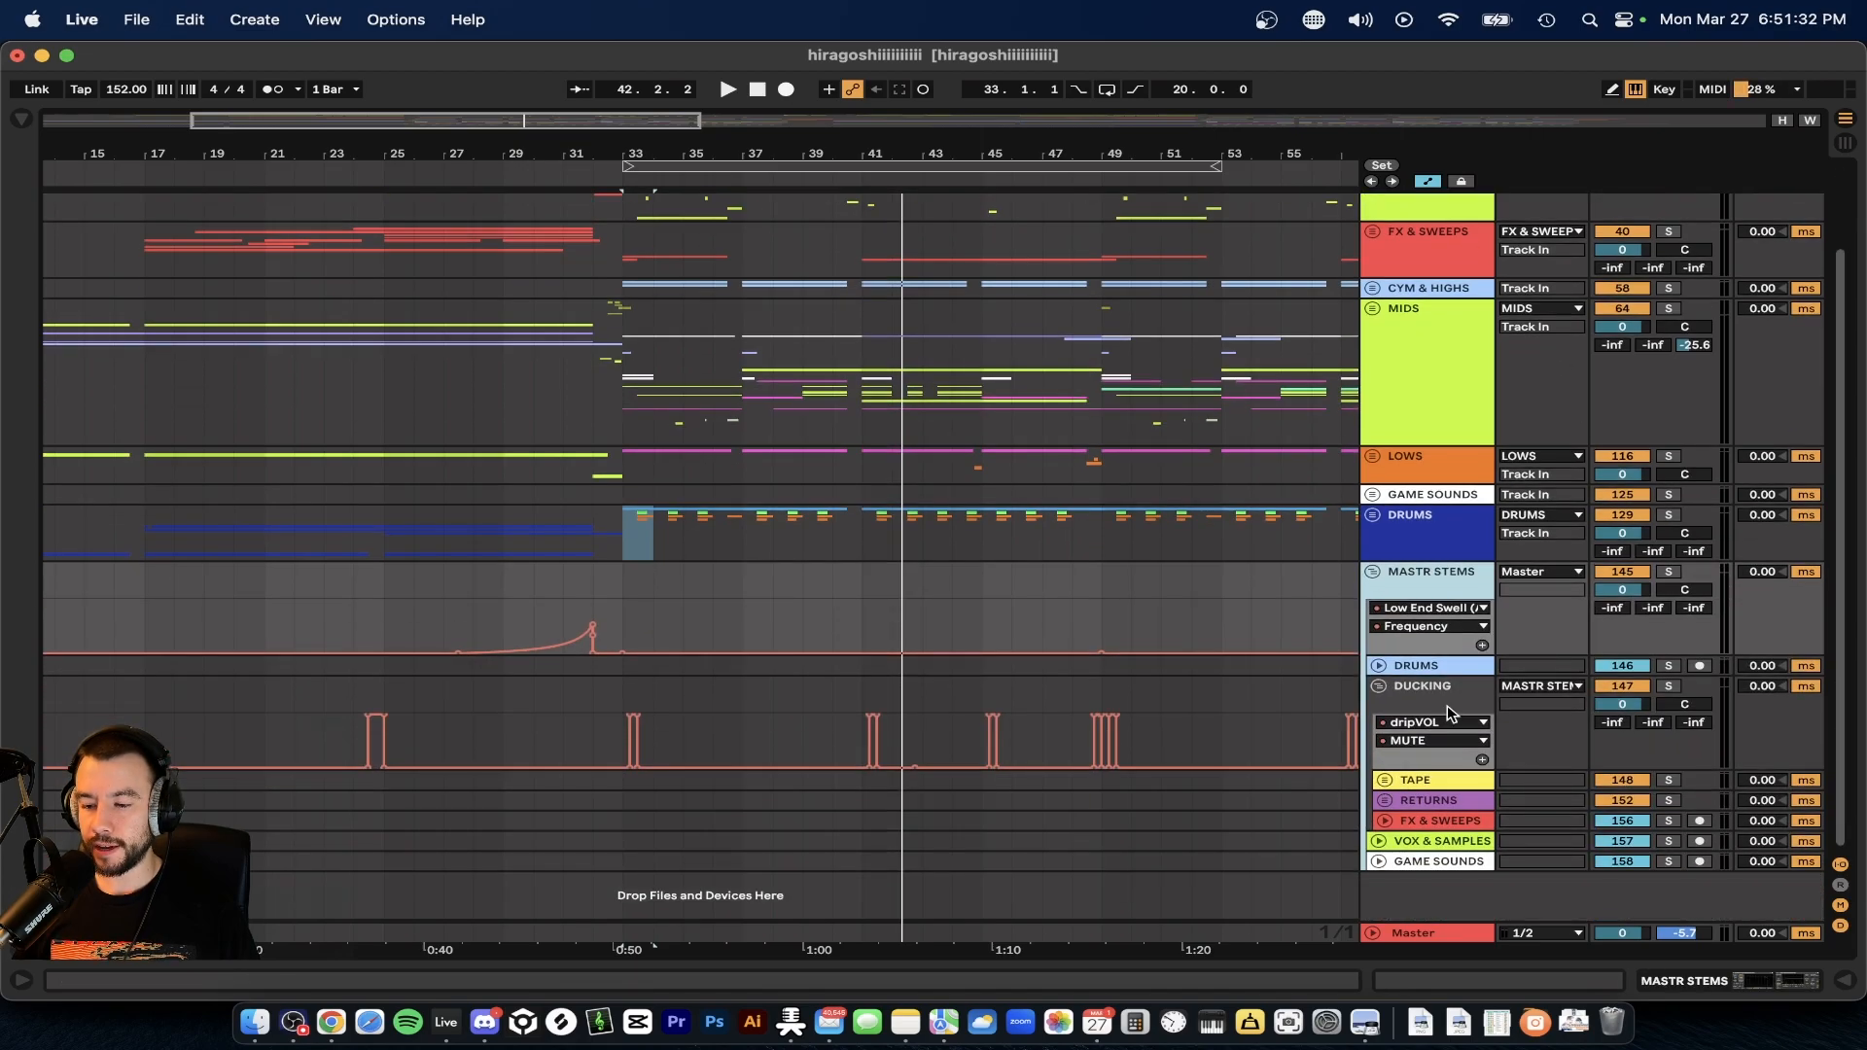
pyautogui.click(1436, 704)
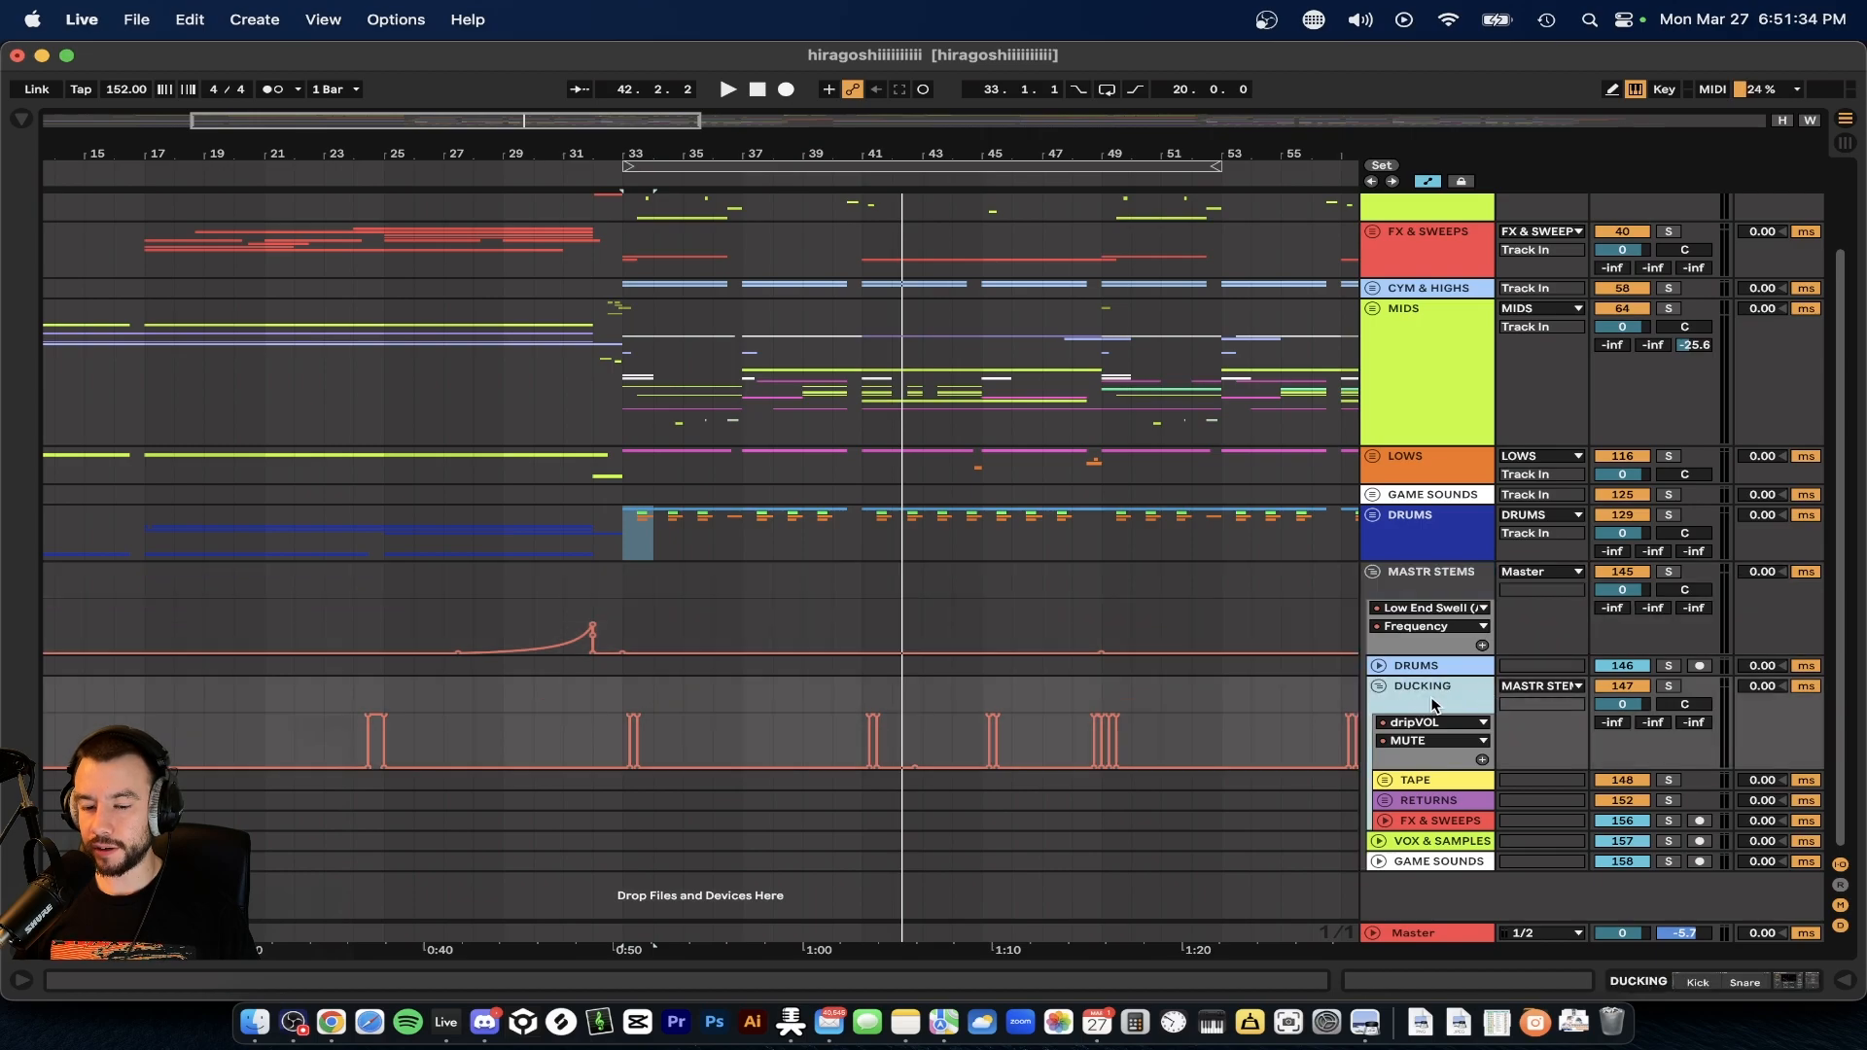
pyautogui.scroll(5, 891, 720)
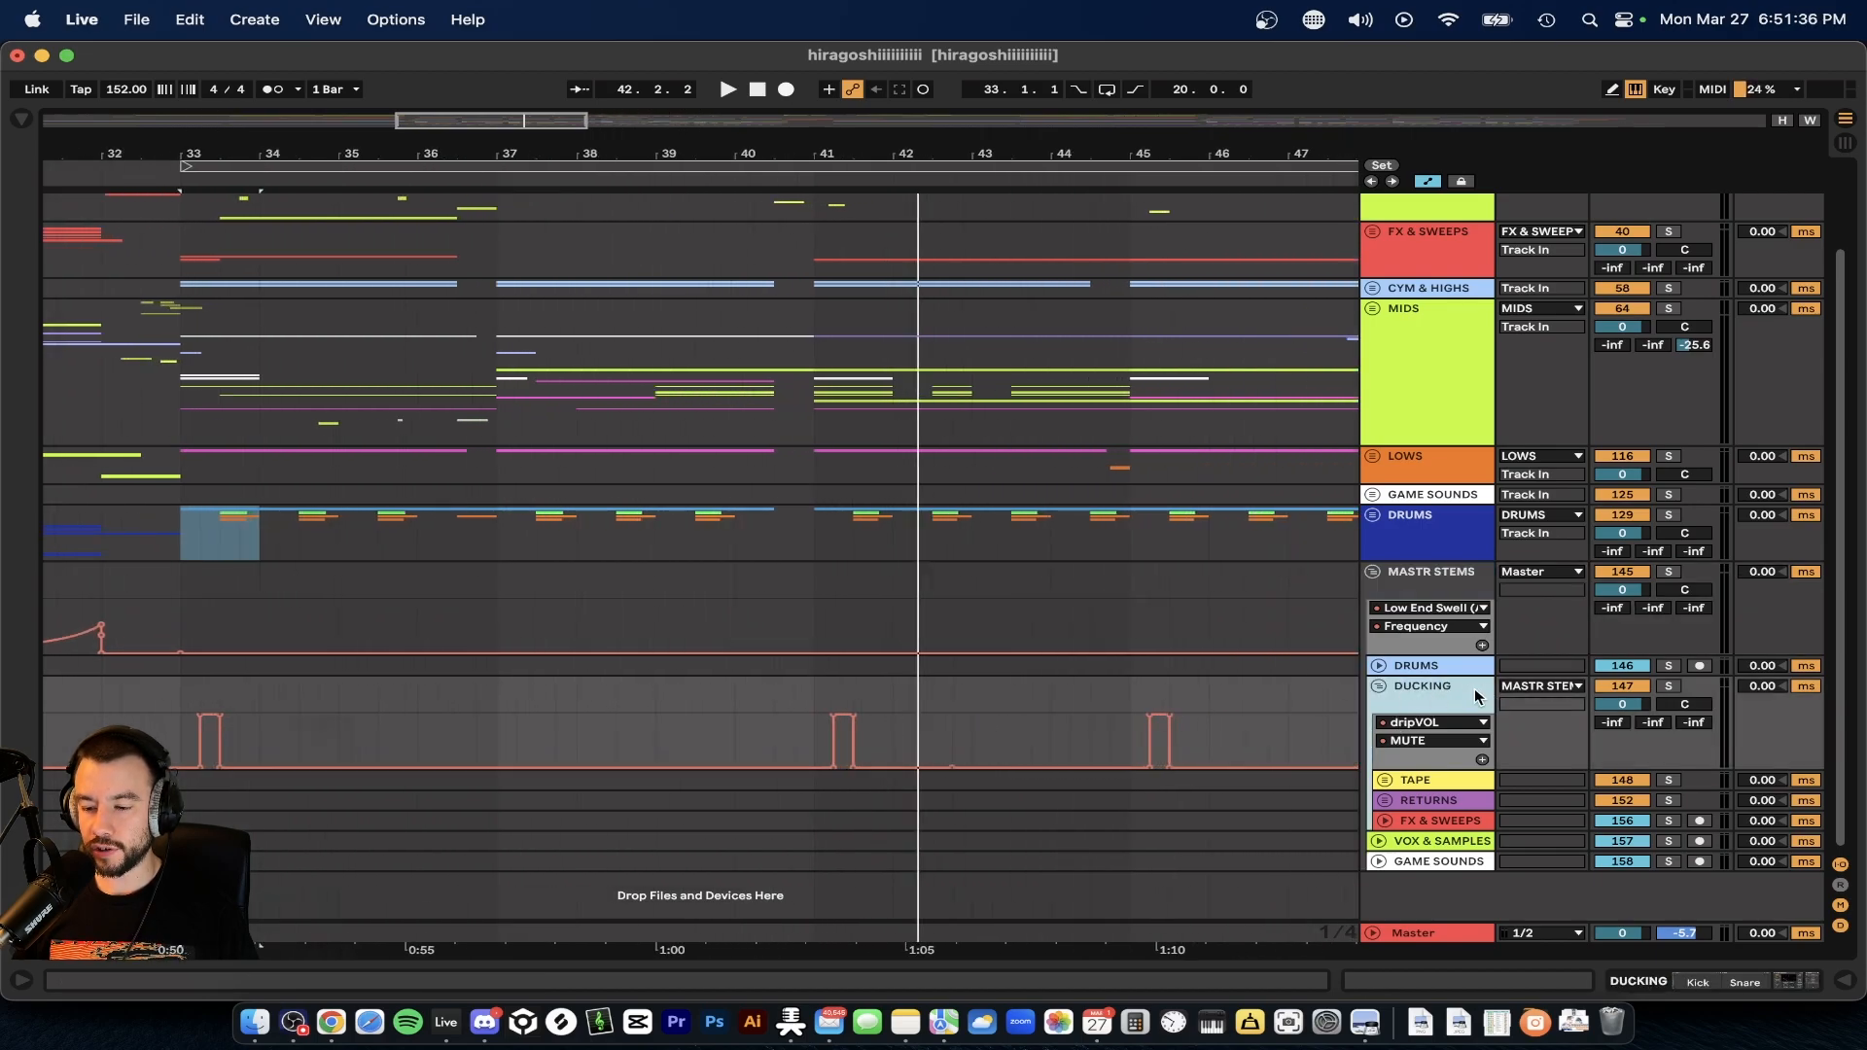
# - Show the DUCKING group's device chain and view the dripVOL MUTE macro alongside its automation lane
pyautogui.doubleClick(1455, 689)
pyautogui.scroll(-4, 1112, 674)
pyautogui.hscroll(5, 1615, 877)
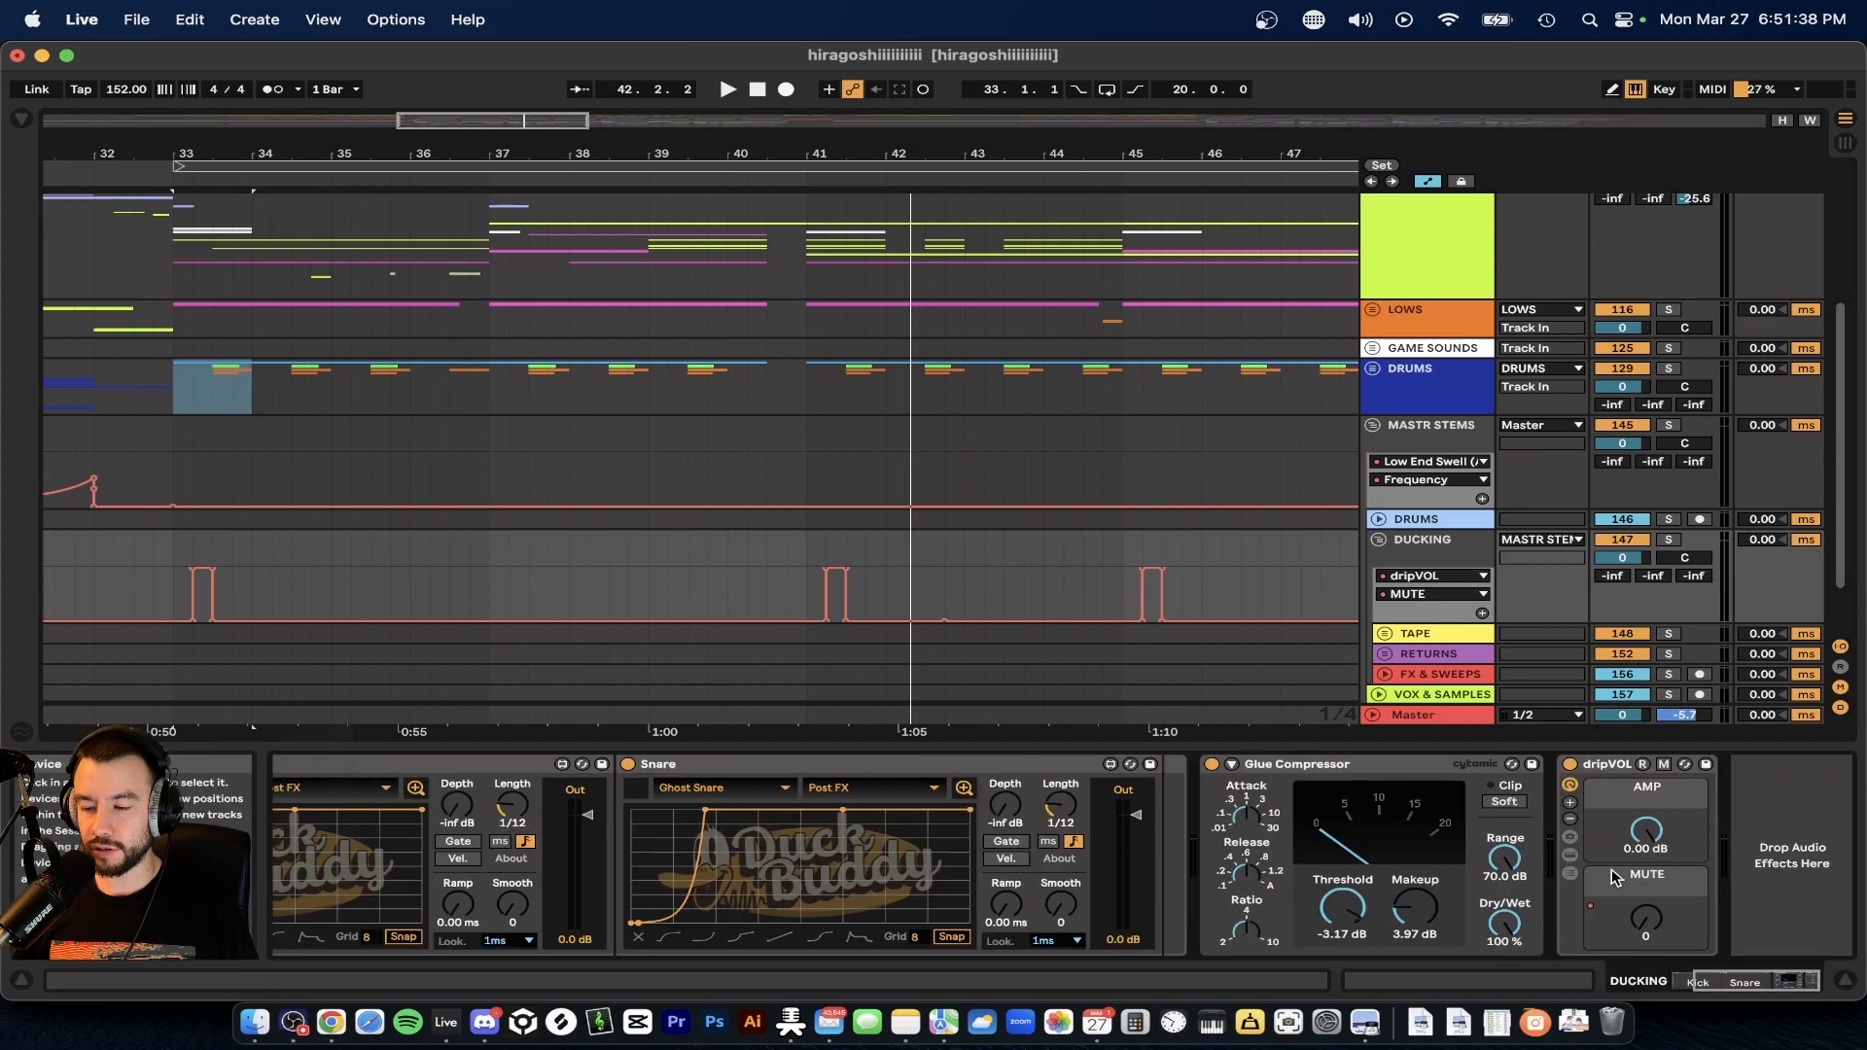
pyautogui.rightClick(1669, 916)
pyautogui.click(1381, 597)
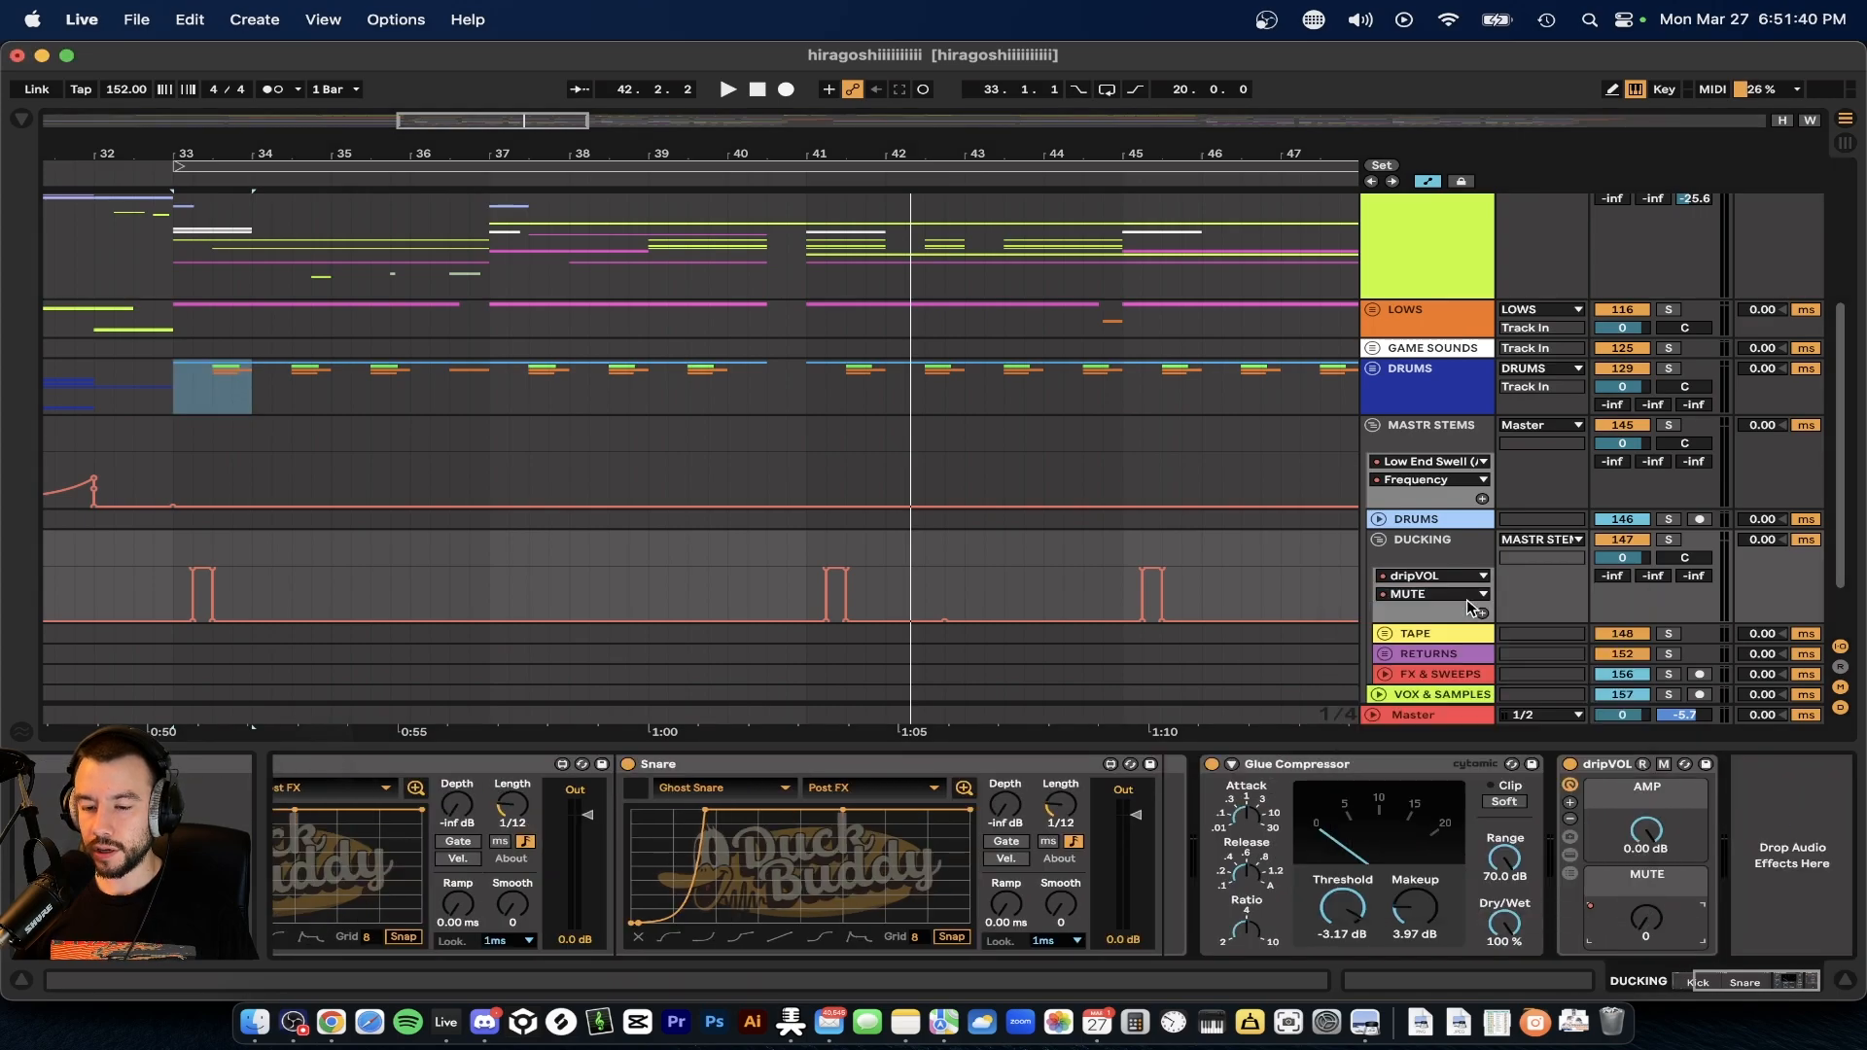
pyautogui.click(806, 541)
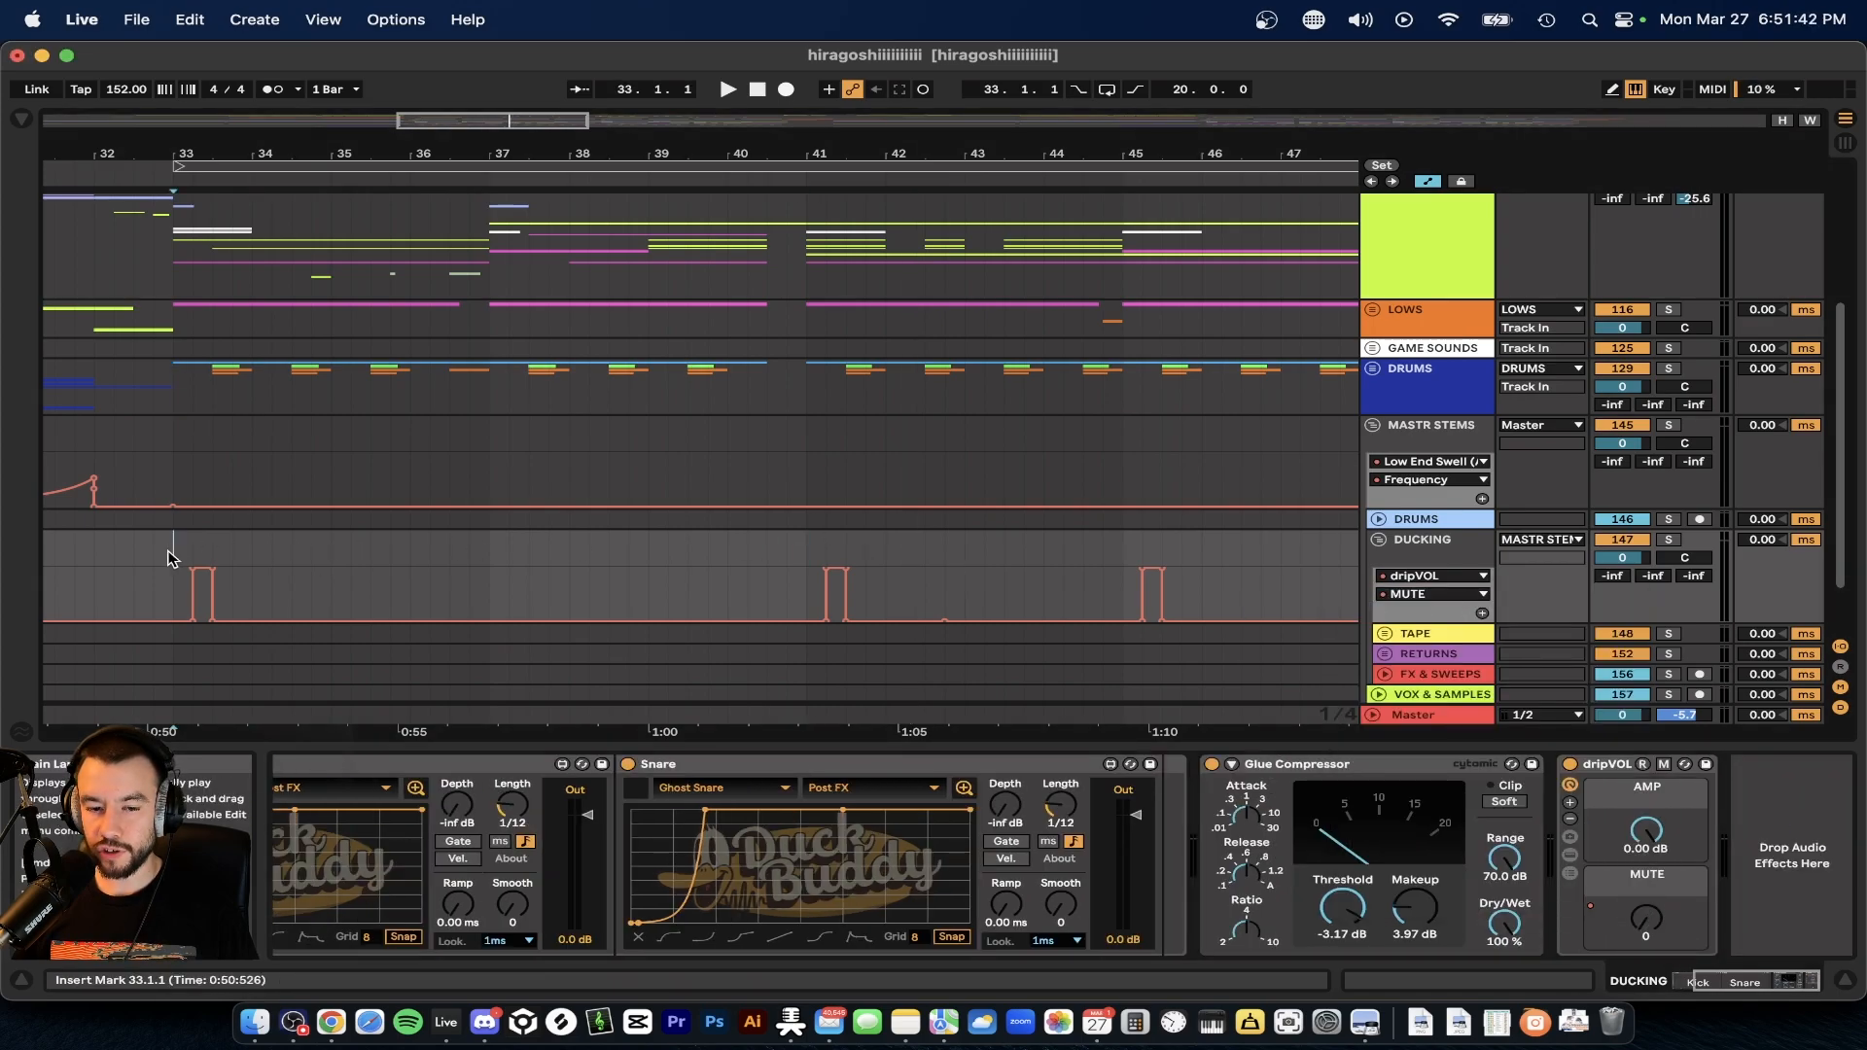
# - Play the arrangement from bar 33 to hear the first MUTE automation pulse on the DUCKING group
pyautogui.scroll(5, 216, 560)
pyautogui.hscroll(-3, 216, 559)
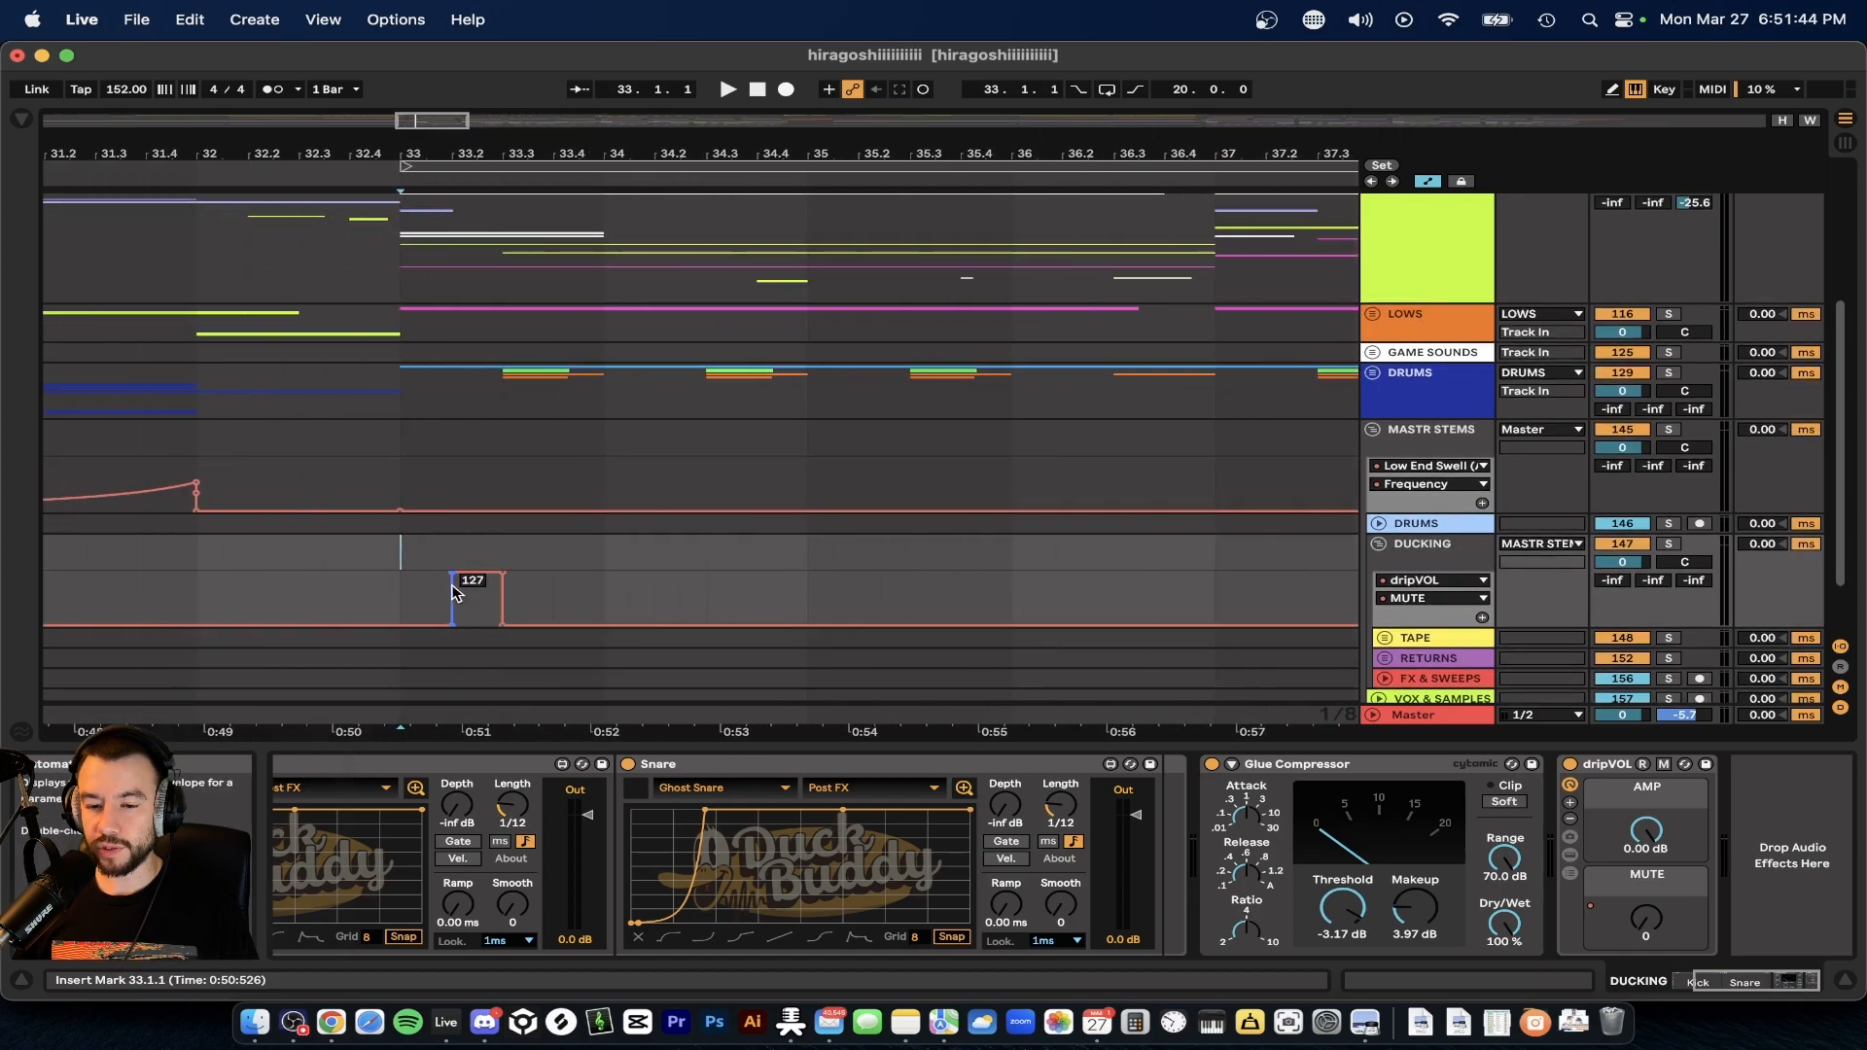
pyautogui.scroll(5, 506, 574)
pyautogui.scroll(-6, 467, 267)
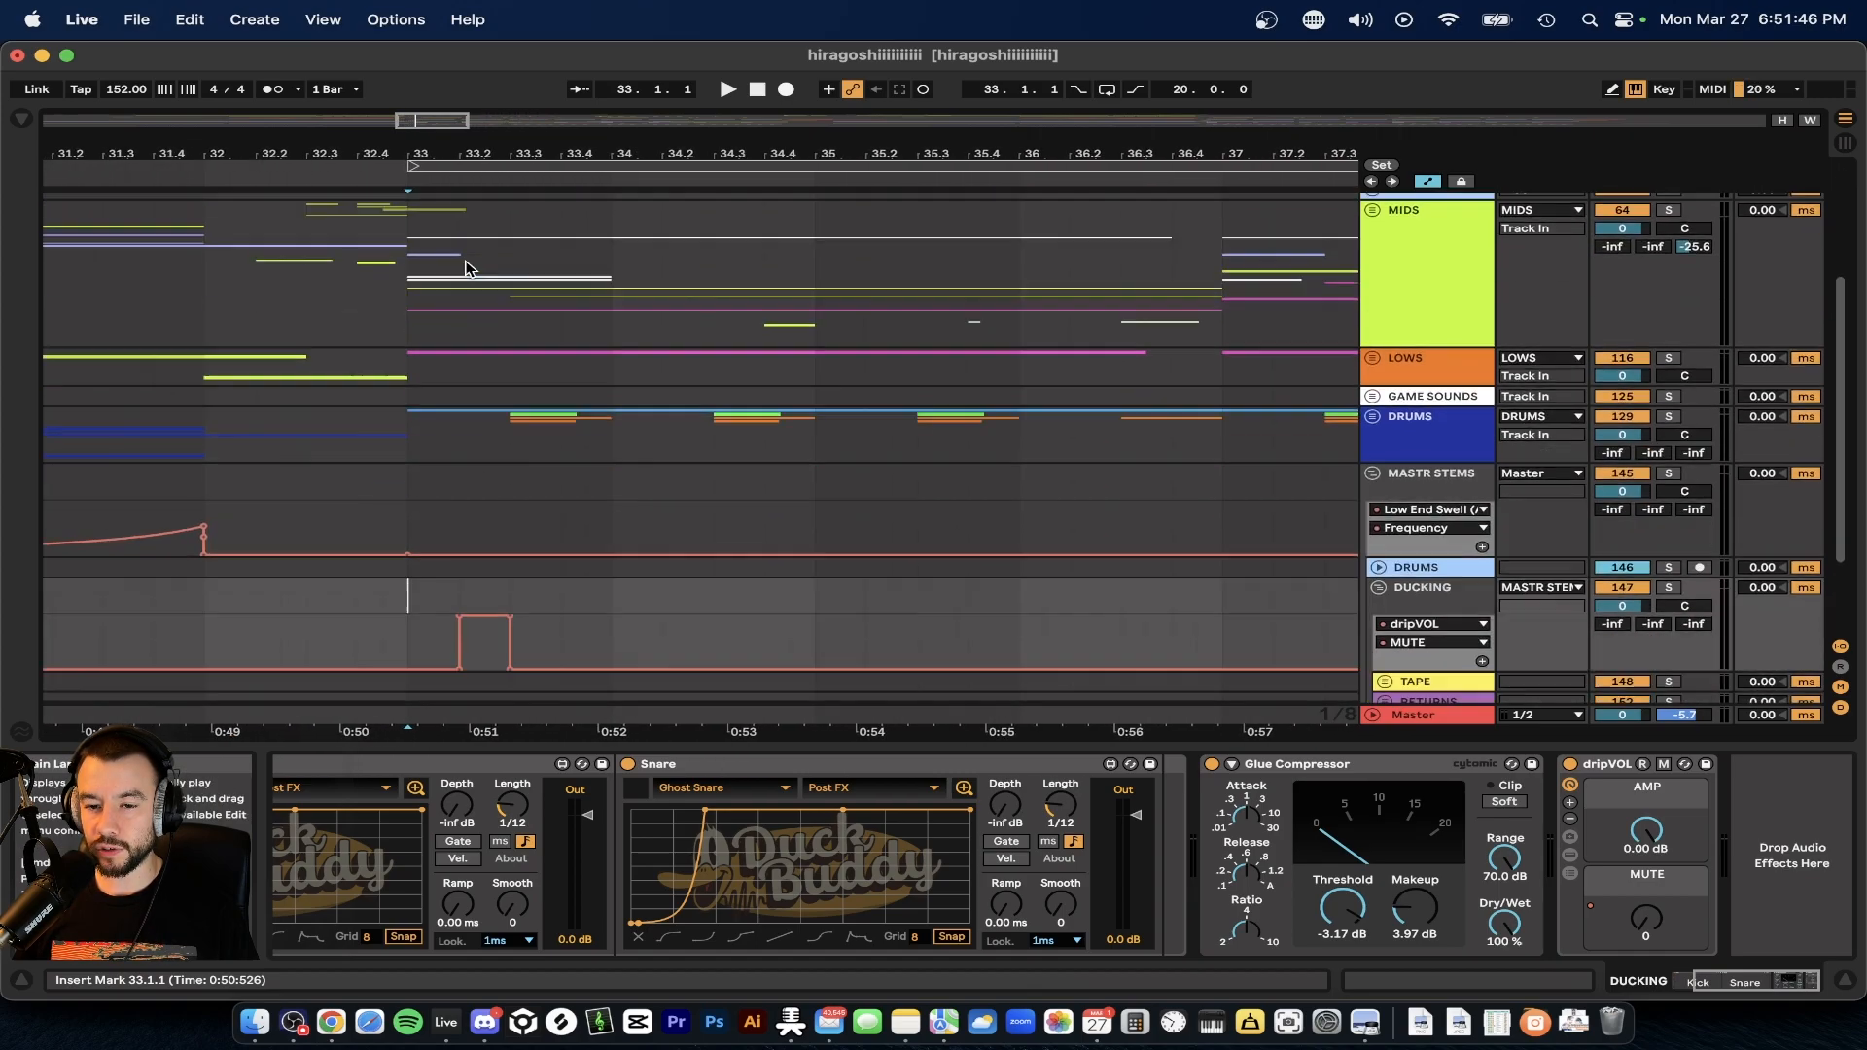
pyautogui.press('space')
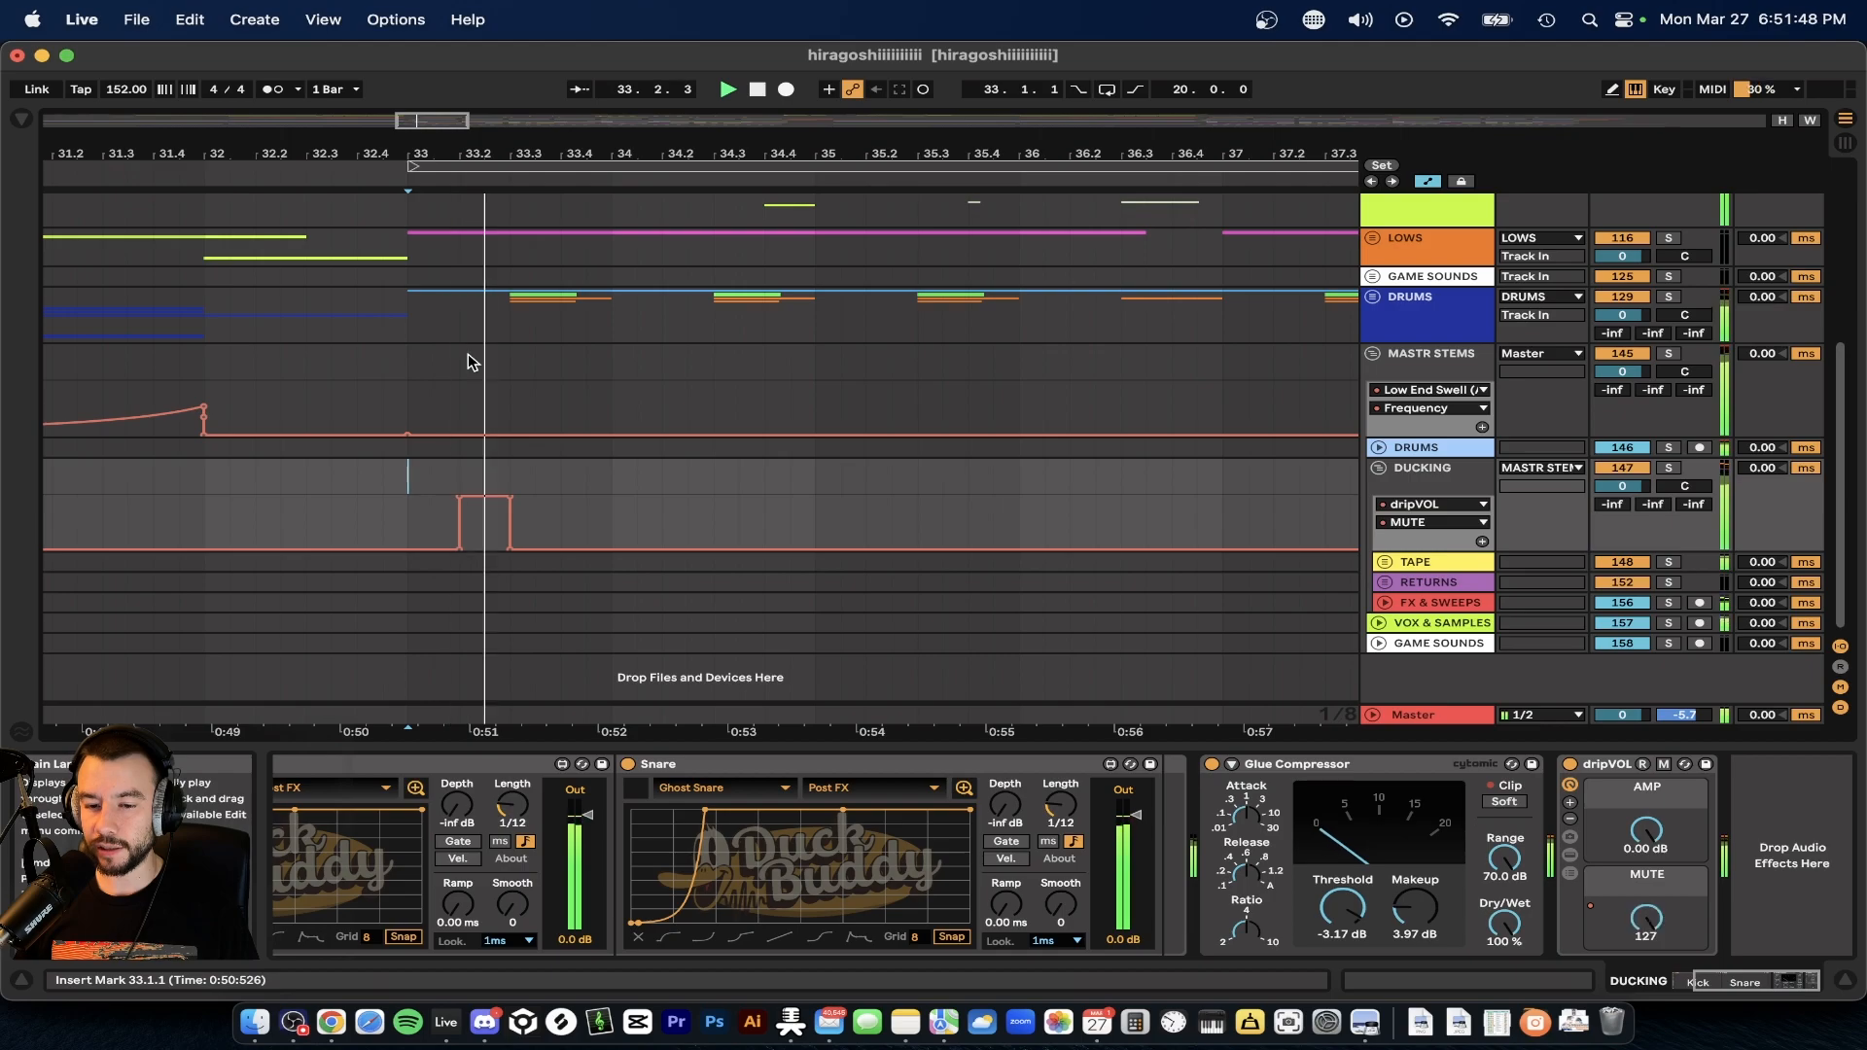
# - Try flattening the DUCKING group's MUTE automation pulse after bar 33 to 0, play the passage, and undo the edit
pyautogui.moveTo(460, 498); pyautogui.dragTo(513, 550)
pyautogui.press('space')
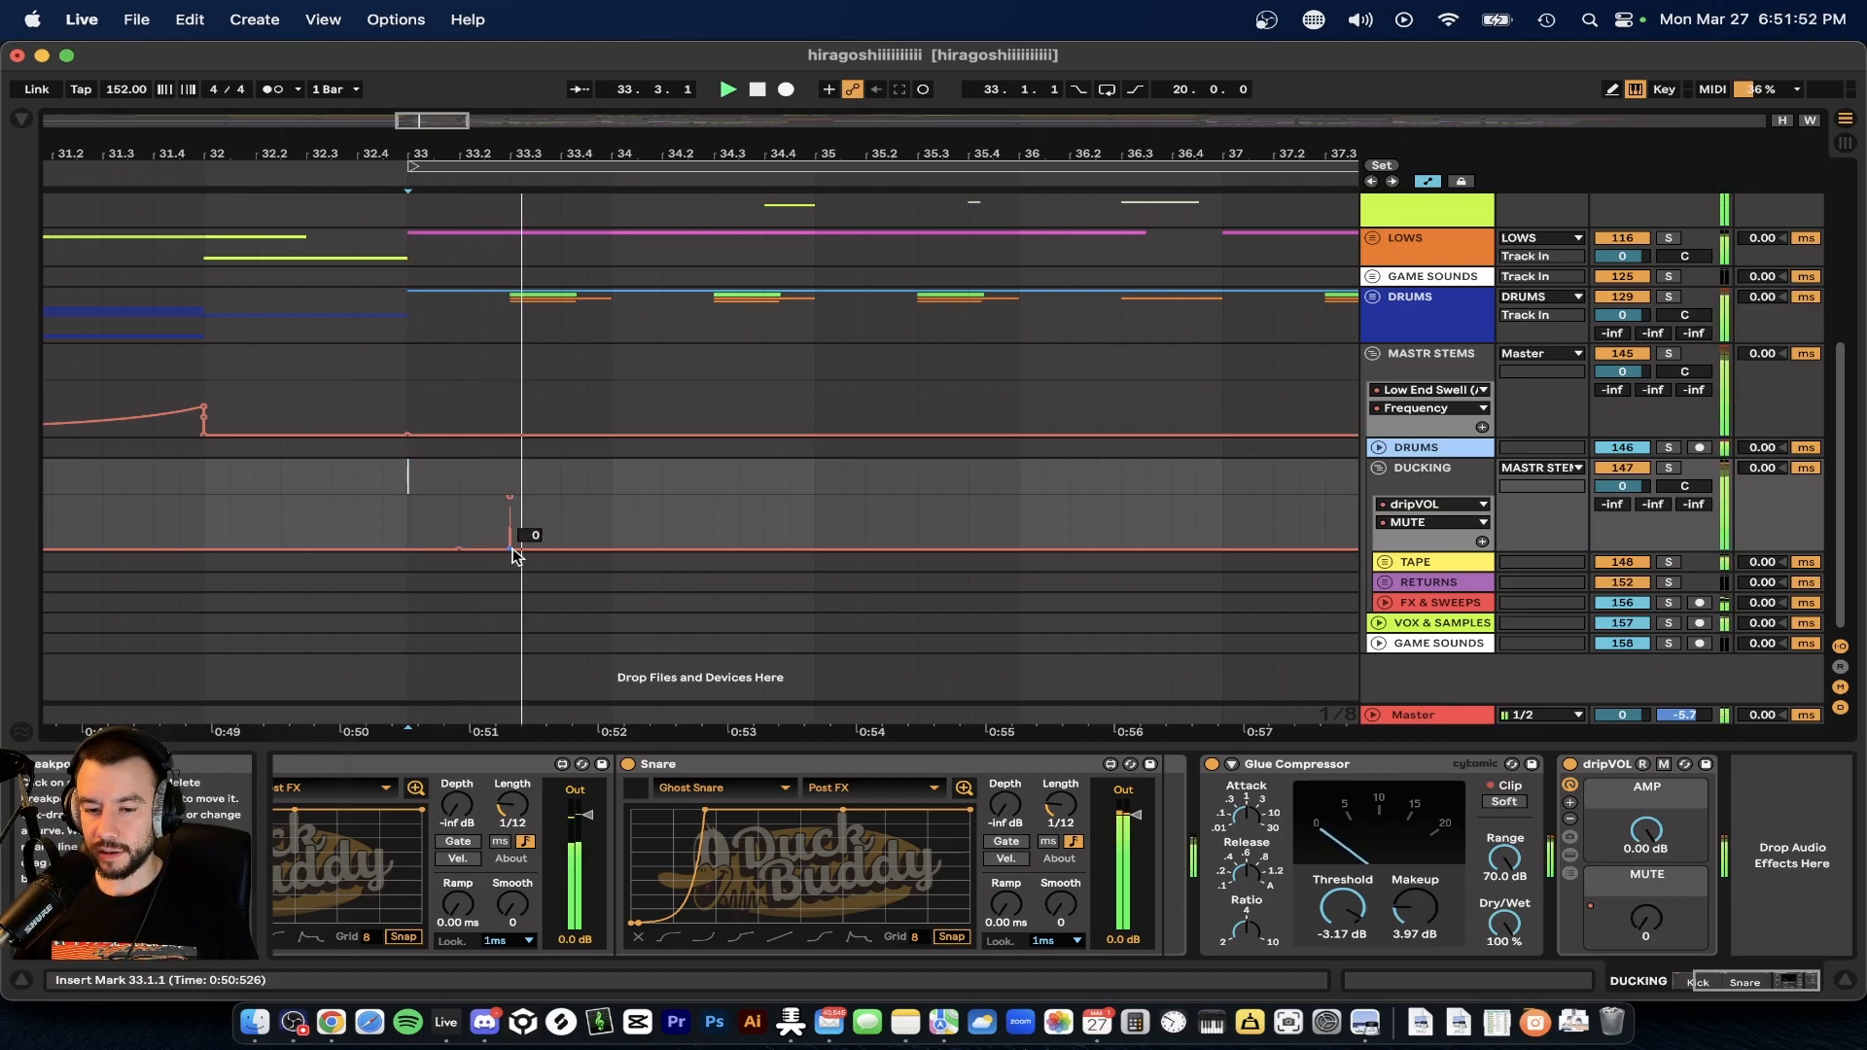
pyautogui.press('space')
pyautogui.press('space')
pyautogui.press('space')
pyautogui.press('super+z')
# - Replay the passage from bar 33 with the MUTE automation pulse in place, and stop playback
pyautogui.press('space')
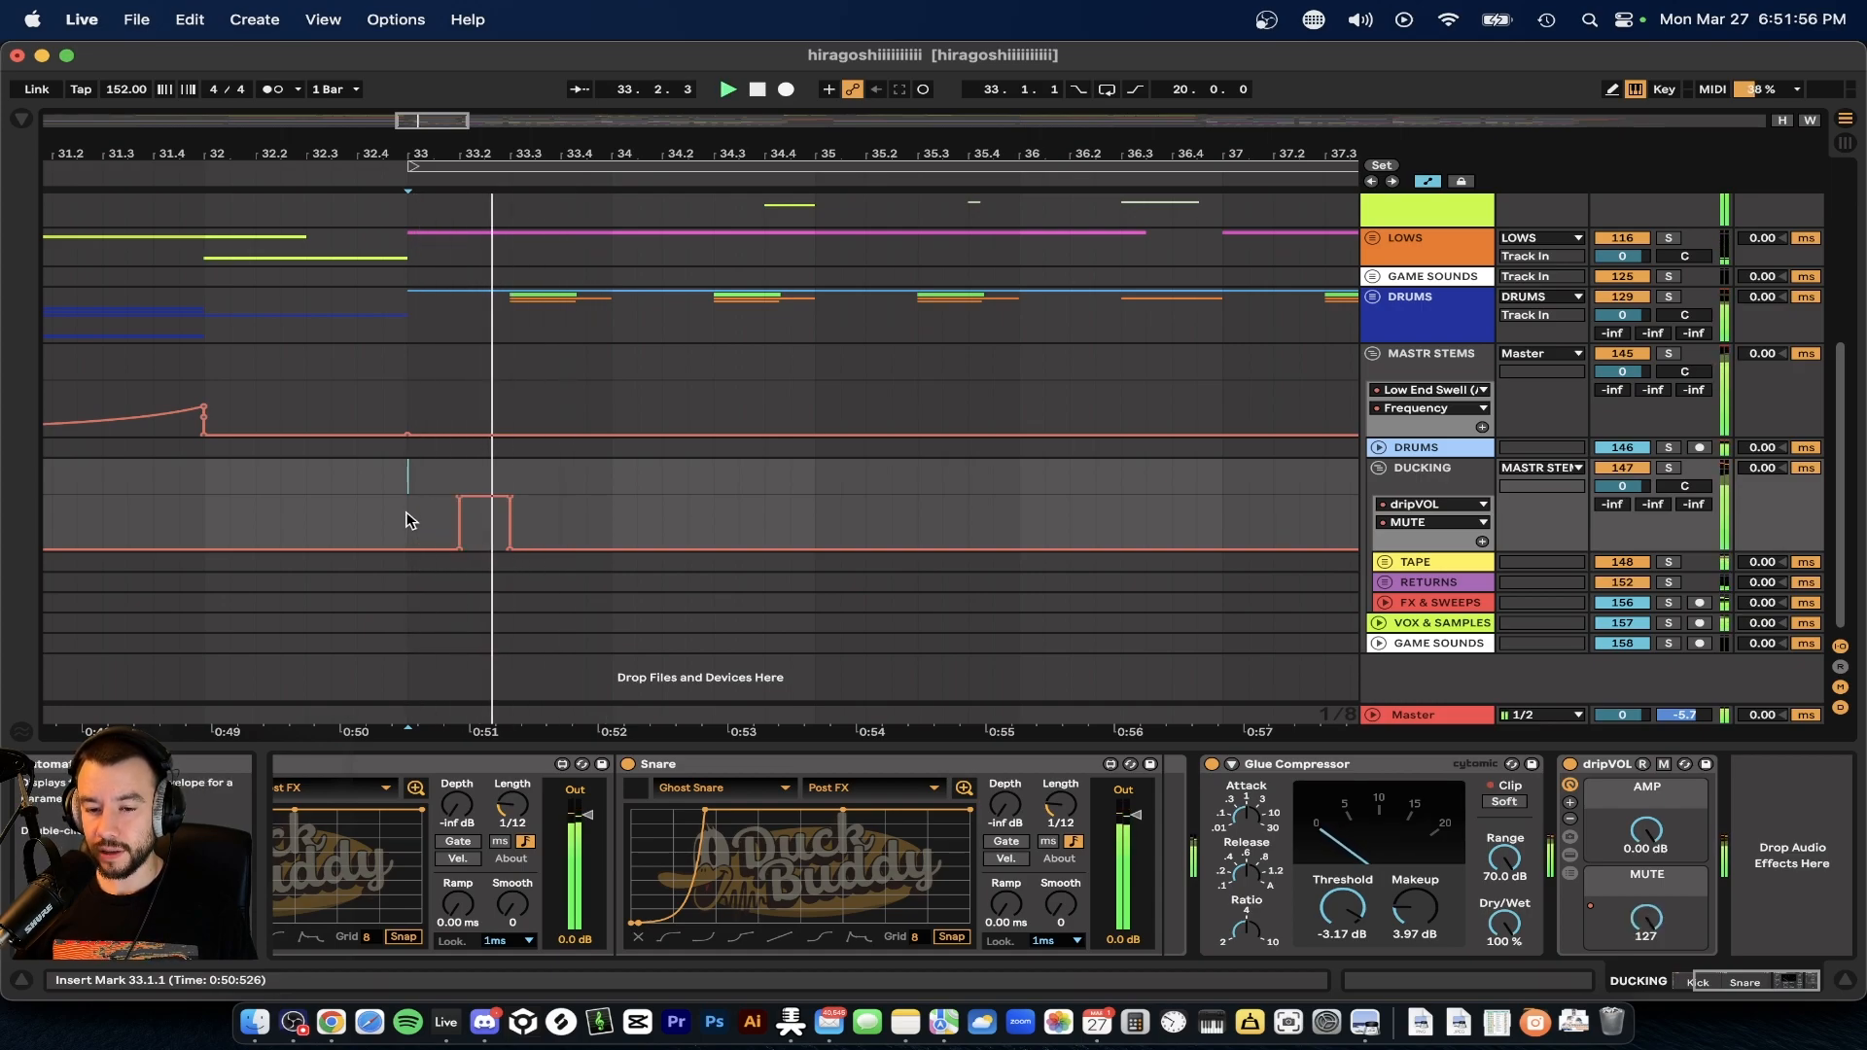
pyautogui.scroll(-10, 408, 520)
pyautogui.press('space')
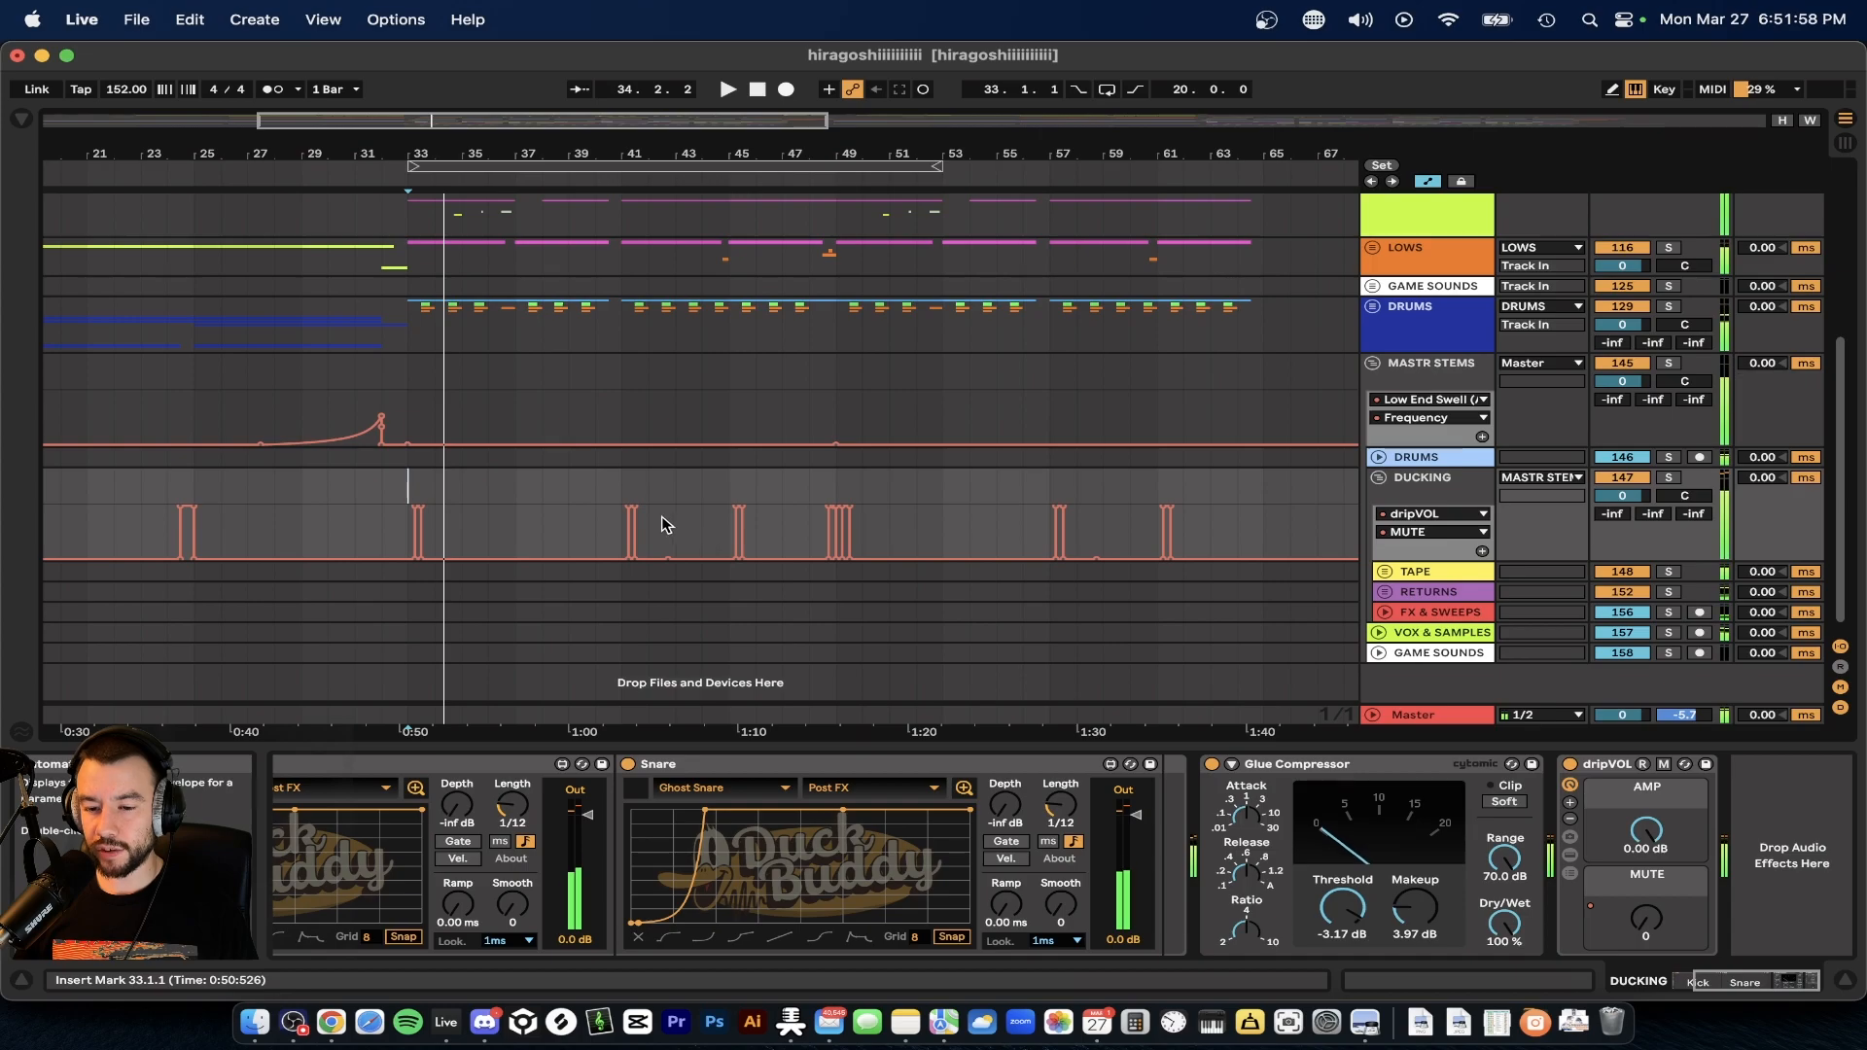
# - Play from 48.2.1 to hear the pair of MUTE automation pulses on the DUCKING group around bar 49
pyautogui.scroll(5, 662, 517)
pyautogui.scroll(5, 973, 535)
pyautogui.click(949, 520)
pyautogui.press('space')
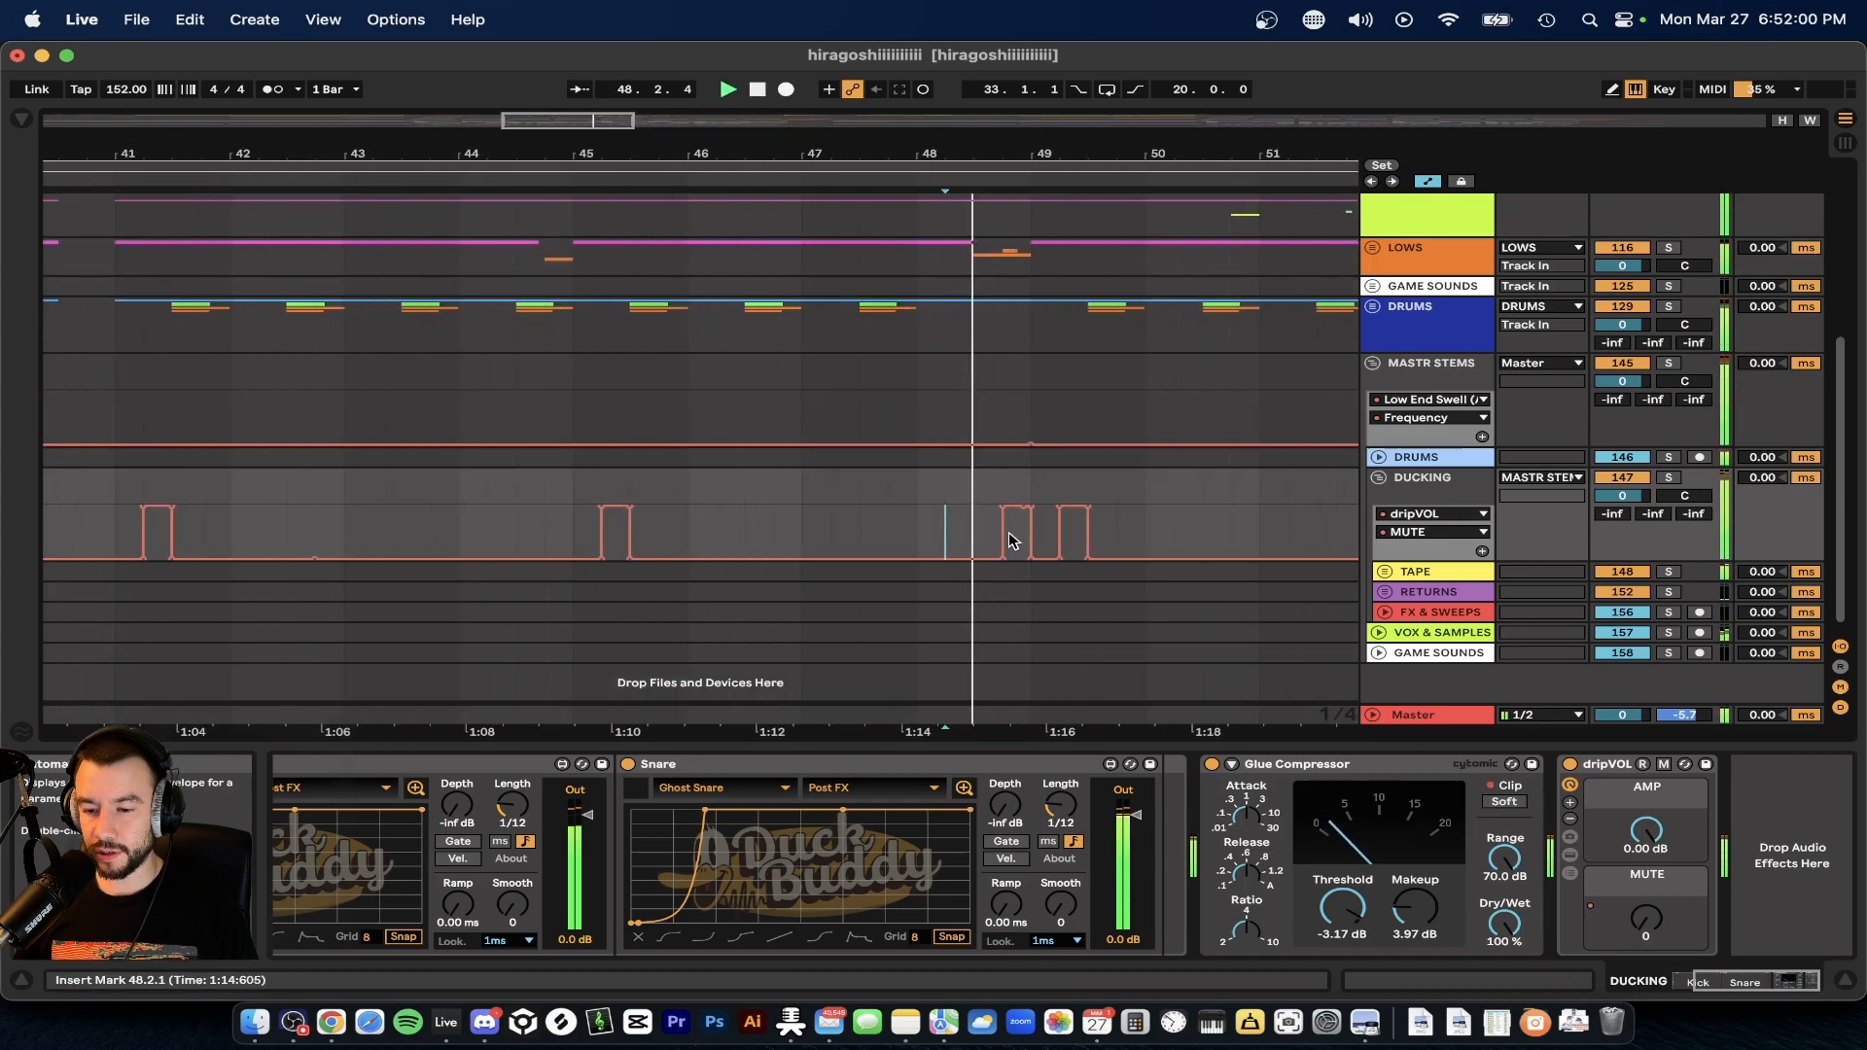
pyautogui.scroll(3, 1037, 530)
pyautogui.scroll(-5, 973, 533)
pyautogui.press('space')
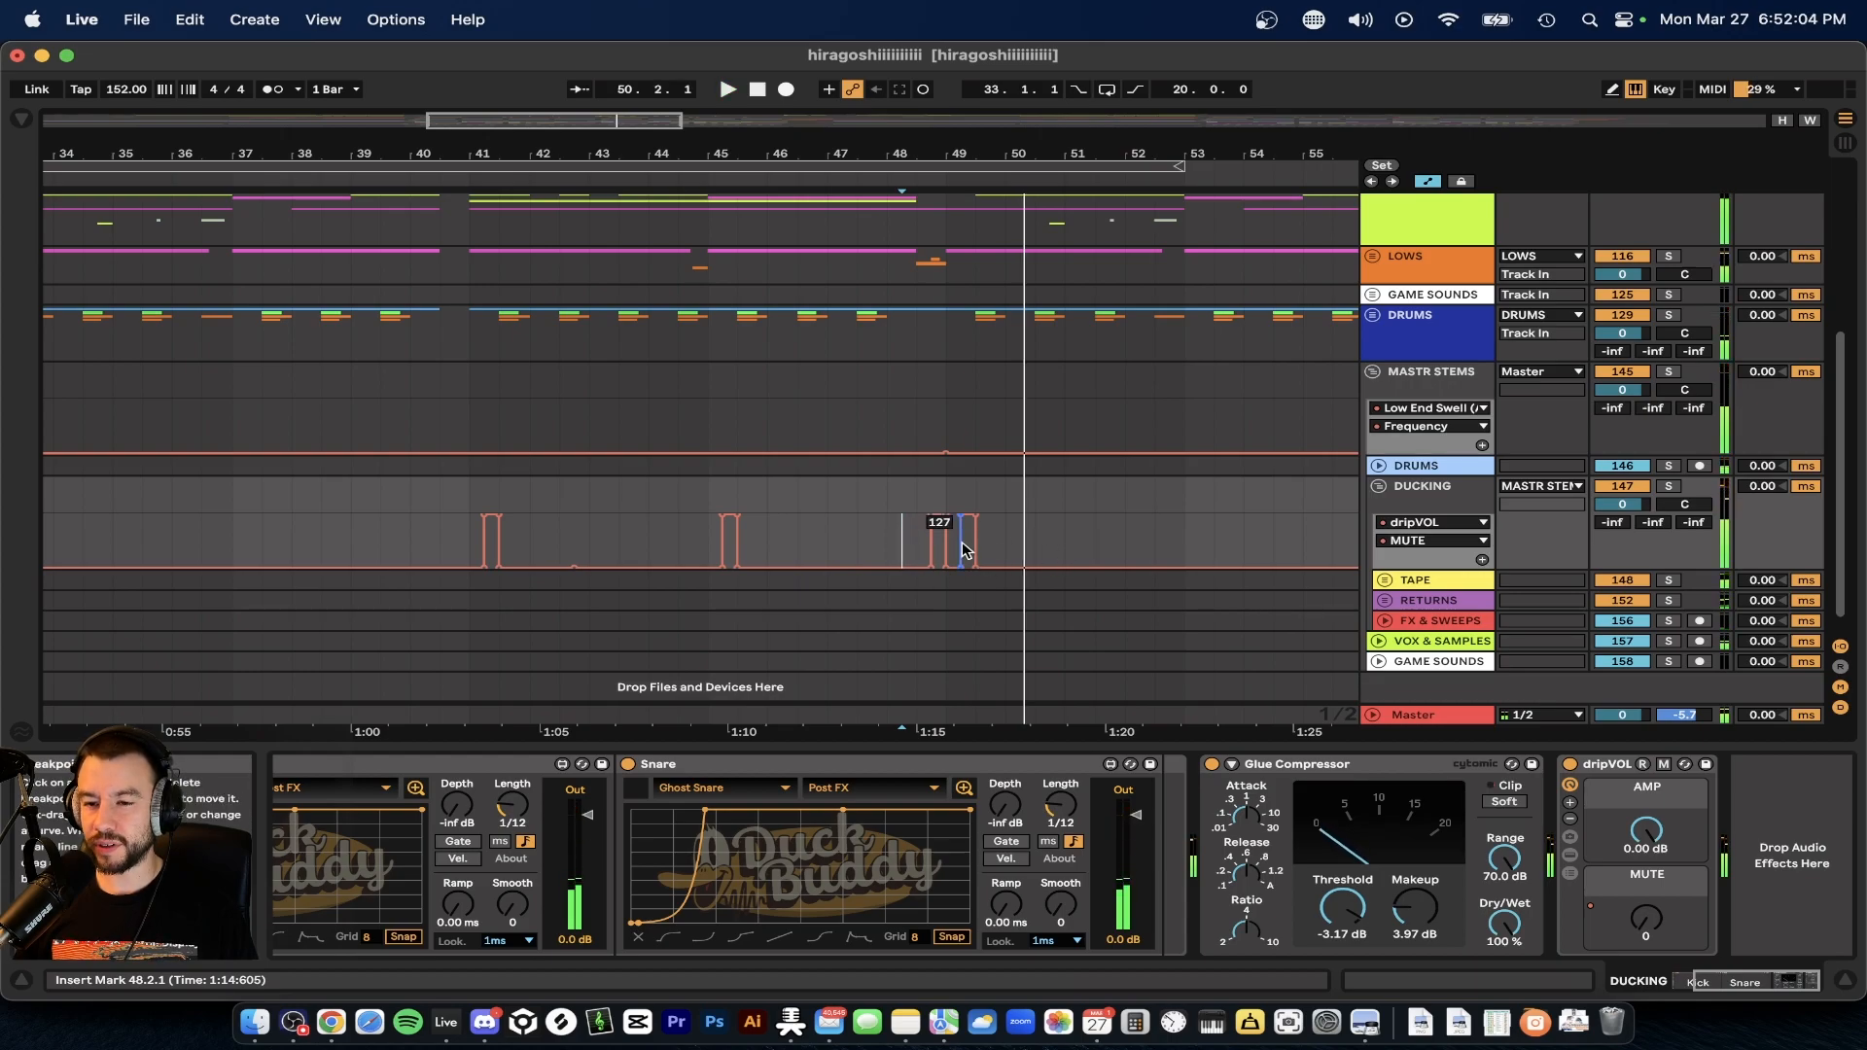
# - View the DUCKING group's Kick and Snare Duck Buddy devices, and unfold the TAPE group to inspect its kHs Tape Stop devices
pyautogui.scroll(-3, 961, 545)
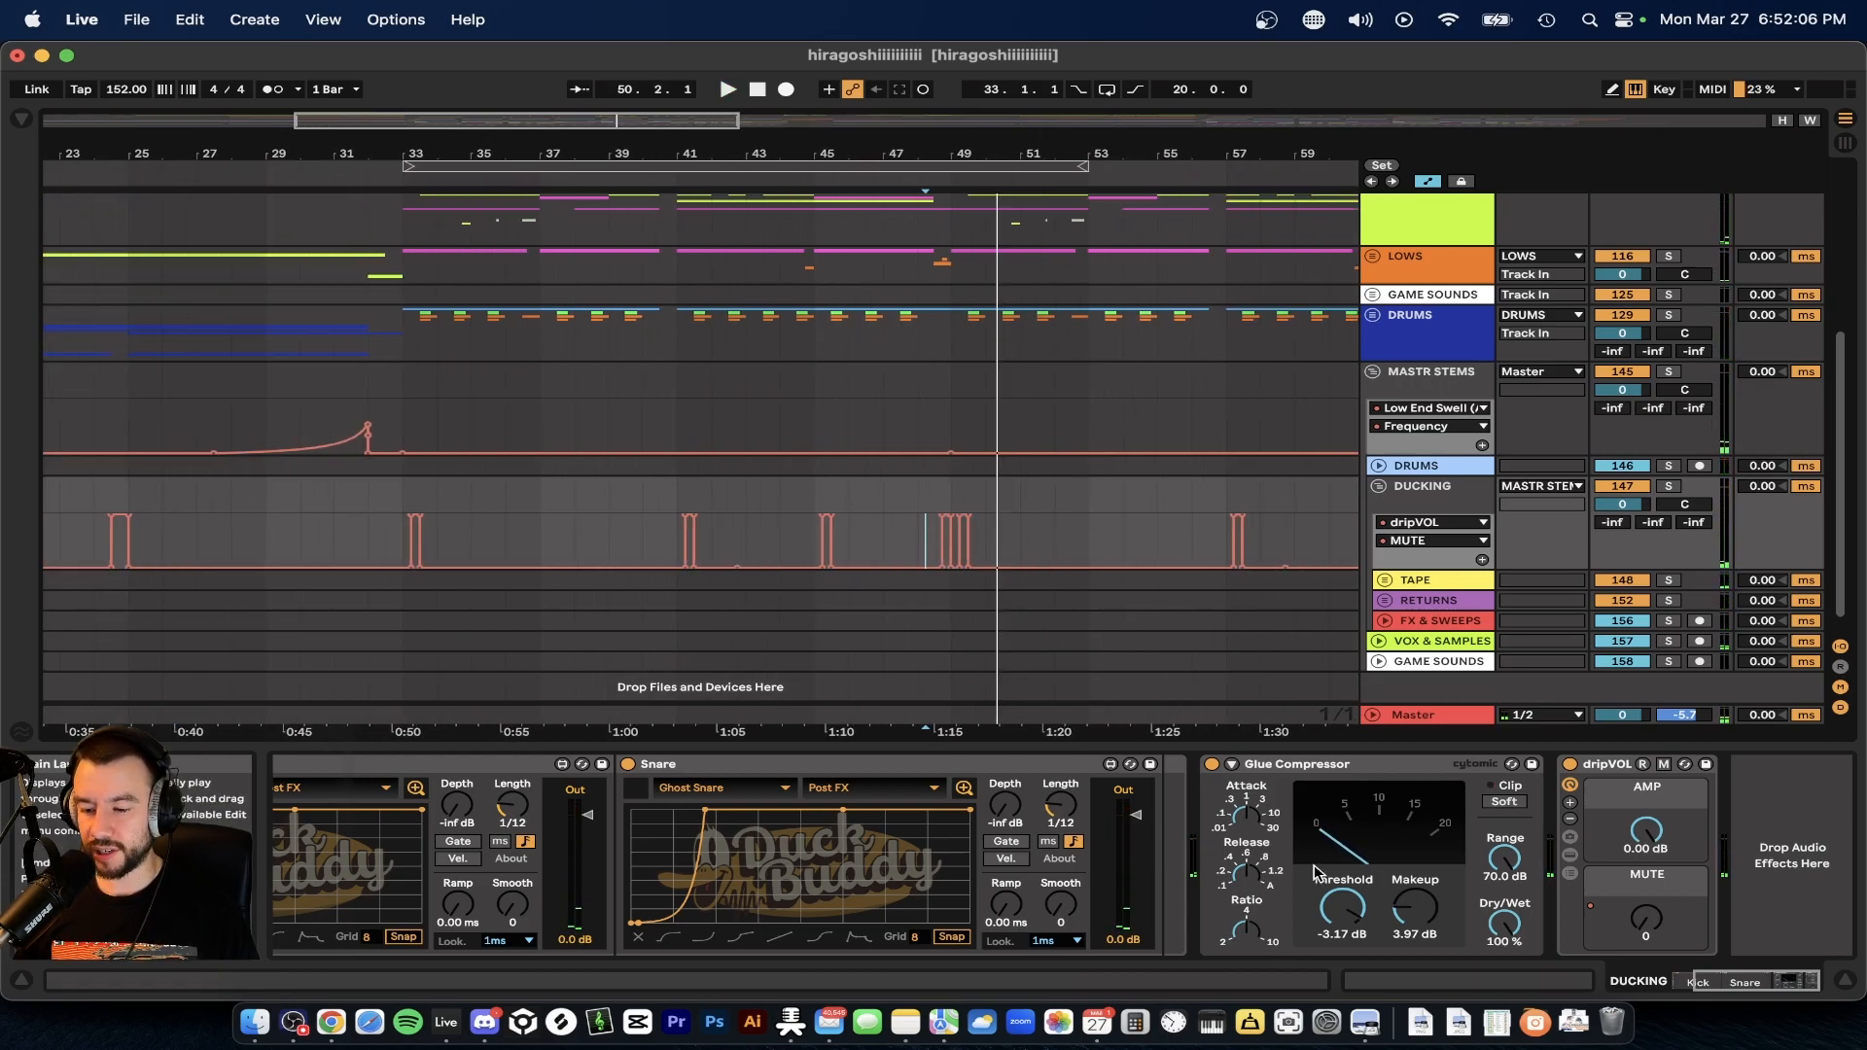
pyautogui.hscroll(-4, 1214, 881)
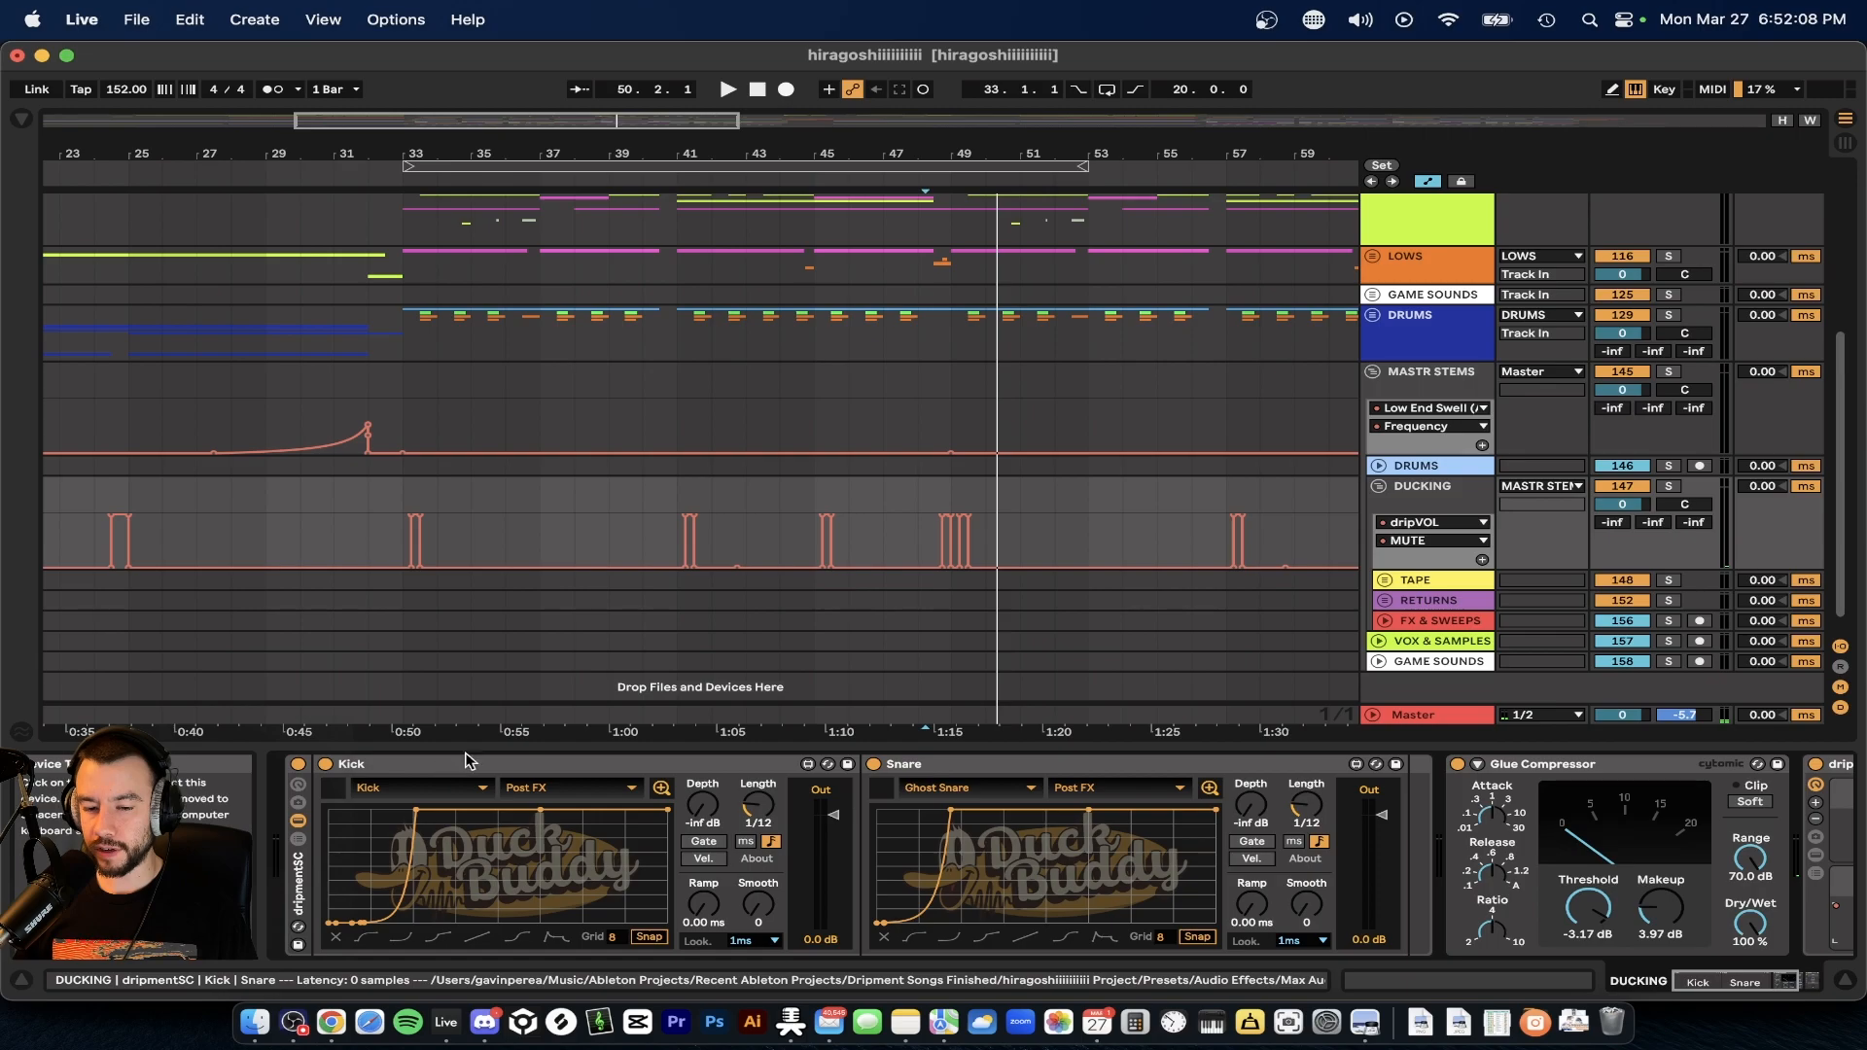
pyautogui.scroll(-1, 1259, 580)
pyautogui.click(1386, 564)
pyautogui.scroll(-3, 1410, 545)
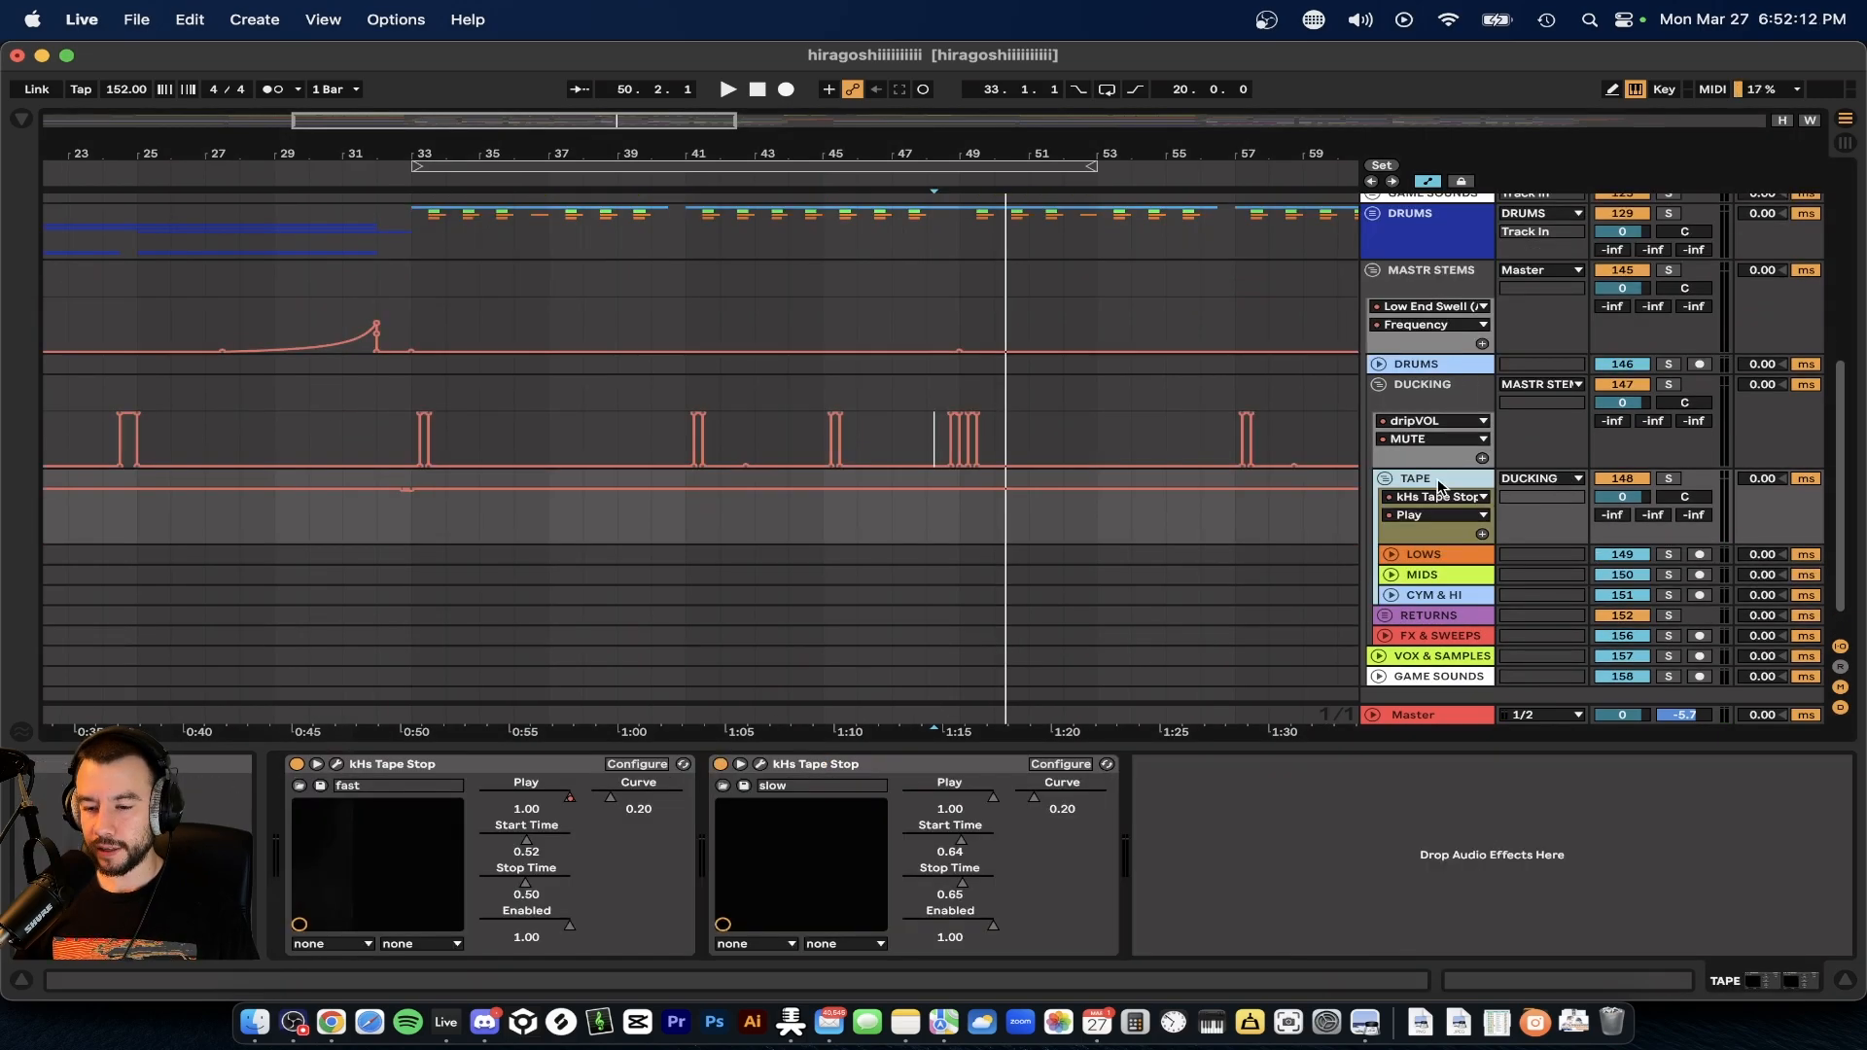
# - Compare the dripVOL devices on the MIDS, LOWS and CYM & HI stems, unfold LOWS, and check its level during playback
pyautogui.click(1420, 543)
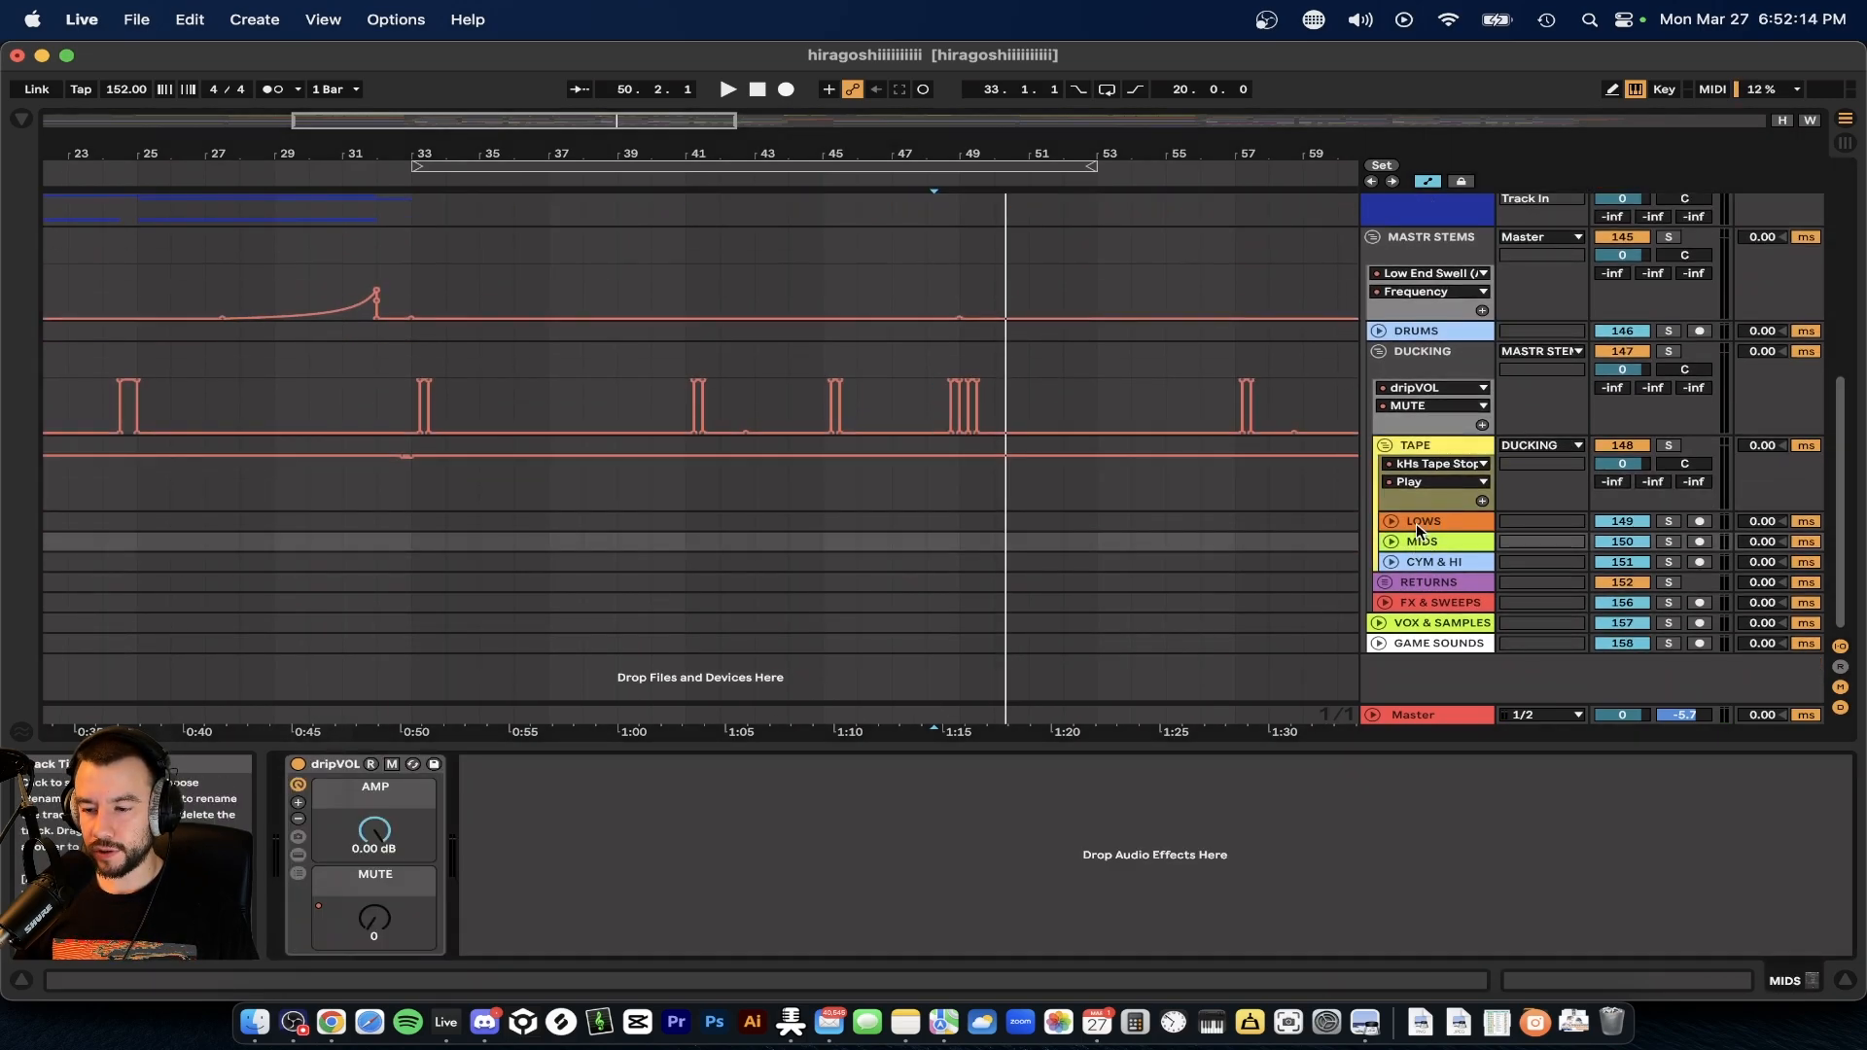
pyautogui.click(1416, 525)
pyautogui.click(1425, 564)
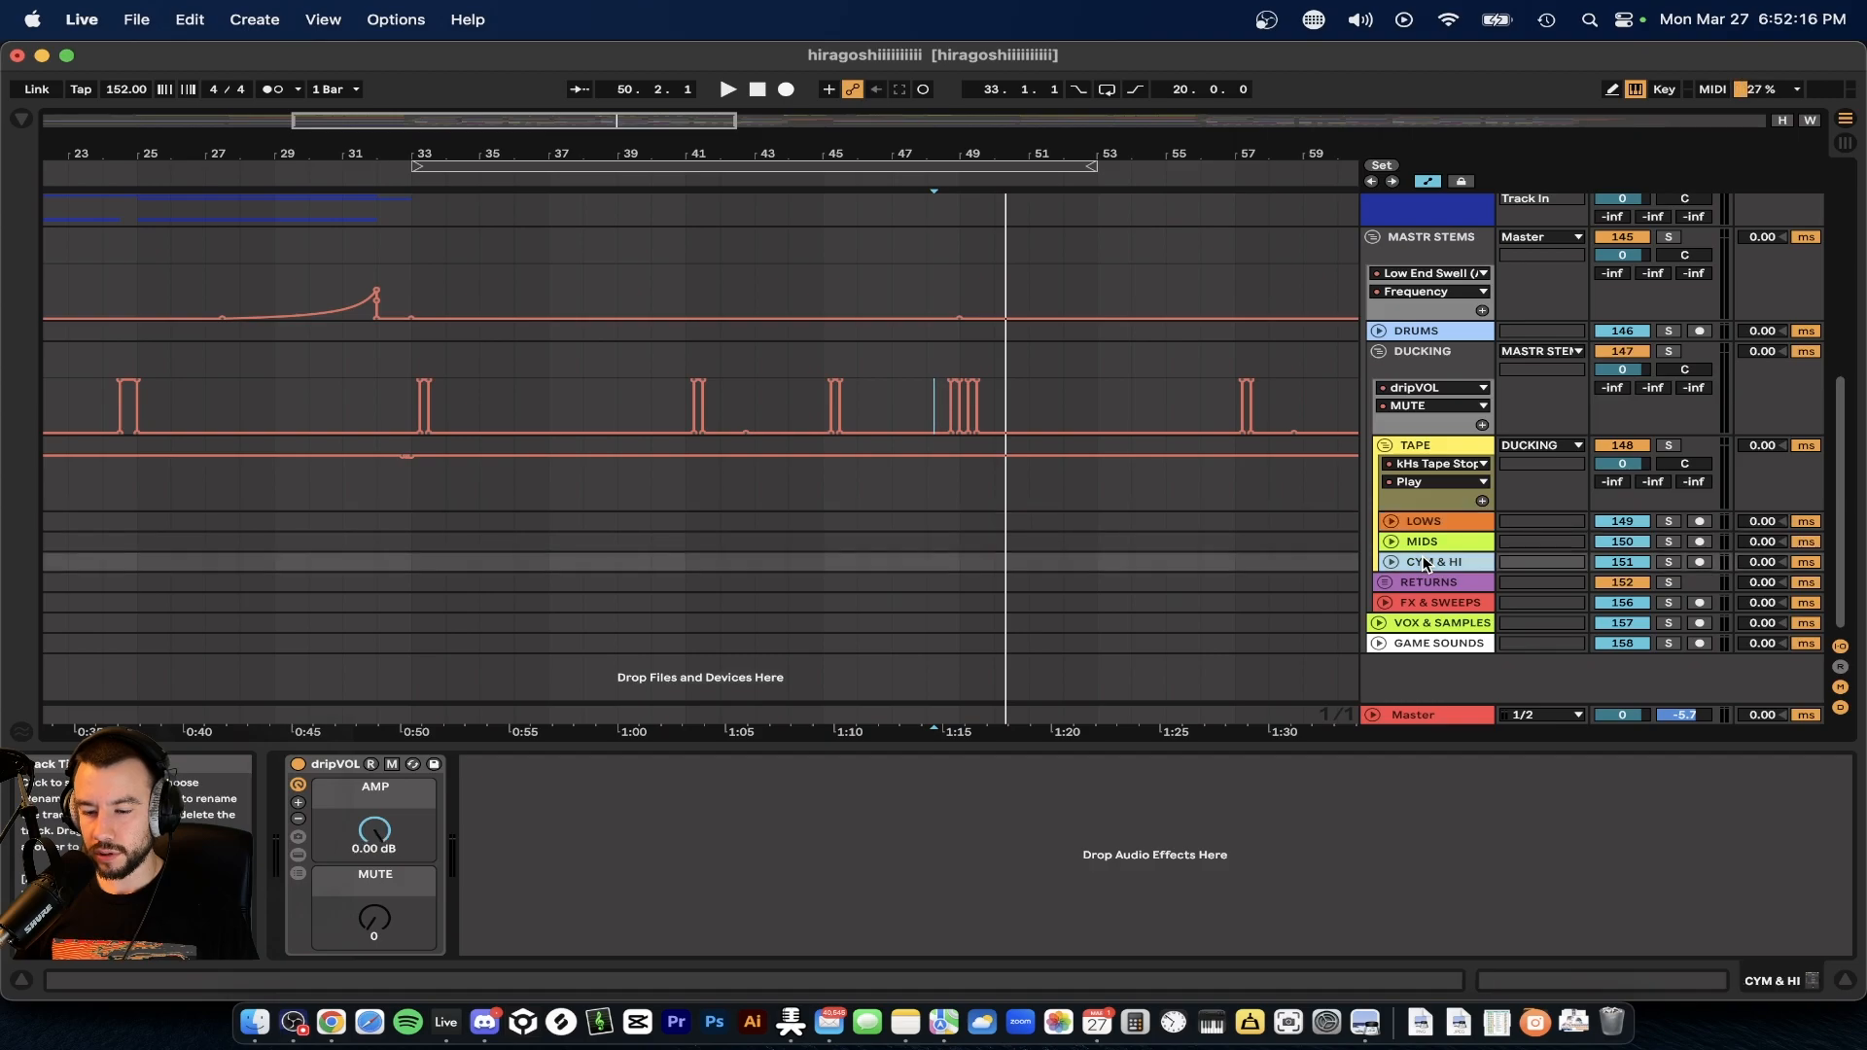
pyautogui.click(1421, 525)
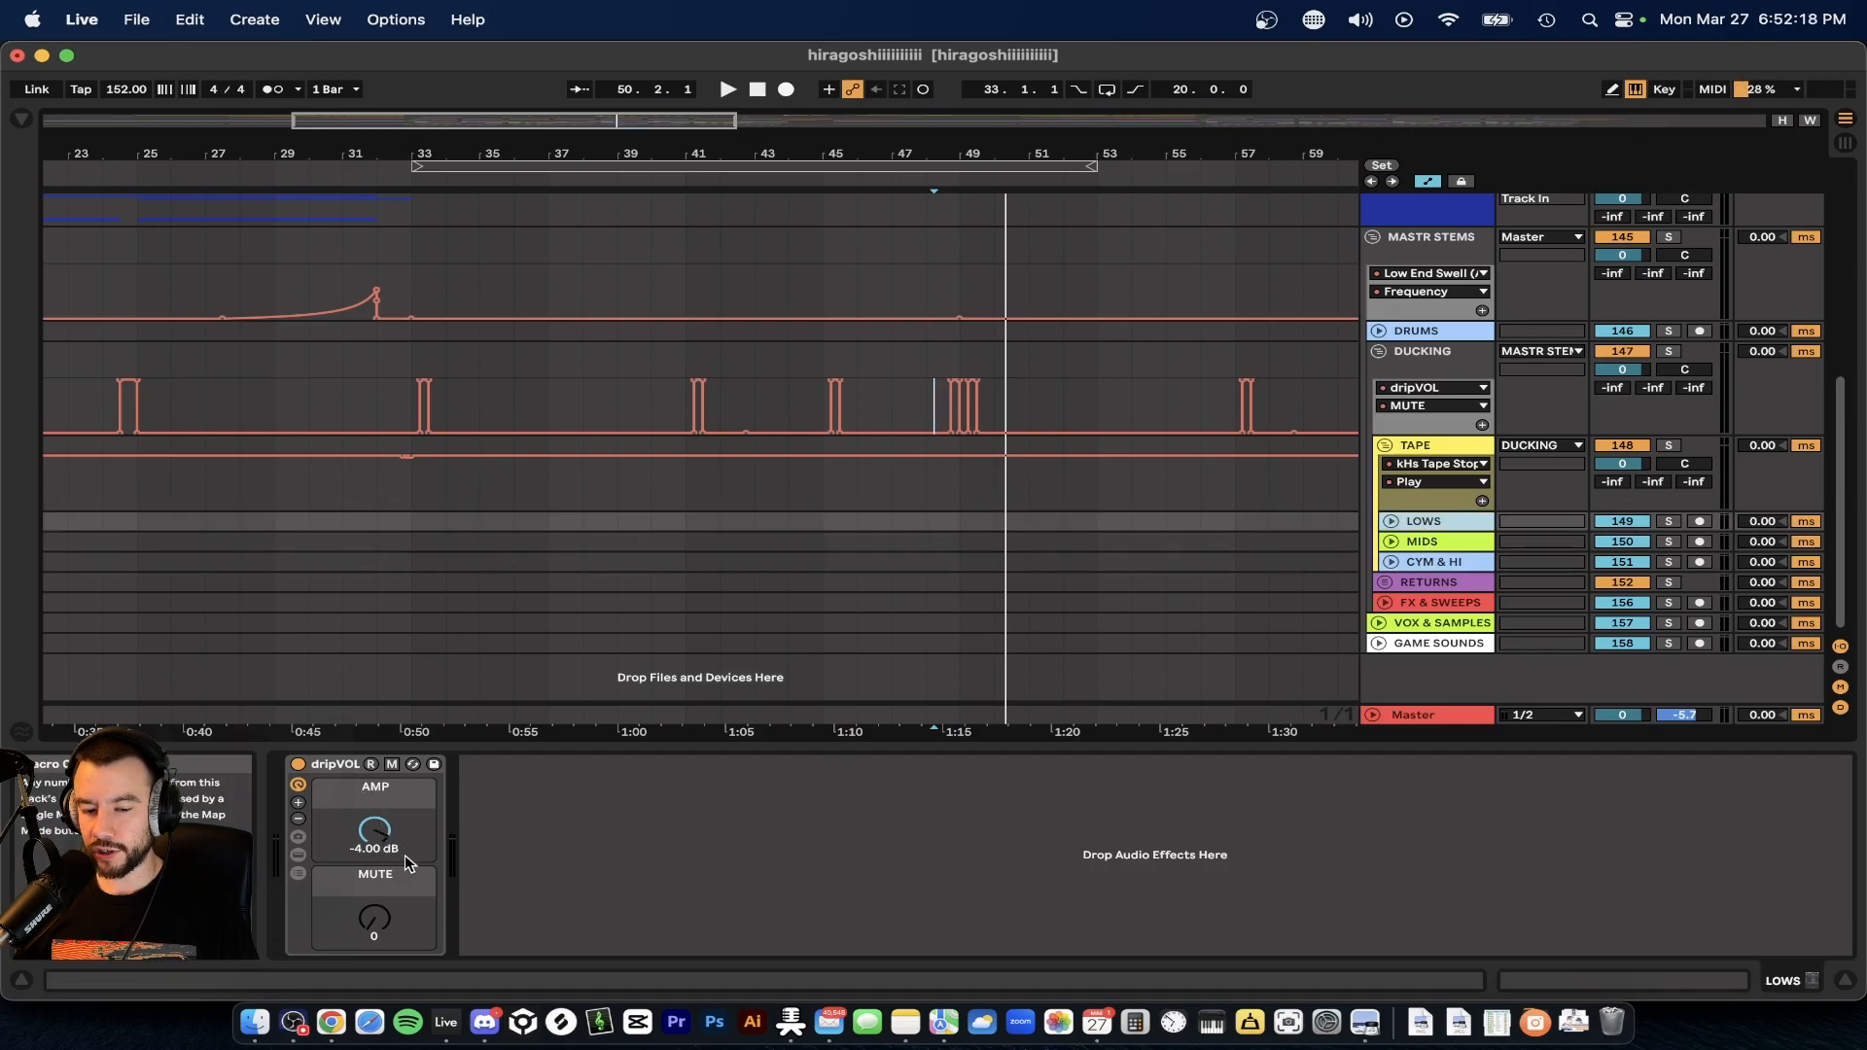
pyautogui.click(1392, 522)
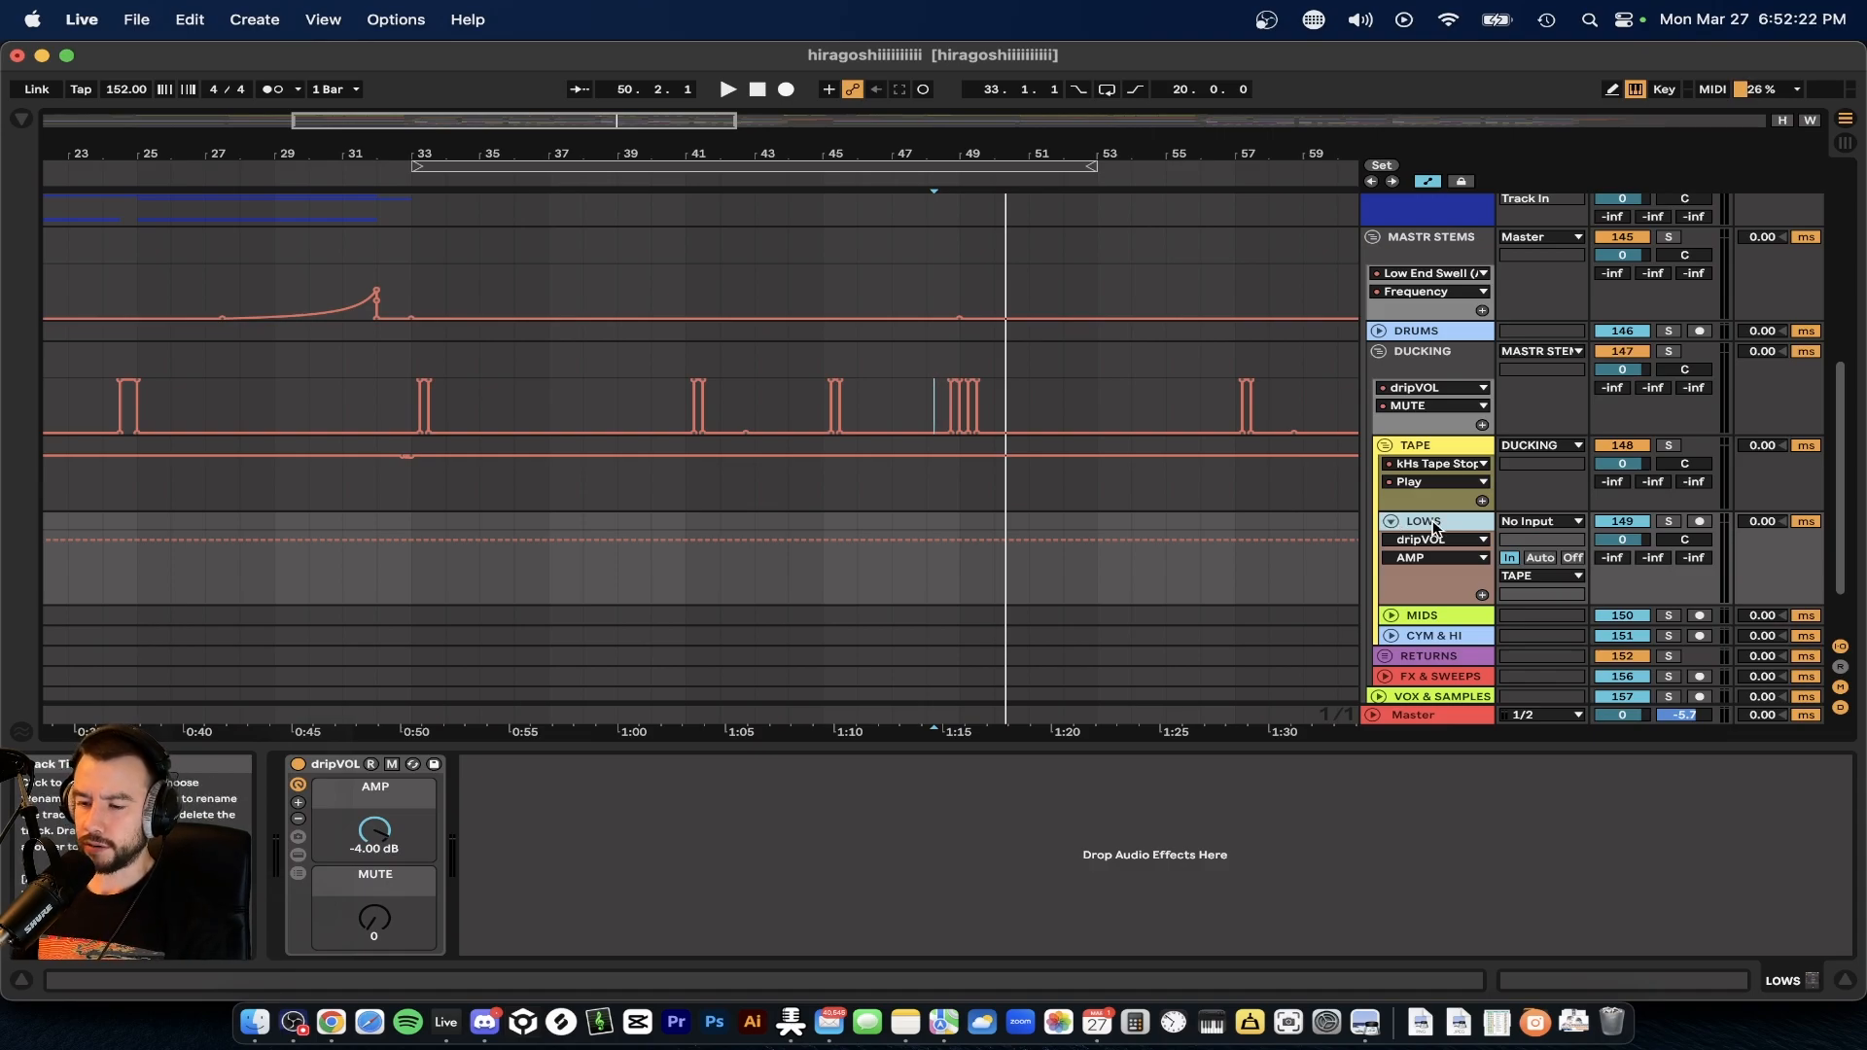
pyautogui.scroll(-3, 1433, 528)
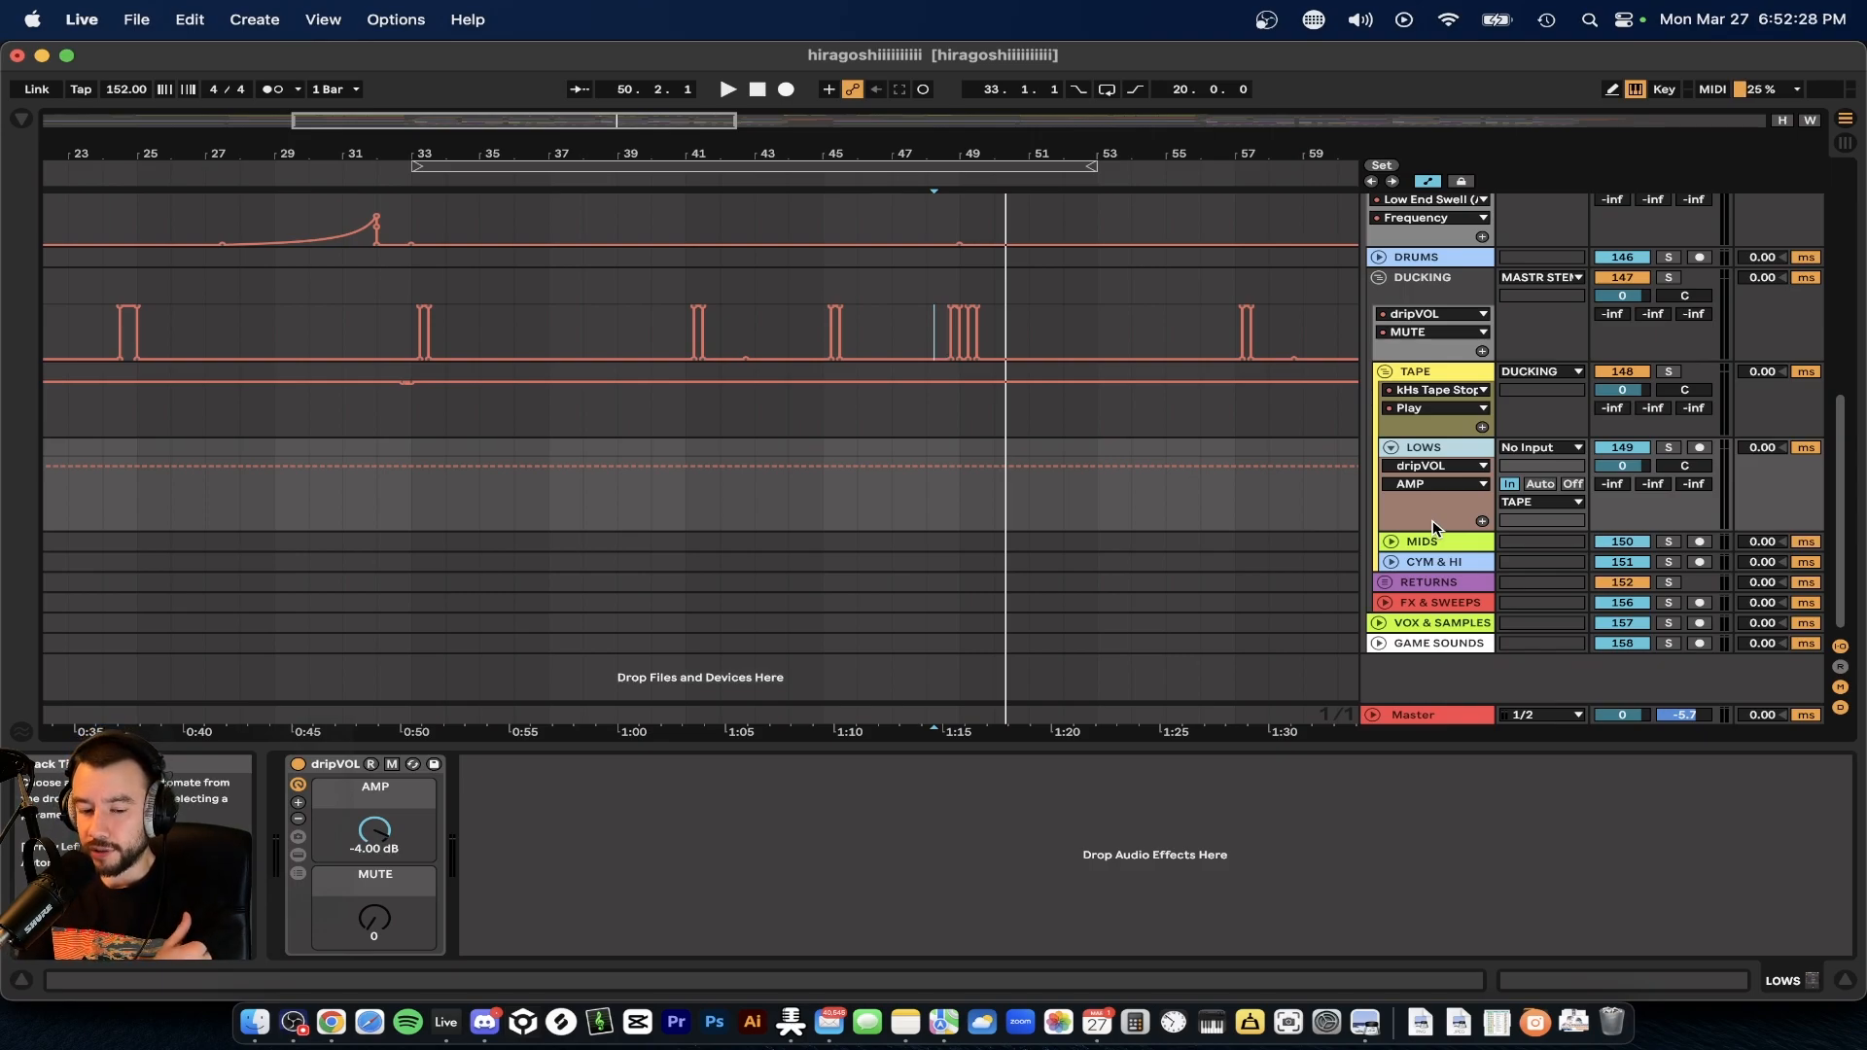
pyautogui.press('space')
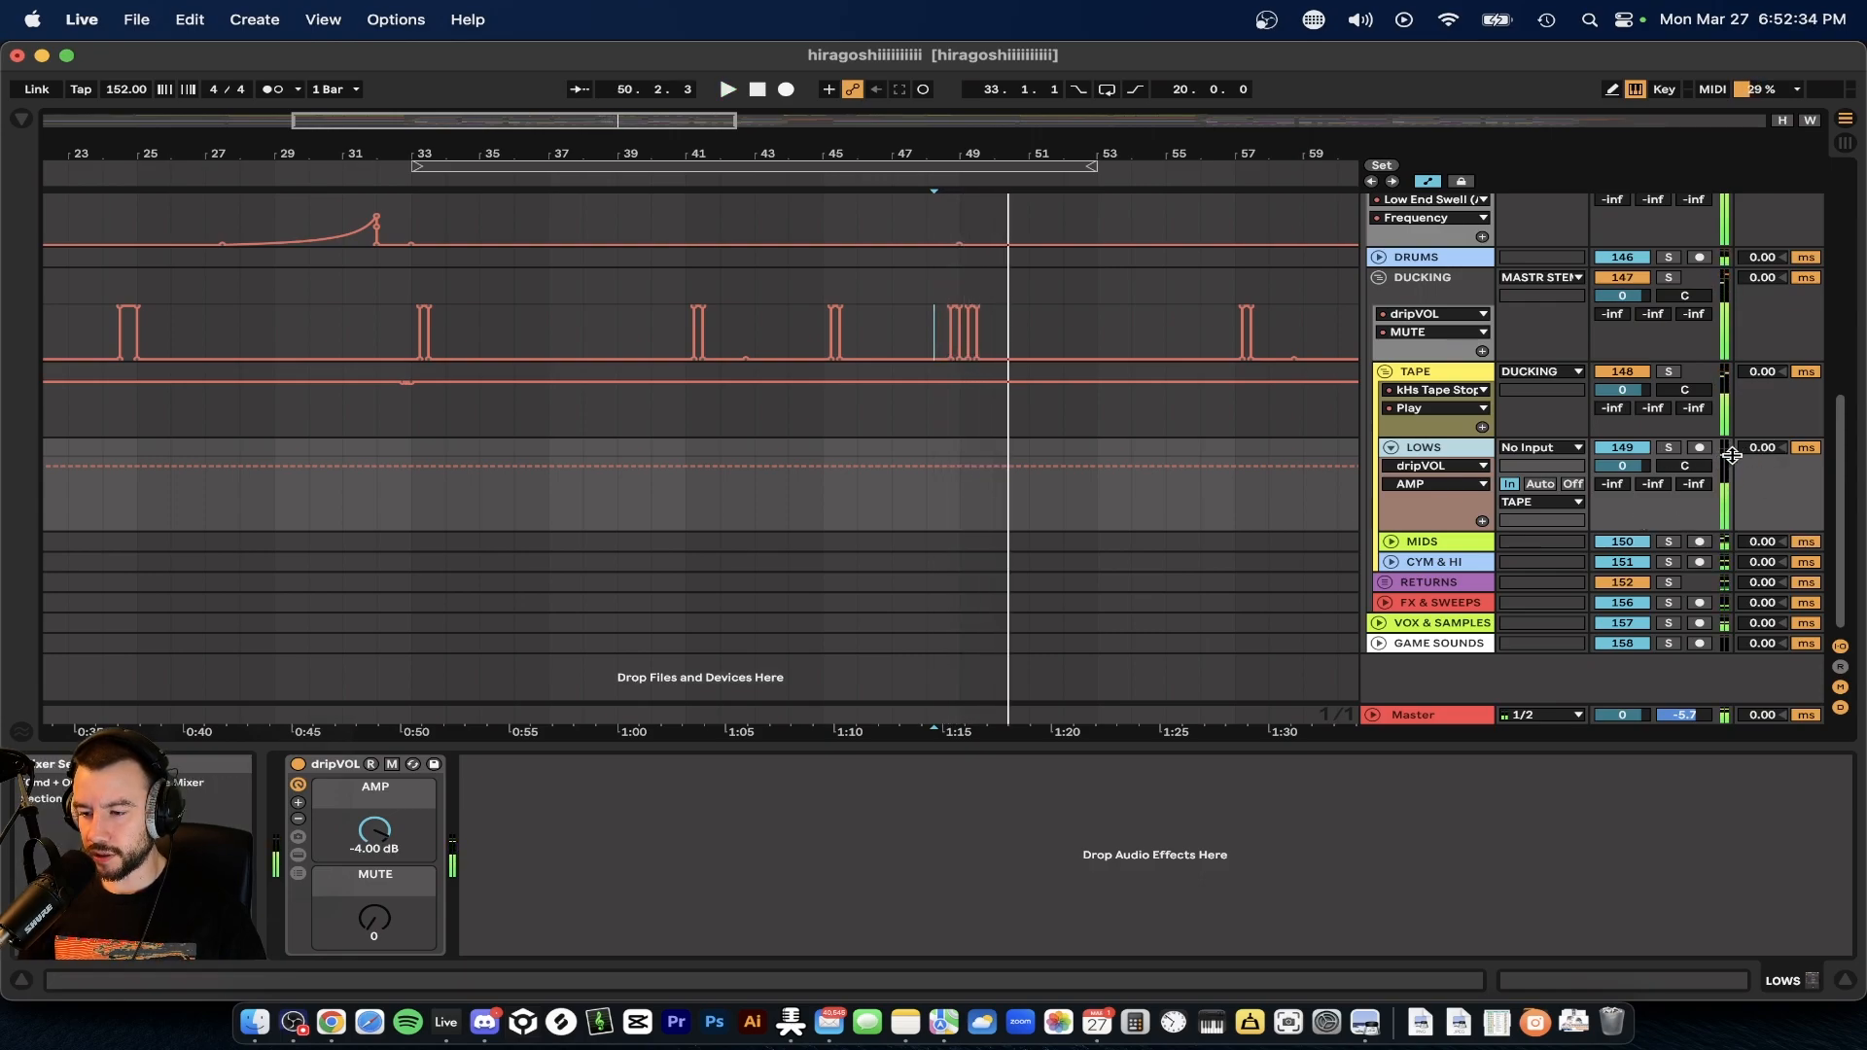
# - Inspect the dripVOL devices on the VOX & SAMPLES, FX & SWEEPS and GAME SOUNDS stems, and return to the TAPE group's devices
pyautogui.click(1400, 627)
pyautogui.click(1412, 605)
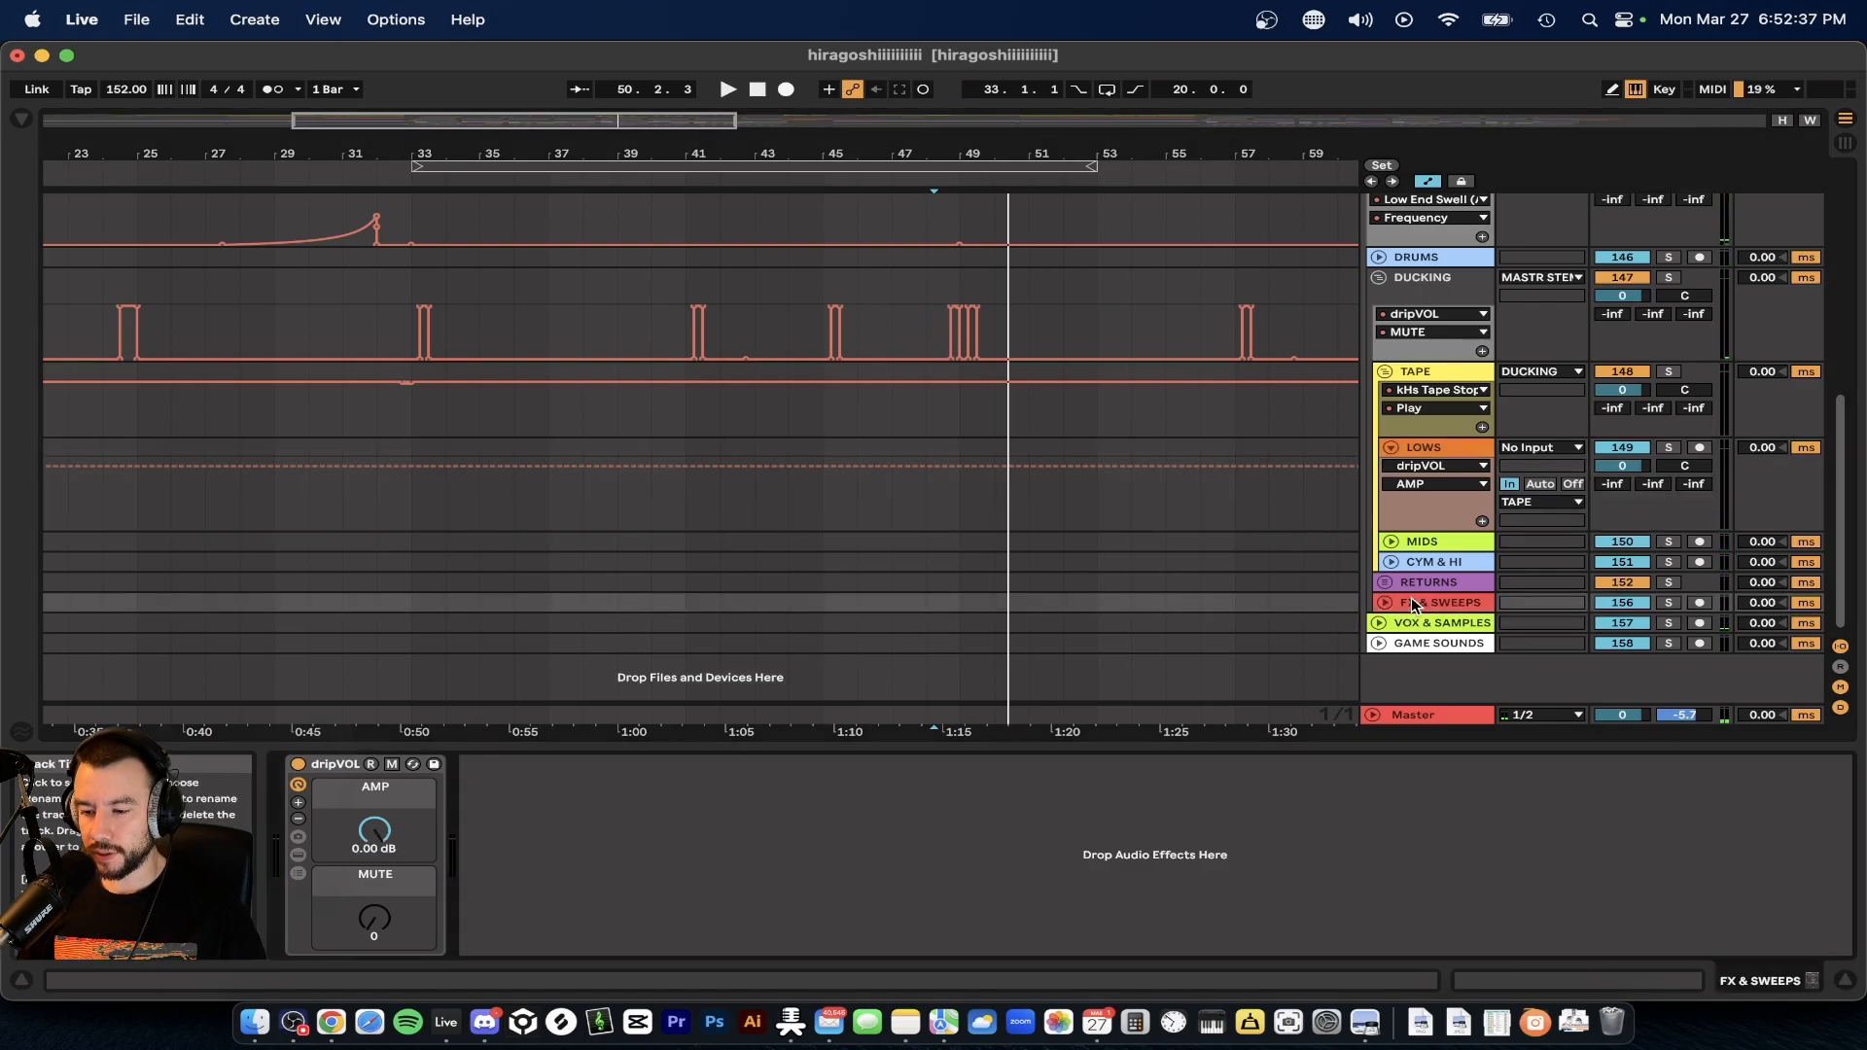
pyautogui.click(1414, 647)
pyautogui.click(1407, 373)
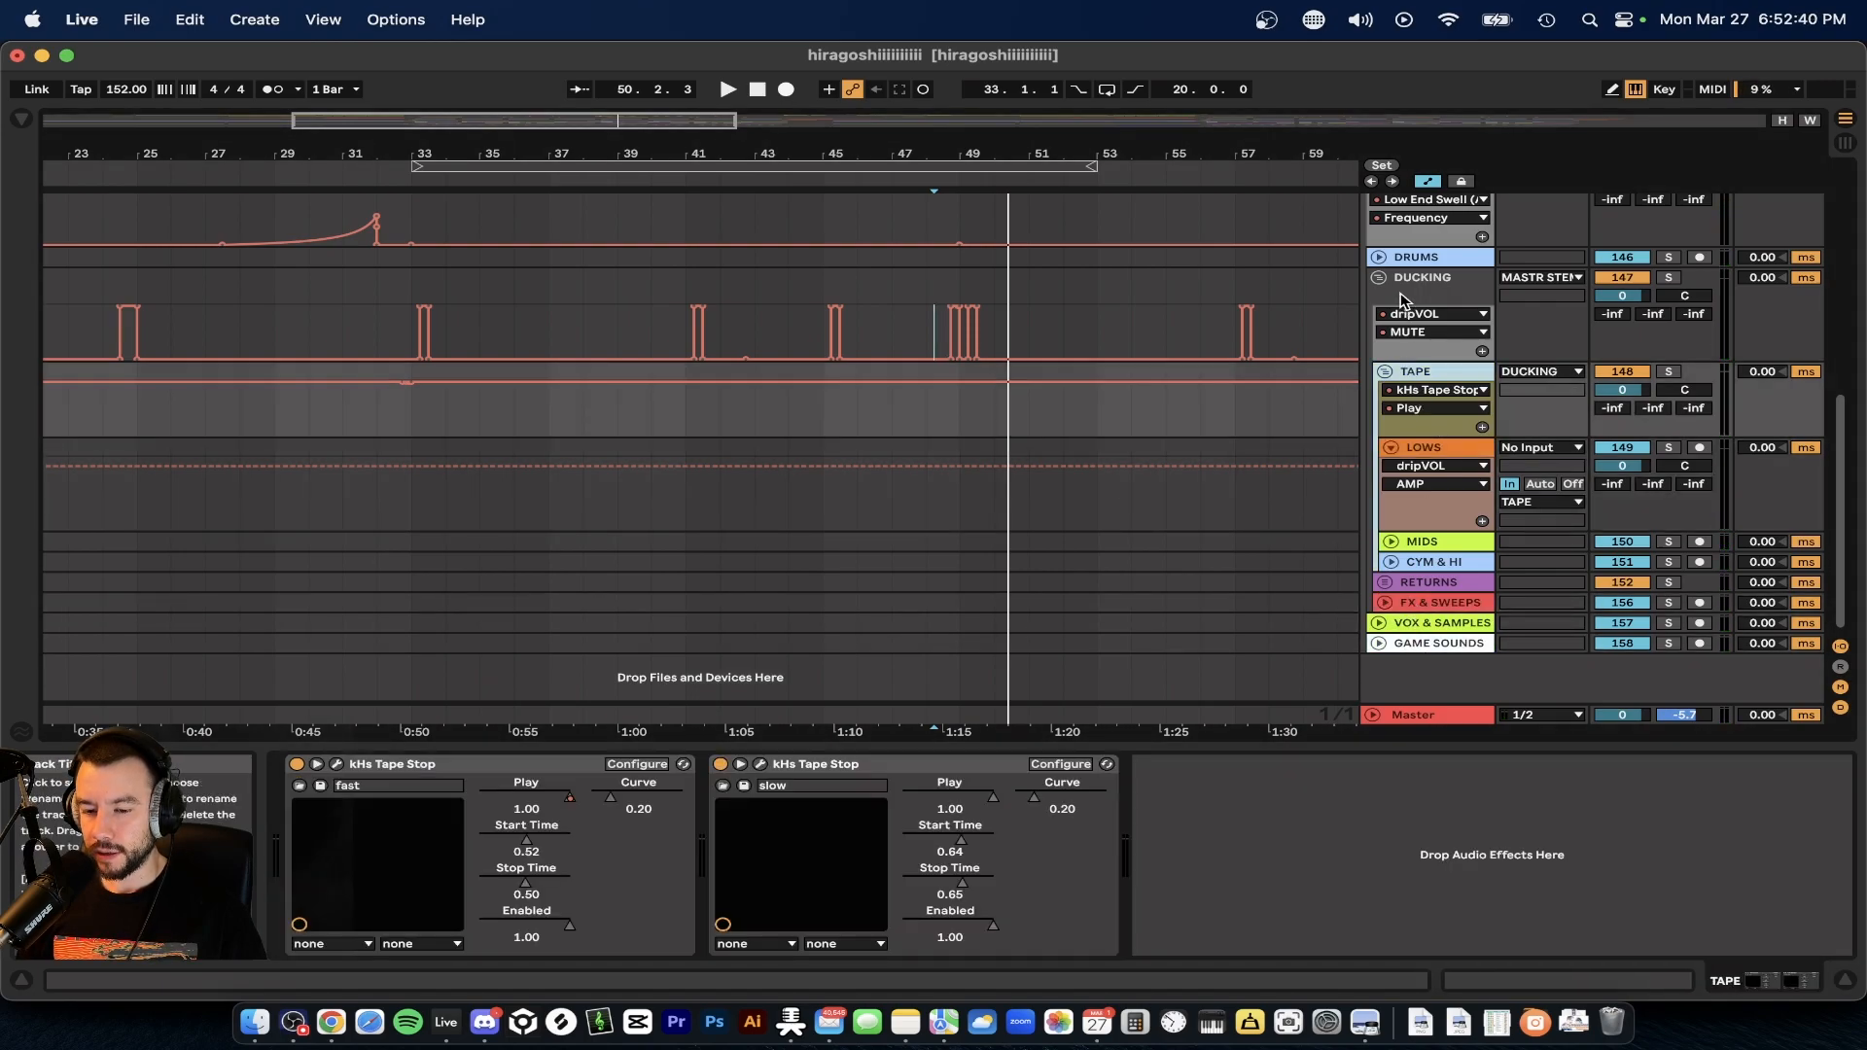
# - Select the DUCKING group's Glue Compressor and watch how it responds while playing from 48.2.1
pyautogui.click(1405, 300)
pyautogui.hscroll(5, 1533, 797)
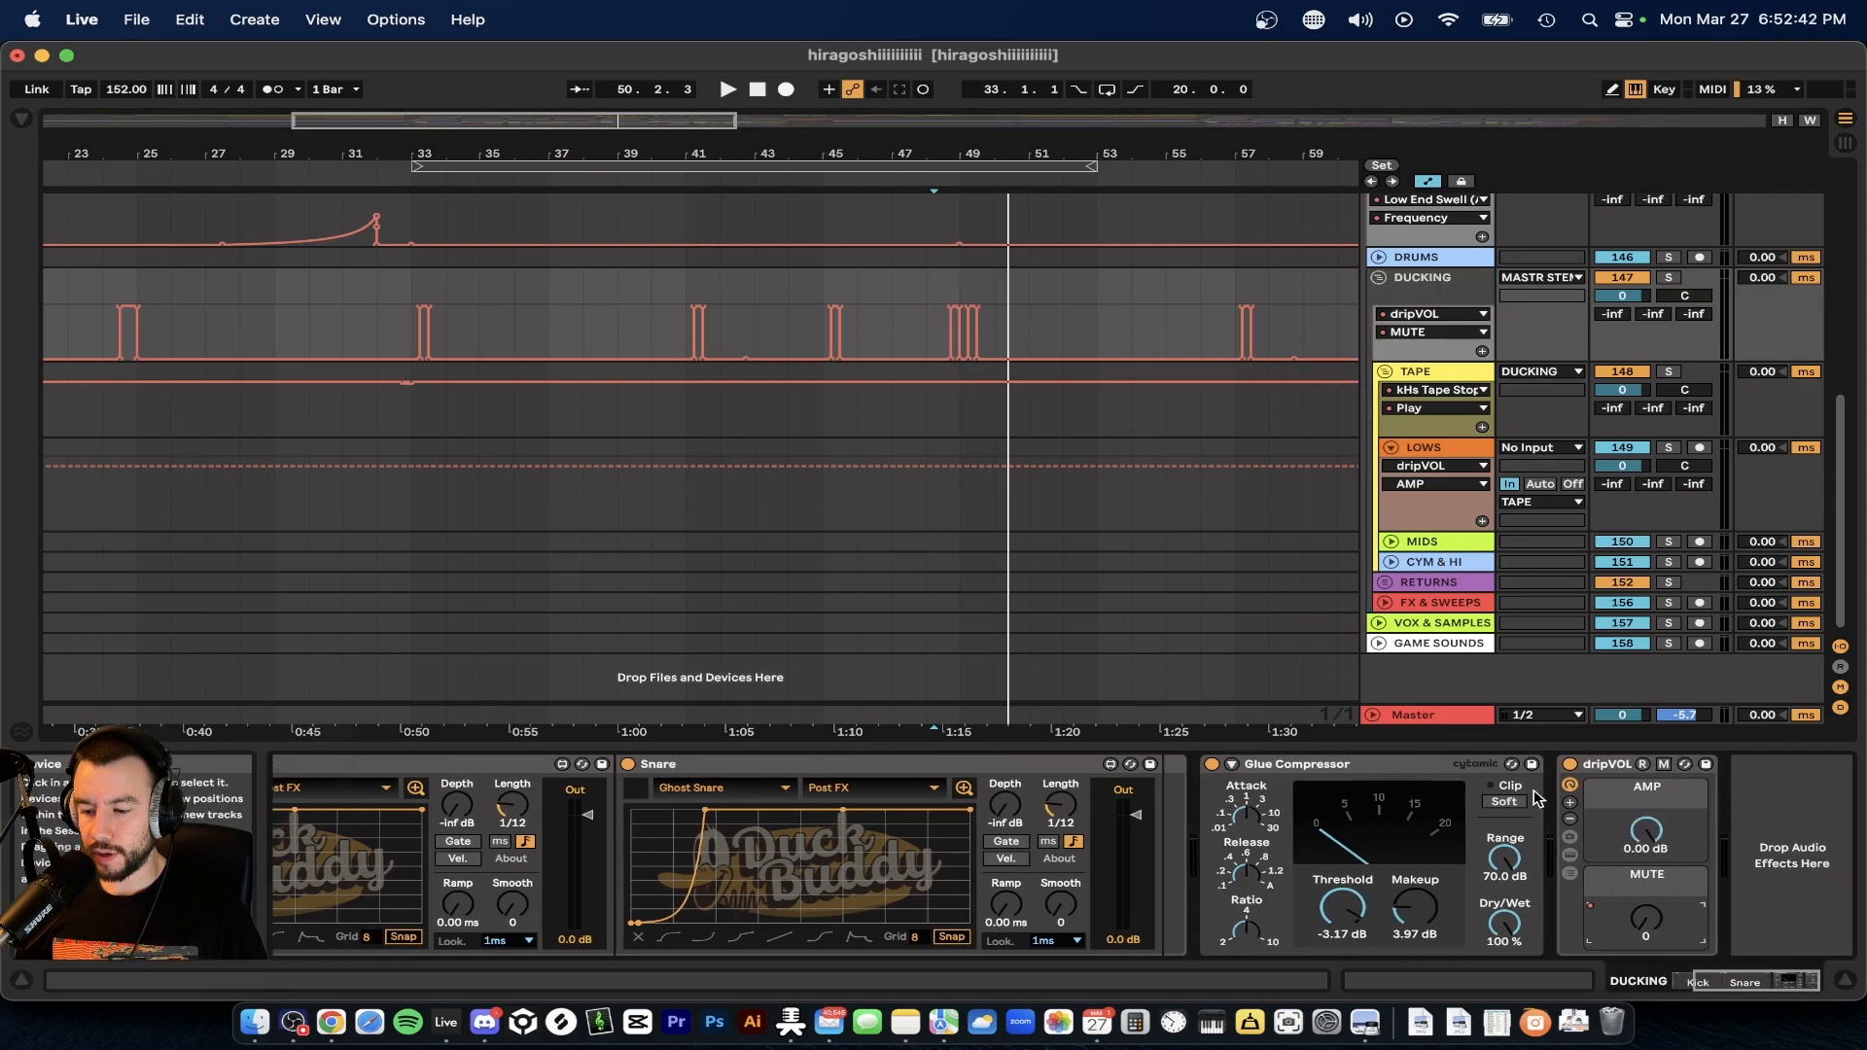
pyautogui.click(1434, 292)
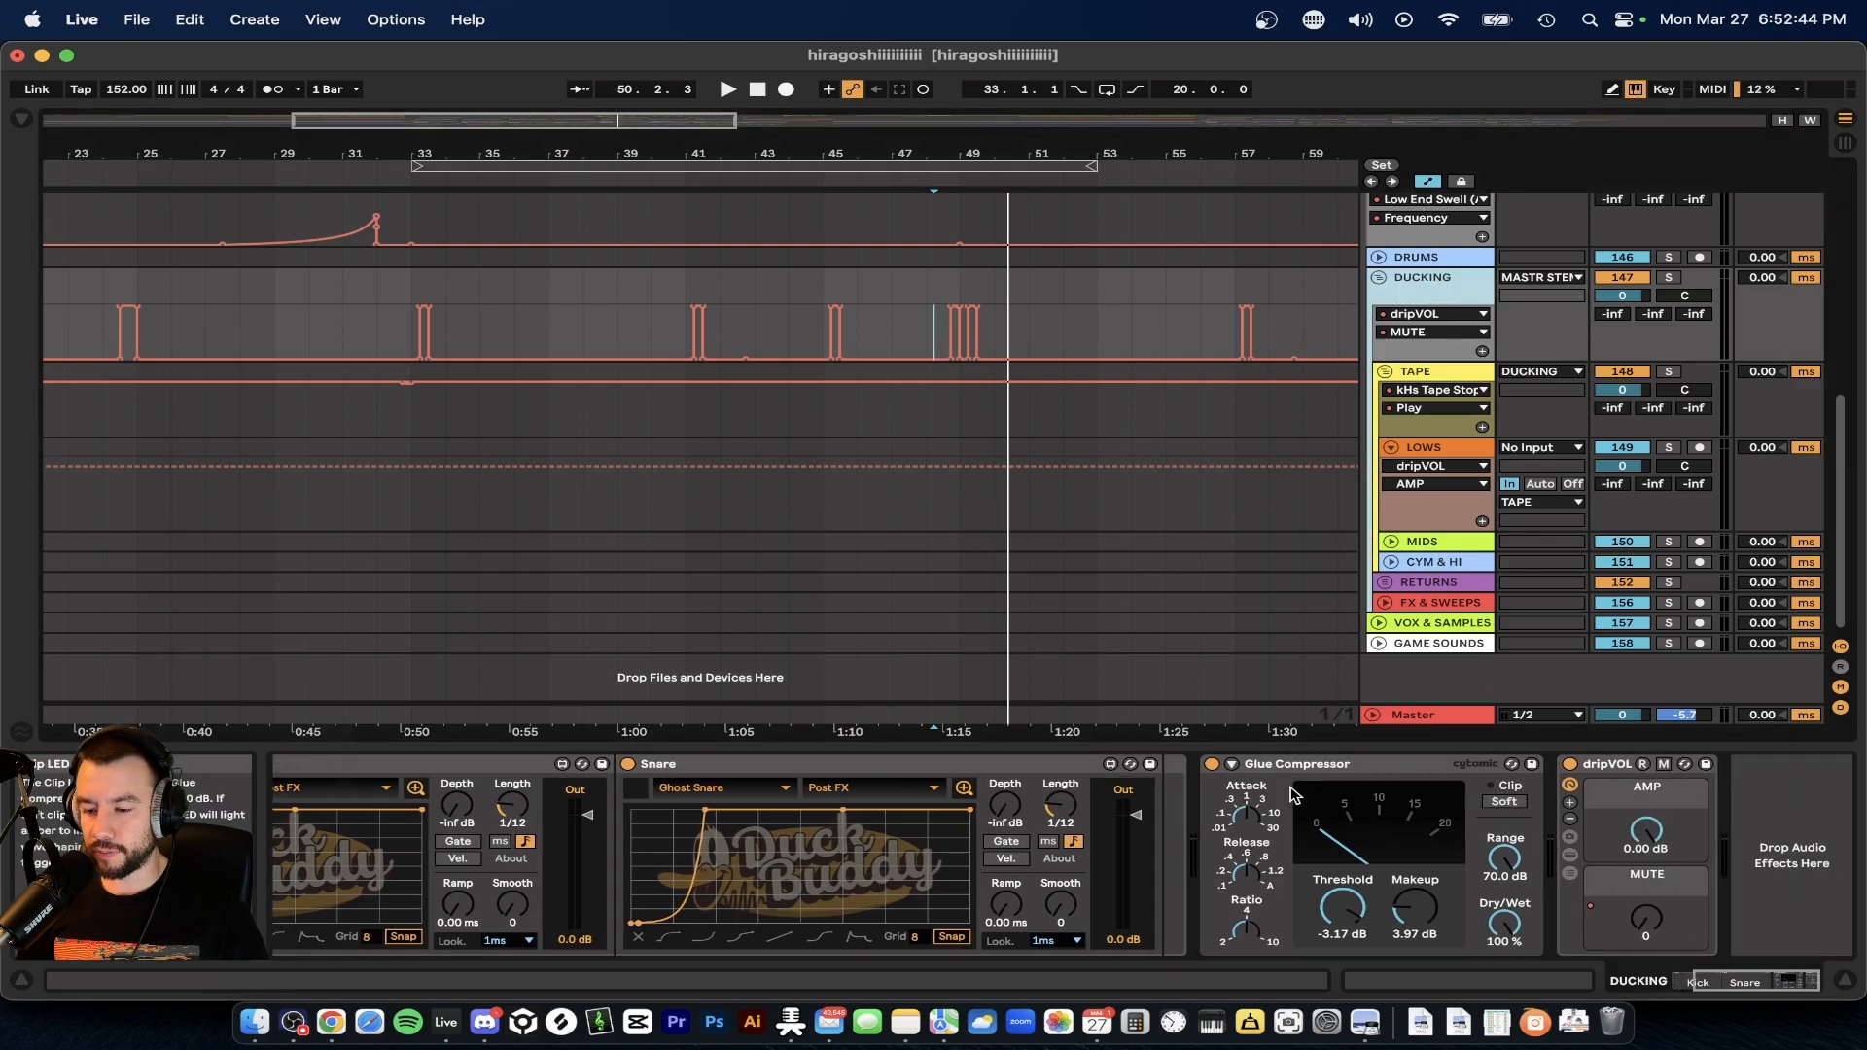
pyautogui.click(1274, 769)
pyautogui.press('space')
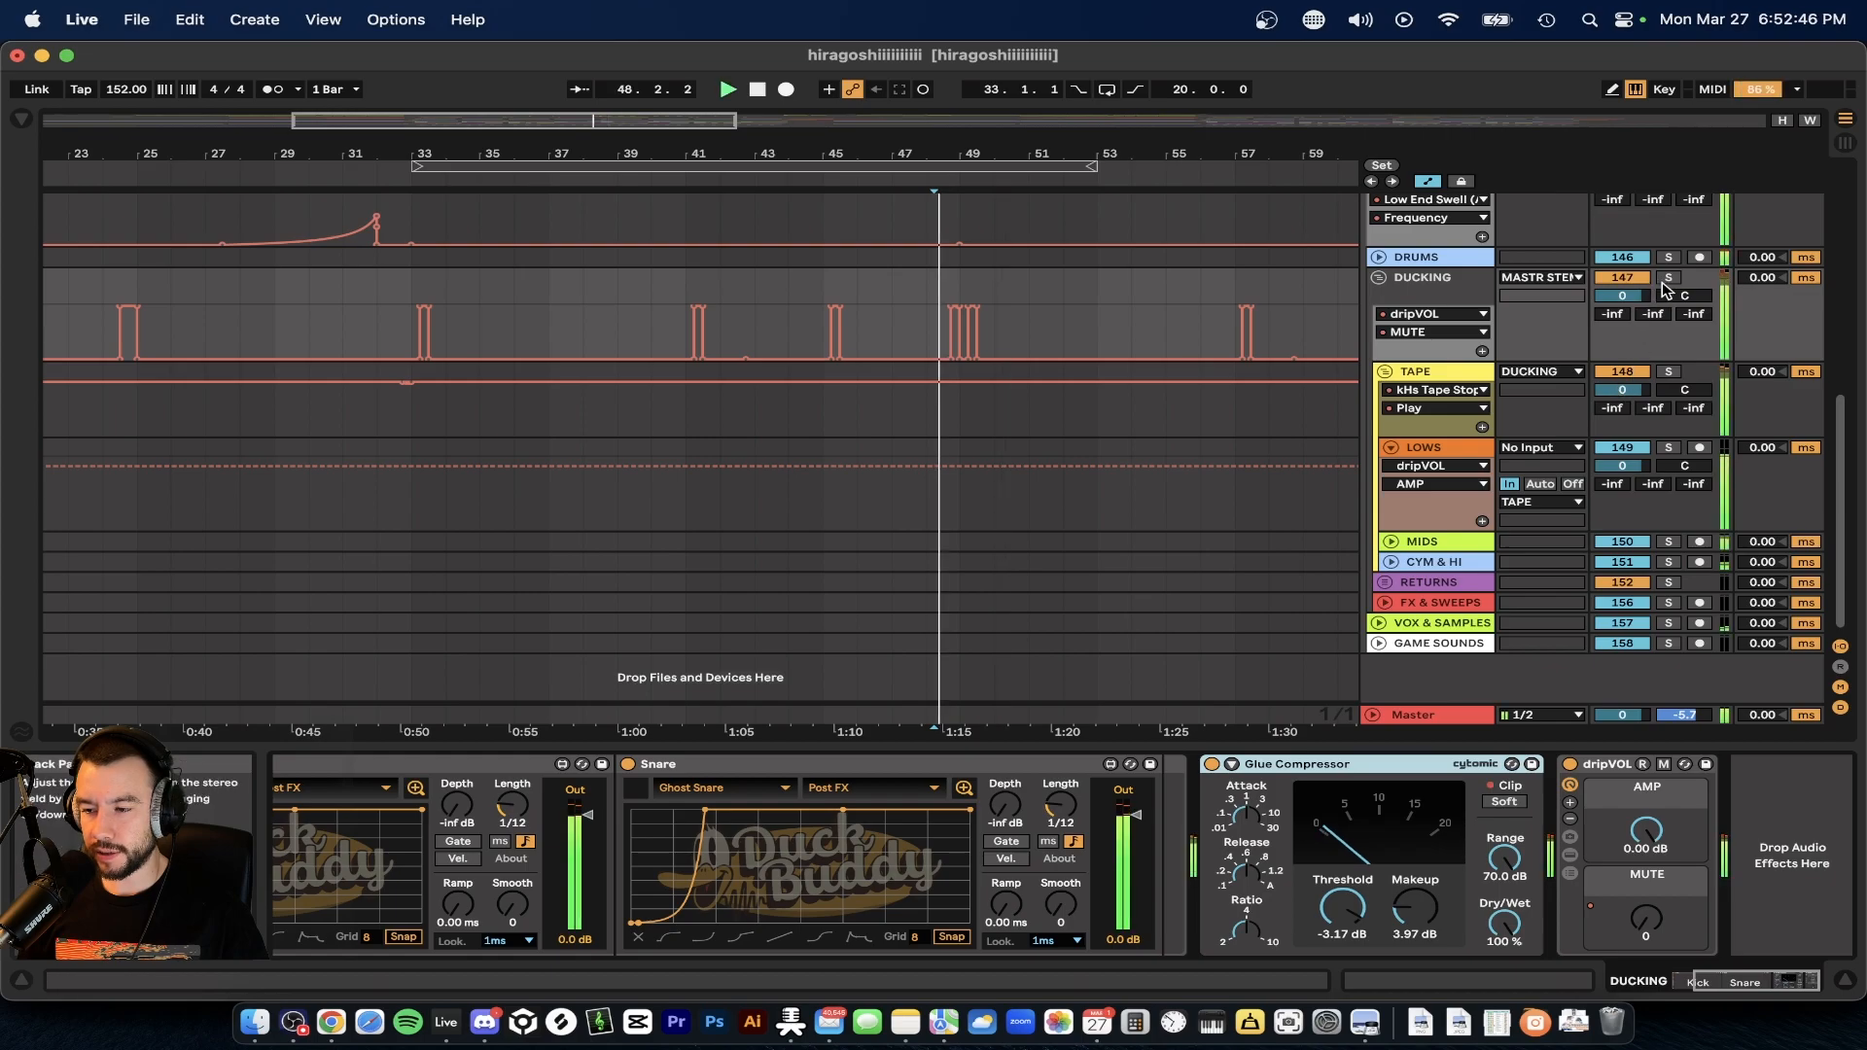
pyautogui.scroll(5, 1311, 610)
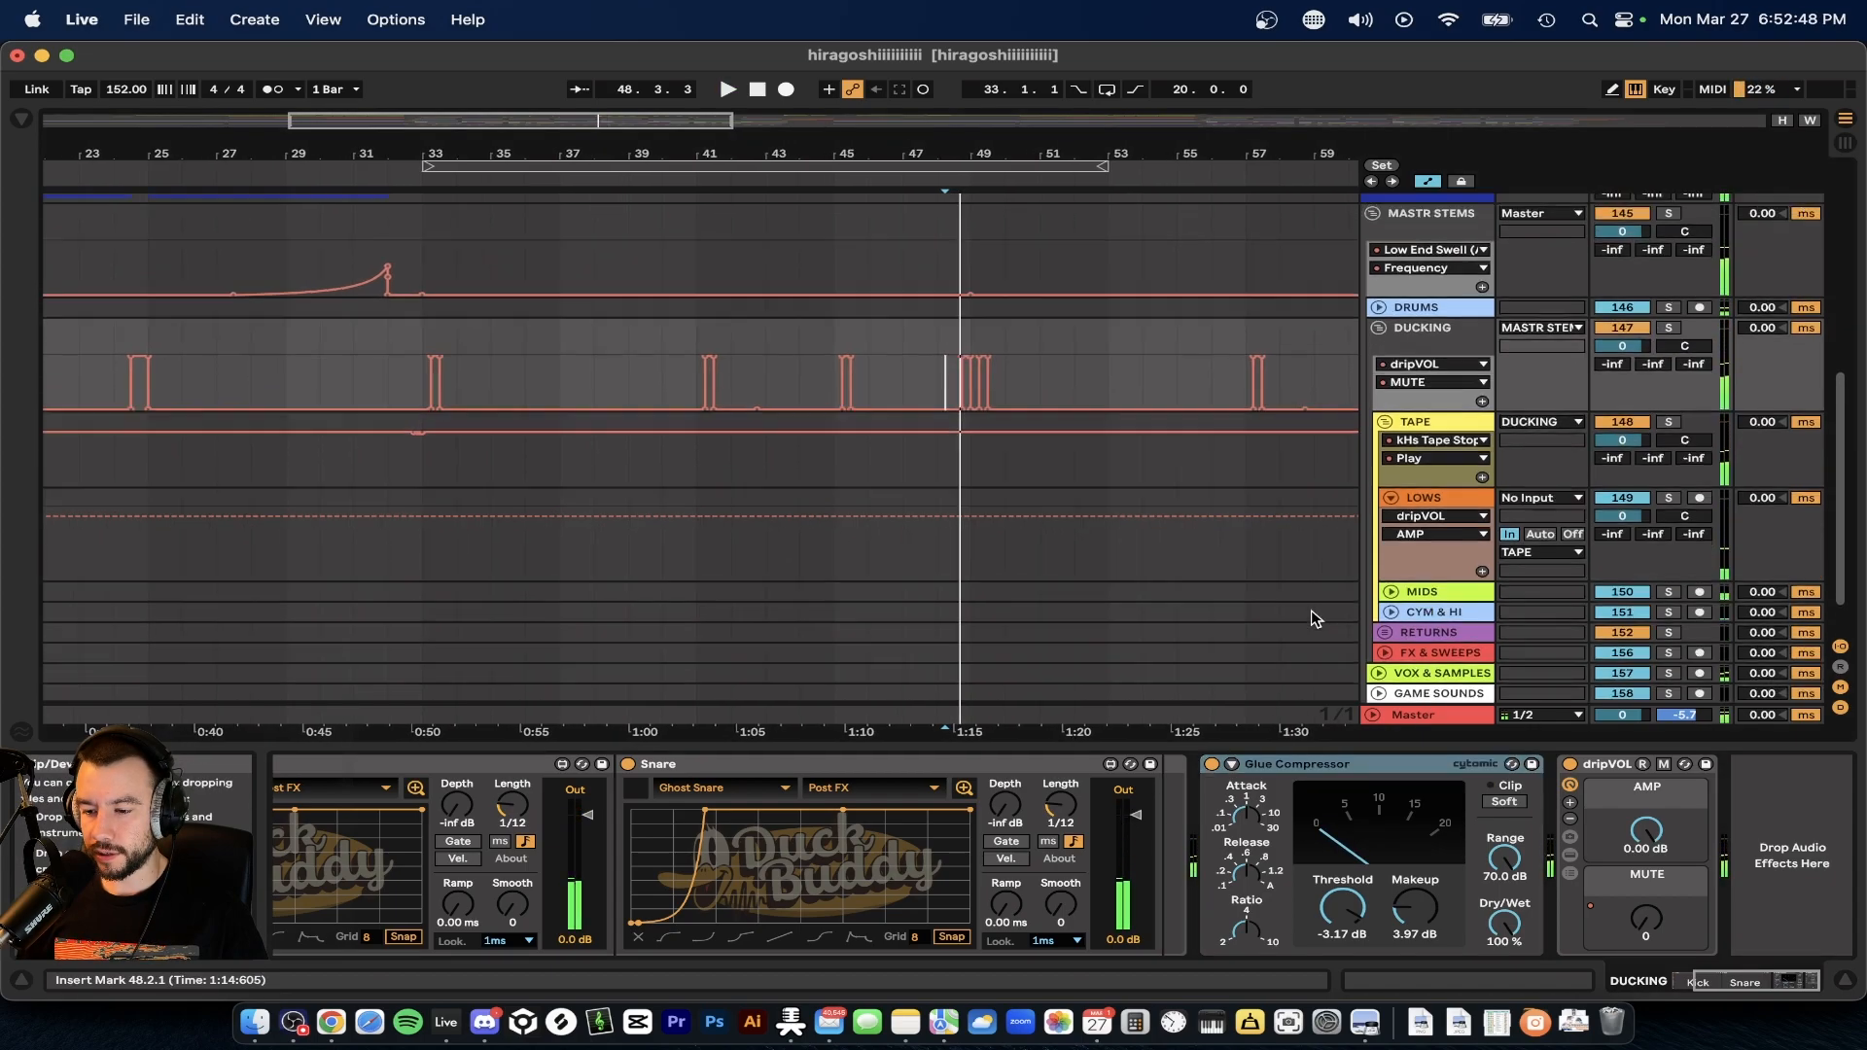
# - Fold the DUCKING group and compare its device chain with those of the DRUMS and VOX & SAMPLES stems
pyautogui.click(1418, 362)
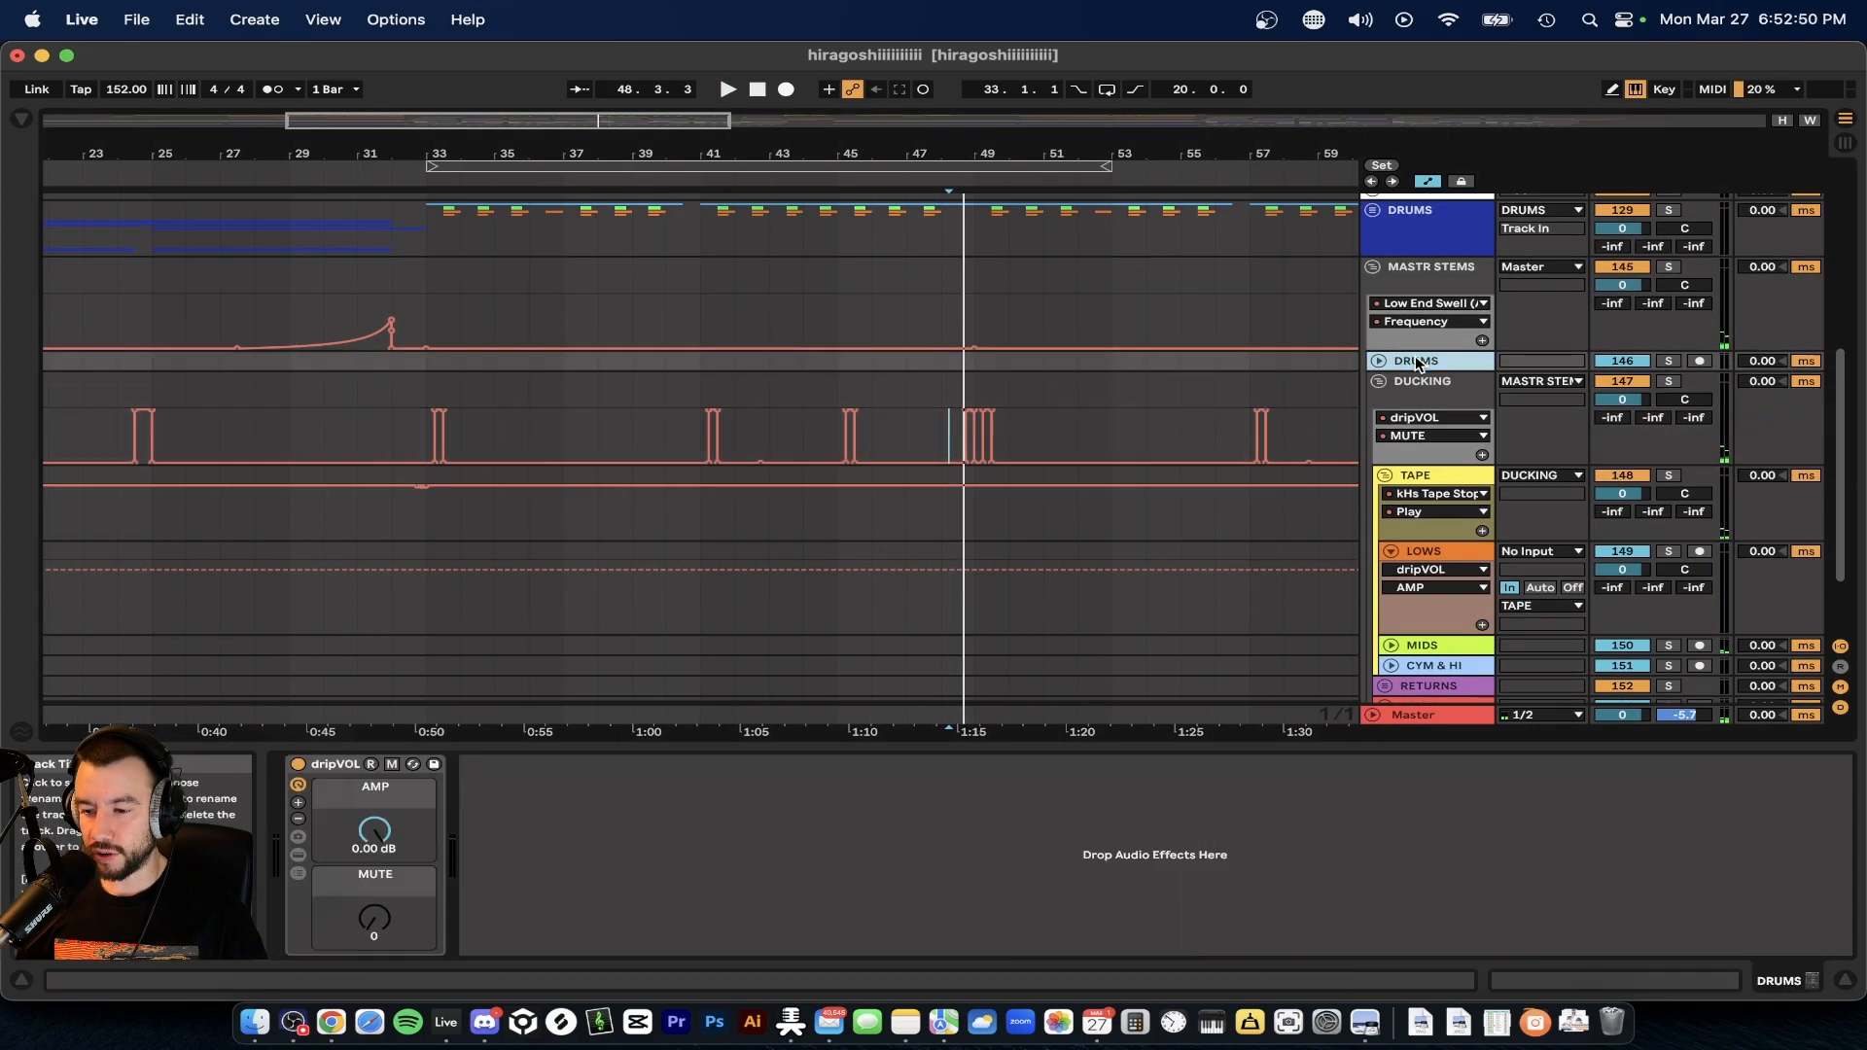
pyautogui.click(1417, 389)
pyautogui.click(1379, 382)
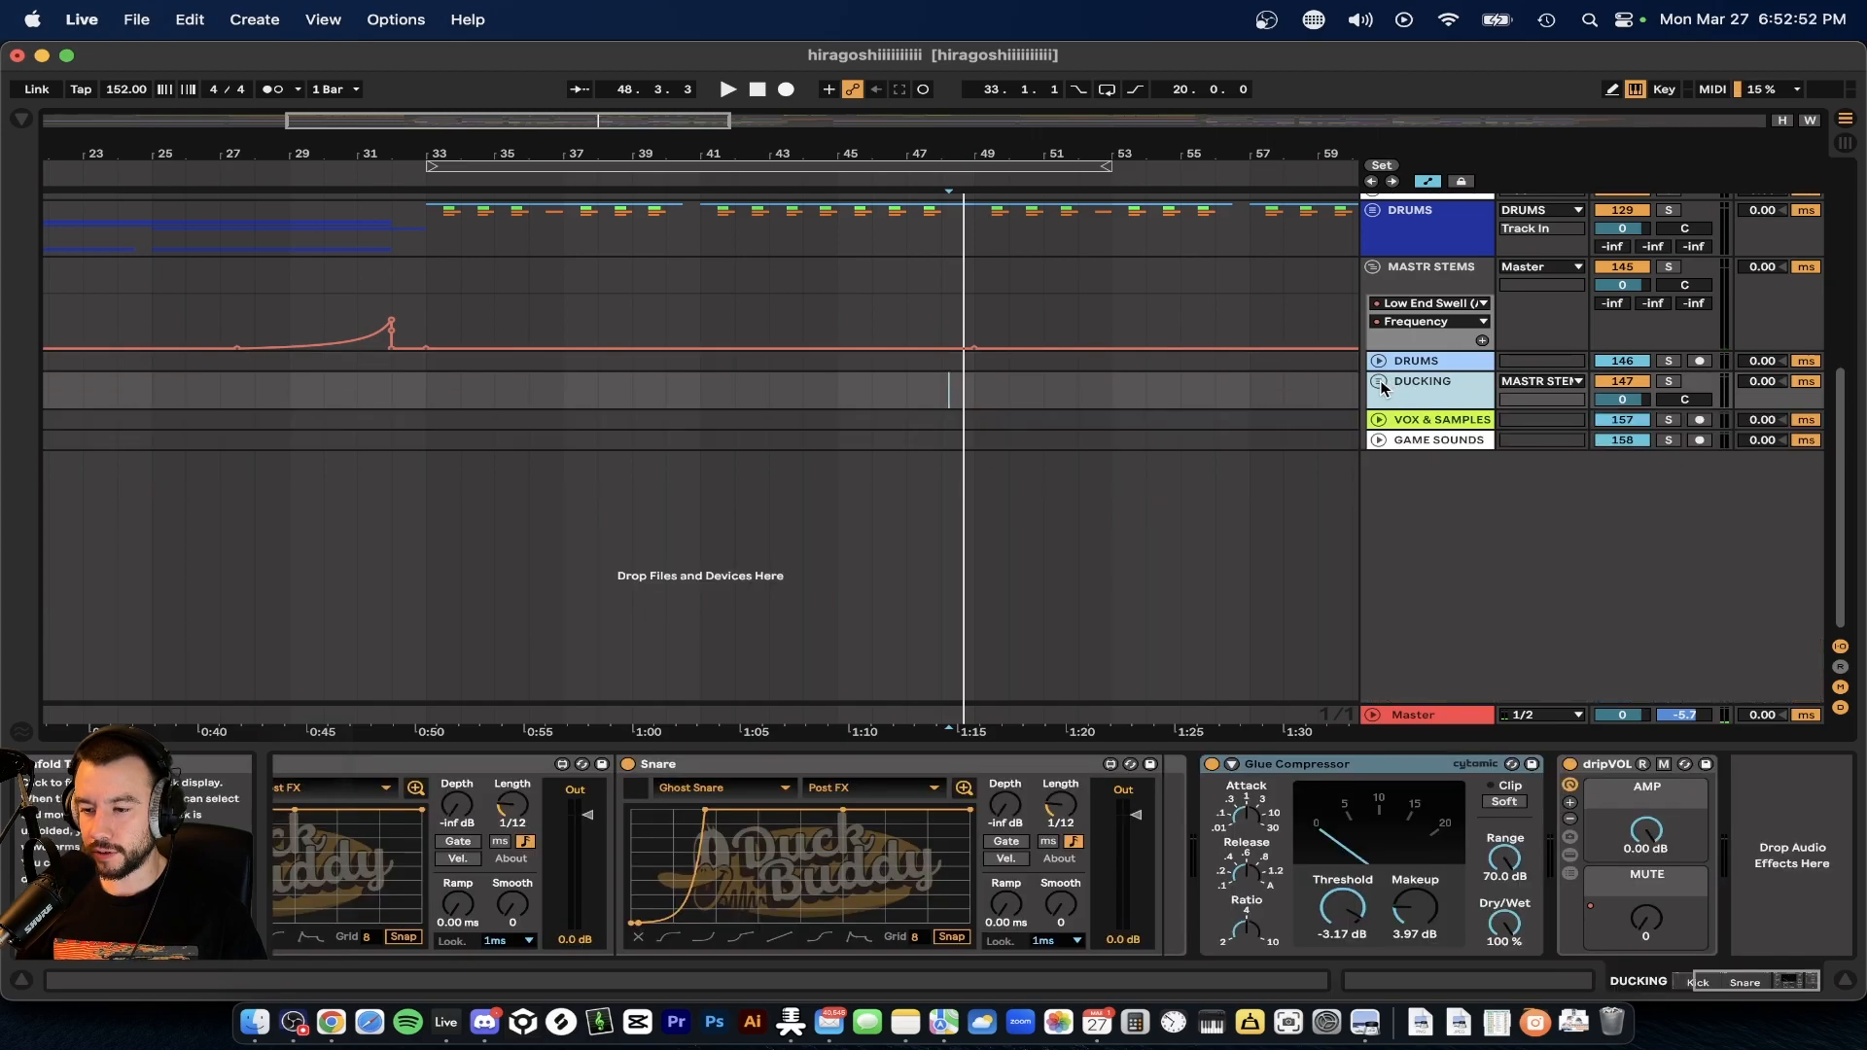
pyautogui.click(1415, 365)
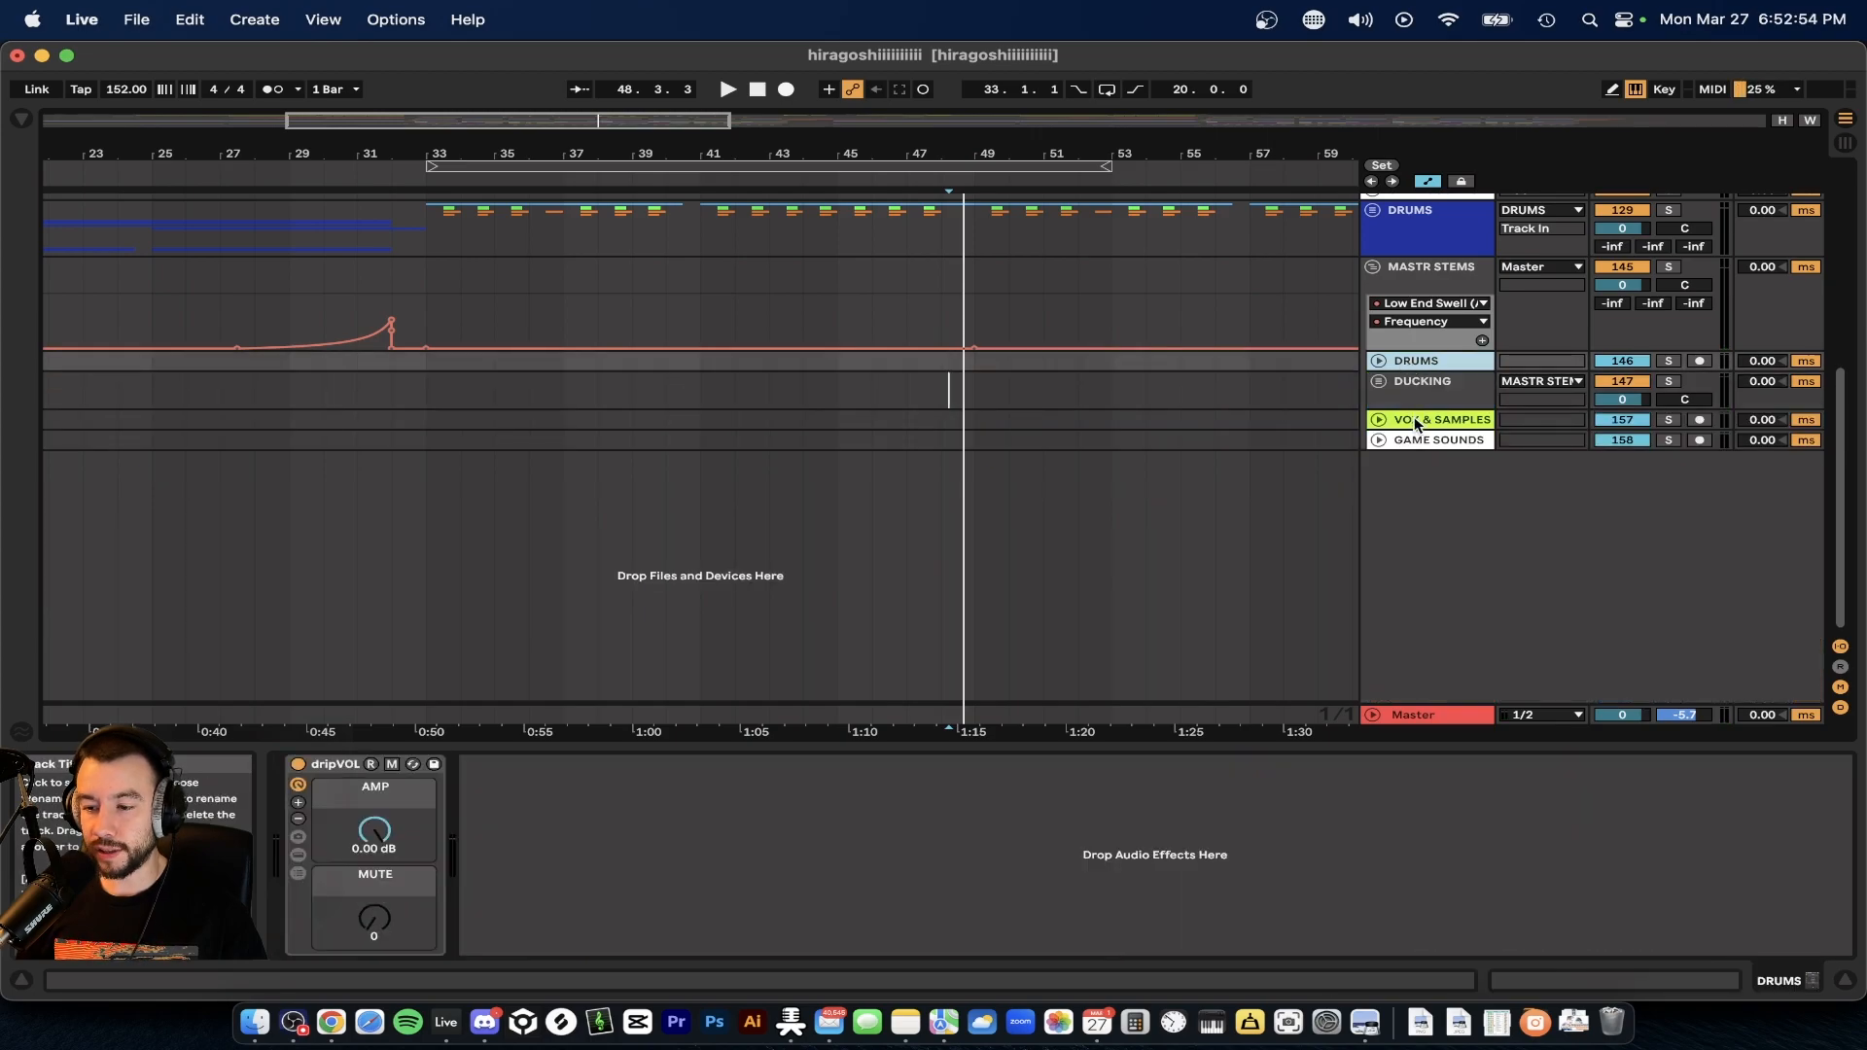
pyautogui.click(1417, 421)
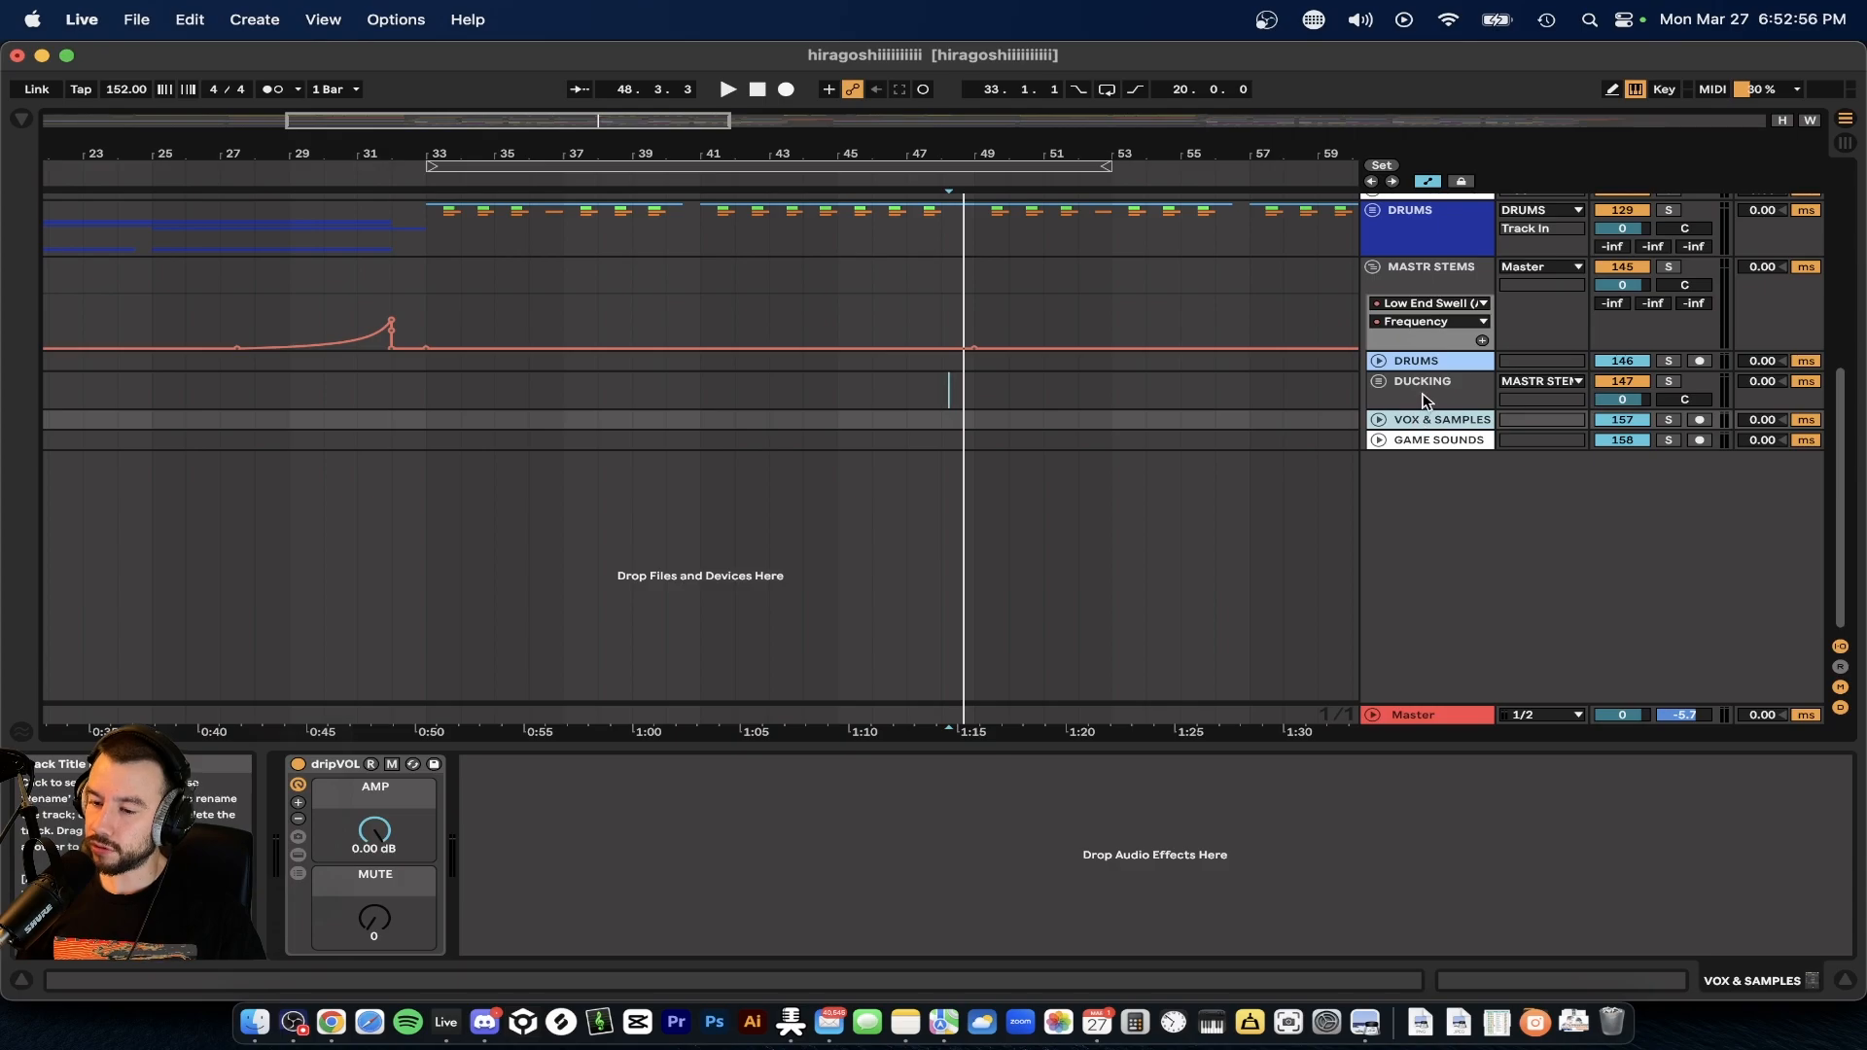
pyautogui.click(1426, 398)
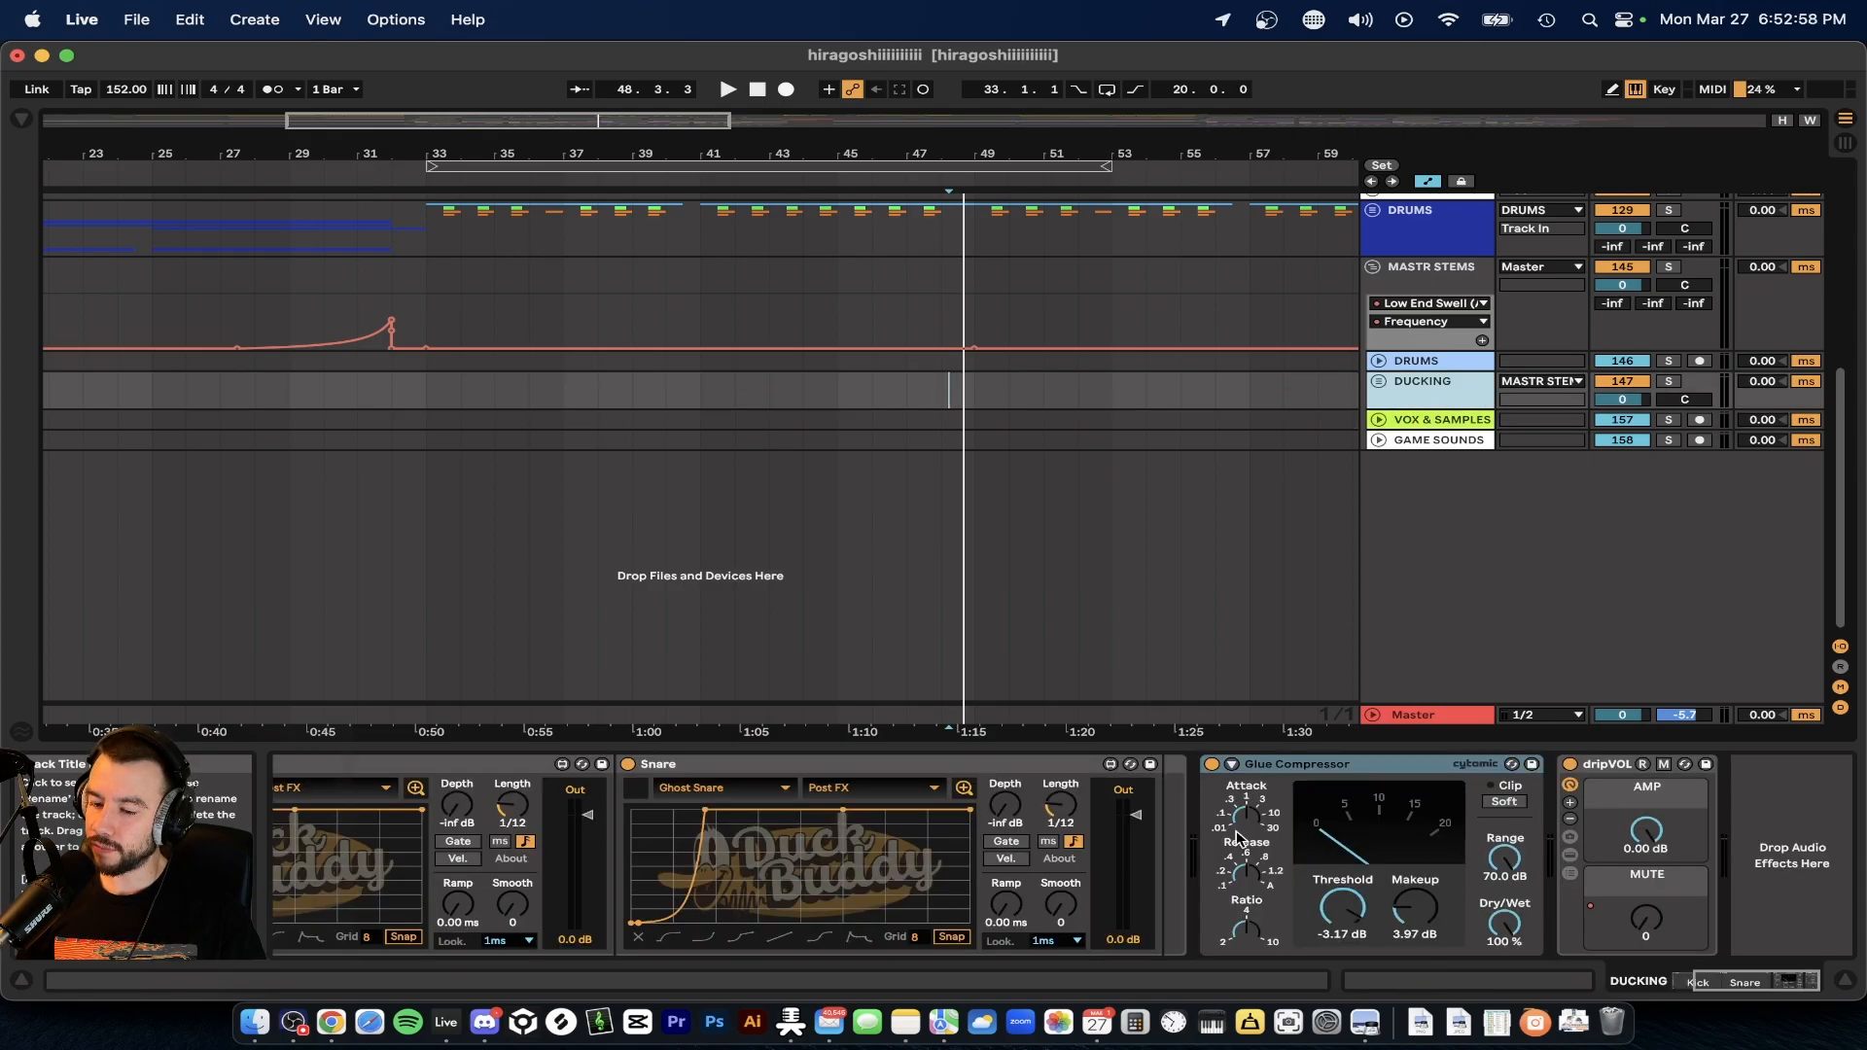
# - Recheck the device chains of the DRUMS stem, the DUCKING group and the MASTR STEMS group
pyautogui.click(1420, 361)
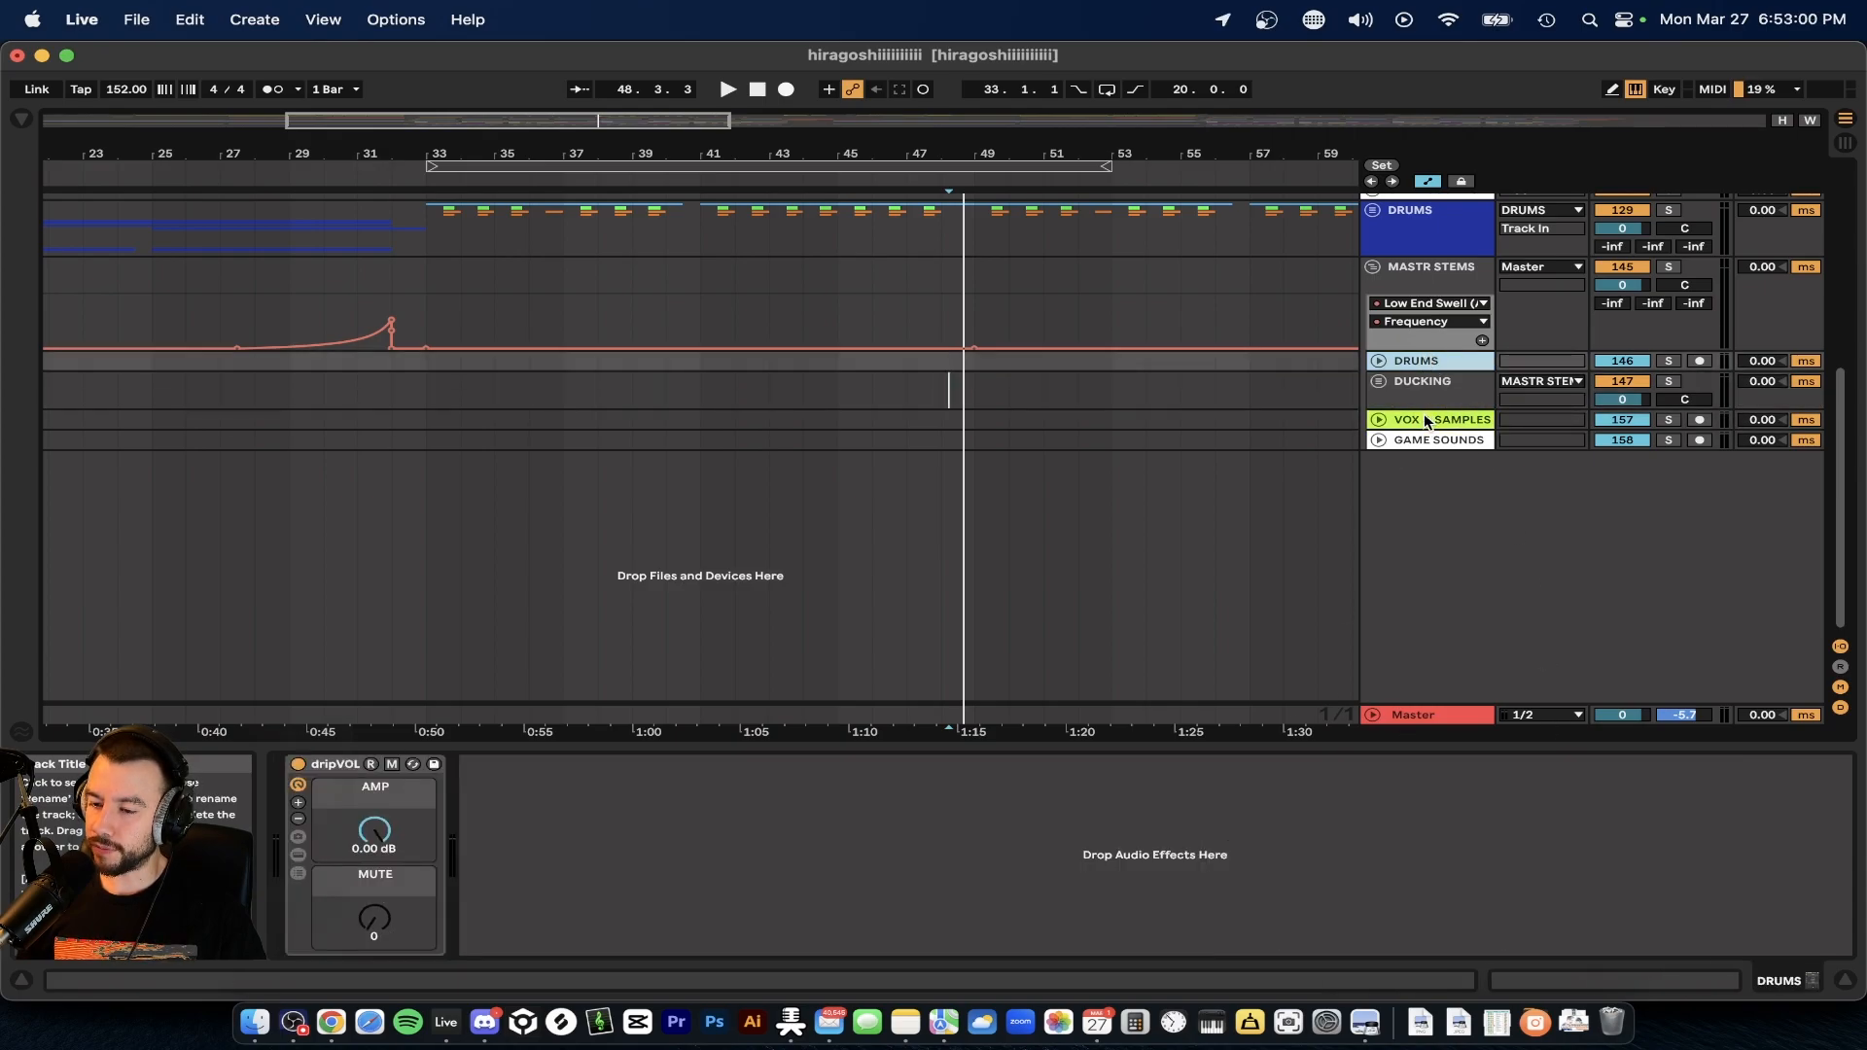
pyautogui.click(1437, 387)
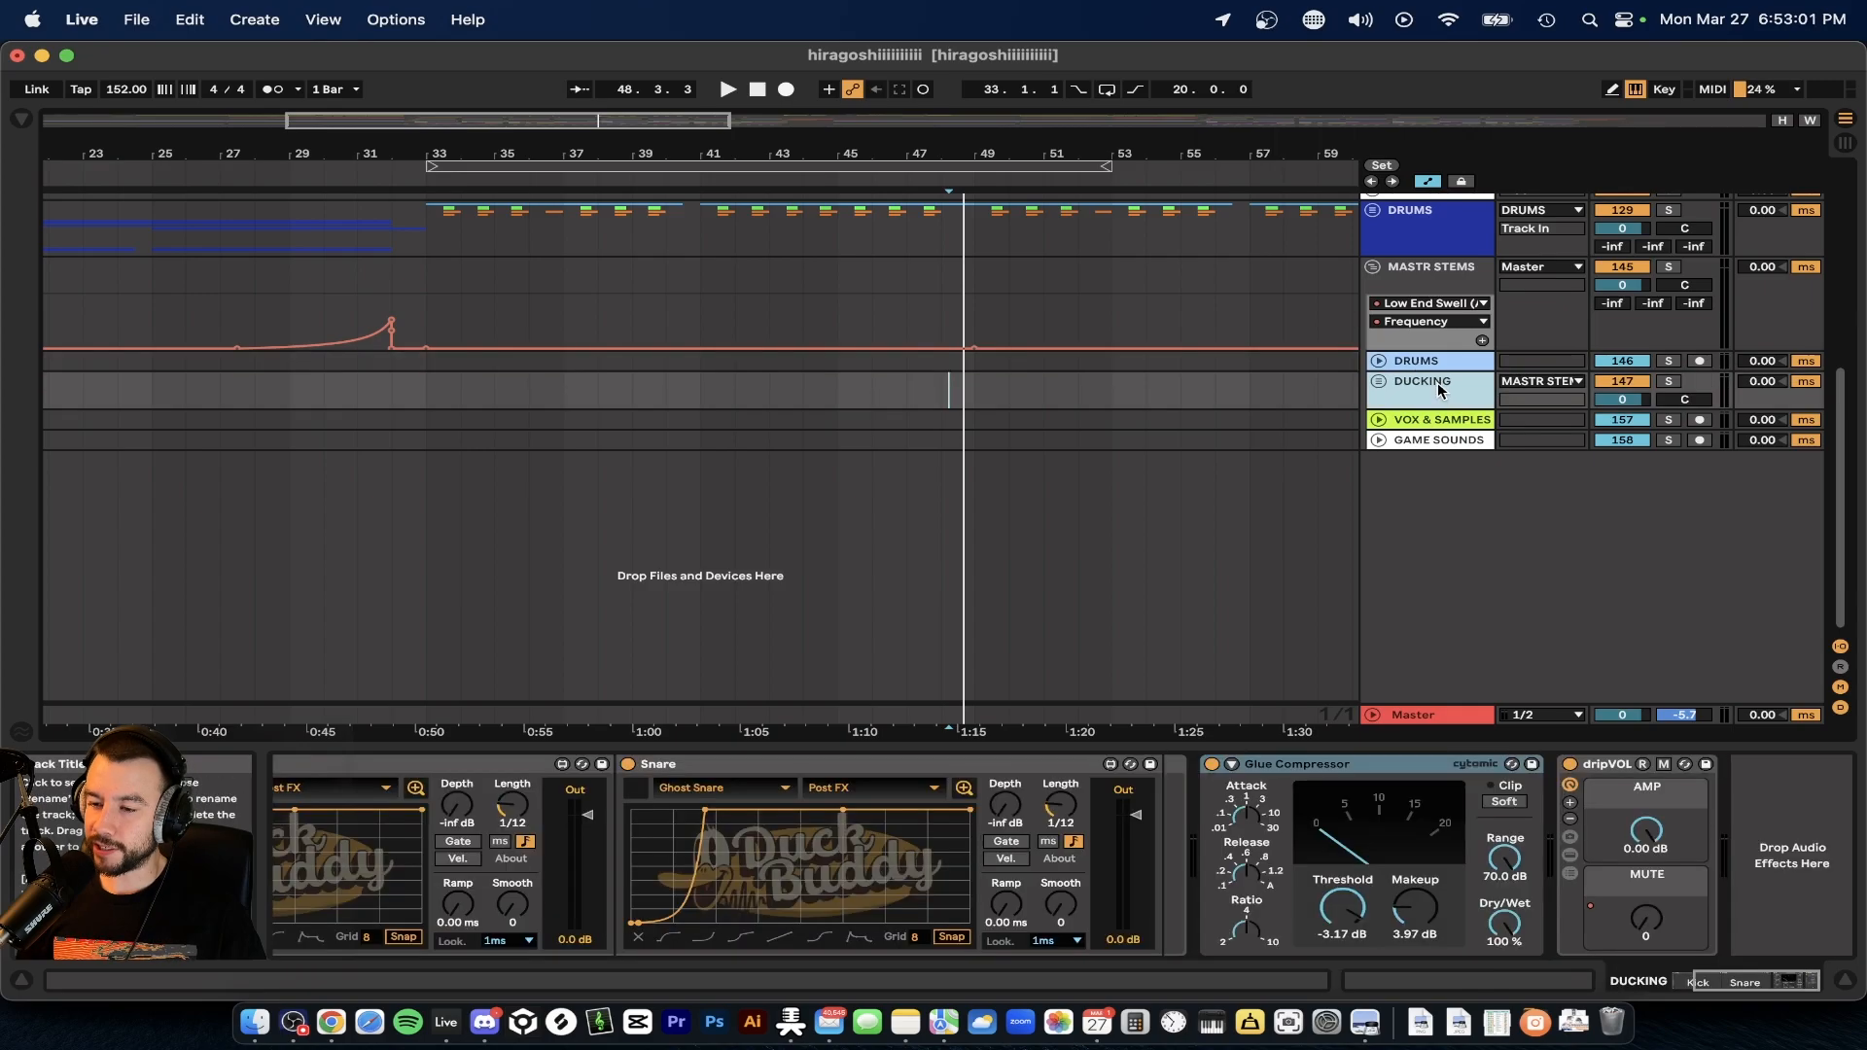
pyautogui.click(1430, 285)
# - Show the Master track's devices, unfold the "more high end" device and review its settings
pyautogui.click(1409, 713)
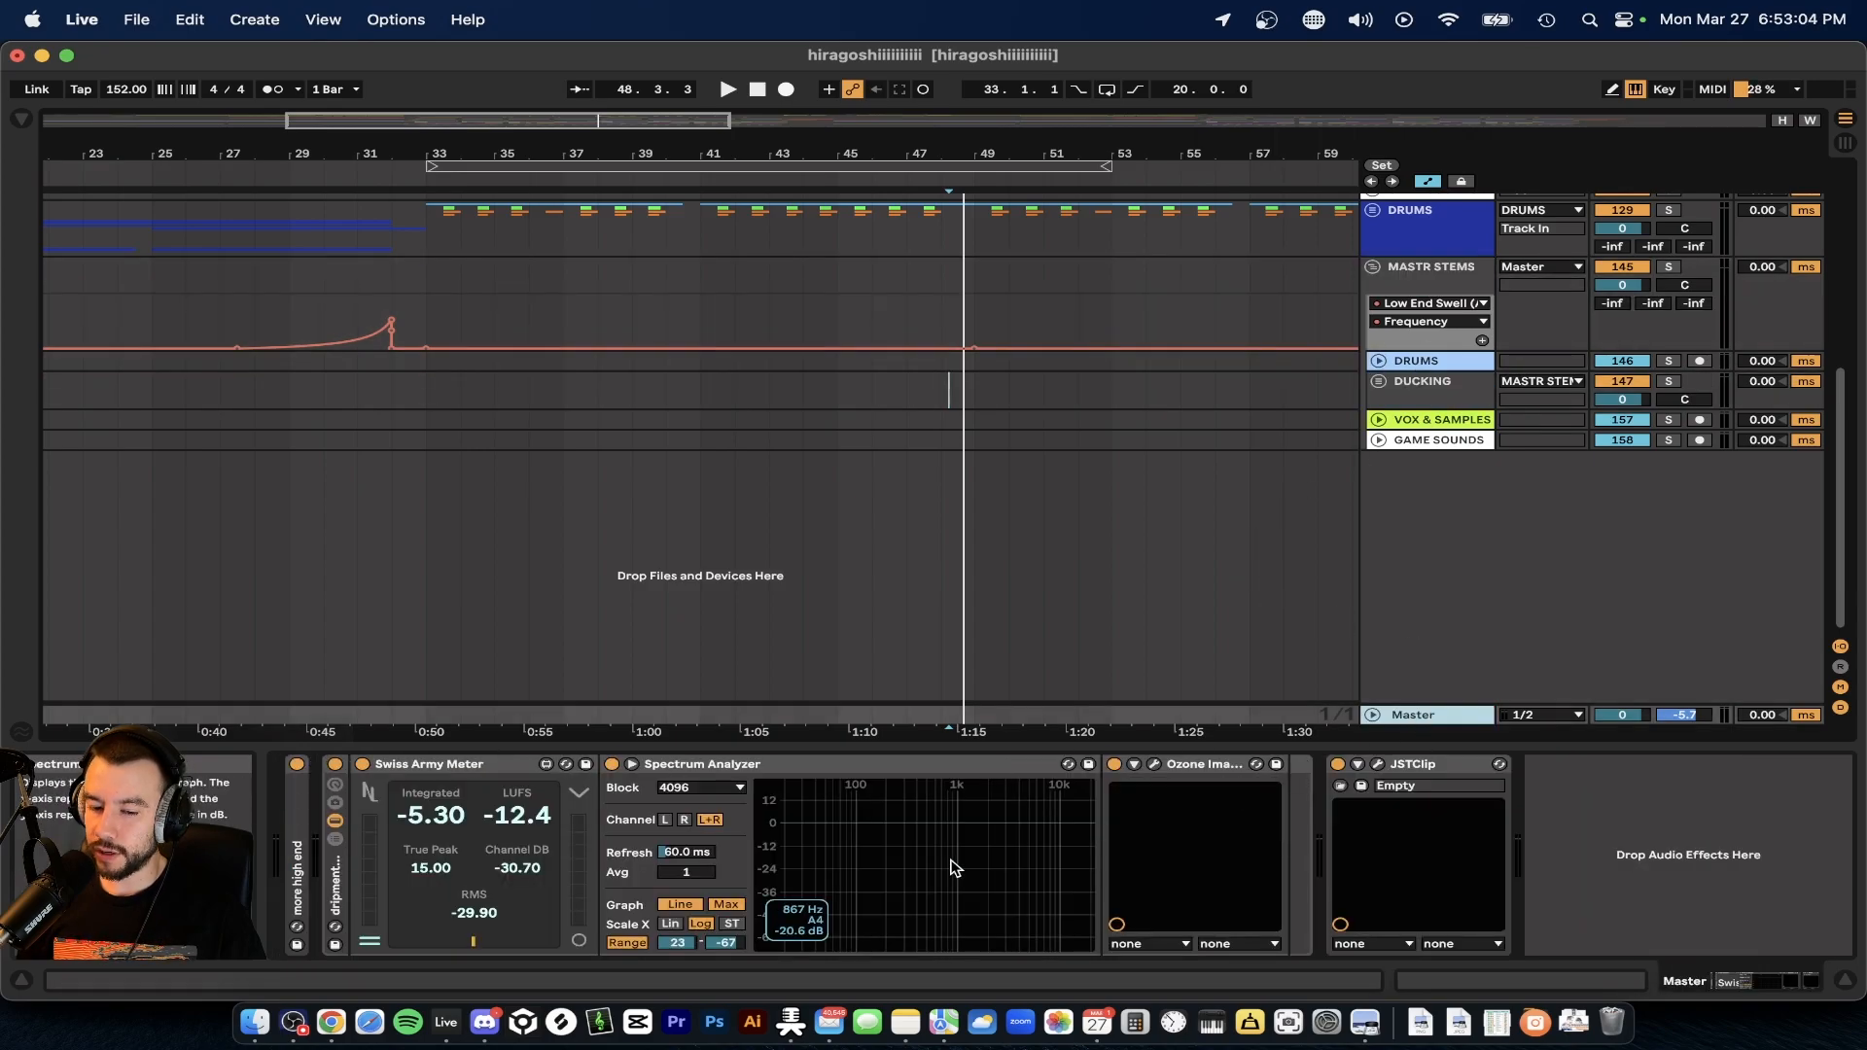
pyautogui.doubleClick(297, 831)
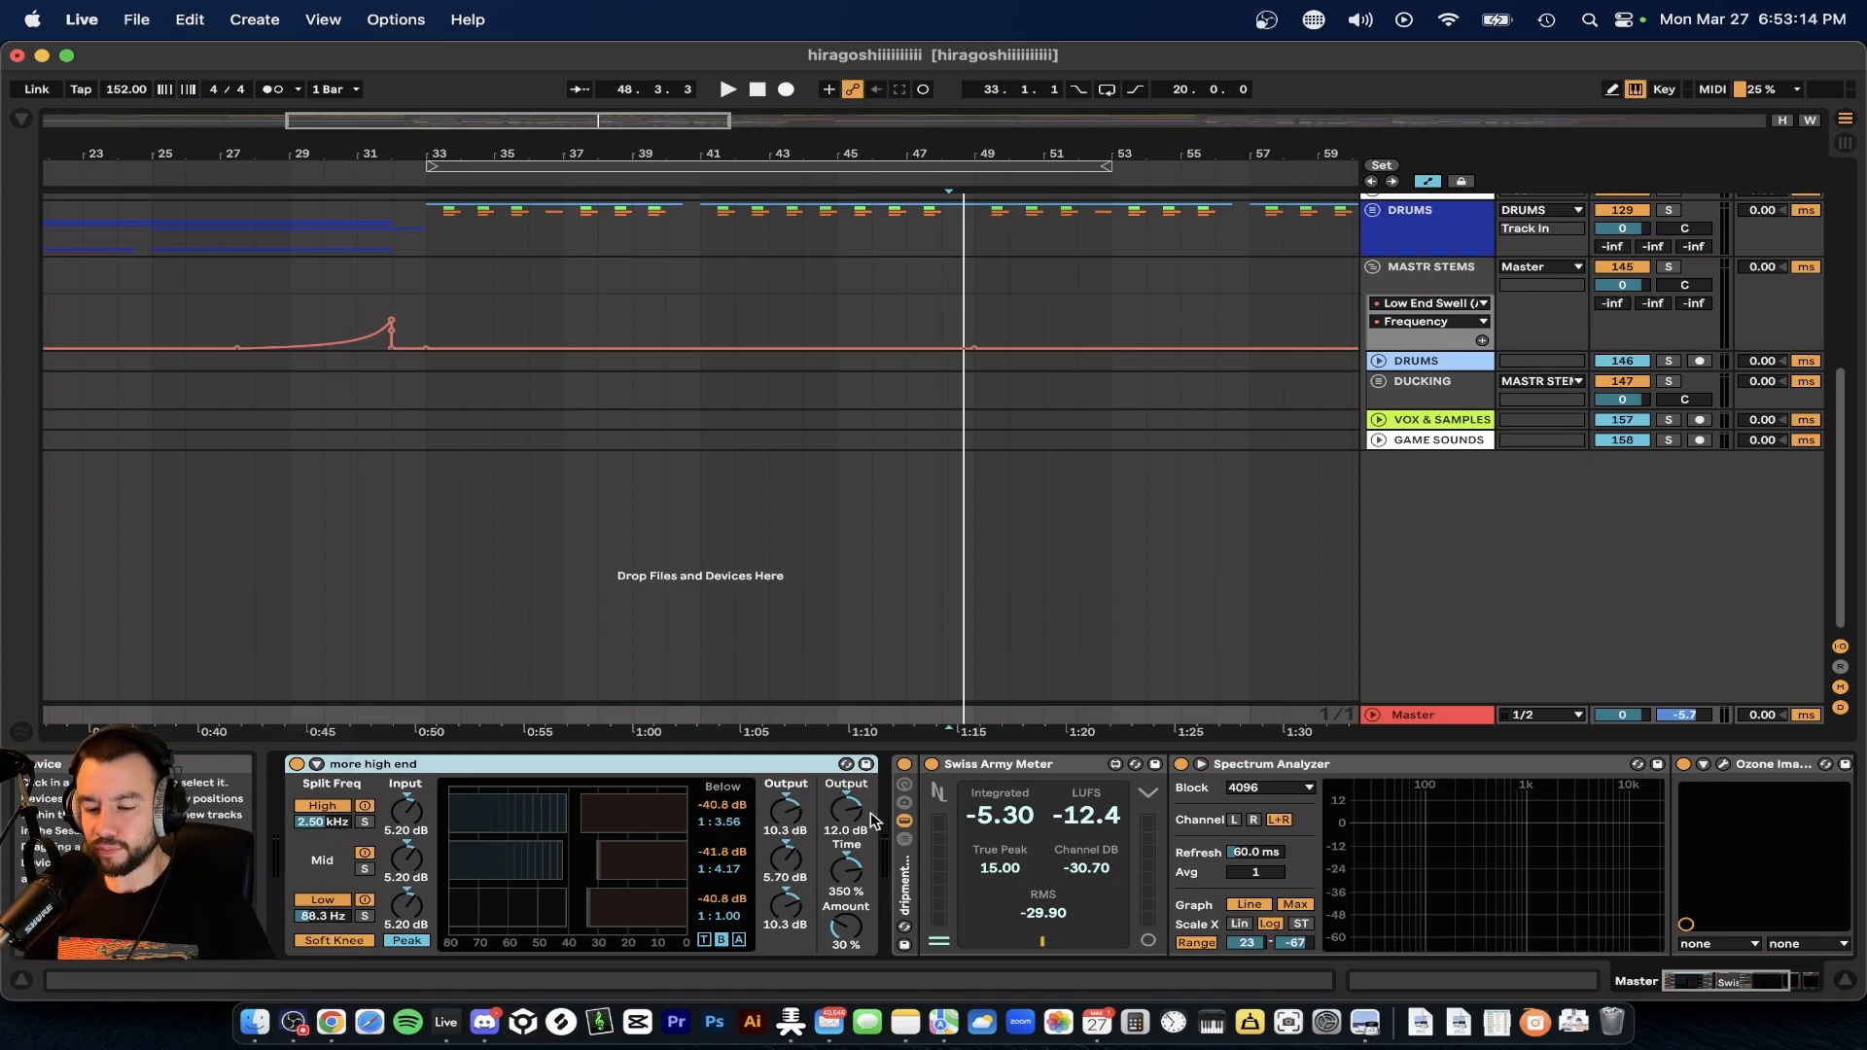
pyautogui.hscroll(5, 871, 813)
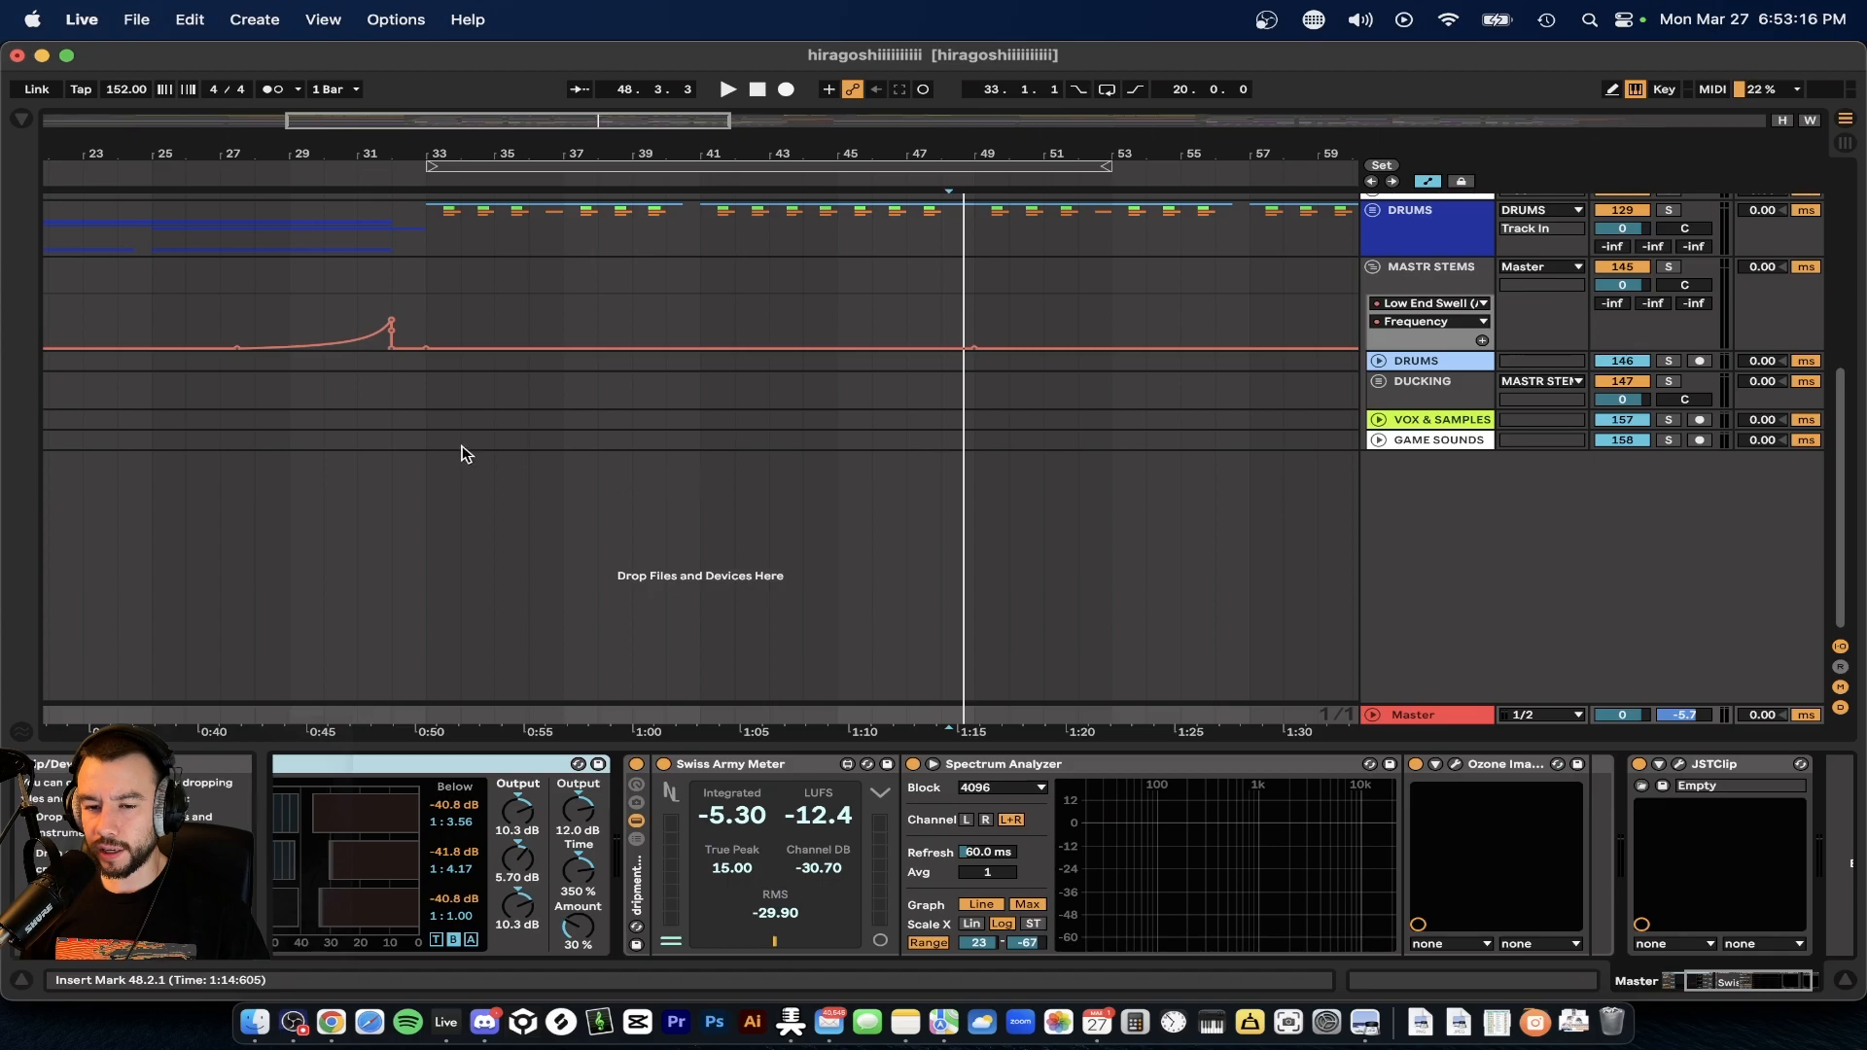
# - Play from 33.1.1 and check the Master's stereo image in the Ozone Imager 2 window, closing it when finished
pyautogui.click(428, 439)
pyautogui.press('space')
pyautogui.click(1417, 716)
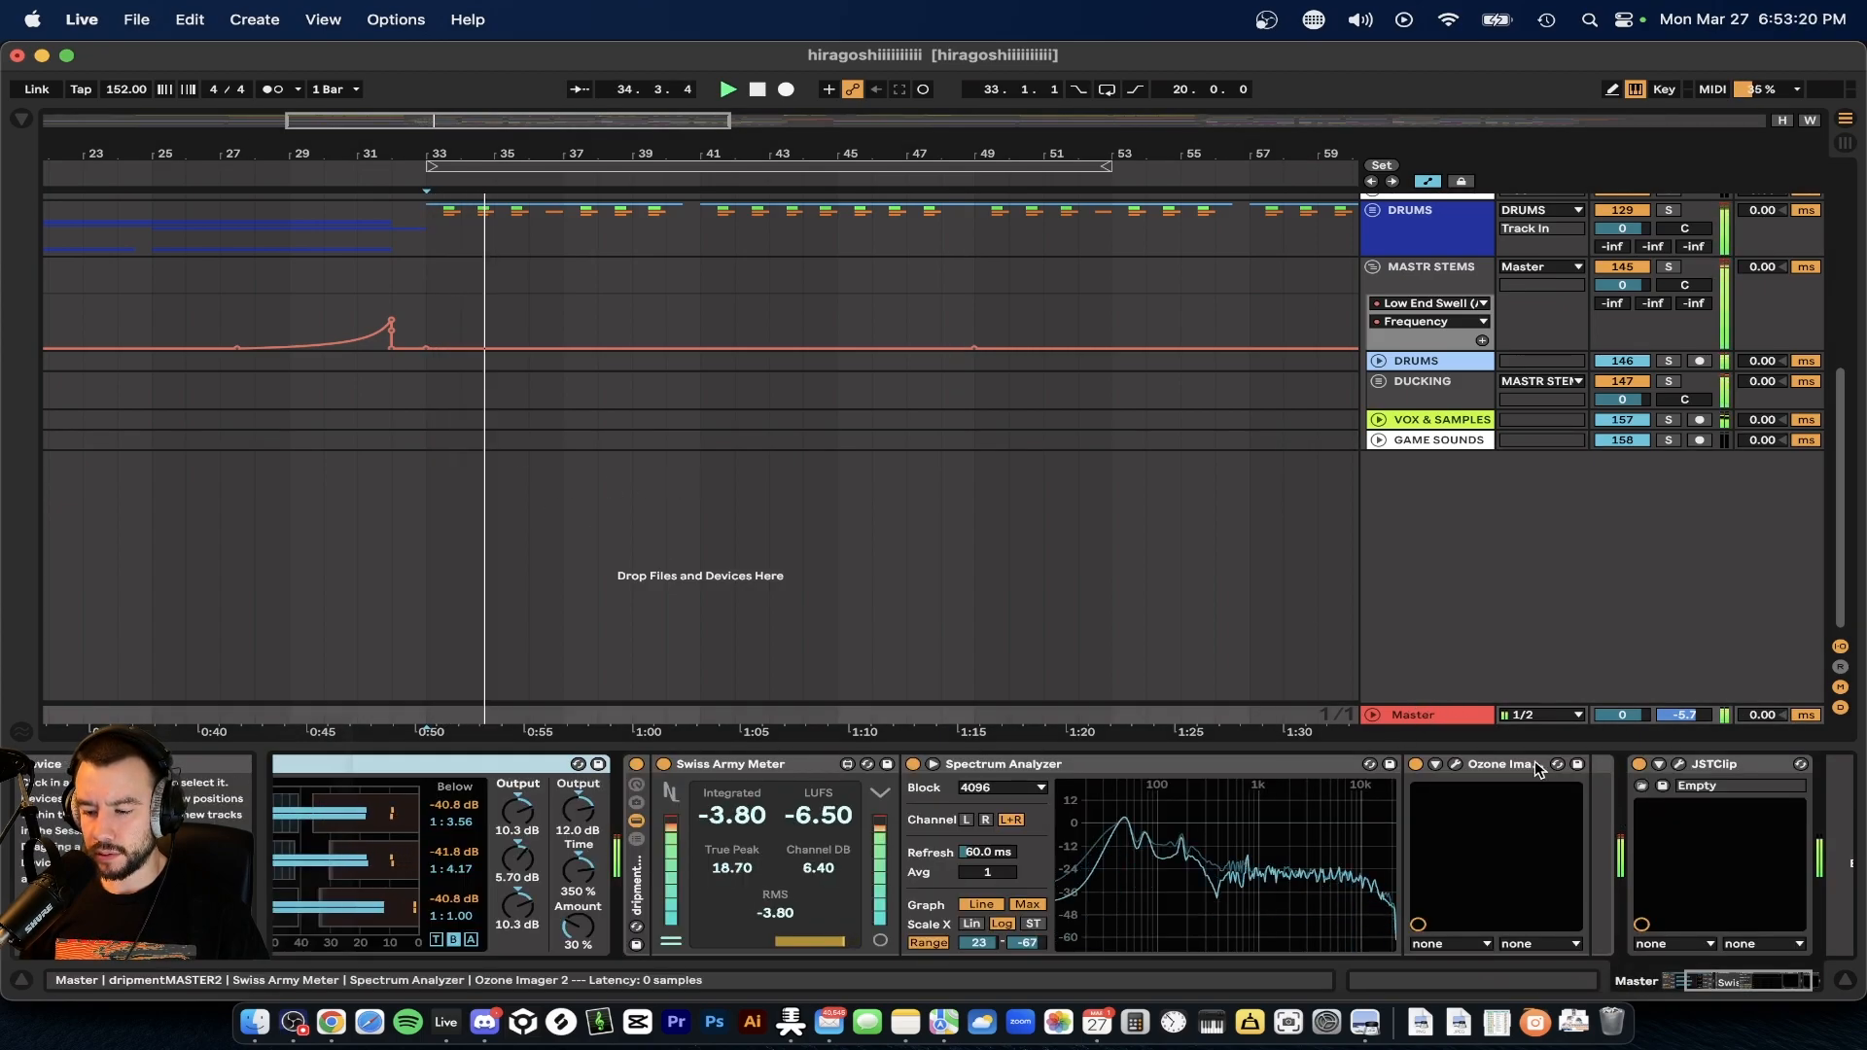
pyautogui.click(1456, 766)
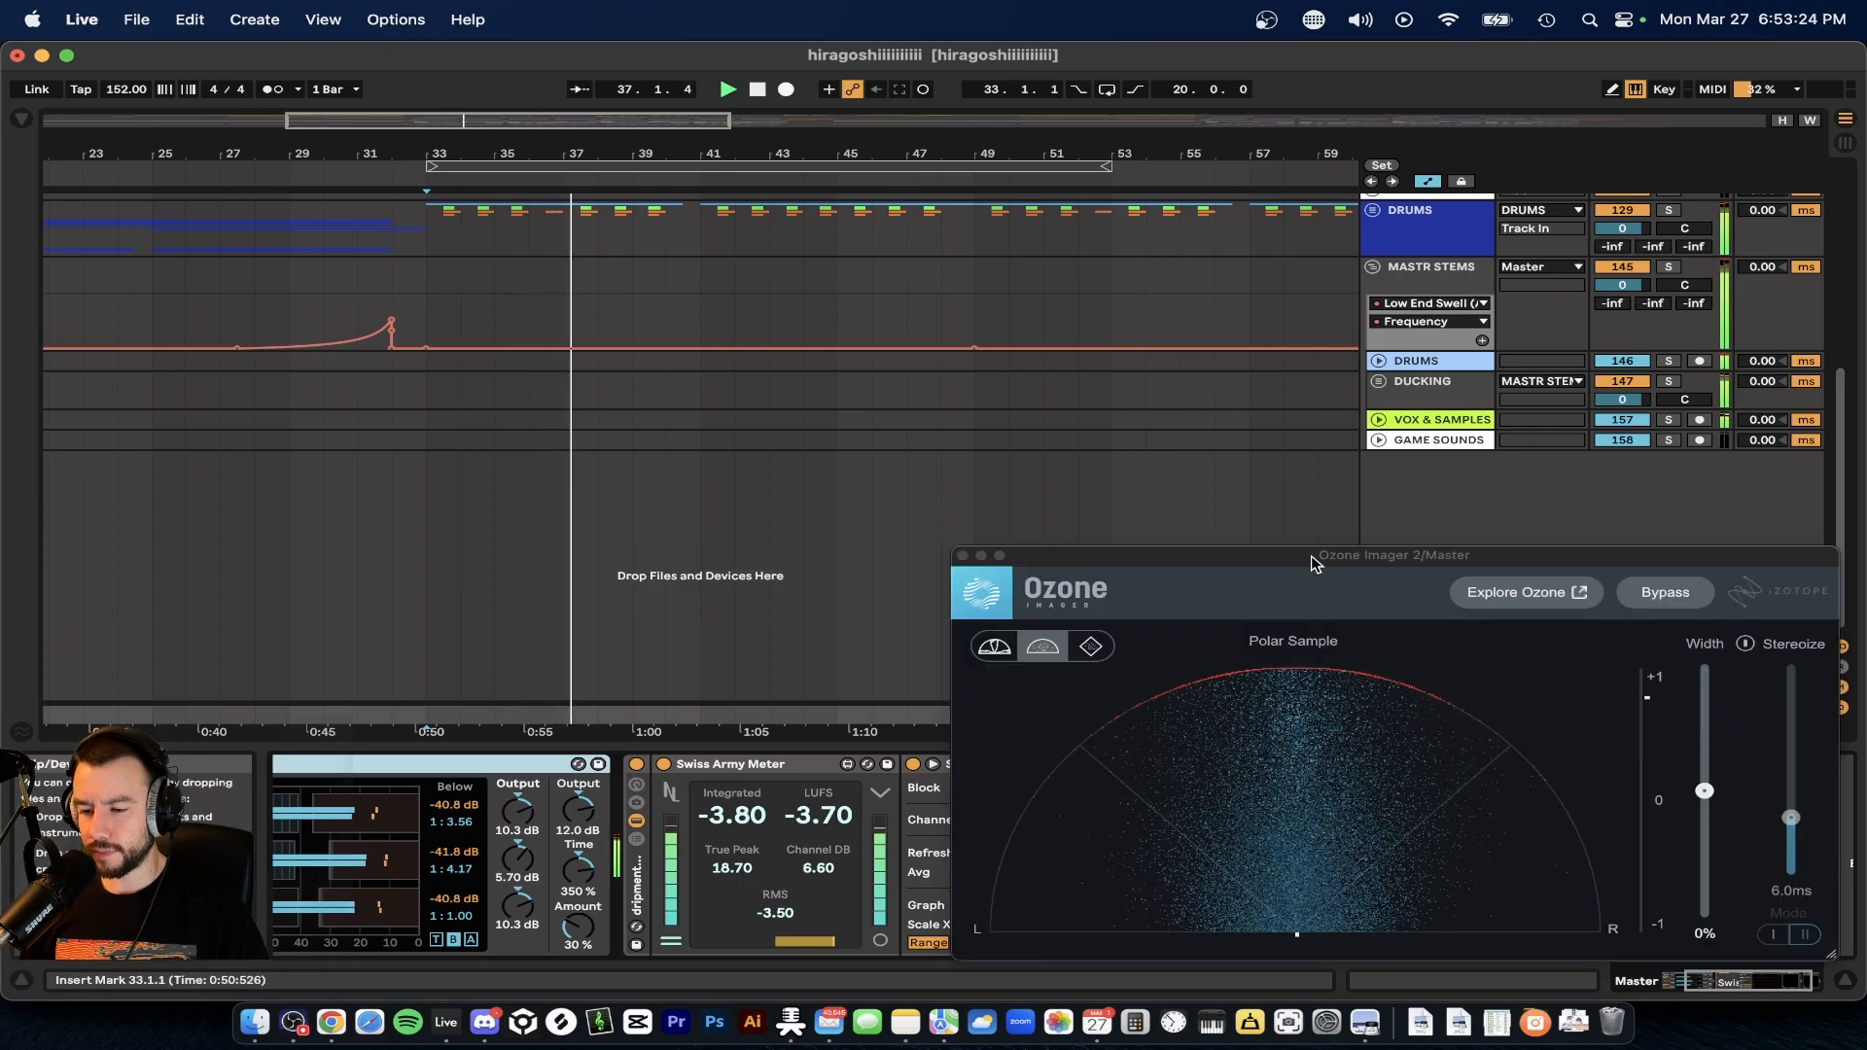
pyautogui.moveTo(1311, 556); pyautogui.dragTo(1303, 281)
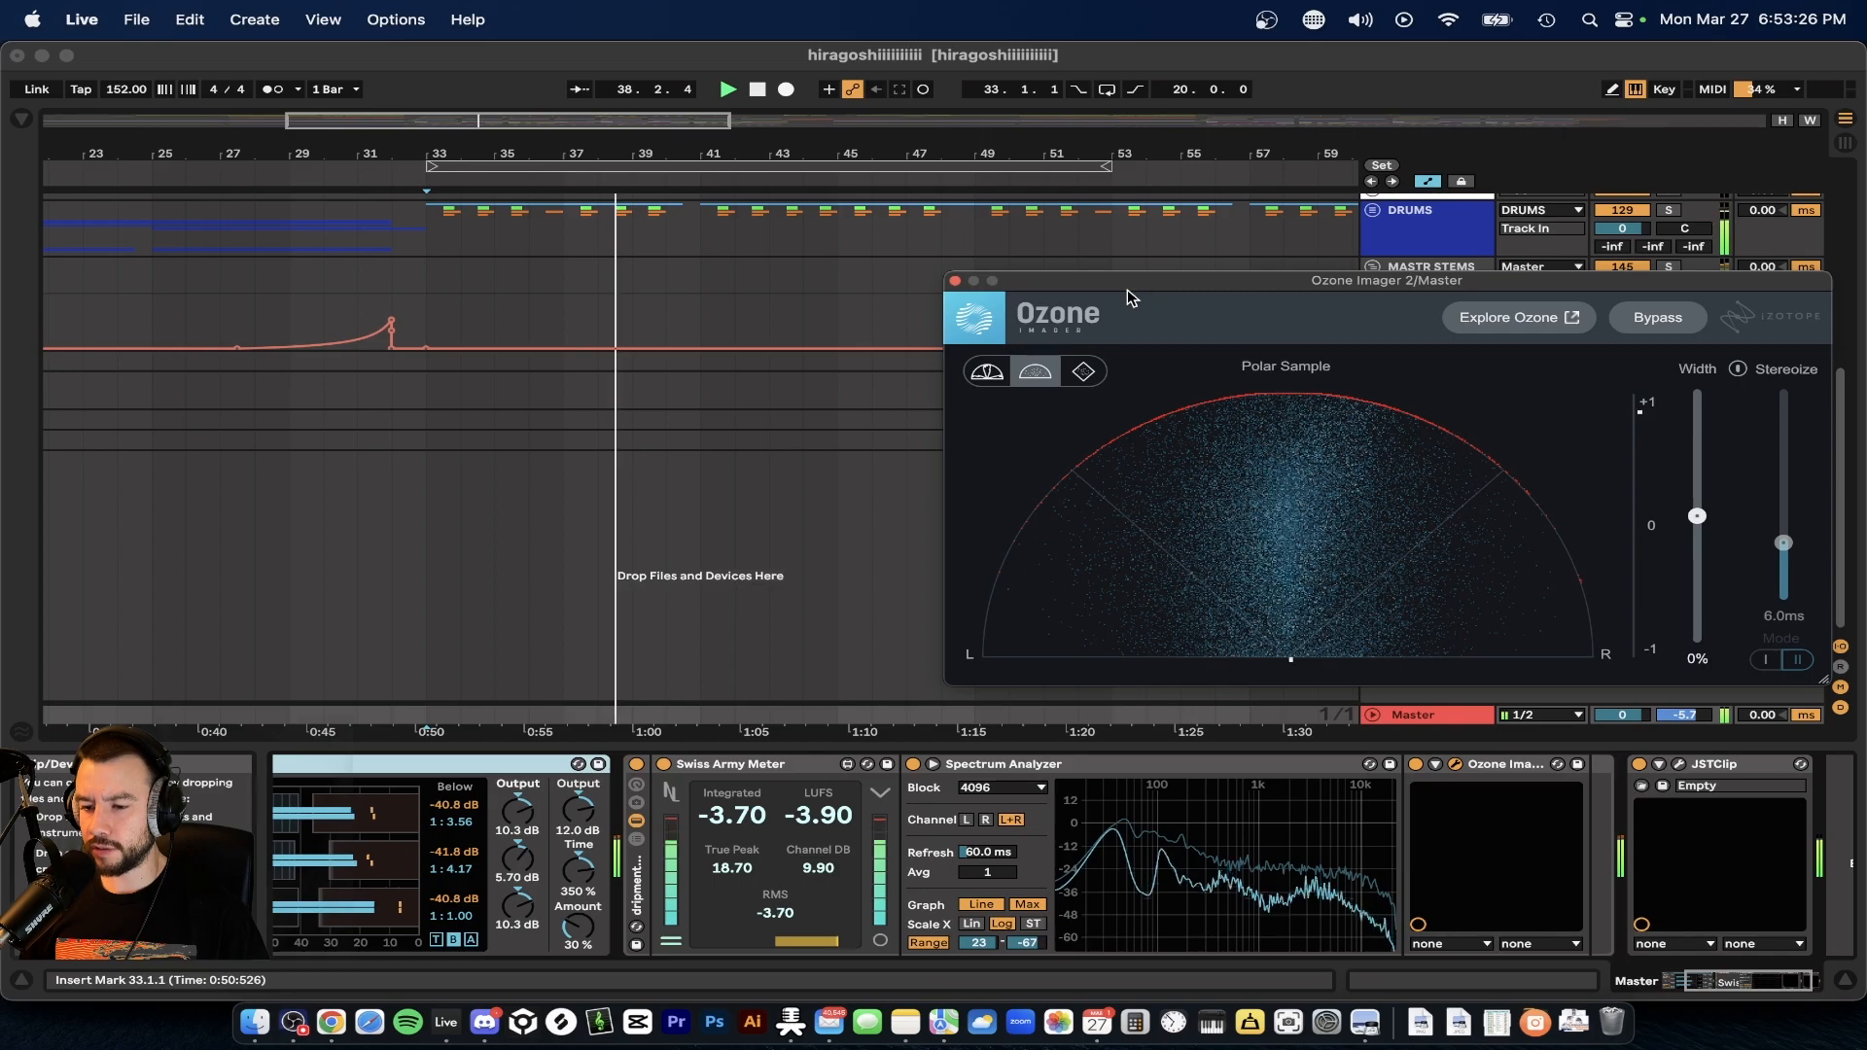
pyautogui.click(955, 282)
# - Review the Master's multiband, metering and spectrum devices, and inspect the JSTClip plug-in window before closing it
pyautogui.hscroll(2, 1362, 919)
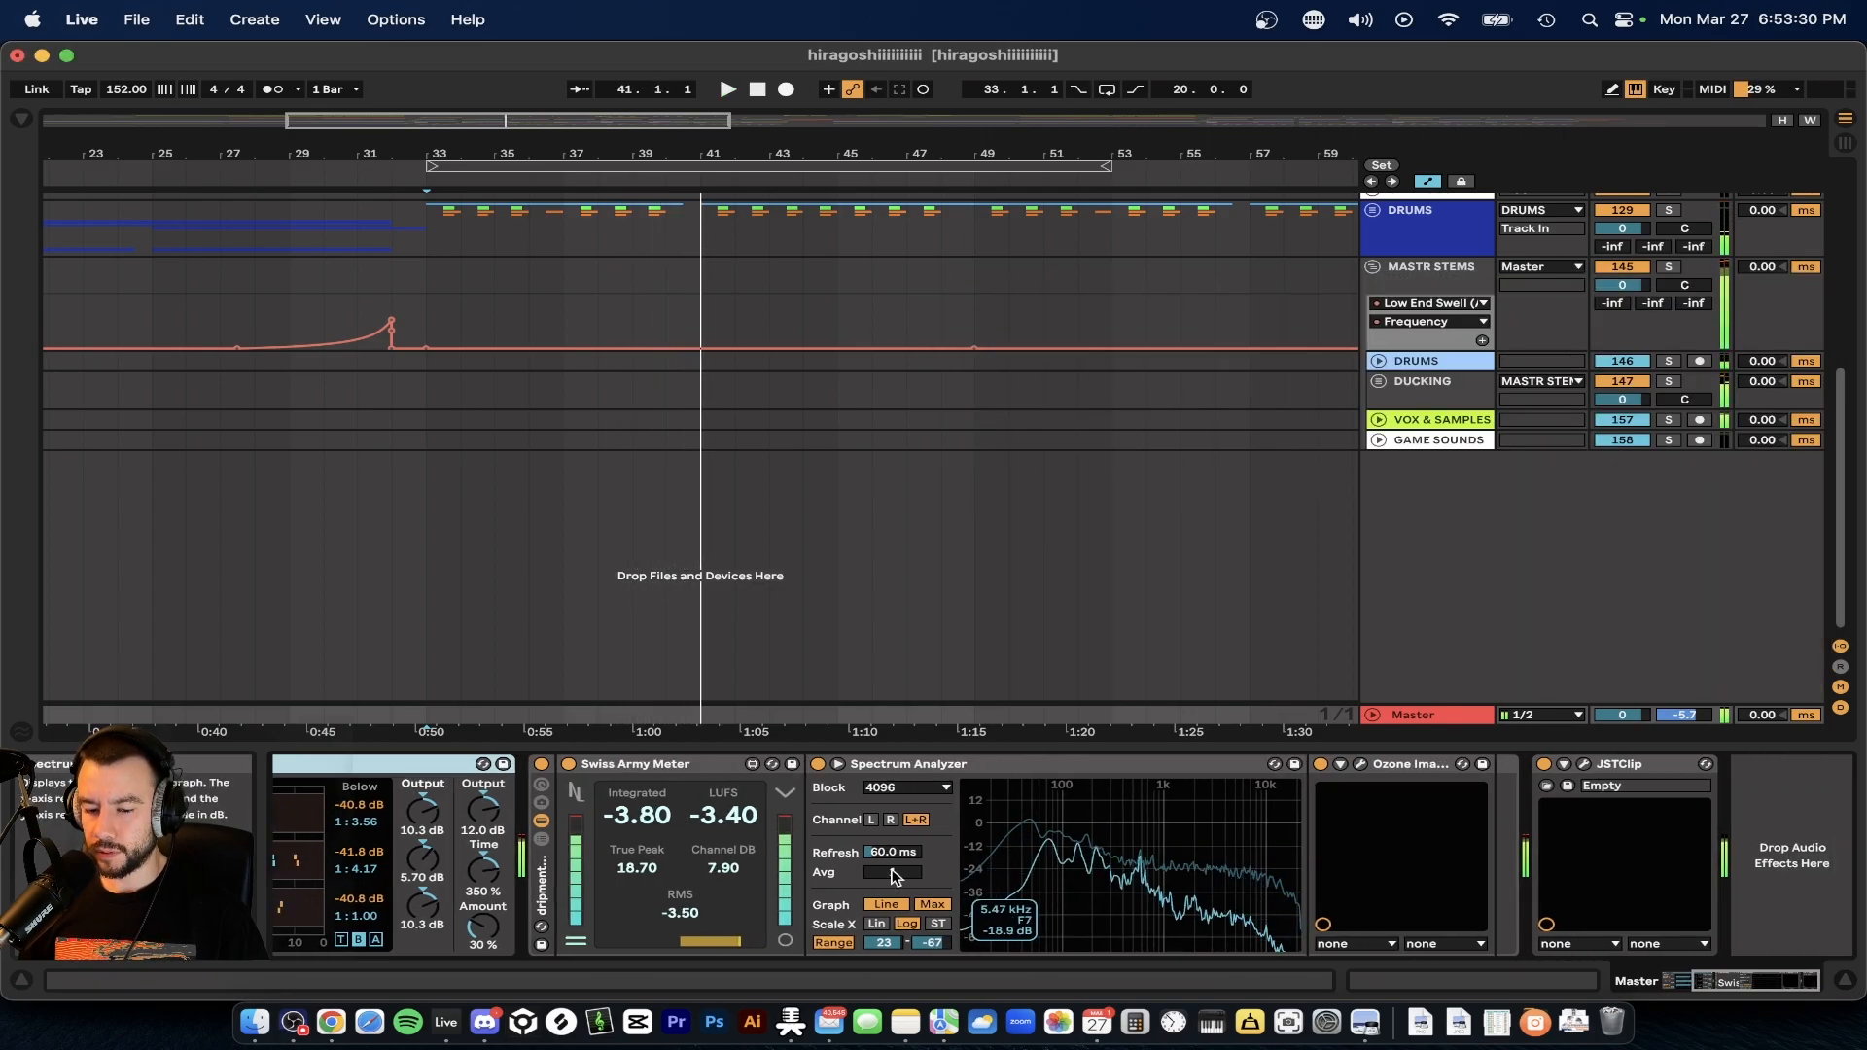
pyautogui.hscroll(-8, 948, 836)
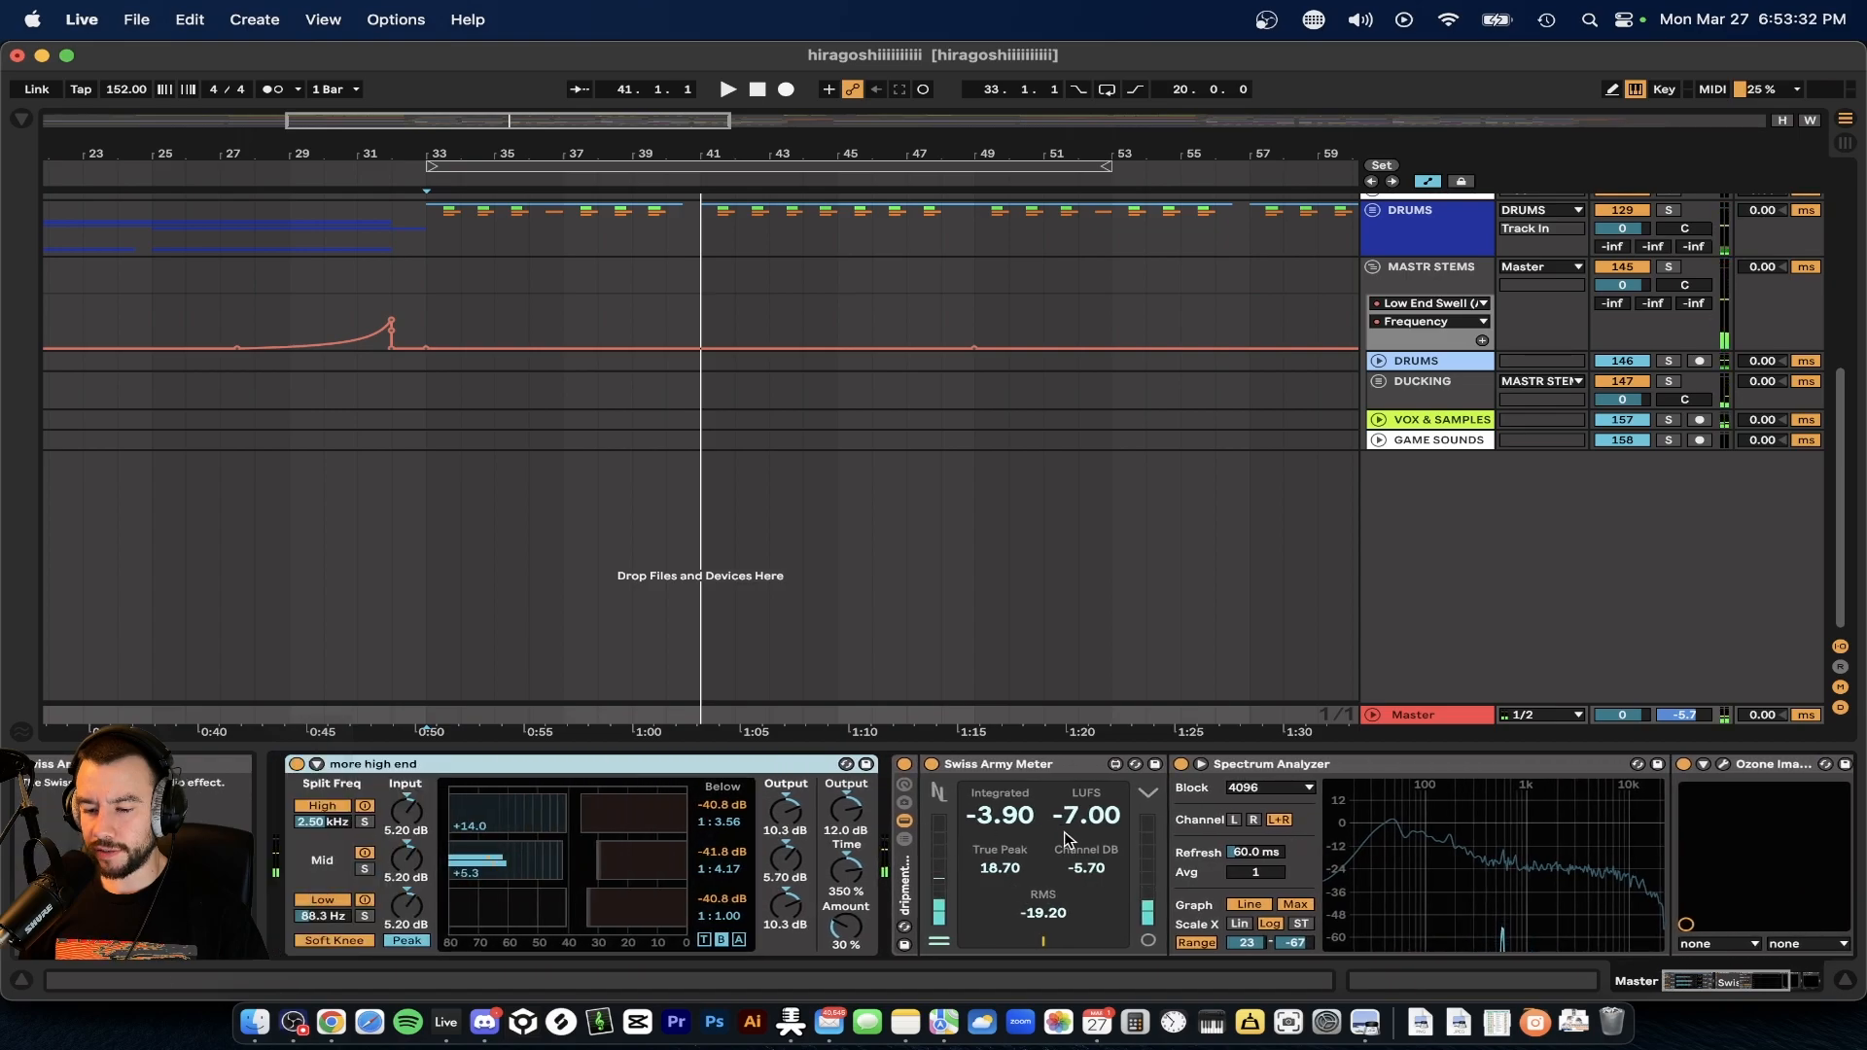
pyautogui.hscroll(8, 1035, 821)
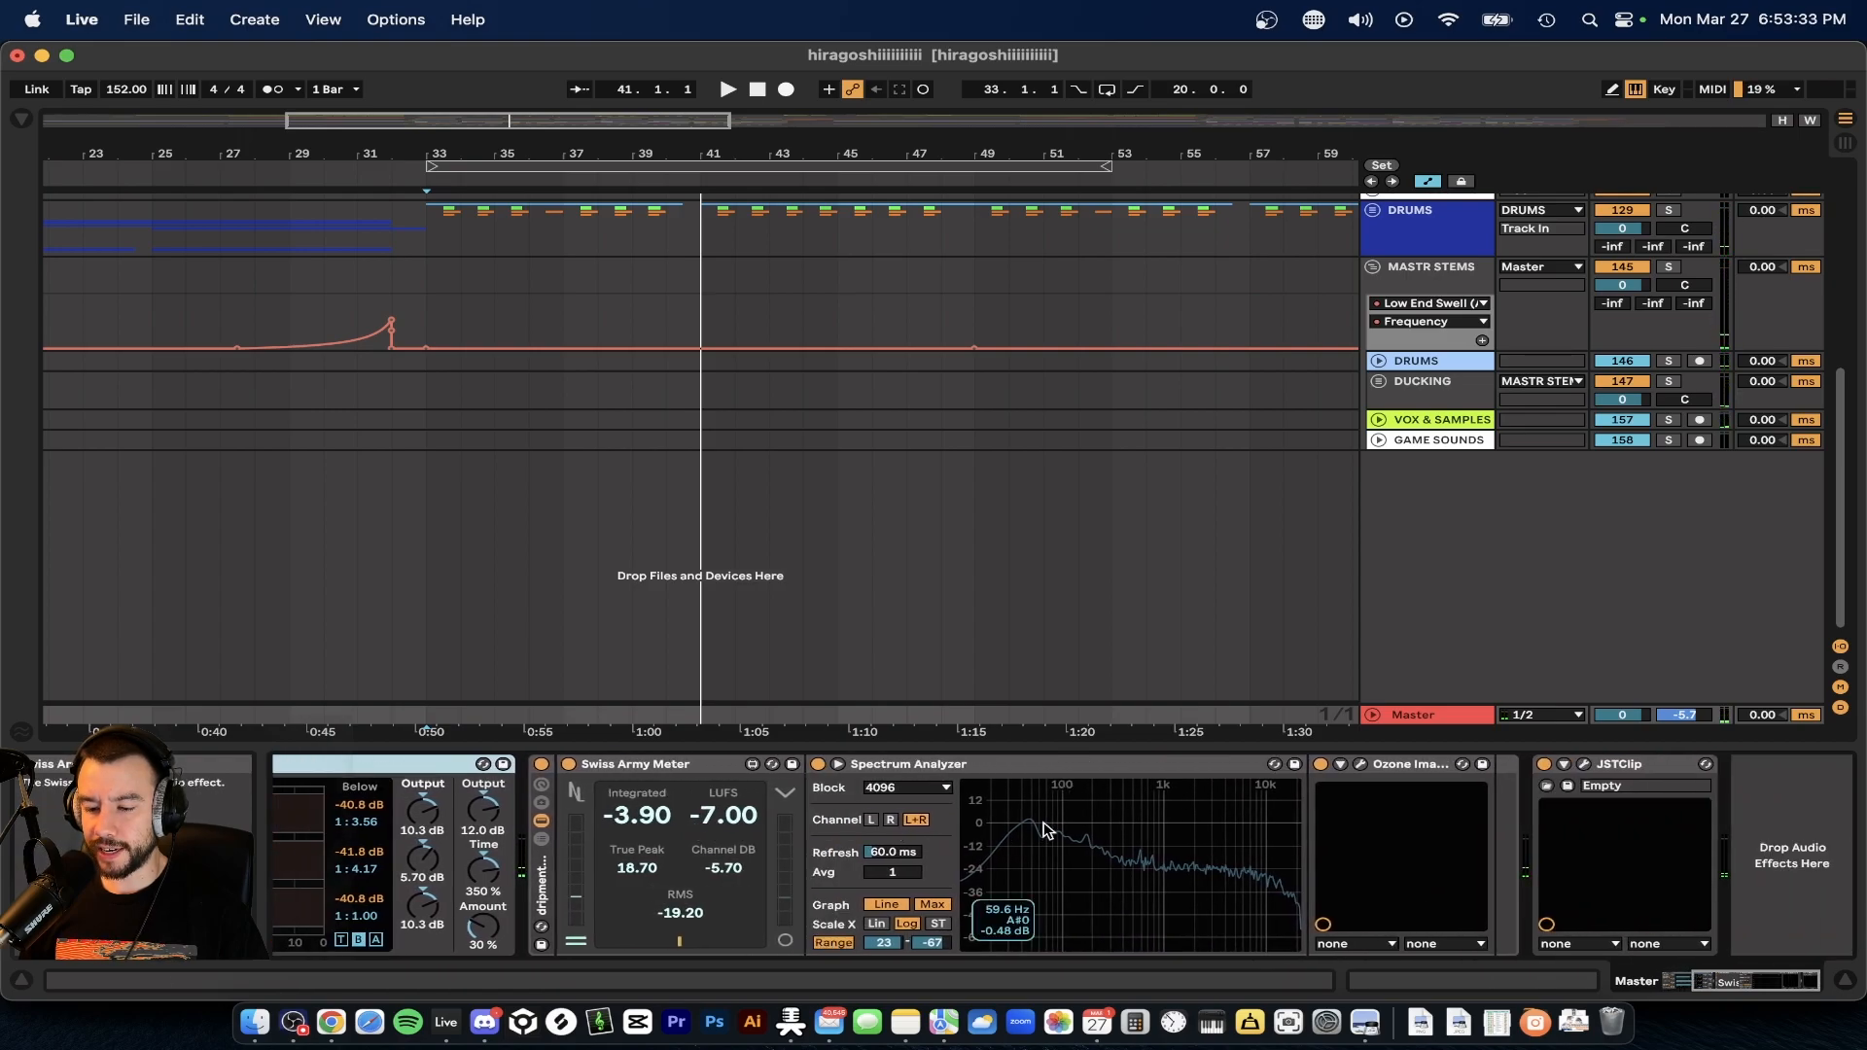
pyautogui.click(1585, 765)
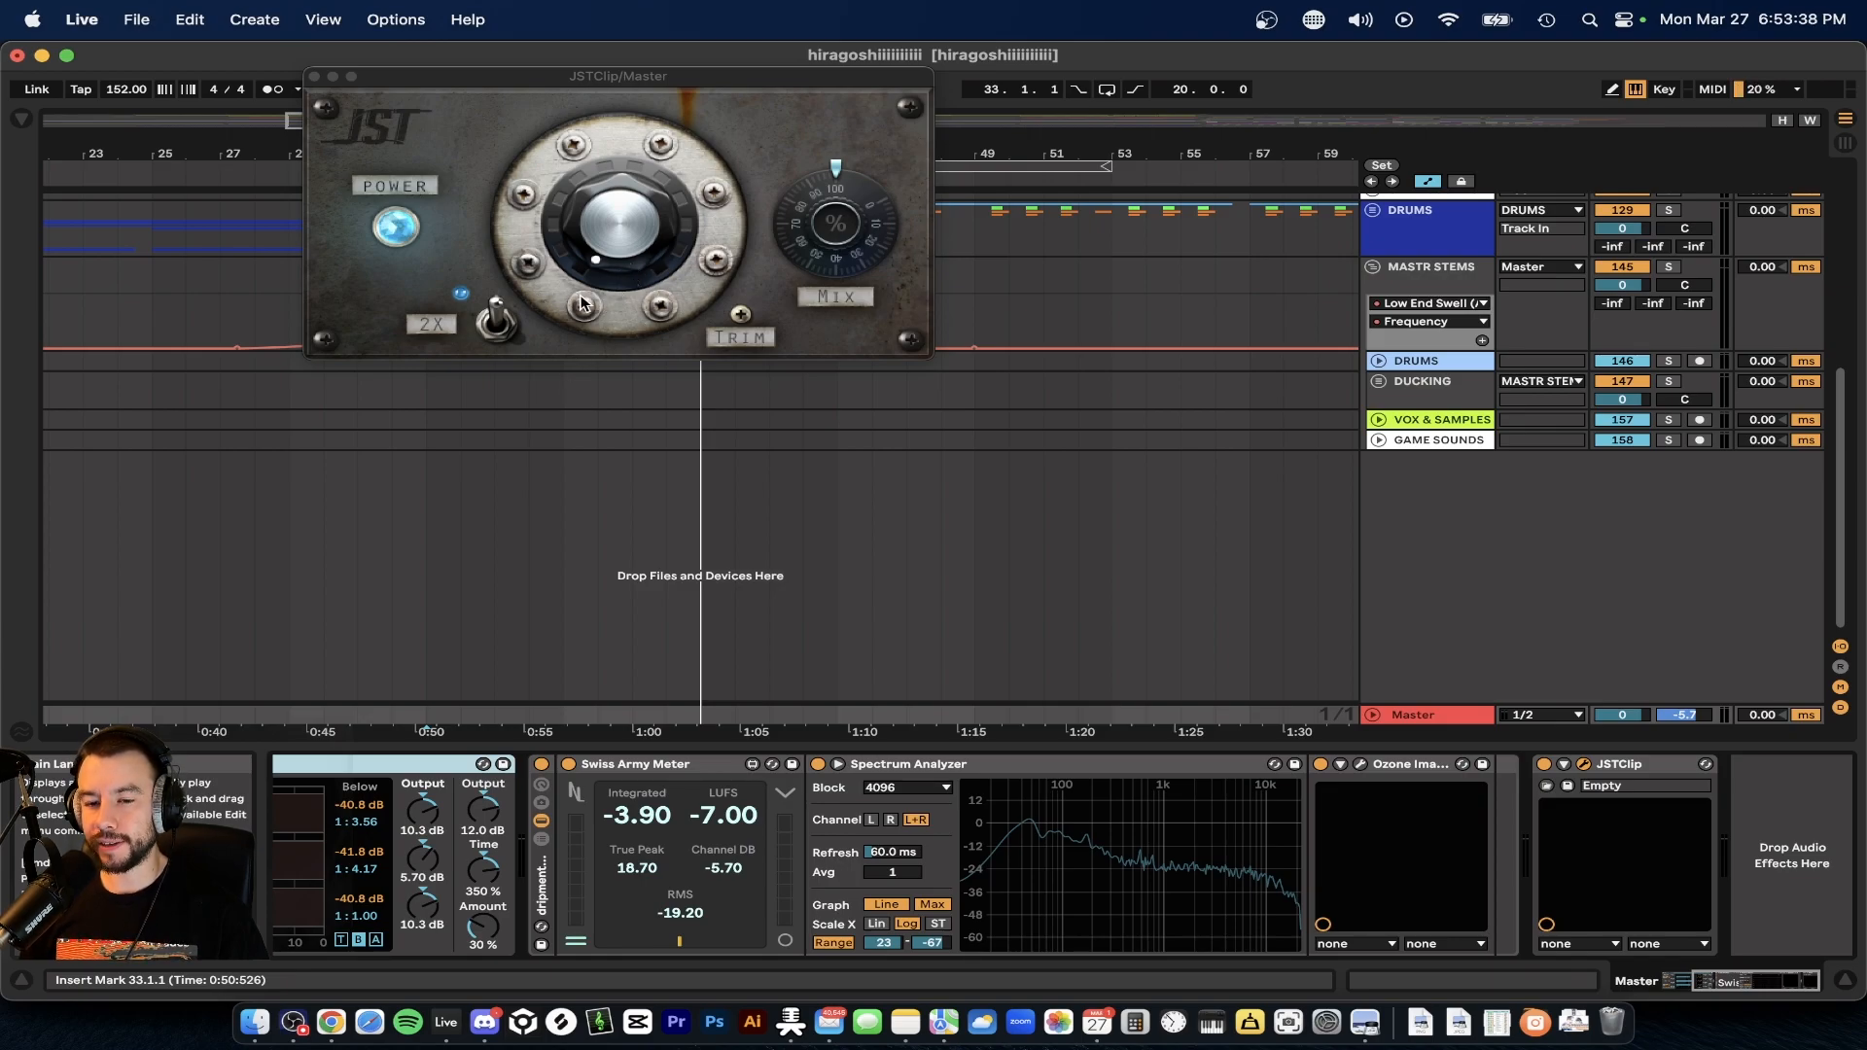
pyautogui.click(314, 77)
# - Collapse the MASTR STEMS group and its automation, fit the whole arrangement in view and hide the device chain
pyautogui.click(597, 443)
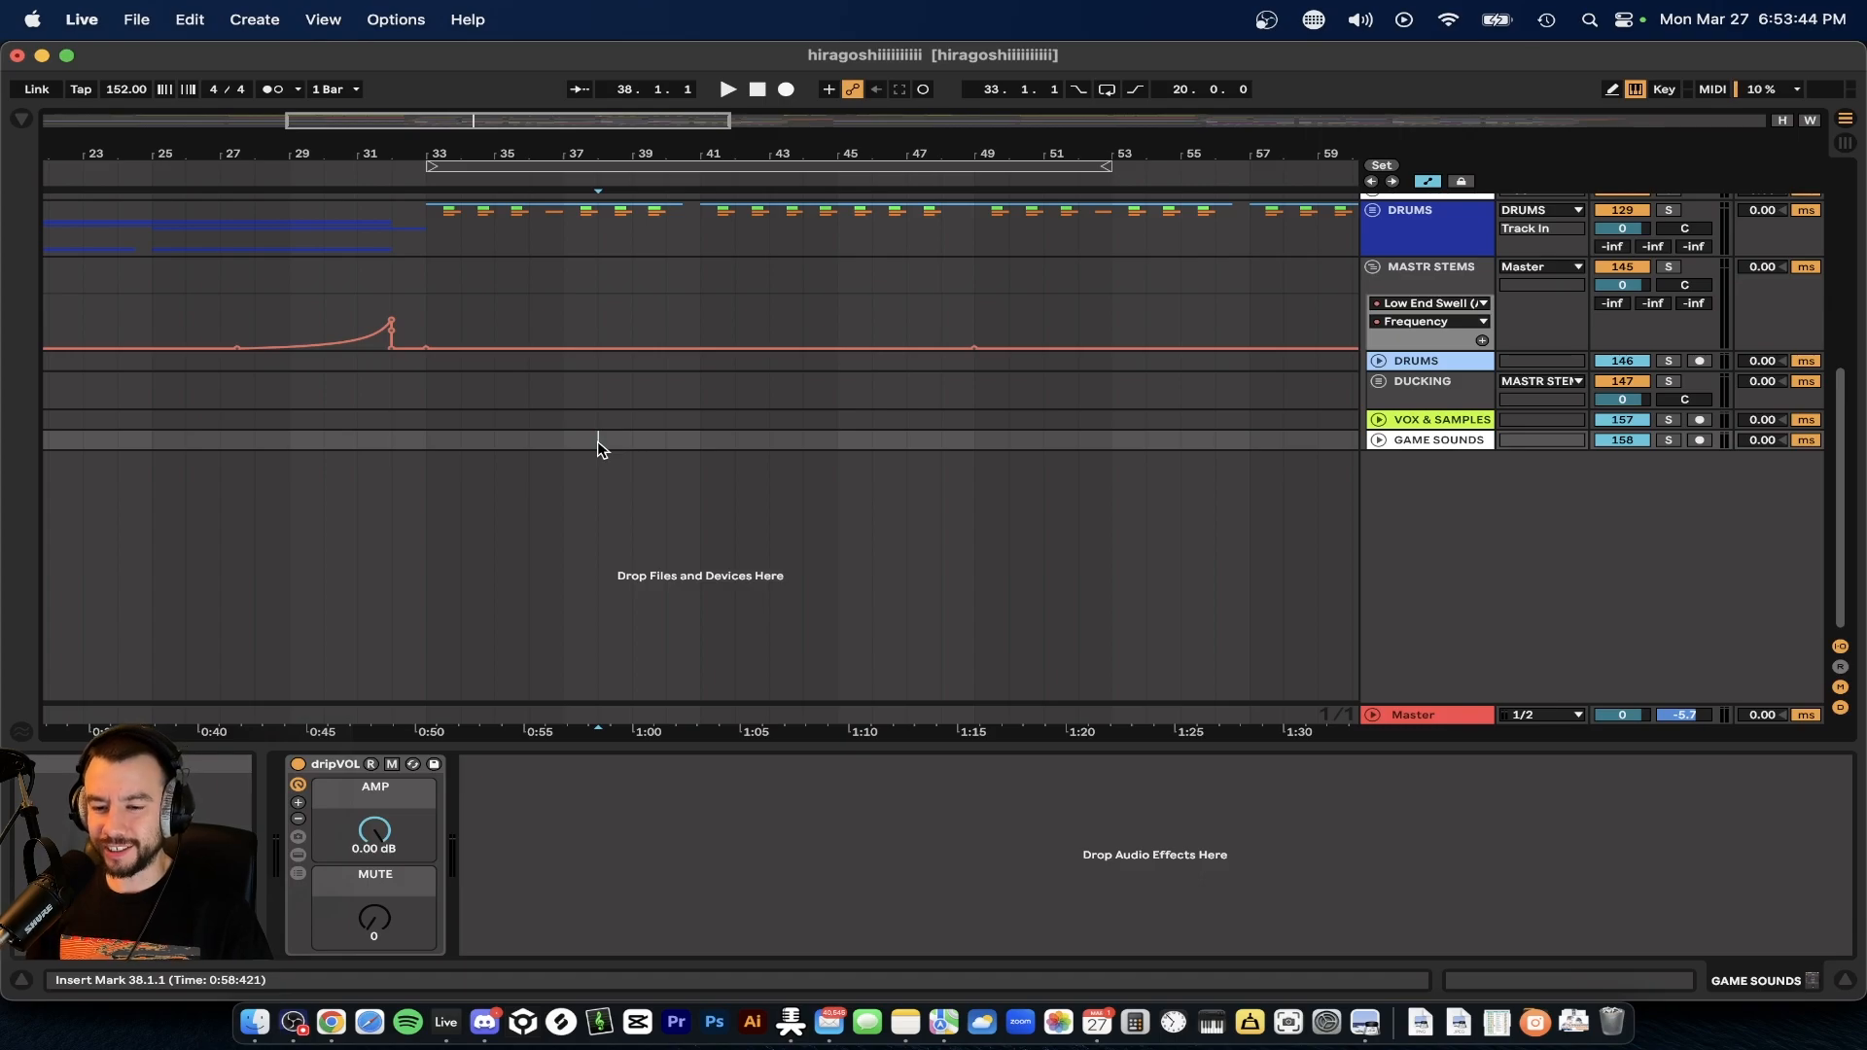
pyautogui.hotkey('alt', 'u')
pyautogui.hotkey('alt', 'u')
pyautogui.press('w')
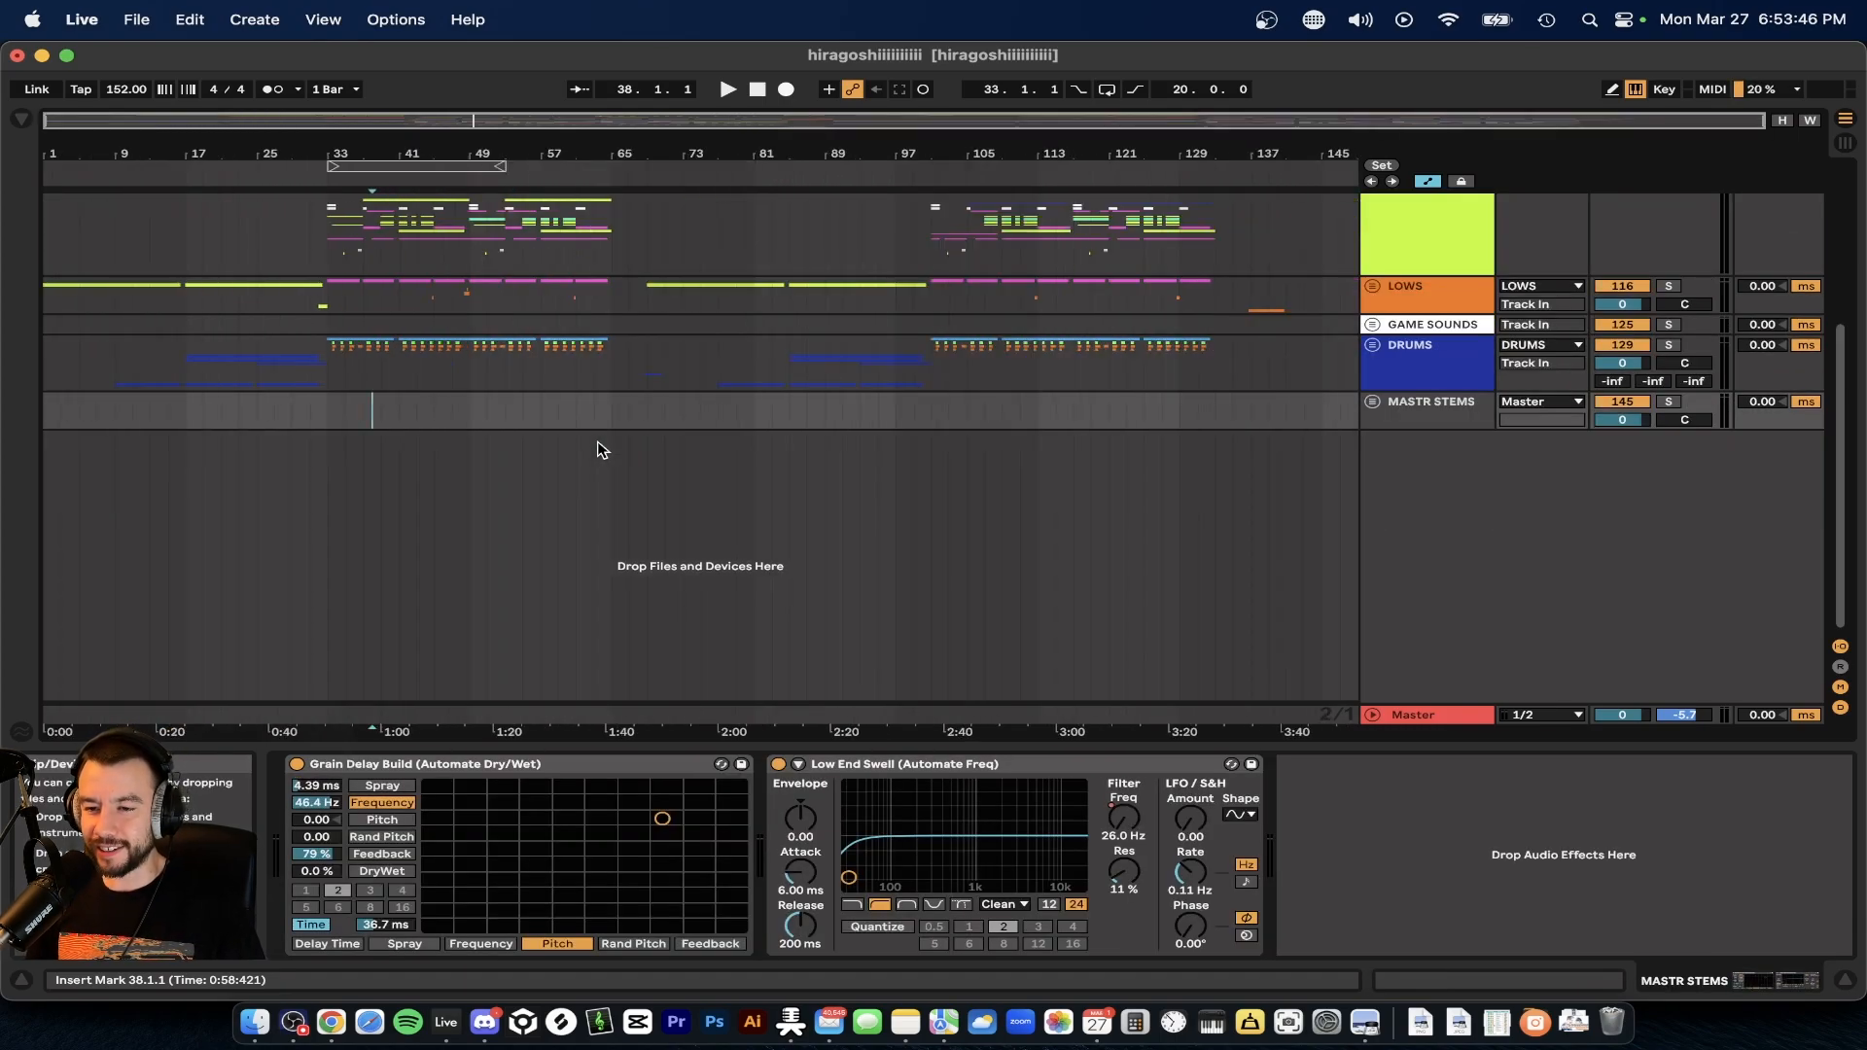
pyautogui.hotkey('alt', 'u')
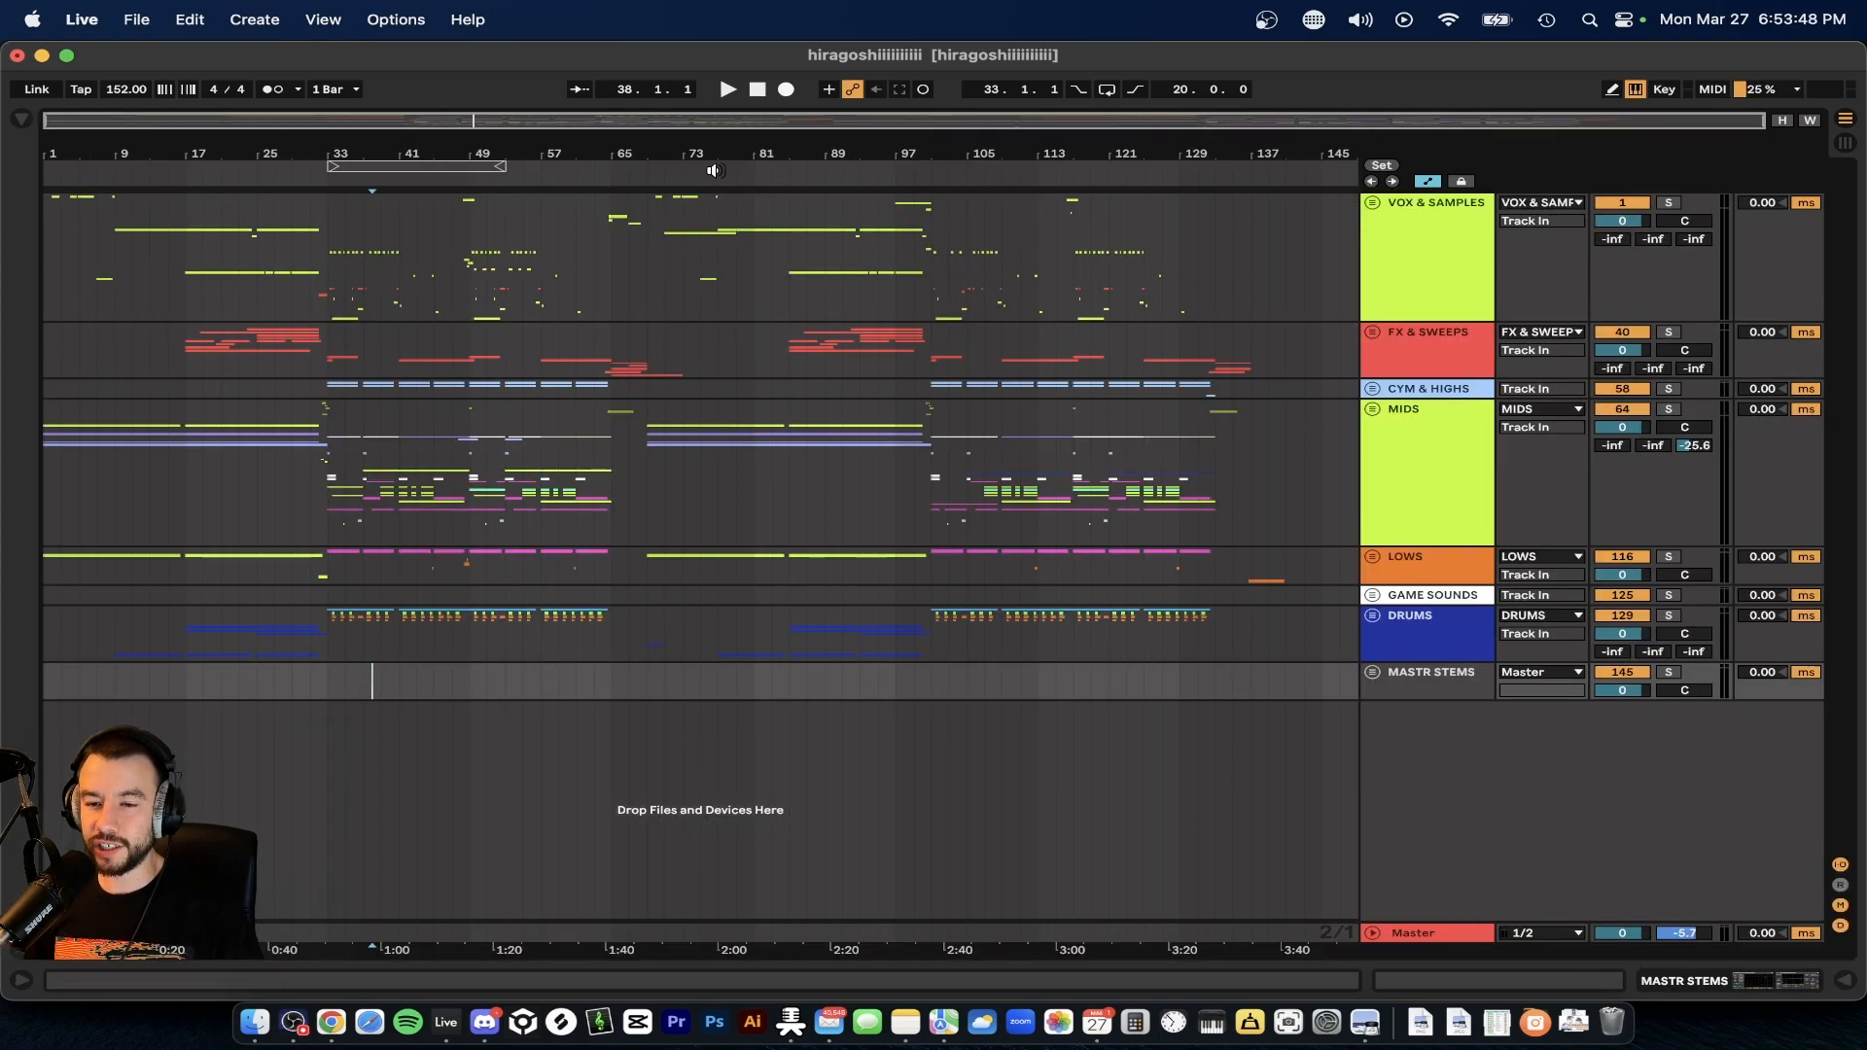